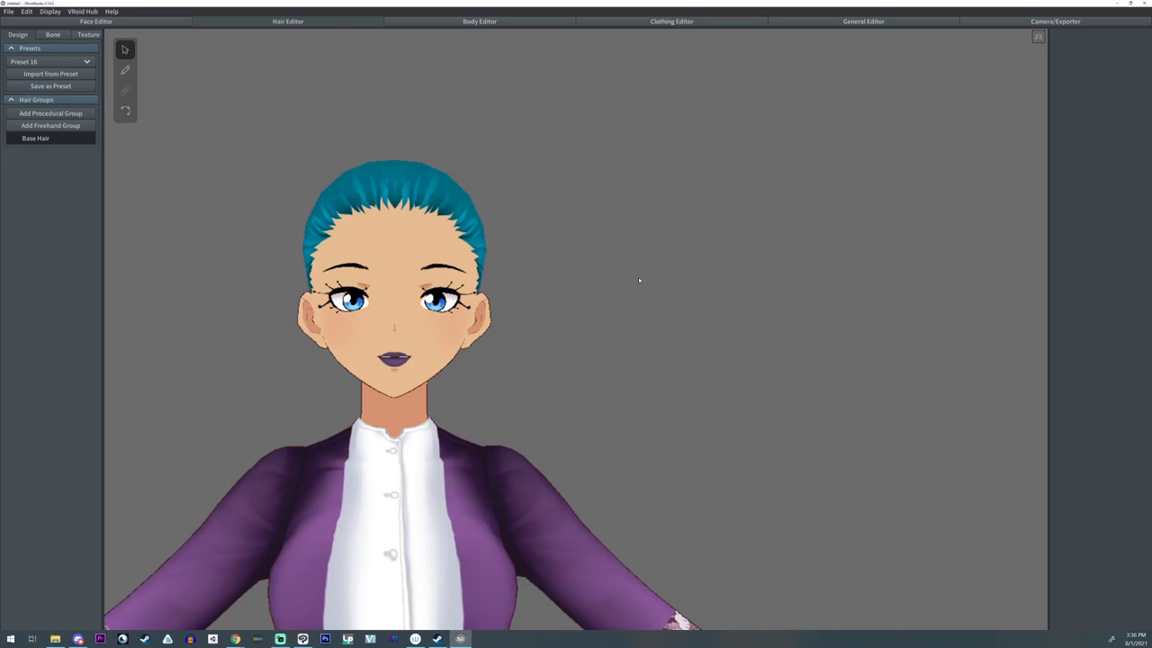
- Add a procedural hair group to the head and view it from the side
scroll(638, 278, up, 3)
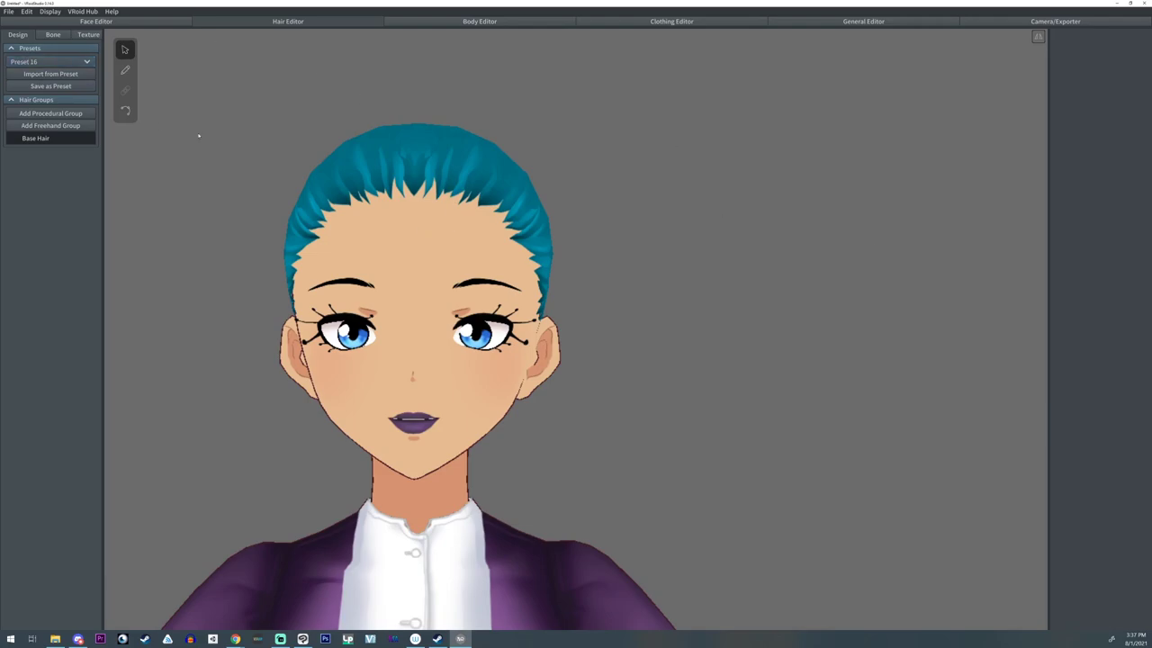
click(12, 49)
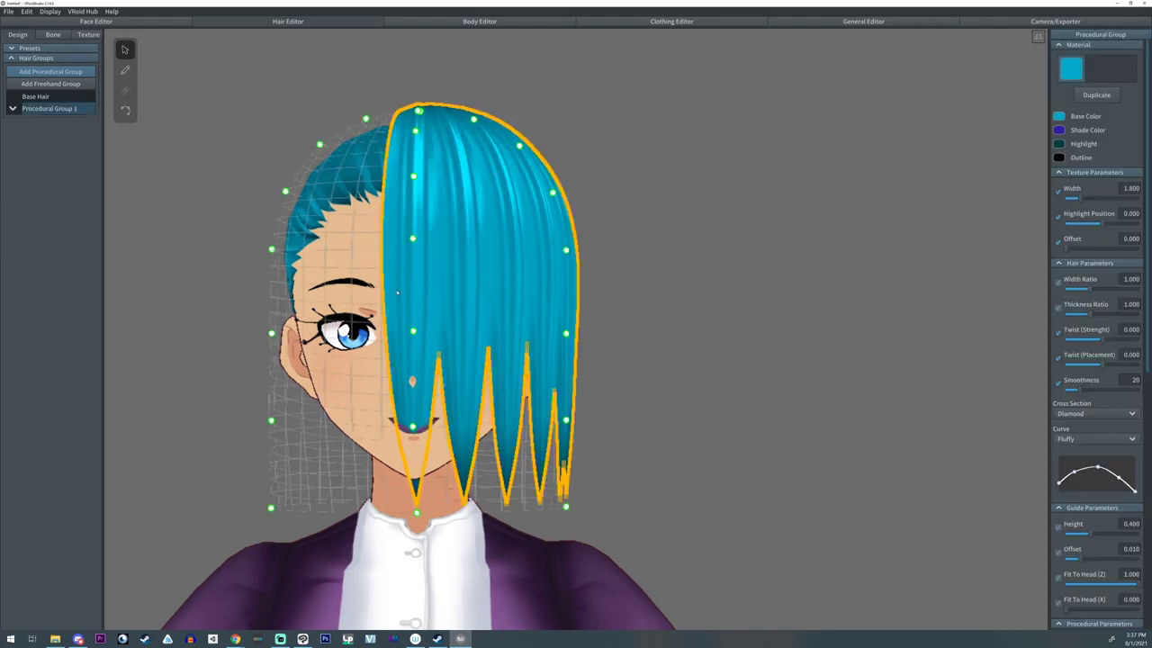
scroll(397, 293, down, 3)
right_drag(397, 292, 376, 293)
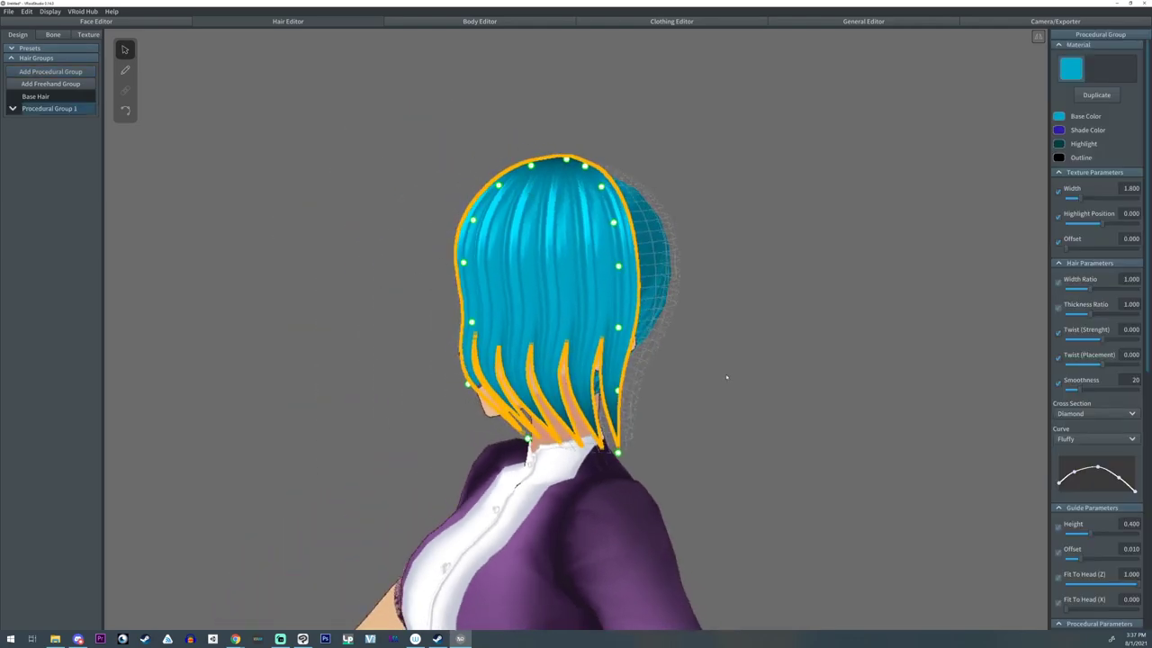
- Set the procedural group's hair count to 10, and delete the group
scroll(1125, 499, down, 5)
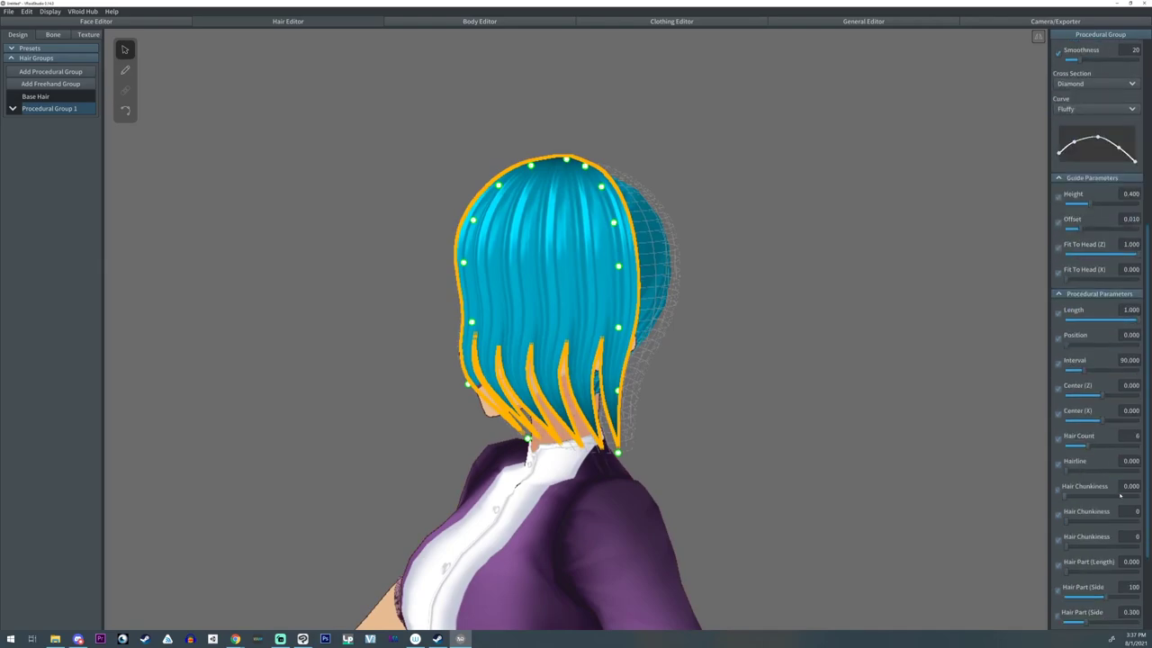
scroll(1101, 360, down, 1)
drag(1096, 417, 1102, 417)
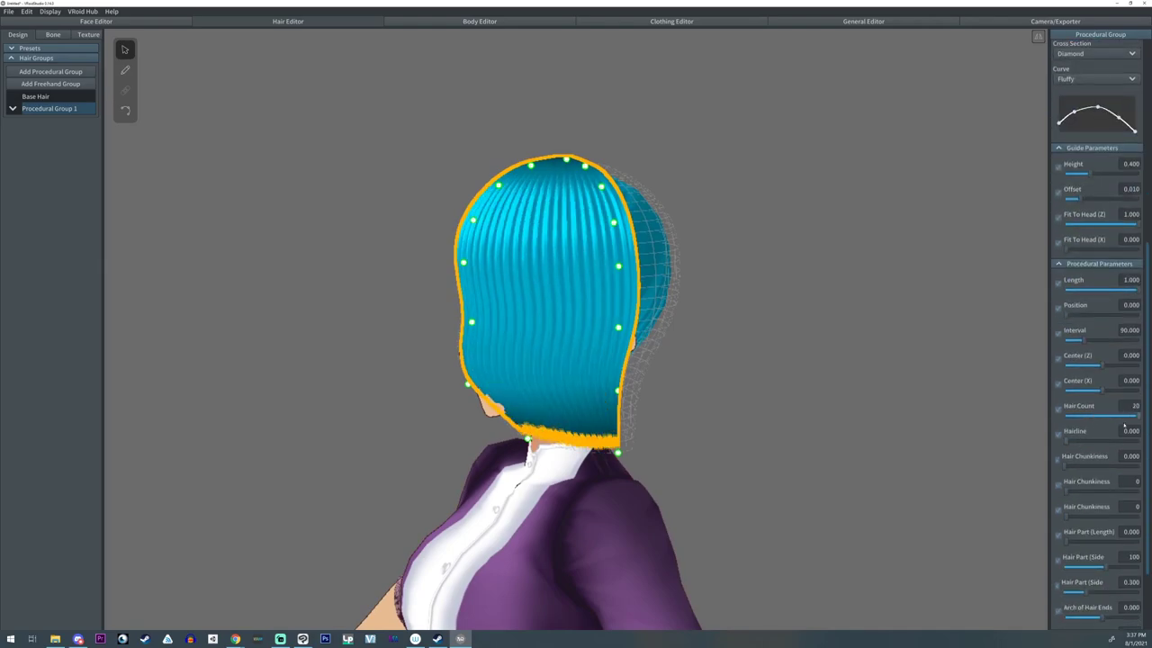
right_drag(641, 328, 655, 323)
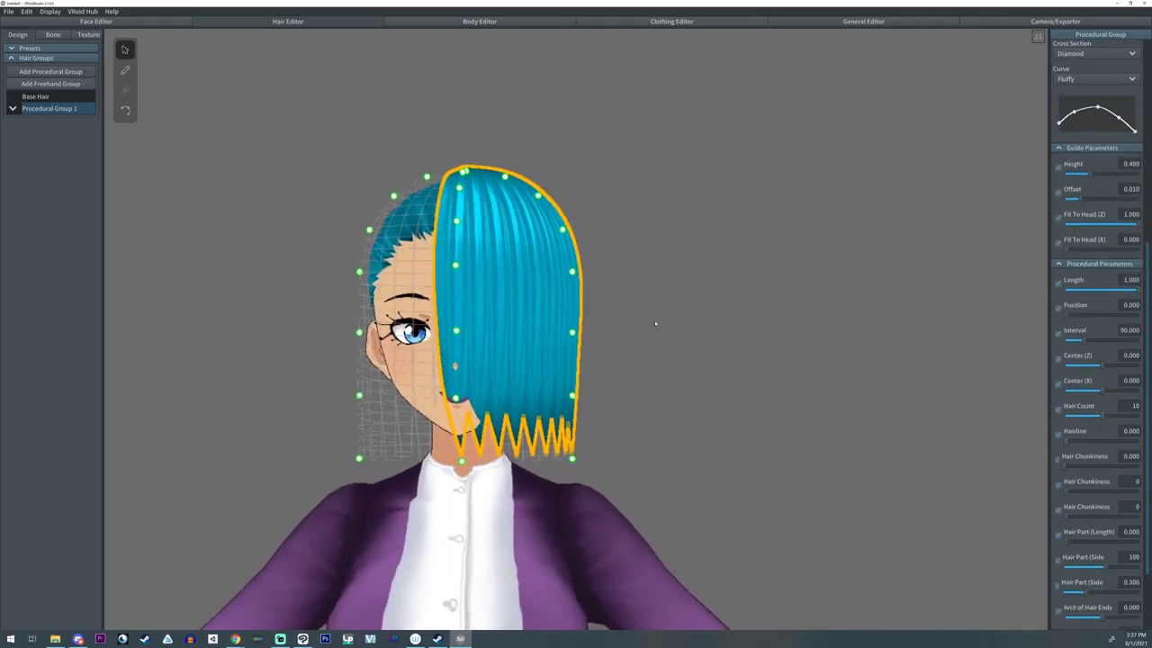
right_click(46, 109)
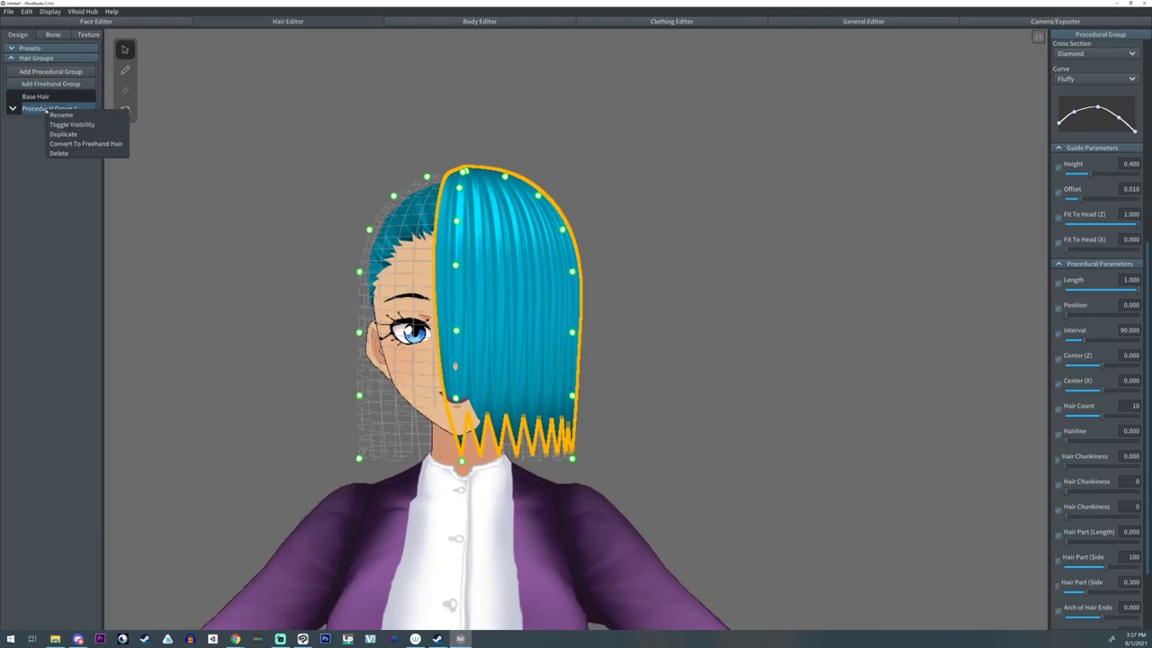
click(58, 153)
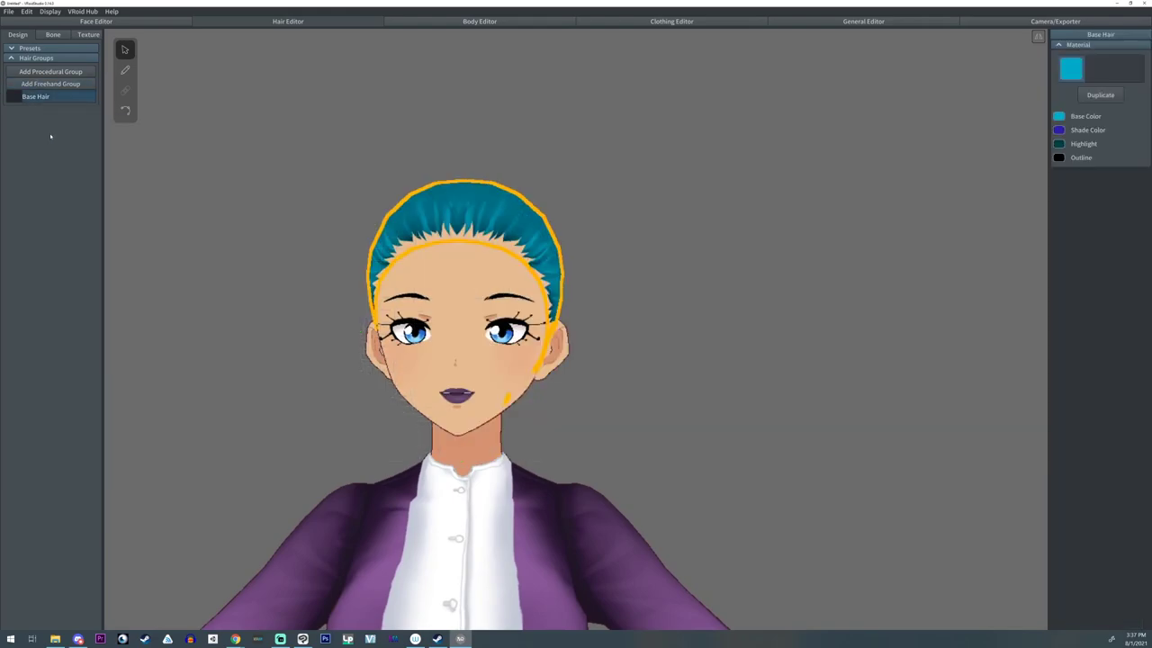
- Add a freehand group, draw a long S-shaped strand across the face with the hair brush, and delete the group
click(38, 84)
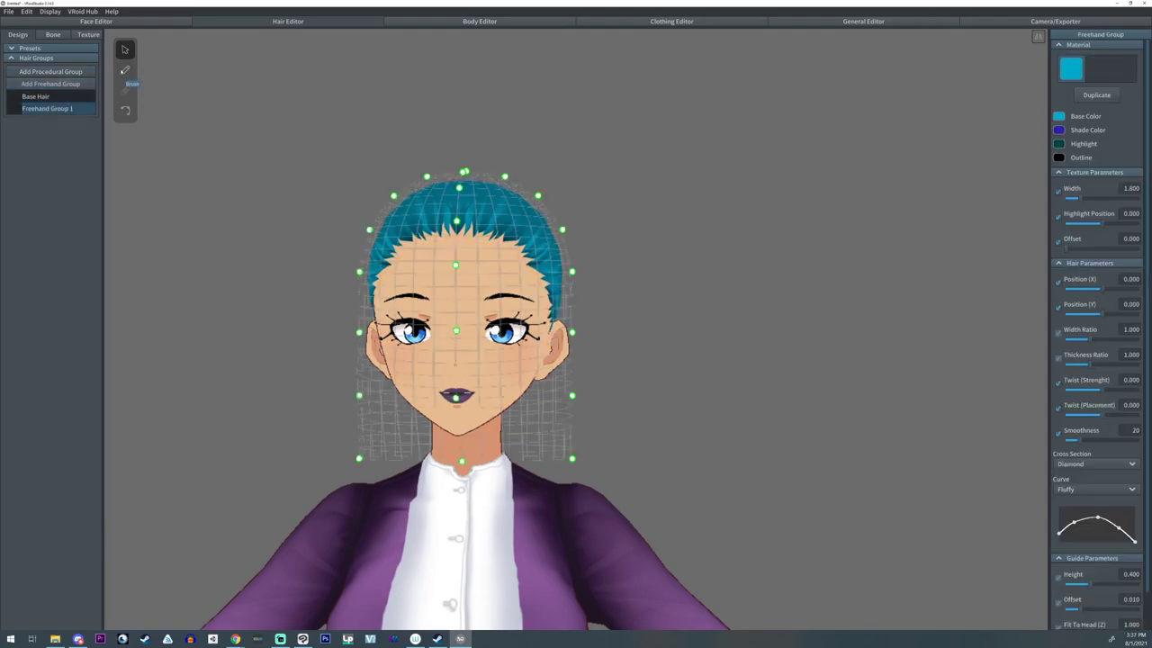
click(125, 70)
mouse_move(497, 199)
mouse_down()
mouse_move(523, 213)
mouse_move(482, 415)
mouse_move(546, 448)
mouse_up()
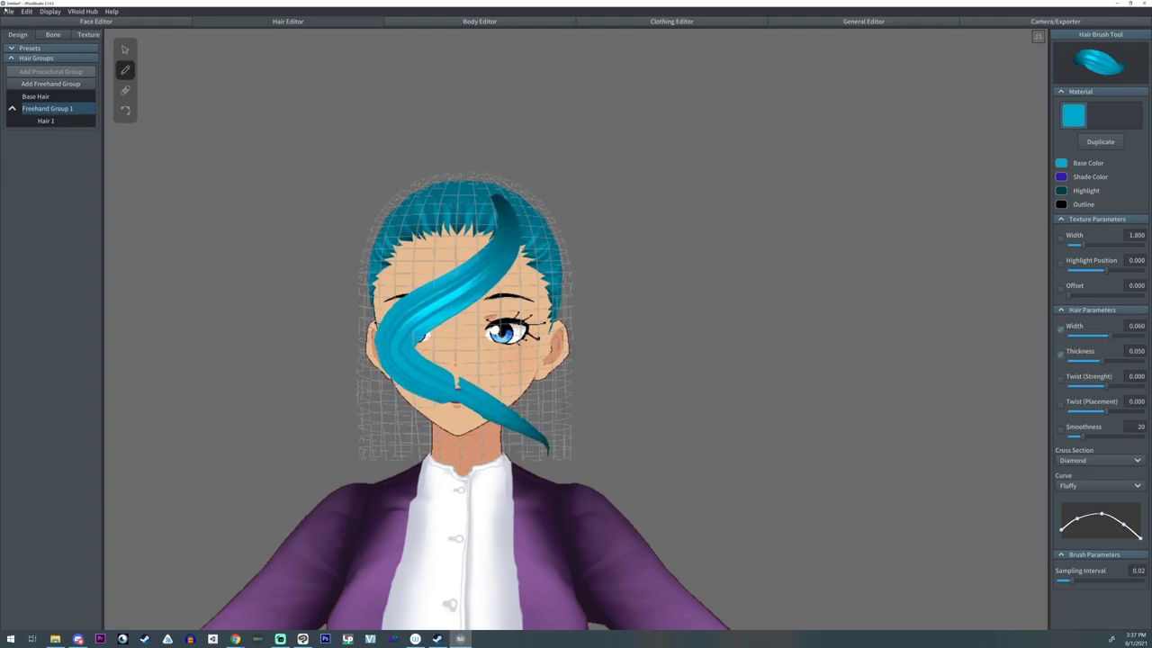
right_click(78, 110)
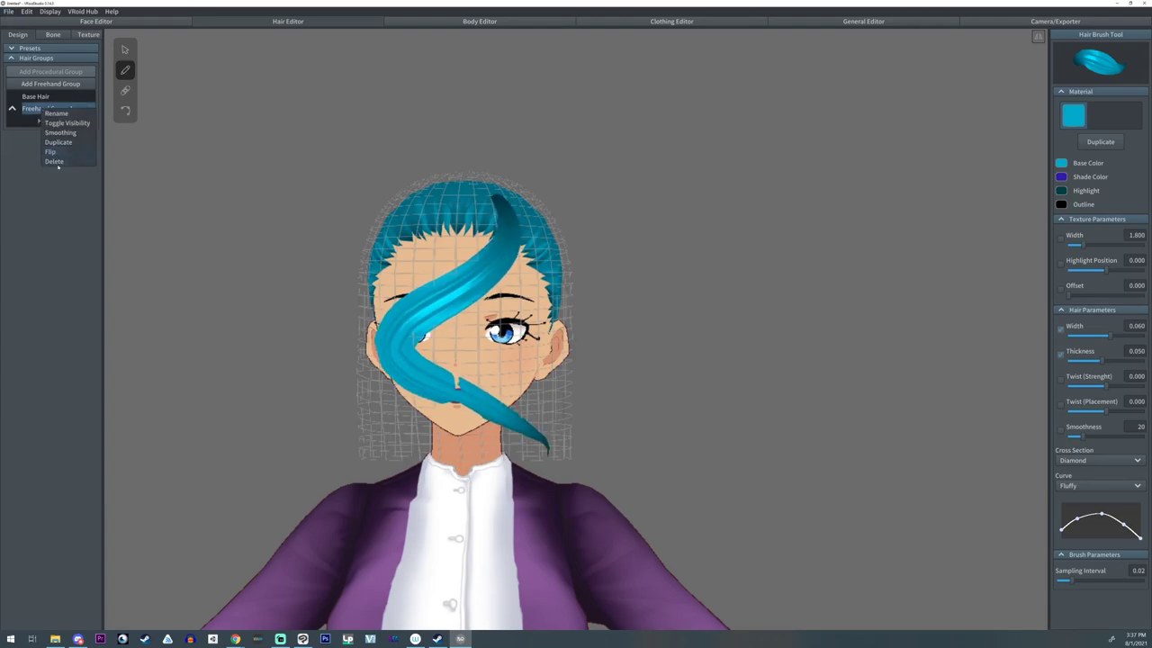
click(54, 162)
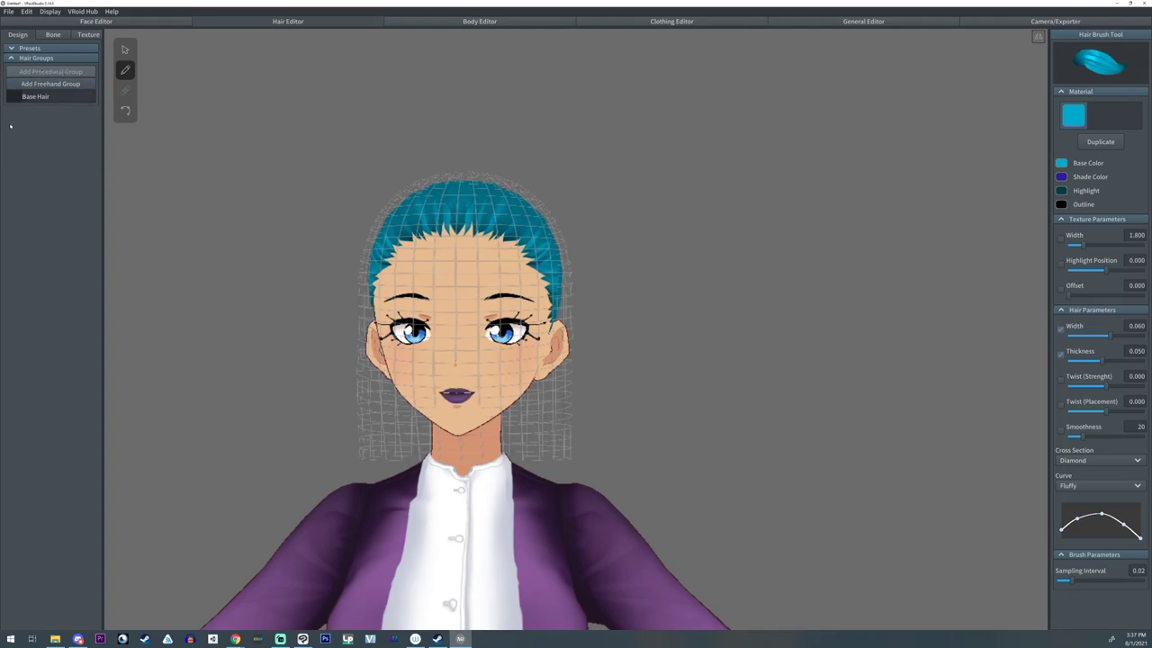
- Draw a wavy strand from the hairline past the chin without adding a group first, and undo it
mouse_move(37, 96)
right_drag(488, 218, 663, 244)
click(125, 50)
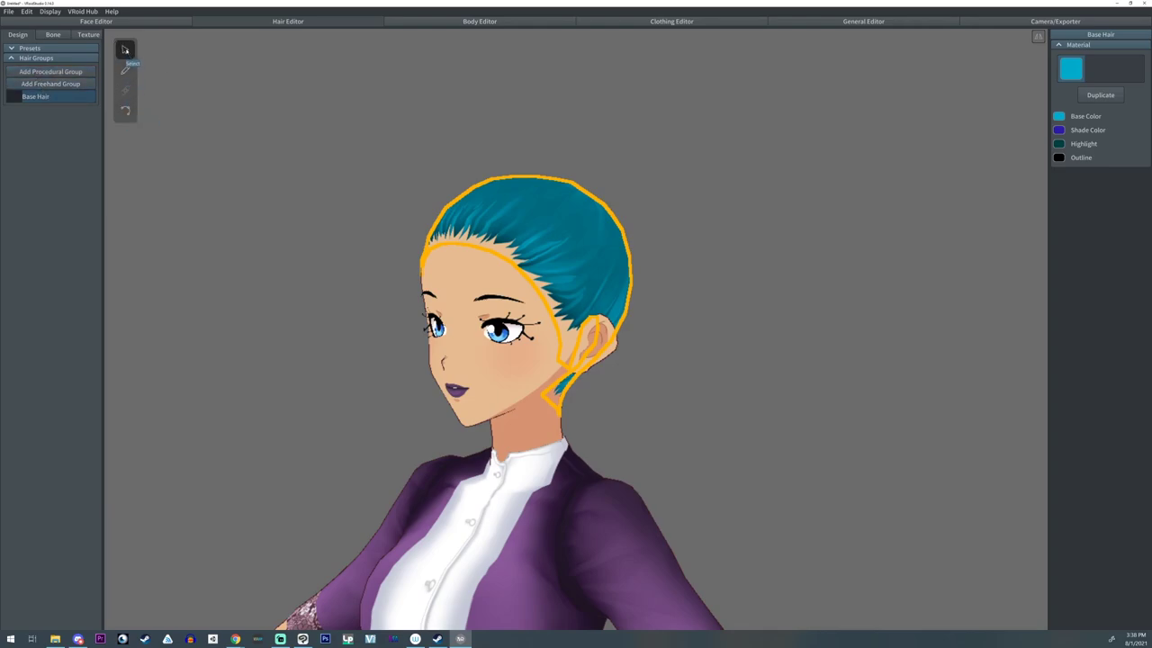
right_drag(387, 181, 487, 186)
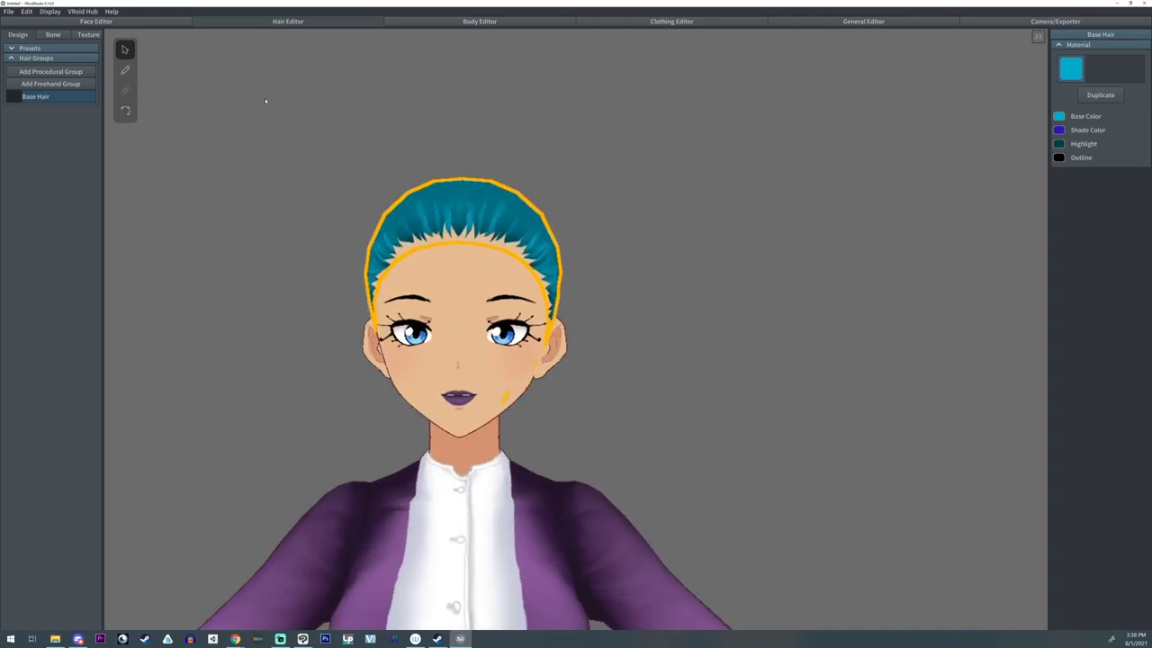
click(126, 71)
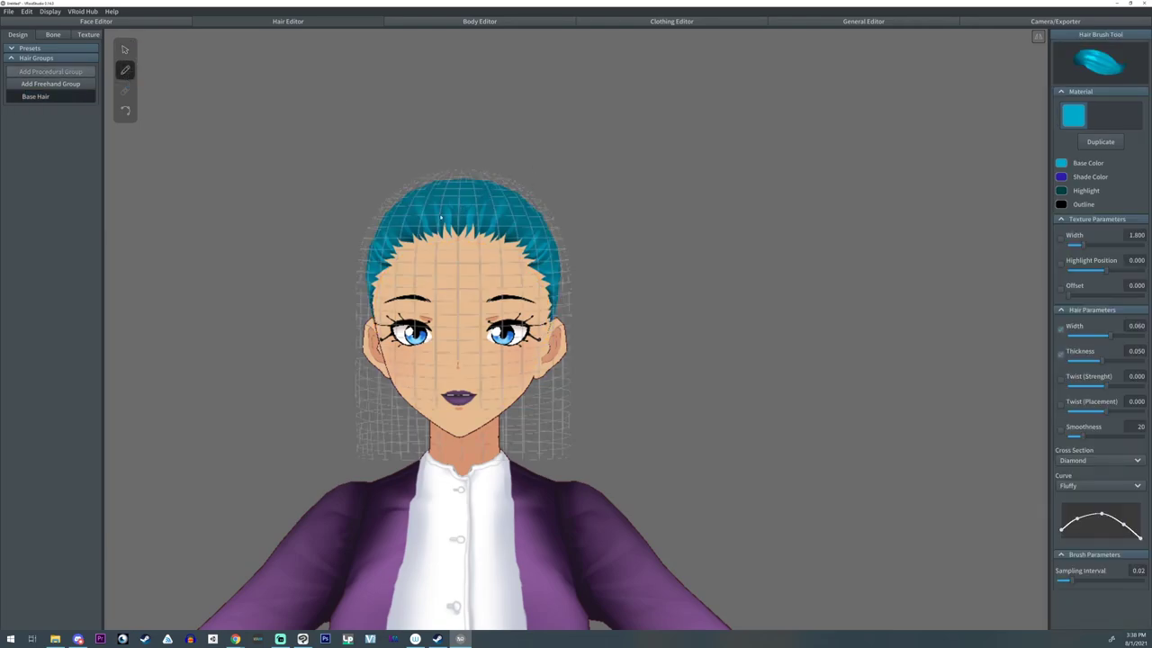
drag(441, 218, 518, 441)
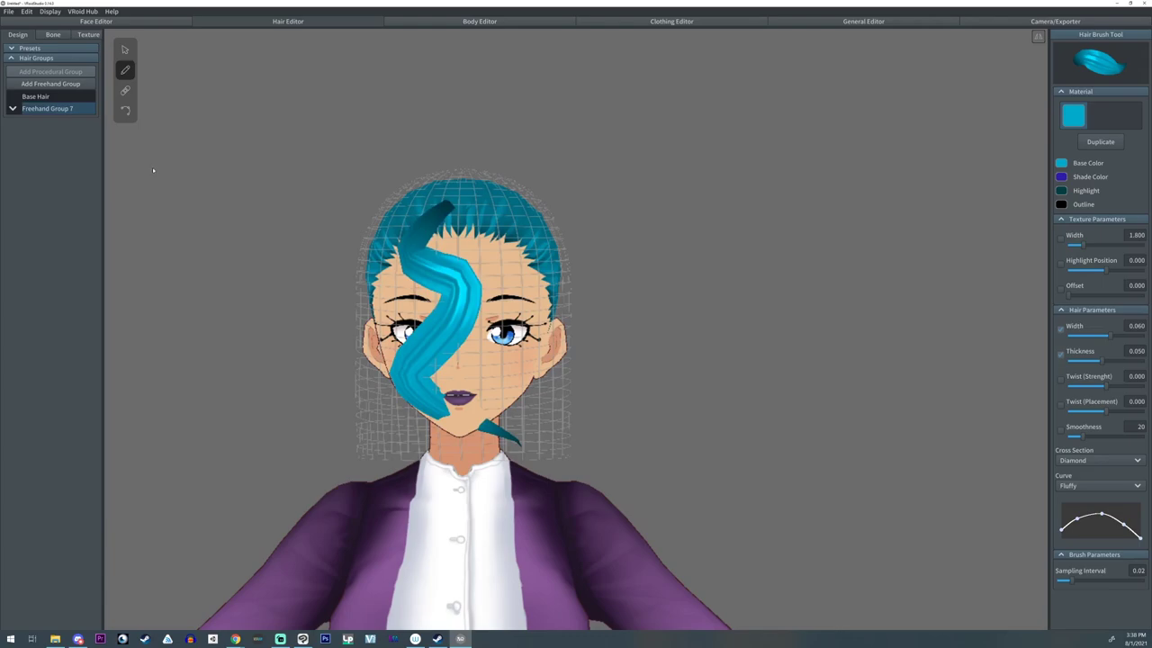
key(ctrl+z)
key(ctrl+z)
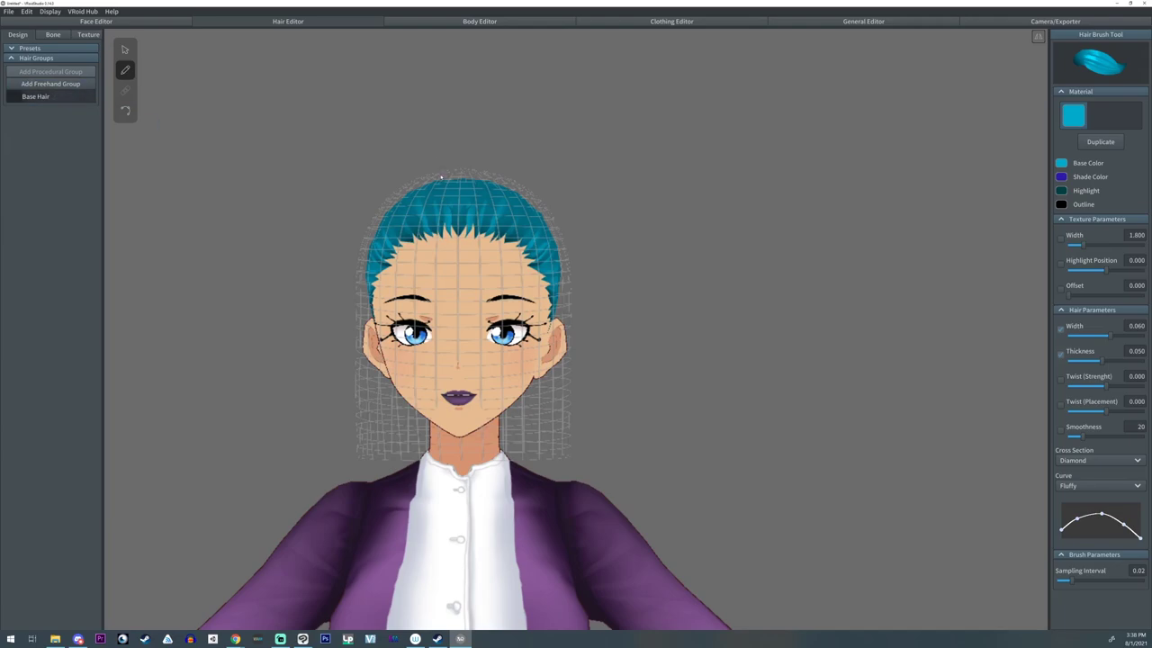
- Draw a short curved strand from the hairline over the forehead, and redraw it down to the cheek with the Retouch tool
mouse_move(442, 205)
mouse_down()
mouse_move(421, 223)
mouse_move(427, 362)
mouse_up()
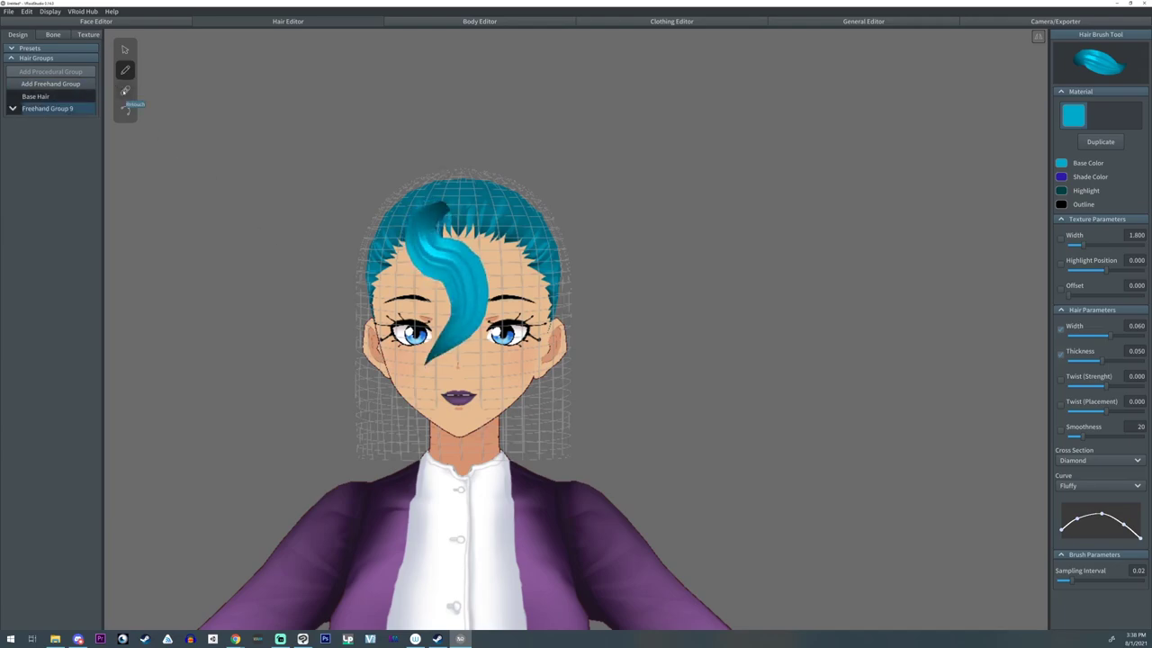
click(125, 91)
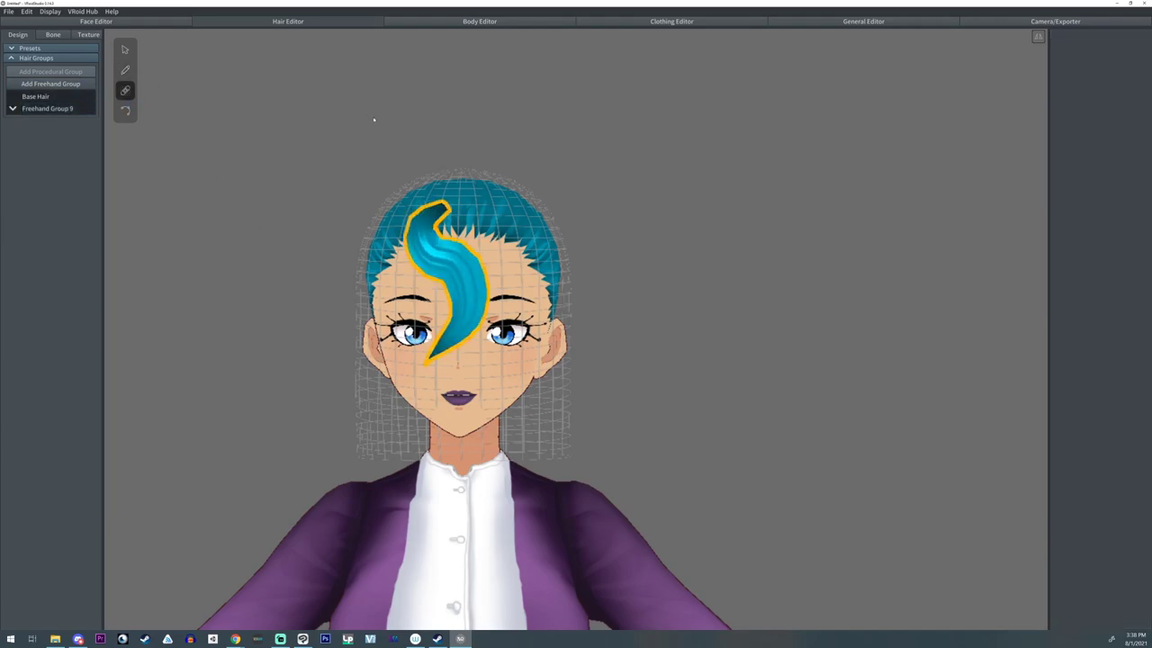
mouse_move(431, 208)
mouse_down()
mouse_move(436, 250)
mouse_move(482, 298)
mouse_move(456, 380)
mouse_move(394, 365)
mouse_move(398, 349)
mouse_up()
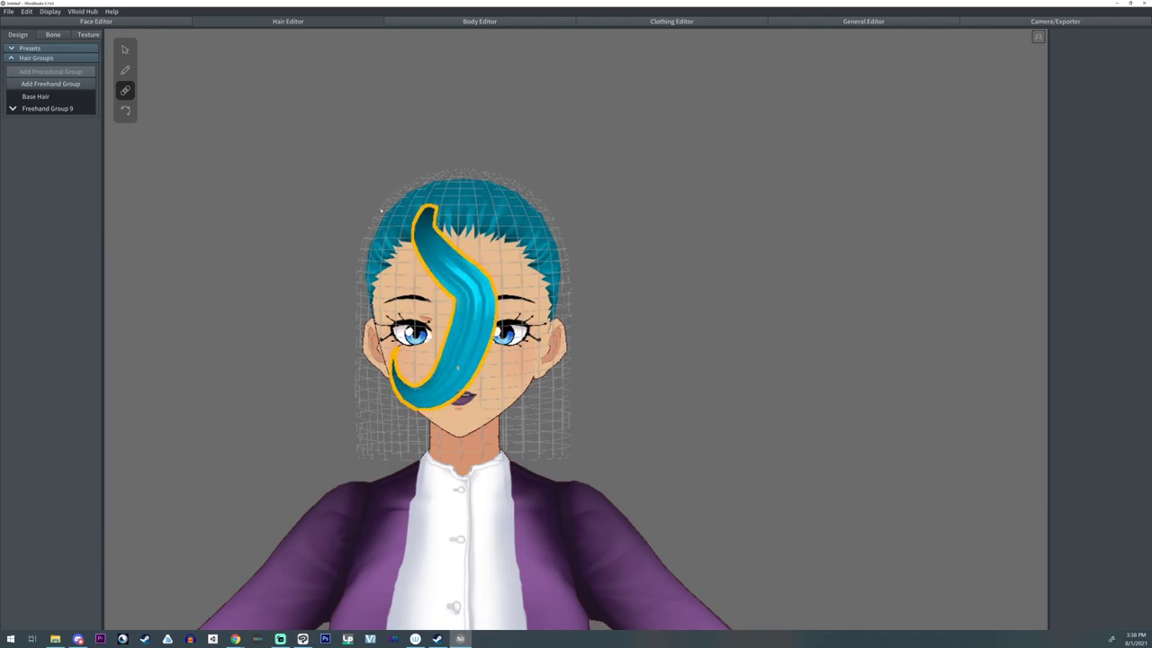
- Reshape the strand's upper, middle and lower bends by moving its control points
click(126, 111)
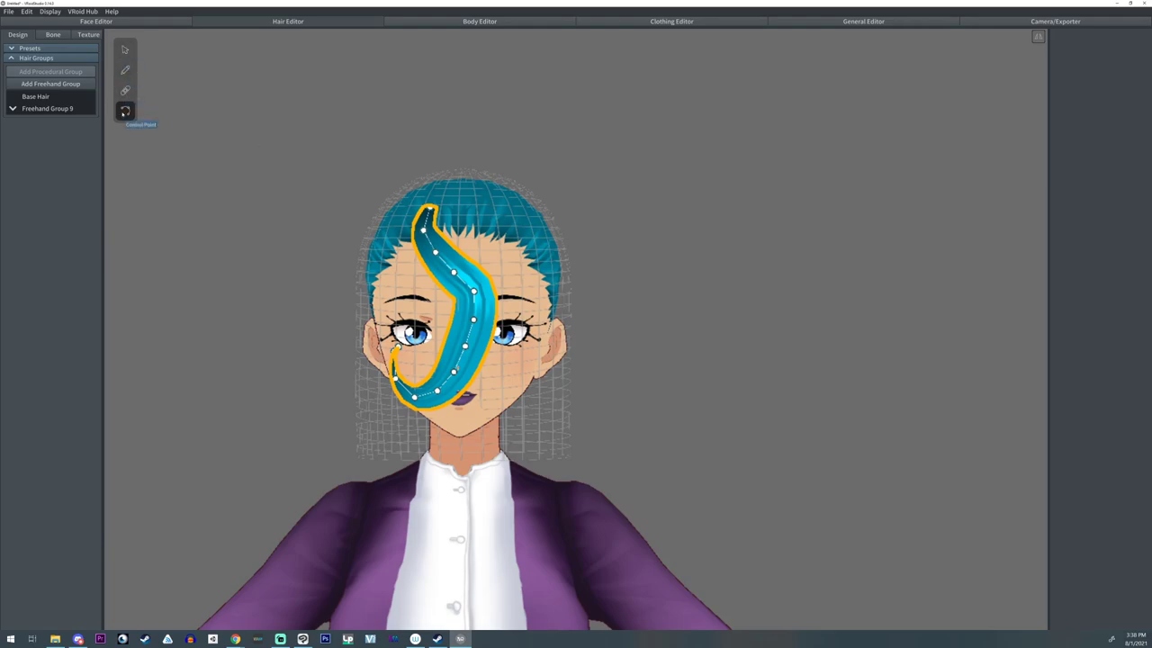
drag(473, 291, 501, 284)
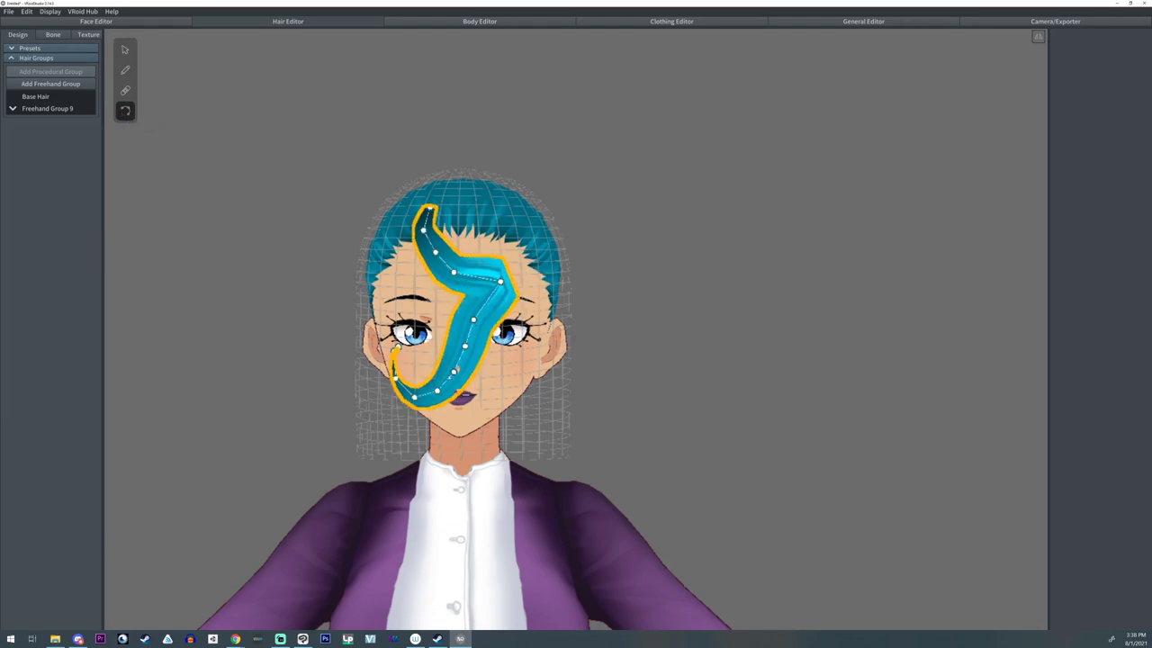
drag(454, 373, 460, 308)
drag(438, 391, 409, 387)
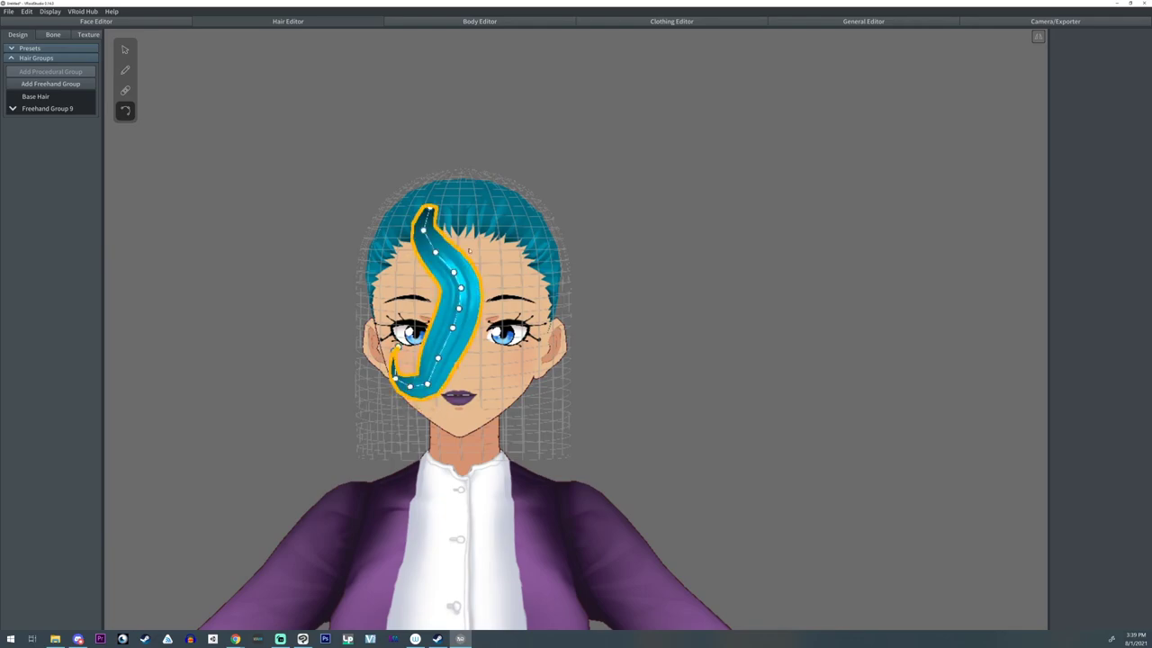
drag(436, 253, 447, 253)
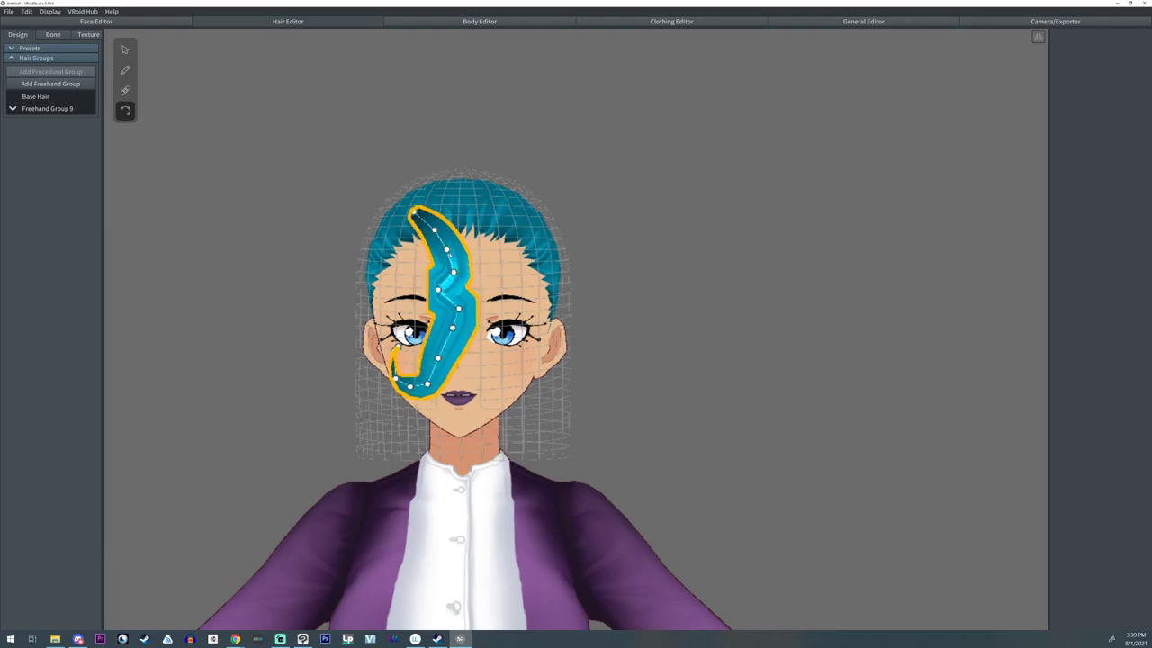
- Move the strand's control points into a zigzag, and delete its freehand group
drag(447, 251, 426, 291)
mouse_move(453, 328)
mouse_down()
mouse_move(467, 332)
mouse_move(433, 336)
mouse_up()
drag(438, 359, 463, 355)
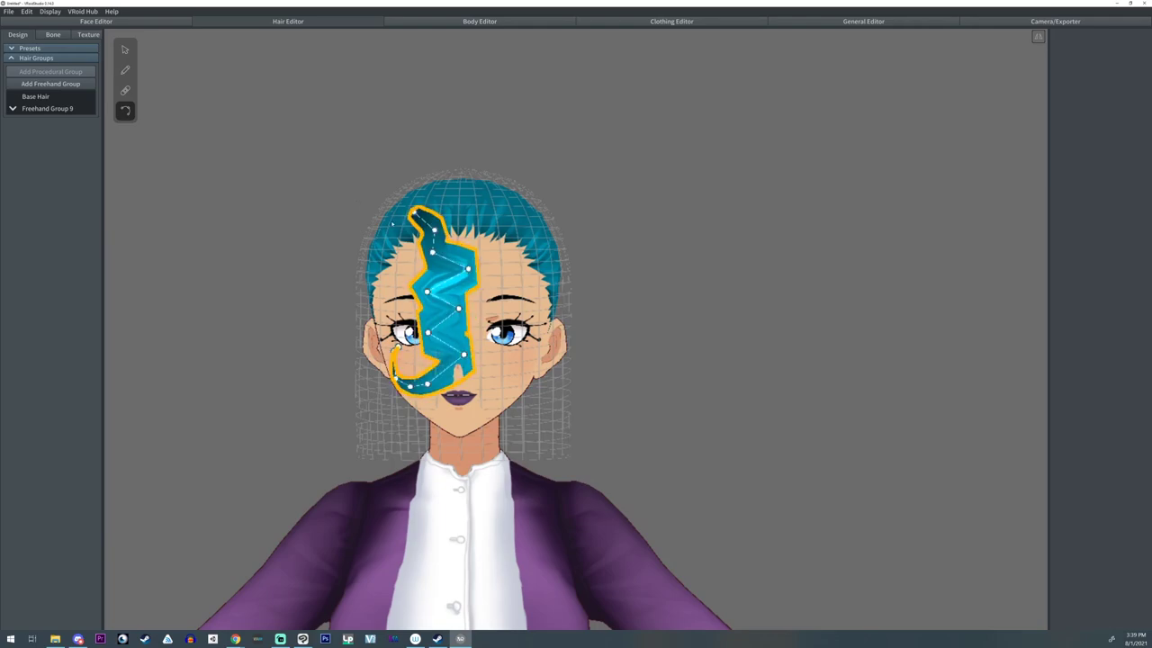
right_click(42, 108)
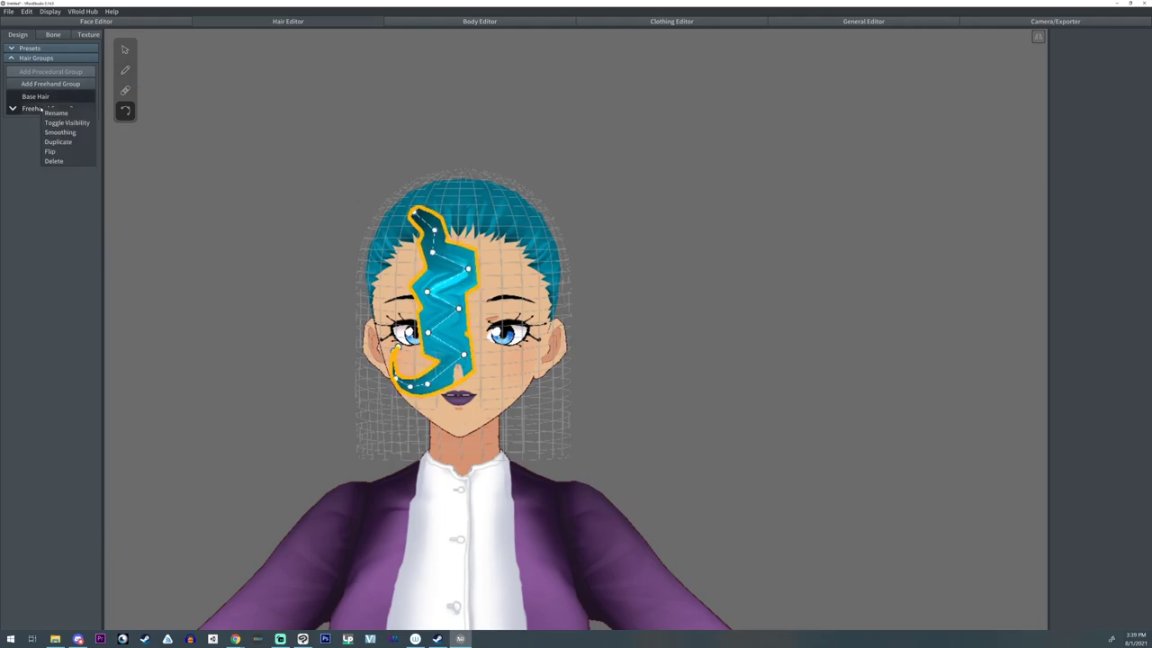
click(54, 162)
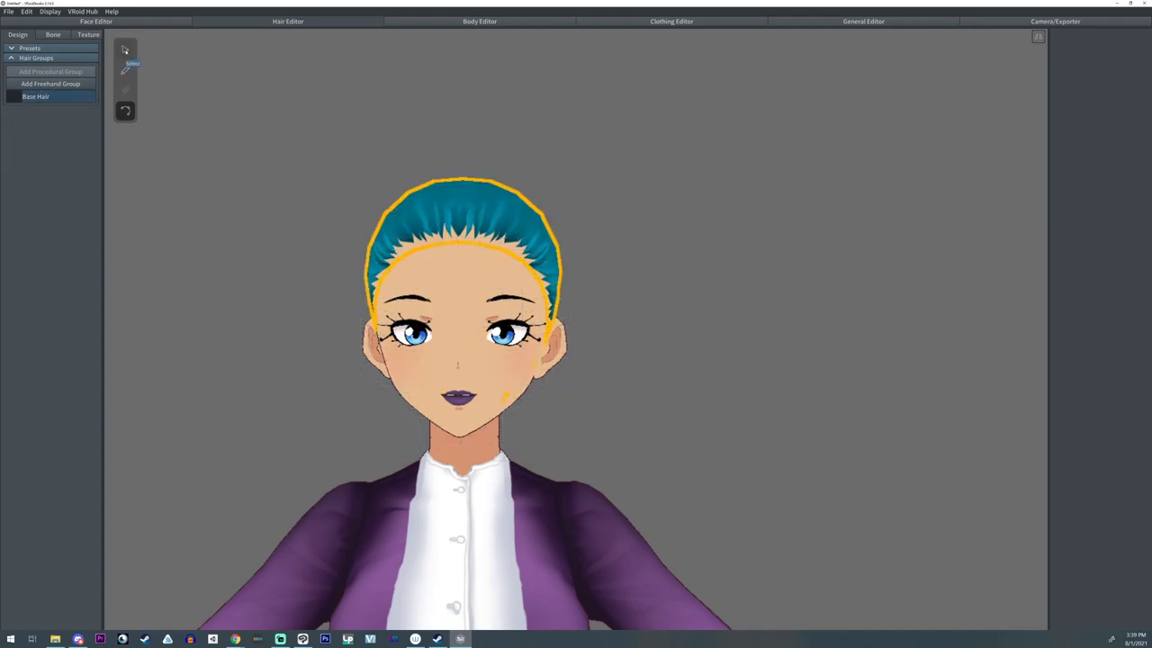
- Add a freehand hair group and rename it "new"
click(40, 84)
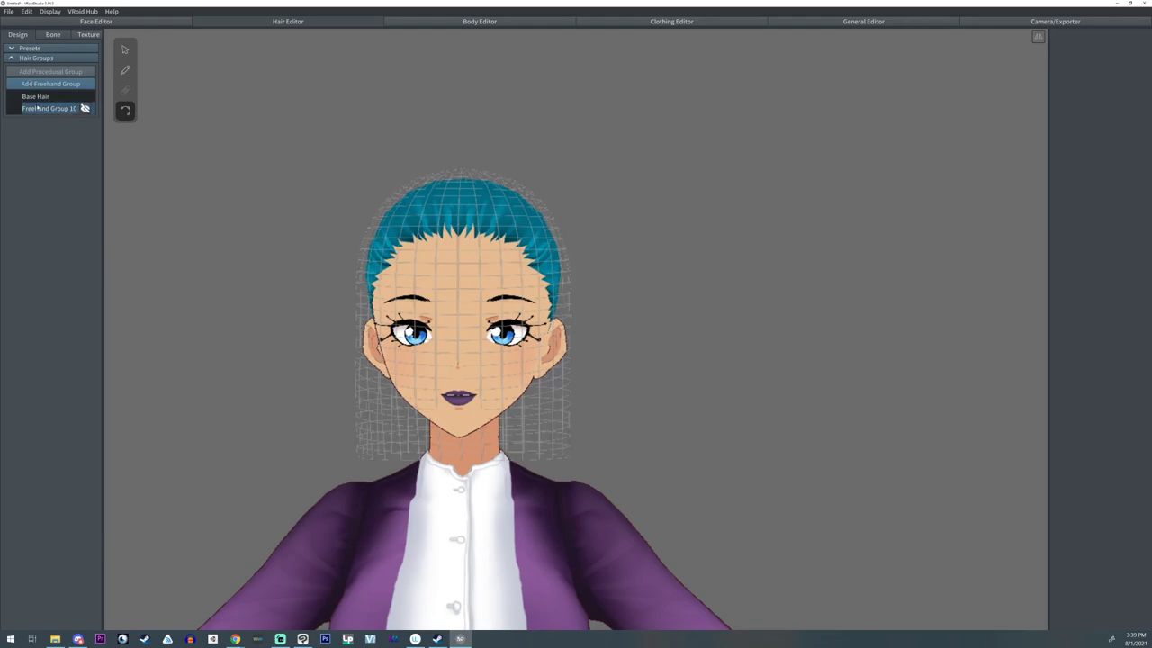
right_click(35, 110)
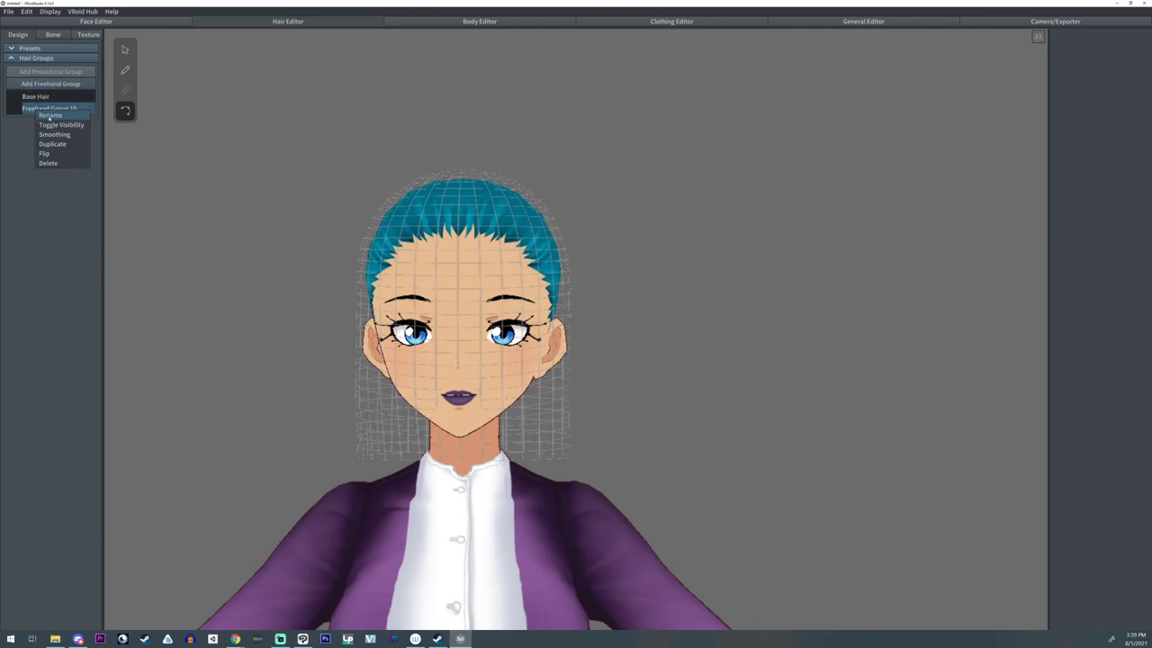
click(51, 115)
click(527, 318)
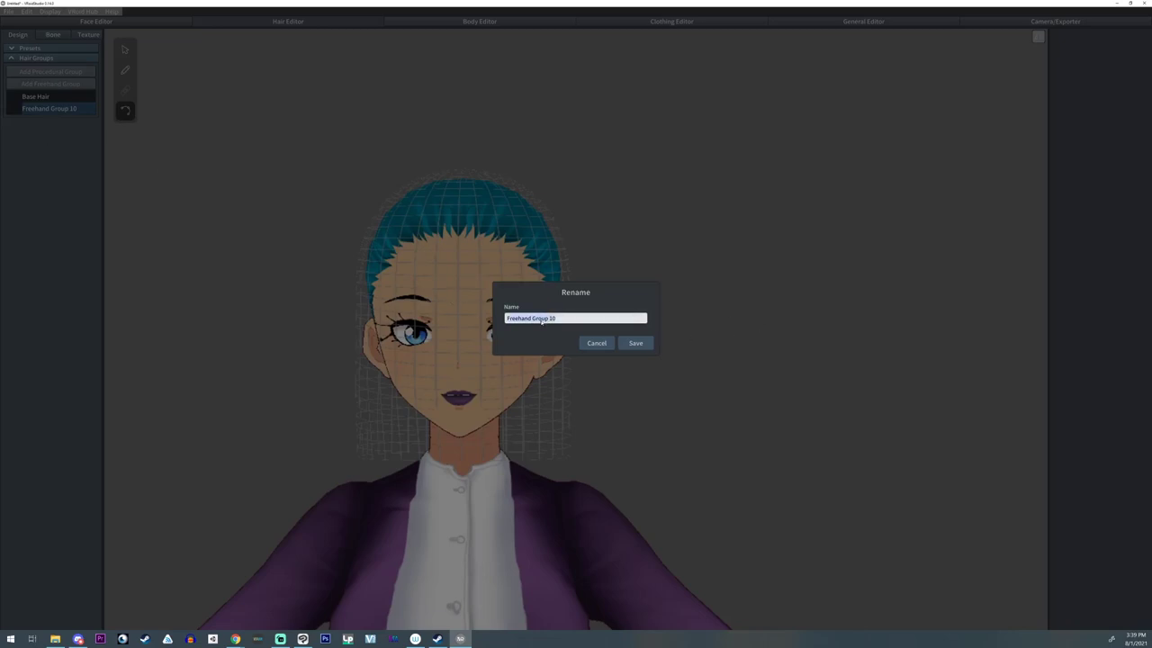
text(new)
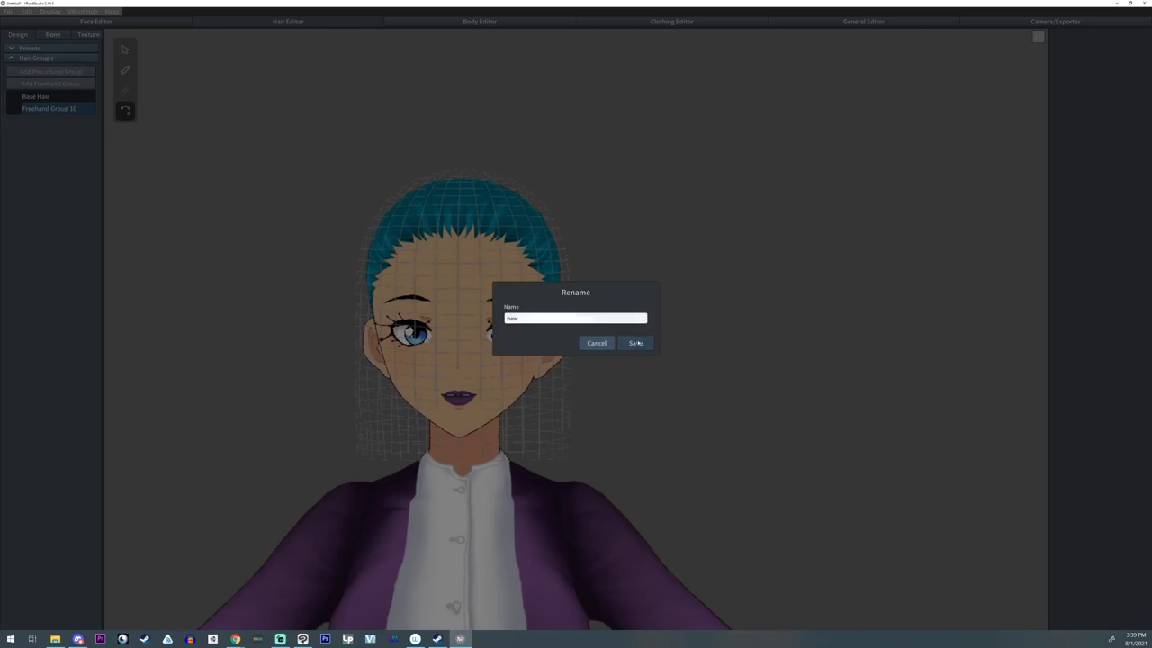
click(636, 343)
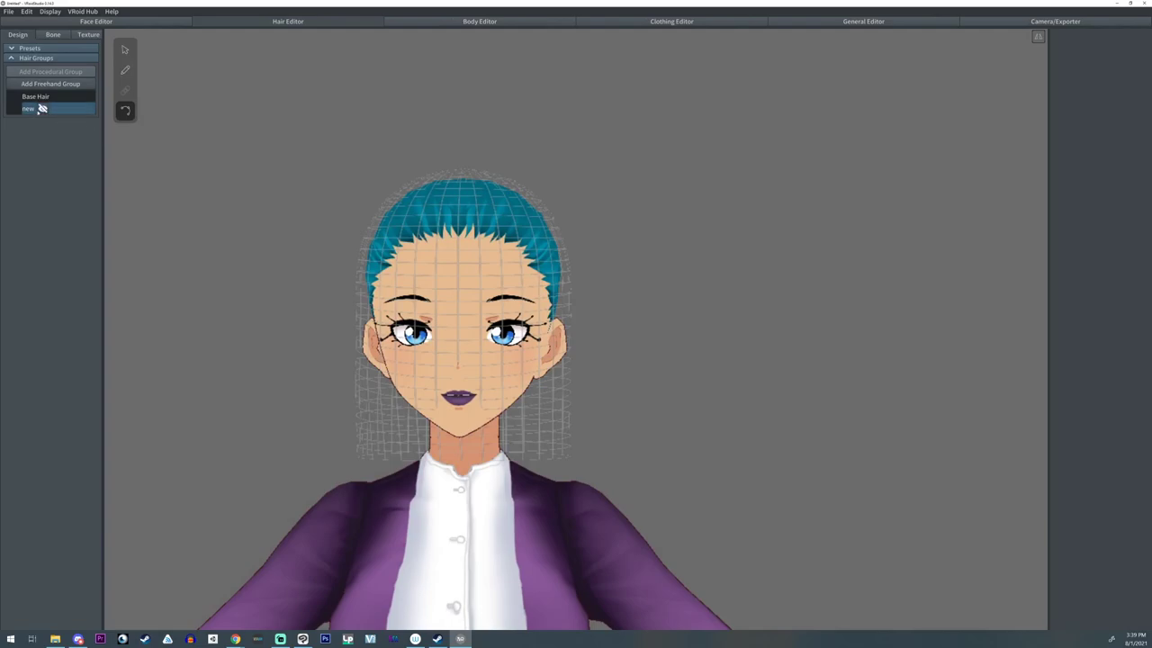
- Draw an S-shaped strand from the hairline down to just above the mouth in the "new" group with the hair brush
right_click(33, 108)
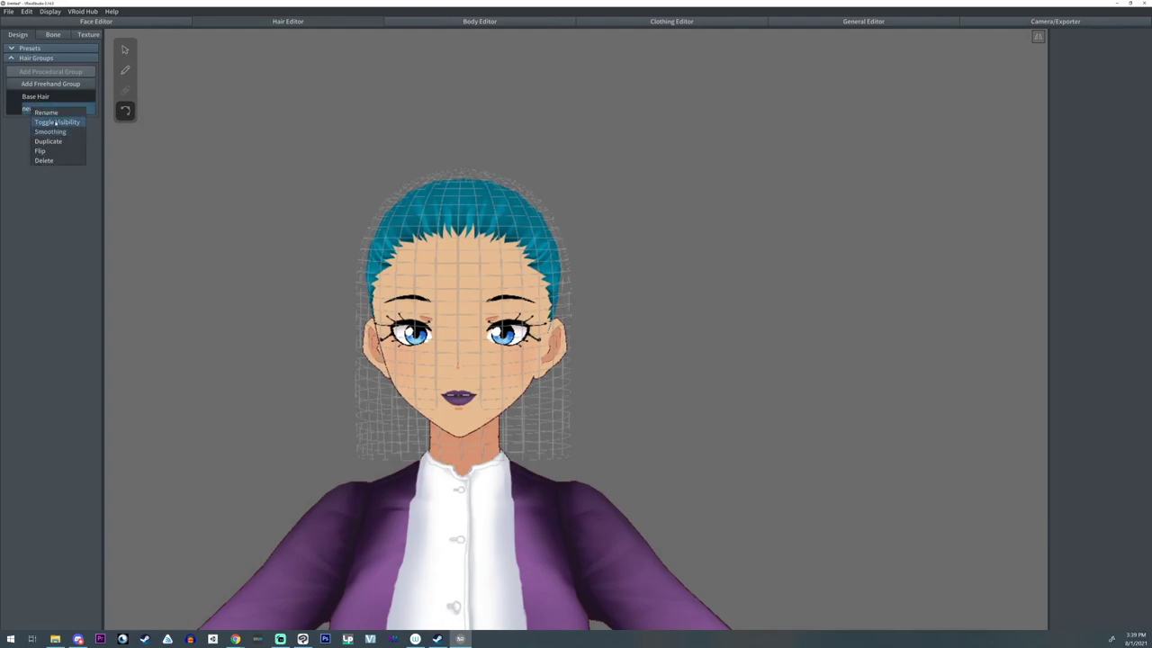
click(125, 70)
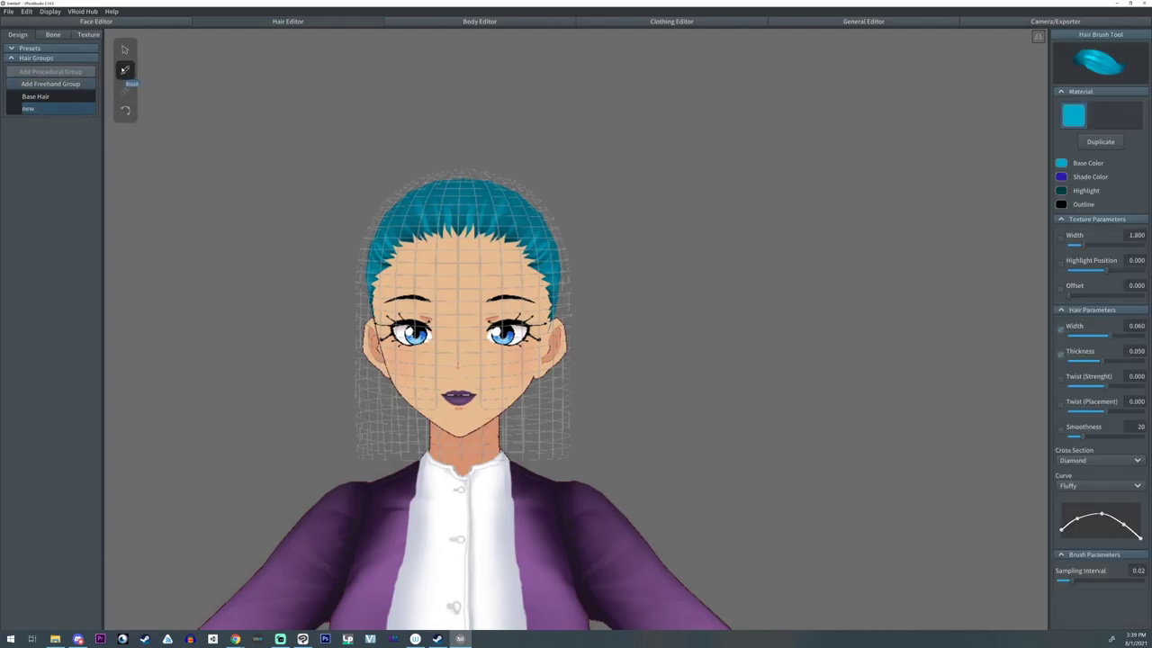
mouse_move(491, 230)
mouse_down()
mouse_move(432, 258)
mouse_move(465, 370)
mouse_up()
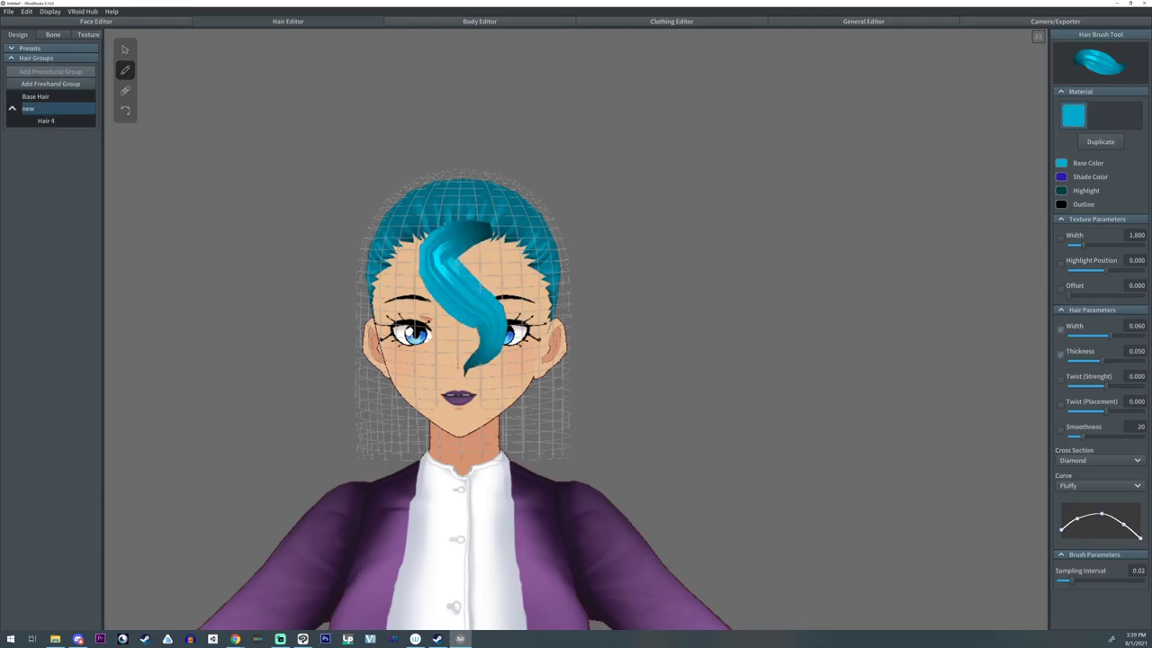
- Hide and show the "new" freehand group several times, leaving it shown
right_click(32, 108)
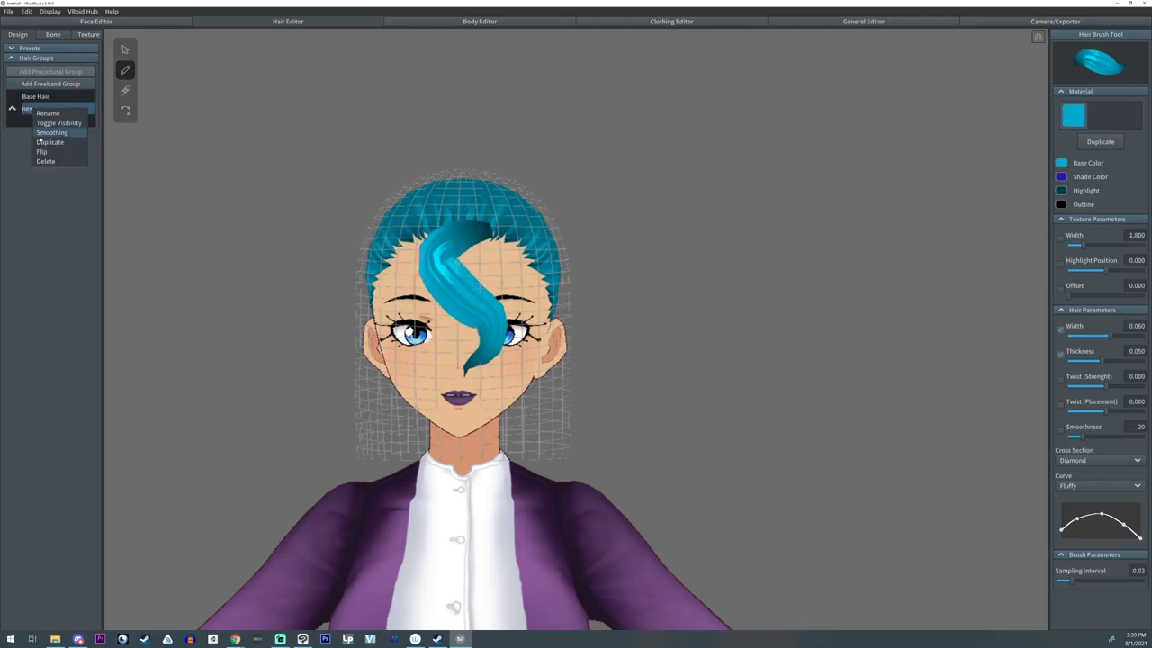
click(49, 123)
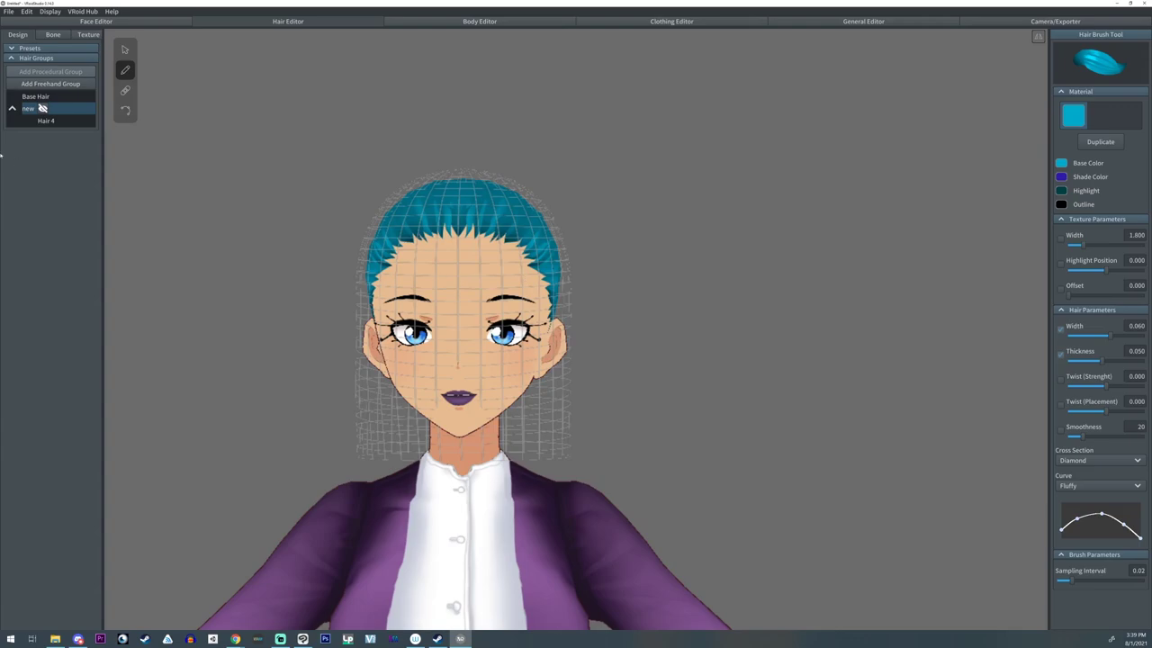
click(41, 108)
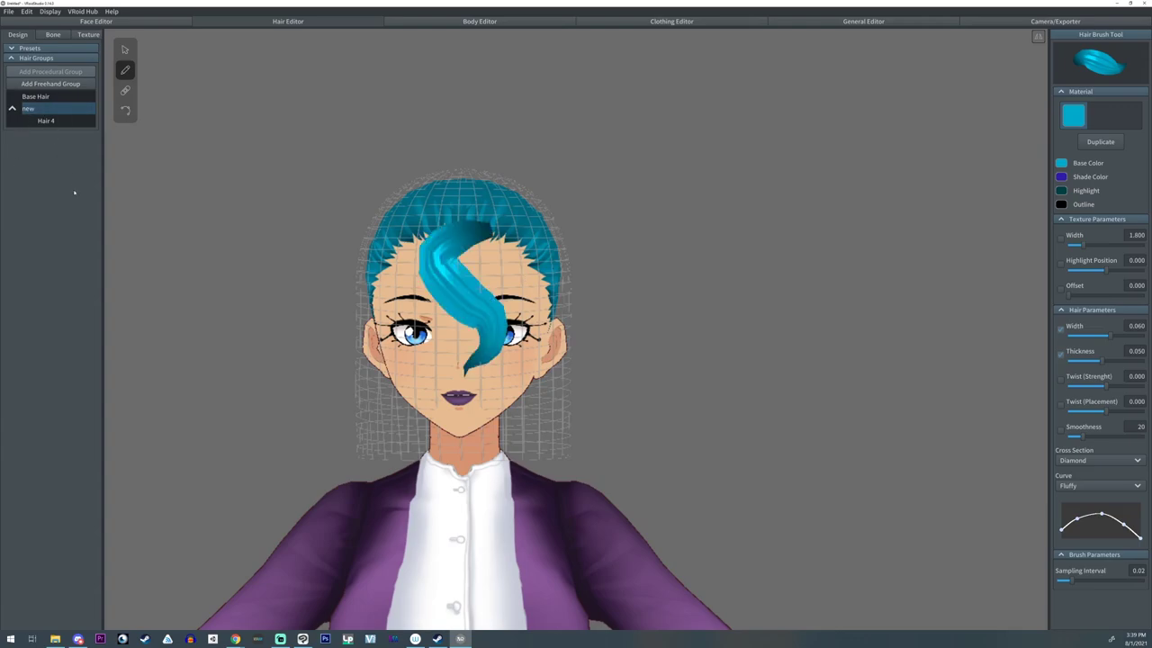
click(41, 108)
click(41, 108)
click(42, 108)
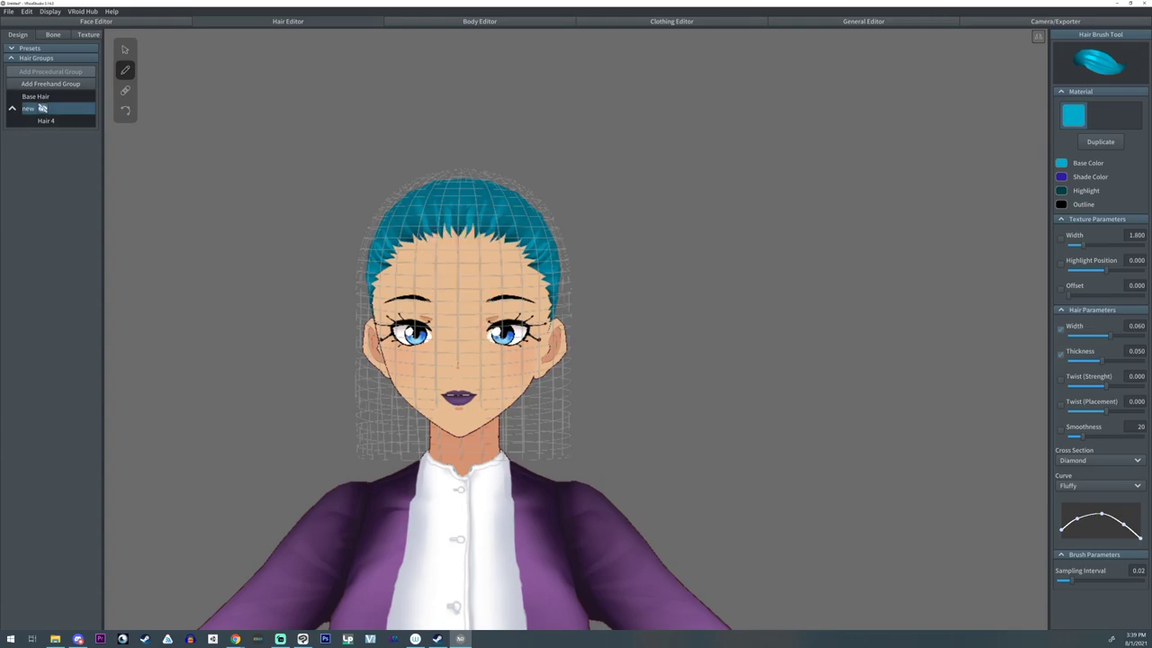
click(42, 109)
click(41, 108)
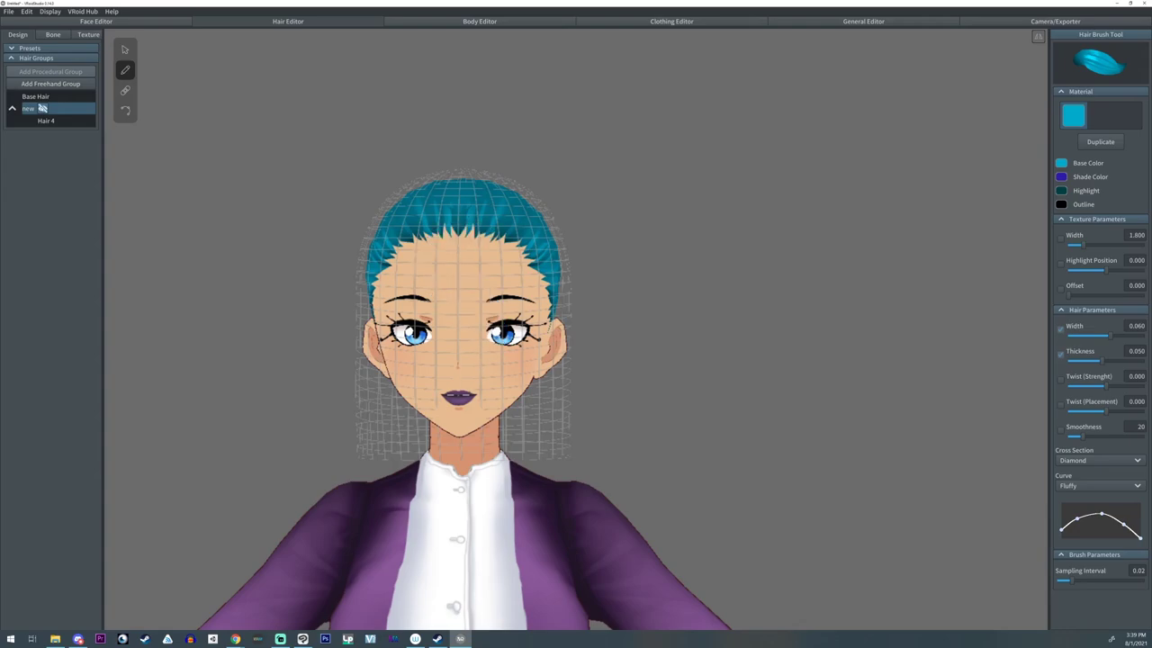
click(42, 108)
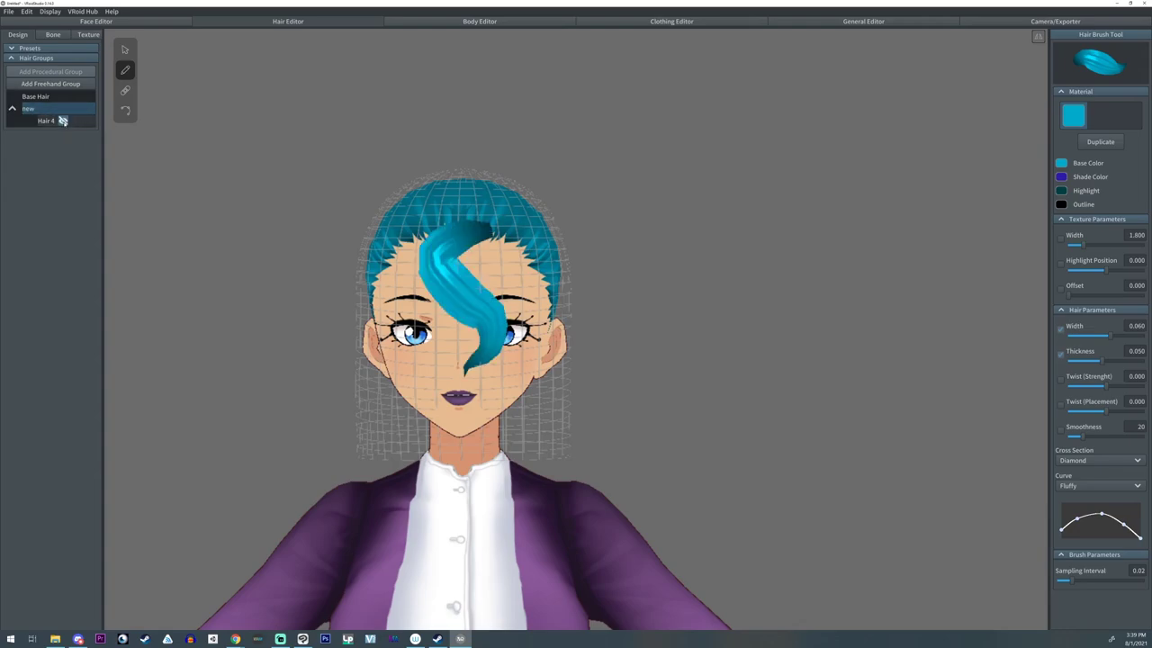
- Draw a second wavy strand from the hairline around the cheek to the neck in the "new" group, and toggle its visibility
mouse_move(504, 227)
mouse_down()
mouse_move(536, 270)
mouse_move(526, 440)
mouse_up()
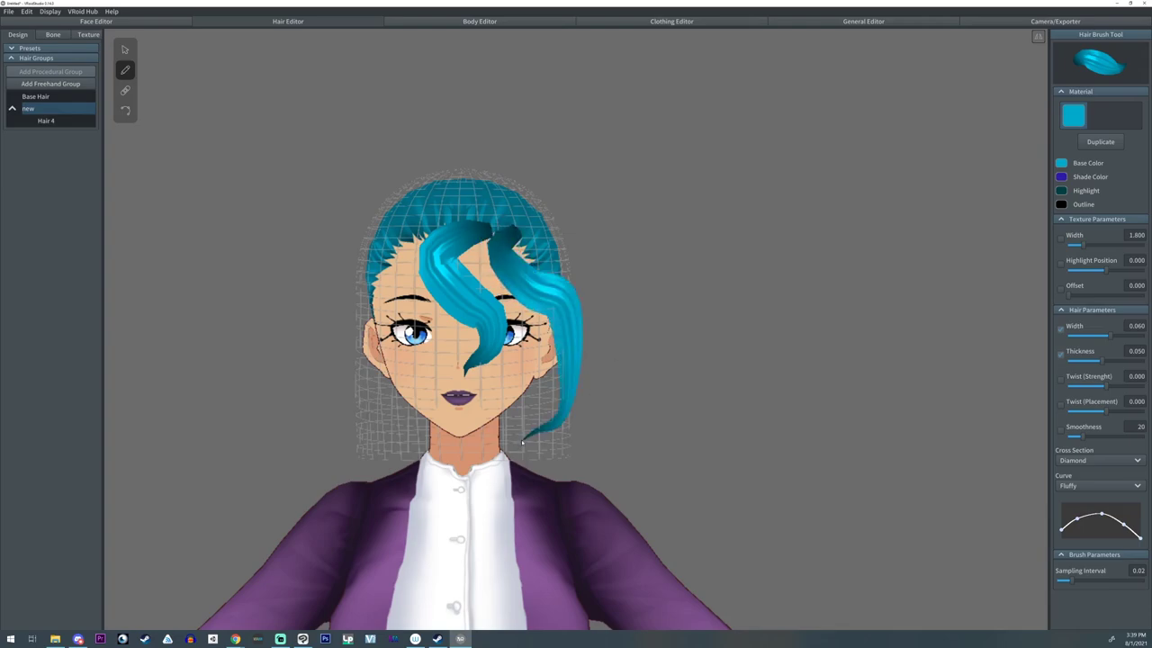
click(62, 133)
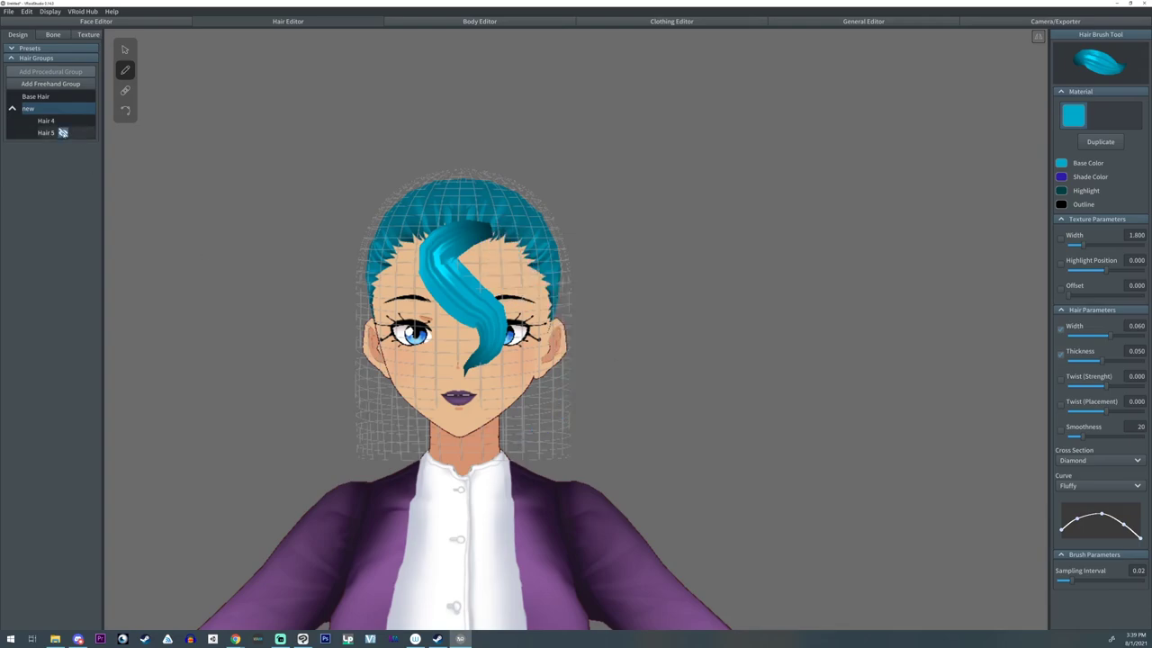
click(62, 132)
click(62, 132)
click(63, 132)
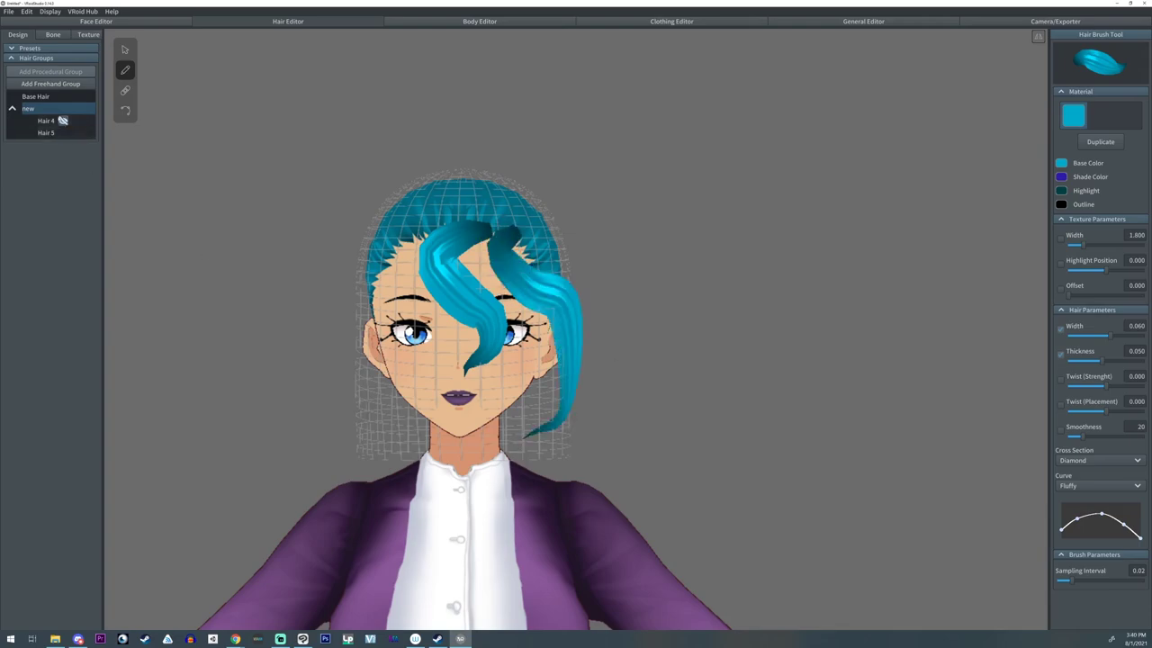
- Hide and show the whole "new" group, and apply Smoothing to its strands
mouse_move(43, 108)
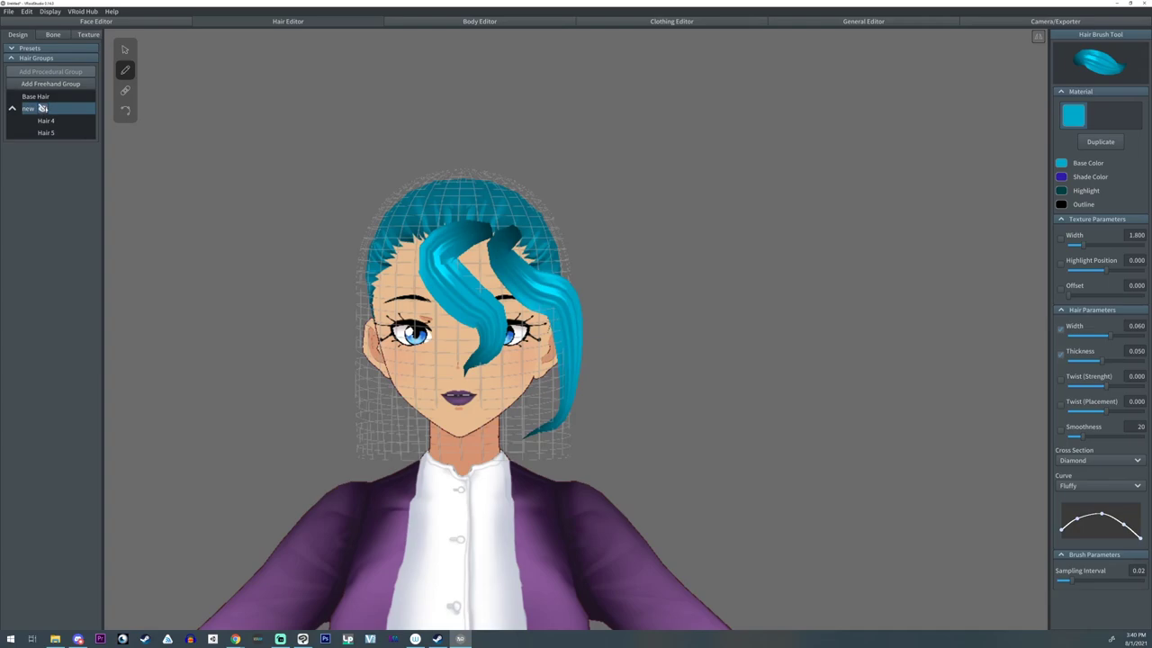
click(43, 108)
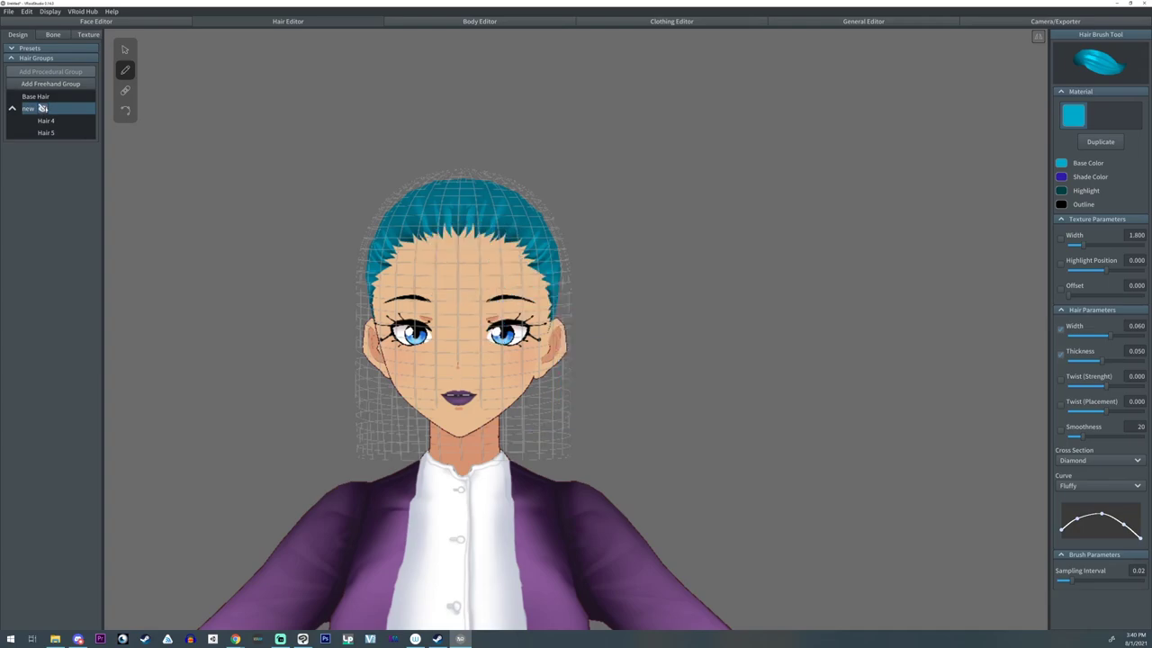
click(43, 108)
right_click(26, 108)
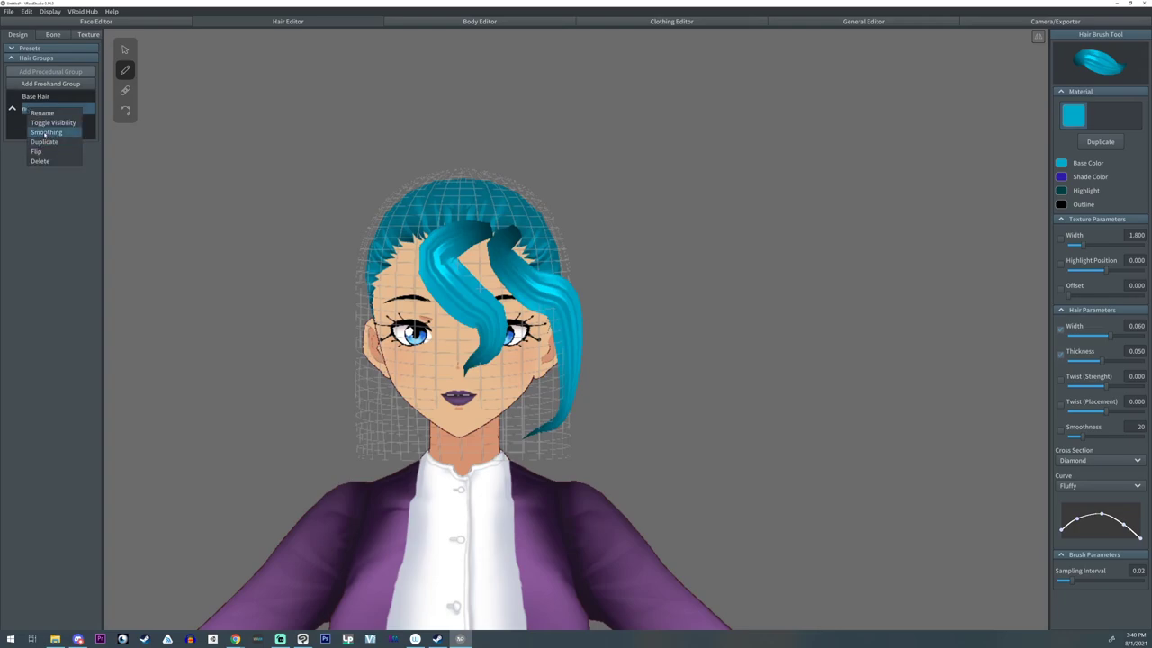
click(46, 132)
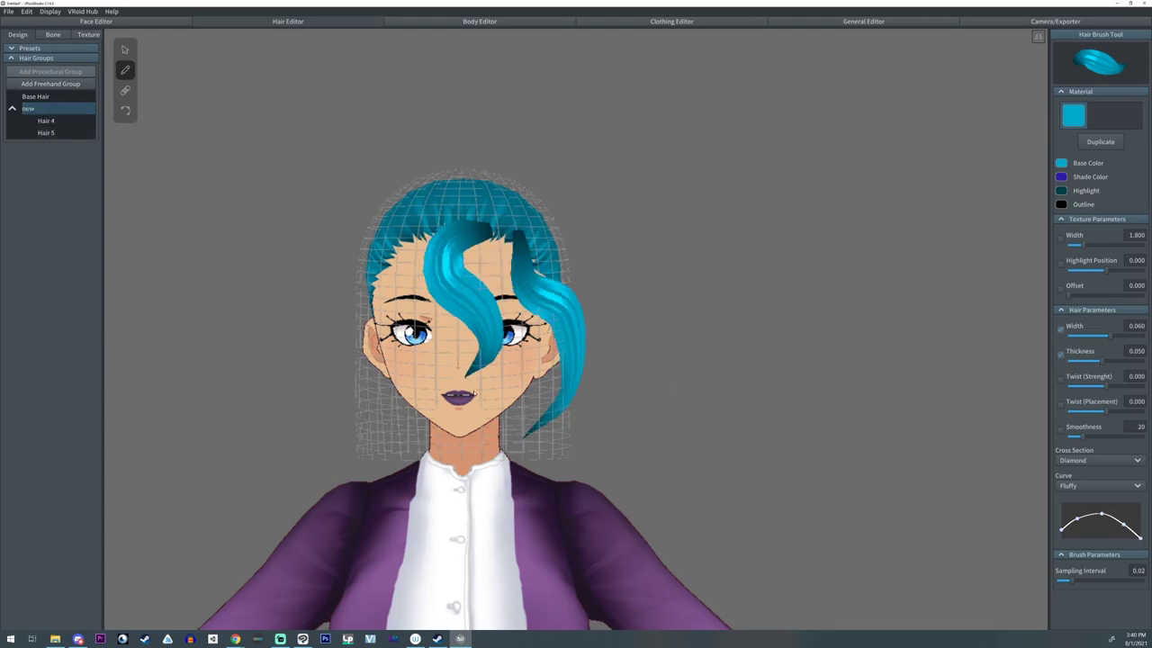
- Duplicate the "new" group and flip the copy to the opposite side of the head
right_click(25, 109)
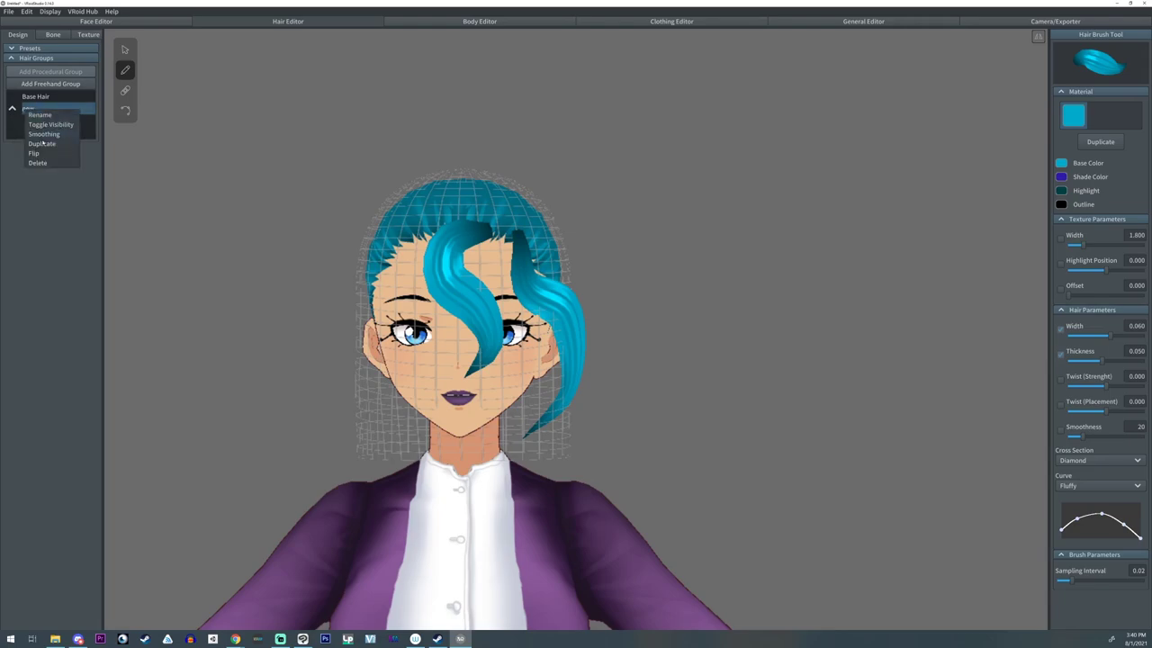
click(42, 144)
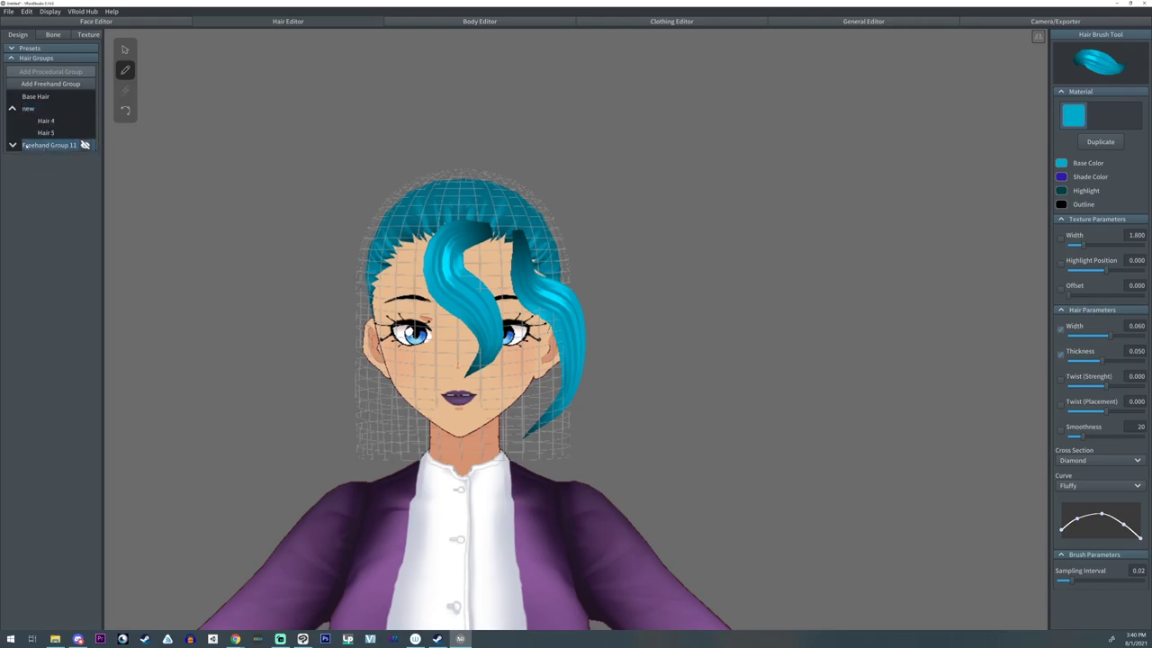
mouse_move(44, 110)
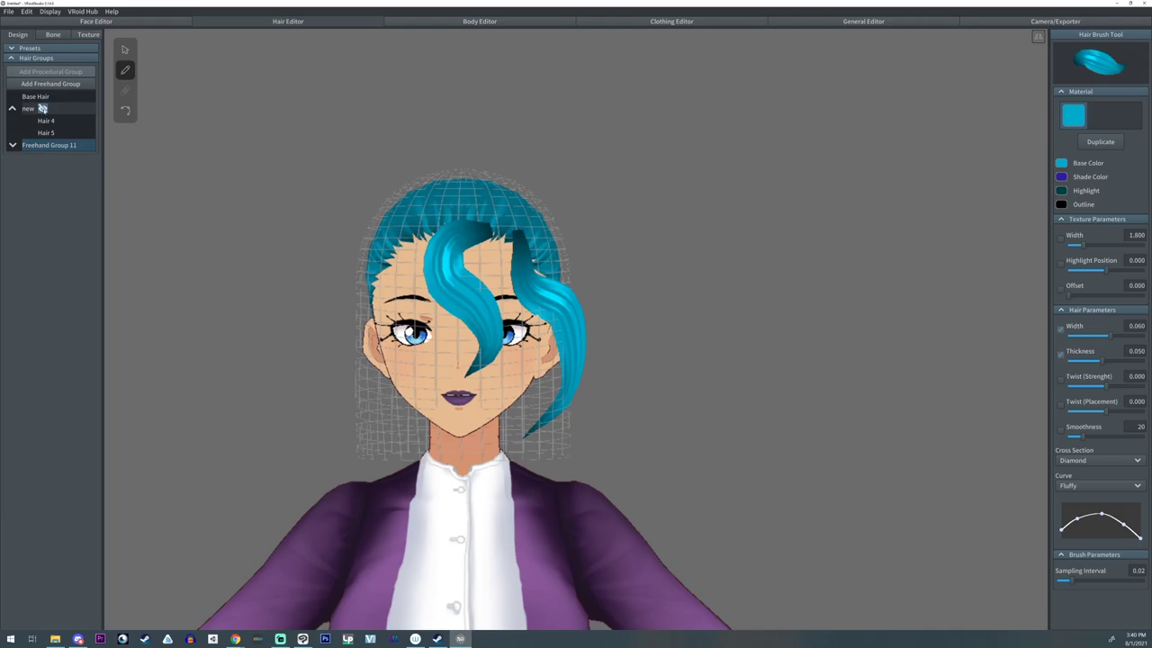
right_click(34, 145)
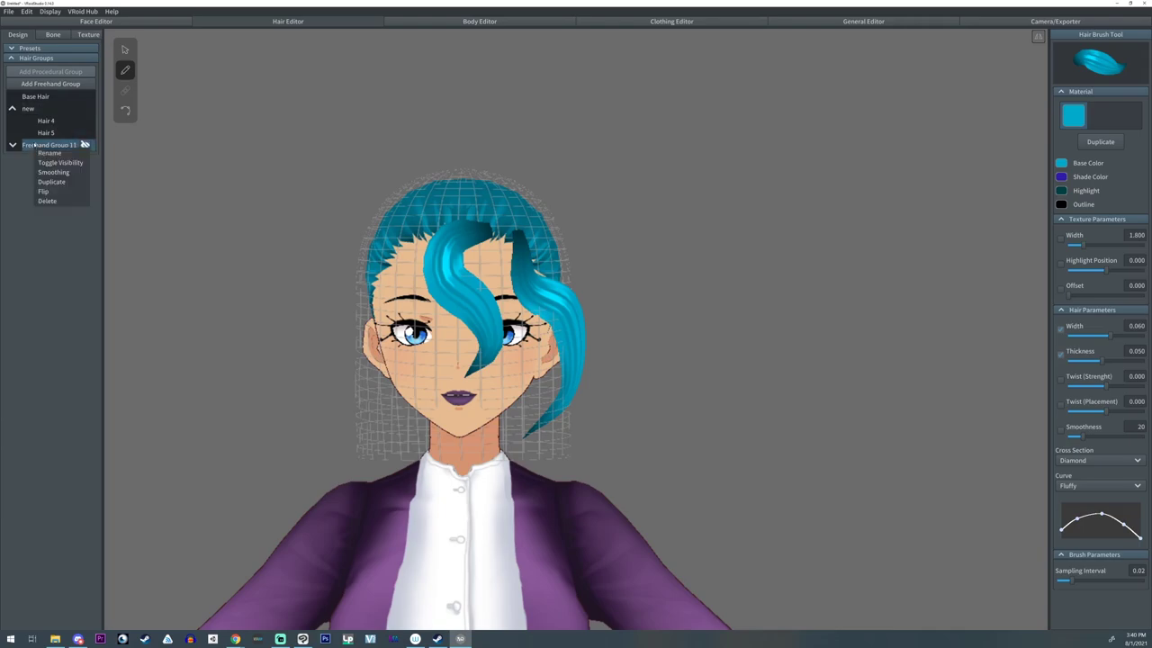
click(42, 193)
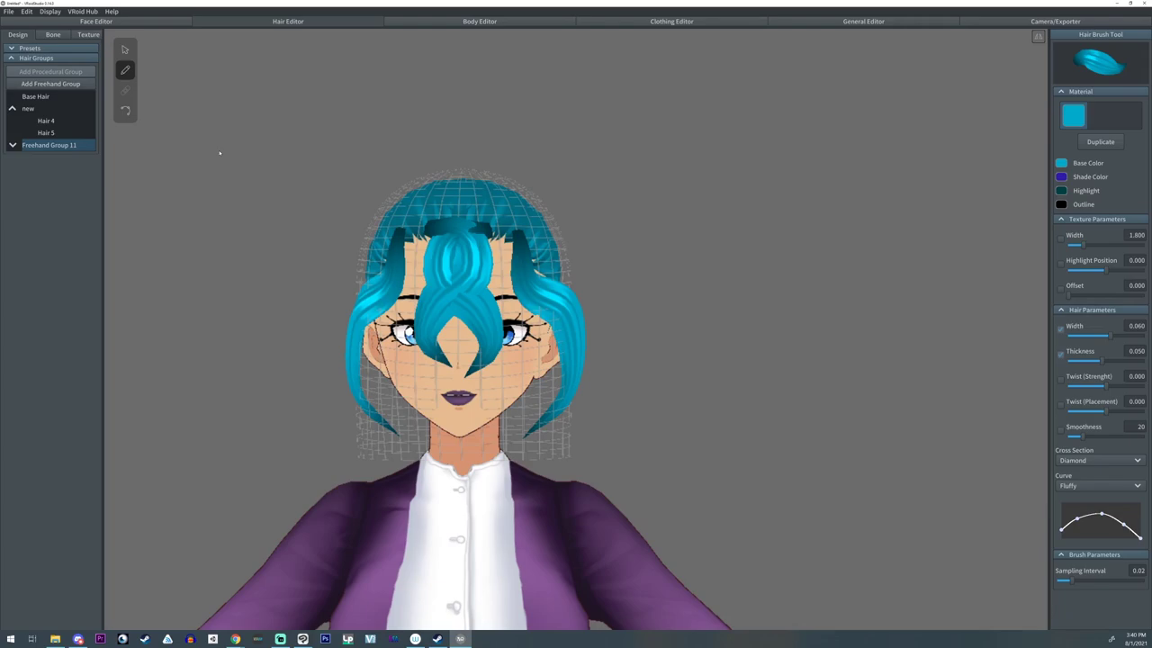
- Delete the flipped duplicate group and the "new" freehand group
right_click(31, 147)
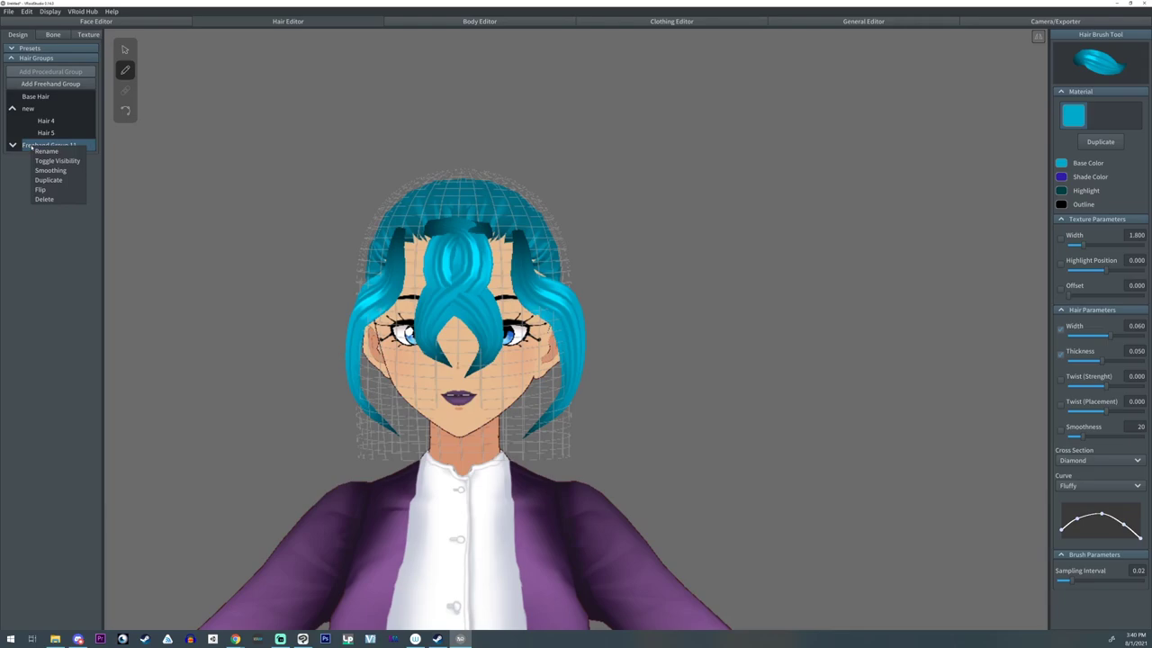
click(45, 199)
right_click(28, 108)
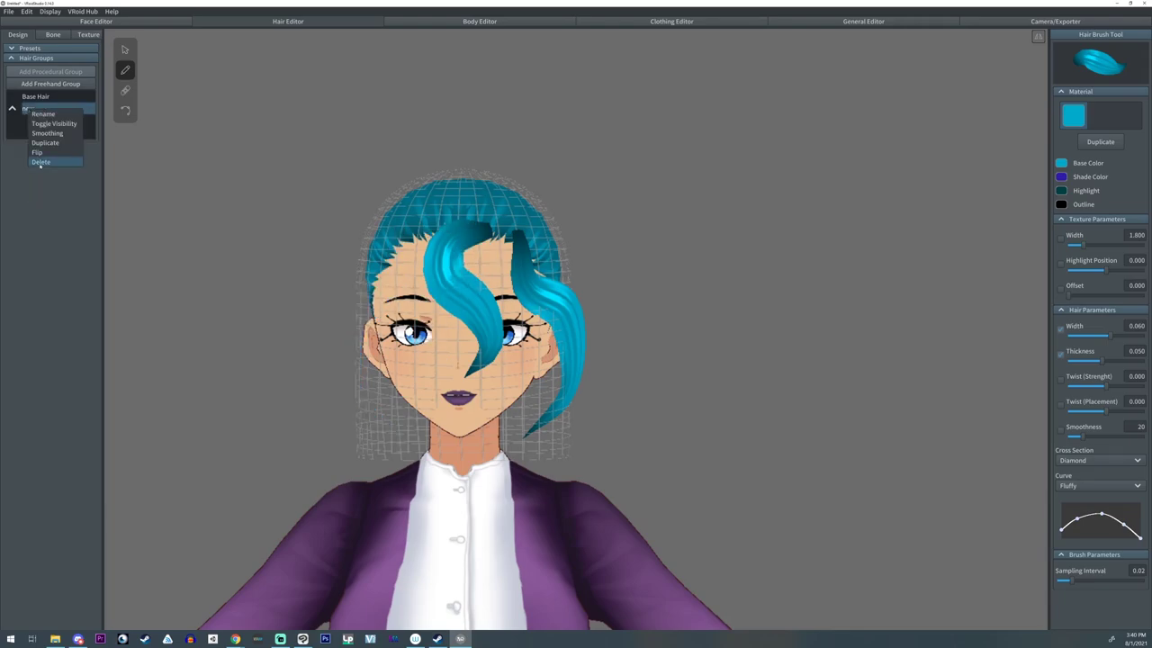
click(40, 162)
- Add a procedural hair group and review its material, hair and guide parameters
right_drag(638, 277, 697, 279)
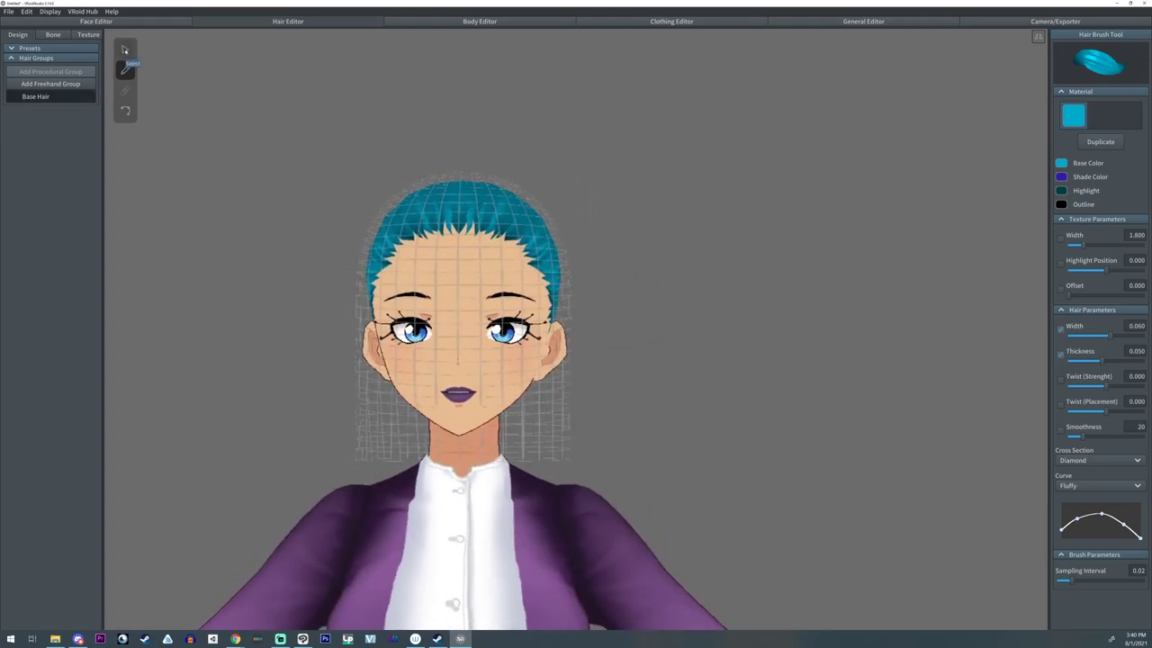
click(36, 96)
click(60, 72)
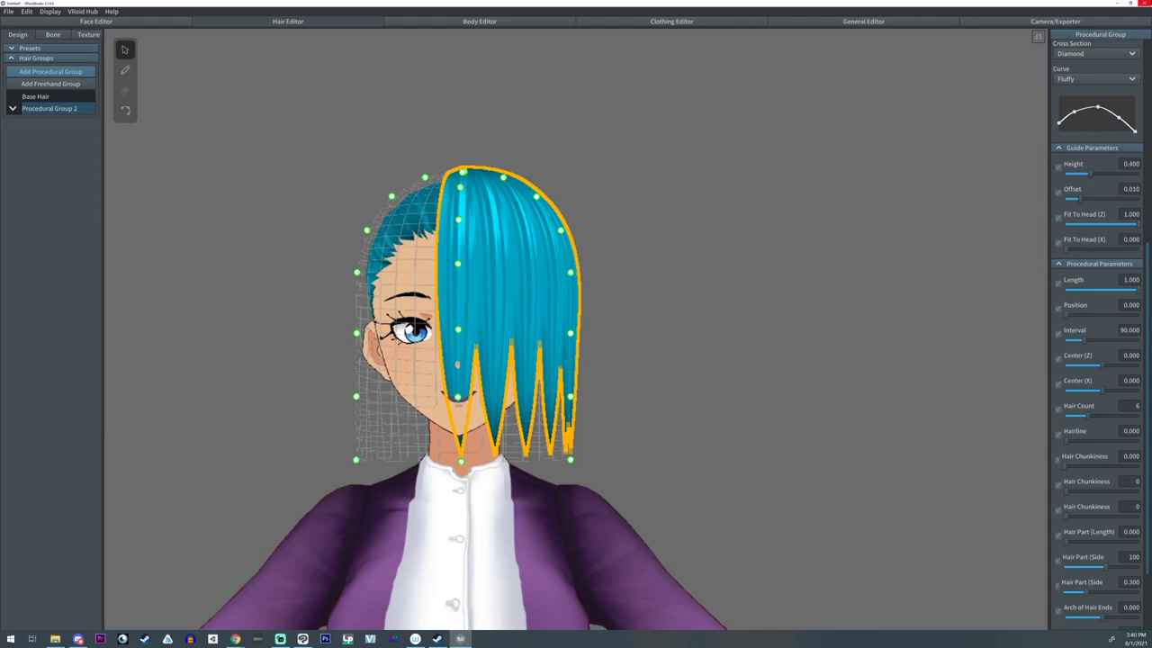
scroll(1092, 90, up, 10)
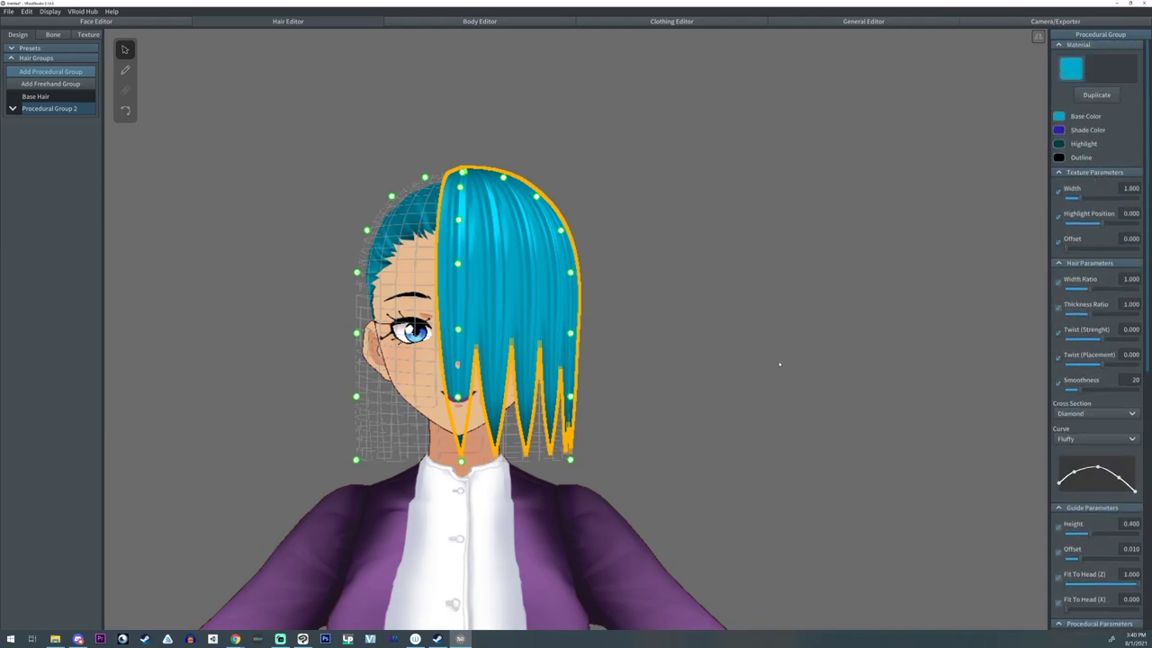
right_drag(795, 364, 775, 365)
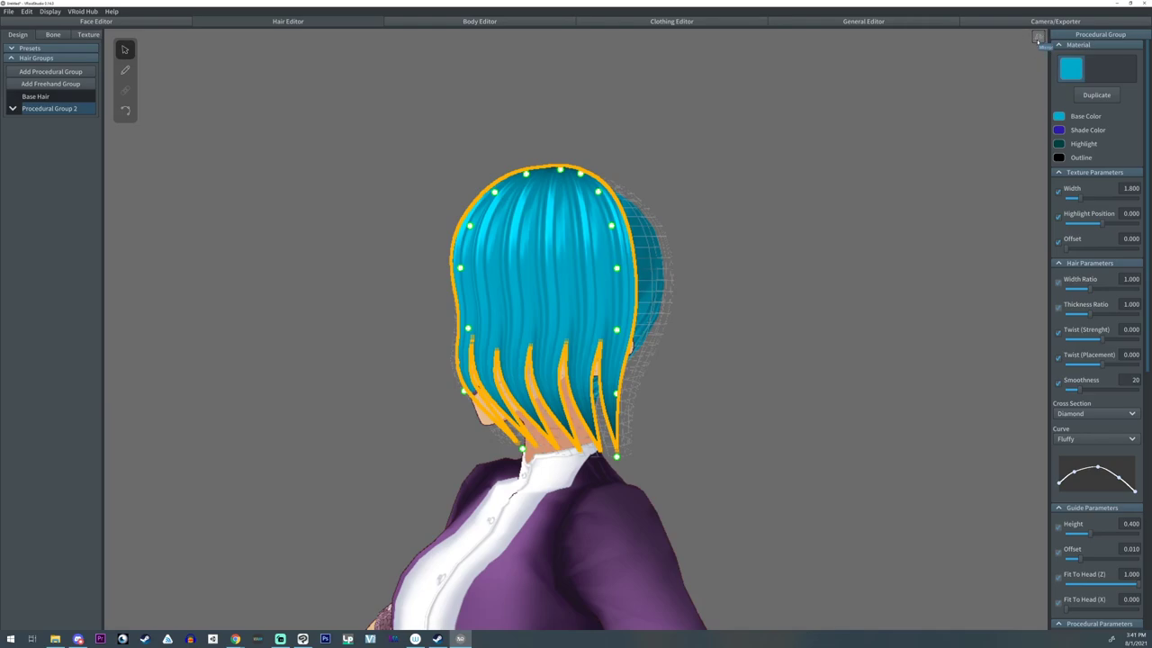
- Enable mirrored editing and move the hair guide's lower corner control point down and outward to shoulder level
click(1038, 41)
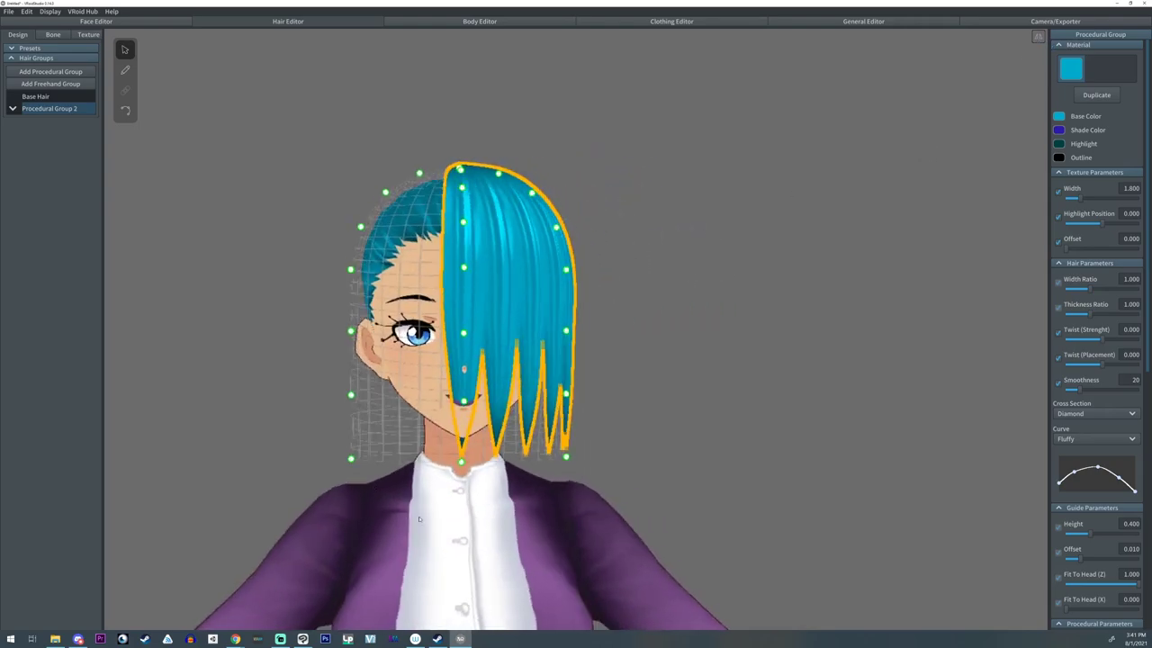
drag(572, 462, 585, 492)
right_drag(823, 514, 819, 518)
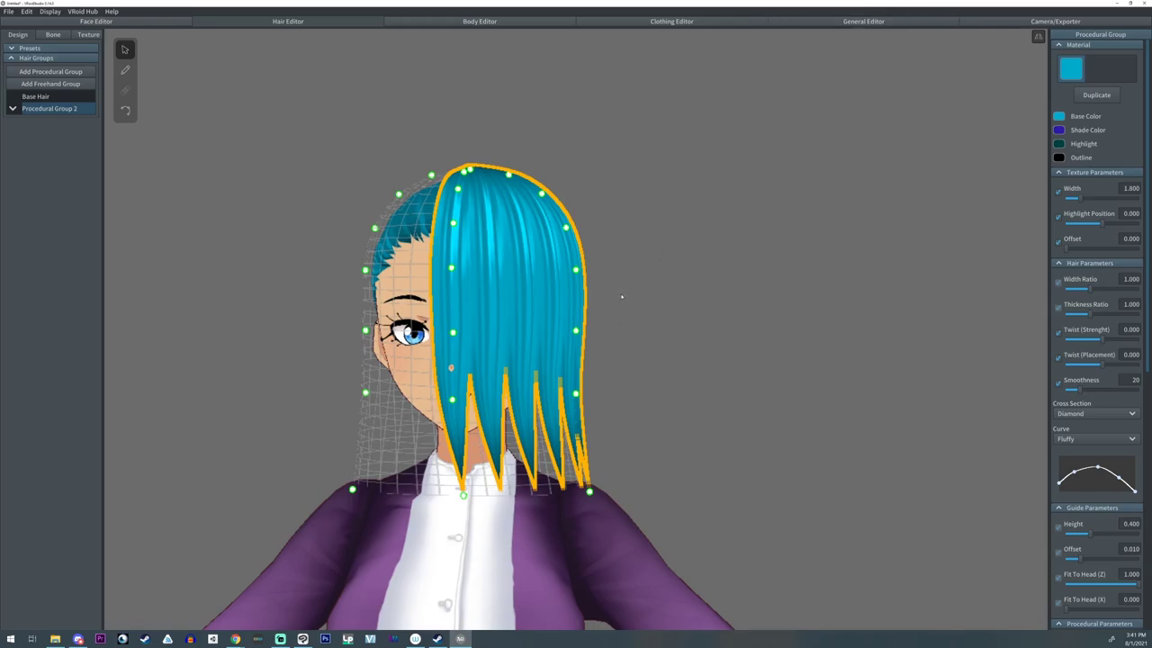
right_drag(622, 297, 617, 298)
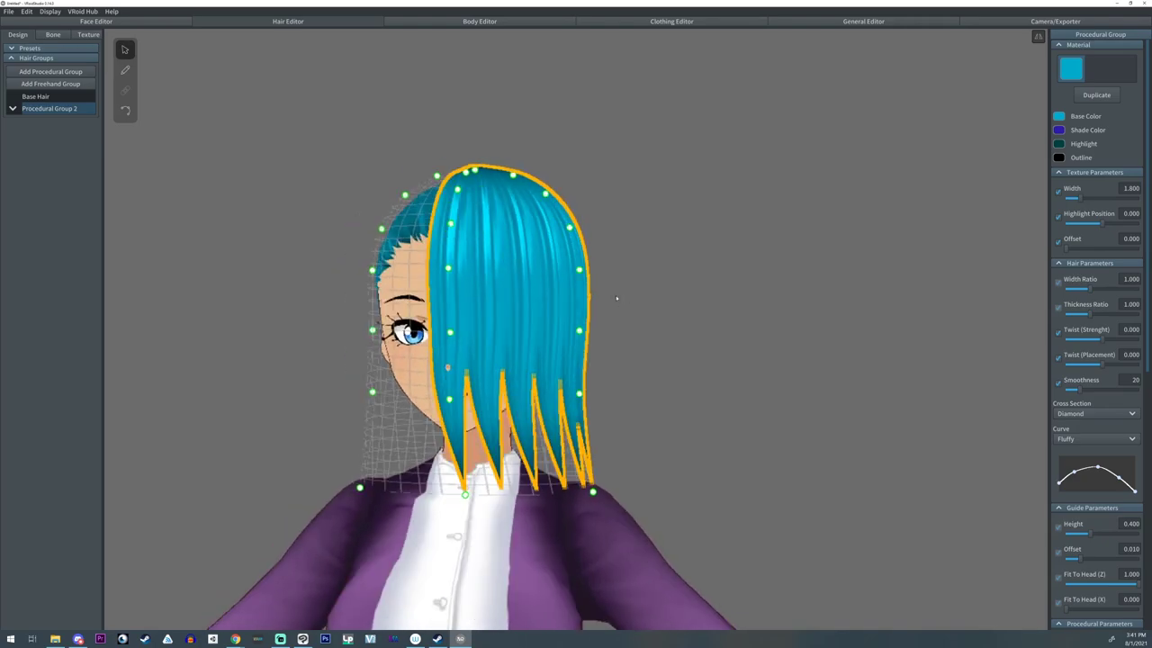
right_drag(788, 314, 844, 181)
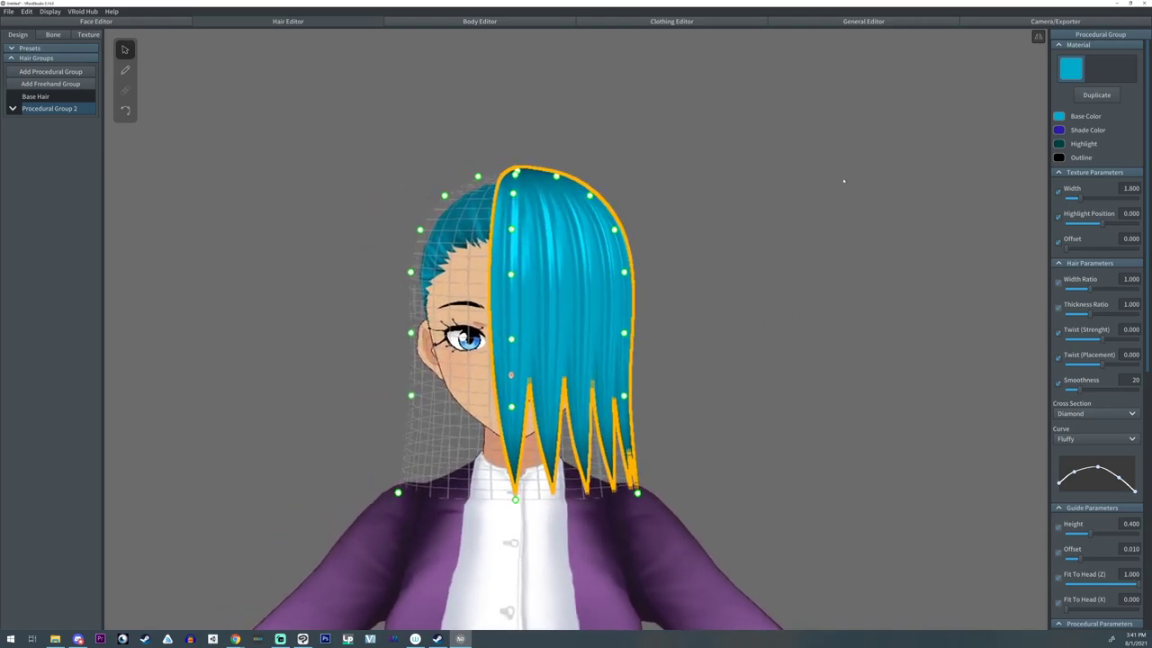
- Set the hair's Rim Light Strength to 0.00 in the General Editor
click(870, 21)
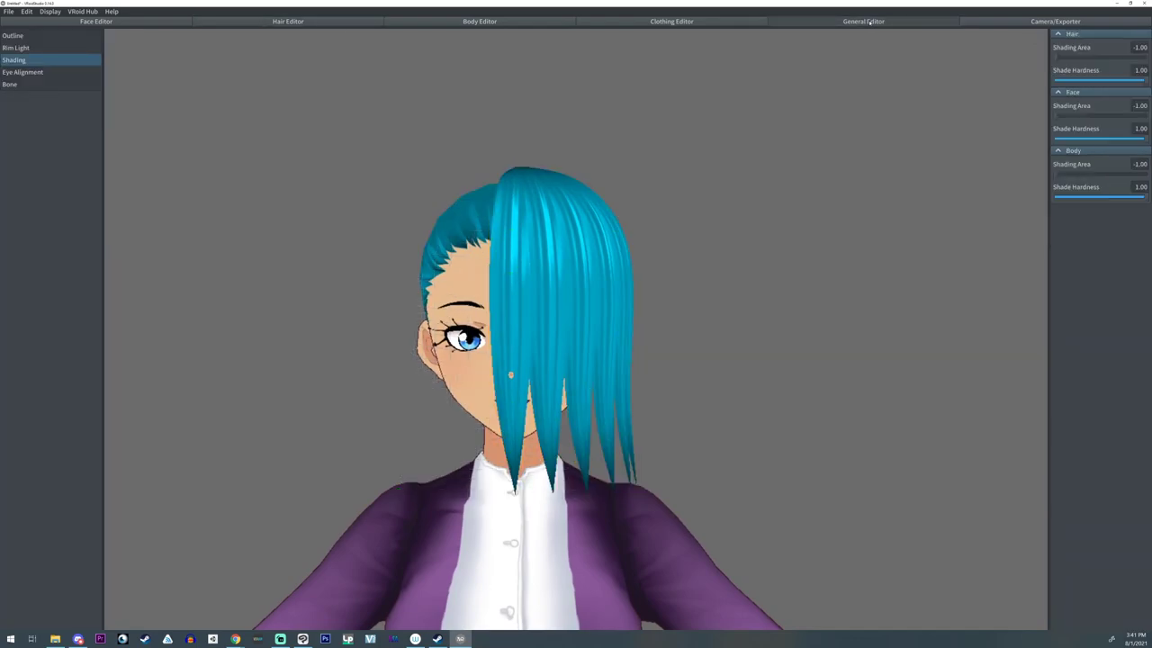
click(17, 48)
drag(1056, 58, 932, 71)
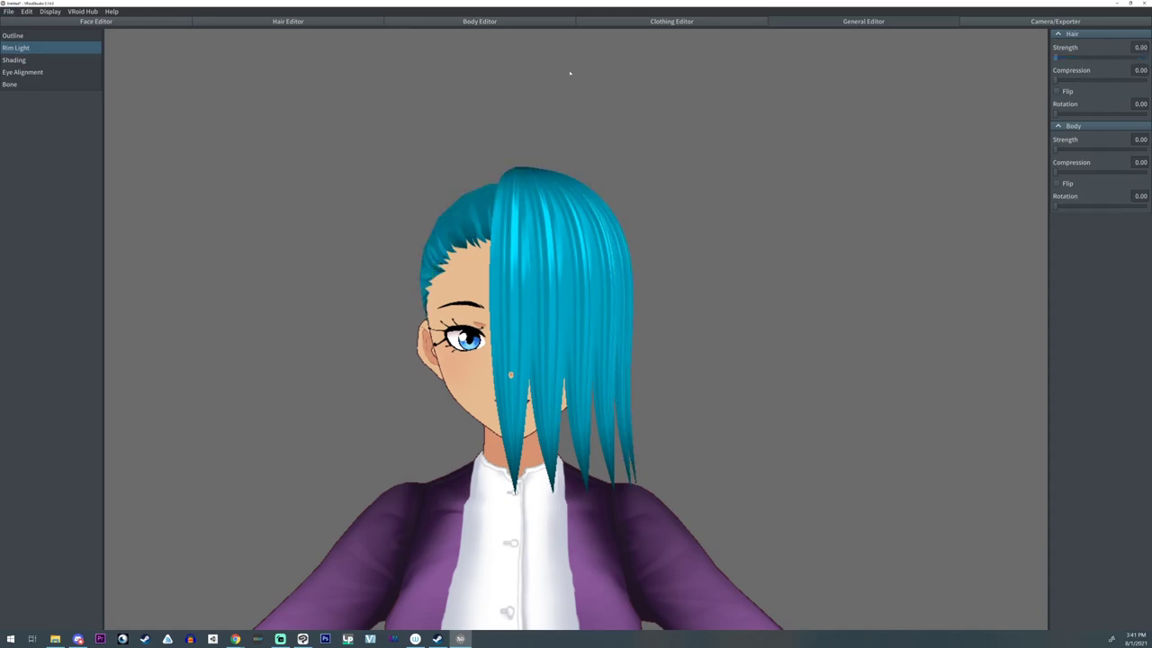
- Set the hair's Shading Area to -0.55 and Shade Hardness to 0.26 to preview the shade color
click(14, 59)
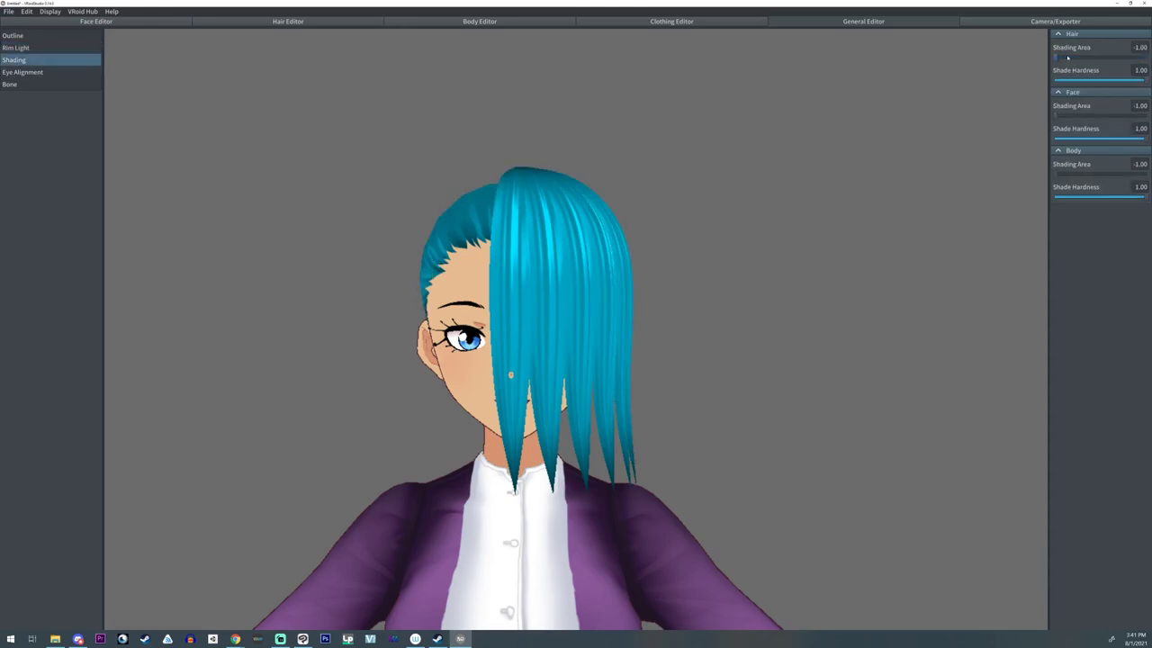
drag(1067, 57, 1113, 80)
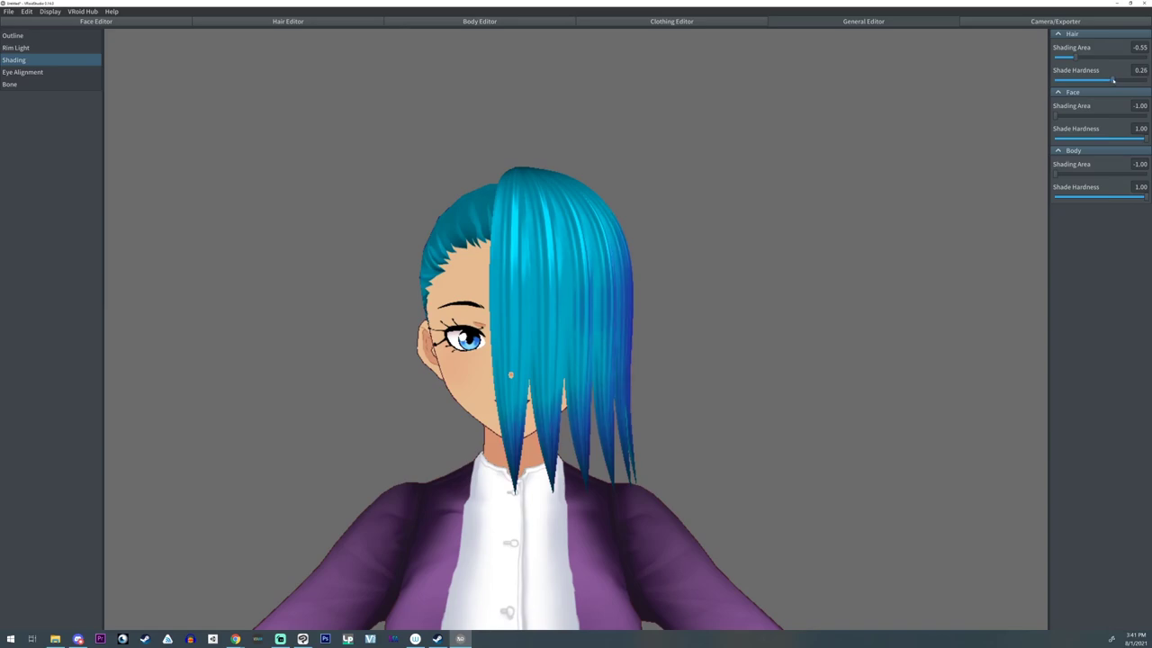
mouse_move(752, 200)
right_down()
mouse_move(682, 201)
mouse_move(722, 198)
right_up()
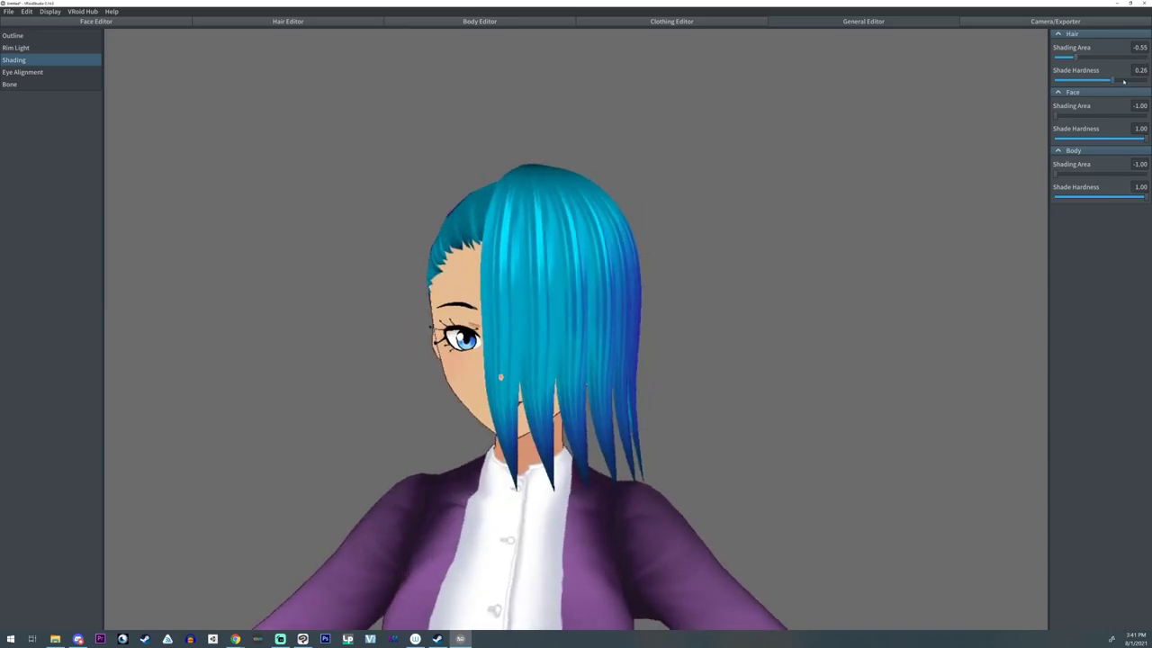
- Set the hair's Shade Hardness to 1.00 and Shading Area to -1.00, and return to the Hair Editor
drag(1124, 81, 1147, 80)
drag(1062, 59, 1052, 58)
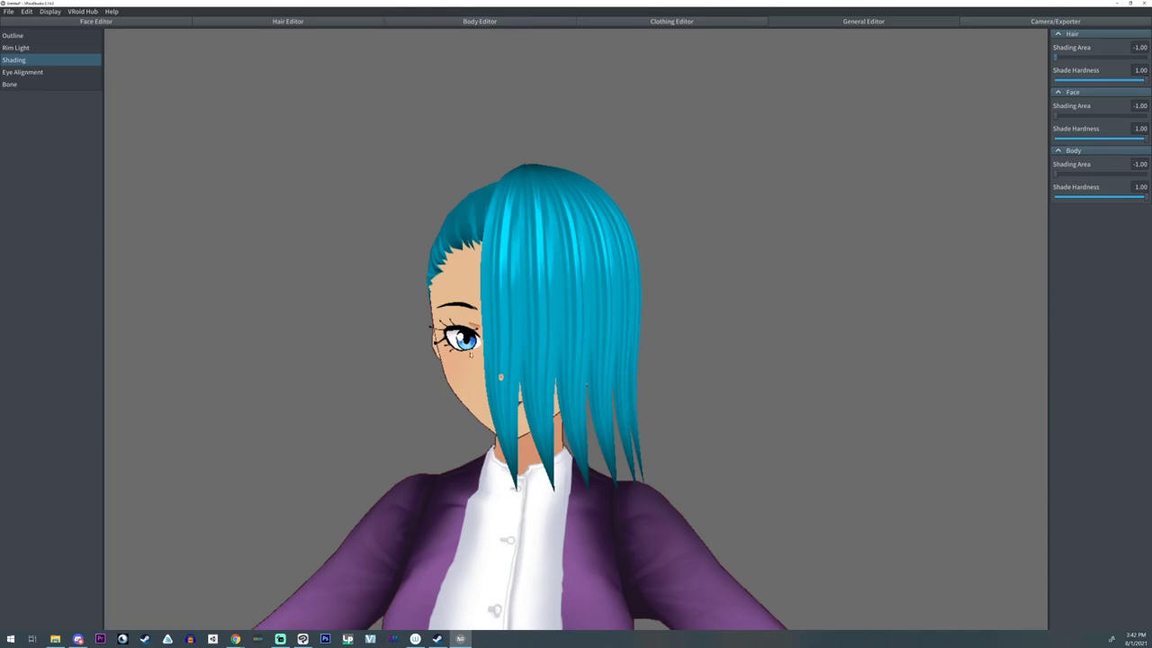
click(287, 21)
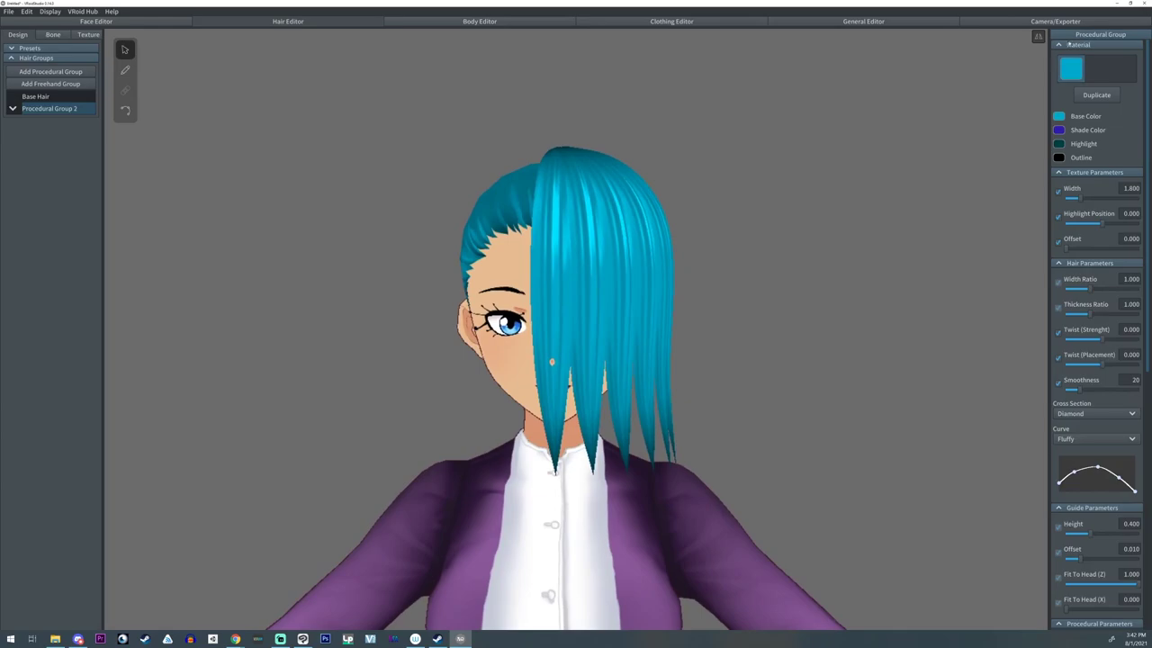
- Duplicate the hair material on the procedural group's first strand and set the copy's Base Color to red #971313
click(552, 255)
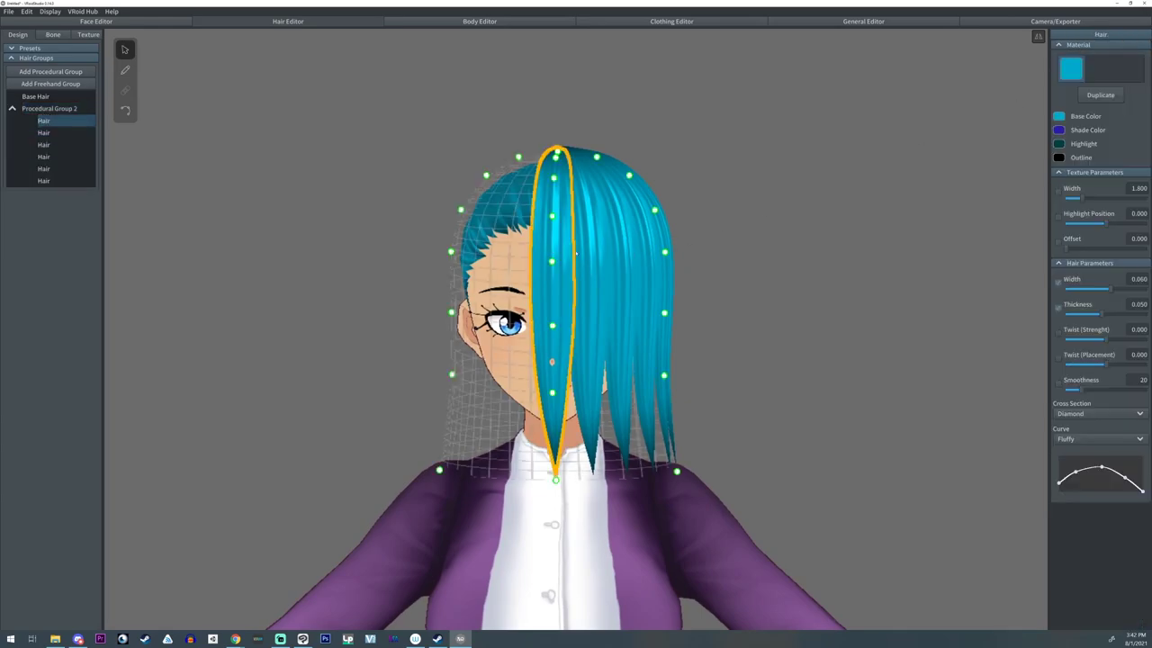
click(1102, 95)
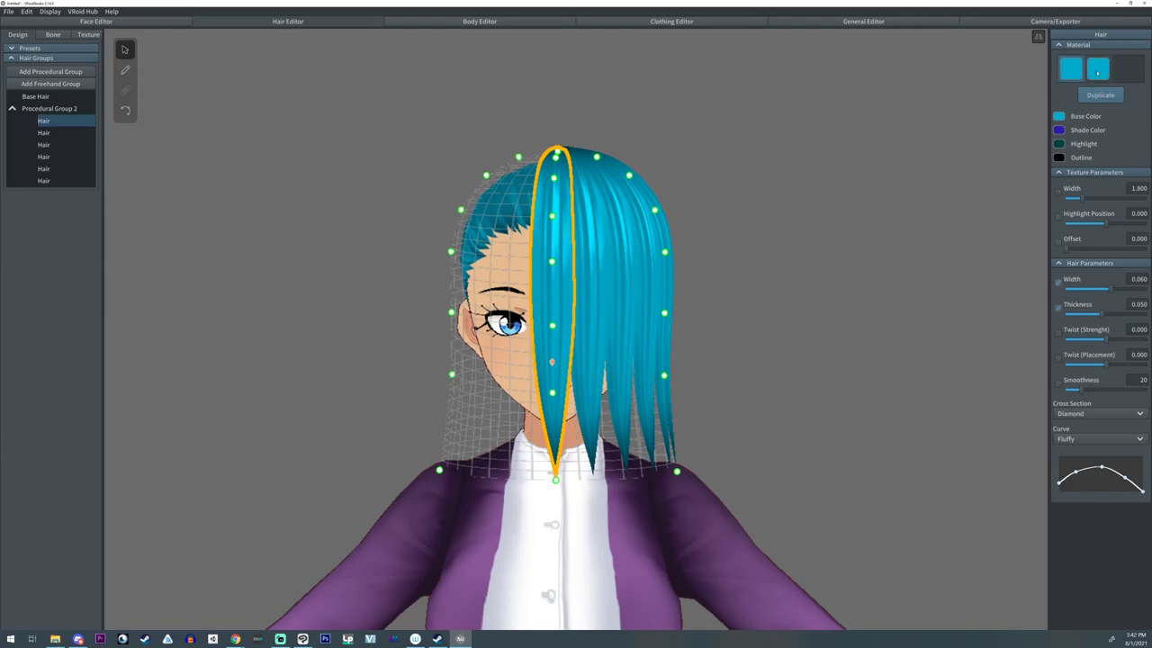
click(1059, 117)
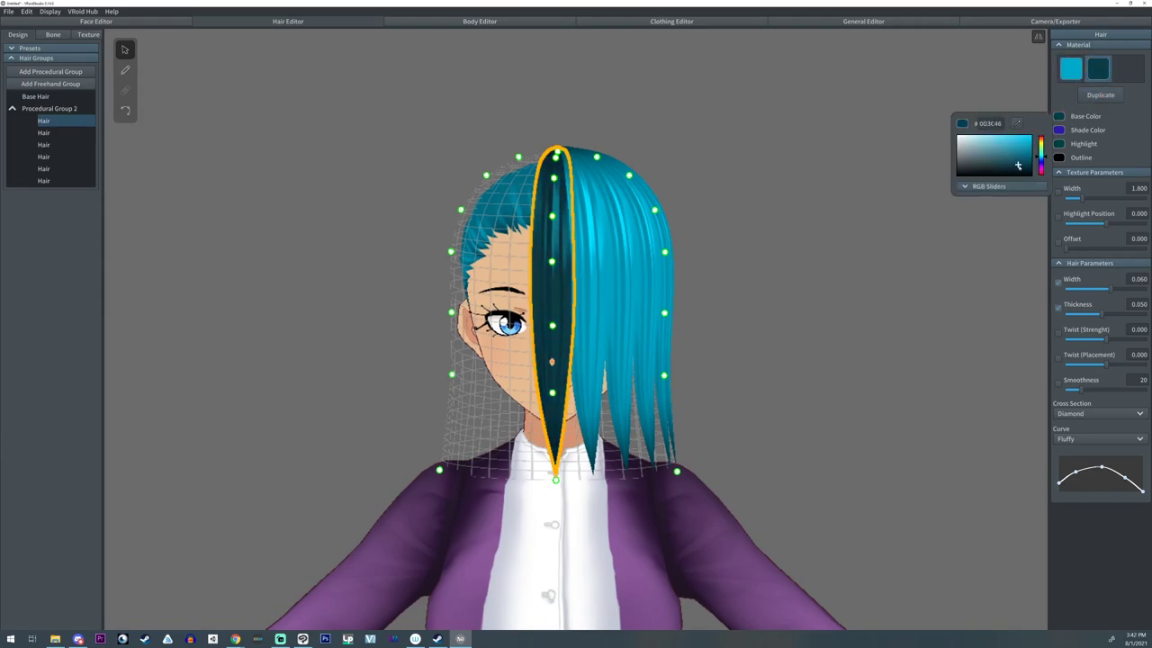
drag(1042, 141, 1042, 134)
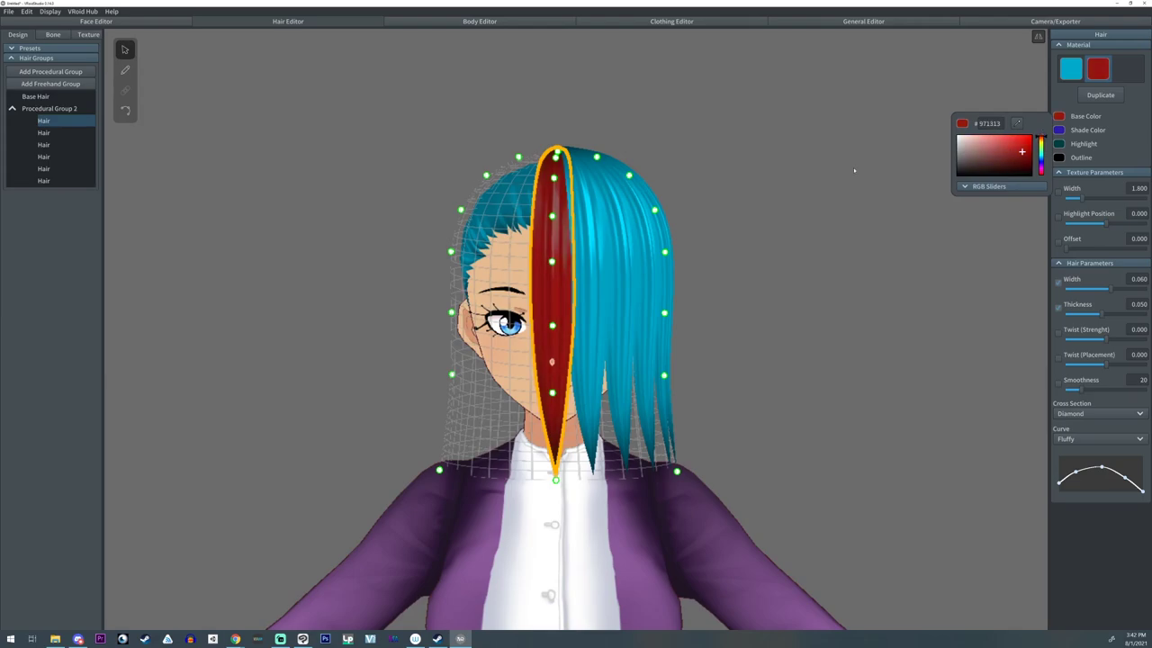
click(725, 206)
click(726, 203)
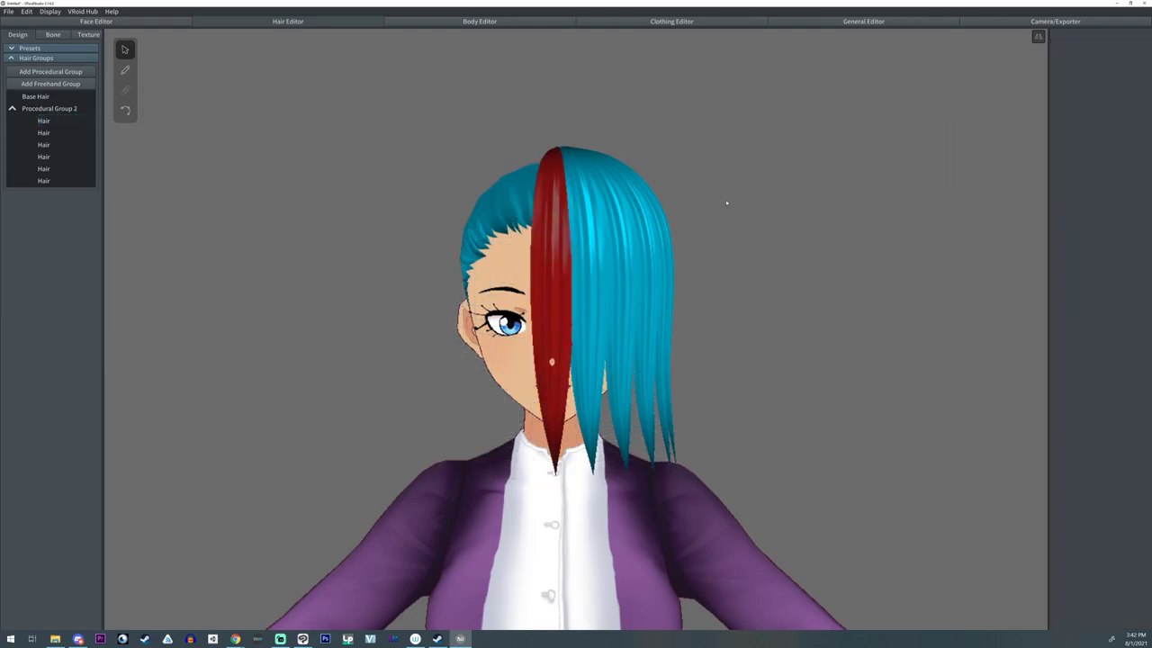
- Apply the red material to the whole procedural group and return the group to the blue material
right_drag(727, 203, 722, 202)
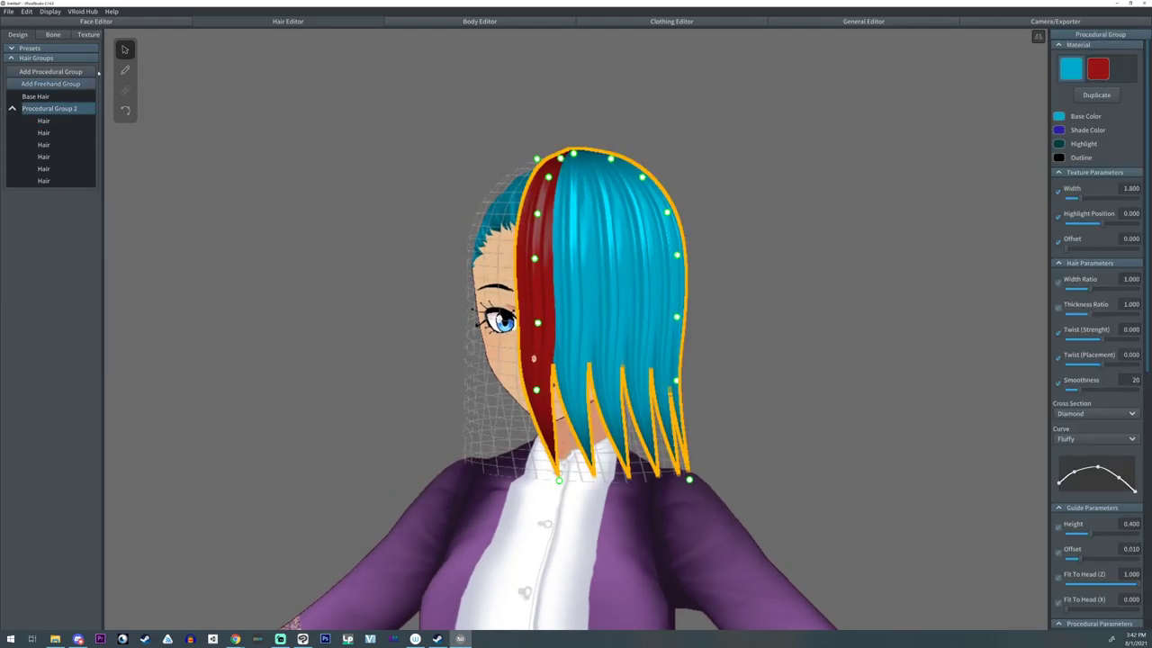
click(83, 109)
click(1099, 72)
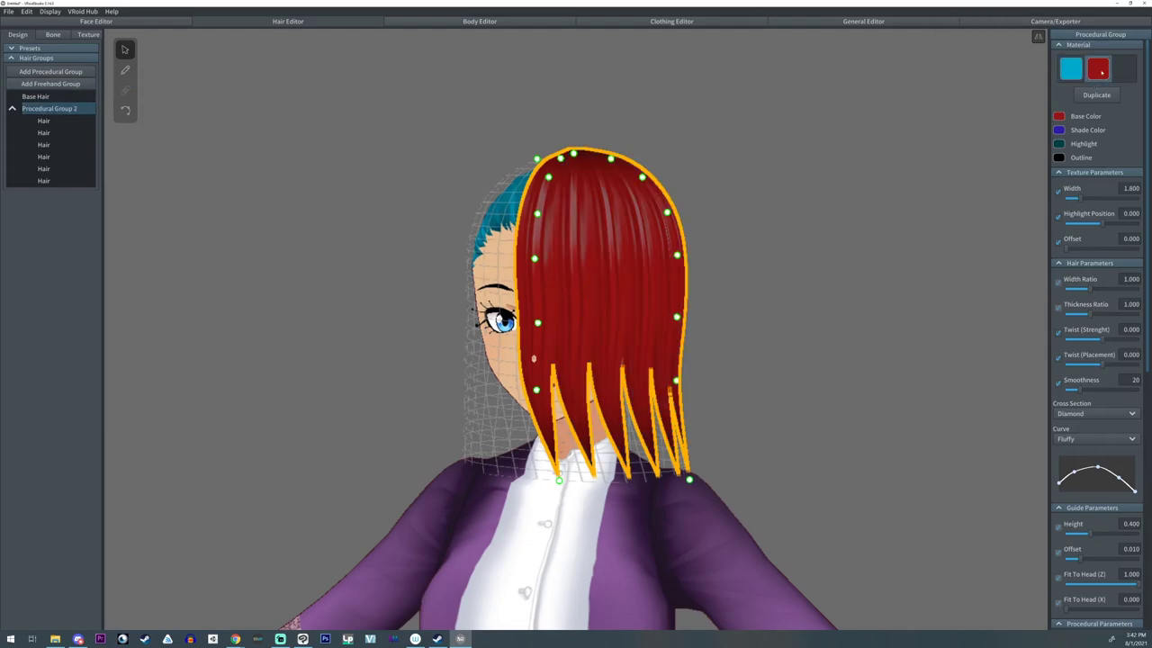
click(1073, 70)
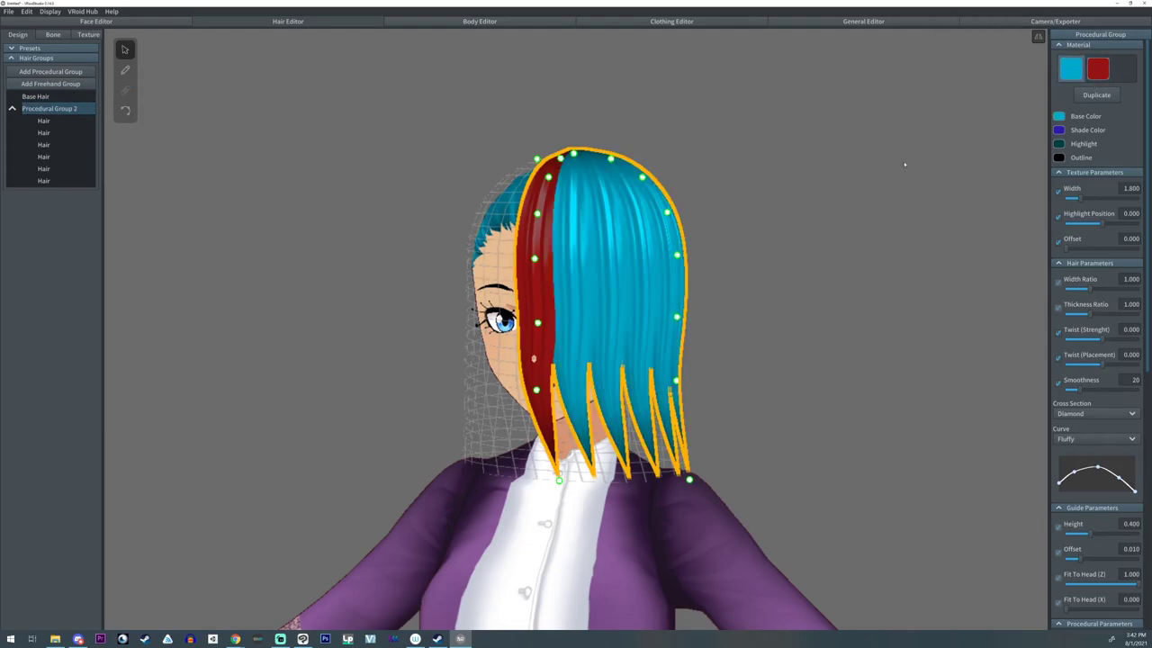
- Assign the red material to the group's third and fifth hair strands to make alternating red and blue stripes
click(598, 250)
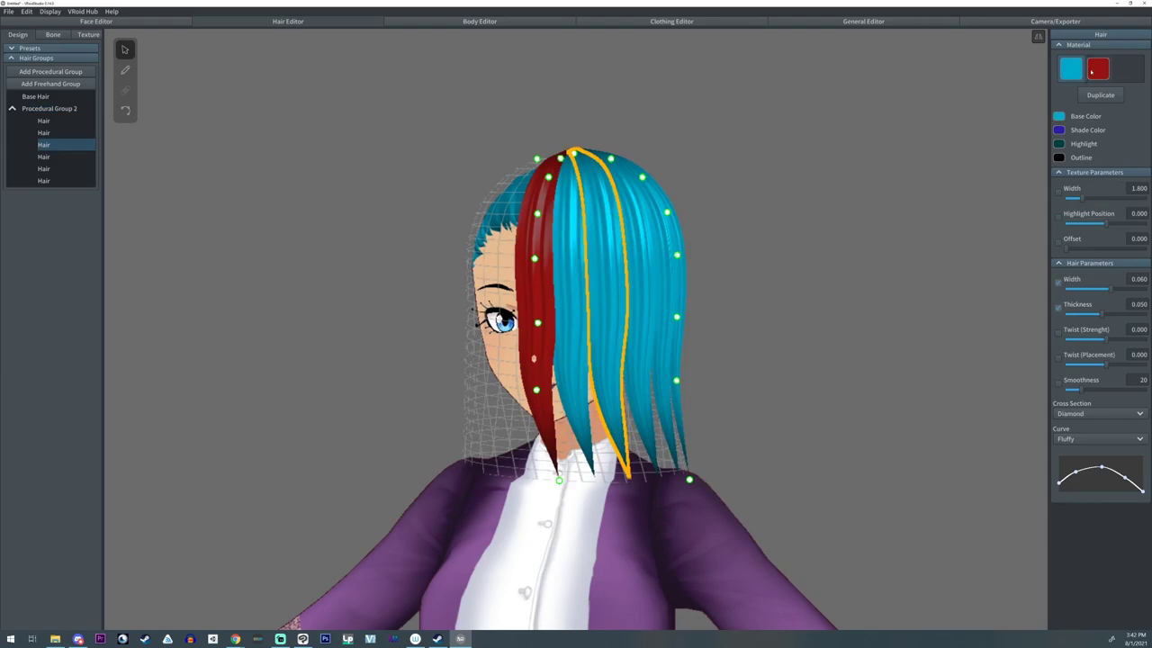
click(1092, 72)
right_drag(699, 177, 791, 225)
click(628, 225)
click(1099, 69)
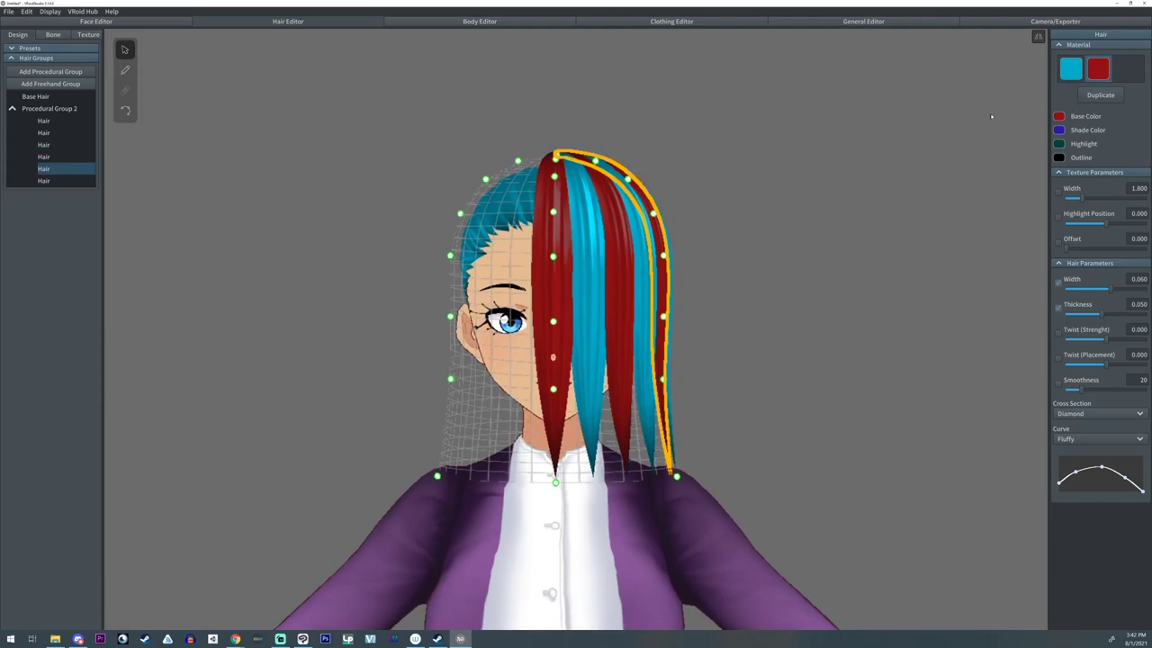
- Set the red material's Shade Color to white
scroll(768, 169, up, 1)
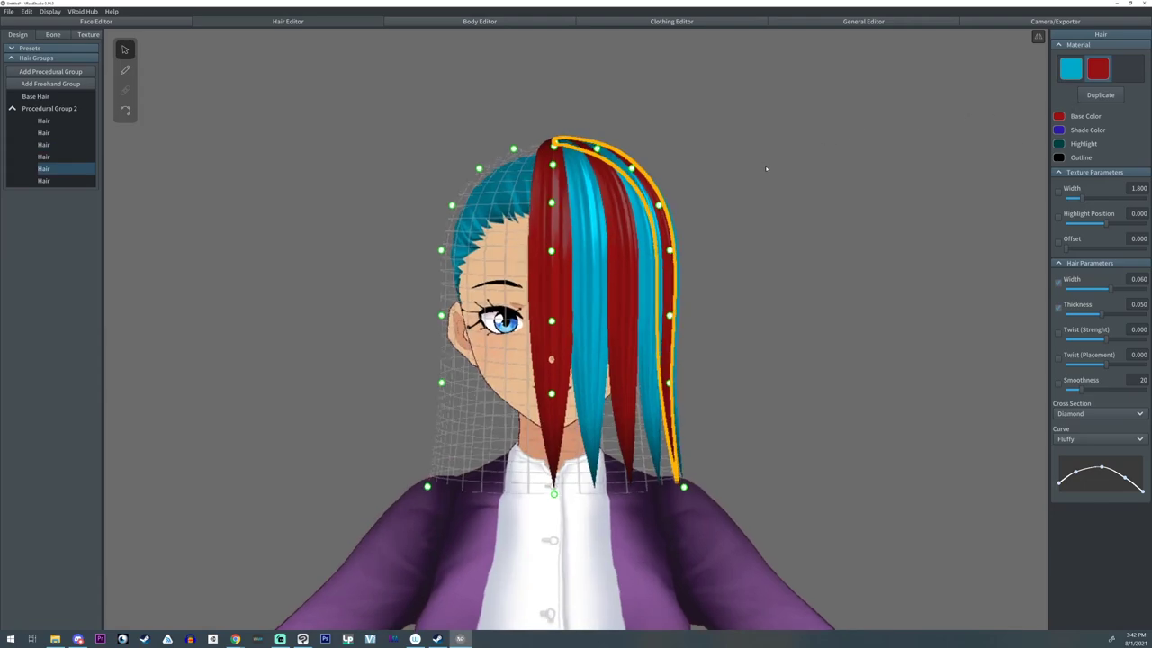
scroll(767, 170, down, 1)
middle_drag(766, 169, 771, 166)
scroll(769, 165, up, 2)
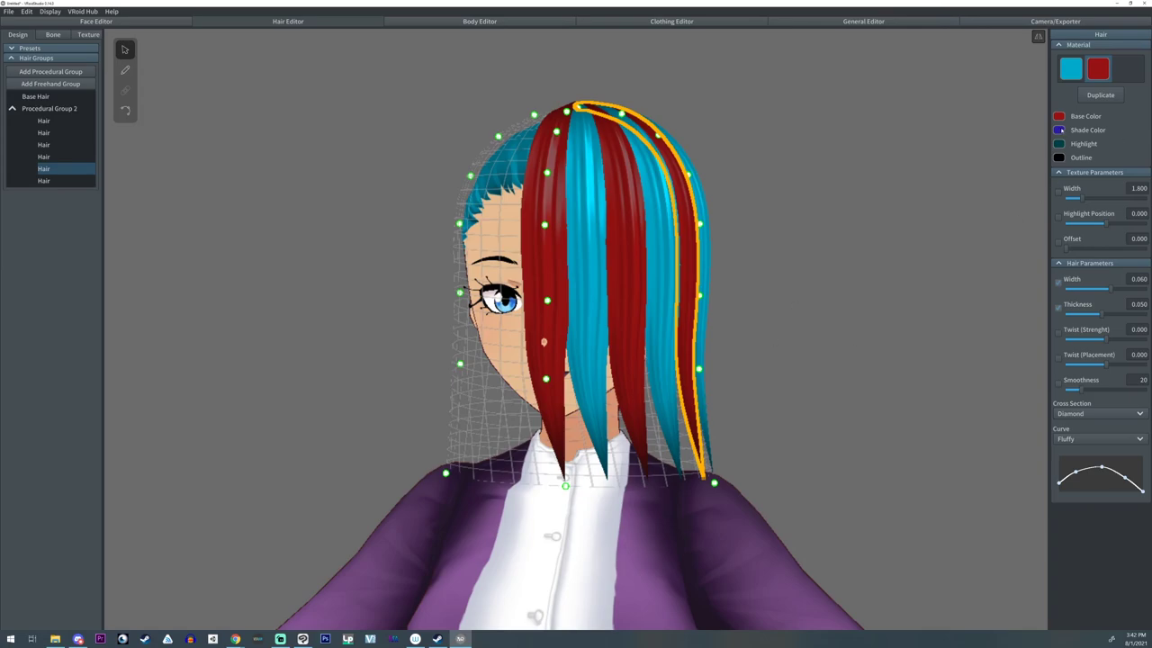
click(1060, 130)
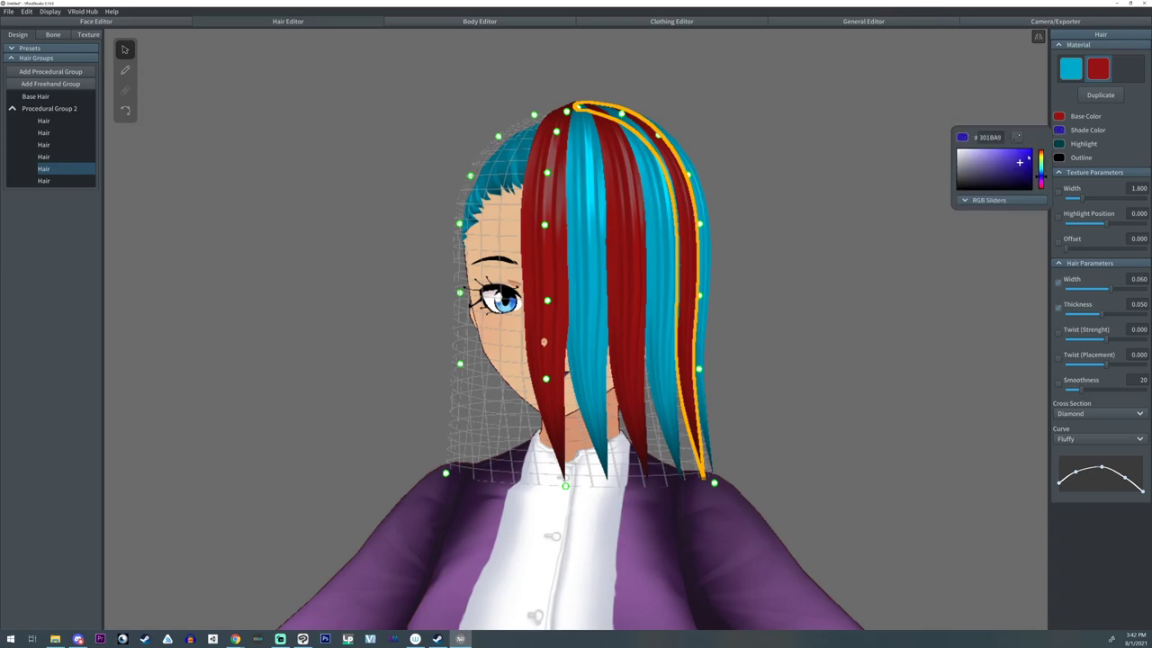
drag(1029, 157, 871, 133)
click(798, 159)
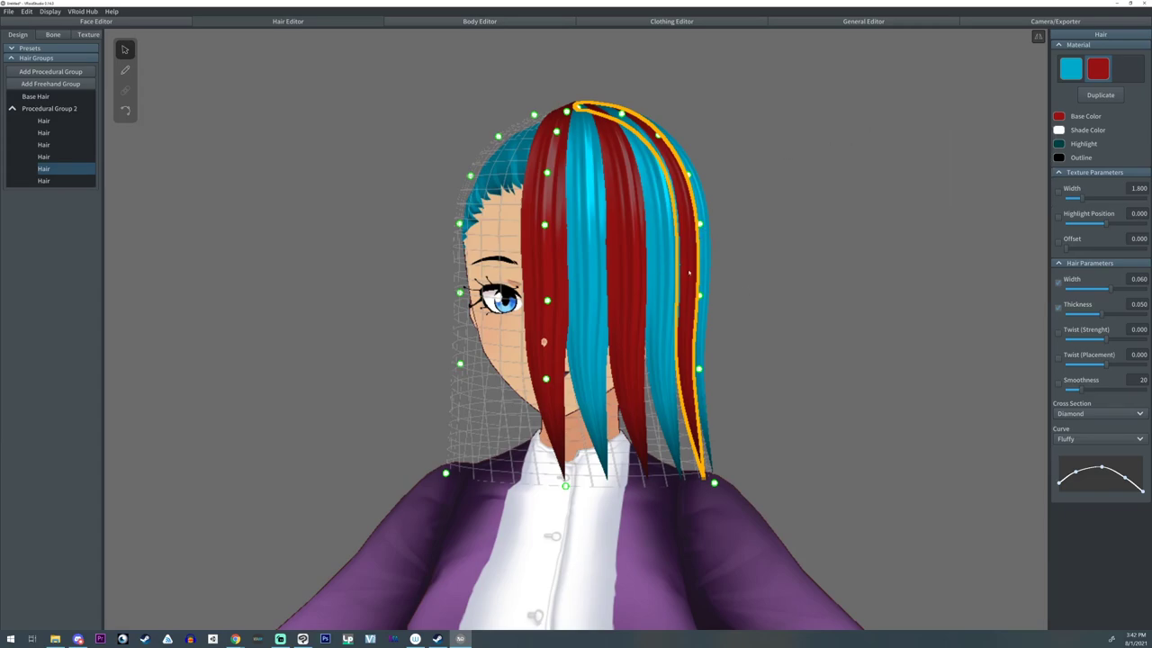
- Set the red material's Highlight color to black #000000 and inspect its Outline color
click(1059, 144)
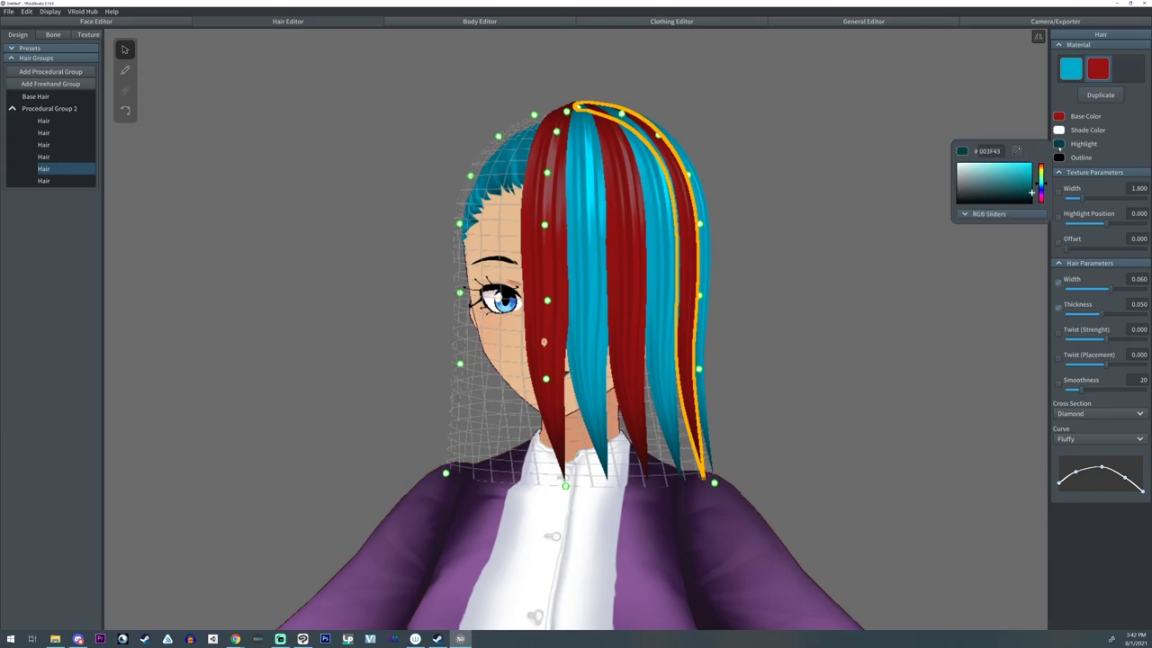
click(674, 91)
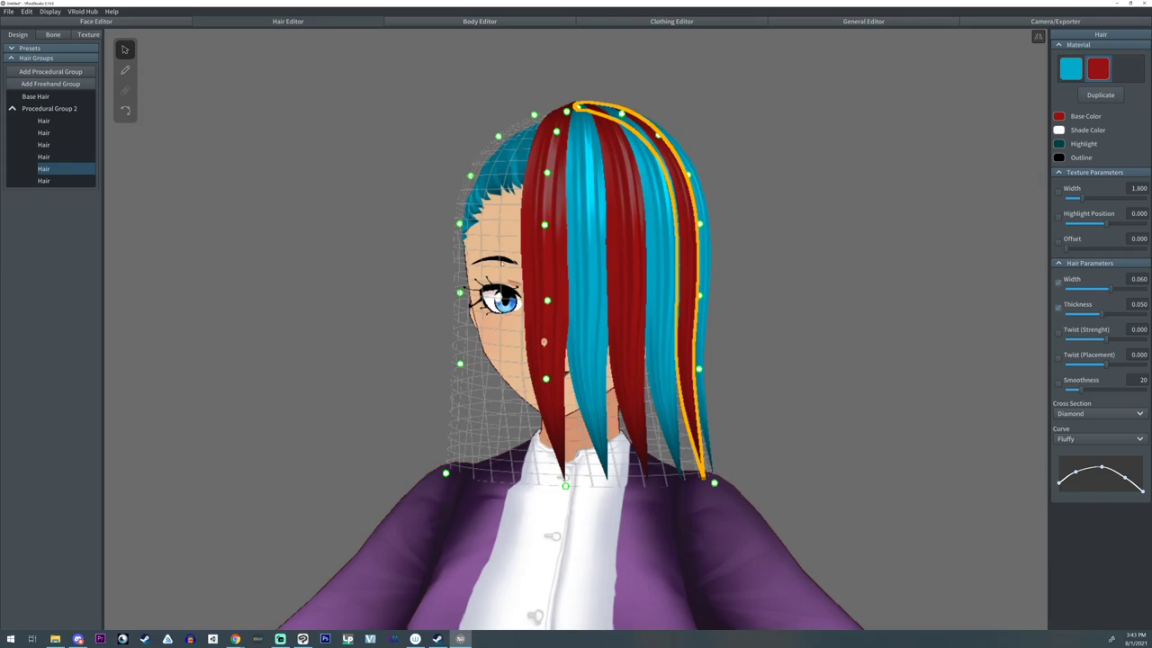
right_drag(862, 278, 870, 277)
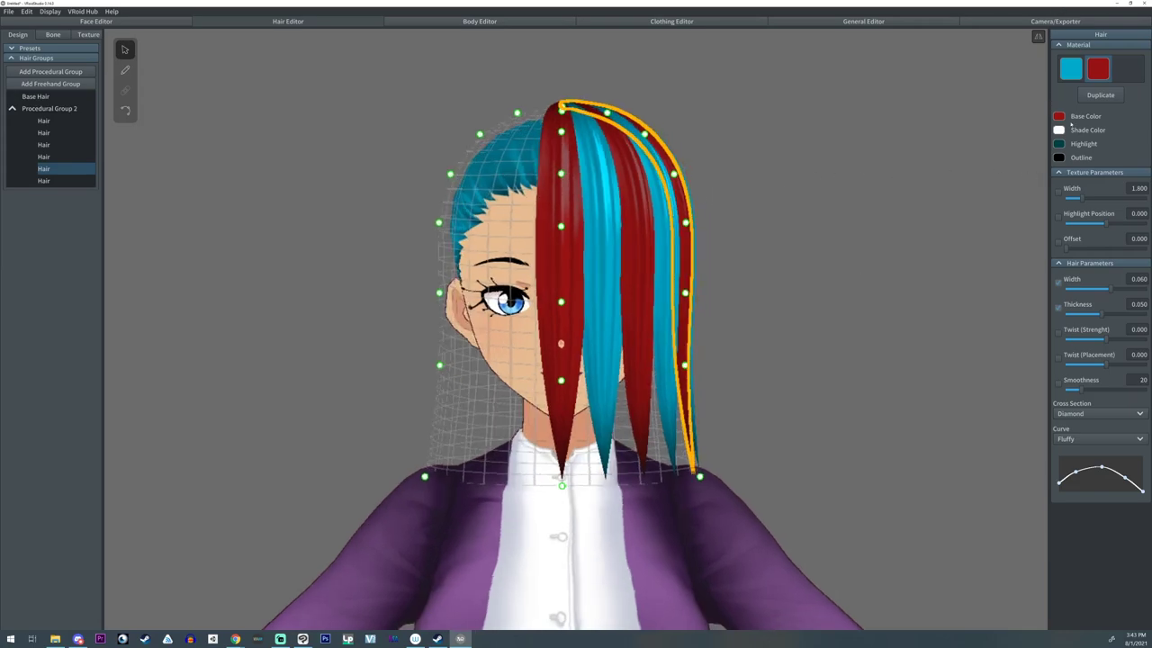
click(1059, 144)
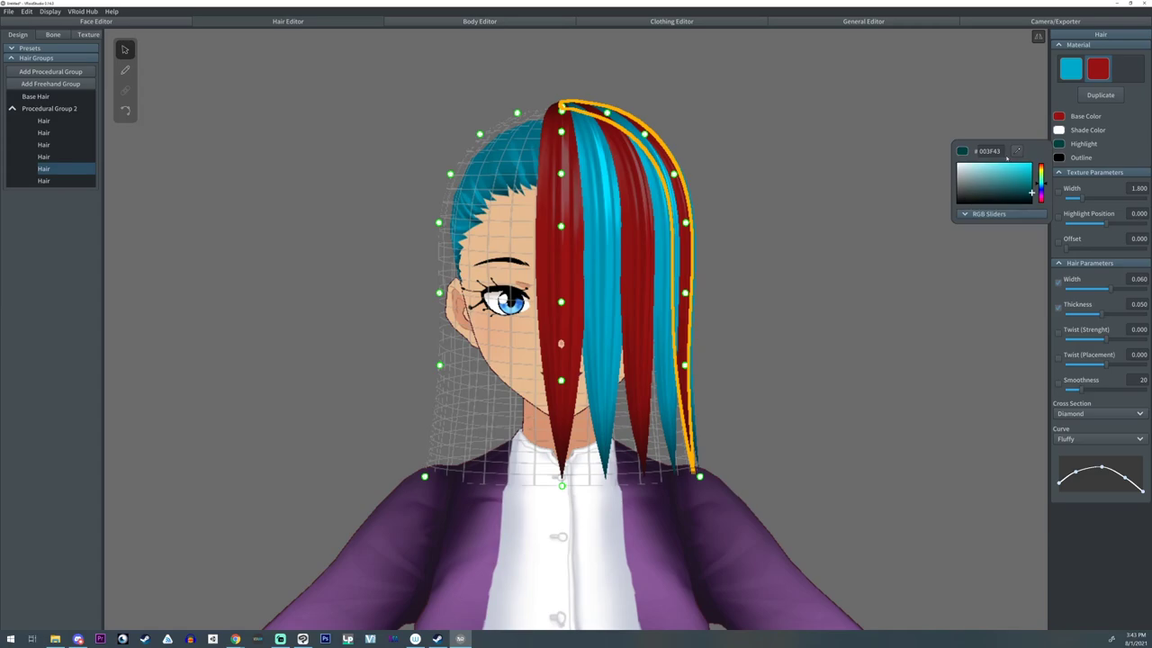
mouse_move(987, 200)
mouse_down()
mouse_move(947, 227)
mouse_move(962, 176)
mouse_move(924, 147)
mouse_move(924, 266)
mouse_up()
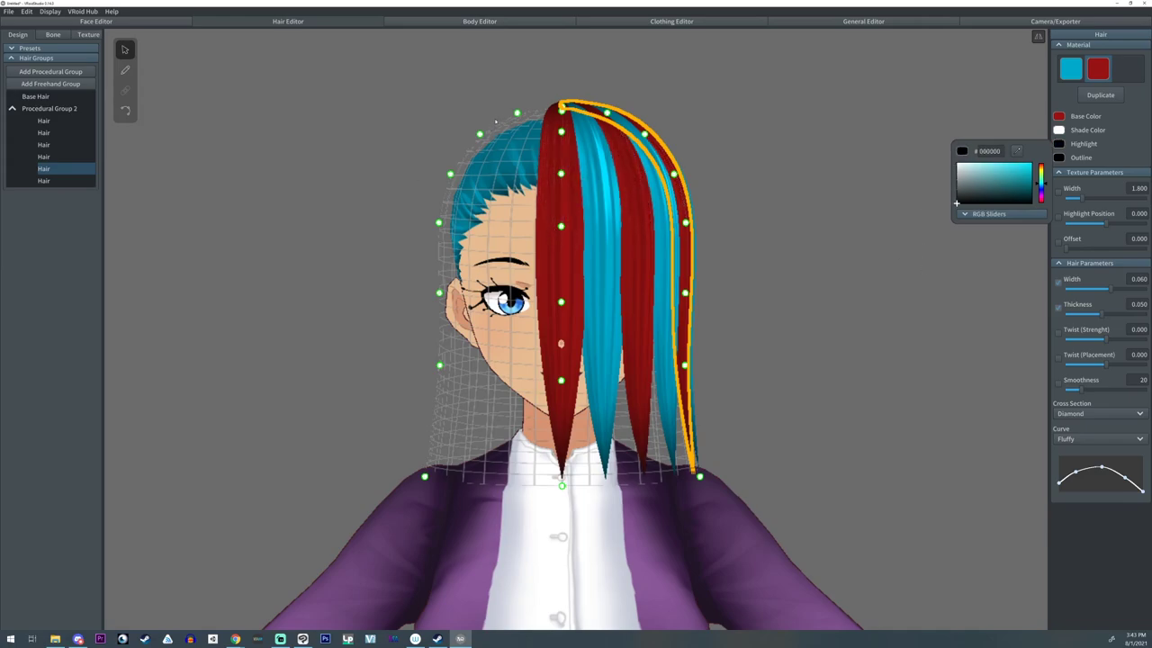
click(859, 145)
click(1058, 159)
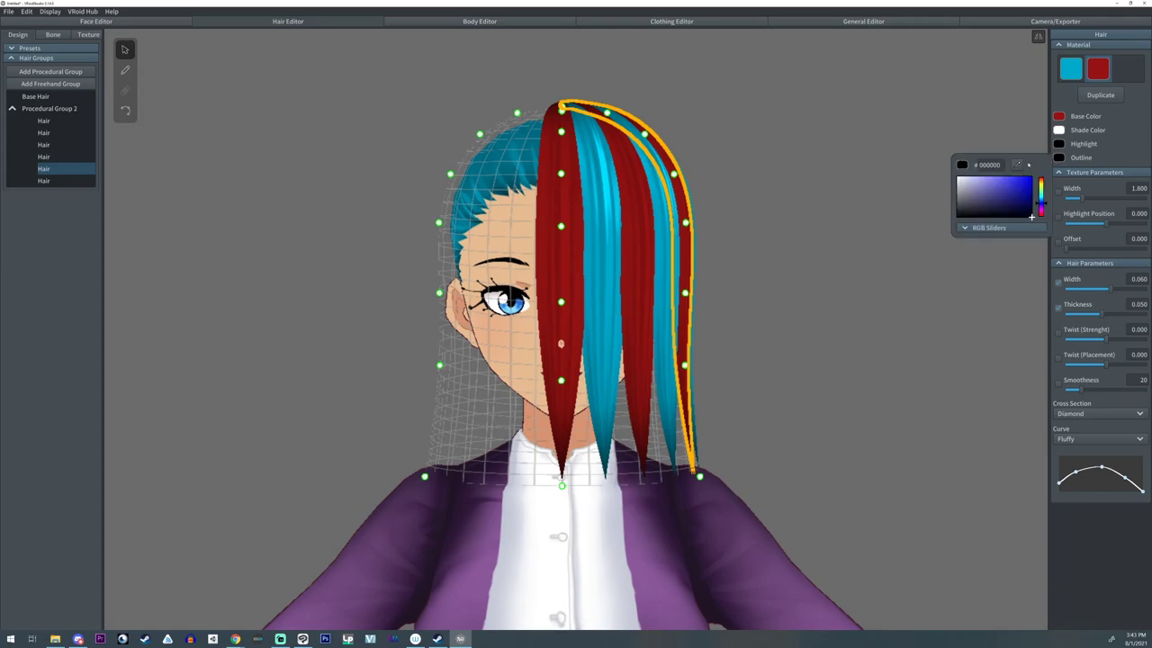
click(771, 146)
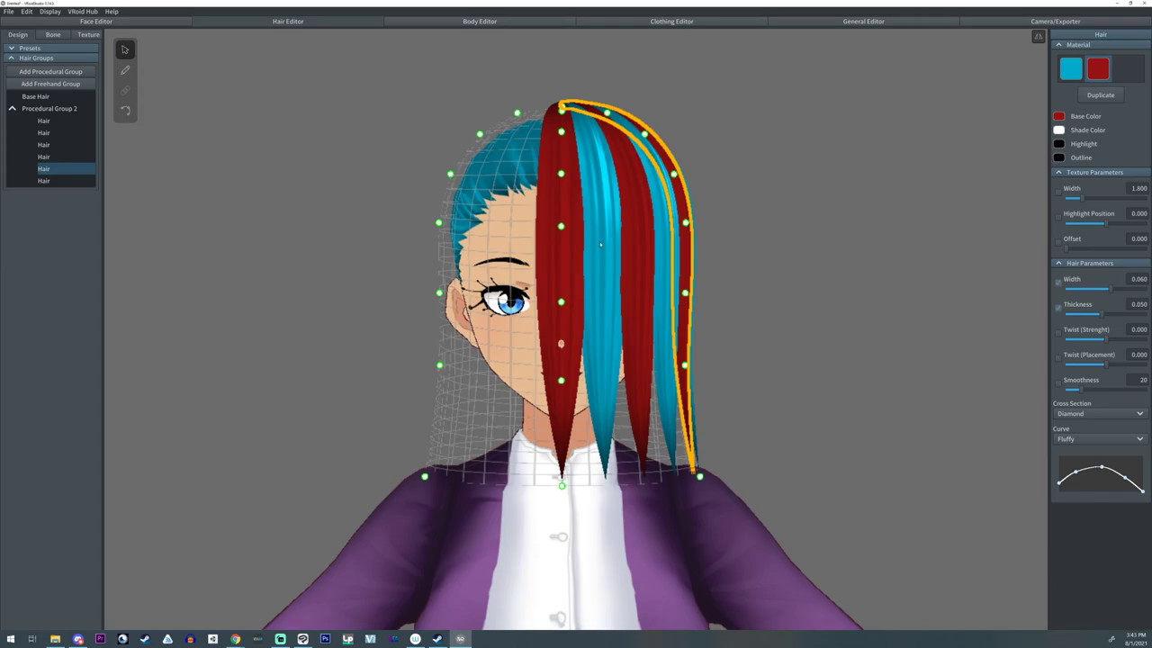
- Compare the parameters of the procedural group with those of its first individual hair strand
click(80, 108)
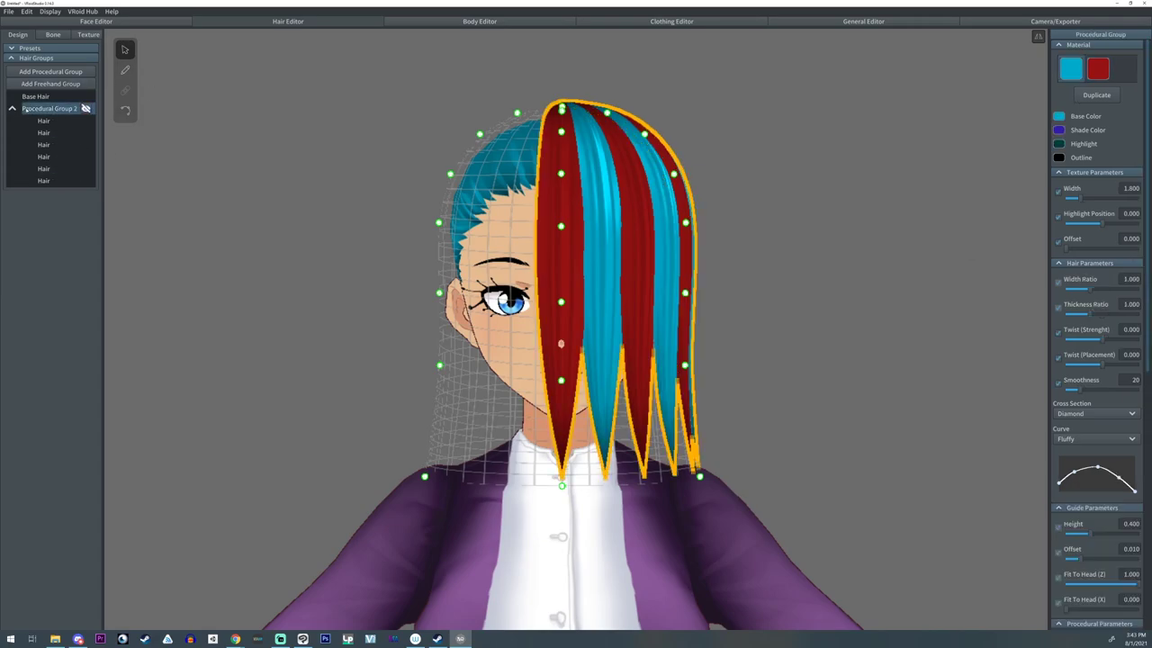
click(58, 120)
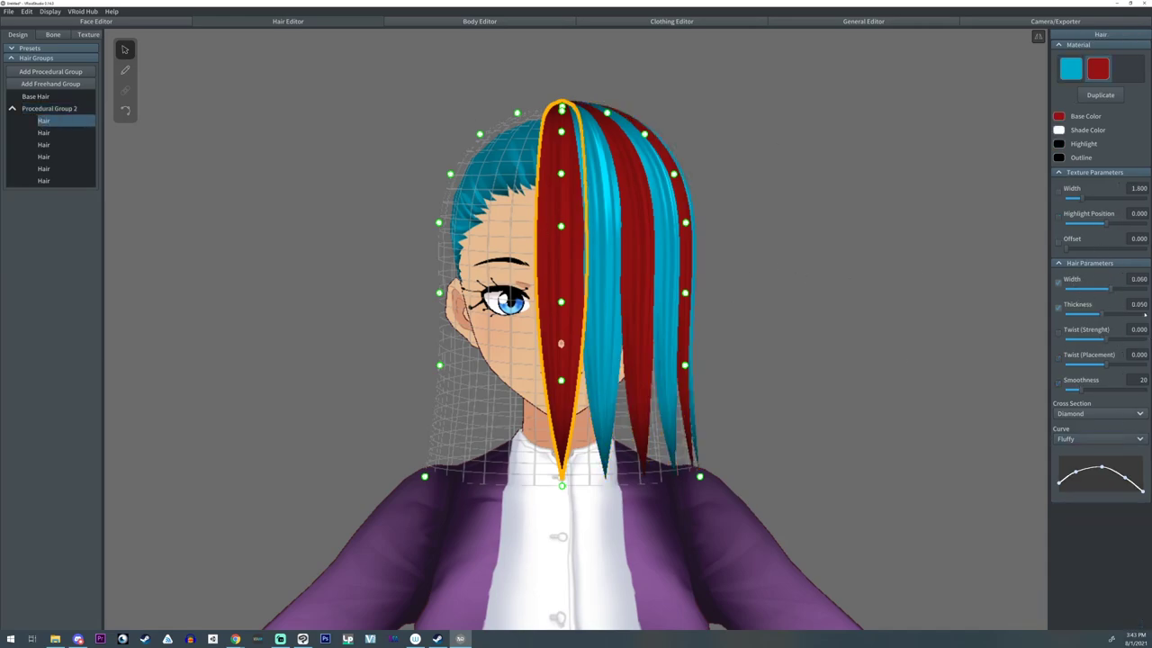
click(54, 108)
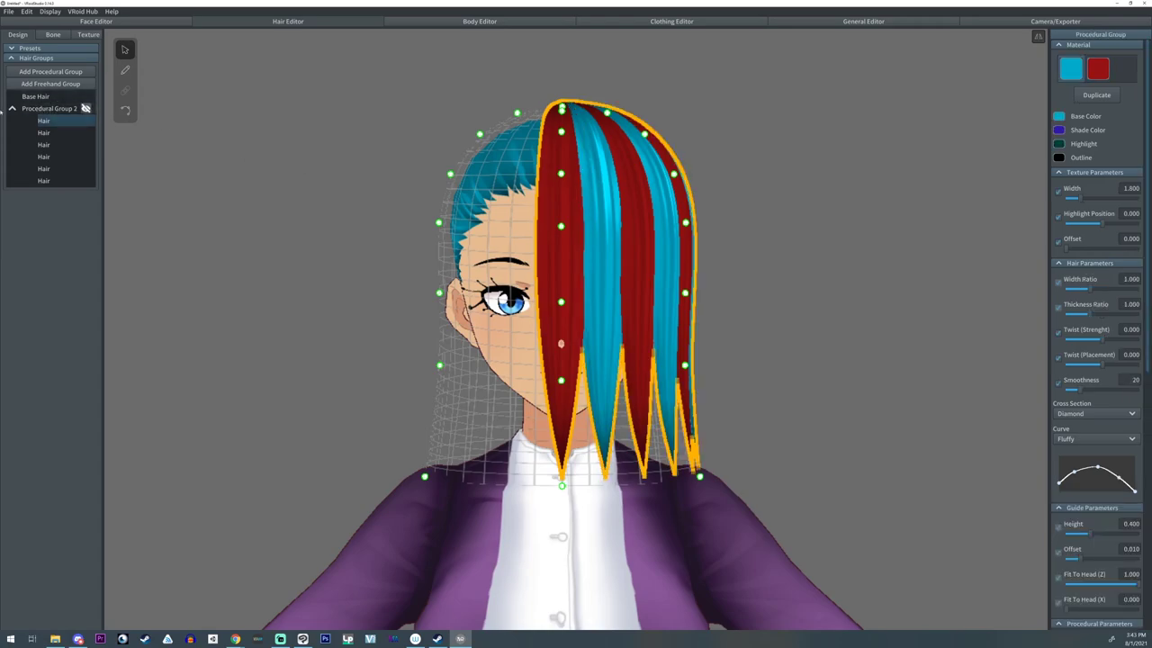
scroll(1115, 450, down, 3)
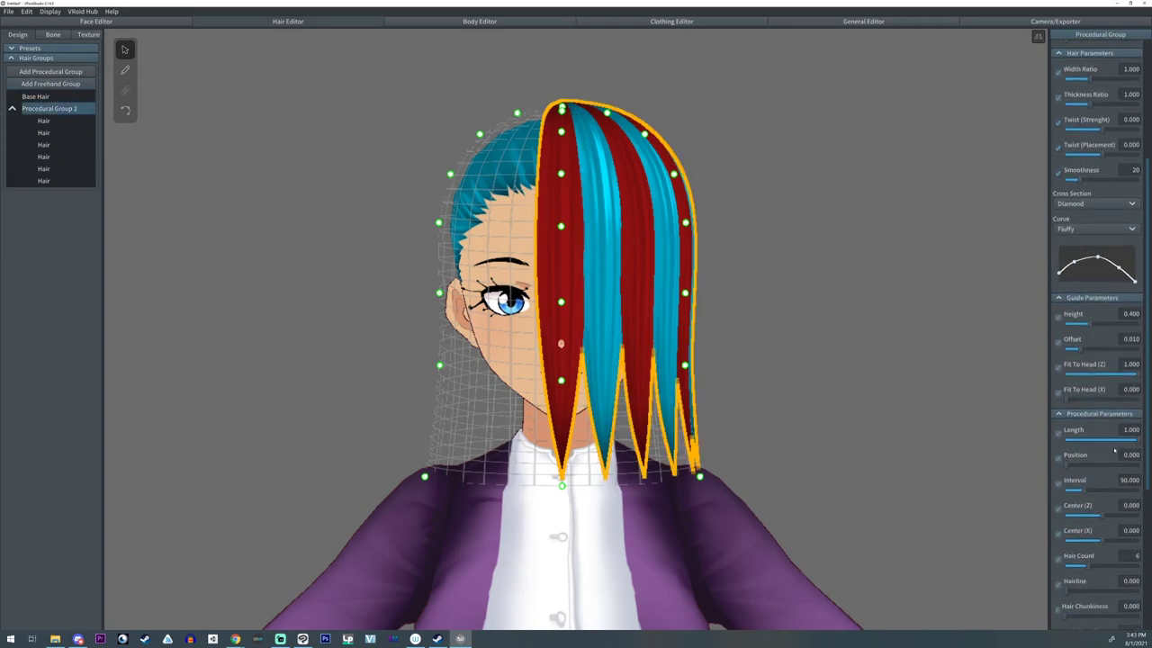
scroll(1115, 450, up, 3)
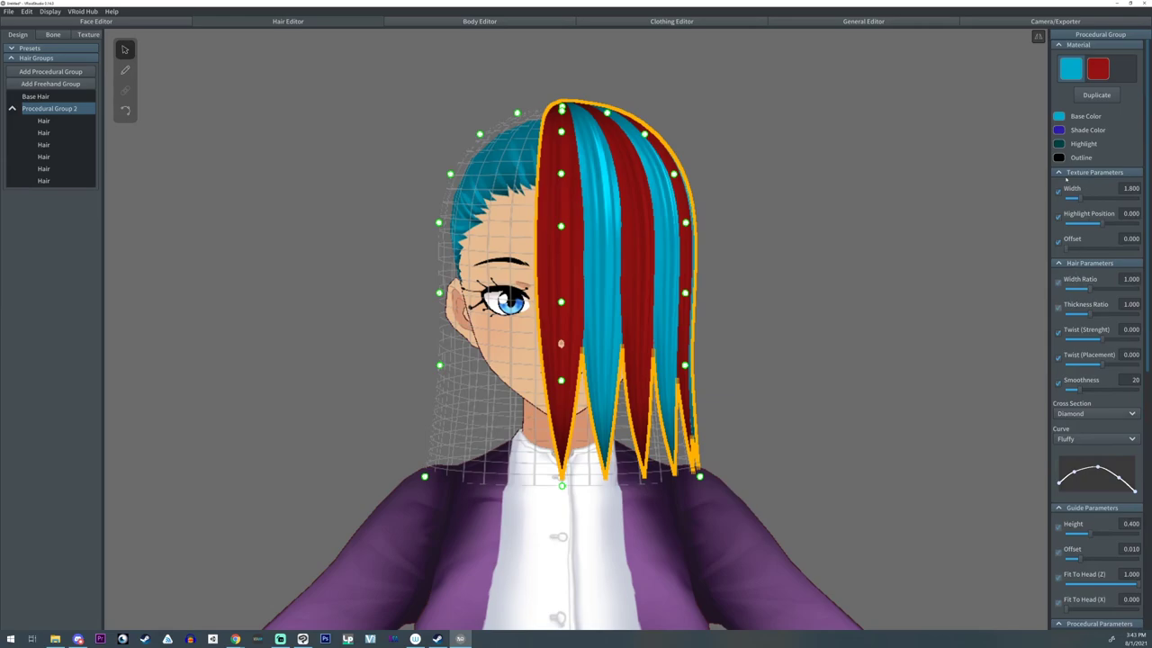
- Set the procedural group's texture Width to 1.717, Highlight Position to -0.050 and texture Offset to 0.000
scroll(1067, 179, down, 1)
right_drag(831, 185, 831, 185)
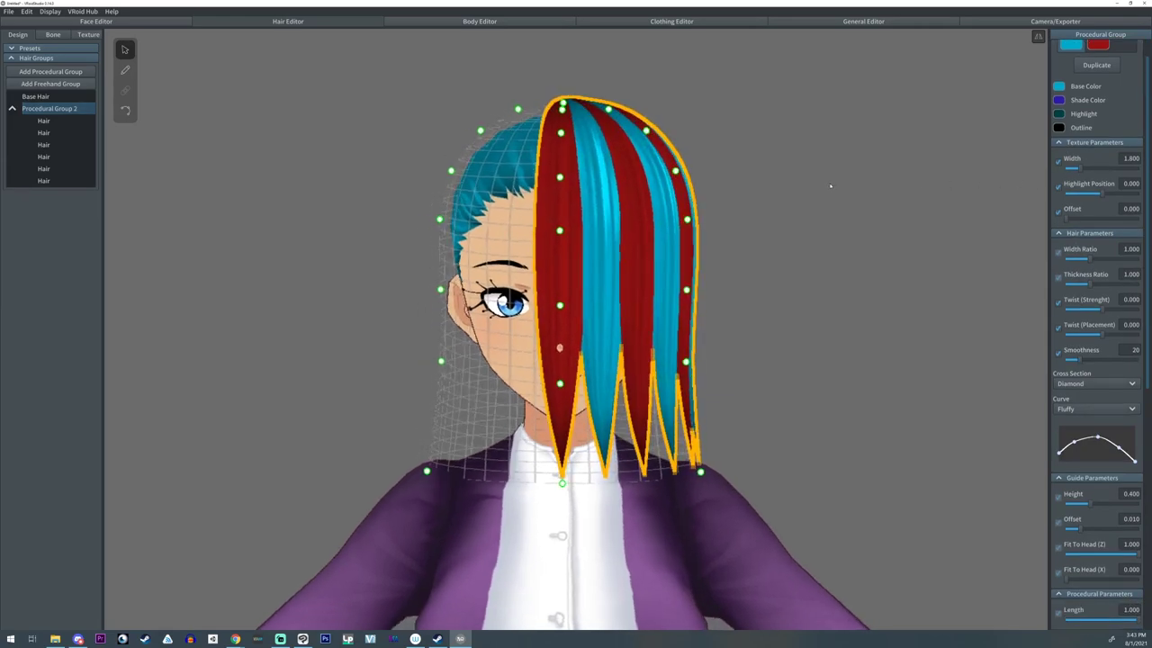
middle_drag(831, 186, 835, 190)
scroll(913, 206, up, 1)
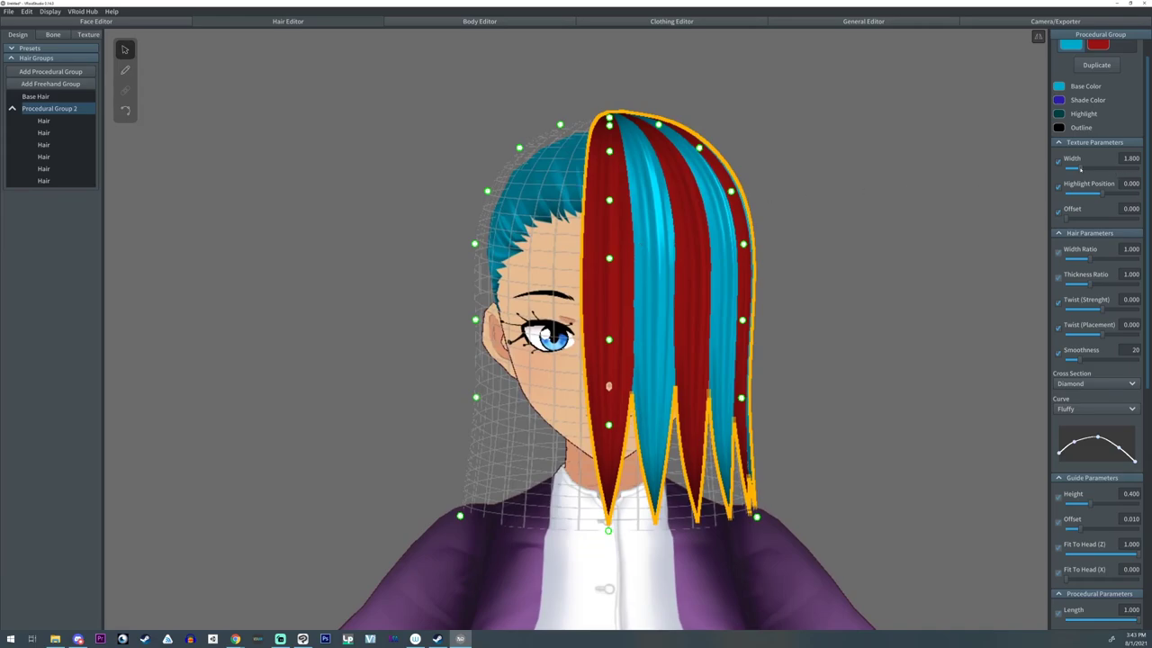
drag(1080, 168, 1082, 221)
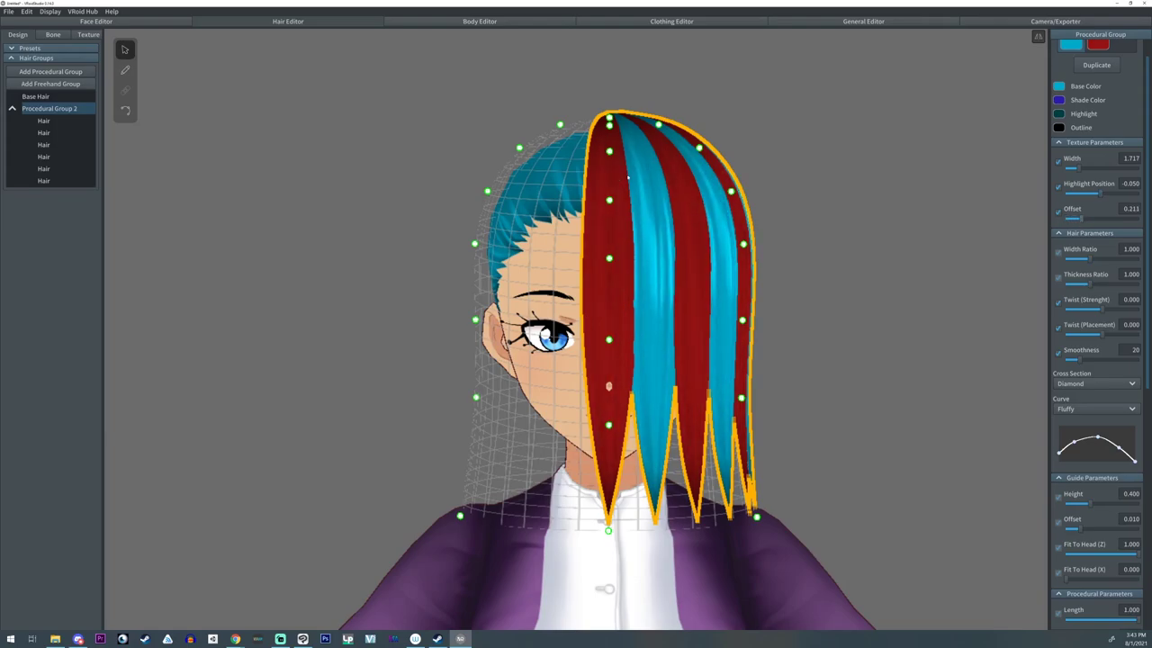
mouse_move(734, 209)
right_down()
mouse_move(733, 180)
mouse_move(764, 206)
mouse_move(726, 201)
right_up()
drag(1086, 218, 1044, 232)
middle_drag(844, 252, 836, 247)
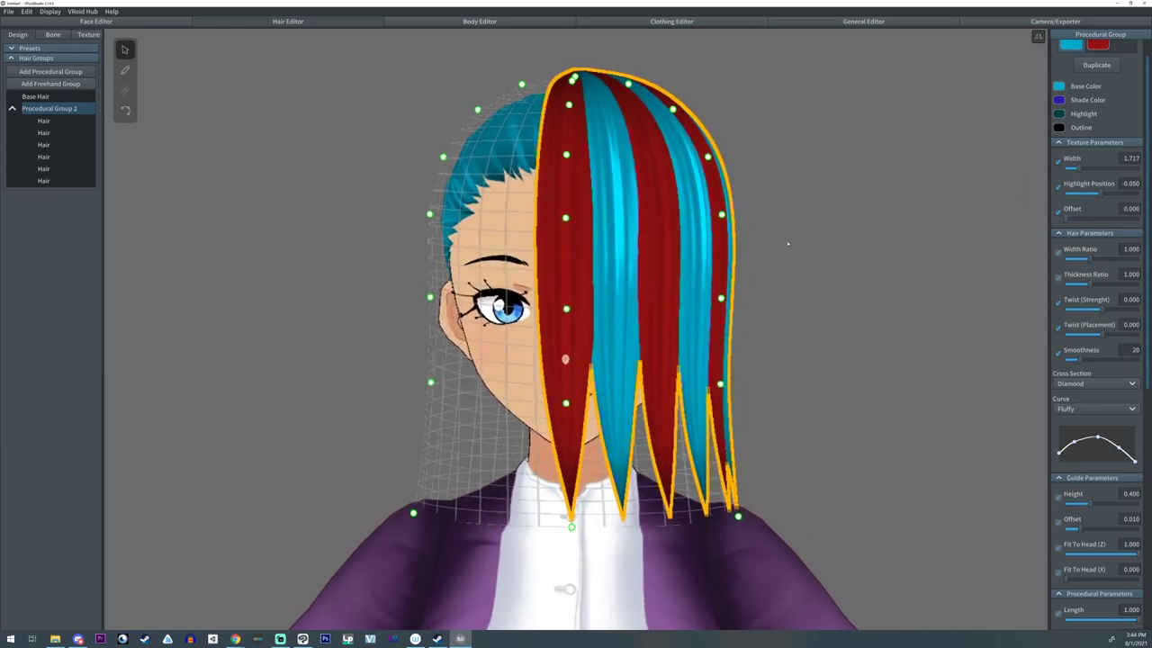
- Give the second and fourth hair strands individual texture Offsets, 0.831 for the fourth, and reselect the procedural group
click(617, 258)
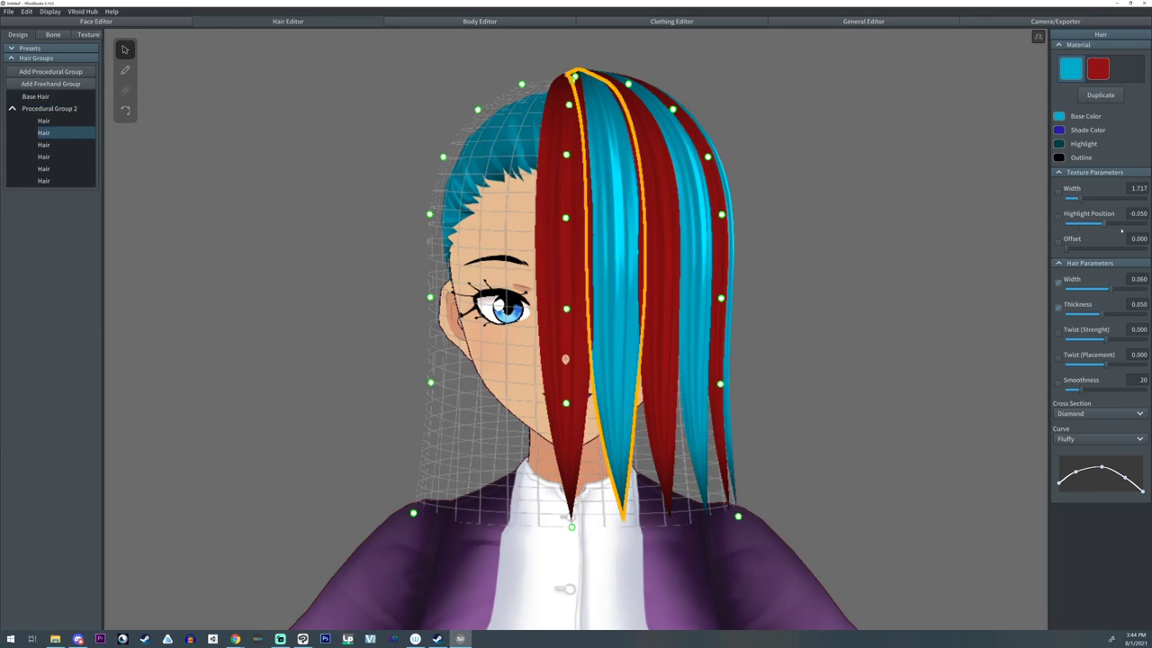
click(1099, 250)
click(654, 247)
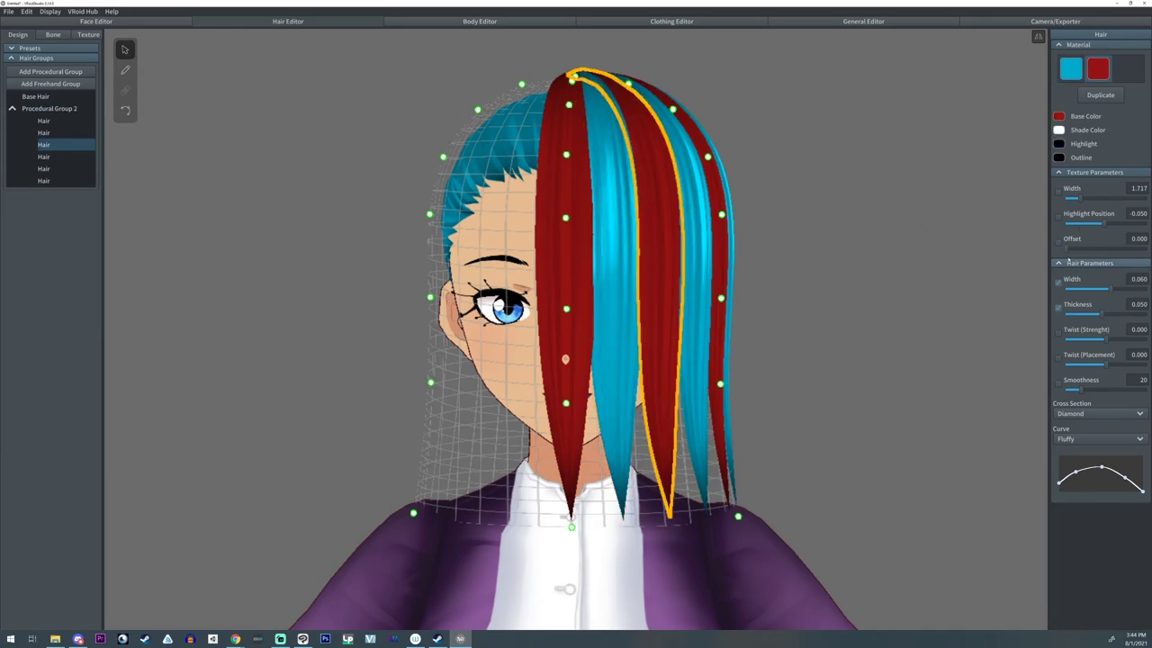
click(693, 272)
click(1117, 249)
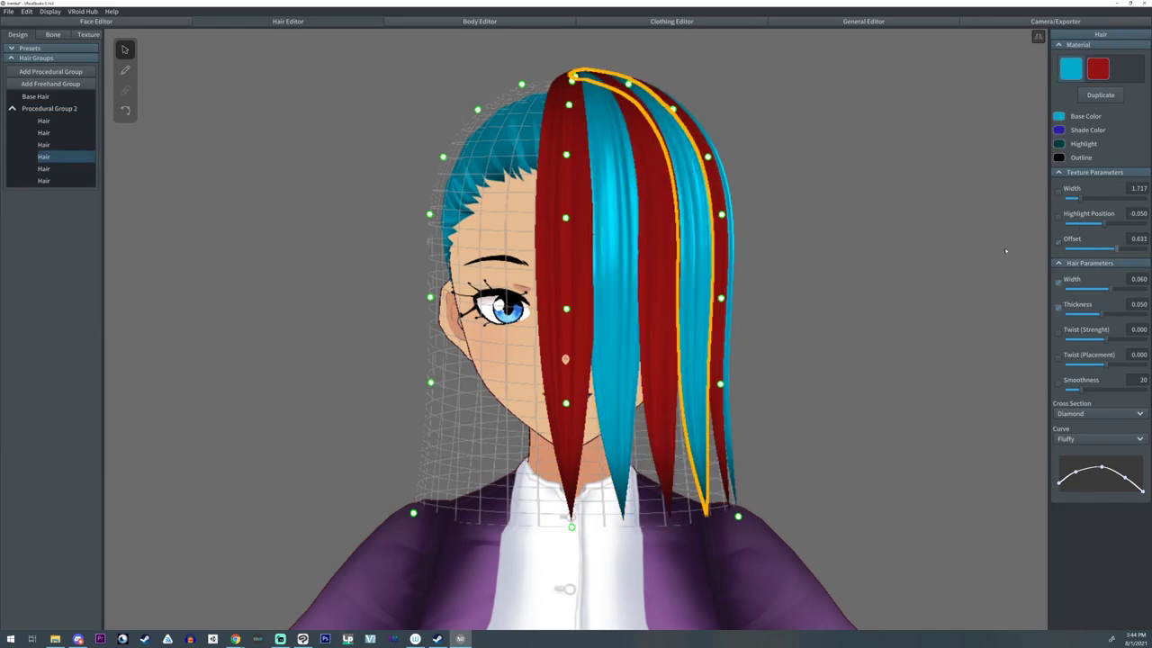
right_drag(775, 250, 706, 253)
middle_drag(707, 252, 774, 216)
click(50, 108)
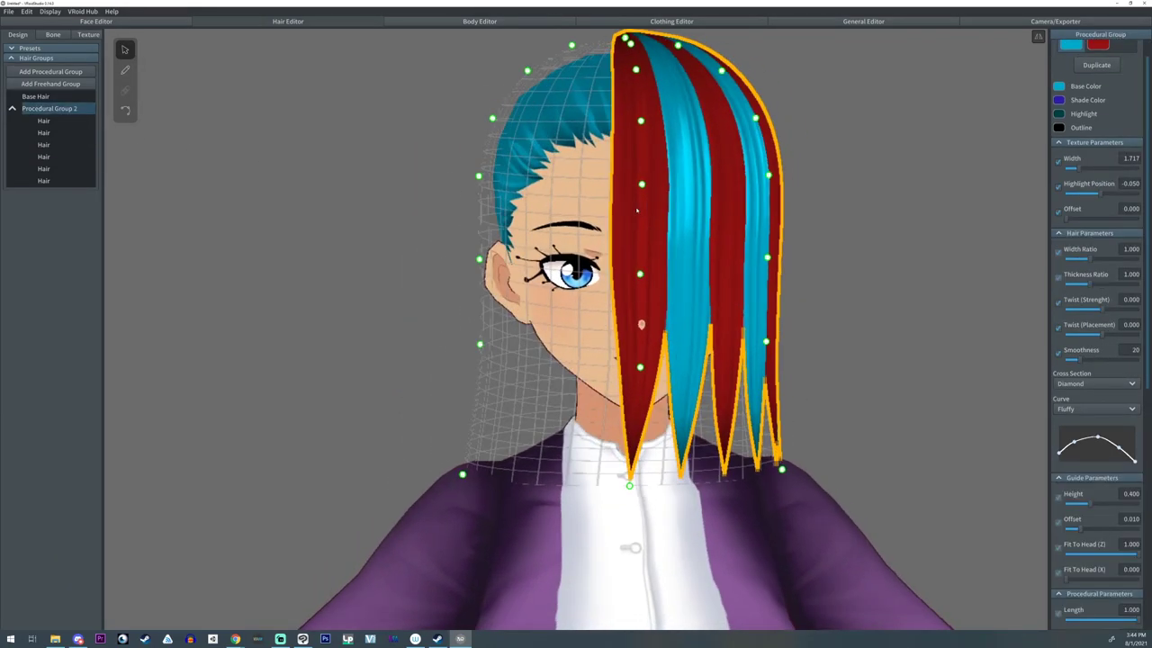
middle_drag(681, 141, 631, 219)
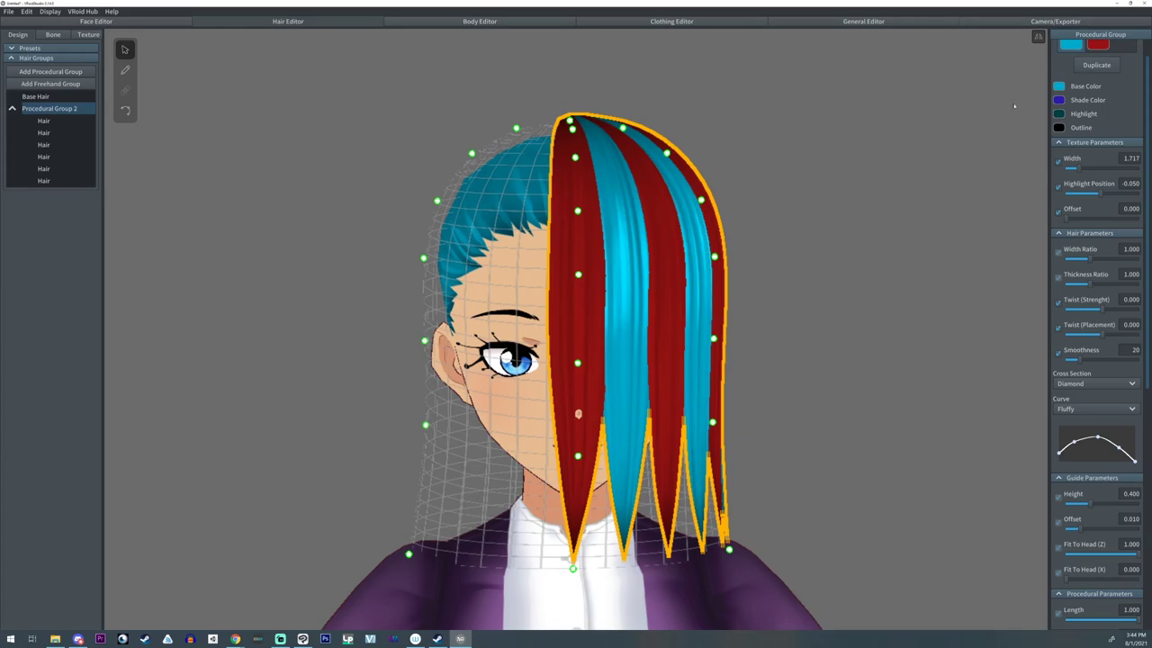
- Assign the cyan material to the first, third and fifth hair strands
right_drag(900, 164, 844, 169)
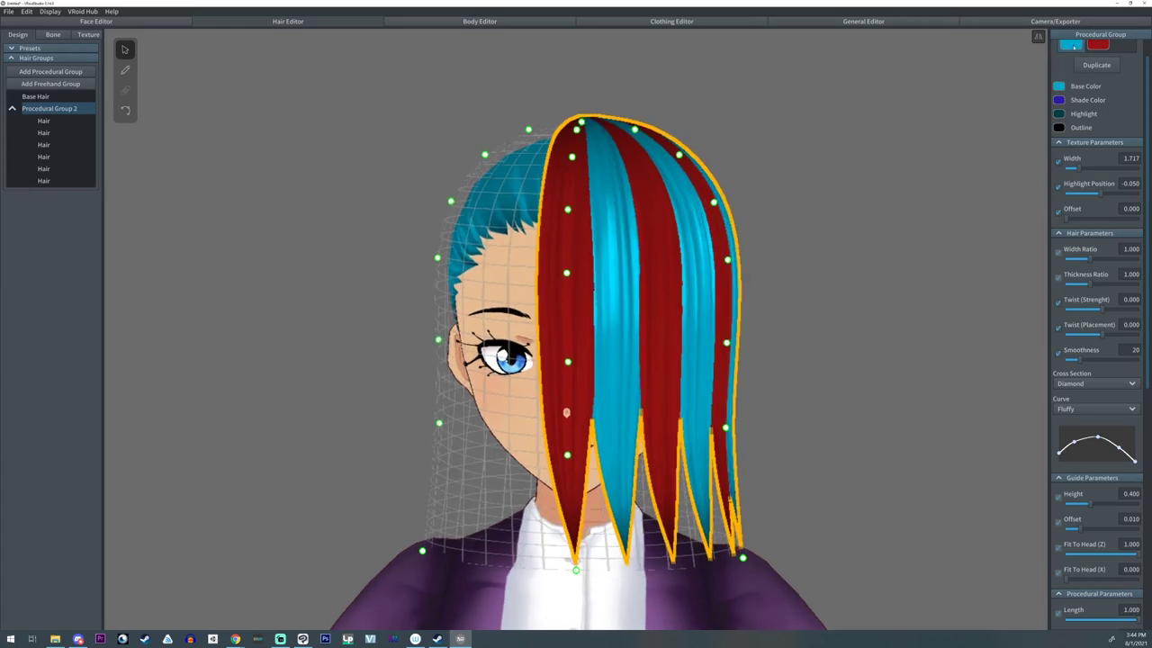
click(1069, 48)
click(1068, 48)
click(561, 254)
click(1071, 69)
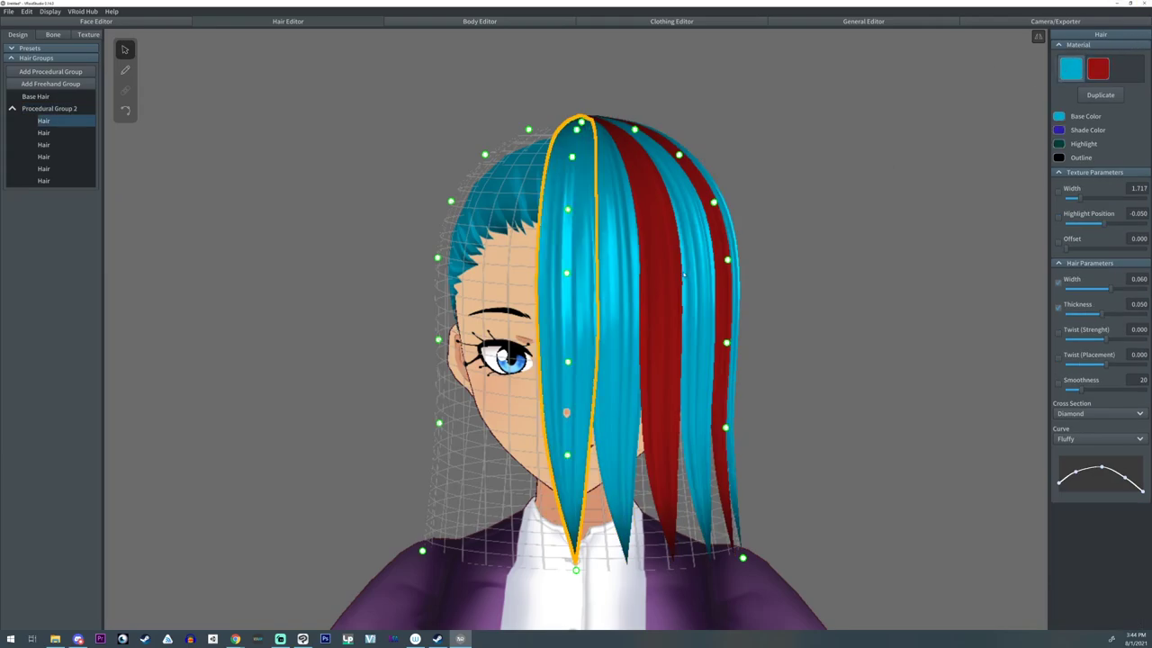
click(662, 234)
click(1072, 69)
click(720, 225)
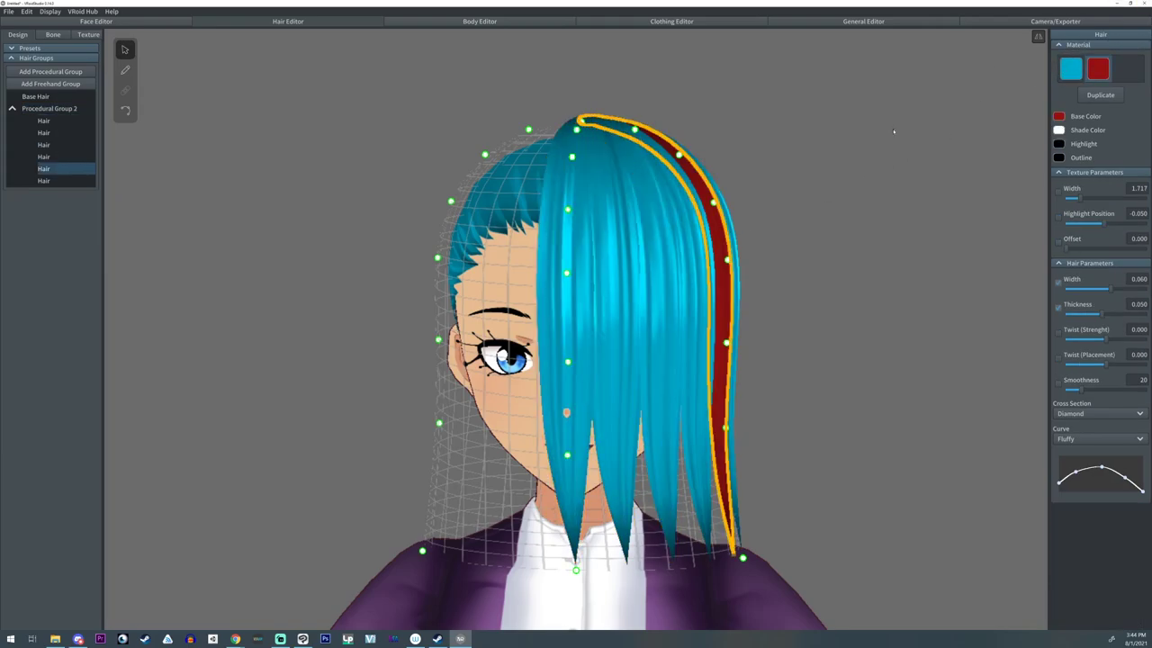
click(1066, 68)
right_drag(986, 108, 764, 208)
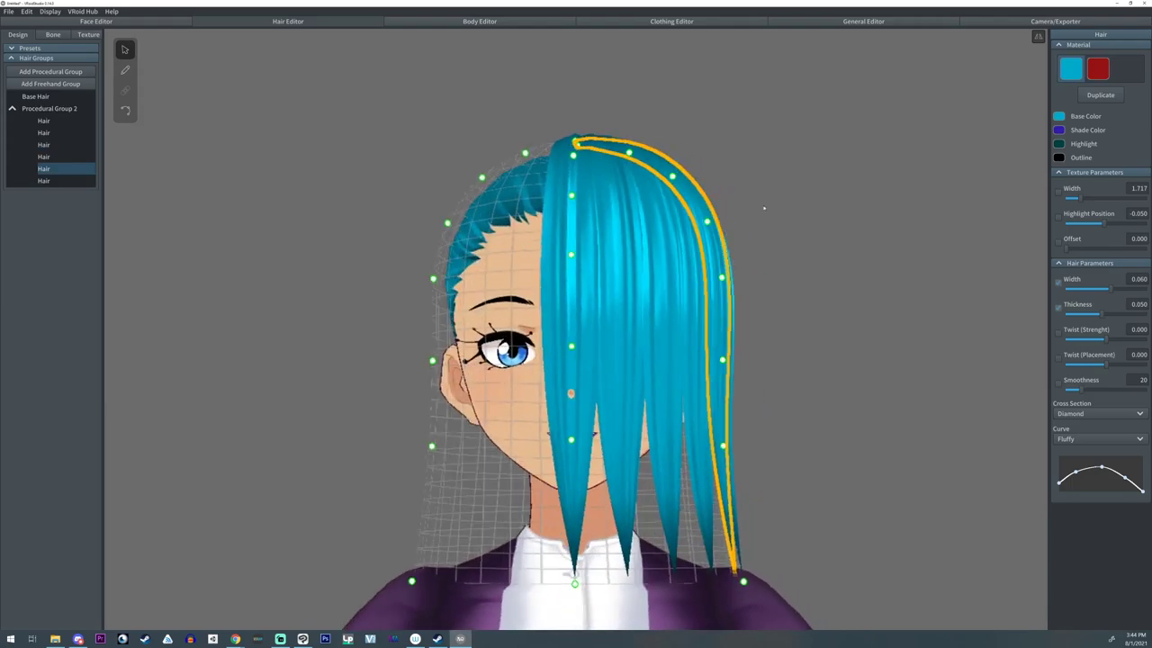
- Reselect the procedural group, collapse its texture parameters and examine its hair from the front and at an angle
click(54, 108)
scroll(855, 324, up, 3)
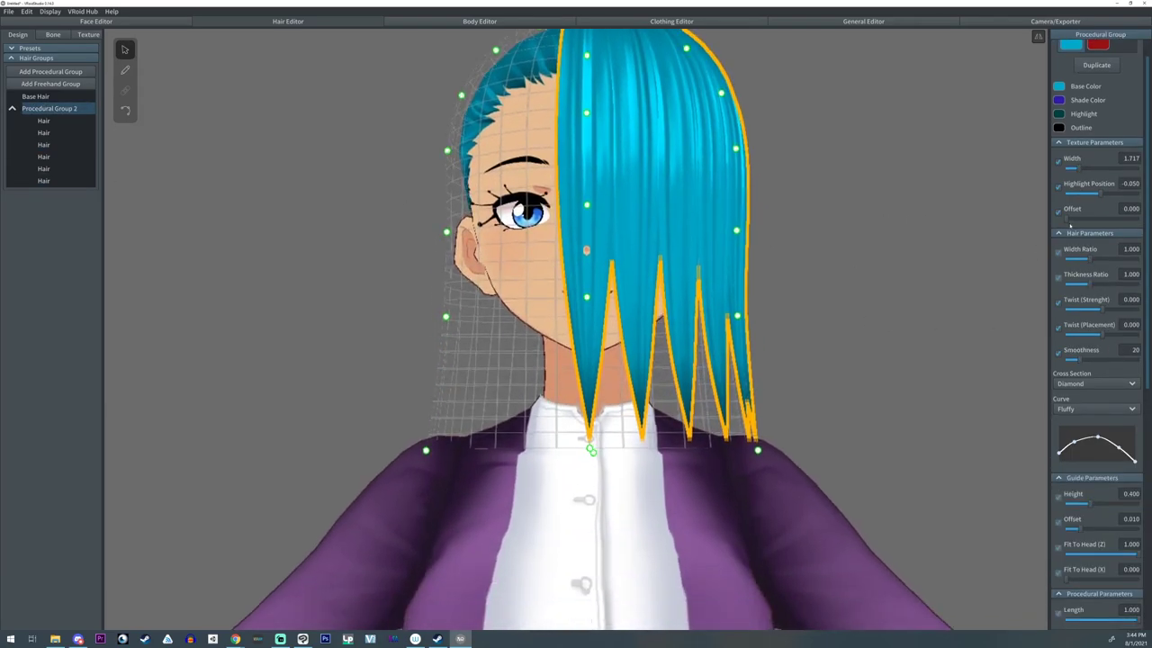
click(1071, 142)
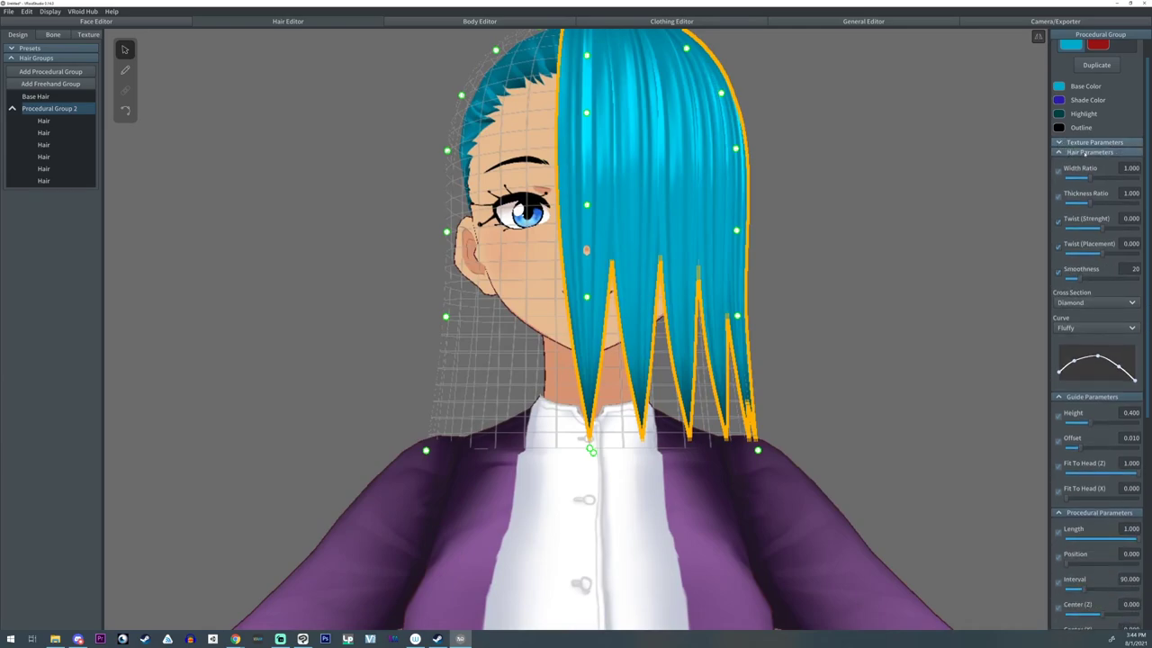
right_drag(589, 135, 505, 163)
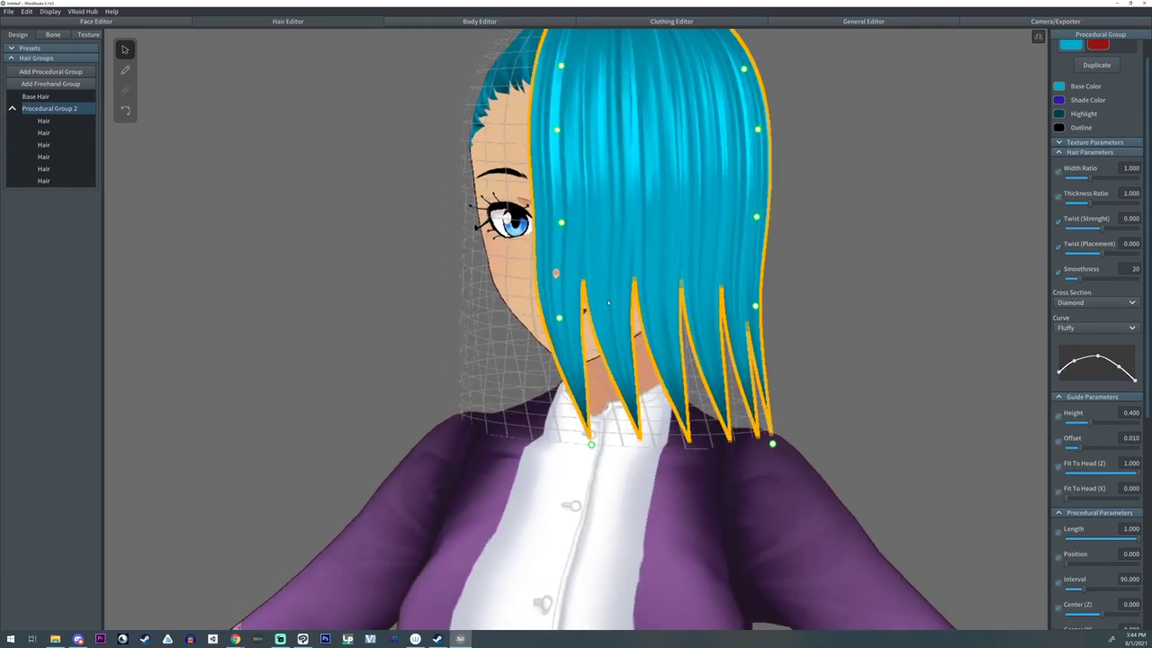
right_drag(608, 302, 741, 290)
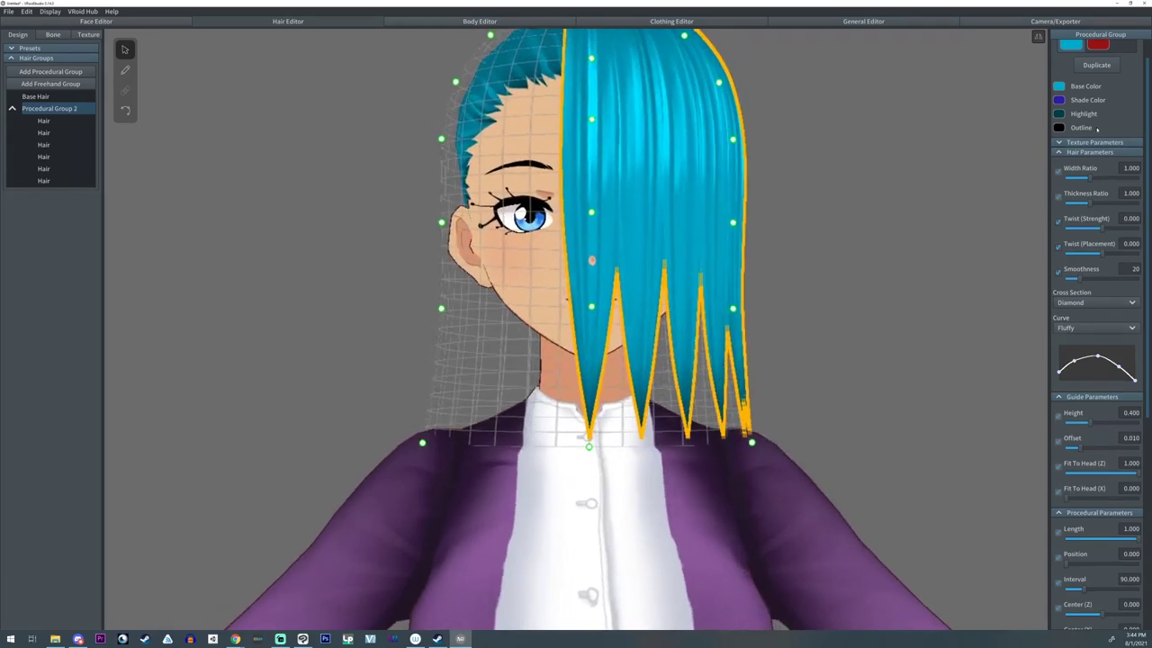
- Try Thickness Ratios of 2.371, 0.319 and 0.986 and a Width Ratio of 1.975 on the procedural group
drag(1095, 176, 1125, 204)
right_drag(744, 216, 916, 213)
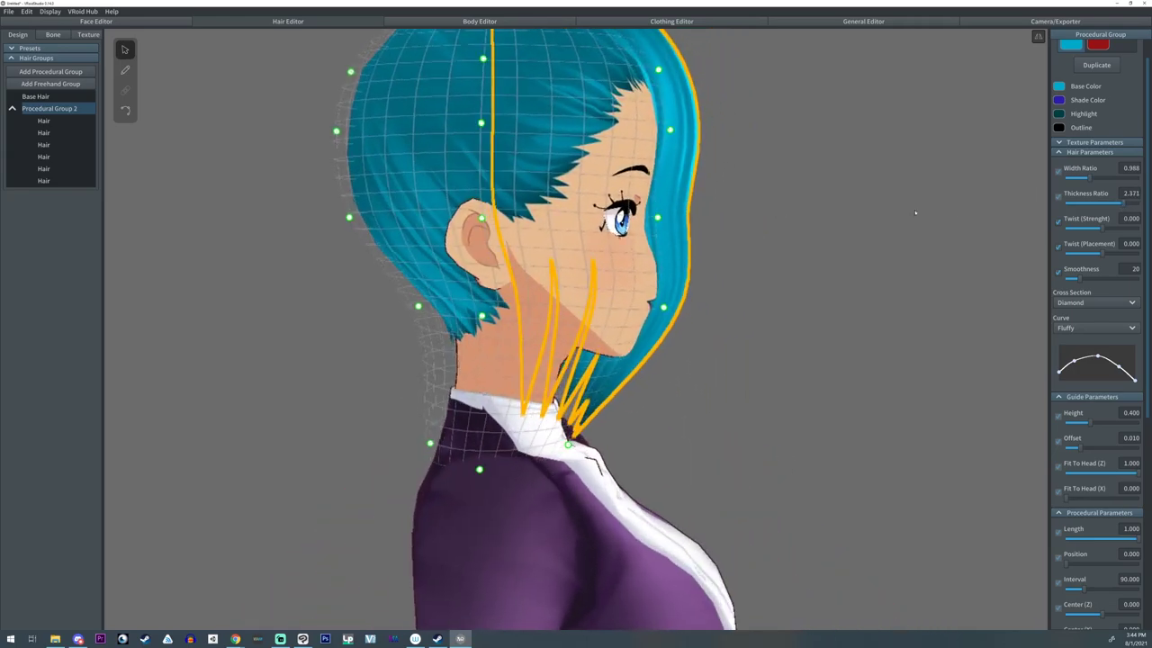
drag(1109, 204, 1074, 219)
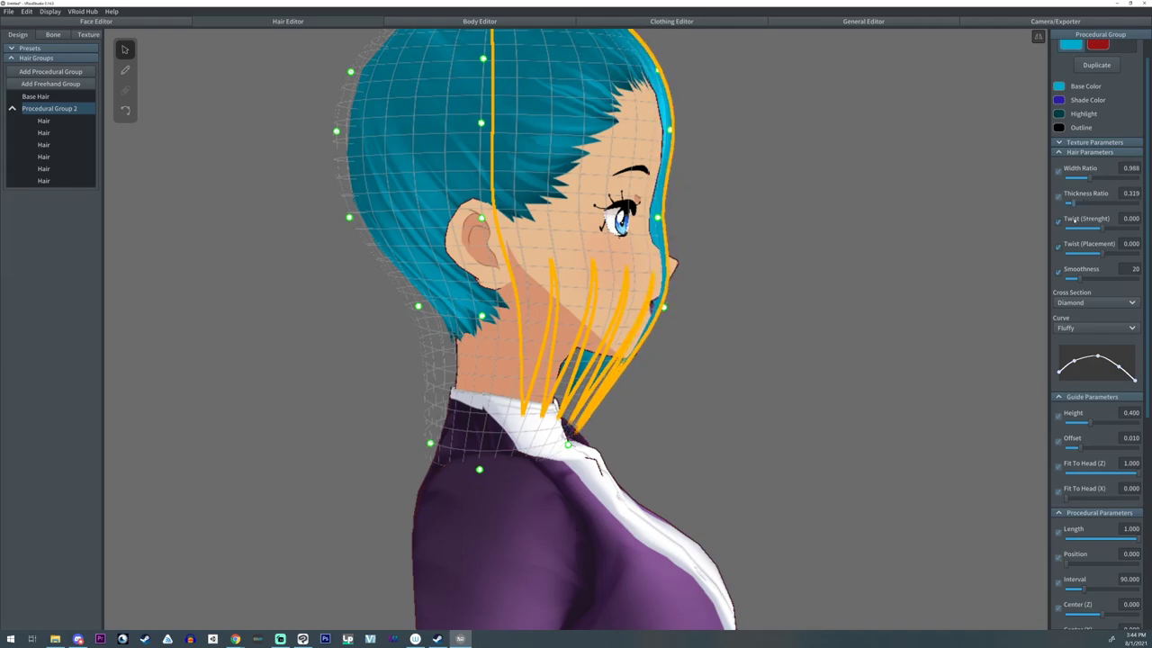
drag(1086, 180, 1090, 205)
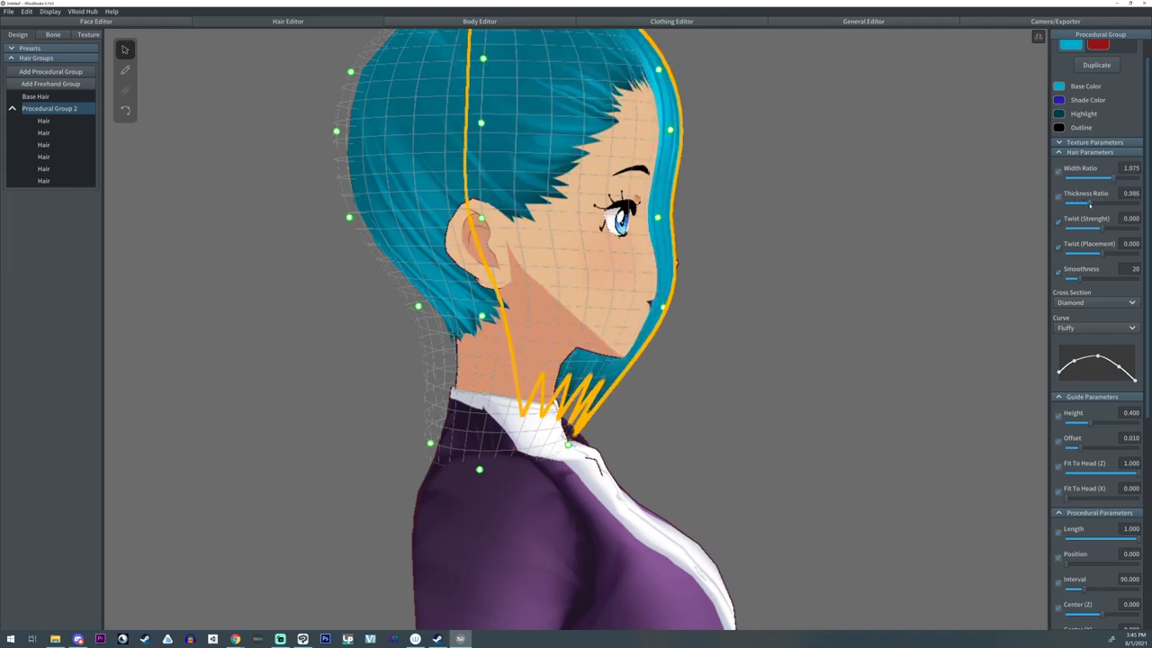
right_drag(1028, 184, 942, 166)
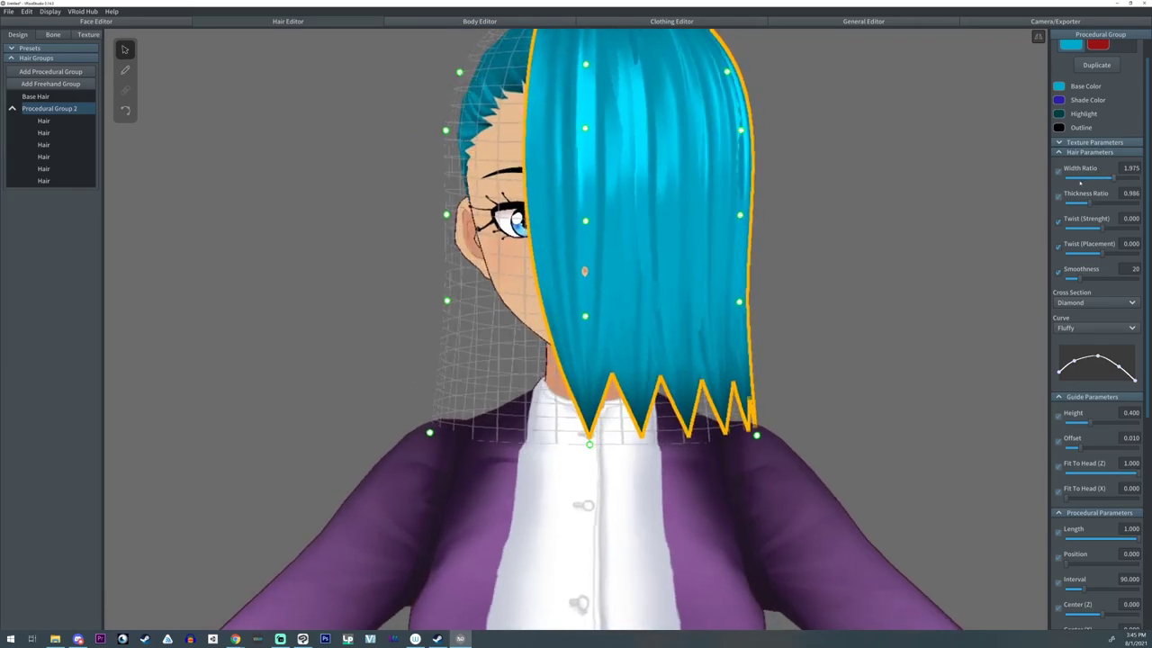
- Set the group's Width Ratio to 0.974 and Thickness Ratio to 0.751, try twisting the strands, and reset both Twist values to 0
mouse_move(1080, 180)
mouse_down()
mouse_move(1092, 179)
mouse_move(1083, 204)
mouse_move(1112, 228)
mouse_move(1147, 229)
mouse_move(1108, 230)
mouse_move(1139, 228)
mouse_move(1107, 254)
mouse_move(1070, 256)
mouse_move(1127, 261)
mouse_move(1107, 260)
mouse_up()
click(1129, 219)
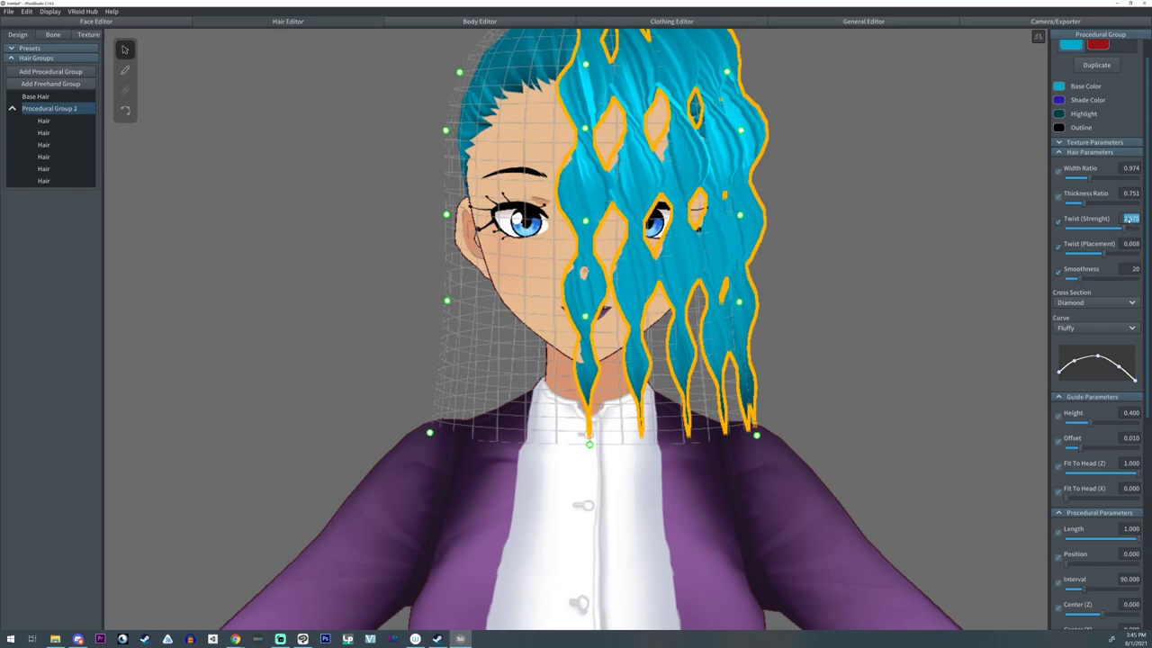
text(0)
click(1130, 244)
text(0)
click(849, 217)
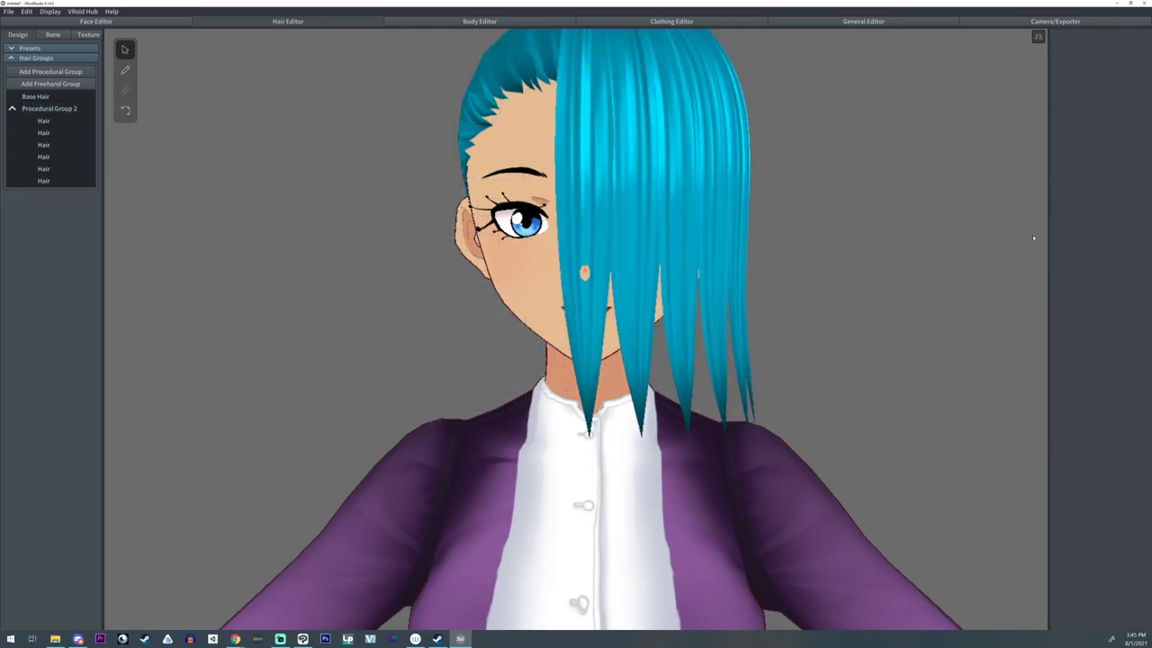
click(56, 108)
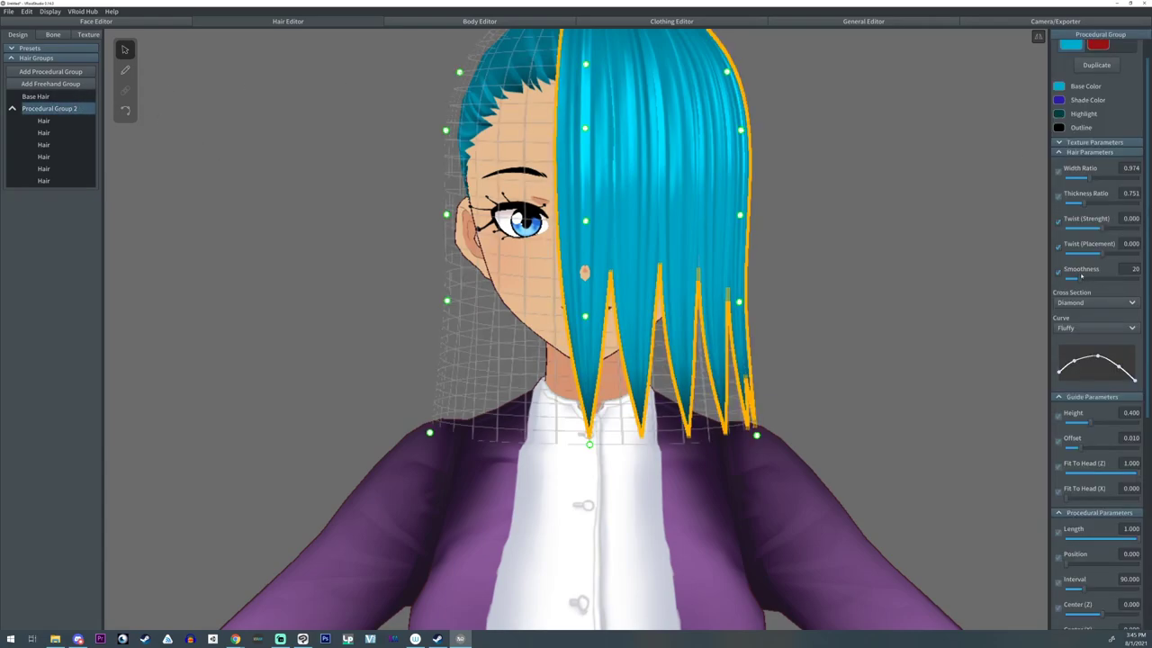
- Try a Smoothness of 12 on the procedural group and restore it to 20
mouse_move(1083, 279)
mouse_down()
mouse_move(1109, 280)
mouse_move(1072, 286)
mouse_up()
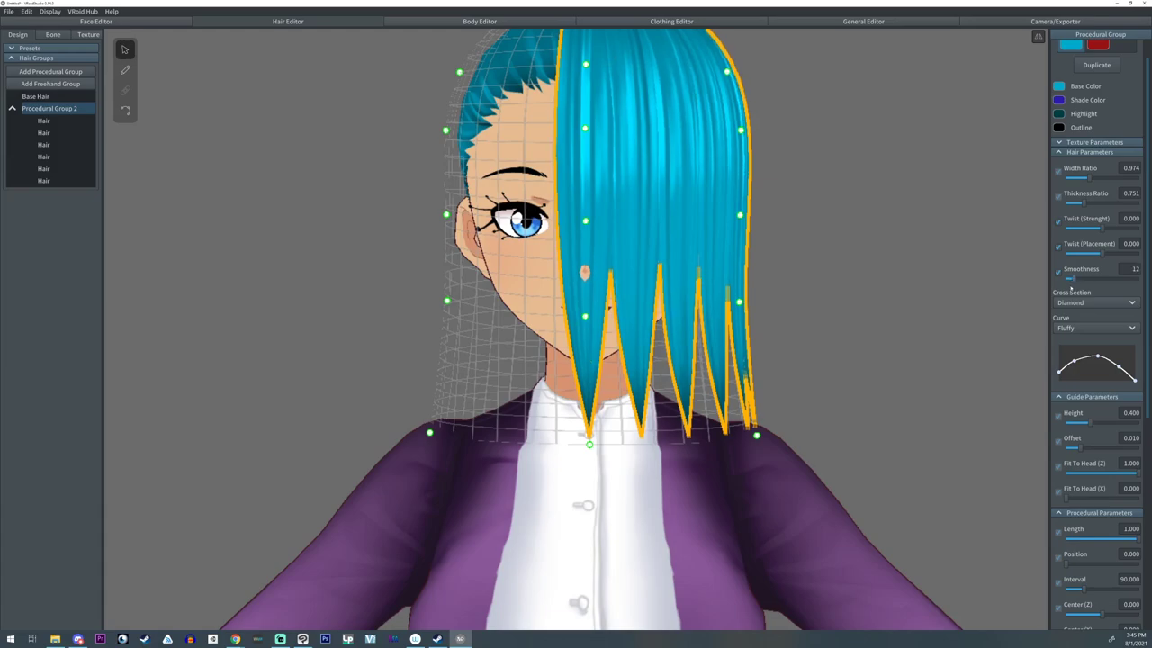
mouse_move(1071, 286)
mouse_down()
mouse_move(1124, 283)
mouse_move(1081, 284)
mouse_up()
drag(1082, 282, 1080, 283)
right_drag(879, 300, 873, 297)
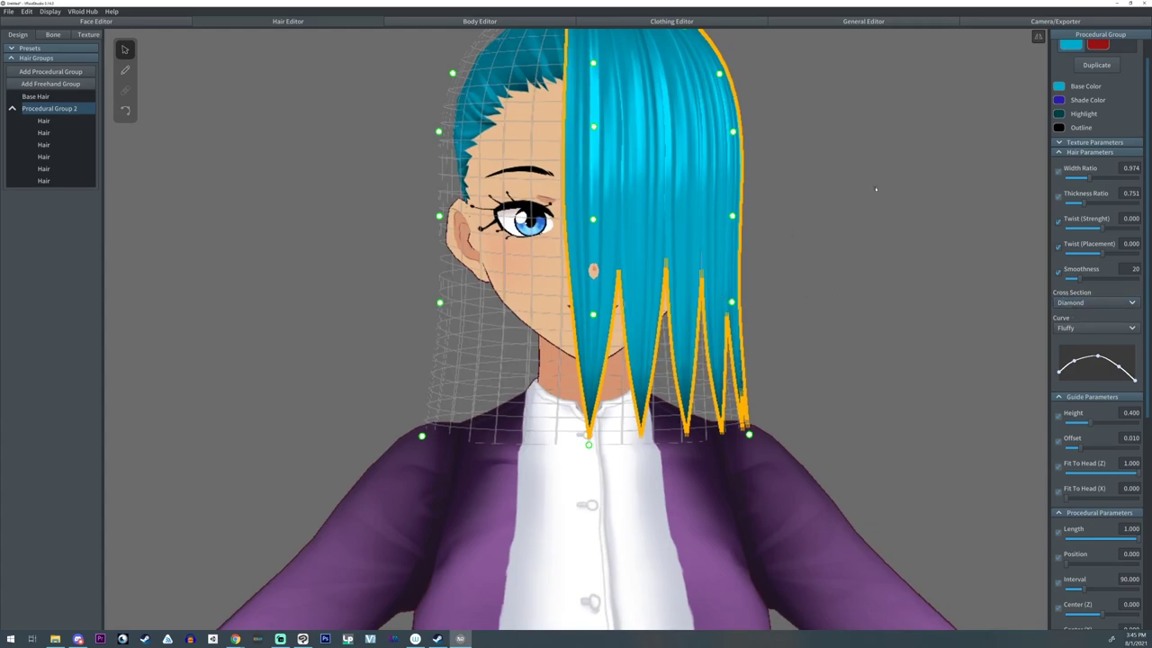
- Switch to Clip Studio Paint and create a new 5000 × 5000 px illustration at 300 dpi
click(302, 639)
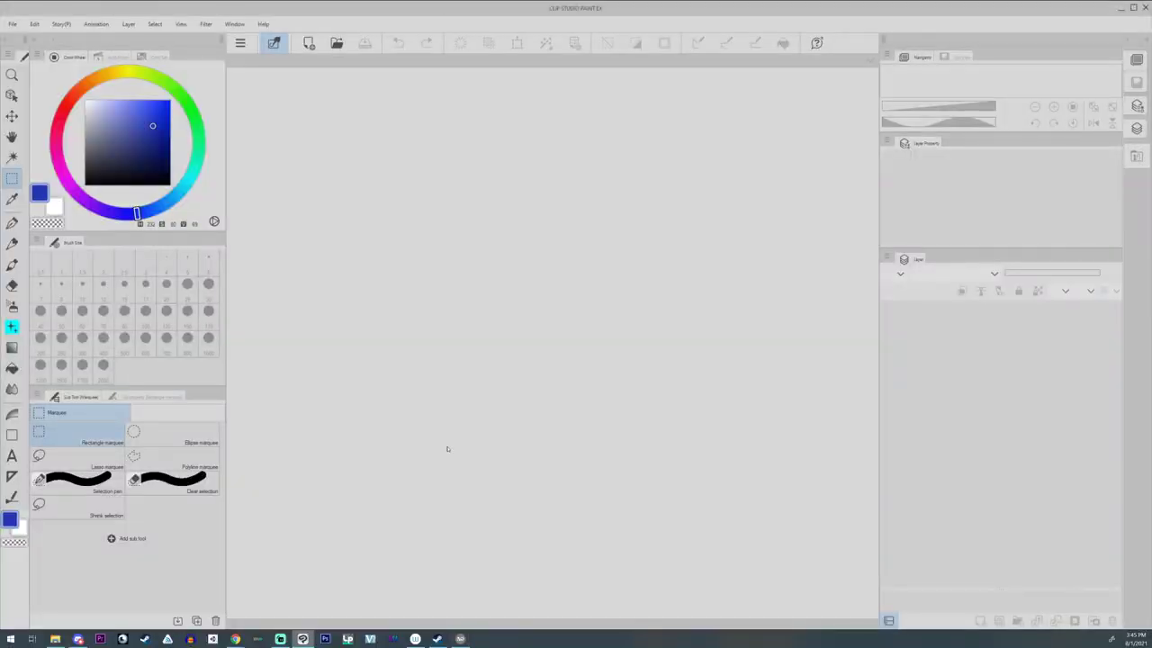
click(309, 43)
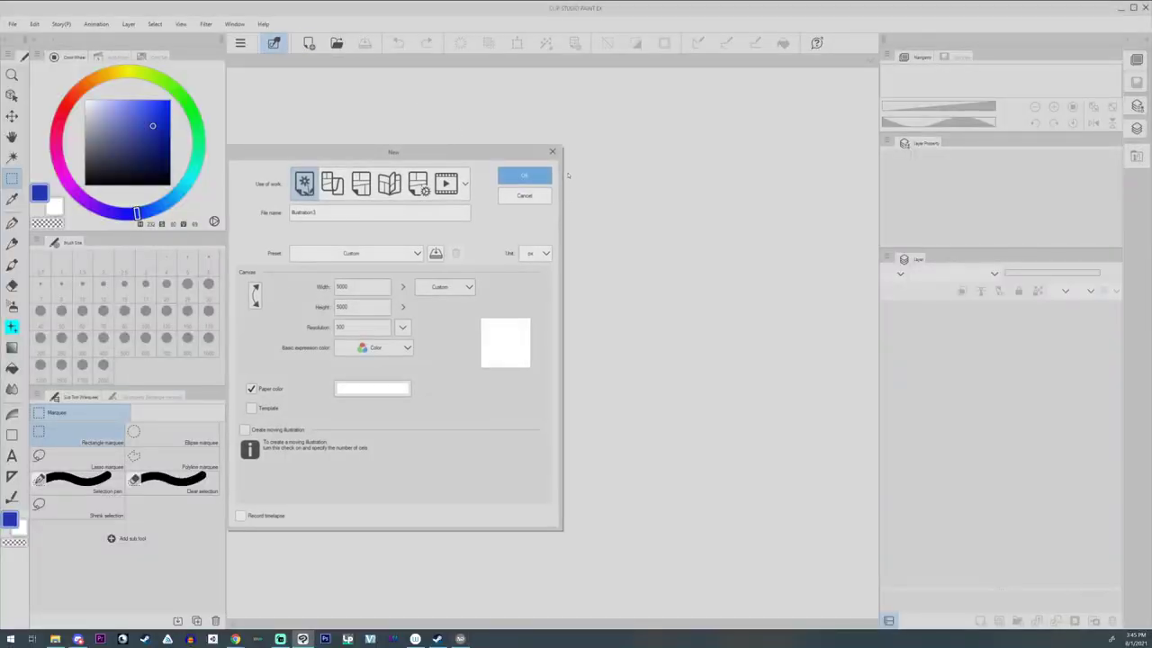
click(525, 175)
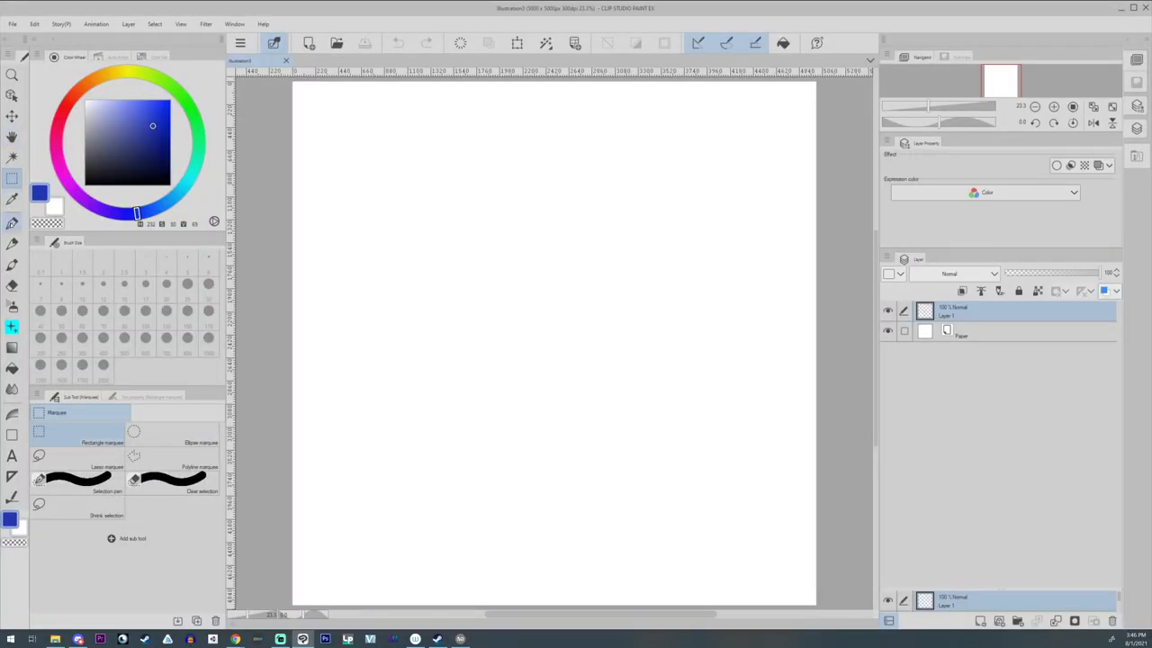
- Sketch a pointed hair strand outline and a diamond cross section beside it with the G-pen
click(11, 223)
mouse_move(353, 123)
mouse_down()
mouse_move(374, 261)
mouse_move(387, 141)
mouse_up()
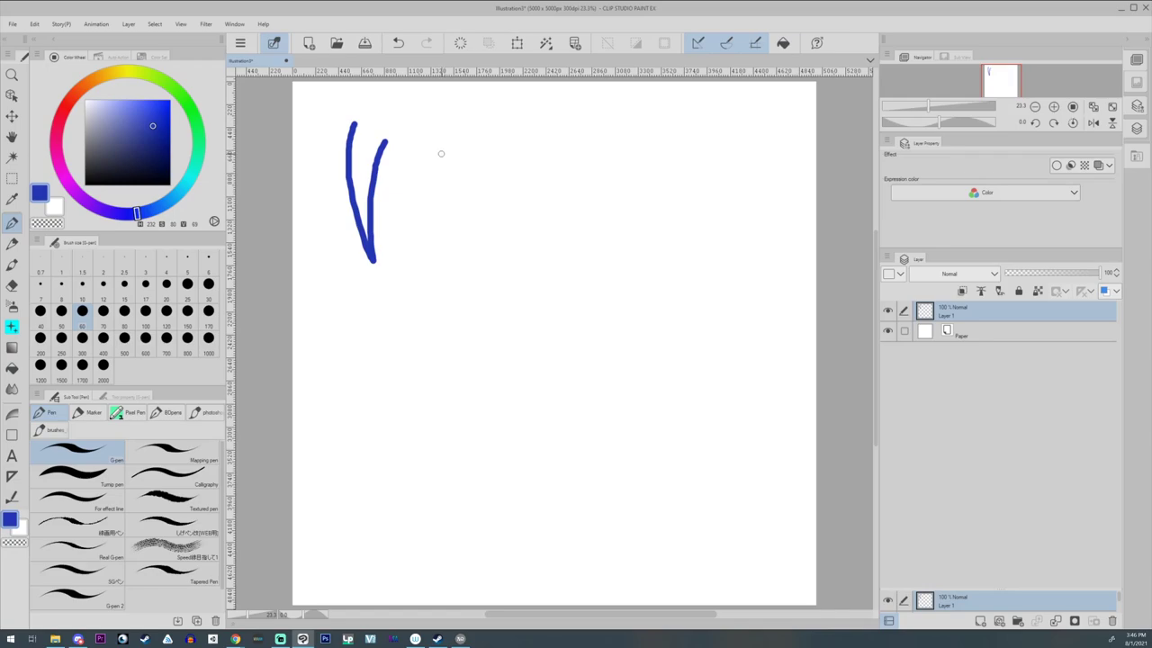
mouse_move(437, 153)
mouse_down()
mouse_move(473, 128)
mouse_move(510, 157)
mouse_move(483, 169)
mouse_move(435, 154)
mouse_up()
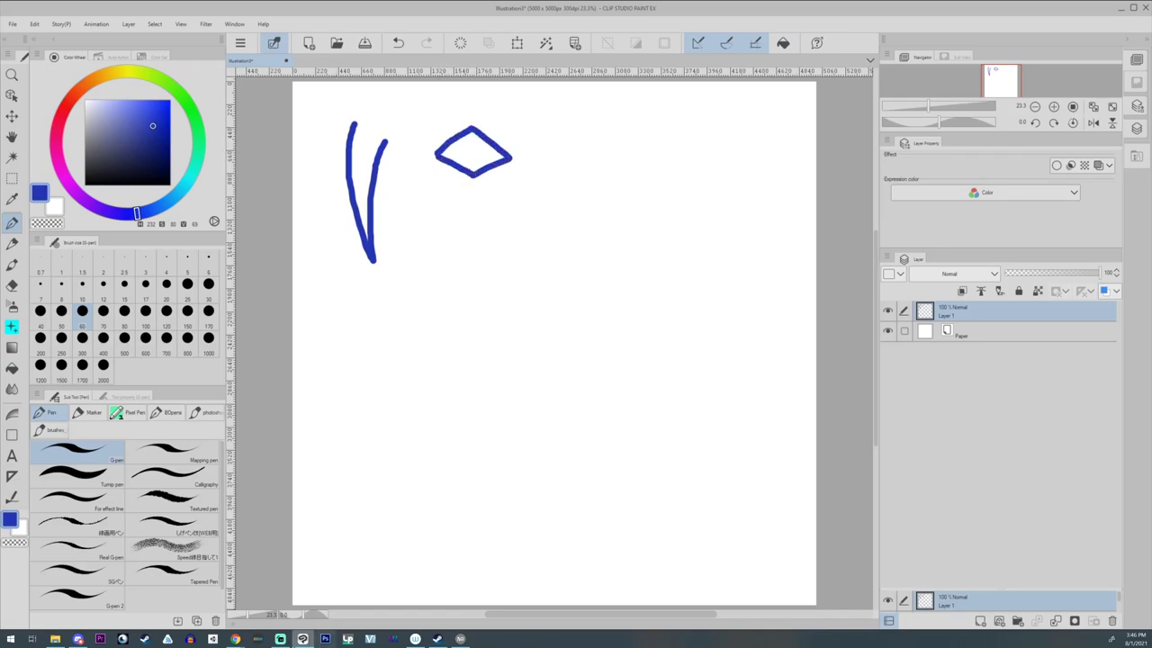
- Switch back to VRoid Studio and set the procedural group's Cross Section to Triangle and Thickness Ratio to 1.678
click(460, 639)
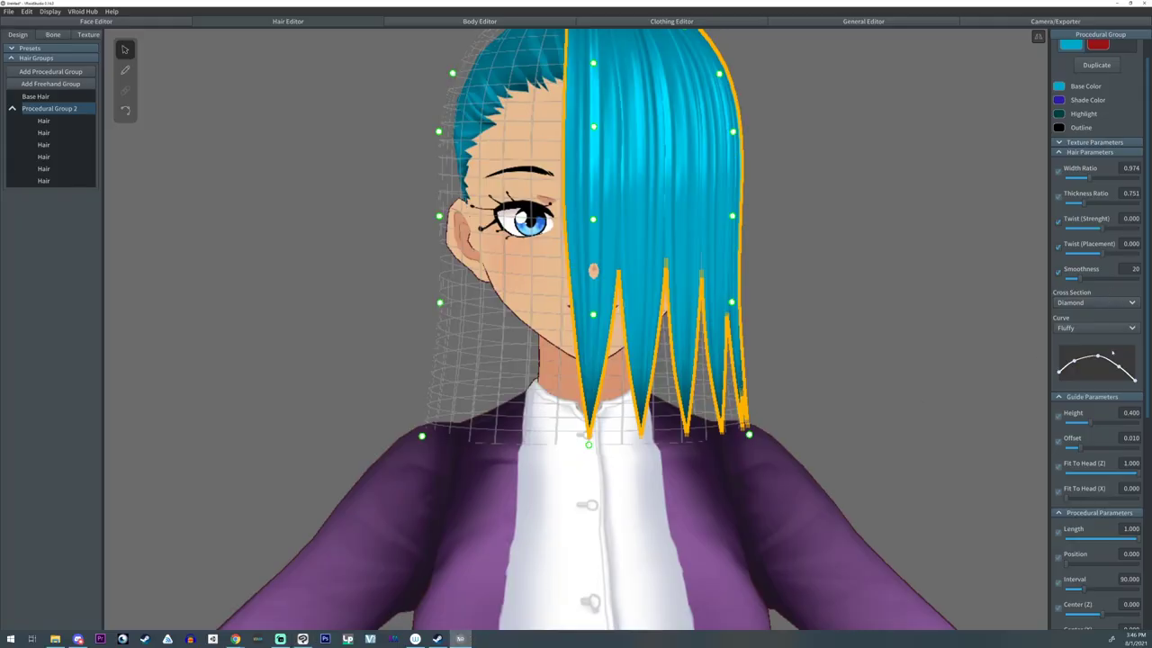
click(1096, 305)
click(1092, 326)
right_drag(476, 524, 533, 482)
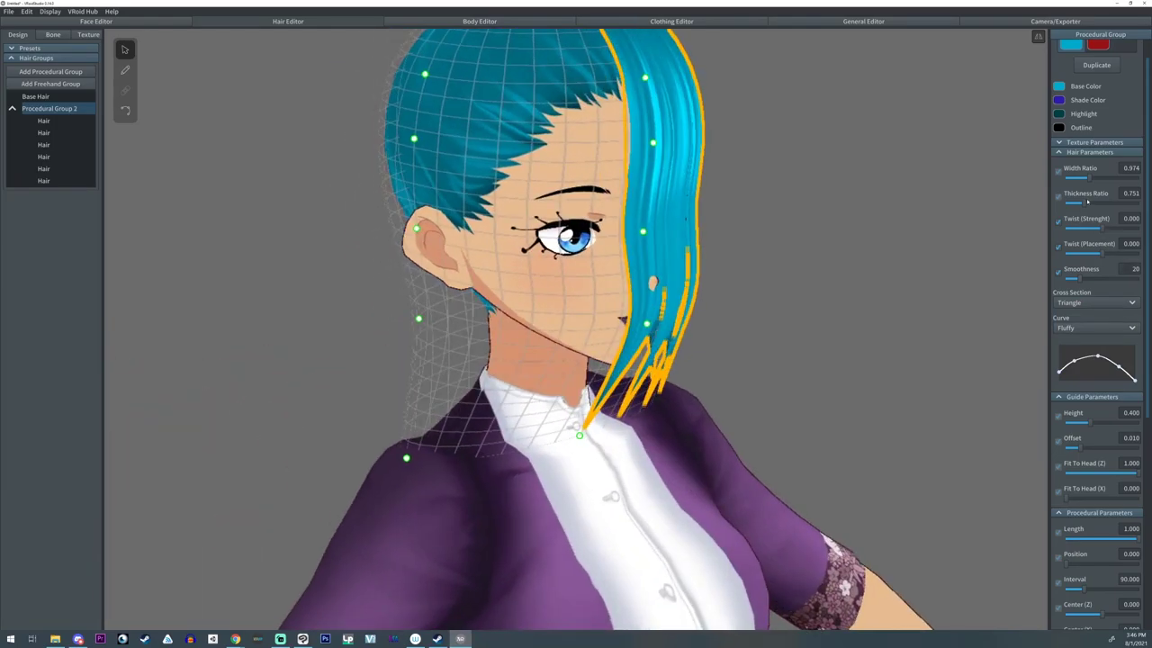
drag(1085, 204, 1107, 204)
right_drag(730, 396, 565, 423)
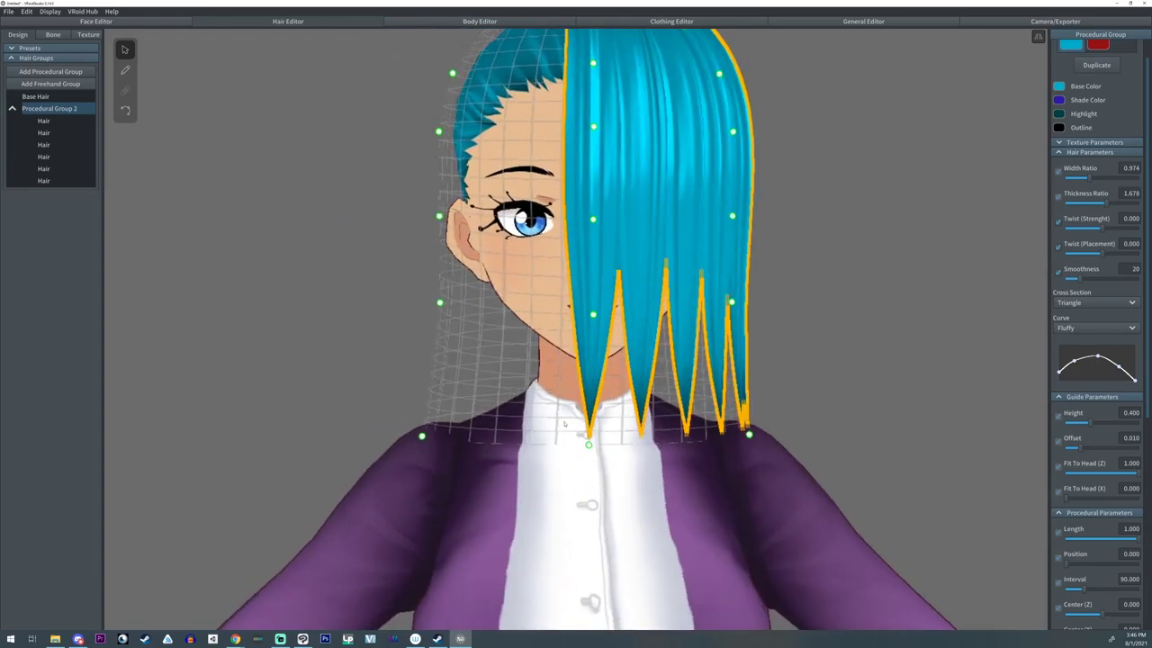
- Switch to Clip Studio Paint and sketch a triangle, a bottomless triangle and a flat line in a row after the diamond
click(303, 639)
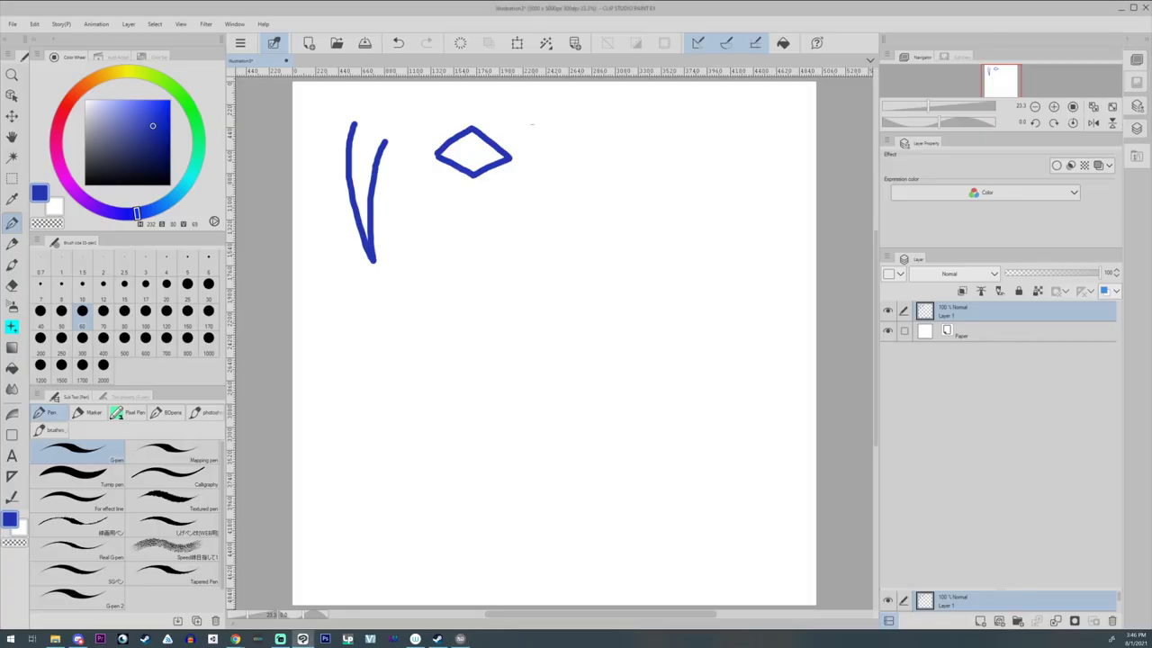
mouse_move(547, 160)
mouse_down()
mouse_move(637, 159)
mouse_move(599, 126)
mouse_move(541, 159)
mouse_up()
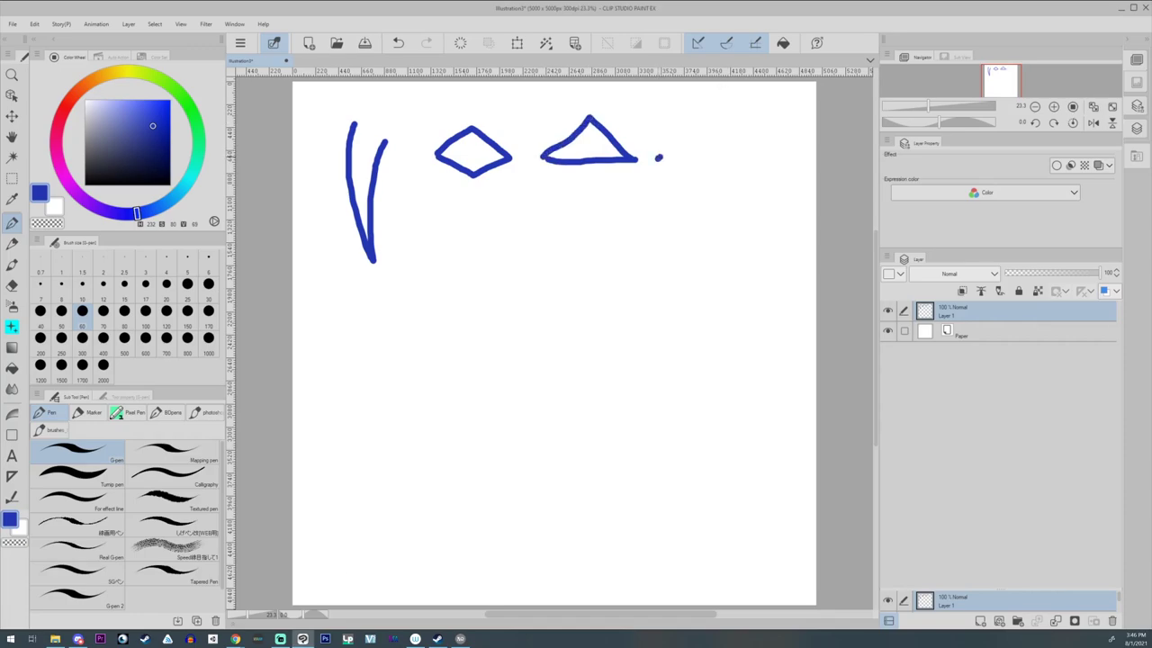
mouse_move(658, 157)
mouse_down()
mouse_move(687, 113)
mouse_move(723, 155)
mouse_up()
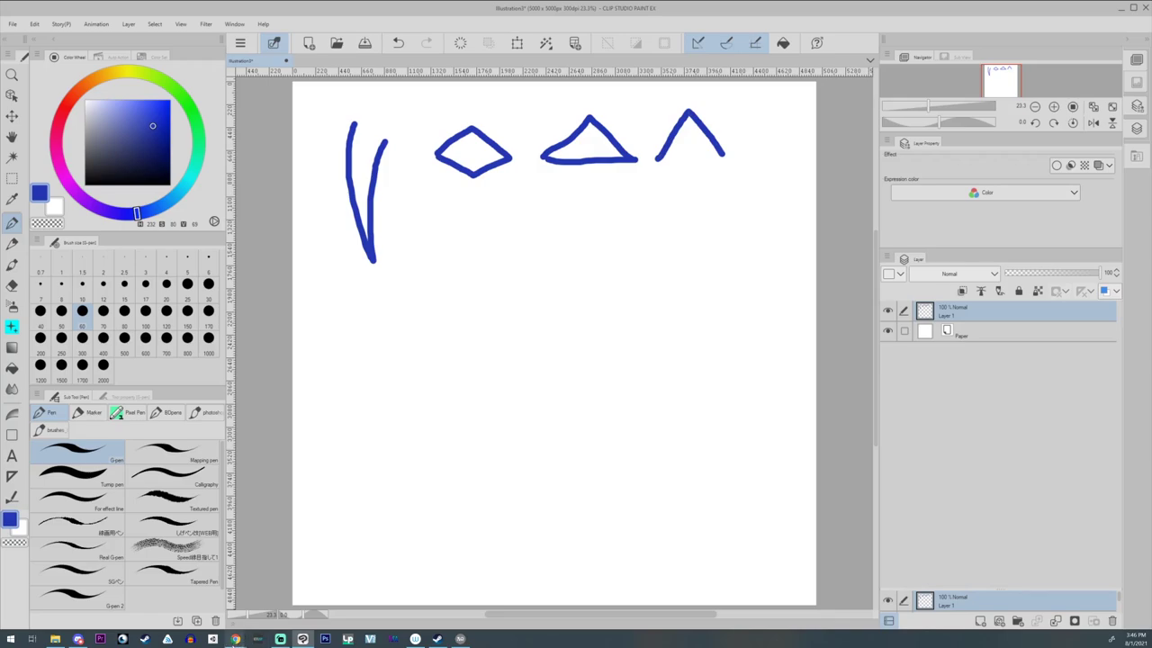
drag(745, 152, 802, 150)
- Return to VRoid Studio, set the procedural group's Cross Section to Diamond and examine the strands
click(460, 639)
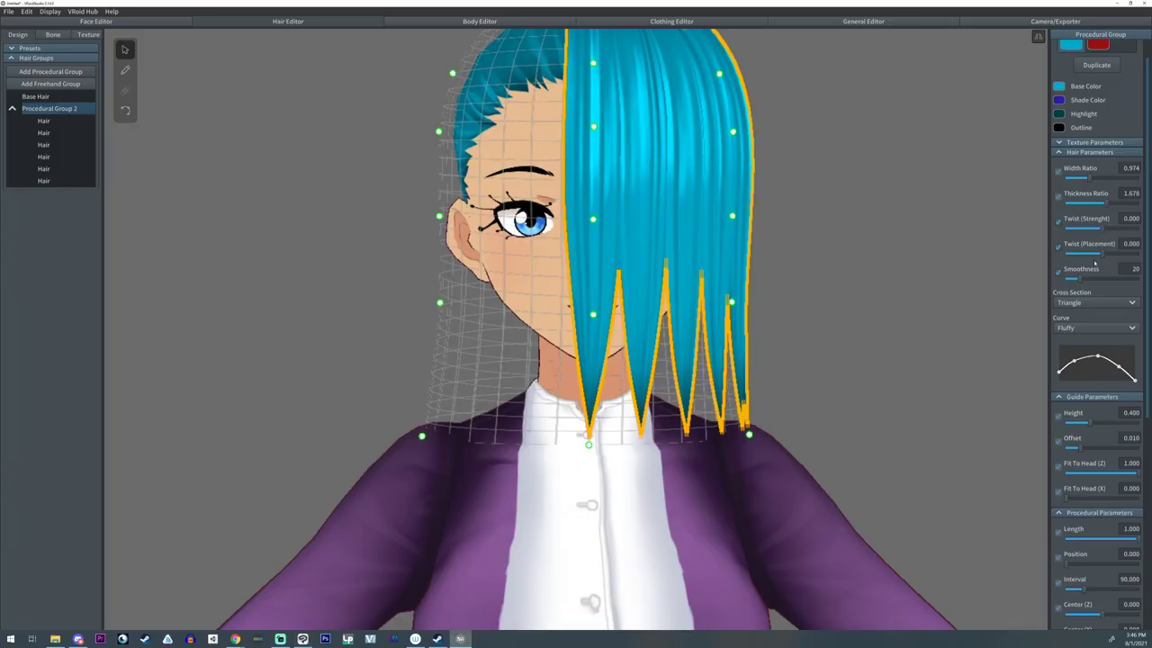
click(1090, 303)
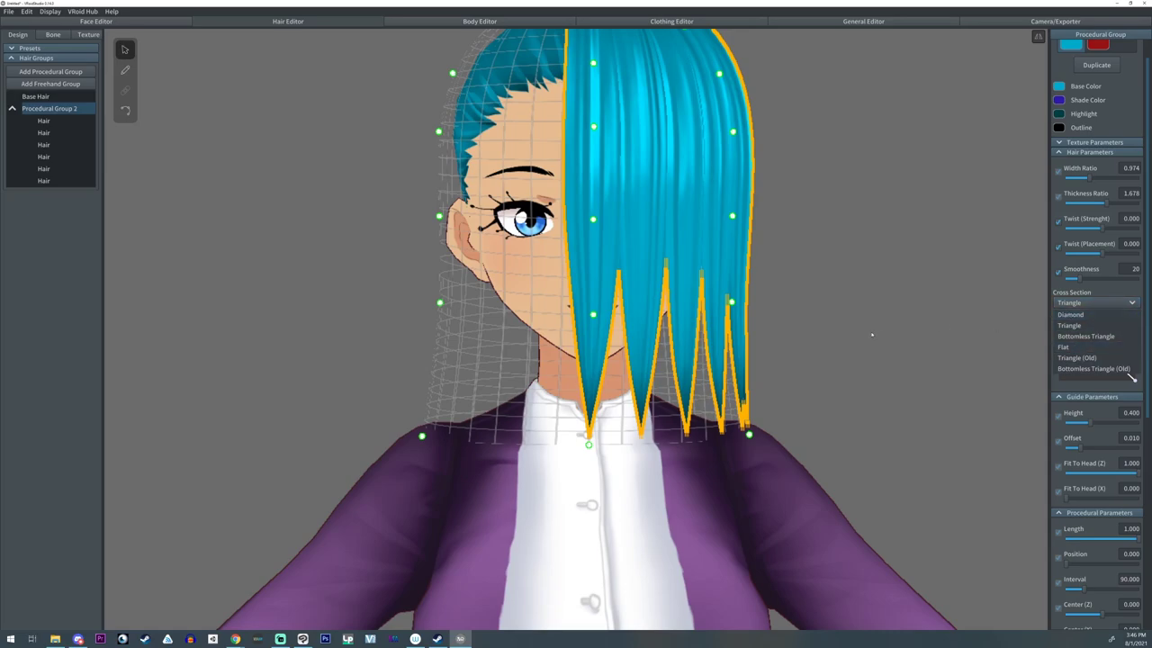
click(1073, 314)
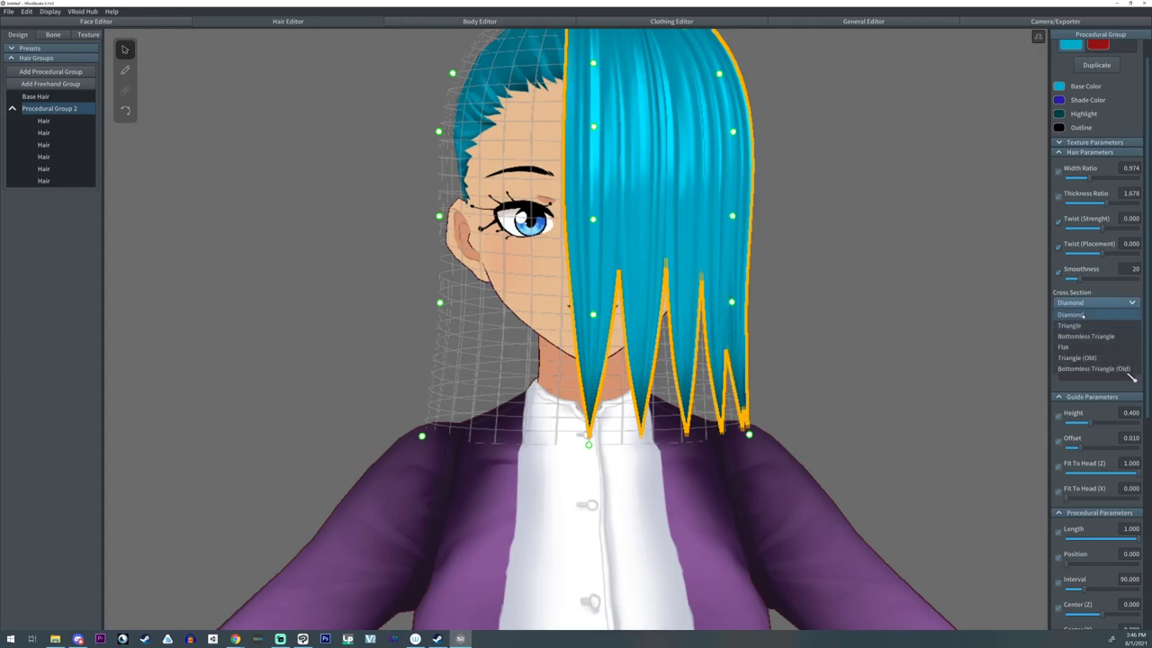
mouse_move(911, 298)
right_down()
mouse_move(933, 304)
mouse_move(903, 312)
mouse_move(895, 301)
right_up()
scroll(903, 301, down, 1)
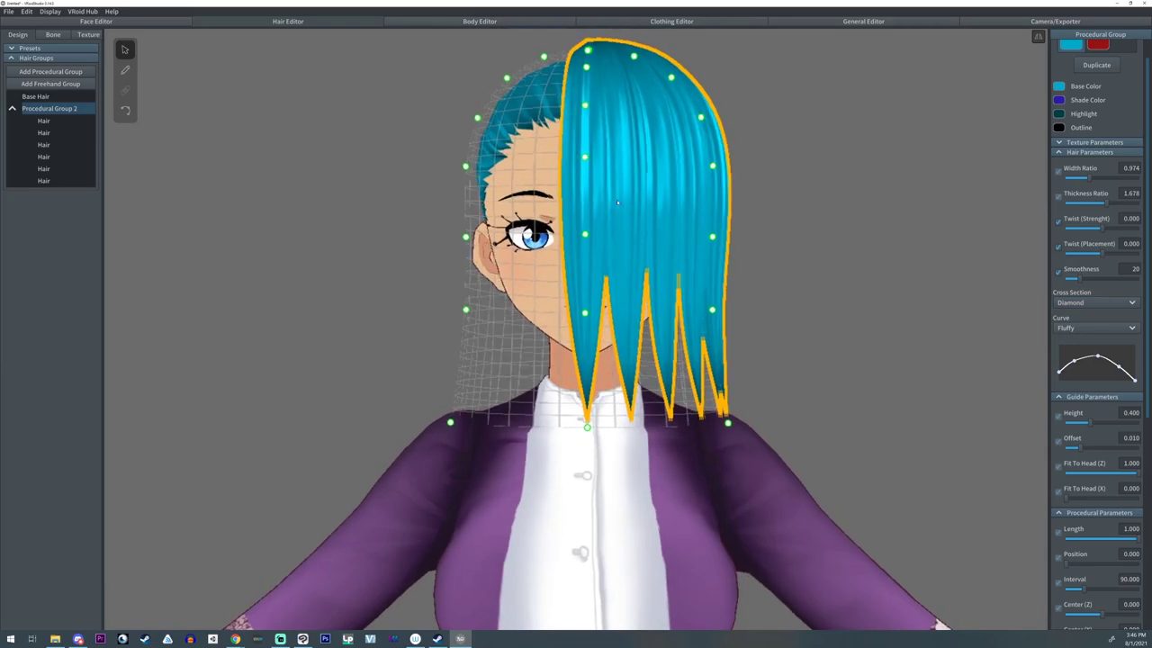
right_drag(457, 172, 460, 182)
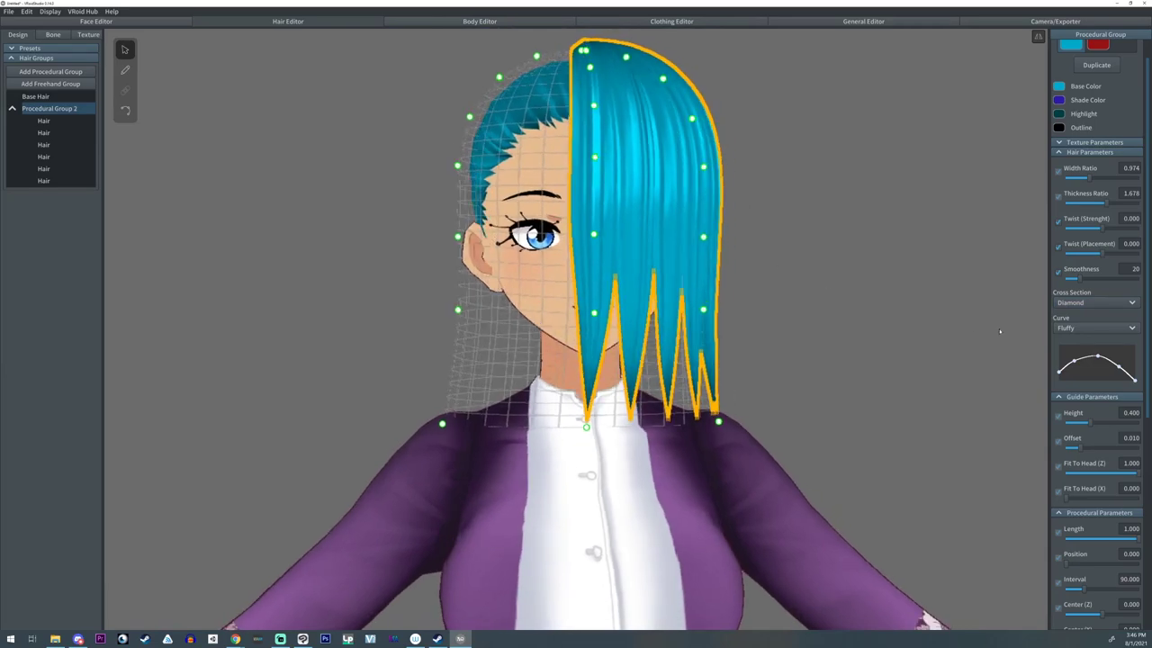
middle_drag(1001, 331, 984, 323)
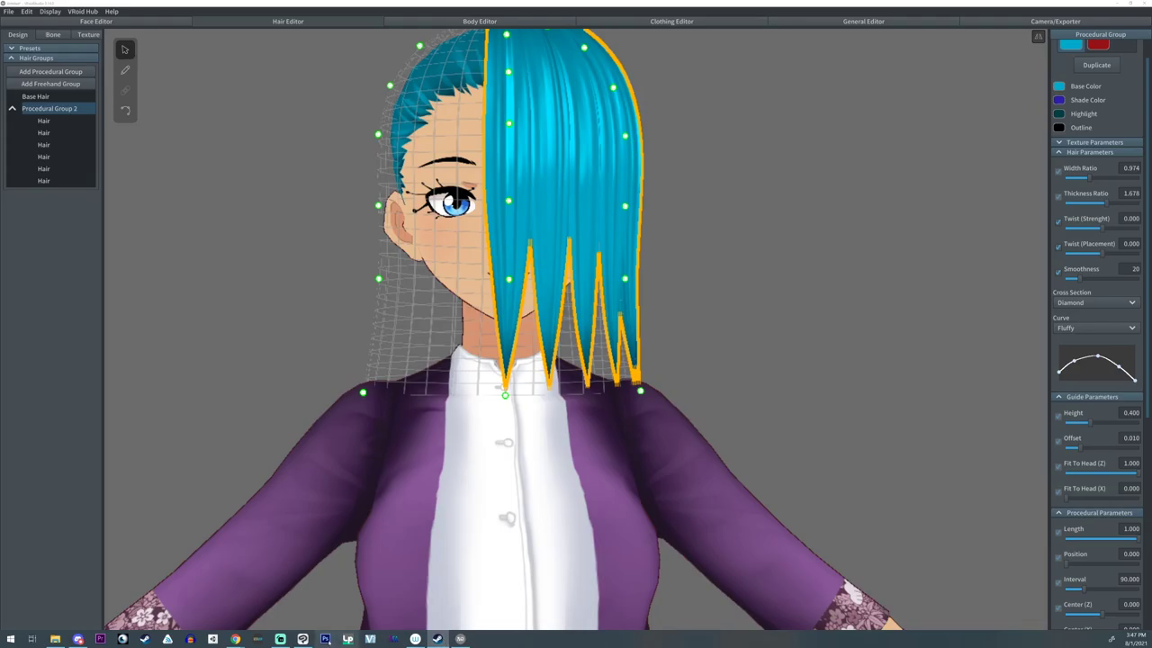
- Switch to Clip Studio Paint, underline the row of cross-section shapes, and sketch an eye with two sight lines below the strand
click(302, 640)
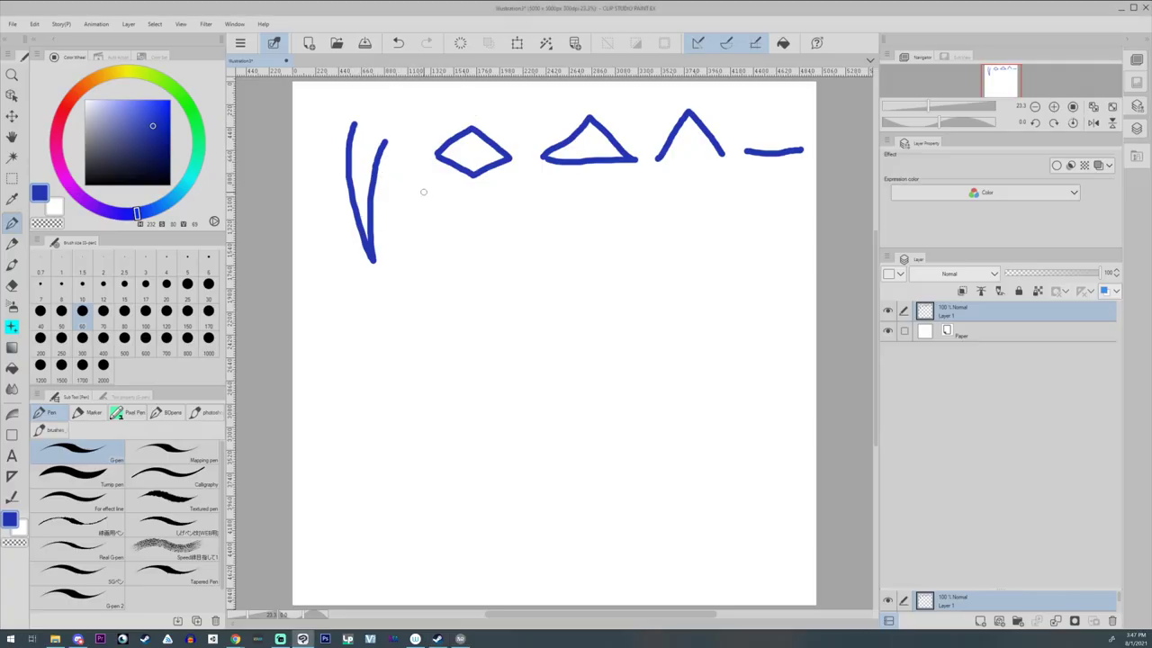
drag(424, 192, 822, 192)
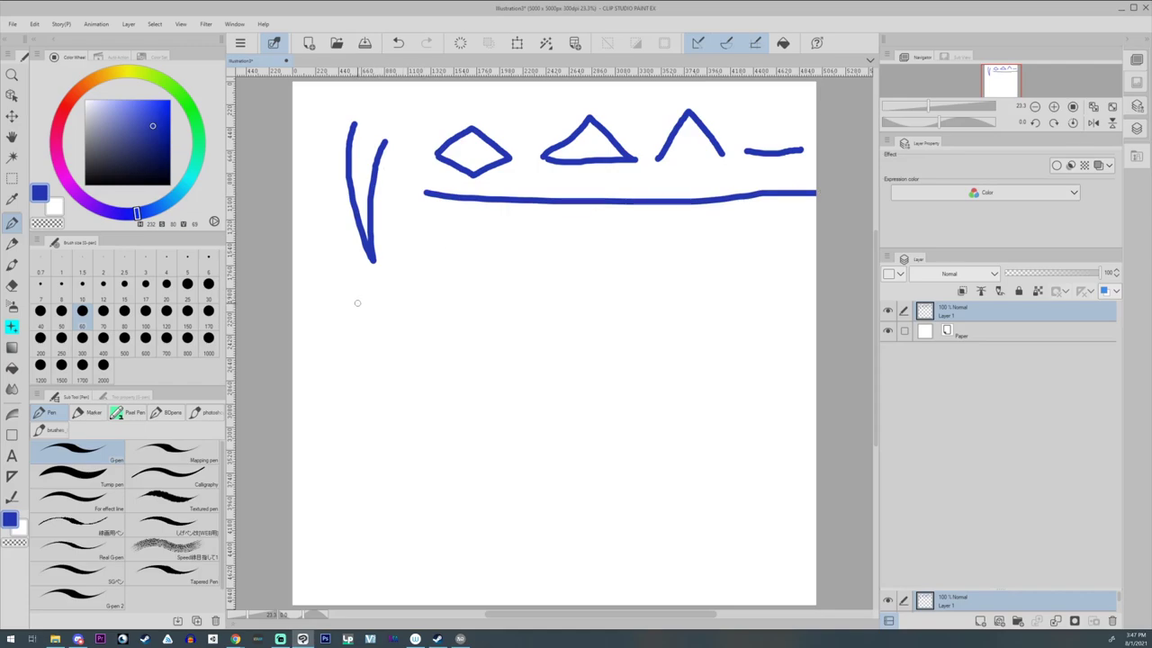
mouse_move(356, 303)
mouse_down()
mouse_move(375, 291)
mouse_move(388, 304)
mouse_move(359, 302)
mouse_move(371, 305)
mouse_up()
mouse_move(336, 252)
mouse_down()
mouse_move(364, 288)
mouse_move(400, 234)
mouse_up()
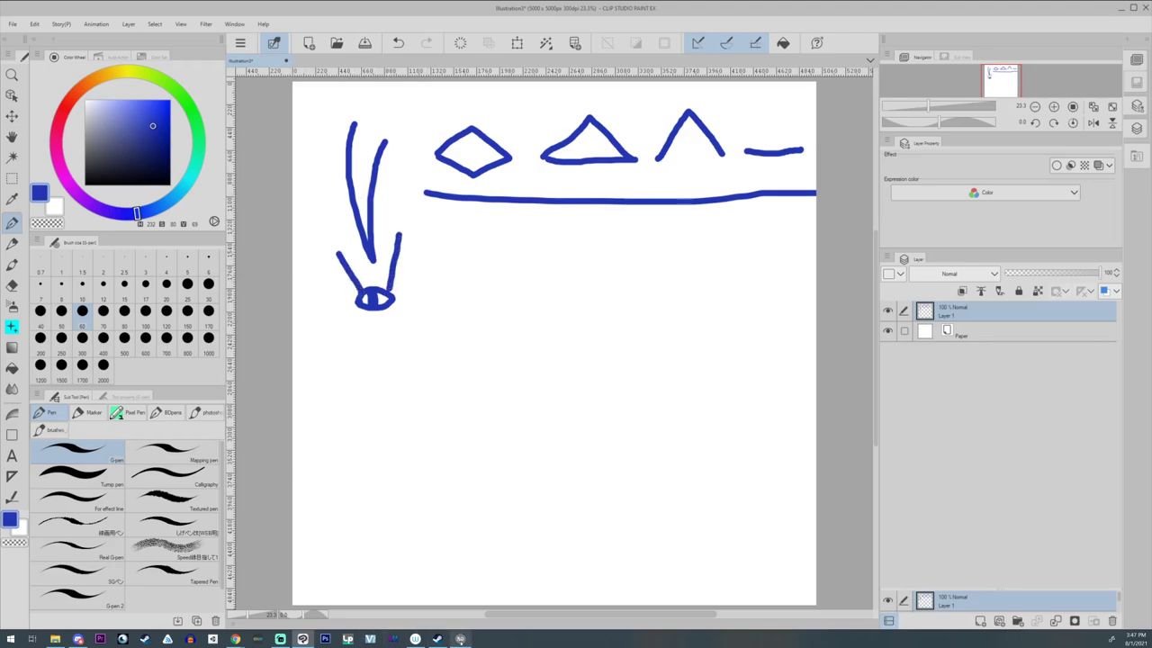
- Sketch a second pointed strand with a long centre line below the underline, and outline a tall narrow strip along that line
click(460, 639)
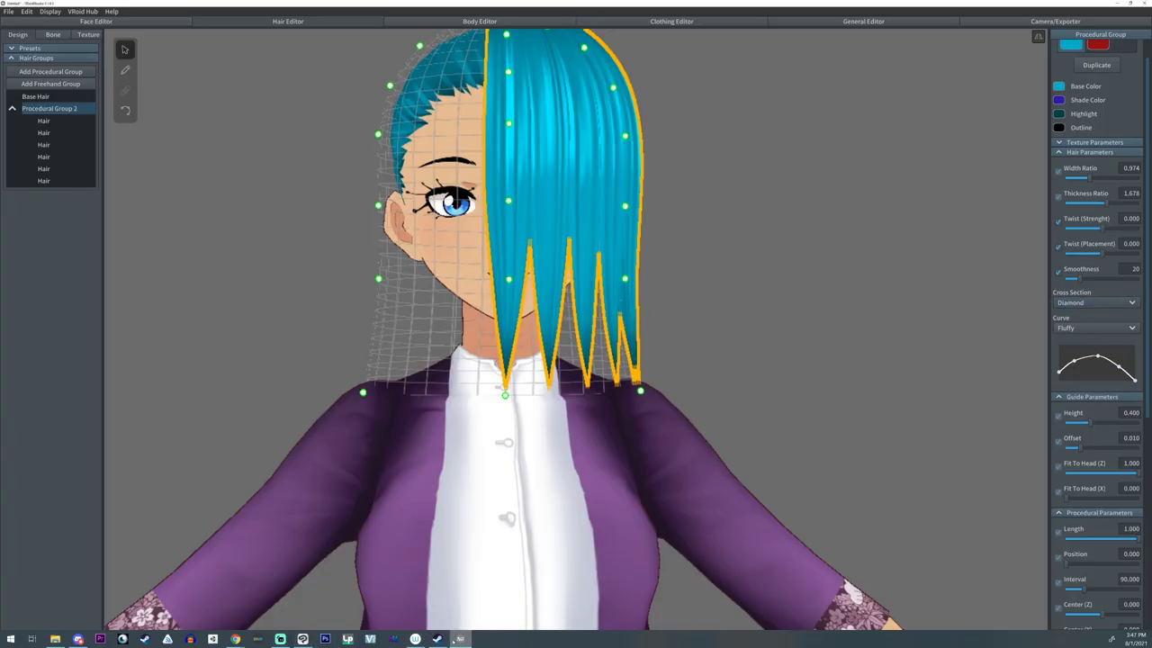
click(302, 639)
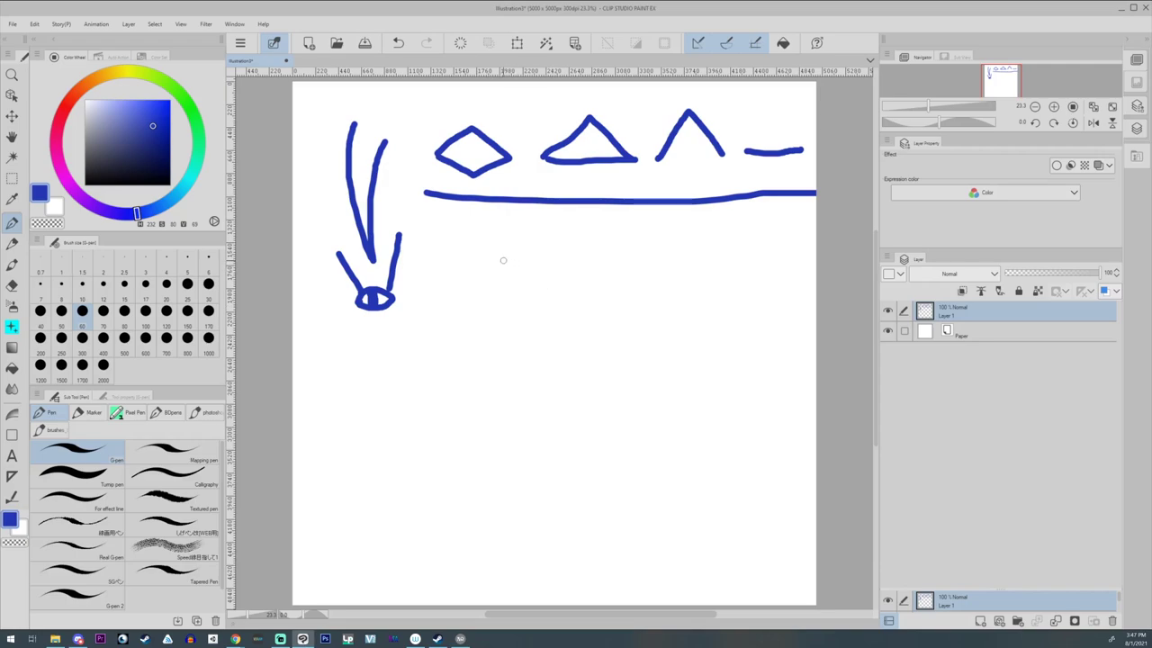
mouse_move(493, 259)
mouse_down()
mouse_move(518, 407)
mouse_move(531, 258)
mouse_move(511, 335)
mouse_move(513, 470)
mouse_up()
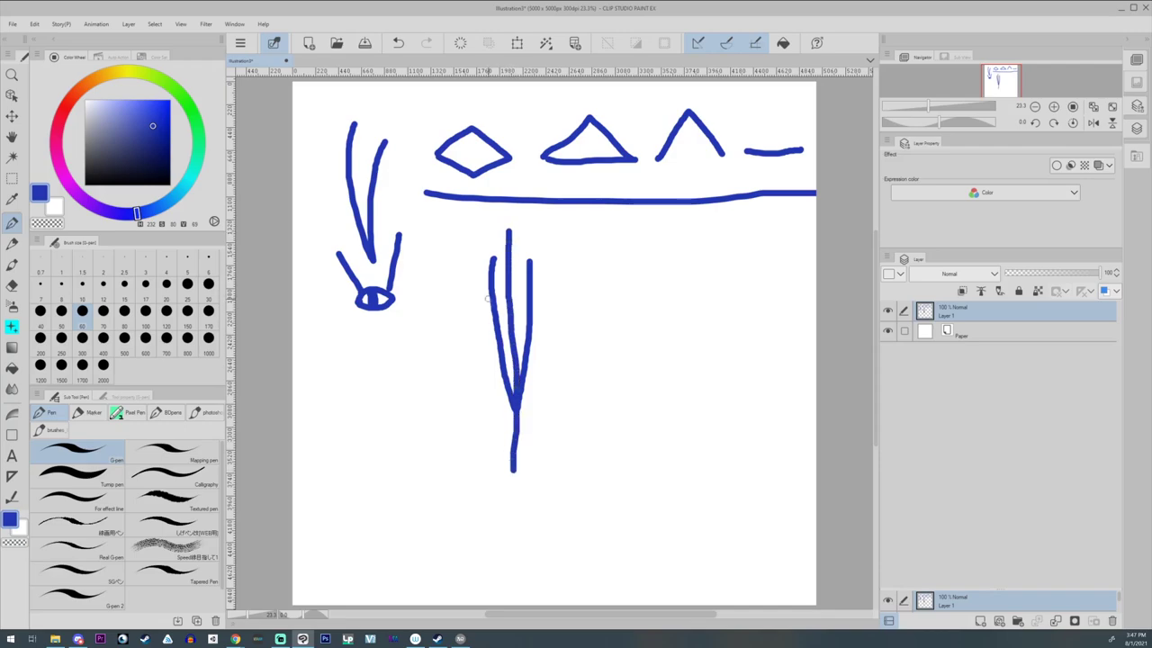
mouse_move(510, 231)
mouse_down()
mouse_move(471, 271)
mouse_move(493, 467)
mouse_move(512, 467)
mouse_up()
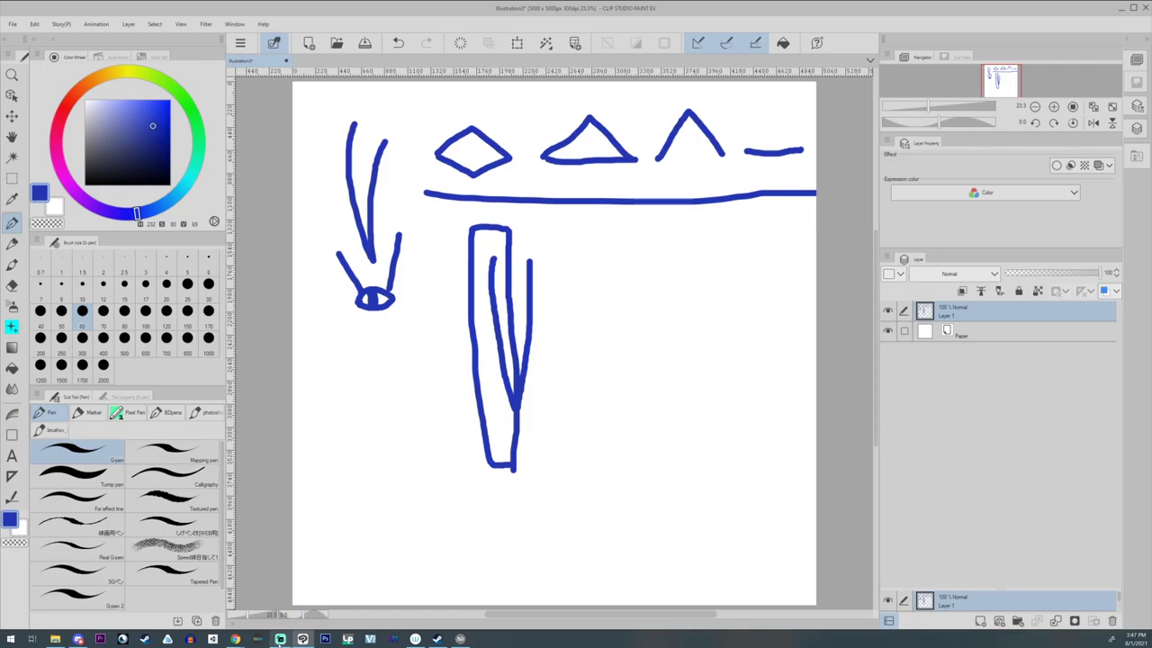
- Return to VRoid Studio, set the procedural group's Curve to Straight and raise the start point of the curve to the maximum
click(460, 640)
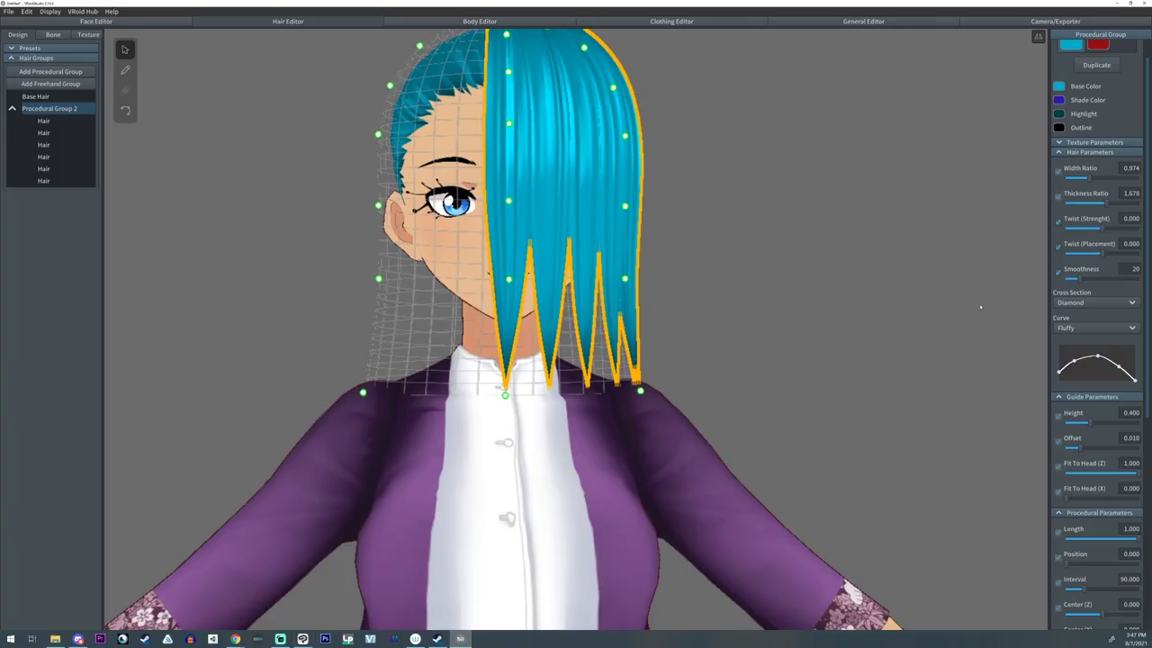
click(1080, 328)
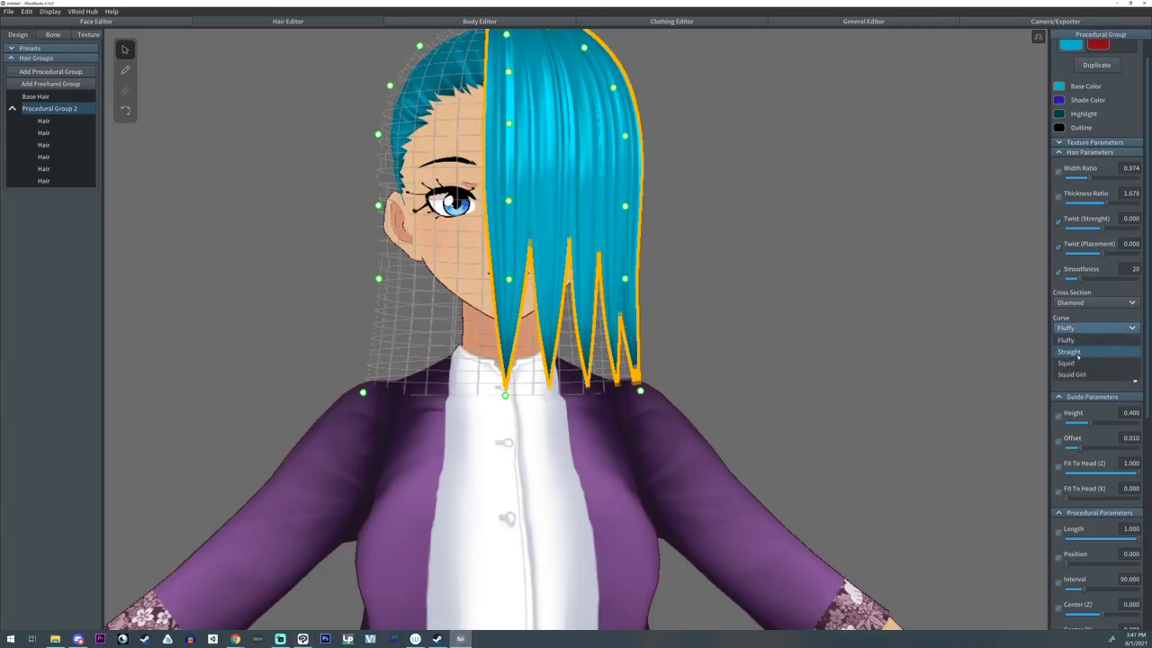
click(1079, 358)
drag(1059, 370, 1057, 344)
middle_drag(580, 278, 547, 361)
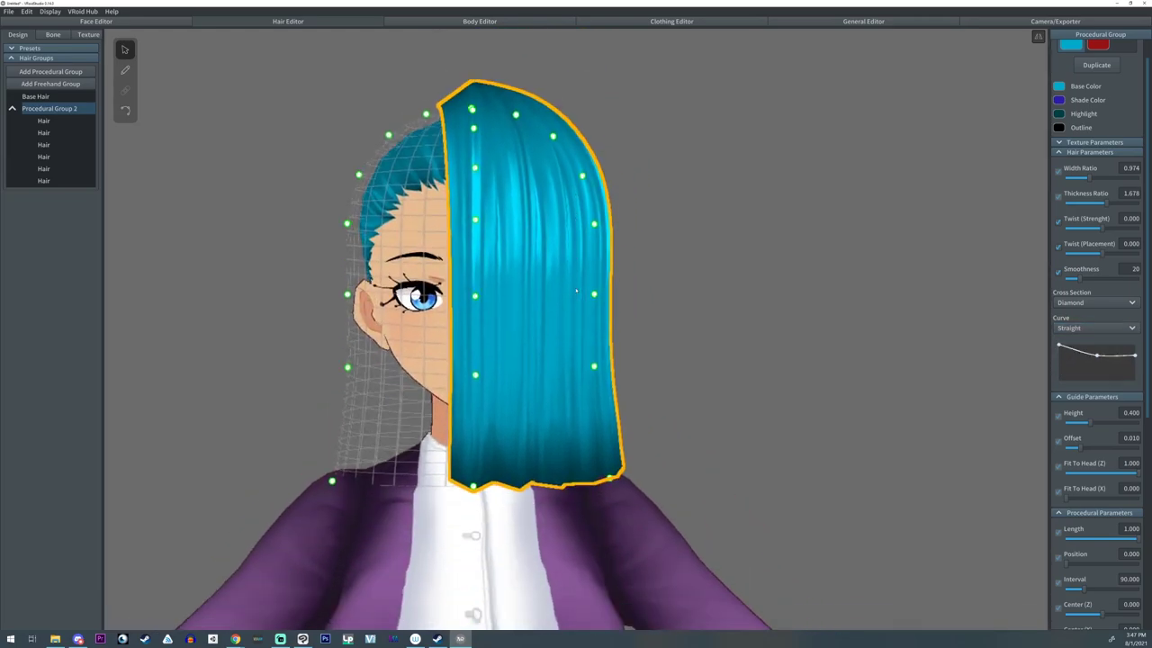
right_drag(547, 362, 720, 396)
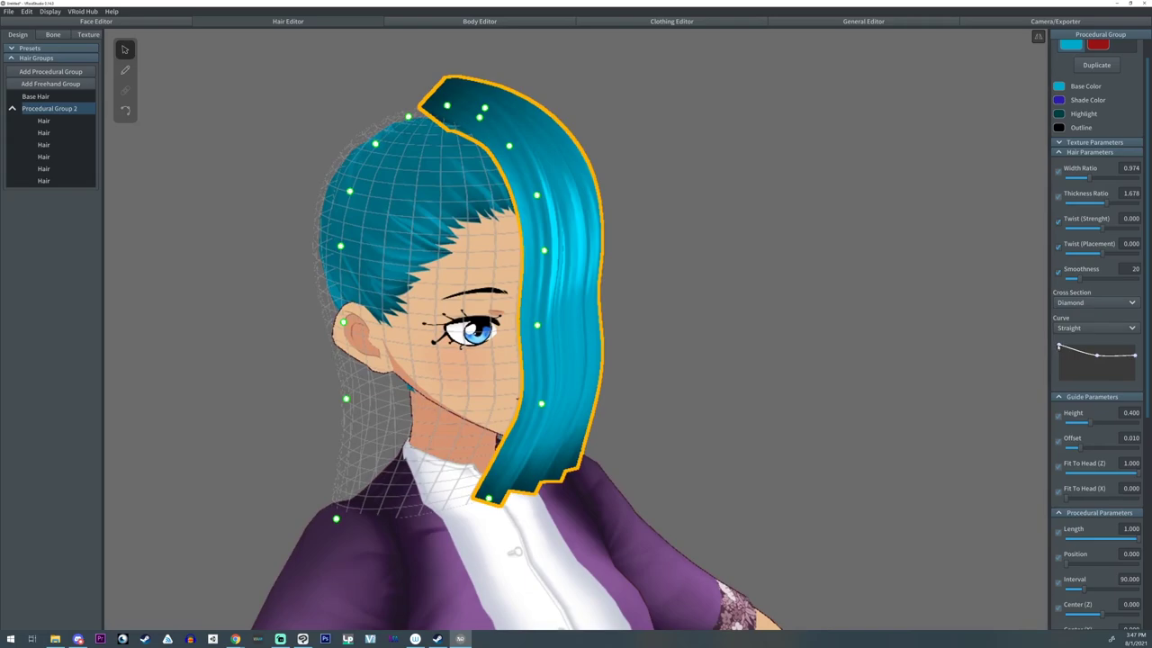
- Raise the curve's end point to the maximum and pull its middle down into a wide dip so the strands narrow midway
drag(1136, 356, 1134, 332)
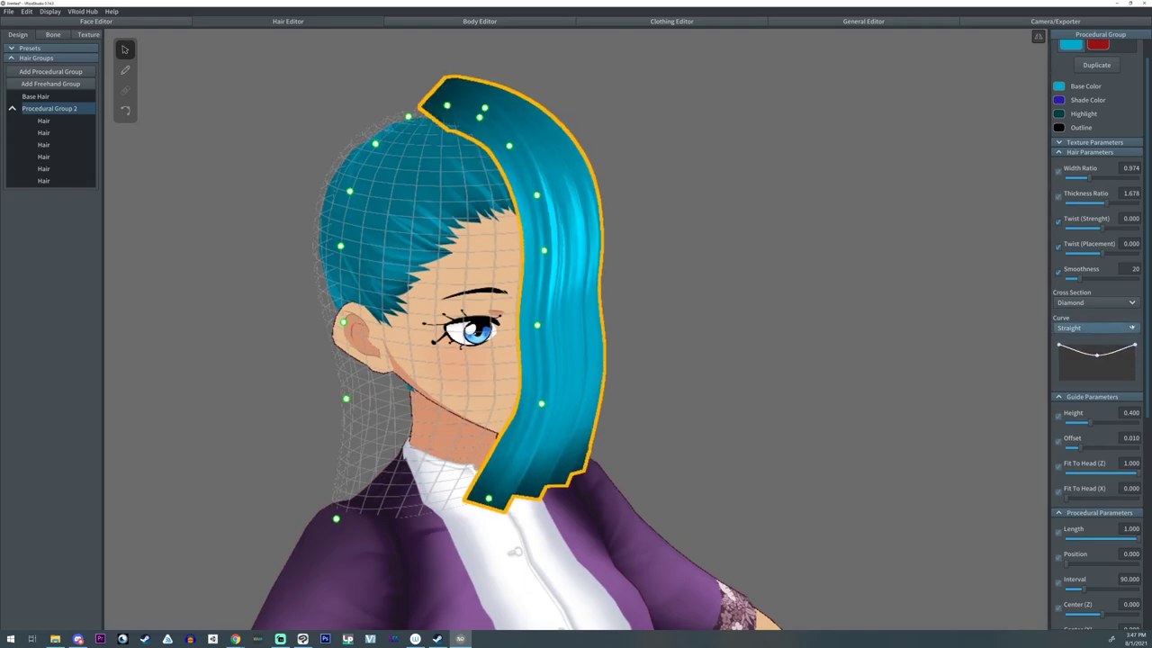
right_drag(856, 367, 738, 375)
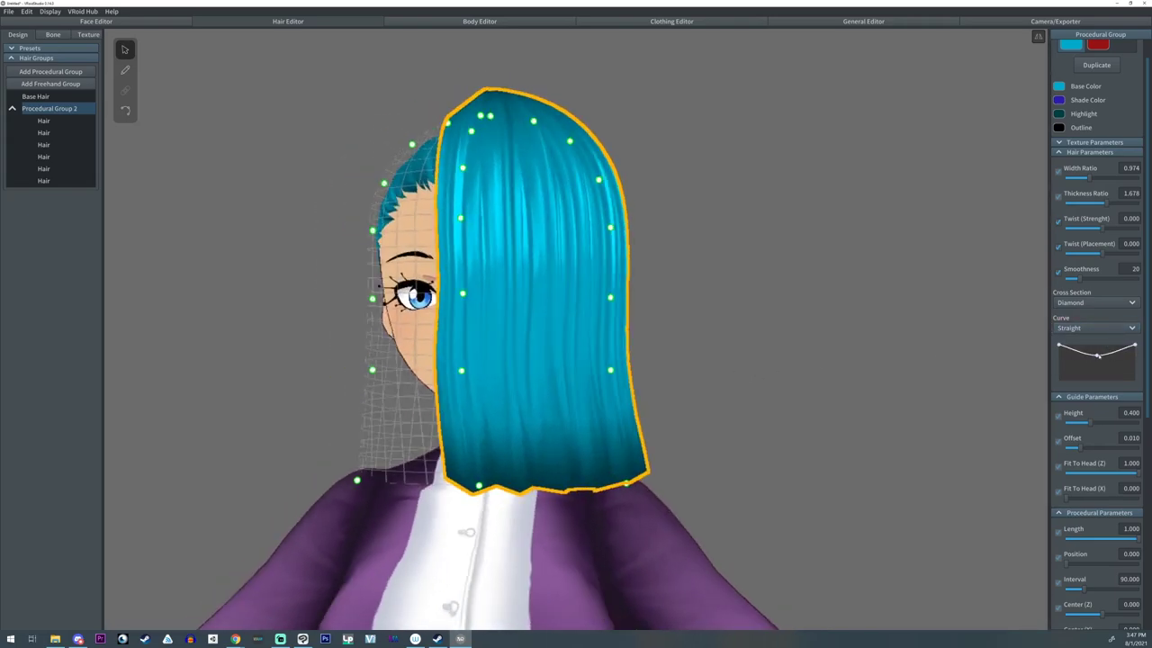
drag(1097, 357, 1096, 373)
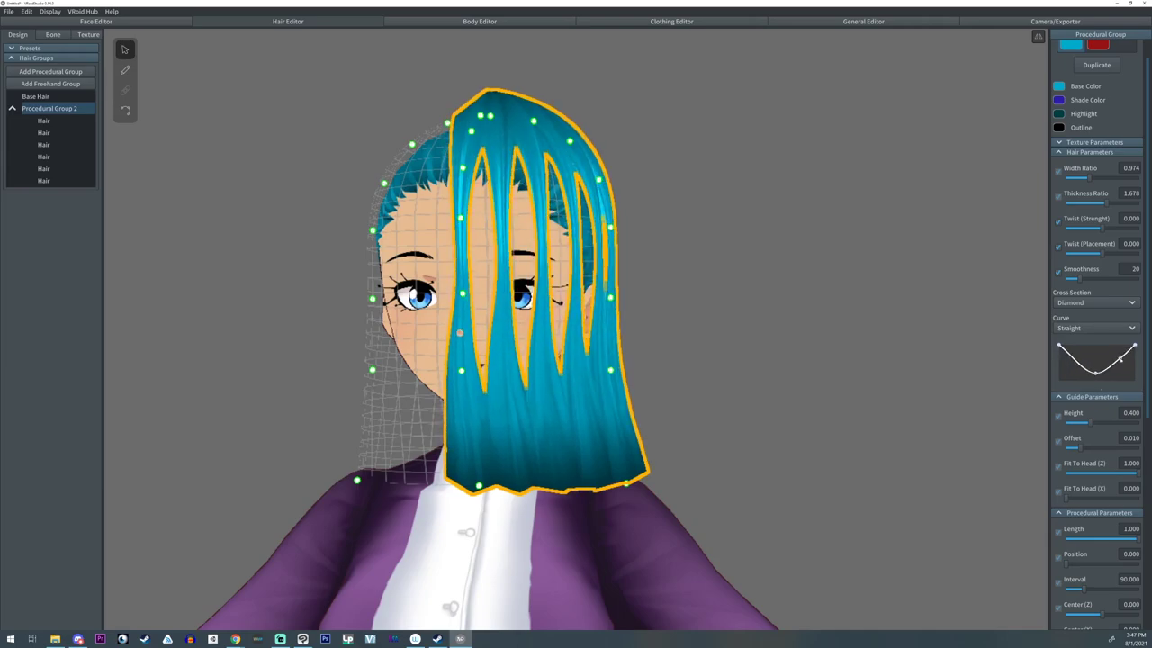
drag(1121, 361, 1092, 360)
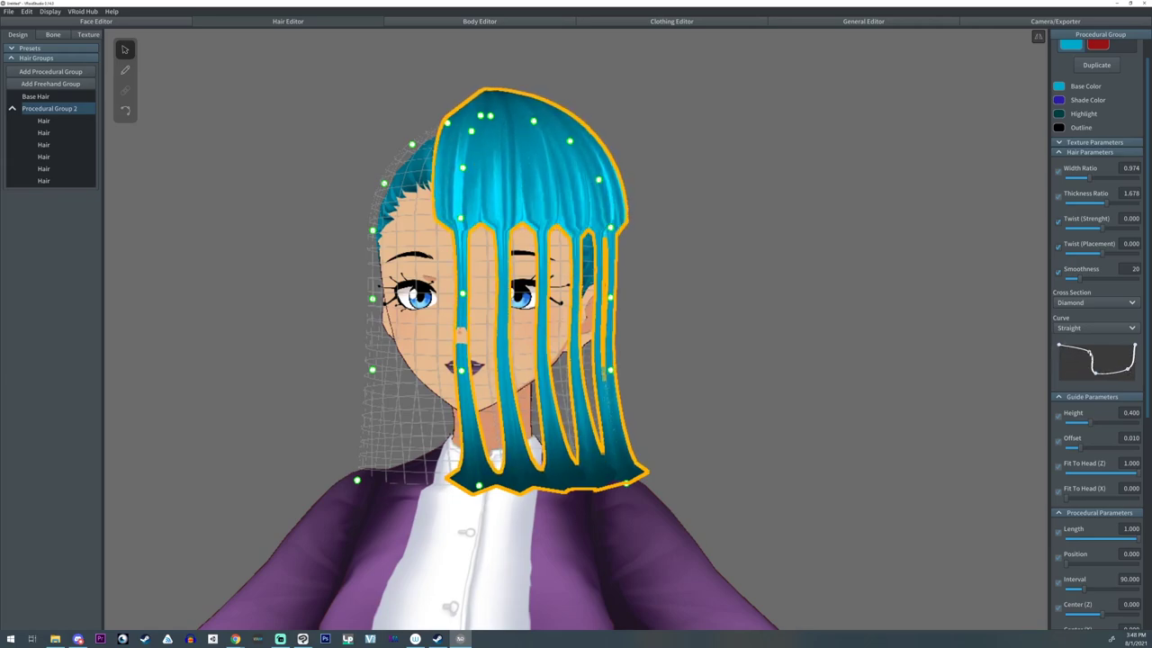
mouse_move(677, 338)
right_down()
mouse_move(690, 338)
mouse_move(684, 350)
mouse_move(664, 356)
right_up()
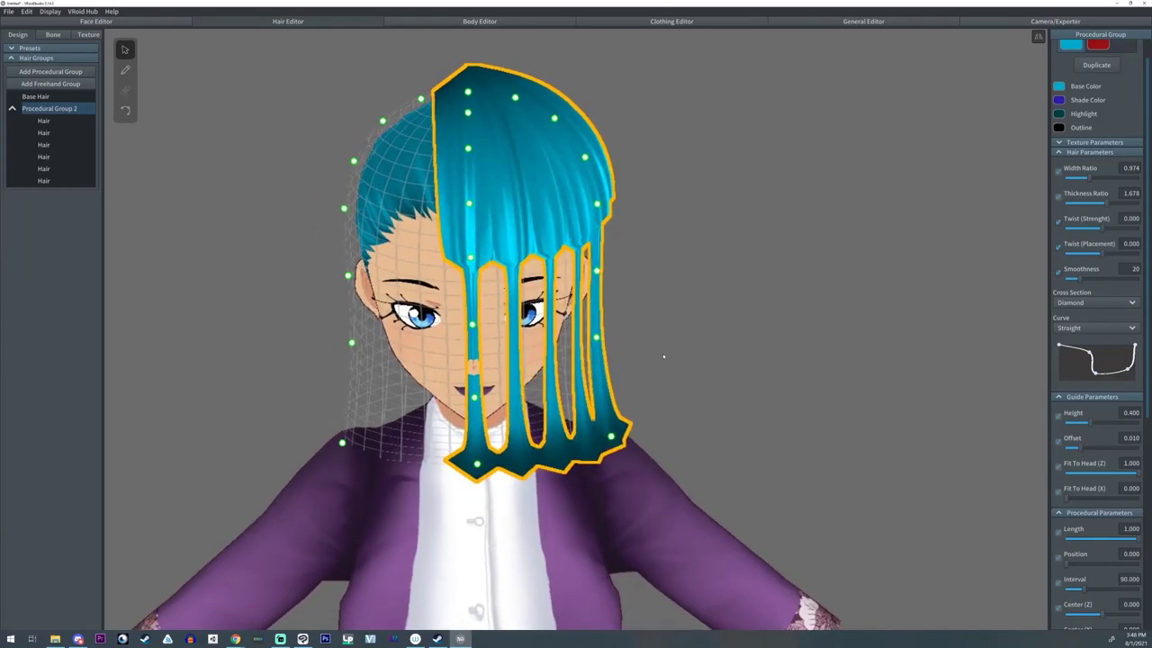
middle_drag(390, 125, 441, 180)
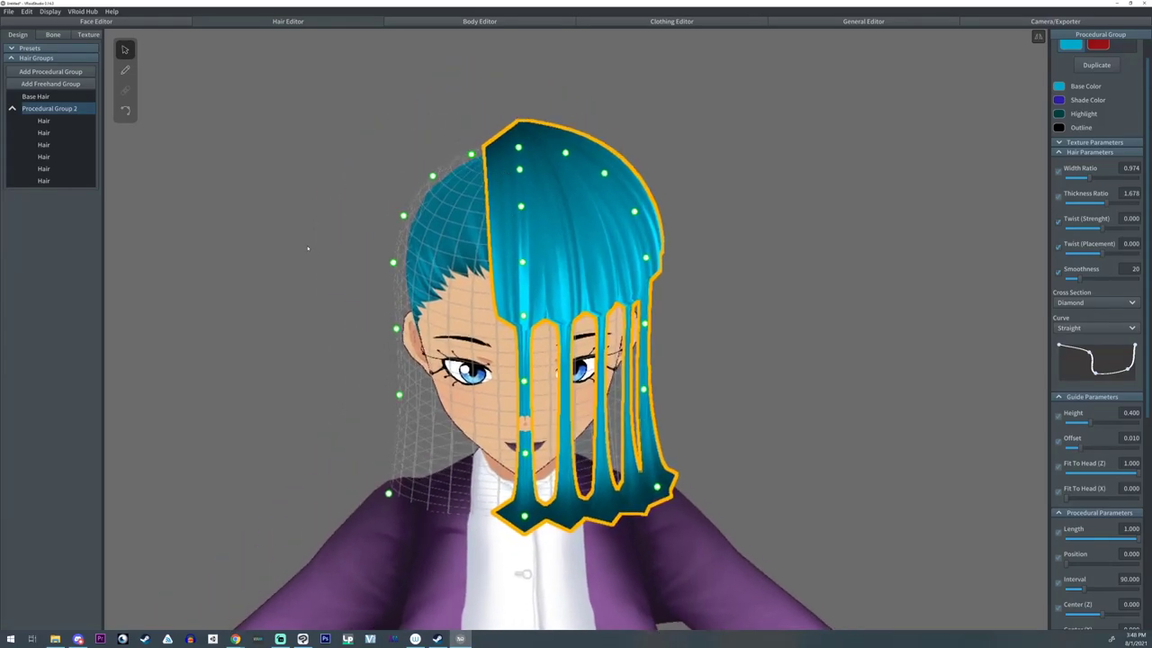
- Set the procedural group's Hair Count to 1 and Fit To Head (Z) to 0.909
scroll(1097, 610, down, 2)
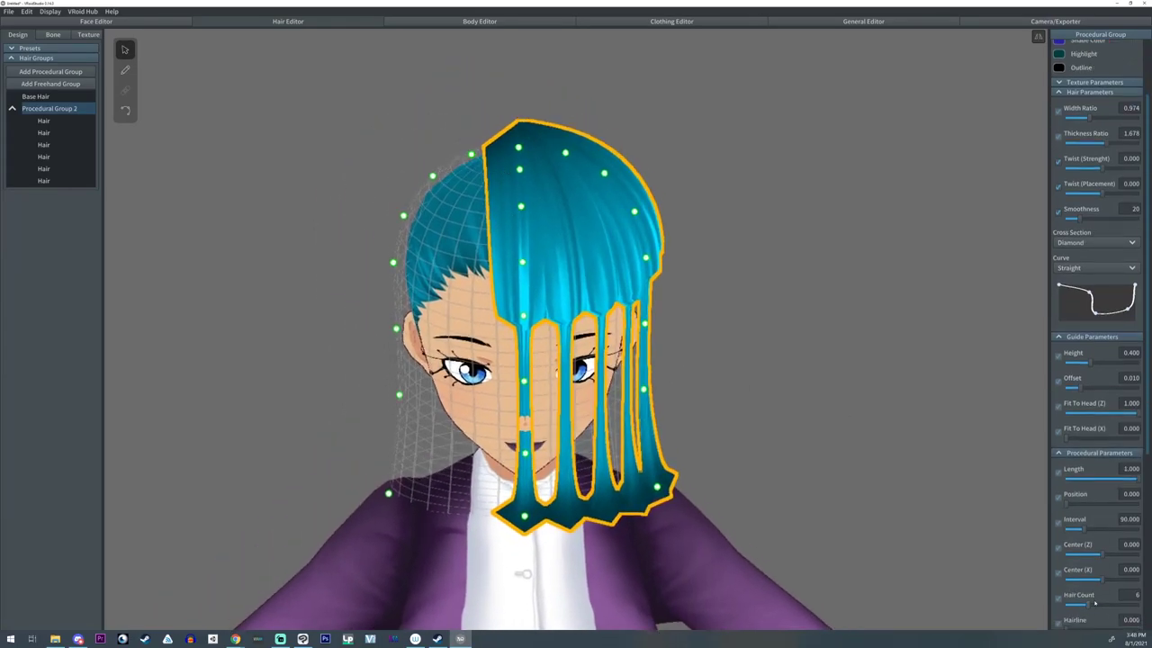
drag(1098, 601, 1071, 609)
mouse_move(801, 370)
middle_down()
mouse_move(907, 360)
mouse_move(801, 375)
middle_up()
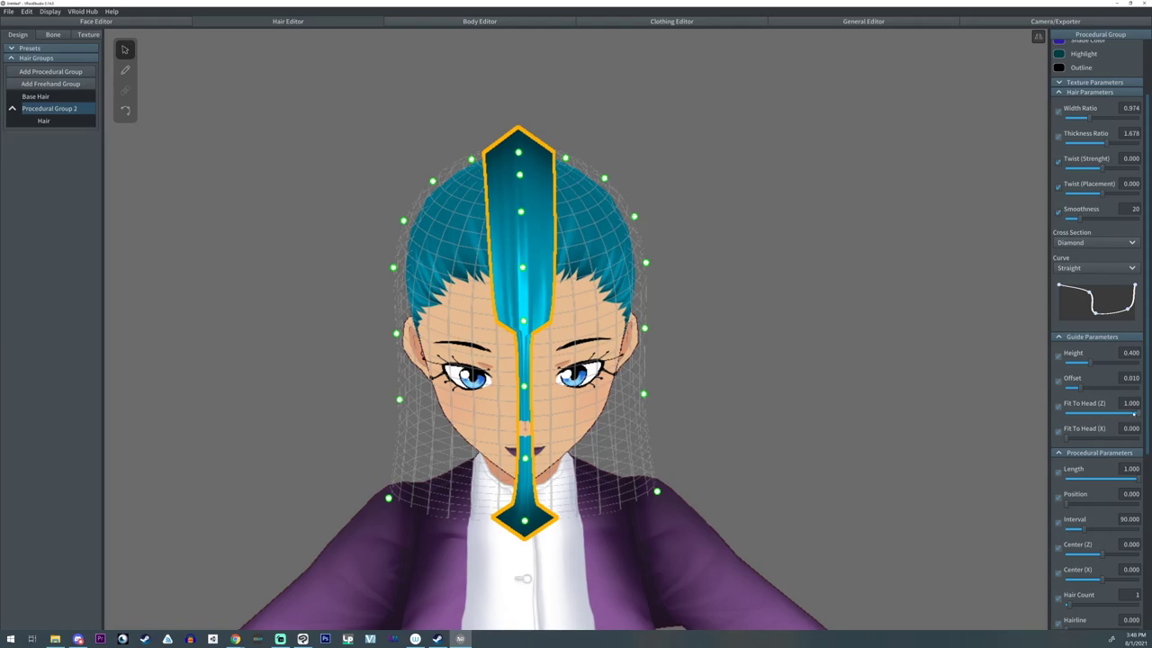
drag(1134, 414, 1133, 416)
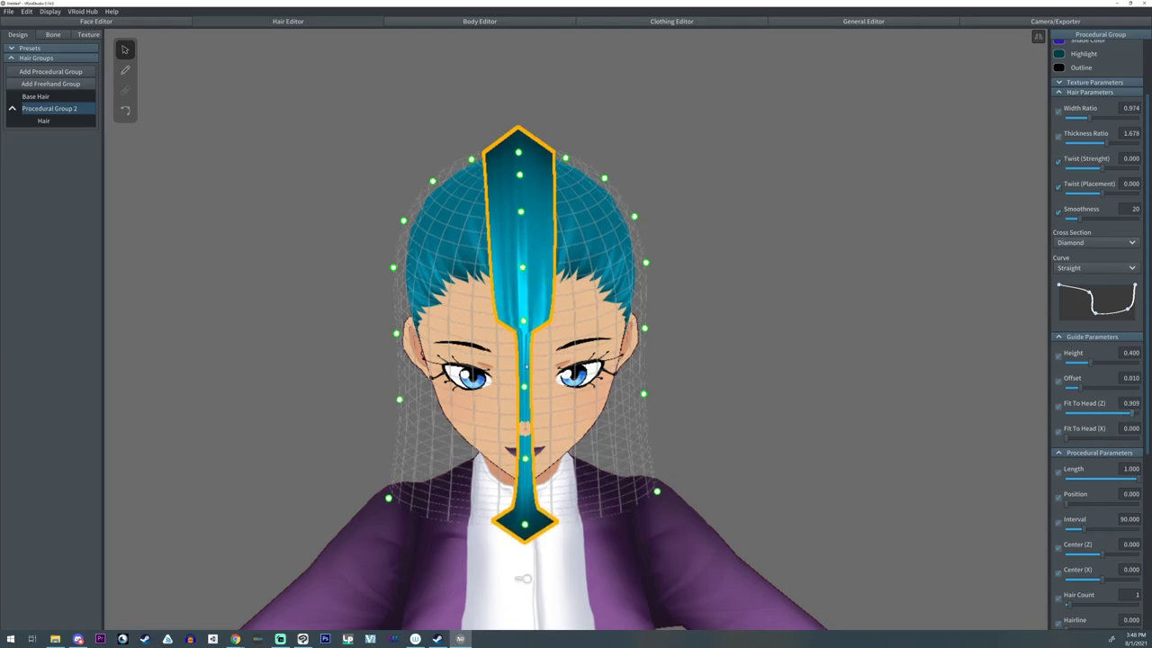
- Lower both ends of the single strand's curve to the minimum and add points that shape it into three peaks
middle_drag(527, 366, 535, 367)
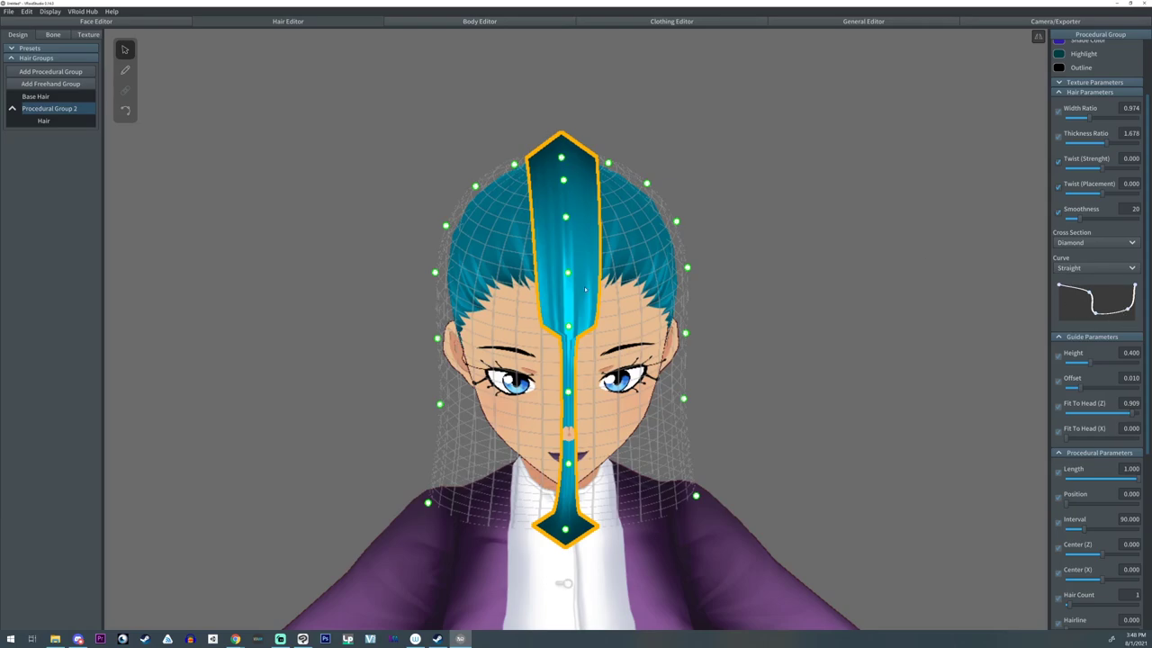
middle_drag(683, 366, 635, 435)
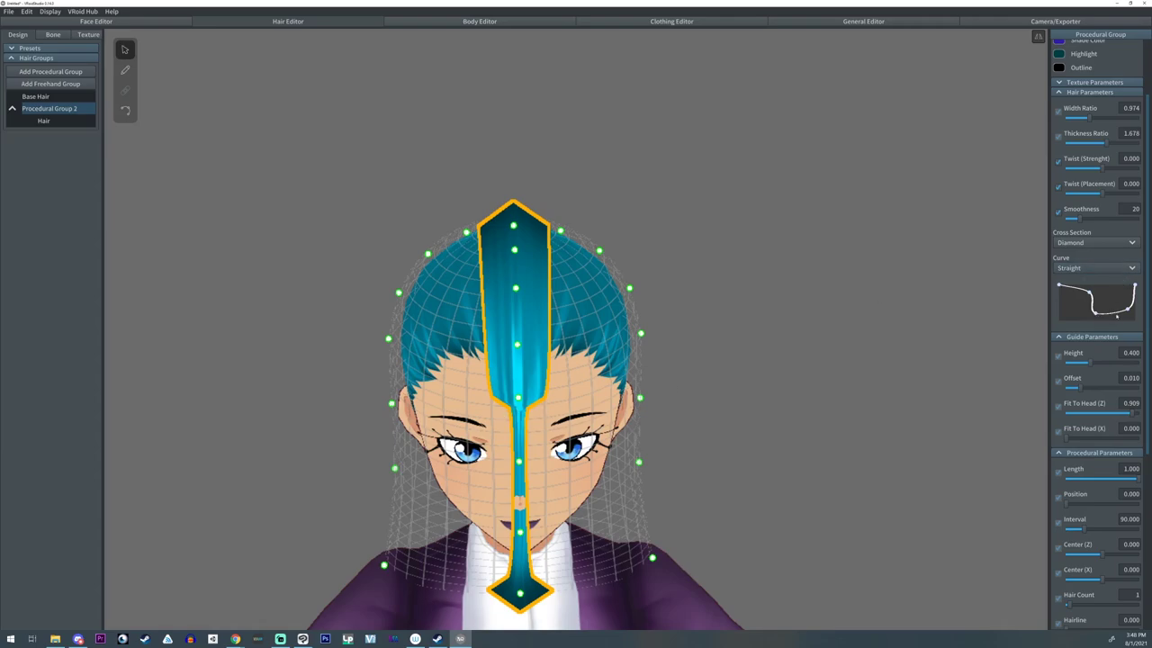
right_drag(606, 435, 543, 374)
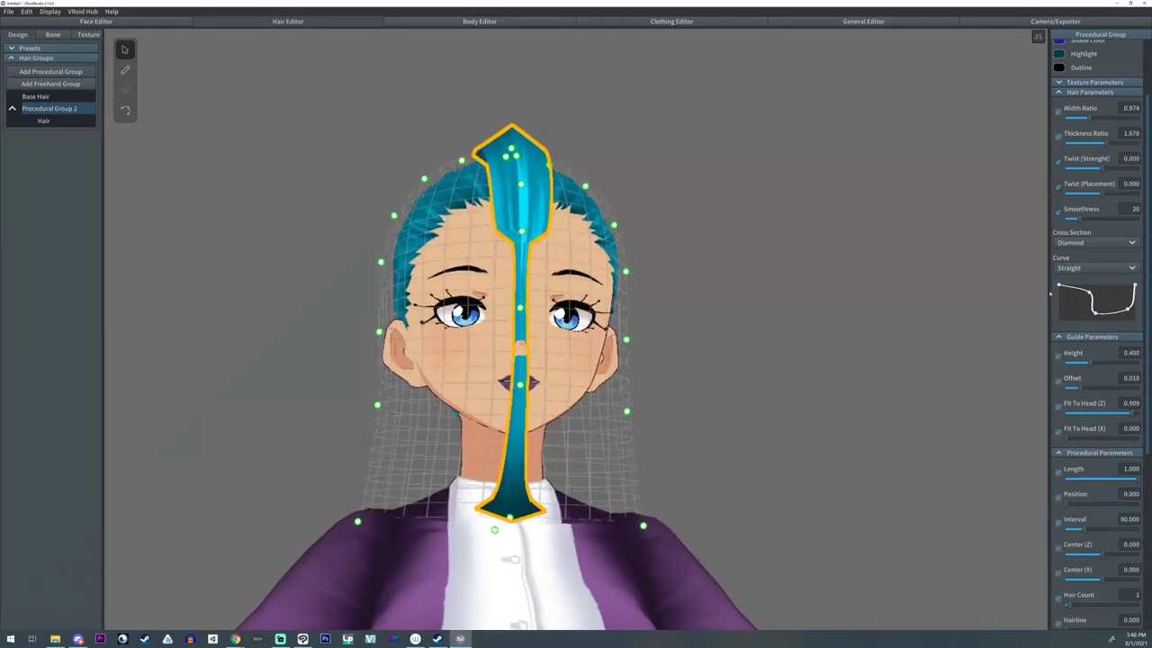
right_drag(533, 495, 559, 469)
middle_drag(560, 468, 563, 472)
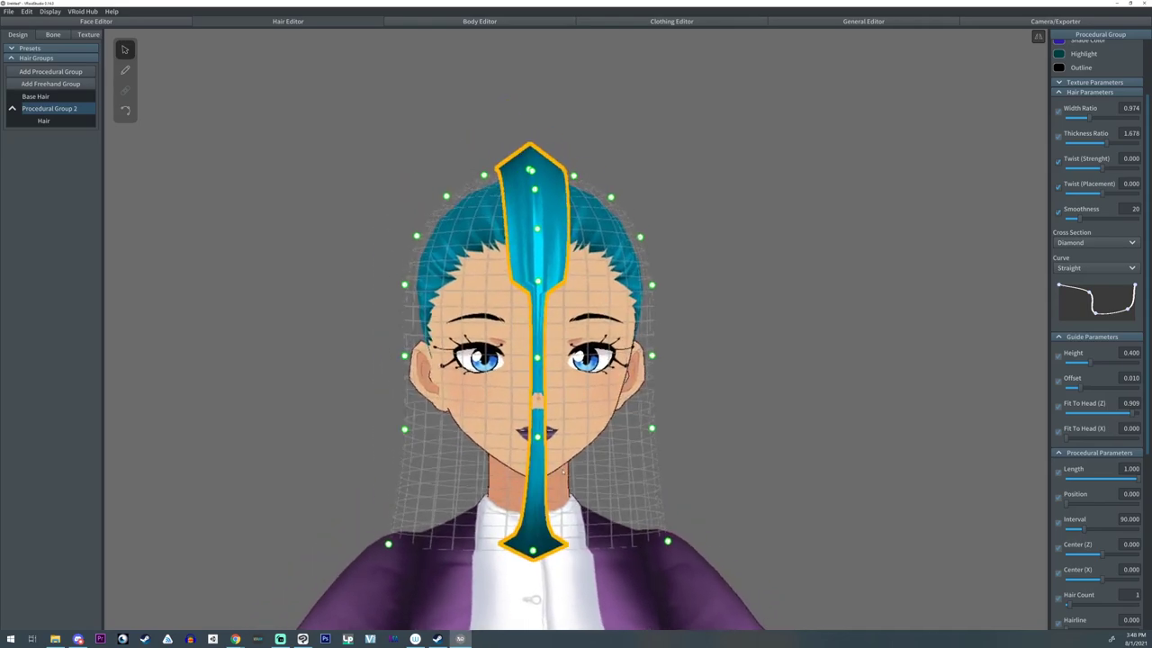
drag(1060, 286, 1135, 320)
right_drag(724, 329, 996, 313)
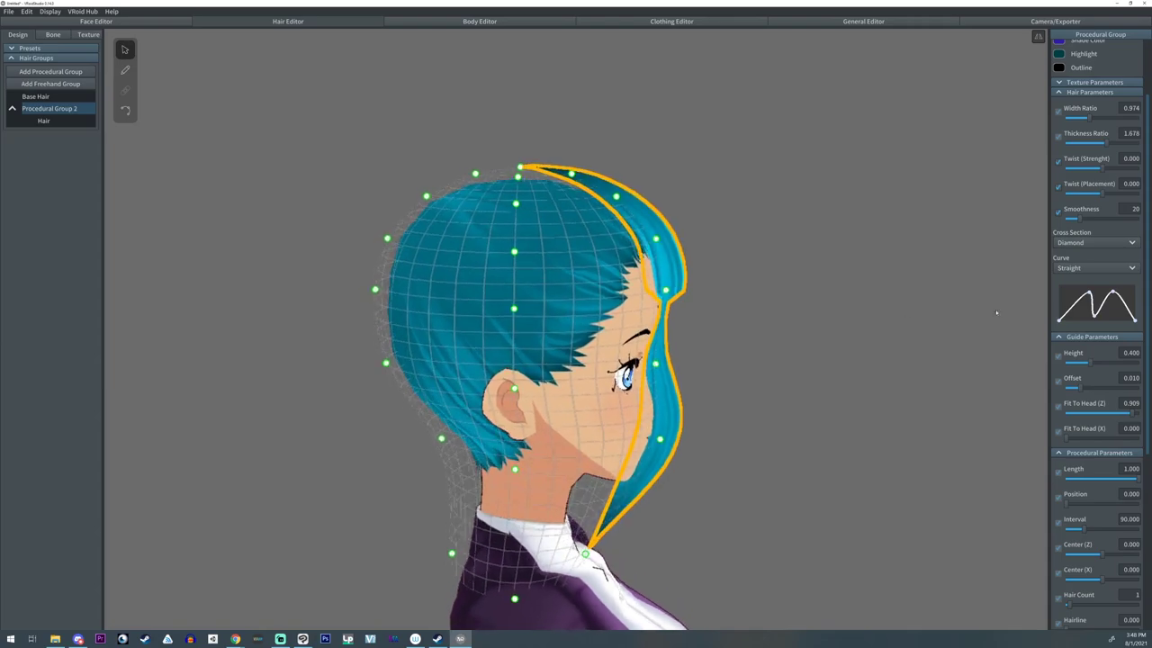
drag(1089, 293, 1082, 315)
right_drag(850, 281, 742, 269)
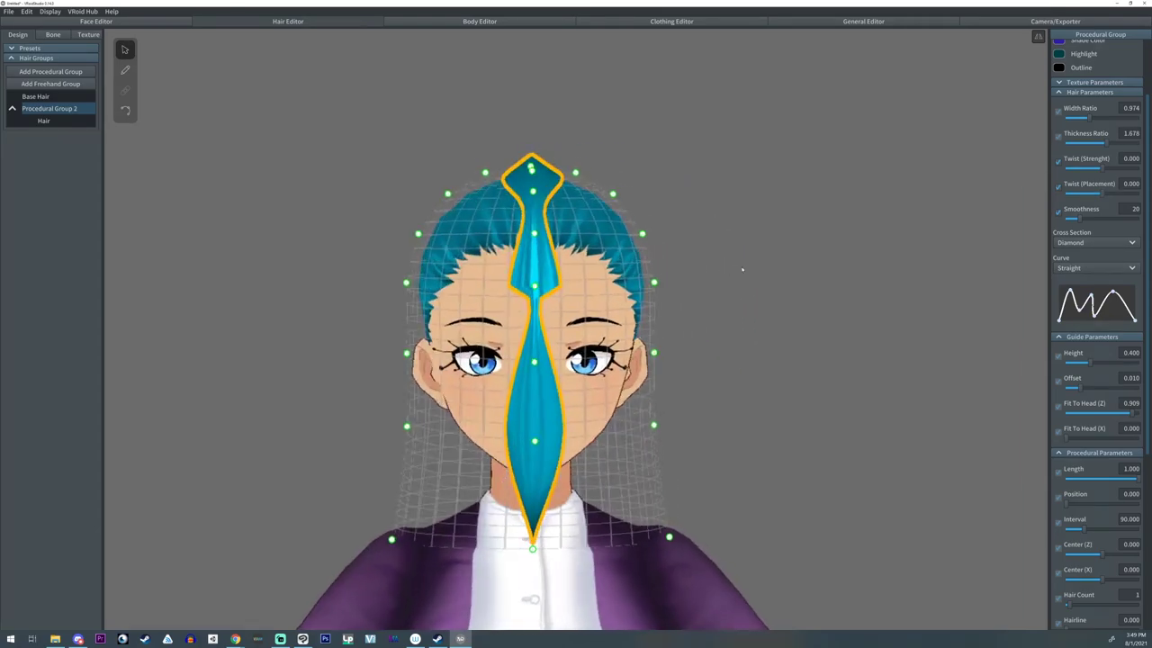
- Set the strand's Curve to the Fluffy preset and examine its shape from the front
click(1120, 268)
click(1071, 281)
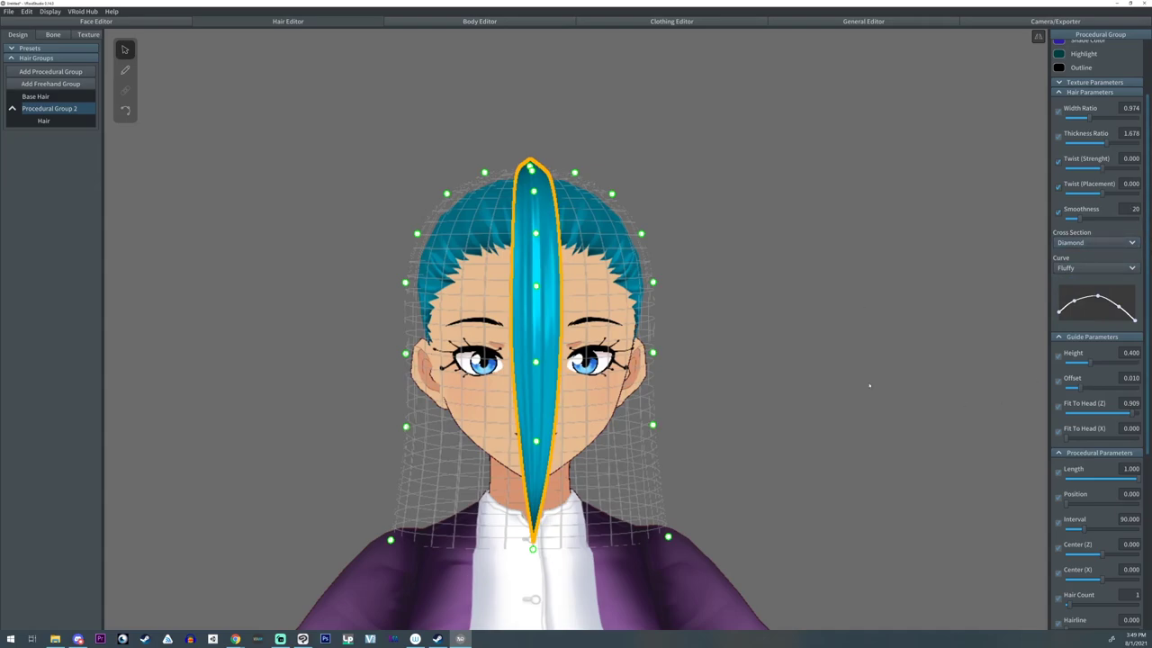
scroll(850, 380, down, 2)
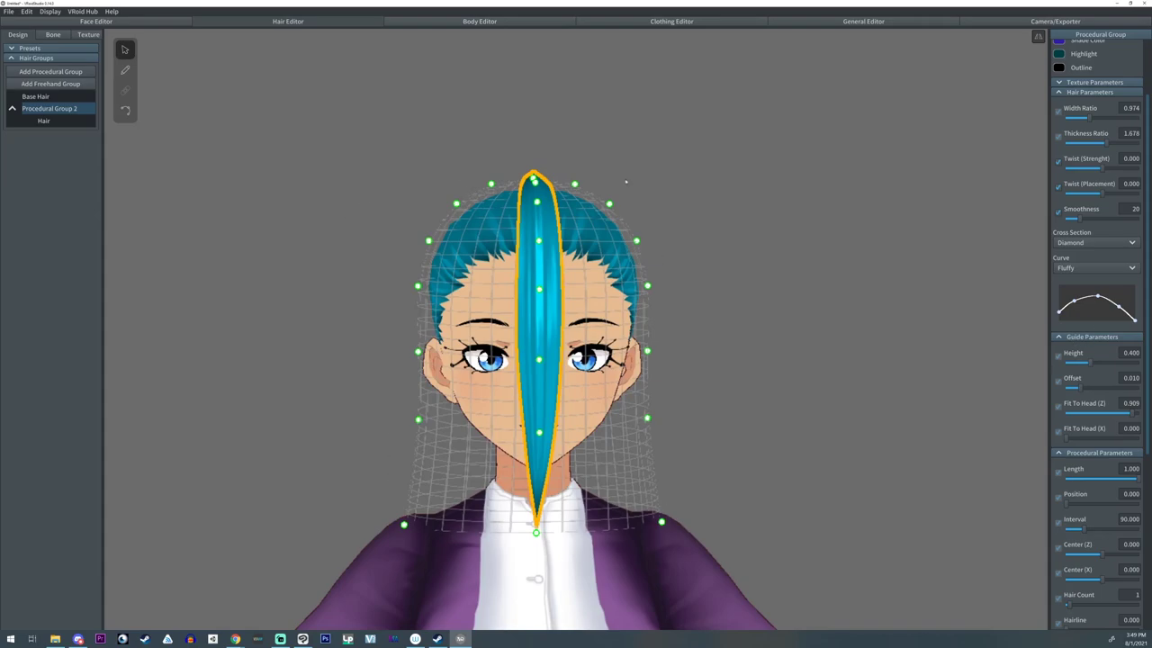
scroll(754, 346, up, 2)
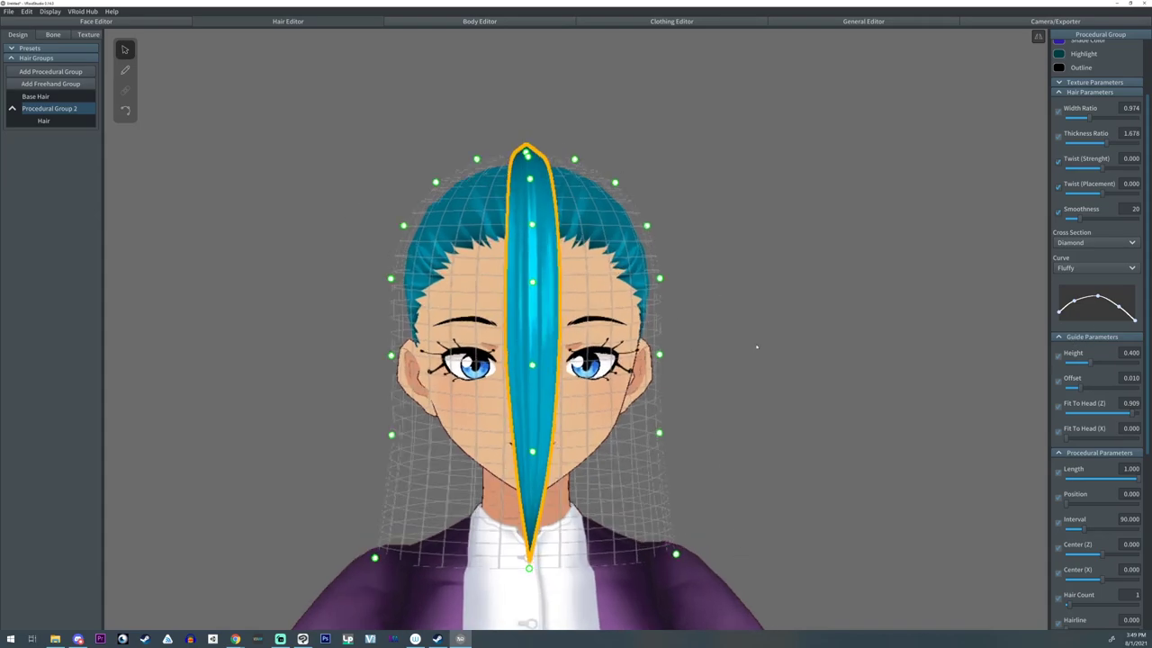
right_drag(757, 346, 751, 347)
middle_drag(751, 347, 770, 339)
right_drag(769, 339, 751, 342)
- Set the hair guide's Height to 0.282 and view the whole figure
scroll(751, 342, down, 4)
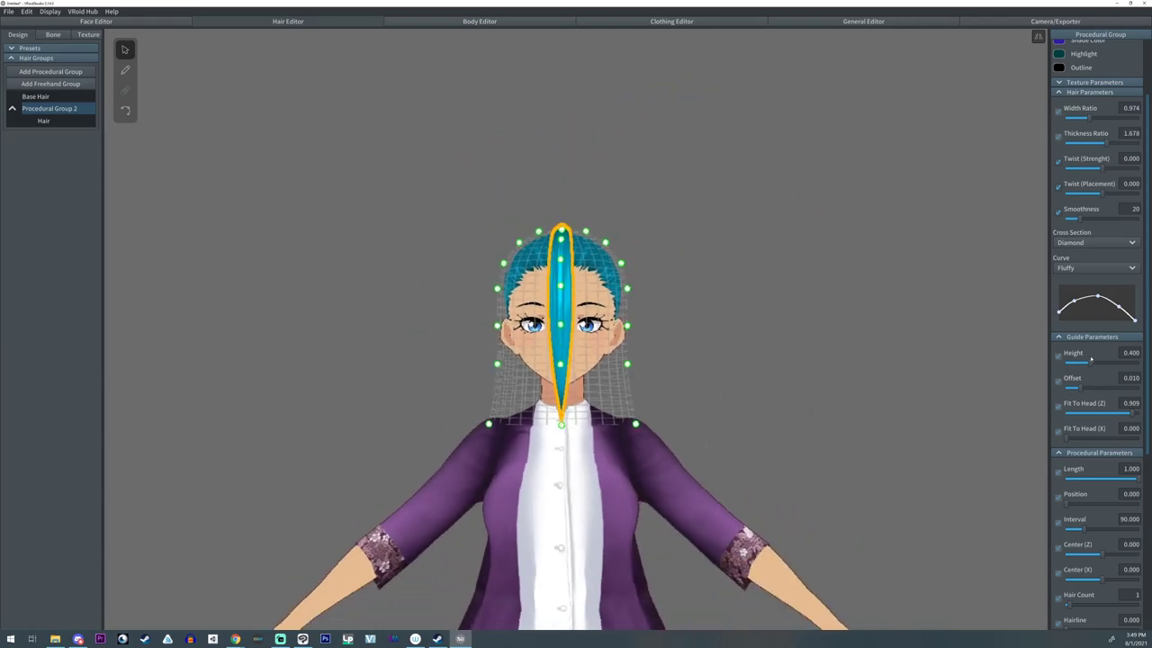
drag(1091, 359, 1085, 364)
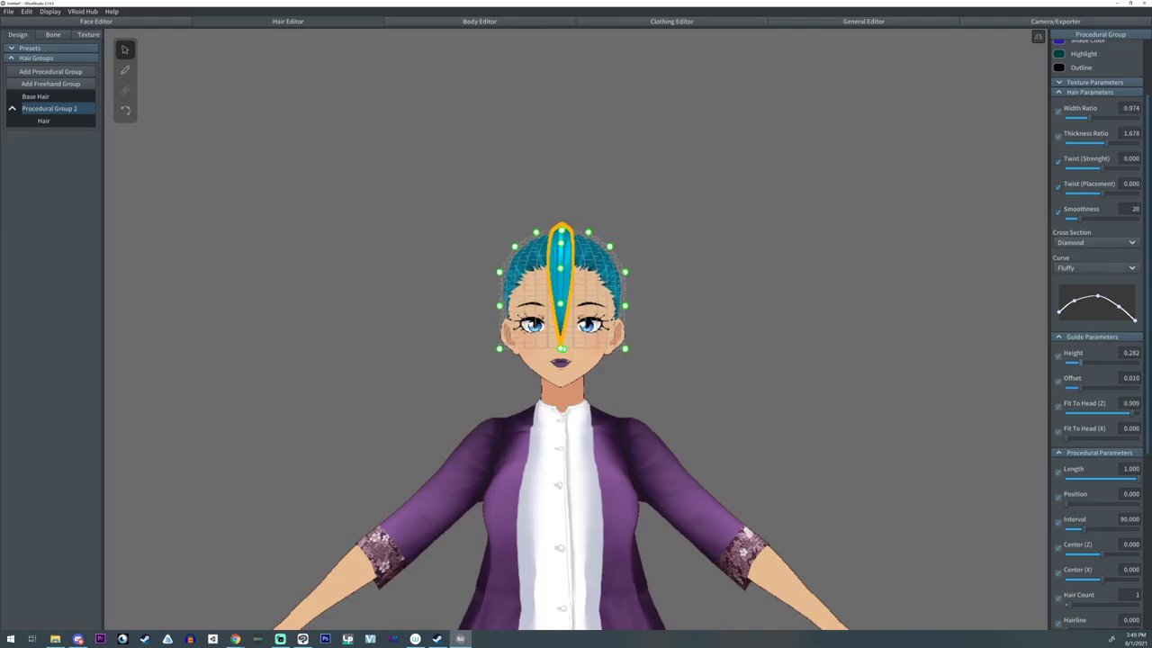
scroll(609, 509, down, 5)
middle_drag(608, 508, 577, 364)
scroll(577, 364, down, 1)
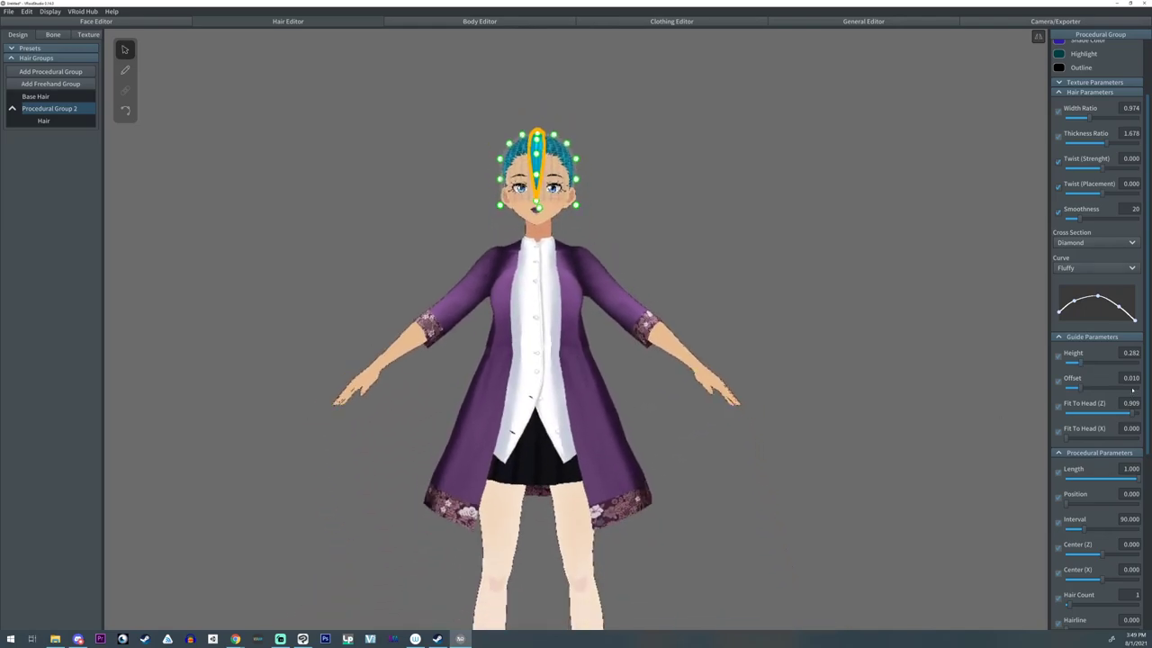
- Set the hair guide's Height to 1.000 and stretch its lower edge down and outward to about the thighs
drag(1082, 364, 1146, 369)
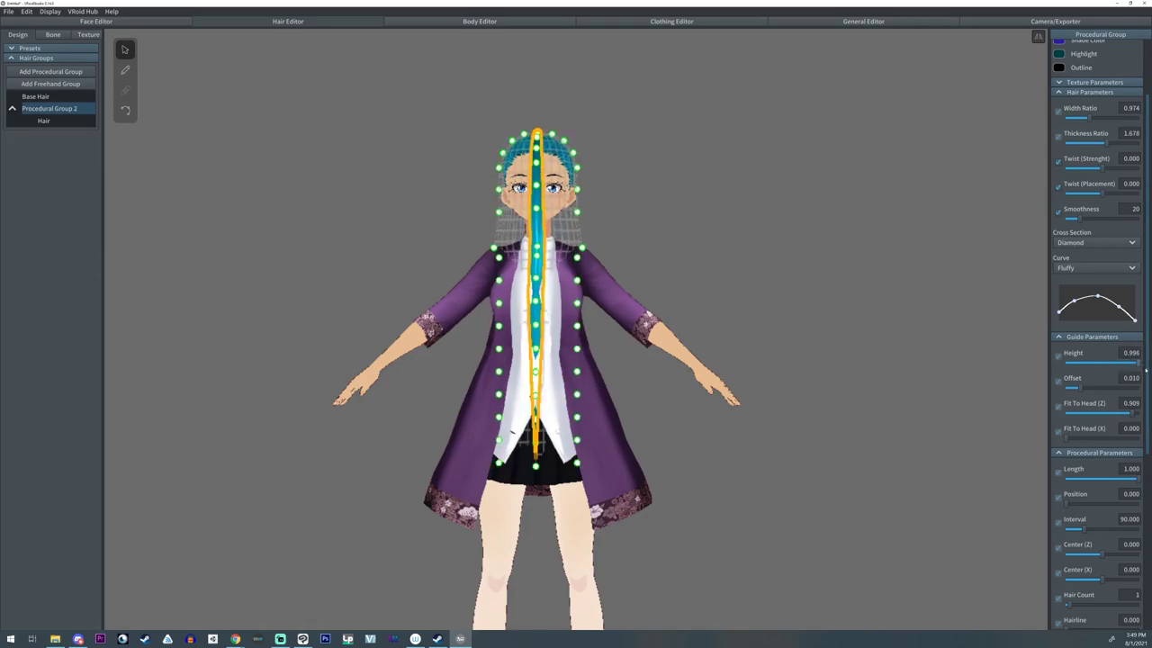
drag(578, 465, 626, 606)
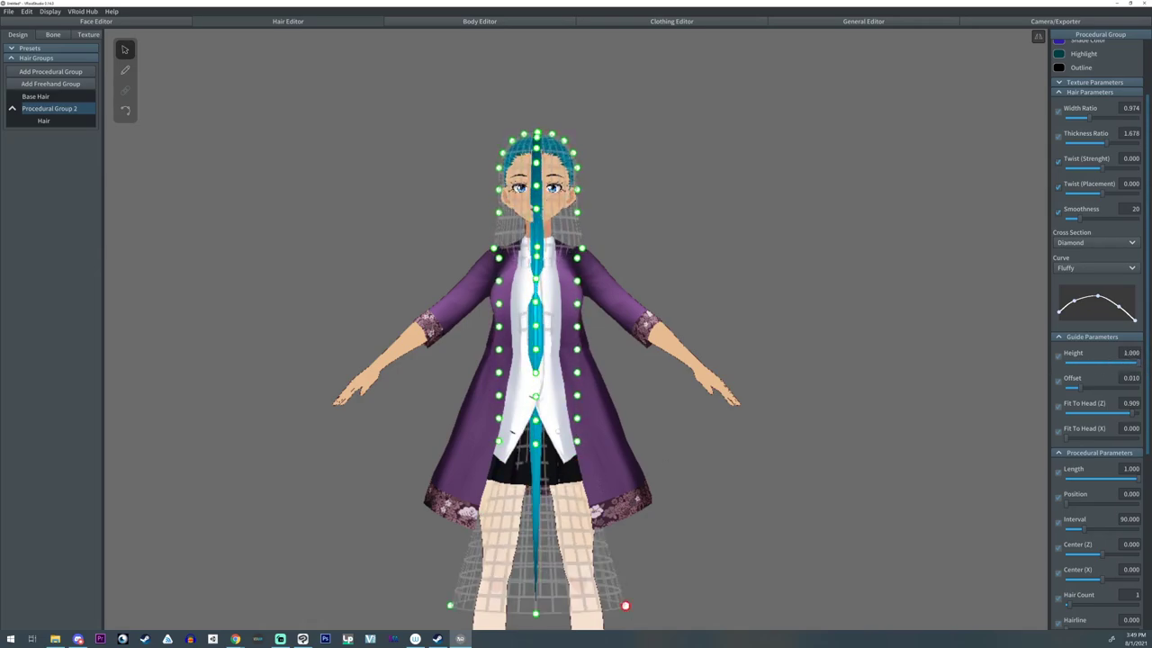
- Set the hair guide's Height to 0.186
drag(1091, 368, 1075, 364)
scroll(467, 283, up, 5)
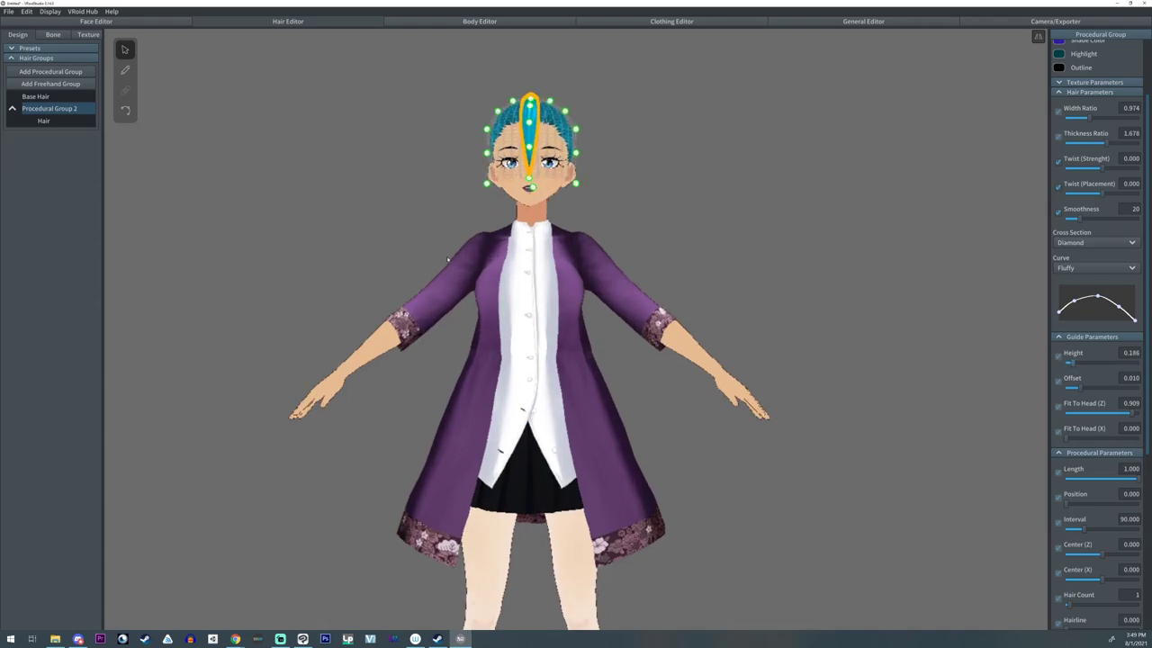
- Try the hair guide's Offset at 0.050 and 0.036, moving its upper side control points inward and back outward
scroll(467, 283, up, 3)
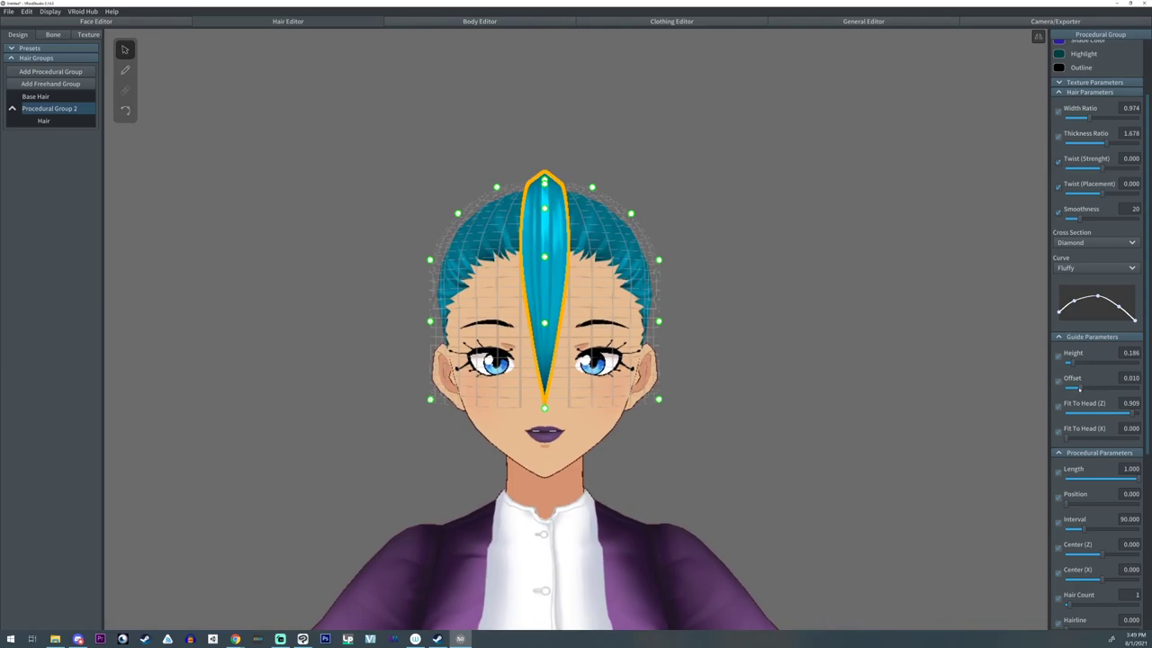
drag(1079, 388, 1148, 402)
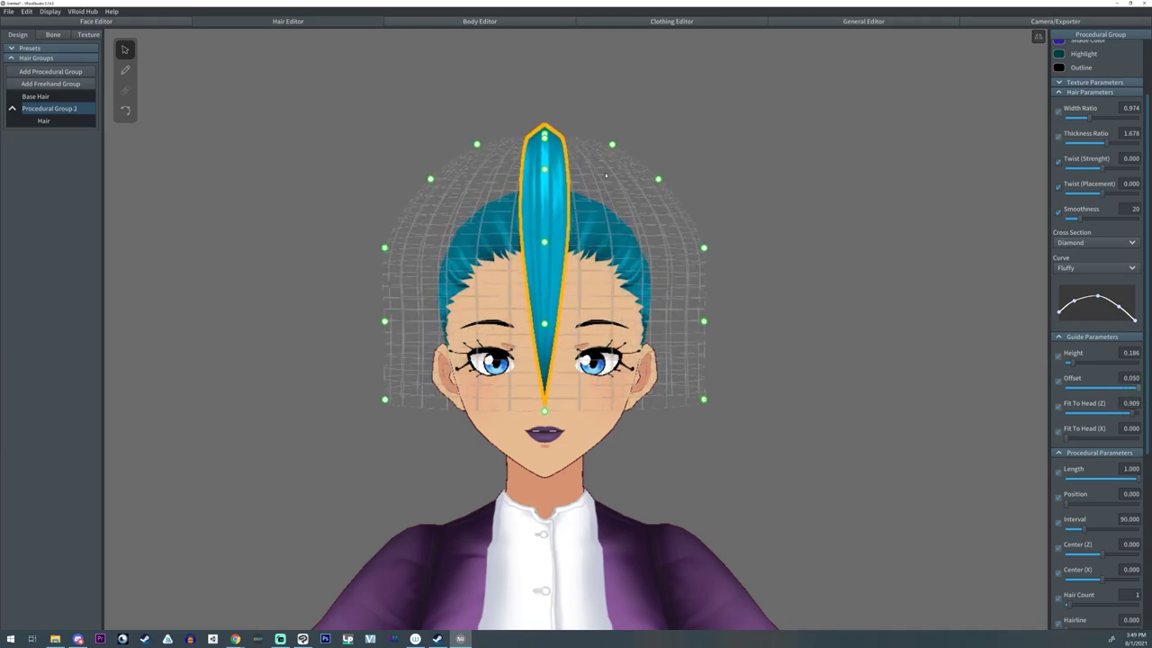
drag(658, 179, 619, 208)
mouse_move(1133, 389)
mouse_down()
mouse_move(1092, 390)
mouse_move(1118, 391)
mouse_up()
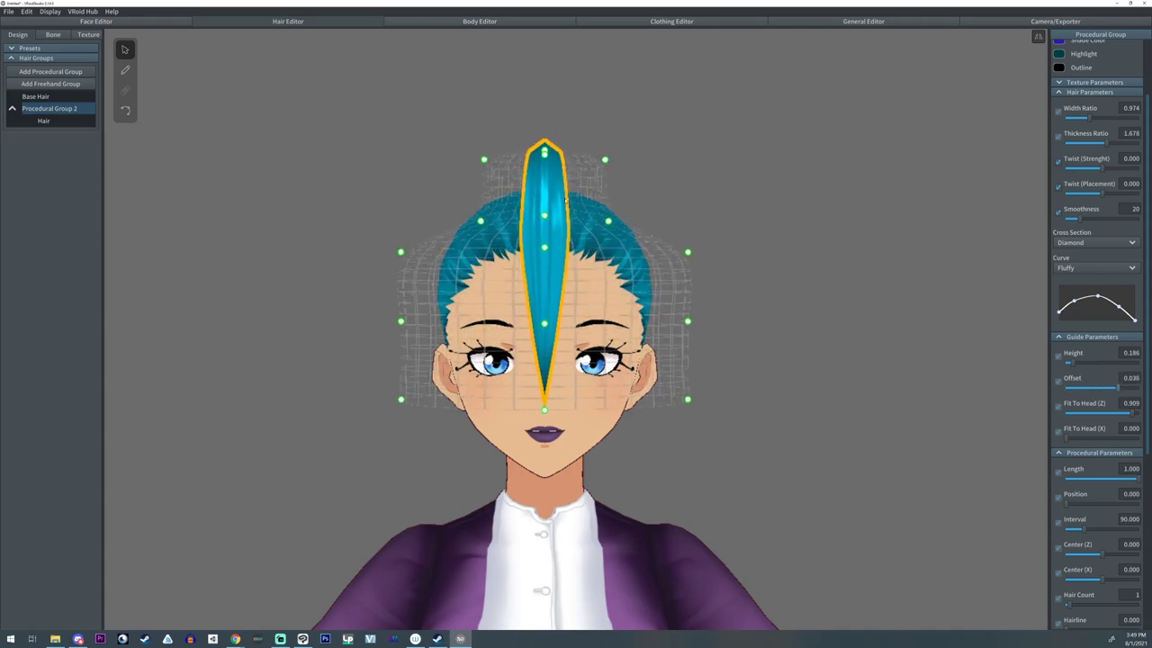
drag(609, 220, 660, 205)
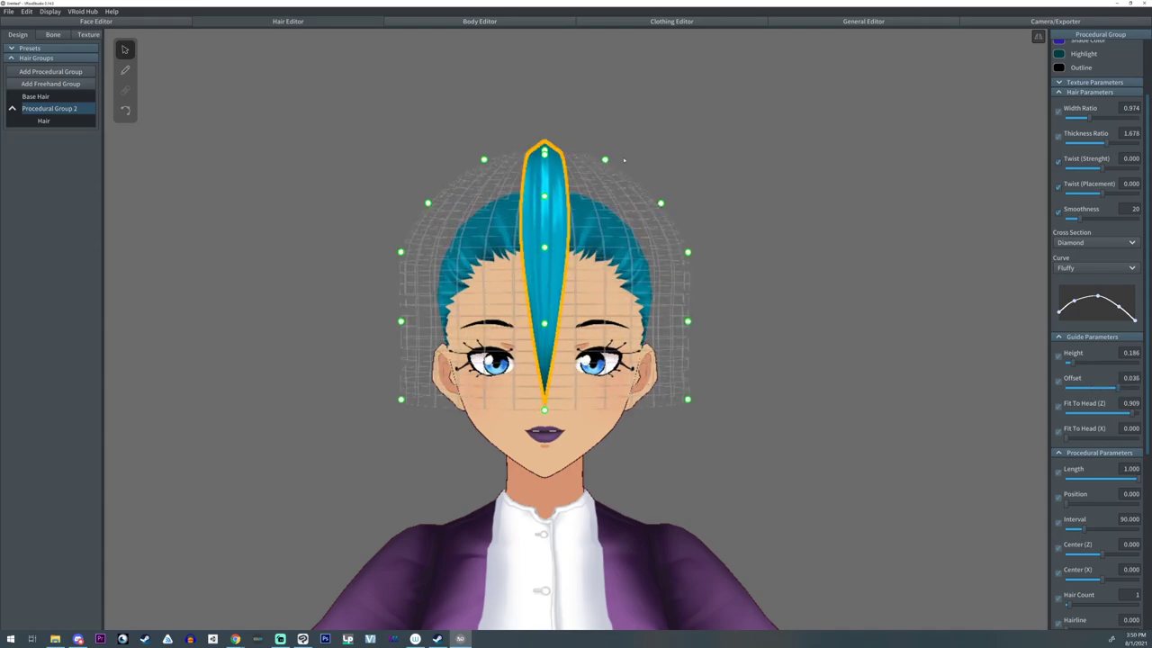
- Set the hair guide's Offset to 0.008 and its Height to 0.323
drag(1088, 390, 1078, 390)
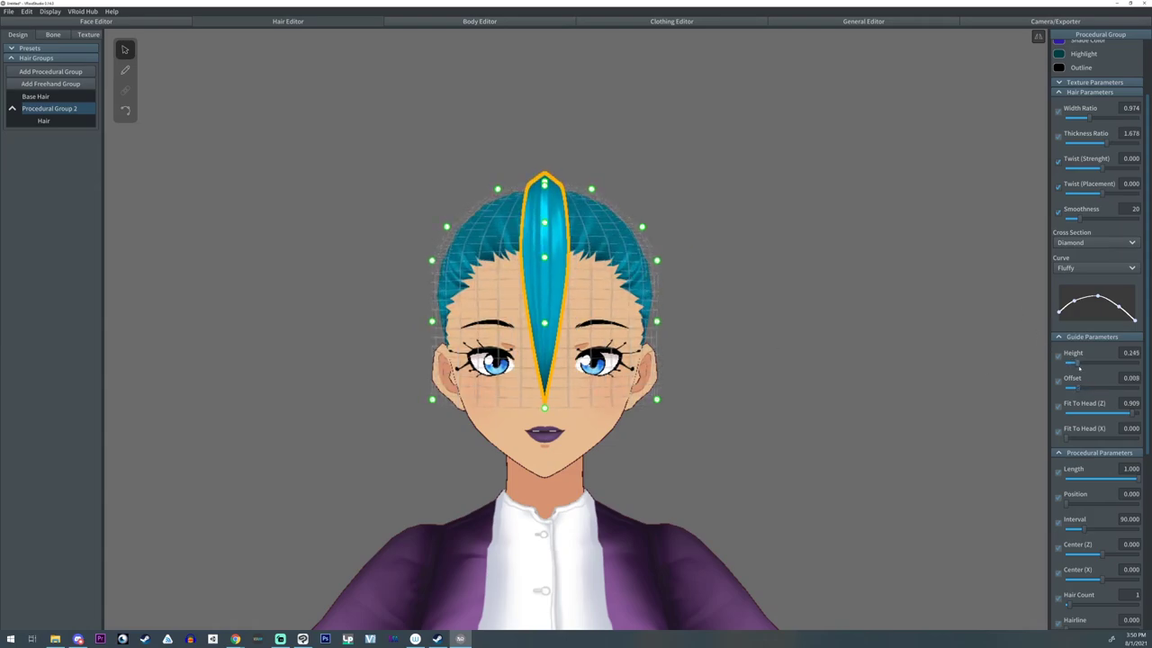
drag(1082, 366, 1084, 366)
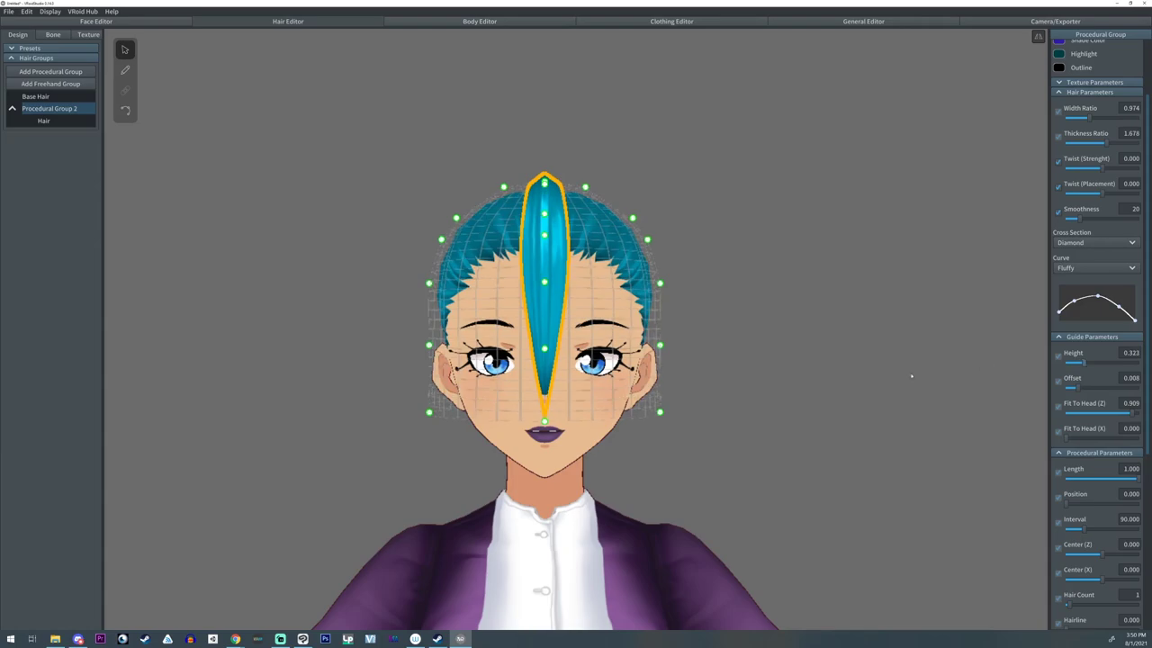
- Set the guide's Fit To Head (Z) to 1.000 and view the head in profile
right_drag(910, 376, 970, 396)
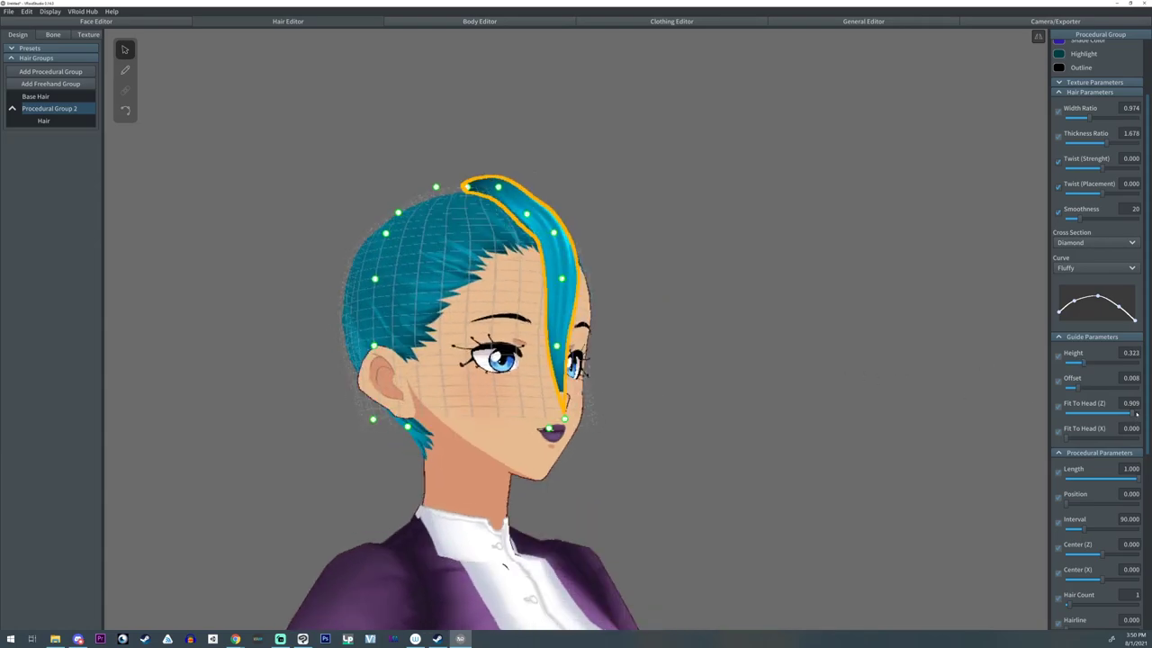
drag(1137, 414, 1142, 414)
right_drag(783, 389, 658, 372)
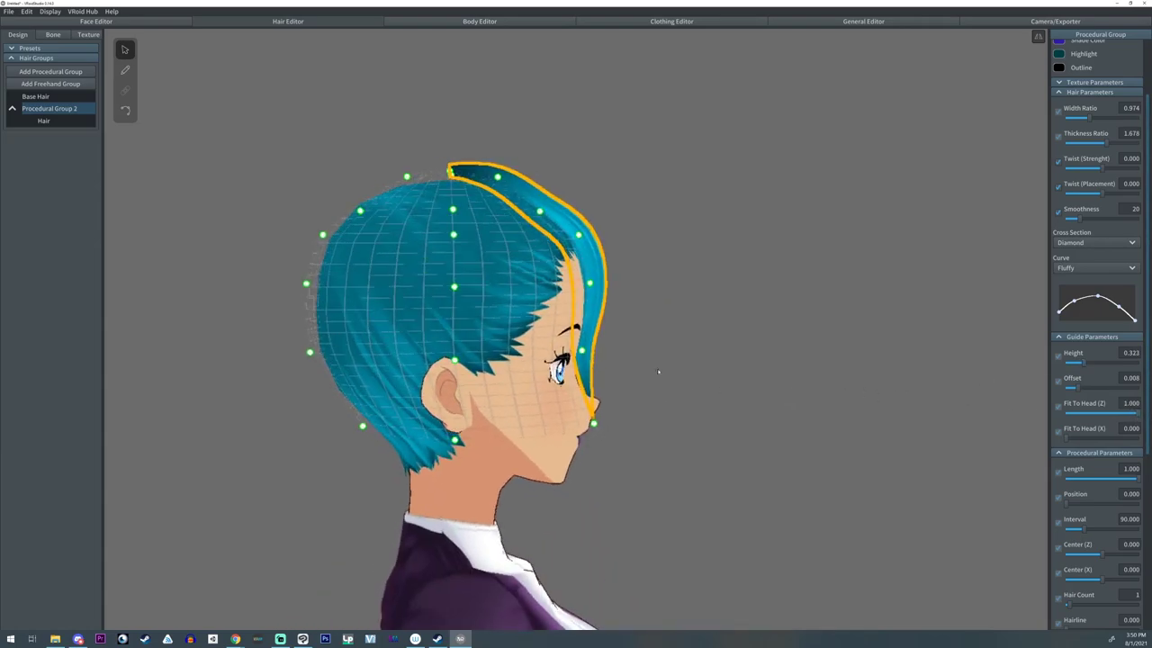
- Stretch the guide's lower front edge down to about the chin and set the guide's Height to 0.371
drag(593, 423, 585, 463)
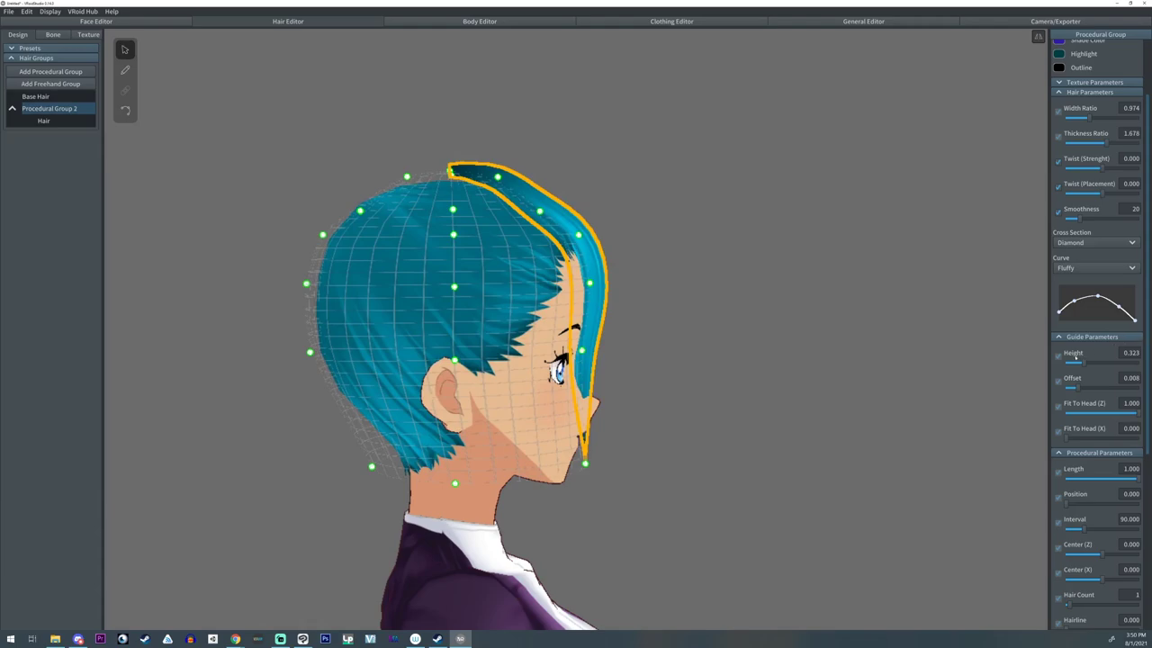
drag(1090, 362, 1092, 365)
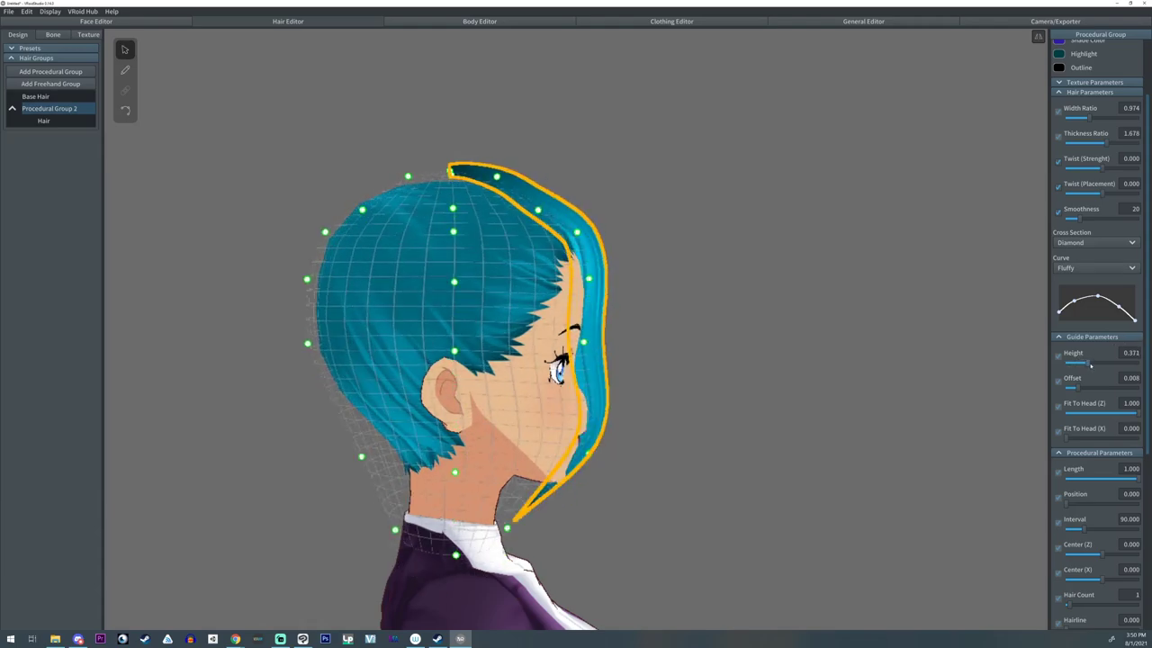
right_drag(593, 466, 594, 464)
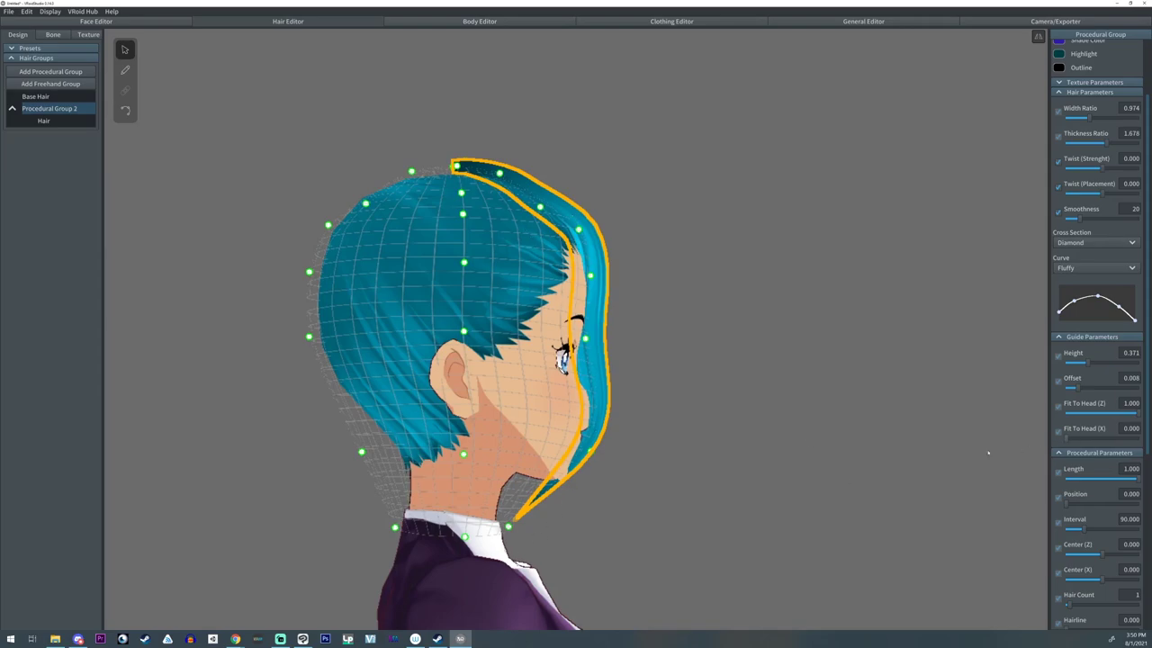
- Try Fit To Head (X) at 0.372, and reset both Fit To Head (X) and Fit To Head (Z) to 0.000
right_drag(989, 453, 792, 434)
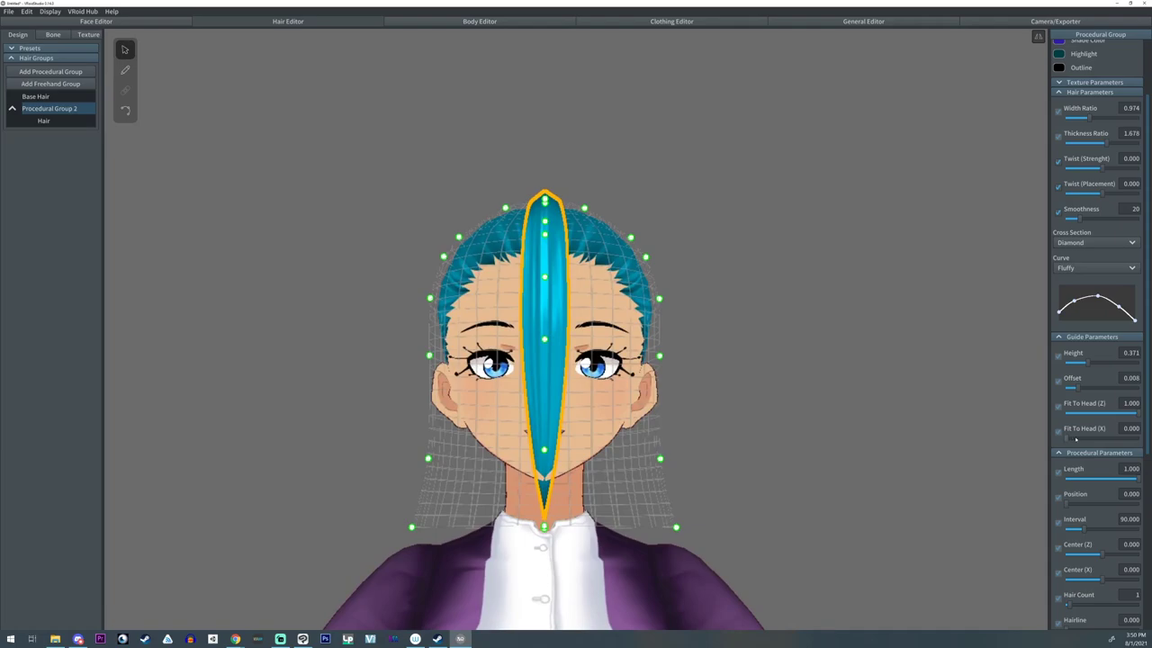
drag(1076, 439, 1024, 449)
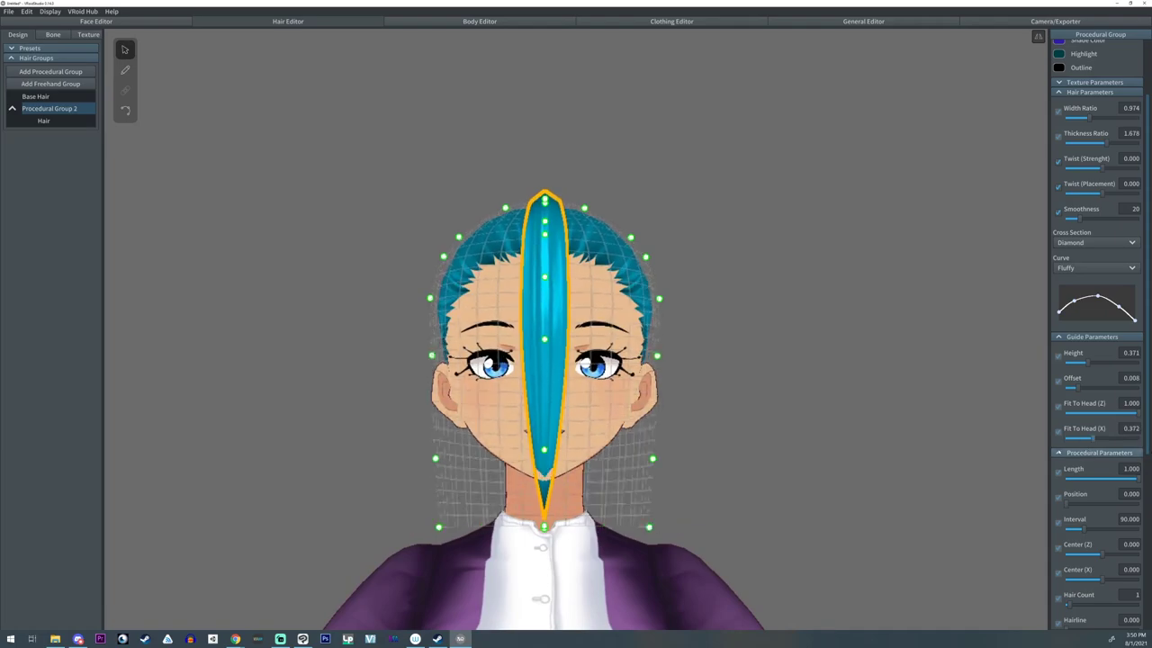
drag(1090, 414, 1035, 414)
- In profile, reposition the guide's lowest front point and pull its two lower back points in toward the nape
right_drag(834, 406, 698, 414)
drag(592, 523, 557, 507)
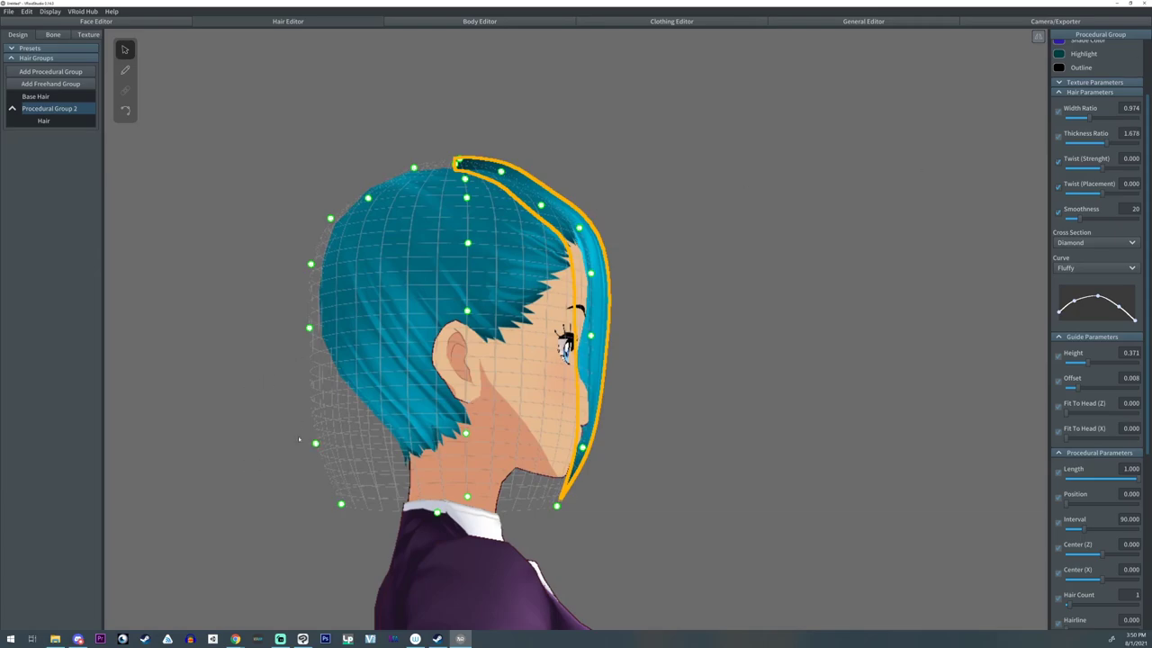
drag(316, 444, 369, 420)
drag(341, 504, 406, 498)
- From the front, pull the guide's lower side control points inward to follow the jaw and neck
right_drag(621, 497, 452, 484)
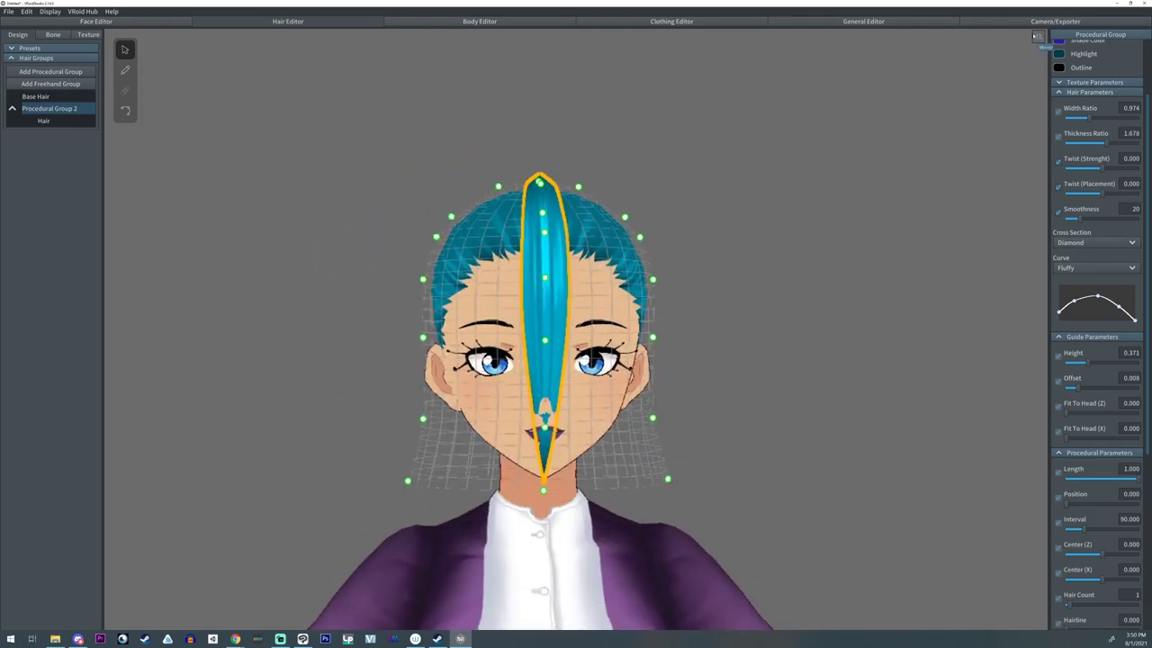
drag(653, 418, 624, 417)
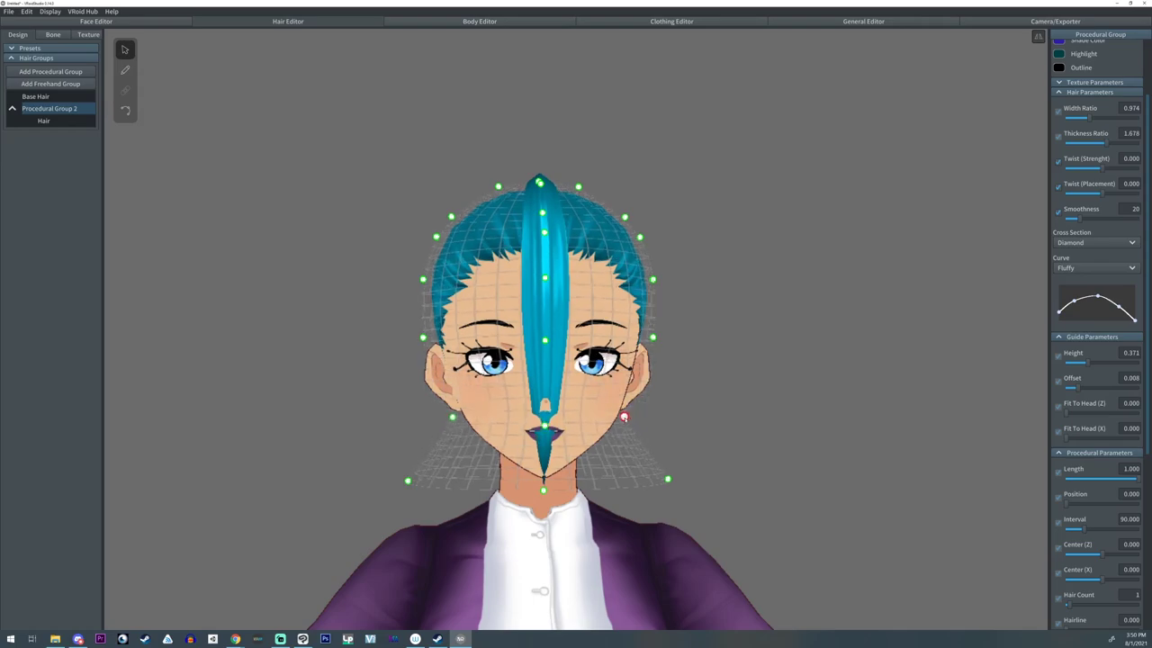
drag(667, 480, 582, 462)
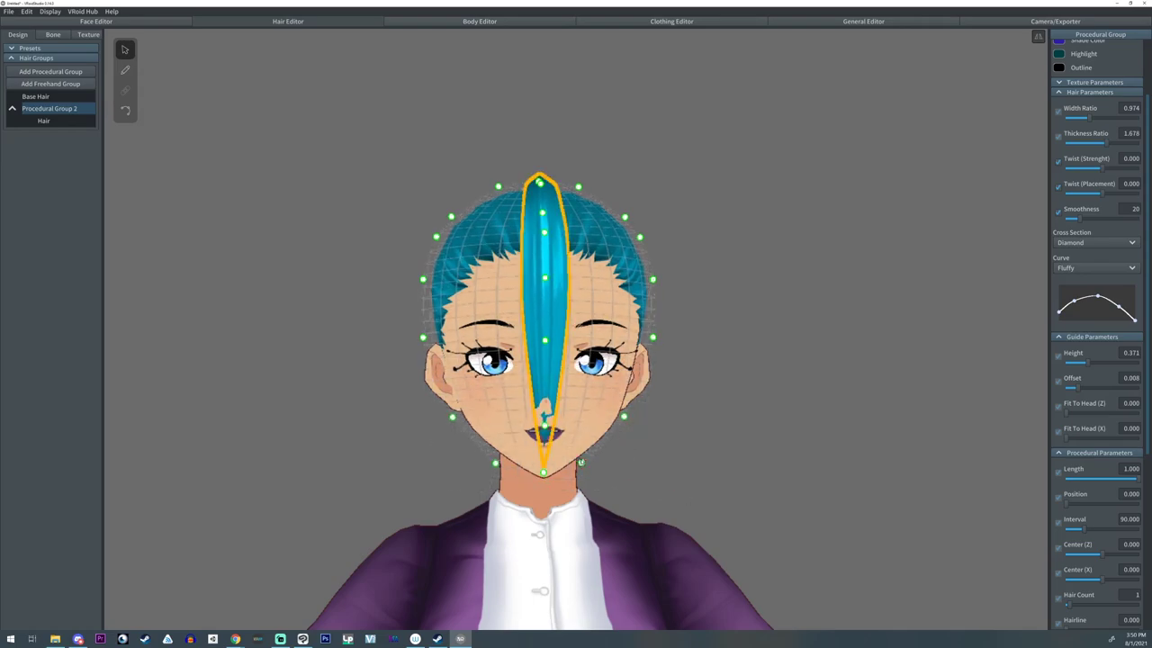
- In profile, adjust the guide's front point near the mouth and pull the back point below the hair in toward the nape
right_drag(594, 430, 649, 417)
drag(588, 428, 591, 428)
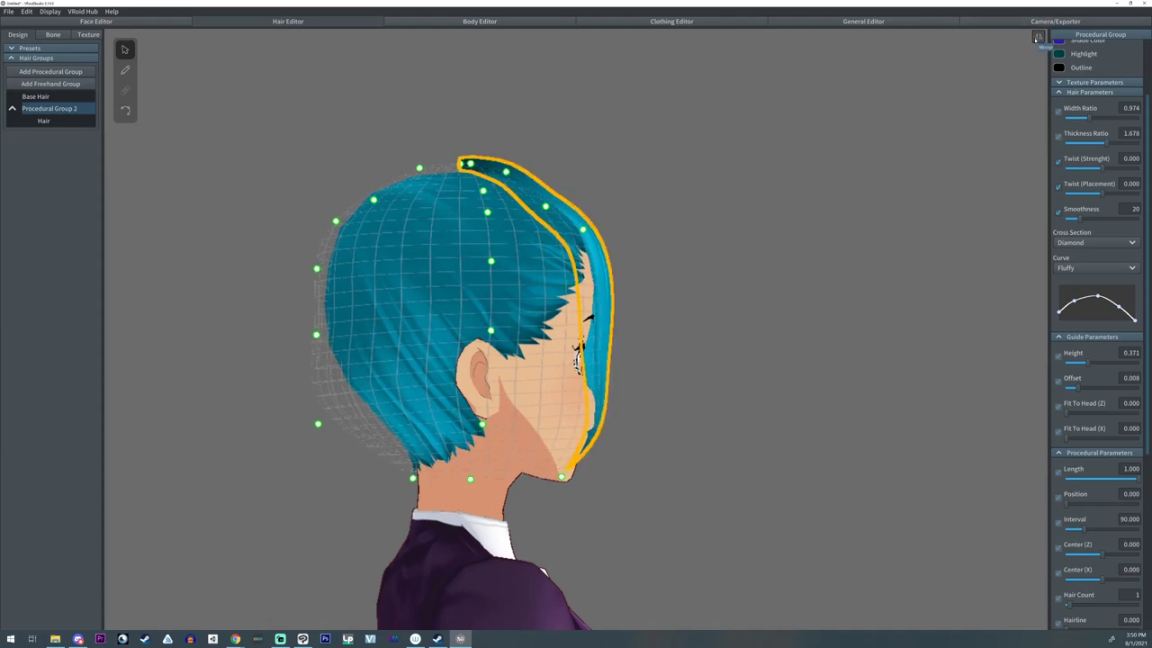
drag(318, 425, 355, 409)
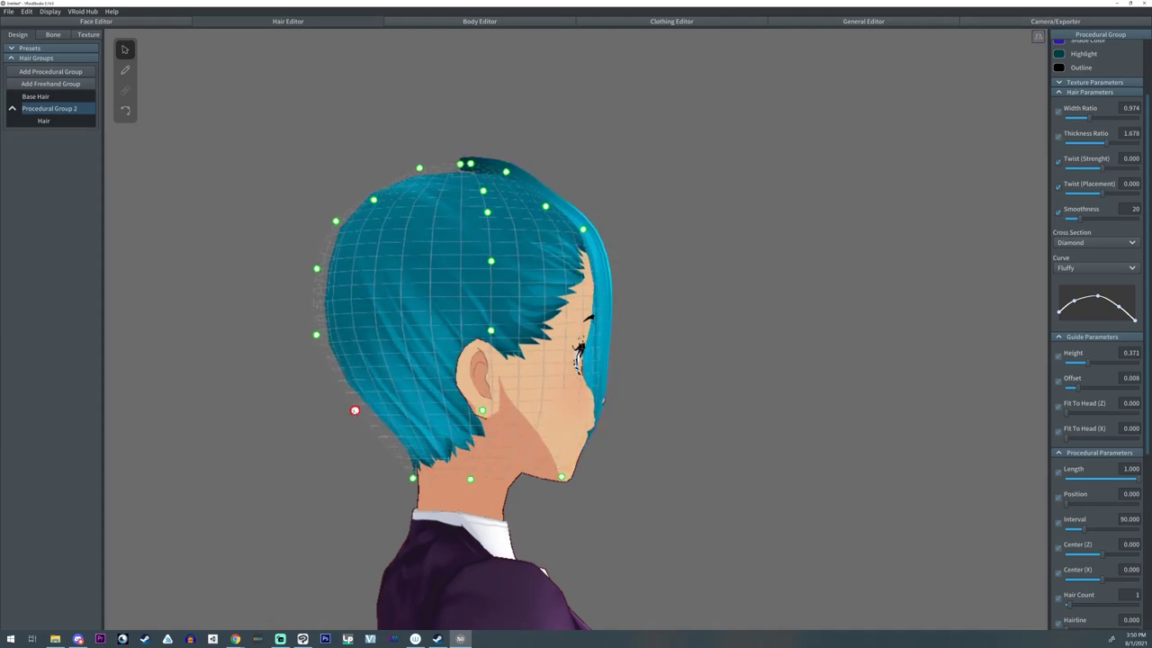
- Move the guide's front control points slightly forward of the face, from the chin up to the forehead
right_drag(622, 431, 551, 464)
drag(548, 474, 566, 477)
drag(580, 409, 590, 408)
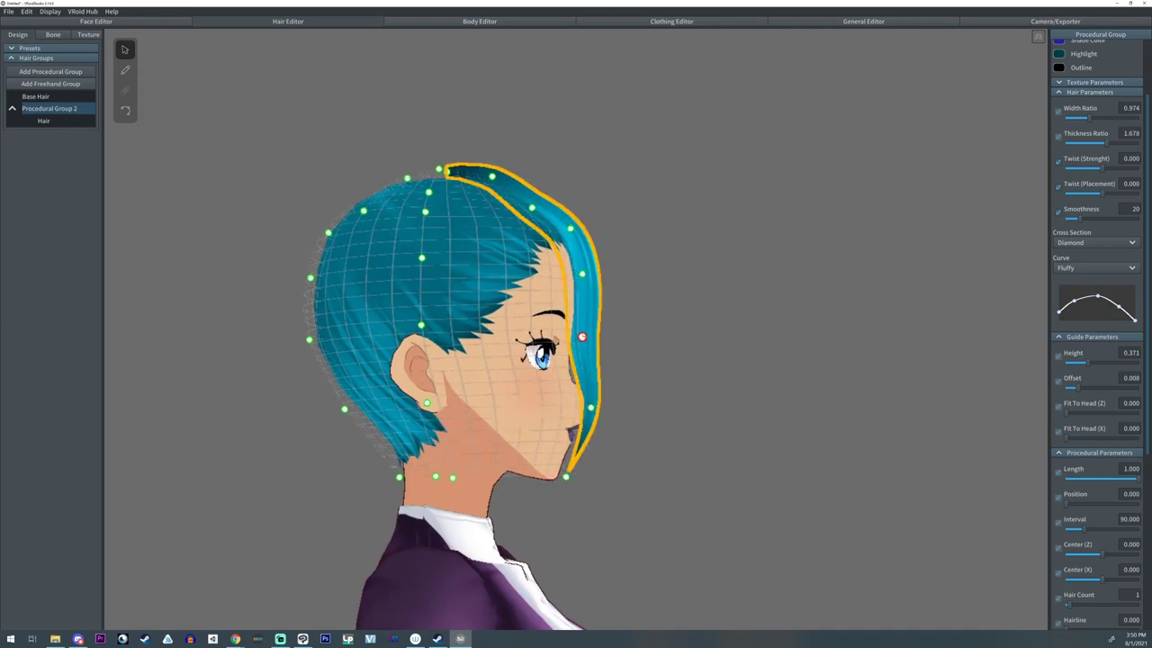
drag(583, 336, 590, 335)
key(KP_1)
mouse_move(664, 354)
right_down()
mouse_move(675, 351)
mouse_move(587, 318)
right_up()
drag(574, 278, 580, 278)
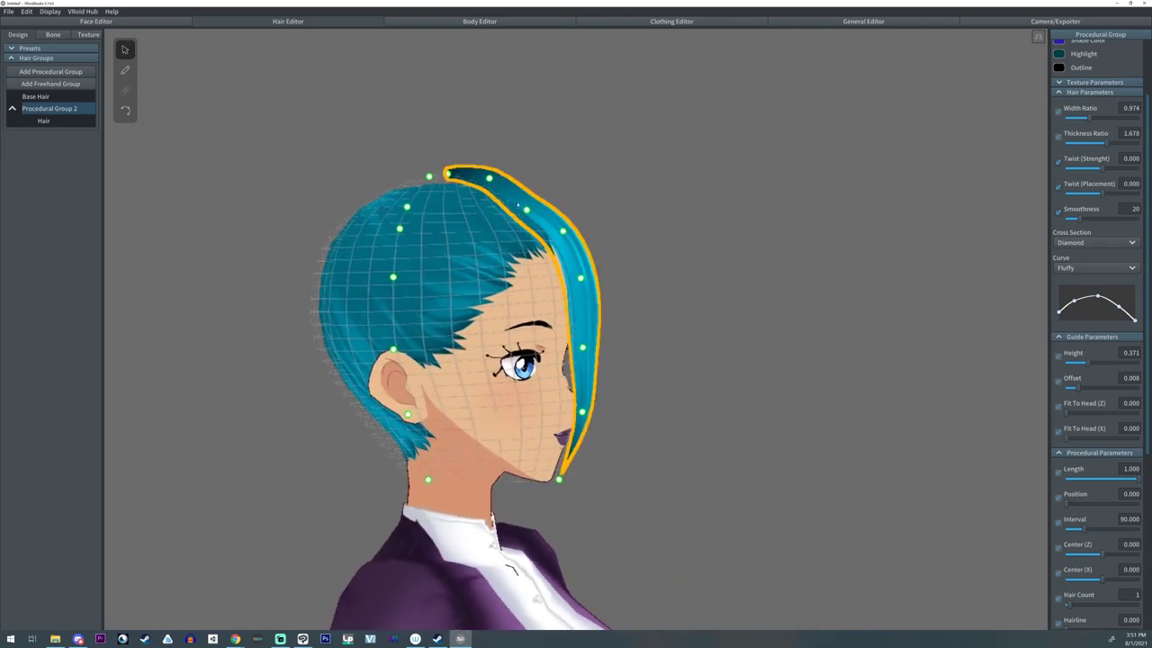
- View the head from the front and review the group's settings from Material down to Procedural Parameters
right_drag(775, 301, 726, 344)
right_drag(808, 408, 728, 399)
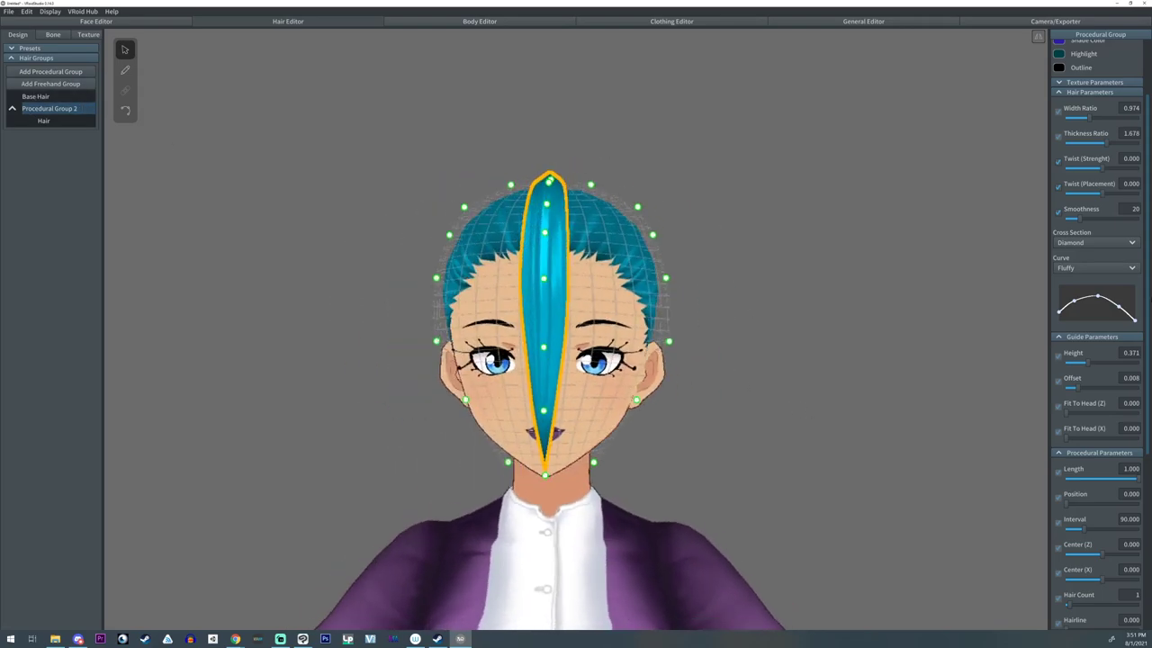
scroll(1081, 268, up, 3)
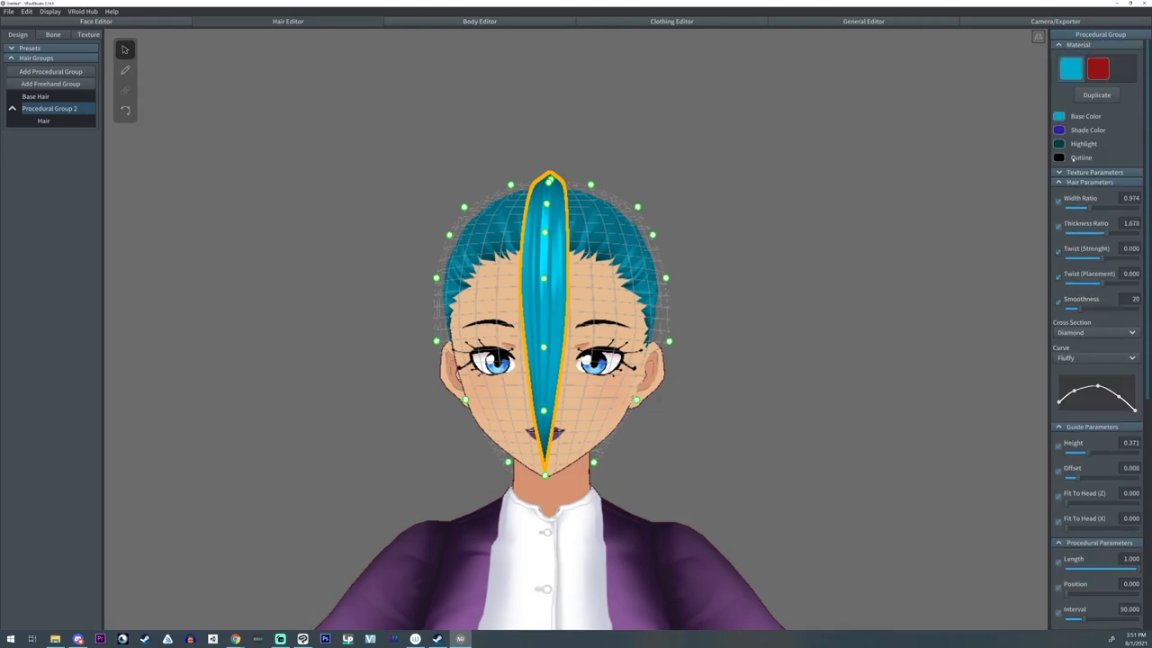
scroll(1099, 360, down, 10)
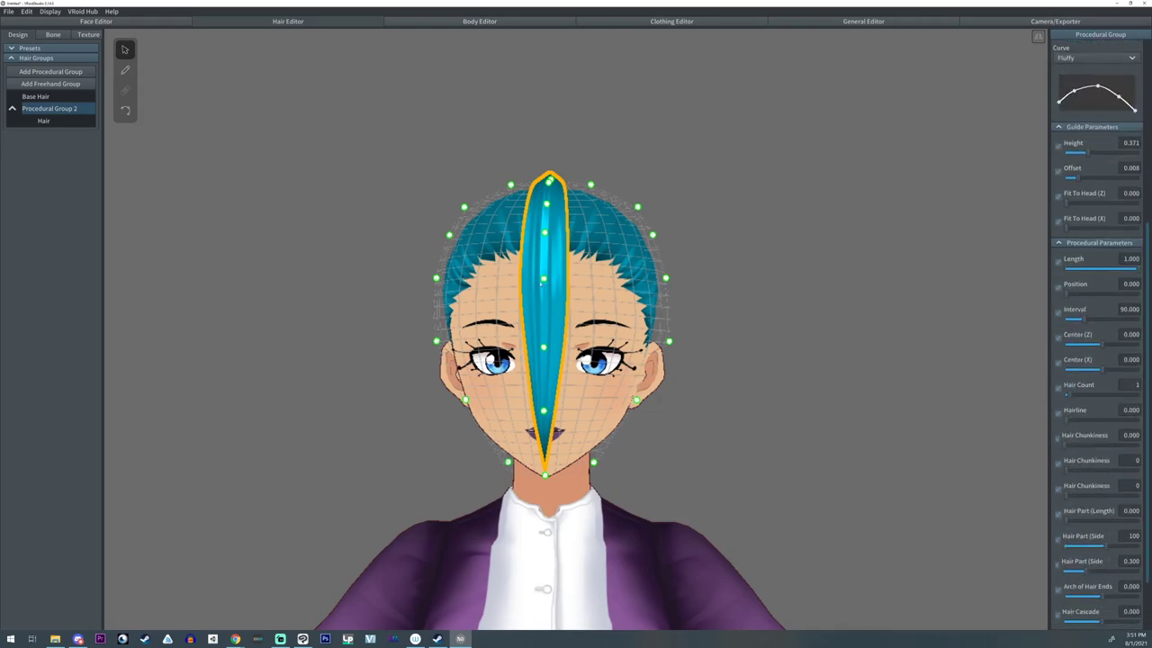
mouse_move(34, 99)
scroll(1098, 333, down, 3)
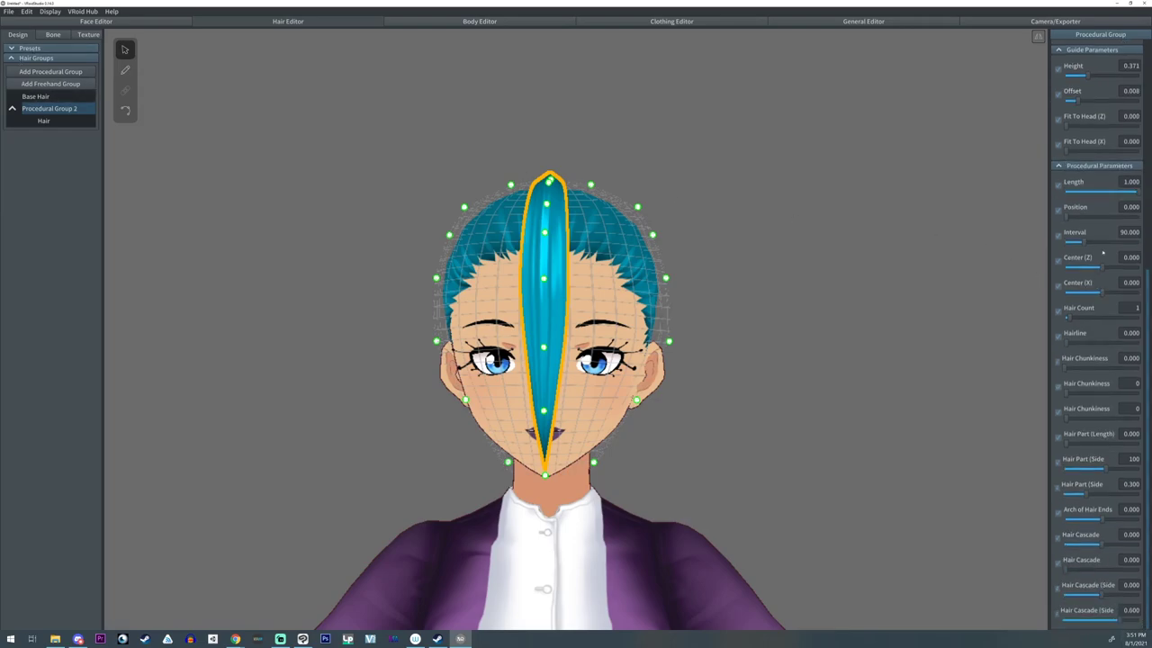
- Lower the guide's bottom edge to the collar and spread its lower side control points outward beyond the jaw and neck
mouse_move(760, 229)
right_down()
mouse_move(788, 234)
mouse_move(776, 231)
right_up()
drag(572, 467, 607, 472)
right_drag(906, 141, 770, 293)
drag(638, 473, 642, 503)
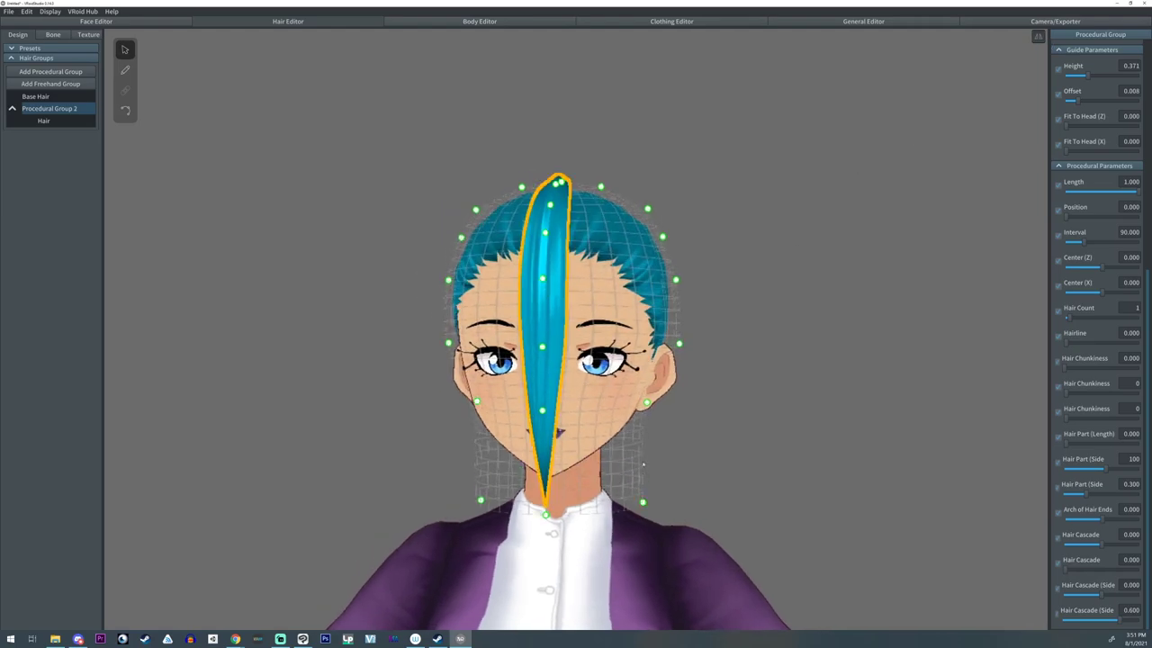
drag(647, 403, 674, 410)
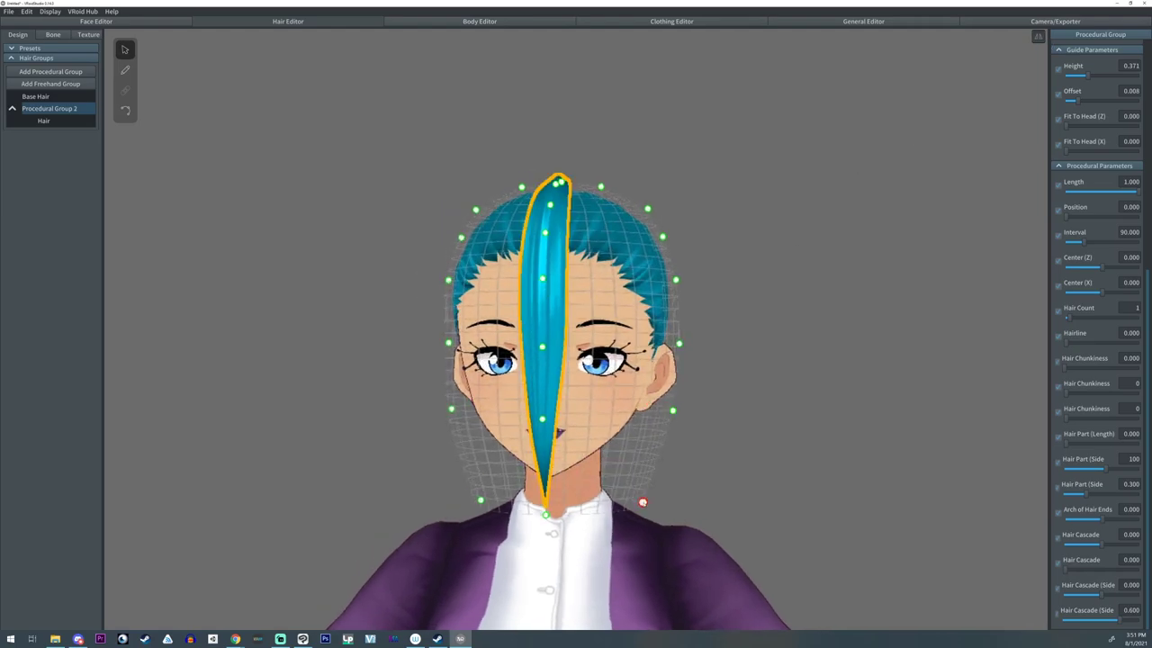
drag(643, 503, 653, 504)
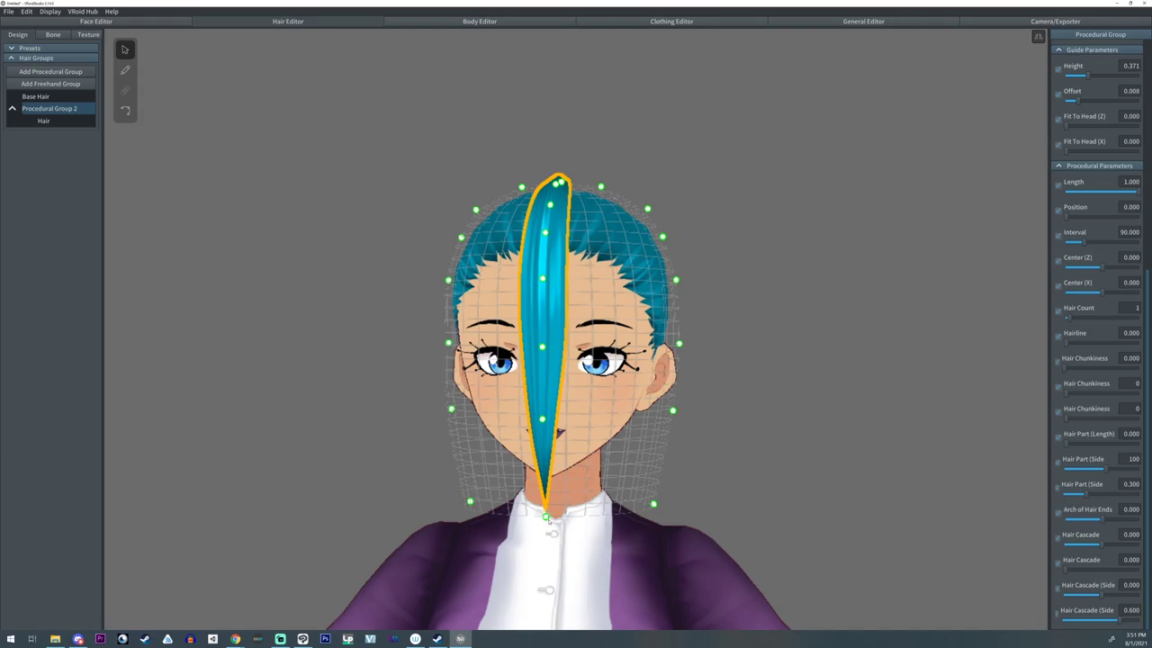
- Set the procedural group's Length to 0.650 and Hair Count to 8
drag(1136, 195, 1084, 245)
drag(1070, 318, 1095, 317)
- Set the Interval to 318.34 to spread the strands around the whole head, checking them from above
right_drag(782, 299, 784, 310)
middle_drag(784, 310, 809, 390)
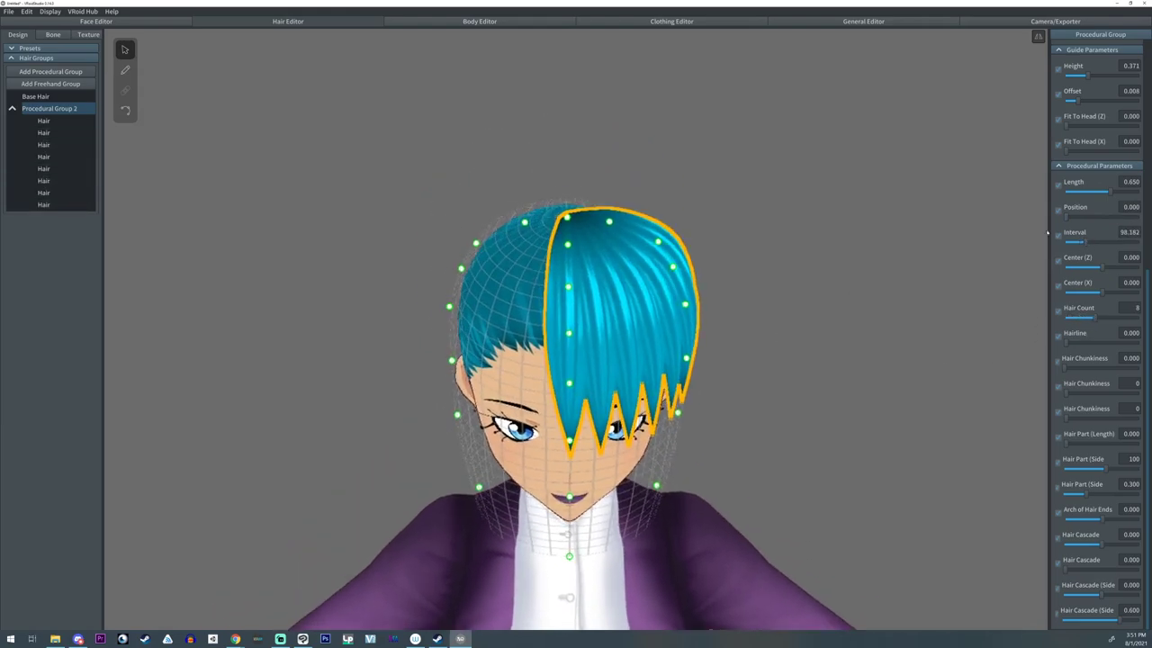
drag(1085, 217, 1131, 241)
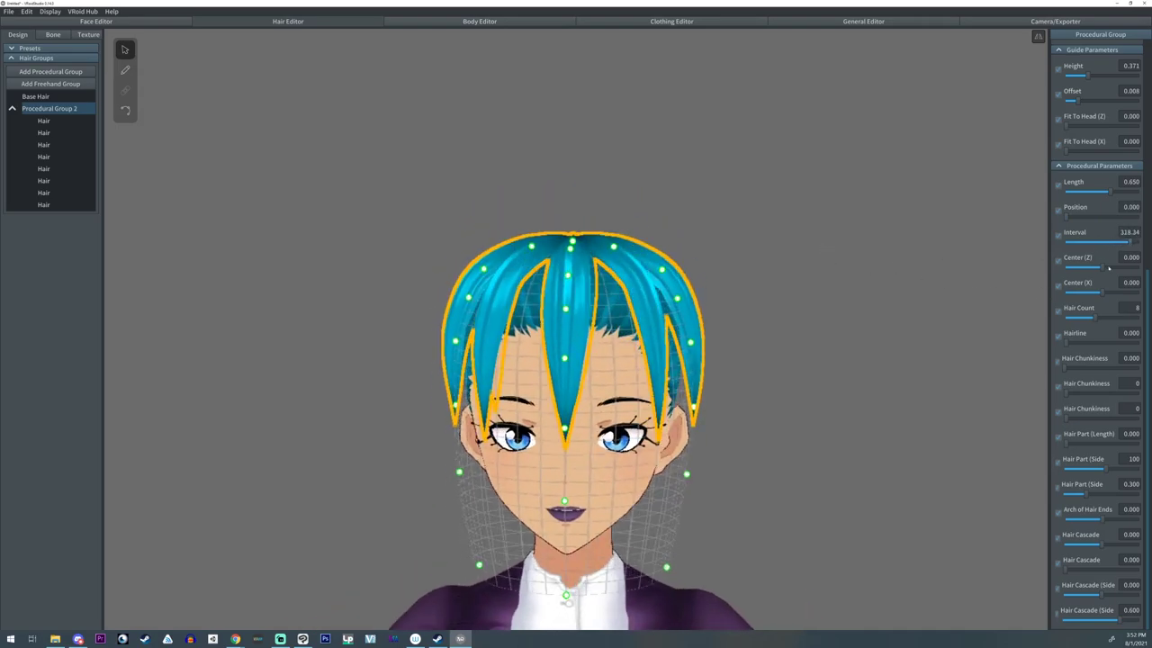
- Try shifting the strands' Center (Z) slightly, and reset it to 0
mouse_move(1103, 267)
mouse_down()
mouse_move(1072, 269)
mouse_move(1101, 268)
mouse_up()
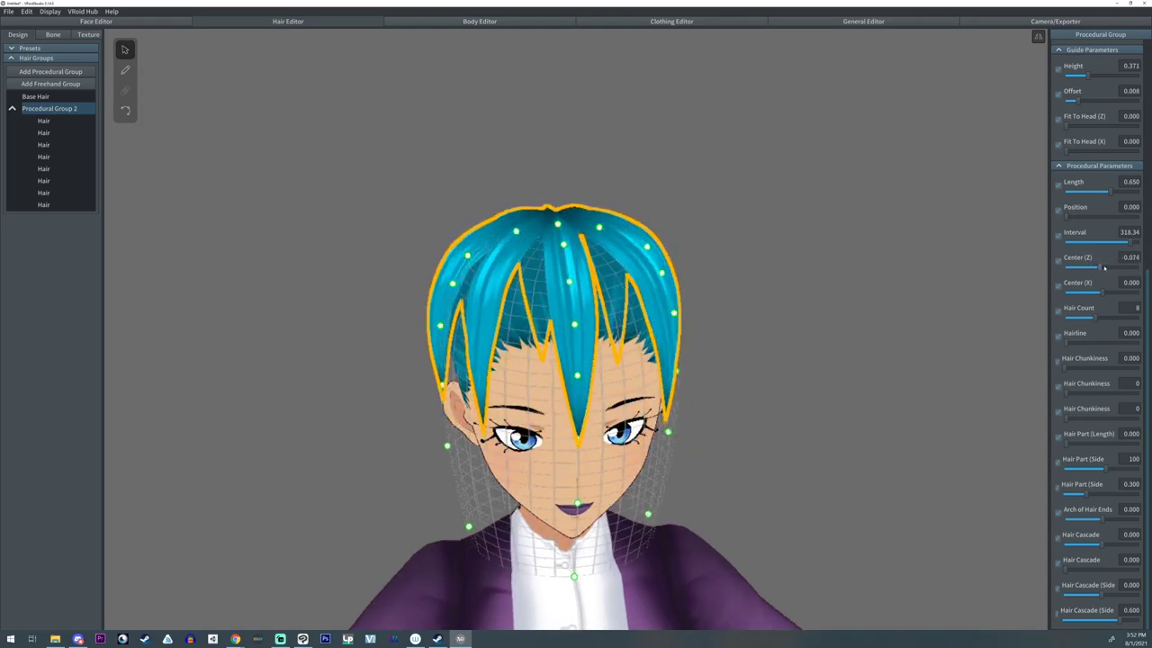
click(1126, 259)
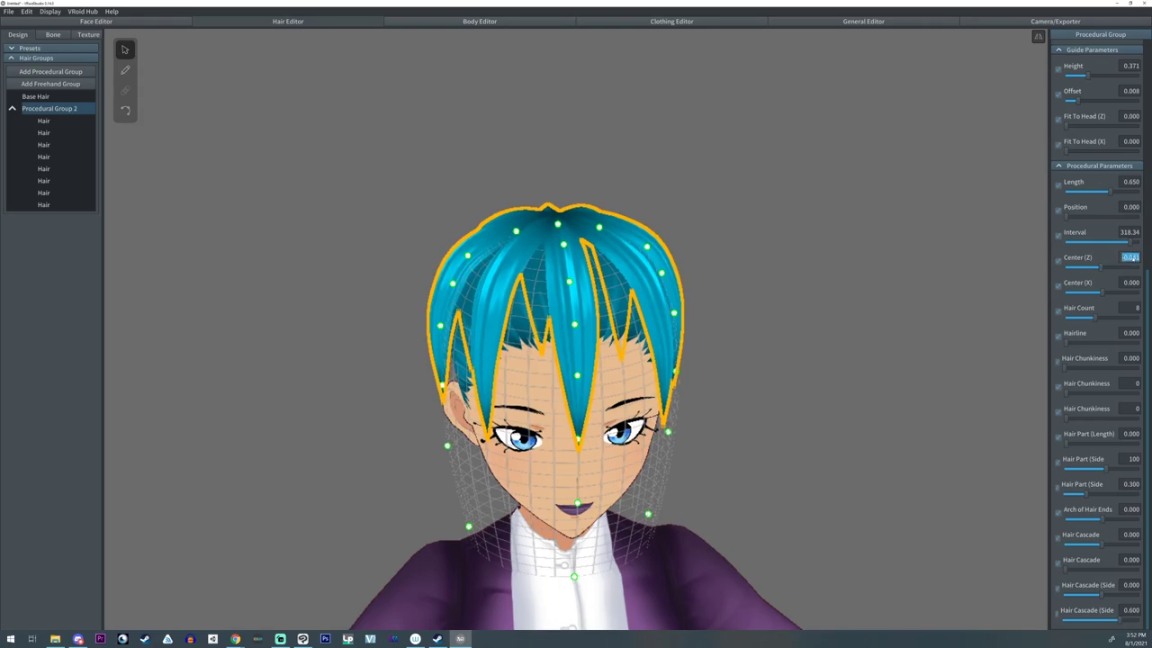
text(00)
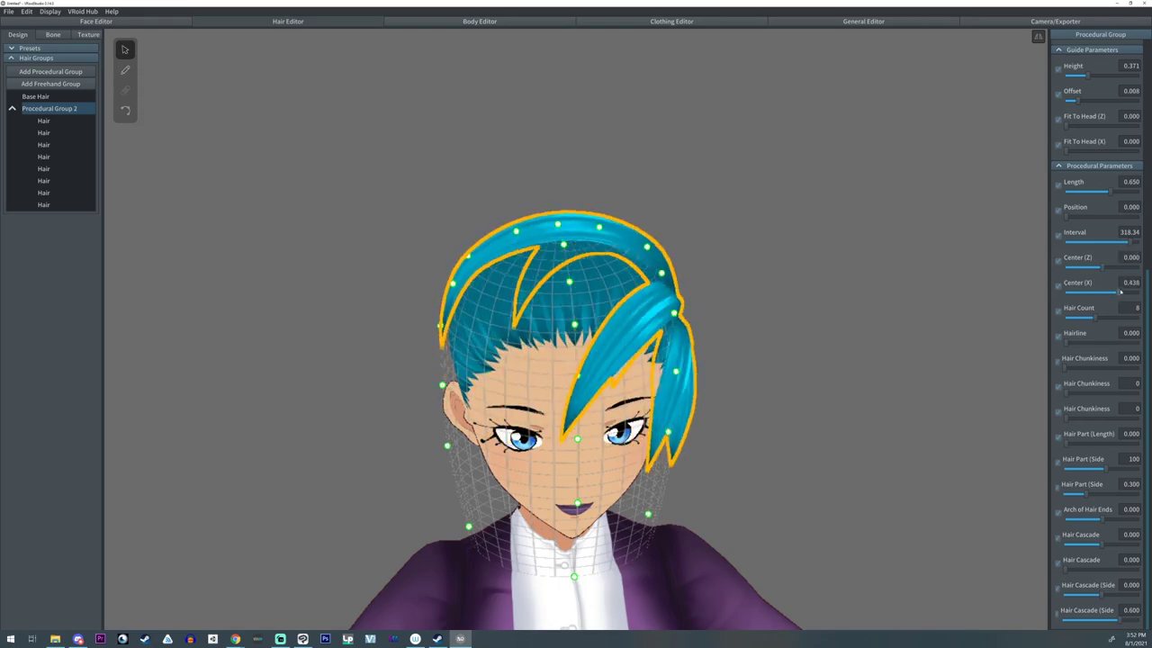
- Try shifting the strands' Center (X) to 0.281, reset it to 0, and view the head from the front
mouse_move(1103, 293)
mouse_down()
mouse_move(1117, 293)
mouse_move(1086, 298)
mouse_move(1115, 293)
mouse_up()
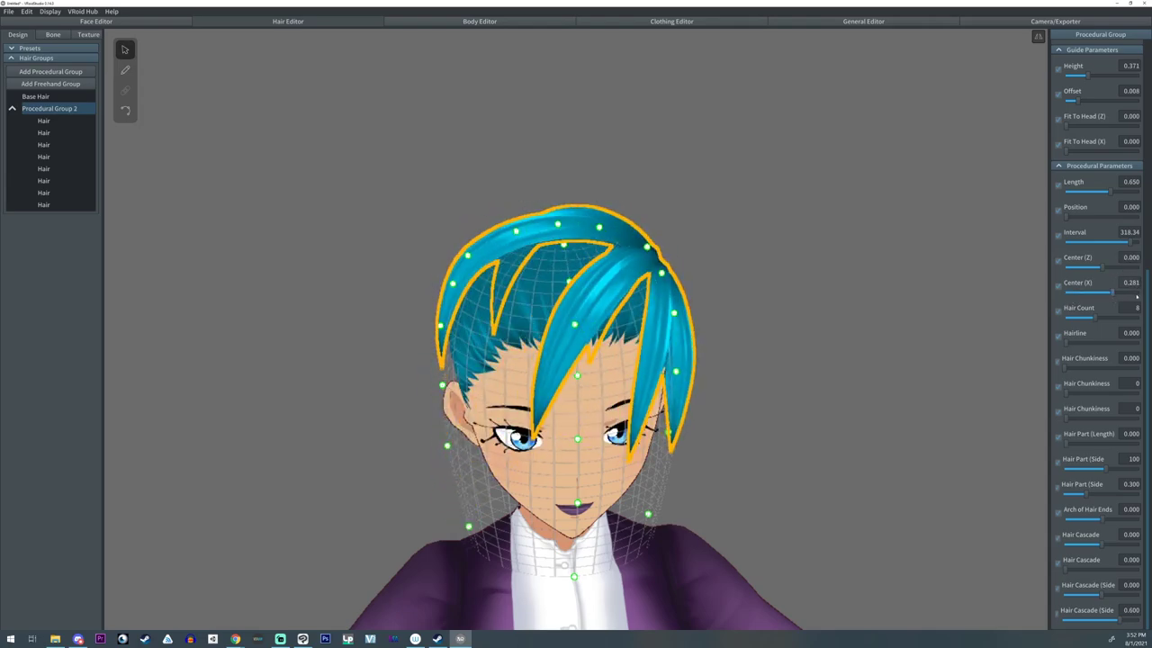
click(1135, 284)
text(0)
key(Return)
right_drag(815, 370, 810, 364)
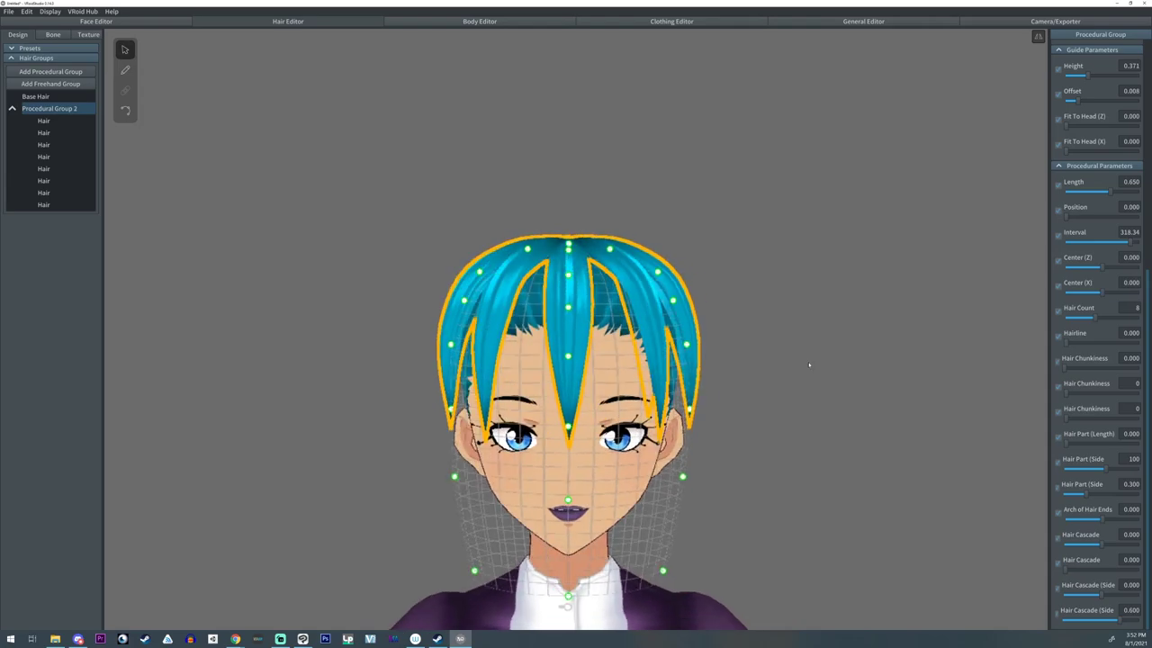
- Set the procedural group's Hair Count to 20 and view the denser strands around the head
middle_drag(809, 365, 810, 344)
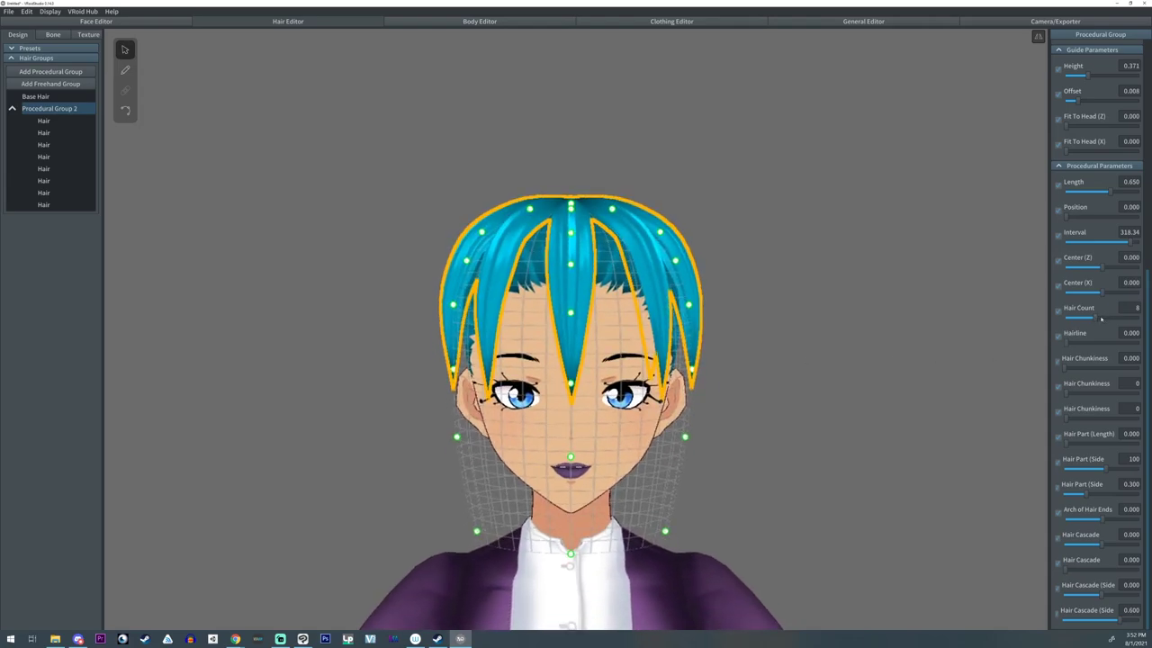
drag(1090, 320, 1151, 324)
mouse_move(807, 310)
right_down()
mouse_move(805, 332)
mouse_move(805, 314)
right_up()
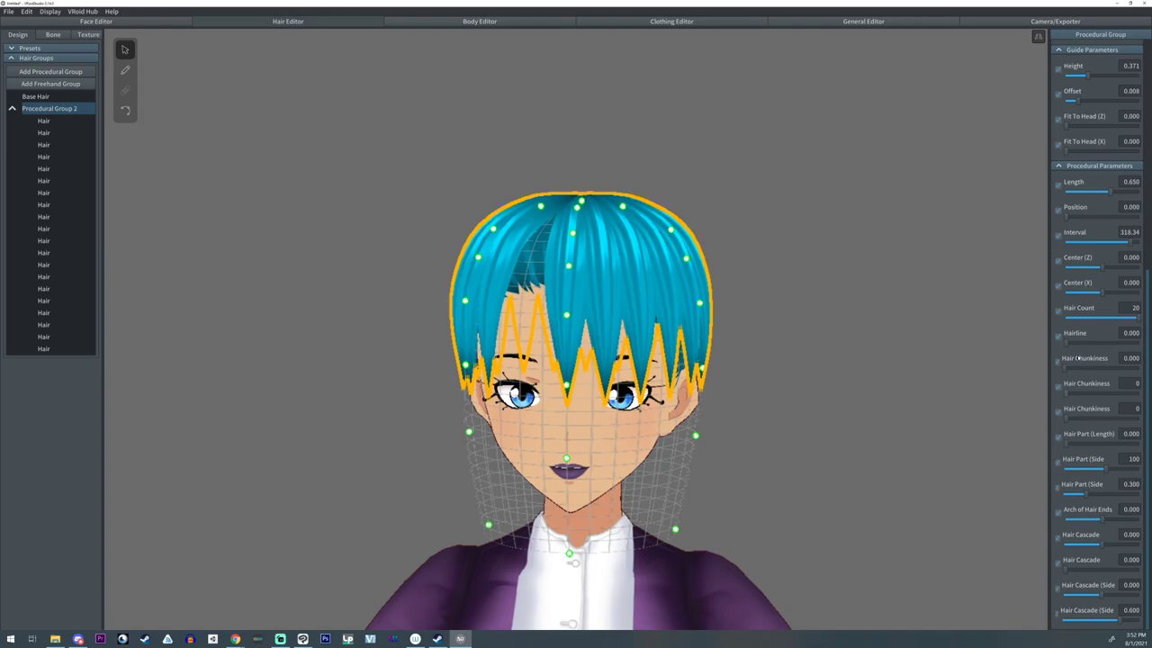
- Try a Hairline of 0.289, inspect the strands from above, the side and the front, and reset it to 0
mouse_move(1074, 343)
mouse_down()
mouse_move(1100, 343)
mouse_move(1062, 336)
mouse_up()
right_drag(585, 236, 581, 267)
middle_drag(594, 241, 668, 315)
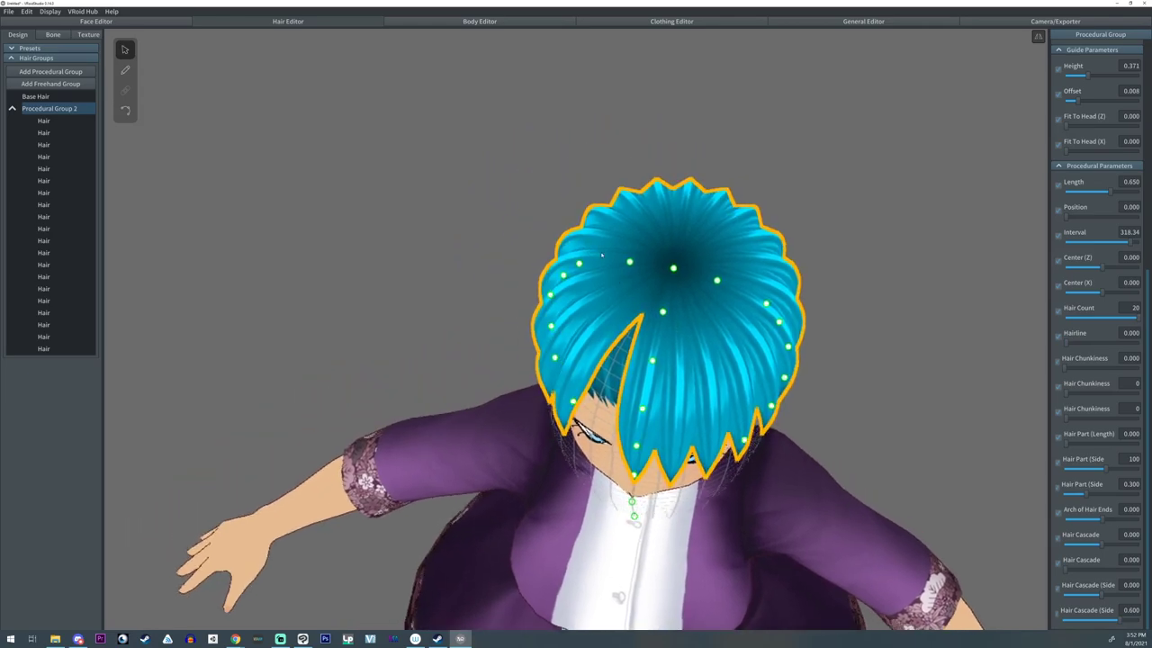
mouse_move(1070, 345)
mouse_down()
mouse_move(1102, 343)
mouse_move(1089, 343)
mouse_up()
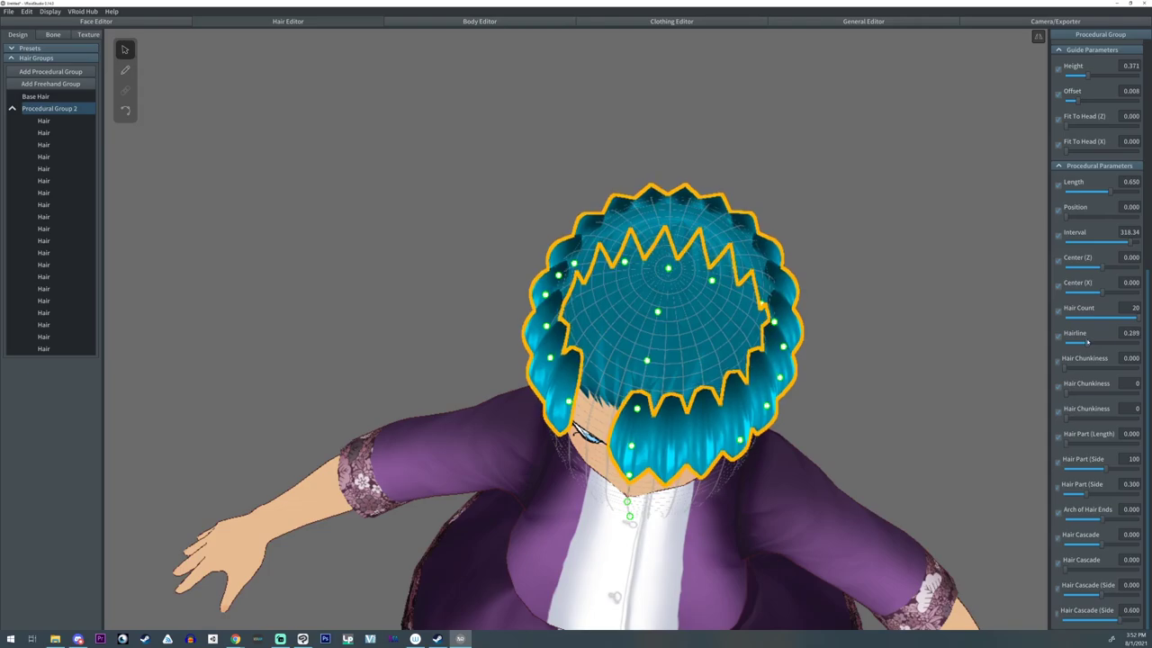
right_drag(820, 382, 464, 559)
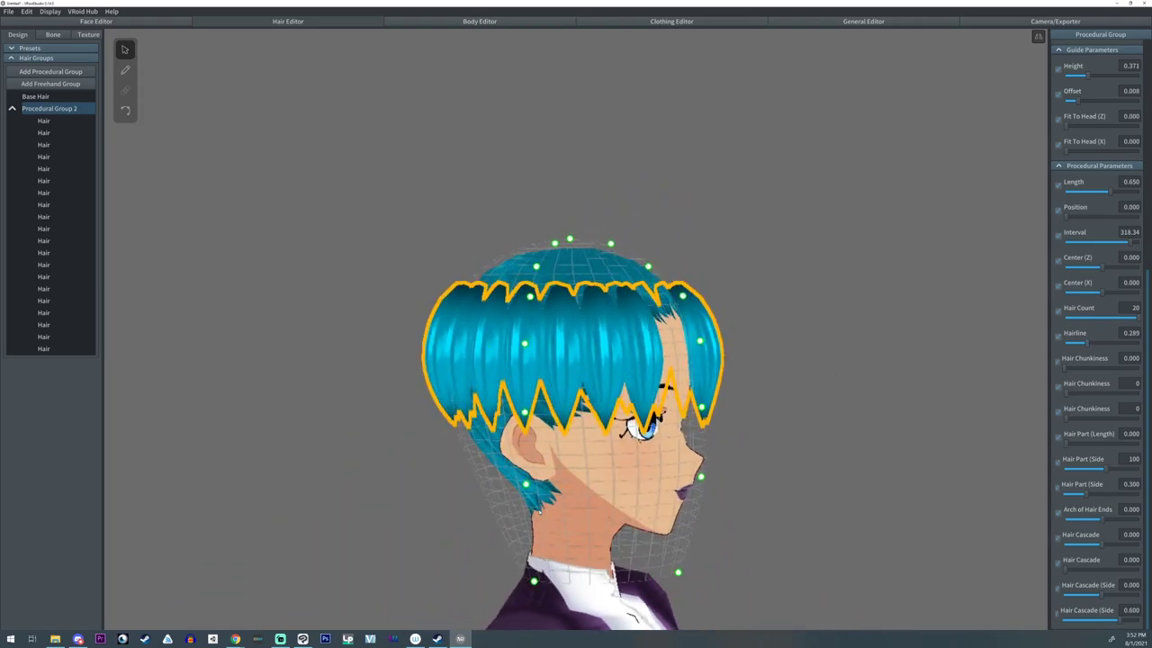
right_drag(620, 486, 607, 489)
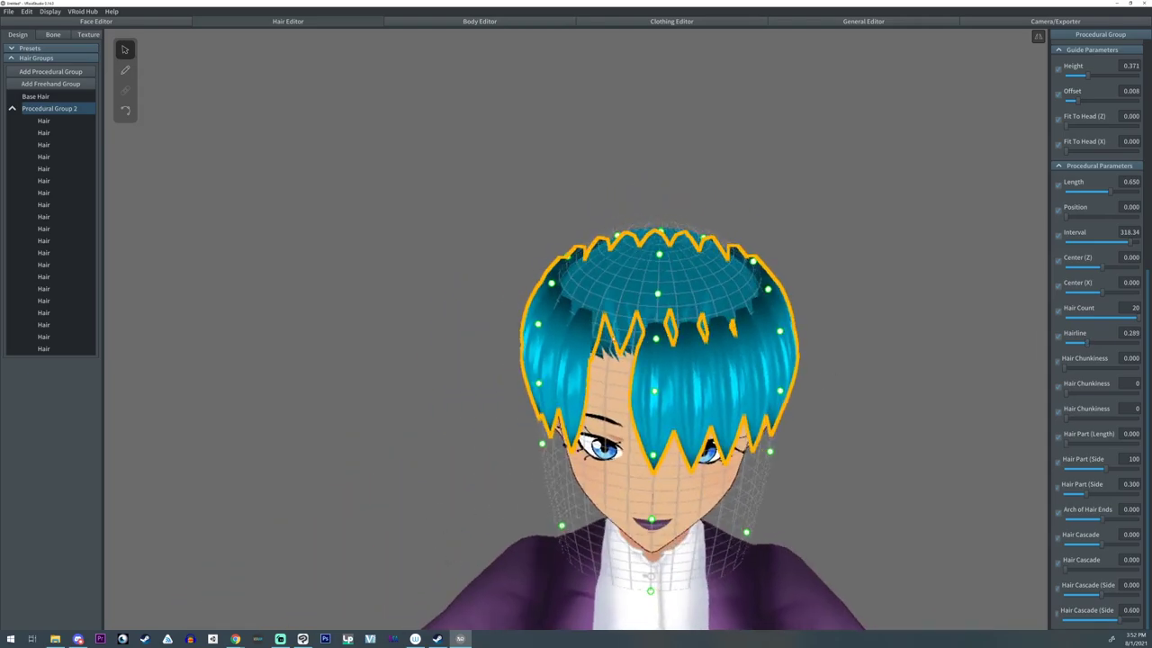
right_drag(796, 381, 798, 384)
middle_drag(797, 384, 781, 373)
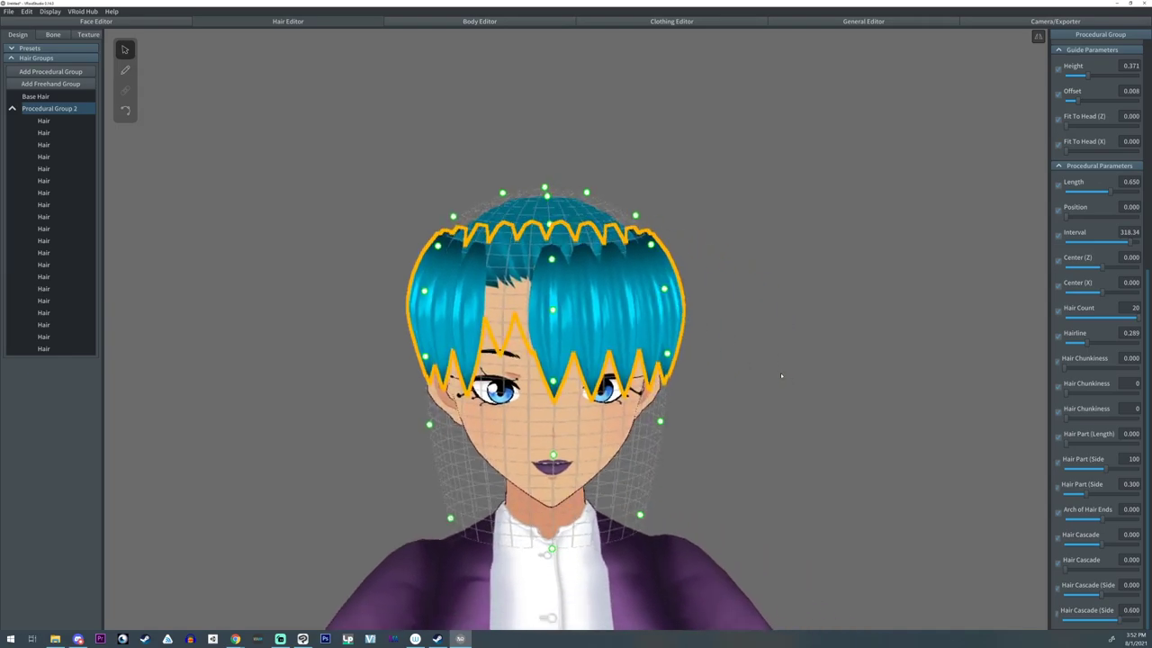
scroll(781, 374, up, 1)
right_drag(782, 375, 777, 373)
middle_drag(777, 372, 799, 368)
drag(1053, 347, 1049, 347)
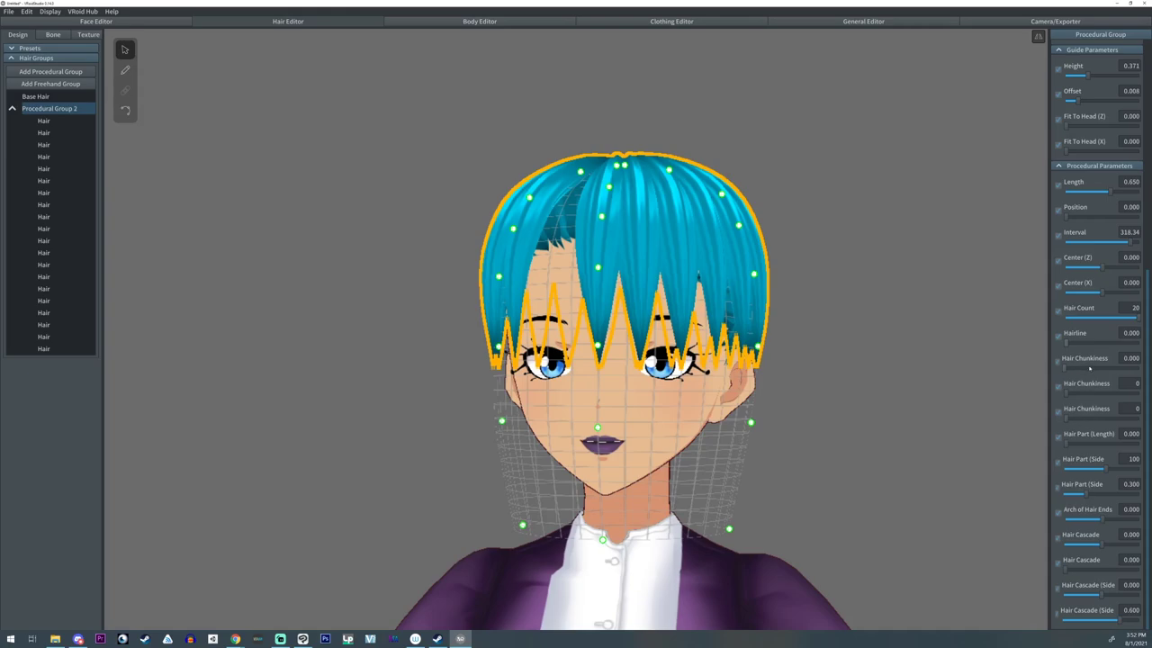
- Set the three Hair Chunkiness values to 0.492, 32 and 58 to clump the strands
drag(1089, 368, 1119, 381)
right_drag(927, 388, 838, 391)
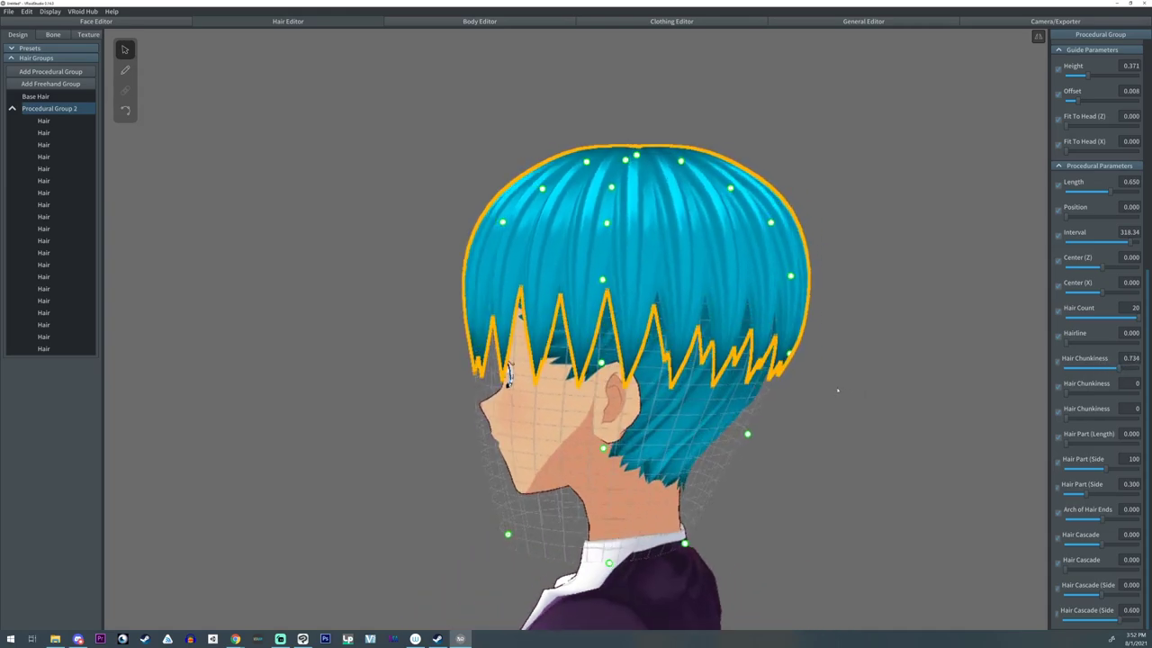
mouse_move(1087, 373)
mouse_down()
mouse_move(1115, 394)
mouse_move(1097, 421)
mouse_move(1109, 418)
mouse_move(1091, 396)
mouse_move(1110, 371)
mouse_move(1138, 375)
mouse_move(1065, 378)
mouse_move(1110, 376)
mouse_move(1102, 381)
mouse_up()
right_drag(689, 431, 759, 432)
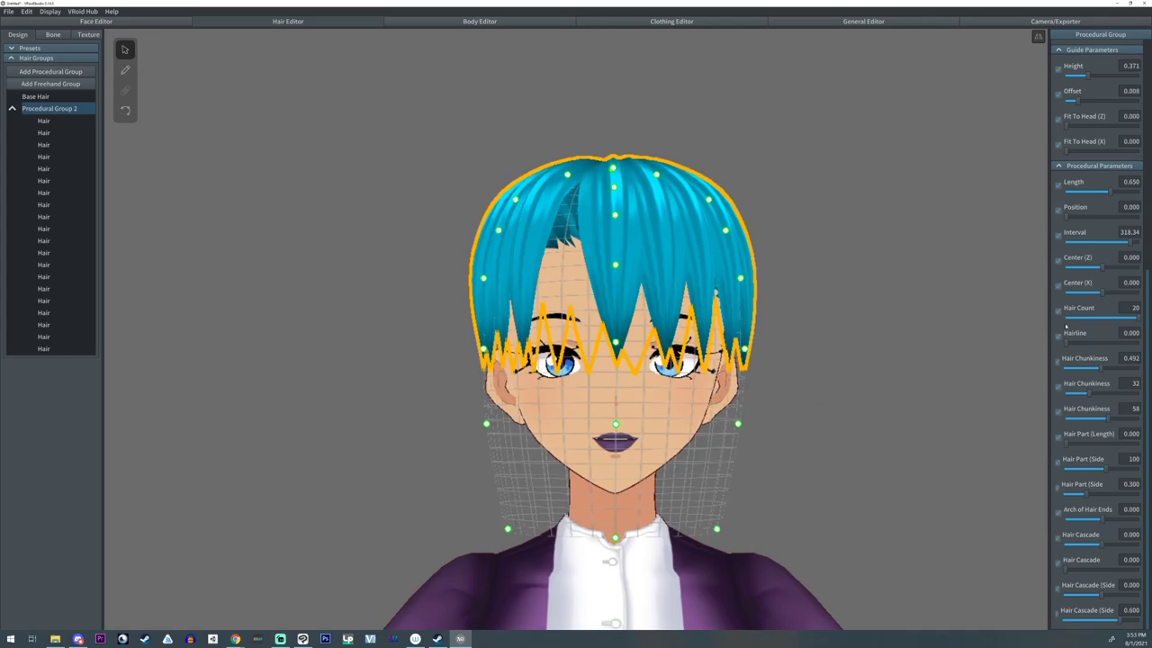
- Raise the end point of the Fluffy curve so the strands finish in wide, blunt ends
scroll(1099, 420, up, 3)
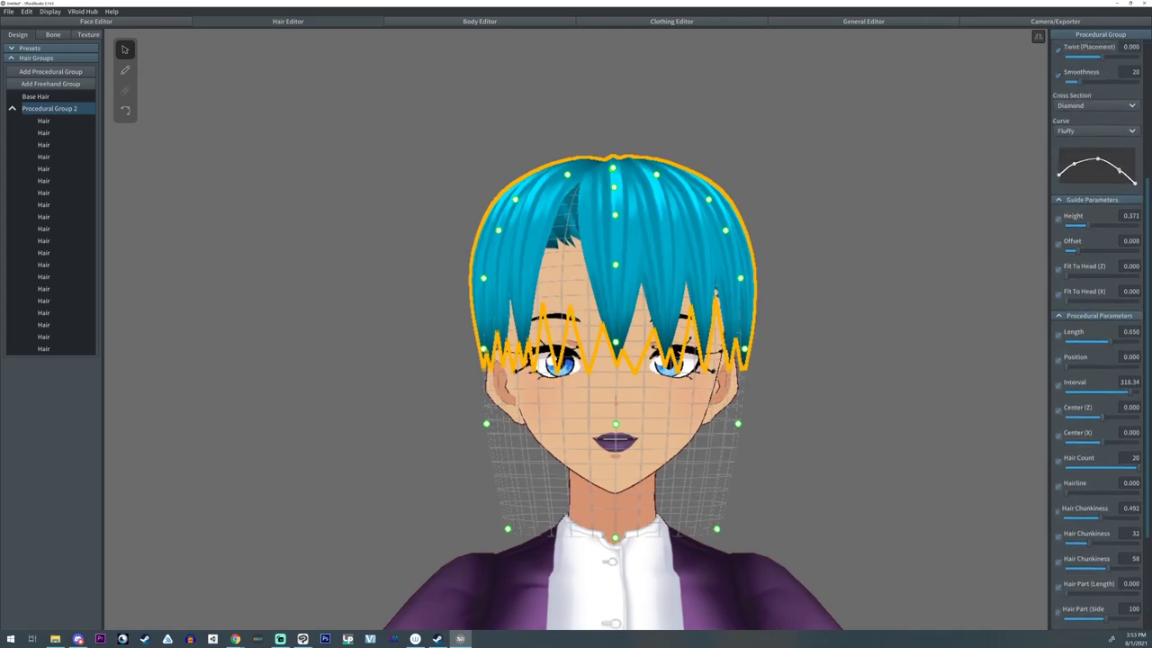
drag(1120, 170, 1139, 166)
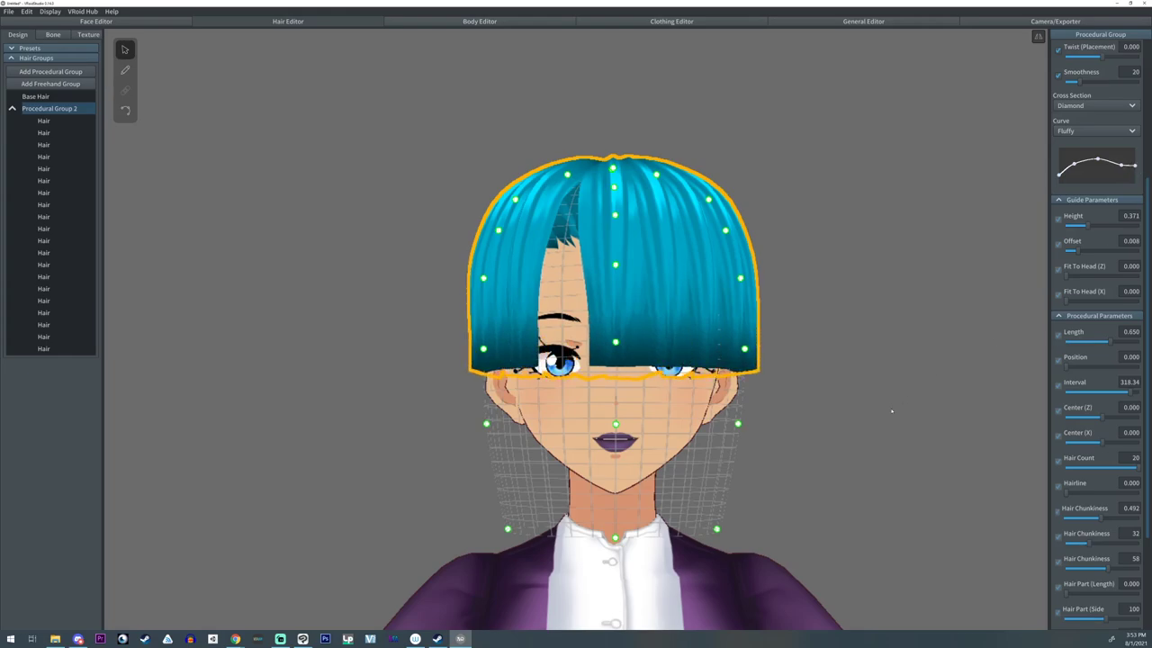
scroll(889, 413, down, 1)
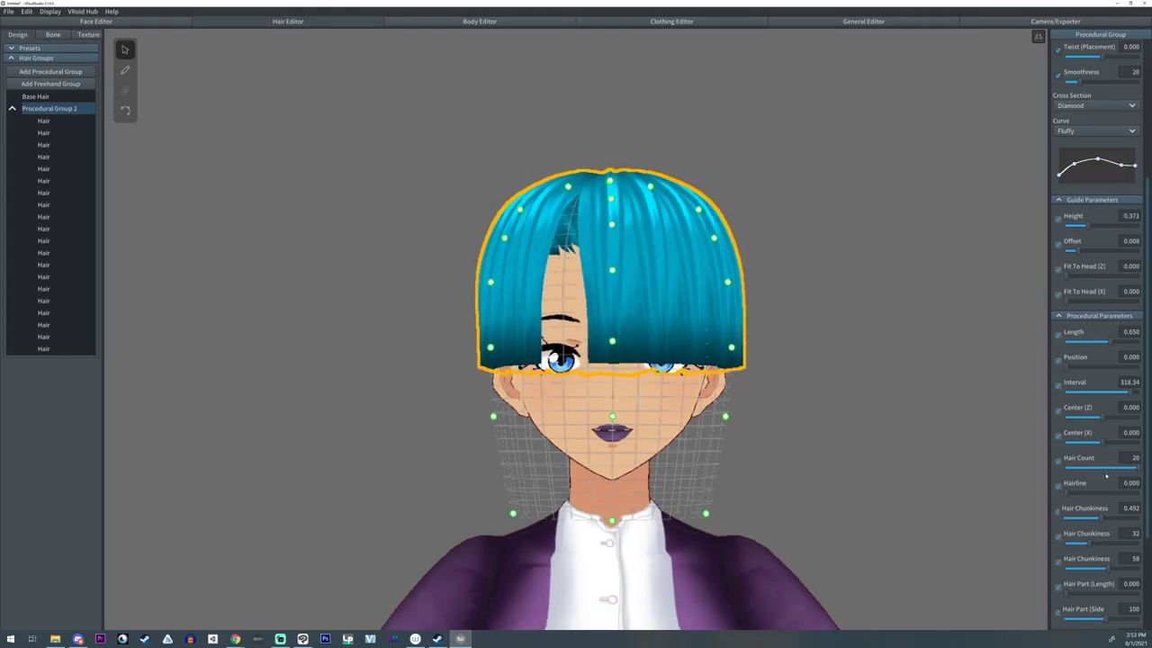
scroll(1106, 475, down, 3)
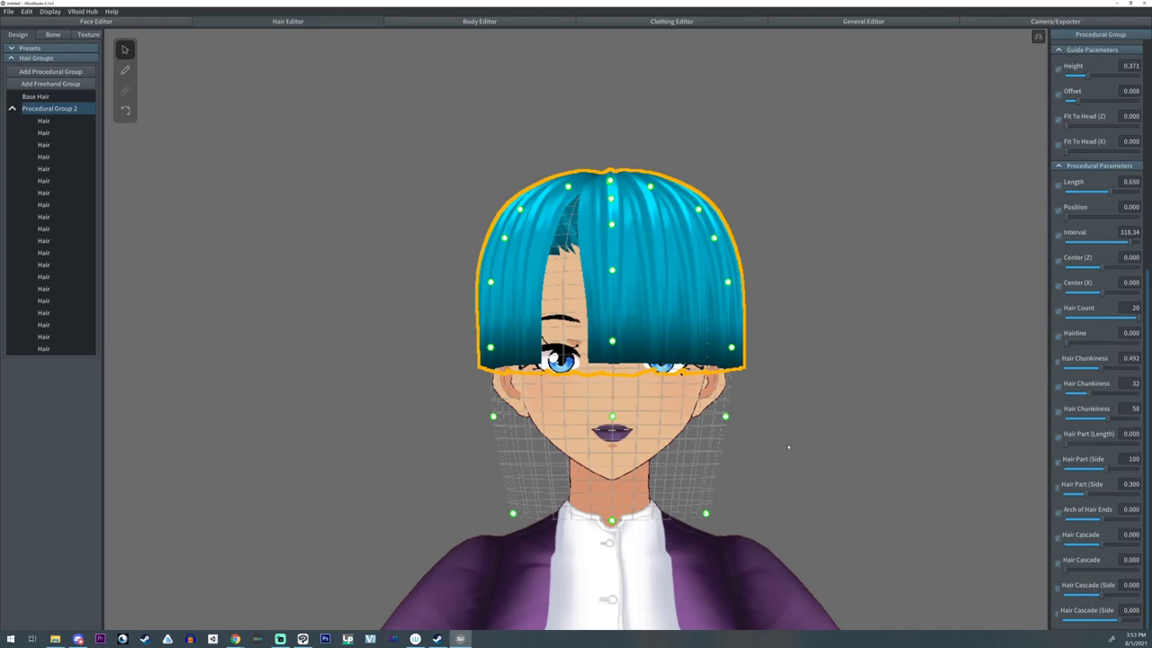
- Try a Hair Part (Length) of 0.128, reduce it to 0.061, and check the parting from above and the front
right_drag(788, 446, 956, 465)
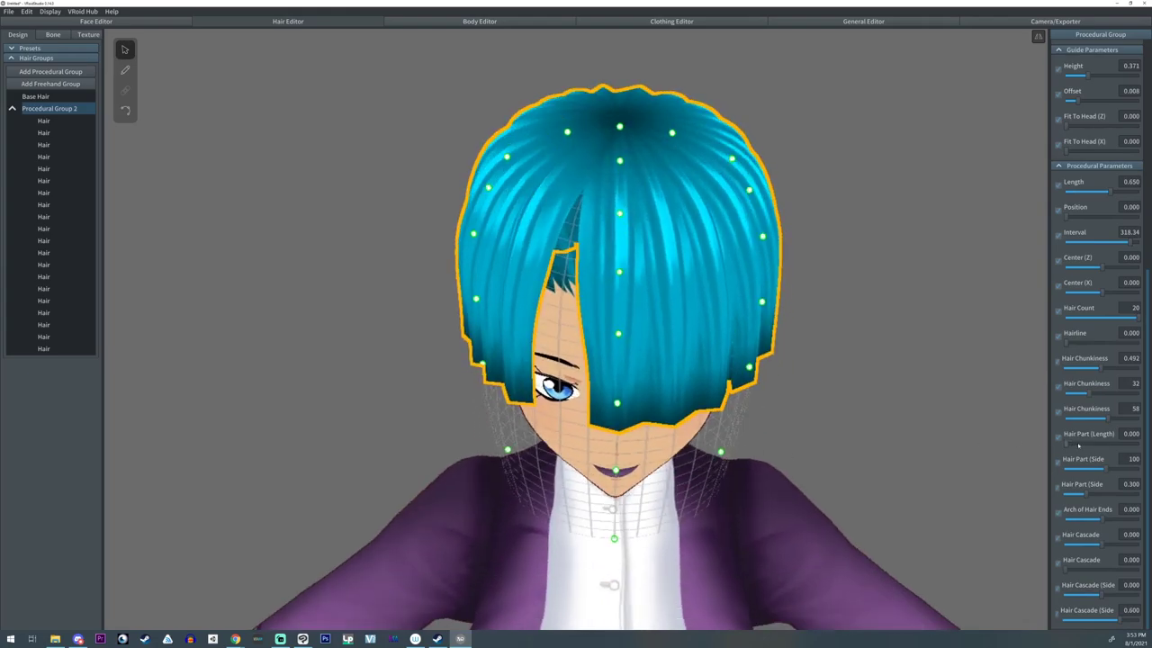
mouse_move(1079, 445)
mouse_down()
mouse_move(1140, 443)
mouse_move(1045, 442)
mouse_move(1118, 443)
mouse_move(1097, 444)
mouse_up()
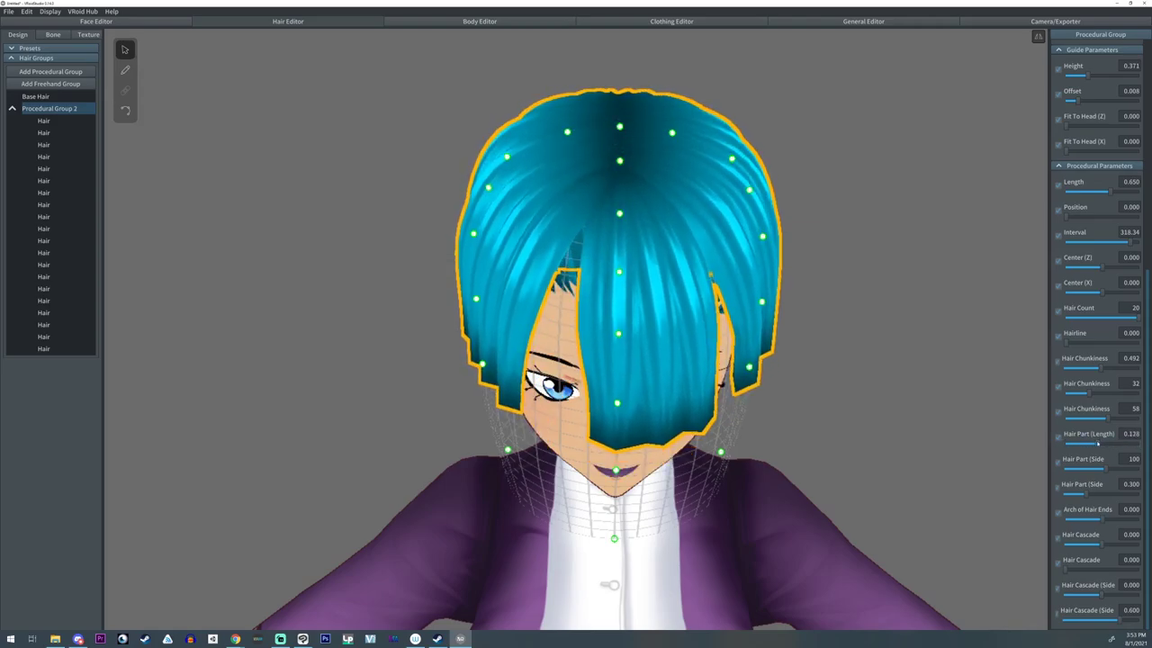
right_drag(758, 355, 528, 233)
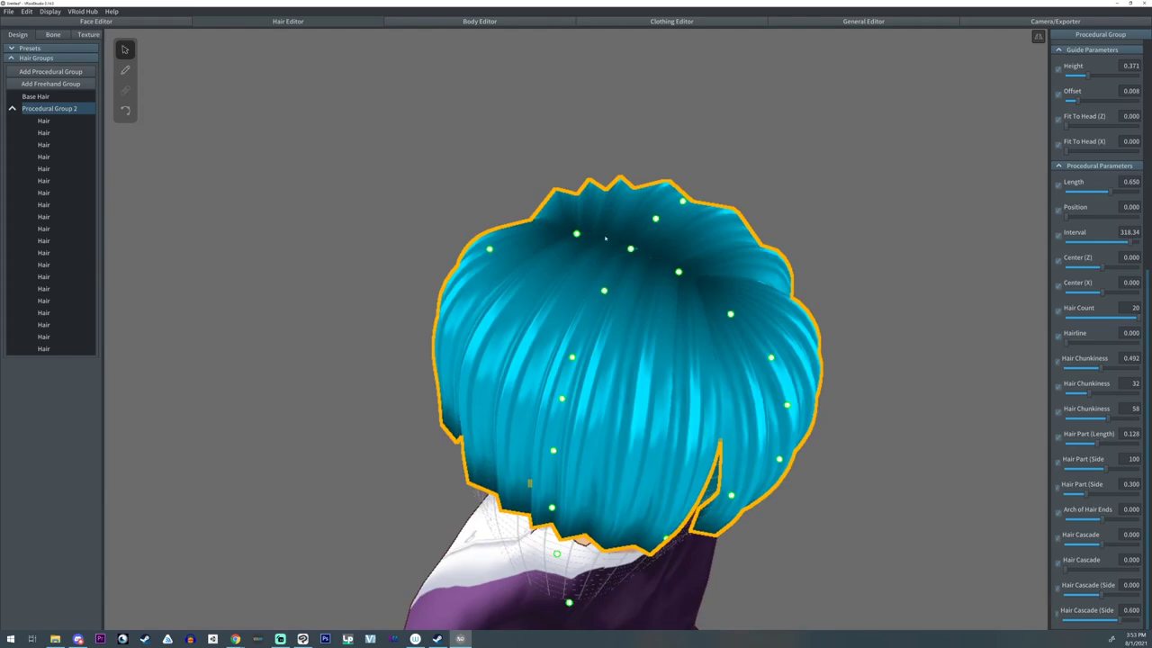
mouse_move(745, 288)
right_down()
mouse_move(666, 292)
mouse_move(753, 296)
right_up()
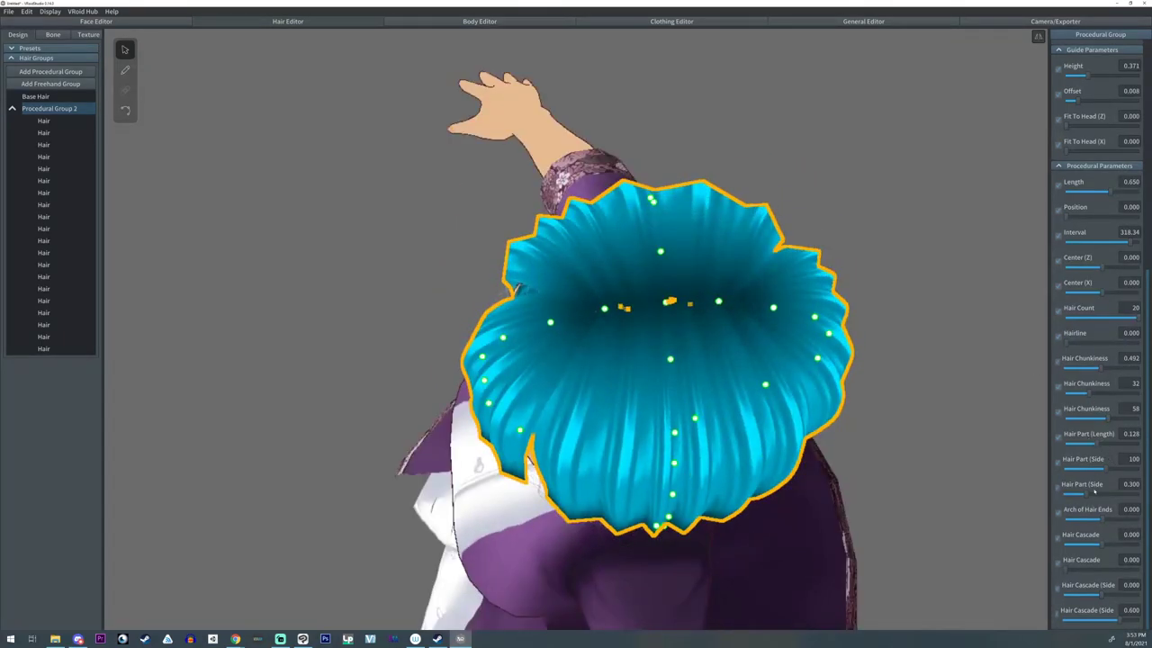
drag(1097, 442, 1071, 452)
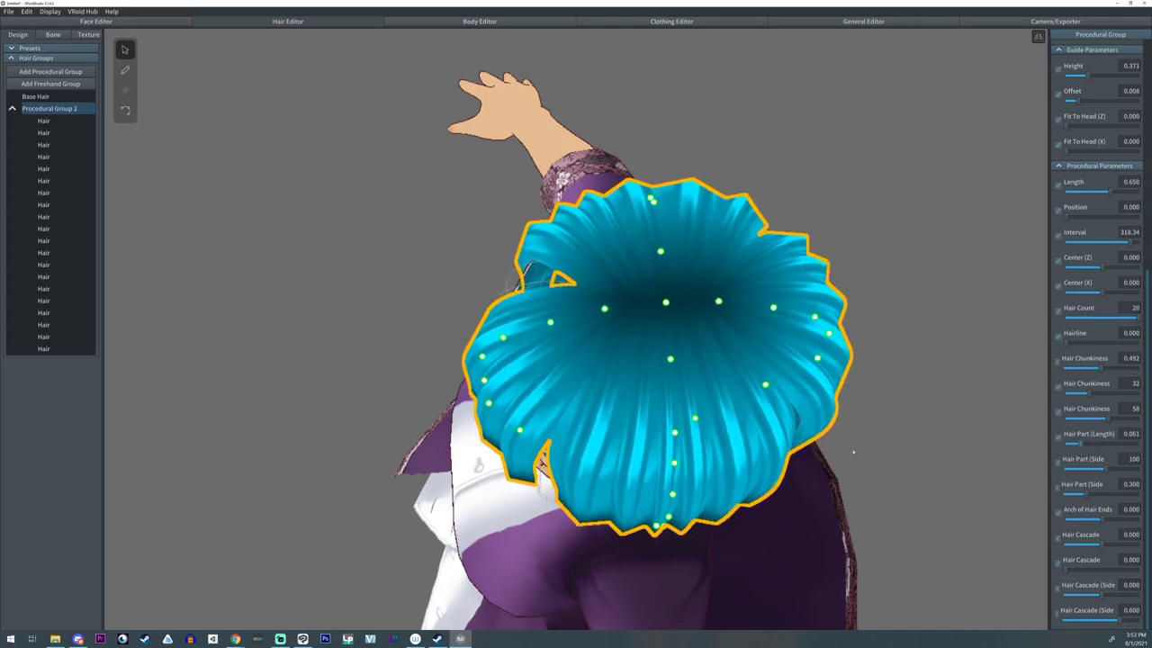
mouse_move(853, 452)
right_down()
mouse_move(882, 430)
mouse_move(868, 435)
right_up()
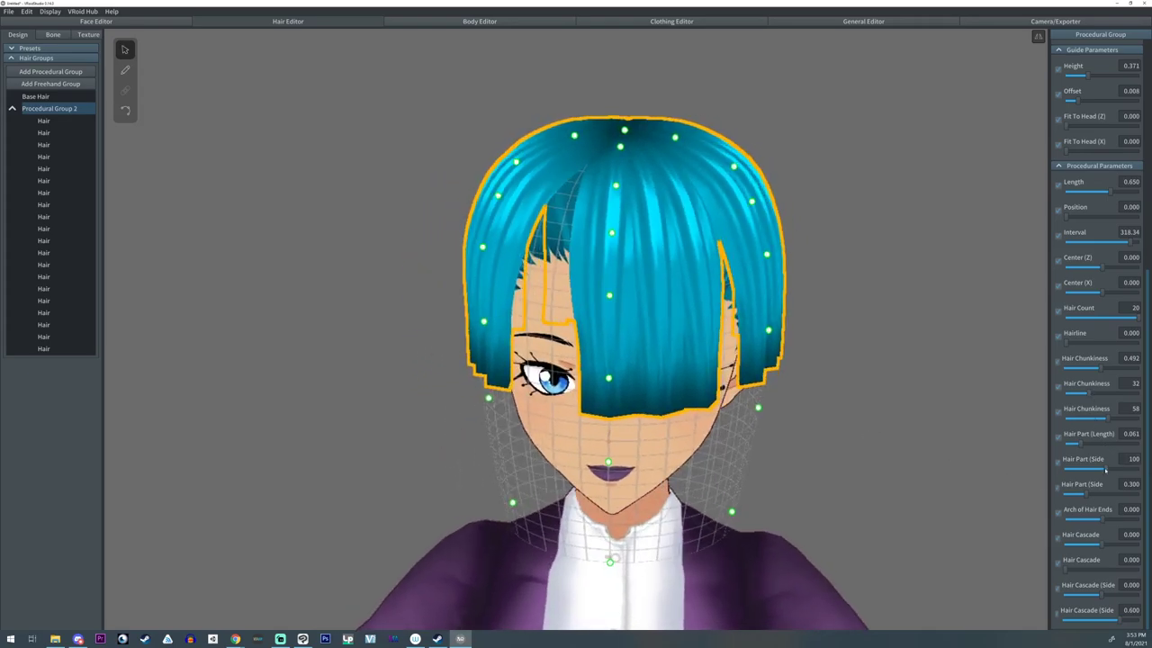
- Try the first Hair Part (Side) value at 180, and set the two Hair Part (Side) values to 75 and 0.112
drag(1105, 469, 1136, 469)
right_drag(849, 390, 804, 413)
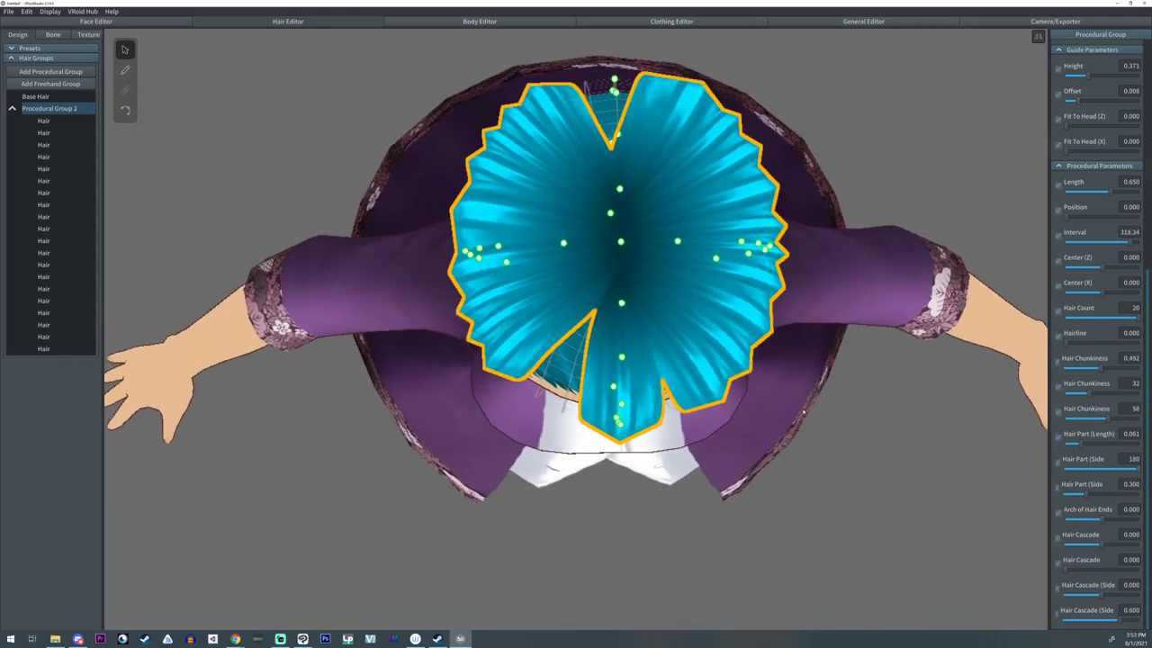
drag(1120, 470, 1070, 495)
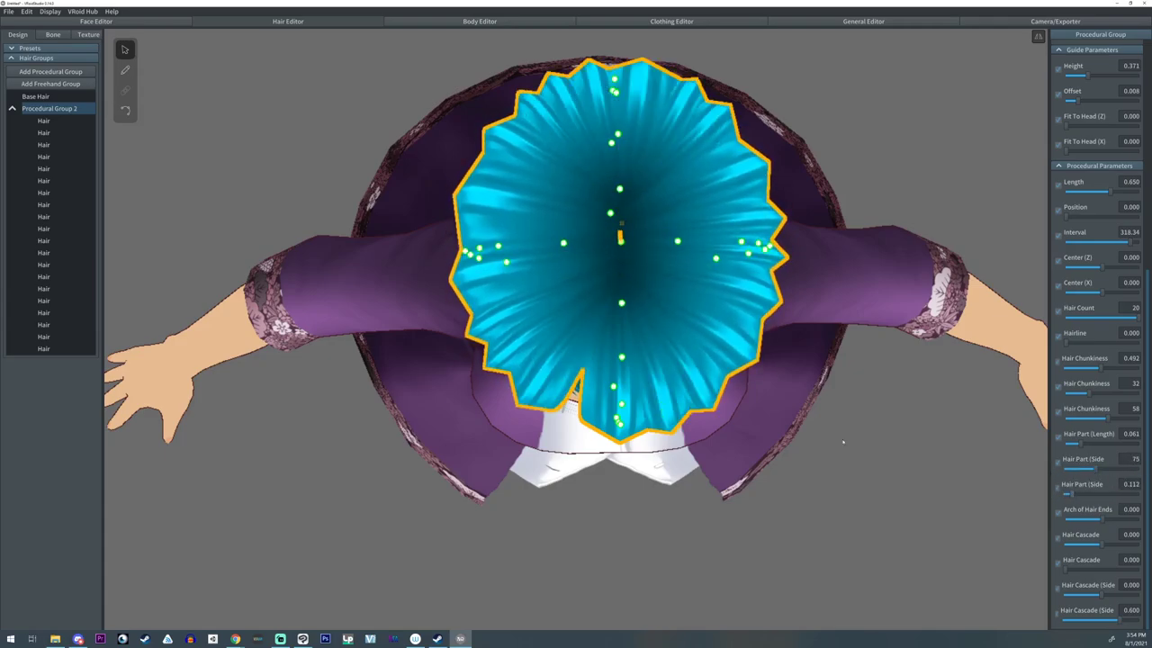
right_drag(844, 443, 833, 418)
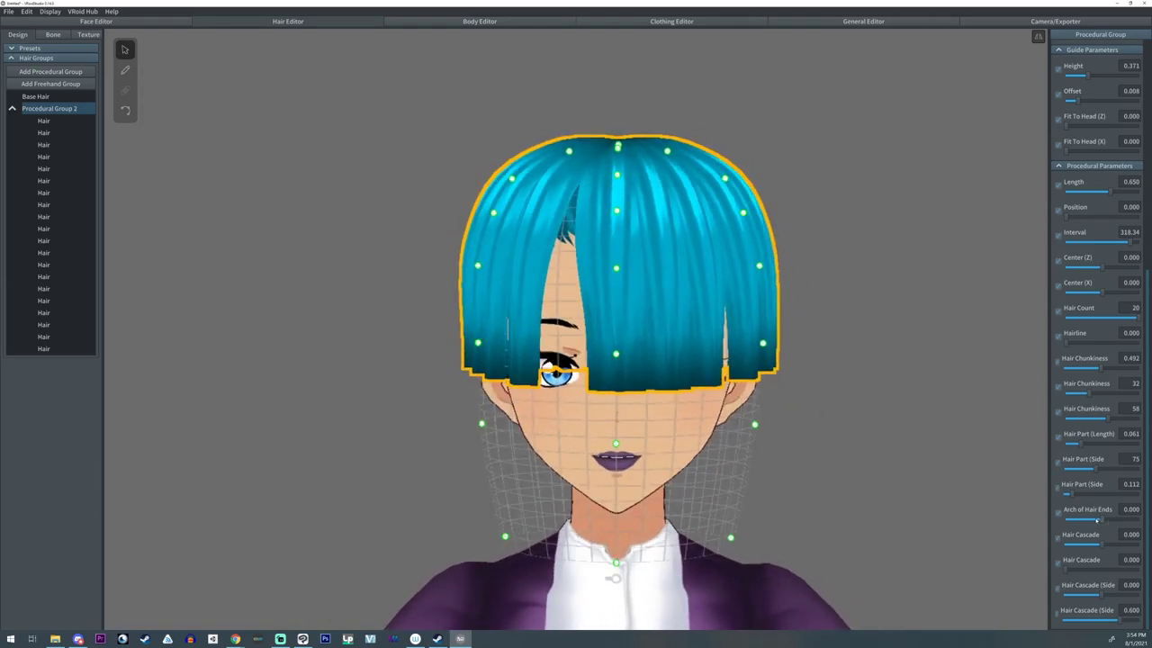
- Try Arch of Hair Ends at 0.320, 0.052 and 0.186, comparing the hair ends from the side and front
drag(1096, 521, 1117, 519)
right_drag(784, 423, 705, 419)
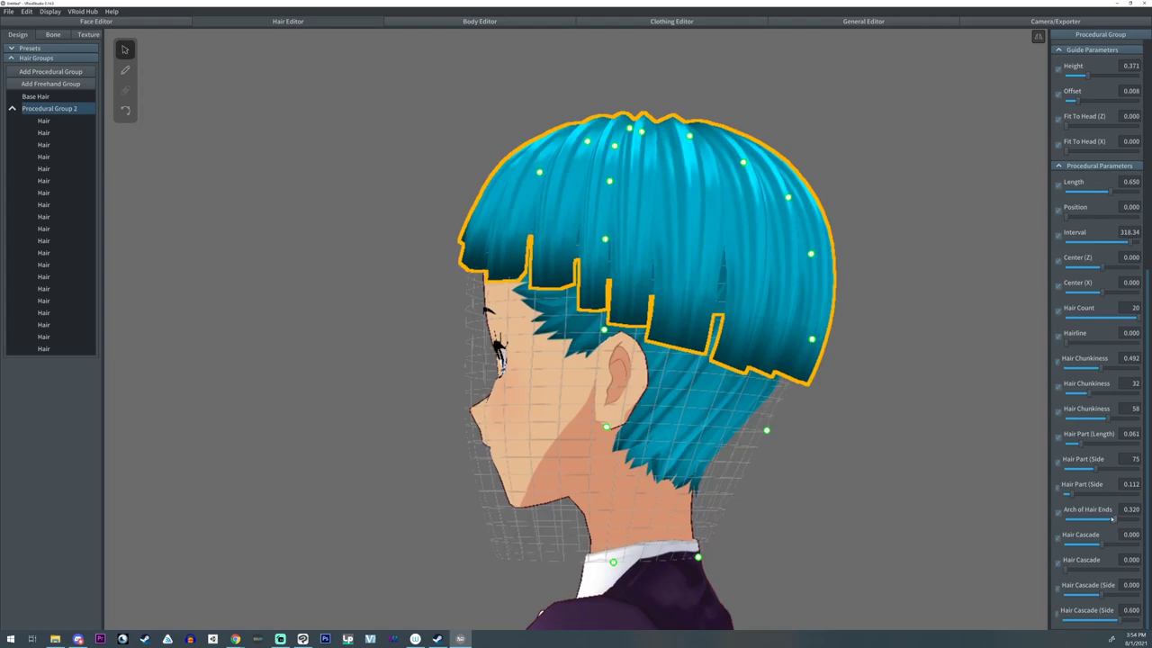
drag(1112, 520, 1105, 519)
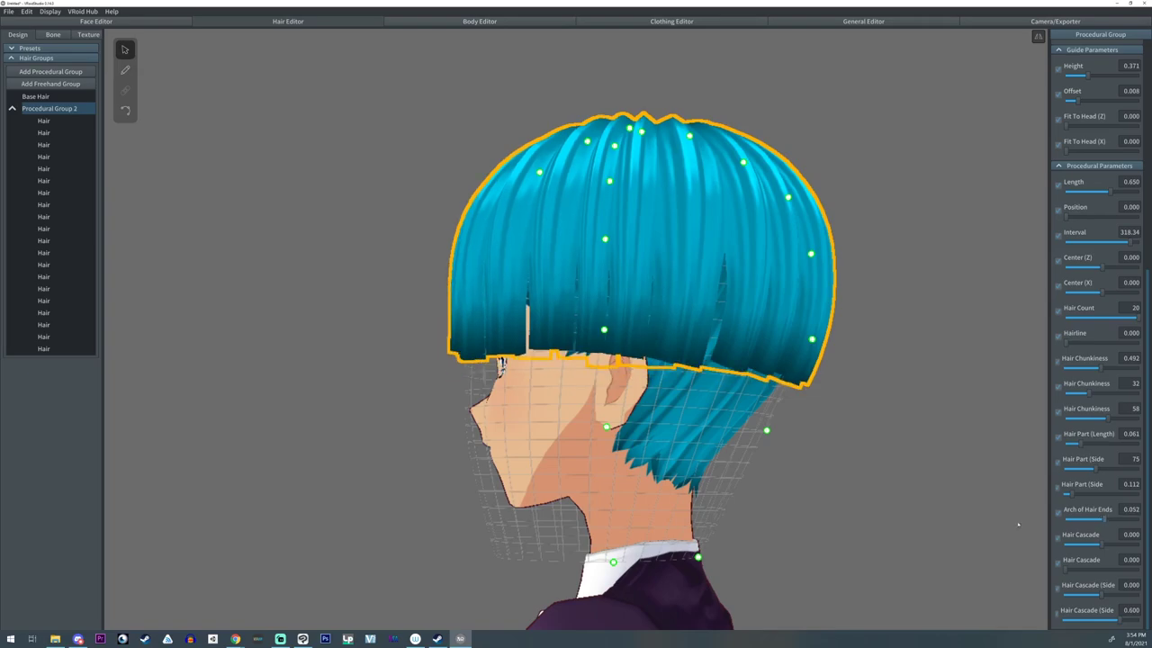
right_drag(1019, 524, 1049, 530)
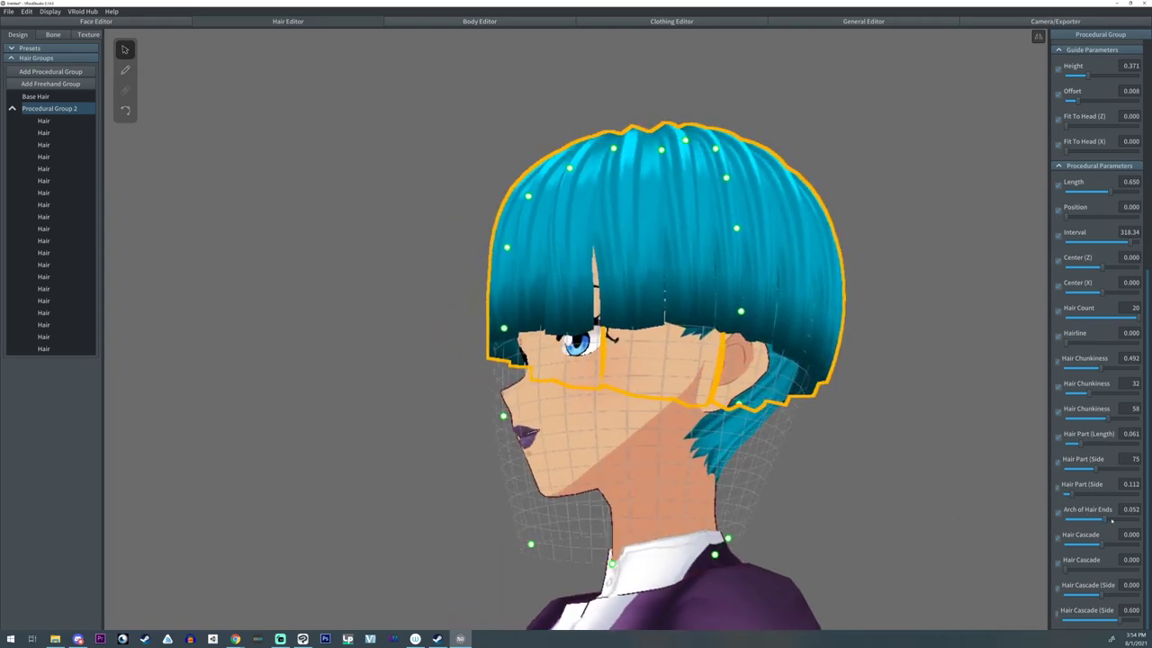
drag(1107, 519, 1111, 520)
right_drag(734, 484, 776, 471)
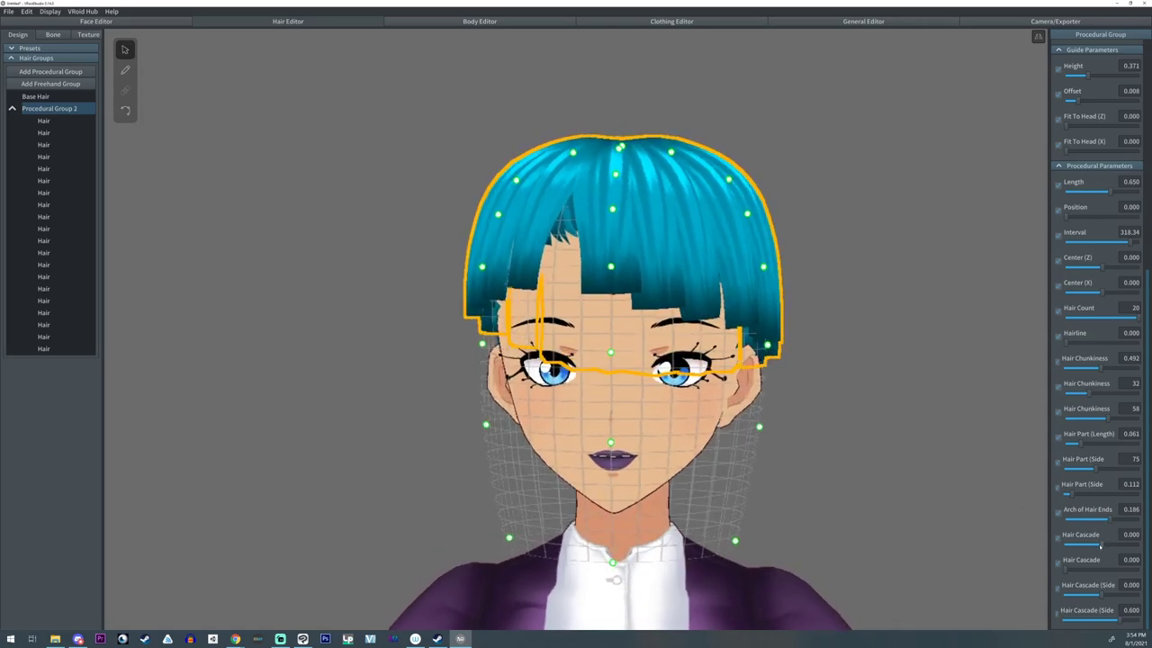
- Try the first Hair Cascade value at 64.265 and 175.26 to swirl the strands, reset it to 0, and deselect the group
middle_drag(808, 494, 801, 475)
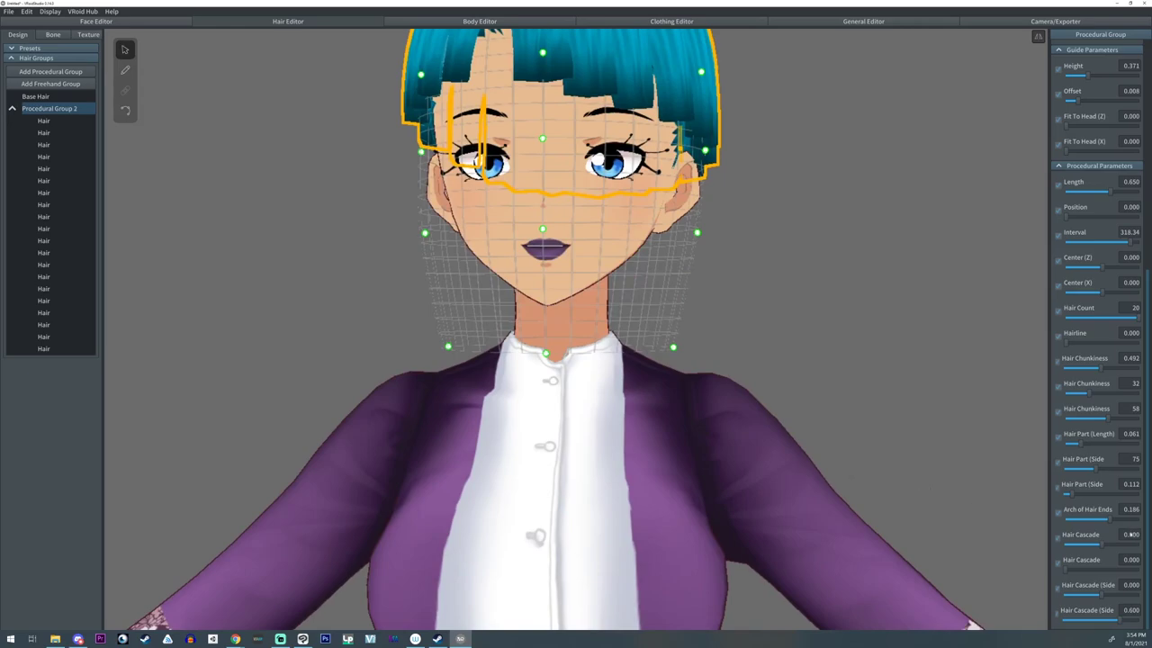
drag(1102, 545, 1109, 545)
middle_drag(673, 452, 669, 465)
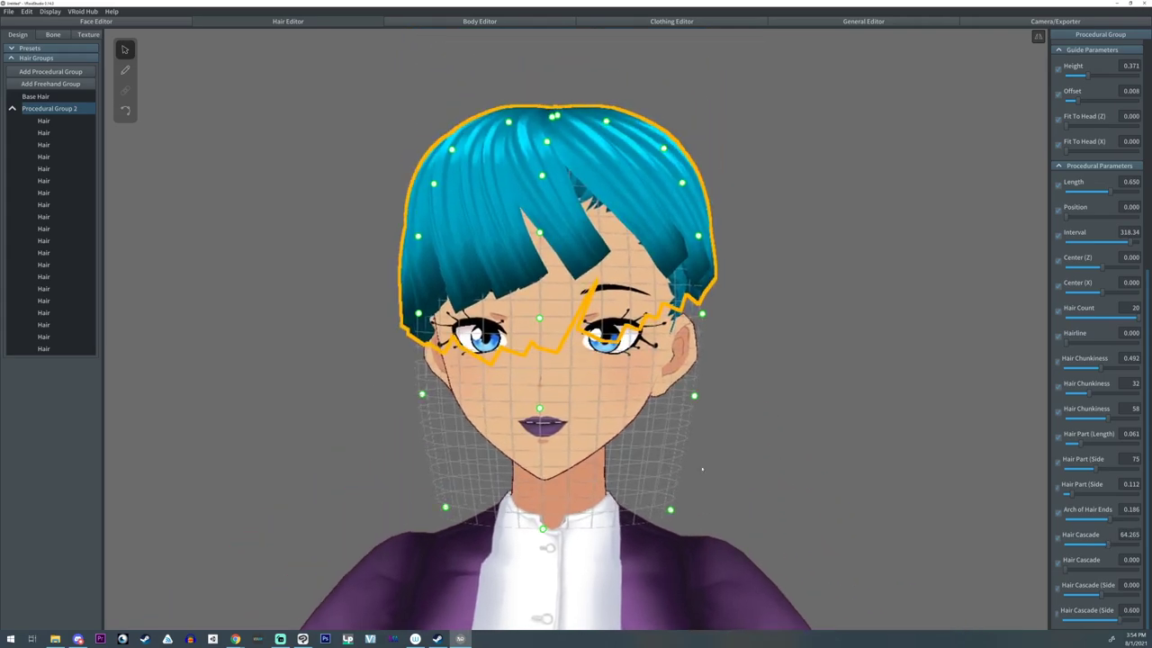
mouse_move(1109, 543)
mouse_down()
mouse_move(1150, 544)
mouse_move(1094, 544)
mouse_up()
right_drag(700, 418, 700, 576)
drag(1094, 545, 1138, 543)
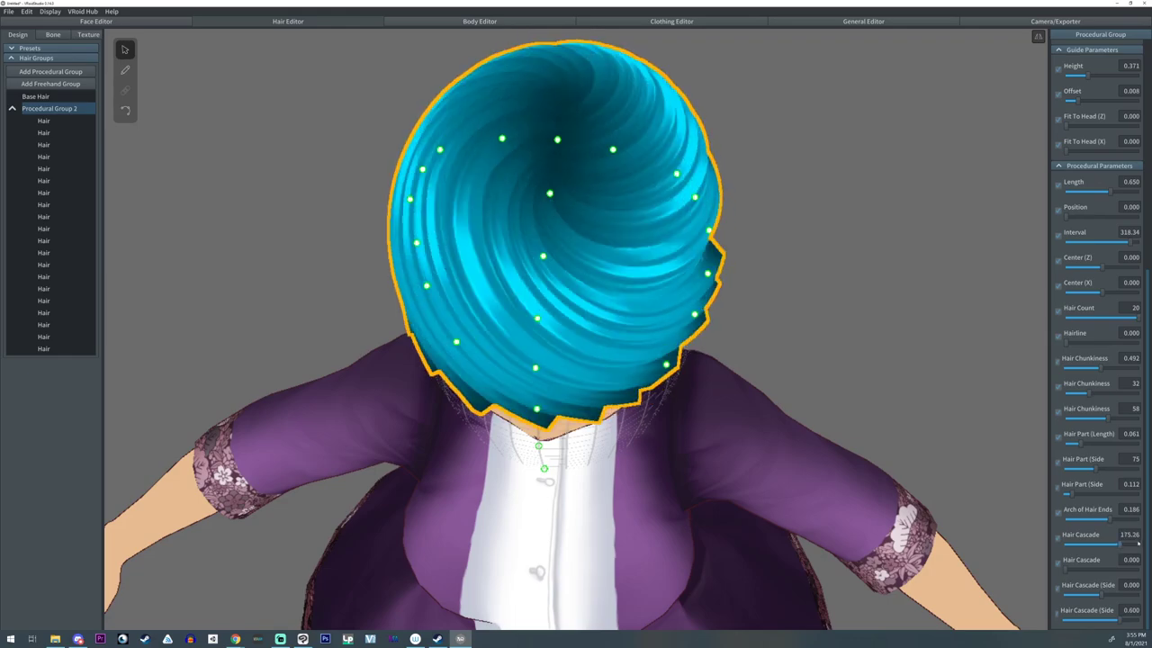
text(0)
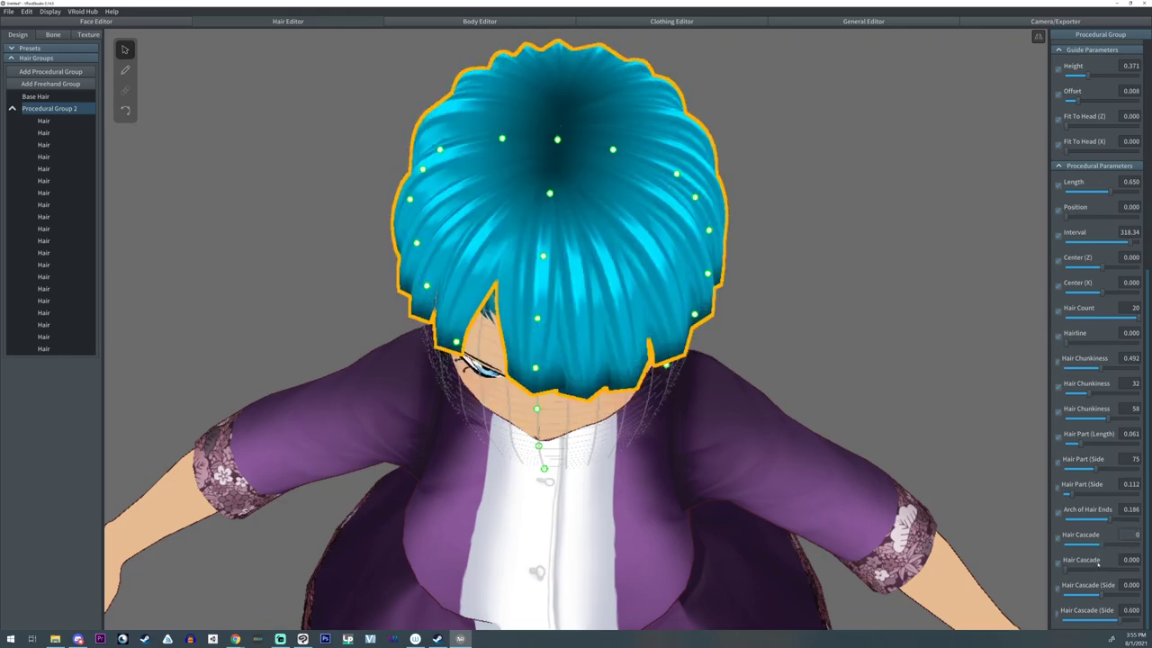
click(1000, 535)
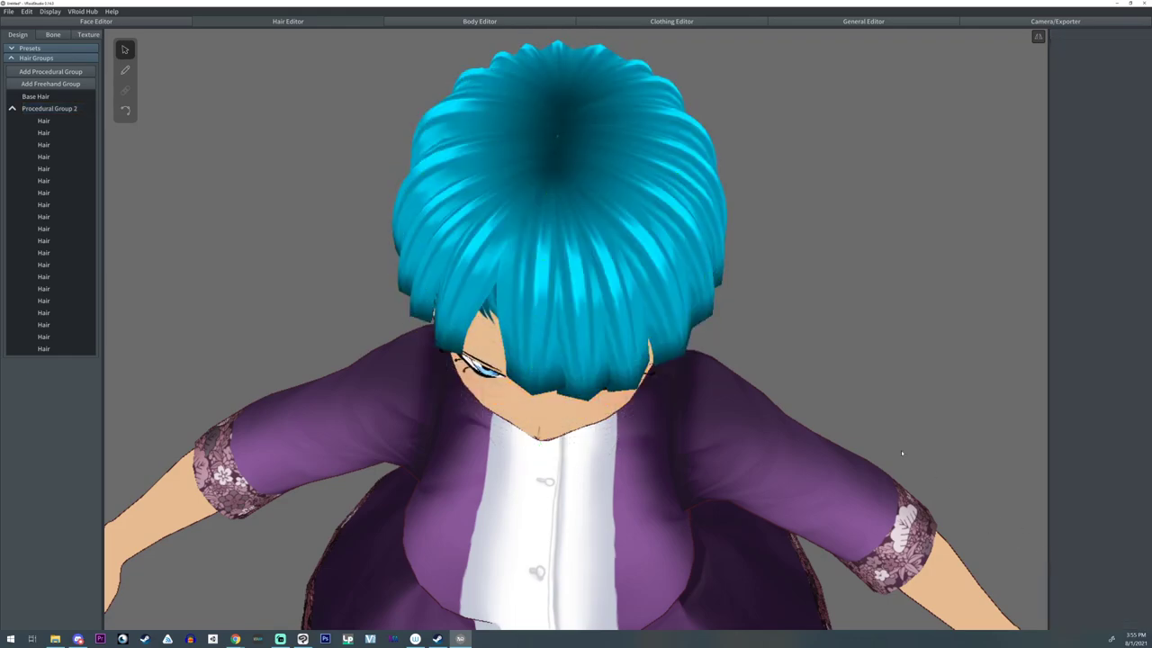
- Reset Arch of Hair Ends to 0 on Procedural Group 2, then try the second Hair Cascade value at 0.585 and return it to 0
click(54, 108)
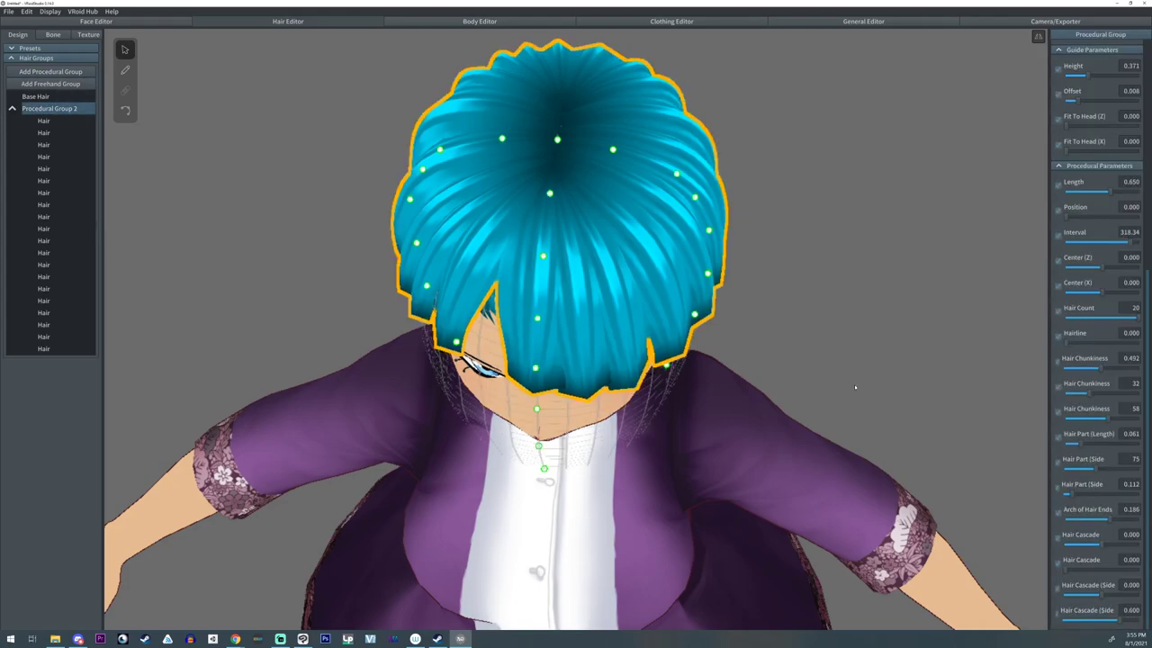
drag(1068, 570, 1110, 567)
mouse_move(796, 524)
right_down()
mouse_move(777, 505)
mouse_move(799, 507)
mouse_move(784, 504)
right_up()
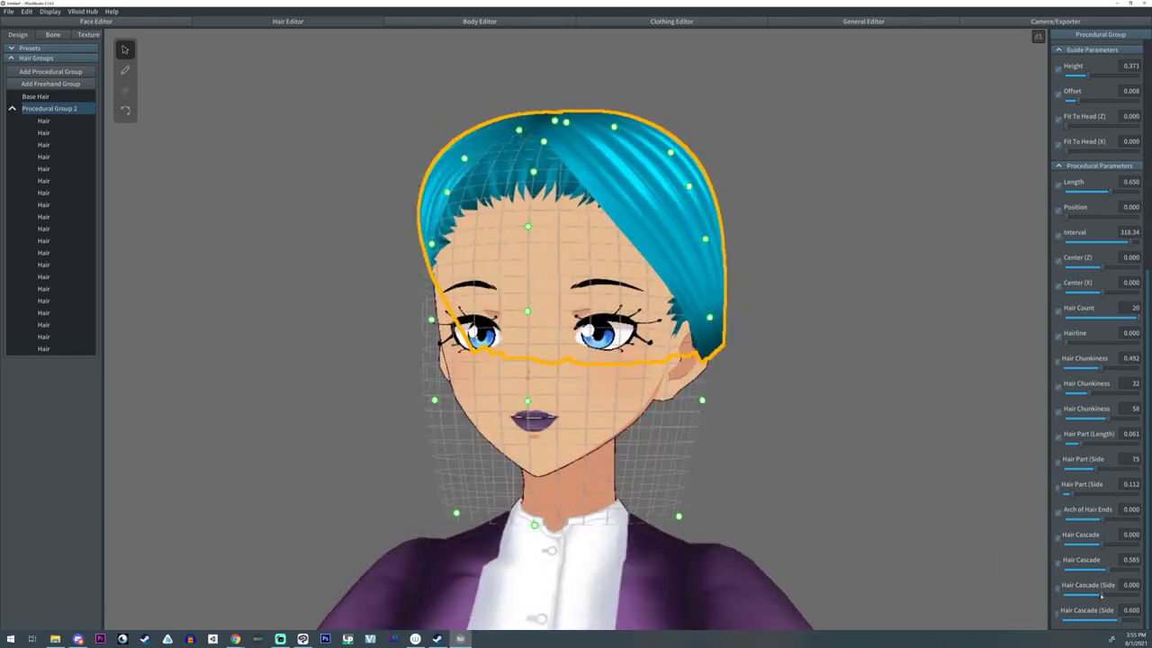
mouse_move(1101, 596)
mouse_down()
mouse_move(1121, 595)
mouse_move(1094, 596)
mouse_up()
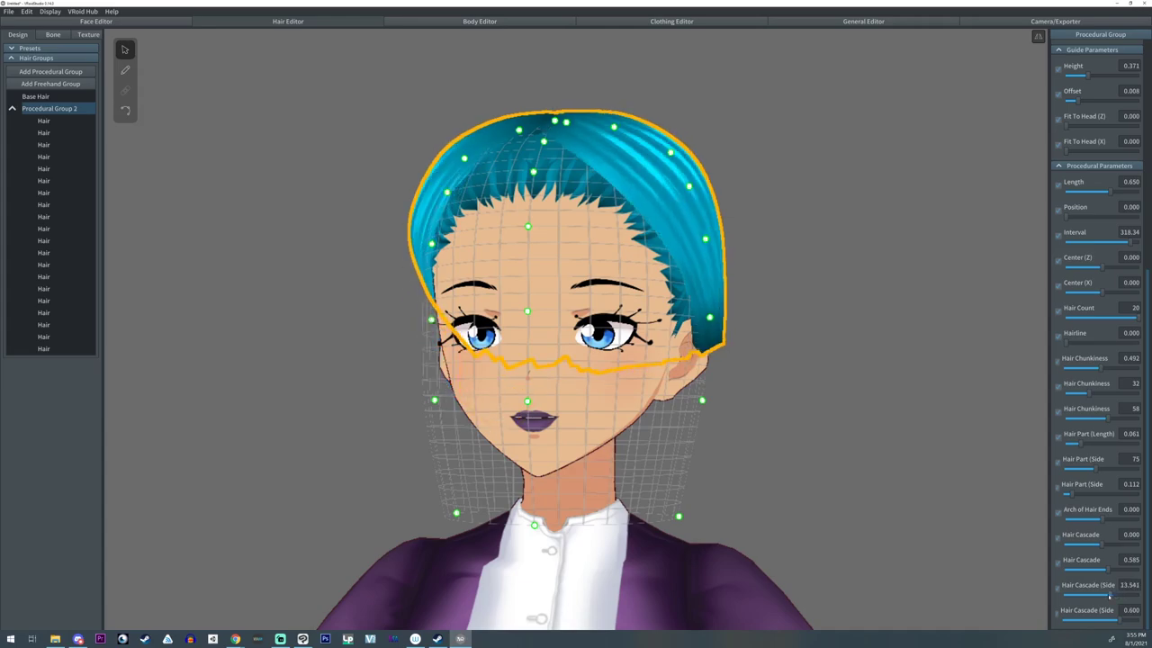
text(0)
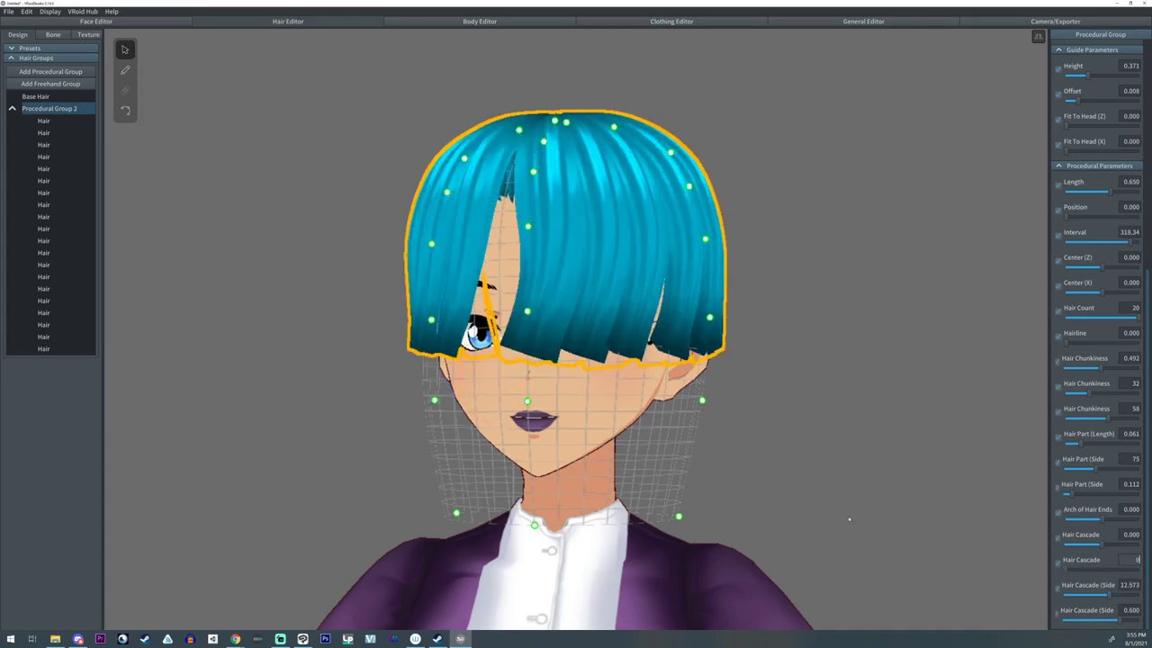
- Try the first Hair Cascade (Side) value at 29.016 and set both Hair Cascade (Side) values to 0
right_drag(849, 518, 856, 520)
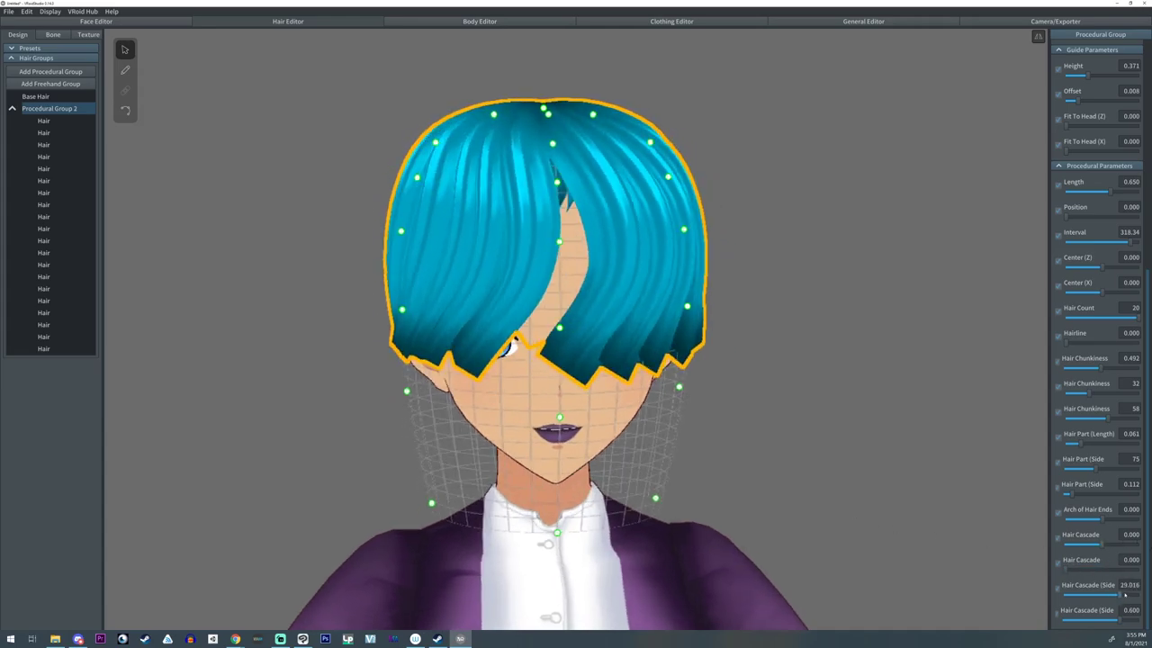
drag(1121, 596, 1046, 610)
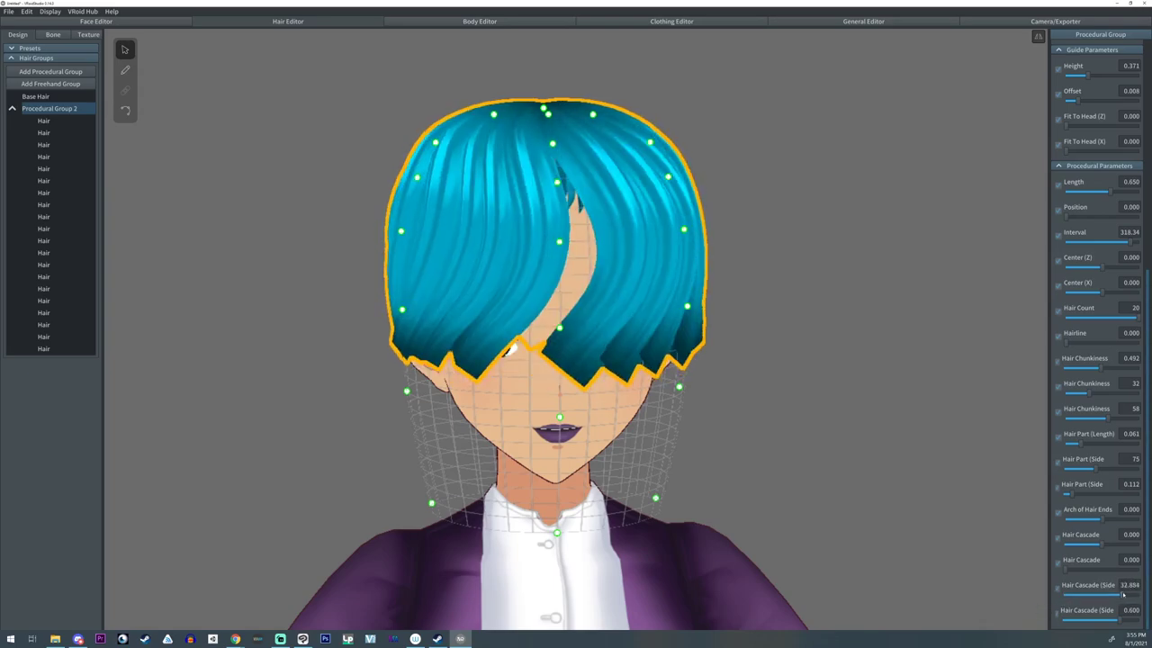
click(1131, 585)
text(0)
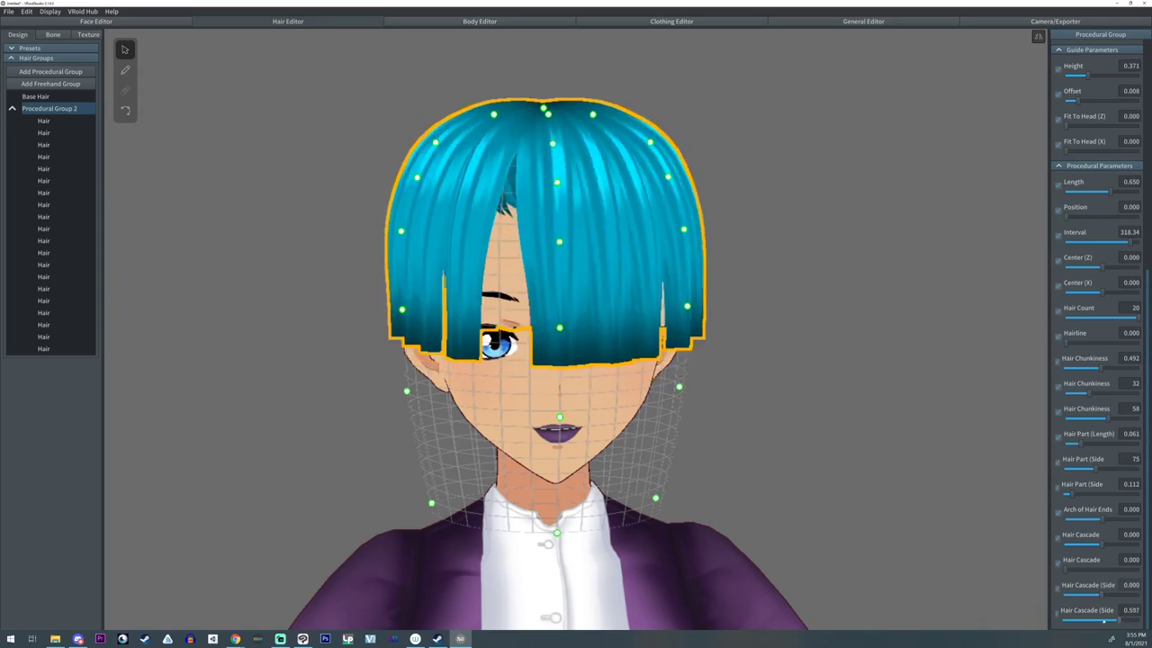
mouse_move(1105, 622)
mouse_down()
mouse_move(1064, 619)
mouse_move(1120, 610)
mouse_up()
text(0)
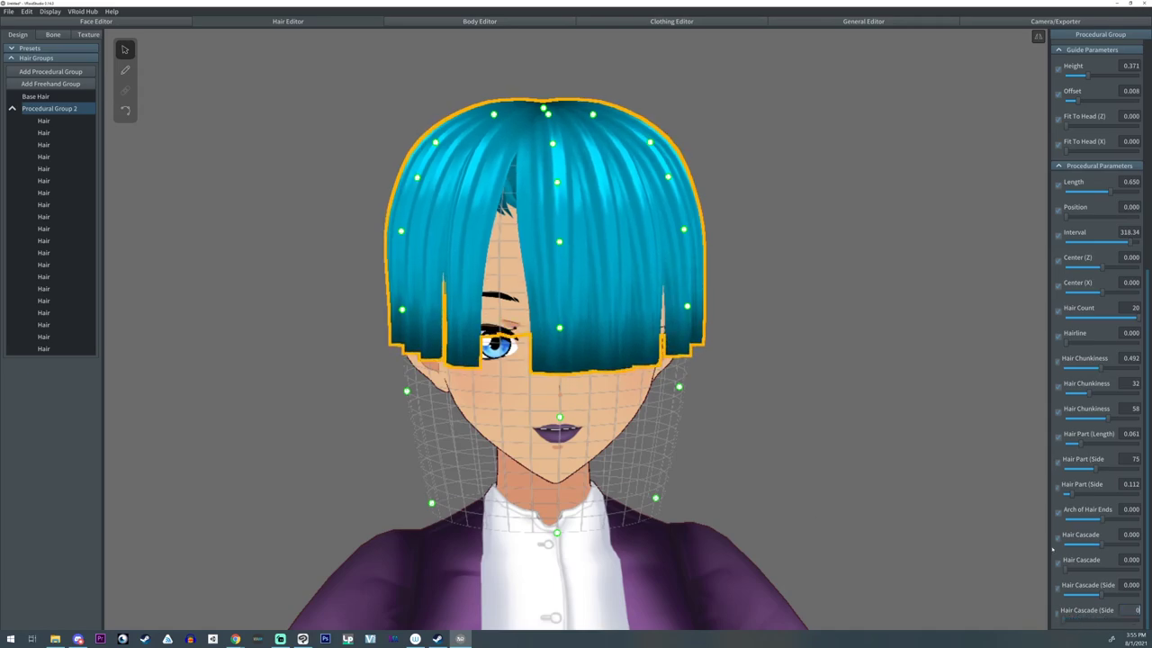
- Set the first Hair Cascade value to -55.50, Position to 43.141 and Arch of Hair Ends to 0.089, and deselect the group
right_drag(945, 519, 747, 484)
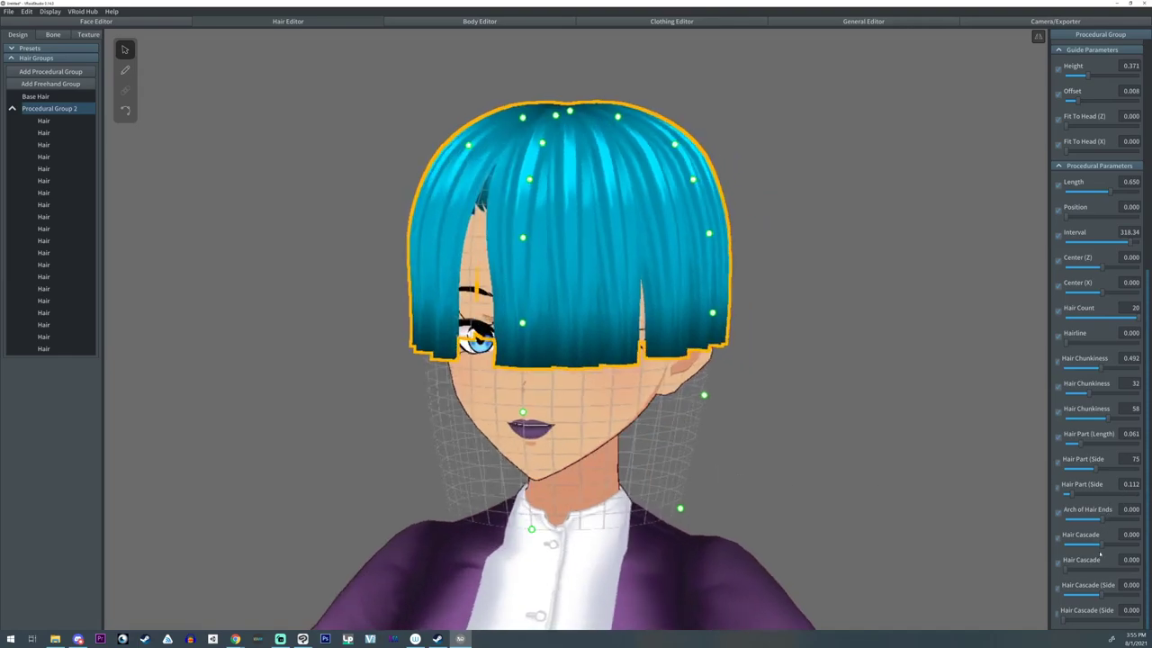
drag(1103, 544, 1096, 545)
drag(1067, 217, 1075, 217)
drag(1103, 520, 1107, 519)
mouse_move(733, 482)
right_down()
mouse_move(766, 478)
mouse_move(766, 465)
mouse_move(736, 470)
right_up()
click(766, 465)
scroll(738, 470, down, 2)
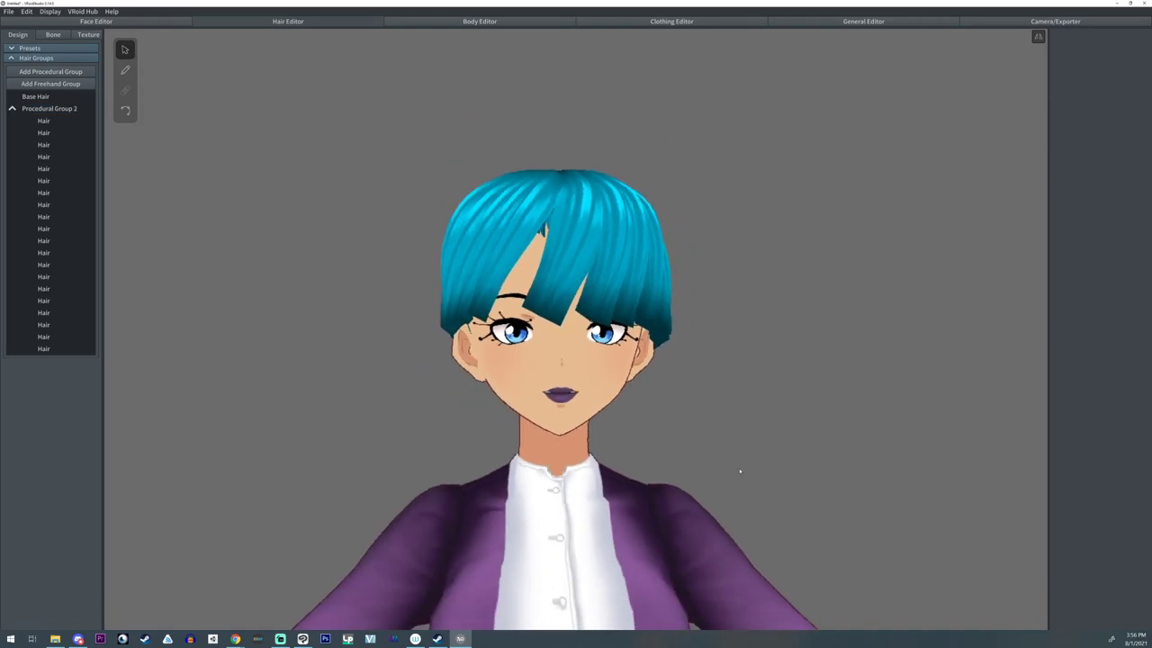
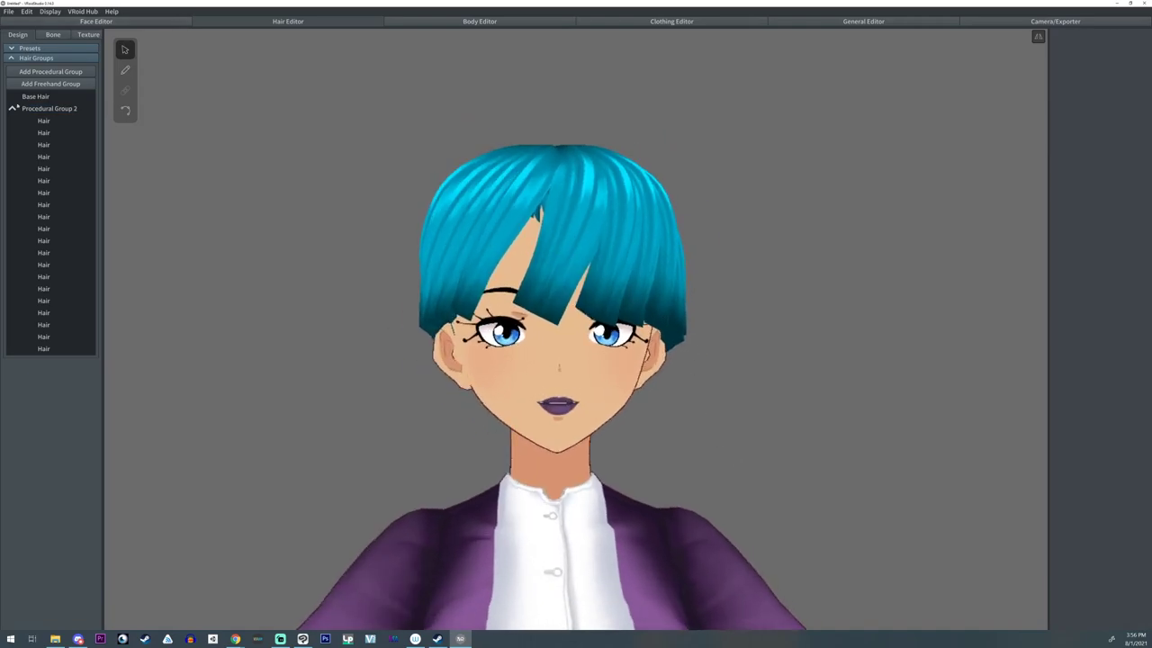
- Hide Procedural Group 2, collapse its strand list, and select Base Hair to view it from the side
click(84, 109)
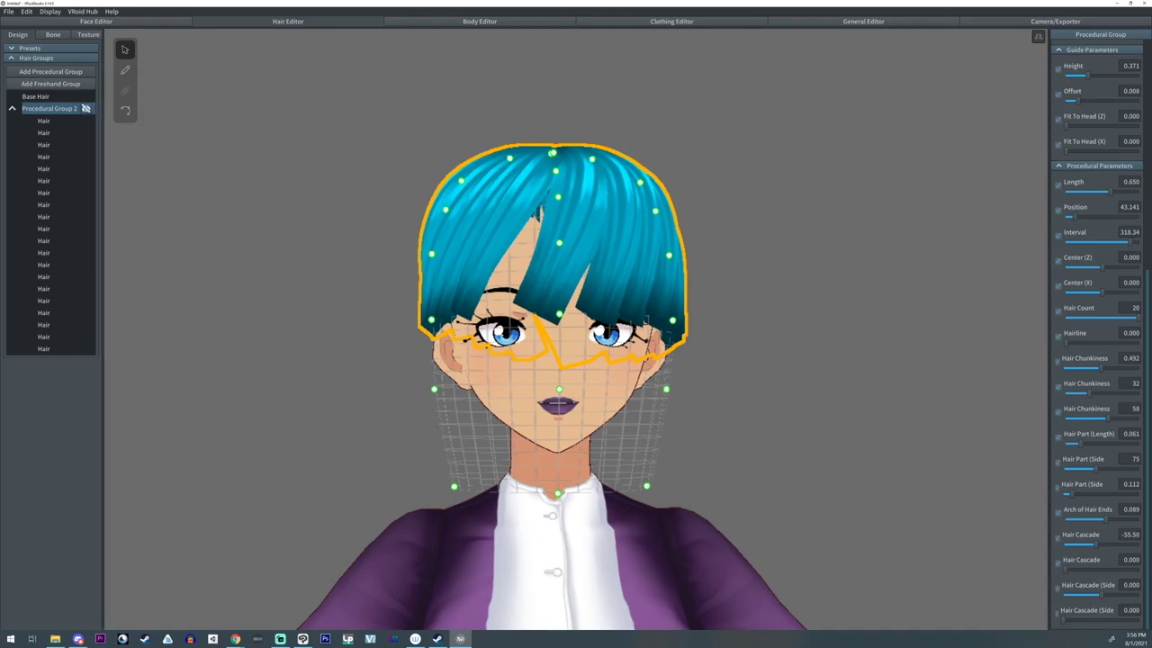
click(85, 108)
click(13, 108)
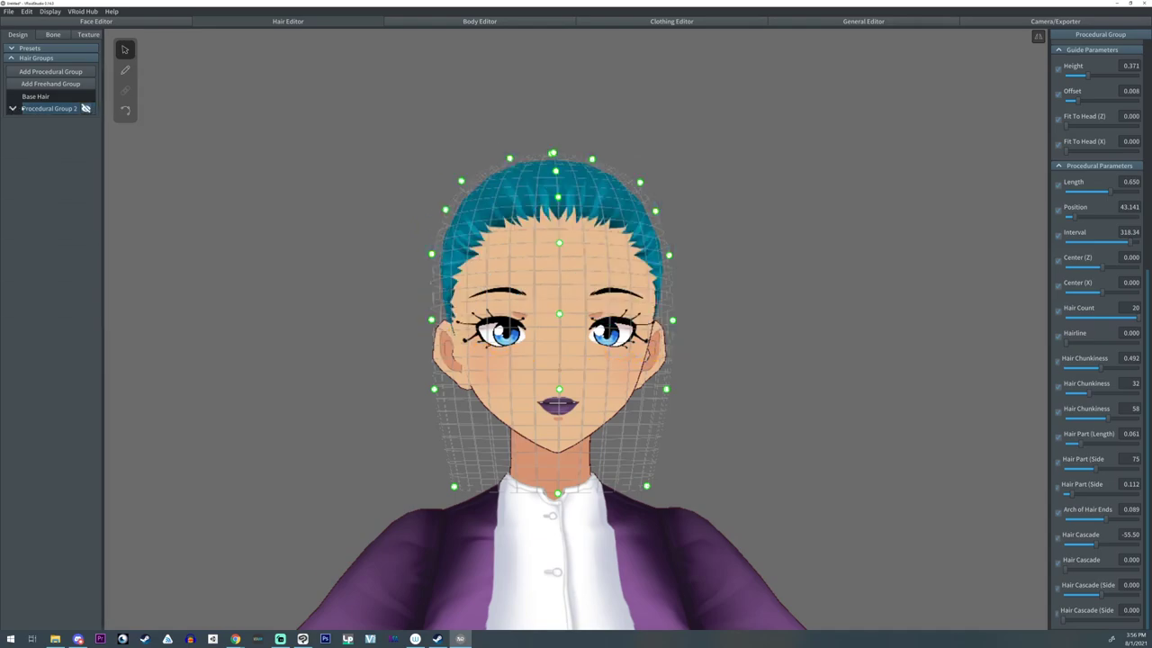
click(36, 96)
right_drag(288, 147, 383, 151)
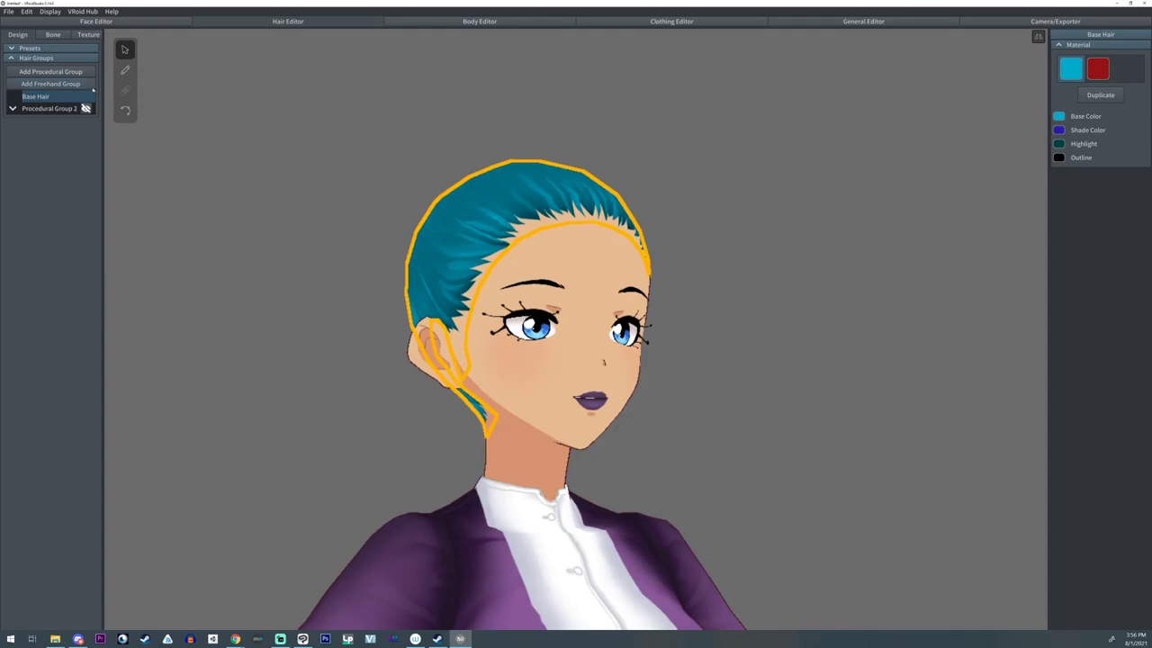
- Add a freehand group while Base Hair is selected and check its guide and Guide Parameters from the side
click(51, 84)
right_drag(450, 279, 643, 301)
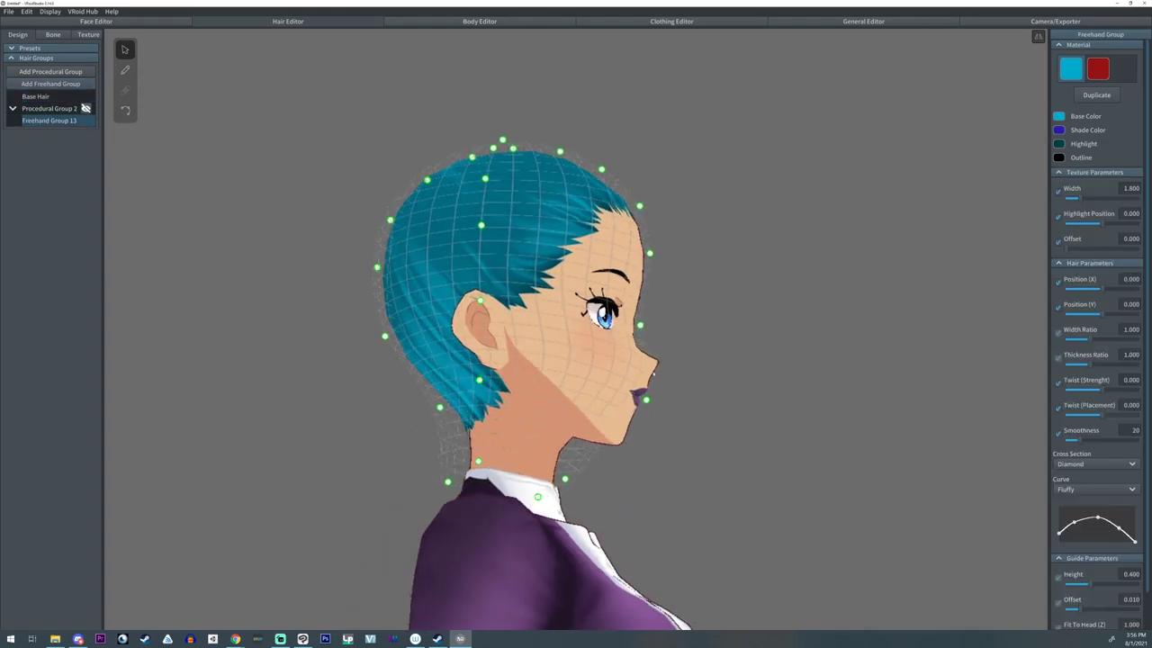
scroll(1095, 542, down, 2)
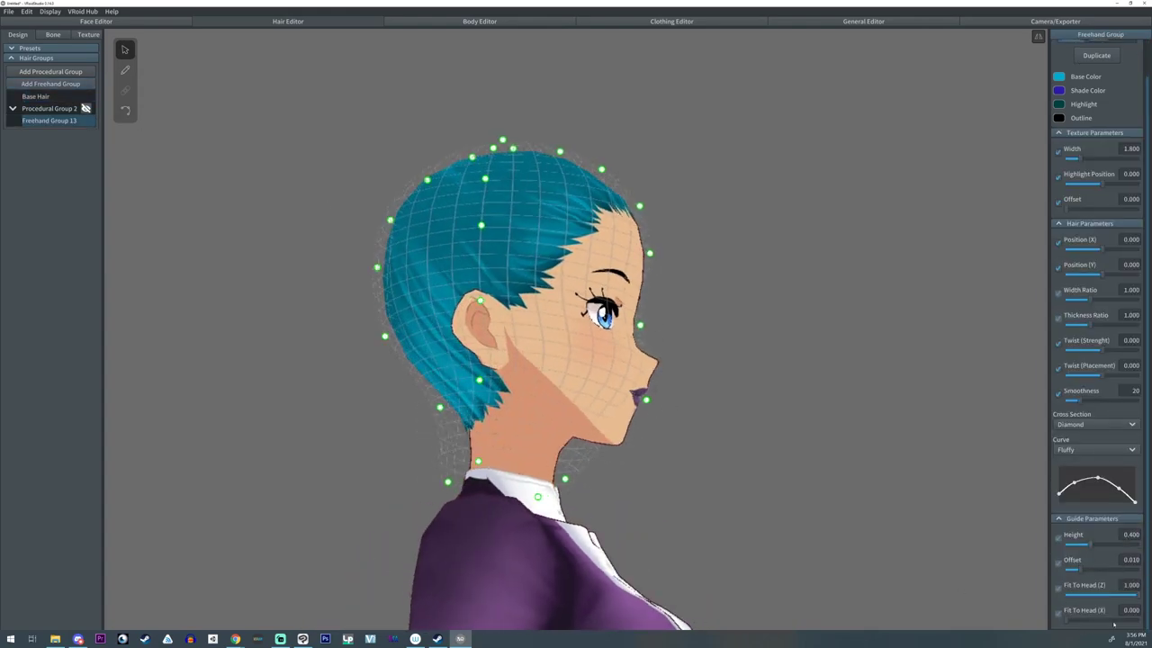
- Show Procedural Group 2, flare its guide outward at ear level, and pull the lower guide edge inward toward the chin
click(41, 108)
right_drag(164, 149, 133, 147)
click(86, 108)
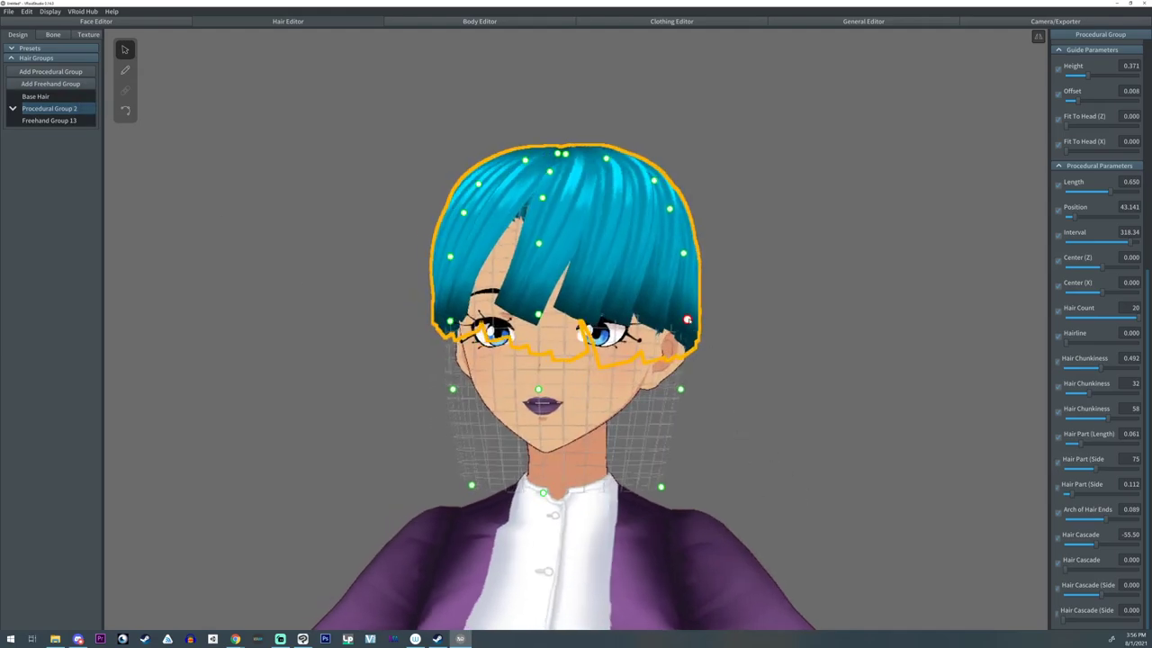
drag(686, 320, 705, 319)
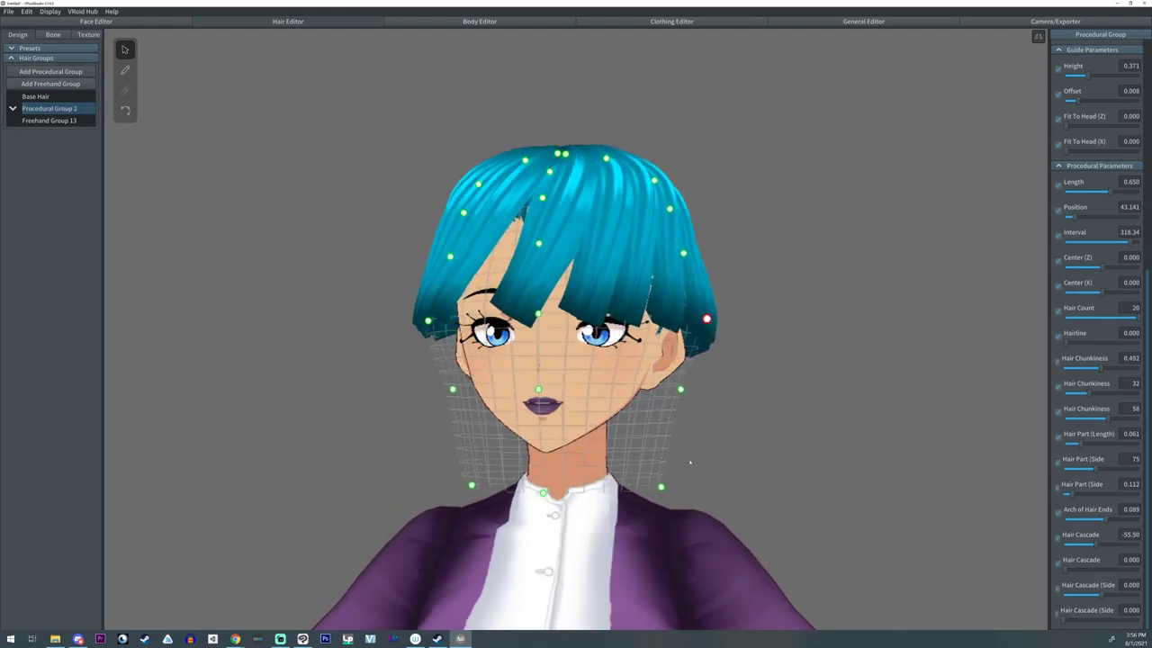
drag(661, 486, 597, 447)
right_drag(597, 447, 622, 454)
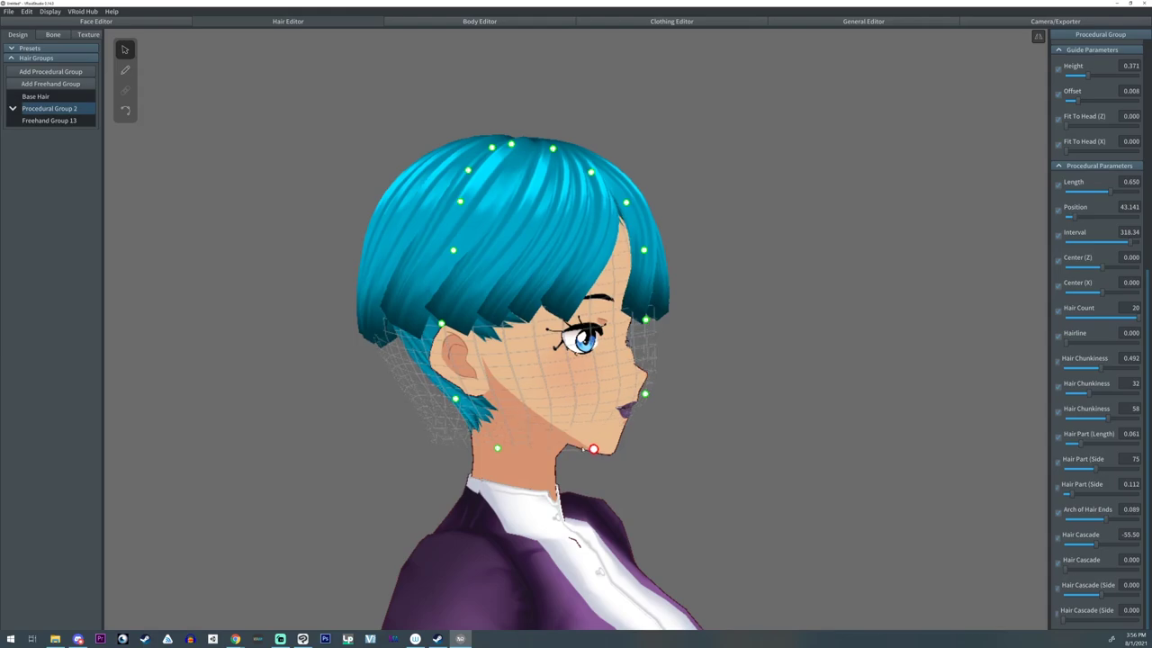
mouse_move(622, 453)
right_down()
mouse_move(642, 449)
mouse_move(631, 448)
right_up()
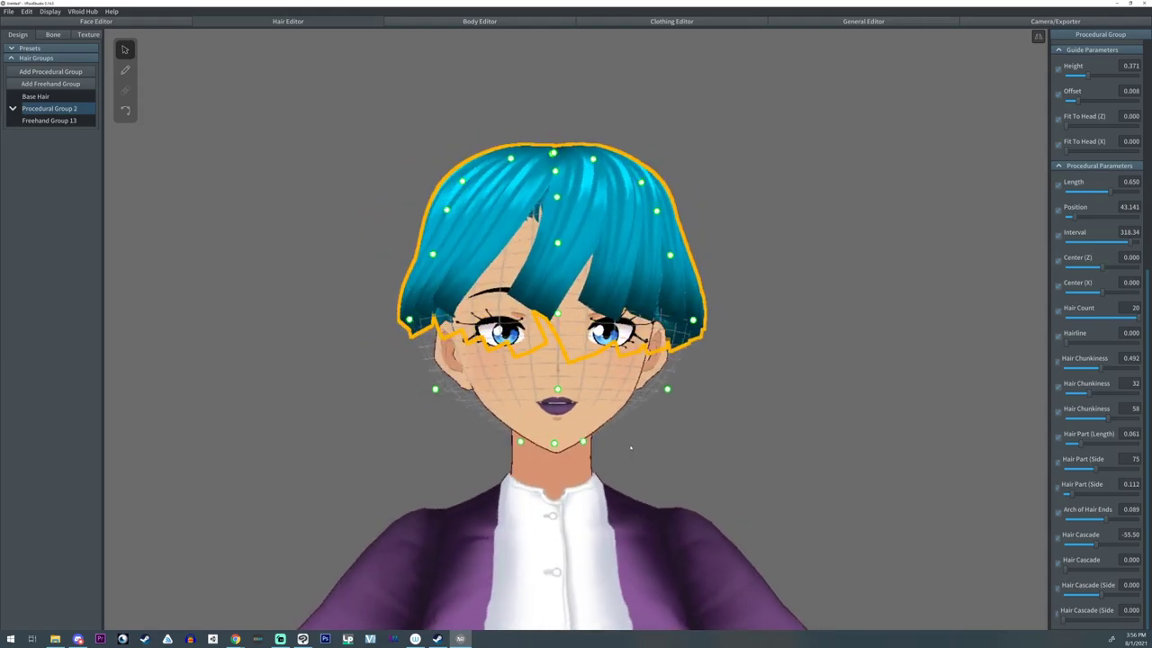
- Add a freehand group based on Procedural Group 2, hide the procedural group, and compare the guides of the two freehand groups
click(45, 84)
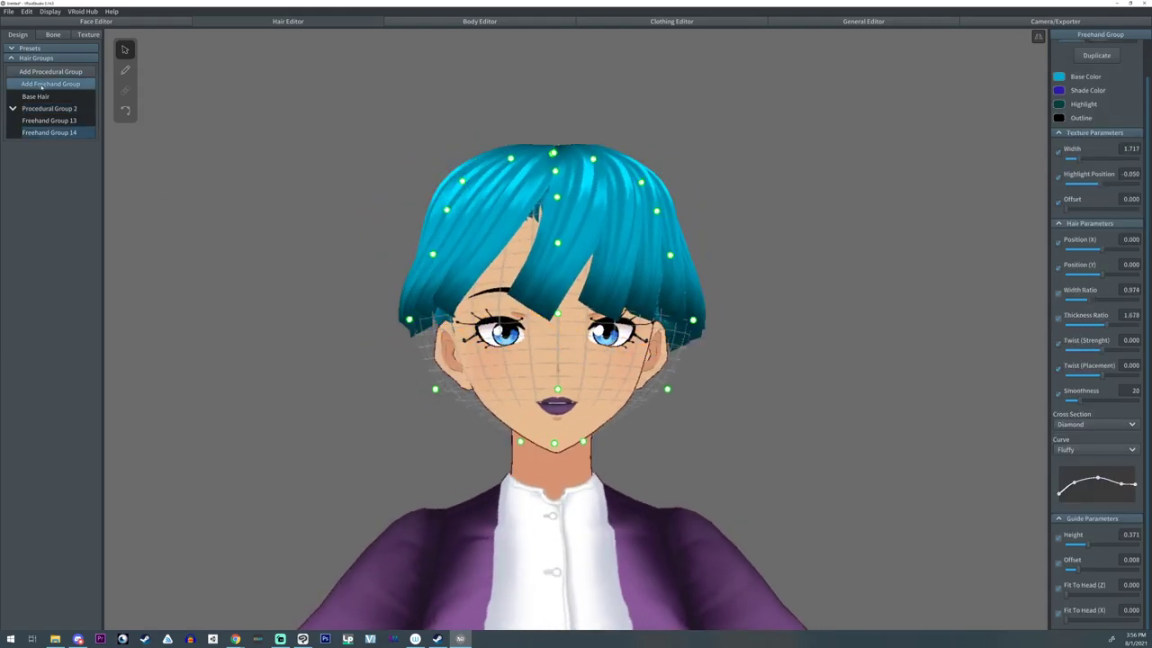
click(85, 108)
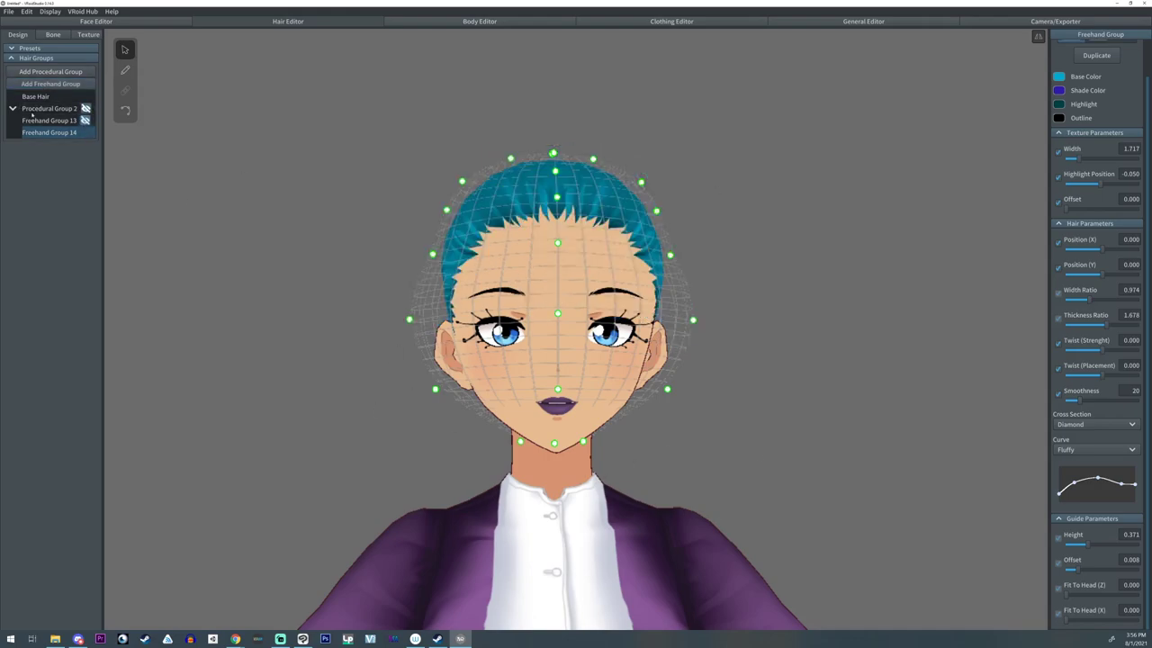
click(34, 109)
click(34, 119)
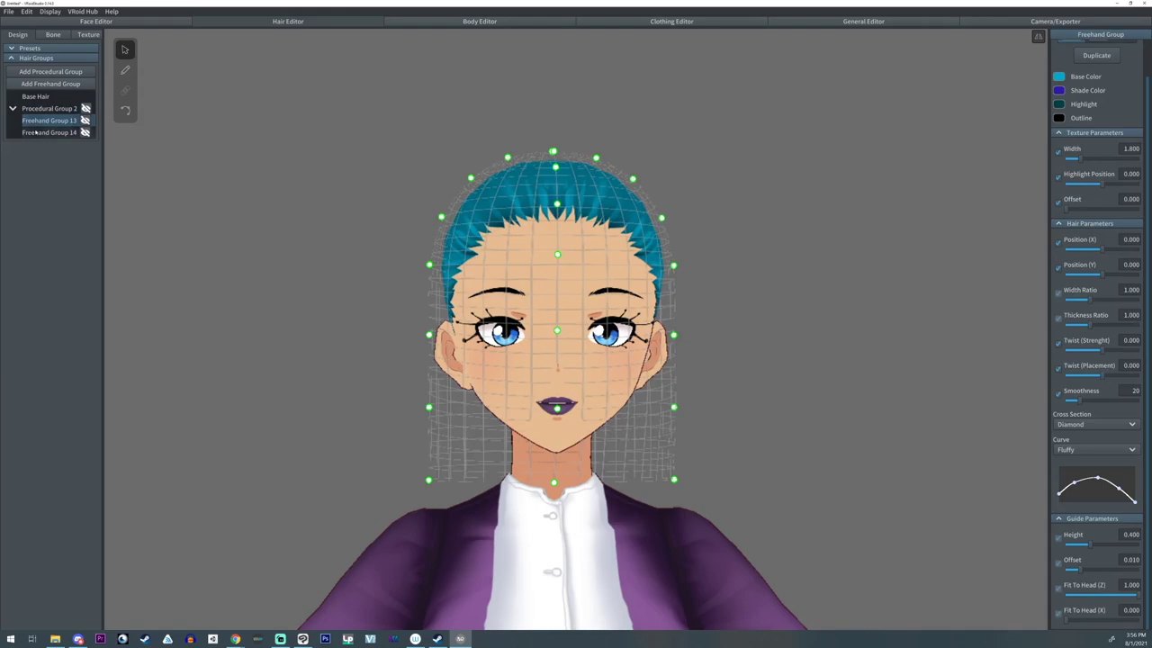
click(36, 133)
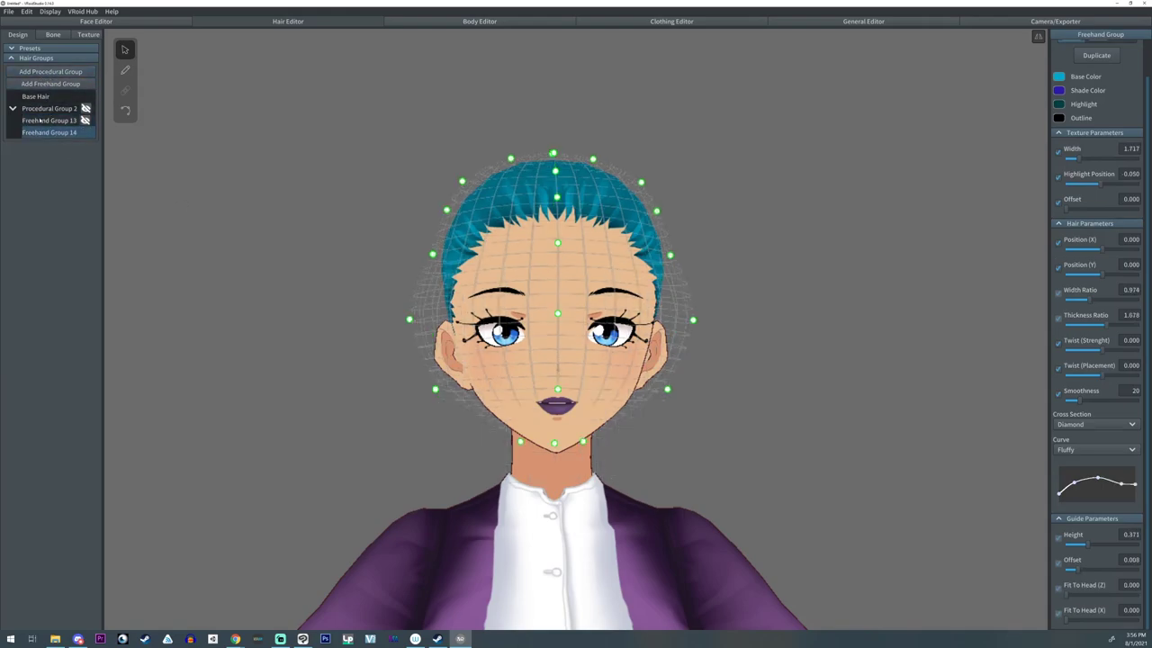
click(41, 119)
right_drag(399, 218, 441, 222)
click(34, 97)
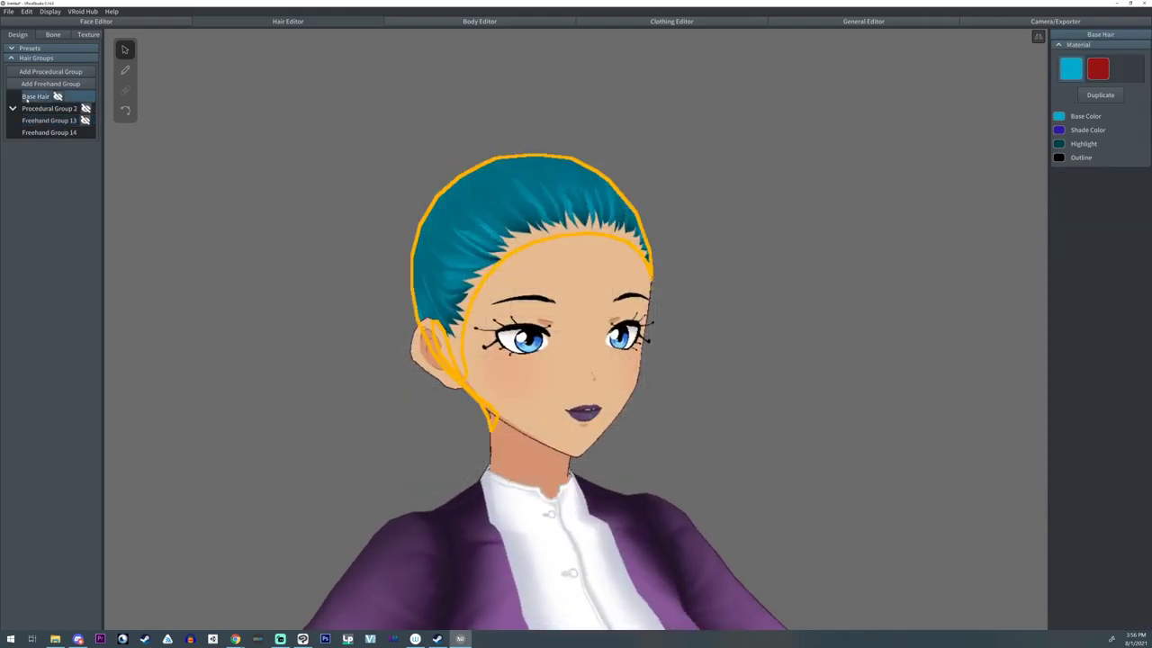
- Show Procedural Group 2 to check its guide, hide it again, and select Freehand Group 14
click(46, 108)
right_drag(259, 164, 222, 169)
click(85, 133)
click(86, 108)
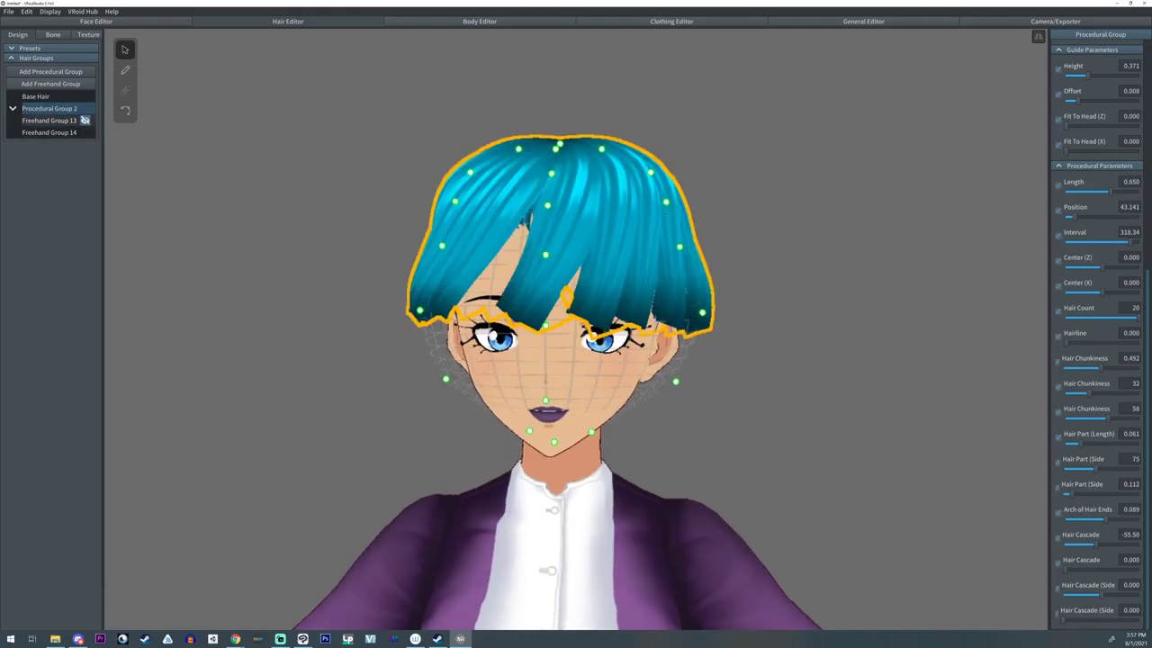
click(84, 133)
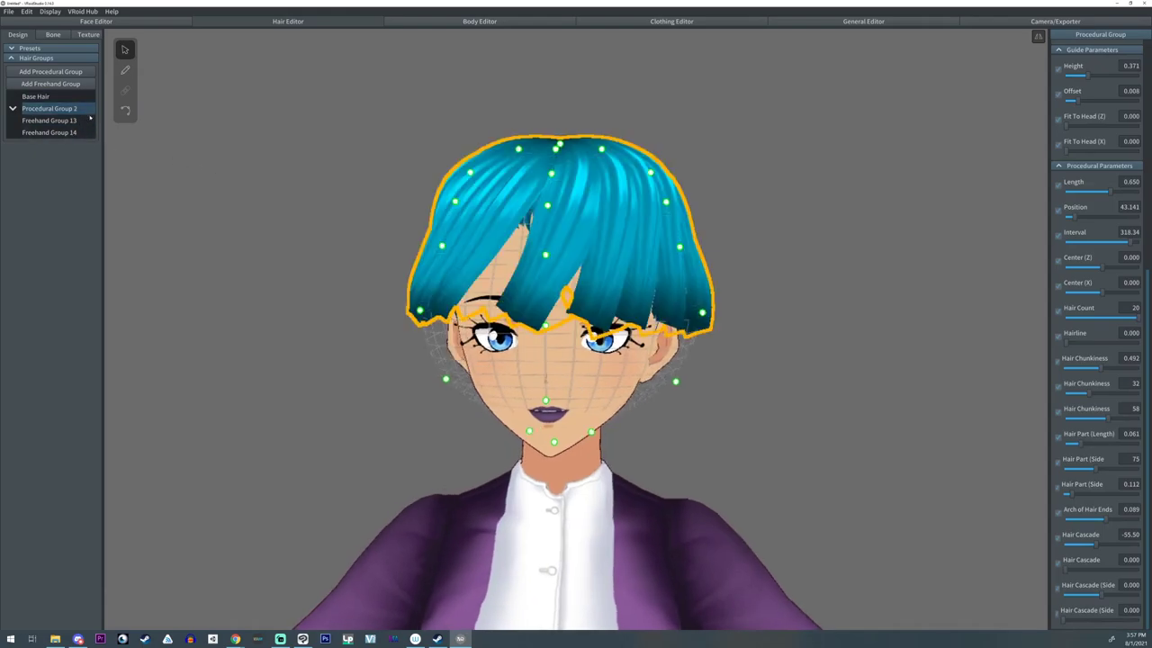
click(85, 108)
click(86, 132)
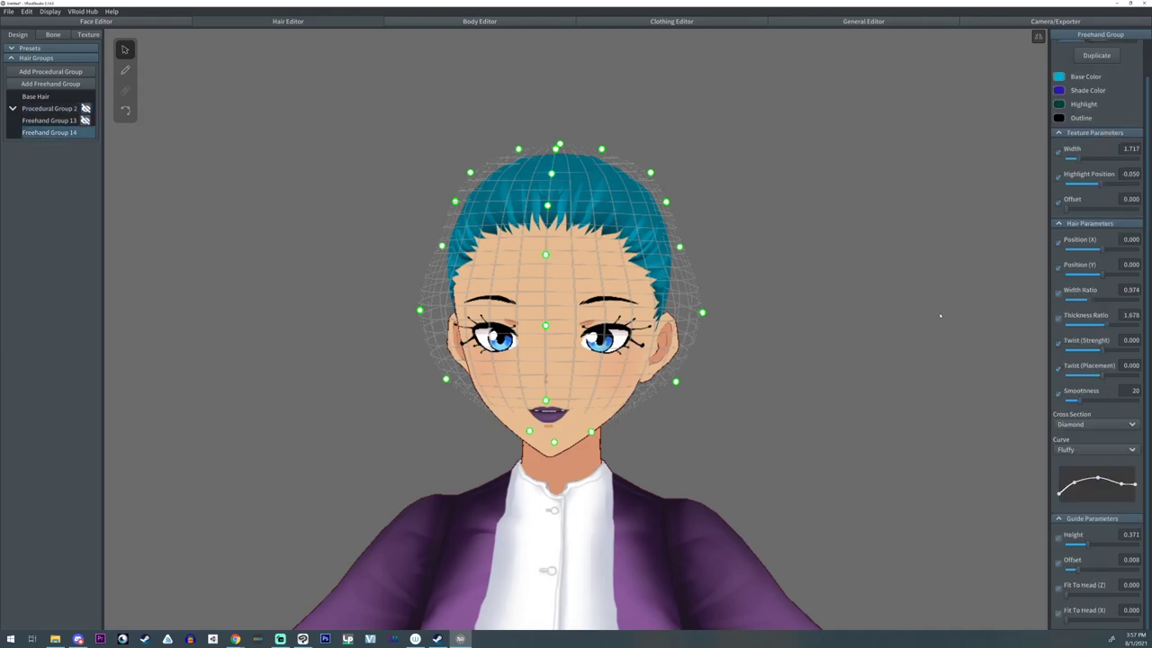
- Paint two matching front strands with the Hair Brush in Freehand Group 14, running from the crown to each eye, and check them from both views
scroll(1122, 499, up, 2)
scroll(1115, 500, down, 2)
click(126, 71)
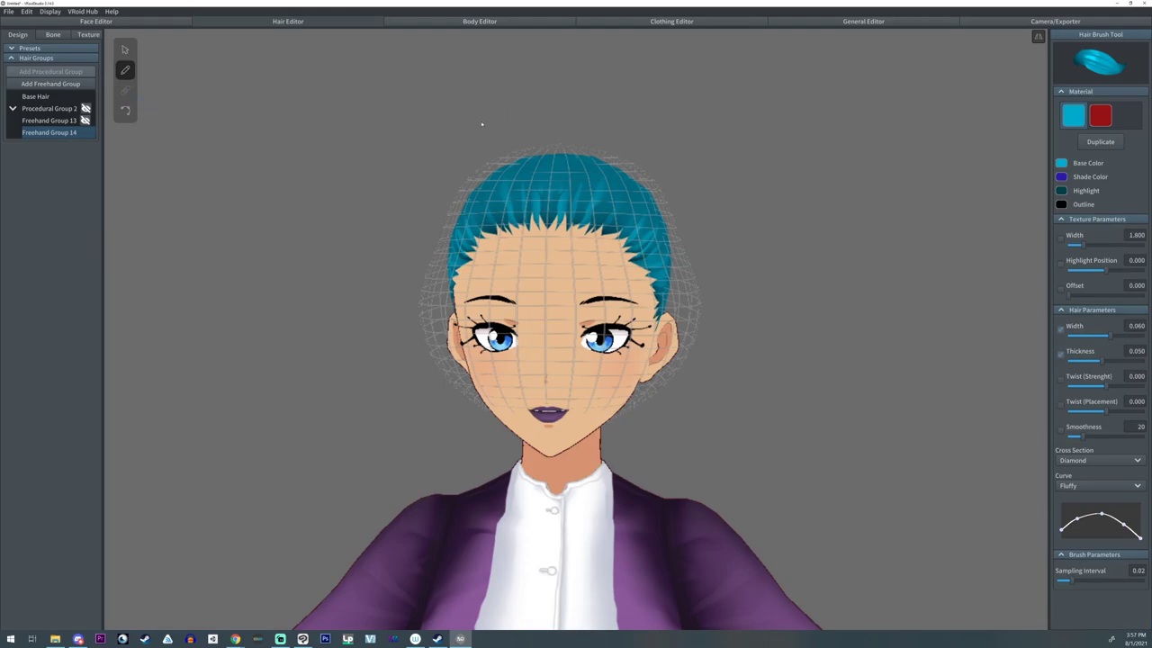
right_drag(795, 263, 766, 263)
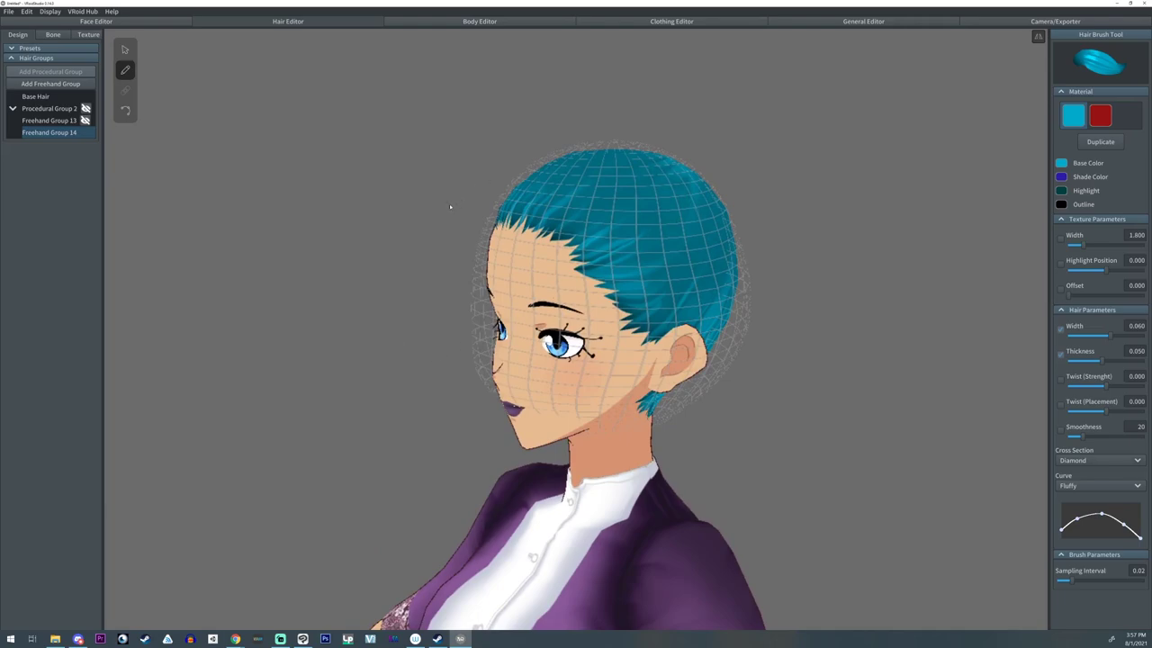
right_drag(496, 185, 441, 208)
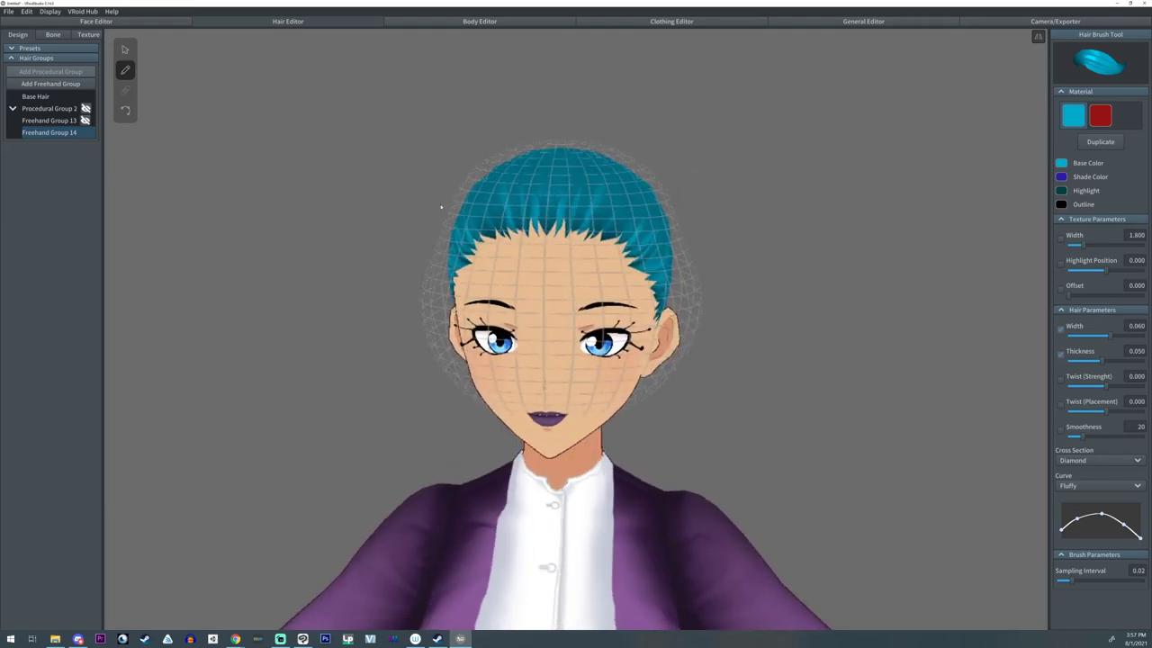
right_drag(561, 141, 546, 147)
mouse_move(618, 142)
mouse_down()
mouse_move(590, 144)
mouse_move(540, 185)
mouse_move(493, 261)
mouse_move(487, 301)
mouse_up()
drag(541, 348, 541, 350)
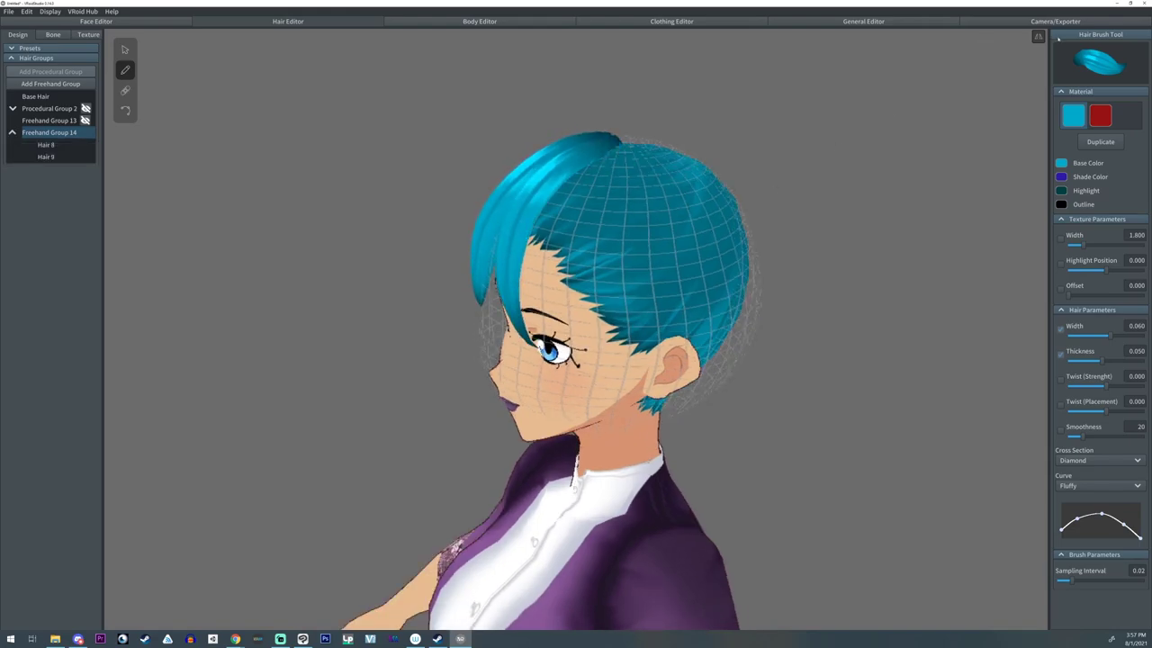
mouse_move(866, 83)
right_down()
mouse_move(892, 80)
mouse_move(873, 85)
right_up()
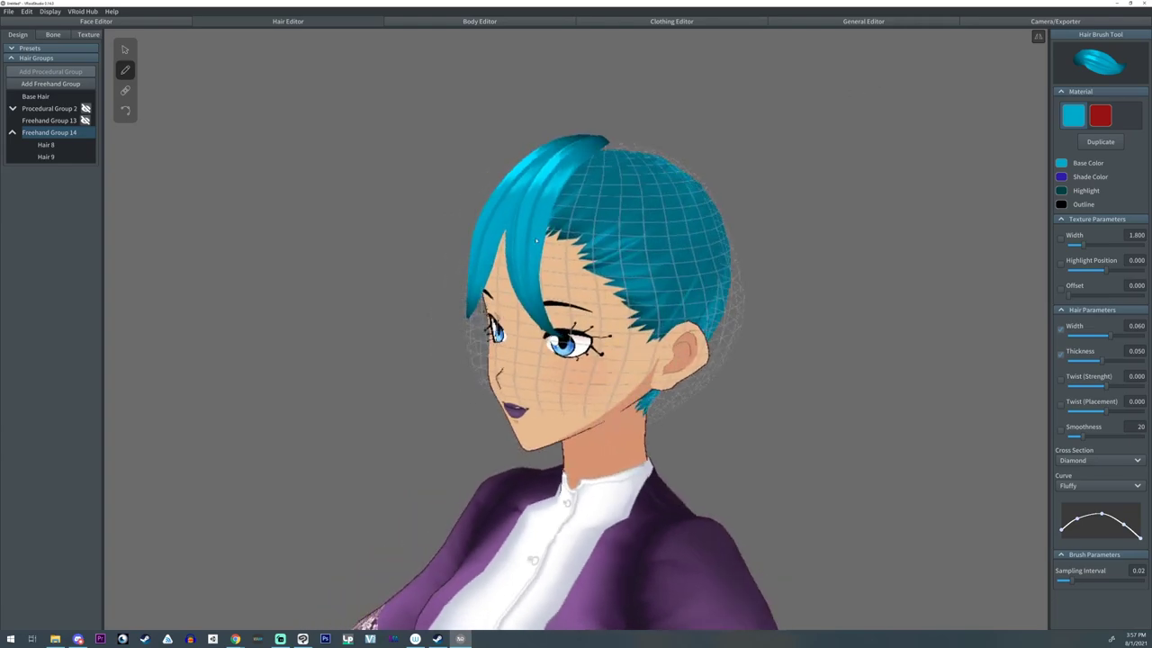
right_drag(279, 216, 367, 214)
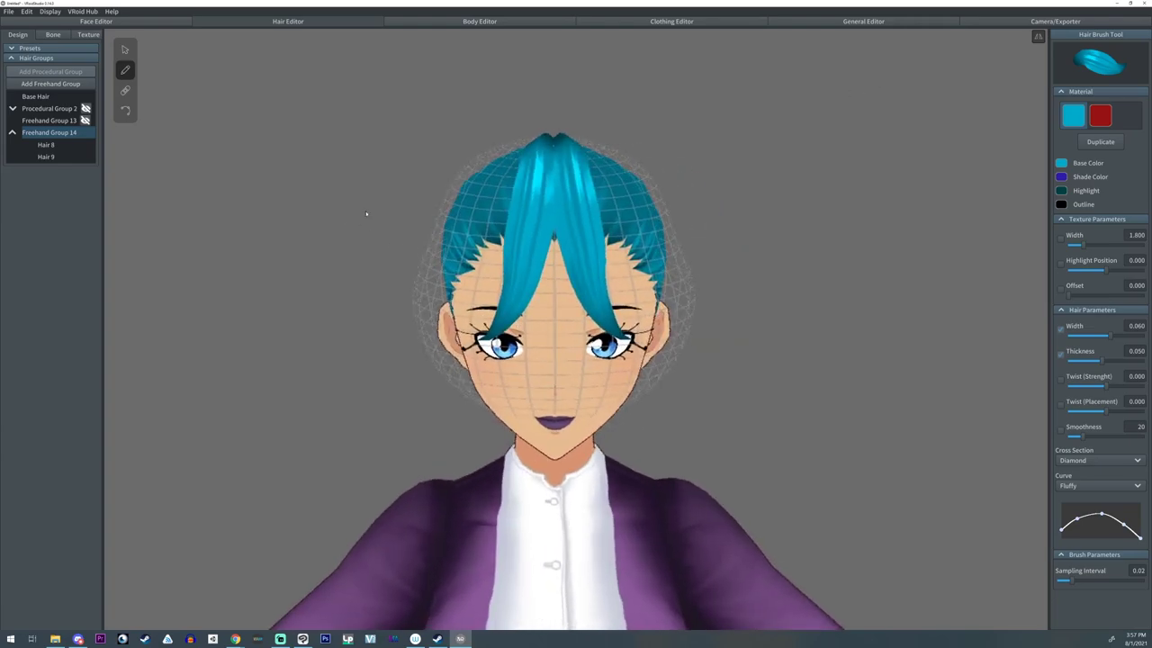
right_drag(670, 124, 651, 124)
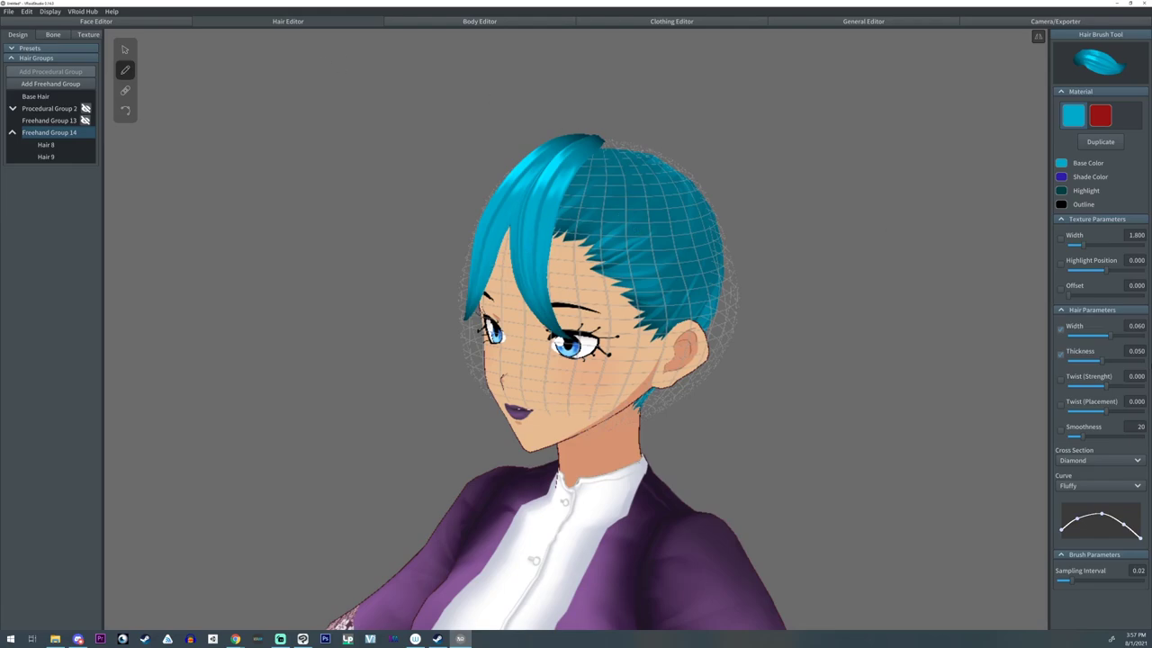
- Raise the strand width to 0.098, lower the thickness to 0.021, and paint broad mirrored fringe strands from the crown beside the existing ones
drag(1108, 361, 1123, 335)
mouse_move(605, 142)
mouse_down()
mouse_move(551, 170)
mouse_move(560, 306)
mouse_move(583, 353)
mouse_up()
mouse_move(1124, 335)
mouse_down()
mouse_move(1145, 335)
mouse_move(1079, 360)
mouse_up()
mouse_move(617, 153)
mouse_down()
mouse_move(630, 284)
mouse_move(621, 342)
mouse_up()
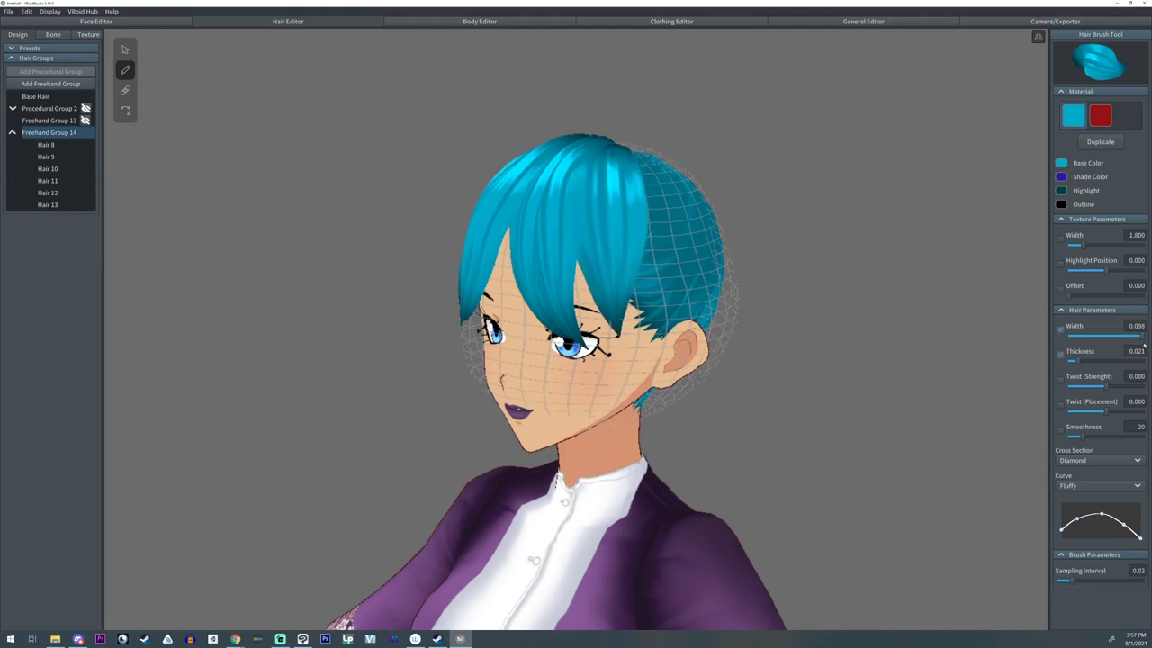
- Set the strand width to 0.027 and paint thin mirrored strands over the fringe, ending around the outer corners of the eyes
drag(1123, 336, 1082, 335)
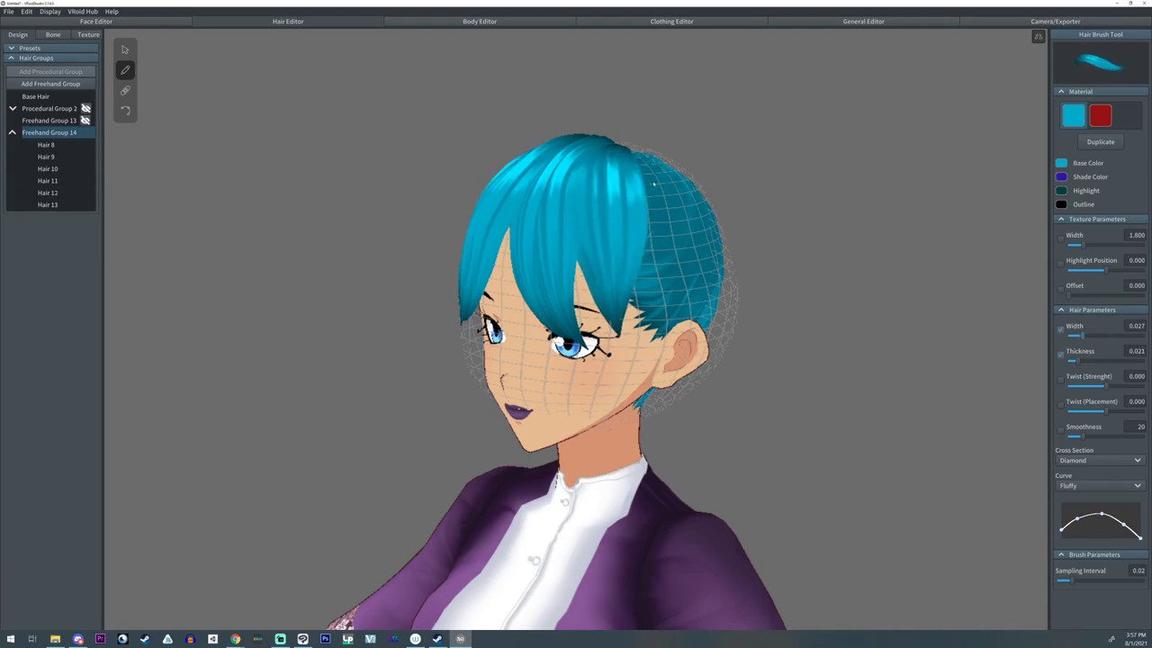
mouse_move(633, 156)
mouse_down()
mouse_move(648, 208)
mouse_move(641, 289)
mouse_move(609, 366)
mouse_up()
right_drag(614, 353, 701, 308)
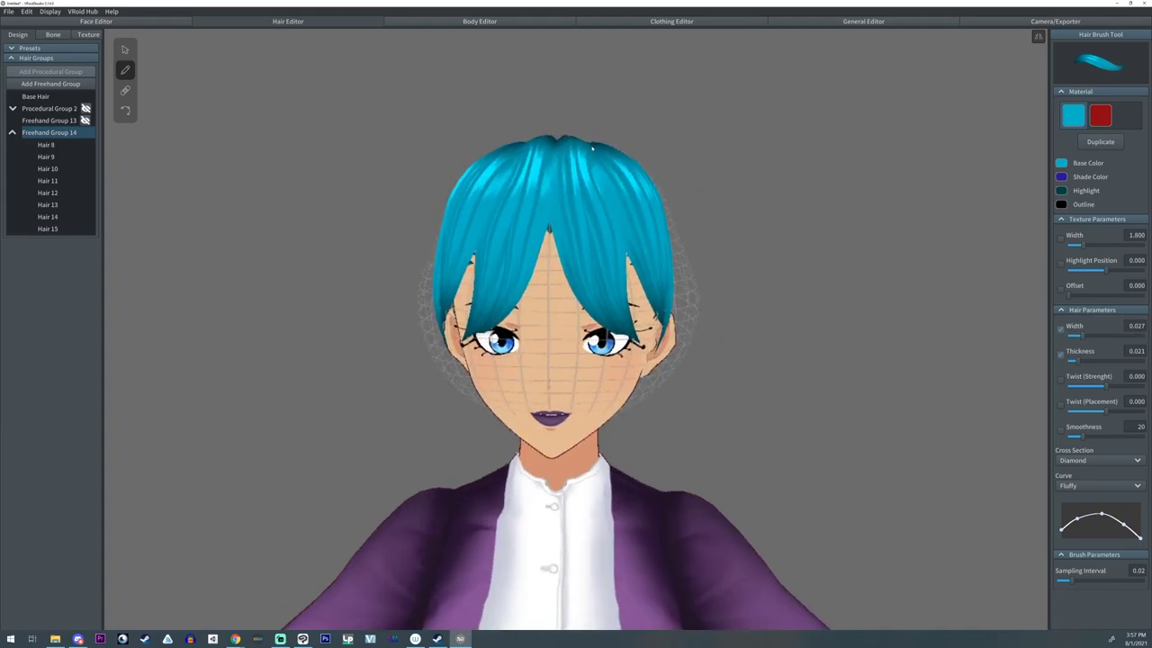
drag(593, 149, 641, 342)
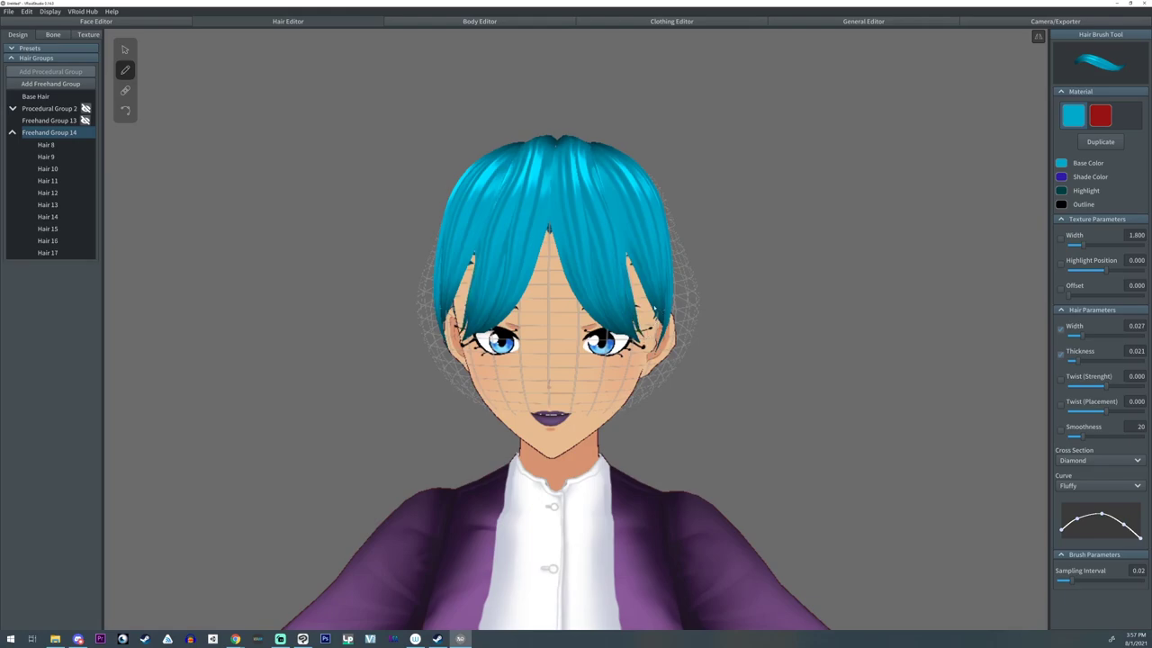
right_drag(549, 229, 577, 227)
drag(568, 259, 587, 331)
mouse_move(641, 309)
right_down()
mouse_move(660, 304)
mouse_move(646, 302)
right_up()
right_drag(695, 243, 722, 249)
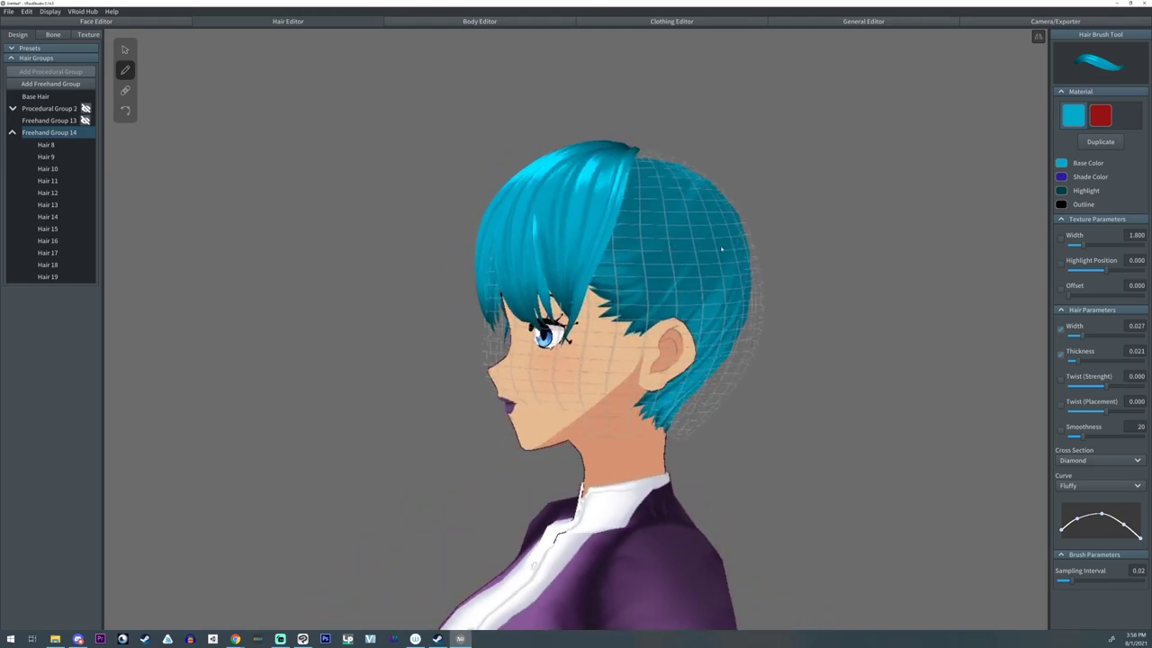
- Set the strand width to 0.059 and paint mirrored side strands from the crown past the ears to the jaw
click(1111, 335)
mouse_move(636, 167)
mouse_down()
mouse_move(657, 261)
mouse_move(630, 360)
mouse_move(597, 399)
mouse_up()
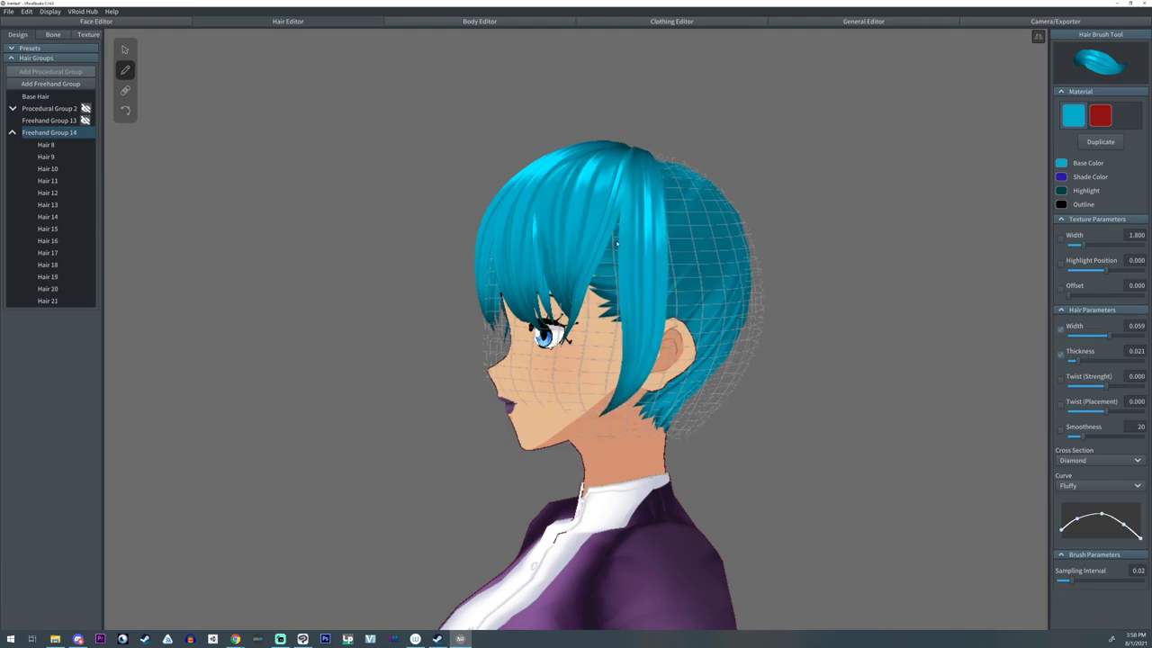
mouse_move(632, 154)
mouse_down()
mouse_move(609, 349)
mouse_move(585, 419)
mouse_up()
right_drag(585, 419, 717, 313)
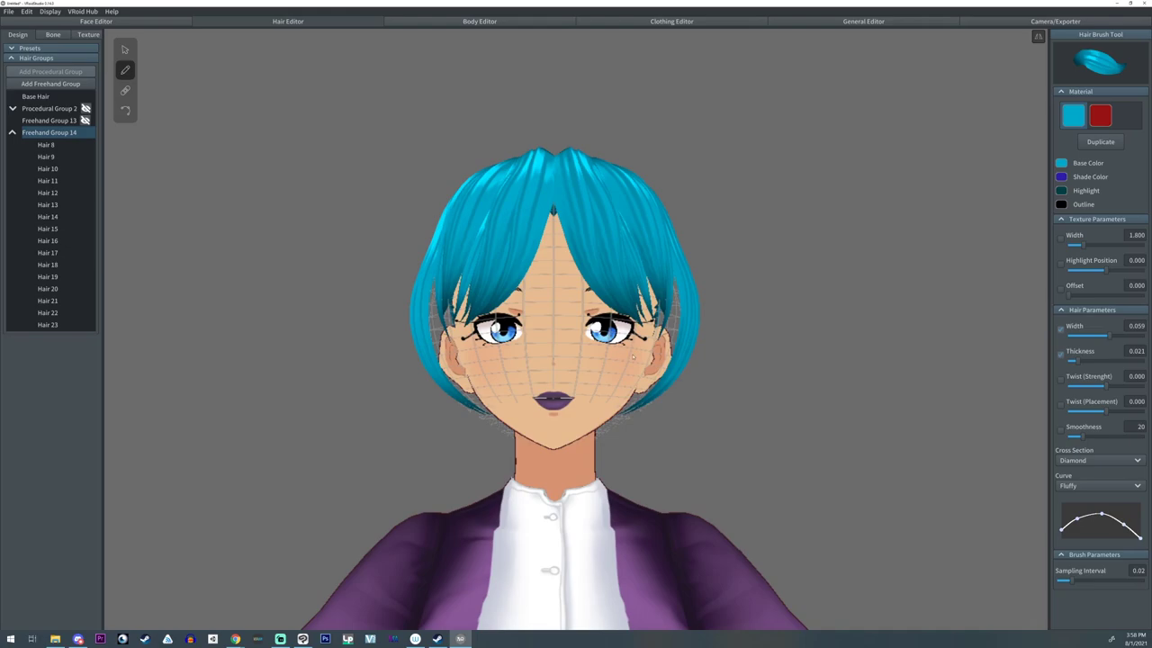
- Select Hair 22, pull its group's guide inward beside the head at eye level, and spread the lower guide edge outward
click(126, 49)
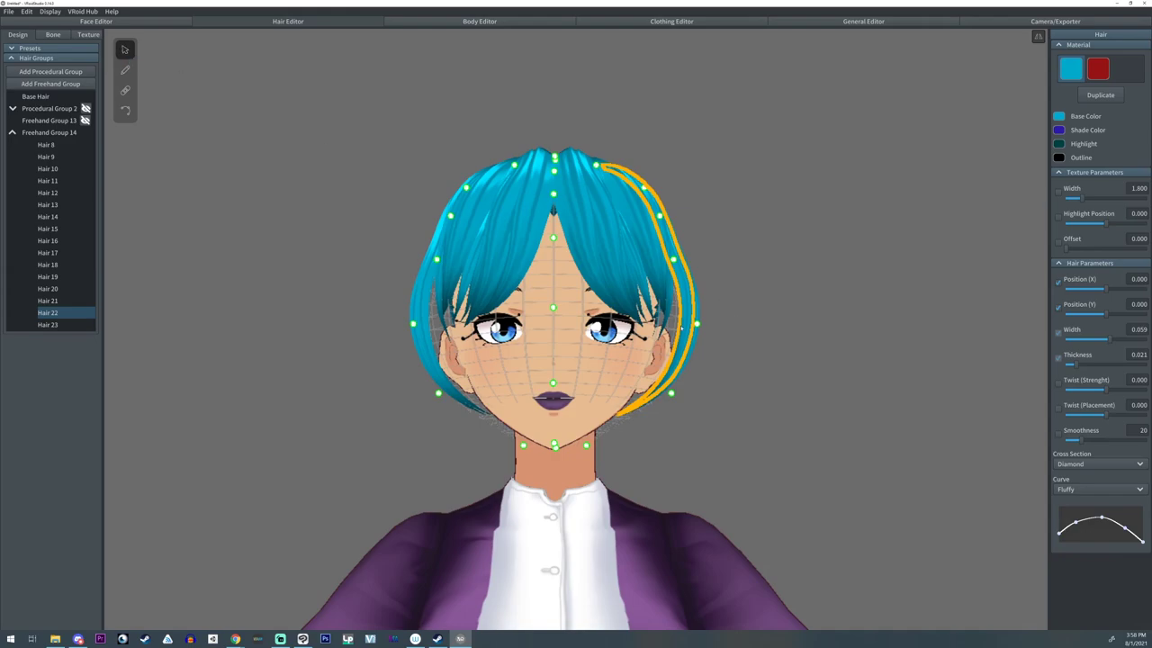
drag(697, 325, 675, 325)
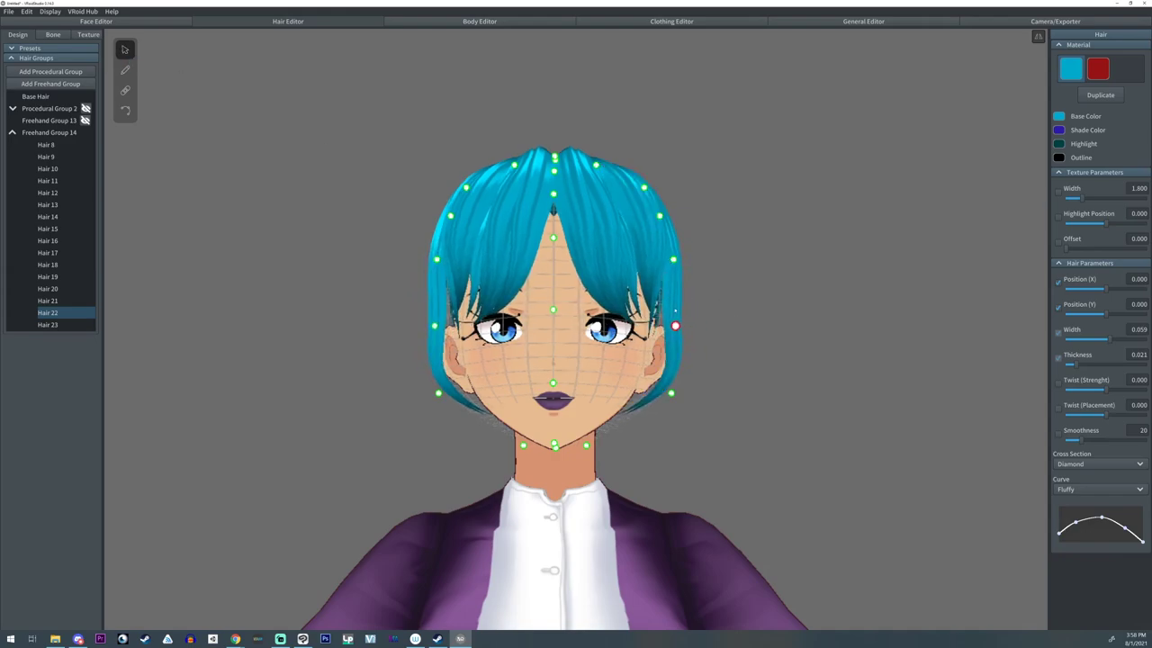
drag(673, 259, 669, 266)
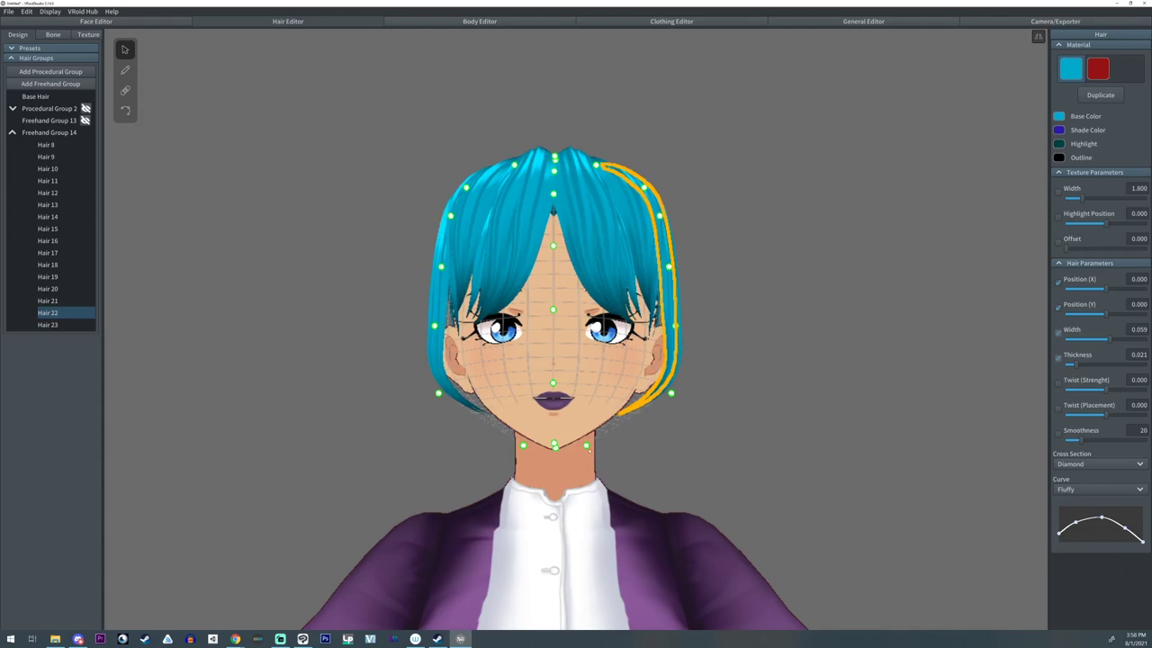
drag(587, 445, 663, 465)
drag(672, 394, 671, 393)
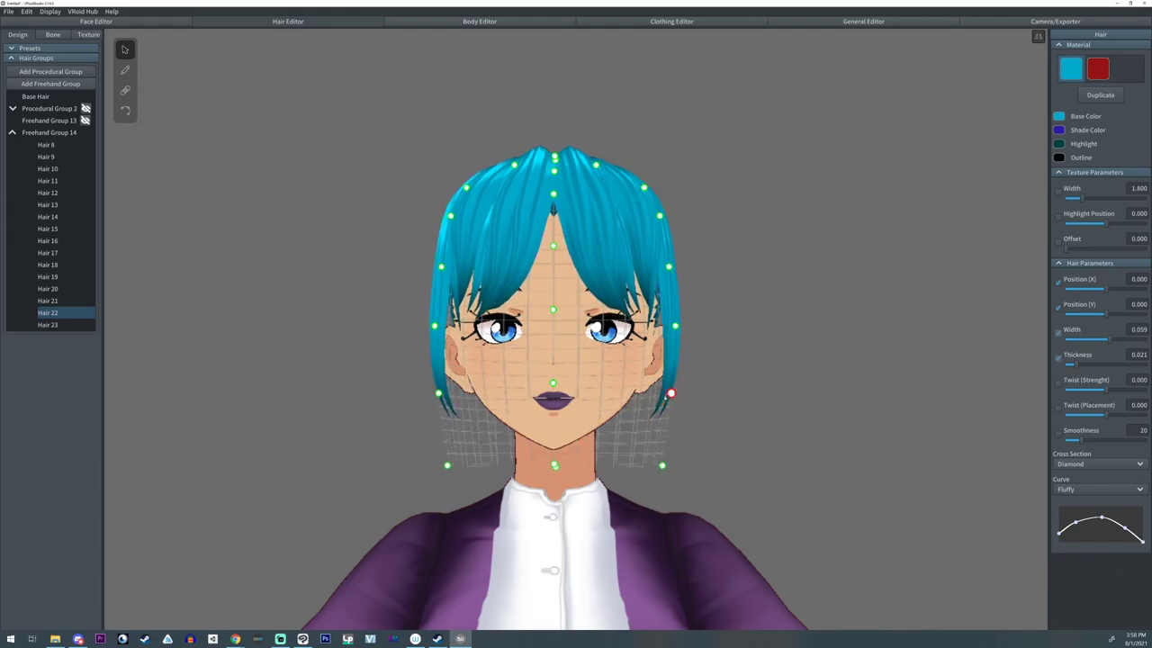
- Lower the crown of Freehand Group 14's guide, tighten its sides against the head, and tuck the bottom edge in toward the neck
drag(644, 188, 555, 164)
drag(660, 216, 633, 194)
drag(669, 268, 663, 269)
drag(678, 326, 663, 329)
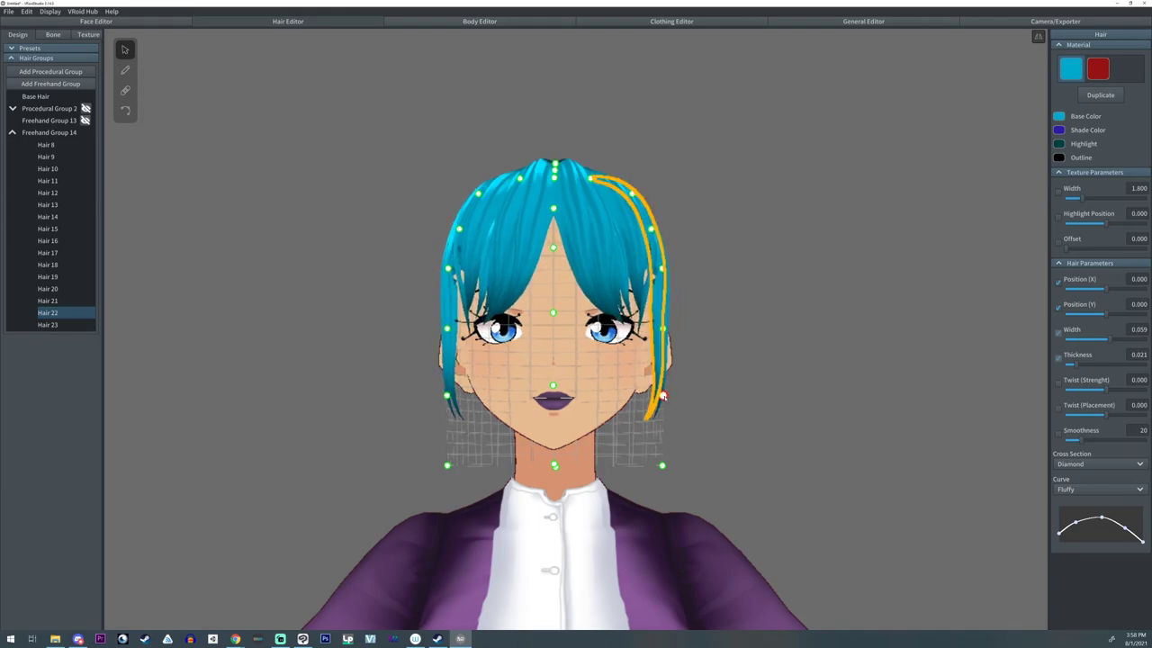
drag(663, 393, 649, 396)
drag(663, 466, 610, 455)
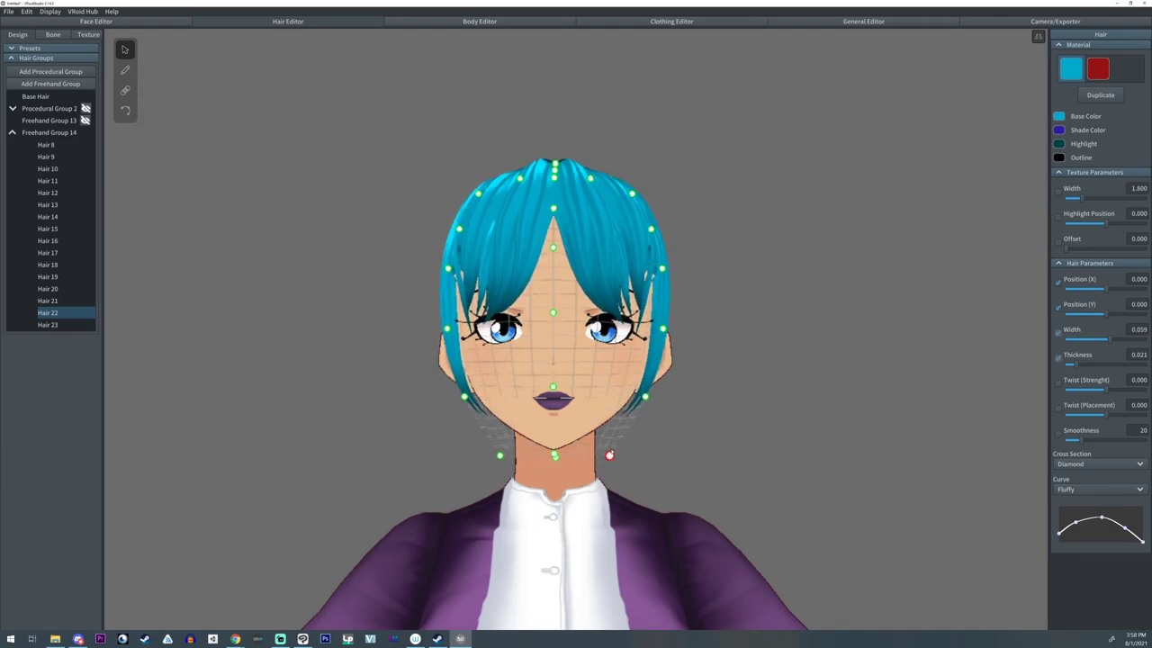
- Nudge the guide's upper sides outward, refine its crown and forehead curve in profile, and check the hair from the front
drag(662, 270, 666, 269)
drag(651, 229, 655, 229)
right_drag(613, 232, 772, 236)
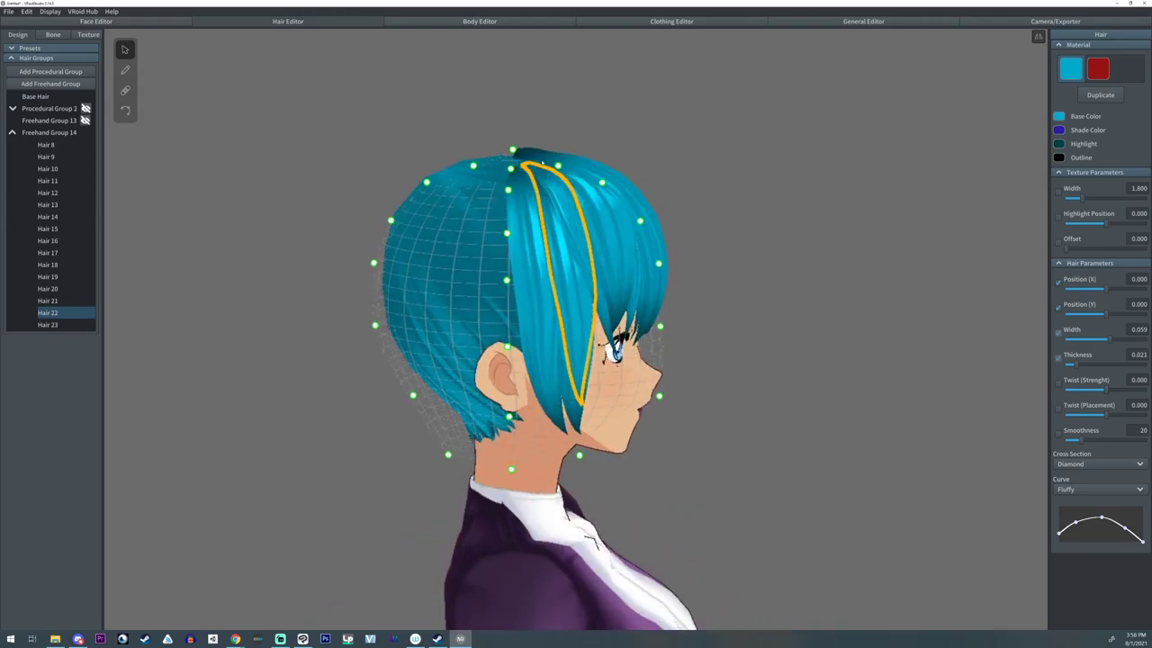
drag(558, 166, 513, 152)
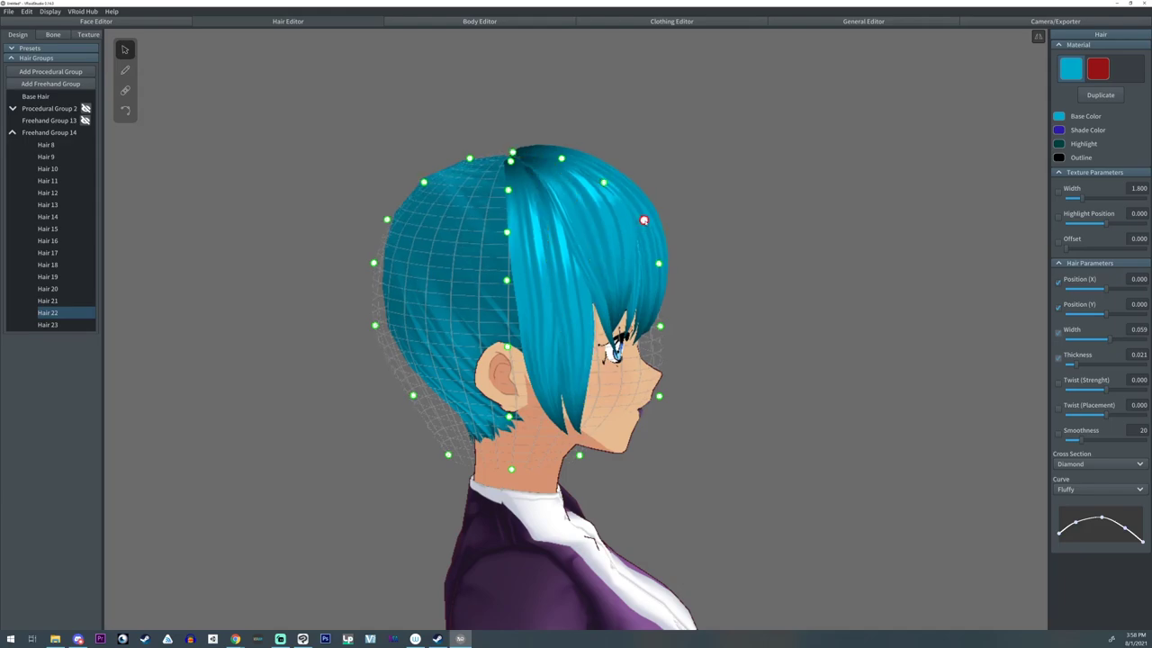
right_drag(644, 221, 743, 258)
key(KP_1)
click(730, 252)
scroll(733, 253, down, 2)
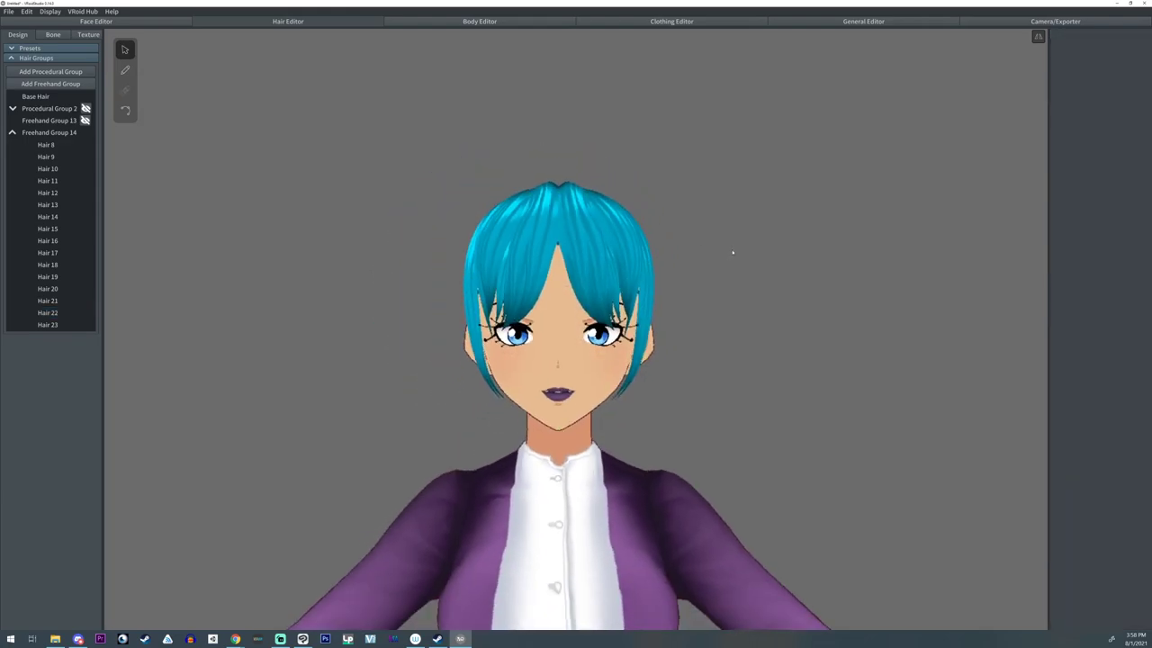
- Select Hair 8 in Freehand Group 14, check it on the head from the front, and collapse the group's strand list
scroll(733, 253, up, 1)
right_drag(733, 252, 782, 263)
click(74, 145)
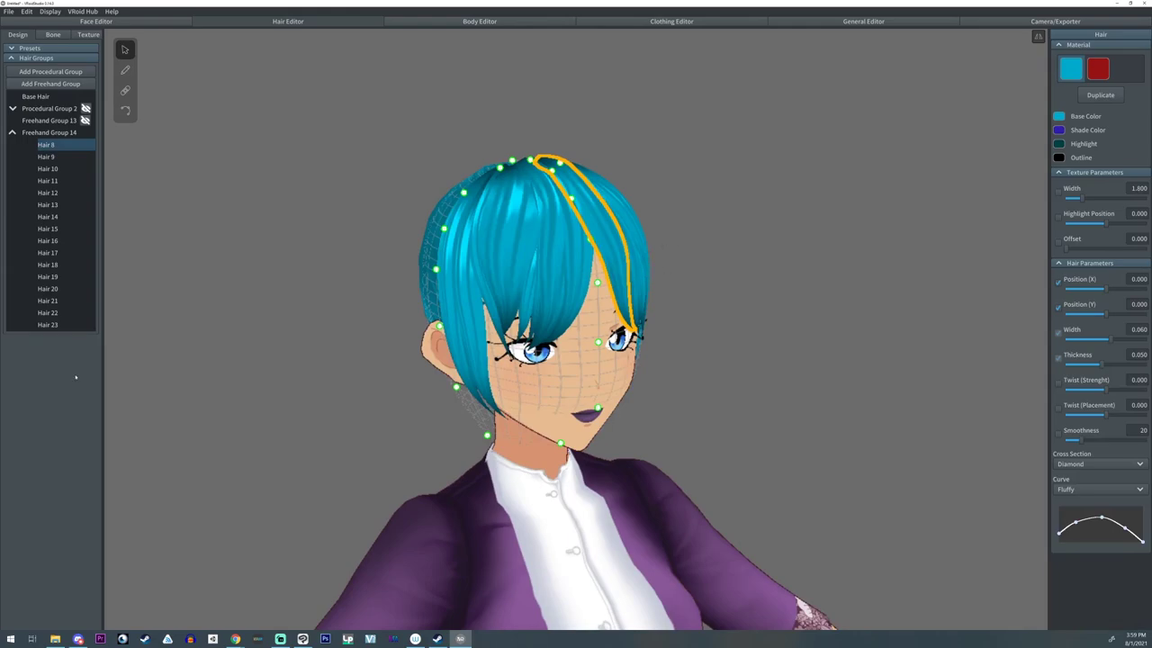
right_drag(544, 333, 529, 331)
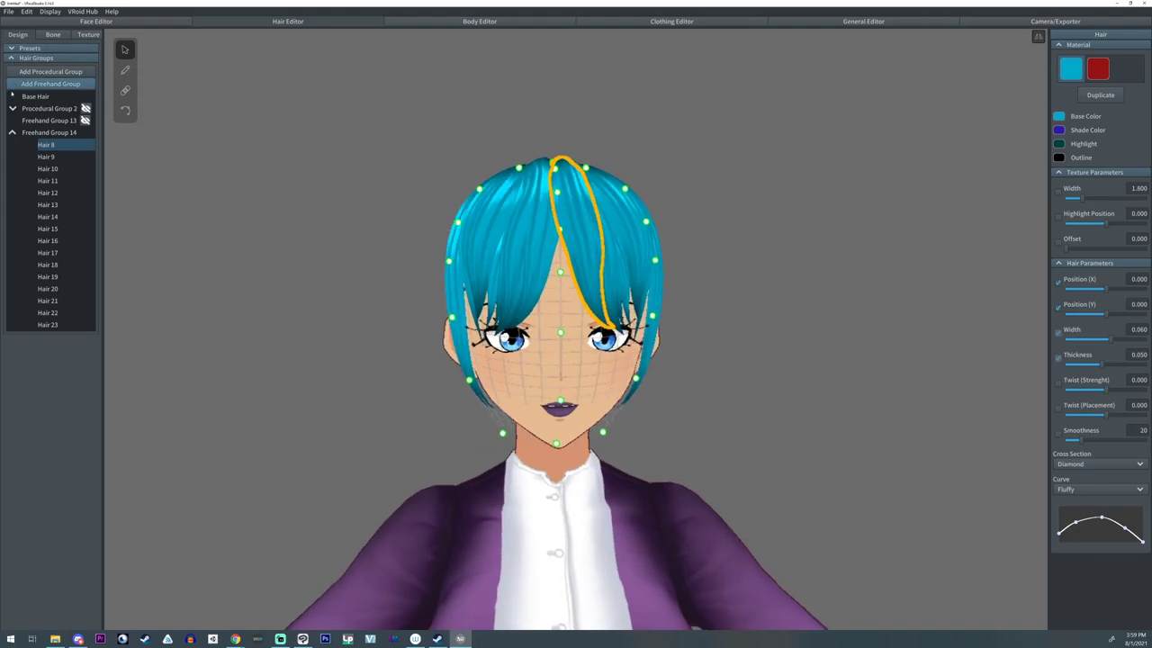
click(11, 133)
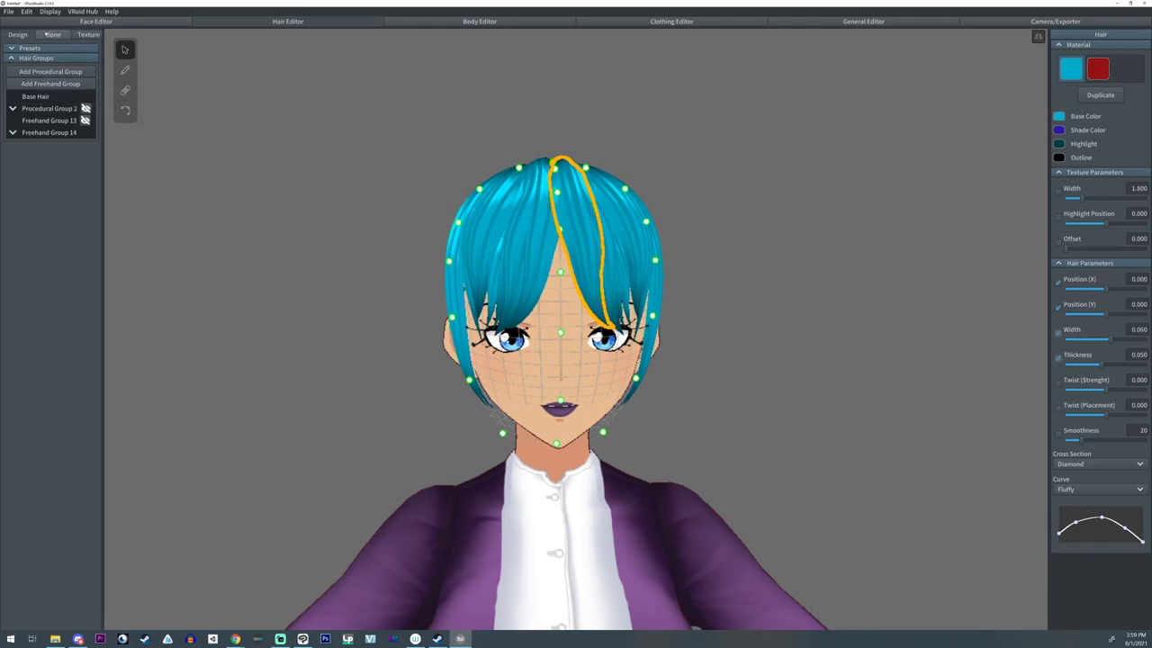
- Open the hair texture settings and set the first hair material's base and shade colors to white and its highlight to black
click(90, 34)
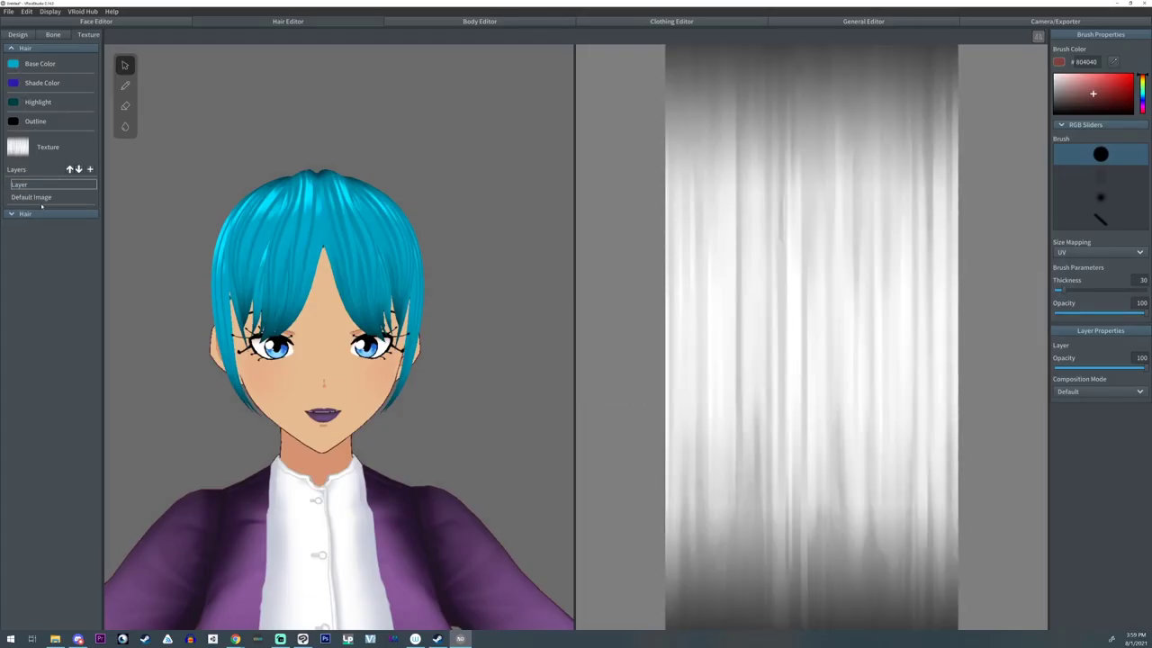
click(11, 215)
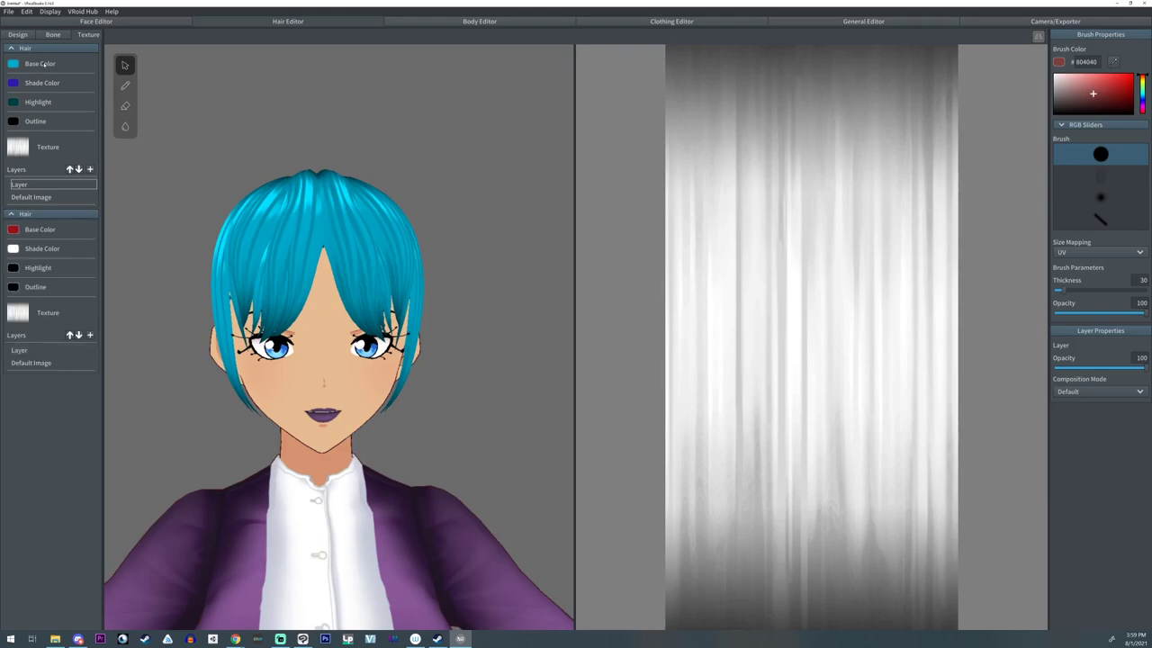
click(13, 83)
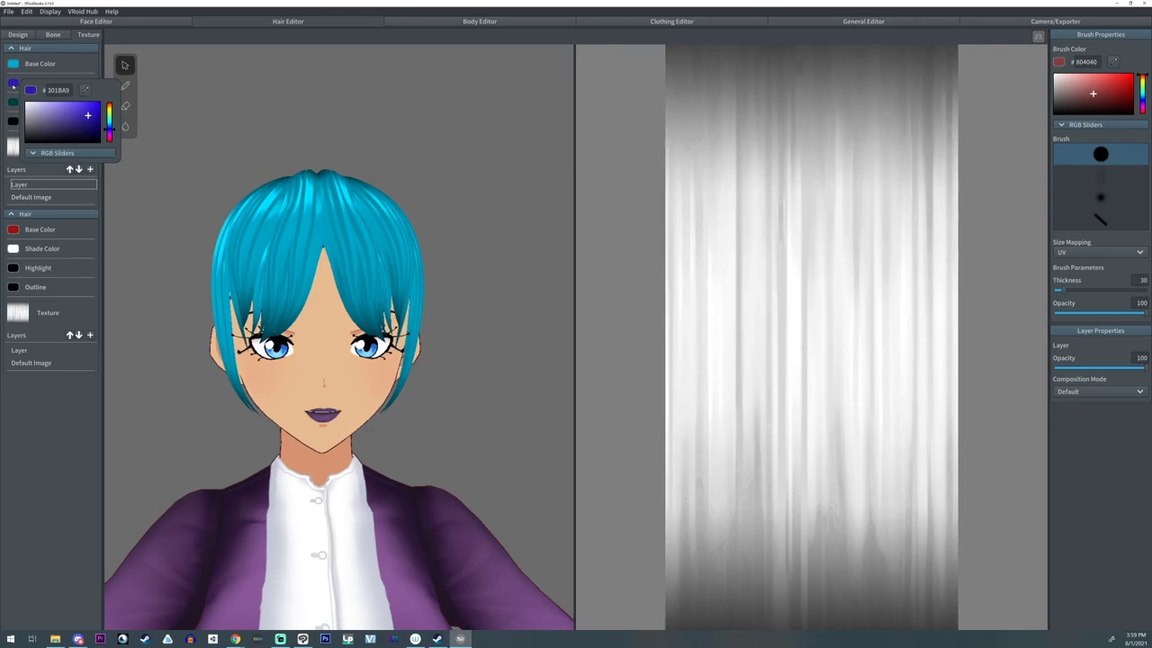
drag(52, 124, 3, 79)
click(12, 103)
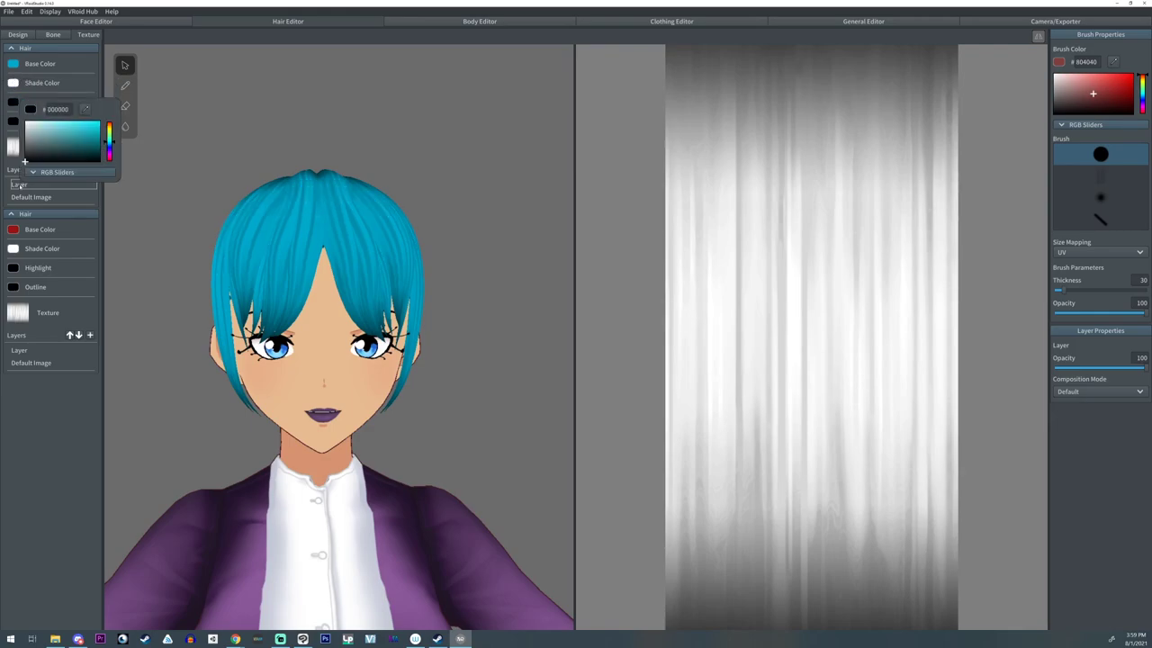
click(30, 83)
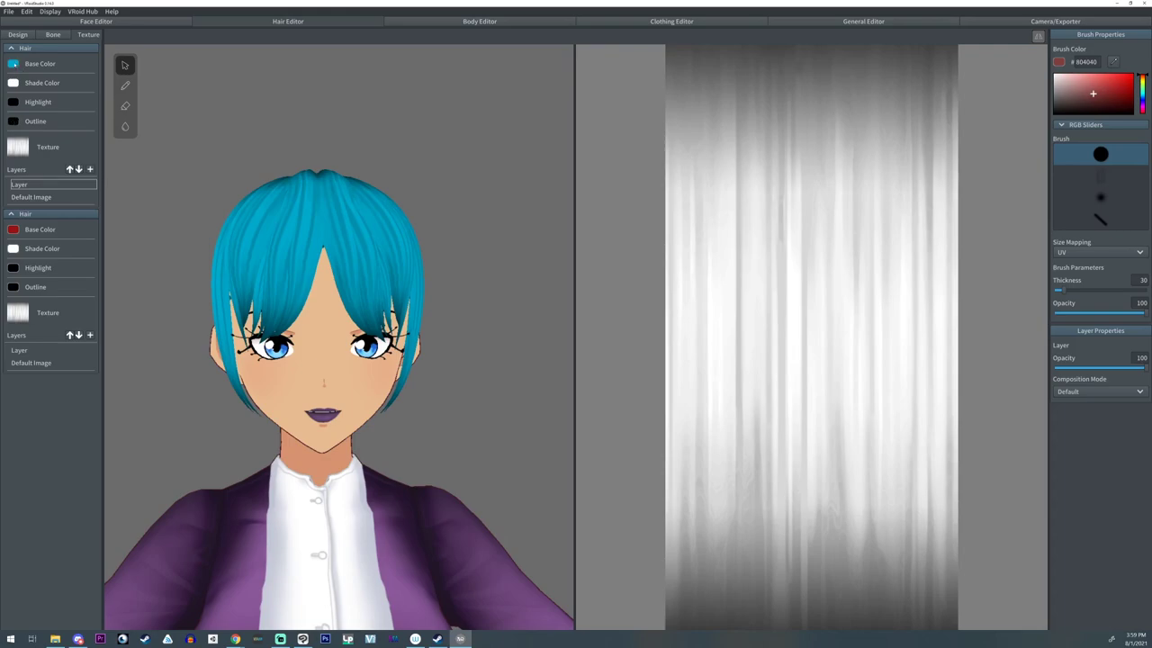
click(14, 65)
drag(49, 100, 22, 80)
click(12, 61)
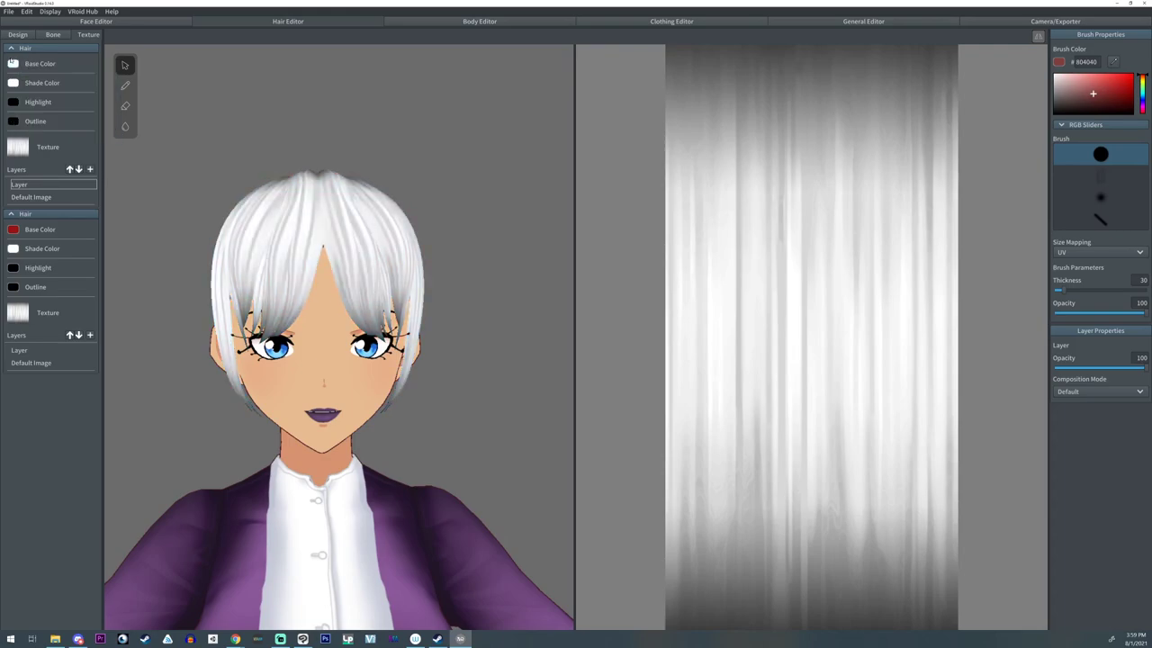
- Paint the whole Default Image layer of the first hair texture purple #562EBD with a brush thickness of 300
click(44, 197)
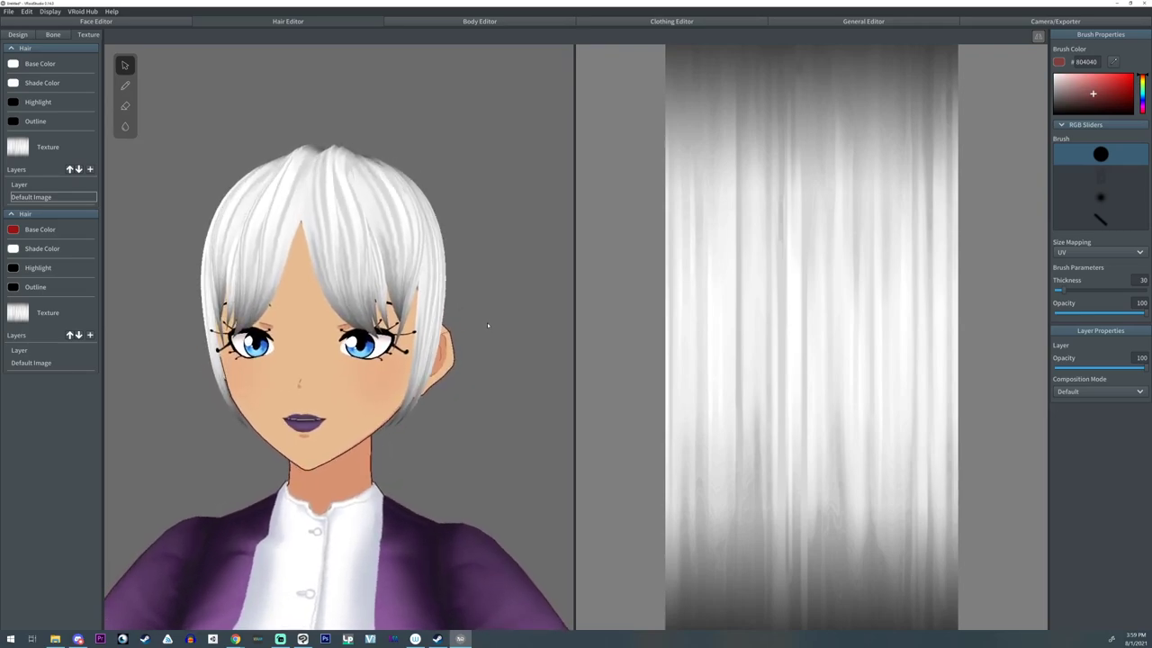
click(126, 87)
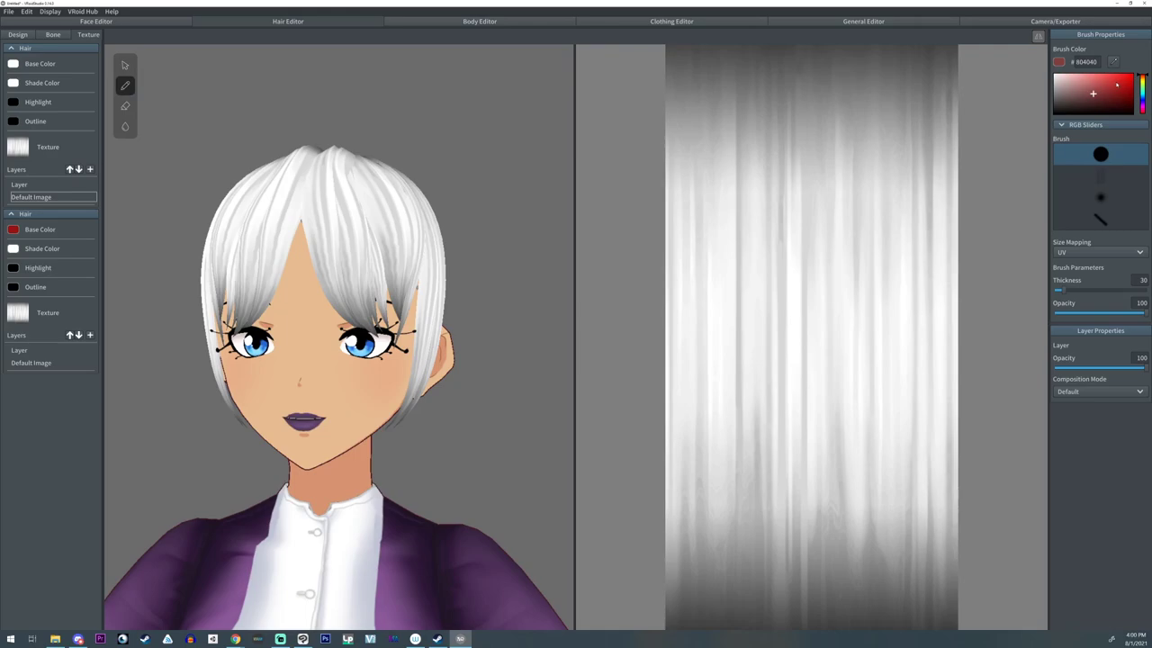
drag(1144, 96, 1114, 84)
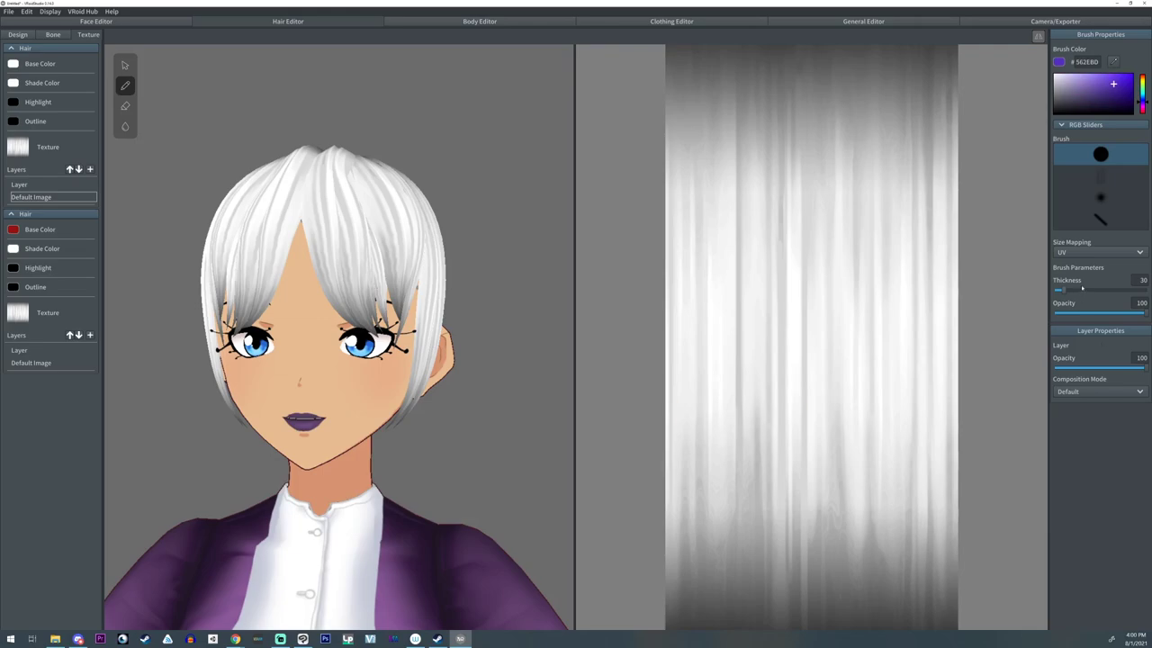
drag(1115, 291, 1132, 291)
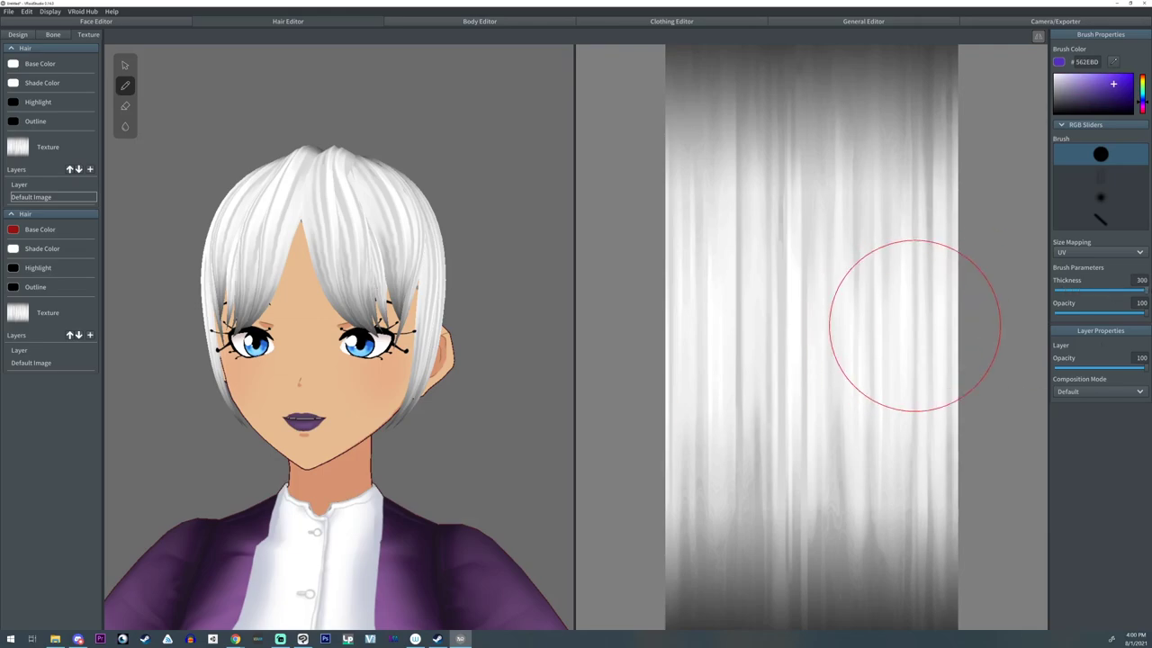
drag(913, 322, 893, 328)
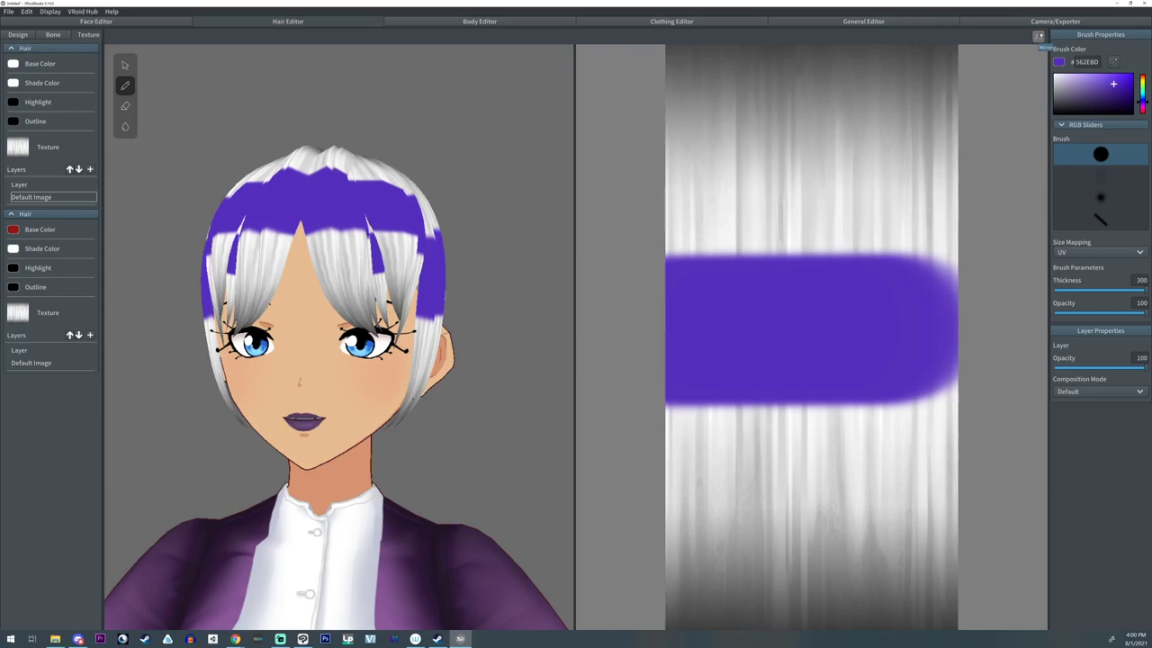
mouse_move(867, 180)
mouse_down()
mouse_move(913, 236)
mouse_move(811, 103)
mouse_move(904, 70)
mouse_up()
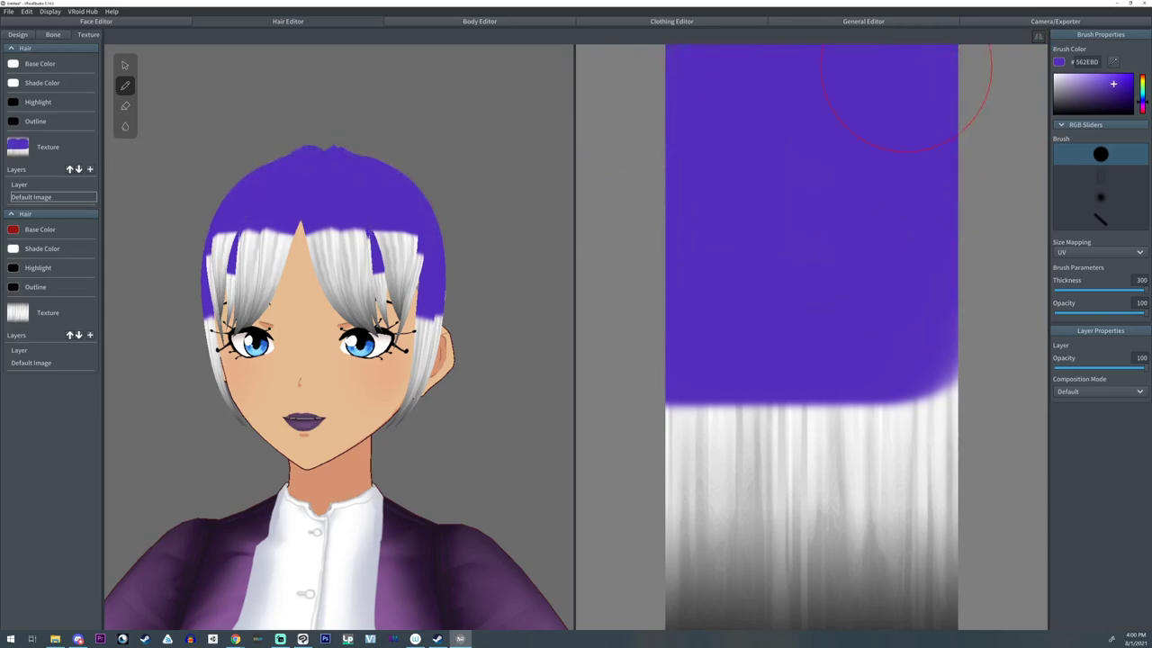
mouse_move(962, 153)
mouse_down()
mouse_move(936, 595)
mouse_move(682, 579)
mouse_move(772, 488)
mouse_move(706, 421)
mouse_up()
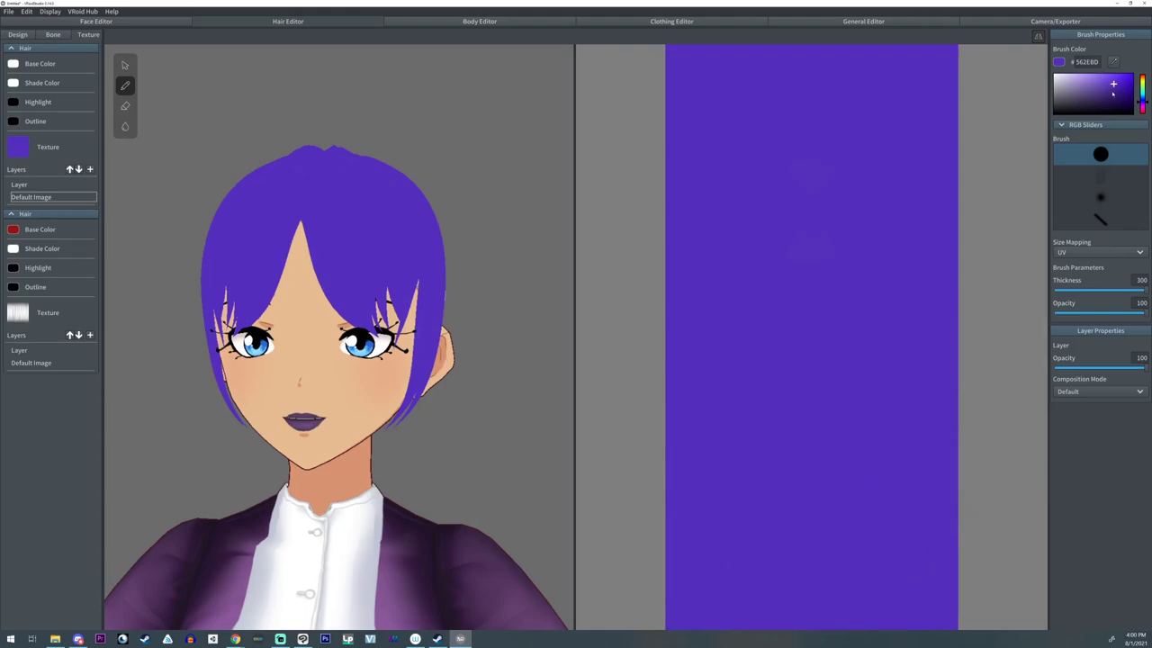
- Repaint the whole Default Image layer in the darker purple #311D67 and select the layer above it
click(1111, 97)
mouse_move(936, 112)
mouse_down()
mouse_move(793, 58)
mouse_move(618, 193)
mouse_move(604, 154)
mouse_move(630, 514)
mouse_move(867, 621)
mouse_move(638, 458)
mouse_move(771, 282)
mouse_move(895, 275)
mouse_up()
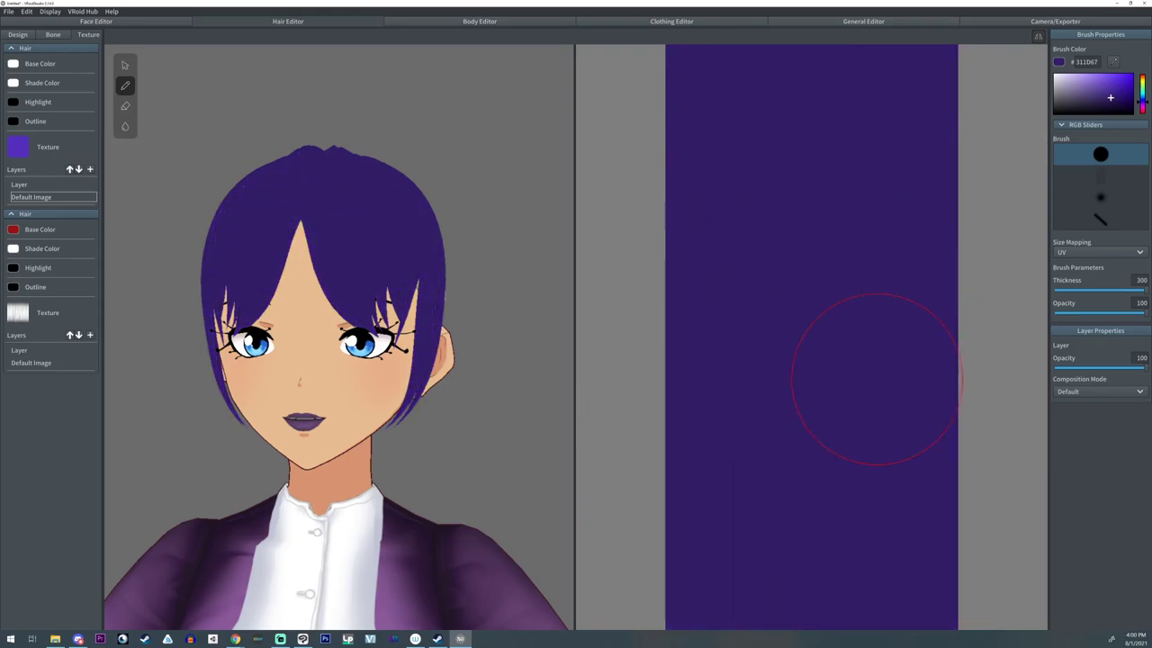
drag(1090, 369, 1148, 368)
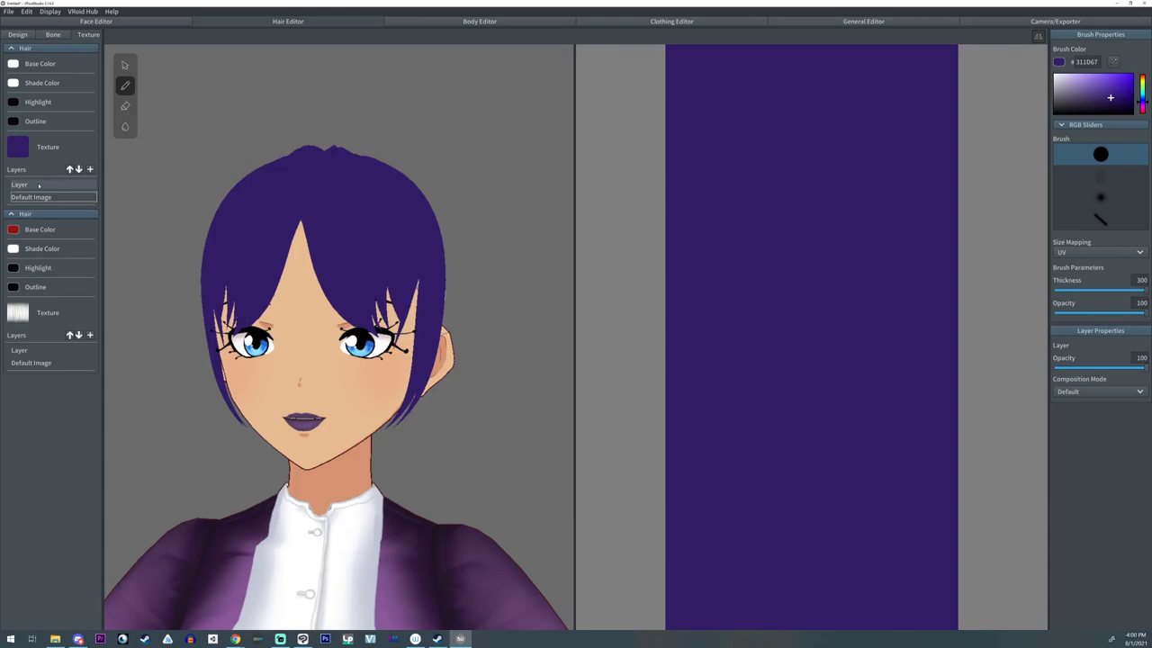
click(39, 184)
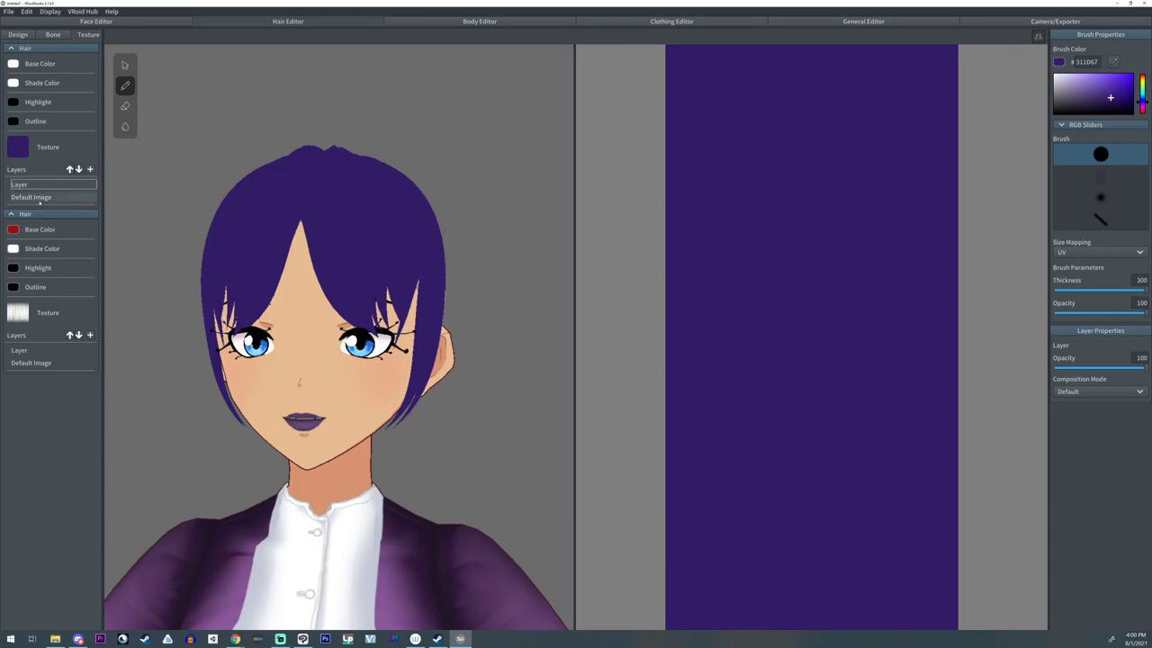
- Draw mirrored black #000000 test strokes with the round brush at thickness 40 on the layer above Default Image
click(38, 197)
click(39, 185)
drag(1112, 96, 1104, 92)
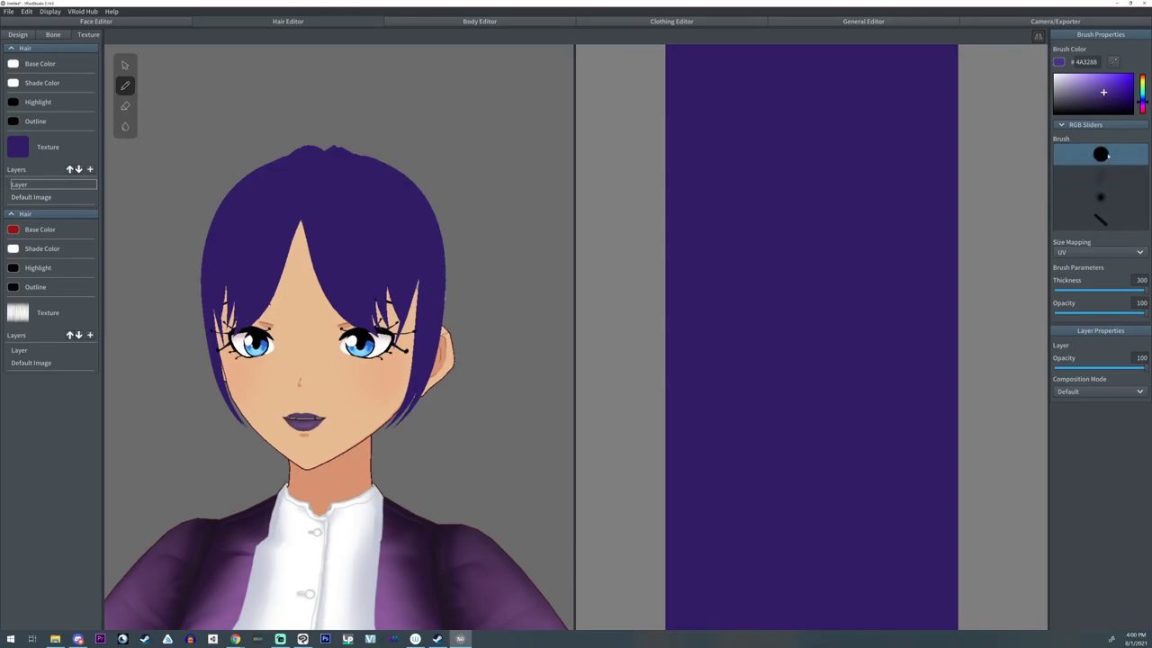
click(1105, 196)
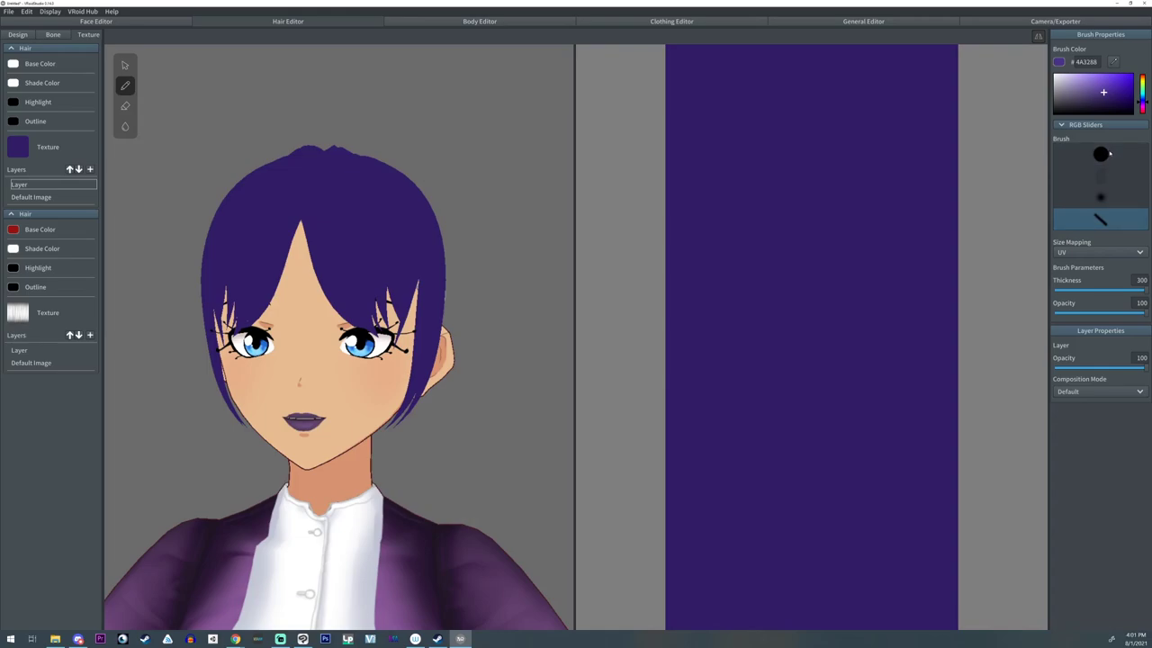
click(1110, 154)
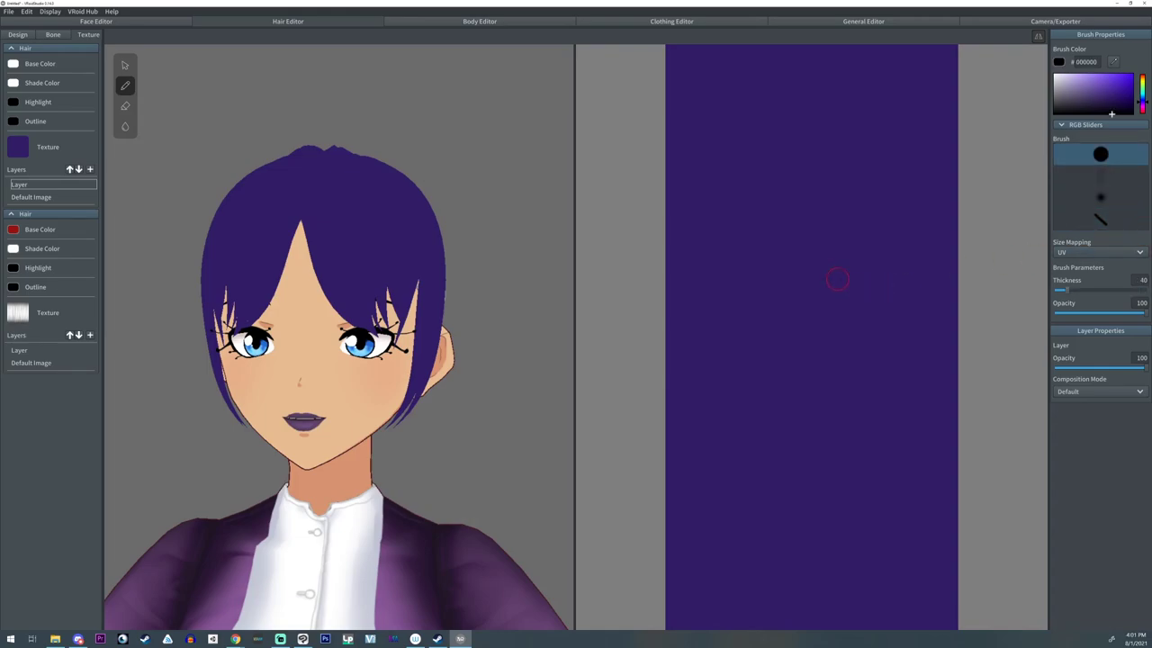
drag(718, 140, 709, 460)
drag(686, 551, 944, 385)
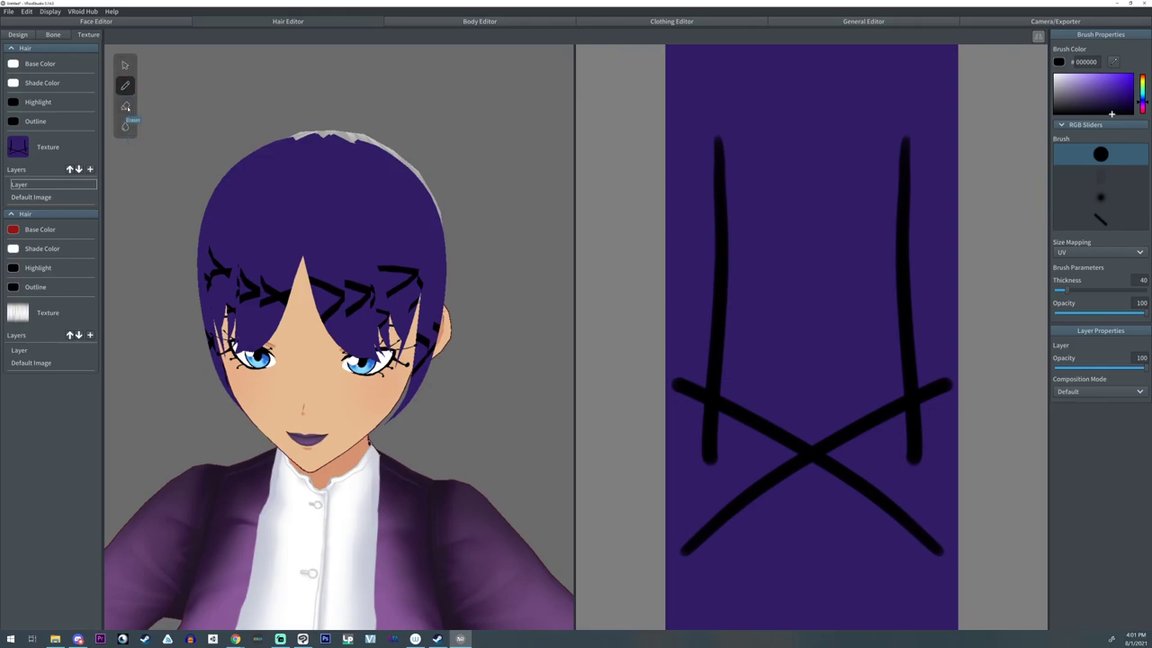
- Erase the black test strokes from the layer with the eraser at thickness 145
click(126, 106)
drag(1079, 286, 1100, 288)
mouse_move(941, 385)
mouse_down()
mouse_move(781, 438)
mouse_move(804, 393)
mouse_move(688, 379)
mouse_move(727, 85)
mouse_move(888, 108)
mouse_move(915, 396)
mouse_move(841, 489)
mouse_move(916, 116)
mouse_move(941, 579)
mouse_up()
mouse_move(856, 469)
mouse_down()
mouse_move(939, 110)
mouse_move(676, 303)
mouse_move(853, 359)
mouse_up()
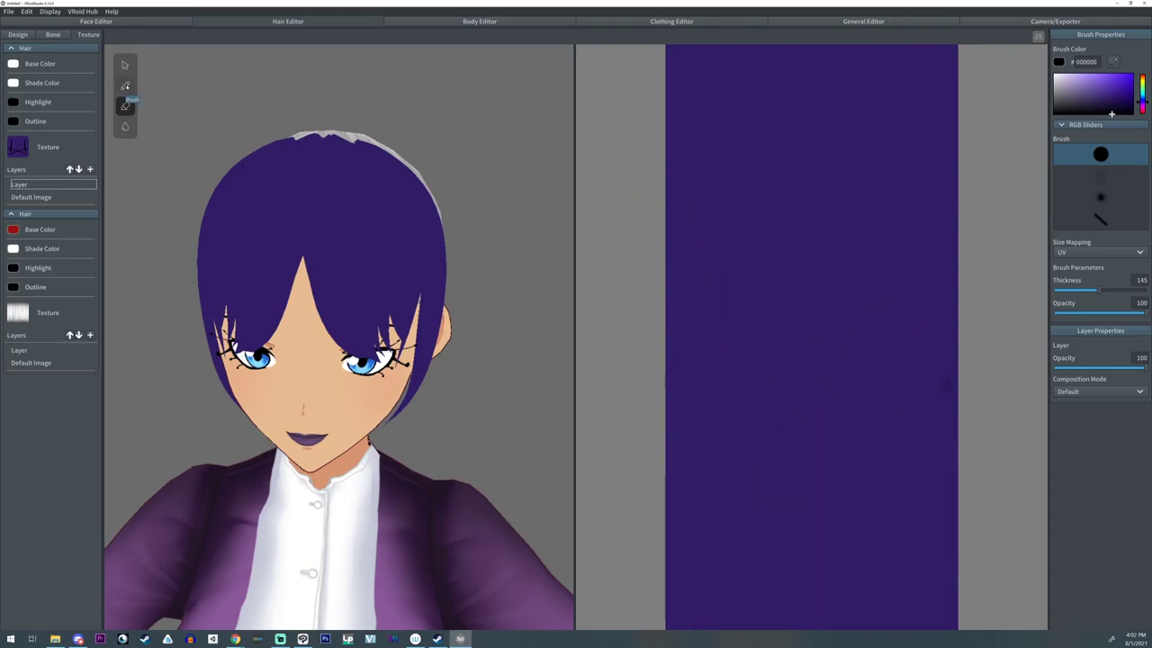
- Try different brush thicknesses and paint one diagonal black test stroke at thickness 86
click(125, 86)
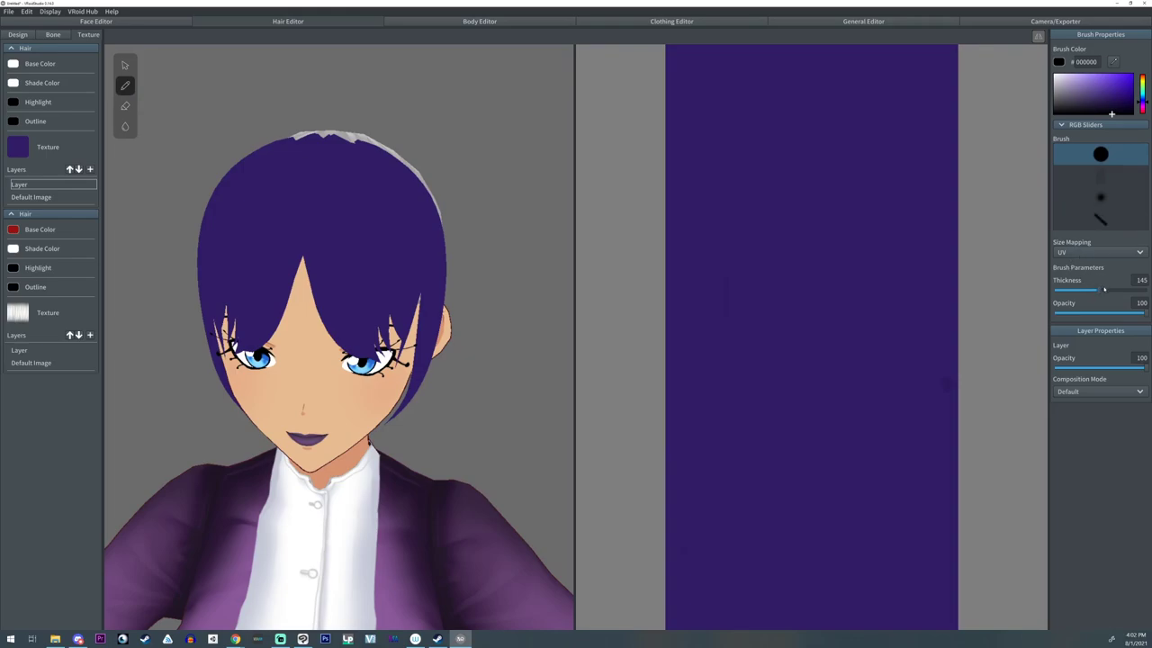
drag(1105, 289, 1144, 290)
drag(1072, 291, 1059, 291)
click(1083, 291)
drag(749, 458, 891, 338)
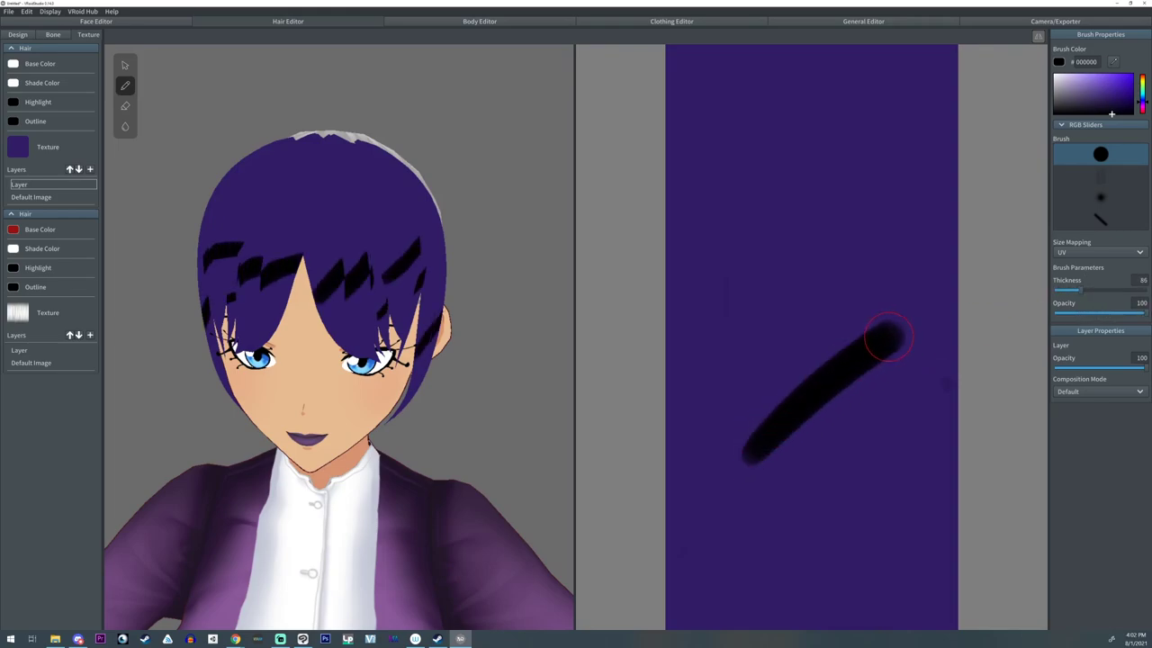
- Paint two fainter diagonal black test strokes, one at brush opacity 21 and one at opacity 4
click(1073, 313)
drag(785, 495, 953, 368)
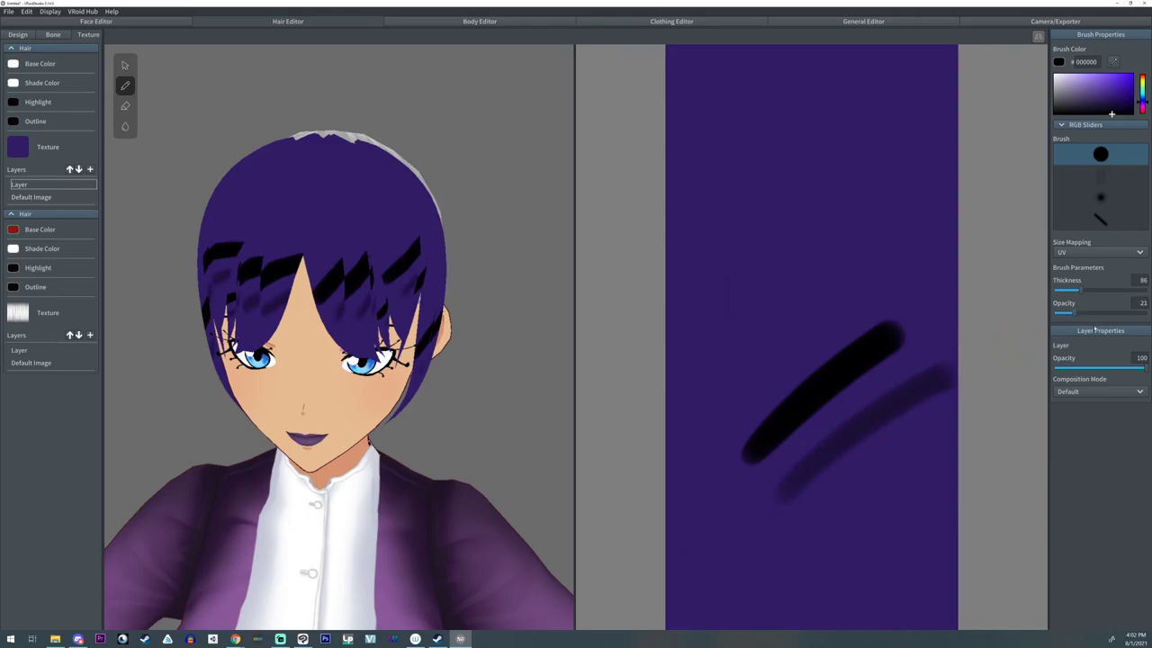
drag(1066, 314, 1054, 318)
drag(786, 501, 960, 399)
- Try the Darken and Lighten composition modes on the painted layer and set it back to Default
mouse_move(1131, 368)
mouse_down()
mouse_move(1070, 374)
mouse_move(1144, 369)
mouse_up()
click(1098, 391)
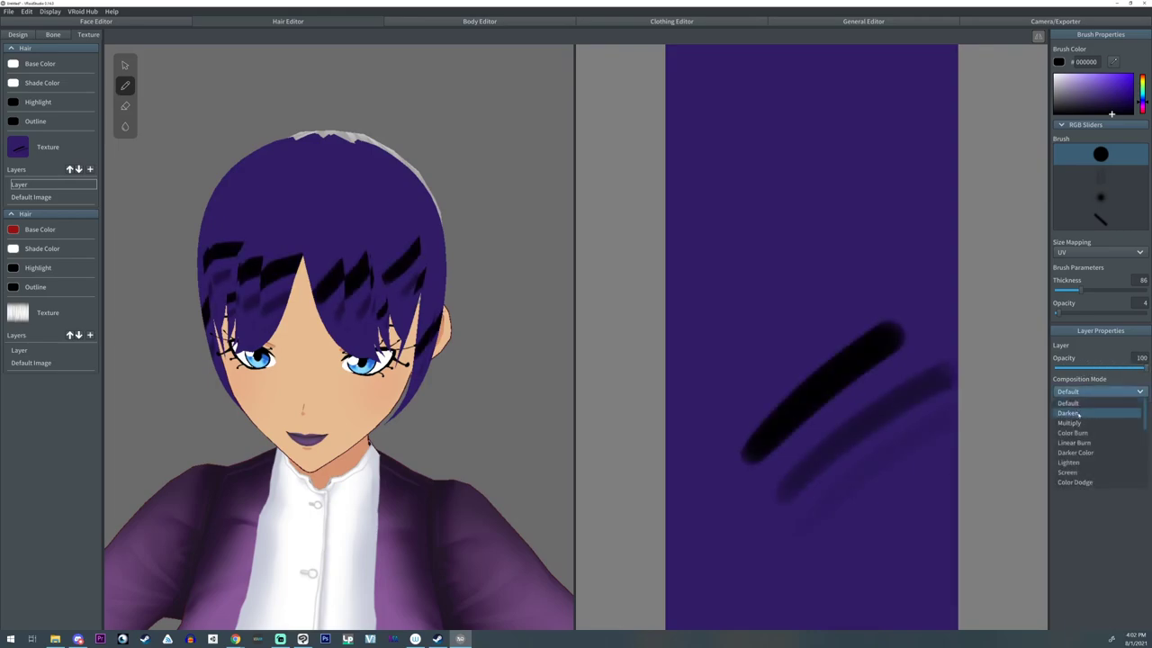
click(1080, 409)
click(1085, 391)
click(1072, 462)
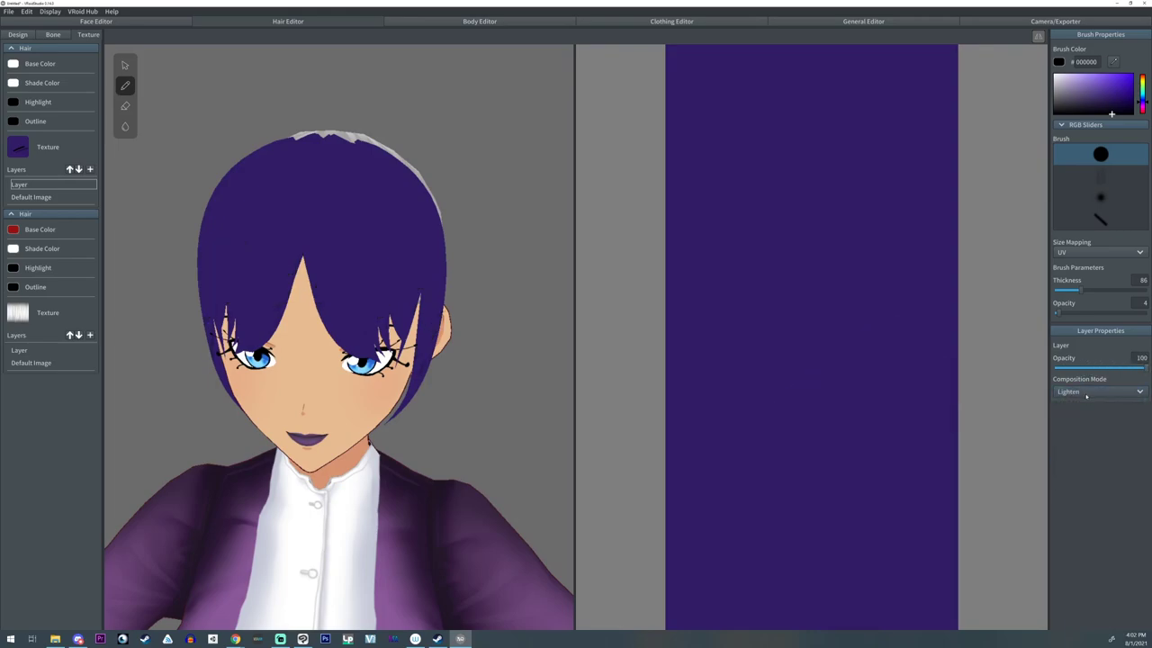
click(1085, 393)
click(1085, 403)
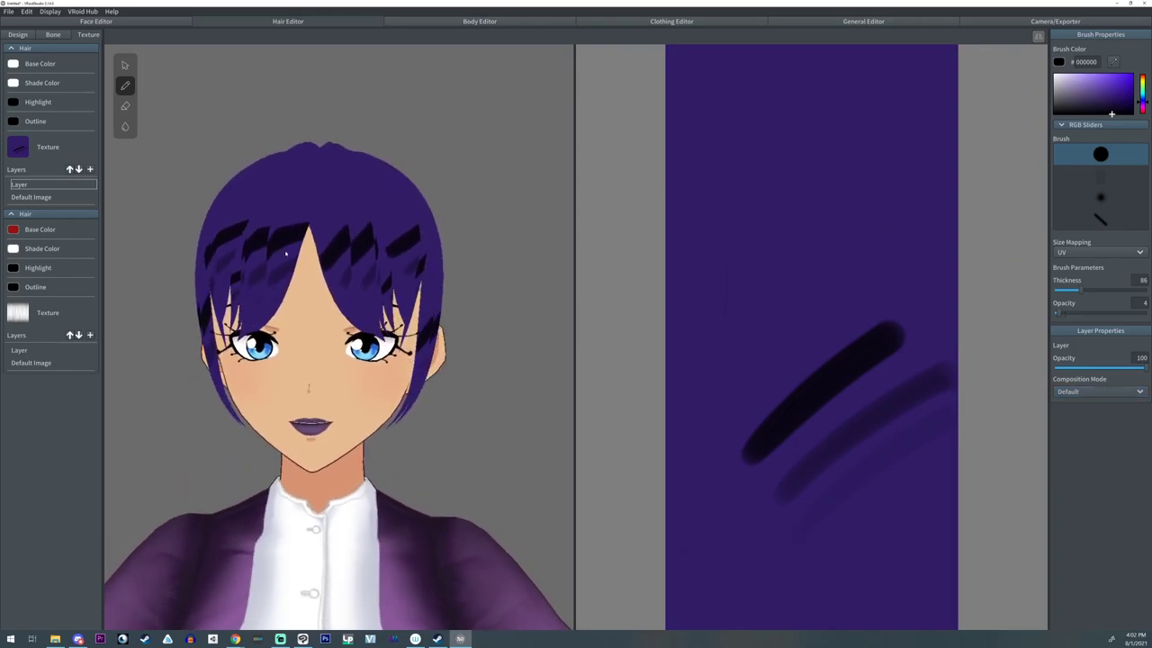
- Delete the test-stroke layer from the first hair texture, add a new layer above Default Image, and select it
right_click(52, 188)
click(63, 222)
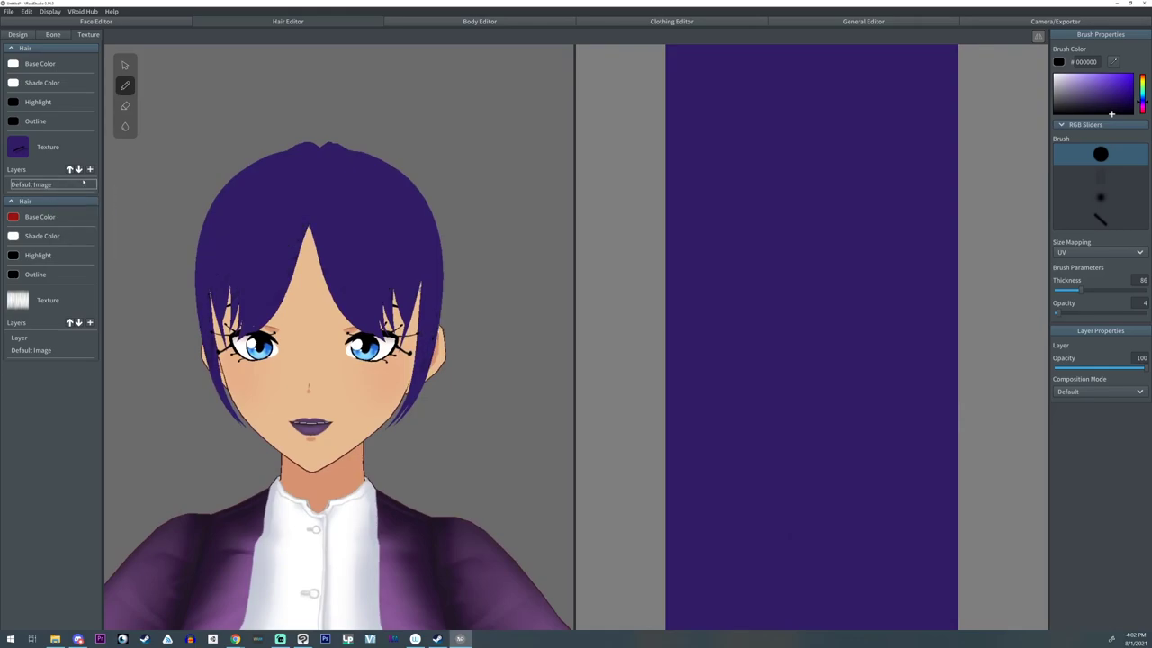
click(90, 169)
click(34, 186)
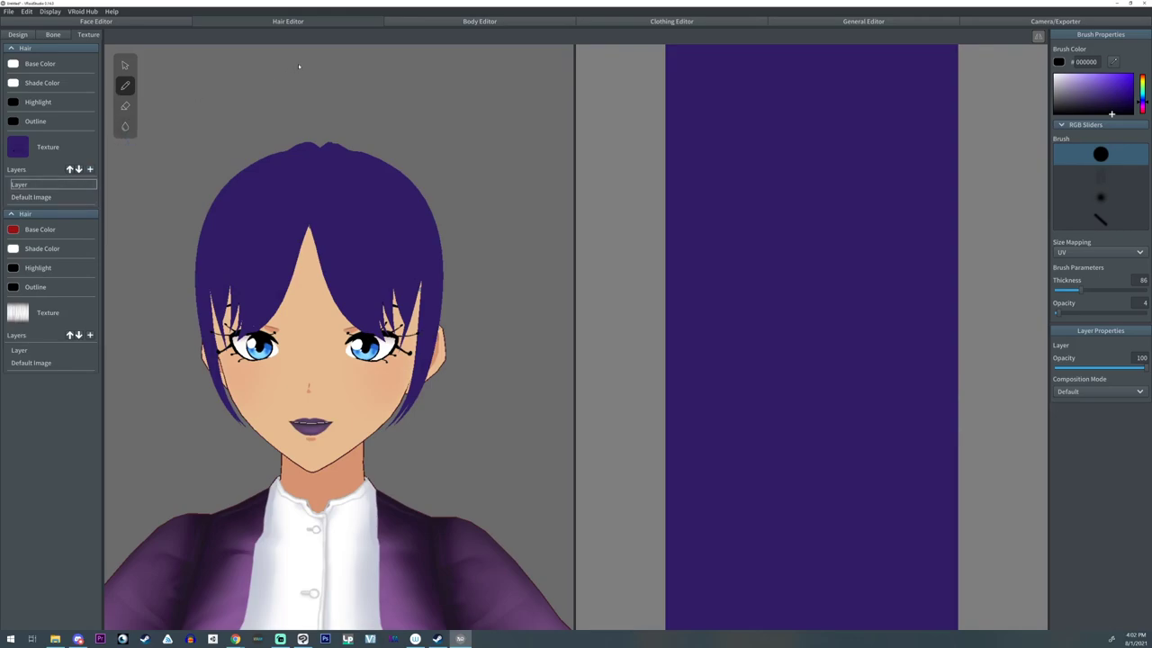
- Paint a dark shadow in #100923 down the hair texture's right edge at thickness 86, raising the brush opacity to 100
click(1115, 95)
alt+click(903, 220)
drag(1112, 99, 1114, 108)
drag(957, 111, 931, 609)
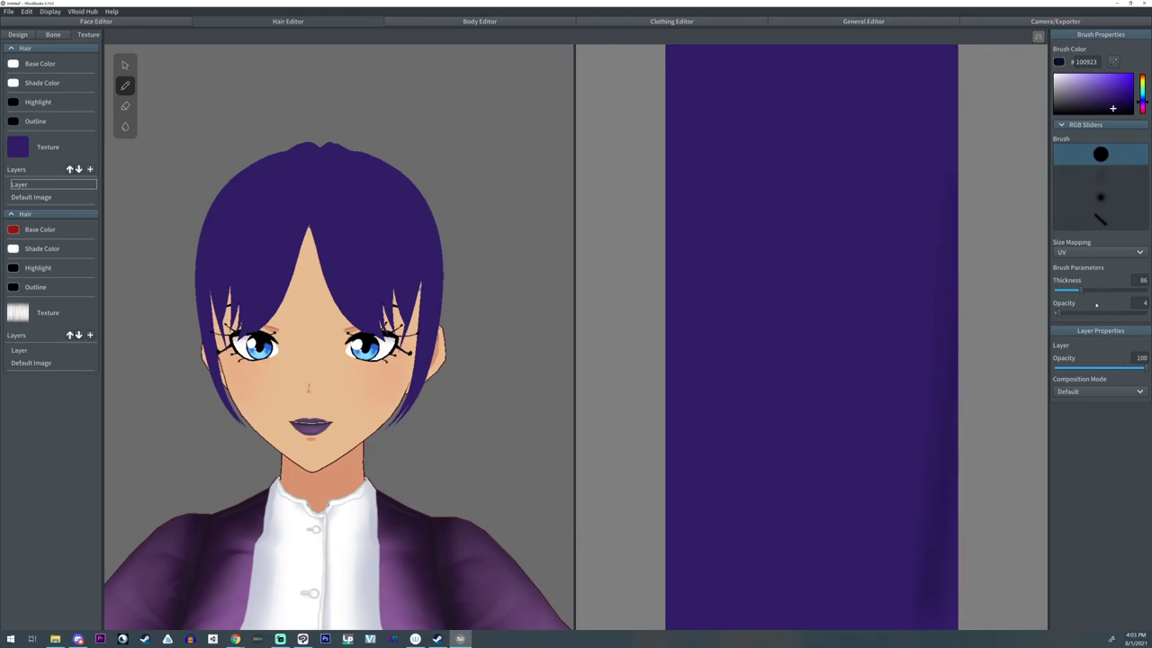
drag(1096, 311, 1145, 312)
drag(957, 64, 931, 632)
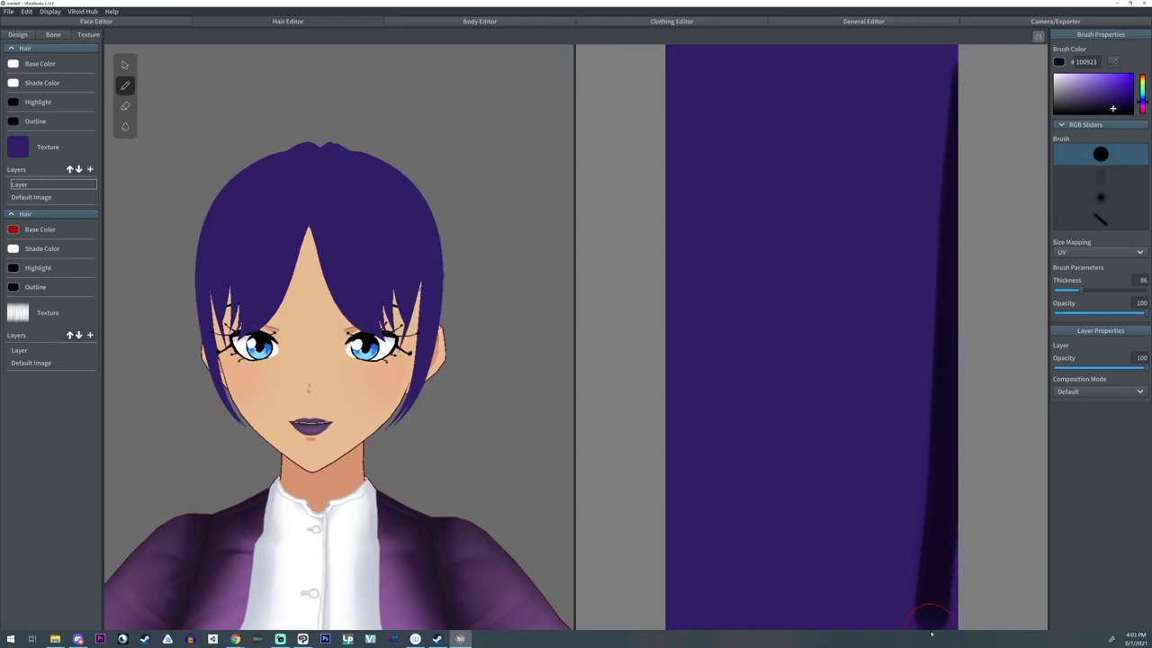
drag(960, 452, 942, 614)
scroll(927, 599, down, 1)
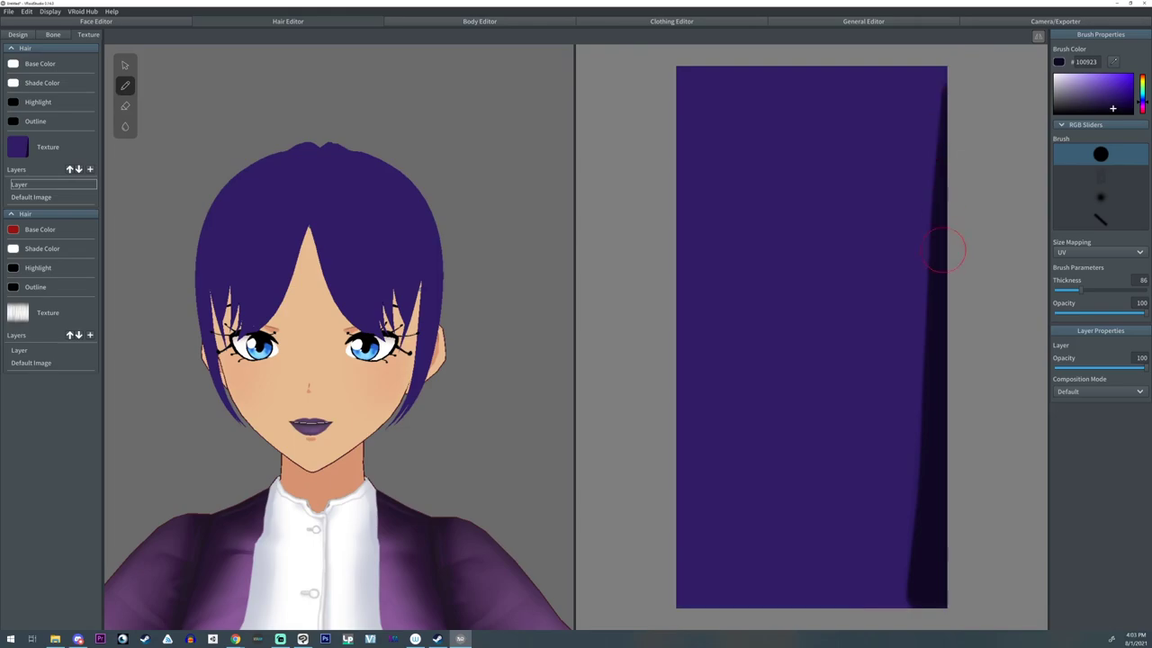
- Paint tapering dark #100923 spikes of varying height along the bottom of the hair texture
drag(939, 249, 899, 609)
mouse_move(869, 360)
mouse_down()
mouse_move(911, 597)
mouse_move(866, 431)
mouse_move(843, 606)
mouse_up()
drag(867, 432, 848, 594)
drag(874, 467, 879, 598)
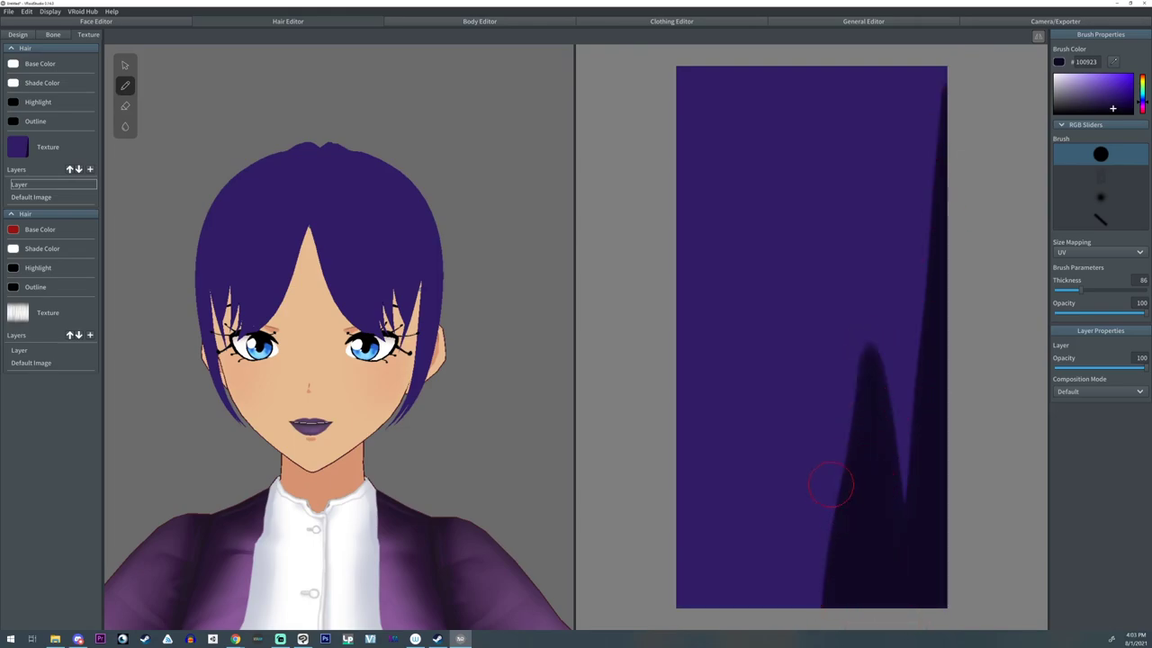
mouse_move(808, 449)
mouse_down()
mouse_move(839, 607)
mouse_move(789, 507)
mouse_move(803, 579)
mouse_move(805, 538)
mouse_move(804, 590)
mouse_up()
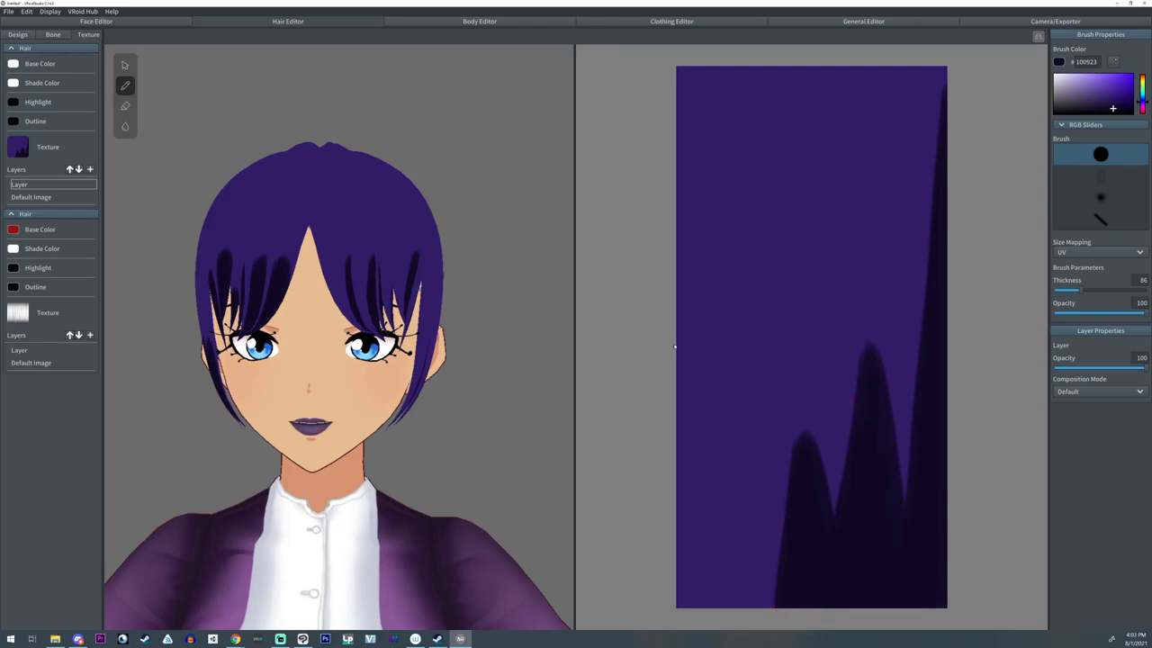
mouse_move(661, 317)
mouse_down()
mouse_move(687, 477)
mouse_move(671, 421)
mouse_move(691, 623)
mouse_move(725, 515)
mouse_move(776, 585)
mouse_move(781, 612)
mouse_up()
drag(740, 512, 754, 586)
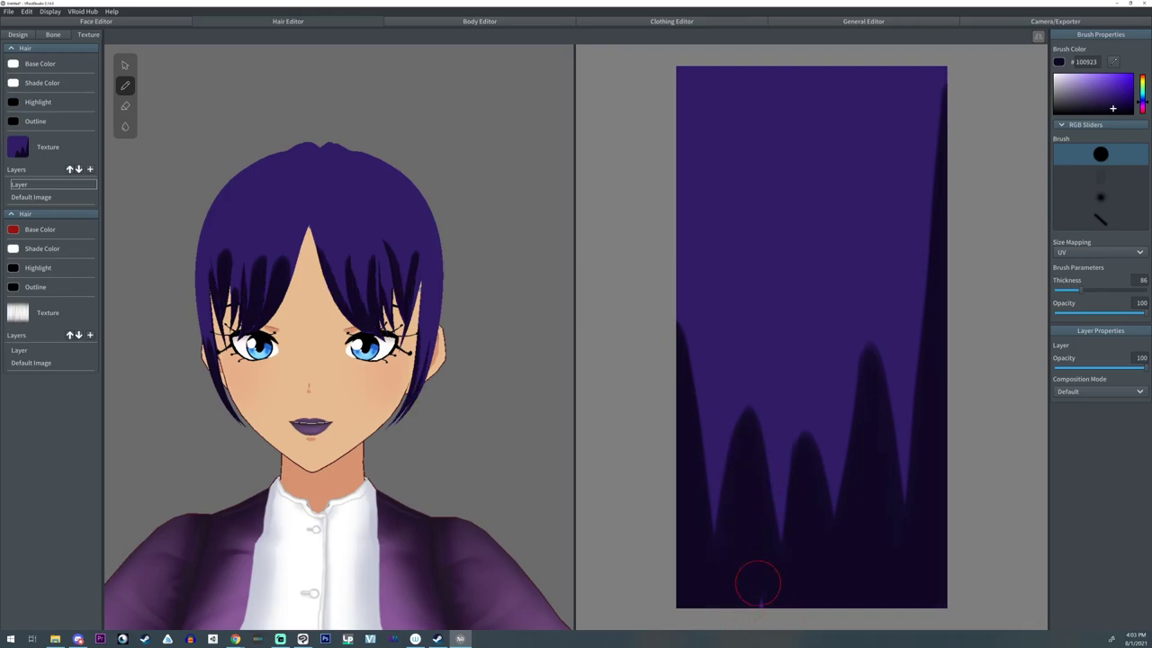
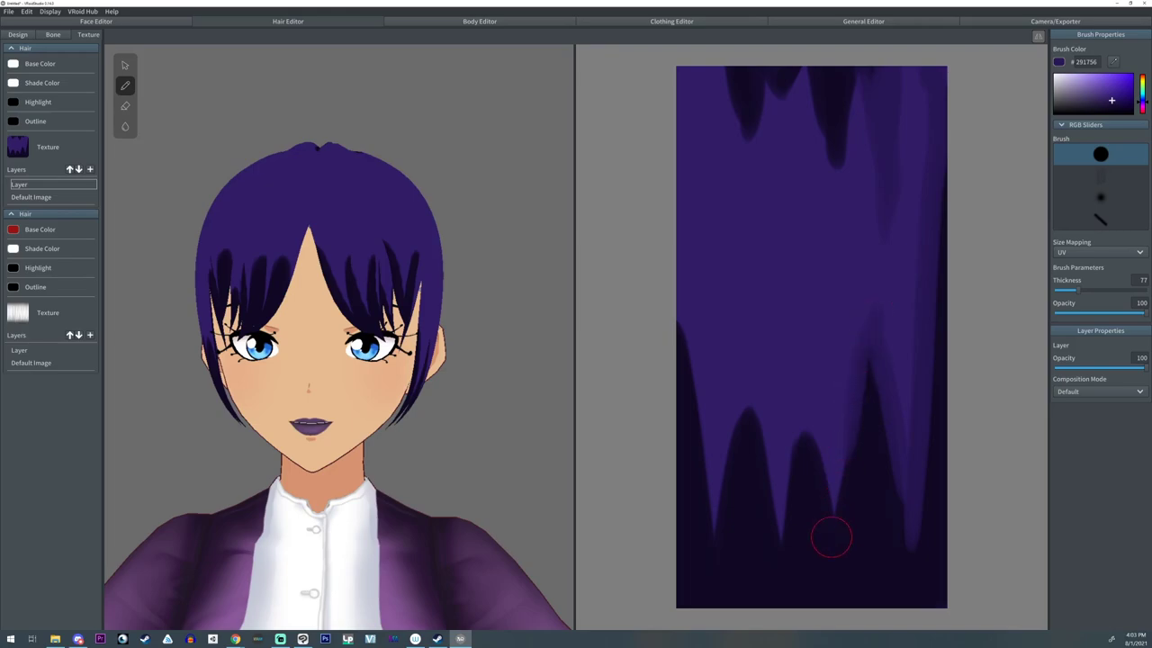
- Paint long vertical mid-tone streaks in #291756 at thickness 77 between the dark spikes across the hair texture
mouse_move(869, 216)
mouse_down()
mouse_move(869, 327)
mouse_move(883, 347)
mouse_up()
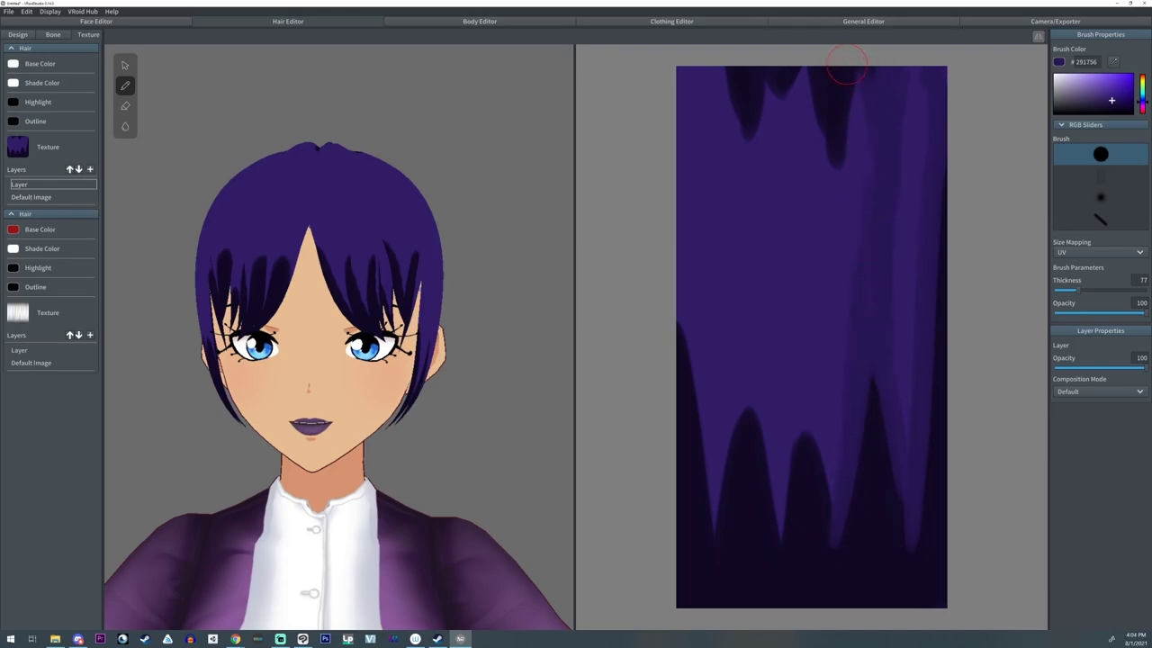
drag(849, 75, 839, 252)
mouse_move(818, 85)
mouse_down()
mouse_move(837, 433)
mouse_move(828, 513)
mouse_move(814, 450)
mouse_move(787, 558)
mouse_move(813, 354)
mouse_up()
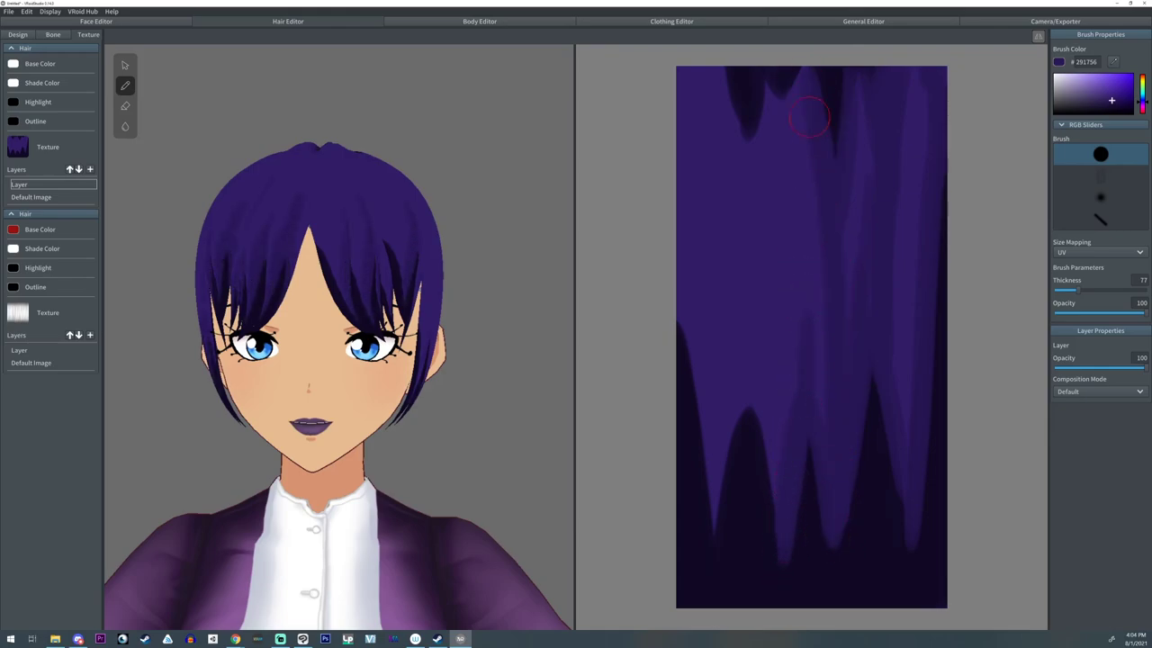
drag(809, 116, 818, 411)
drag(799, 87, 783, 135)
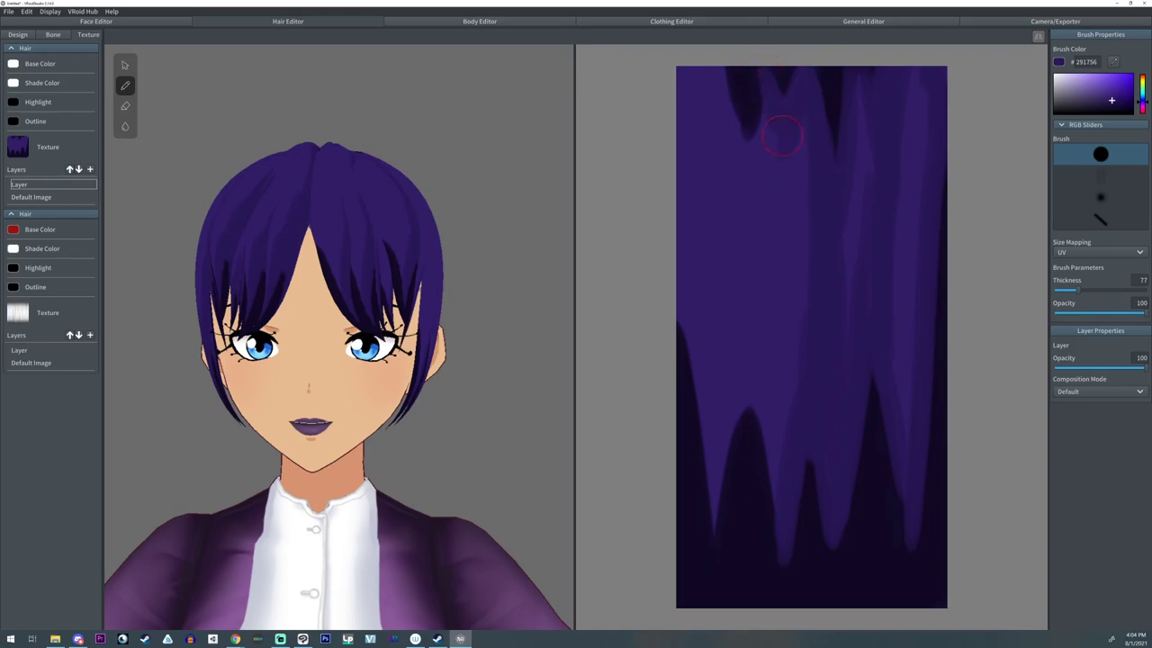
mouse_move(772, 391)
mouse_down()
mouse_move(762, 463)
mouse_move(706, 463)
mouse_move(673, 298)
mouse_move(718, 534)
mouse_move(759, 267)
mouse_up()
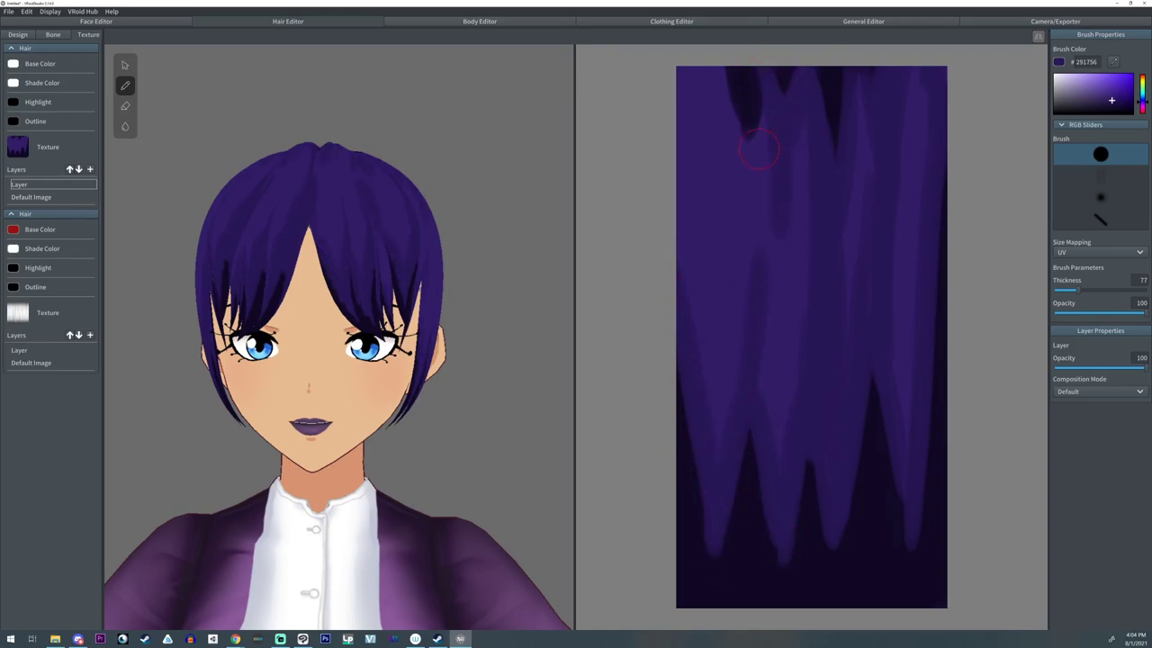
mouse_move(718, 55)
mouse_down()
mouse_move(746, 57)
mouse_move(753, 103)
mouse_move(745, 204)
mouse_move(770, 432)
mouse_up()
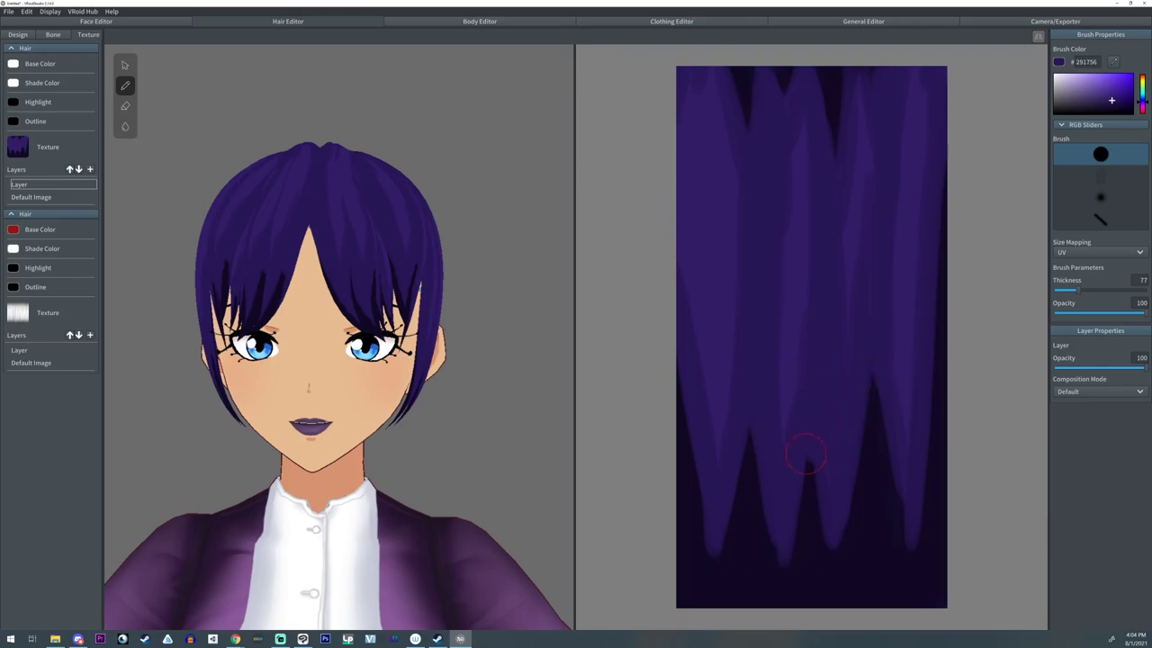
- Lower the brush opacity to 11 and blend the dark spikes into the strands with soft #291756 strokes
drag(1093, 313, 1087, 312)
drag(765, 576, 758, 466)
drag(1086, 313, 1062, 312)
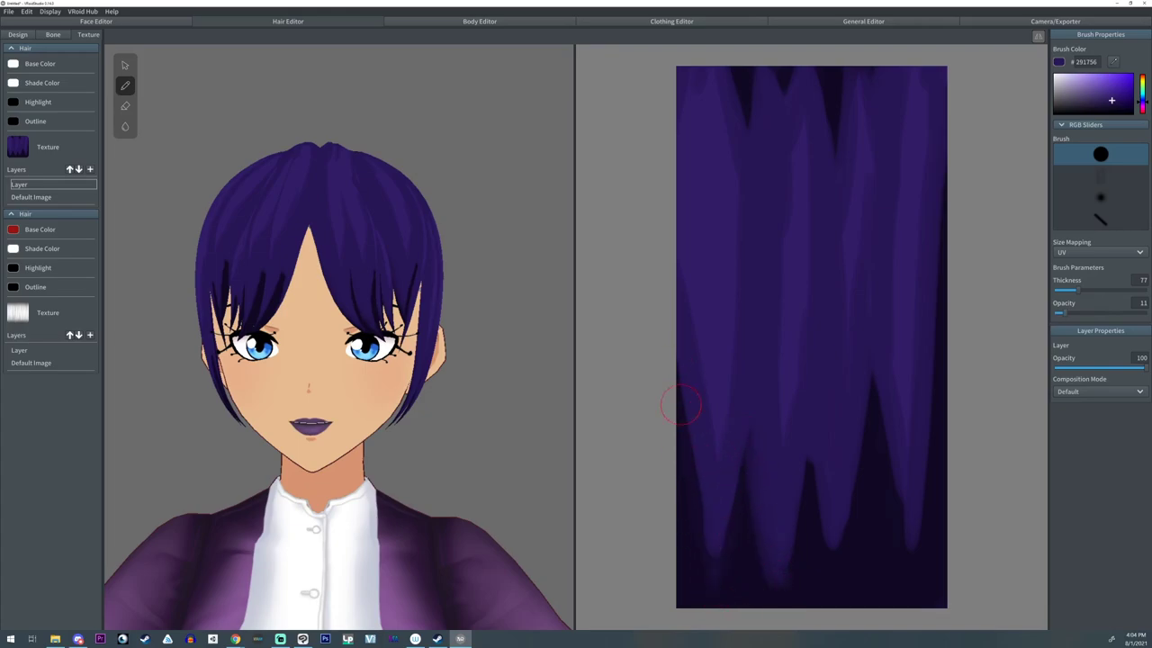
drag(675, 371, 715, 567)
drag(677, 399, 696, 574)
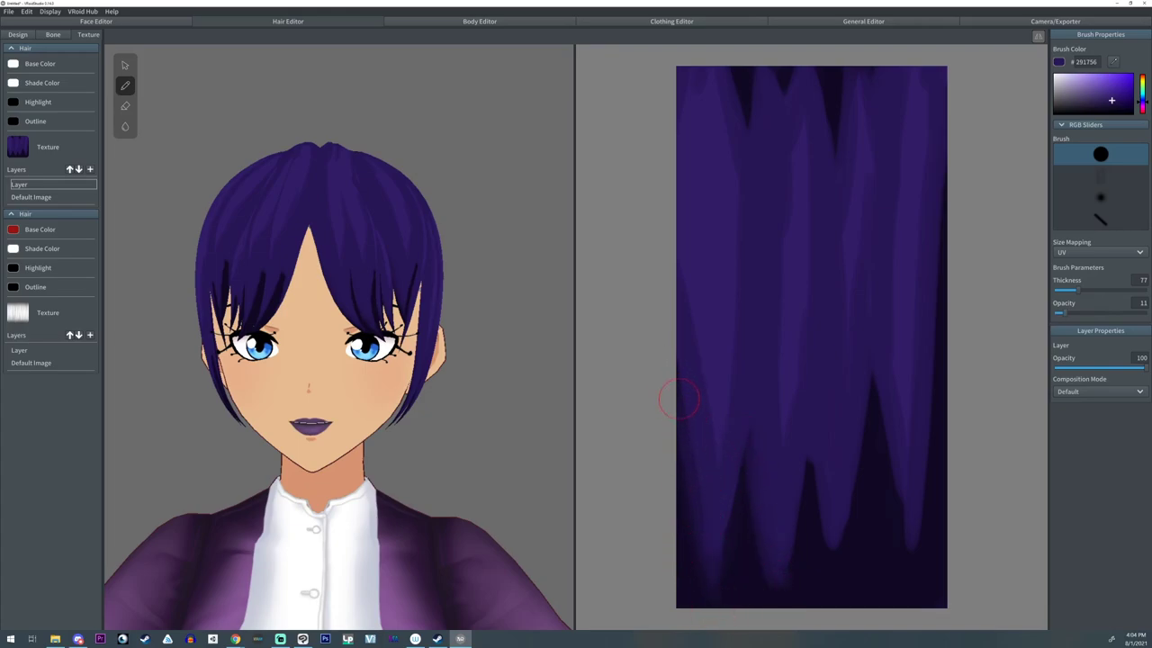
mouse_move(679, 399)
mouse_down()
mouse_move(702, 582)
mouse_move(746, 543)
mouse_move(777, 600)
mouse_move(791, 508)
mouse_move(821, 562)
mouse_move(804, 438)
mouse_move(841, 536)
mouse_move(849, 469)
mouse_move(895, 528)
mouse_move(906, 571)
mouse_move(865, 424)
mouse_move(829, 610)
mouse_move(864, 376)
mouse_move(913, 588)
mouse_move(938, 352)
mouse_move(942, 137)
mouse_move(916, 569)
mouse_move(819, 518)
mouse_move(746, 442)
mouse_move(740, 519)
mouse_move(777, 121)
mouse_move(756, 229)
mouse_up()
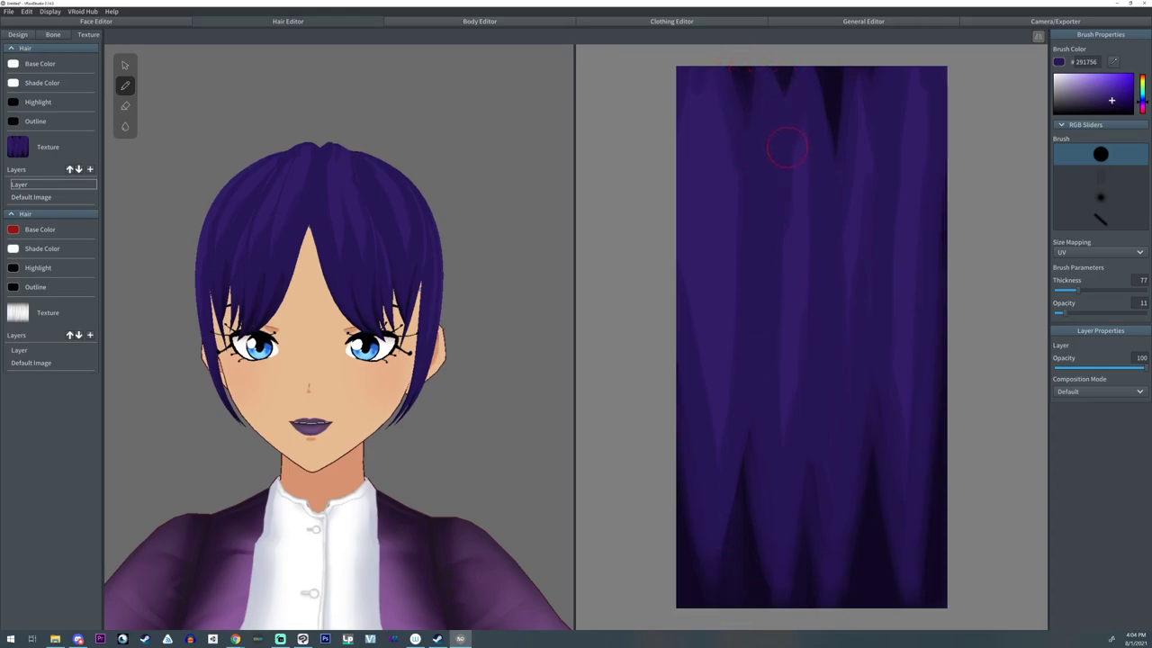
mouse_move(813, 81)
mouse_down()
mouse_move(823, 117)
mouse_move(836, 108)
mouse_move(828, 126)
mouse_move(797, 52)
mouse_up()
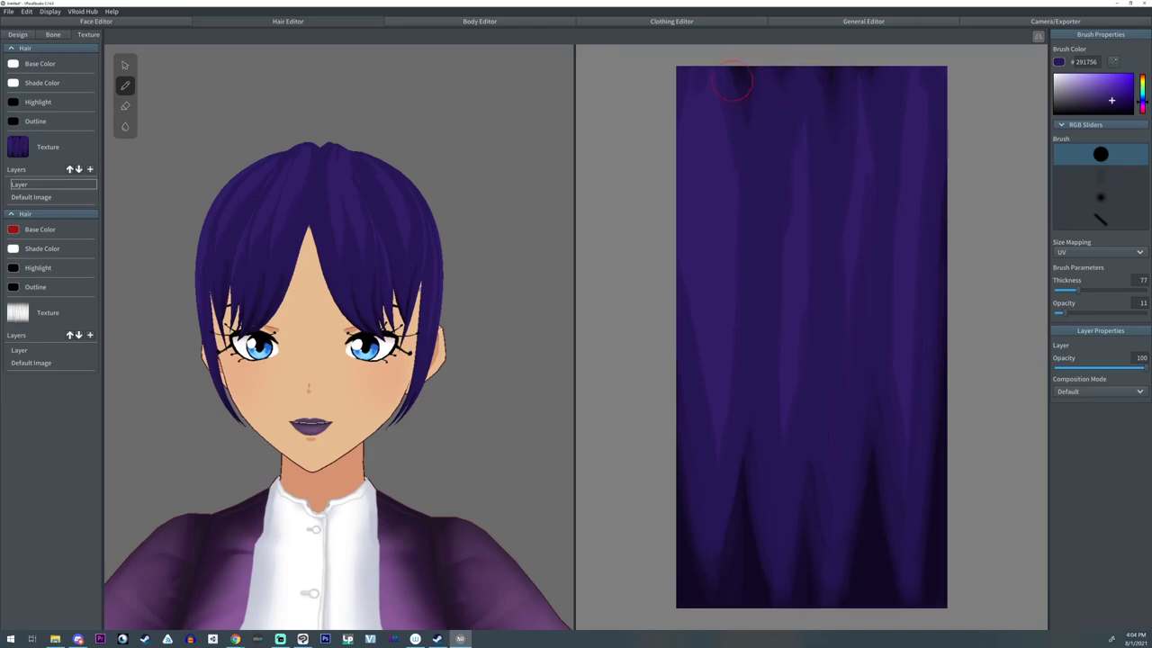
mouse_move(742, 305)
mouse_down()
mouse_move(699, 542)
mouse_move(722, 416)
mouse_up()
- Sample a purple from the texture, lighten it to #4D3195, and paint soft vertical highlights on the strands
click(1113, 62)
click(915, 198)
click(1107, 91)
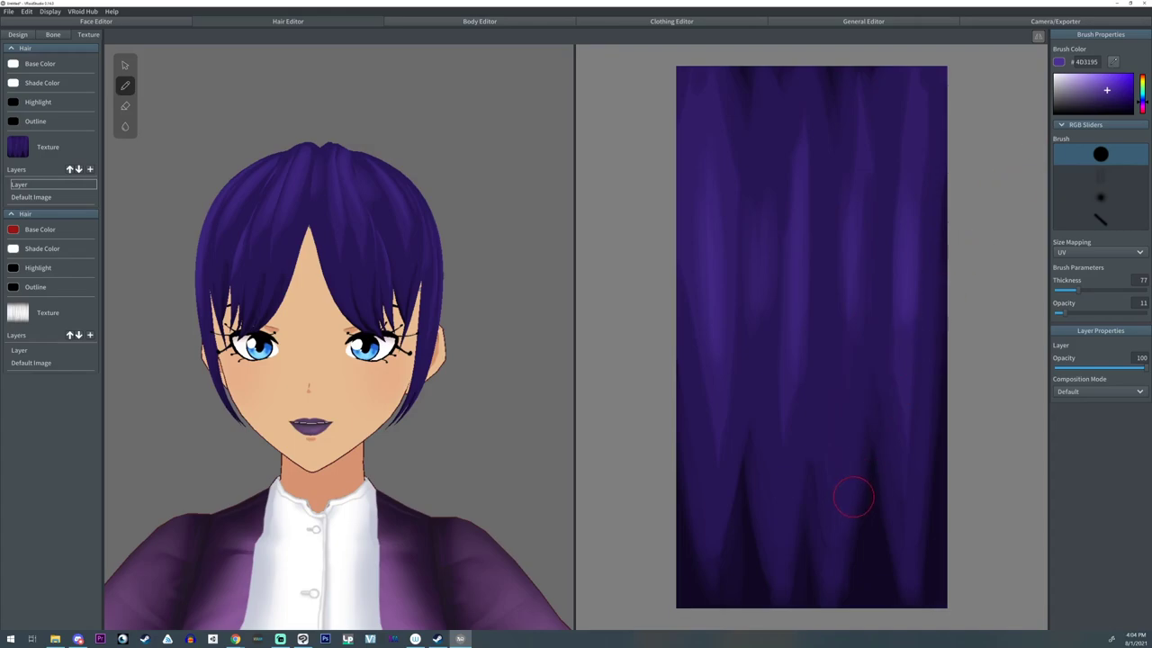
- Paint a dark #1F1141 band across the middle of the texture and lighter #6E50B5 shine spots along its upper edge
click(871, 439)
mouse_move(703, 353)
mouse_down()
mouse_move(739, 354)
mouse_move(805, 312)
mouse_move(913, 316)
mouse_up()
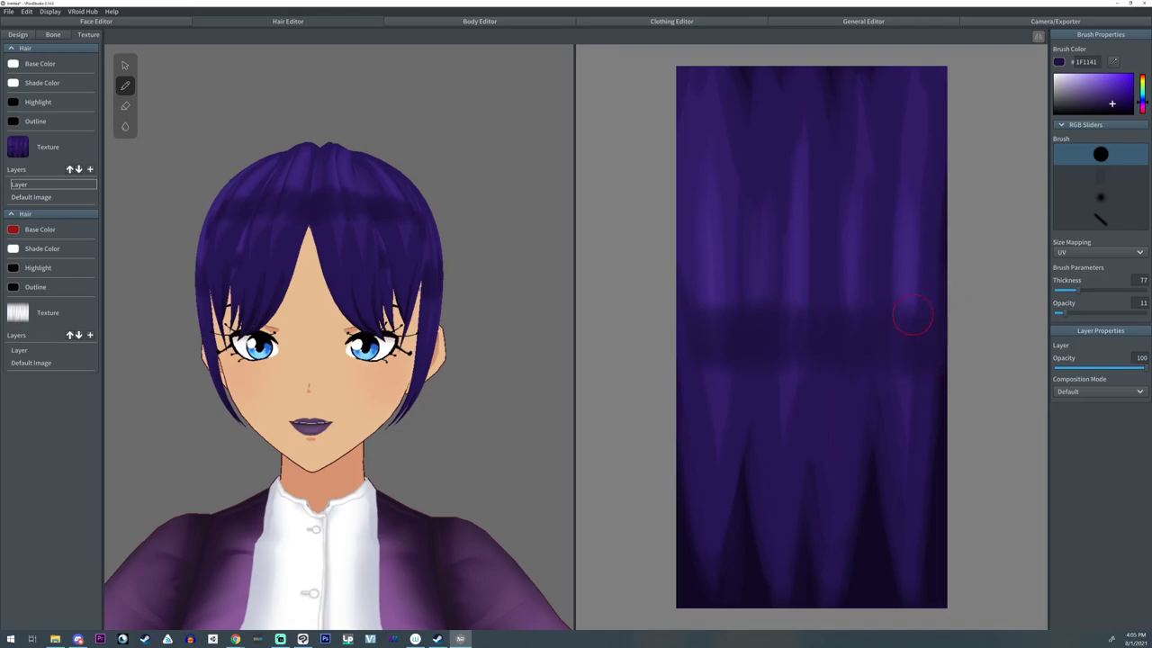
click(1097, 84)
mouse_move(676, 280)
mouse_down()
mouse_move(836, 293)
mouse_move(869, 284)
mouse_move(888, 297)
mouse_move(945, 279)
mouse_move(932, 309)
mouse_up()
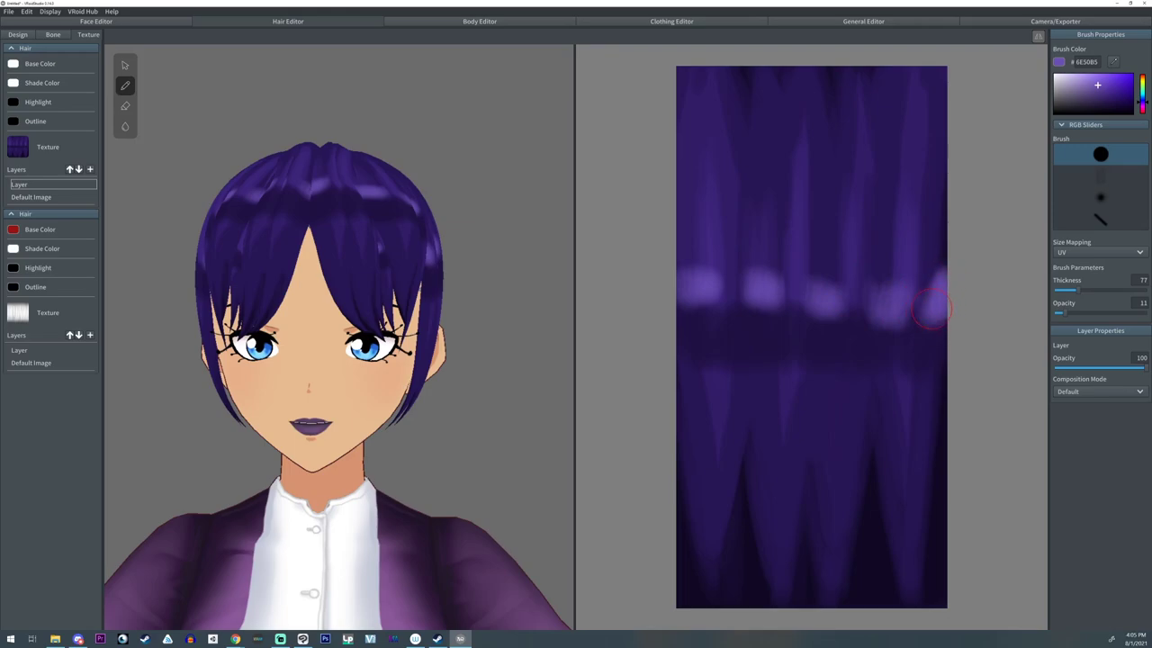
- Add a new layer and paint mirrored vertical blue #3271AC stripes on it at thickness 152 and opacity 100
click(89, 170)
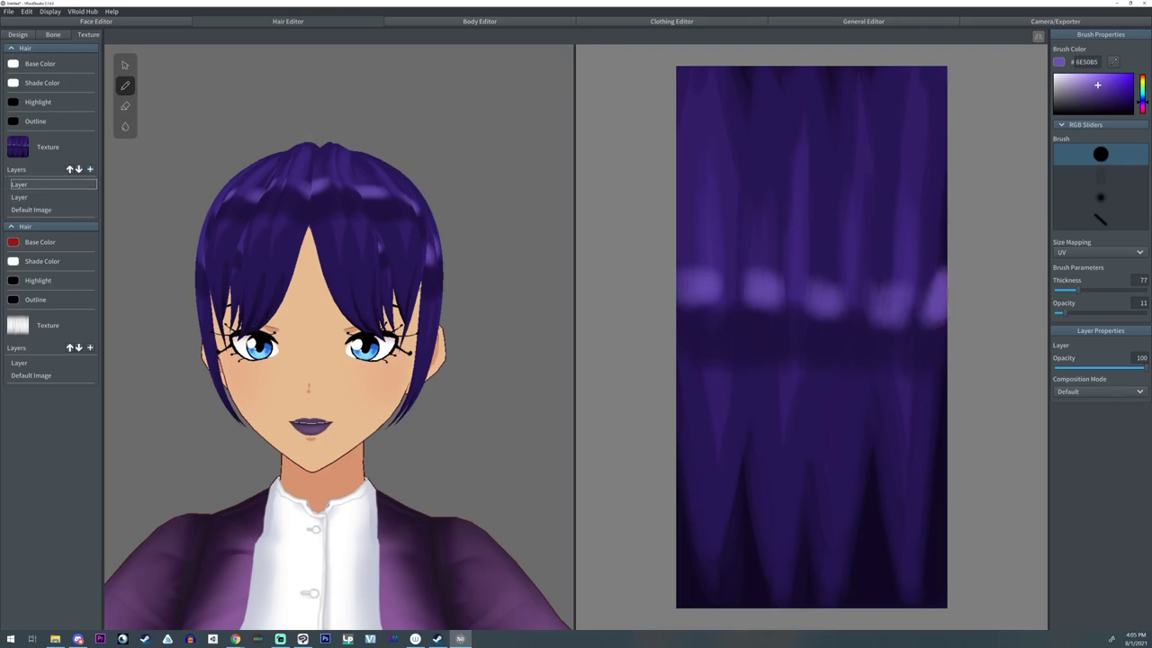
drag(1143, 102, 1142, 96)
click(1110, 86)
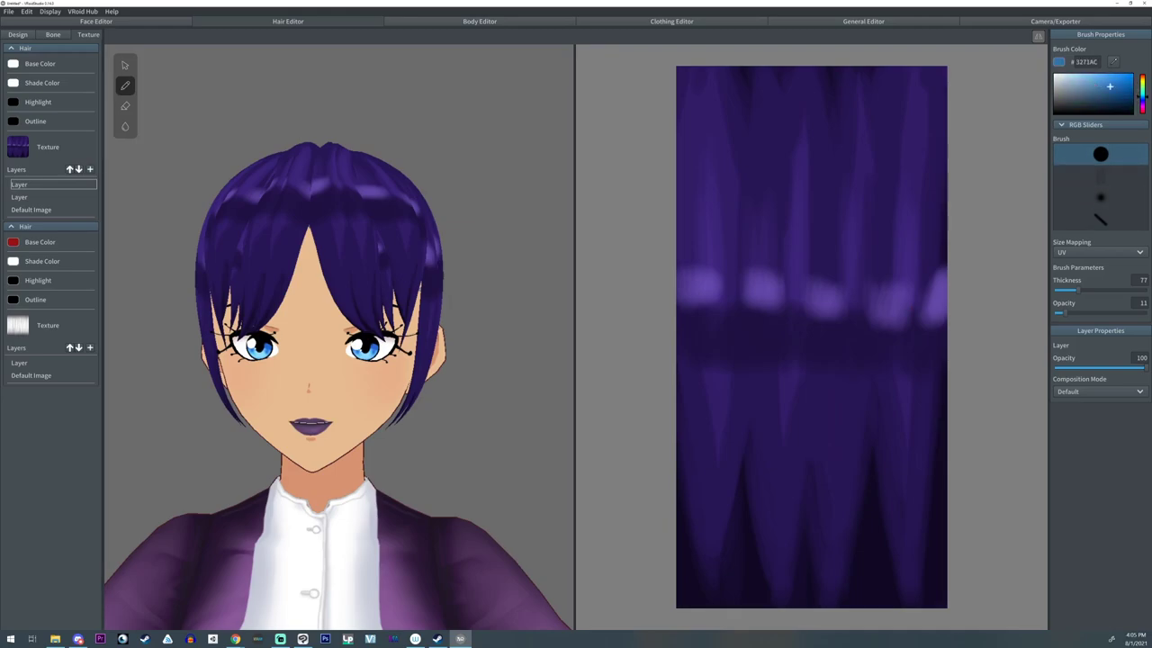
drag(1078, 291, 1148, 314)
click(1039, 37)
drag(883, 73, 887, 603)
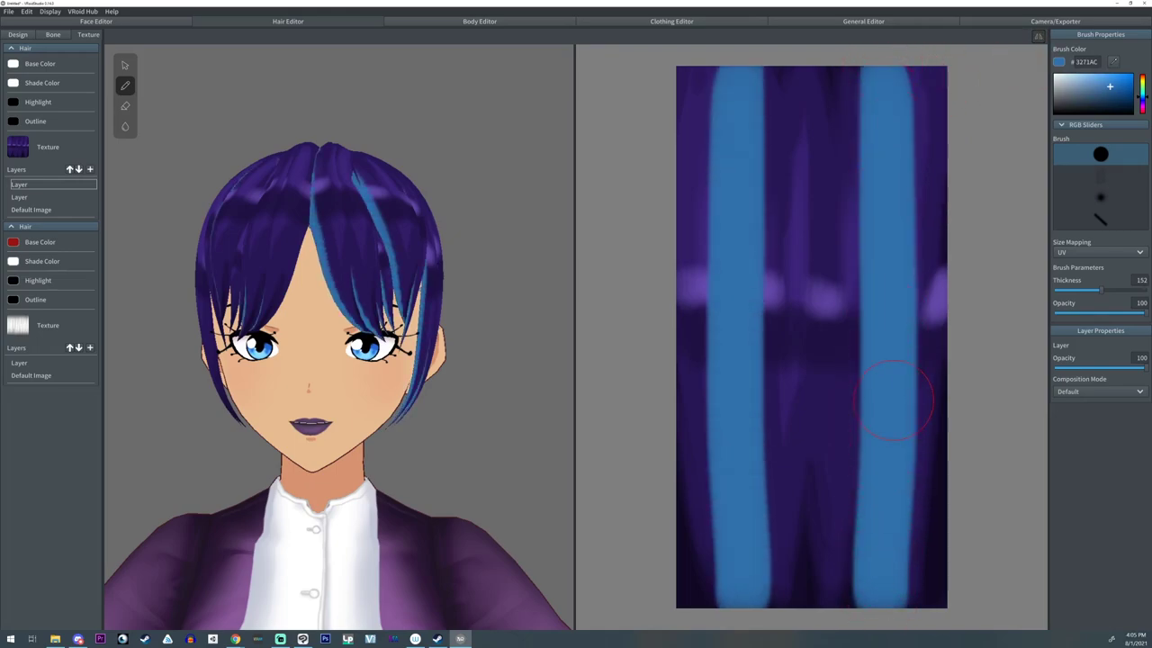
- Undo the mirrored blue stripe, turn off mirrored painting, and fill one side of the hair texture with solid blue #3271AC strokes
key(ctrl+z)
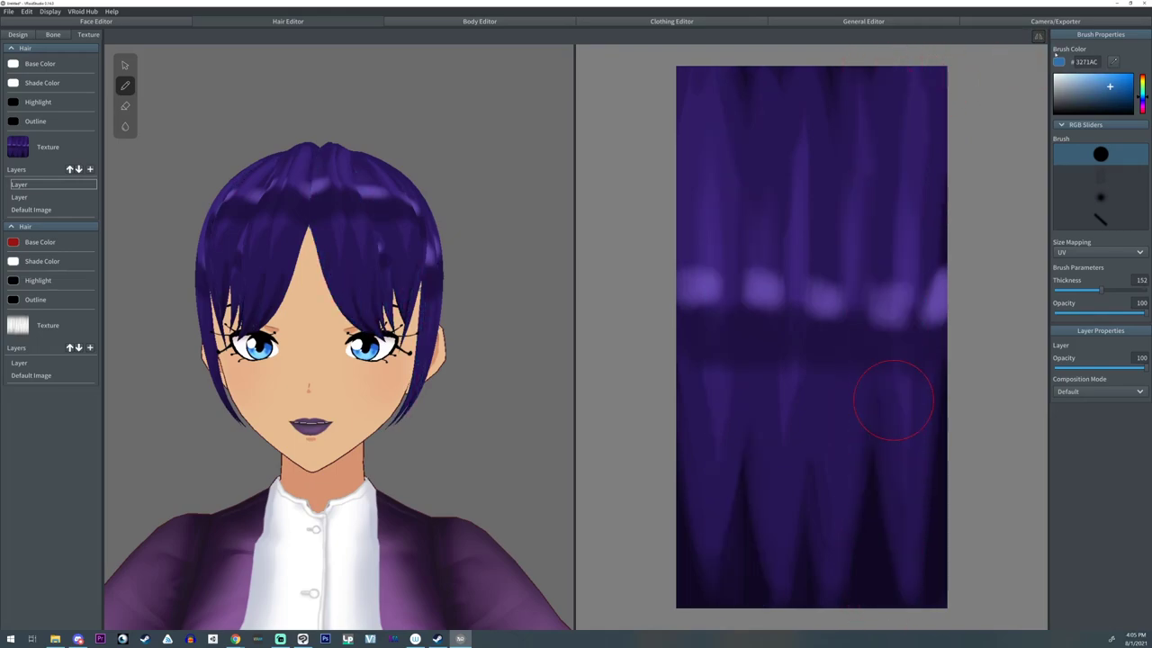
click(1038, 36)
mouse_move(861, 78)
mouse_down()
mouse_move(867, 605)
mouse_move(906, 57)
mouse_move(919, 235)
mouse_move(900, 611)
mouse_up()
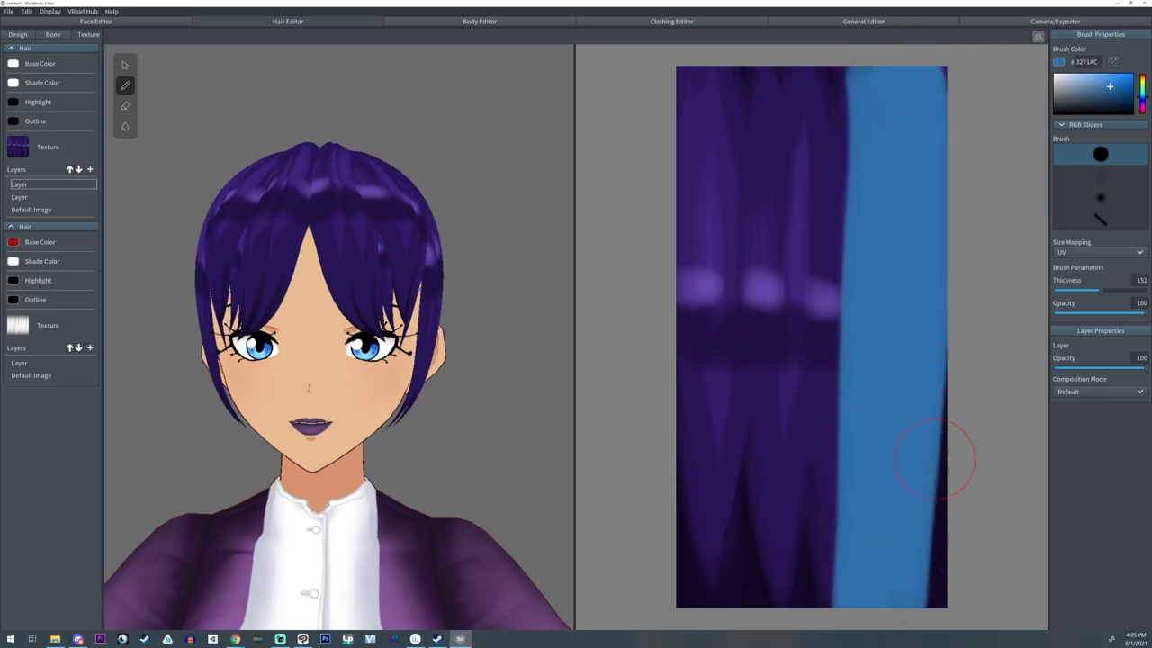
mouse_move(941, 424)
mouse_down()
mouse_move(938, 586)
mouse_move(931, 186)
mouse_up()
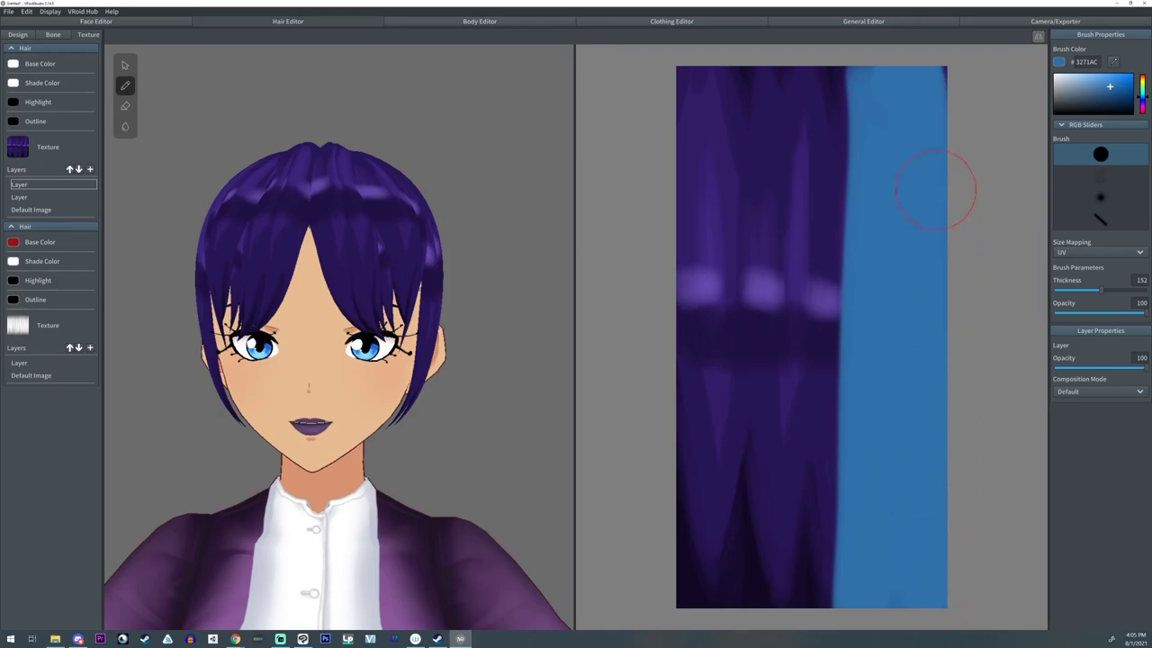
mouse_move(846, 68)
mouse_down()
mouse_move(860, 275)
mouse_move(838, 530)
mouse_up()
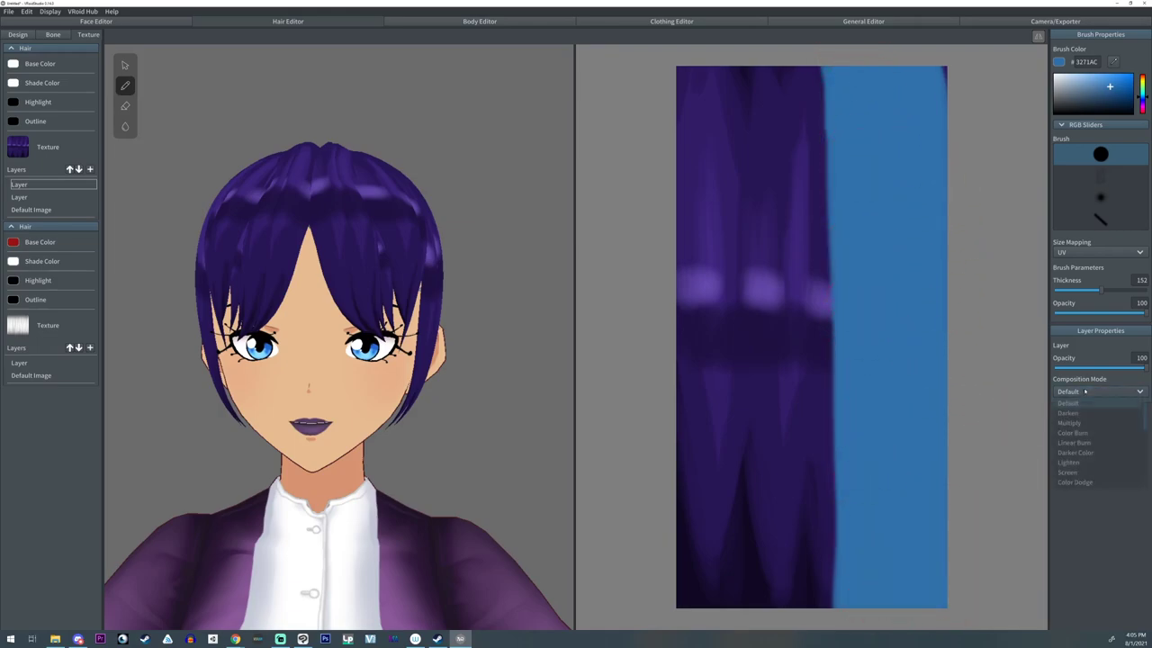
- Set the blue layer to Multiply at opacity 51 and soften the blue area's inner edge using the soft brush at opacity 60
click(1098, 391)
click(1081, 405)
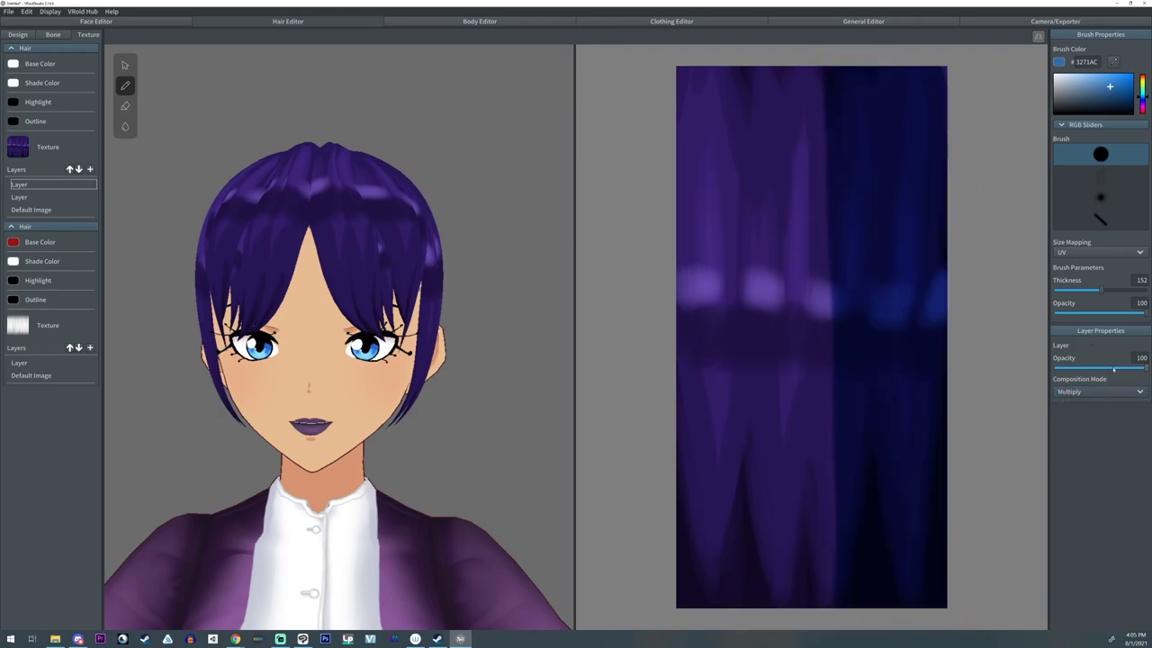
drag(1115, 369, 1107, 369)
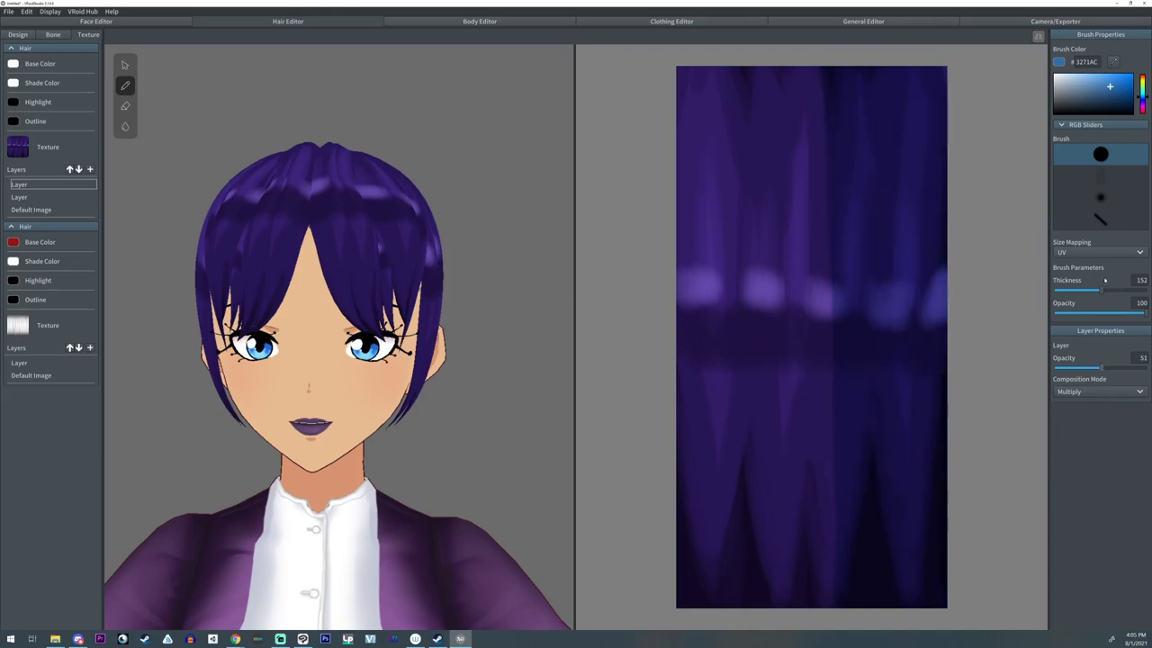
click(1100, 196)
click(1109, 314)
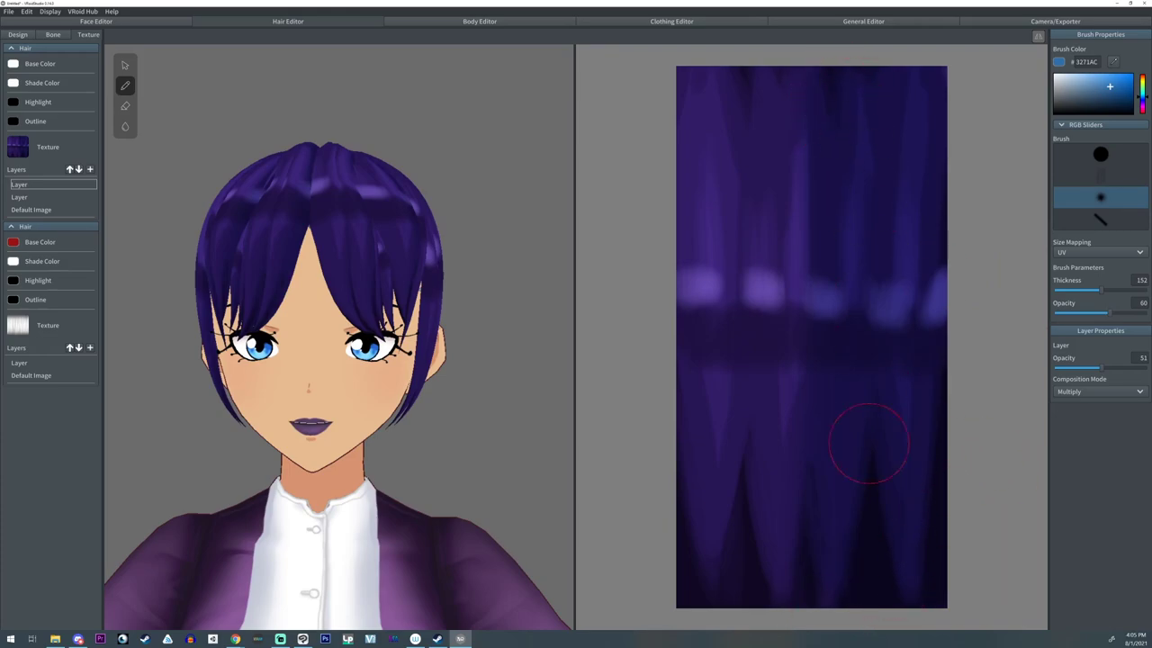
- Change the blue layer's composition mode to Linear Burn and lower the layer's opacity slightly
click(1098, 389)
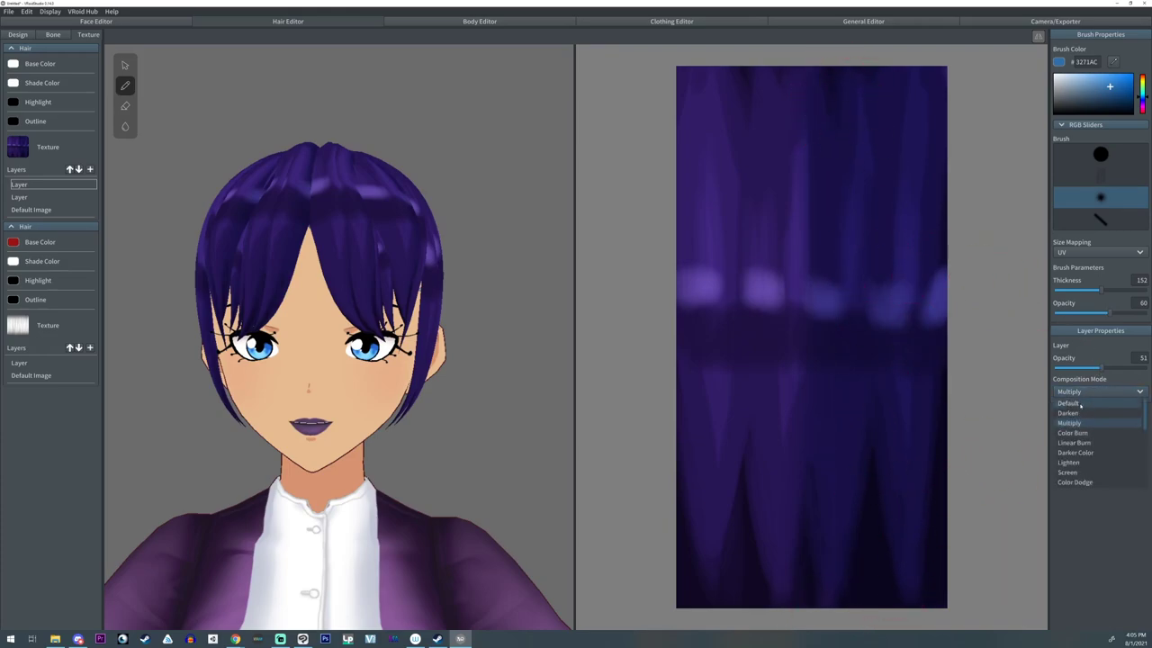
click(1081, 441)
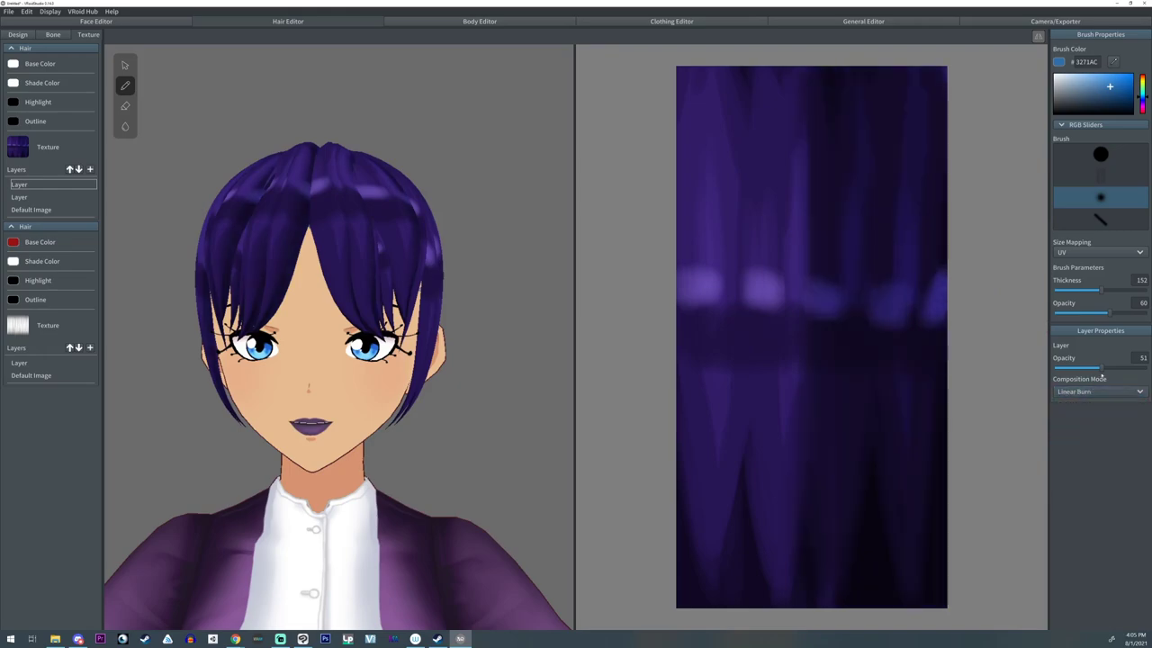
drag(1096, 372, 1091, 372)
- Delete the unused hidden hair groups, Procedural Group 2 and Freehand Group 13, from the hair design
click(24, 35)
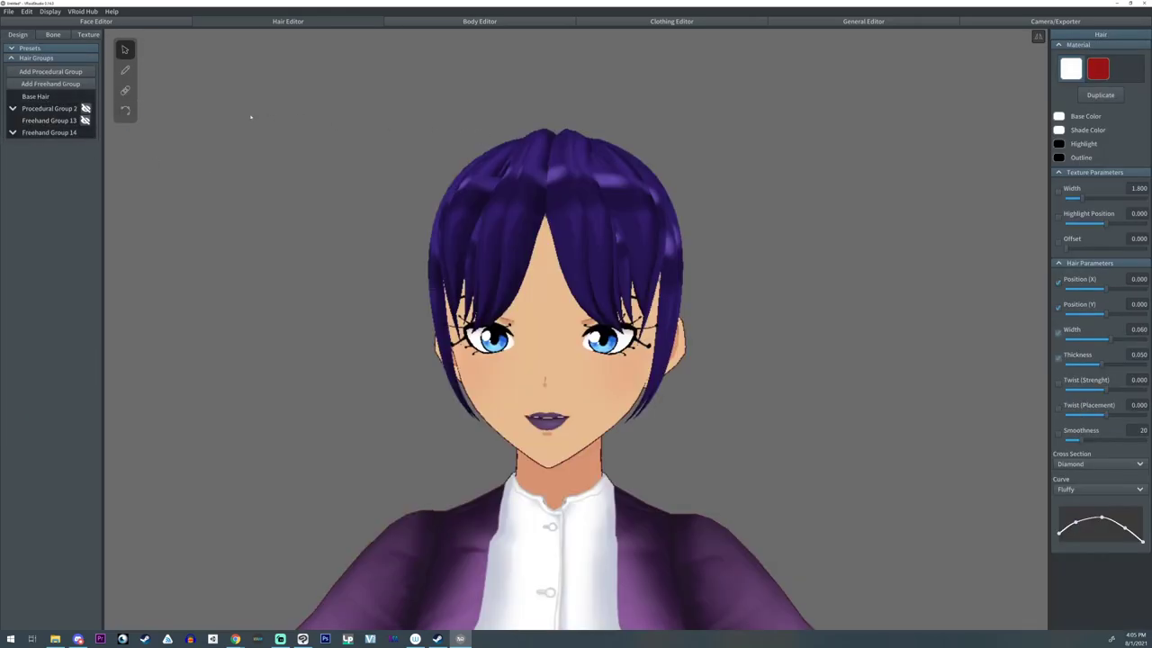
right_click(56, 110)
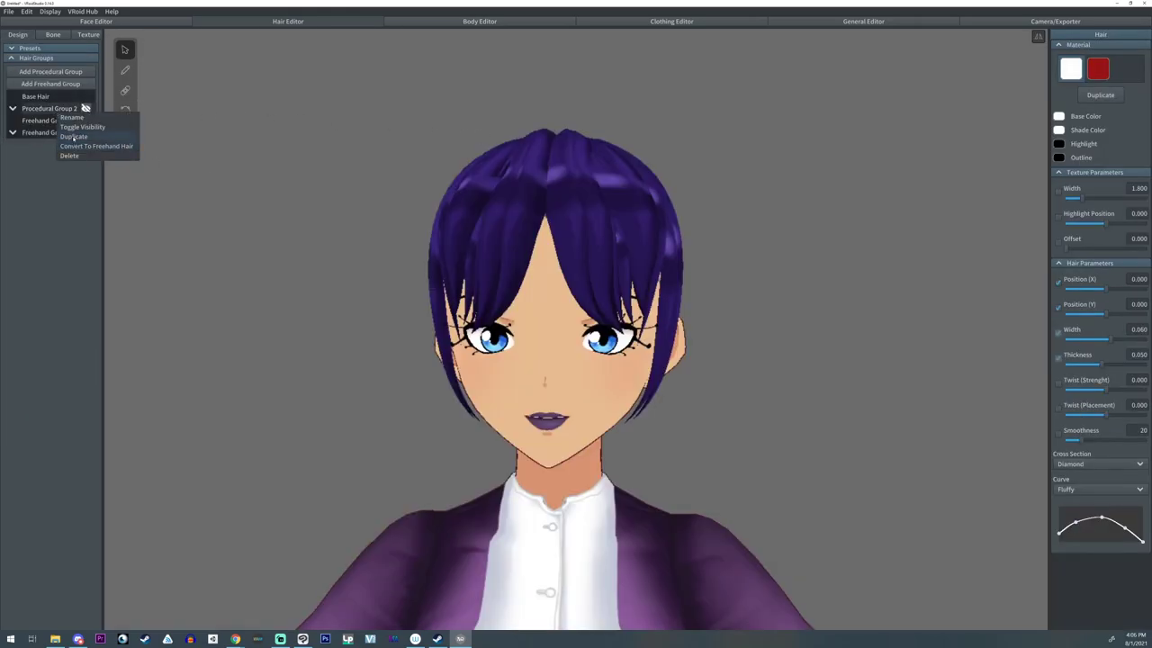
click(70, 155)
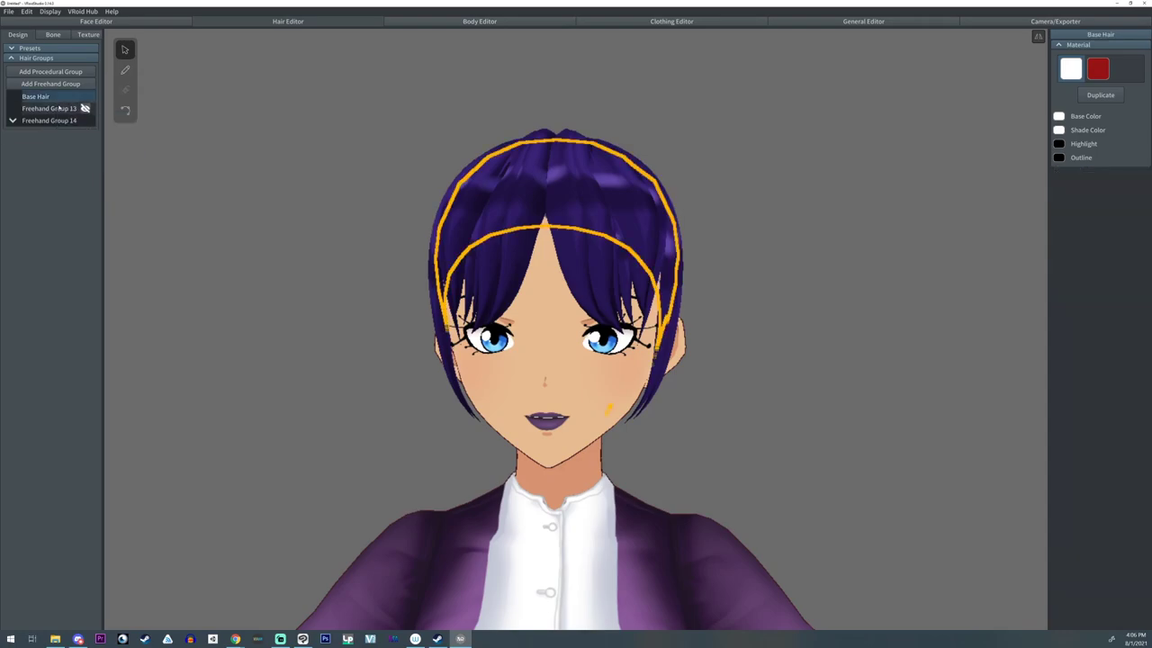
right_click(54, 109)
click(70, 159)
- For all strands of Freehand Group 14, set the texture width to 1.000, highlight position to -0.091 and offset to 0.533
click(45, 108)
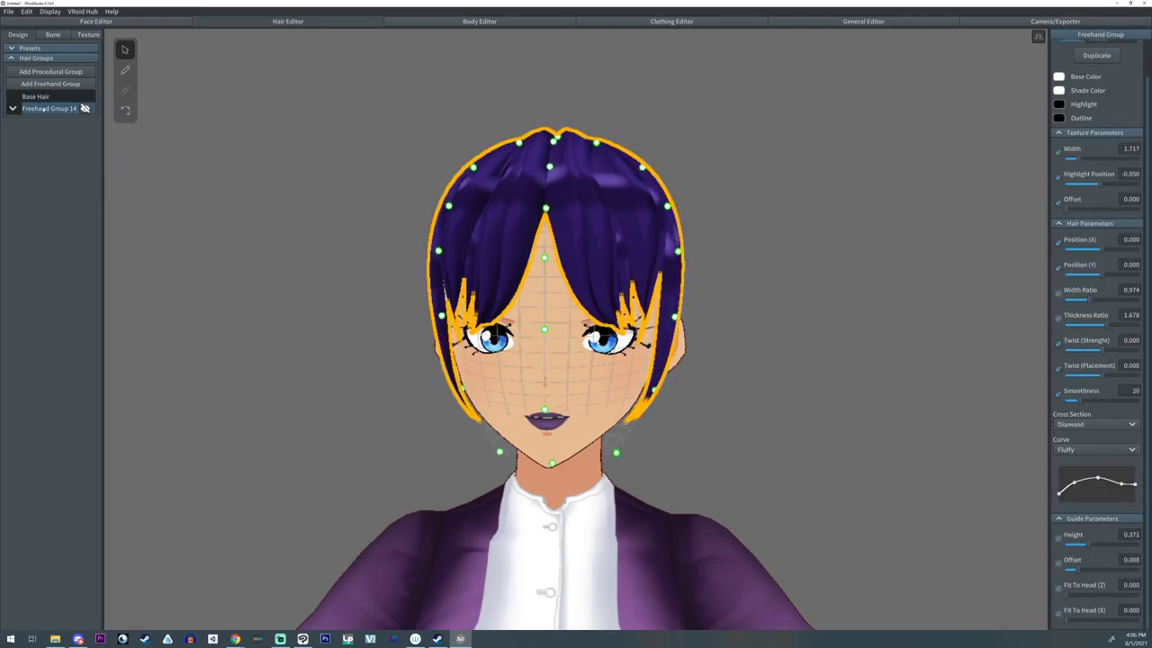
scroll(584, 134, up, 3)
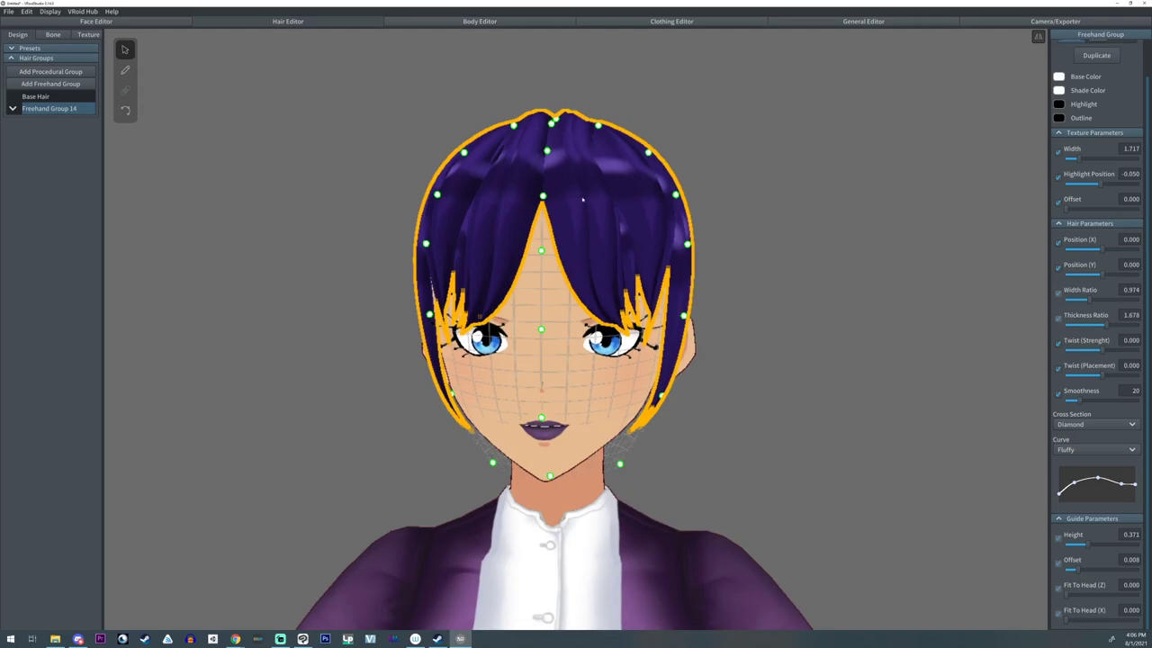
click(583, 199)
click(45, 110)
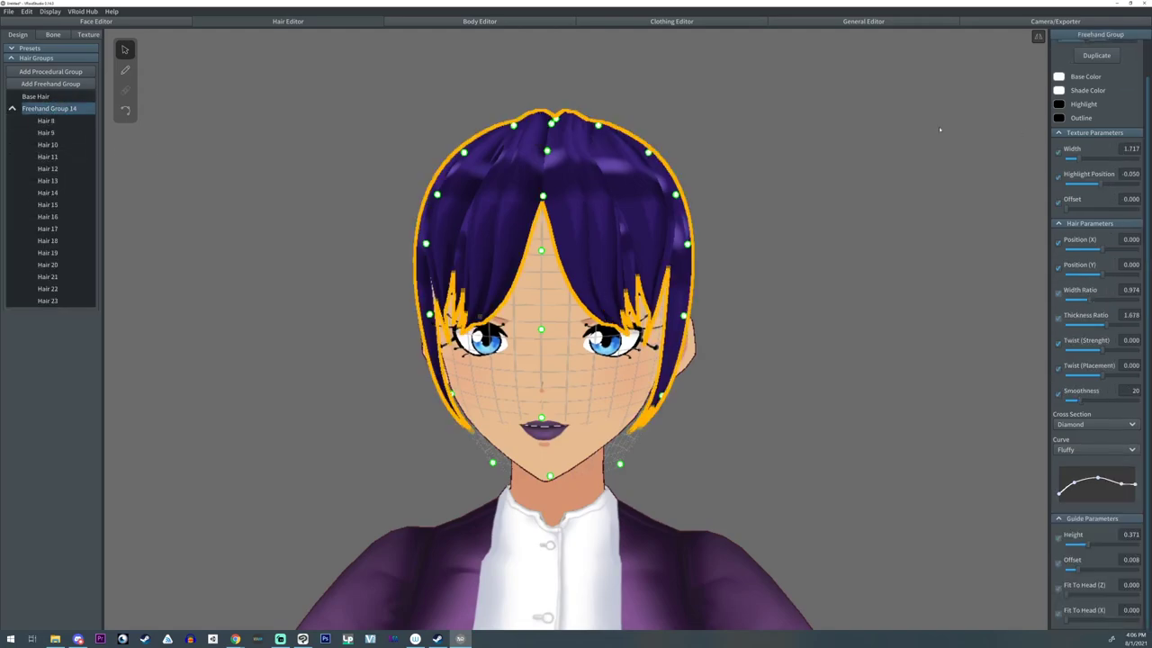
drag(1080, 160, 1058, 162)
middle_drag(828, 137, 862, 201)
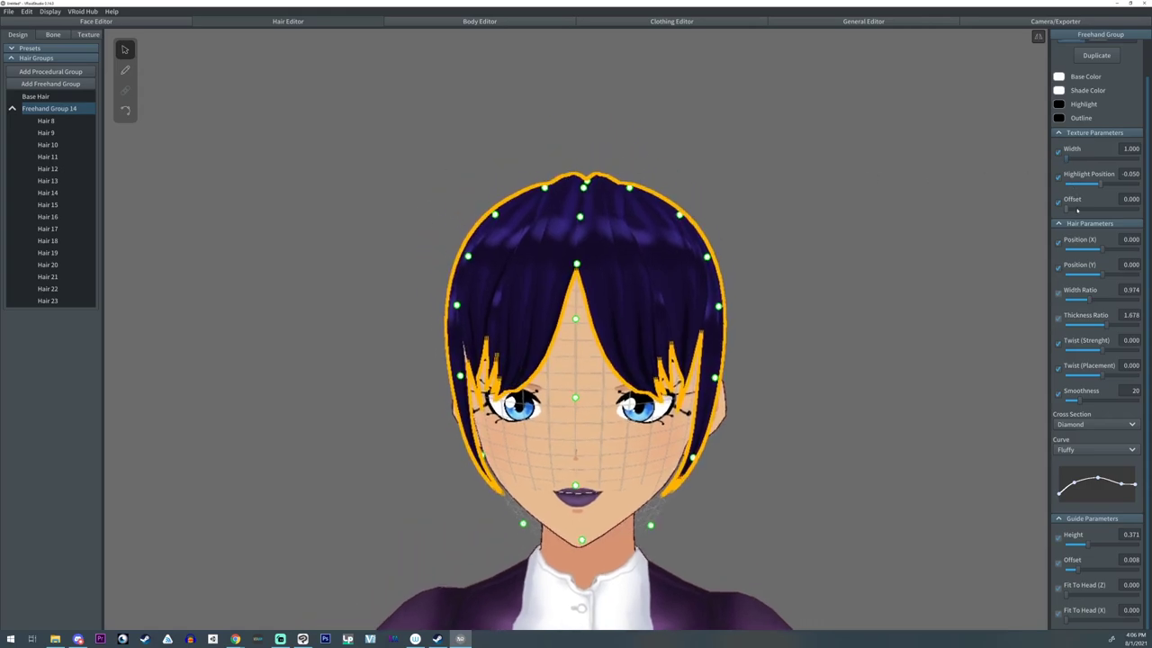
drag(1077, 210, 1101, 187)
- Vary the texture offset of individual bang strands, shifting Hair 10 and setting the thin Hair 18 strand to 0.784
click(603, 260)
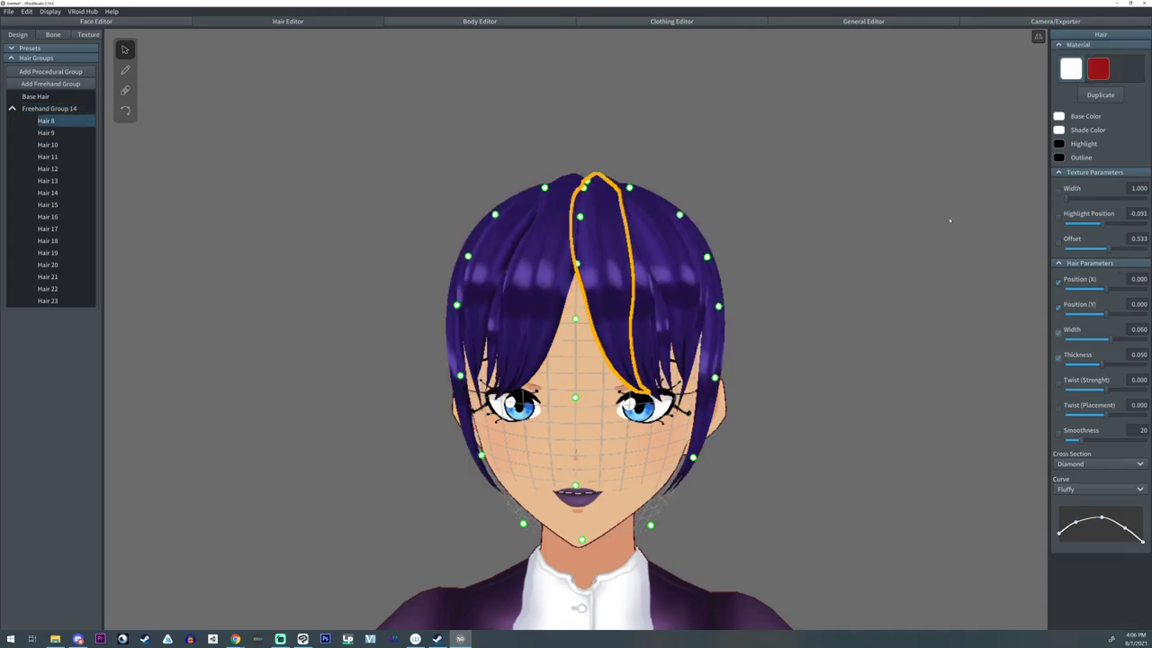
click(635, 334)
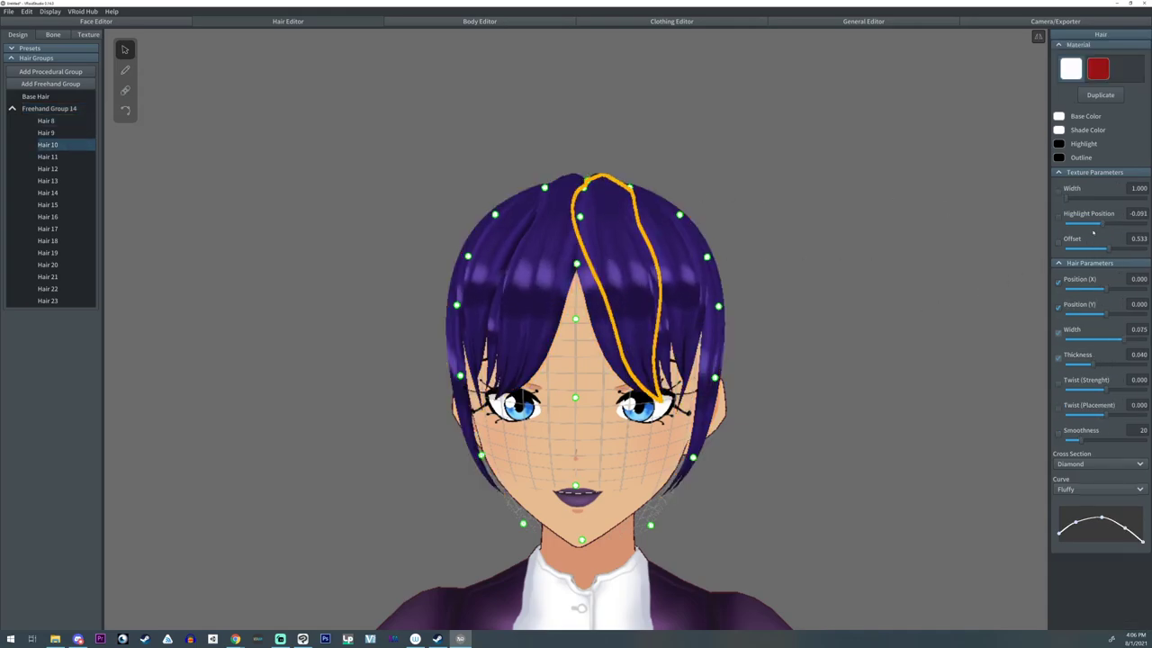
drag(1107, 250, 1098, 252)
click(680, 315)
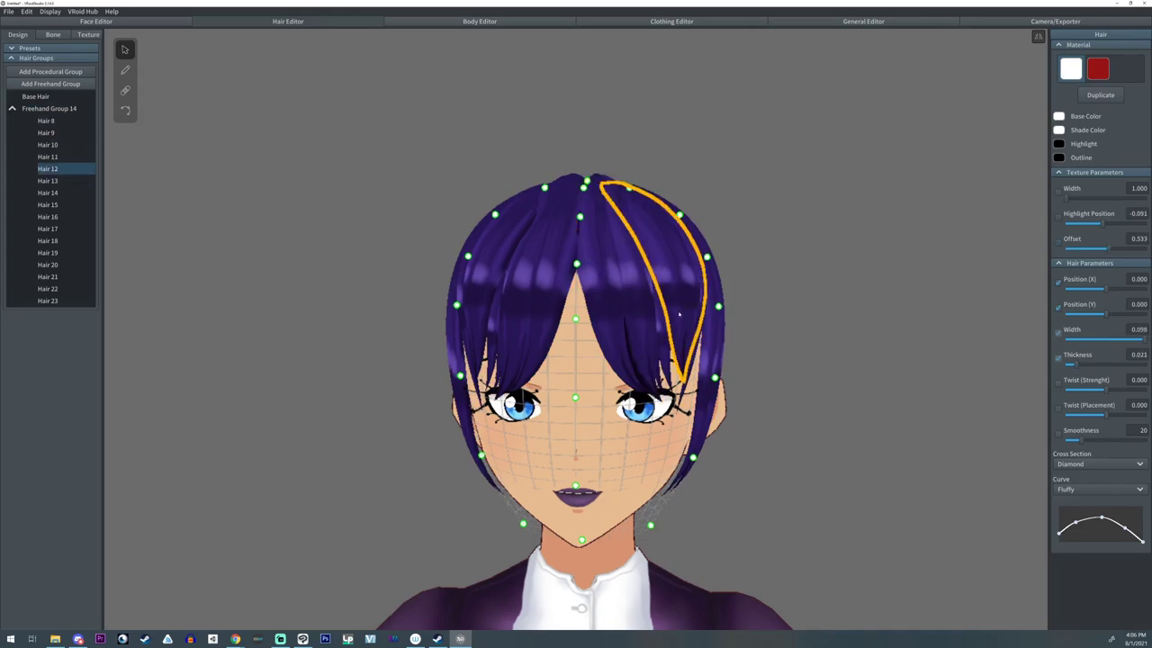
click(666, 333)
mouse_move(1130, 249)
mouse_down()
mouse_move(1147, 249)
mouse_move(1129, 250)
mouse_up()
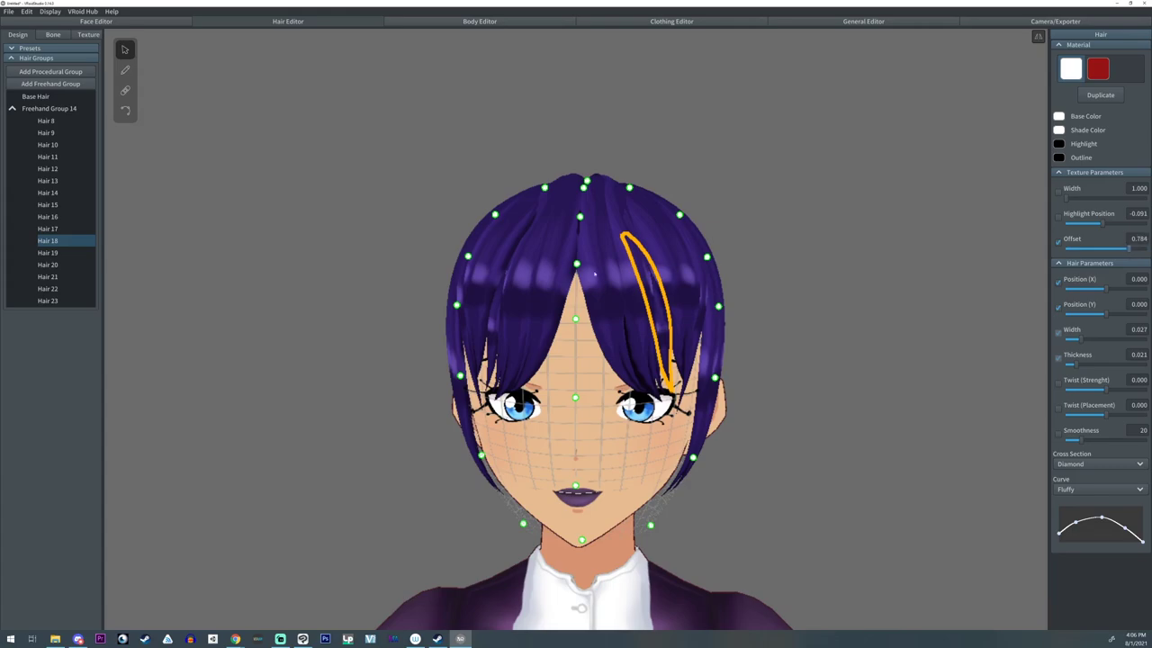
- Raise the texture offset of the outer side lock Hair 20 and set the thin bang strand Hair 19 to 1.000
right_drag(441, 312, 581, 325)
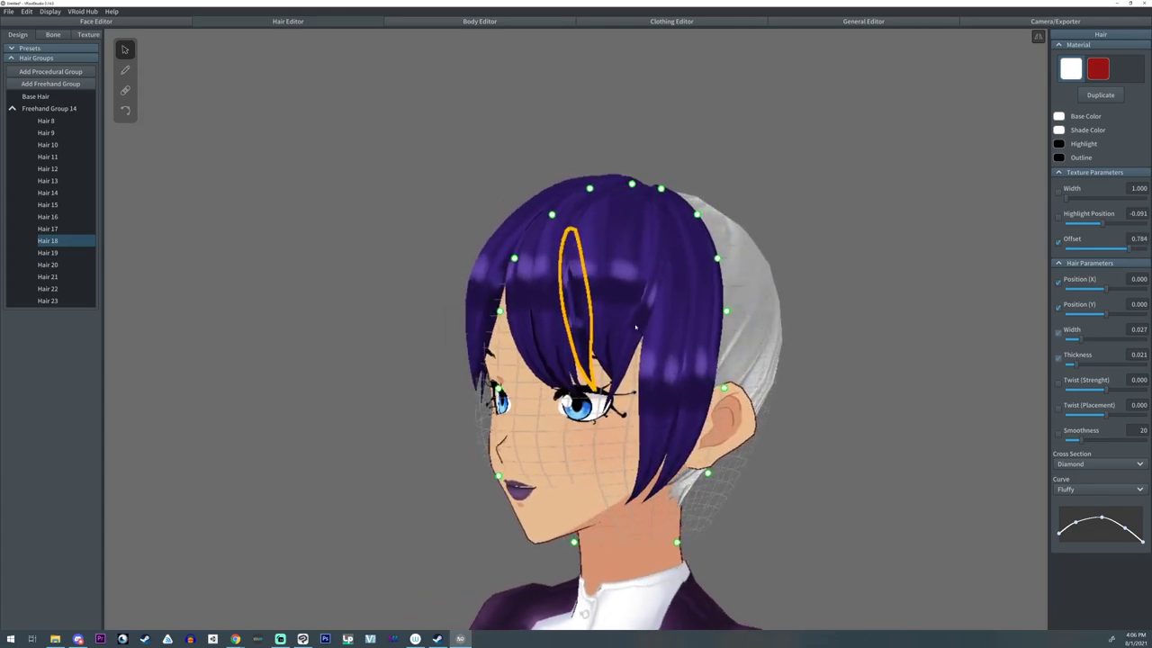
click(682, 410)
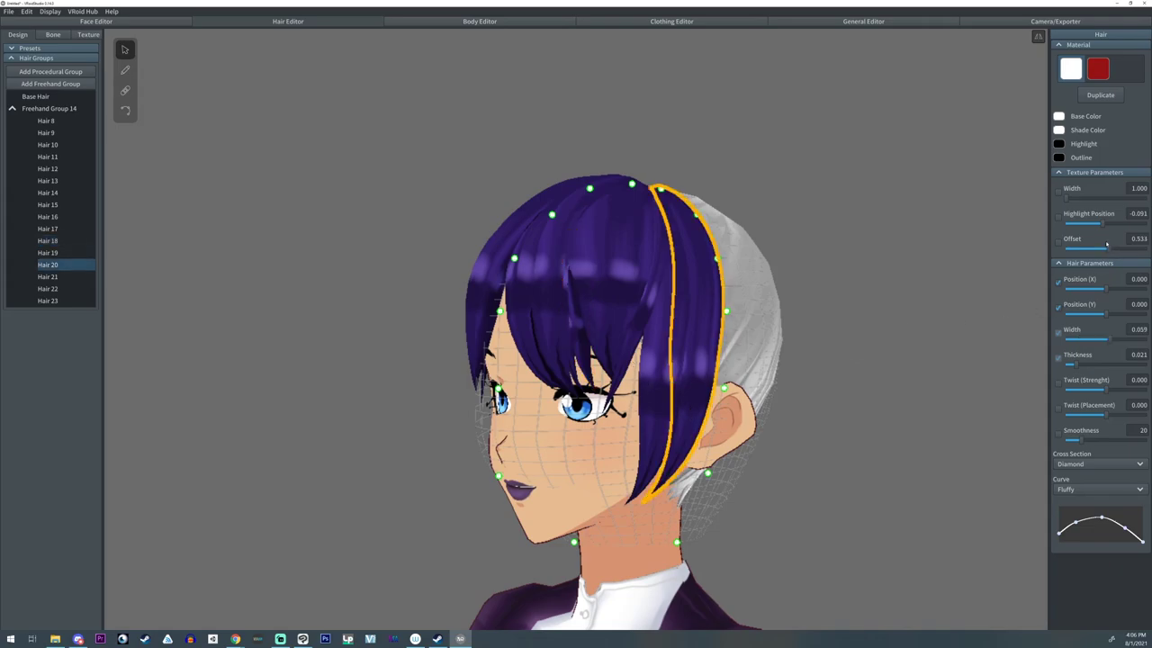
drag(1107, 245, 1147, 248)
right_drag(569, 382, 738, 388)
click(571, 334)
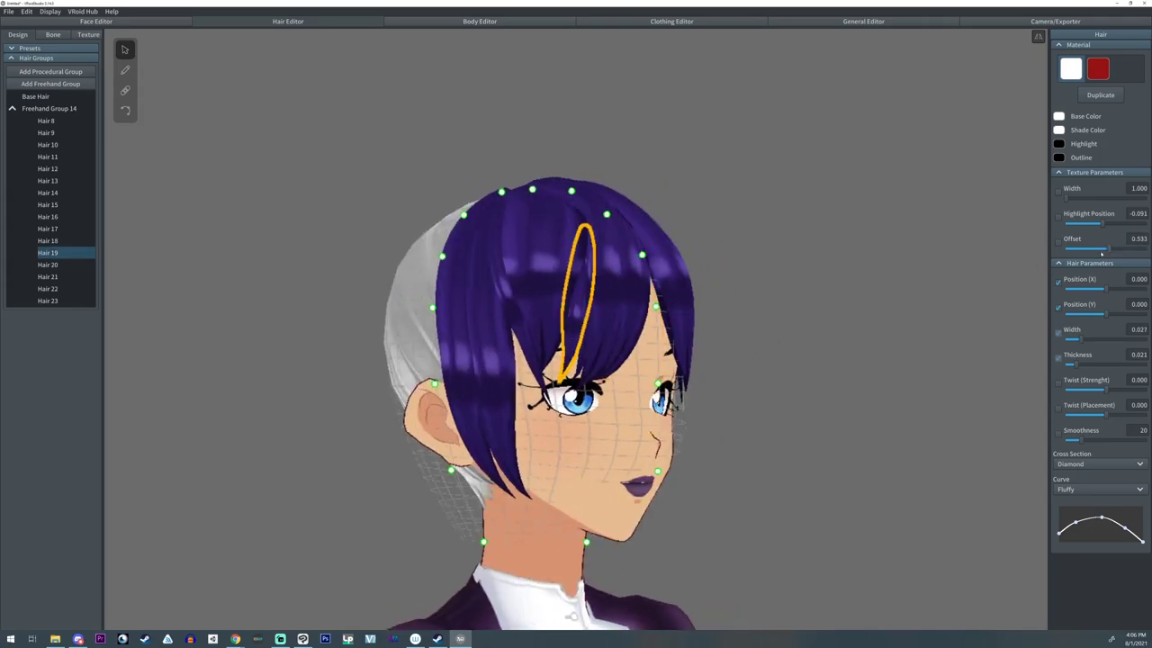
drag(1101, 252, 1147, 248)
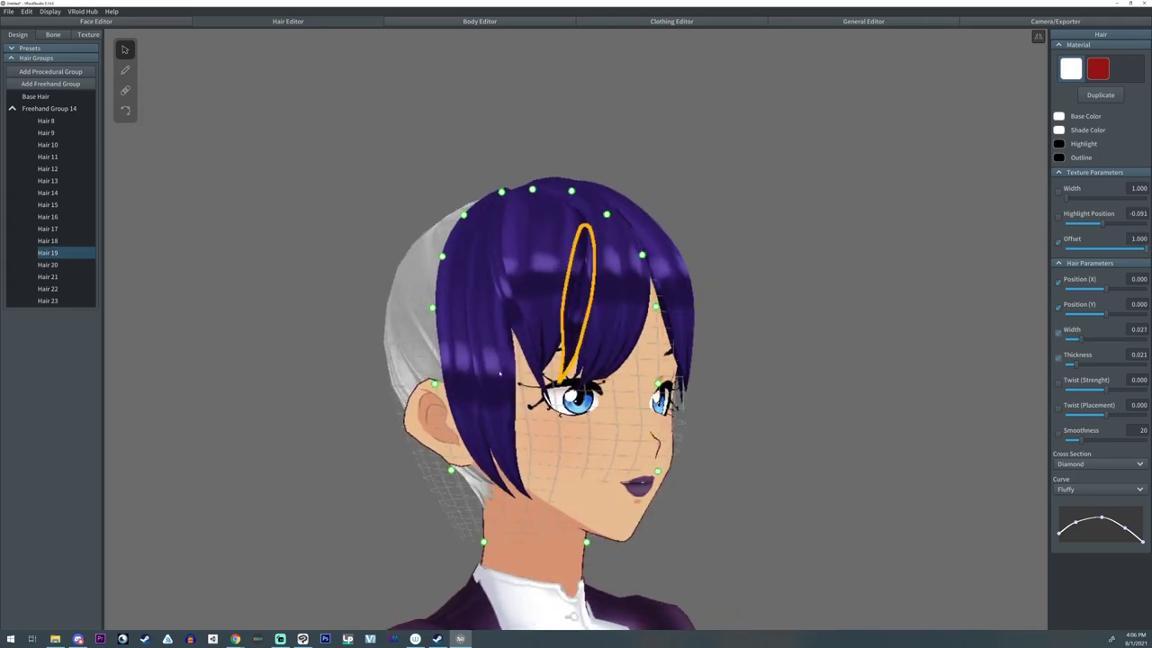
- Raise the texture offset of the thin side bang strand Hair 15, then deselect it and check the hair from the front
right_drag(500, 374, 533, 347)
click(515, 334)
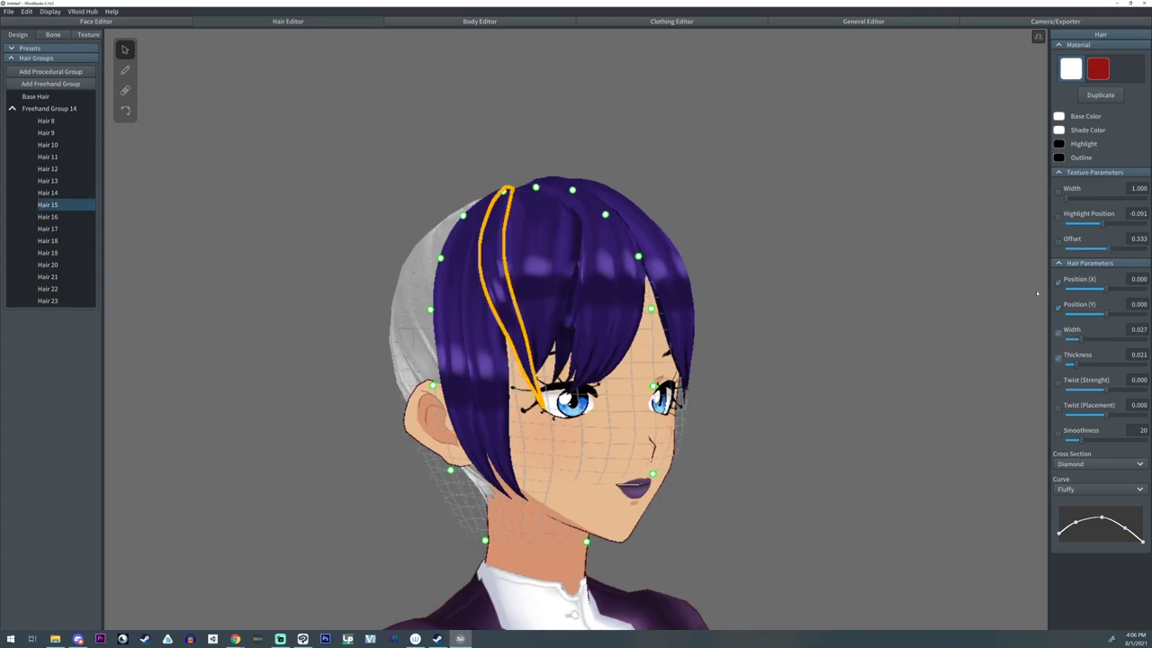
click(1124, 248)
right_drag(570, 374, 479, 372)
click(820, 370)
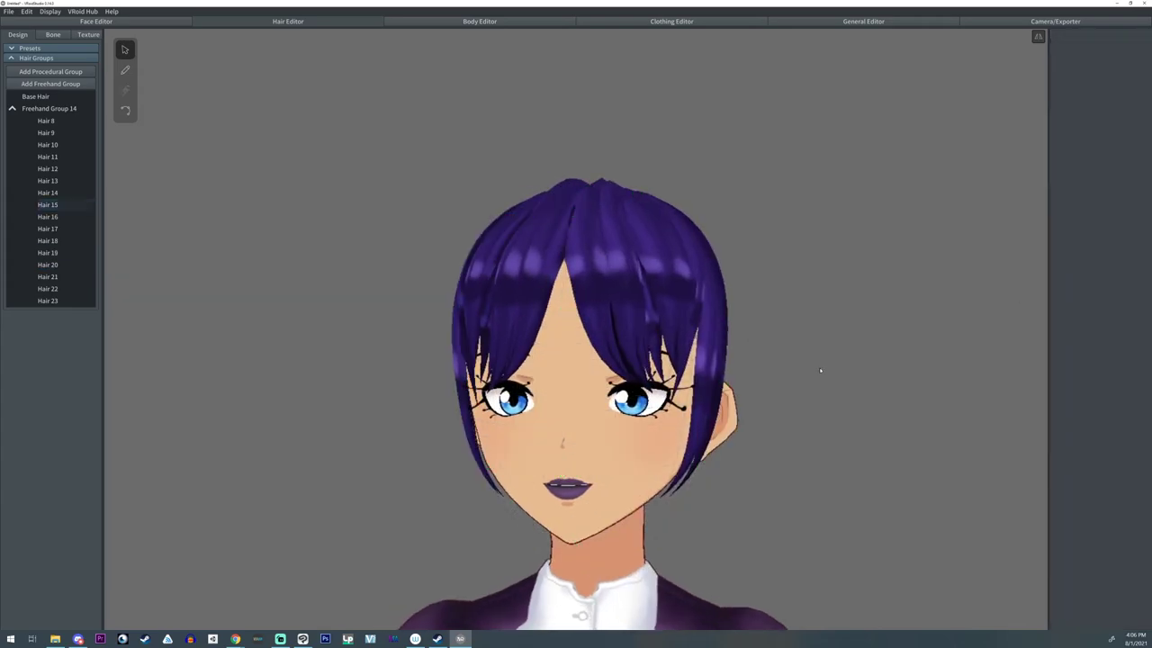
right_drag(583, 242, 610, 281)
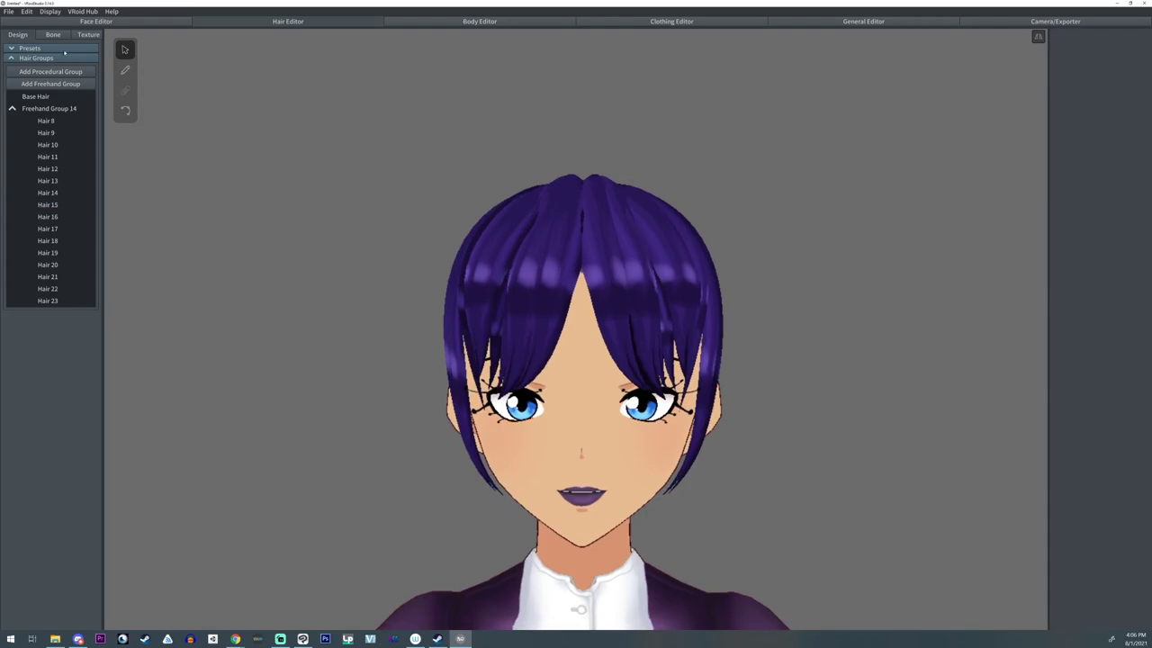
- Hide the base hair and toggle the visibility of Freehand Group 14
click(85, 108)
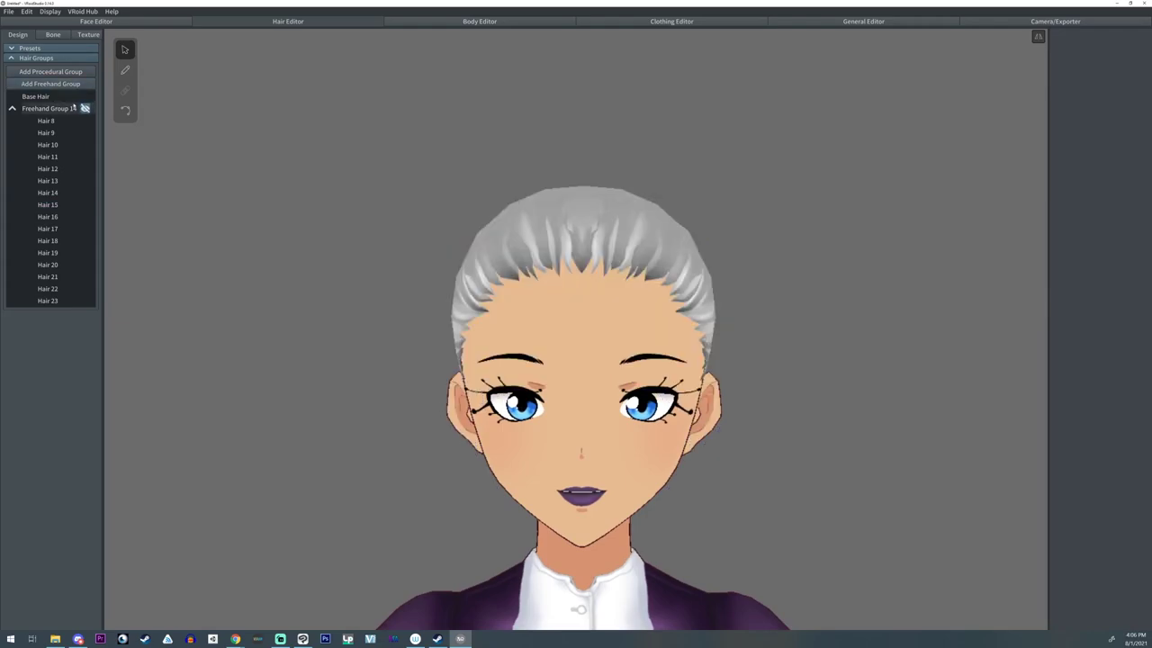
click(36, 97)
right_drag(558, 253, 663, 248)
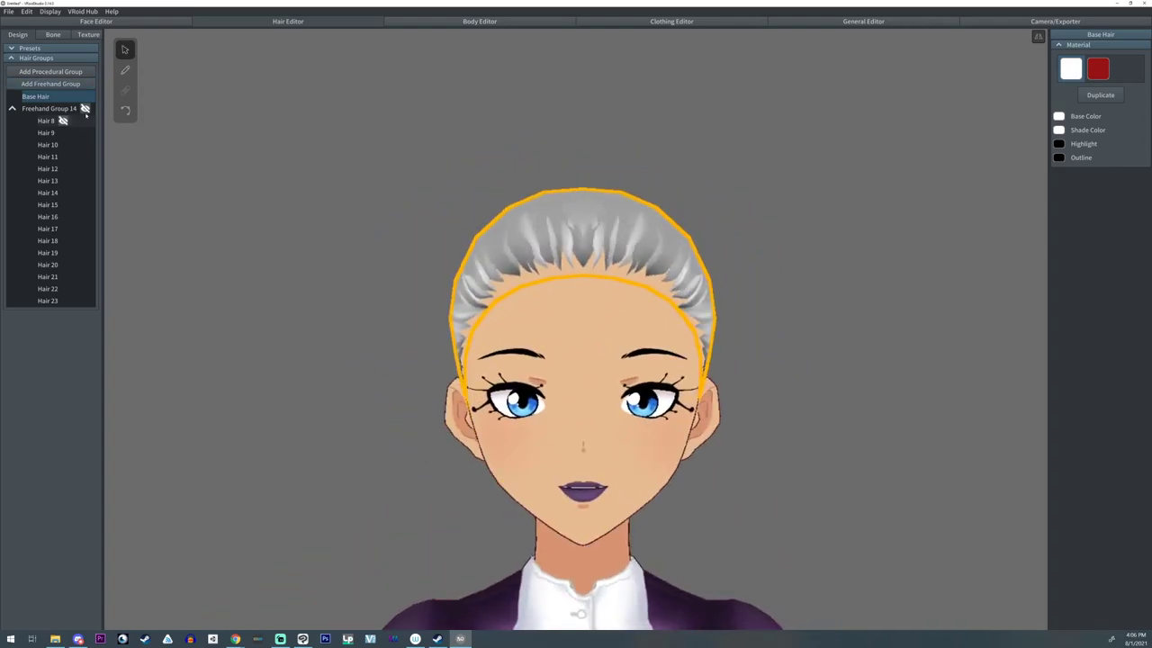
click(57, 96)
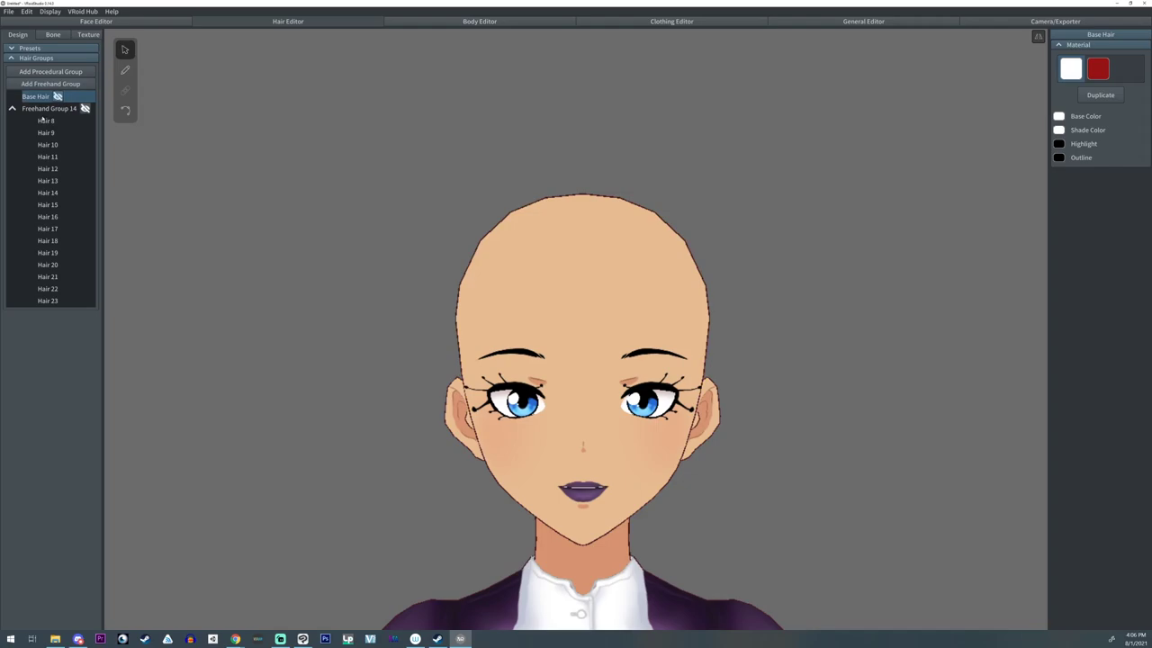
click(85, 108)
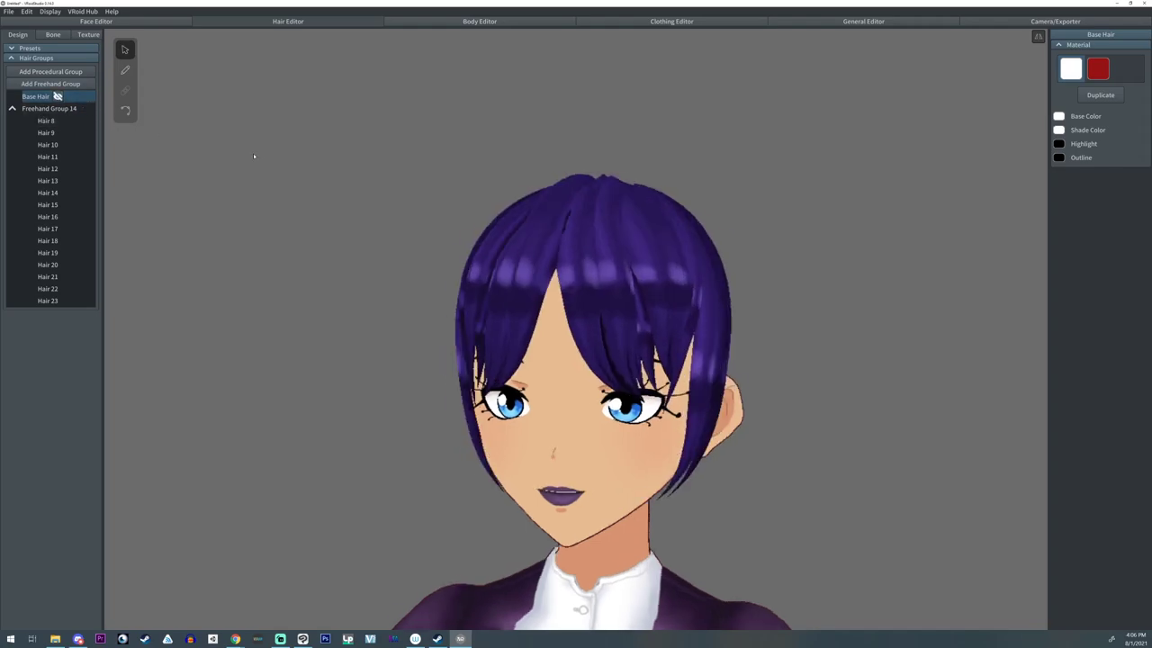
- Delete Freehand Group 14 from the hair groups
right_click(40, 112)
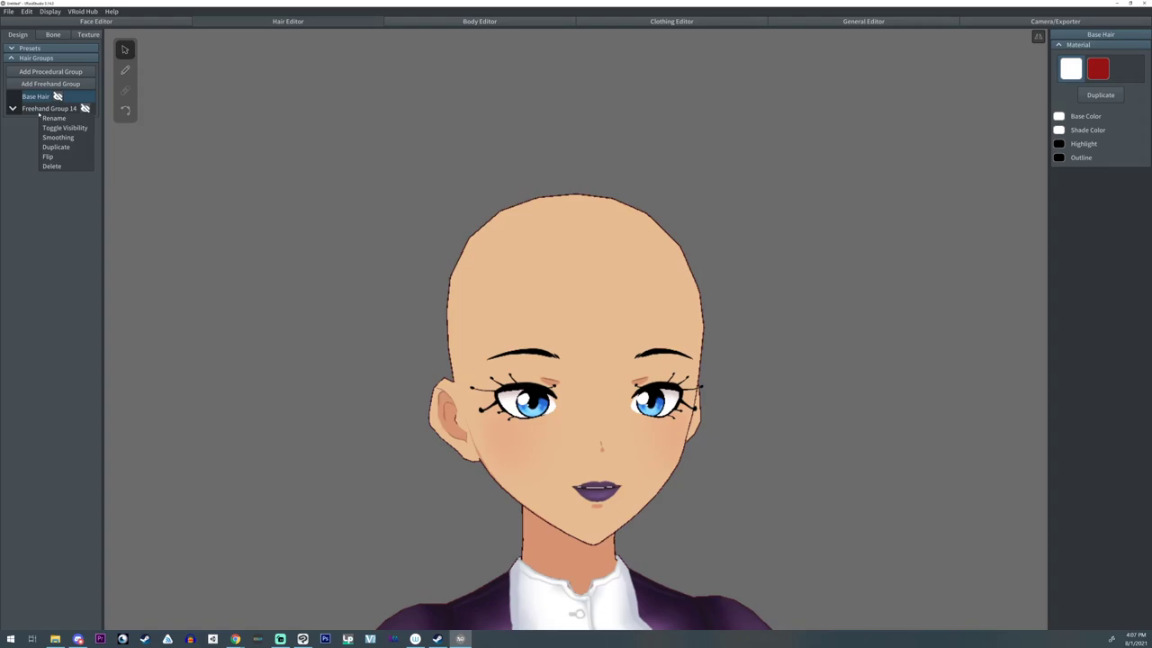
click(333, 139)
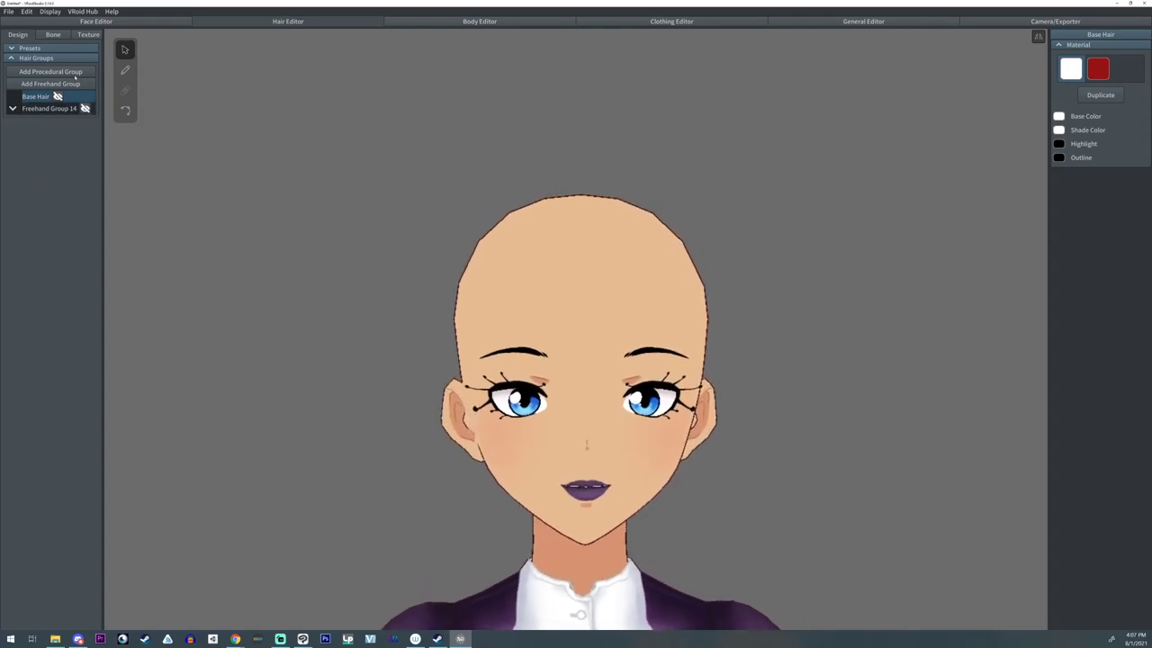
right_click(36, 108)
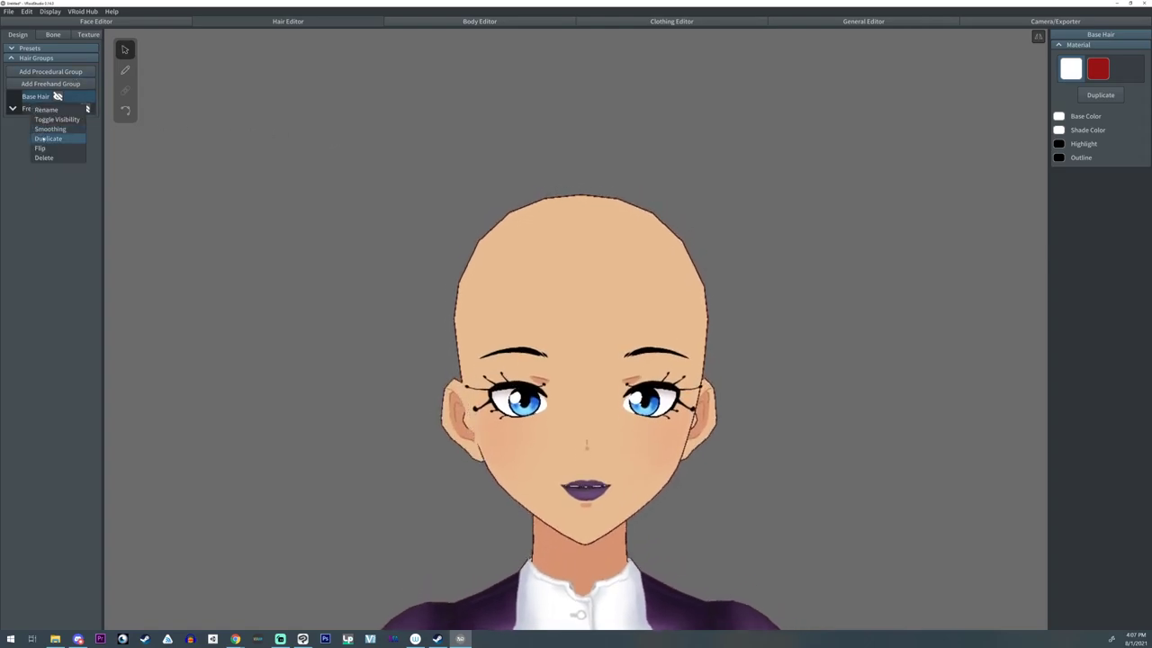
click(44, 158)
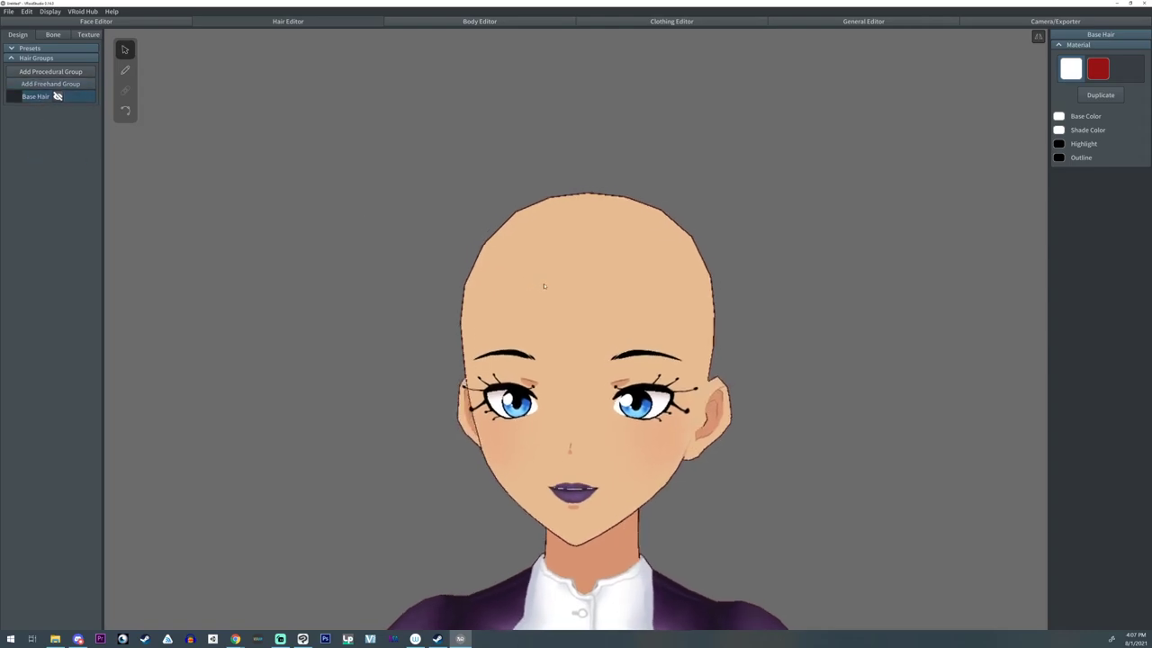
- Add a new freehand hair group and set its guide's Fit To Head (Z) to 0.000 and Height to 0.100
click(53, 84)
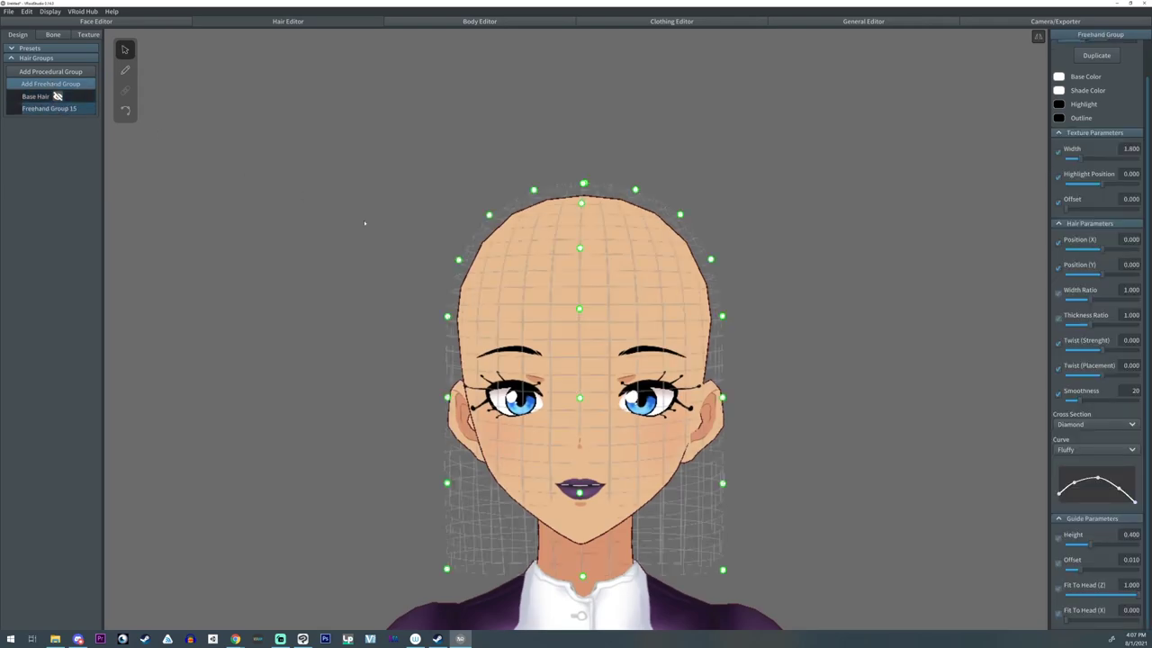
scroll(406, 243, down, 3)
right_drag(432, 270, 617, 280)
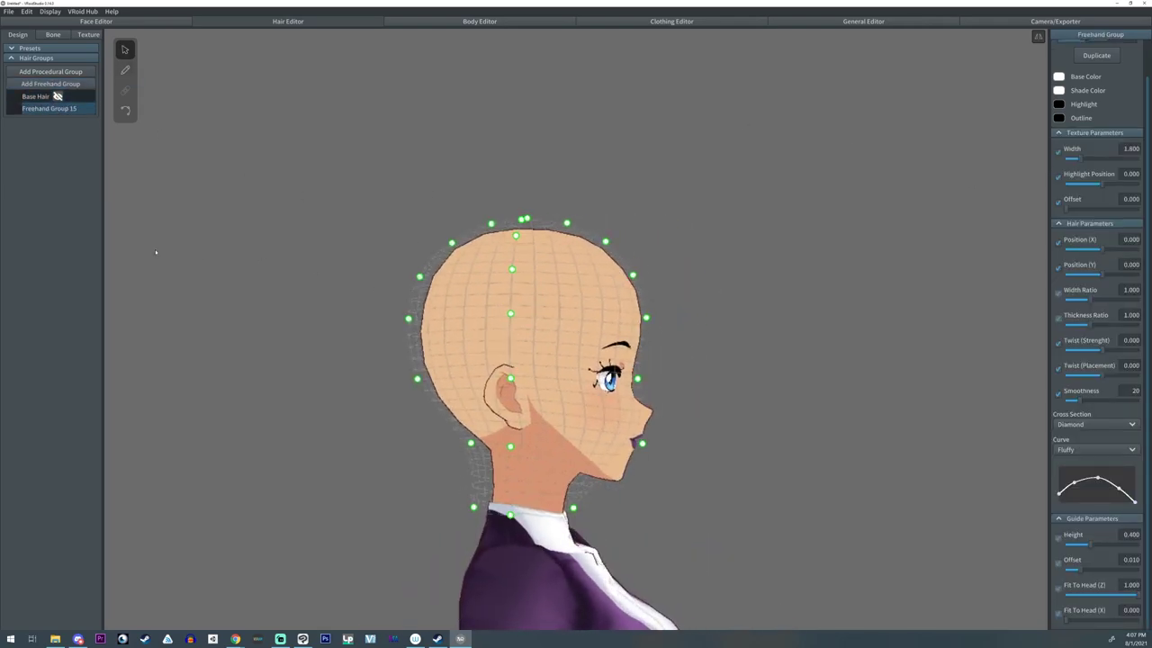
middle_drag(574, 281, 550, 210)
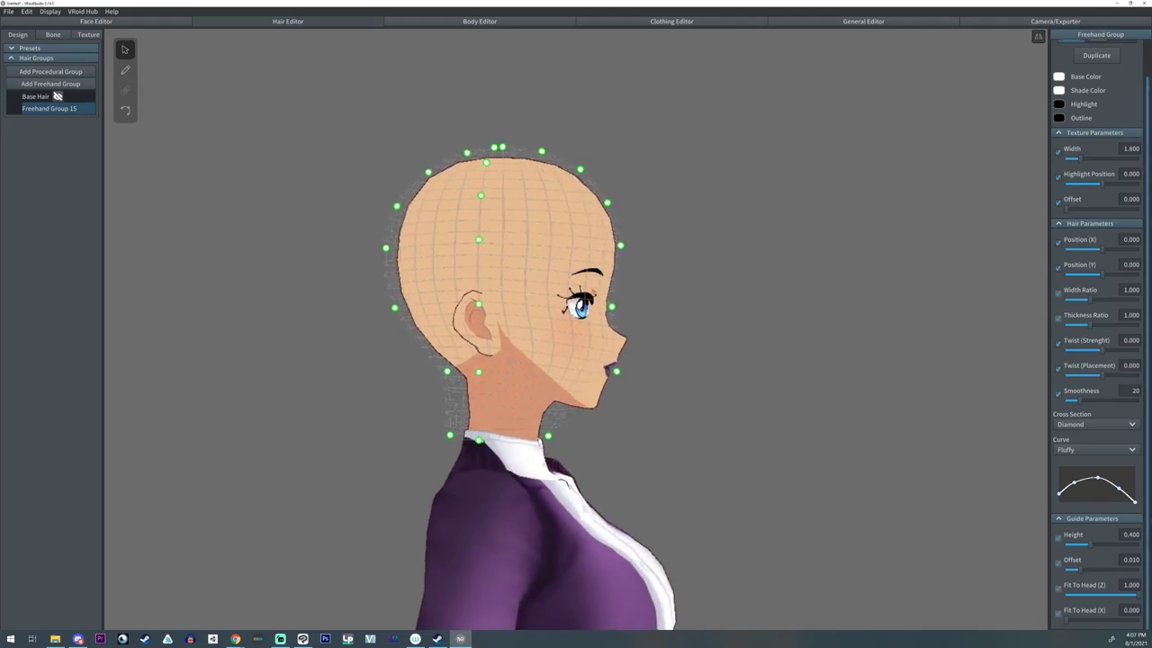
drag(1135, 594, 1050, 603)
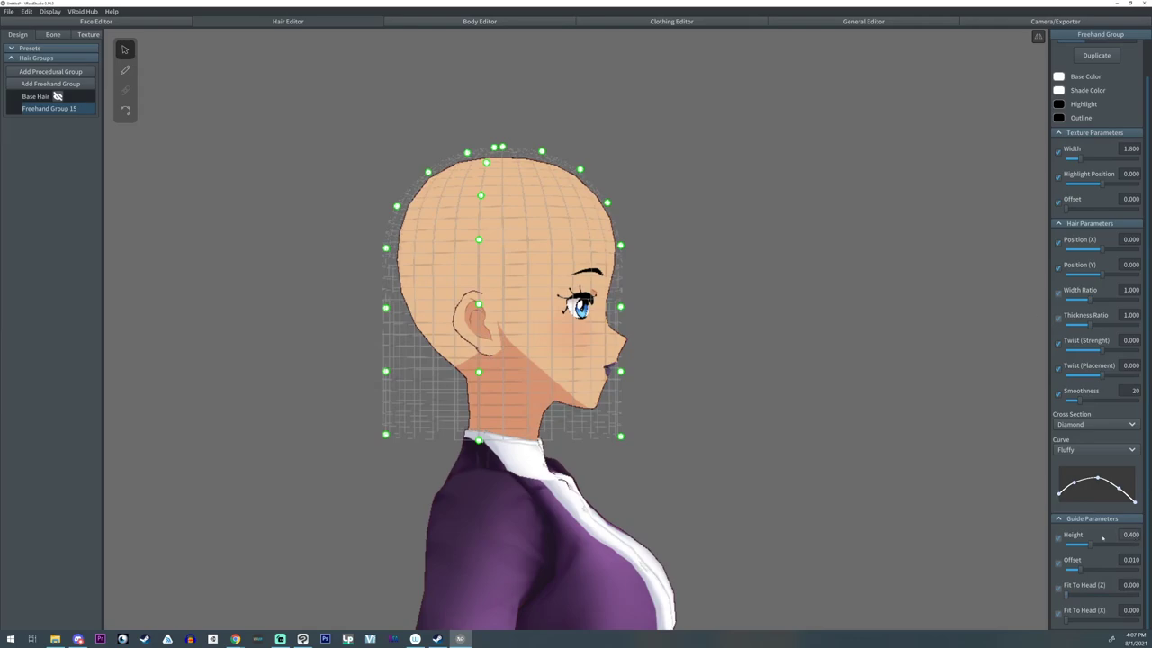
drag(1092, 544, 1002, 548)
- Lower the guide mesh's crown control points from the top of the head to the upper forehead level
right_drag(604, 243, 645, 220)
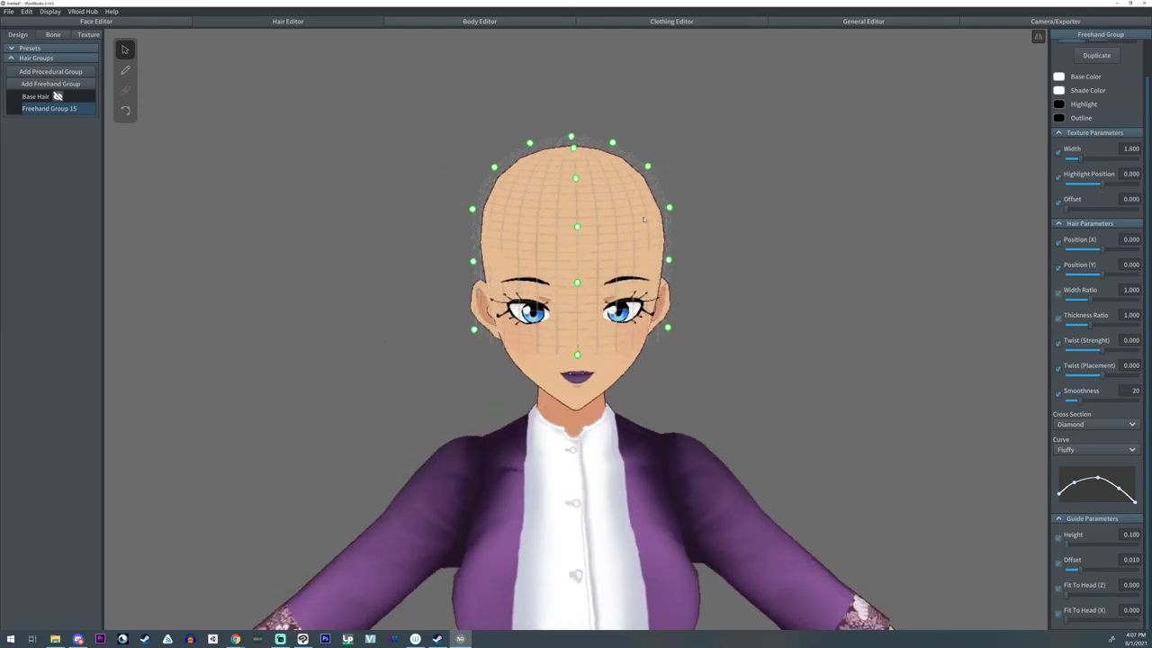
drag(613, 142, 613, 187)
drag(571, 137, 572, 186)
drag(648, 168, 644, 193)
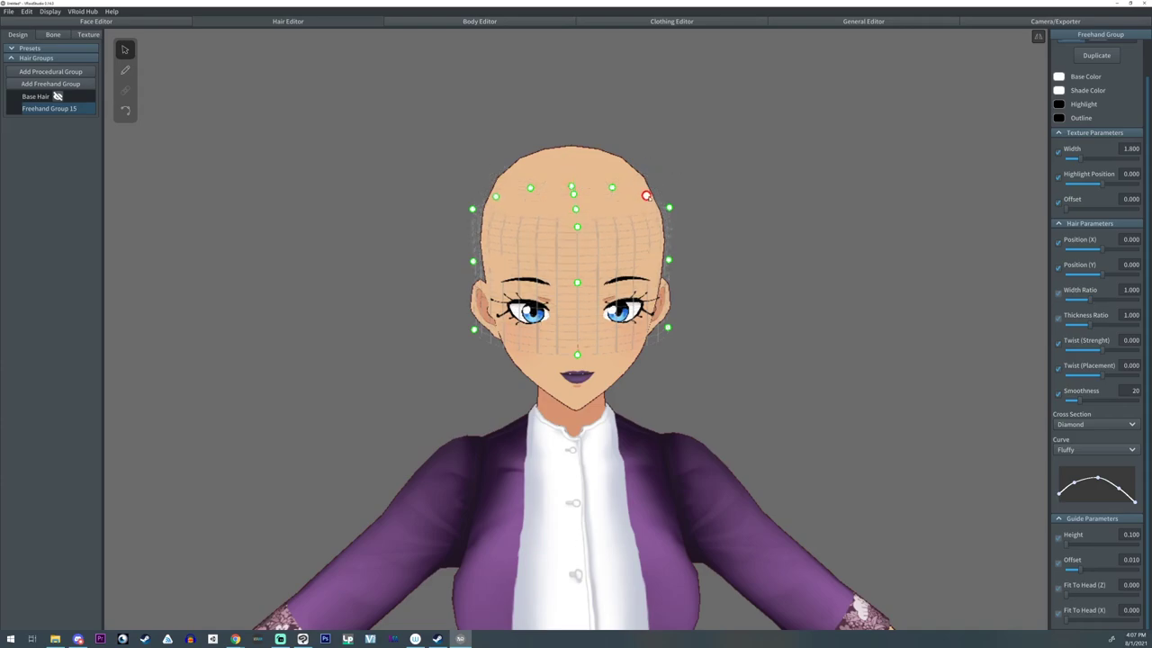
- Pull the guide mesh's side control points upward and outward so the mesh flares above the head like a funnel
right_drag(644, 192, 559, 207)
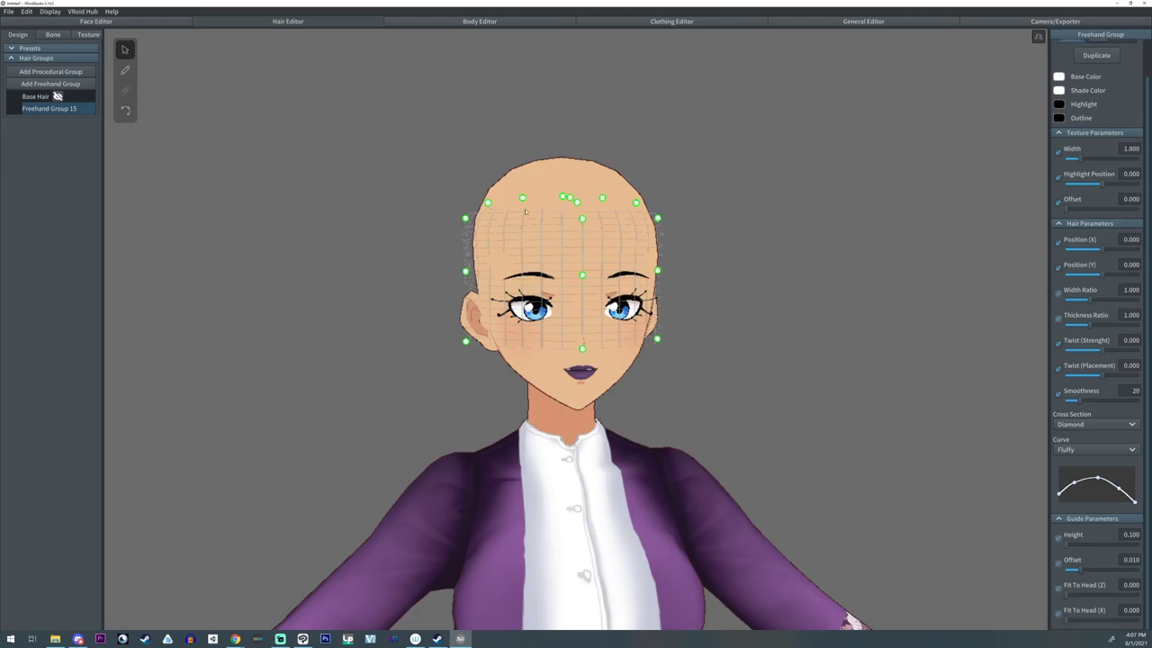
drag(658, 218, 656, 205)
drag(658, 270, 690, 174)
drag(658, 340, 719, 93)
- Sink the guide mesh's base slightly into the head and draw its flared side points a little inward
right_drag(730, 187, 723, 190)
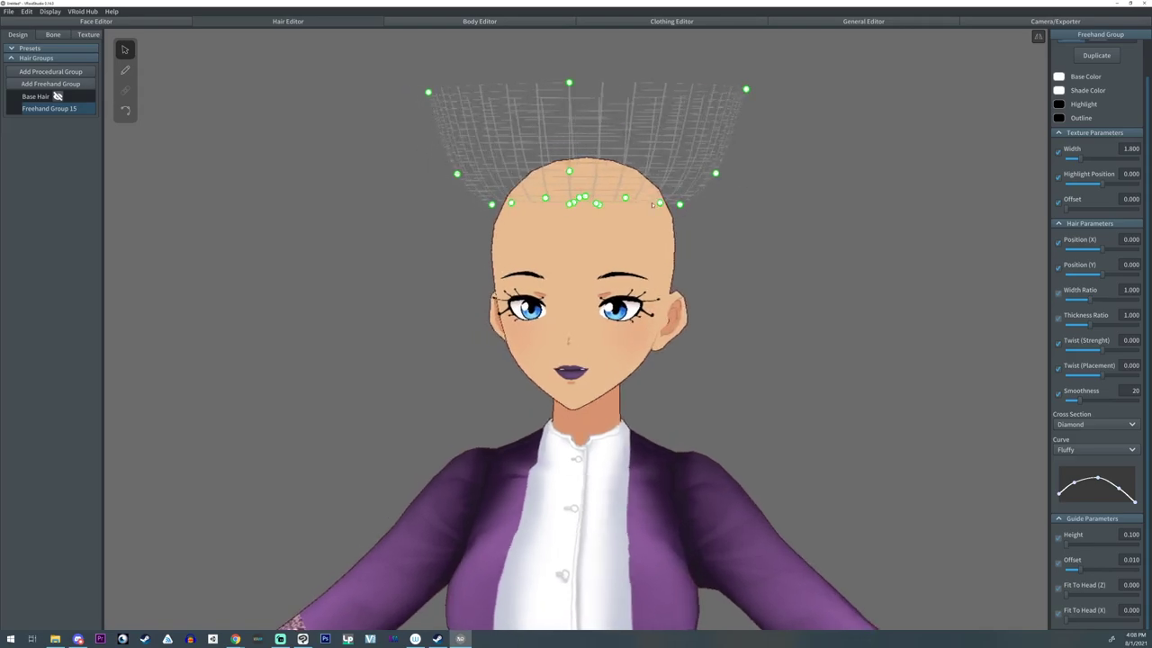
mouse_move(661, 203)
mouse_down()
mouse_move(655, 221)
mouse_move(626, 207)
mouse_move(672, 221)
mouse_up()
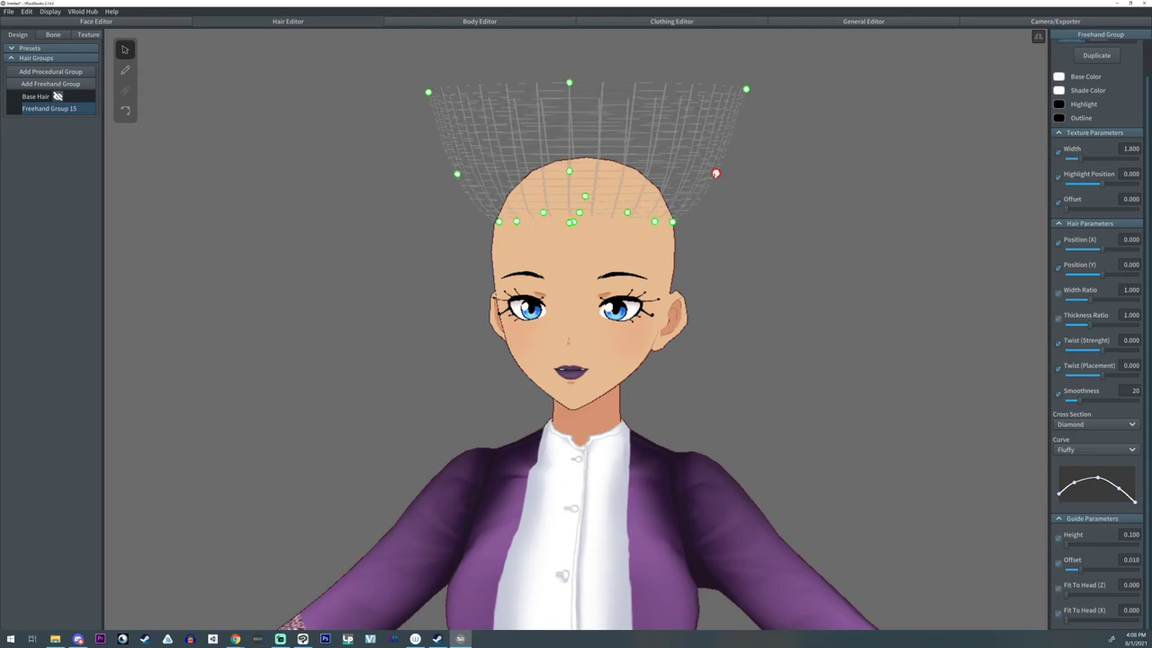
drag(716, 173, 706, 168)
drag(746, 89, 738, 84)
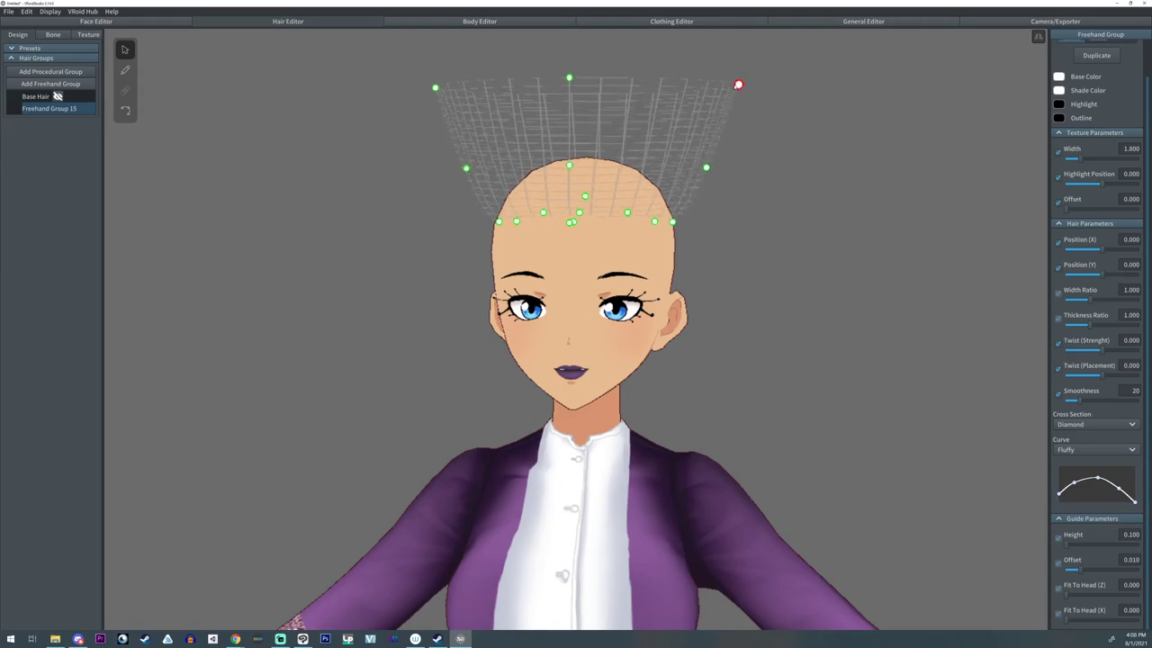
- Move the guide mesh's front control points back toward the middle of the head in side view and lower its base points
right_drag(738, 84, 853, 117)
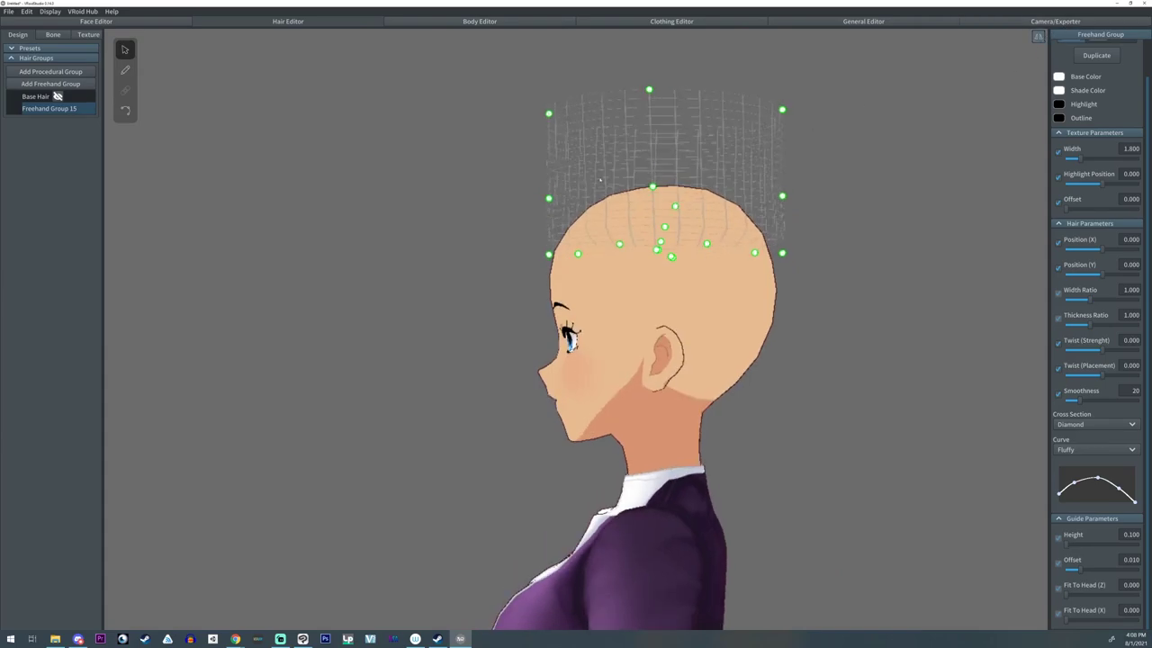
right_drag(594, 249, 599, 261)
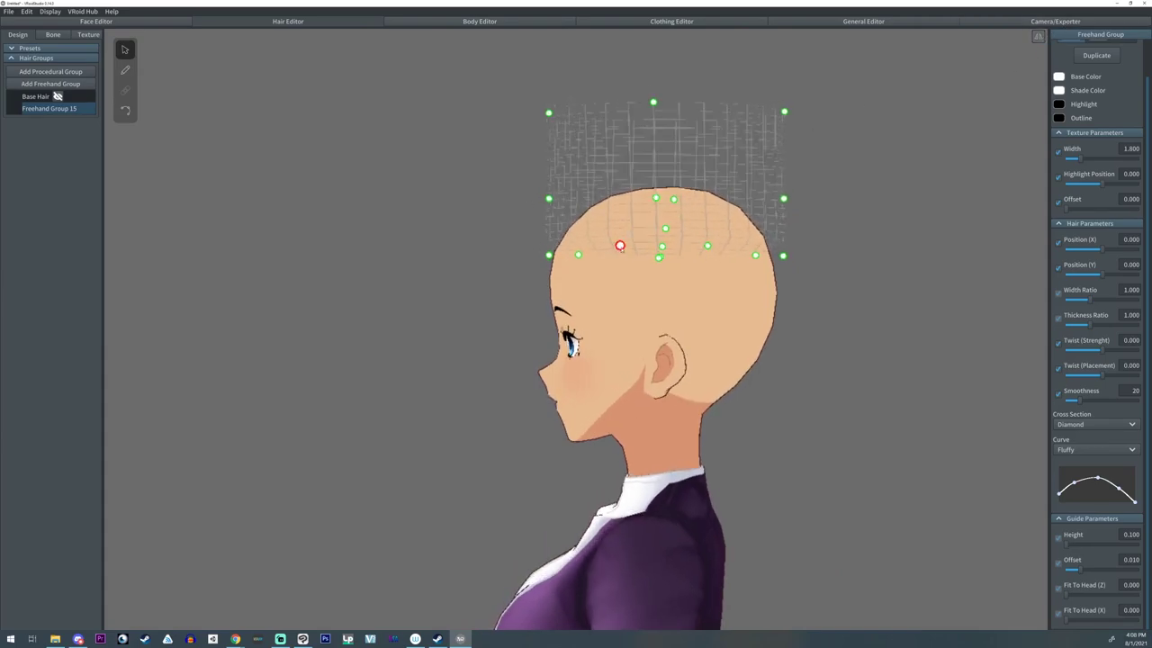
mouse_move(621, 246)
mouse_down()
mouse_move(594, 258)
mouse_move(628, 261)
mouse_up()
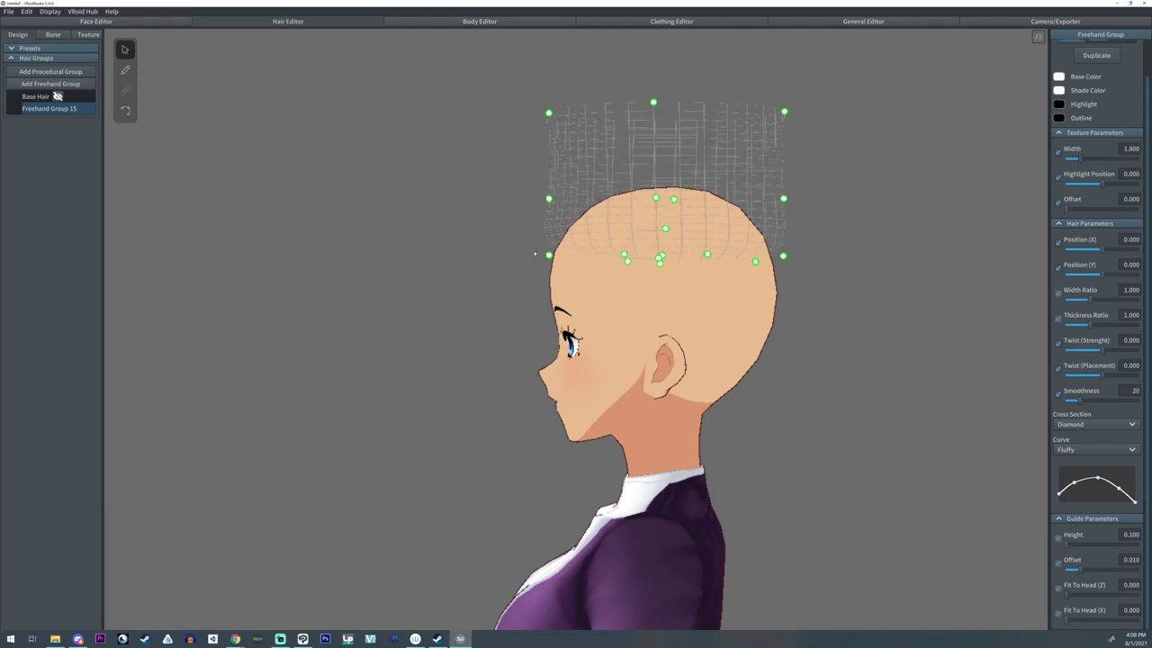
drag(550, 255, 623, 255)
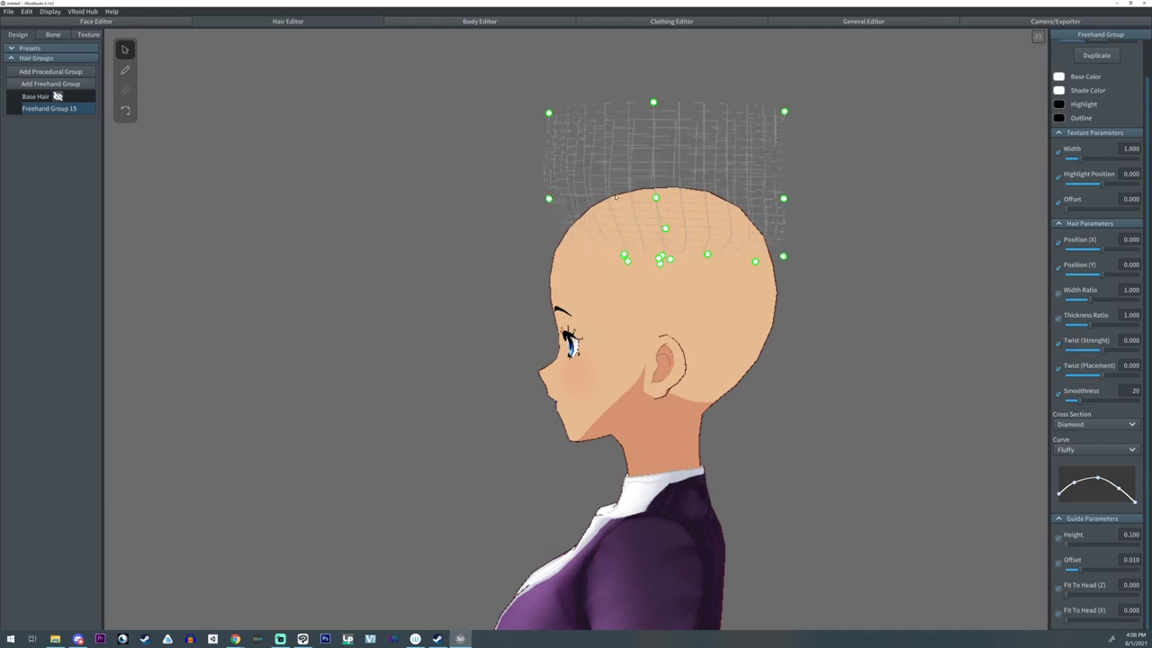
drag(549, 198, 620, 200)
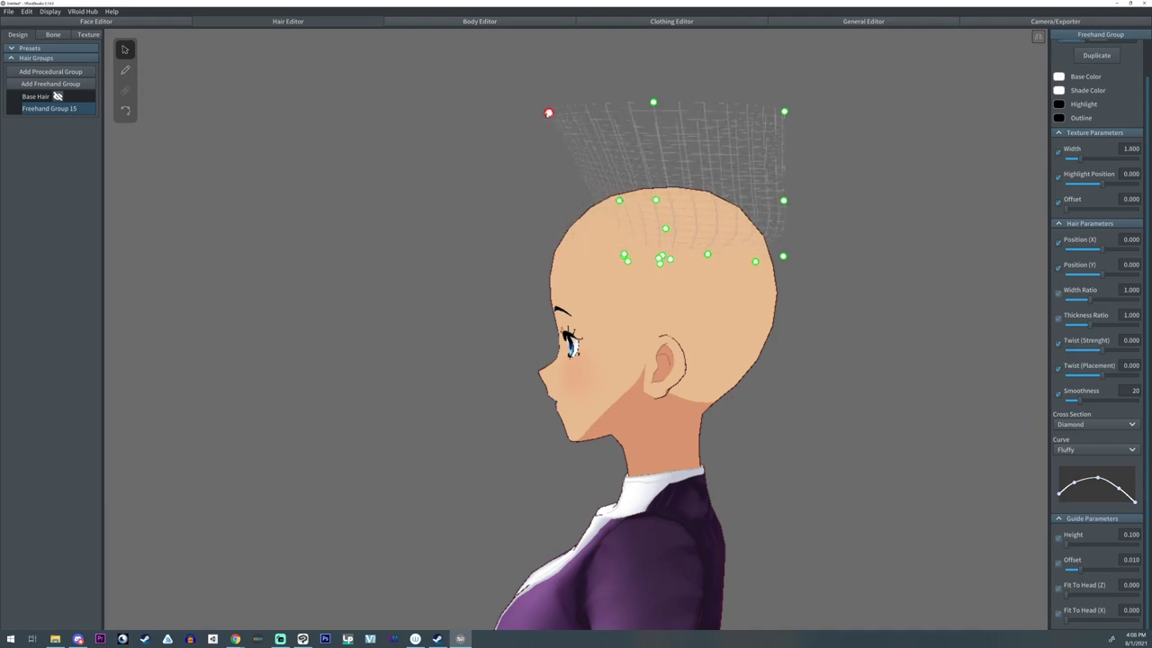
drag(548, 113, 612, 108)
right_drag(621, 126, 627, 260)
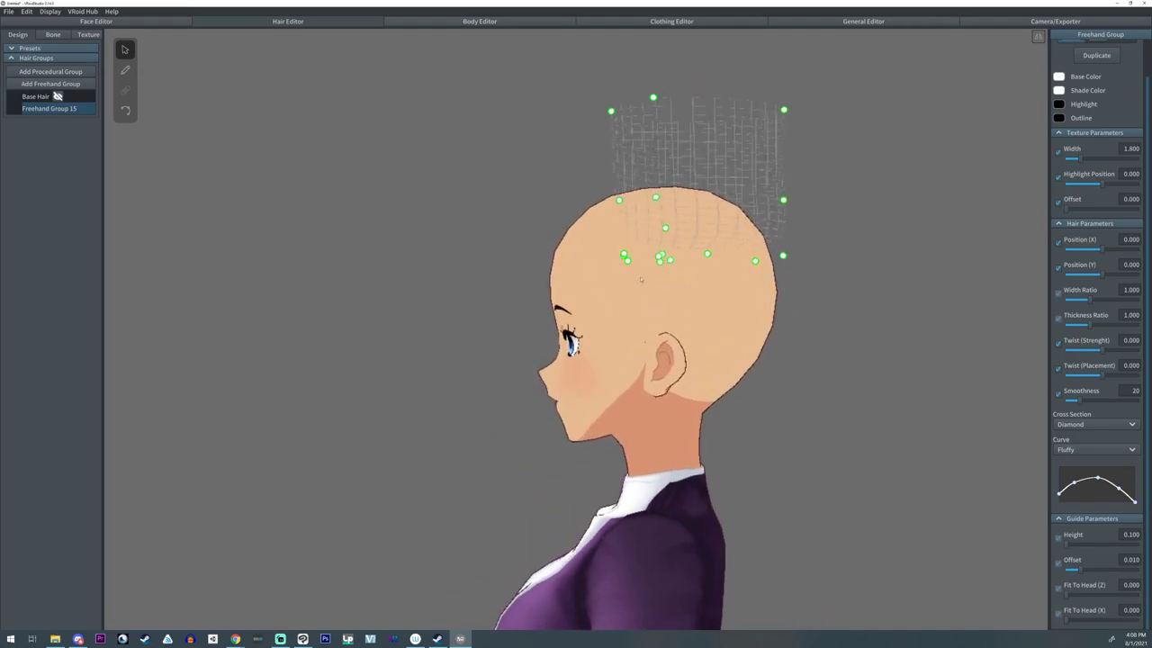
mouse_move(628, 260)
mouse_down()
mouse_move(622, 242)
mouse_move(628, 269)
mouse_up()
- Set the freehand group's hair cross section to Bottomless Triangle
right_drag(633, 260, 547, 263)
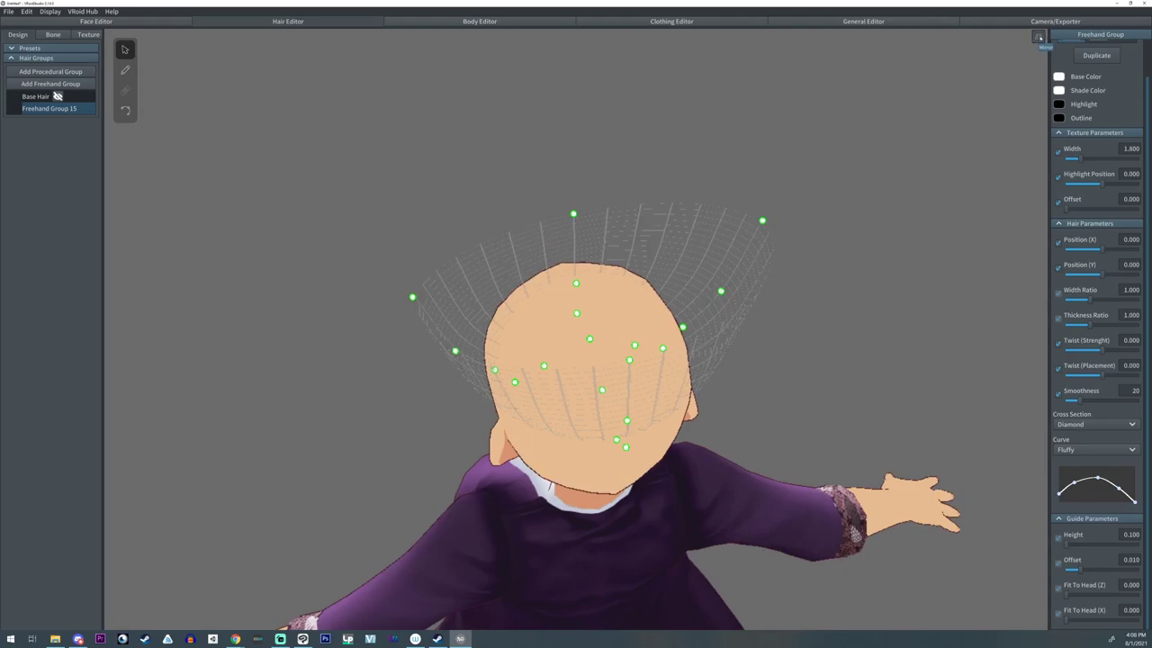
scroll(1054, 47, up, 1)
scroll(1086, 315, down, 1)
click(1080, 424)
click(1081, 458)
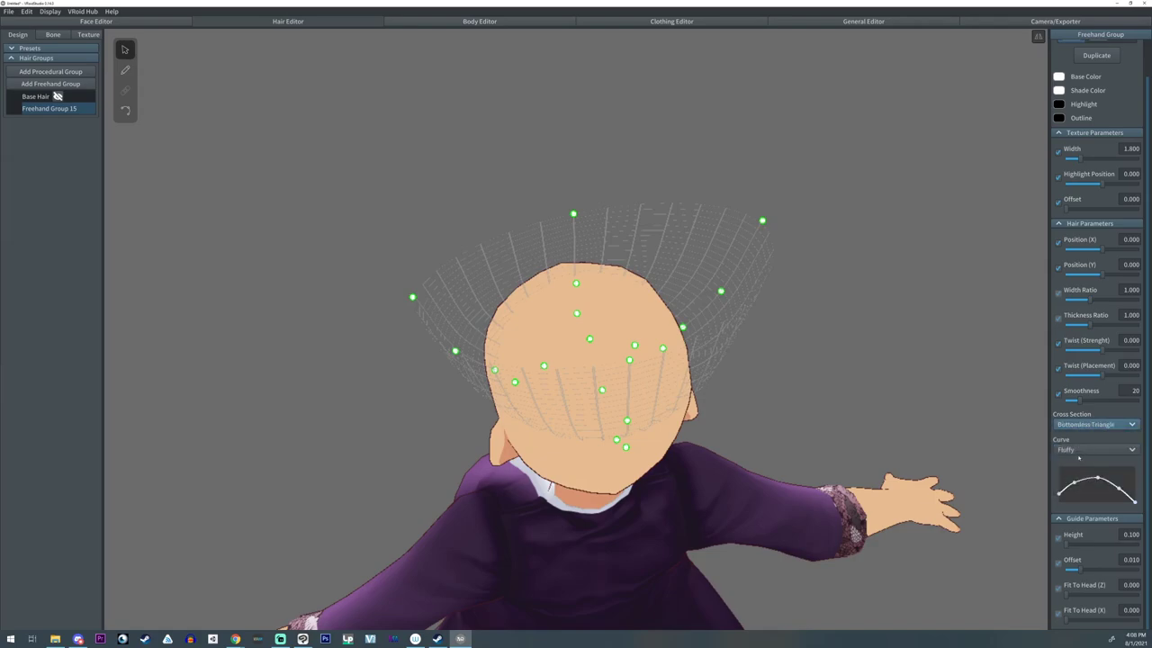
- Apply the Straight curve preset to the group and reshape it to start at full height and taper to zero at the end
click(1080, 449)
click(1077, 474)
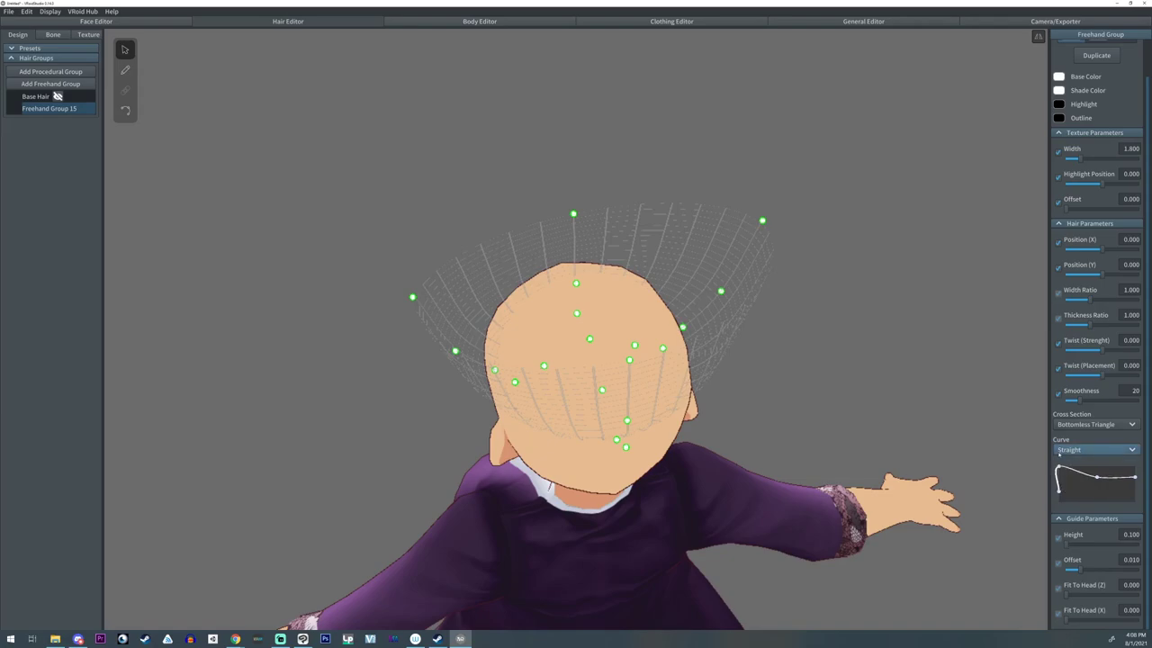
click(1081, 449)
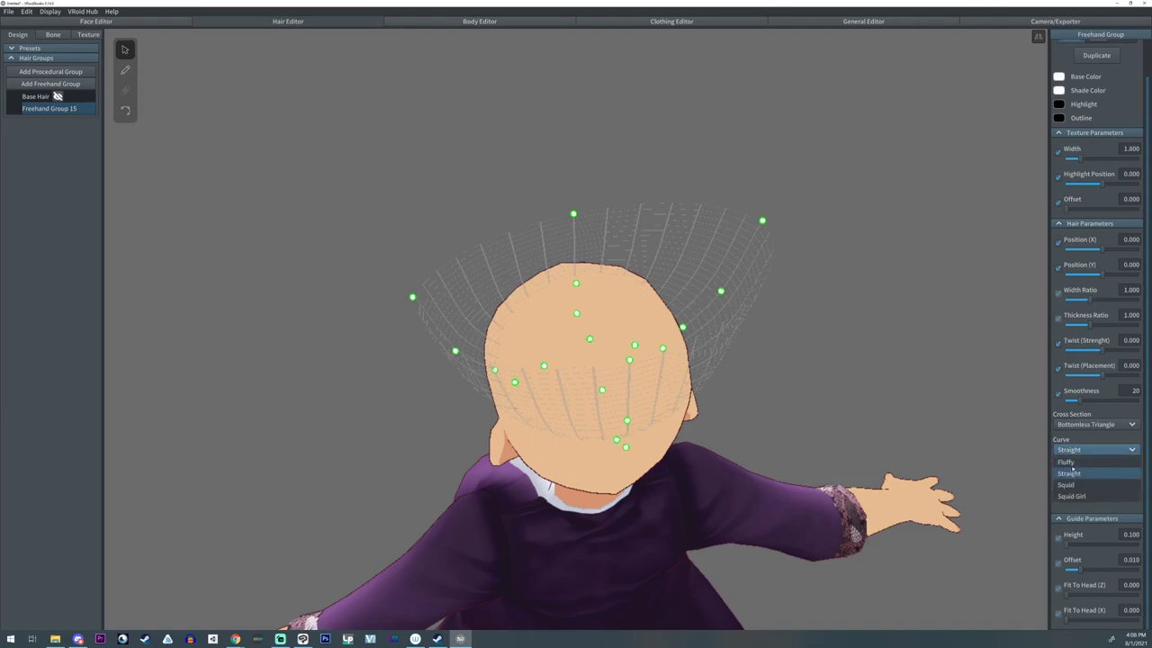
click(1071, 474)
click(1070, 450)
click(1069, 461)
click(1070, 449)
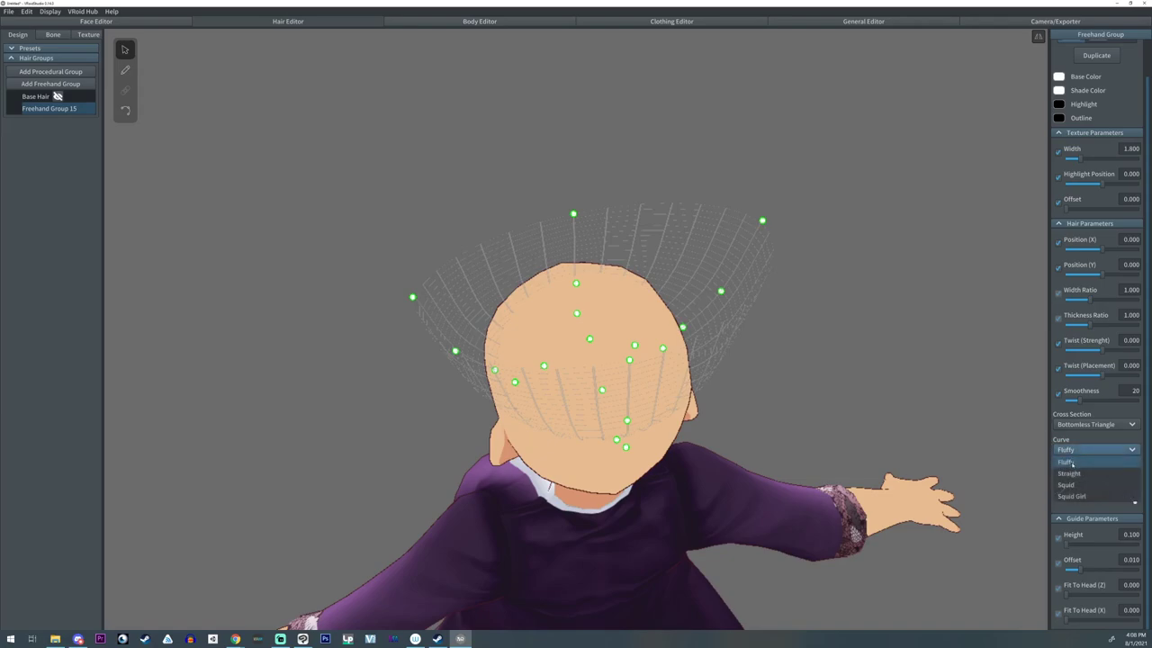
click(1067, 473)
drag(1060, 491, 1060, 467)
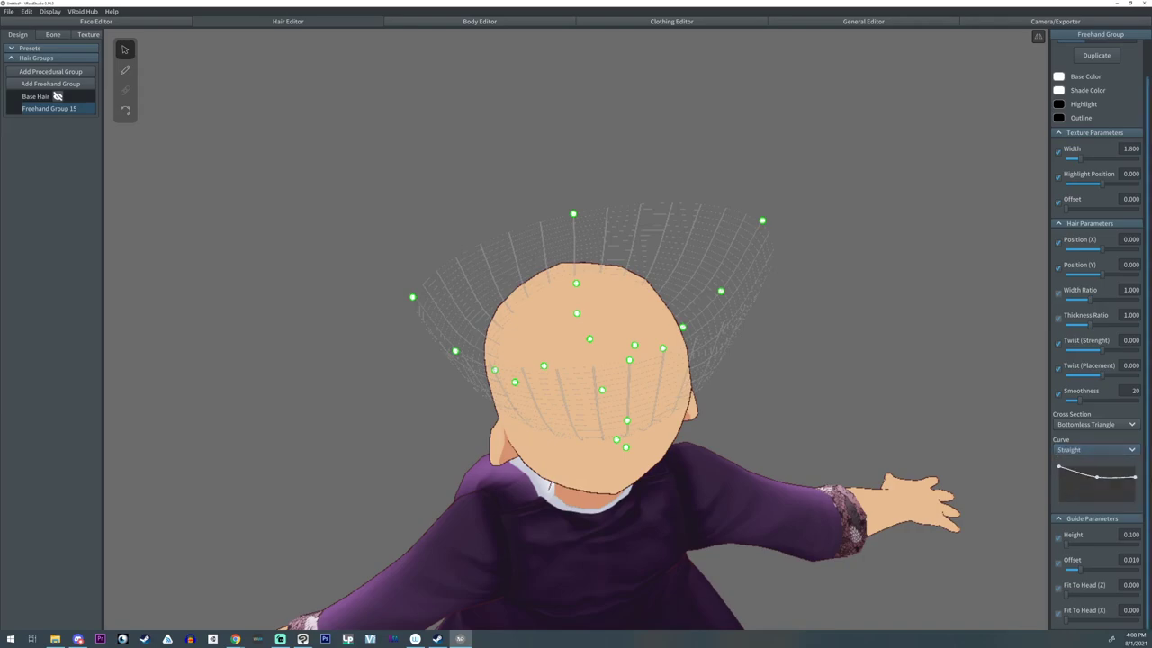
drag(1135, 478, 1141, 508)
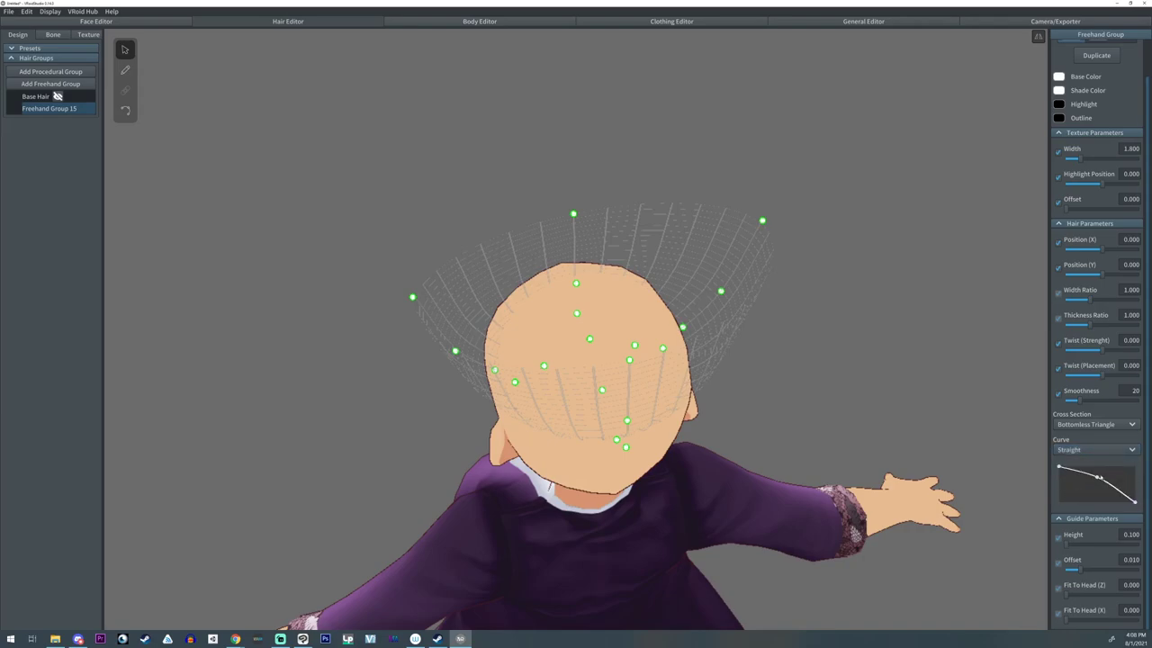
- Draw a mirrored pair of short, ear-shaped hair strands on the guide mesh above the head with the hair brush
right_drag(960, 420, 856, 388)
click(125, 71)
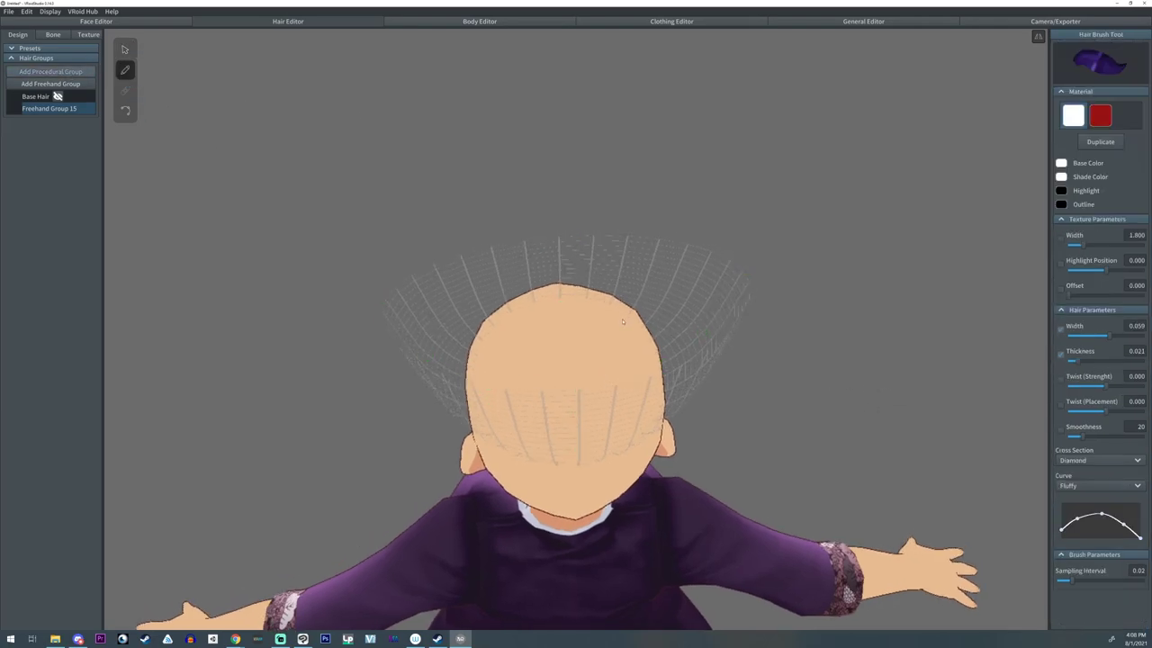
drag(641, 311, 655, 263)
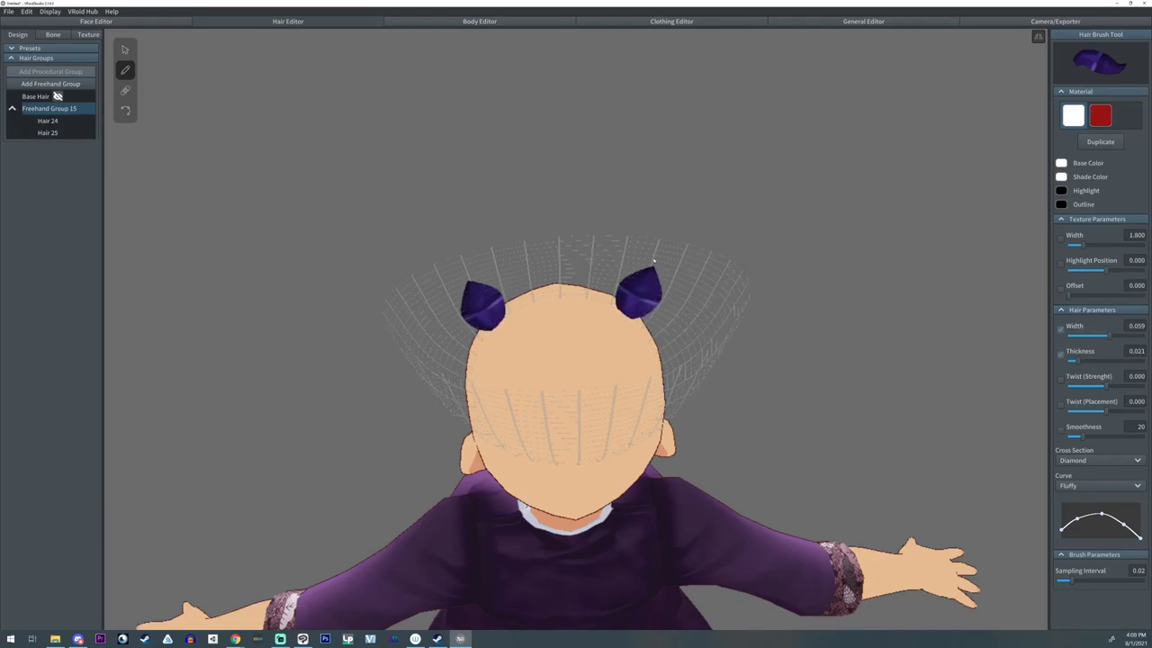
- Set the freehand group's width ratio to 2.656 and its thickness ratio to 3.000
click(46, 121)
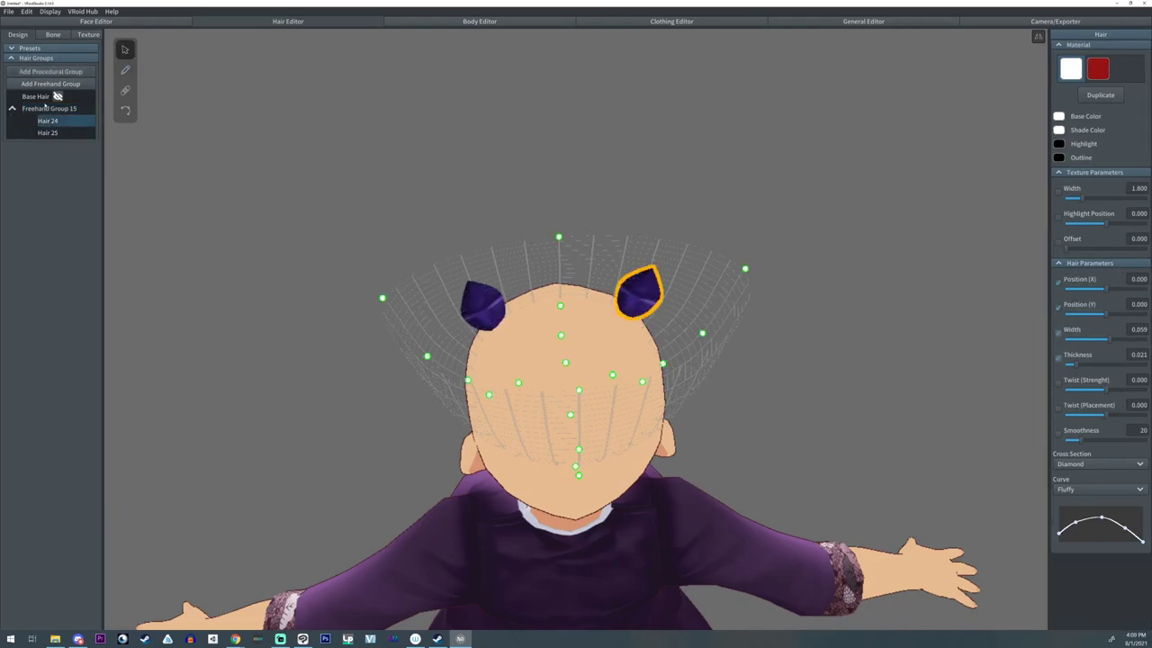
click(46, 109)
mouse_move(765, 396)
right_down()
mouse_move(549, 333)
mouse_move(475, 276)
right_up()
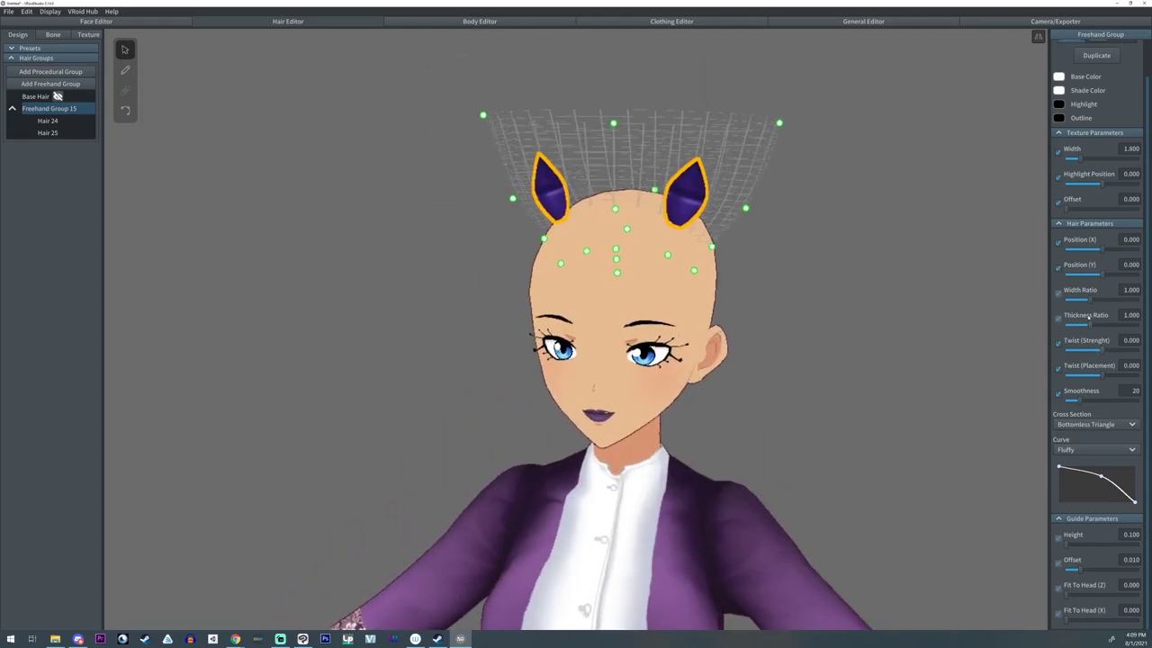
drag(1094, 325, 1132, 326)
right_drag(862, 327, 843, 322)
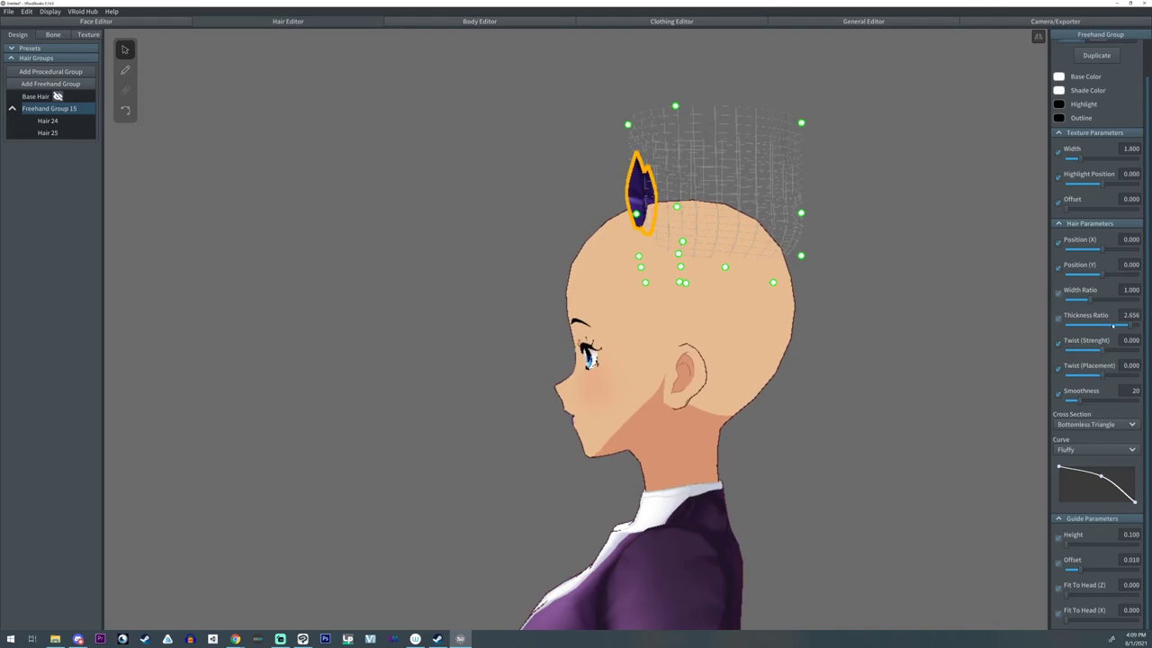
drag(1091, 300, 1132, 300)
right_drag(833, 305, 814, 327)
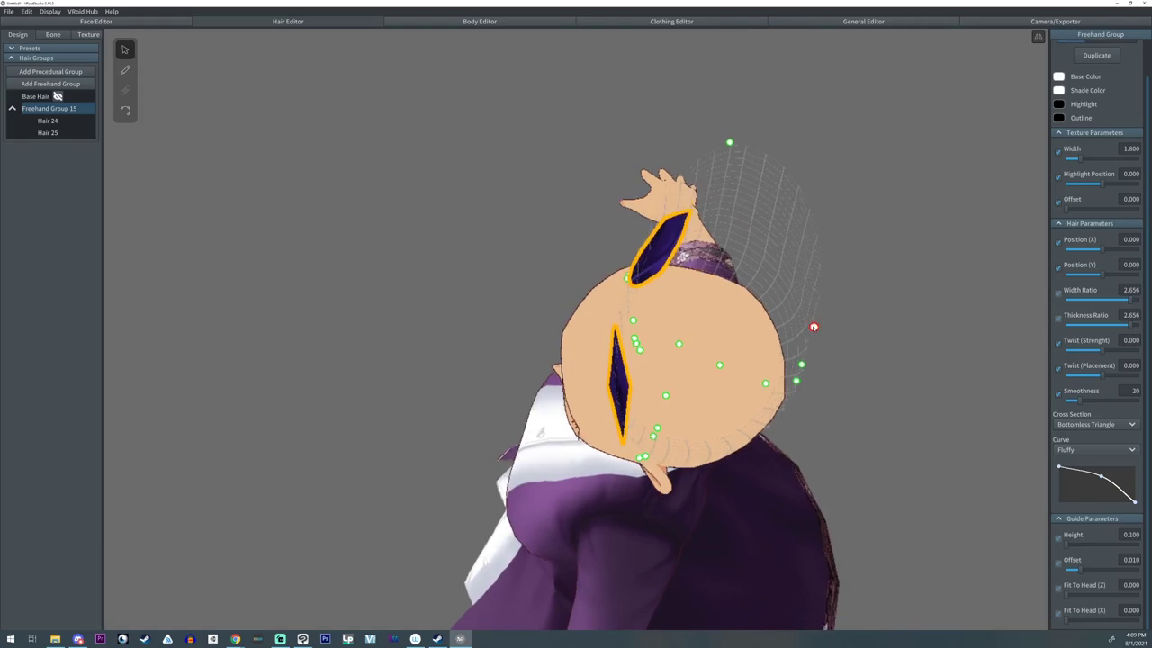
click(1094, 424)
click(1121, 495)
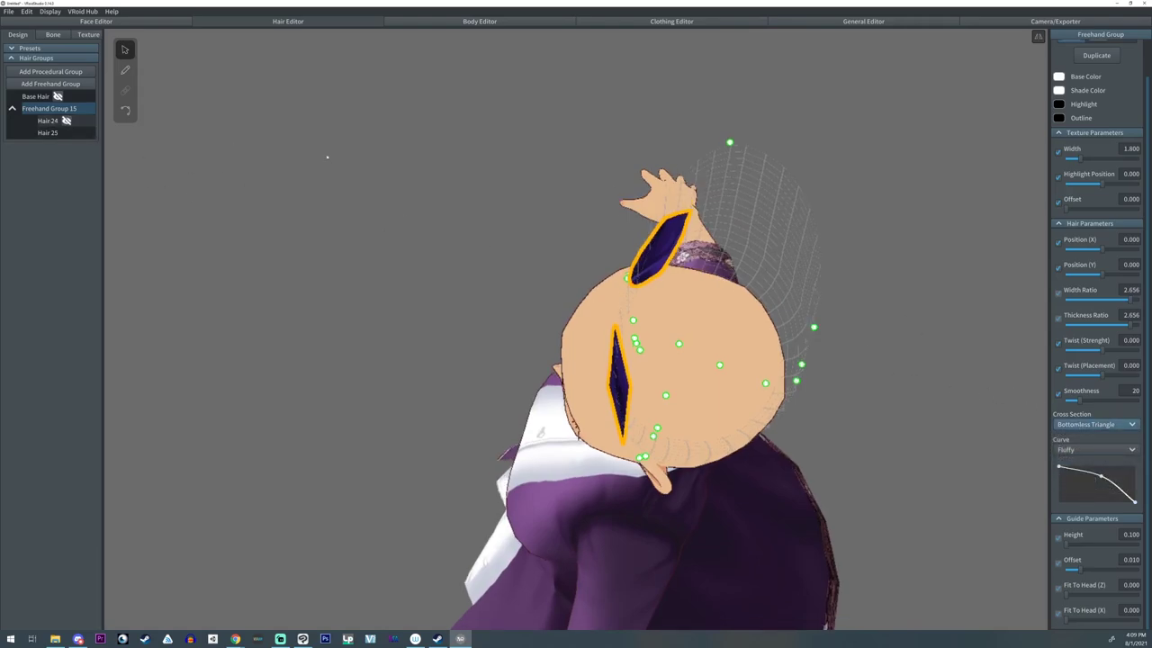
drag(1117, 324, 1142, 324)
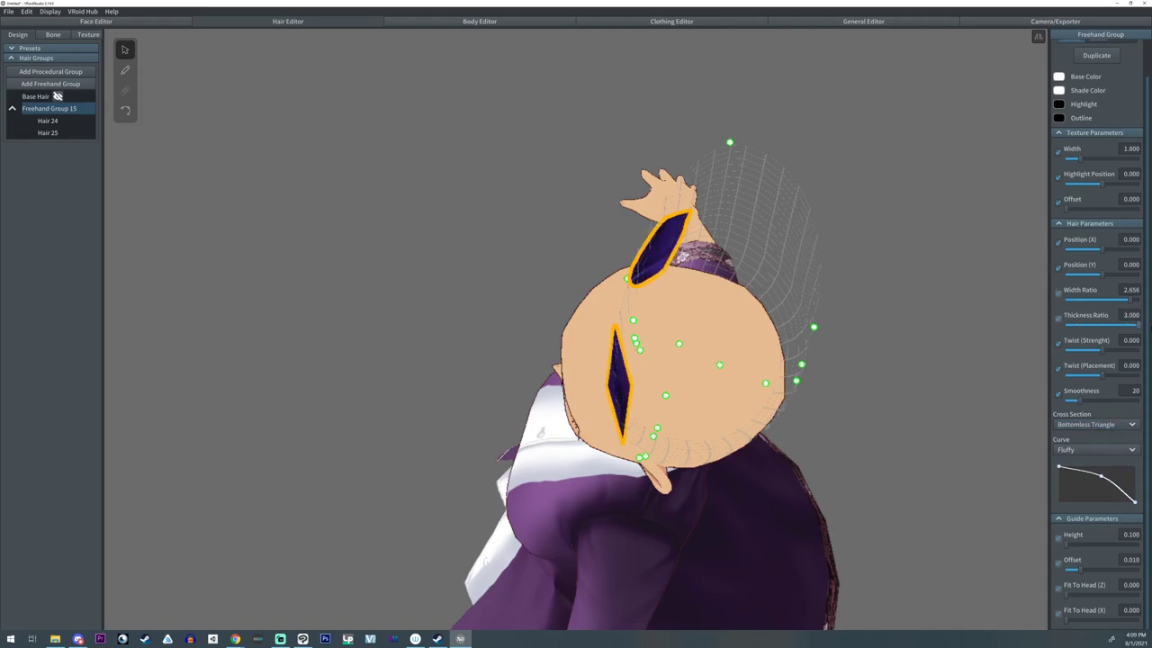
right_drag(809, 326, 774, 314)
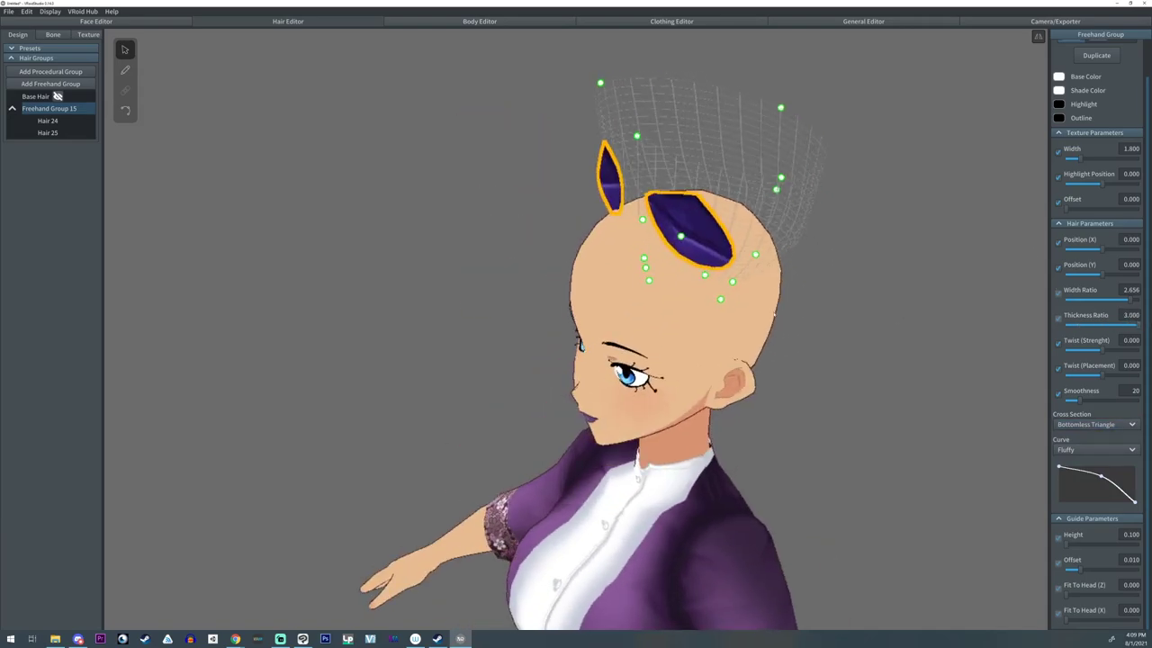
- Delete both ear strands from the freehand group, keeping the group's guide mesh
click(42, 121)
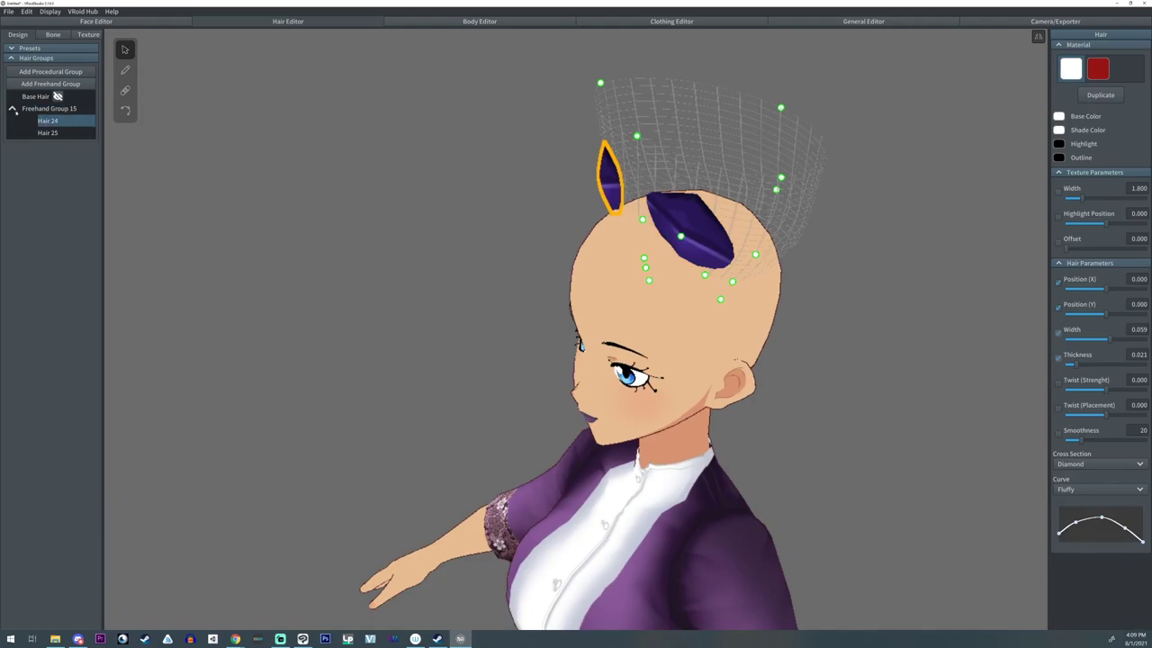
click(30, 109)
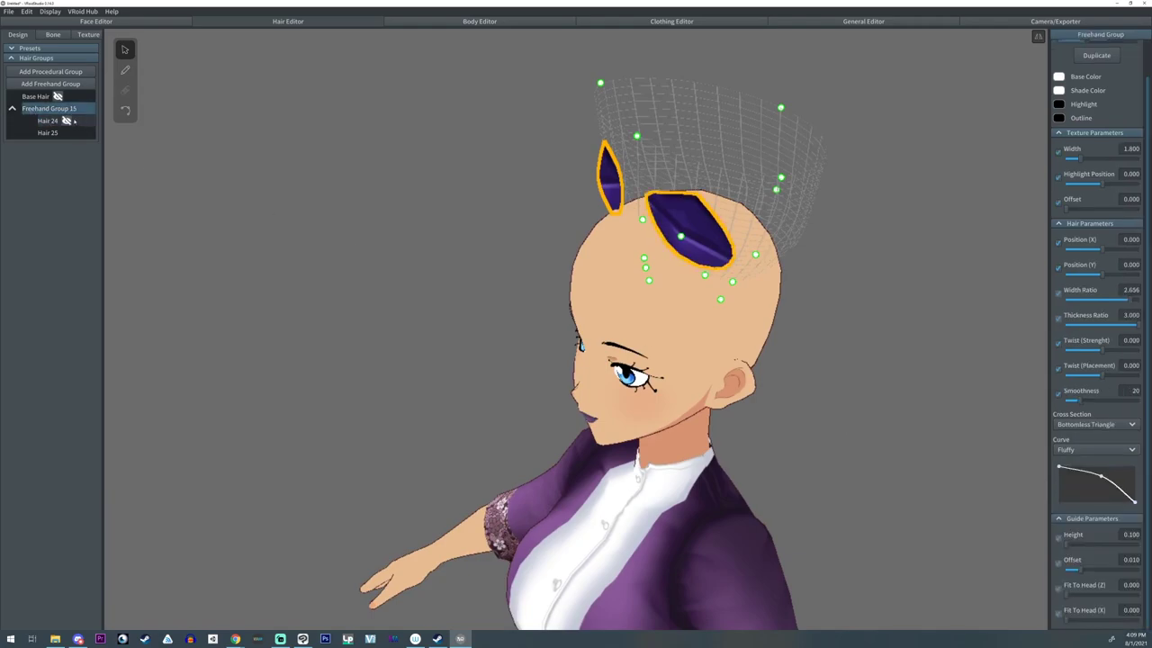
click(46, 121)
right_click(49, 122)
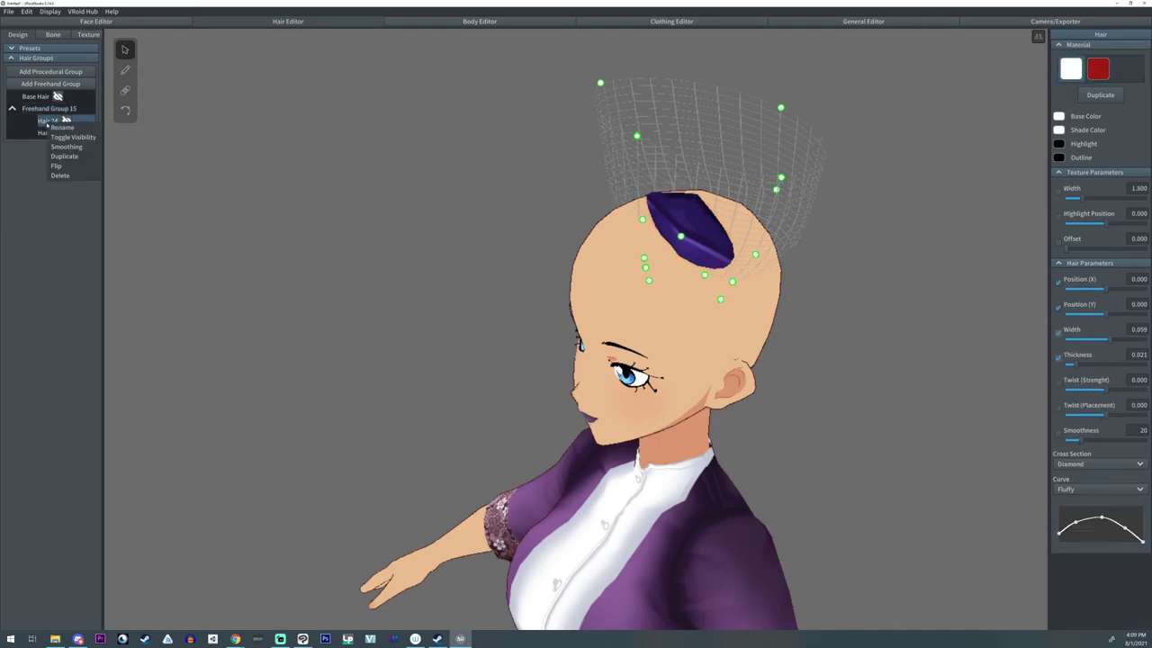
click(60, 176)
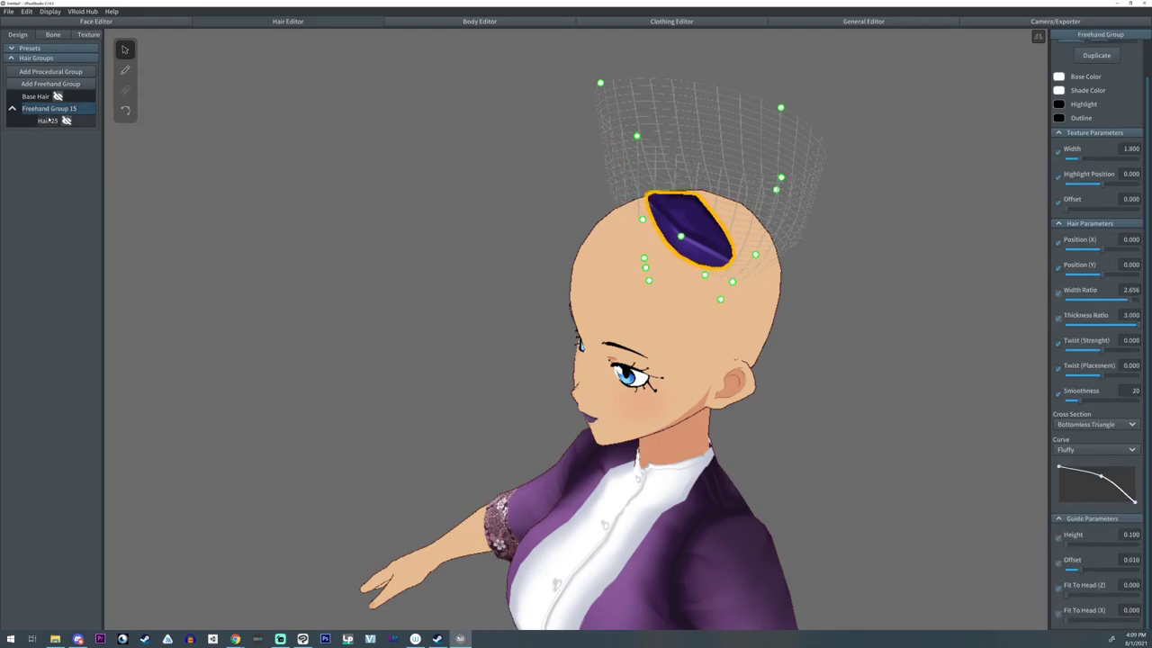
right_click(50, 119)
click(60, 172)
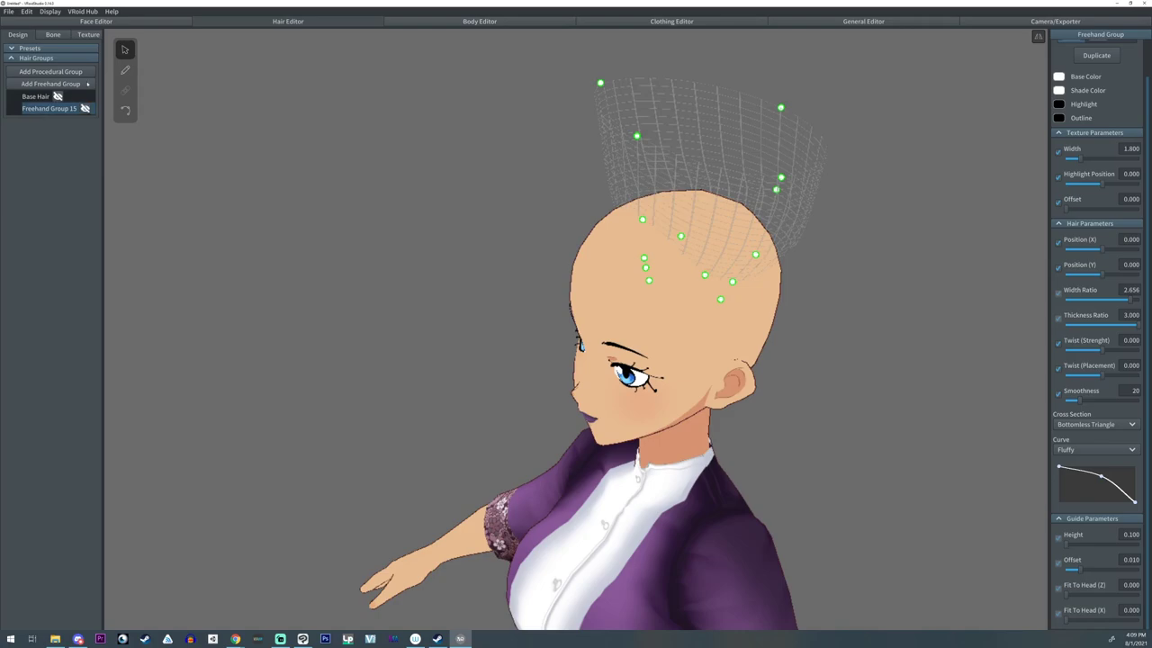
- Set the hair brush to a Bottomless Triangle cross section and a Straight curve reshaped from full height to zero at the end
click(125, 70)
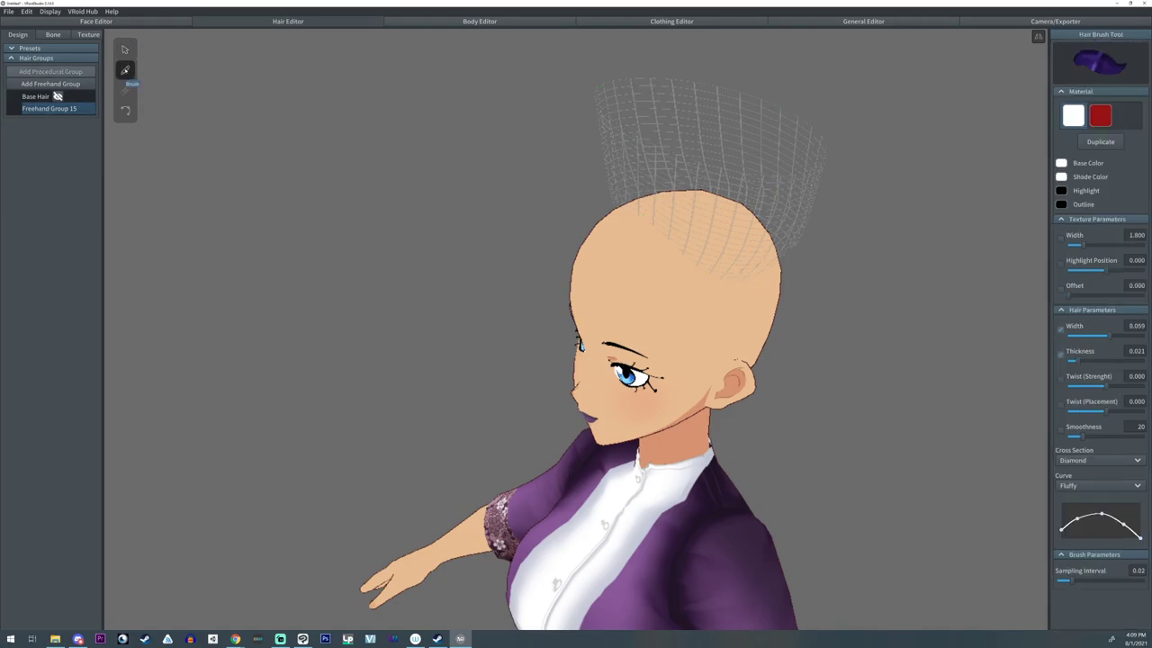
click(47, 110)
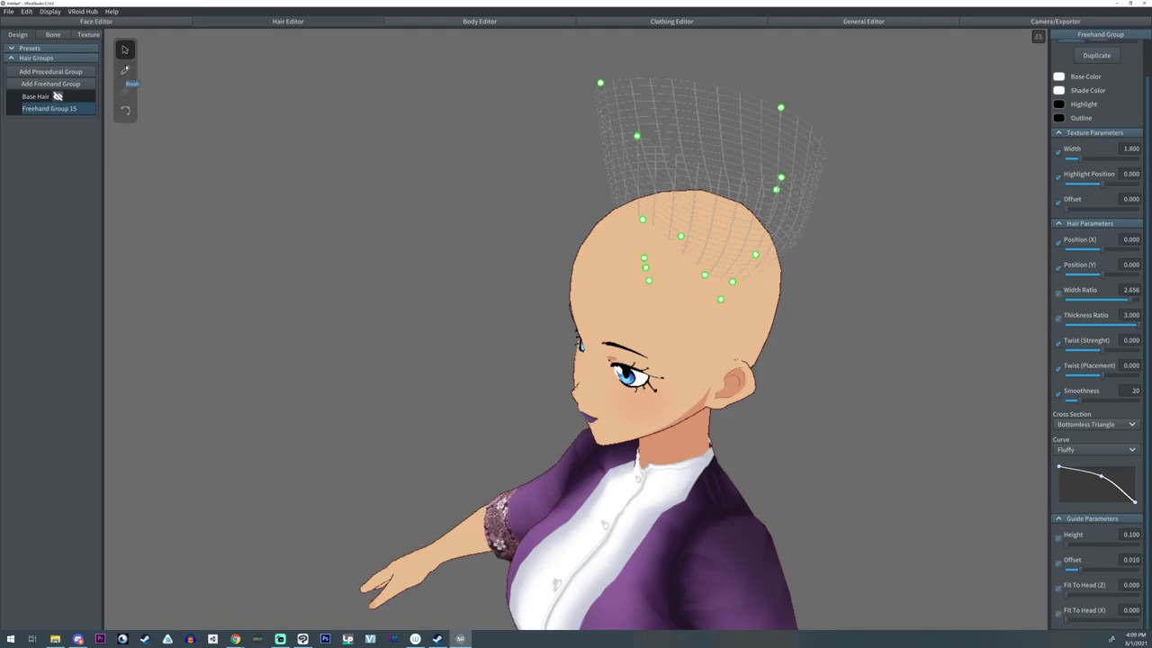
click(125, 69)
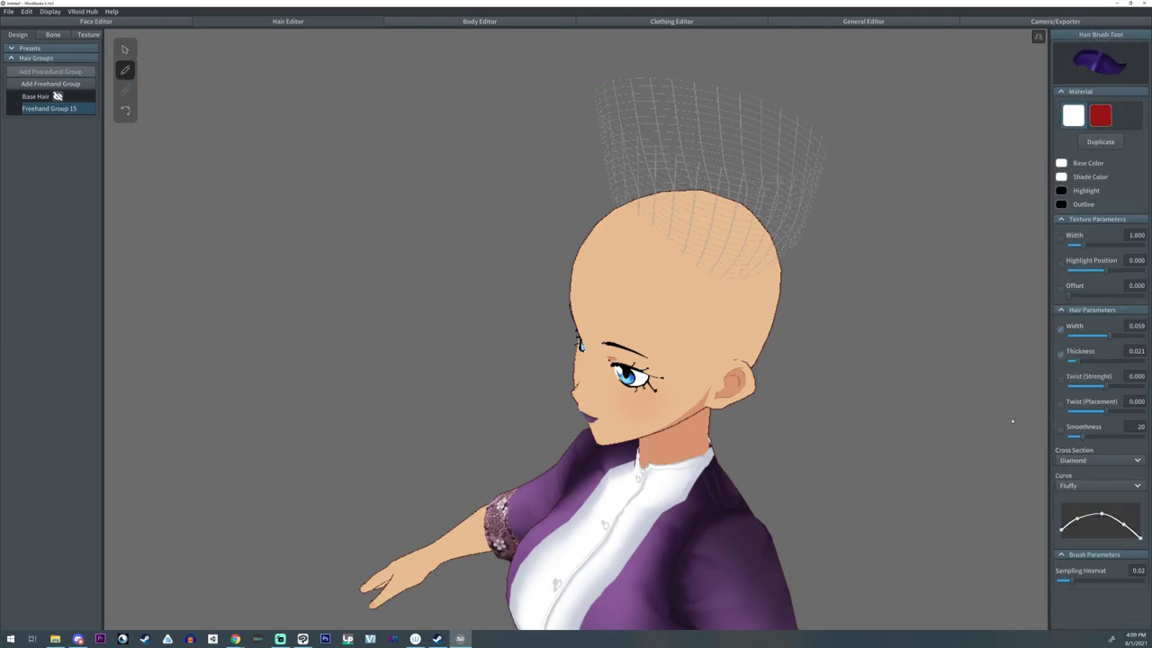
click(1072, 462)
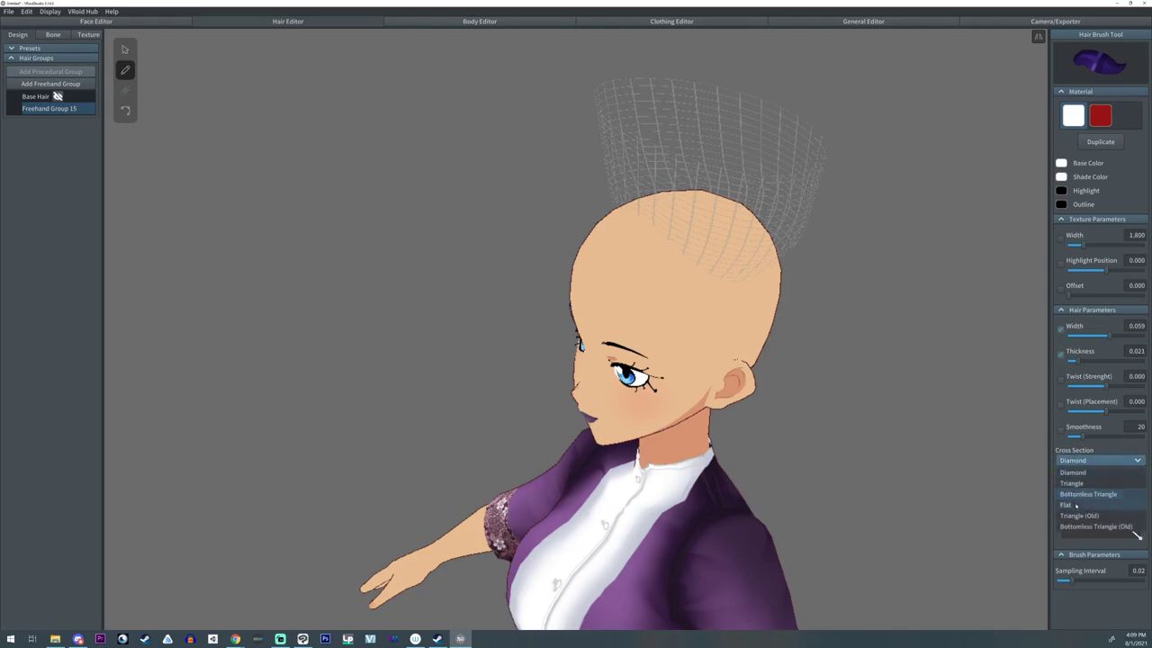
click(1078, 495)
click(1073, 487)
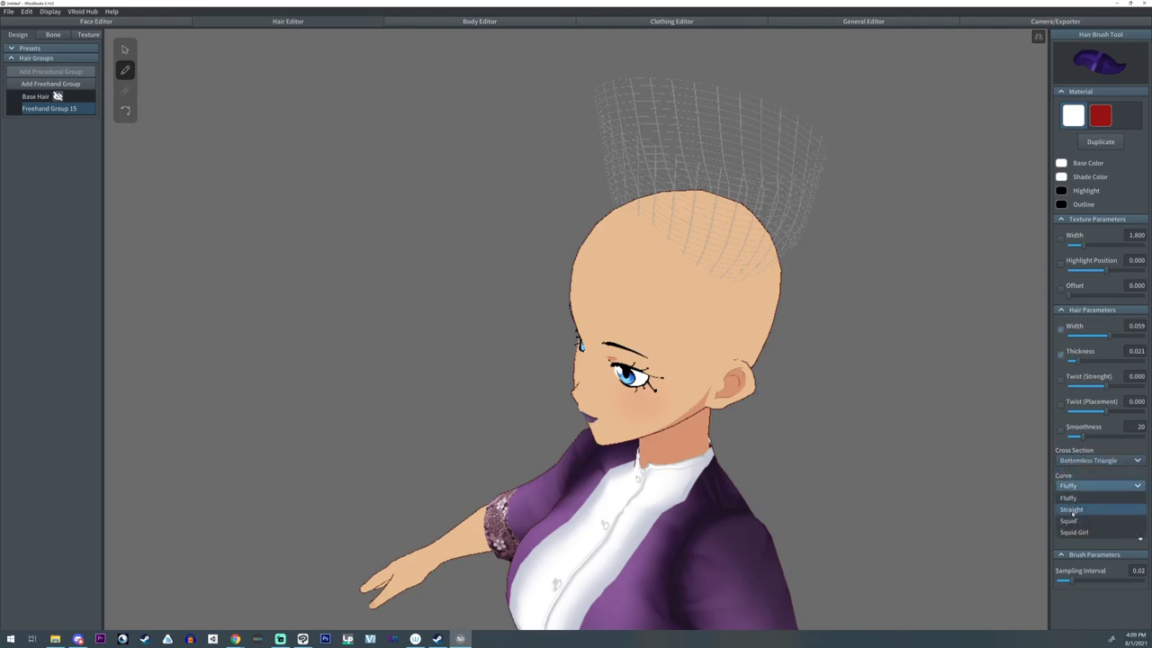
click(1075, 510)
drag(1063, 509, 1063, 504)
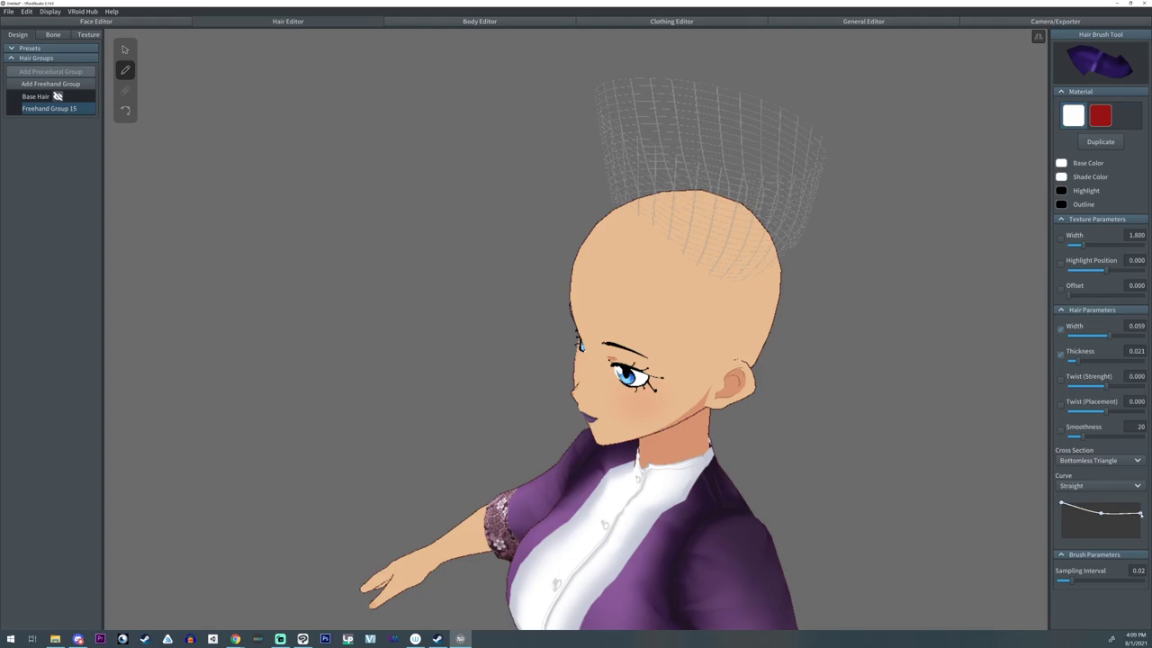
mouse_move(1140, 515)
mouse_down()
mouse_move(1142, 539)
mouse_move(1107, 511)
mouse_up()
- Draw a mirrored pair of ear strands with the hair brush, from the head up to the guide mesh's upper edge
right_drag(843, 384, 816, 392)
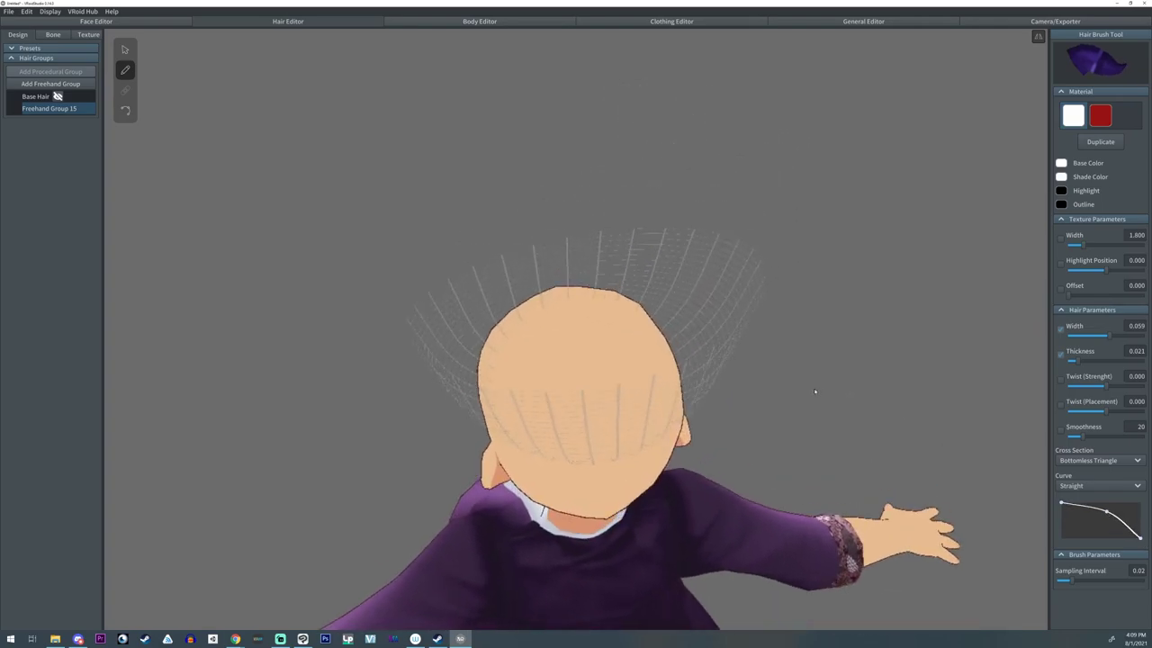
drag(632, 311, 647, 228)
click(125, 50)
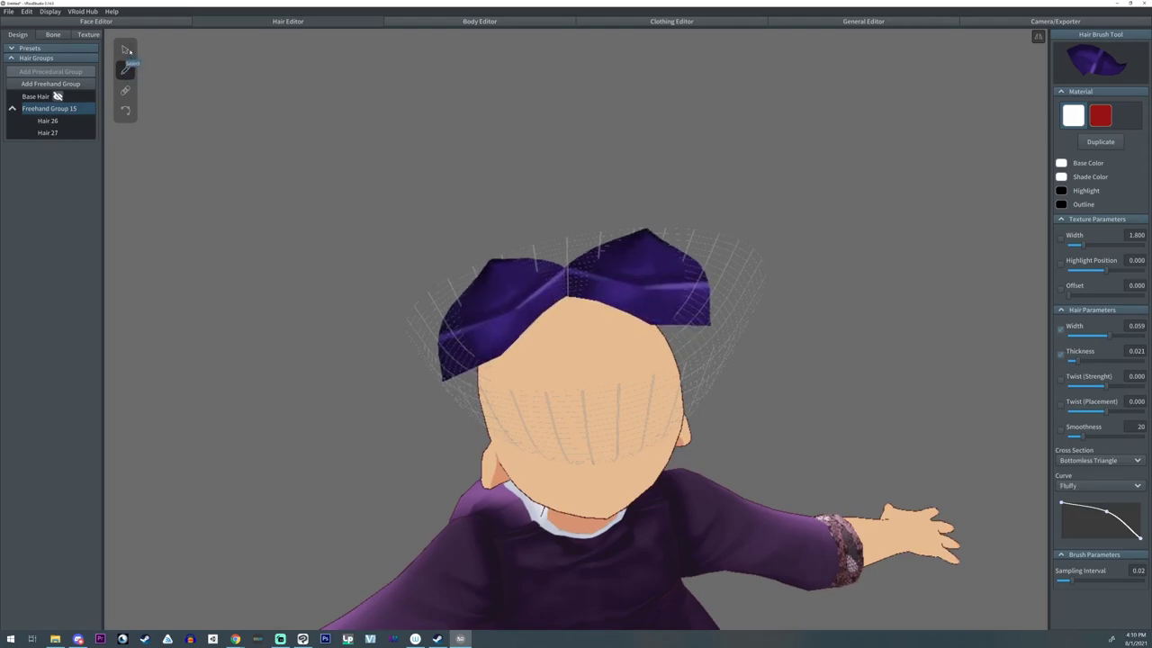
- Reduce the freehand group's width ratio to 1.208 and thickness ratio to 1.332
click(54, 108)
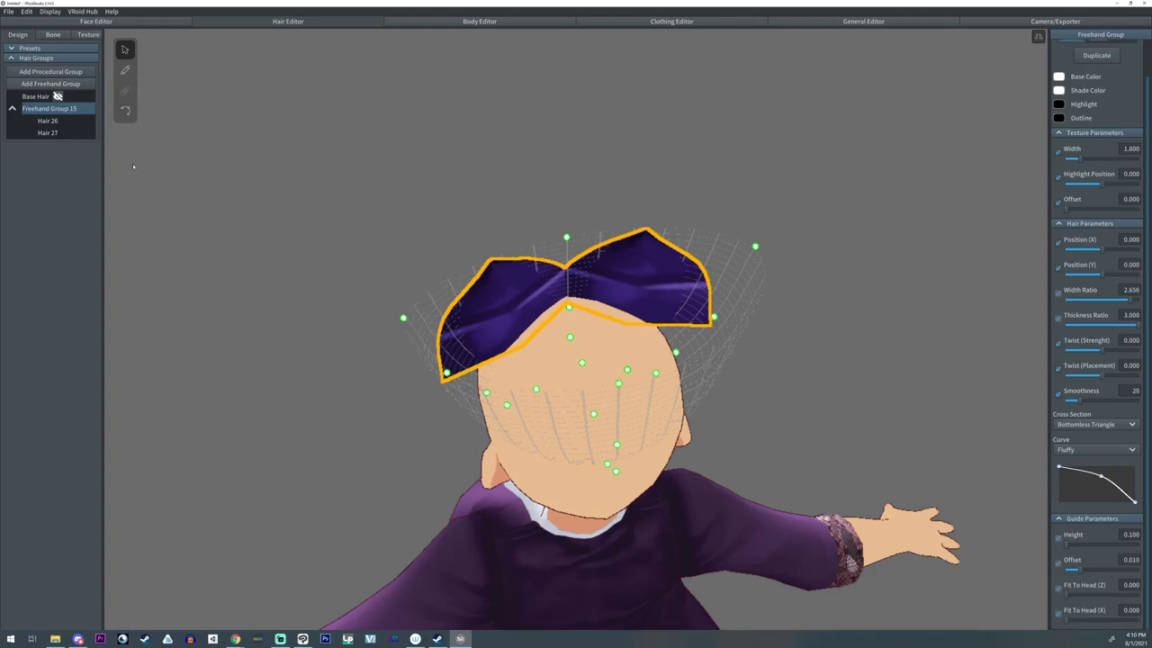
right_drag(135, 167, 187, 159)
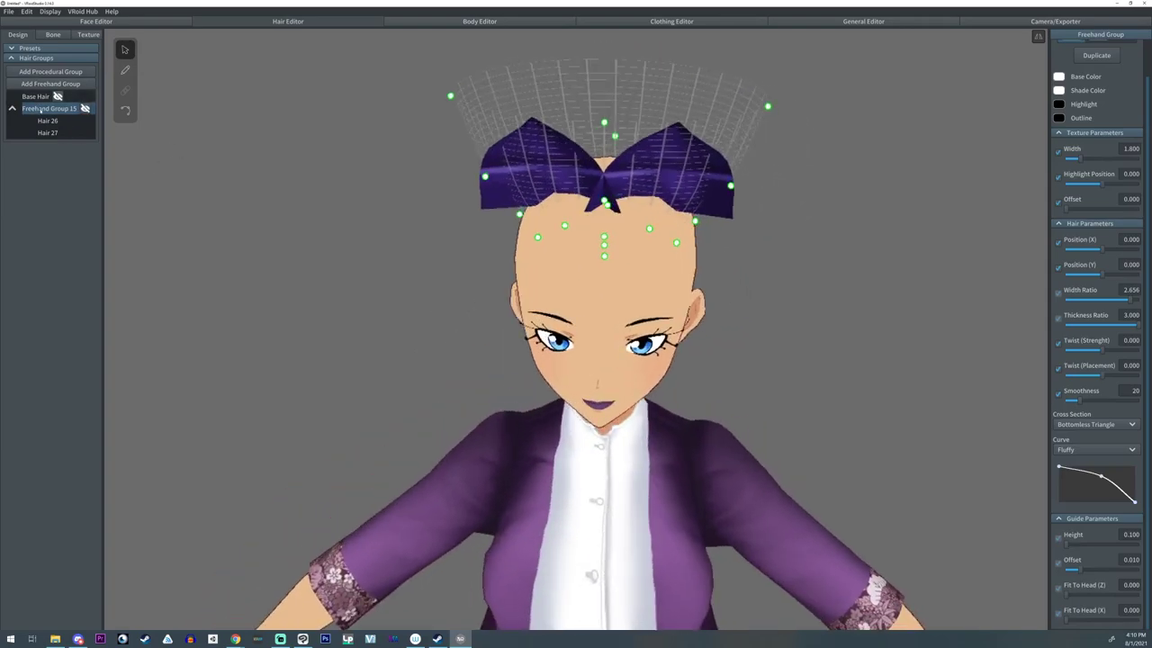
key(Return)
drag(1128, 330, 1108, 300)
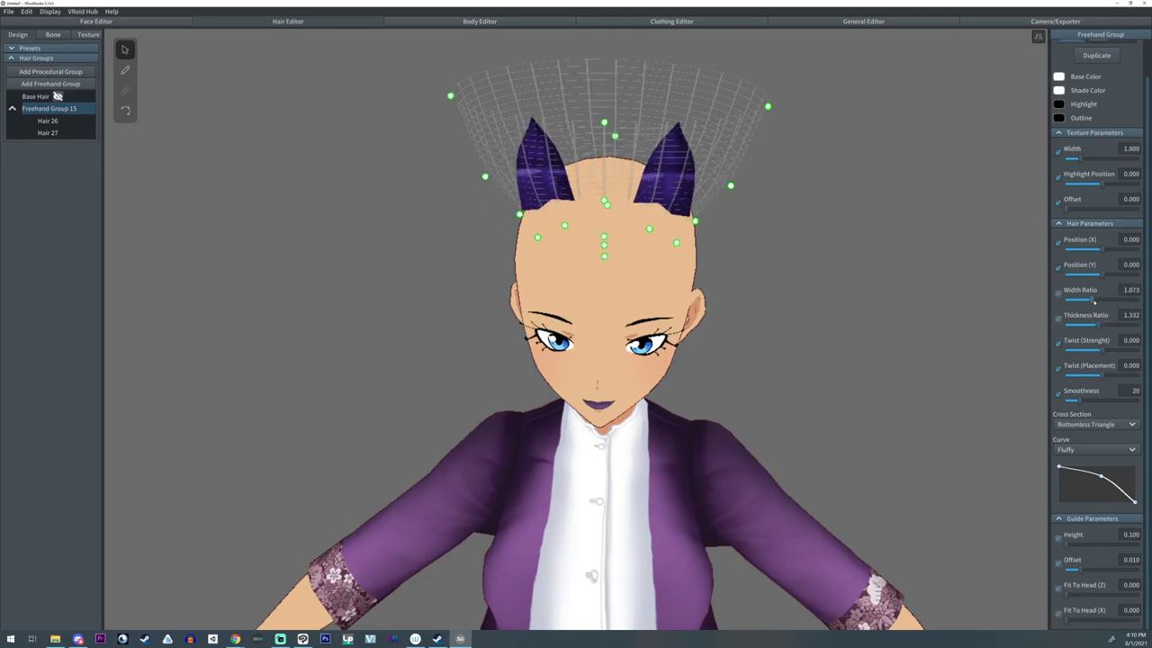
right_drag(902, 300, 692, 258)
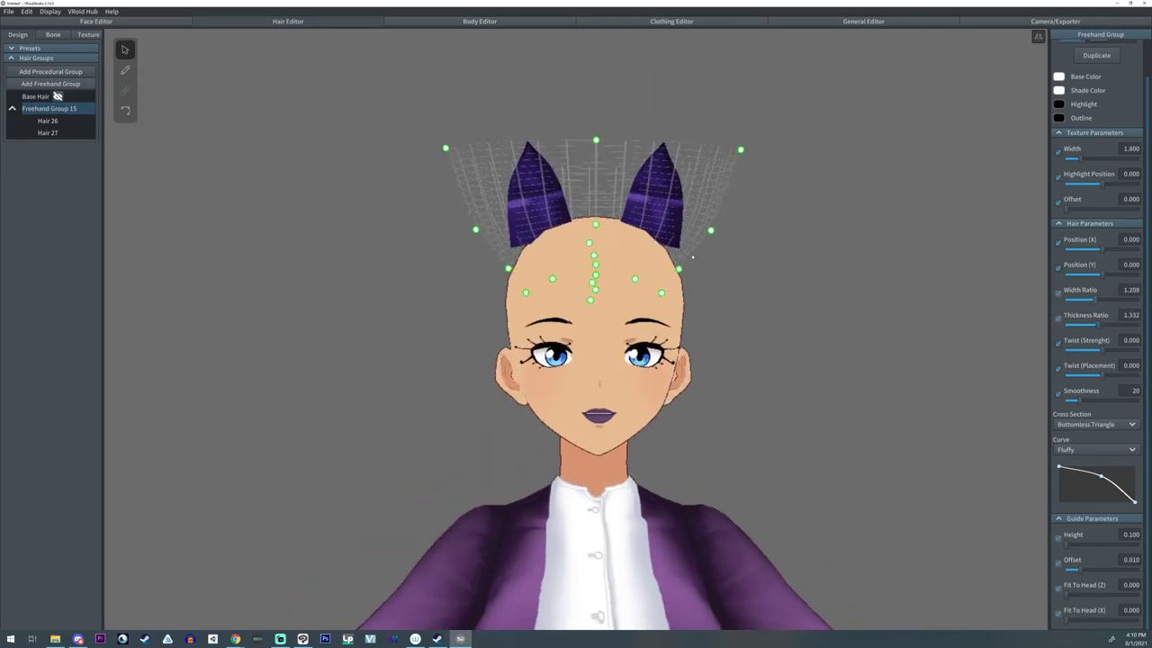
- Move the guide mesh's upper and middle side control points outward and slightly down in front view to spread the ears
middle_drag(694, 258, 722, 248)
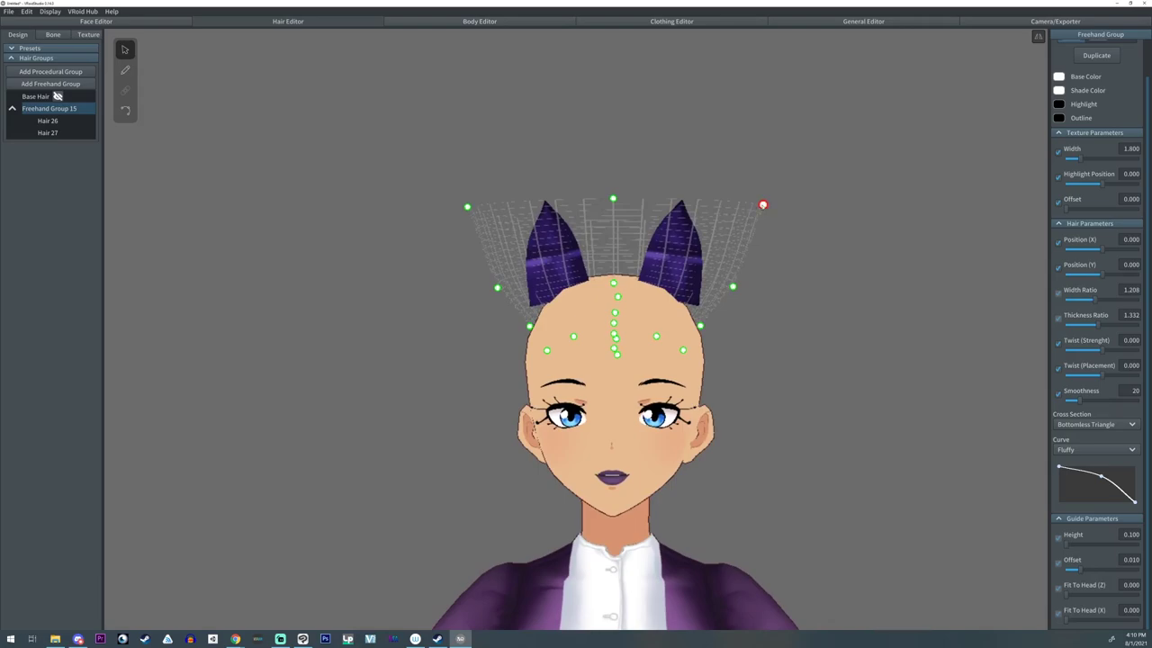
drag(763, 205, 805, 221)
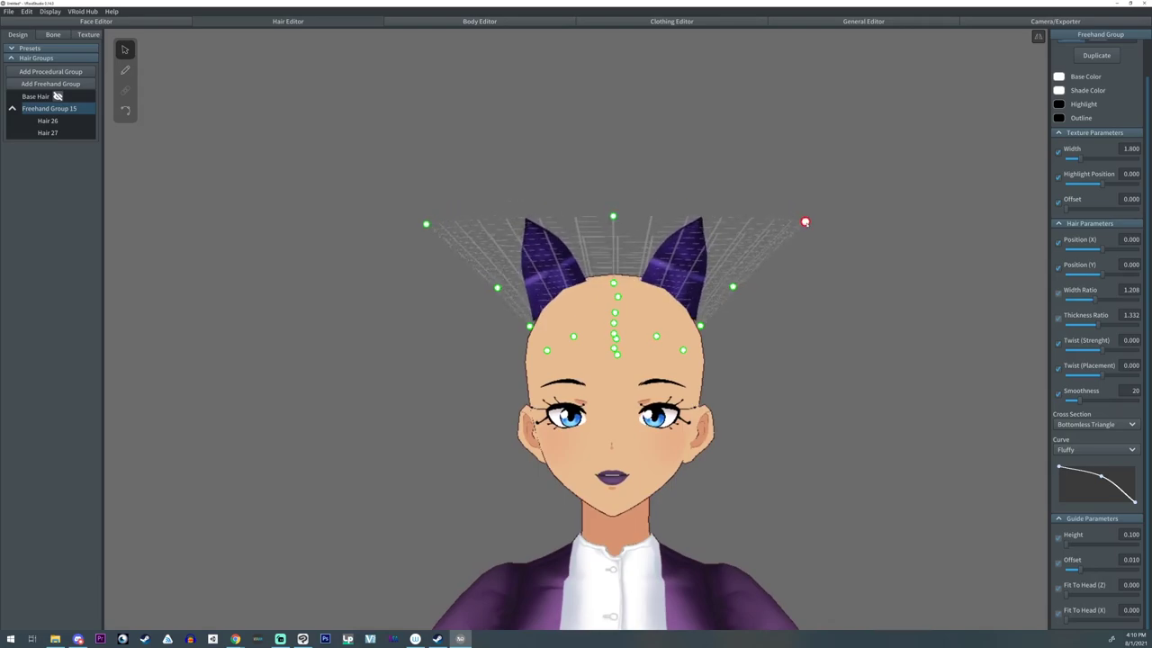
drag(733, 287, 753, 301)
- Set the group's thickness ratio to 3.000 and the thickness of each of the two ear strands to 0.050
right_drag(346, 178, 349, 190)
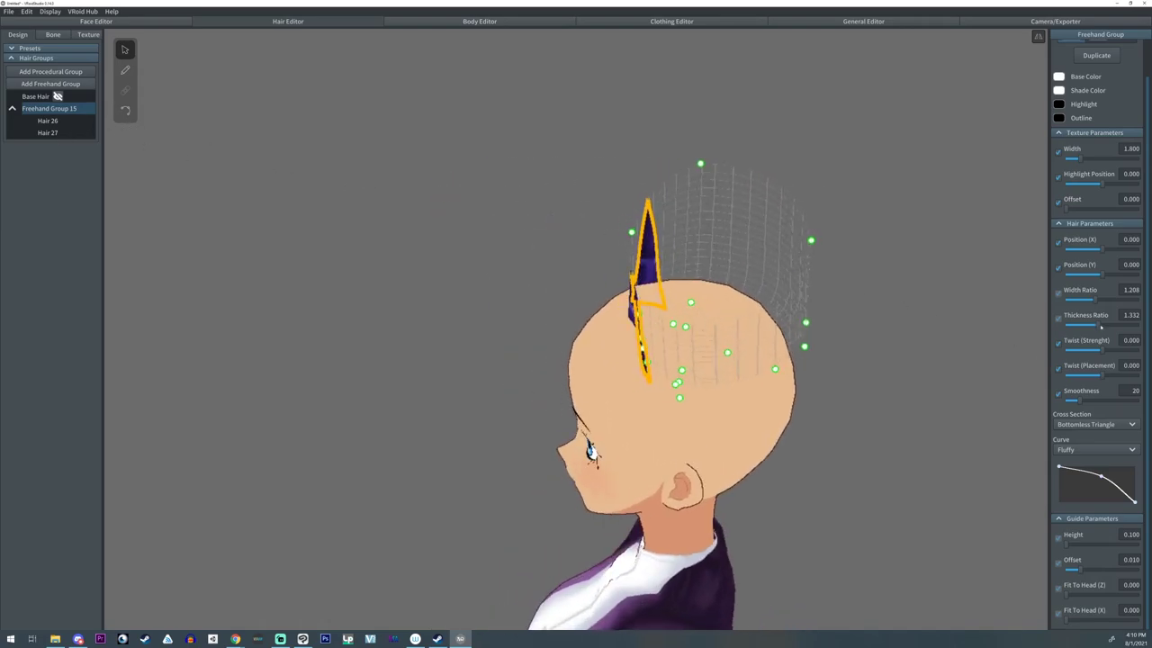
drag(1102, 326, 1136, 326)
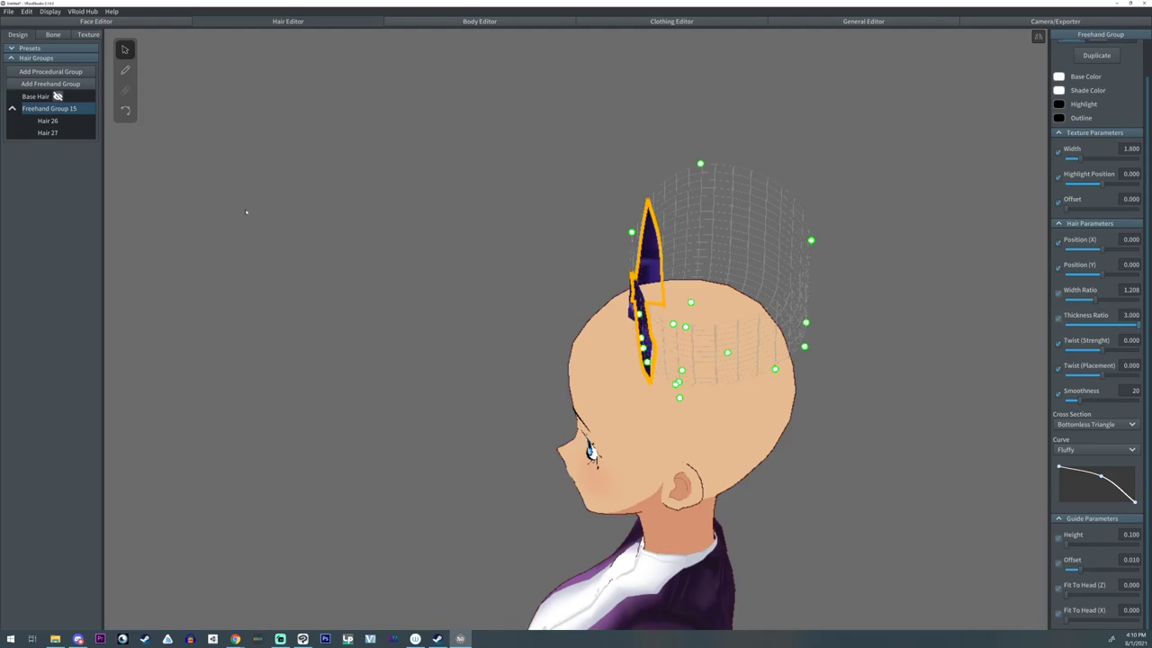
click(46, 121)
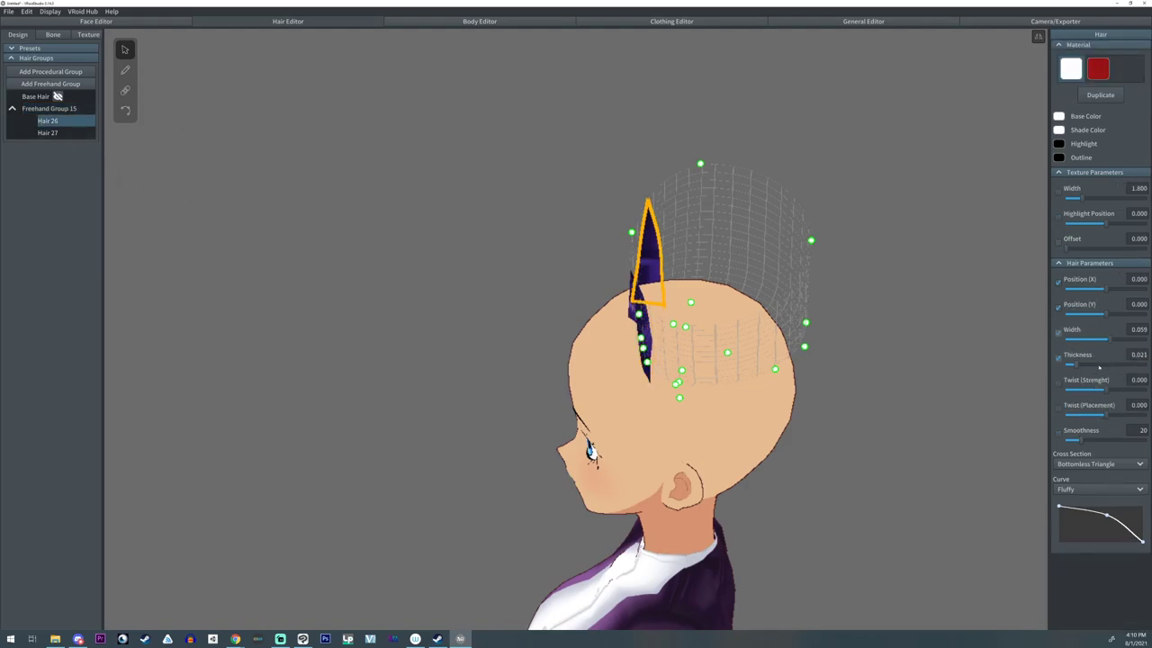
drag(1089, 365, 1102, 364)
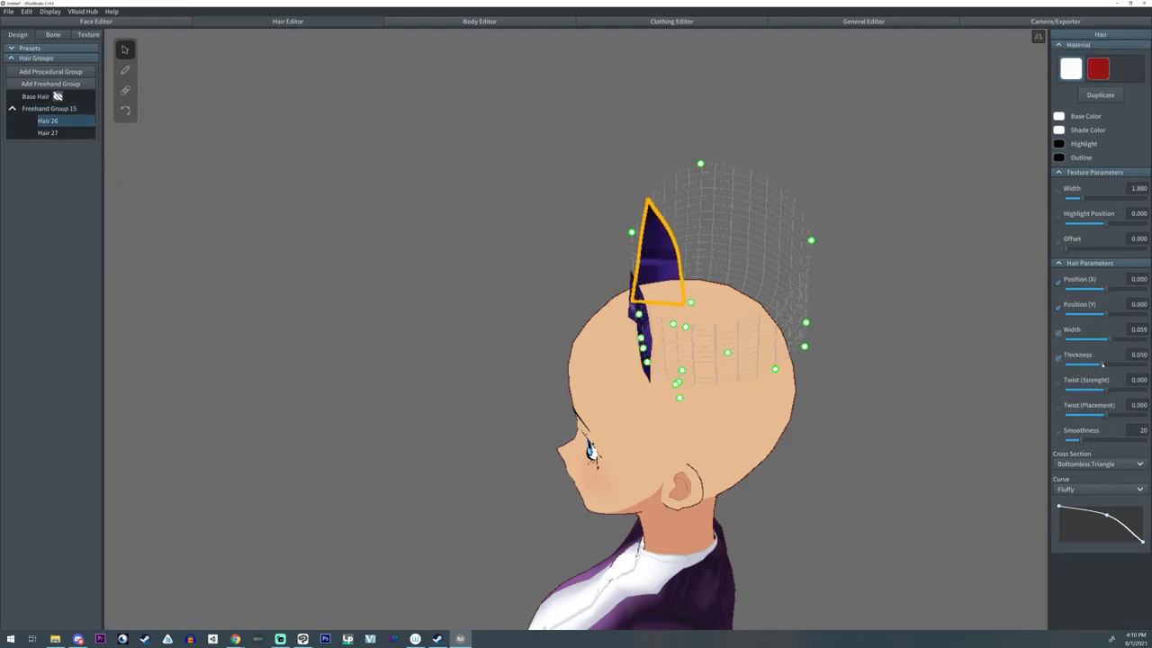
click(54, 132)
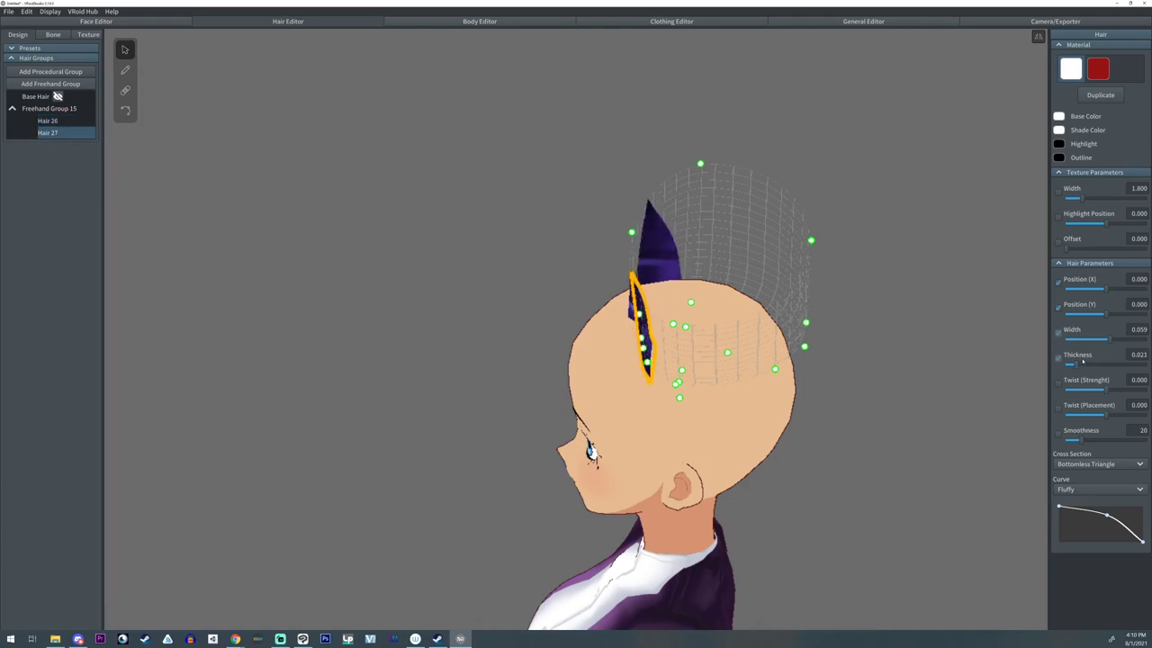
drag(1083, 362, 1103, 366)
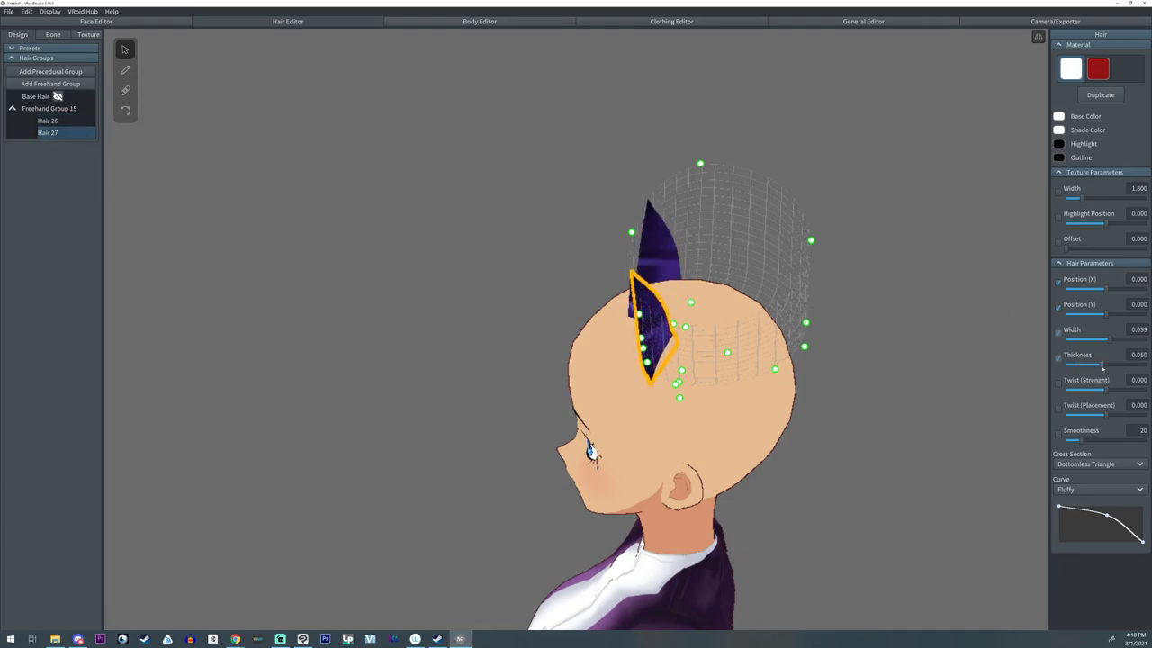
- Assign the red hair material to the whole freehand group of ears
right_drag(765, 283, 796, 310)
click(839, 292)
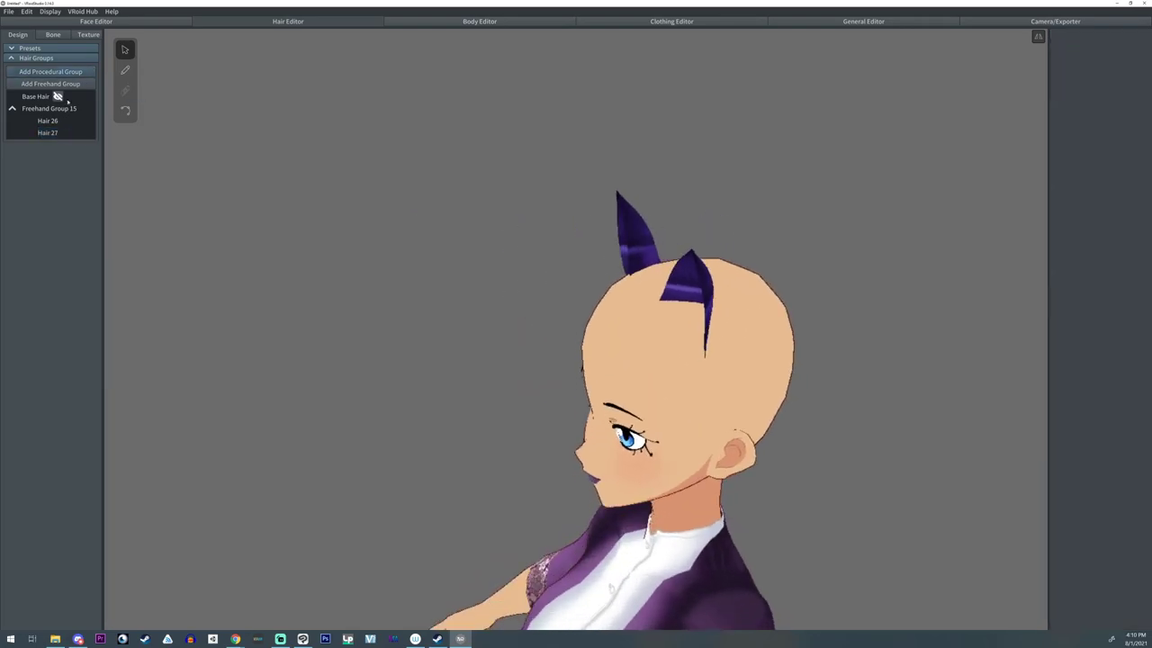
click(65, 107)
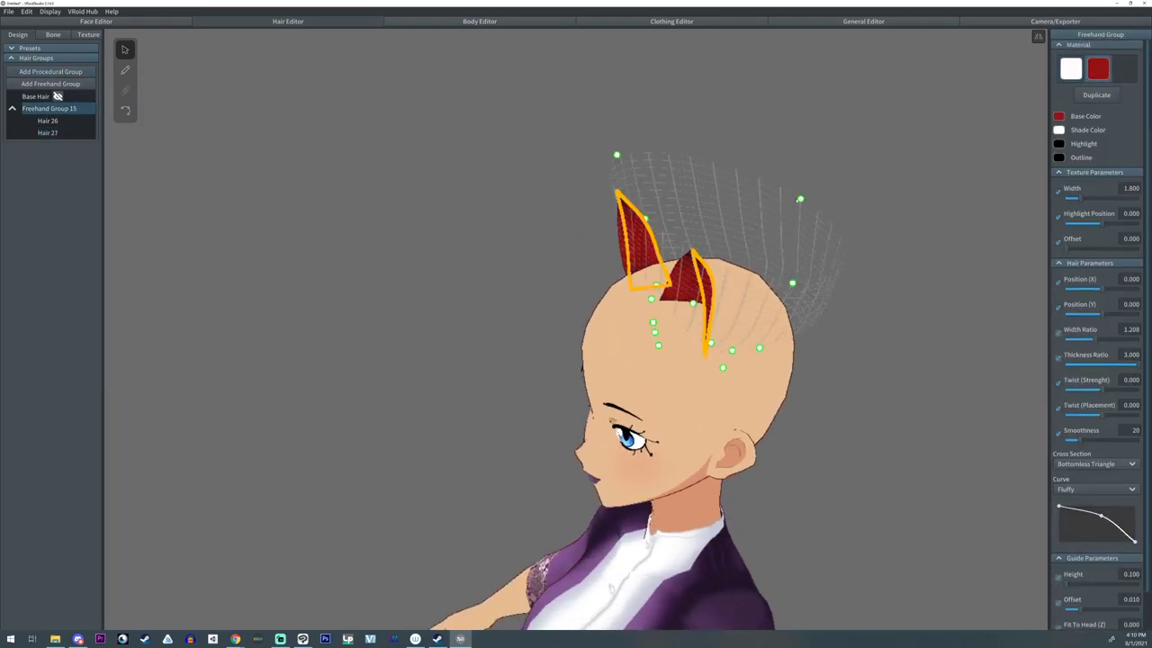
right_drag(798, 200, 872, 184)
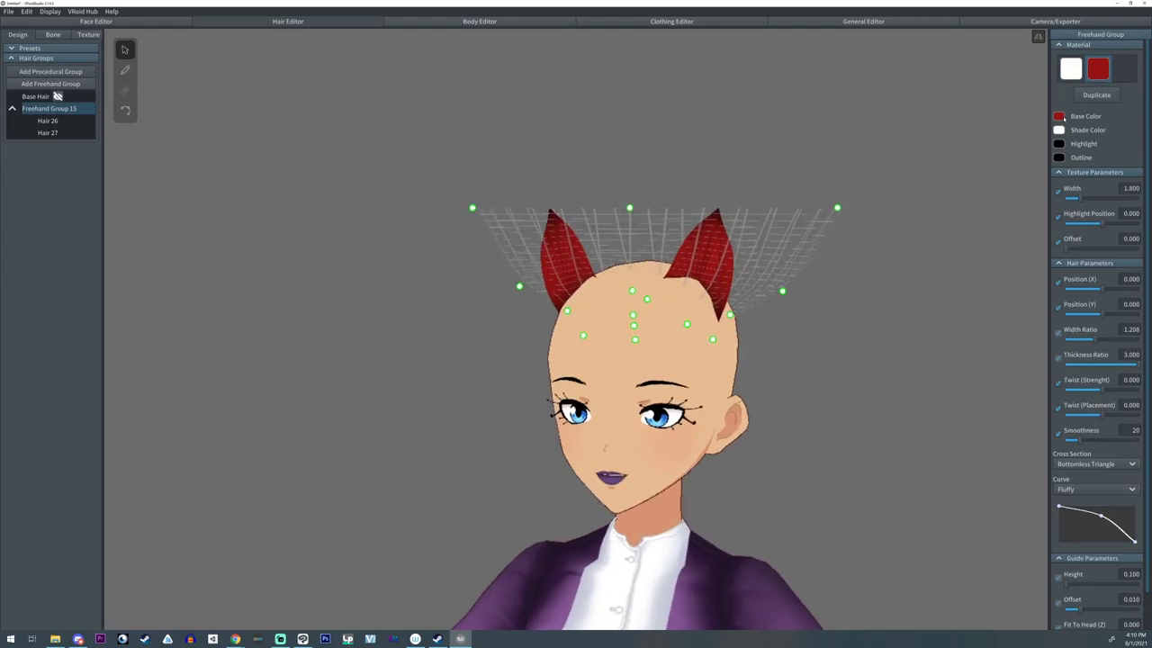
- Set the red ear material's base color to white and examine the shaded ears from front and side
click(1060, 116)
drag(981, 144, 903, 102)
click(803, 96)
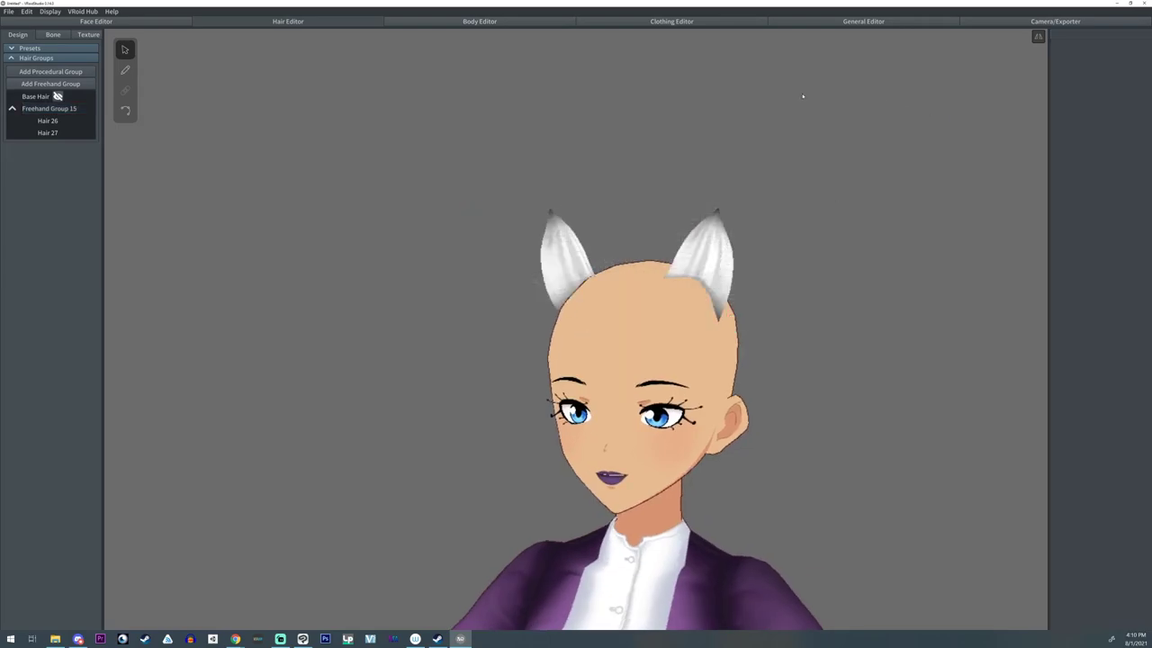
right_drag(803, 96, 789, 108)
scroll(829, 199, up, 4)
right_drag(829, 198, 815, 196)
mouse_move(753, 307)
right_down()
mouse_move(777, 292)
mouse_move(755, 271)
right_up()
scroll(777, 292, down, 2)
scroll(746, 270, up, 3)
- Set the base color of the selected ear group's second hair material to bright red
click(36, 108)
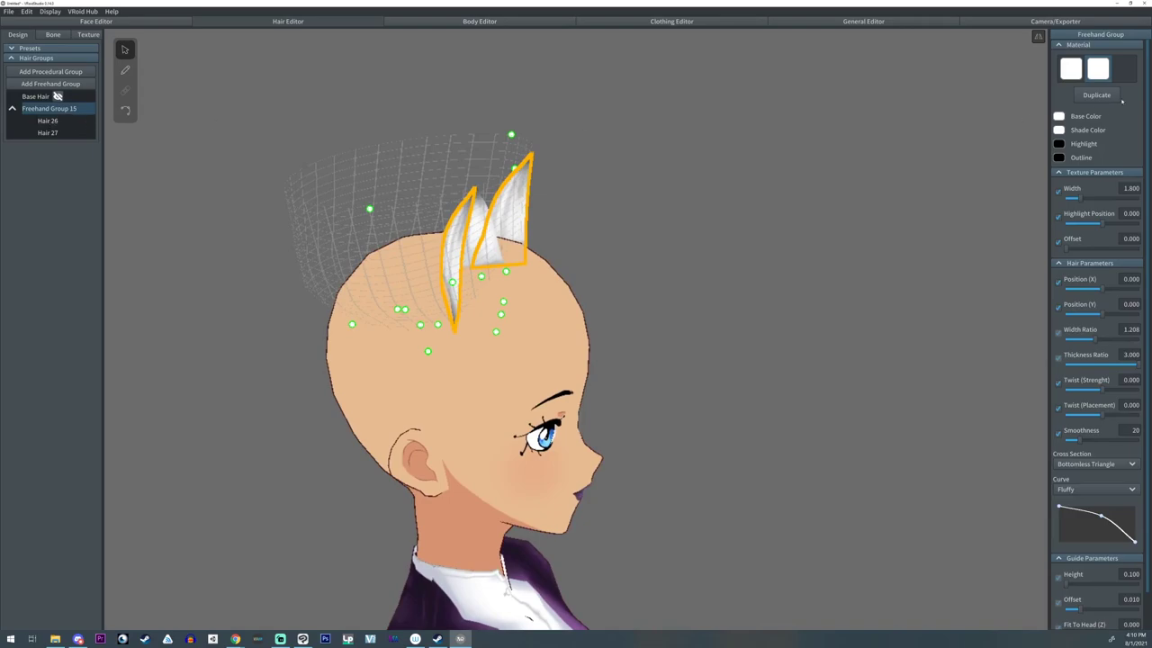
click(1059, 116)
click(1032, 134)
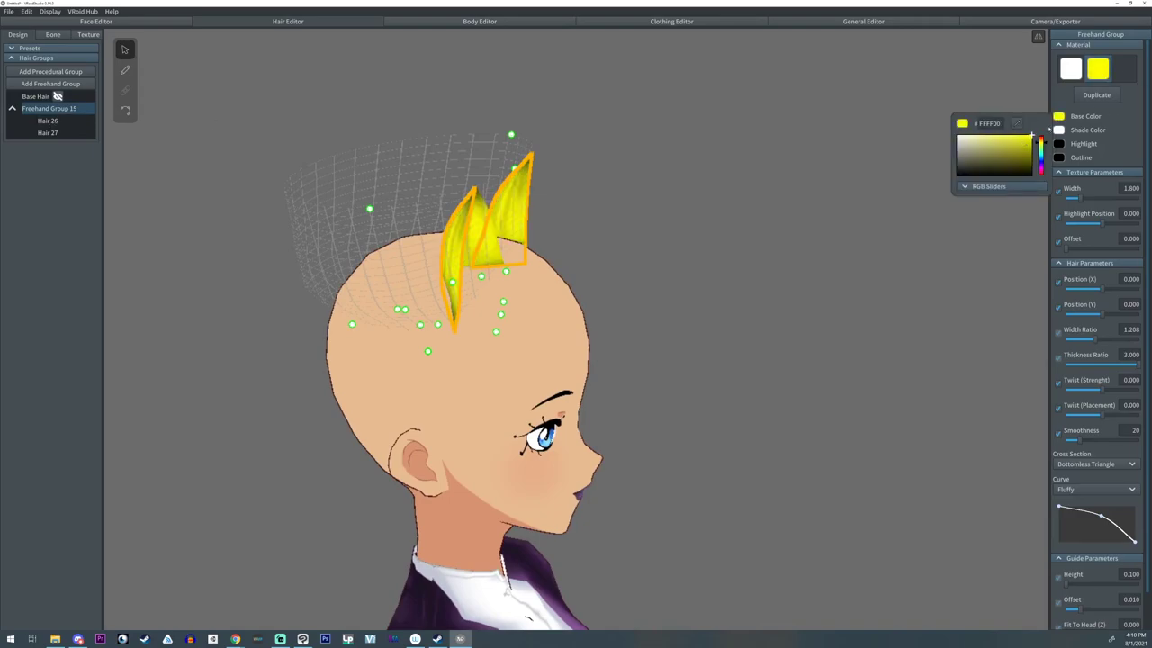
click(1041, 139)
click(720, 111)
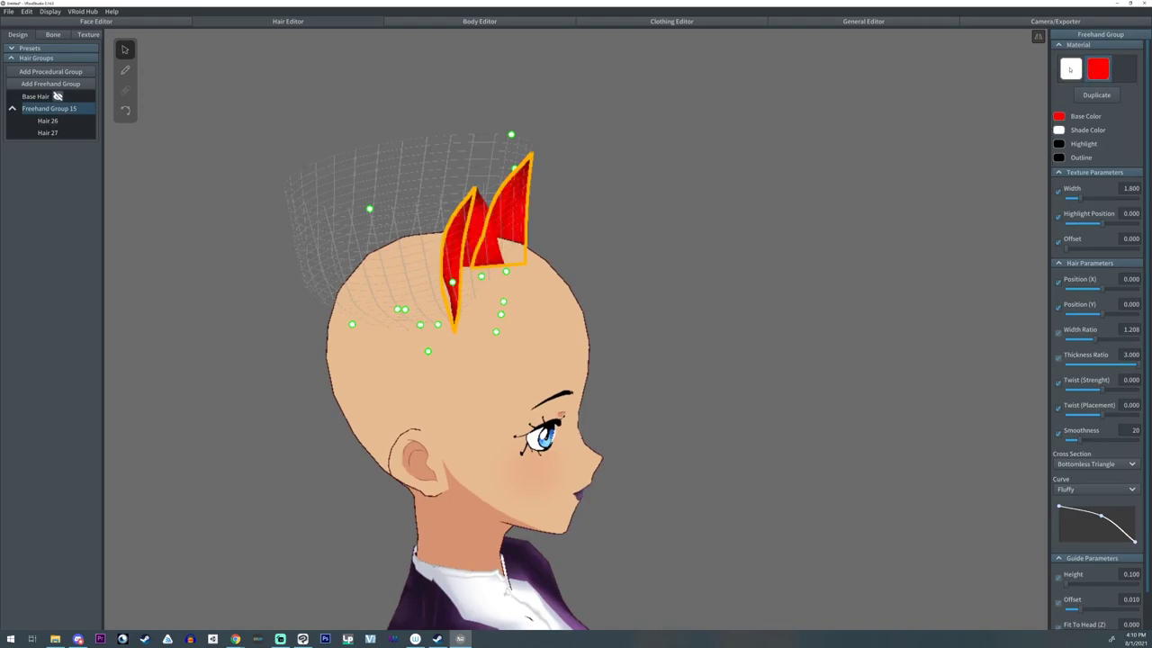
- Switch the ear group to the first, purple-textured material, duplicate the group, and assign the red material to the copy
right_click(84, 108)
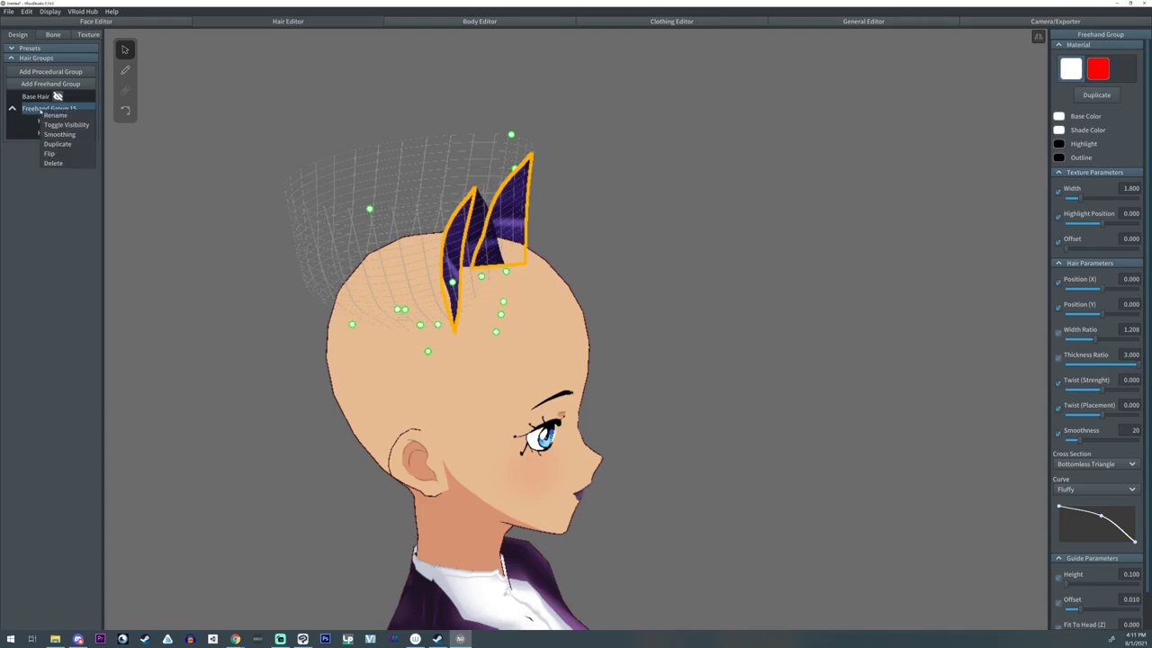
click(57, 144)
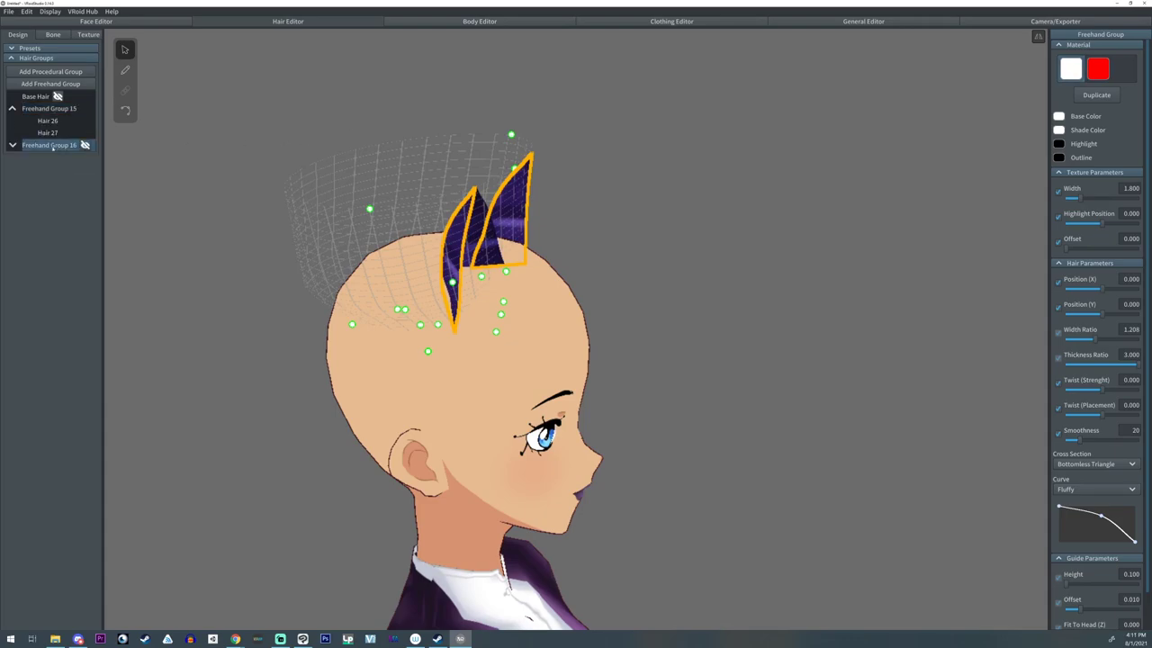
right_drag(518, 271, 522, 269)
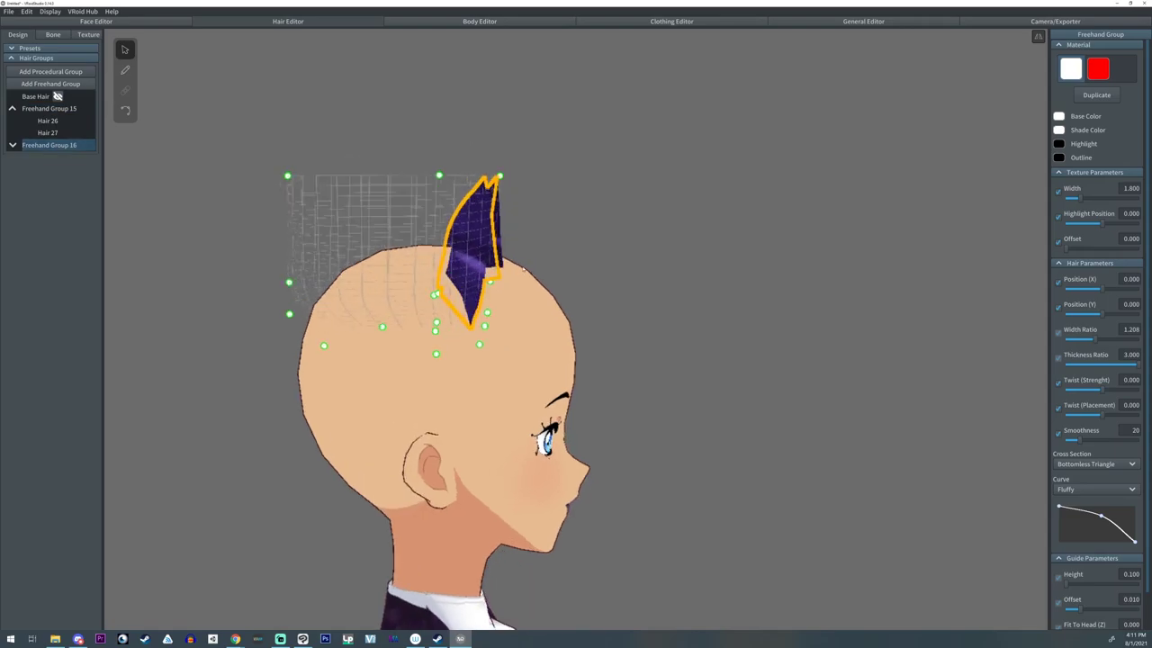
drag(500, 177, 503, 181)
click(1102, 68)
mouse_move(724, 178)
right_down()
mouse_move(692, 171)
mouse_move(718, 177)
right_up()
middle_drag(717, 177, 790, 163)
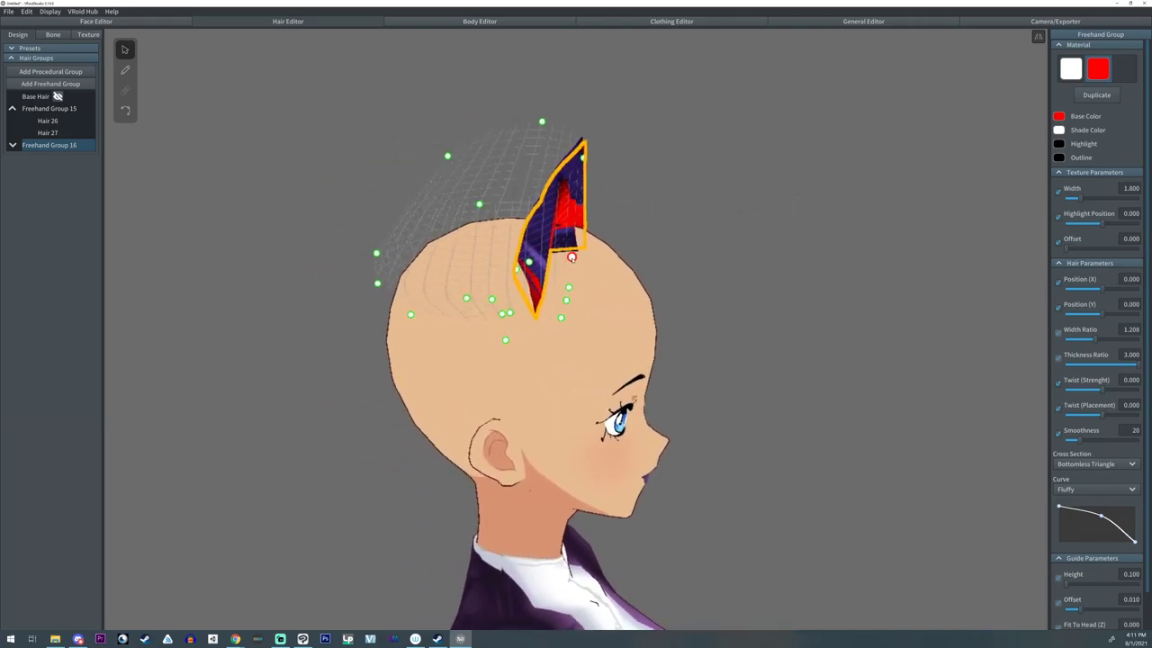
- Nudge the copy's front guide mesh control points in side view so the red ears sit just ahead of the purple ones
right_drag(572, 258, 569, 262)
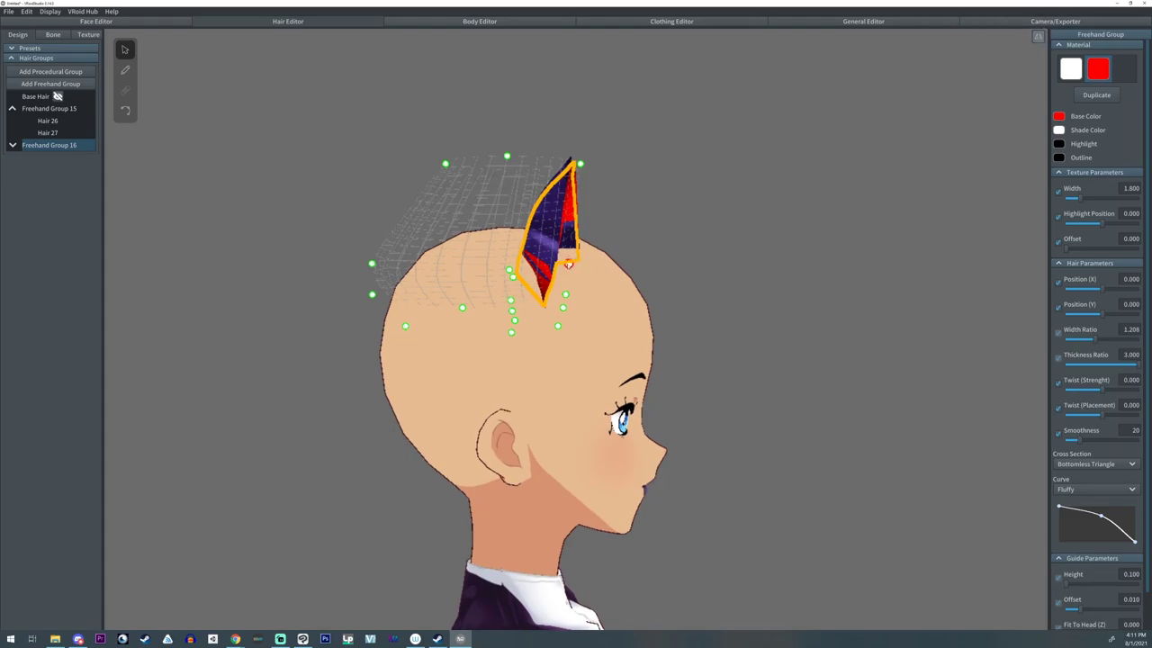
drag(569, 263, 570, 265)
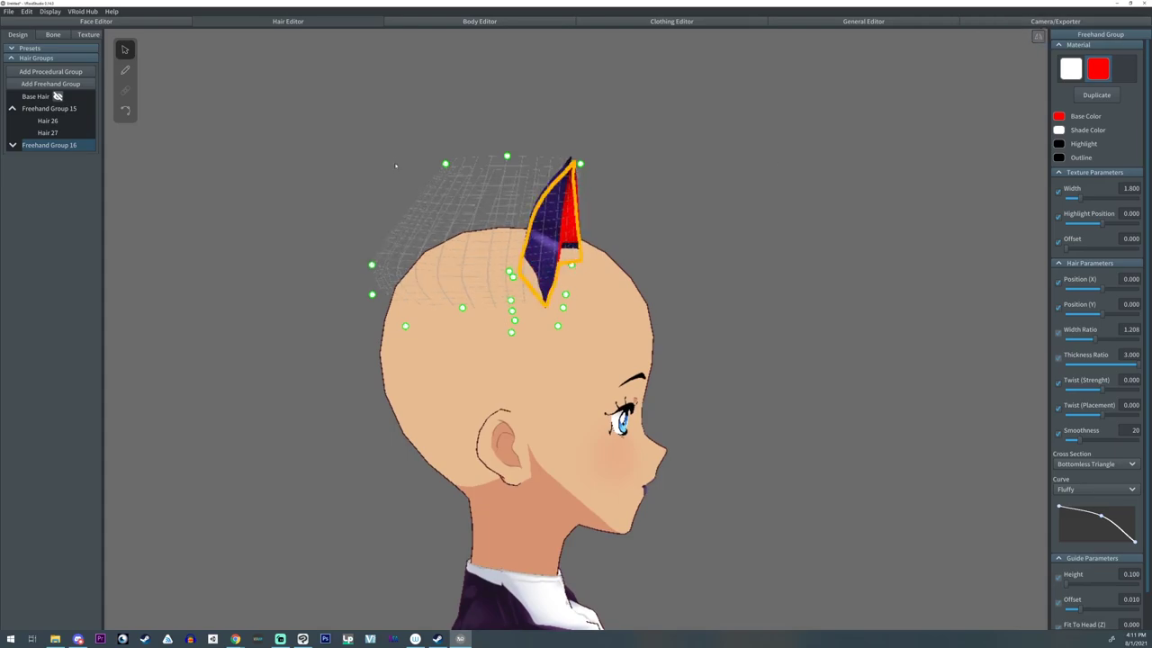
drag(577, 166, 576, 164)
right_drag(655, 235, 564, 259)
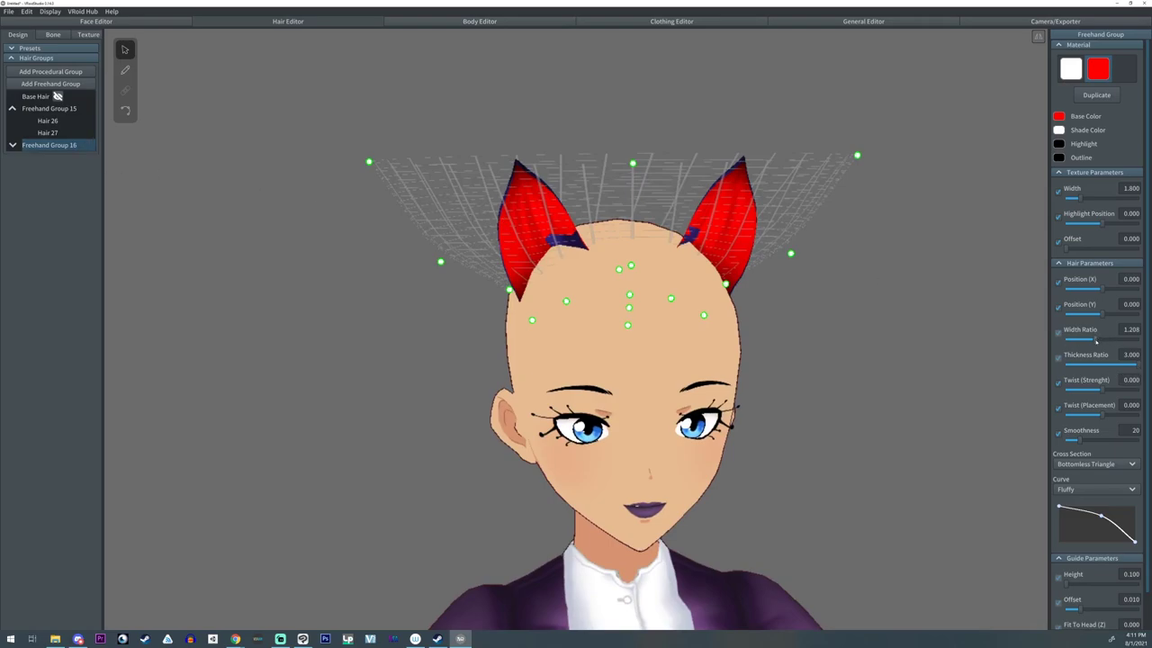
- Reduce the red copy's width ratio to 1.110 and fine-tune its front middle guide point in side view
drag(1096, 340, 1093, 342)
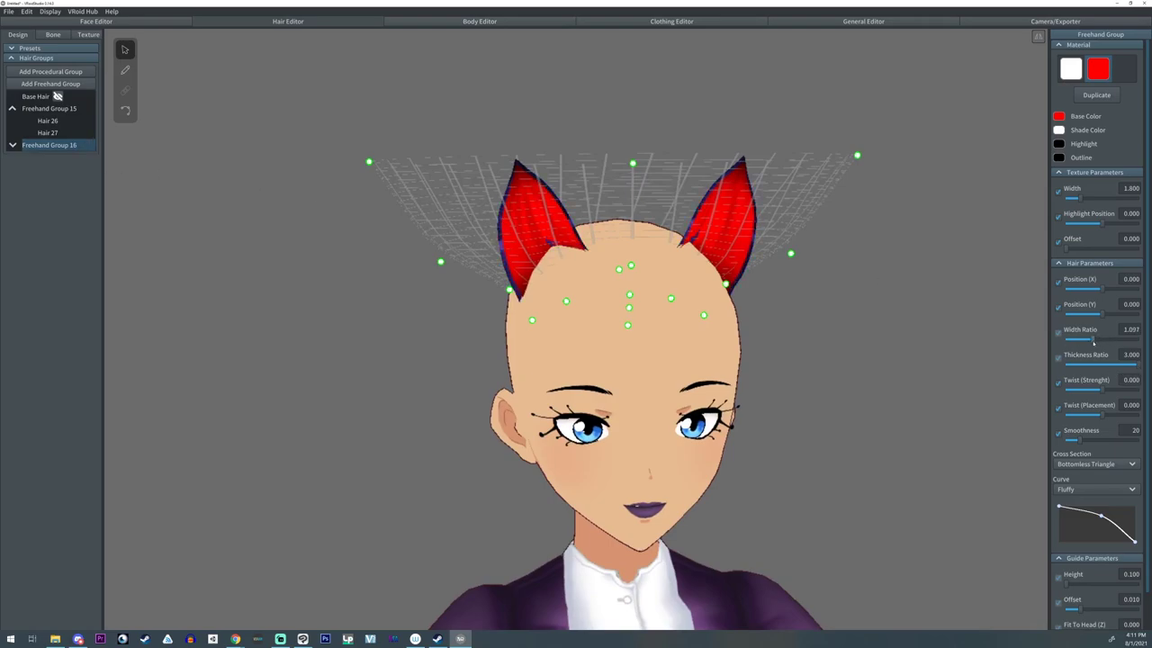
right_drag(472, 356, 567, 360)
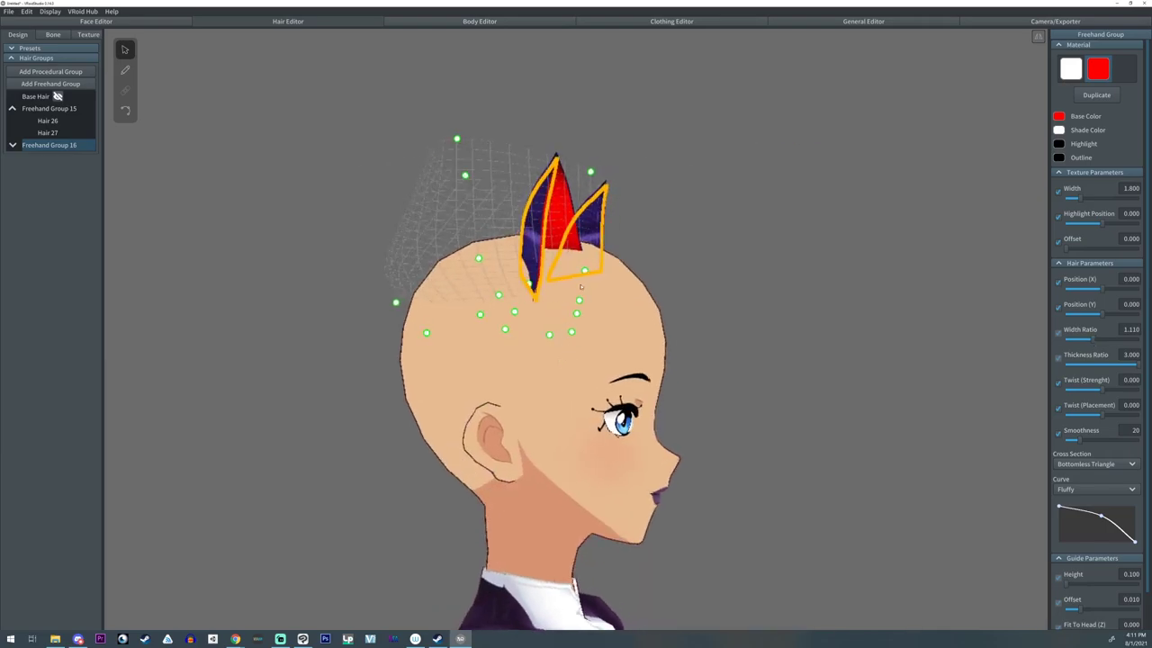
right_drag(588, 286, 593, 288)
drag(574, 268, 575, 265)
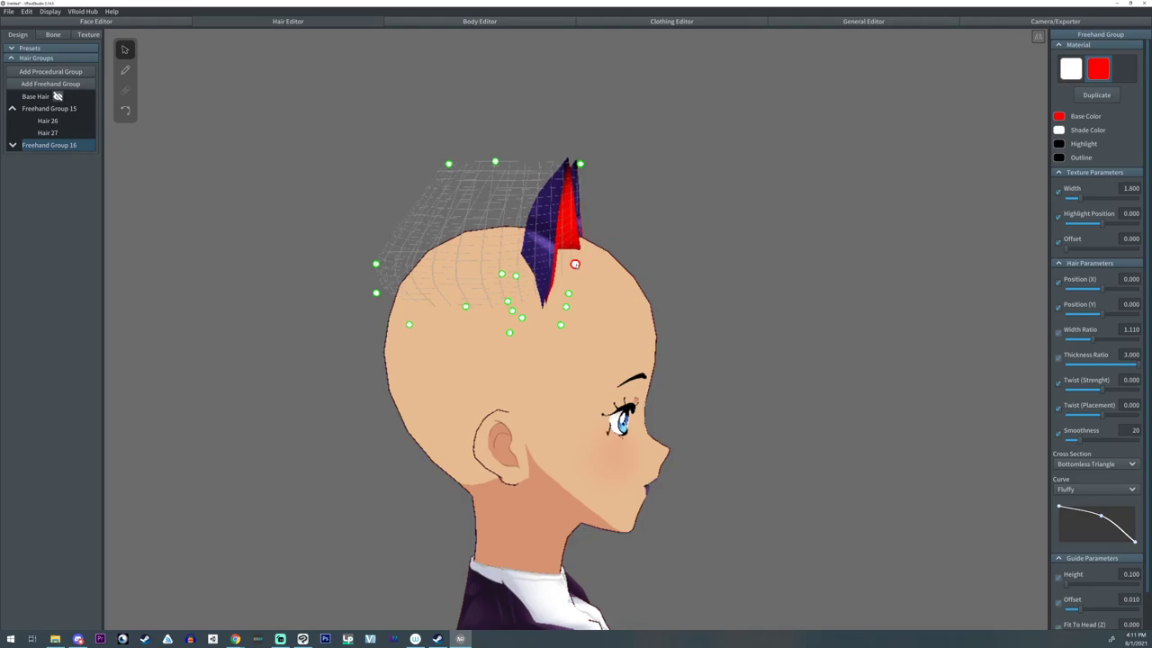
right_drag(575, 266, 479, 271)
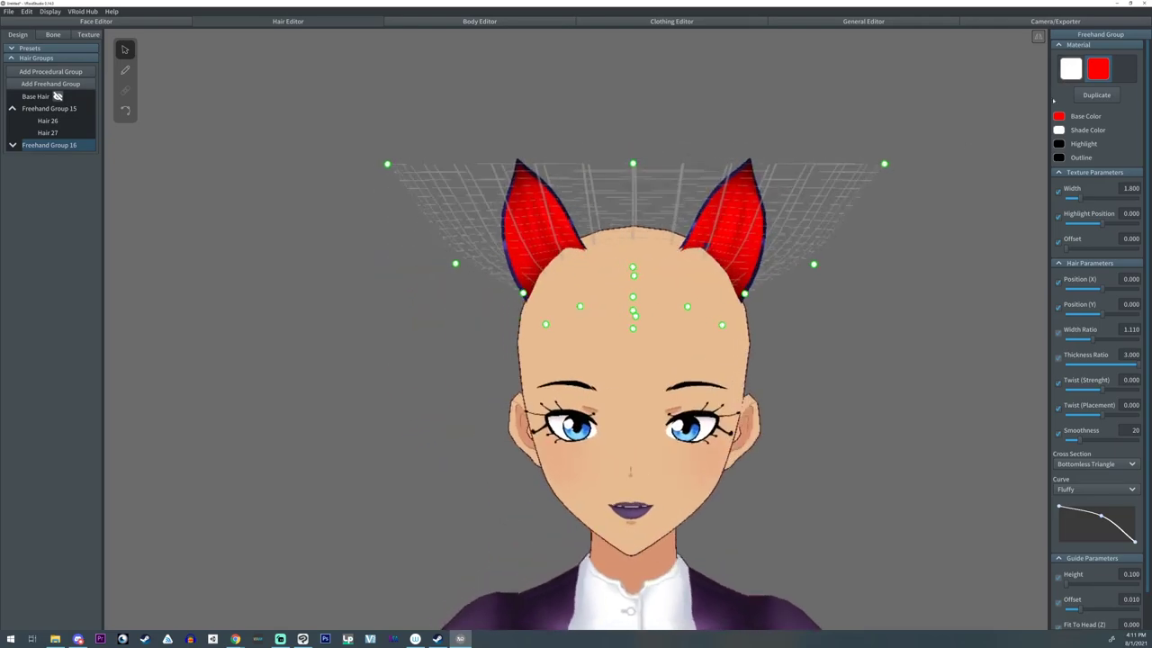
- Change the inner ear material's base color from red to a pale pink
click(1060, 117)
mouse_move(968, 139)
mouse_down()
mouse_move(961, 111)
mouse_move(977, 141)
mouse_up()
click(885, 255)
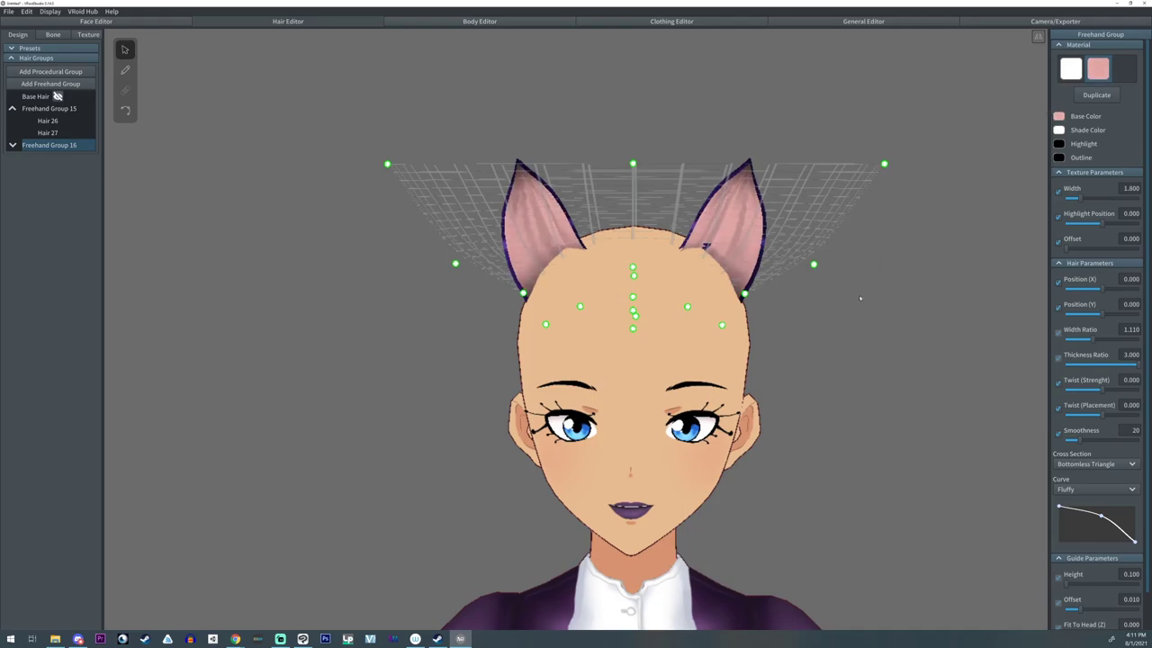
scroll(862, 296, up, 1)
scroll(864, 297, down, 2)
mouse_move(867, 298)
right_down()
mouse_move(883, 294)
mouse_move(867, 298)
right_up()
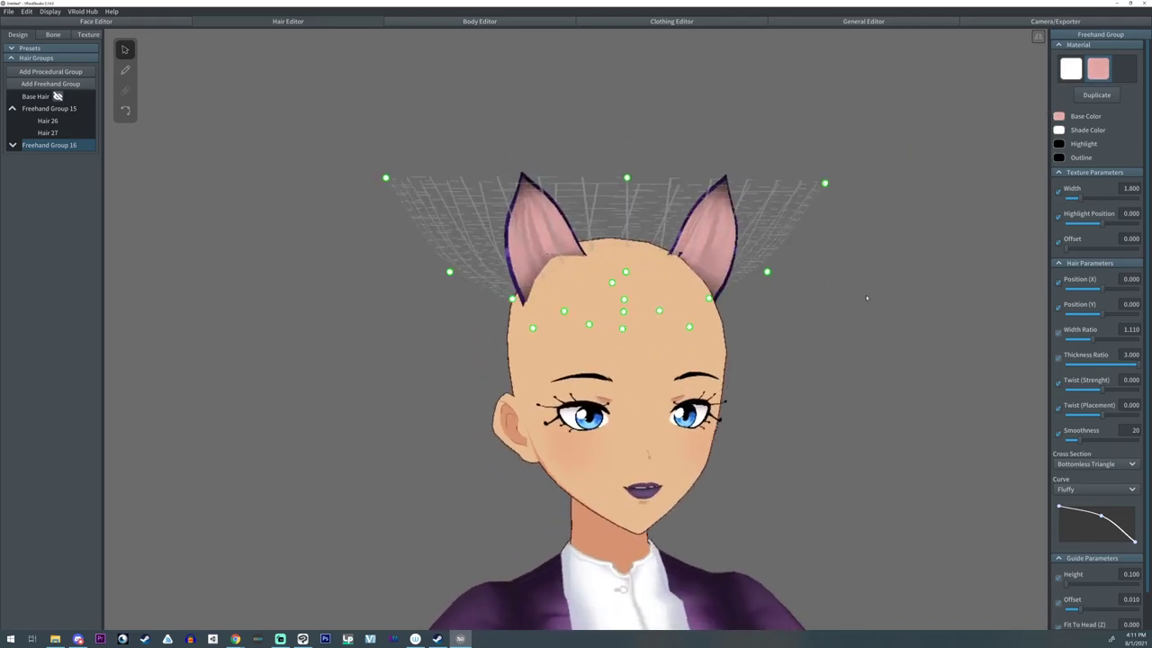
right_drag(752, 323, 632, 303)
right_drag(563, 267, 533, 270)
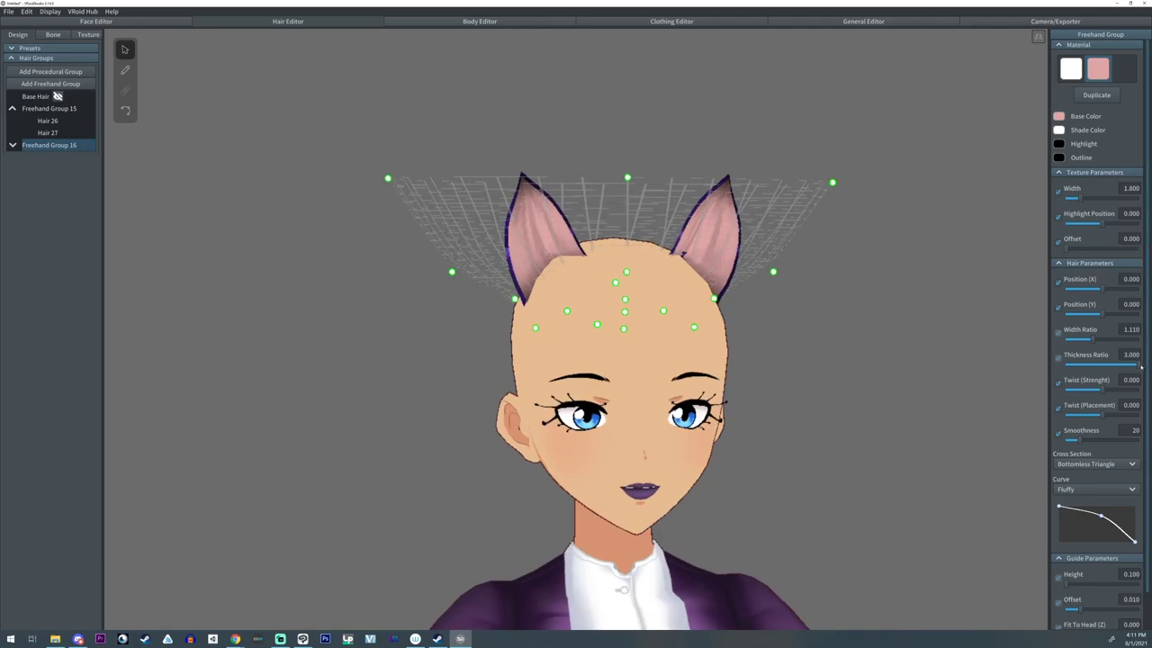
- Slightly reduce the pink inner ear group's thickness ratio and check the ears from the front
drag(1139, 365, 1132, 366)
mouse_move(932, 333)
right_down()
mouse_move(926, 348)
mouse_move(936, 320)
mouse_move(871, 337)
right_up()
click(871, 330)
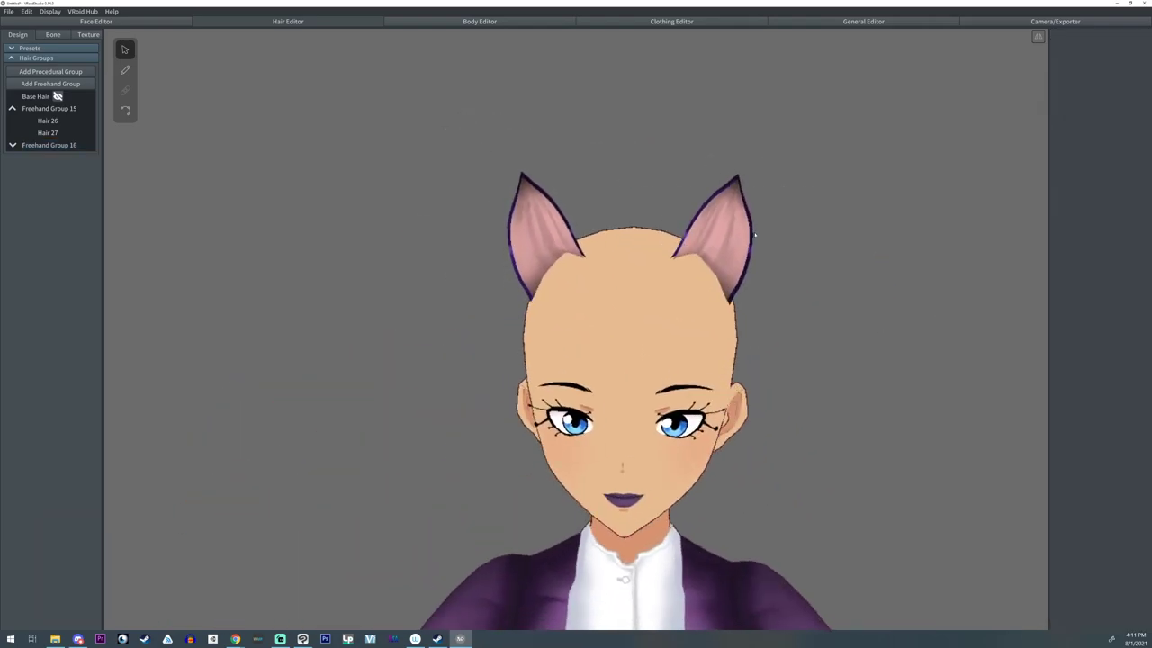
right_drag(756, 235, 754, 230)
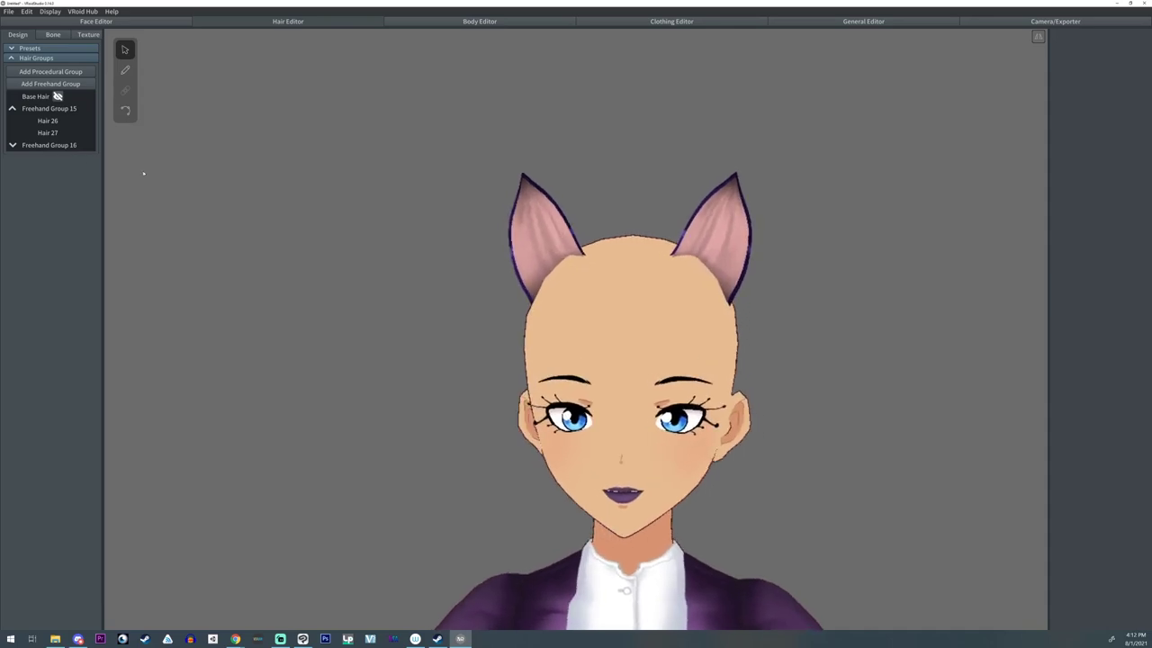
mouse_move(456, 266)
right_down()
mouse_move(432, 285)
mouse_move(445, 268)
right_up()
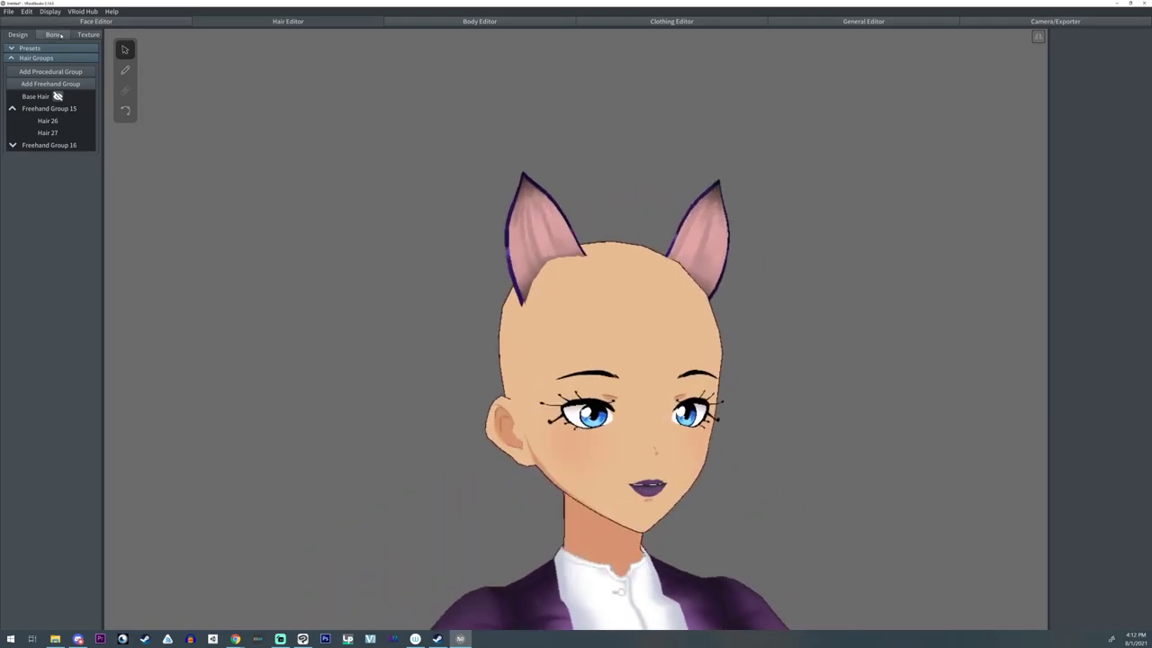
- Hide Freehand Groups 15 and 16 and add a new freehand group
click(84, 145)
click(57, 108)
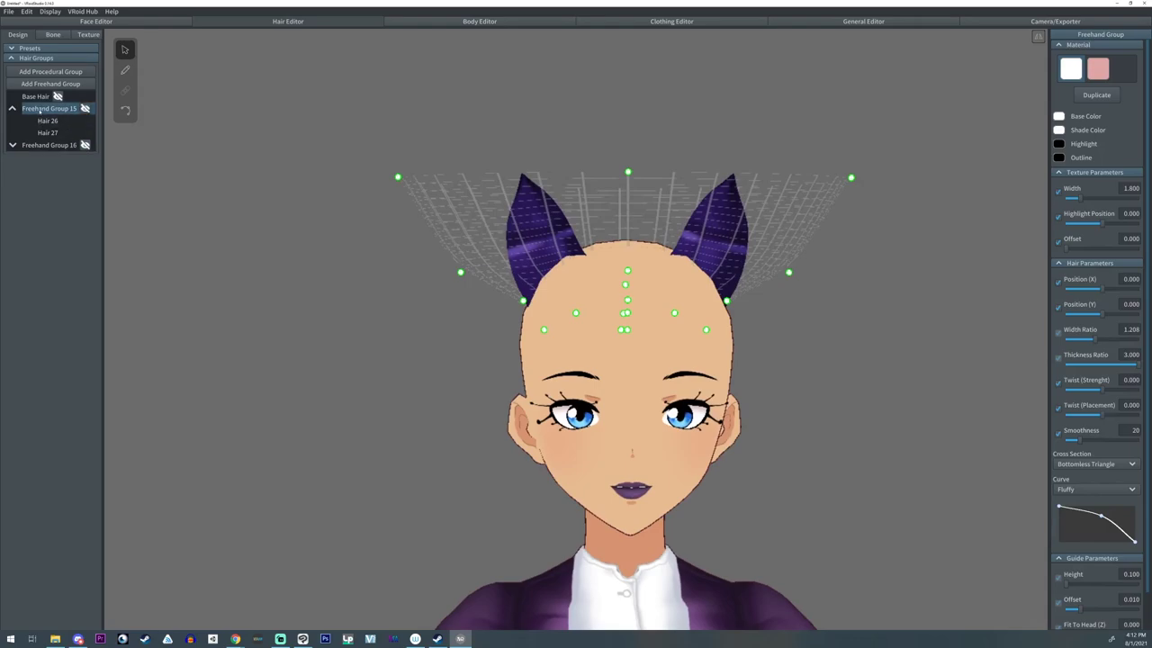
click(49, 83)
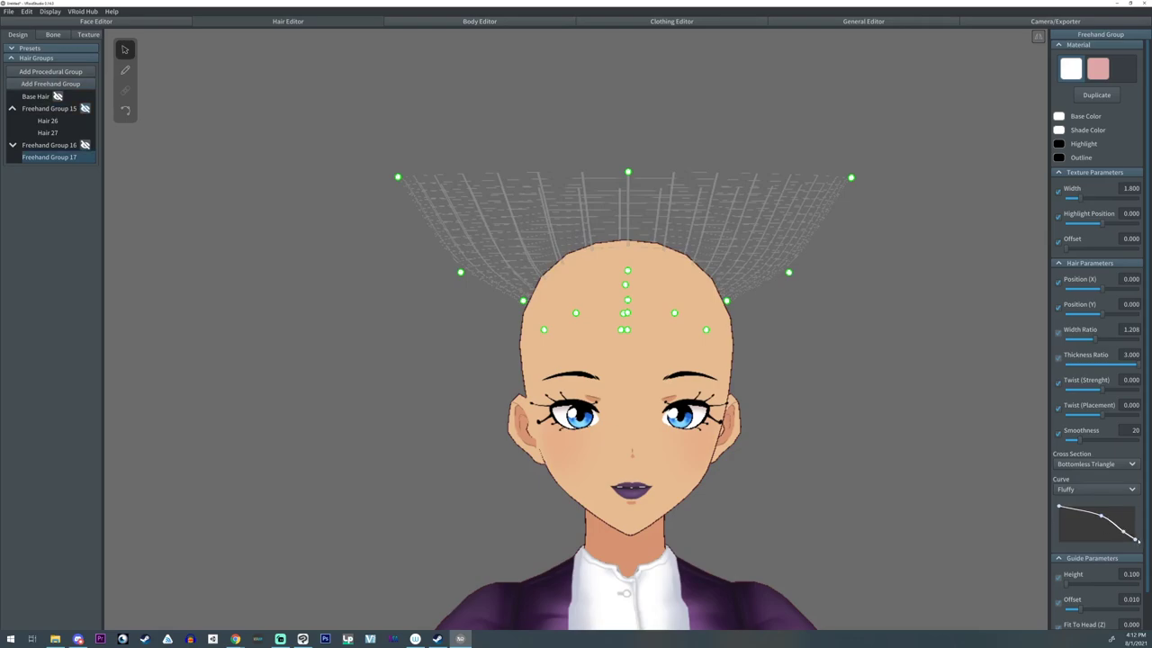
- Draw a mirrored pair of short, wide ear strands on the new group's guide mesh from above, using the purple-textured material
right_drag(703, 360, 590, 266)
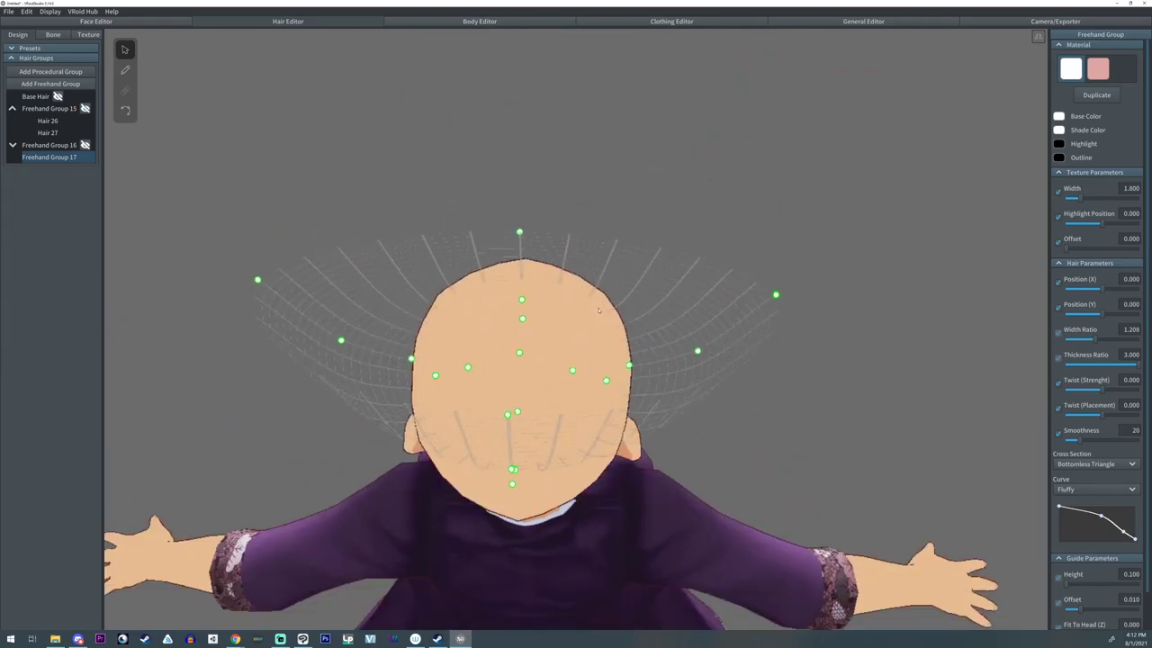
click(125, 71)
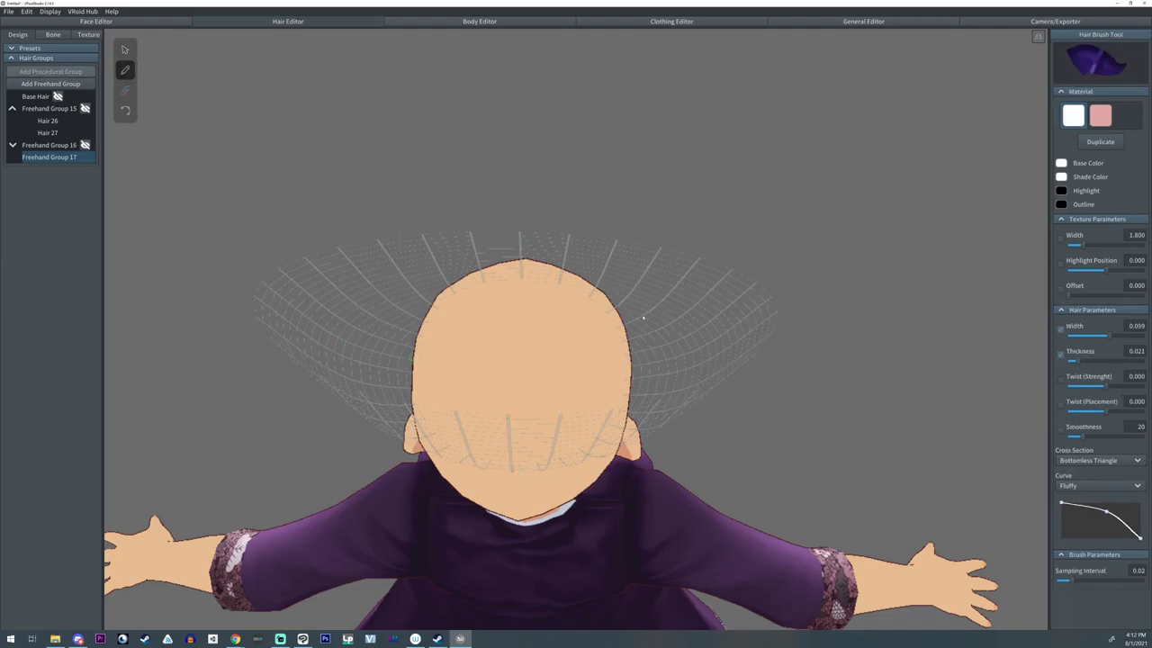
mouse_move(609, 310)
mouse_down()
mouse_move(589, 293)
mouse_move(640, 285)
mouse_up()
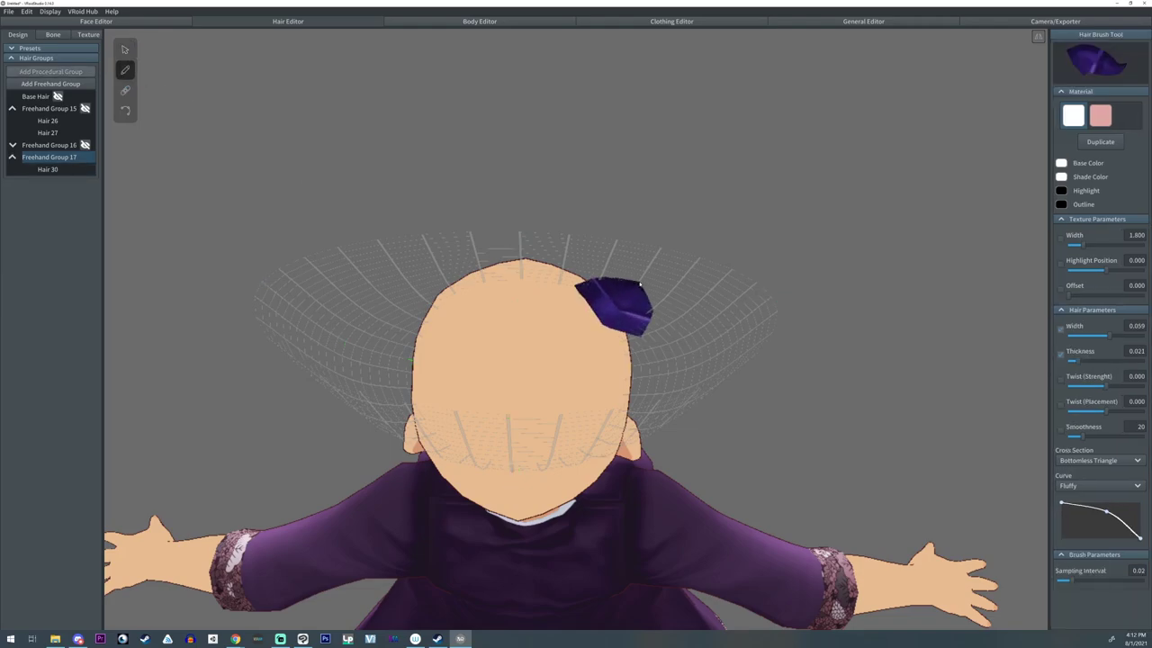
key(ctrl+z)
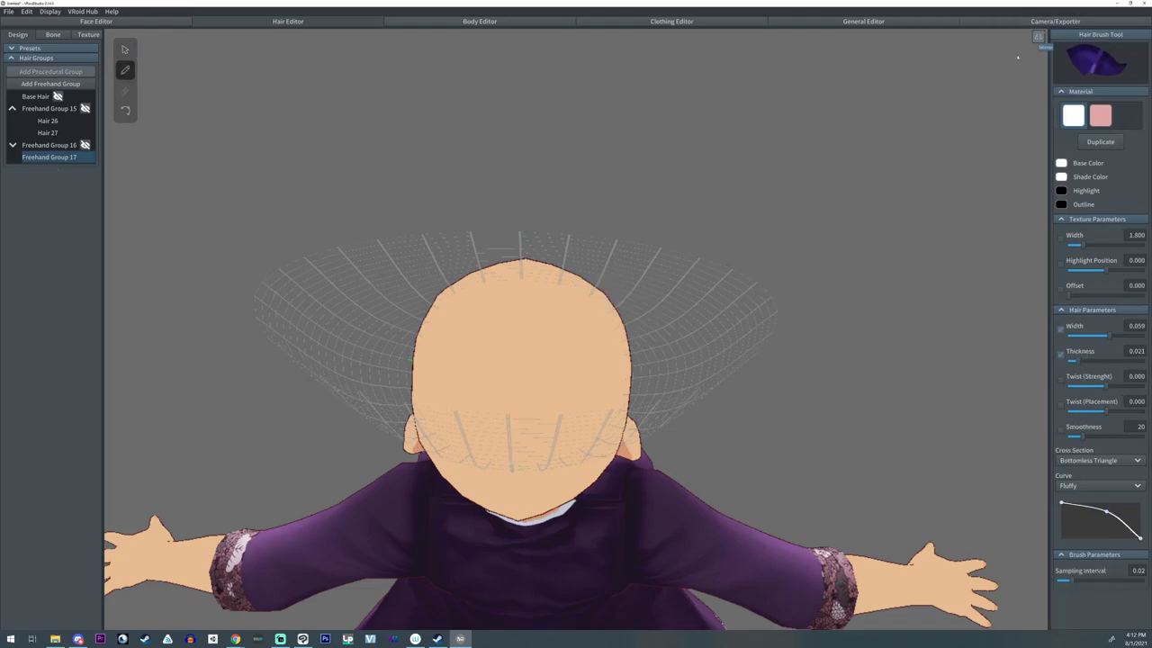
drag(606, 324, 664, 279)
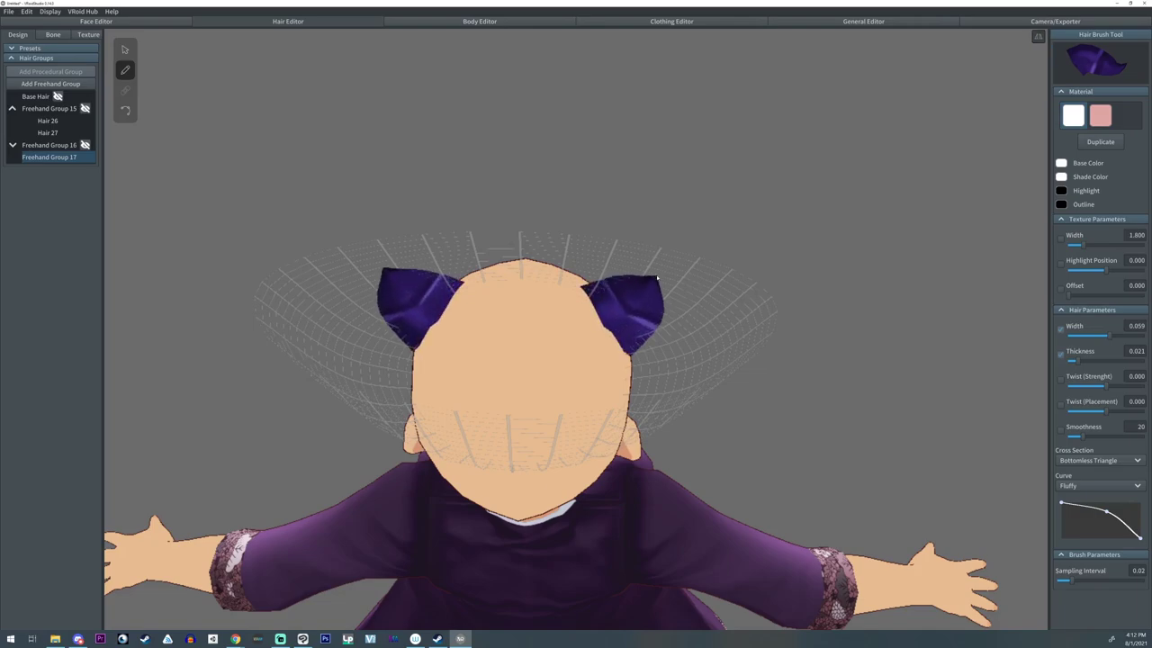
- Move the guide mesh's middle side points inward and up and its upper side points outward and down to flare the new ears
click(127, 51)
click(638, 310)
right_drag(726, 281, 667, 253)
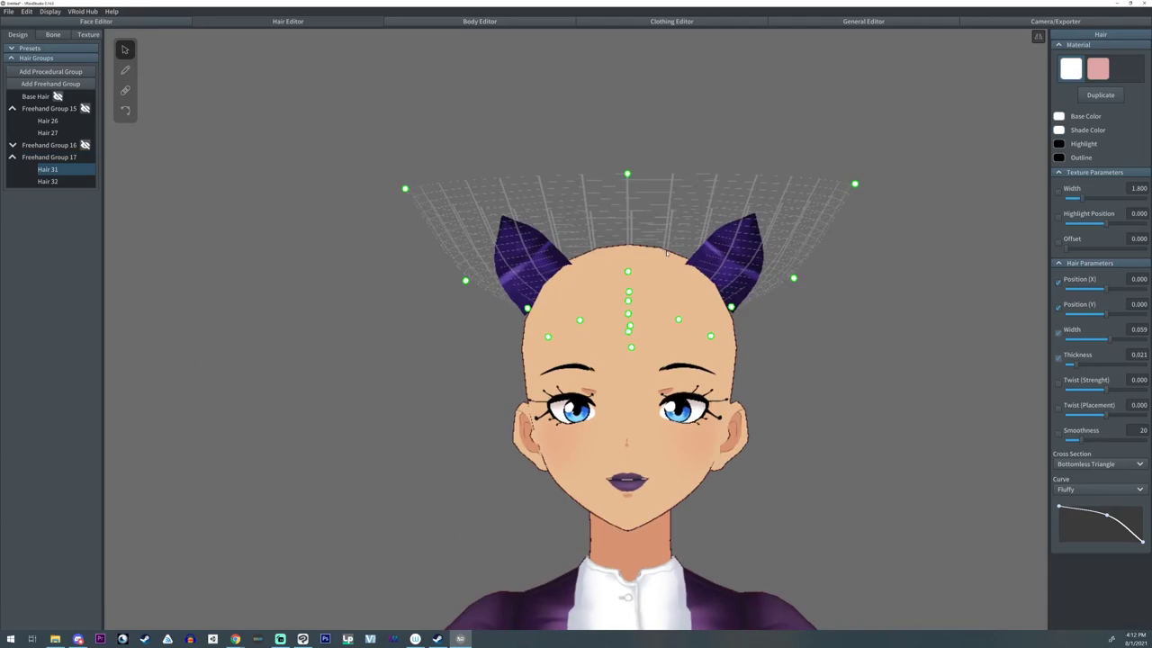
drag(794, 275, 776, 264)
drag(861, 180, 892, 190)
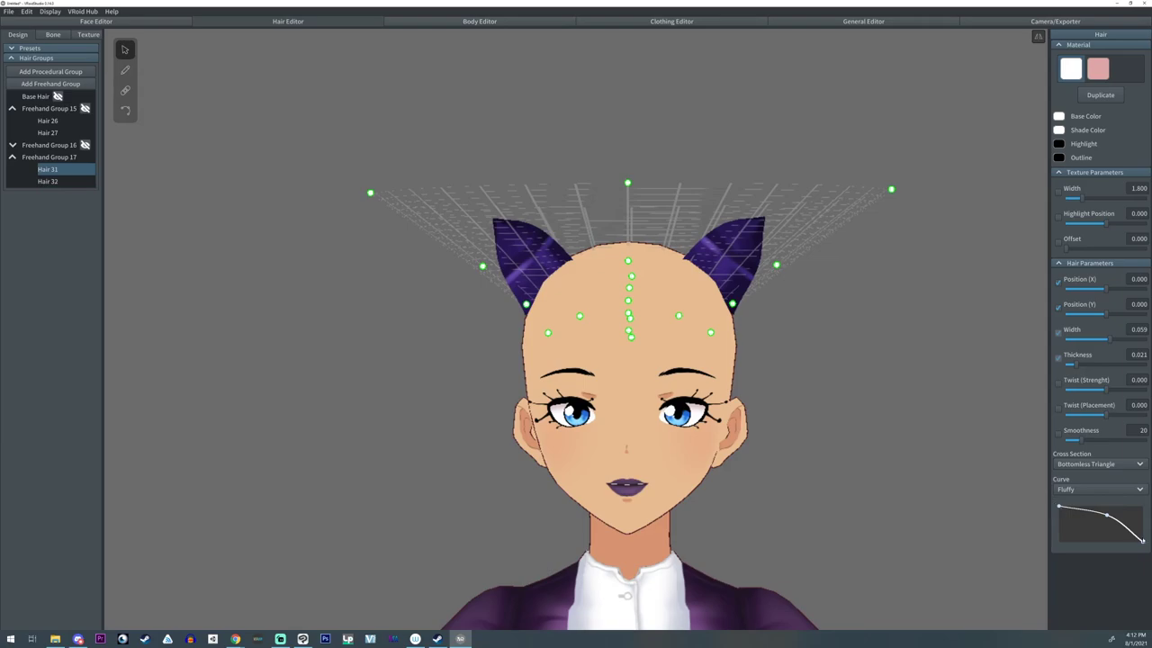
- Blunt the tips of both new ear strands by raising their curve's end point and shifting its middle point toward the tip
drag(1144, 544, 1118, 521)
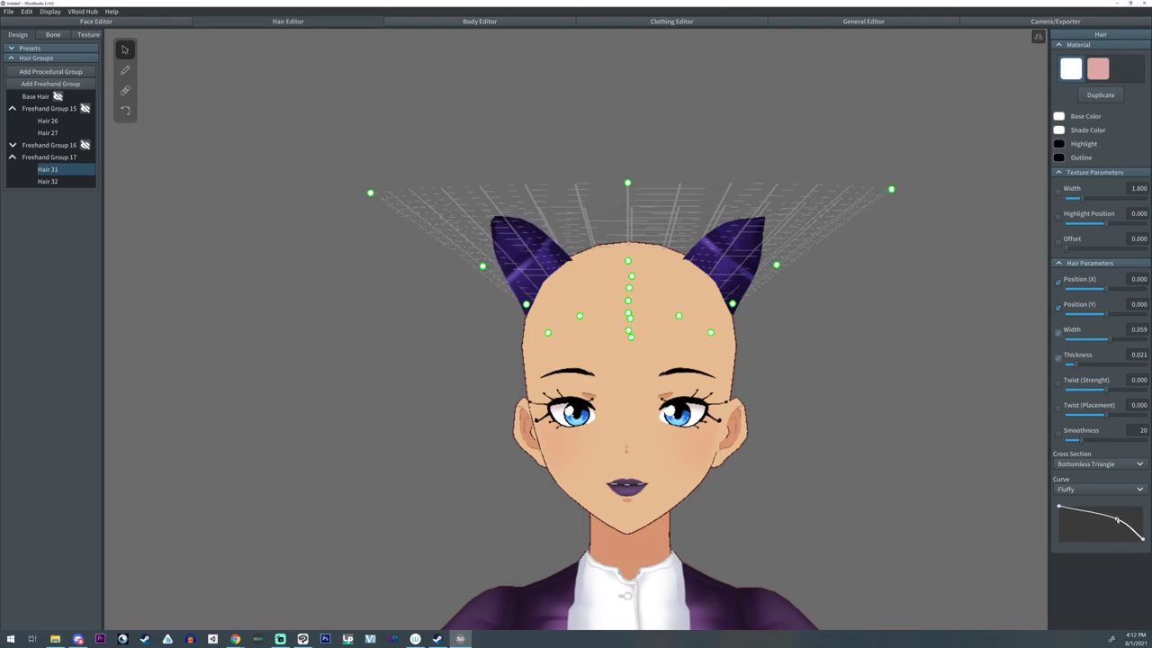
click(56, 181)
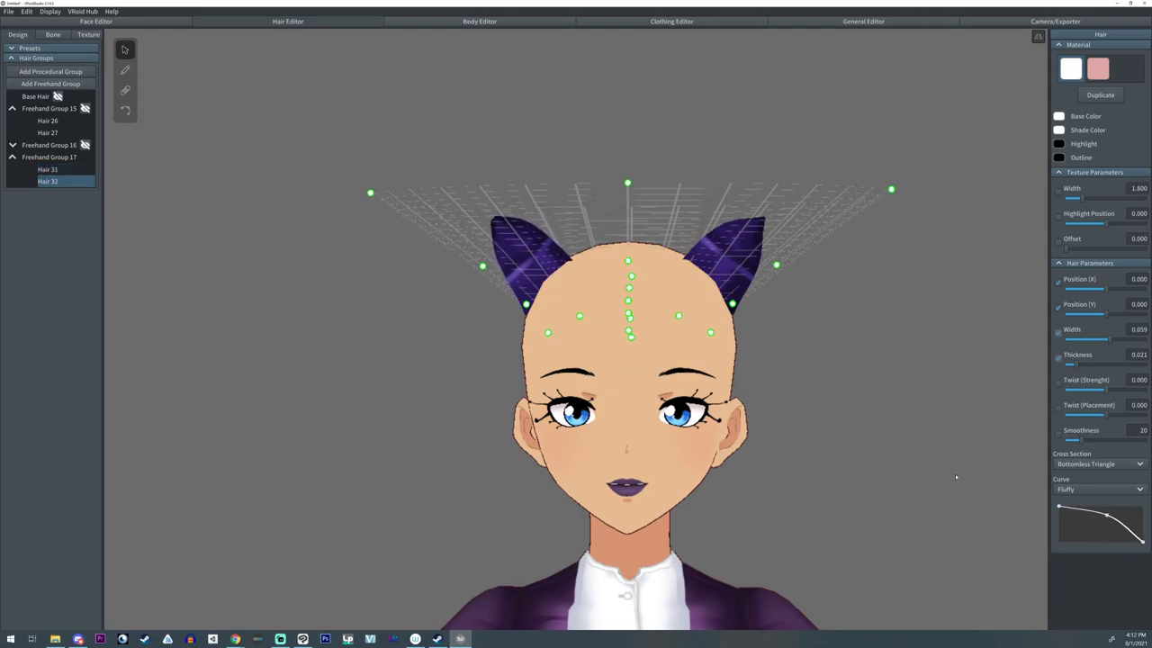
drag(1108, 515, 1147, 541)
click(793, 426)
right_drag(794, 427, 797, 428)
right_drag(755, 241, 711, 280)
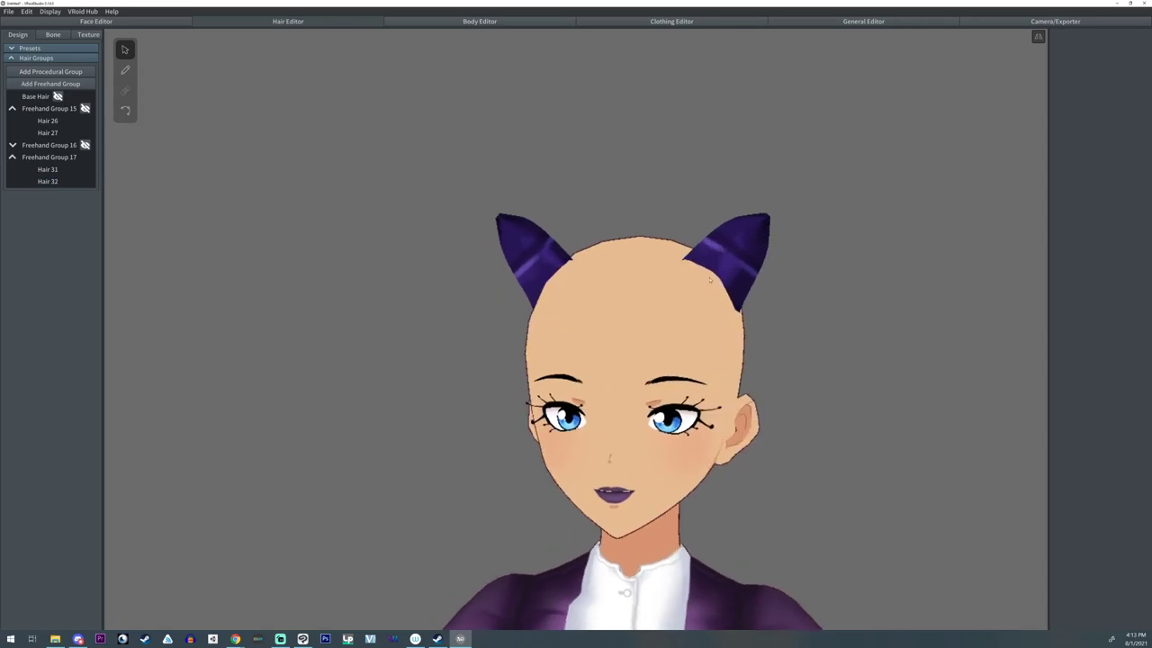
- Hide Freehand Group 17, then show and select Freehand Group 15
click(85, 157)
click(84, 108)
click(67, 108)
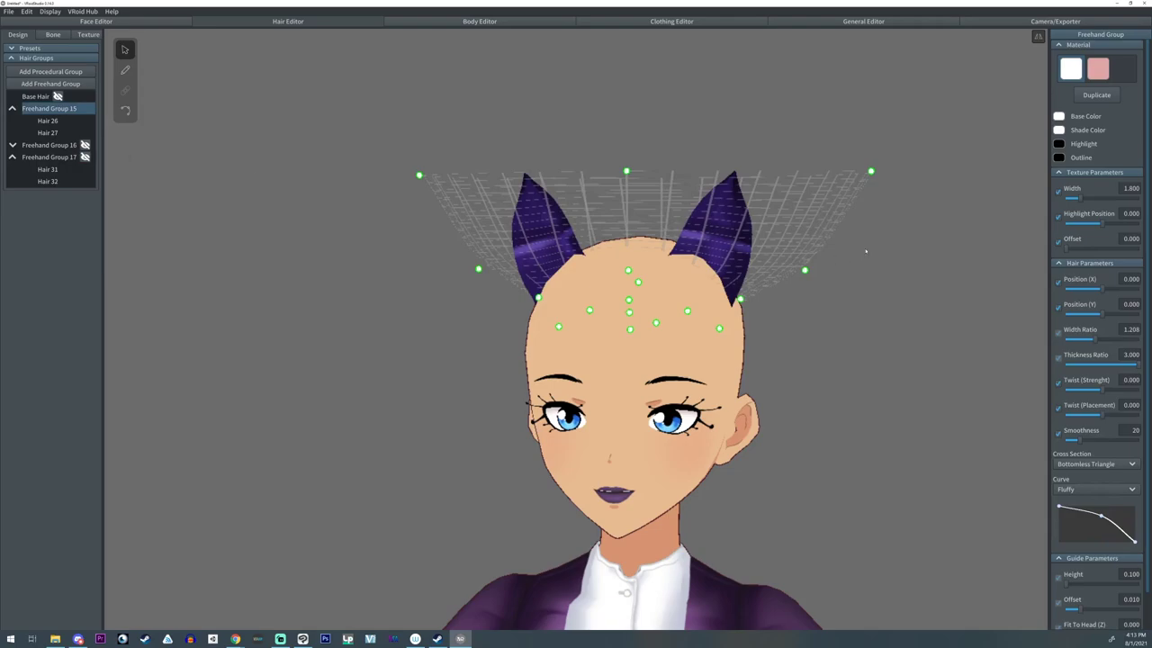
right_drag(866, 251, 871, 250)
middle_drag(872, 249, 865, 267)
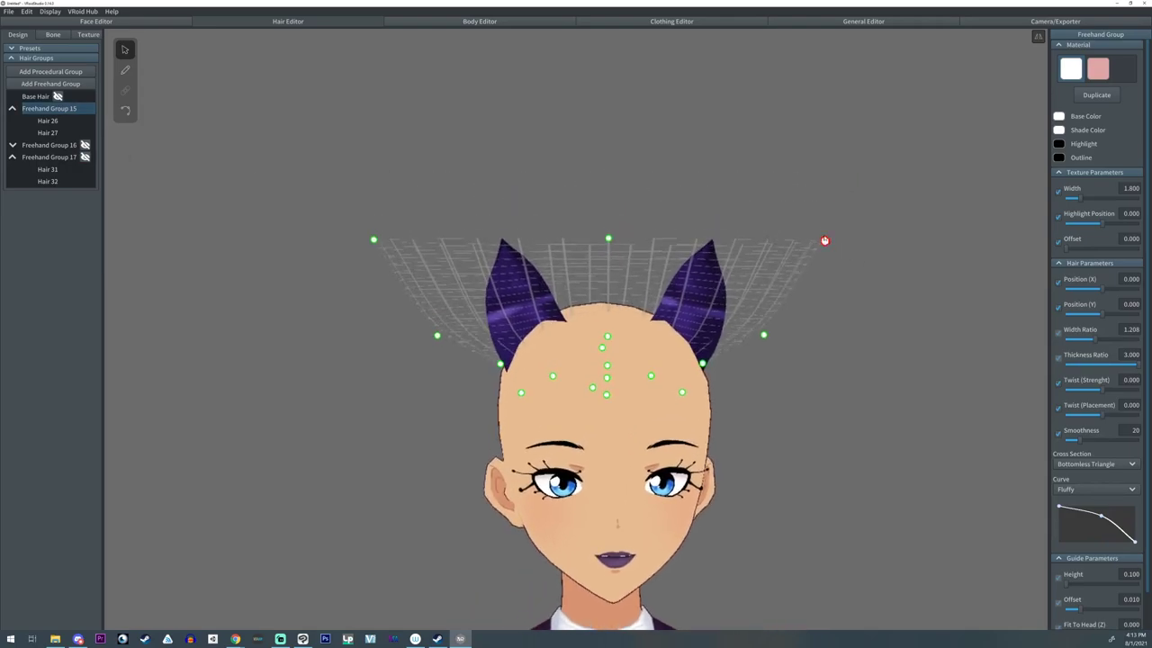
- Raise the guide mesh's upper side points to lift the ears, pull its upper back point away from the head, and switch the camera projection
drag(825, 240, 838, 139)
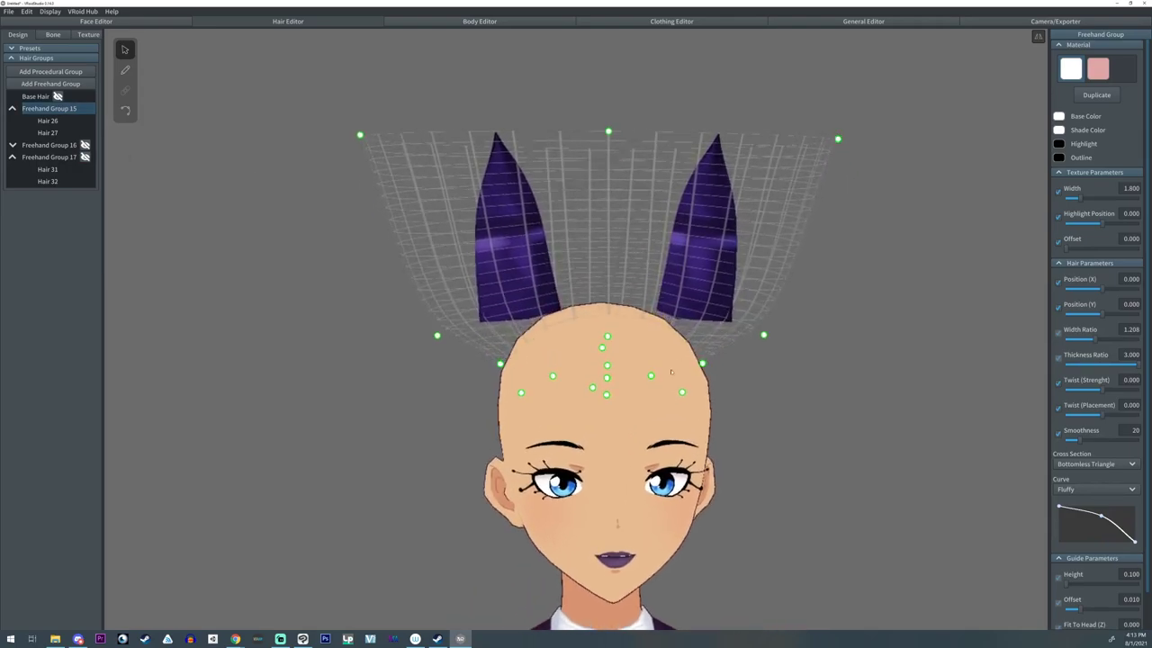
mouse_move(683, 394)
right_down()
mouse_move(688, 429)
mouse_move(692, 401)
right_up()
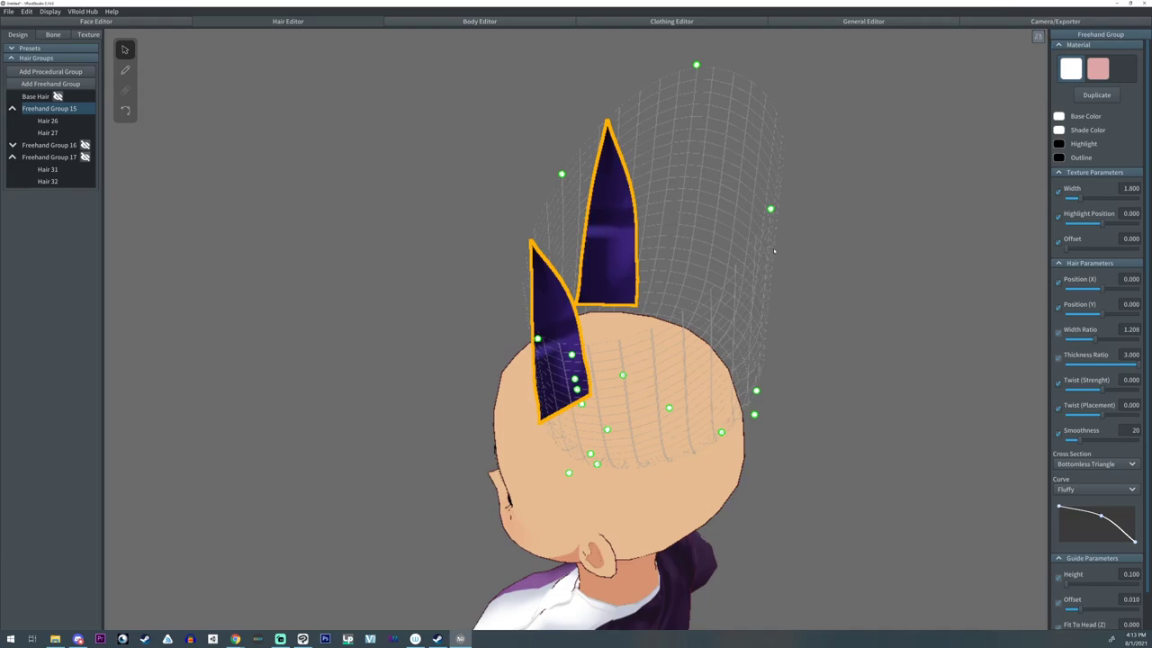
drag(773, 210, 862, 235)
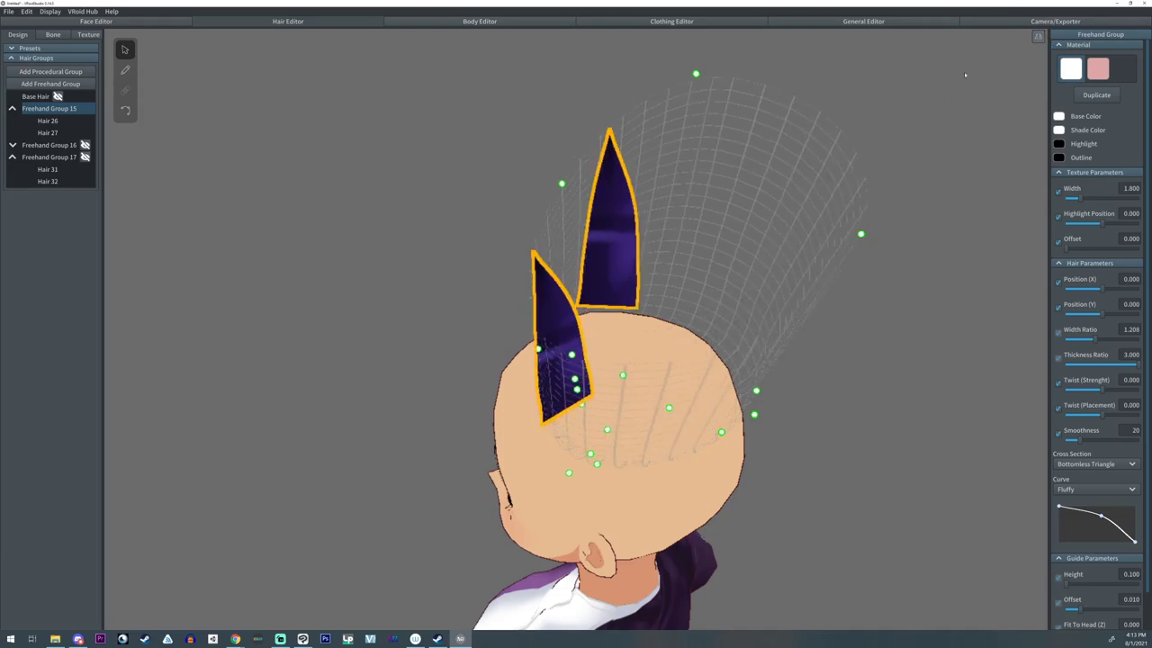
click(1038, 38)
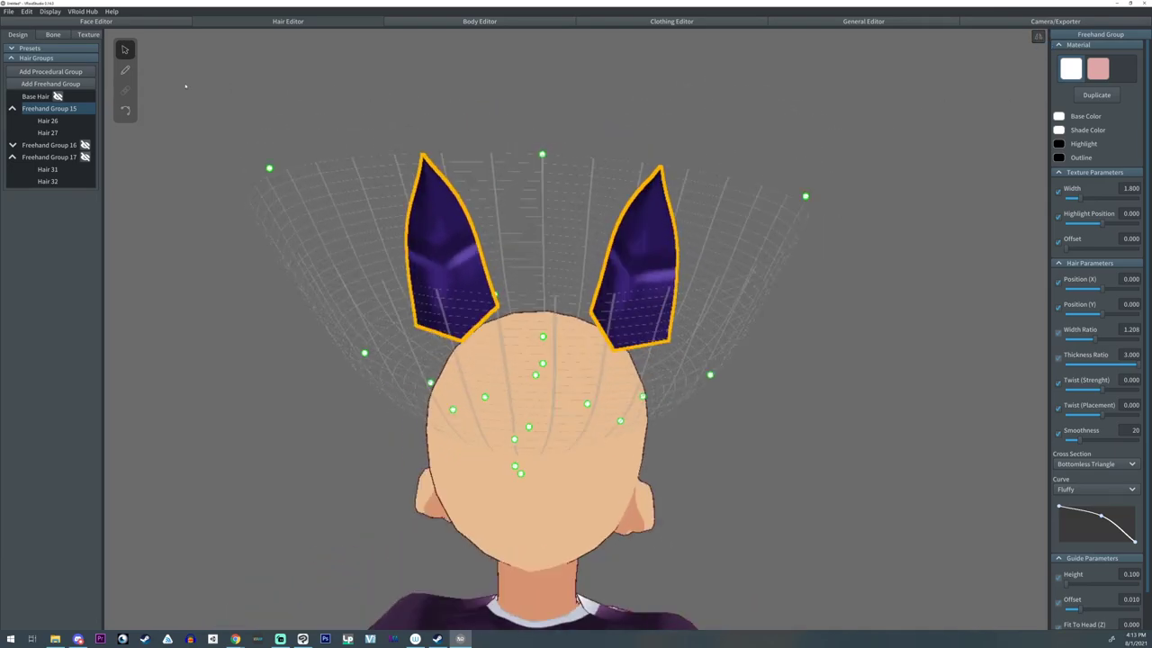
- Extend the bases of both ear strands down into the head using the strand's control points
click(124, 112)
right_drag(521, 313, 527, 317)
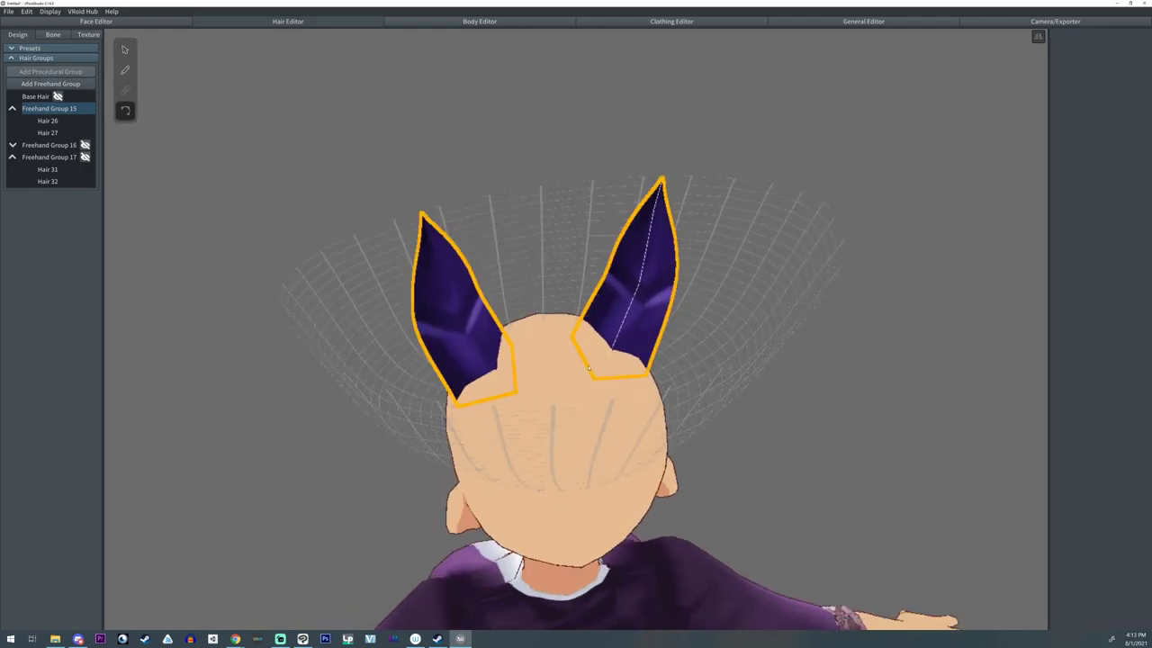
right_drag(616, 332, 574, 375)
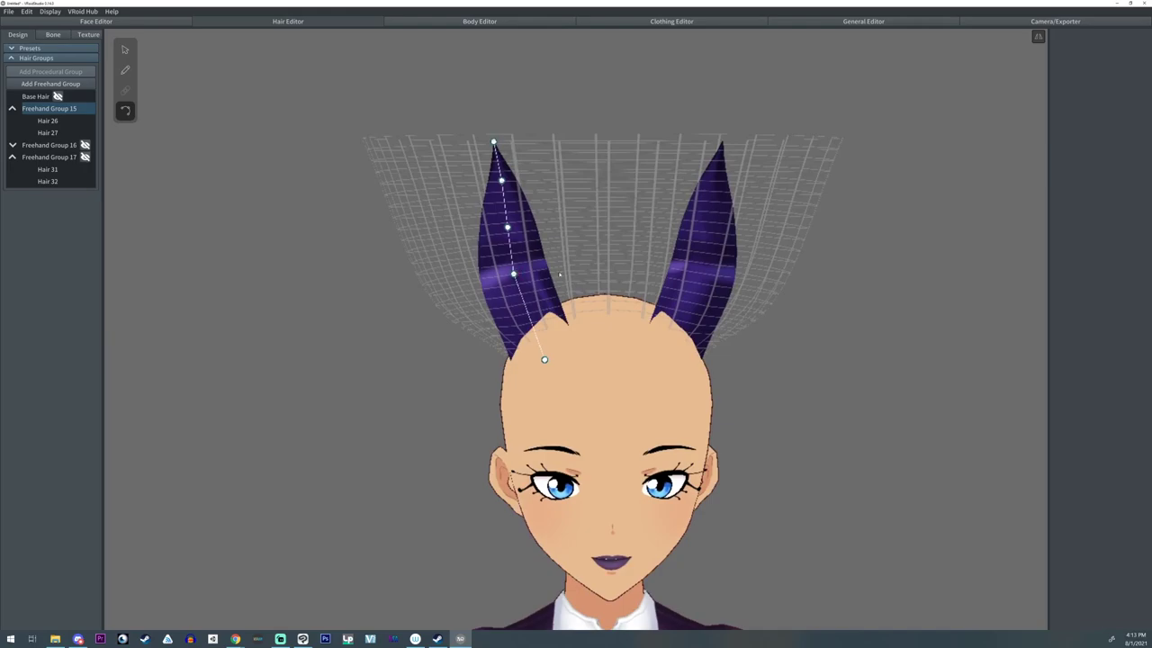
right_drag(560, 275, 554, 276)
right_drag(547, 319, 533, 340)
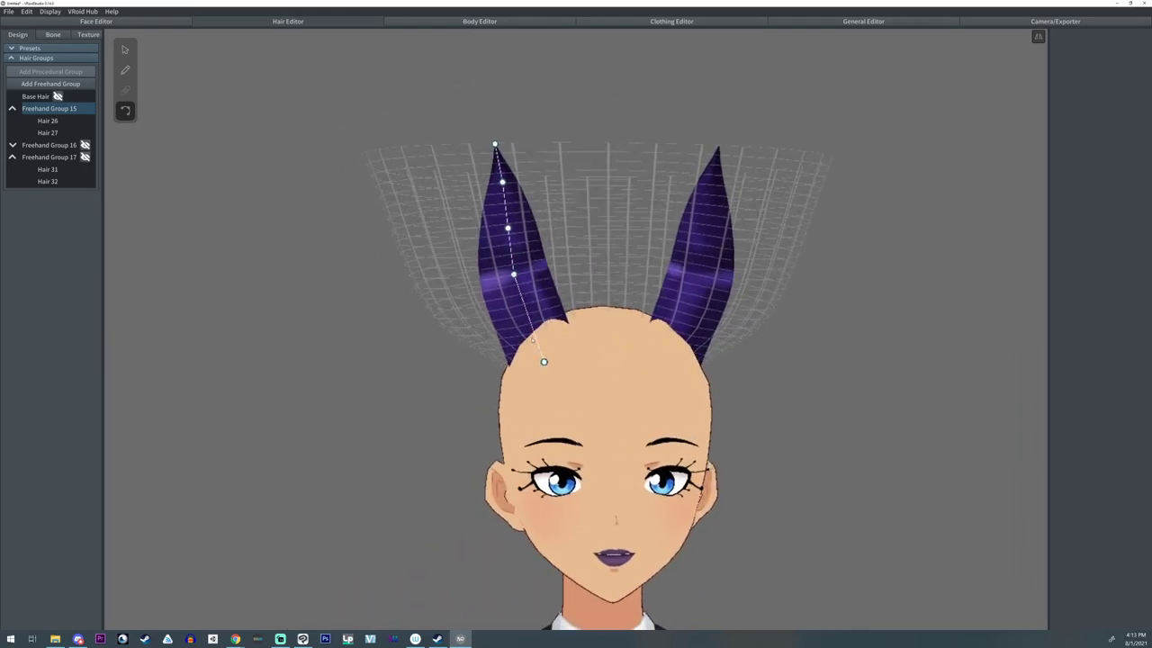
click(125, 50)
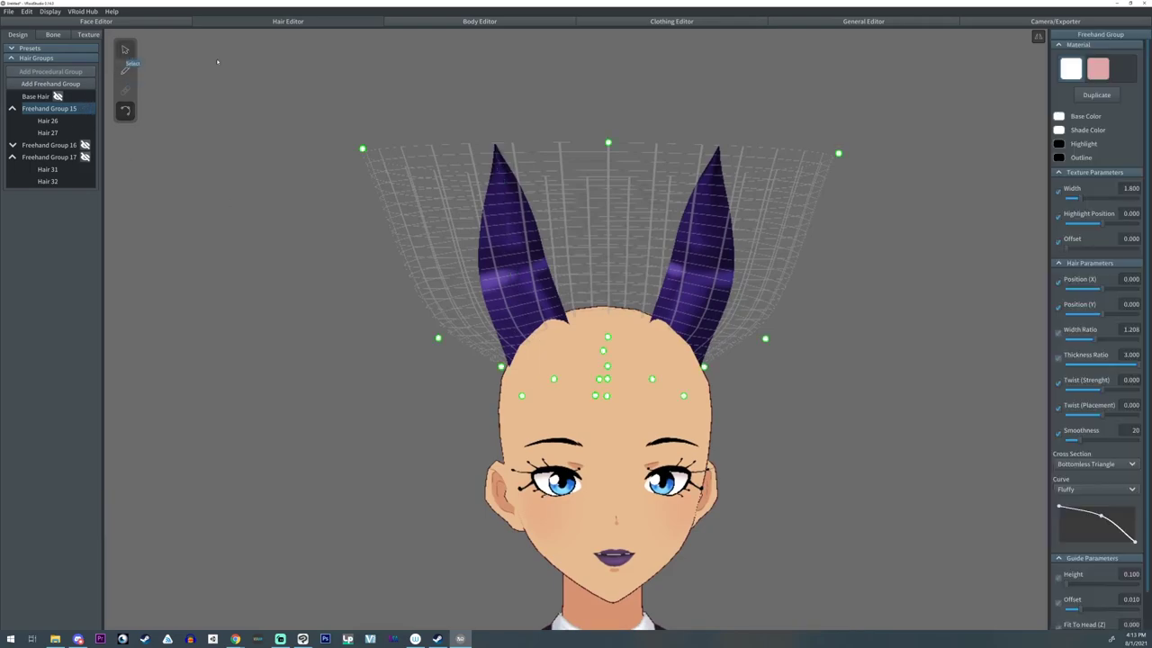
- Move the guide mesh's upper side points outward and down to lean the ears outward, and set the group's Width Ratio to 1.480
drag(839, 153, 879, 197)
drag(704, 367, 706, 369)
right_drag(736, 391, 962, 382)
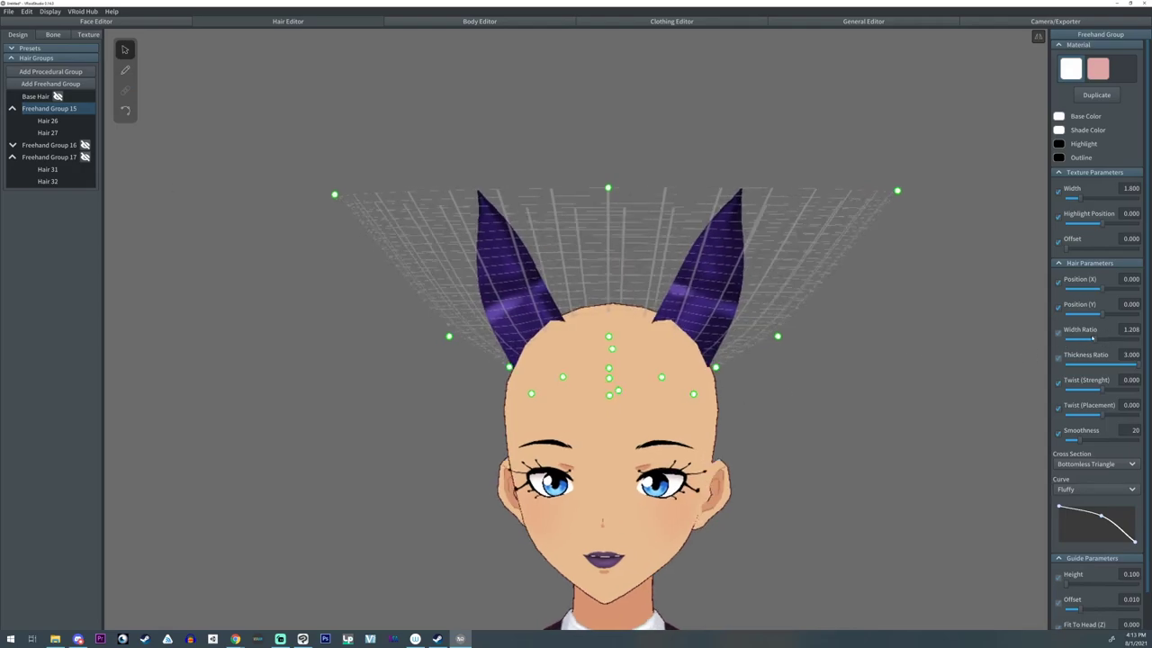
drag(1099, 339, 1105, 339)
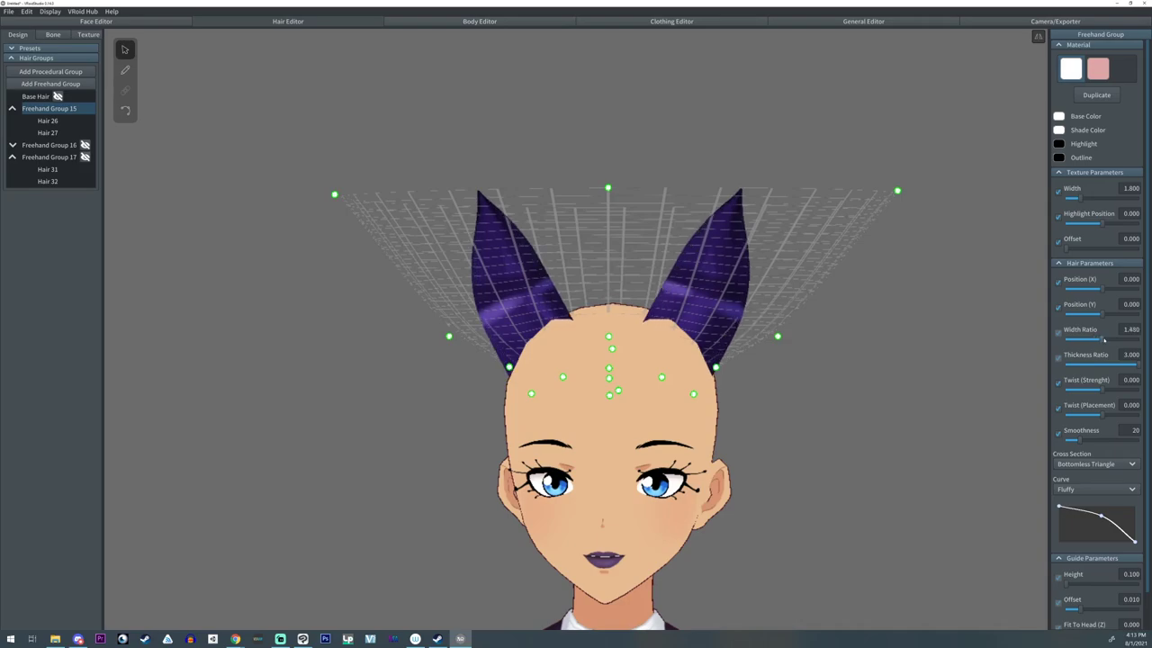
click(869, 373)
right_drag(868, 372, 875, 375)
drag(875, 375, 862, 376)
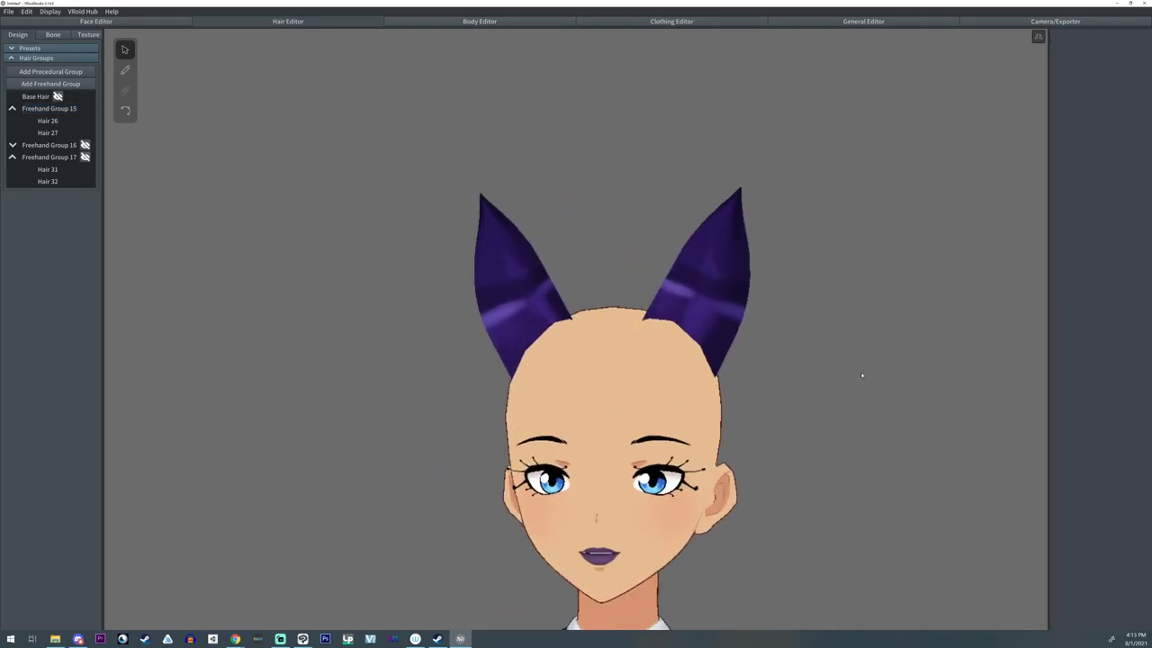
- Reshape Hair 26's curve into a slim, even strand with a blunt tip by lowering its start and shifting its middle point toward the end
click(50, 108)
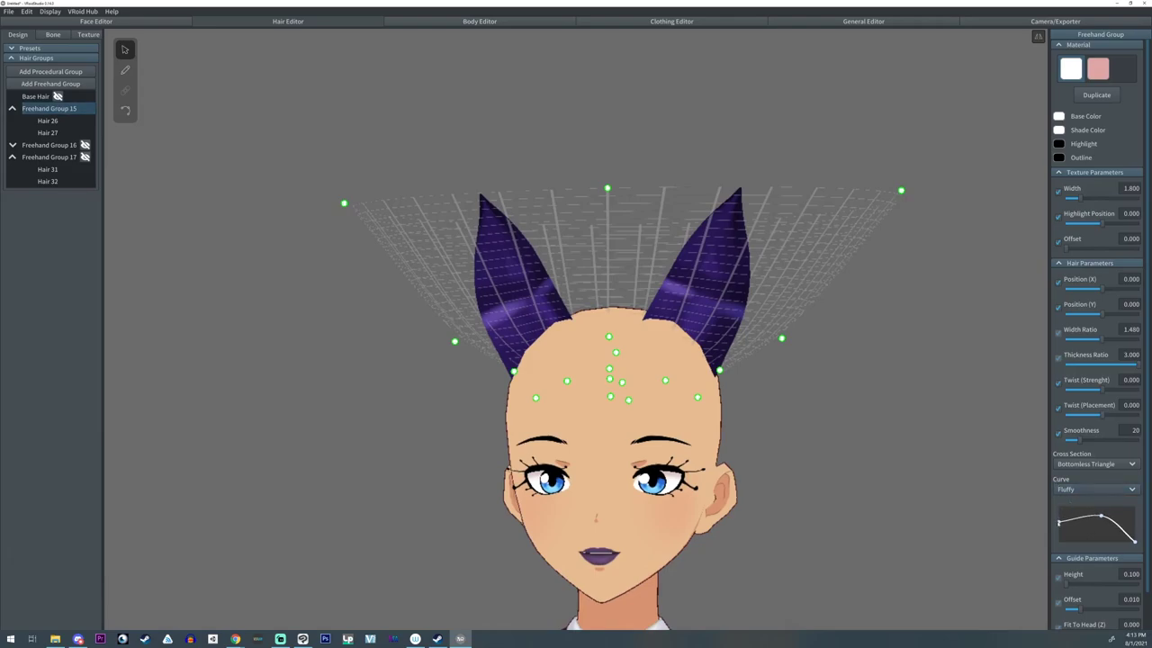
click(48, 120)
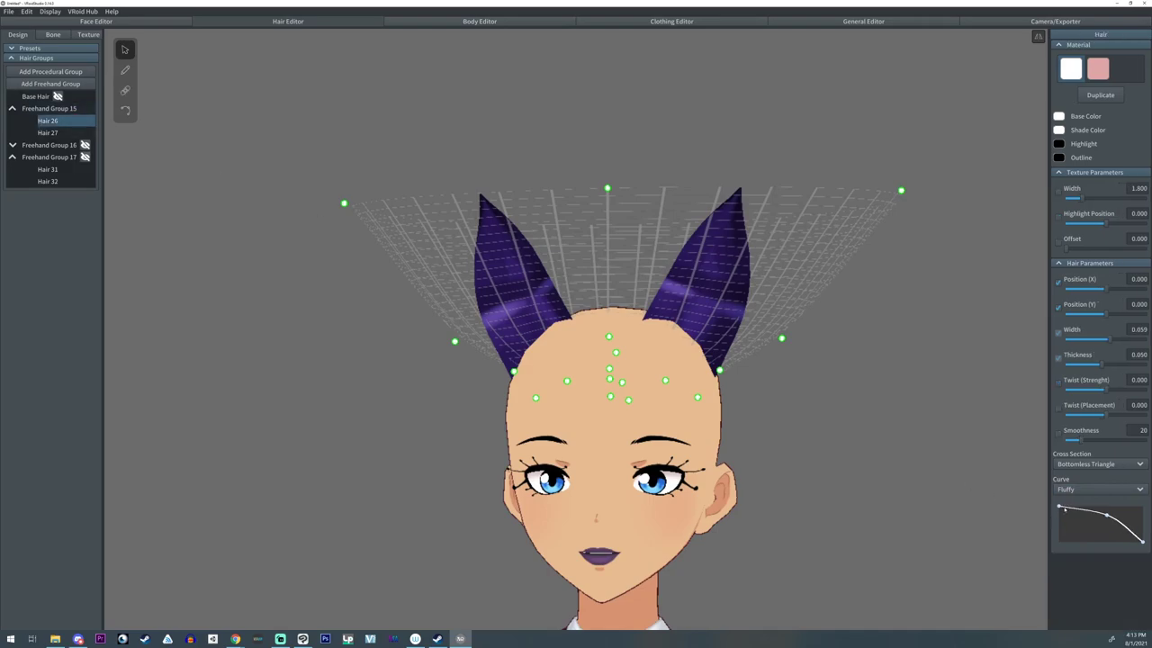
drag(1064, 510, 1145, 537)
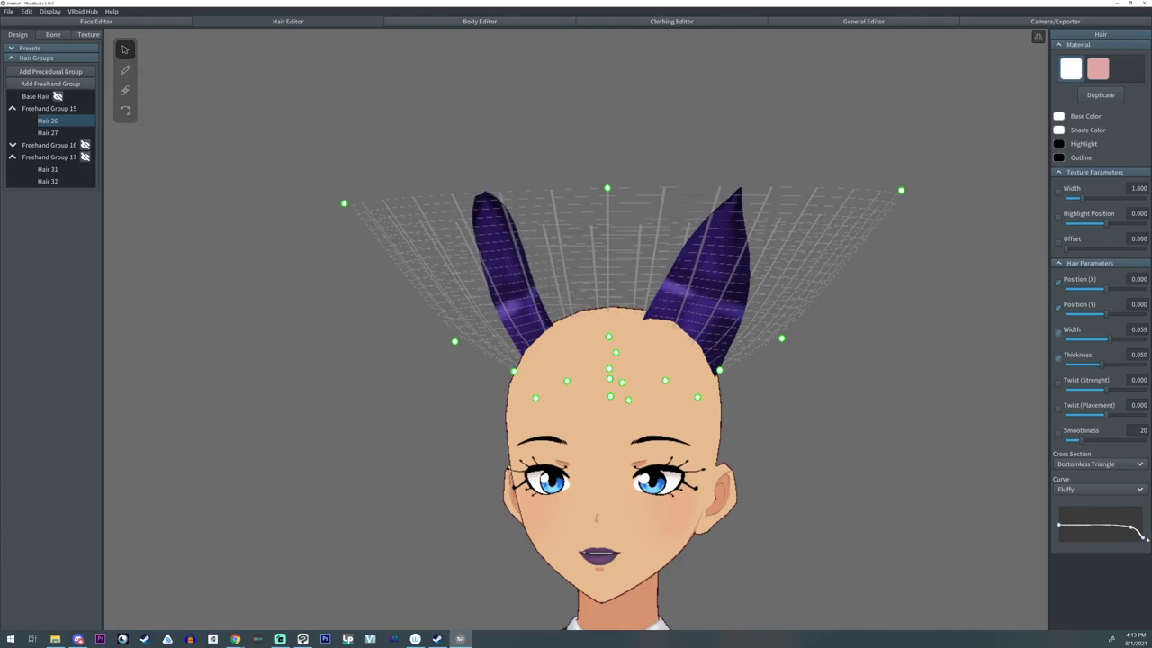
right_drag(786, 420, 796, 420)
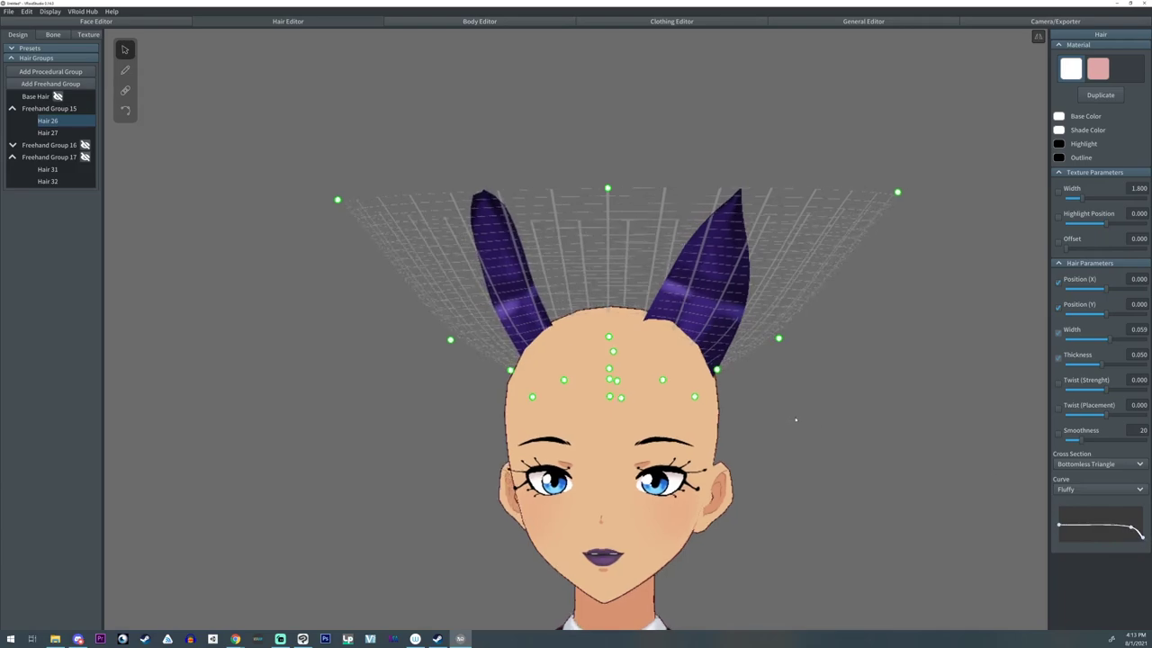
- Flatten Hair 27's curve with its middle point near the end so the strand matches Hair 26's slim, blunt-tipped shape
click(48, 133)
drag(1060, 509, 1145, 539)
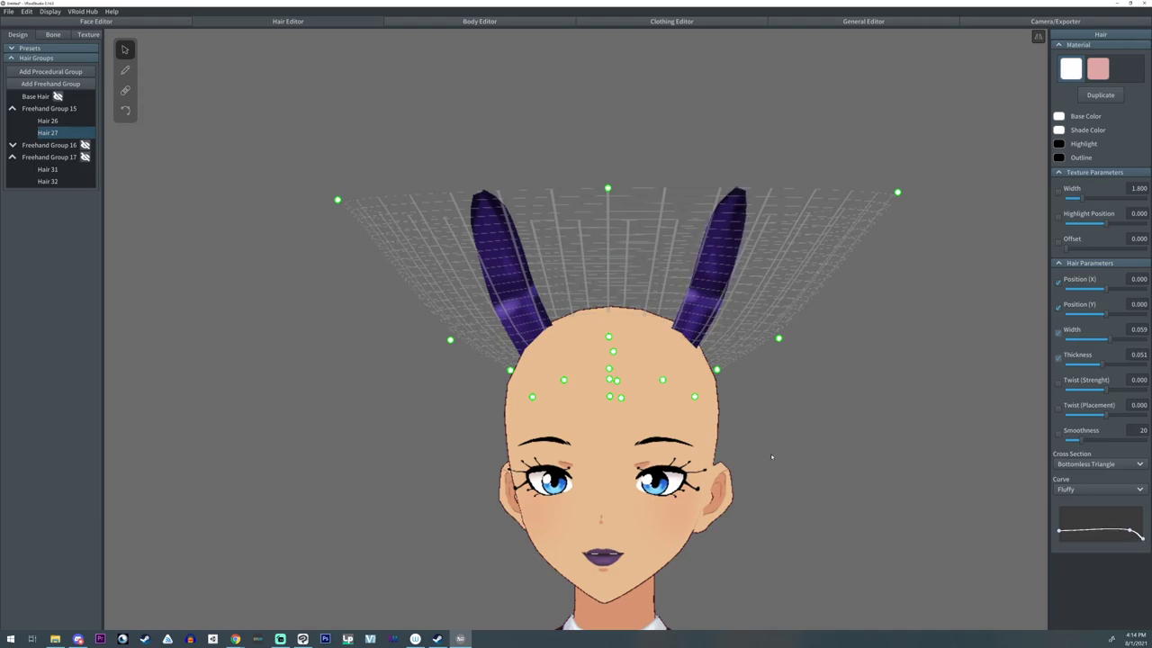
right_drag(772, 456, 765, 462)
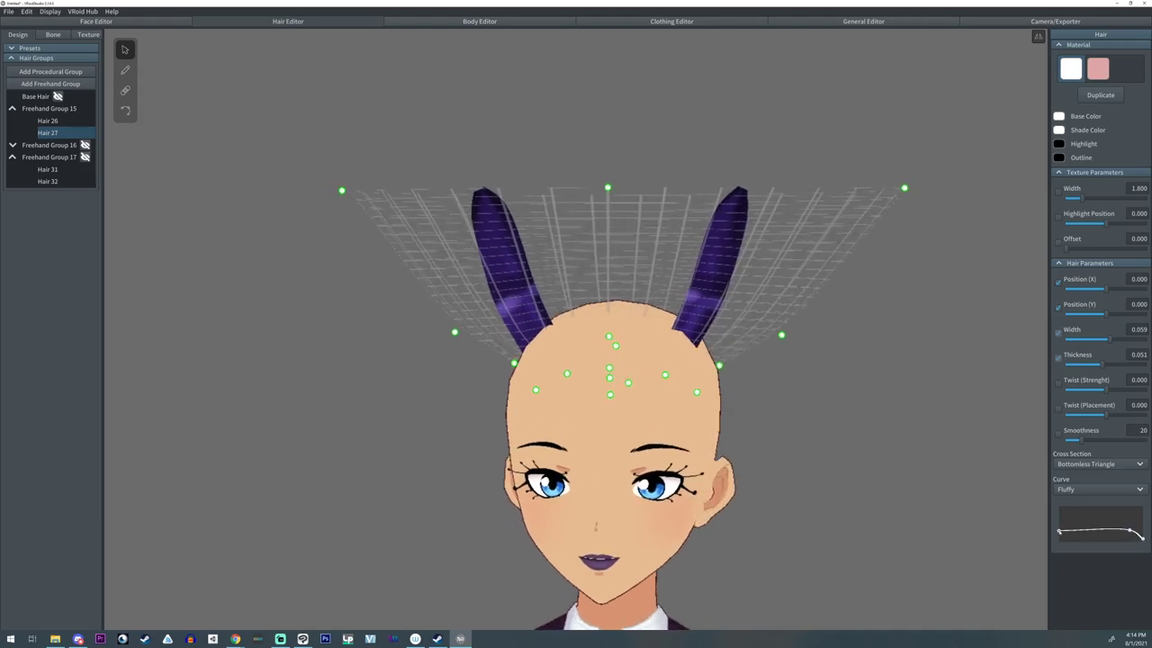
drag(1059, 532, 1060, 528)
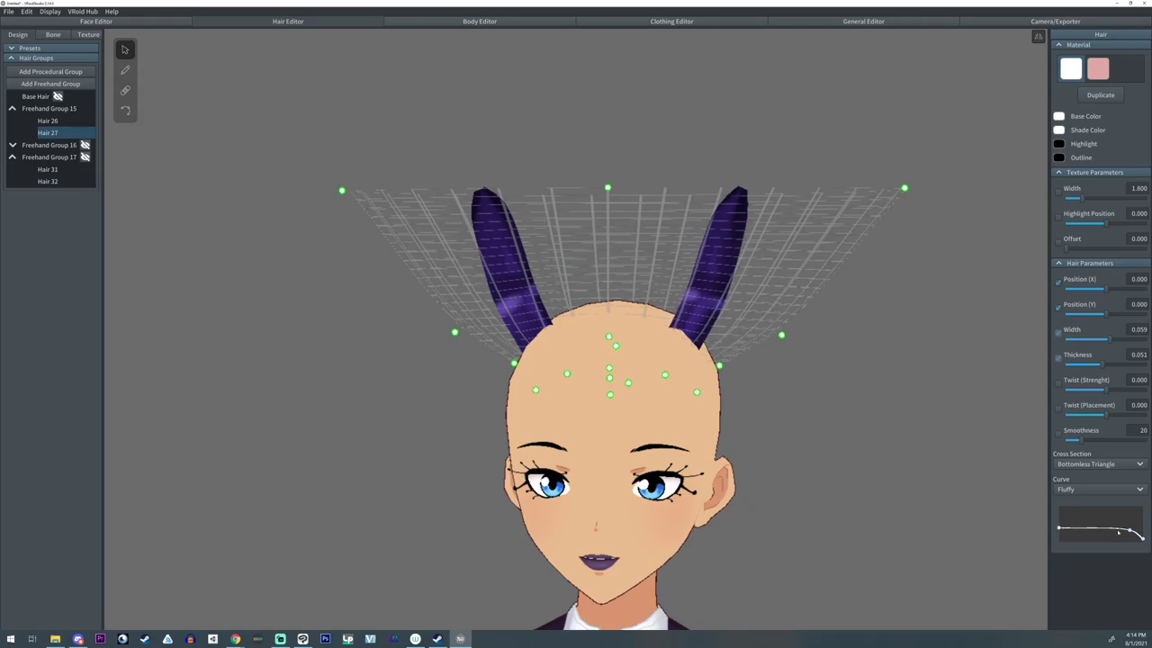
drag(1130, 530, 1131, 528)
right_drag(850, 455, 791, 461)
right_drag(784, 459, 834, 459)
- Hide and collapse Freehand Group 15, and add a new freehand group
click(86, 109)
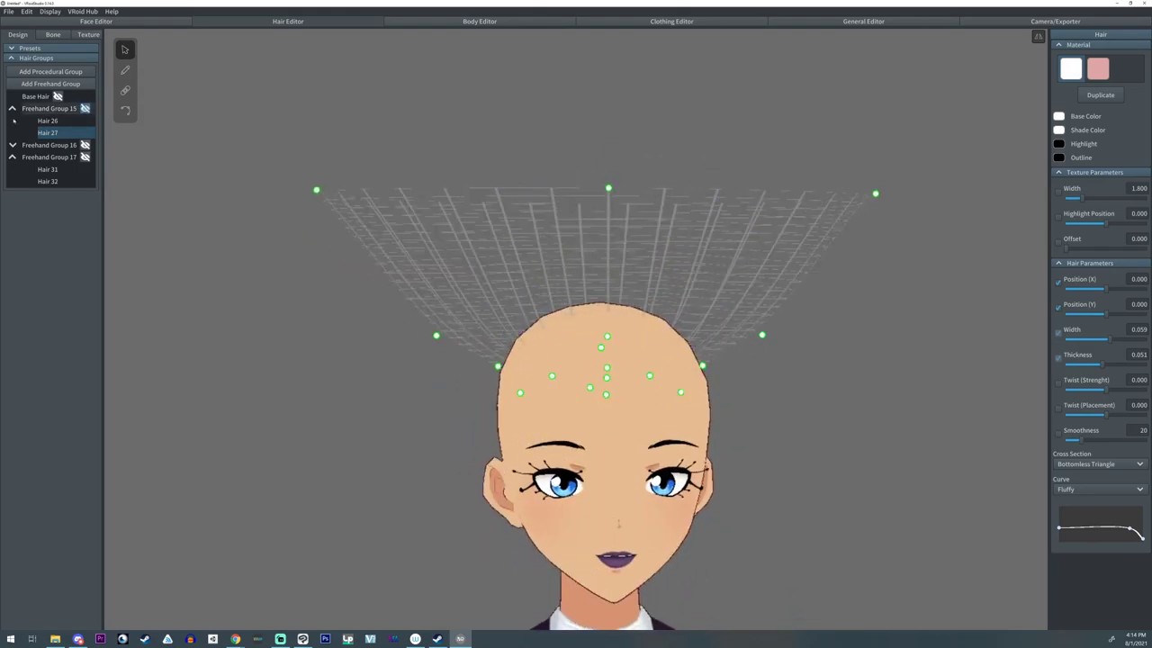
click(13, 109)
click(38, 97)
click(55, 83)
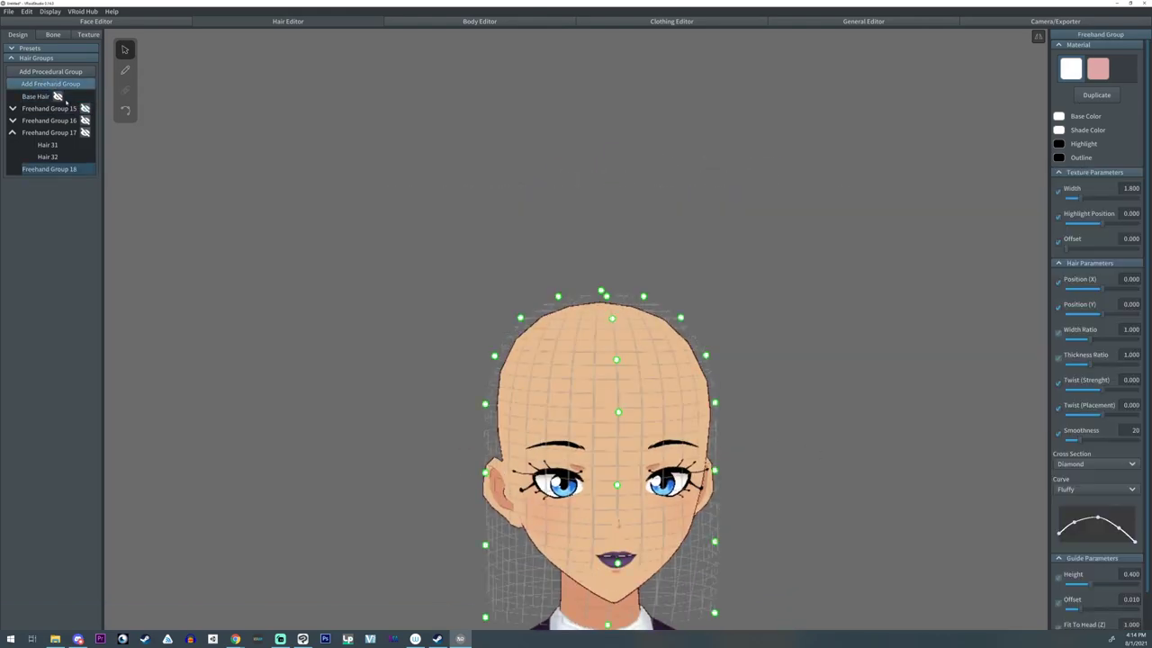
- Set the new group's Fit To Head (Z) to 0.000
scroll(614, 383, down, 4)
right_drag(612, 378, 569, 375)
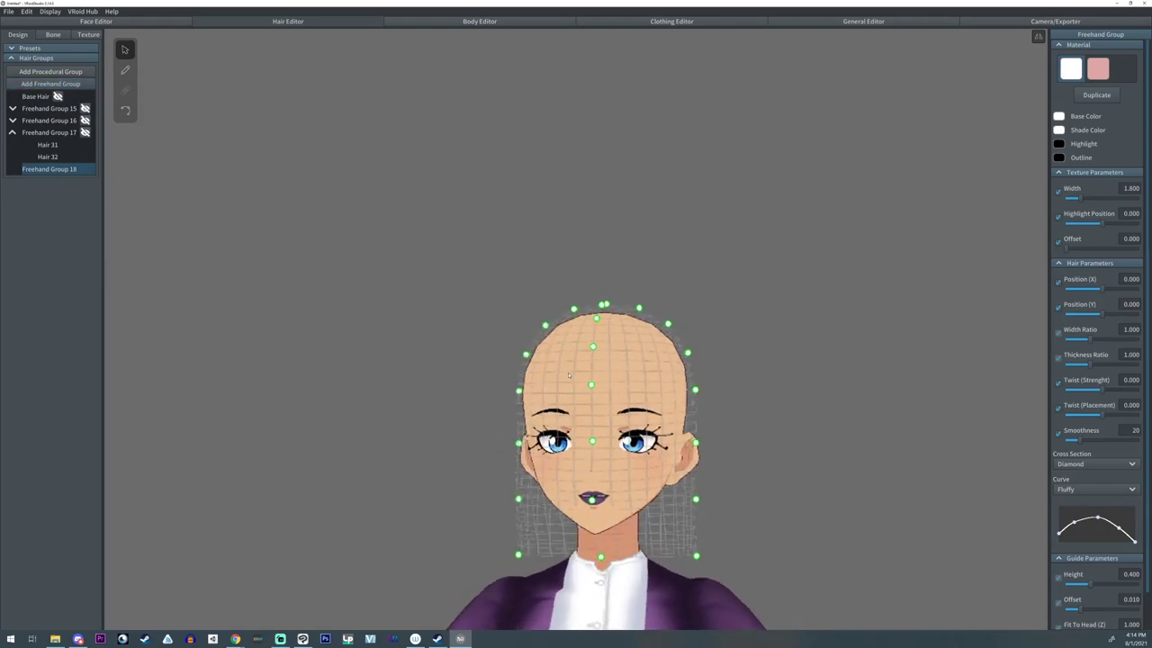
scroll(1112, 584, down, 1)
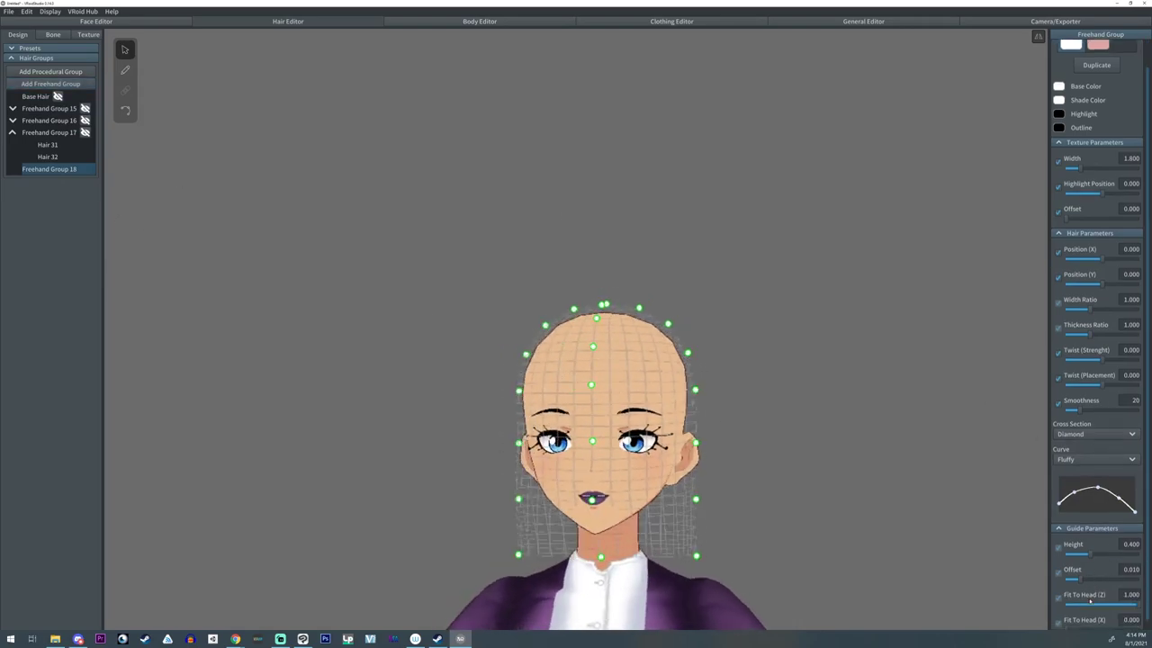
right_drag(815, 546, 884, 557)
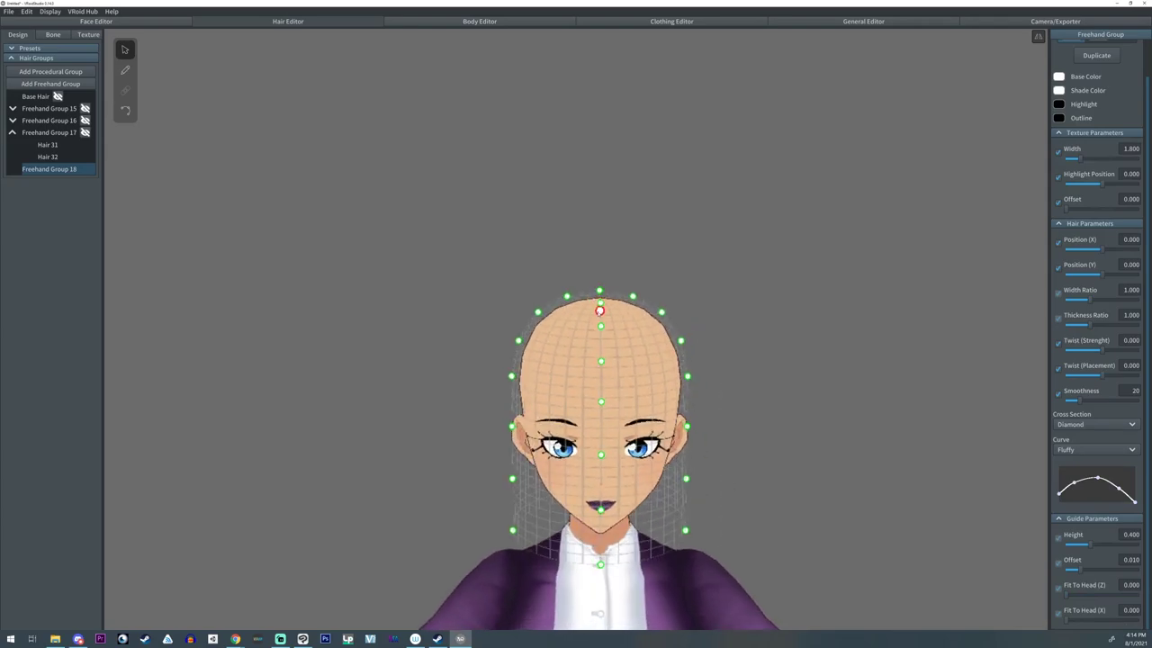
- Pull the guide mesh's upper and middle side points outward so it bulges around both sides of the head down to the ears
drag(633, 296, 700, 334)
drag(691, 376, 728, 386)
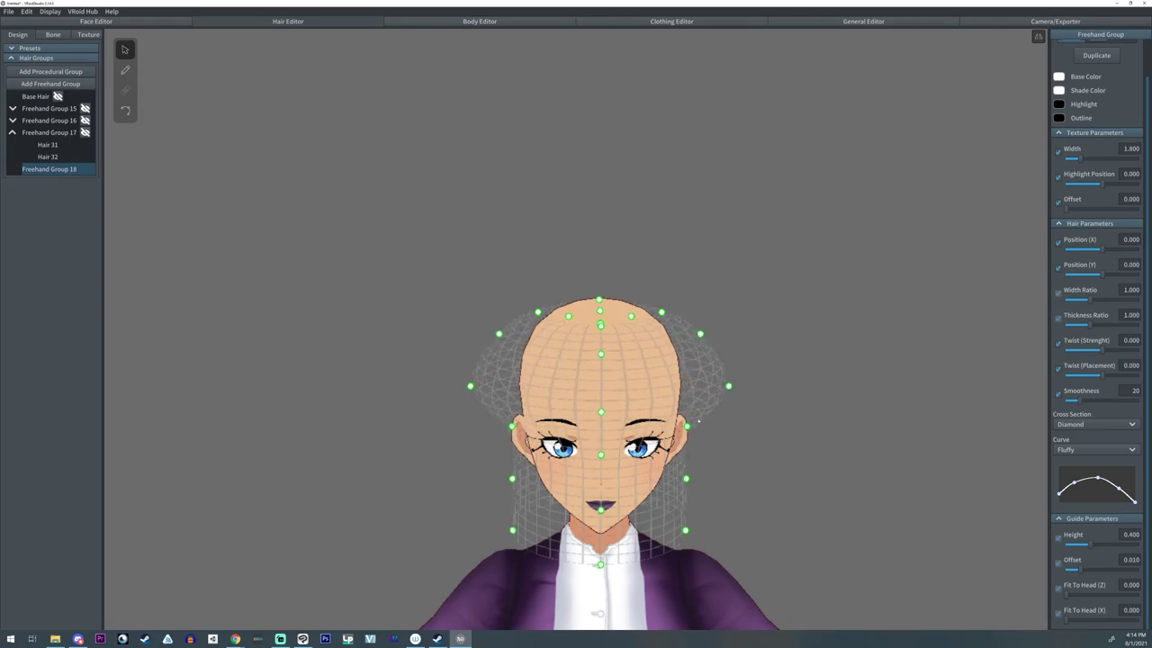
drag(686, 426, 706, 435)
right_drag(824, 453, 798, 456)
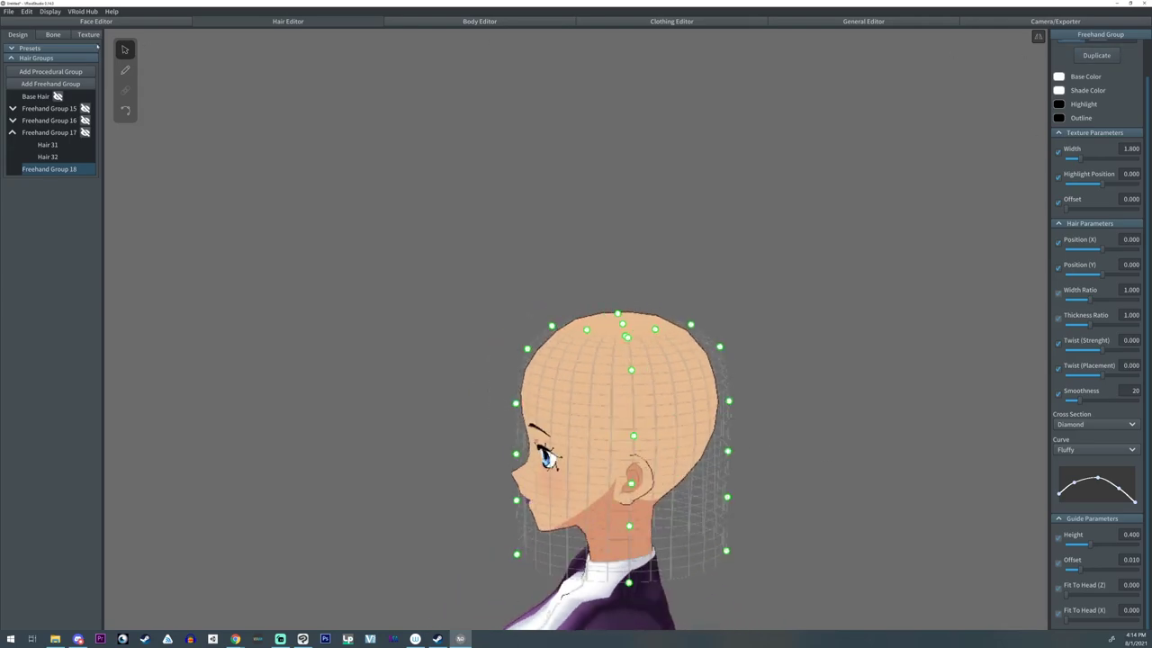
- Set the hair brush's cross section to Triangle and lower its curve's start and middle points for a narrower strand
click(127, 71)
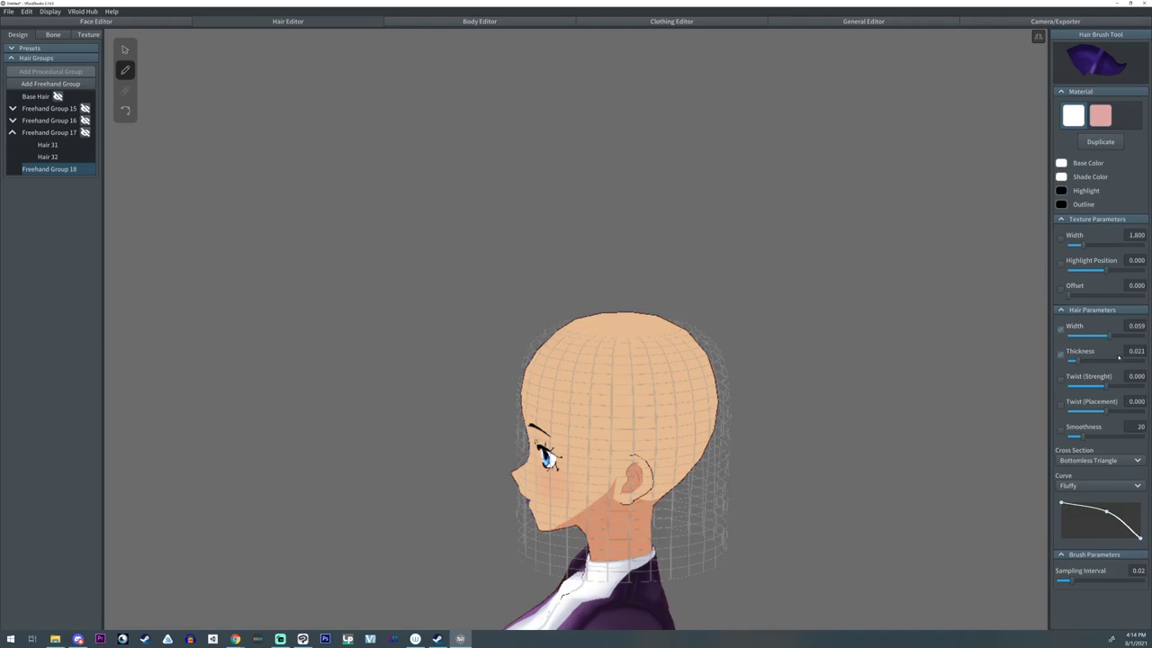
click(1075, 483)
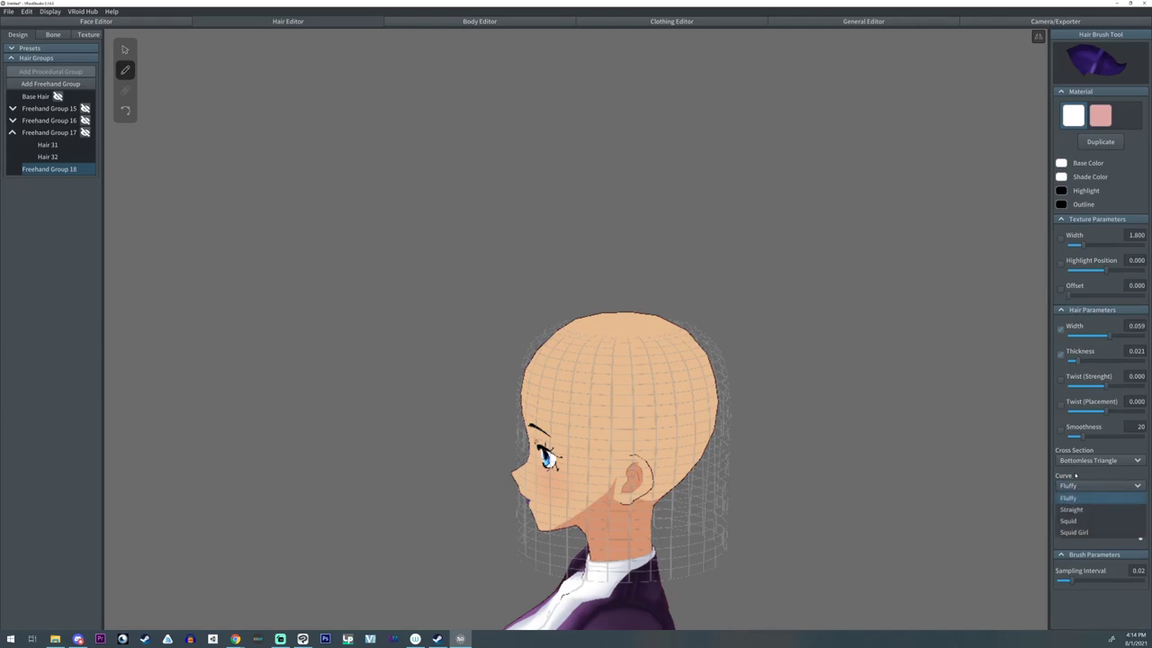
click(128, 54)
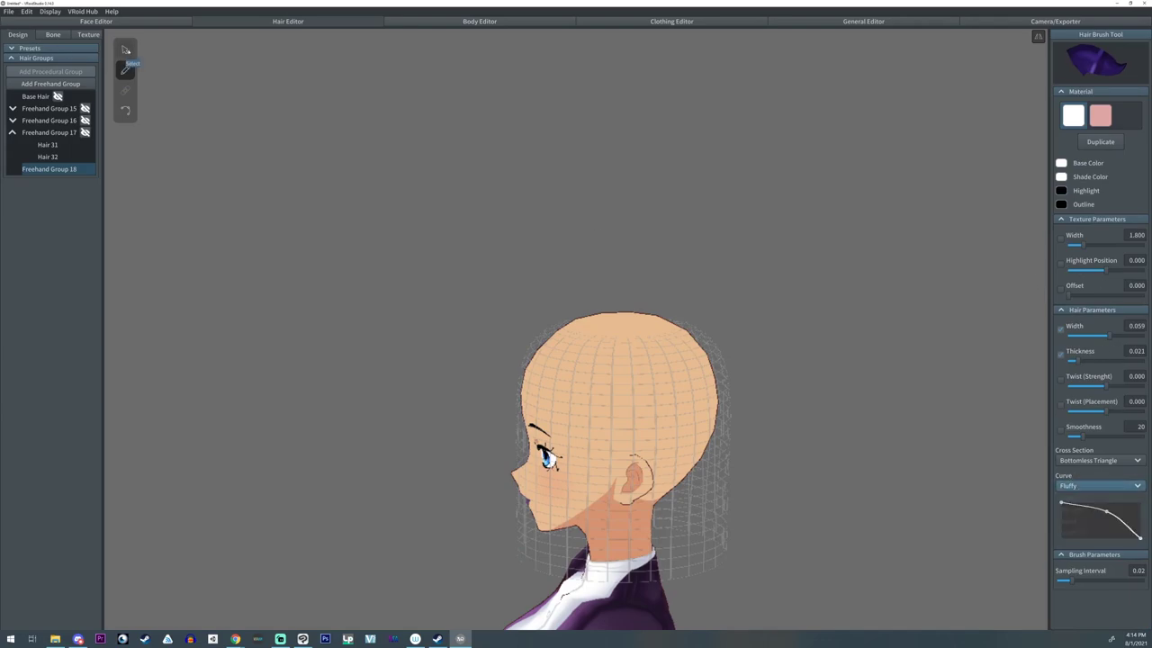
click(128, 54)
click(129, 74)
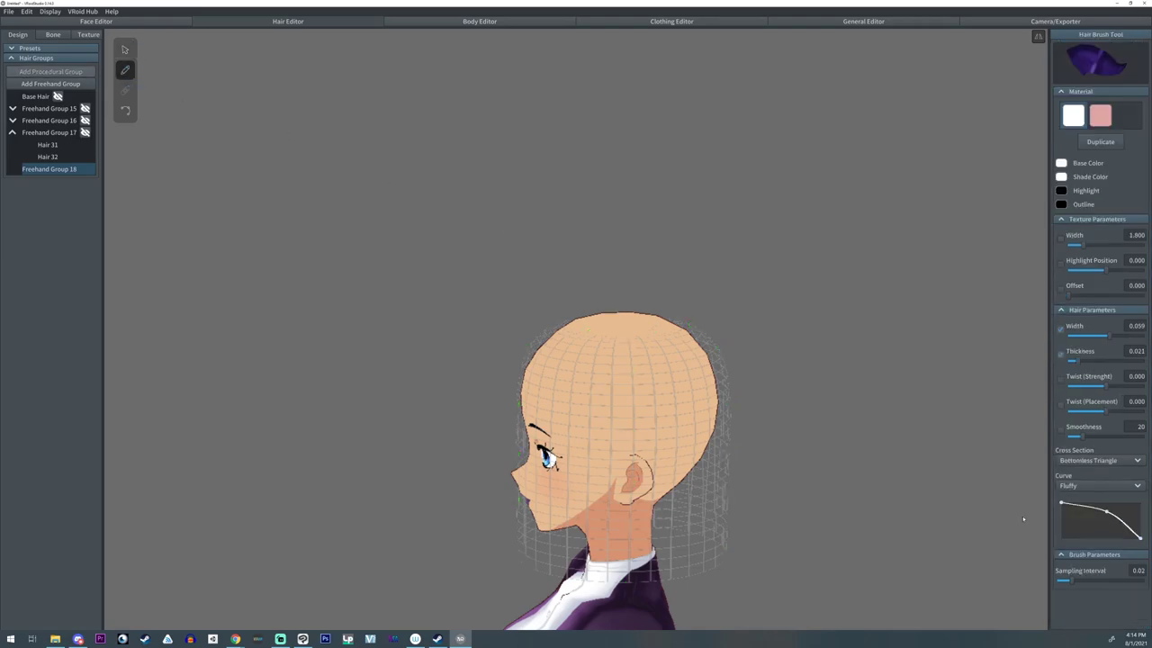
click(1091, 460)
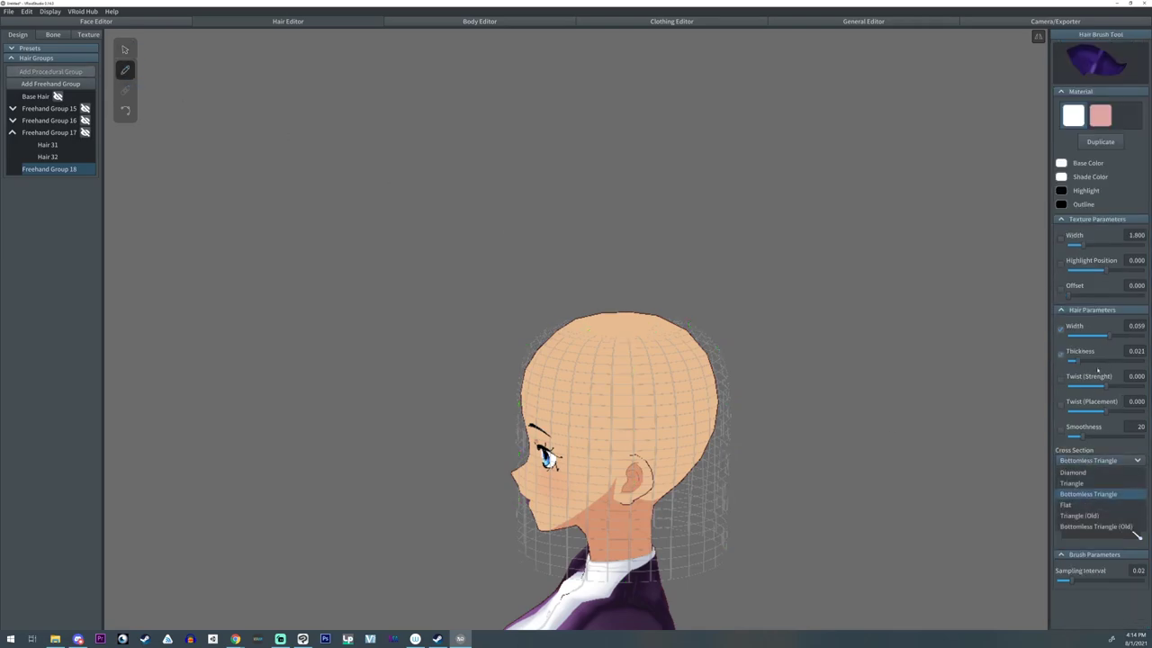
click(1075, 483)
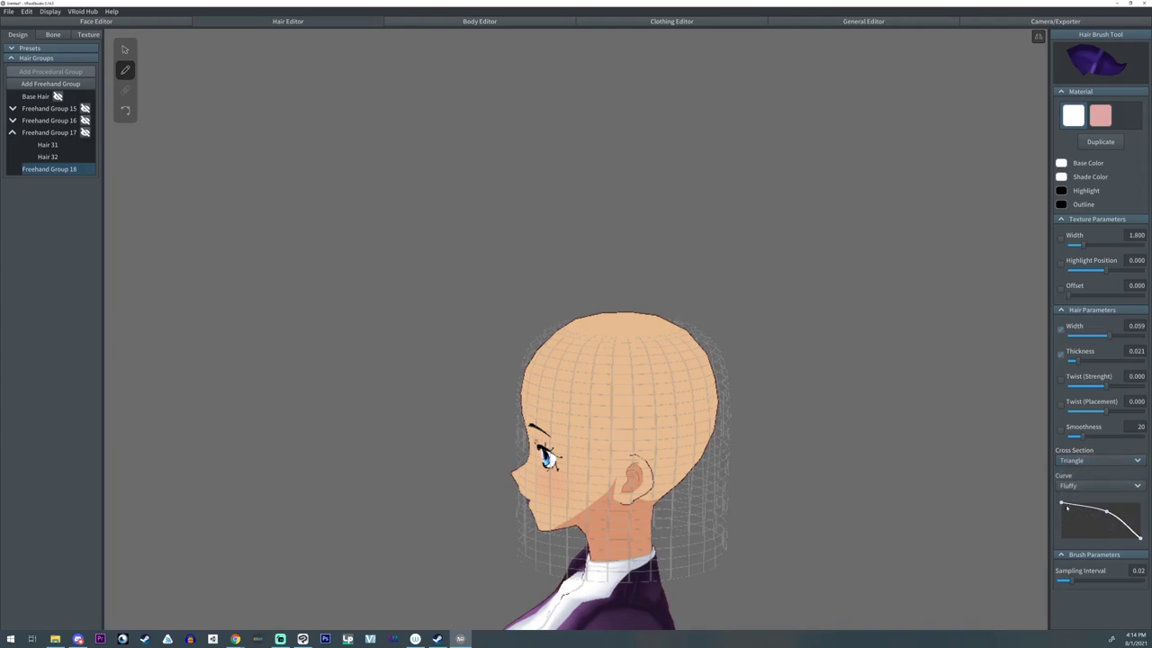
drag(1062, 503, 1107, 519)
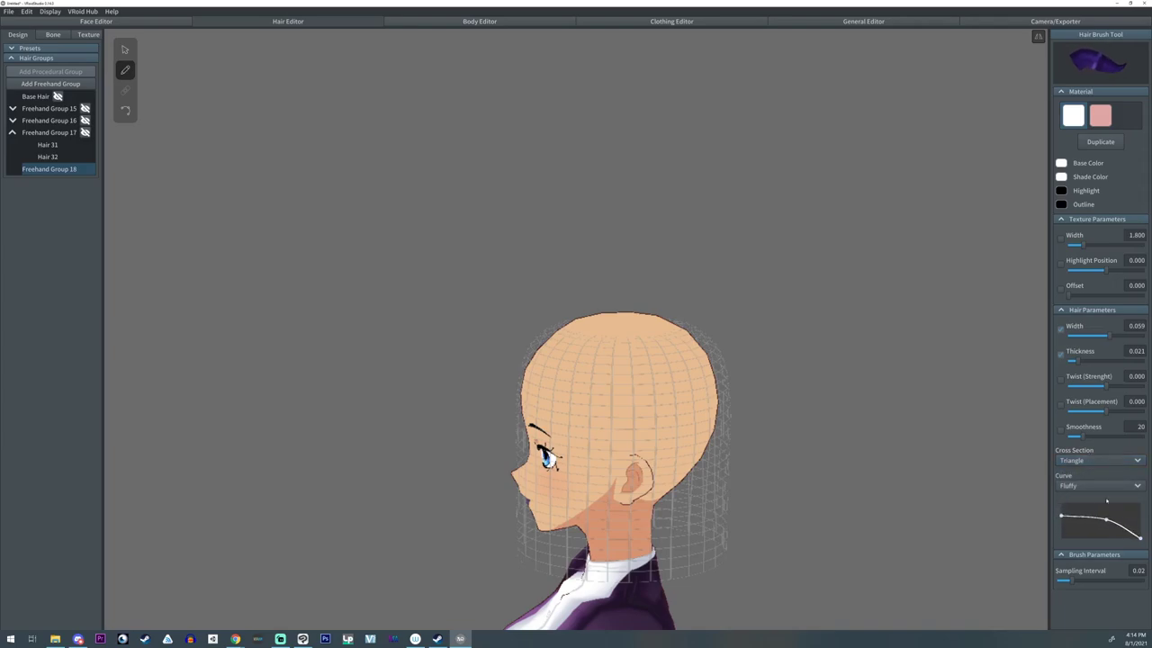
- Draw a mirrored pair of curled strands from the upper side of the head around the back and under the ear to the cheek
mouse_move(616, 359)
mouse_down()
mouse_move(635, 346)
mouse_move(724, 419)
mouse_move(666, 504)
mouse_move(560, 482)
mouse_up()
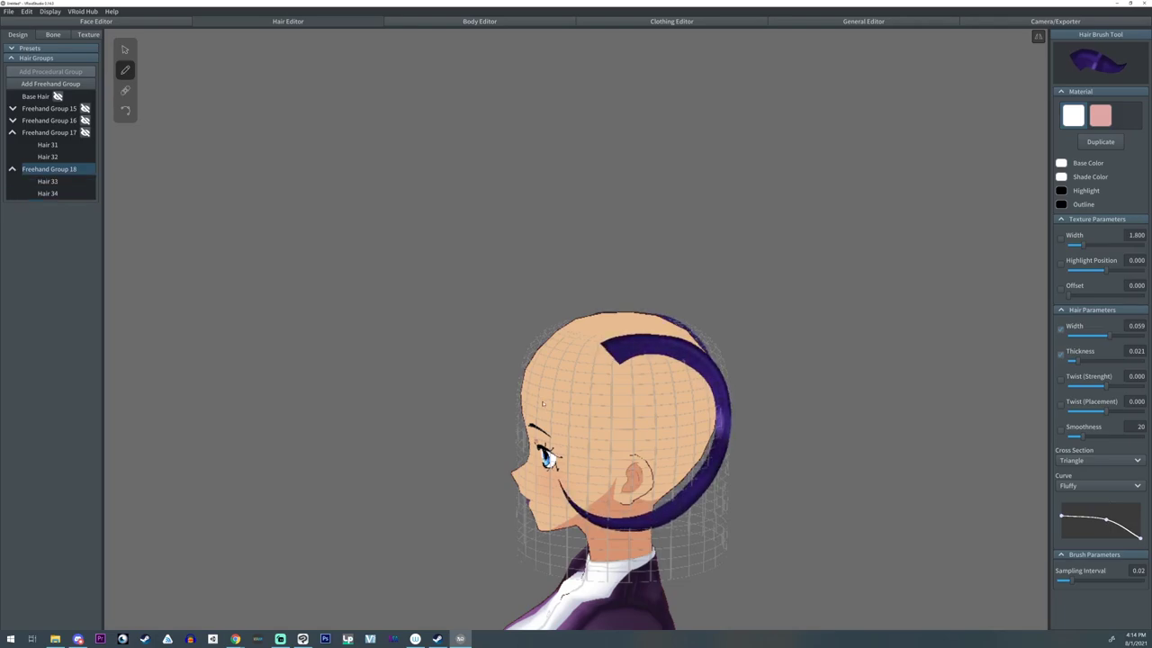
right_drag(543, 403, 662, 432)
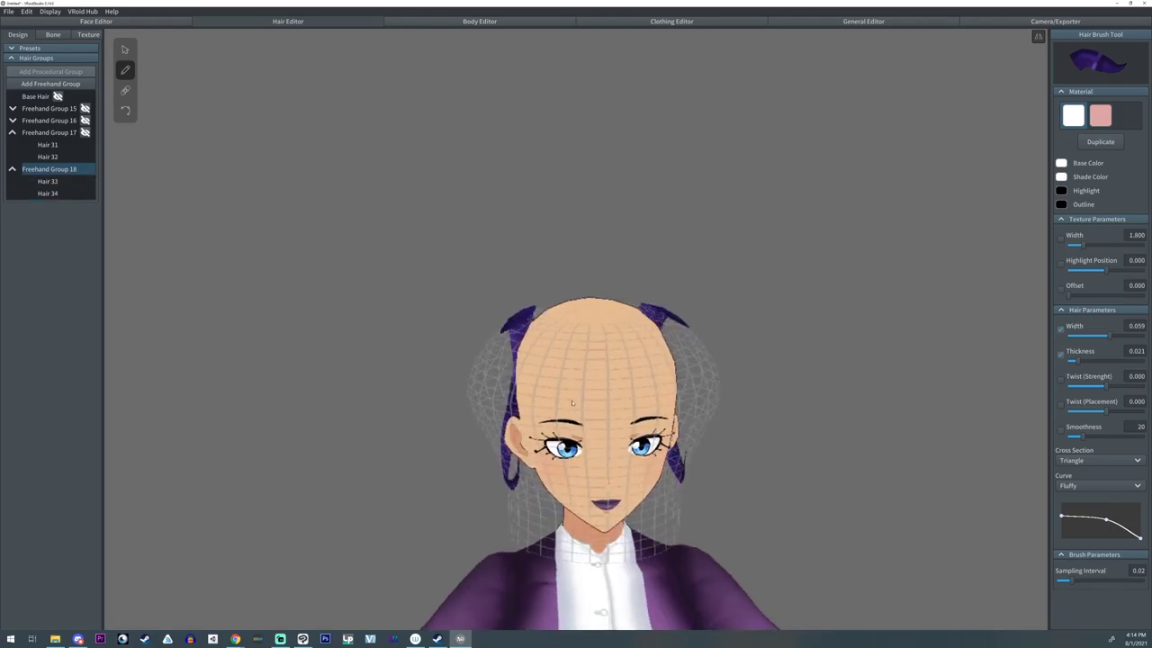
click(125, 50)
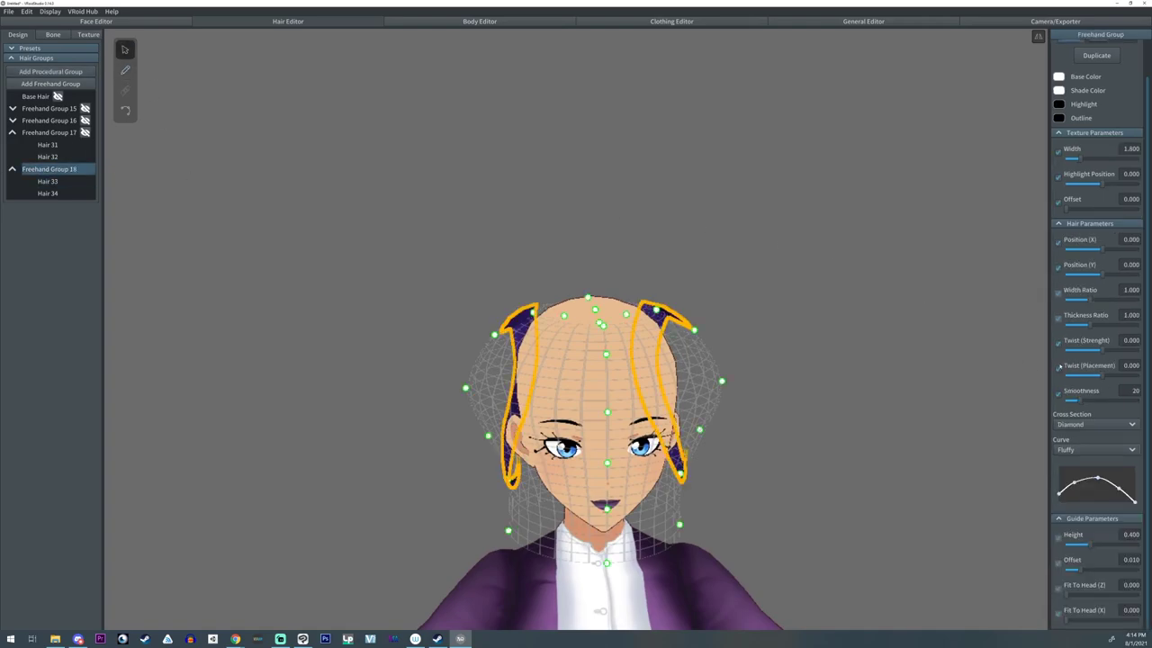
- Thicken both curled strands at the sides of the head, setting each strand's thickness to 0.051
drag(1094, 326, 1104, 301)
right_drag(771, 350, 772, 345)
click(48, 181)
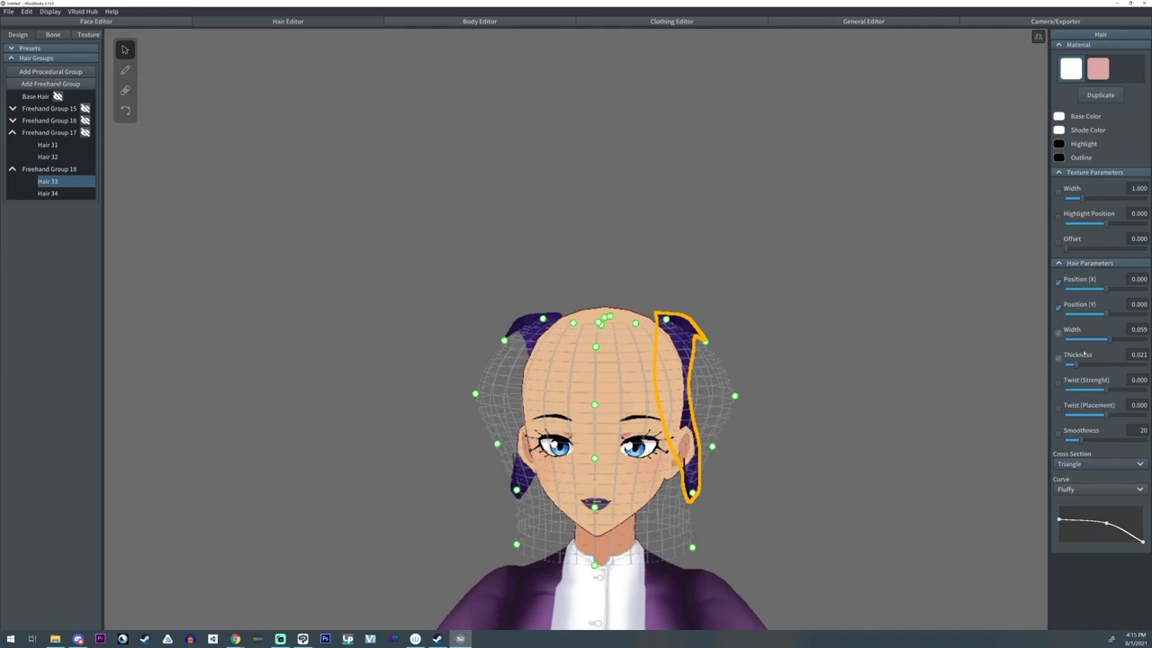
drag(1080, 364, 1104, 364)
click(43, 193)
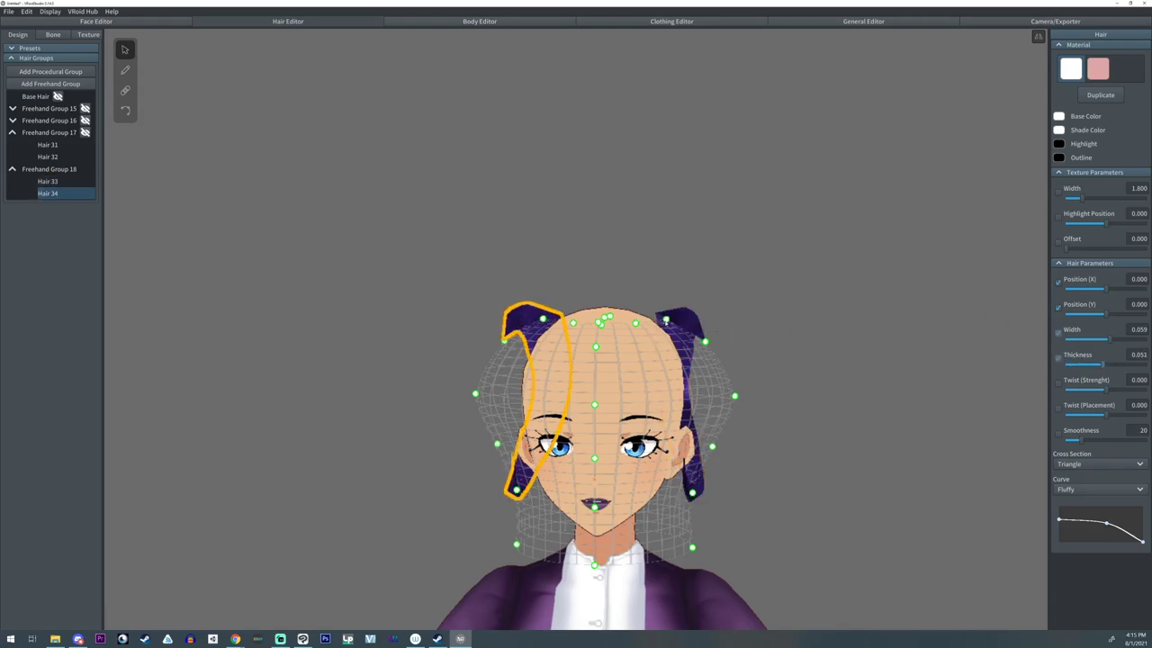
- Pull the guide mesh's upper and side points inward so the curled strands sit closer to the head
mouse_move(666, 321)
mouse_down()
mouse_move(679, 342)
mouse_move(662, 341)
mouse_up()
drag(734, 396, 696, 379)
mouse_move(745, 402)
right_down()
mouse_move(695, 399)
mouse_move(749, 399)
right_up()
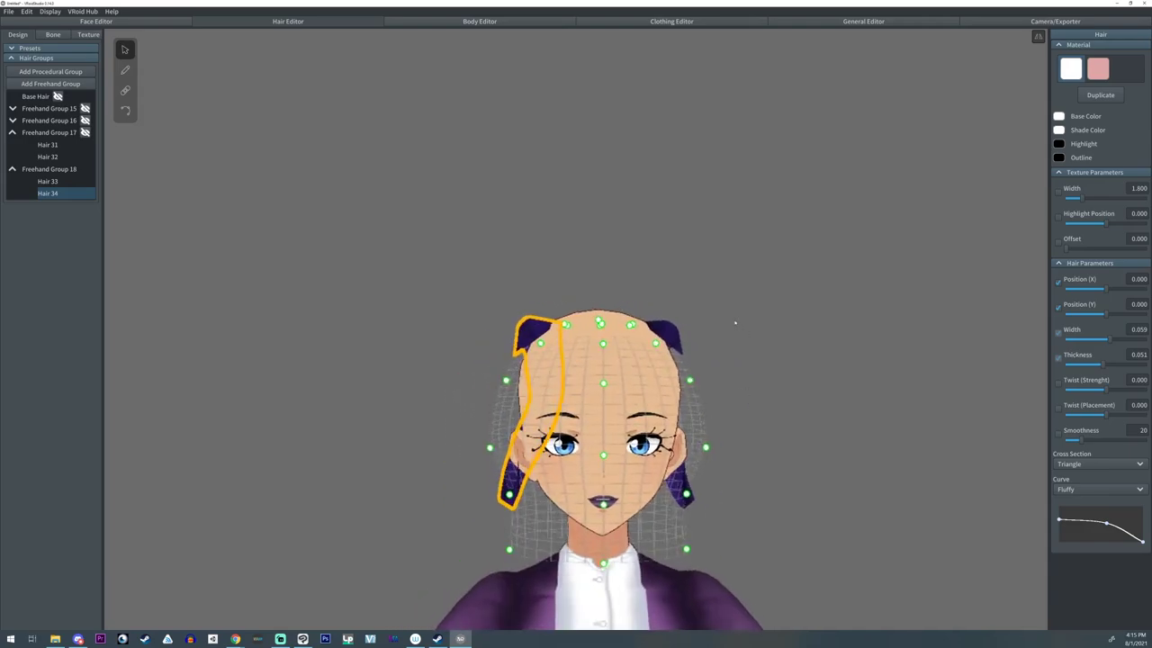
- Add a freehand group with the curled strands hidden, and pull its guide mesh's upper points up and outward into a flared rim
click(27, 95)
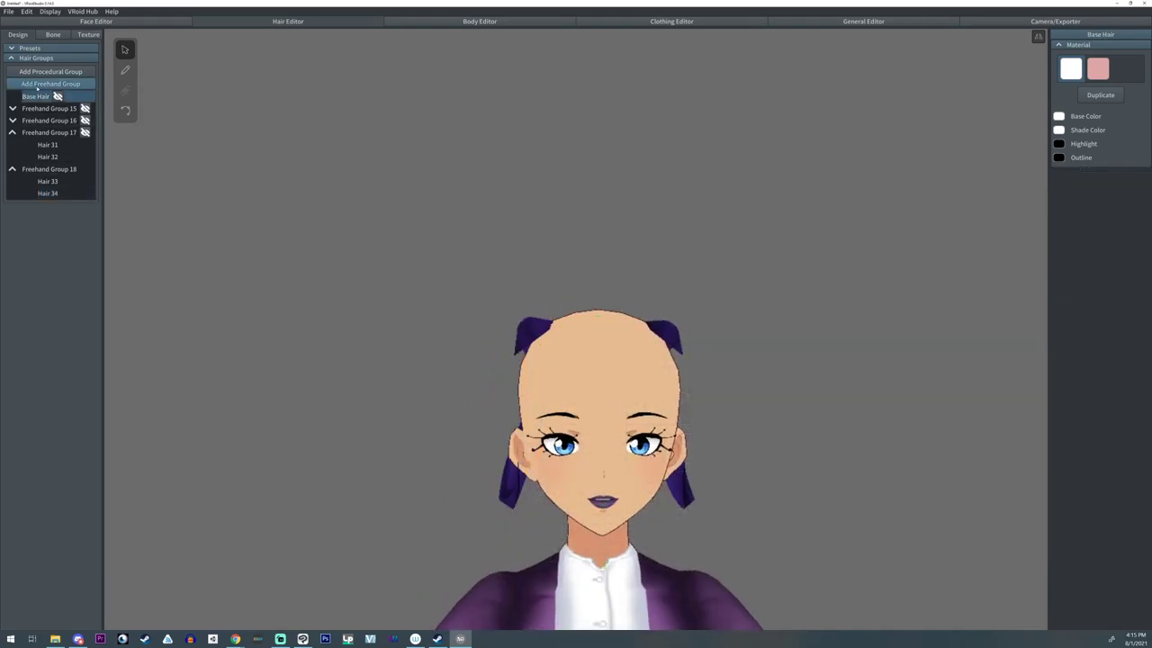
click(50, 84)
right_drag(644, 247, 624, 271)
drag(622, 300, 647, 293)
drag(669, 344, 707, 284)
right_drag(702, 290, 713, 329)
right_drag(581, 288, 556, 281)
drag(554, 280, 542, 281)
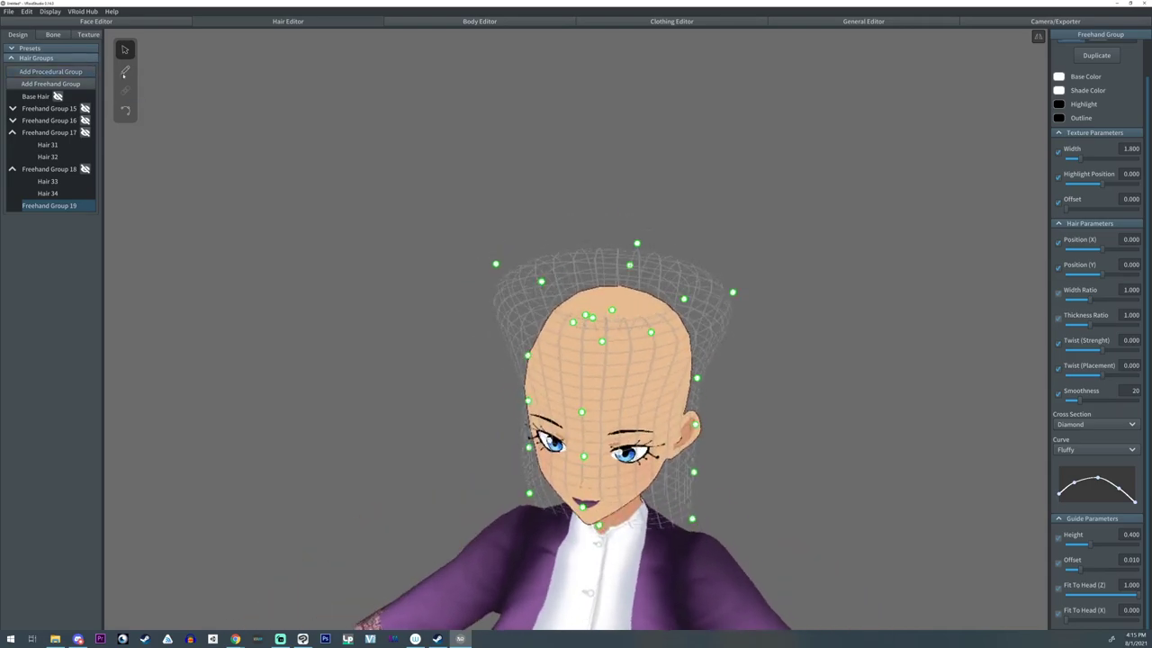
- Shape the hair brush's curve into a straight taper and draw a mirrored pair of short pointed strands on the upper head
click(125, 70)
right_drag(608, 214, 620, 243)
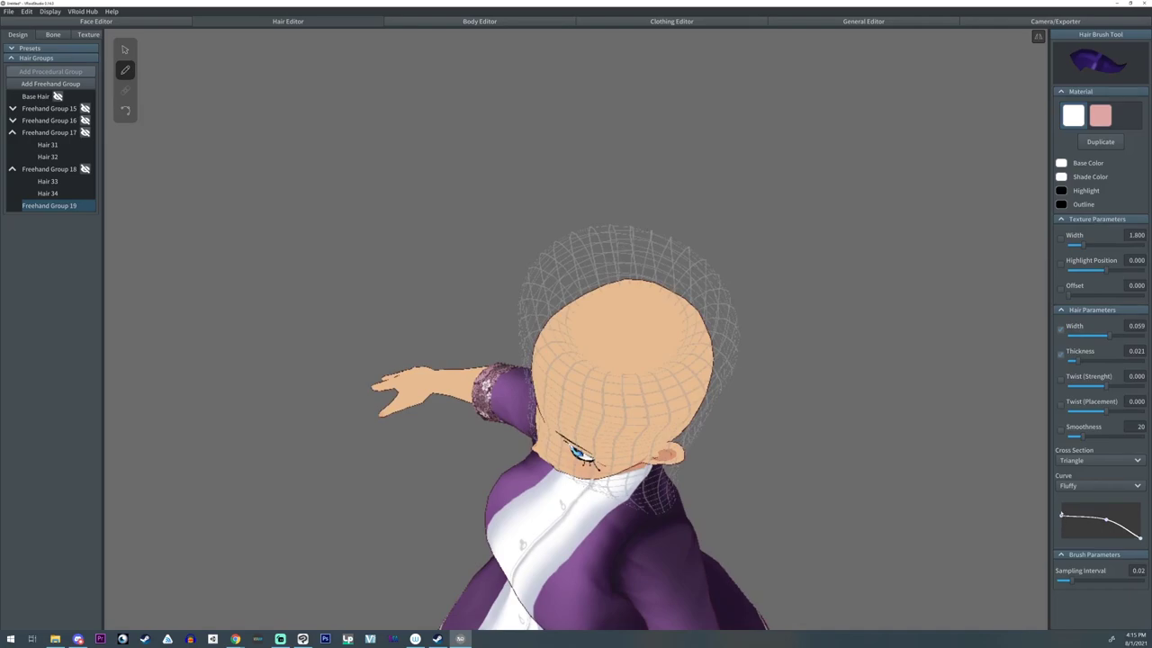
drag(1062, 515, 1104, 520)
drag(601, 298, 577, 242)
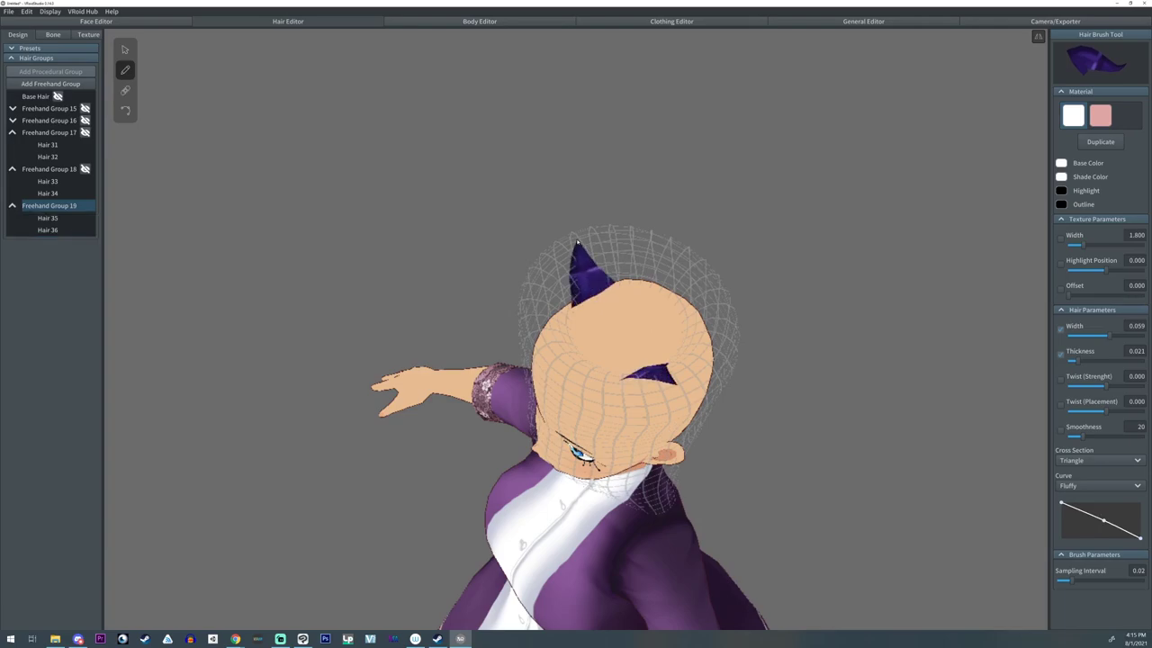
- Set the short strand group's Width Ratio to 2.989 and Thickness Ratio to 3.000
click(125, 51)
click(50, 207)
right_drag(504, 329, 737, 301)
key(1)
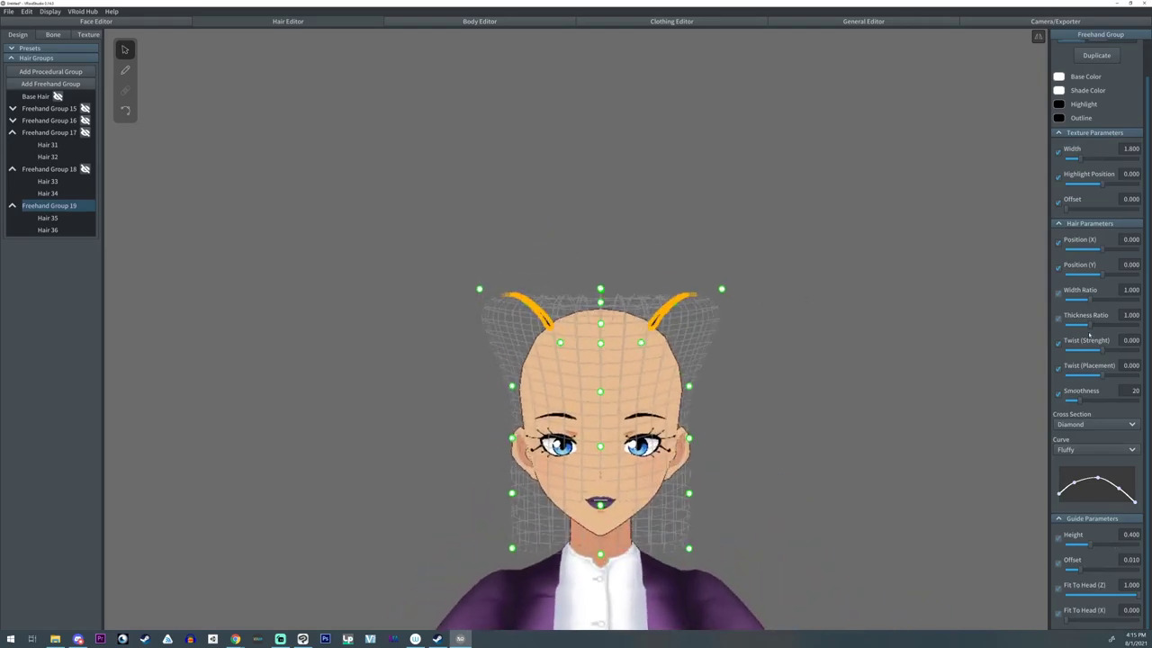
drag(1092, 299, 1144, 329)
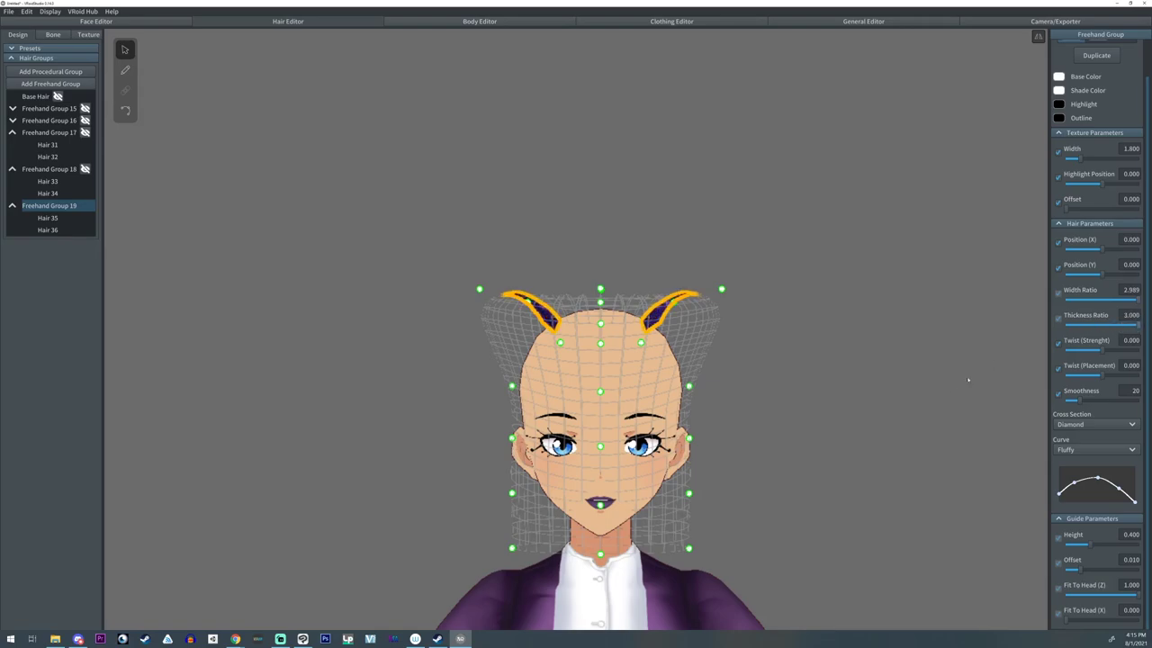
- Set Hair 35's thickness to 0.052, and Hair 36's thickness to 0.046 and width to 0.049
click(48, 218)
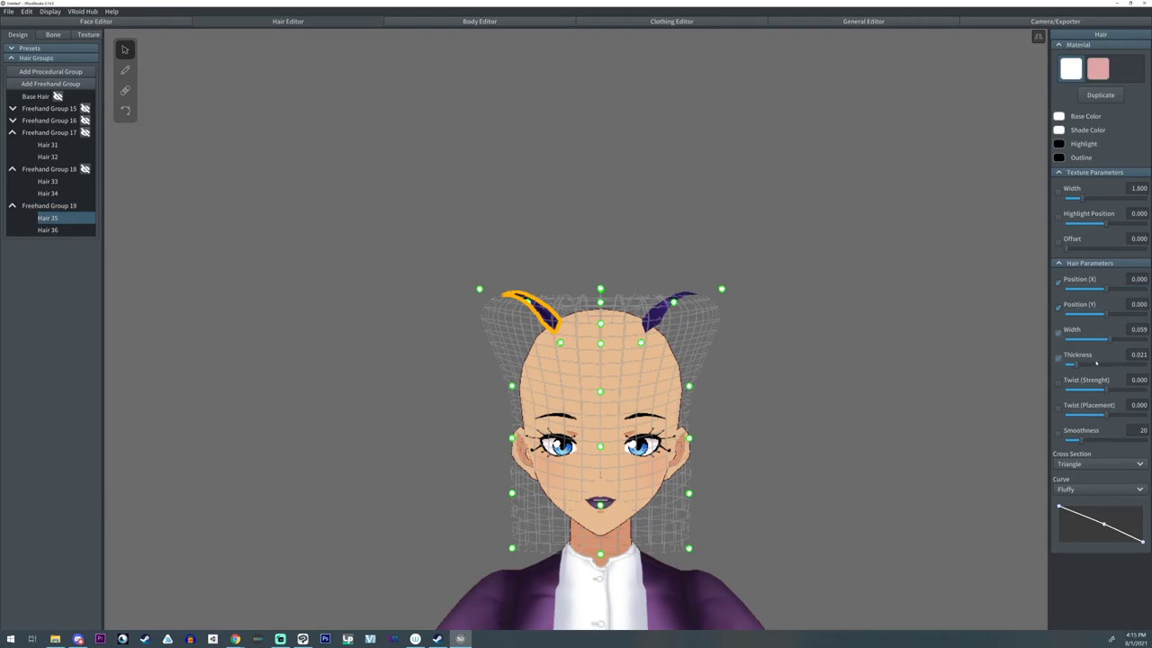
drag(1097, 363, 1105, 363)
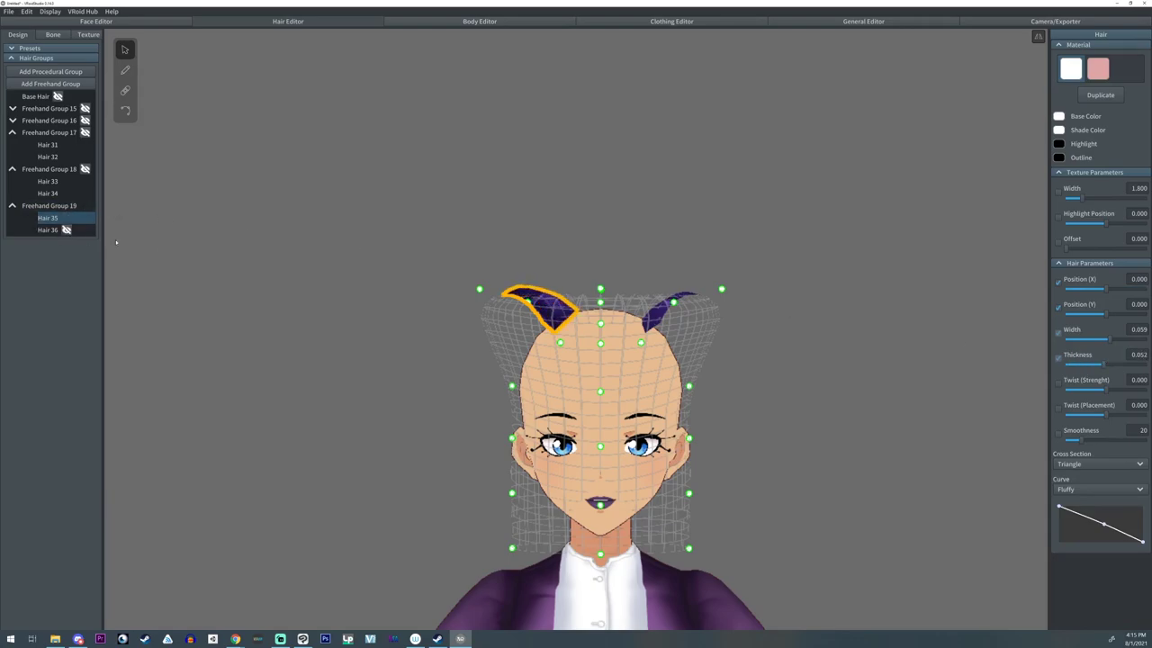
click(50, 231)
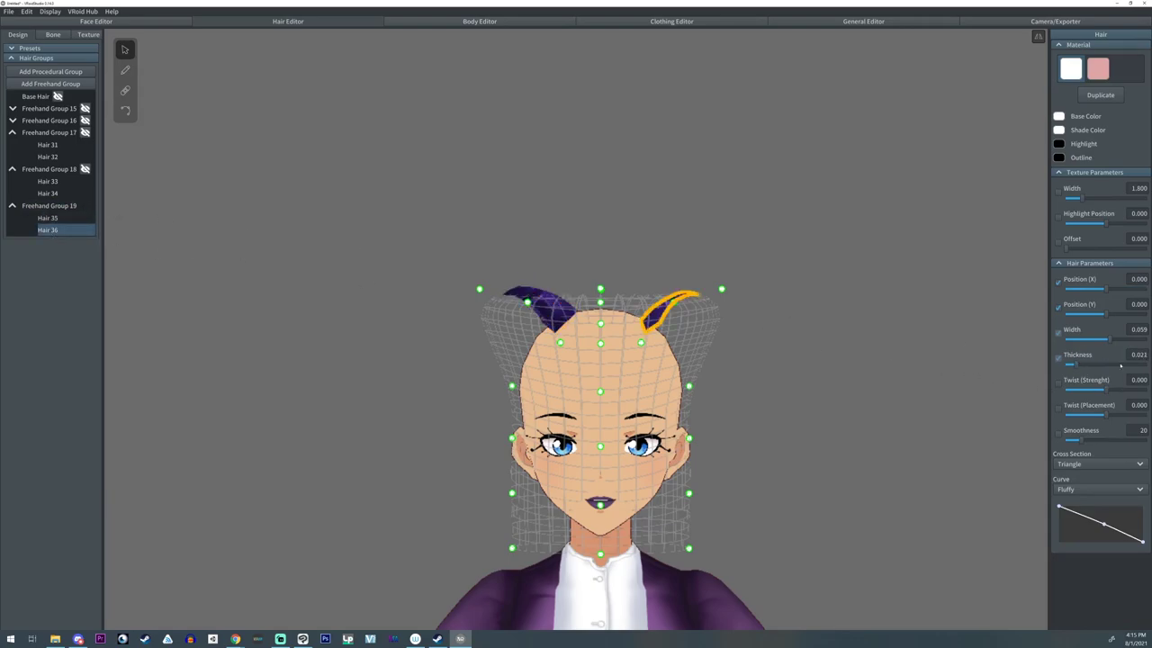
drag(1096, 365, 1100, 365)
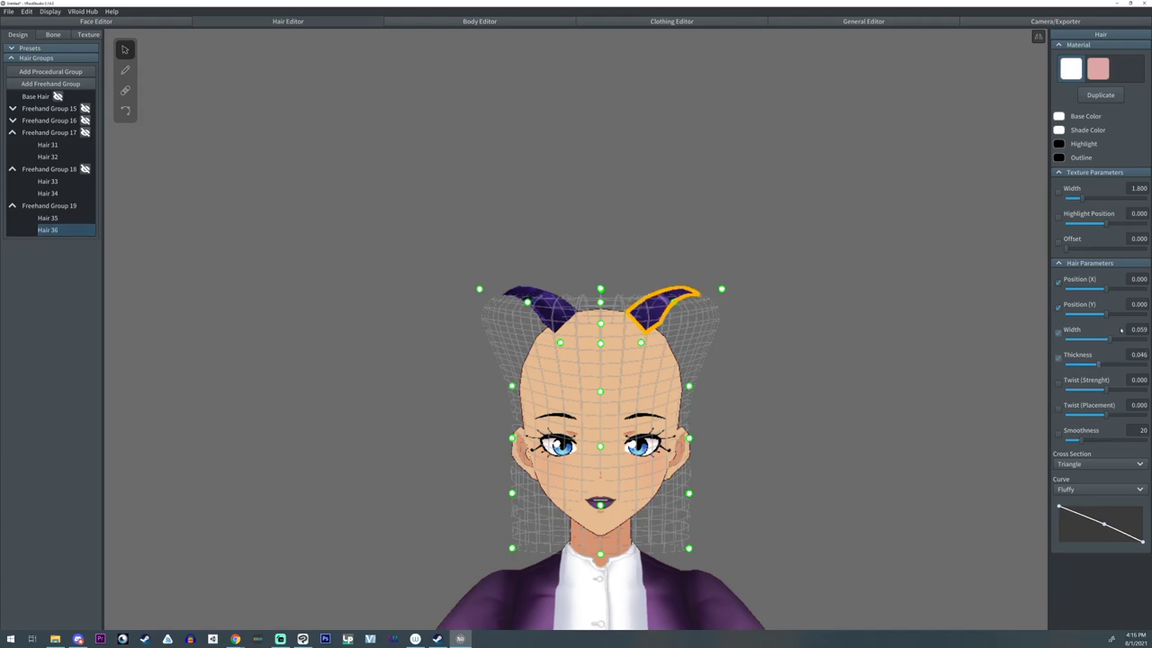
right_drag(535, 342, 601, 350)
drag(601, 347, 602, 360)
drag(1107, 339, 1101, 342)
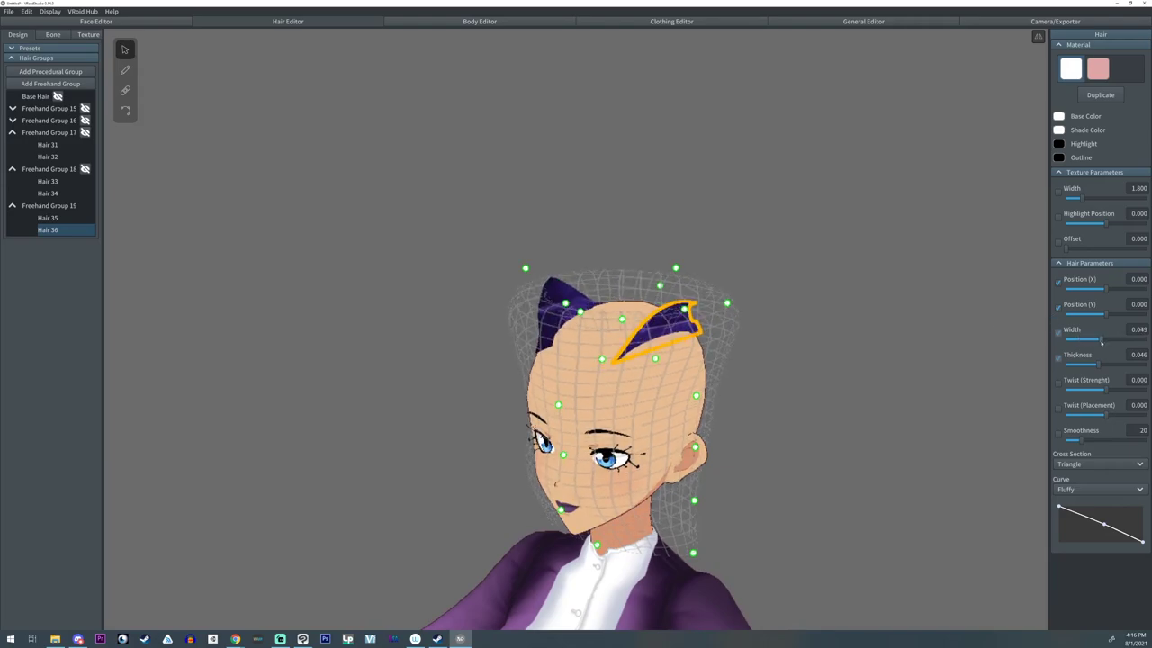
- Set the short strand group's Width Ratio to 1.381 and Thickness Ratio to 2.123
click(49, 205)
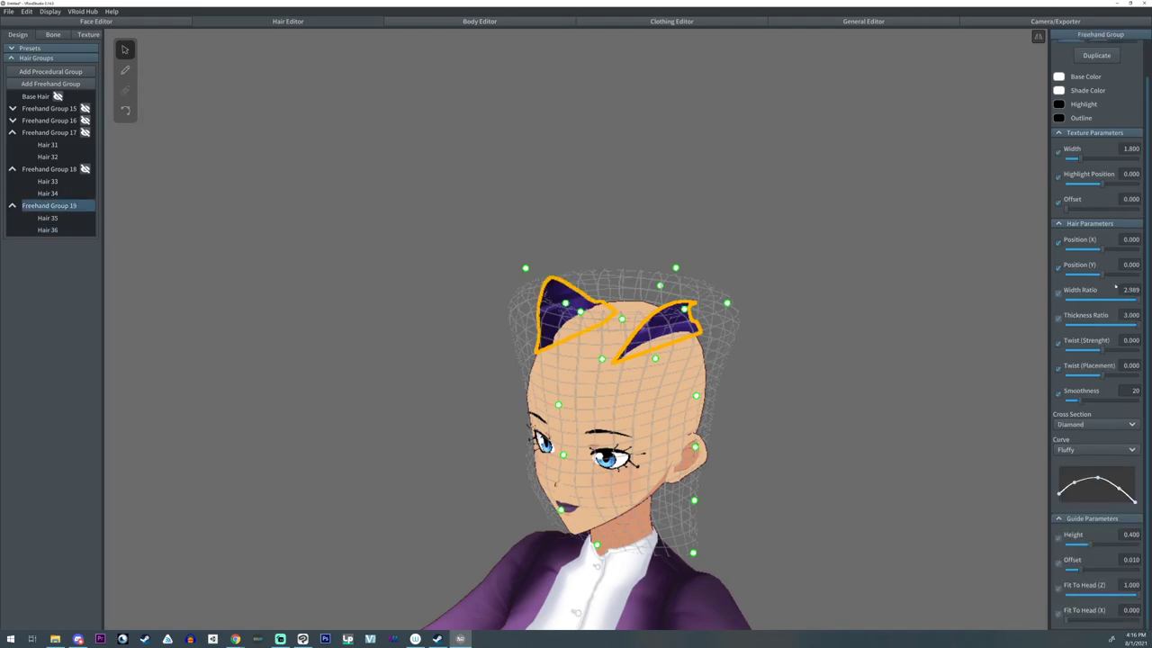
mouse_move(1119, 306)
mouse_down()
mouse_move(1100, 309)
mouse_move(1118, 323)
mouse_up()
right_drag(747, 337, 981, 360)
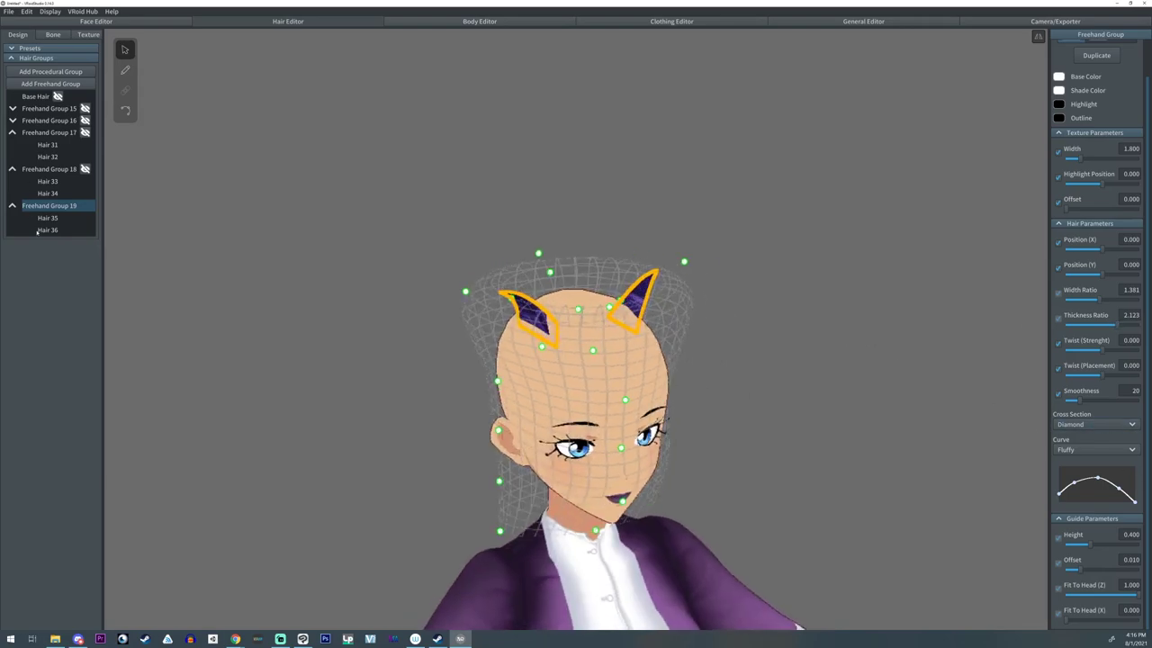
- Change the cross section of both short strands, Hair 35 and Hair 36, to Diamond
click(59, 218)
click(1084, 463)
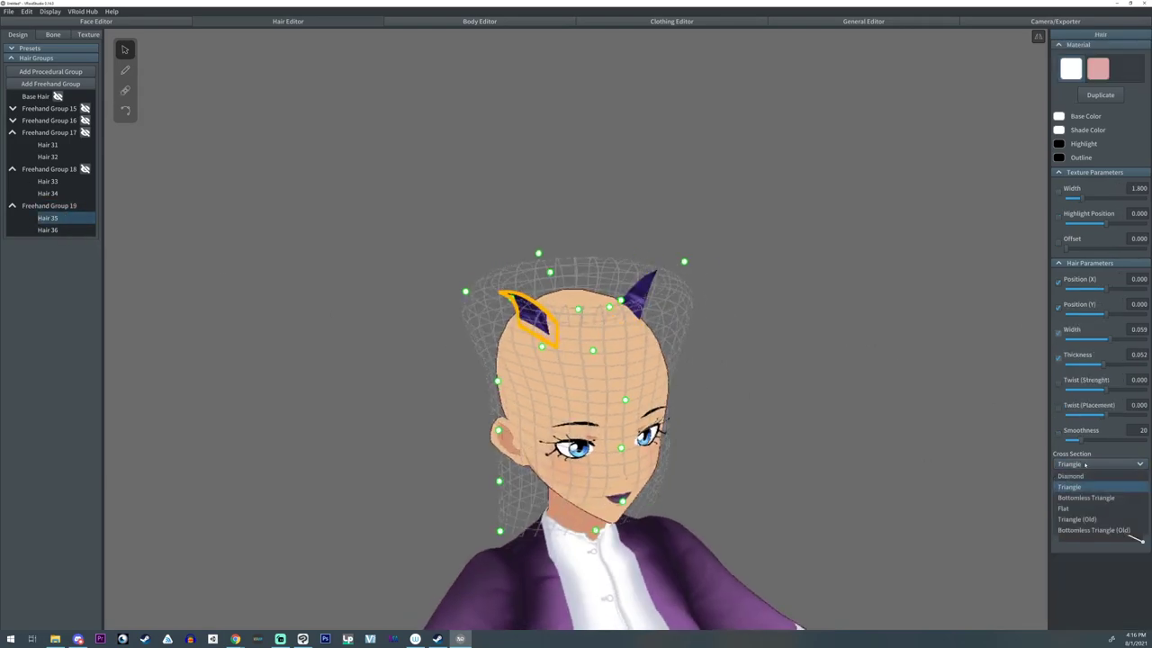
click(1076, 478)
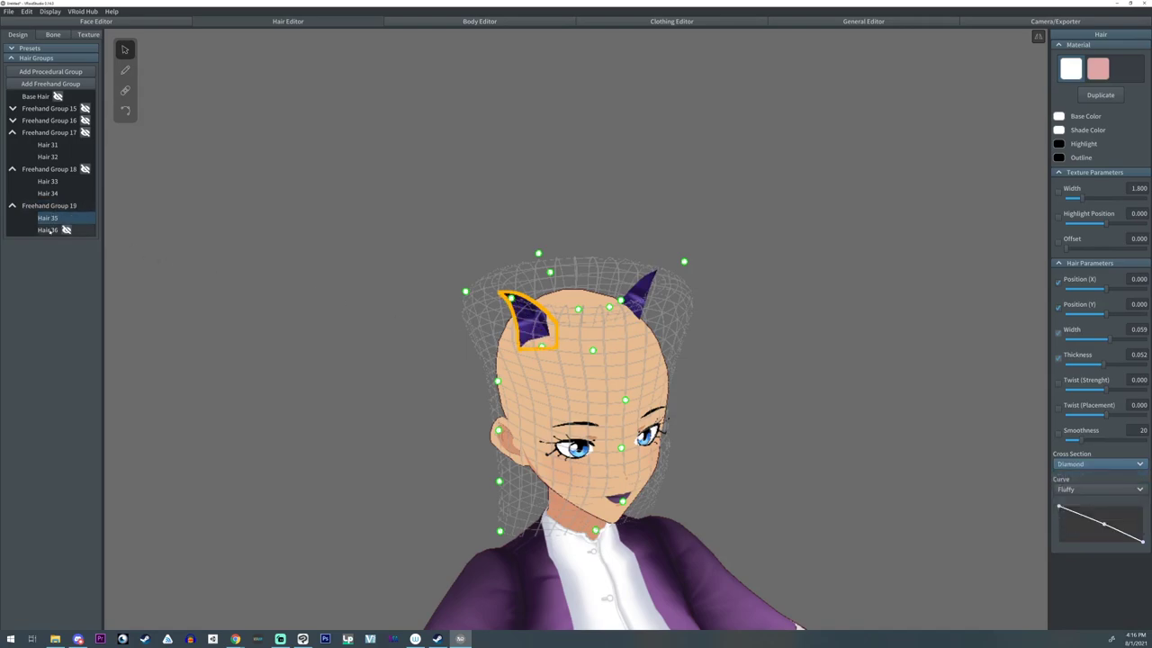
click(86, 230)
click(1085, 463)
click(1077, 478)
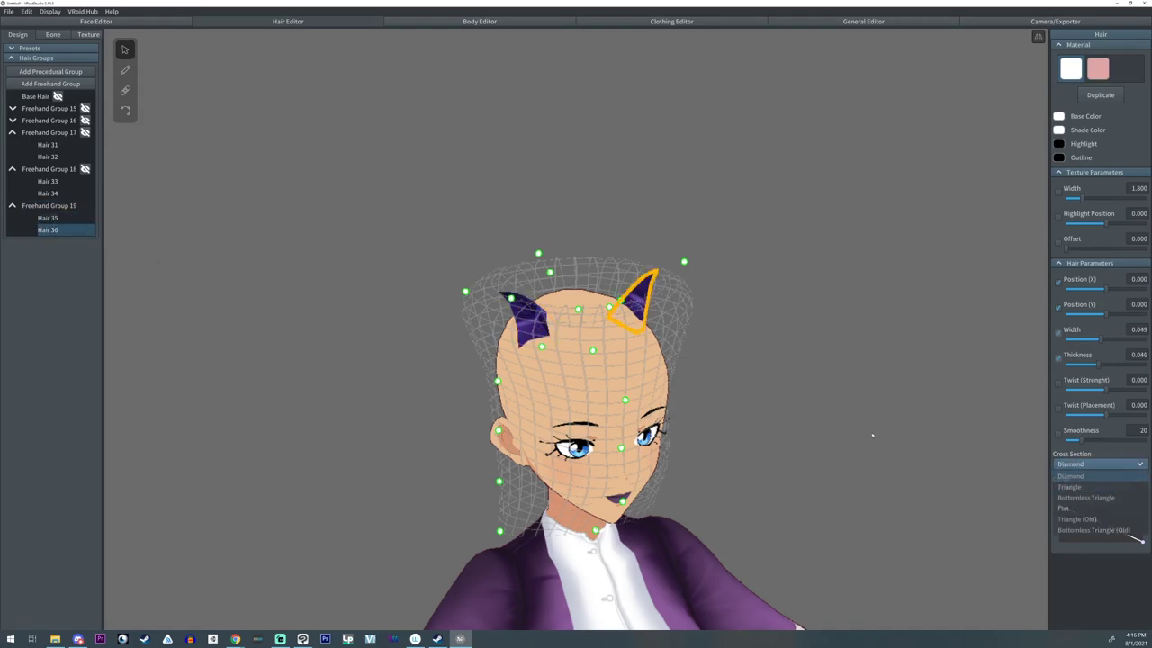
right_drag(873, 435, 800, 413)
click(799, 411)
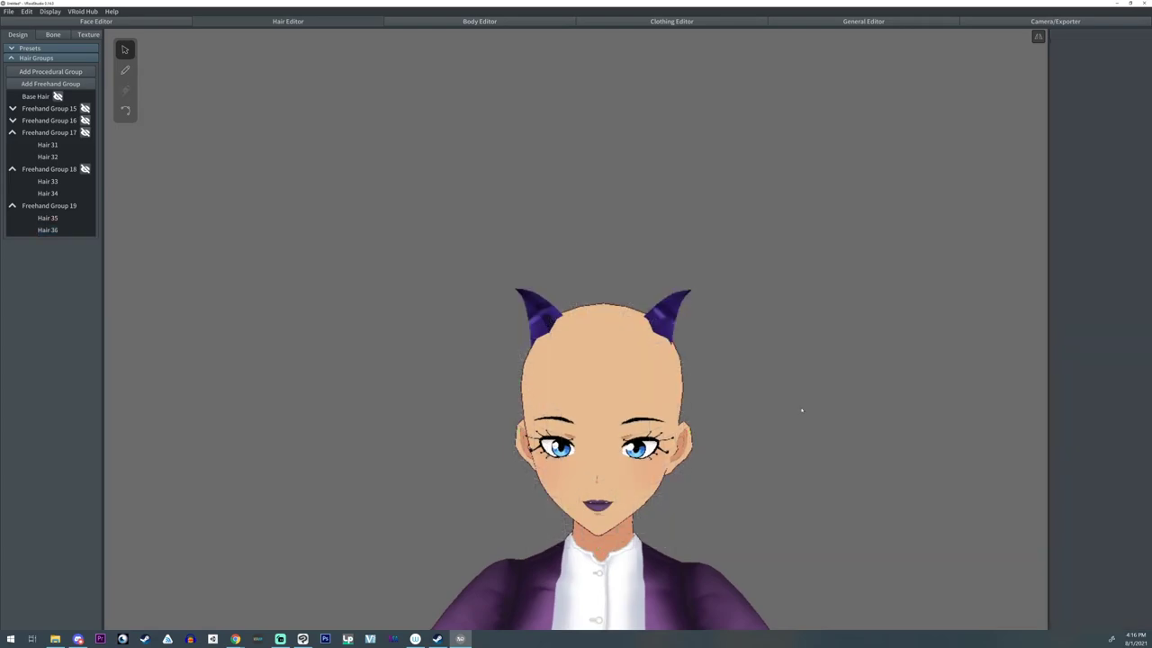
- Add another freehand group and set its Fit To Head (Z) to 0.000
click(44, 206)
click(50, 82)
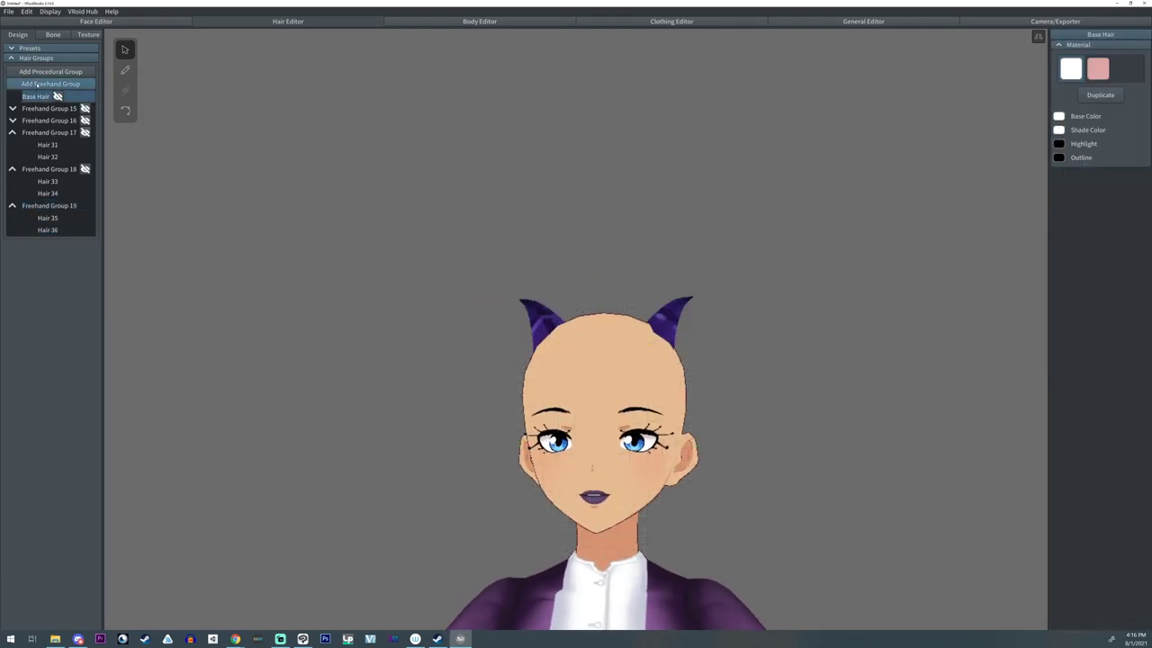
click(45, 243)
right_drag(805, 332, 822, 338)
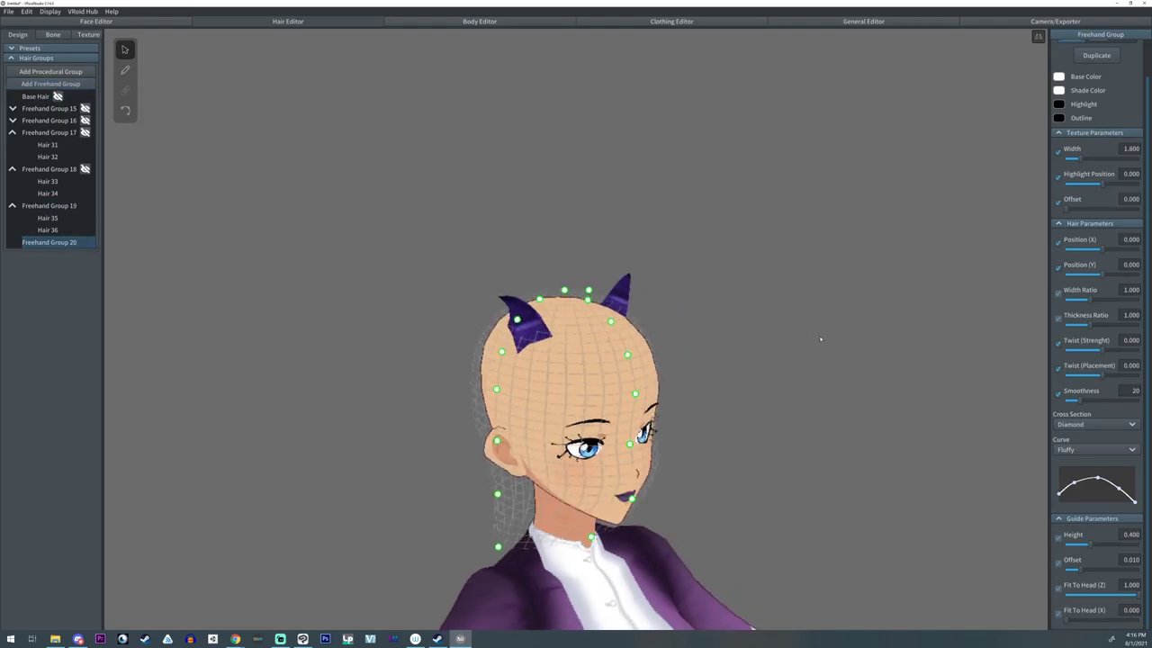
drag(1126, 597, 1007, 589)
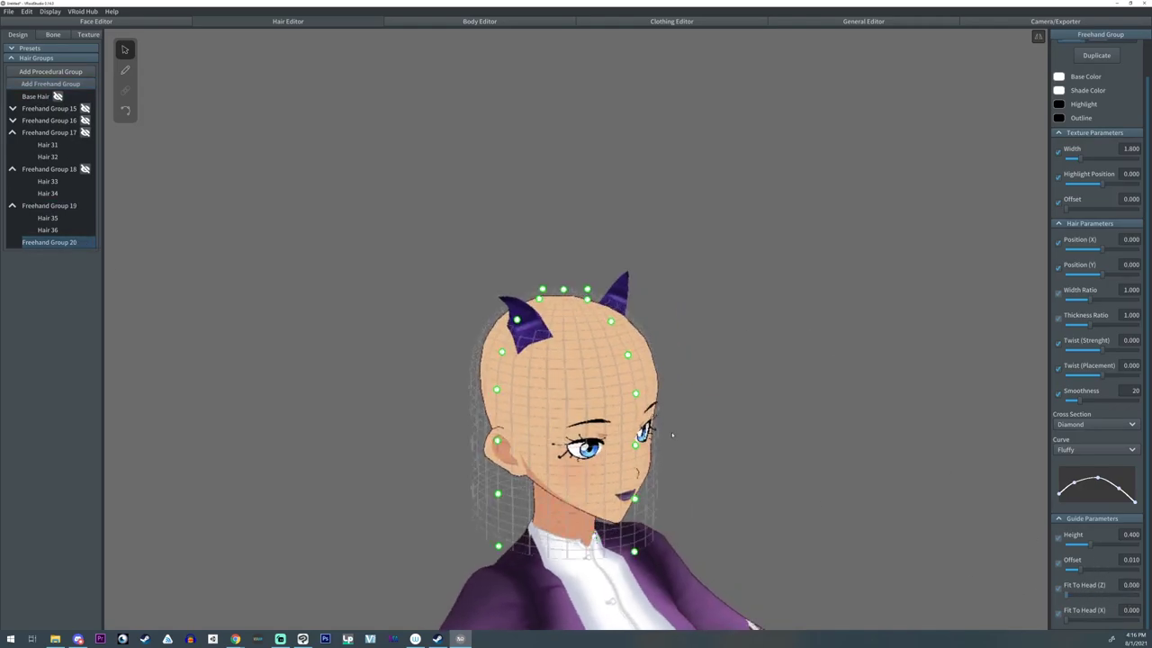
- Lower the guide mesh's top edge, pull its front and back points outward, and set its Height to 0.100 to flatten it
right_drag(672, 436, 683, 436)
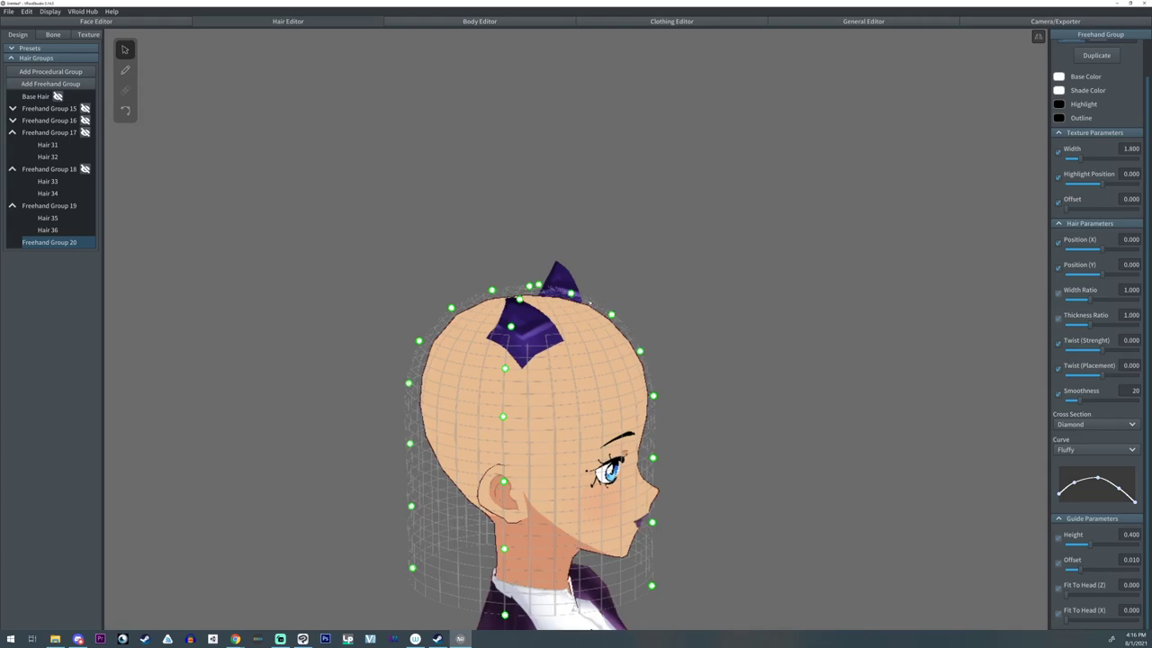
drag(571, 294, 608, 351)
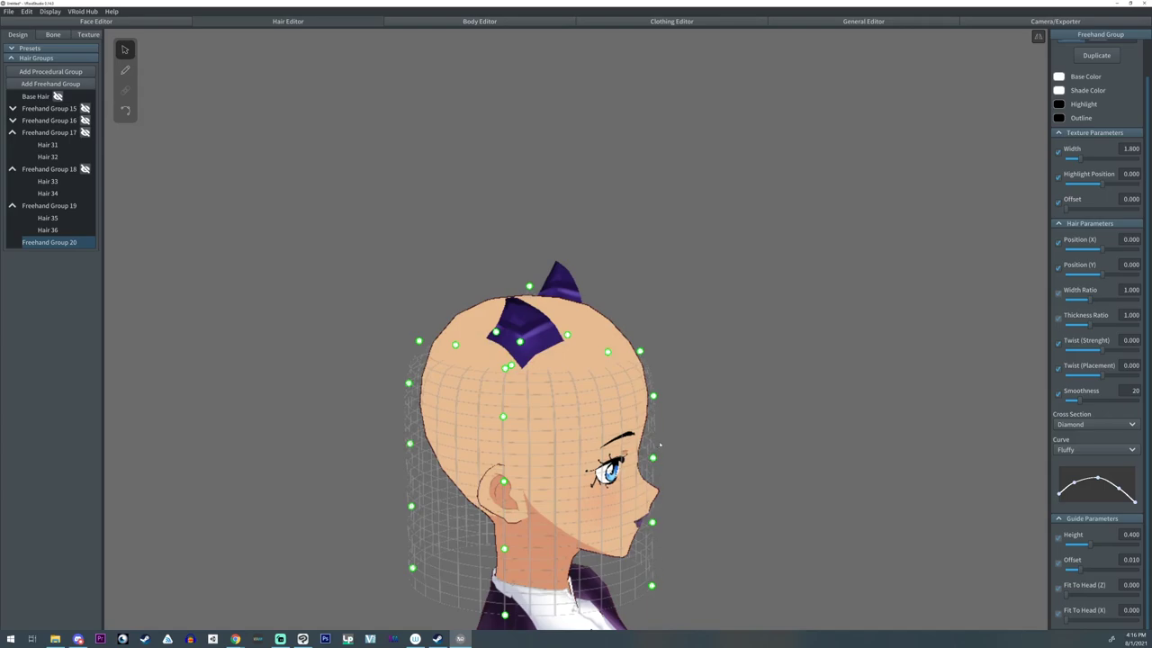
drag(653, 458, 790, 333)
drag(655, 395, 687, 349)
drag(1087, 546, 1056, 546)
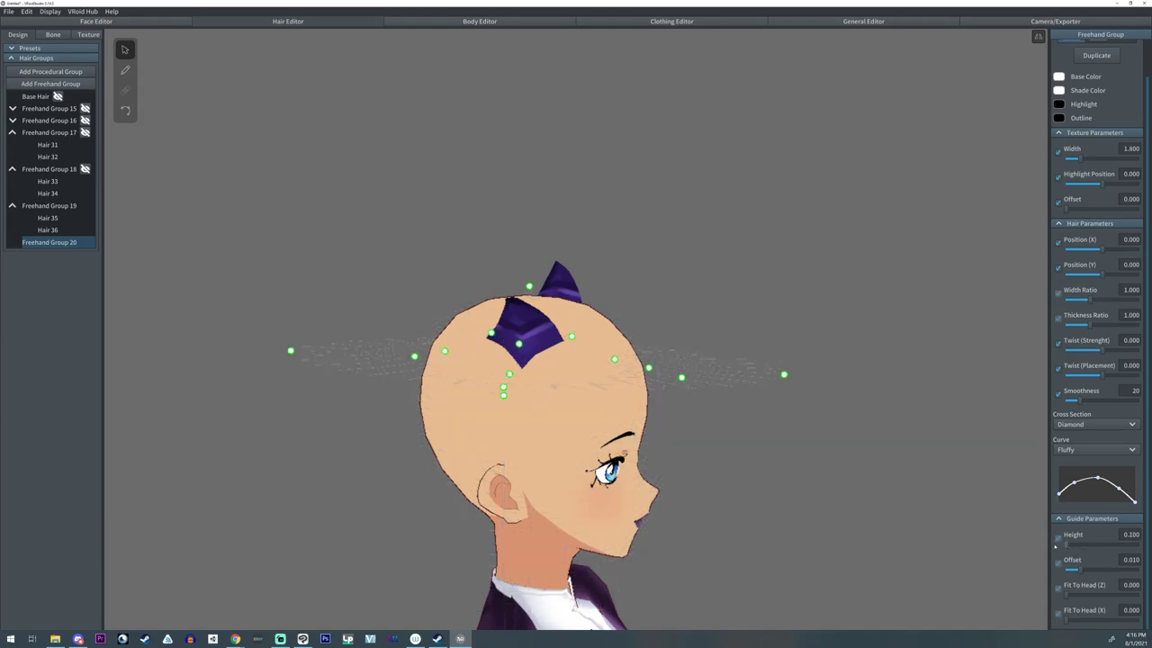
- Pull the guide mesh's side points far outward so the flat disc also extends past both sides of the head
right_drag(669, 389, 576, 434)
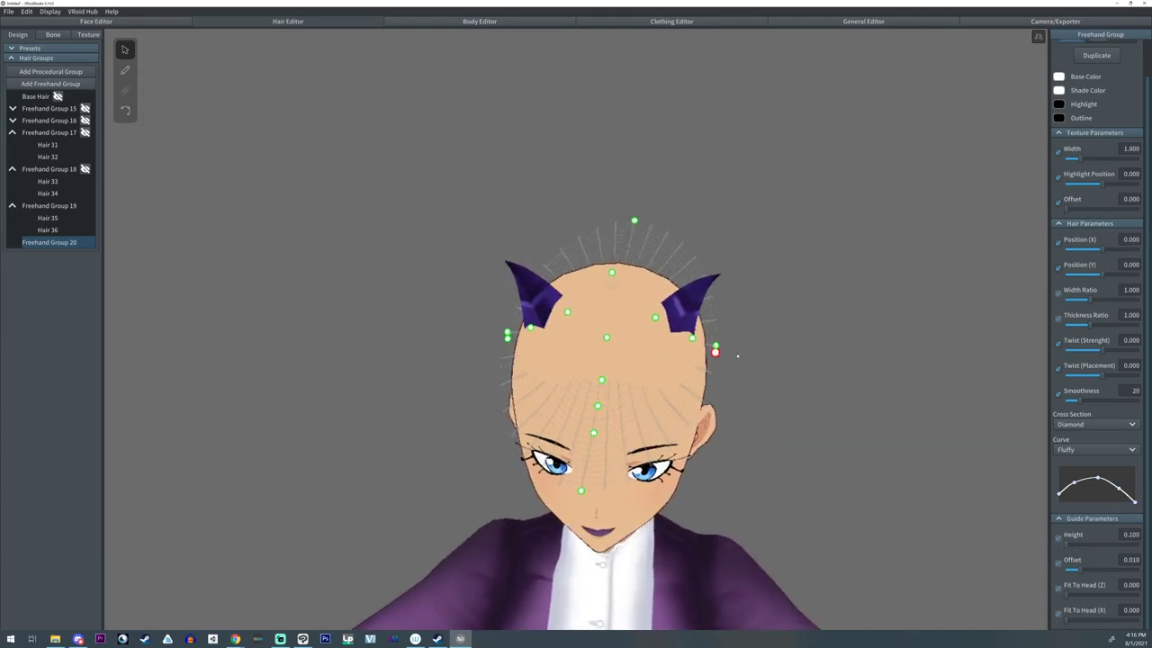
drag(738, 357, 820, 355)
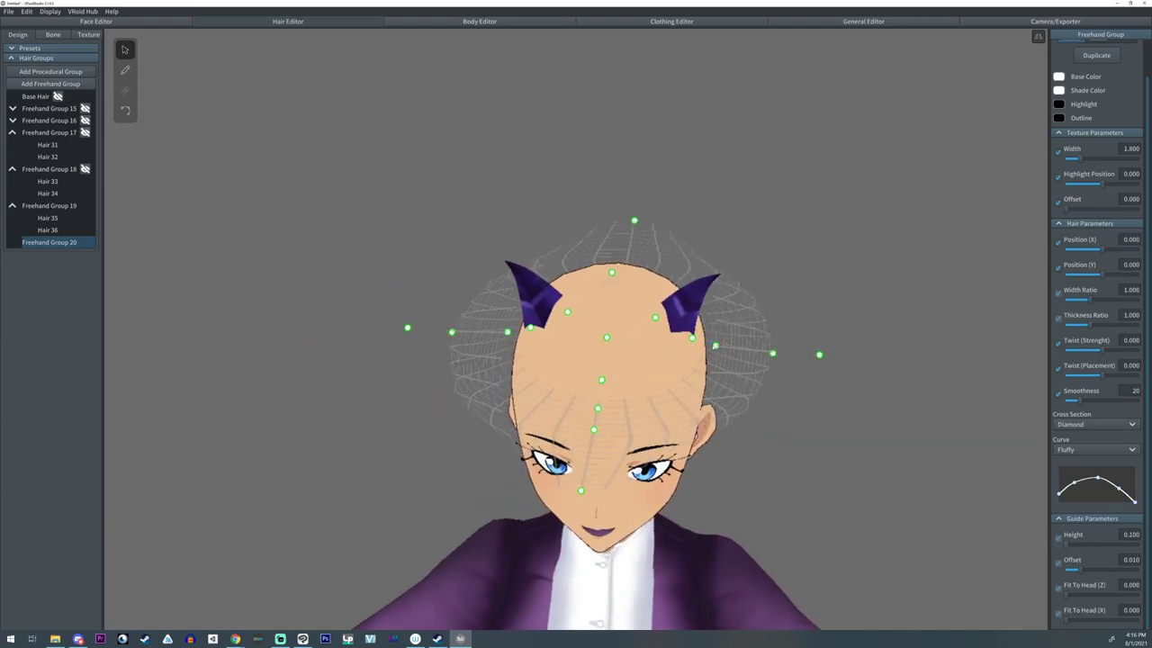
drag(716, 346, 862, 358)
right_drag(861, 357, 712, 415)
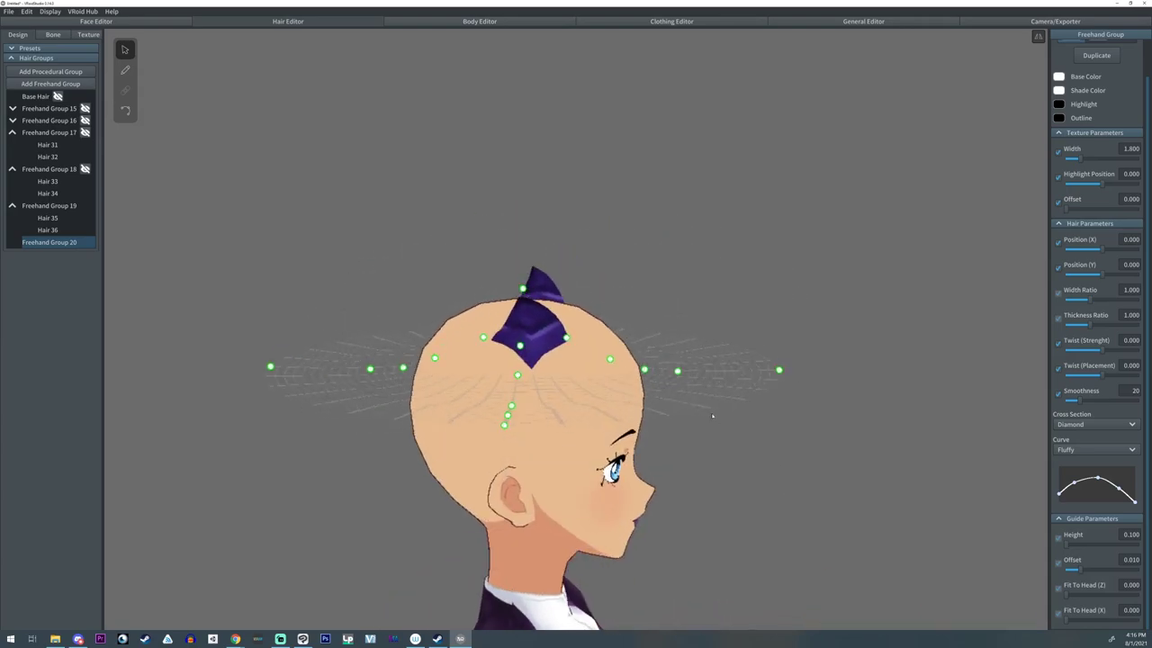
- Raise the guide mesh's outer front and back points and adjust the inner ones so it flares upward like a bowl
drag(644, 369, 612, 373)
drag(779, 369, 776, 319)
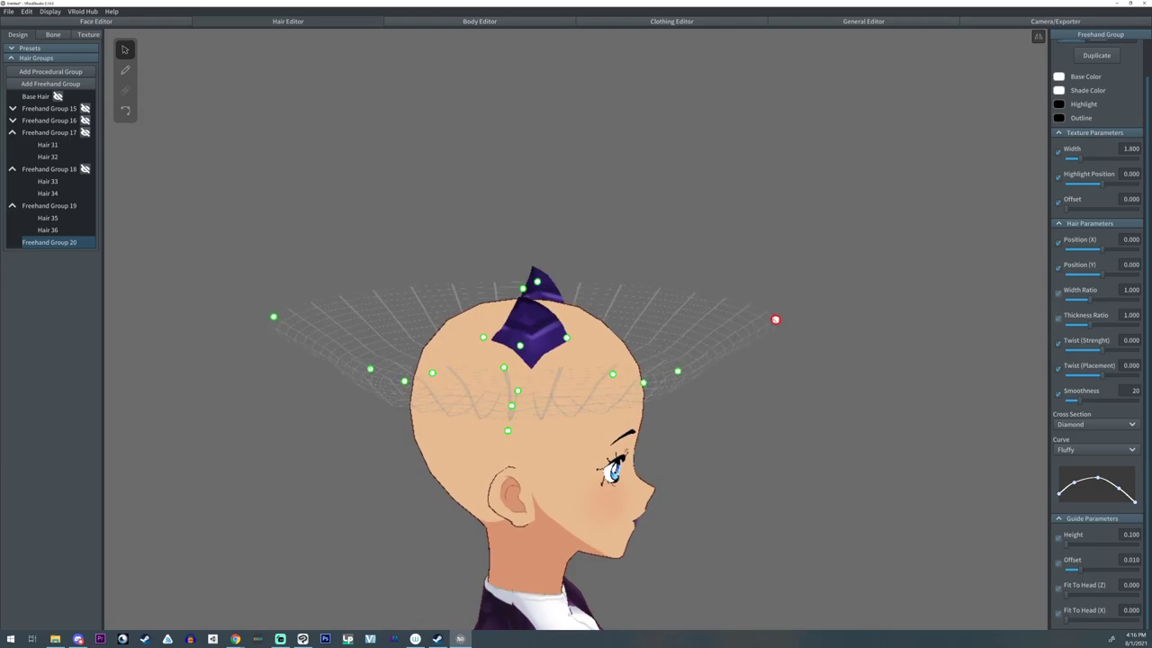
drag(678, 371, 703, 351)
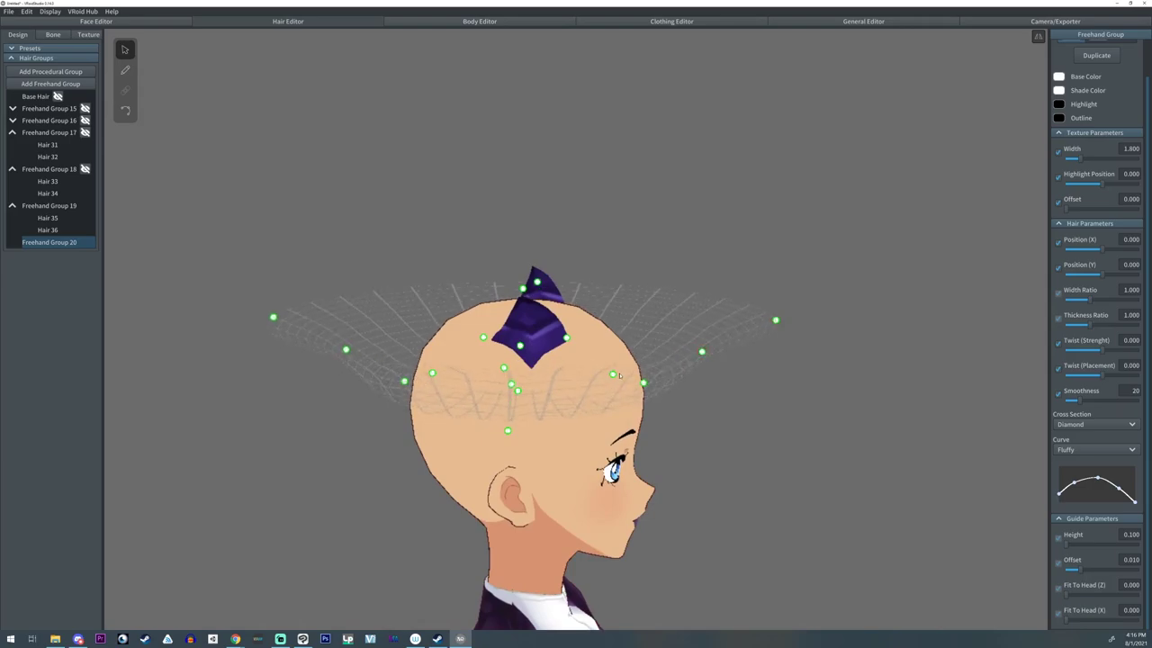
drag(614, 373, 646, 364)
right_drag(647, 365, 684, 389)
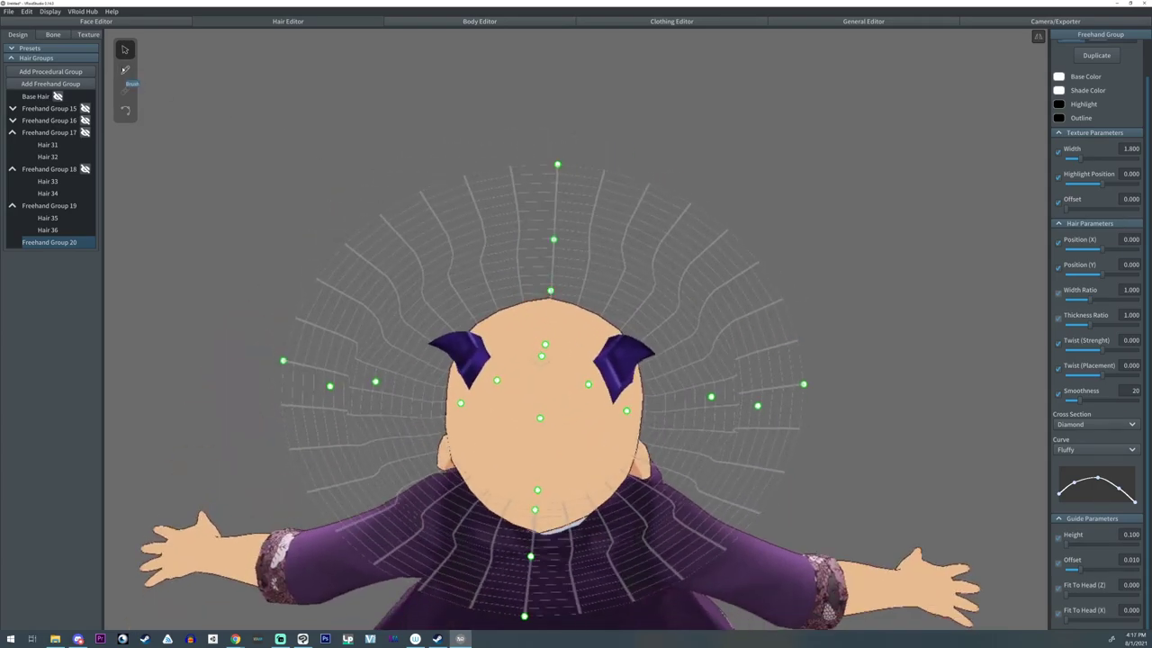
- Set the hair brush to Thickness 0.051, a curve that stays thick before tapering to the tip, and a Diamond cross section
click(125, 71)
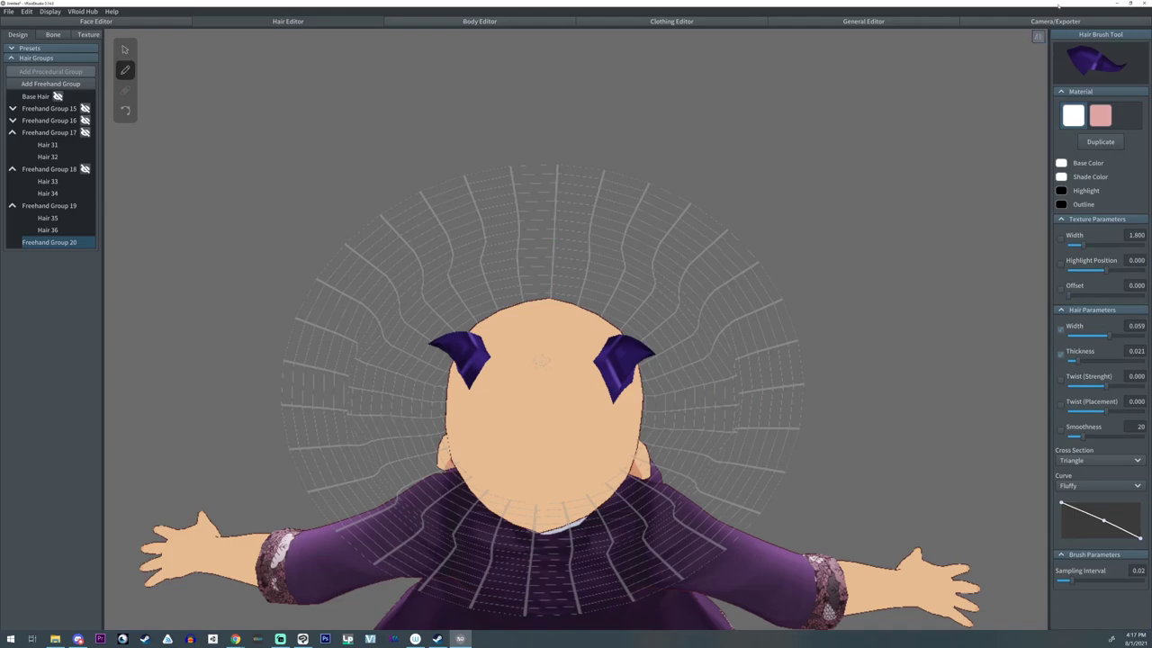
drag(1088, 363, 1104, 362)
drag(1062, 509, 1111, 526)
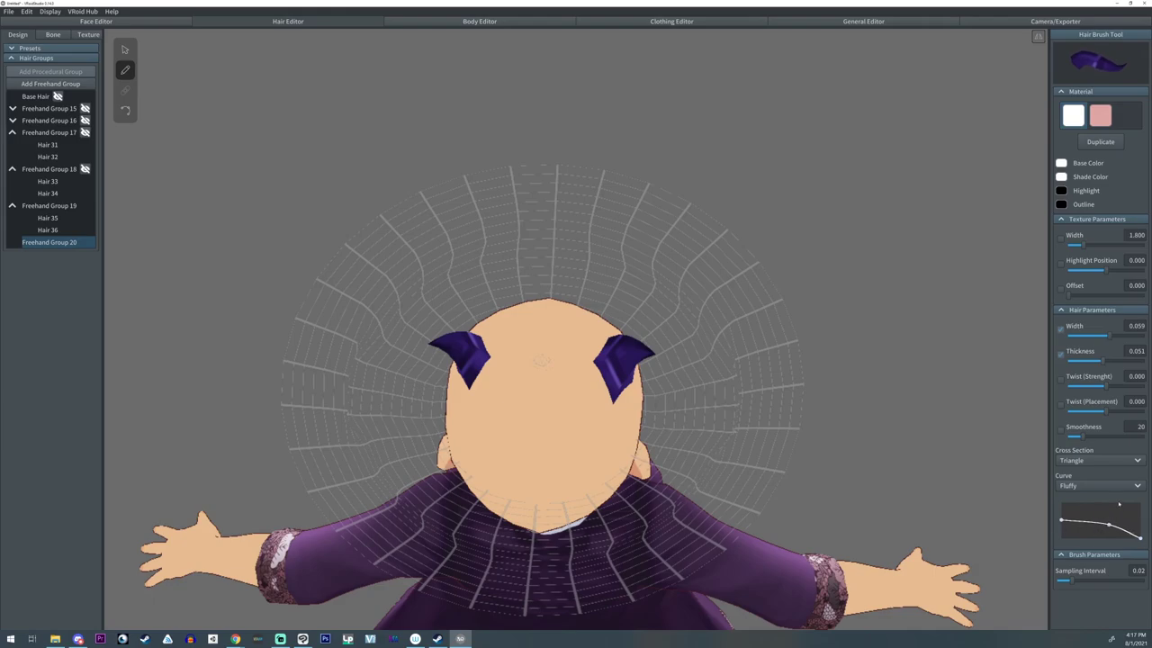
click(1086, 460)
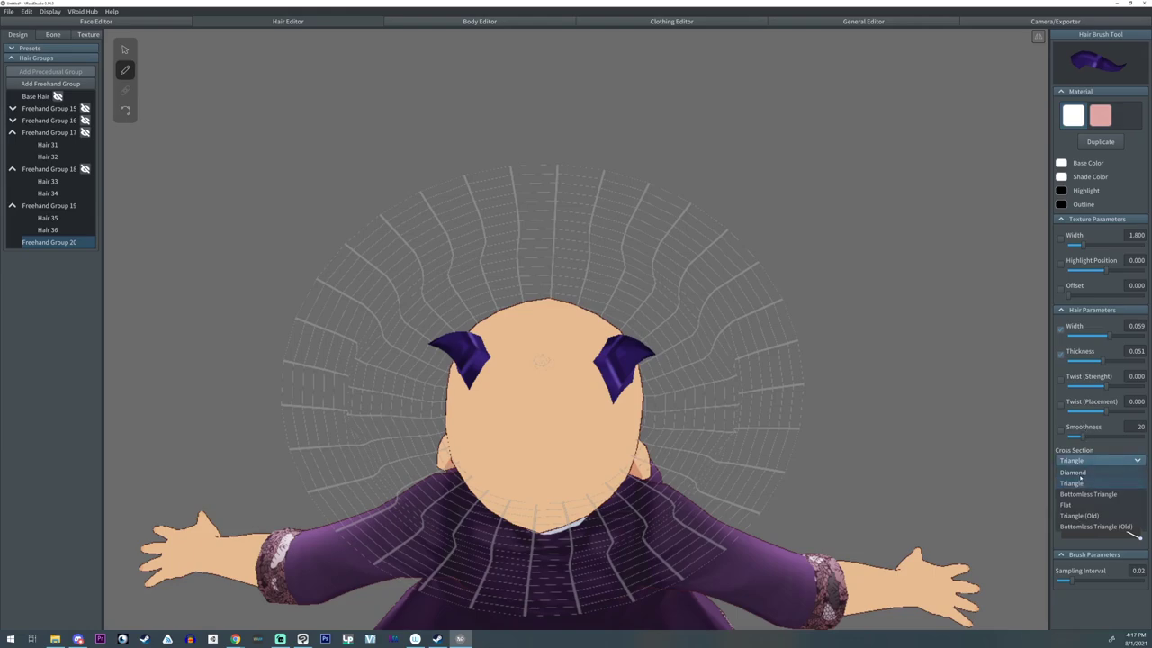
click(1083, 472)
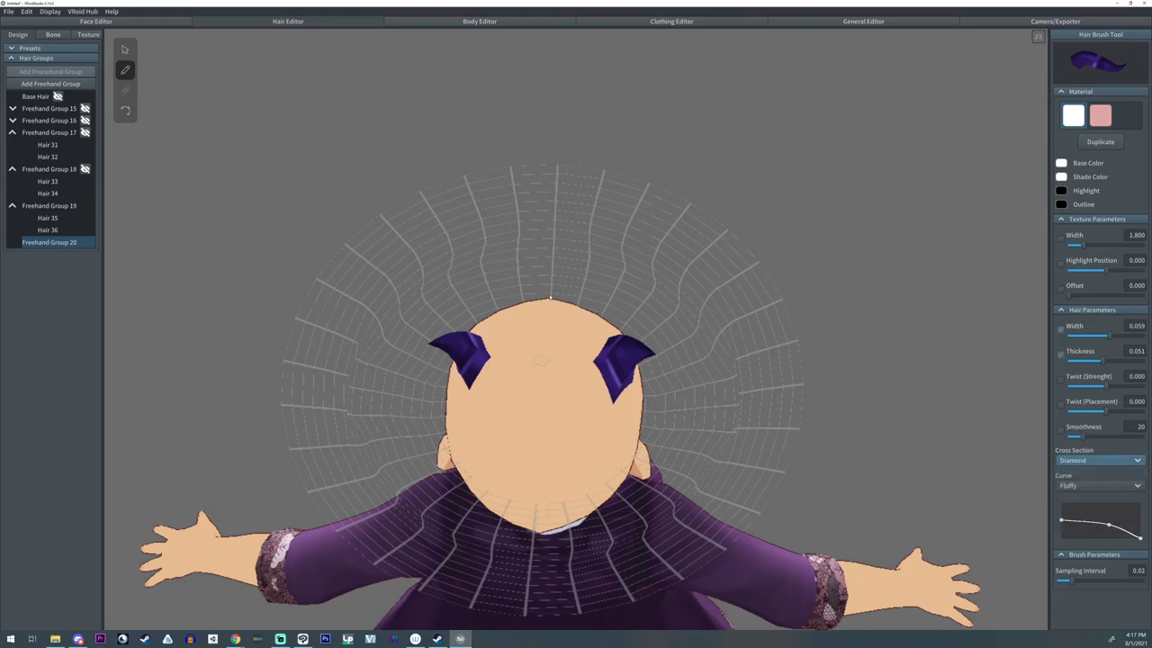
- Draw a straight strand forward from the forehead to the guide mesh's outer edge and extend its base into the head
drag(550, 297, 550, 165)
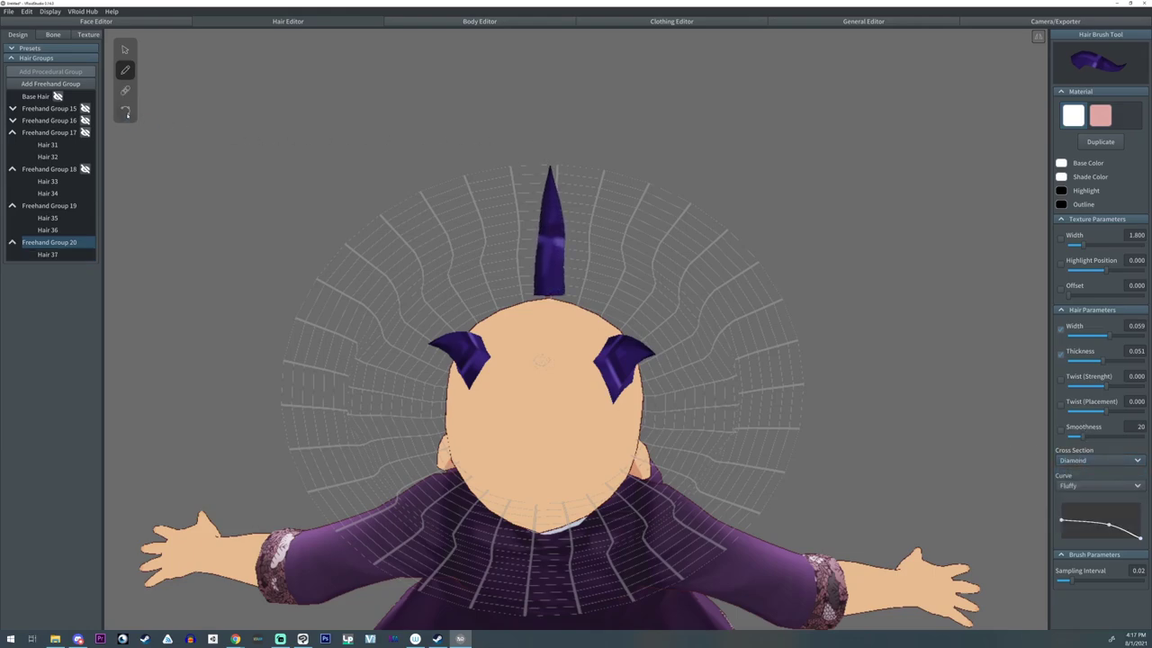
click(125, 111)
click(550, 227)
drag(549, 295, 545, 322)
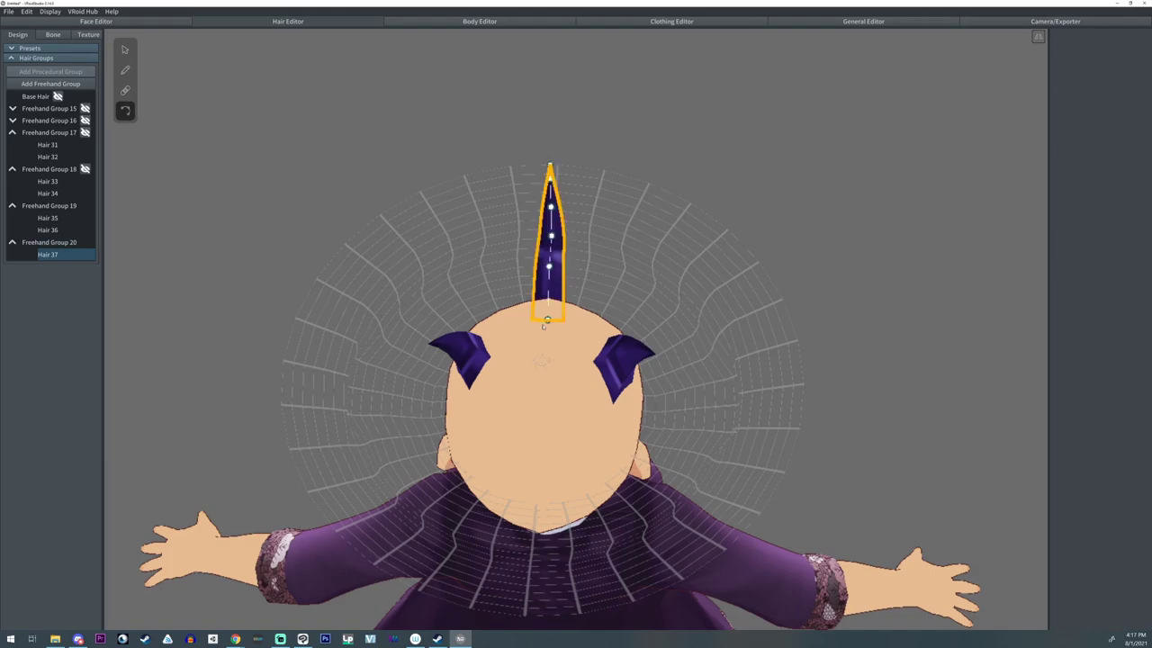
right_drag(519, 324, 497, 313)
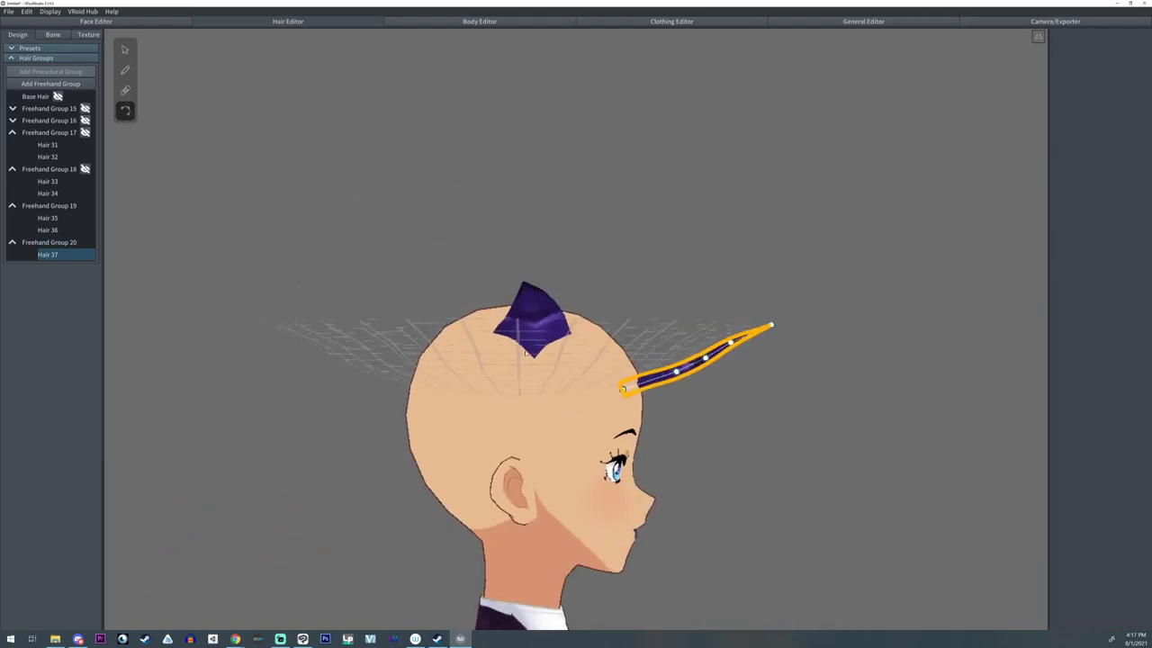
- Set the strand's Width to 0.062 and Thickness to 0.089, and raise the guide mesh's front points to curve the horn upward
click(125, 49)
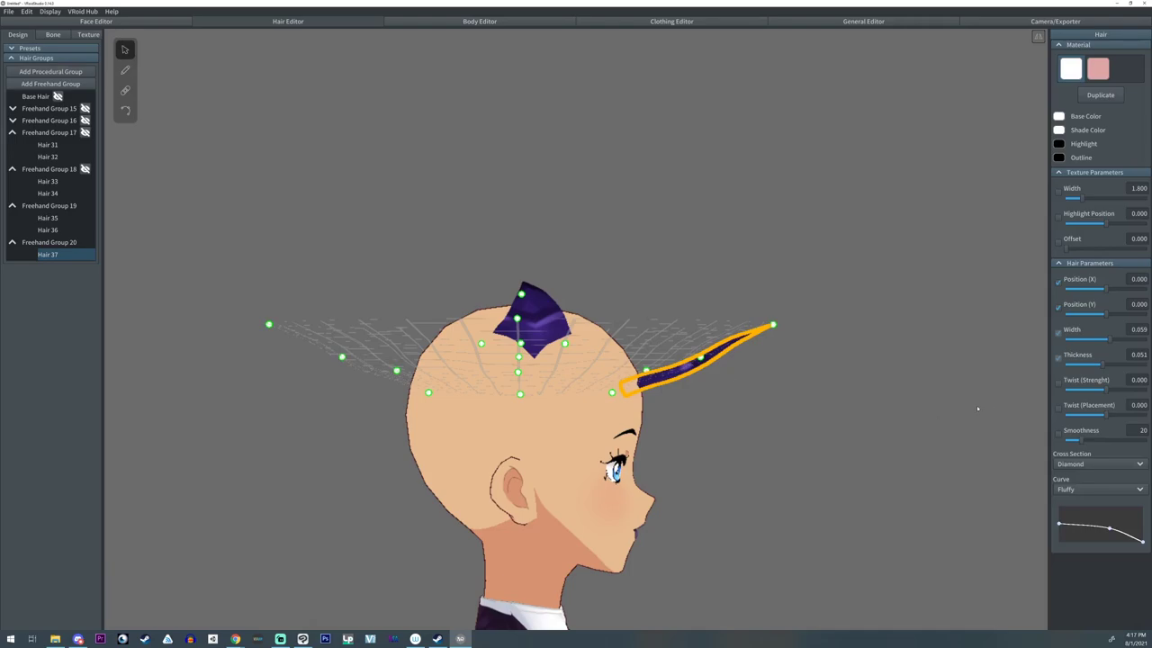
drag(1115, 362, 1136, 365)
right_drag(782, 348, 756, 342)
drag(780, 327, 718, 269)
drag(707, 360, 711, 330)
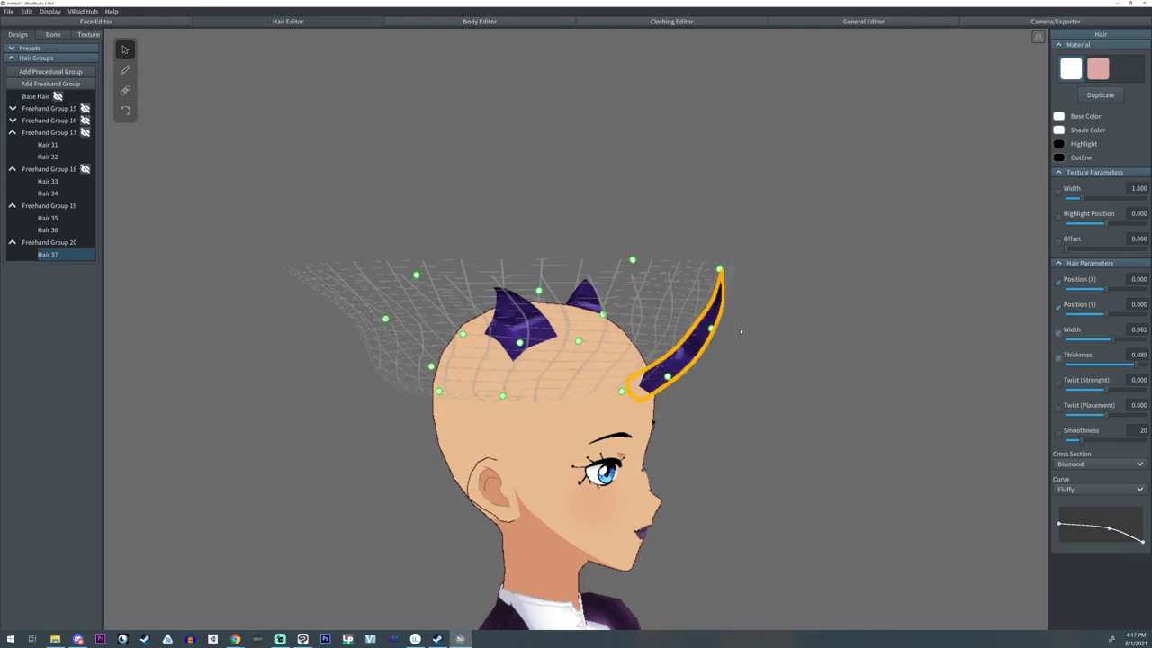
- Set the forehead horn's Twist (Strength) to 1.567
right_drag(741, 330, 996, 364)
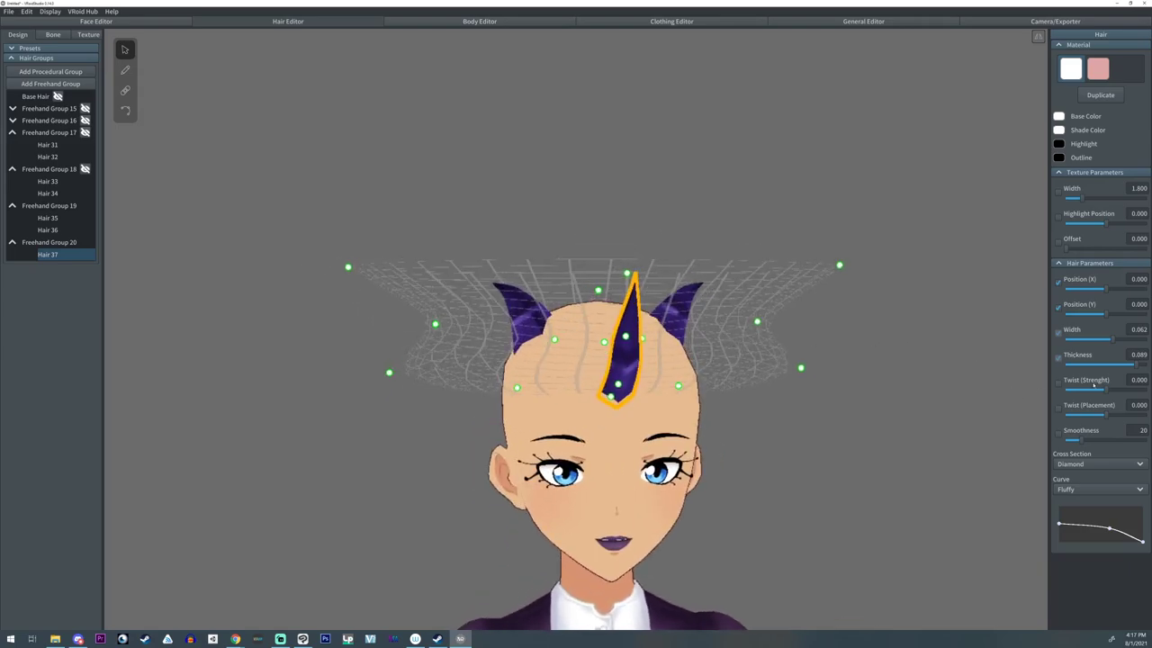
drag(1111, 389, 1118, 389)
right_drag(1027, 396, 925, 420)
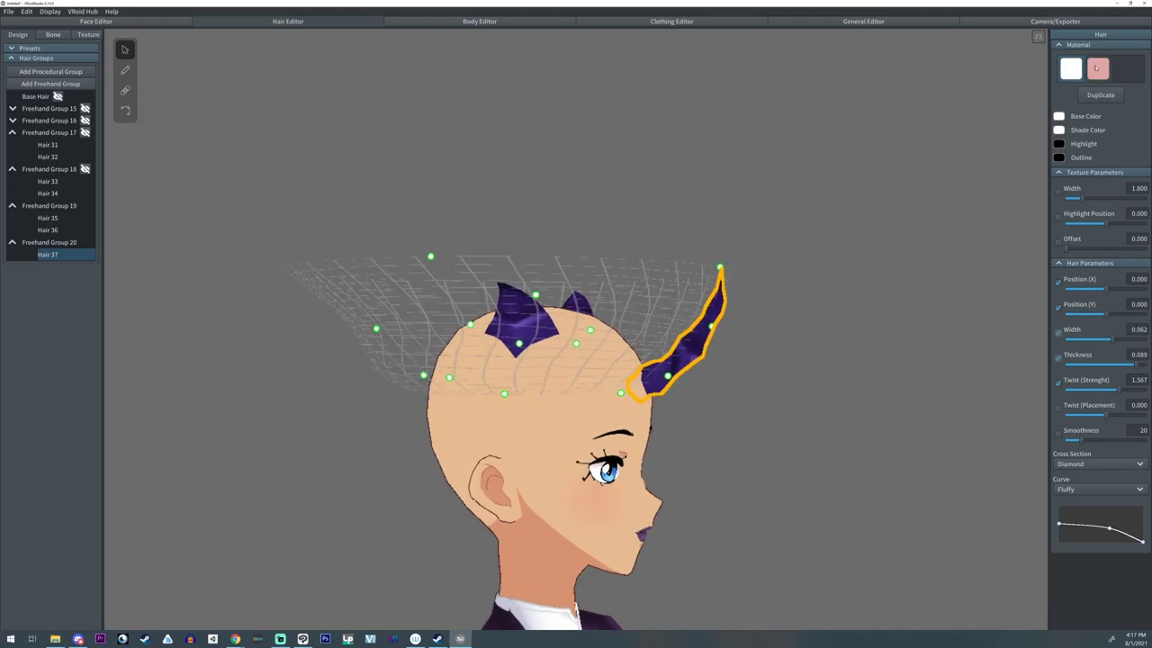
- Assign the pink material to the twisted forehead horn, deselect it and check it from several angles
click(1098, 70)
right_drag(785, 315, 848, 350)
click(880, 426)
mouse_move(881, 427)
right_down()
mouse_move(851, 425)
mouse_move(884, 427)
right_up()
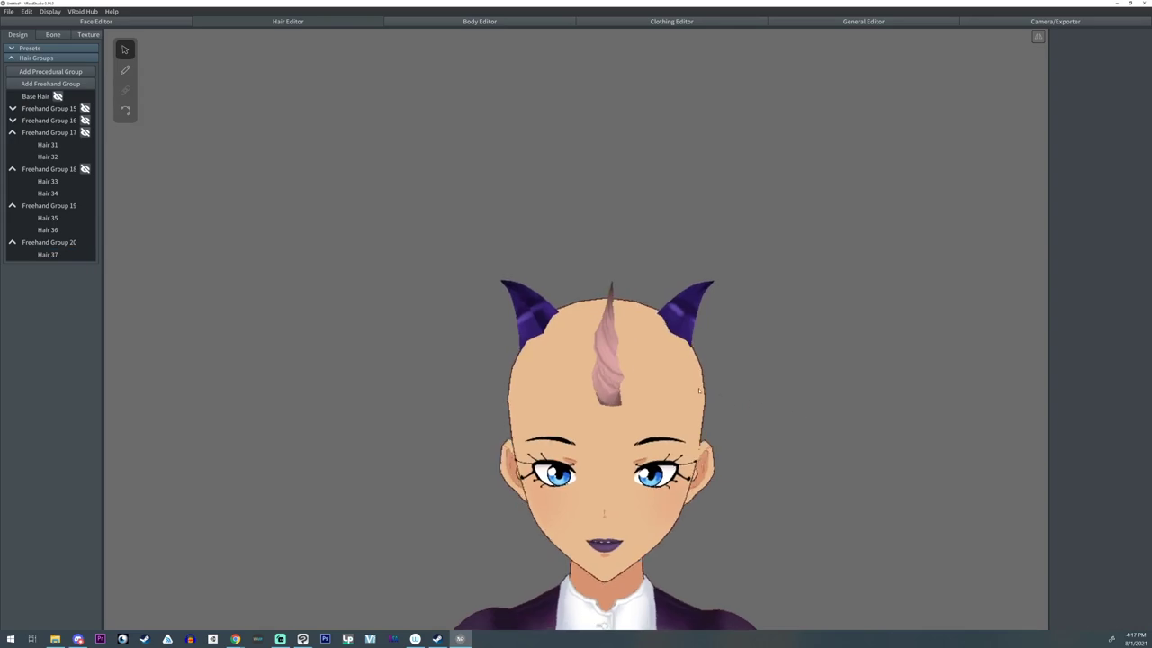
right_drag(696, 390, 696, 304)
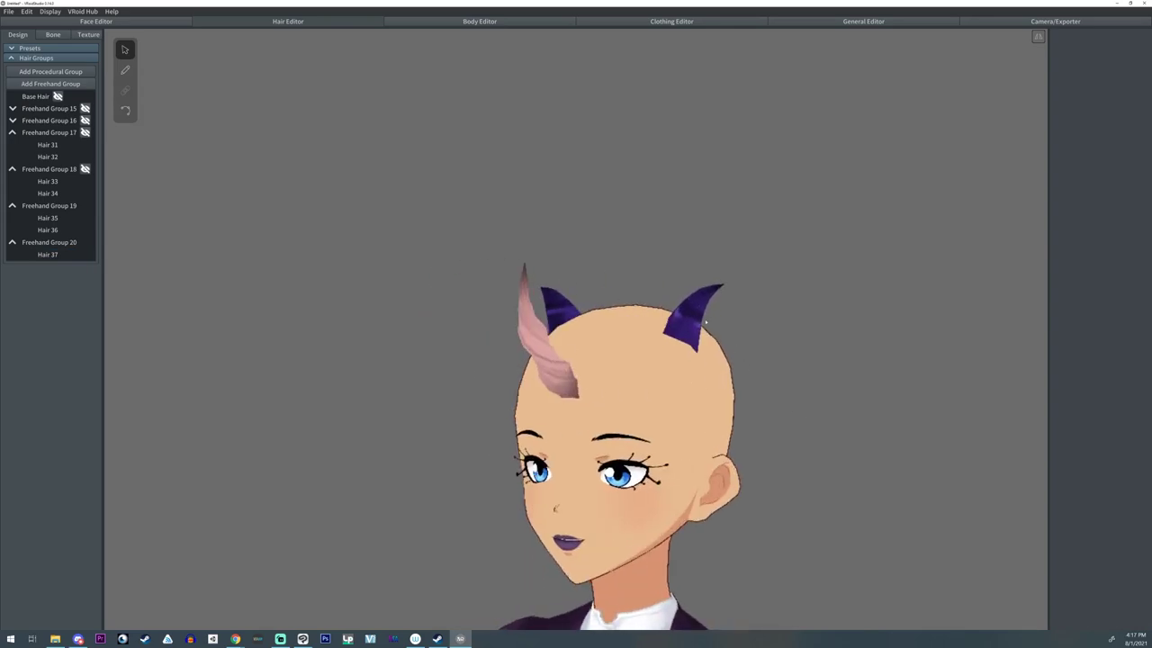
click(706, 323)
right_drag(537, 366, 478, 366)
- Collapse the expanded freehand groups and delete all freehand groups, leaving only the base hair
click(52, 242)
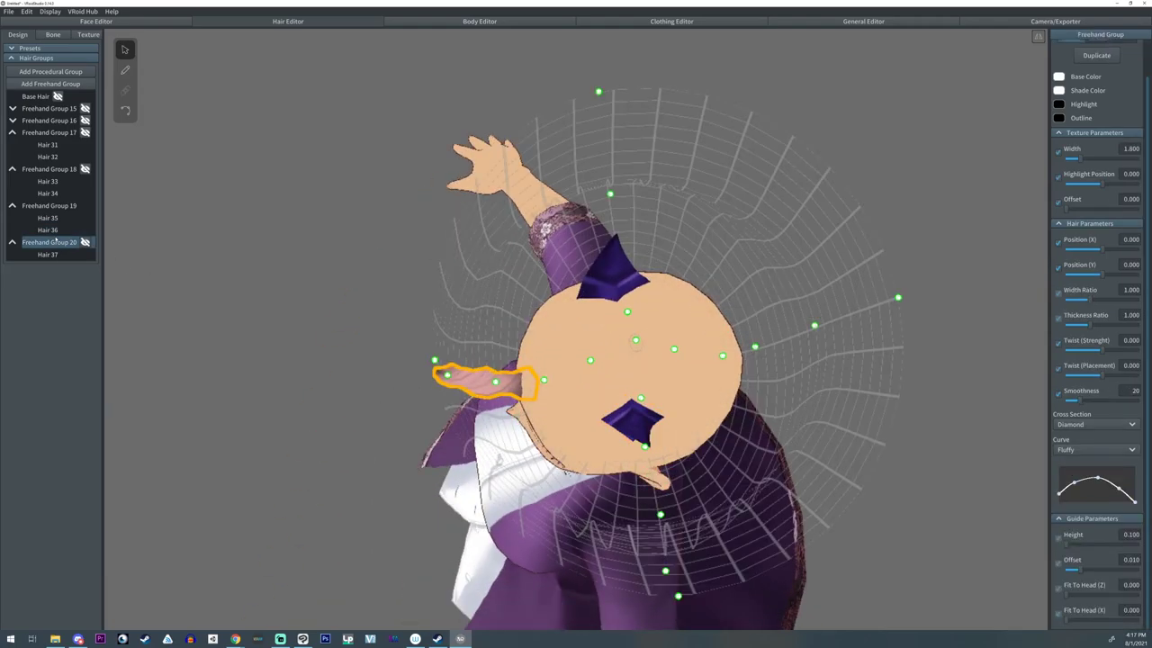
mouse_move(479, 460)
right_down()
mouse_move(487, 352)
mouse_move(554, 354)
right_up()
click(48, 108)
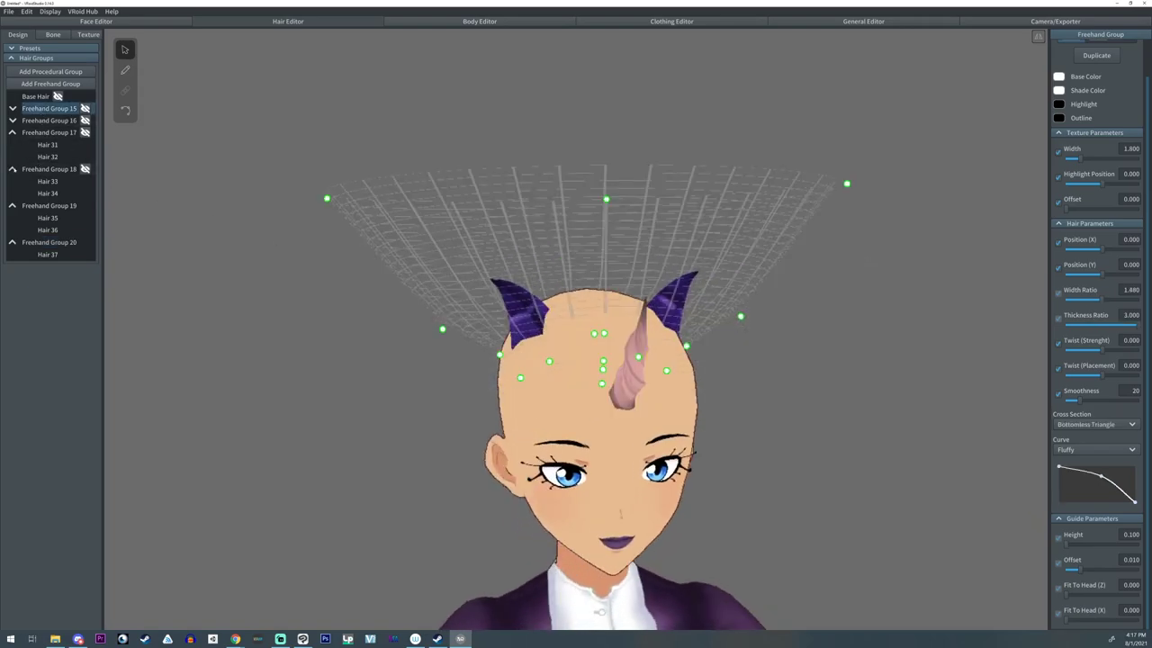
click(13, 170)
click(13, 133)
click(12, 157)
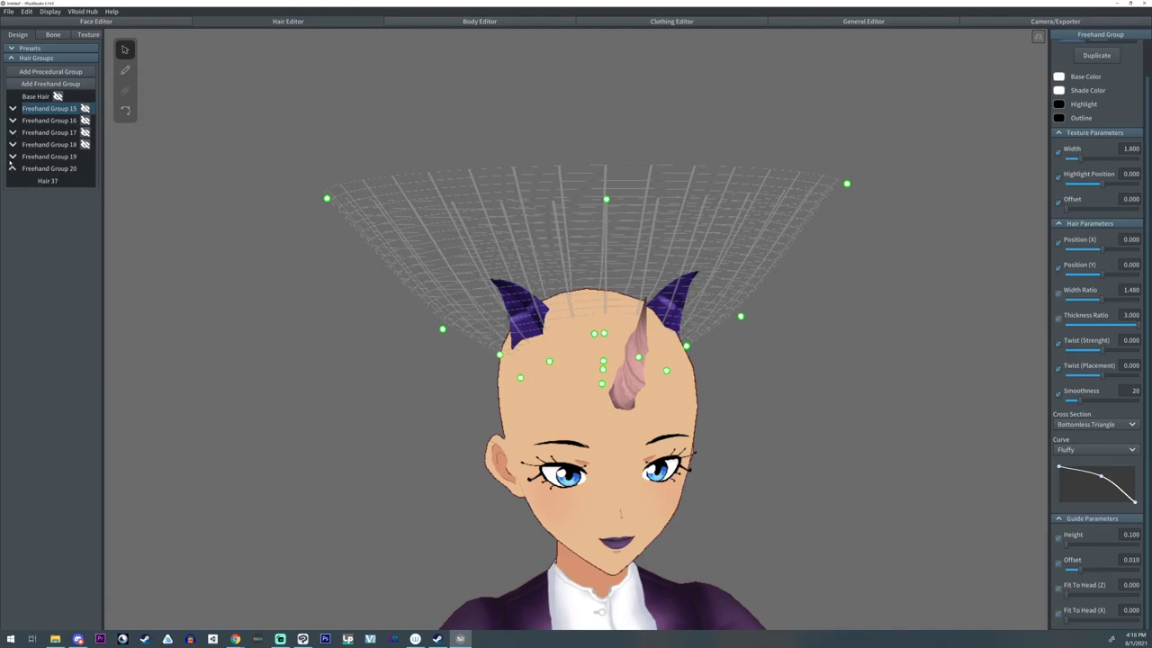
click(13, 170)
scroll(404, 386, down, 2)
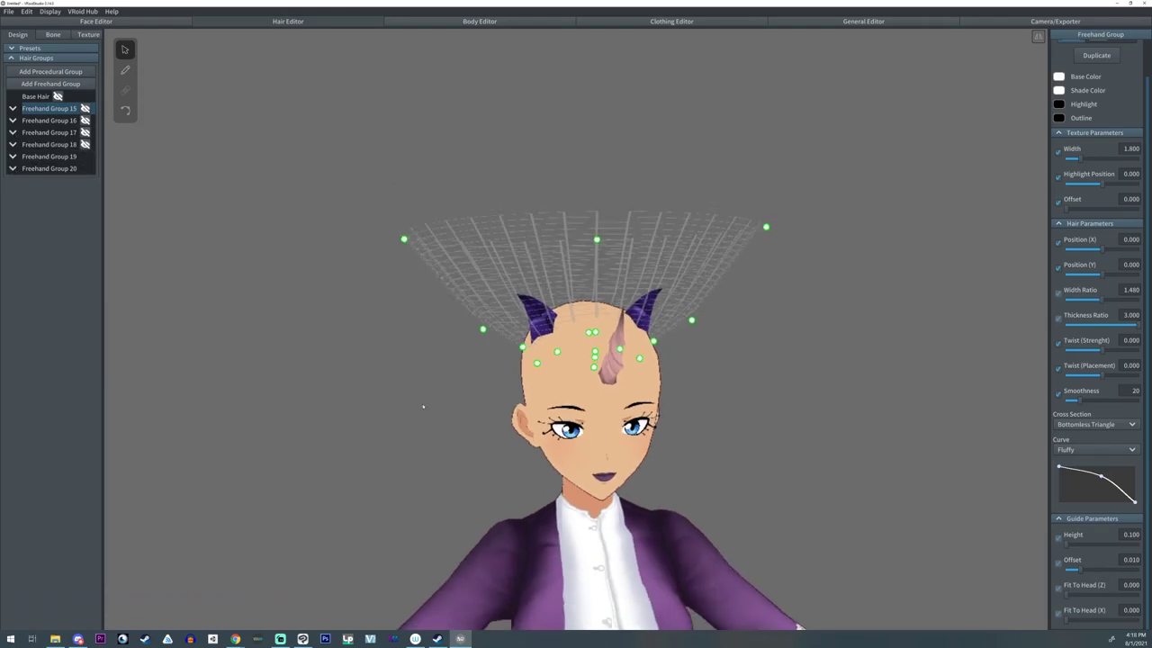
right_click(50, 109)
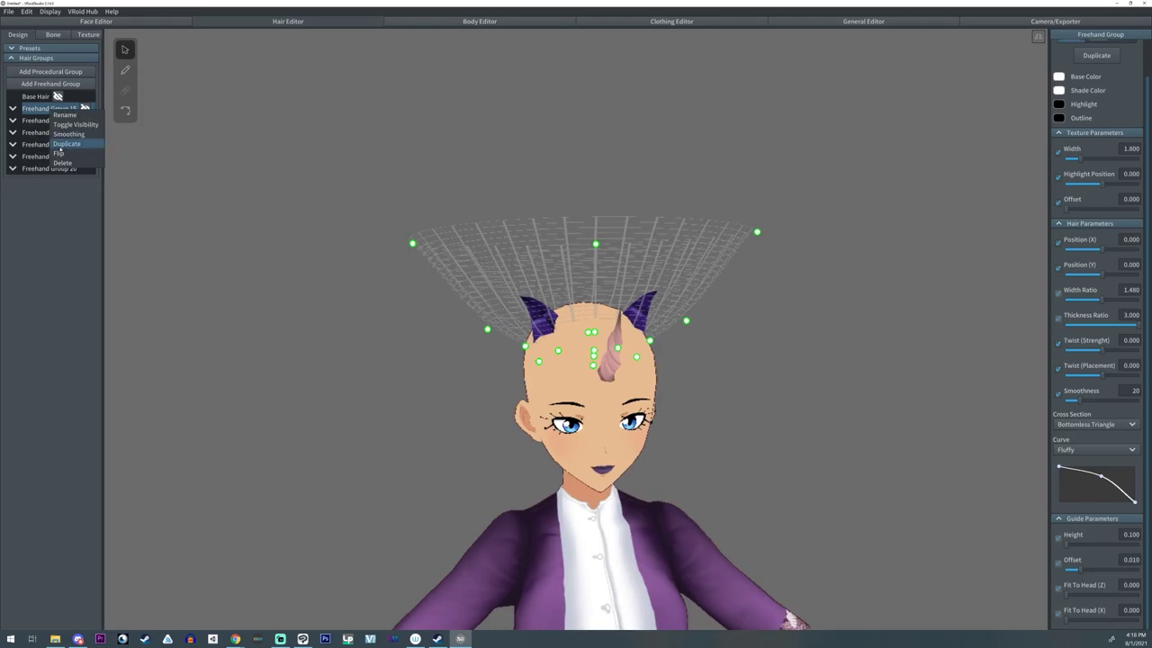
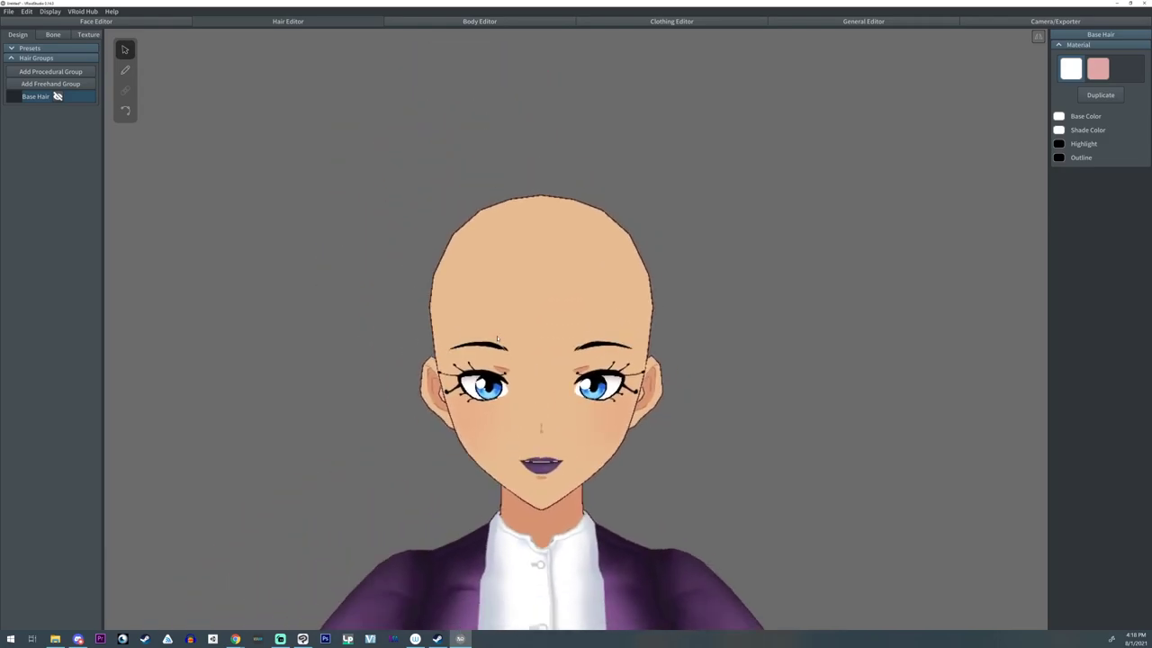
scroll(497, 339, down, 5)
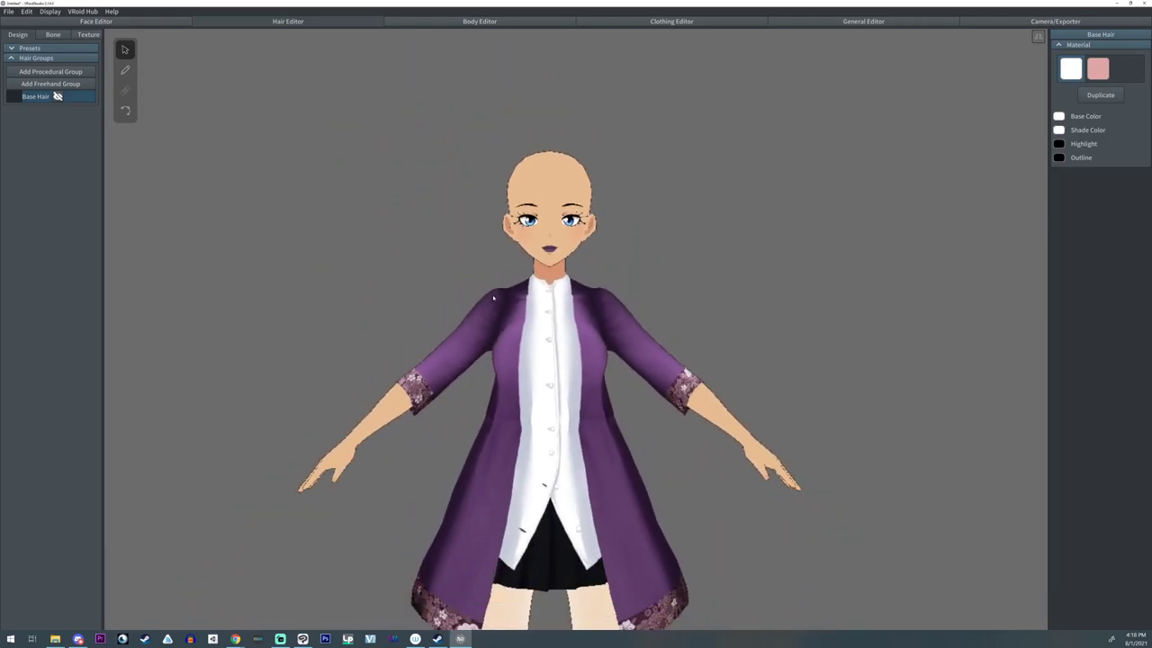
scroll(494, 297, down, 2)
mouse_move(491, 297)
right_down()
mouse_move(594, 298)
mouse_move(496, 298)
right_up()
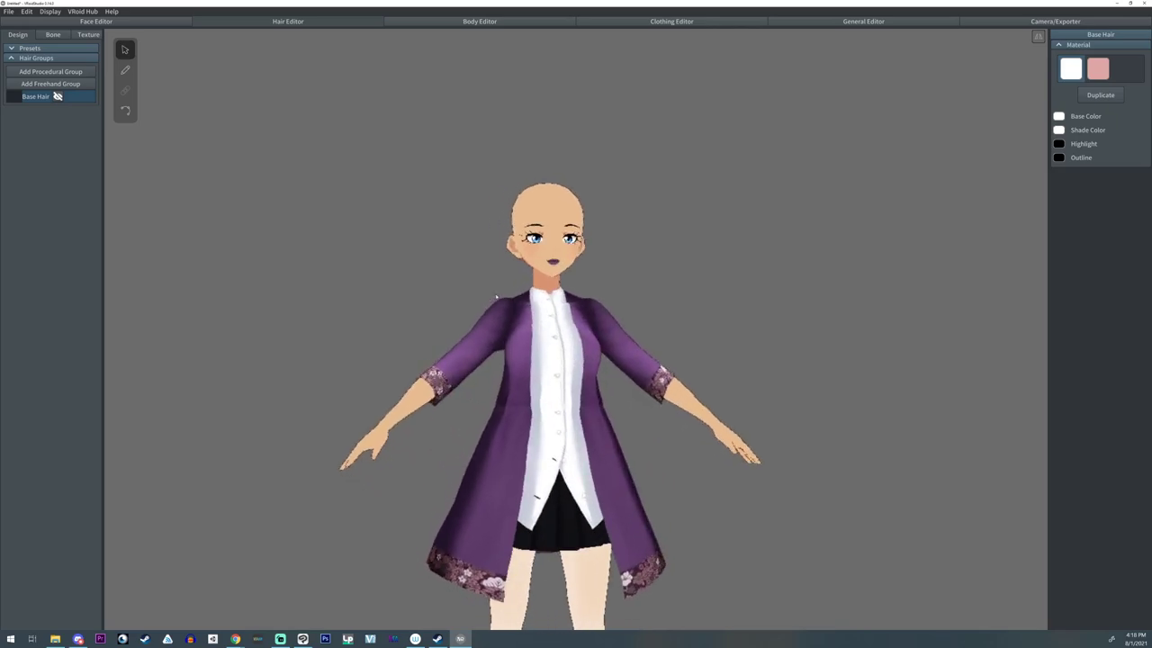
right_drag(496, 297, 500, 403)
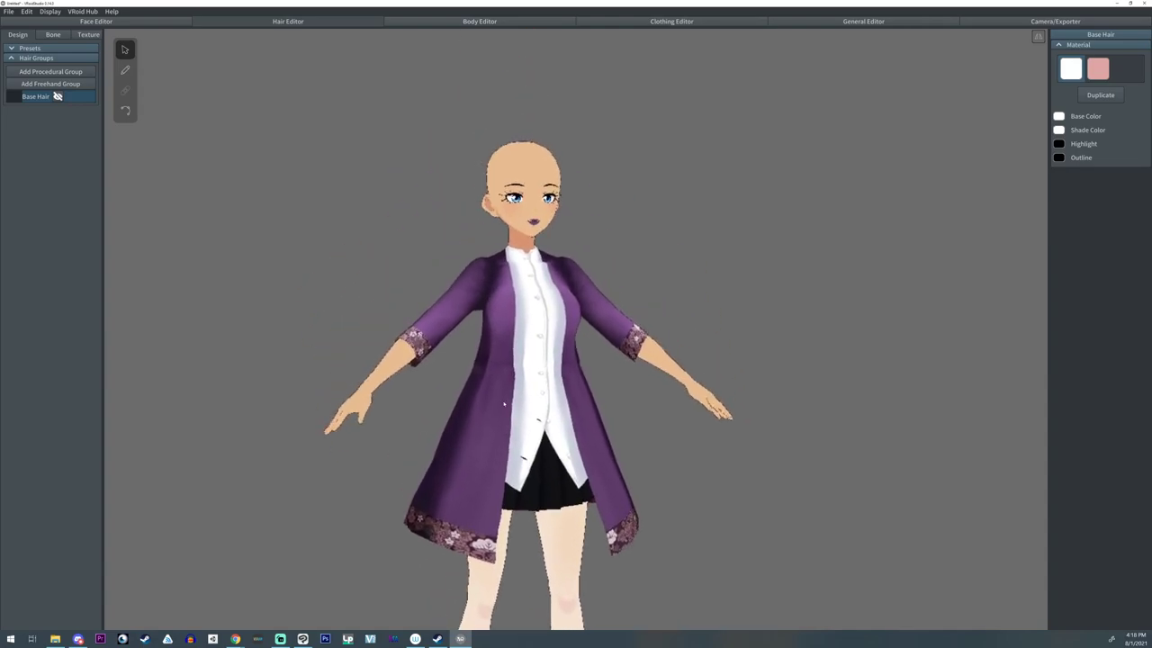
scroll(498, 403, up, 6)
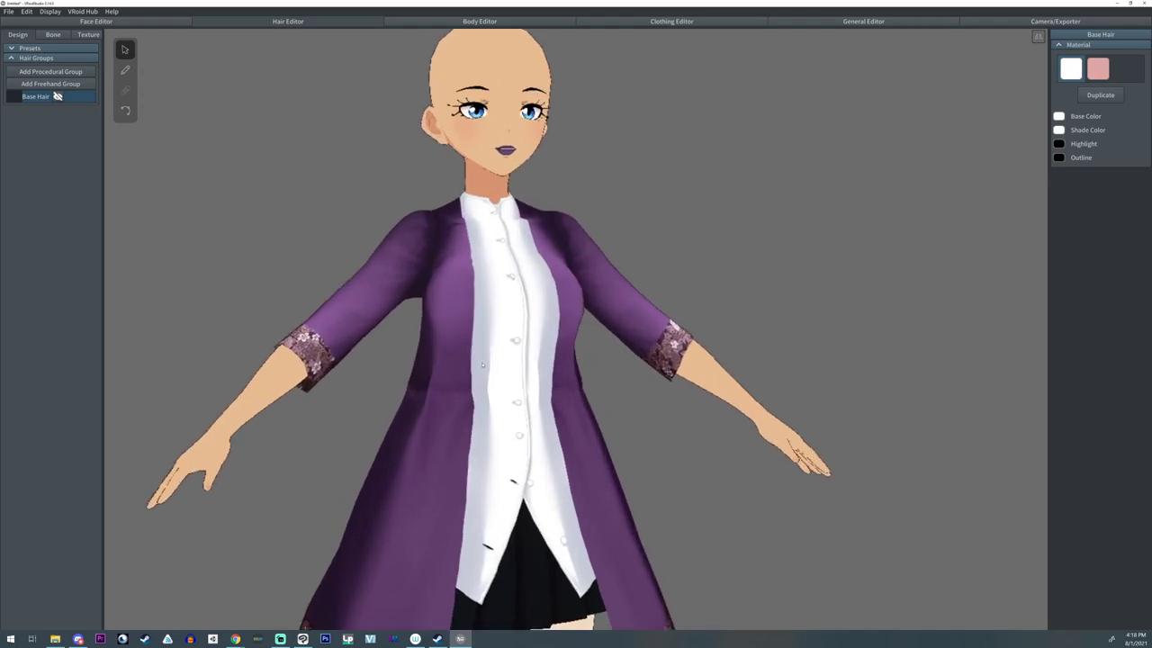
right_drag(441, 277, 558, 581)
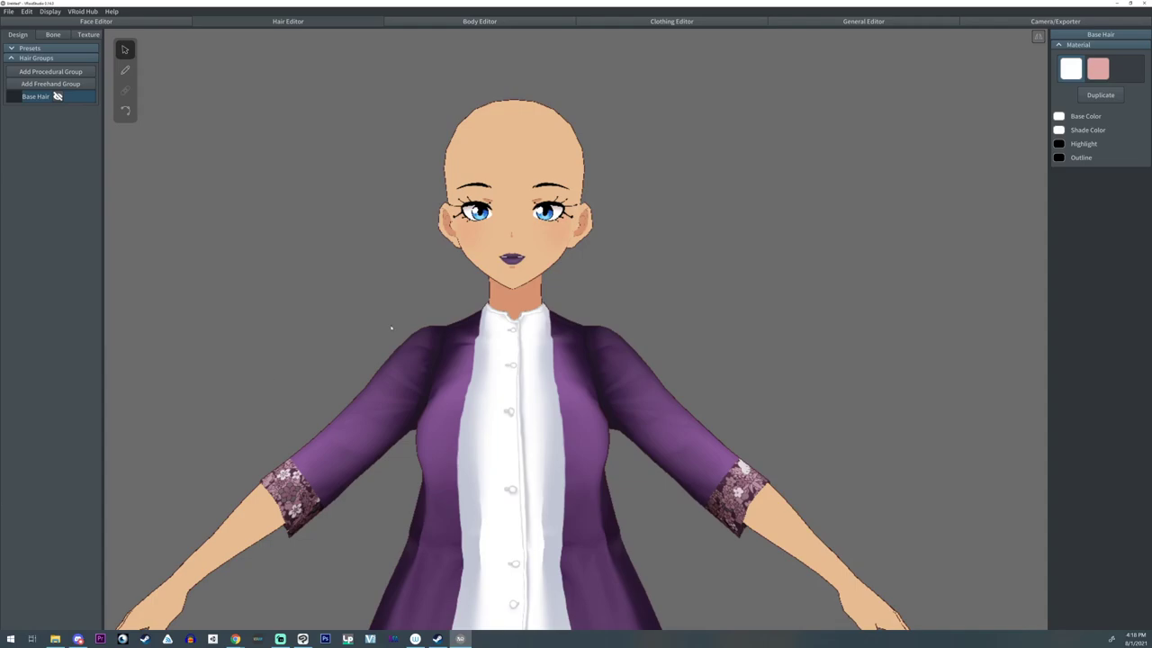
scroll(276, 311, up, 5)
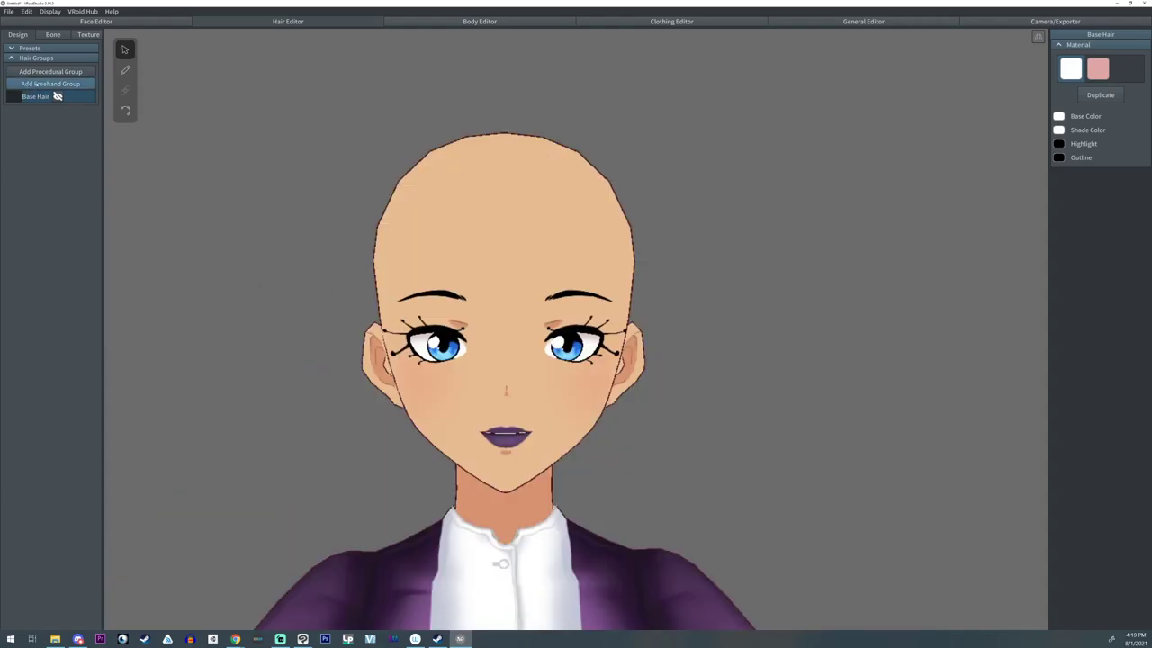
- Add a new freehand group and set its Fit To Head (Z) to 0.000
click(37, 84)
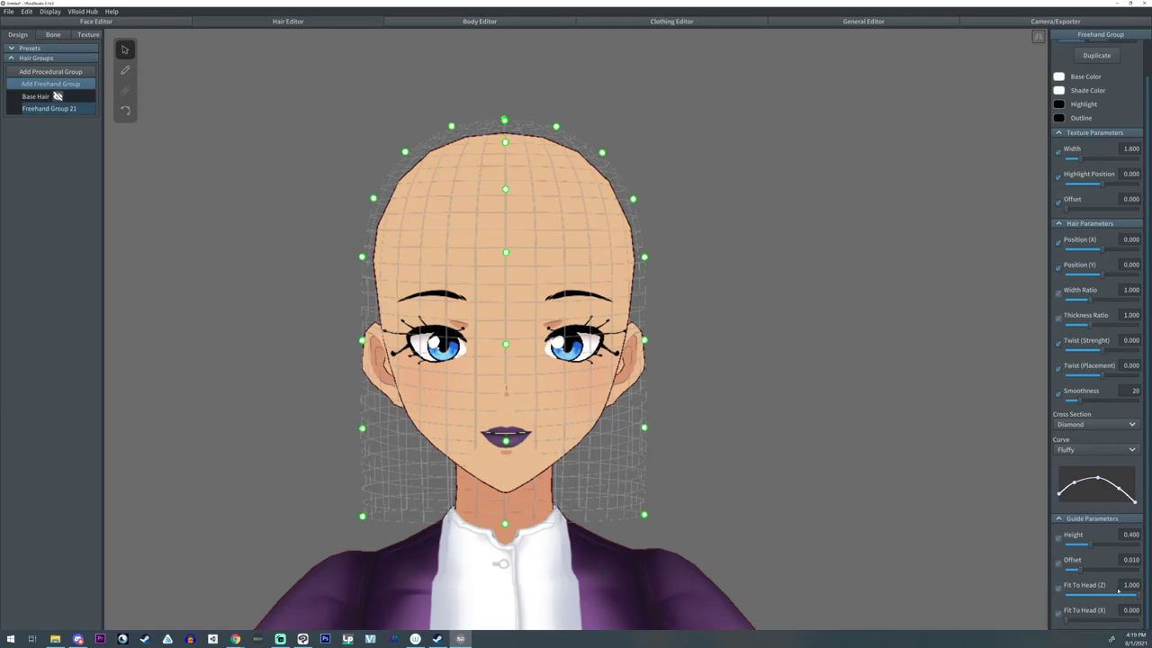
drag(1117, 596, 1039, 594)
right_drag(586, 444, 613, 446)
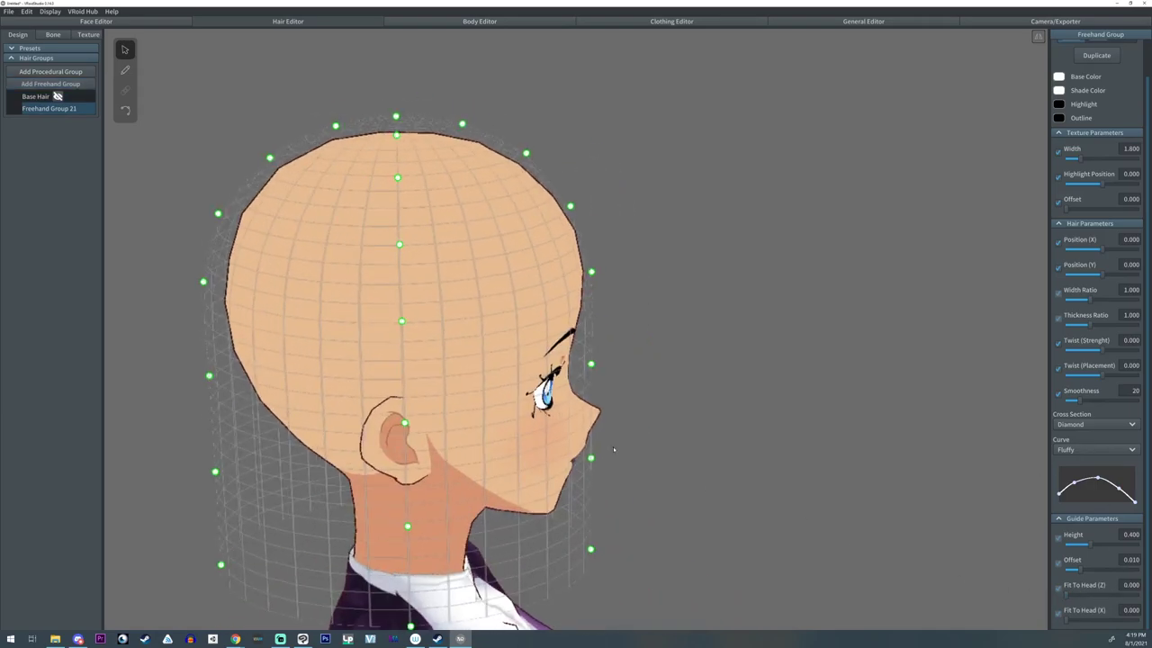
- Pull the guide mesh's front points from forehead to neck level back into the head and neck, clearing the face
drag(481, 349, 465, 349)
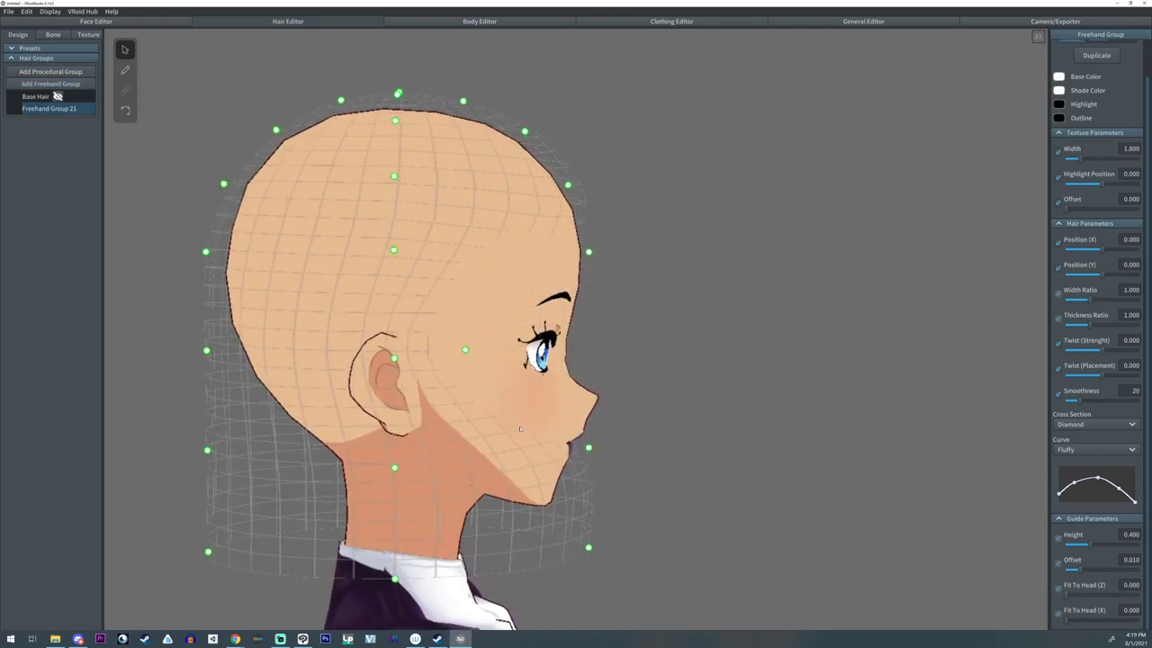
drag(588, 448, 438, 448)
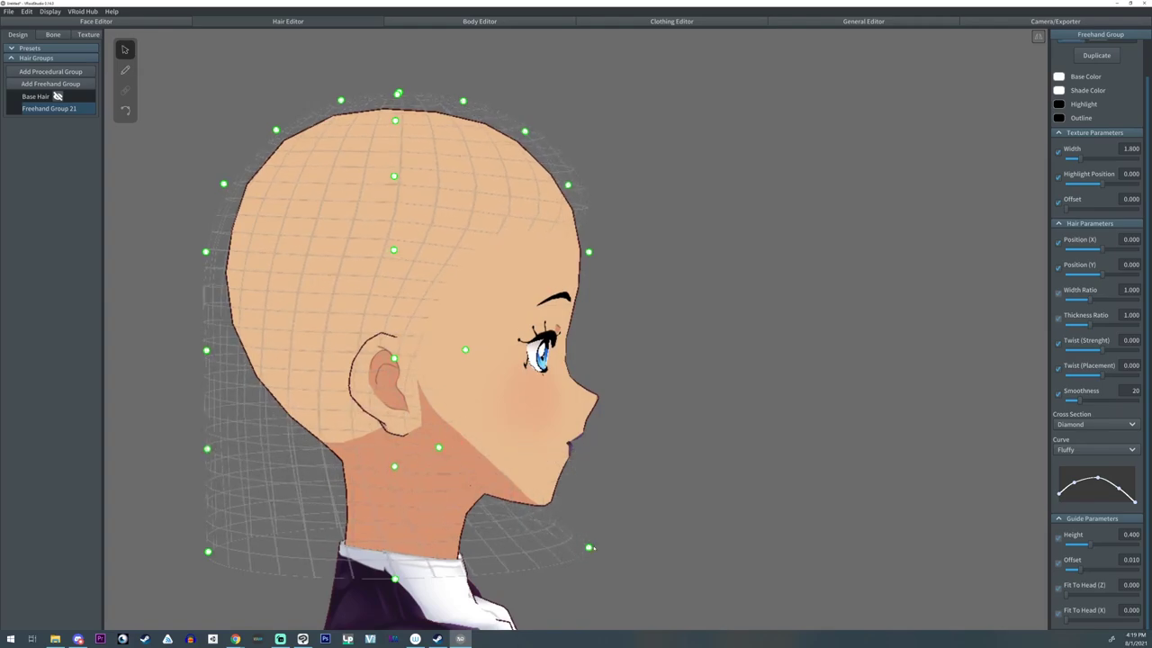
drag(590, 548, 449, 541)
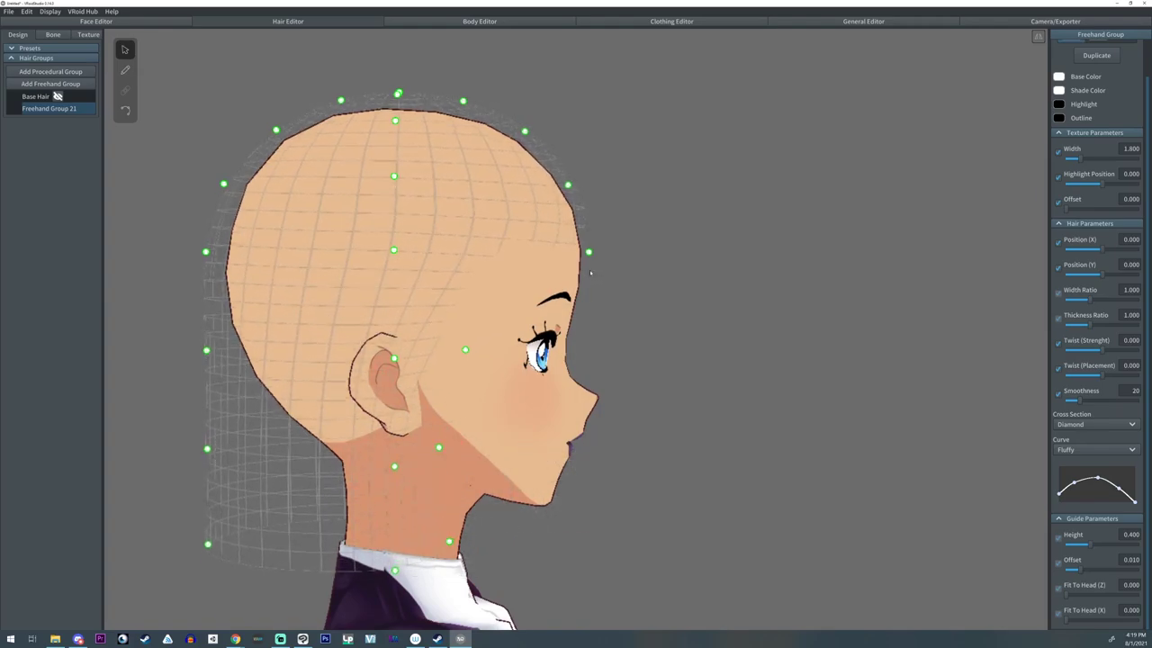
drag(588, 252, 486, 244)
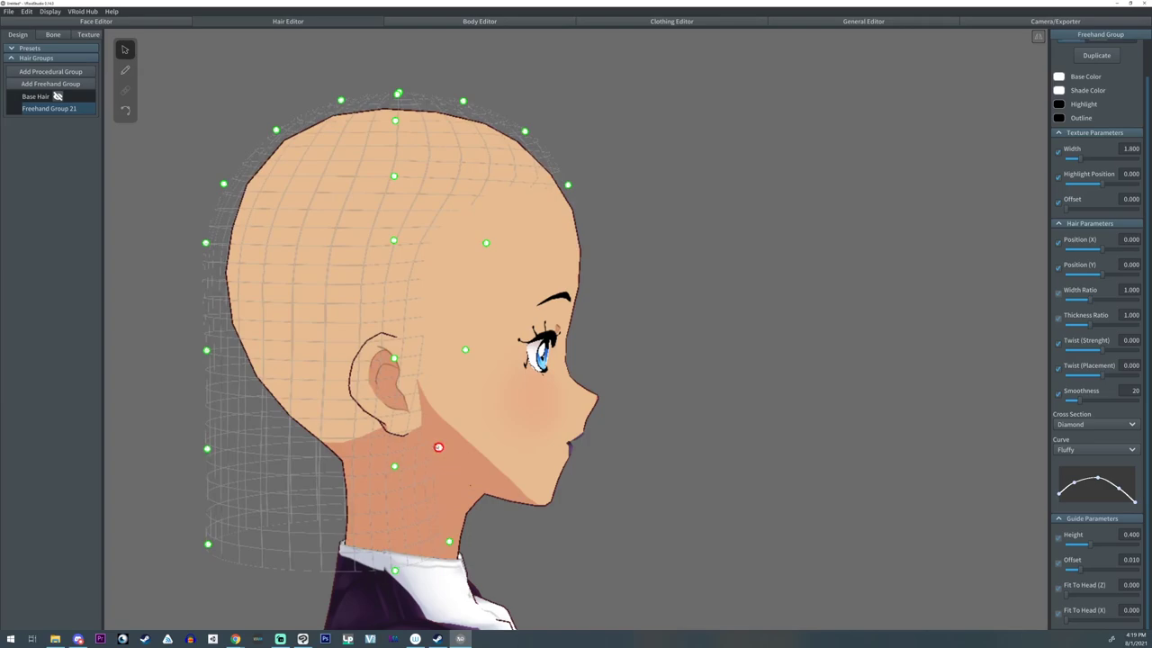
drag(438, 447, 421, 441)
drag(449, 541, 417, 542)
- Reshape the hair brush's curve so the strand is thickest in the middle and narrows at both ends
click(128, 72)
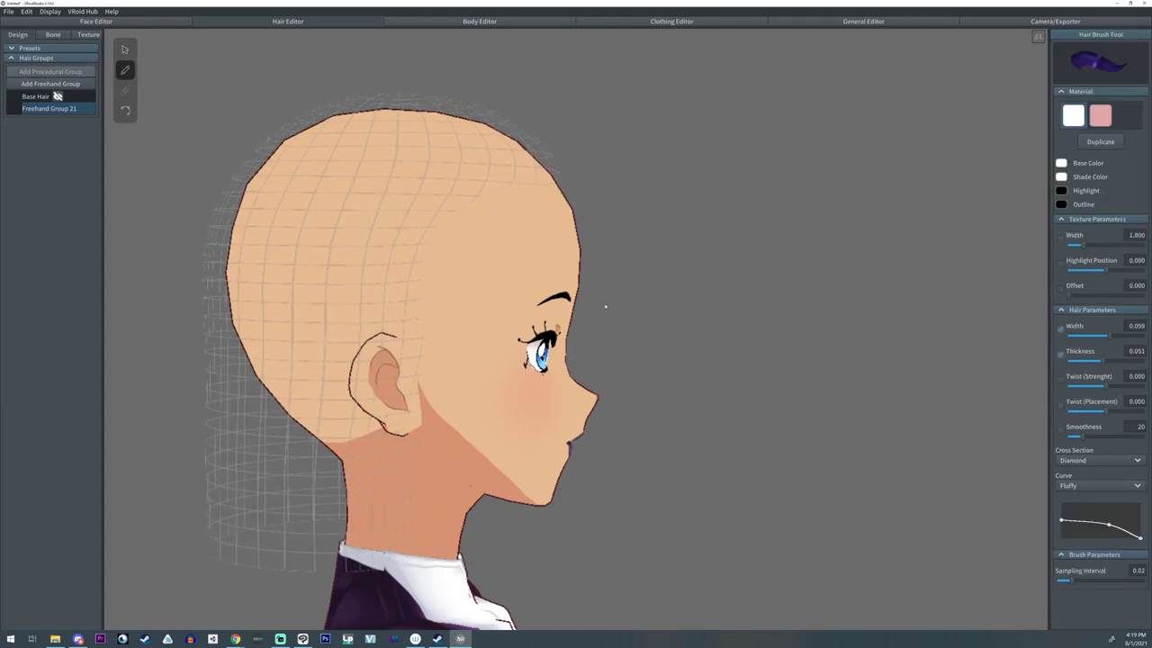
right_drag(604, 306, 597, 309)
middle_drag(491, 285, 609, 310)
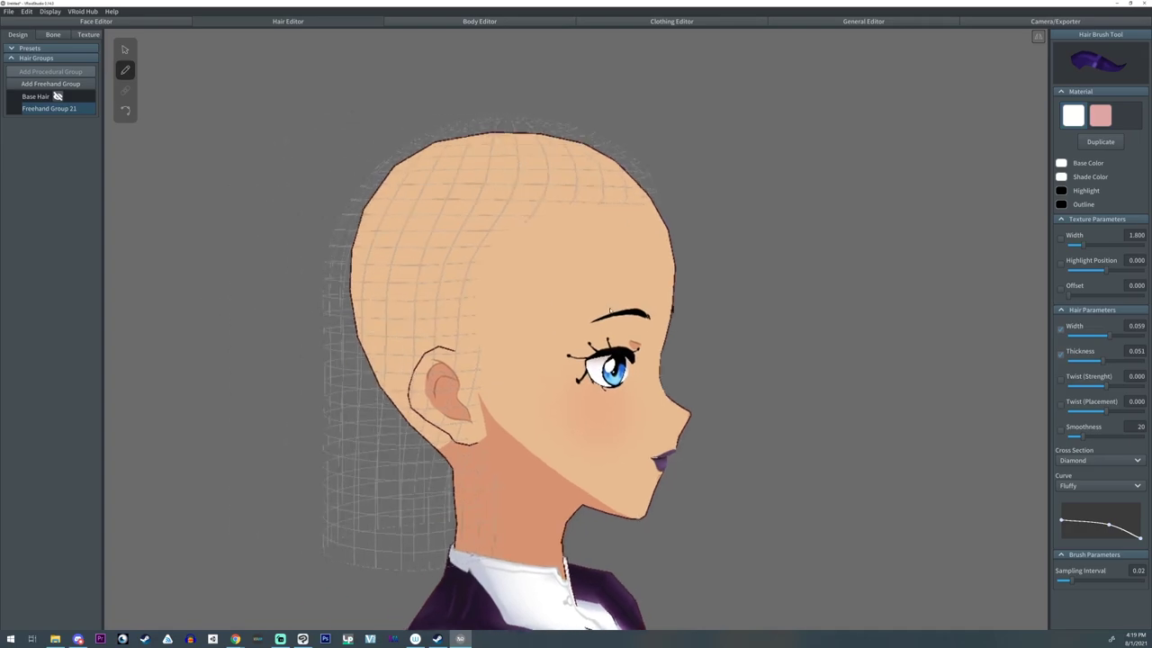
mouse_move(1063, 520)
mouse_down()
mouse_move(1062, 538)
mouse_move(1104, 517)
mouse_up()
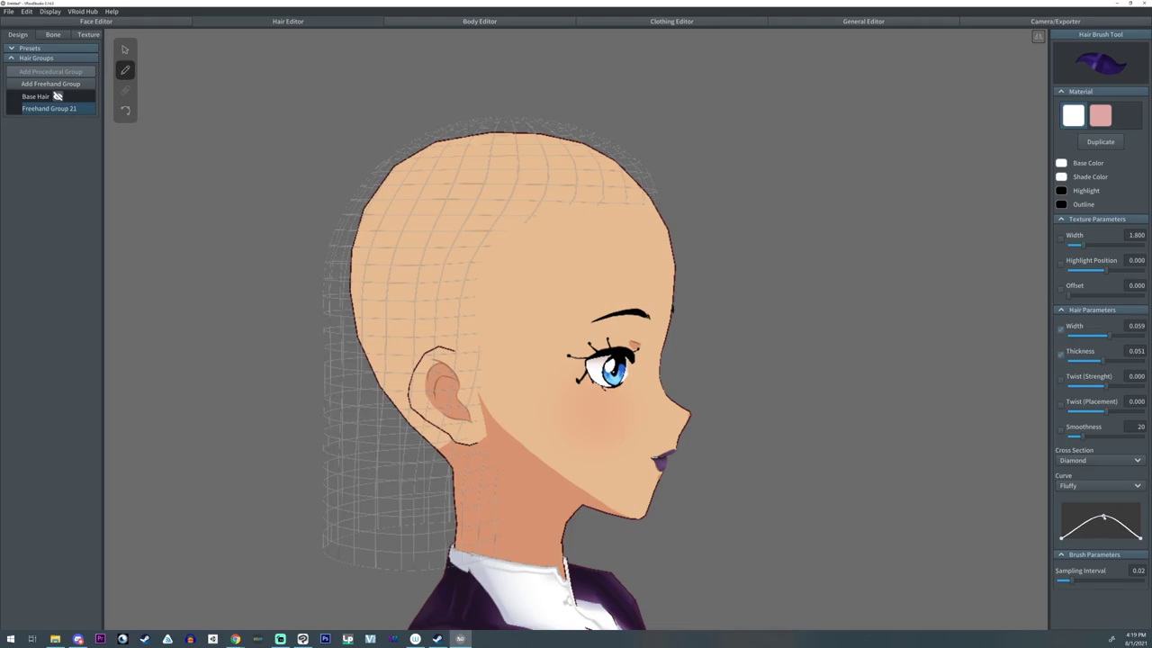
- Draw a short vertical strand hanging just below the character's ear and switch to the Select tool
drag(472, 441, 475, 504)
mouse_move(528, 482)
right_down()
mouse_move(450, 490)
mouse_move(512, 487)
right_up()
click(125, 50)
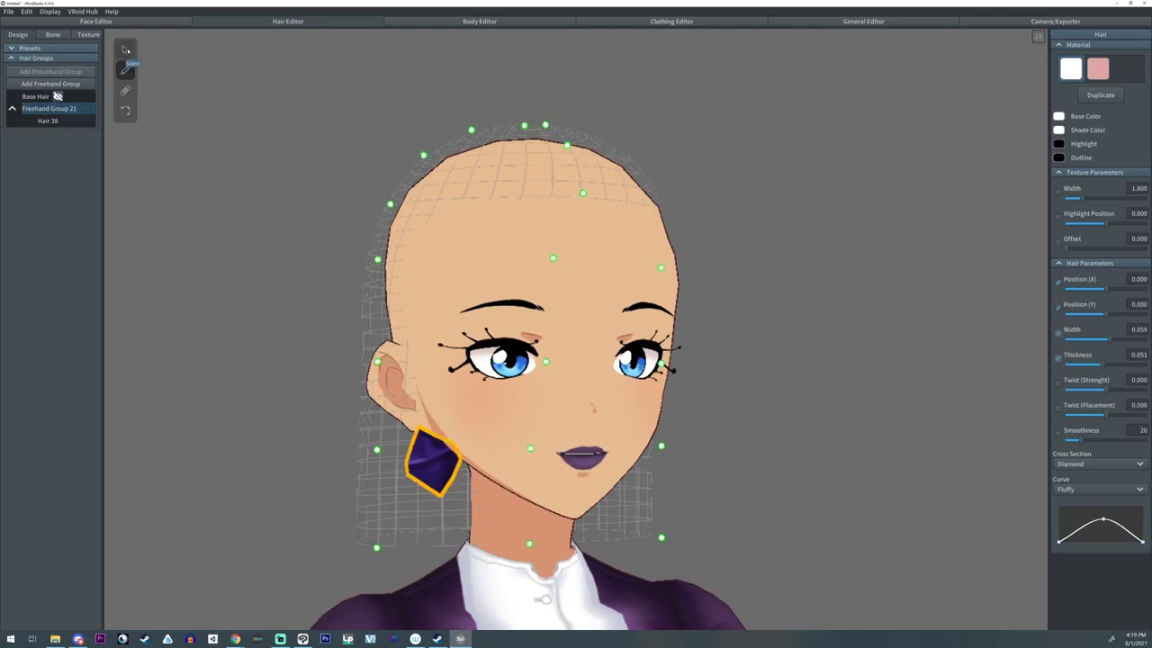
- Set the earring strand's Smoothness to 1, Width to 0.030 and Thickness to 0.041
drag(1077, 439, 1069, 441)
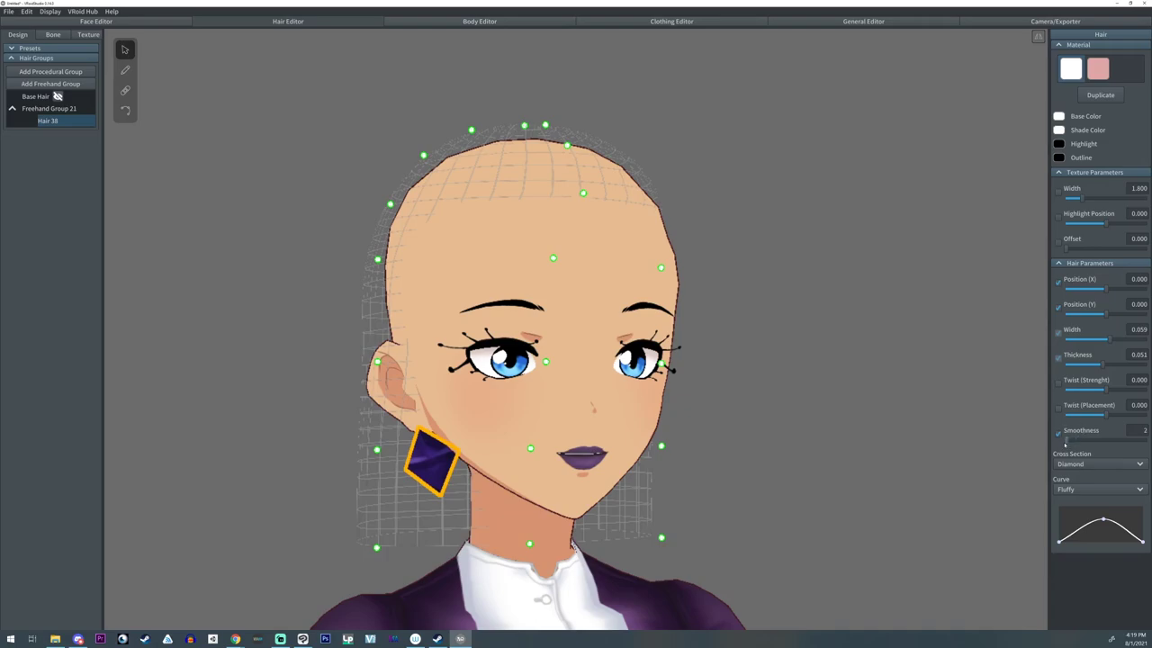
drag(1066, 443, 1026, 444)
drag(1095, 340, 1085, 368)
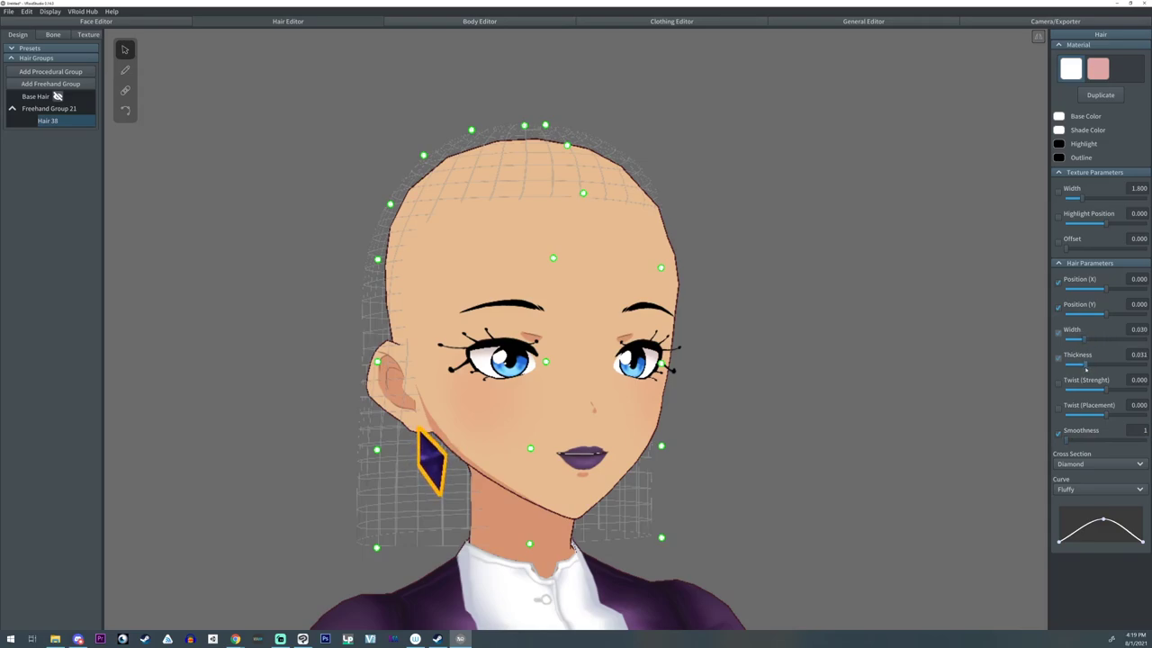
right_drag(648, 365, 733, 362)
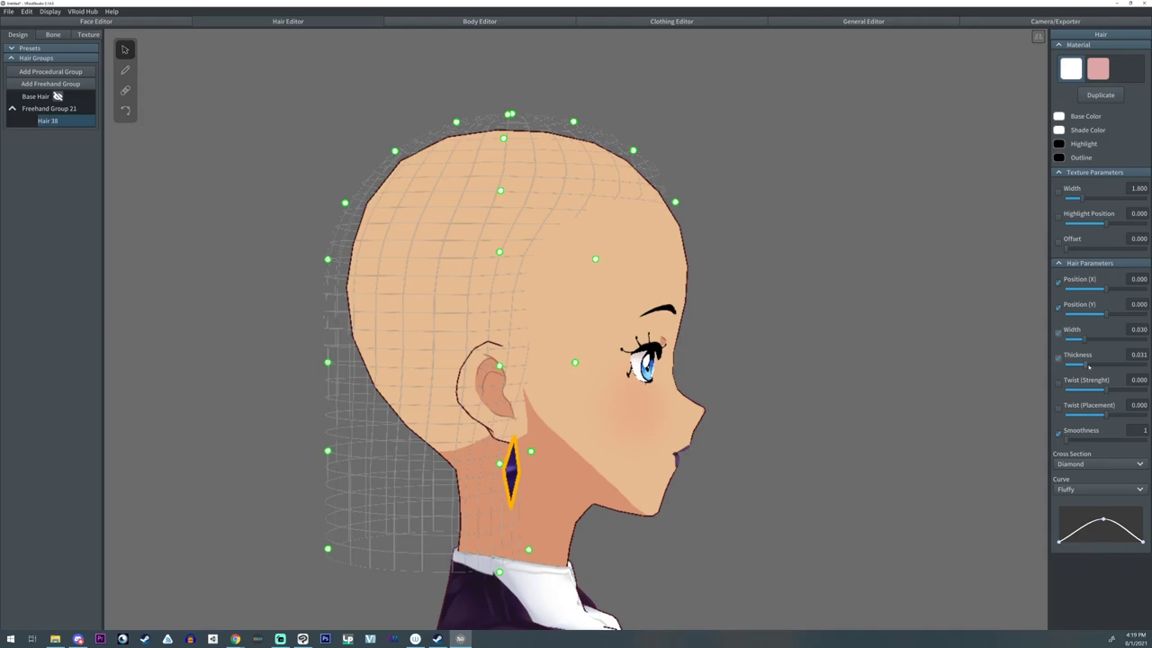
drag(1088, 366, 1097, 366)
right_drag(671, 374, 526, 389)
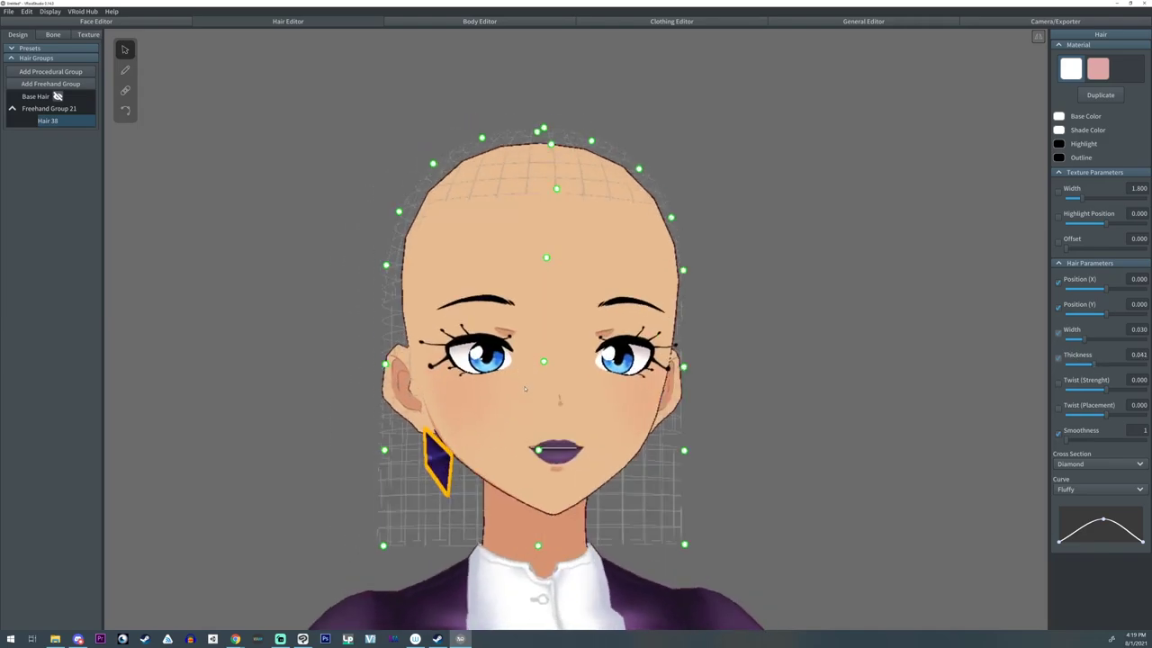
- Move the earring strand's control points so the diamond hangs straight down from the earlobe
click(126, 111)
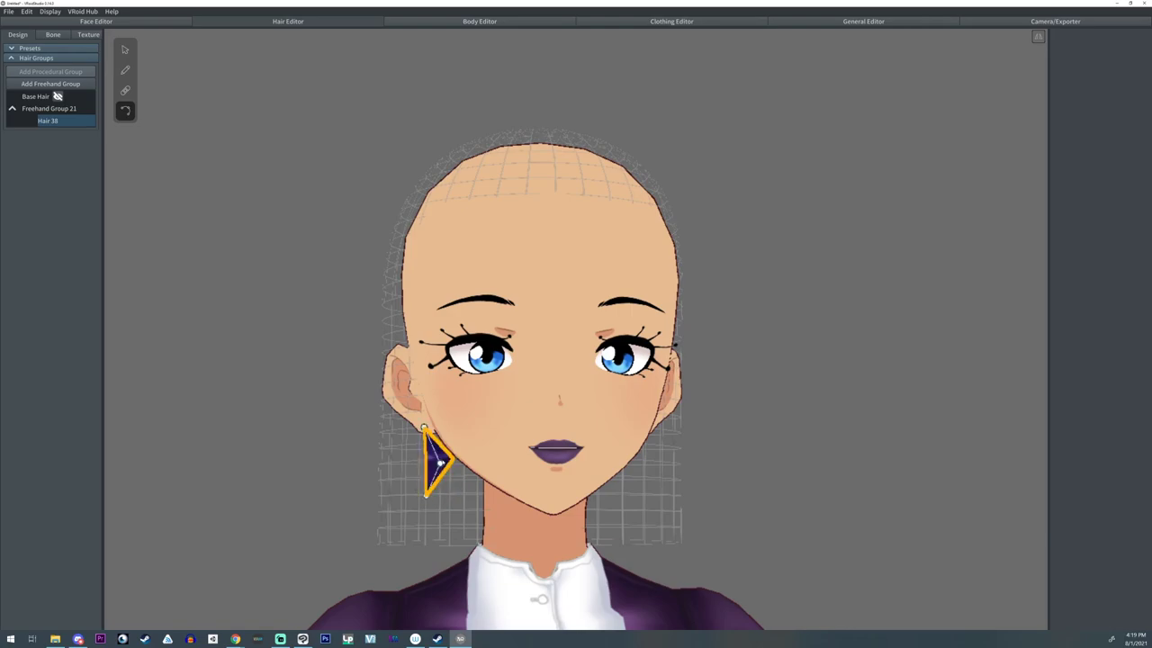
right_drag(432, 464, 540, 478)
click(831, 439)
right_drag(540, 438, 473, 439)
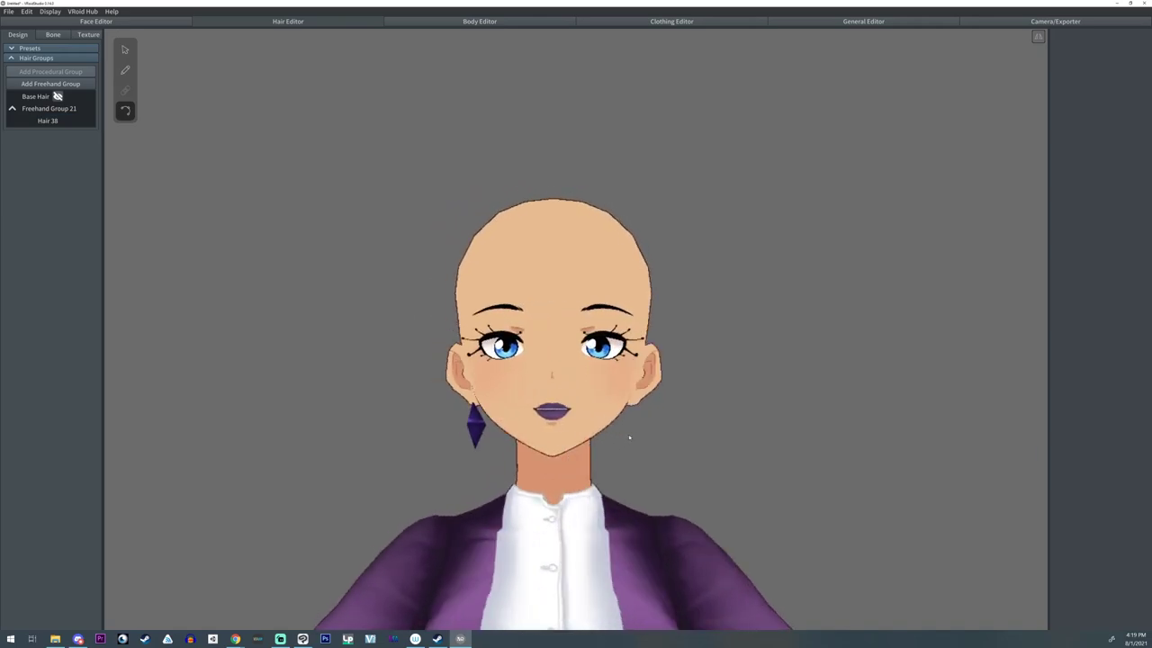
- Add another freehand group and select it for drawing with the hair brush on the other side of the head
click(49, 108)
click(126, 69)
mouse_move(159, 108)
right_down()
mouse_move(352, 226)
mouse_move(363, 219)
mouse_move(324, 217)
mouse_move(334, 218)
right_up()
click(50, 83)
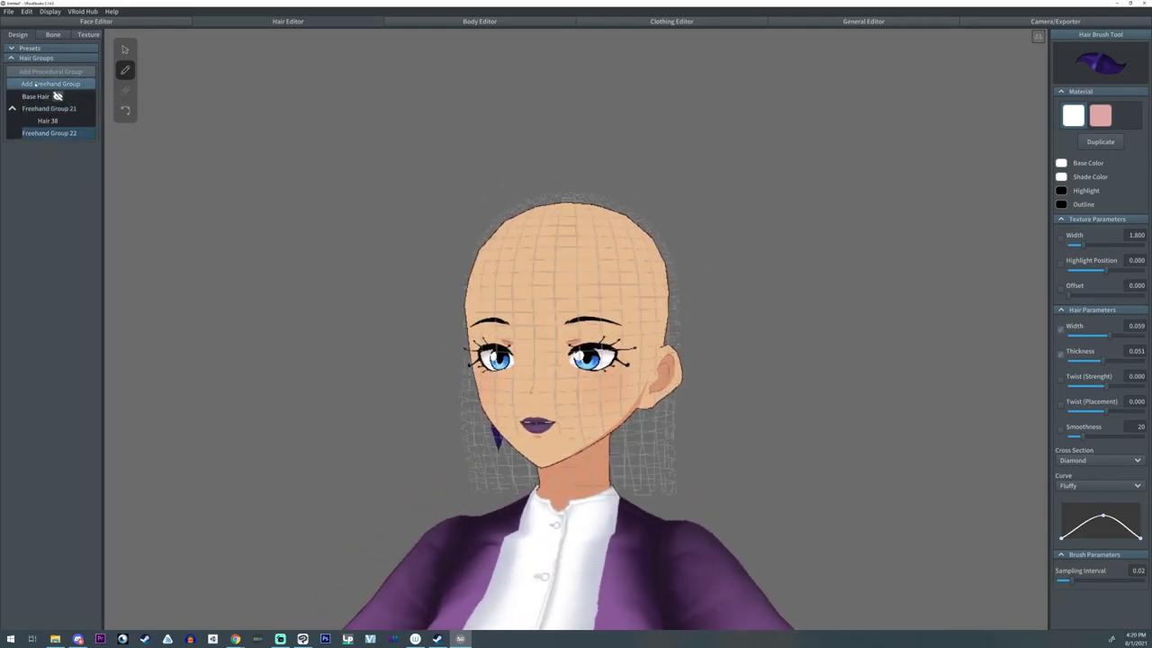
click(54, 135)
scroll(557, 350, up, 3)
right_drag(557, 349, 520, 350)
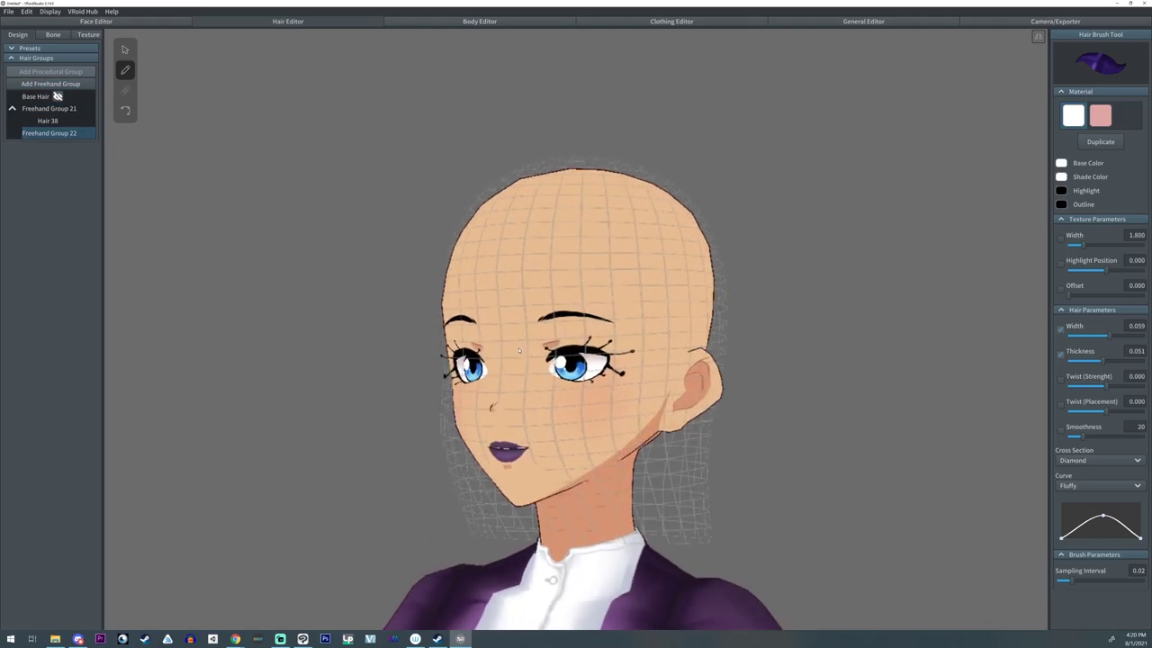
- Give the hair brush the pink material, an almost flat curve, Width 0.029 and Thickness 0.040
click(1094, 125)
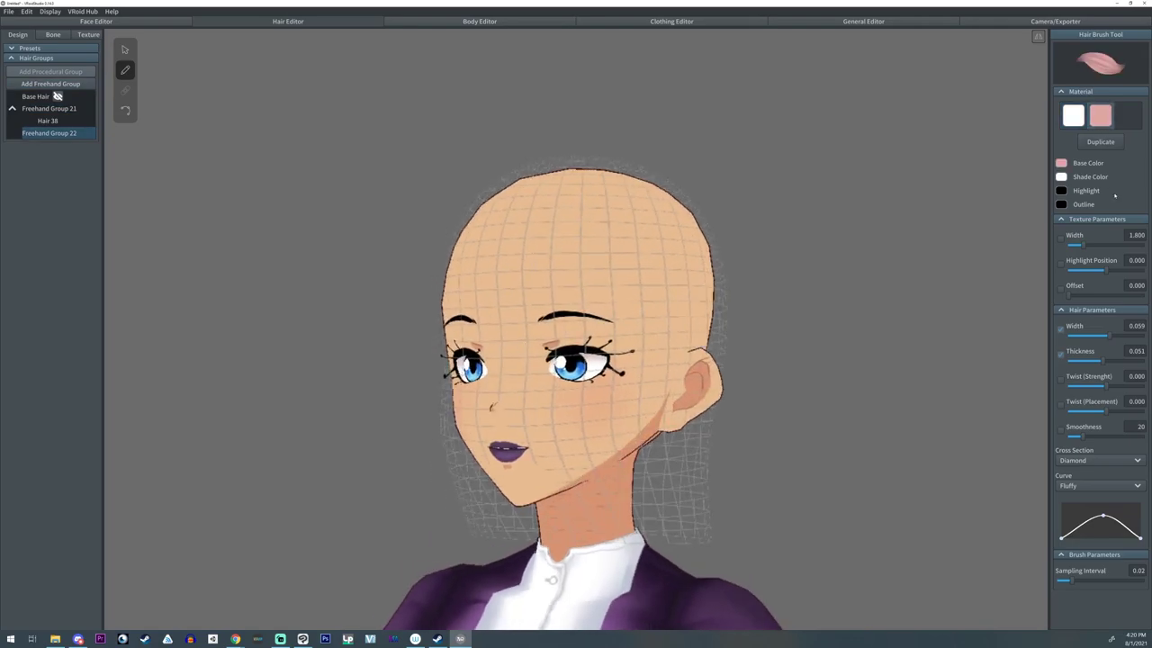
drag(1063, 539, 1063, 524)
mouse_move(1141, 537)
mouse_down()
mouse_move(1141, 525)
mouse_move(1103, 523)
mouse_up()
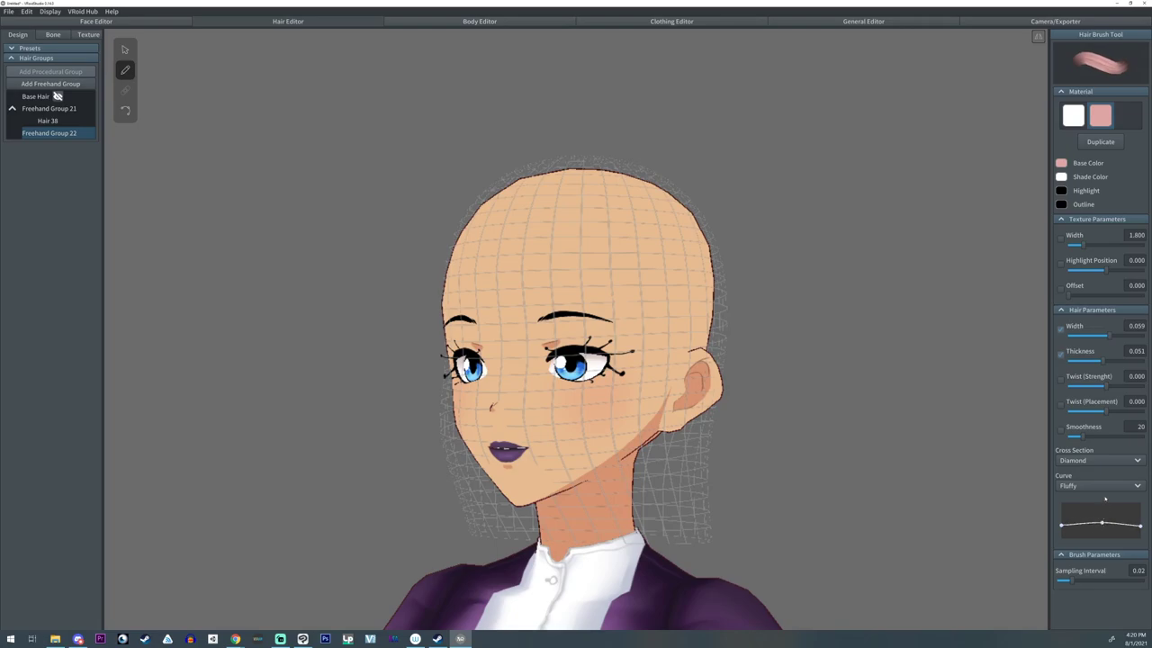
mouse_move(1108, 335)
mouse_down()
mouse_move(1083, 338)
mouse_move(1094, 361)
mouse_up()
- Draw two short parallel strands on the side of the forehead and two crossed strands near the temple
mouse_move(603, 240)
mouse_down()
mouse_move(662, 290)
mouse_move(670, 267)
mouse_up()
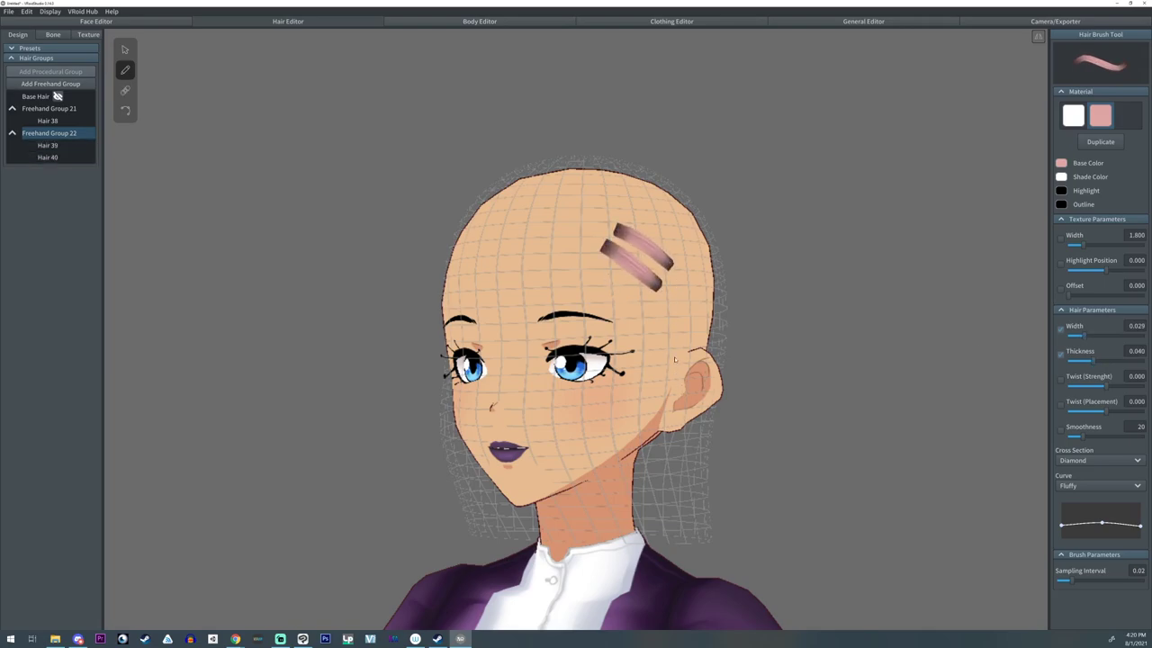
mouse_move(648, 345)
mouse_down()
mouse_move(693, 315)
mouse_move(687, 348)
mouse_up()
right_drag(632, 325, 650, 312)
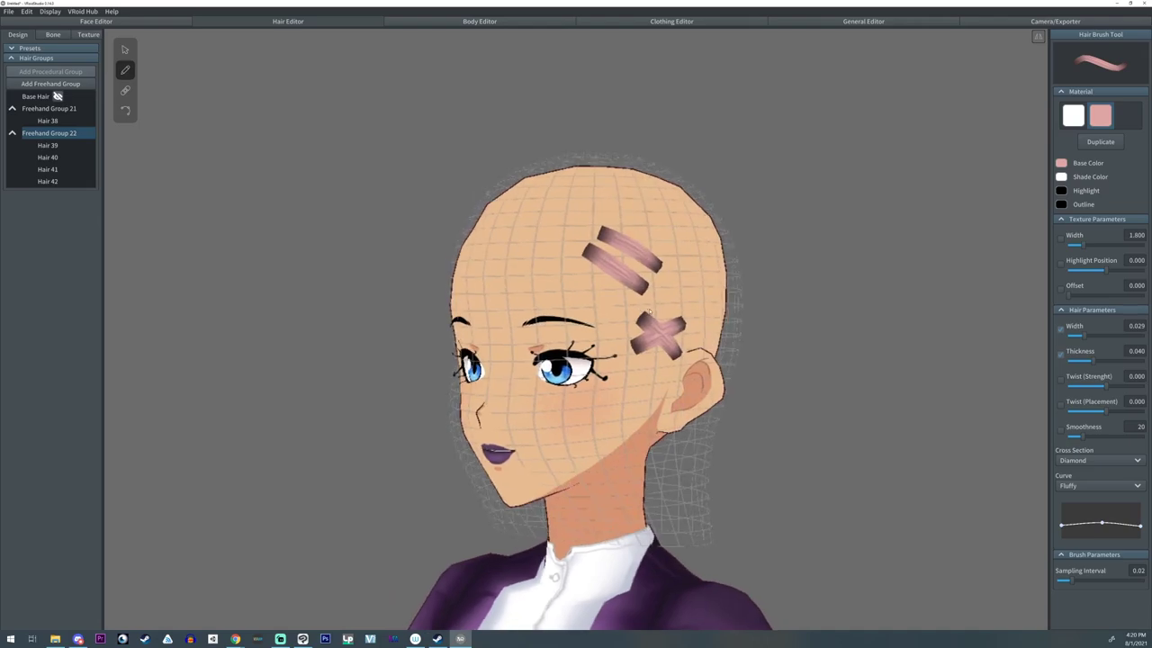
- Set the brush's Cross Section to Flat and its Curve preset to Straight
click(1076, 486)
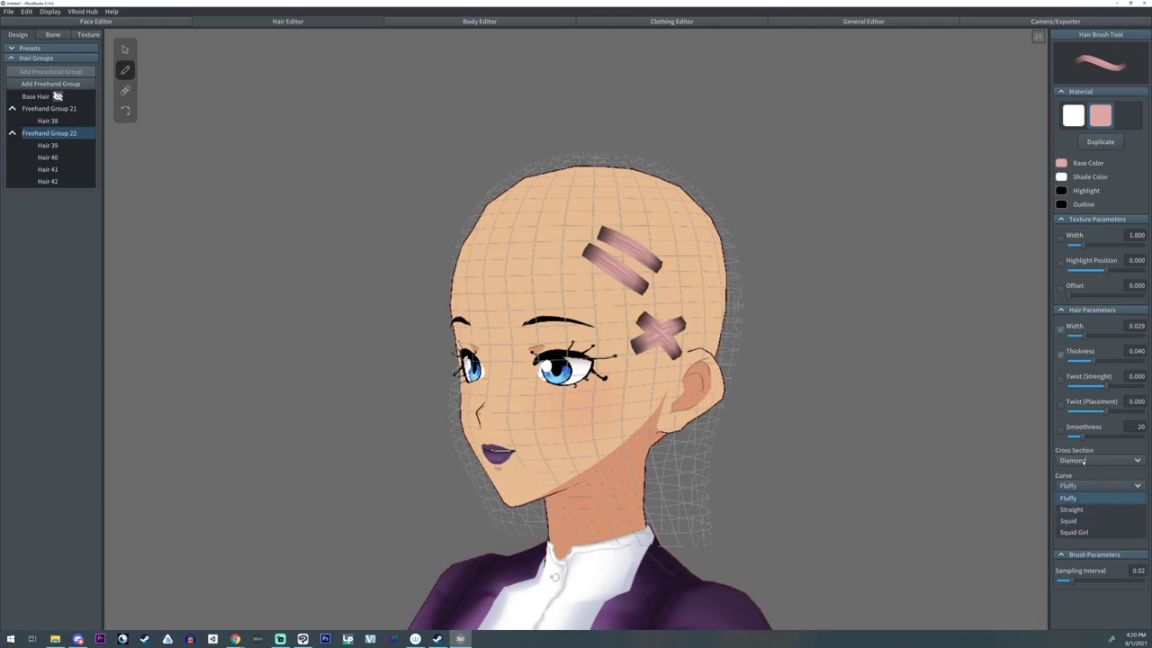
click(1084, 461)
click(1084, 461)
click(1084, 487)
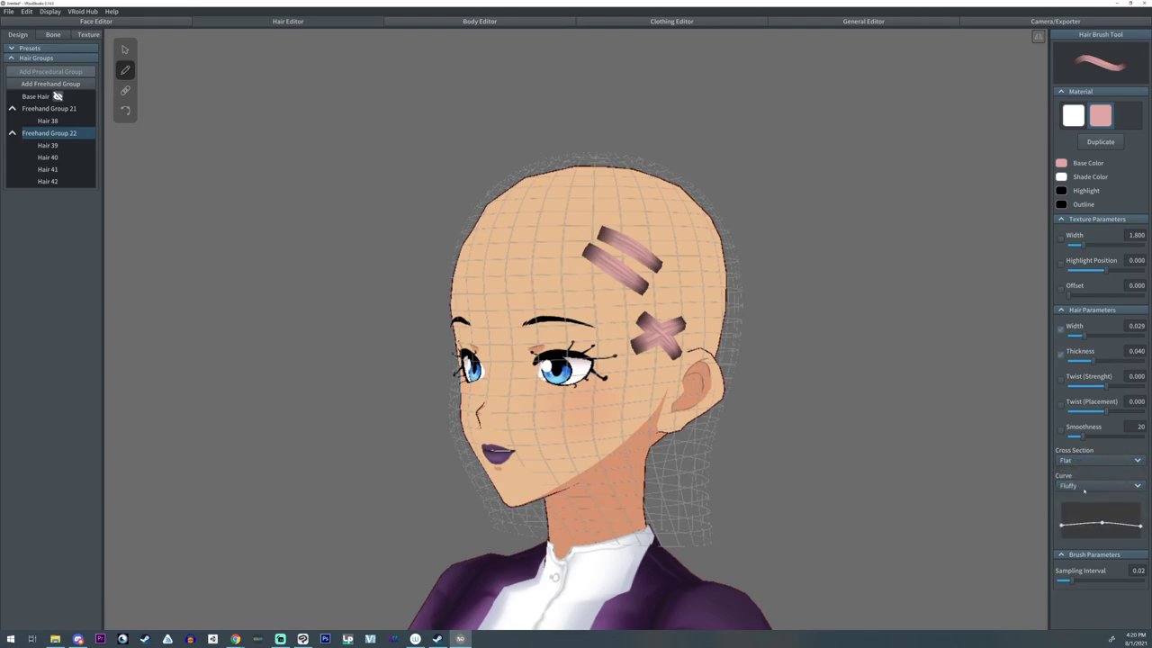
click(1085, 487)
click(1080, 506)
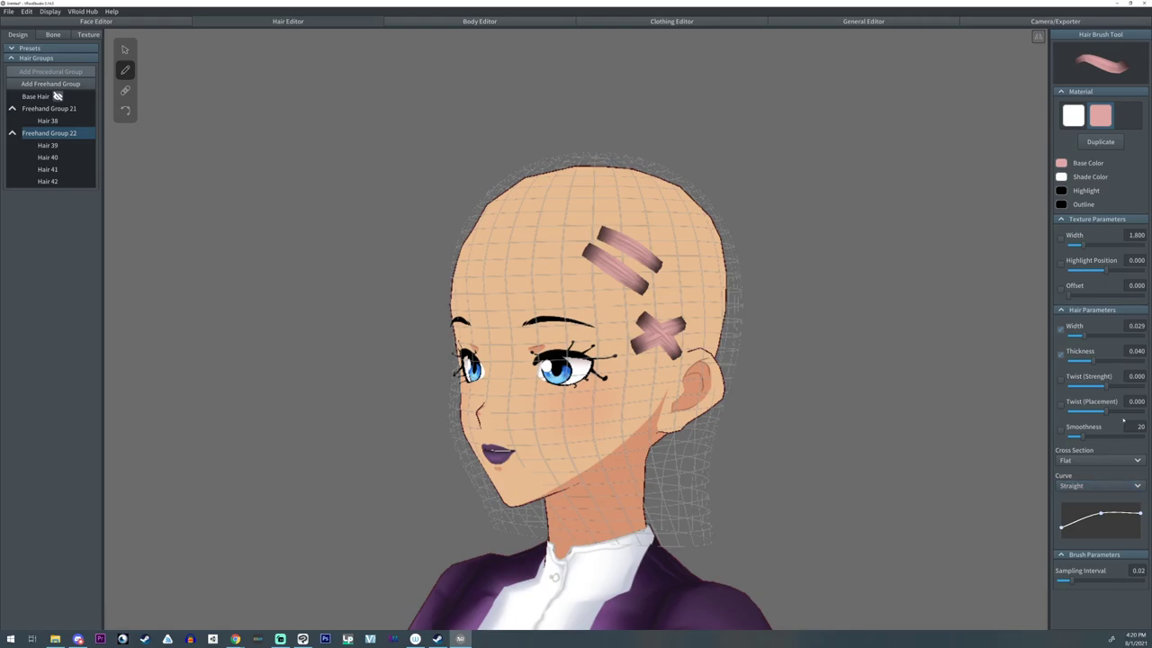
drag(1061, 529, 1062, 502)
drag(1141, 513, 1103, 515)
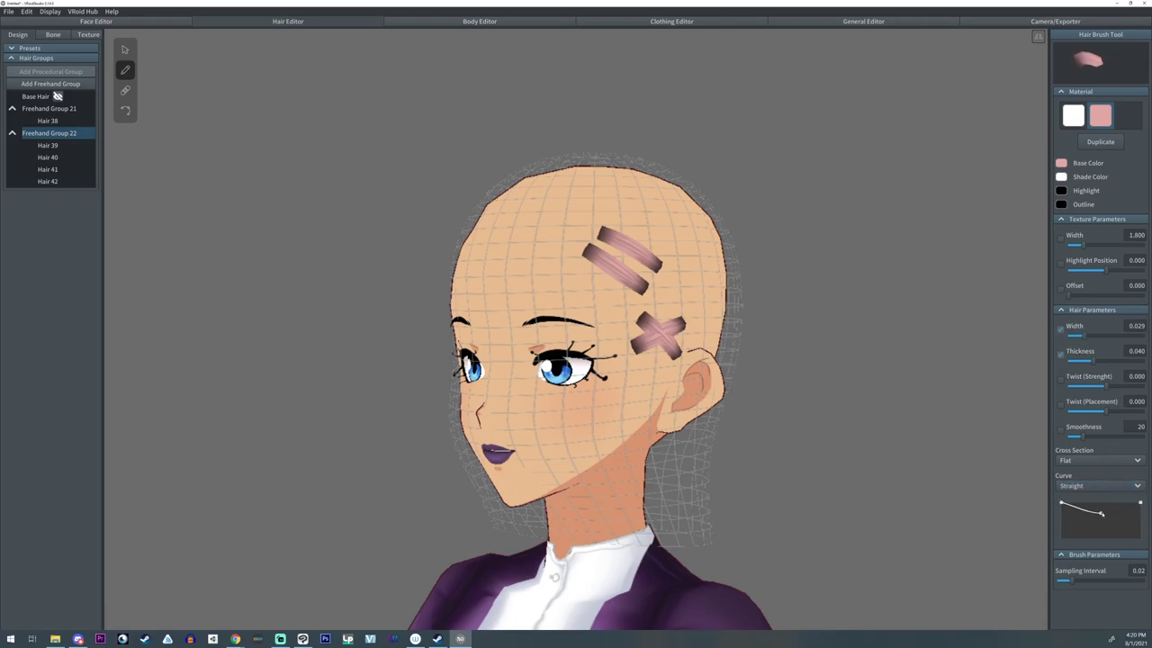
click(1084, 487)
click(1082, 496)
click(1083, 487)
click(1081, 507)
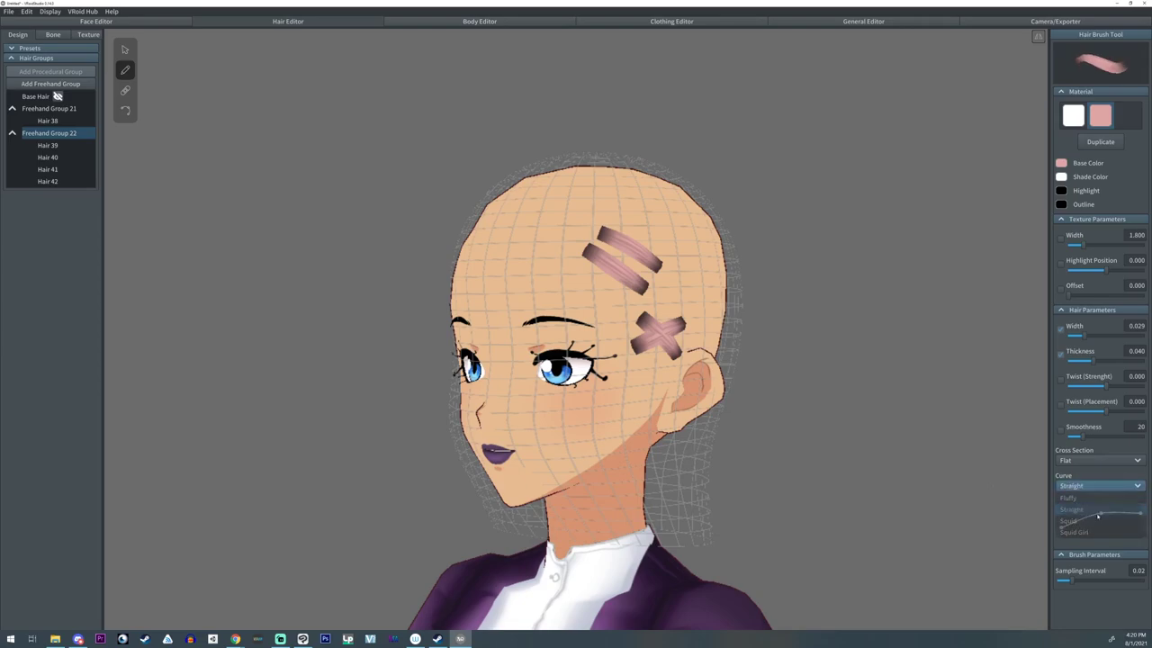
- Raise all three curve points to the maximum, then set the texture Width to 1.000 and the hair Width to 0.050
drag(1141, 513, 1141, 502)
mouse_move(1061, 528)
mouse_down()
mouse_move(1061, 502)
mouse_move(1101, 503)
mouse_up()
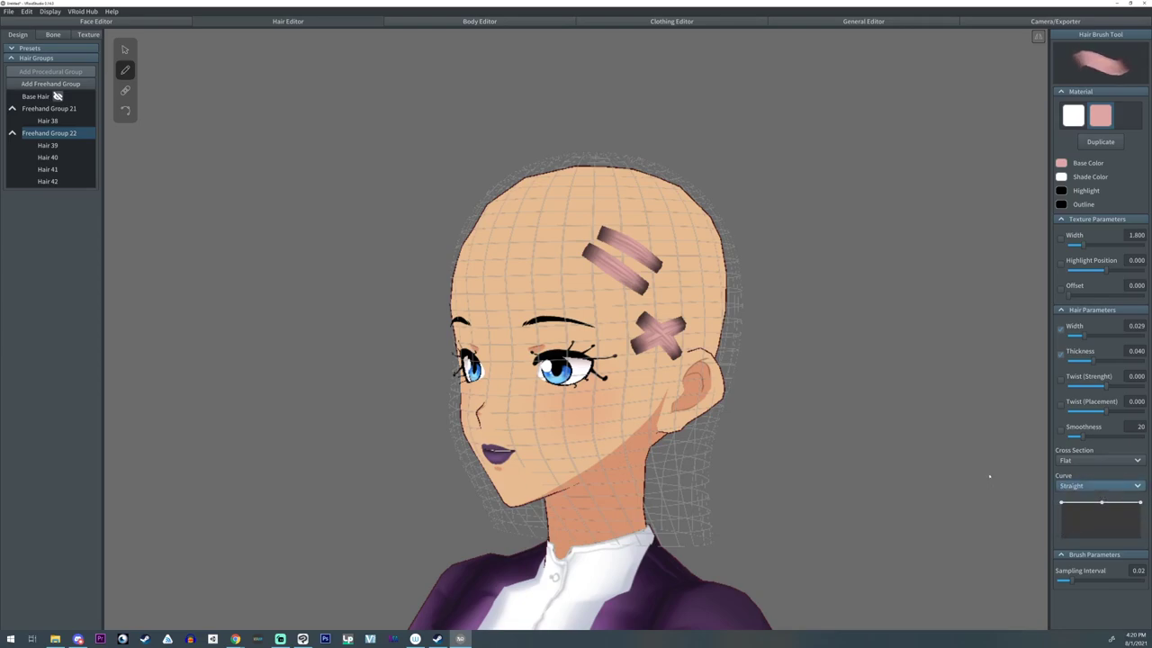
drag(1083, 245, 1031, 276)
drag(1084, 336, 1104, 336)
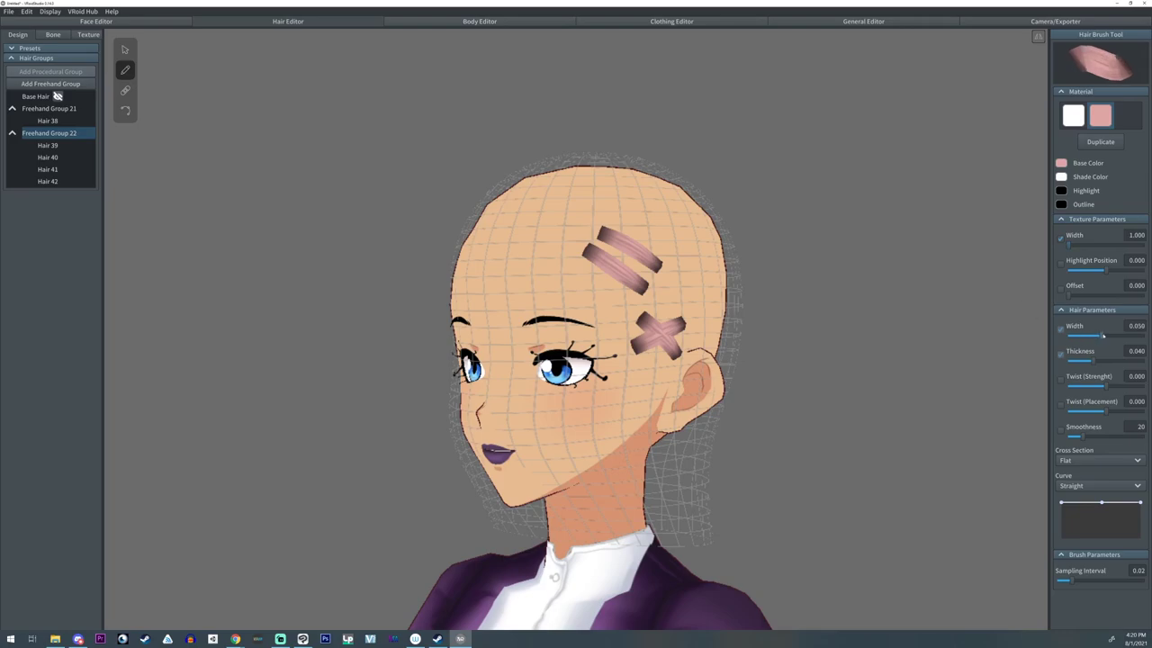
- Draw one short, wide strand across the forehead and hide the group's four narrow strands
drag(518, 224, 585, 263)
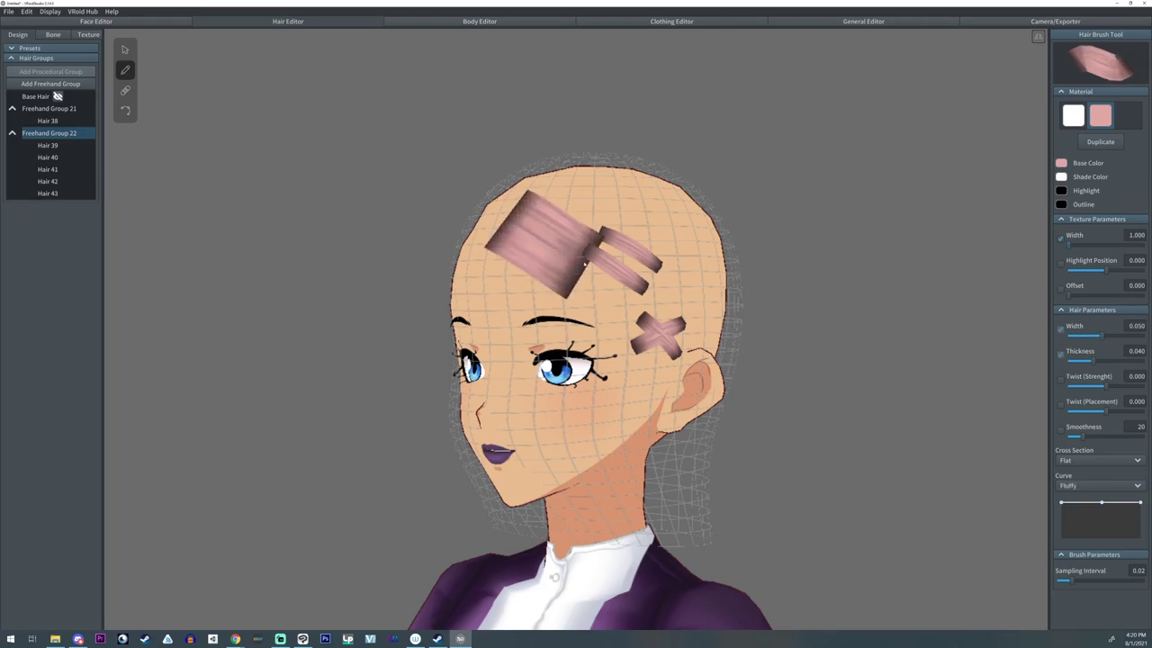
click(65, 145)
click(66, 156)
click(66, 168)
click(65, 181)
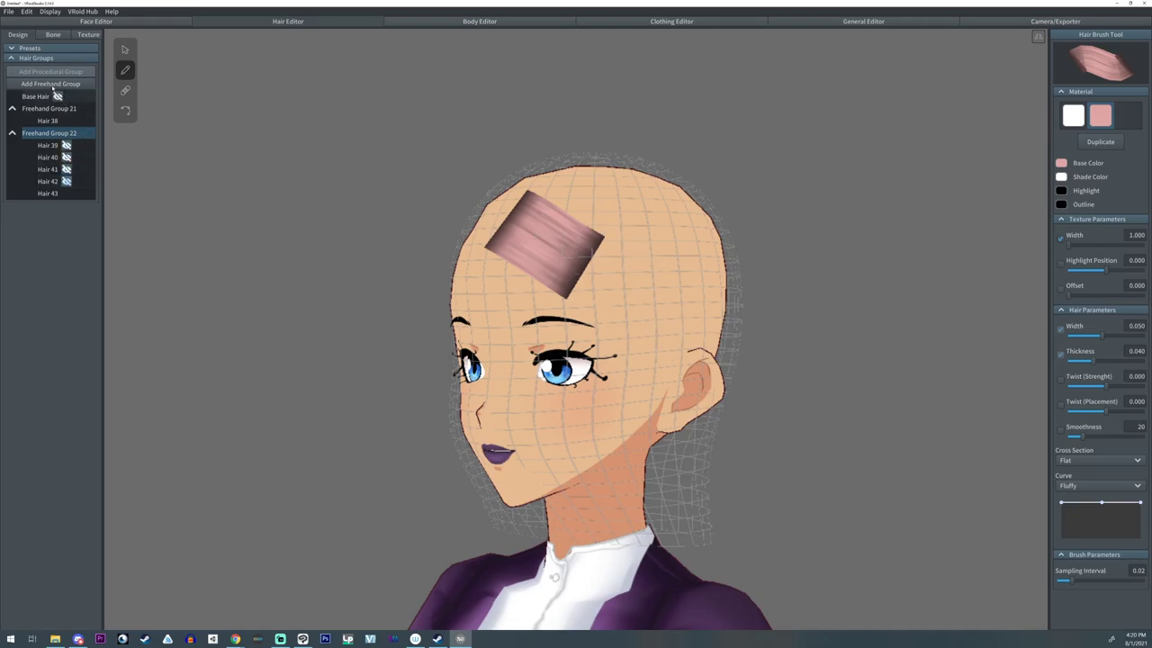
- Delete the Default Image layer from the pink hair material's texture
click(89, 35)
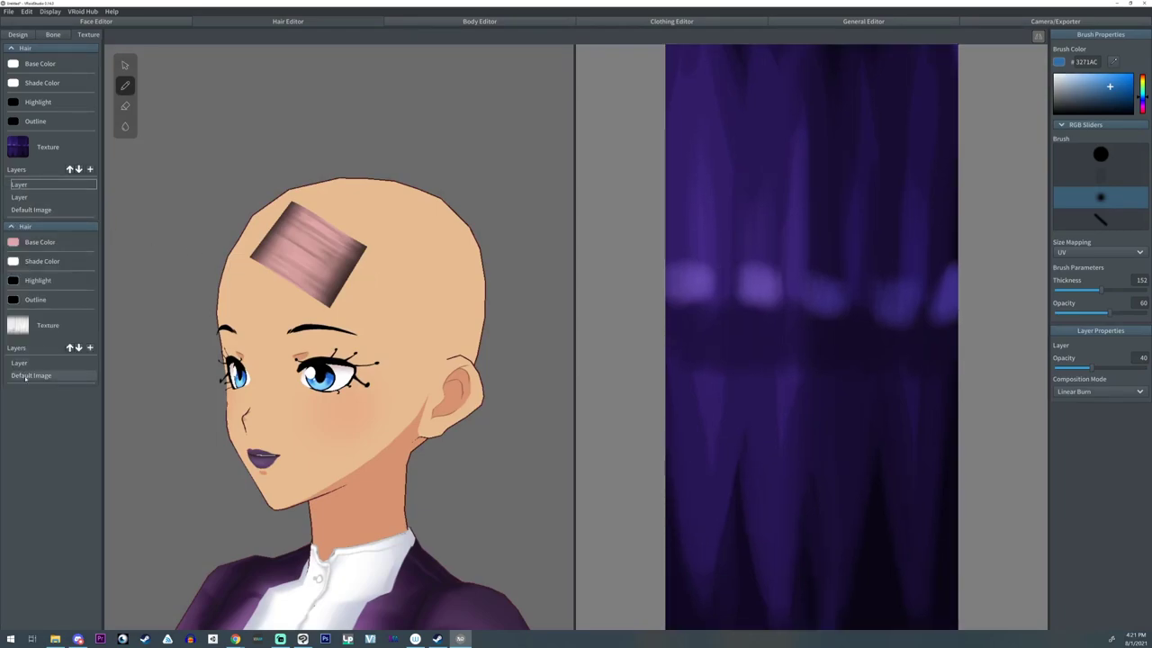
click(26, 376)
right_click(28, 377)
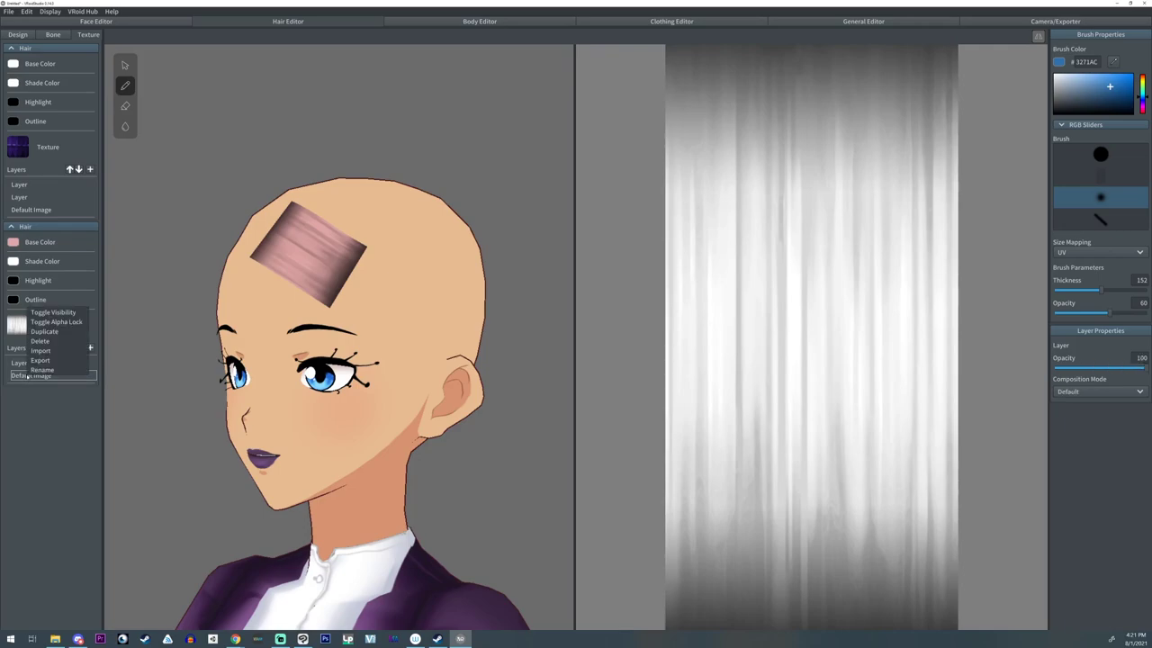
click(40, 341)
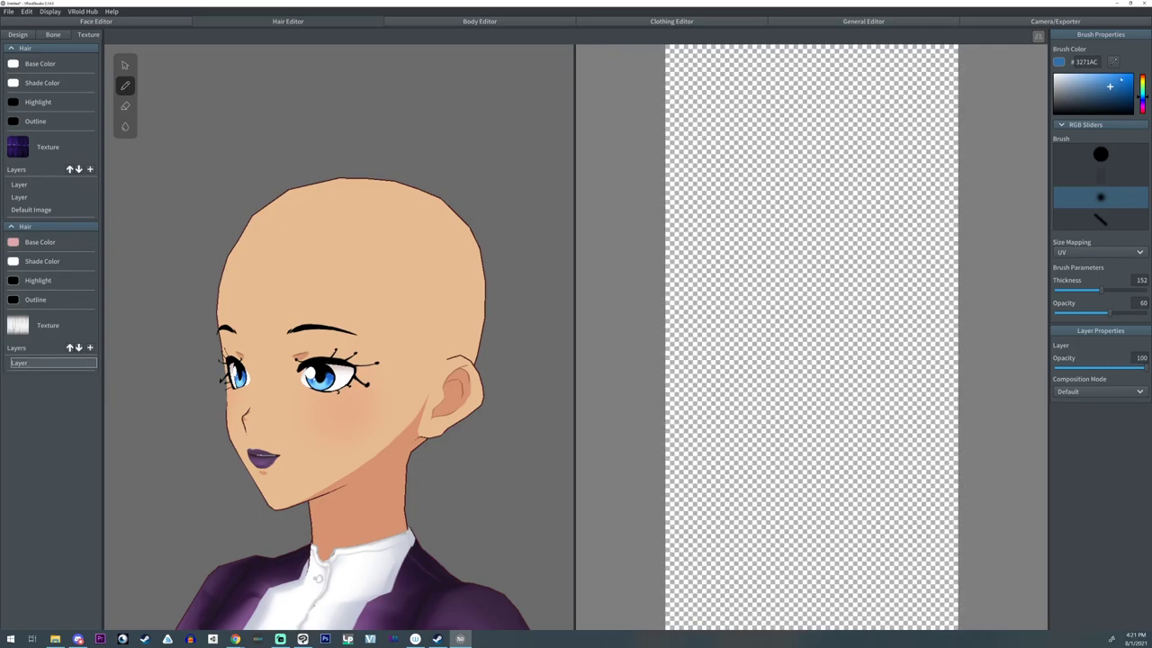
- Paint three small blue hearts on the empty texture layer with the hard round brush and return to the hair design view
click(1100, 153)
mouse_move(720, 280)
mouse_down()
mouse_move(736, 326)
mouse_move(728, 283)
mouse_move(736, 297)
mouse_up()
mouse_move(742, 402)
mouse_down()
mouse_move(759, 381)
mouse_move(740, 401)
mouse_move(759, 391)
mouse_up()
mouse_move(728, 480)
mouse_down()
mouse_move(706, 488)
mouse_move(725, 501)
mouse_up()
right_drag(531, 251, 459, 237)
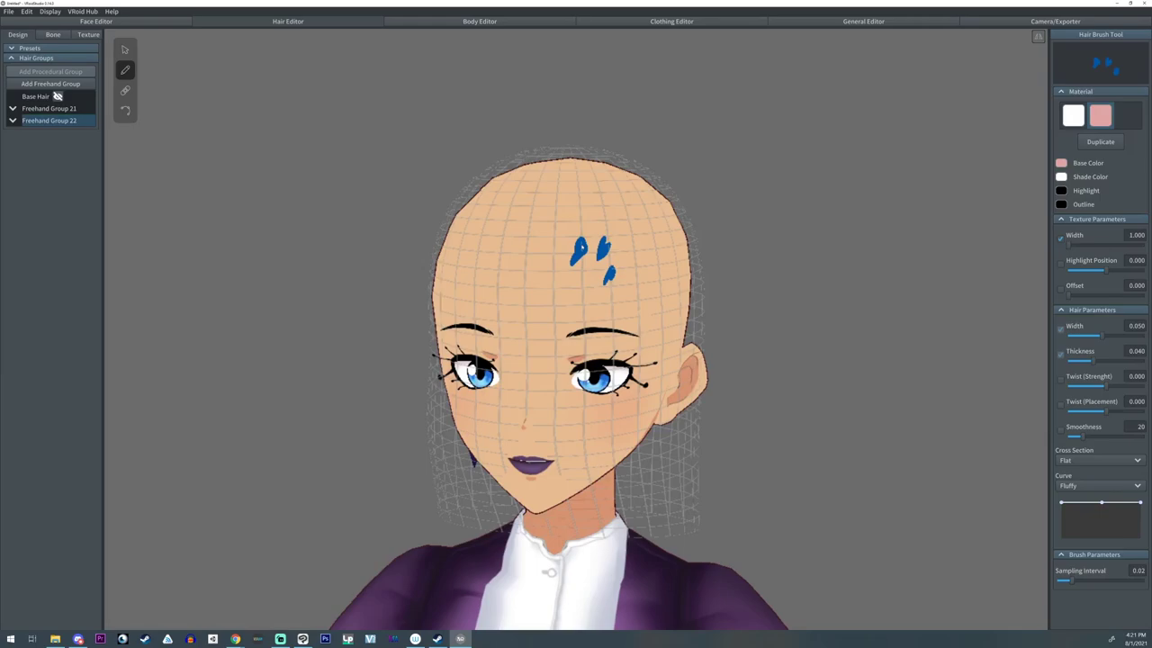
- Select the heart-patterned strand on the forehead and set its texture Offset to 1.000
click(125, 50)
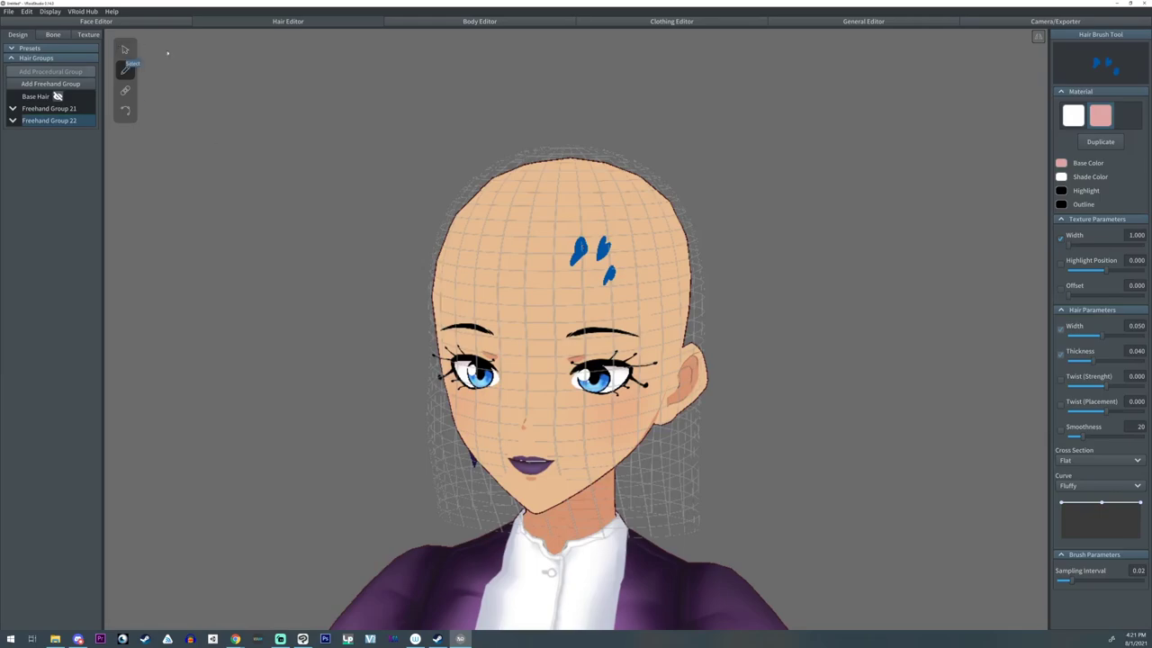
click(14, 122)
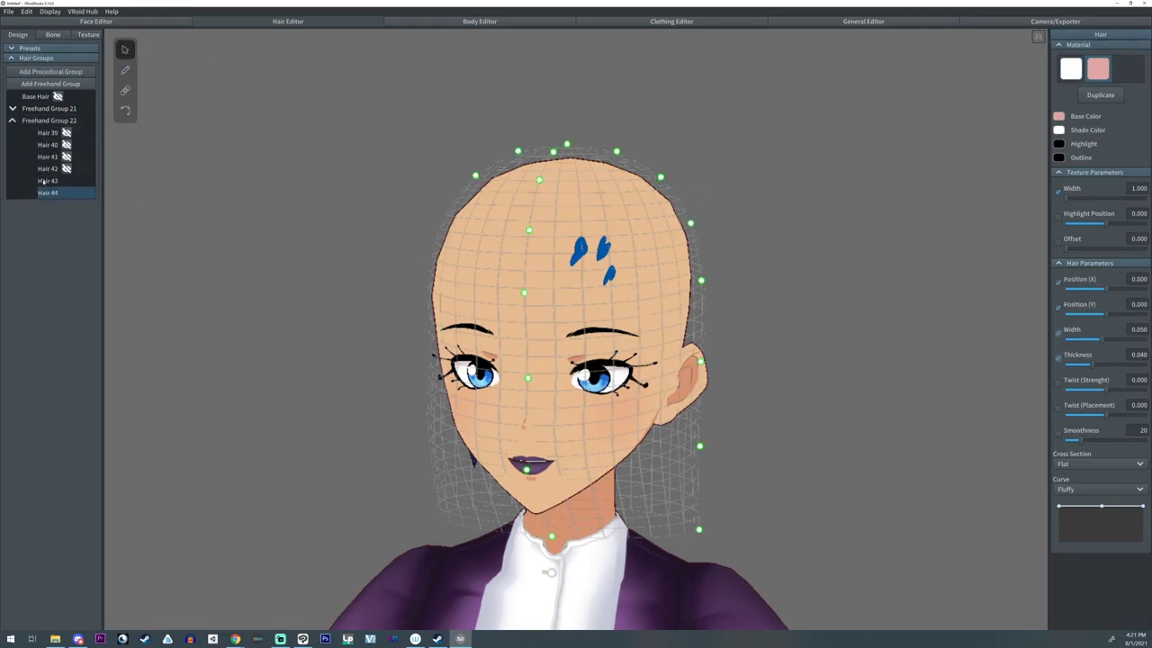
click(51, 182)
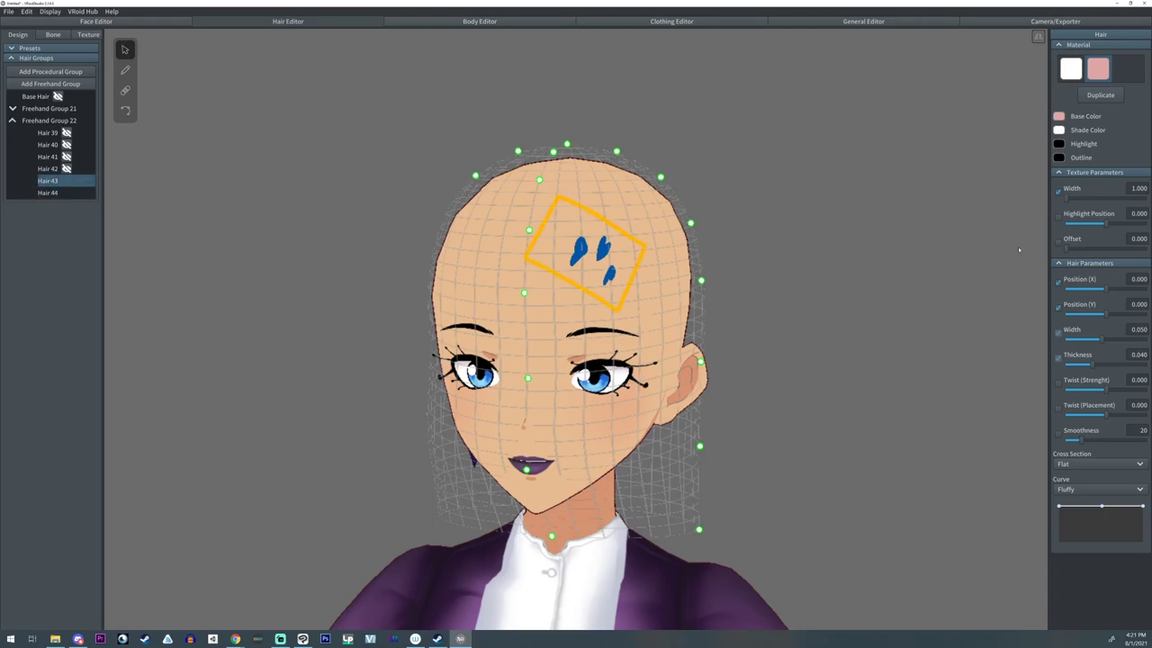
mouse_move(1070, 199)
mouse_down()
mouse_move(1088, 198)
mouse_move(1050, 207)
mouse_up()
drag(1076, 247, 1088, 252)
drag(1150, 252, 1150, 252)
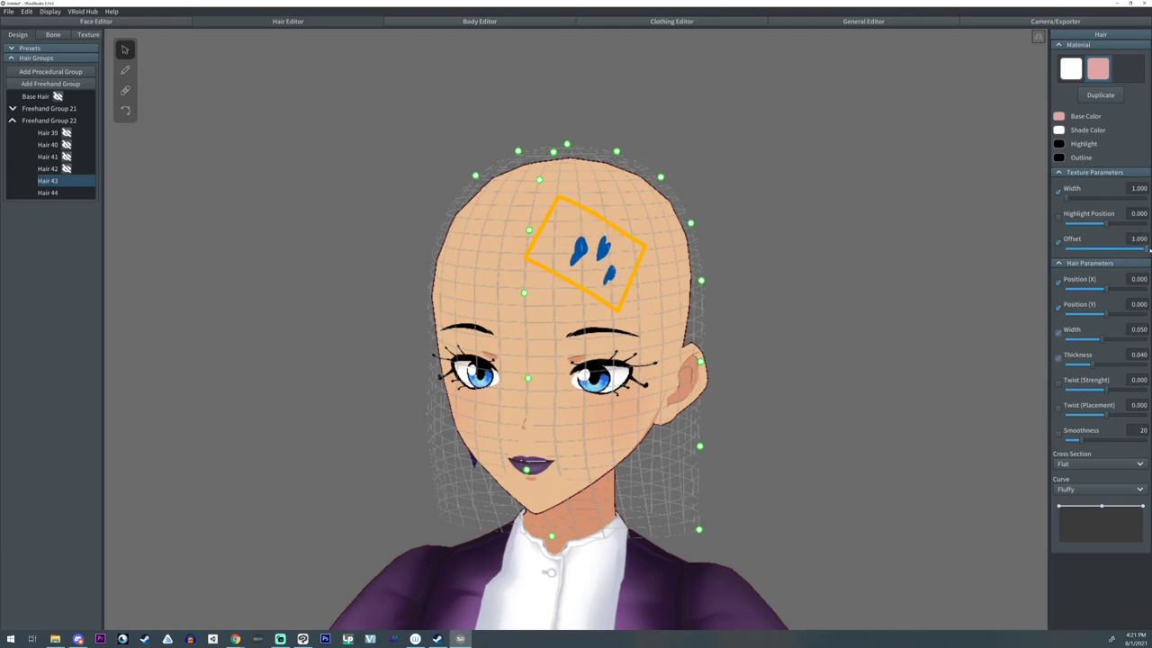
- Reduce the heart-patterned strand's Width to 0.028 and Thickness to 0.016
drag(1103, 340, 1070, 364)
right_drag(729, 324, 654, 307)
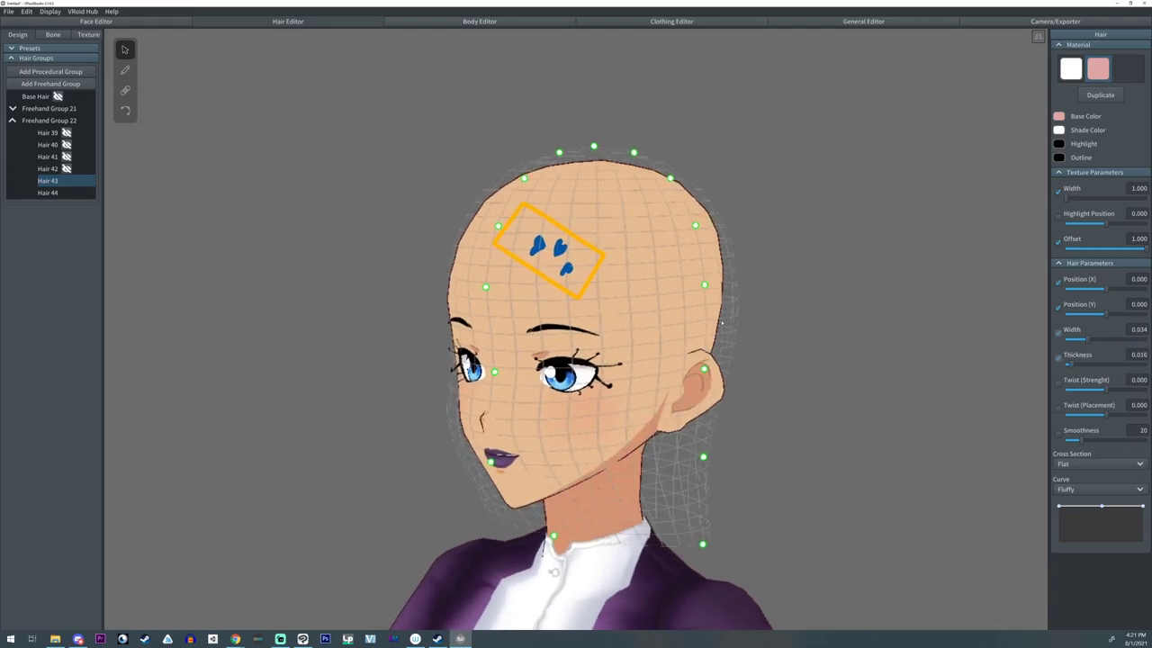
scroll(655, 302, up, 4)
right_drag(421, 217, 430, 220)
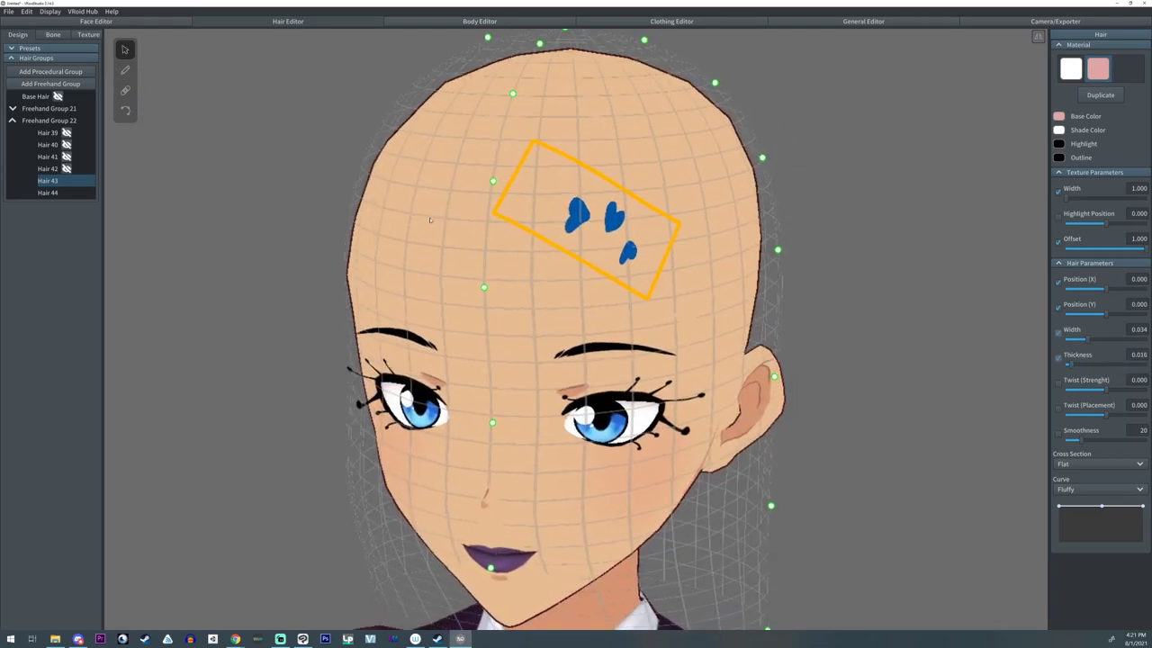
mouse_move(1088, 340)
mouse_down()
mouse_move(1150, 339)
mouse_move(1084, 339)
mouse_move(1084, 354)
mouse_up()
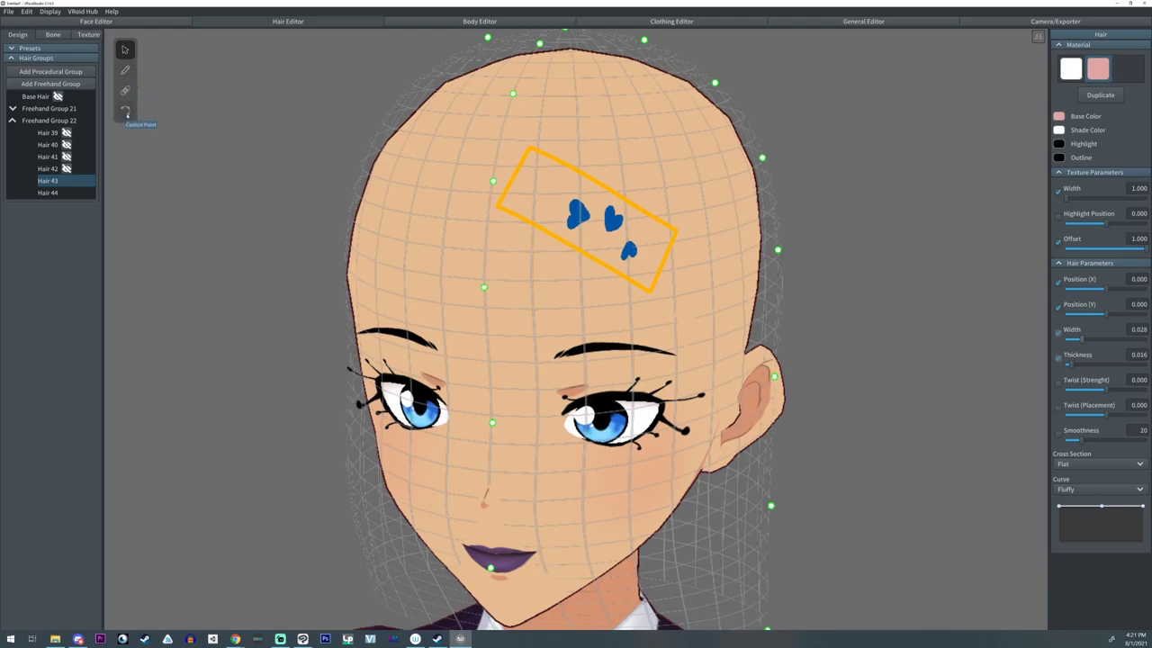
- Move the strand's control points so the hearts run in a curved diagonal down the forehead toward the brow
click(125, 110)
drag(671, 261, 494, 334)
drag(630, 242, 523, 259)
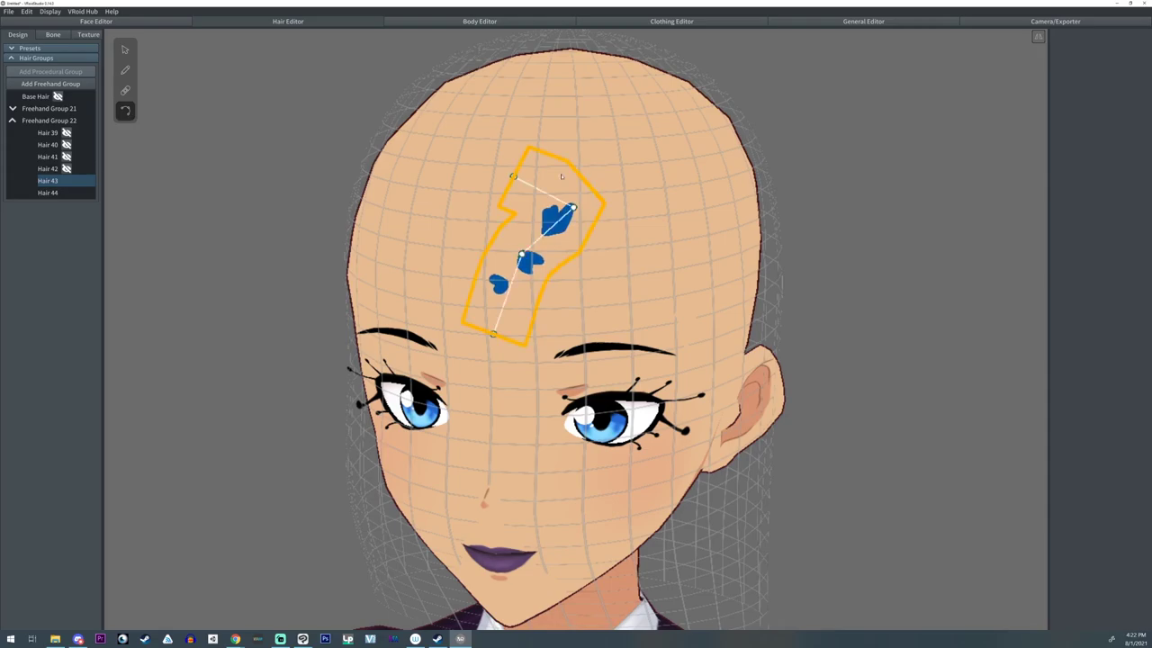
drag(515, 176, 614, 156)
drag(523, 259, 533, 266)
scroll(820, 296, down, 6)
click(820, 296)
right_drag(820, 296, 733, 286)
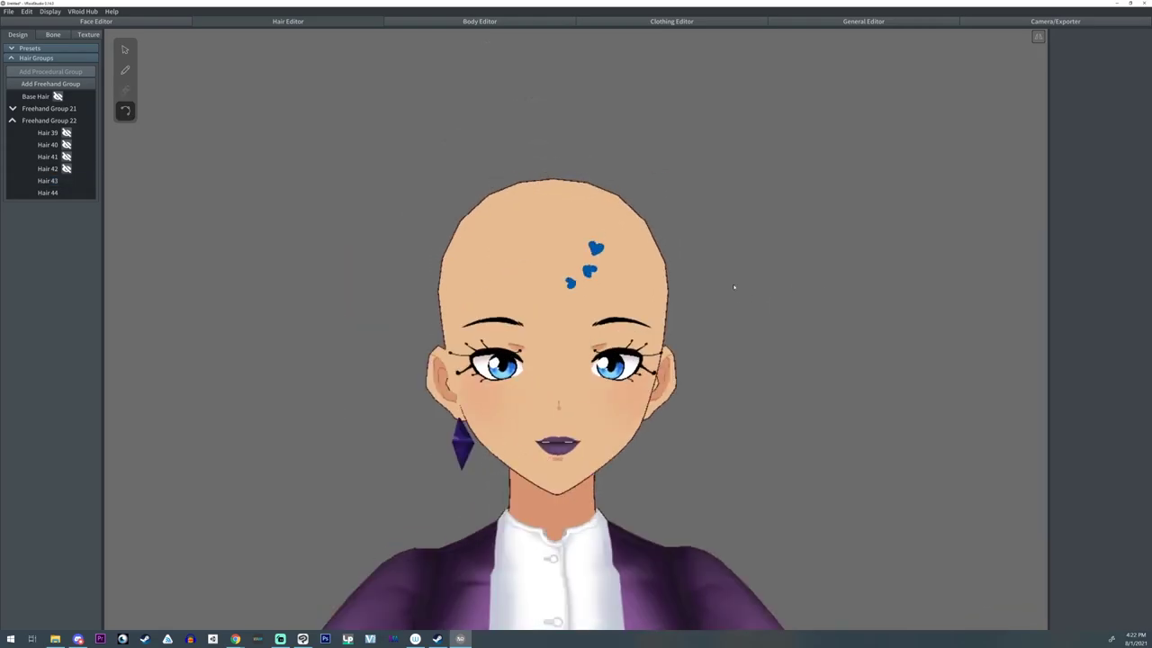
scroll(734, 285, down, 2)
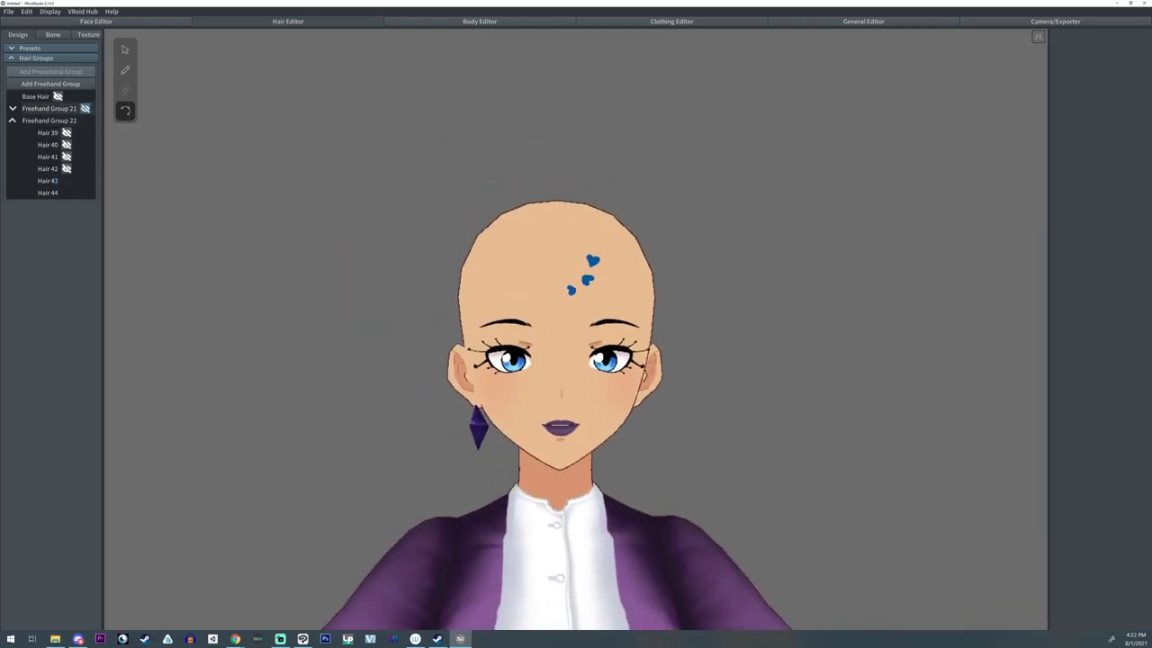
- Hide and delete both existing freehand hair groups, leaving only the base hair
click(85, 108)
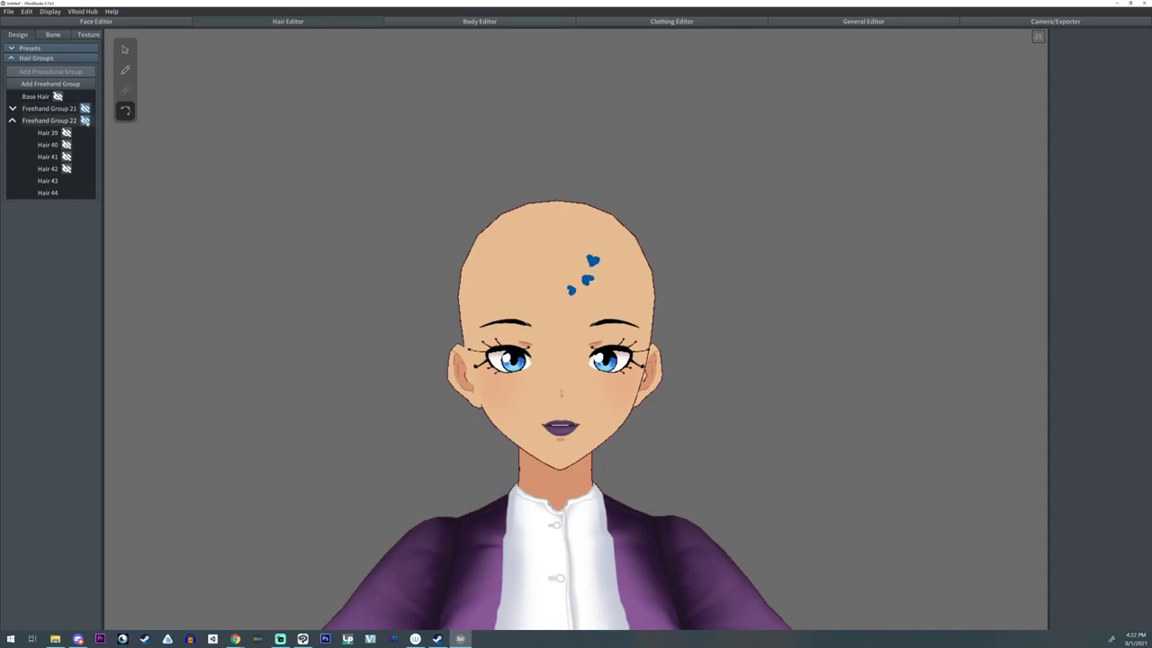
click(85, 120)
right_click(30, 120)
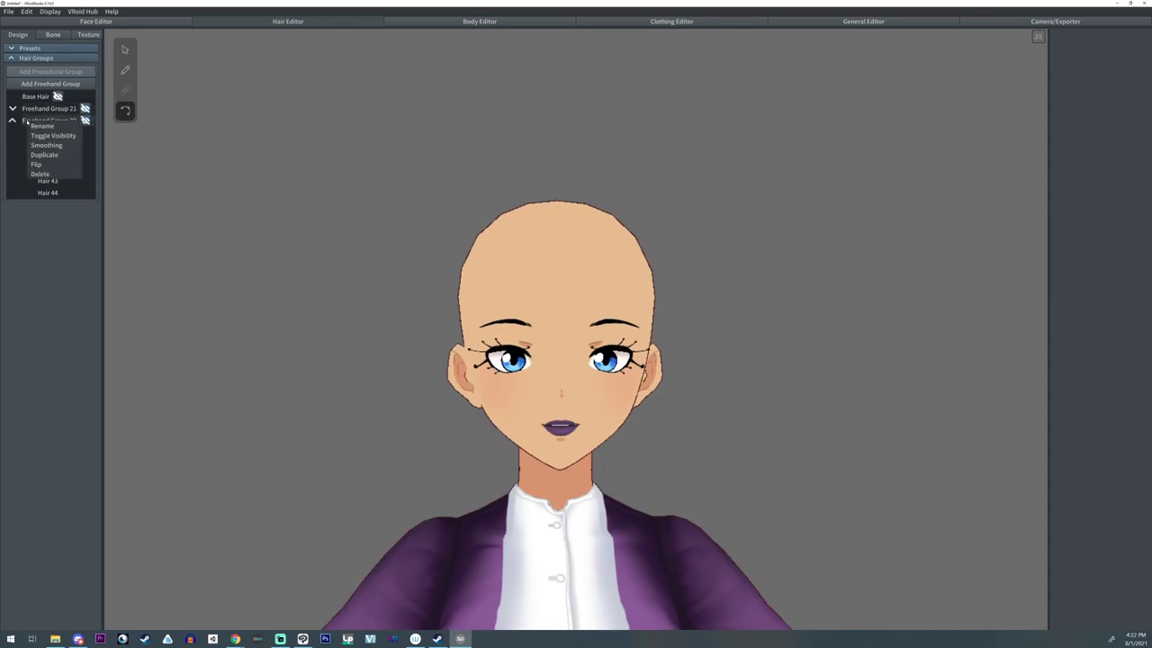
click(44, 175)
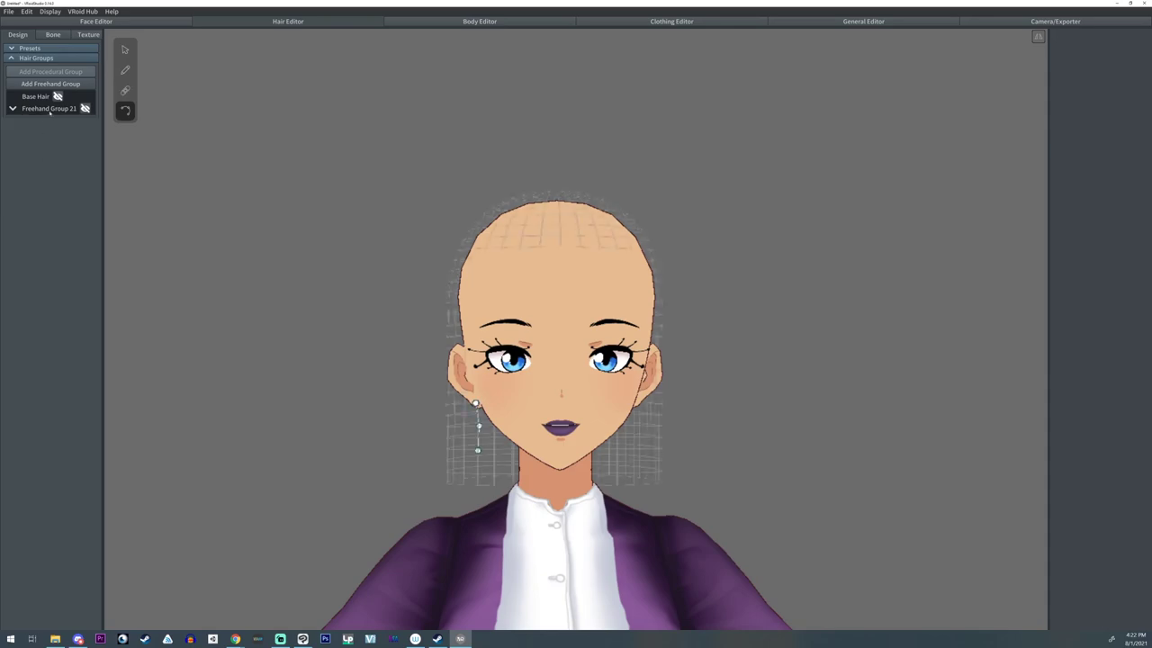
right_click(52, 109)
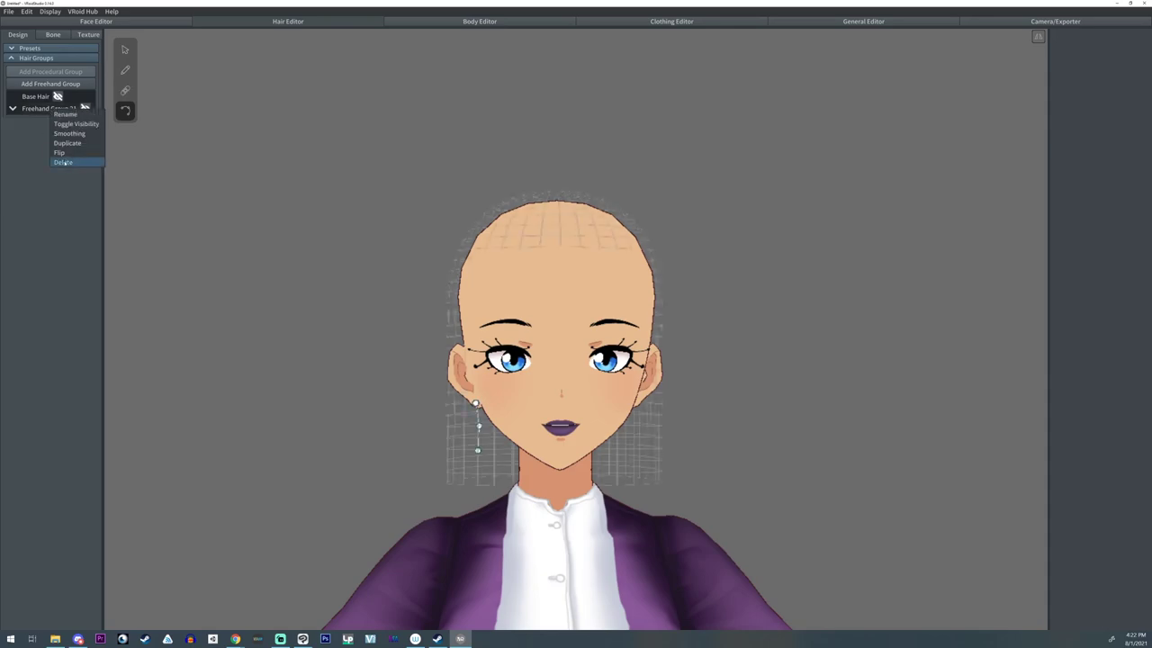
click(63, 162)
right_drag(488, 219, 523, 229)
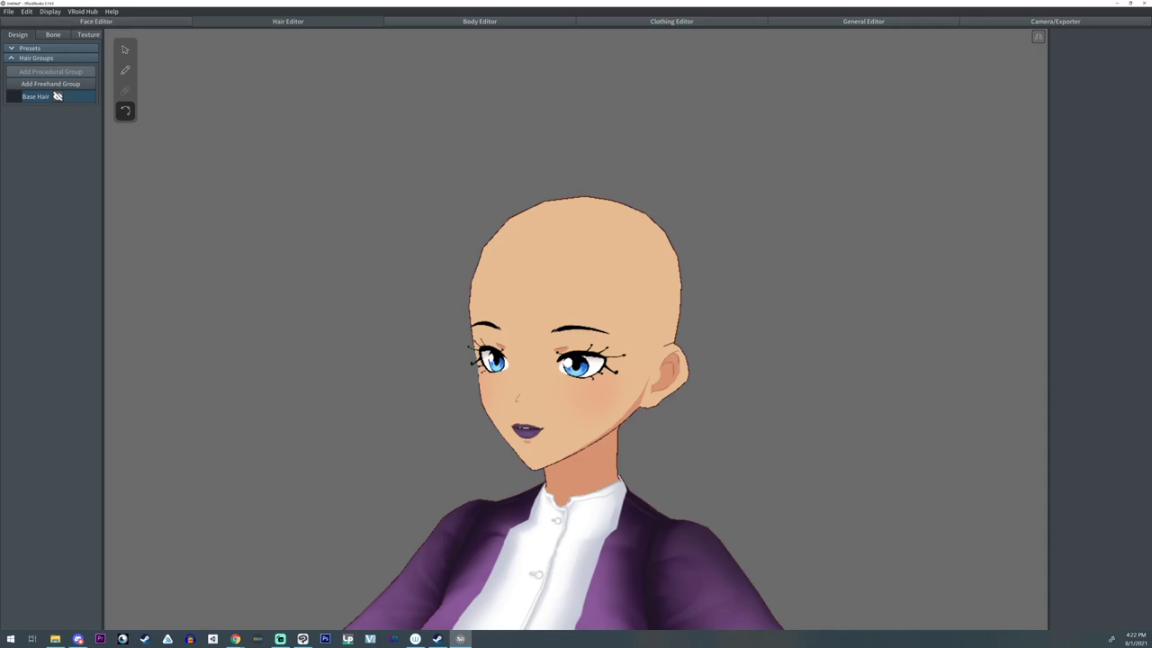
- Add a new freehand hair group, set its guide Fit To Head (Z) to 0.000, and pull the lower back guide point outward
click(235, 639)
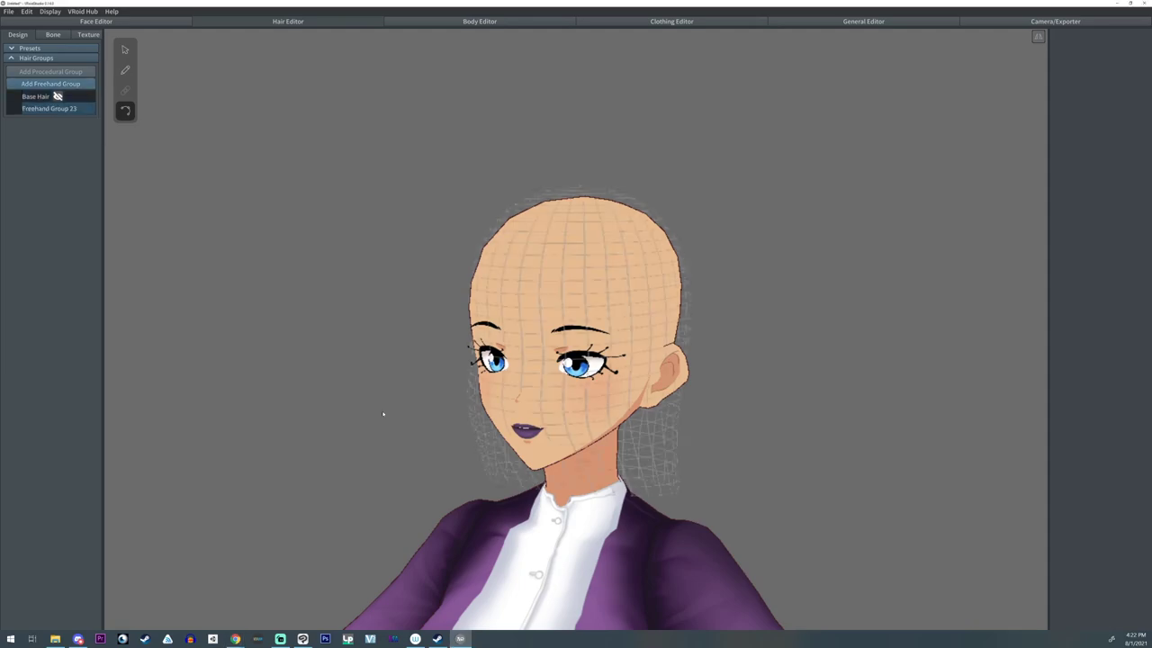
click(125, 49)
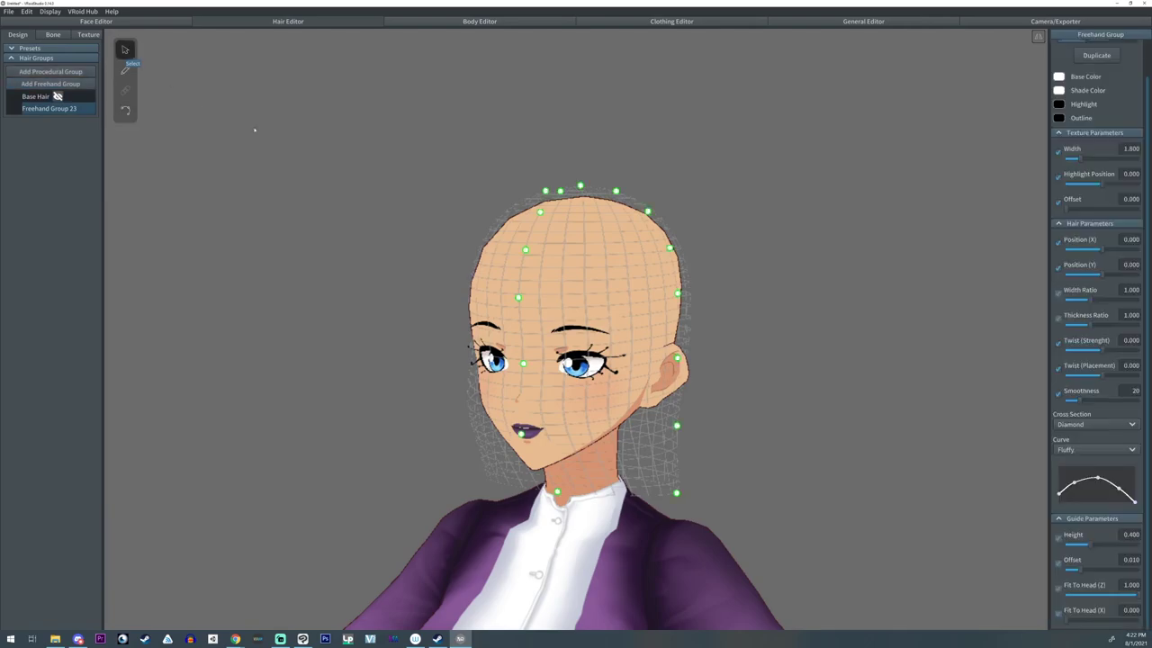
drag(1088, 594, 1059, 595)
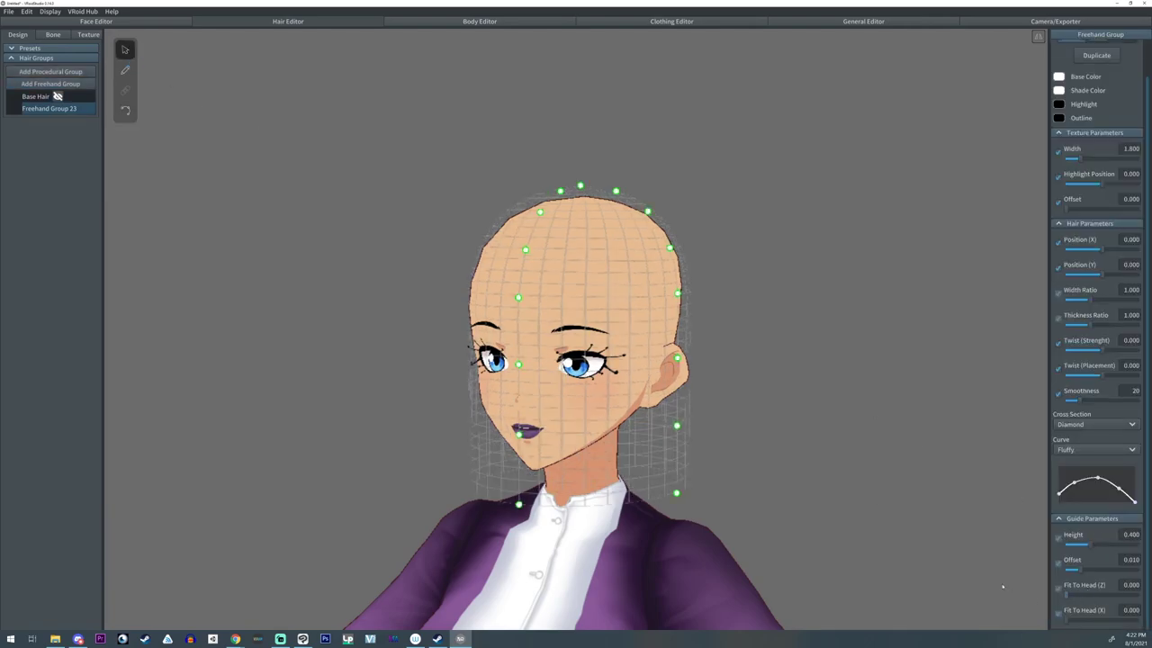
right_drag(864, 501, 808, 480)
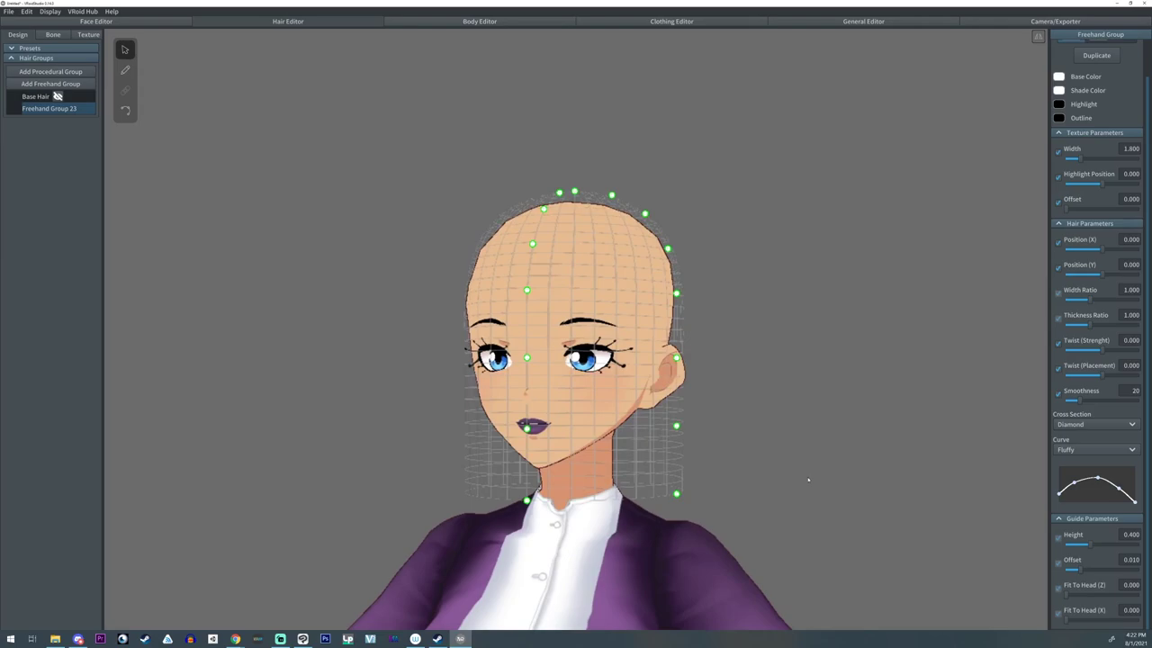
right_drag(869, 488, 844, 437)
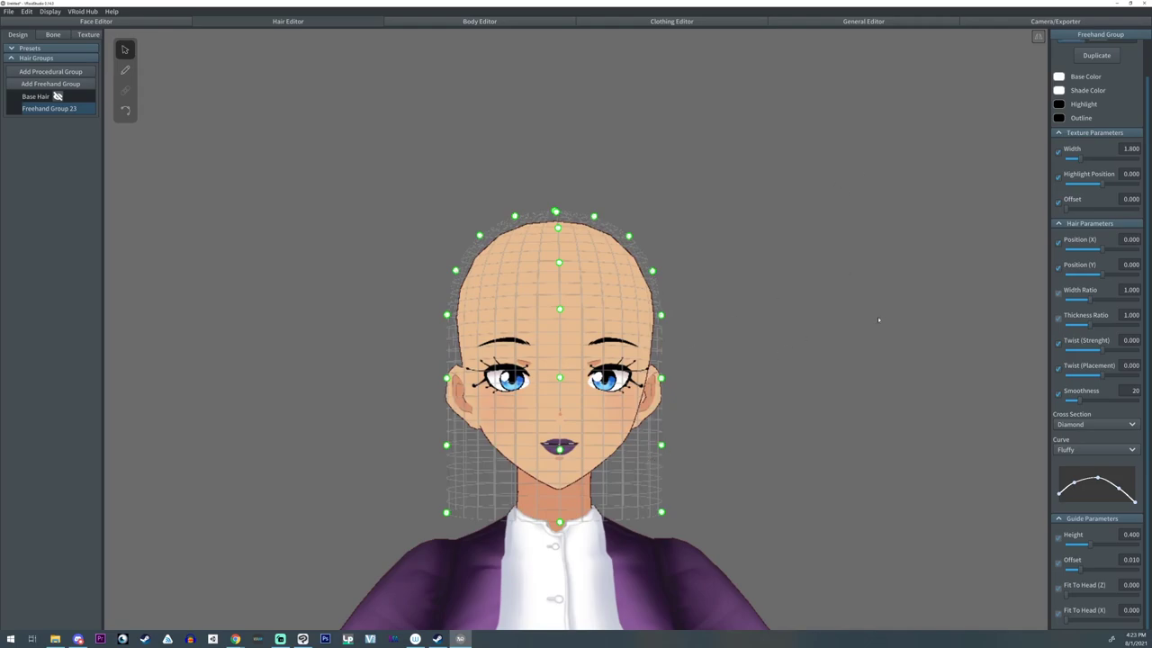
right_drag(748, 408, 726, 407)
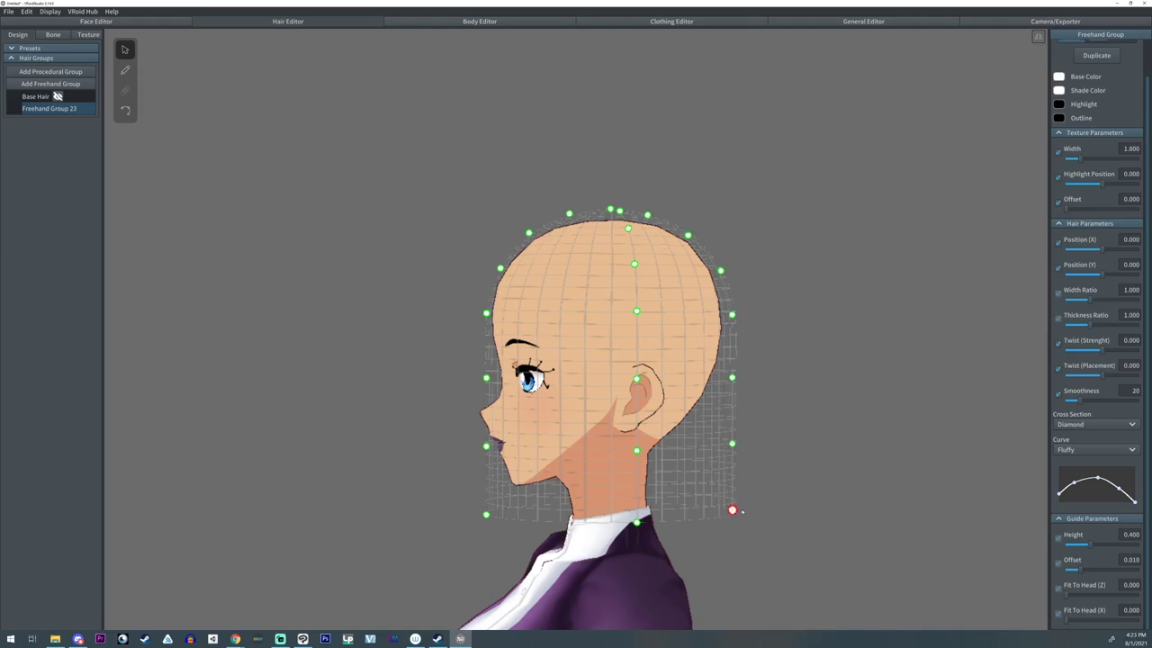
mouse_move(733, 510)
mouse_down()
mouse_move(764, 501)
mouse_move(753, 505)
mouse_up()
right_drag(306, 178, 320, 179)
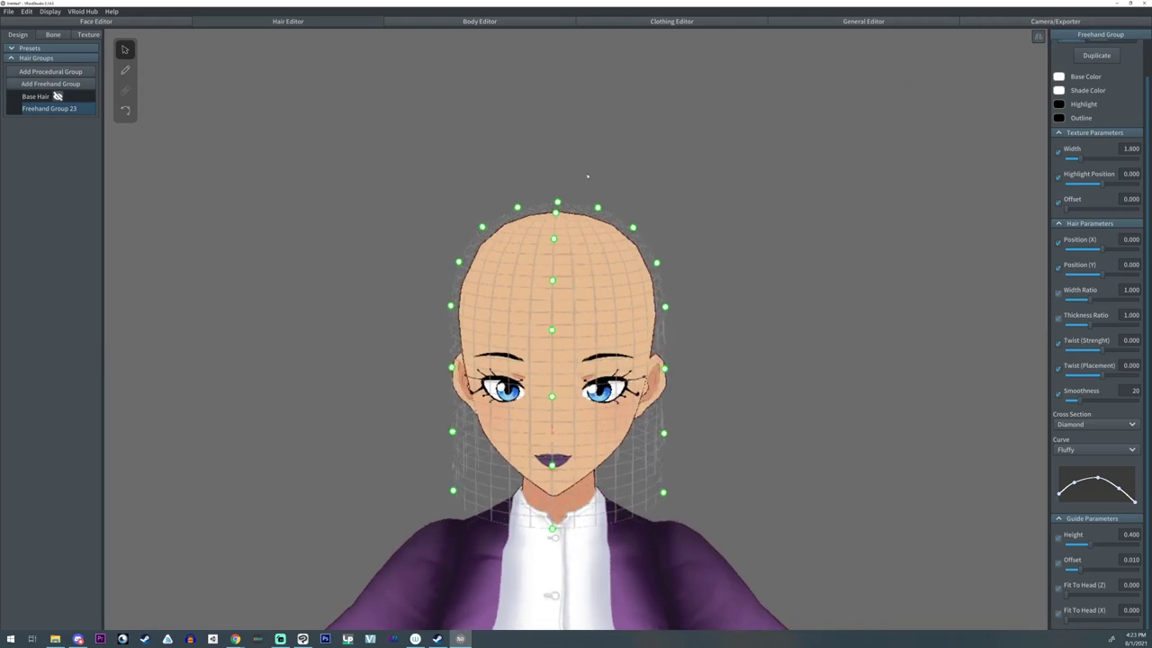
click(558, 202)
- Add a procedural hair group with a Hair Count of 8 and a profile curve that stays fuller toward the tips
click(37, 97)
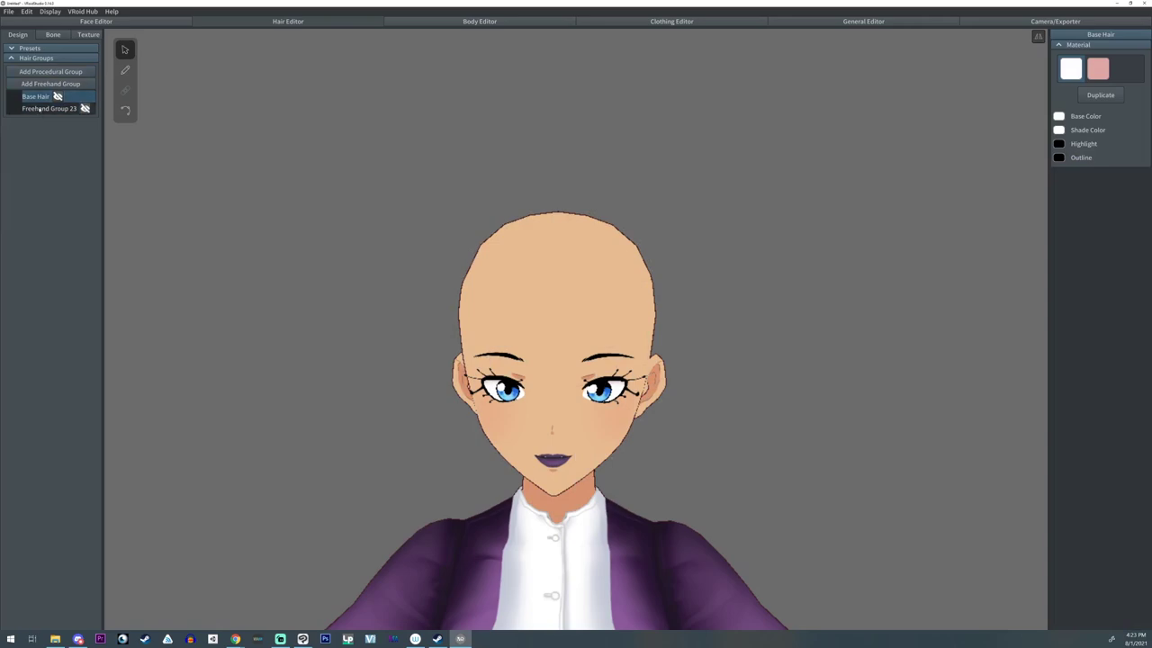
click(51, 71)
right_drag(763, 256, 756, 253)
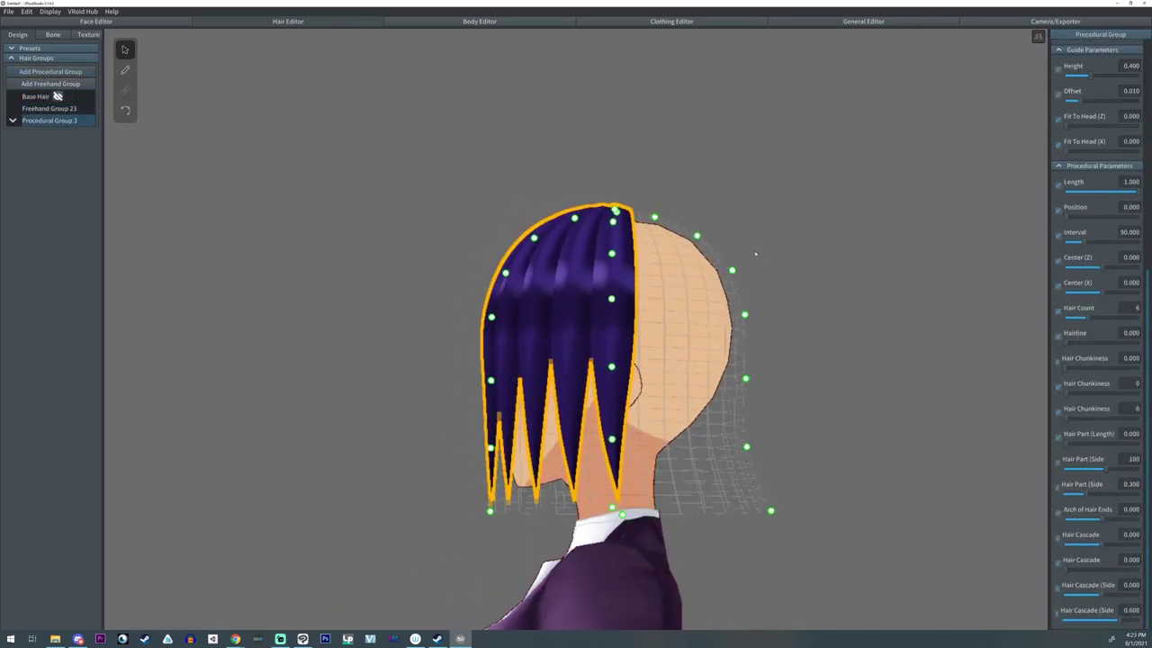
scroll(1135, 477, up, 2)
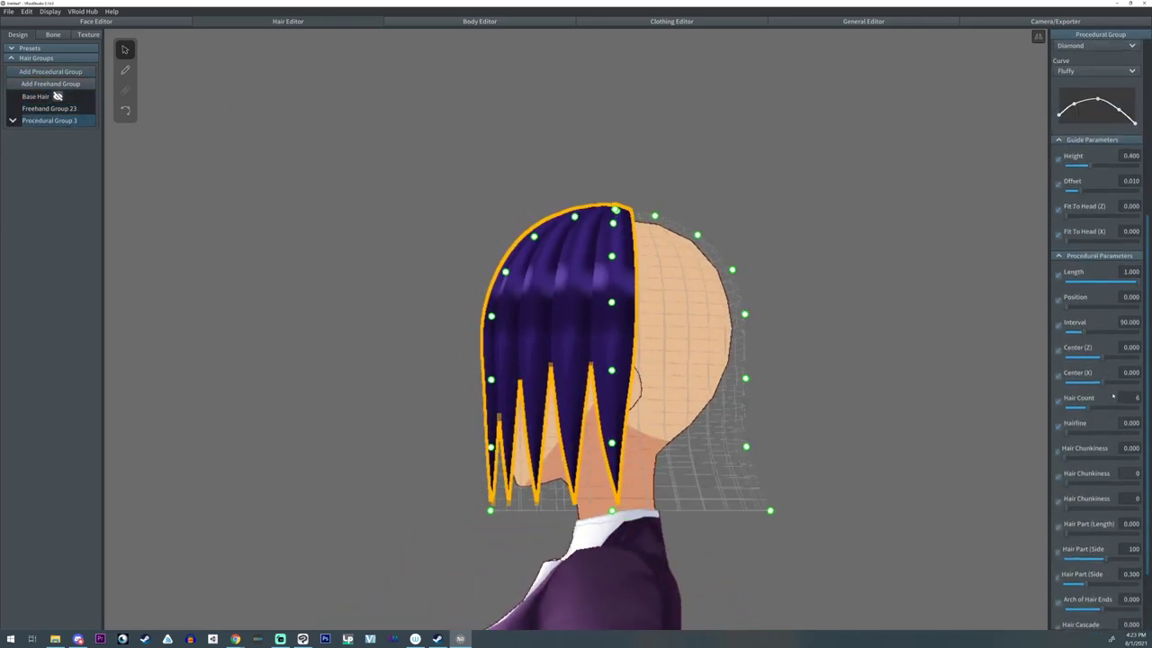
mouse_move(734, 304)
right_down()
mouse_move(754, 322)
mouse_move(744, 320)
right_up()
drag(1094, 408, 1095, 411)
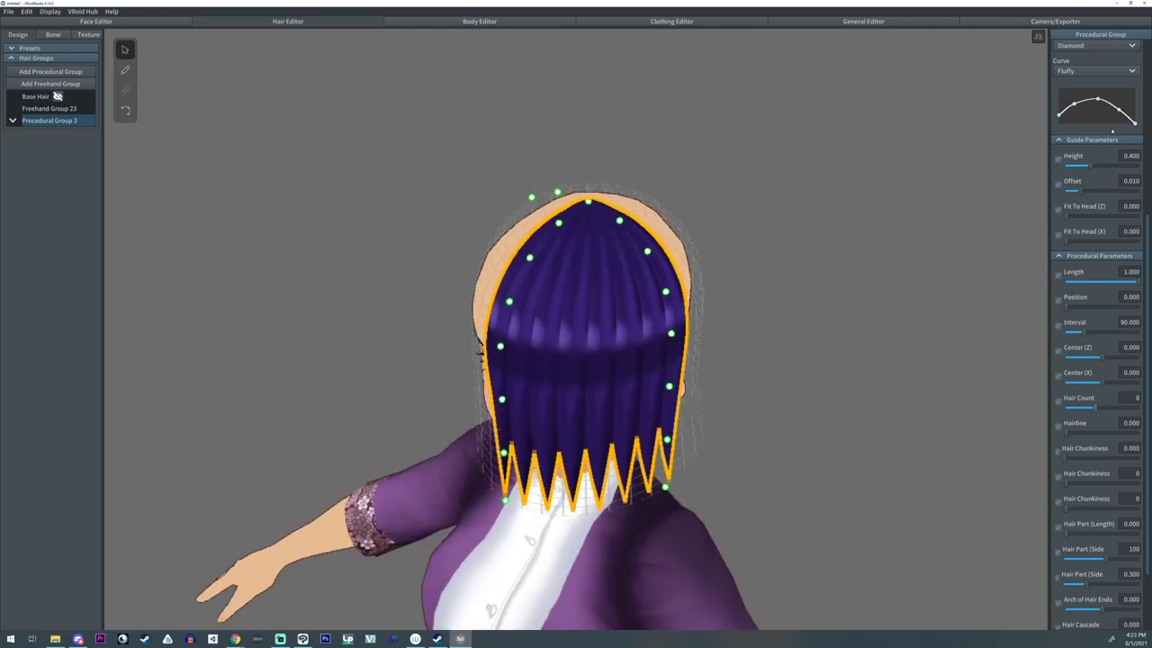
drag(1120, 110, 1126, 110)
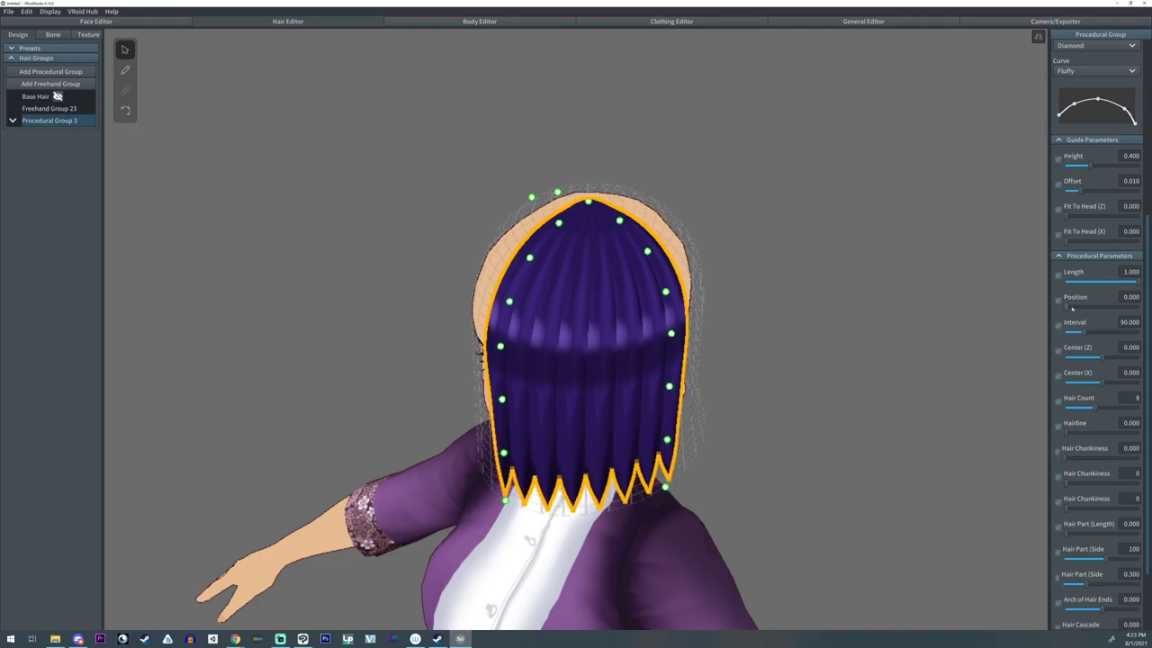
- Wrap the procedural hair around the back of the head with Position 114.54 and Interval 128.67
drag(1072, 309, 1091, 308)
right_drag(631, 236, 665, 289)
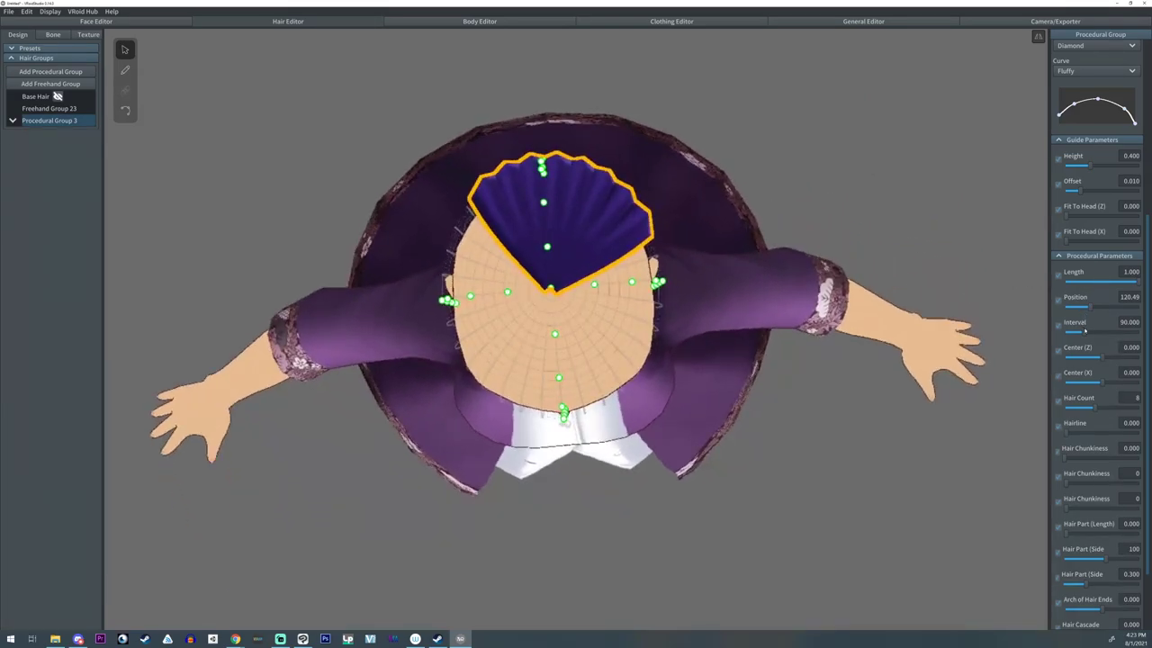
drag(1085, 333, 1093, 334)
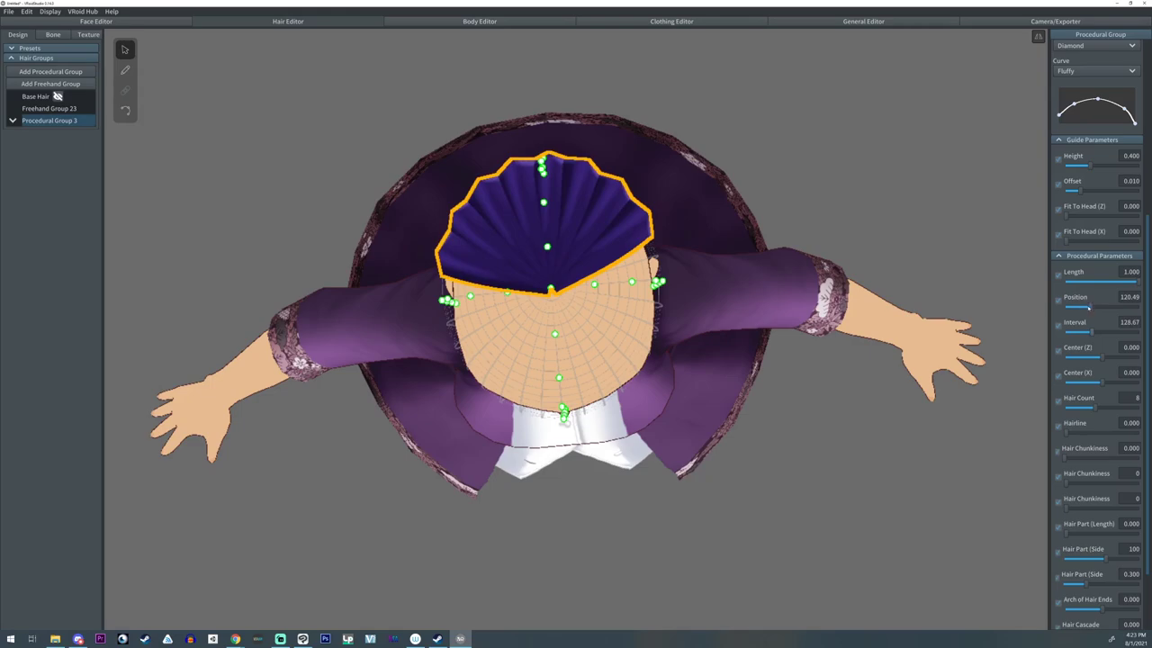
drag(1090, 308, 1088, 308)
- Pull the lower back guide points in toward the neck so the hair curves inward at the nape and flares at the ends
right_drag(473, 266, 441, 236)
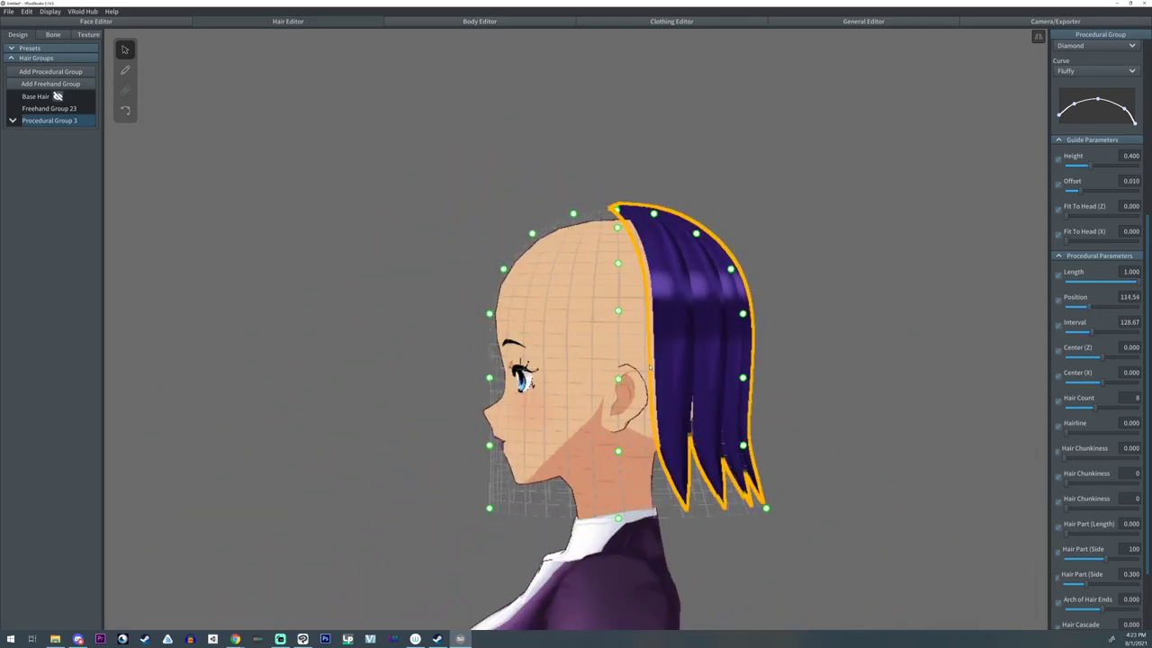
middle_drag(650, 367, 645, 355)
drag(691, 284, 666, 300)
drag(692, 352, 632, 358)
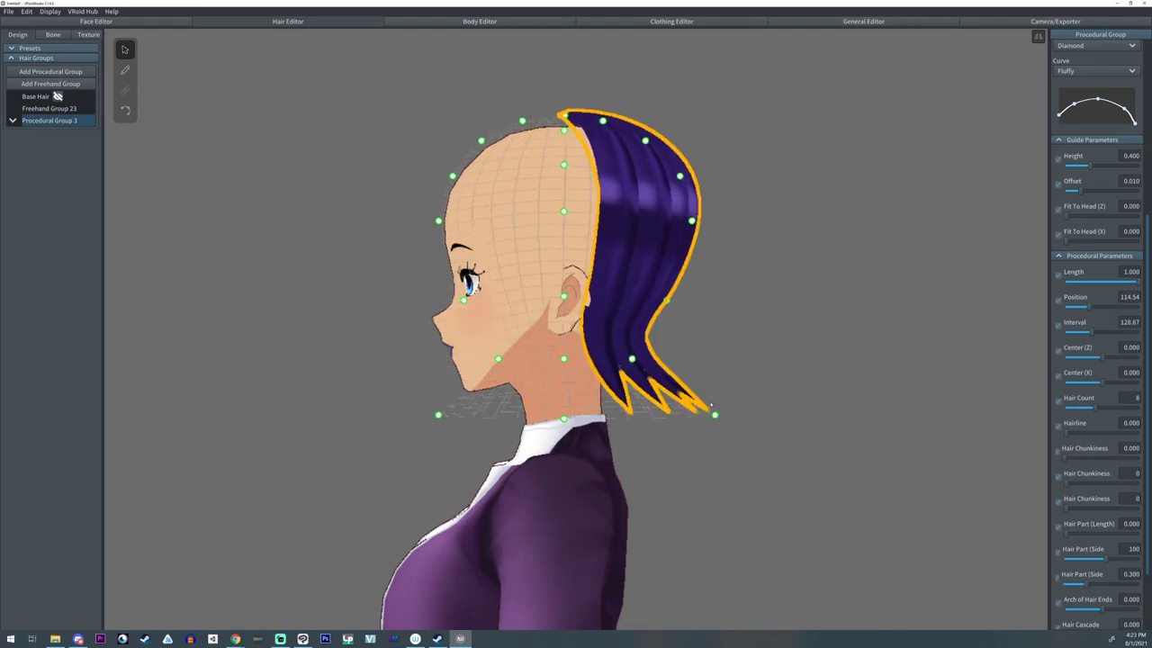
drag(716, 415, 674, 416)
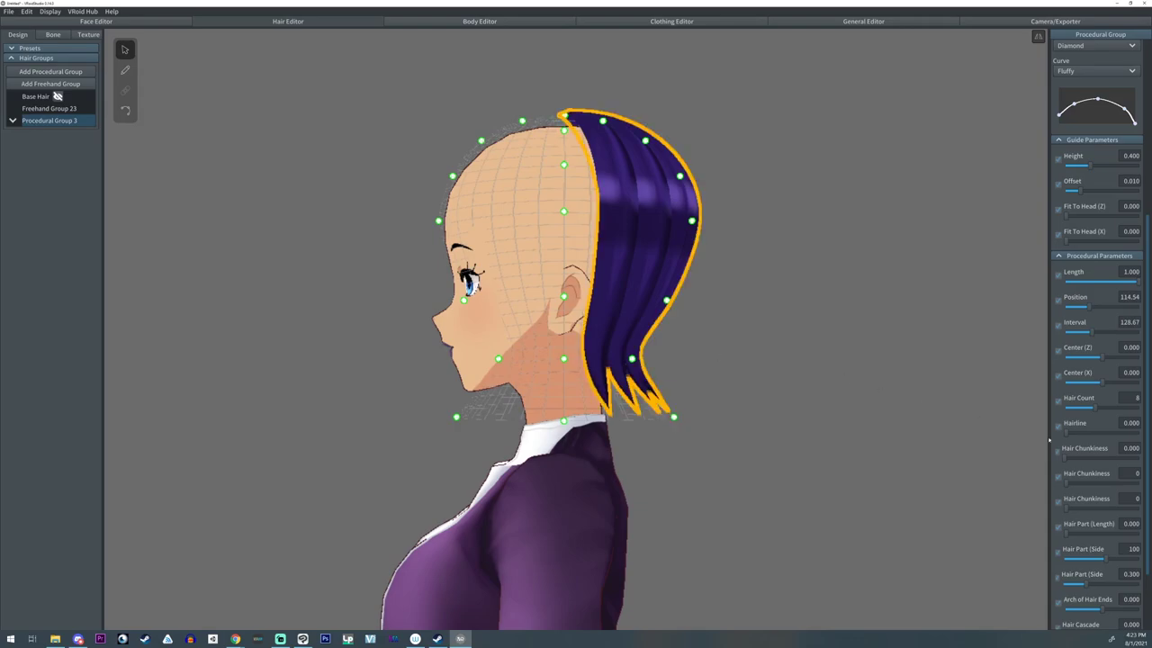
- Set the procedural group's Hairline to 0.636, then narrow its guide at the jaw and flare the bottom edge slightly
drag(1071, 434, 1114, 439)
middle_drag(658, 387, 750, 449)
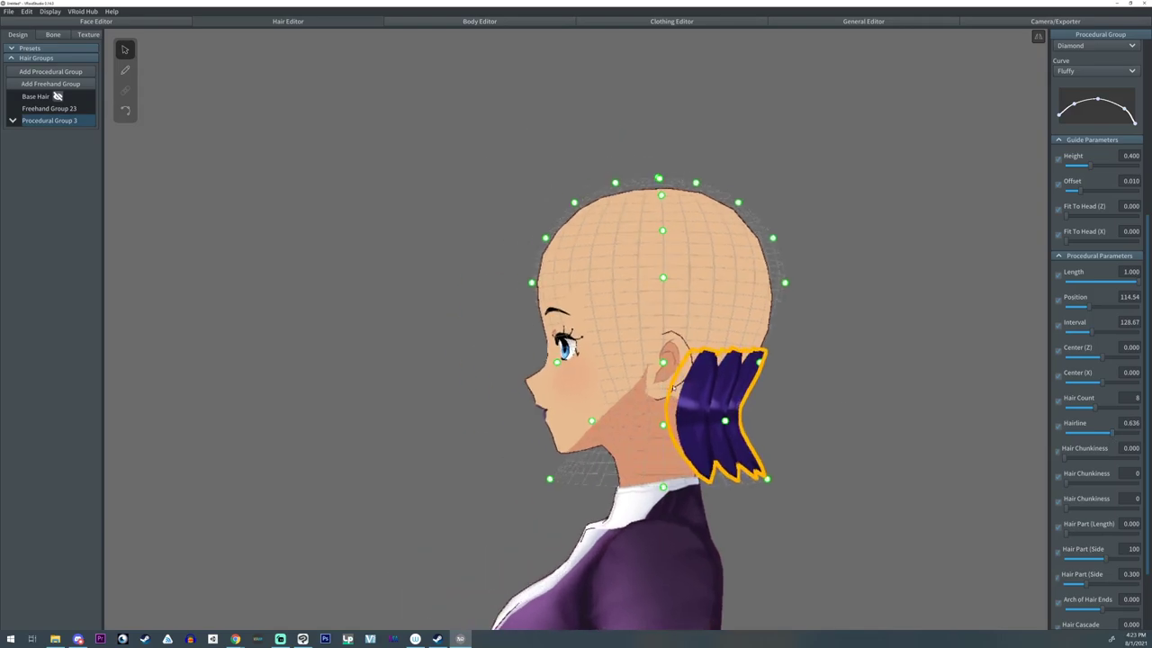
right_drag(577, 405, 688, 385)
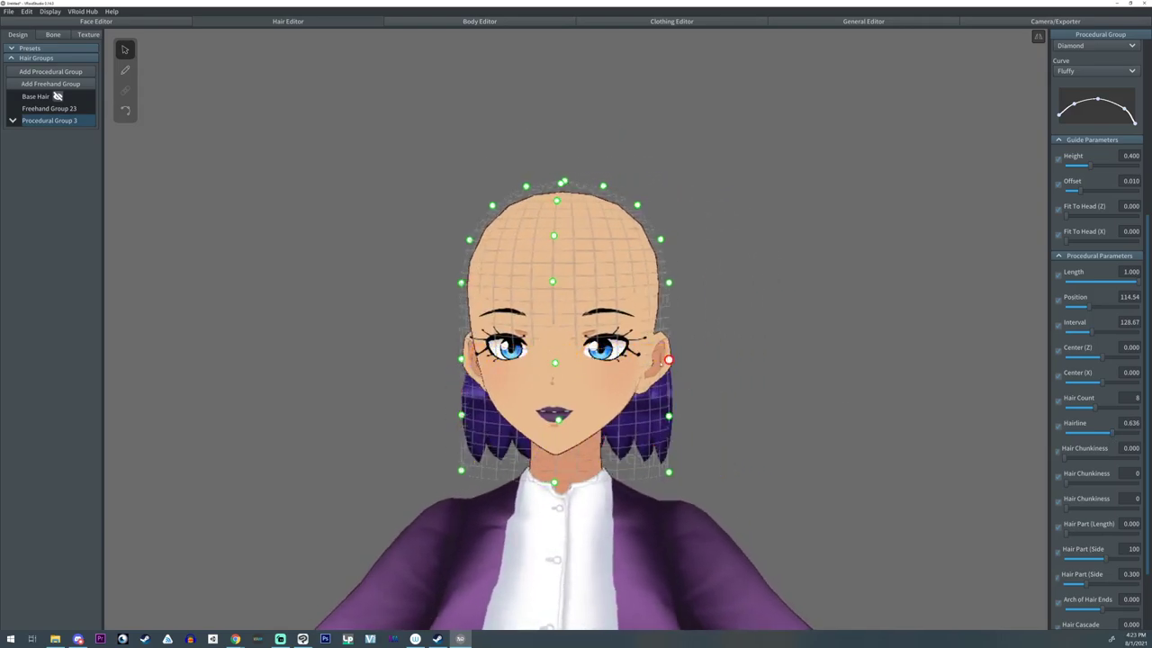
mouse_move(651, 411)
mouse_down()
mouse_move(627, 404)
mouse_move(646, 403)
mouse_up()
drag(669, 472, 675, 470)
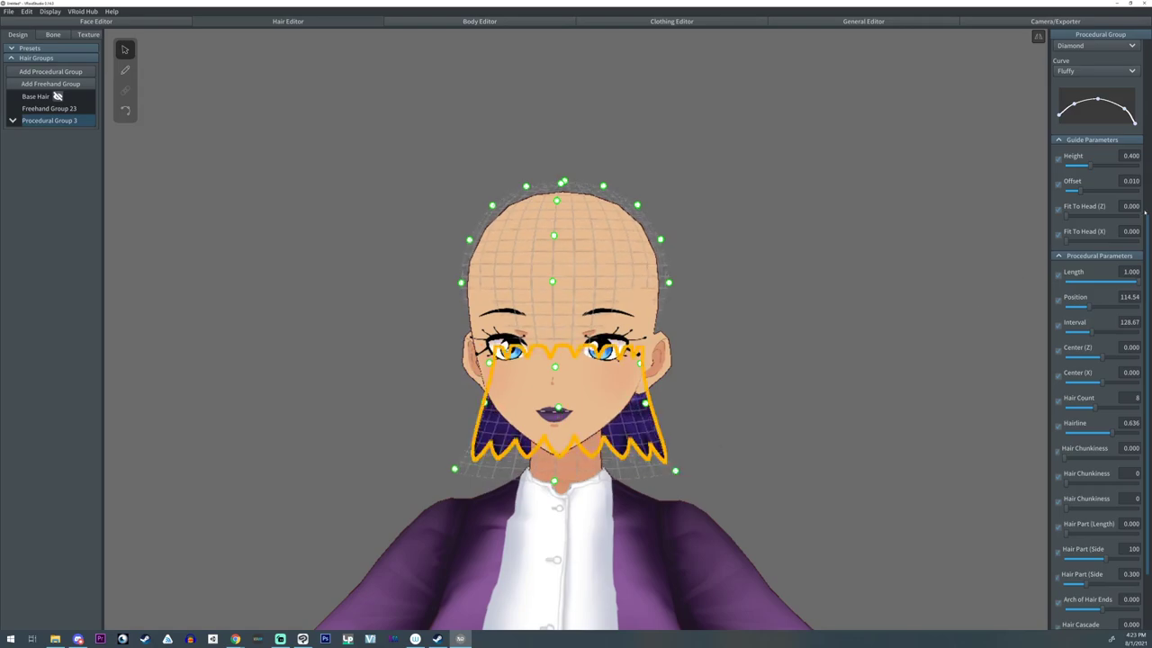
- Add a point near the end of the profile curve to taper the tips, and flare the guide's lower edge further
mouse_move(1116, 104)
mouse_down()
mouse_move(1117, 116)
mouse_move(1116, 106)
mouse_up()
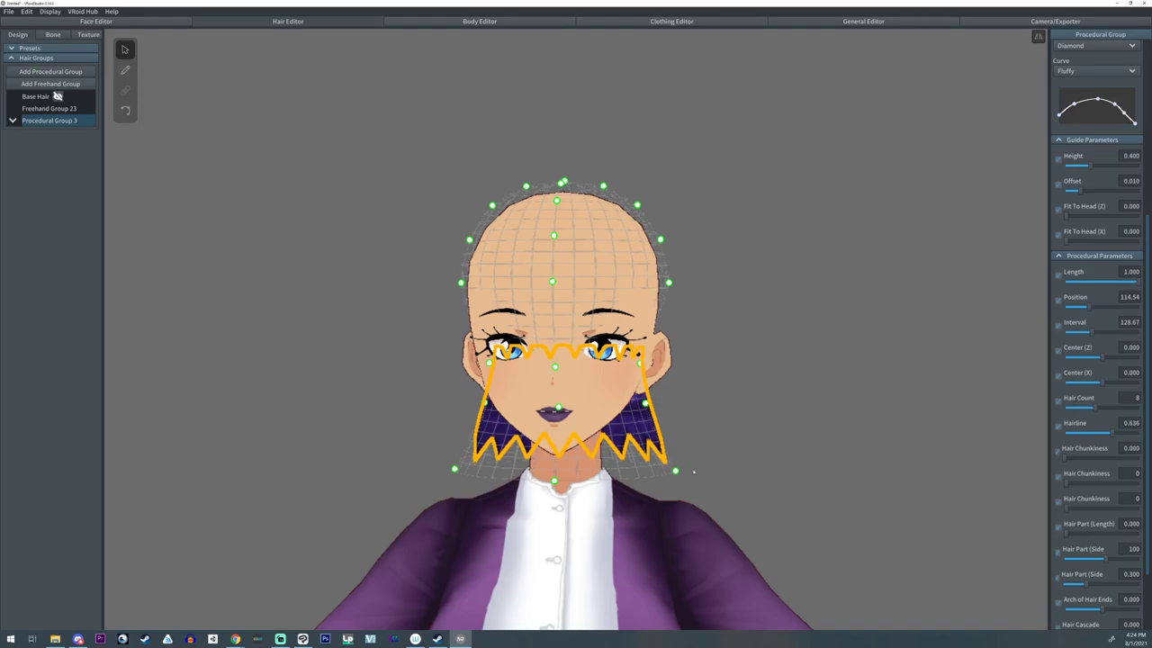
drag(676, 470, 683, 468)
drag(645, 404, 643, 428)
right_drag(707, 412, 766, 407)
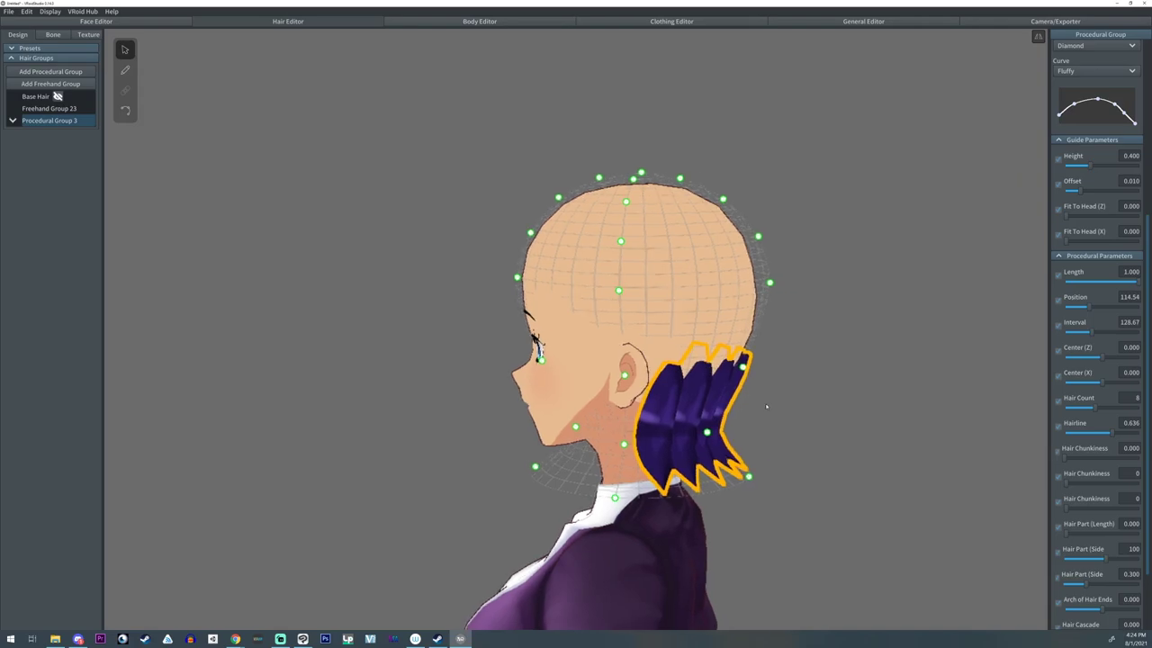
- Duplicate the nape hair group and reshape the copy's guide into a higher, shorter layer with tips flaring outward
right_click(47, 122)
click(61, 147)
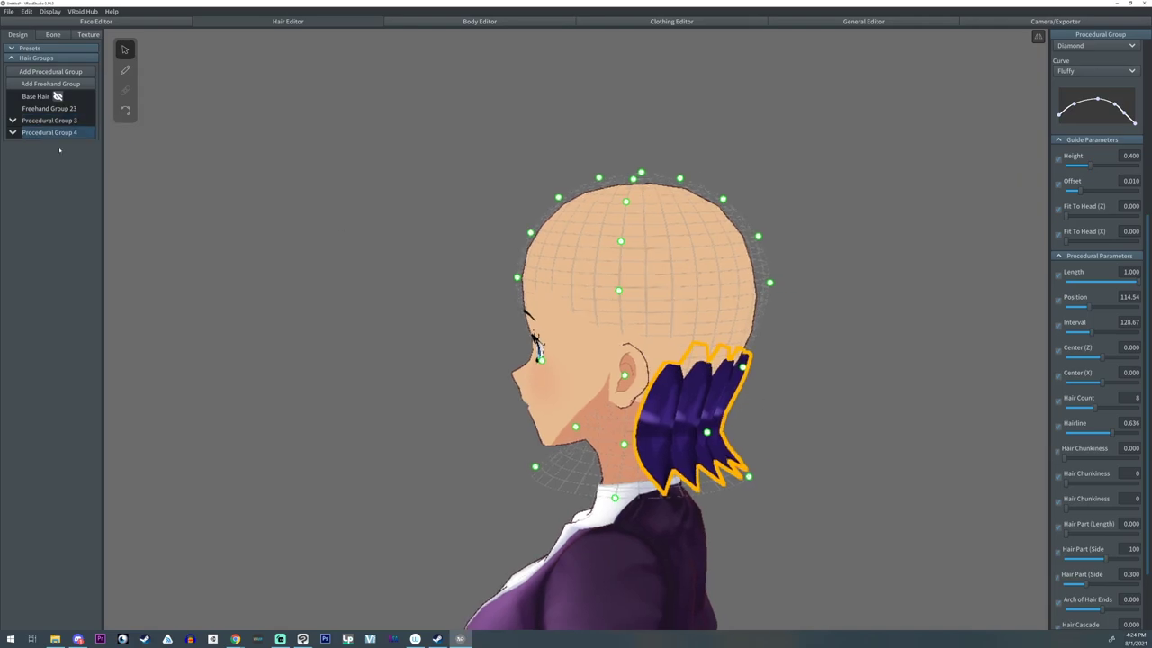
drag(708, 434, 742, 416)
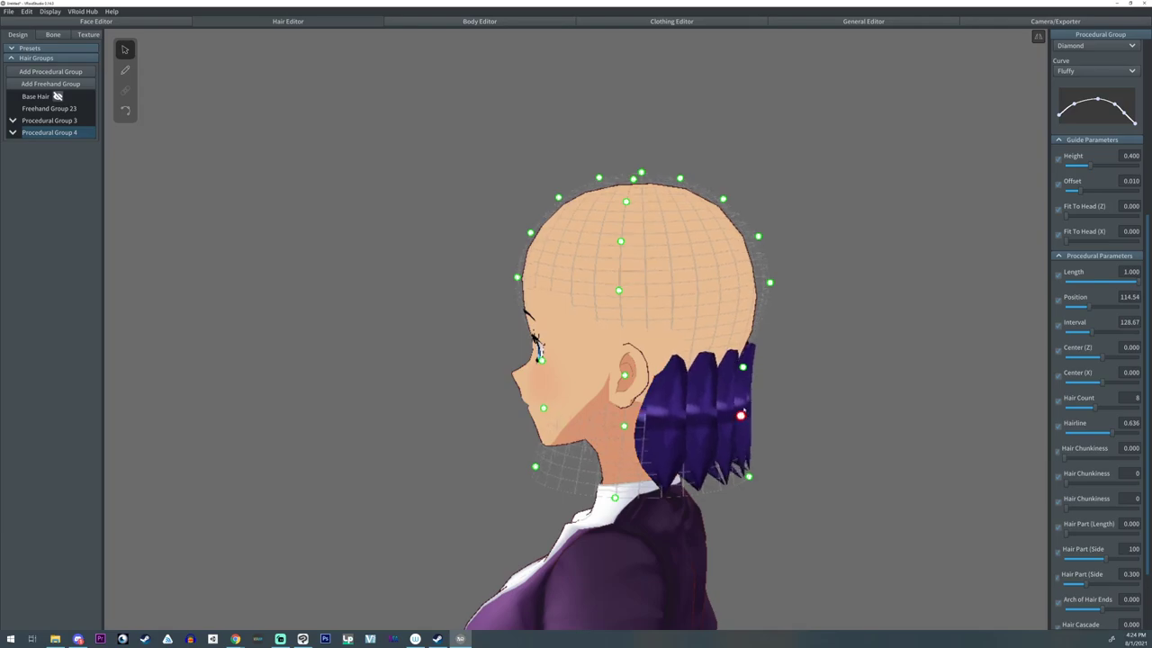
drag(744, 367, 754, 343)
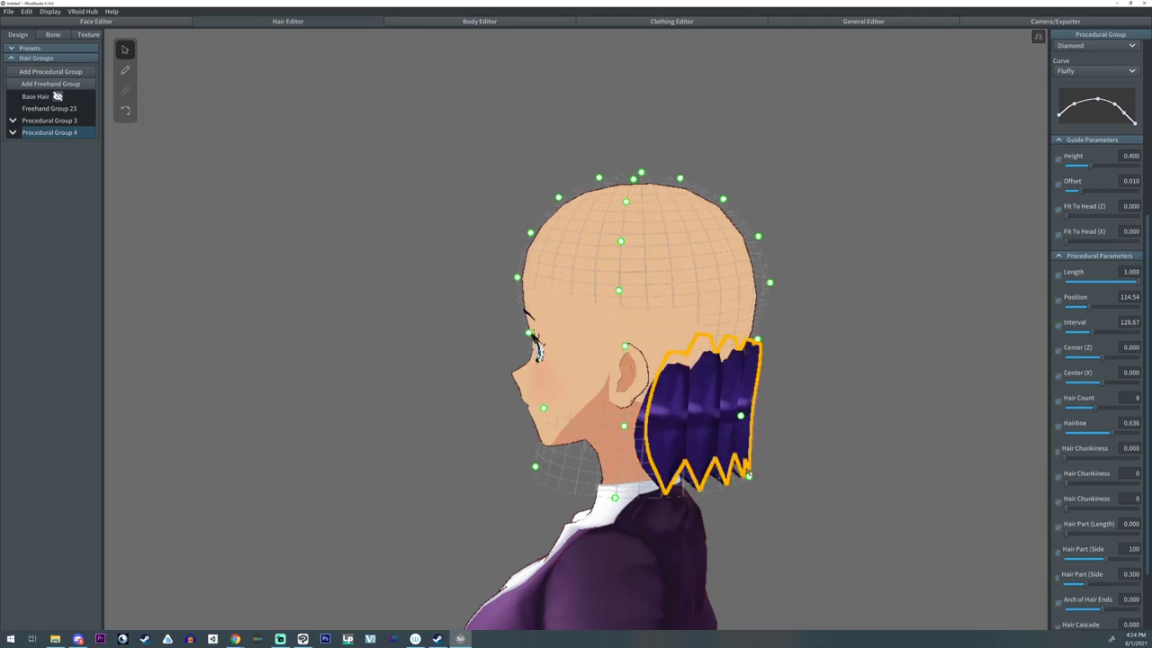
drag(750, 475, 748, 410)
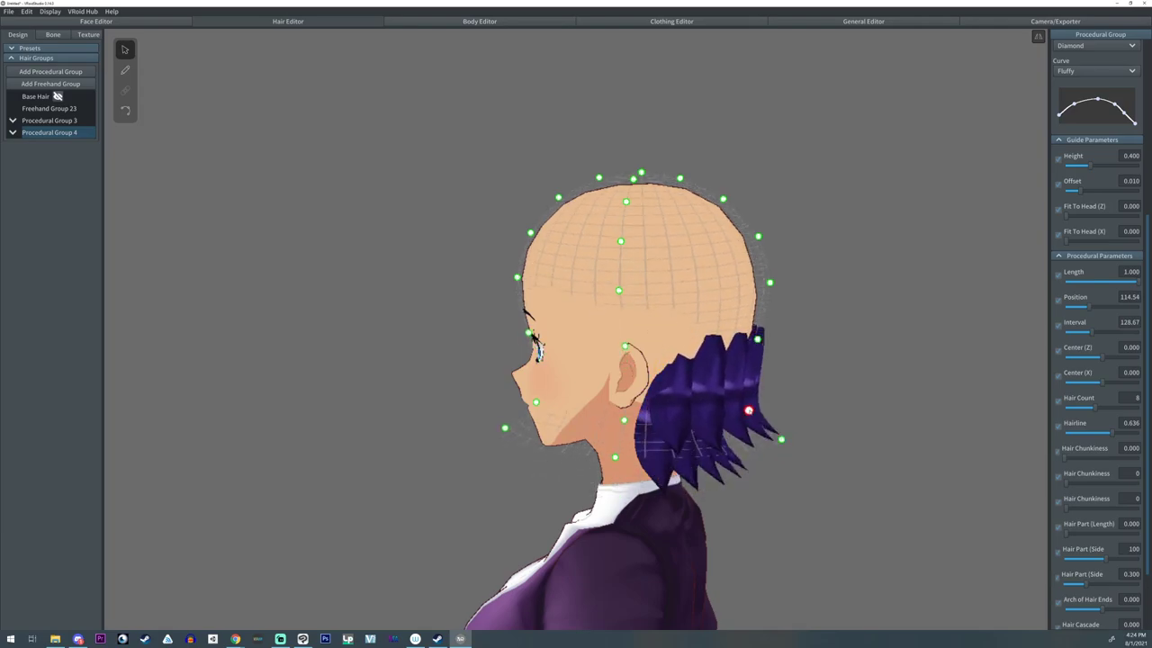
right_drag(810, 416, 668, 378)
drag(674, 335, 691, 330)
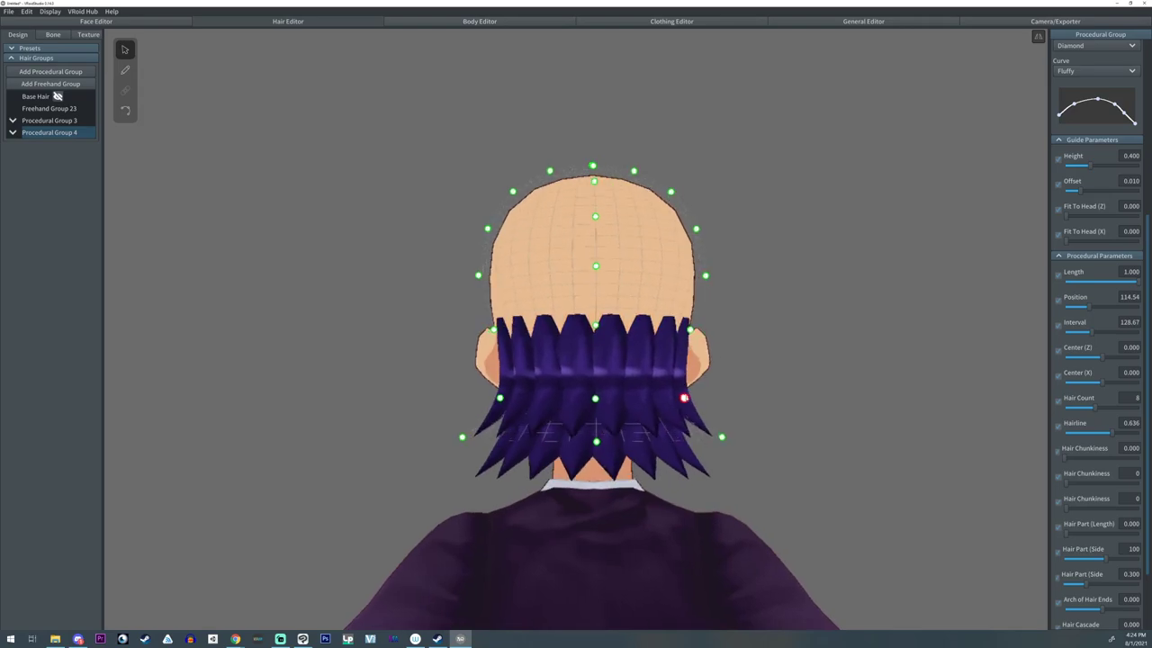
right_drag(678, 409, 747, 390)
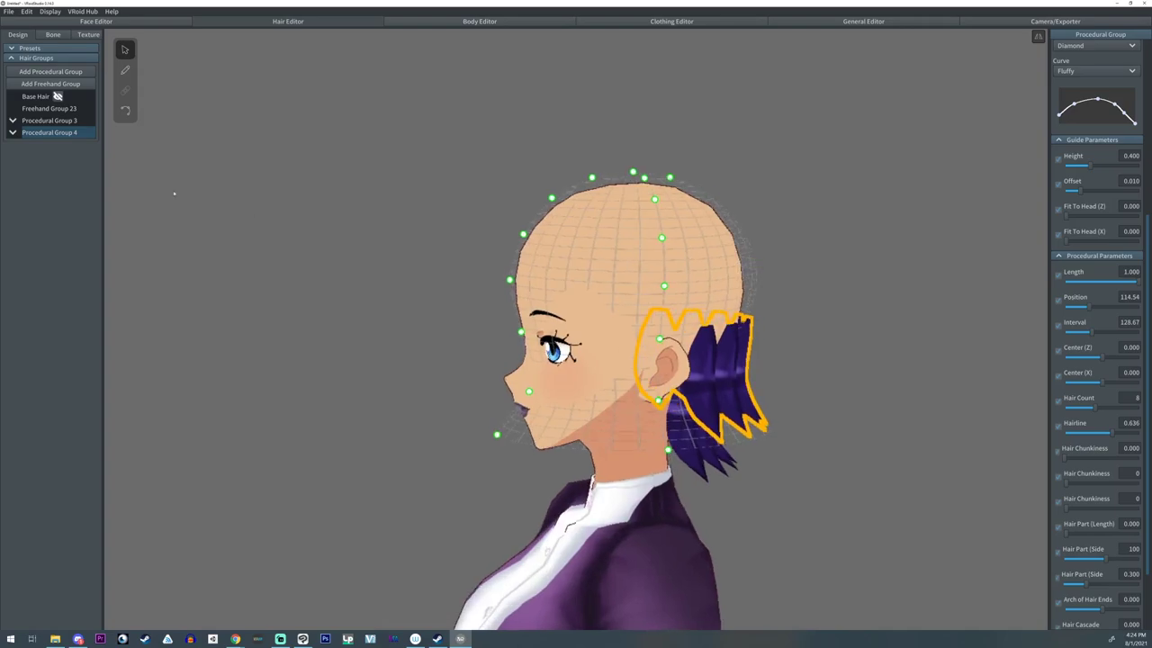
- Duplicate the middle back hair layer and reshape the copy's guide into a higher, shorter layer with its bottom edge flared sharply outward
click(40, 73)
right_drag(840, 420, 774, 407)
drag(748, 395, 767, 379)
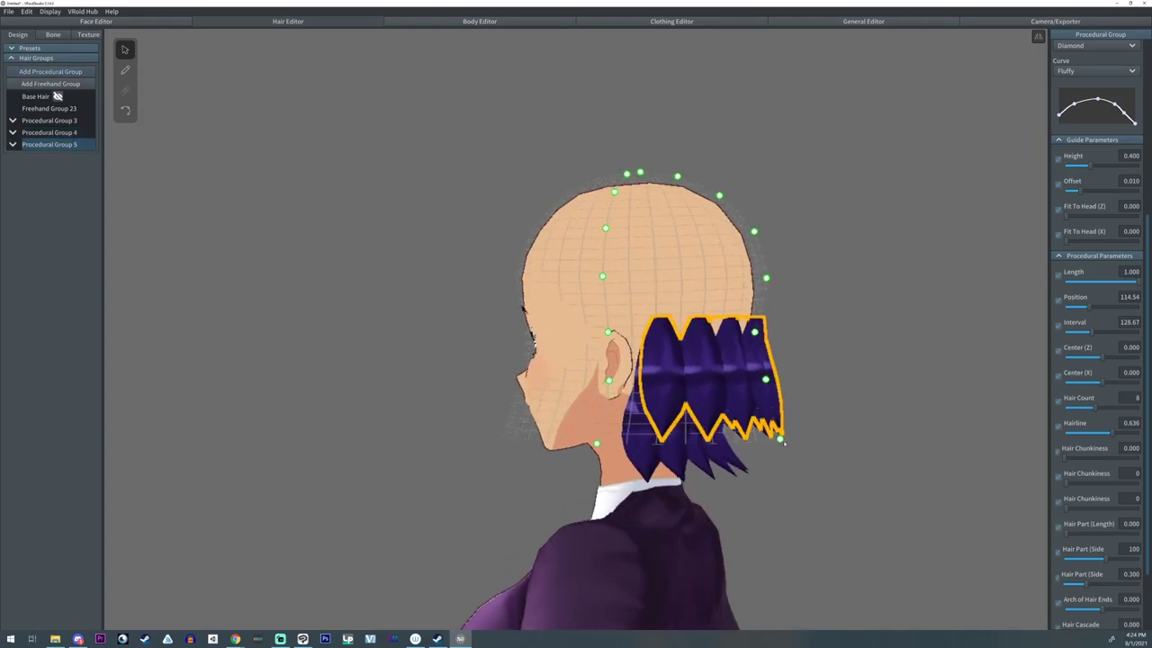
drag(780, 440, 828, 385)
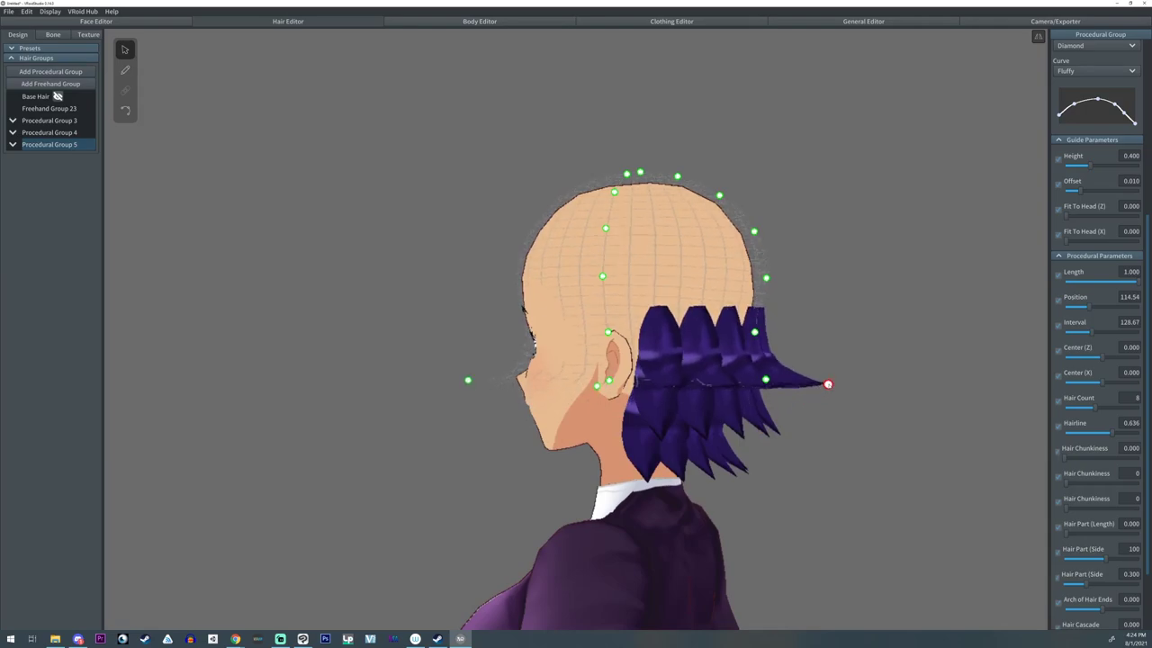
right_drag(837, 396, 790, 365)
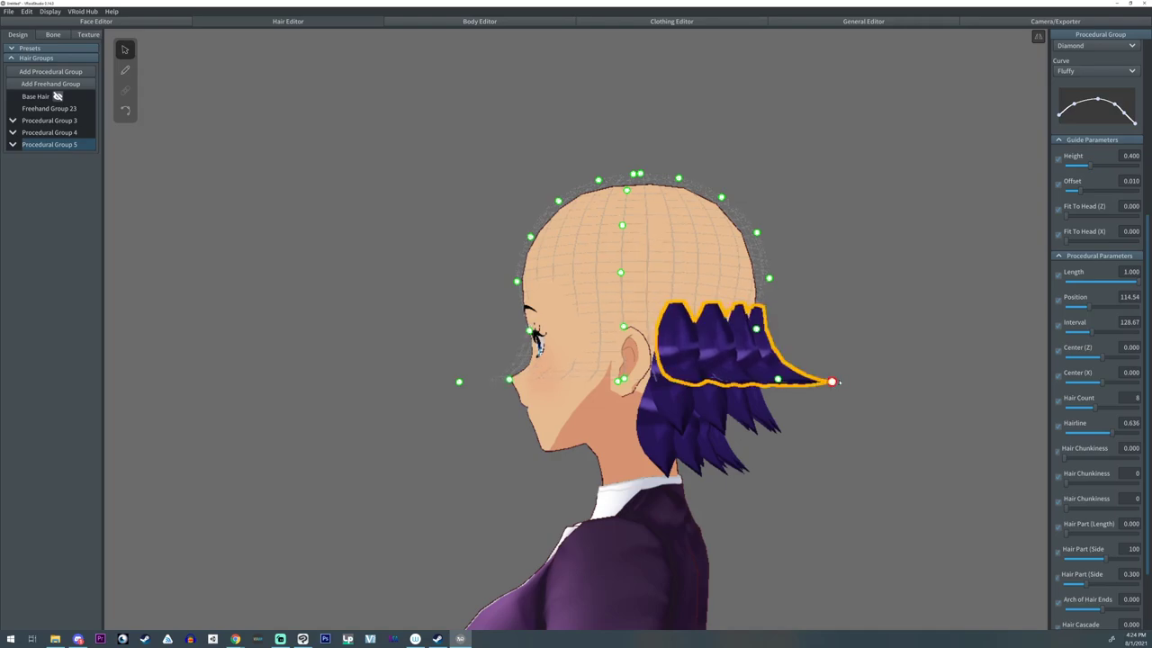
right_drag(836, 384, 751, 392)
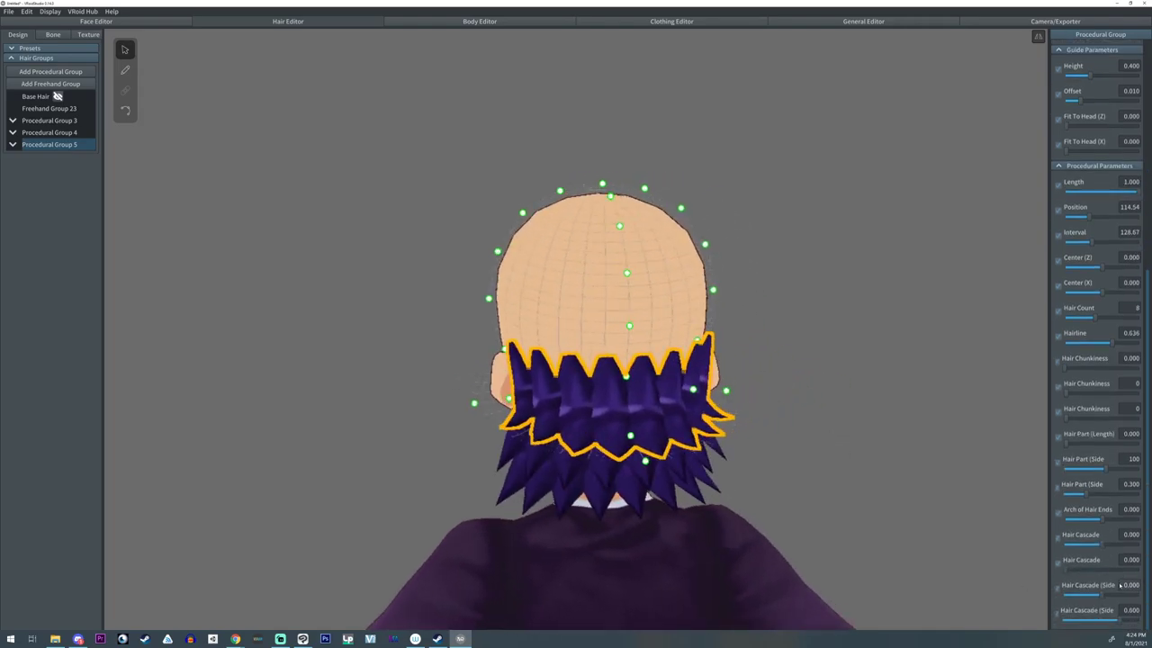
- On the newest layer, set the three Hair Chunkiness values to 0.323, 60 and 31, and set Hair Count to 9
click(1089, 459)
click(1110, 483)
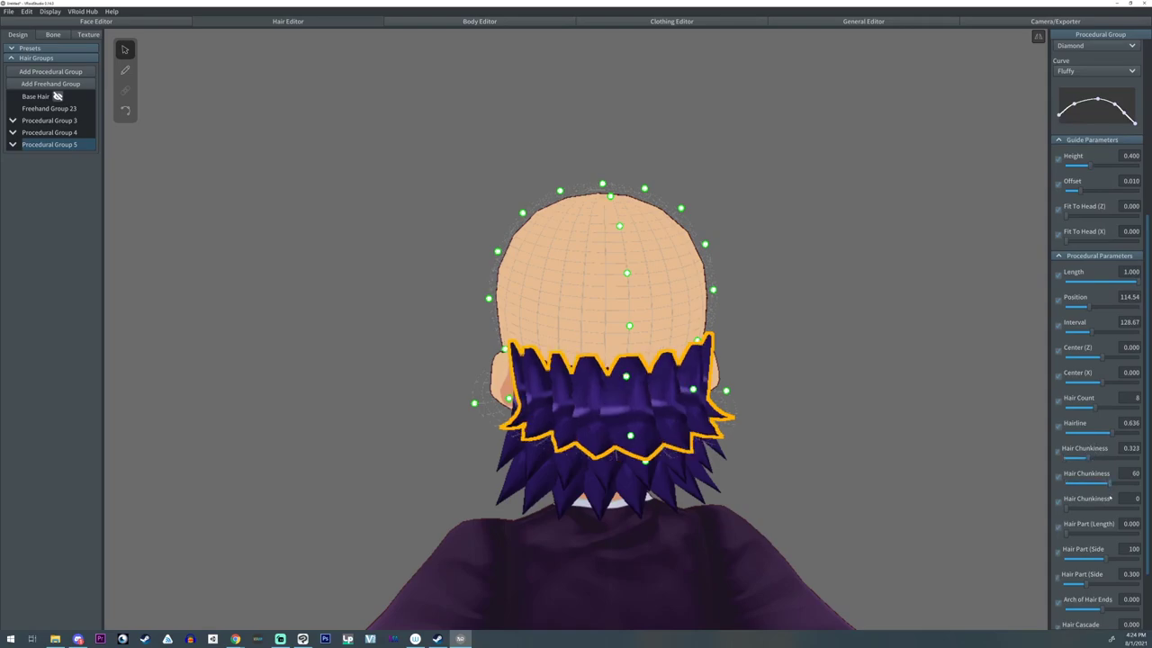
click(1089, 510)
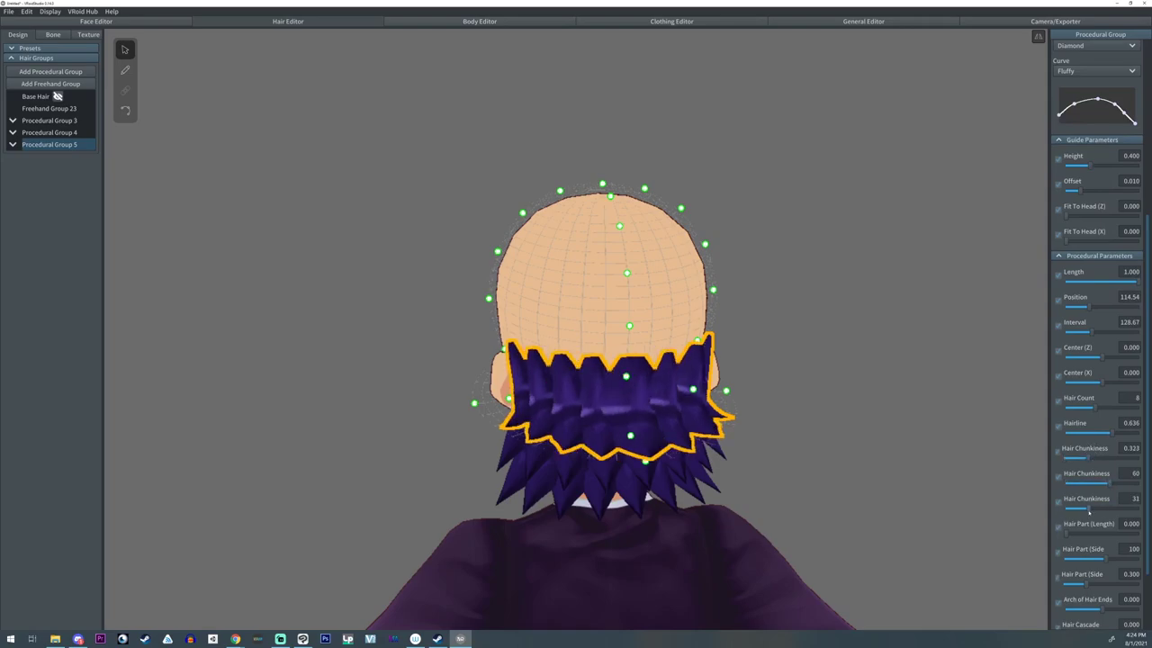
click(1100, 409)
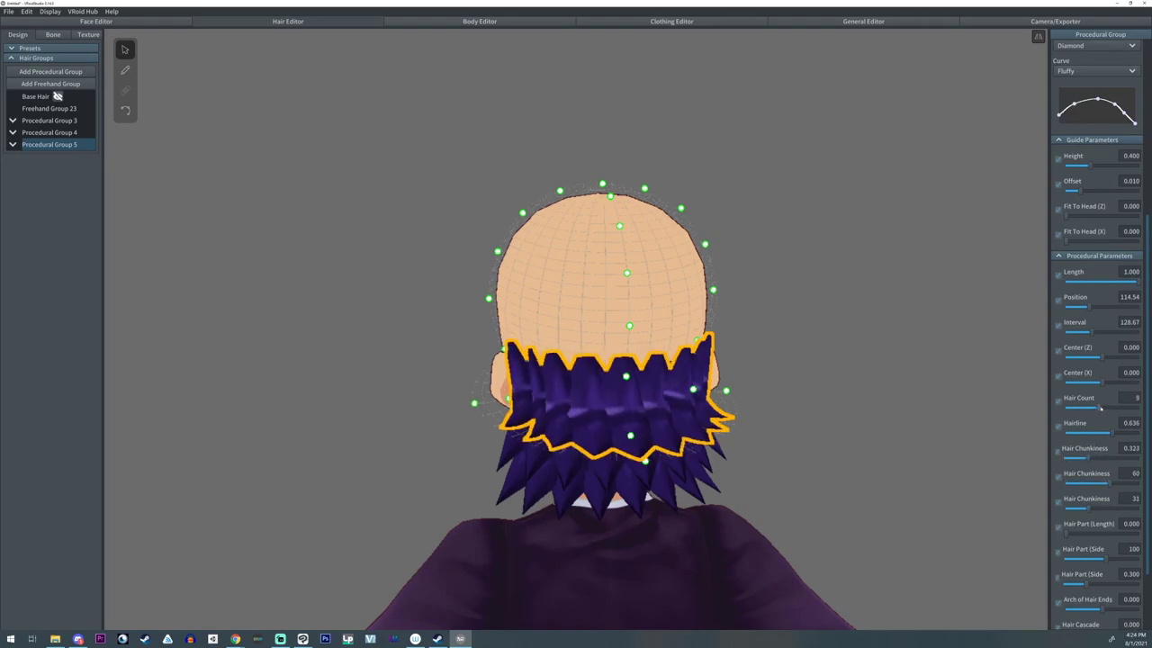
- On the middle layer, Procedural Group 4, set Hair Count to 7 and the Hair Chunkiness values to 0.375, 79 and 32
click(54, 132)
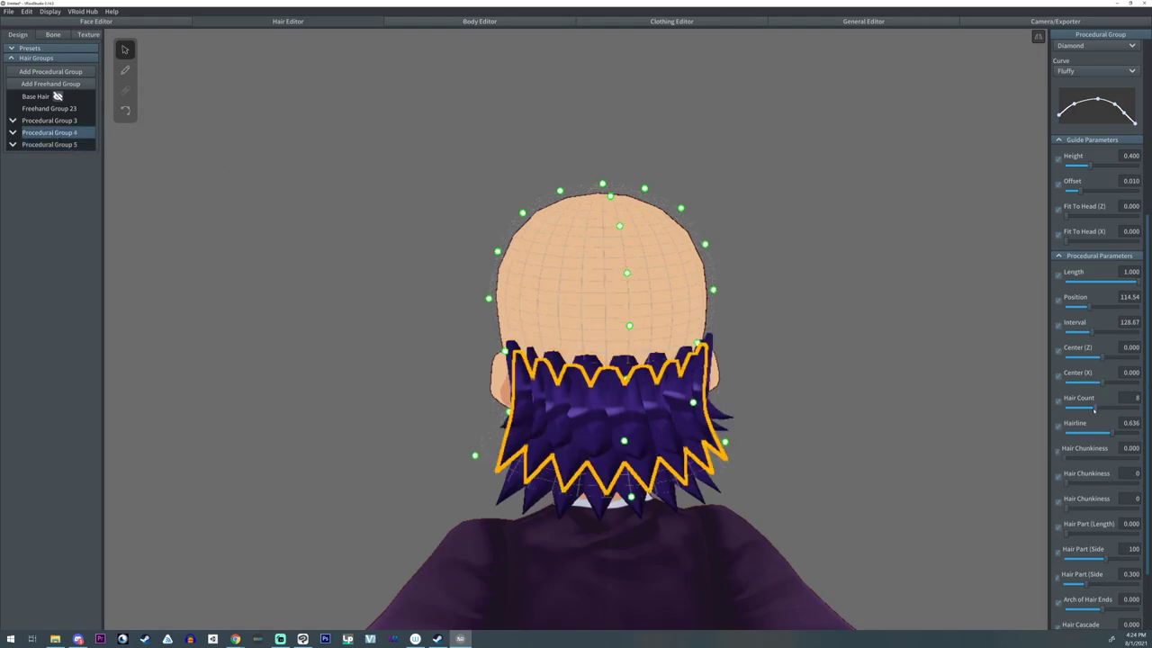
click(1092, 408)
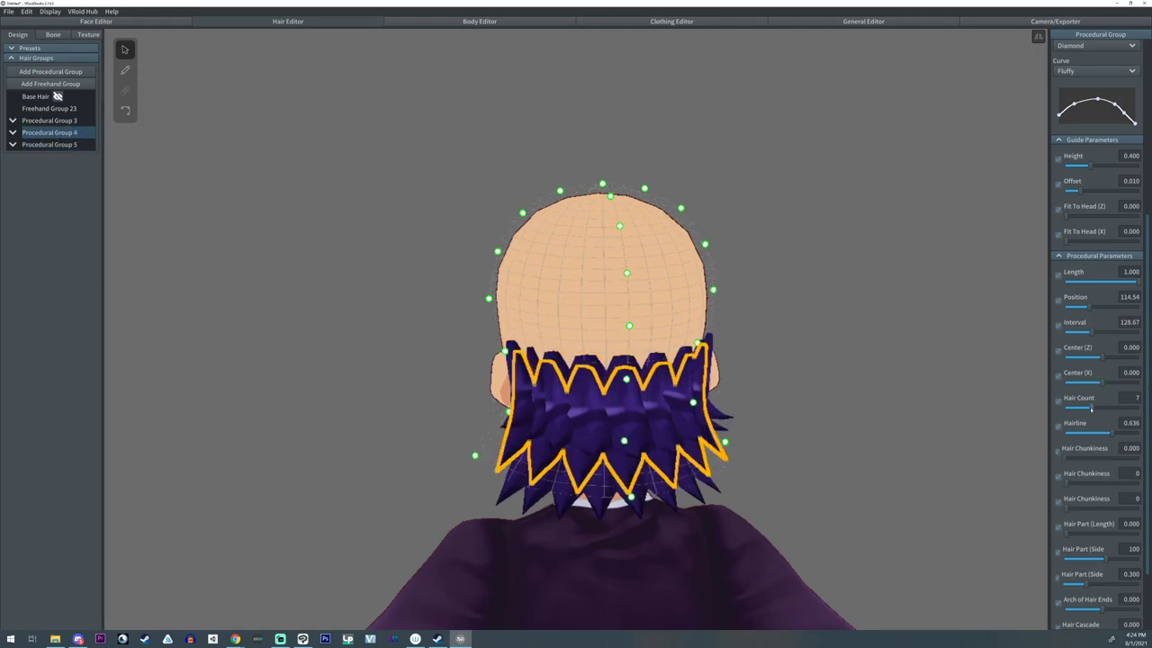
click(1089, 507)
click(1124, 484)
click(1091, 459)
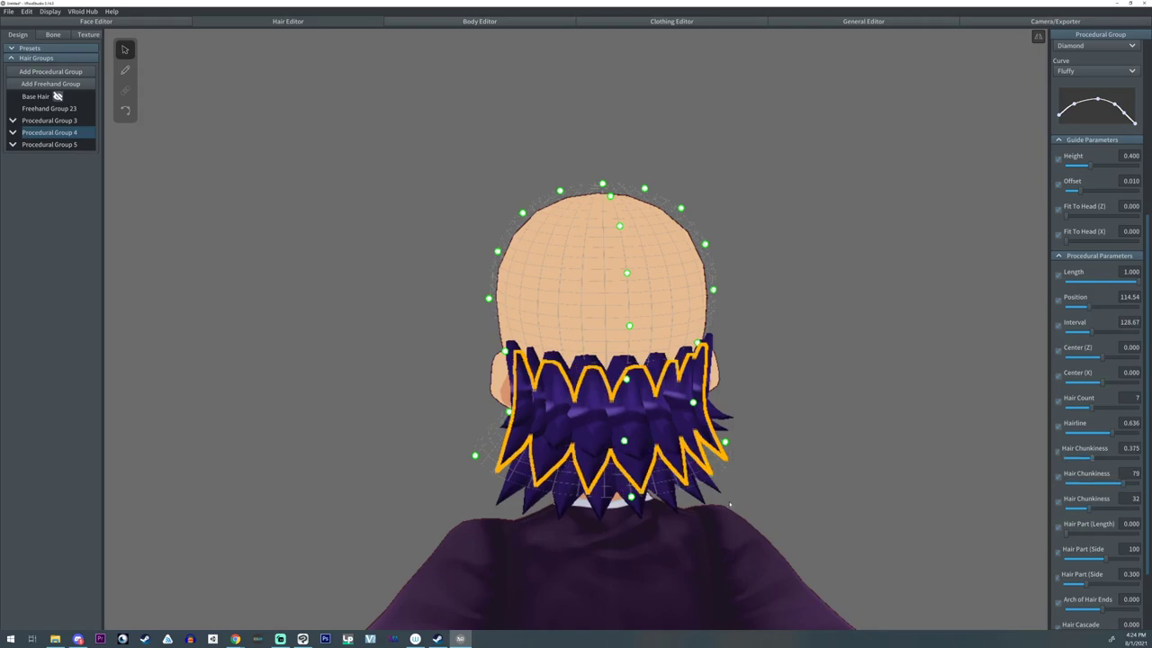
right_drag(549, 508, 715, 504)
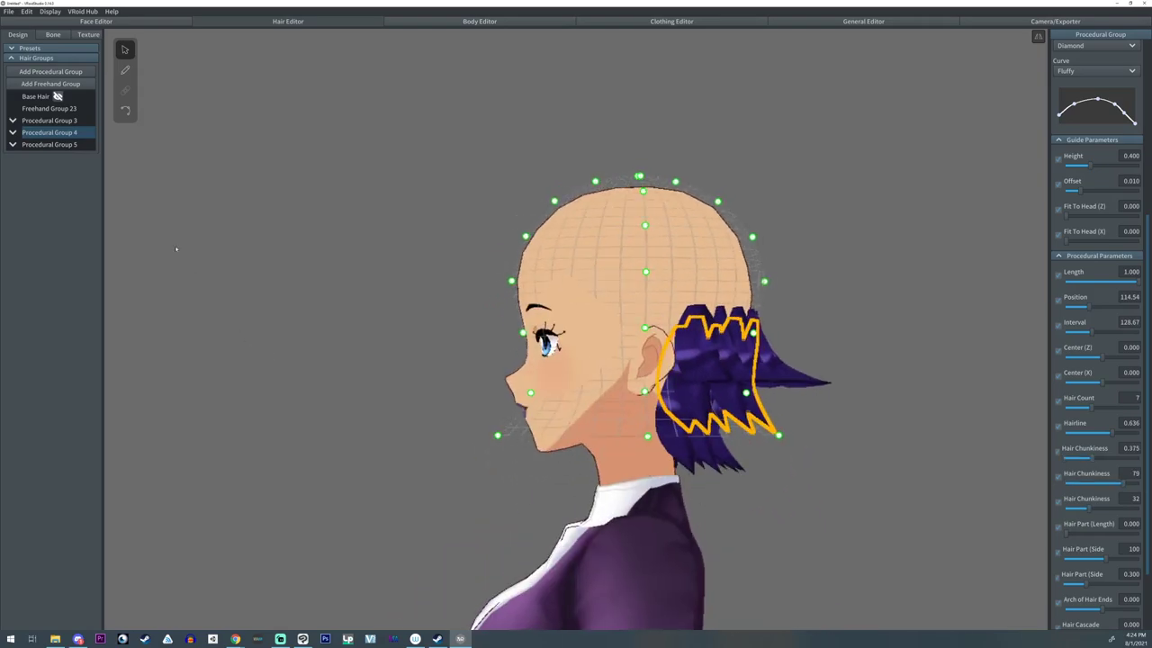
- On the lowest layer, Procedural Group 3, set the first and third Hair Chunkiness values to 0.174 and 30, and Hair Count to 6
click(49, 144)
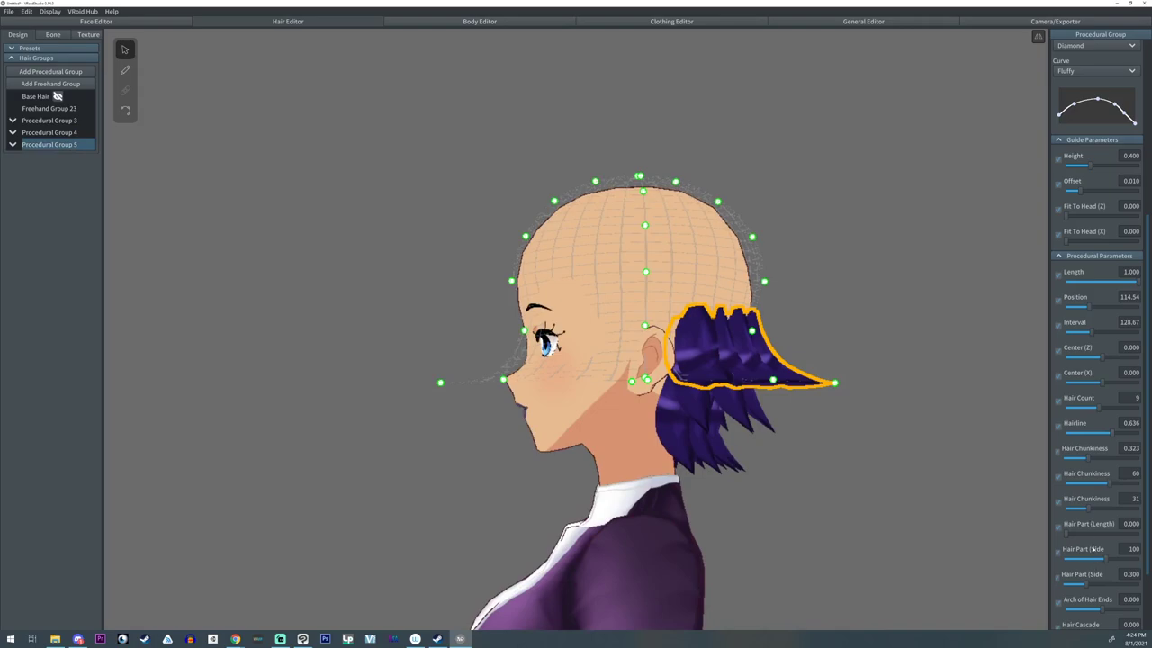
scroll(1093, 549, down, 2)
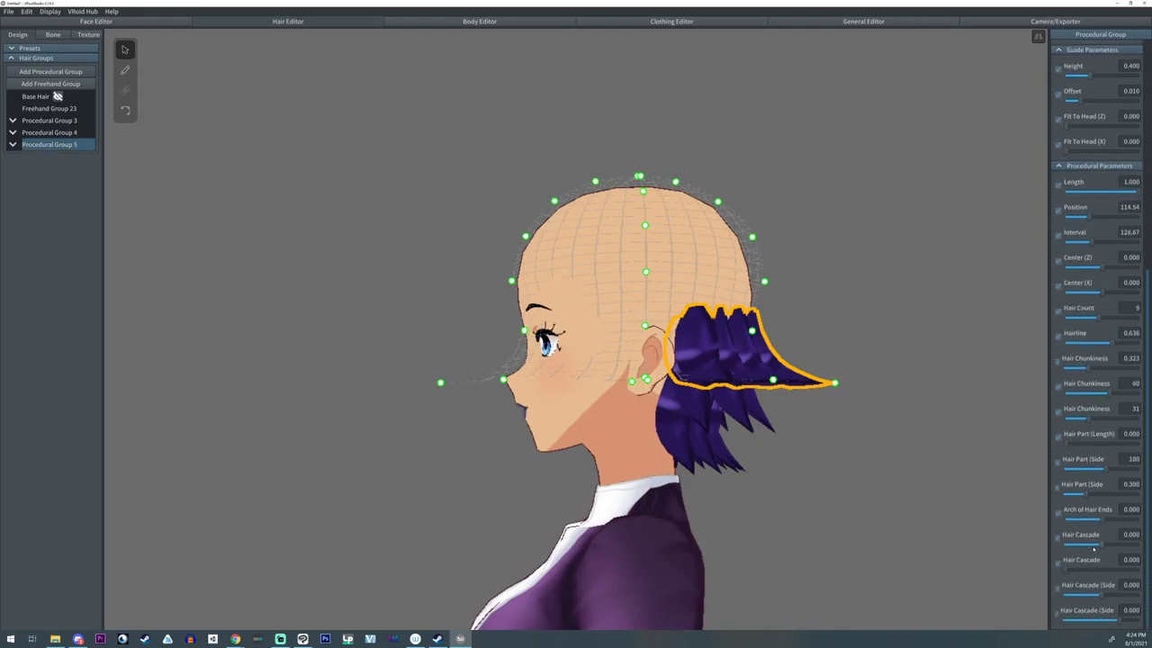
click(50, 120)
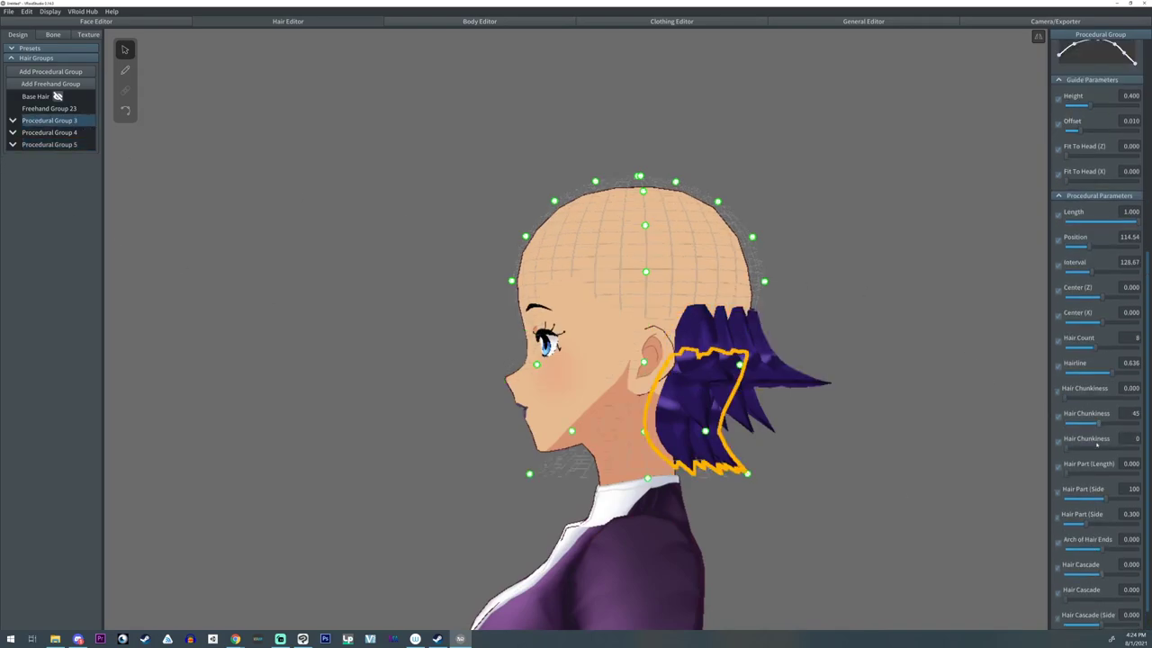
click(1073, 398)
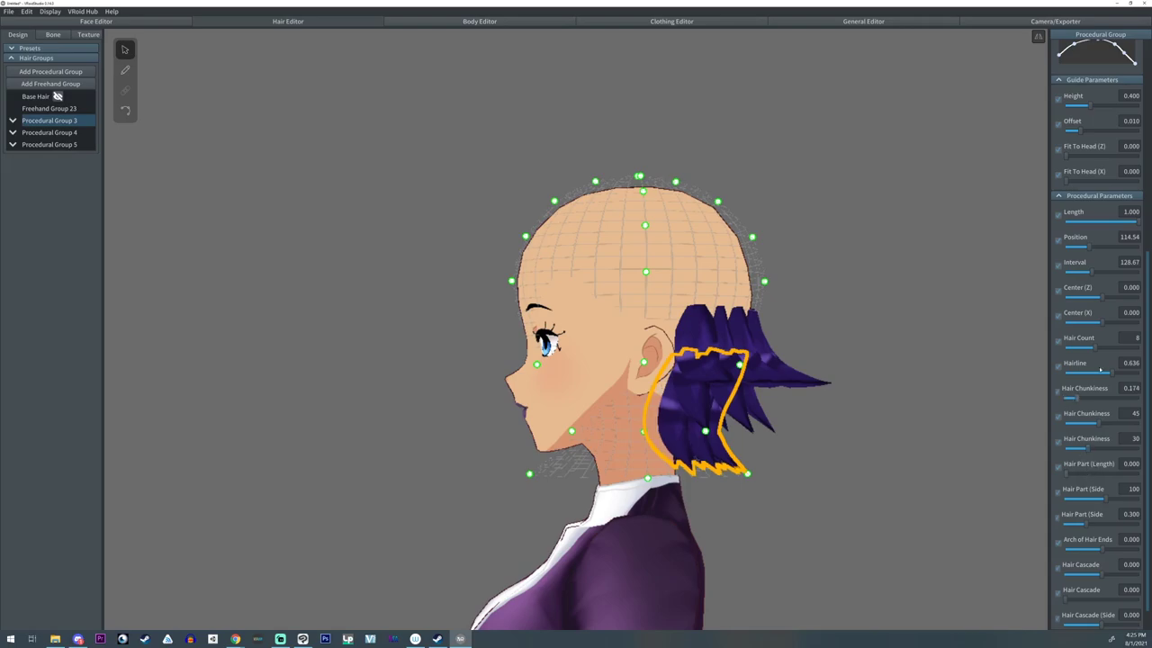
drag(1102, 347, 1105, 347)
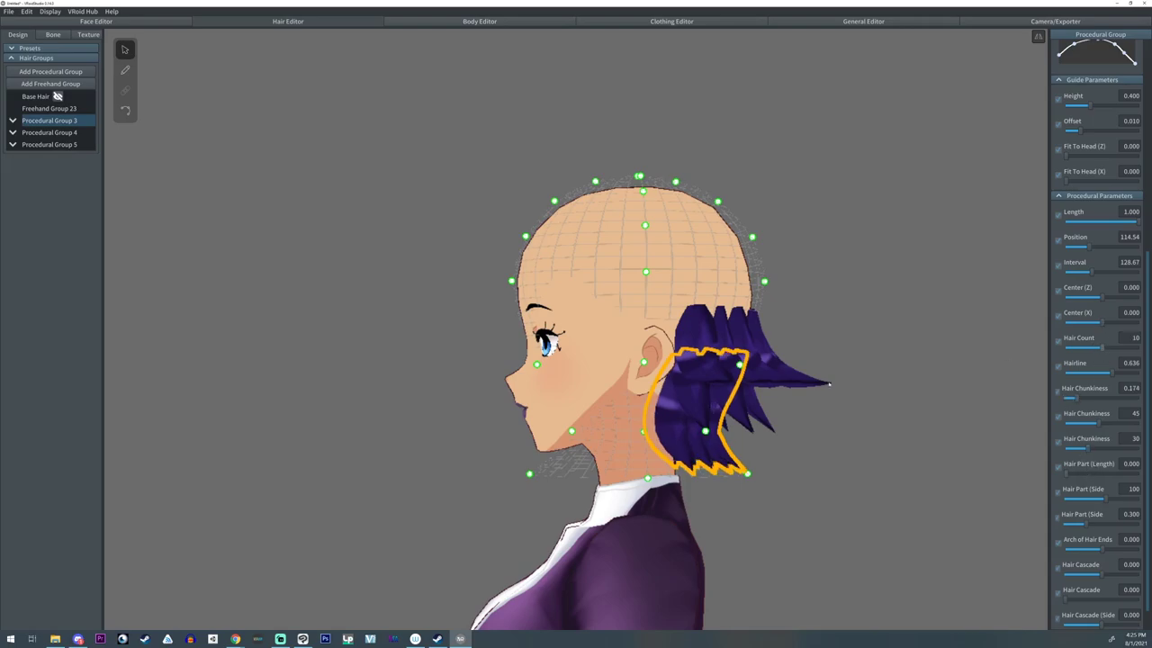
right_drag(829, 384, 793, 387)
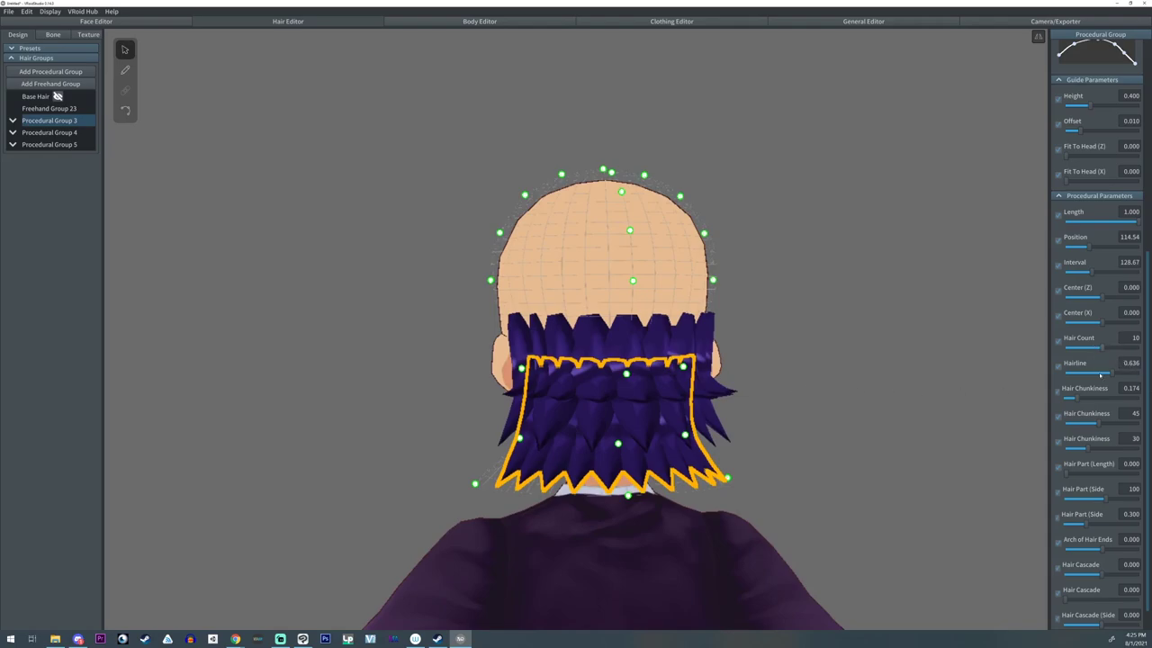
drag(1091, 348, 1087, 350)
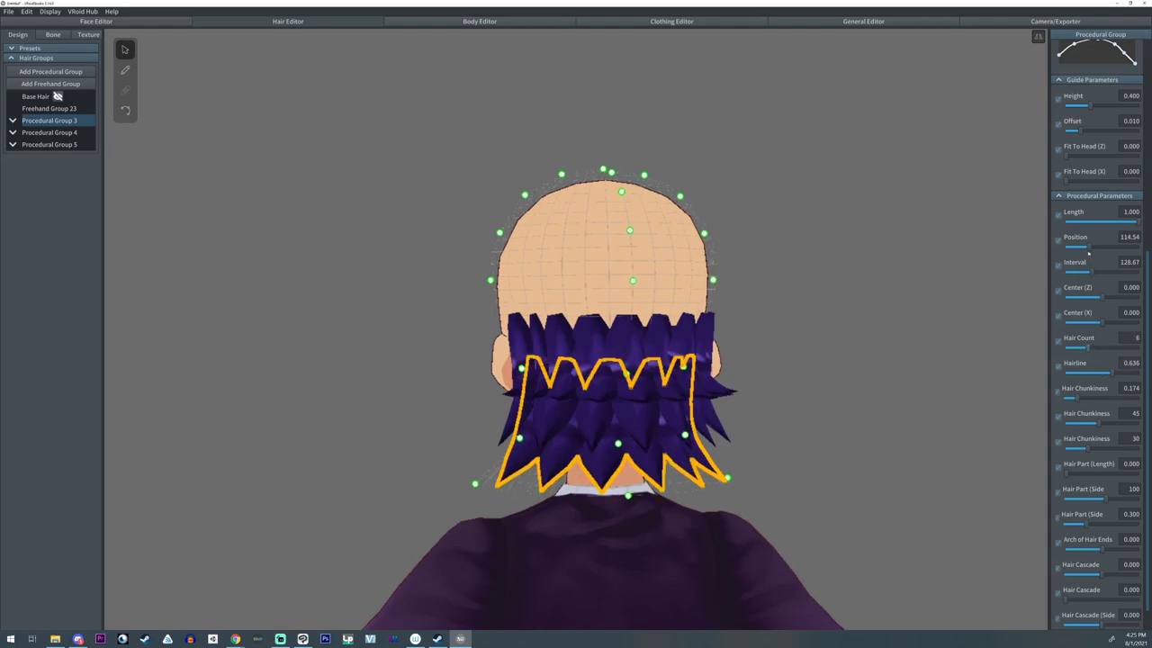
- Narrow the lowest layer's spread around the nape by setting Interval to 90.744 and Position to 133.88
drag(1091, 272, 1093, 247)
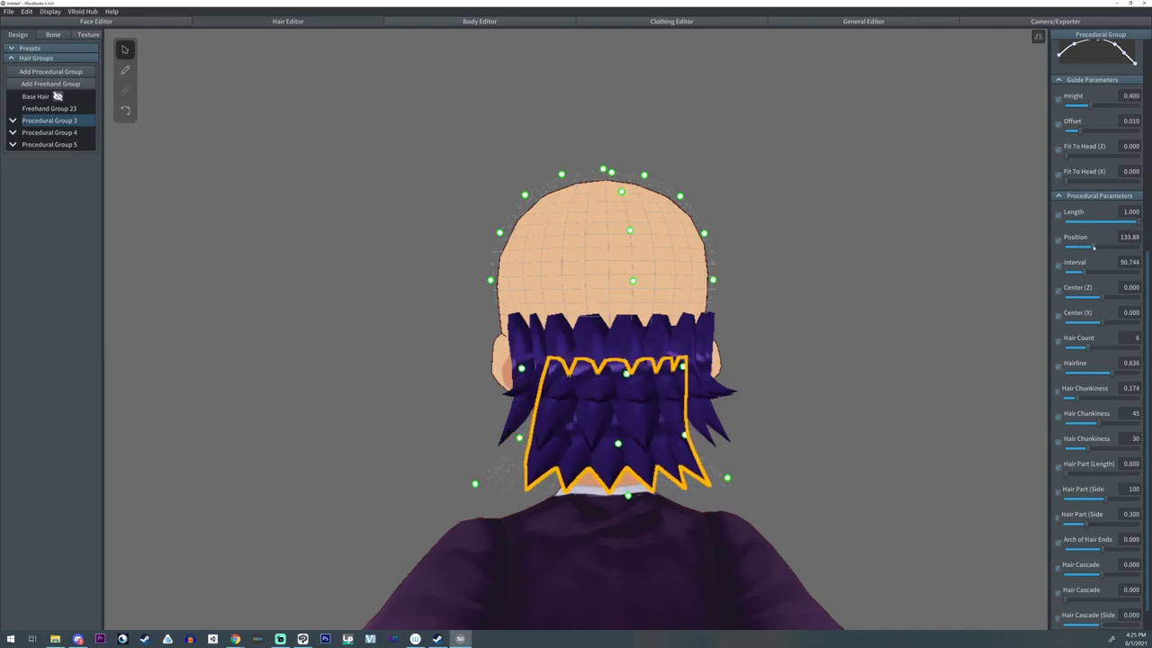
right_drag(811, 429, 849, 434)
mouse_move(864, 425)
right_down()
mouse_move(834, 438)
mouse_move(861, 430)
right_up()
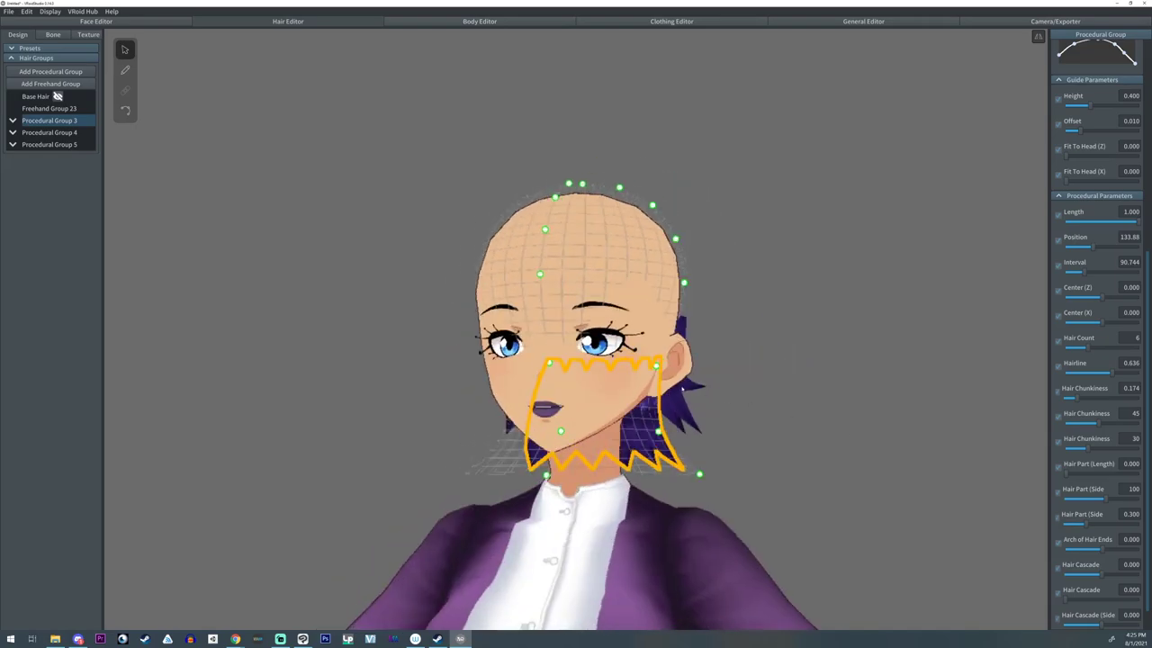
- Adjust Procedural Group 5's guide points near the ears and at the flared lower edge to refine the layer's sides
click(698, 382)
right_drag(723, 415, 760, 421)
middle_drag(749, 420, 797, 432)
mouse_move(749, 400)
mouse_down()
mouse_move(762, 401)
mouse_move(728, 393)
mouse_move(741, 389)
mouse_up()
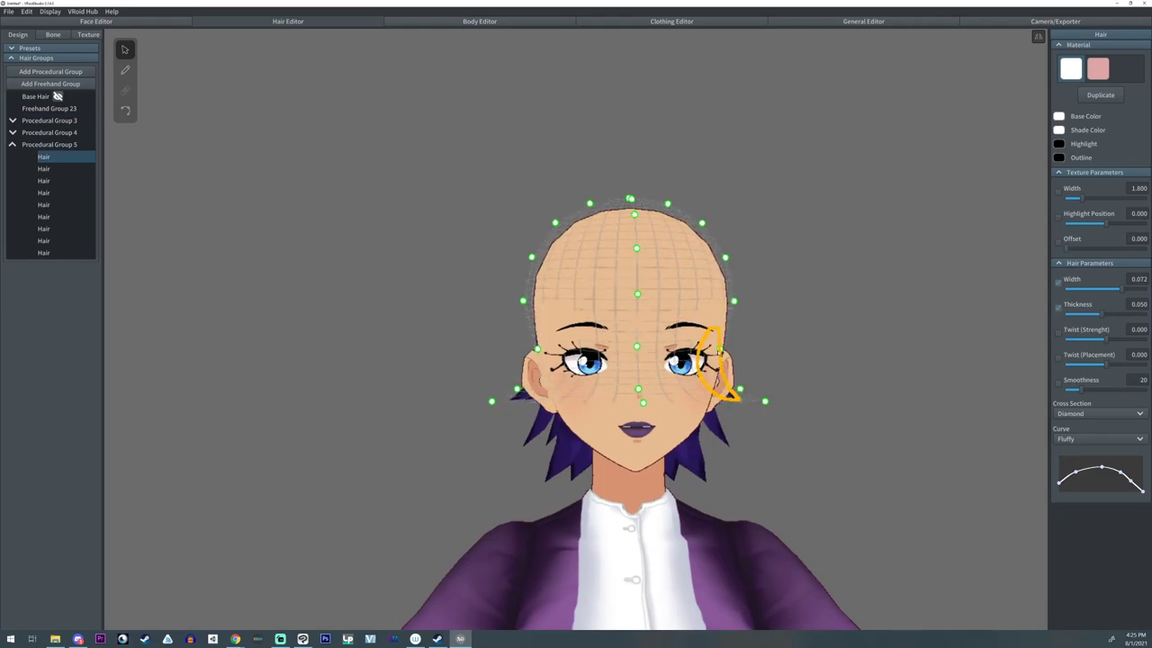
drag(721, 349, 726, 351)
right_drag(727, 351, 833, 415)
drag(844, 396, 829, 393)
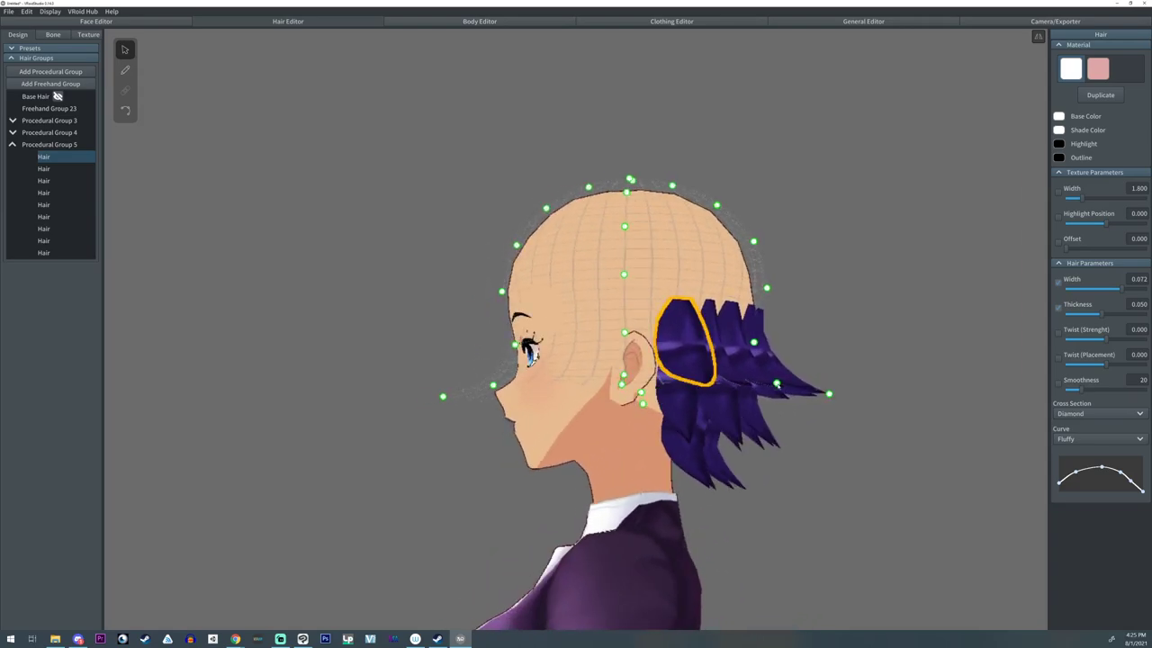
right_drag(829, 393, 775, 414)
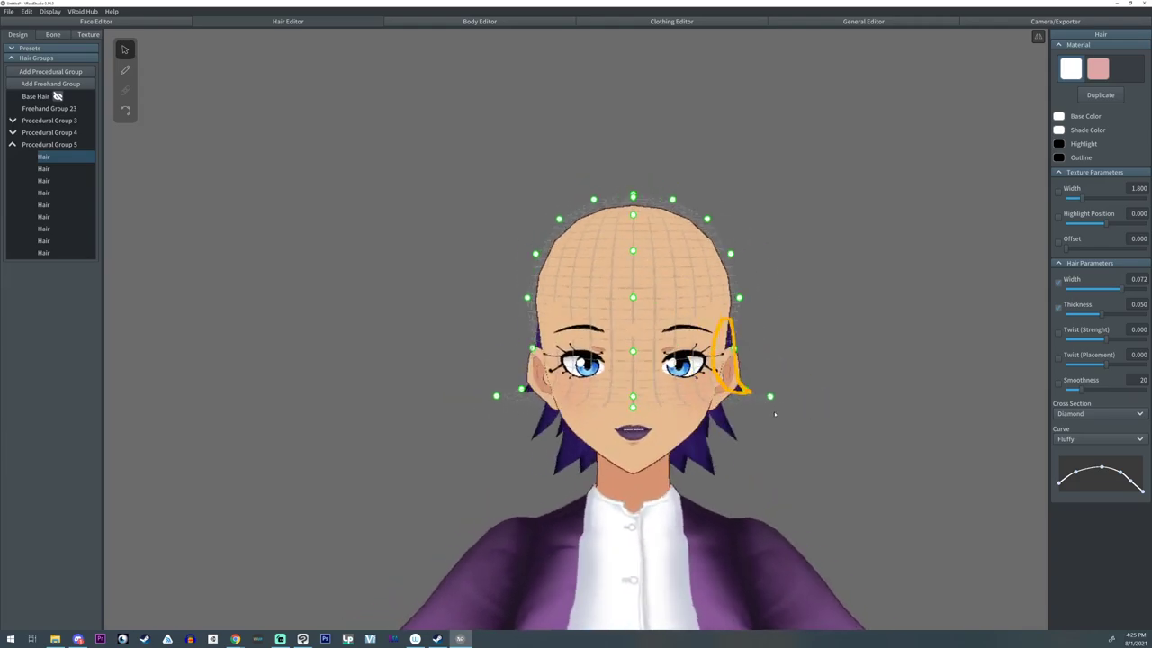
- Duplicate Procedural Group 5 and push the copy's lower guide points outward and upward to form a fuller, higher layer
click(50, 144)
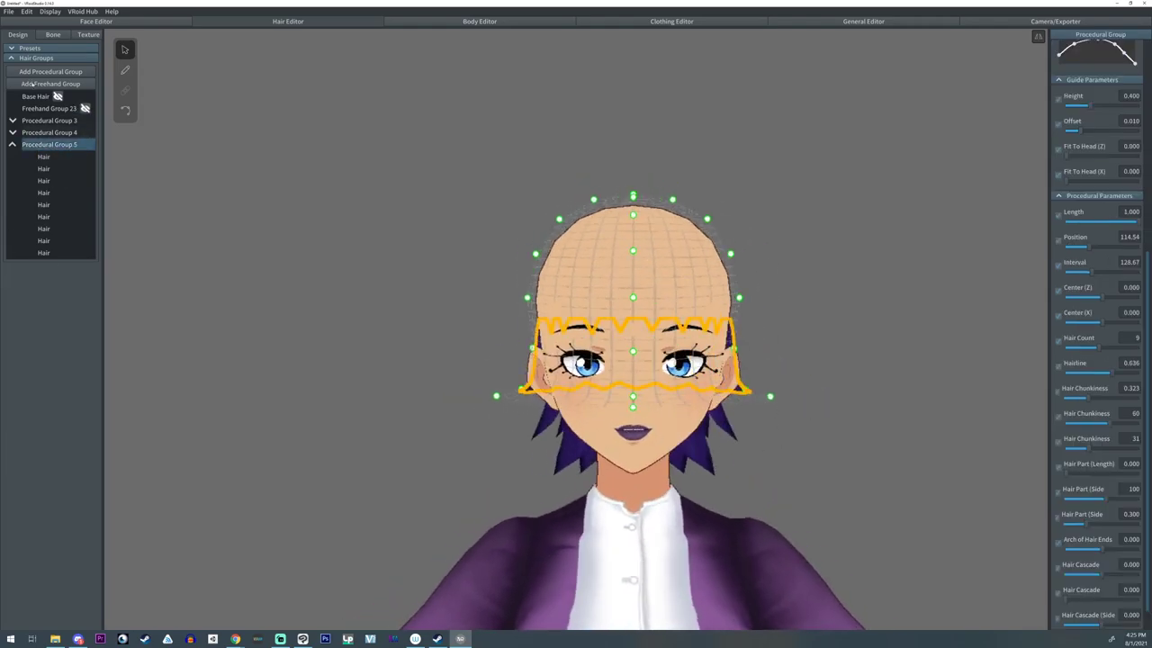
click(43, 72)
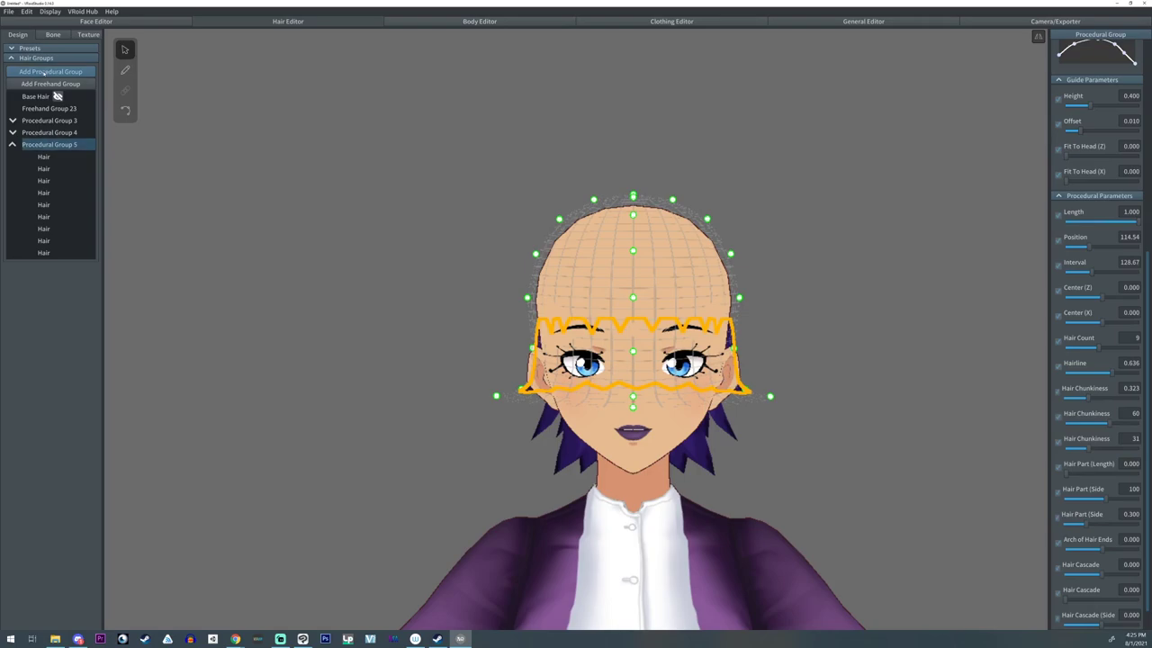
right_drag(771, 365, 450, 374)
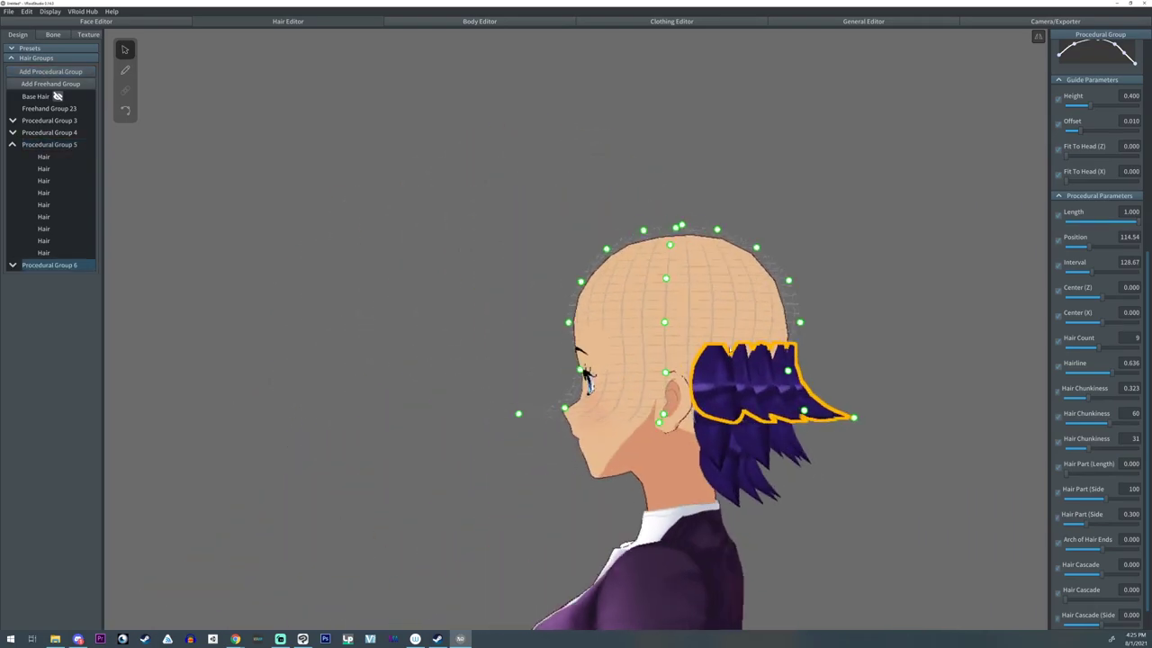
drag(789, 371, 808, 360)
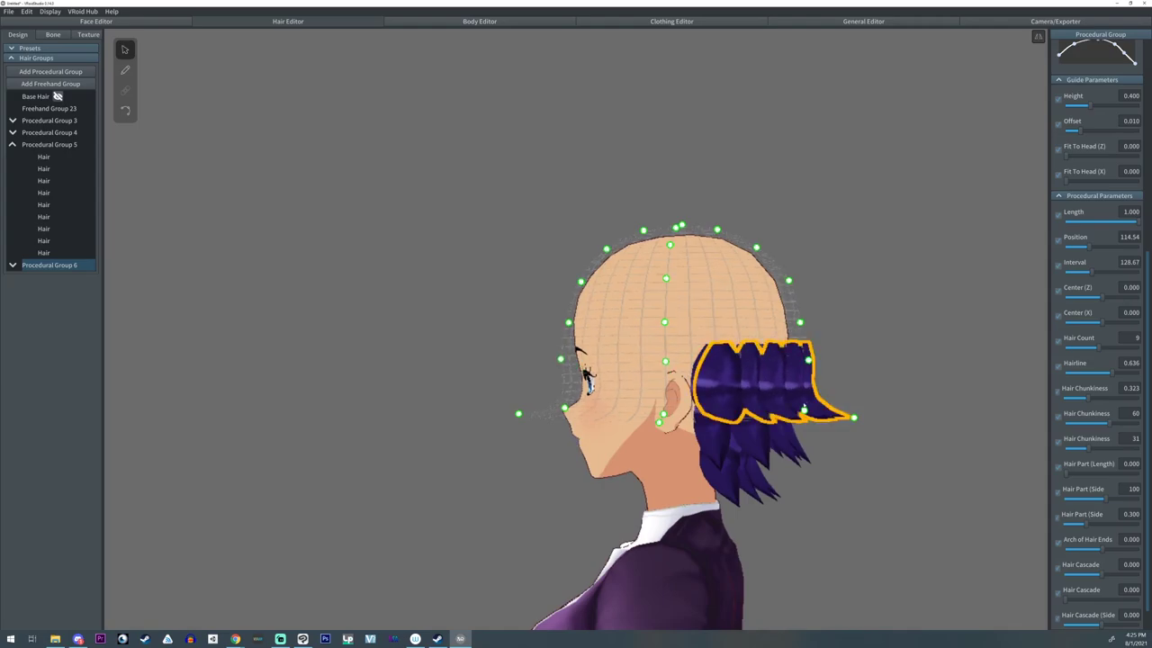
drag(804, 410, 895, 376)
right_drag(822, 419, 916, 446)
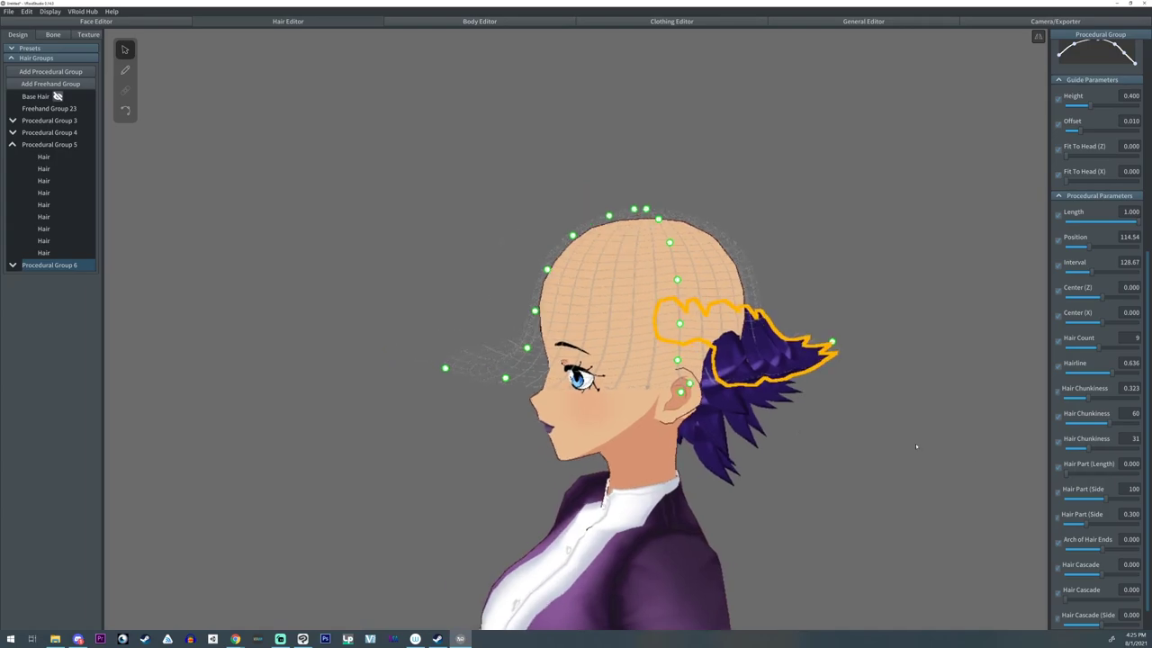
- Set the new top layer's Hairline to 0.471, Interval to 149.50 and Position to 107.10 so it wraps further around the head
drag(1108, 375, 1099, 376)
right_drag(887, 410, 746, 411)
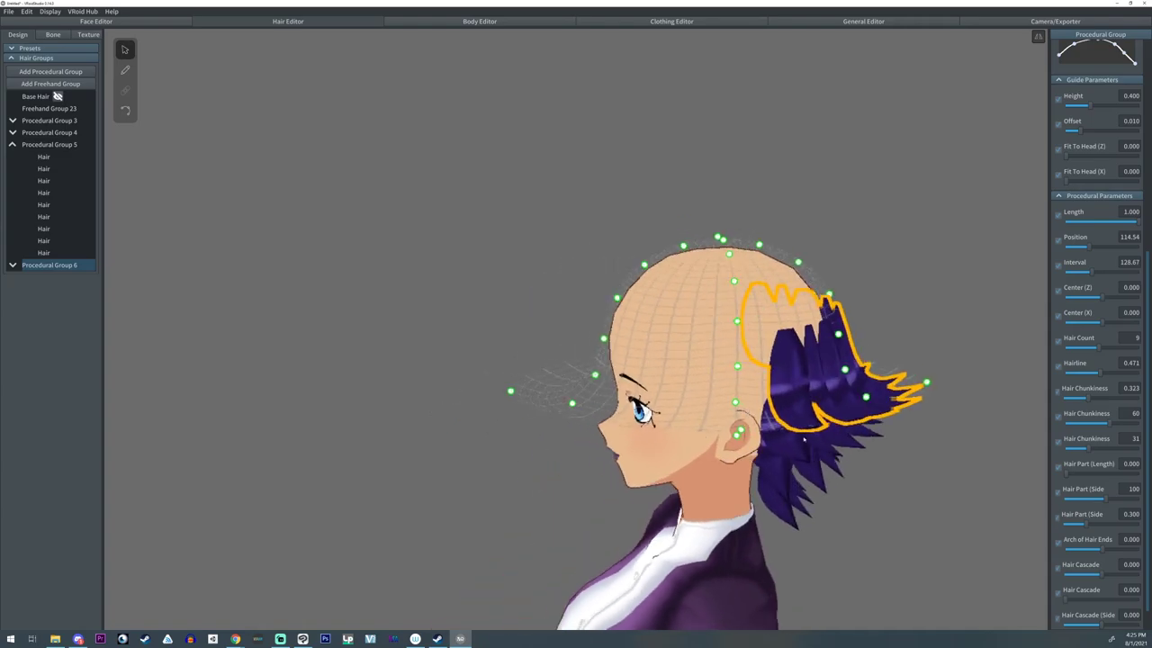
right_drag(543, 386, 572, 405)
mouse_move(759, 390)
mouse_down()
mouse_move(772, 391)
mouse_move(740, 391)
mouse_up()
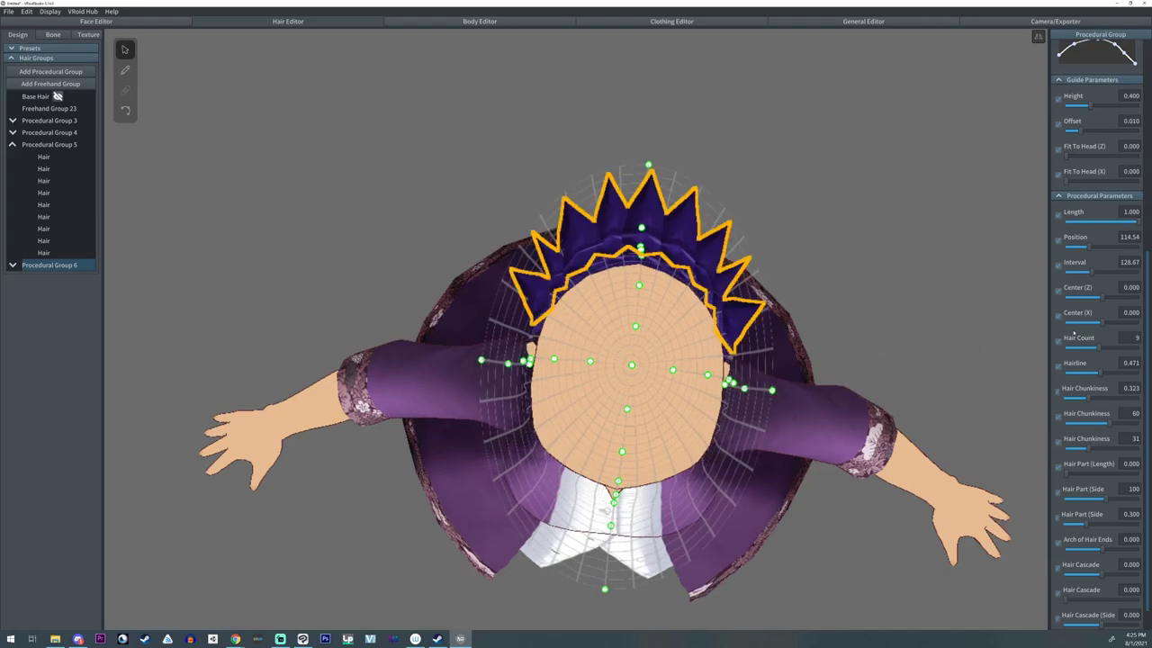
drag(1091, 271, 1086, 248)
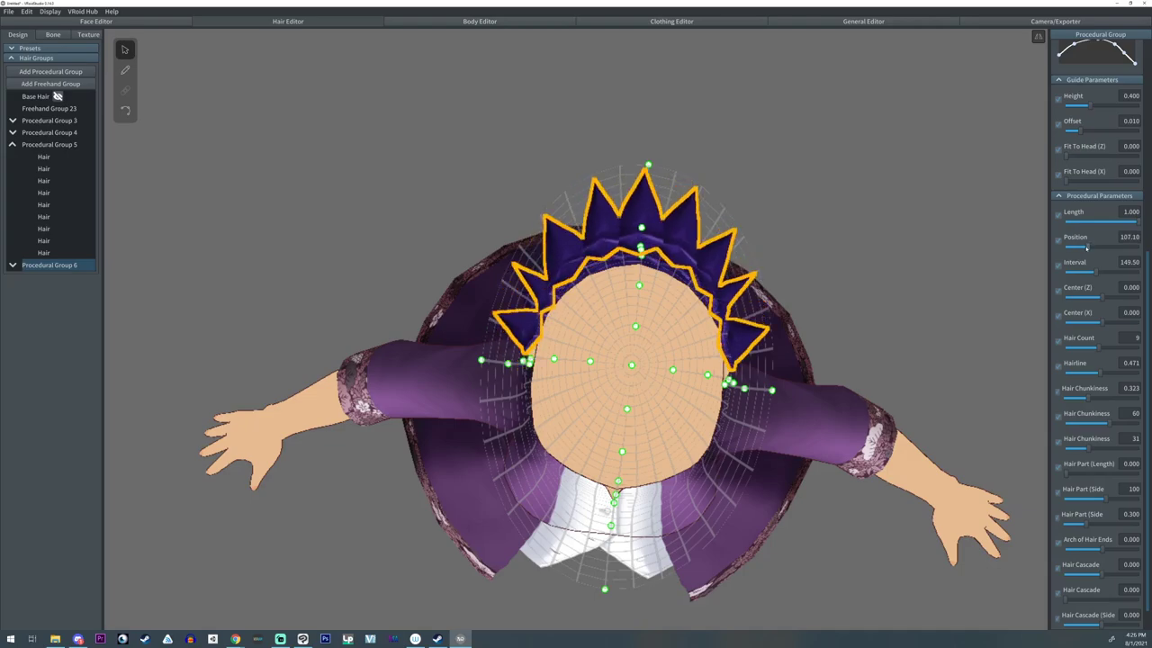
- Lower the top layer's guide points onto the crown and extend its bottom edge slightly further outward at the sides
right_drag(720, 459, 698, 395)
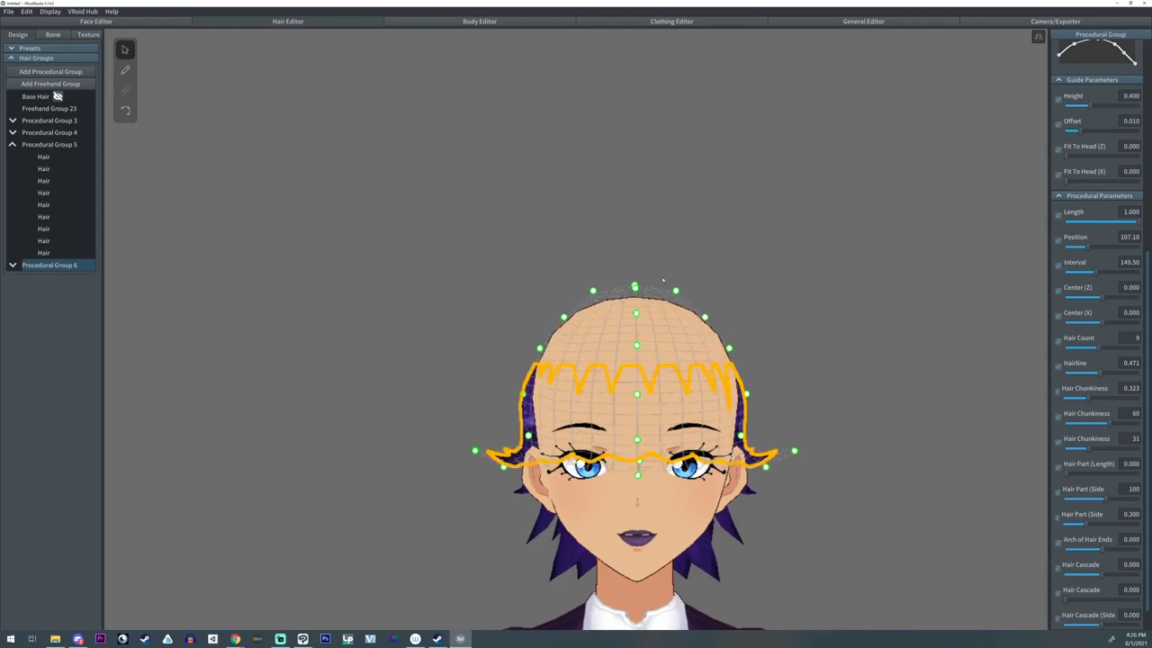
drag(676, 291, 635, 293)
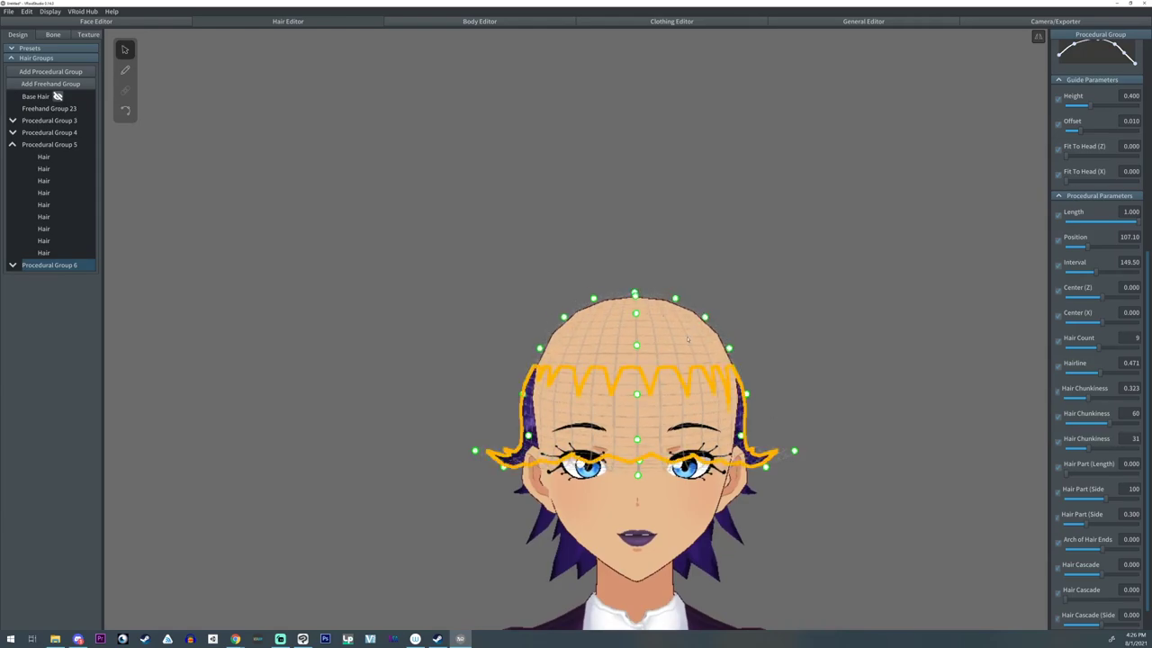
mouse_move(758, 468)
right_down()
mouse_move(758, 428)
mouse_move(757, 466)
right_up()
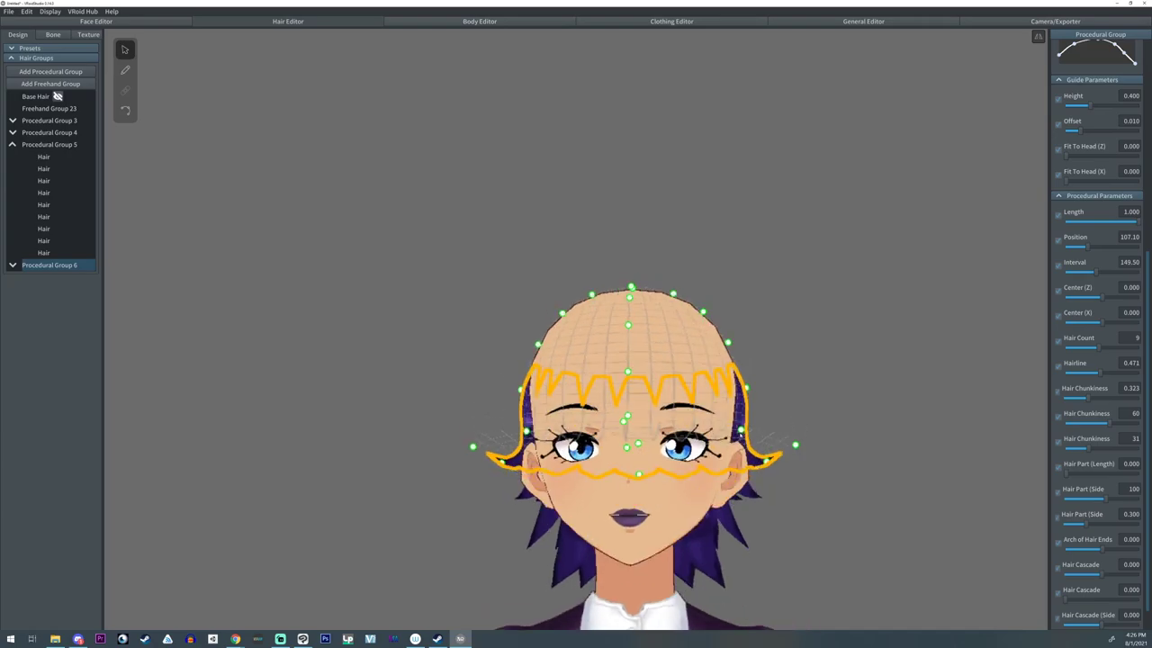
drag(796, 445, 814, 458)
right_drag(845, 457, 852, 478)
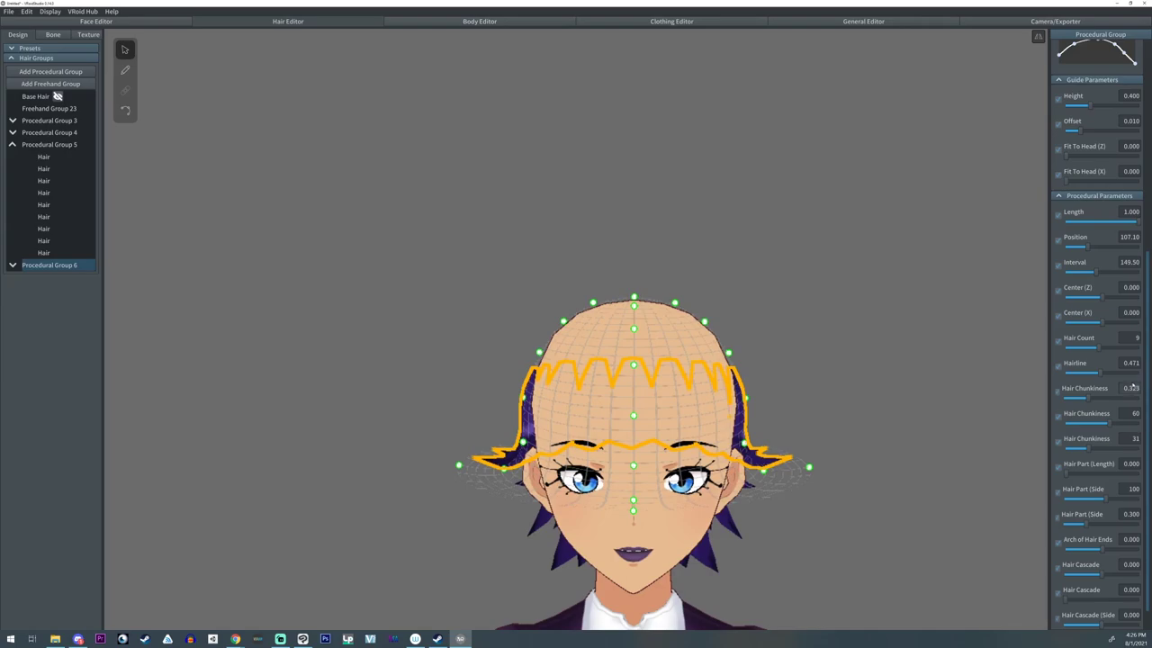
- Set Procedural Group 6's Width Ratio to 1.035 and Thickness Ratio to 1.987, and nudge its side guide points inward
scroll(1133, 386, up, 5)
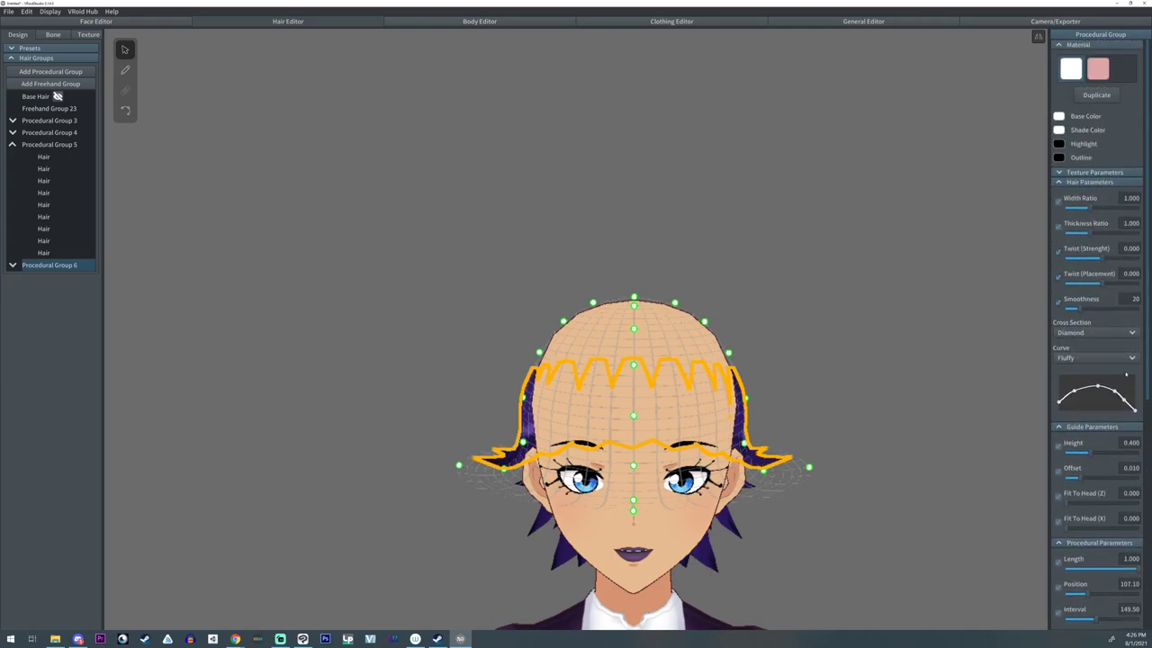
click(1060, 174)
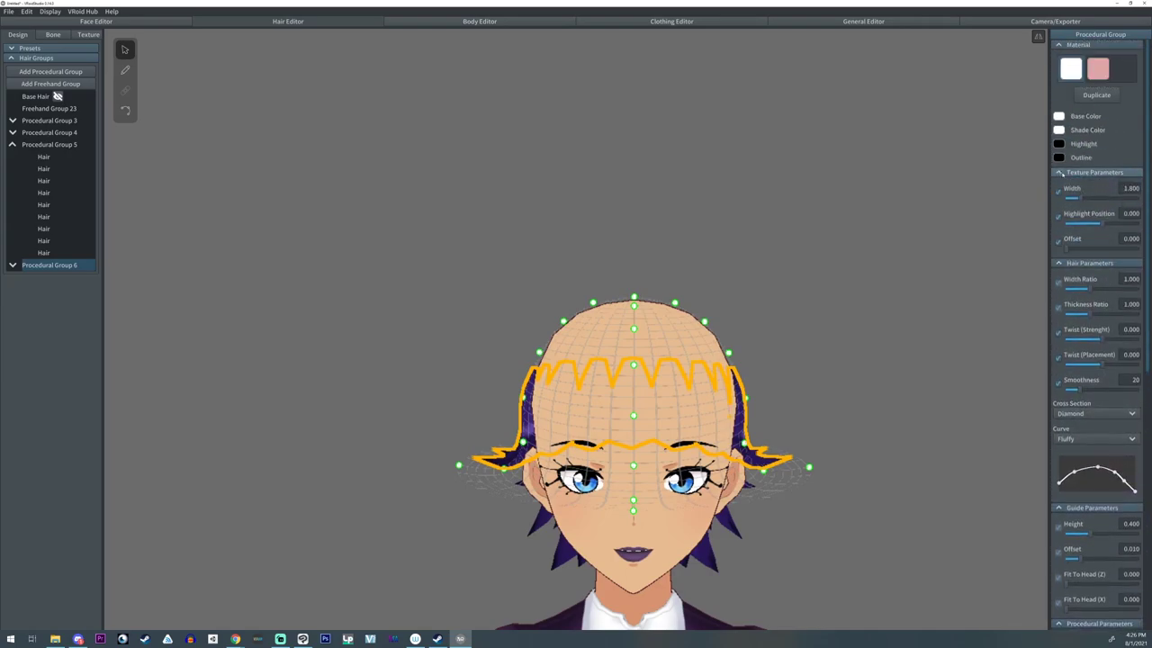
scroll(1092, 231, down, 2)
drag(1094, 229, 1106, 229)
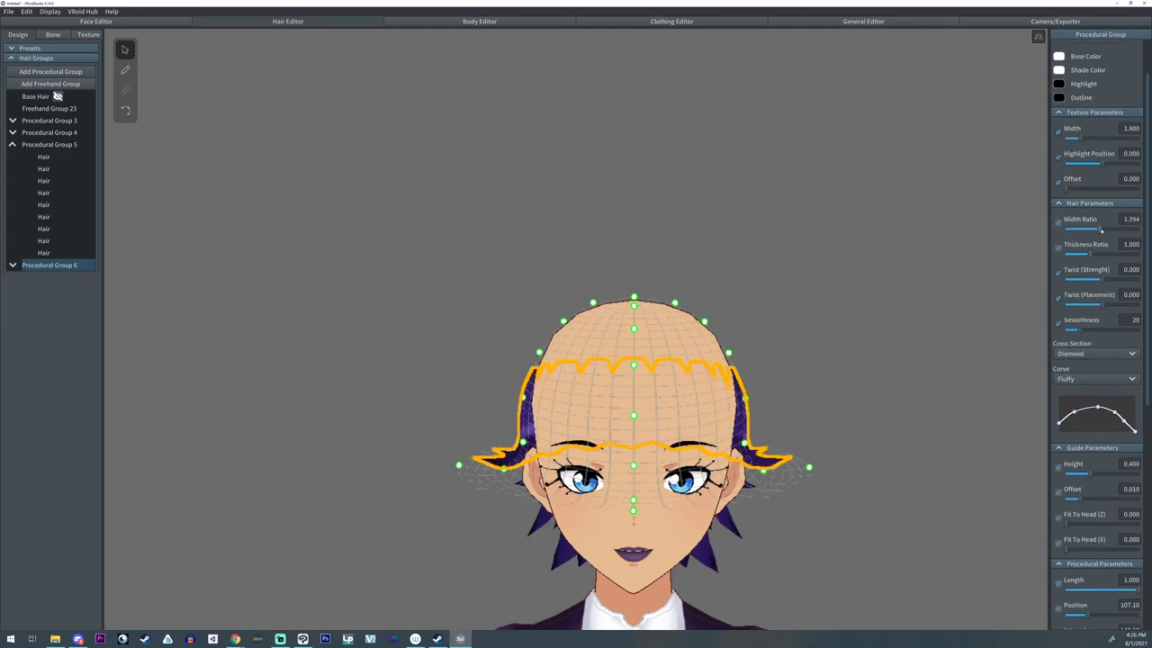
right_drag(1014, 288, 926, 324)
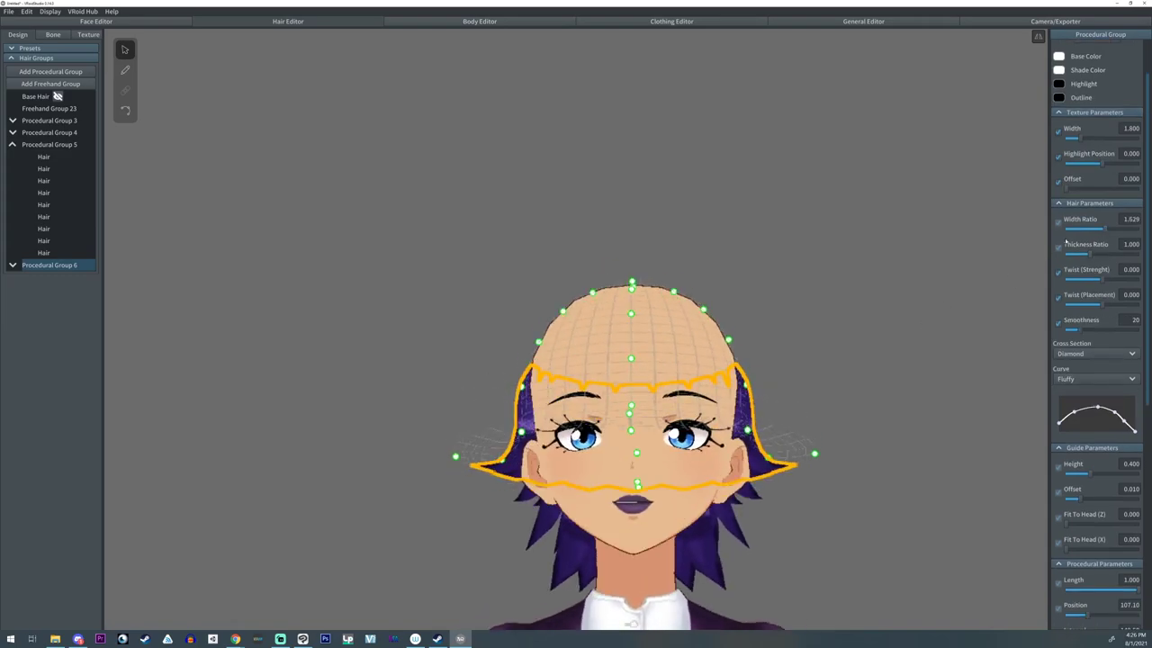
mouse_move(1092, 254)
mouse_down()
mouse_move(1114, 256)
mouse_move(1091, 233)
mouse_up()
right_drag(831, 258, 818, 294)
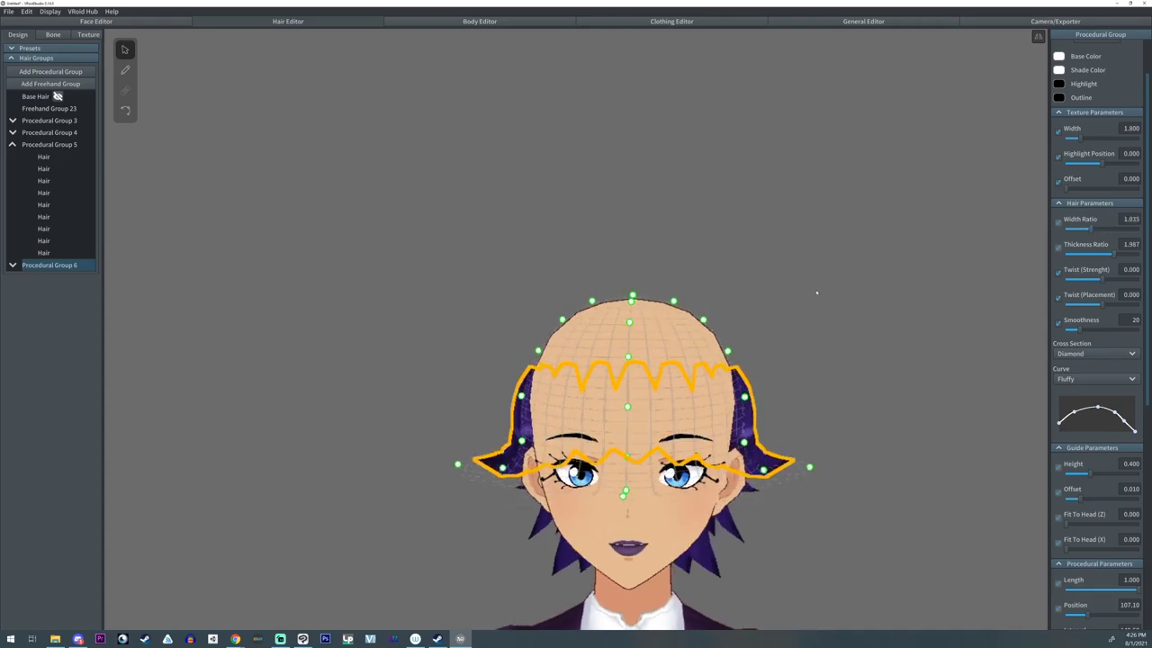
drag(745, 396, 736, 387)
middle_drag(780, 497, 772, 397)
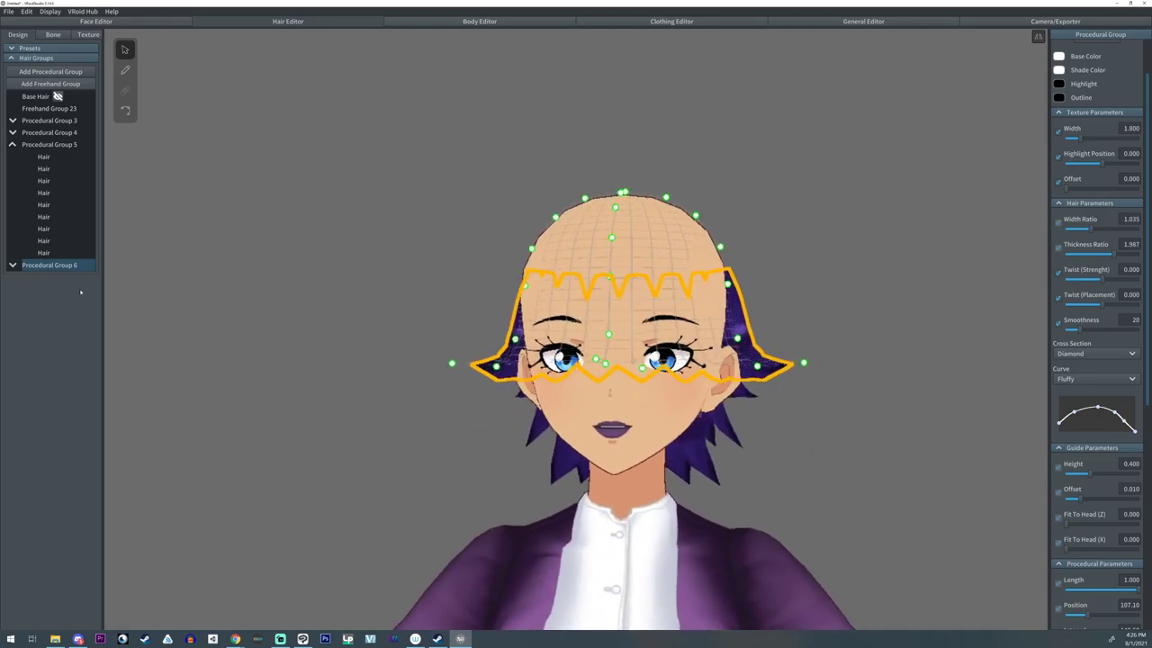
- Duplicate Procedural Group 6, raise the copy's outer guide points and pull its side guide points in onto the head
right_click(45, 266)
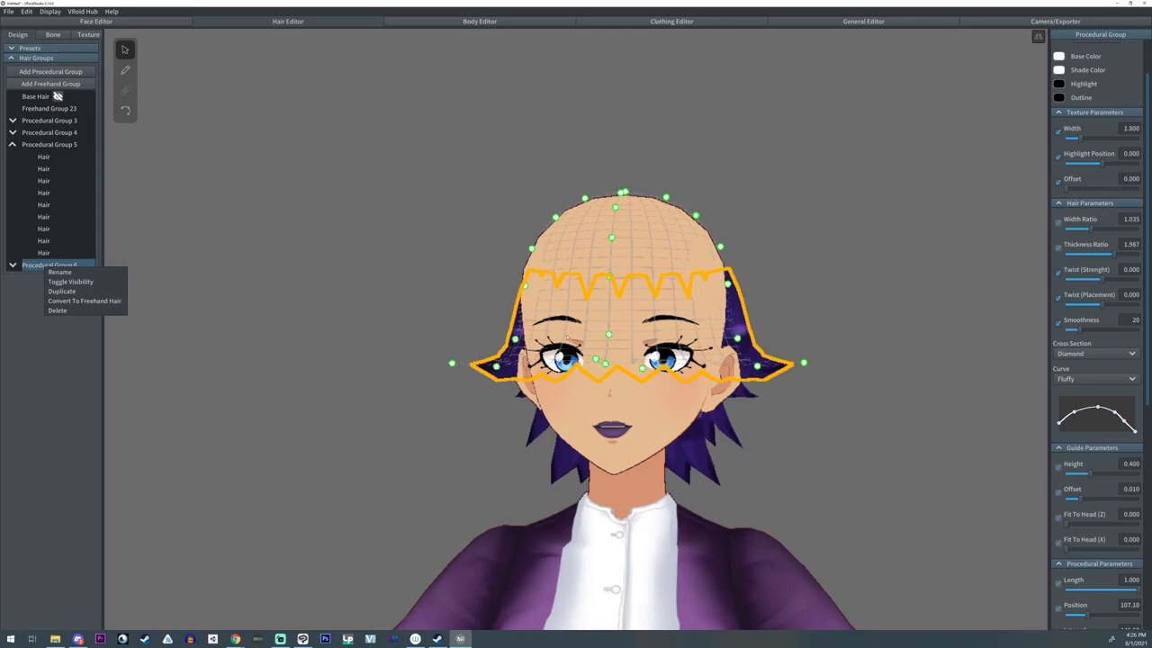
middle_drag(623, 164, 625, 245)
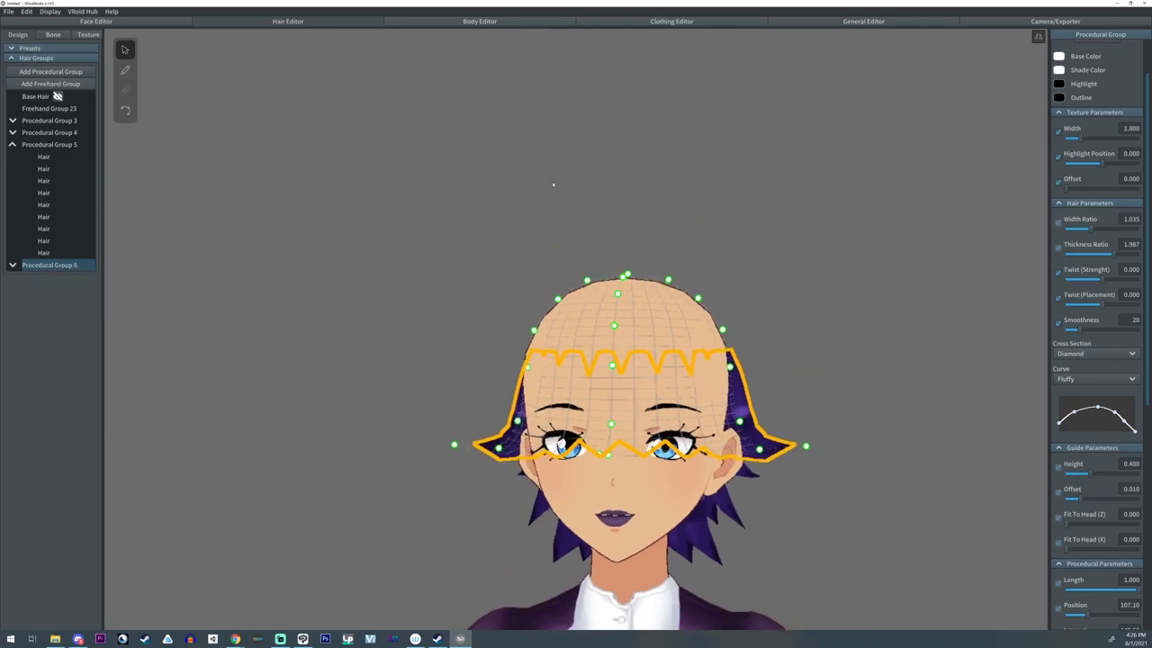
right_click(49, 267)
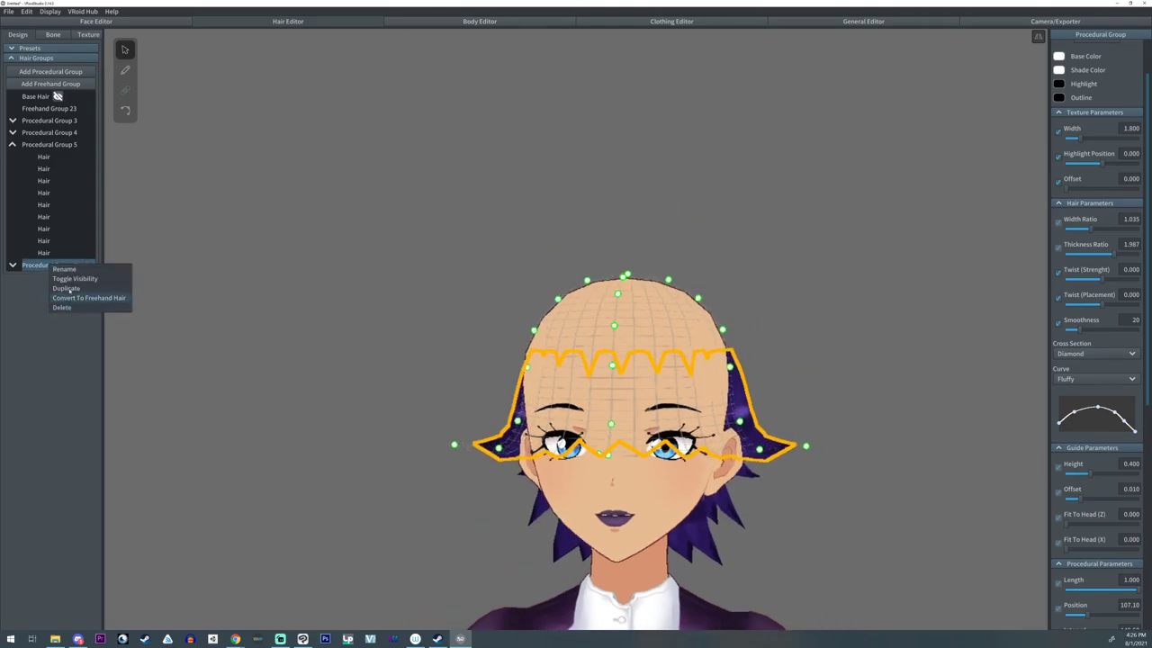
click(65, 288)
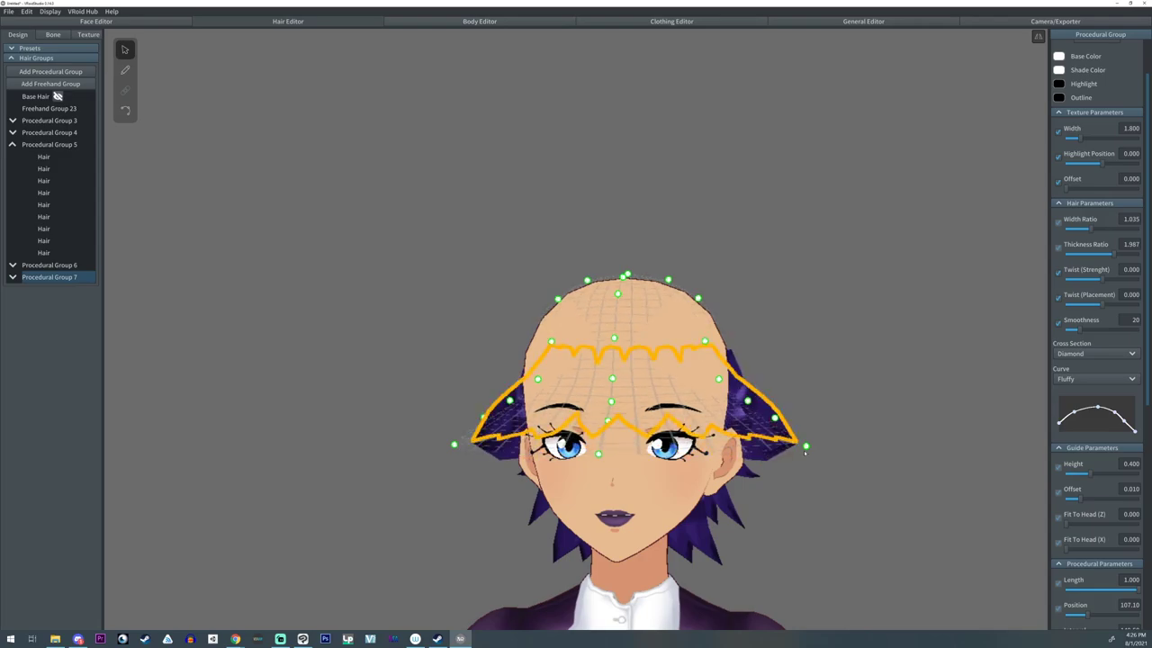
drag(806, 444, 827, 388)
click(763, 441)
drag(733, 368, 715, 370)
right_drag(715, 370, 646, 354)
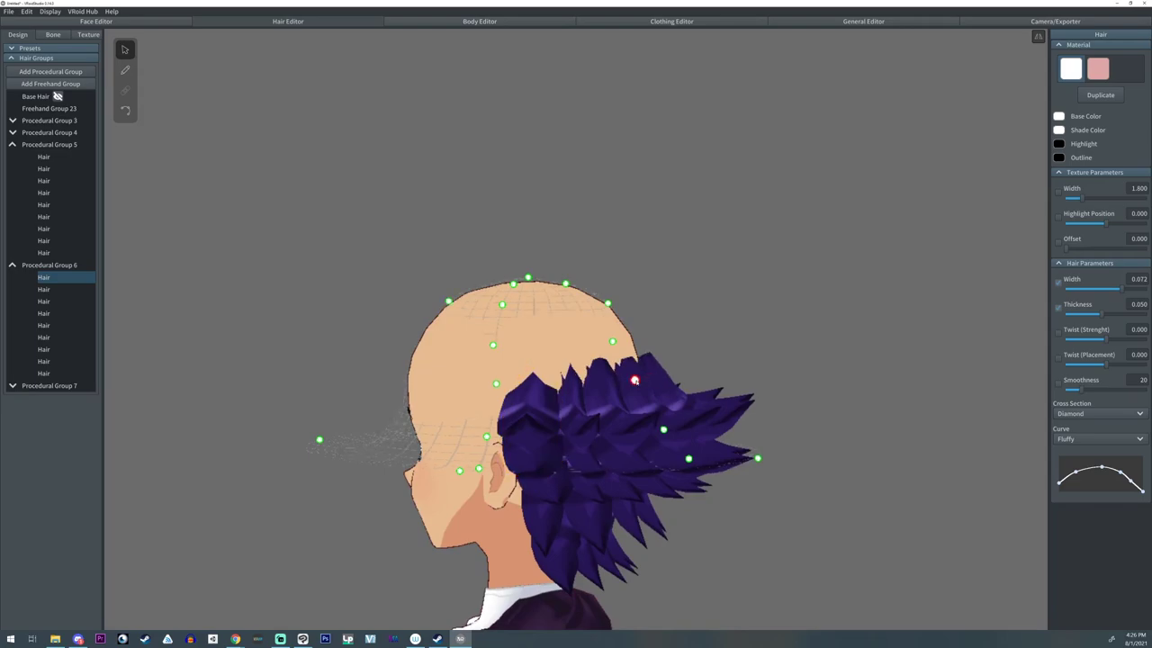
click(655, 366)
drag(642, 350, 606, 352)
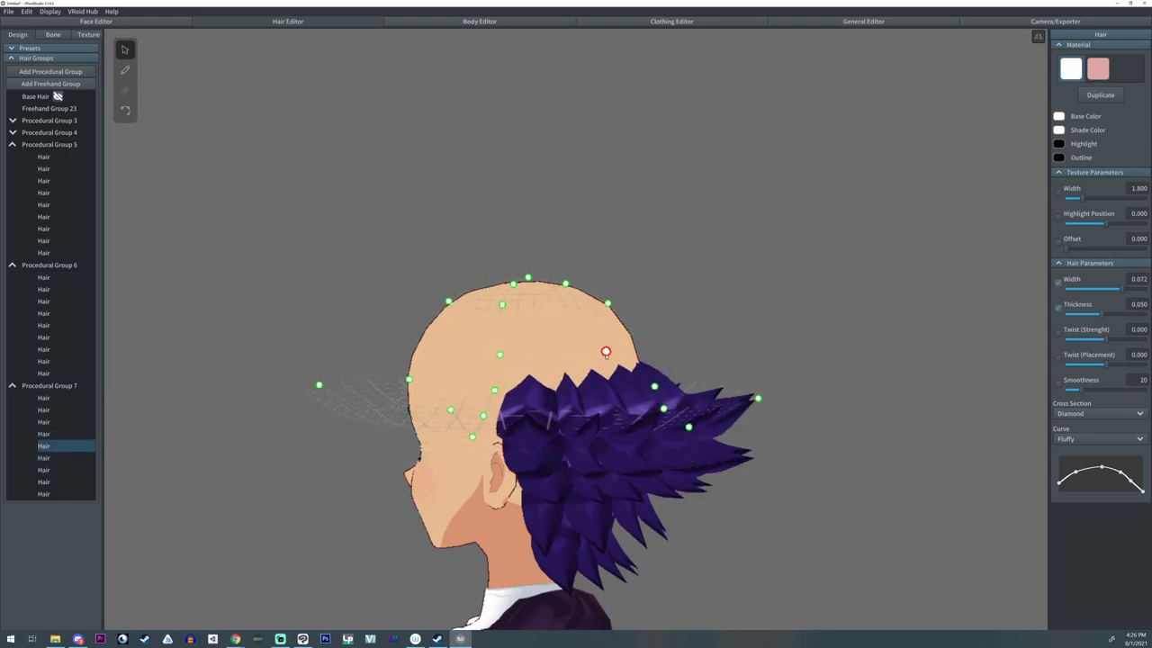
- Check how the stacked strands sit from the side and front, and add another procedural hair group above Procedural Group 7
click(618, 488)
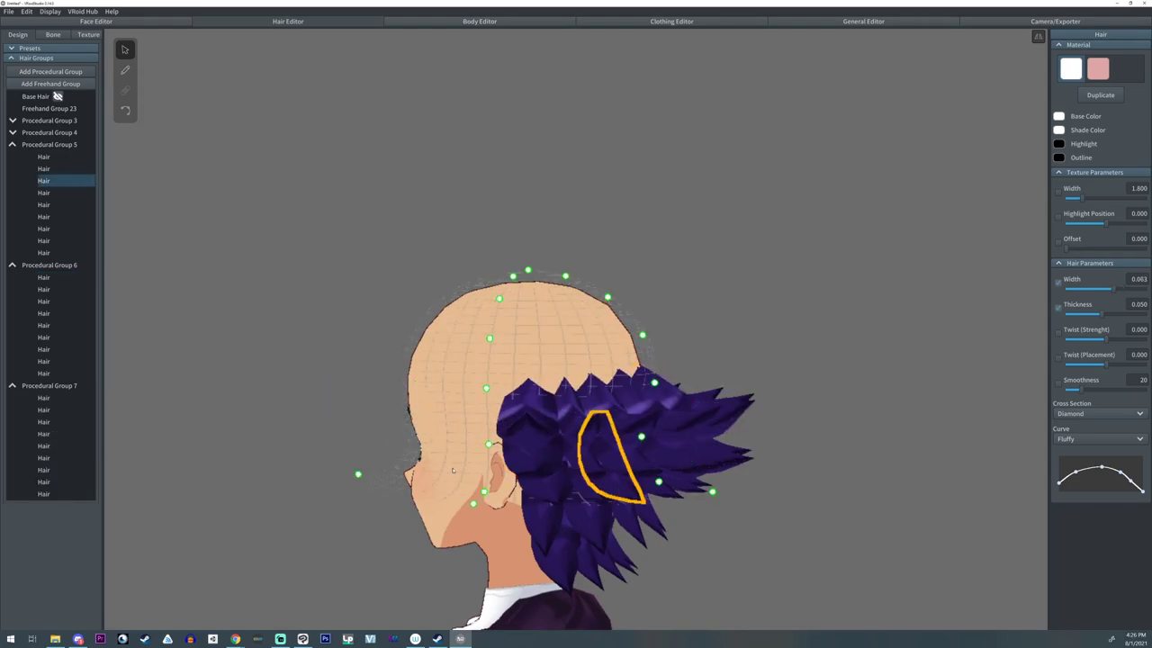
right_drag(396, 460, 462, 468)
click(694, 380)
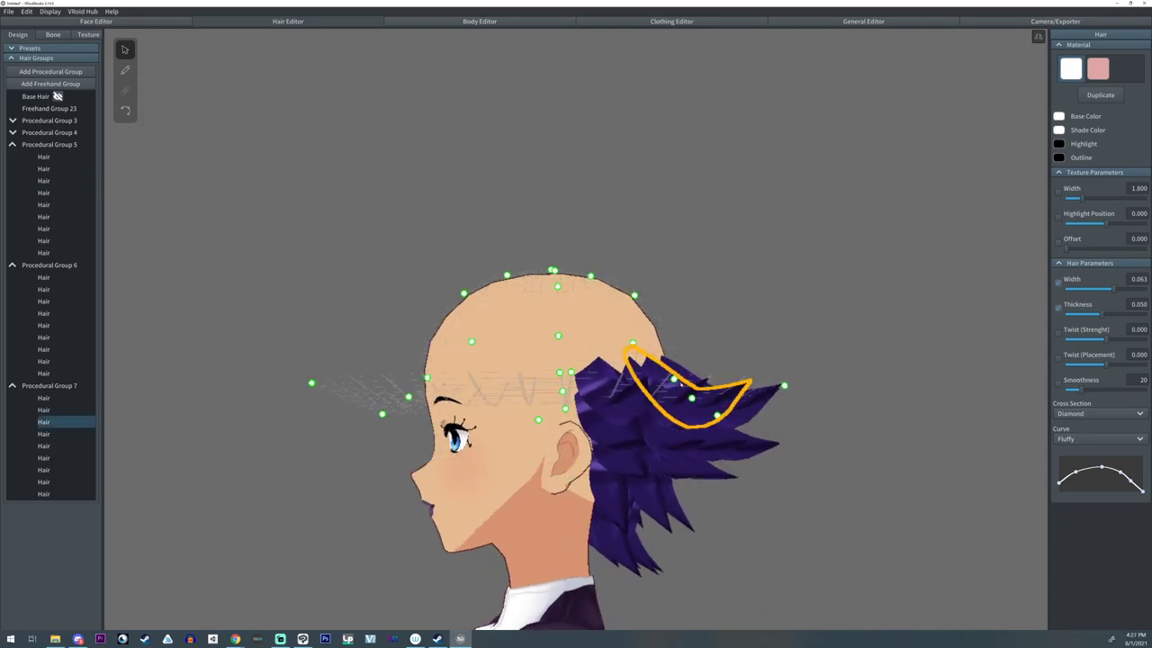
right_drag(693, 380, 550, 377)
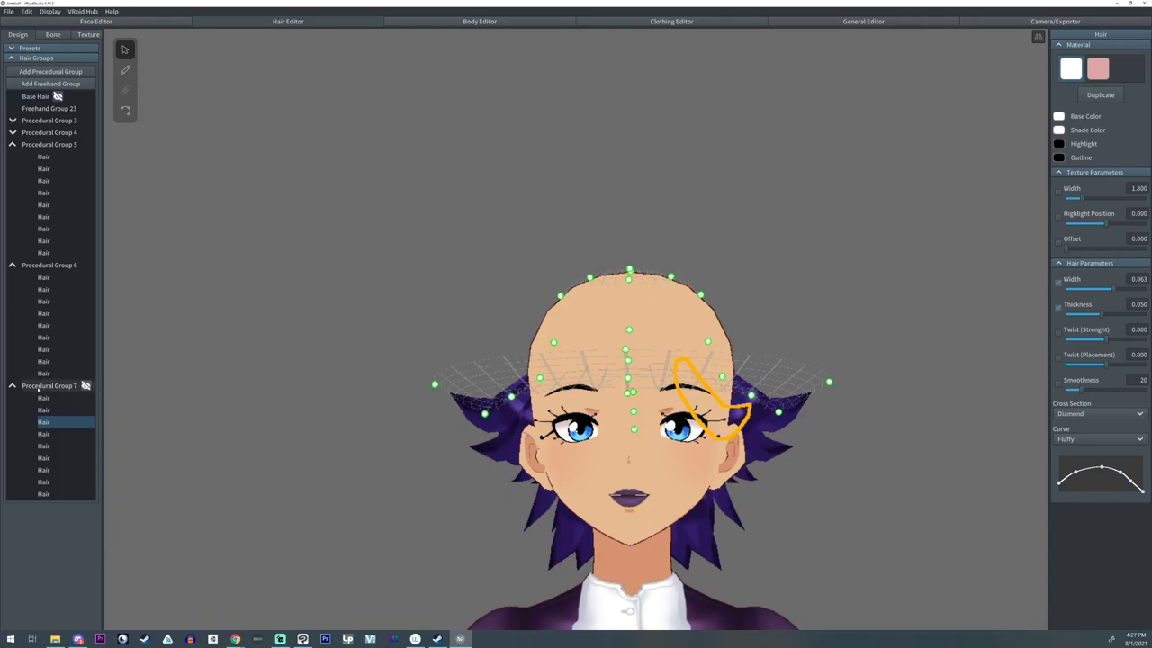
click(51, 72)
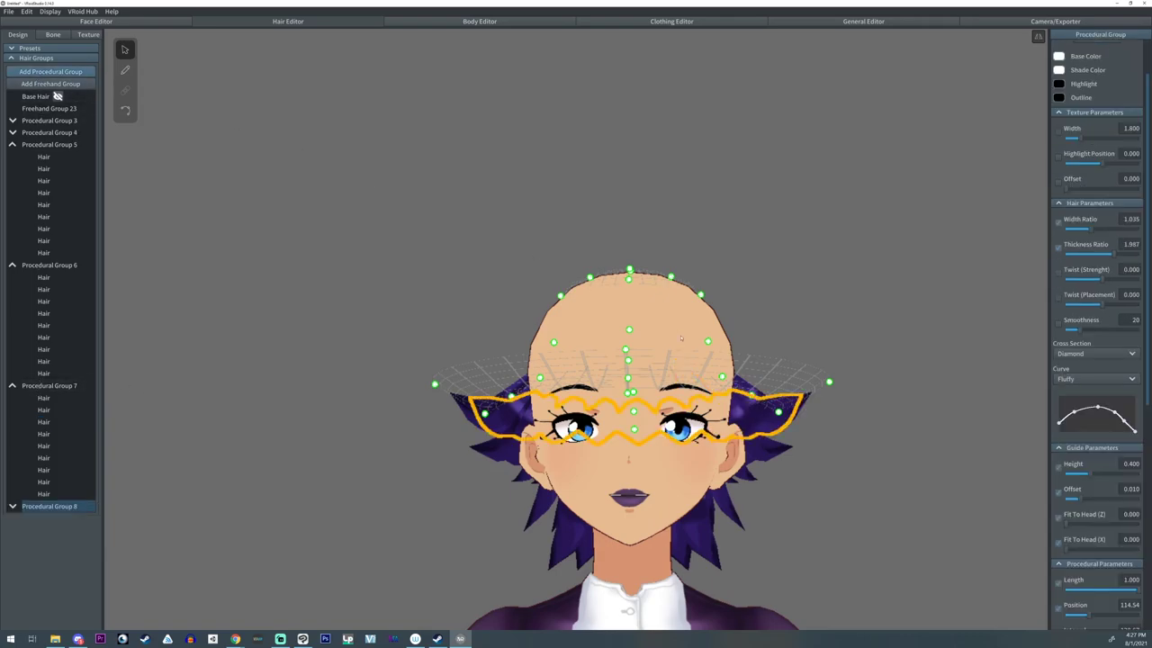
- Lift the new group's middle and outer guide points at the back so its strands sweep up and away from the head
right_drag(576, 346, 664, 346)
right_drag(370, 368, 529, 393)
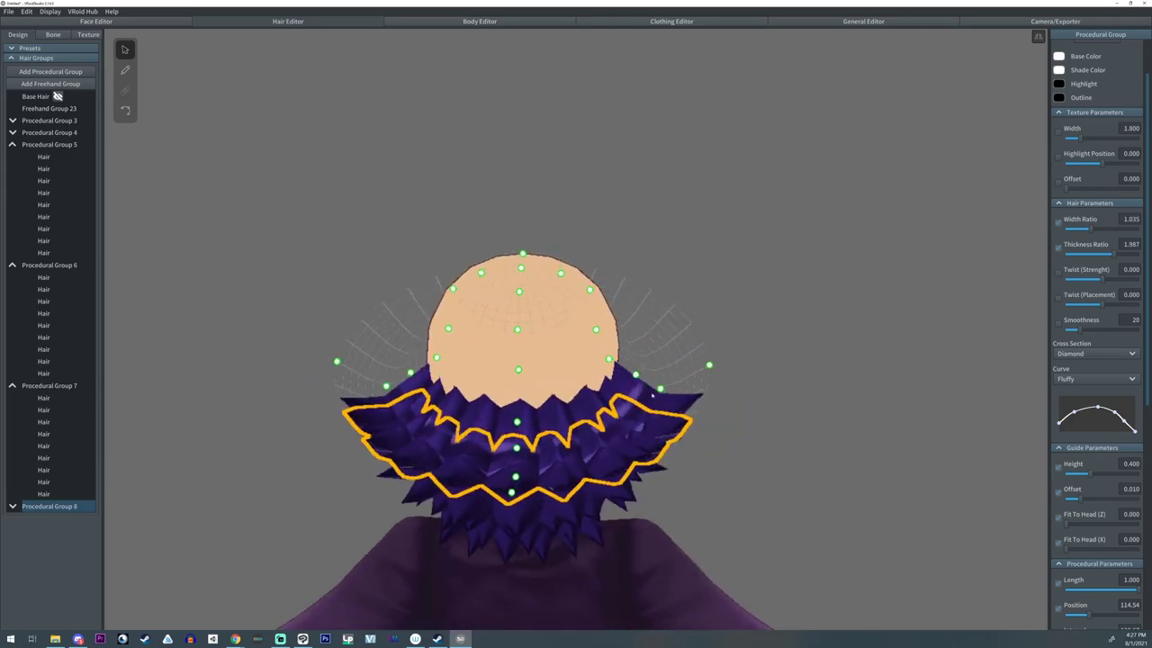
drag(661, 388, 642, 334)
right_drag(549, 382, 627, 400)
middle_drag(627, 400, 637, 421)
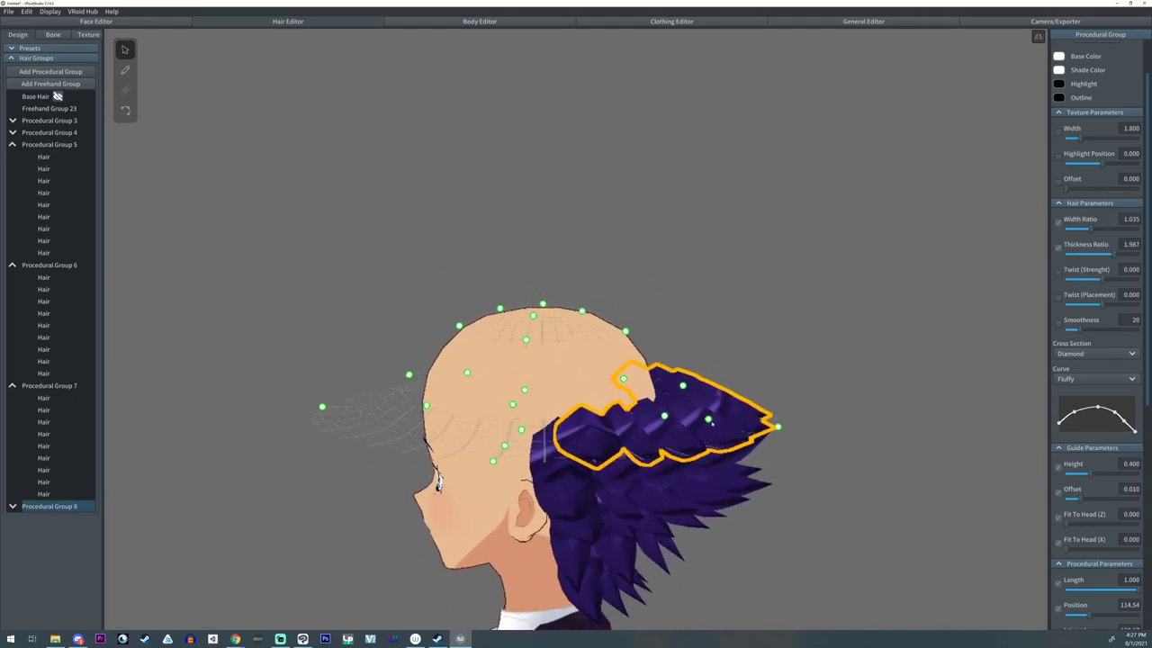
drag(777, 426, 761, 357)
right_drag(635, 439, 659, 442)
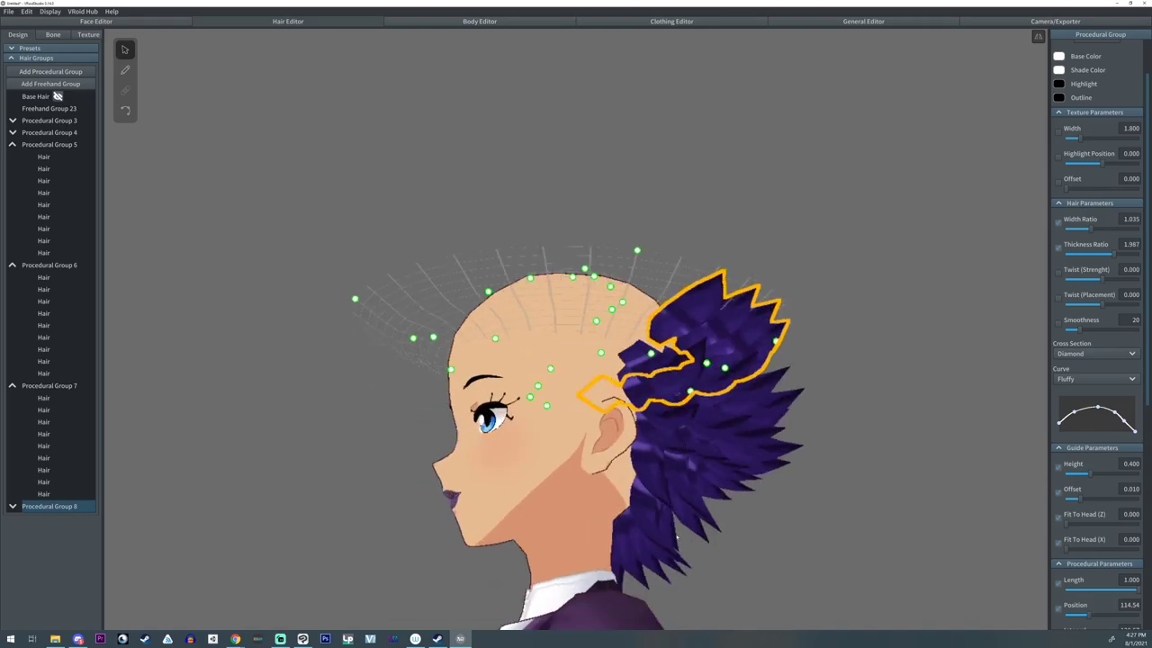
right_drag(677, 538, 636, 403)
drag(702, 371, 707, 384)
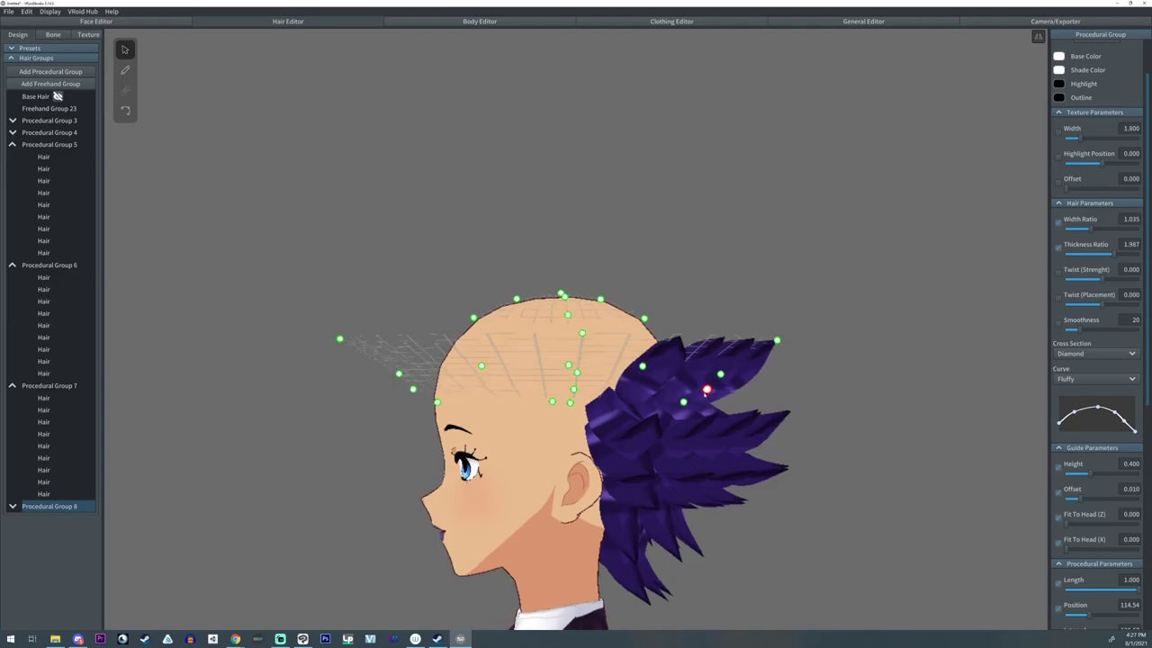
- Push Procedural Group 8's guide points outward at the sides to give the layer a wider, rounder flare
right_drag(704, 393, 583, 393)
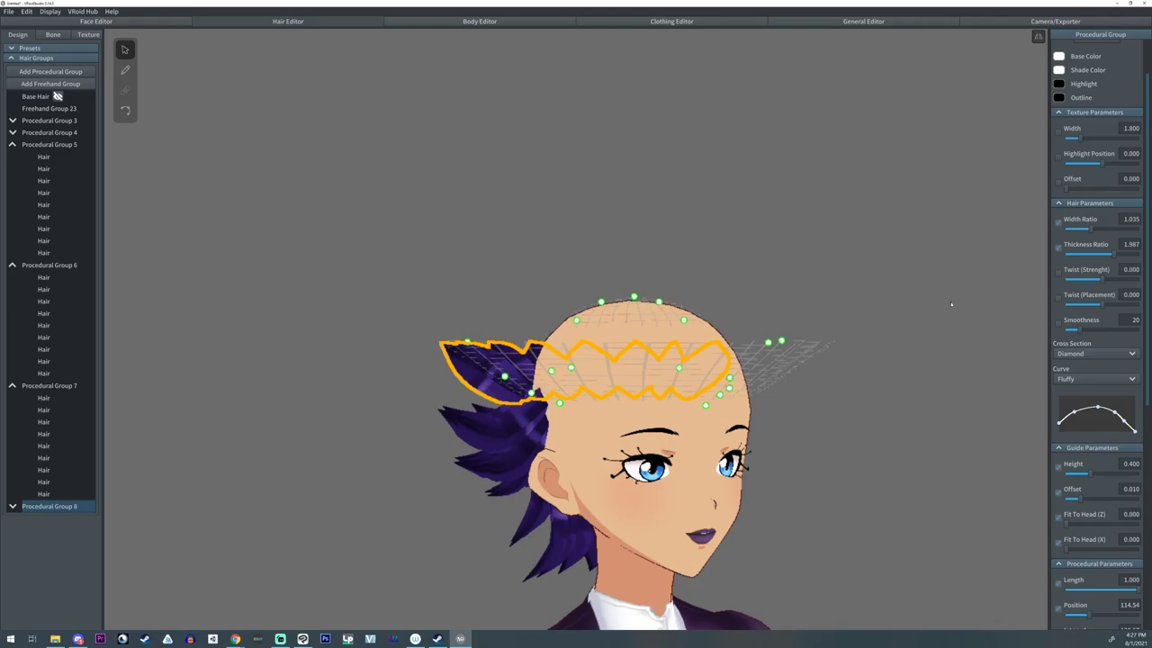
right_drag(746, 388, 700, 394)
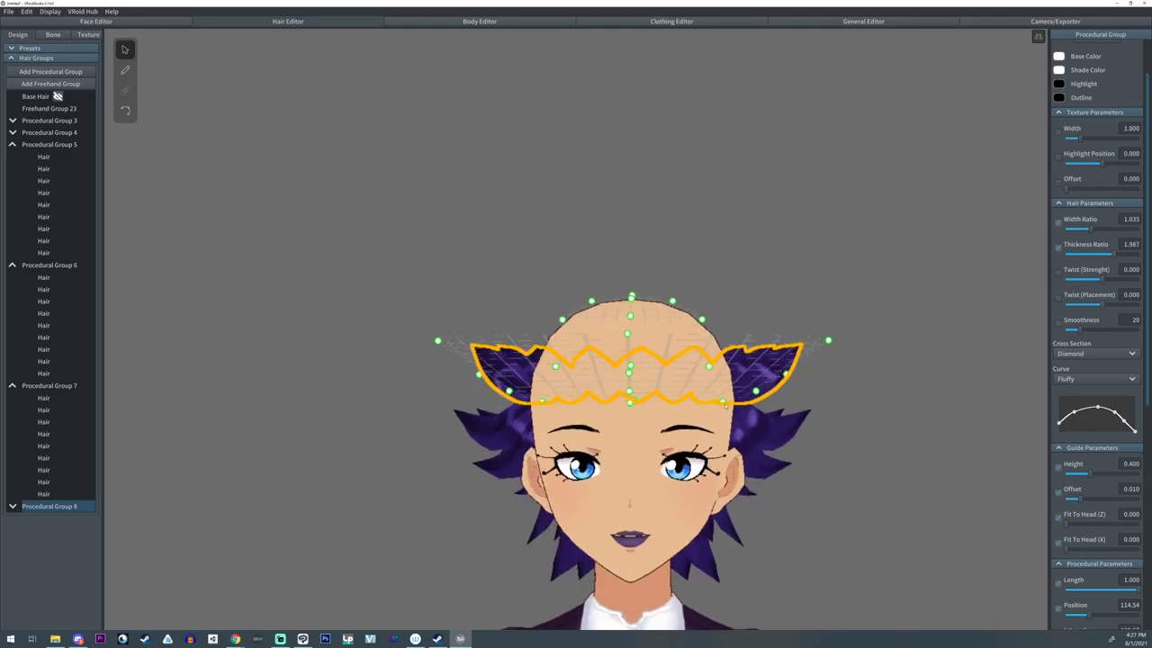
drag(724, 404, 764, 404)
drag(829, 341, 835, 341)
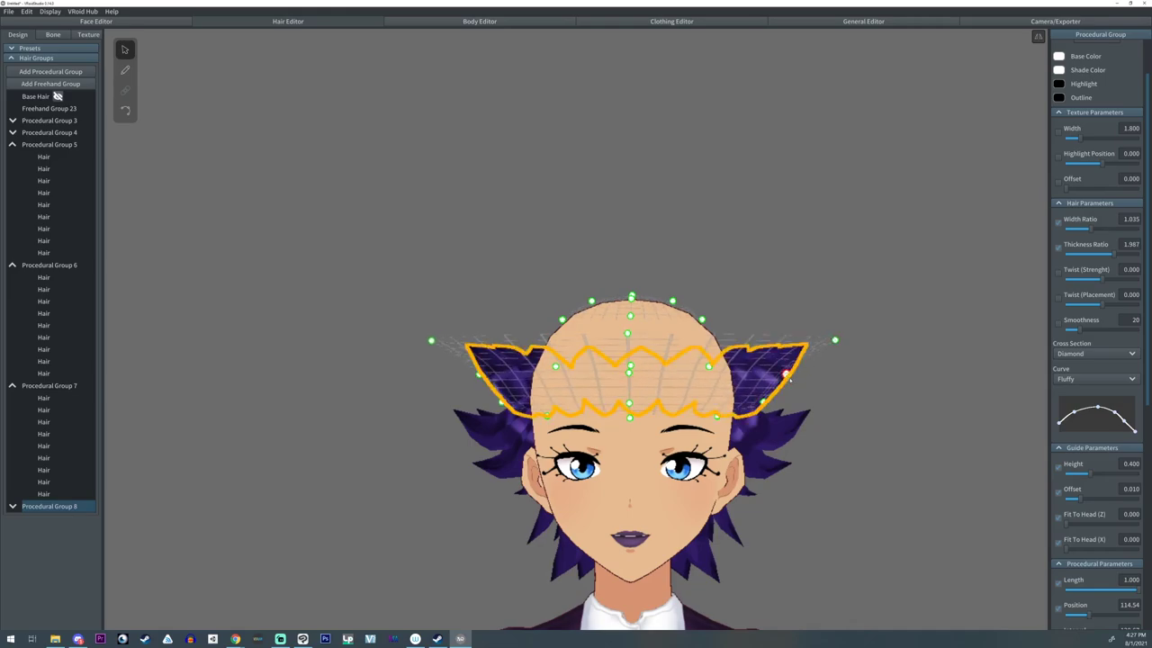
drag(787, 375, 799, 382)
- Set Procedural Group 8's three Hair Chunkiness values to 0.520, 17 and 57, and its Hair Count to 9
scroll(1113, 557, down, 5)
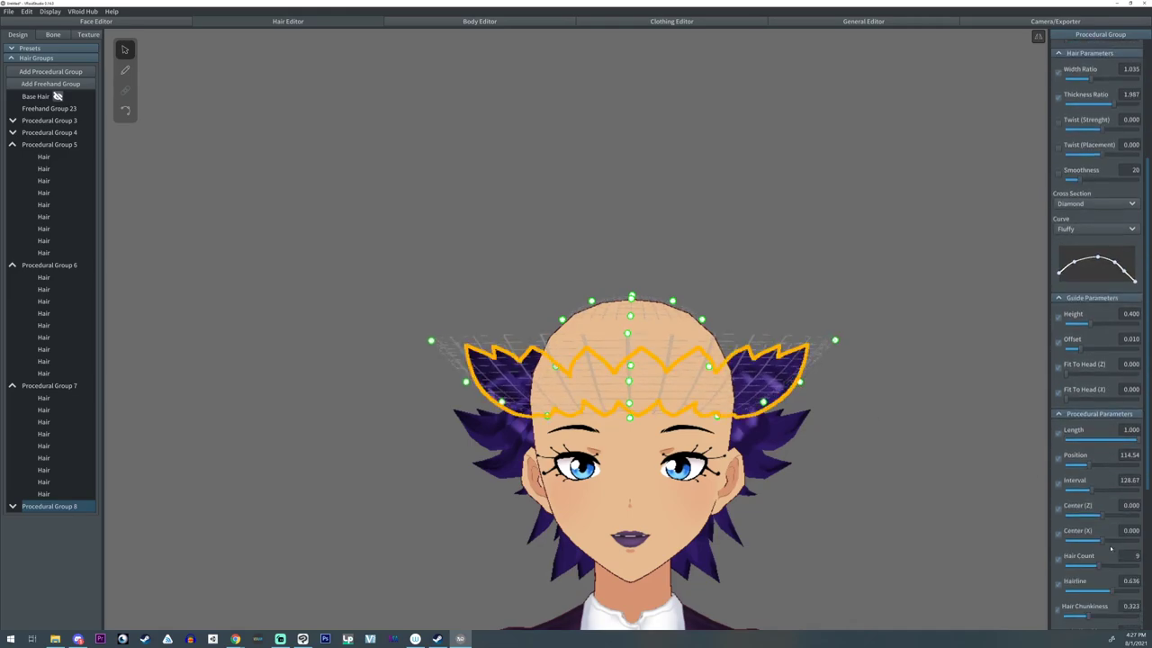
drag(1109, 537, 1096, 536)
scroll(1093, 573, down, 1)
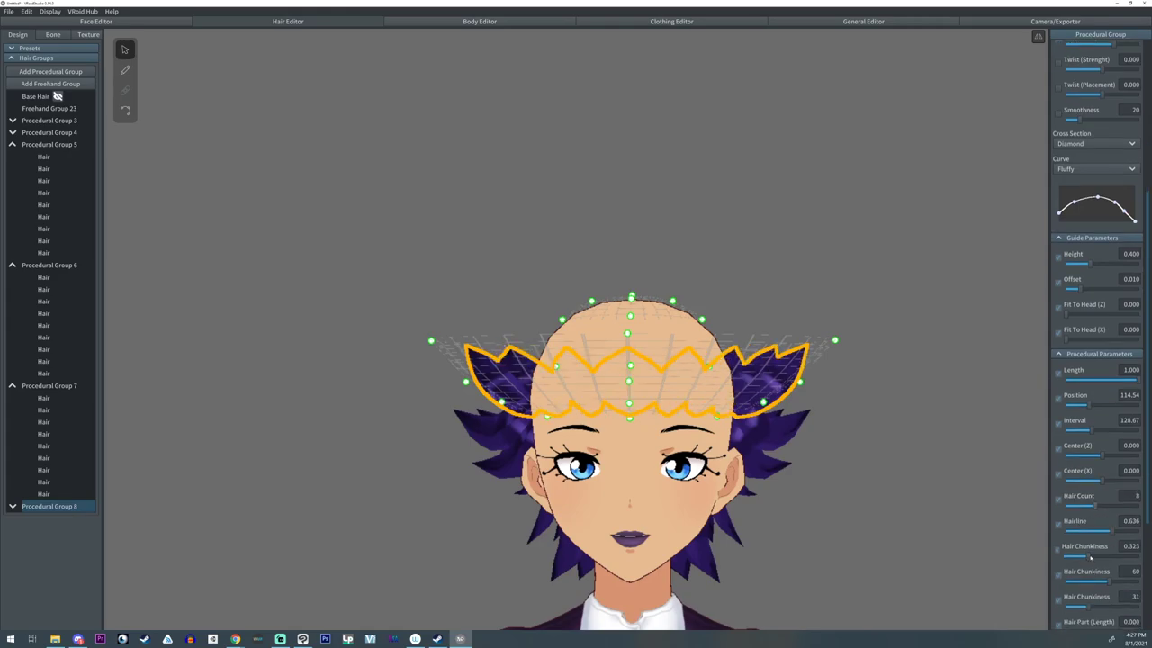
click(1103, 556)
click(1078, 582)
click(1108, 607)
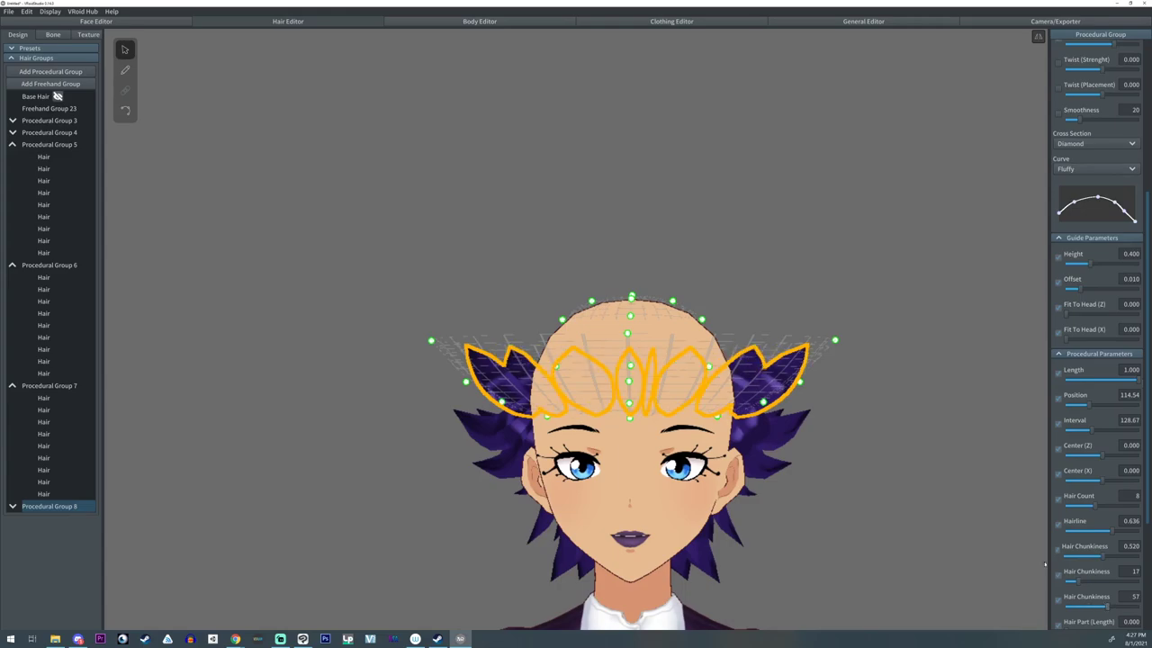
mouse_move(842, 466)
right_down()
mouse_move(810, 471)
mouse_move(835, 470)
right_up()
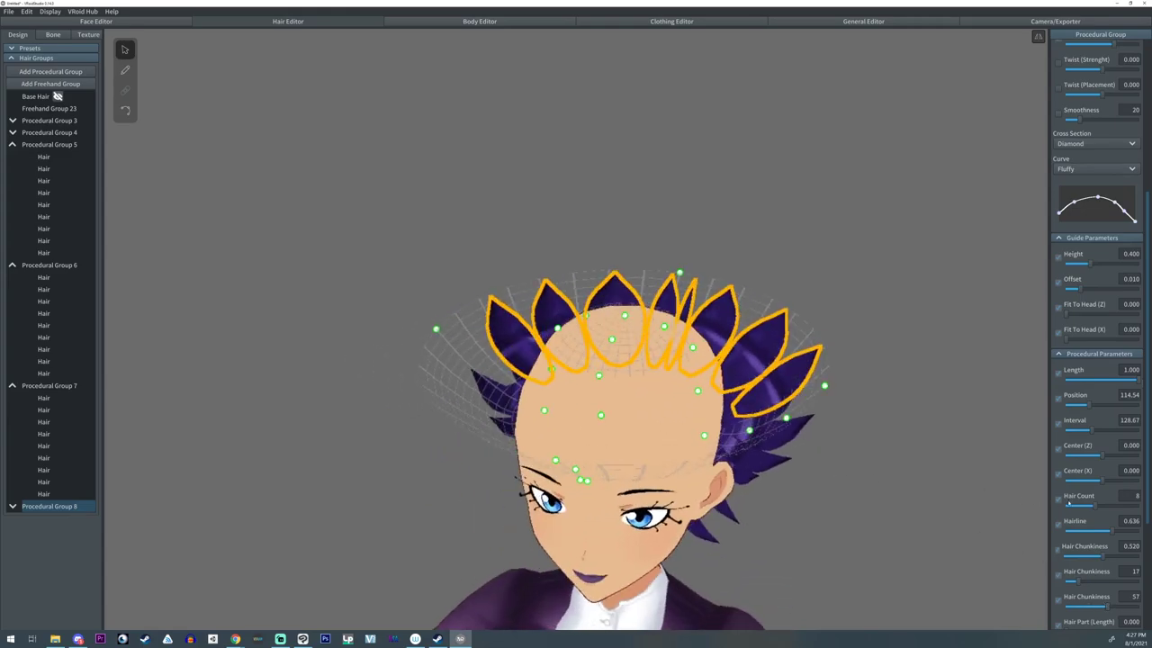
click(1102, 508)
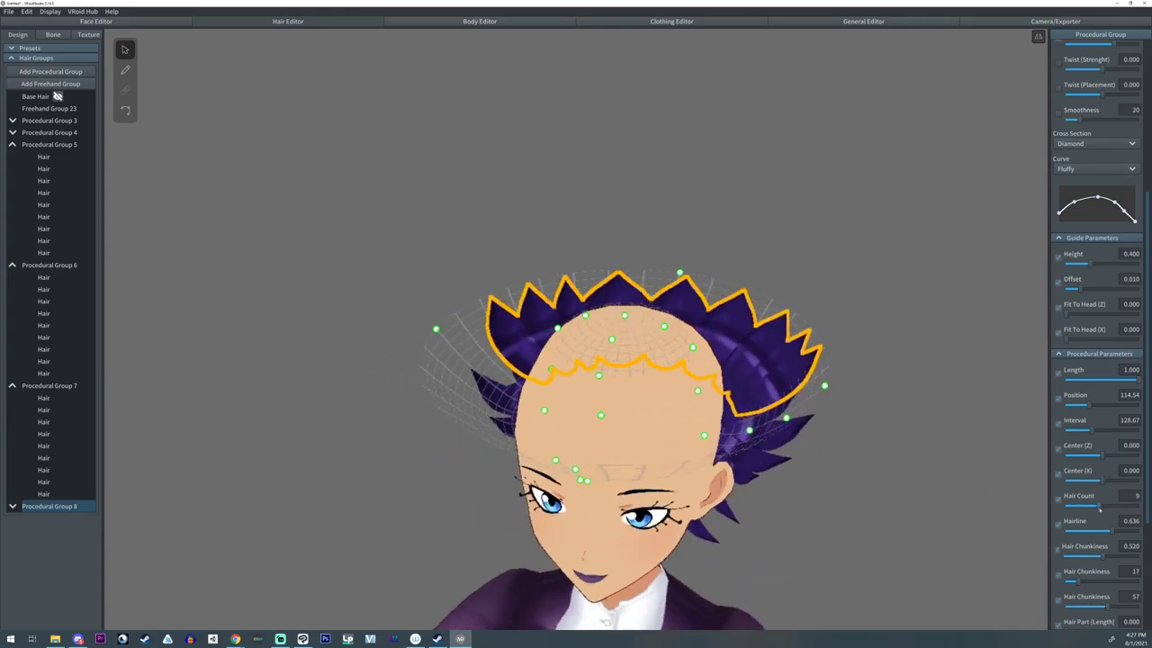
- Pull Procedural Group 8's upper guide points down into the crown of the head
right_drag(643, 451, 595, 459)
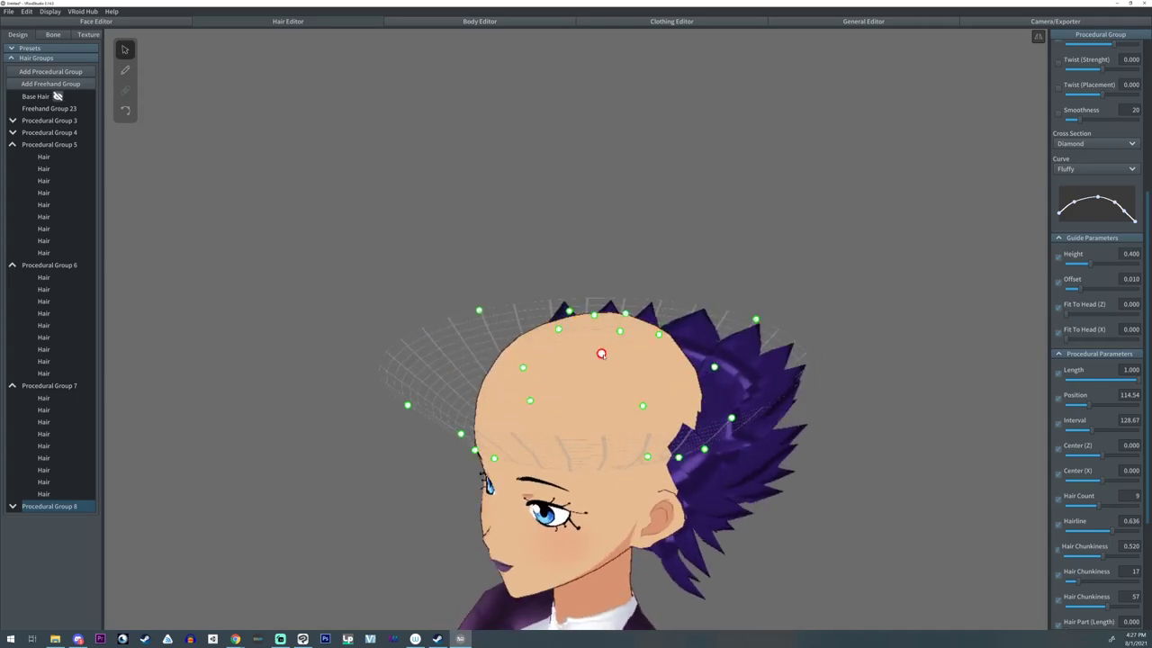
right_drag(634, 336, 616, 326)
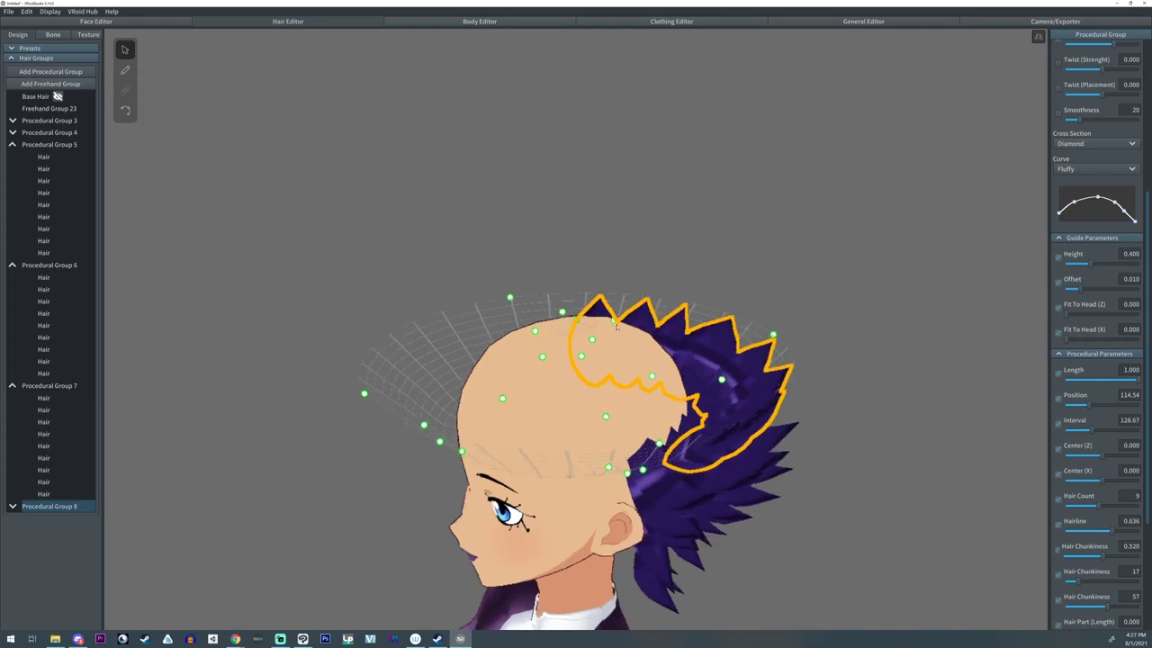
drag(615, 322, 592, 404)
drag(593, 340, 589, 389)
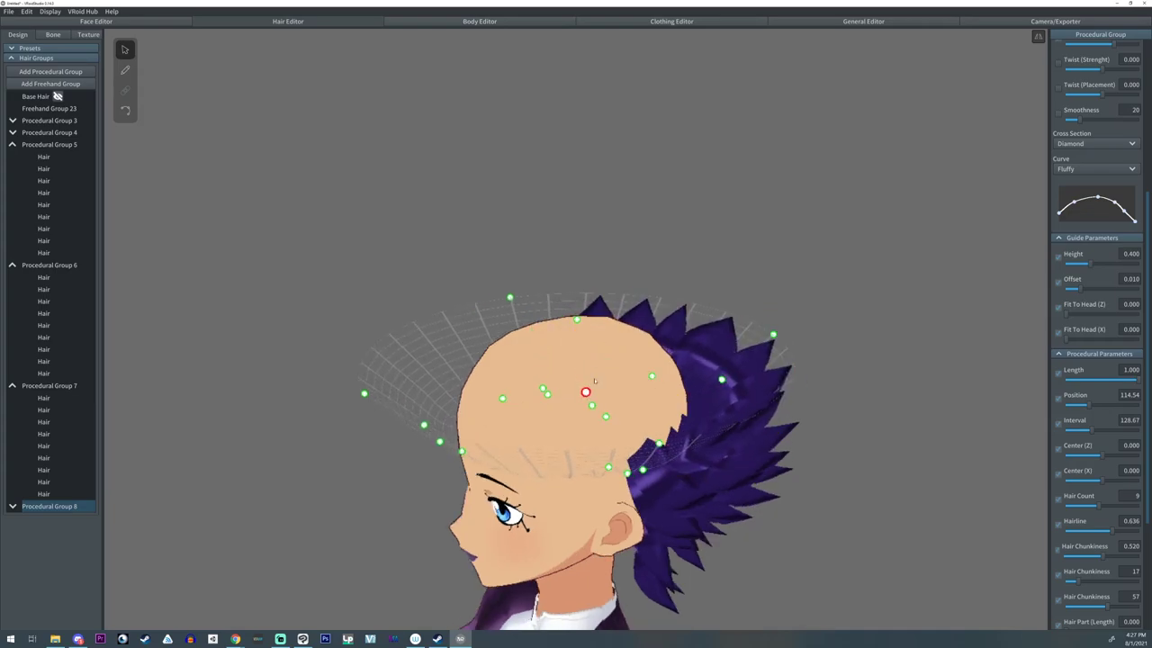
right_drag(666, 401, 692, 428)
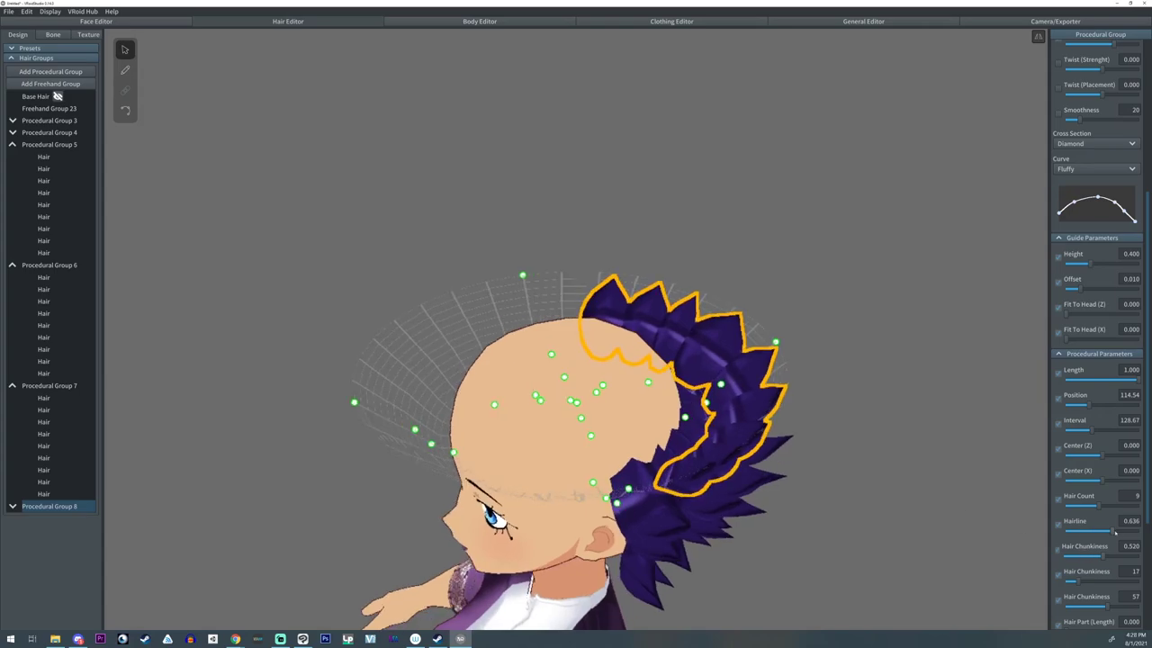
- Set Procedural Group 8's Hairline to 0.426 and check the layer from the front
drag(1116, 533, 1096, 537)
right_drag(558, 450, 482, 424)
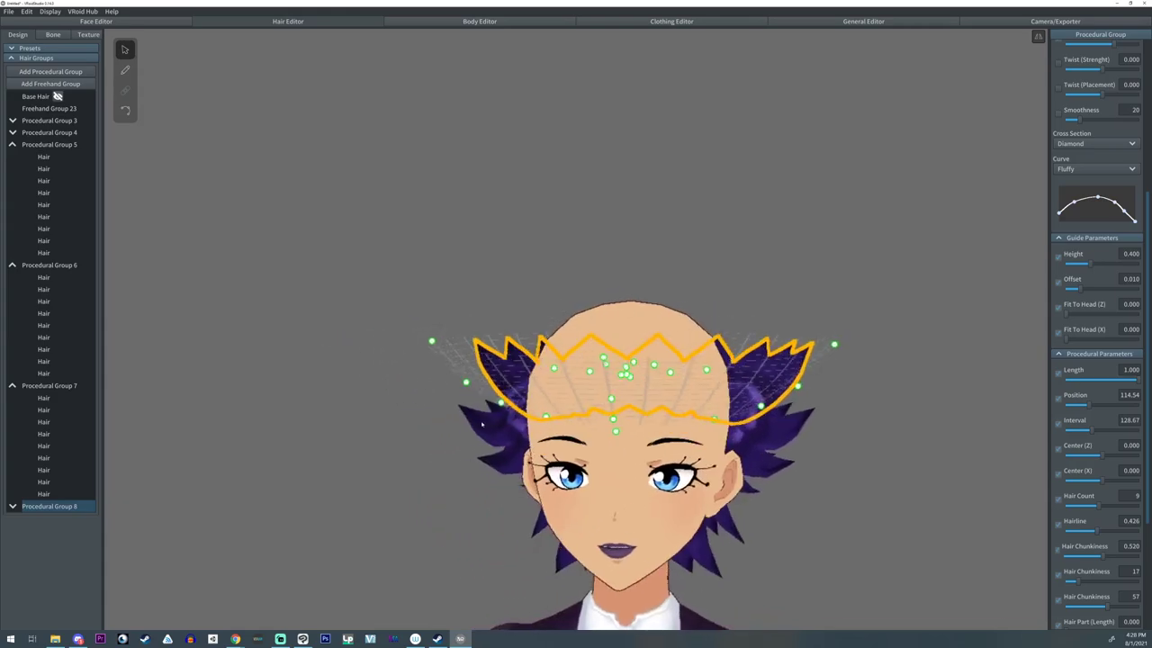
right_drag(637, 322, 690, 331)
- Deselect the hair and collapse the strand lists of Procedural Groups 5, 6 and 7
click(699, 273)
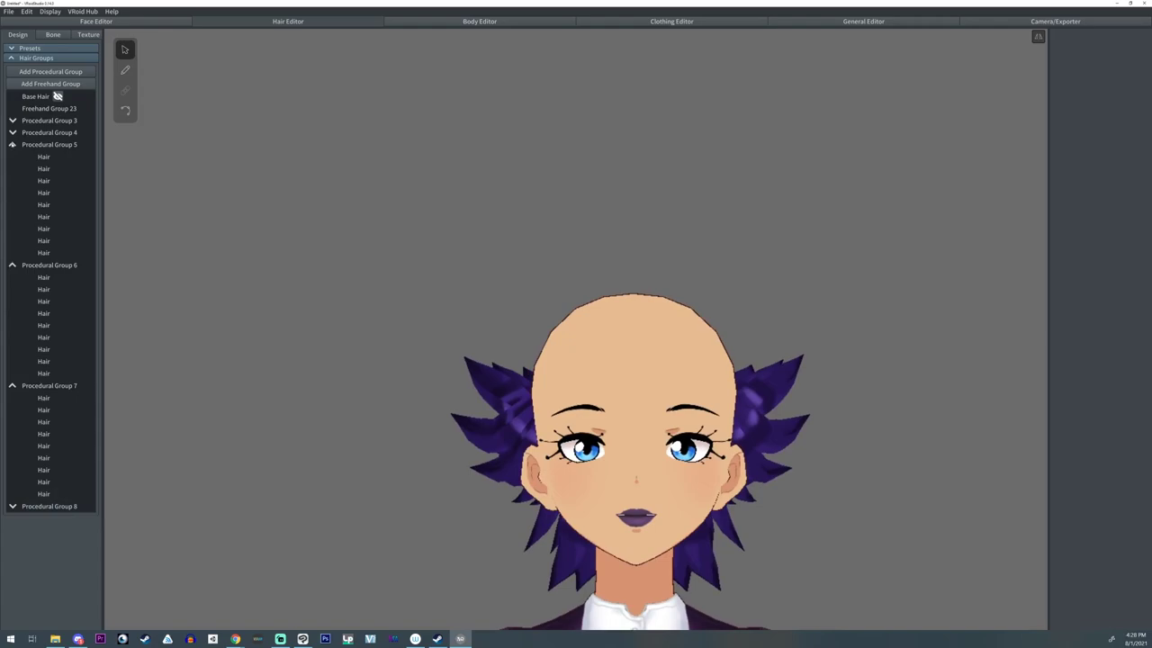
click(12, 144)
click(11, 157)
click(11, 168)
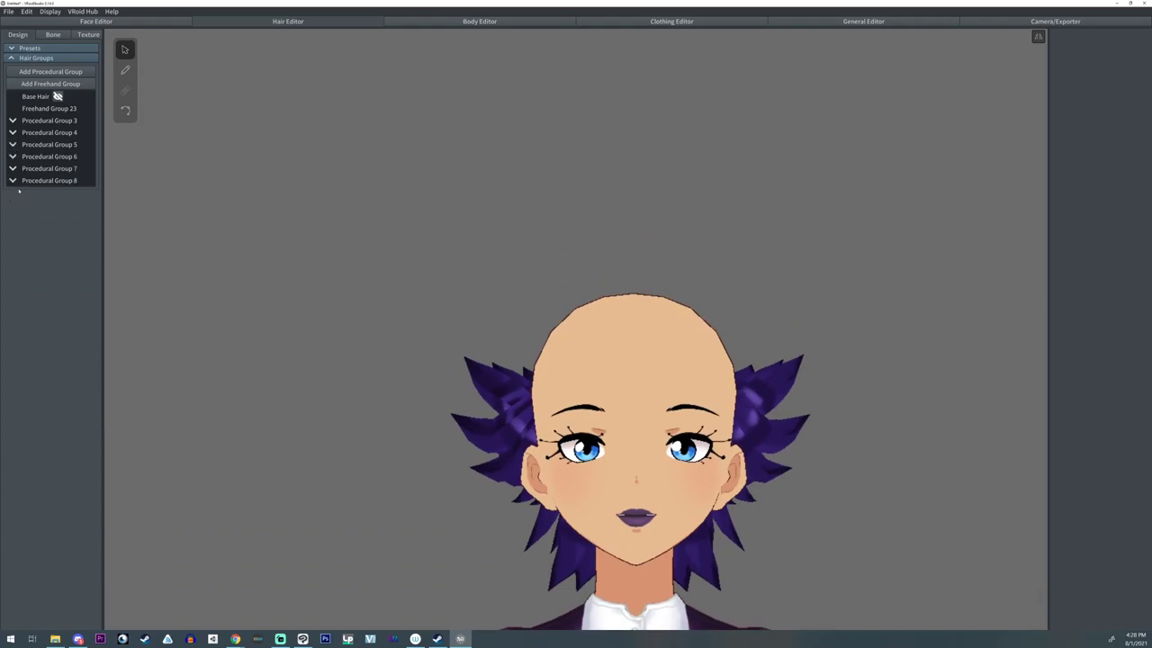
- Add a procedural group based on Procedural Group 8 and raise its middle and upper guide points behind the head
click(45, 180)
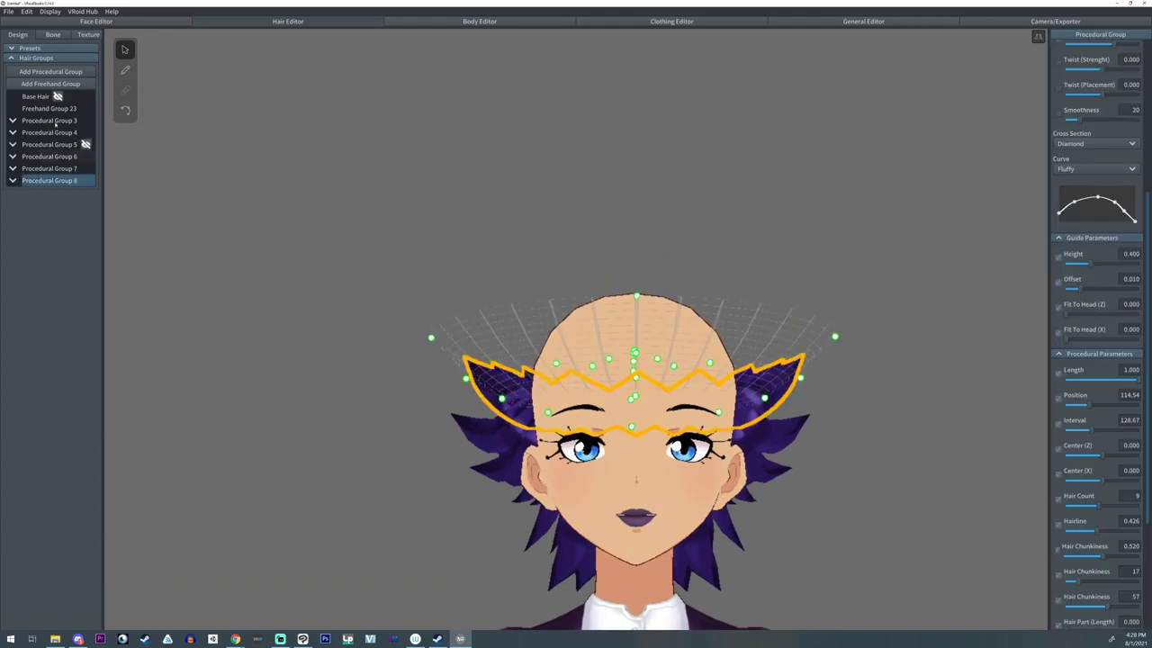
click(49, 72)
right_drag(721, 369, 596, 444)
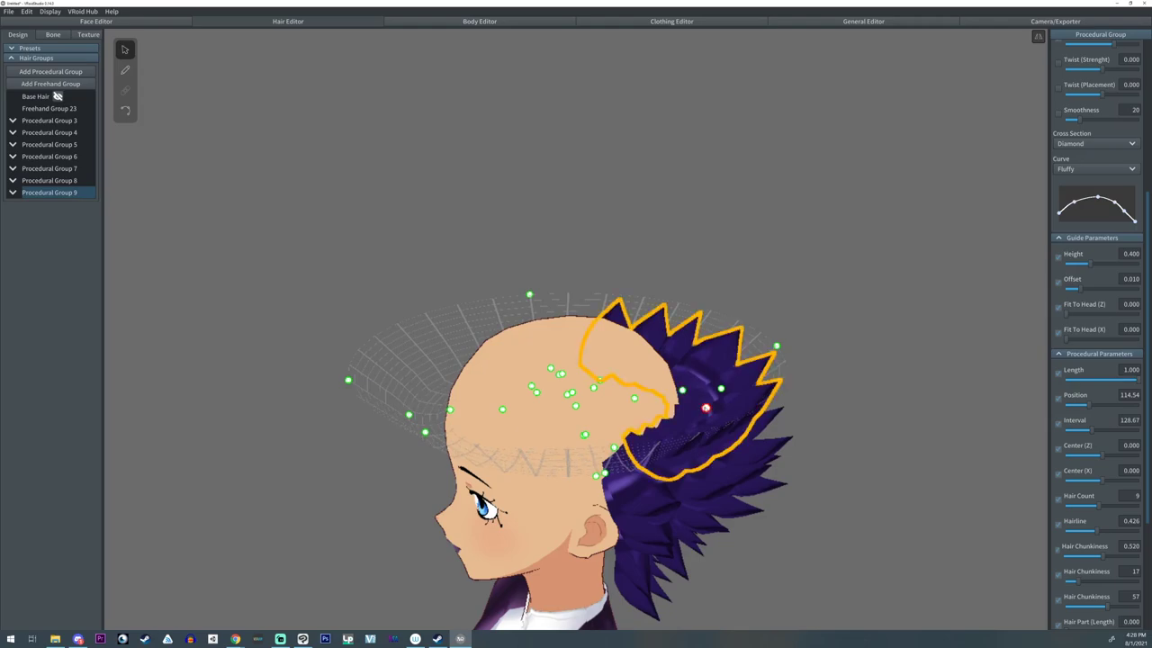
drag(706, 408, 708, 335)
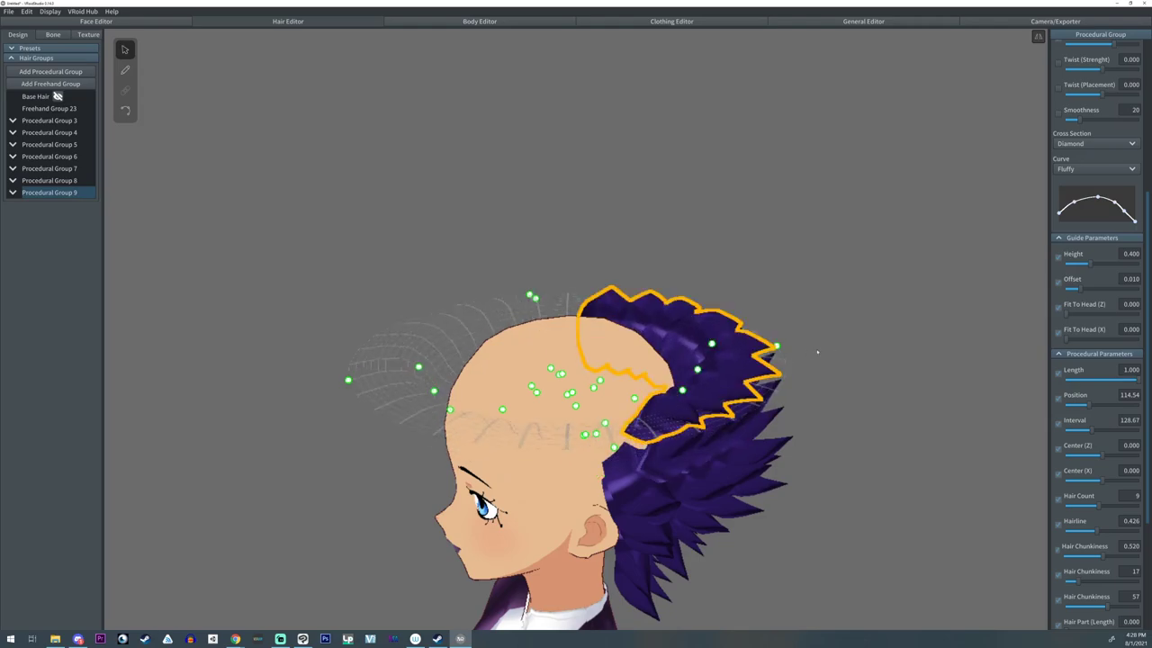
drag(778, 346, 775, 261)
- Pull Procedural Group 9's base and side guide points in toward the head and set its Arch of Hair Ends to 0.186
right_drag(693, 356, 755, 400)
drag(708, 386, 701, 415)
drag(674, 370, 647, 381)
drag(764, 361, 744, 370)
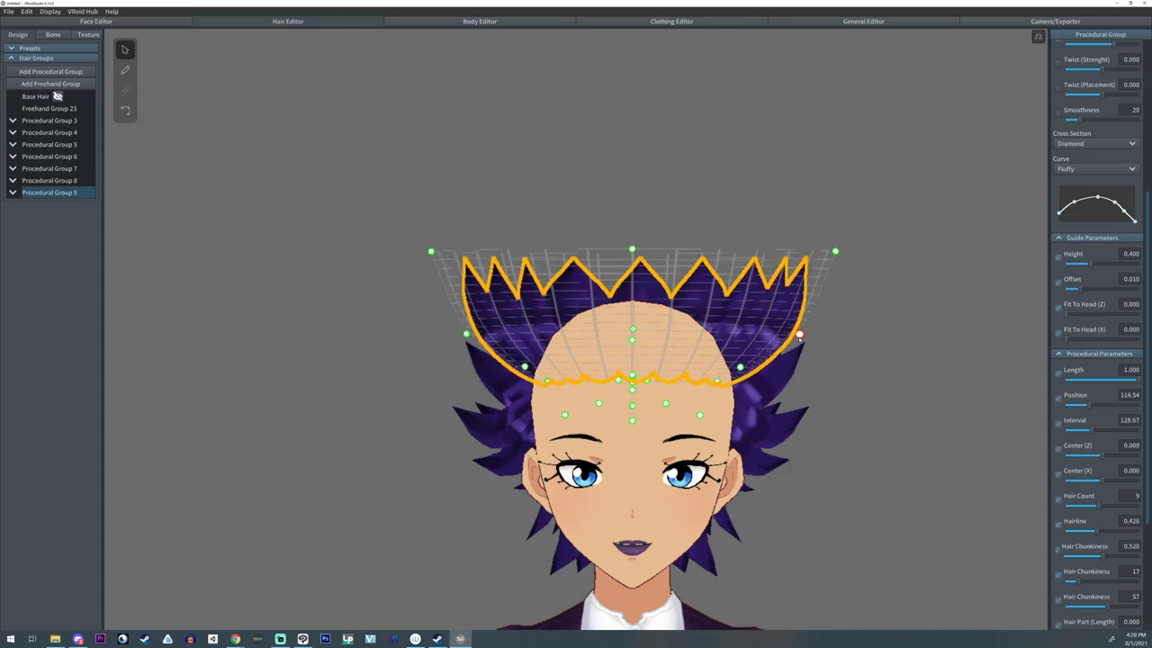
drag(799, 335, 782, 335)
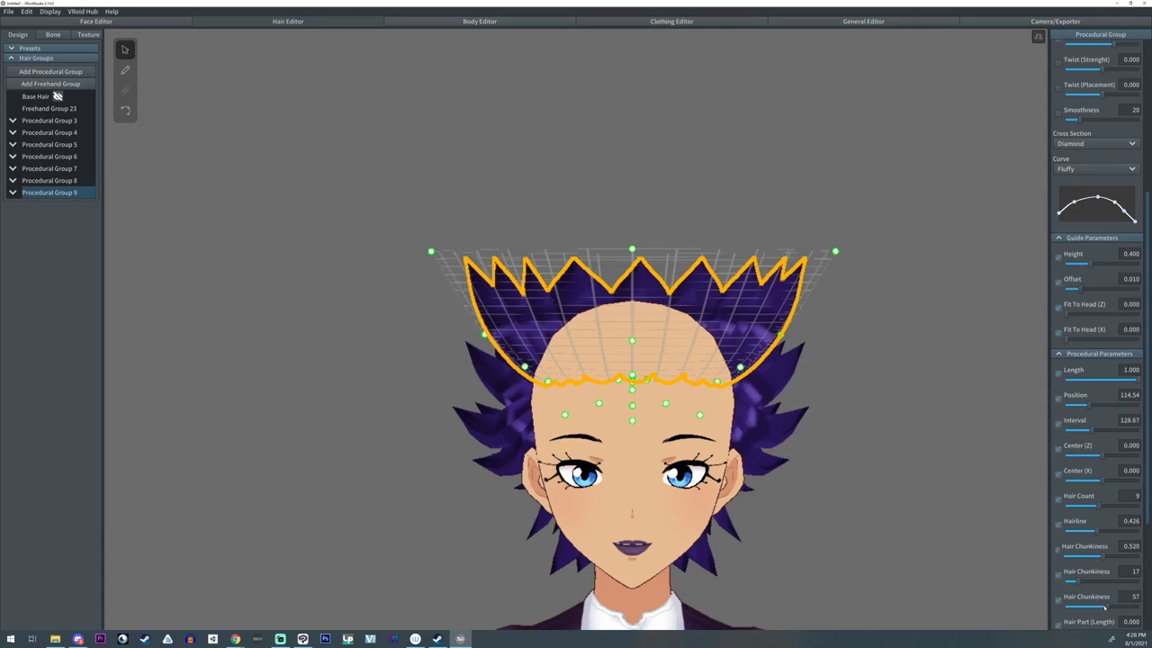
scroll(1106, 608, down, 5)
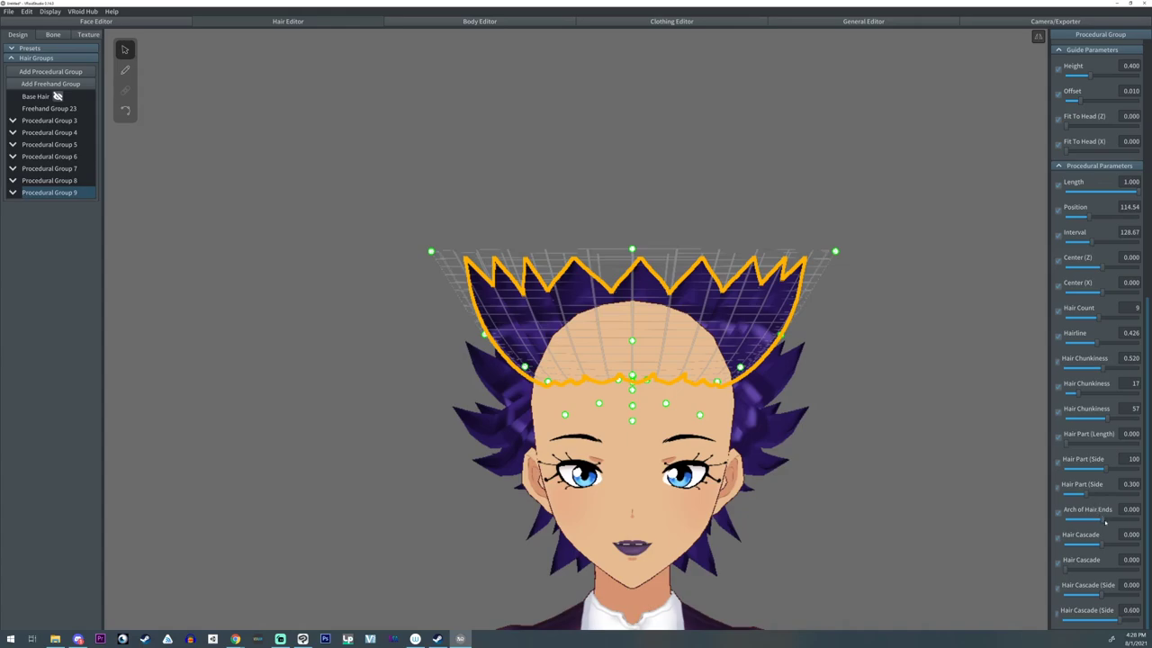
drag(1106, 521, 1111, 521)
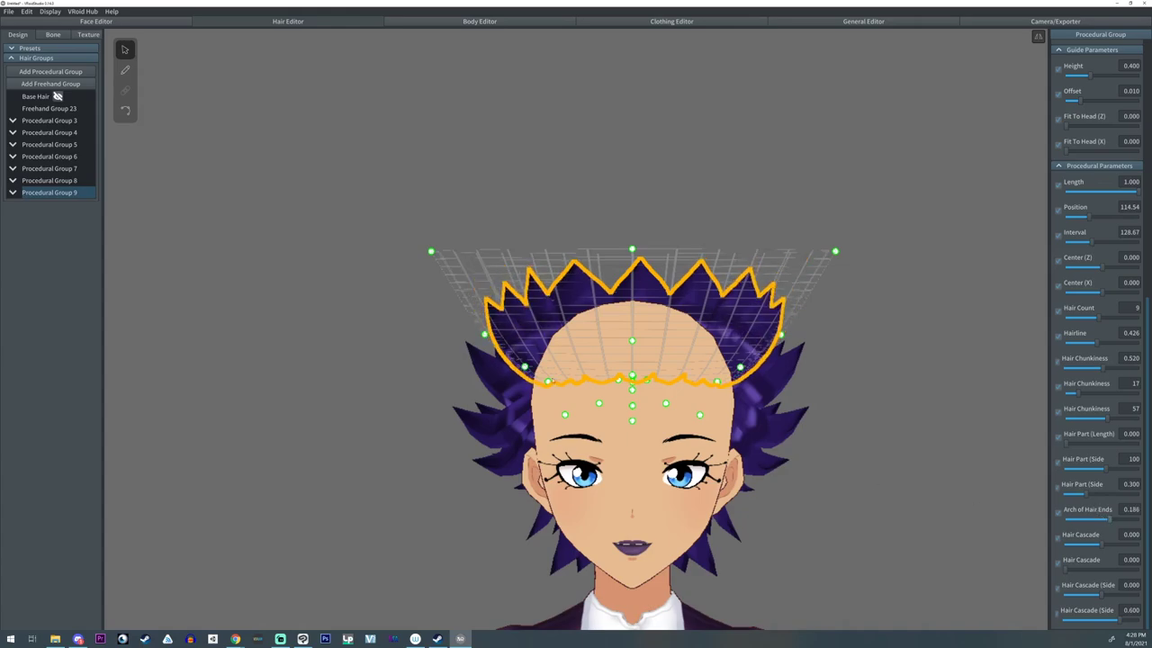
- Reshape Procedural Group 9's guide so the tips stand more upright and the middle sits closer to the head
right_drag(553, 381, 628, 372)
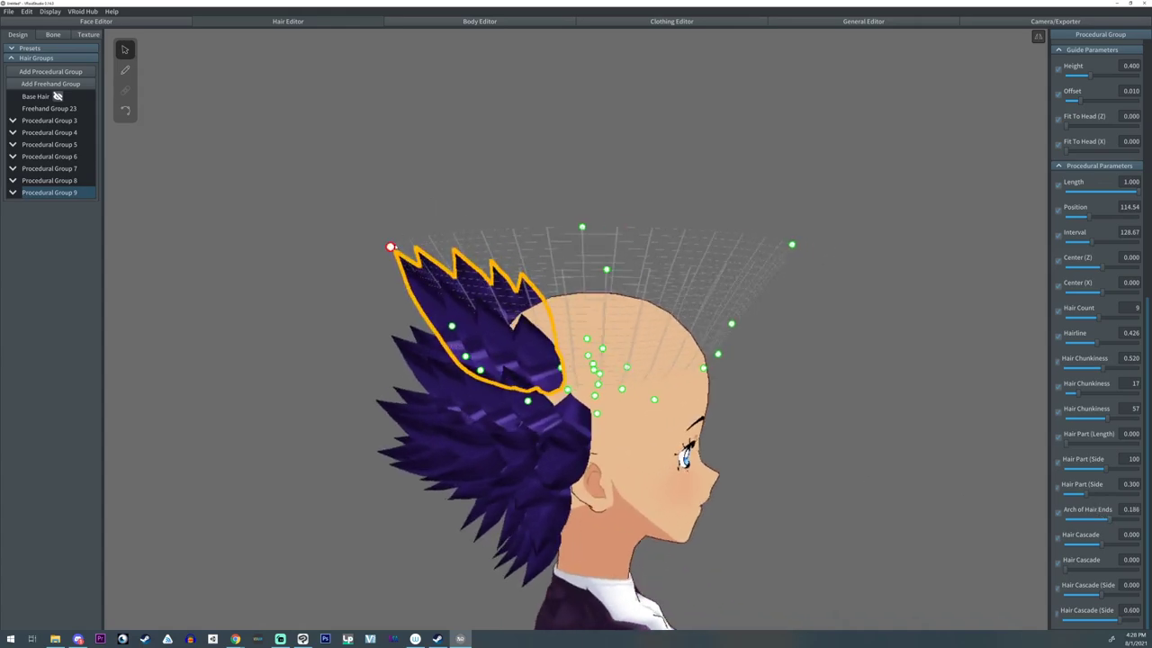
drag(390, 246, 412, 225)
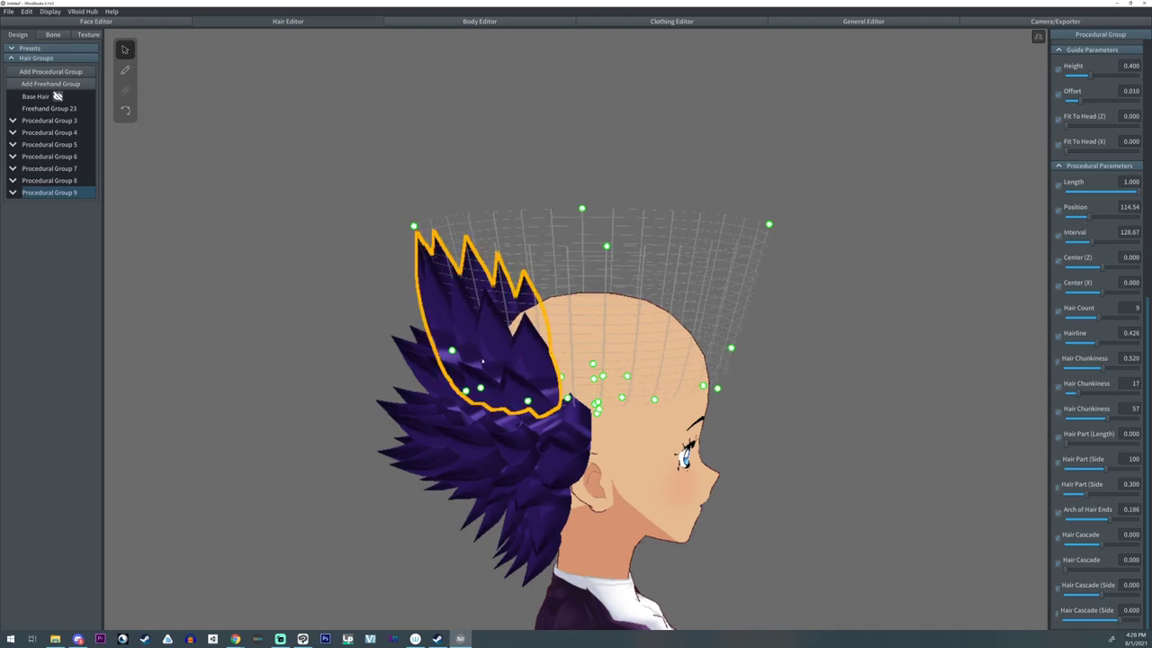
drag(452, 351, 460, 337)
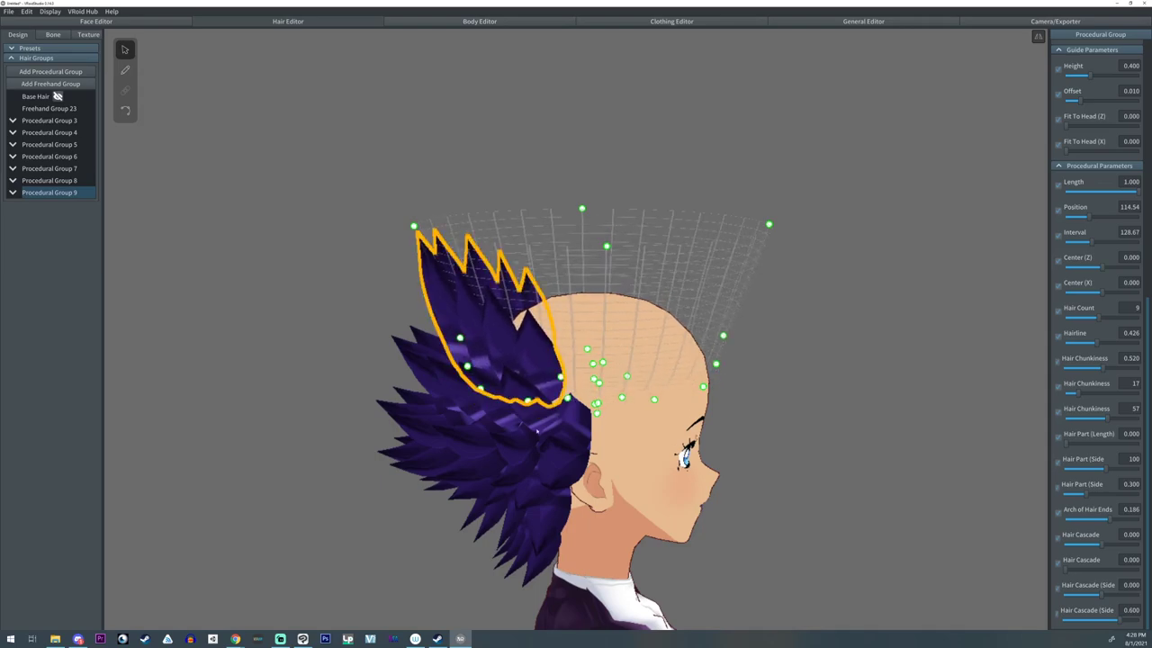
right_drag(468, 406, 571, 426)
drag(668, 346, 655, 344)
drag(716, 231, 733, 233)
right_drag(741, 405, 826, 492)
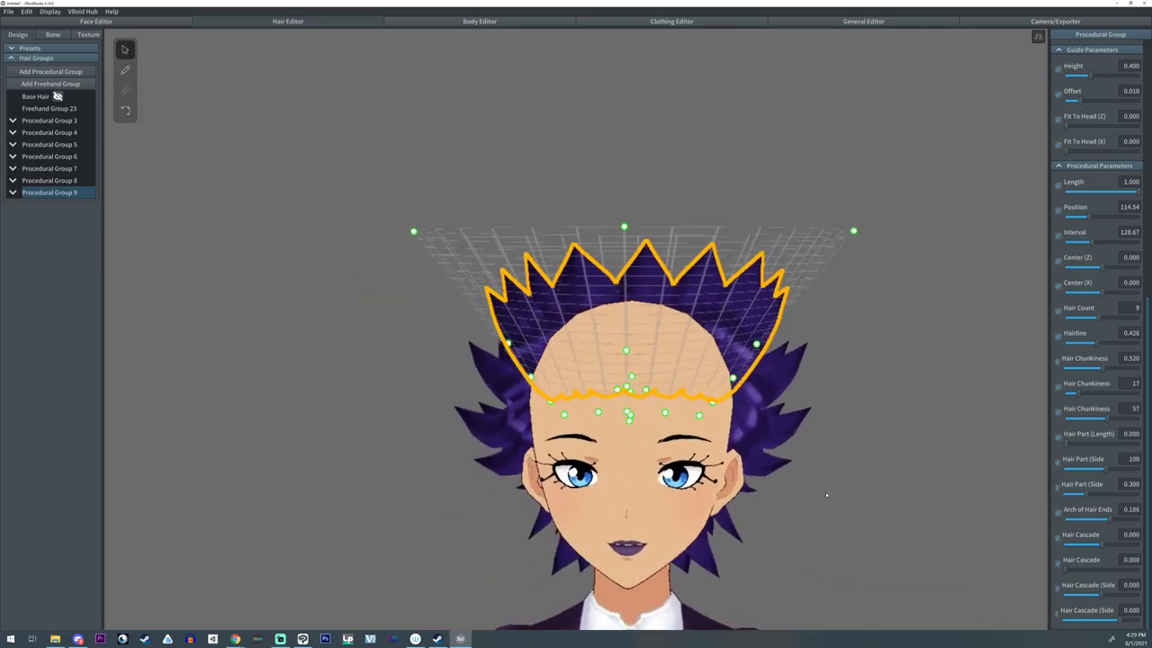
- Add a procedural group based on Procedural Group 9, raise its upper guide points above the head and draw its lower ones inward
click(50, 71)
right_drag(585, 317, 750, 243)
drag(748, 243, 680, 149)
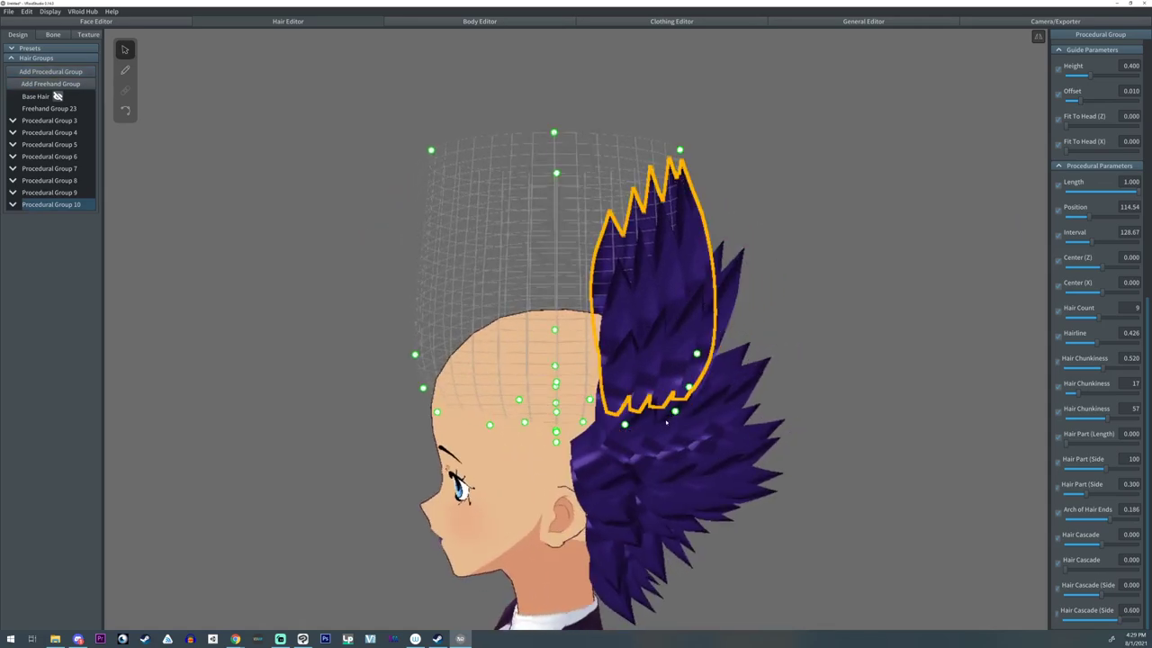
drag(673, 411, 644, 405)
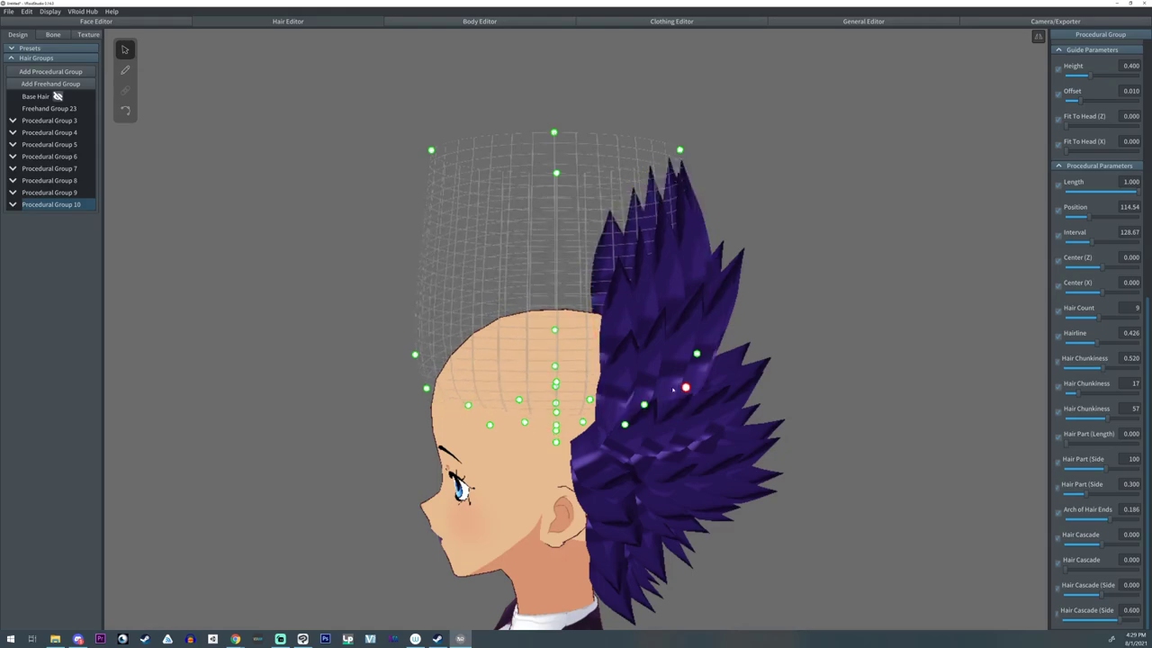
drag(698, 354, 675, 351)
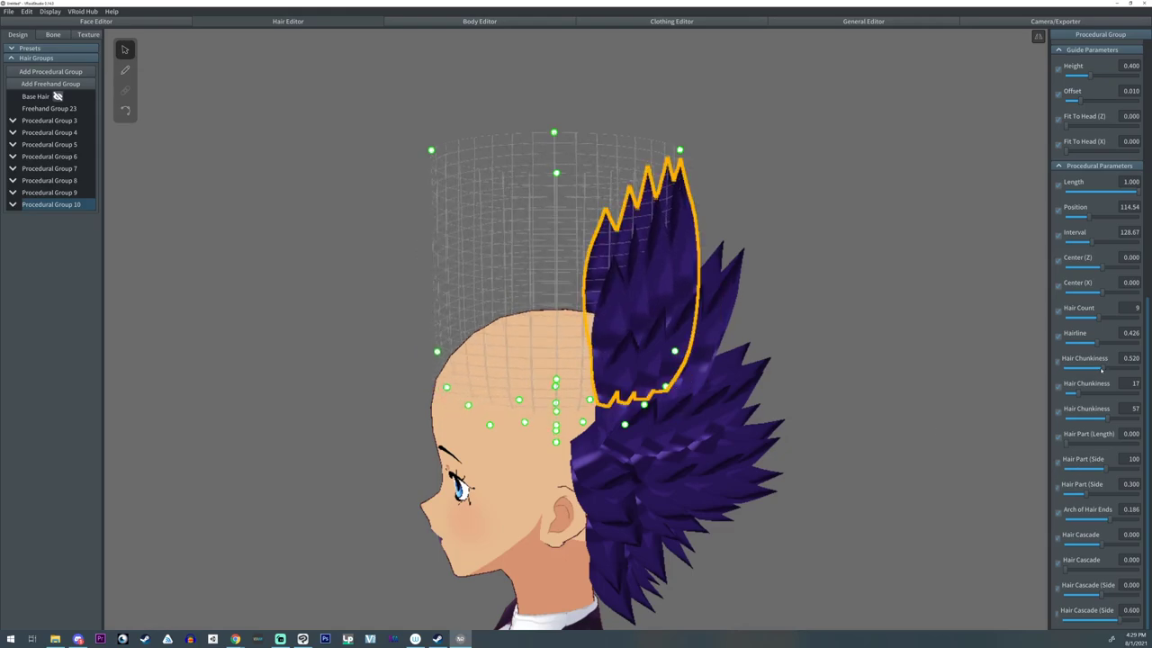
- Set Procedural Group 10's Hair Count to 7, Interval to 89.256 and Position to 129.42
drag(1097, 321, 1091, 324)
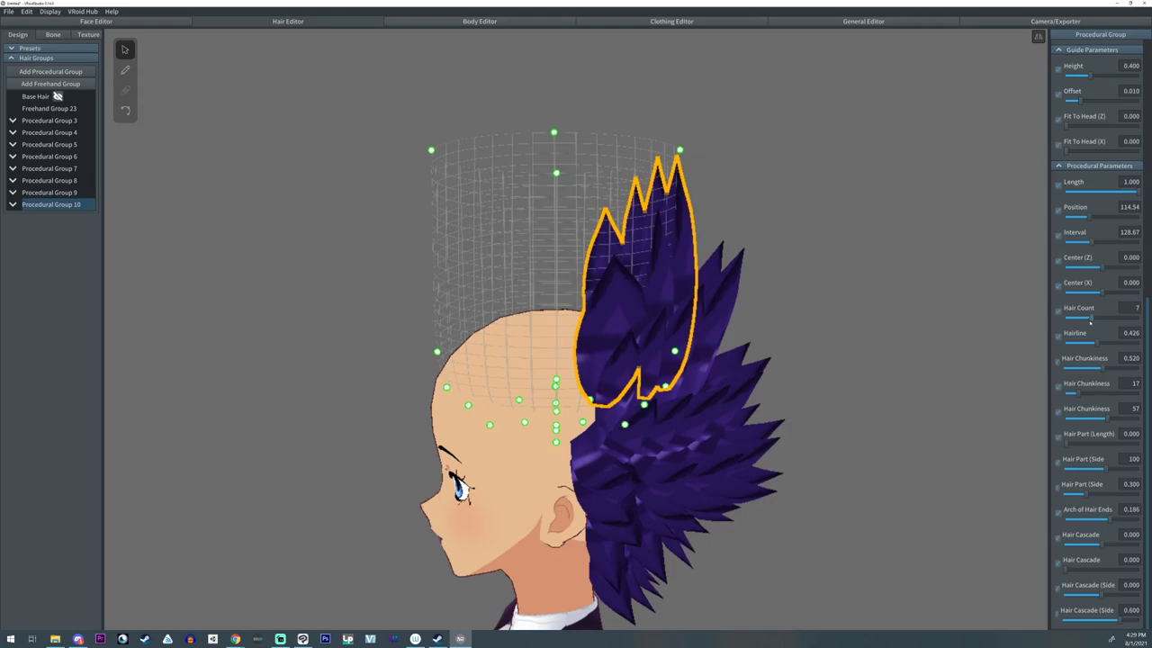
drag(1091, 247, 1084, 247)
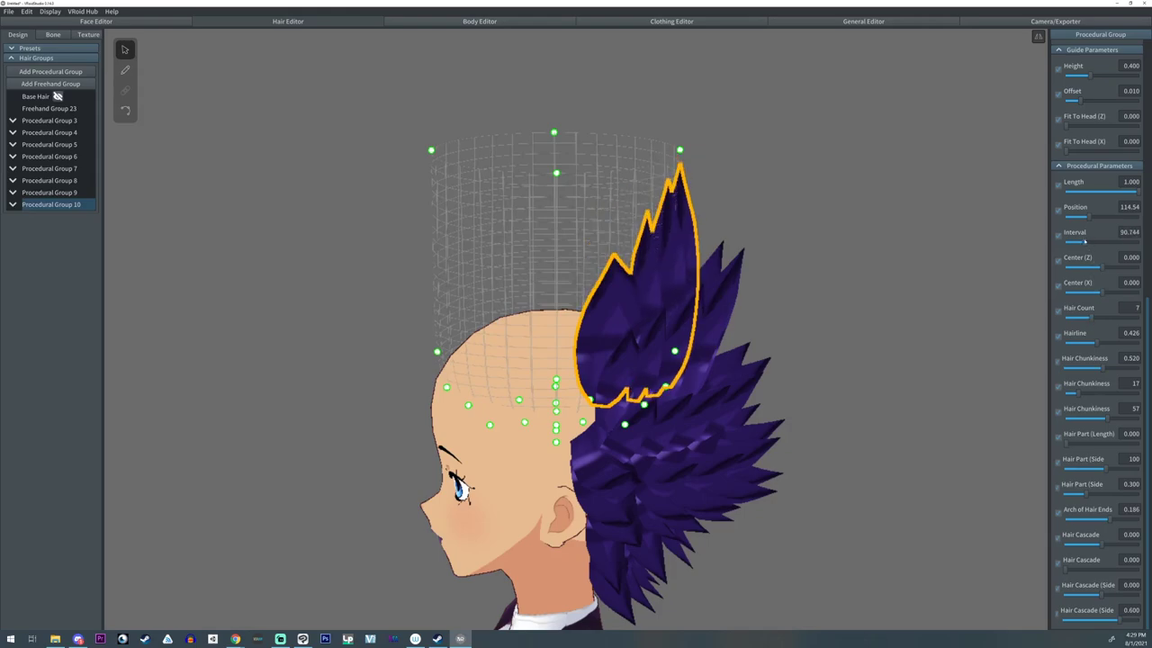
right_drag(315, 382, 488, 445)
middle_drag(495, 392, 497, 457)
right_drag(496, 457, 493, 447)
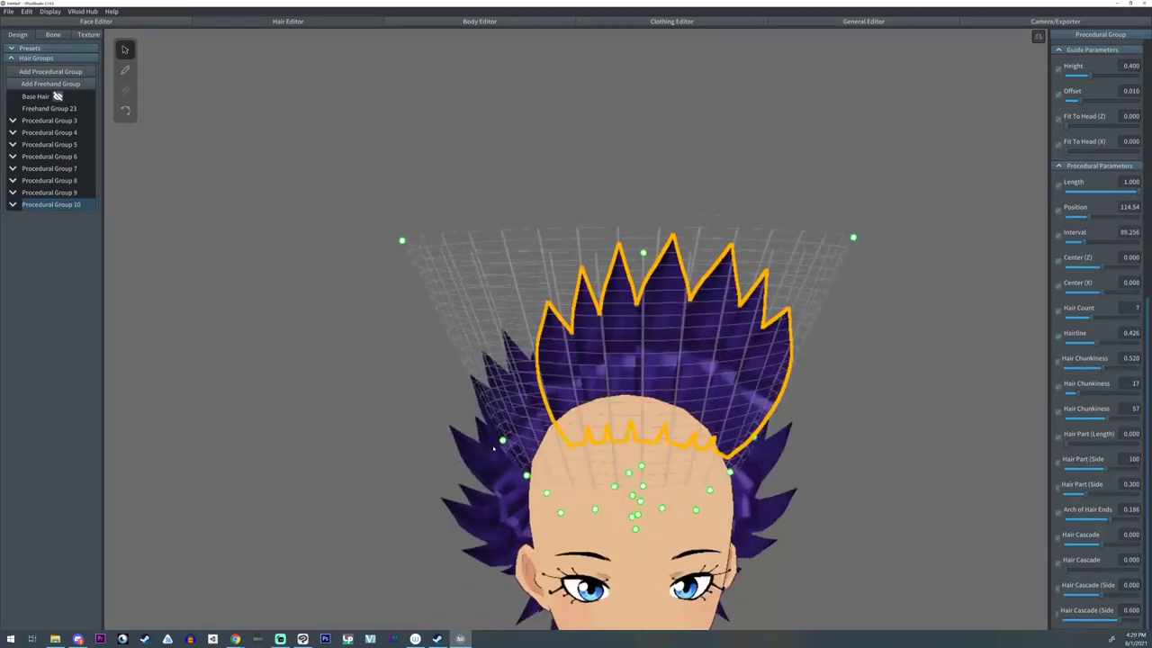
drag(1092, 217, 1095, 241)
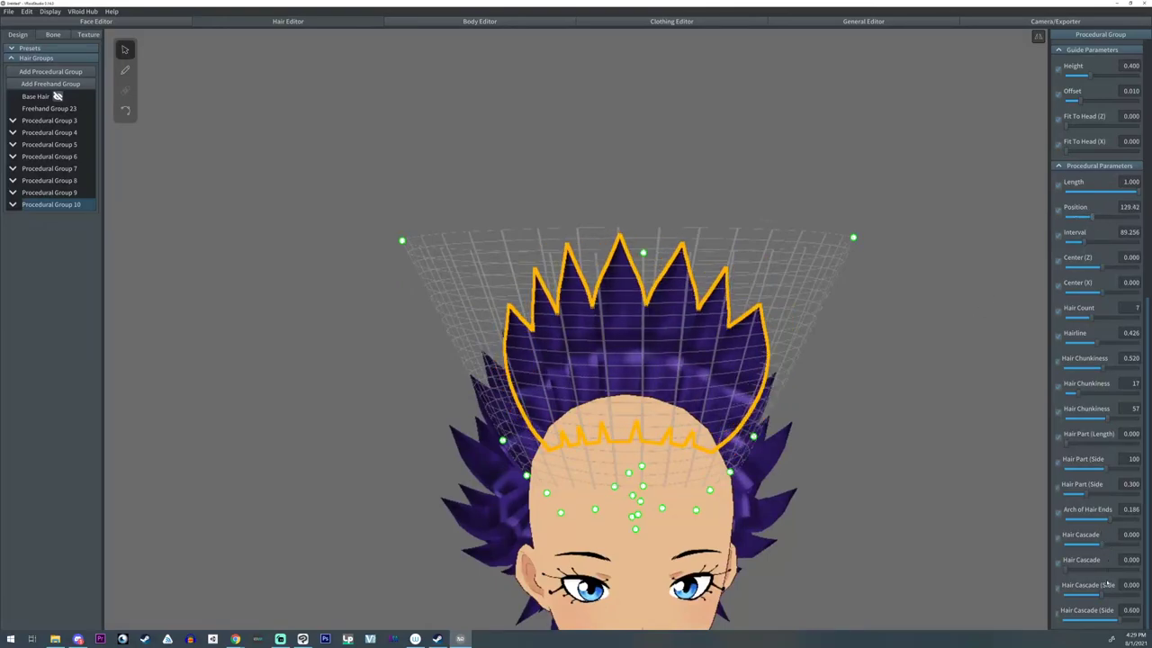
- Set Procedural Group 10's three Hair Chunkiness values to 0.290, 38 and 33, and its Arch of Hair Ends to 0.208
click(1087, 368)
click(1094, 393)
click(1090, 418)
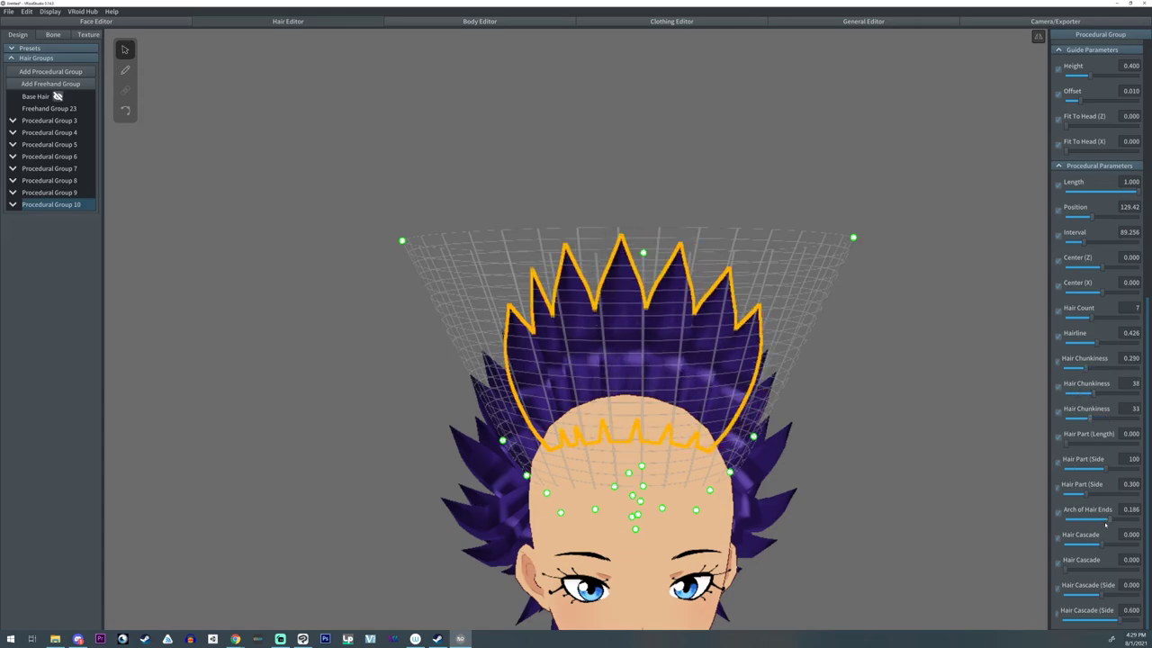
drag(1112, 520, 1114, 521)
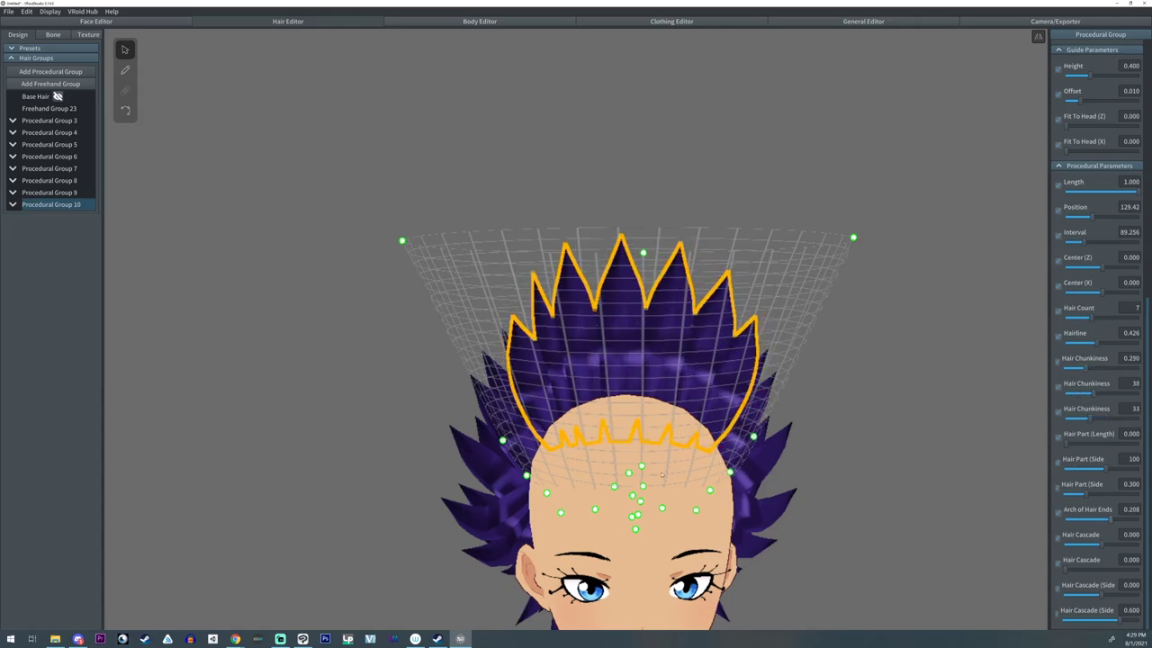
- Set Procedural Group 10's Hairline to 0.339 and narrow the top rim of its guide
mouse_move(662, 475)
right_down()
mouse_move(630, 477)
mouse_move(684, 498)
right_up()
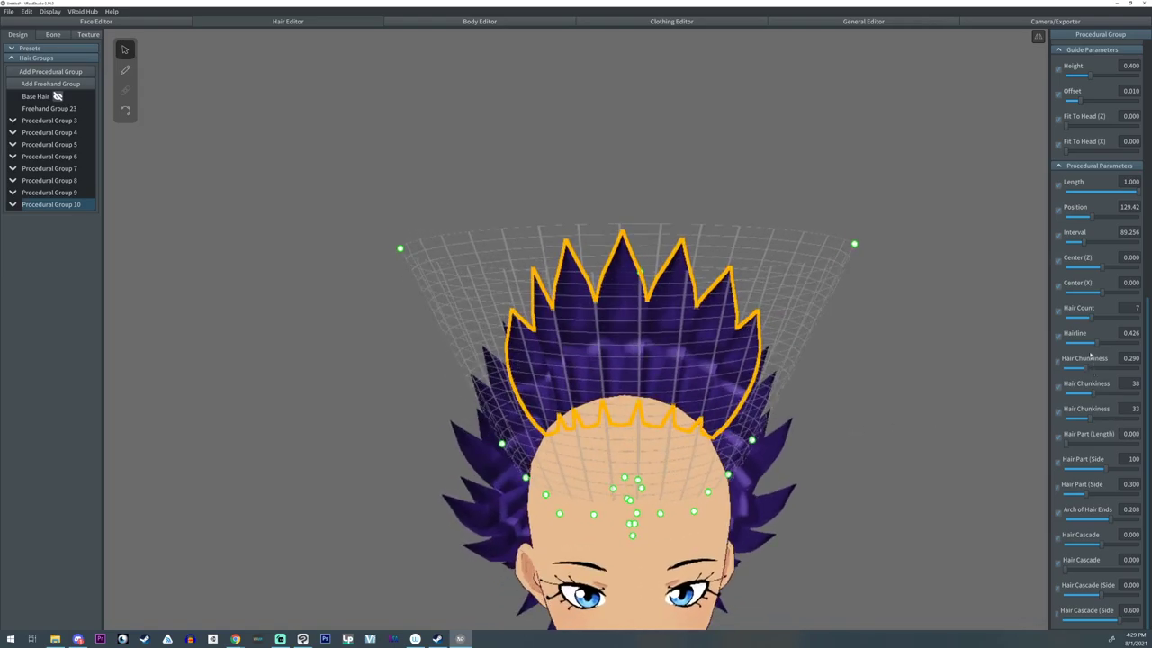
drag(1095, 343, 1091, 343)
right_drag(656, 532, 629, 508)
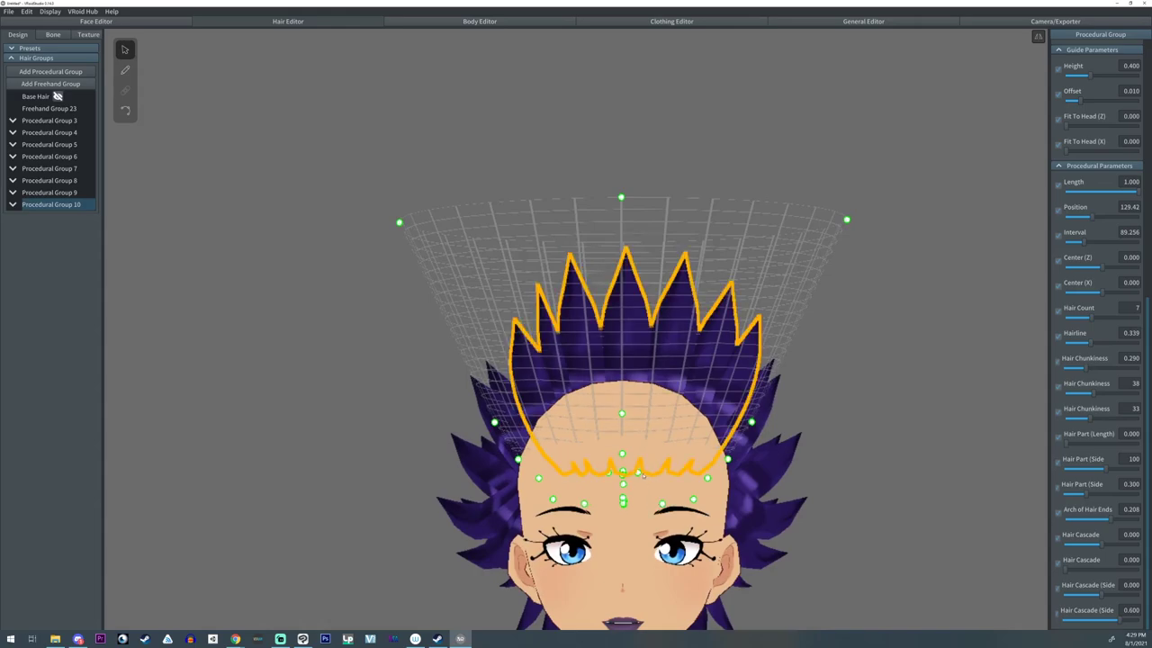
right_drag(632, 475, 704, 470)
drag(852, 236, 792, 229)
right_drag(857, 335, 1104, 336)
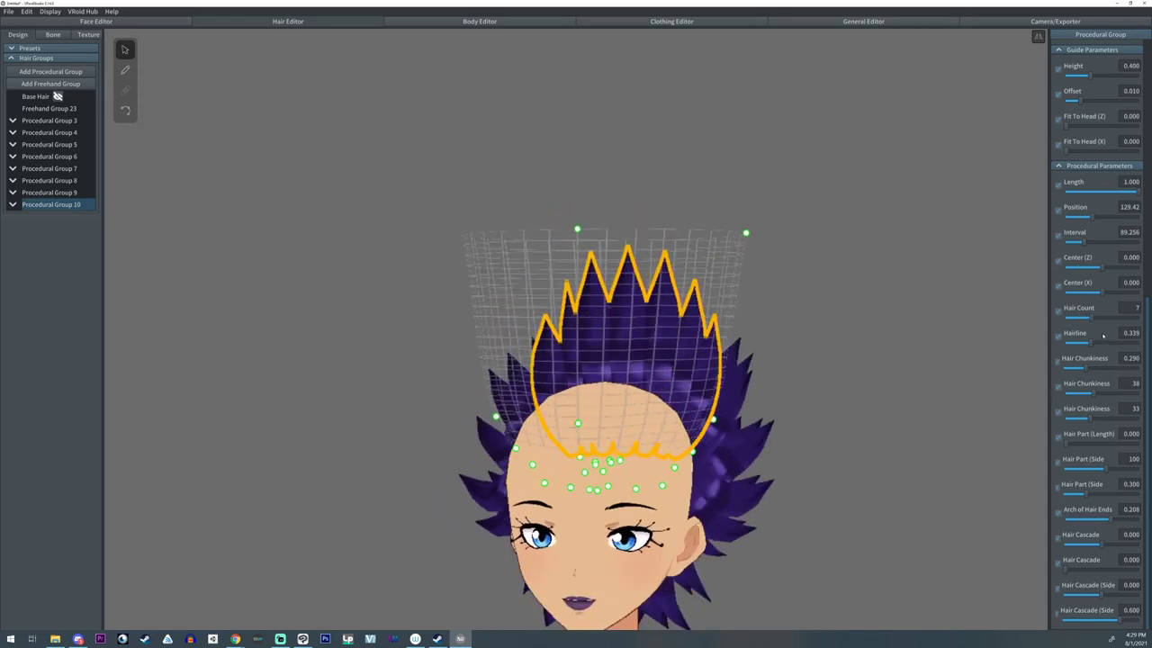
- Set Procedural Group 10's Hair Count to 6 and Interval to 93.719, and check the deselected hair from the side
drag(1086, 318, 1088, 318)
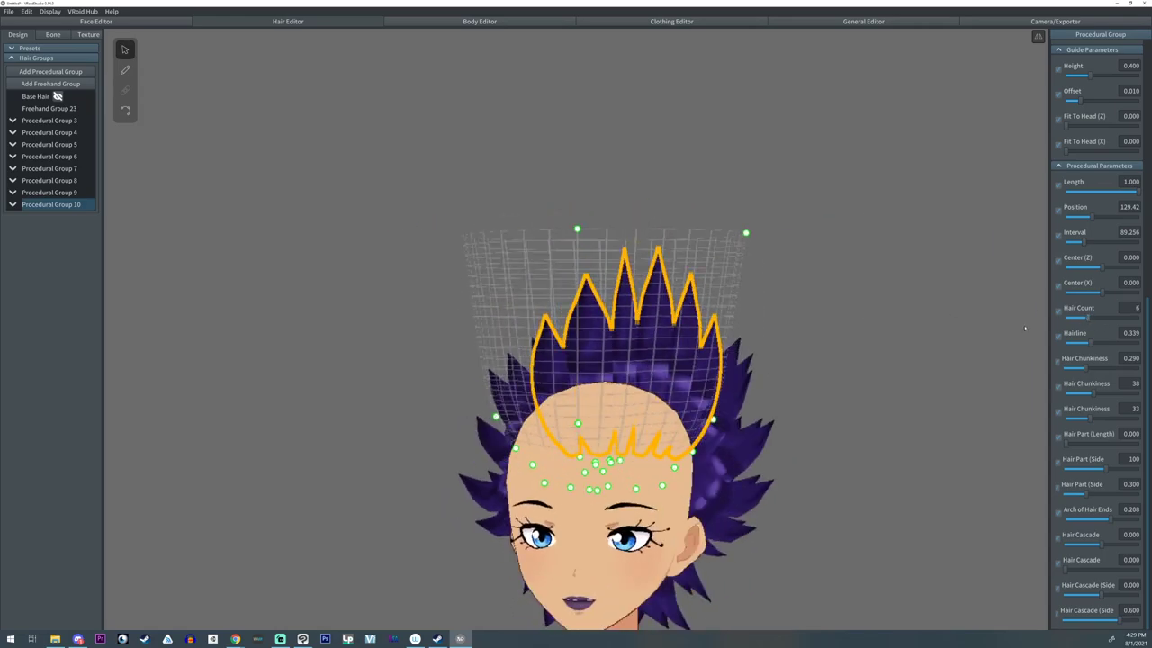
drag(1086, 242, 1087, 242)
right_drag(867, 288, 875, 290)
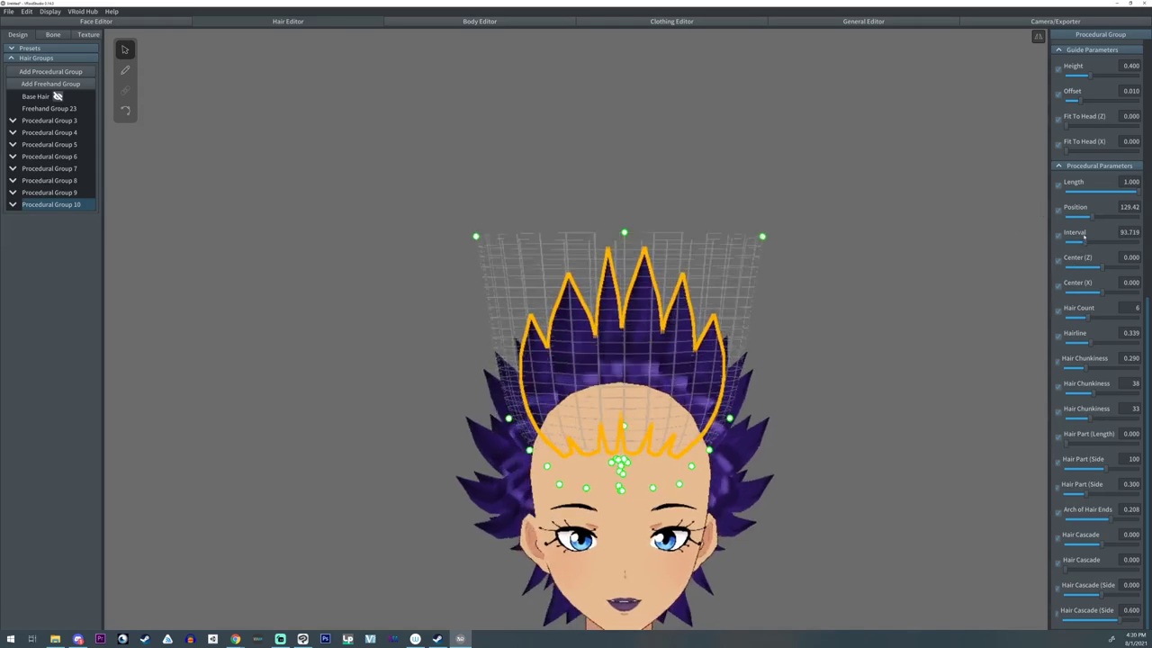
click(834, 348)
mouse_move(834, 348)
right_down()
mouse_move(821, 330)
mouse_move(847, 337)
mouse_move(833, 336)
right_up()
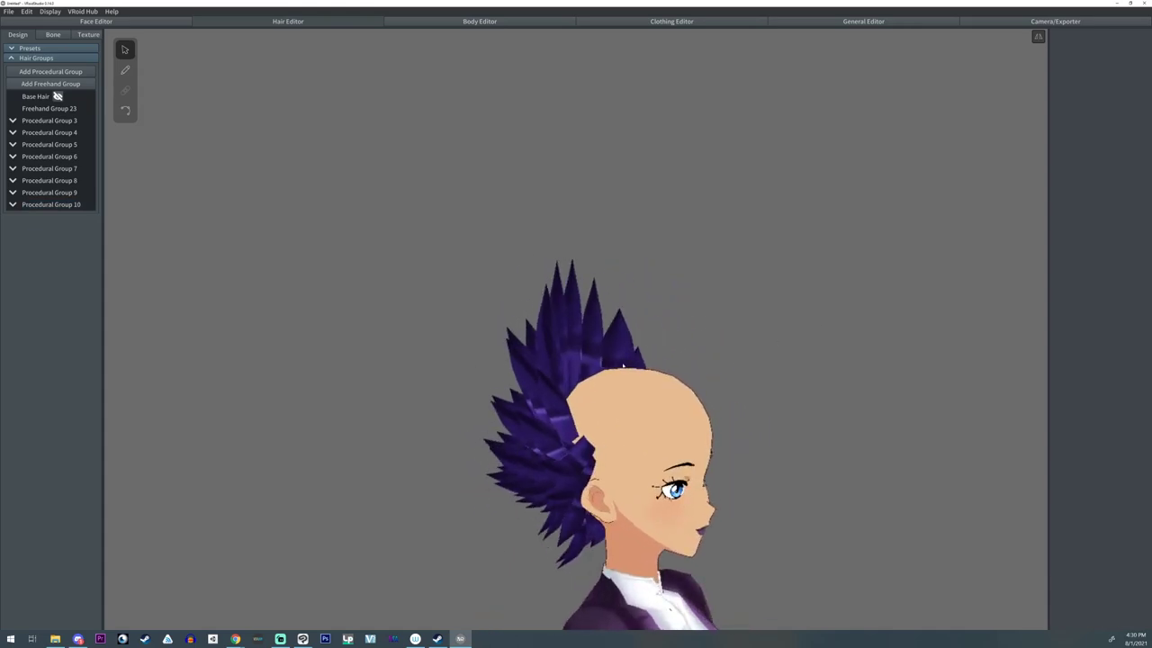
right_drag(616, 395, 610, 395)
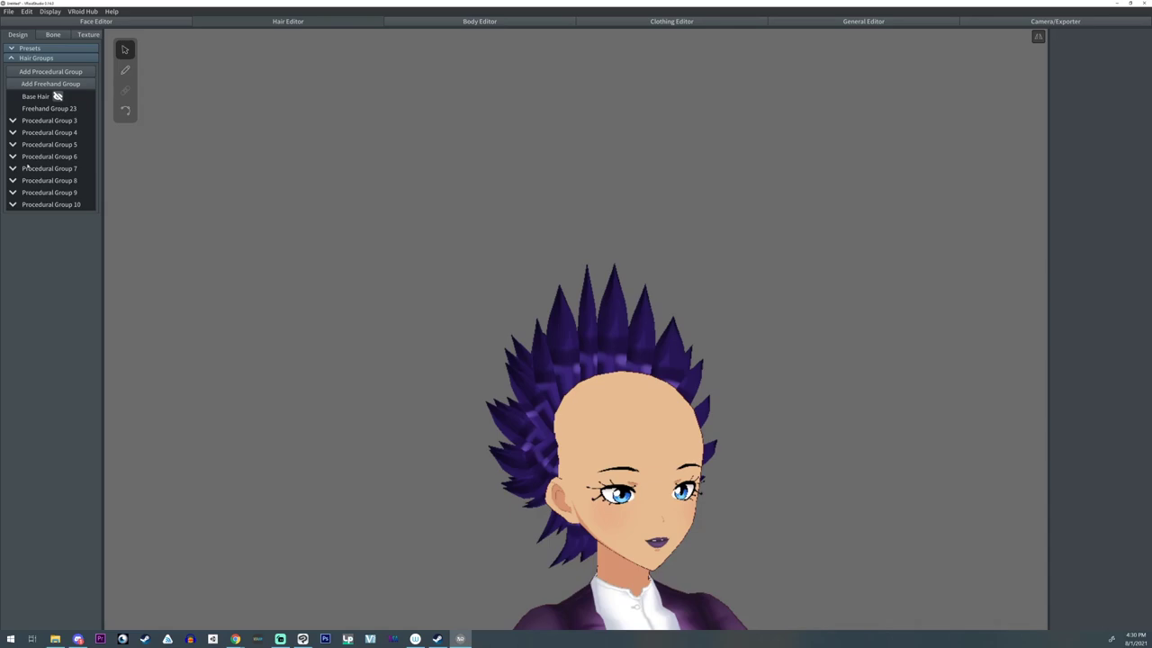
- Add a procedural group based on Procedural Group 10 and move its lower guide points up onto the crown
click(50, 204)
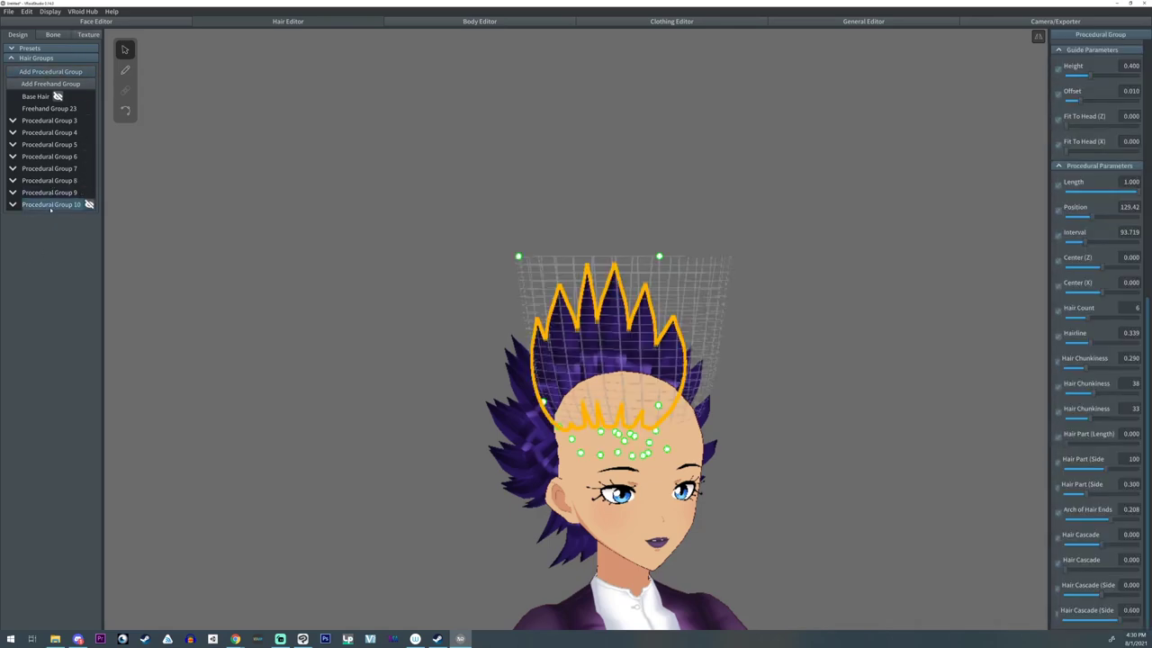
click(64, 73)
right_drag(338, 239, 437, 290)
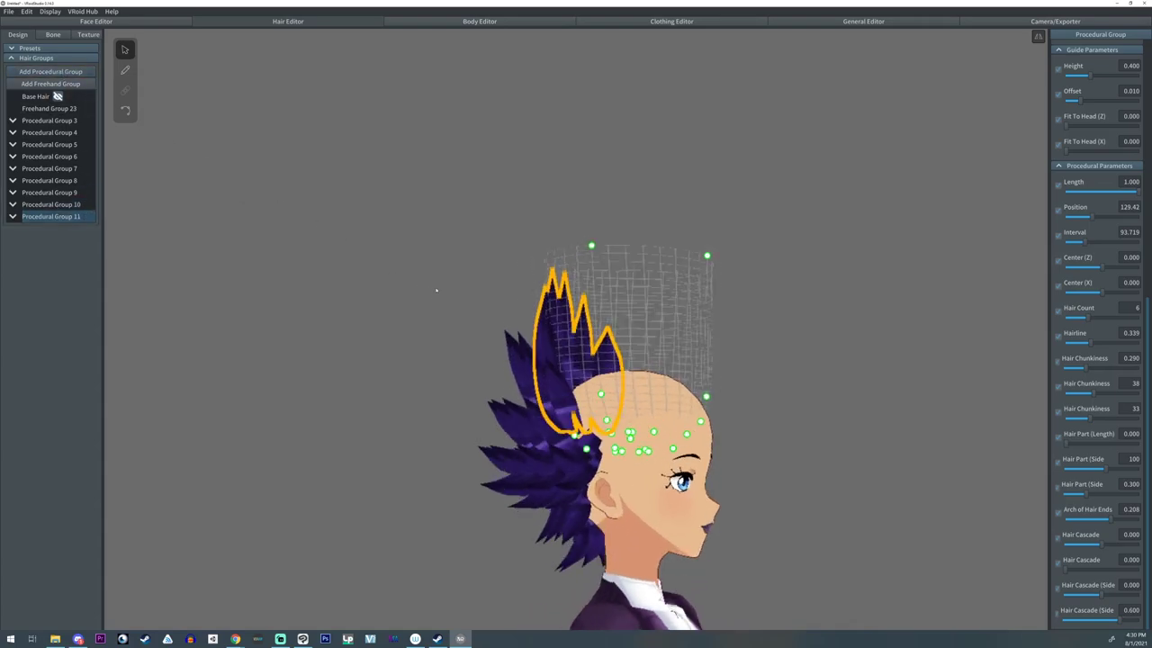
drag(576, 436, 562, 423)
mouse_move(630, 384)
mouse_down()
mouse_move(630, 406)
mouse_move(616, 384)
mouse_up()
drag(562, 423, 592, 396)
- Lift Procedural Group 11's remaining base guide points toward the top of the head and check the shape from the front
mouse_move(653, 403)
right_down()
mouse_move(663, 432)
mouse_move(658, 423)
mouse_move(649, 468)
mouse_move(653, 401)
right_up()
drag(644, 453, 640, 388)
drag(613, 444, 649, 397)
right_drag(650, 402, 613, 425)
- Open the available actions for Procedural Group 11
right_click(38, 217)
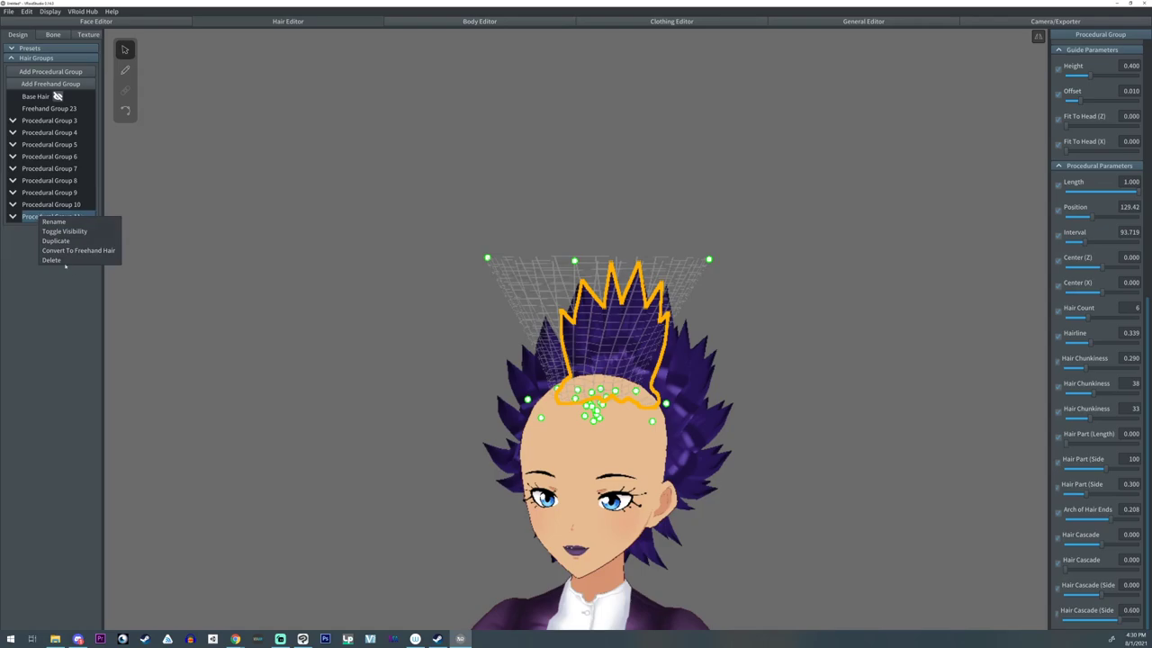
- Delete Procedural Group 11 and add a freehand hair group with guide Height 0.100 and Fit To Head (Z) 0.000
click(56, 260)
click(29, 99)
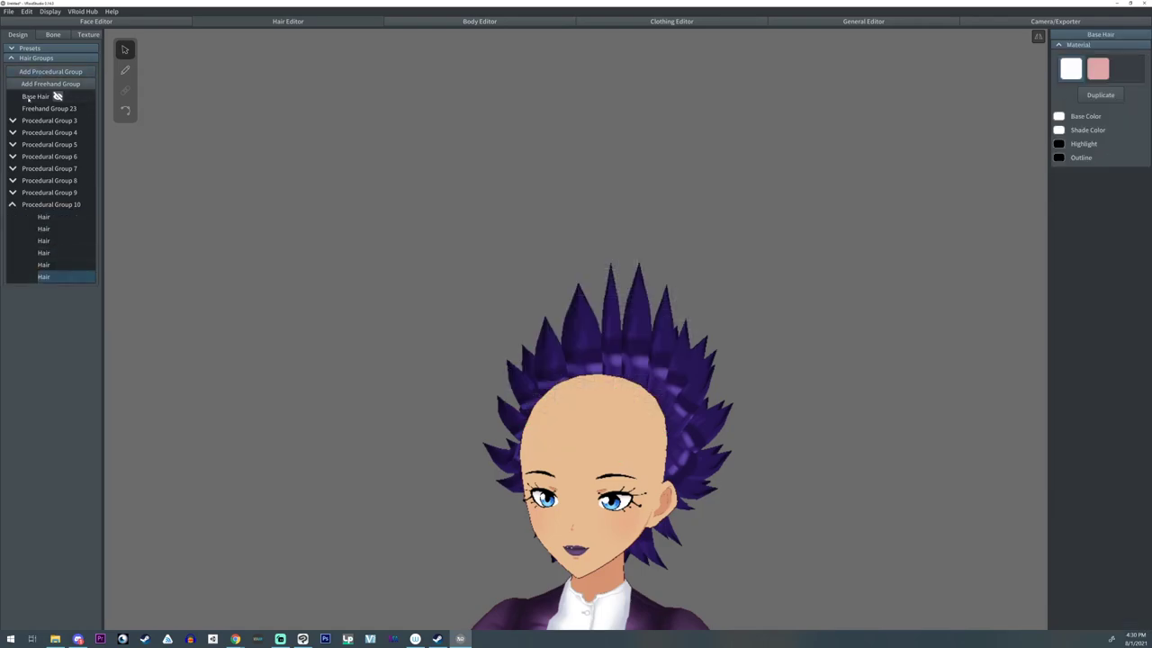
click(52, 84)
right_drag(229, 206, 274, 219)
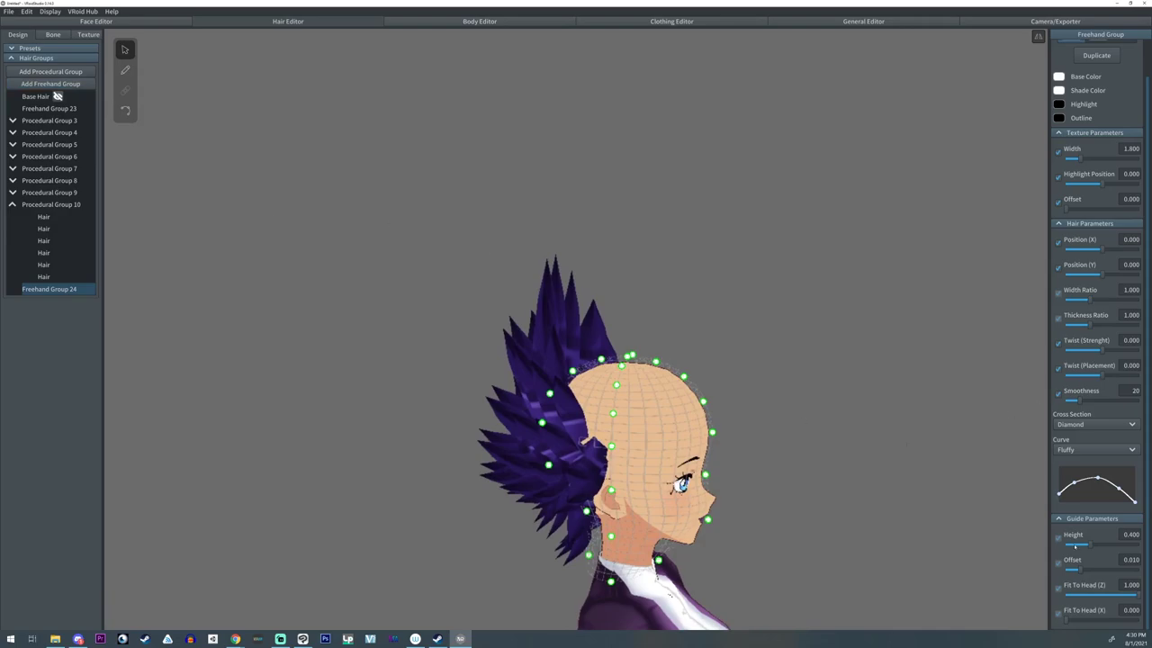
drag(1093, 545, 1027, 538)
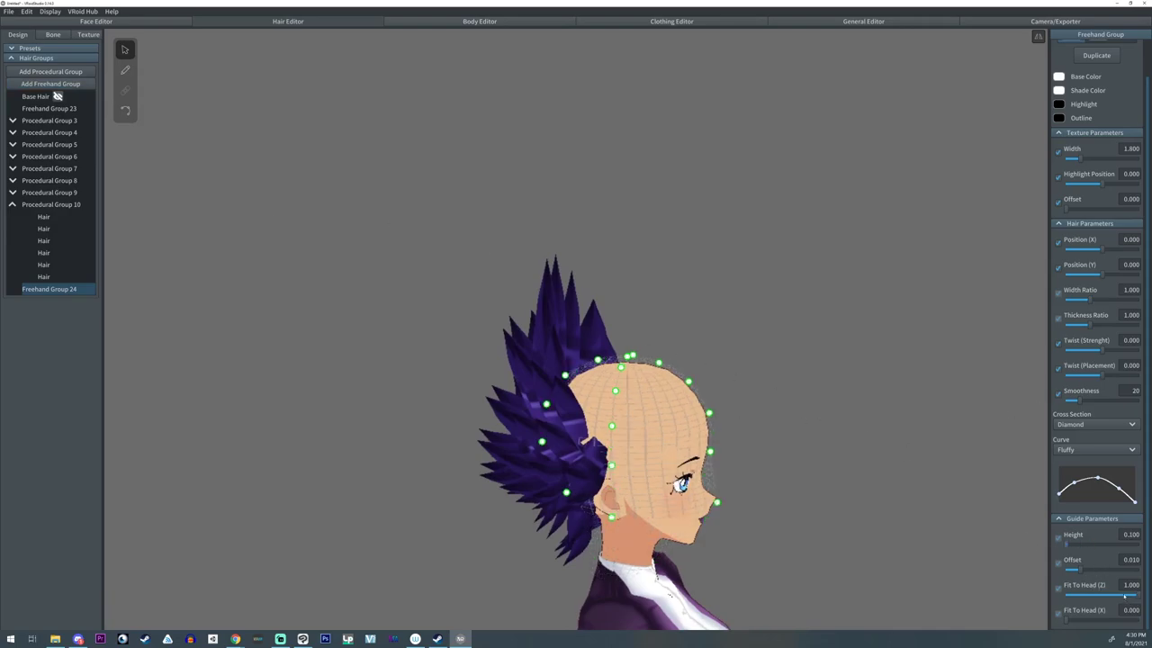
drag(1124, 596, 743, 572)
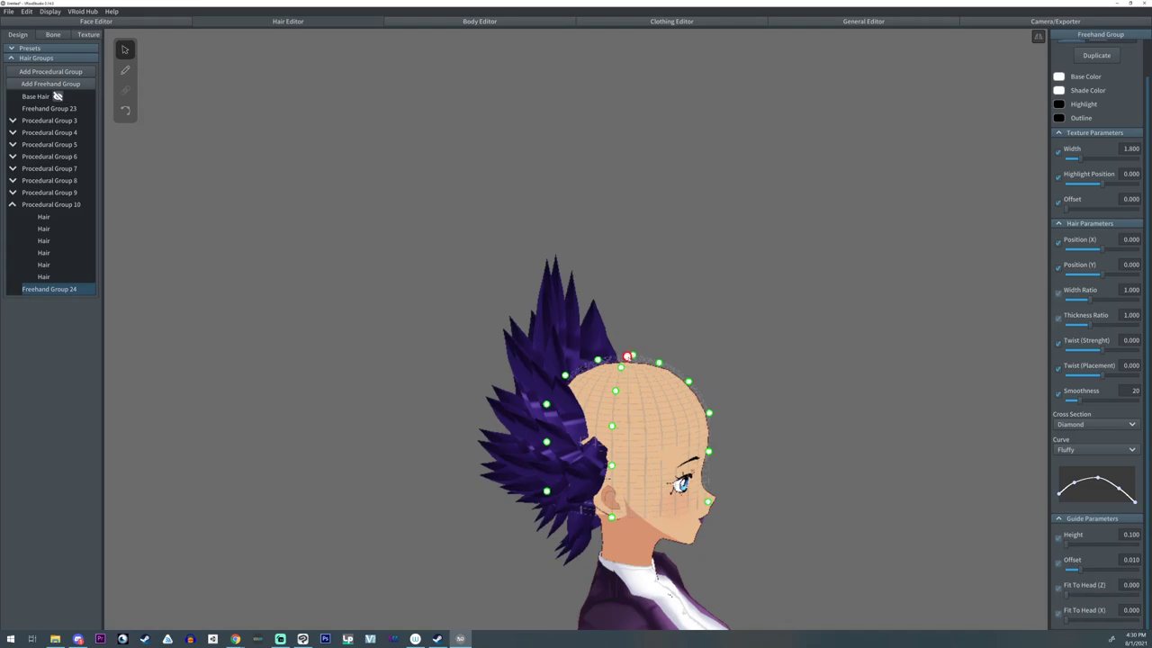
- Lower the new freehand group's guide points at the top of the head so the mesh sits closer to the scalp
drag(659, 363, 661, 370)
right_drag(575, 395, 515, 448)
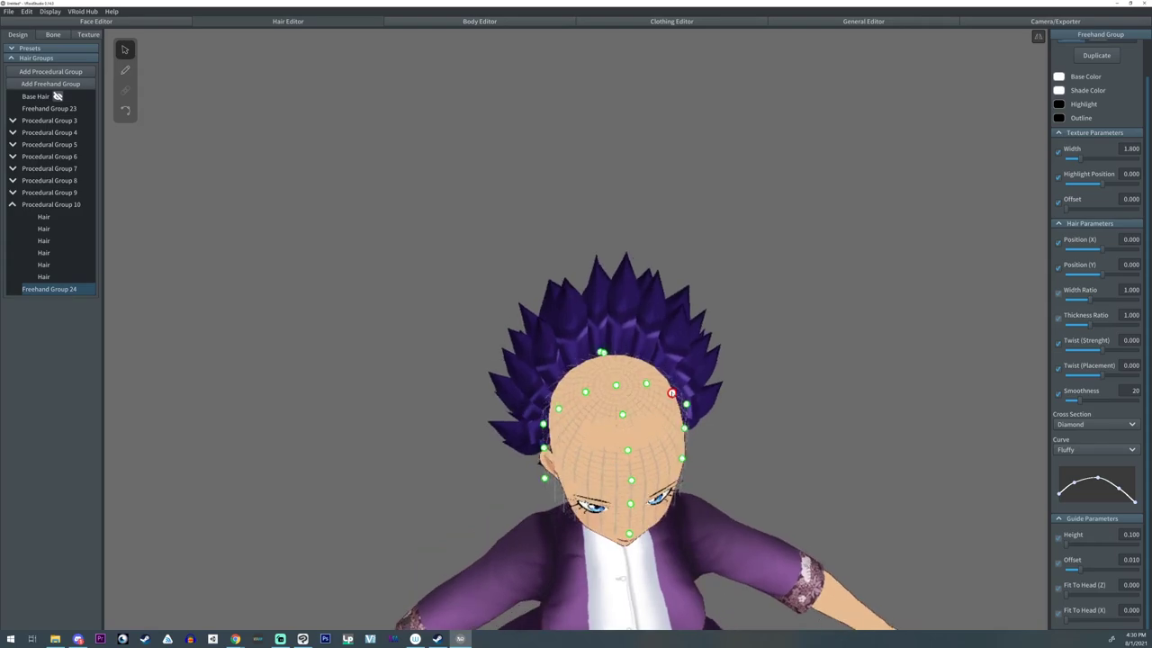
right_drag(671, 389, 525, 423)
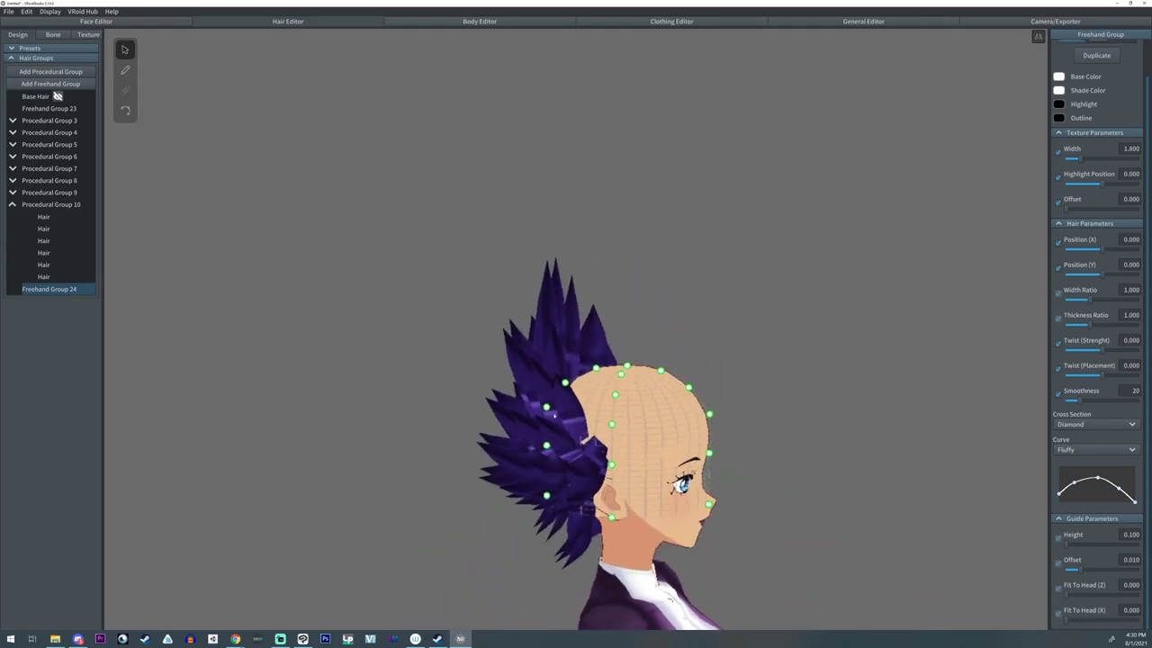
- Raise the lower rows of the freehand guide's points above the crown so that the mesh points upward
drag(547, 408, 540, 385)
drag(546, 444, 554, 370)
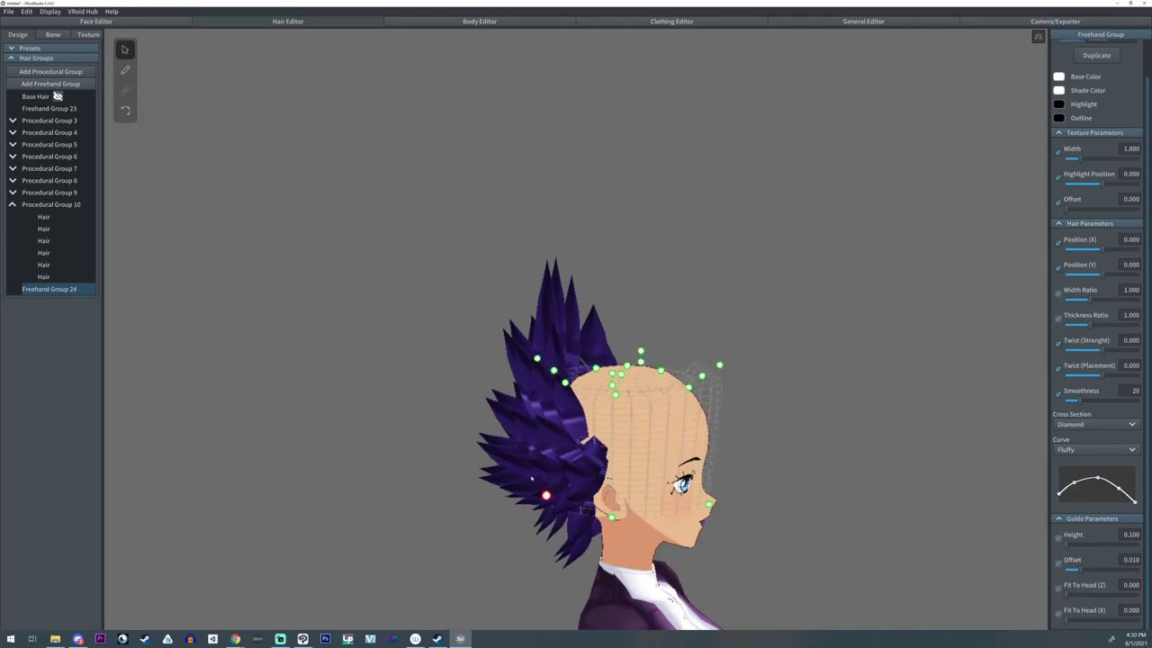
drag(547, 495, 534, 313)
- Widen the freehand guide at the sides of the head and move its rear points forward
right_drag(670, 360, 628, 429)
scroll(630, 430, up, 2)
middle_drag(688, 402, 672, 439)
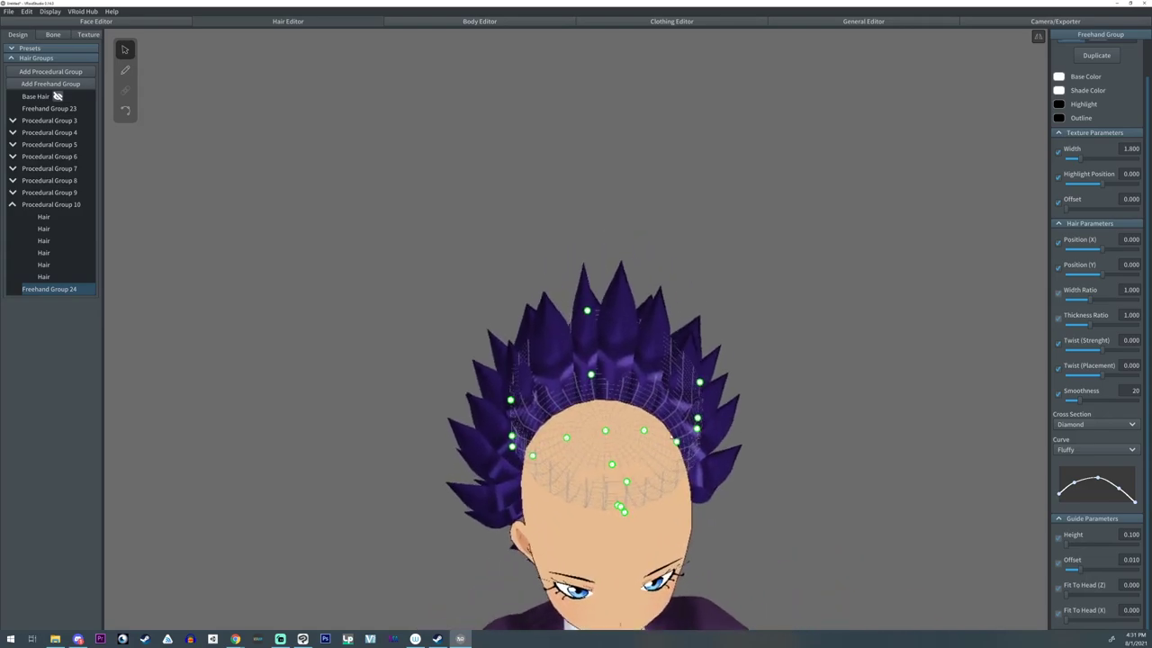
drag(676, 442, 706, 382)
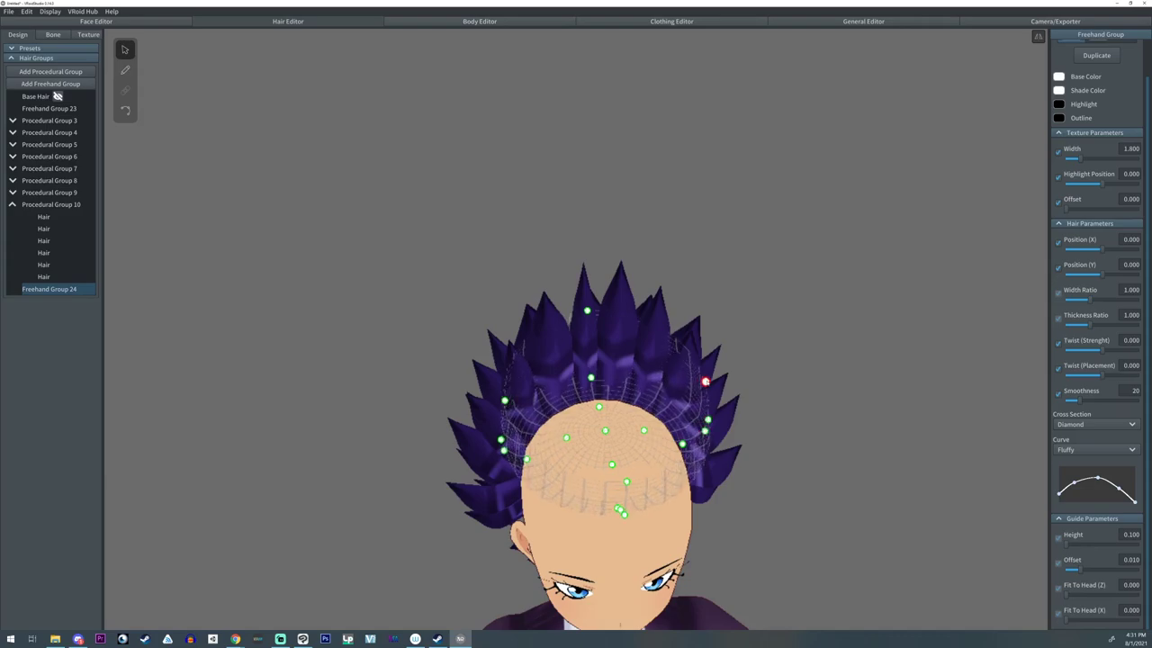
right_drag(587, 438, 685, 419)
drag(540, 369, 563, 370)
drag(533, 327, 560, 330)
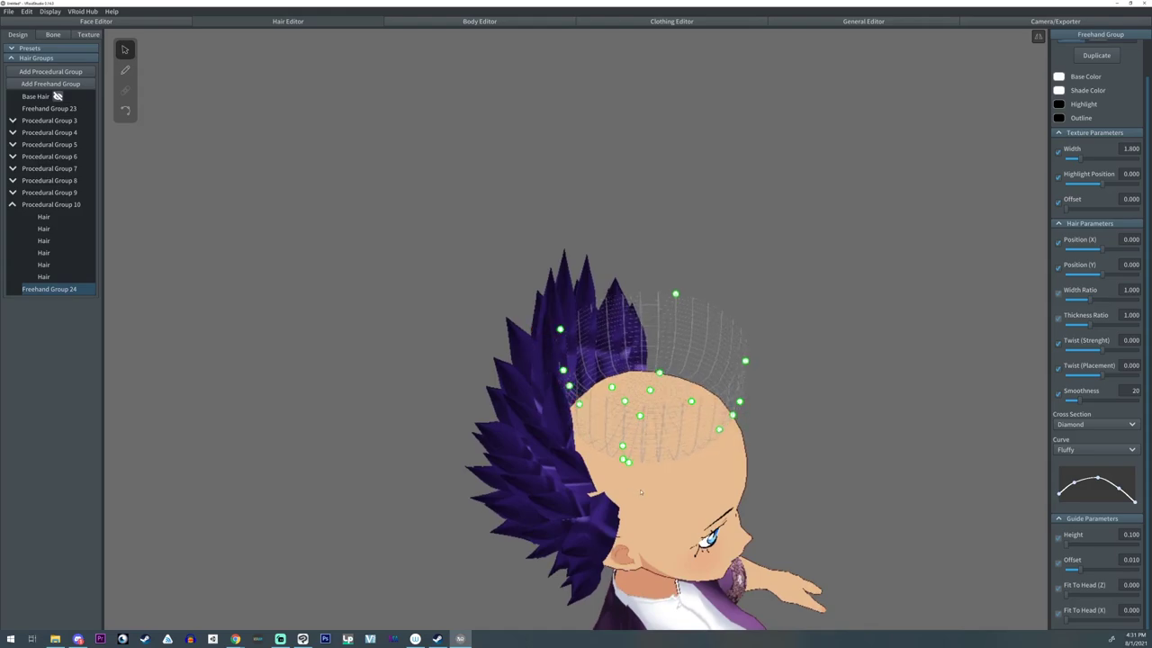
right_drag(580, 405, 621, 504)
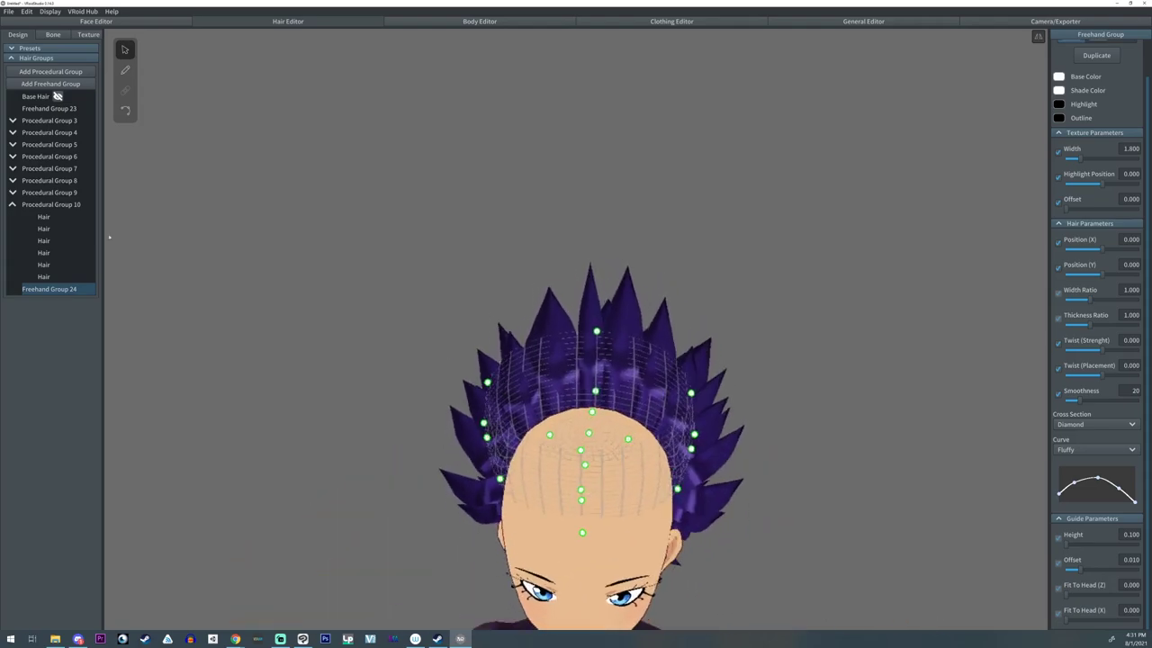
- Add a procedural group using the reshaped guide and delete Freehand Group 24
click(49, 72)
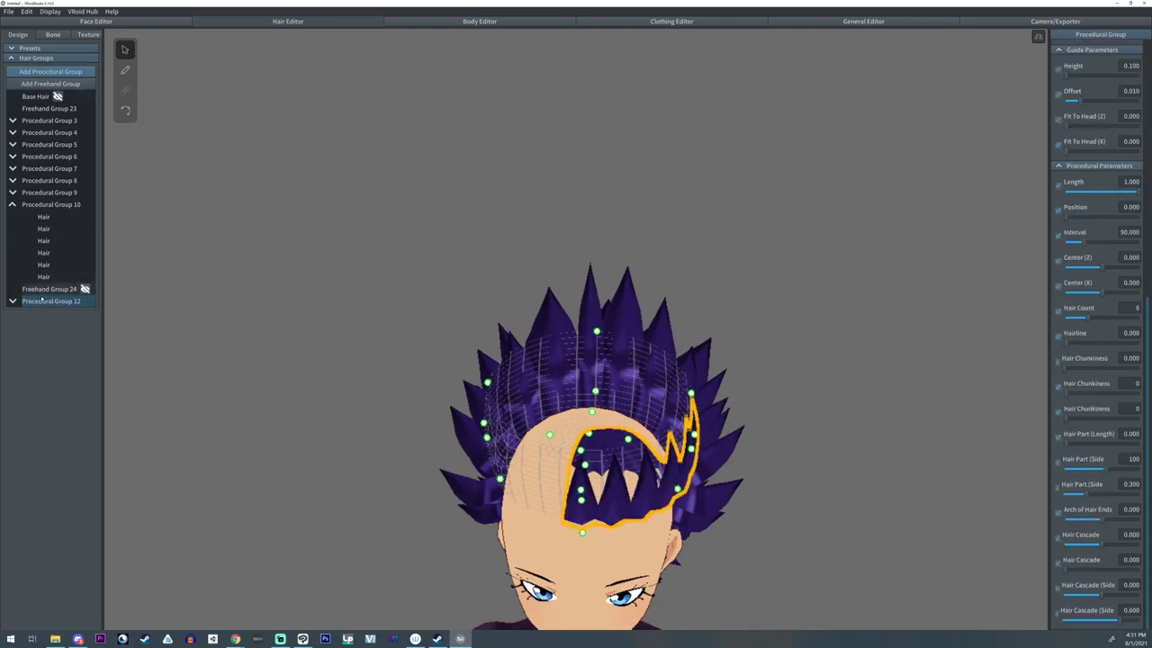
right_click(43, 300)
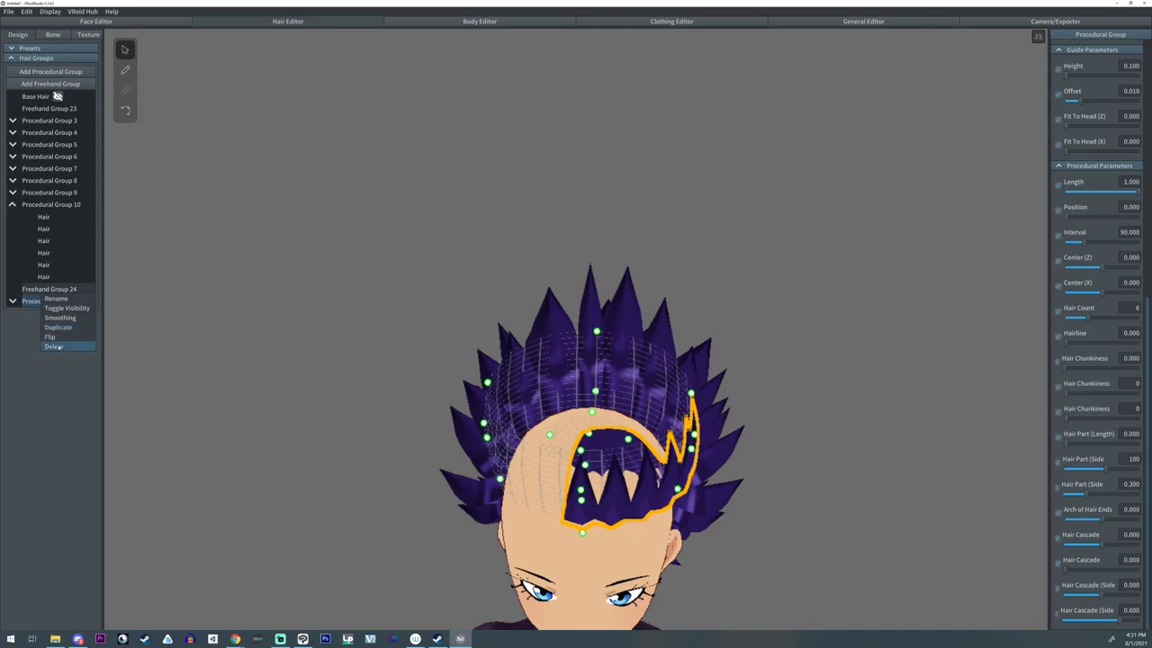
click(53, 347)
click(54, 289)
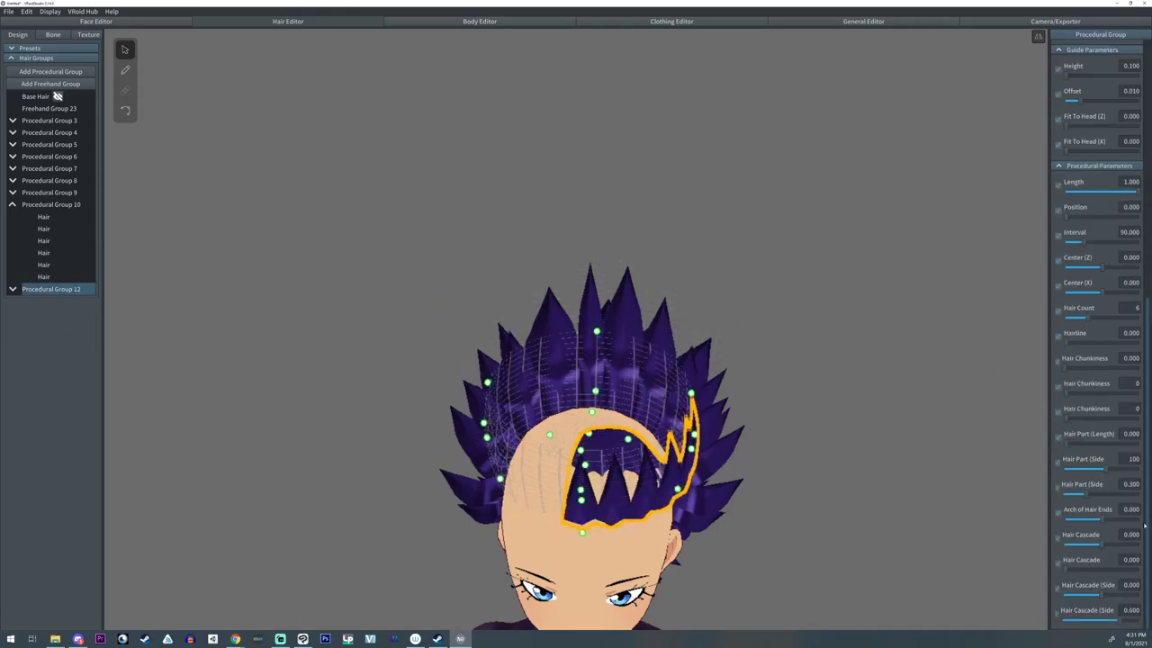
- Set Procedural Group 12's Hair Chunkiness values to 38 and 50, Position to 135.37 and Arch of Hair Ends to 0.223, and increase Hair Part (Length)
click(1093, 395)
click(1100, 418)
click(1093, 442)
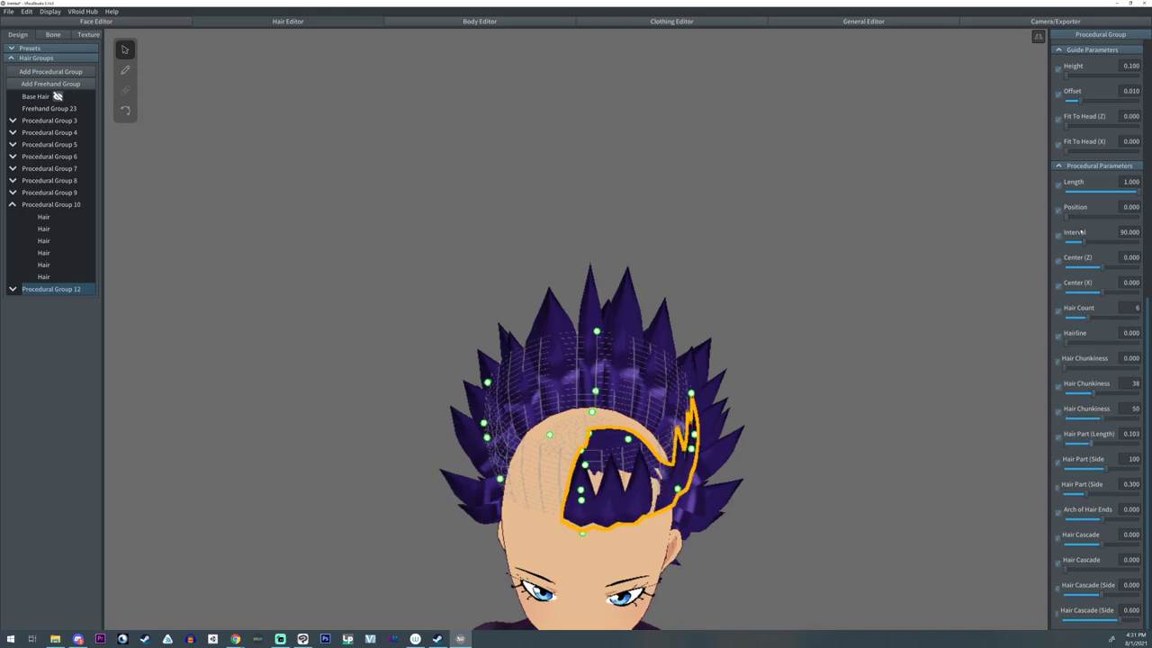
drag(1071, 217, 1095, 217)
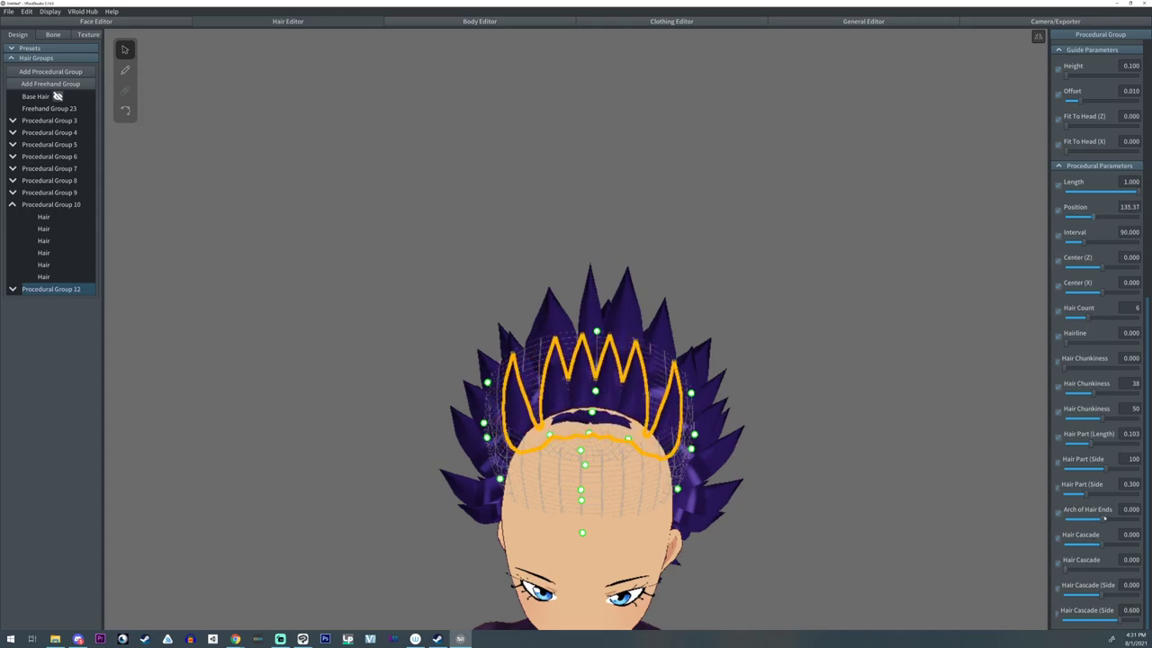
drag(1104, 520, 1113, 519)
- Set the Thickness Ratio of Procedural Group 12's hair to 1.420
right_drag(620, 504, 620, 443)
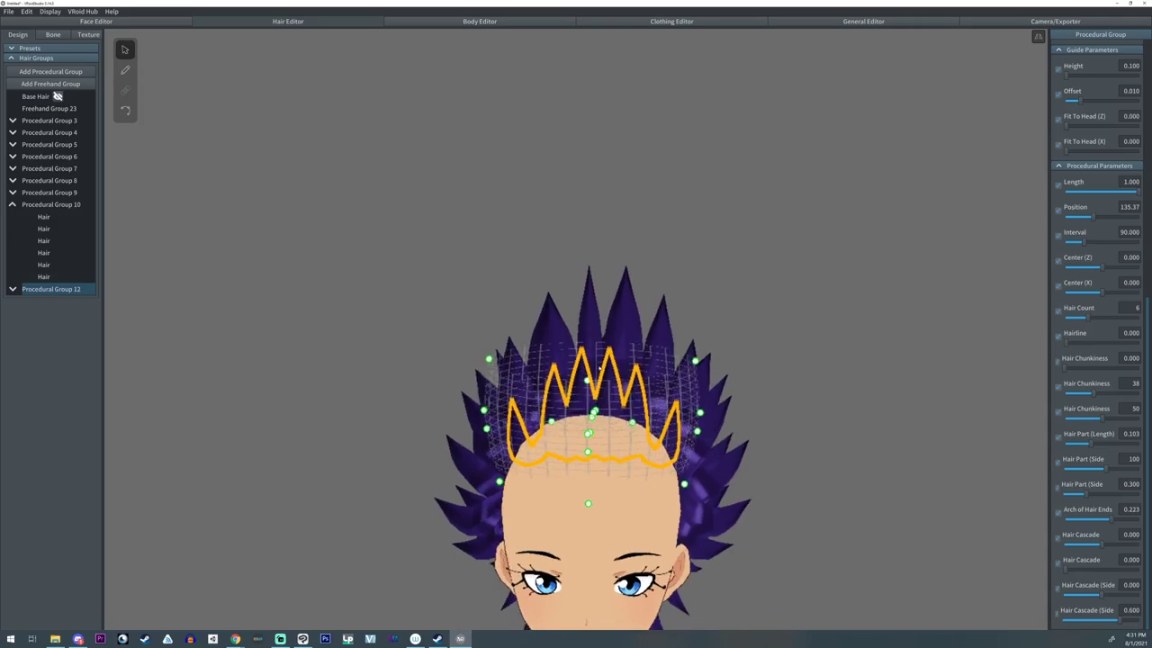
right_drag(600, 371, 558, 325)
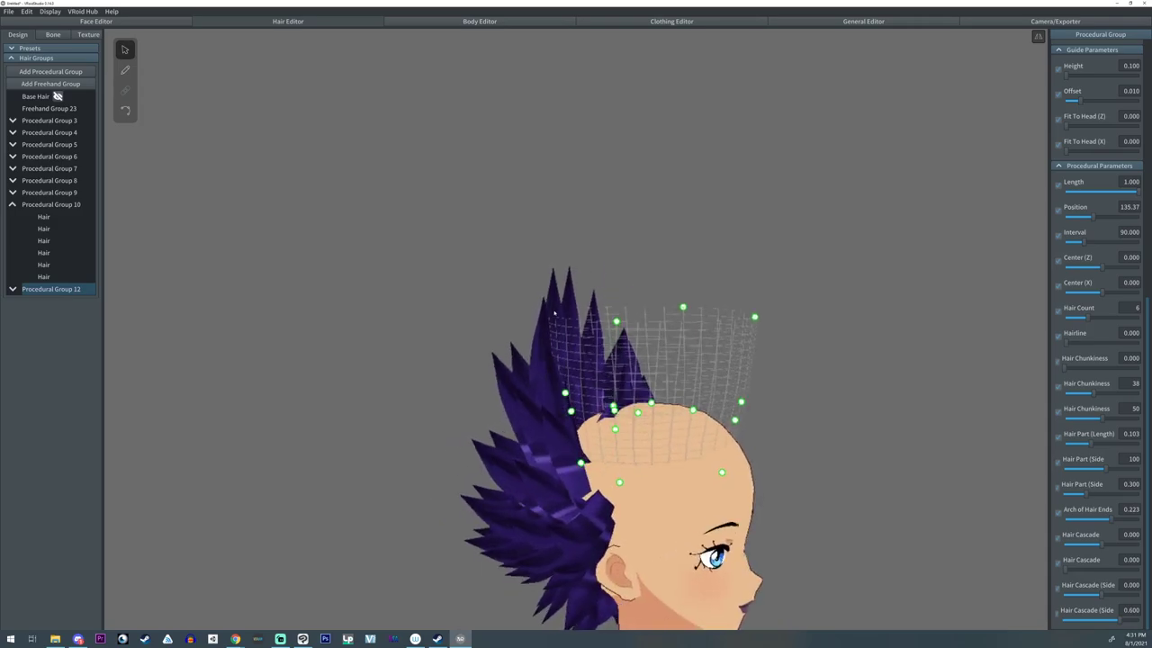
click(555, 312)
scroll(1123, 391, up, 3)
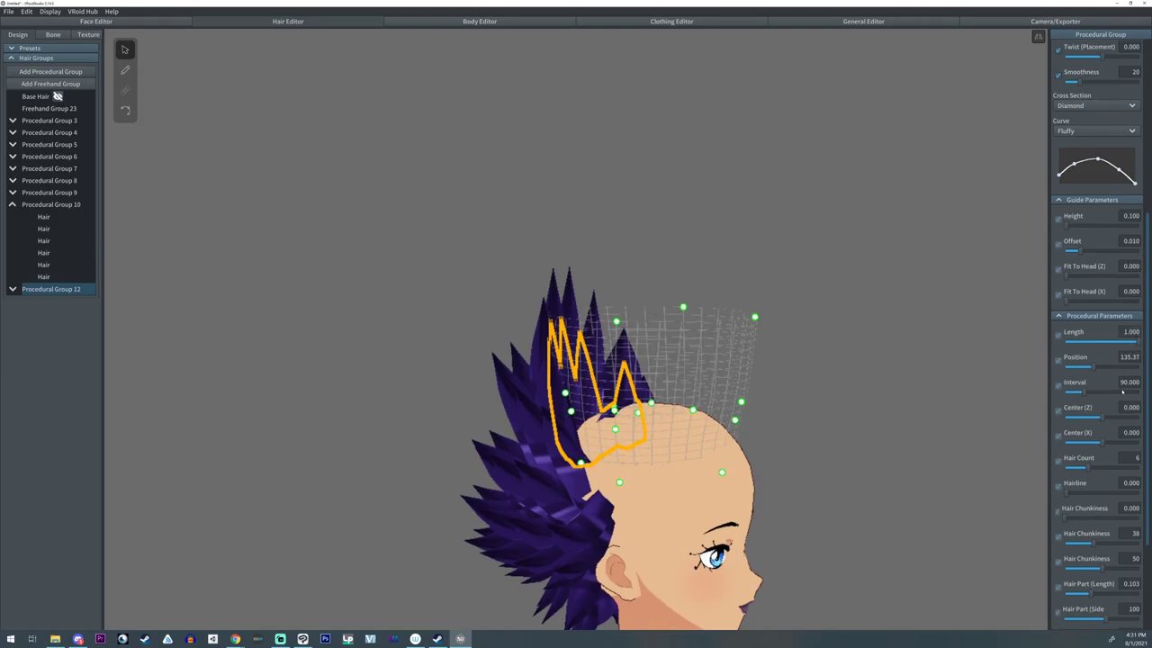
scroll(1123, 392, up, 3)
drag(1094, 127, 1101, 129)
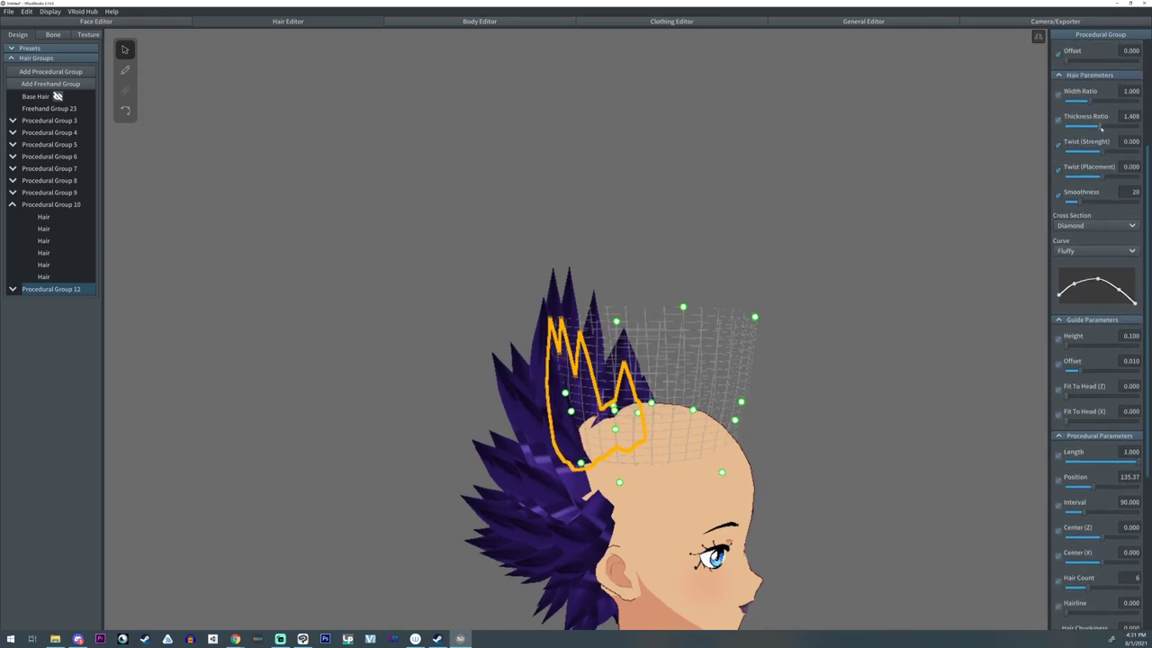
- Adjust Procedural Group 12's guide points around the crown and rear of the head to reshape its spikes
right_drag(675, 364, 608, 398)
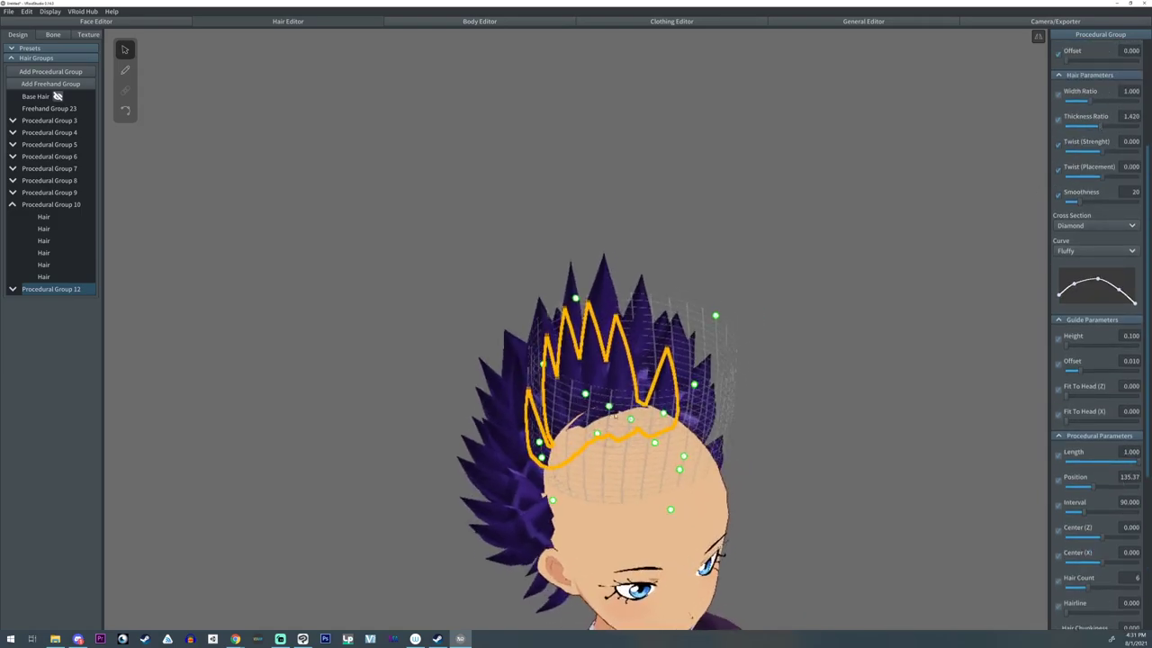
drag(613, 410, 610, 427)
right_drag(610, 427, 652, 398)
drag(572, 404, 577, 402)
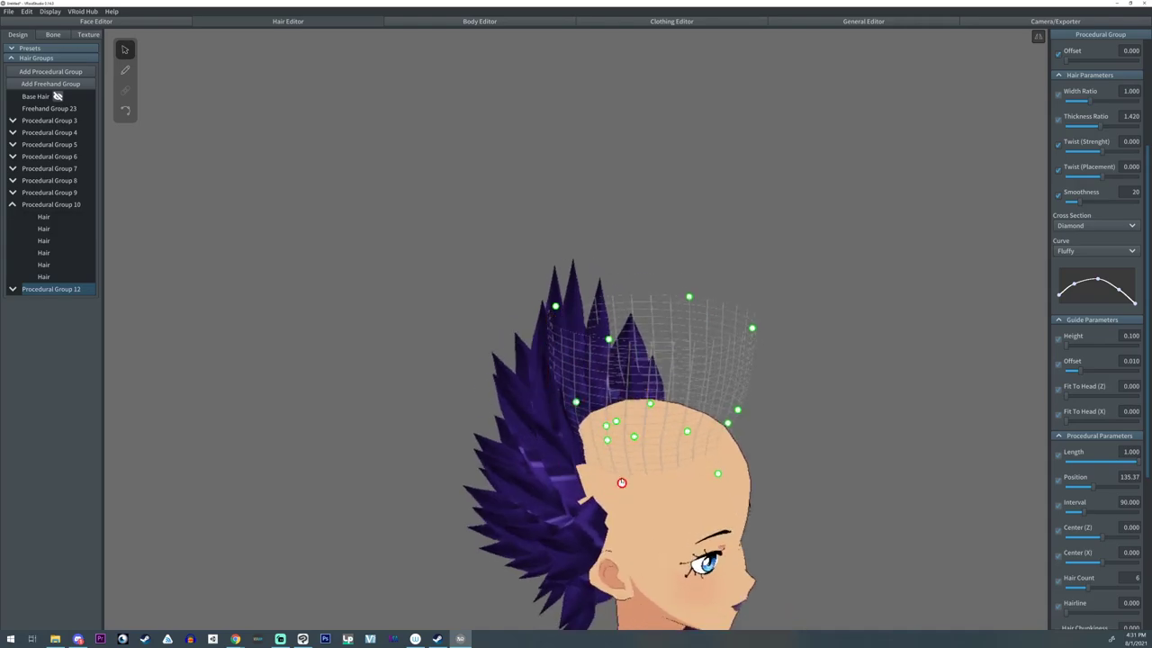
mouse_move(649, 389)
right_down()
mouse_move(612, 405)
mouse_move(685, 398)
right_up()
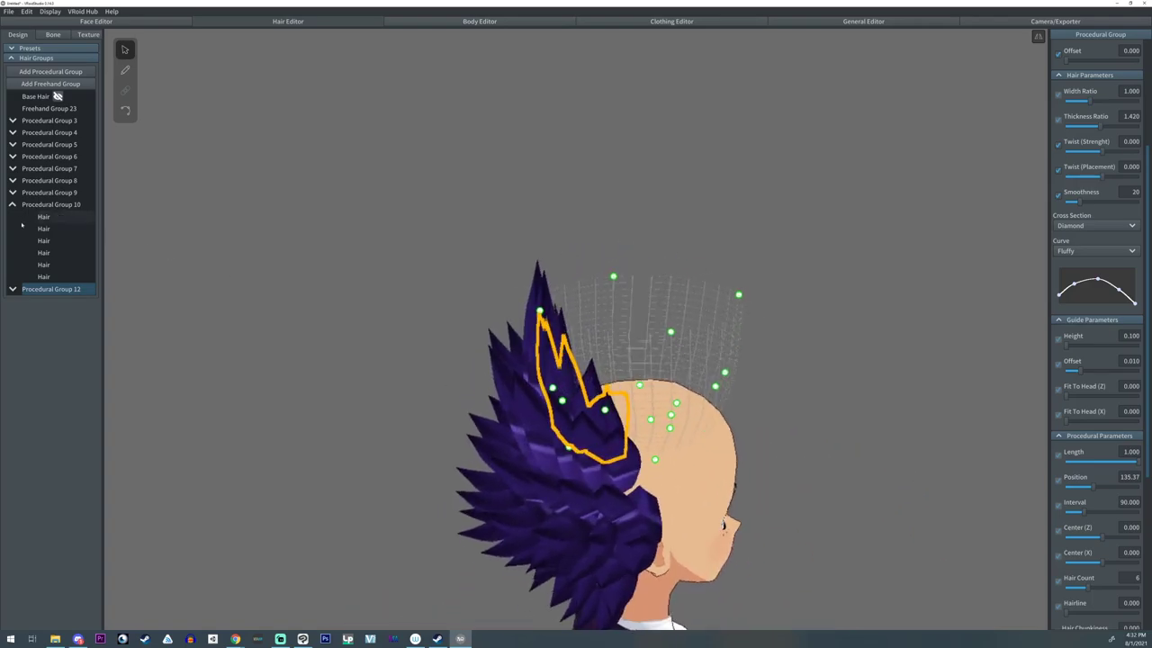
- Add another procedural group for the next spike row and move its guide's base points higher on the crown
click(34, 71)
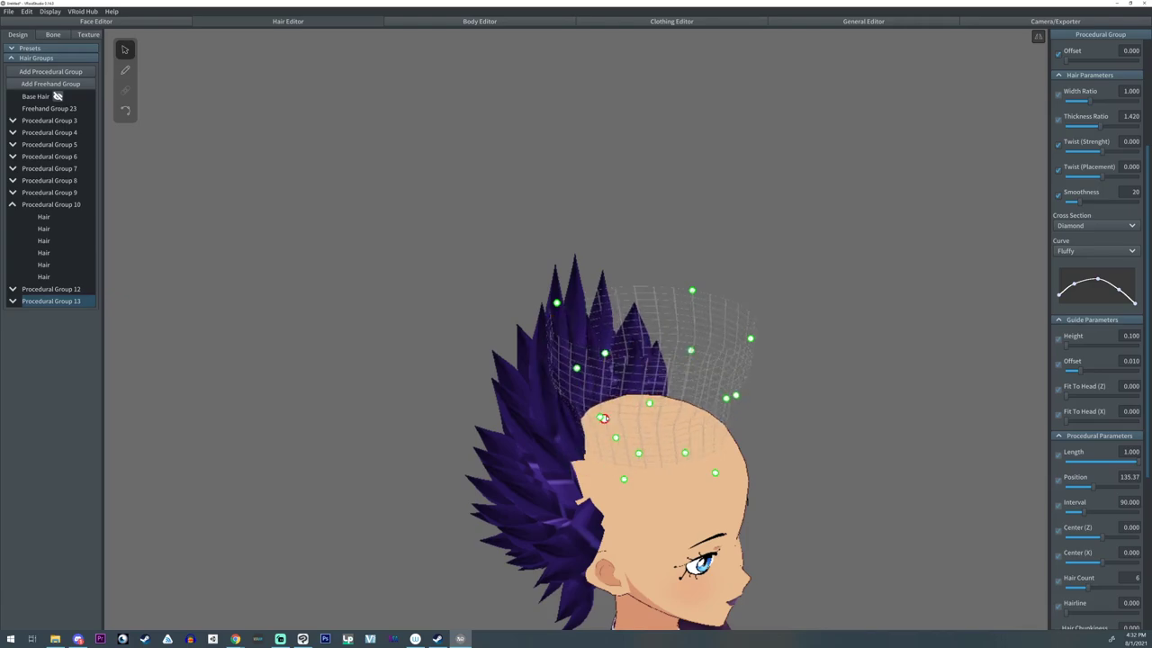
right_drag(636, 410, 600, 411)
drag(620, 458, 624, 426)
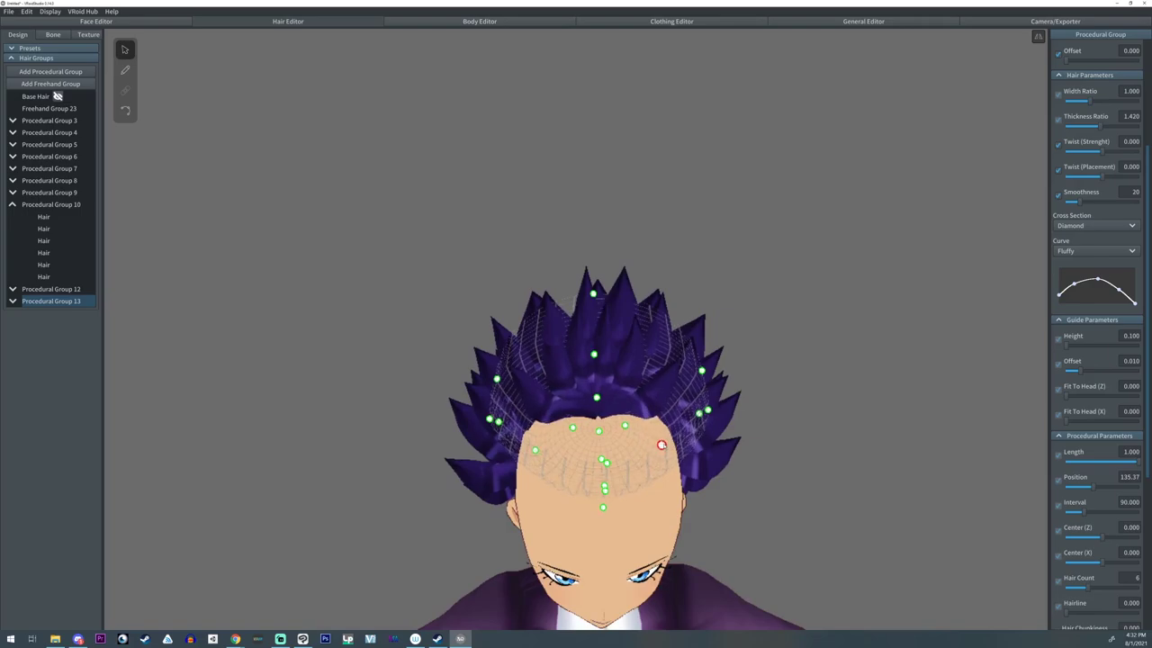
right_drag(624, 443, 607, 414)
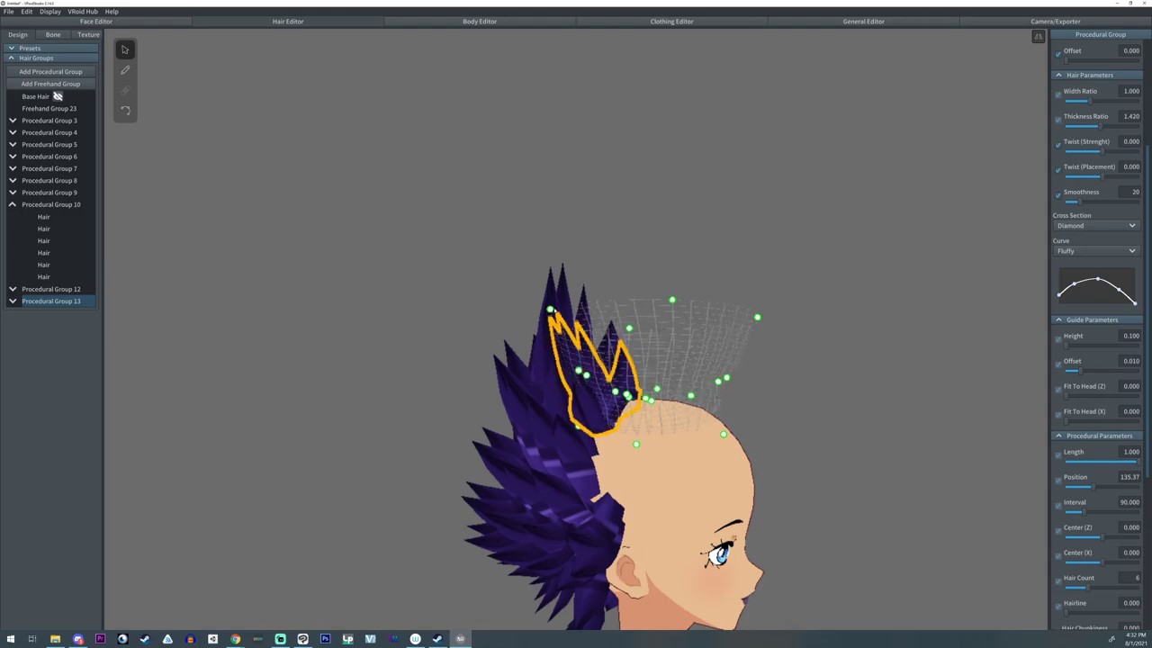
- Raise the upper edge of Procedural Group 13's guide to lengthen the spikes and widen its base at the sides
drag(564, 284, 549, 258)
mouse_move(654, 436)
right_down()
mouse_move(616, 438)
mouse_move(634, 434)
right_up()
scroll(633, 435, up, 2)
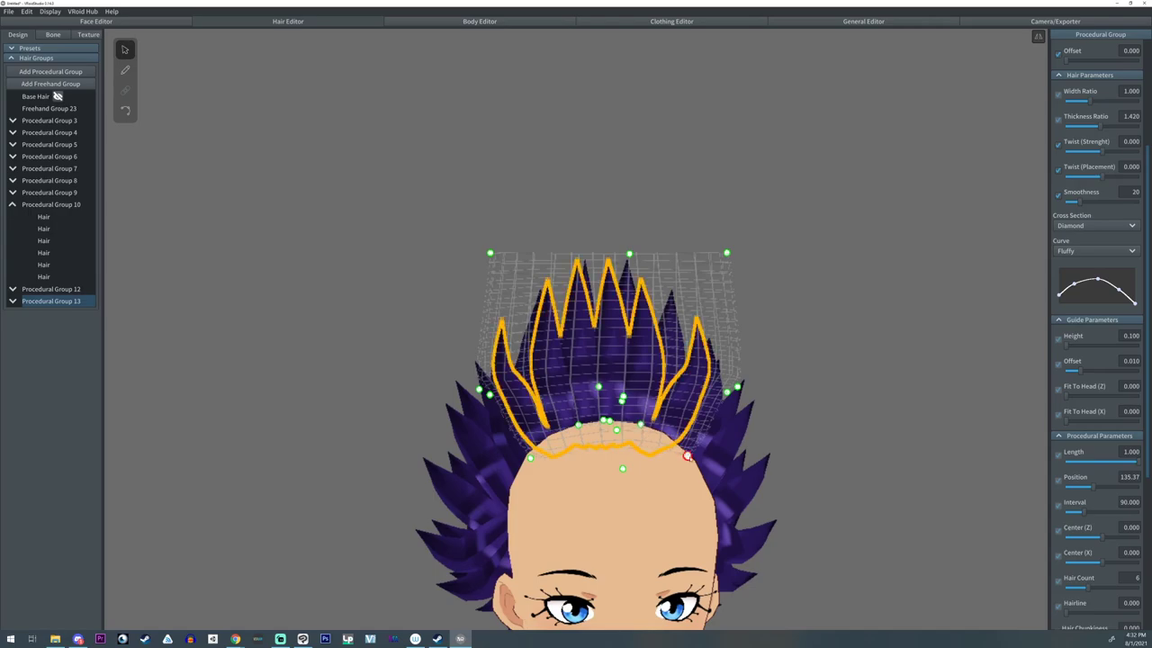
mouse_move(673, 476)
right_down()
mouse_move(688, 486)
mouse_move(668, 478)
right_up()
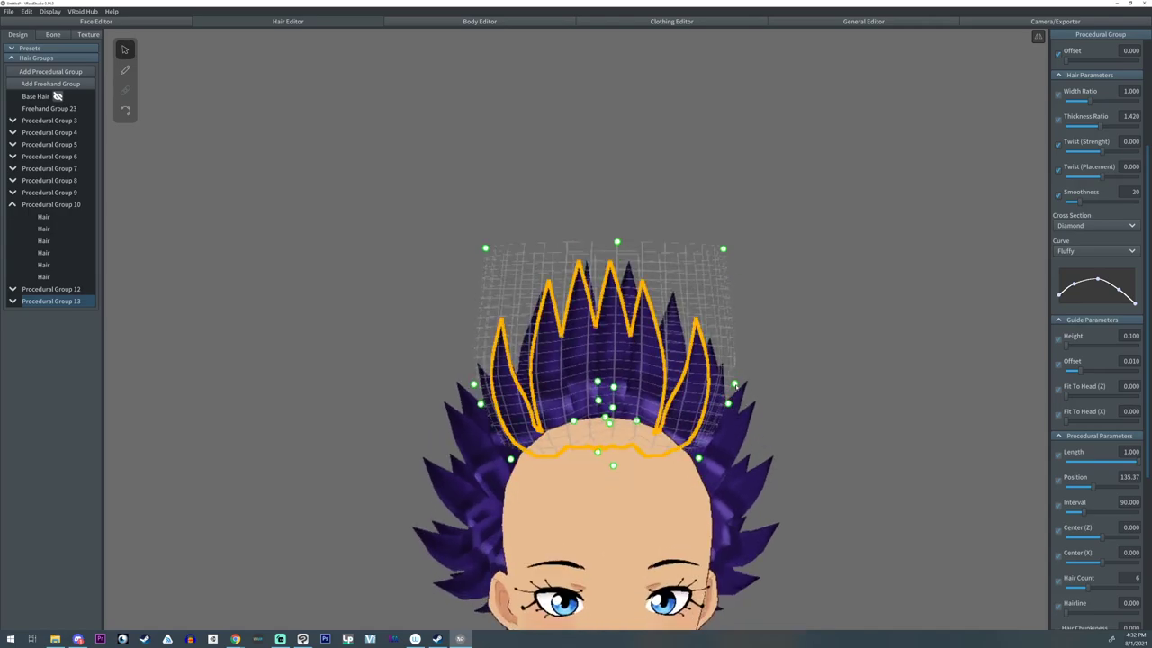
- Refine the upper and rear guide points of Procedural Group 13 from the side, and deselect the group
right_drag(589, 363, 598, 469)
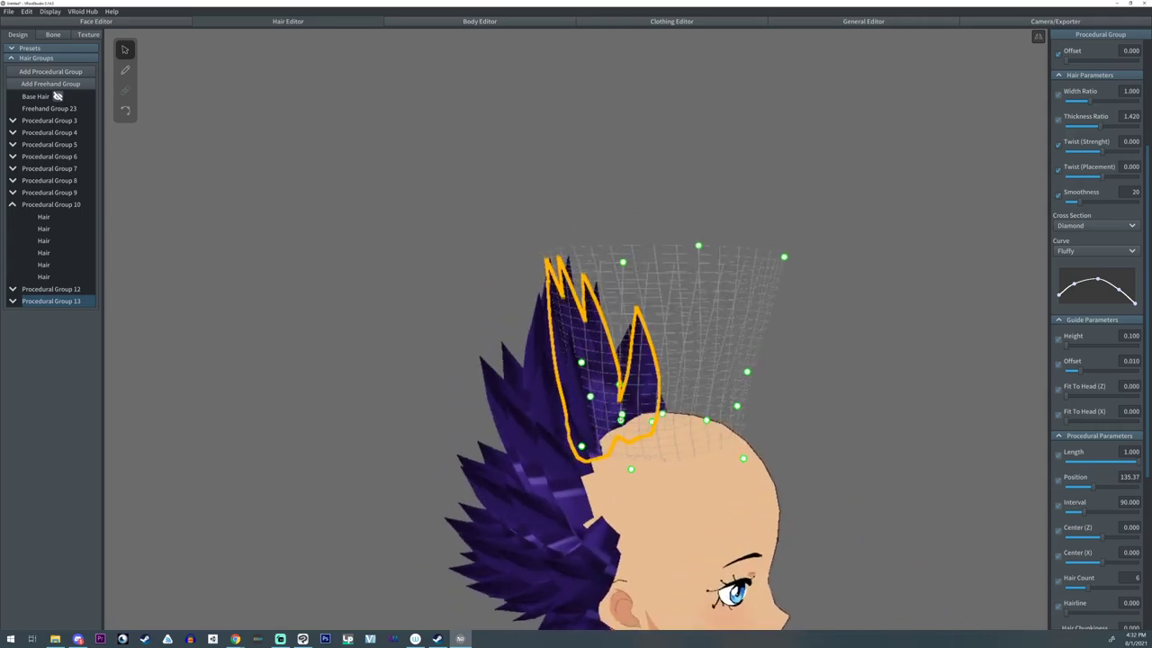
right_drag(621, 420, 592, 428)
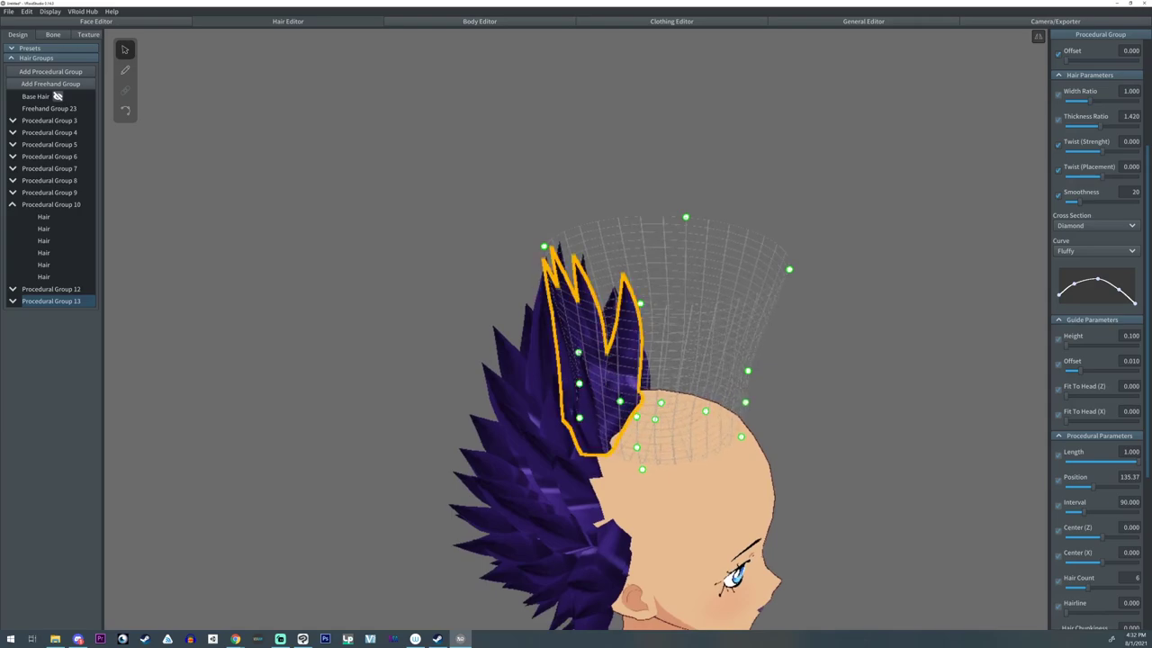
right_drag(633, 473, 599, 470)
click(890, 463)
mouse_move(892, 463)
right_down()
mouse_move(924, 447)
mouse_move(879, 456)
mouse_move(863, 442)
mouse_move(888, 442)
mouse_move(898, 462)
mouse_move(898, 450)
right_up()
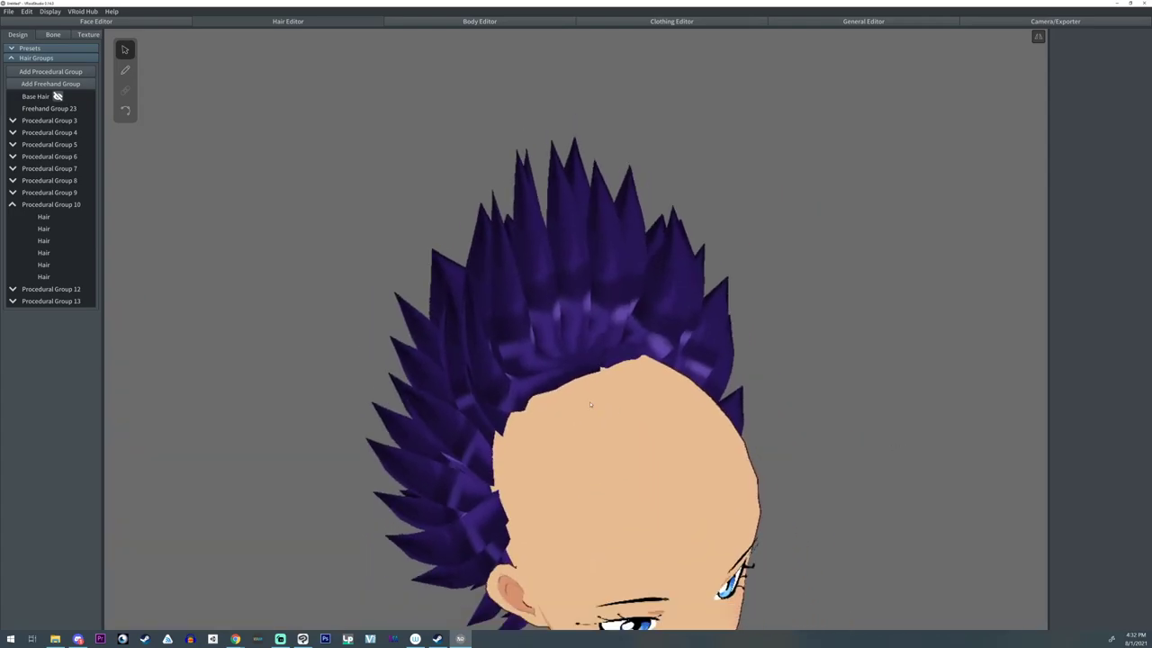
- Examine the placement of Procedural Groups 3, 6 and 7 on the head by selecting each one
click(52, 121)
right_drag(599, 507, 557, 493)
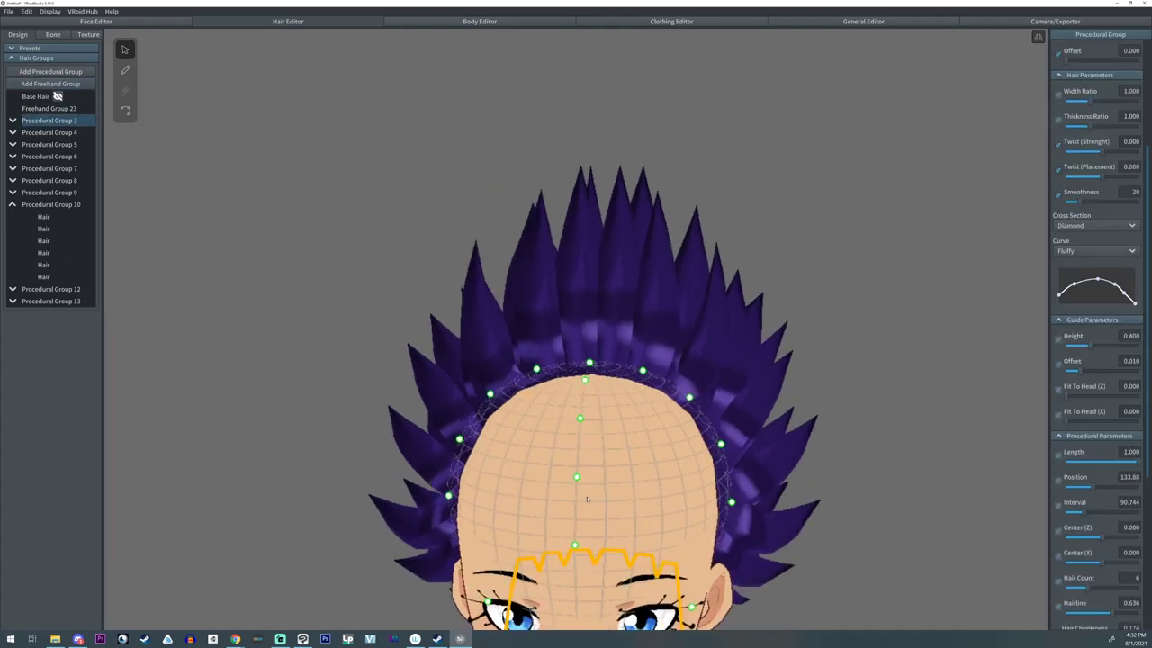
scroll(549, 490, down, 3)
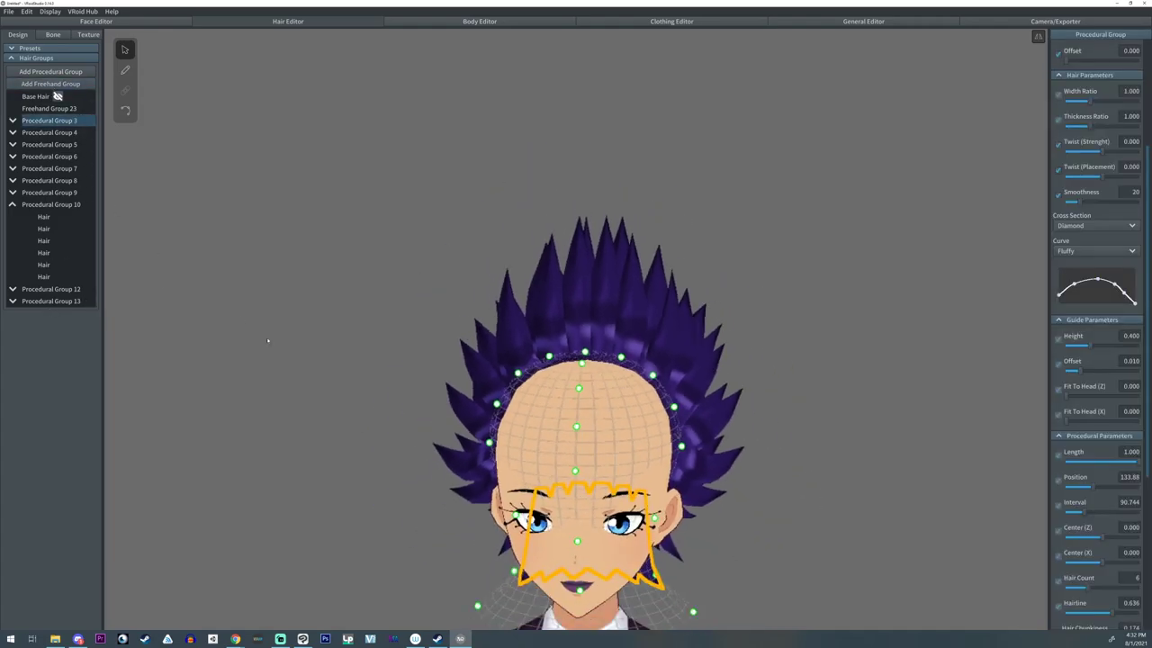
click(50, 157)
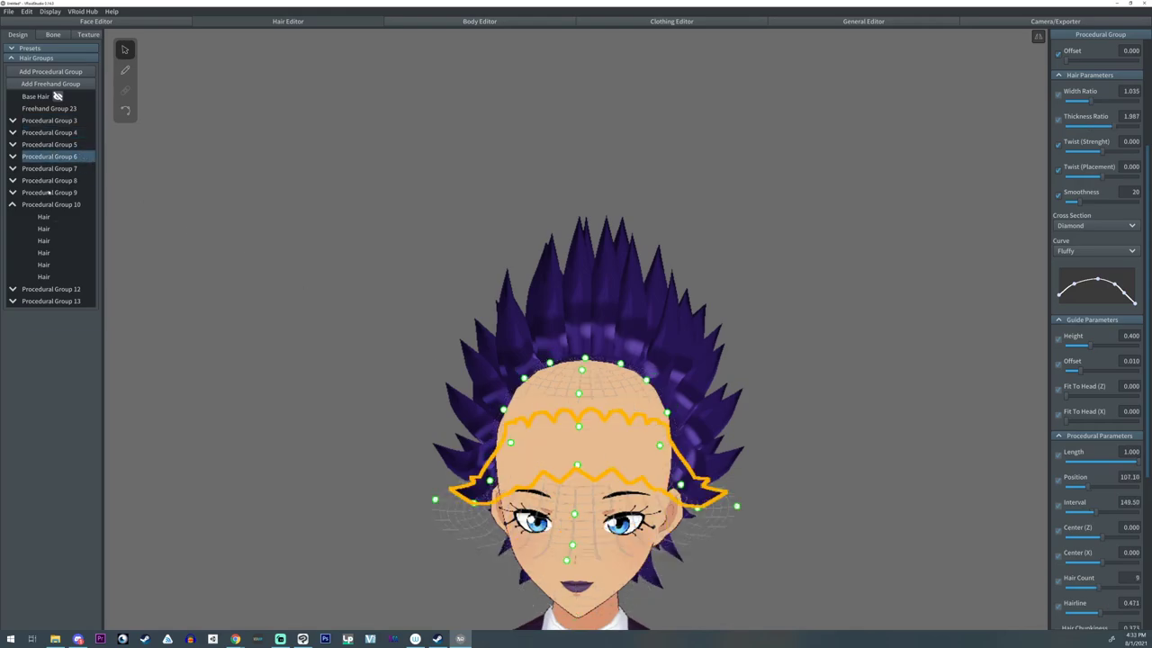
click(63, 168)
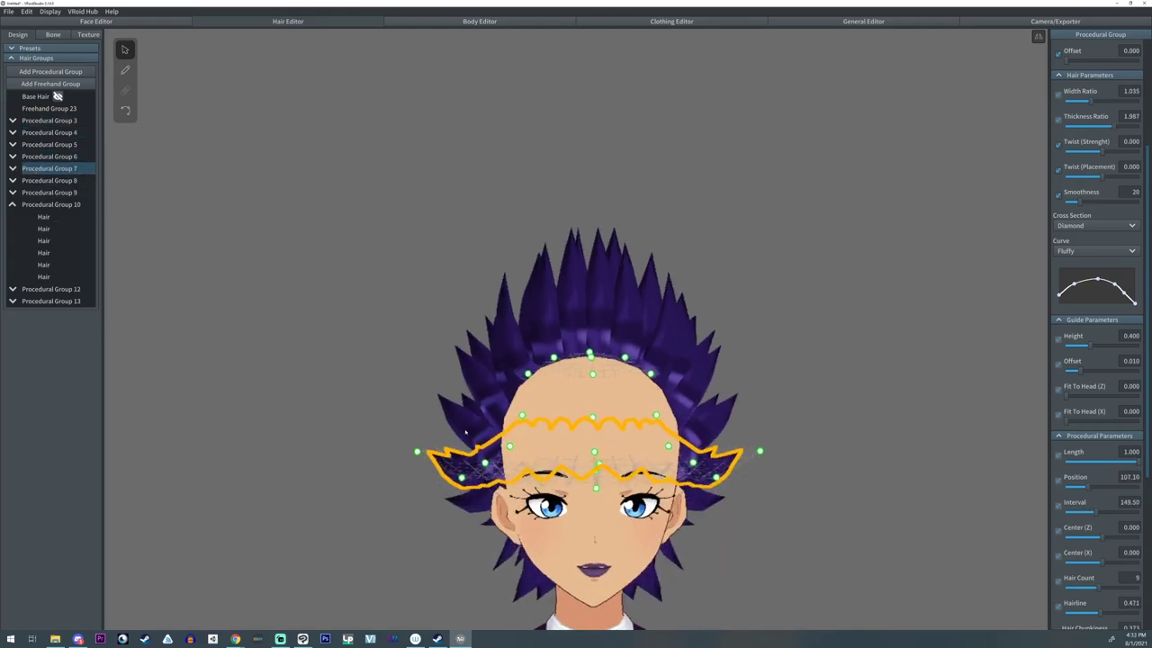
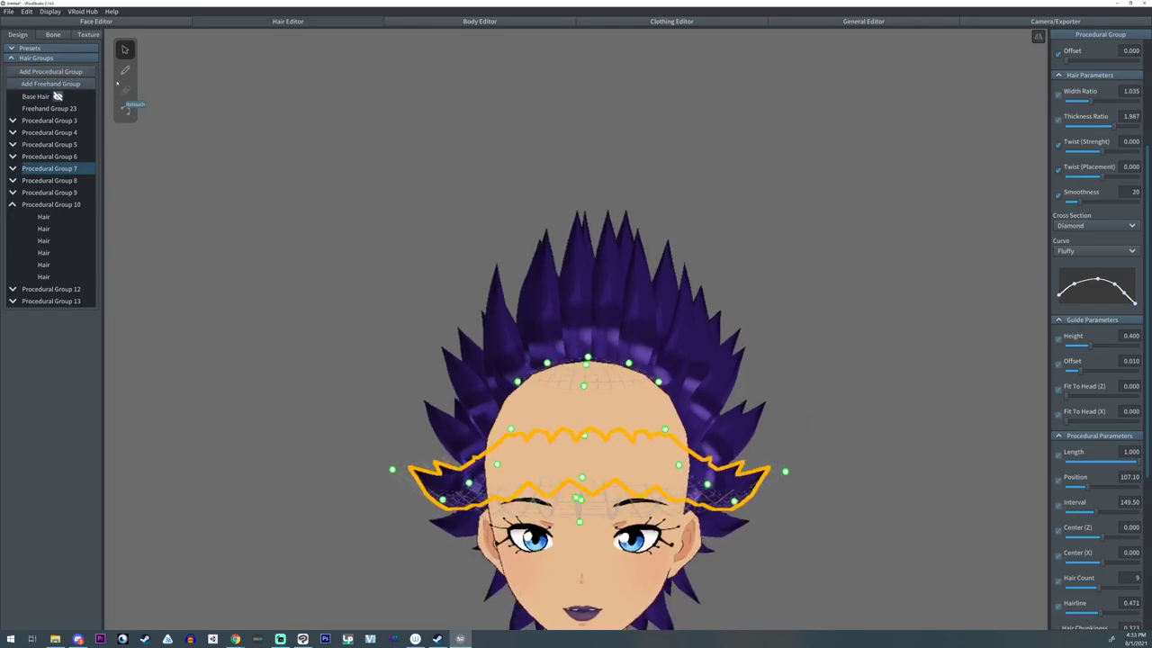
- Add a freehand group and move its guide points up and outward along the sides and front of the head
click(54, 84)
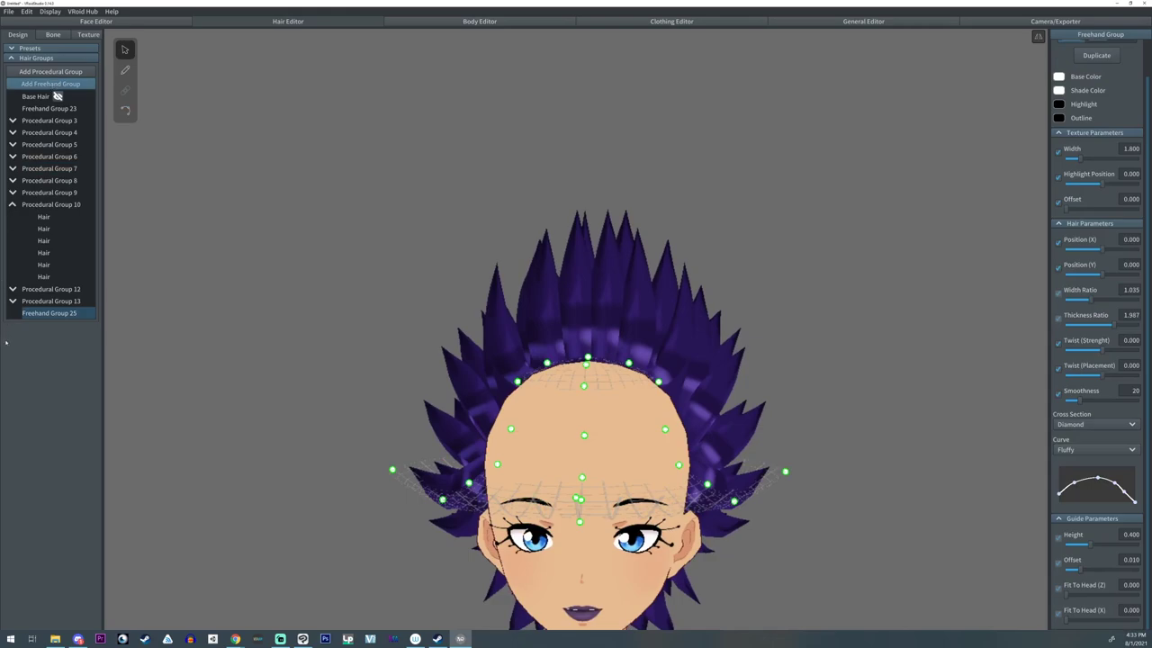
drag(680, 465, 689, 423)
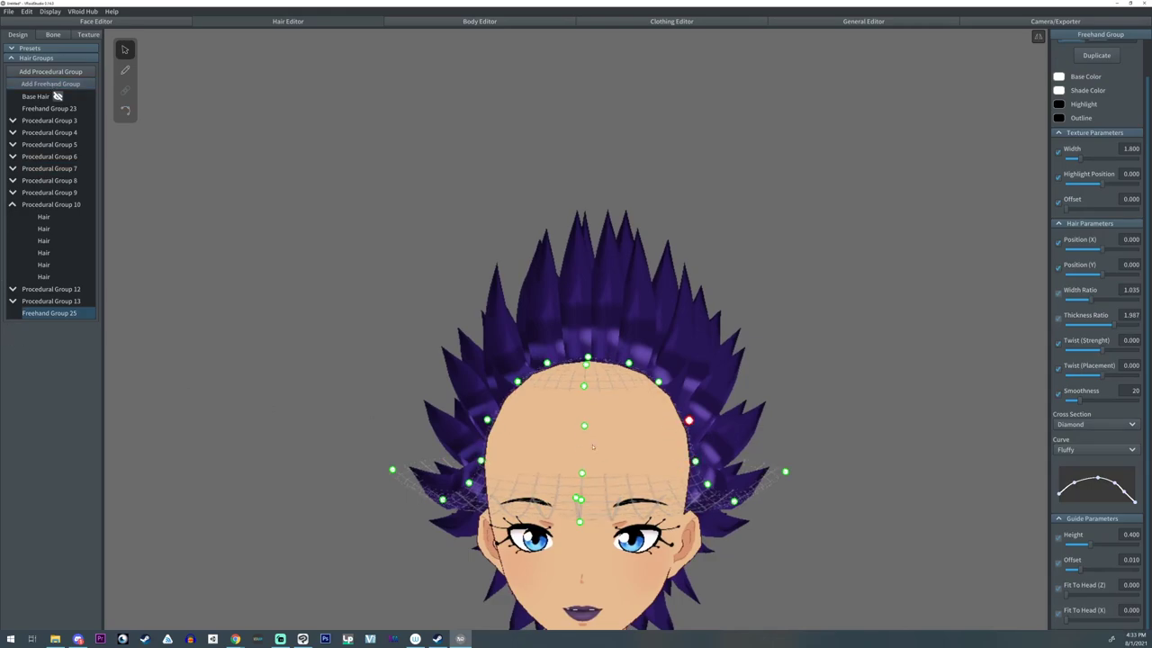
right_drag(592, 445, 694, 429)
drag(694, 424, 733, 411)
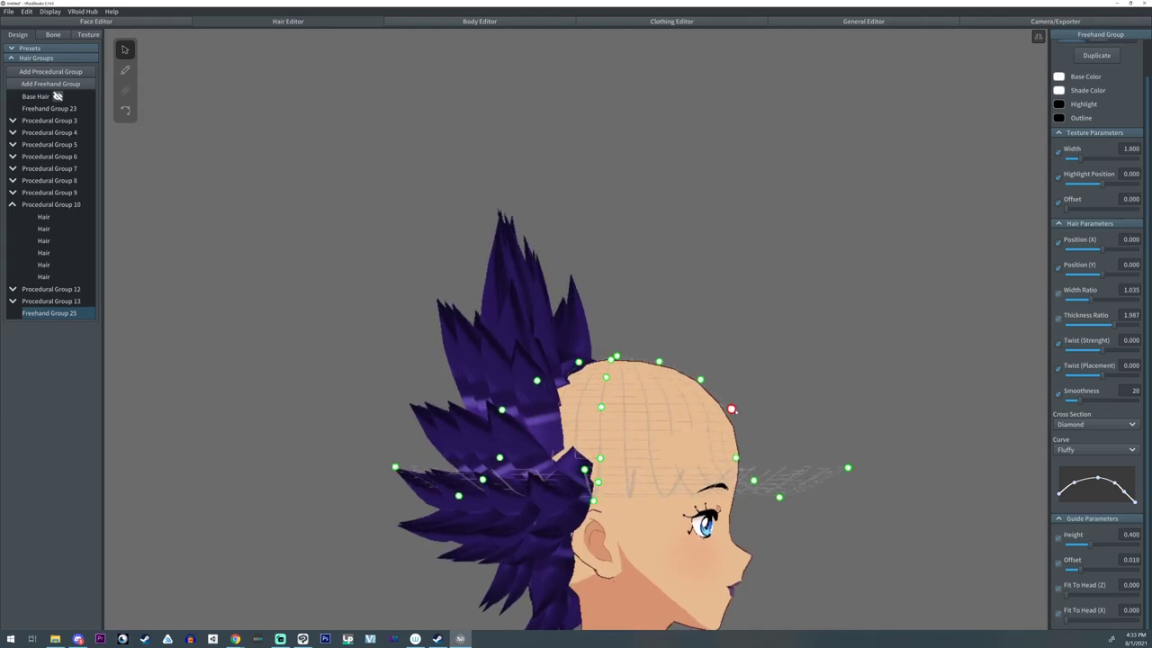
right_drag(739, 459, 714, 467)
- Set up the hair brush with the purple hair material and a Diamond cross section
click(125, 69)
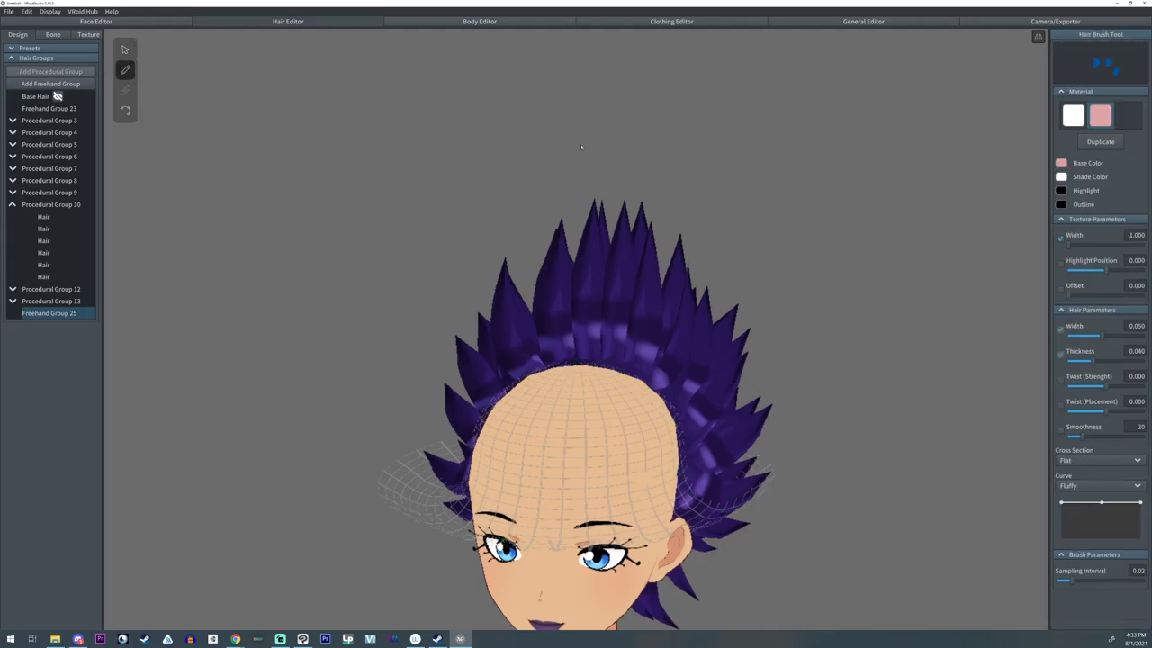
click(1072, 116)
right_drag(872, 186, 882, 178)
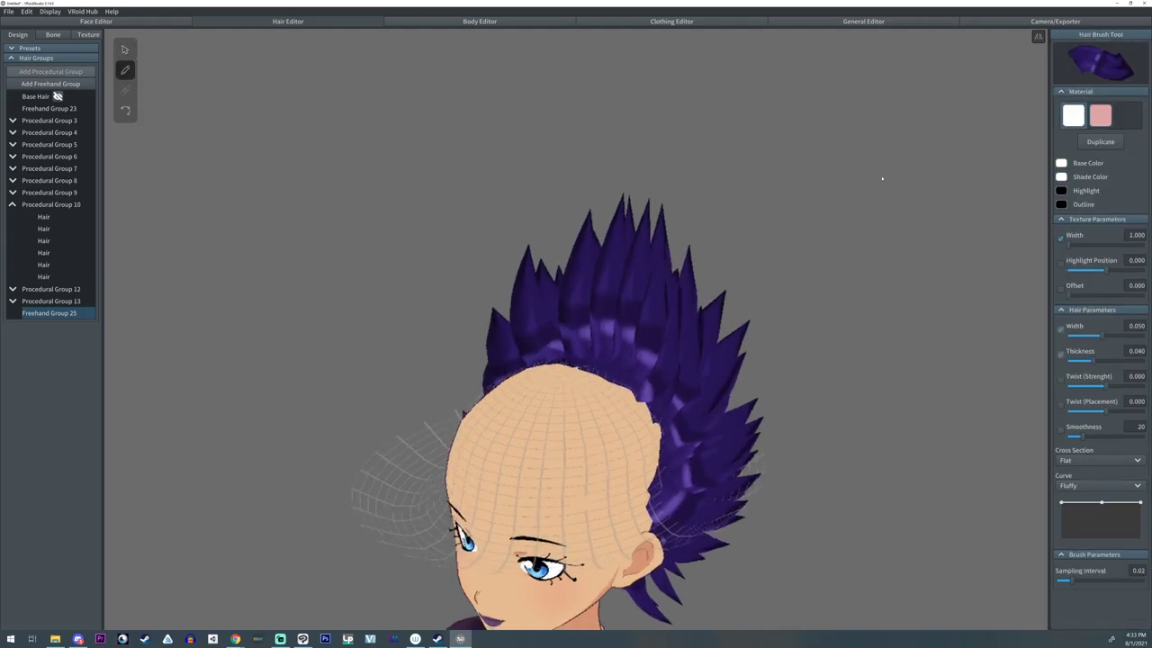
click(1098, 460)
click(1089, 484)
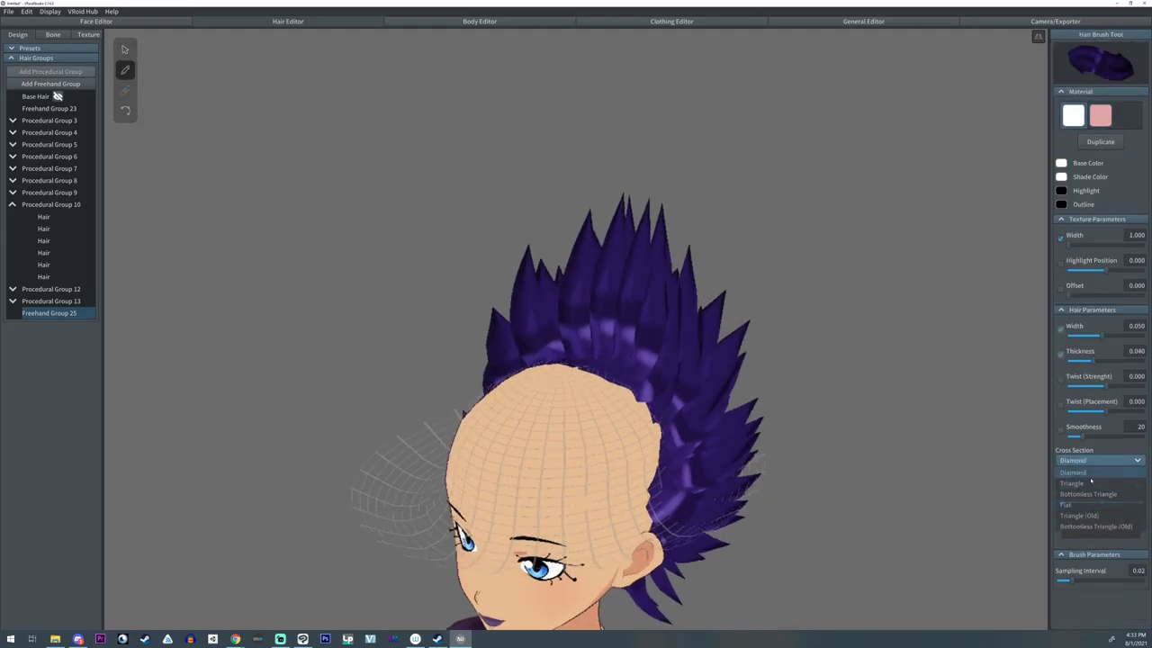
- Shape the brush strand with the Fluffy curve, its start point lowered to taper the root, width 0.045 and thickness 0.038
click(1090, 486)
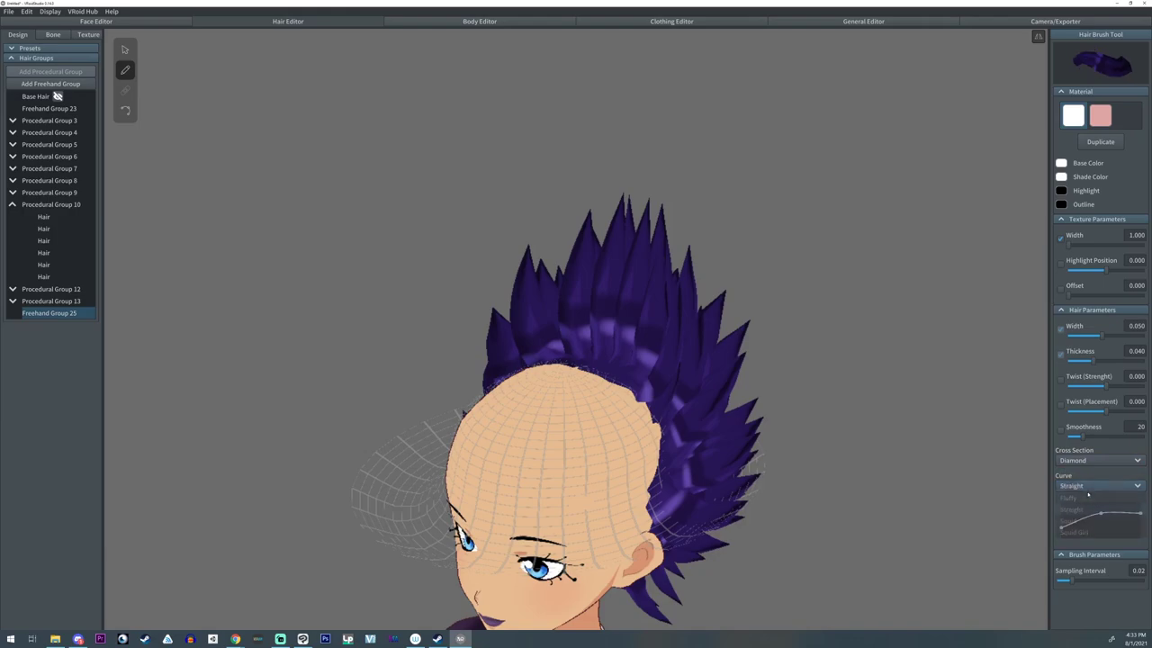
click(1087, 499)
click(1098, 486)
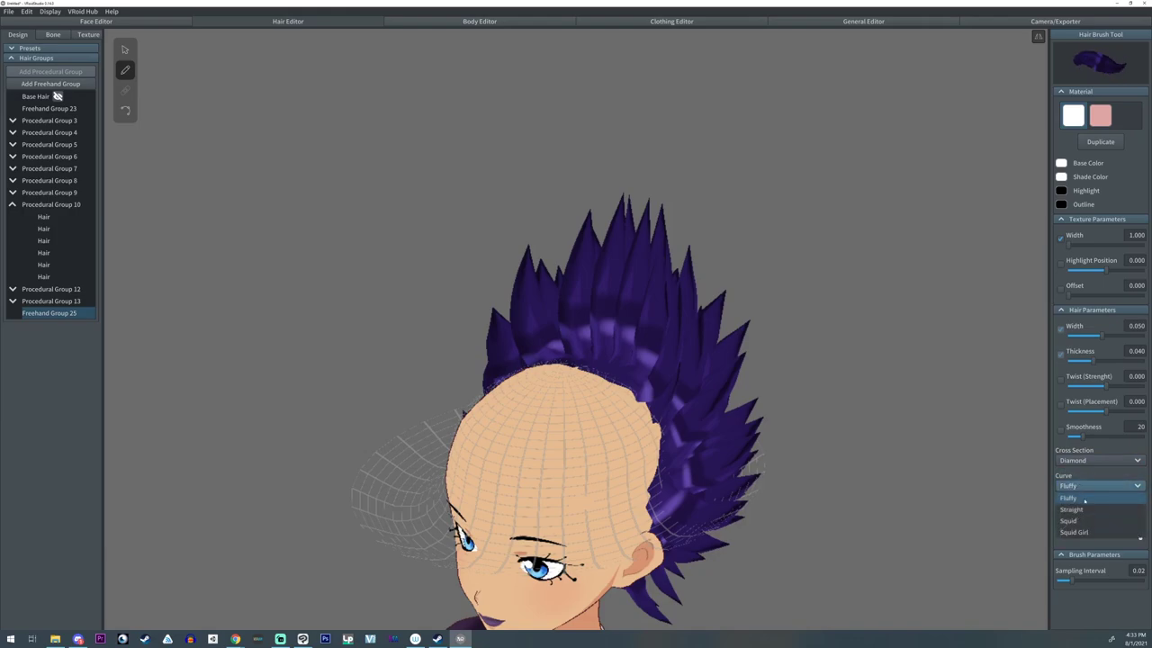
click(1087, 499)
click(1089, 486)
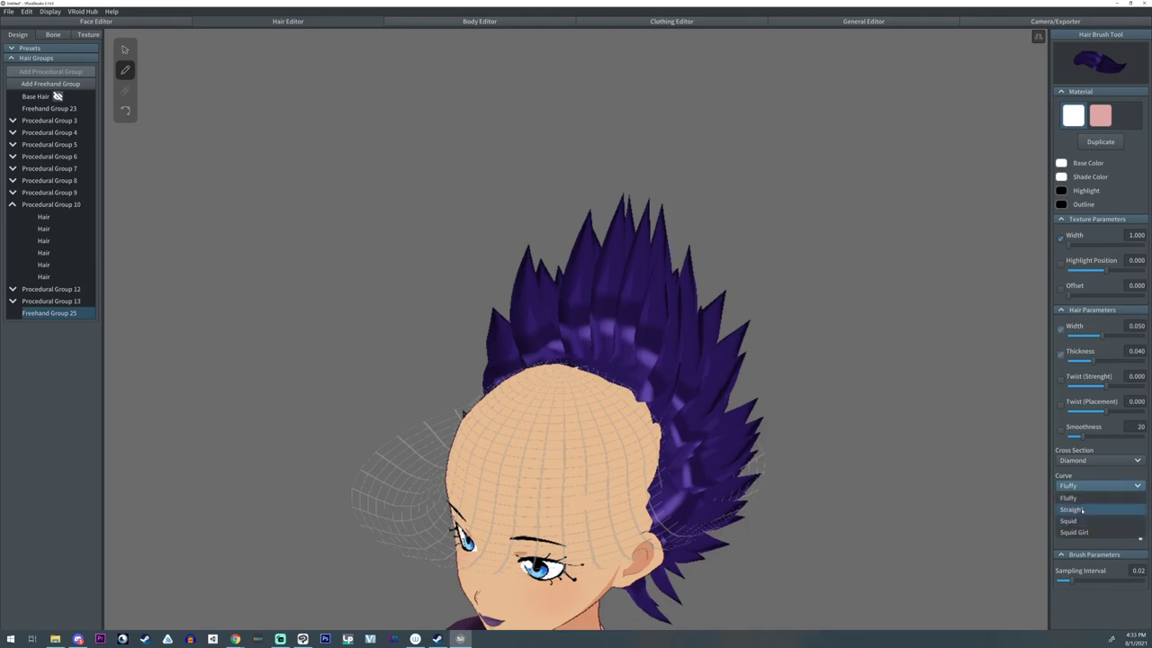
click(1086, 510)
click(1088, 486)
click(1086, 498)
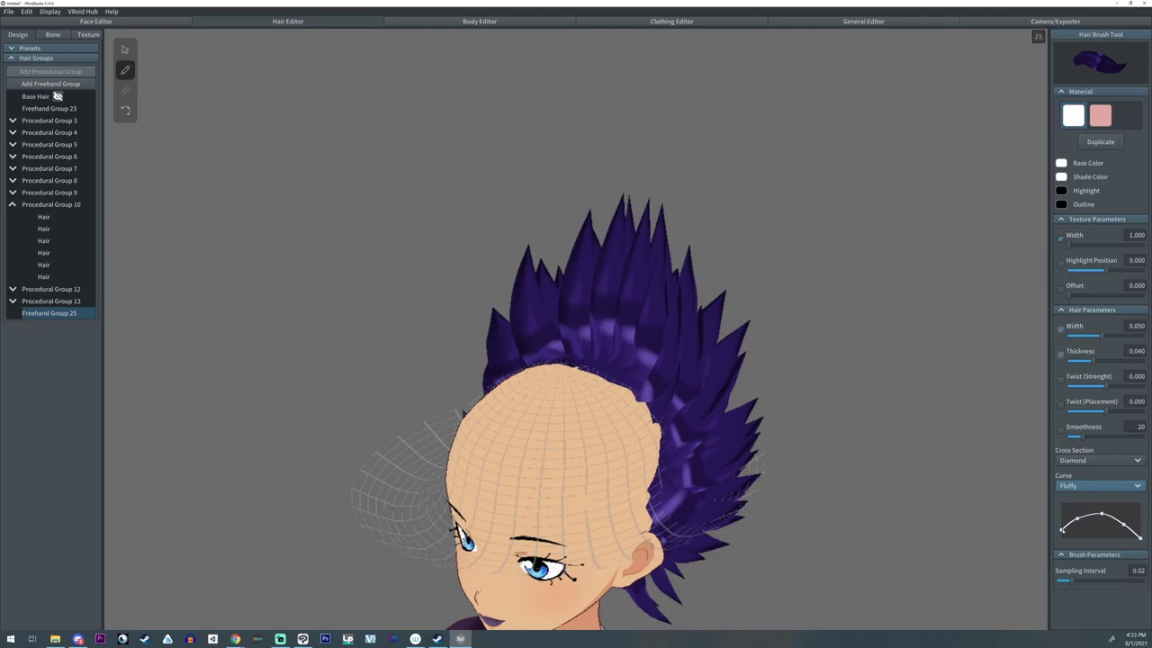
mouse_move(1063, 530)
mouse_down()
mouse_move(1061, 545)
mouse_move(1079, 524)
mouse_up()
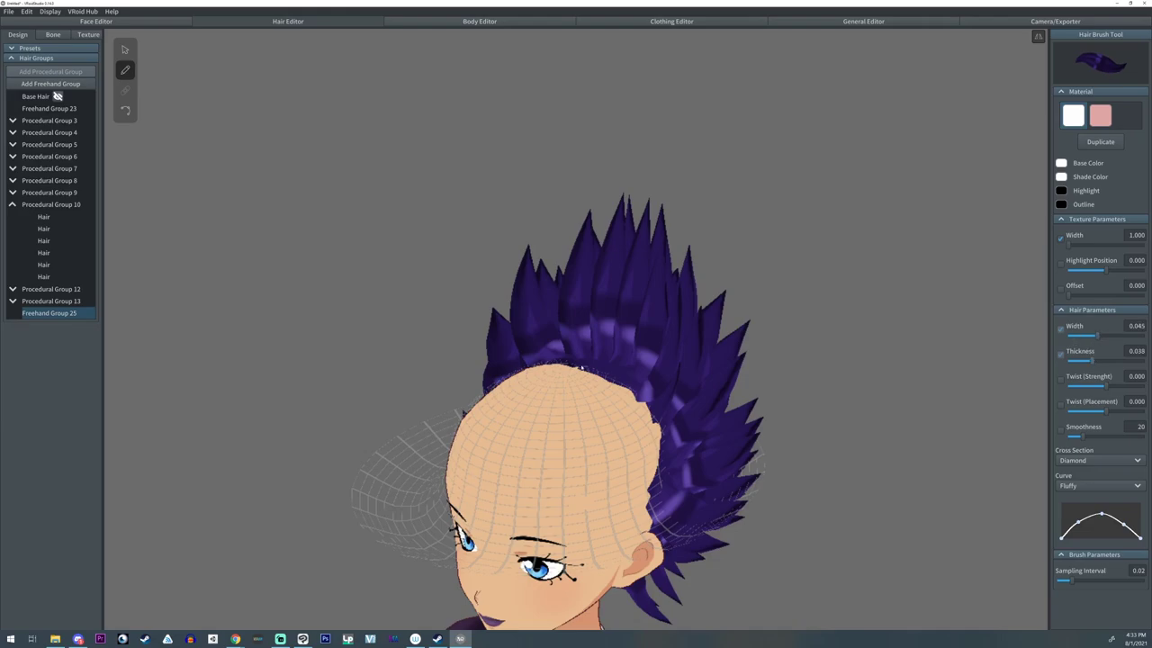
- Draw mirrored strands from the crown along the hairline toward the ears, widening the brush to 0.065
mouse_move(571, 368)
mouse_down()
mouse_move(630, 446)
mouse_move(658, 522)
mouse_move(707, 532)
mouse_up()
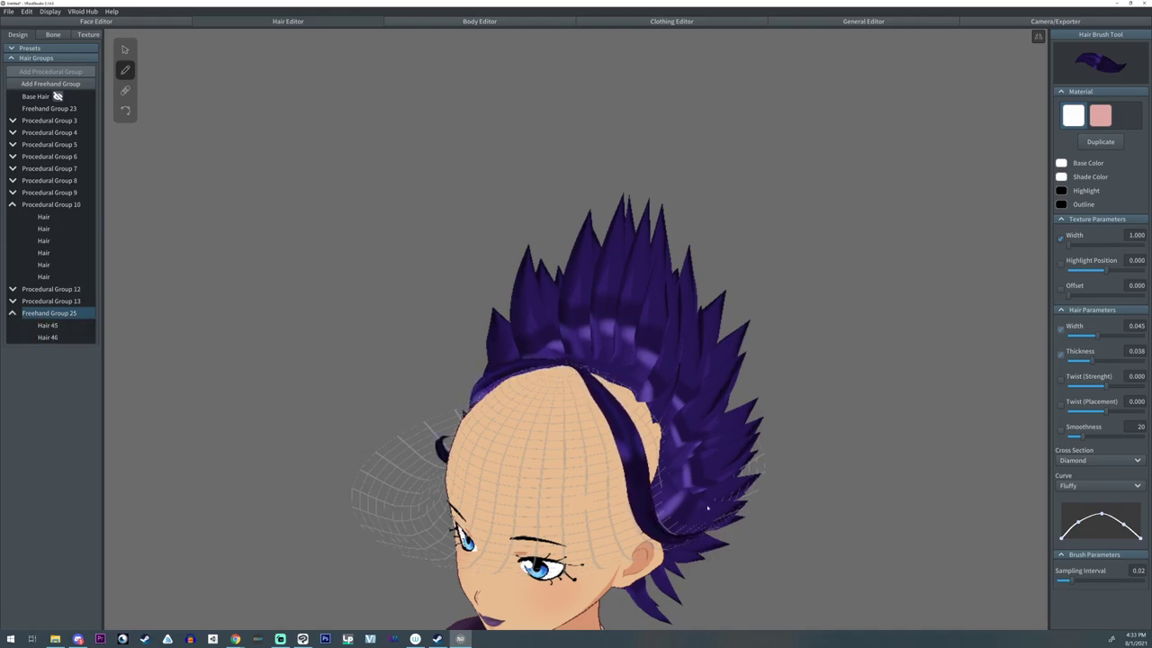
mouse_move(708, 482)
right_down()
mouse_move(717, 472)
mouse_move(723, 483)
mouse_move(712, 491)
right_up()
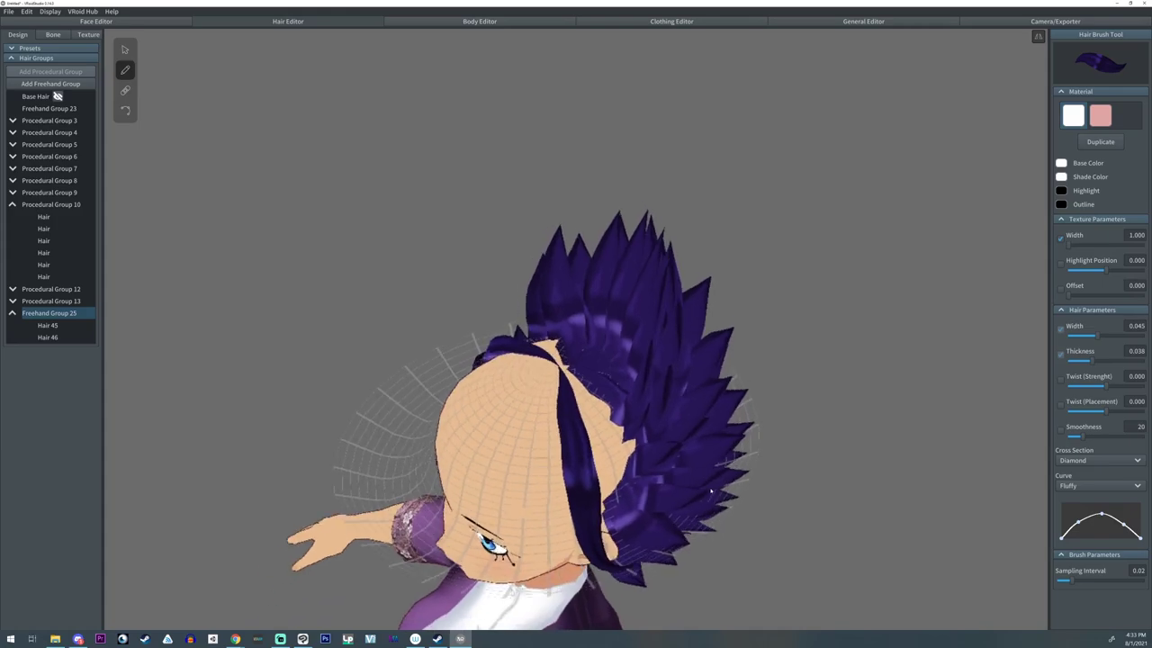
drag(1099, 336, 1115, 339)
mouse_move(567, 369)
mouse_down()
mouse_move(590, 382)
mouse_move(623, 481)
mouse_move(621, 565)
mouse_move(612, 554)
mouse_up()
mouse_move(612, 555)
right_down()
mouse_move(729, 484)
mouse_move(694, 475)
right_up()
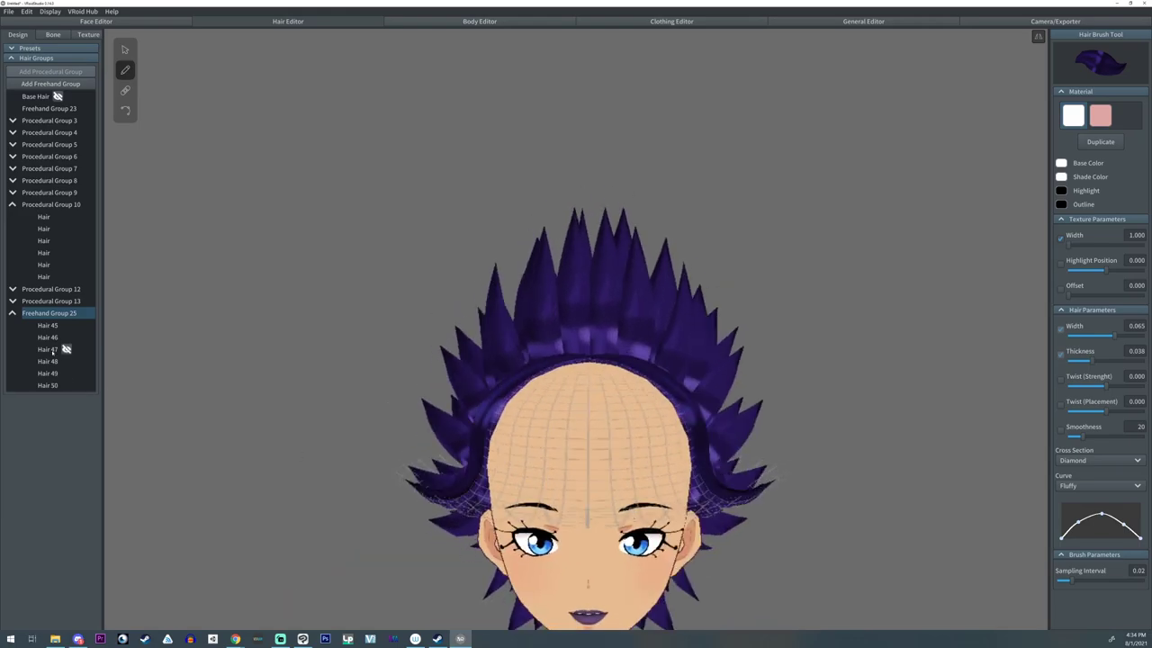
- Add another freehand group, set its guide height to 0.132, and raise and flare the guide's side points
click(51, 84)
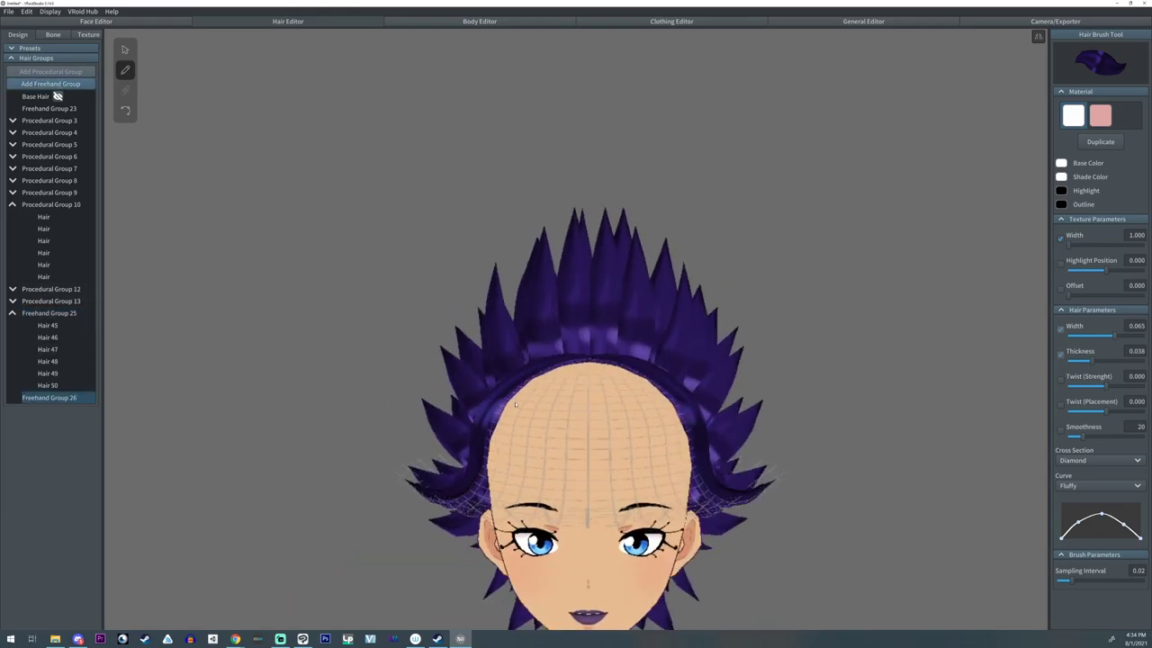
click(125, 50)
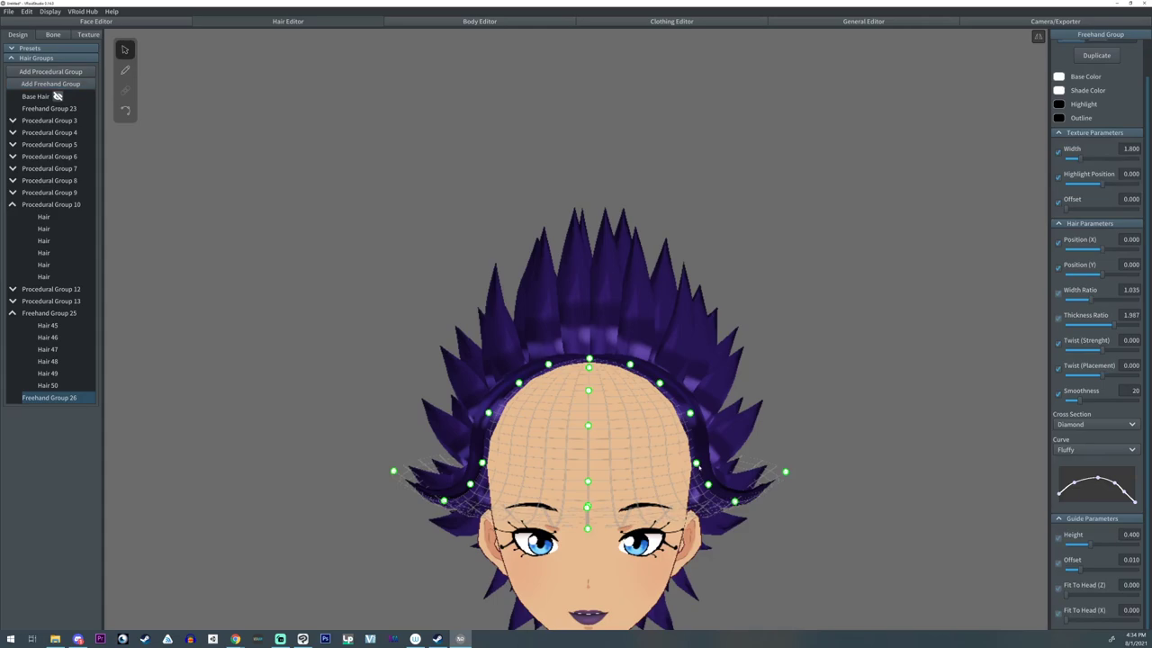
drag(697, 466, 708, 439)
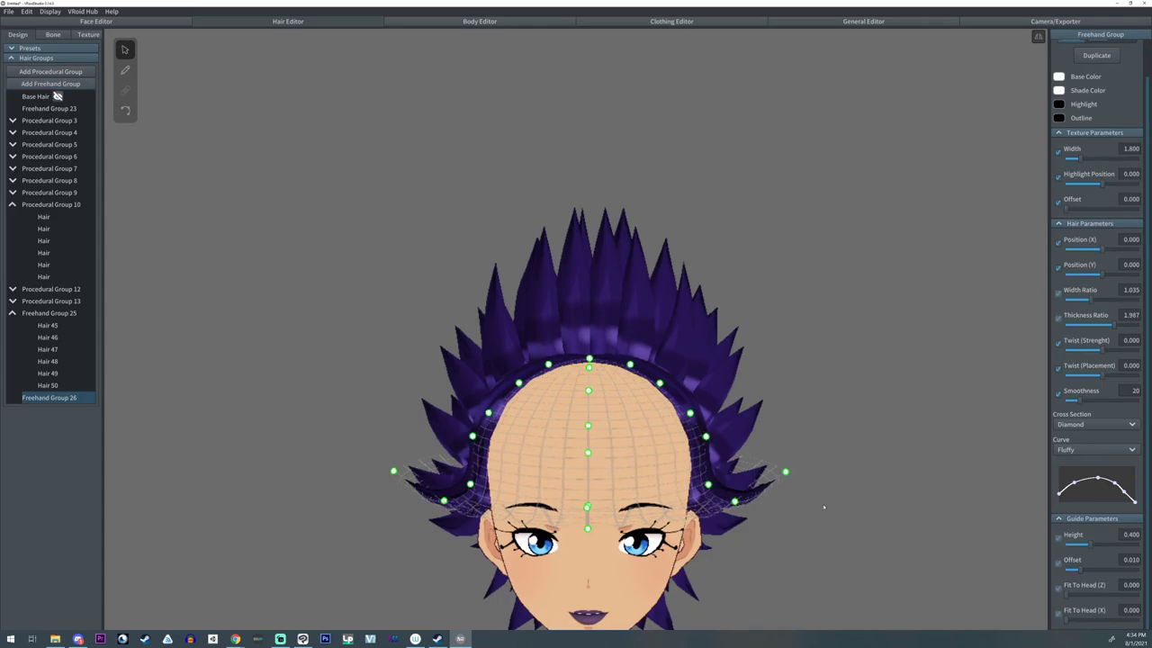
drag(1107, 543, 1066, 544)
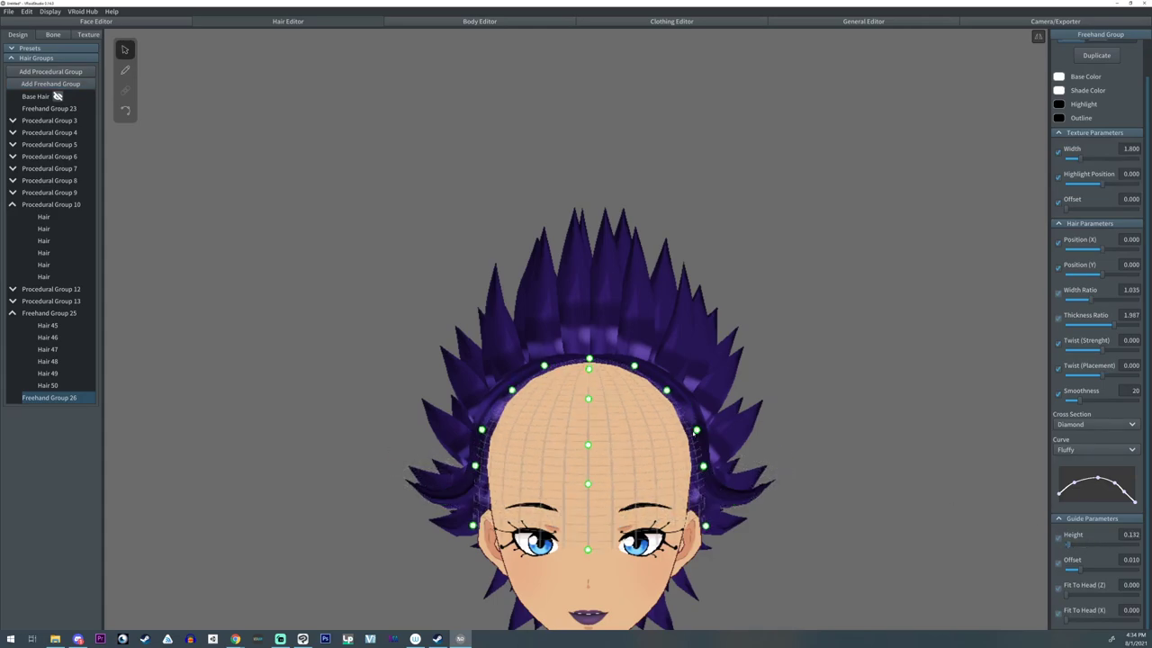
drag(697, 431, 703, 415)
drag(703, 465, 719, 447)
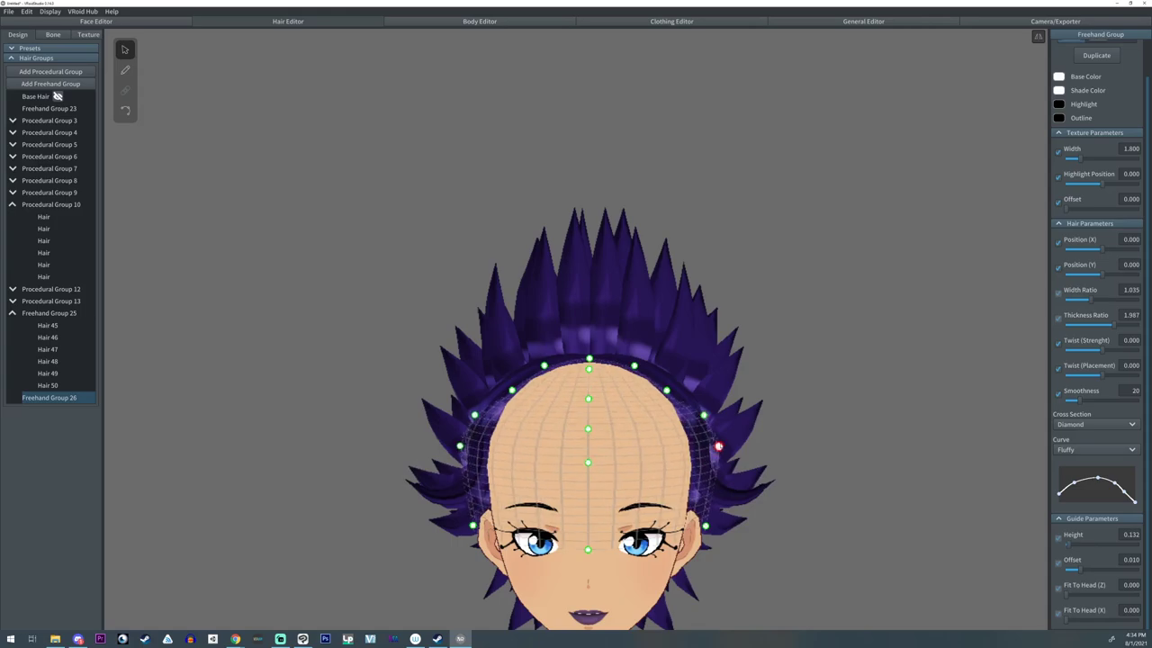
drag(706, 524, 776, 410)
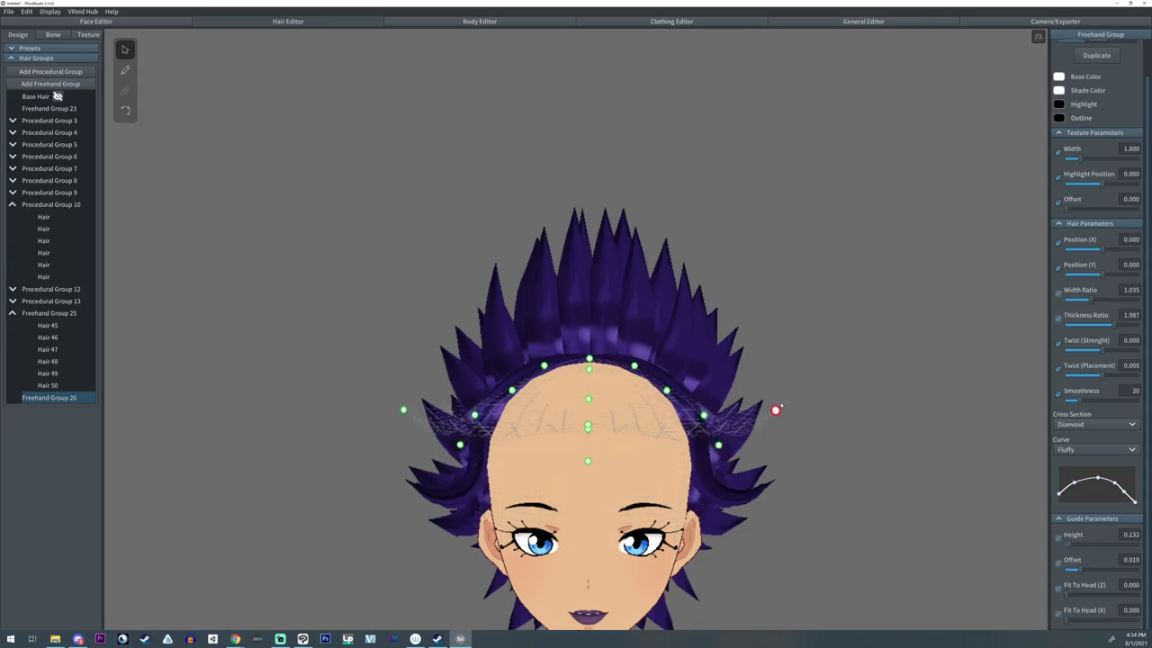
- Refine the front and crown points of Freehand Group 26's guide to follow the head with its edge flaring outward
right_drag(776, 409, 403, 431)
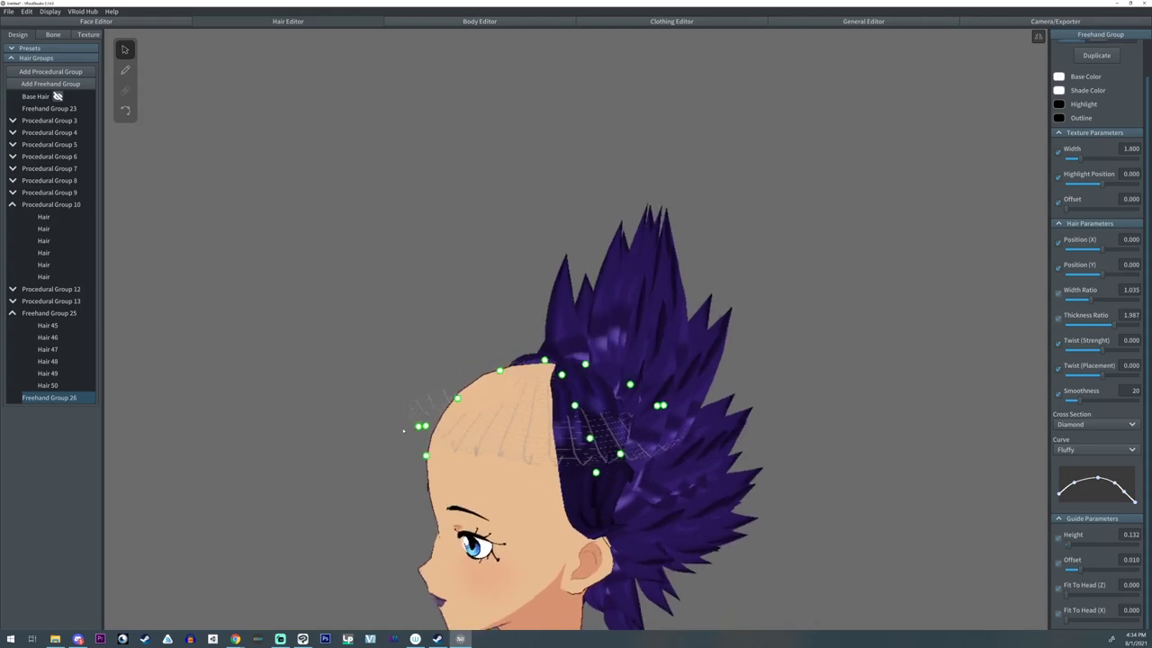
mouse_move(414, 427)
mouse_down()
mouse_move(379, 431)
mouse_move(430, 438)
mouse_up()
click(457, 398)
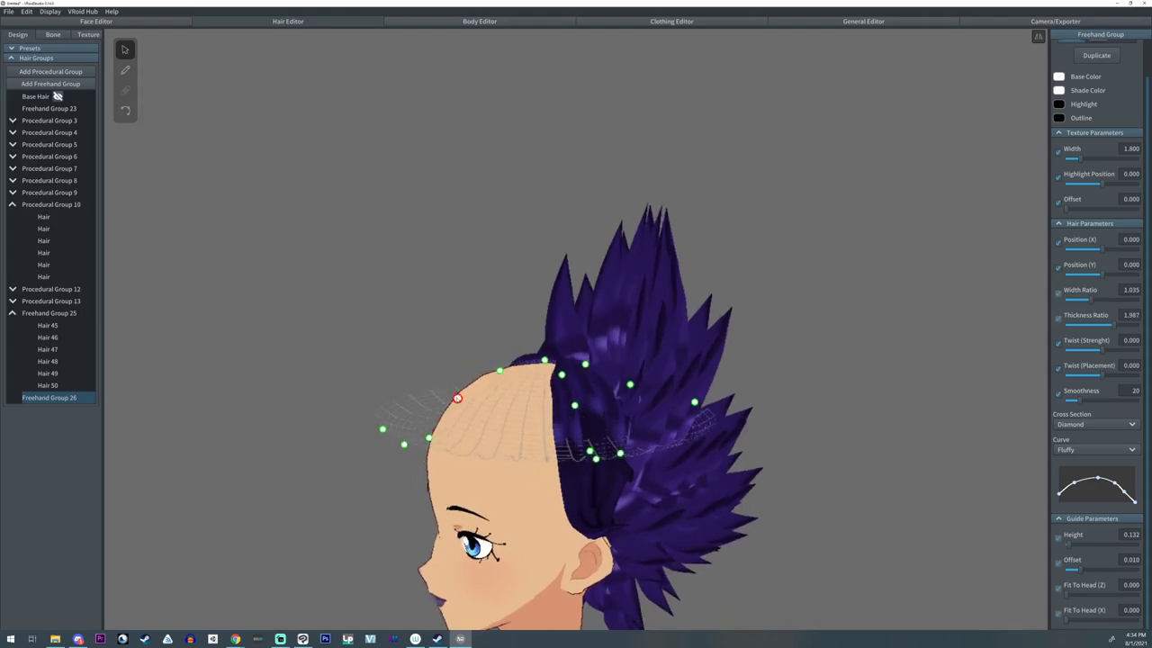
drag(457, 398, 448, 396)
right_drag(387, 369, 488, 430)
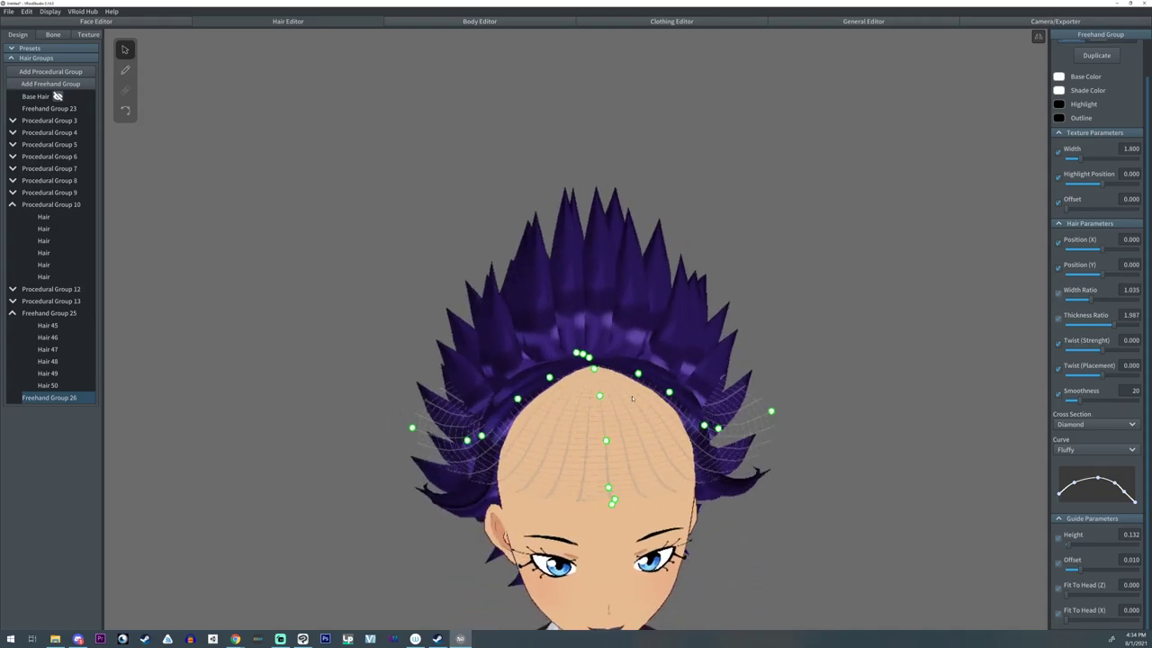
mouse_move(633, 399)
right_down()
mouse_move(629, 371)
mouse_move(630, 392)
right_up()
drag(666, 390, 635, 363)
right_drag(632, 370, 621, 373)
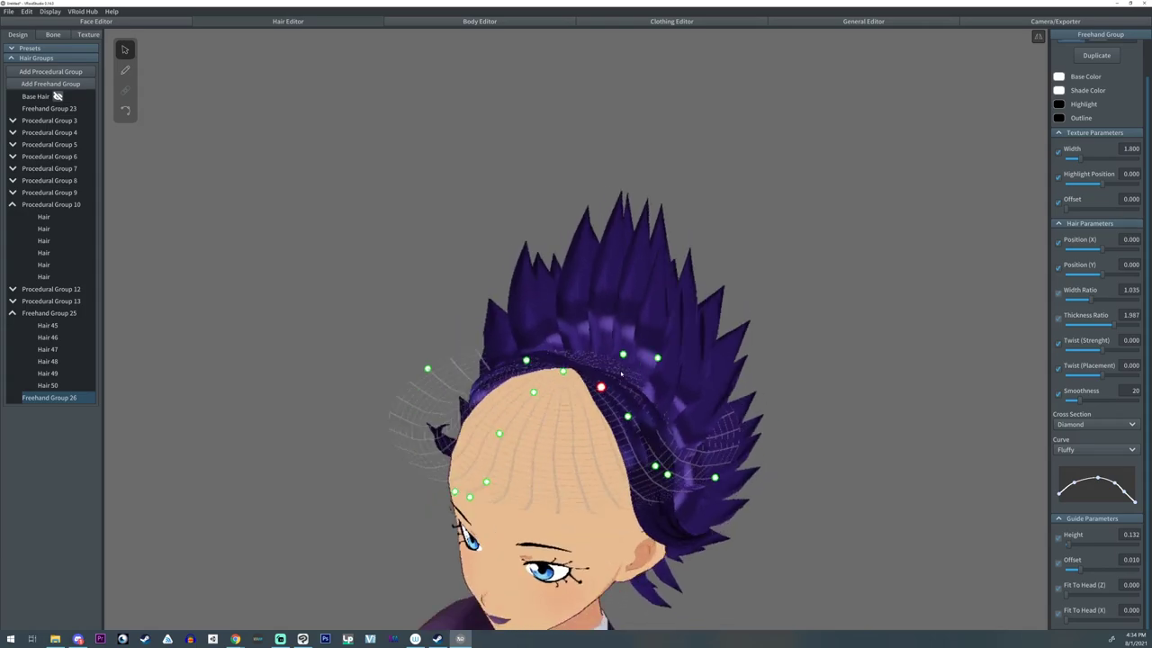
- Draw mirrored strands in Freehand Group 26 from the crown down the hairline and out to the sides
click(125, 70)
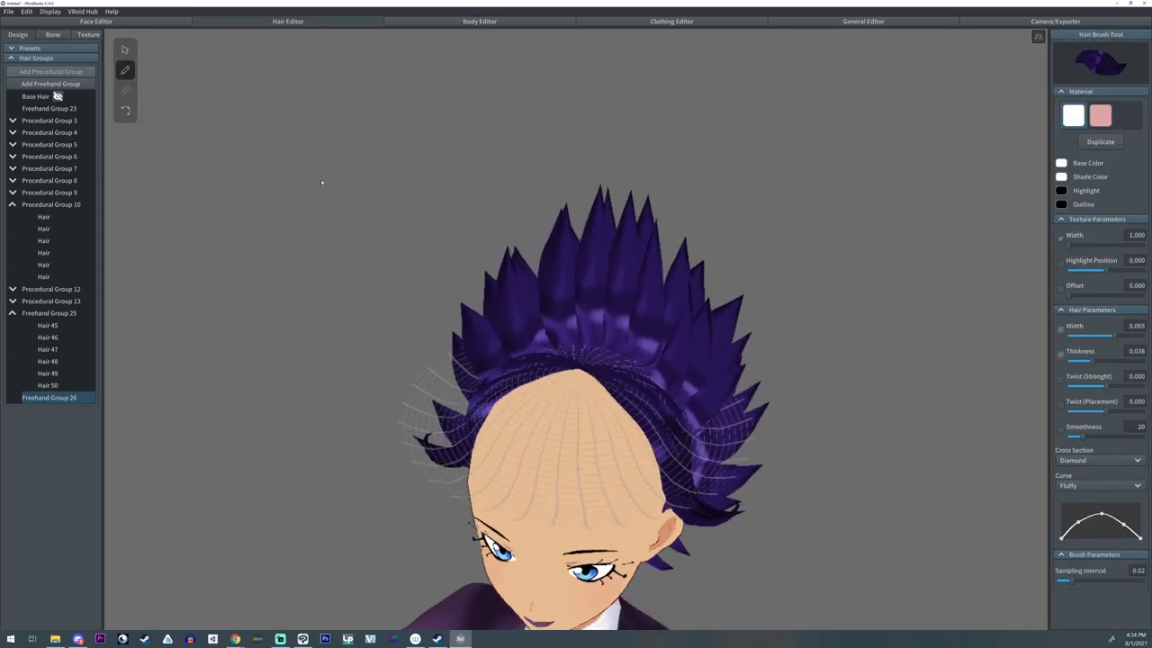
mouse_move(581, 370)
mouse_down()
mouse_move(619, 396)
mouse_move(662, 479)
mouse_move(695, 505)
mouse_up()
mouse_move(595, 369)
mouse_down()
mouse_move(658, 416)
mouse_move(763, 427)
mouse_up()
right_drag(764, 427, 361, 416)
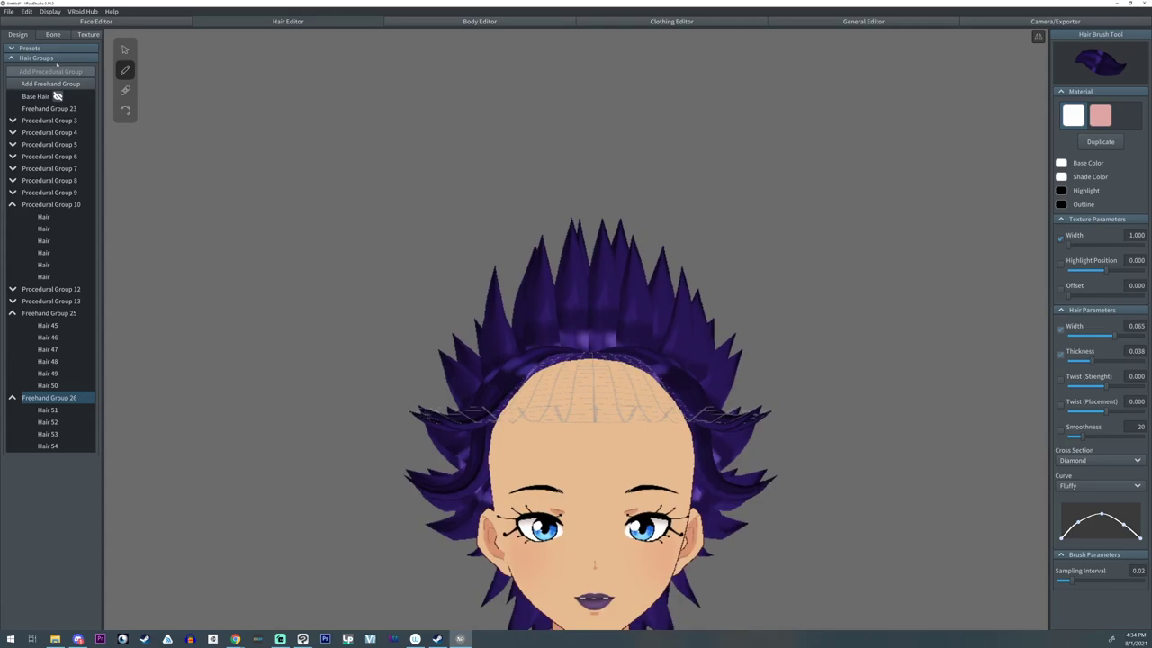
- Add a third freehand group, set its guide height to 0.100, and raise its outer edge above the crown
click(35, 83)
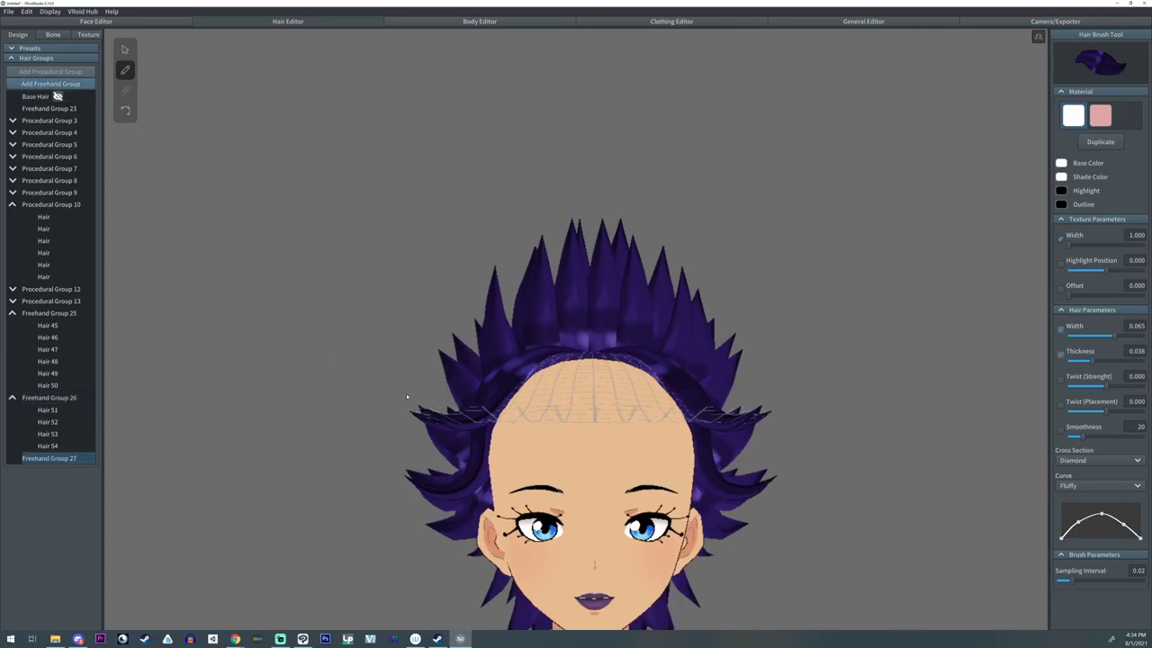
click(125, 50)
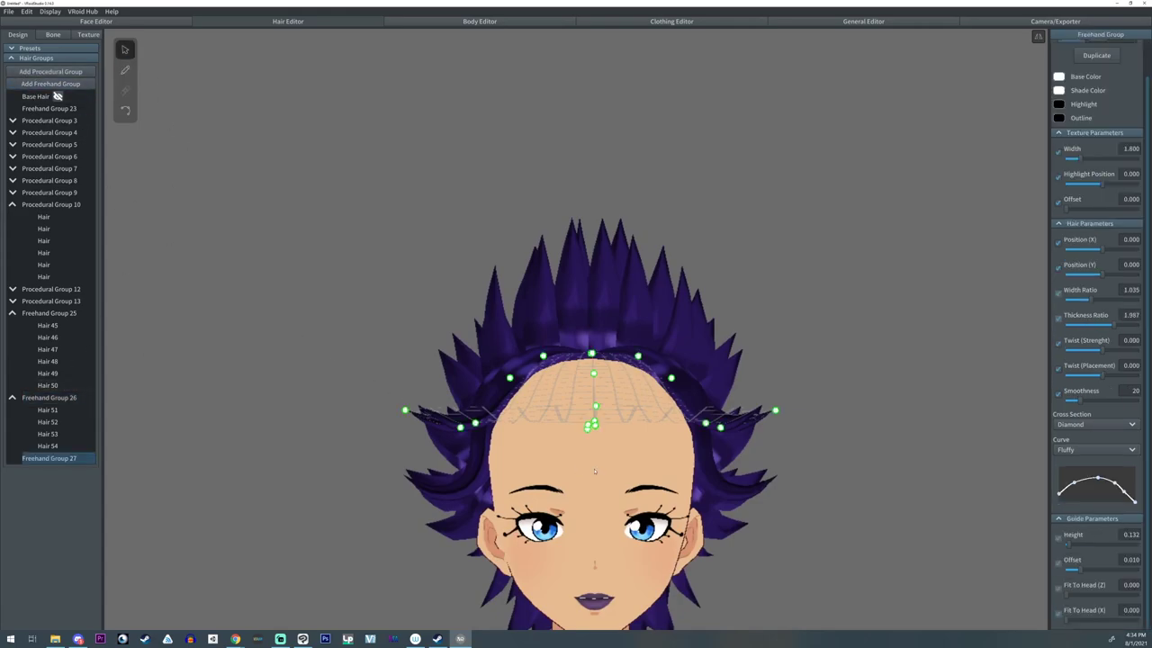
middle_drag(595, 471, 611, 477)
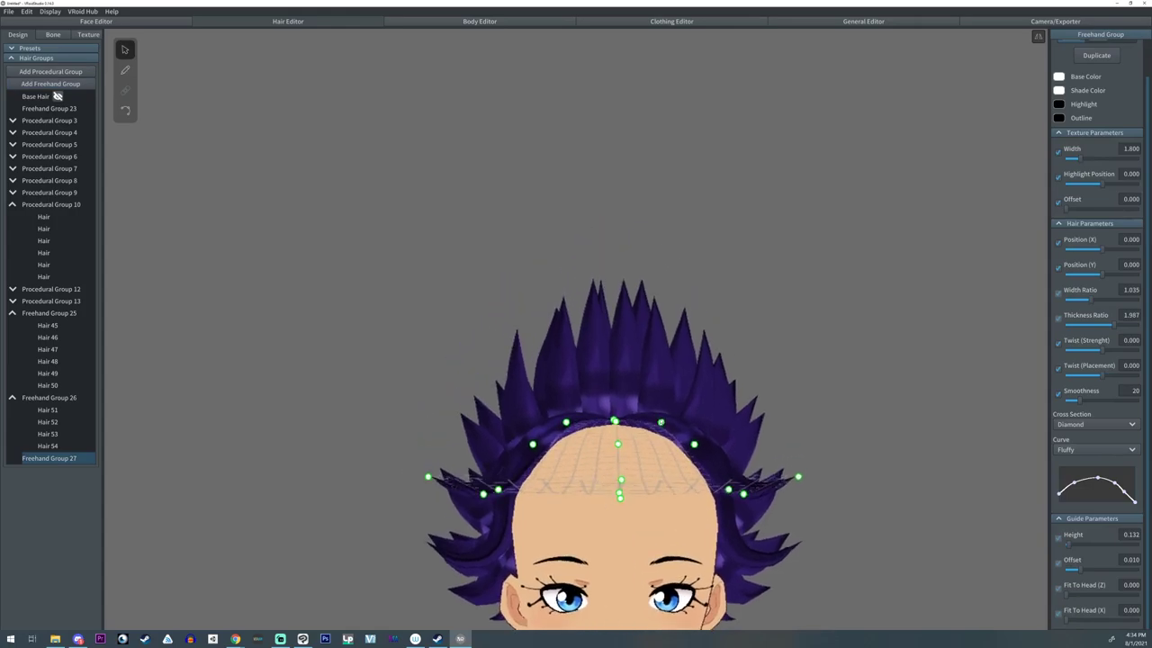
drag(695, 444, 735, 457)
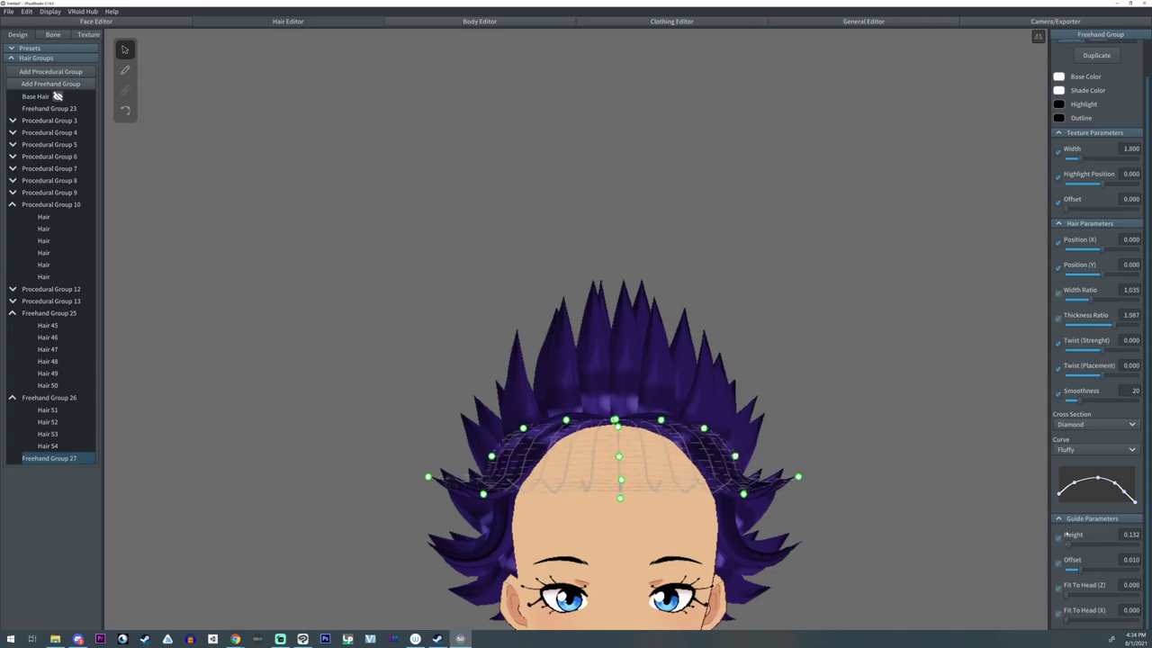
drag(743, 496, 751, 443)
drag(798, 477, 776, 382)
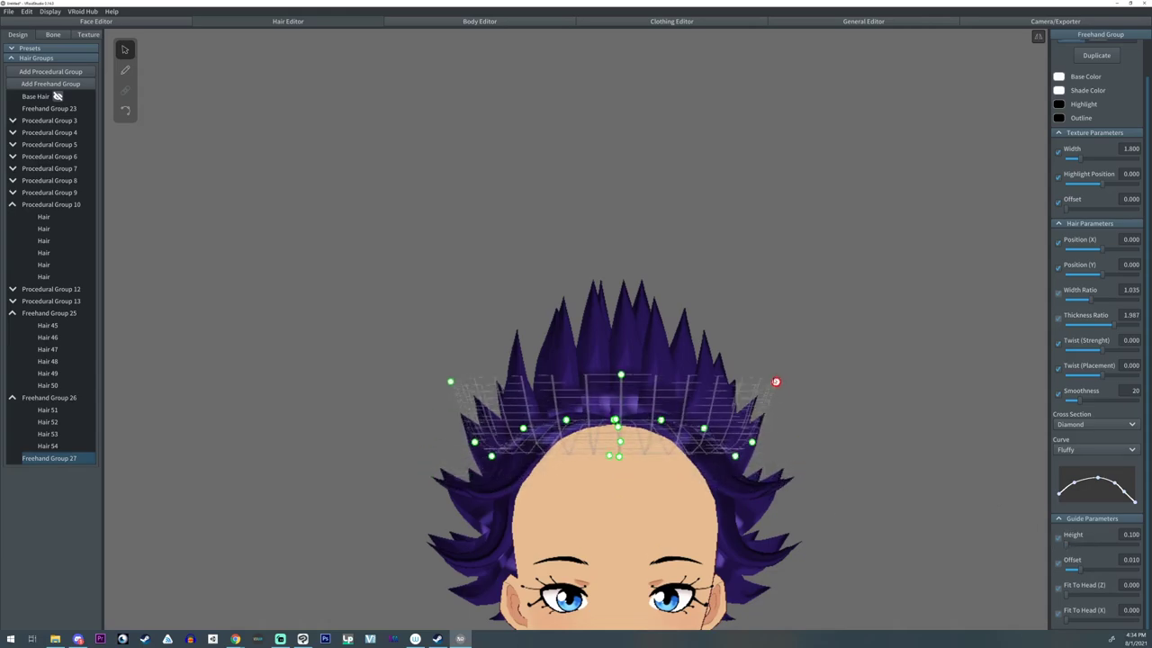
drag(735, 457, 703, 437)
- Reshape Freehand Group 27's guide by pulling its rear points forward over the crown and adjusting its upper edge and inner points
right_drag(661, 419, 694, 460)
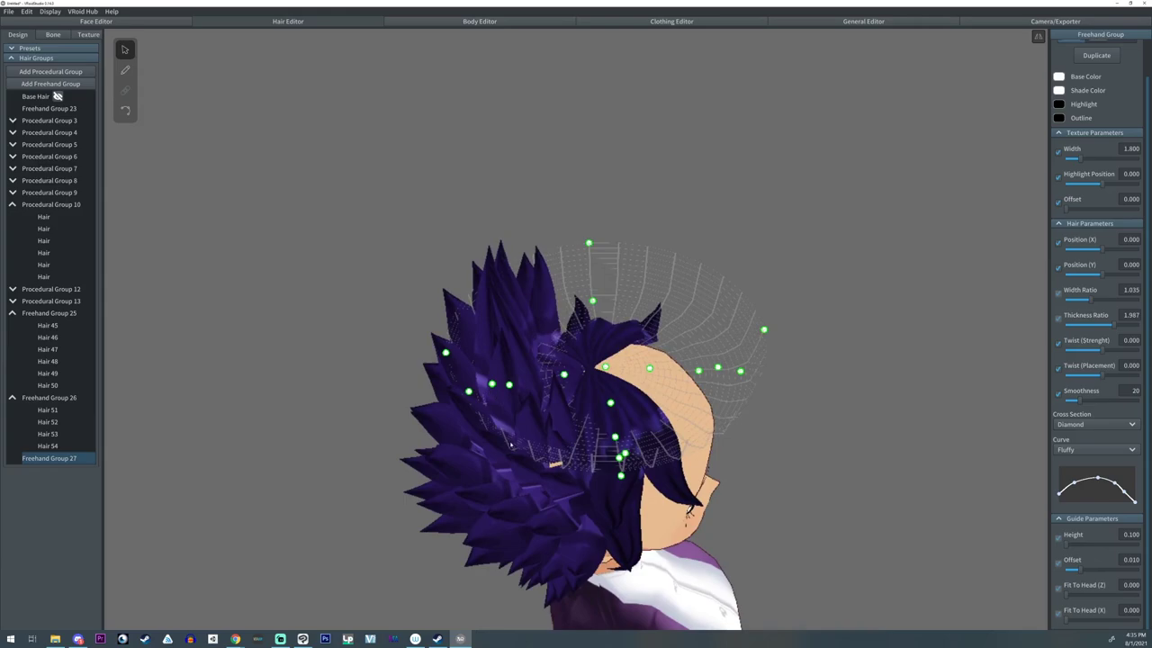
right_drag(511, 444, 505, 439)
drag(517, 389, 536, 390)
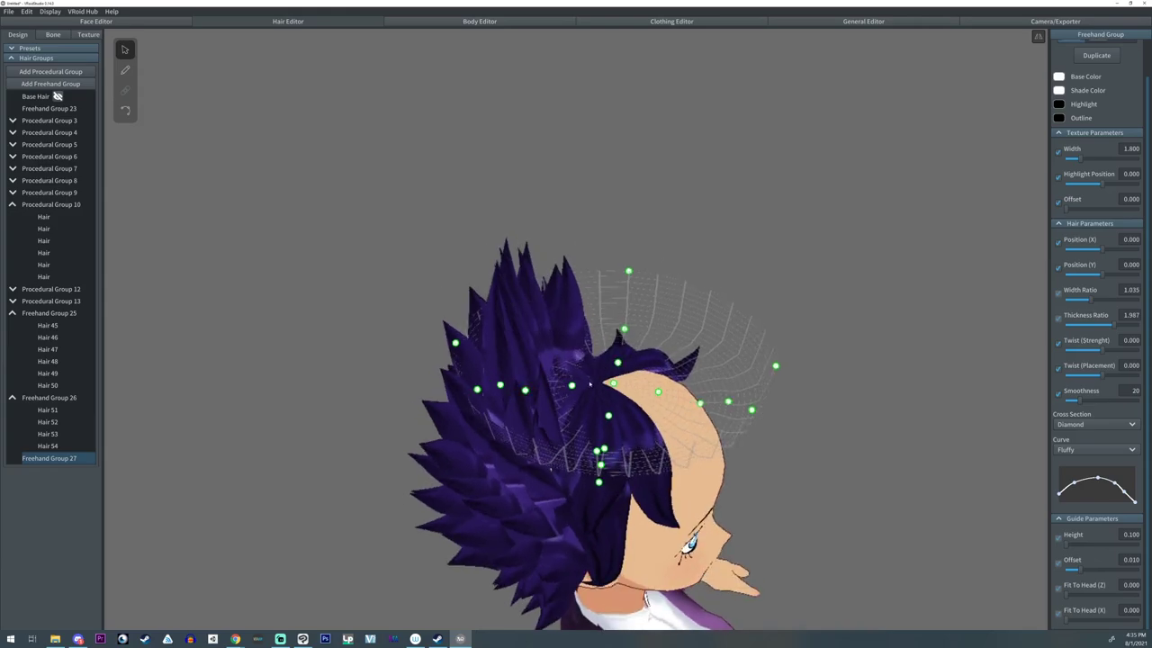
click(1039, 37)
right_drag(486, 422, 516, 404)
drag(443, 366, 503, 338)
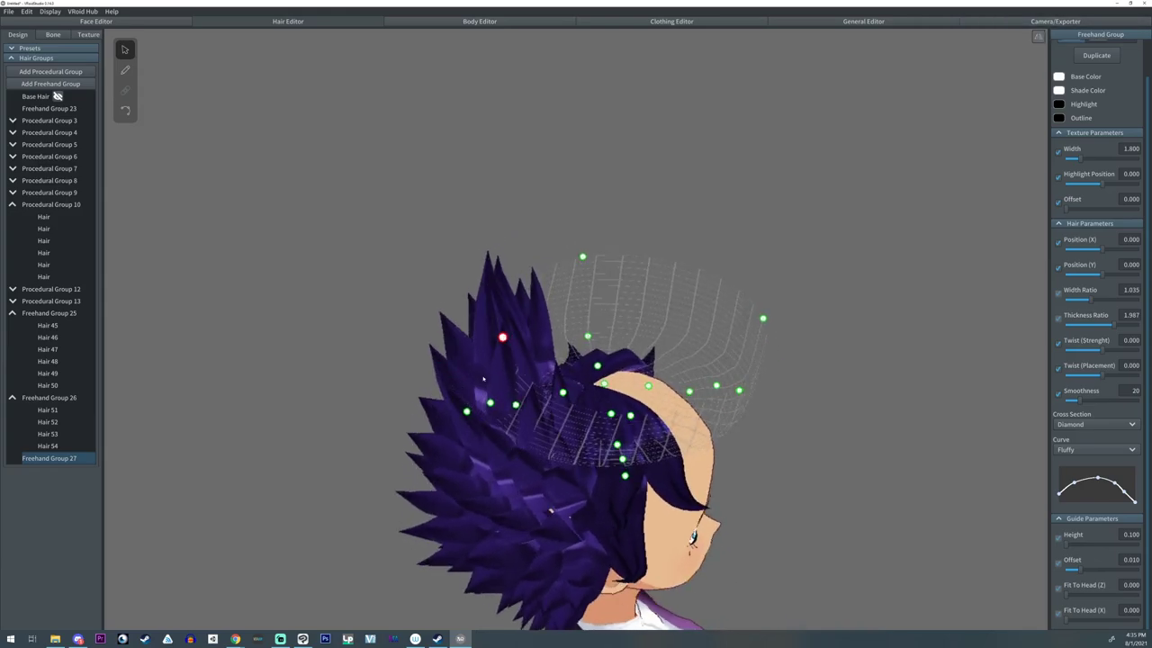
mouse_move(467, 411)
mouse_down()
mouse_move(514, 376)
mouse_move(531, 387)
mouse_up()
right_drag(531, 394, 571, 377)
drag(561, 360, 542, 312)
right_drag(556, 330, 565, 286)
drag(615, 426, 614, 432)
mouse_move(614, 432)
right_down()
mouse_move(522, 420)
mouse_move(510, 437)
right_up()
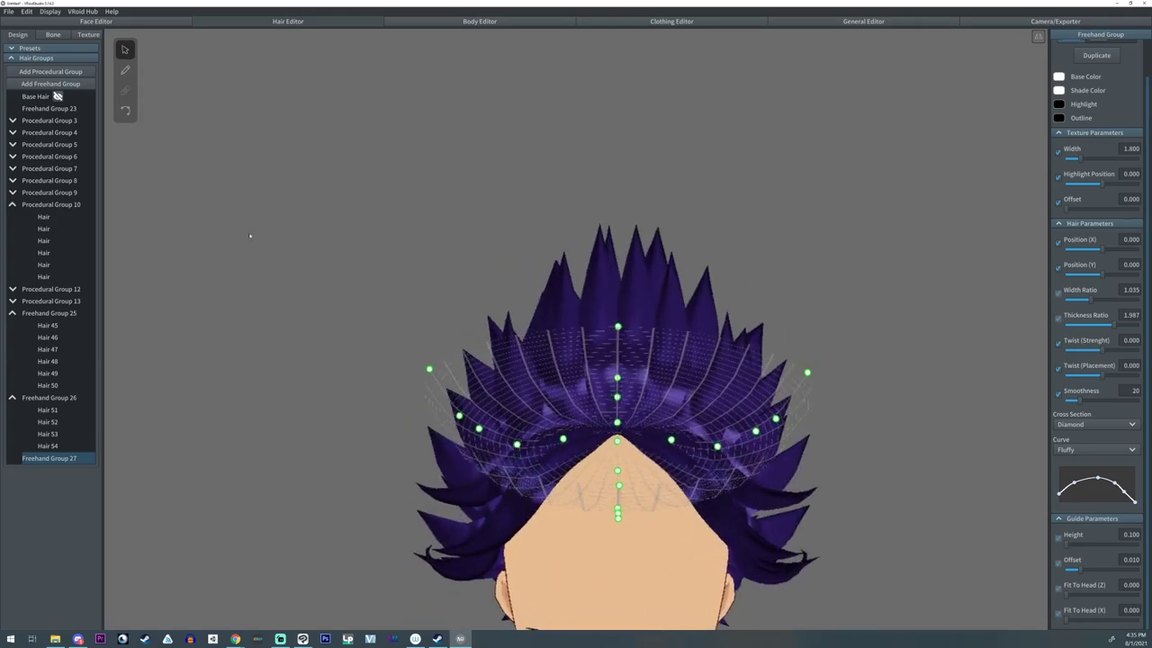
- Draw short strands in Freehand Group 27 radiating from the top center of the hairline upward, sideways and along the forehead edge
click(125, 70)
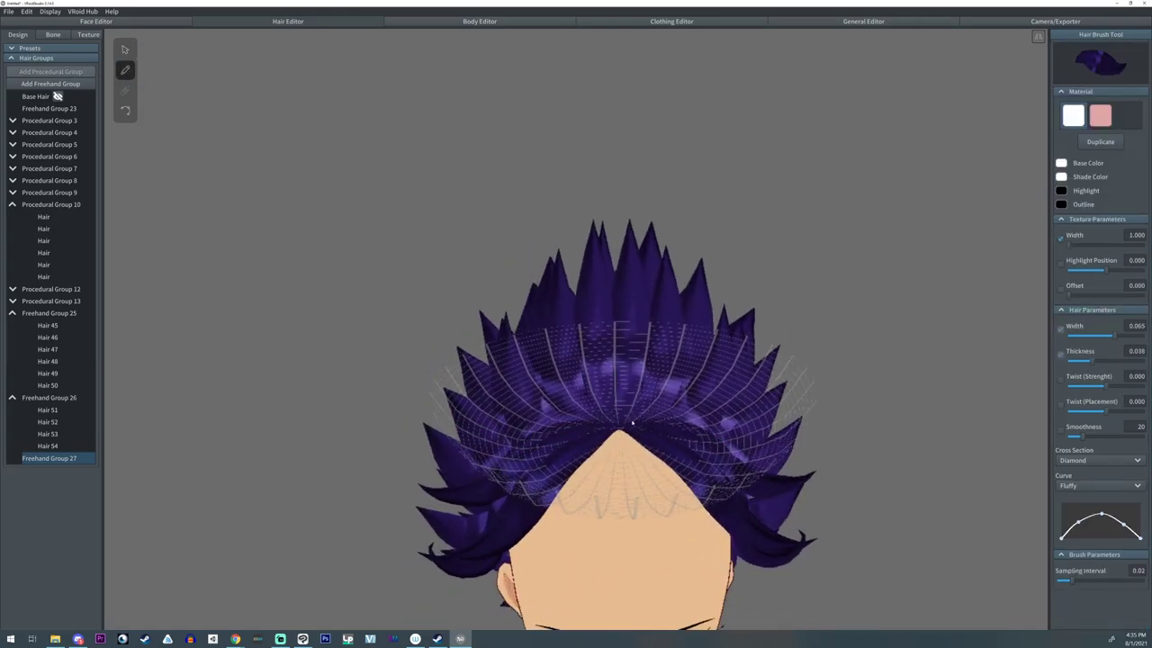
mouse_move(645, 420)
mouse_down()
mouse_move(721, 419)
mouse_move(650, 421)
mouse_move(671, 355)
mouse_move(621, 430)
mouse_up()
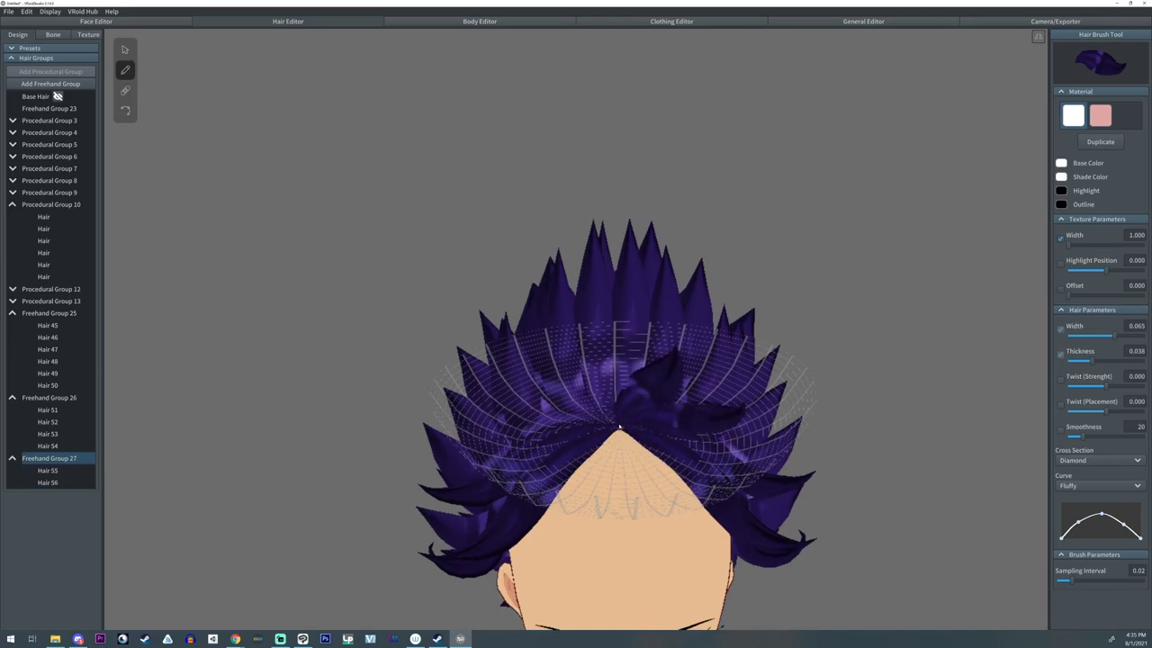
drag(611, 411, 563, 348)
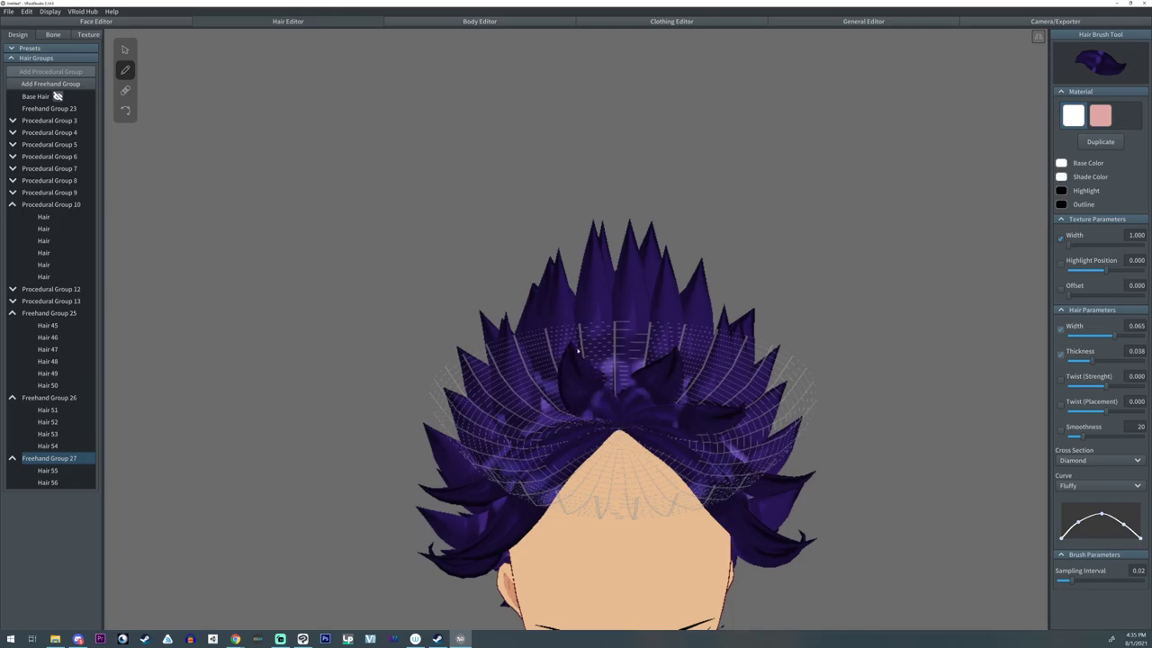
mouse_move(603, 430)
mouse_down()
mouse_move(504, 396)
mouse_move(609, 443)
mouse_move(504, 433)
mouse_up()
drag(620, 436, 689, 486)
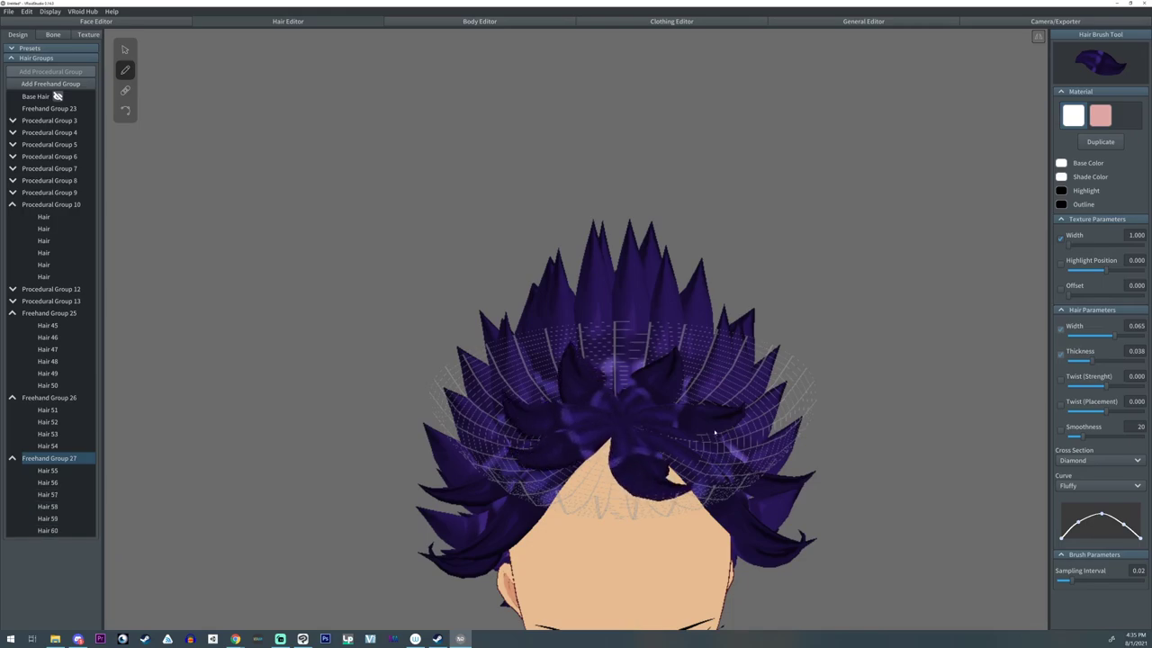
mouse_move(716, 429)
right_down()
mouse_move(776, 419)
mouse_move(703, 428)
right_up()
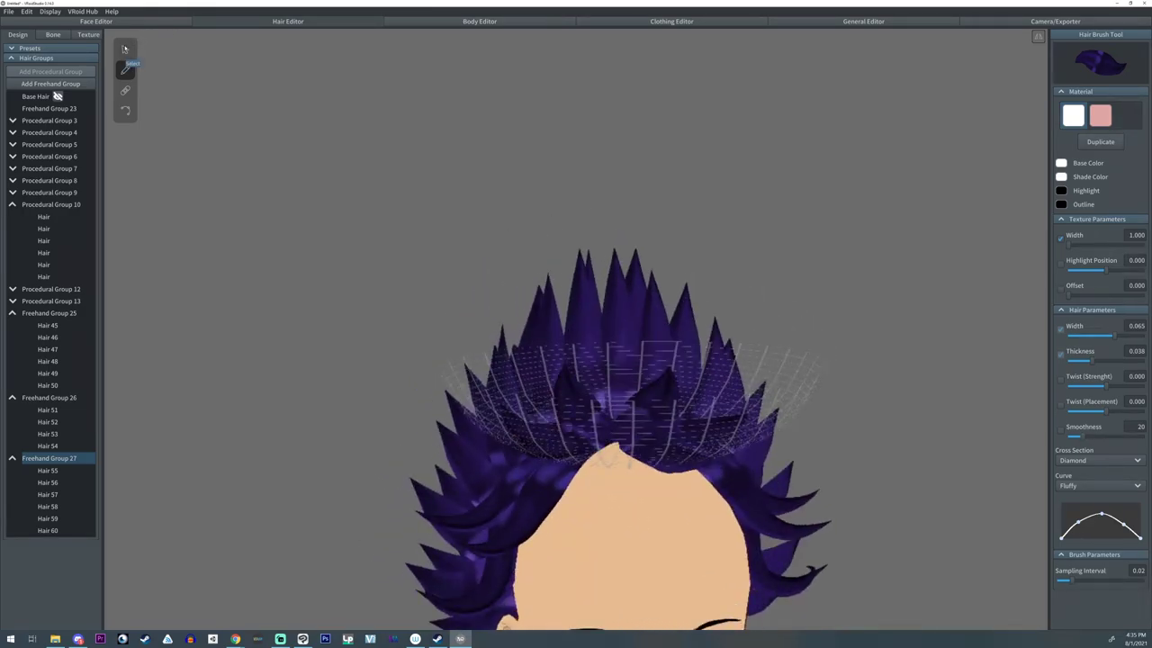
- Increase the thickness ratio of Freehand Group 27's strands and check the hairline from the front and side
click(126, 51)
click(50, 459)
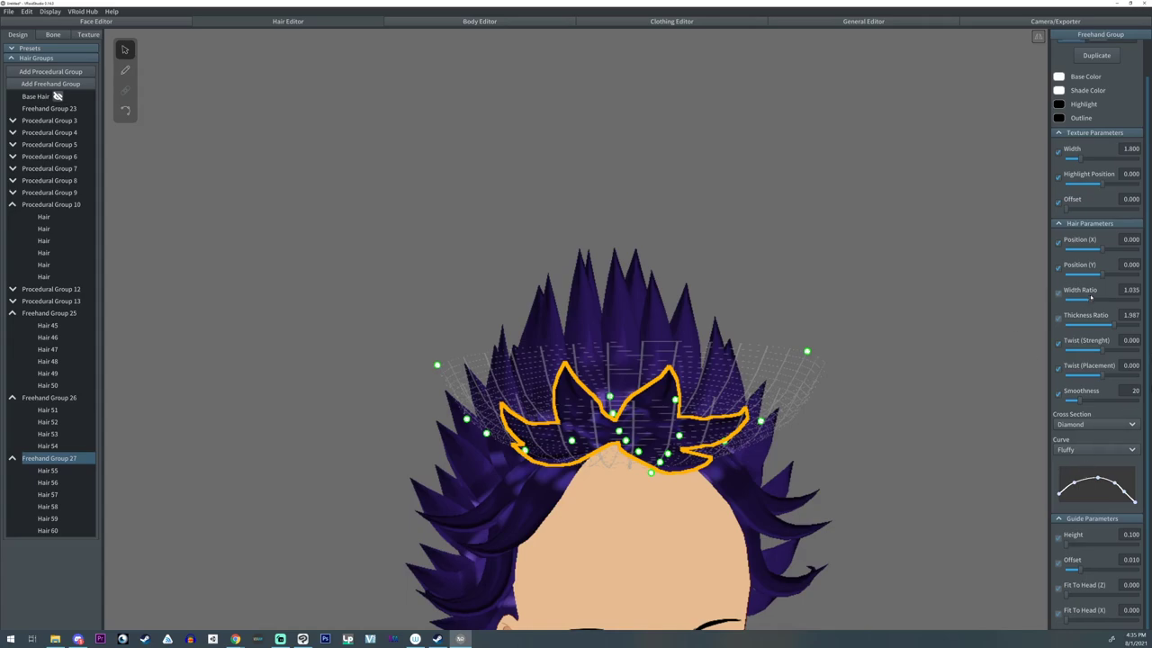
drag(1115, 325, 1126, 325)
click(891, 402)
right_drag(891, 402, 867, 404)
scroll(847, 432, down, 2)
middle_drag(798, 513, 796, 401)
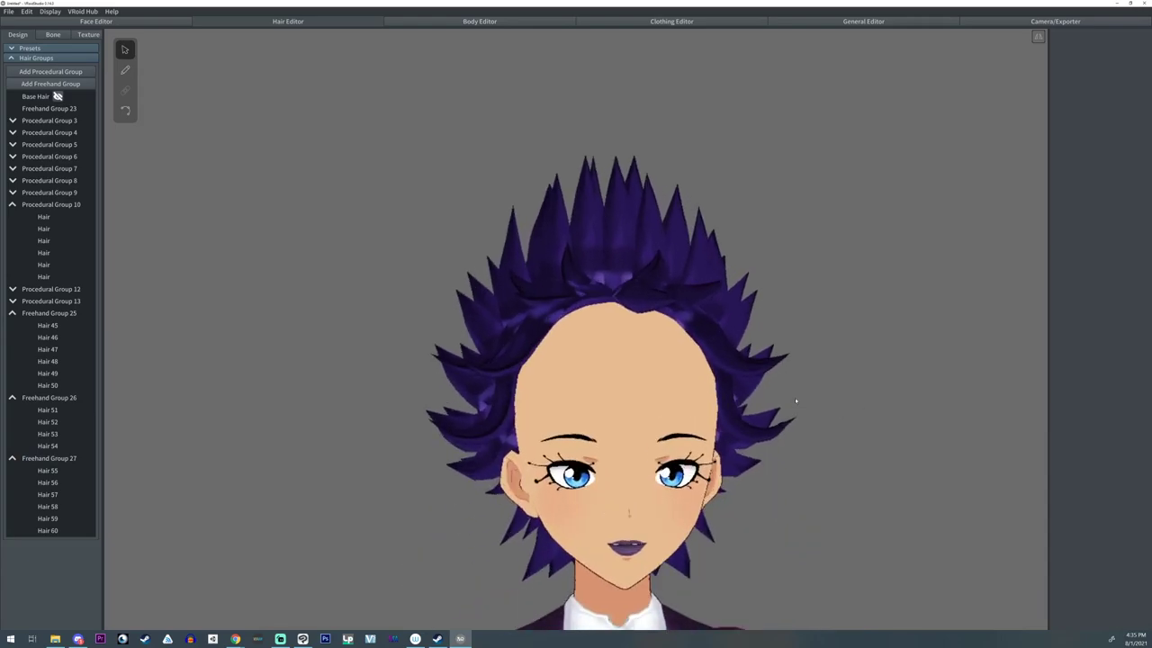
right_drag(795, 400, 554, 329)
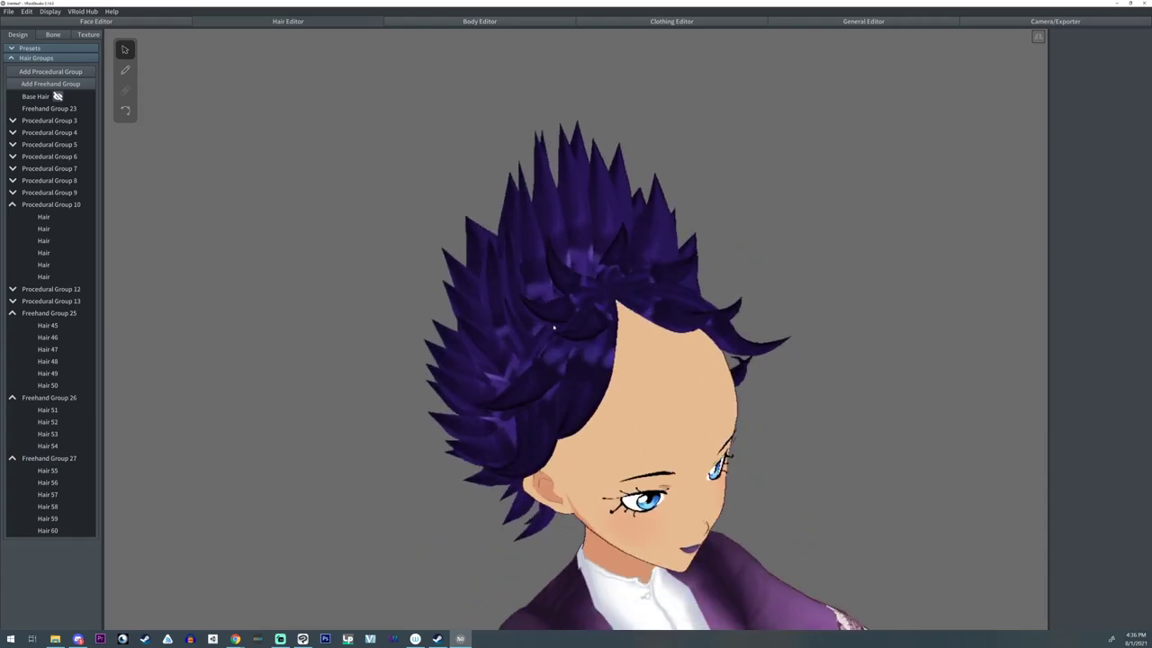
- Duplicate Procedural Group 13
click(572, 261)
click(89, 302)
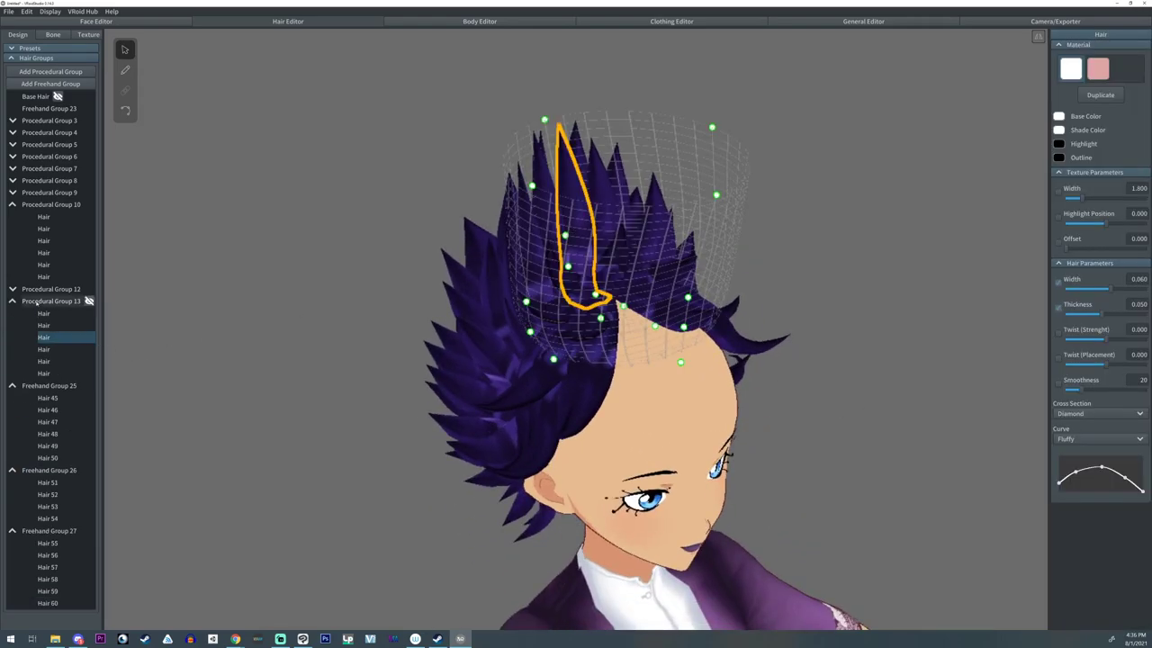
click(50, 72)
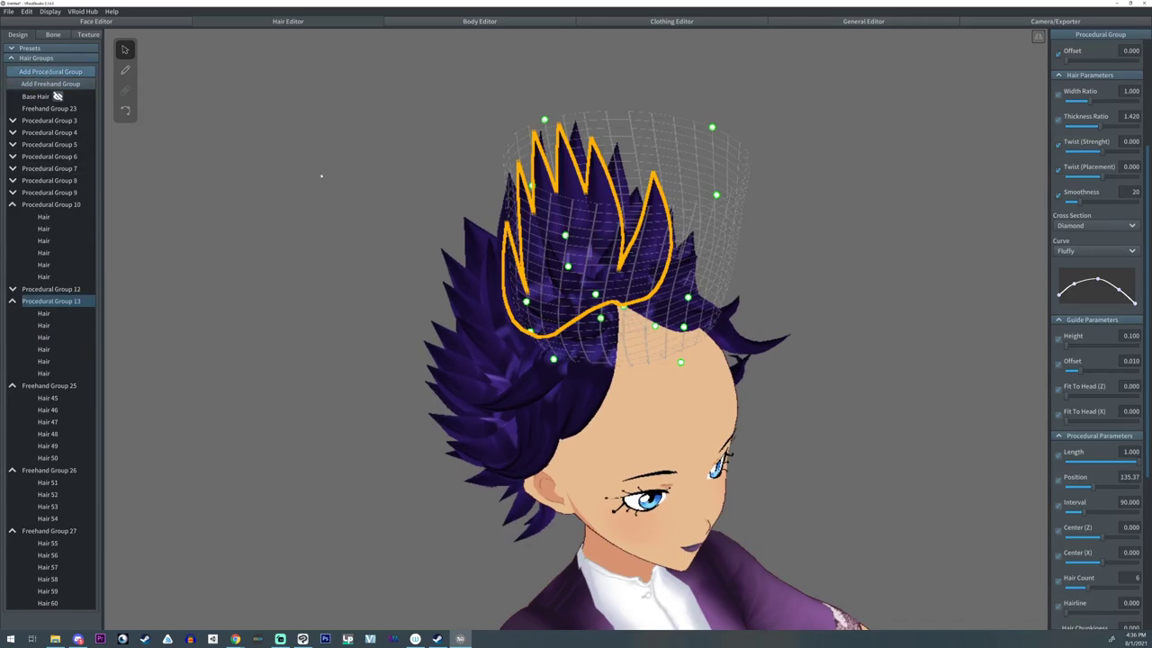
- Lower the top edge of Procedural Group 14's guide and pull its rear points forward so its spikes stand more upright
right_drag(423, 212, 587, 269)
drag(540, 279, 541, 316)
drag(584, 295, 584, 336)
right_drag(586, 266, 528, 265)
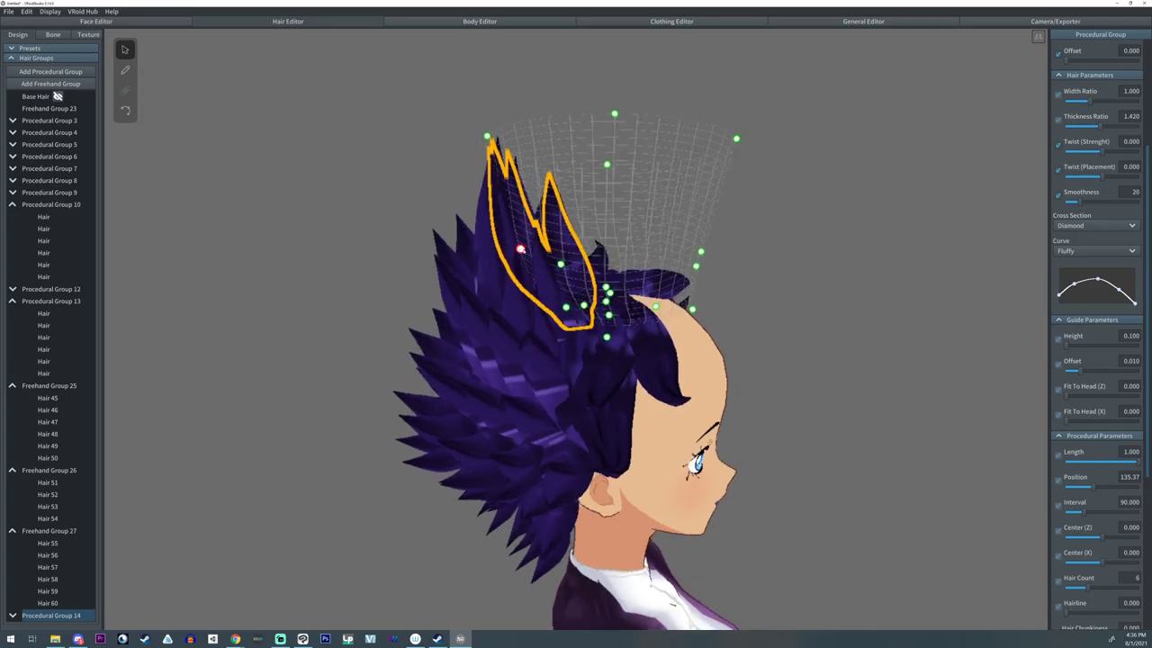
drag(521, 249, 568, 244)
drag(489, 135, 591, 178)
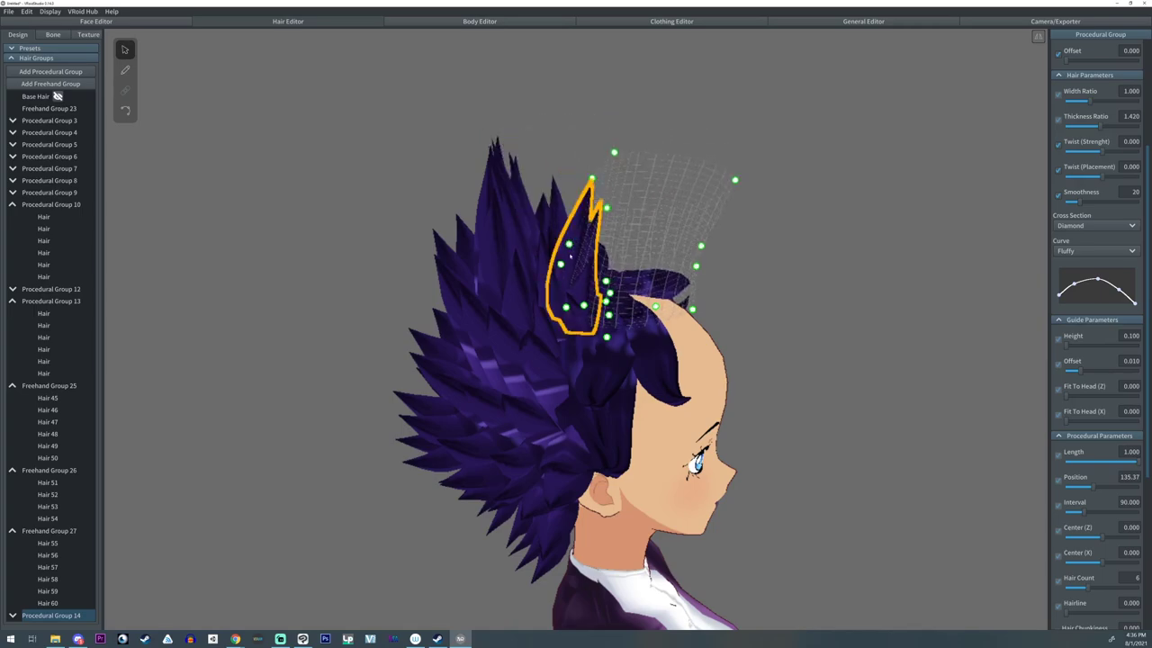
drag(560, 264, 569, 264)
drag(567, 307, 575, 307)
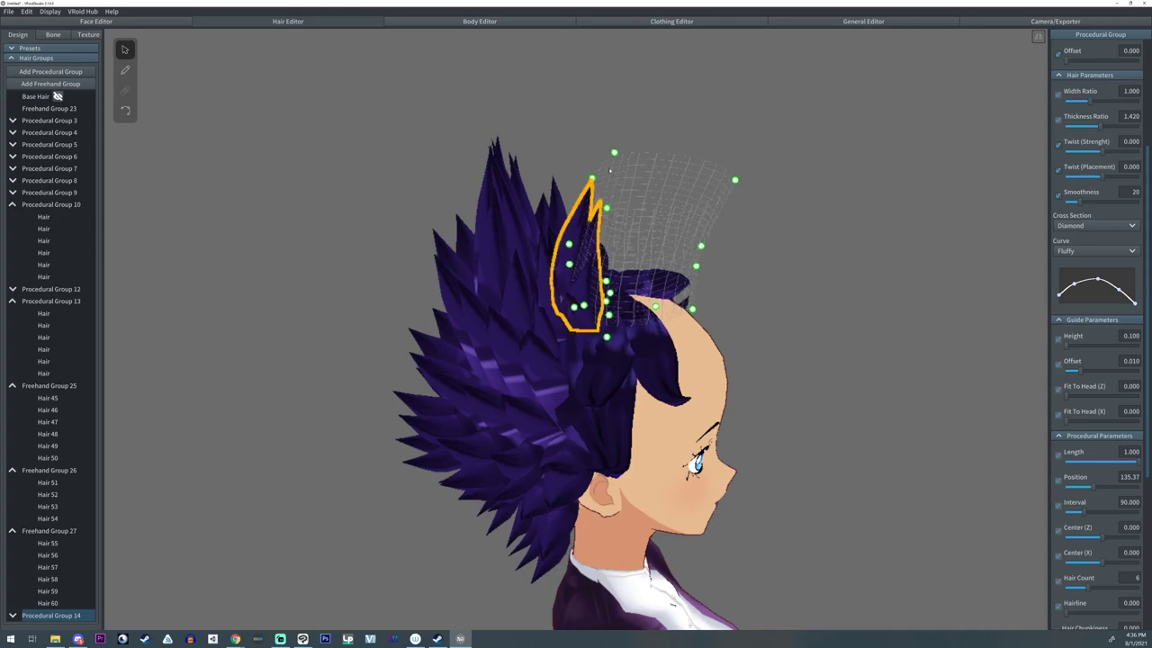
drag(614, 152, 615, 155)
right_drag(711, 164, 601, 178)
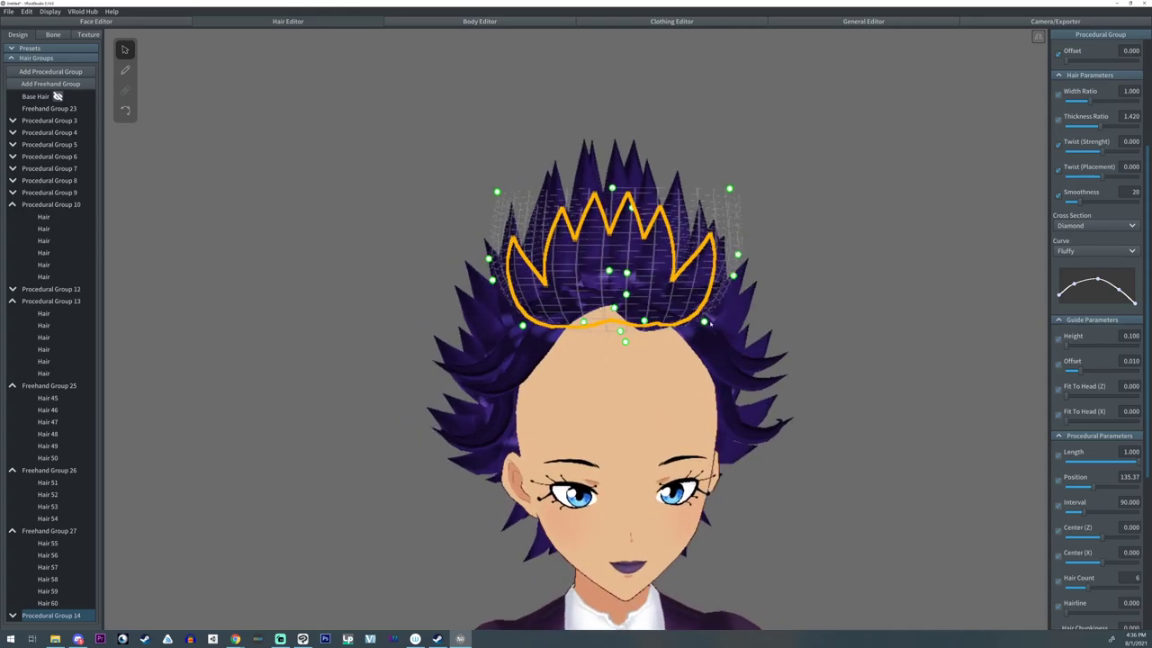
- Set Procedural Group 14's hair count to 5, interval to 69.174 and position to 151.73
scroll(1099, 487, down, 4)
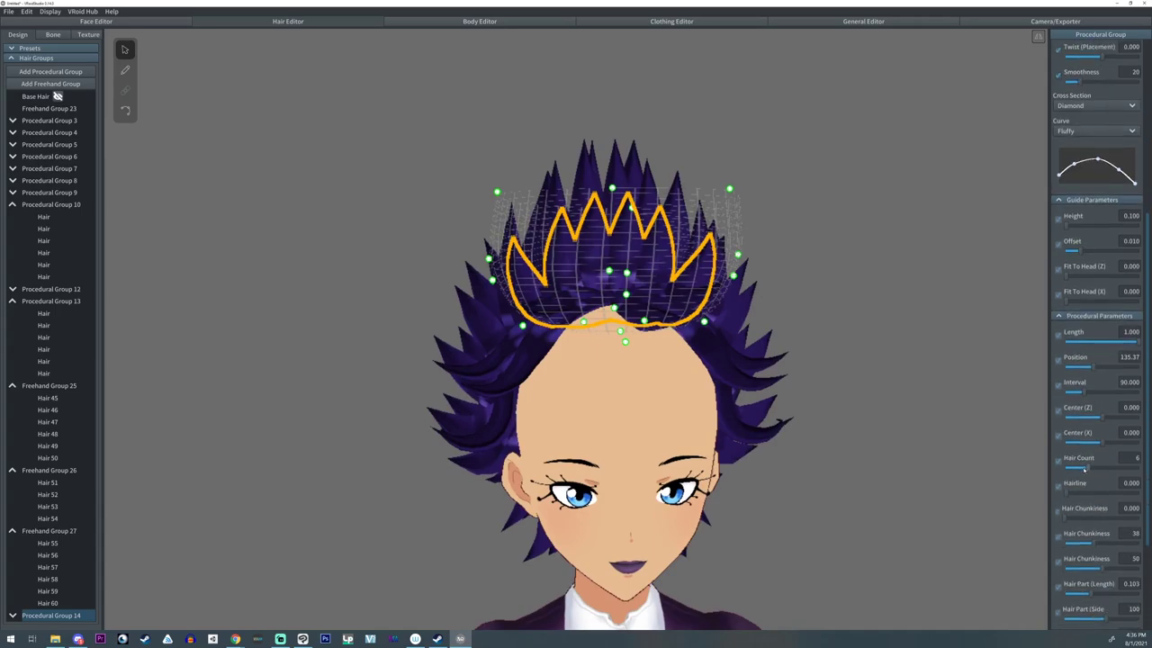
drag(1085, 469, 1083, 469)
right_drag(857, 410, 842, 427)
middle_drag(825, 357, 843, 430)
scroll(843, 429, up, 1)
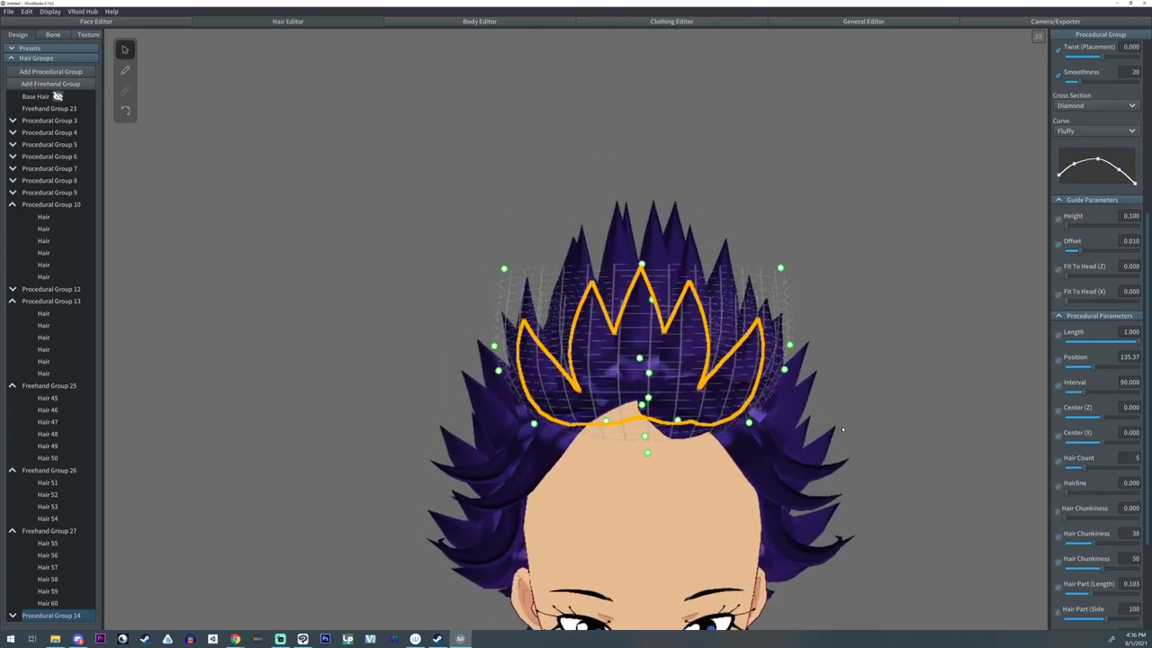
right_drag(842, 429, 927, 407)
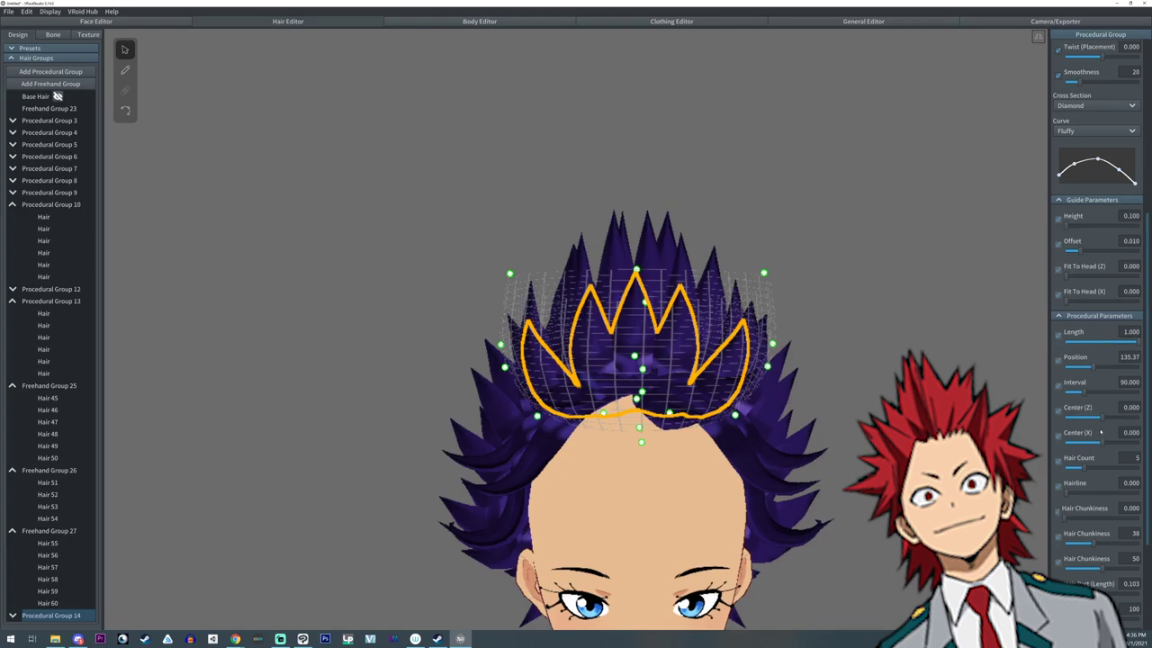
drag(1085, 391, 1096, 370)
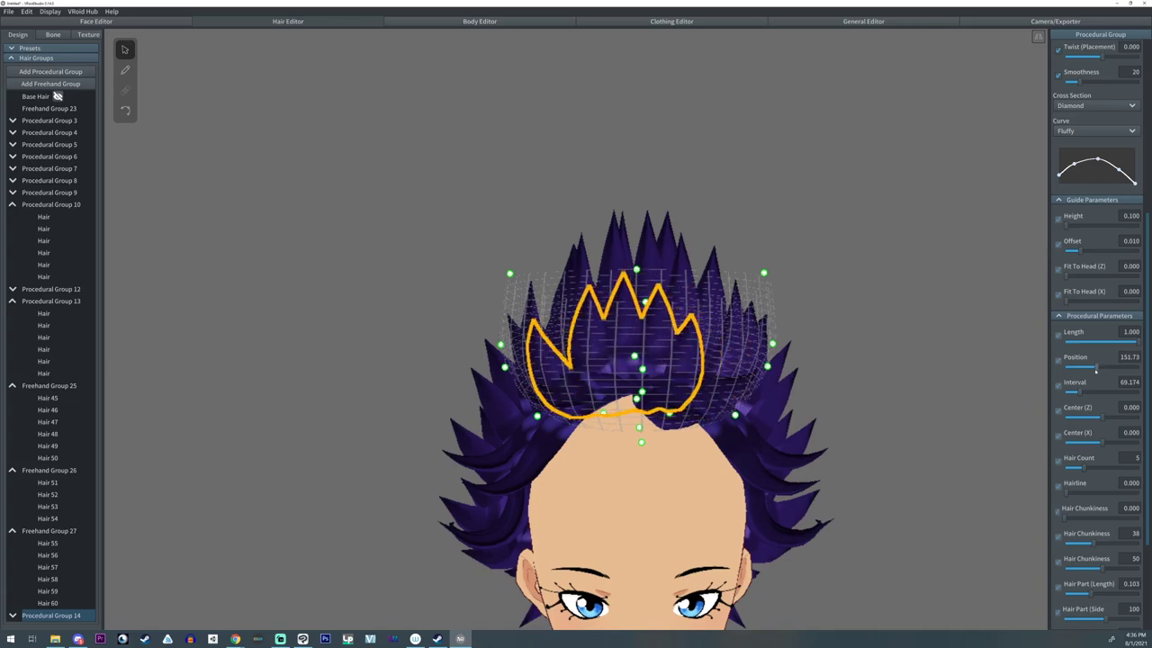
- Nudge the top rear point of Procedural Group 14's guide slightly forward and up
right_drag(654, 381, 608, 266)
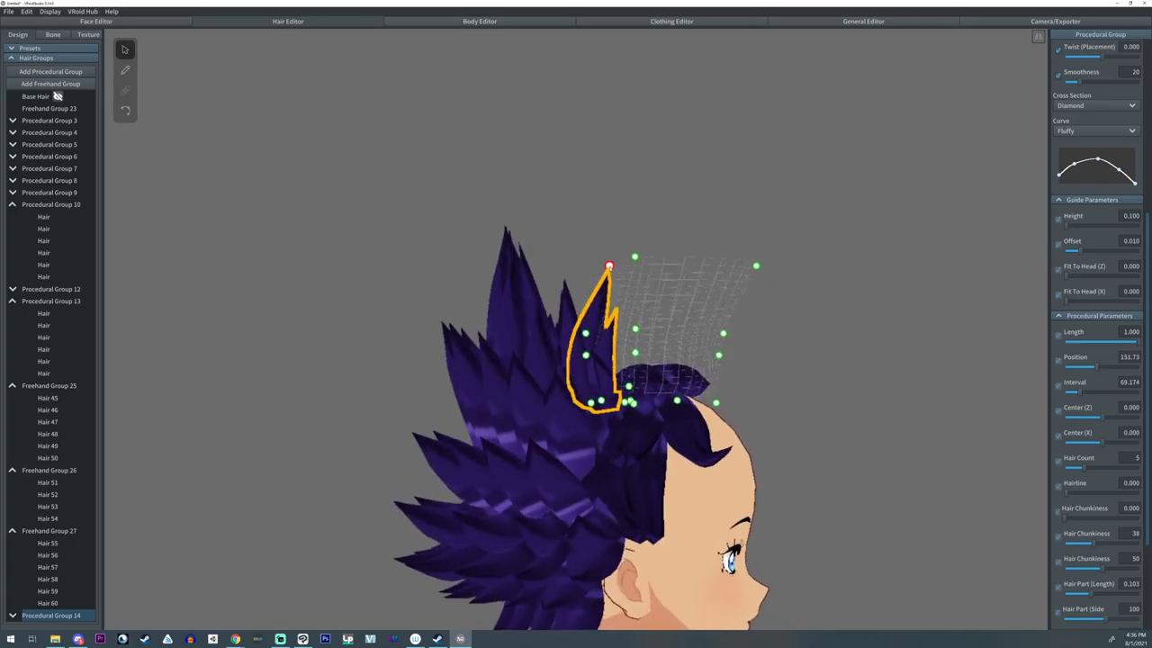
drag(610, 267, 615, 261)
click(862, 358)
right_drag(861, 357, 811, 389)
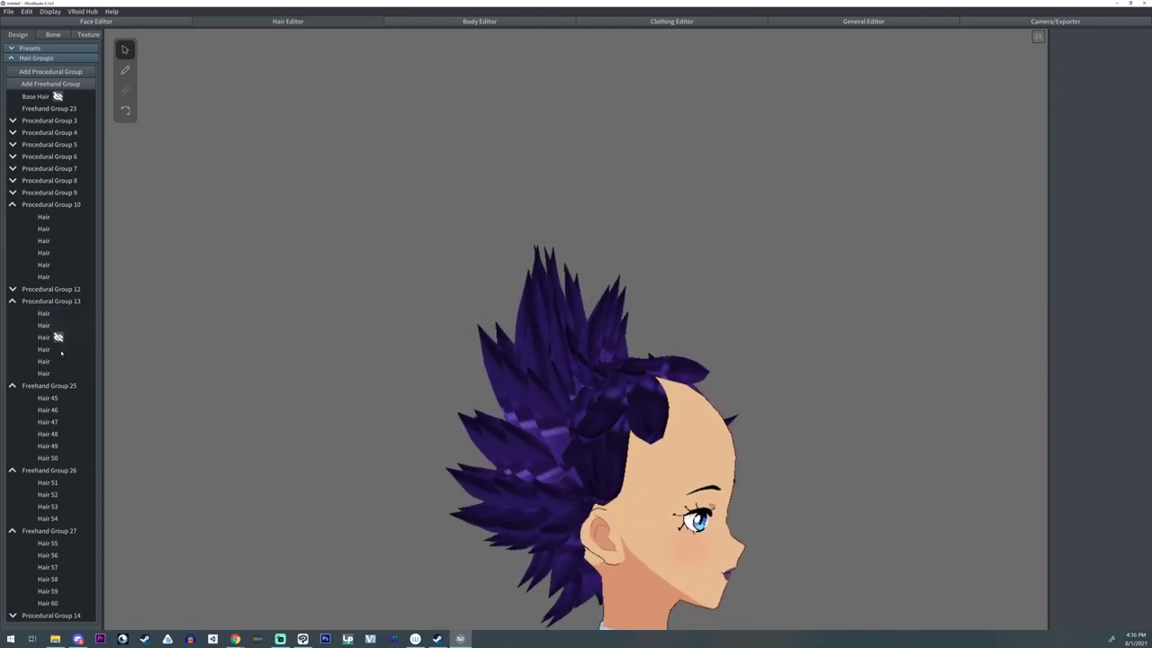
- Duplicate Procedural Group 14 and move the copy's top rear guide point down and forward
click(43, 616)
right_click(44, 616)
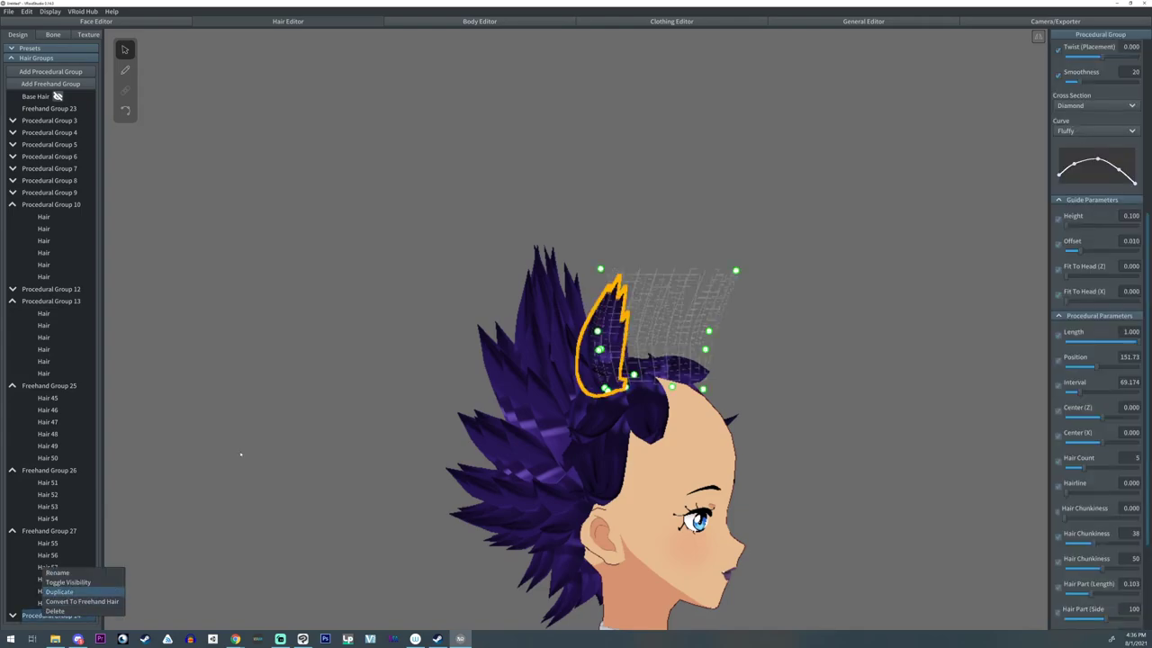
click(61, 593)
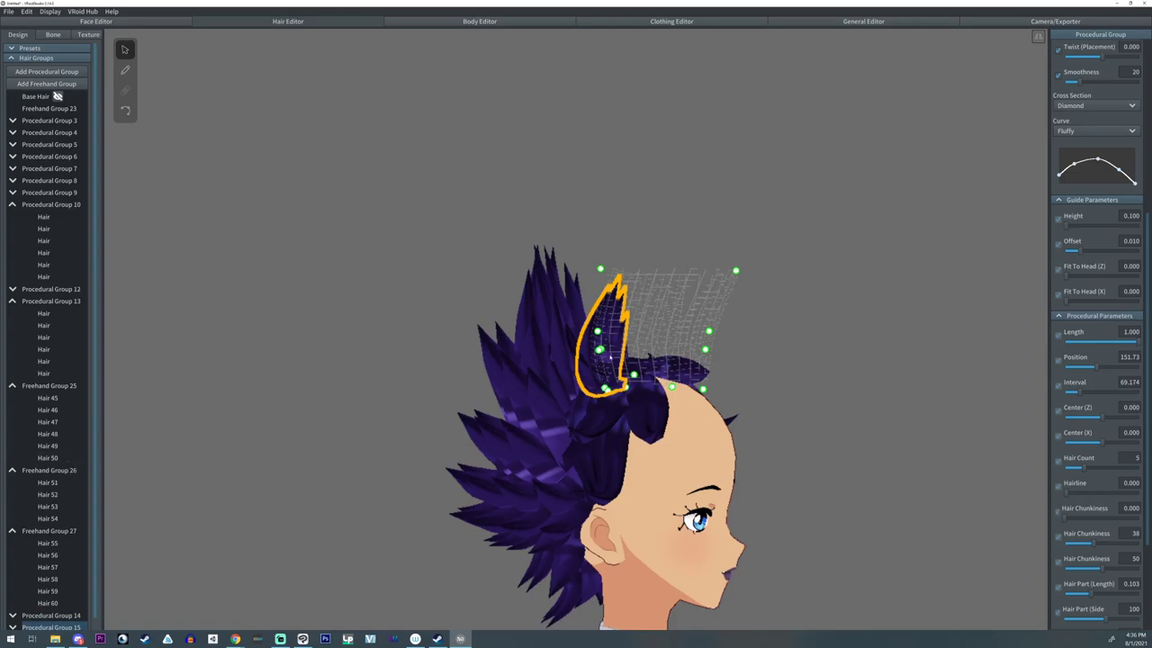
drag(596, 272, 617, 292)
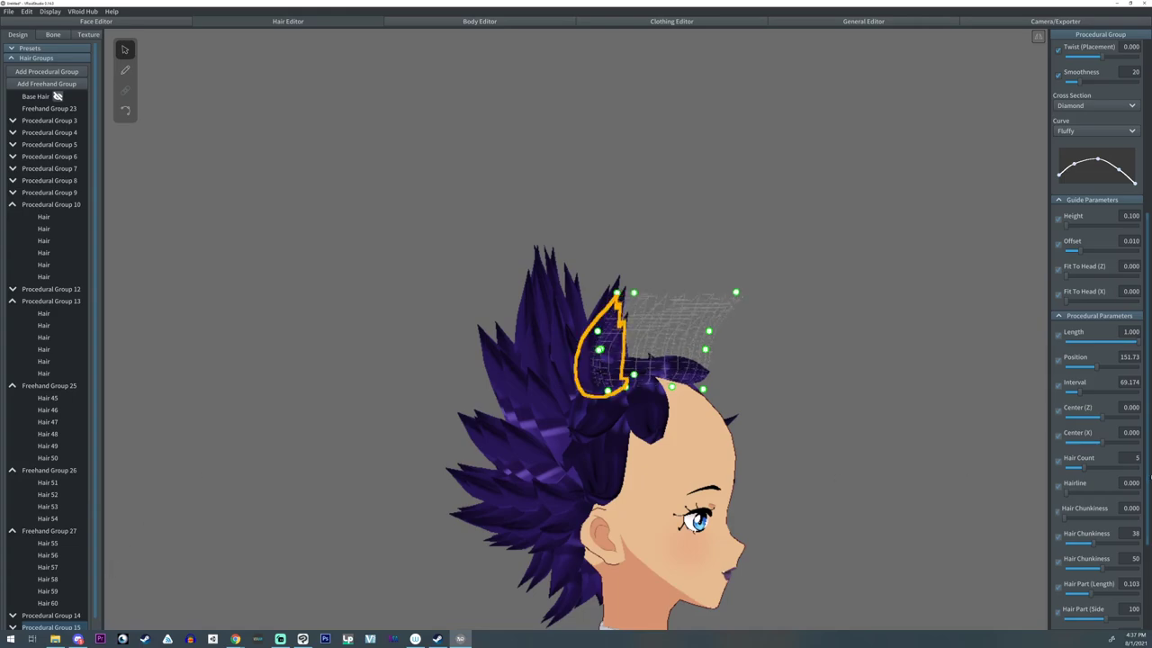
- Set Procedural Group 15's position to 331.73 and pull its guide's front points back toward the crown to raise the spikes
drag(1095, 369, 1134, 365)
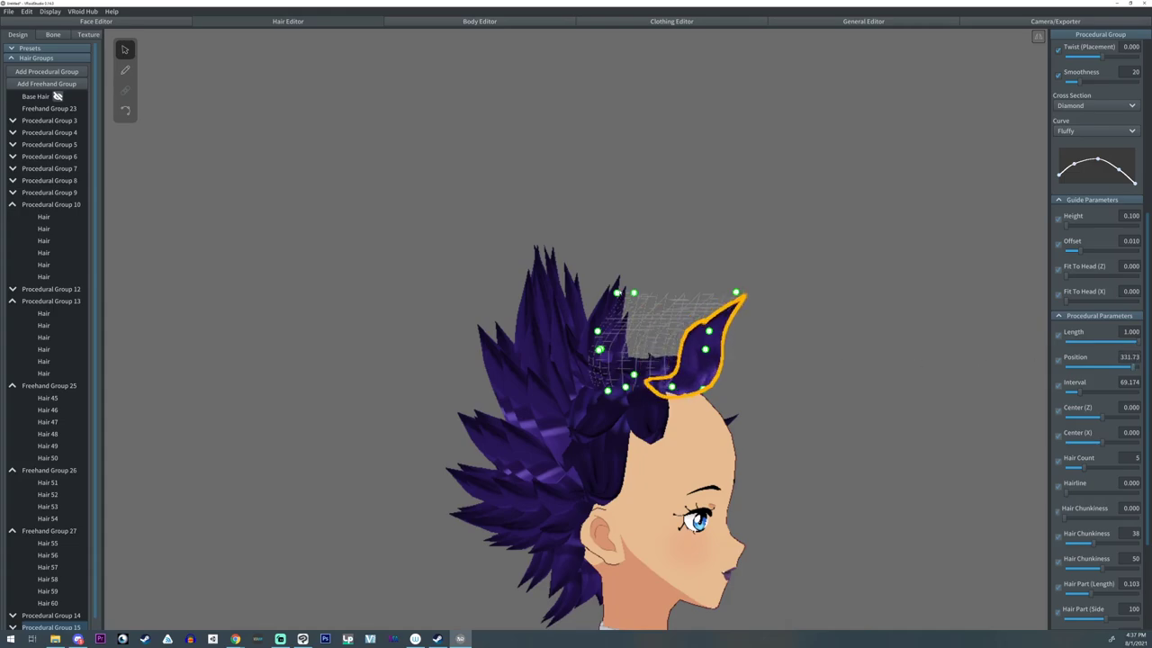
drag(617, 292, 643, 340)
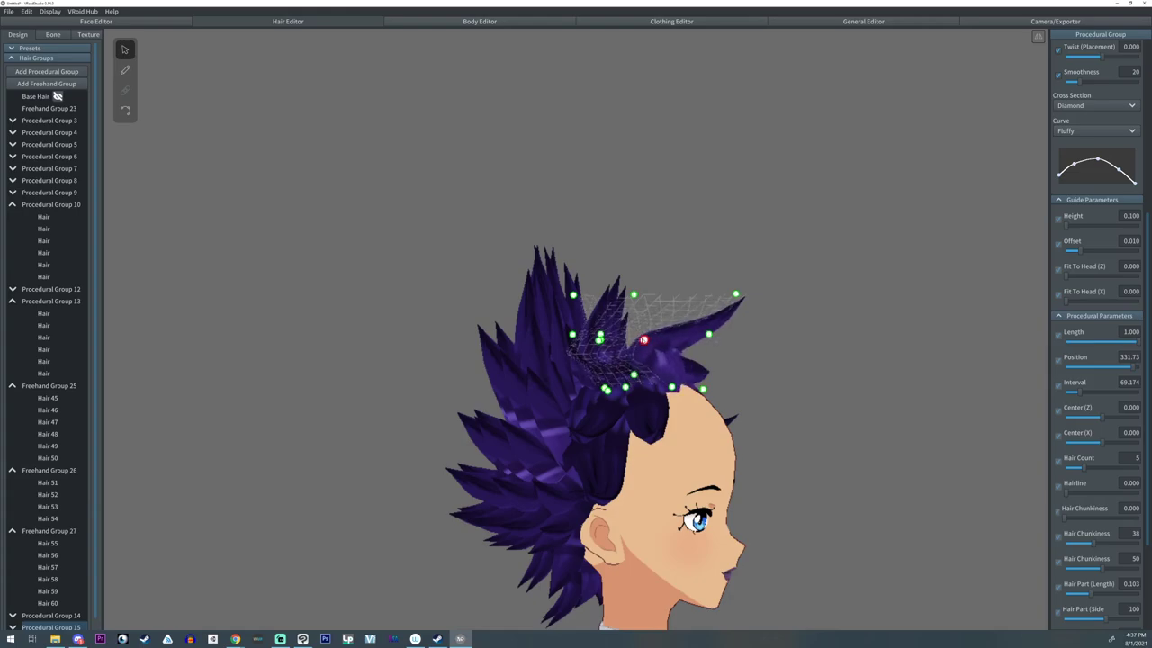
drag(672, 388, 640, 370)
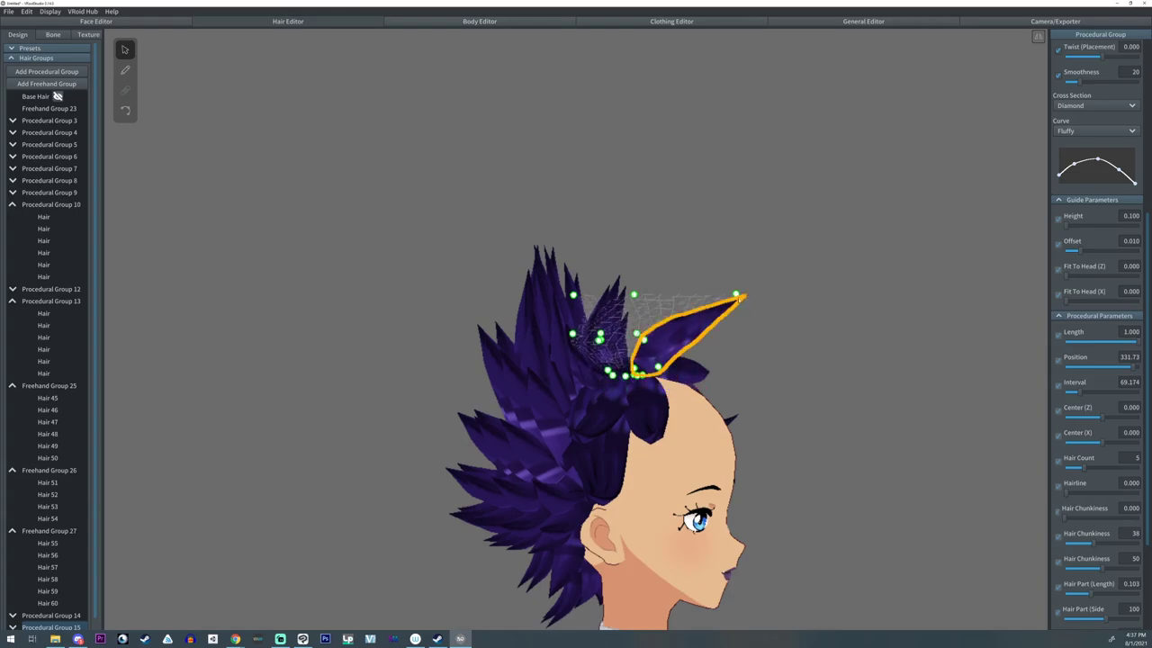
drag(736, 294, 644, 307)
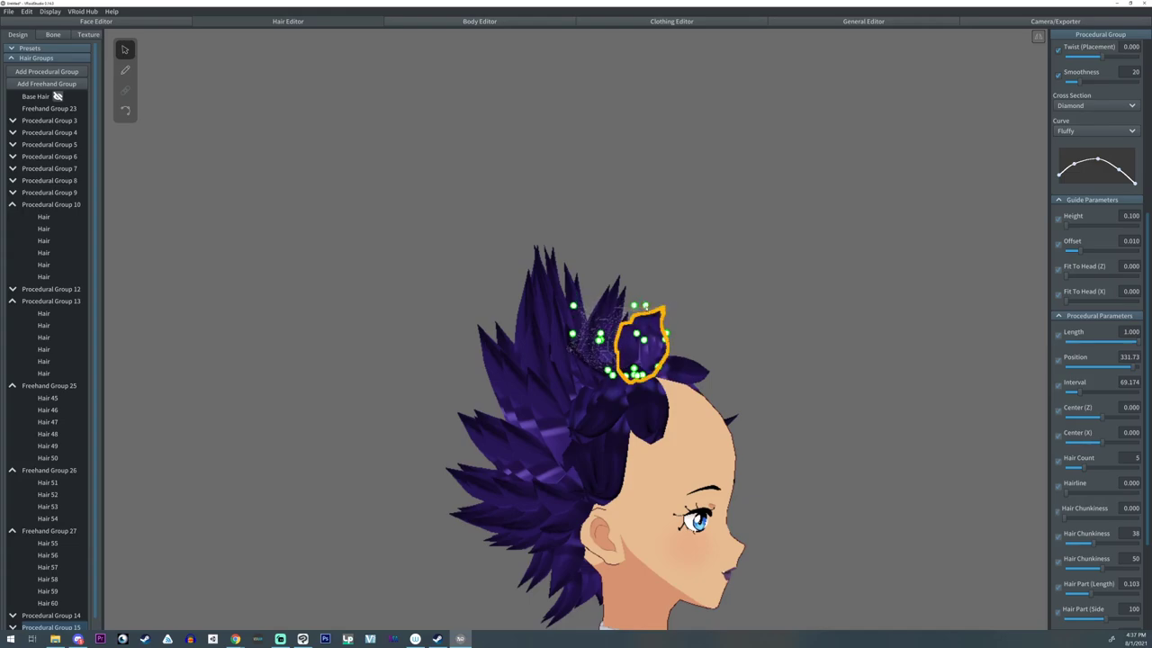
scroll(783, 374, up, 3)
right_drag(784, 374, 616, 389)
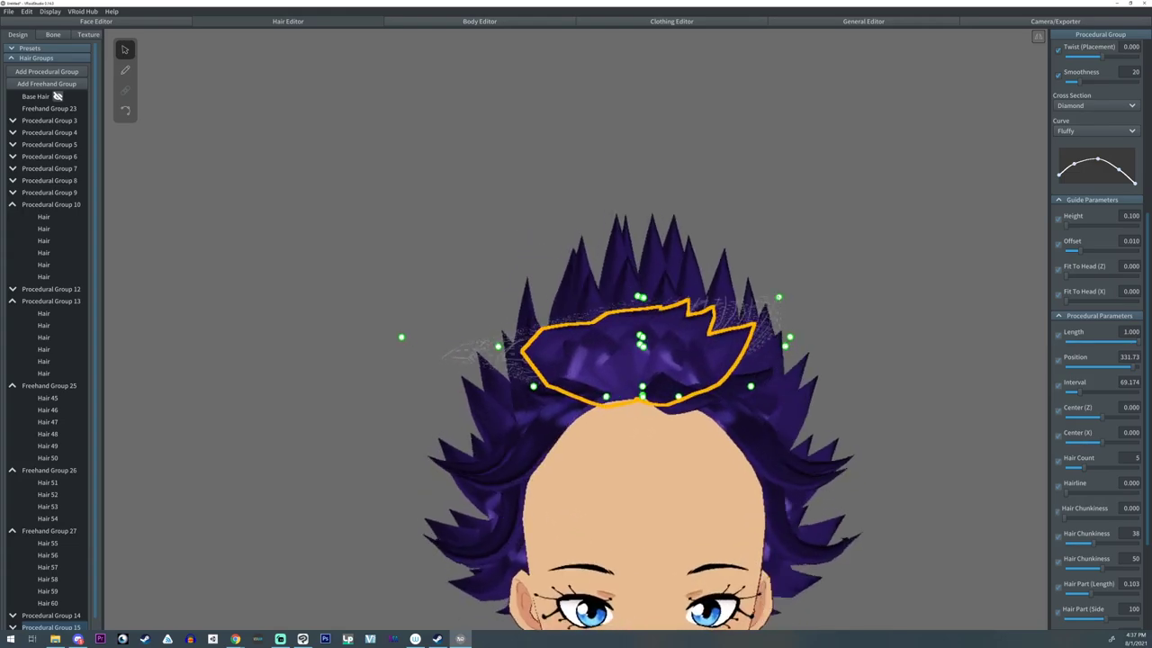
- Turn on mirroring and even out the side points of Procedural Group 15's guide, drawing the lower side points inward
drag(779, 298, 783, 290)
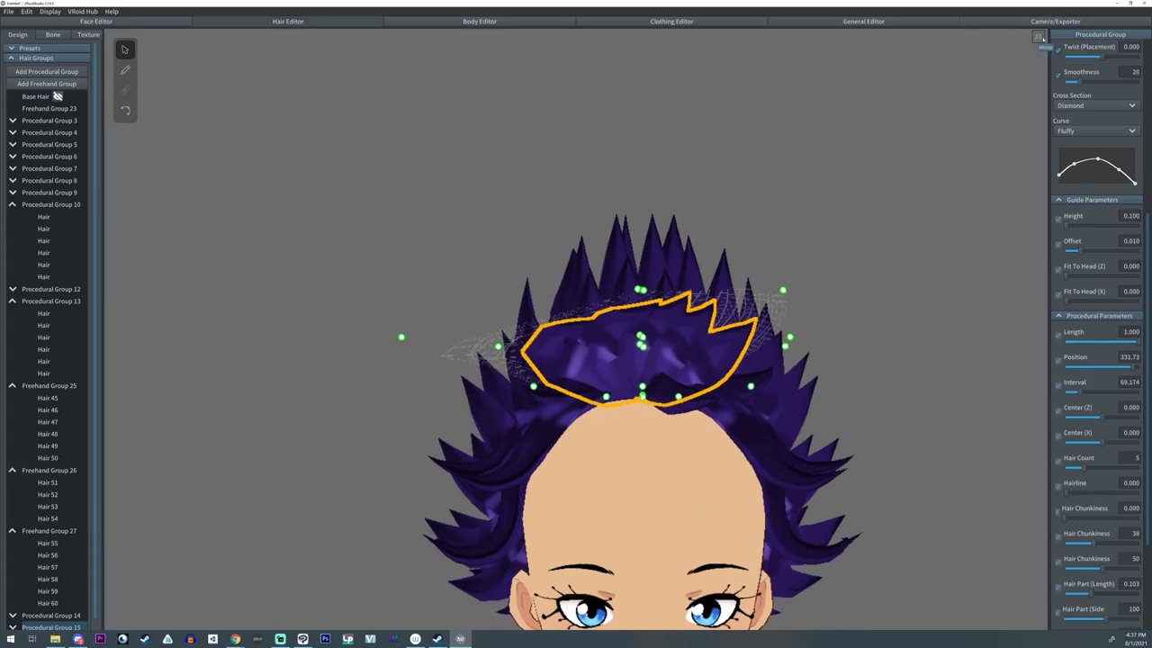
drag(791, 339, 790, 337)
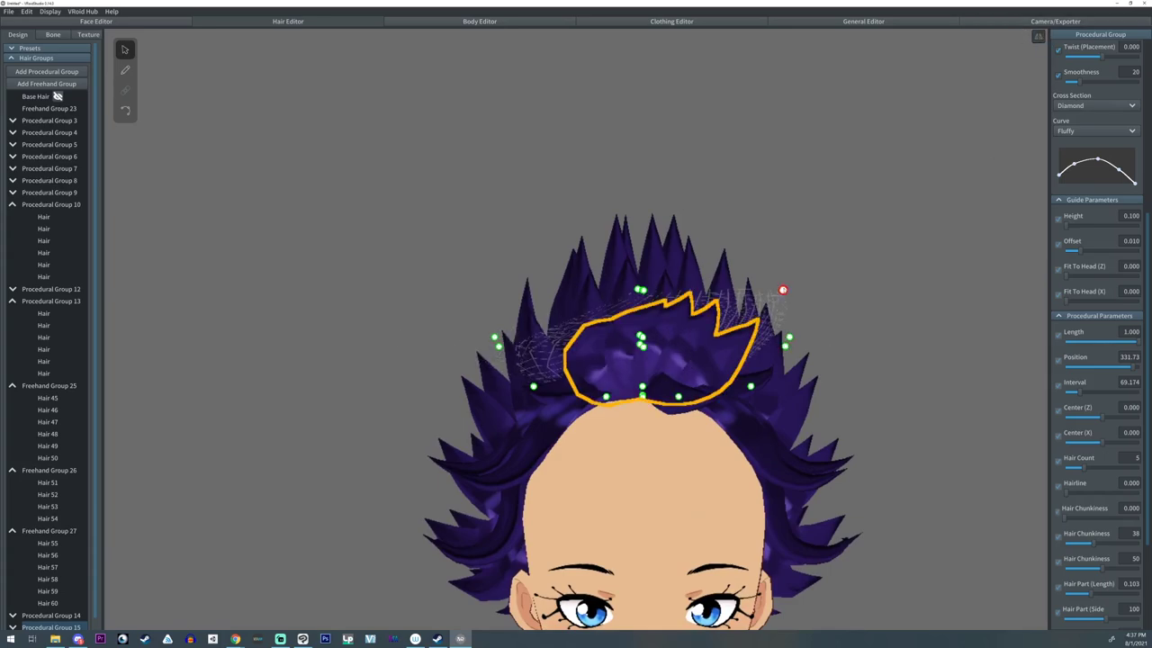
click(783, 290)
drag(750, 387, 731, 376)
drag(785, 344, 778, 343)
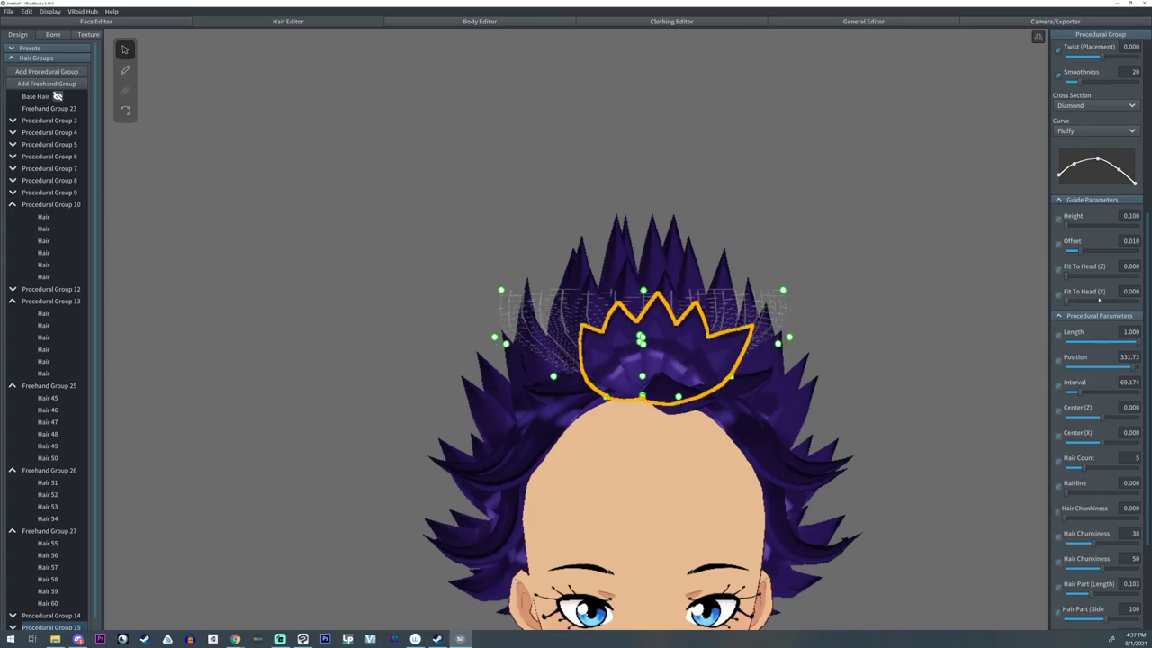
- Set Procedural Group 15's texture width to 1.000 and its texture offset to 0.112
scroll(1099, 299, up, 5)
drag(1079, 199, 1055, 208)
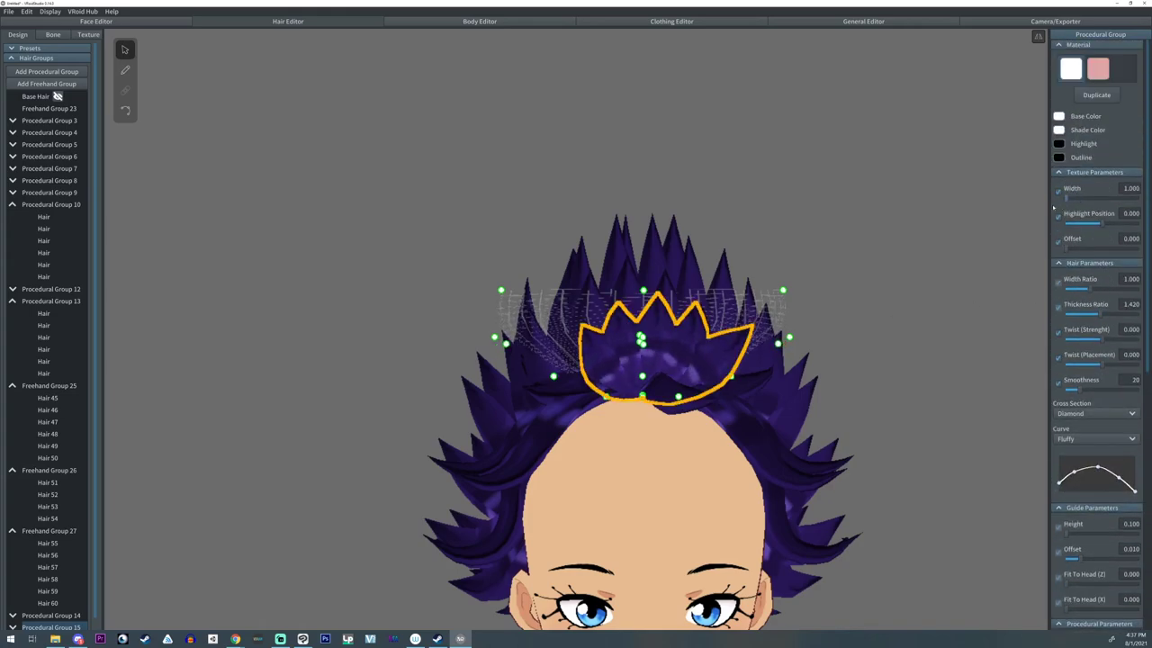
drag(1079, 251, 1075, 250)
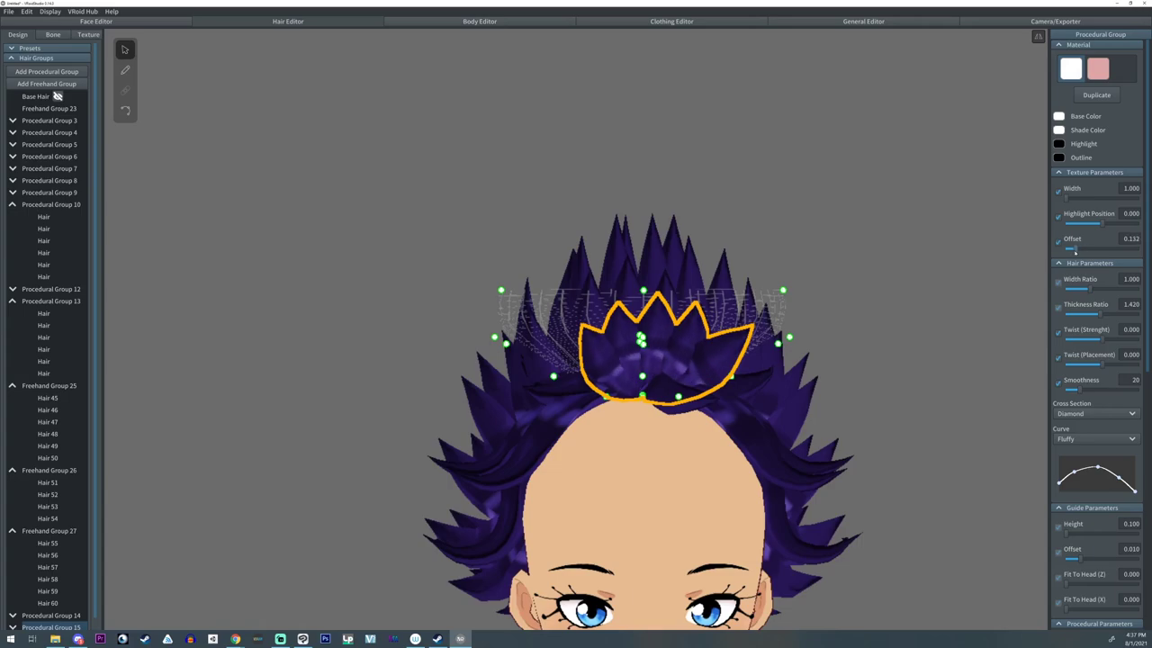
- Lower the base points of Procedural Group 15's guide toward the front hairline
mouse_move(823, 350)
right_down()
mouse_move(849, 349)
mouse_move(813, 338)
right_up()
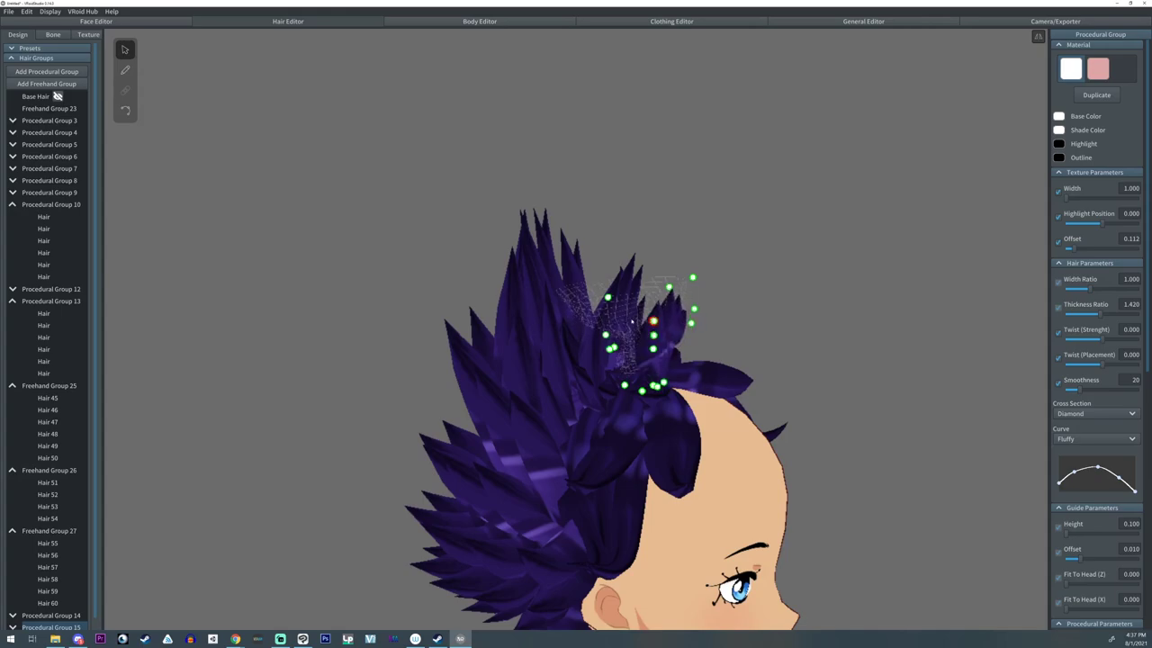
drag(658, 389, 660, 403)
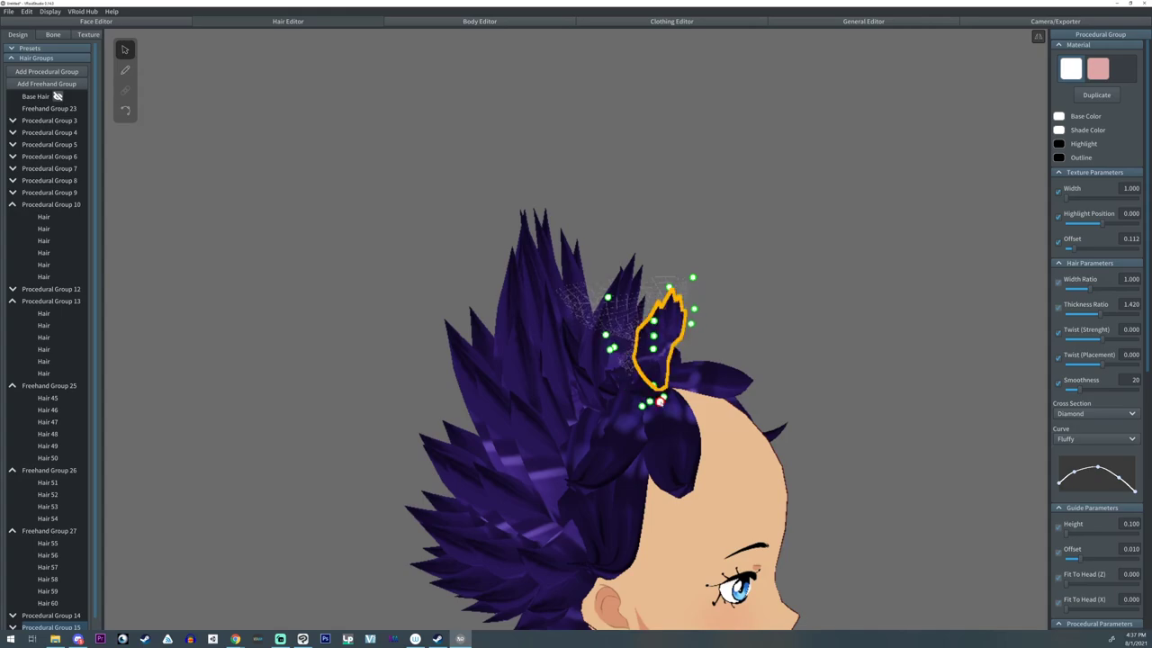
right_drag(663, 387, 500, 393)
- Reduce Procedural Group 15 to three spikes and pull its guide's lower front point forward and down
scroll(1083, 536, down, 2)
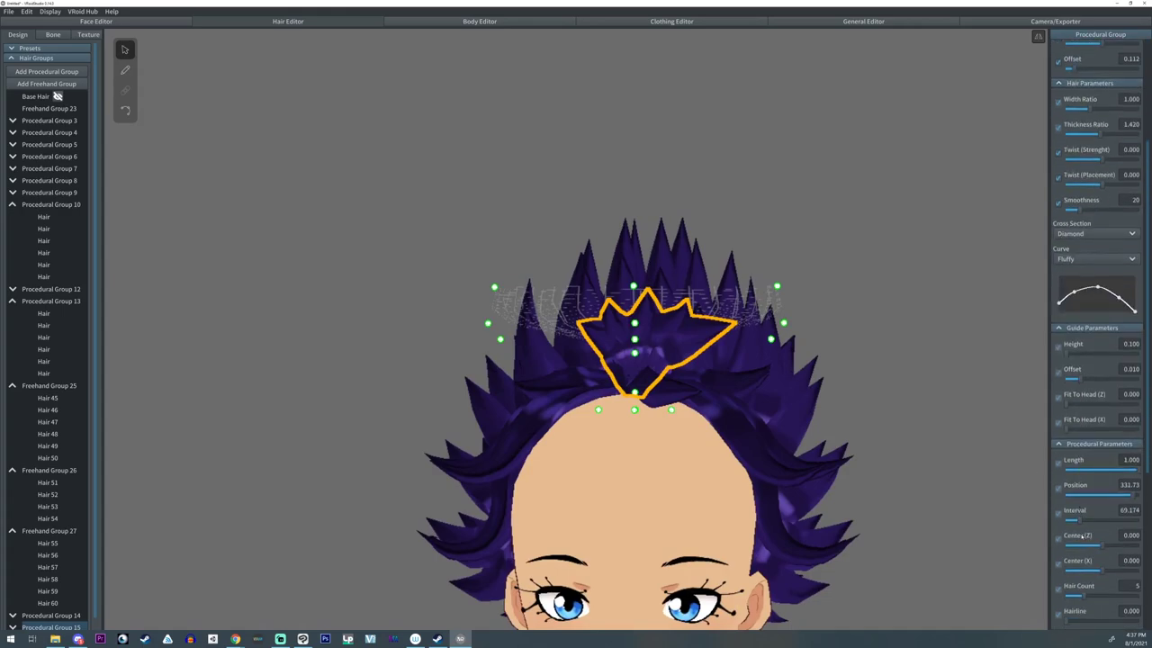
drag(1082, 596, 1078, 596)
mouse_move(692, 340)
right_down()
mouse_move(776, 349)
mouse_move(709, 355)
right_up()
drag(650, 360, 736, 383)
right_drag(776, 358, 754, 357)
- Narrow Procedural Group 15's spikes by setting the width ratio to about 0.69, and deselect the group
scroll(1106, 183, up, 2)
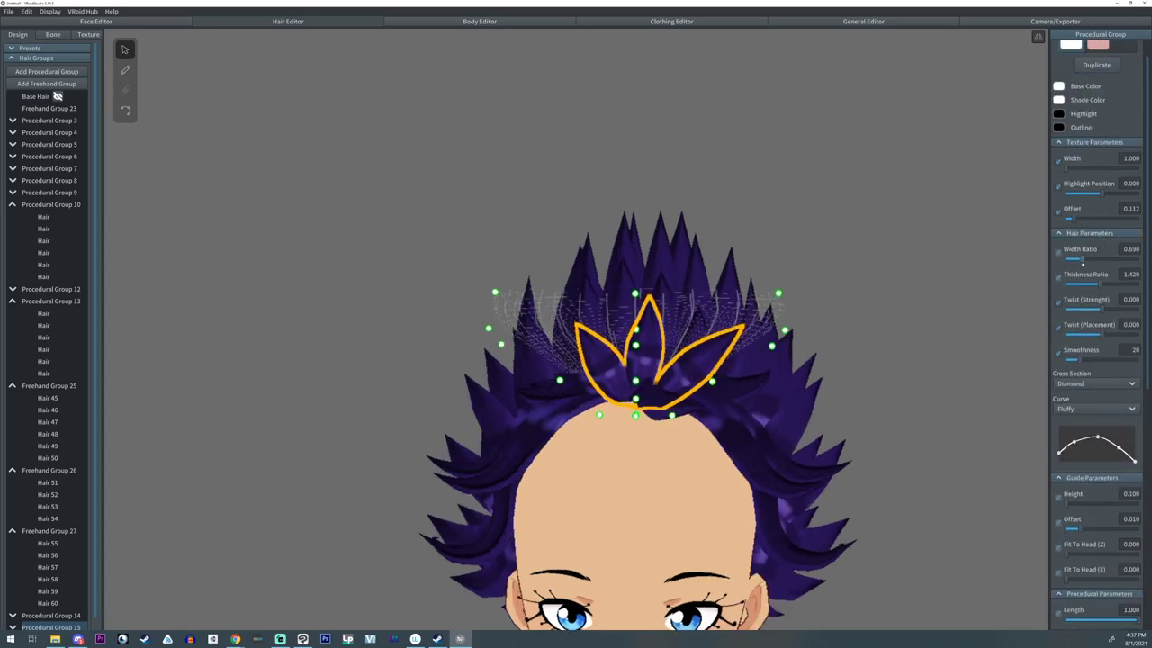
click(854, 267)
scroll(854, 289, down, 5)
right_drag(841, 293, 481, 223)
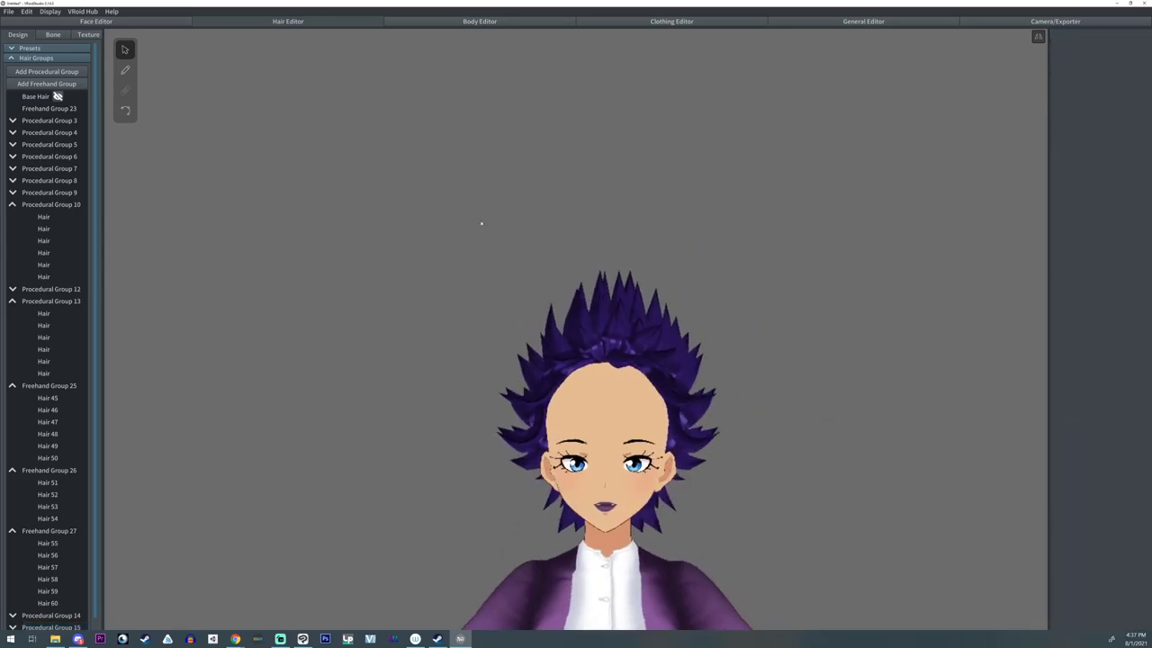
- Collapse Procedural Groups 10 and 13 and Freehand Groups 25, 26 and 27 in the hair group list
click(13, 204)
click(13, 229)
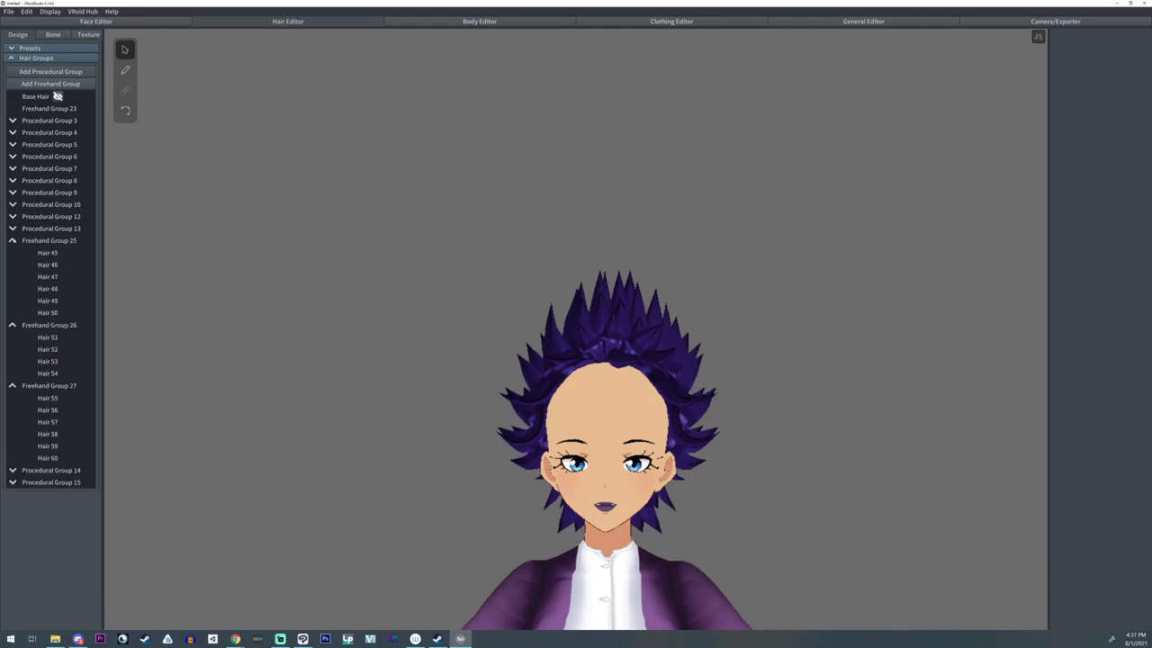
click(13, 241)
click(13, 252)
click(13, 265)
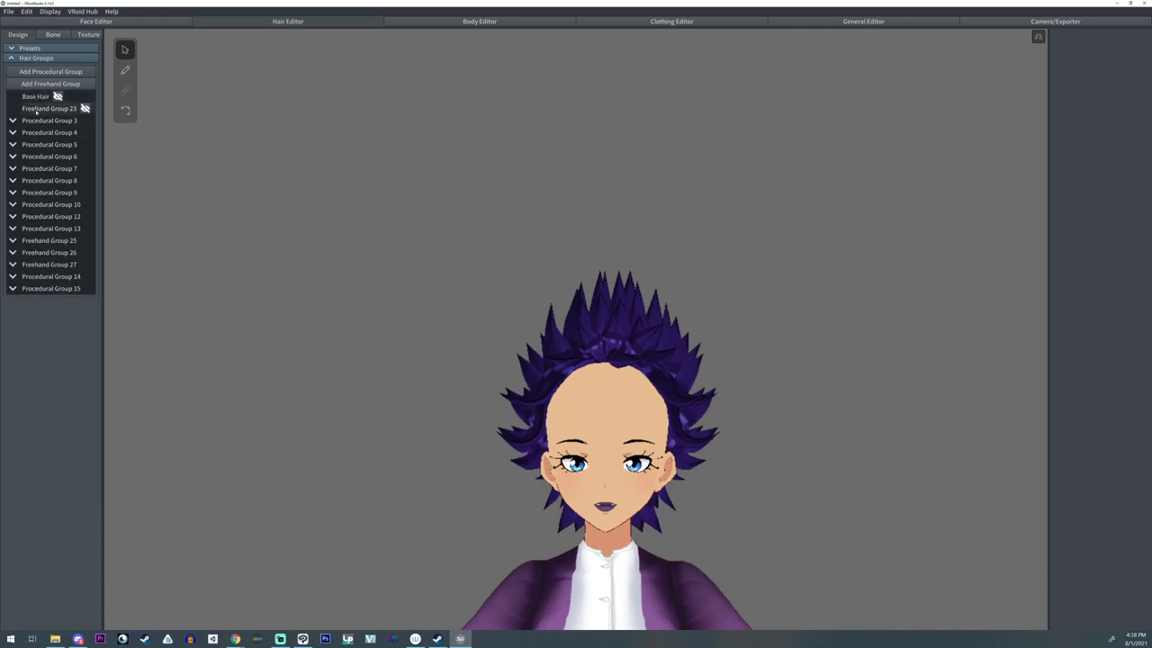
- Add a new freehand group for the bangs and set its Fit To Head (Z) to 0.000
click(25, 86)
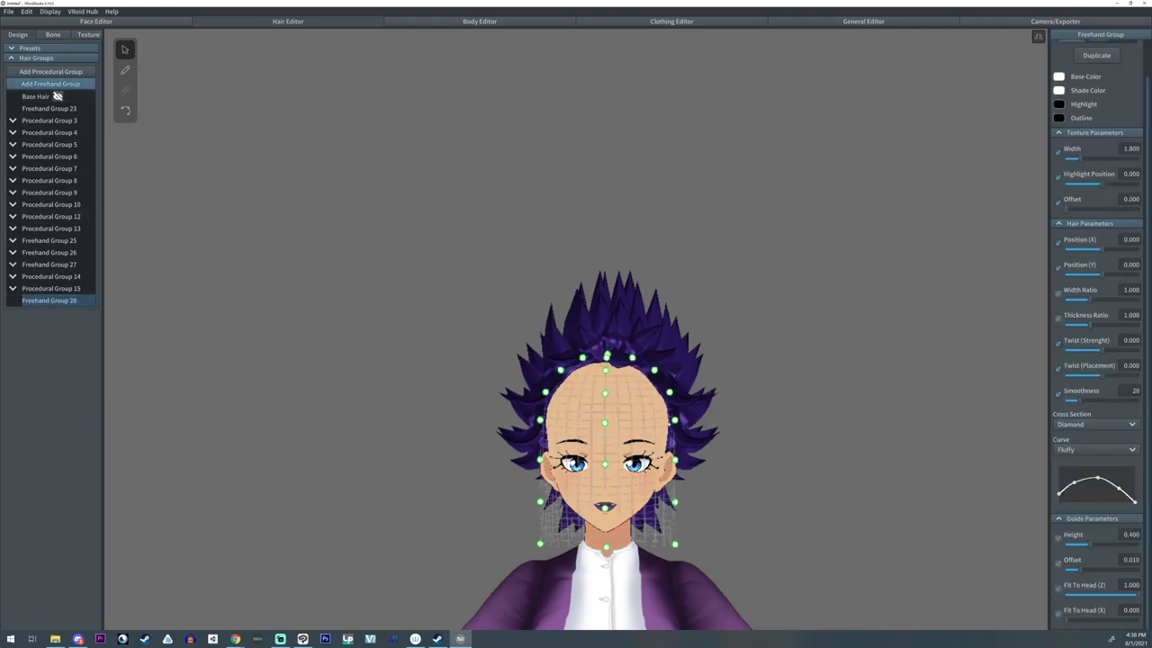
right_drag(432, 360, 725, 392)
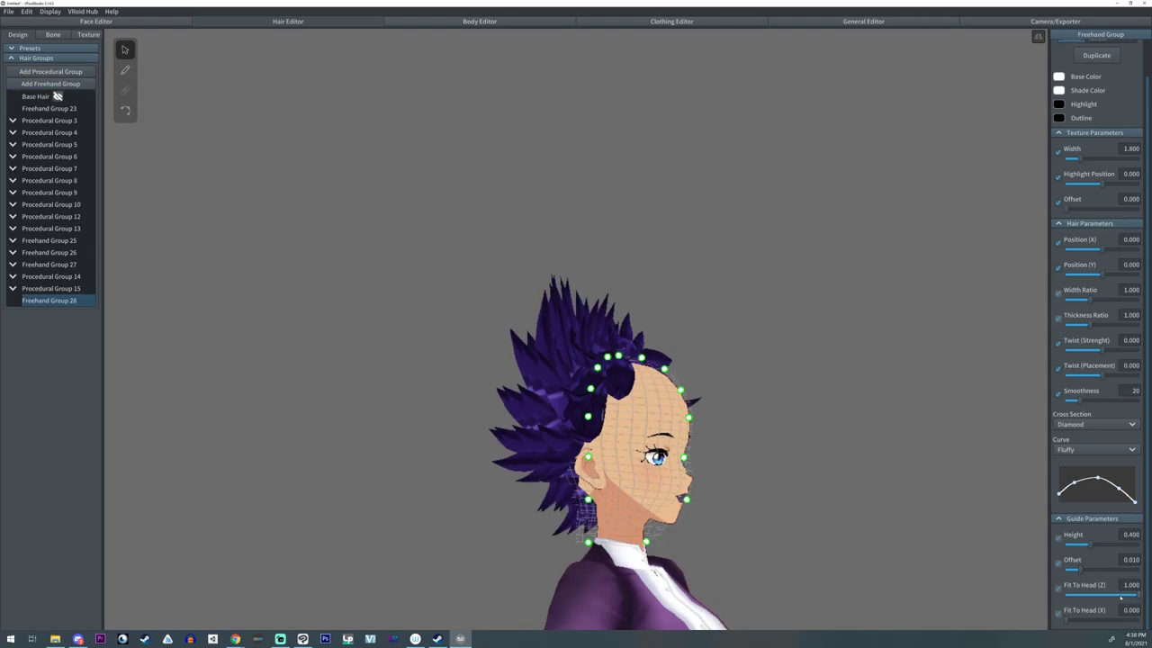
drag(1121, 596, 1053, 589)
scroll(779, 496, up, 3)
right_drag(780, 496, 757, 484)
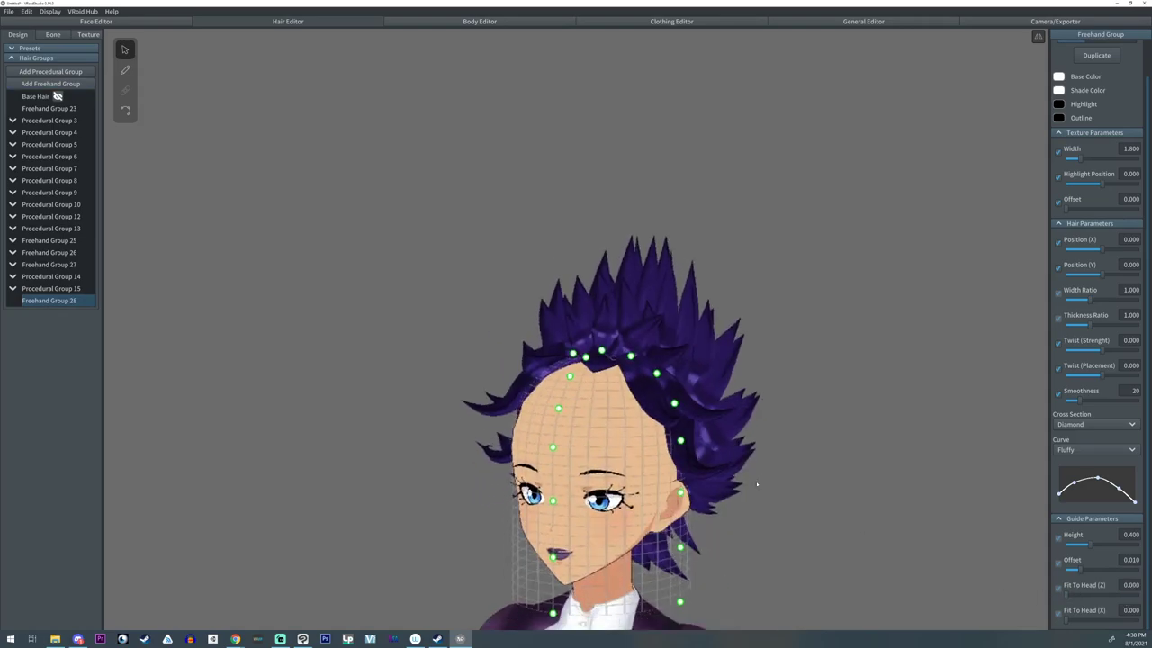
middle_drag(757, 484, 799, 401)
scroll(799, 400, up, 3)
right_drag(721, 477, 772, 479)
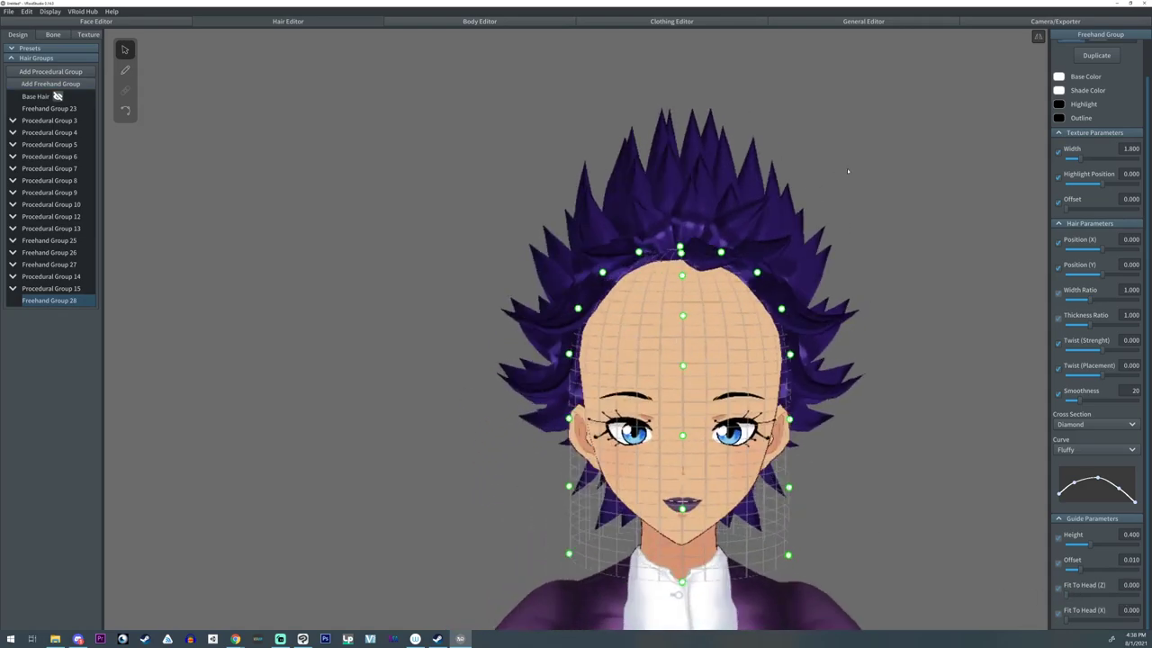
scroll(1146, 68, up, 1)
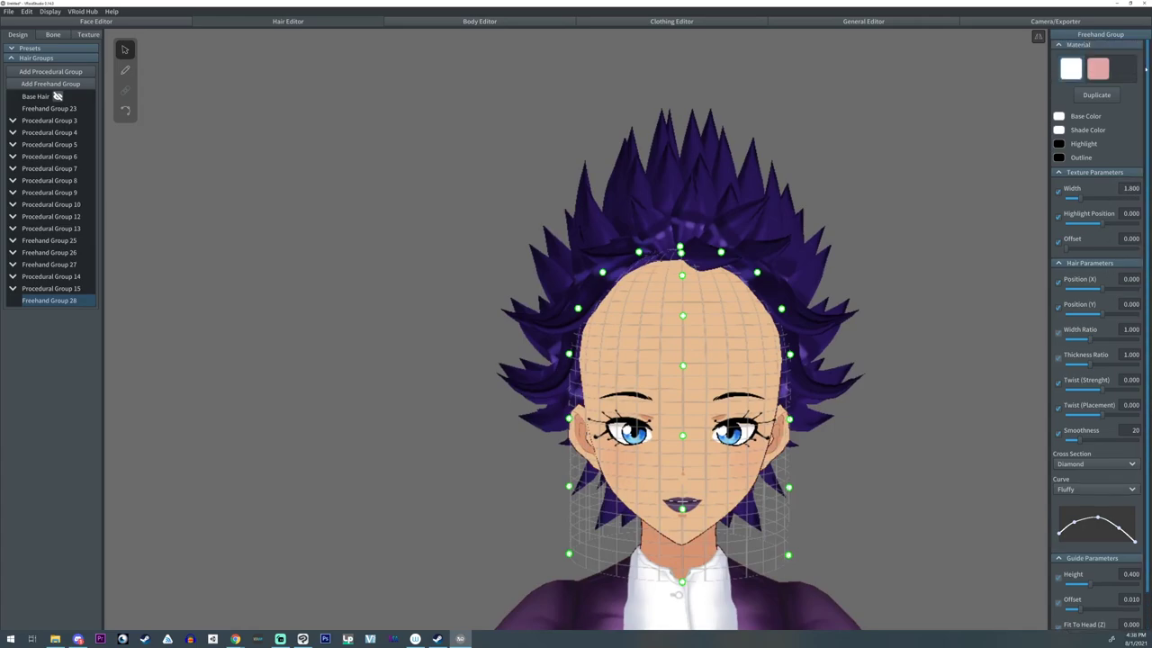
- Draw freehand bang strands from the hairline over both temples and across the forehead to about eye and nose level
click(127, 71)
mouse_move(672, 256)
mouse_down()
mouse_move(595, 427)
mouse_move(600, 470)
mouse_up()
right_drag(699, 371, 739, 370)
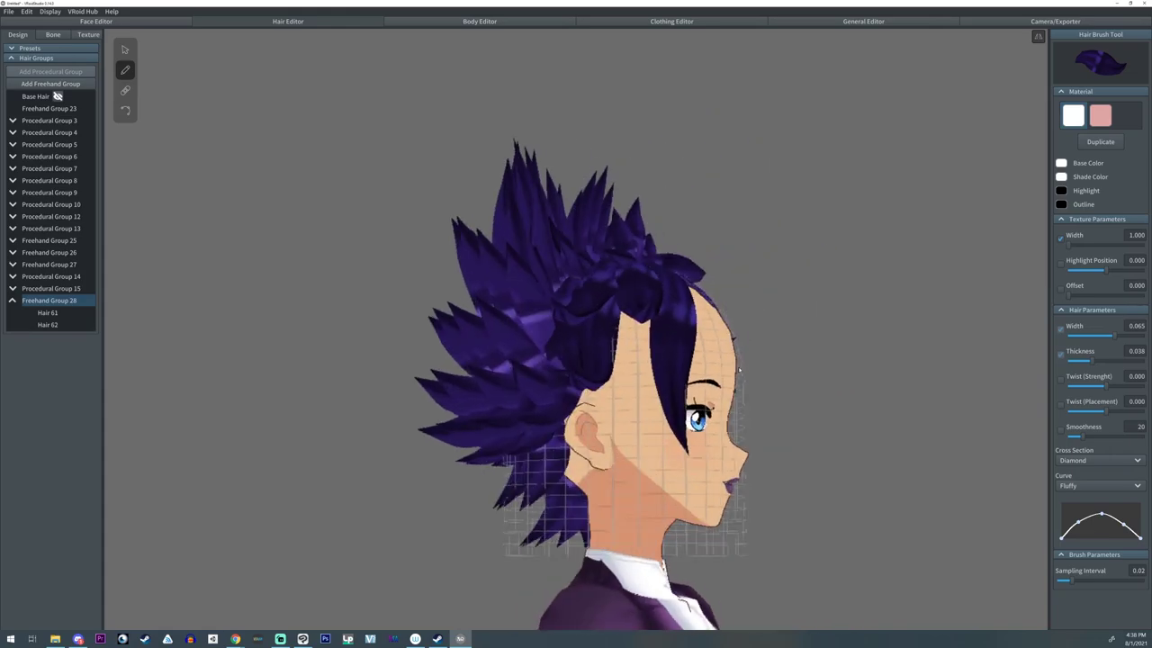
mouse_move(645, 297)
mouse_down()
mouse_move(592, 486)
mouse_move(661, 486)
mouse_move(673, 470)
mouse_up()
right_drag(666, 443, 621, 440)
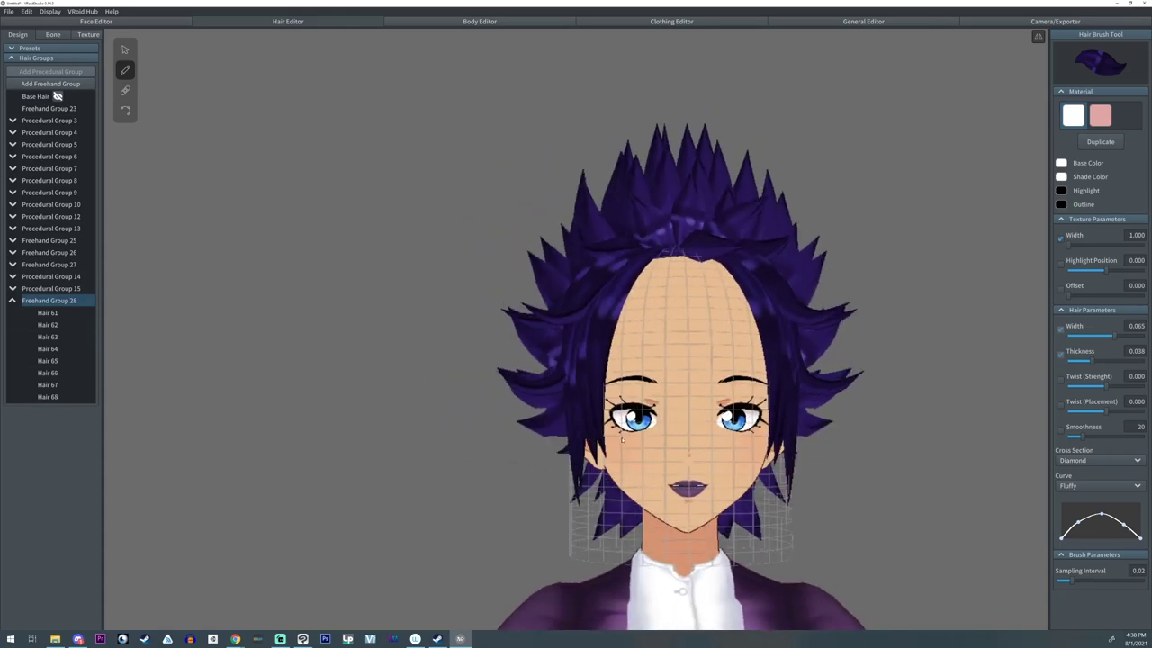
mouse_move(683, 256)
mouse_down()
mouse_move(632, 319)
mouse_move(620, 434)
mouse_move(636, 411)
mouse_move(658, 471)
mouse_up()
drag(734, 276, 732, 434)
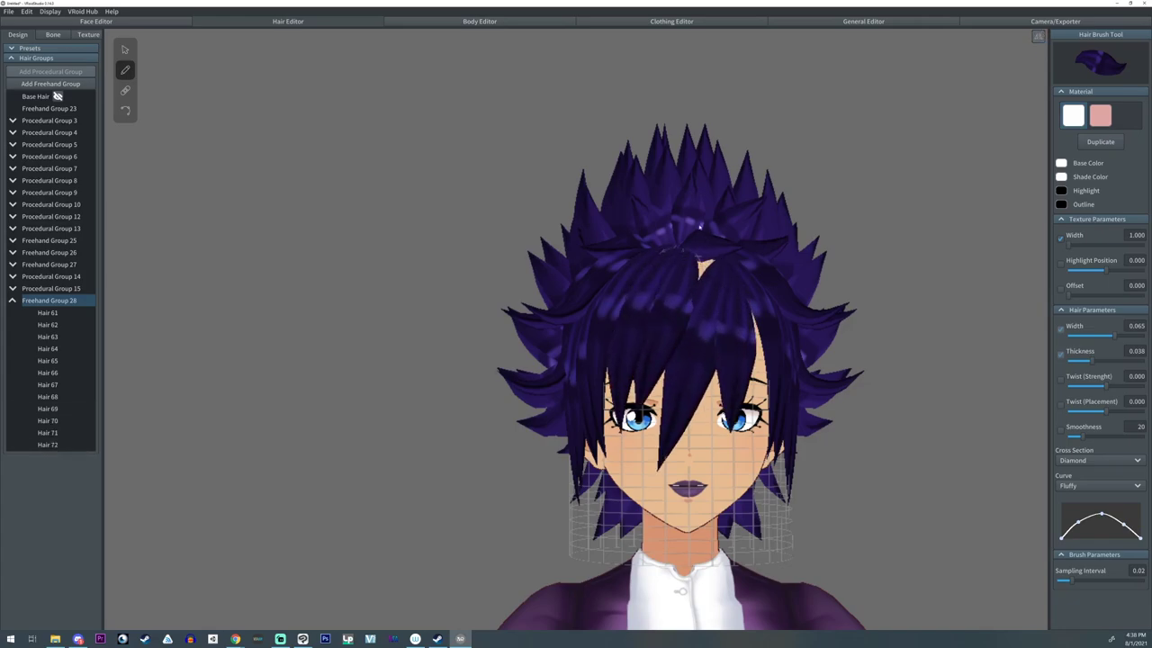
- Move the root points of the central bang strands to close the gap at the front hairline
click(125, 111)
click(700, 341)
mouse_move(722, 258)
mouse_down()
mouse_move(693, 245)
mouse_move(713, 255)
mouse_up()
click(738, 293)
- Pull the bangs guide's front points forward to add volume and move its lowest front point back toward the neck
click(125, 50)
right_drag(434, 362, 569, 290)
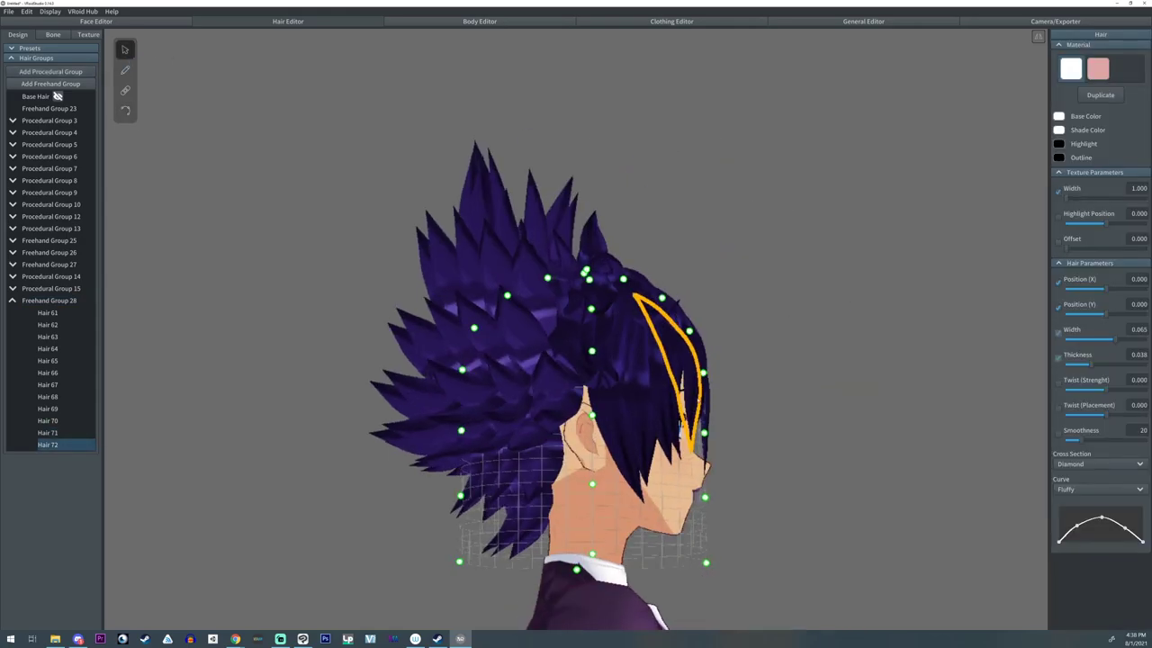
drag(705, 433, 716, 428)
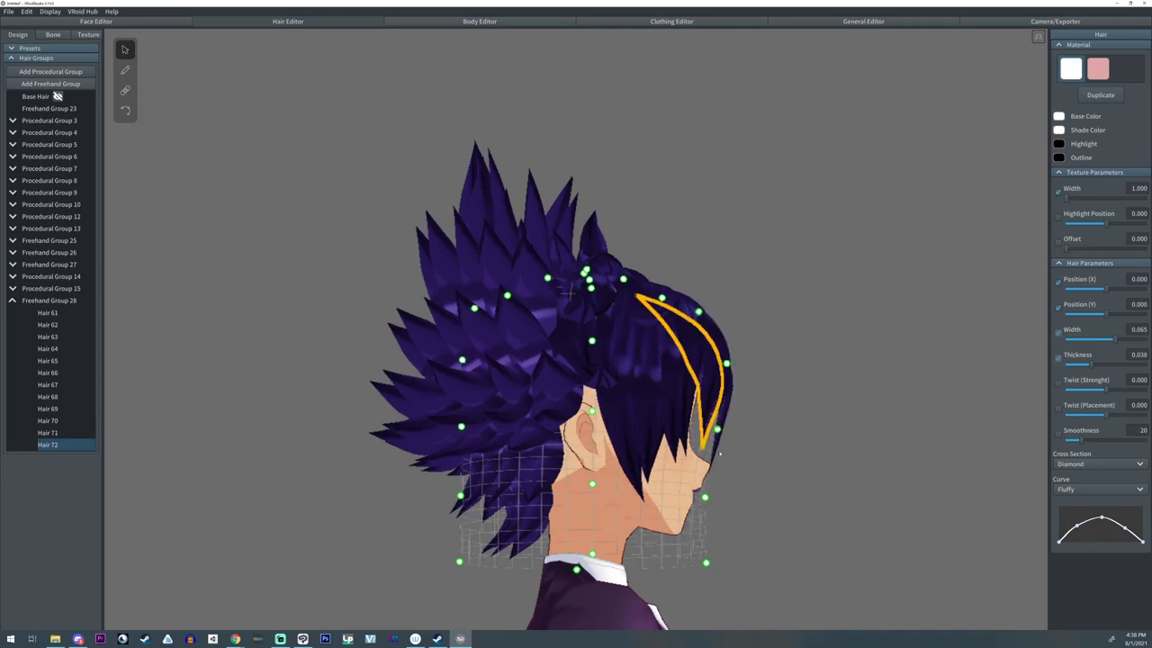
drag(706, 563, 655, 549)
right_drag(887, 545, 766, 541)
click(778, 540)
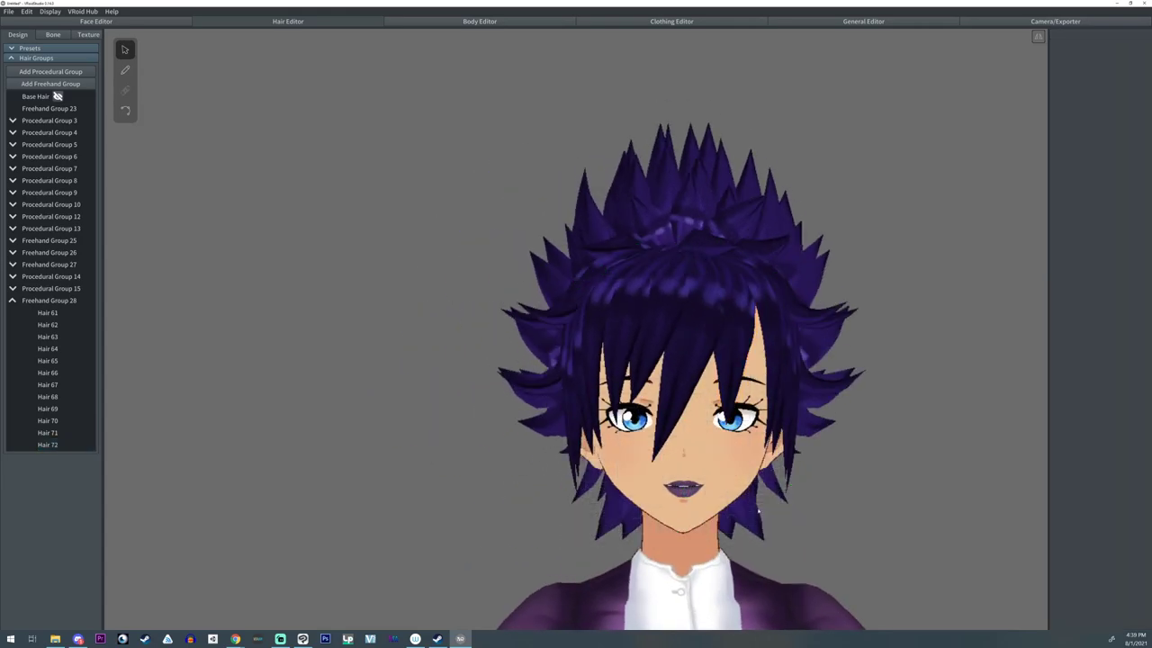
- Reshape Freehand Group 28's guide by drawing the lower side points inward, widening the temple points slightly, and rounding the upper points
click(49, 300)
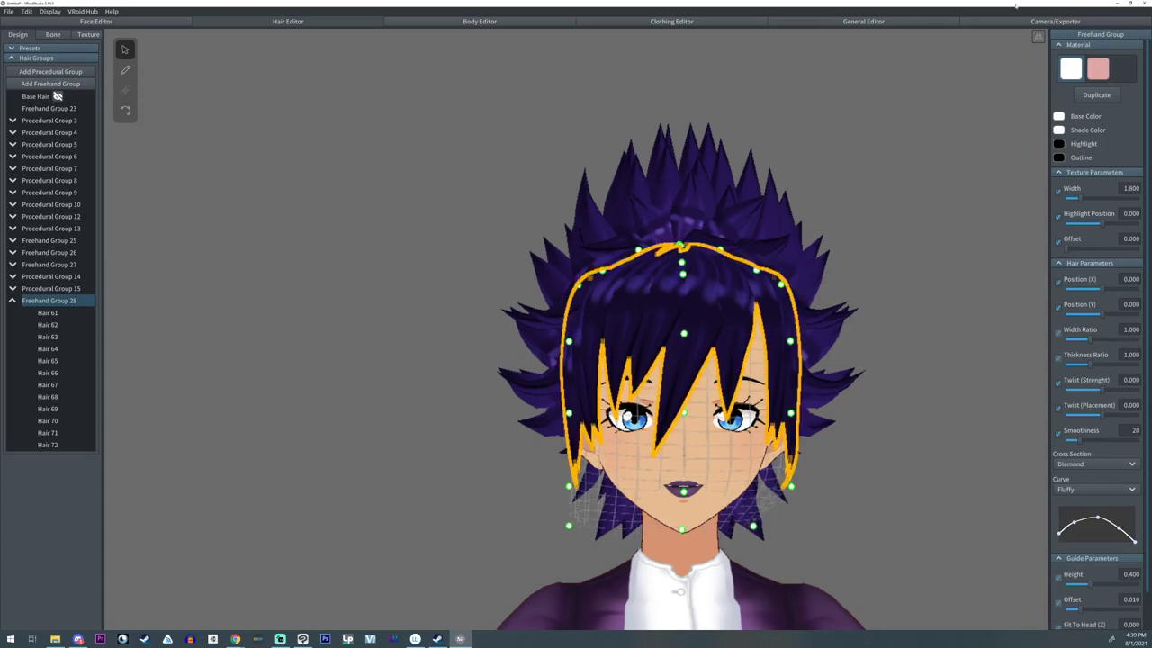
drag(755, 526, 740, 524)
drag(791, 487, 765, 478)
drag(792, 413, 796, 413)
drag(790, 341, 796, 345)
drag(781, 284, 780, 288)
drag(602, 270, 641, 250)
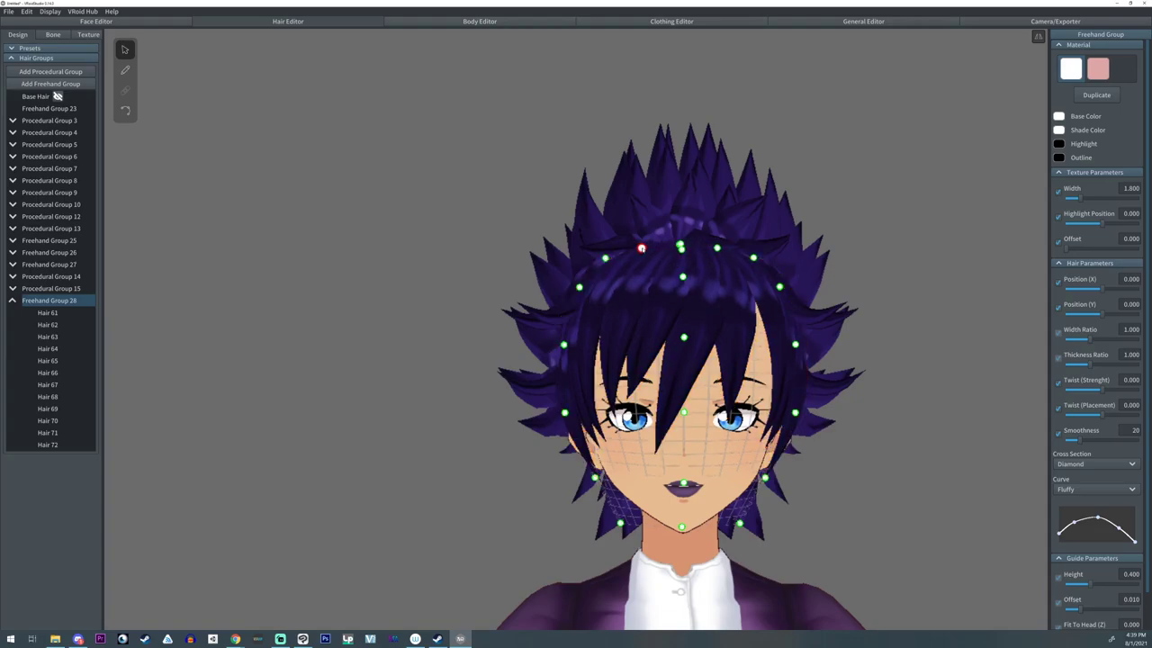
- Edit the bang strands' control points, moving the roots of strands including Hair 67 and Hair 61 back to the crown
right_drag(641, 249, 380, 194)
click(126, 112)
right_drag(396, 270, 578, 366)
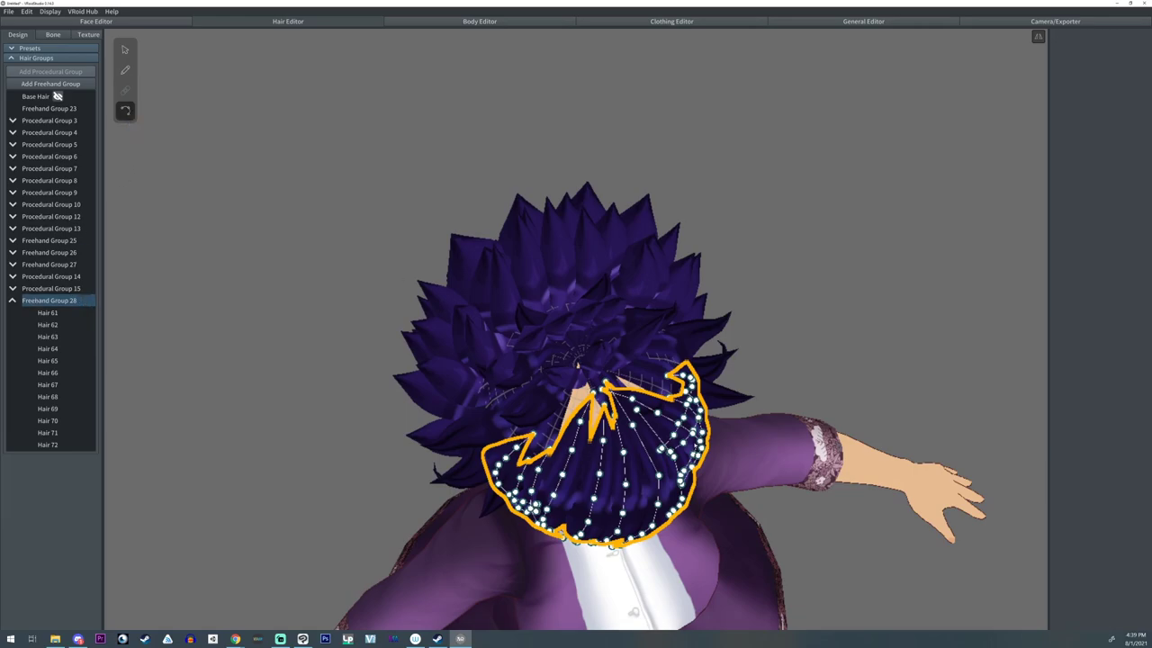
drag(534, 436, 566, 410)
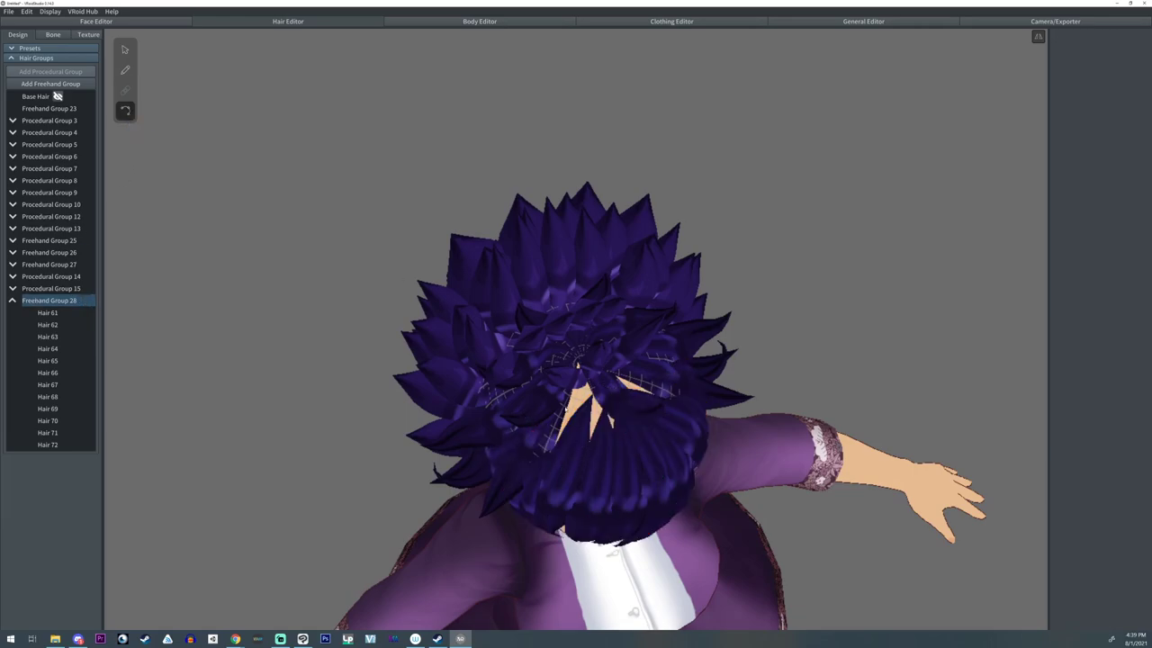
click(580, 364)
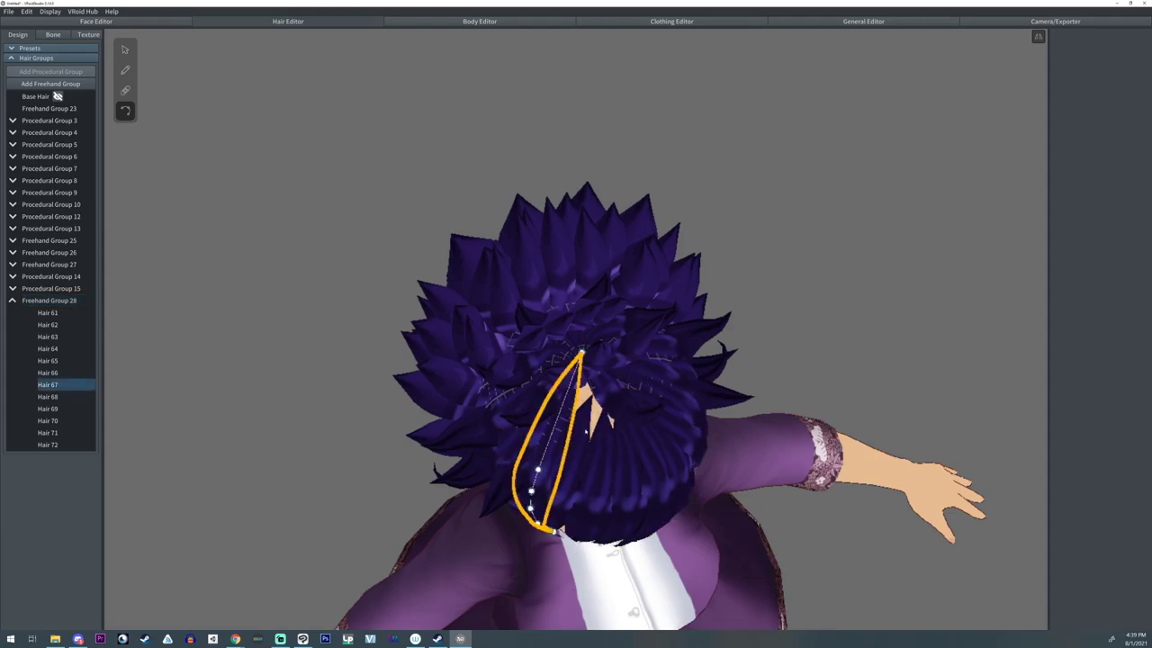
click(592, 394)
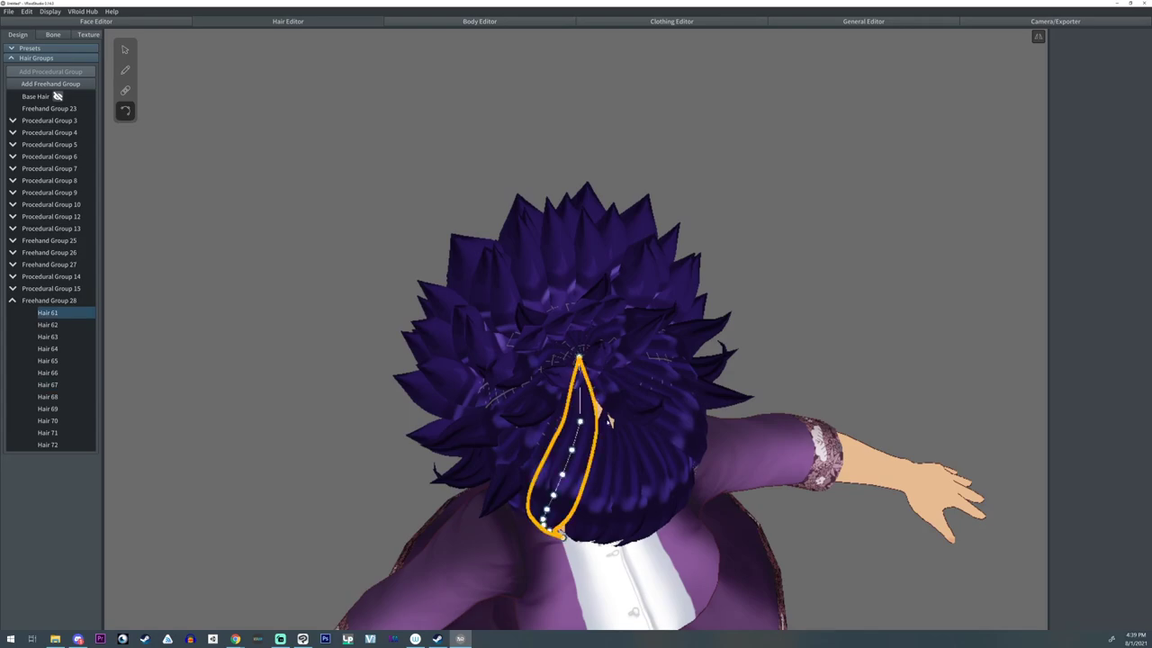
click(590, 383)
- Adjust the root points of Hair 70, Hair 71 and Hair 72 to cover the remaining scalp gaps near the crown
click(617, 414)
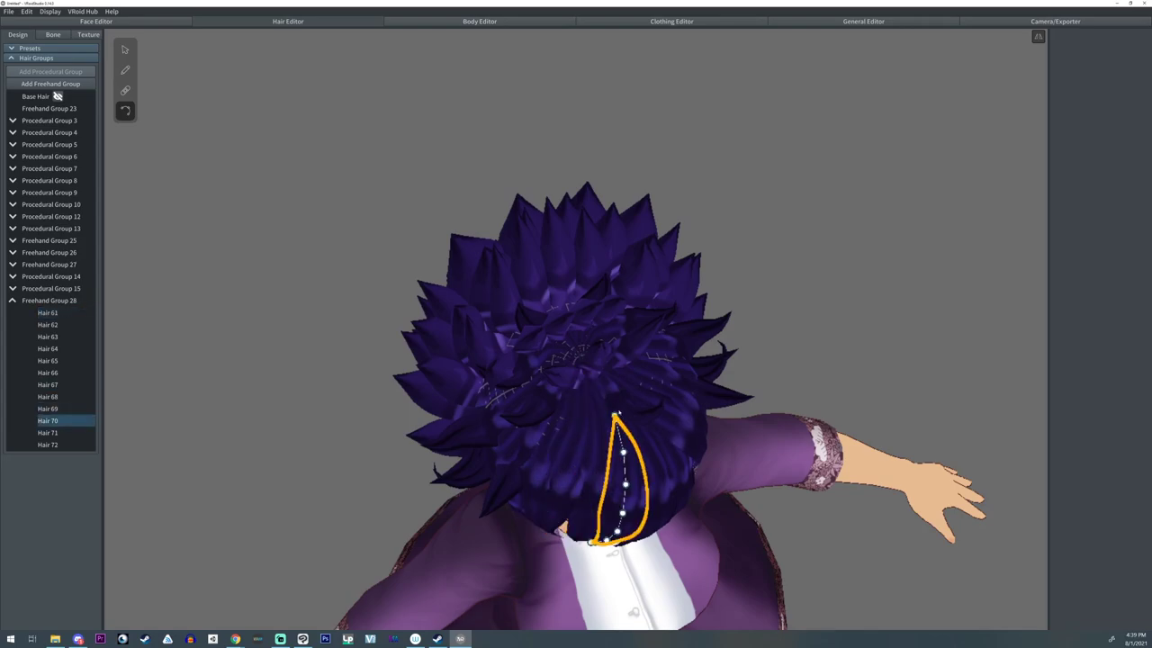
click(592, 387)
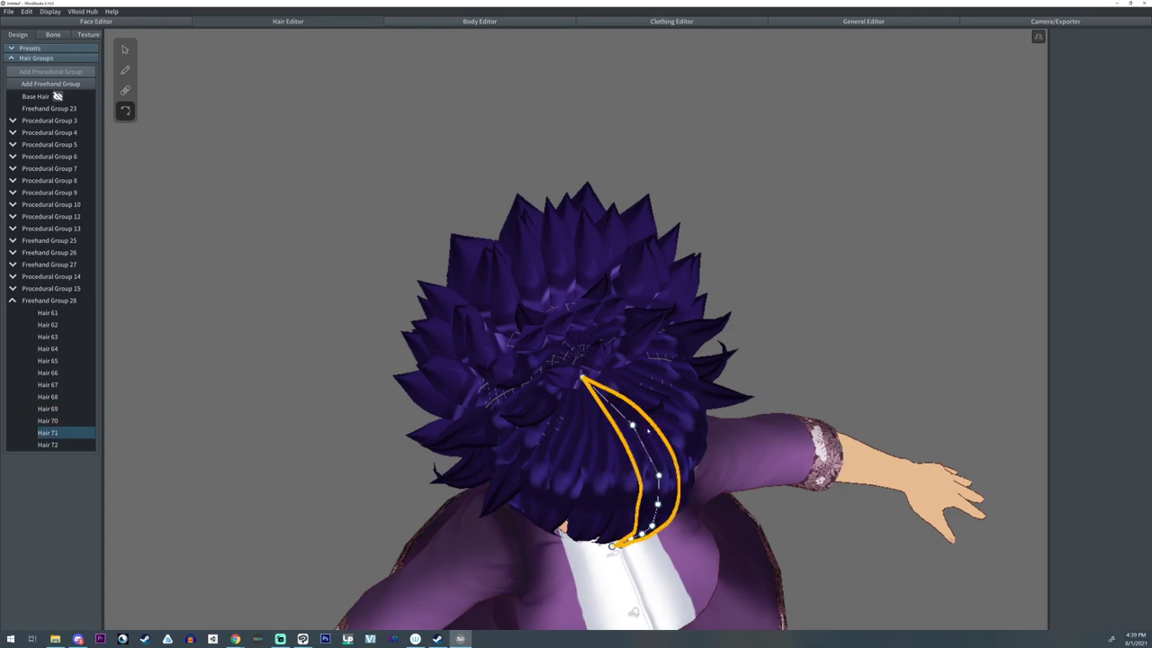
click(607, 375)
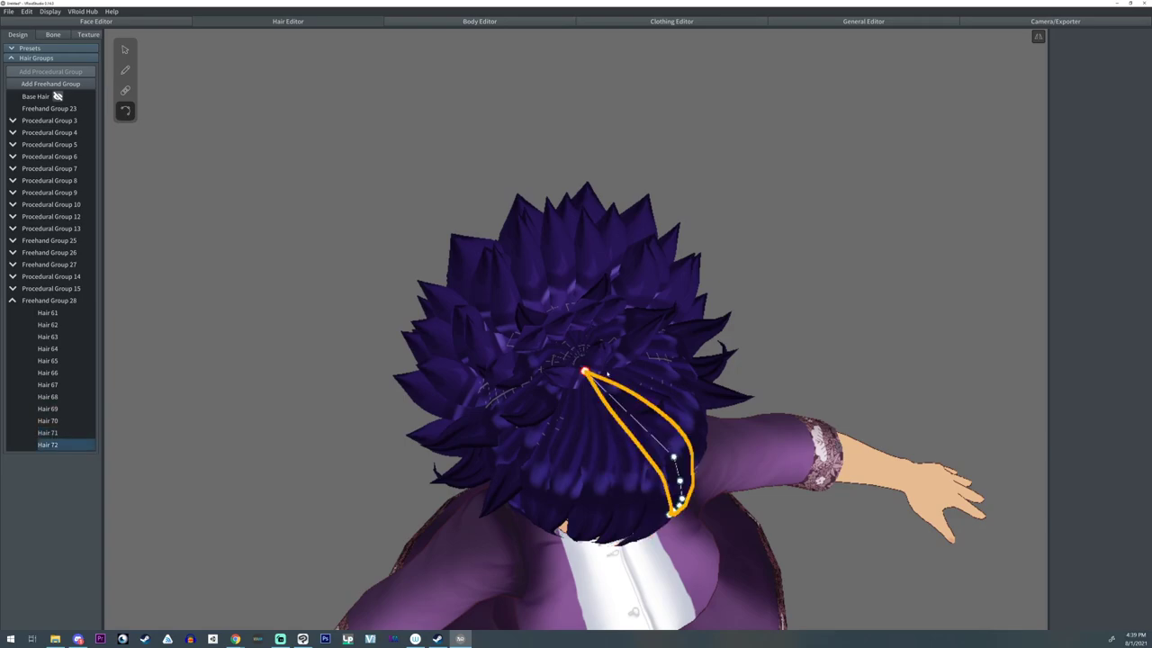
click(662, 407)
right_drag(692, 487, 867, 455)
click(851, 476)
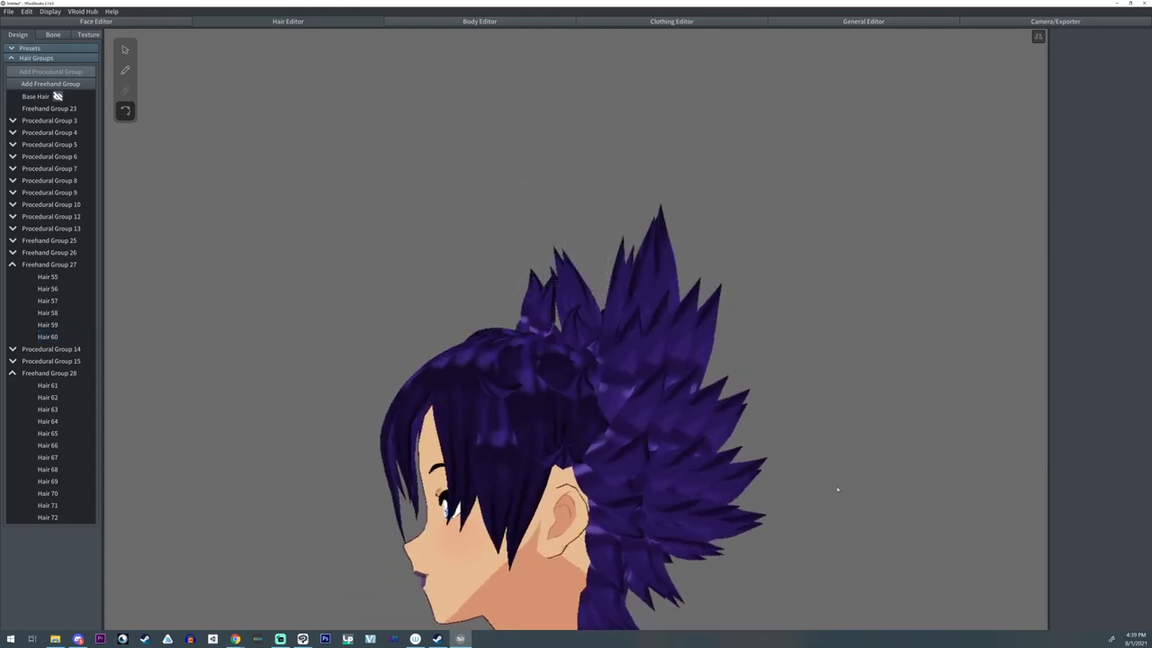
- Set Freehand Group 28's texture width to 1.321, highlight position to -0.025 and offset to 0.475, and deselect it
scroll(810, 498, down, 5)
right_drag(769, 507, 901, 511)
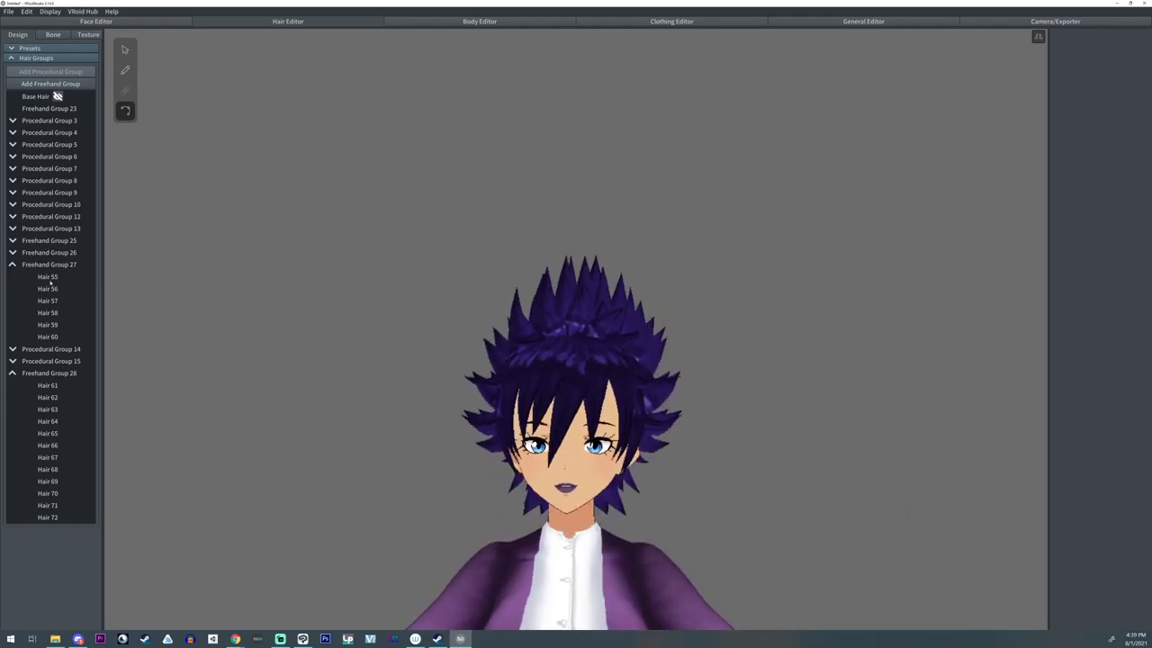
click(45, 373)
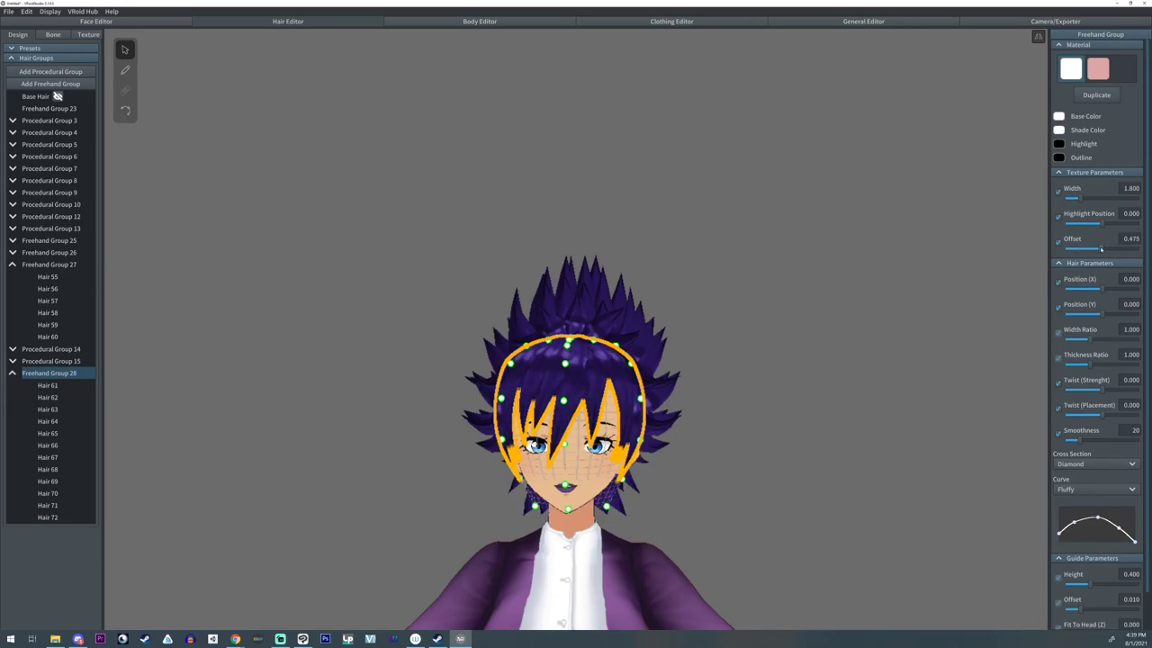
click(1075, 199)
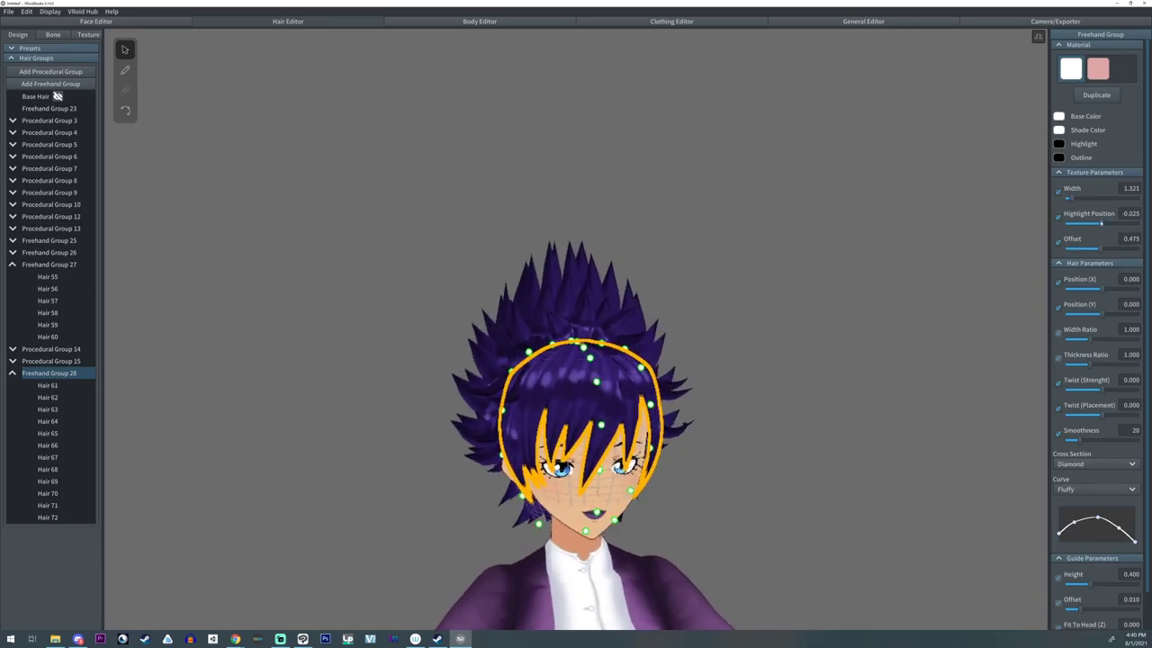
click(794, 285)
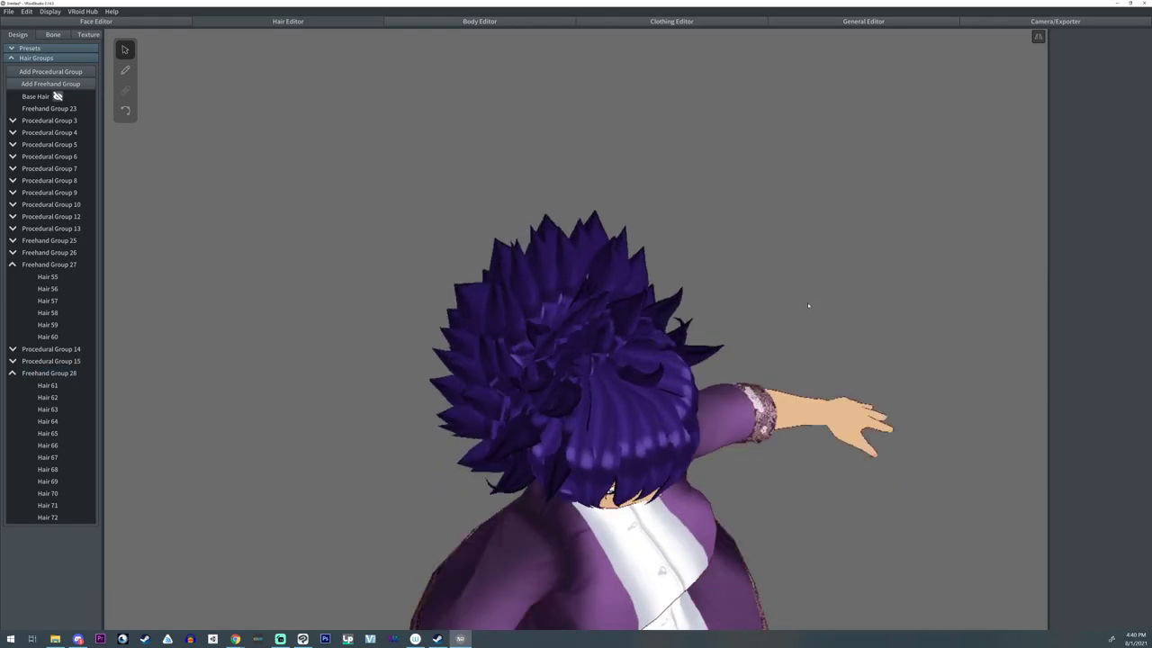
right_drag(591, 354, 560, 335)
scroll(576, 338, down, 2)
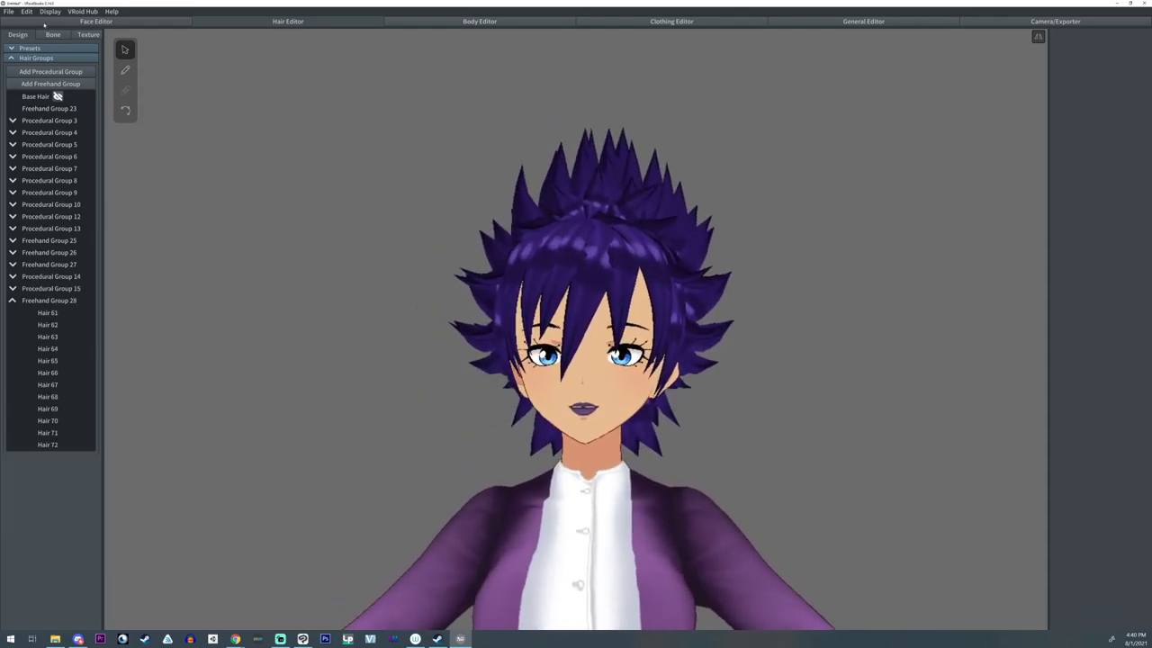
- Create a bone group from side bangs Hair 61, 63, 65 and 67, and set Hair 63 as its axis
click(54, 34)
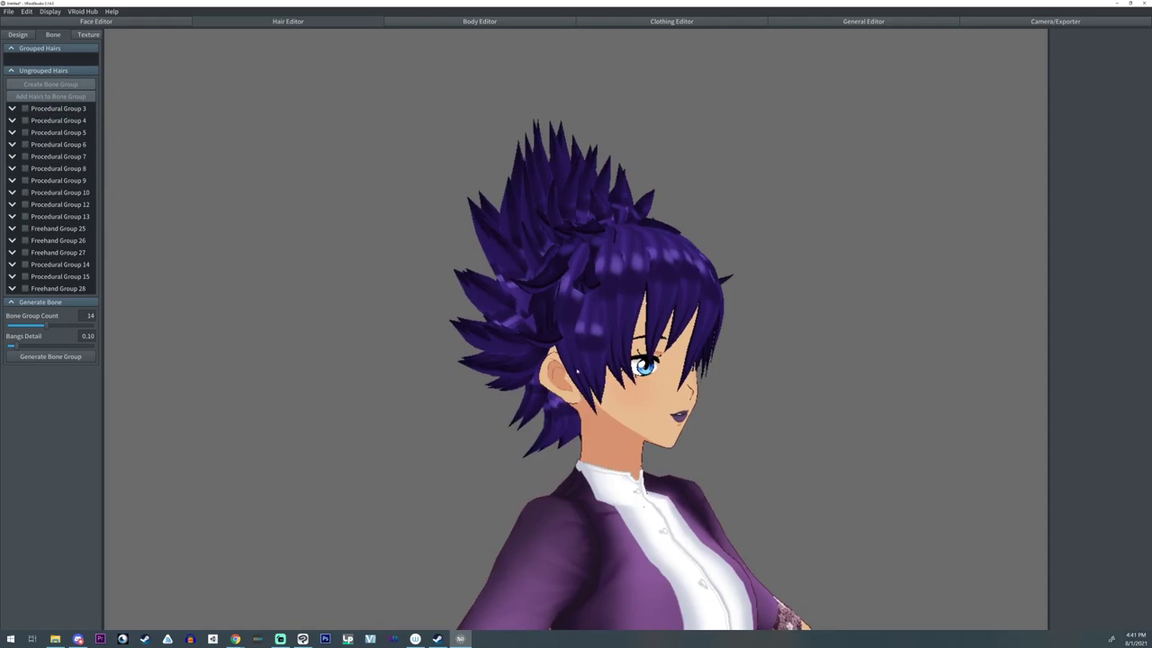
click(578, 371)
click(593, 371)
click(610, 371)
click(622, 370)
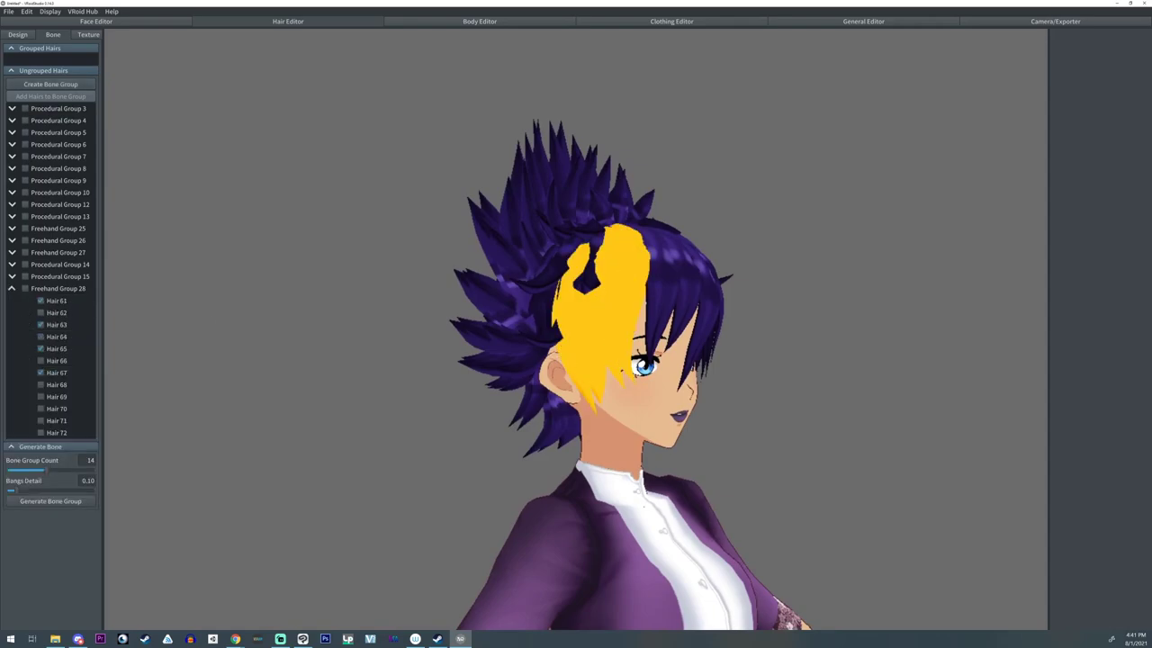
right_drag(621, 371, 675, 366)
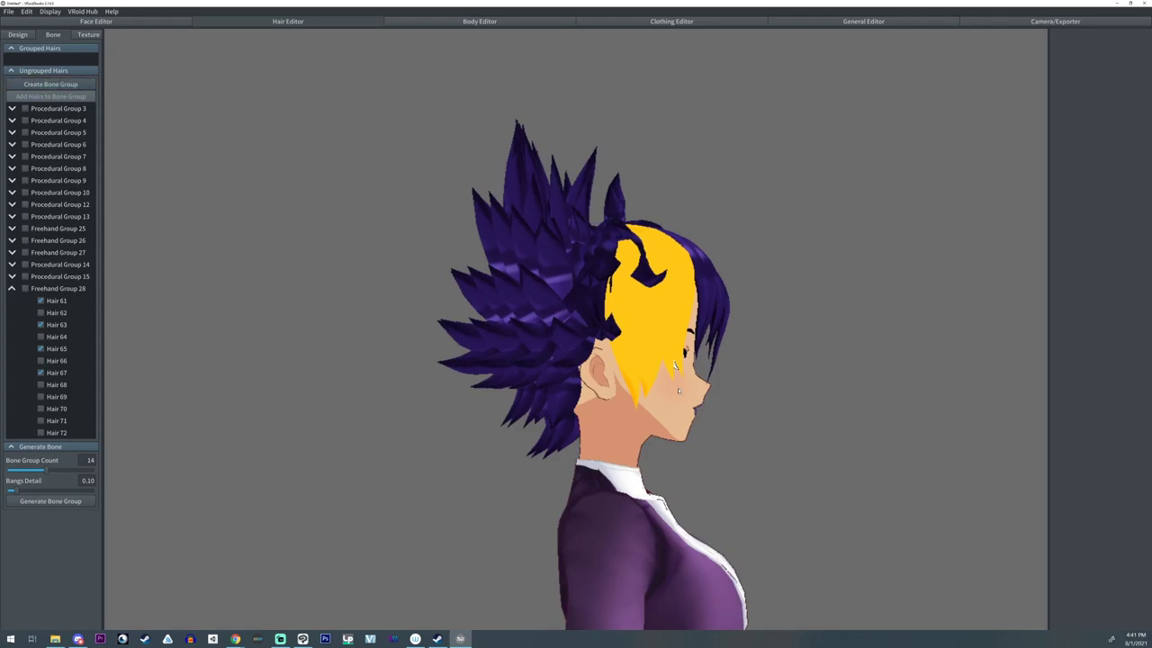
click(51, 84)
right_drag(815, 334, 807, 336)
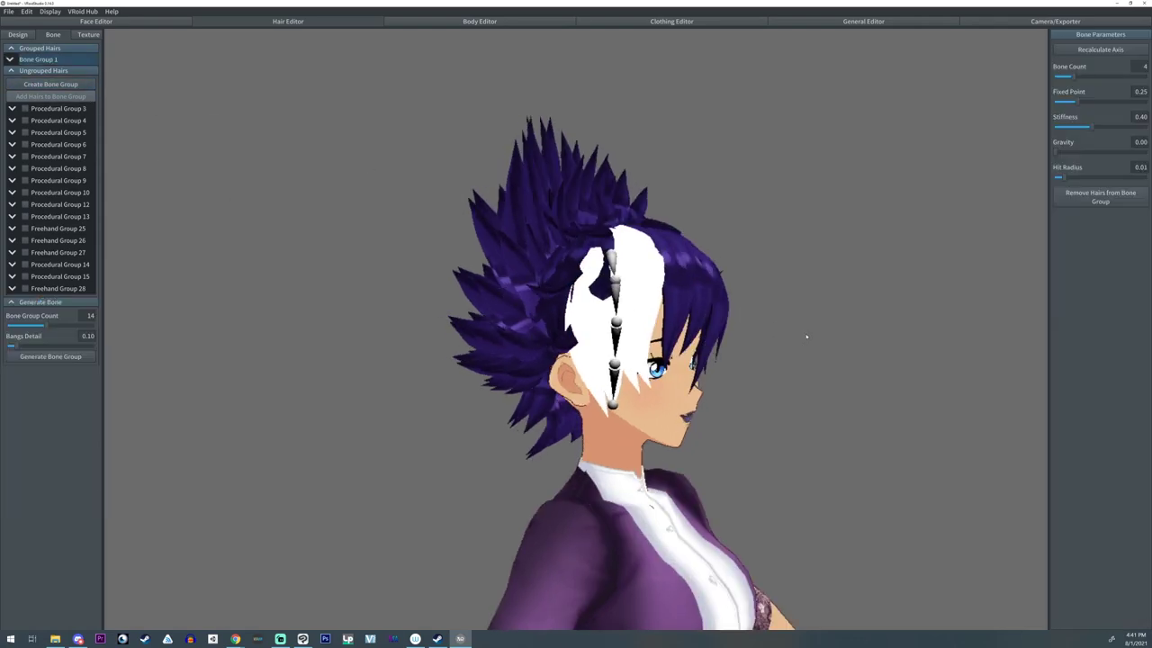
click(594, 373)
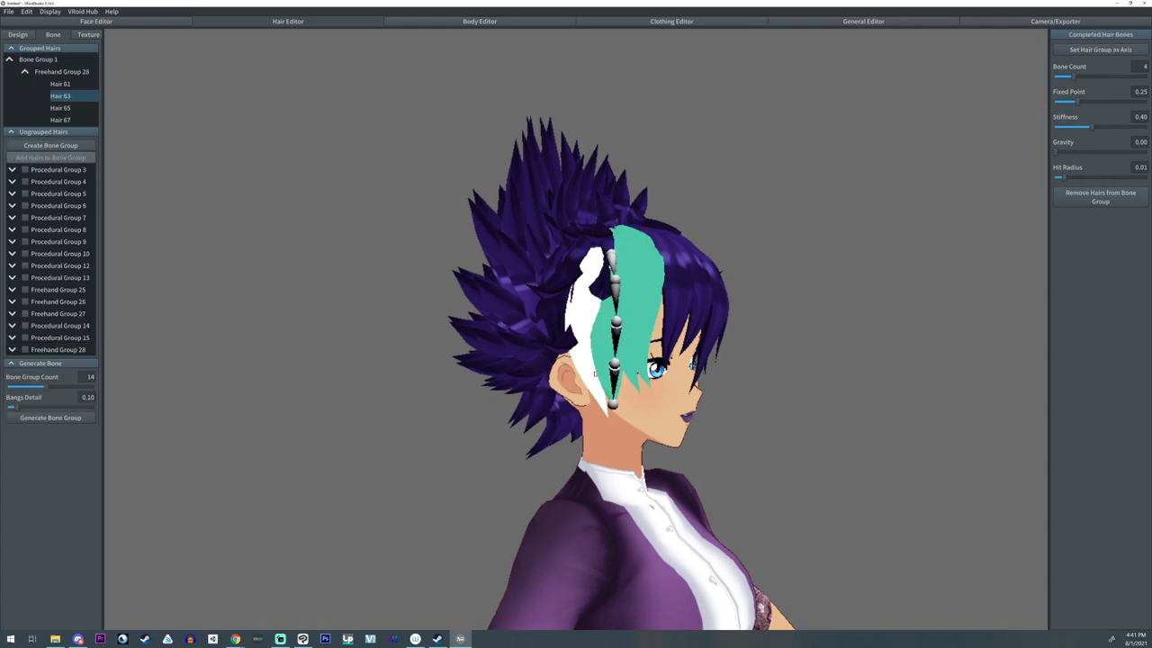
click(1100, 49)
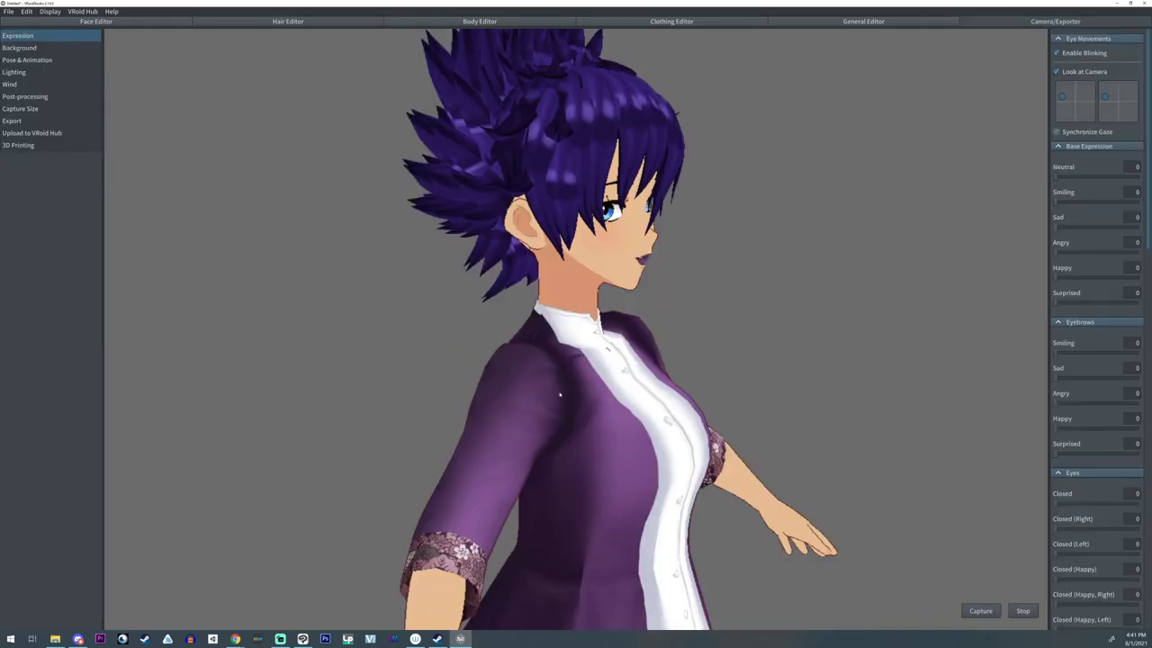
- Preview the hair's movement with the Walking animation
click(27, 59)
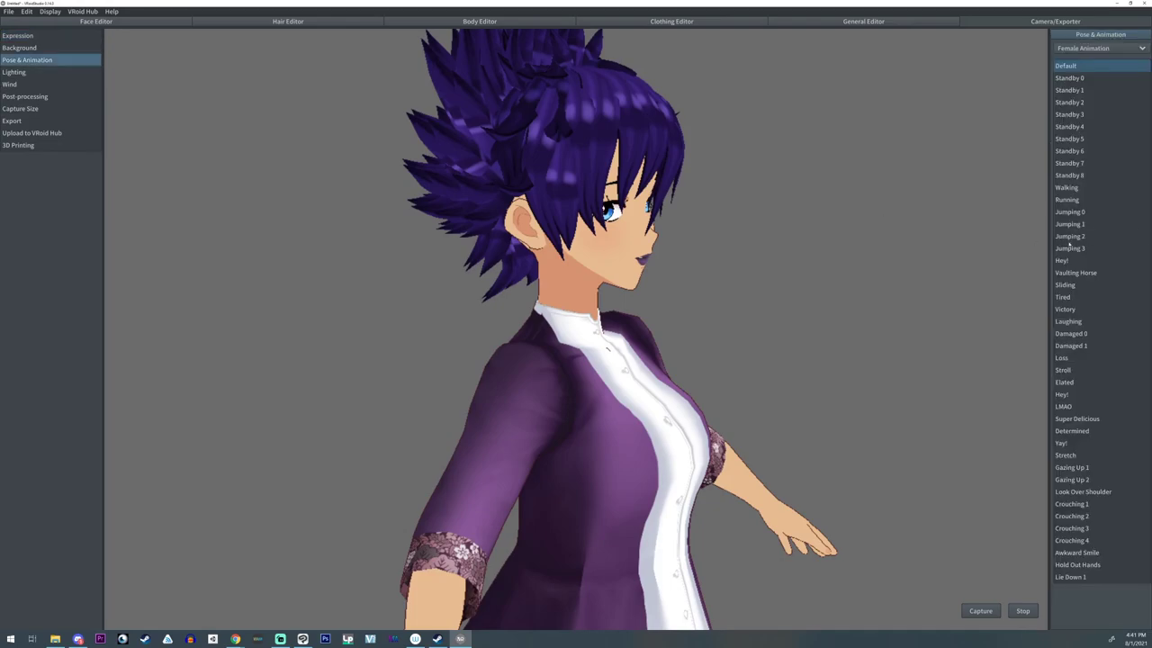
click(1063, 187)
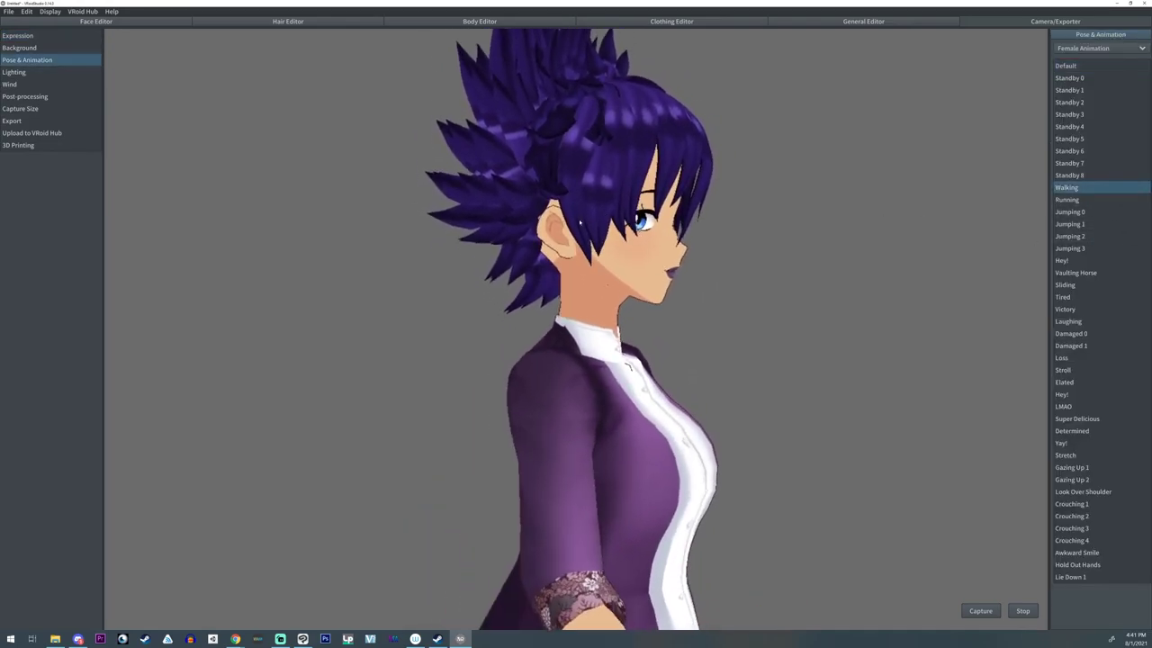
- Delete the bone group that holds the four side bang strands
click(270, 21)
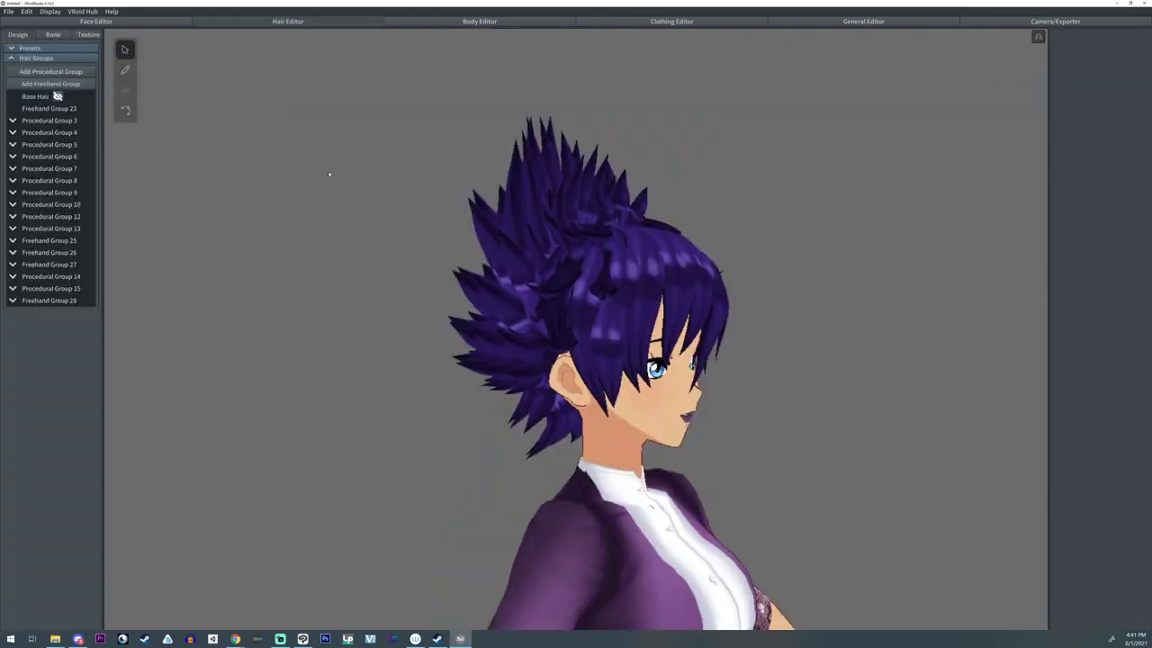
click(48, 34)
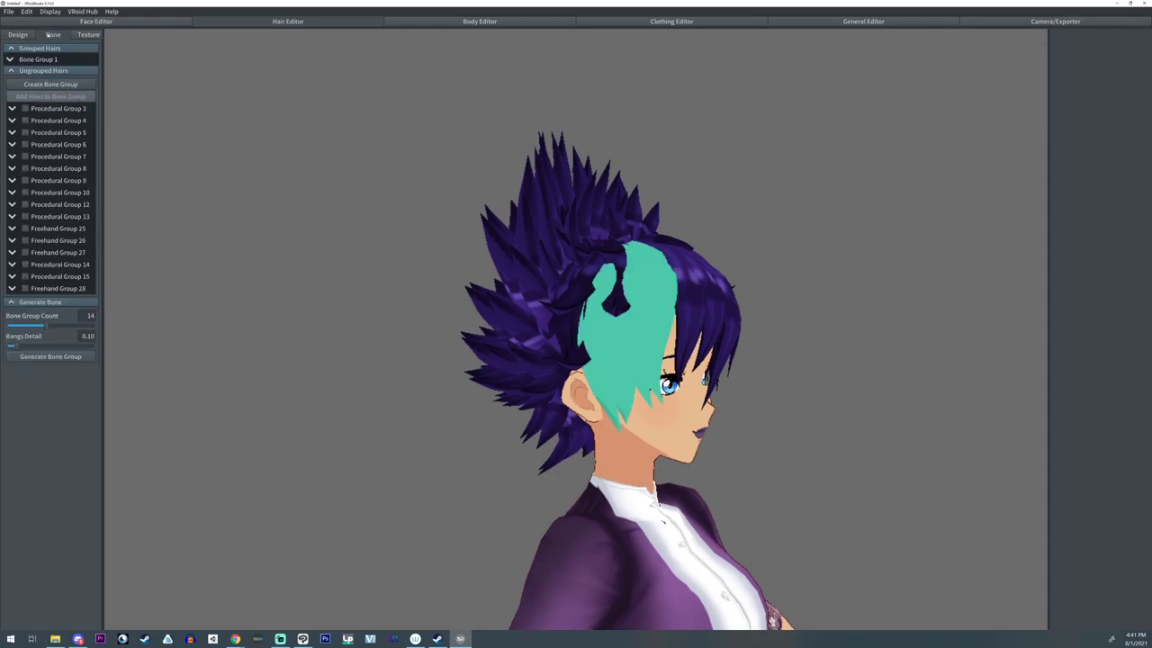
click(45, 59)
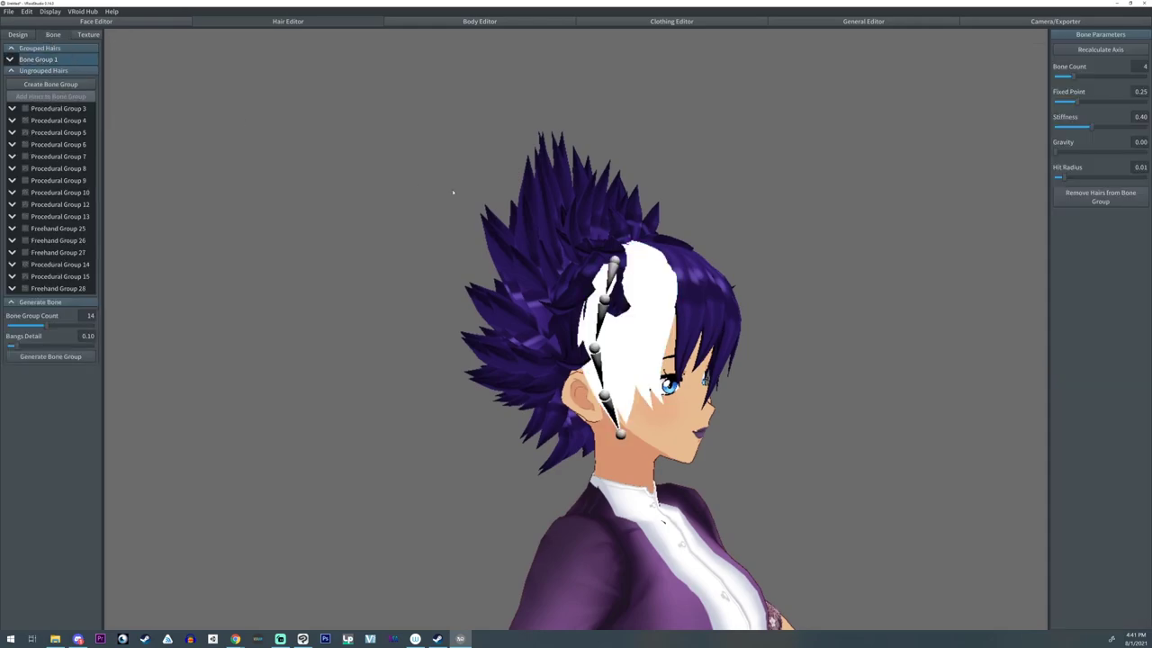
right_click(40, 60)
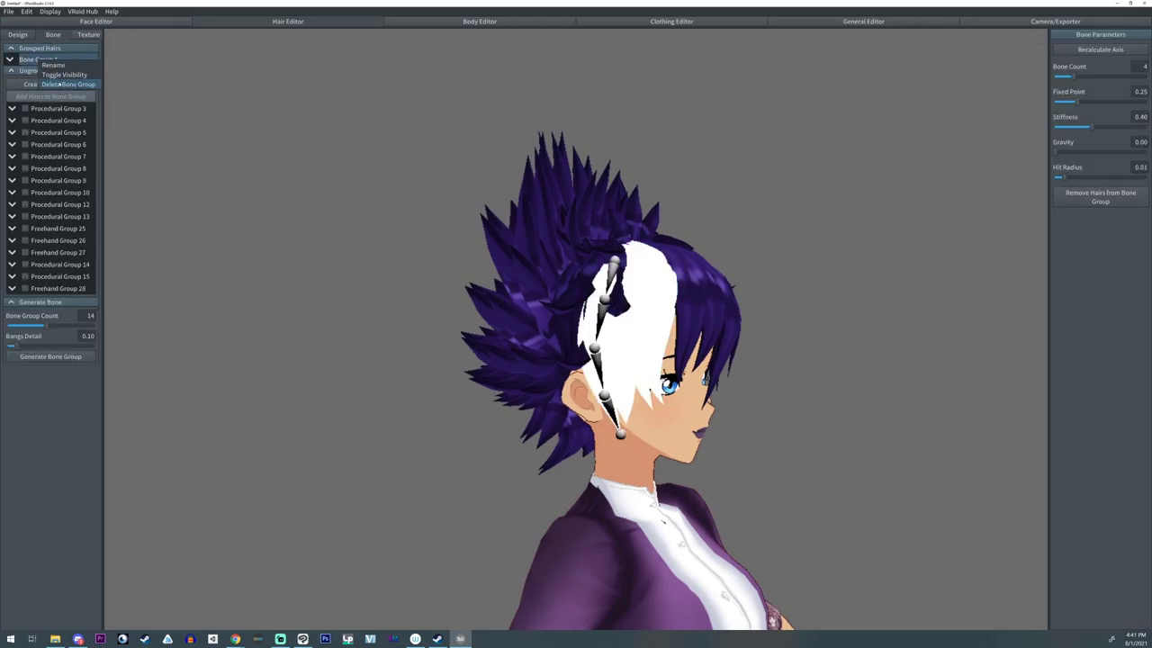
click(69, 85)
- Create a bone group from only Hair 63 and Hair 65, the bang strands nearest the ear
mouse_move(549, 262)
right_down()
mouse_move(534, 270)
mouse_move(564, 278)
right_up()
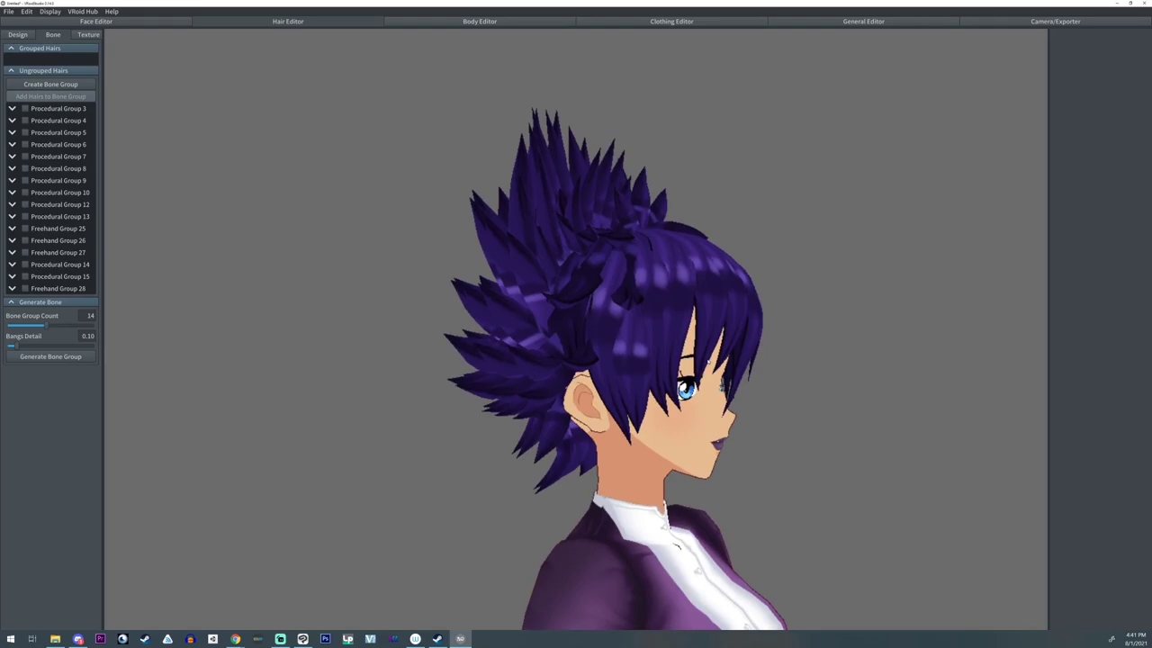
click(623, 403)
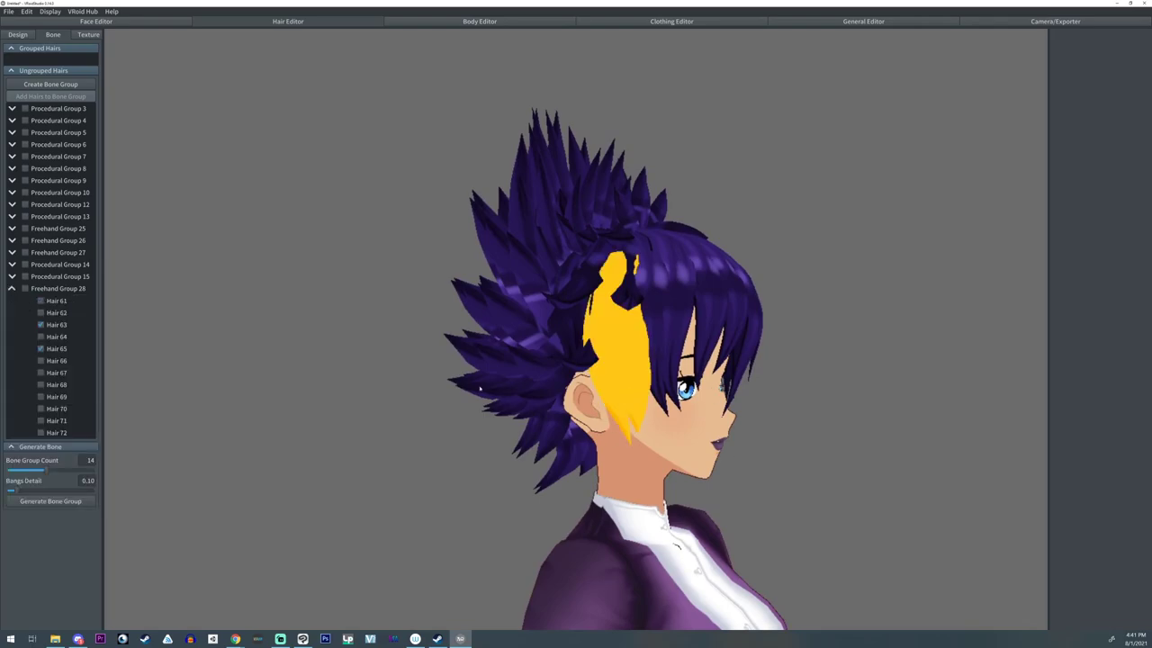
click(89, 85)
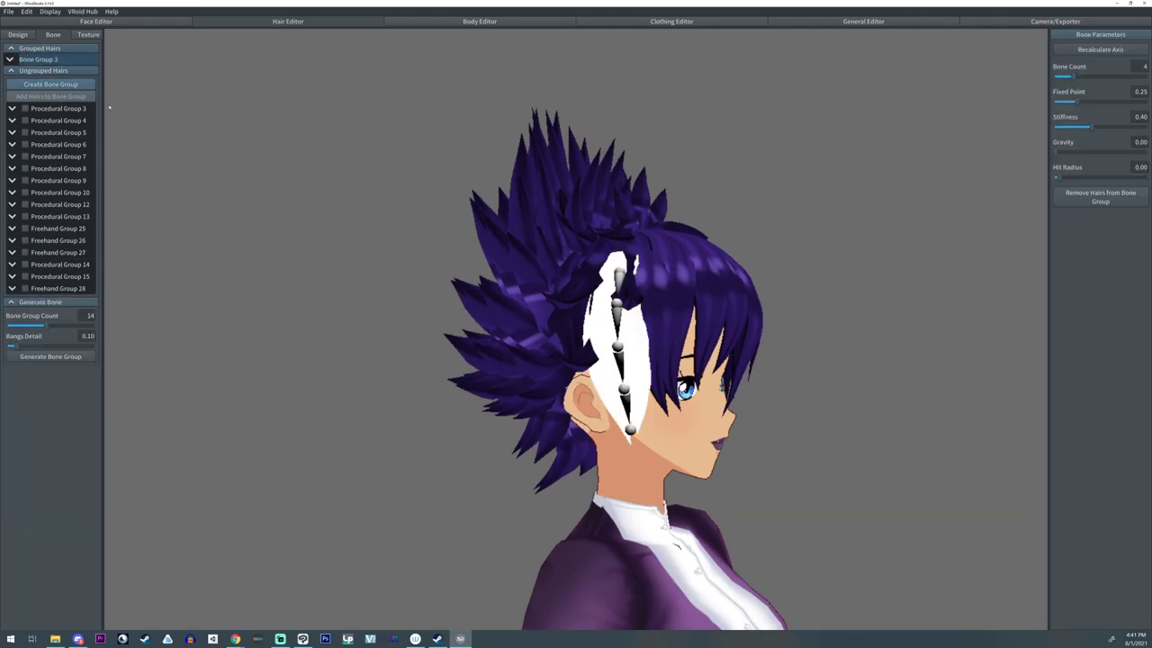
- Set the ear-side bone group's bone count to 2 and its fixed point to 0.70
mouse_move(1076, 75)
mouse_down()
mouse_move(1062, 77)
mouse_move(1129, 80)
mouse_move(1060, 77)
mouse_move(1117, 79)
mouse_move(1051, 90)
mouse_move(1060, 77)
mouse_up()
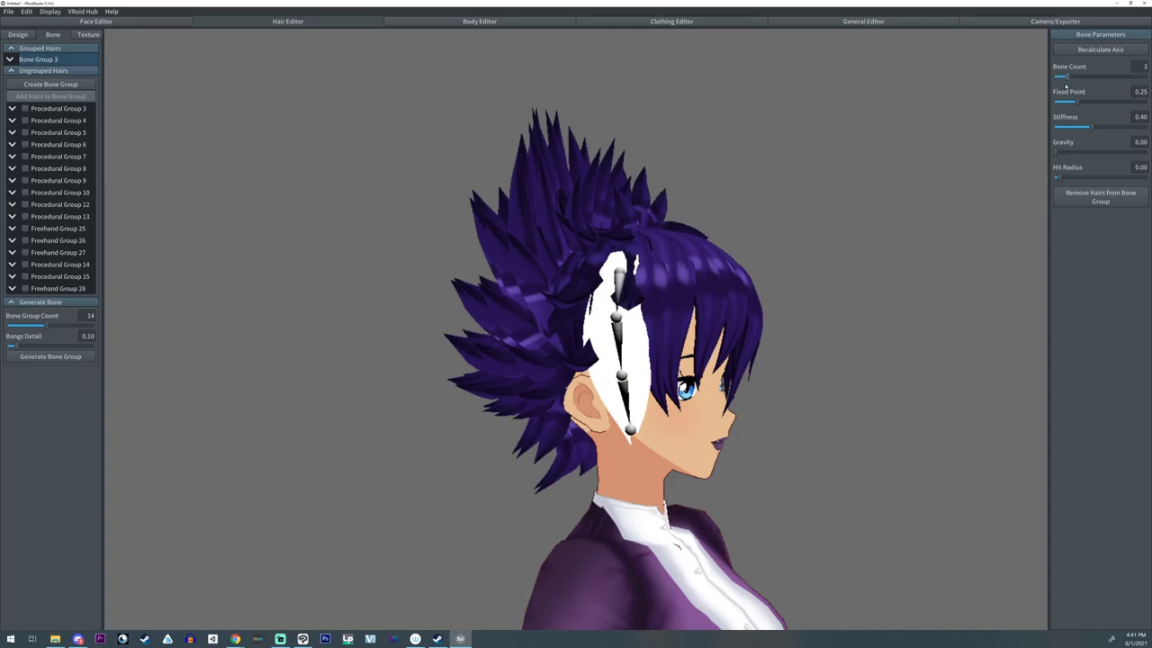
scroll(787, 286, up, 3)
mouse_move(788, 287)
right_down()
mouse_move(768, 284)
mouse_move(785, 283)
right_up()
middle_drag(785, 282, 785, 289)
right_drag(785, 289, 767, 288)
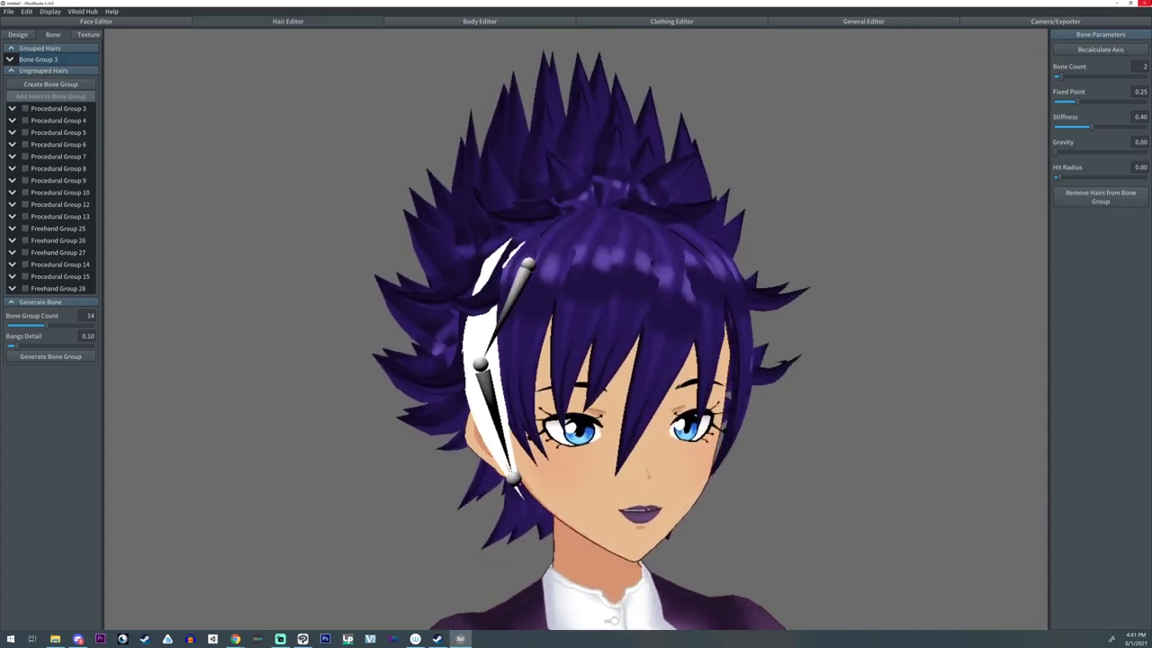
mouse_move(1062, 77)
mouse_down()
mouse_move(1080, 78)
mouse_move(1064, 77)
mouse_up()
right_drag(719, 222, 436, 347)
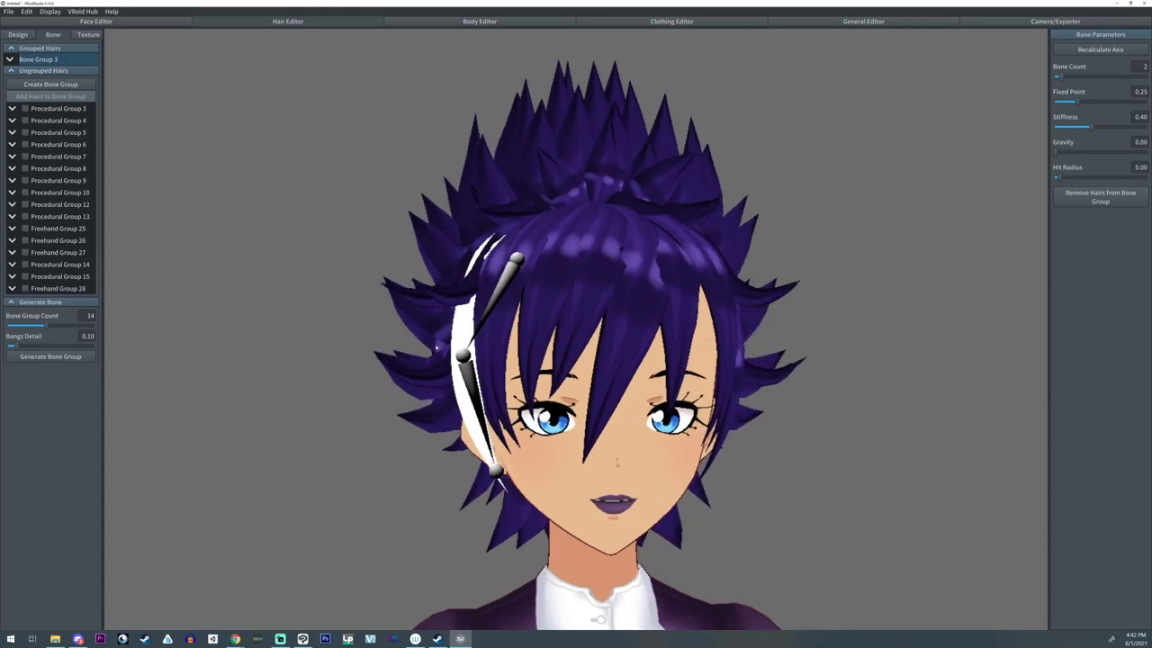
right_drag(501, 241, 630, 261)
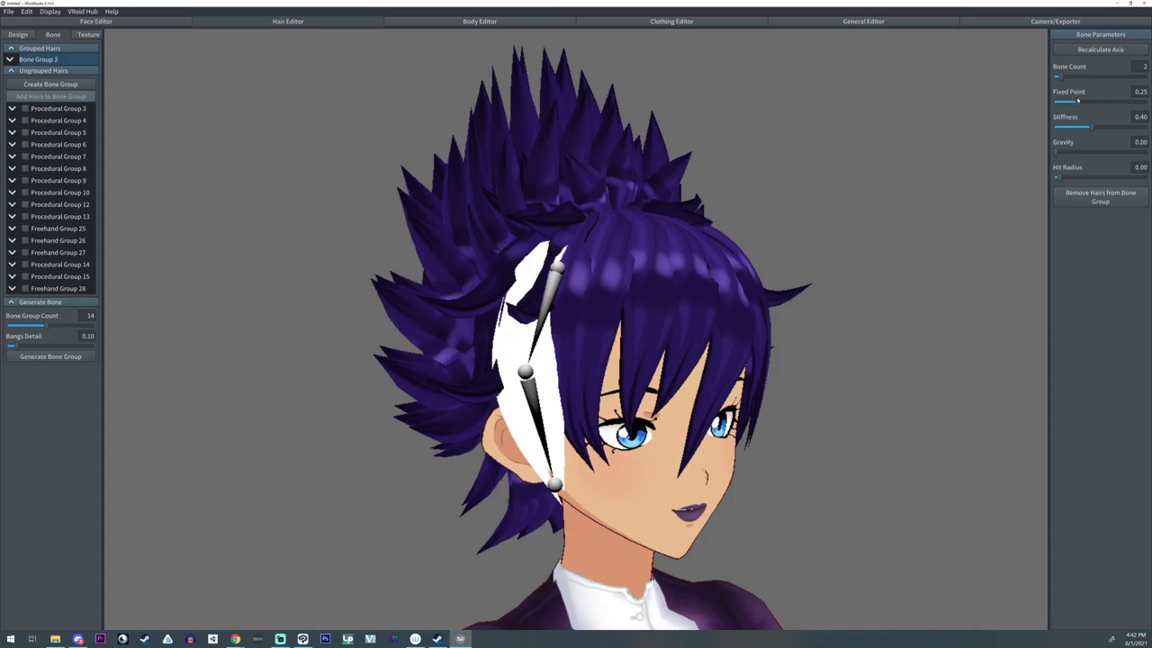
drag(1074, 101, 1121, 102)
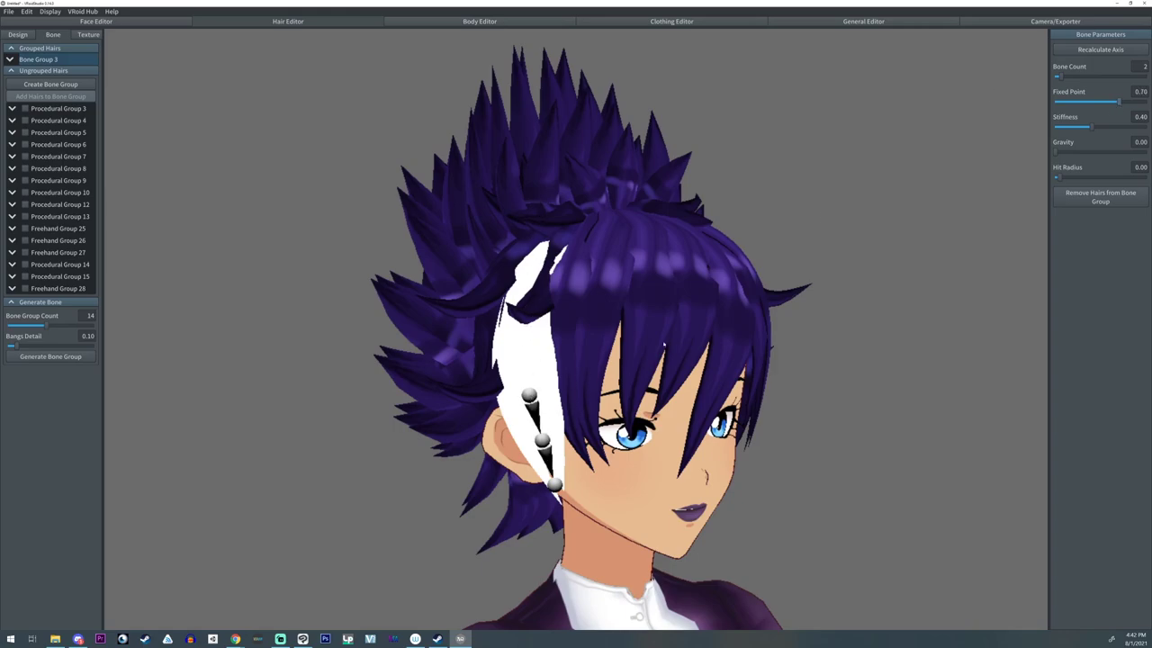
right_drag(664, 344, 585, 349)
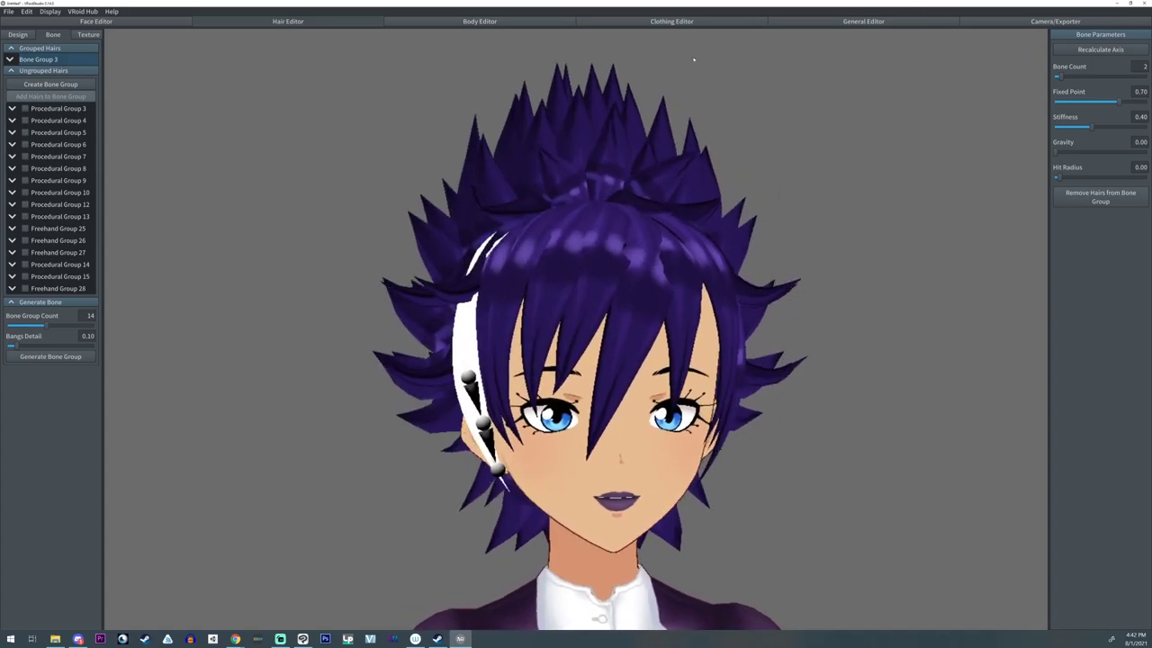
- Create a second bone group from Hair 61 and Hair 67, the strands in front of the ear-side group
right_drag(567, 295, 581, 300)
click(631, 338)
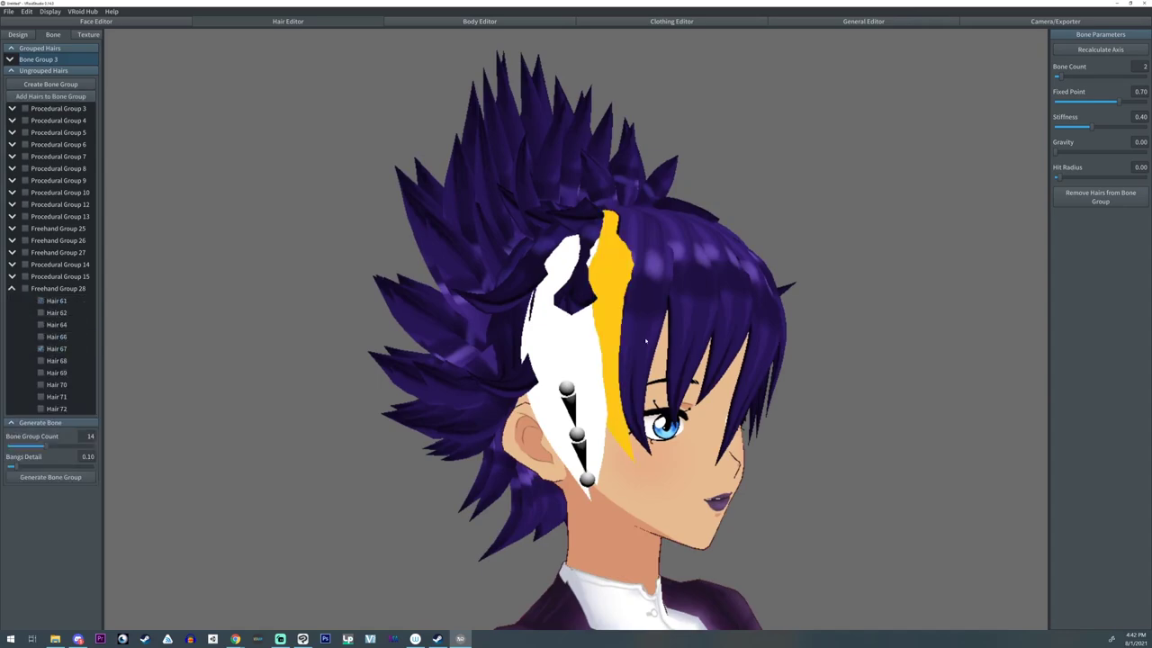
click(50, 84)
right_drag(975, 60, 508, 202)
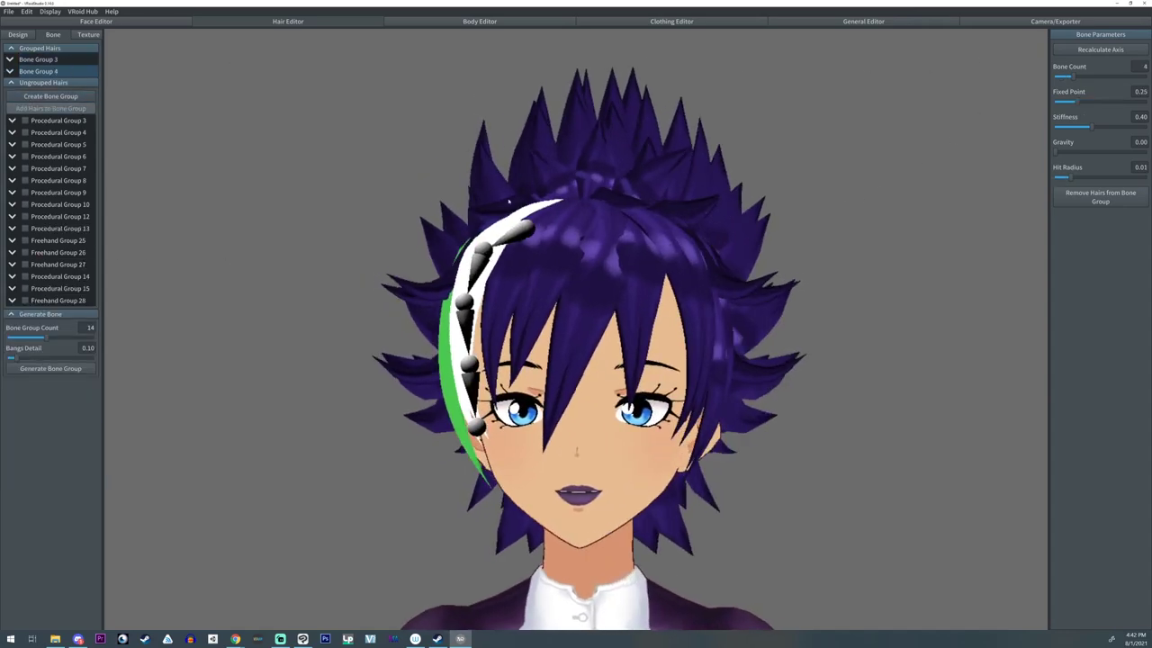
- Check how the two rigged side bang sections move in the Walking animation
click(796, 20)
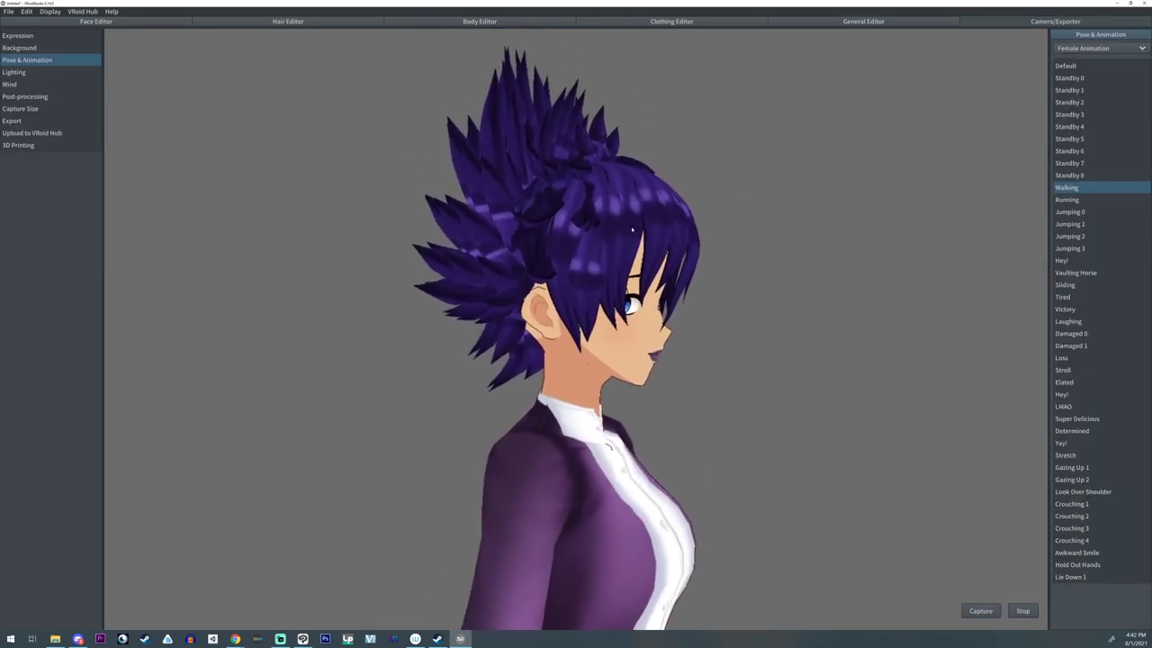
right_drag(610, 171, 536, 252)
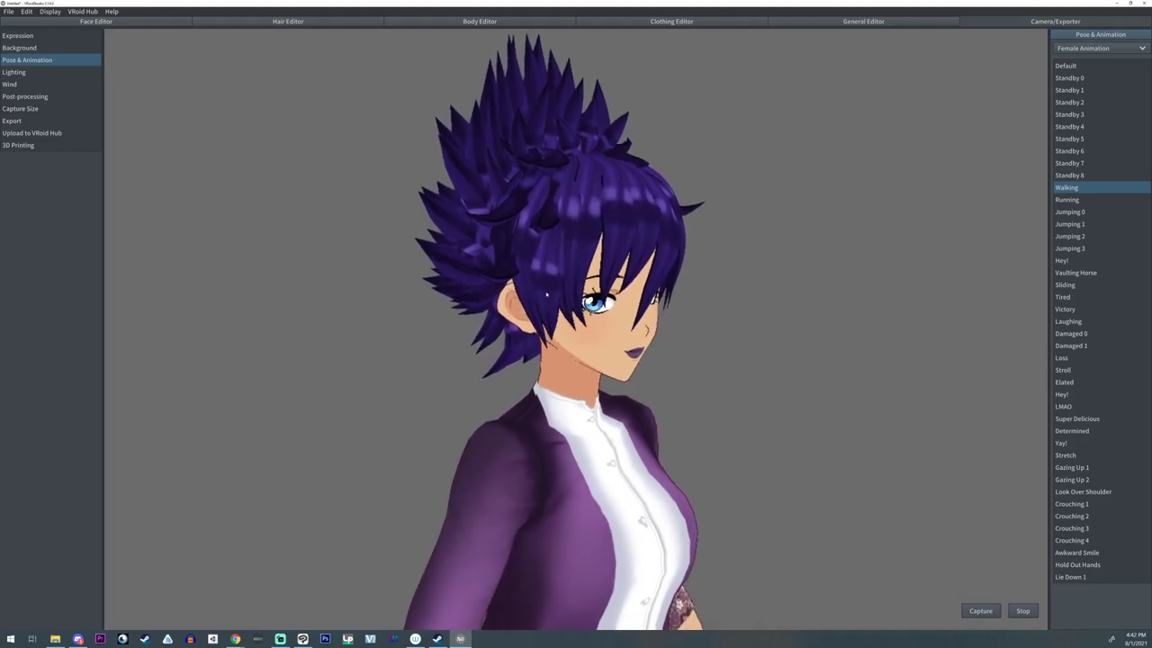
- Set the bone count of Hair 61 and Hair 67's bone group to 2 and its fixed point to 0.61
click(289, 21)
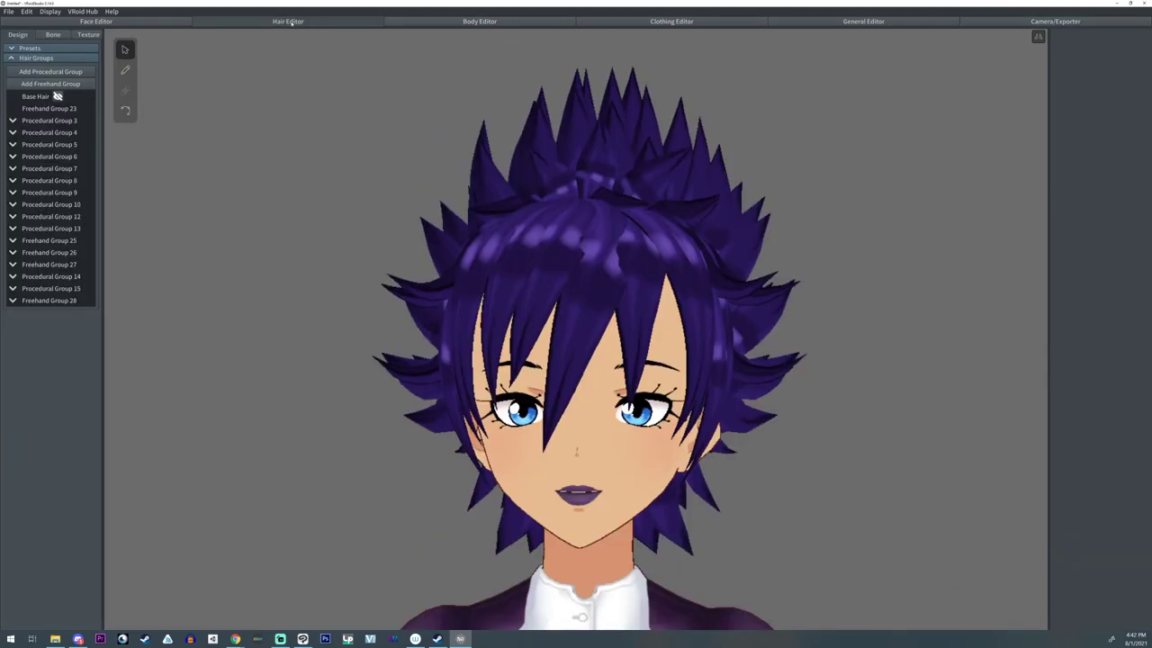
right_drag(287, 84, 297, 86)
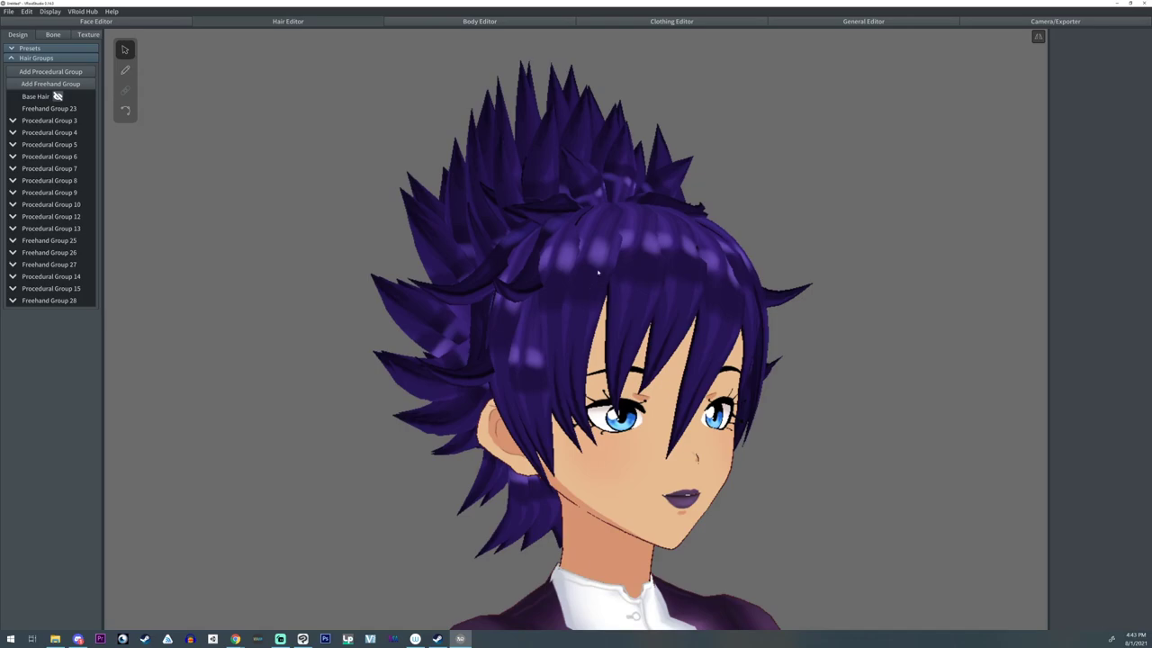
click(54, 34)
click(592, 263)
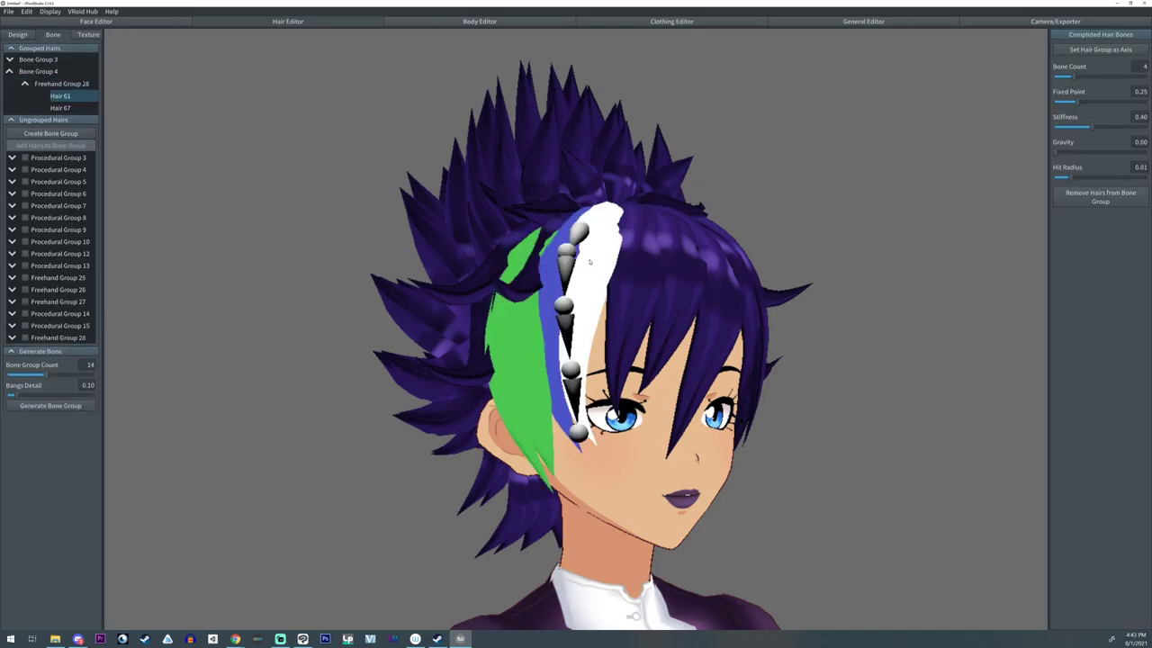
drag(1082, 100, 1109, 102)
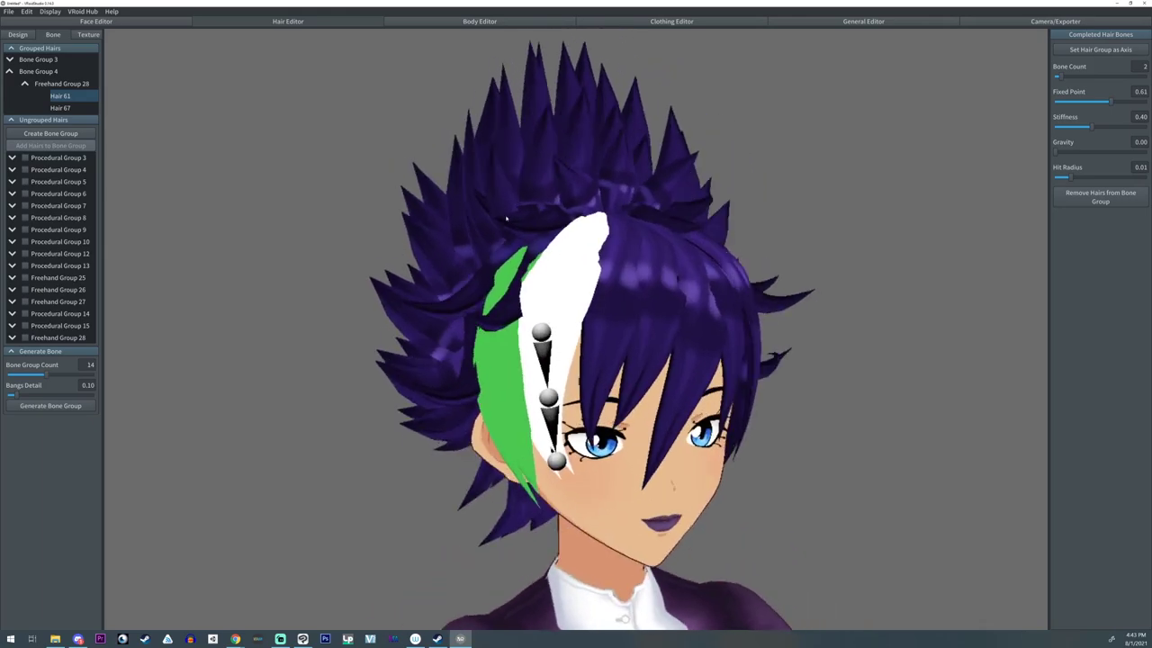
- Create a bone group from Hair 69 and the adjacent front strand, with bone count 2 and fixed point 0.66
click(552, 350)
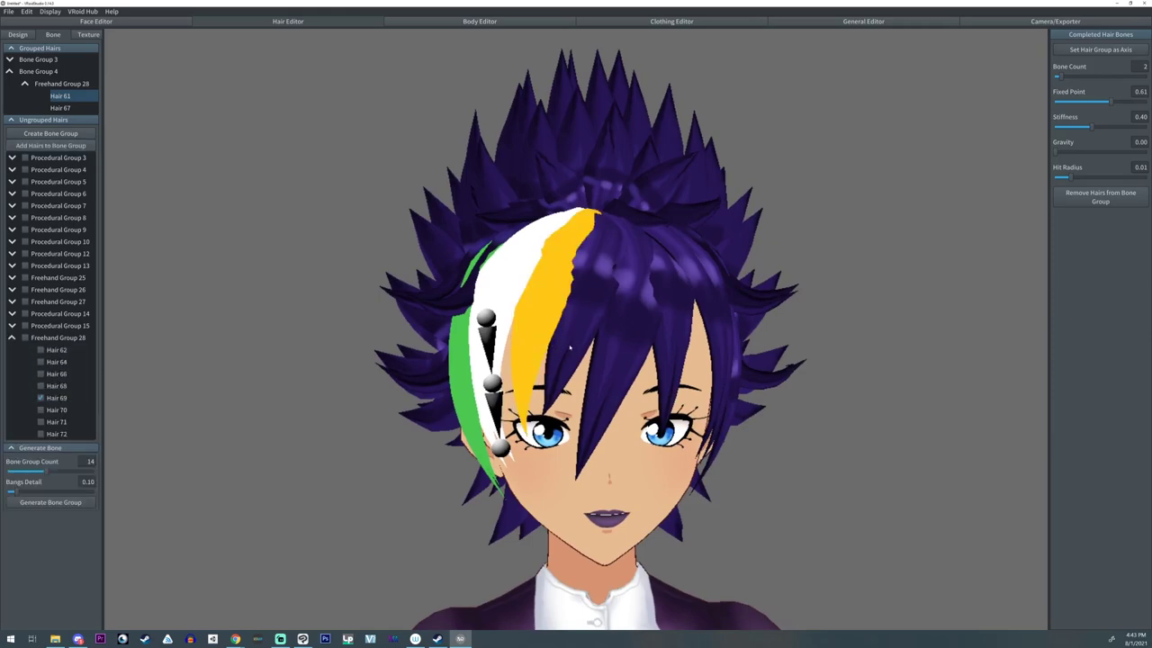
click(51, 133)
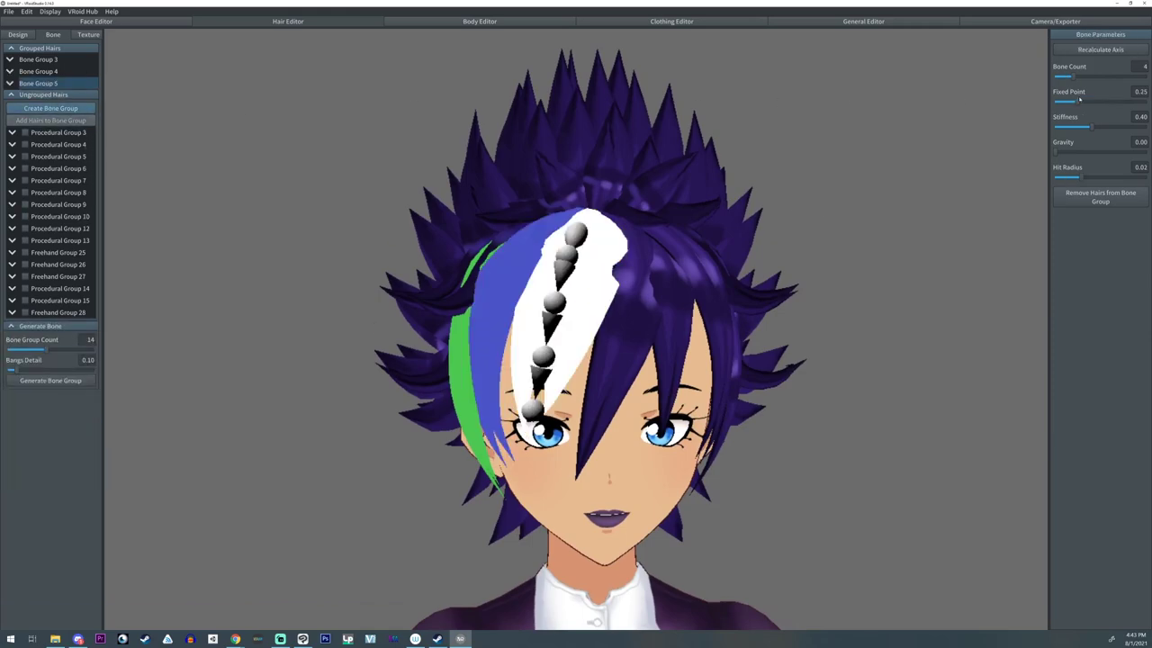
click(1065, 79)
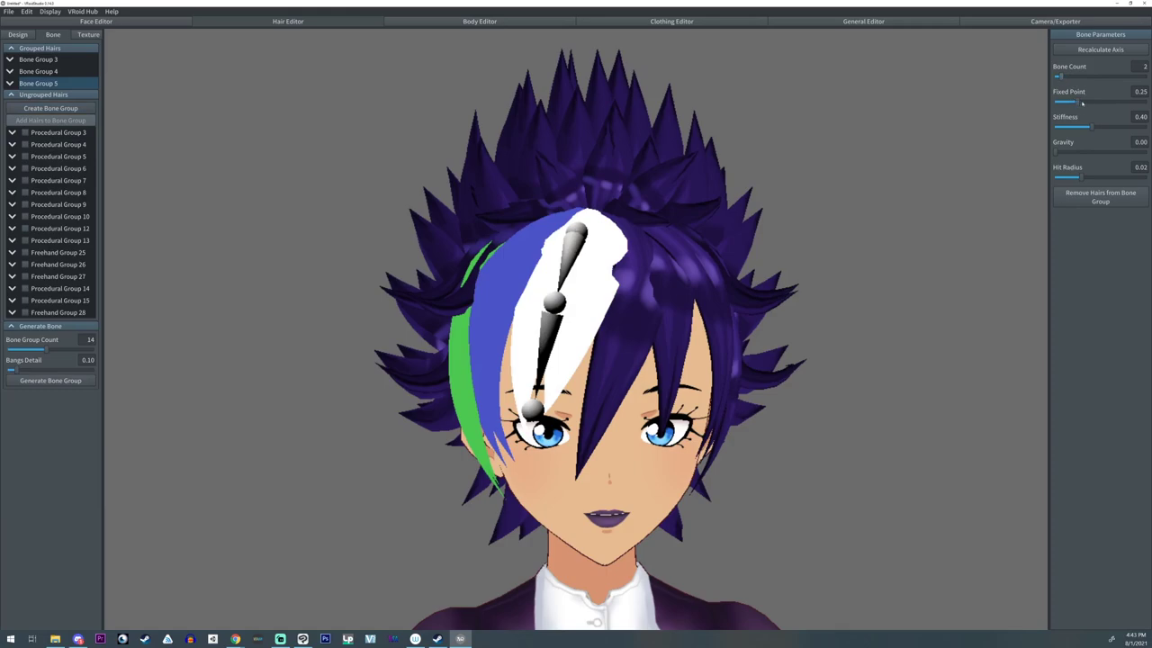
drag(1082, 103, 1113, 106)
- Set the front bang bone group's hit radius to 0.03
right_drag(832, 260, 859, 250)
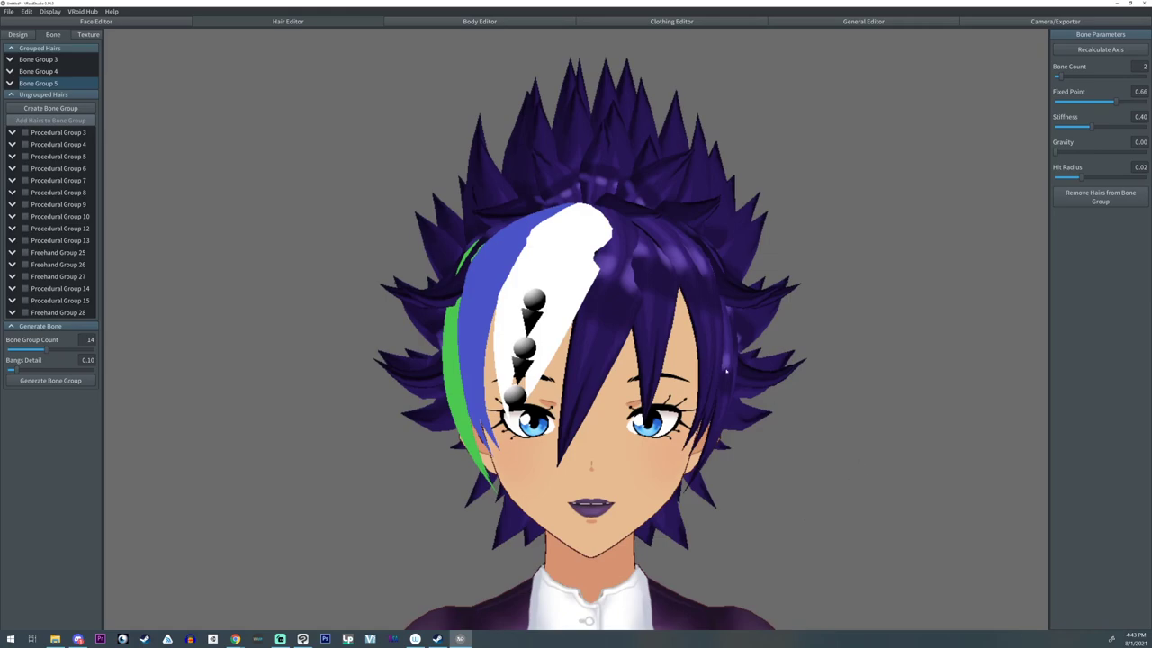
scroll(726, 350, down, 2)
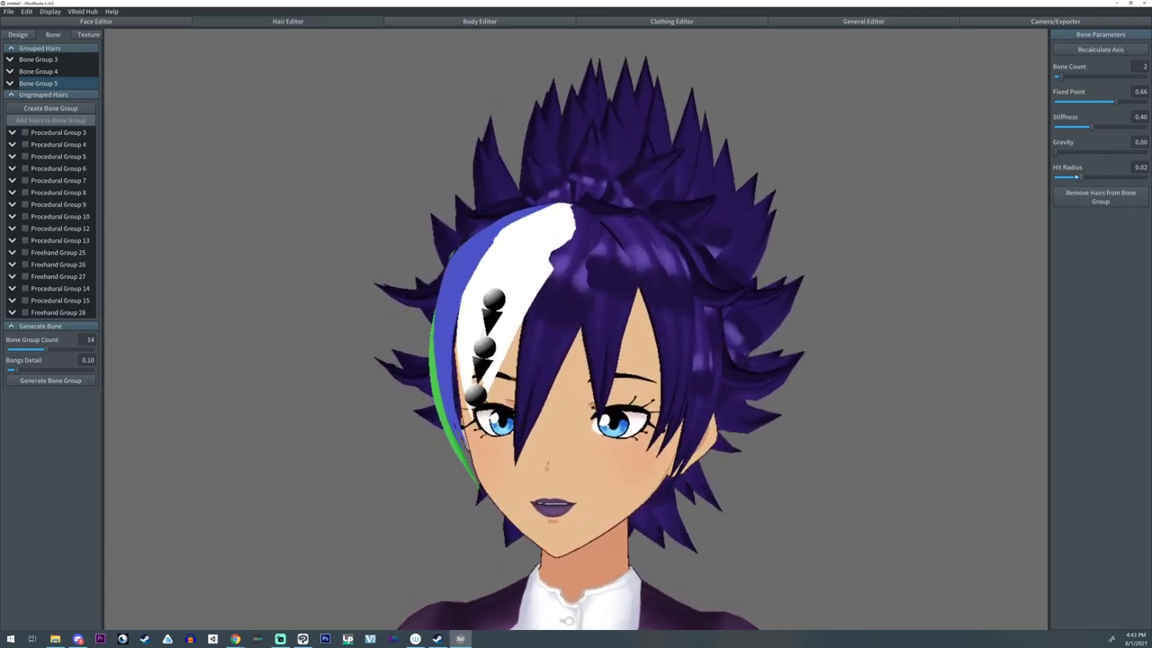
mouse_move(1079, 177)
mouse_down()
mouse_move(1116, 178)
mouse_move(1088, 195)
mouse_up()
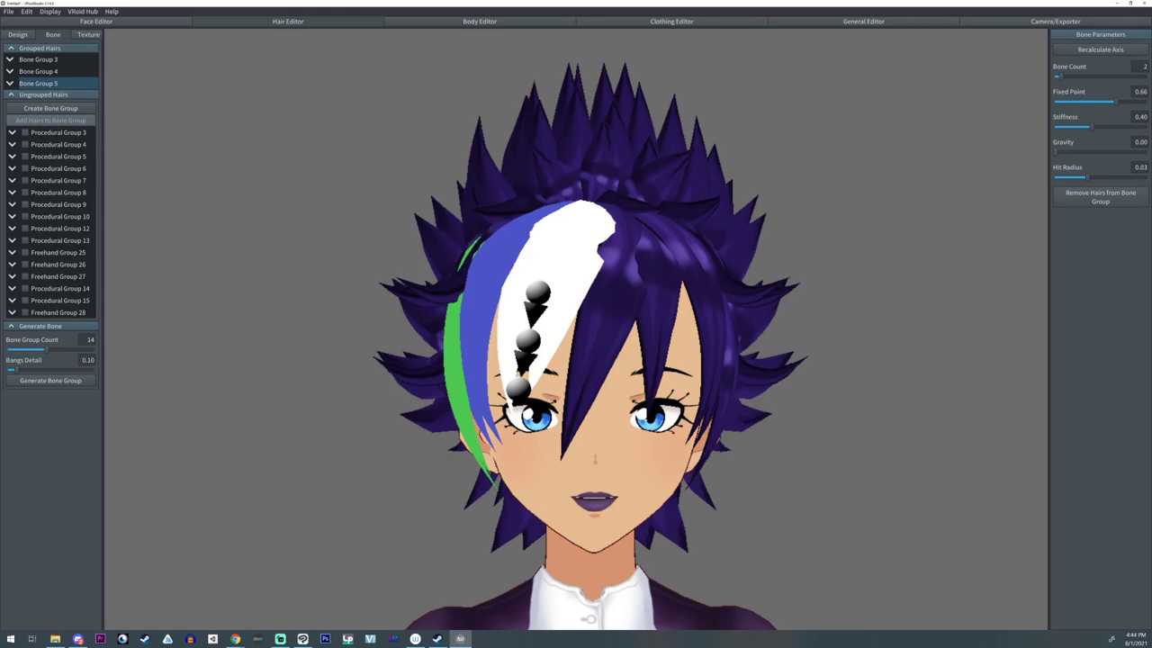
- Try a hit radius of 0.10 on the front bang's bone group and reduce it to 0.01
drag(1120, 178, 1147, 177)
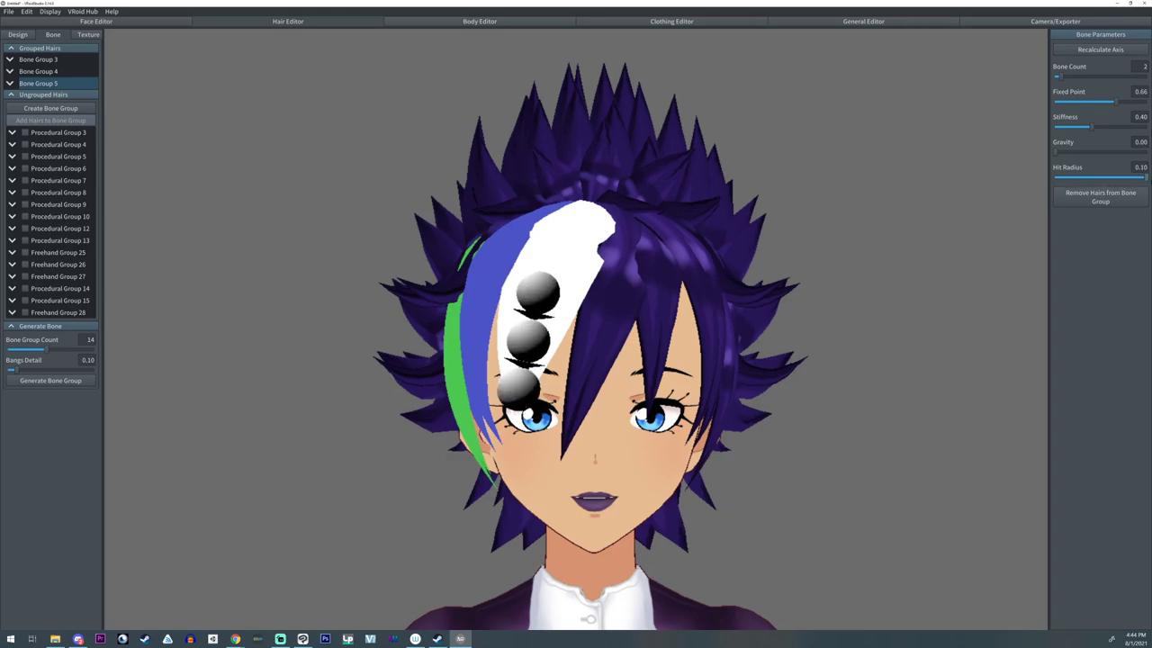
click(38, 71)
right_drag(322, 172, 417, 219)
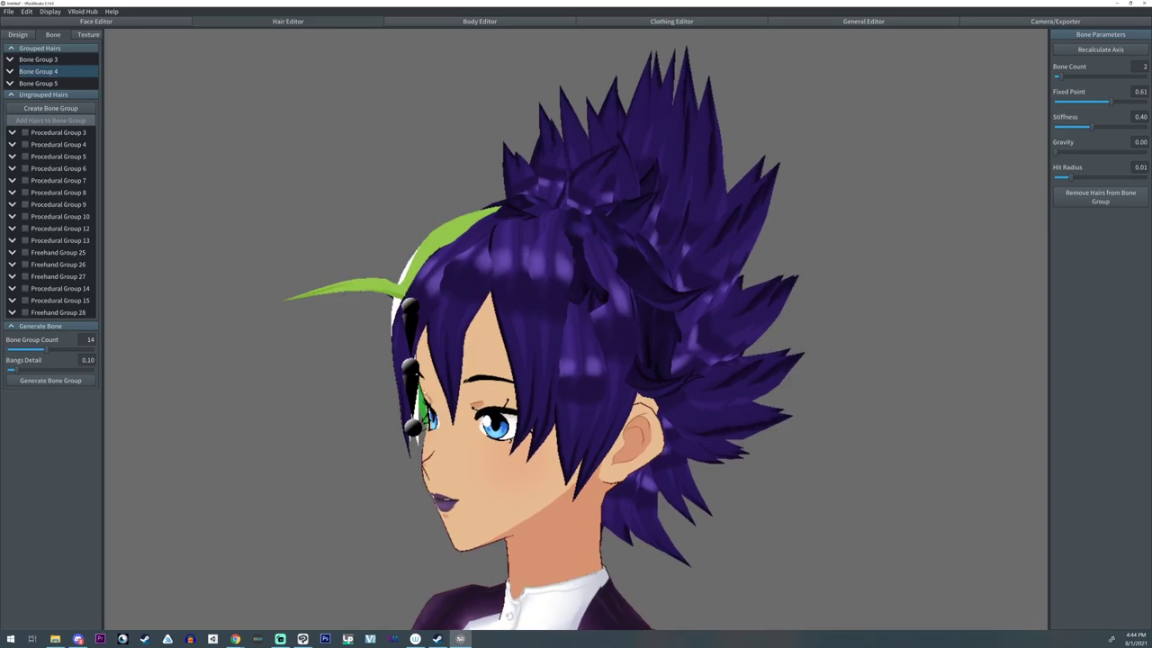
click(63, 81)
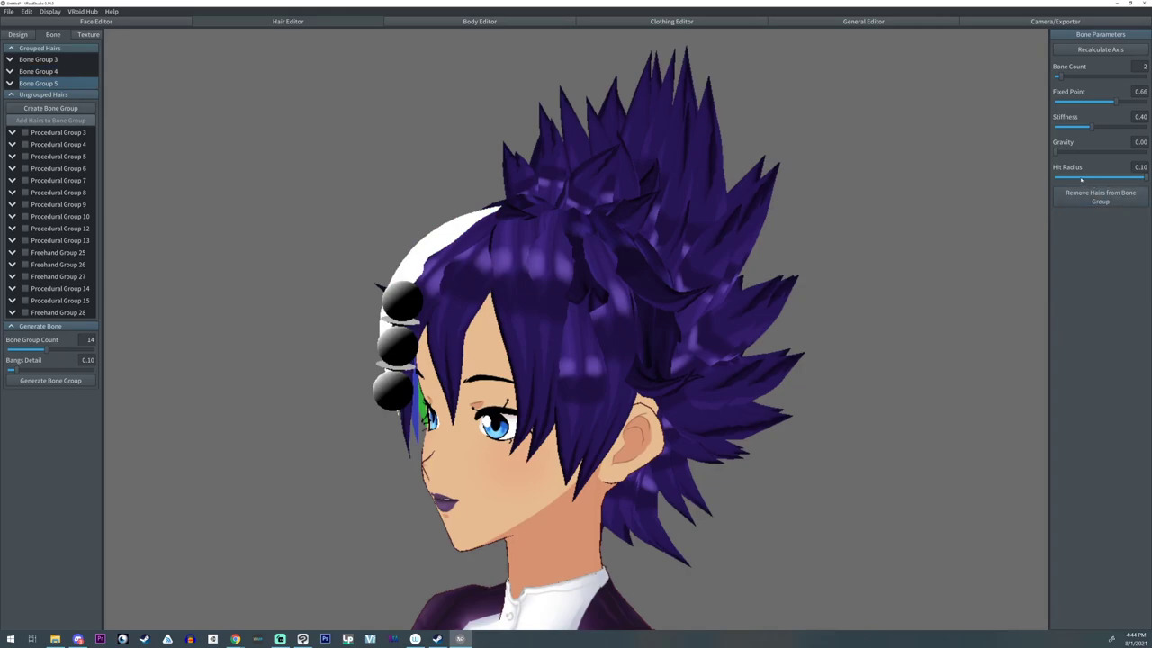
drag(1082, 179, 1068, 180)
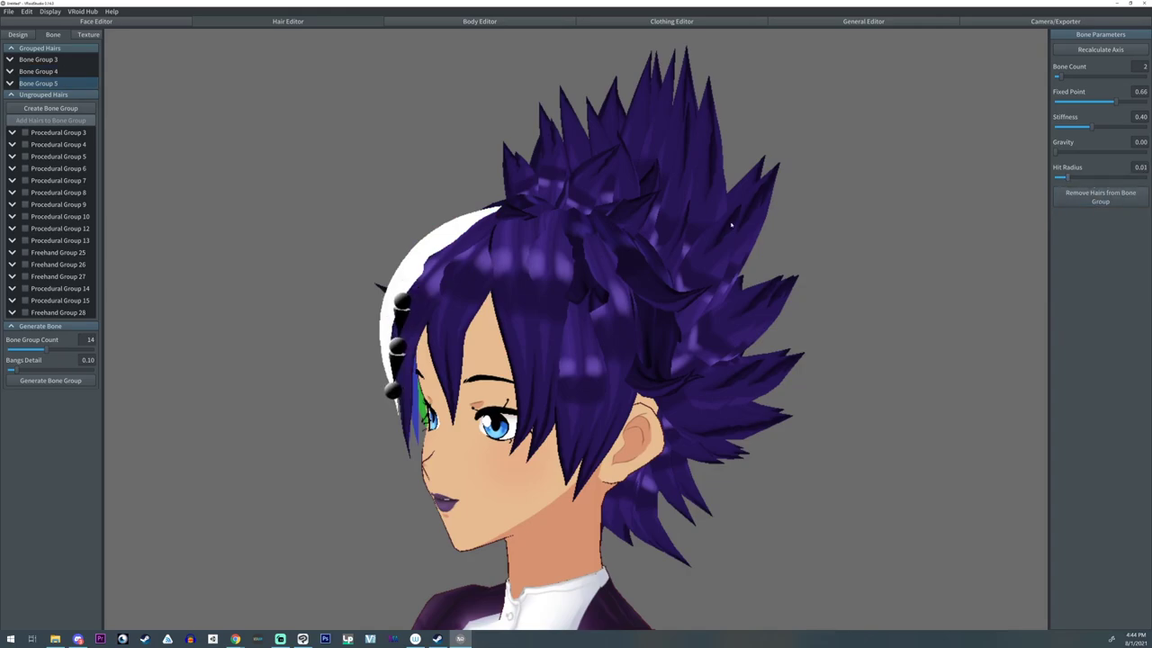
right_drag(732, 225, 745, 222)
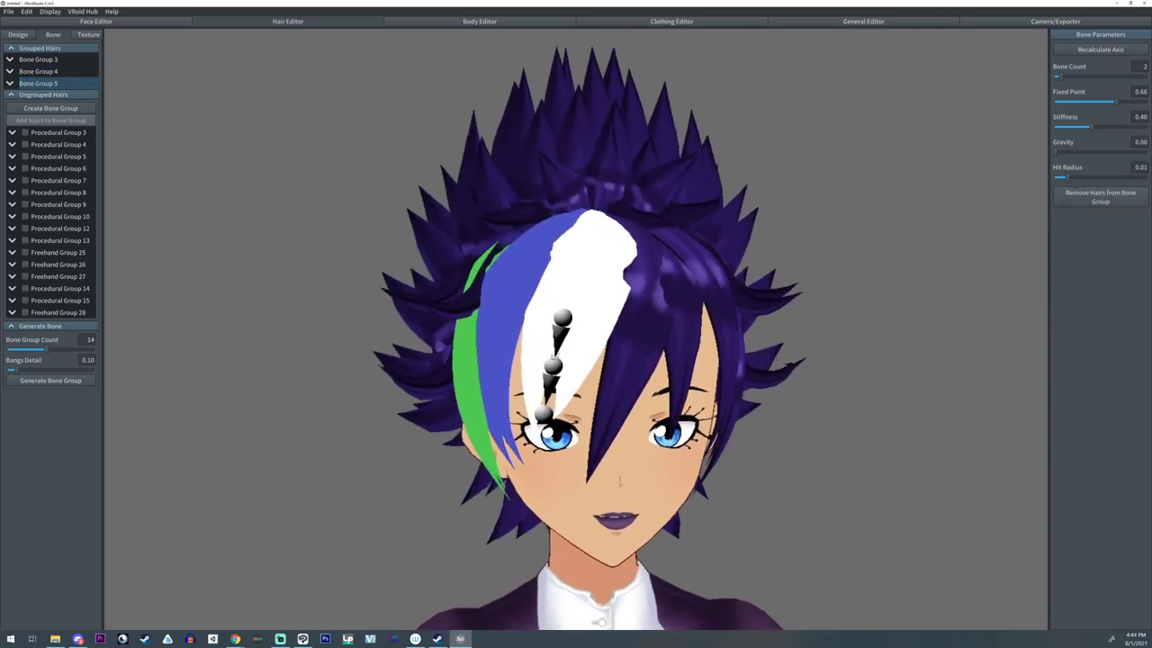
right_drag(547, 508, 528, 509)
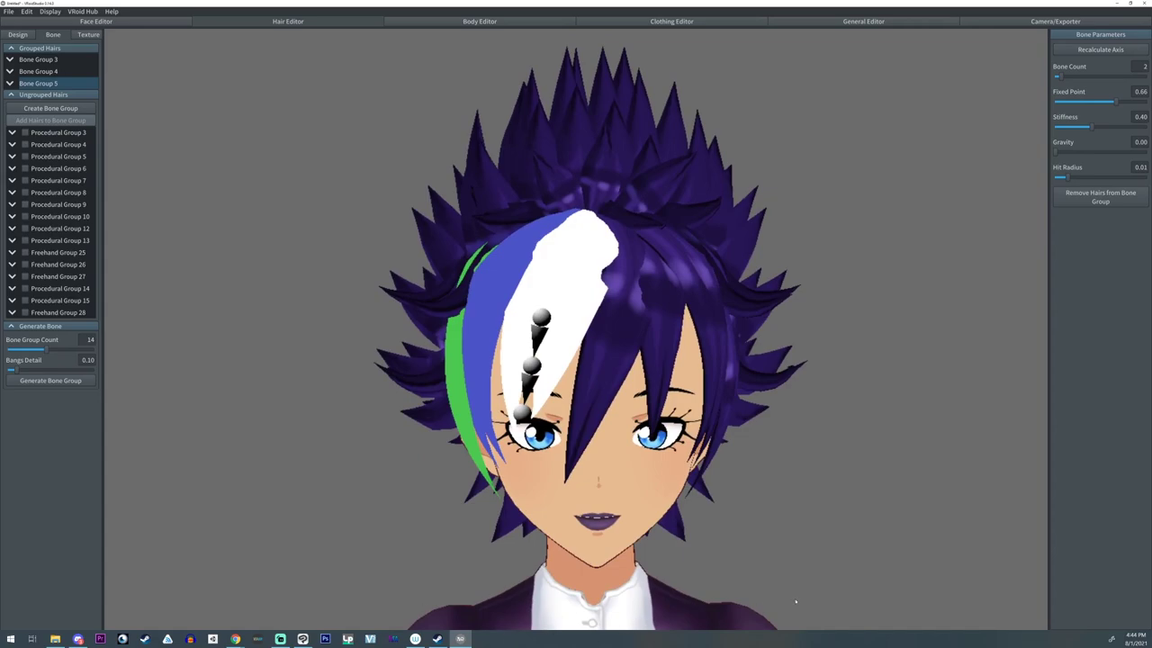
- Create separate bone groups for the long centre bang with bone count 3 and fixed point 0.55, and Hair 72 with 2 and 0.53
click(605, 335)
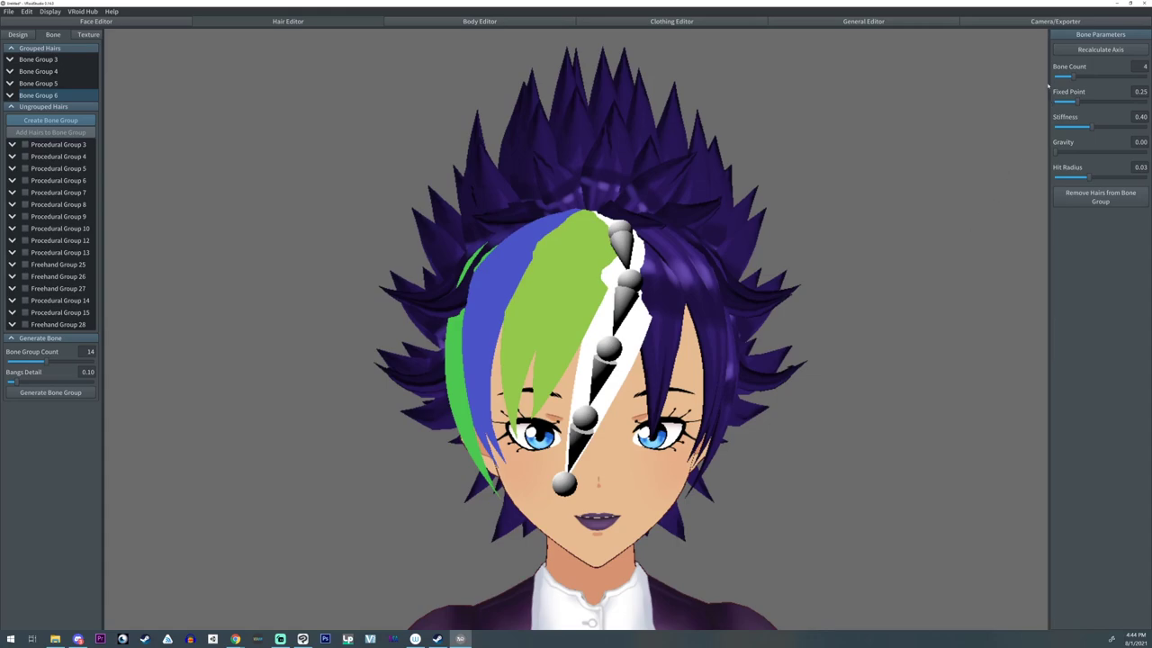
drag(1074, 102, 1107, 104)
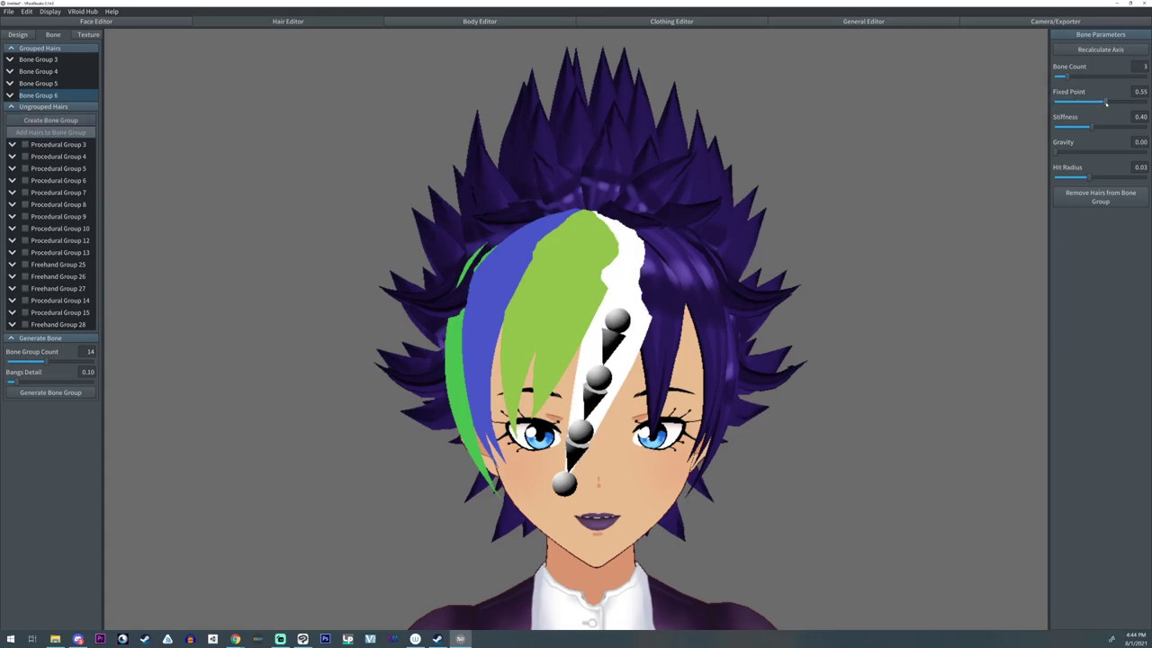
click(658, 343)
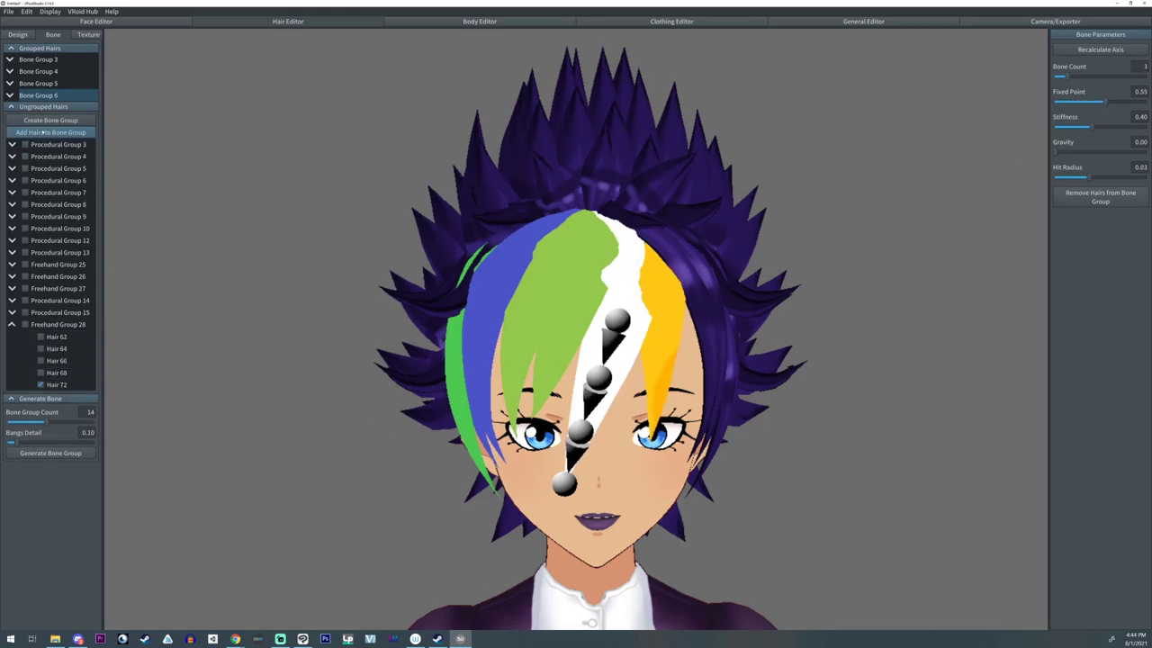
click(45, 121)
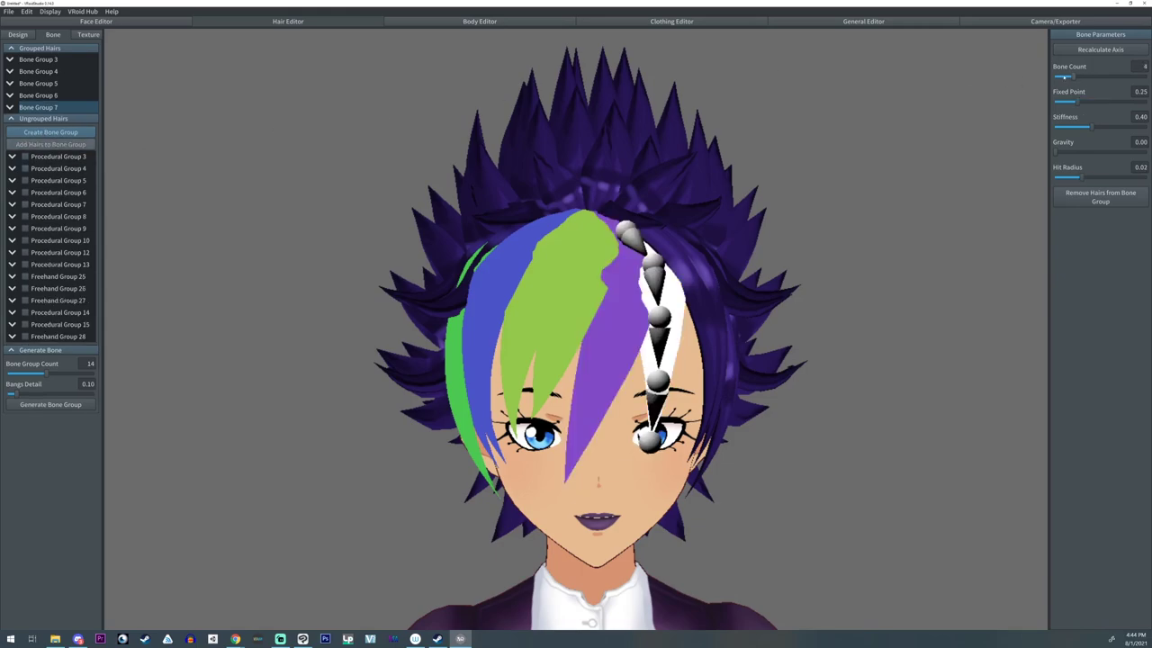
mouse_move(1064, 77)
mouse_down()
mouse_move(1103, 102)
mouse_move(1060, 78)
mouse_up()
- Create a bone group from Hair 62 and Hair 68, with bone count 2 and fixed point 0.64
right_drag(825, 150, 693, 186)
click(570, 380)
click(570, 381)
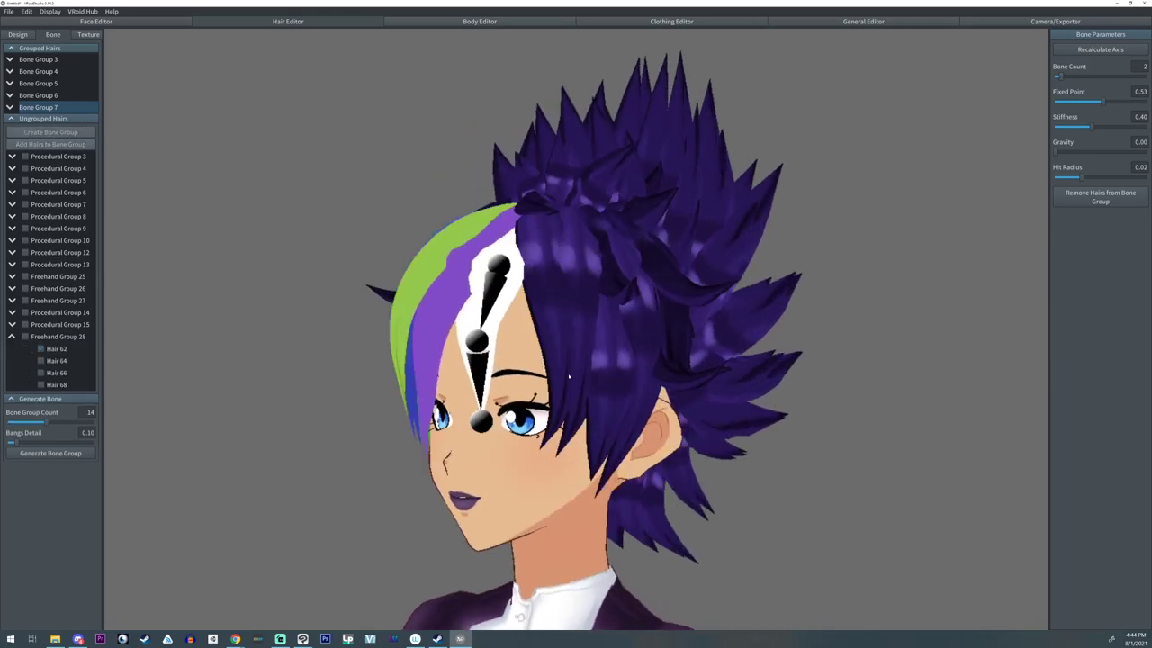
click(577, 379)
click(553, 370)
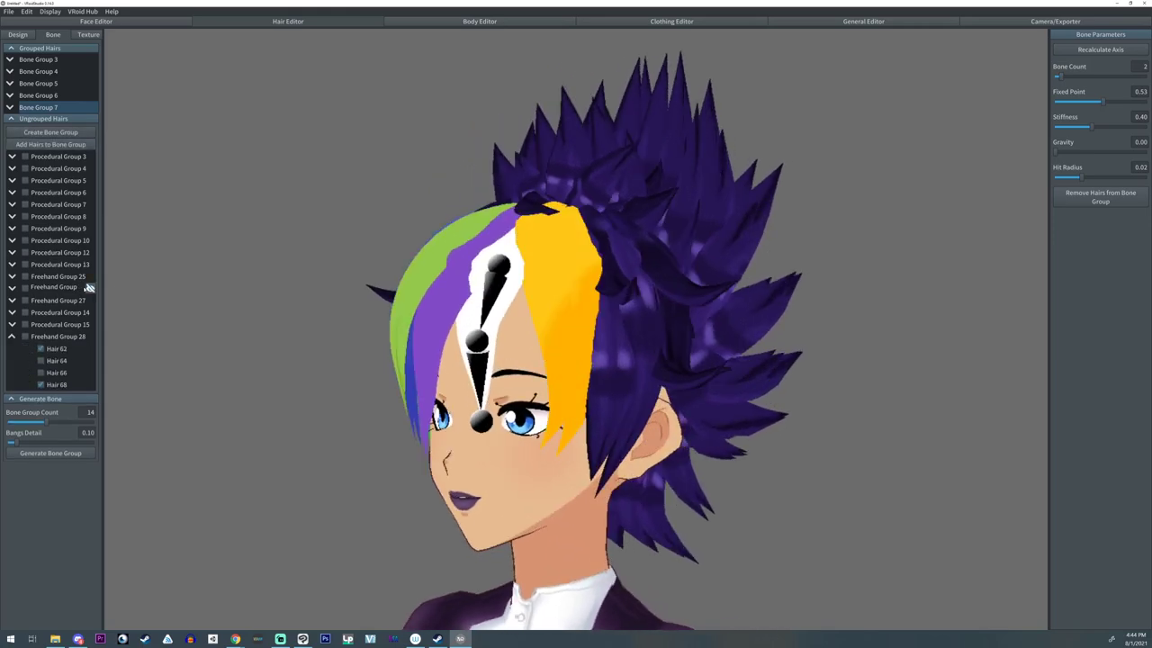
drag(89, 288, 86, 518)
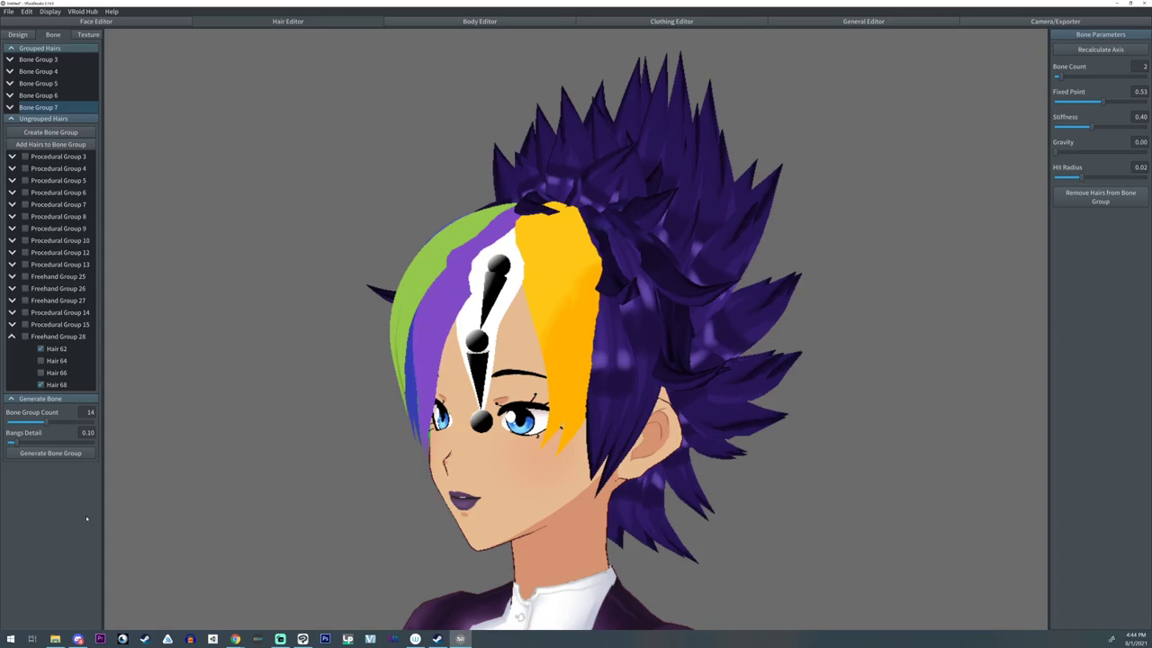
click(50, 453)
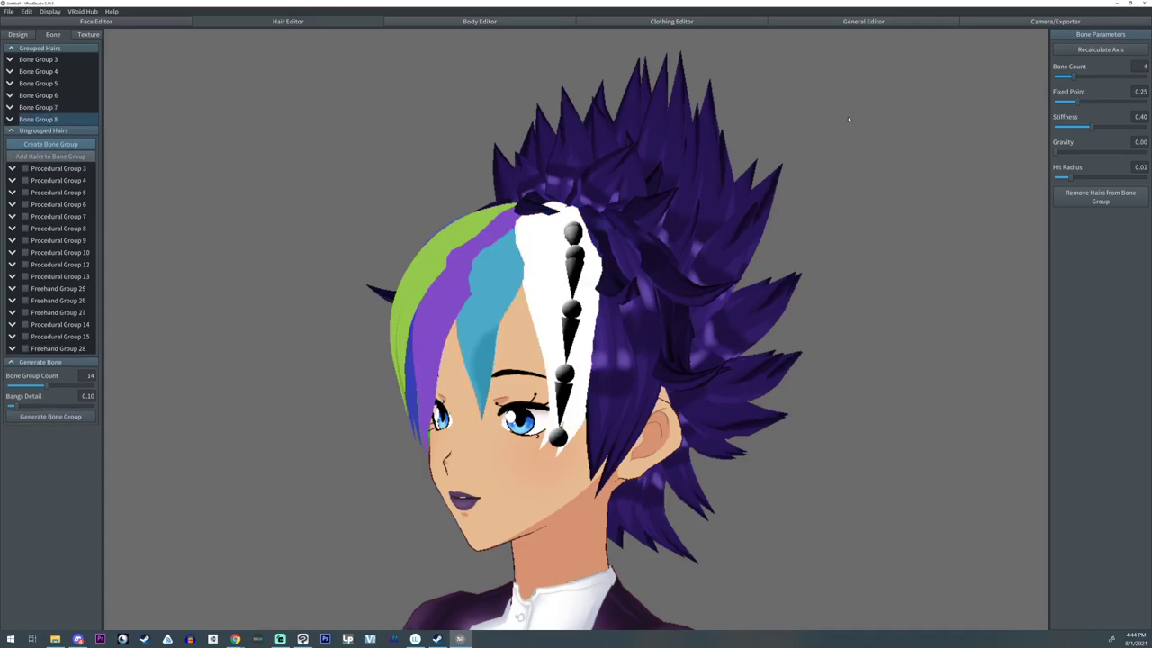
drag(1073, 75, 1062, 81)
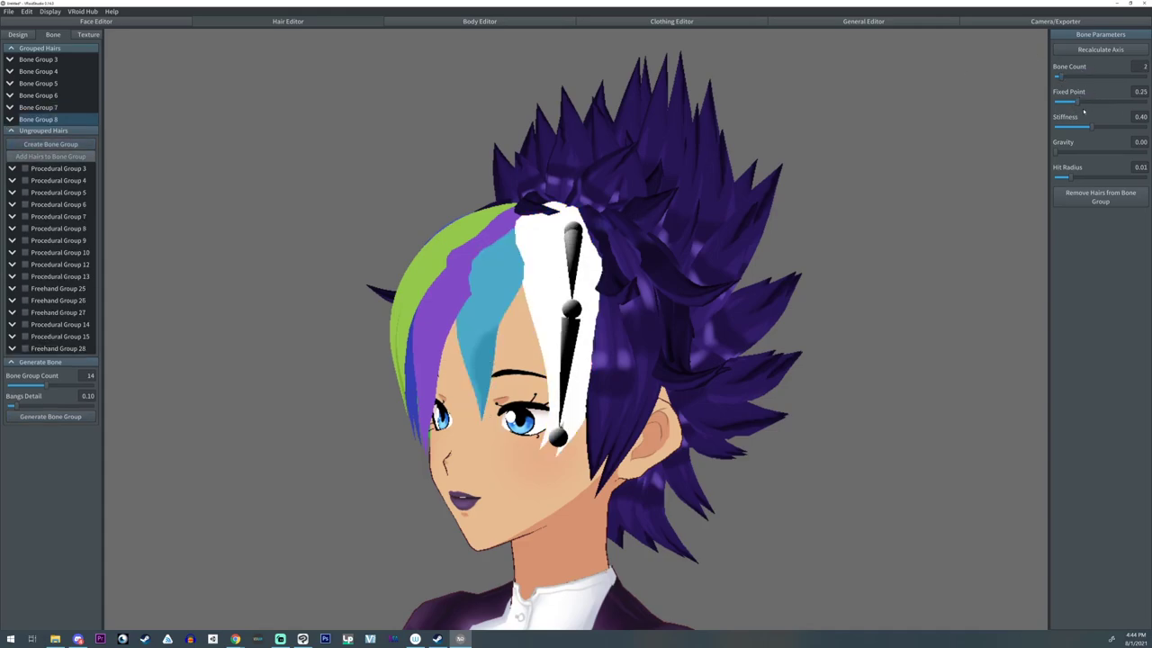
drag(1093, 102, 1110, 104)
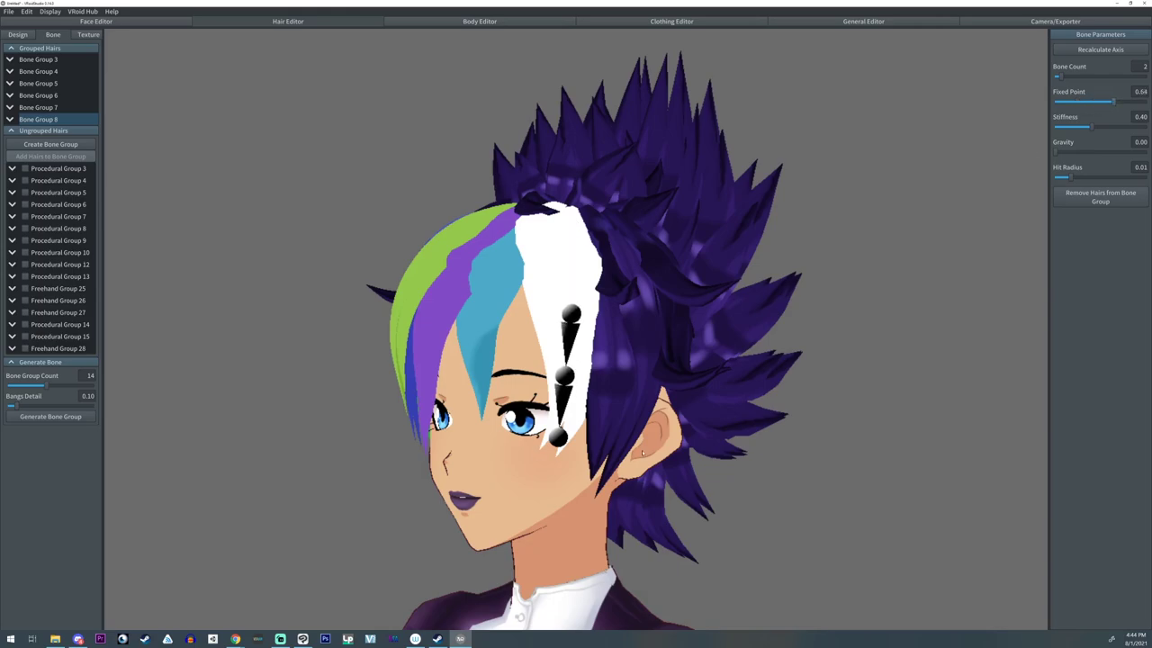
- Create a bone group from the side strands Hair 64 and Hair 66, with bone count 2 and fixed point 0.69
click(617, 433)
click(641, 423)
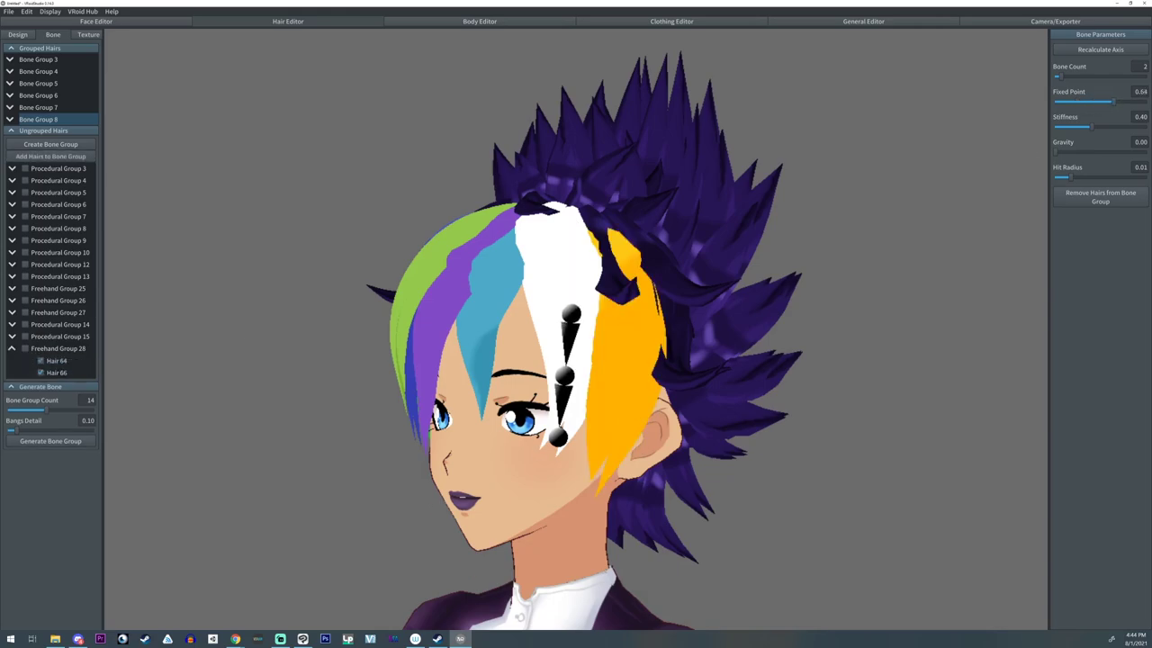
click(79, 146)
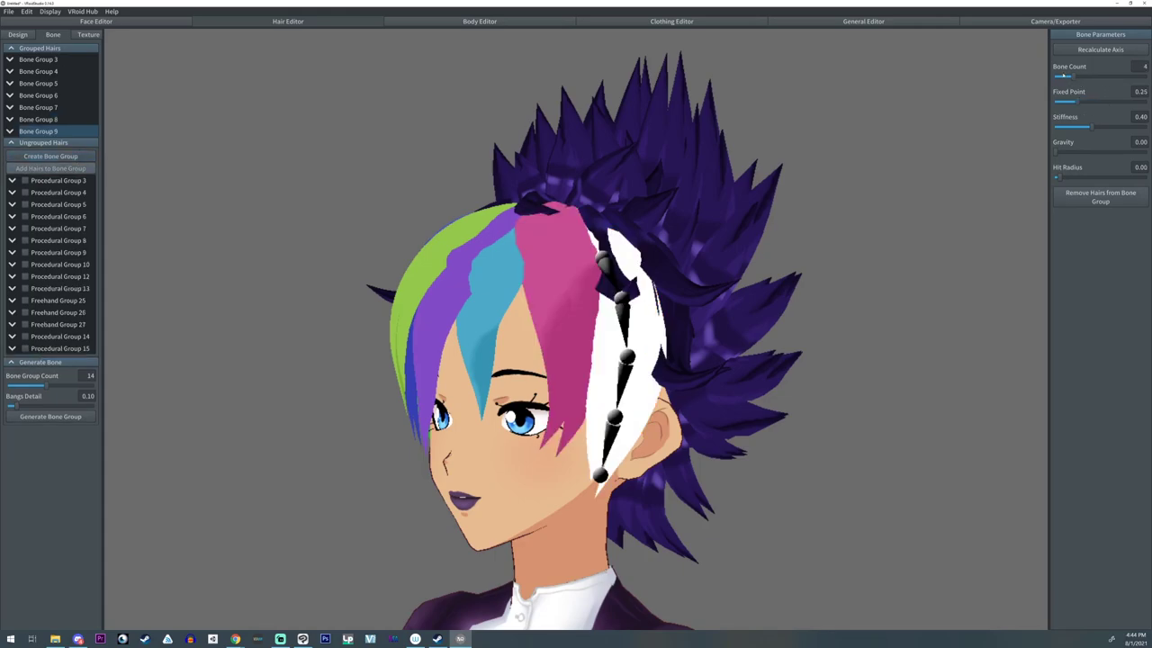
drag(1066, 76, 1119, 104)
right_drag(522, 286, 634, 292)
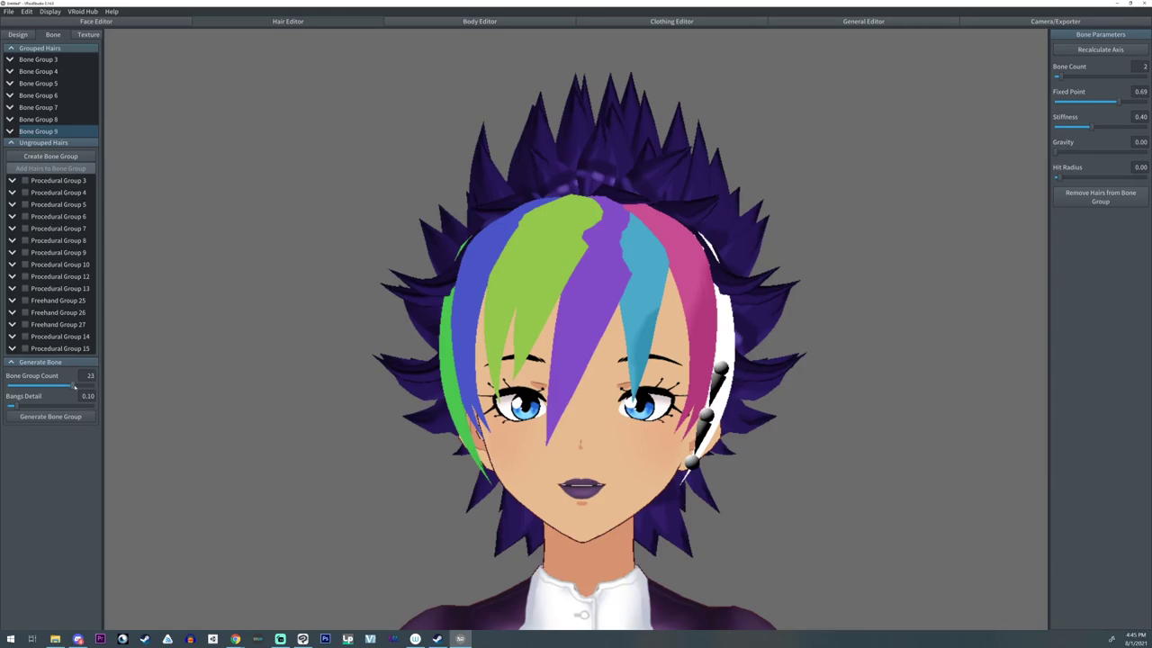
- Generate bone groups automatically for the whole hairstyle, with a bone group count of 20 and bangs detail of 0.08
mouse_move(71, 387)
mouse_down()
mouse_move(163, 391)
mouse_move(65, 389)
mouse_up()
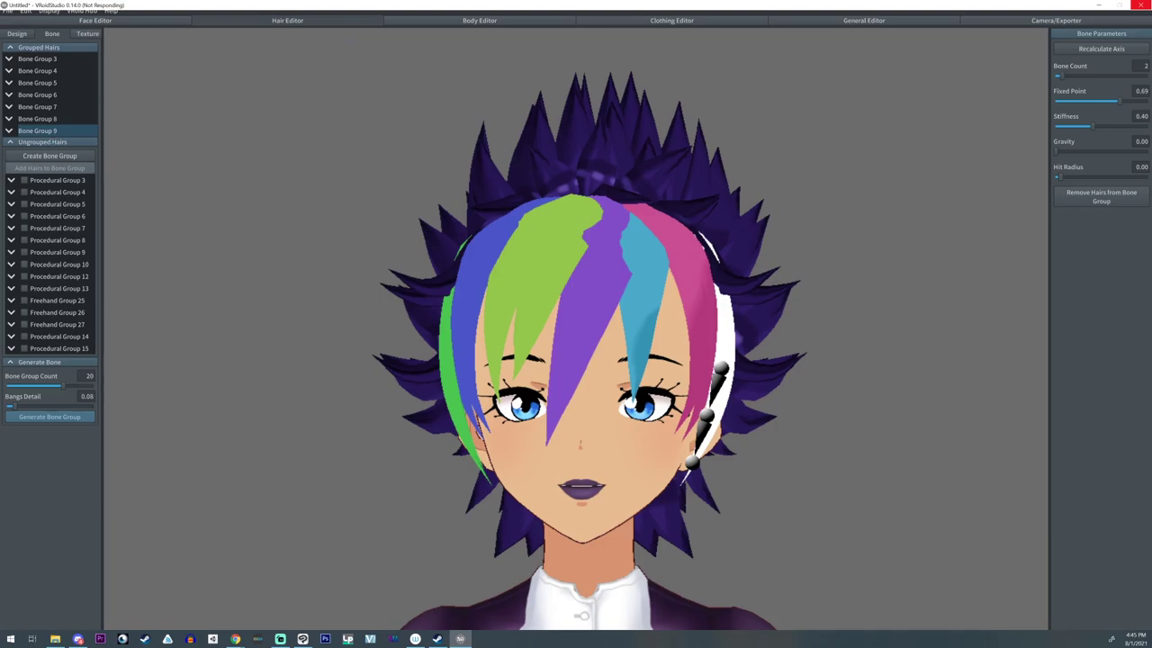
right_drag(355, 451, 512, 374)
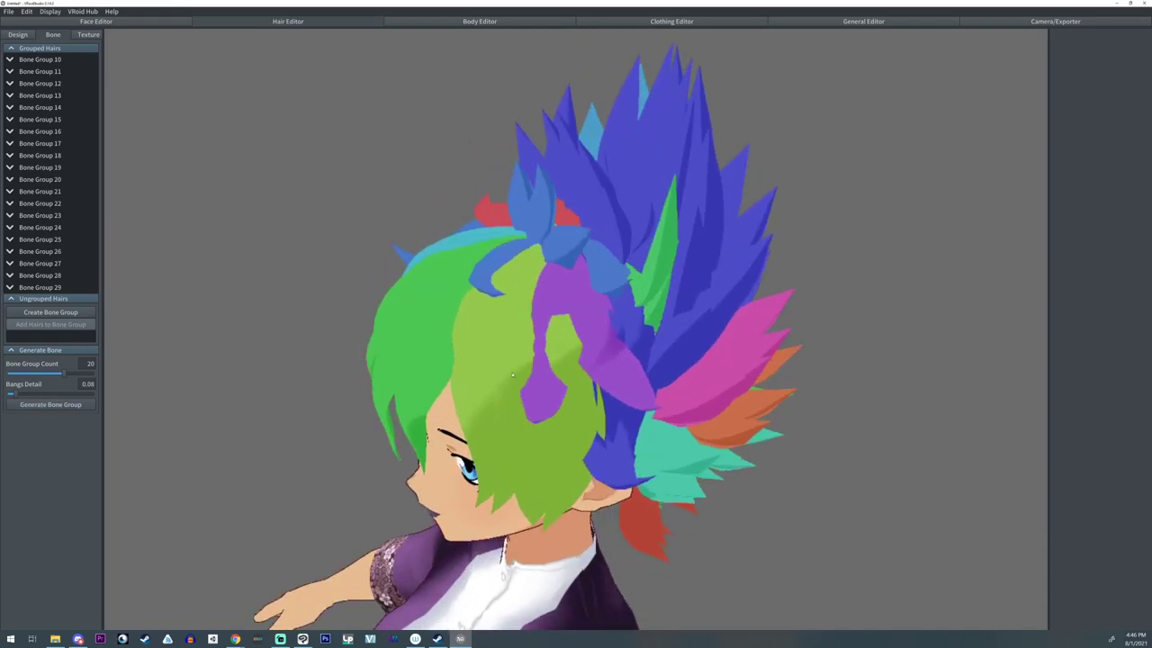
- Inspect the generated bone groups on the back spikes and bangs, and check the hair's movement in the Walking animation
click(657, 379)
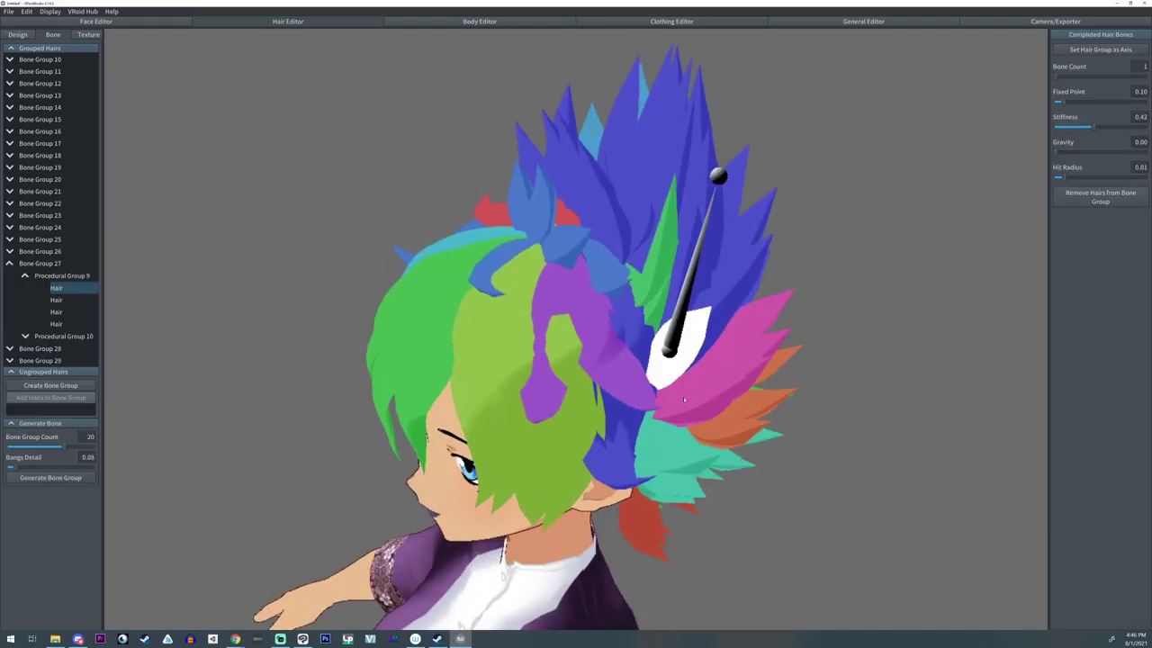
right_drag(683, 396, 621, 241)
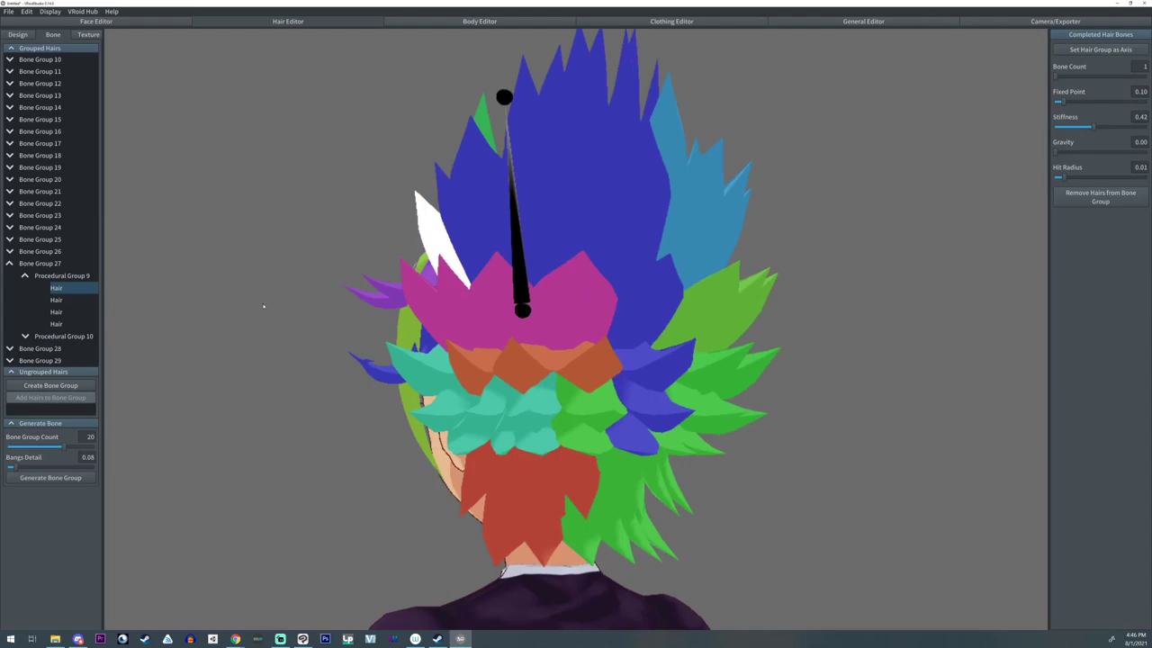
click(60, 265)
right_drag(253, 297, 299, 305)
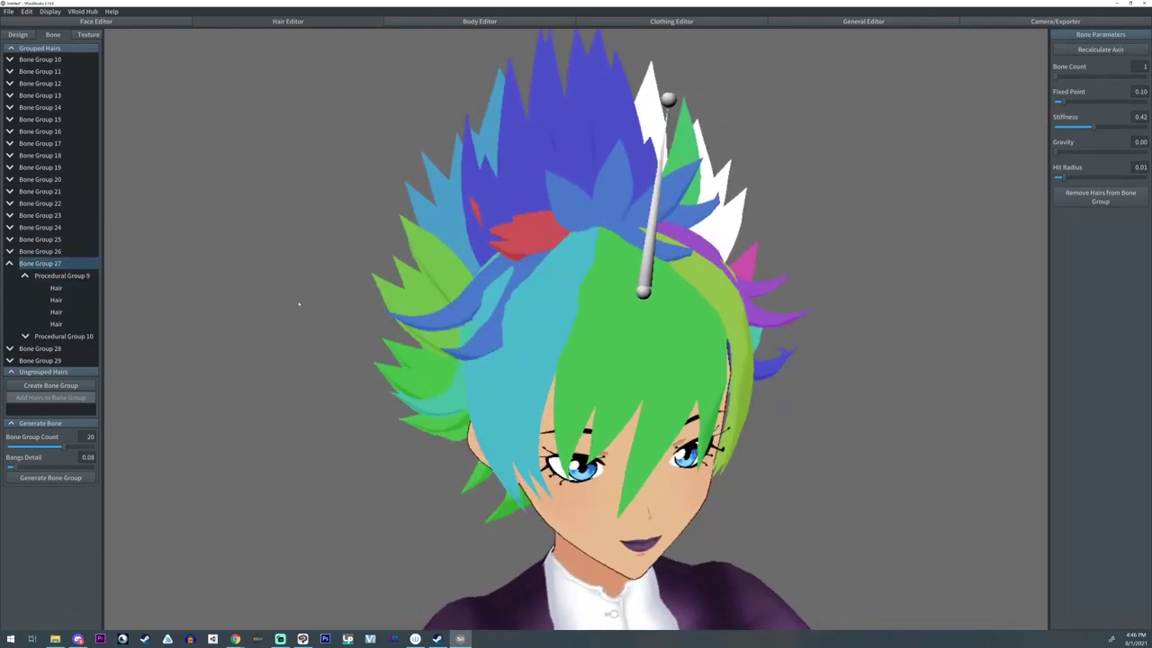
click(70, 252)
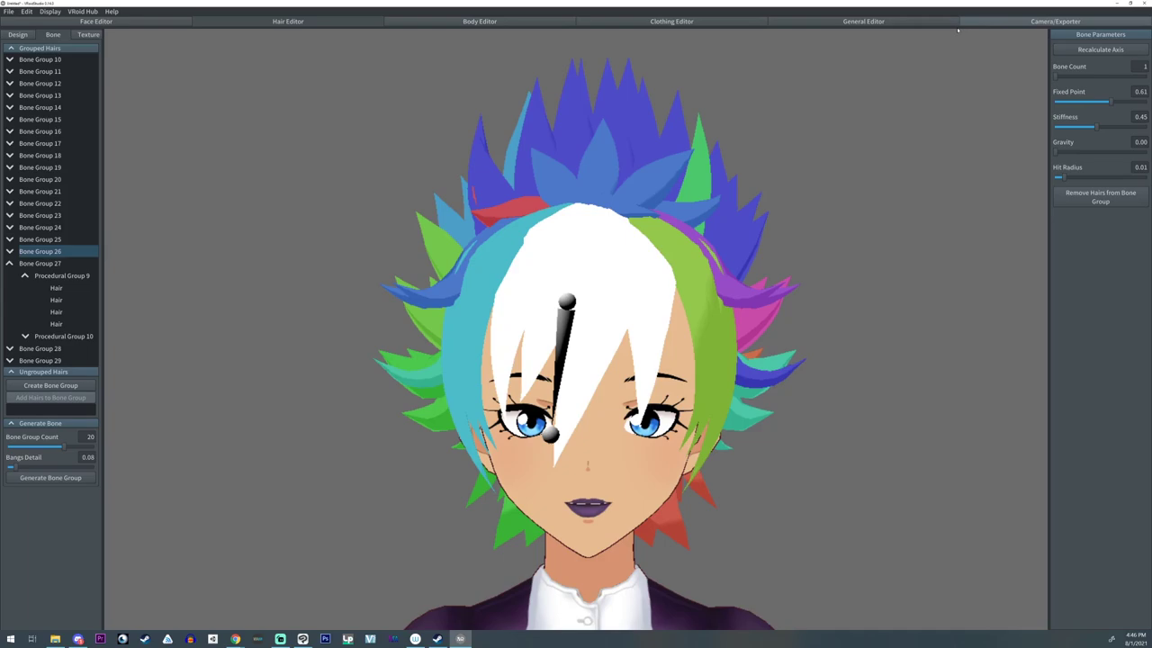
click(960, 22)
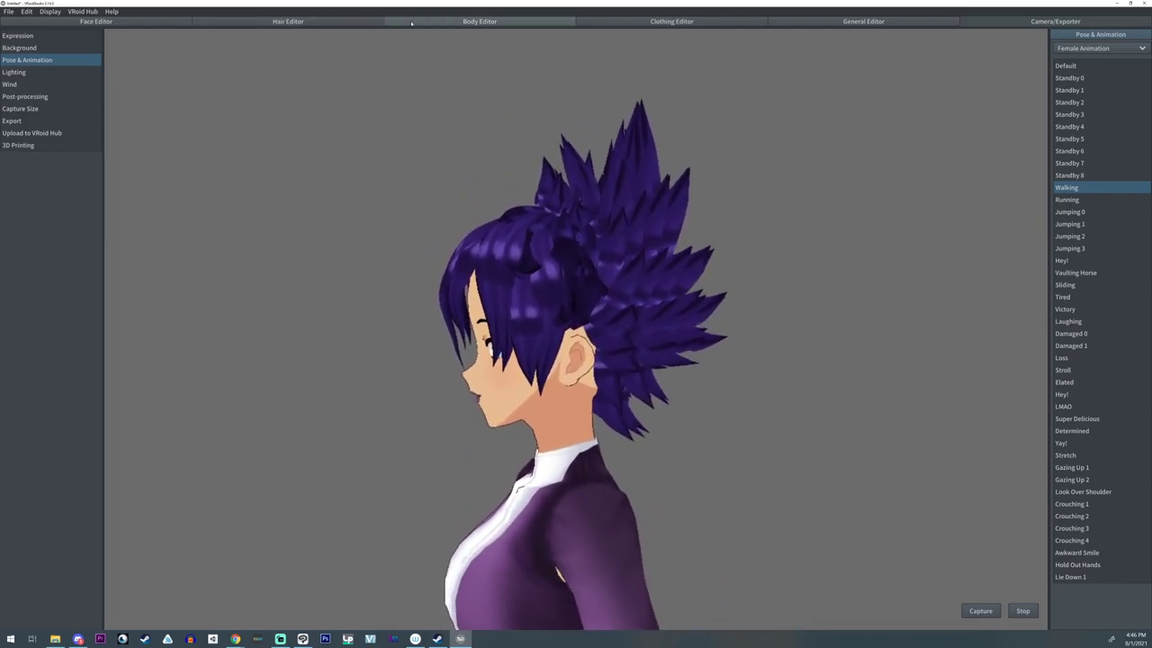
- Return to the hair bone settings and delete all the automatically generated bone groups
click(351, 21)
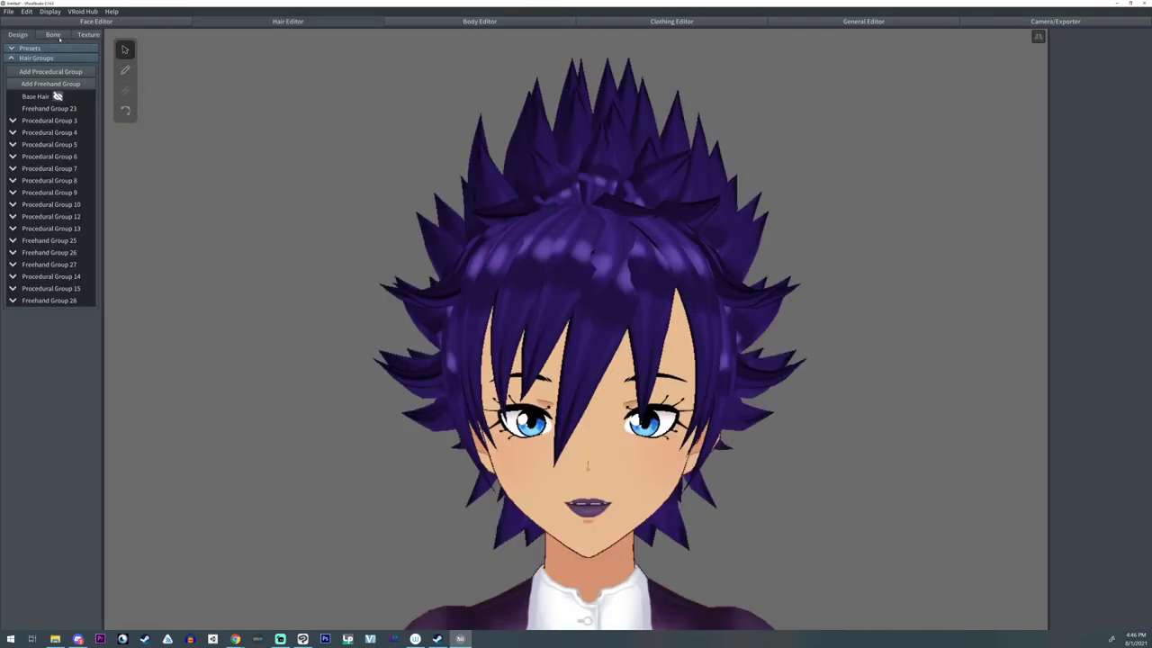
click(53, 35)
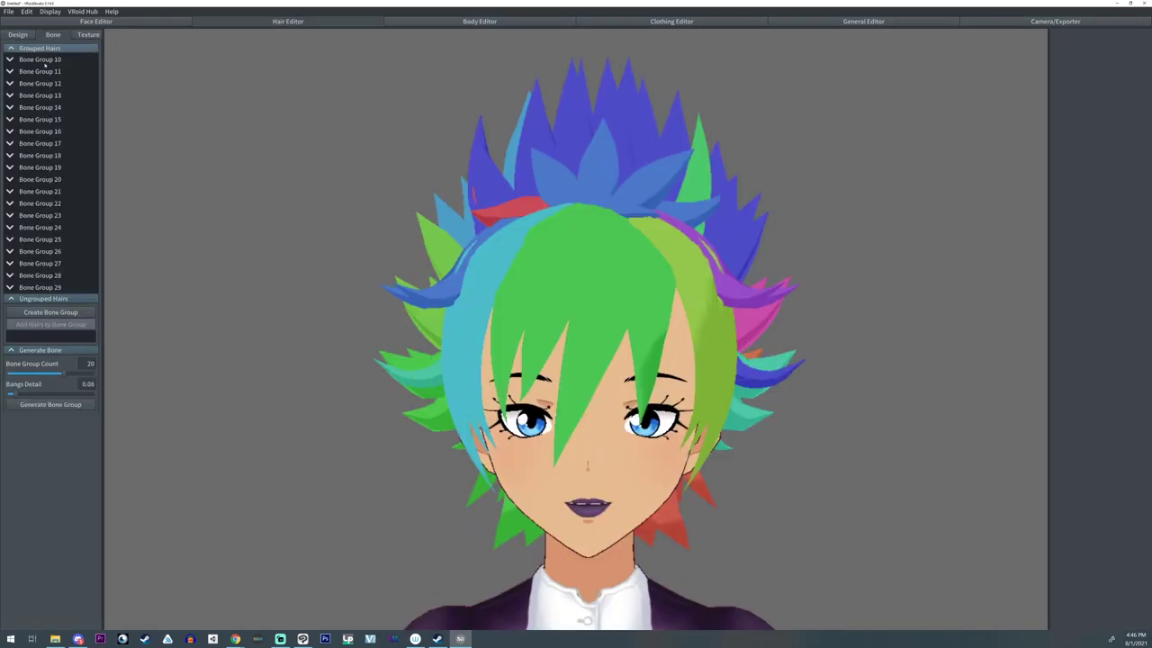
right_click(41, 63)
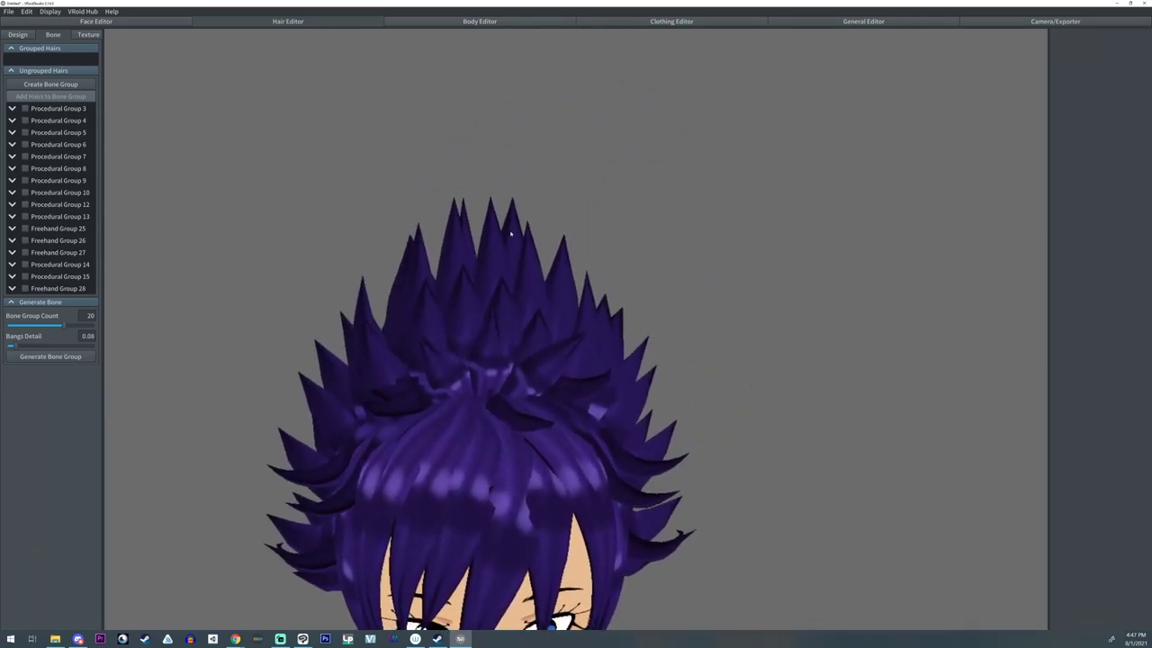
- Create bone groups from adjacent pairs of tall back spikes, adjusting the first group's bone count and fixed point
click(511, 235)
click(496, 243)
click(50, 85)
drag(1066, 77, 1107, 102)
click(465, 236)
click(453, 236)
click(50, 96)
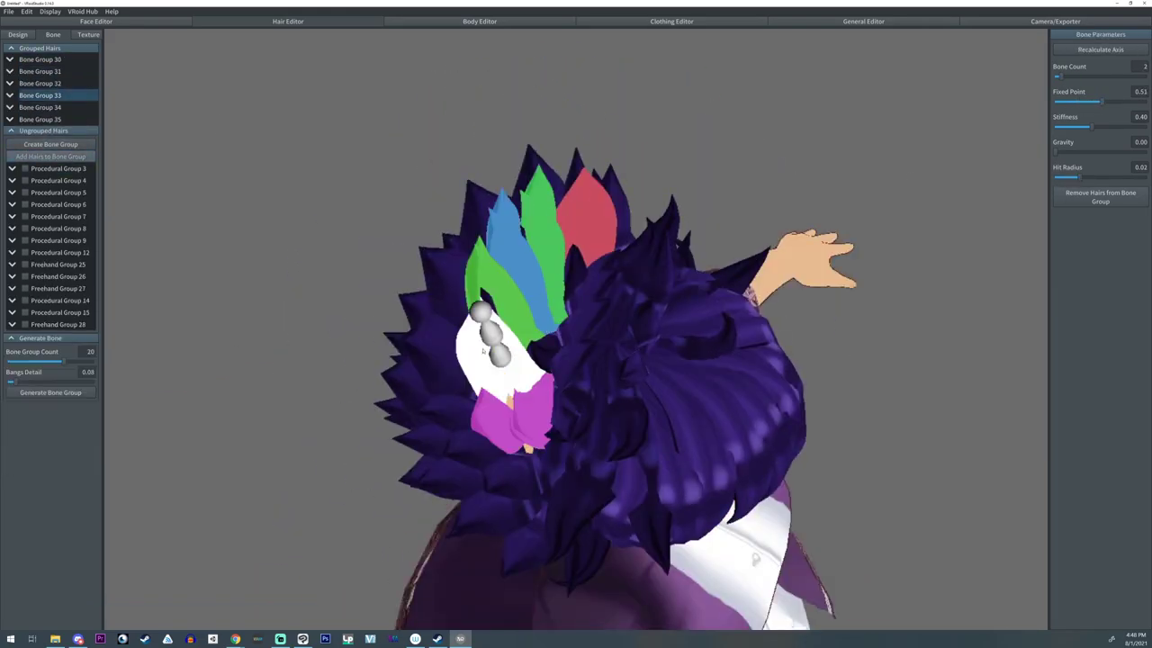
- Add the ungrouped Procedural Group 12 strand between the tall back spikes to Bone Group 31
click(489, 357)
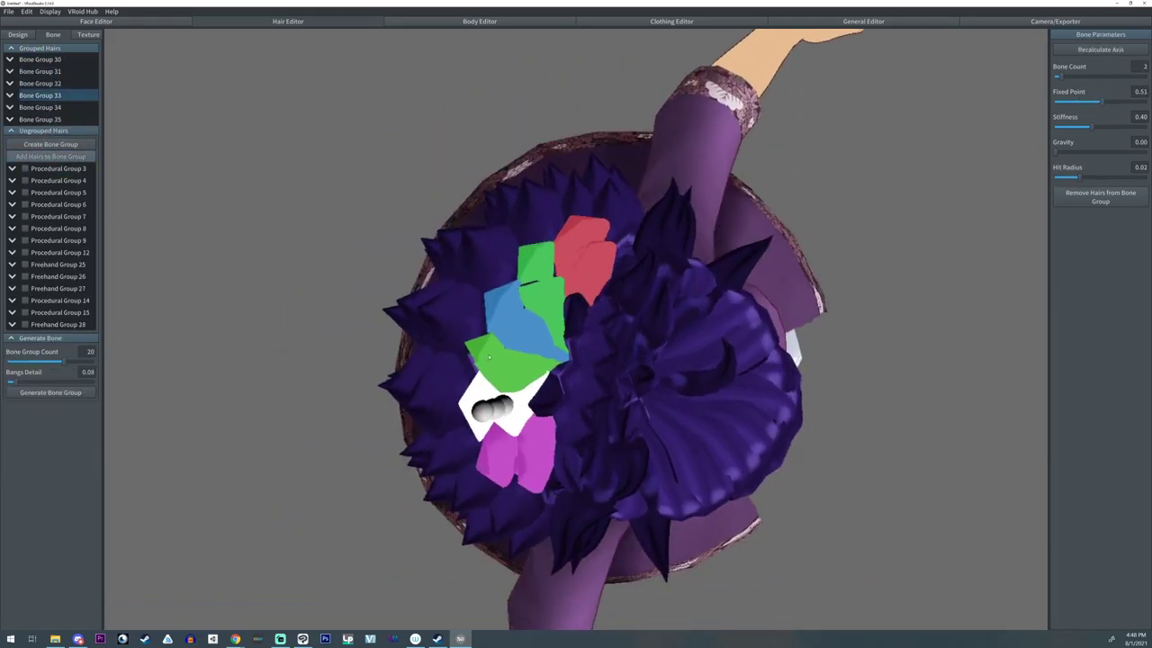
right_drag(523, 374, 534, 321)
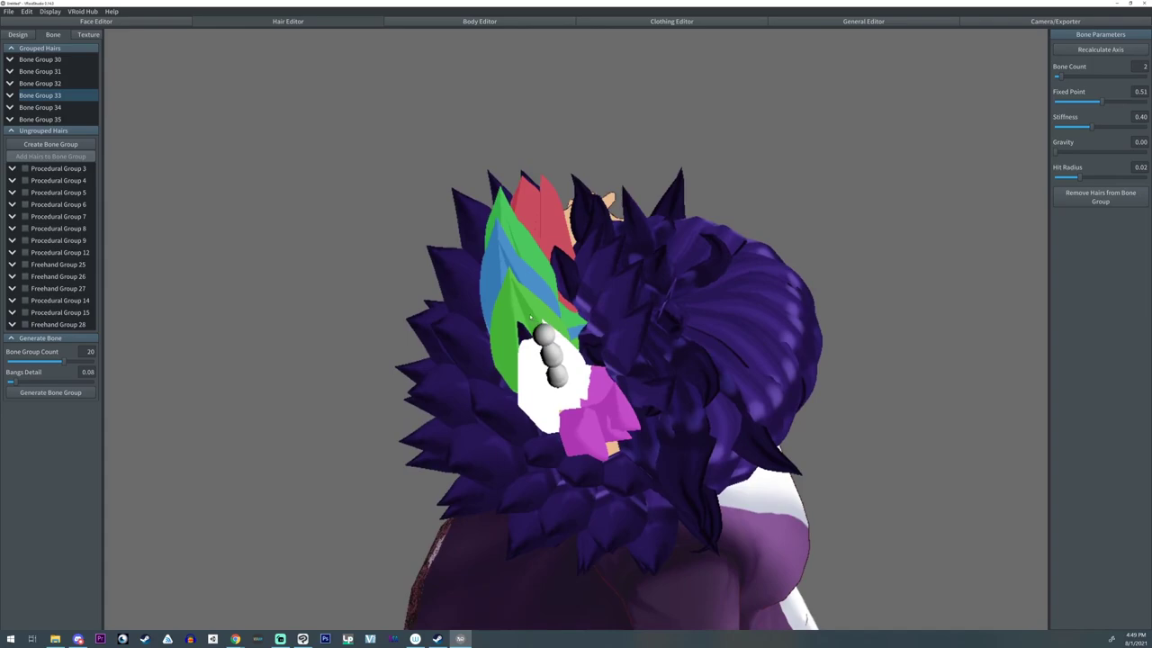
click(536, 317)
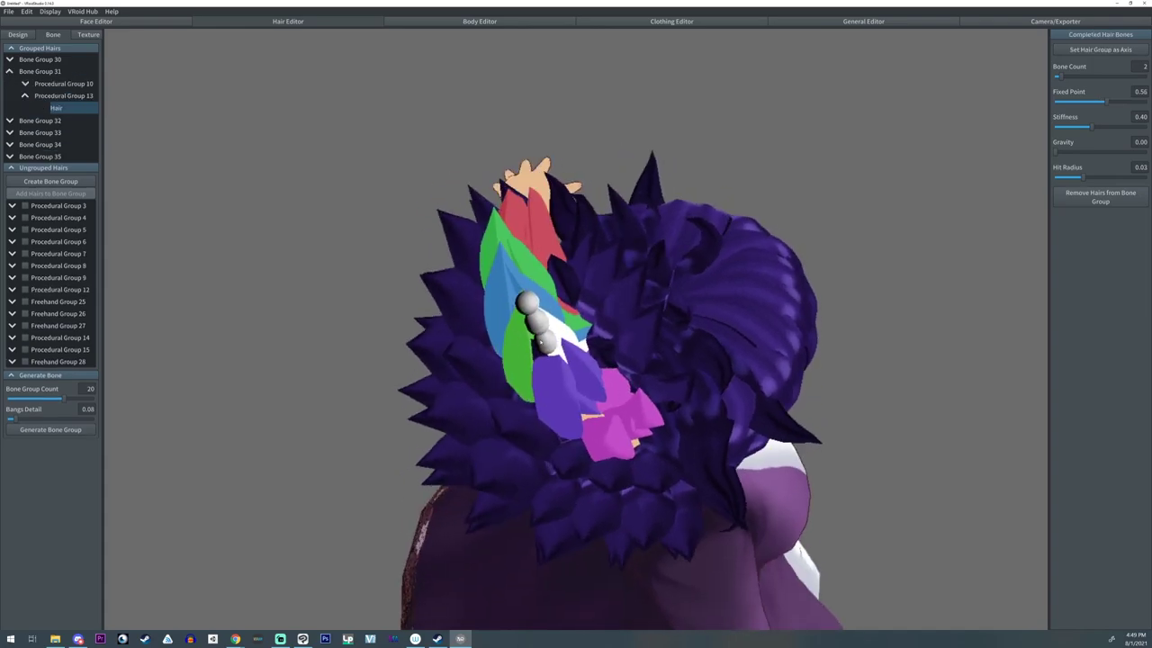
click(537, 352)
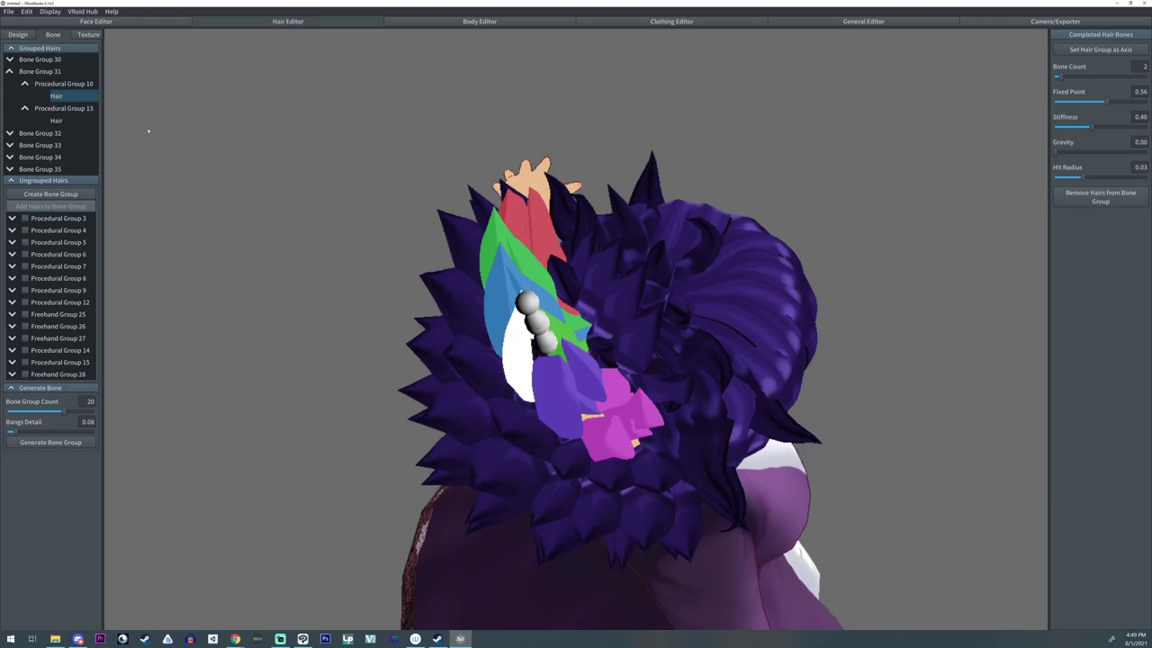
click(538, 351)
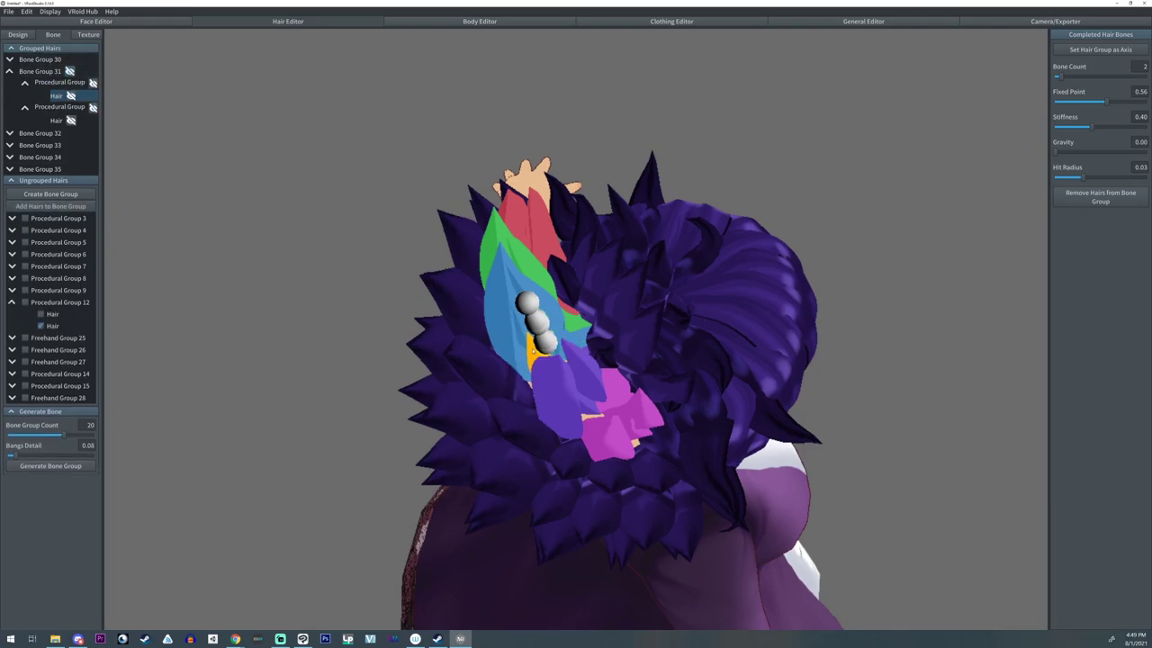
click(527, 360)
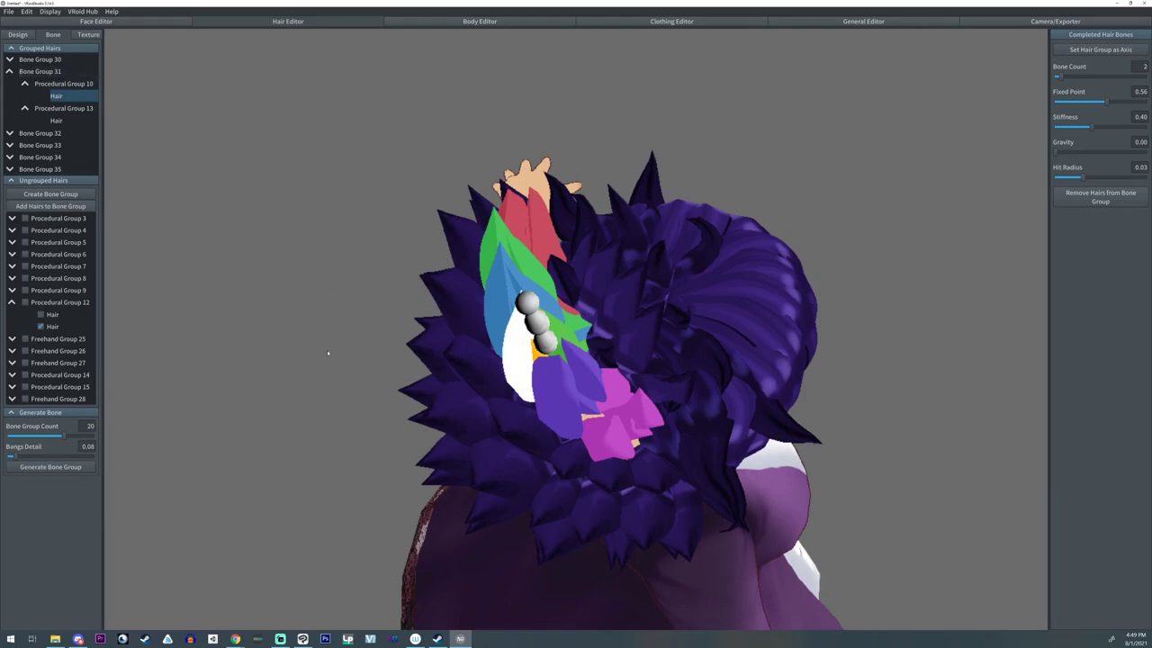
click(51, 207)
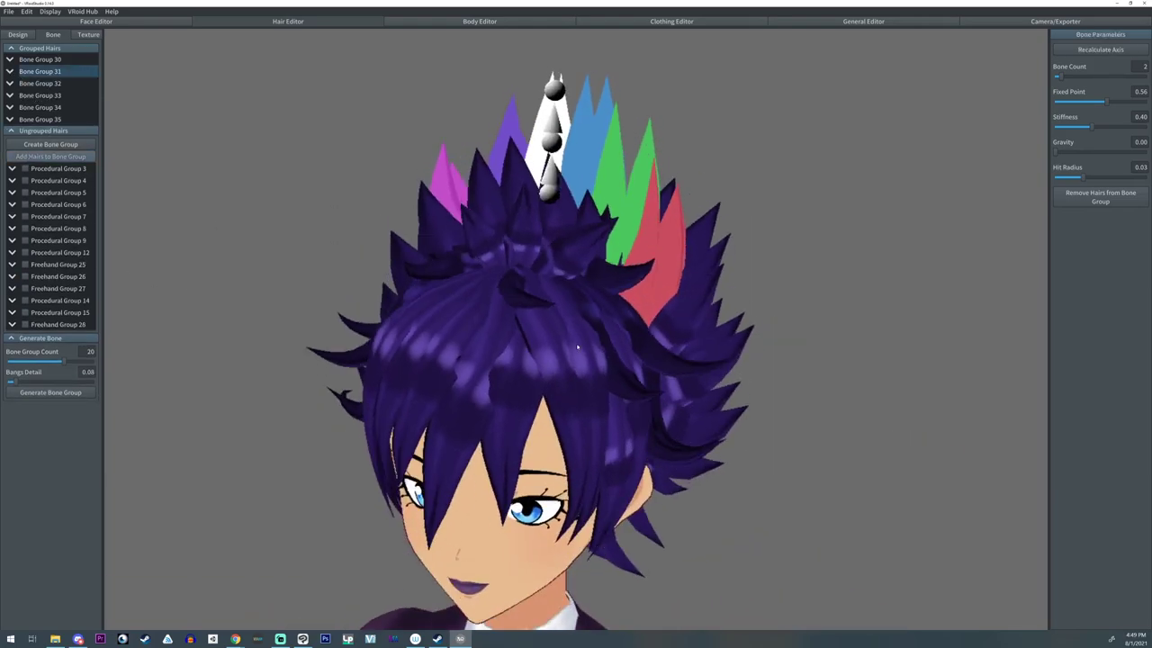
- Create bone groups for the short spikes in front of the tall ones and for the upper rows at the back
right_drag(583, 346, 617, 364)
click(537, 324)
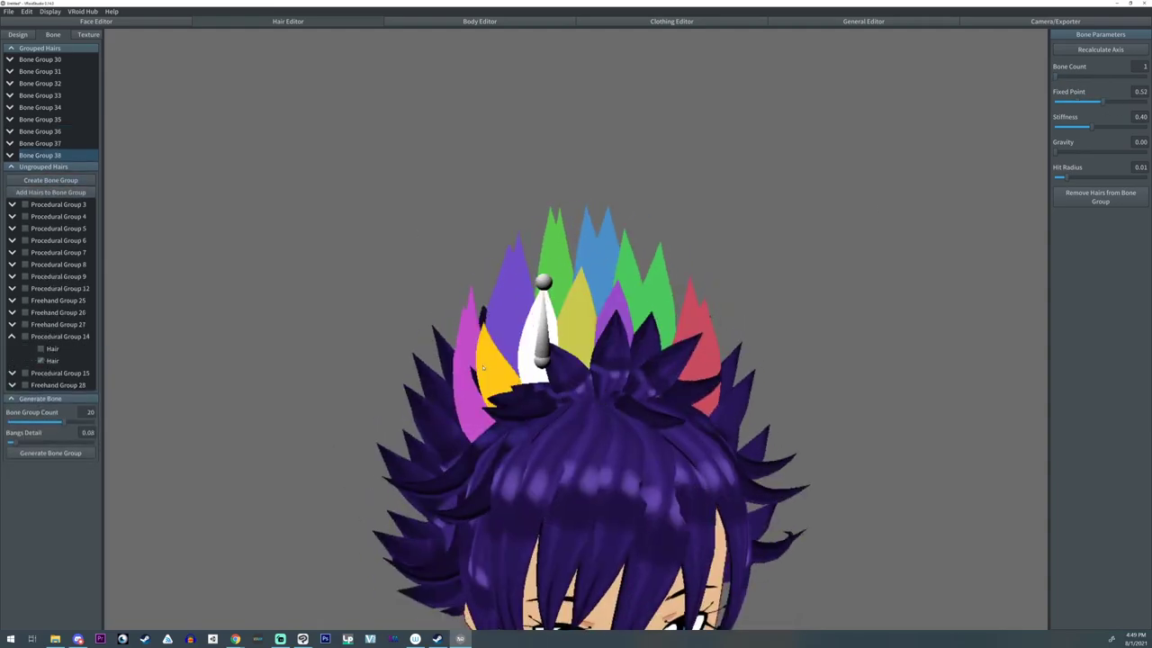
click(87, 301)
click(62, 302)
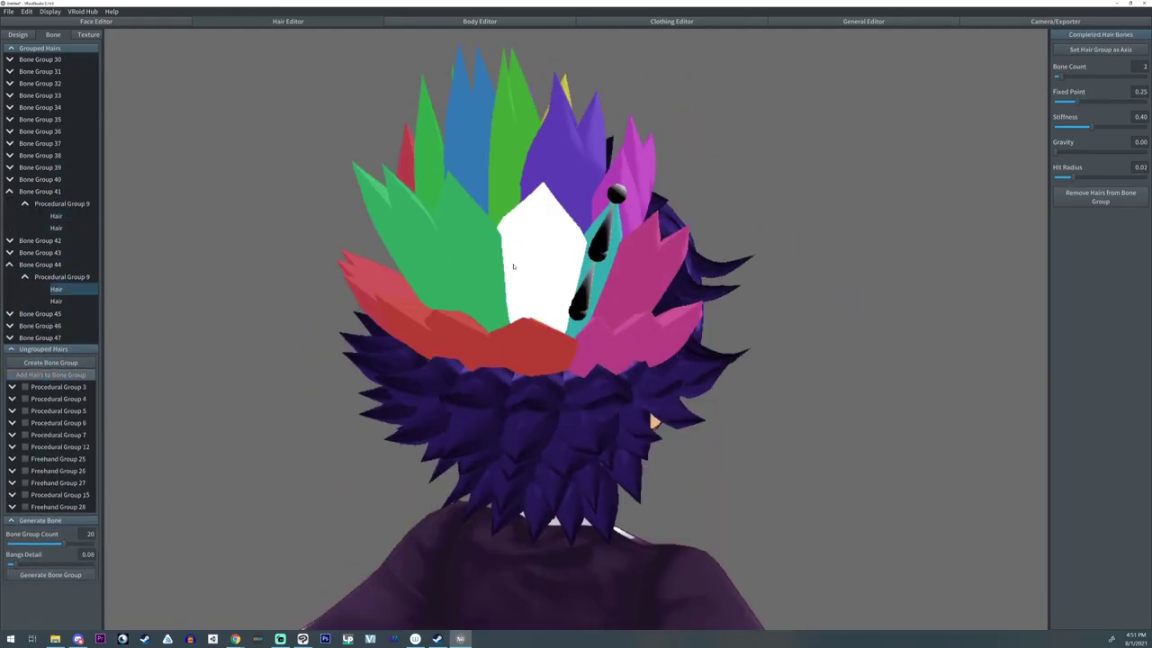
- Create bone groups for the middle row of spikes across the back of the head
click(50, 313)
drag(1077, 101, 1089, 102)
click(51, 325)
click(51, 336)
click(47, 361)
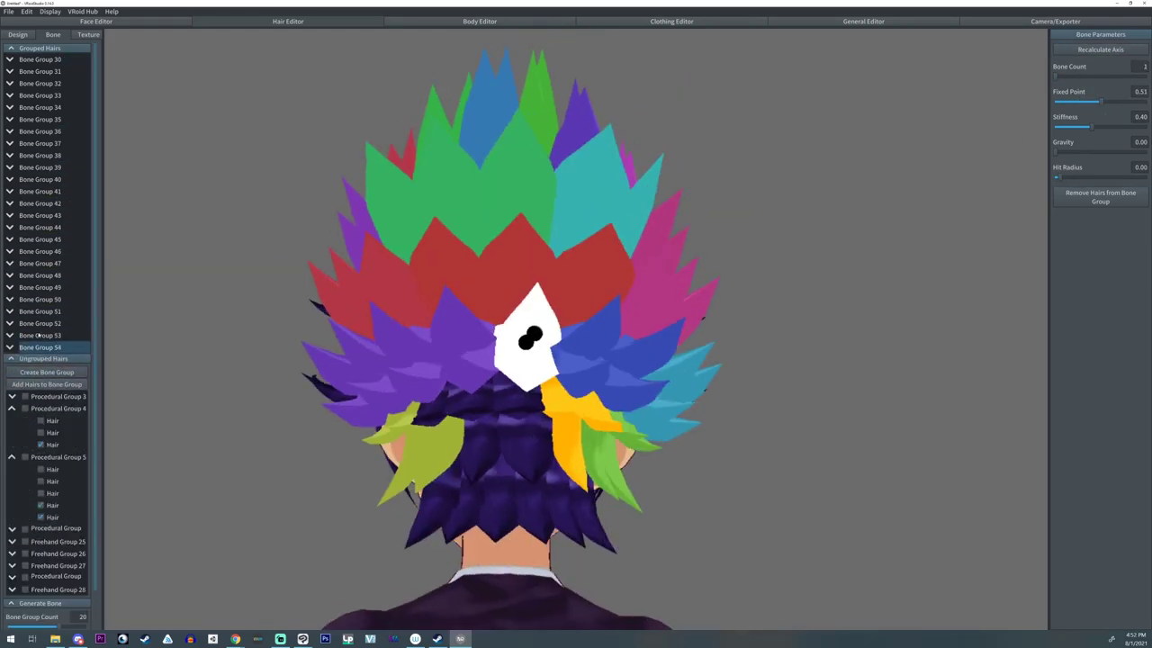
- Create bone groups for the lower spikes around the nape and the side tufts above the ears
click(46, 396)
click(46, 432)
click(627, 311)
click(47, 444)
click(47, 457)
click(47, 468)
click(46, 480)
click(47, 492)
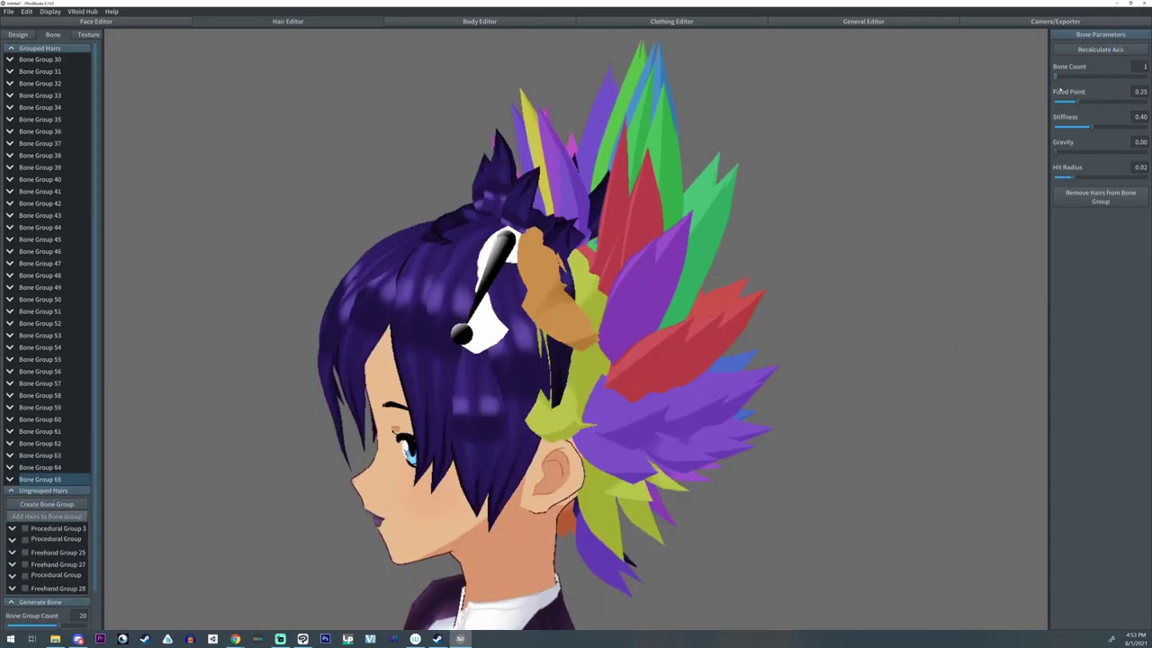
- Create bone groups for the small tufts along the crown, directly behind the bangs
click(47, 504)
click(47, 516)
click(46, 528)
click(47, 540)
click(47, 490)
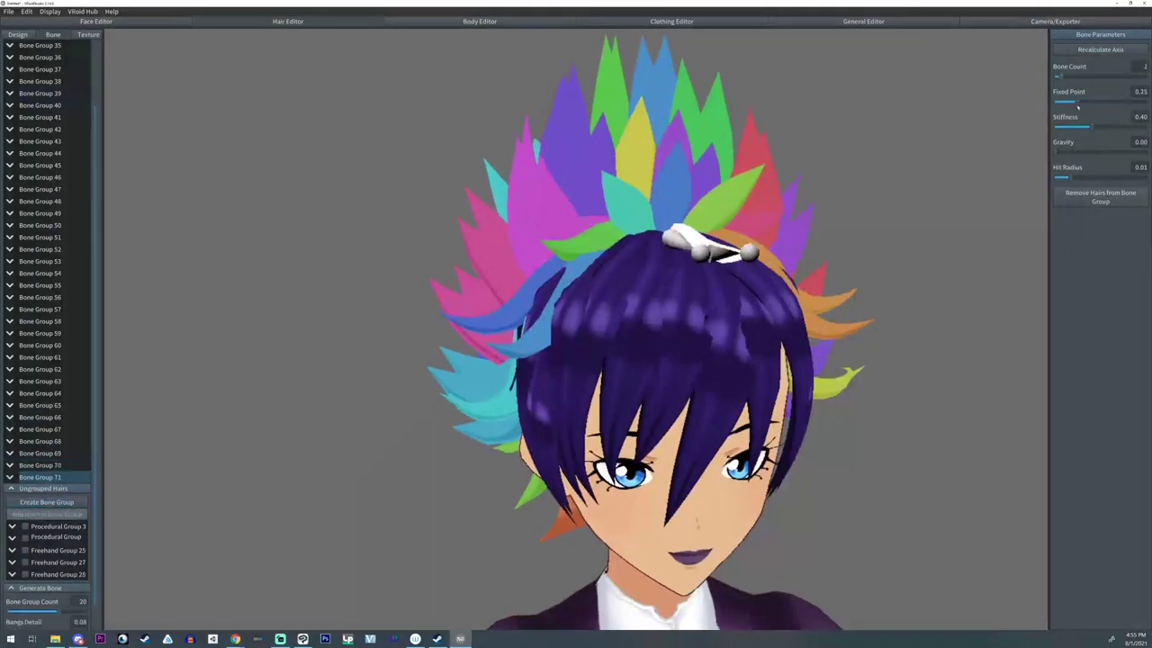
- Create bone groups for the bangs and side locks, giving the side bang group two bones and a fixed point of 0.76
click(47, 501)
click(47, 514)
click(46, 525)
click(47, 538)
click(47, 550)
click(47, 561)
click(57, 466)
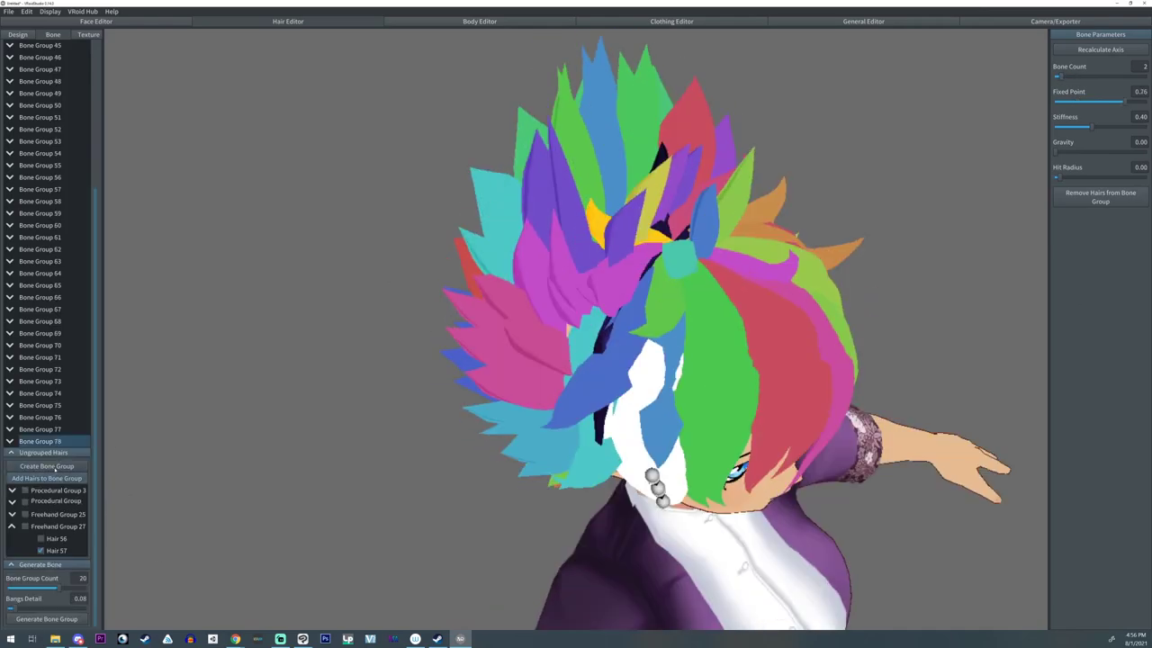
- Create bone groups for the last ungrouped strands, checking the crown from above for missed hair
click(47, 490)
click(47, 502)
click(47, 514)
right_drag(252, 553, 226, 489)
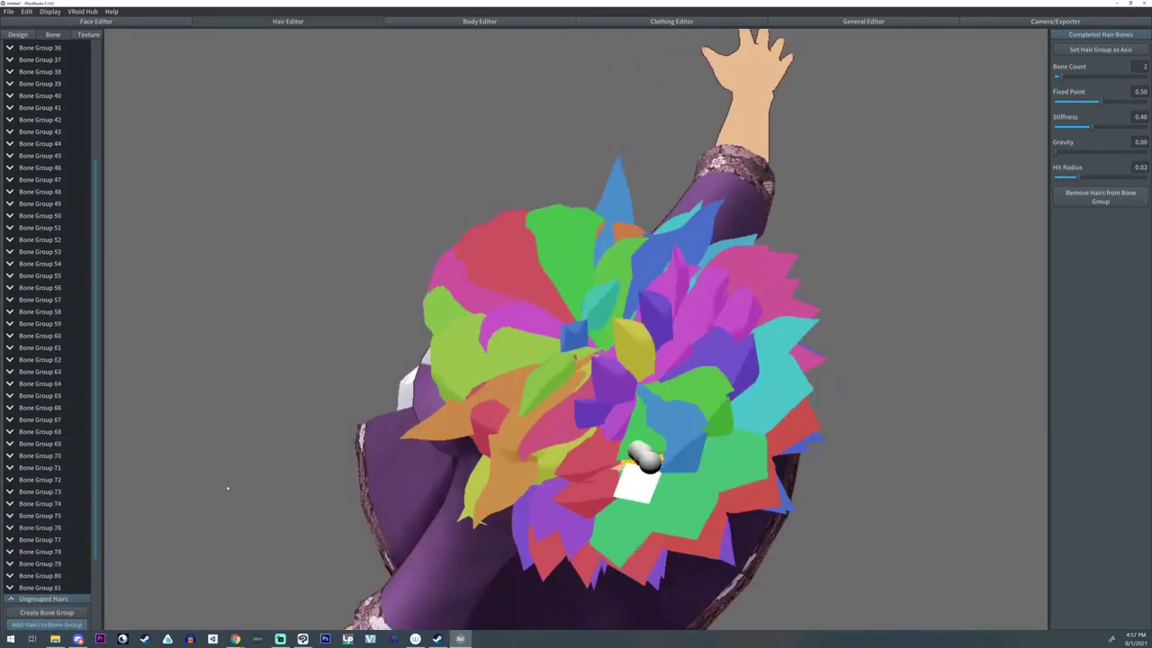
- Check the rigged hair's movement from several angles in the Walking and Running animations
click(1055, 22)
right_drag(358, 480, 364, 482)
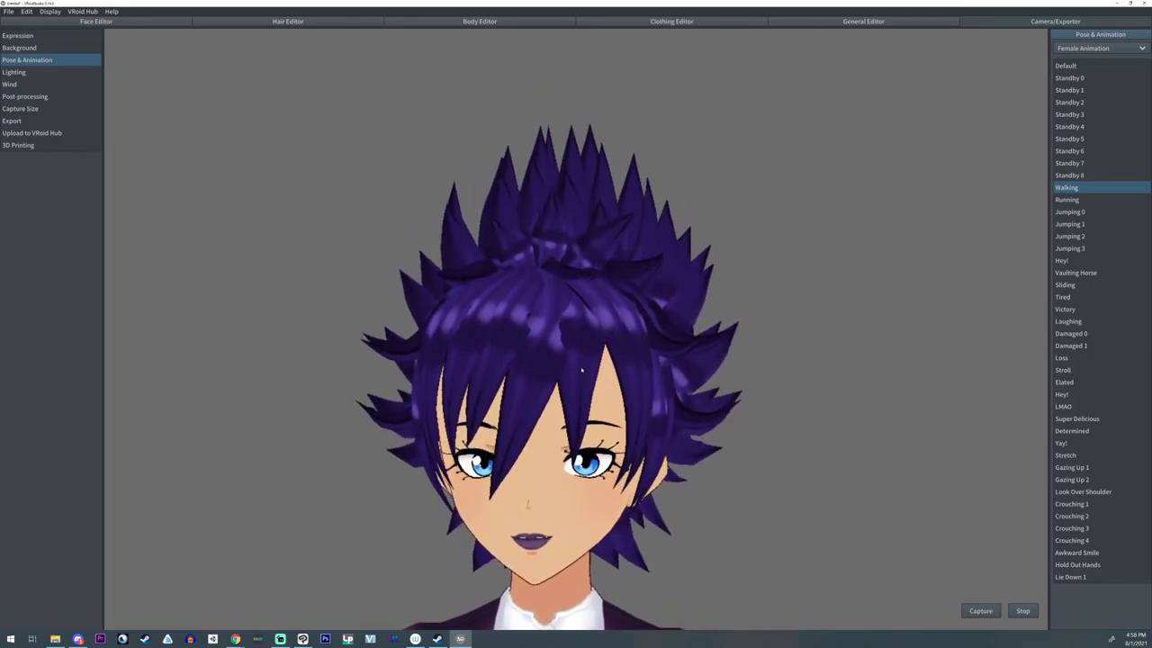
click(1067, 200)
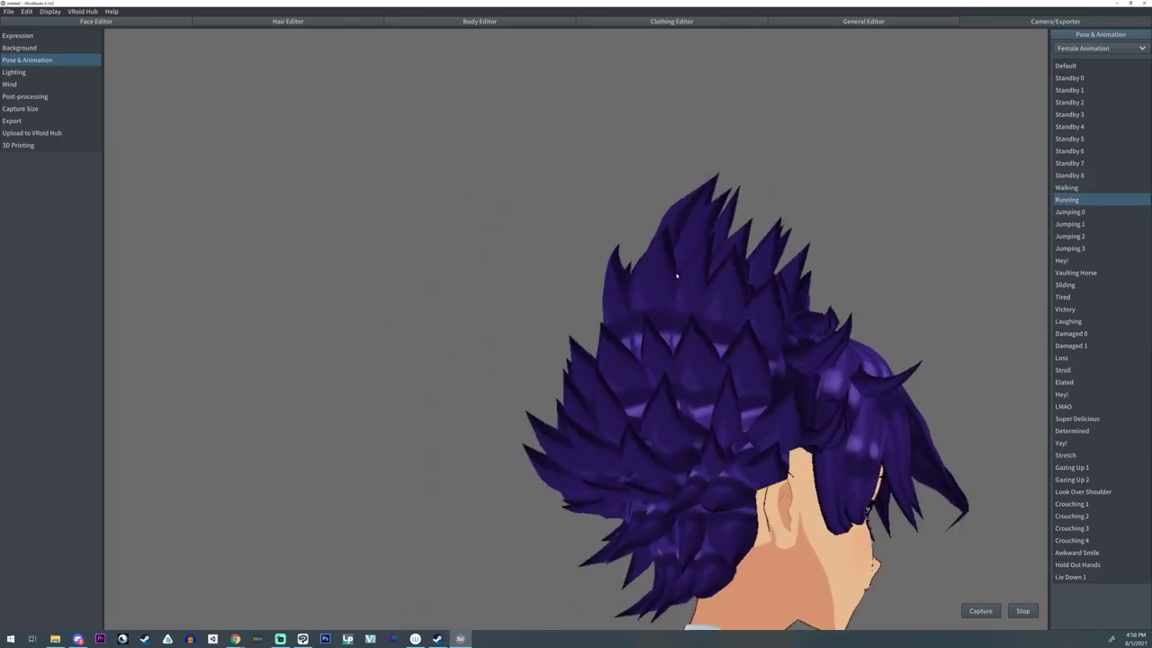
right_drag(658, 313, 576, 312)
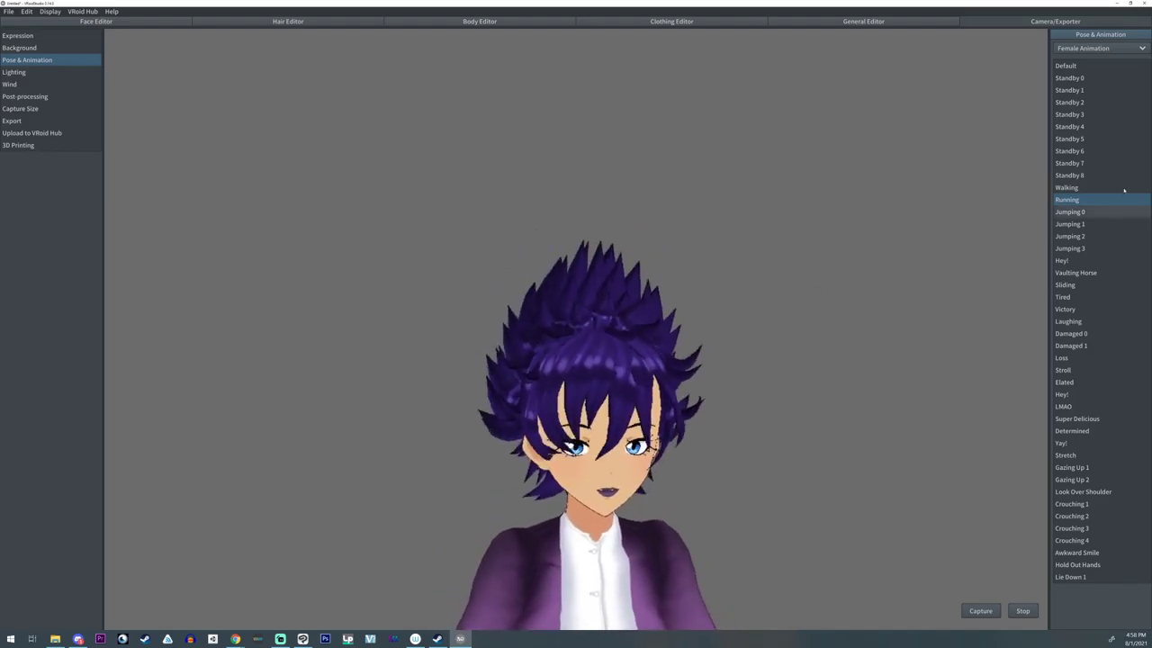
click(1071, 190)
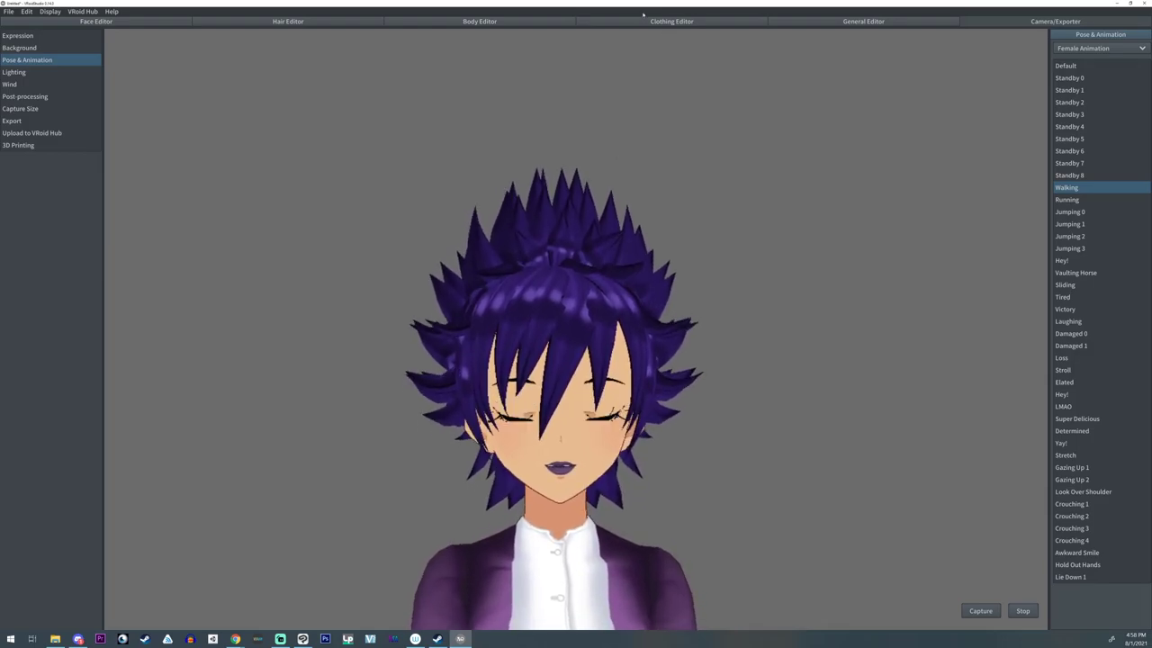
- Return to the hair design and adjust the central bangs' texture, with an offset of 0.701 on the strand over the eye
click(288, 20)
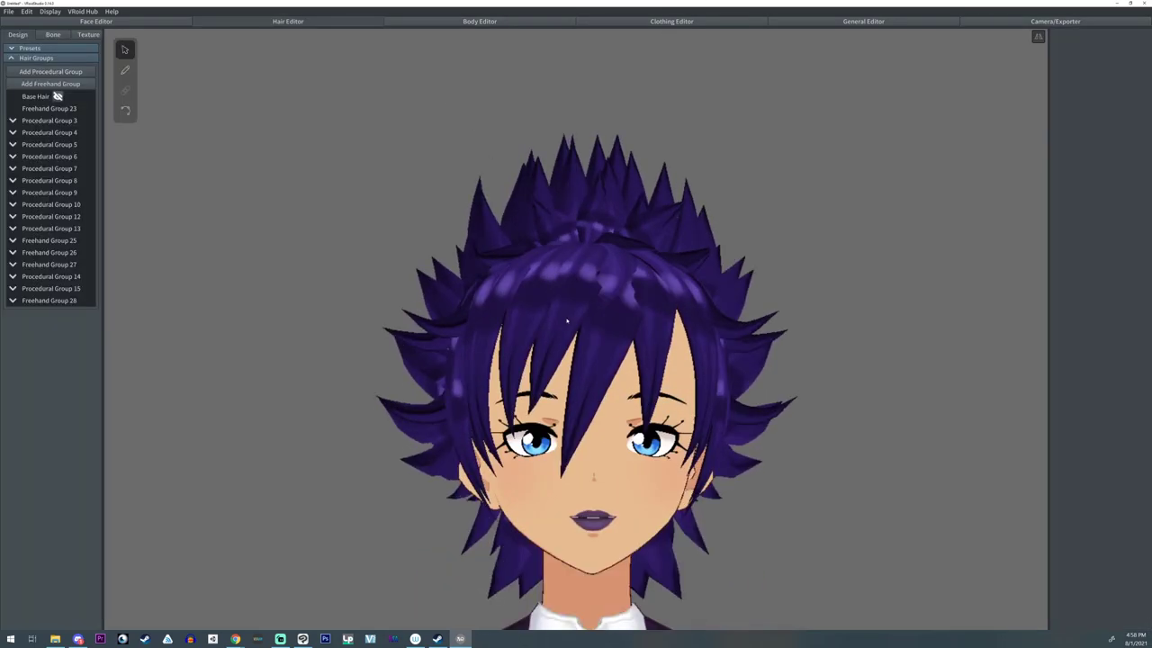
click(568, 328)
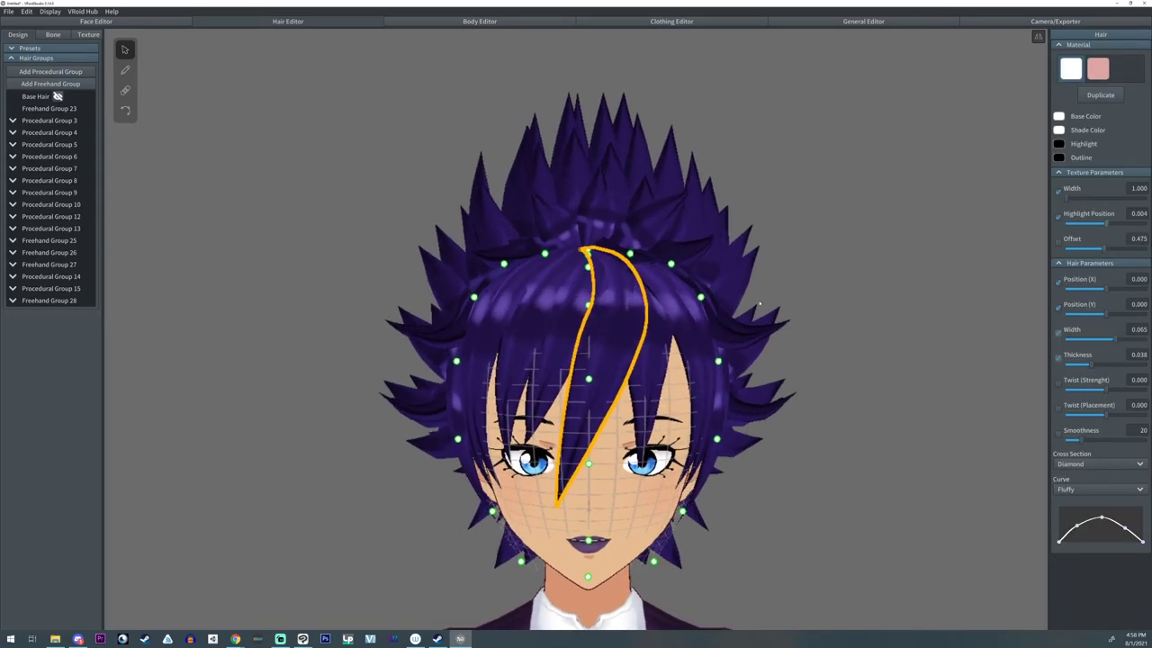
click(651, 377)
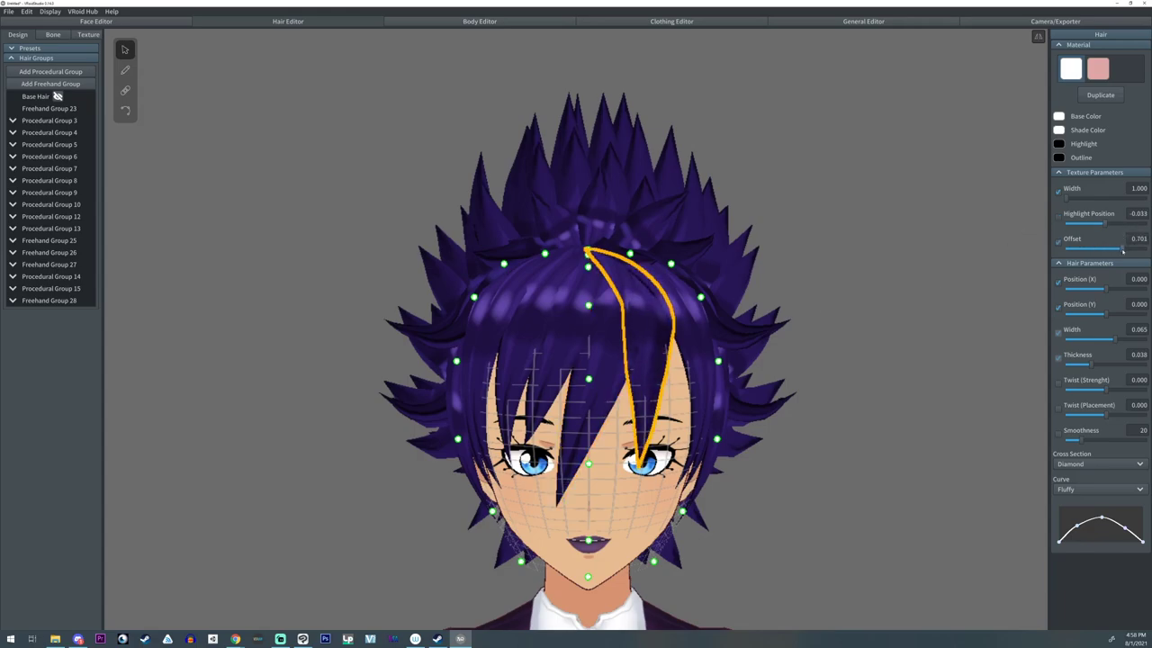
mouse_move(660, 348)
right_down()
mouse_move(715, 349)
mouse_move(662, 353)
right_up()
scroll(716, 350, down, 3)
click(824, 390)
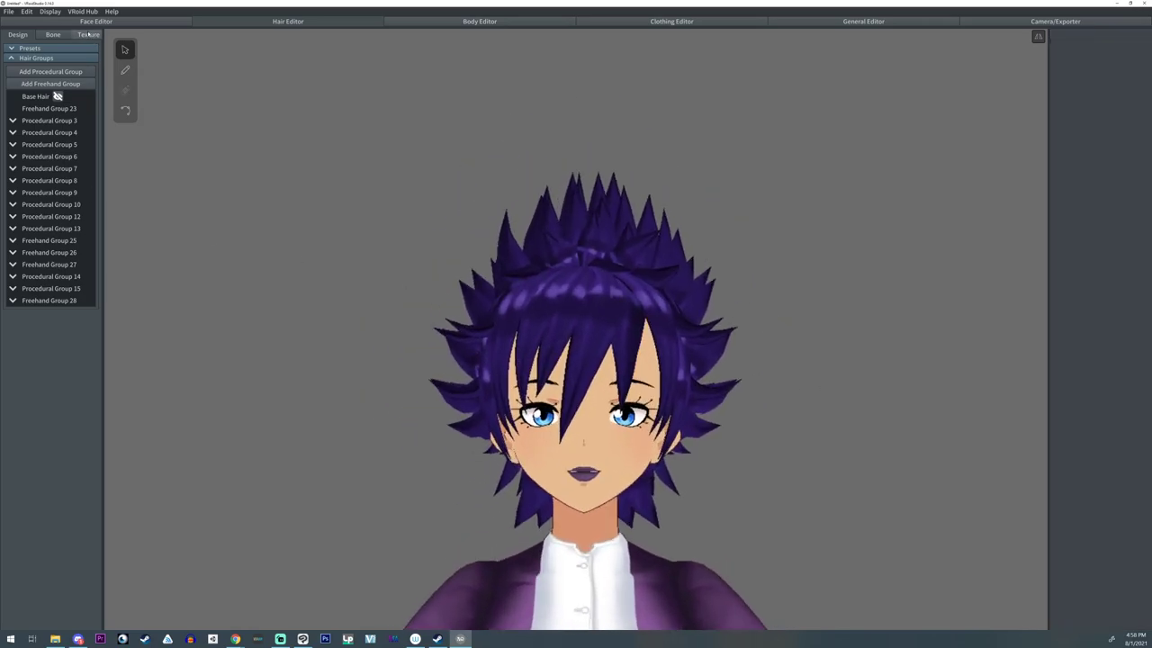
- Pull the bangs' guide point near eye level slightly forward, away from the face, in side view
right_drag(312, 367, 472, 376)
click(690, 382)
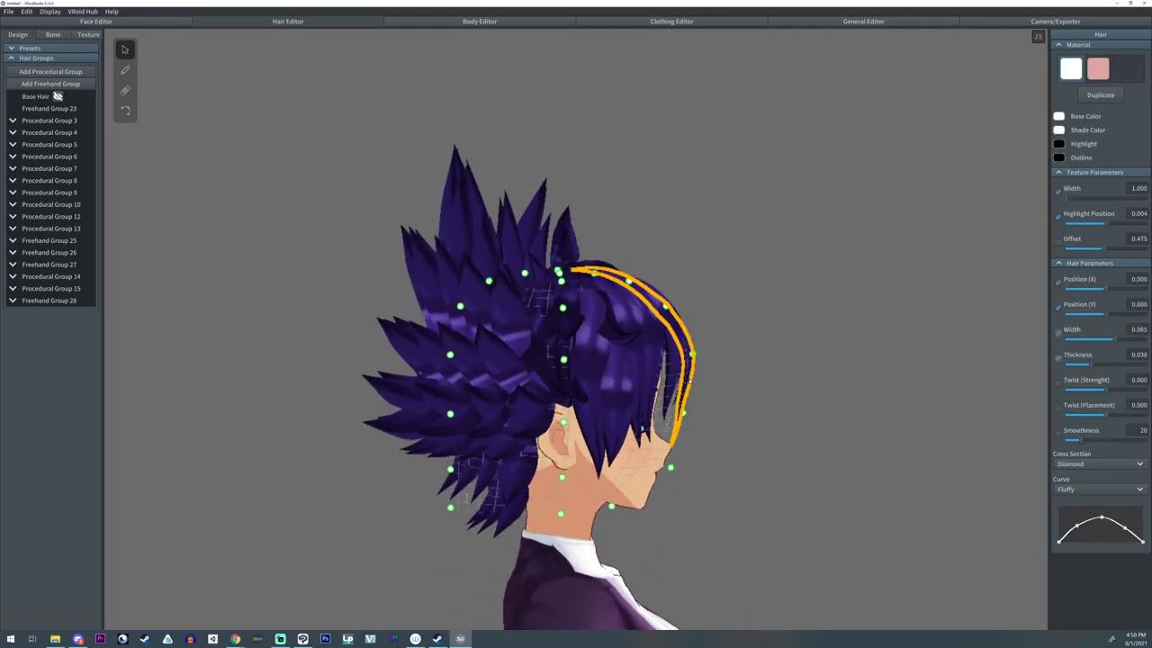
drag(684, 414, 690, 414)
click(798, 465)
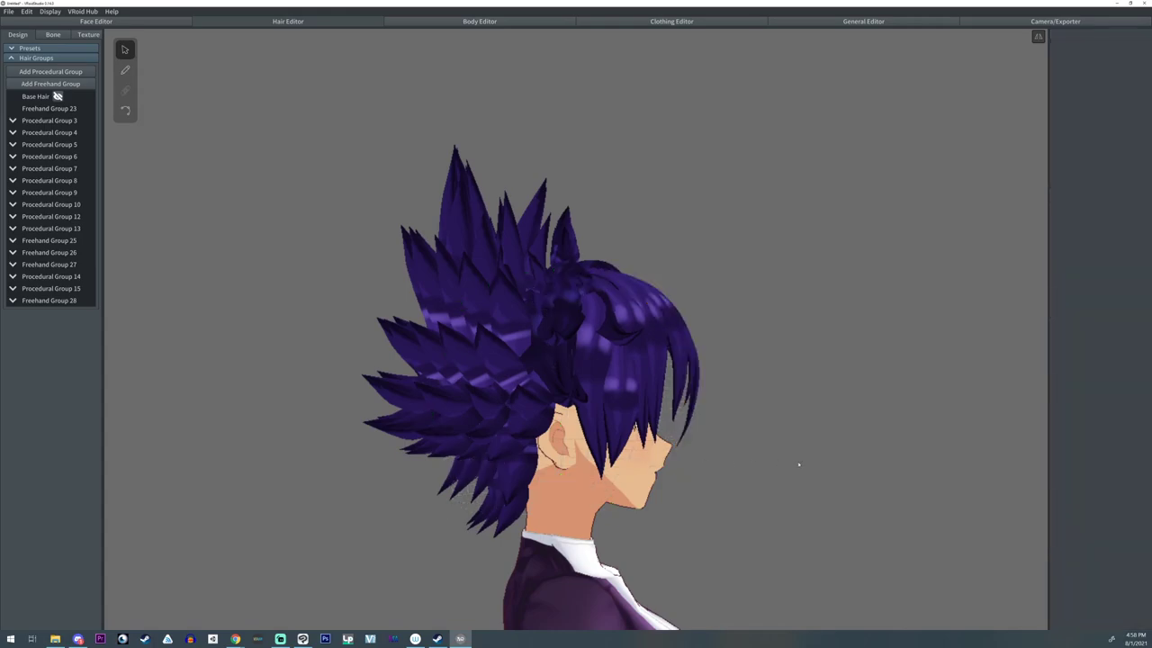
right_drag(798, 465, 759, 460)
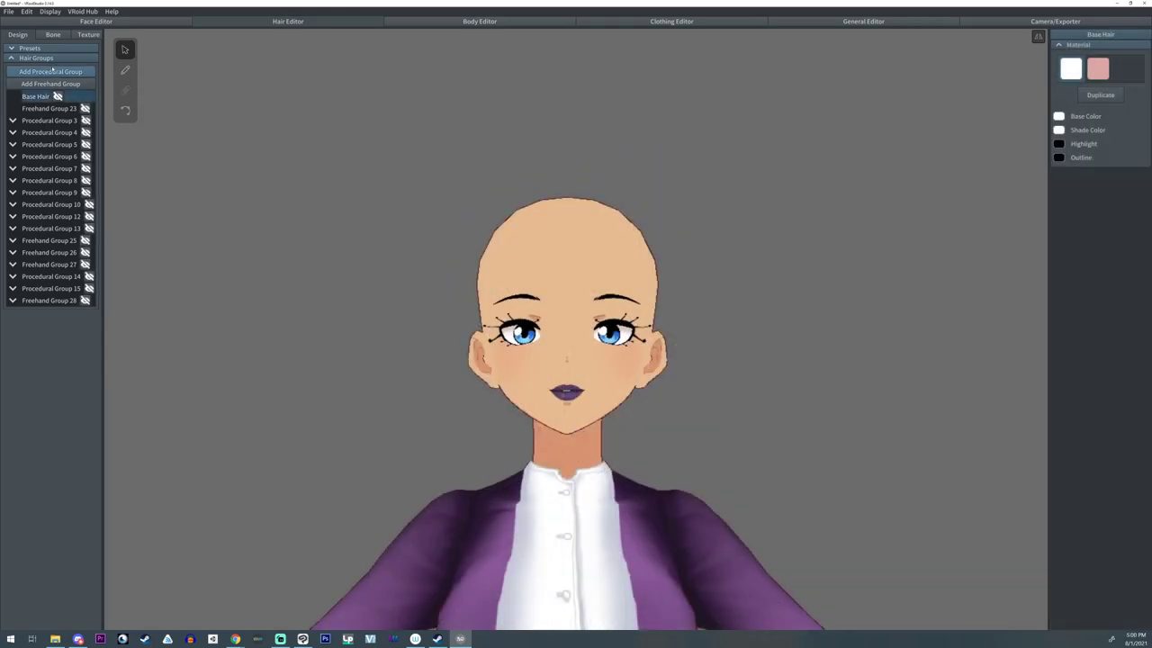
- Add a procedural group on the bald head, set its curve to Straight, and lower the curve's start point
click(52, 71)
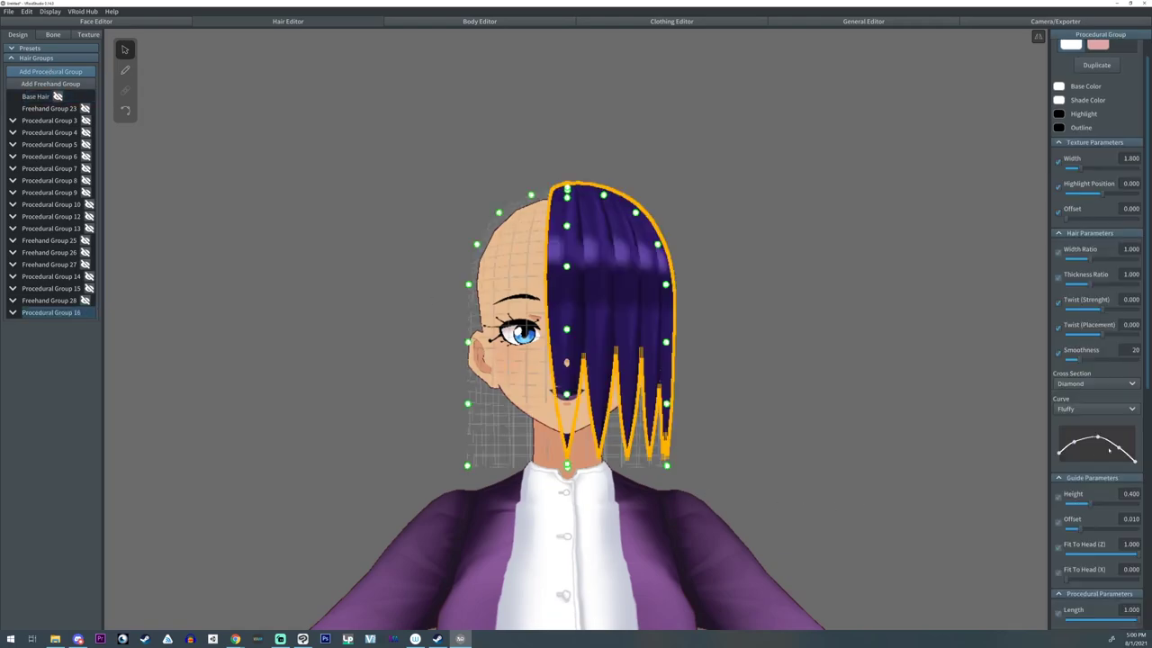
drag(1120, 449, 1139, 453)
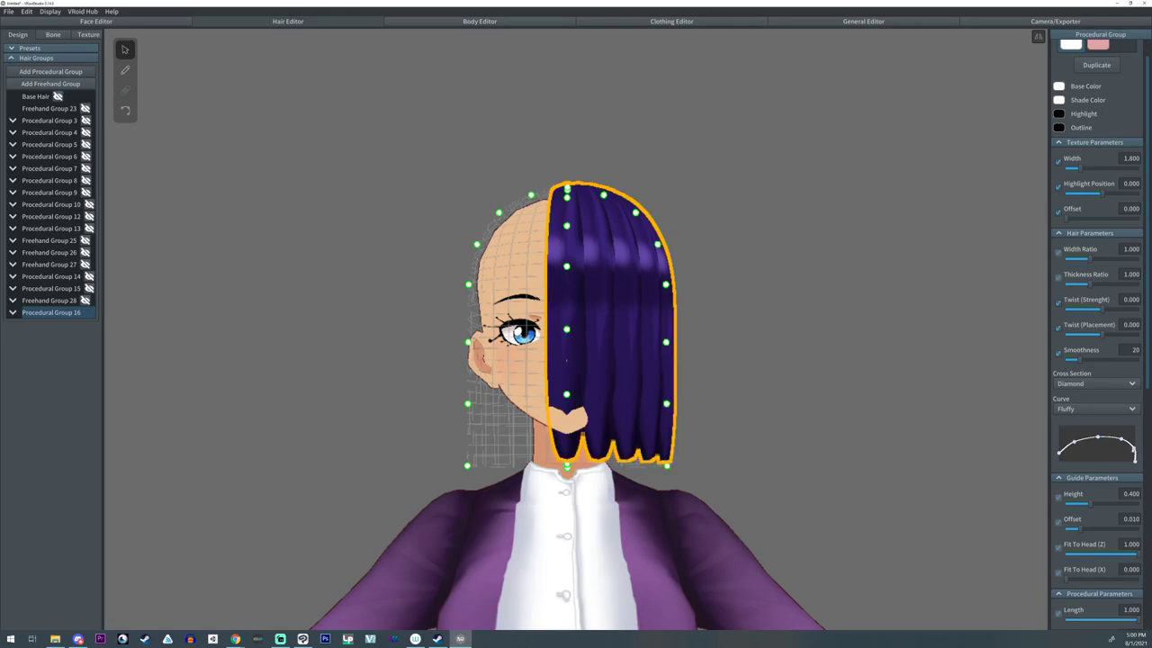
click(1076, 409)
click(1069, 433)
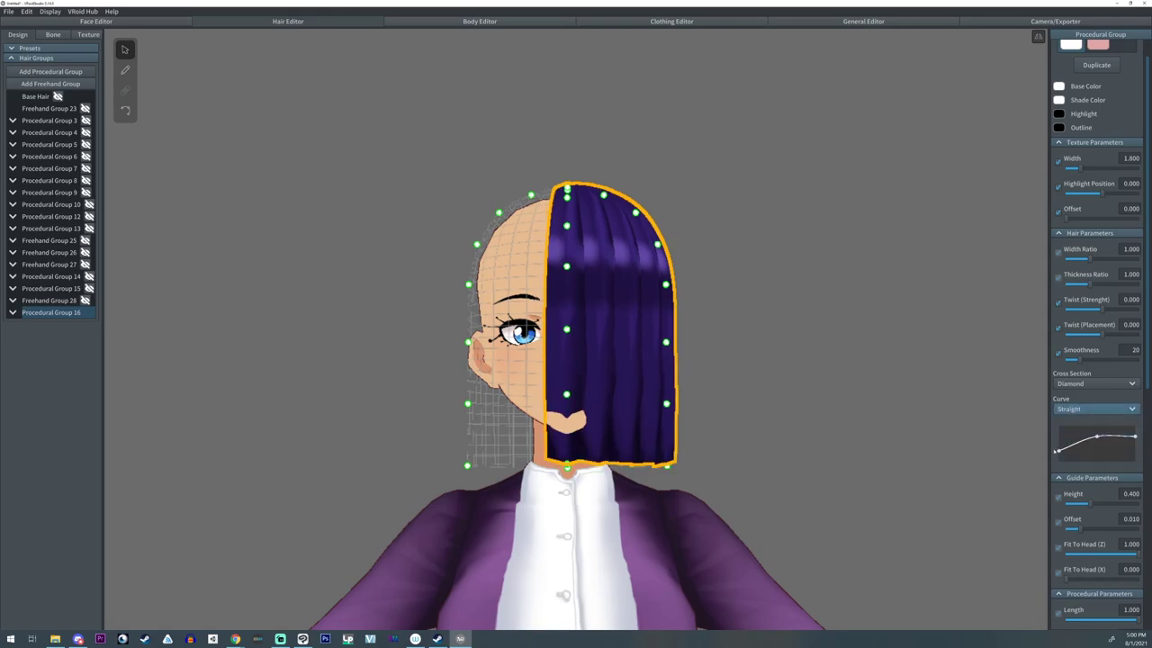
drag(1062, 452, 1061, 463)
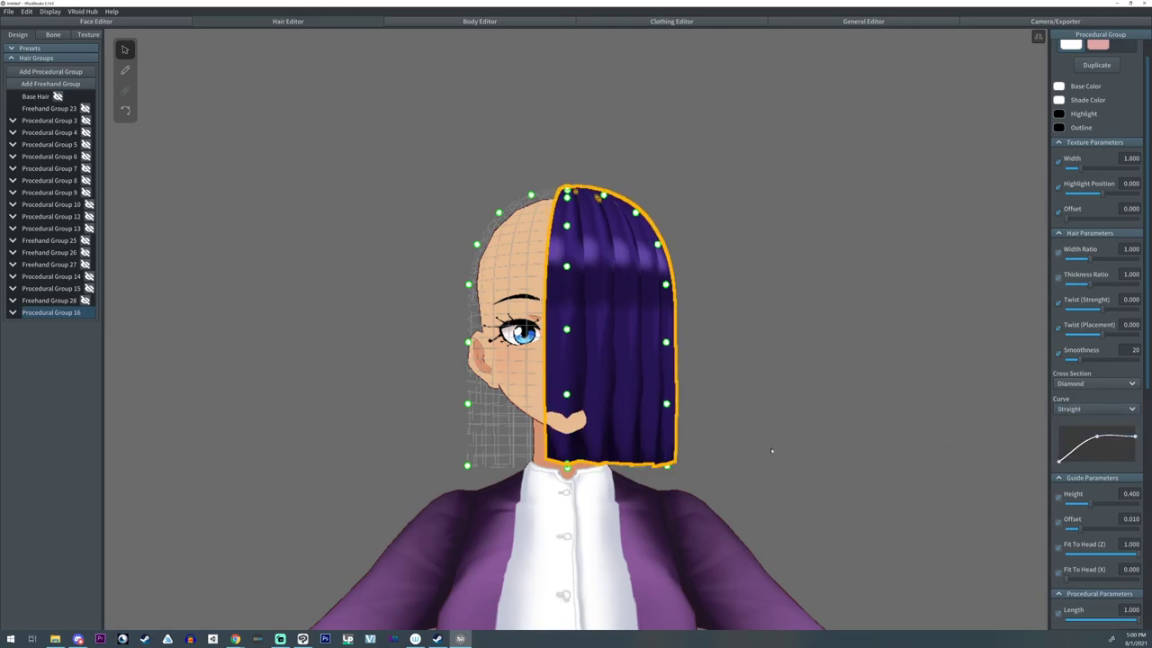
- Set the new group's Fit To Head (Z) to 0.000 and slightly raise the start point of its curve
scroll(720, 450, down, 1)
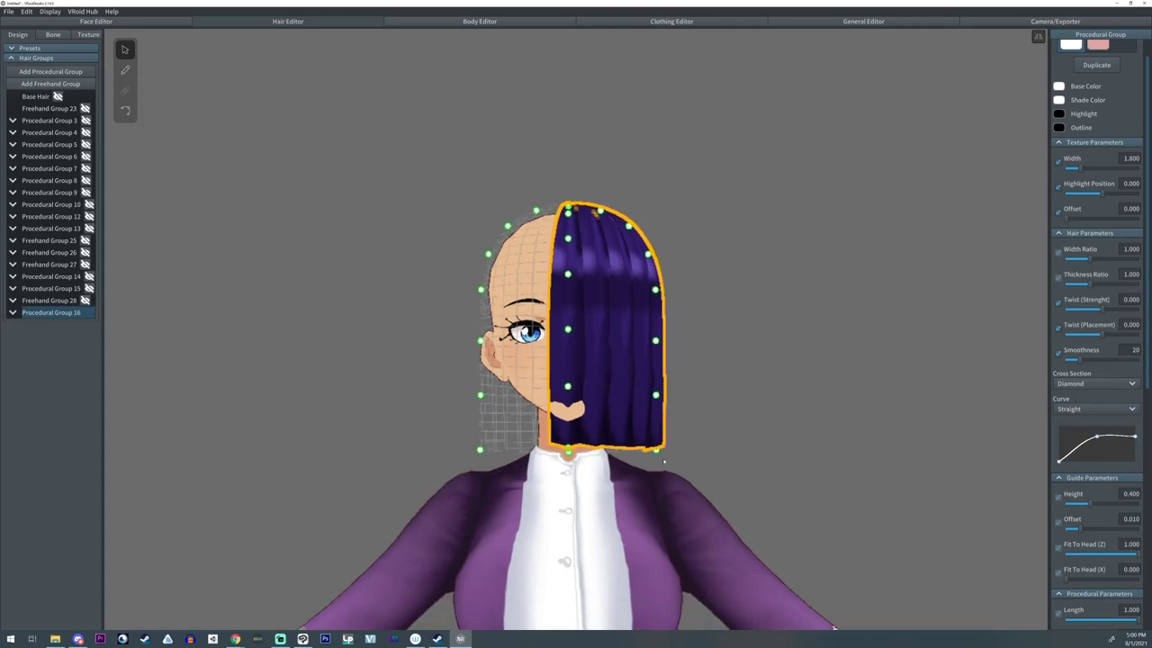
scroll(664, 462, up, 3)
mouse_move(665, 462)
right_down()
mouse_move(687, 463)
mouse_move(674, 455)
right_up()
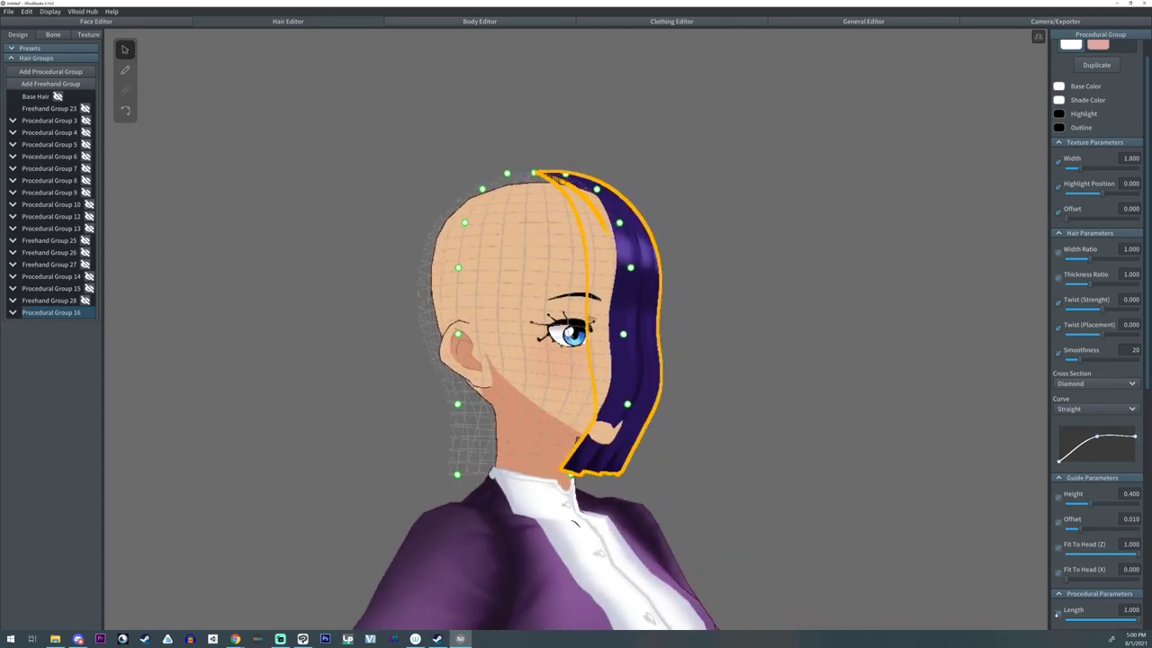
drag(1122, 553, 1029, 567)
right_drag(676, 459, 1038, 433)
drag(1060, 463, 1056, 457)
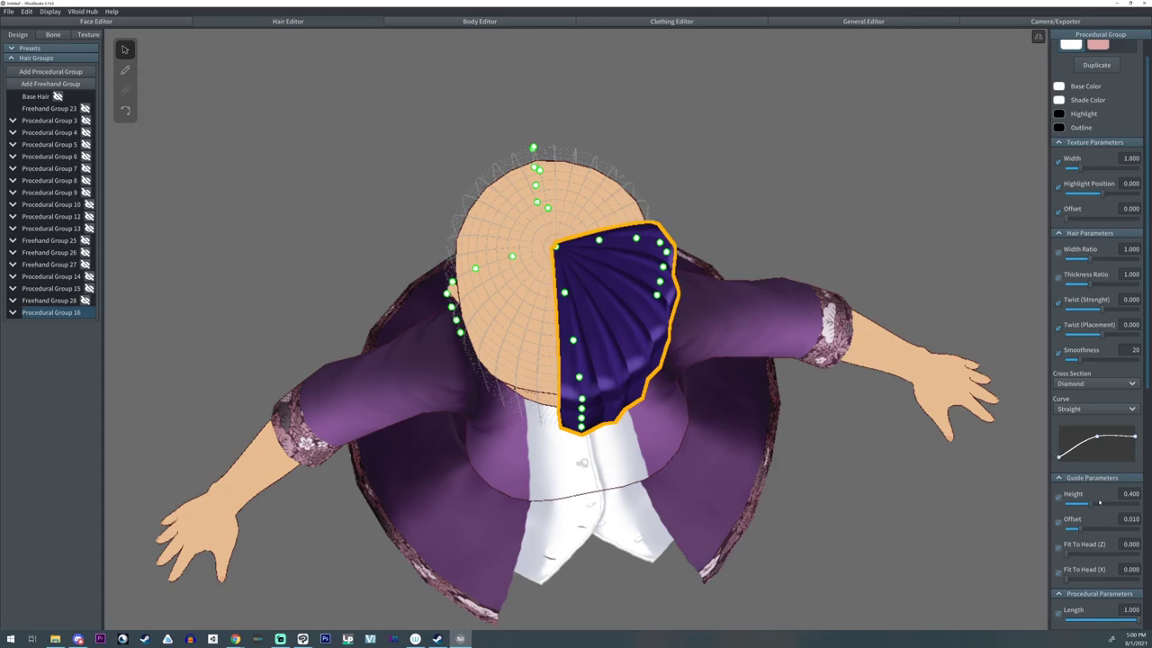
- Set the new procedural group's hair count to 11 and check the strands from above
scroll(1098, 502, down, 4)
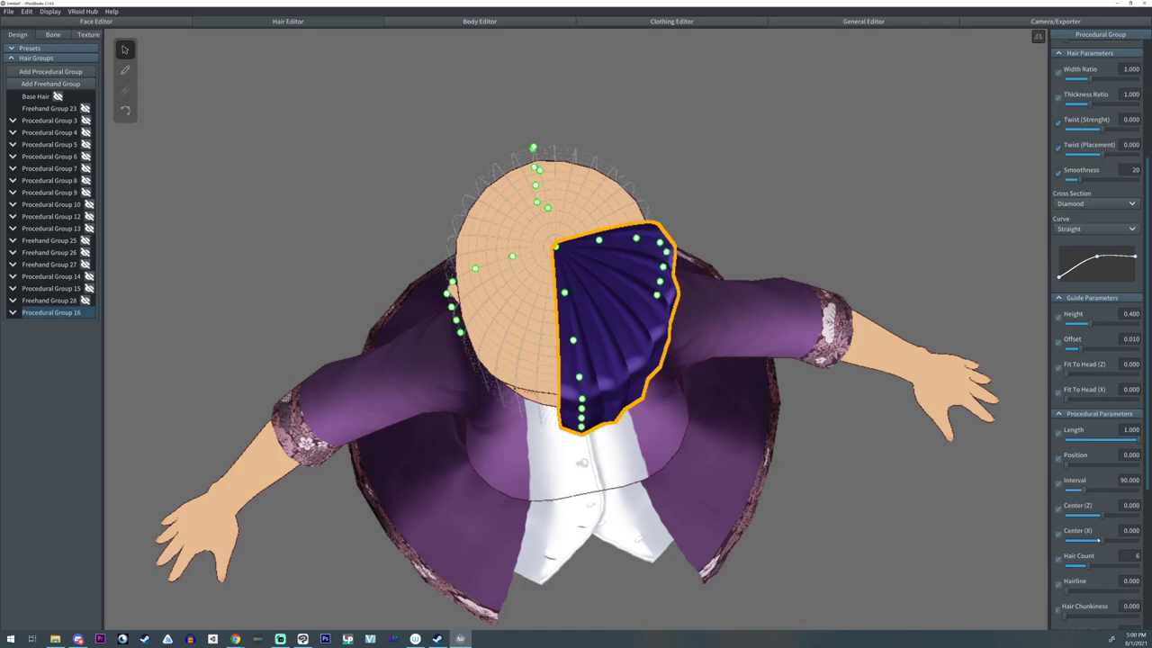
drag(1095, 567, 1108, 570)
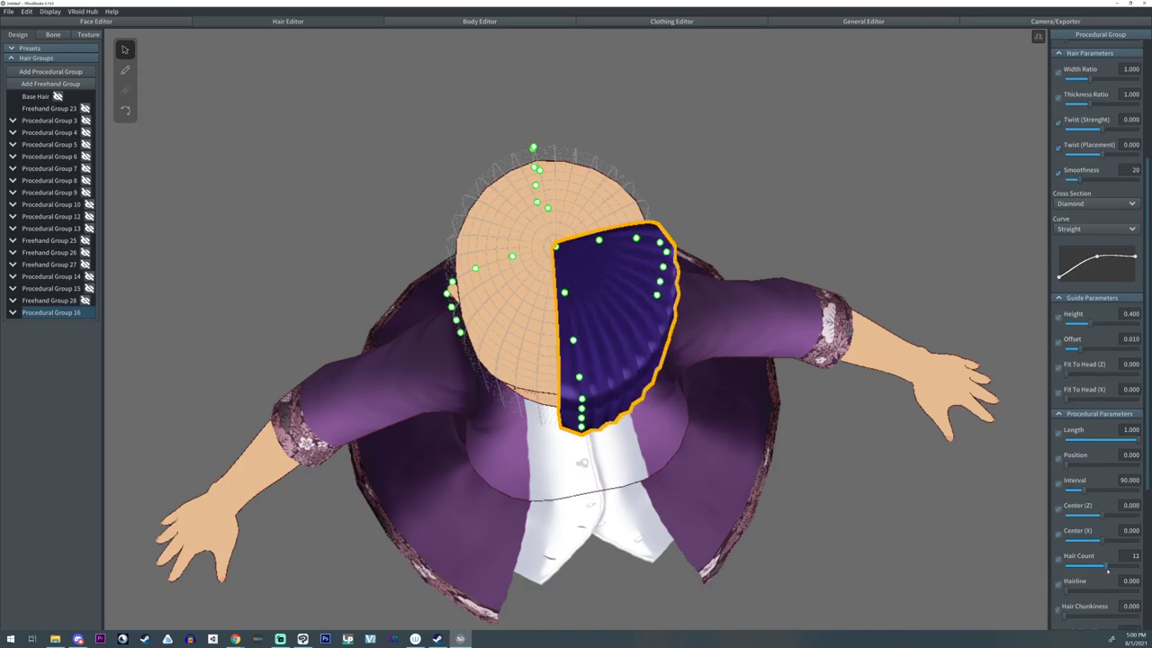
right_drag(610, 384, 639, 389)
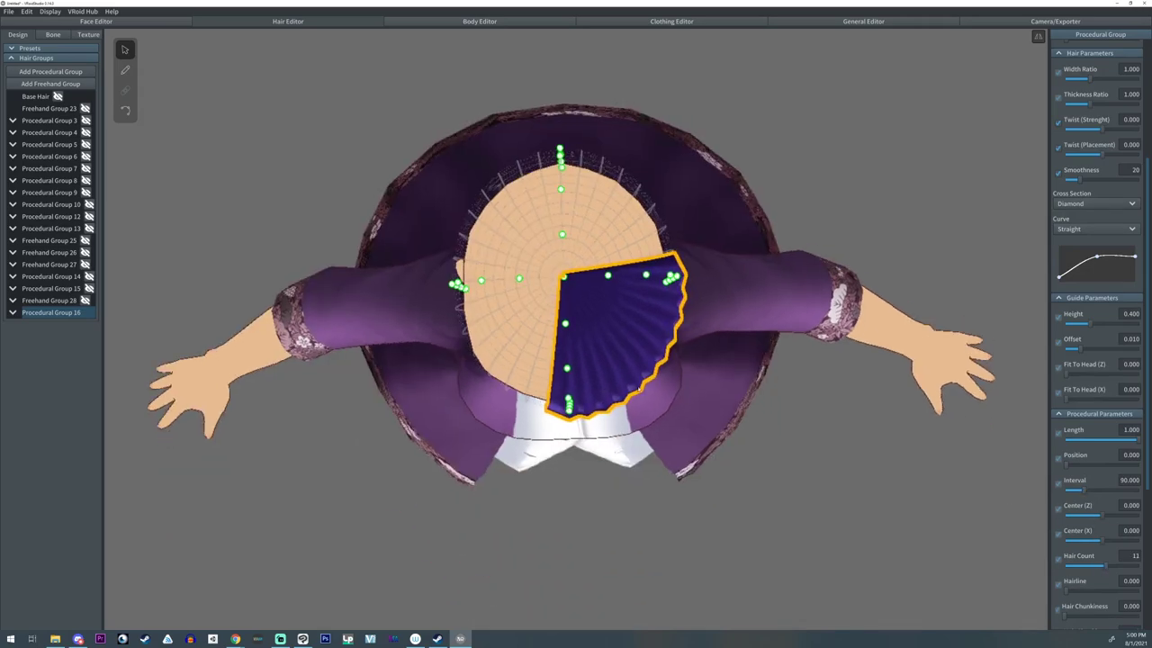
- Set the procedural group's Position to 69.917 and Interval to 217.19 so the hair wraps around the sides and back
drag(1065, 466, 1078, 465)
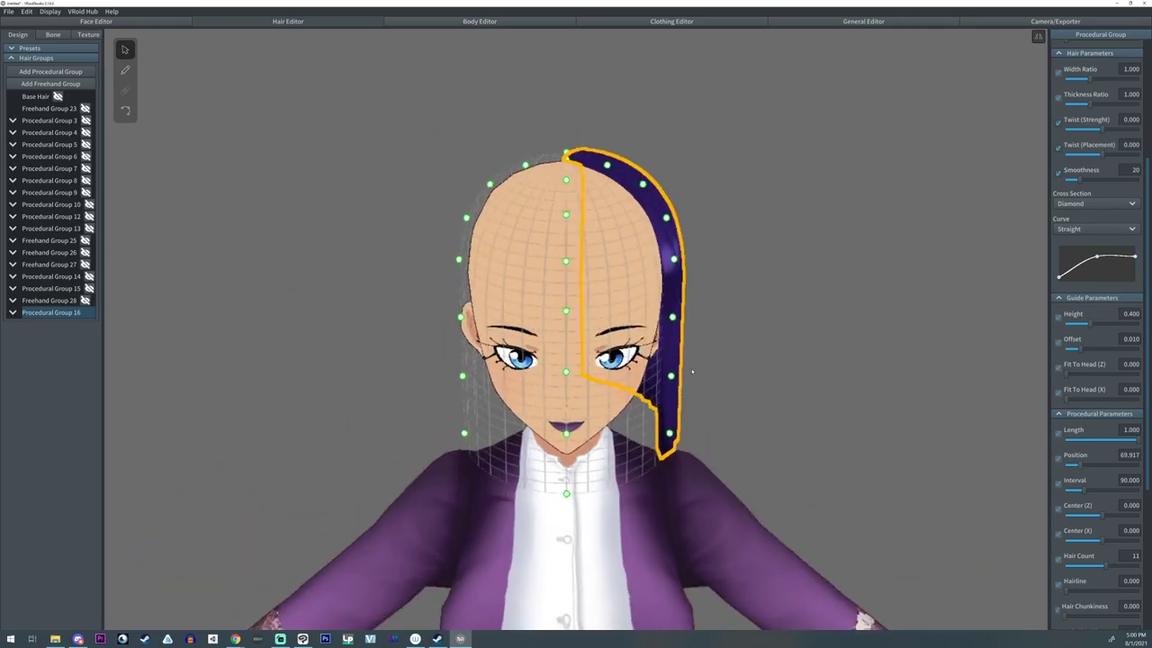
mouse_move(693, 372)
right_down()
mouse_move(682, 368)
mouse_move(693, 366)
right_up()
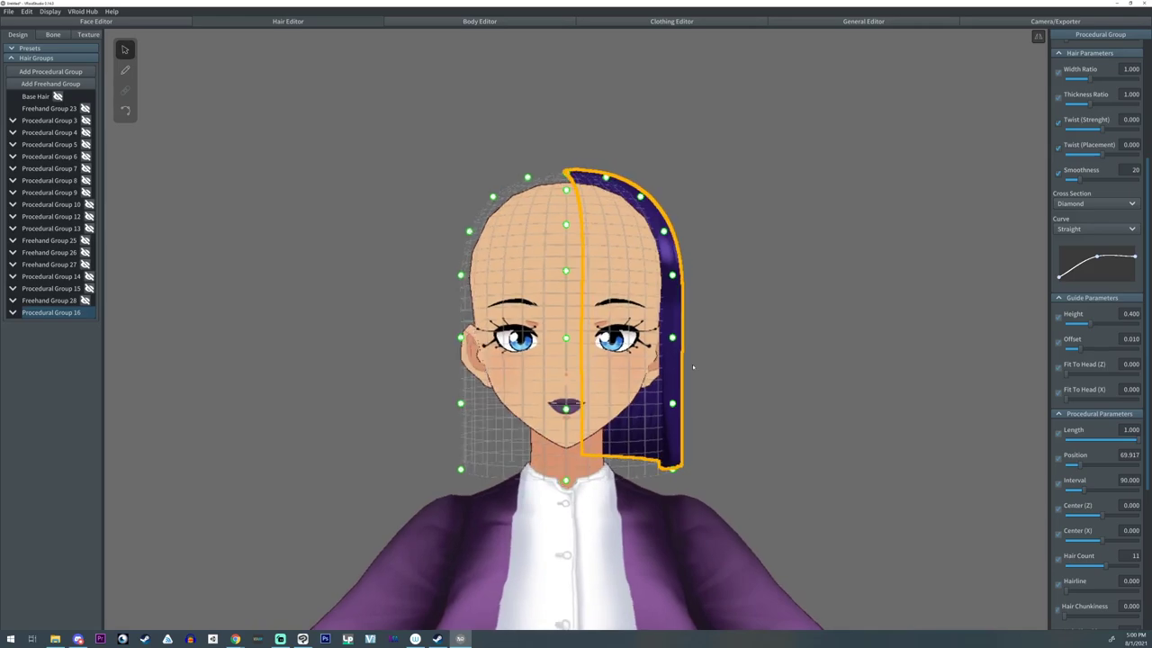
drag(1083, 491, 1110, 498)
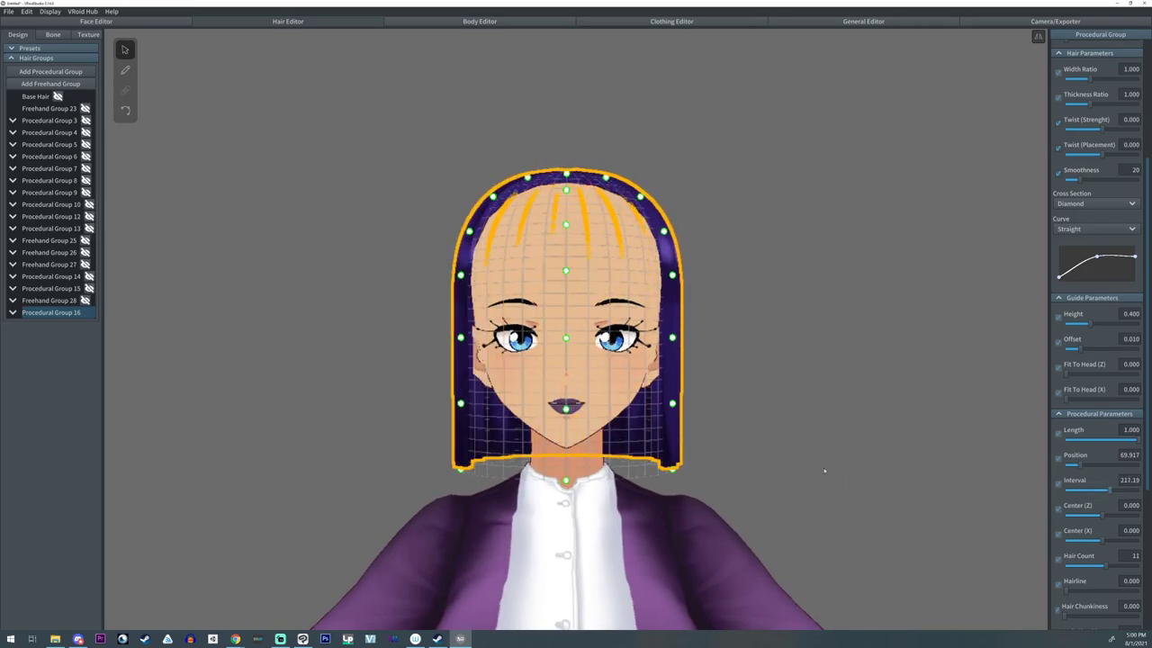
right_drag(771, 465, 781, 491)
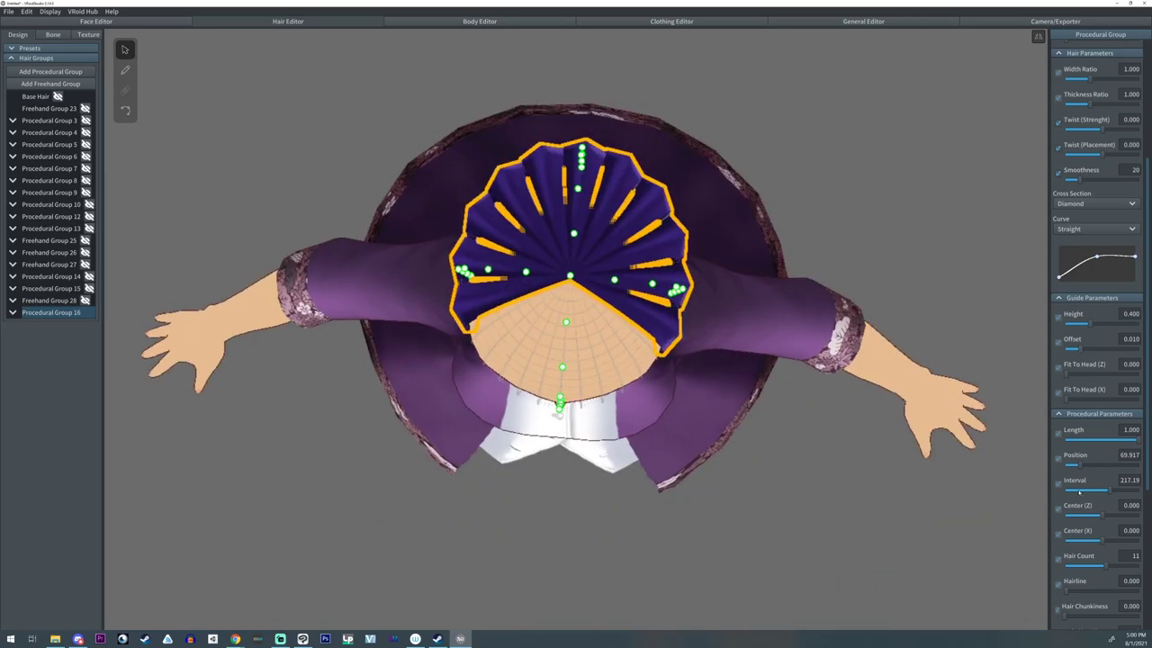
- Set the wraparound group's Hair Count to 12 and check the hair from the front
click(1111, 567)
right_drag(1008, 545, 874, 471)
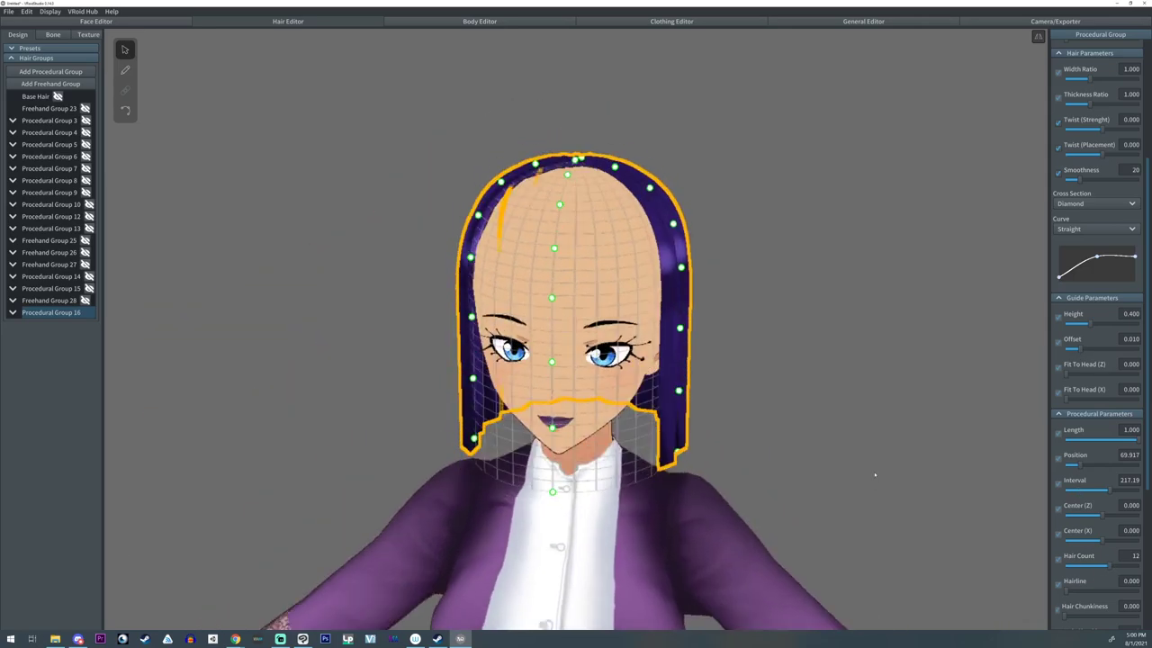
click(781, 378)
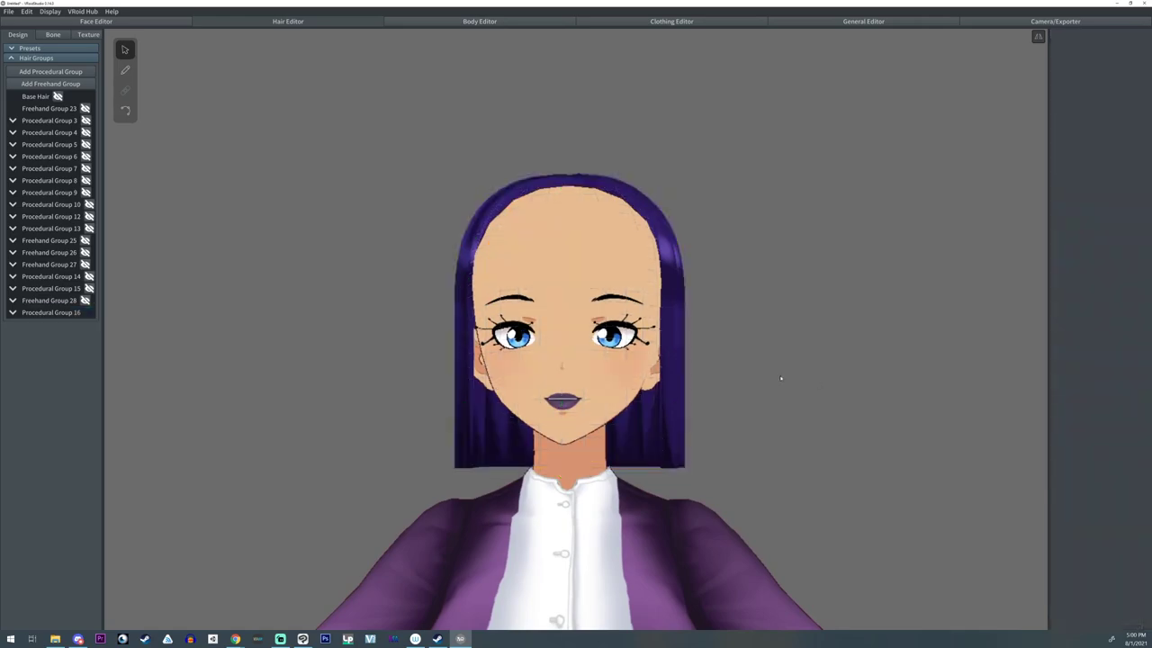
right_drag(763, 365, 763, 366)
- Duplicate the wraparound hair group and set the copy's Position to 300.49 and Interval to 113.05 to cover the face
click(51, 312)
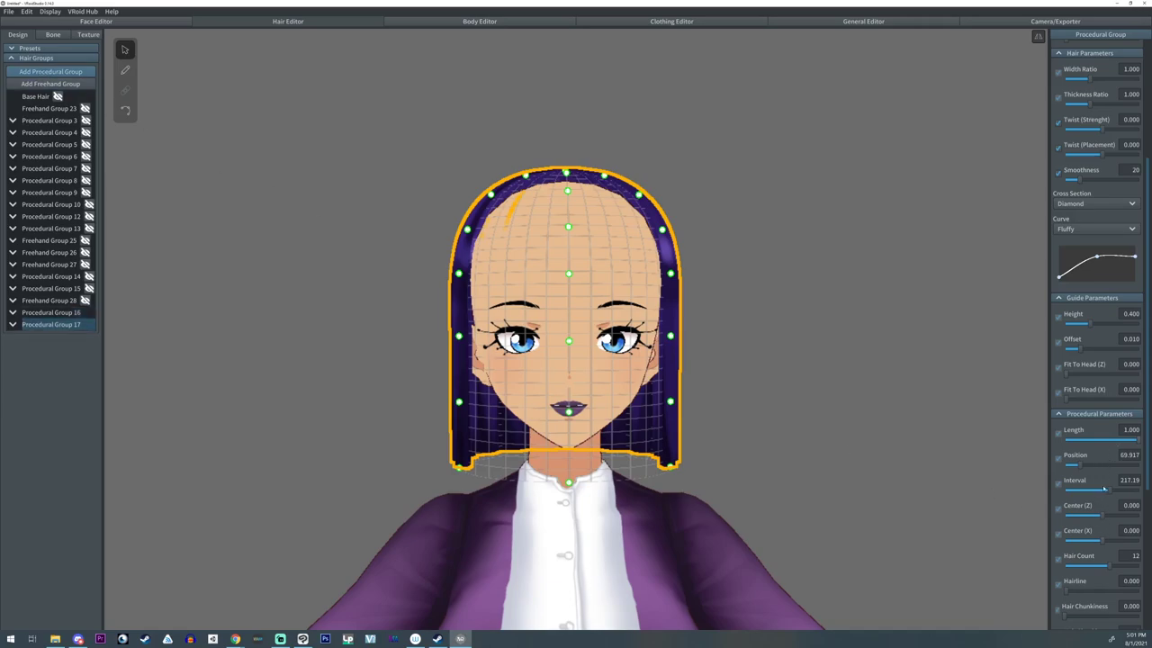
drag(1082, 467, 1088, 494)
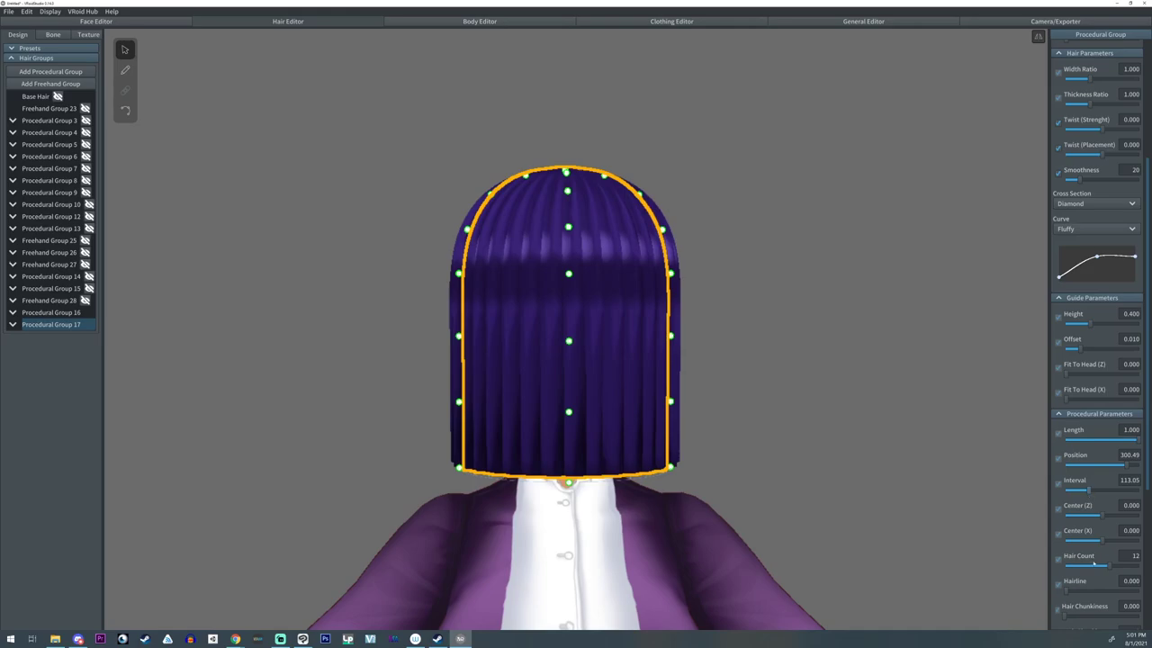
- Give the front group a Hair Count of 8 and shorten its Length to about 0.56 for straight bangs above the eyebrows
drag(1094, 563, 1097, 567)
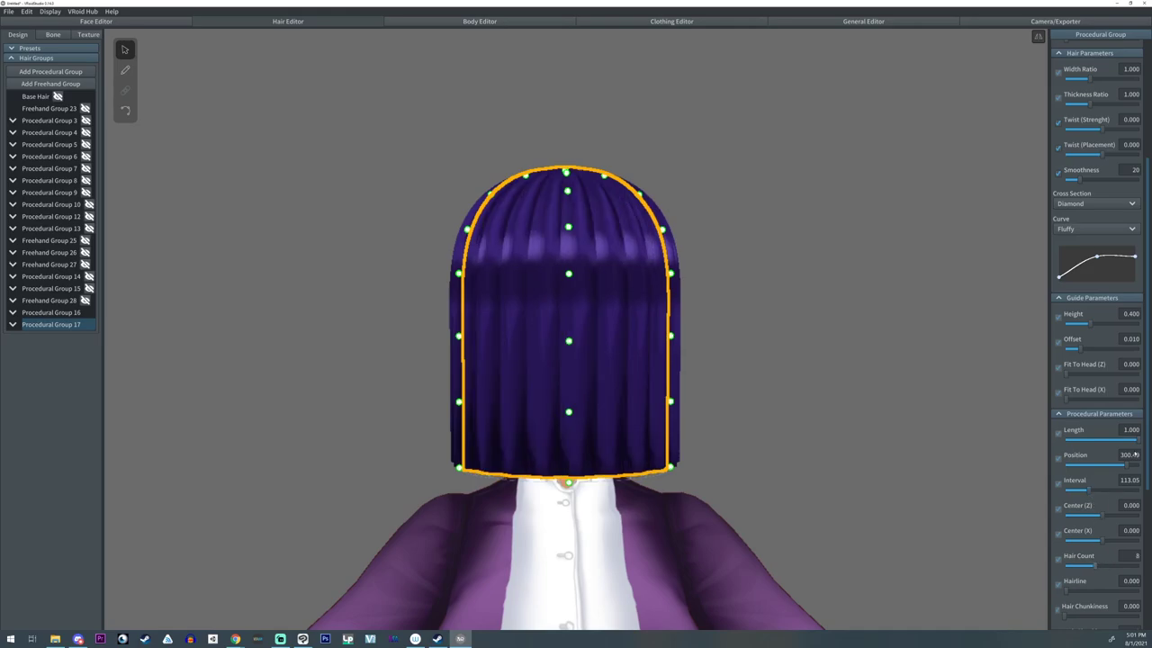
drag(1136, 439, 1105, 443)
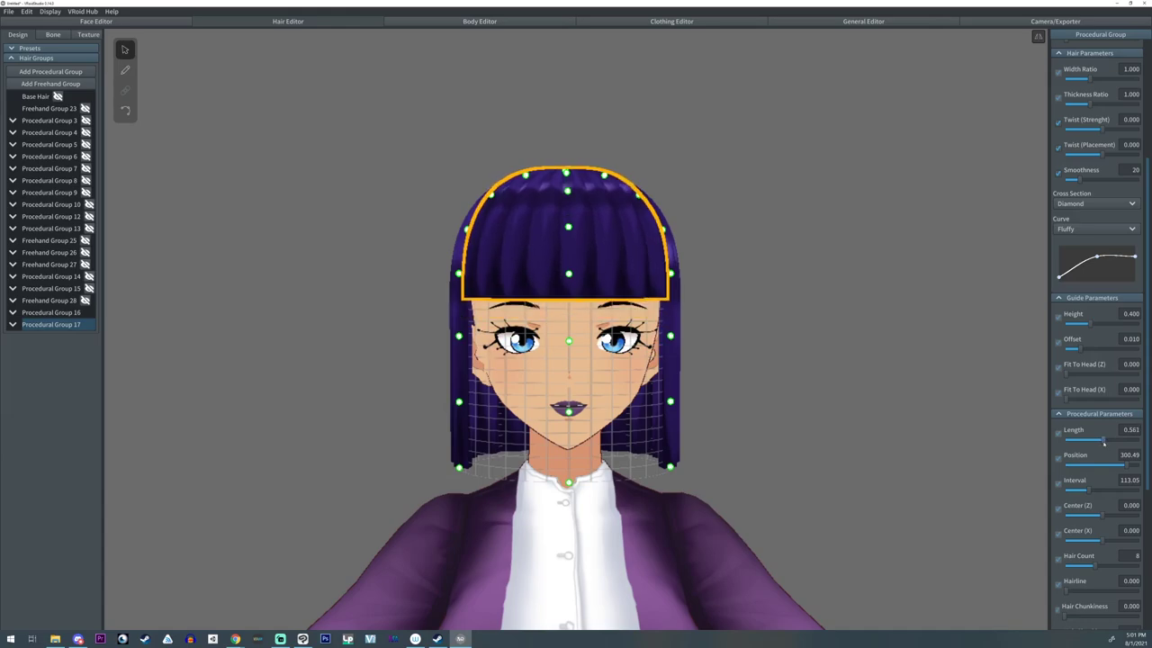
click(754, 404)
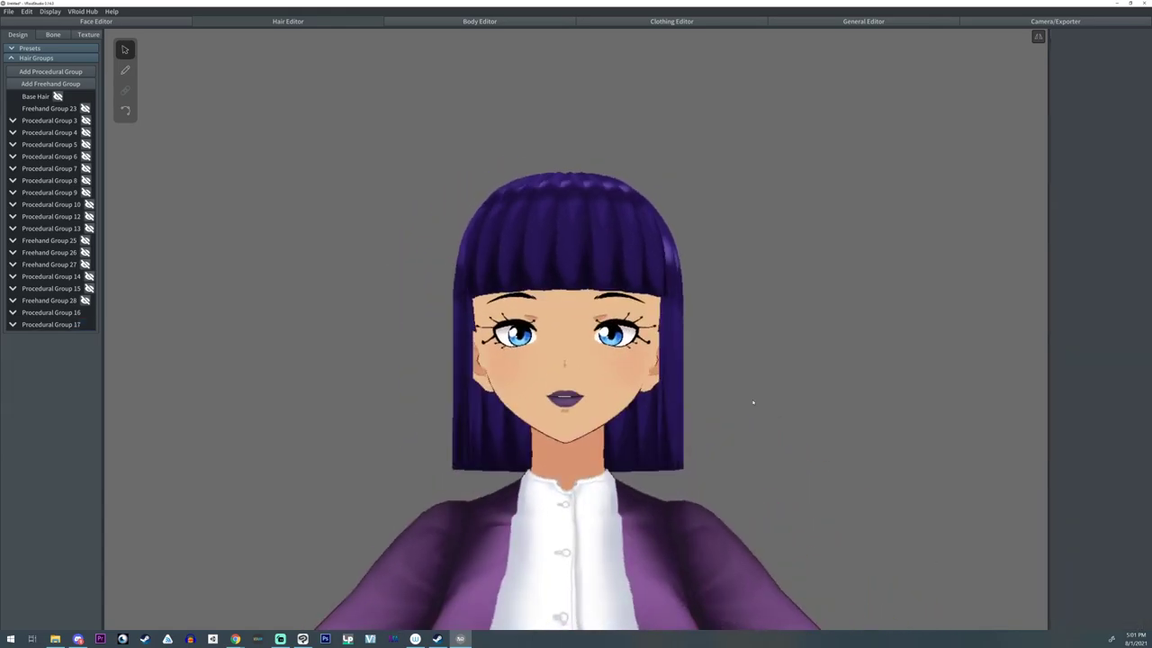
- Convert the procedural bangs group to freehand hair
click(570, 266)
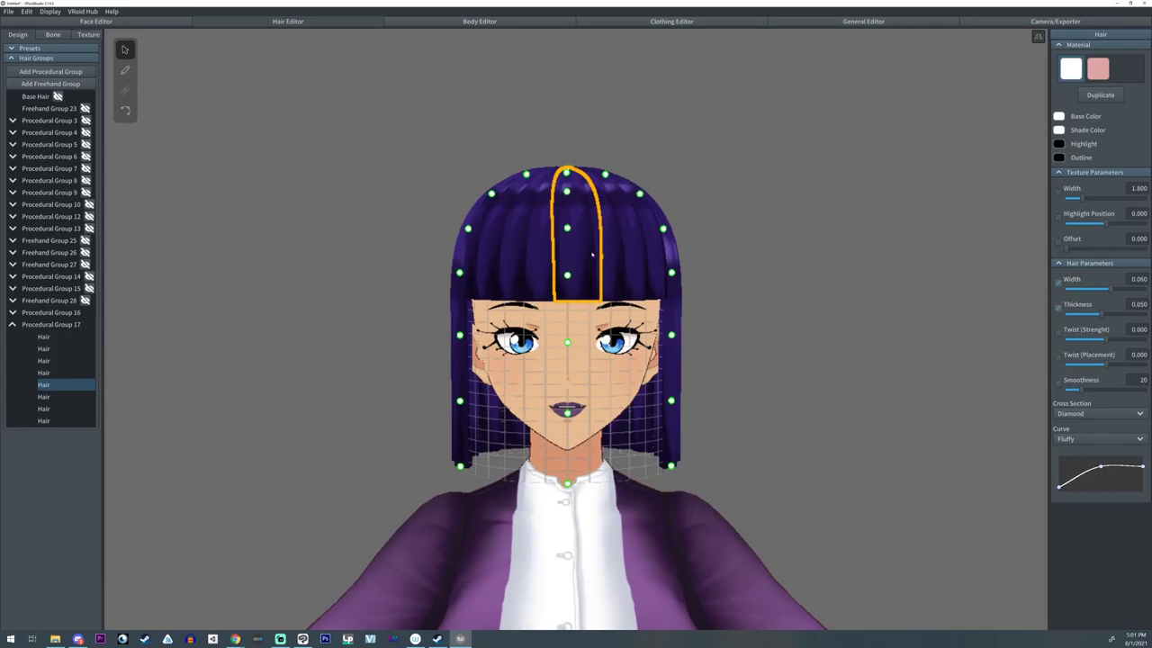
right_click(39, 325)
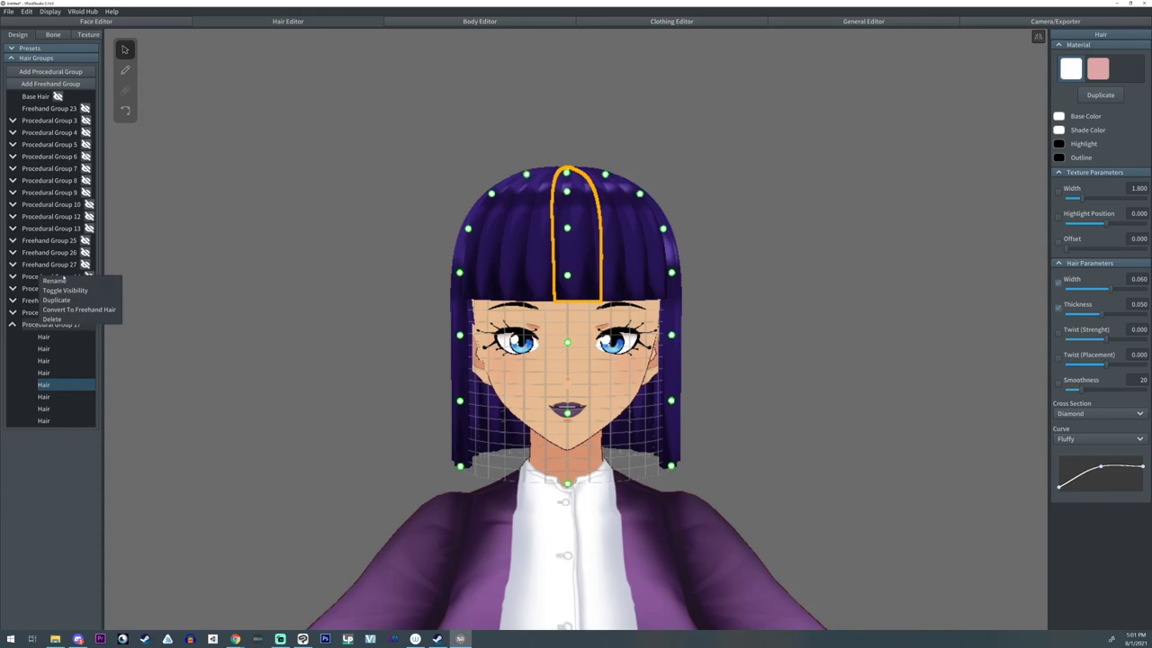
click(72, 311)
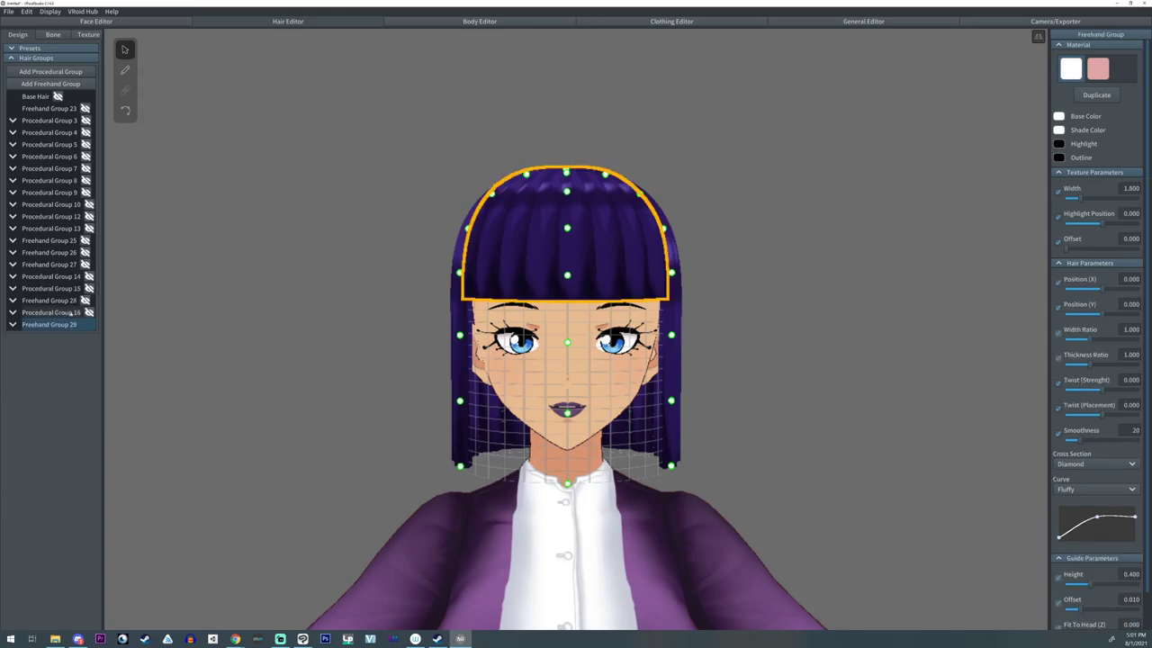
- Shift the centre bang strand to Position (X) 0.037 and narrow its Width to 0.045, opening a gap in the fringe
scroll(416, 317, up, 2)
click(583, 224)
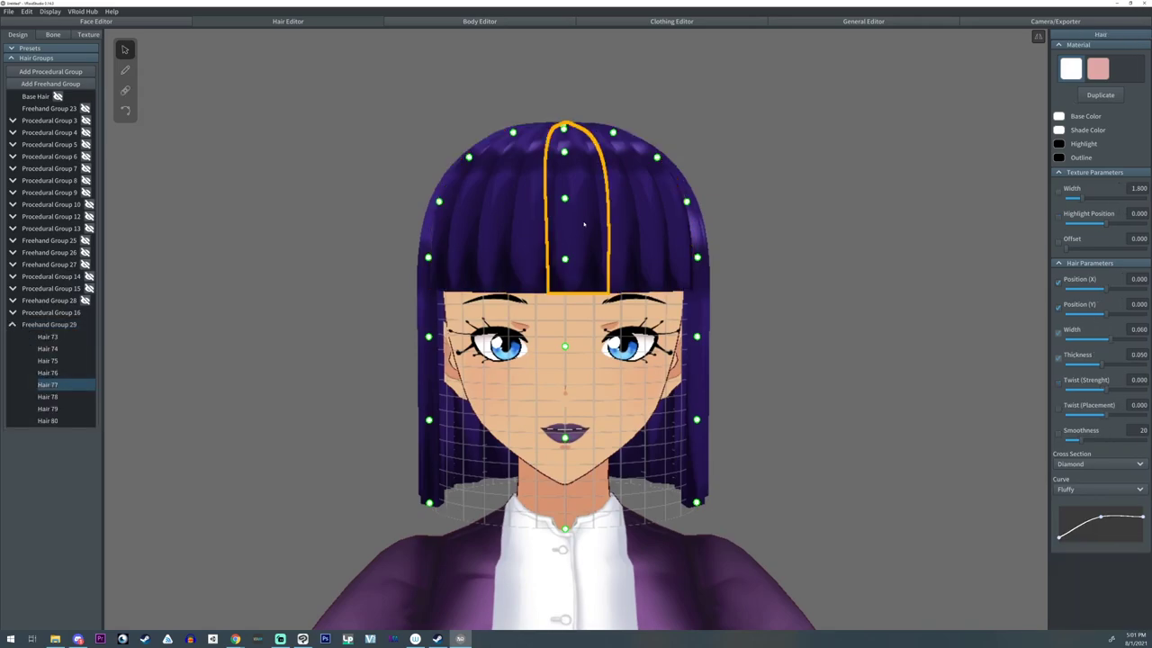
click(125, 110)
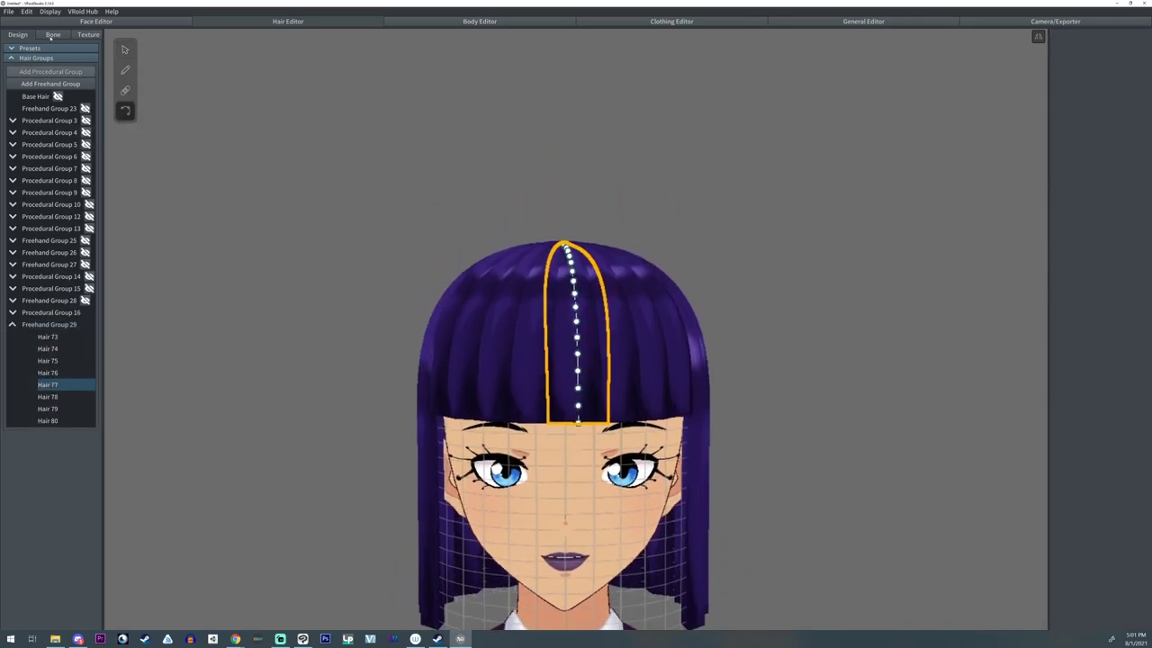
click(126, 51)
drag(1104, 290, 1109, 291)
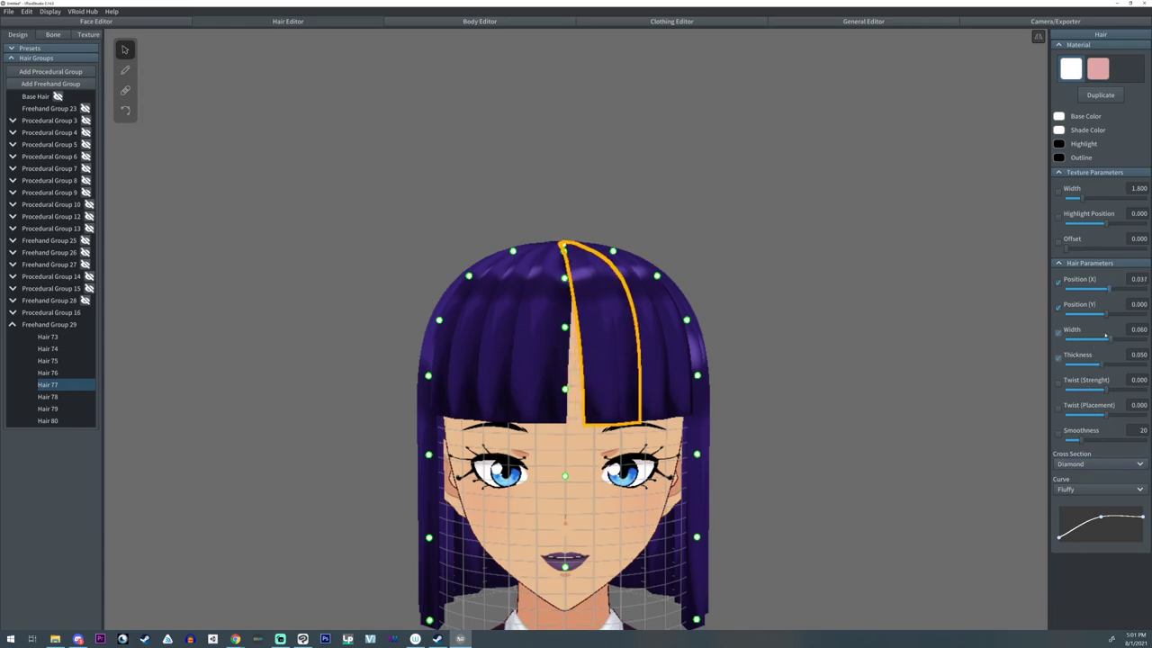
- Set the Hair 75 bang strand's Width to 0.047 and Position (X) to -0.019, opening a second gap
click(493, 394)
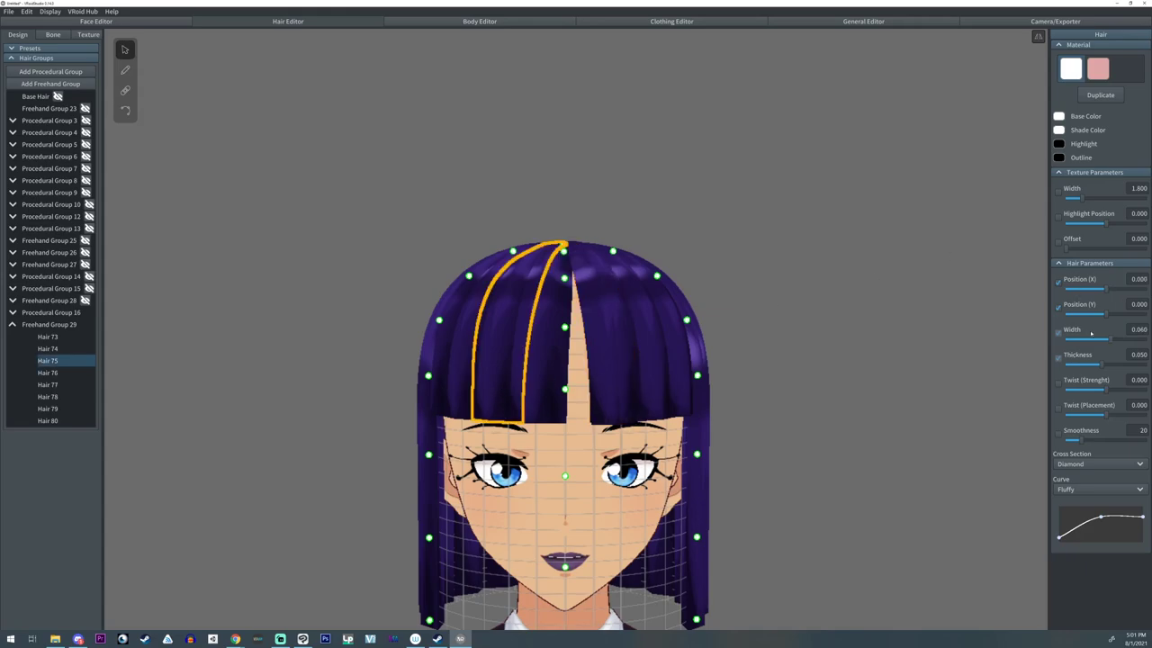
drag(1107, 342, 1100, 344)
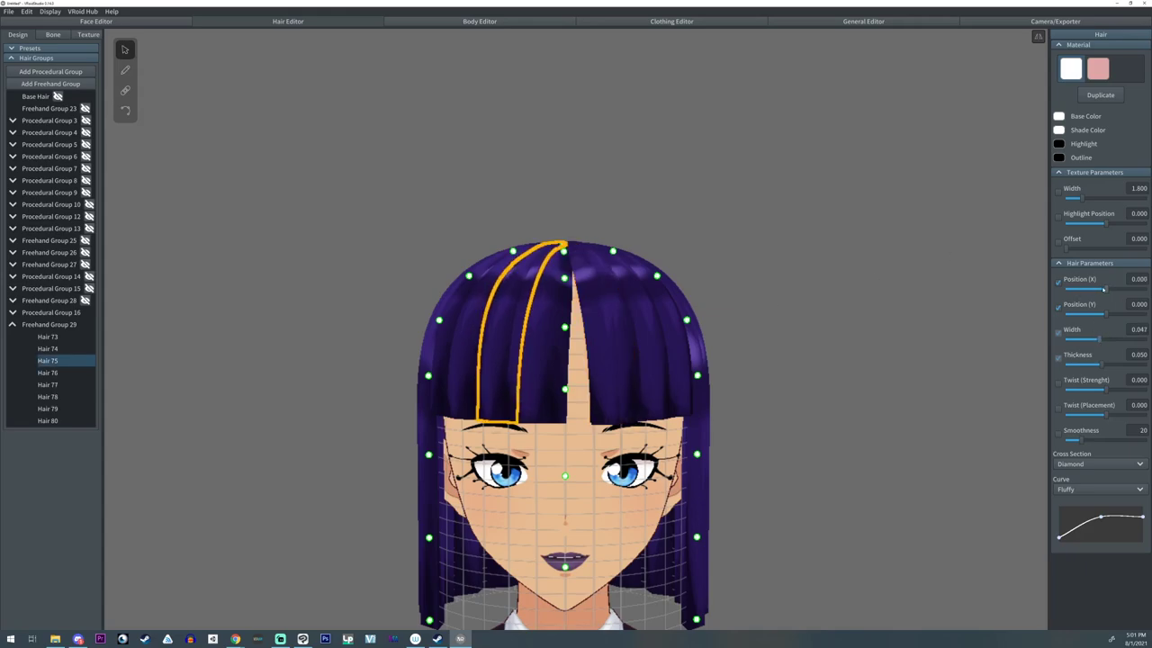
drag(1105, 288, 1103, 290)
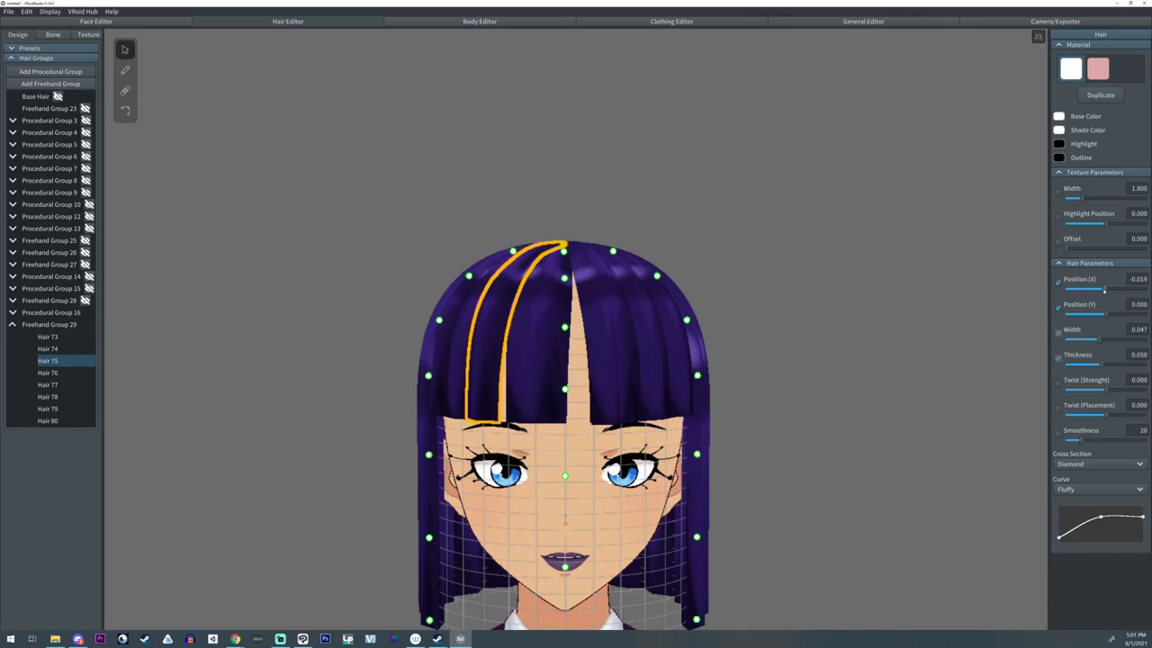
click(883, 416)
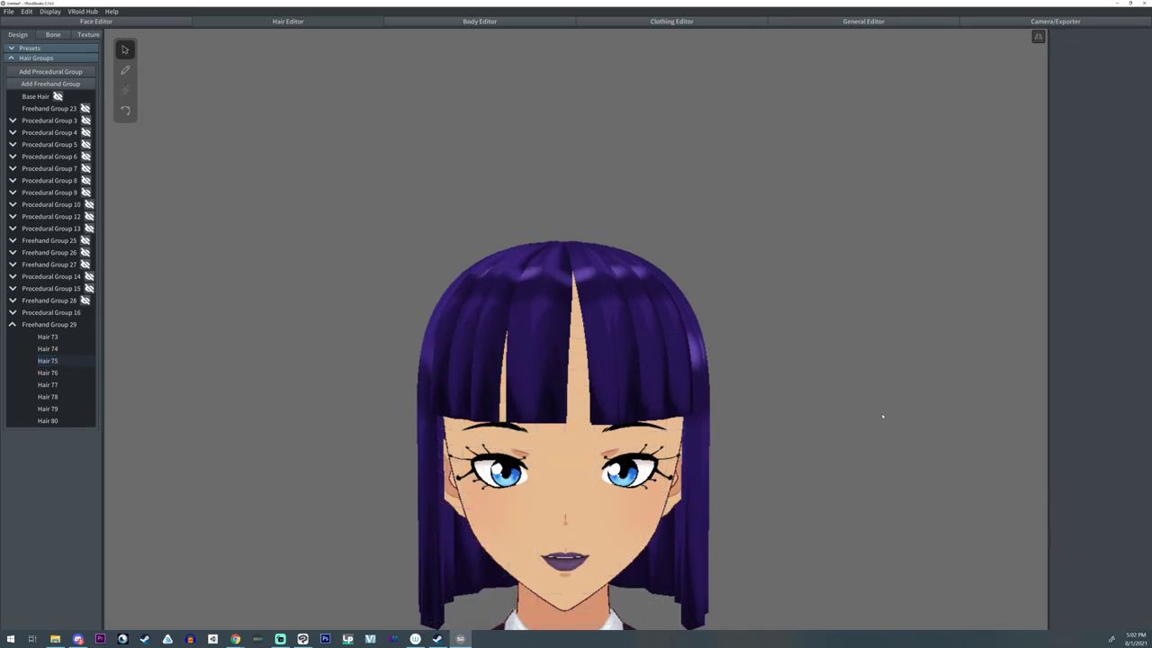
- Narrow the central gap in the fringe by setting the Hair 77 strand's Position (X) to 0.022
scroll(807, 415, down, 4)
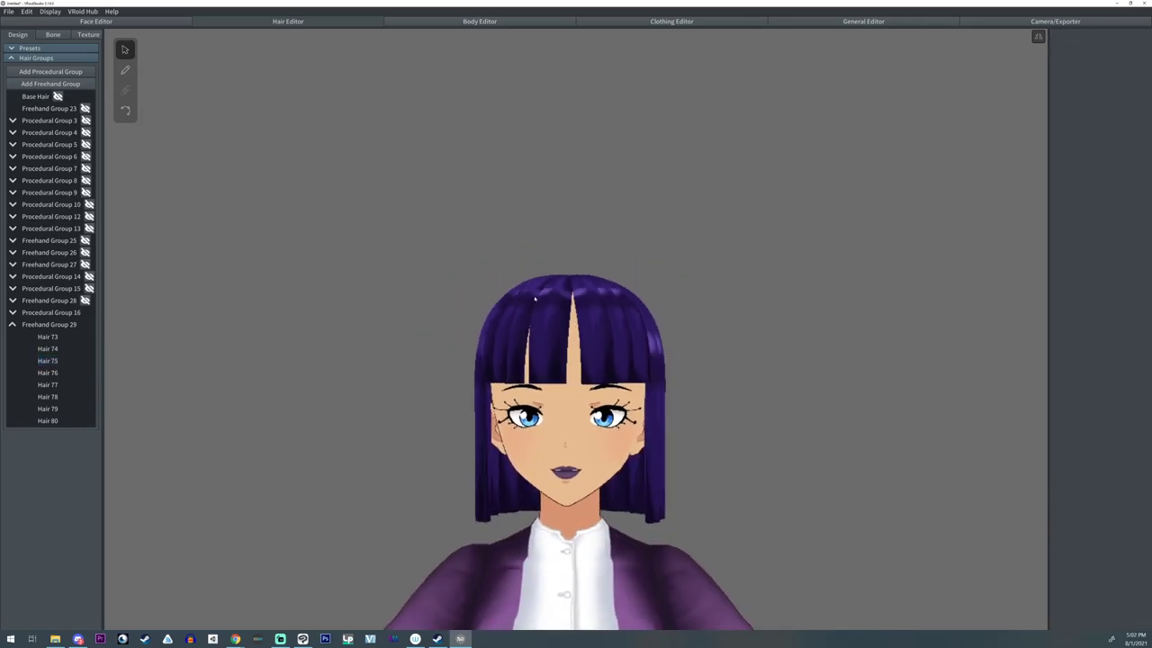
click(590, 321)
click(593, 335)
scroll(818, 333, up, 2)
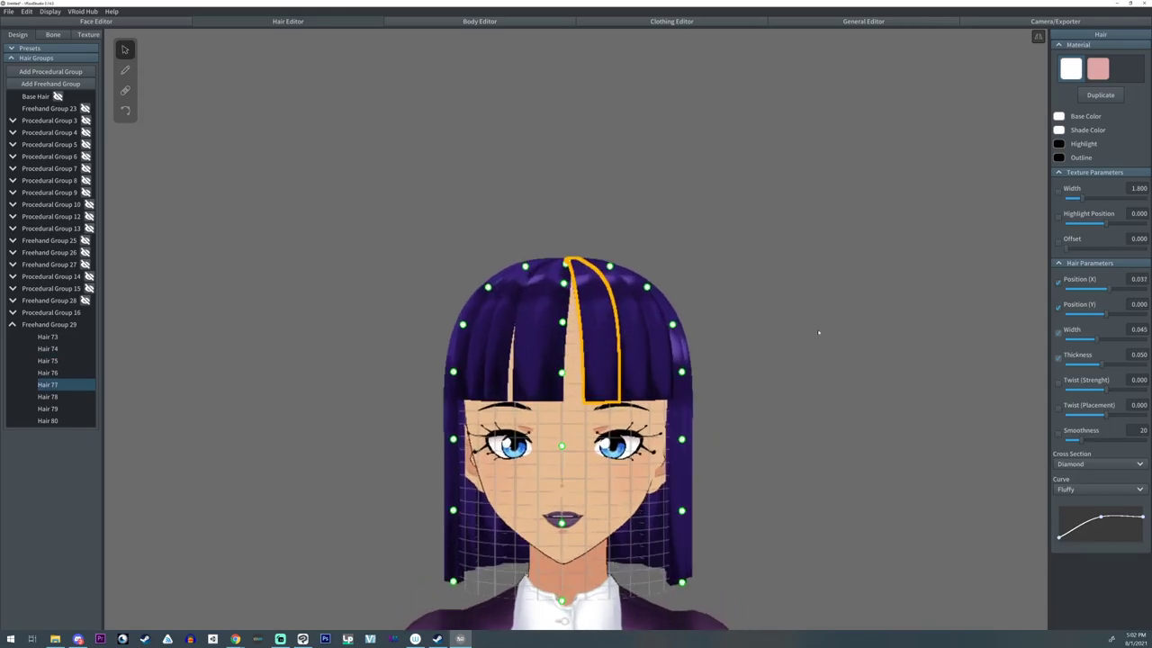
drag(1110, 288, 1108, 289)
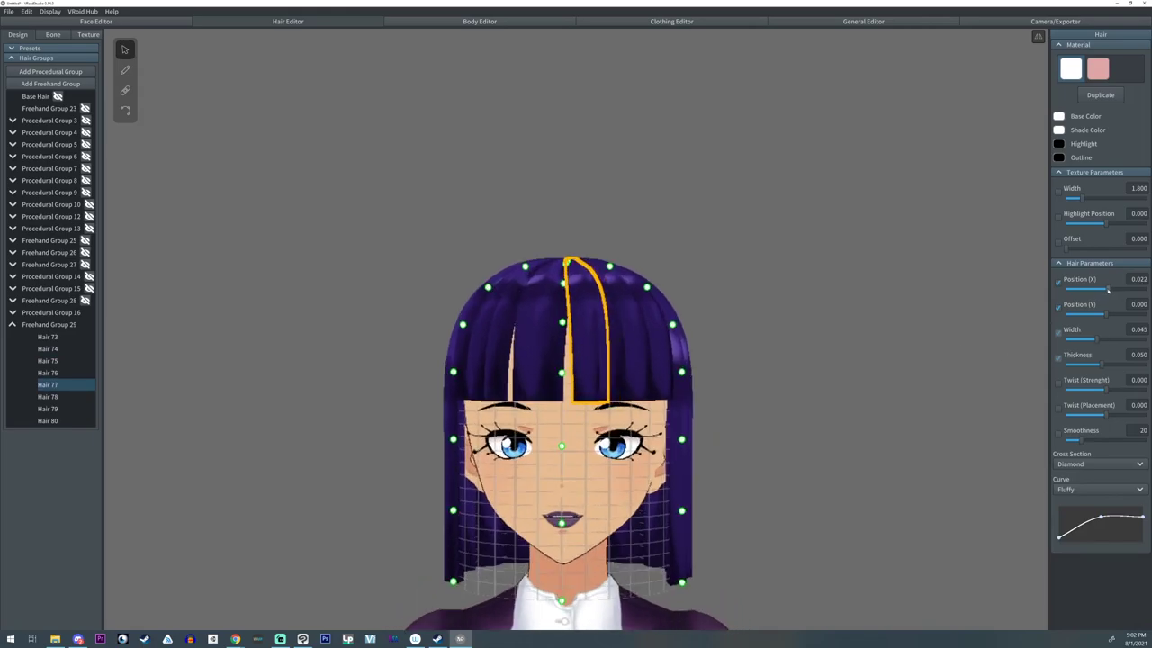
click(764, 380)
scroll(766, 381, down, 3)
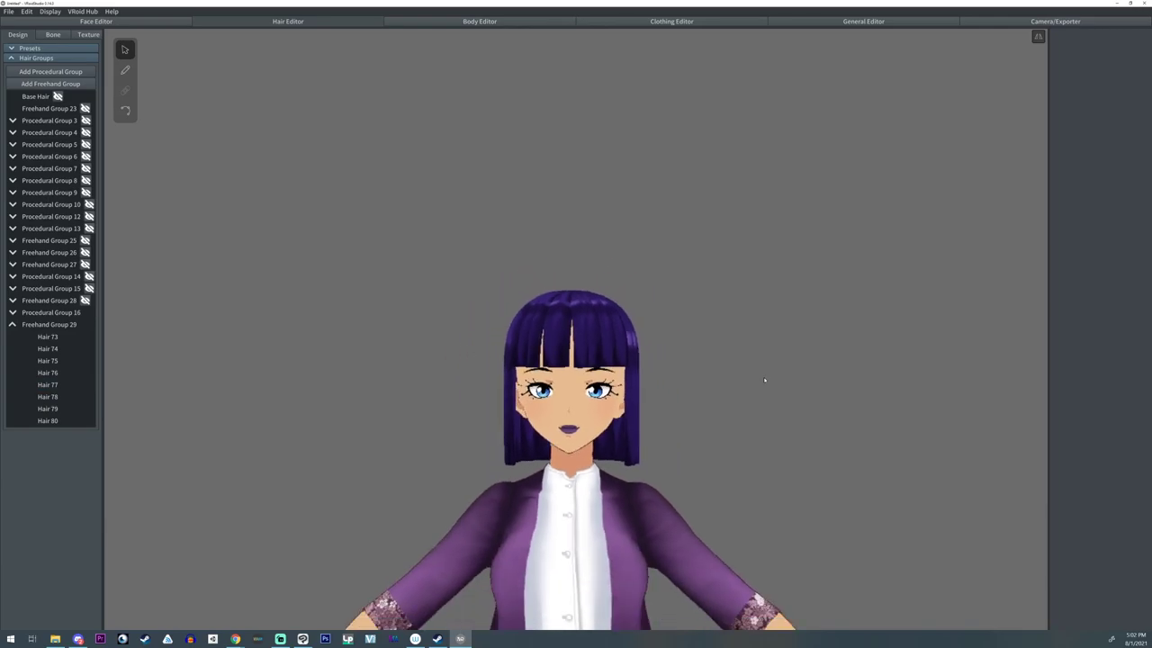
- Pull the lower side guide points of the wraparound hair group inward toward the neck and check the bob shape
click(51, 312)
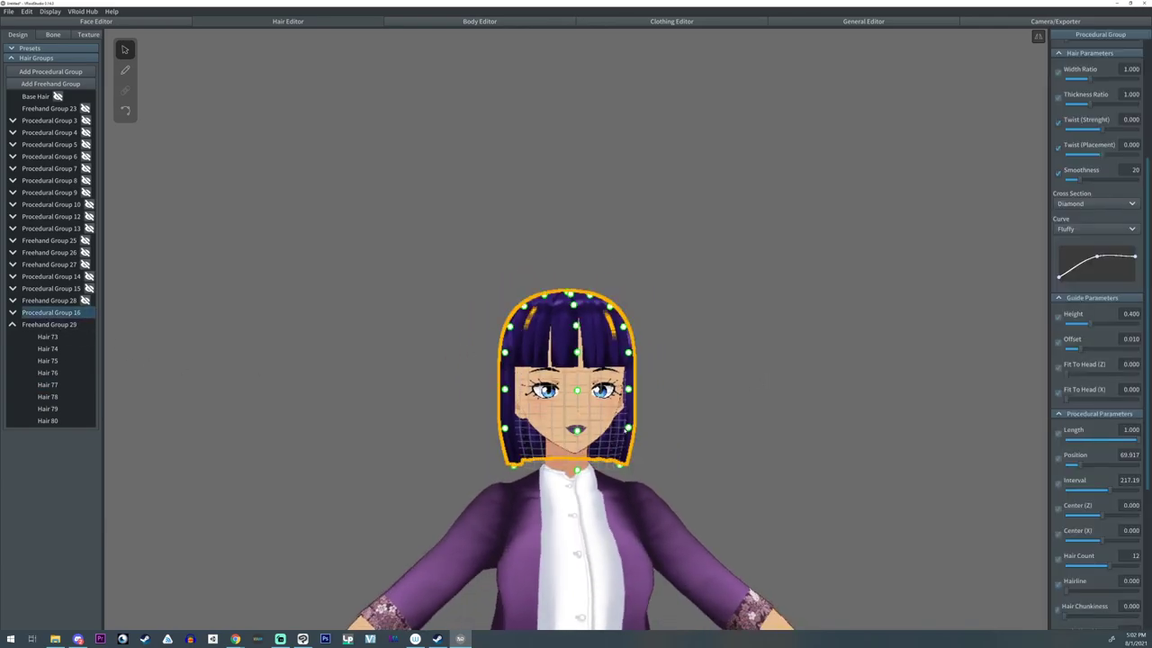
drag(629, 431, 630, 436)
right_drag(681, 432, 665, 422)
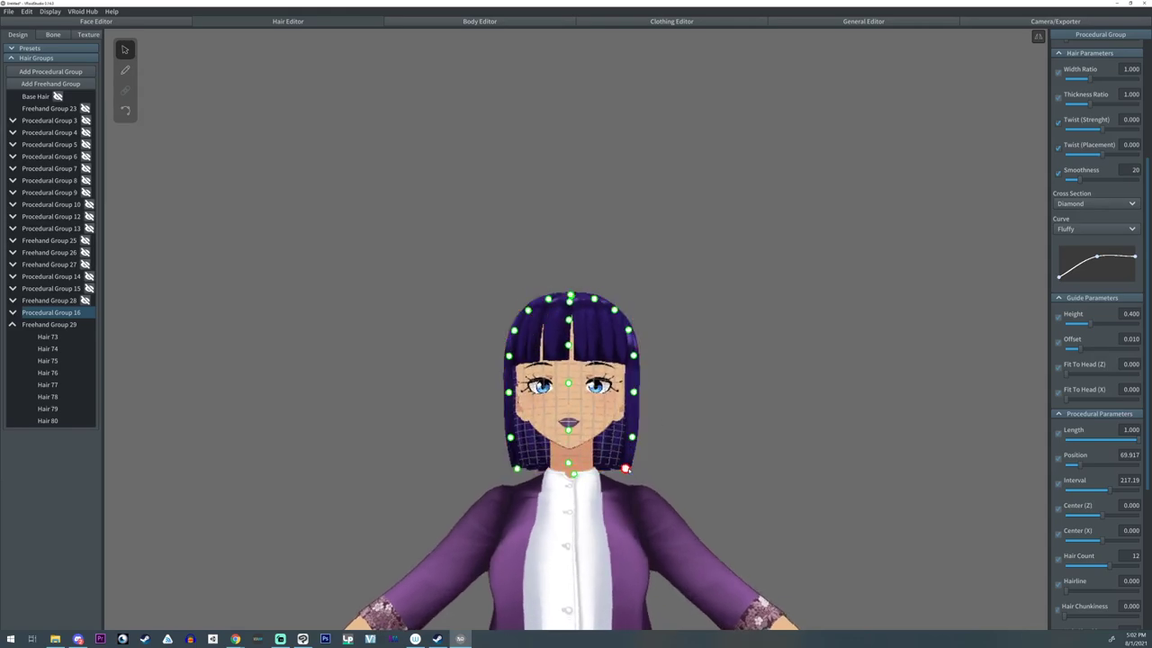
mouse_move(640, 466)
right_down()
mouse_move(650, 457)
mouse_move(649, 471)
right_up()
scroll(690, 438, up, 2)
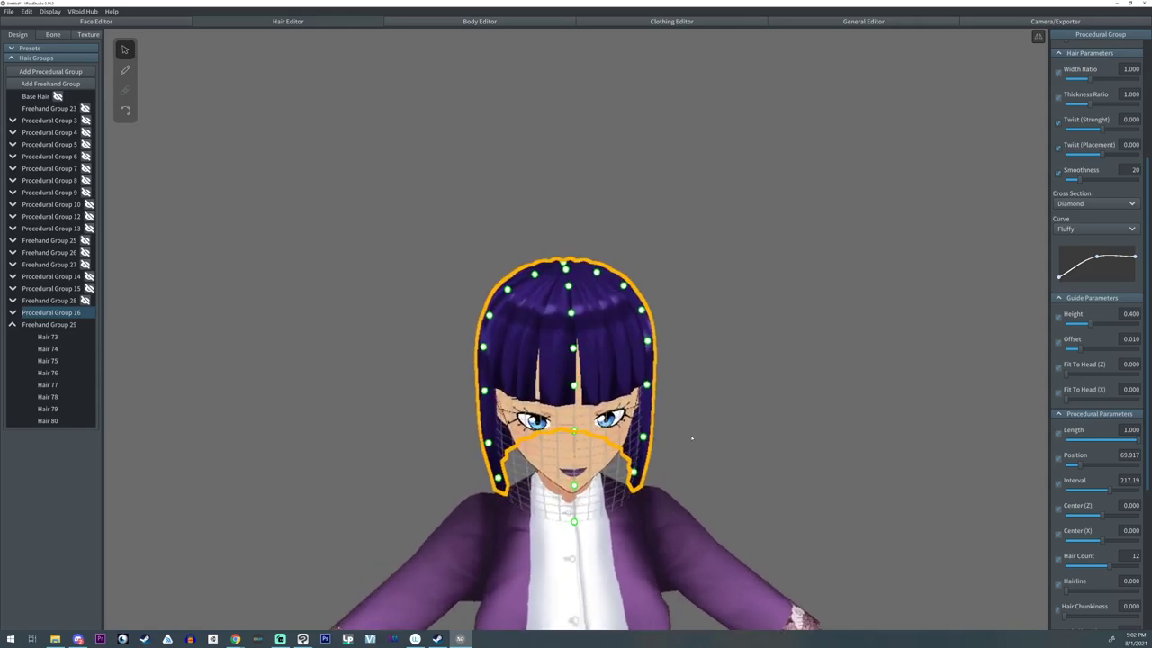
click(732, 429)
right_drag(732, 436, 730, 429)
scroll(730, 434, down, 3)
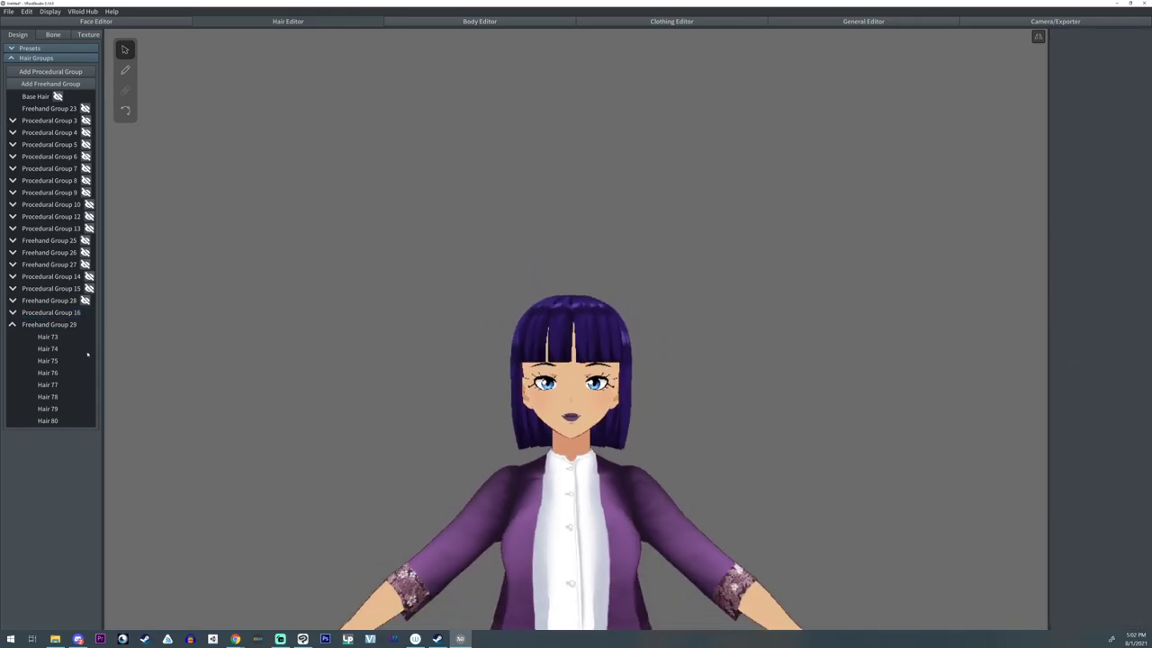
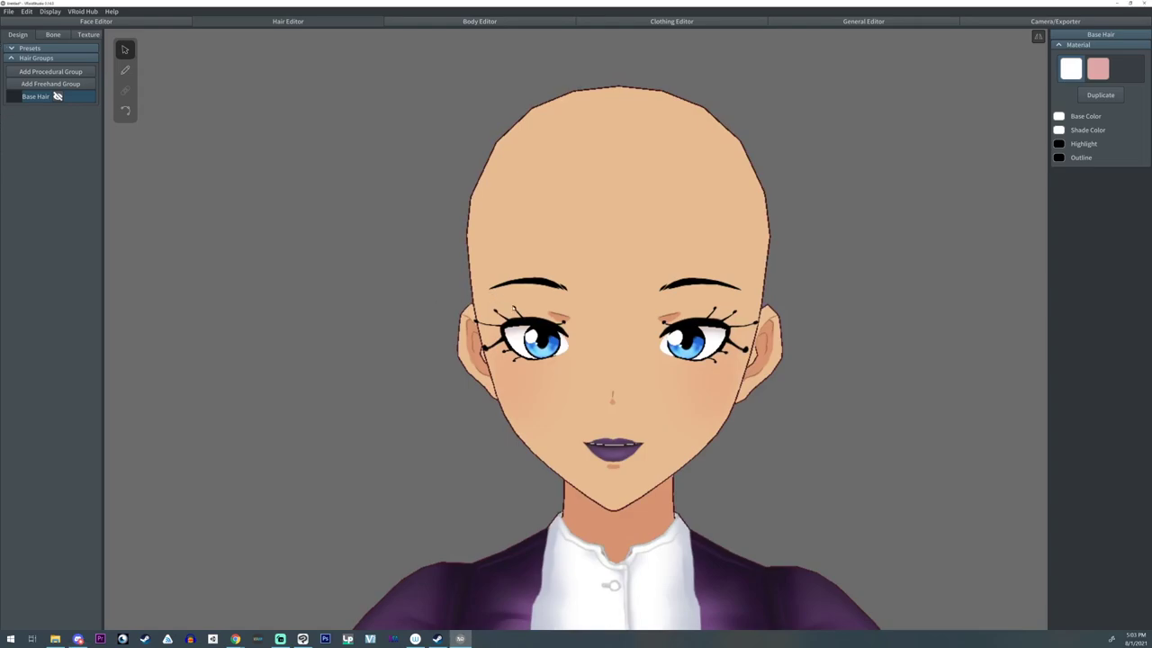
- Add a freehand hair group to the bald head of the empty hairstyle and view the guide mesh in profile
right_drag(514, 308, 445, 311)
middle_drag(557, 292, 495, 310)
scroll(495, 309, down, 2)
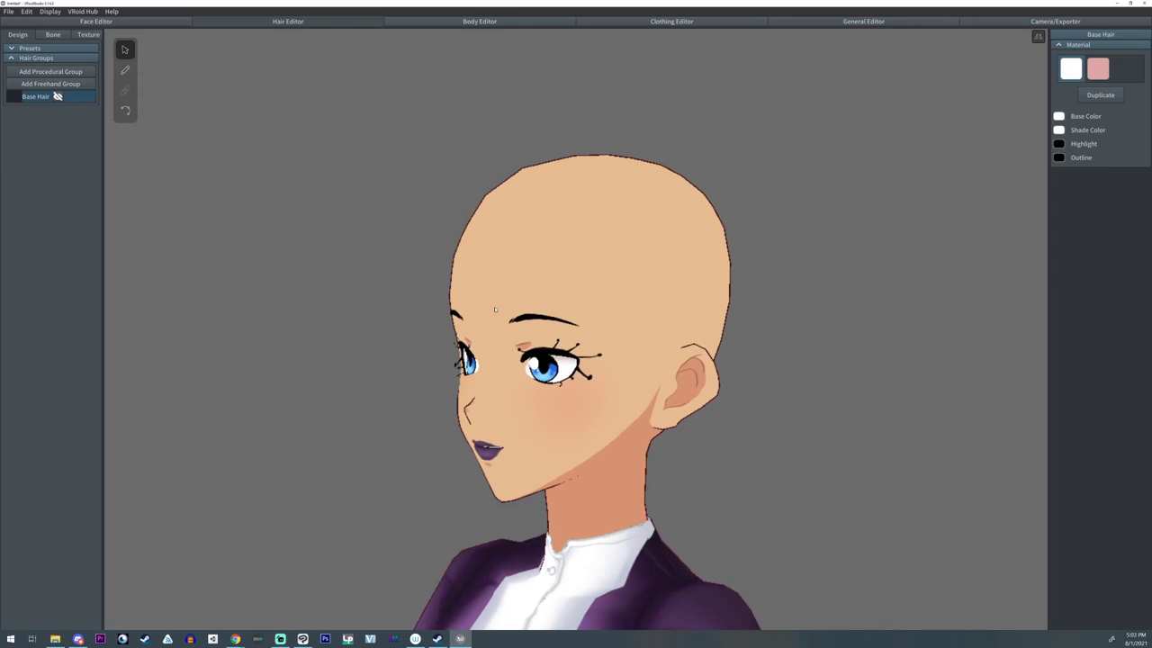
right_drag(496, 310, 486, 309)
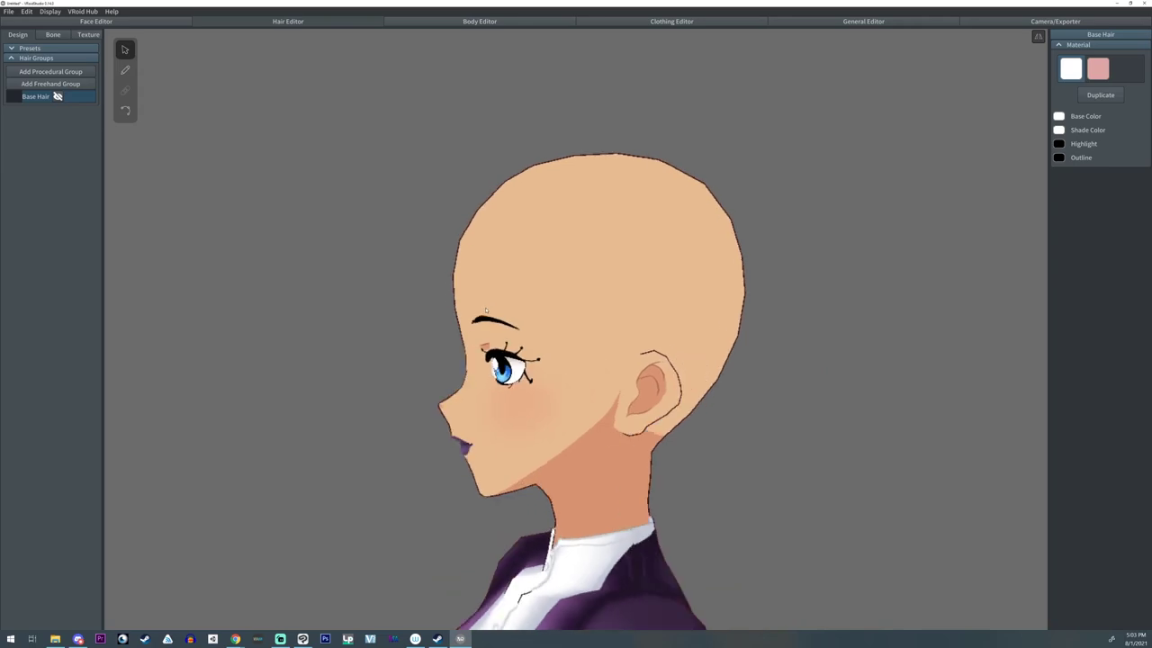
click(35, 83)
right_drag(334, 276, 321, 287)
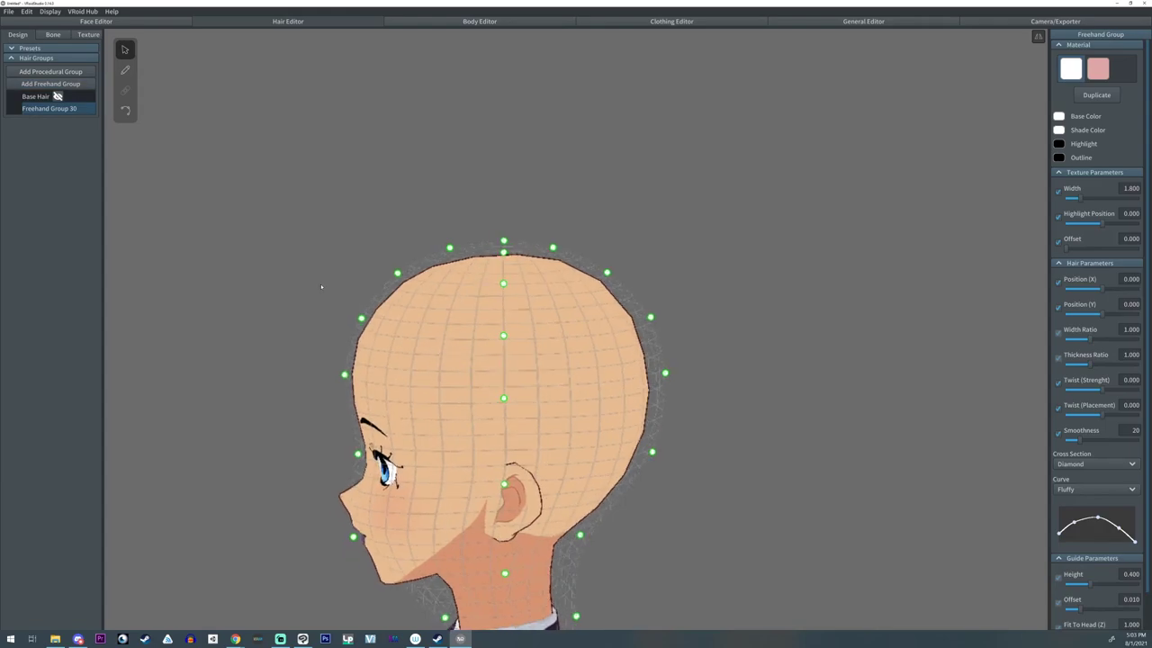
- Draw eight overlapping hair strands across the crown, from the hairline above the forehead to the back of the head
right_drag(649, 238, 645, 245)
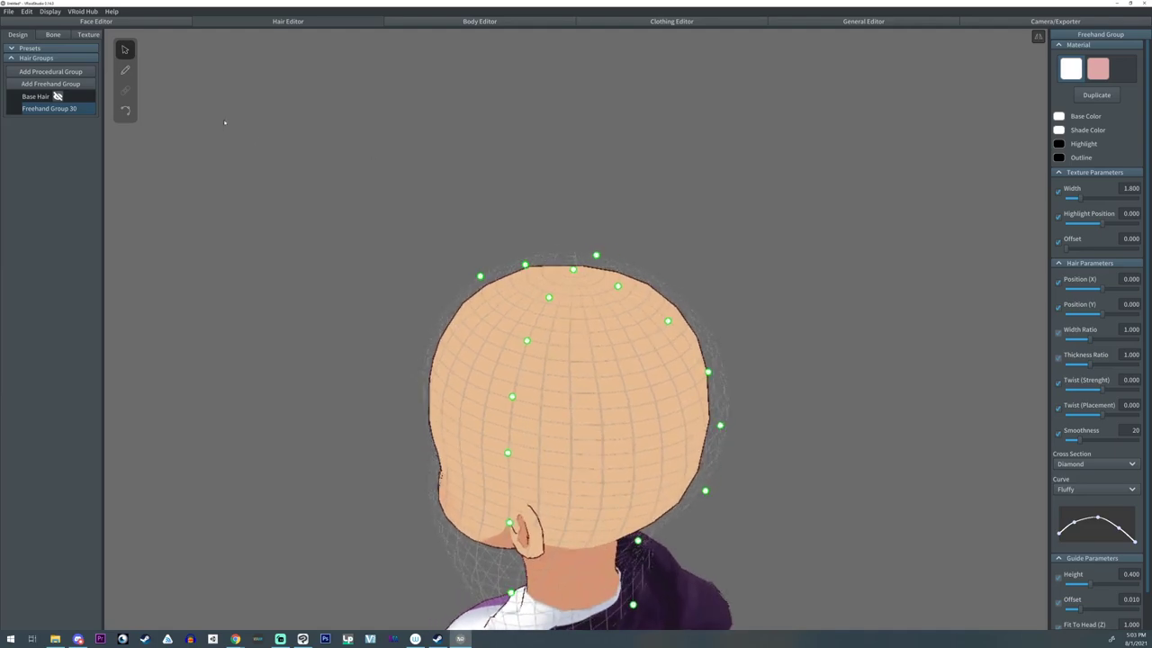
click(130, 71)
right_drag(645, 217, 660, 211)
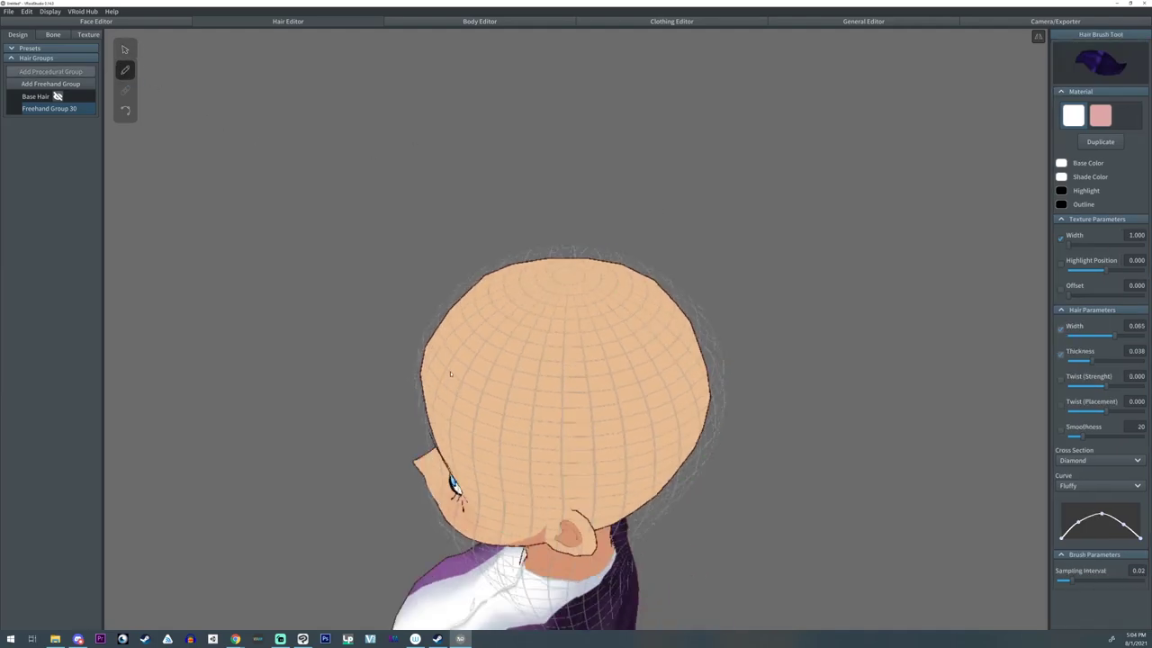
mouse_move(451, 374)
mouse_down()
mouse_move(719, 412)
mouse_move(739, 426)
mouse_up()
mouse_move(433, 346)
mouse_down()
mouse_move(532, 301)
mouse_move(455, 321)
mouse_move(743, 405)
mouse_up()
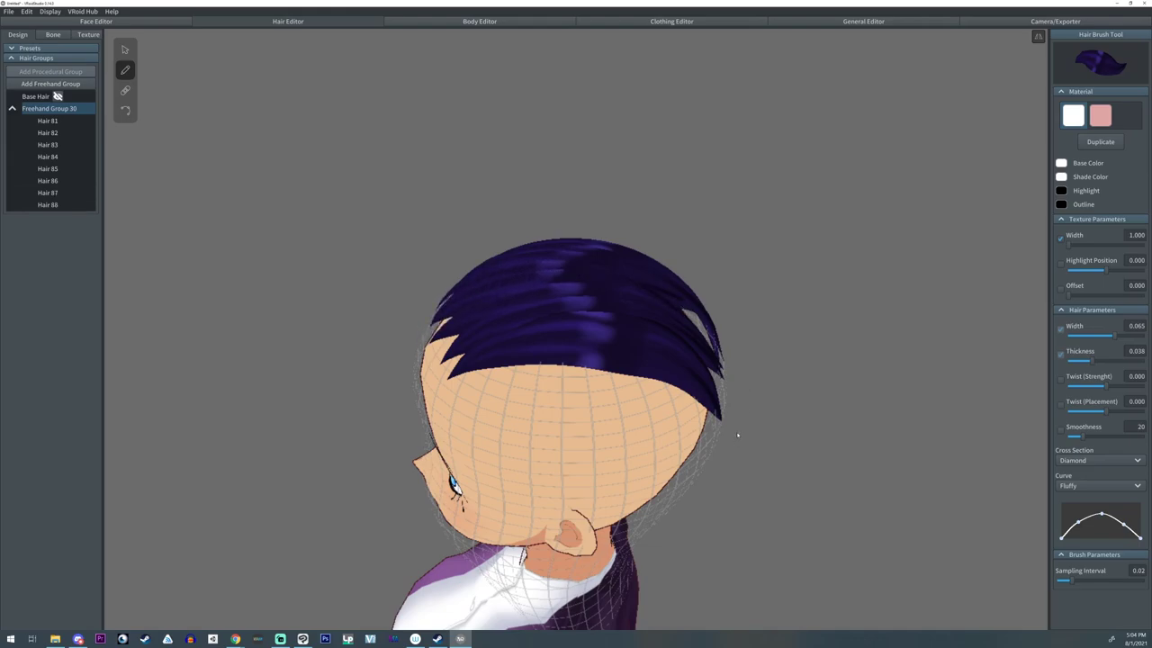
mouse_move(739, 435)
right_down()
mouse_move(720, 417)
mouse_move(711, 424)
right_up()
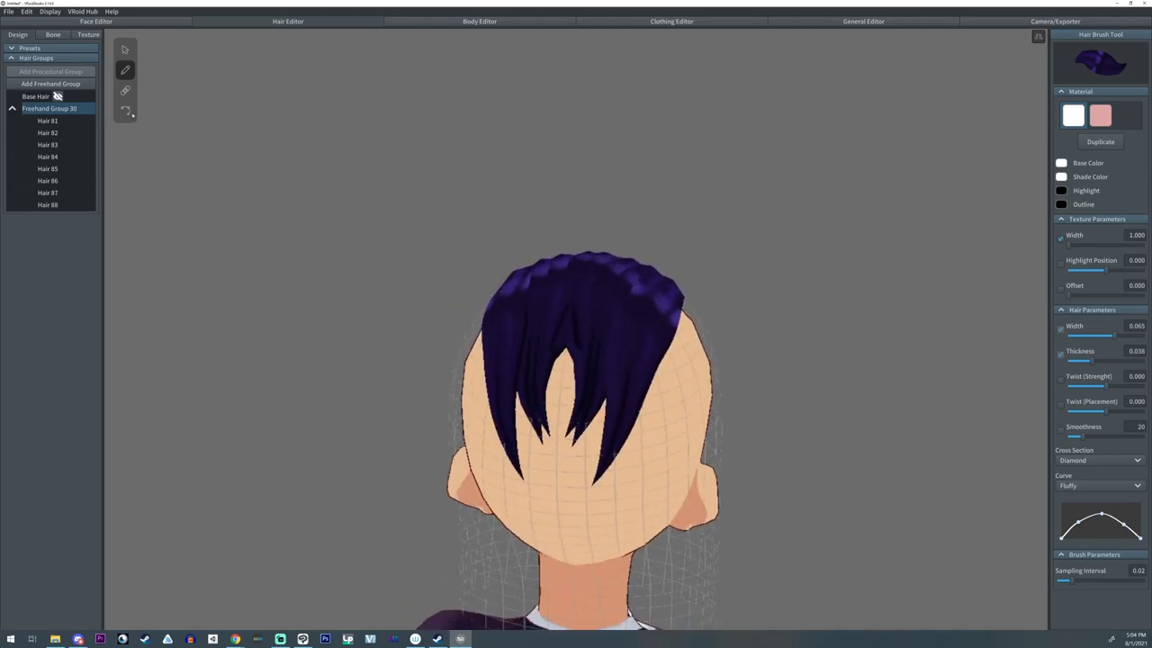
- Lengthen the short middle strands at the back of the head with the retouch tool, closing the gap between them
click(125, 110)
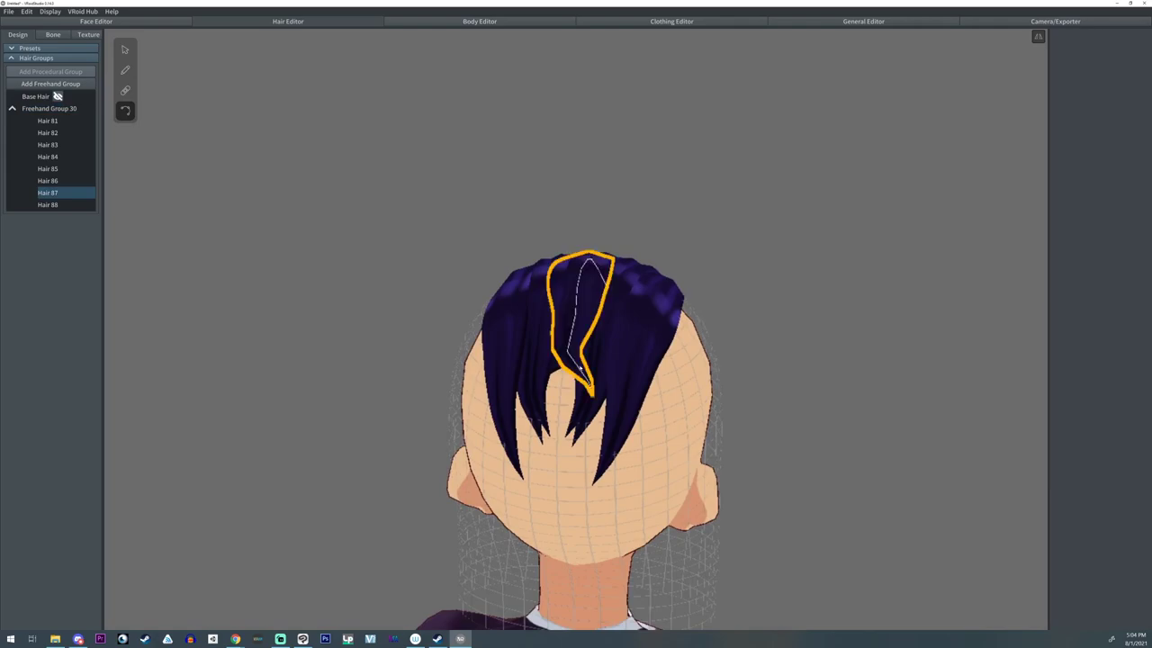
drag(589, 382, 557, 500)
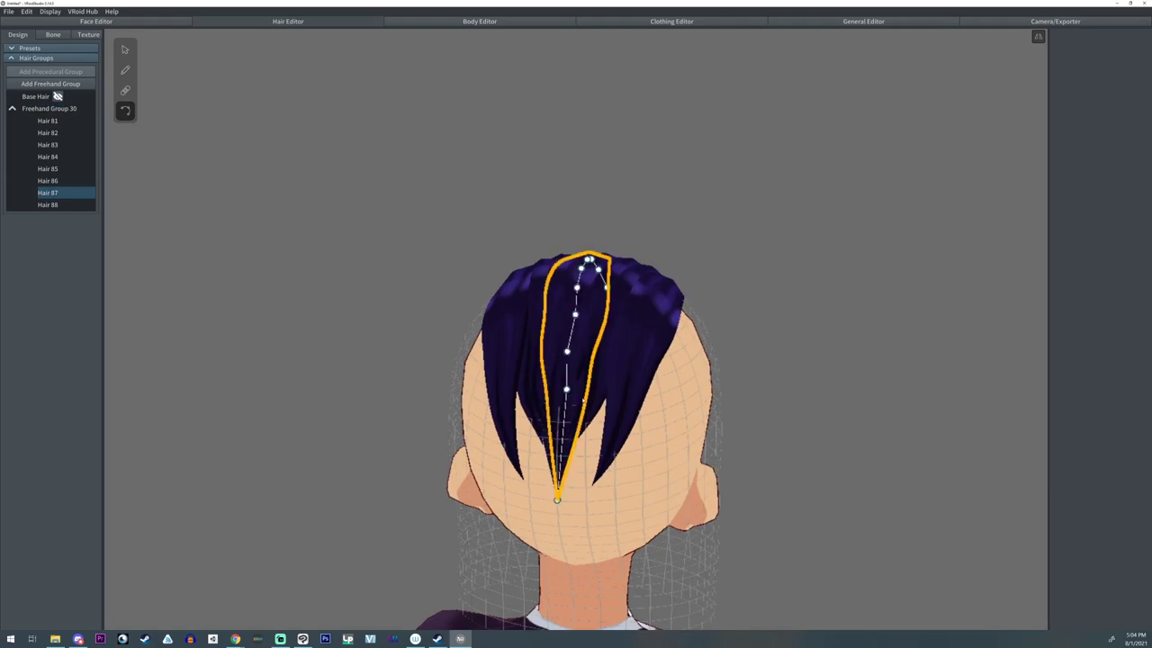
click(590, 399)
drag(573, 451, 582, 493)
right_drag(583, 491, 557, 453)
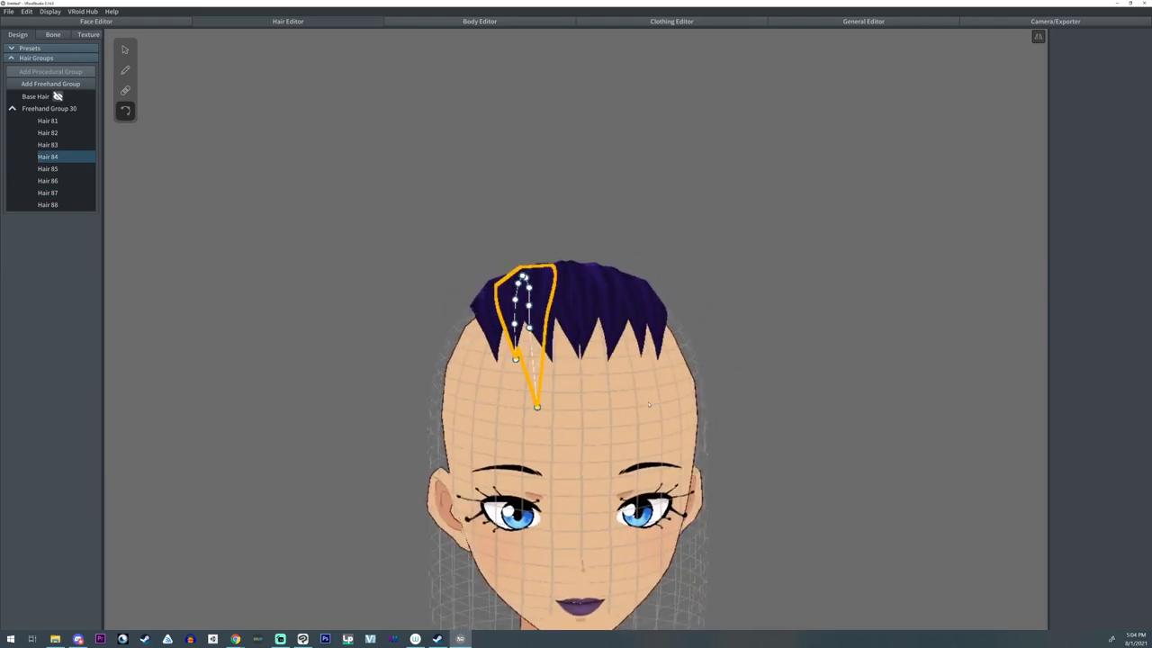
- Pull the forehead guide points of the first freehand group in closer to the head
right_drag(649, 405, 577, 401)
click(125, 50)
right_drag(666, 333, 462, 320)
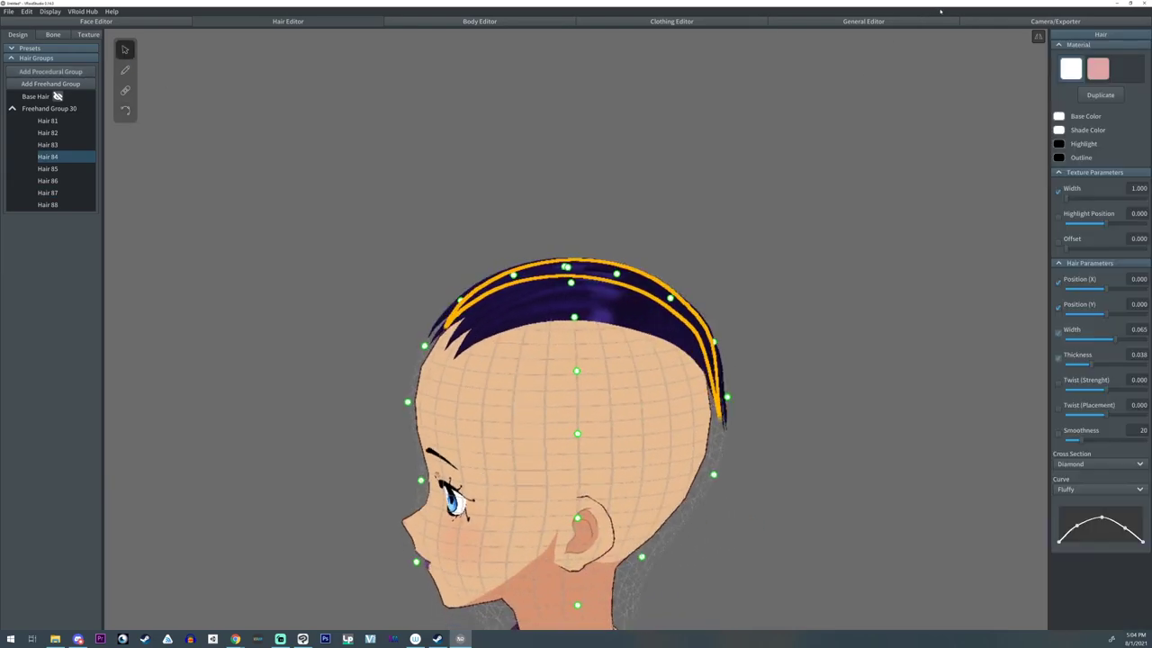
mouse_move(425, 348)
mouse_down()
mouse_move(440, 355)
mouse_move(429, 363)
mouse_up()
drag(408, 404, 418, 404)
drag(429, 362, 435, 366)
right_drag(435, 366, 622, 374)
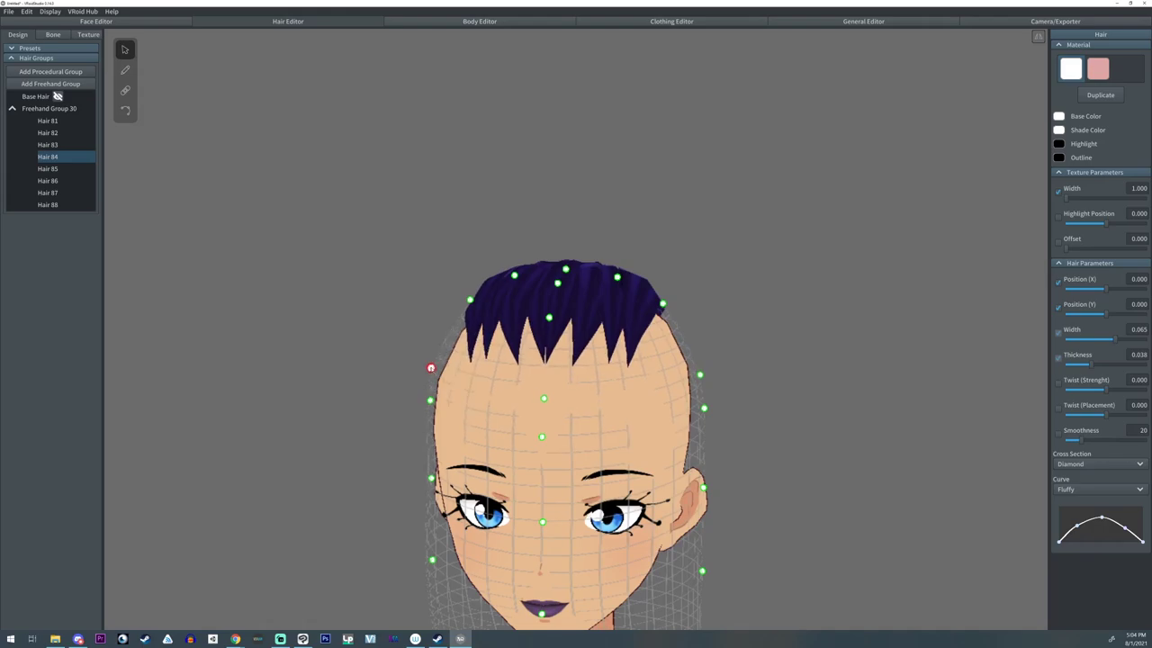
right_drag(693, 396, 541, 391)
scroll(540, 392, up, 2)
- Add a second freehand hair group and adjust its side guide points around the temples
click(36, 109)
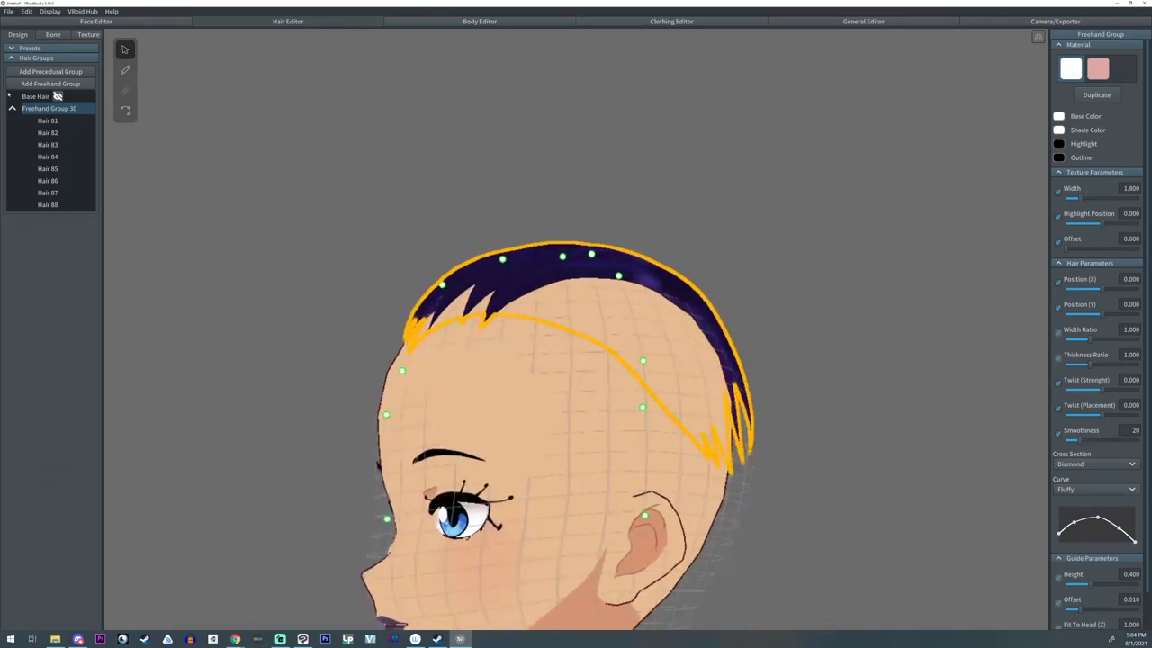
click(45, 84)
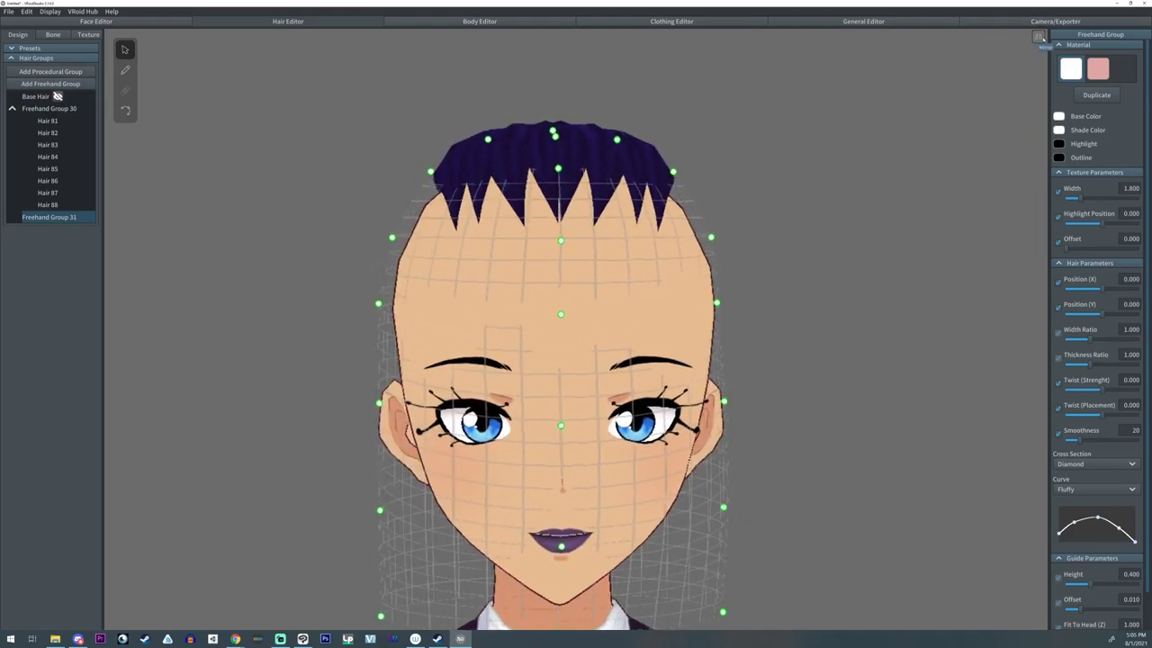
drag(717, 304, 721, 245)
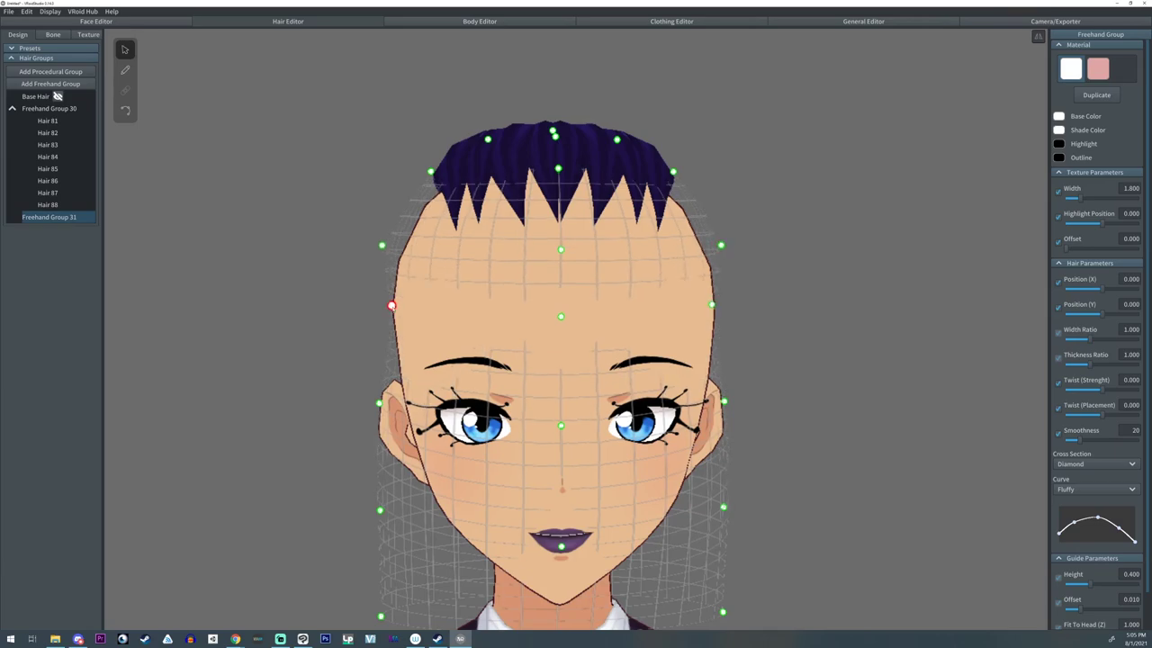
right_drag(792, 139, 568, 152)
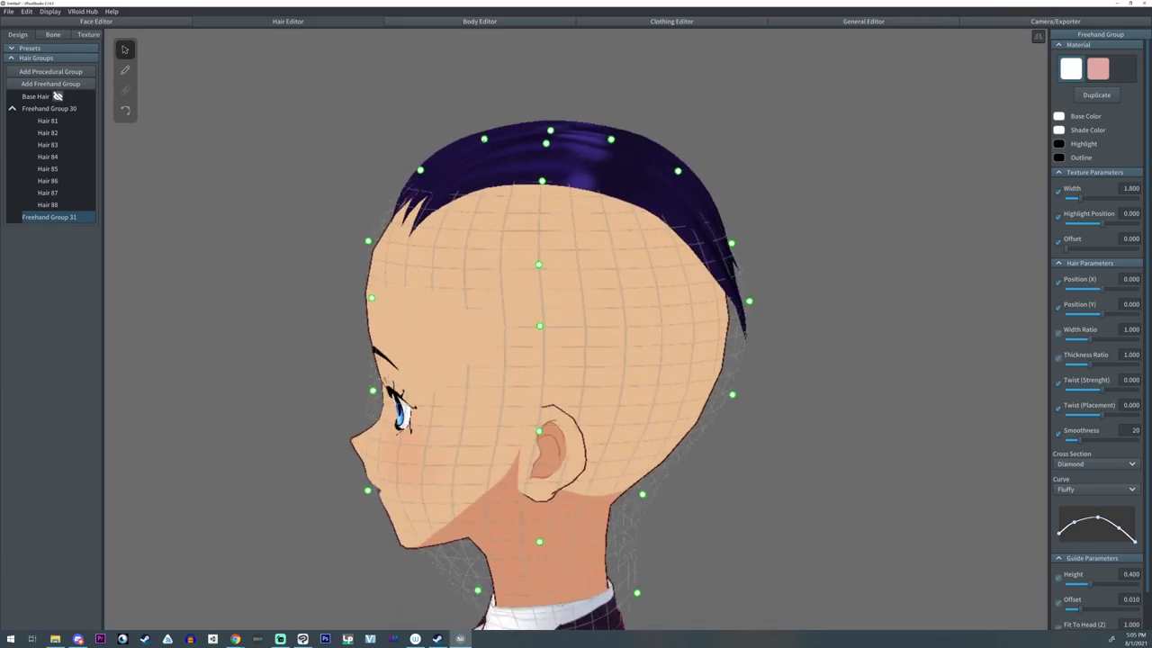
- Raise the crown guide points of the second freehand group above the first layer of strands
drag(485, 139, 482, 128)
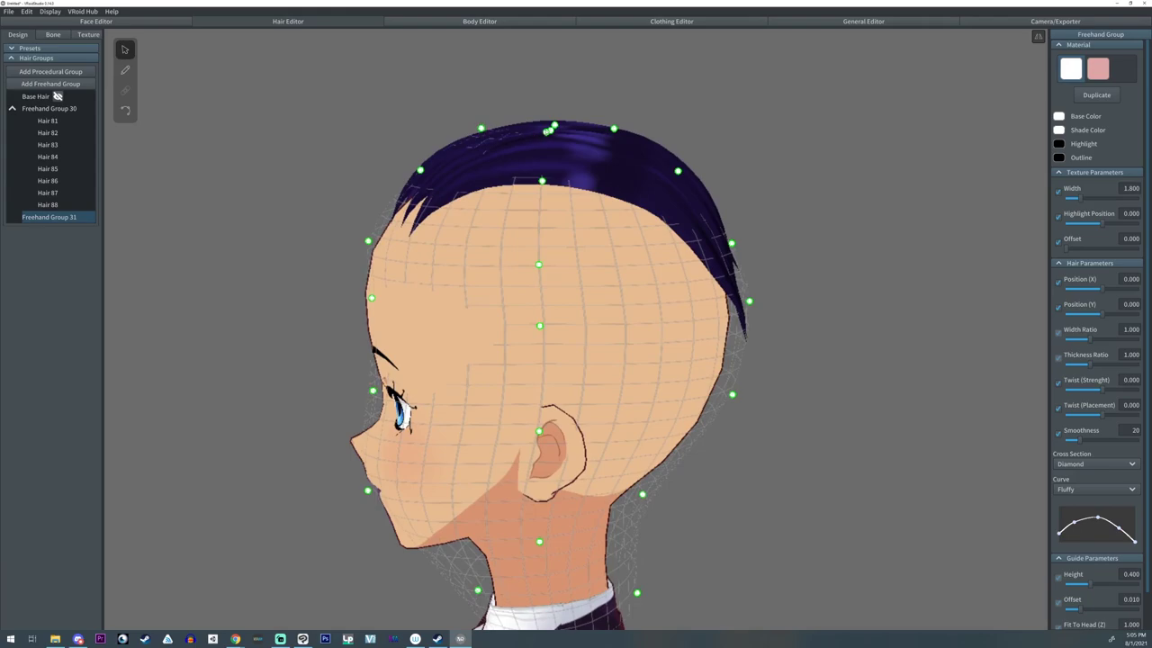
drag(551, 129, 550, 117)
drag(420, 169, 418, 165)
right_drag(556, 200, 649, 175)
drag(707, 247, 703, 253)
mouse_move(704, 253)
right_down()
mouse_move(630, 254)
mouse_move(685, 248)
right_up()
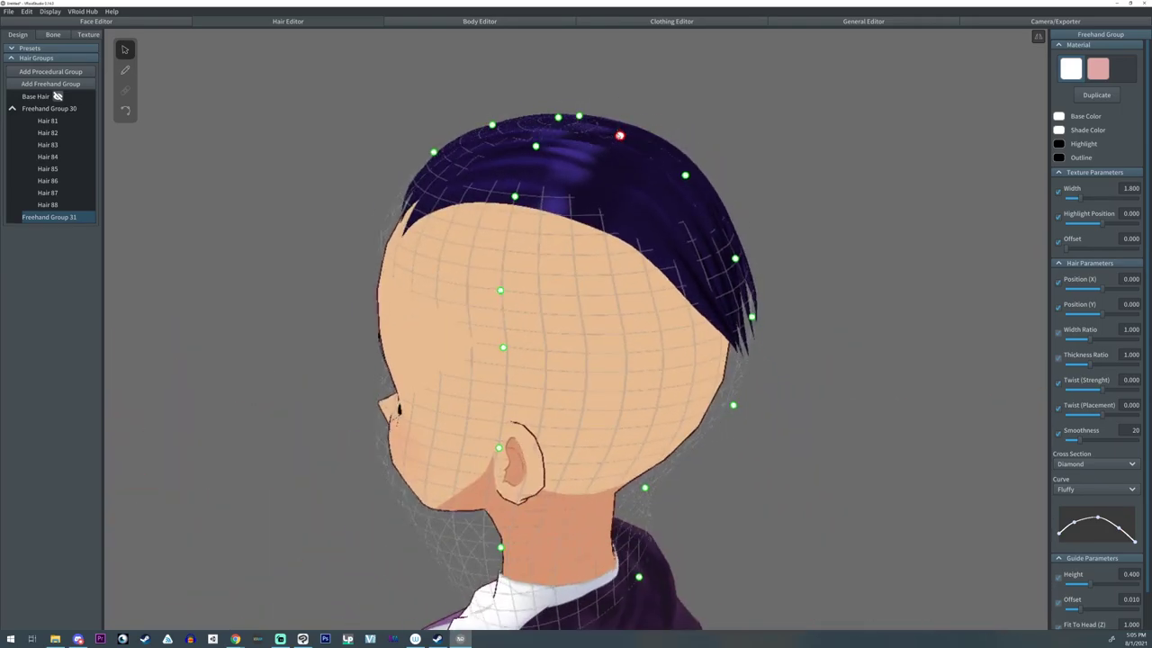
click(620, 133)
click(52, 222)
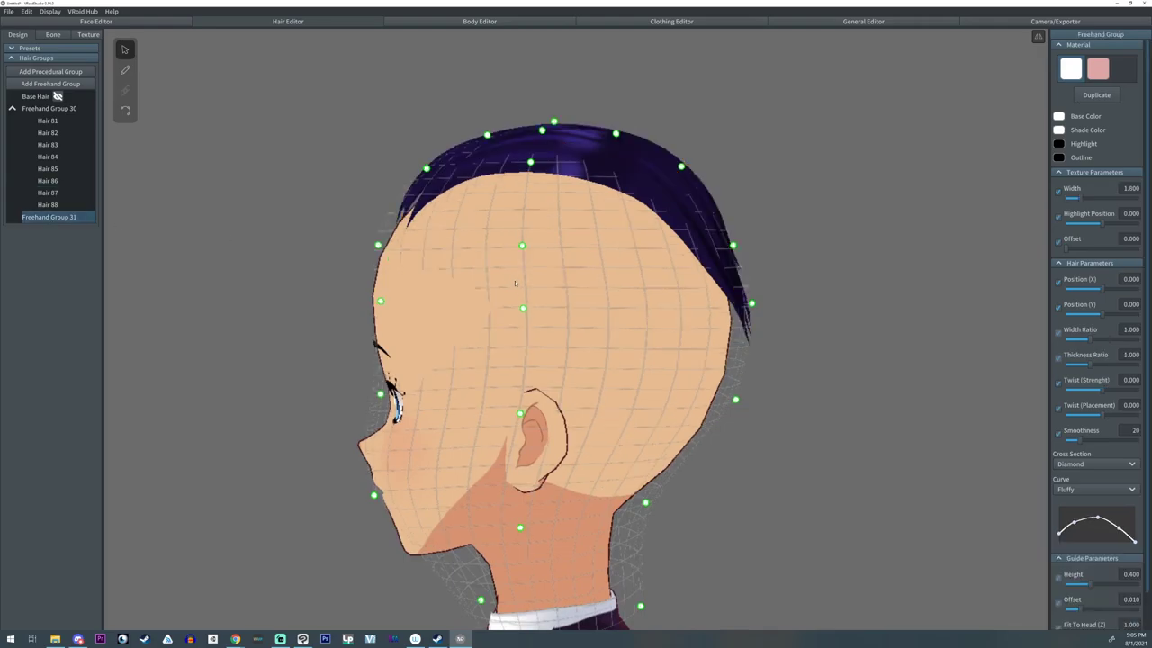
mouse_move(516, 282)
right_down()
mouse_move(603, 397)
mouse_move(540, 301)
mouse_move(534, 314)
right_up()
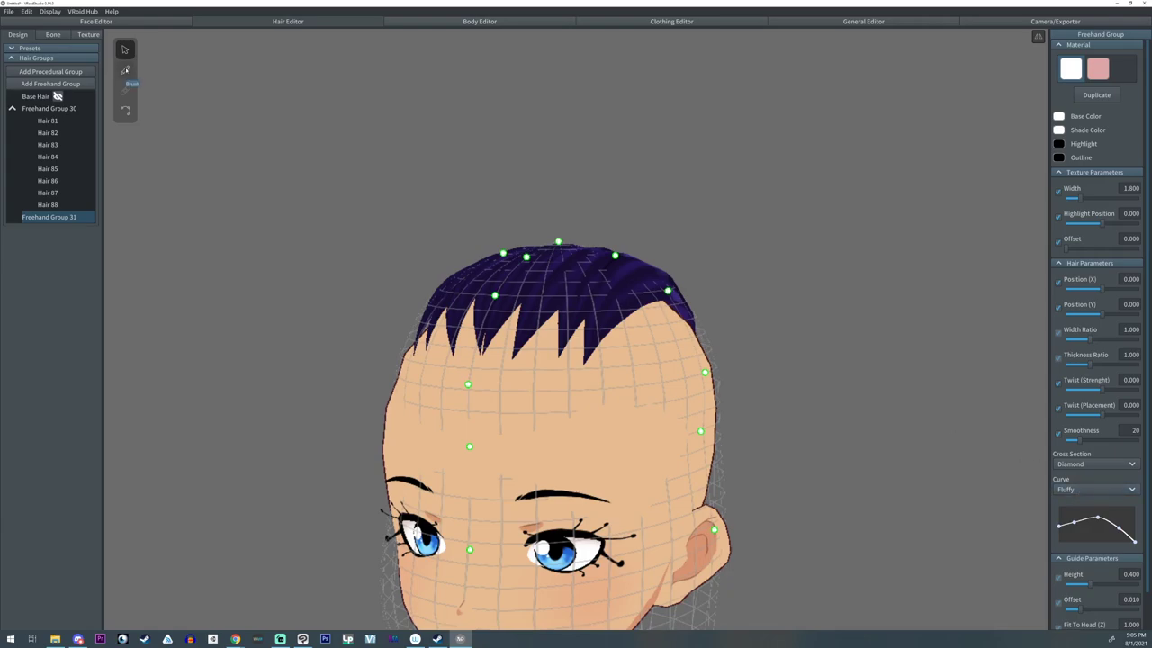
- Draw a second layer of overlapping strands in the new group, running from the forehead over the crown to the back
click(126, 70)
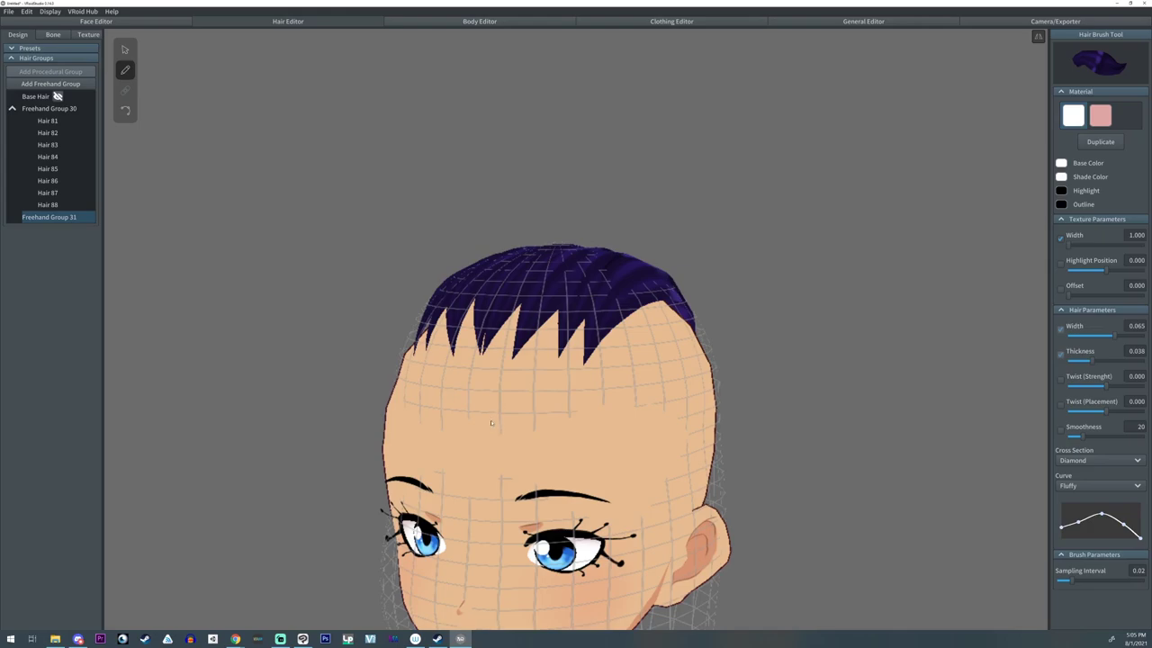
drag(491, 411, 596, 226)
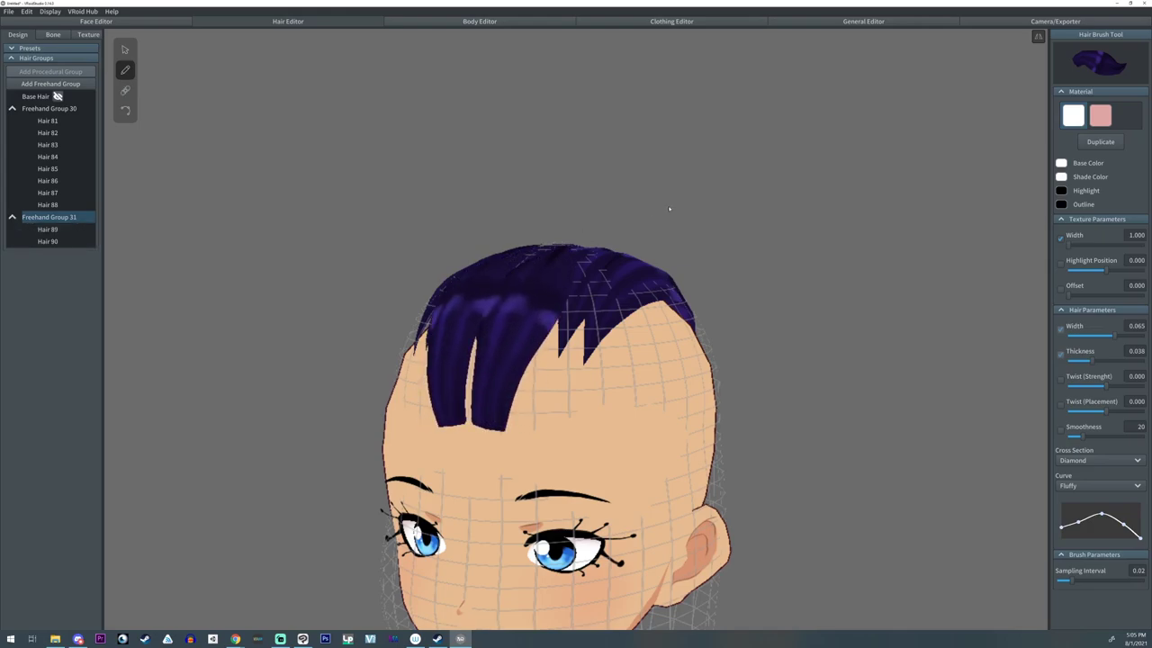
right_drag(669, 209, 504, 367)
drag(506, 469, 772, 355)
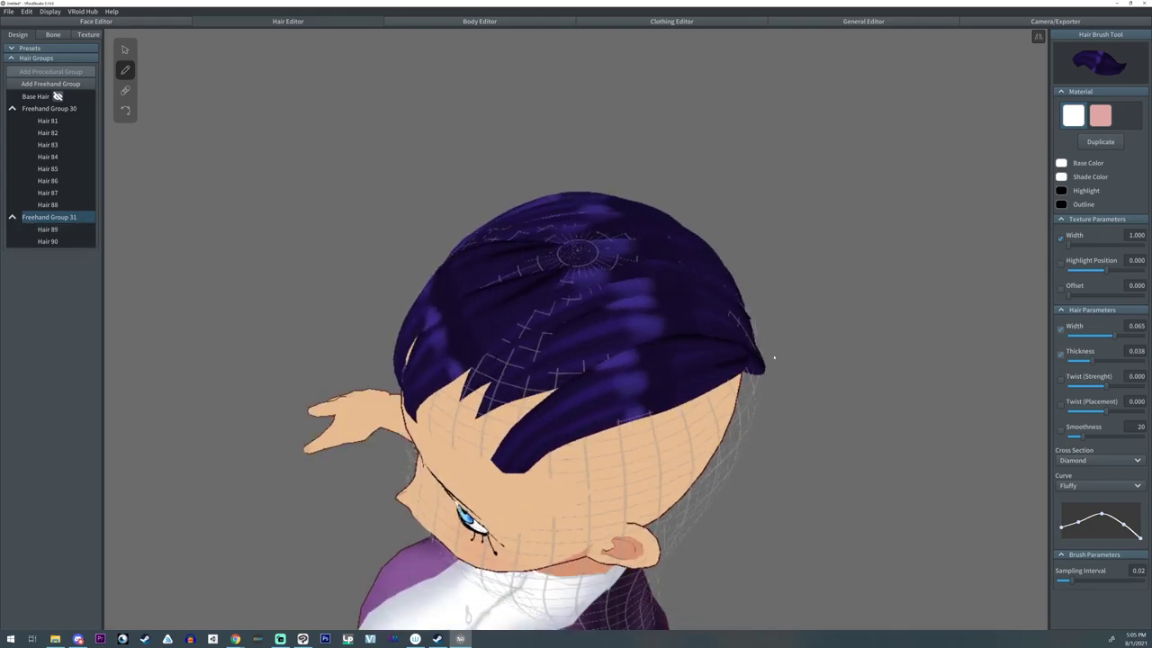
drag(470, 462, 766, 317)
drag(444, 443, 765, 289)
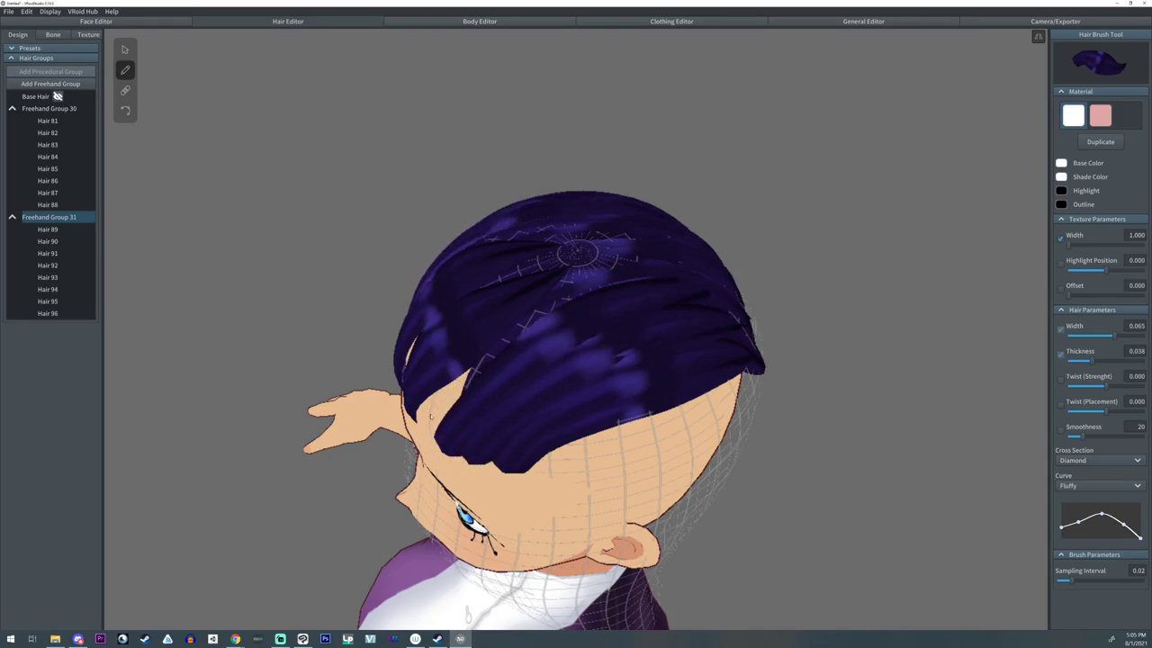
mouse_move(425, 433)
mouse_down()
mouse_move(694, 286)
mouse_move(743, 272)
mouse_up()
- Extend the short crown strands of the second layer toward the back of the head with the retouch tool
click(125, 111)
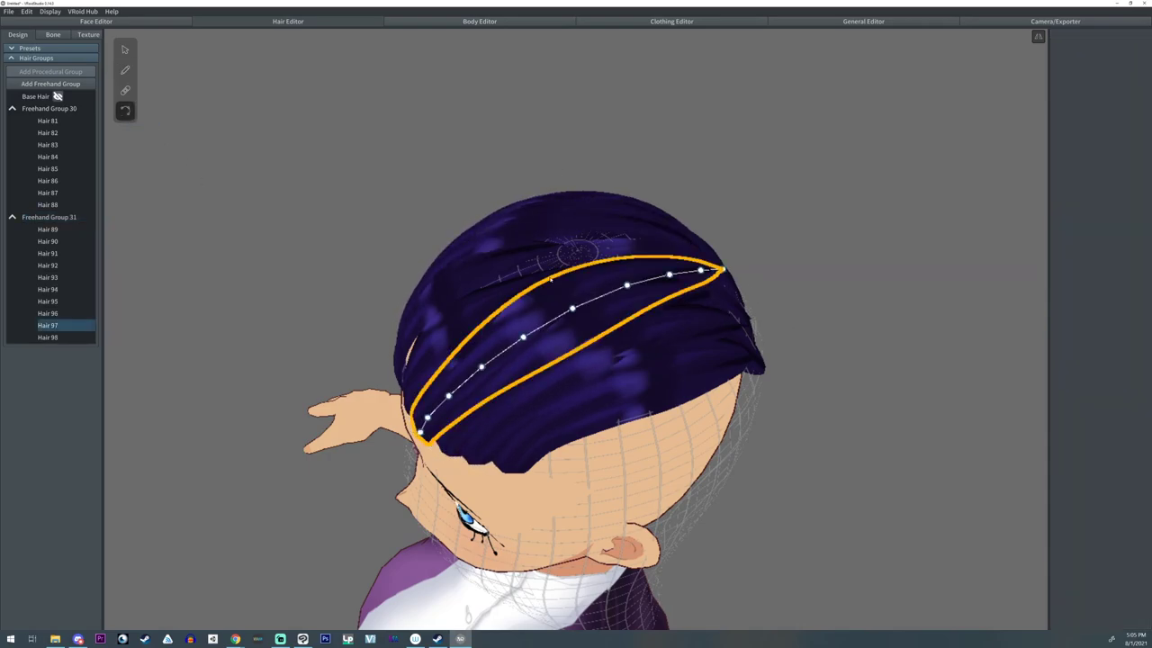
click(491, 311)
drag(546, 280, 780, 287)
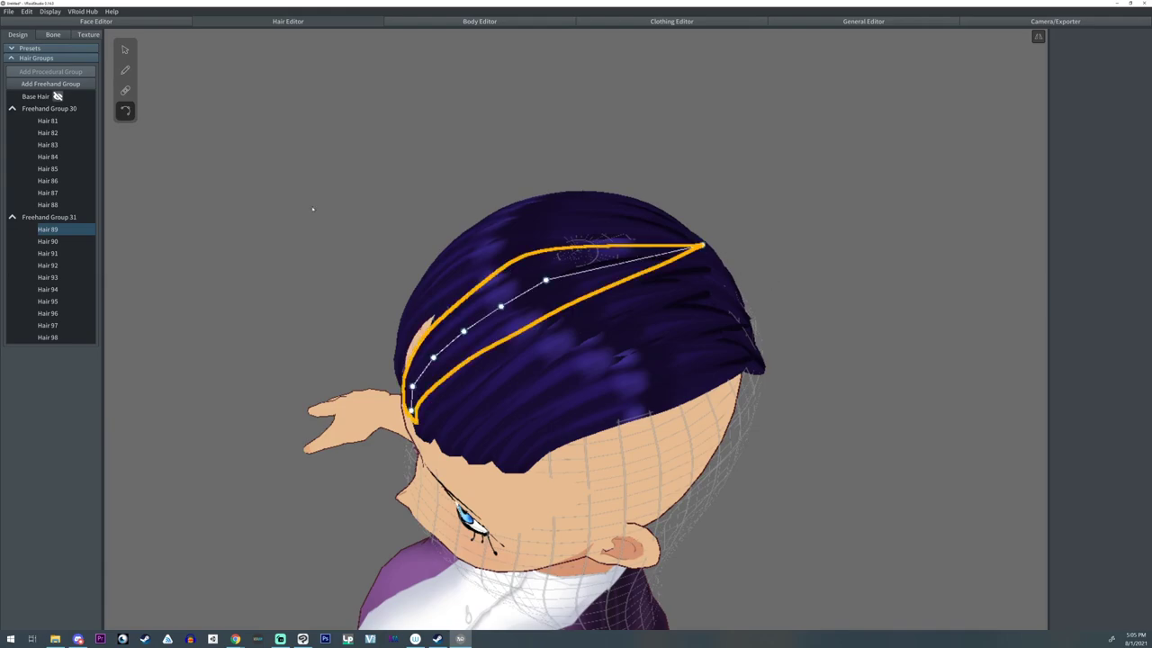
- Draw two more strands in the second freehand group to fill the remaining gap in the fringe
click(126, 71)
right_drag(383, 315, 397, 309)
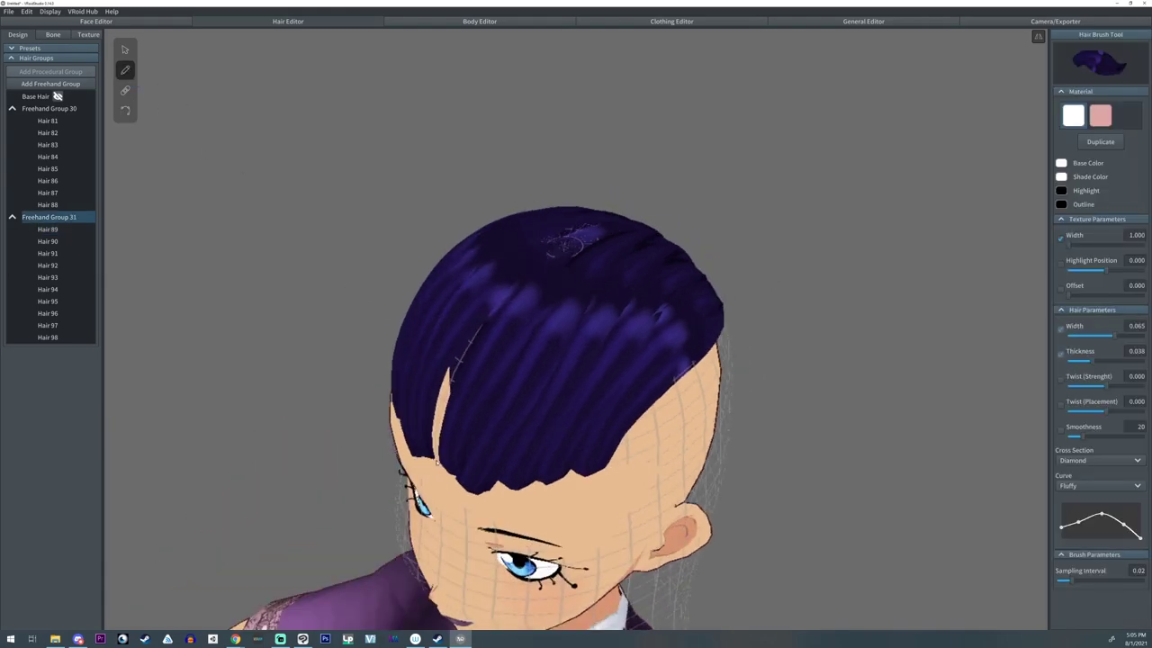
mouse_move(437, 462)
mouse_down()
mouse_move(509, 303)
mouse_move(708, 181)
mouse_up()
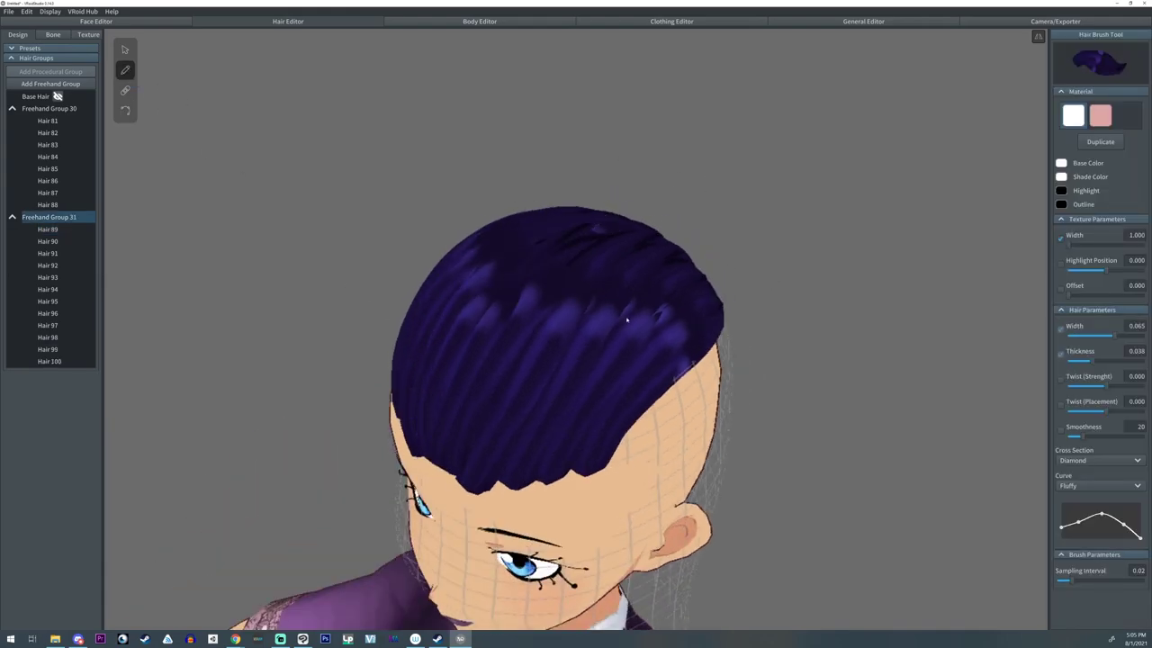
right_drag(627, 320, 634, 311)
- Select the Hair 97 fringe strand, retouch its tip at the hairline and inspect it in profile
click(126, 51)
click(511, 342)
click(560, 412)
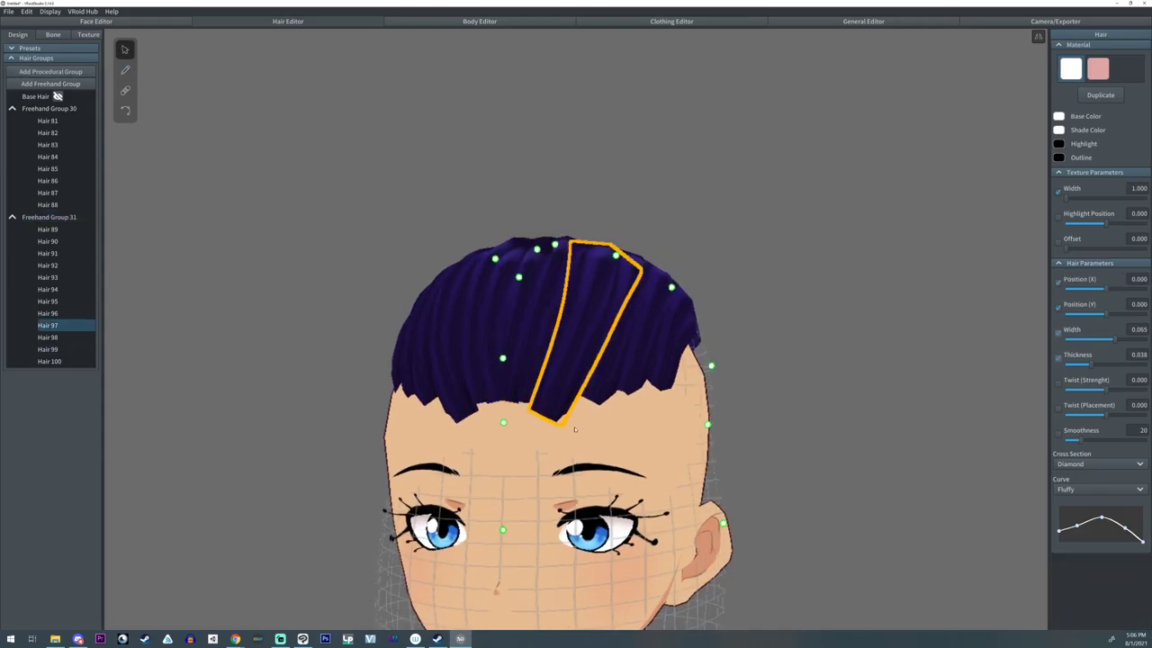
right_drag(576, 429, 601, 425)
click(126, 111)
mouse_move(596, 420)
mouse_down()
mouse_move(613, 423)
mouse_move(608, 412)
mouse_up()
right_drag(609, 412, 731, 418)
click(125, 50)
middle_drag(723, 448, 724, 405)
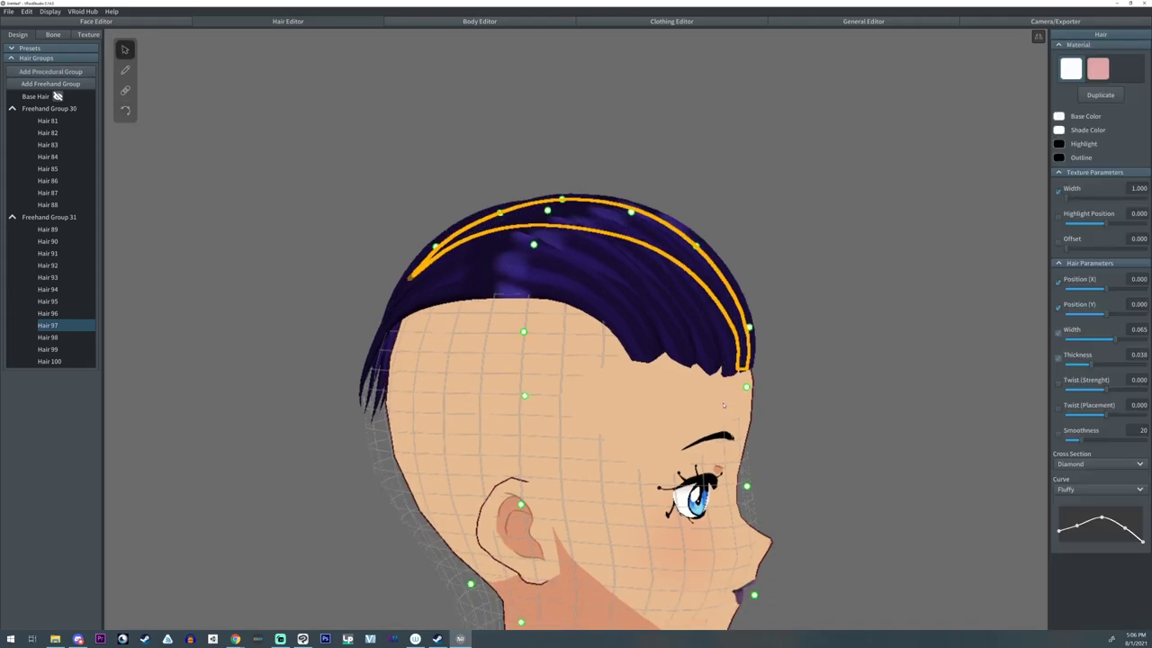
- Delete the selected fringe strand and undo it, and toggle the first freehand group's visibility to compare the layers
key(Delete)
key(ctrl+z)
right_drag(734, 385, 670, 387)
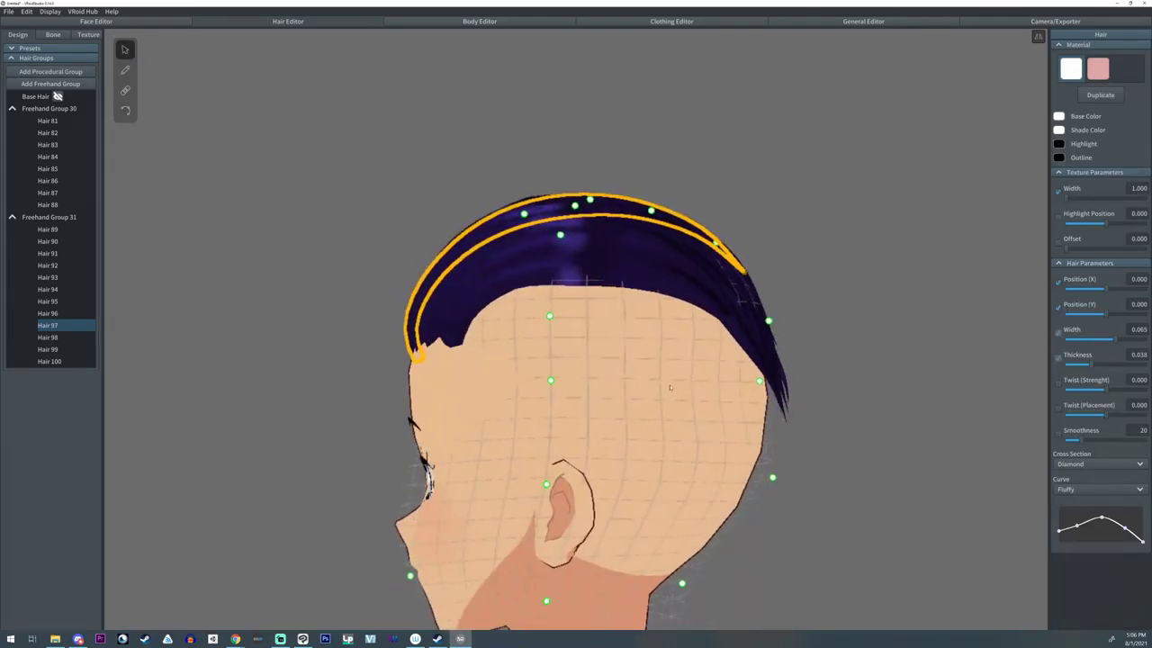
click(85, 108)
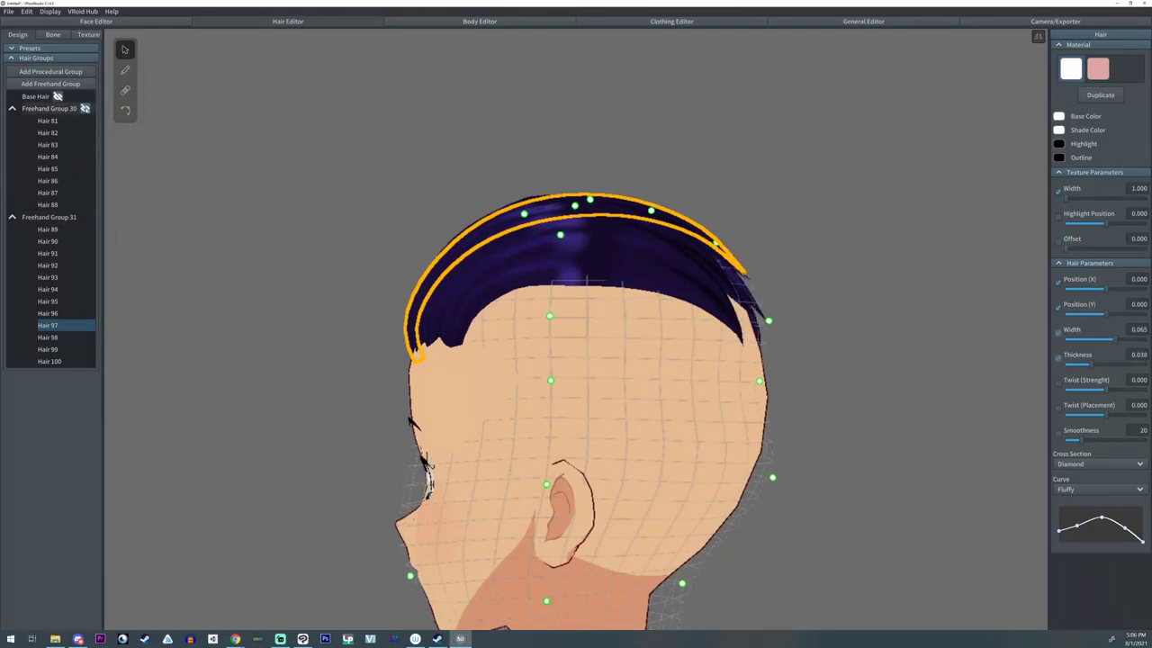
click(86, 109)
click(86, 109)
mouse_move(439, 286)
right_down()
mouse_move(397, 272)
mouse_move(540, 284)
mouse_move(565, 254)
right_up()
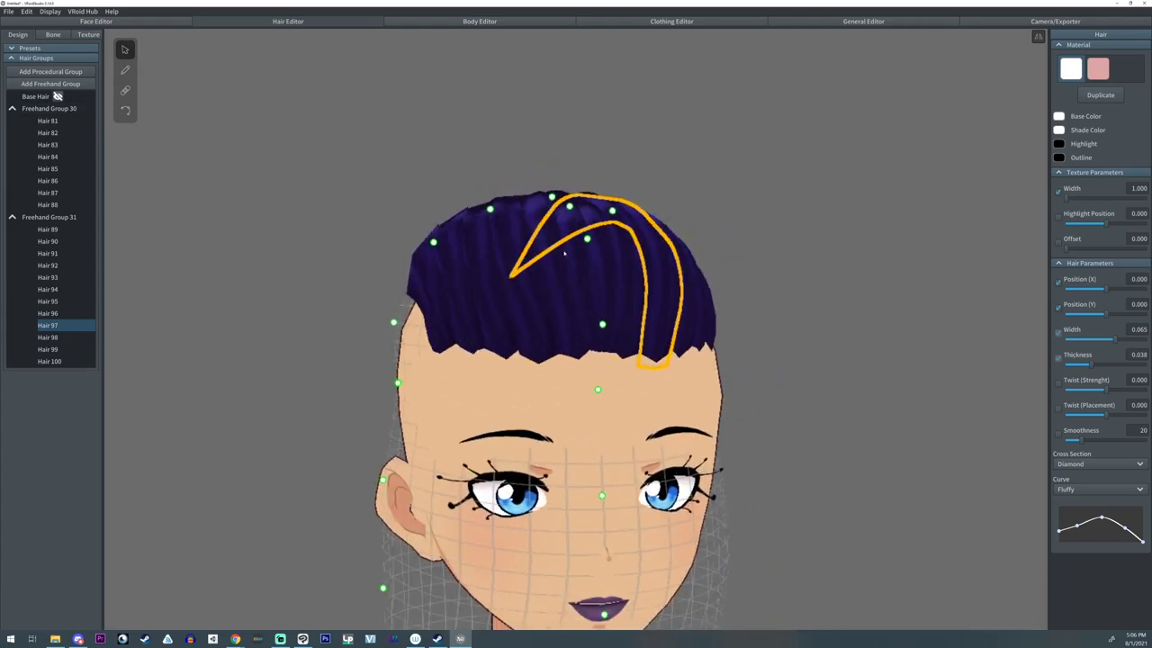
- Add a procedural back hair group with Fit To Head (Z) 0, Position 132.39, Interval 114.54, Hair Count 10 and Arch of Hair Ends 0.119
click(36, 108)
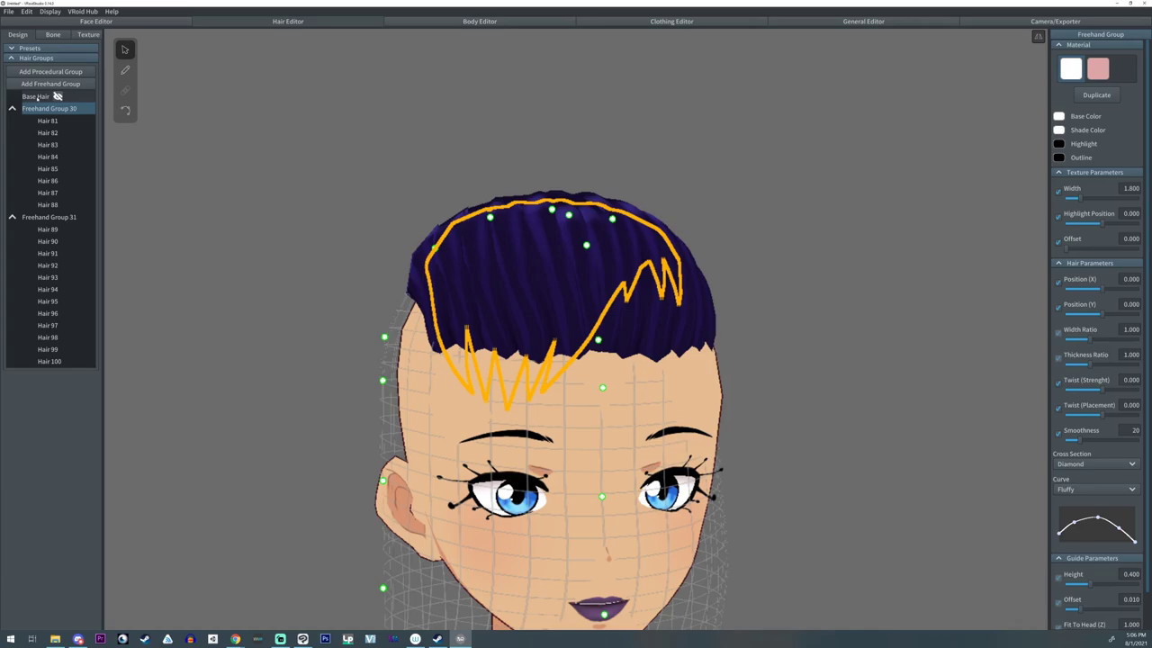
click(51, 71)
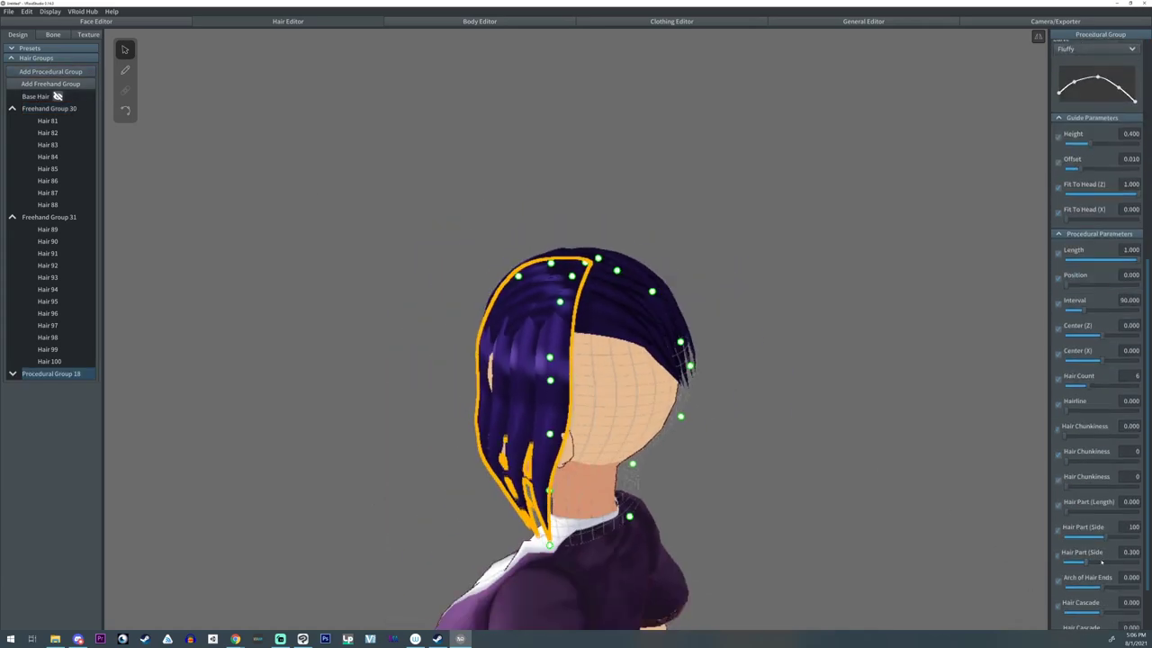
drag(1066, 436, 1092, 461)
drag(1089, 537, 1113, 558)
scroll(1103, 544, down, 3)
mouse_move(833, 486)
right_down()
mouse_move(736, 481)
mouse_move(824, 481)
right_up()
- Pull the lower guide points of the procedural back hair inward toward the neck on the back and sides
drag(691, 470, 646, 460)
drag(691, 528, 617, 506)
right_drag(636, 405, 741, 397)
drag(678, 506, 628, 500)
drag(678, 463, 646, 460)
right_drag(640, 460, 725, 461)
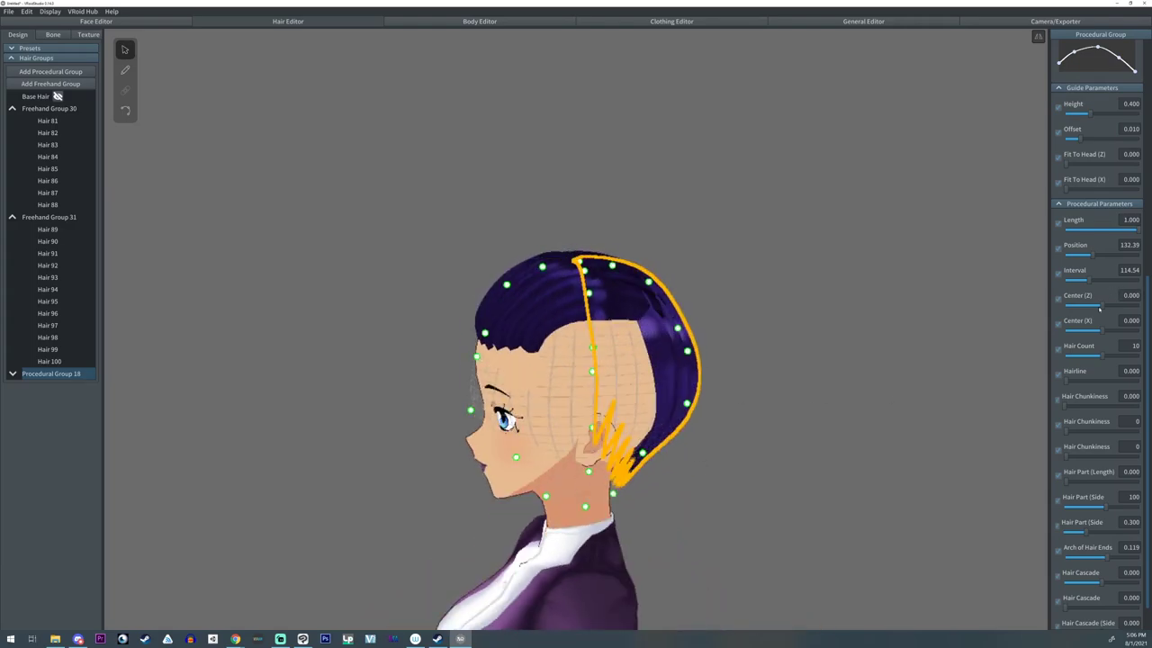
- Set the procedural back hair's Thickness Ratio to 0.123
scroll(1081, 256, up, 5)
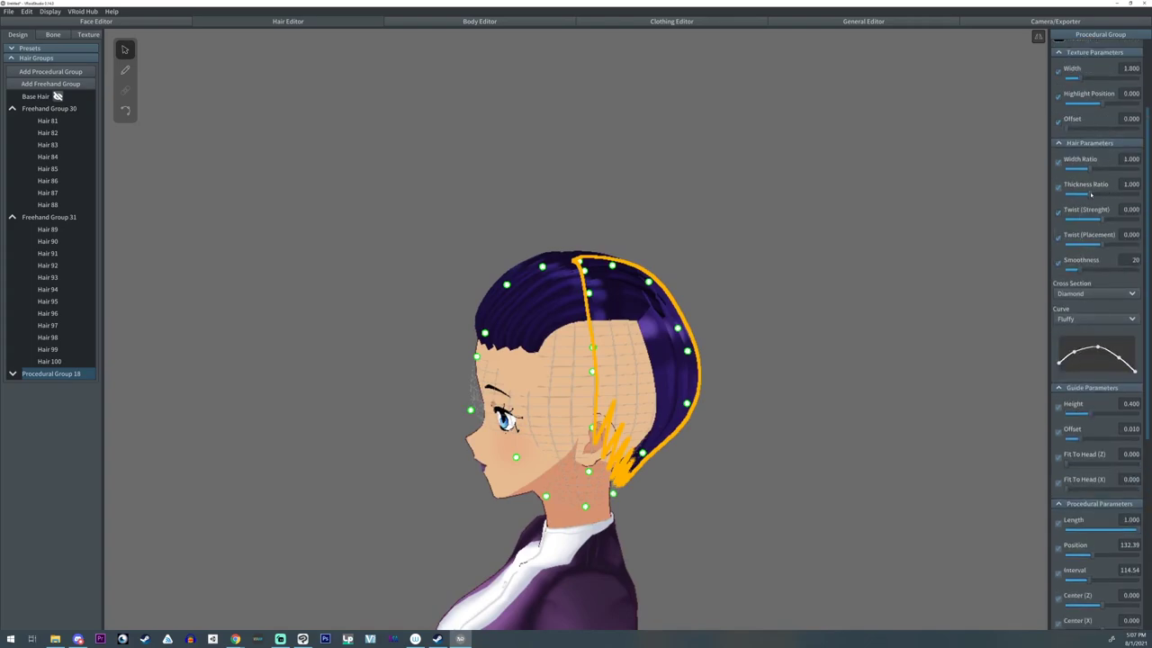
drag(1091, 194, 1070, 196)
mouse_move(800, 311)
right_down()
mouse_move(766, 311)
mouse_move(804, 308)
right_up()
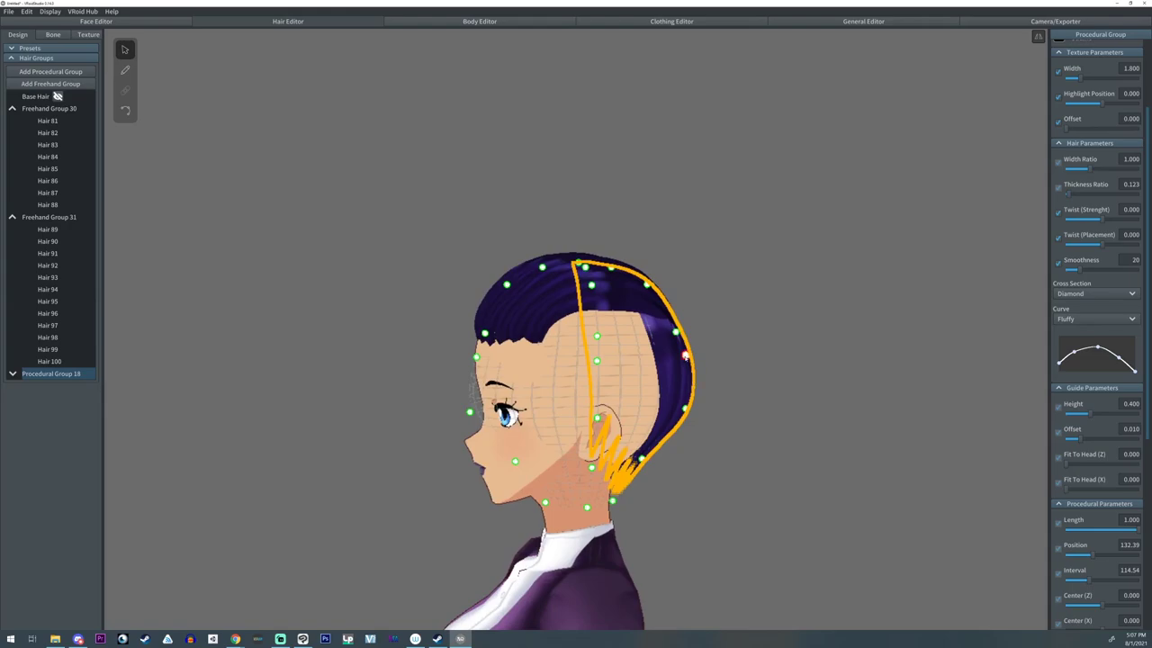
- Set the procedural back hair's Center (Z) to 0.364 and raise the curve's point just before the tip
scroll(1095, 419, down, 5)
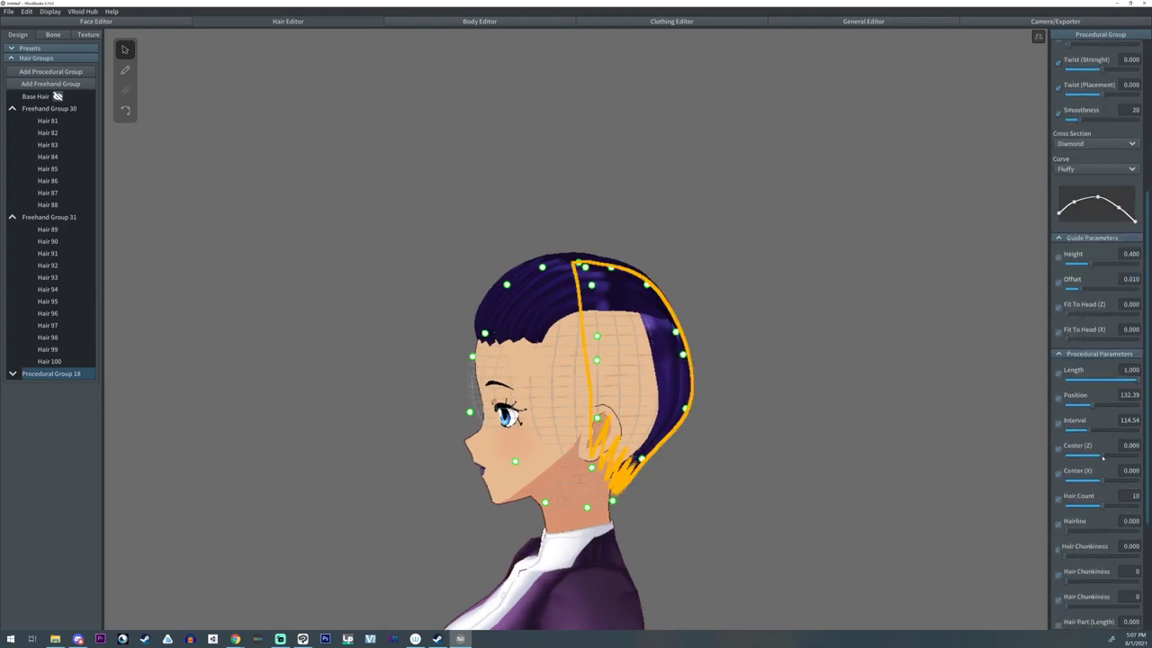
drag(1103, 458, 1117, 457)
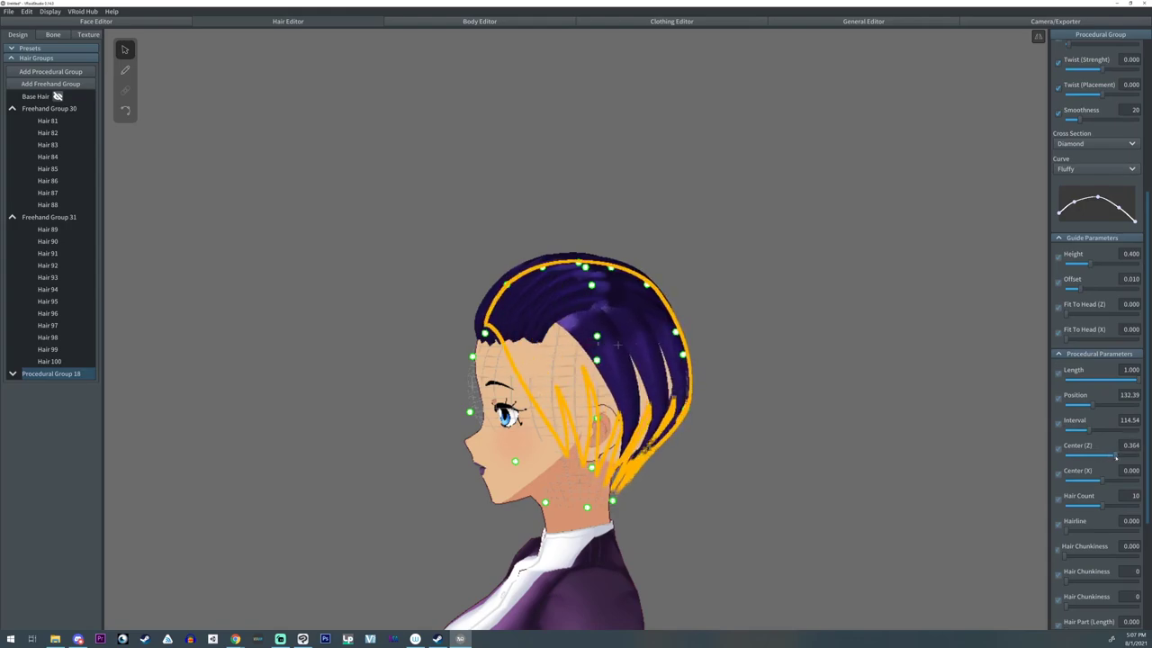
right_drag(891, 447, 796, 407)
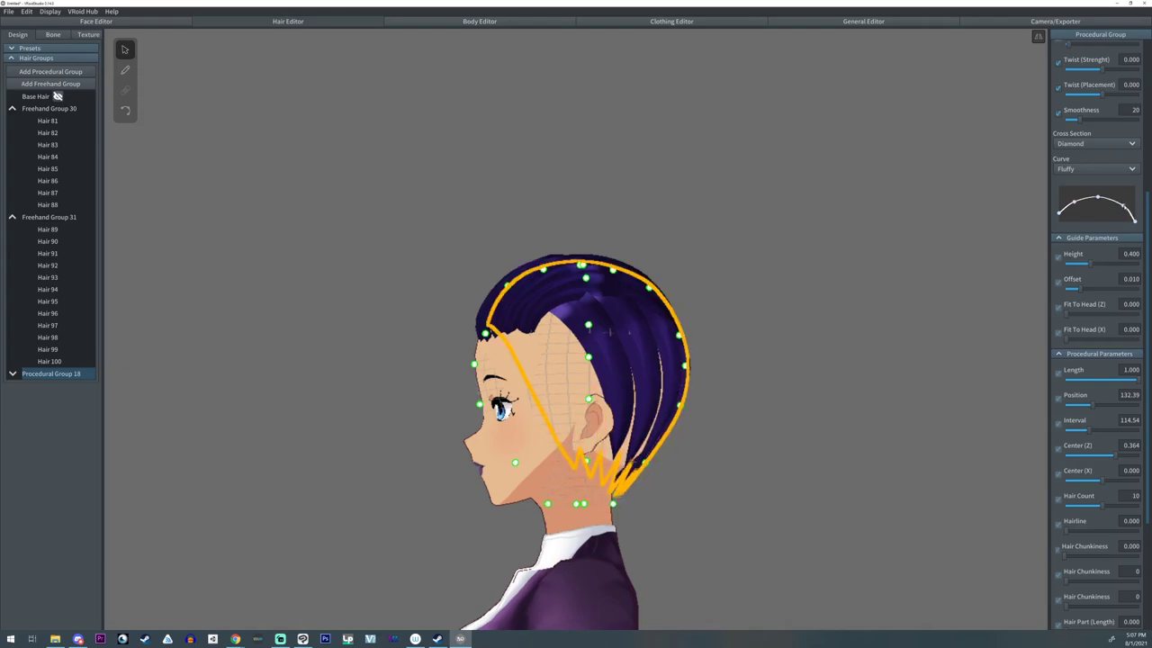
right_drag(643, 322, 717, 320)
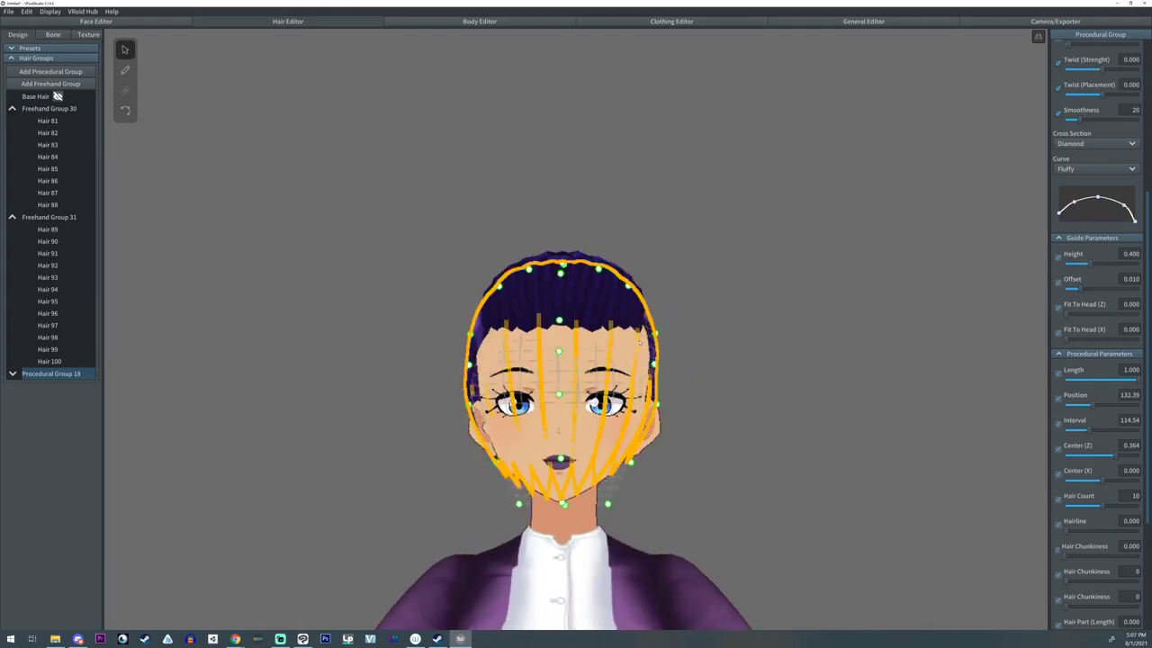
right_drag(641, 358, 720, 364)
- Try an Interval of 99.669 and a Position of 130.90 on the procedural back hair
drag(1090, 431, 1084, 433)
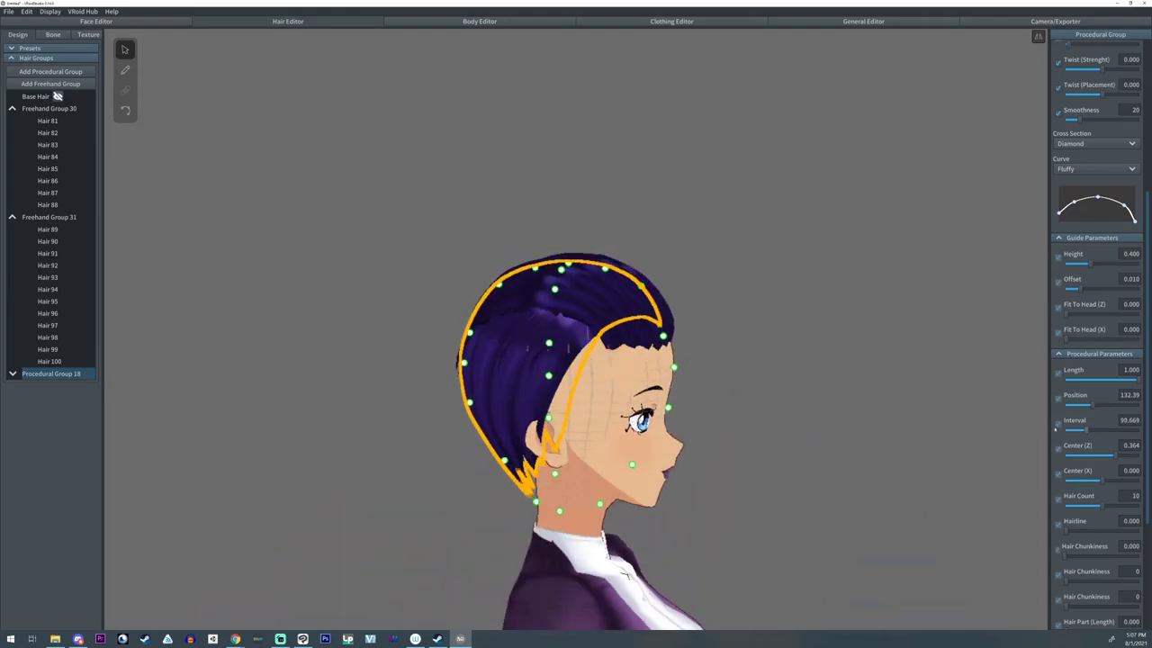
right_drag(814, 397, 719, 399)
drag(1094, 407, 1092, 407)
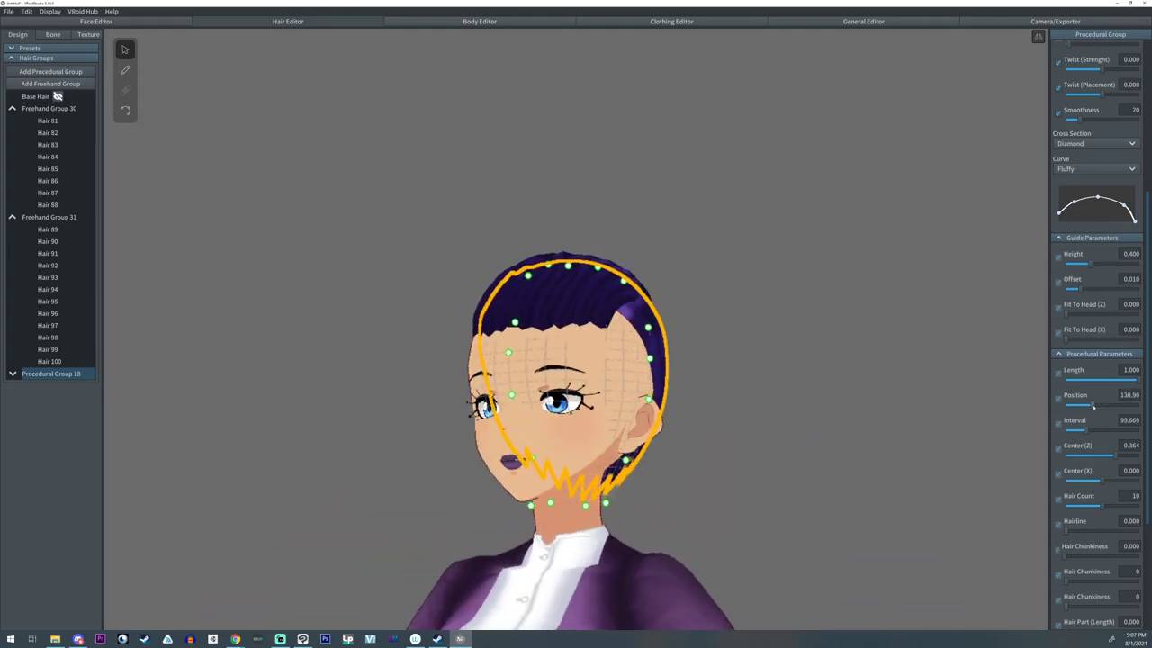
right_drag(596, 357, 687, 354)
- Hide the frontmost strand of the procedural group beside the ear
click(546, 375)
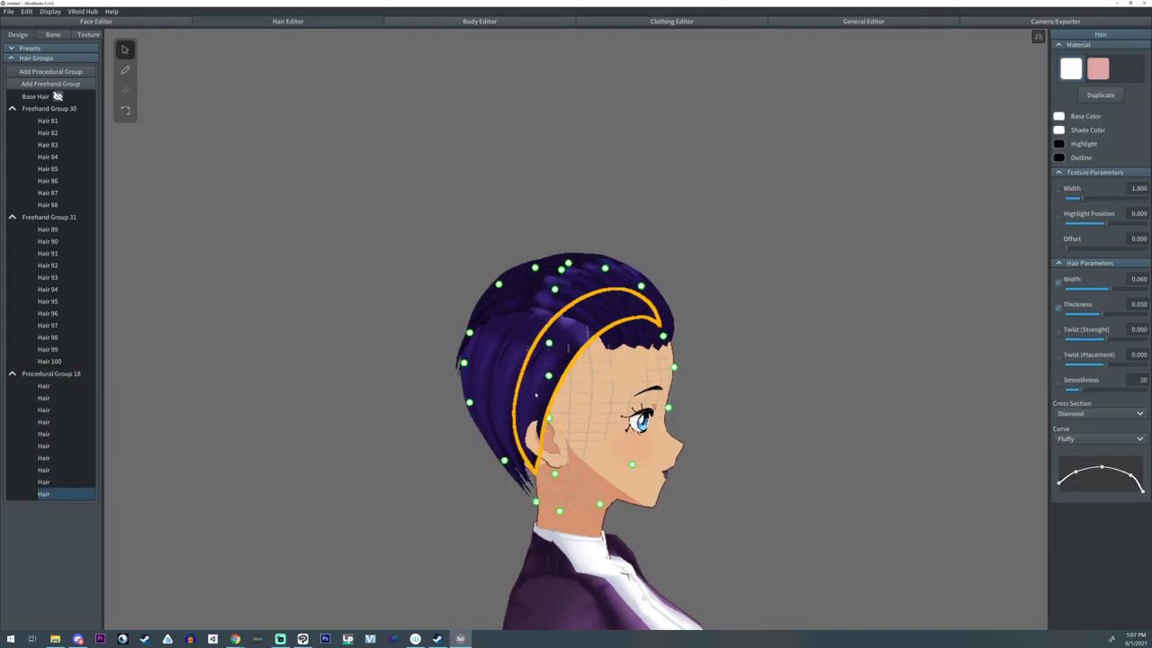
mouse_move(1114, 290)
mouse_down()
mouse_move(1100, 290)
mouse_move(1111, 289)
mouse_up()
right_drag(324, 347, 360, 349)
right_drag(423, 421, 396, 420)
- Set the procedural back hair's Interval to 105.62
click(50, 374)
scroll(1091, 432, down, 5)
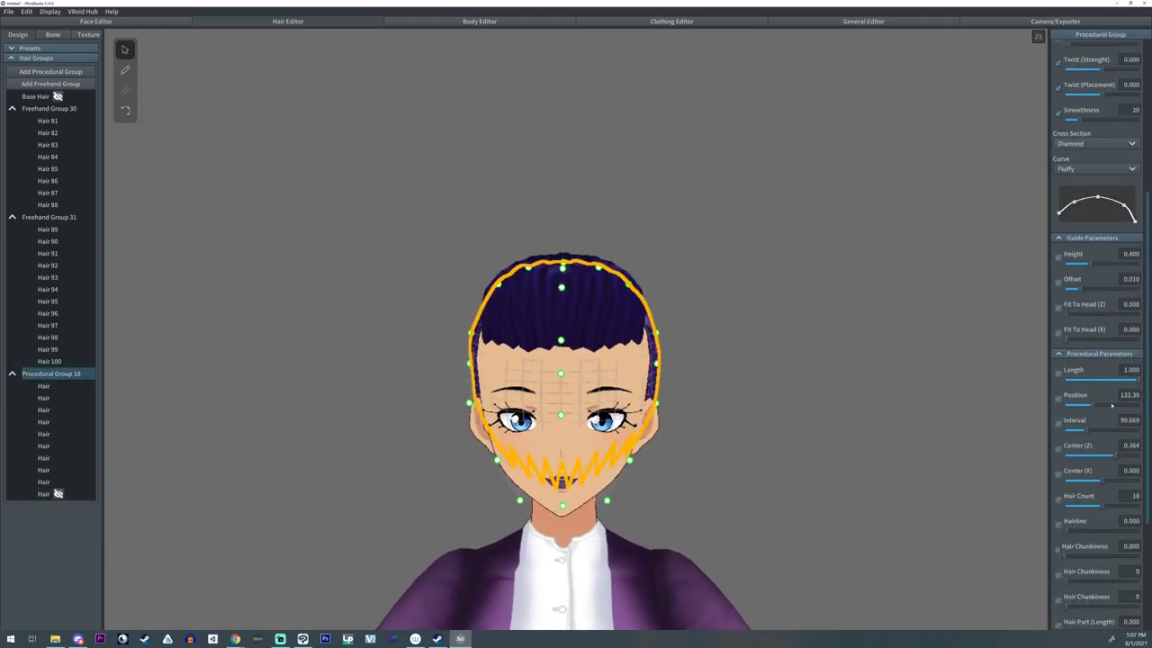
drag(1091, 432, 1087, 432)
mouse_move(693, 377)
right_down()
mouse_move(710, 386)
mouse_move(699, 378)
right_up()
click(705, 386)
click(646, 318)
right_drag(669, 327, 675, 328)
right_drag(459, 345, 535, 371)
click(540, 376)
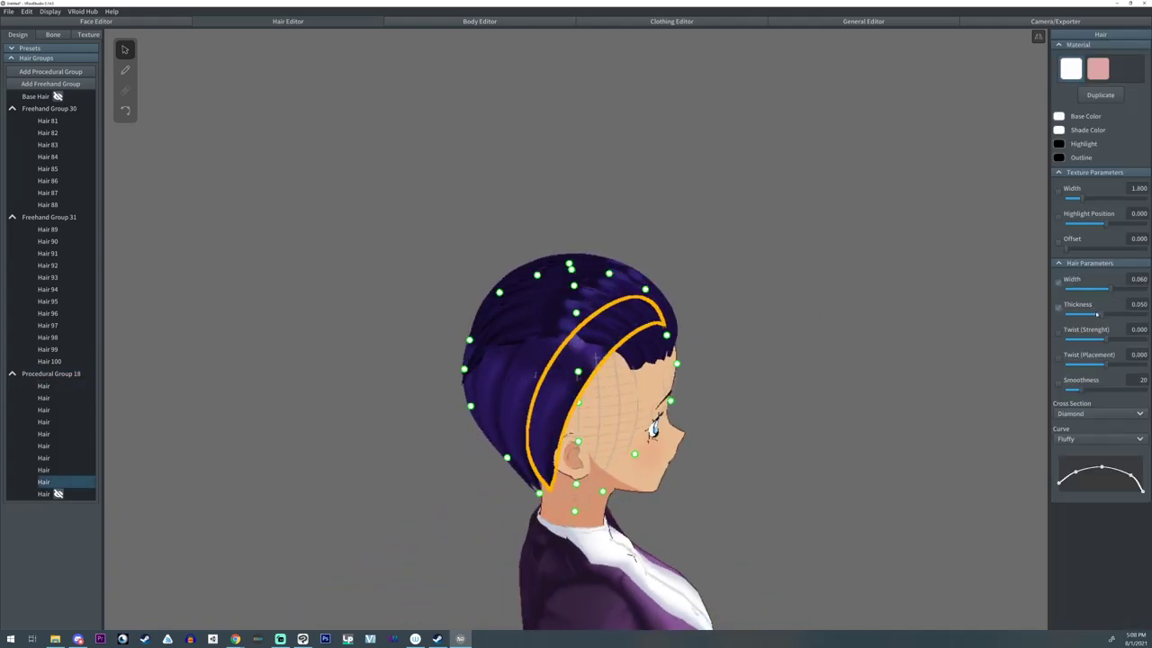
click(718, 372)
right_drag(718, 372, 689, 367)
- Lower the brush curve's start point to the baseline and draw side strands in the first freehand group from the temple back toward the nape
click(48, 217)
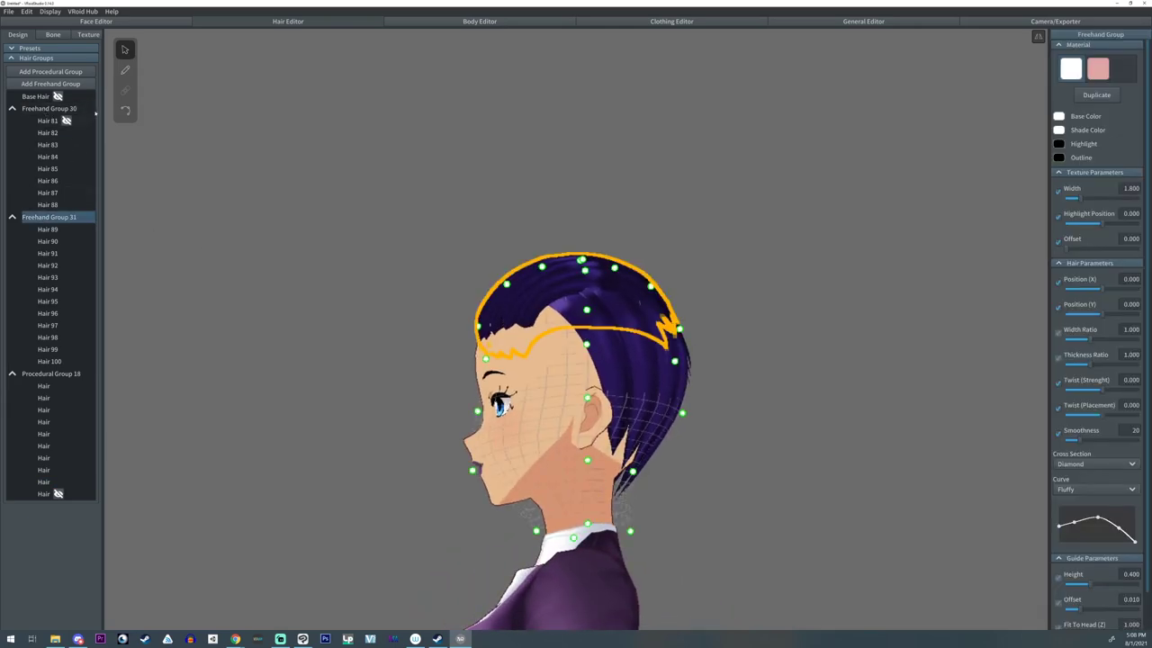
click(125, 70)
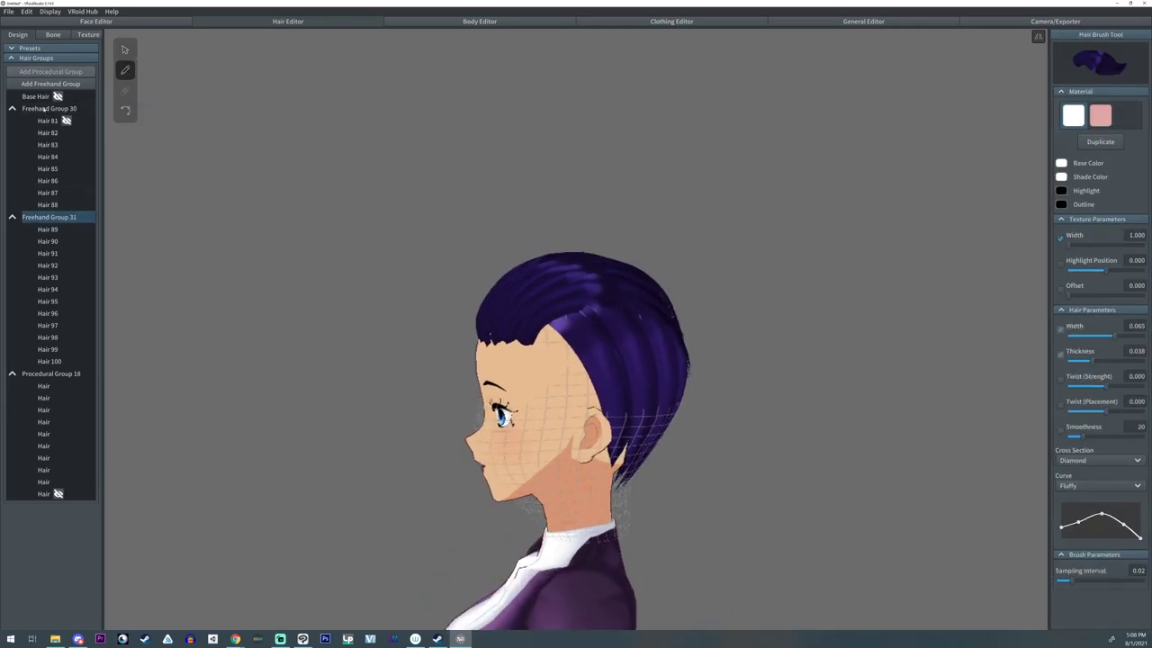
click(45, 109)
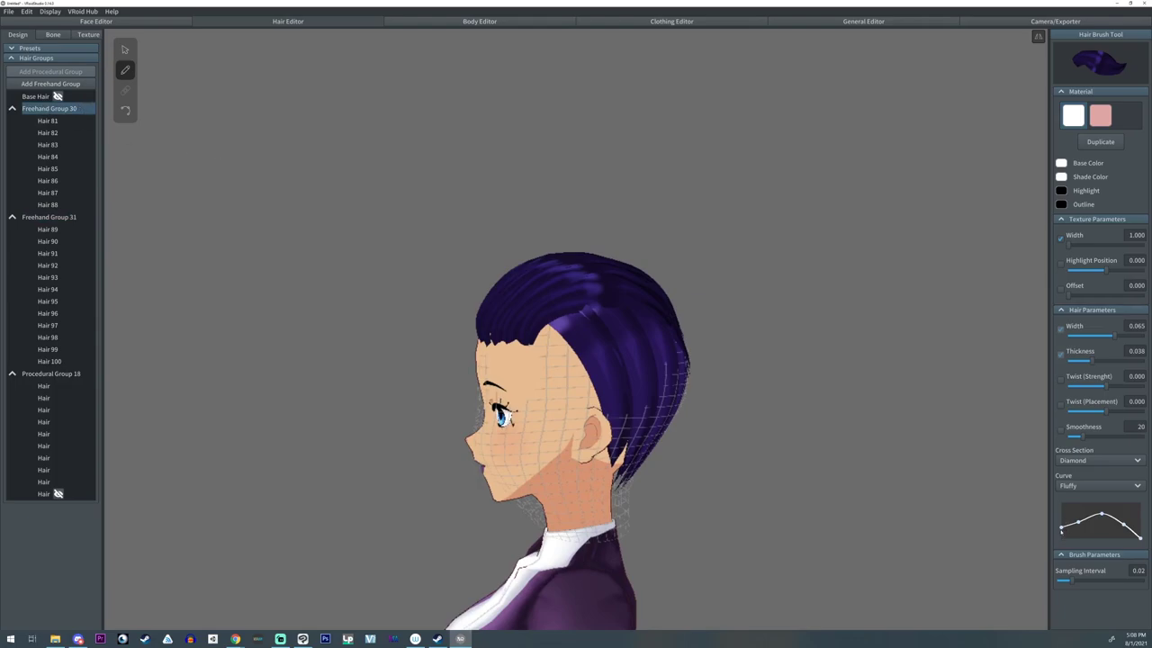
drag(1062, 530, 1062, 539)
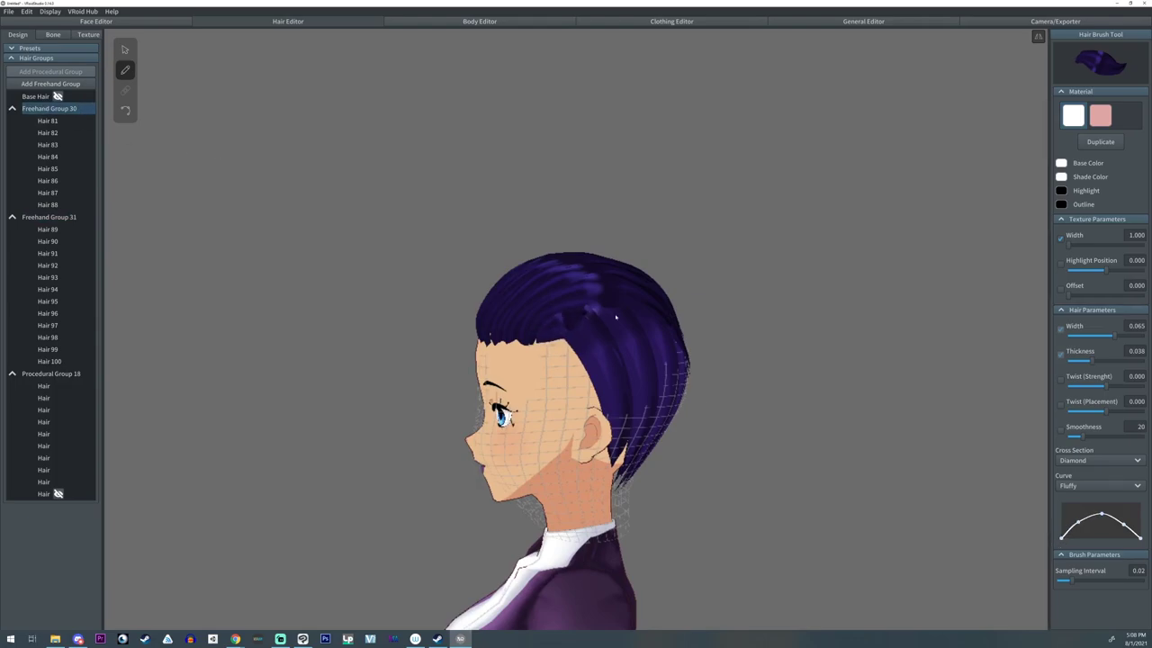
mouse_move(540, 341)
mouse_down()
mouse_move(645, 337)
mouse_move(657, 440)
mouse_move(616, 382)
mouse_move(632, 464)
mouse_move(589, 382)
mouse_move(621, 480)
mouse_up()
mouse_move(574, 402)
mouse_down()
mouse_move(593, 411)
mouse_move(617, 490)
mouse_up()
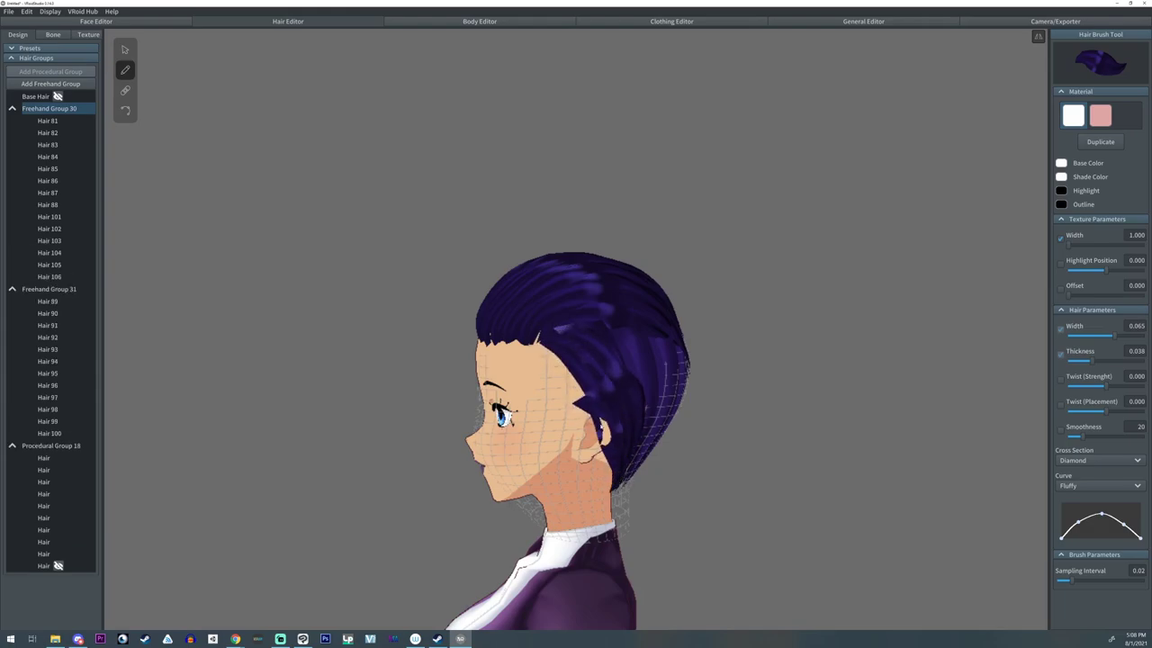
mouse_move(554, 361)
mouse_down()
mouse_move(601, 398)
mouse_move(619, 490)
mouse_up()
- Pull the first freehand group's lower side guide points inward toward the neck and the ear
mouse_move(522, 459)
right_down()
mouse_move(730, 455)
mouse_move(613, 453)
mouse_move(428, 242)
right_up()
click(125, 49)
click(633, 458)
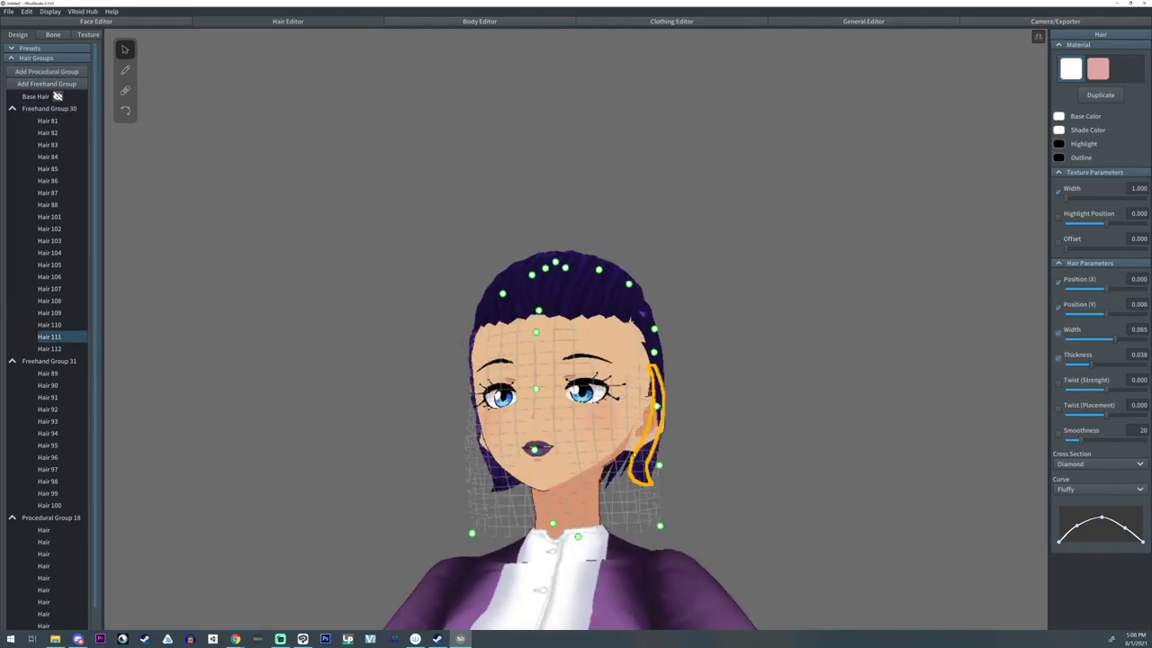
drag(659, 526, 615, 508)
drag(657, 407, 649, 400)
right_drag(648, 400, 636, 462)
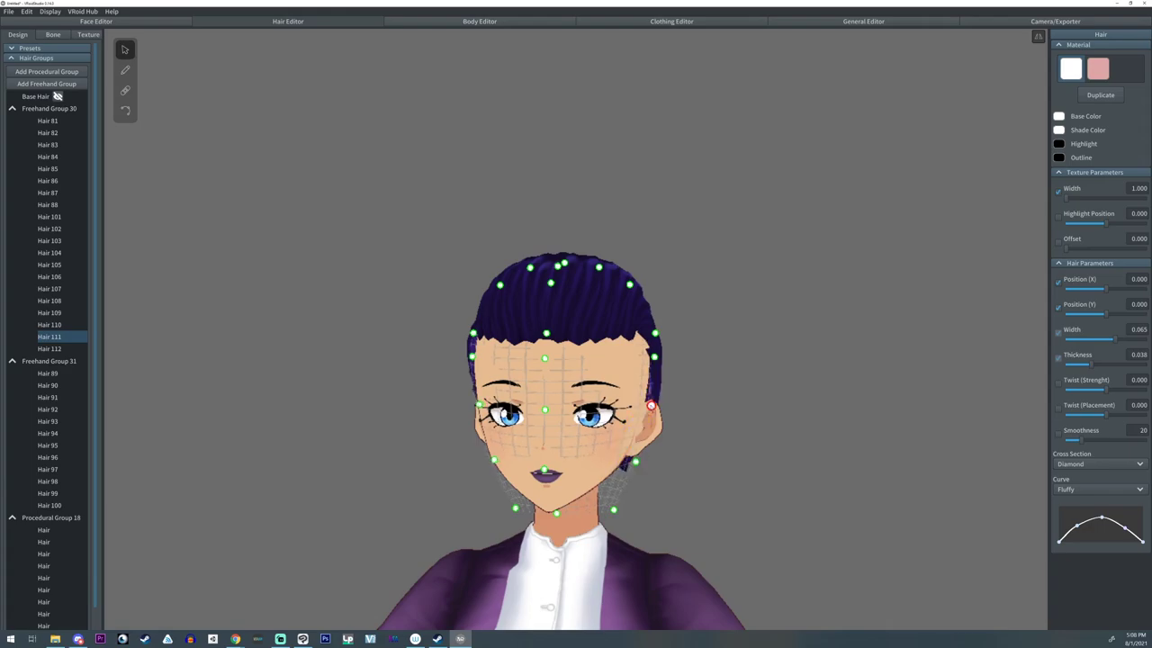
right_drag(650, 405, 626, 394)
- Set the procedural back hair's Thickness Ratio to 0.010 and its guide Offset to 0.006
click(628, 394)
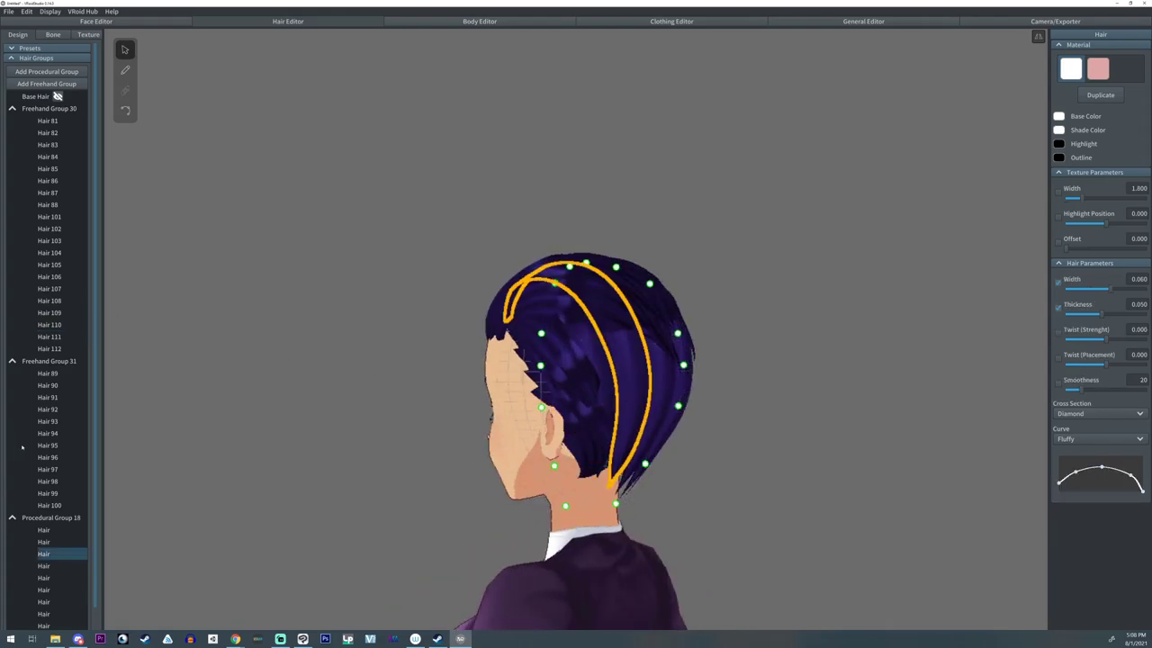
click(50, 518)
scroll(1079, 232, up, 3)
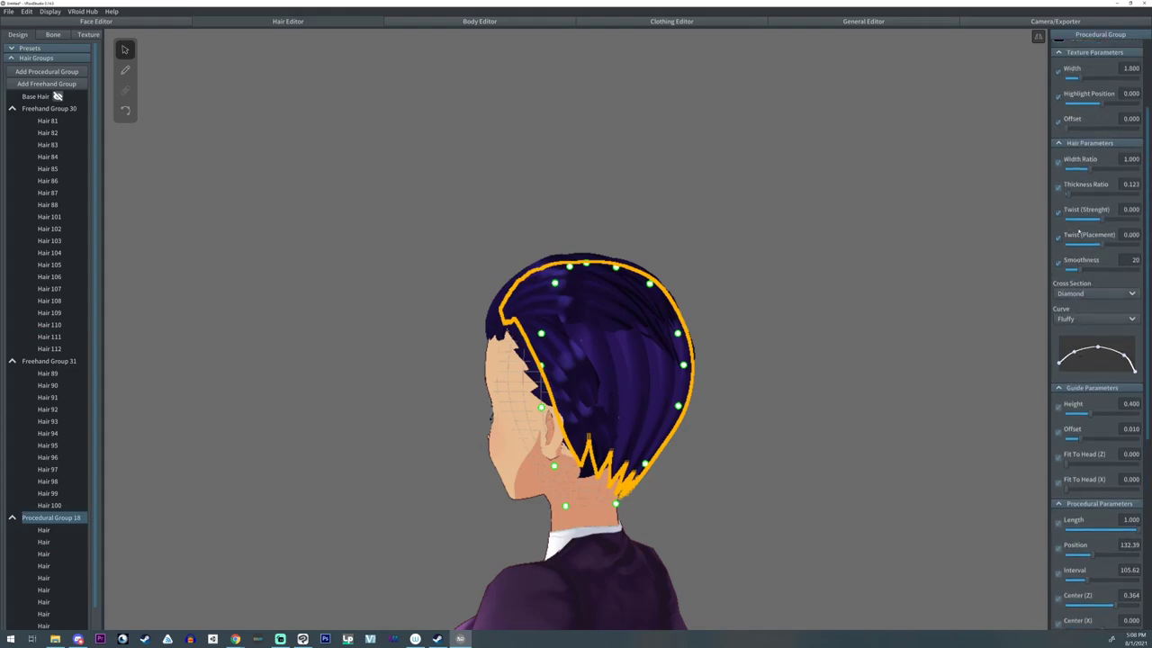
drag(1070, 195, 1066, 199)
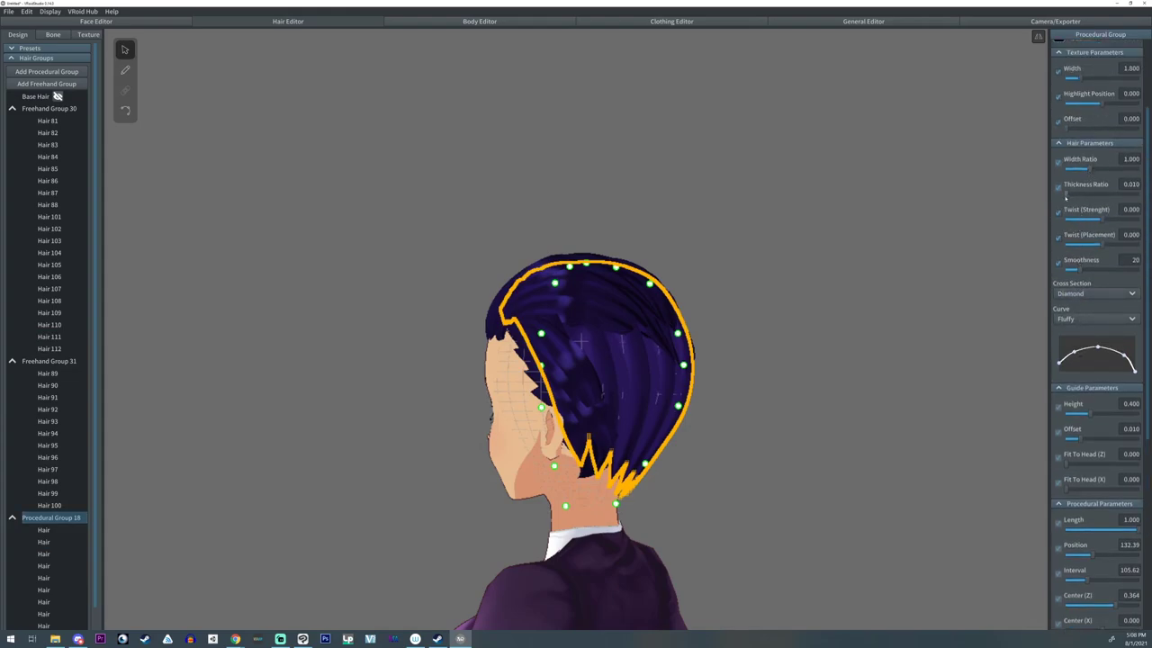
mouse_move(824, 293)
right_down()
mouse_move(717, 312)
mouse_move(826, 315)
right_up()
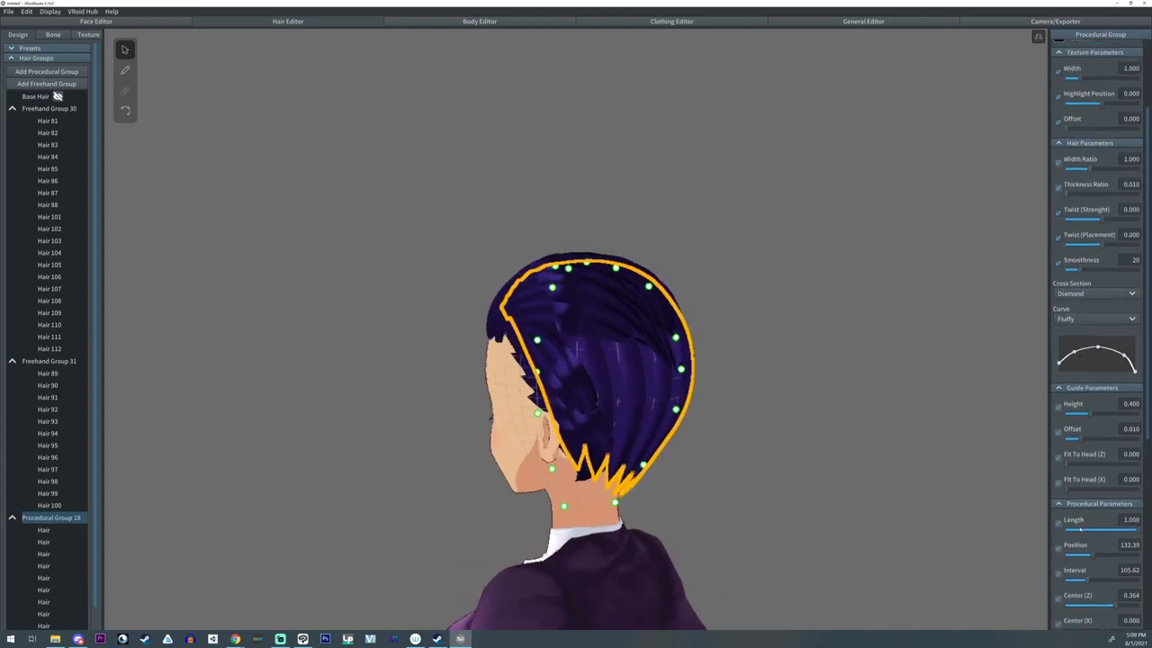
drag(1082, 441, 1075, 441)
- Try a Width of 0.063 and texture Offsets of 0.108 and 0.190 on the jagged strand at the back of the head
right_drag(664, 438, 759, 442)
click(633, 382)
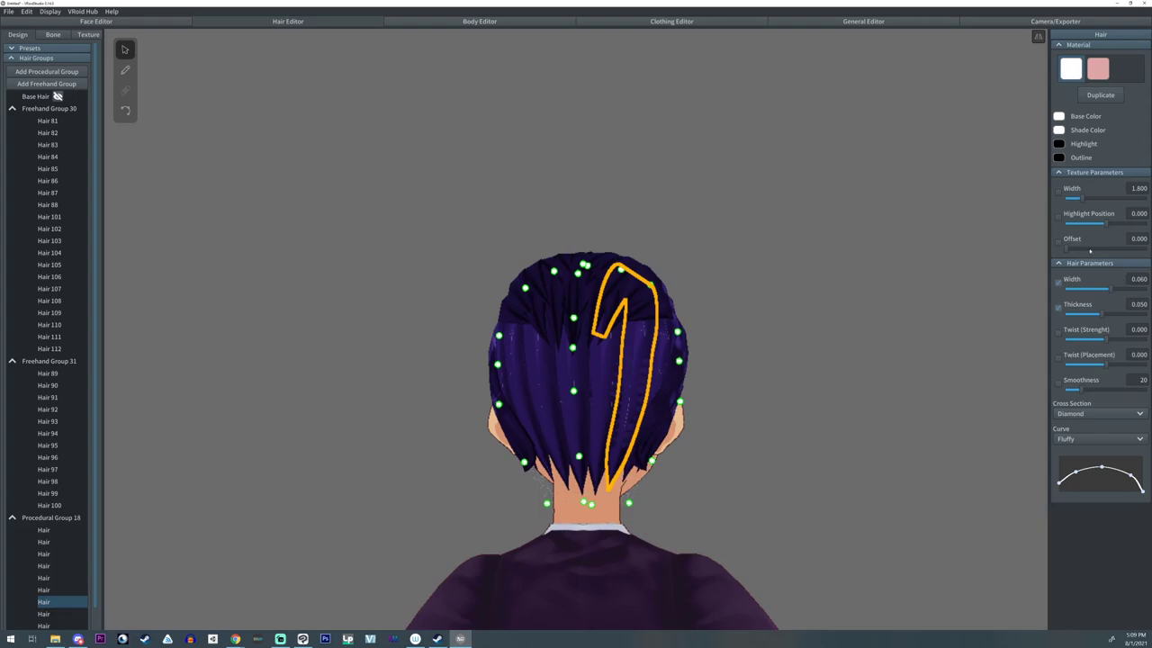
scroll(701, 471, up, 6)
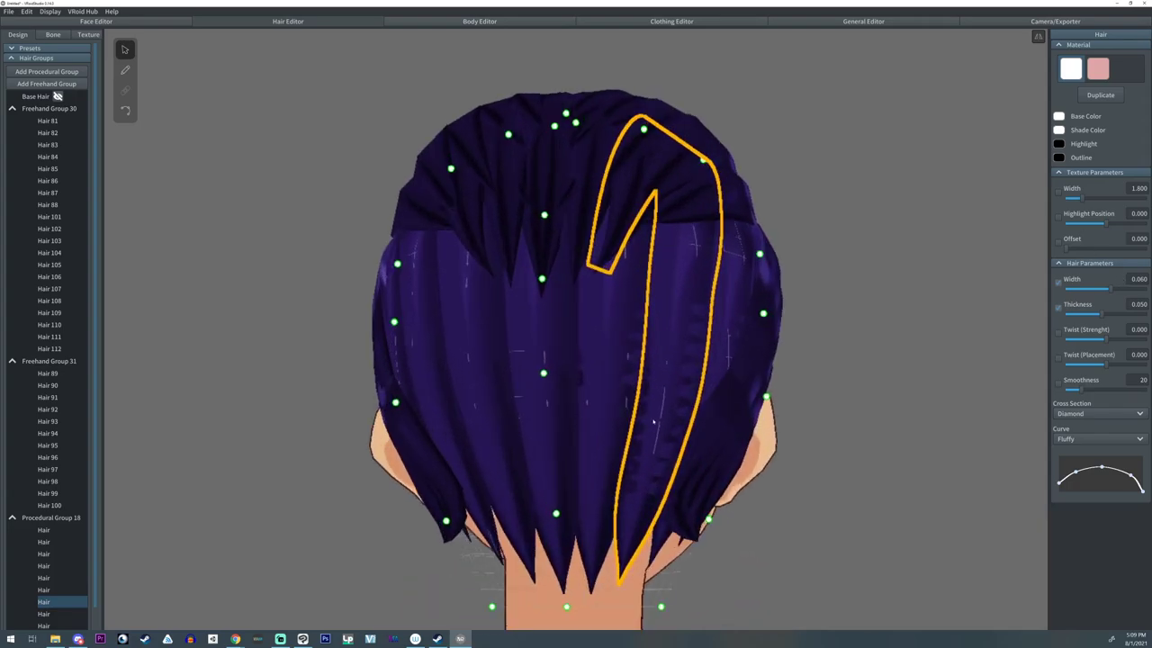
mouse_move(1109, 289)
mouse_down()
mouse_move(1097, 289)
mouse_move(1114, 287)
mouse_up()
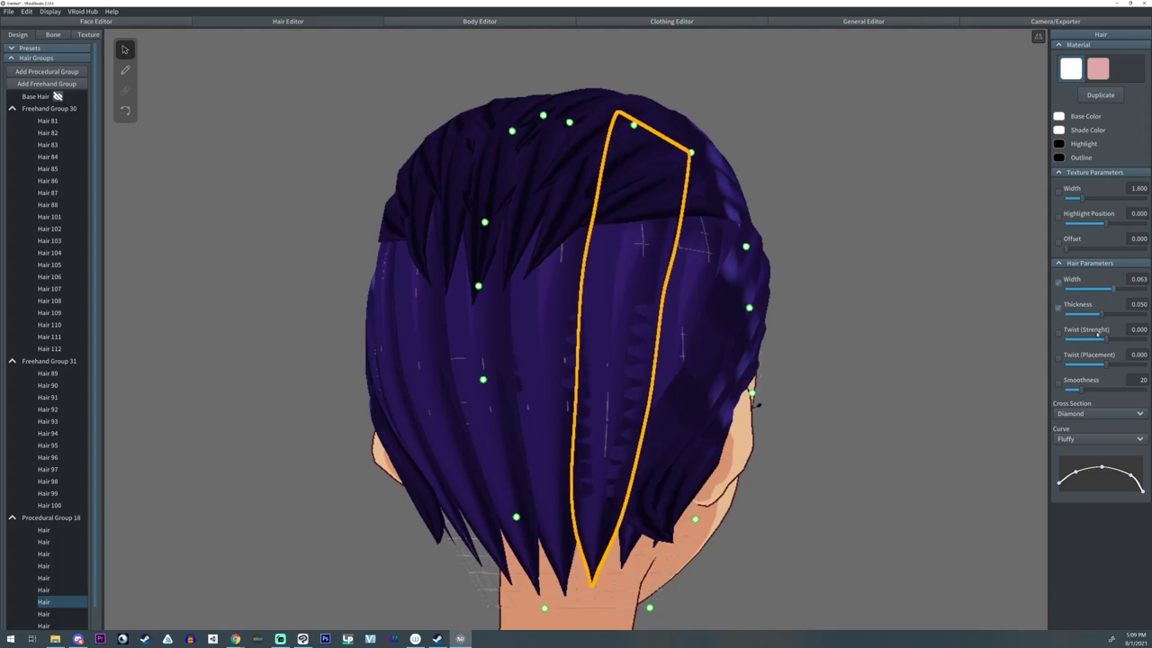
click(1078, 249)
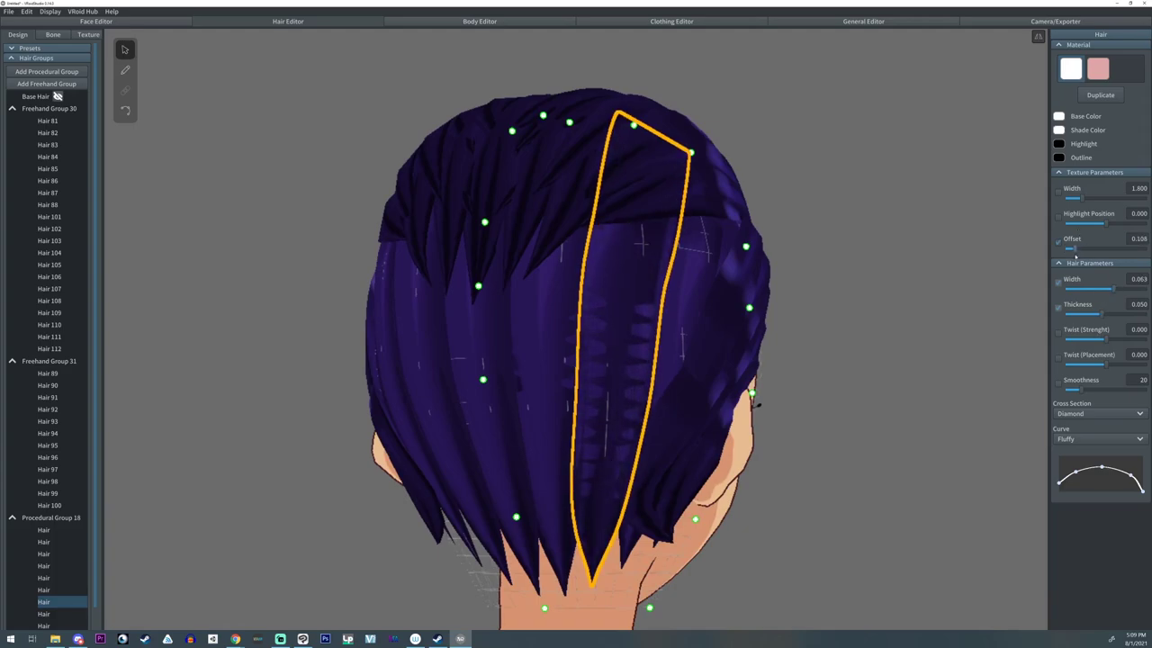
click(682, 273)
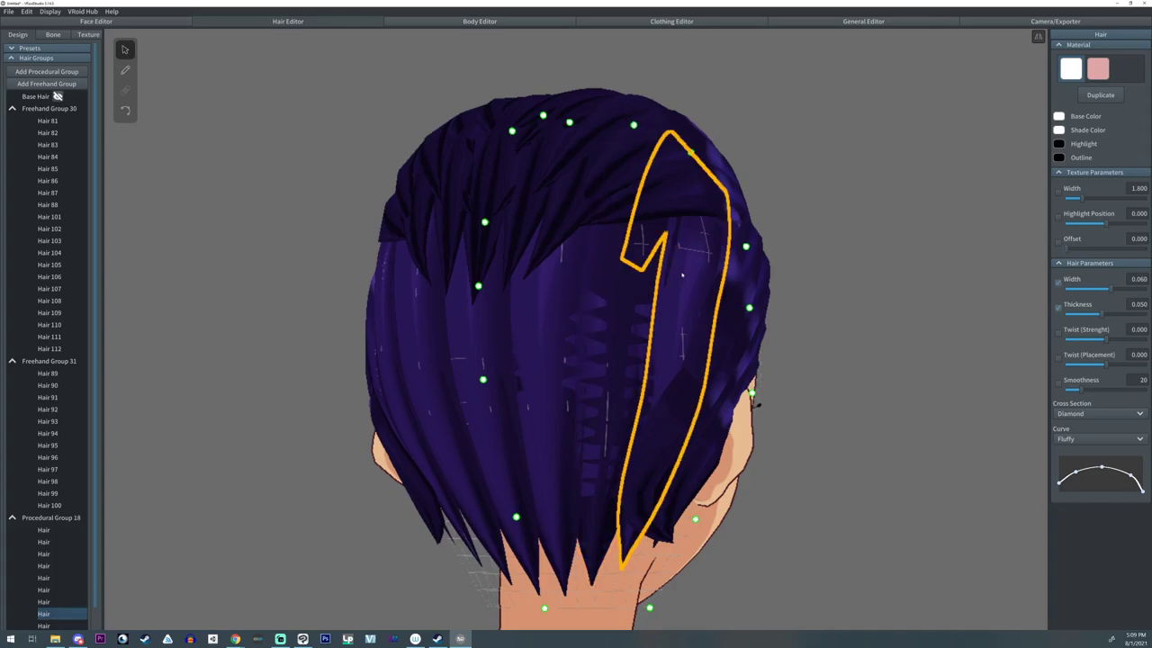
click(649, 309)
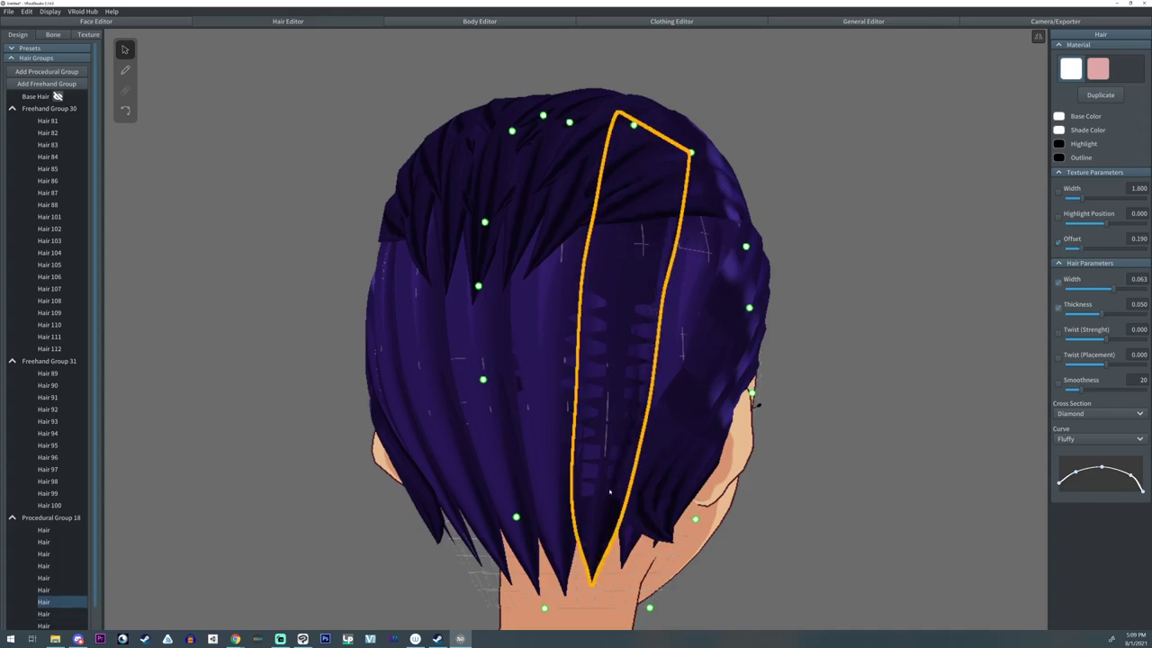
- Set the jagged back strand's texture Offset to 0.709, Width to 0.054 and Thickness to 0.068
click(82, 519)
right_drag(792, 361, 803, 390)
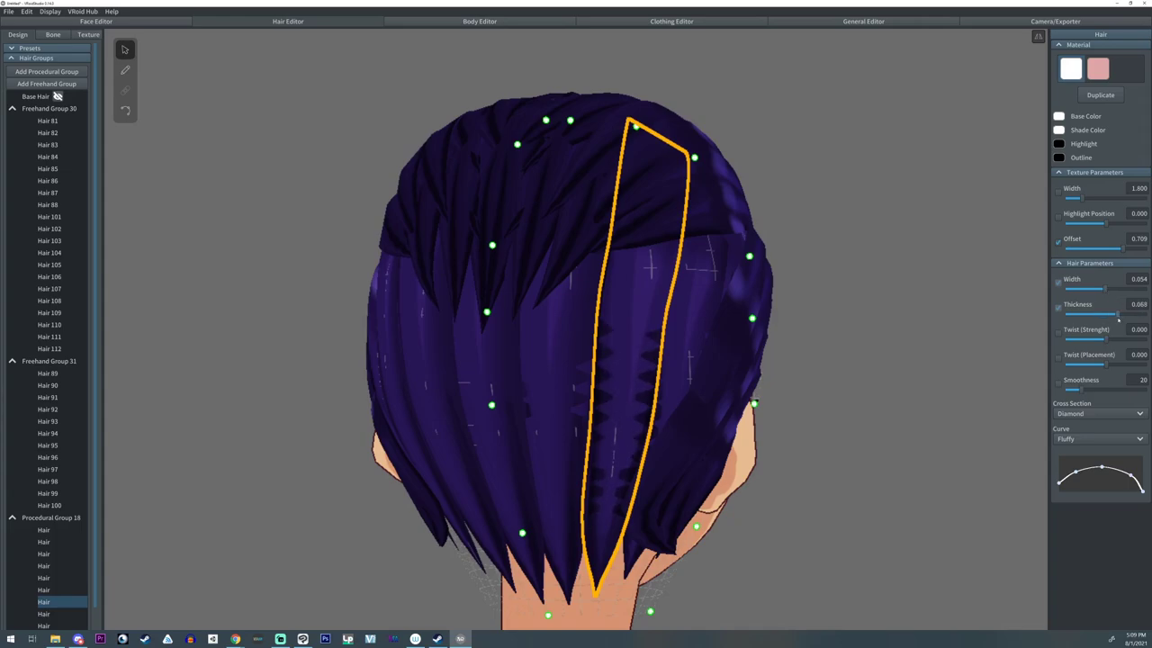
click(672, 385)
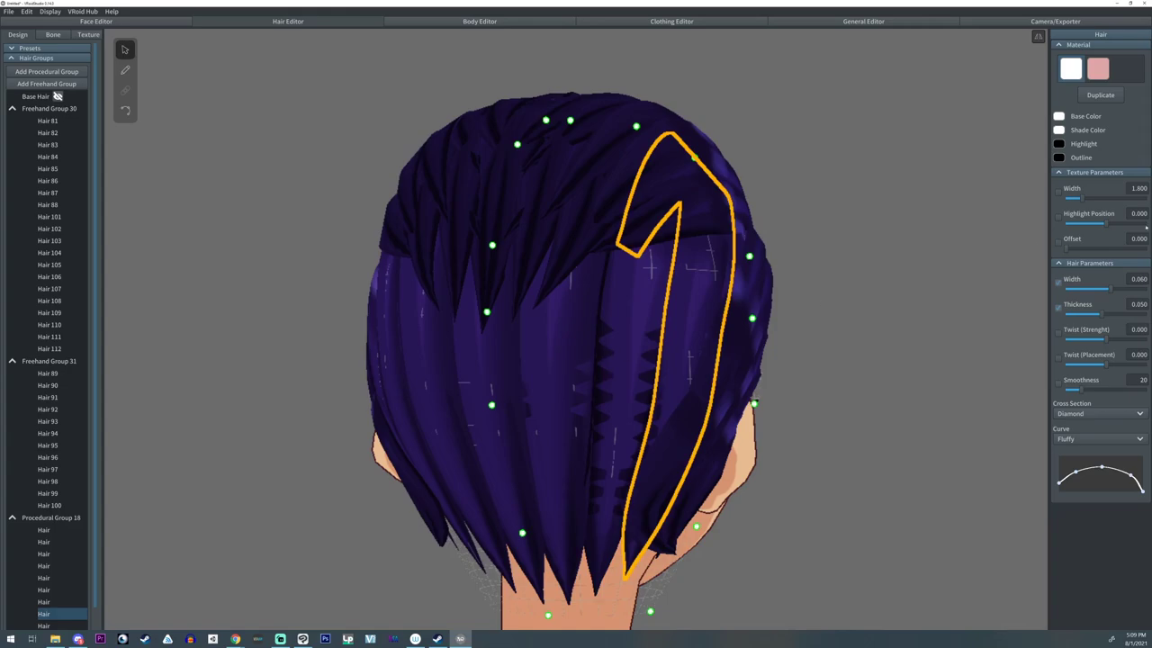
- Set the procedural back hair's Thickness Ratio to 0.022 and clear the selection
click(51, 517)
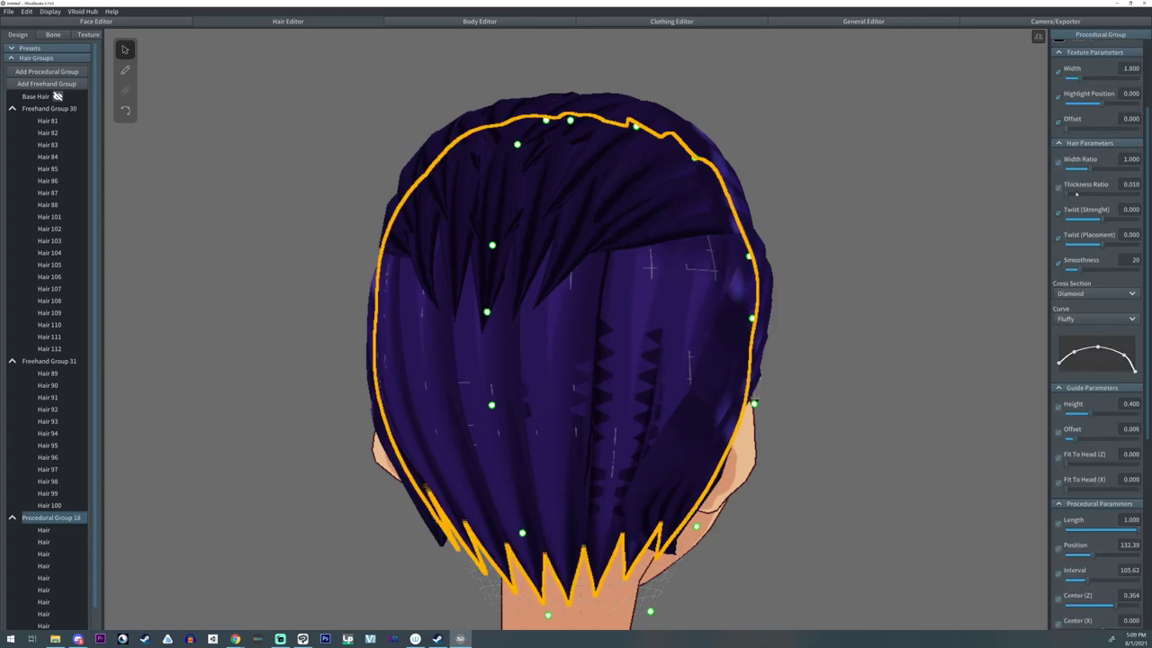
drag(1067, 195, 1066, 196)
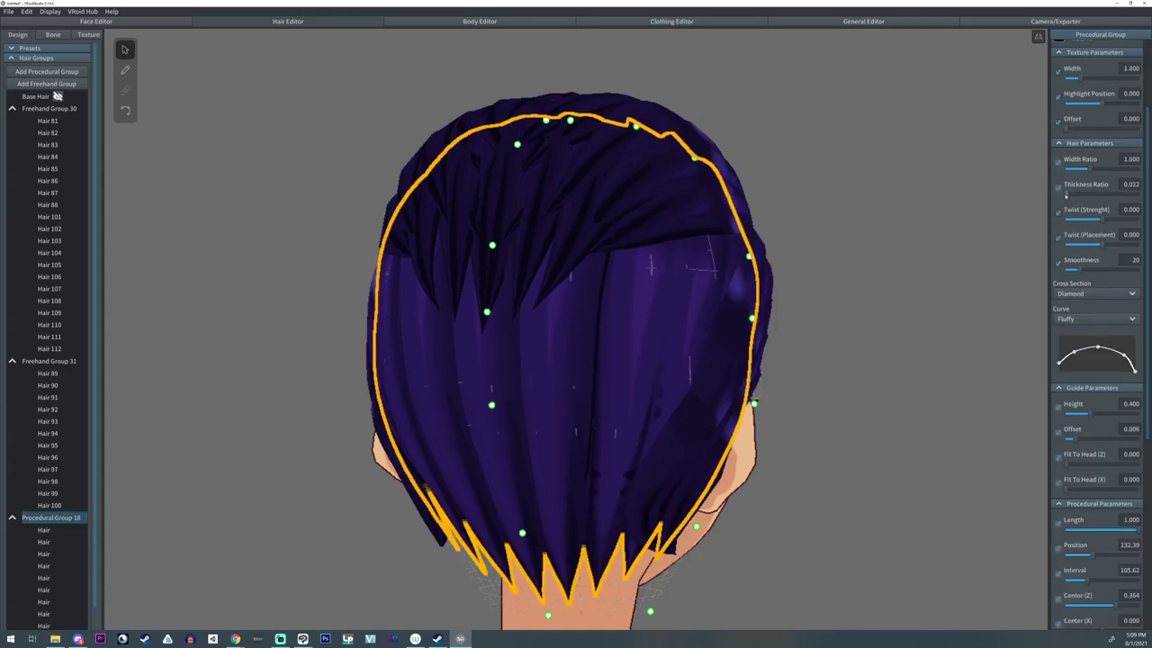
right_drag(887, 292, 863, 297)
click(825, 303)
right_drag(669, 313, 657, 312)
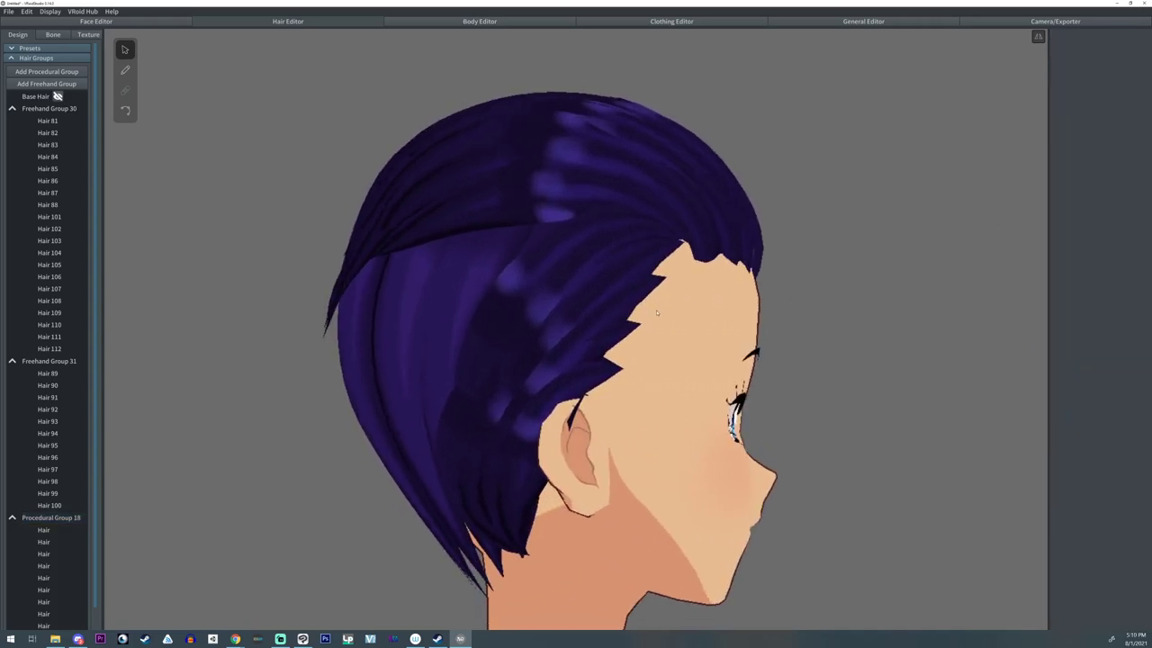
- Reshape the upper side strand above the ear with its control points, sweeping its middle and lower part toward the back of the head
click(538, 270)
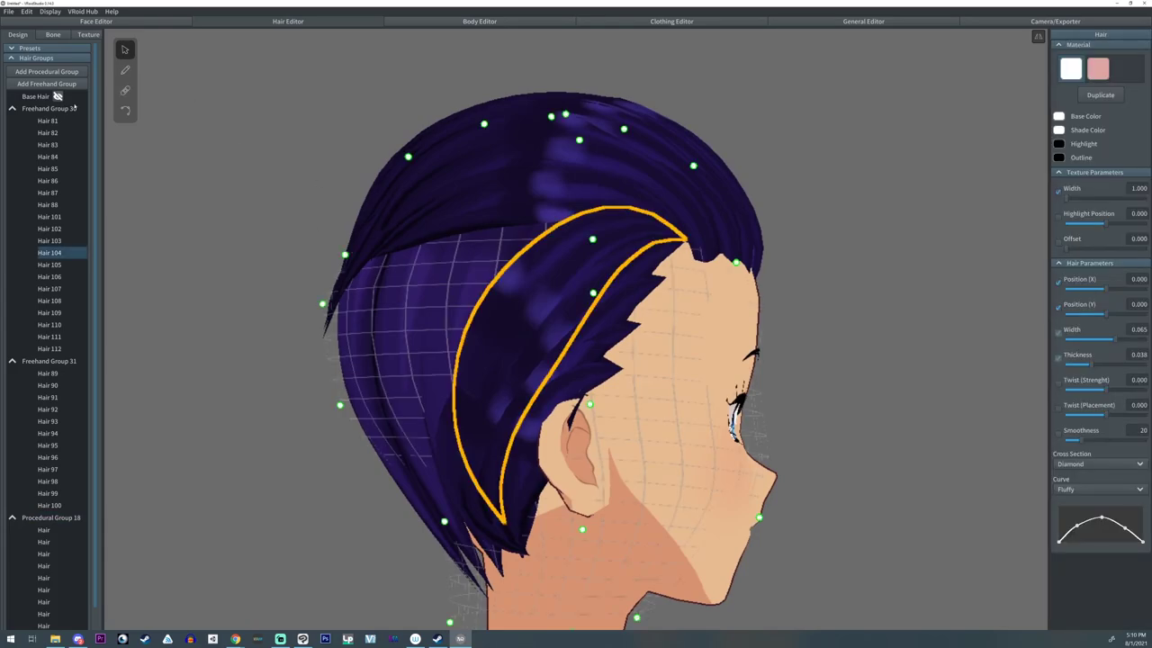
click(123, 109)
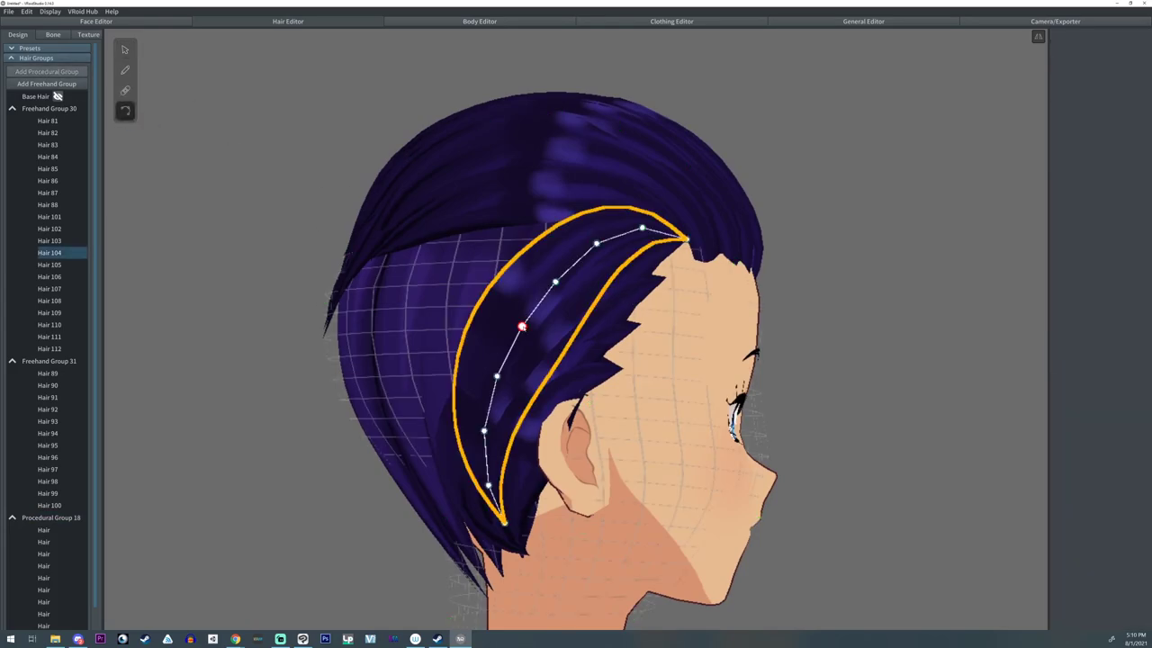
drag(522, 327, 477, 299)
drag(497, 376, 410, 368)
drag(484, 431, 415, 432)
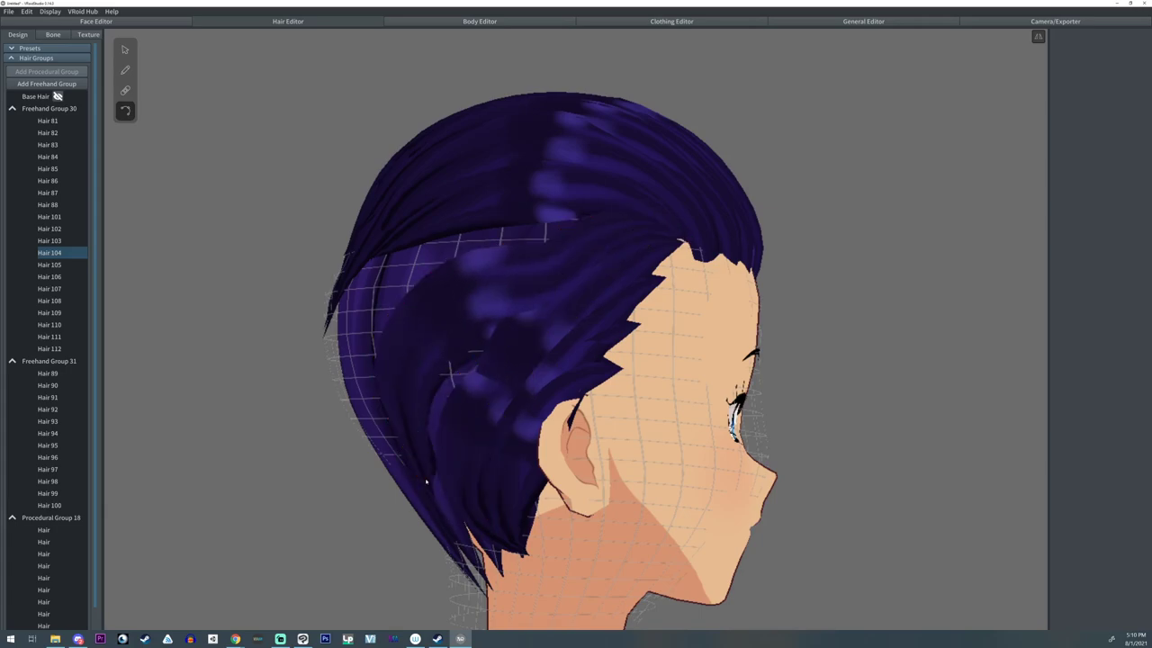
drag(556, 282, 594, 233)
drag(478, 300, 466, 292)
- Narrow the lowest side strand behind each ear, setting the Width of the one on the character's left side to 0.058
click(495, 368)
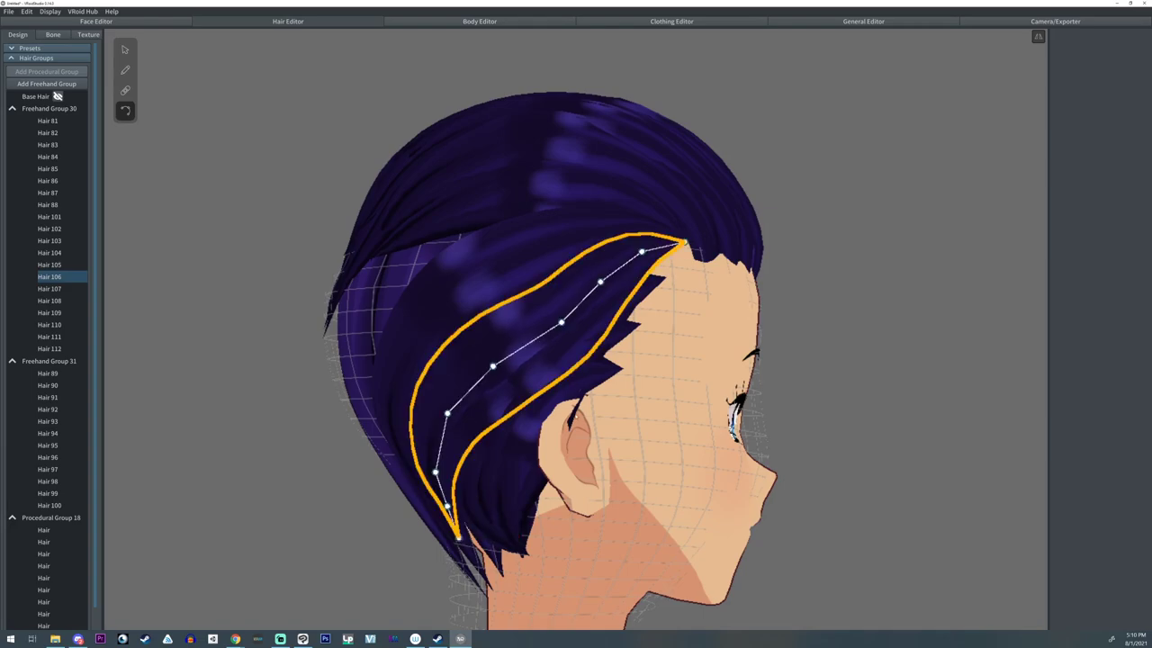
click(559, 381)
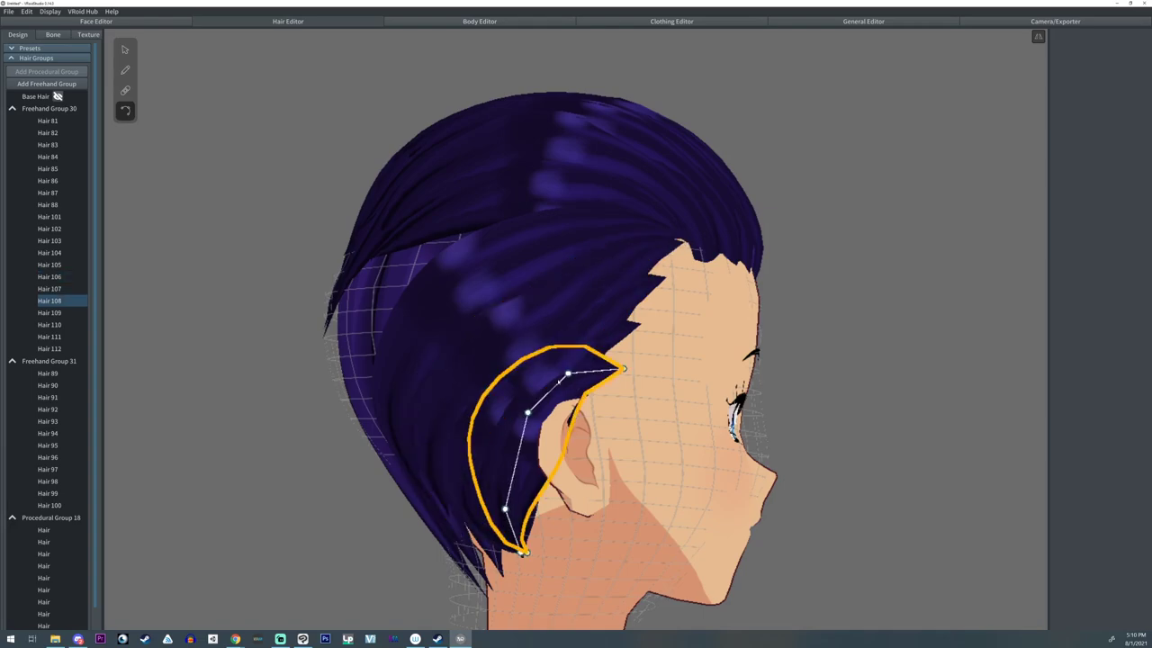
click(124, 50)
drag(1104, 338, 1100, 340)
right_drag(585, 342, 747, 459)
click(681, 468)
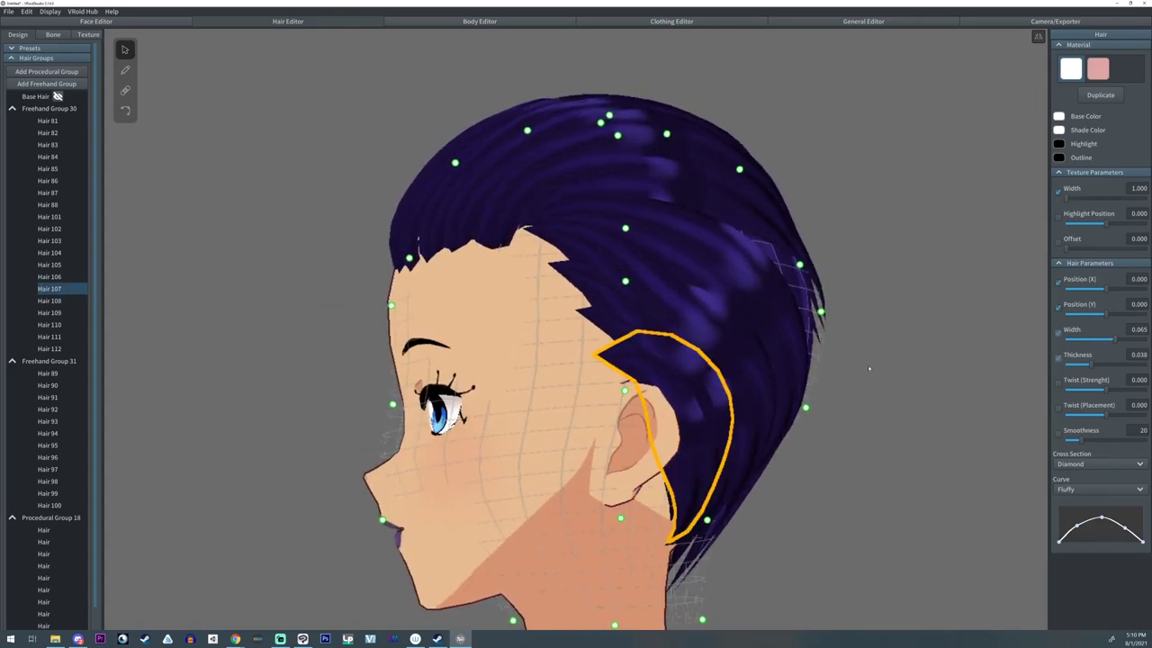
drag(1115, 342, 1111, 343)
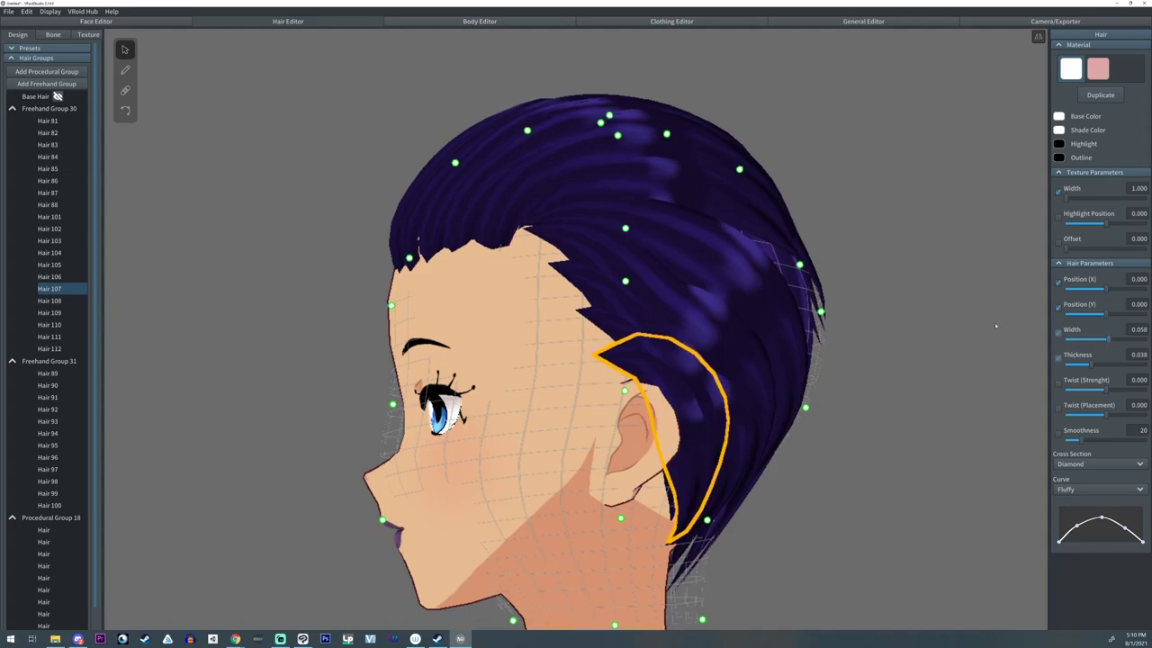
- Pull the side strands' guide points inward at both temples so the side hair lies closer to the head
click(714, 311)
right_drag(715, 312, 743, 288)
scroll(738, 313, down, 5)
click(744, 287)
click(488, 308)
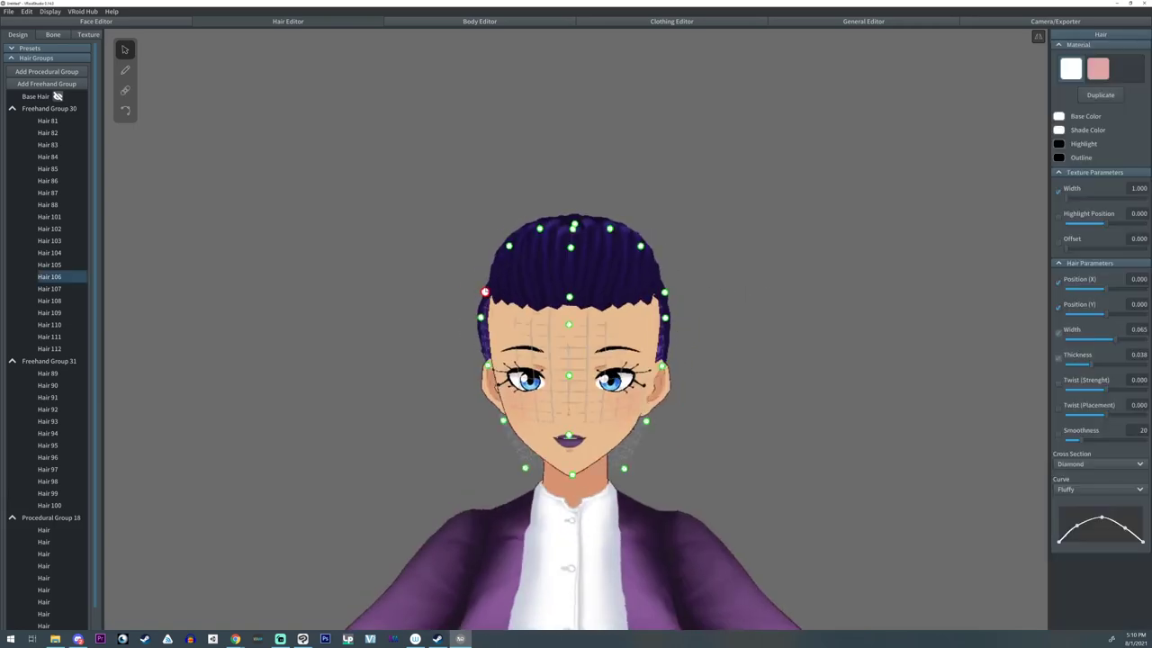
drag(487, 291, 486, 320)
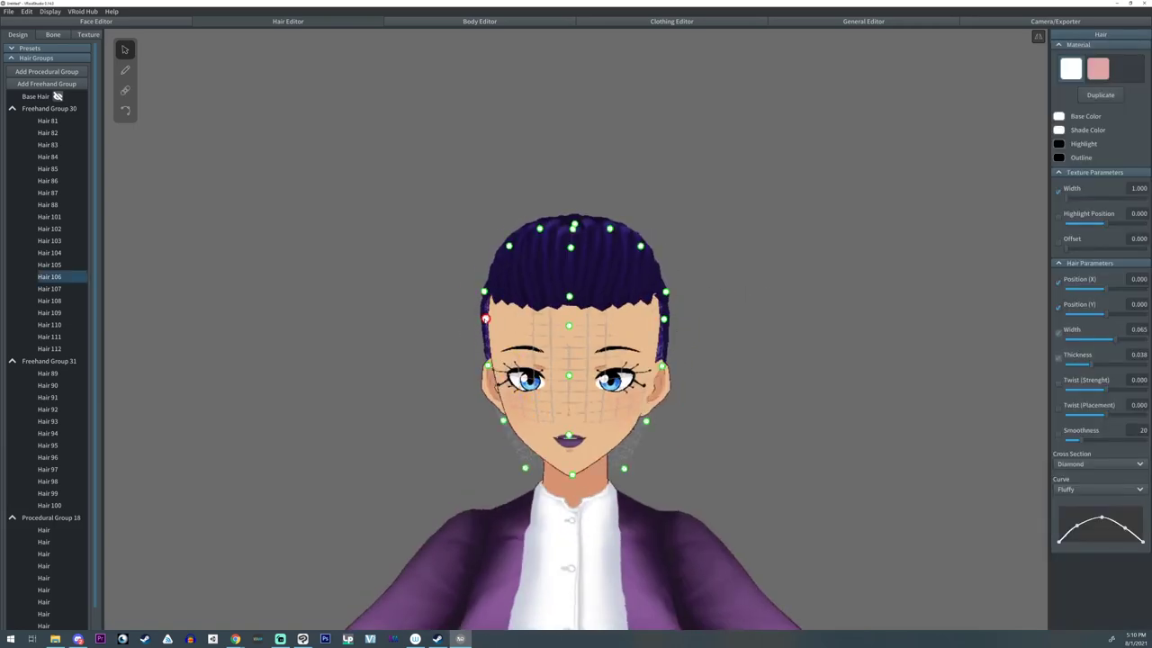
drag(667, 292, 661, 292)
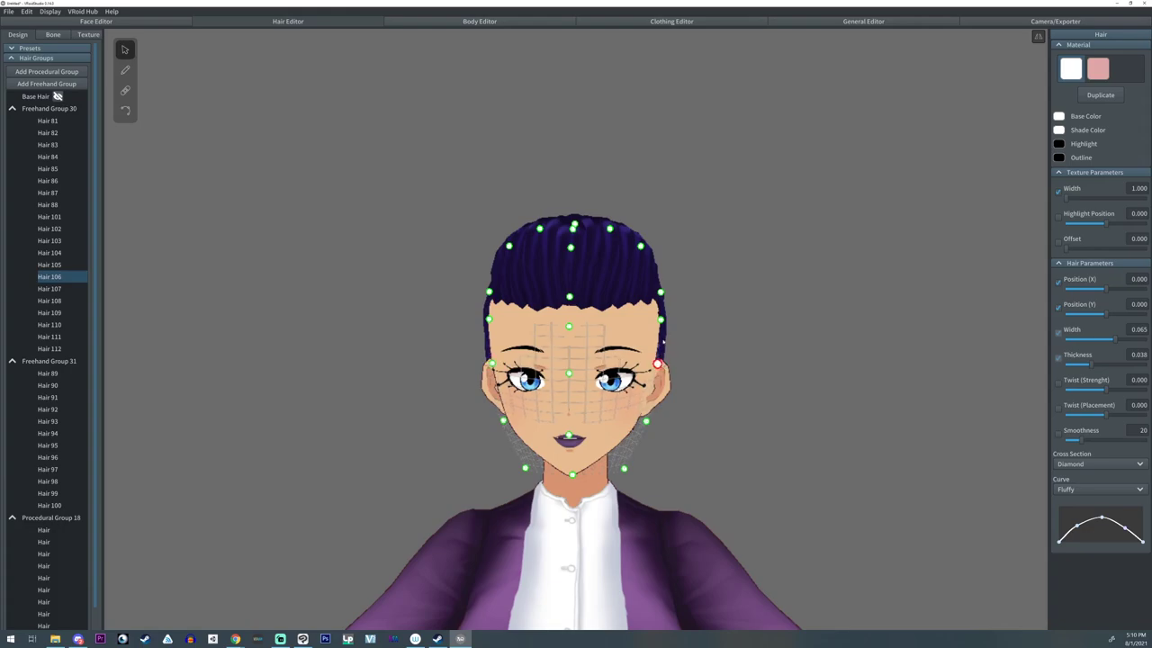
drag(662, 320, 667, 324)
- Add a new freehand group, extend its front guide points far beyond the forehead and tuck the lower points back into the face
right_drag(662, 322, 537, 232)
click(488, 282)
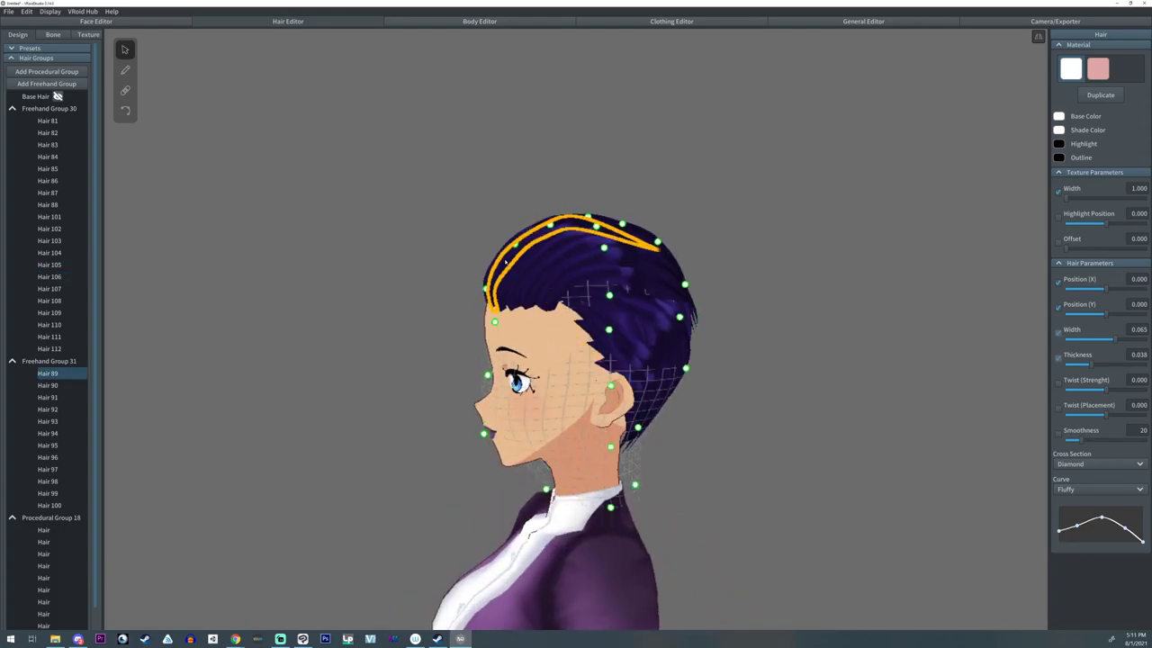
click(41, 107)
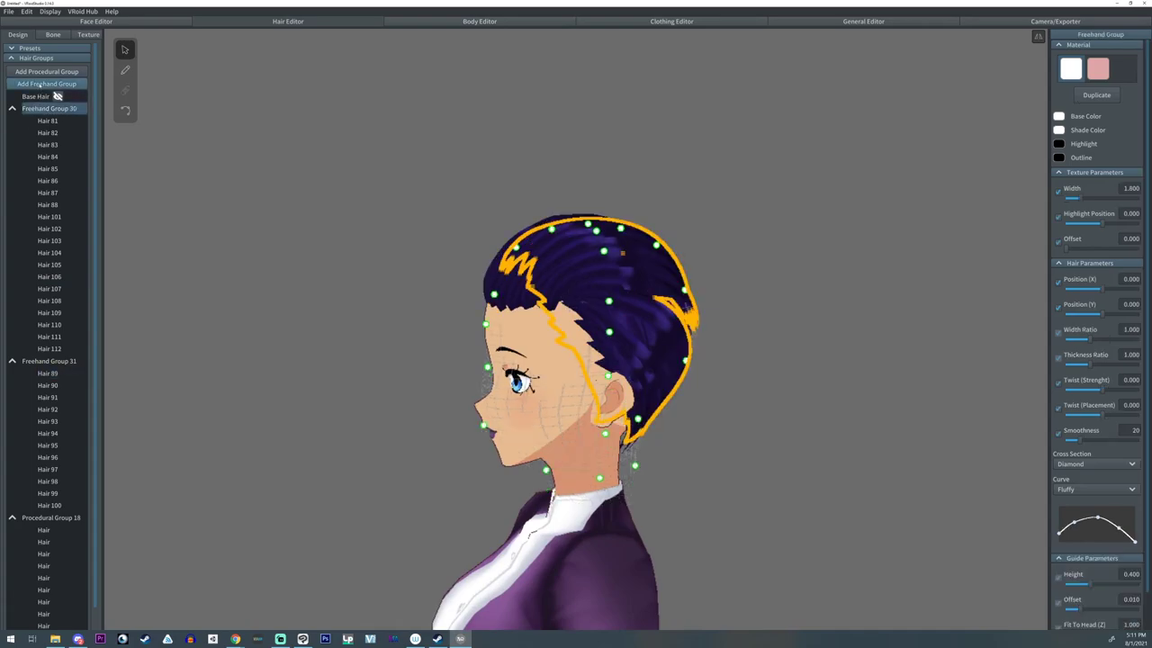
click(205, 132)
drag(516, 248, 472, 241)
drag(494, 294, 374, 274)
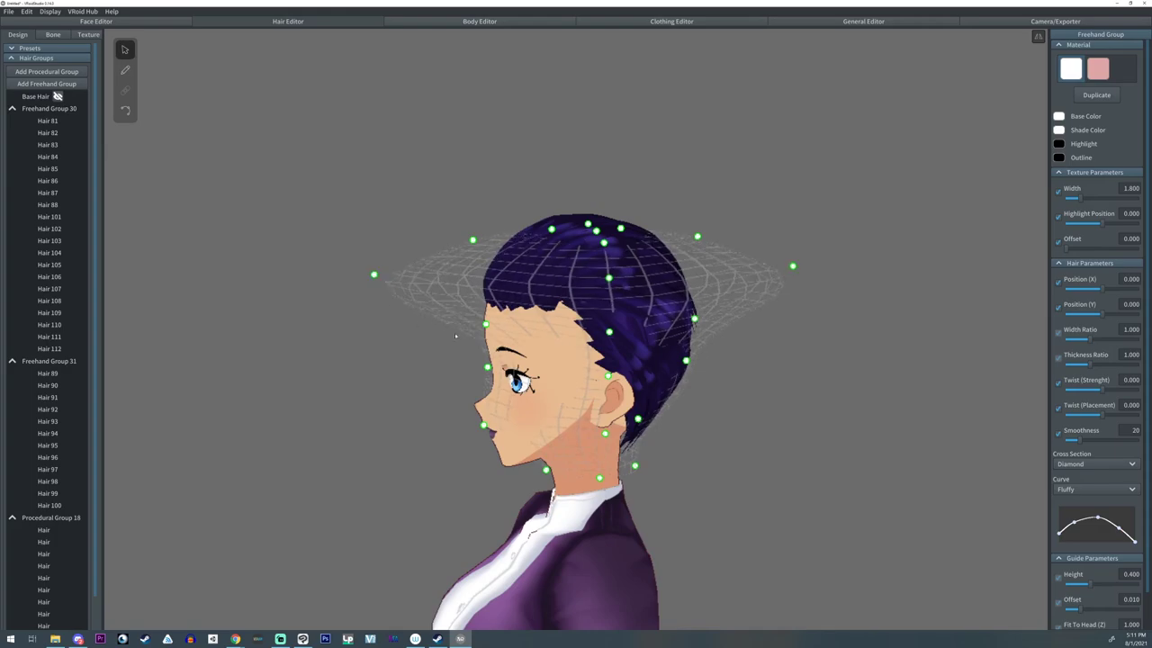
drag(486, 324, 386, 320)
drag(487, 367, 496, 305)
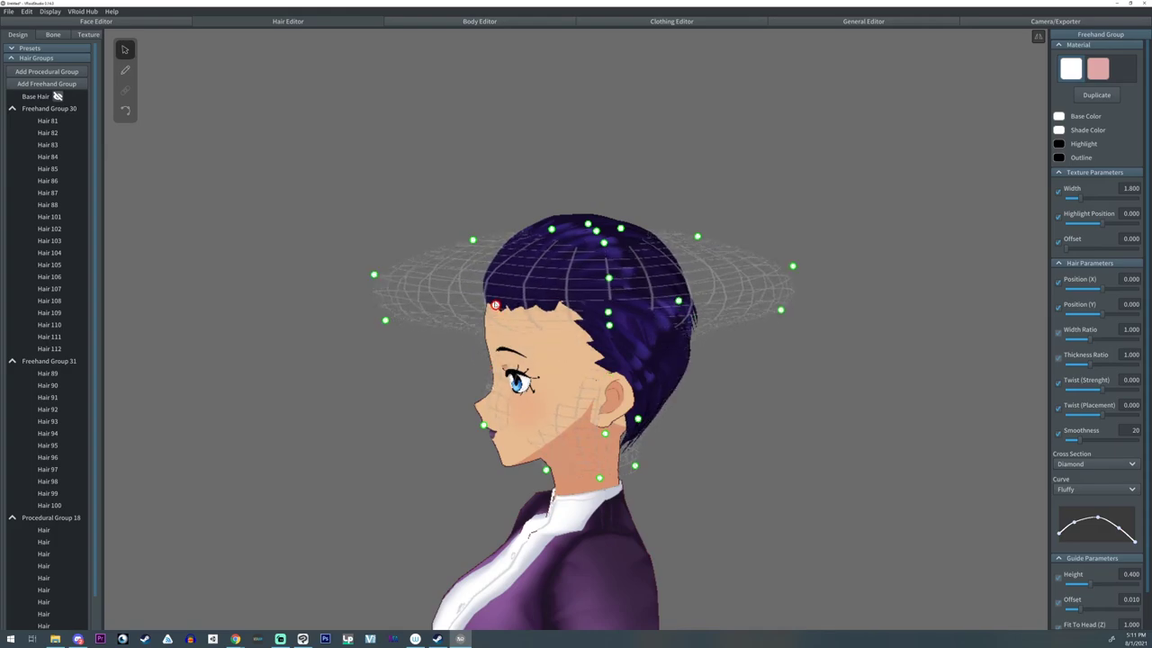
drag(484, 425, 524, 381)
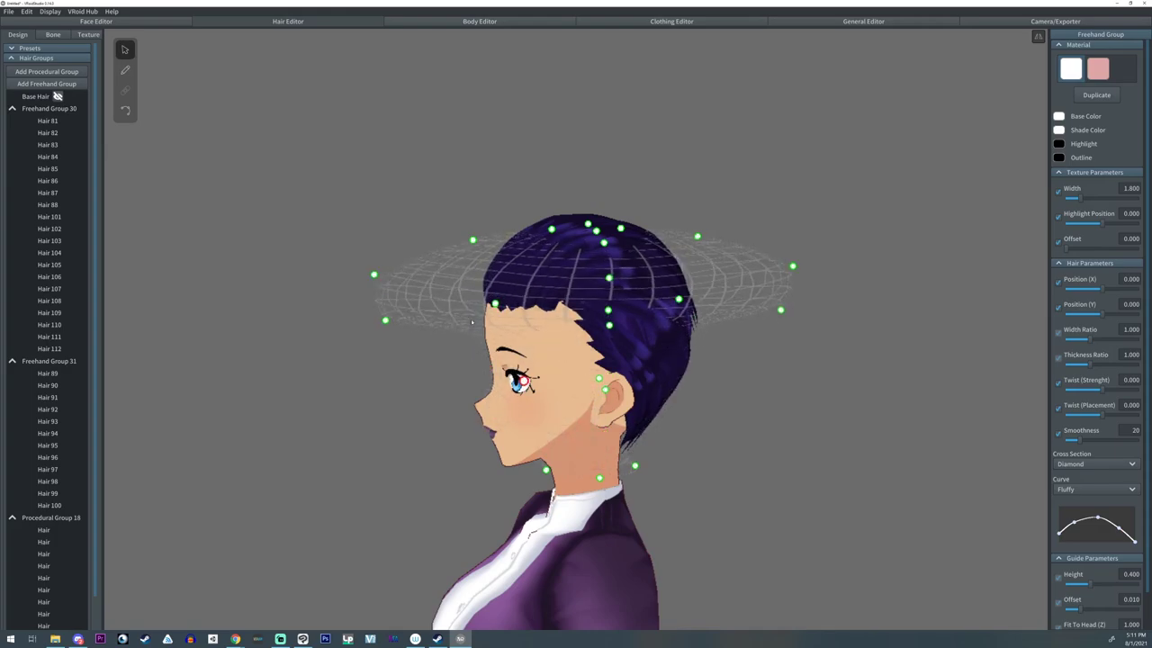
- Raise the new freehand group's top and front guide points and pull its lowest points up toward the hairline
drag(473, 242, 465, 220)
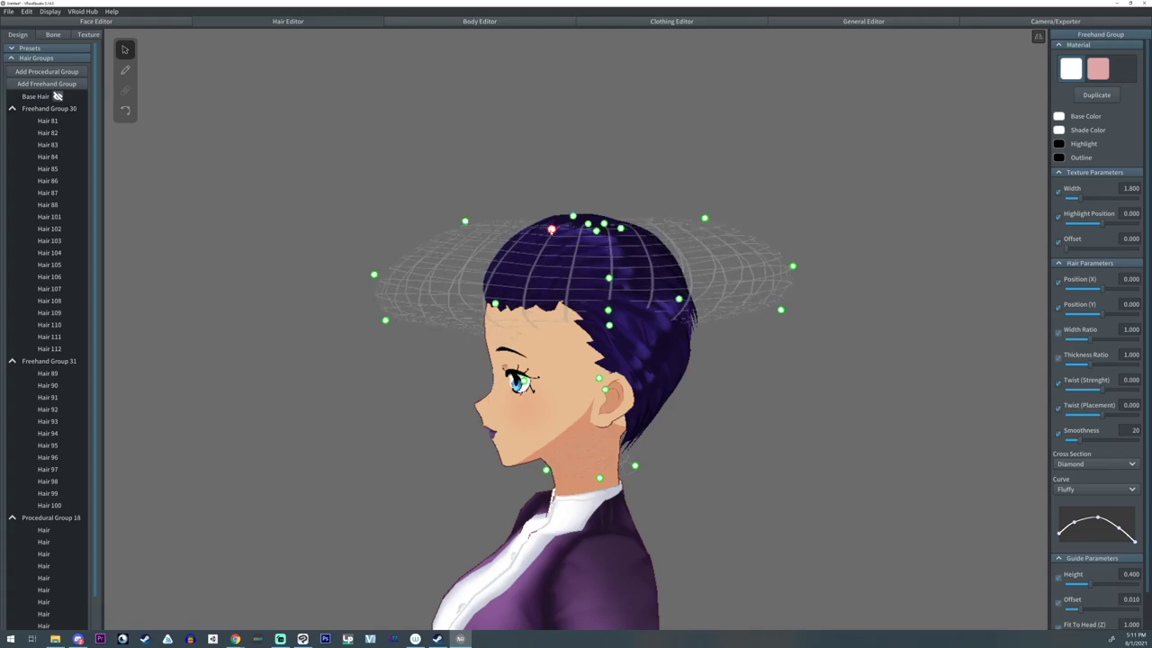
drag(552, 230, 542, 215)
drag(374, 274, 373, 261)
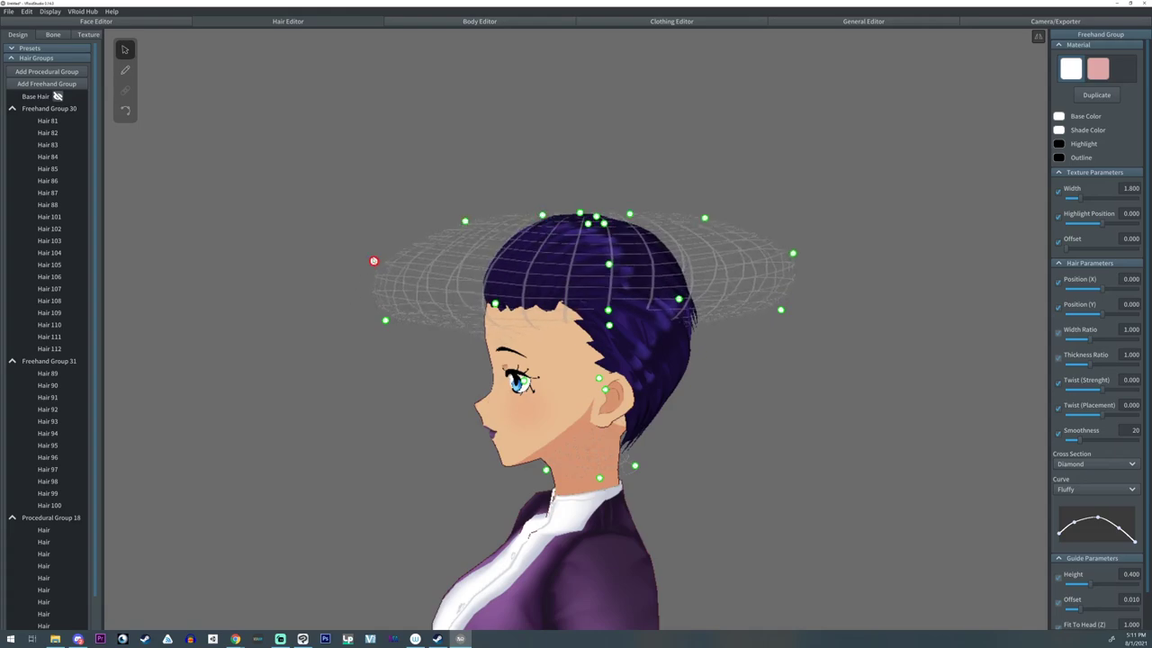
drag(386, 321, 377, 306)
click(496, 308)
scroll(47, 613, down, 2)
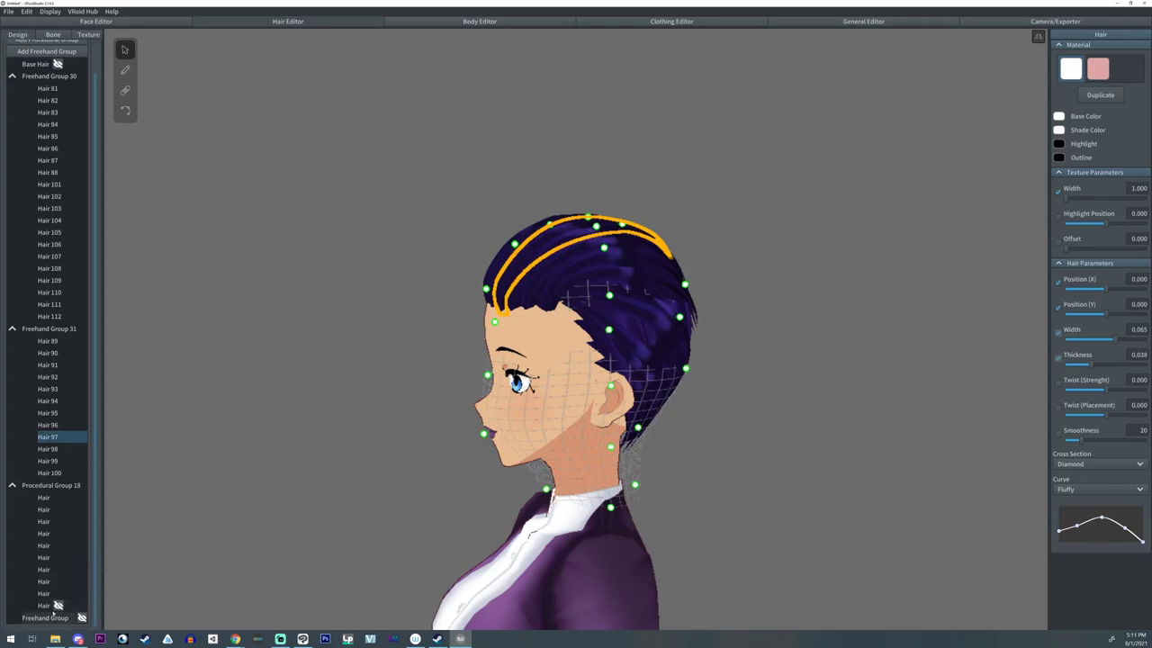
click(50, 618)
drag(496, 304, 492, 293)
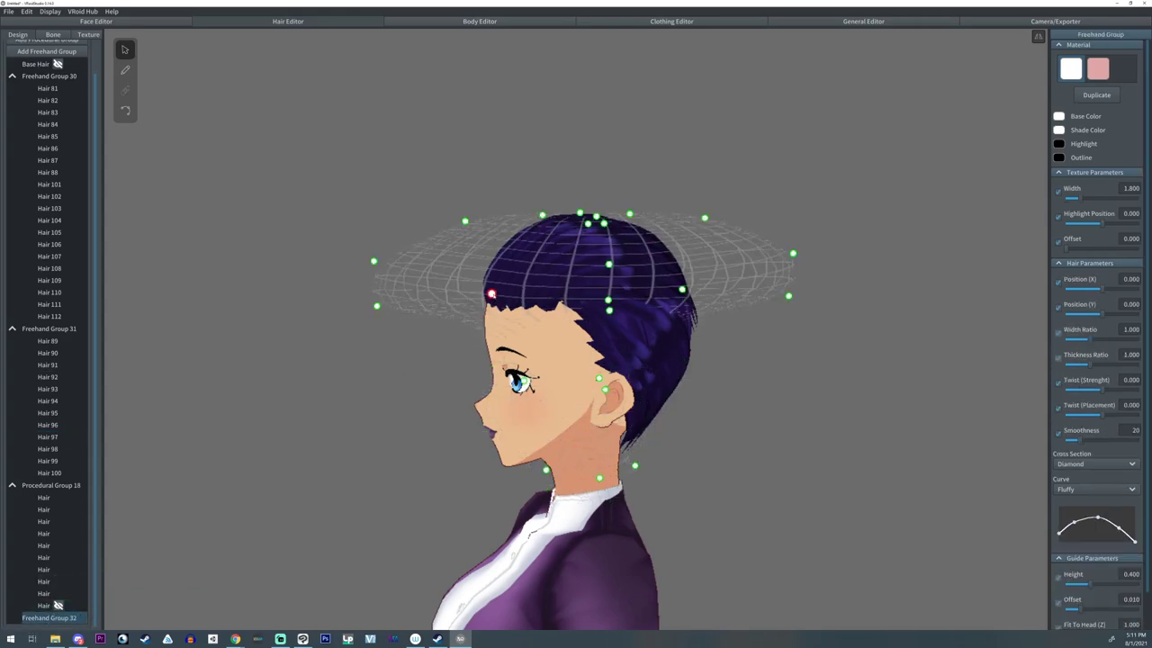
drag(524, 381, 518, 334)
drag(546, 470, 492, 333)
- Widen the new guide mesh slightly at the sides and adjust its upper and lower side points
right_drag(297, 311, 402, 244)
drag(663, 258, 681, 263)
drag(659, 291, 660, 304)
drag(642, 220, 643, 217)
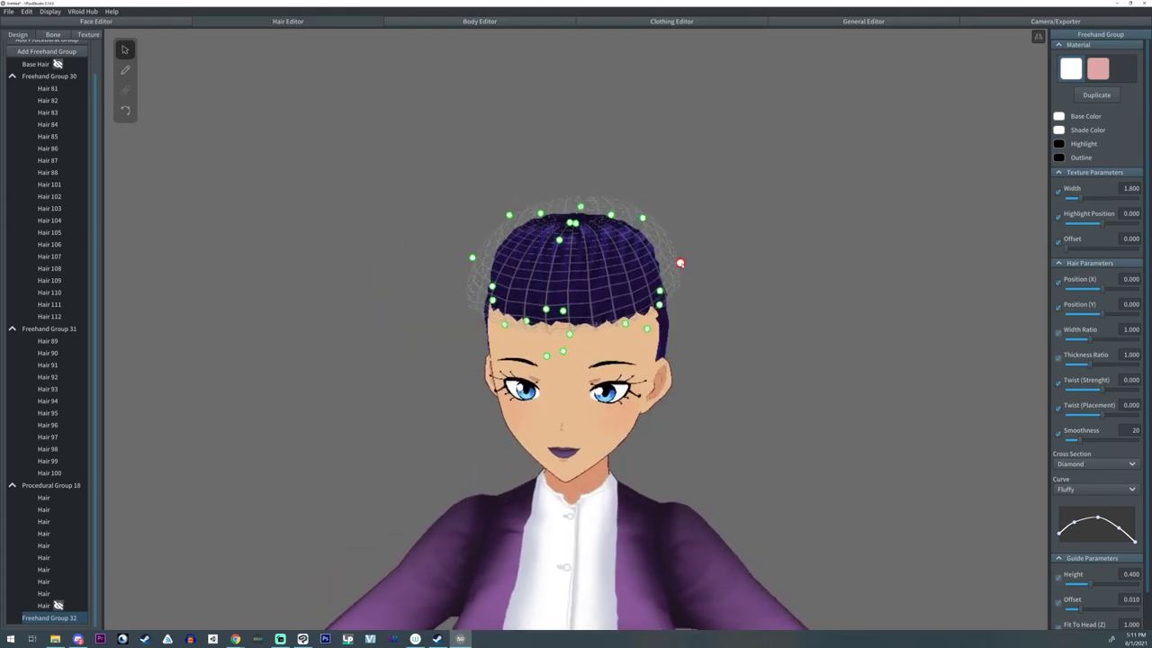
right_drag(681, 263, 583, 245)
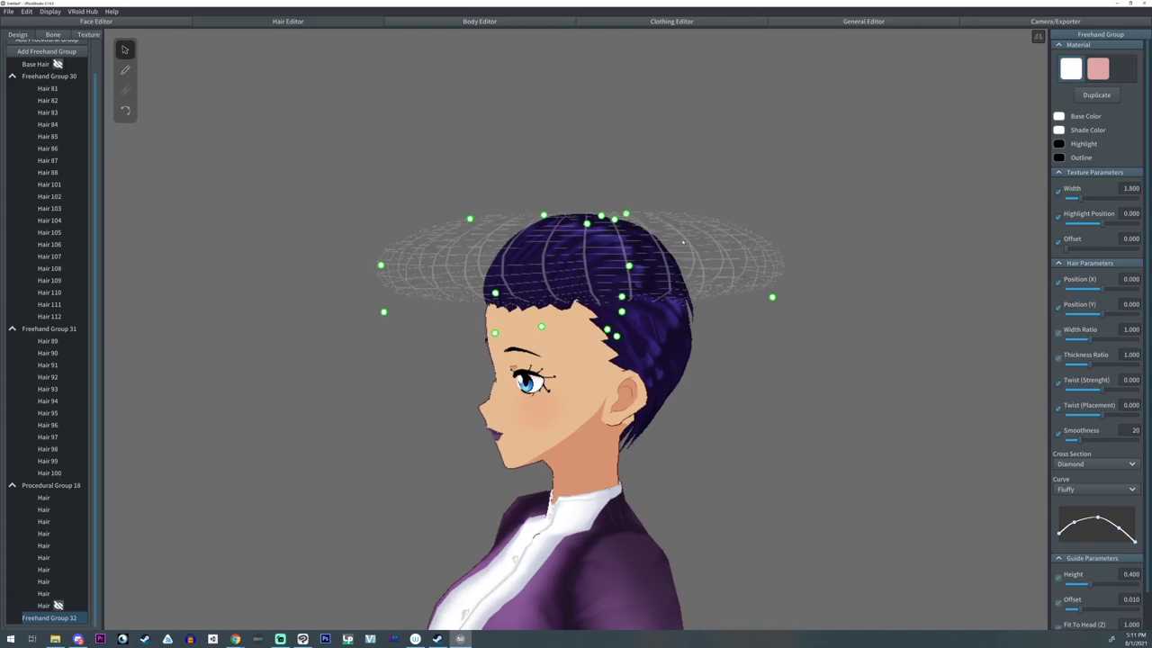
- Collapse the existing hair groups, add a procedural group on the extended guide and set its Hair Count to 14
scroll(40, 118, up, 1)
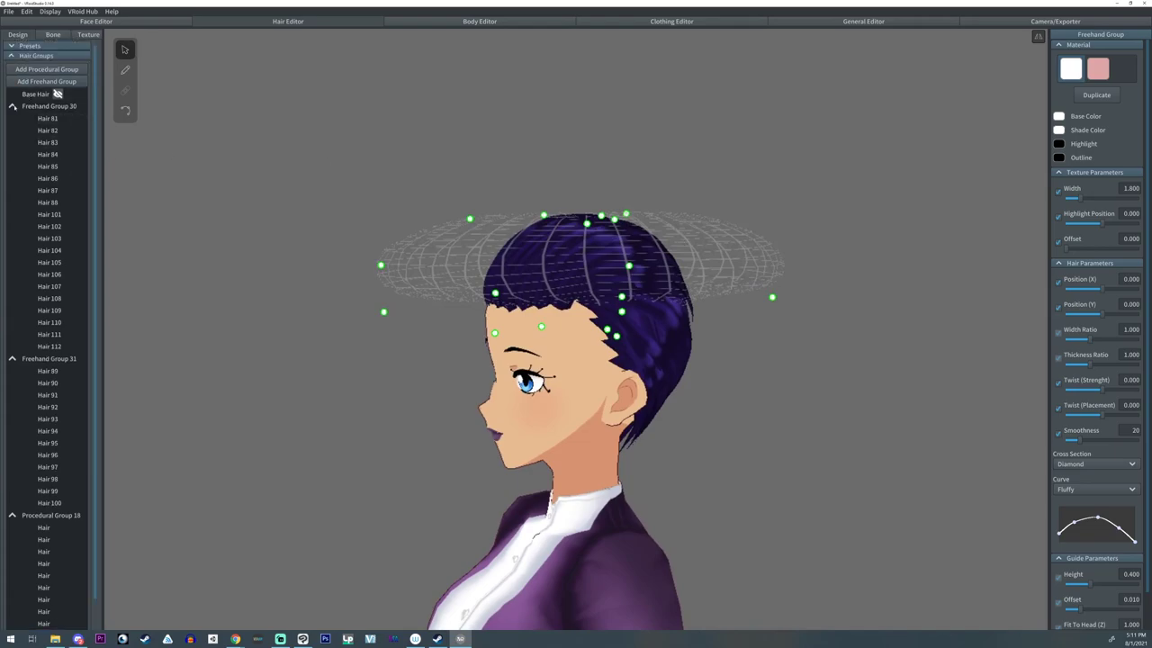
click(12, 106)
click(13, 120)
click(12, 133)
click(49, 71)
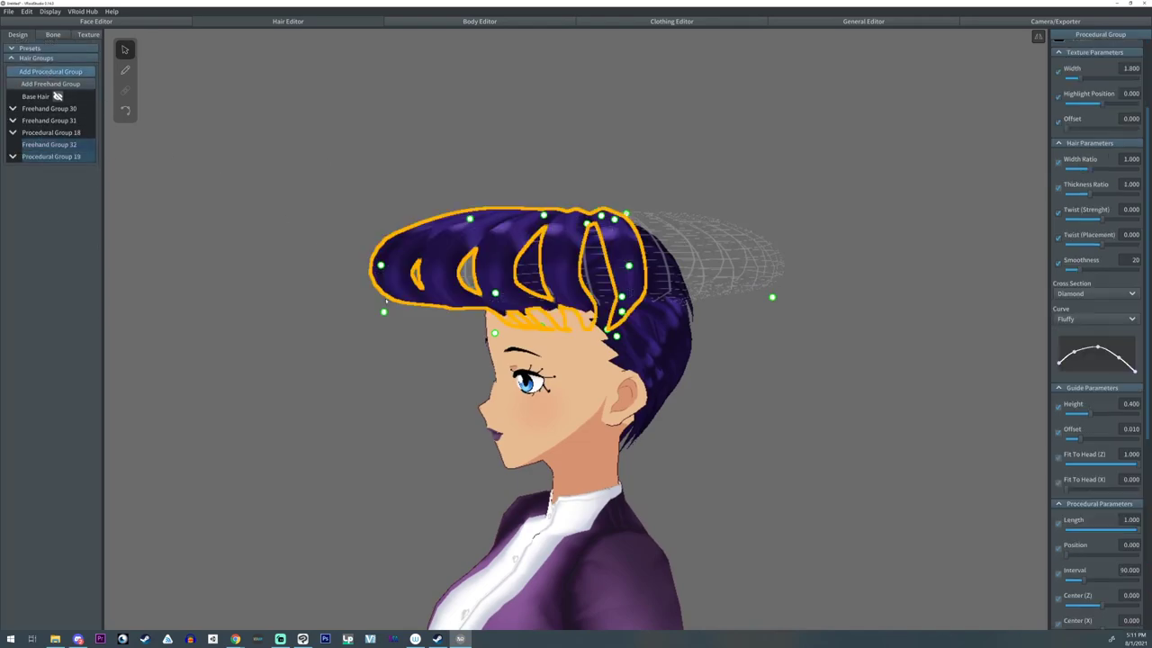
right_drag(385, 300, 268, 341)
right_drag(808, 524, 871, 486)
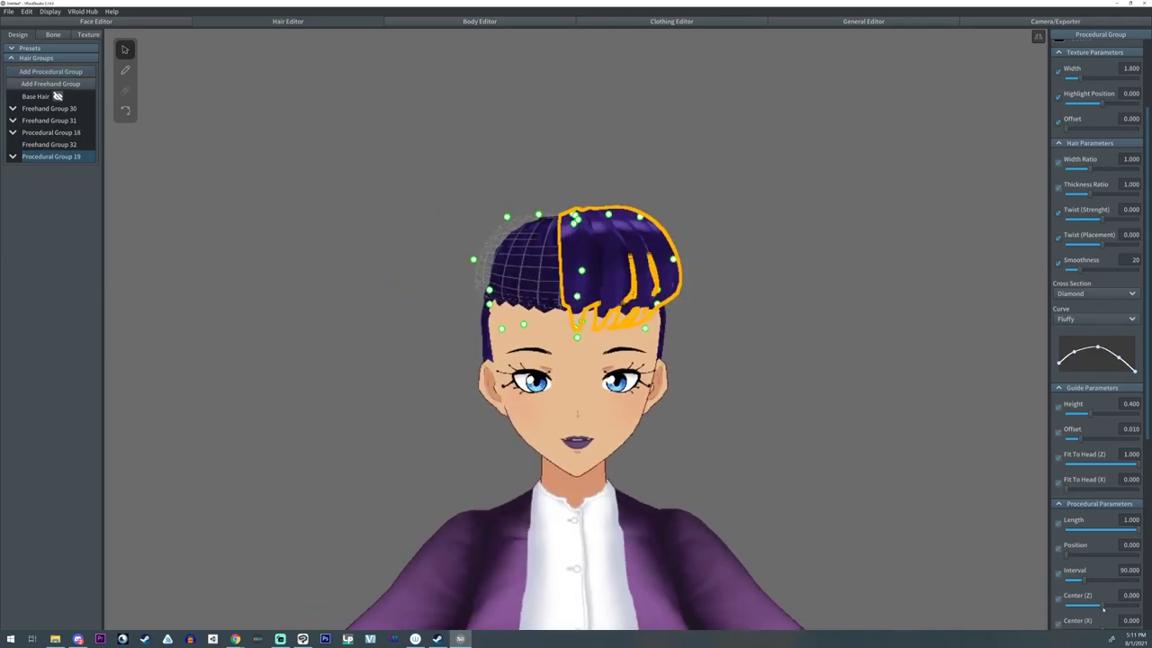
scroll(1104, 610, down, 3)
drag(1087, 536, 1117, 536)
- Centre the procedural hair over the forehead with Position 306.44, Interval 109.33 and Center (Z) -0.140
right_drag(781, 443, 841, 484)
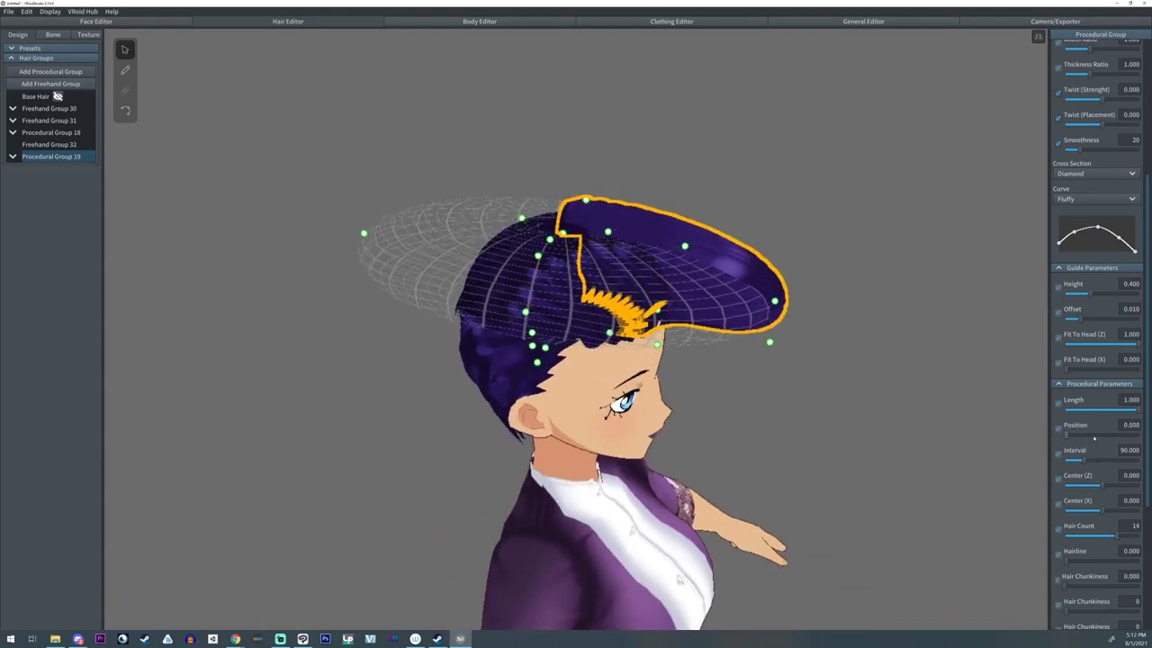
drag(1074, 434, 1095, 465)
right_drag(900, 396, 748, 446)
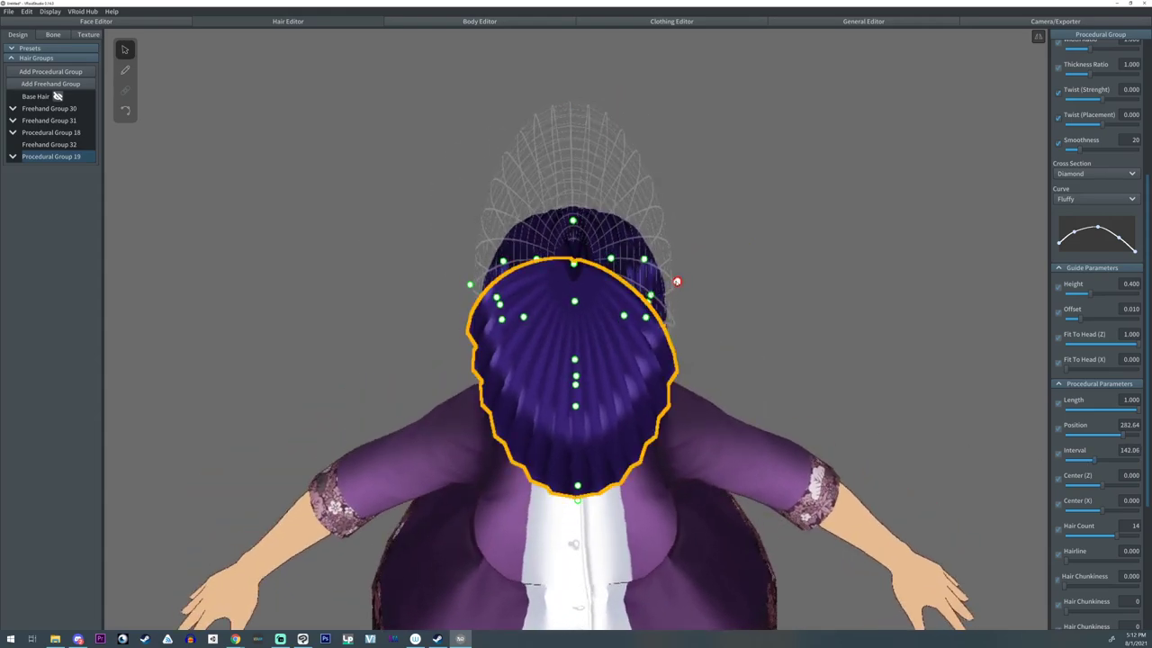
right_drag(756, 432, 909, 380)
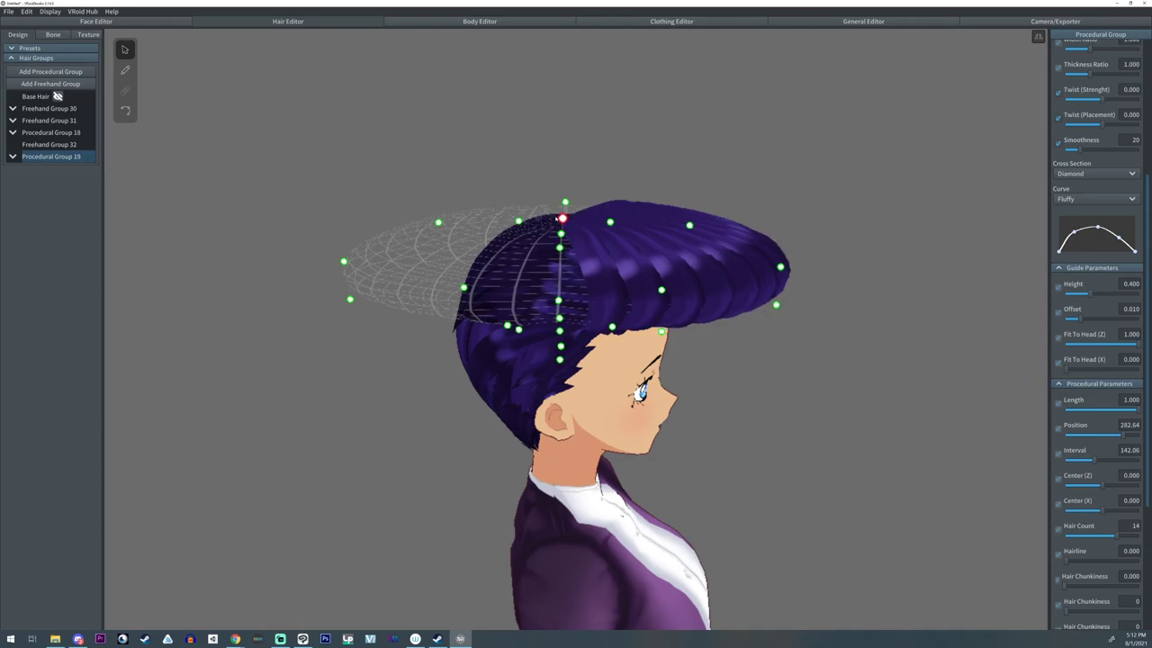
drag(1096, 486, 1074, 484)
right_drag(976, 468, 759, 436)
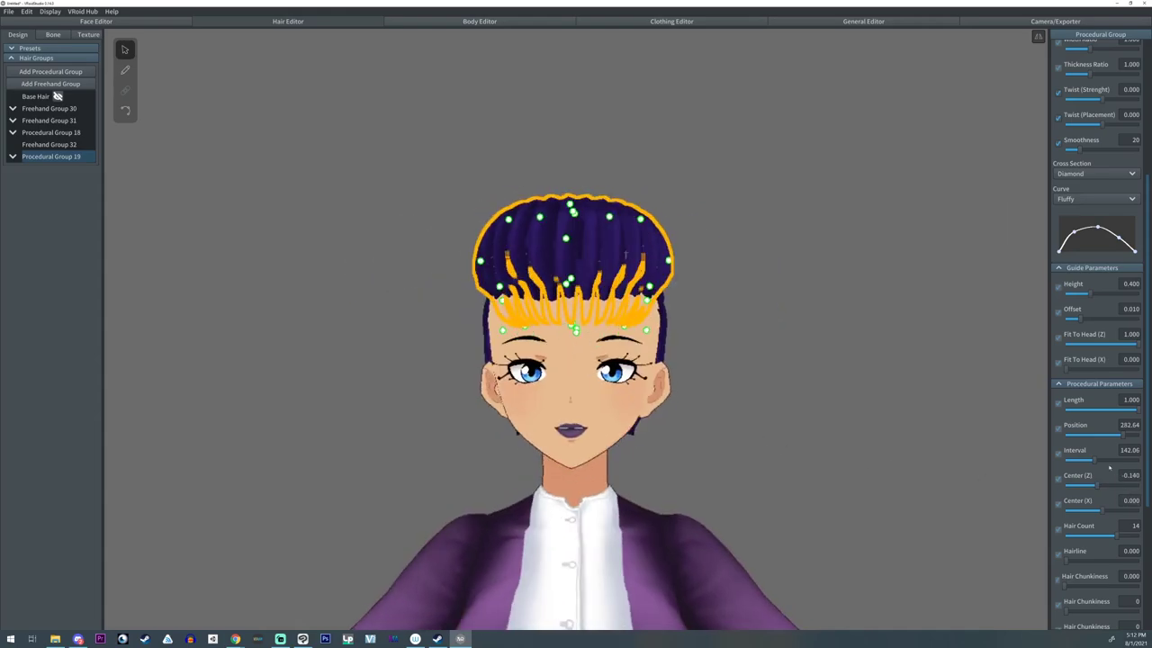
drag(1094, 460, 1087, 461)
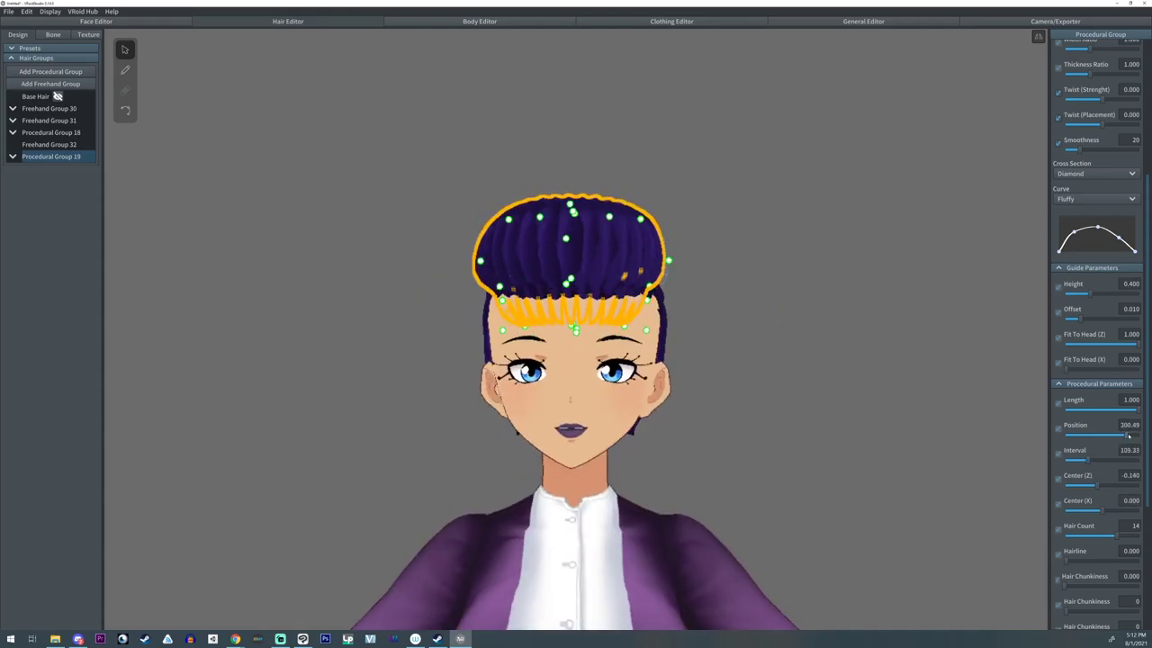
right_drag(684, 443, 871, 453)
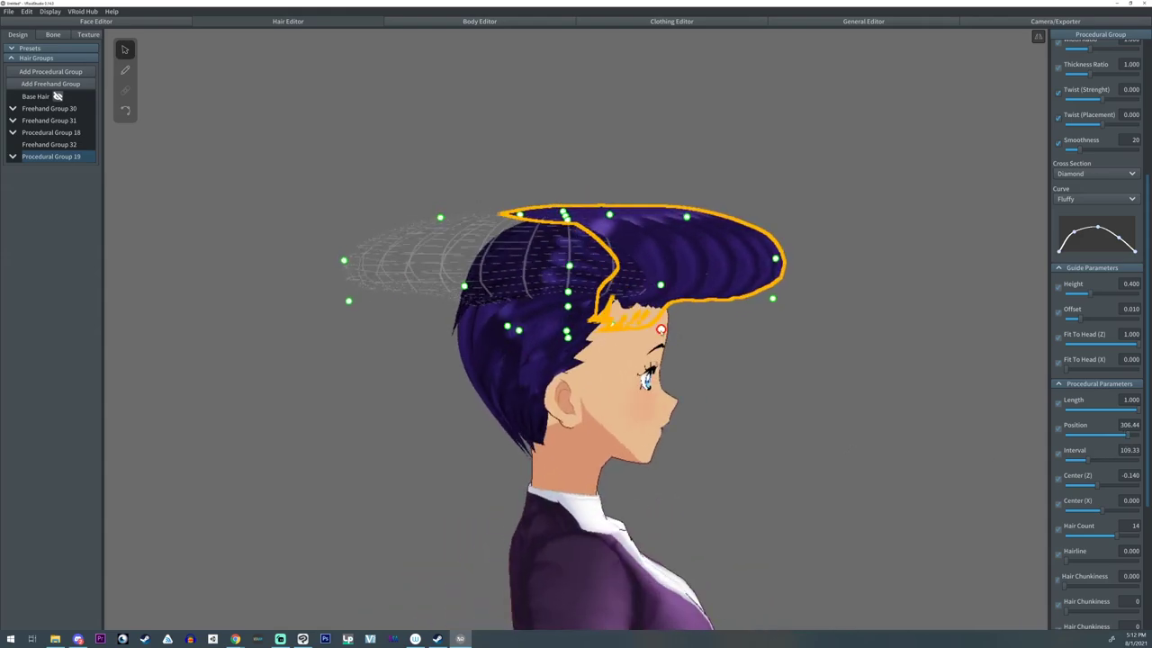
- Raise the lower front guide point, then set the procedural group's Center (Z) to 0.025 and Hair Count to 8
drag(662, 329, 664, 287)
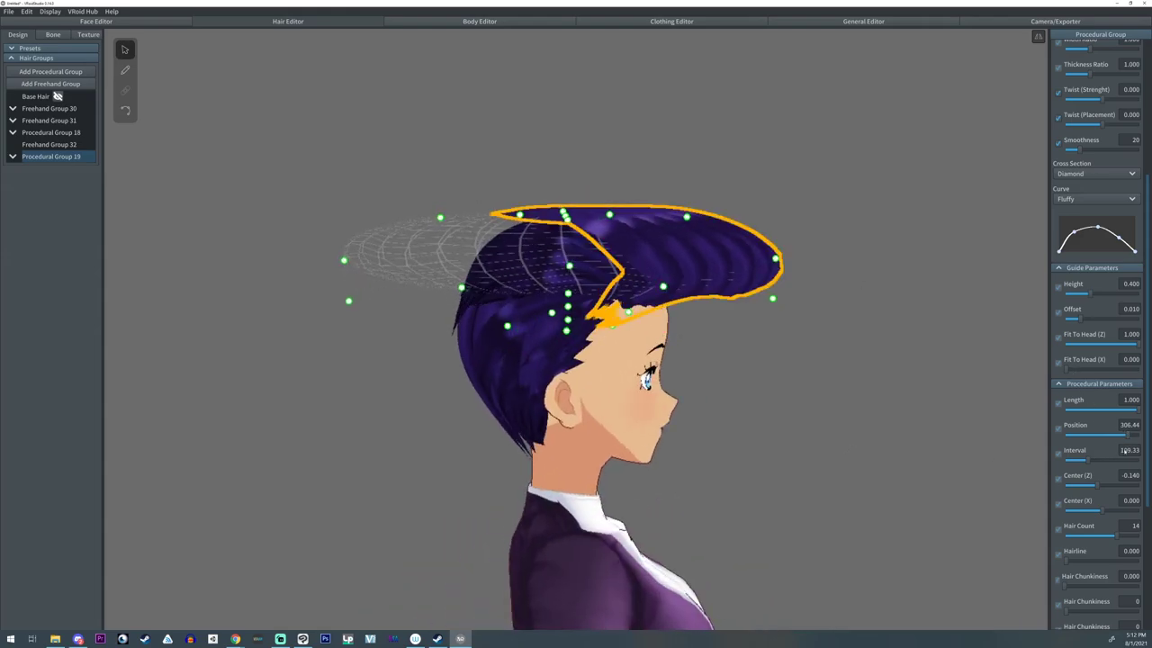
drag(1097, 486, 1104, 486)
right_drag(708, 394, 721, 417)
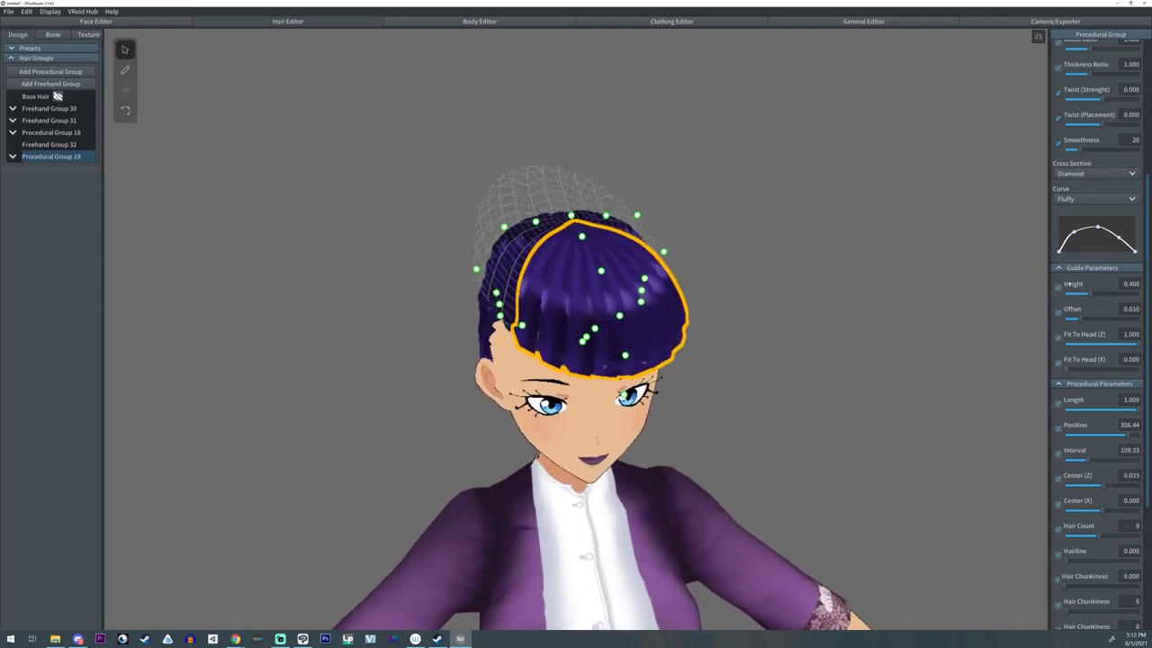
- Set the front procedural hair's Width Ratio to 1.099 and Thickness Ratio to 1.185, and move its lower front guide point forward
scroll(1071, 284, up, 3)
drag(1089, 199, 1095, 227)
right_drag(754, 362, 732, 321)
mouse_move(540, 326)
mouse_down()
mouse_move(546, 306)
mouse_move(523, 316)
mouse_up()
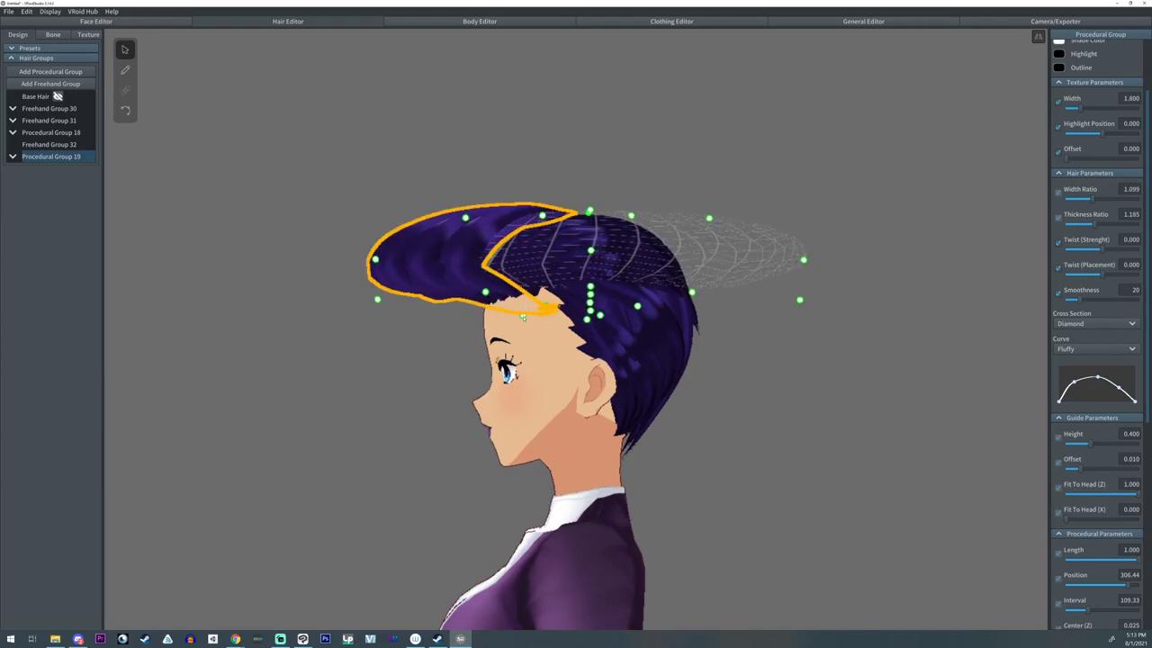
right_drag(522, 317, 542, 333)
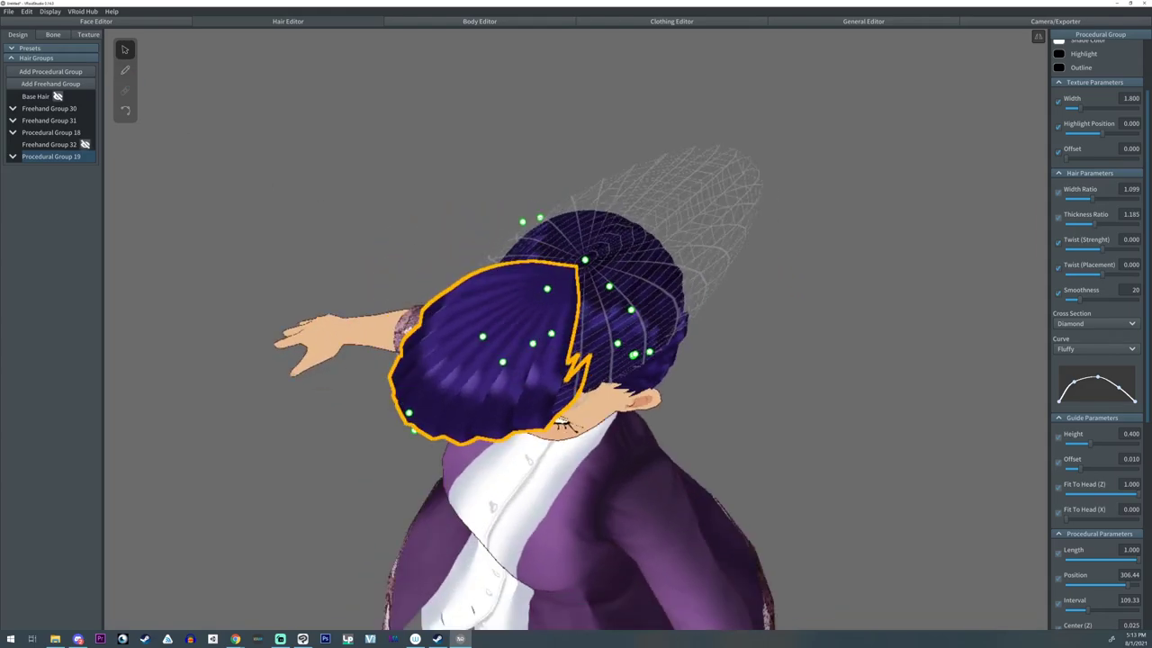
- Convert Procedural Group 19 to freehand hair and switch to the hair brush
click(50, 145)
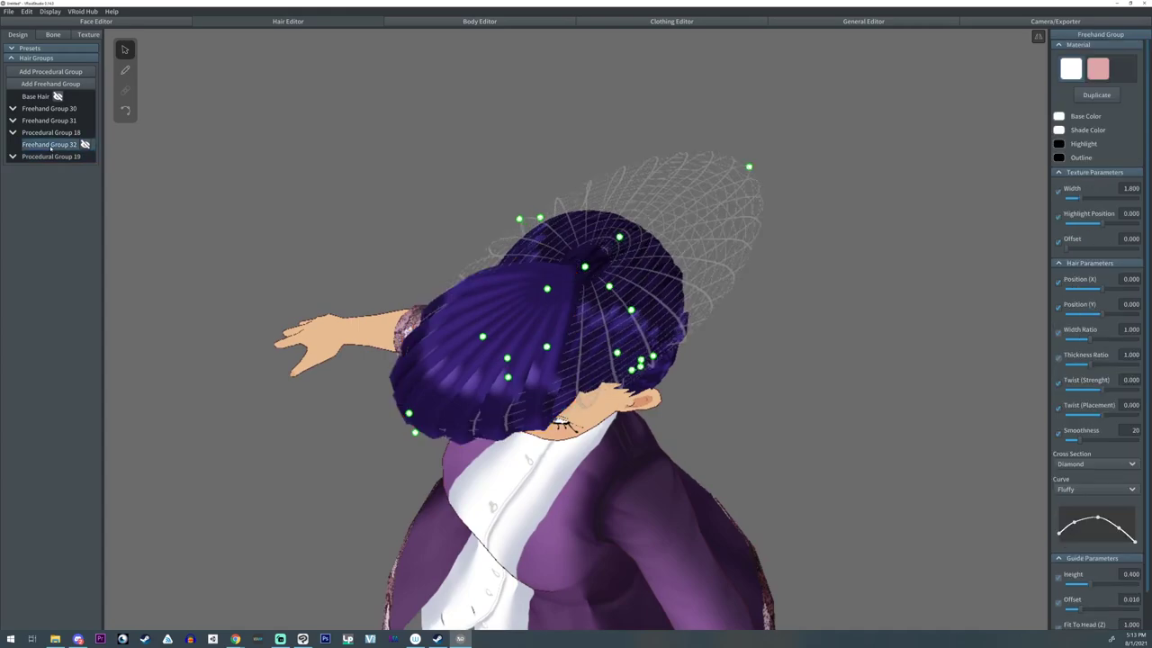
right_click(50, 160)
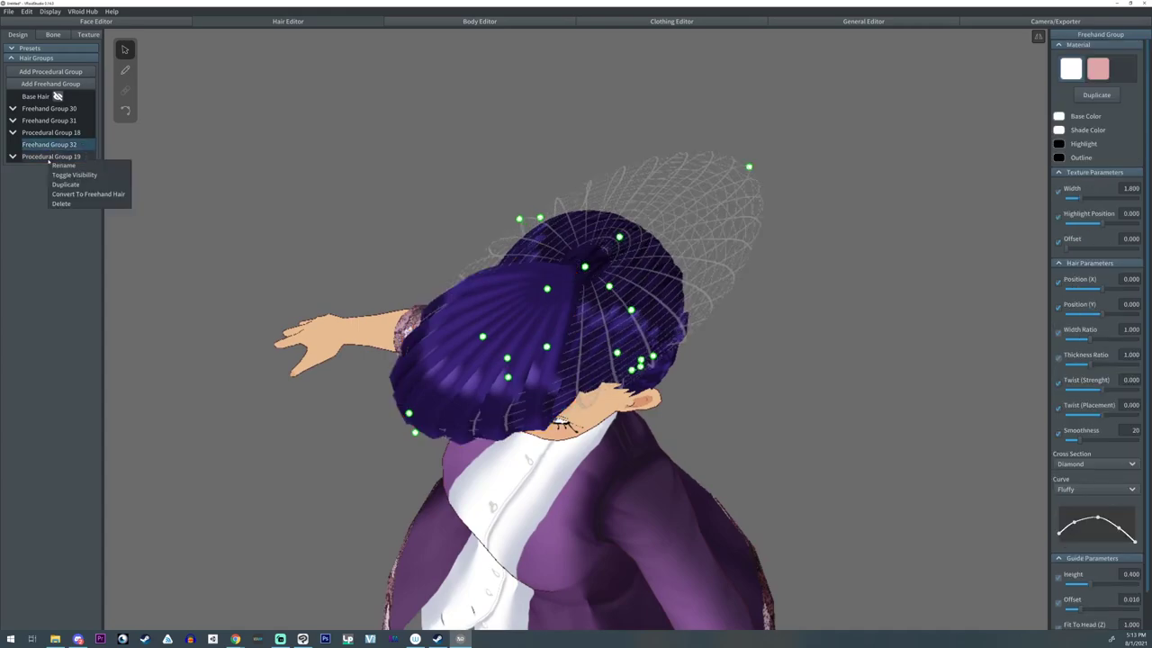
click(81, 194)
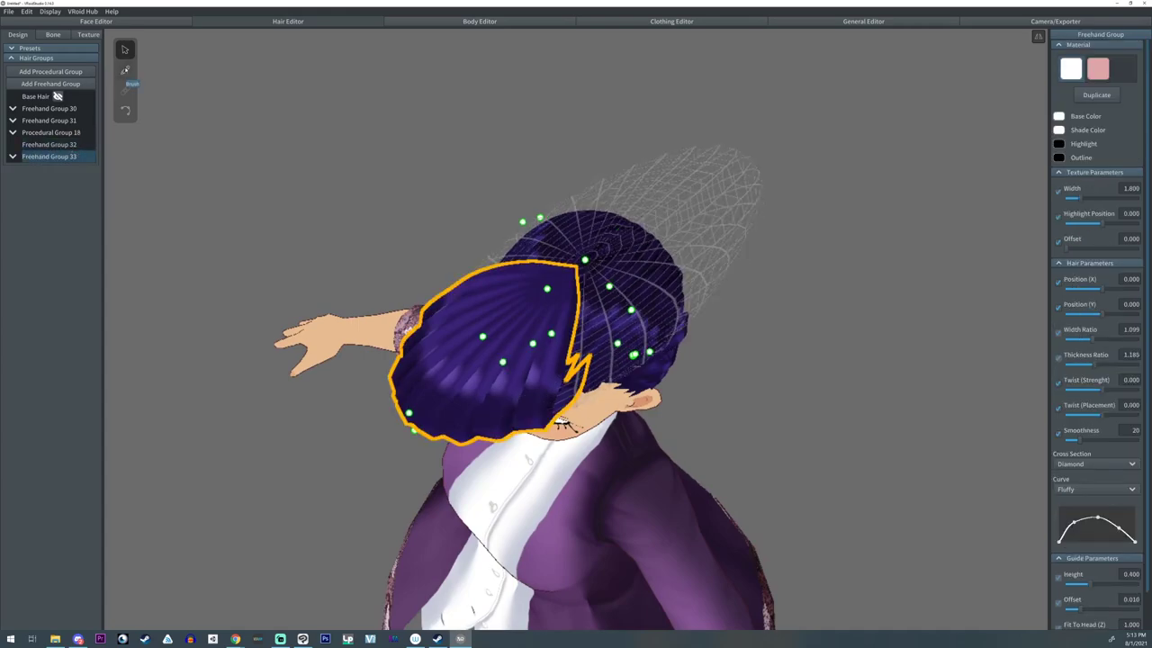
right_drag(248, 168, 155, 143)
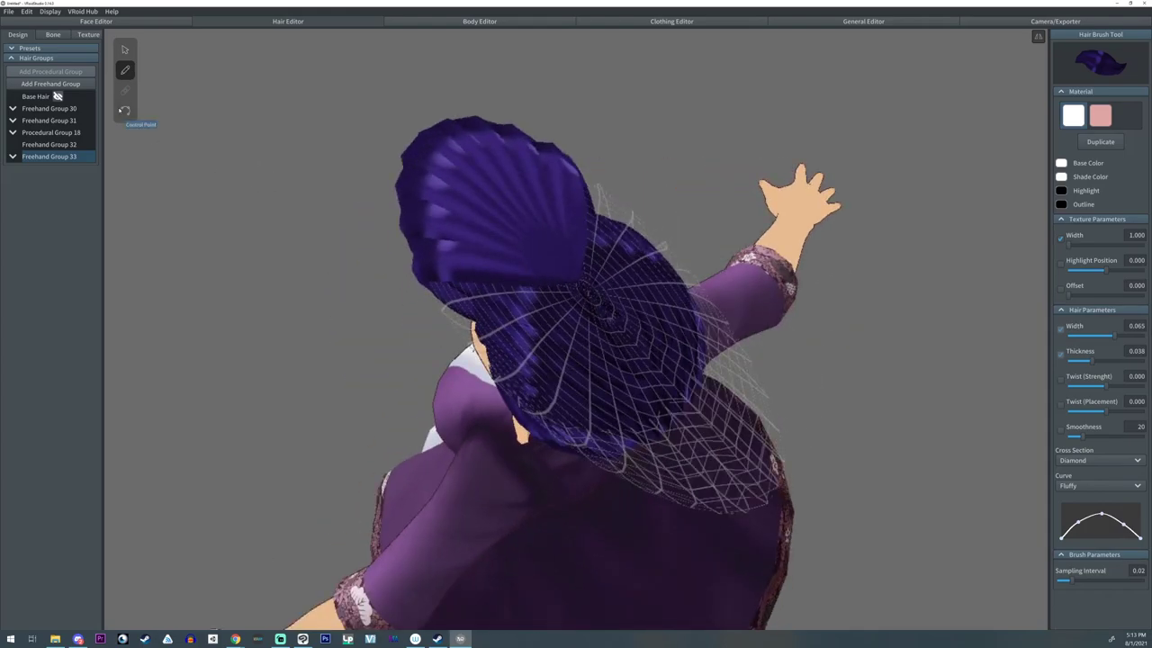
- Reposition the control points of Hair 121, the pompadour's outermost side strand, so its root meets the other strands at the crown
click(124, 110)
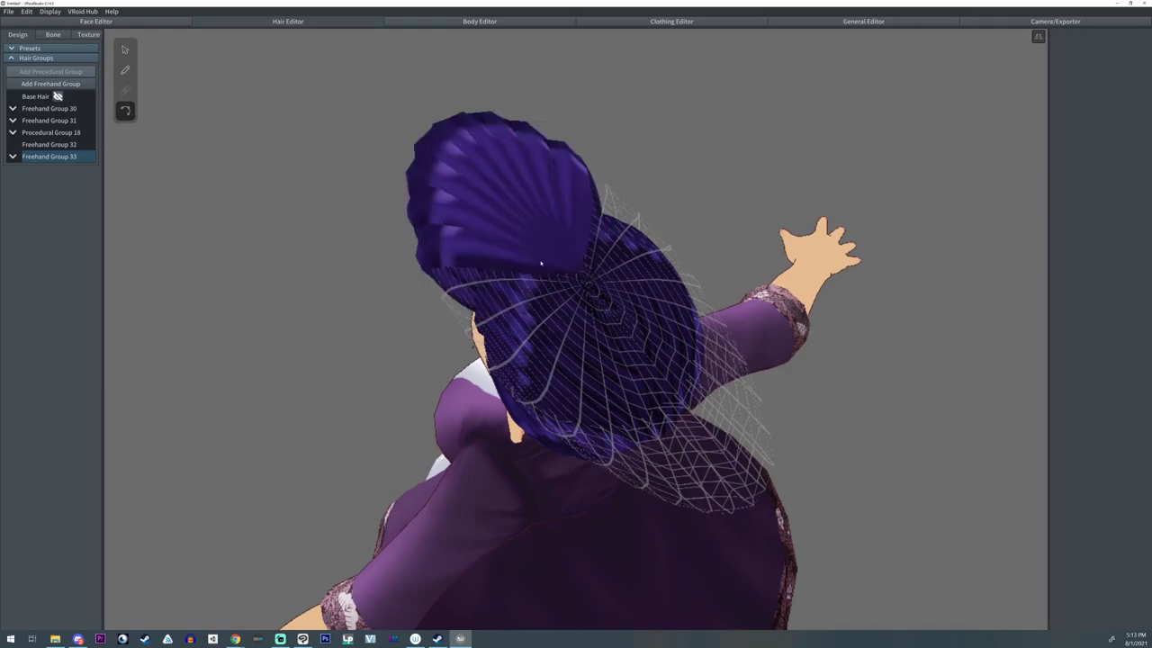
drag(578, 274, 630, 347)
right_drag(630, 347, 501, 317)
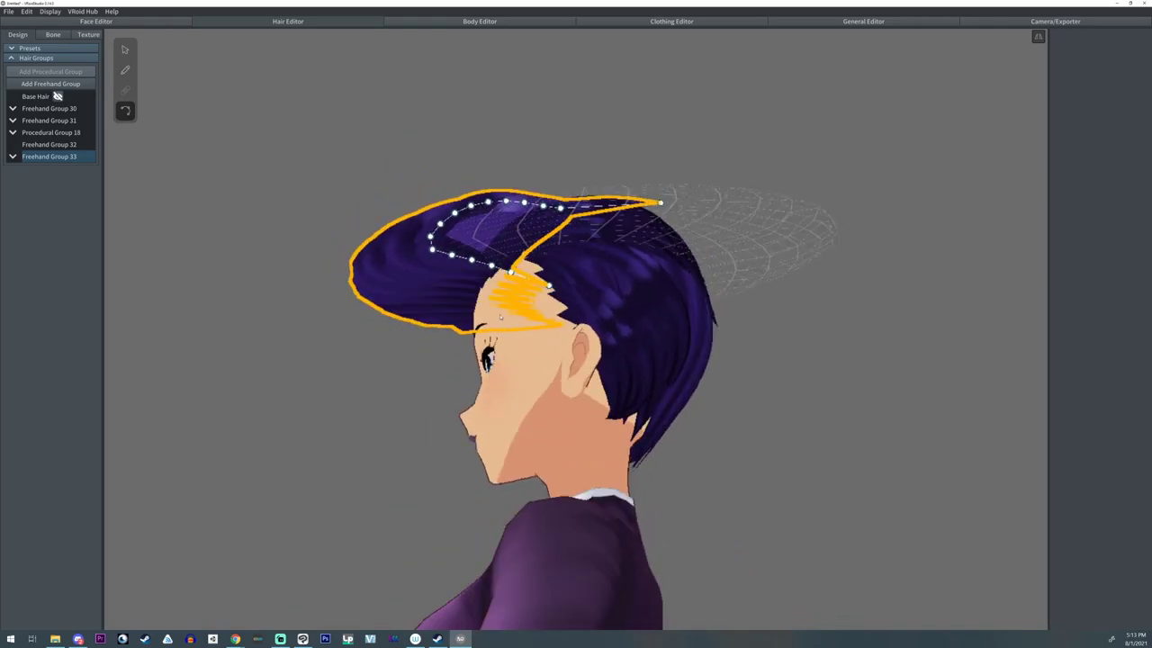
right_drag(682, 389, 554, 333)
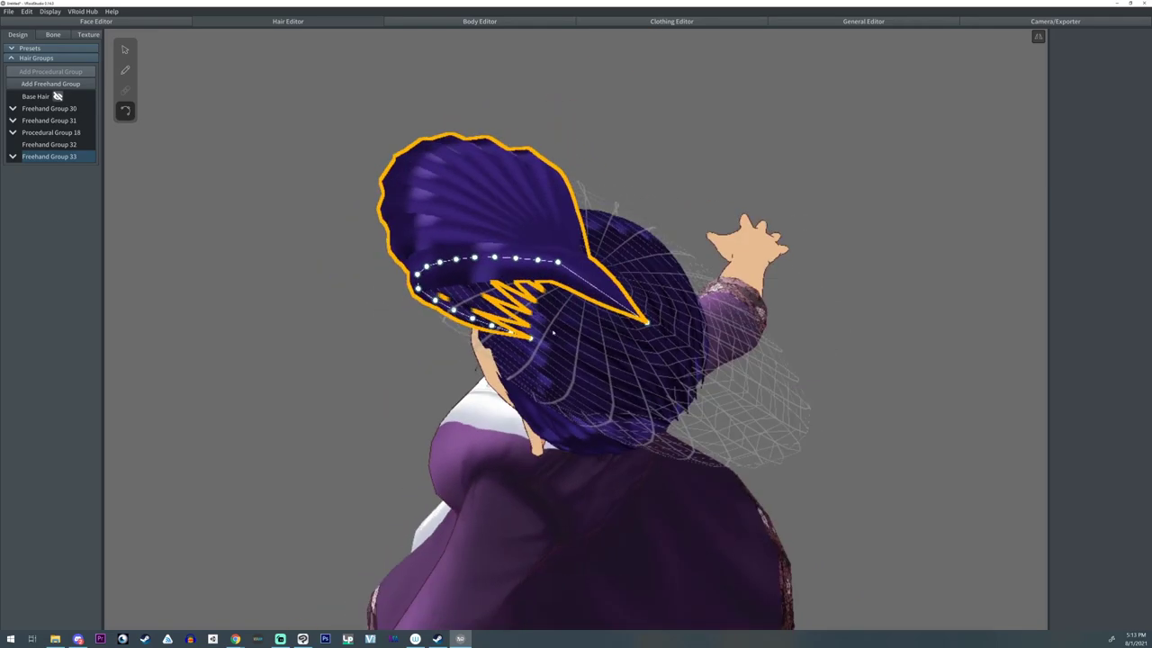
click(530, 277)
right_drag(540, 256, 629, 231)
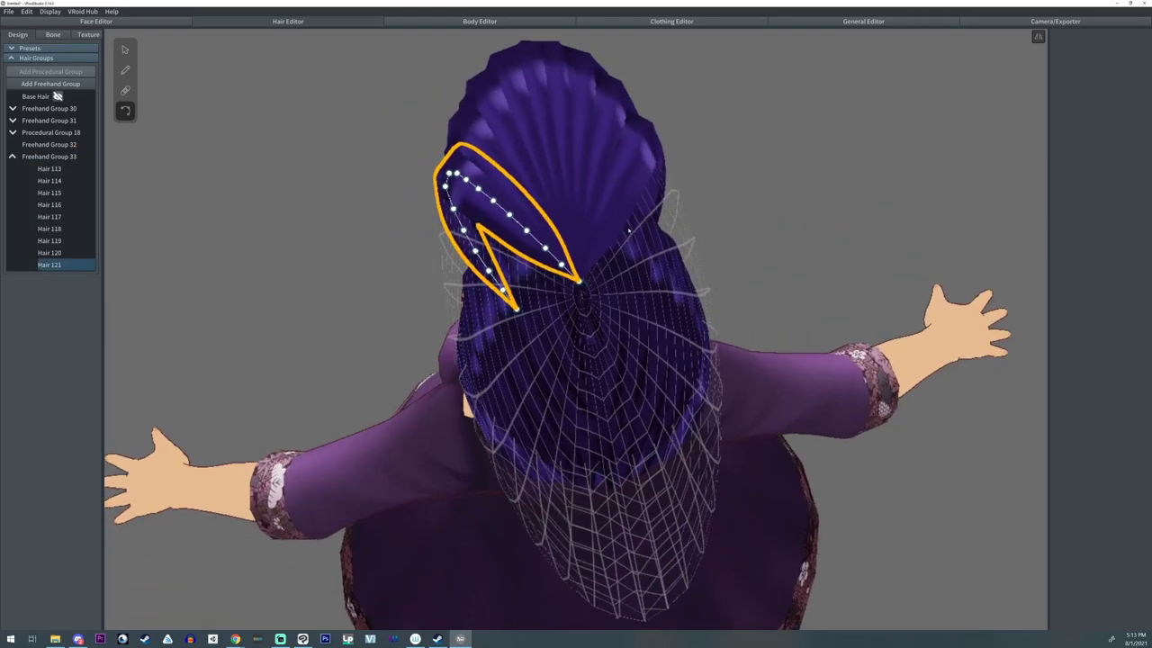
- Adjust the crown-end control points of Hair 113 and Hair 121 so both outer strands close toward the centre
click(626, 227)
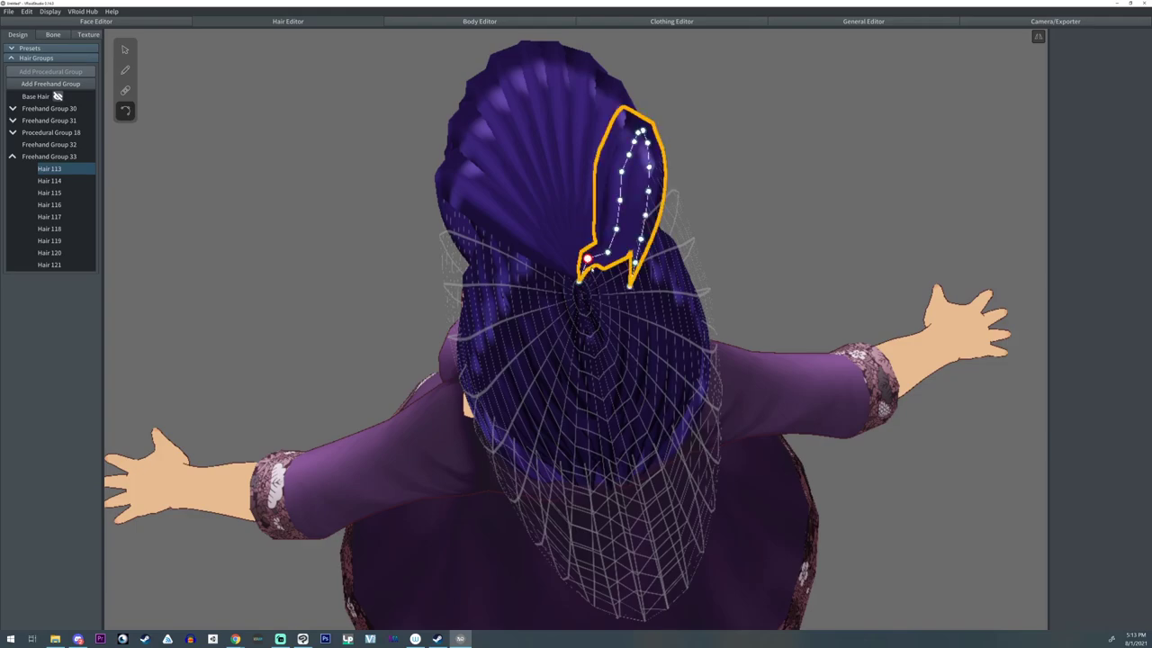
click(493, 200)
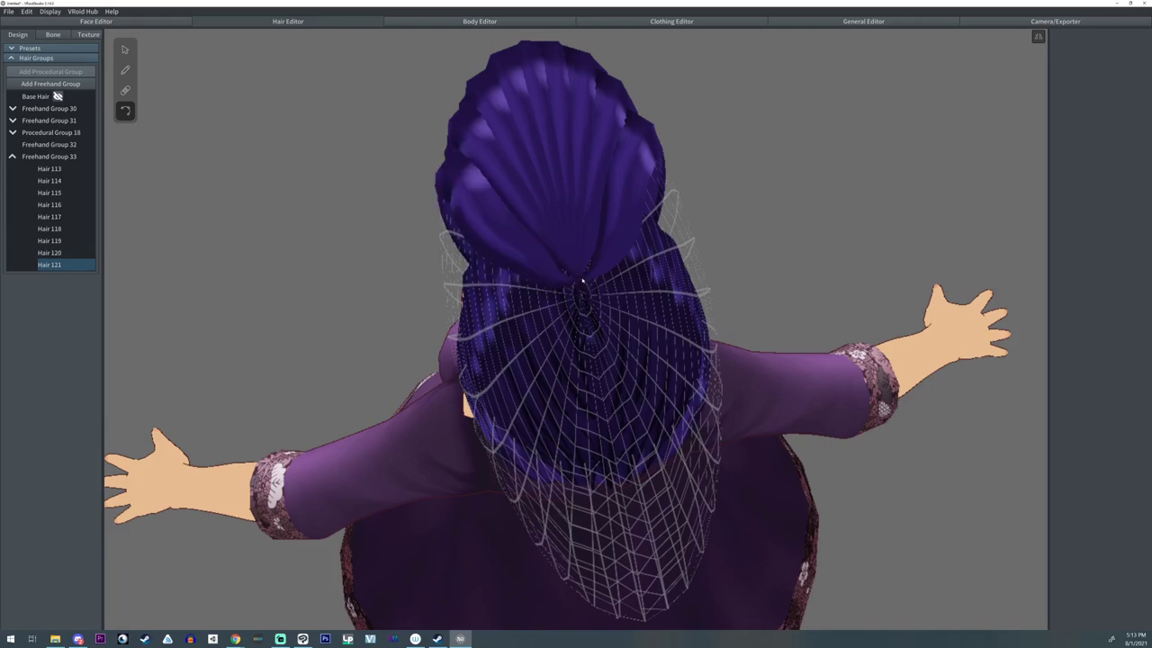
right_drag(583, 281, 538, 232)
- Draw five freehand strands in Freehand Group 33 from the side of the guide mesh up to the top of the head
click(126, 76)
mouse_move(402, 191)
right_down()
mouse_move(419, 226)
mouse_move(428, 212)
right_up()
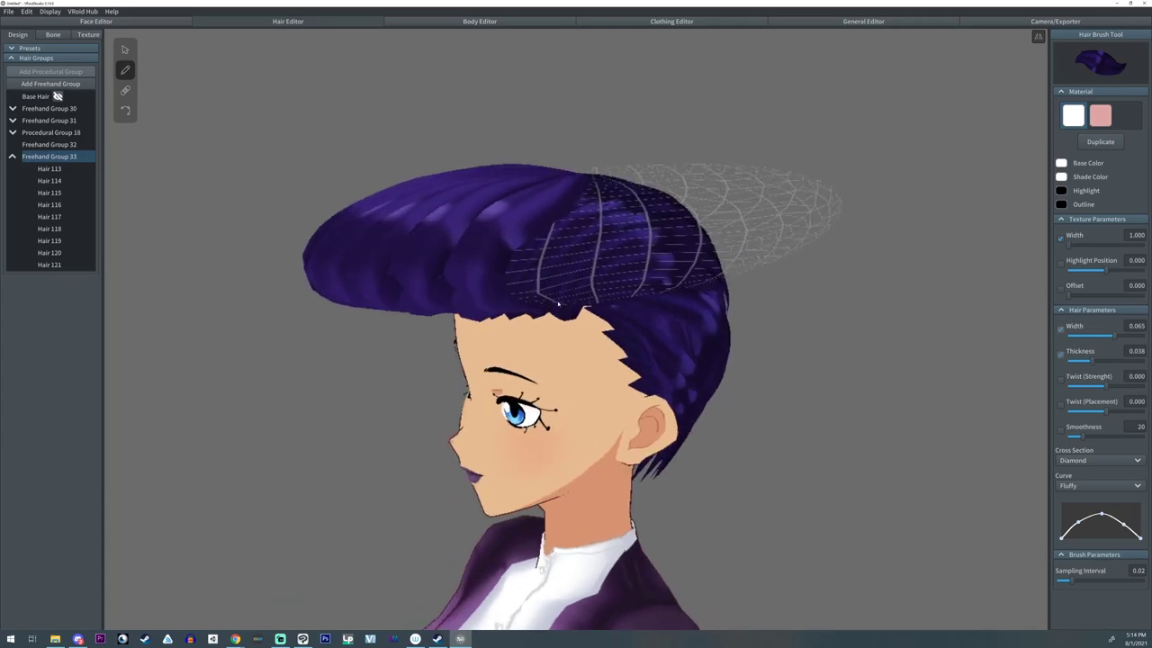
mouse_move(555, 301)
mouse_down()
mouse_move(597, 195)
mouse_move(633, 171)
mouse_up()
drag(627, 295, 641, 175)
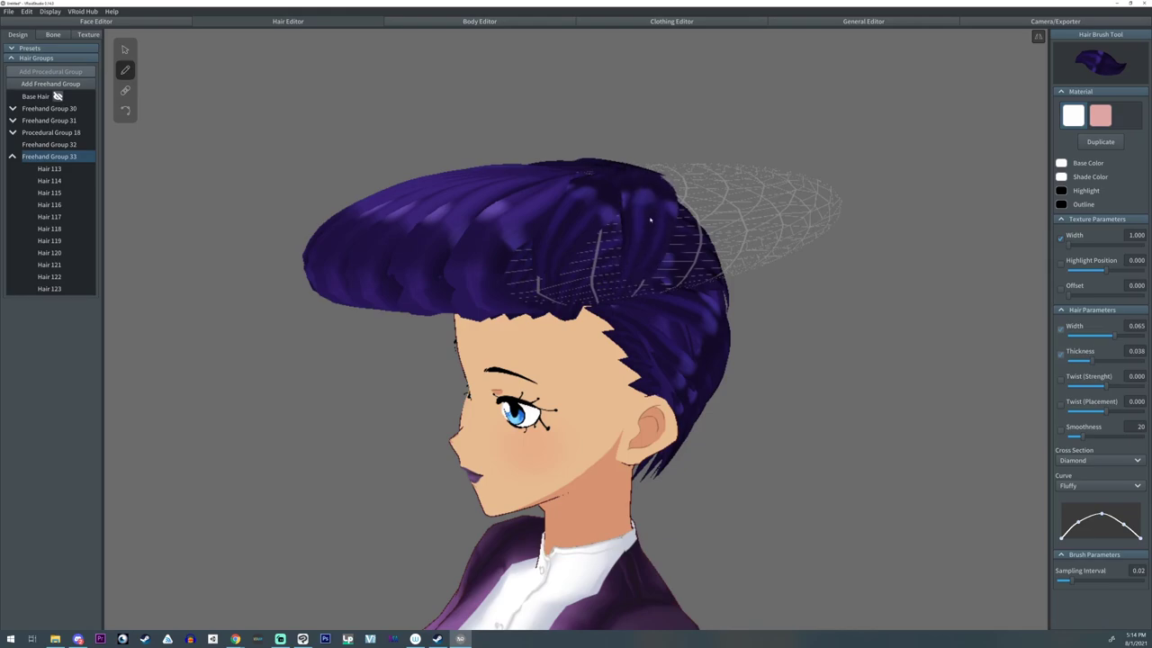
mouse_move(673, 285)
mouse_down()
mouse_move(682, 231)
mouse_move(652, 170)
mouse_up()
drag(590, 297, 630, 160)
mouse_move(522, 292)
mouse_down()
mouse_move(532, 233)
mouse_move(594, 166)
mouse_up()
- Reshape Hair 130 with its control points so it bulges forward over the pompadour's side and ends at the hairline
right_drag(657, 304, 650, 270)
click(126, 110)
click(531, 187)
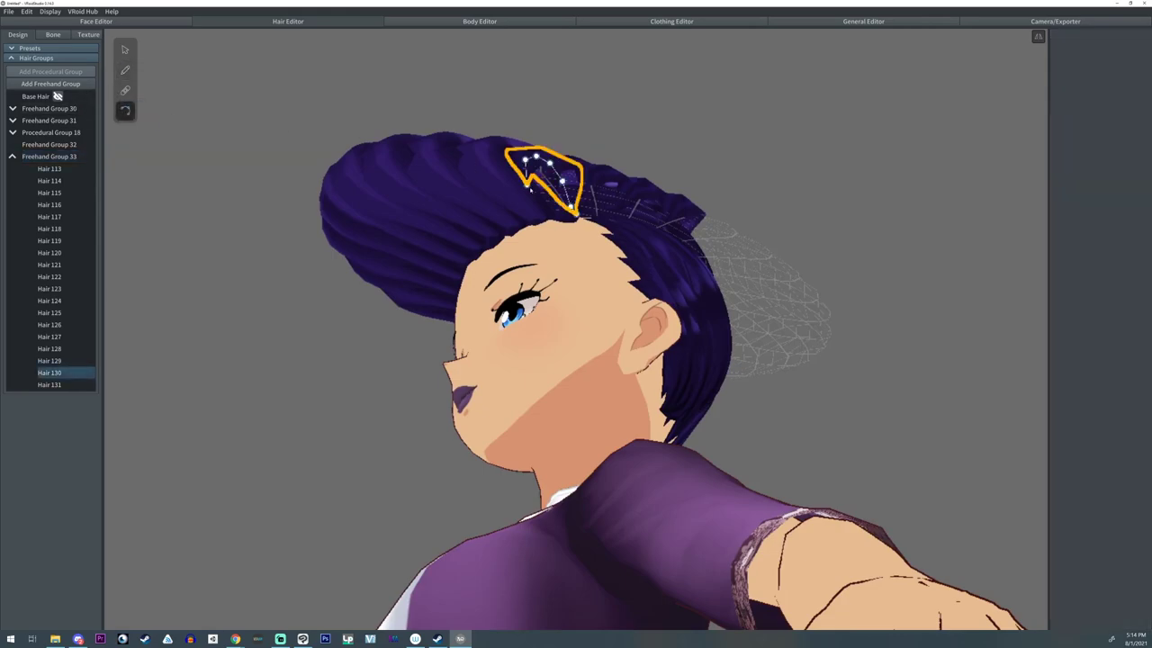
right_drag(581, 216, 515, 210)
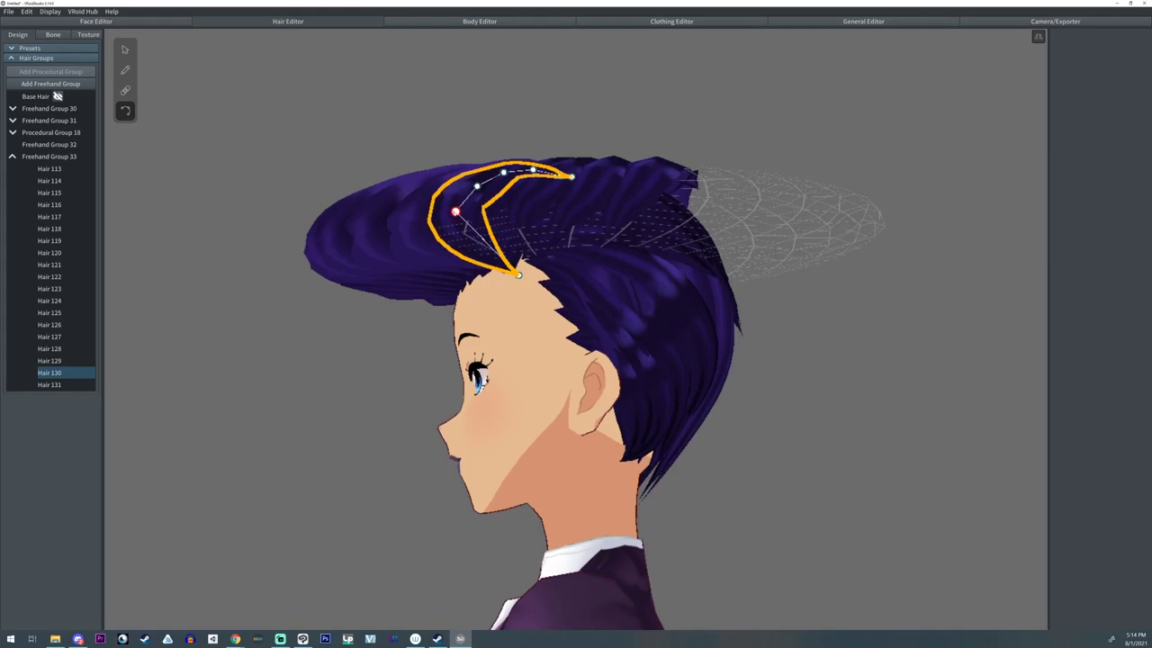
drag(455, 212, 461, 256)
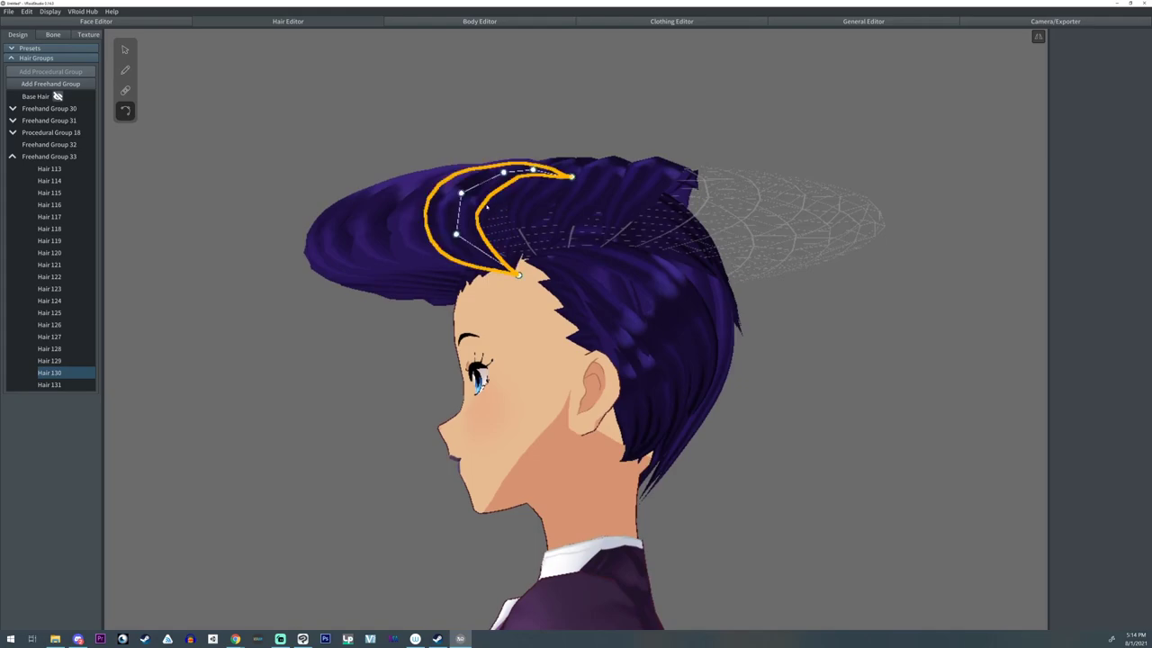
- Adjust the control points of Hair 122 and Hair 128 to cover the side of the head behind the pompadour
click(491, 236)
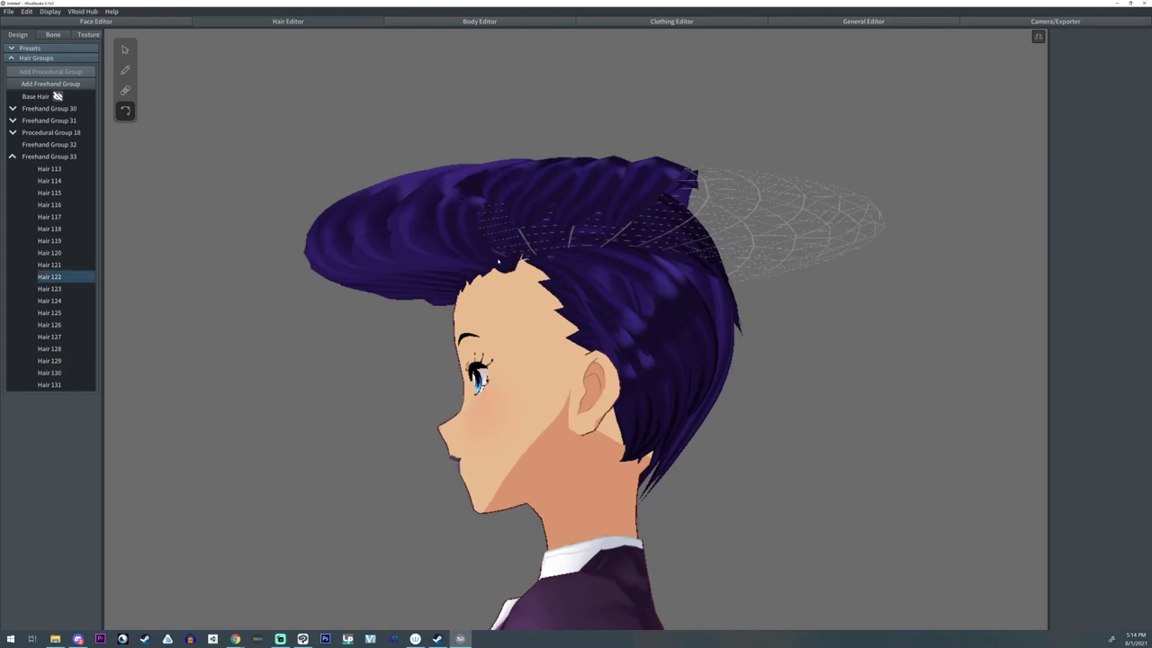
right_drag(483, 231, 585, 239)
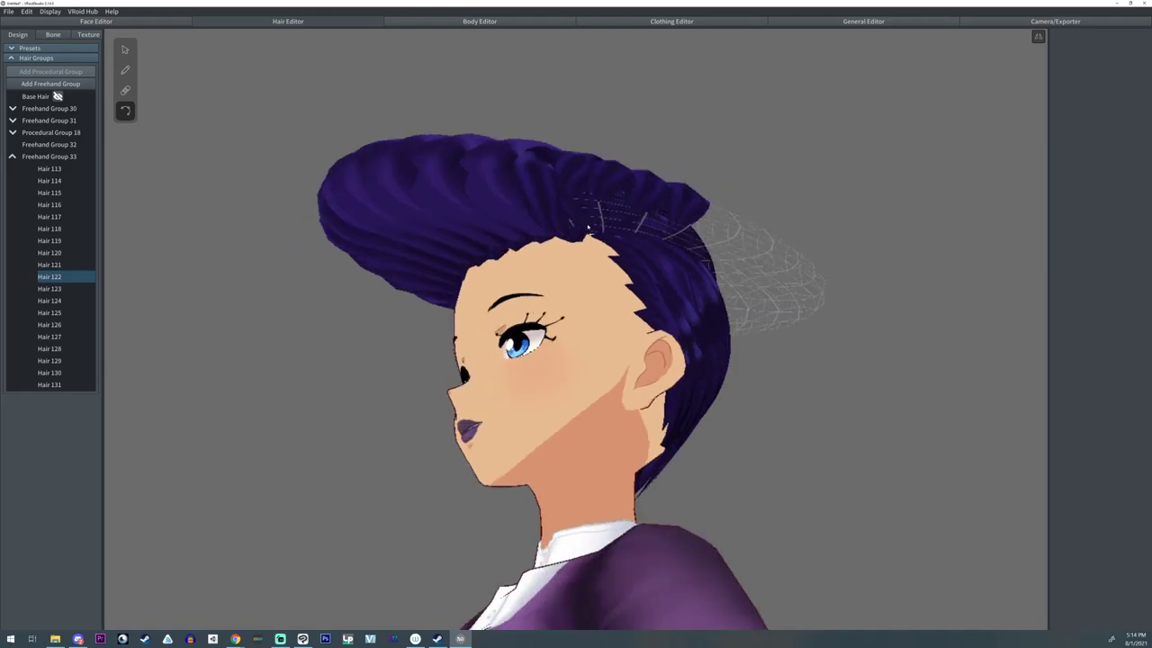
click(618, 174)
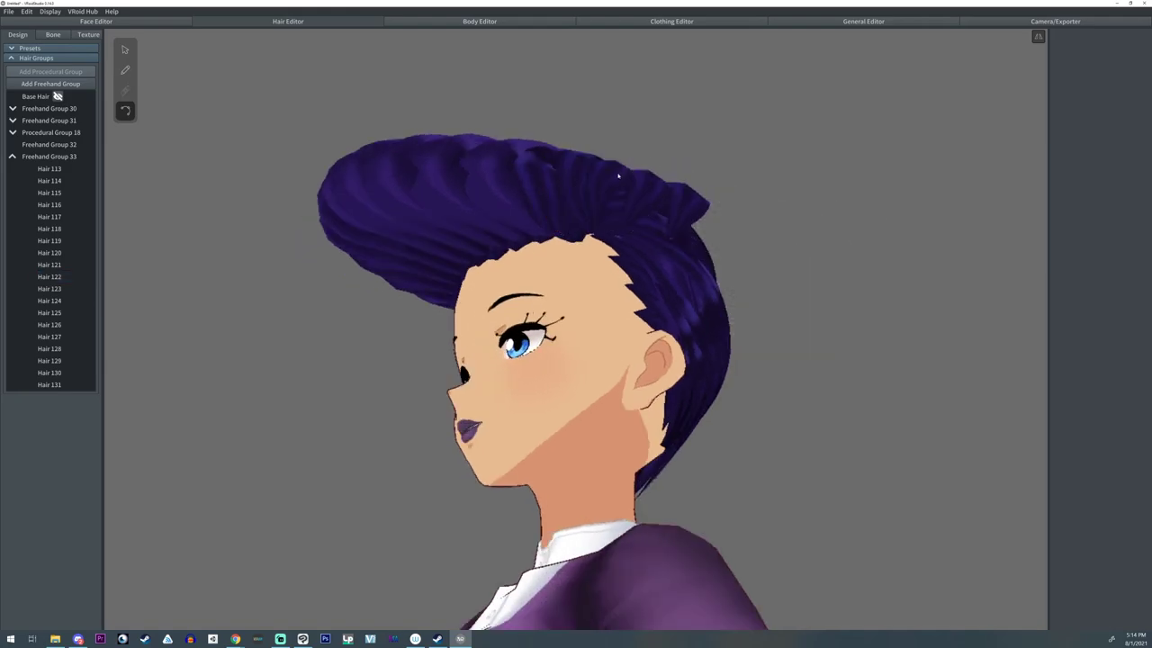
click(604, 174)
click(602, 174)
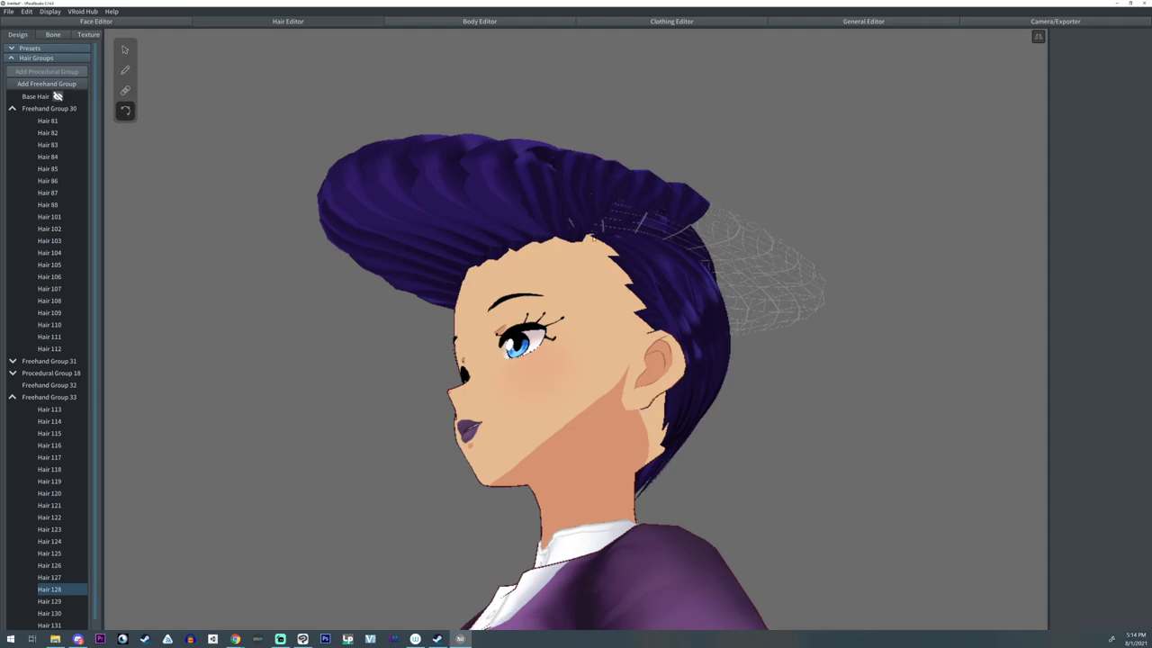
- Pull the lower ends of Hair 124 and Hair 126 forward toward the hairline above the temple
click(625, 190)
drag(622, 232, 594, 249)
right_drag(594, 250, 650, 293)
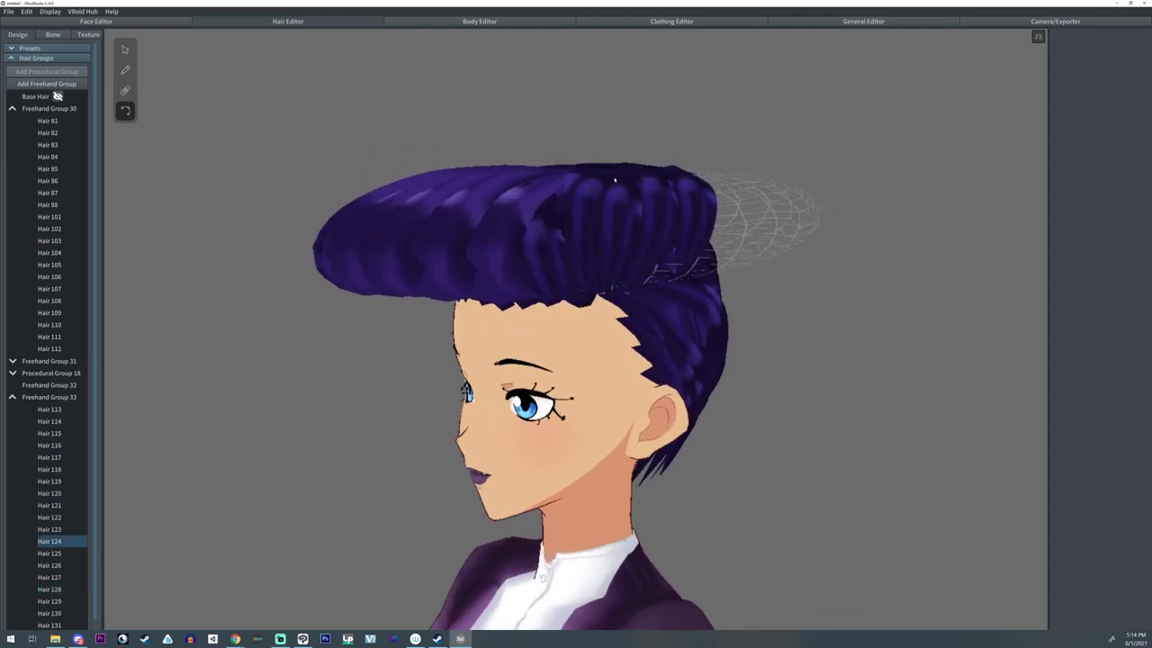
click(624, 290)
- Move the crown-end control points of Hair 121 and Hair 122 to close the gap at the top centre
right_drag(624, 293, 552, 211)
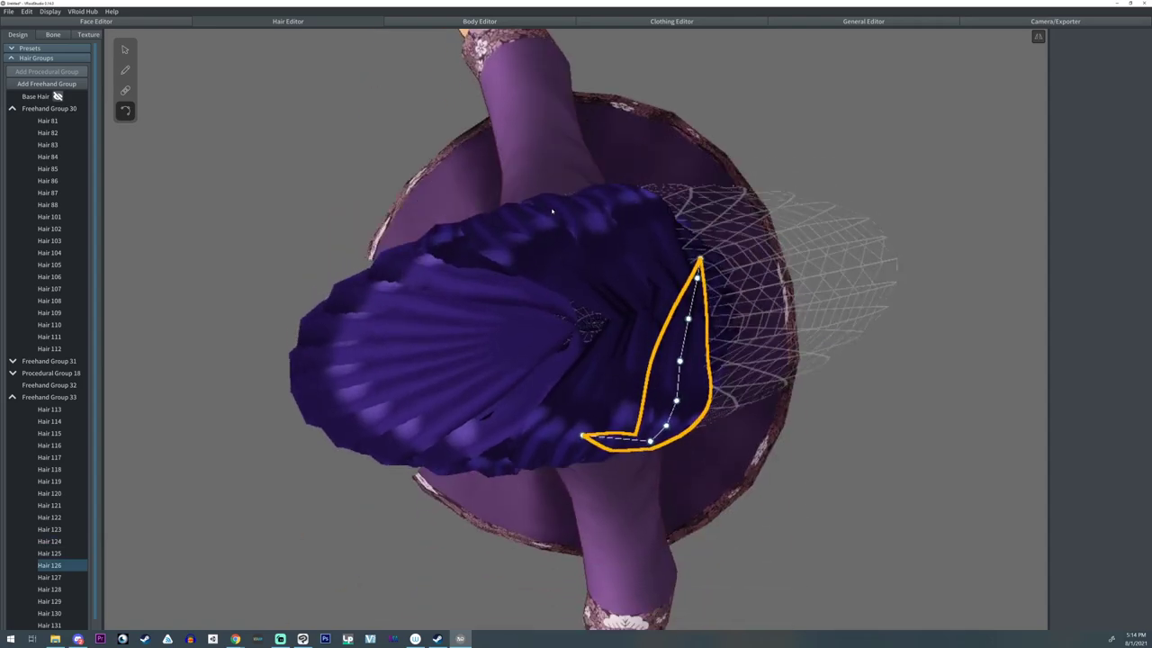
click(576, 349)
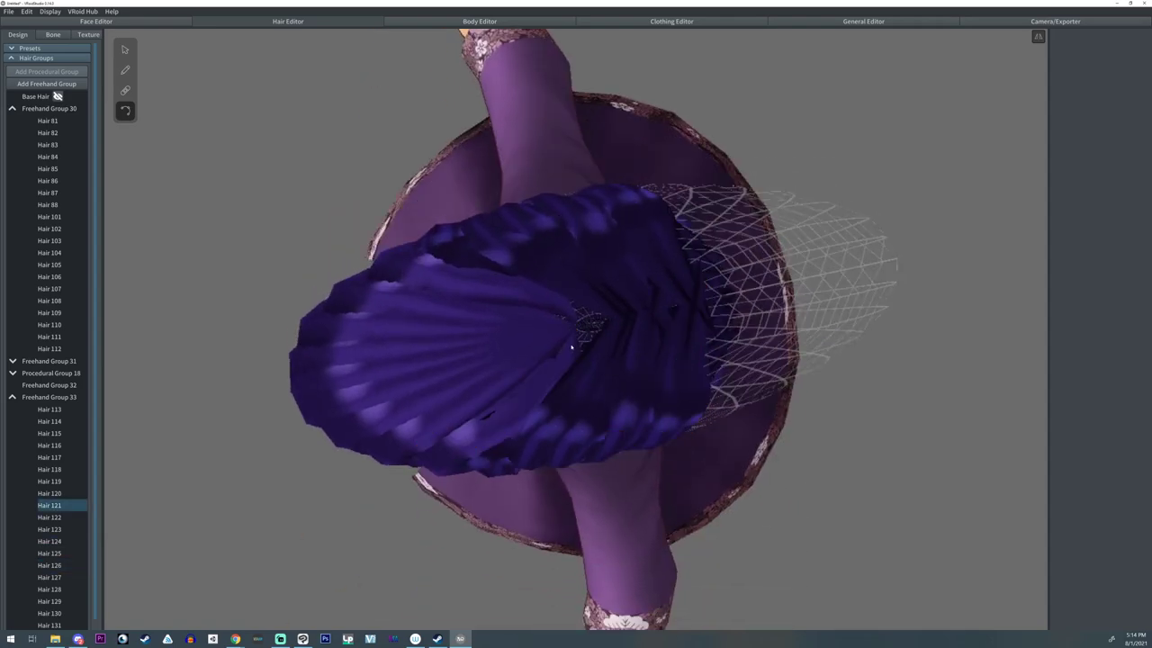
click(608, 351)
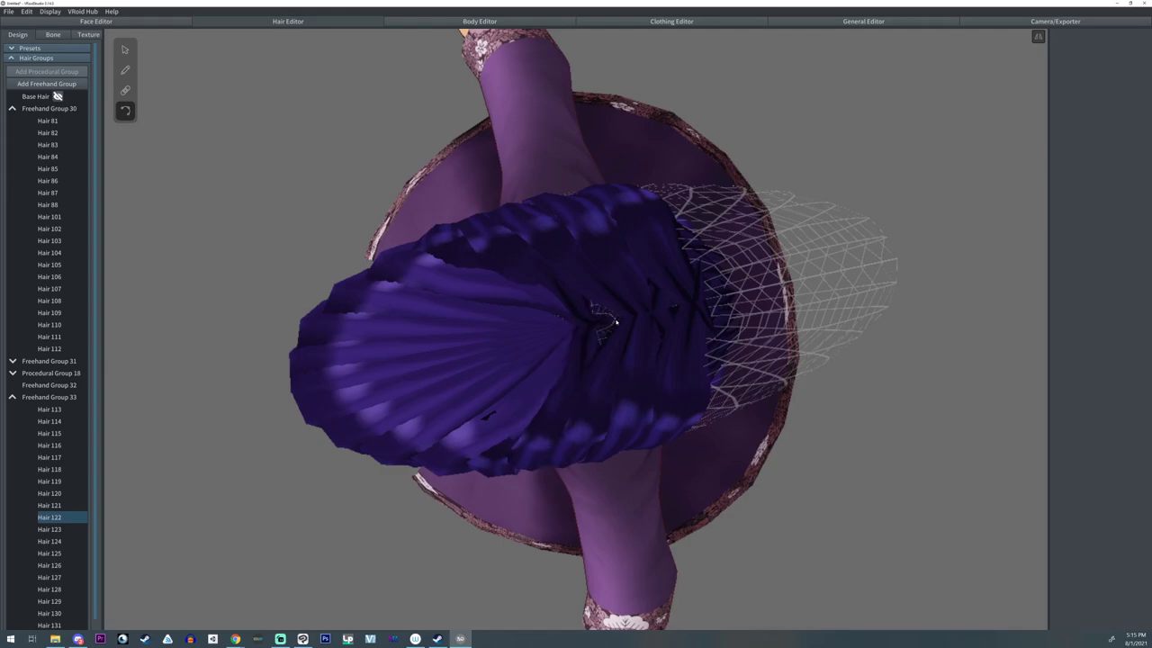
right_drag(599, 321, 635, 303)
click(608, 292)
- Bend the crown end of Hair 124 back along the centre parting and smooth its neighbouring control points
click(635, 304)
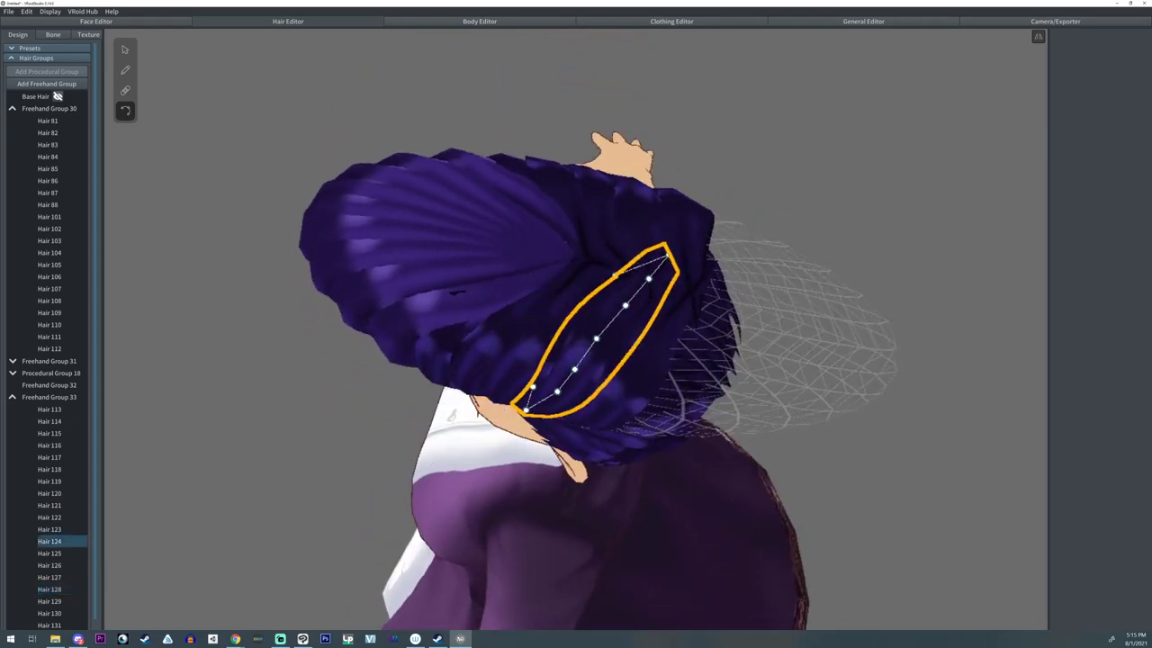
drag(619, 274, 650, 275)
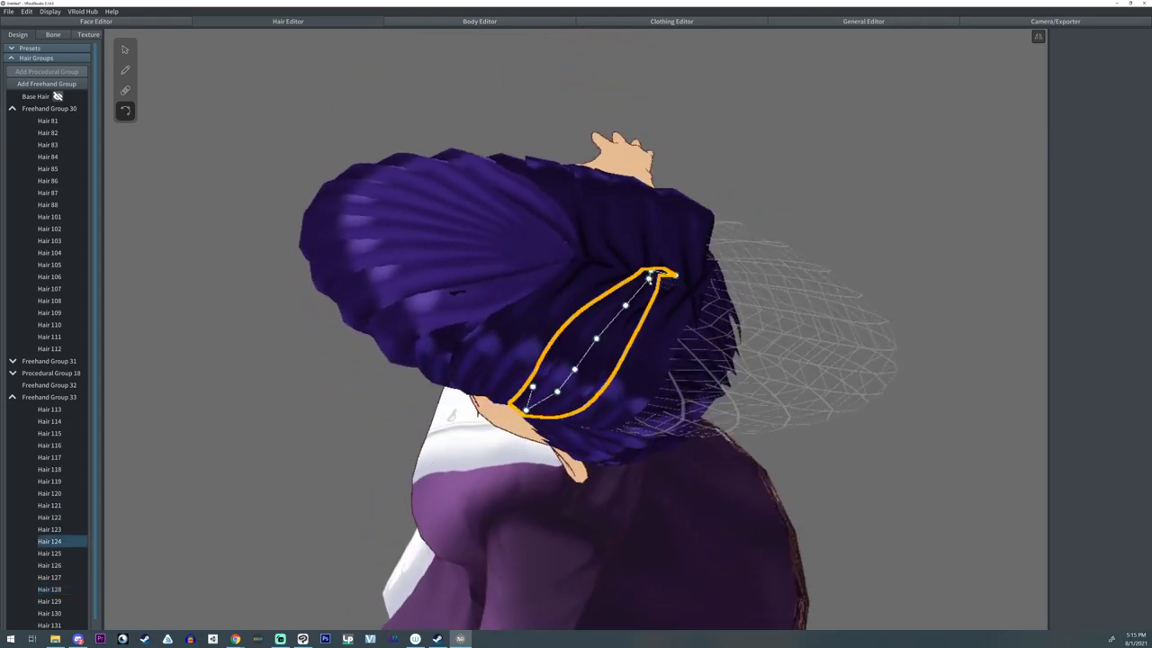
drag(675, 275, 688, 292)
click(653, 272)
click(626, 304)
key(ctrl+z)
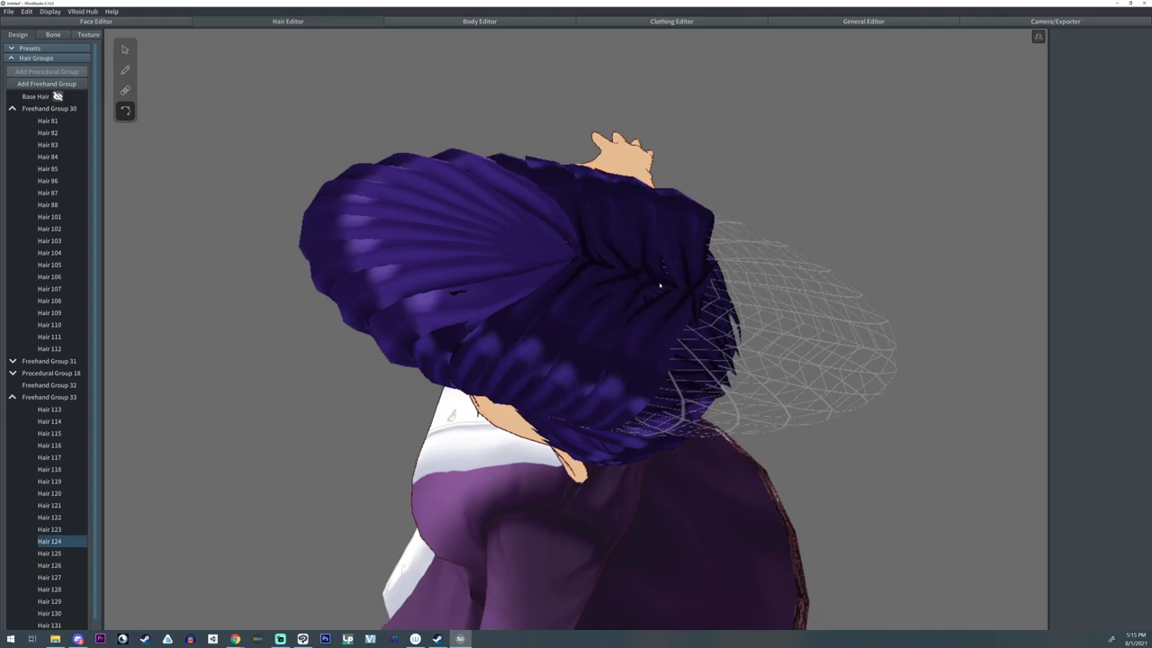
drag(647, 292, 643, 290)
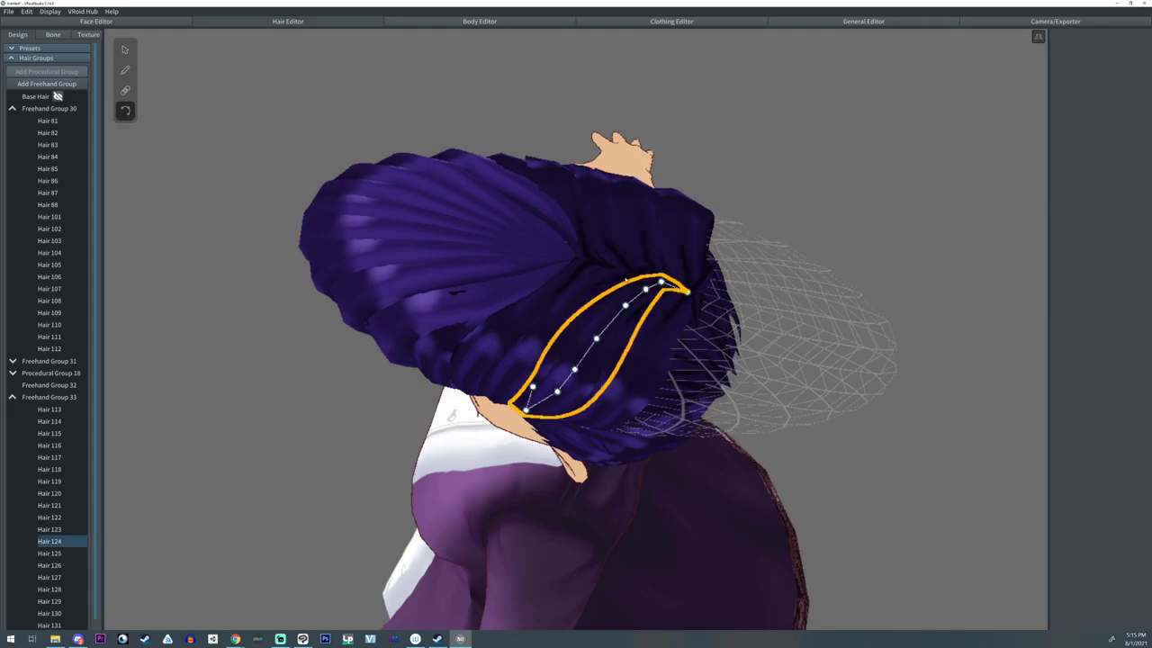
- Gather the crown ends of Hair 126 and its neighbouring strand at the parting toward the back of the head
click(637, 277)
drag(669, 249, 640, 278)
click(683, 286)
drag(719, 260, 678, 303)
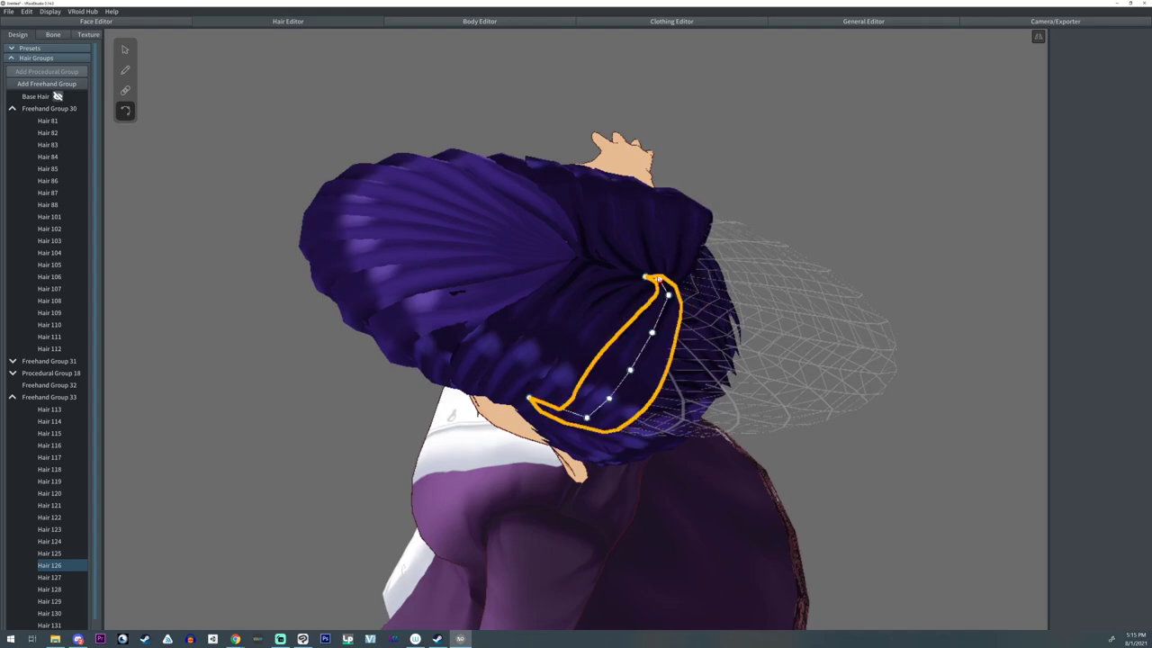
drag(645, 277, 630, 275)
- Refine the control points of Hair 124, Hair 128 and Hair 130 to cover the guide mesh above the hairline
right_drag(670, 378, 650, 236)
right_drag(603, 307, 642, 317)
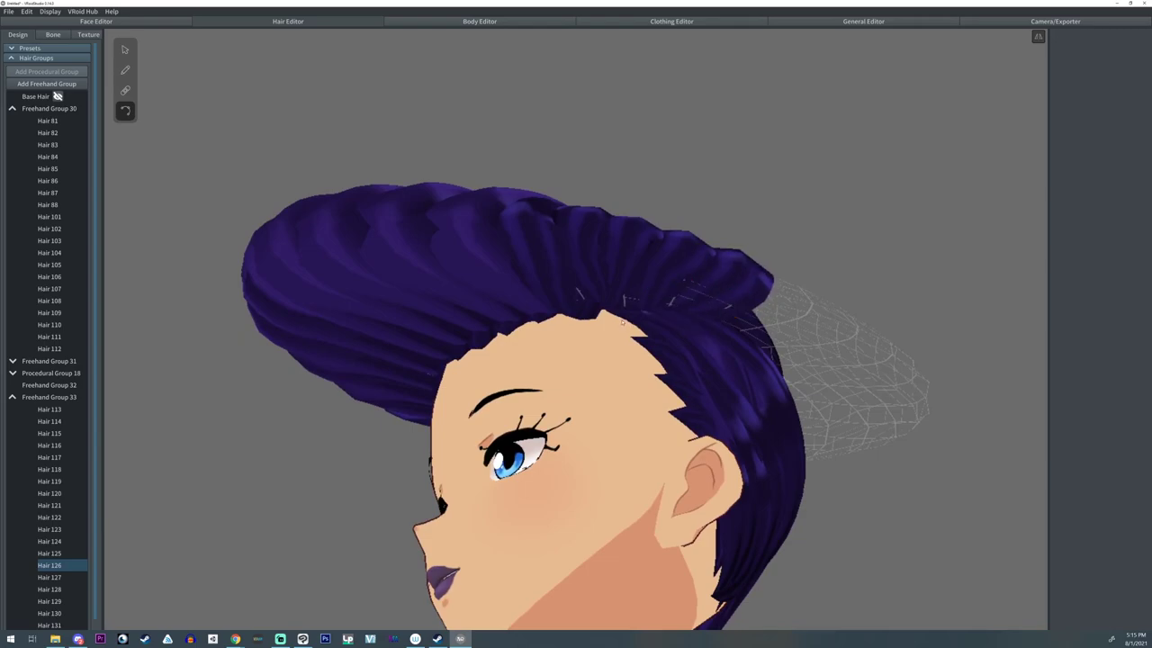
click(666, 286)
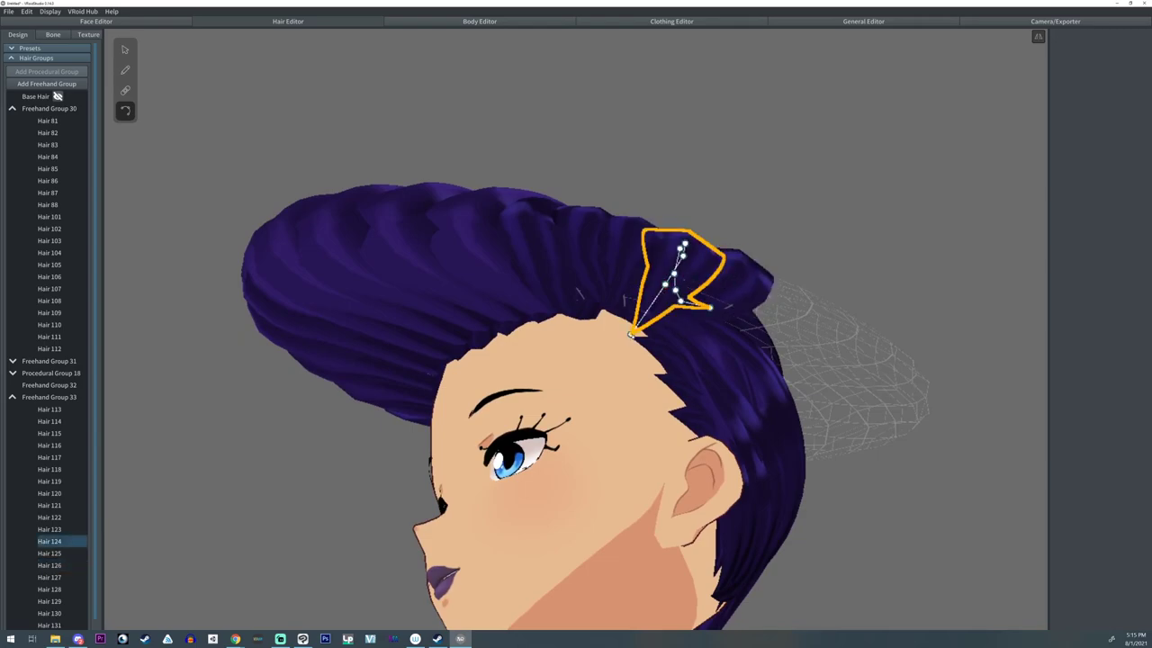
click(667, 286)
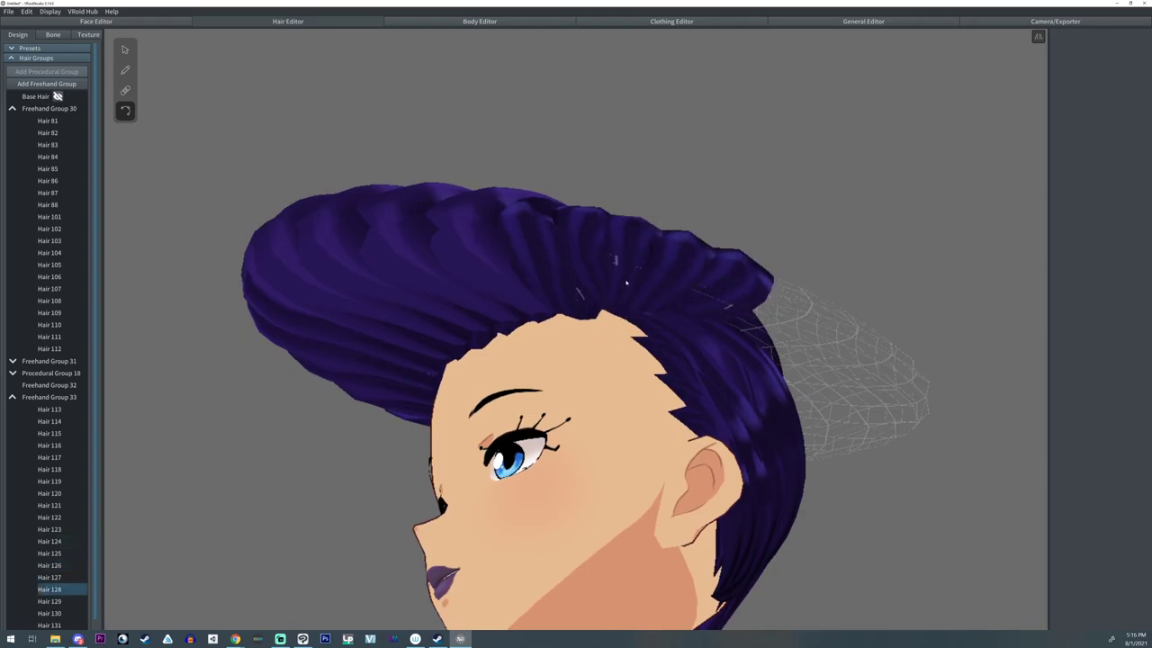
right_drag(617, 261, 638, 311)
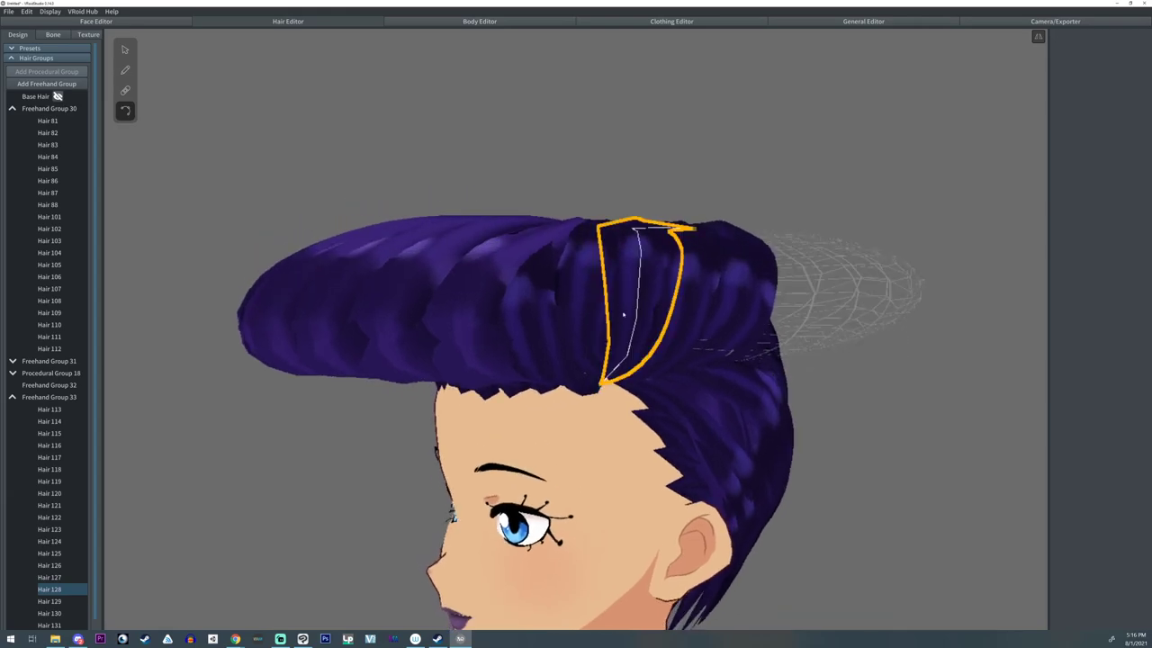
click(535, 352)
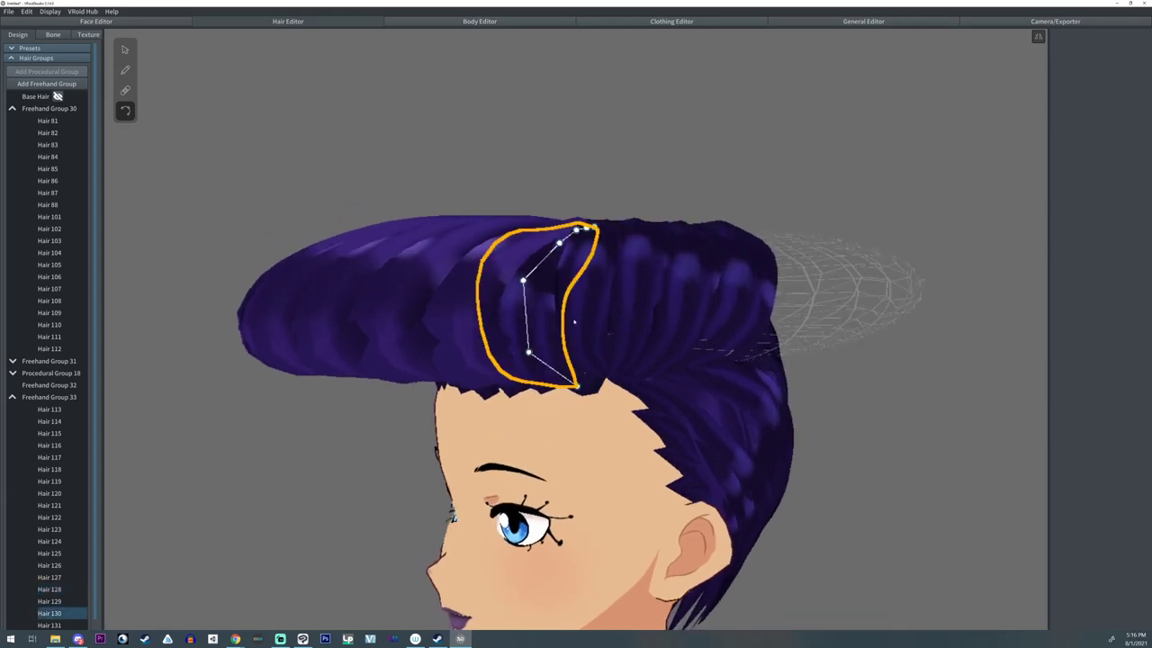
click(587, 331)
- Shift the middle control points of Hair 121 toward the pompadour's centre to cover the gap, and deselect the strand
right_drag(592, 339, 559, 335)
click(559, 335)
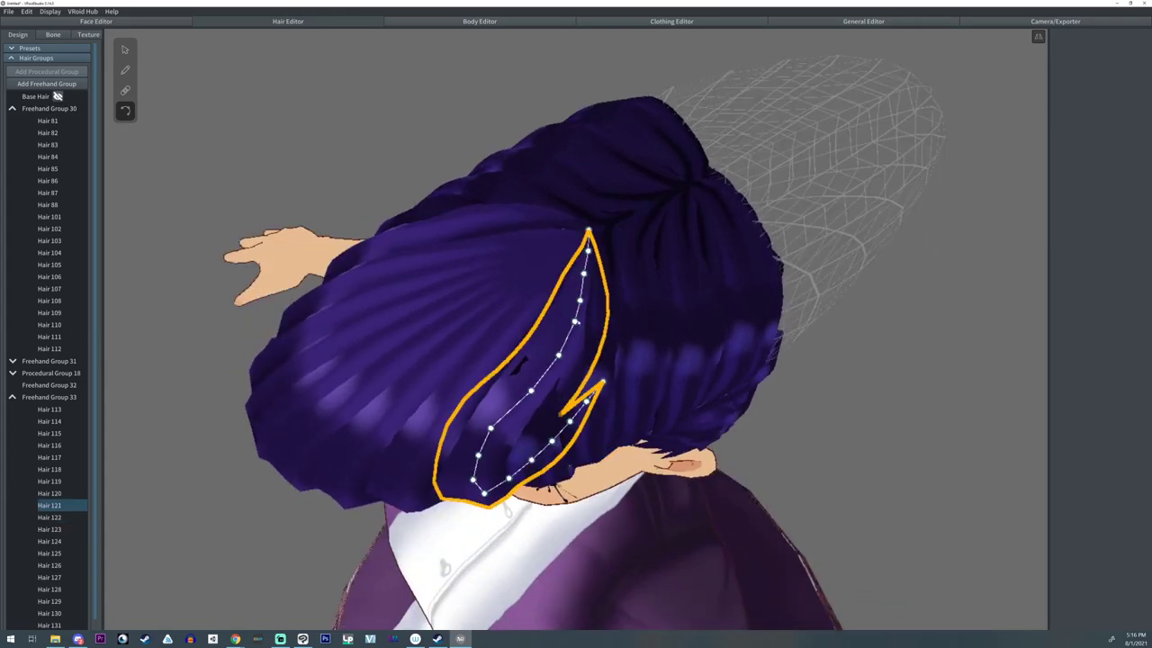
drag(559, 356, 551, 343)
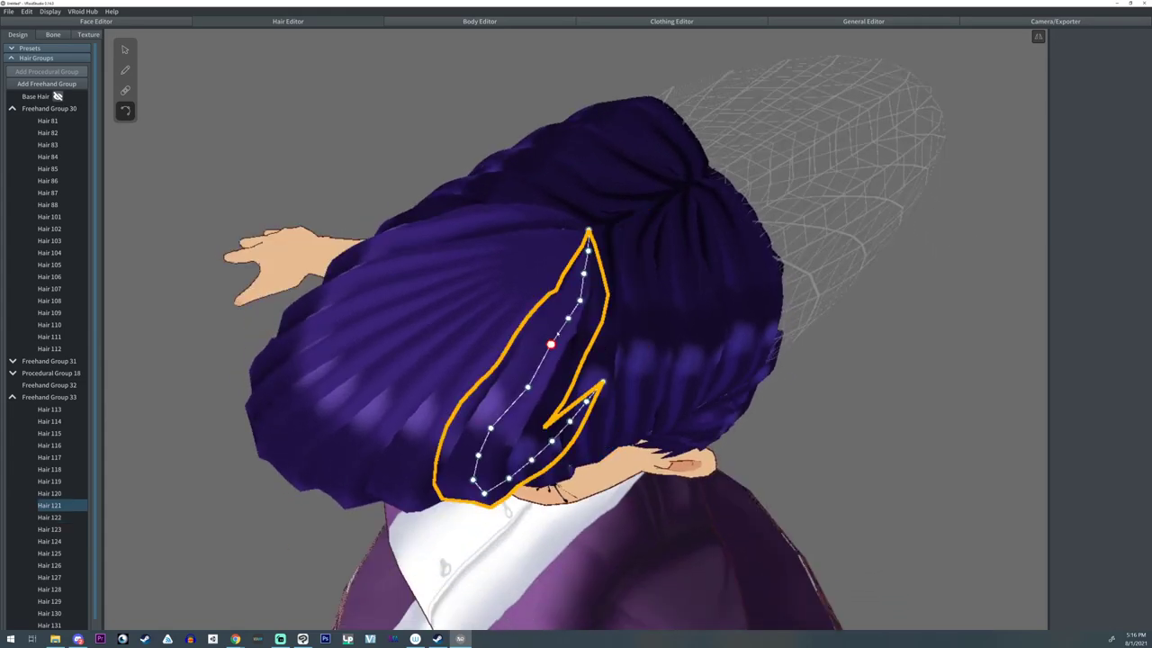
drag(580, 301, 576, 298)
right_drag(641, 362, 696, 359)
click(817, 392)
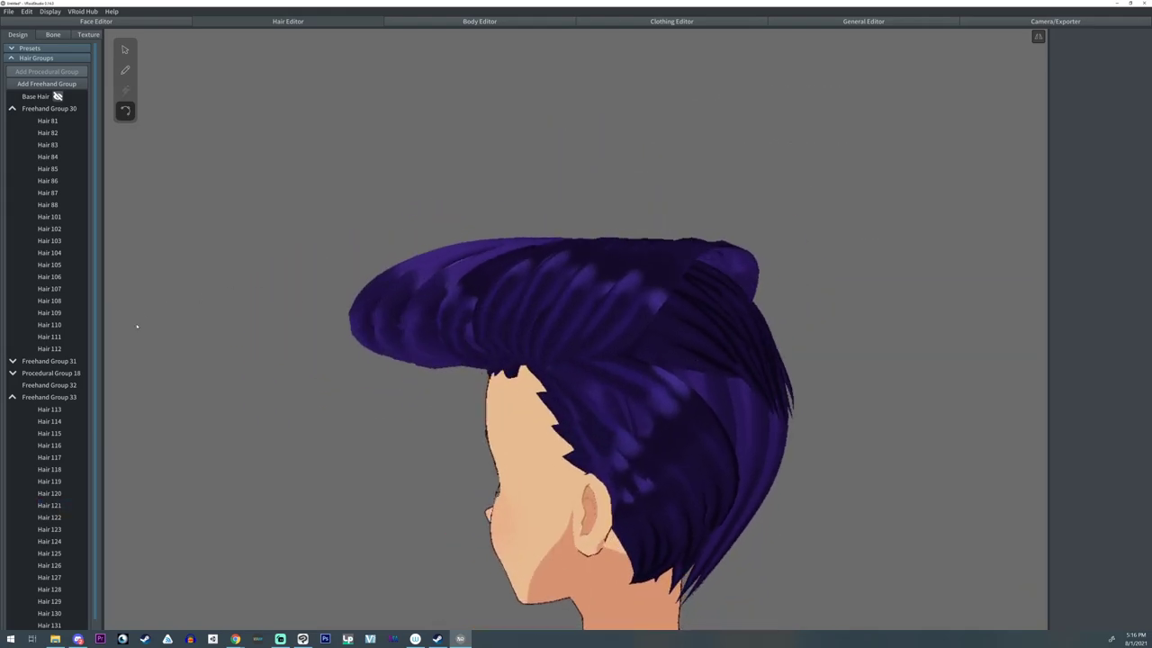
- Select the guide mesh of Freehand Group 32 and pull its rear control points in toward the back of the head
scroll(24, 393, down, 1)
click(76, 378)
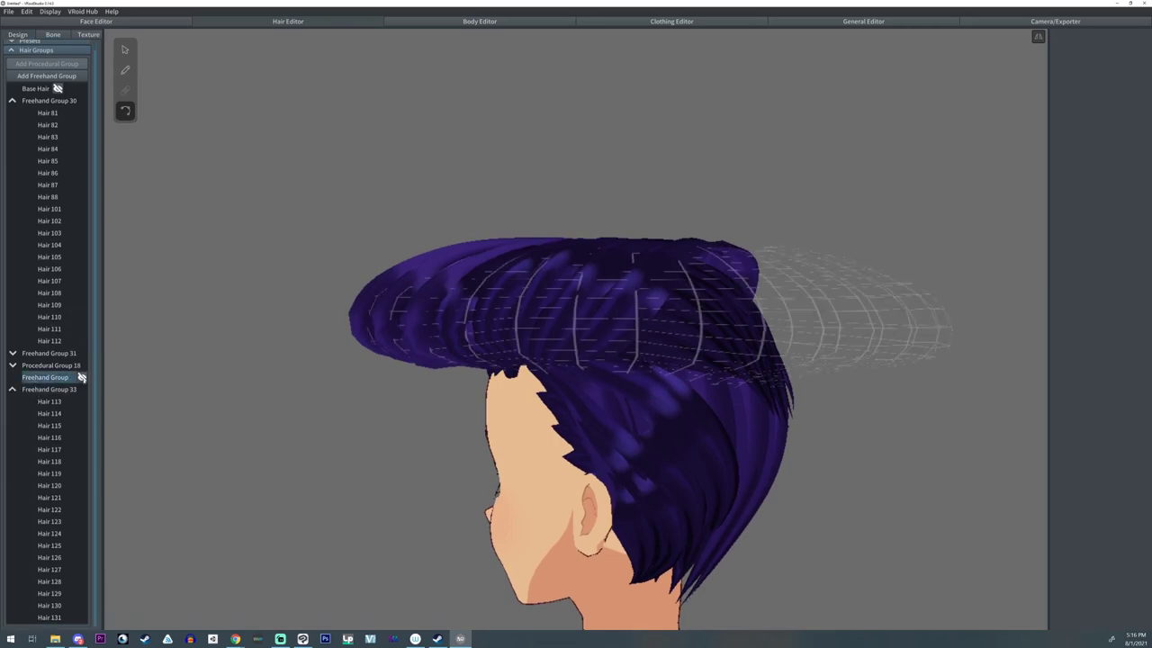
click(128, 54)
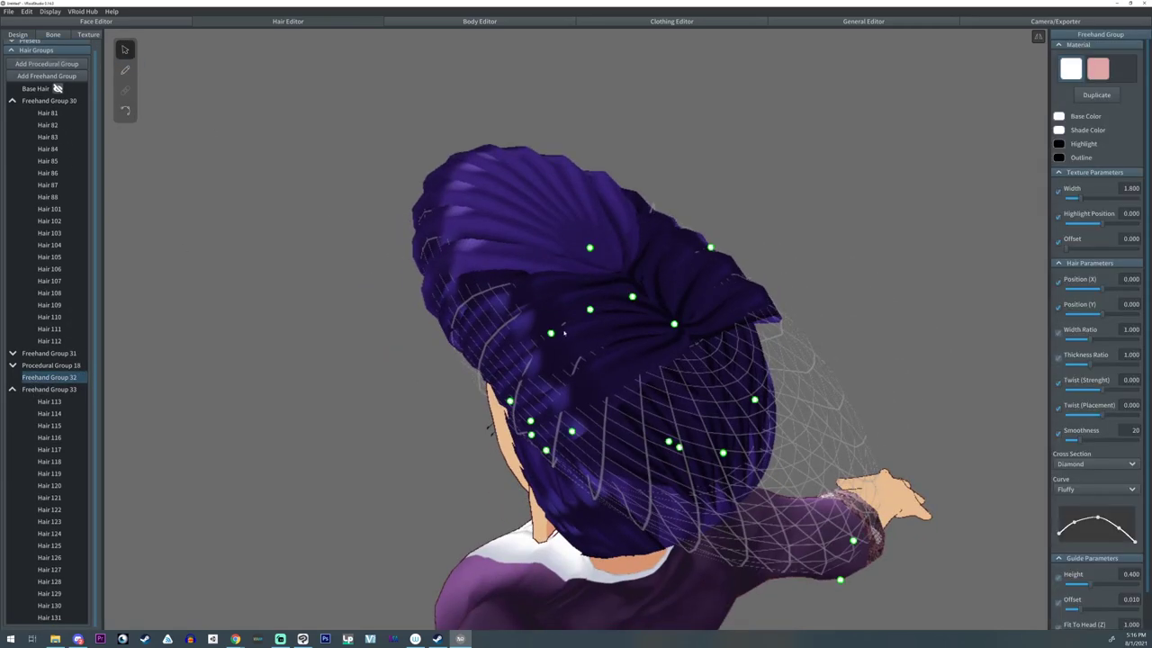
mouse_move(689, 441)
right_down()
mouse_move(792, 397)
mouse_move(720, 399)
mouse_move(742, 345)
right_up()
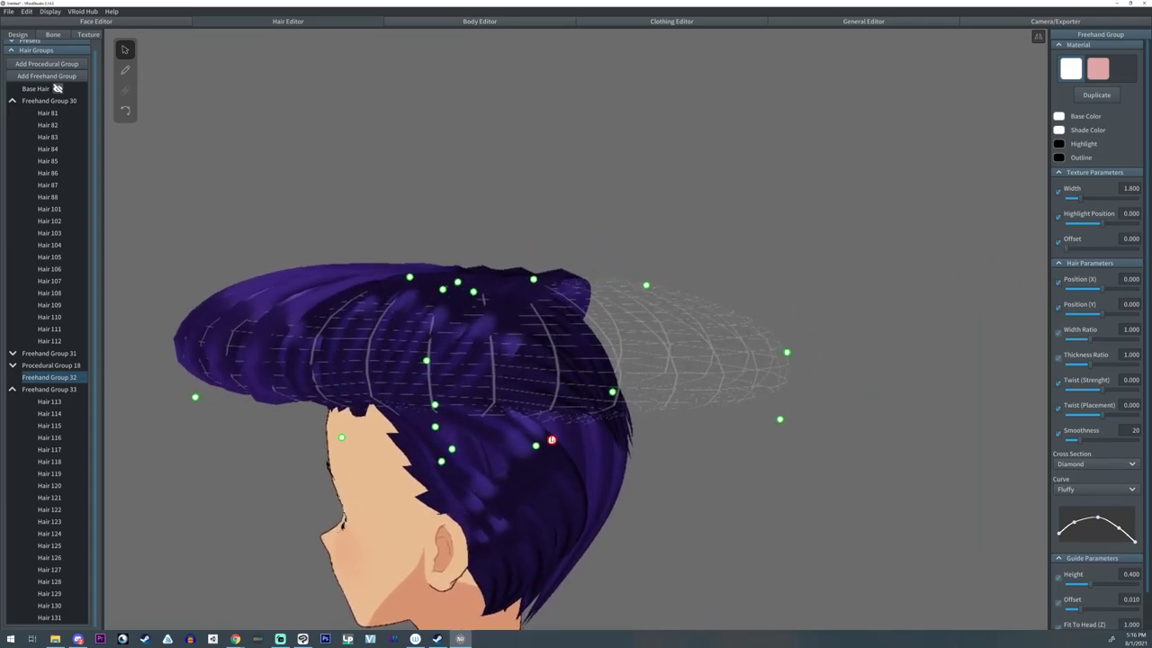
drag(552, 440, 553, 456)
drag(789, 352, 621, 330)
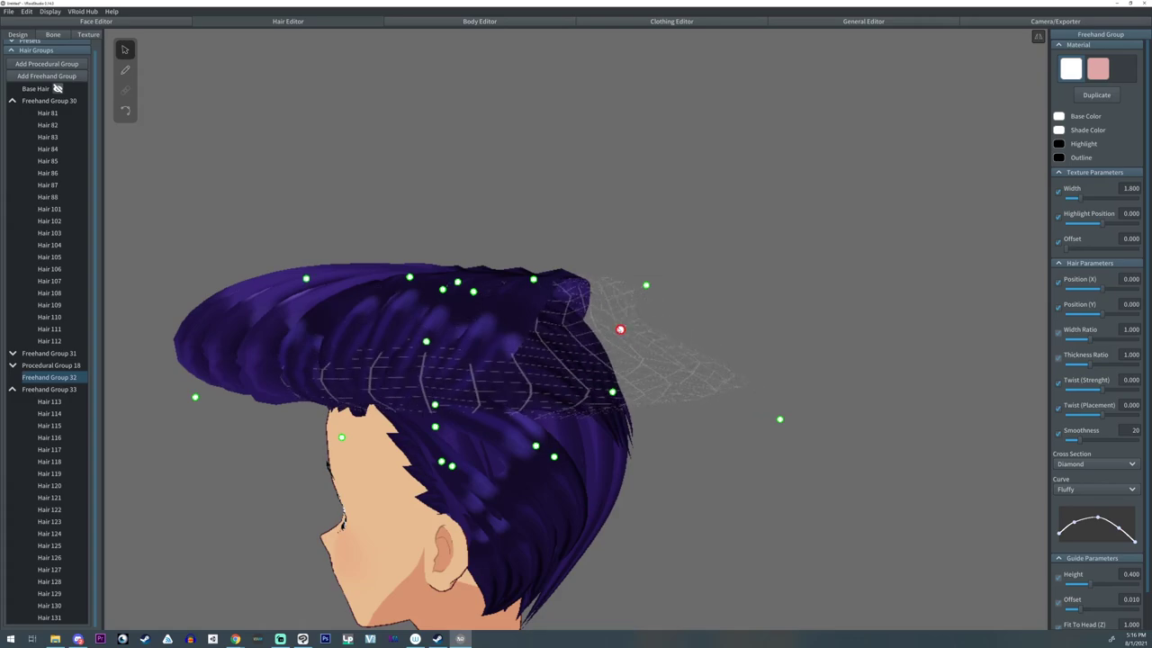
drag(649, 287, 572, 283)
drag(779, 419, 622, 359)
- Move the lower side control points of the Freehand Group 32 guide toward the back to fit the mesh around the head
right_drag(631, 399, 645, 401)
drag(537, 448, 632, 451)
right_drag(631, 451, 679, 440)
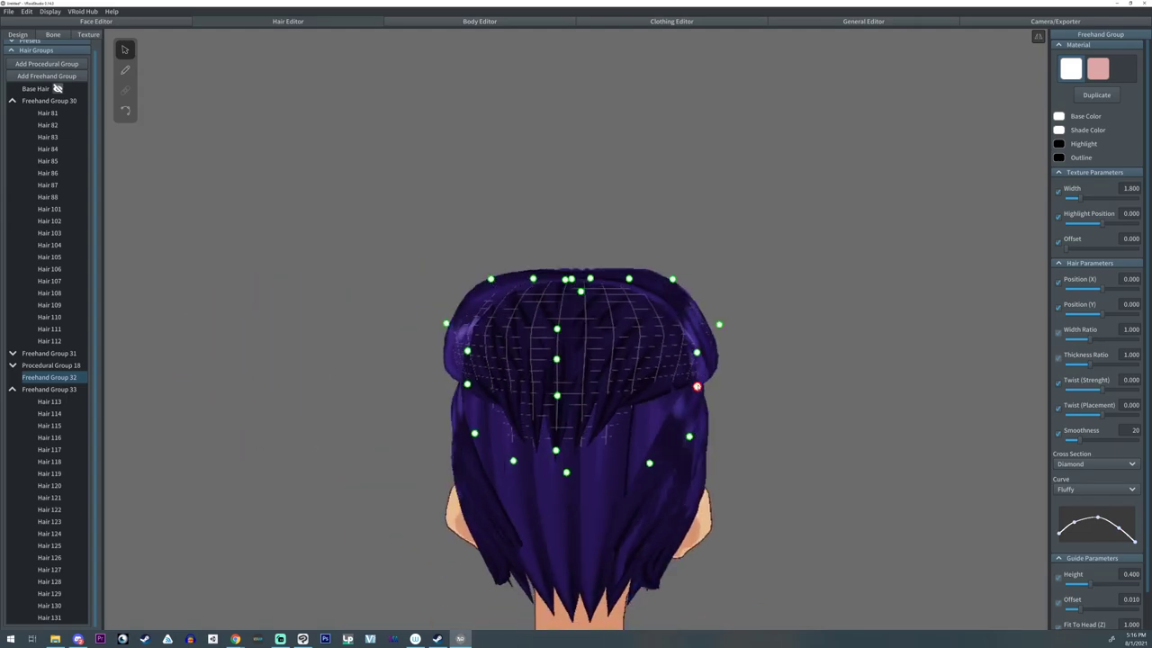
mouse_move(590, 378)
right_down()
mouse_move(585, 407)
mouse_move(639, 432)
right_up()
- Paint five freehand strands fanning from the crown down the guide mesh at the back of the head
click(128, 75)
right_drag(504, 423, 553, 466)
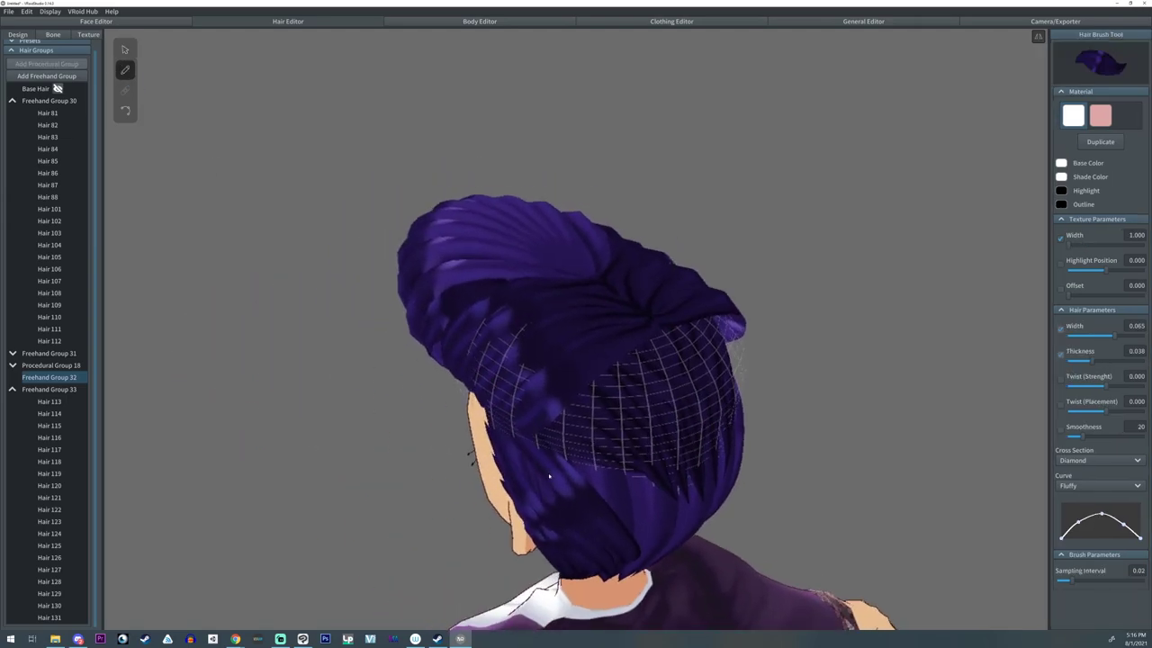
drag(646, 332, 641, 464)
mouse_move(654, 331)
mouse_down()
mouse_move(674, 477)
mouse_move(692, 472)
mouse_up()
mouse_move(664, 331)
mouse_down()
mouse_move(722, 452)
mouse_move(617, 466)
mouse_up()
mouse_move(637, 334)
mouse_down()
mouse_move(594, 459)
mouse_move(566, 450)
mouse_up()
mouse_move(666, 328)
mouse_down()
mouse_move(701, 473)
mouse_move(712, 460)
mouse_up()
- Collapse the expanded hair groups and draw a strand with the pink material down the pompadour's front centre in Freehand Group 33
mouse_move(656, 304)
right_down()
mouse_move(676, 294)
mouse_move(734, 333)
right_up()
click(12, 101)
click(12, 144)
click(13, 156)
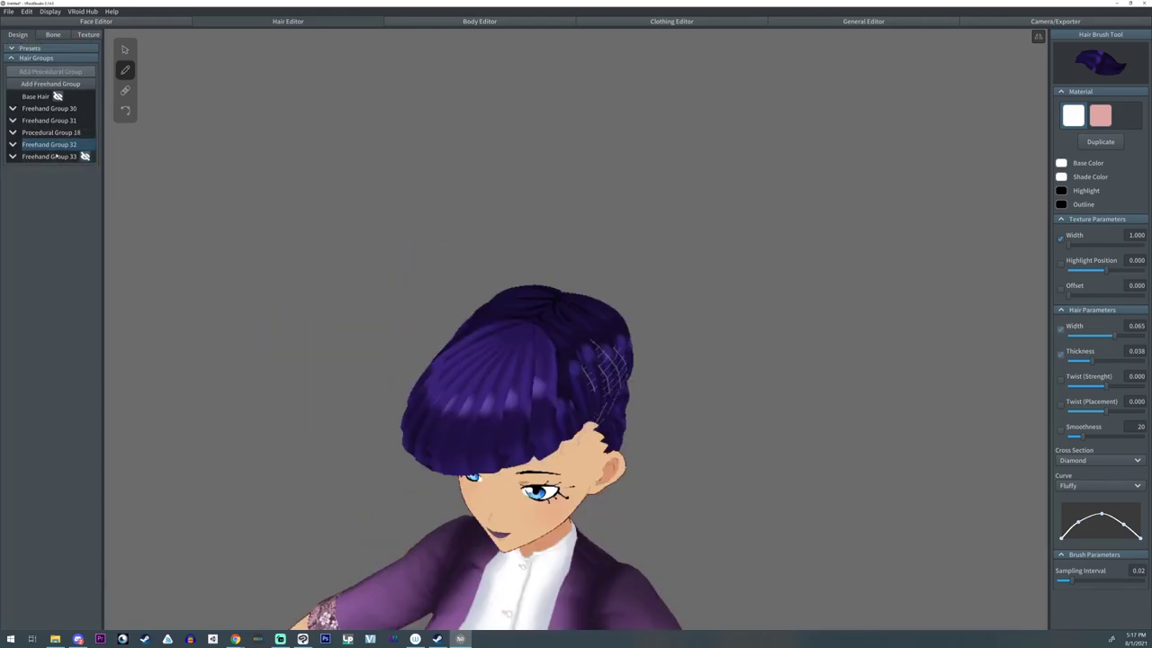
click(49, 157)
right_drag(144, 167, 406, 199)
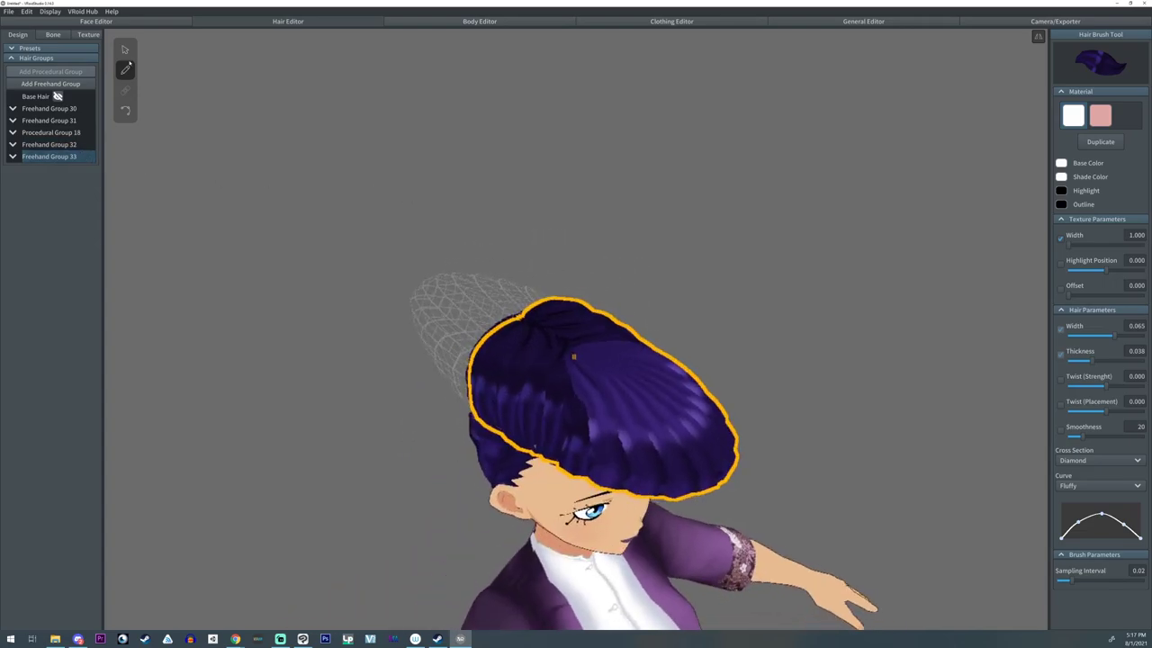
click(1100, 115)
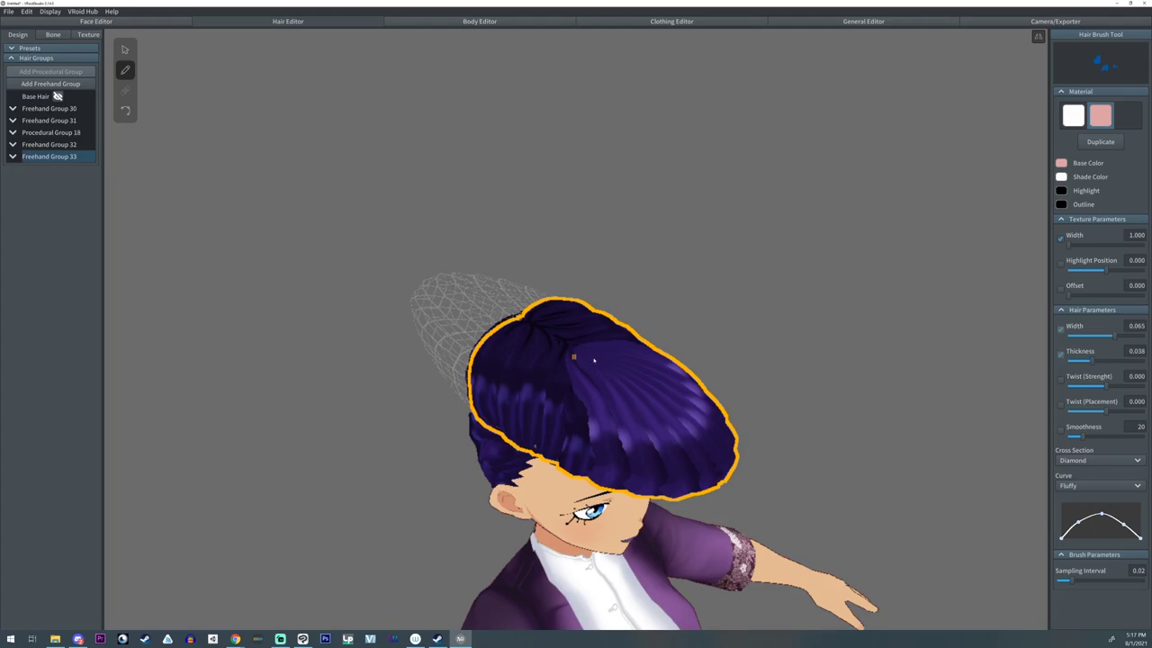
drag(714, 448, 716, 447)
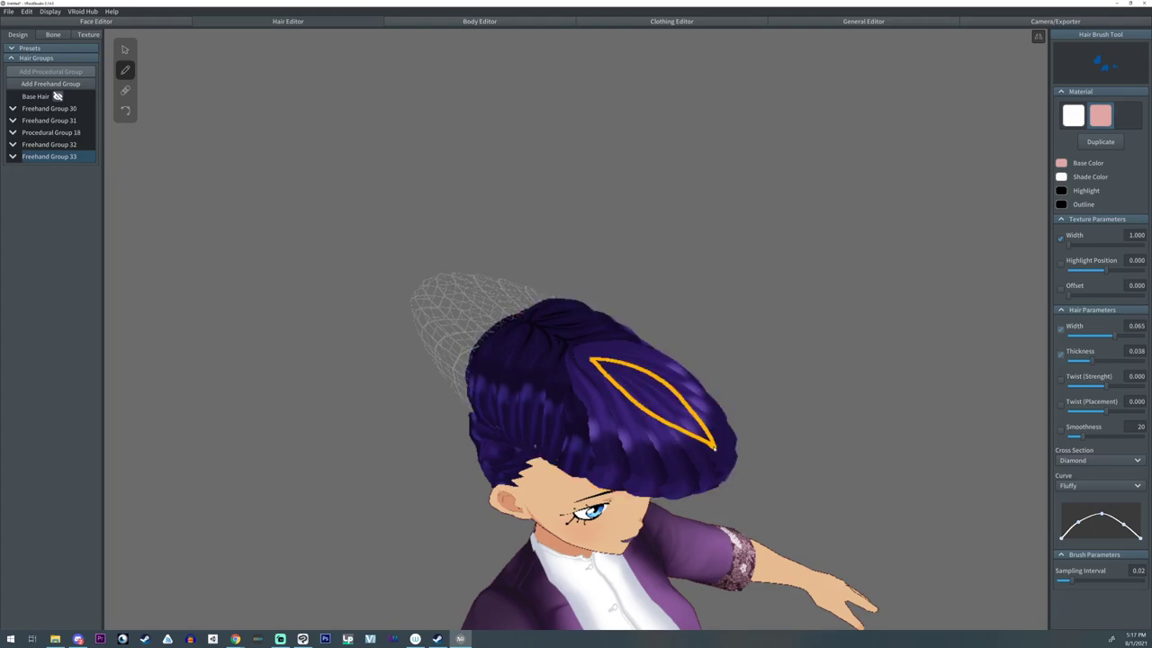
- Set the hair brush's width and thickness to 0.010 and flatten its curve completely
right_drag(884, 416, 872, 404)
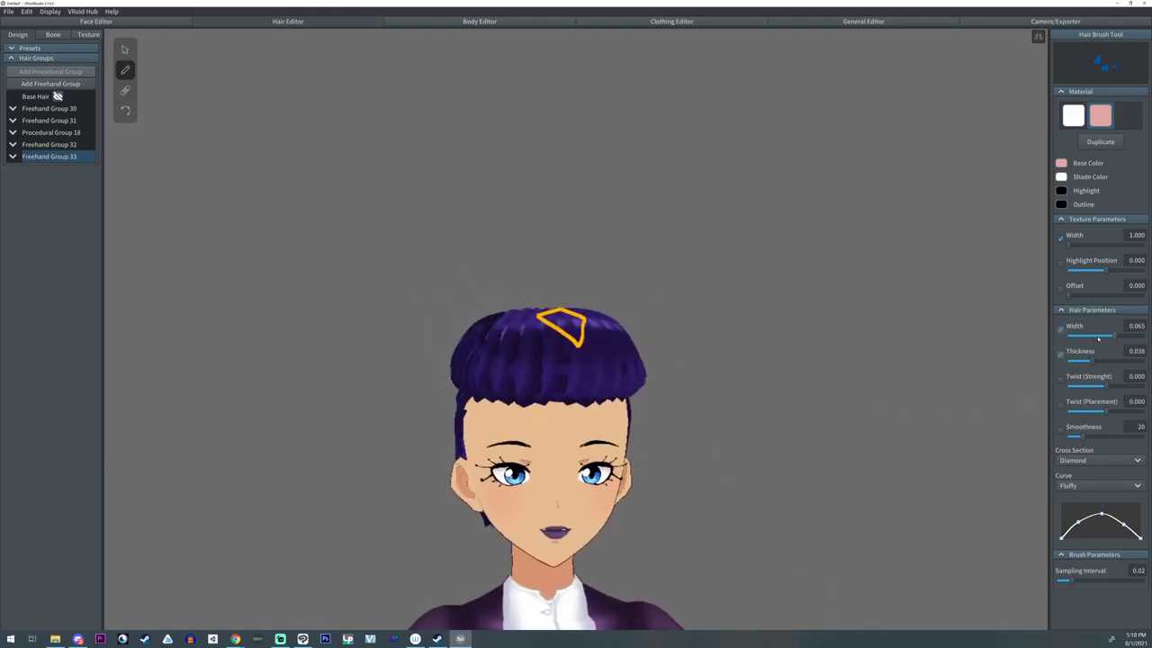
mouse_move(1098, 338)
mouse_down()
mouse_move(1067, 338)
mouse_move(1068, 361)
mouse_up()
drag(1102, 513, 1103, 555)
drag(1124, 516, 1126, 557)
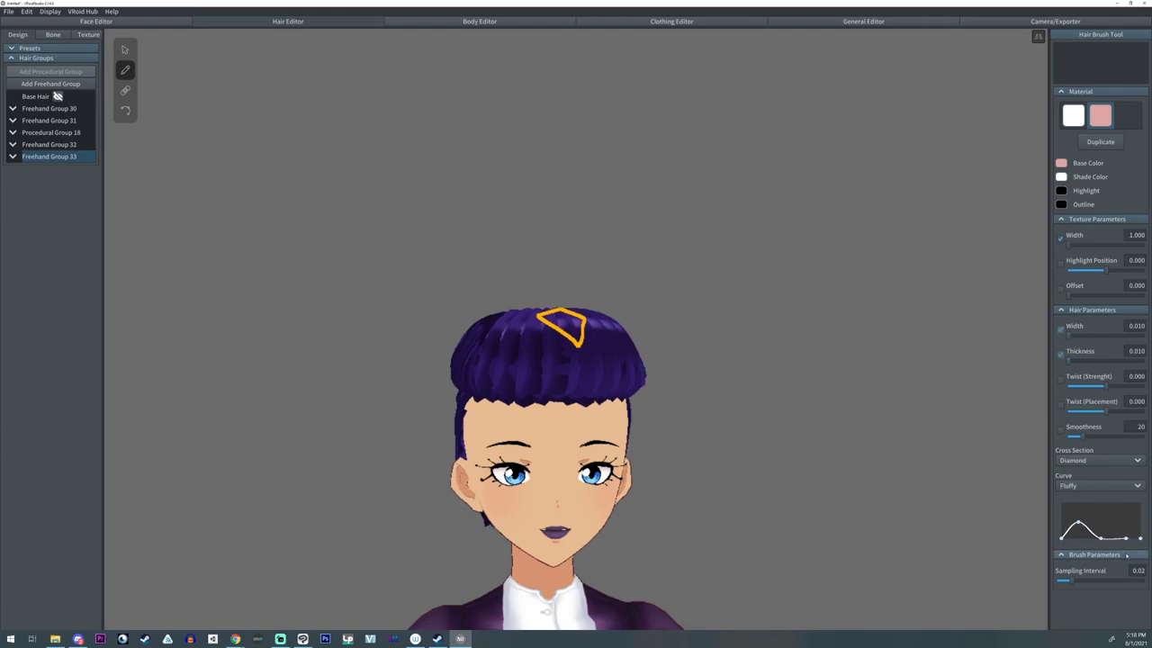
drag(1078, 525, 1076, 546)
- Make Hair 143 invisible with width and thickness of 0.010 and a fully flattened curve, and hide Hair 142
right_drag(652, 430, 650, 443)
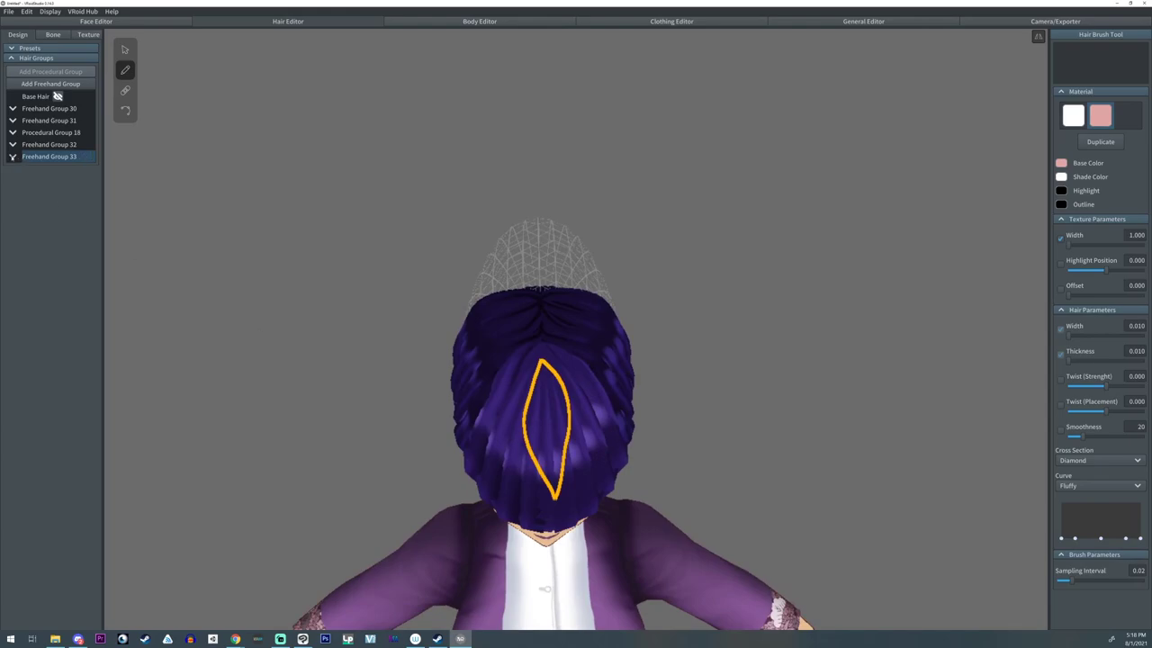
click(12, 157)
right_drag(386, 378, 406, 360)
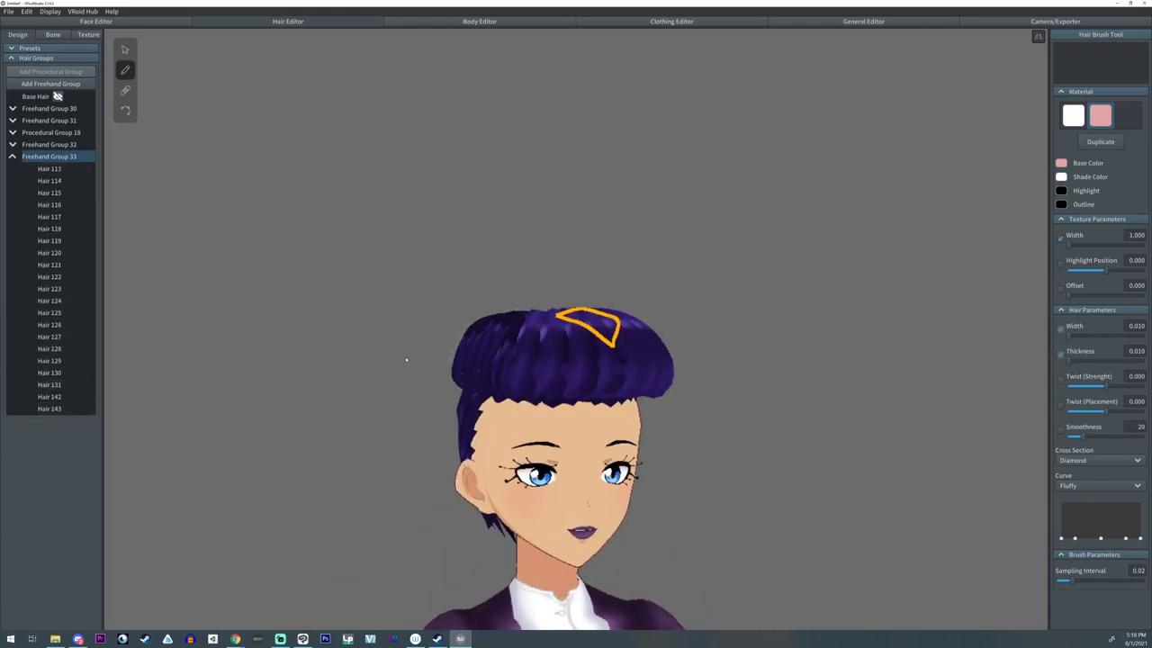
click(50, 409)
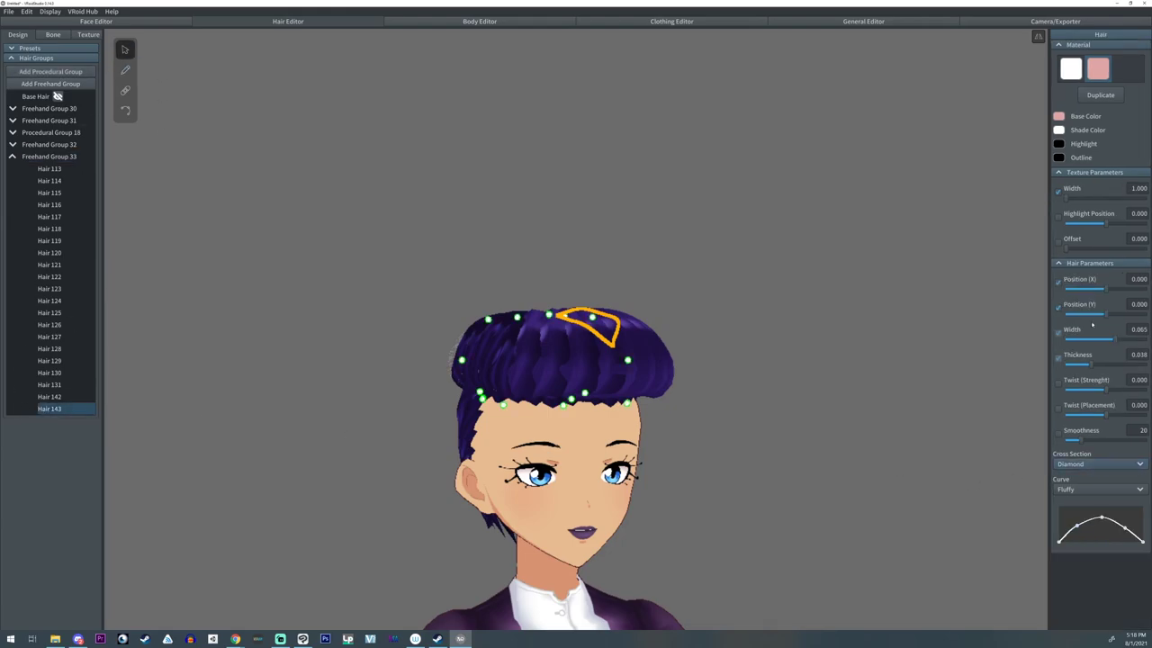
drag(1100, 344, 1066, 365)
right_drag(802, 363, 759, 383)
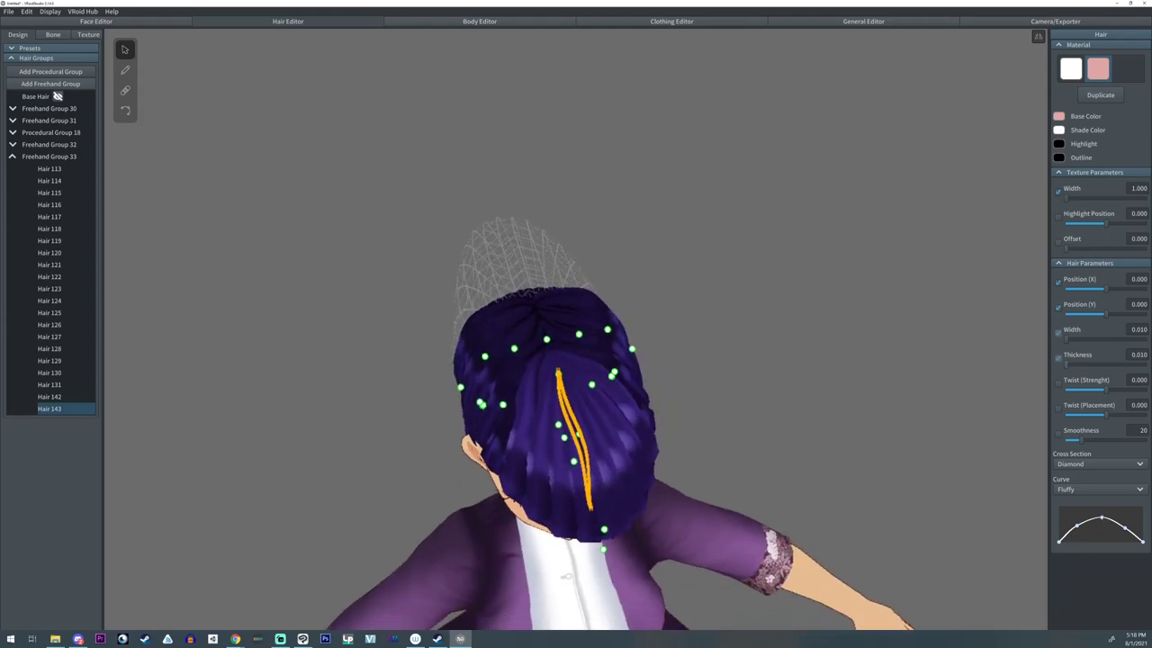
drag(1102, 519, 1072, 541)
click(70, 397)
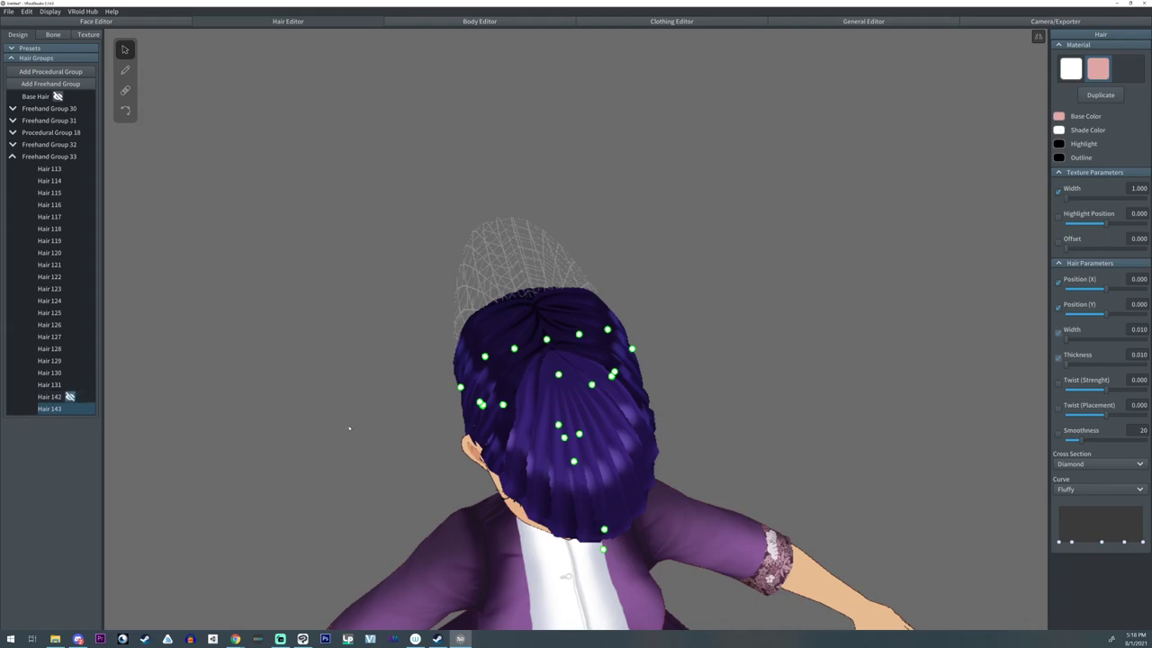
right_drag(351, 427, 337, 401)
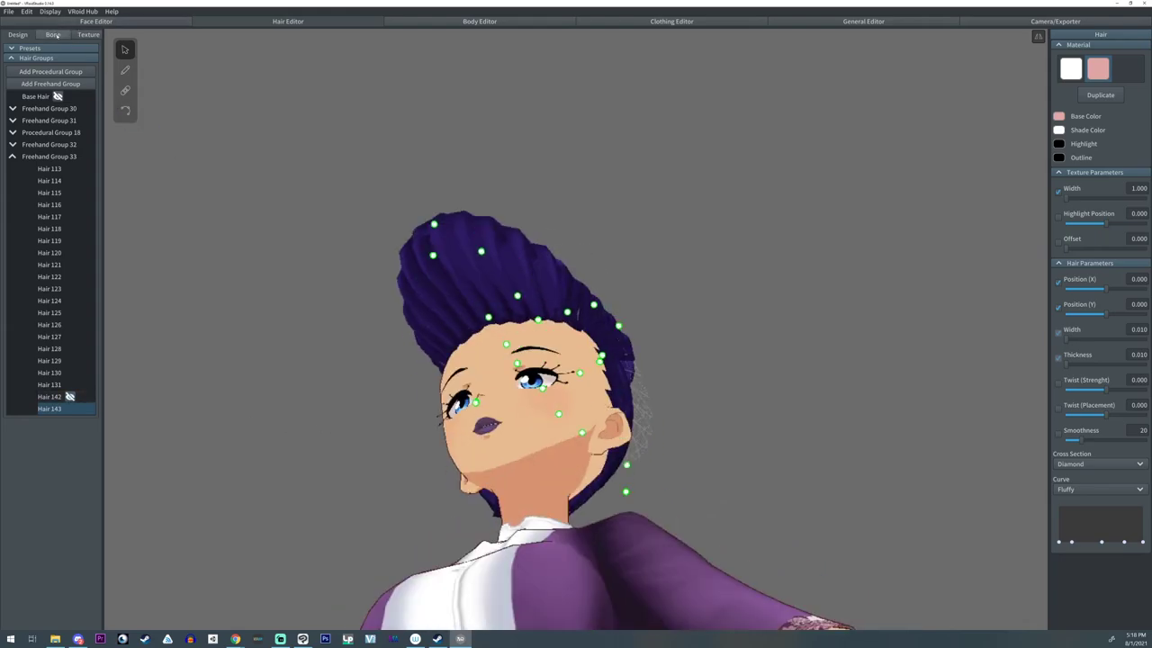
- Mark Freehand Group 33 for bone grouping and expand its list of strands
click(53, 34)
right_drag(263, 248, 270, 283)
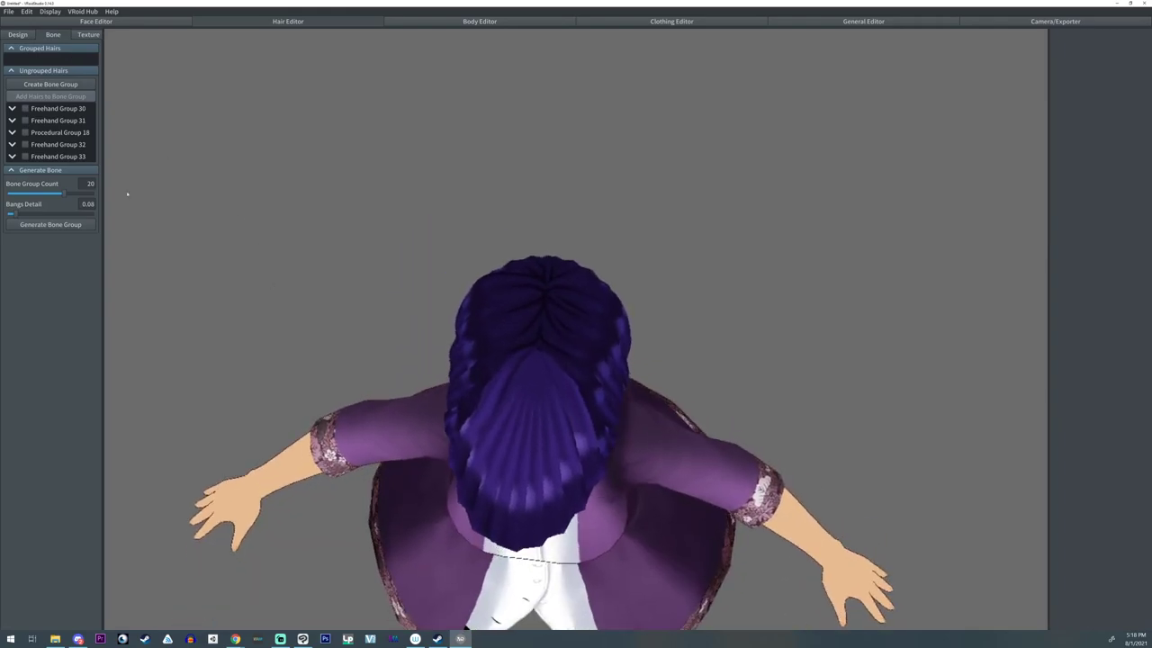
click(40, 159)
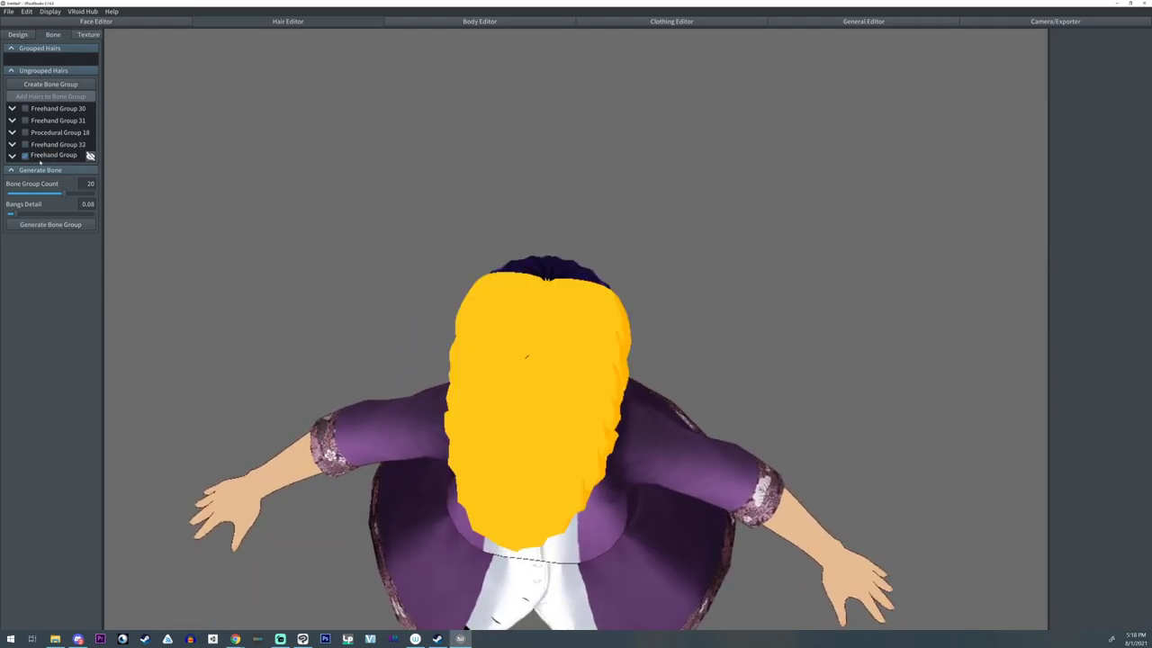
click(12, 157)
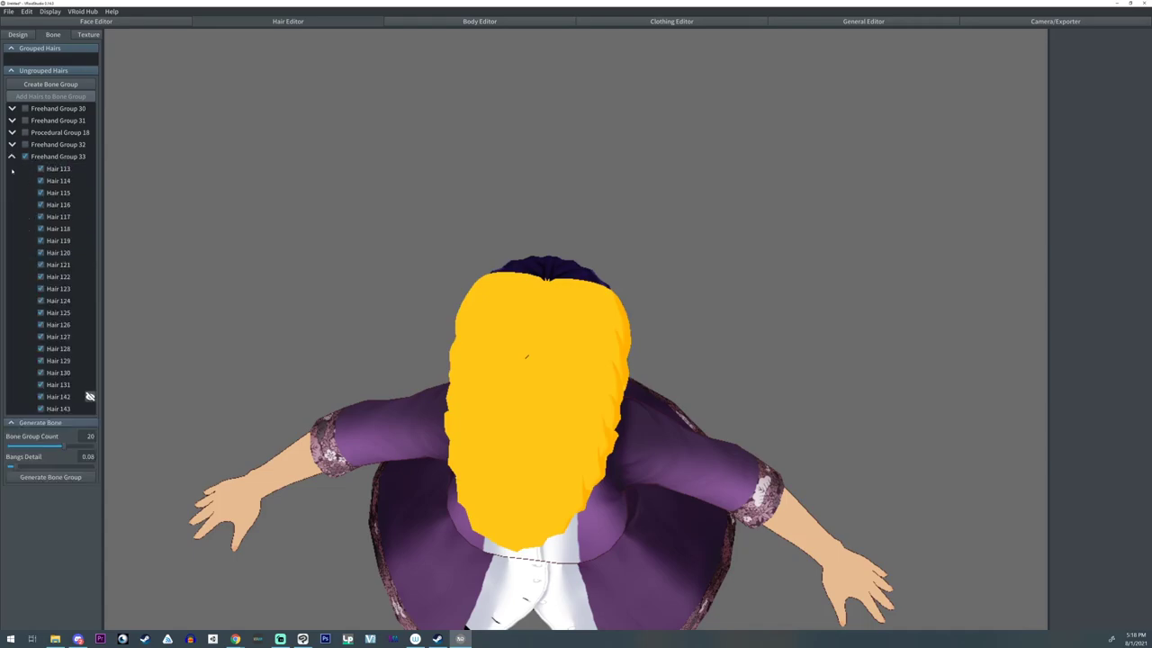
- Exclude Hair 122 through Hair 131 and Hair 142, and create a bone group from the remaining front pompadour strands
click(40, 384)
click(40, 373)
click(40, 360)
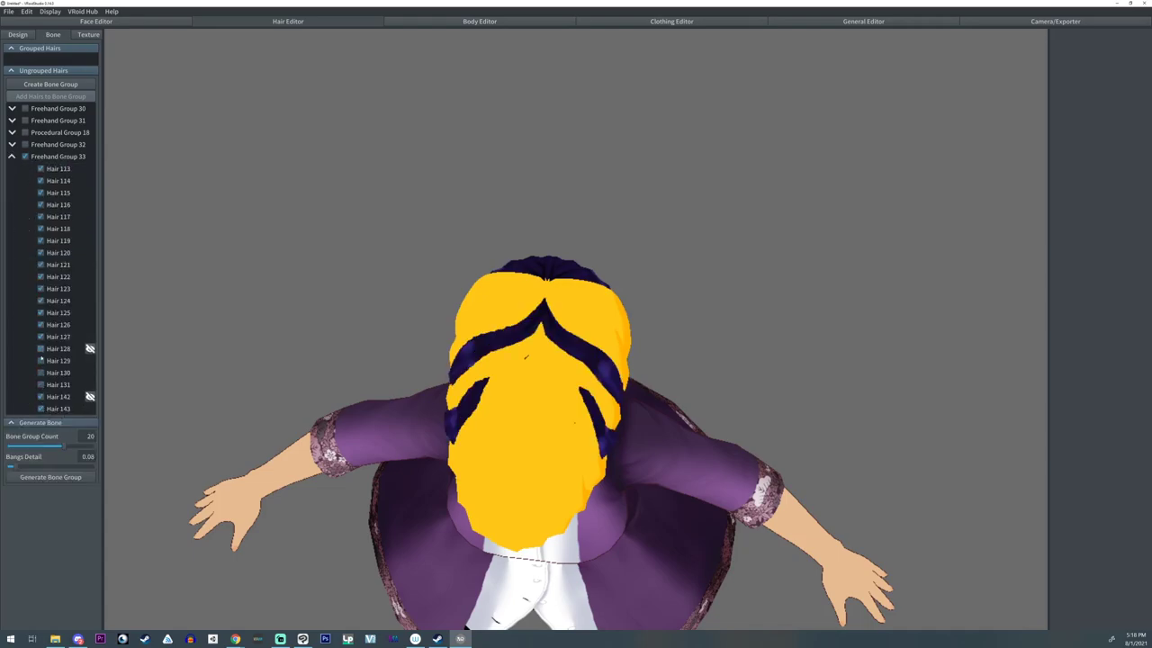
click(40, 349)
click(39, 337)
click(39, 324)
click(40, 312)
click(40, 301)
click(40, 288)
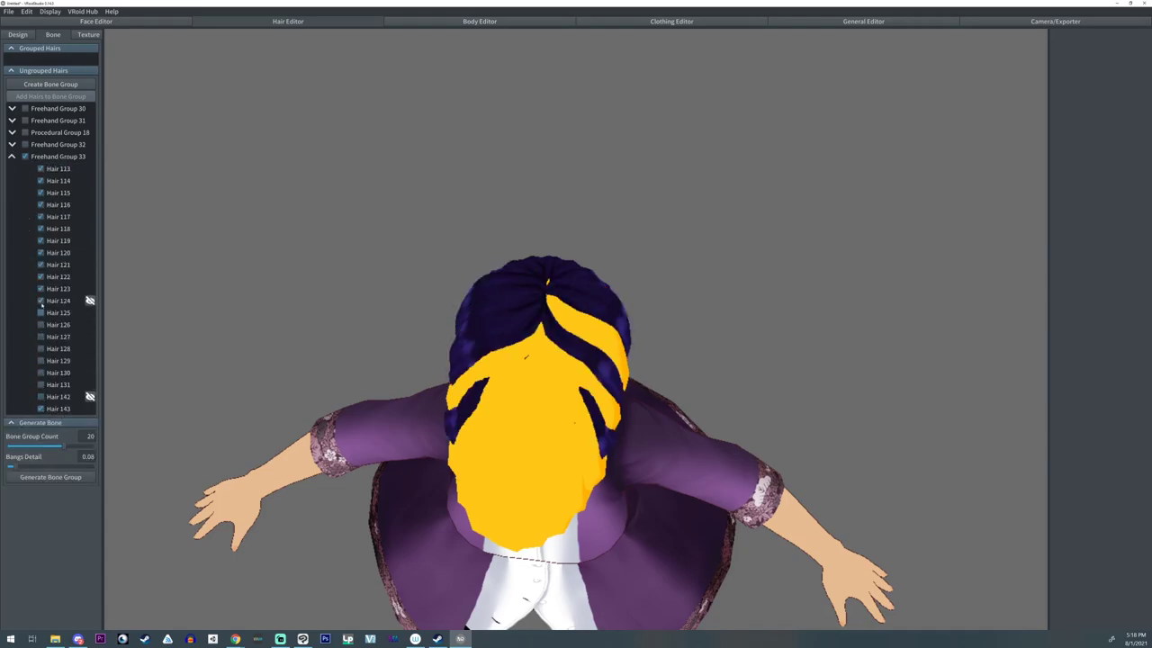
click(40, 276)
right_drag(293, 328, 287, 274)
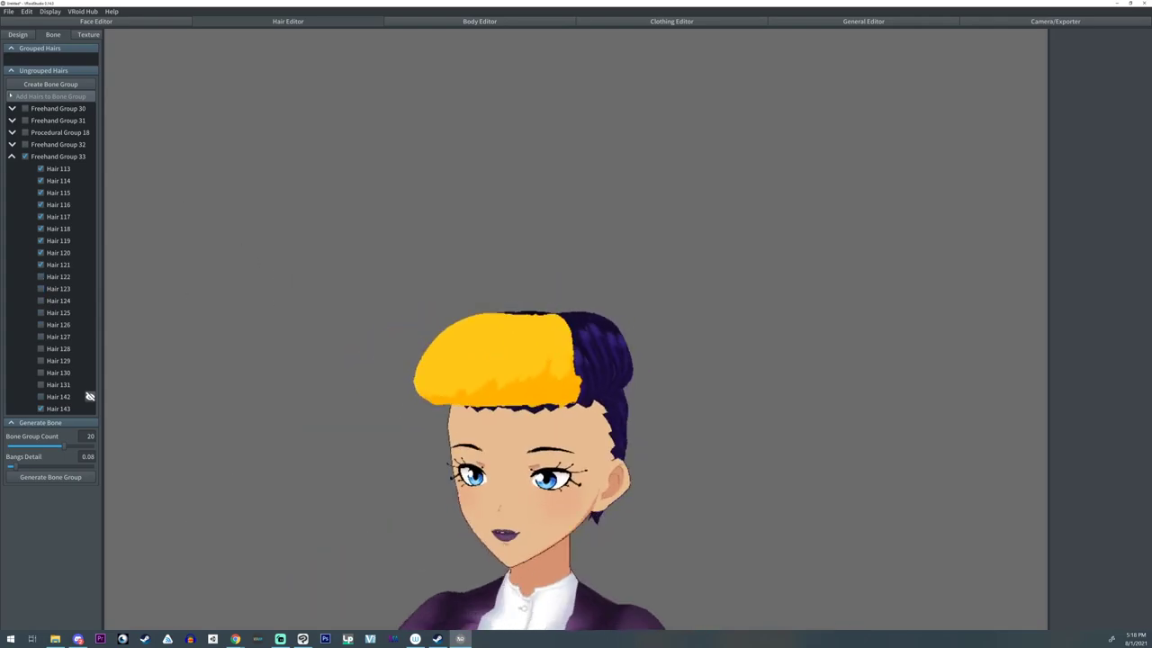
click(81, 85)
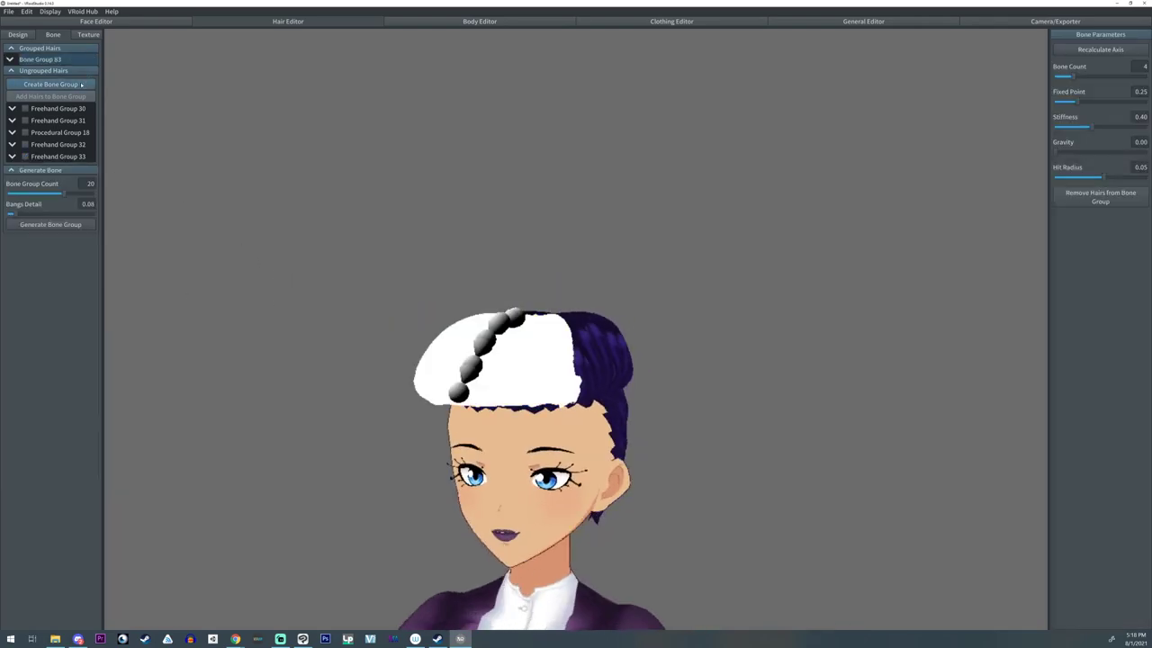
- Make Hair 143 the axis of the new front pompadour bone group
click(10, 60)
click(25, 71)
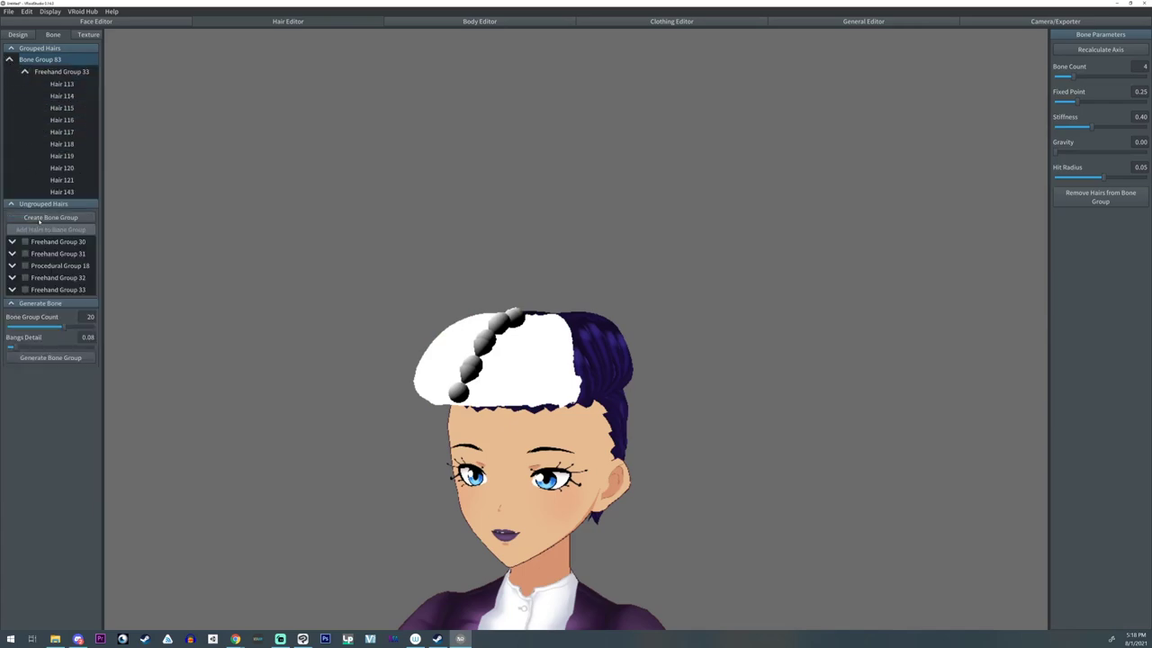
click(79, 192)
right_drag(392, 272, 531, 272)
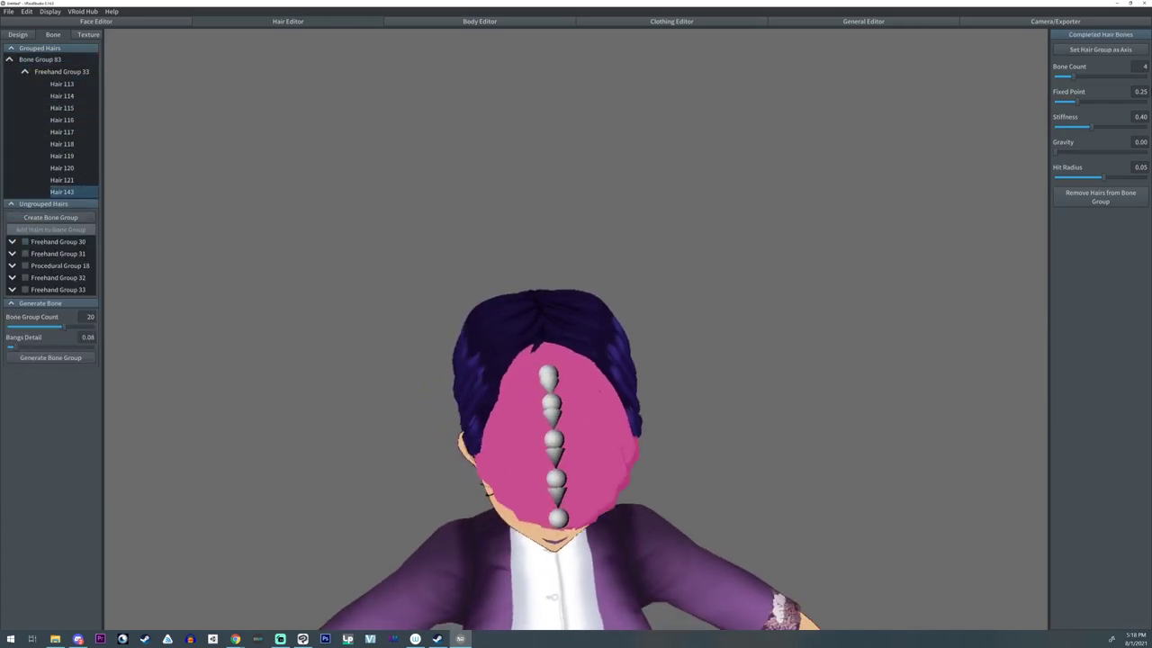
click(1078, 51)
right_drag(837, 191, 897, 162)
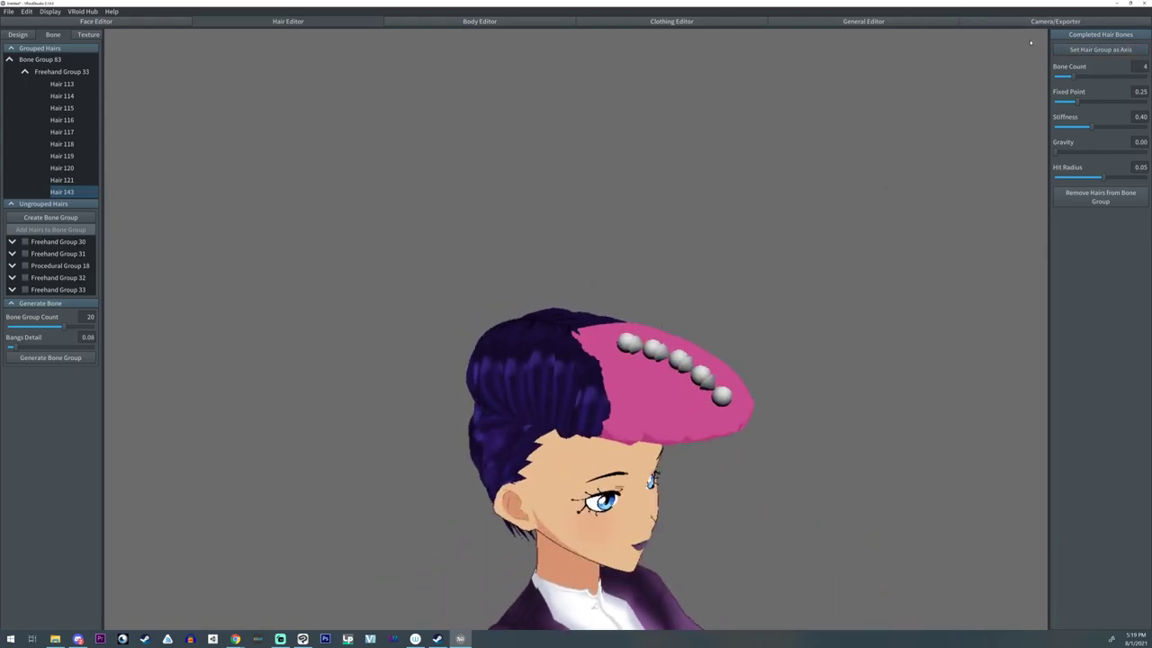
- Set the pompadour bone group's bone count to 2 and fixed point to 0.41, and increase its stiffness
mouse_move(1080, 102)
mouse_down()
mouse_move(1043, 107)
mouse_move(1074, 107)
mouse_move(1061, 76)
mouse_move(1093, 109)
mouse_up()
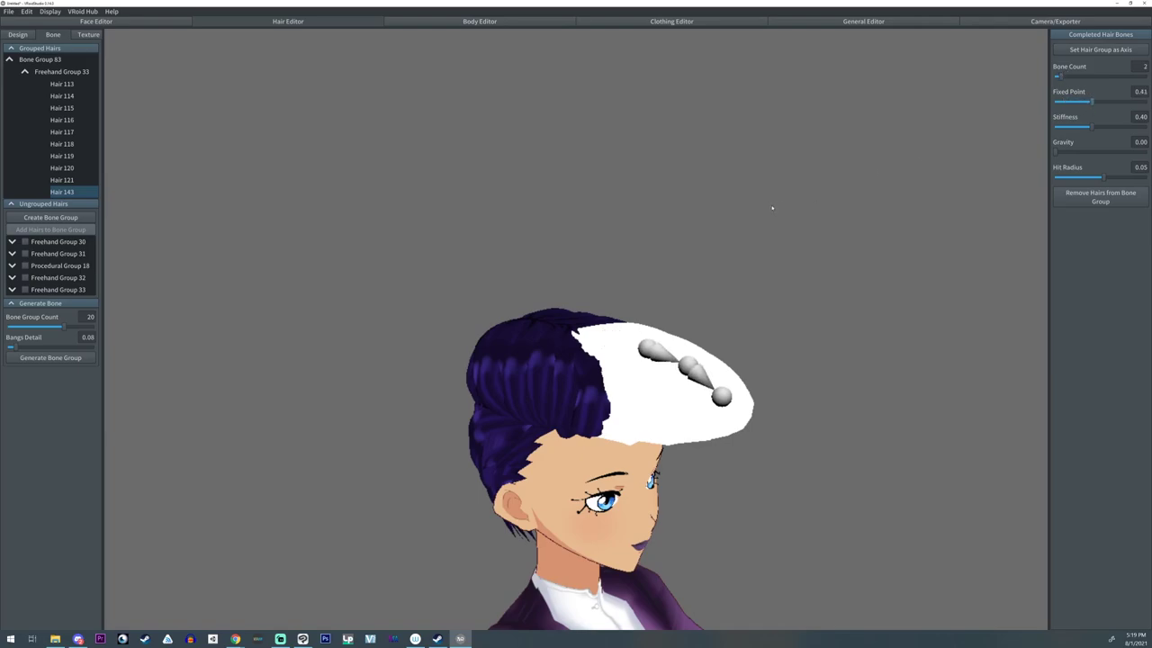
right_drag(772, 208, 781, 199)
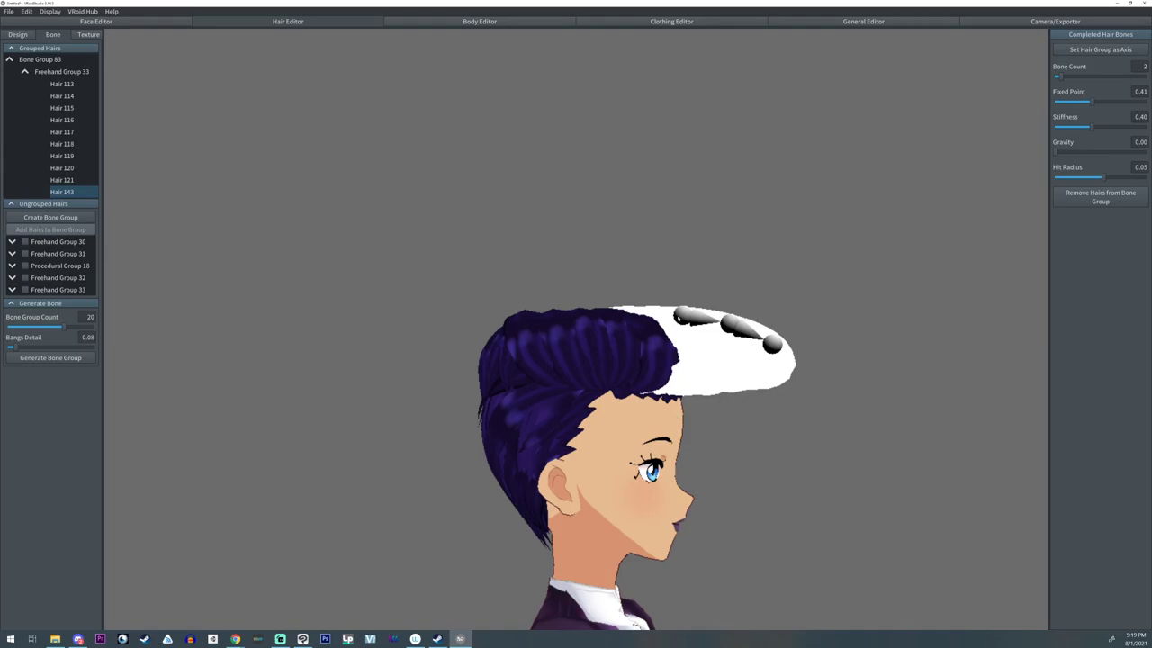
drag(1098, 129, 1111, 130)
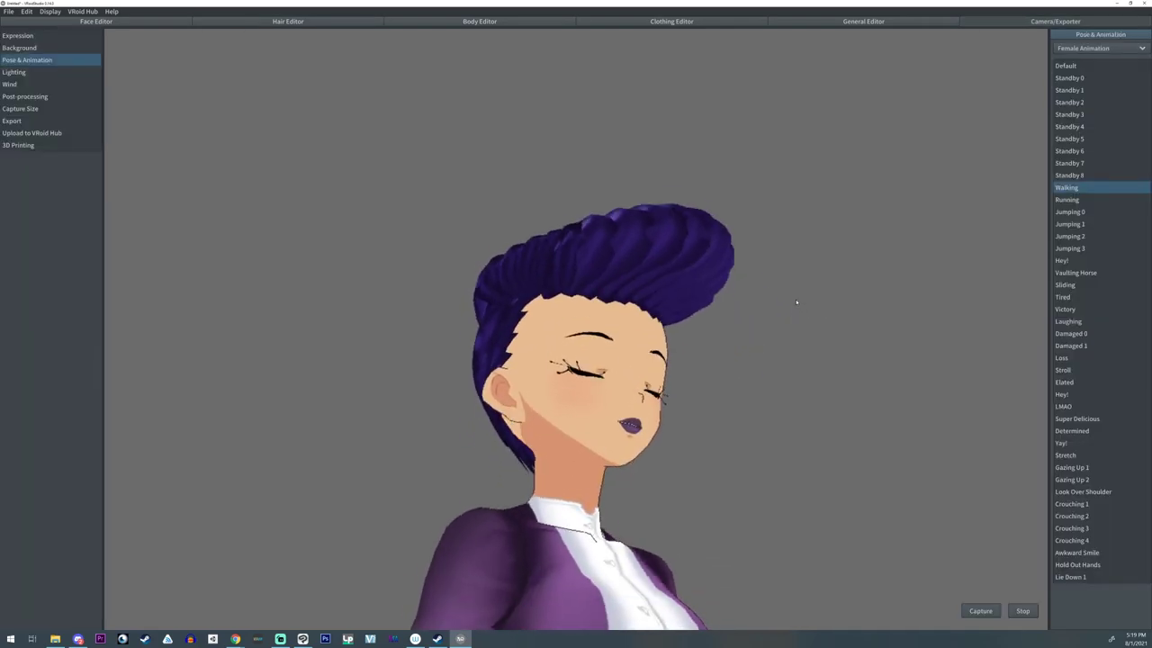
- Examine the pompadour's motion from several angles in the Walking animation and return to the Hair Editor
right_drag(609, 204, 531, 205)
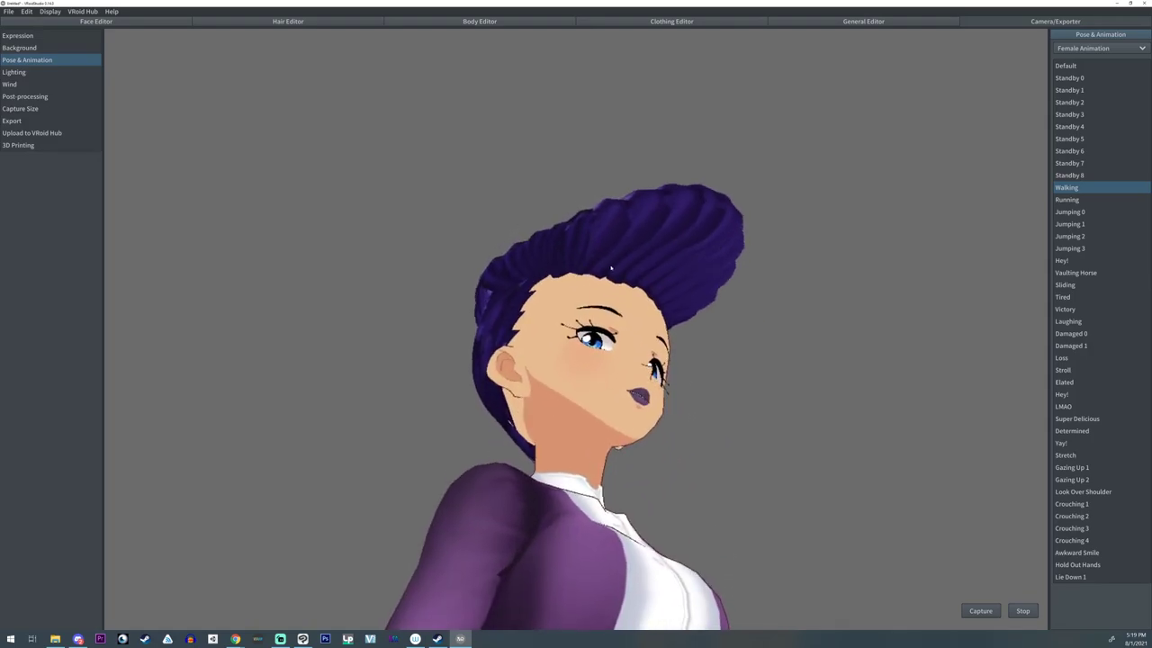
right_drag(617, 159, 546, 188)
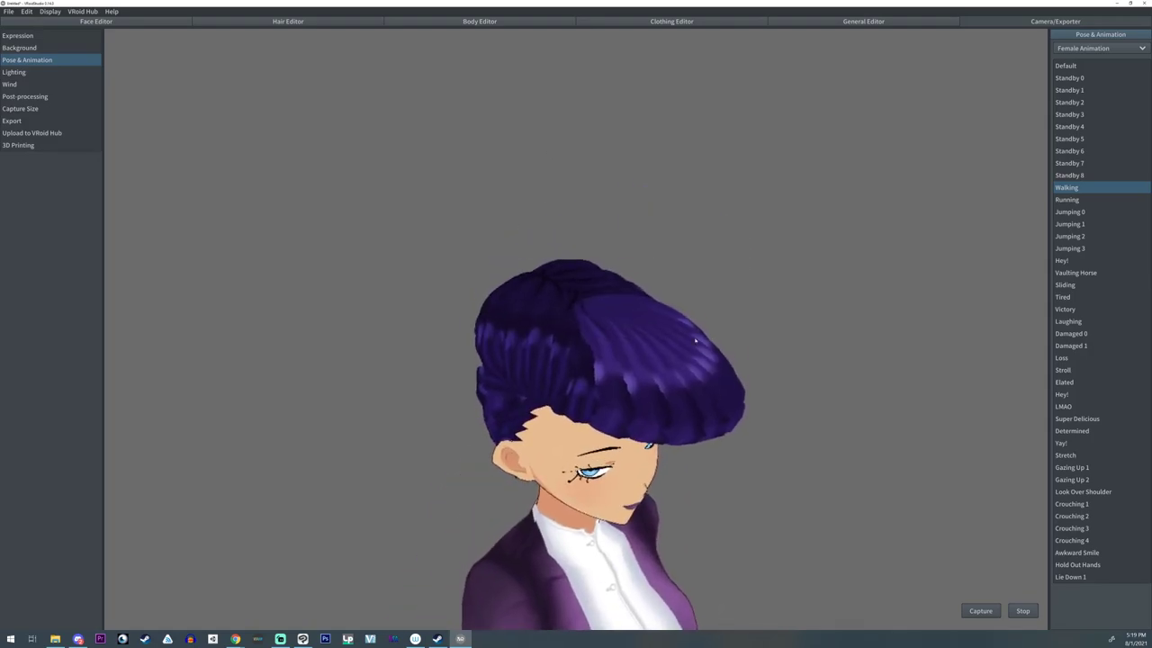
right_drag(697, 339, 635, 424)
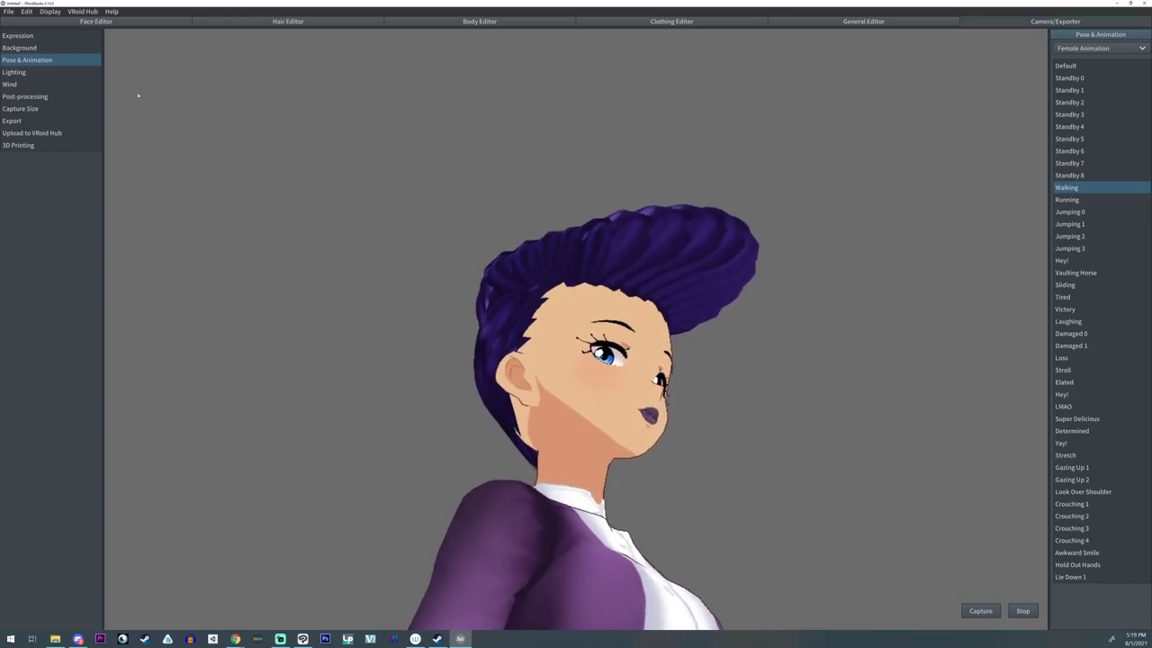
click(269, 21)
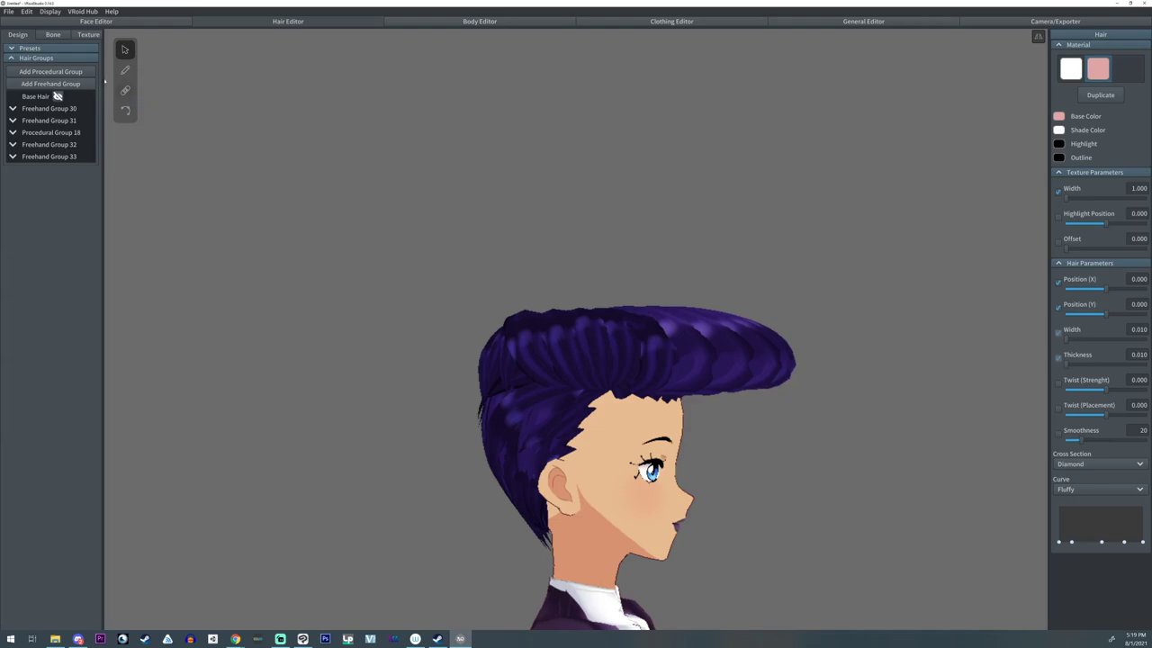
- Make Hair 117, the strand in the middle of the pompadour's front, the axis of the pompadour bone group
click(89, 34)
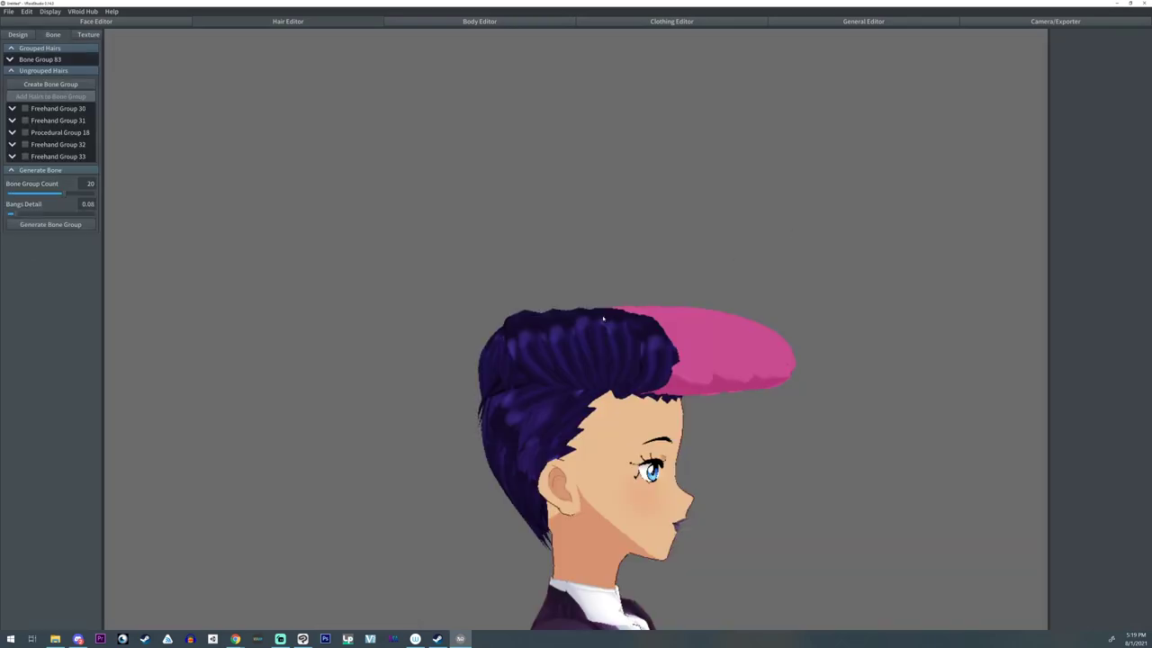
right_drag(604, 318, 584, 322)
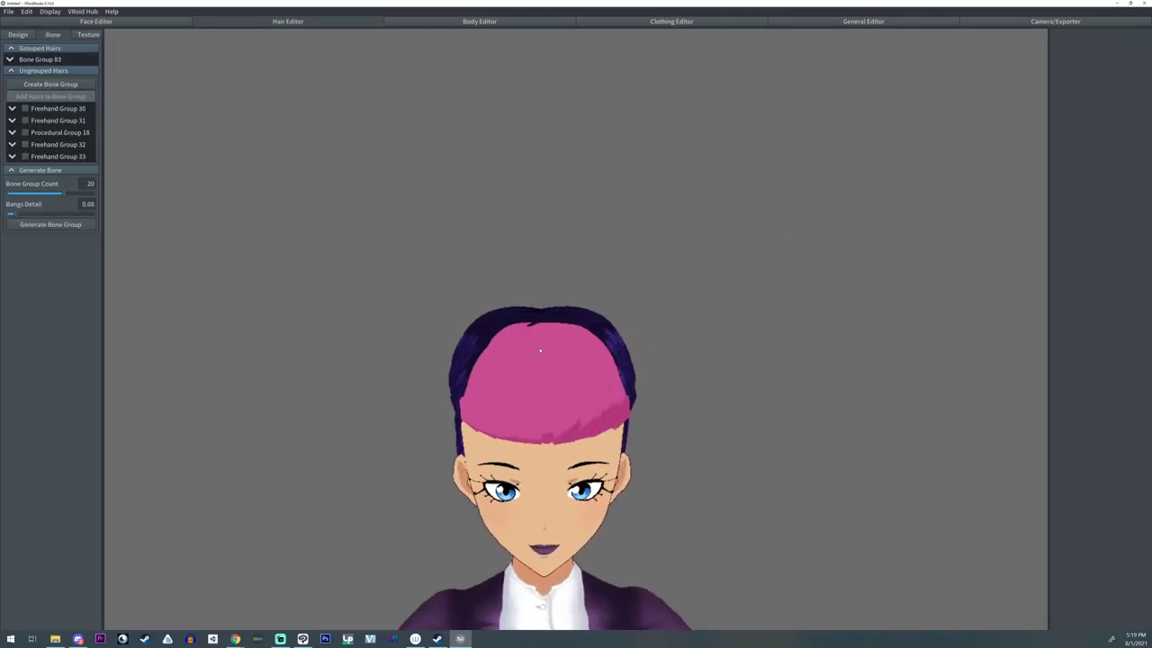
click(544, 410)
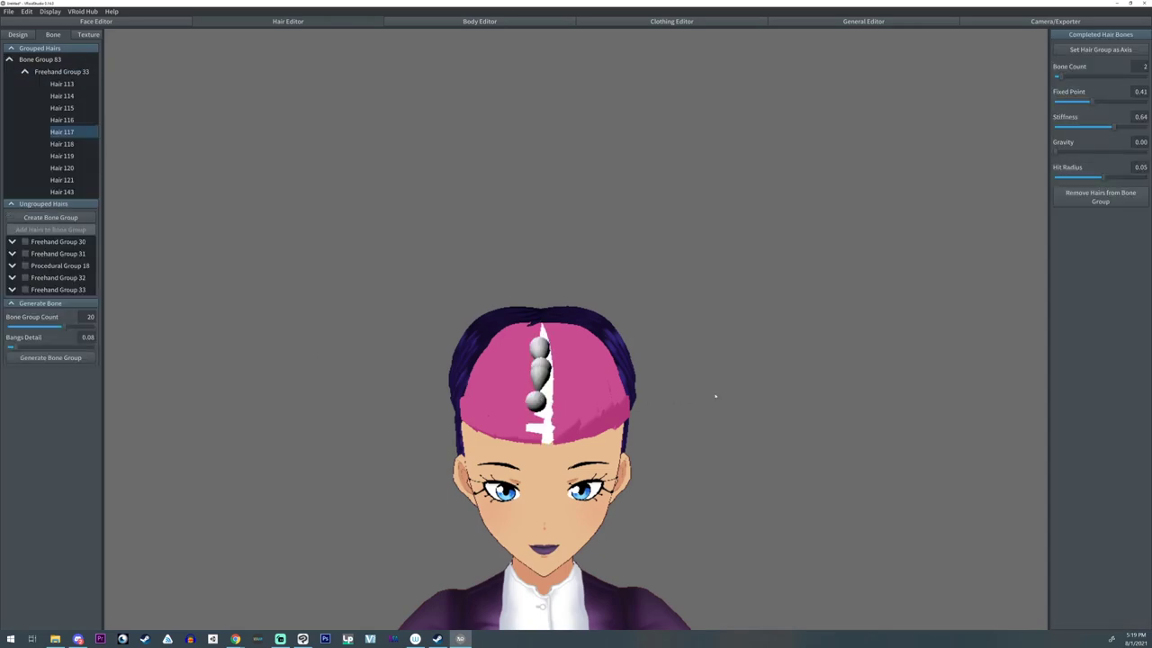
right_drag(716, 396, 741, 385)
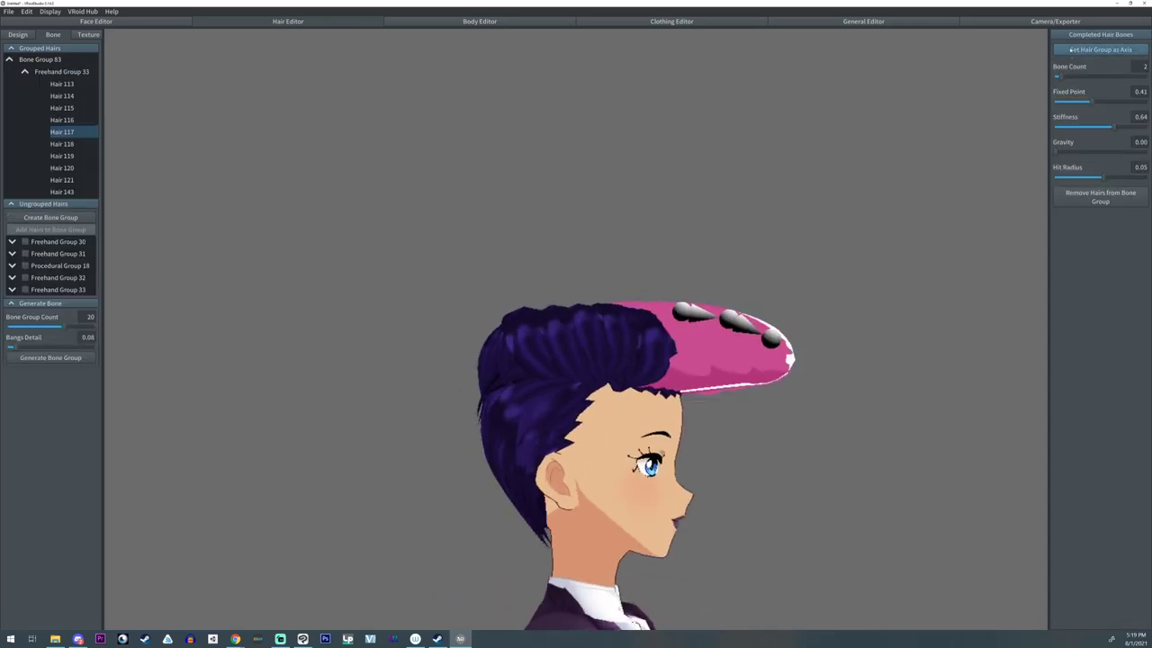
click(1072, 51)
- Examine the pompadour's motion in the Walking and Running animations and return to the Hair Editor
mouse_move(888, 186)
right_down()
mouse_move(875, 178)
mouse_move(884, 177)
right_up()
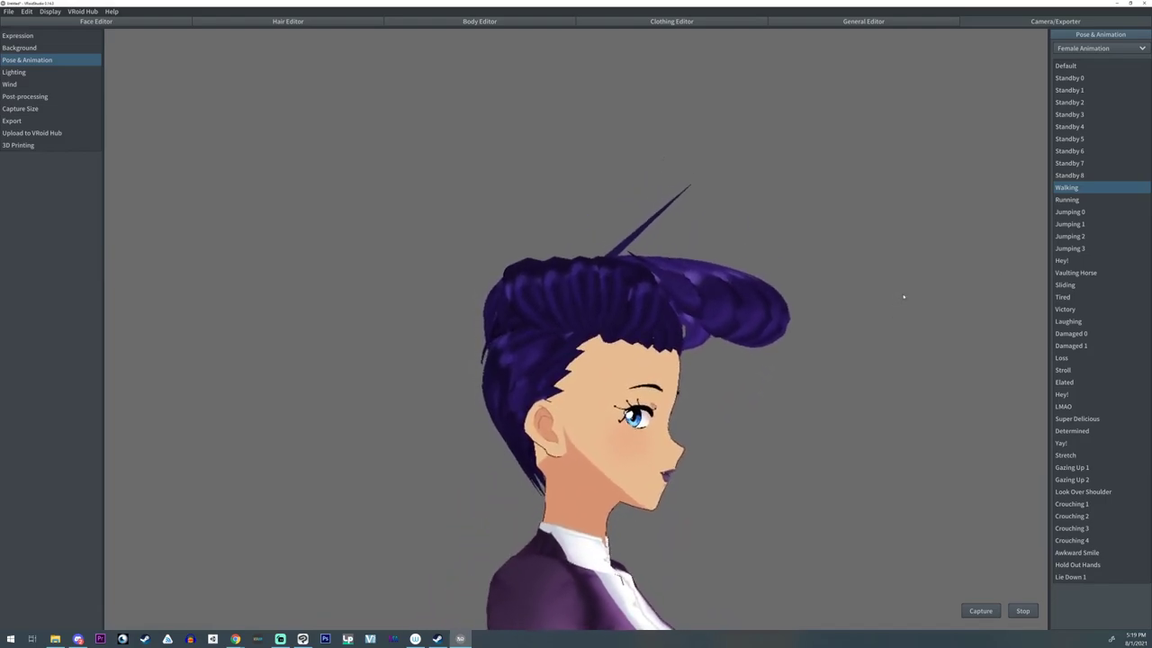
click(1071, 200)
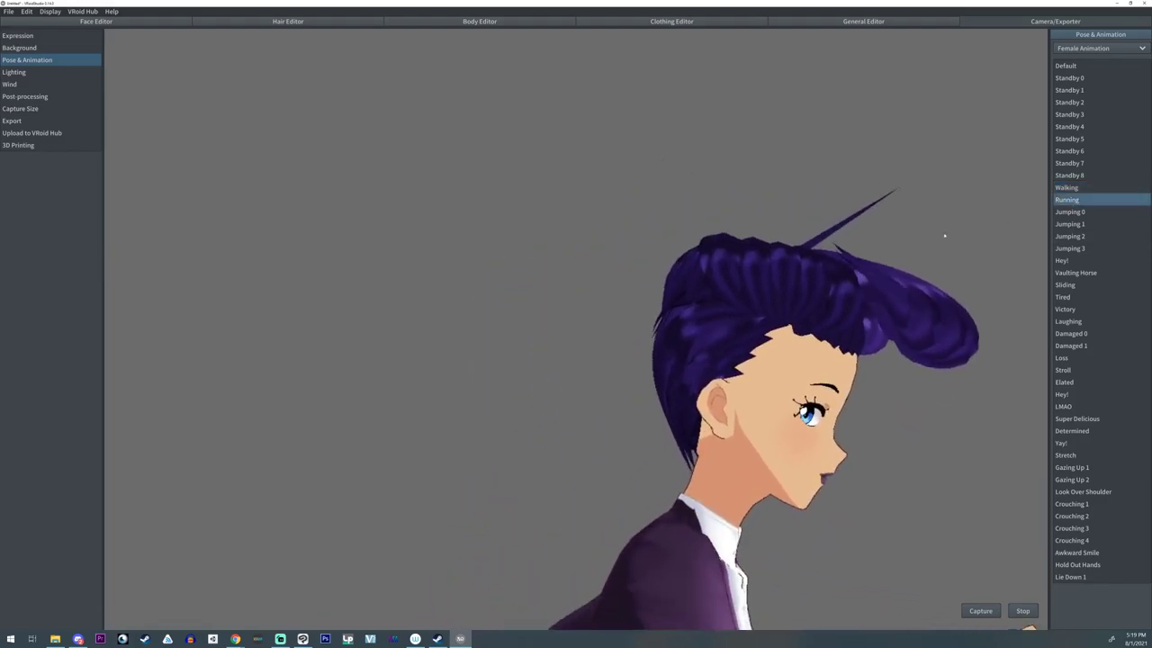
click(286, 22)
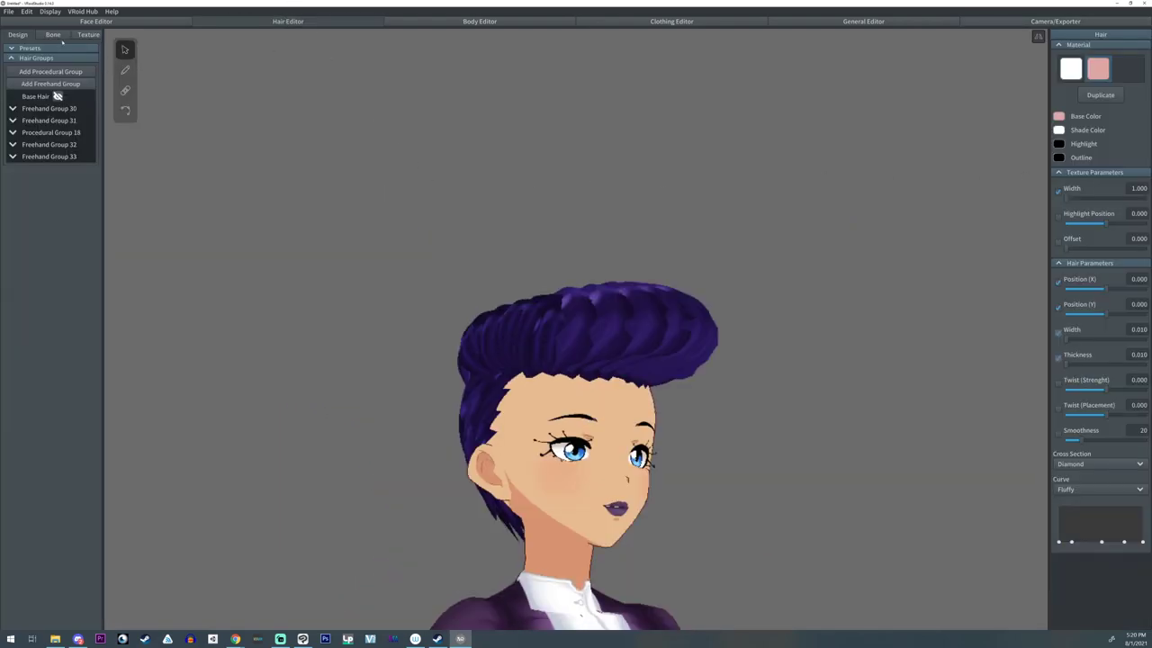
- Recalculate the axis of the pompadour bone group and inspect the bone placement in profile
click(53, 34)
click(40, 58)
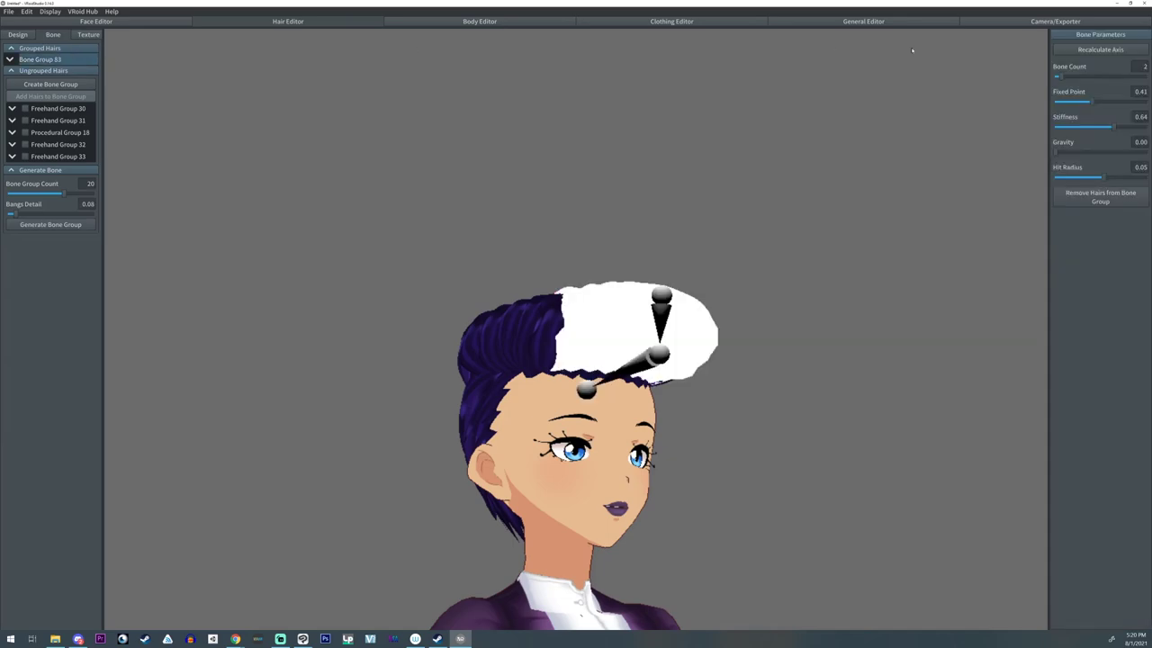
click(1094, 51)
right_drag(919, 93, 931, 96)
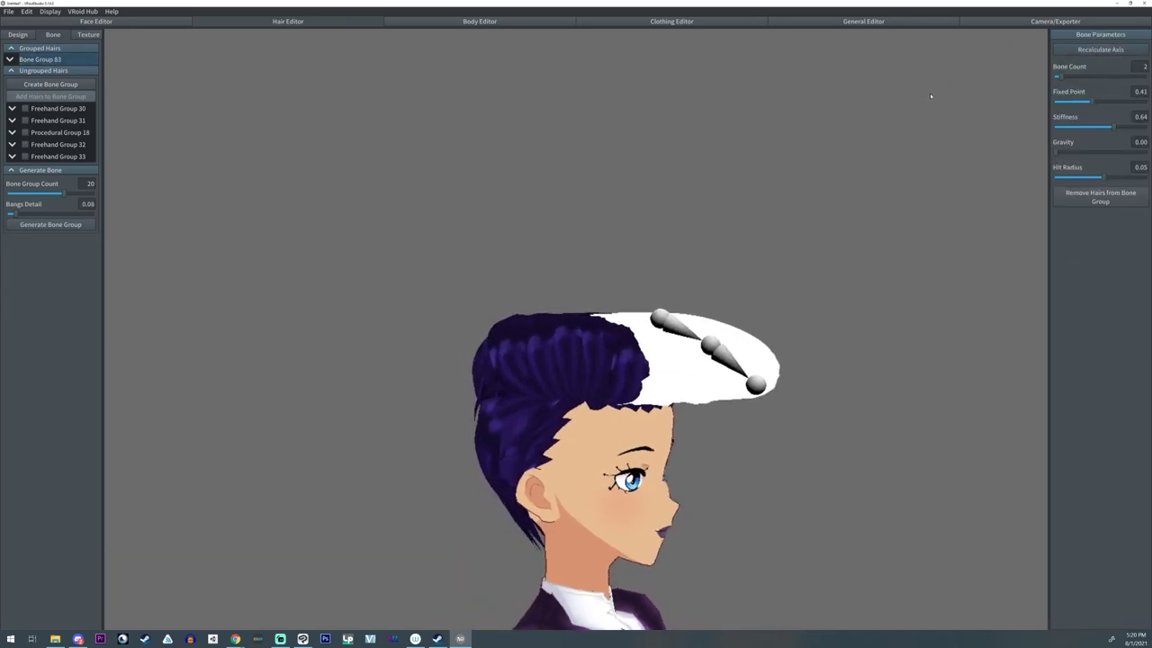
- Remove Hair 143 from the pompadour bone group
click(9, 60)
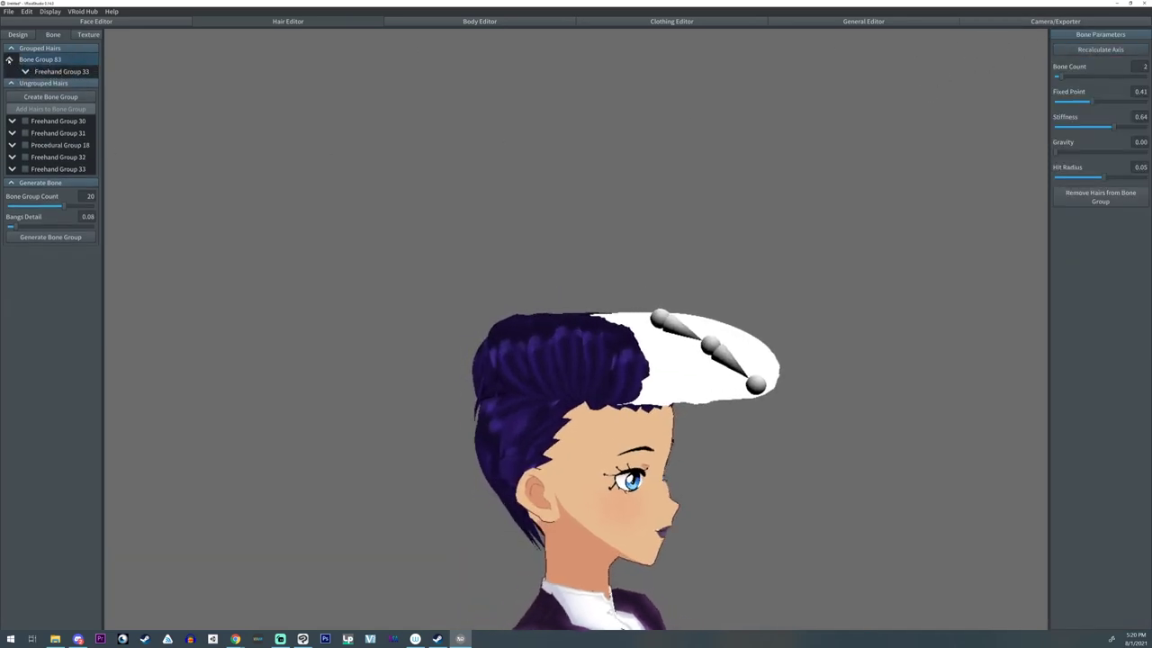
click(25, 71)
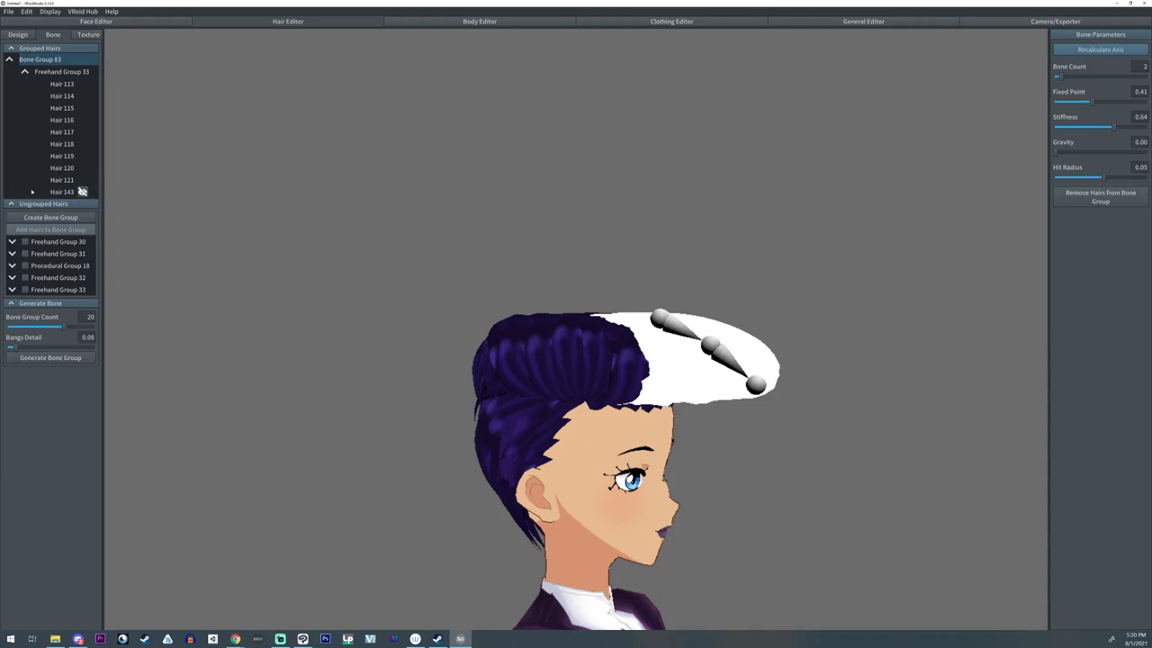
right_click(59, 192)
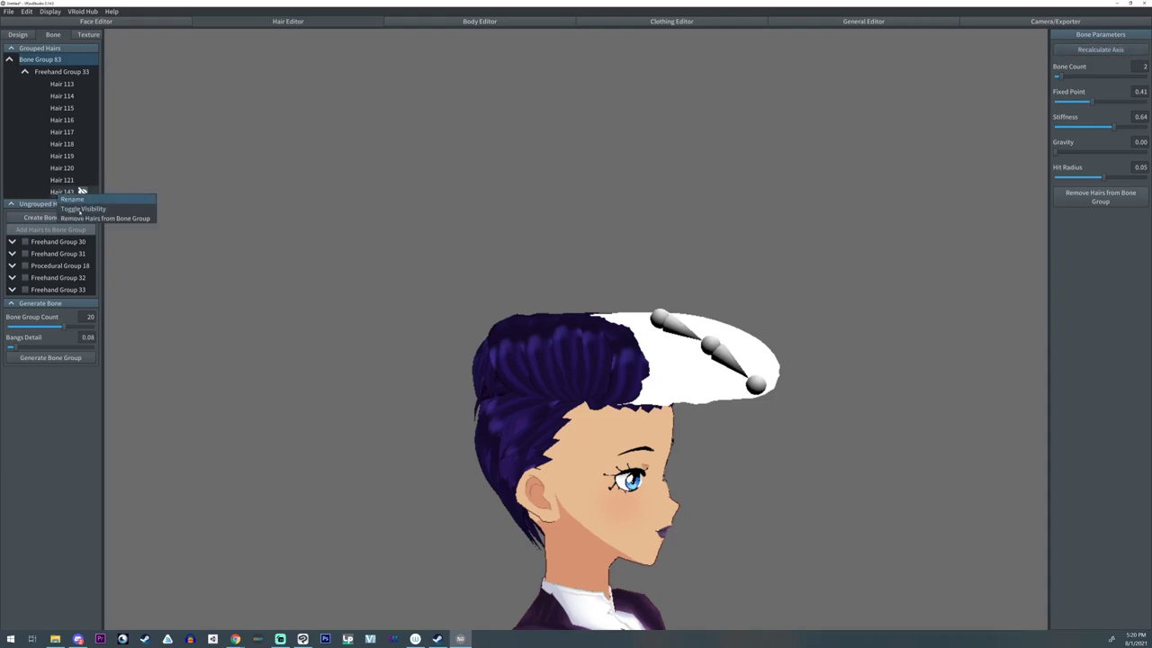
click(99, 218)
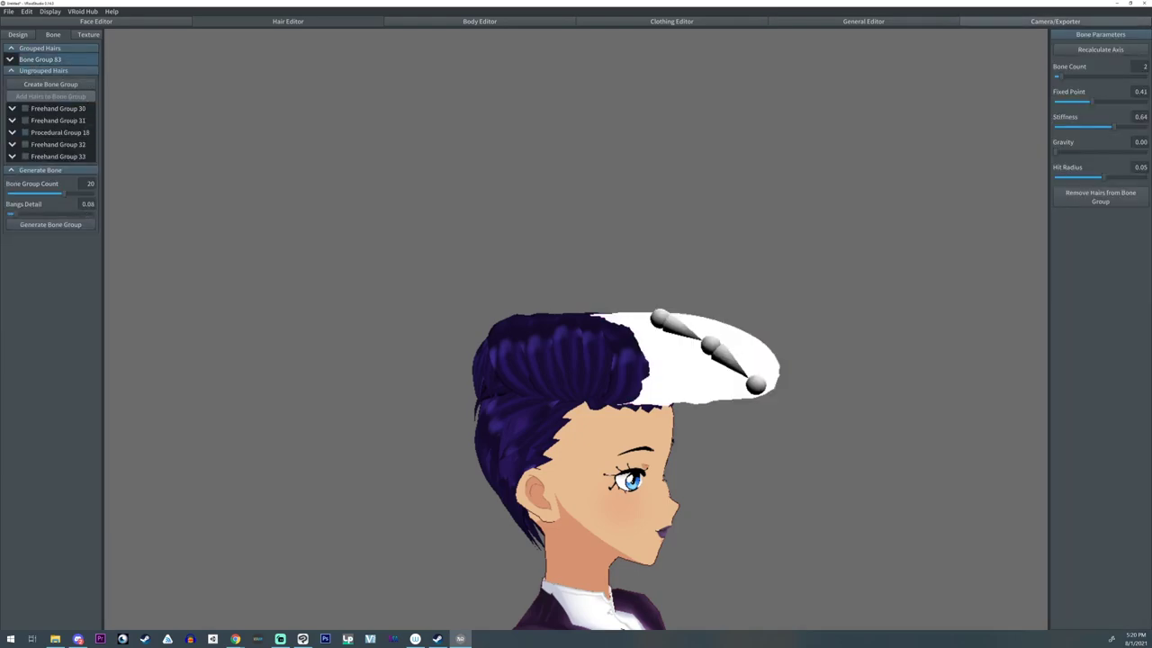
- Recalculate the pompadour bone group's axis without Hair 143 and set its fixed point to 0.13
click(1089, 50)
right_drag(879, 132, 843, 133)
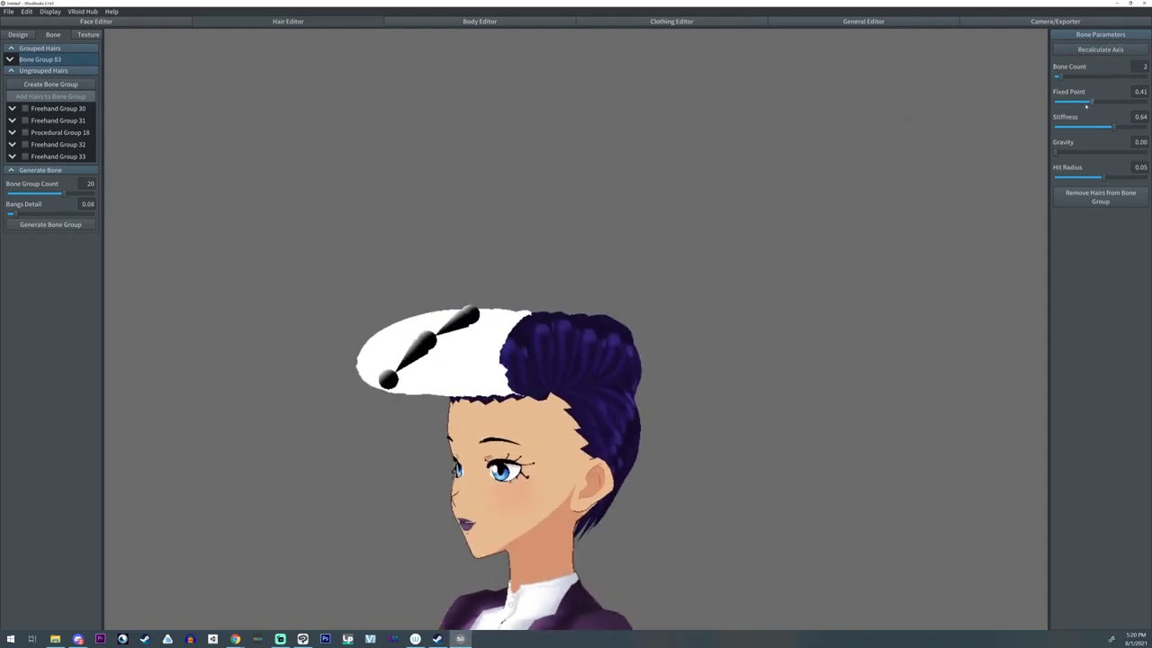
drag(1086, 105, 1059, 106)
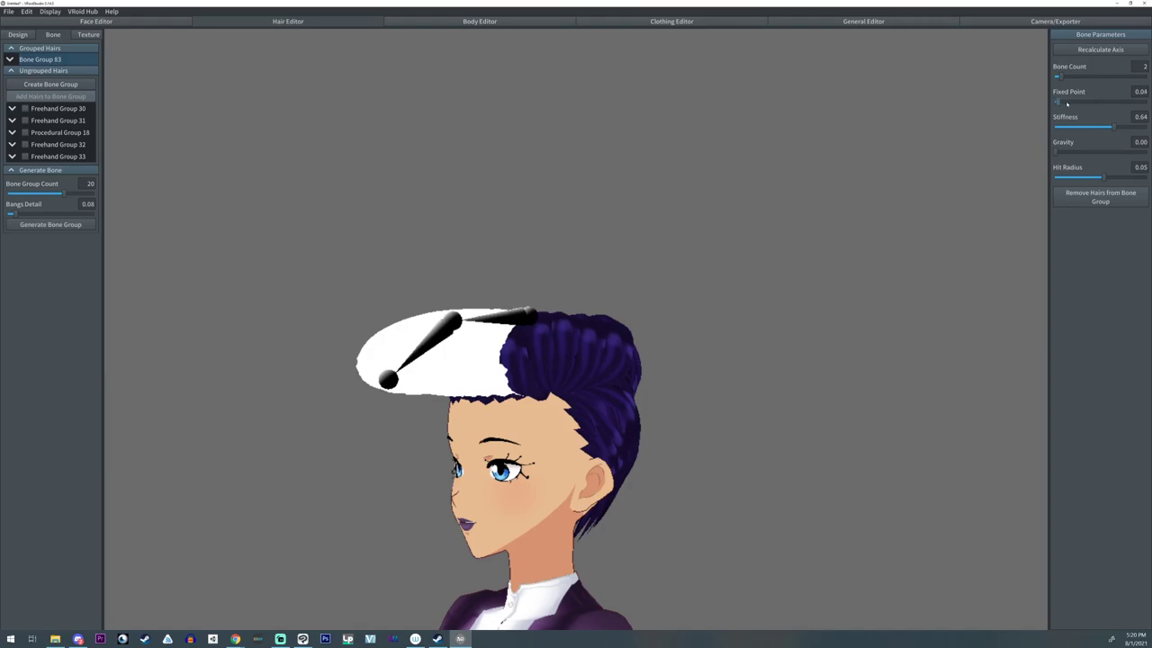
click(1067, 100)
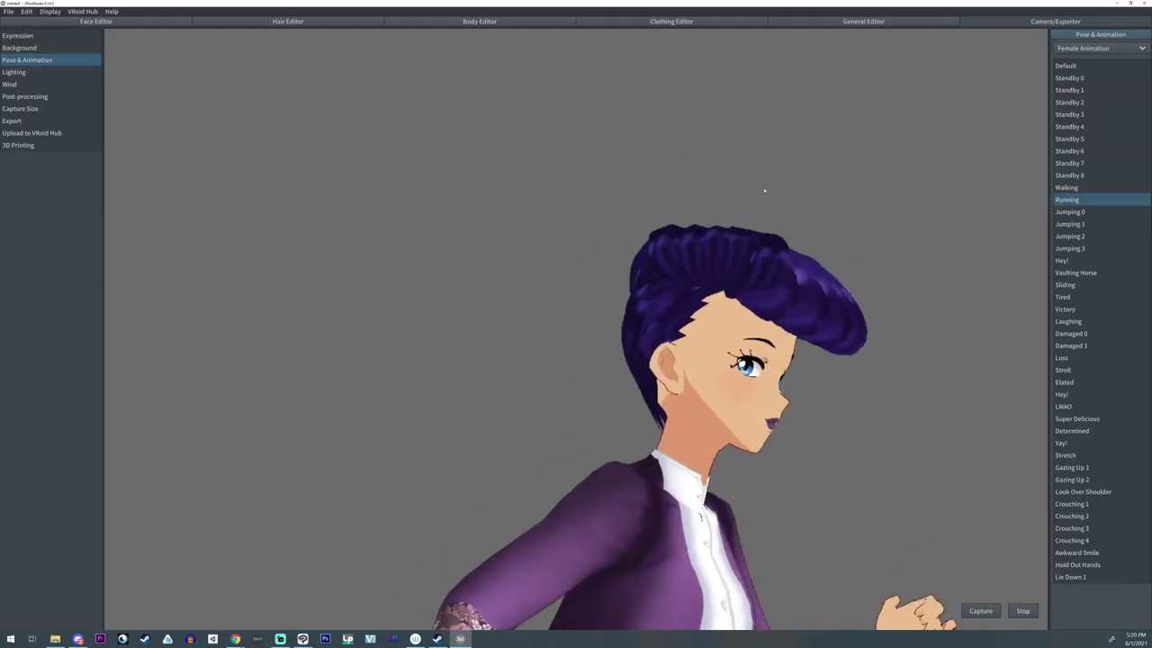
- Compare the pompadour's motion in the Running, Walking and Standby 7 animations, and go back to the Hair Editor
key(Up)
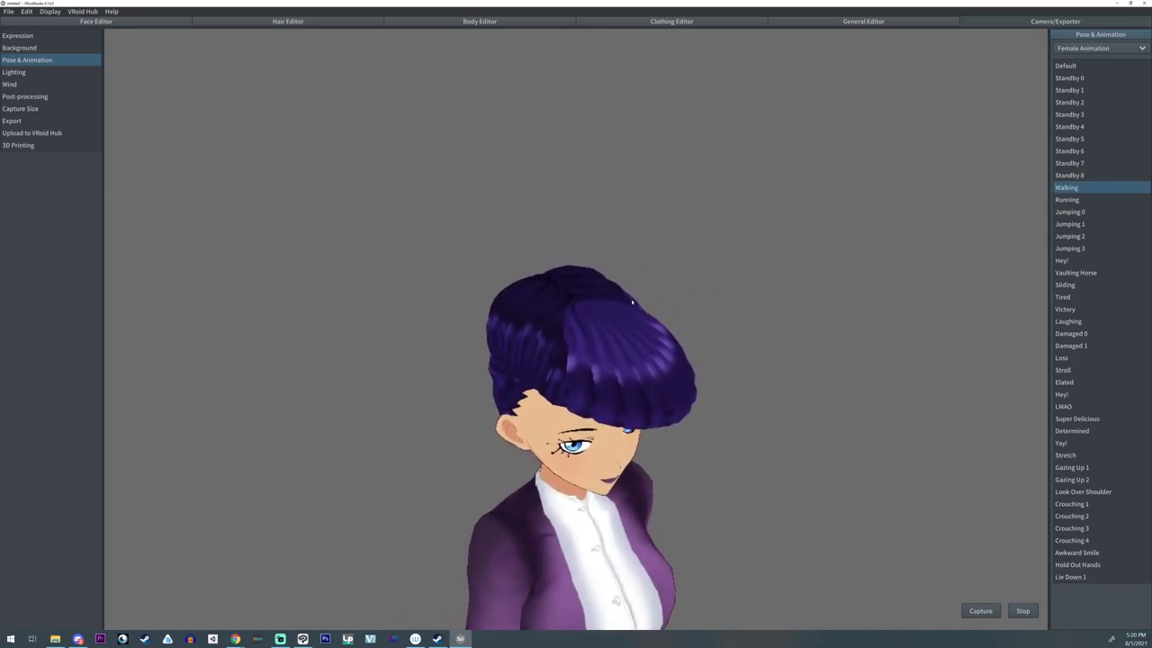
click(1069, 162)
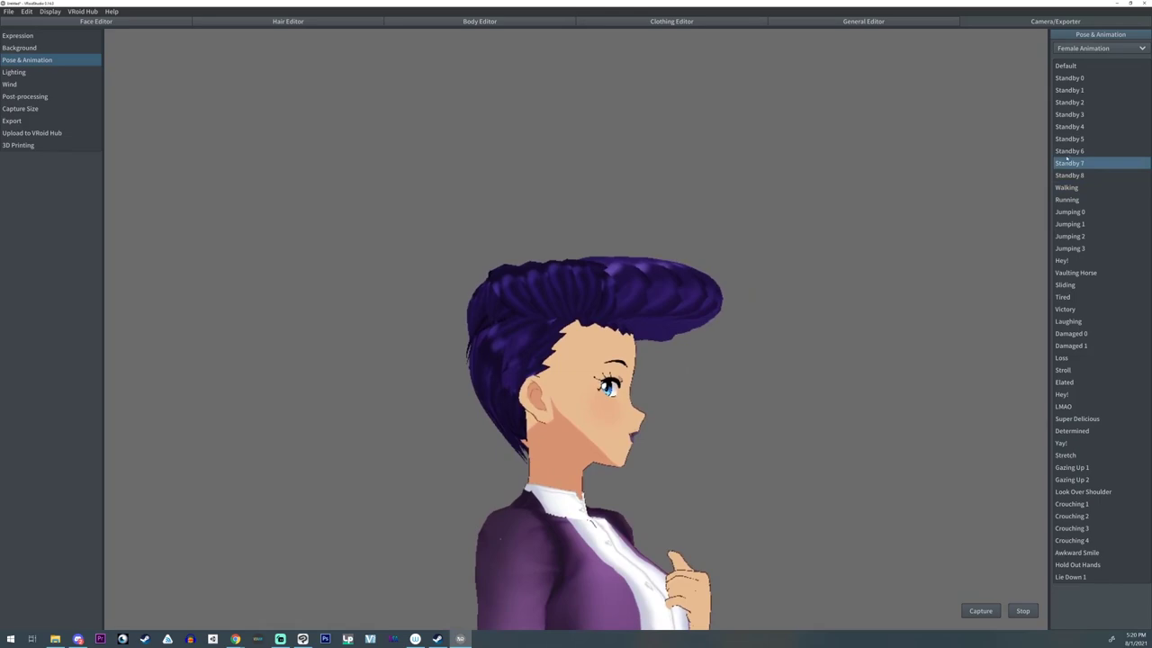
click(301, 21)
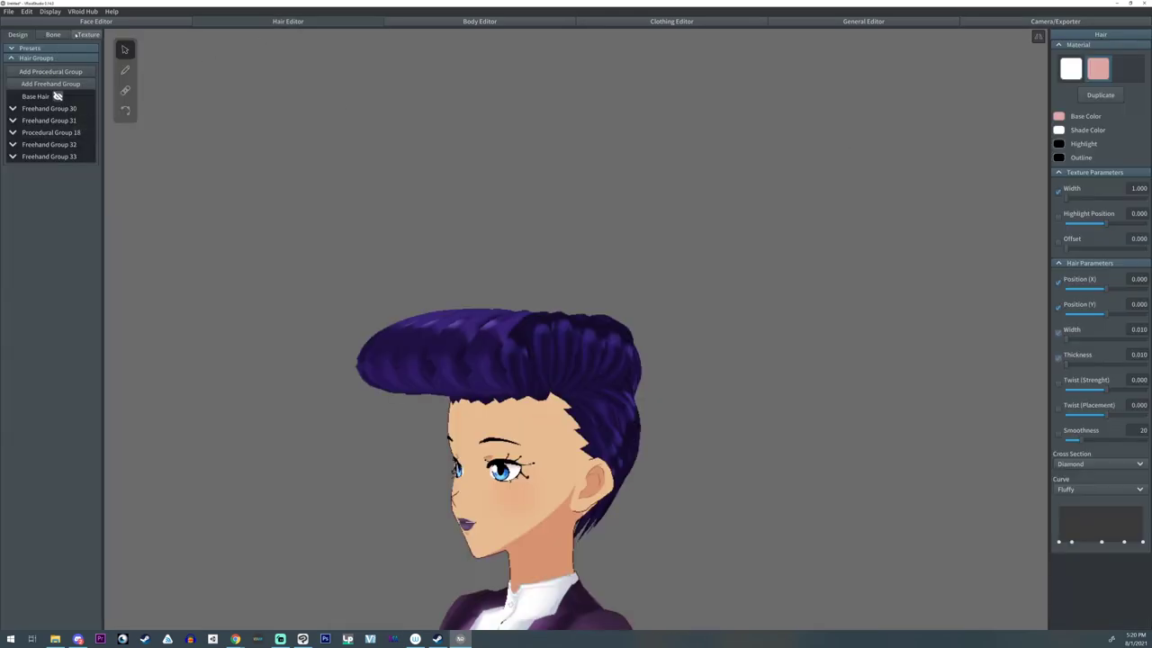
- Add the ungrouped Hair 143 back to the pompadour bone group
click(53, 35)
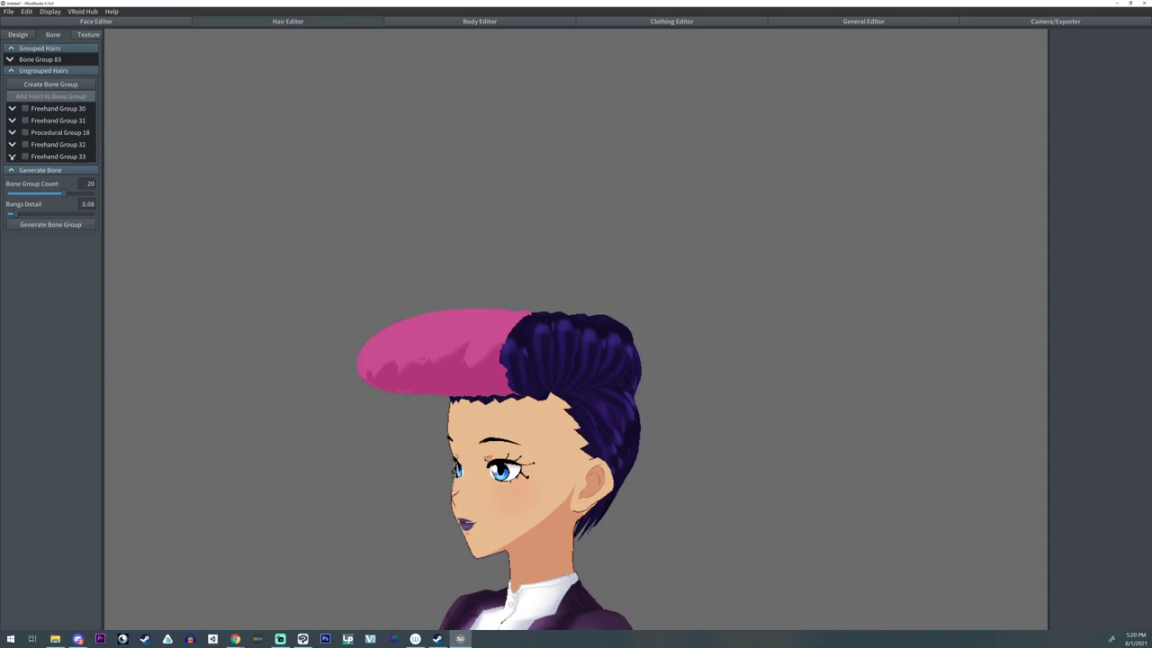
click(12, 156)
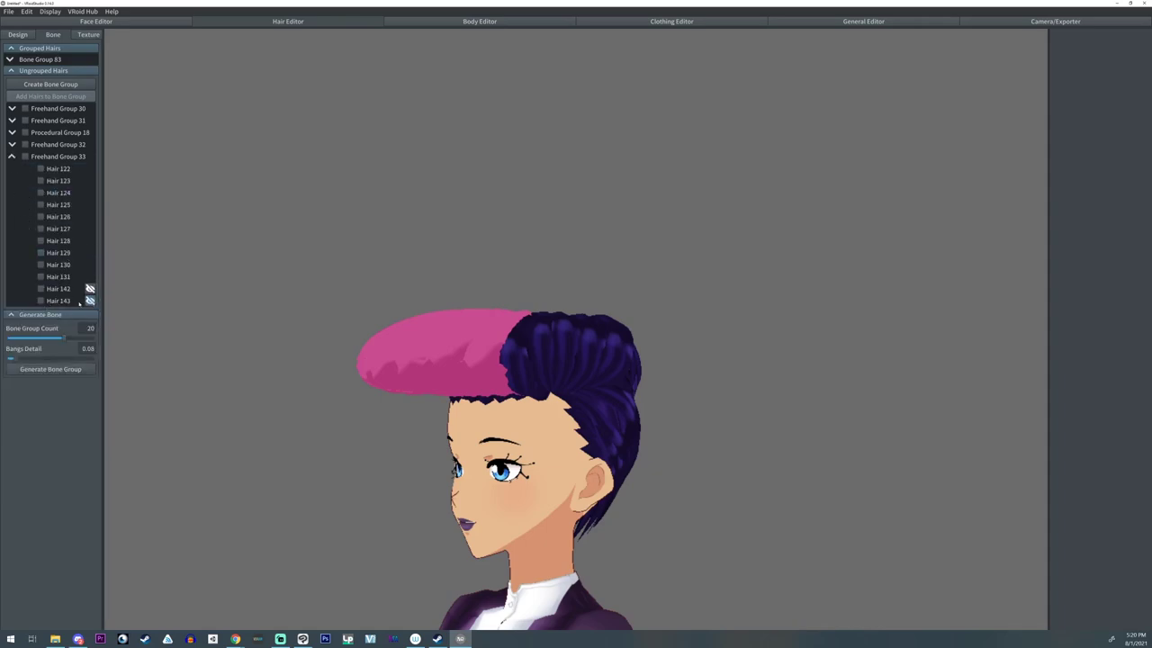
click(67, 59)
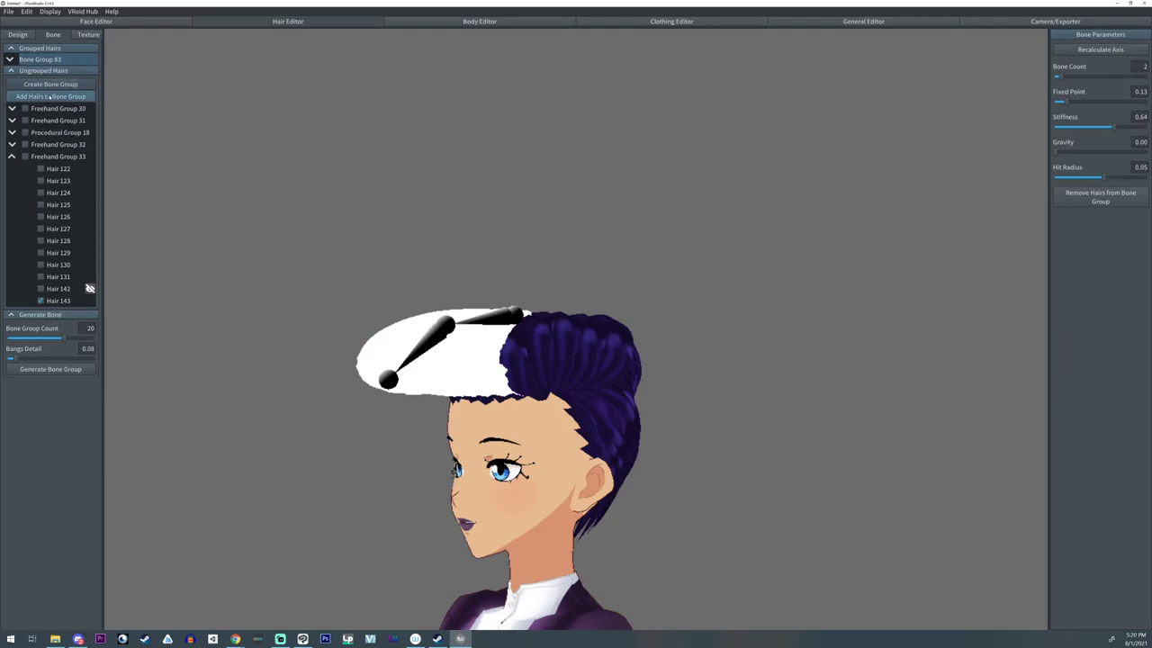
click(48, 96)
- Make Hair 143 the axis of the pompadour bone group and preview the hair in the Standby 7 animation
click(10, 58)
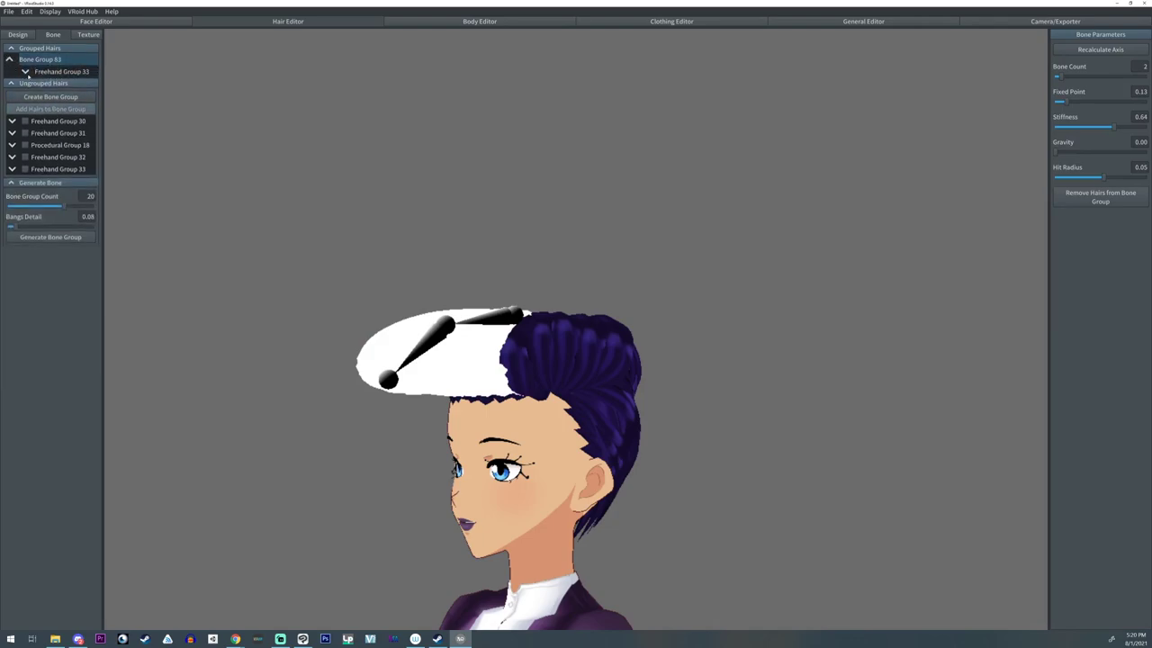
click(26, 72)
click(79, 190)
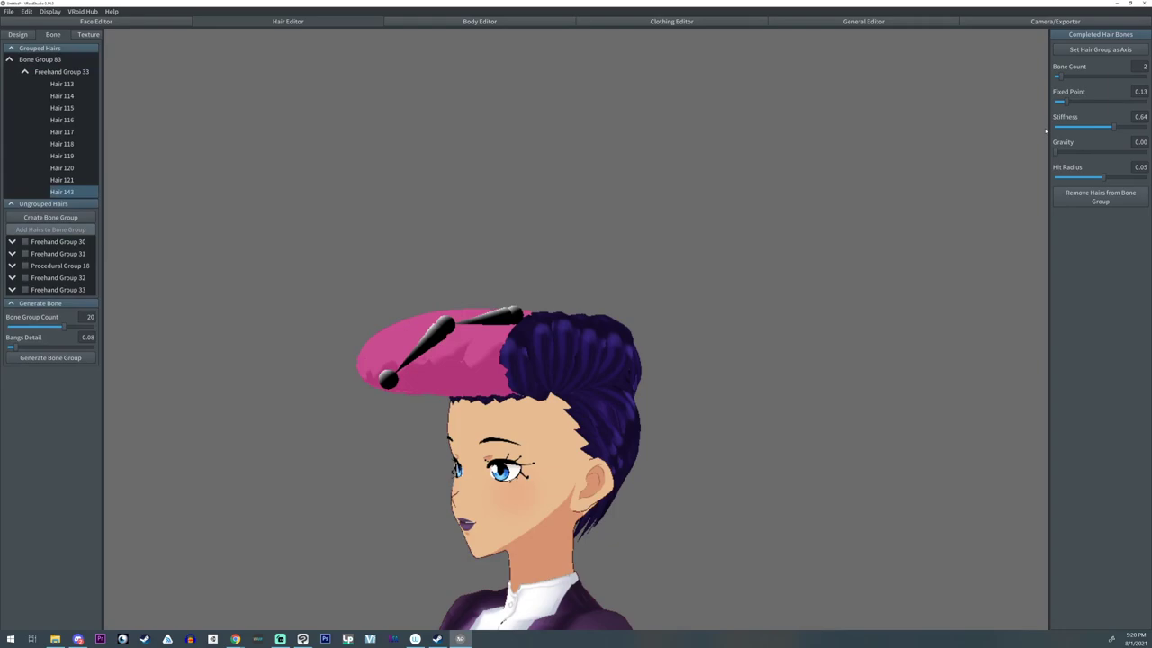
click(1114, 51)
right_drag(660, 190, 689, 192)
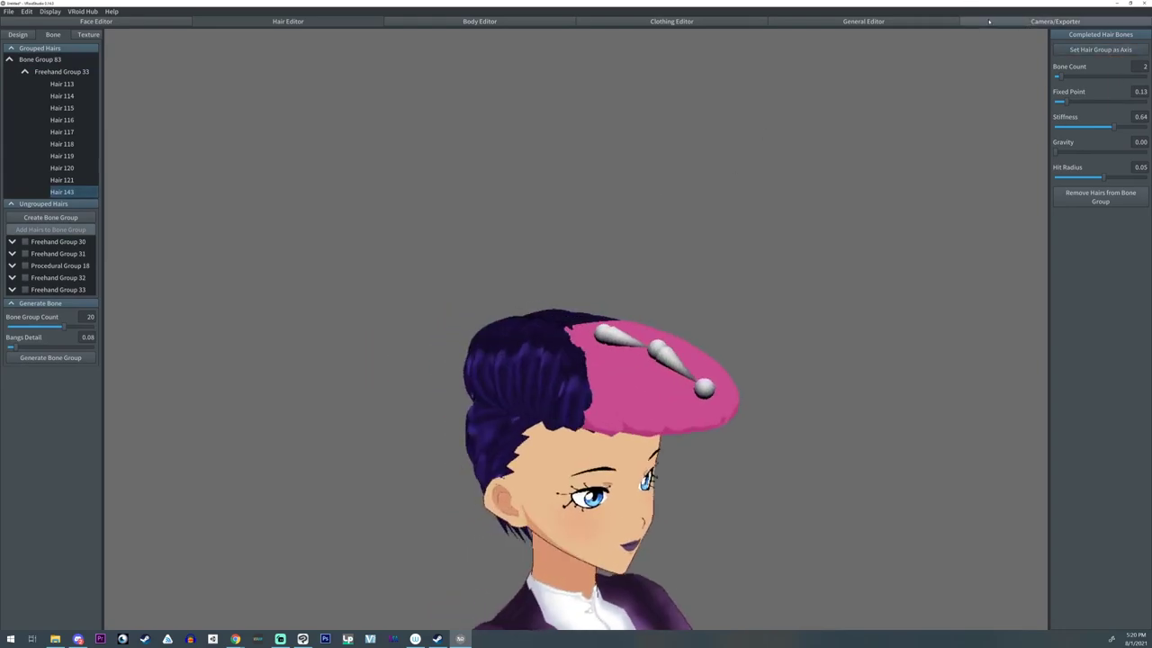
click(1055, 21)
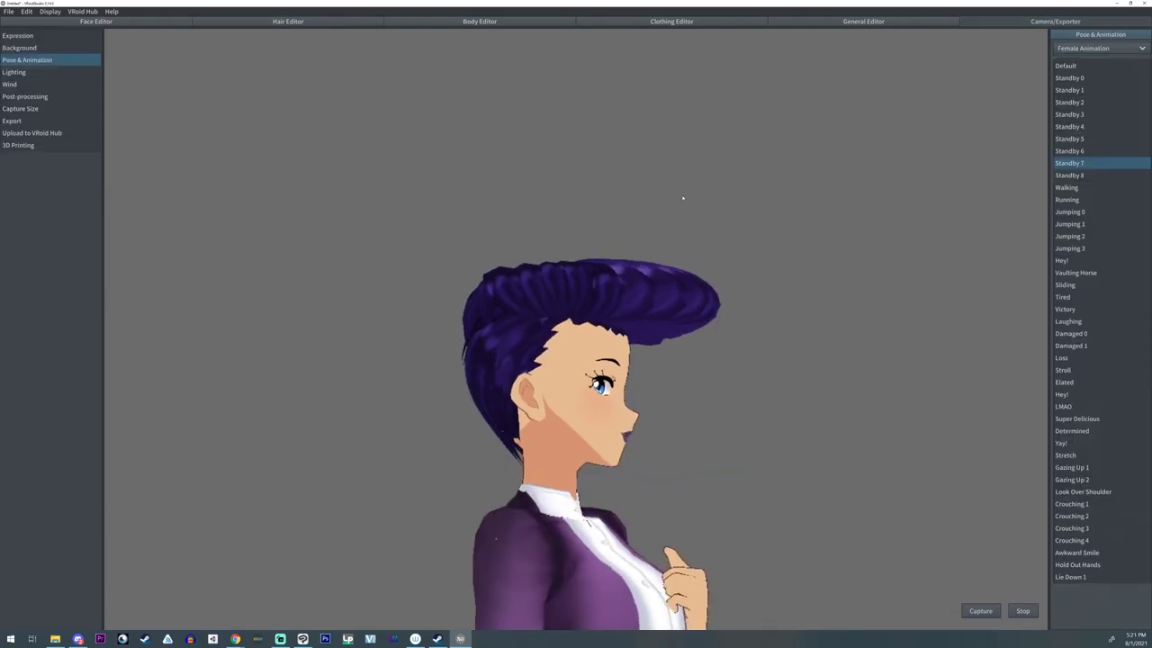
- Raise the pompadour bone group's fixed point to slightly above 0.45
click(286, 21)
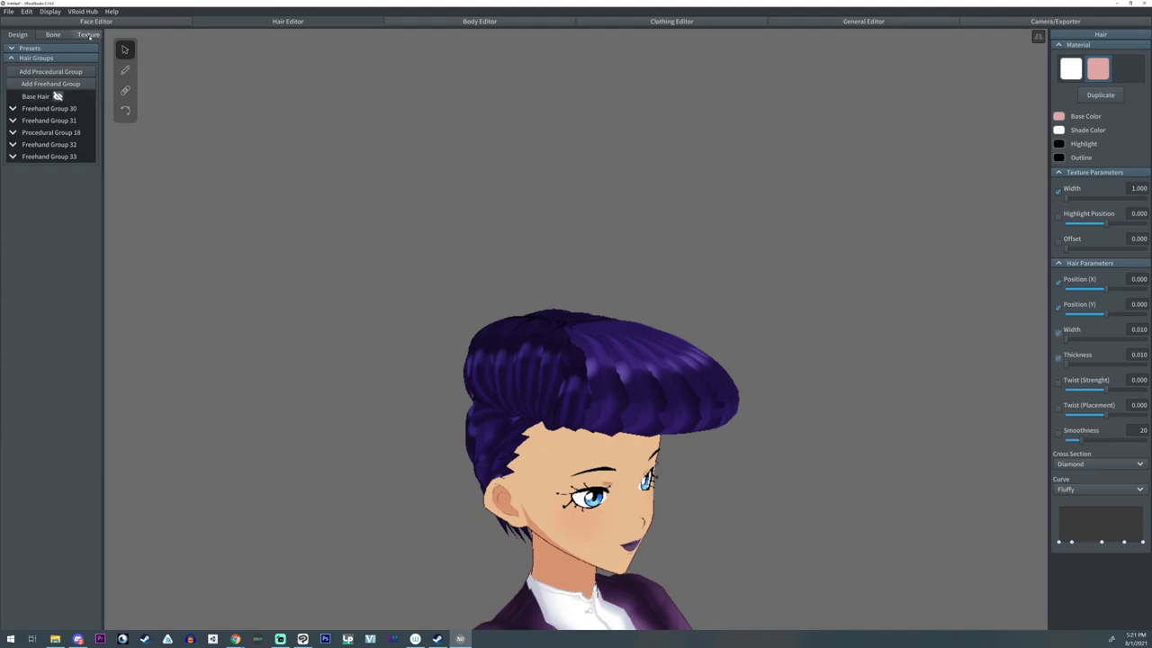
click(53, 34)
click(43, 59)
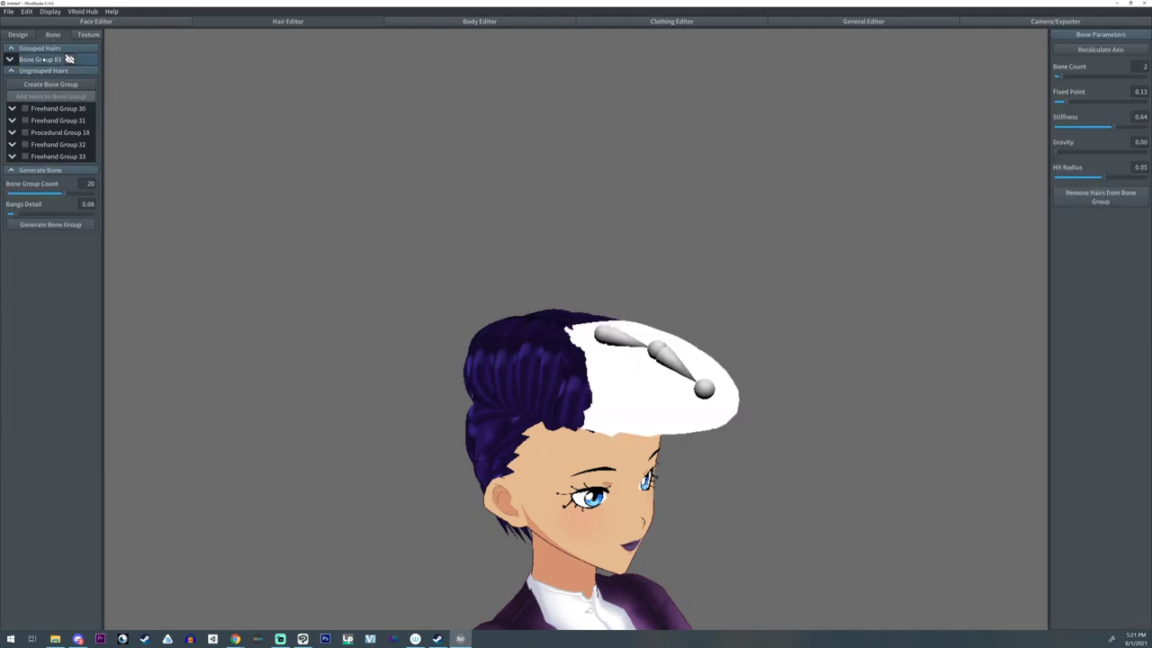
drag(1064, 101, 1097, 105)
right_drag(563, 200, 638, 187)
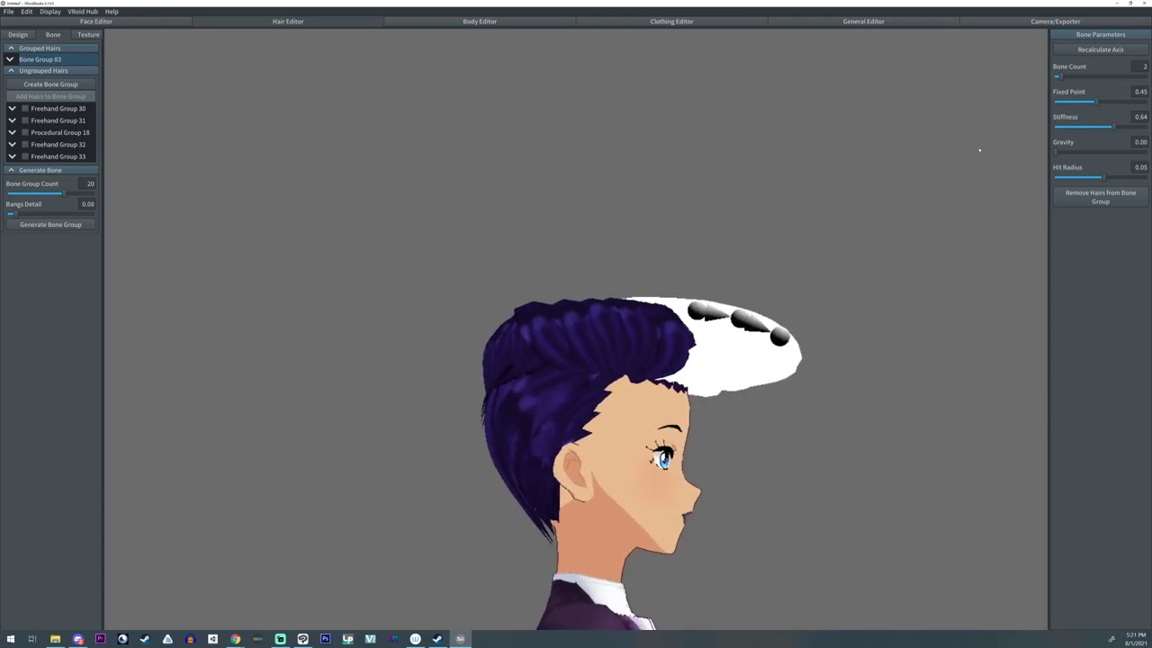
drag(1100, 103, 1108, 105)
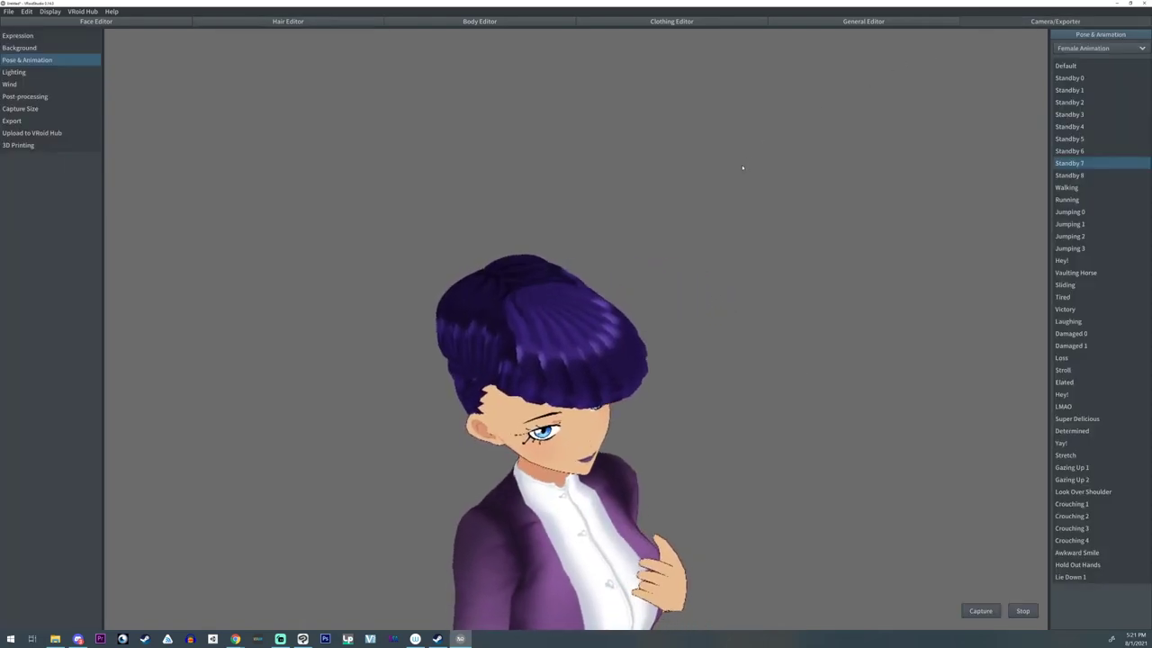
- Check the pompadour in the Running and Walking animations, and view the hairstyle from the front in the Hair Editor
click(1067, 199)
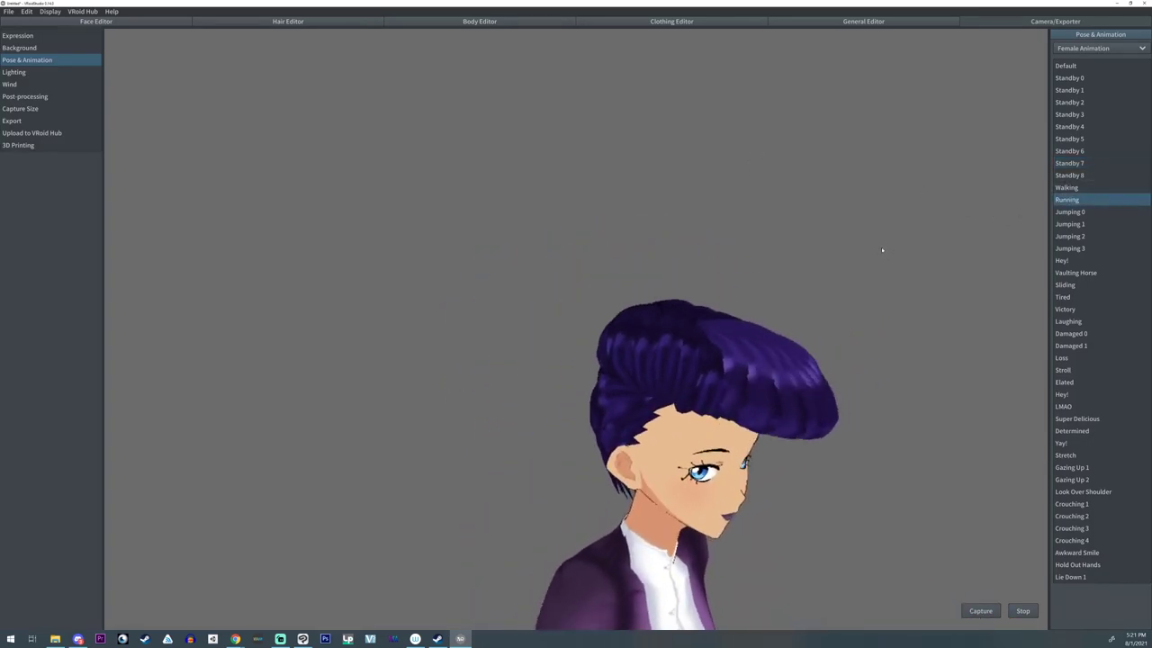
click(1076, 187)
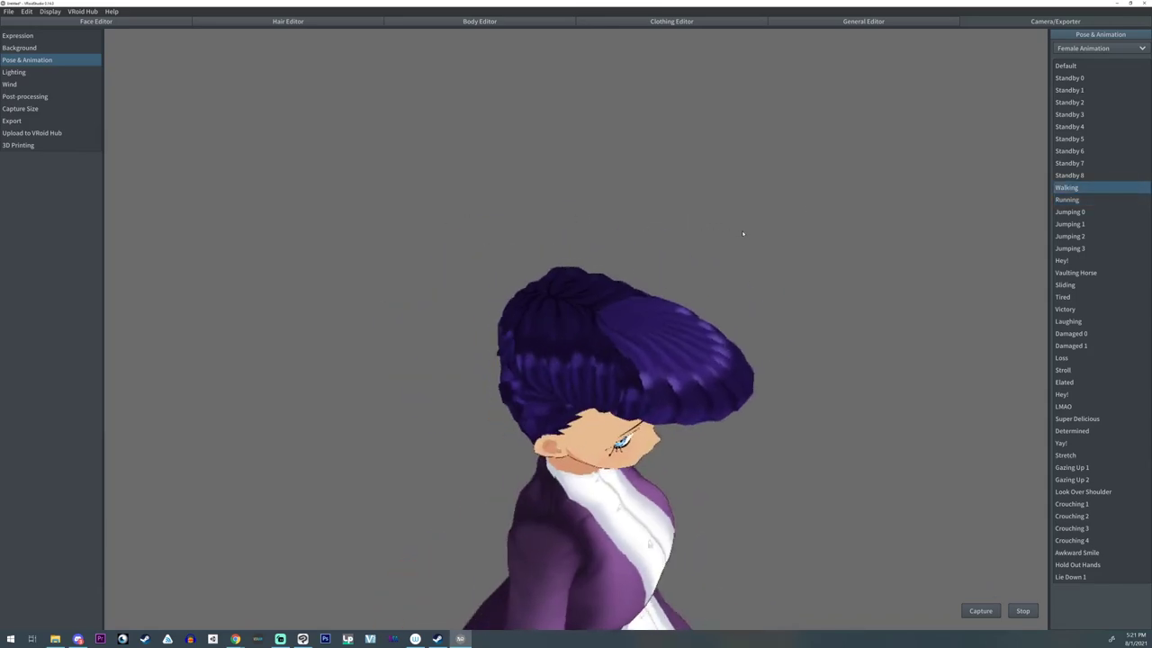
scroll(703, 209, down, 3)
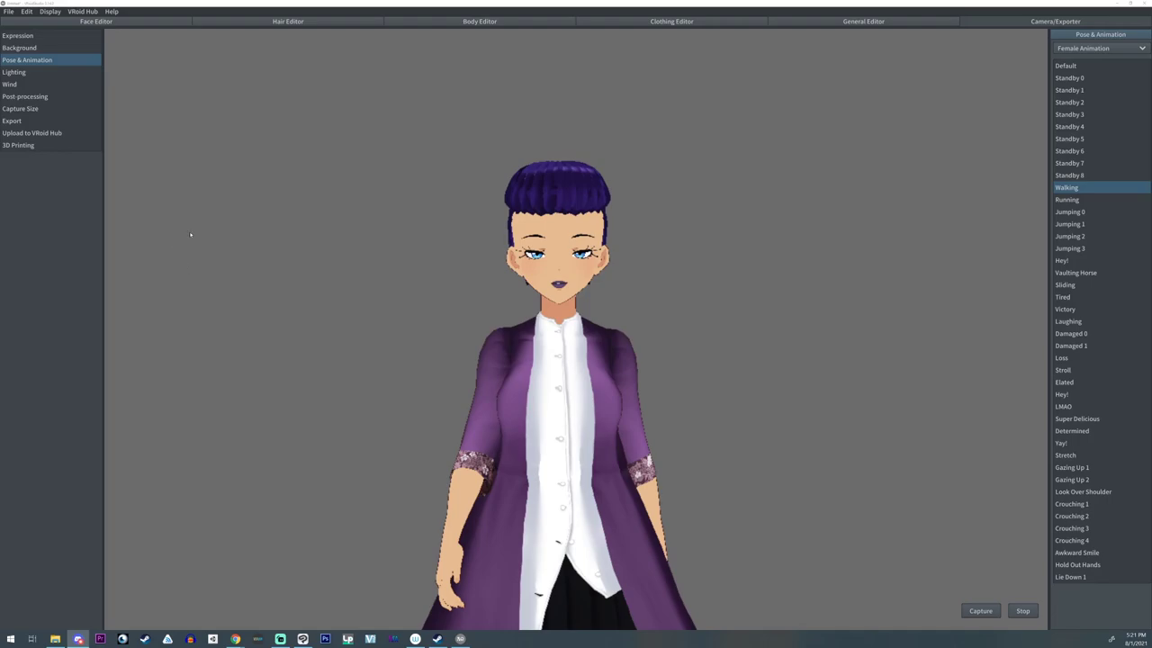
click(359, 22)
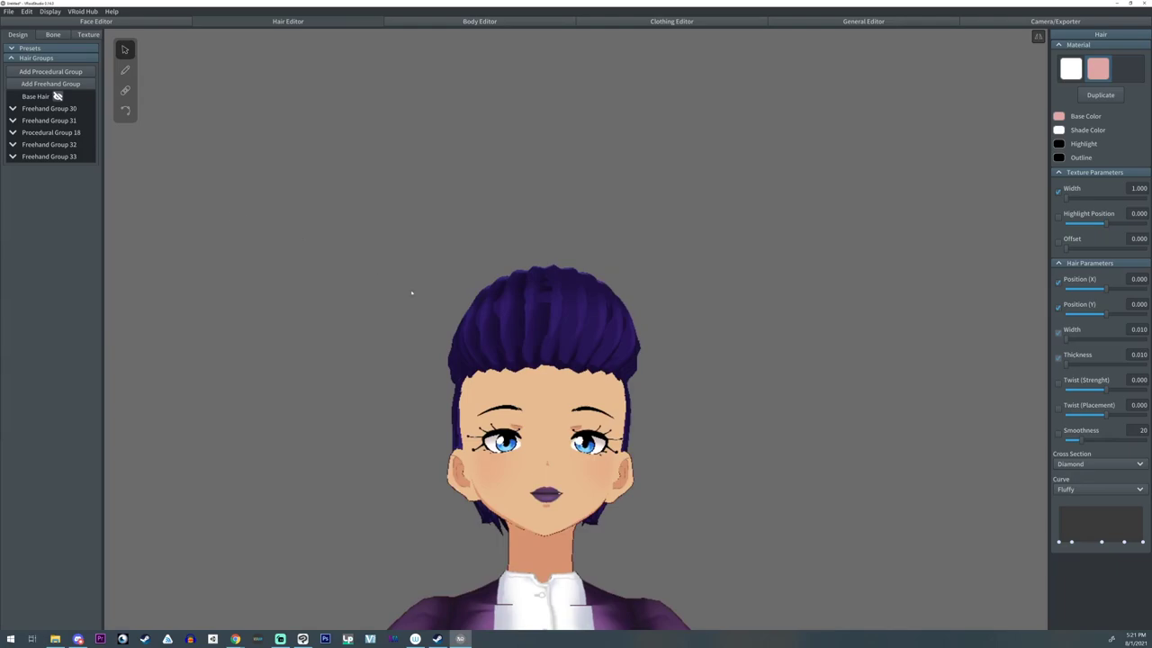
right_drag(412, 293, 409, 303)
scroll(406, 300, down, 3)
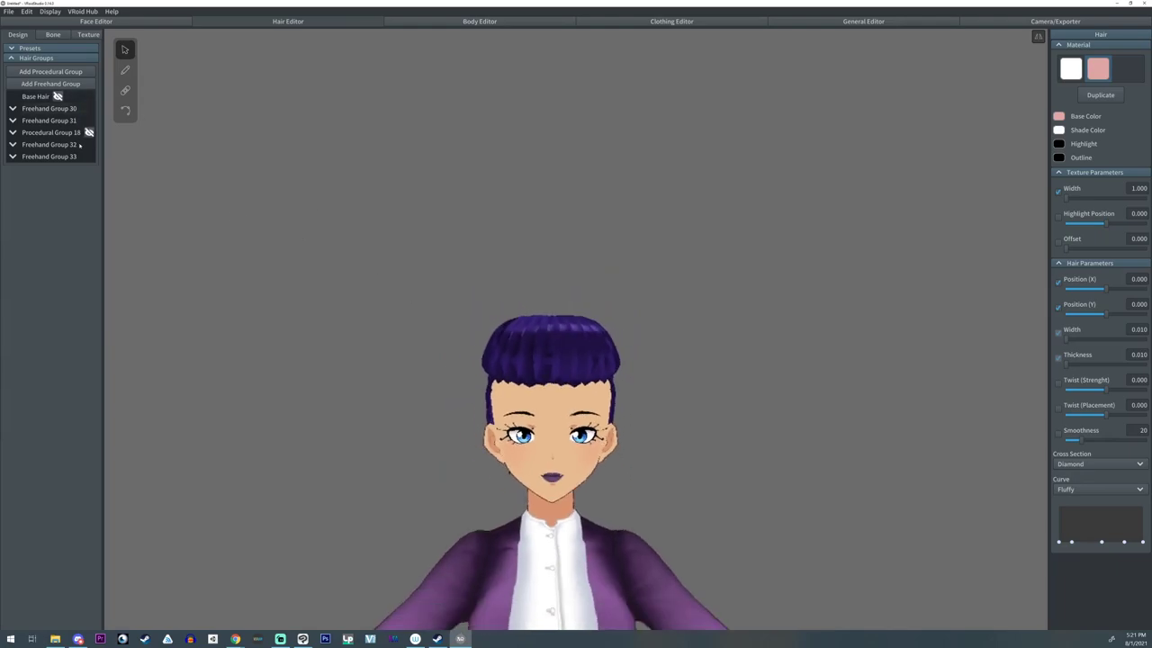
- Hide Procedural Group 18 and Freehand Groups 31, 32 and 33
click(88, 133)
click(85, 144)
click(84, 156)
click(85, 121)
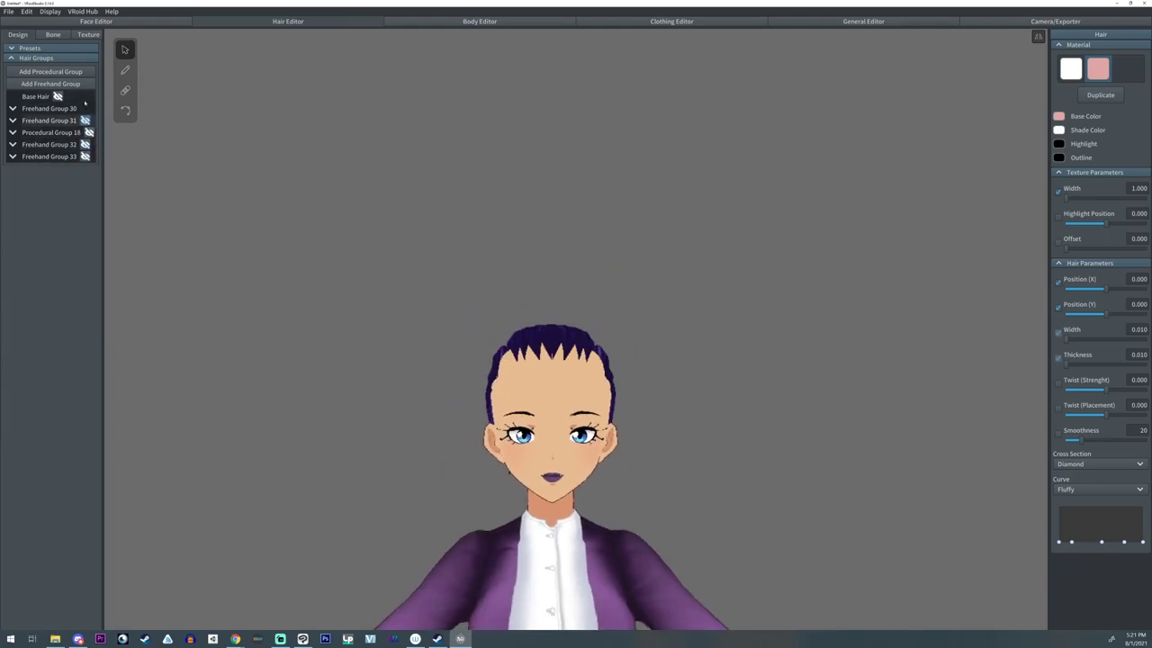
- Delete all four freehand groups and Procedural Group 18, keeping only the Base Hair
right_click(53, 108)
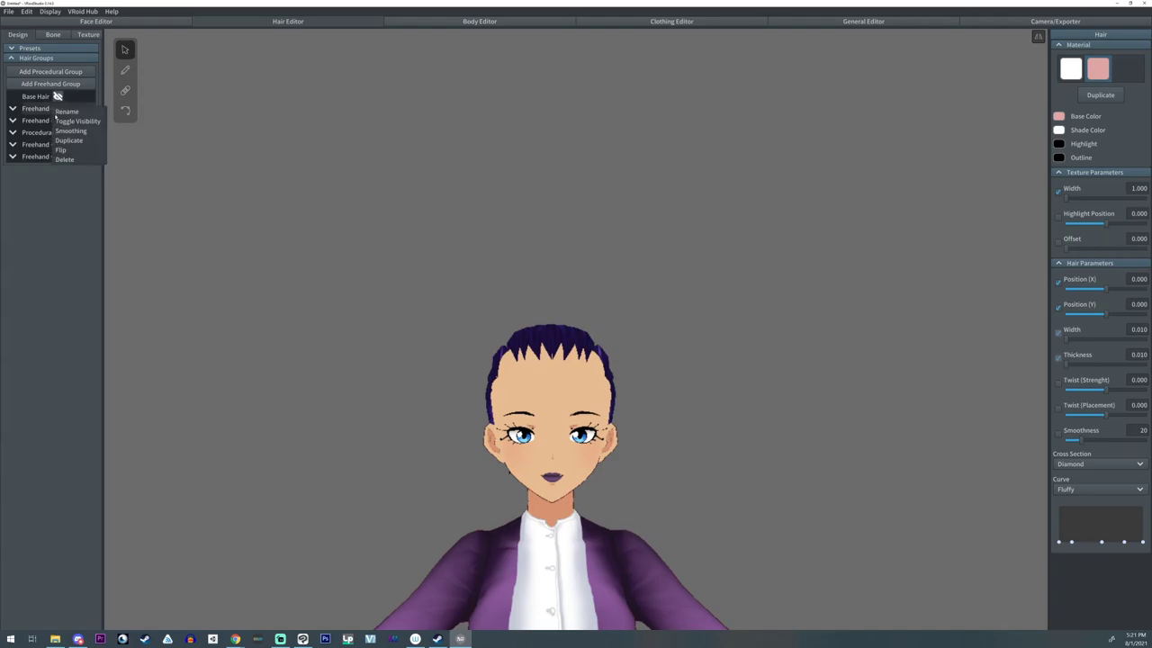
click(65, 160)
right_click(51, 110)
click(62, 165)
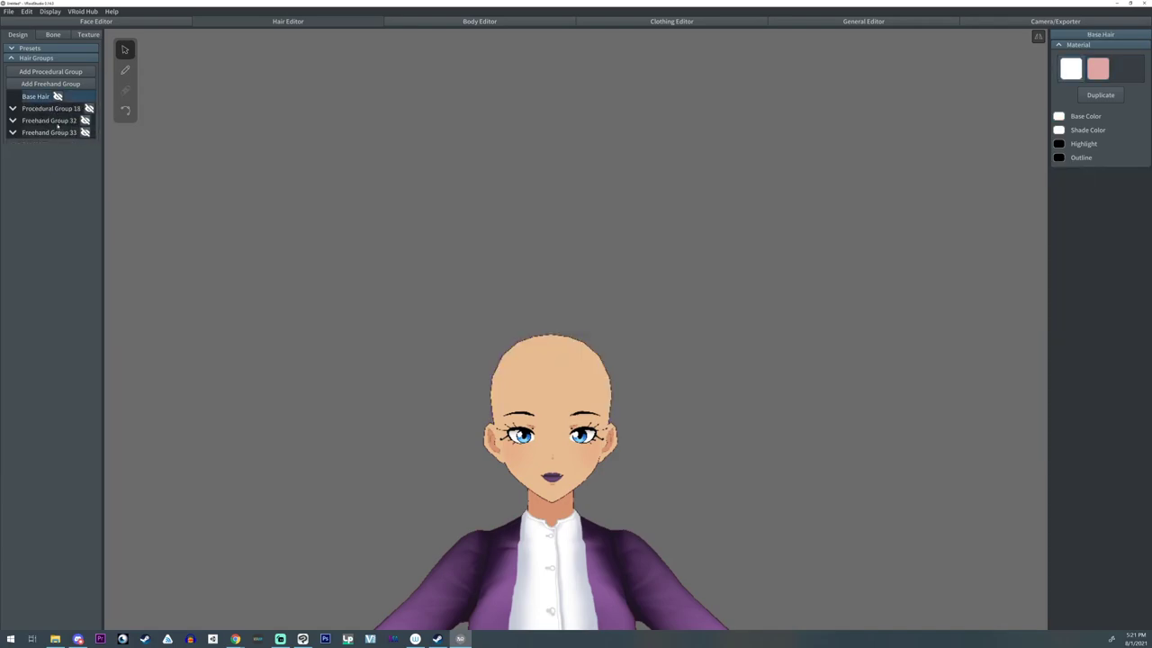
right_click(52, 110)
click(63, 150)
right_click(52, 109)
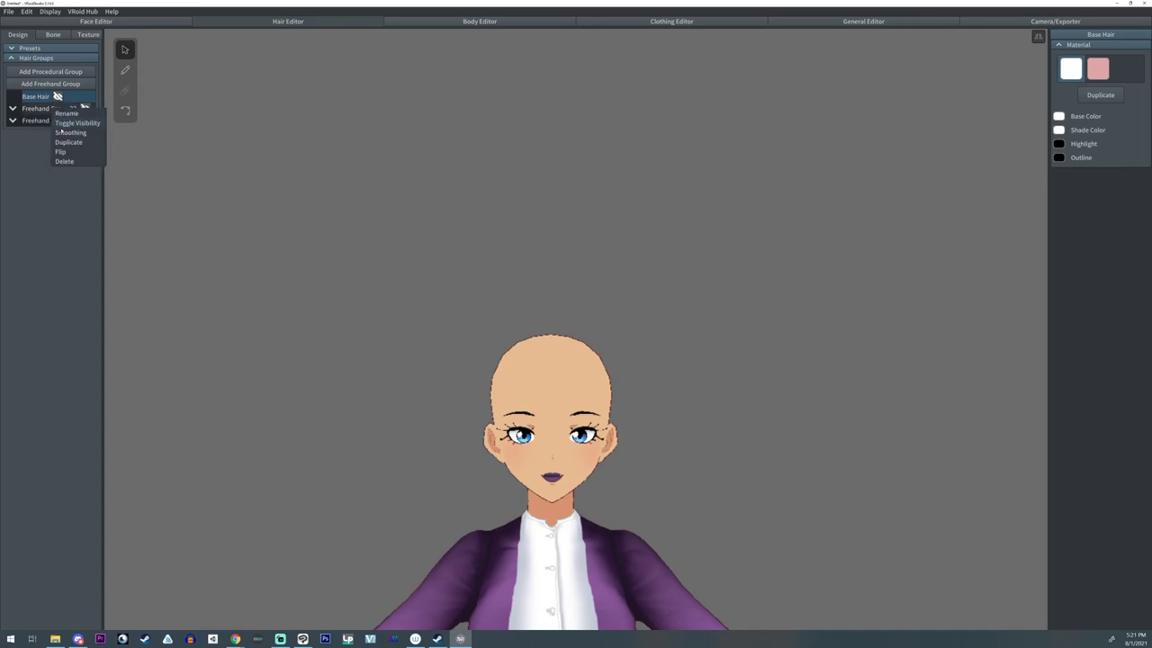
click(63, 164)
right_click(54, 109)
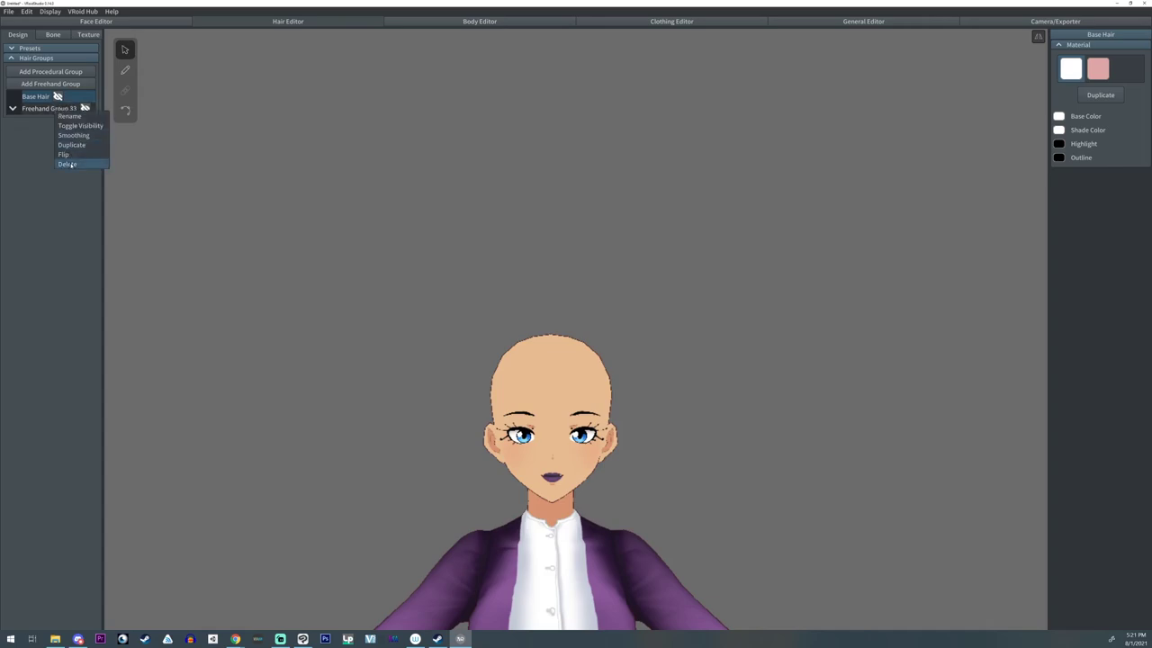
click(68, 164)
- Add a new freehand group and set its guide's Fit To Head (Z) to 0.000
scroll(453, 337, up, 3)
scroll(451, 315, up, 2)
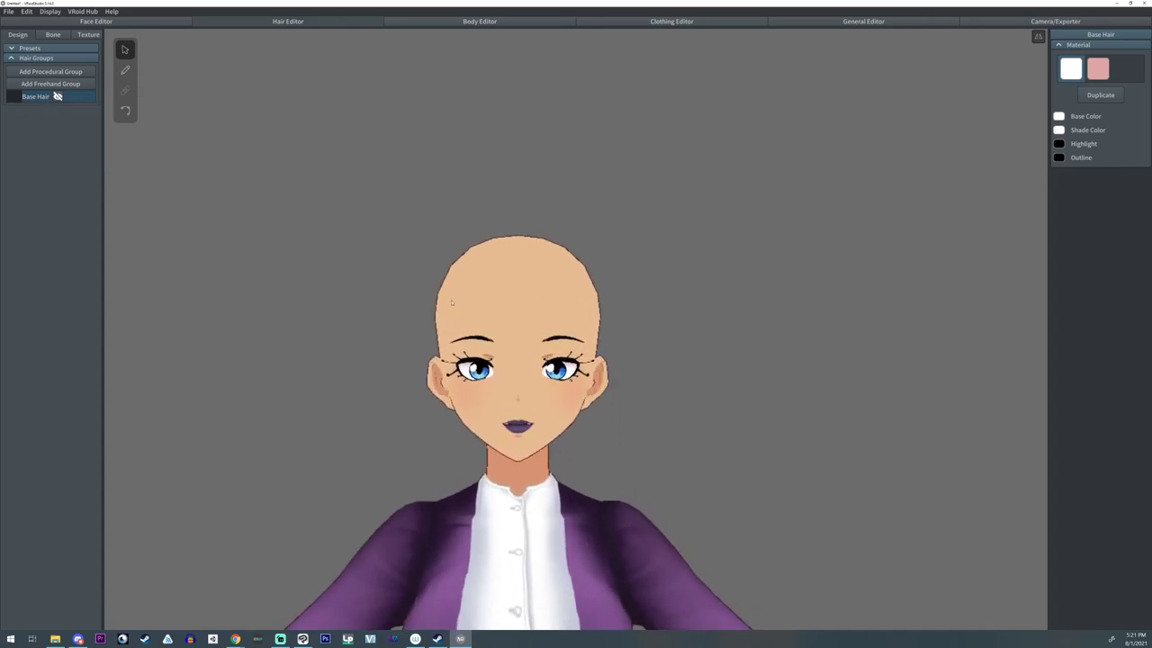
right_drag(637, 341, 613, 313)
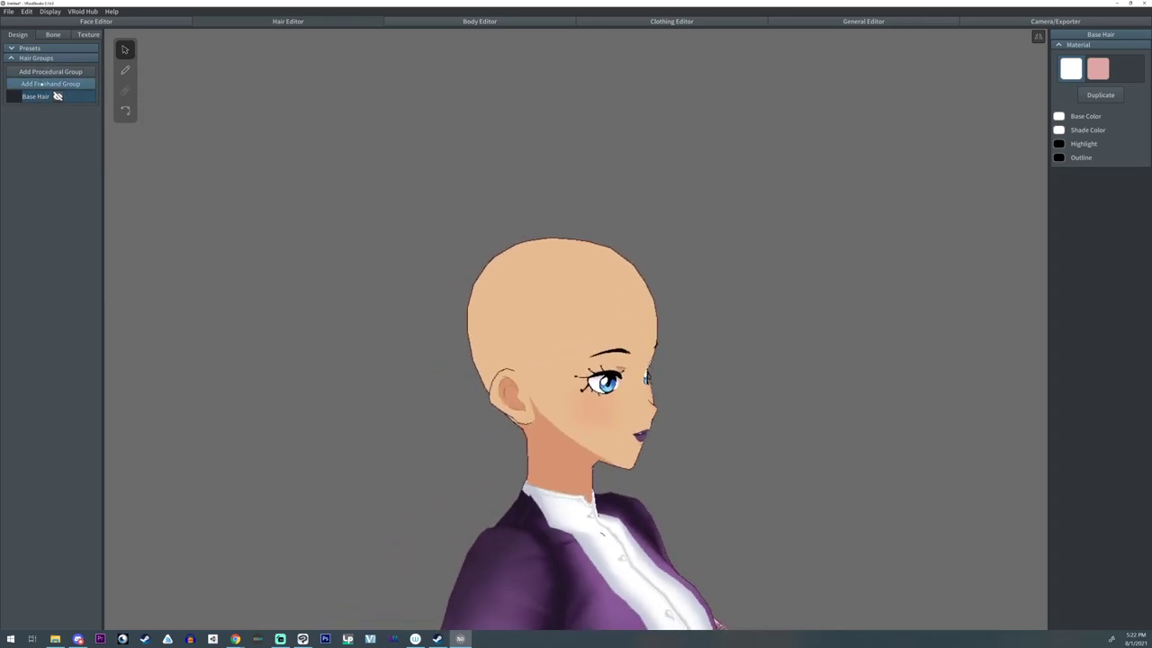
click(41, 83)
scroll(1125, 556, down, 1)
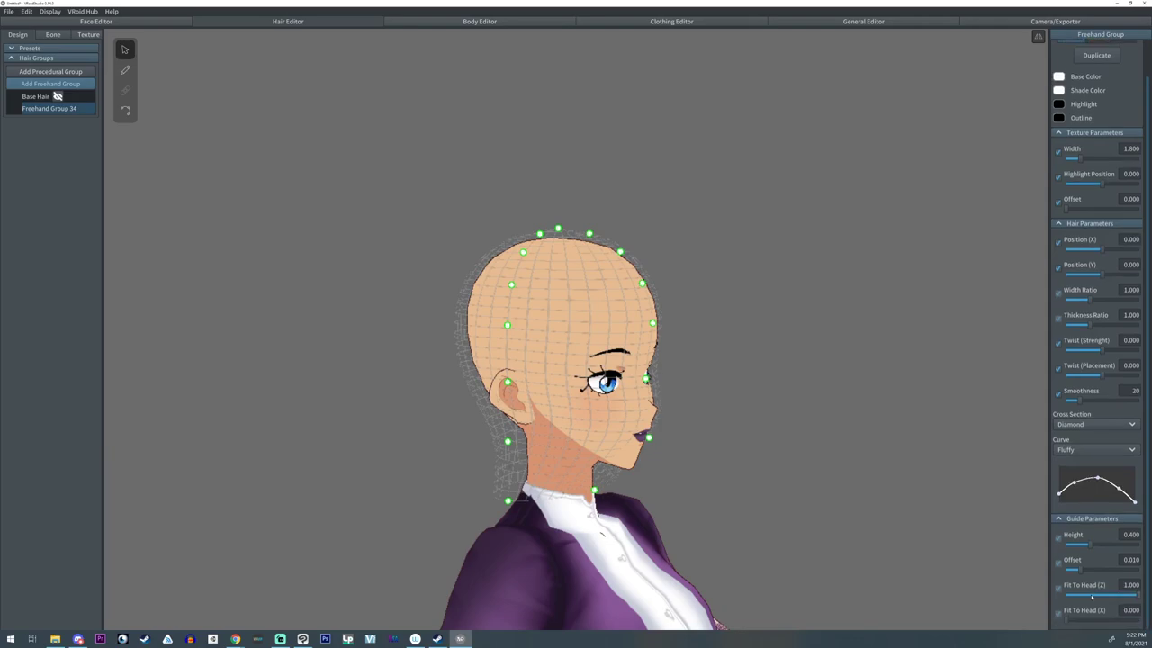
right_drag(661, 306, 669, 307)
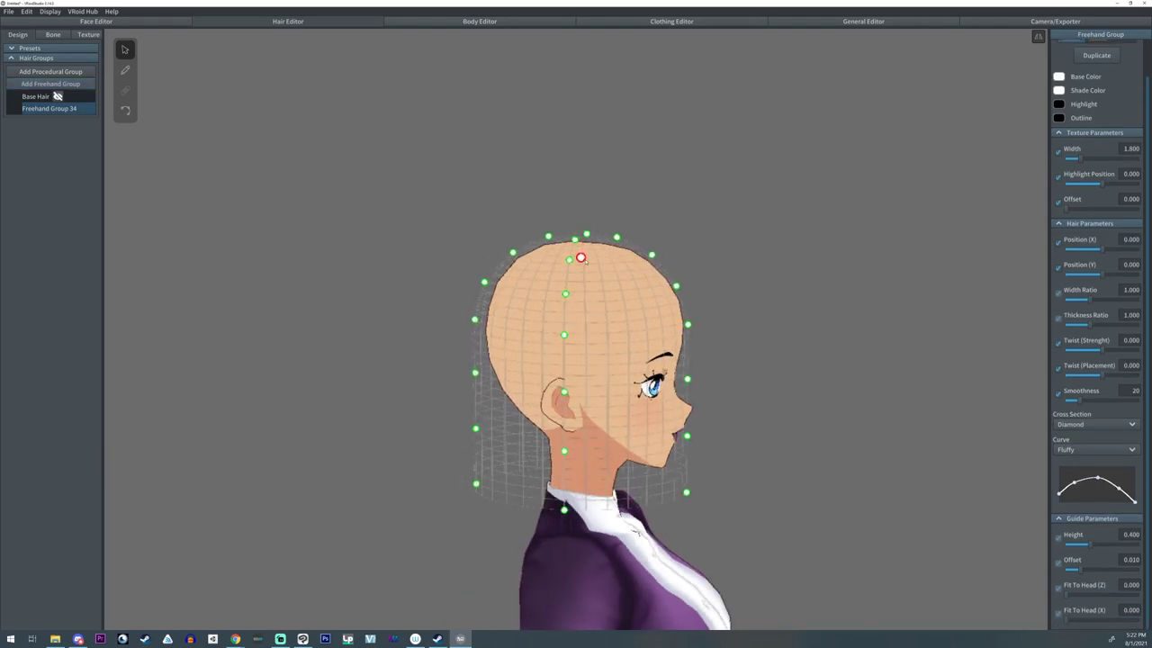
- Reshape the guide mesh in side view, pulling its crown, forehead and face points outward and lowering the upper side point slightly
drag(616, 238, 656, 244)
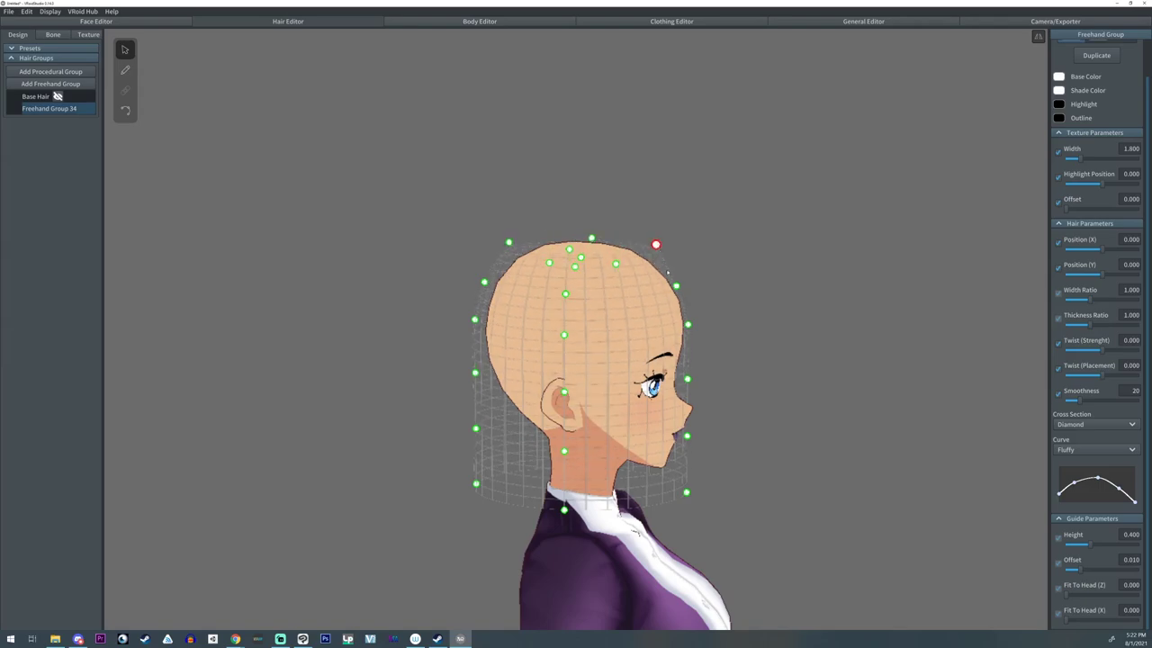
drag(677, 284, 697, 253)
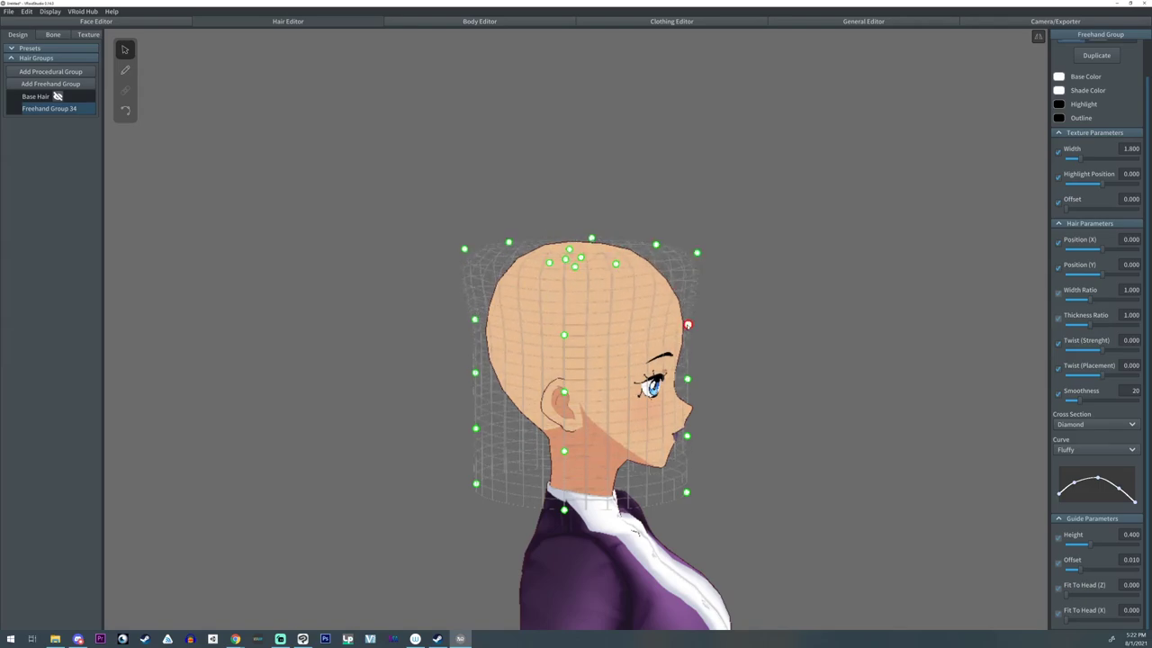
drag(688, 325, 718, 325)
drag(688, 379, 712, 380)
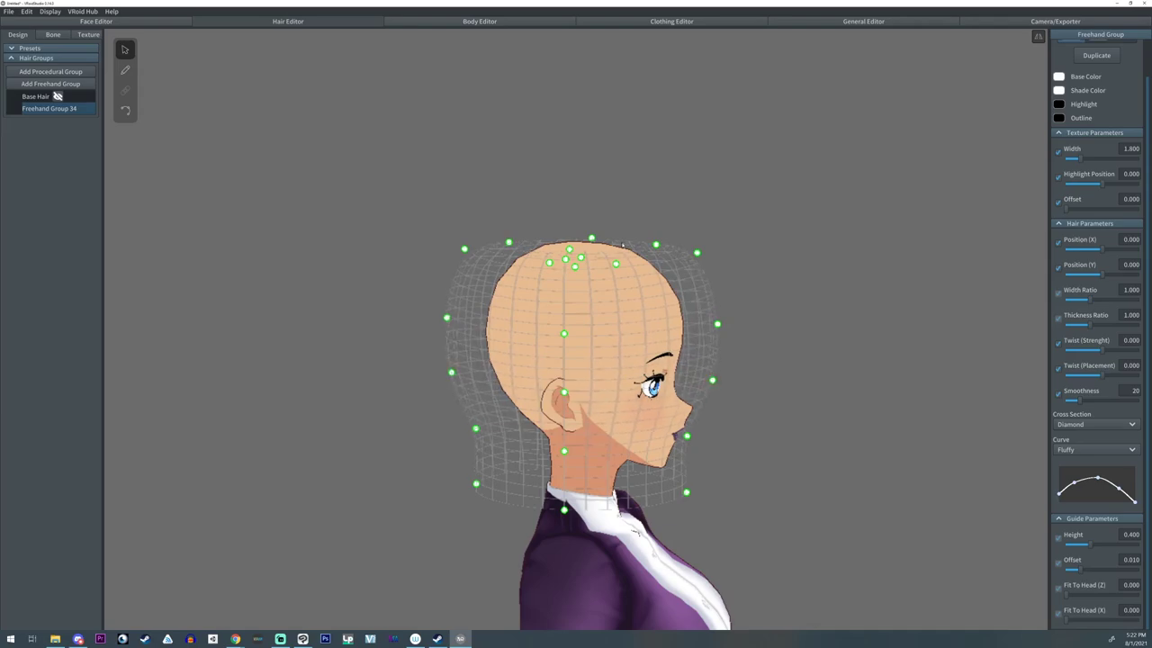
drag(616, 264, 621, 280)
- Shape the guide mesh from the front, widening it beside the forehead, tapering it towards the neck and narrowing its upper corners
right_drag(601, 236, 570, 283)
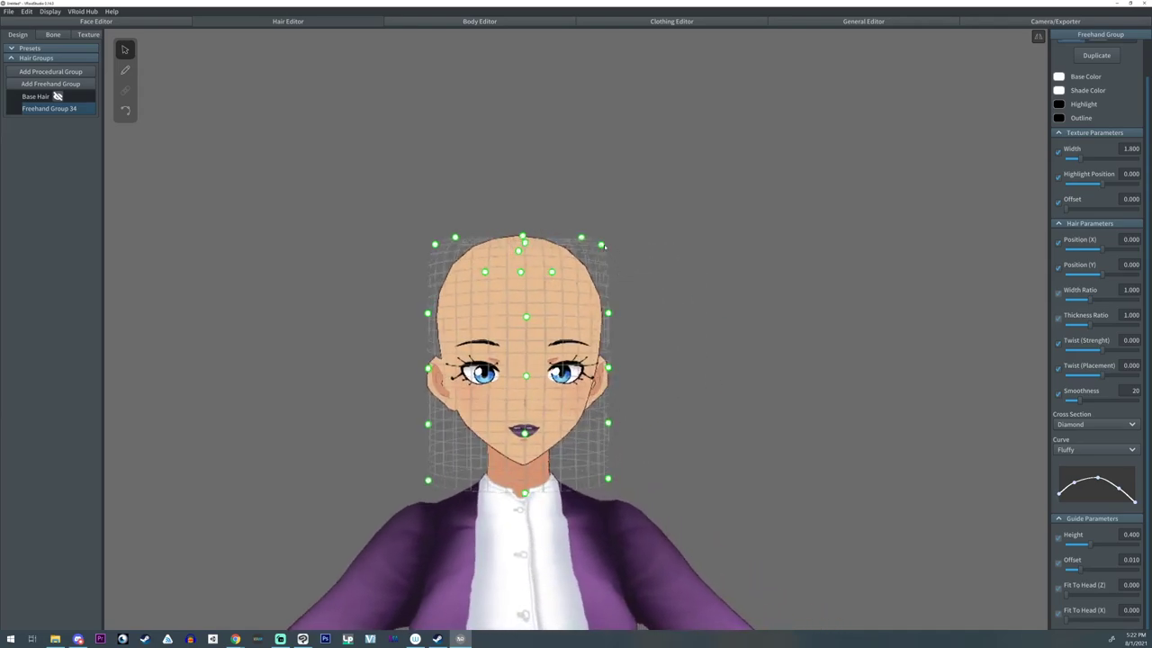
drag(603, 246, 612, 248)
drag(610, 315, 625, 319)
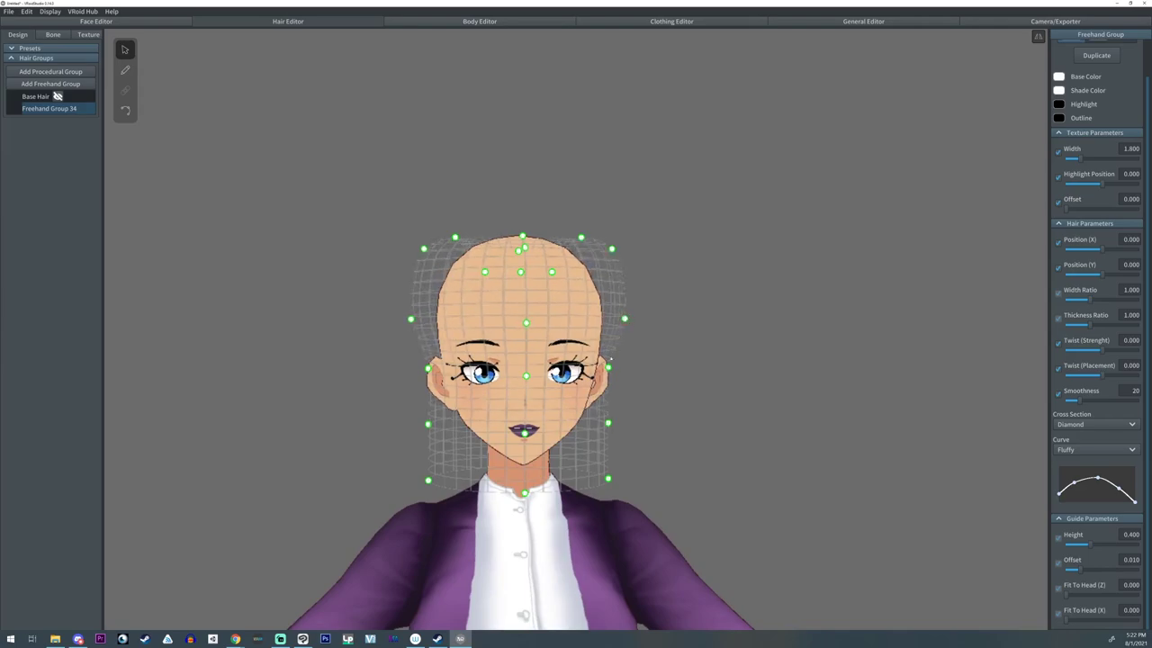
drag(609, 368, 611, 369)
drag(608, 422, 596, 422)
drag(608, 479, 571, 465)
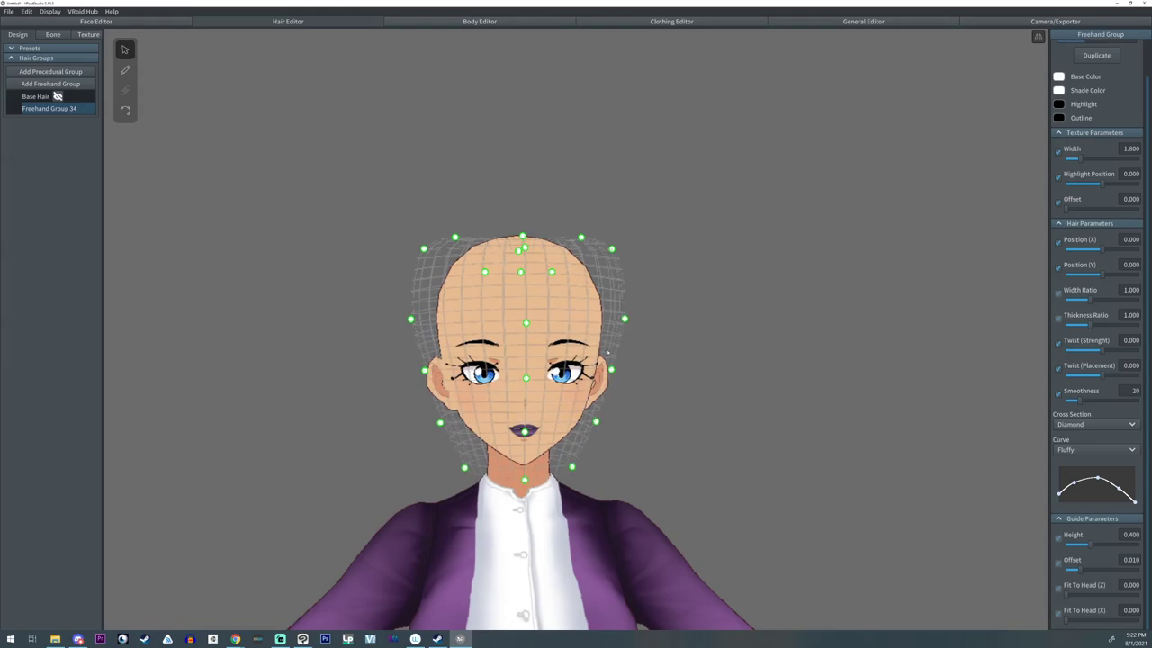
right_drag(607, 352, 608, 353)
drag(612, 249, 589, 244)
- Set up the hair brush with the white material, Fluffy curve, width 0.038 and thickness 0.044
right_drag(559, 230, 534, 233)
click(125, 70)
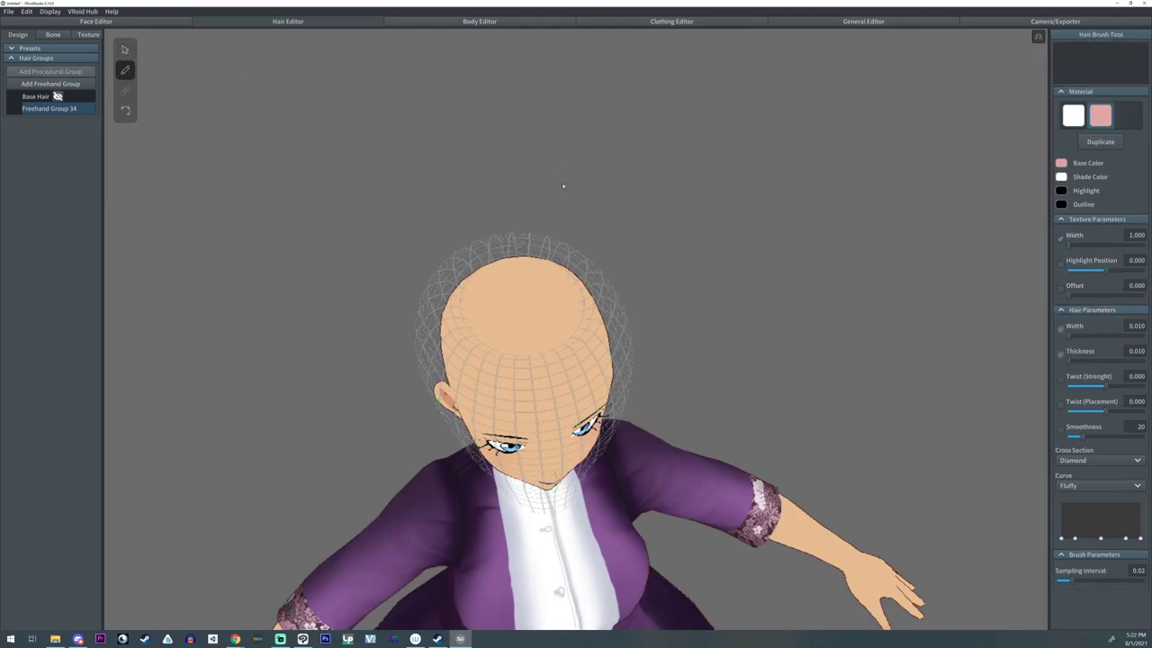
right_drag(564, 186, 1099, 164)
click(1068, 119)
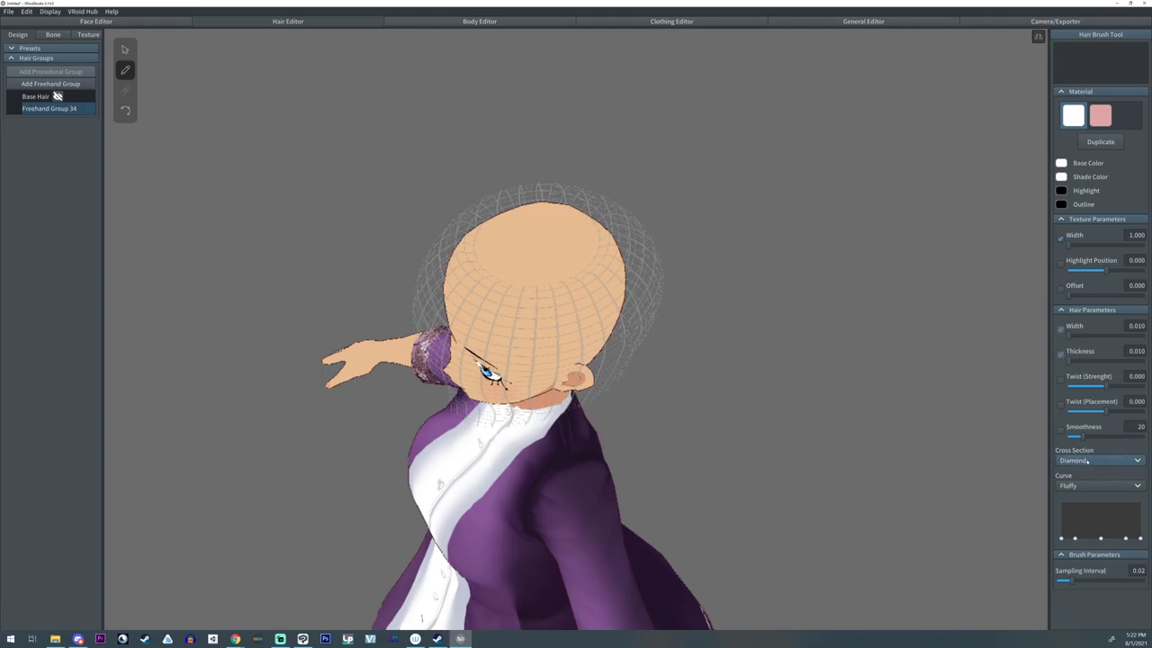
click(1078, 487)
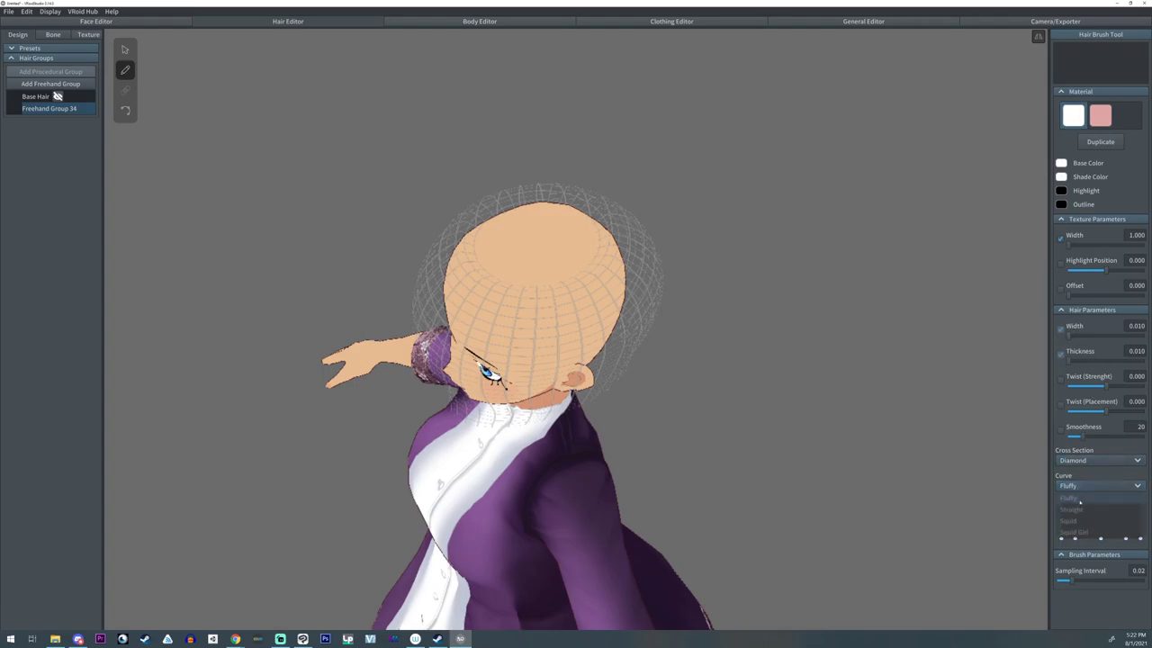
click(1073, 510)
click(1080, 487)
click(1080, 500)
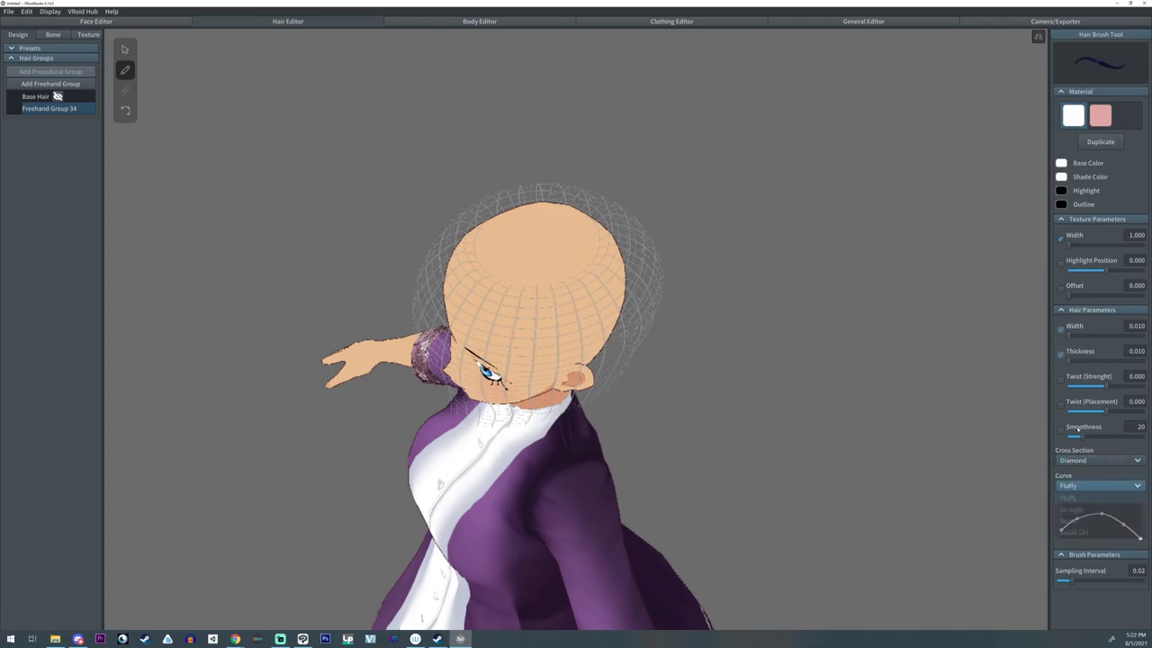
drag(1069, 335, 1093, 337)
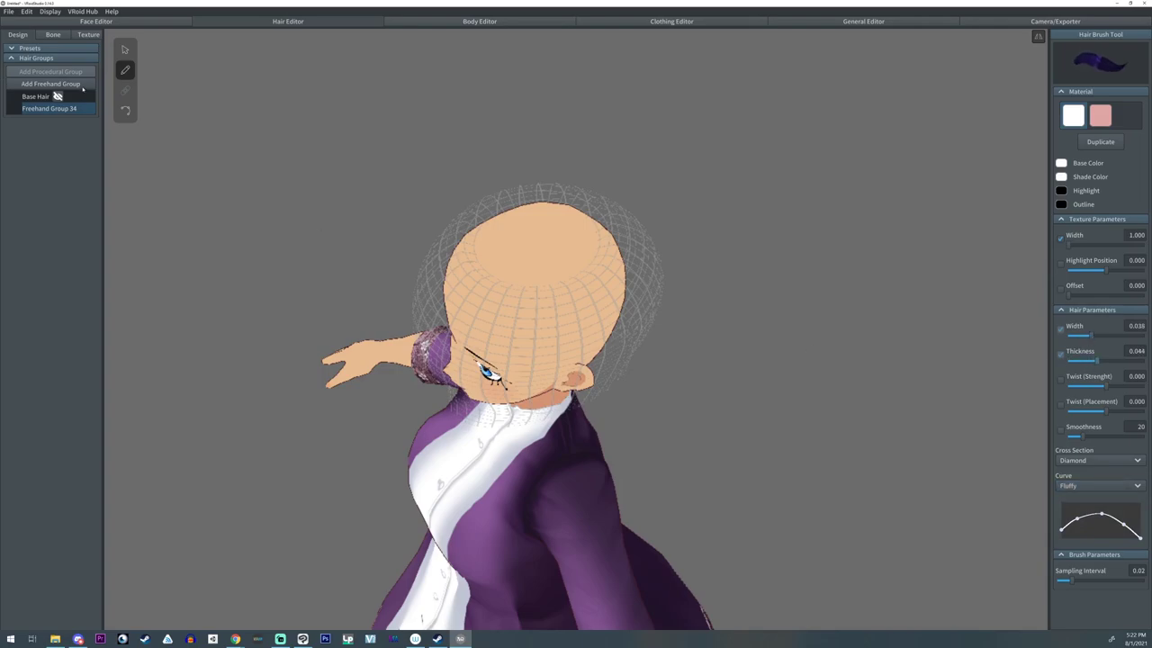
- Draw mirrored strands down both sides of the forehead, widening the brush to 0.073 after the first pair
right_drag(122, 51, 198, 232)
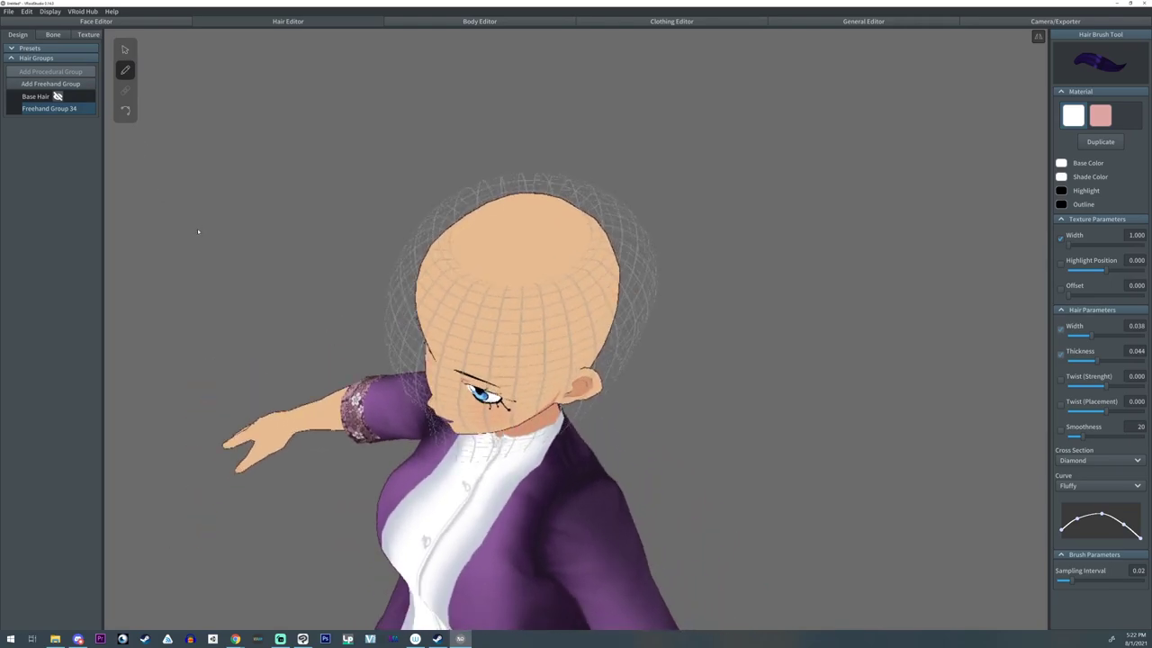
drag(484, 281, 450, 385)
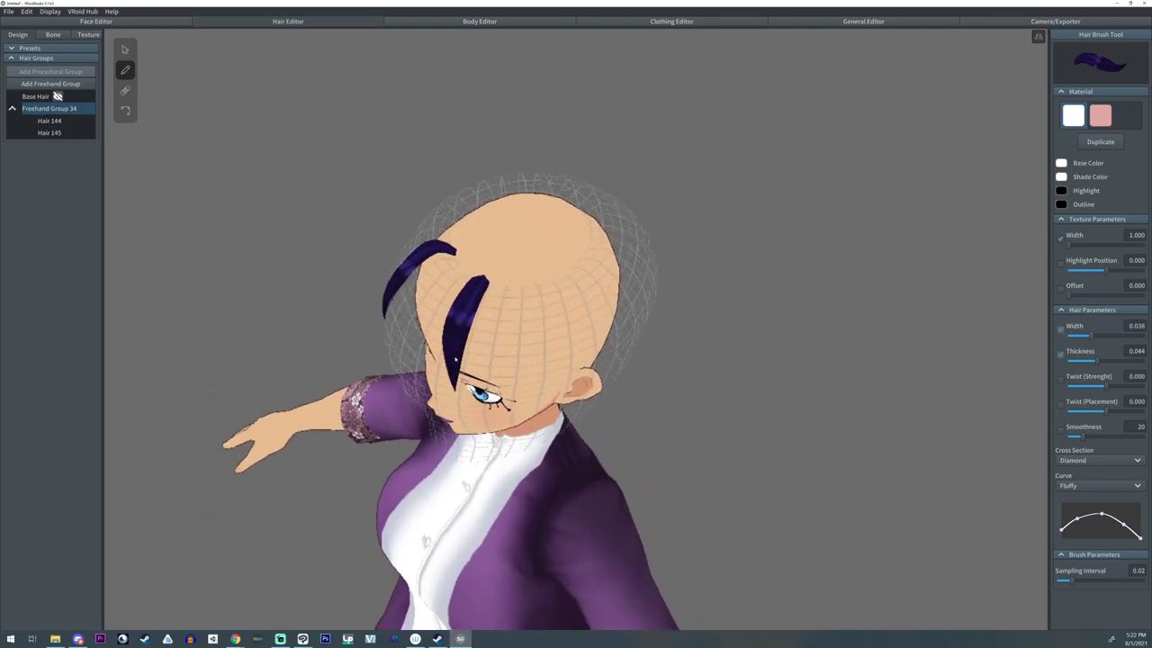
drag(1112, 339, 1123, 338)
mouse_move(500, 284)
mouse_down()
mouse_move(496, 394)
mouse_move(511, 424)
mouse_move(530, 427)
mouse_up()
mouse_move(531, 426)
right_down()
mouse_move(603, 364)
mouse_move(567, 405)
right_up()
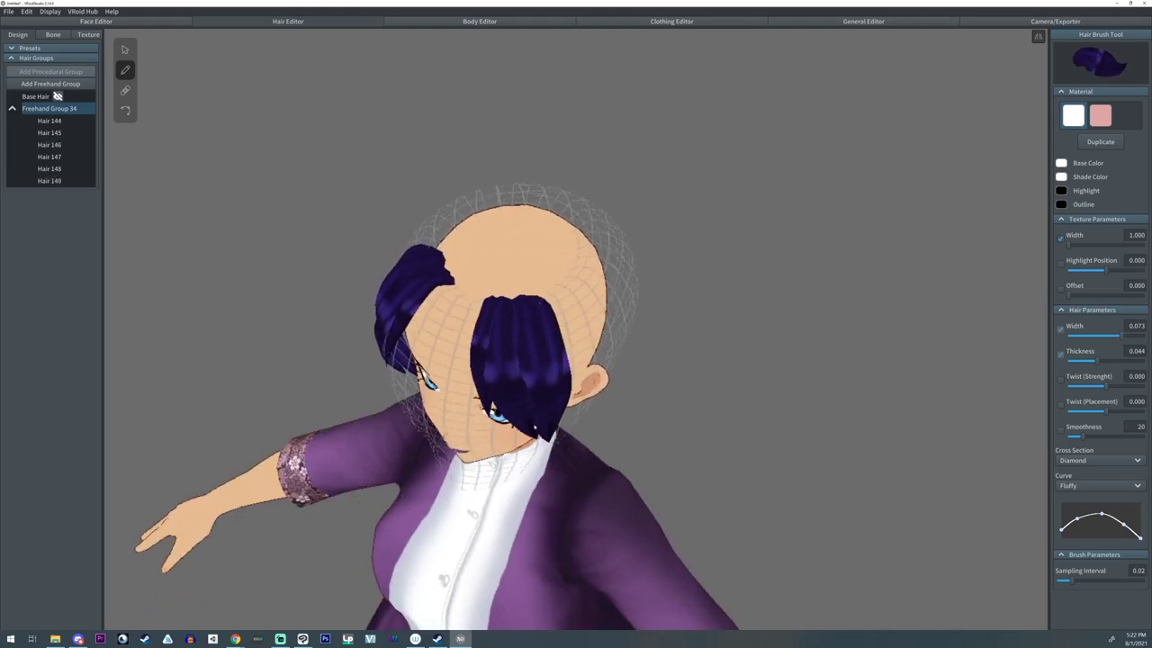
- Set the brush width to 0.045 and add more mirrored strands along the inner and outer edges of the bangs
drag(1121, 336, 1097, 337)
drag(464, 288, 487, 406)
drag(481, 318, 481, 340)
mouse_move(543, 297)
mouse_down()
mouse_move(571, 371)
mouse_move(559, 439)
mouse_up()
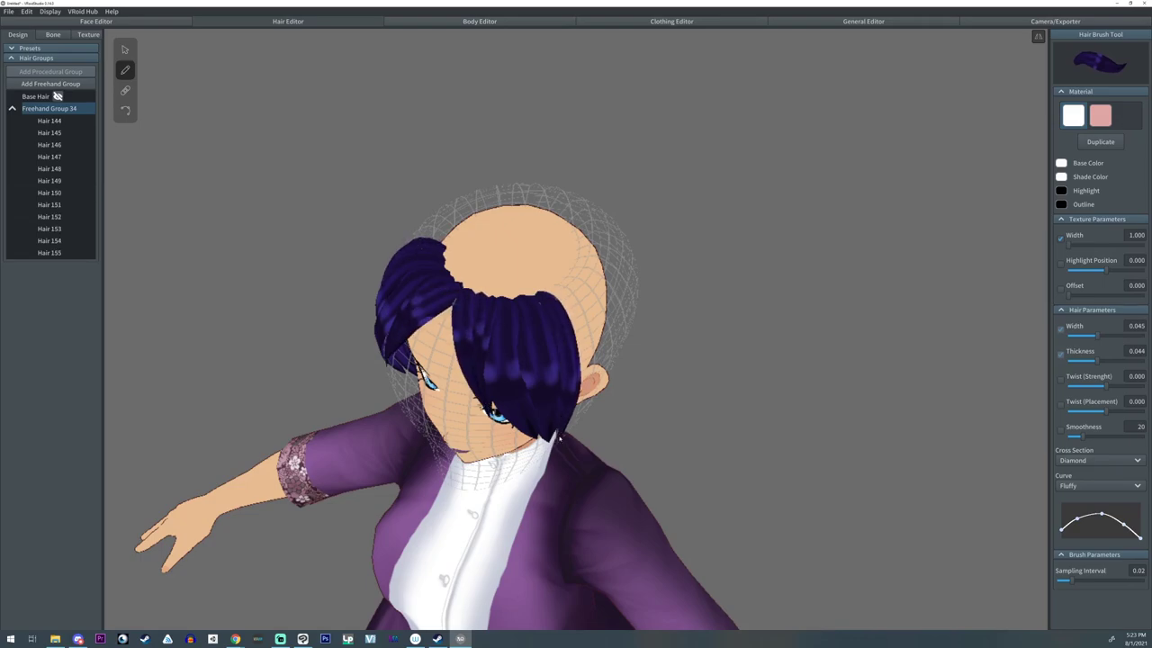
- Set the texture Offset of the whole bangs group to 0.554
mouse_move(551, 441)
right_down()
mouse_move(580, 427)
mouse_move(538, 448)
right_up()
right_drag(407, 234, 378, 237)
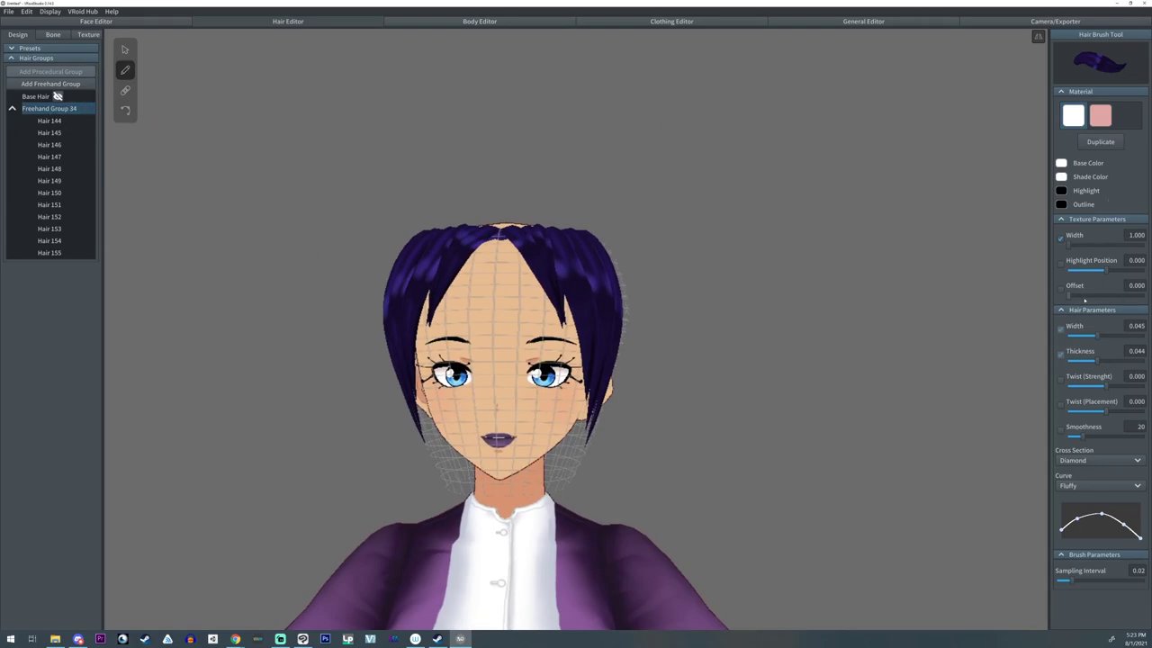
drag(1085, 300, 1099, 300)
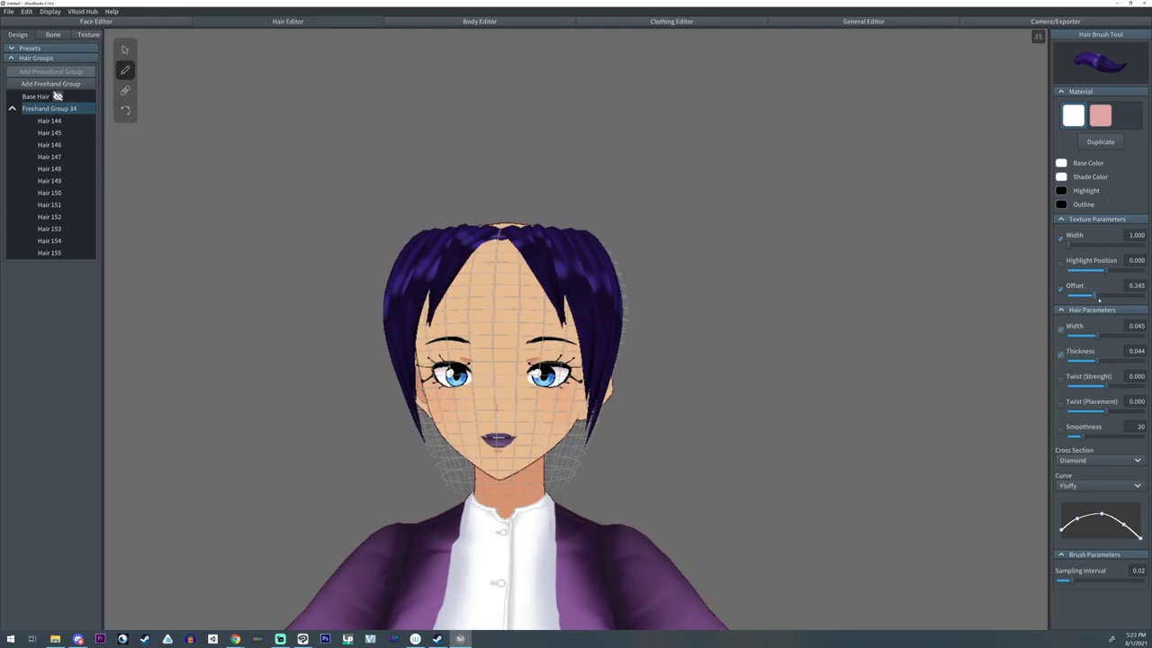
click(127, 49)
click(859, 249)
drag(1077, 208, 1108, 213)
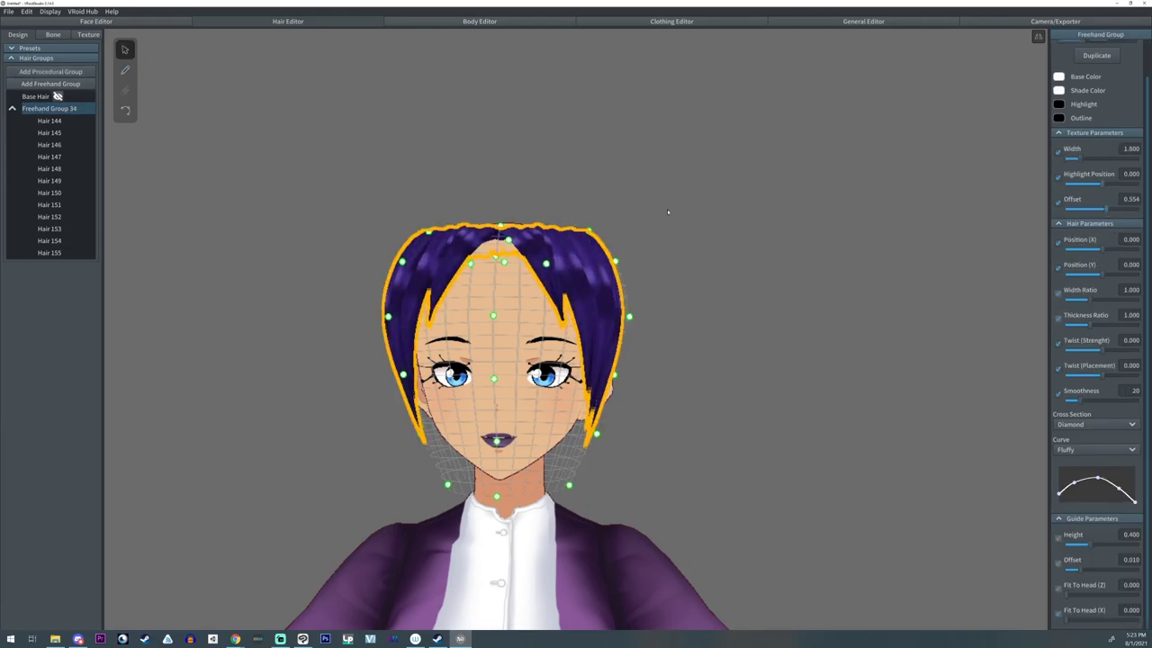
- Add a second freehand group alongside the bangs group
right_drag(668, 212, 642, 235)
scroll(669, 214, up, 2)
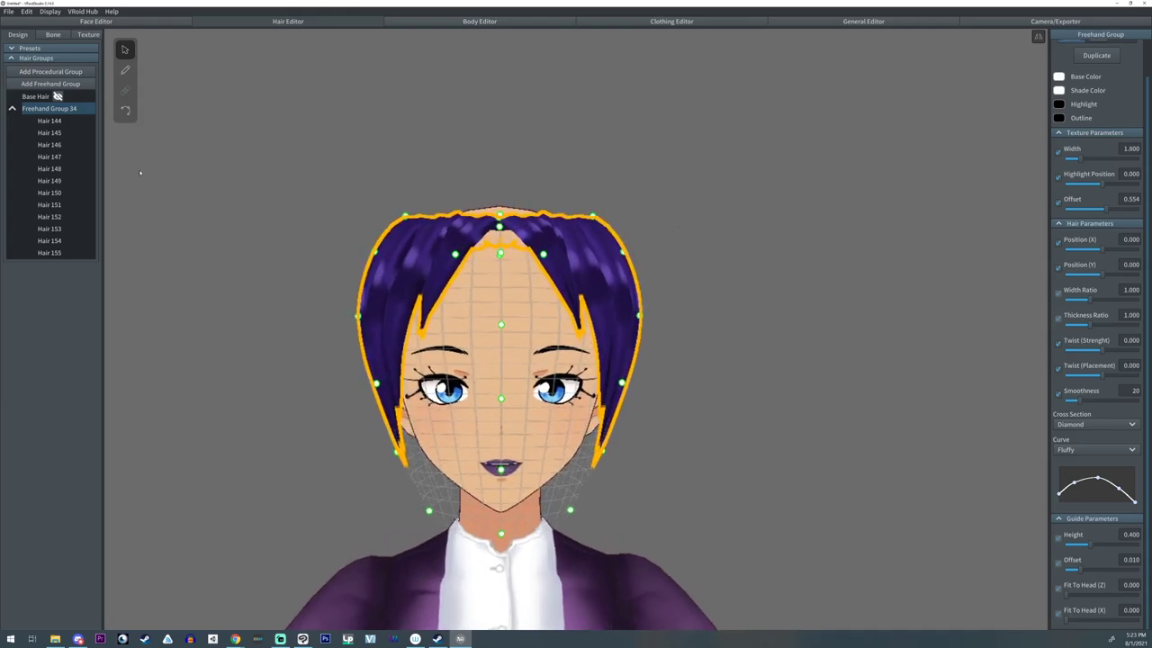
mouse_move(406, 216)
right_down()
mouse_move(328, 218)
mouse_move(331, 171)
mouse_move(402, 220)
right_up()
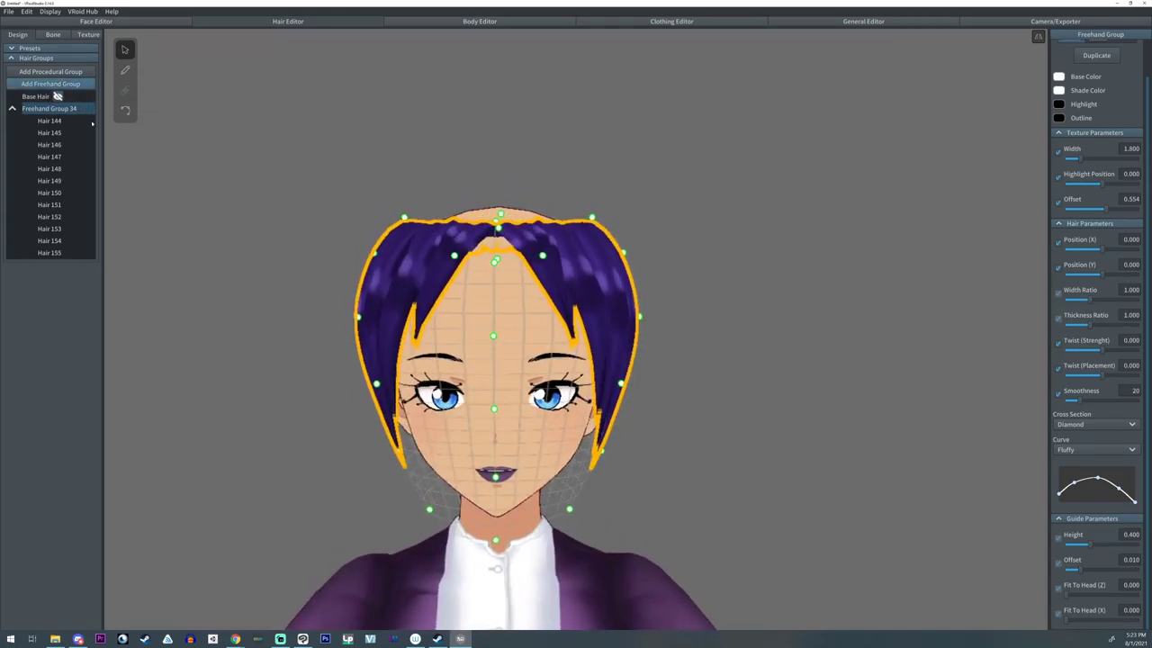
click(50, 83)
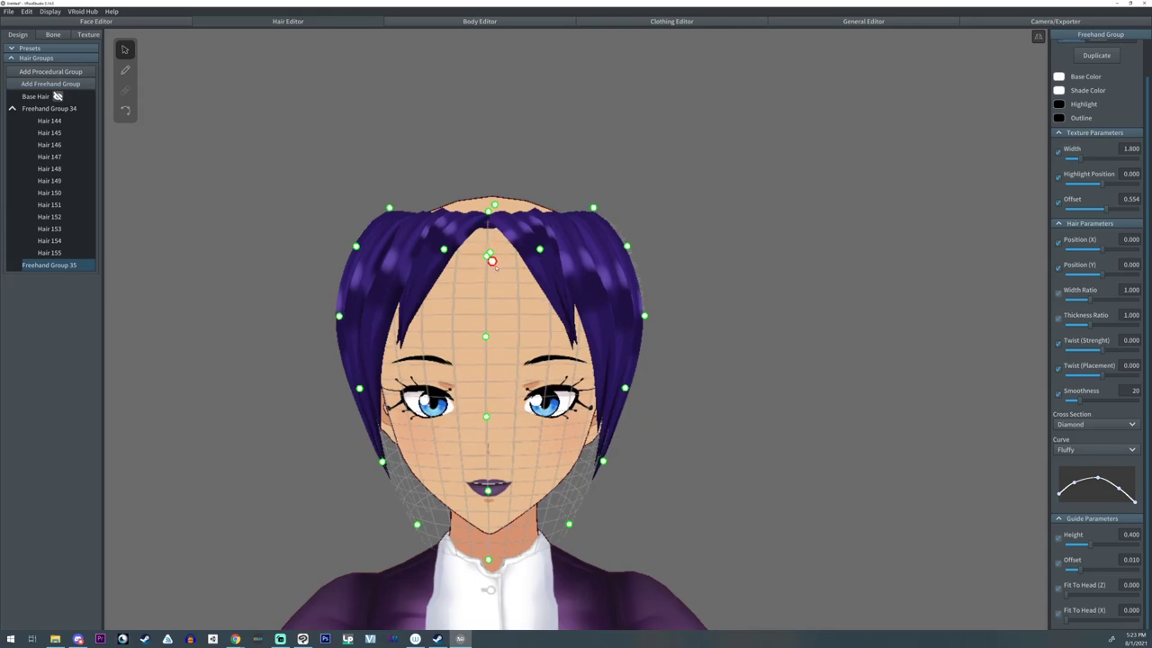
- Reshape the second freehand group's guide mesh, raising its points over the crown and pulling the upper front points in toward the forehead
right_drag(491, 243, 582, 265)
mouse_move(568, 253)
mouse_down()
mouse_move(571, 216)
mouse_move(572, 232)
mouse_up()
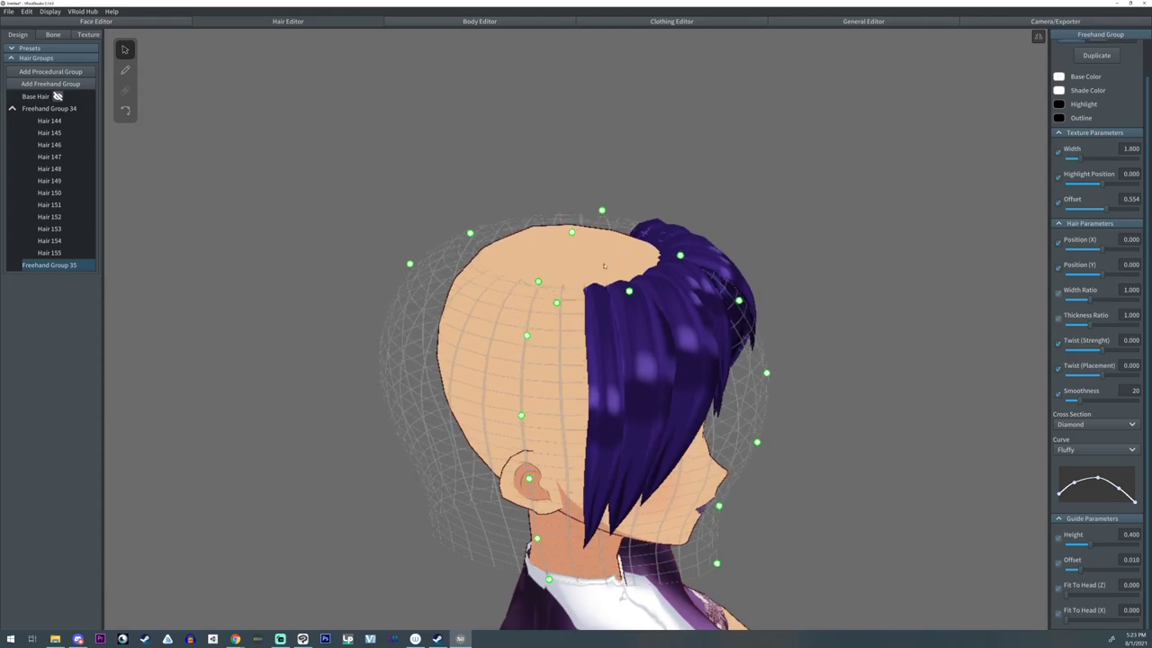
drag(629, 290, 629, 236)
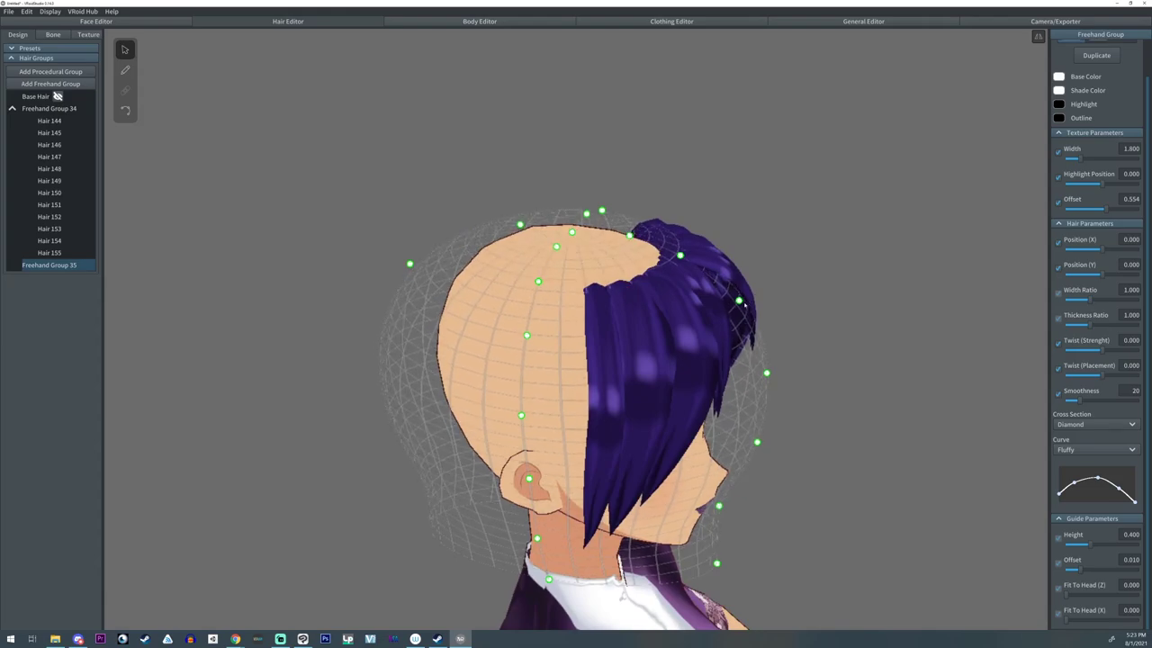
click(694, 258)
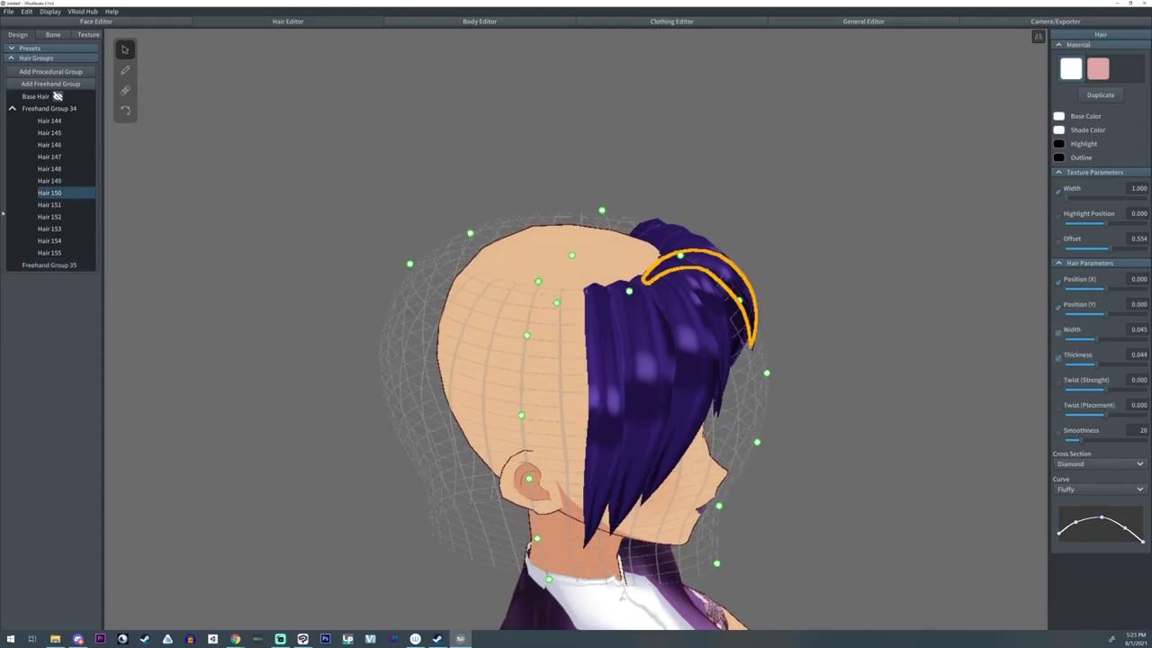
click(49, 265)
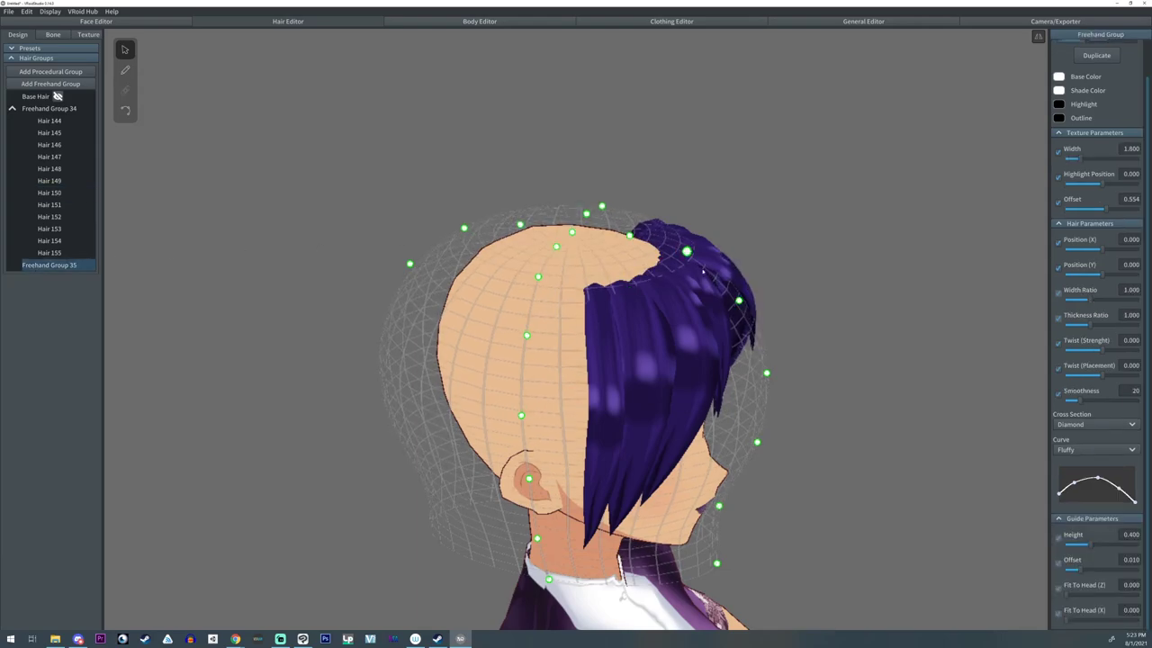
drag(739, 301, 686, 296)
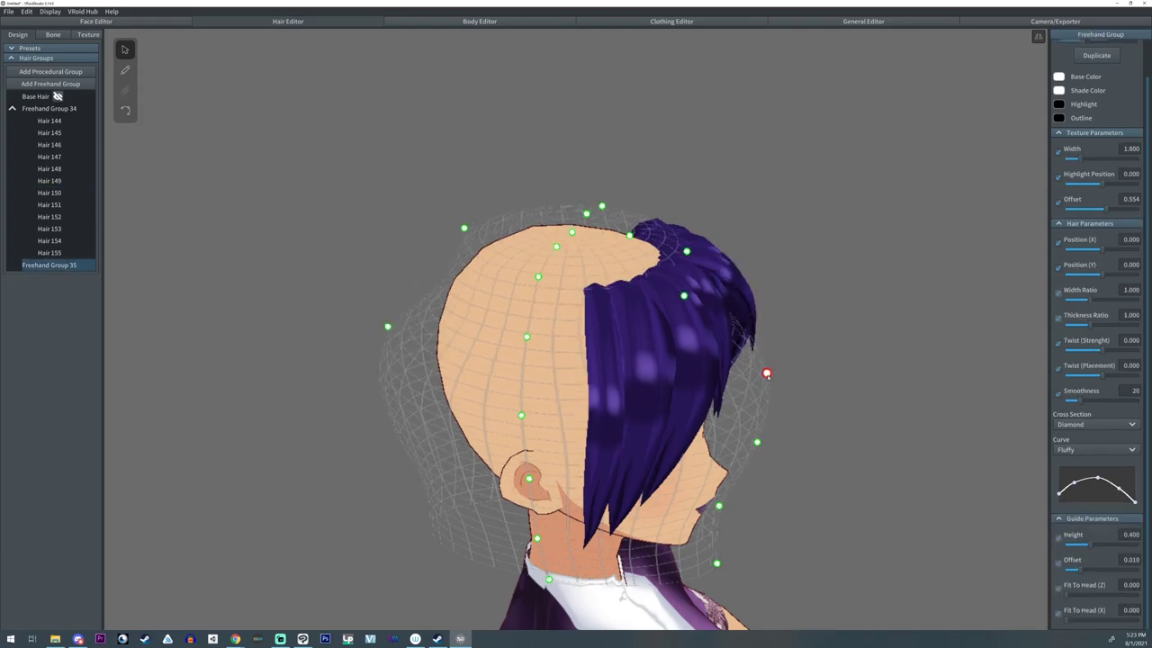
drag(767, 373, 646, 360)
- Pull the remaining front guide points inward down the middle of the face so the mesh hugs the head
right_drag(690, 351, 666, 246)
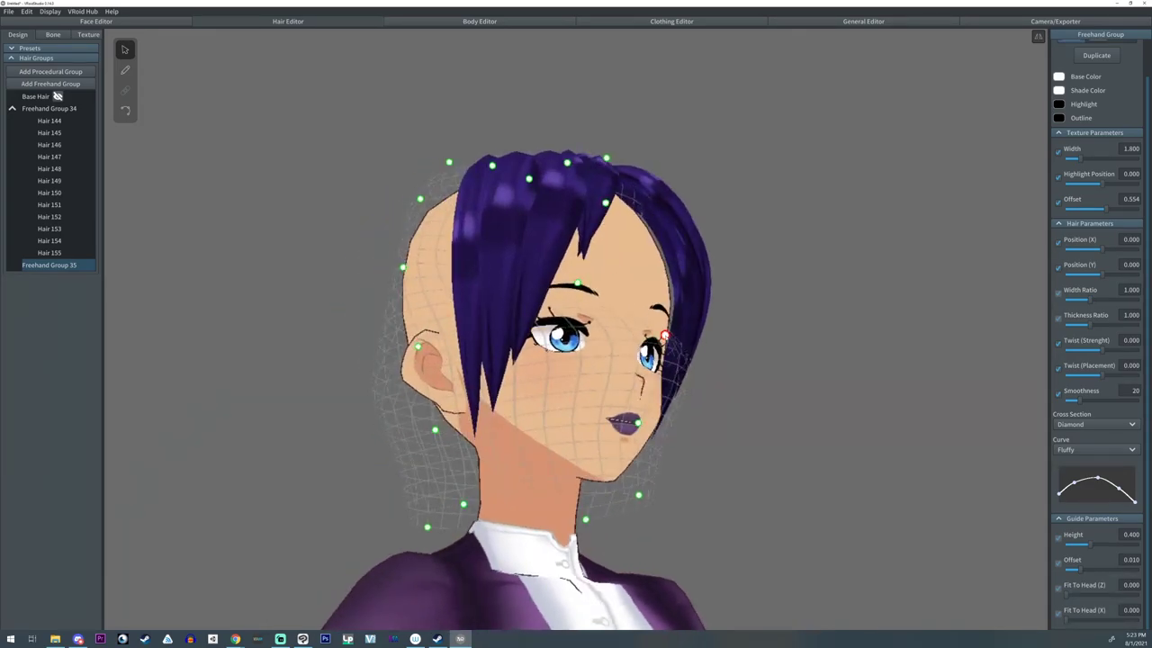
drag(665, 335, 600, 345)
drag(638, 423, 587, 425)
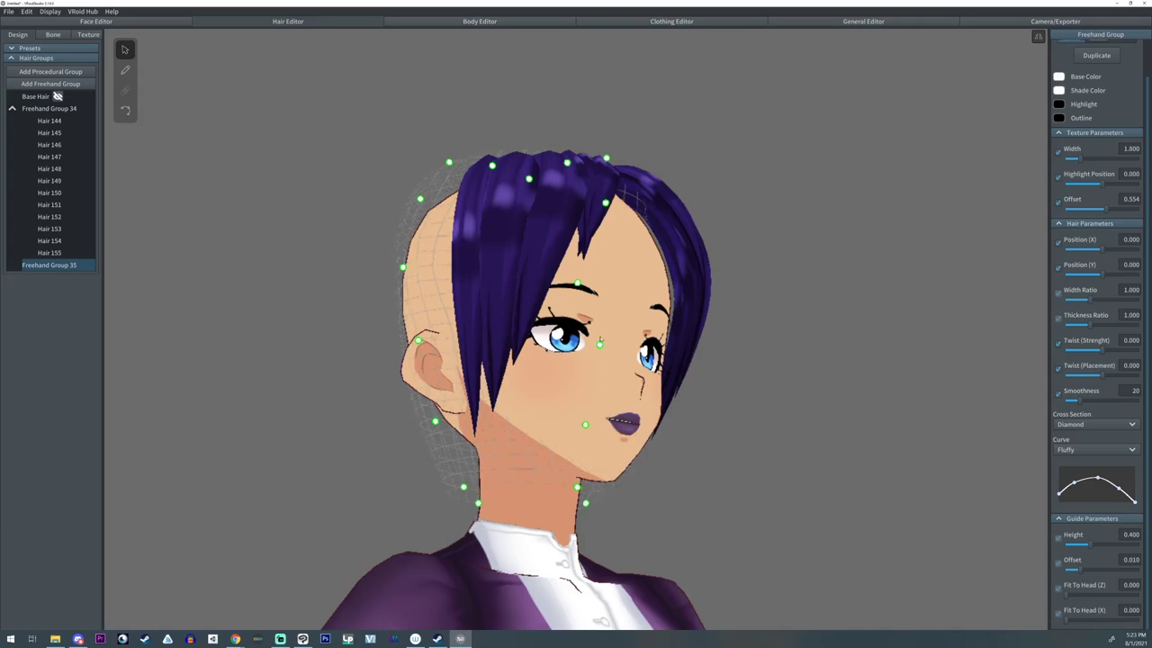
right_drag(577, 489, 607, 358)
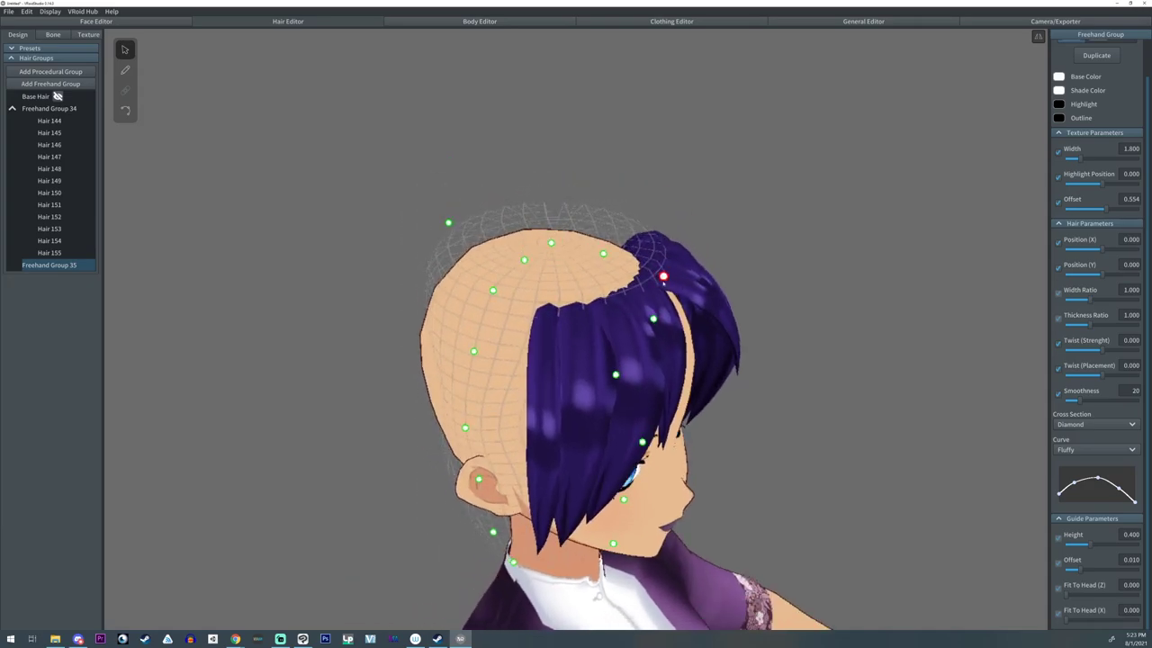
right_drag(657, 275, 627, 242)
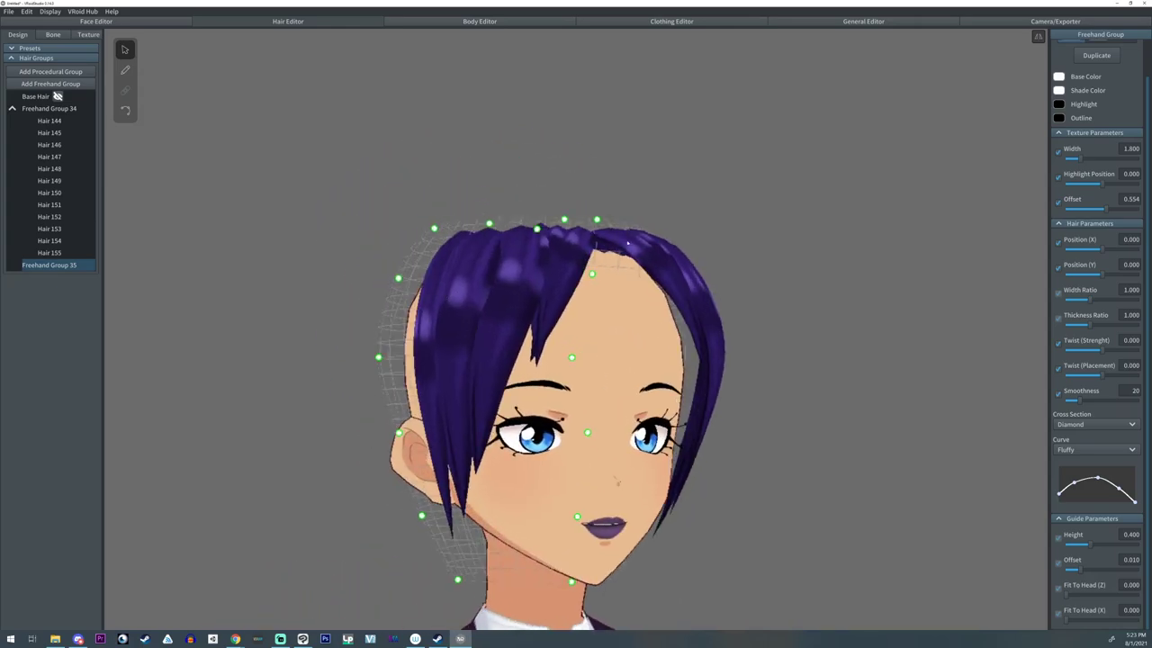
drag(593, 275, 587, 272)
mouse_move(572, 357)
mouse_down()
mouse_move(598, 362)
mouse_move(589, 358)
mouse_up()
- Brush three short mirrored strands in the second group, sweeping outward from the centre part along the hairline
click(125, 70)
right_drag(763, 367, 757, 366)
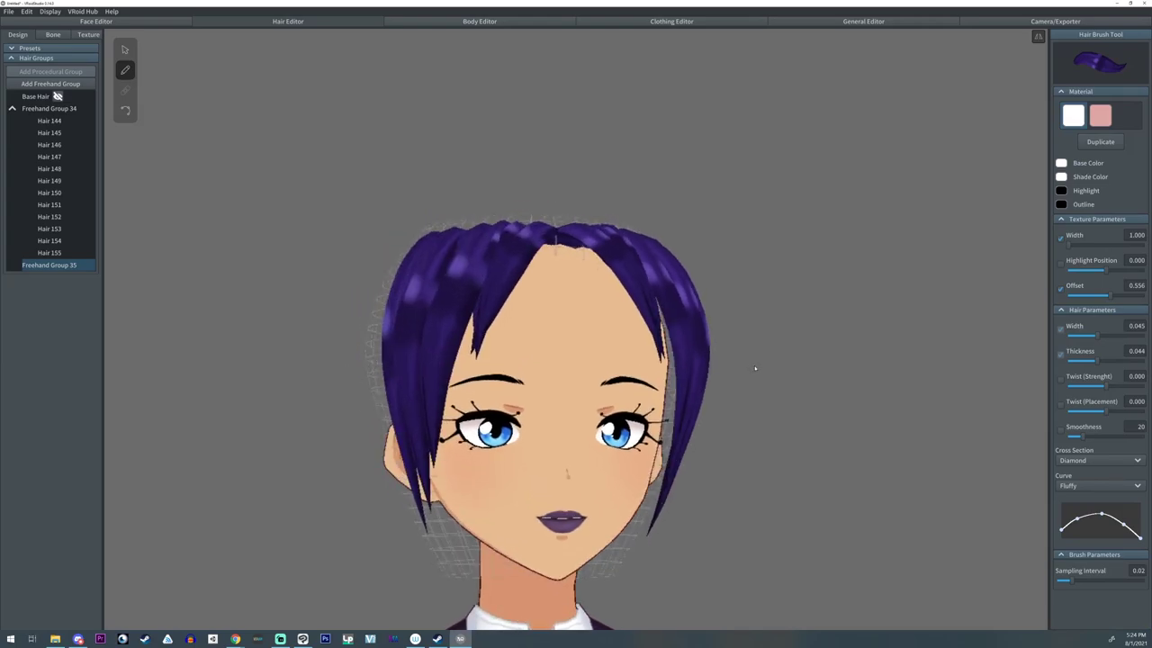
scroll(744, 361, up, 1)
middle_drag(744, 361, 748, 364)
scroll(748, 364, up, 1)
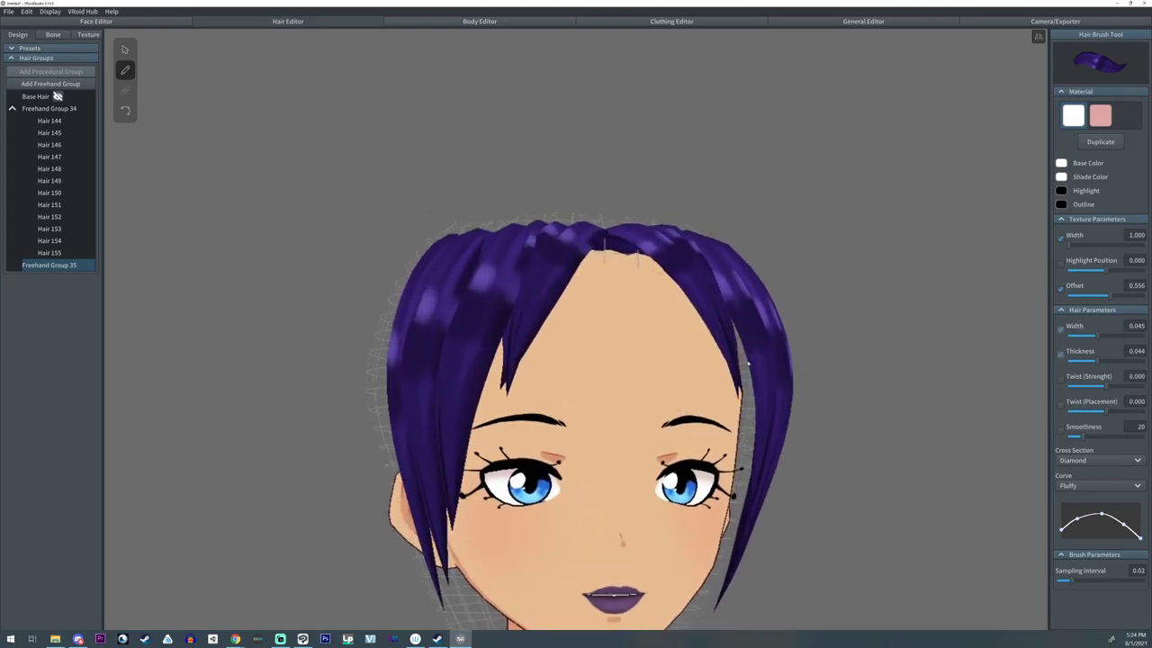
drag(614, 274, 703, 221)
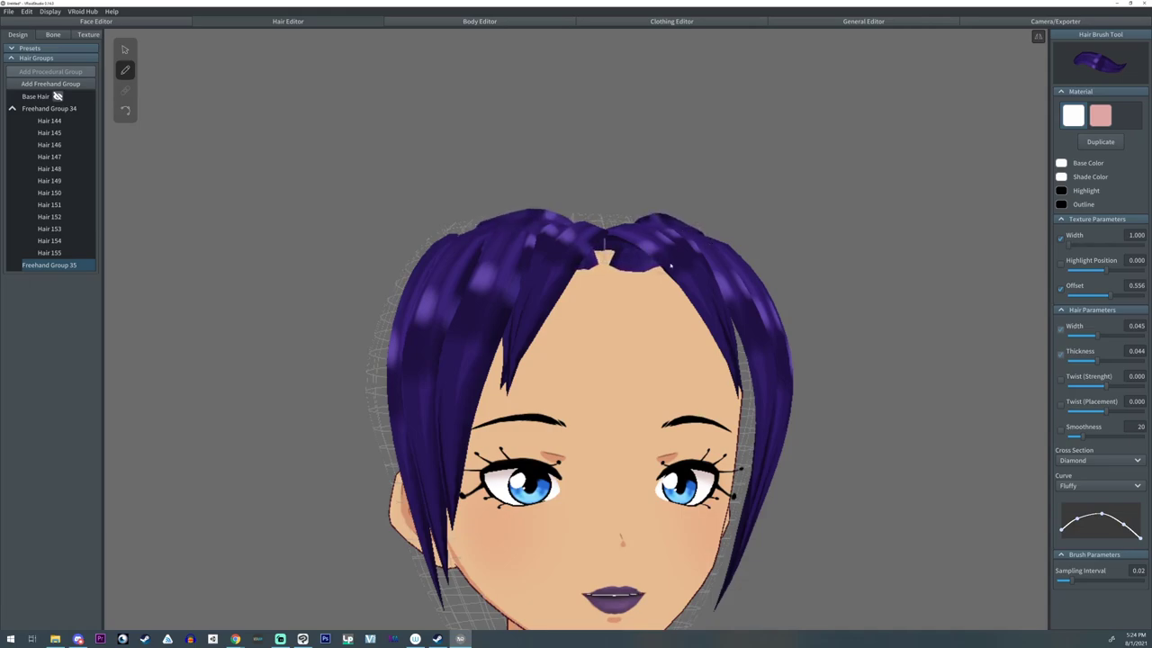
drag(658, 275, 734, 261)
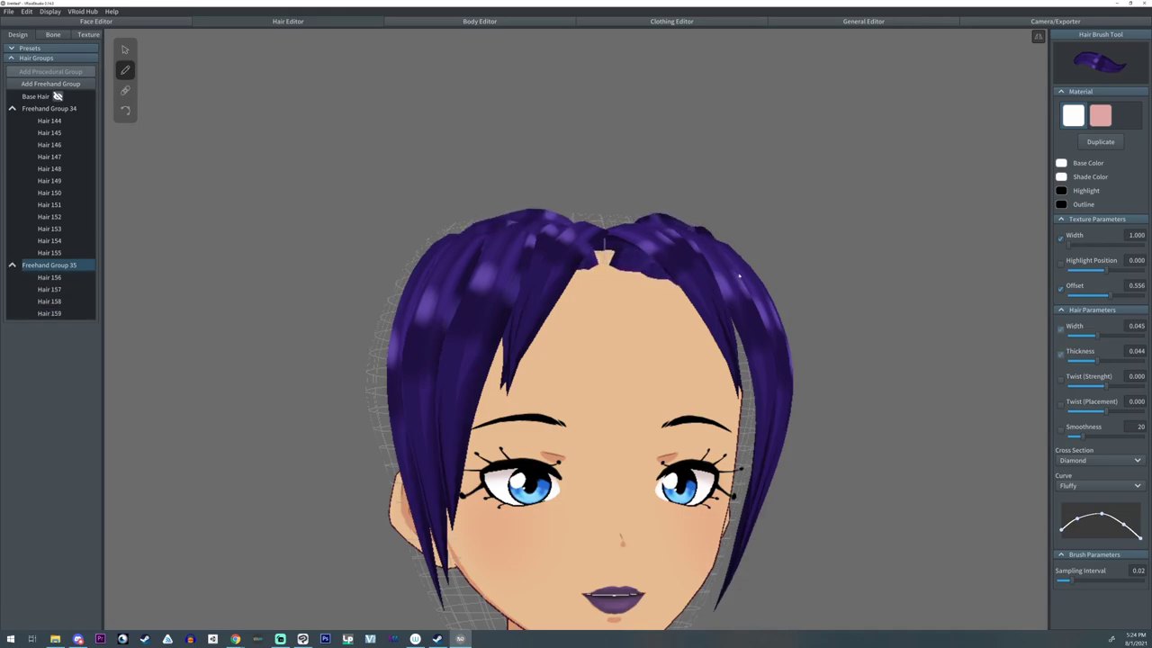
click(740, 276)
- Lower the upper side points of the second group's guide mesh so the short strands sit closer to the bangs
click(126, 51)
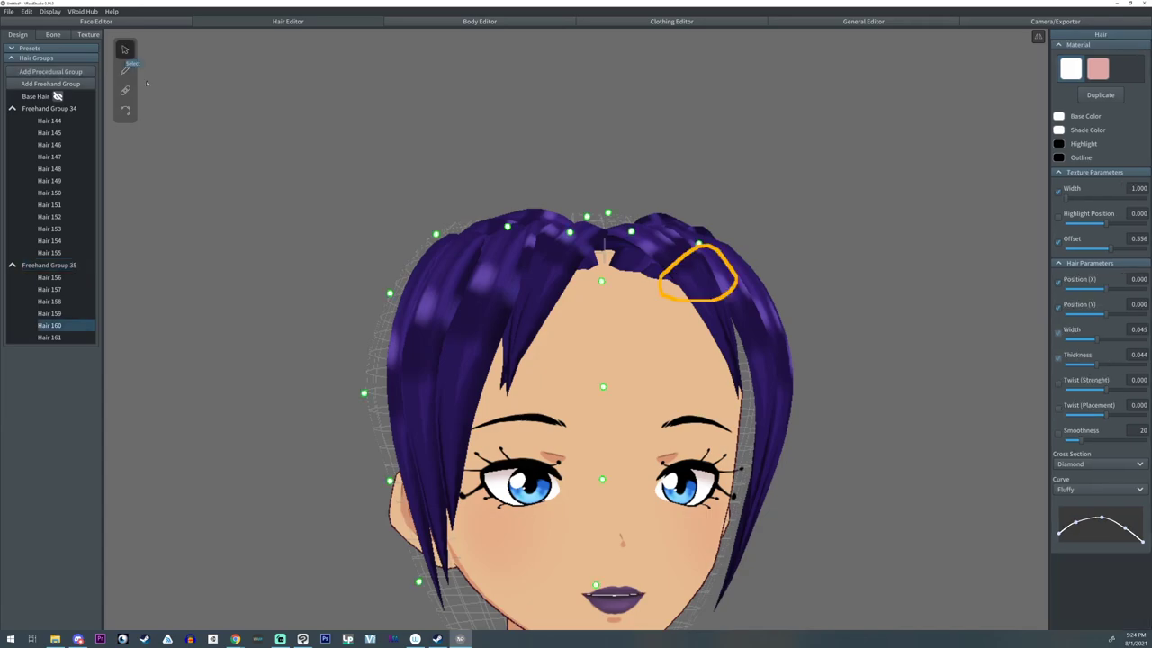
right_drag(578, 176, 543, 232)
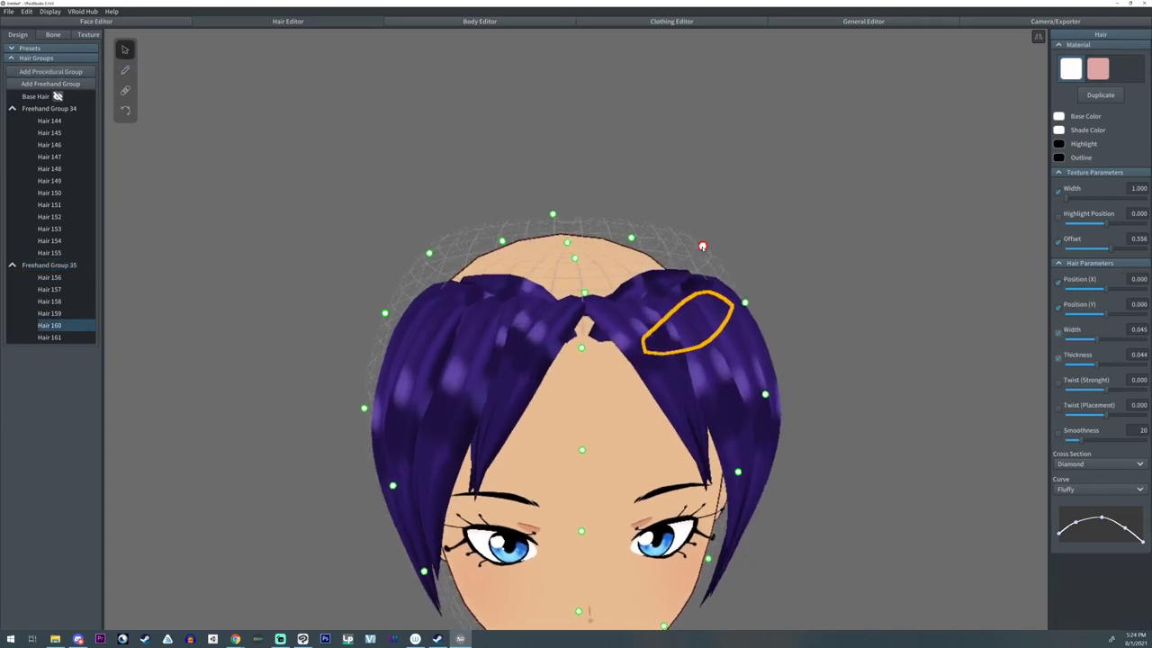
drag(702, 246, 710, 272)
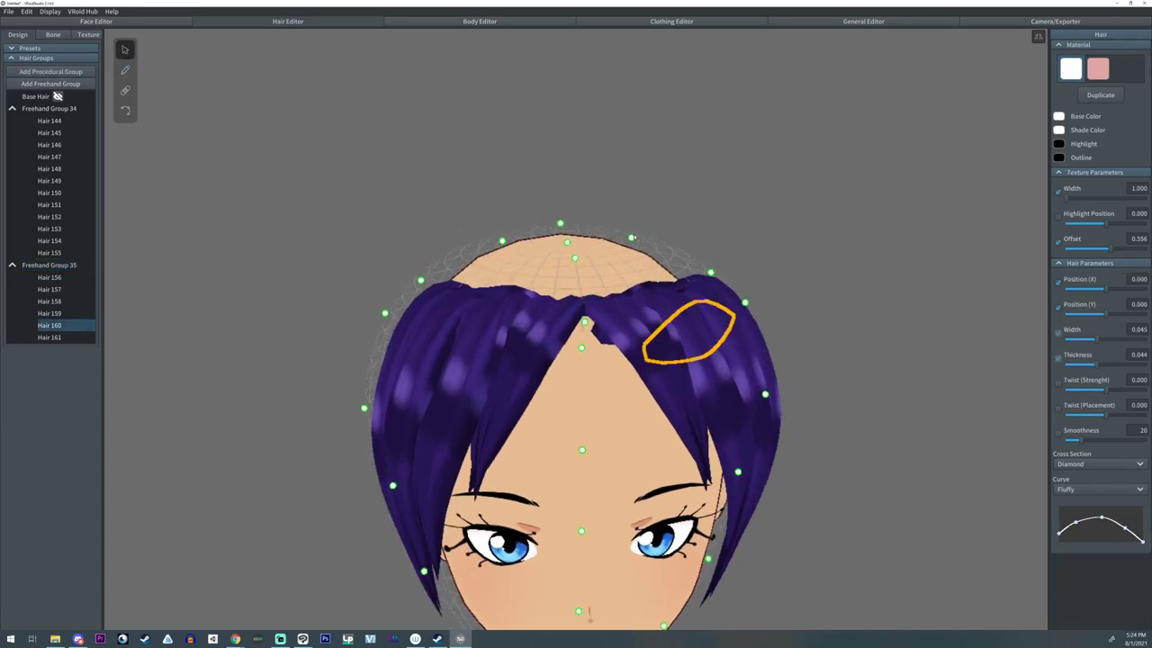
right_drag(633, 237, 577, 240)
click(582, 252)
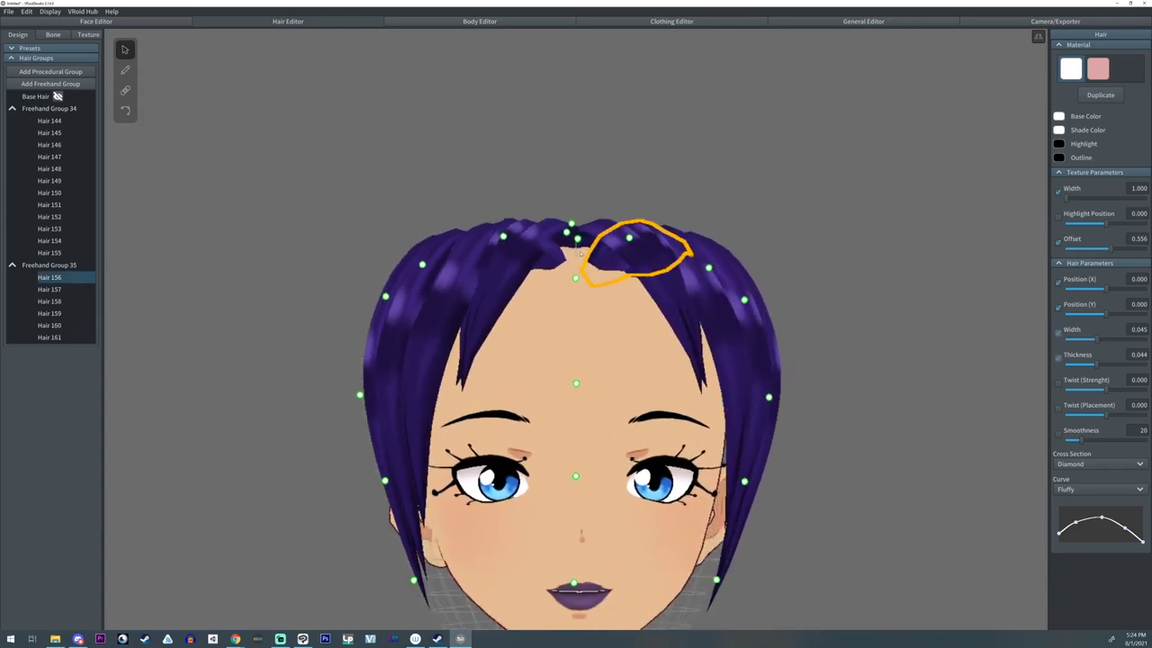
- Set the Thickness Ratio of the whole short-strand group to 0.271
click(49, 264)
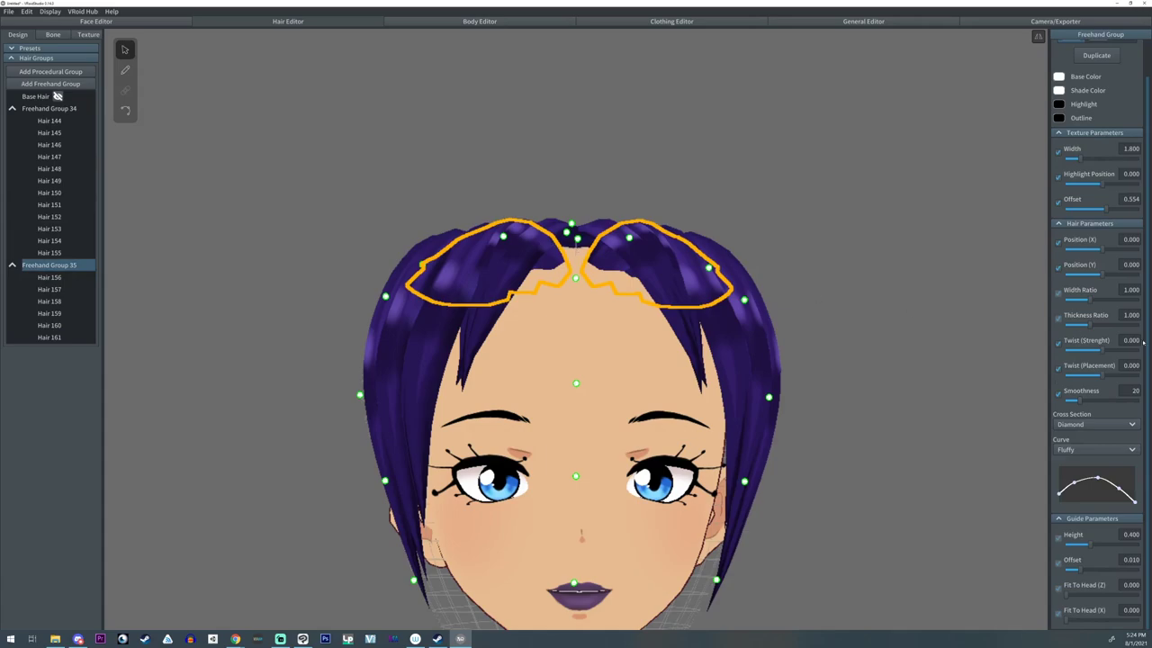
drag(1089, 331, 1071, 329)
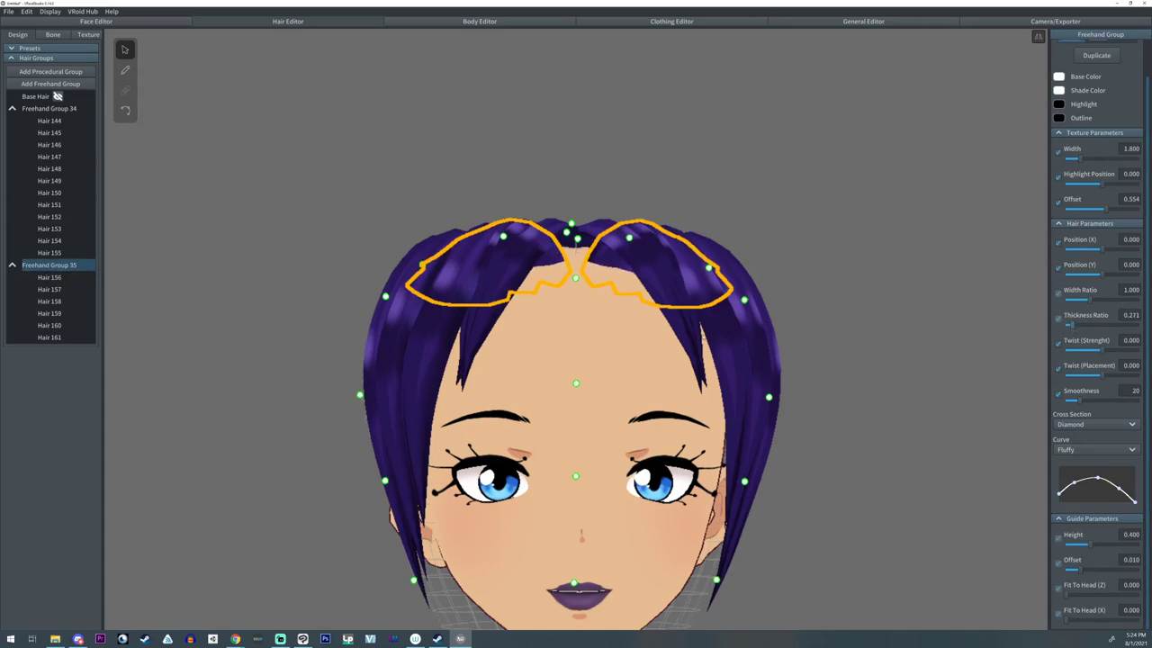
right_drag(605, 293, 724, 279)
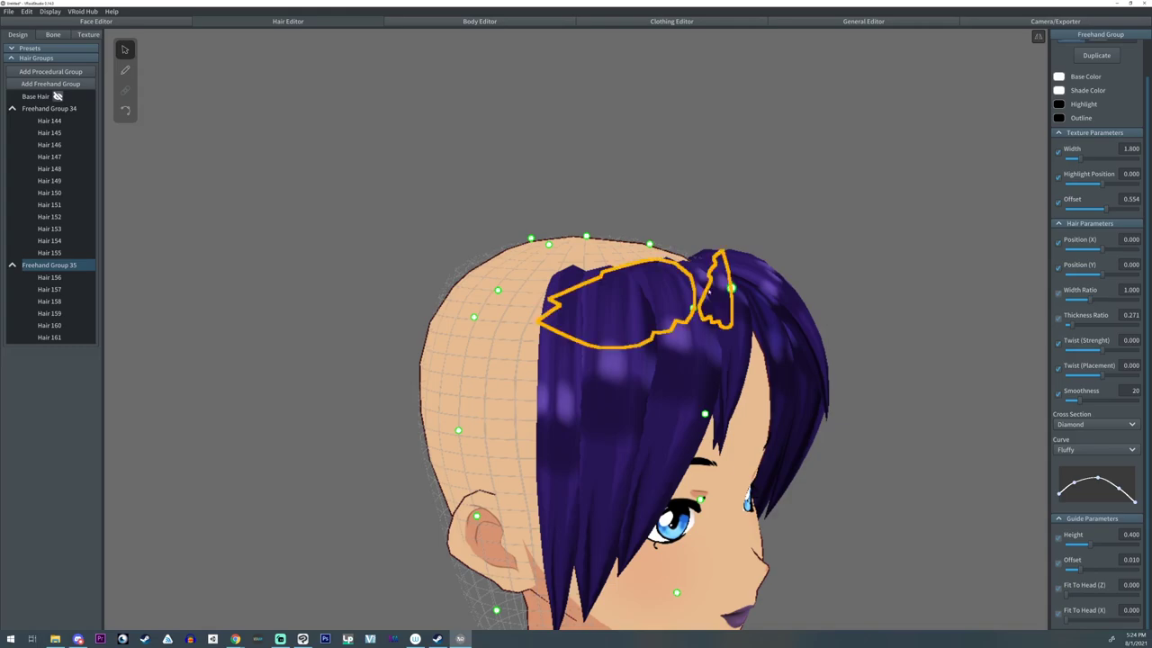
right_drag(732, 289, 640, 301)
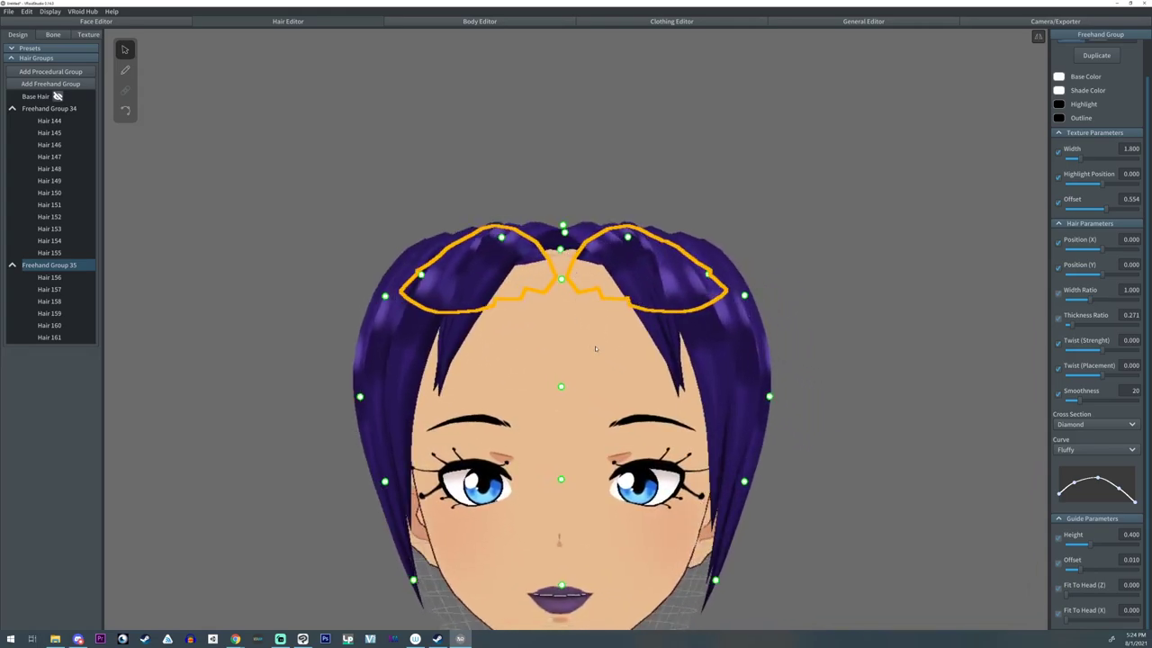
- Duplicate the short-strand group and reshape the copy's guide mesh around the forehead to offset its strands from the originals
right_click(54, 264)
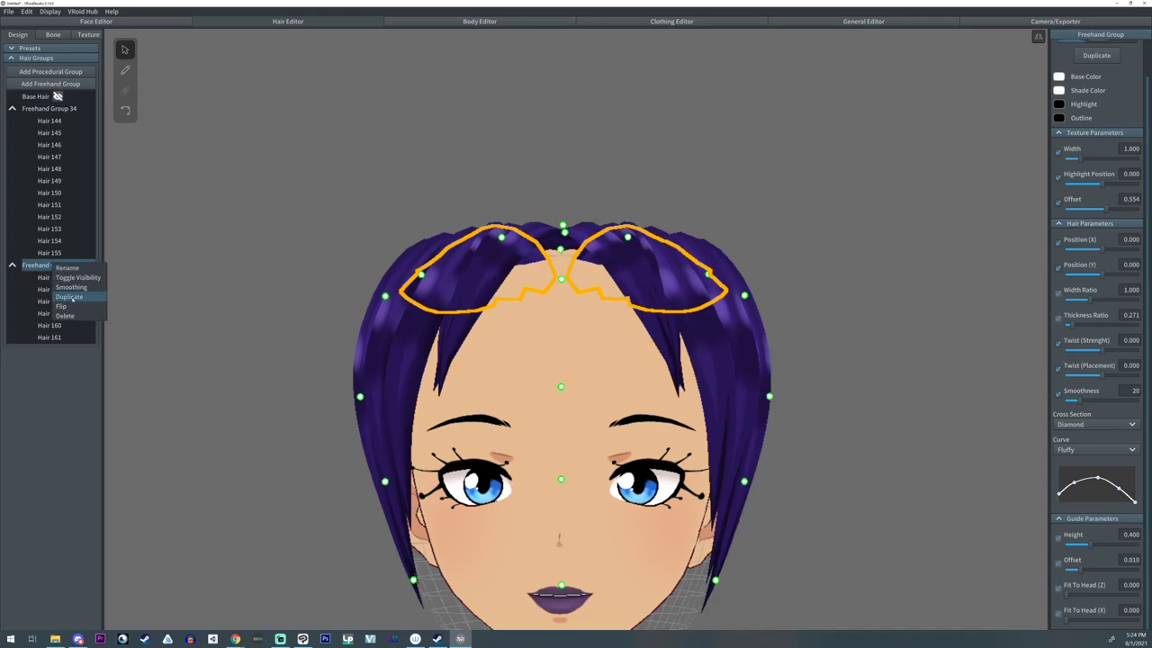
click(74, 289)
right_drag(482, 355, 710, 299)
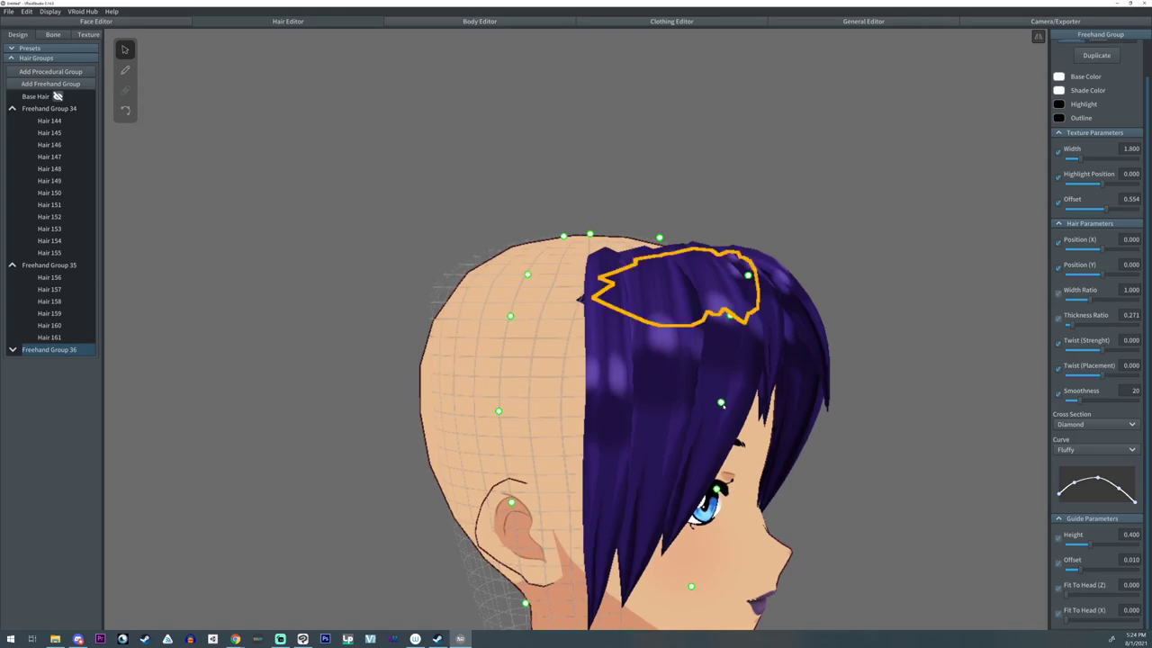
right_drag(721, 405, 653, 342)
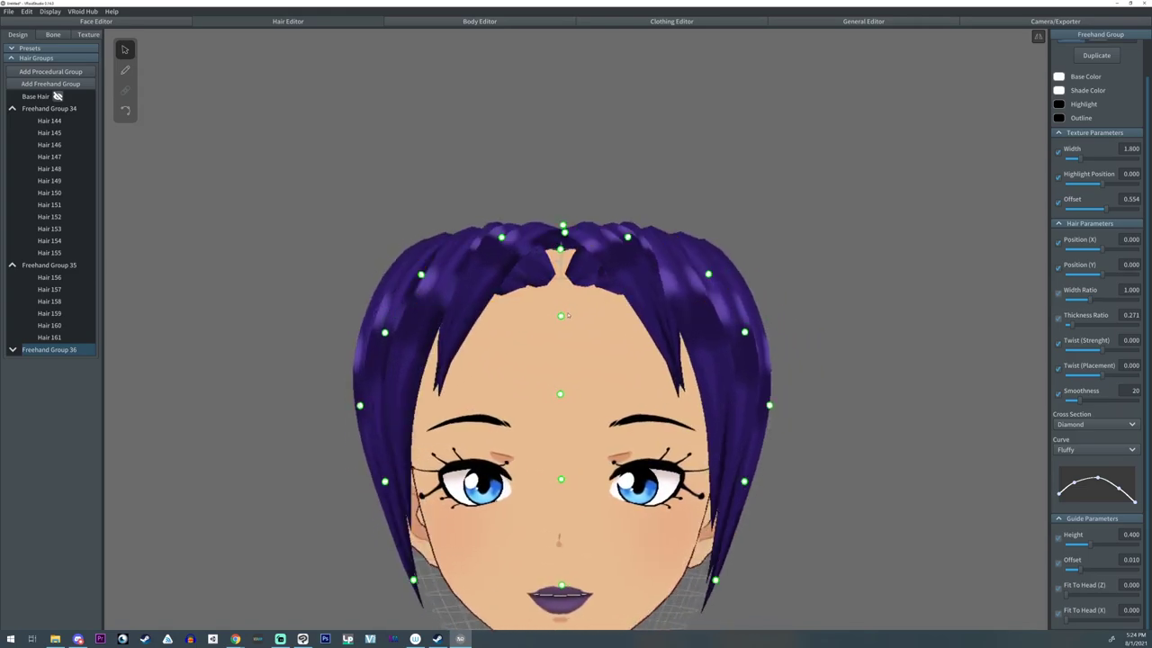
right_drag(561, 292, 663, 260)
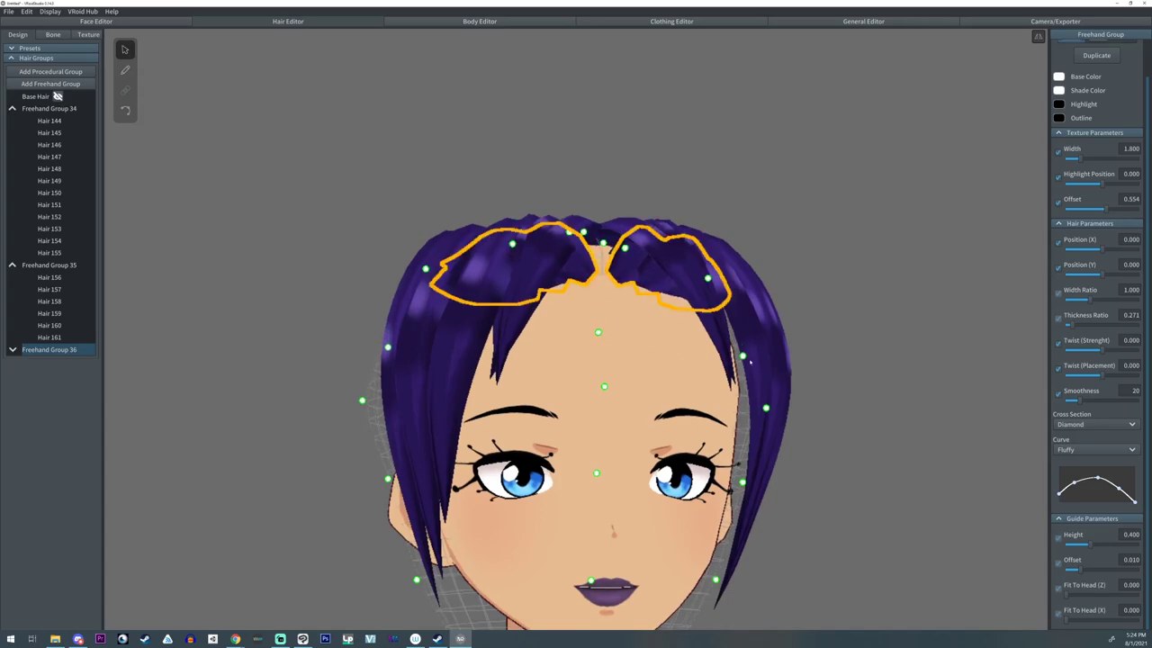
right_drag(743, 360, 659, 364)
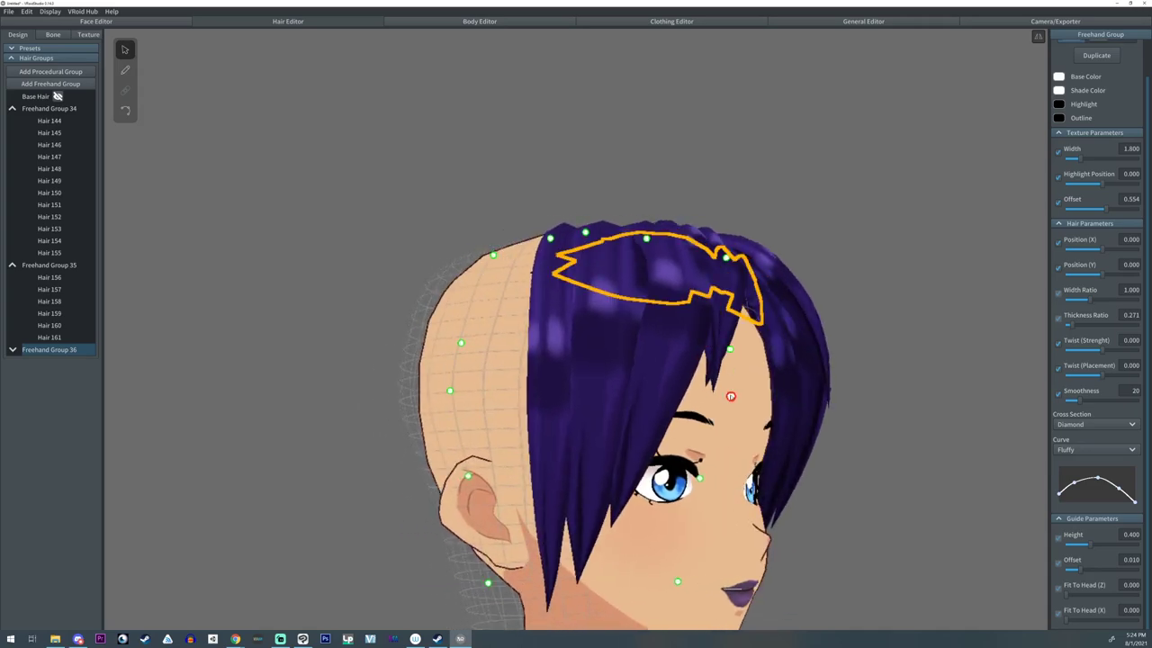
scroll(746, 400, down, 3)
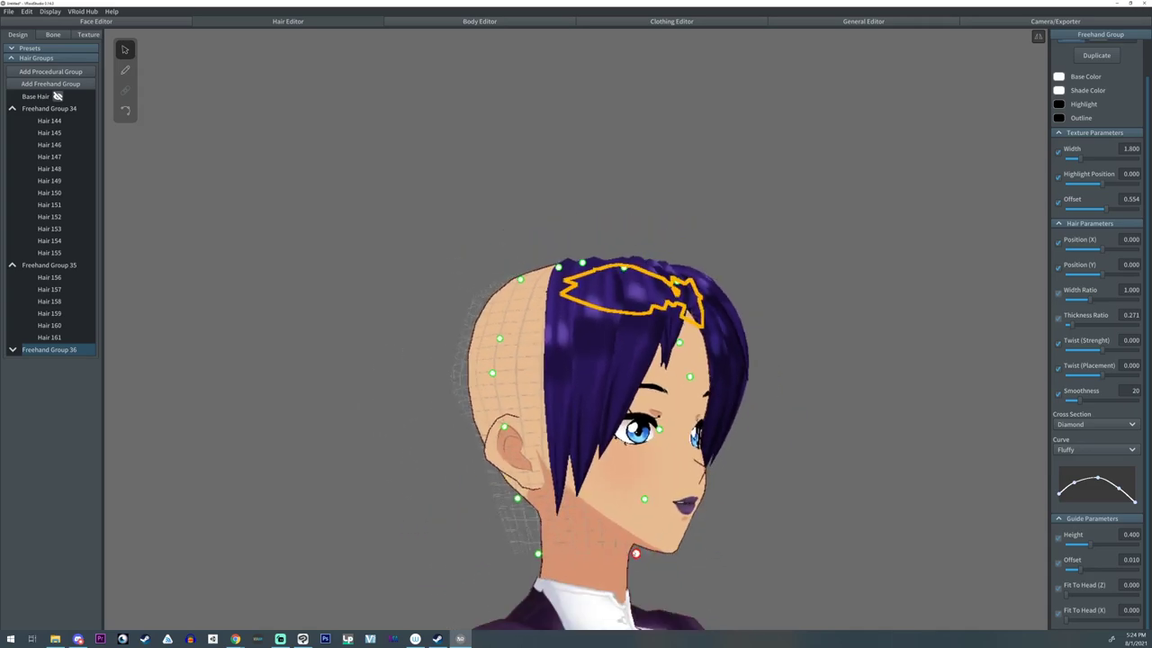
scroll(687, 387, up, 3)
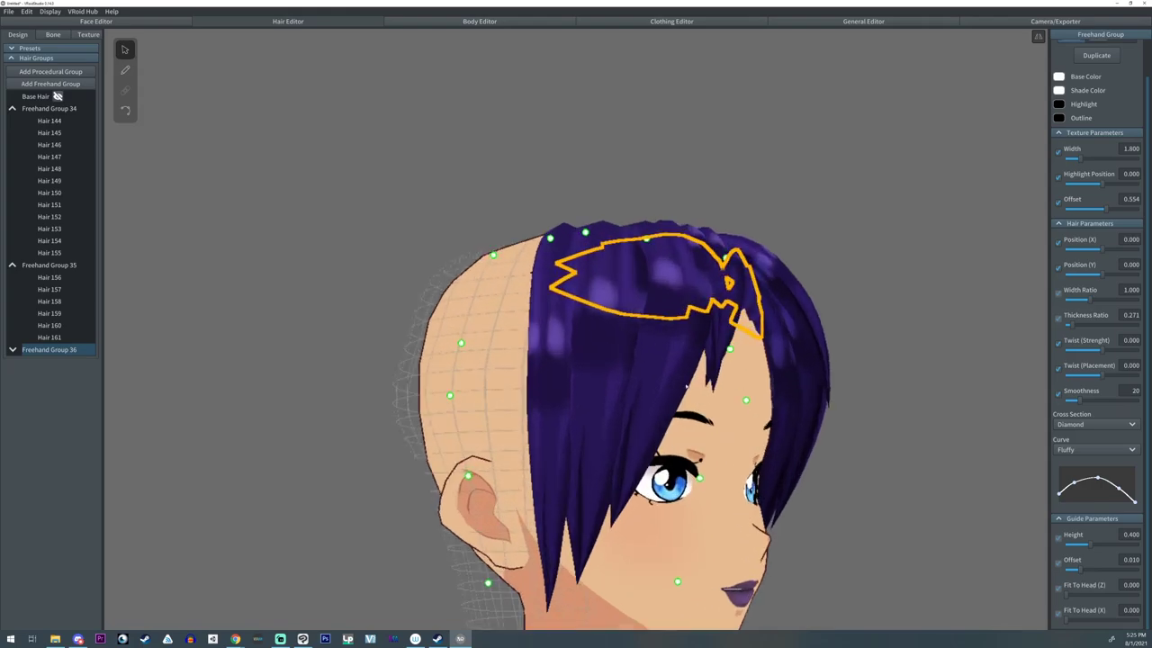
right_drag(687, 387, 676, 388)
- Adjust the root control points of the duplicated short-strand group's hairs beside the centre part
click(125, 110)
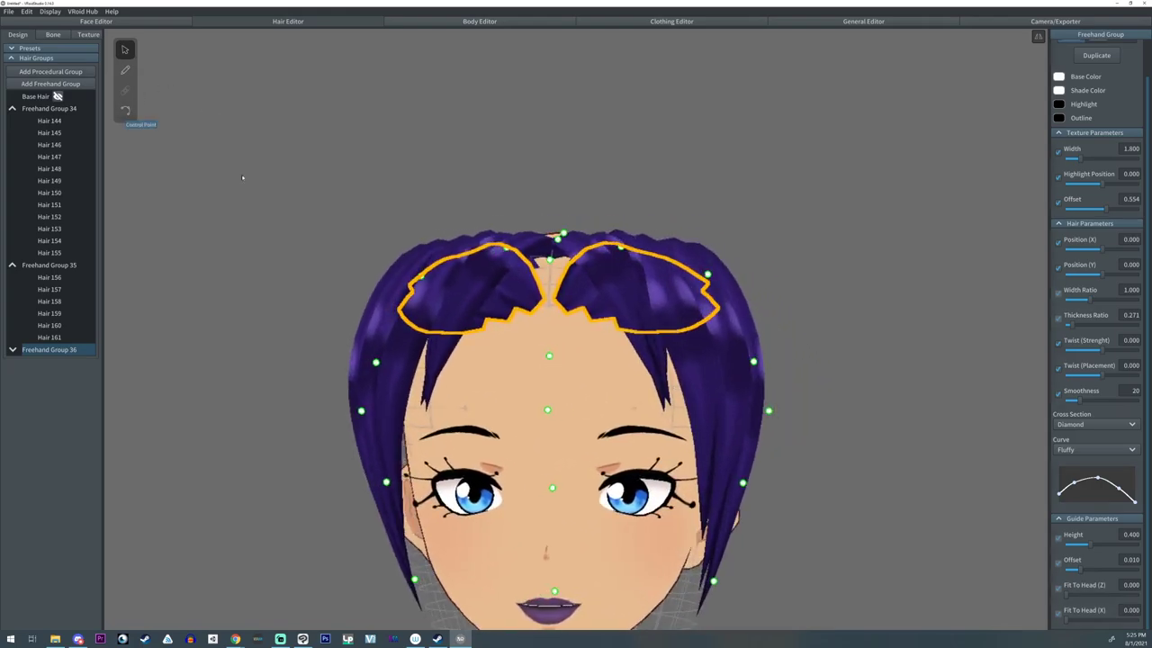
click(559, 309)
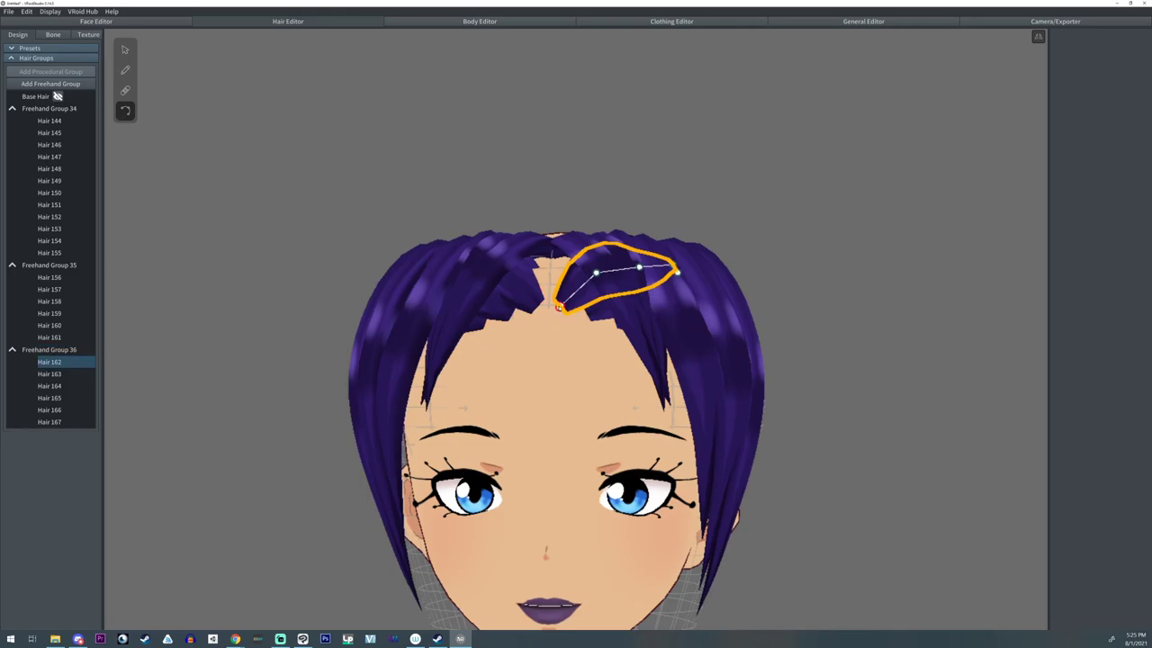
click(599, 322)
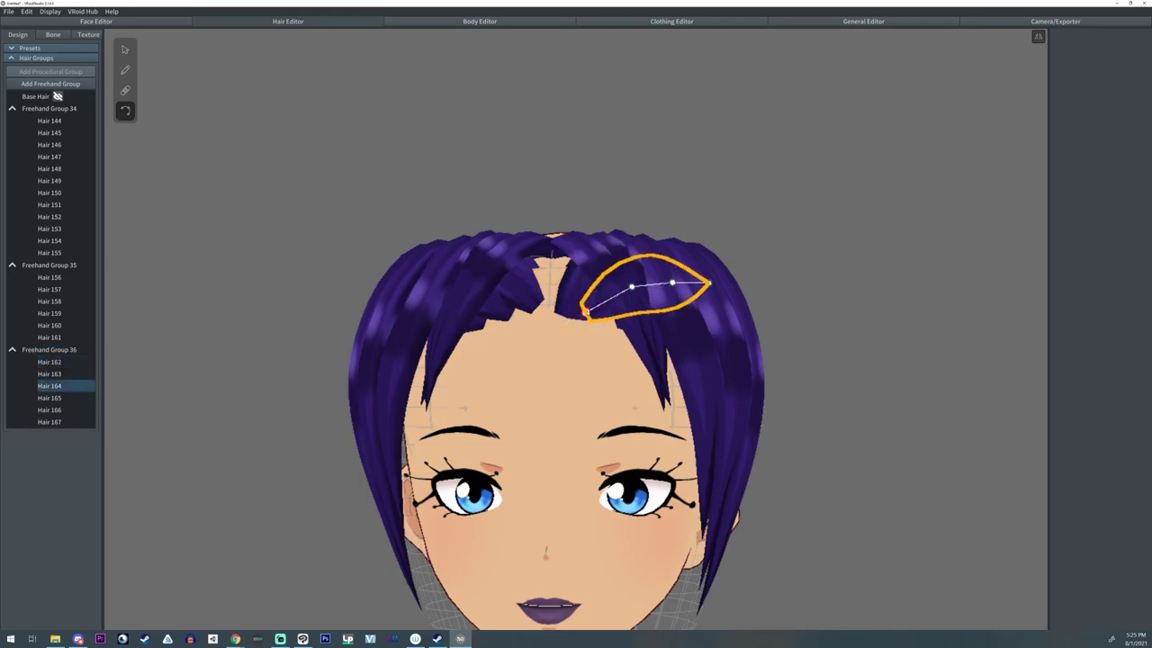
click(538, 306)
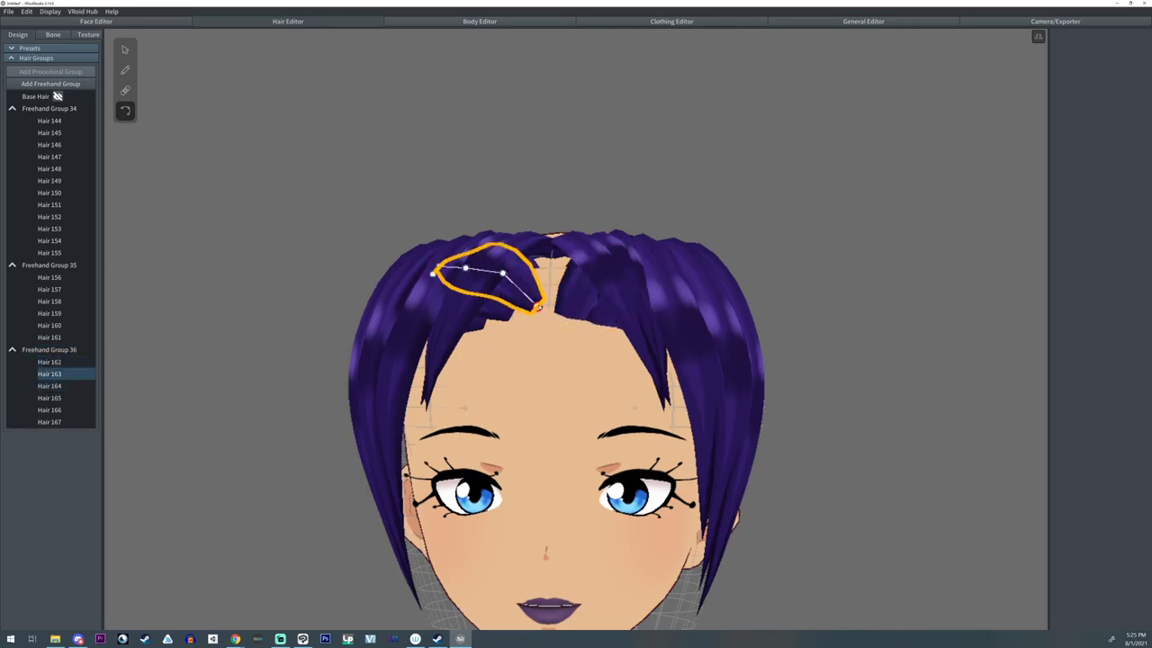
drag(538, 307, 503, 325)
click(515, 318)
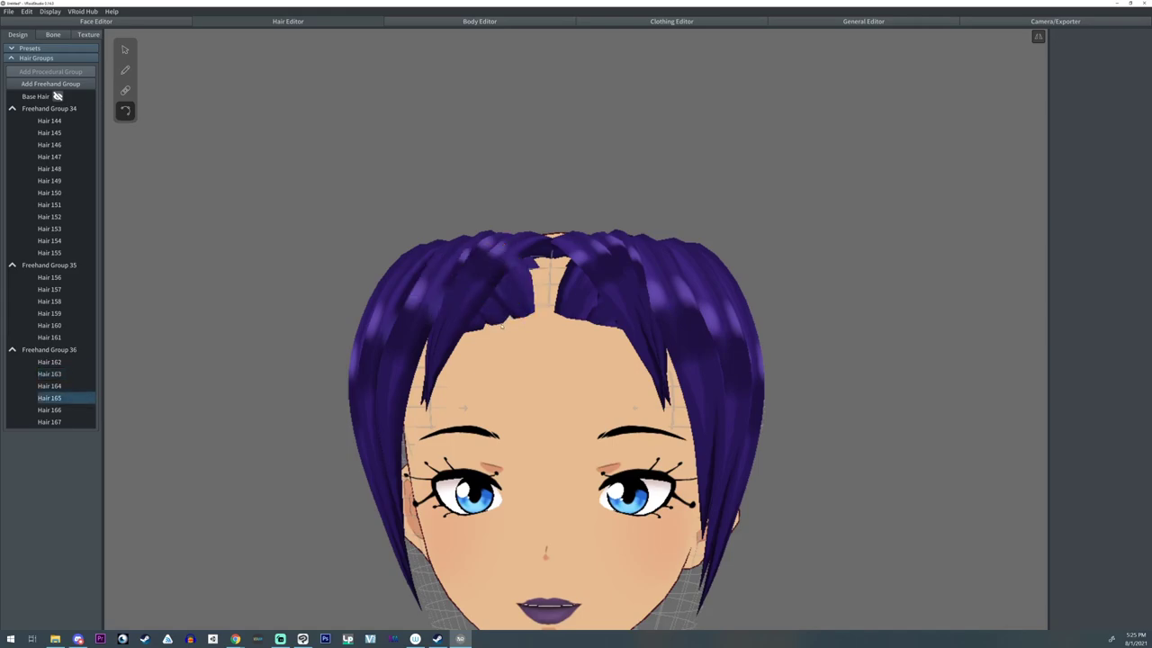
- Reshape the original short-strand group's guide mesh by moving its point at the hairline near the part slightly outward
click(540, 288)
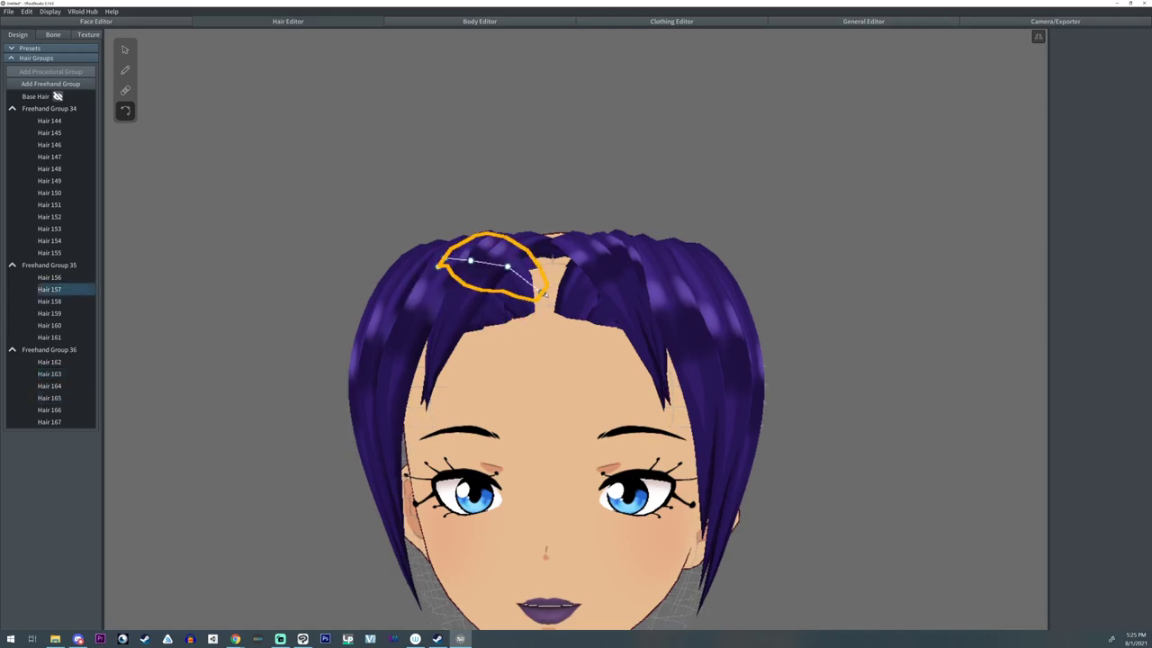
click(541, 272)
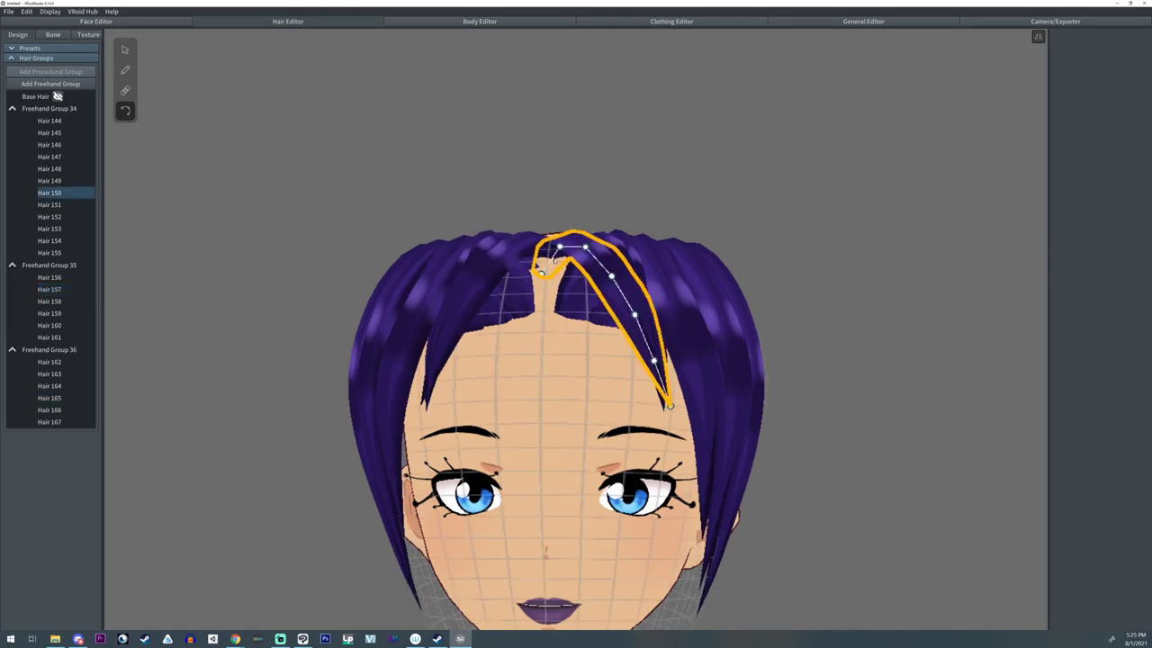
click(25, 268)
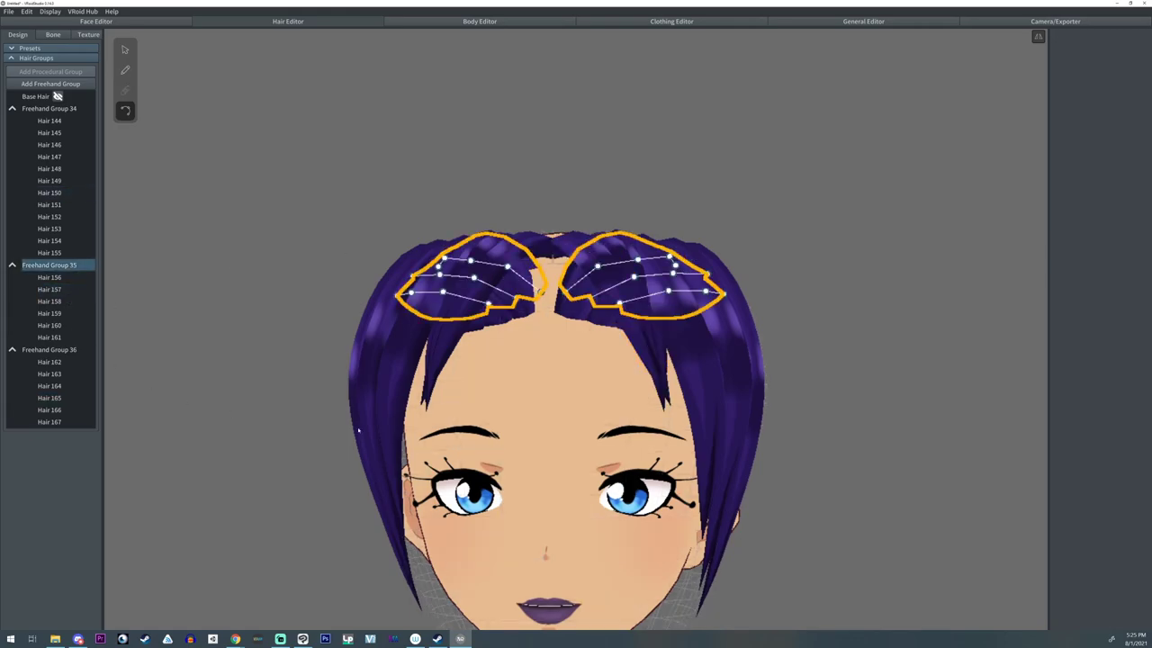
click(125, 50)
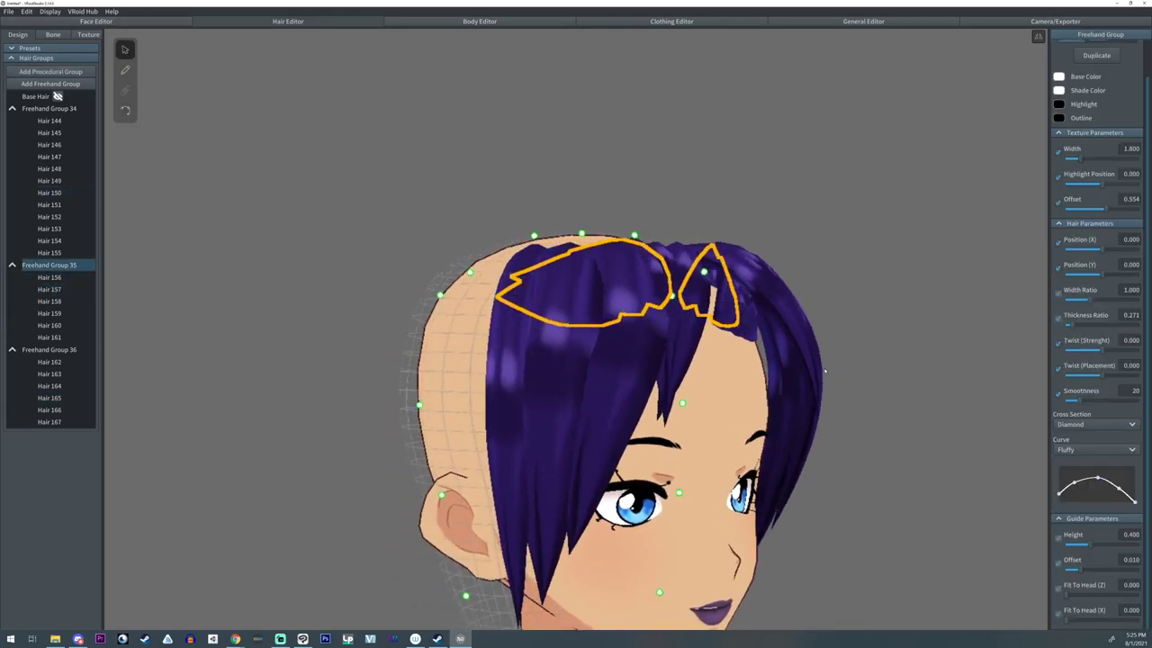
drag(672, 296, 682, 300)
right_drag(681, 301, 511, 298)
click(617, 329)
click(50, 265)
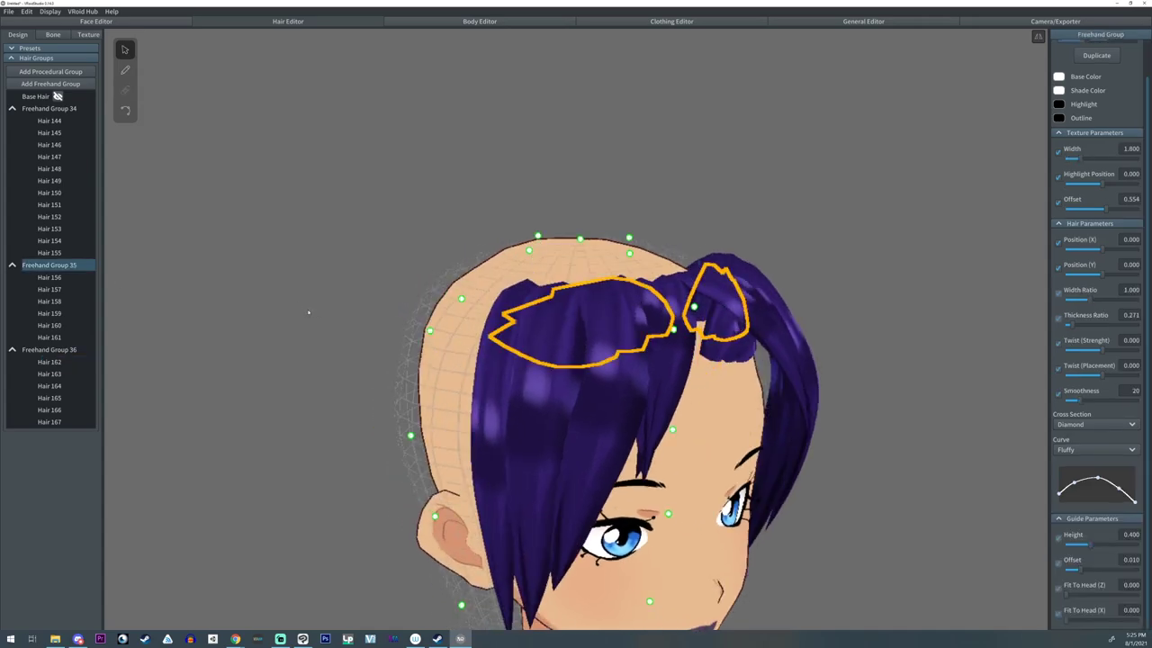
right_drag(309, 314, 303, 311)
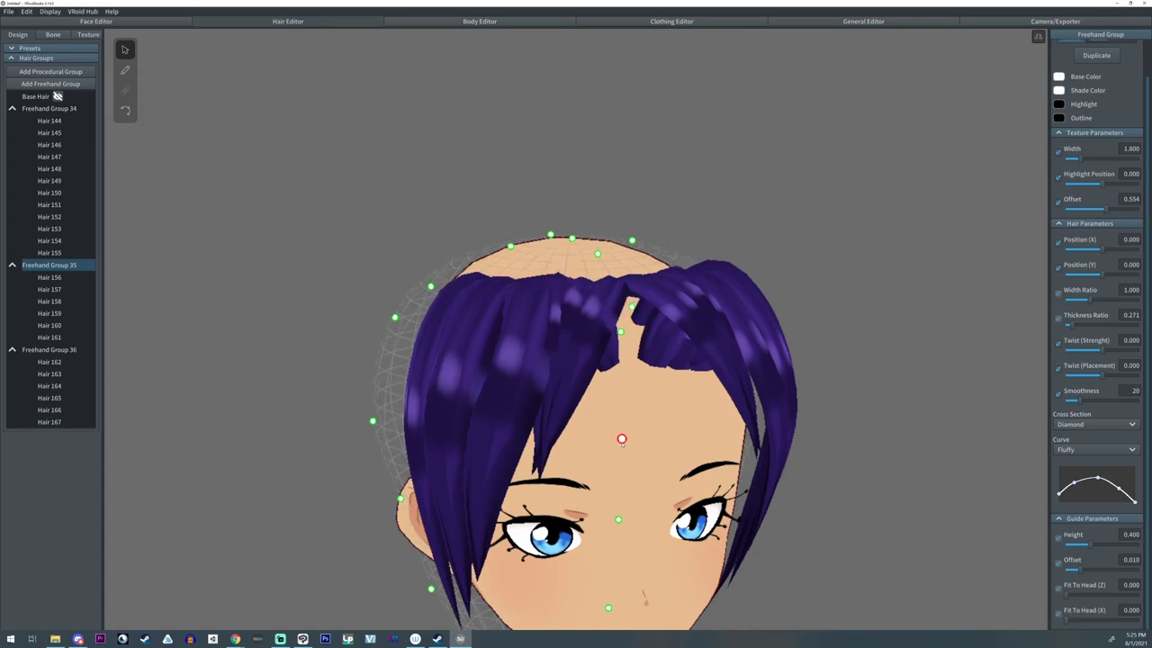
right_drag(691, 292, 686, 292)
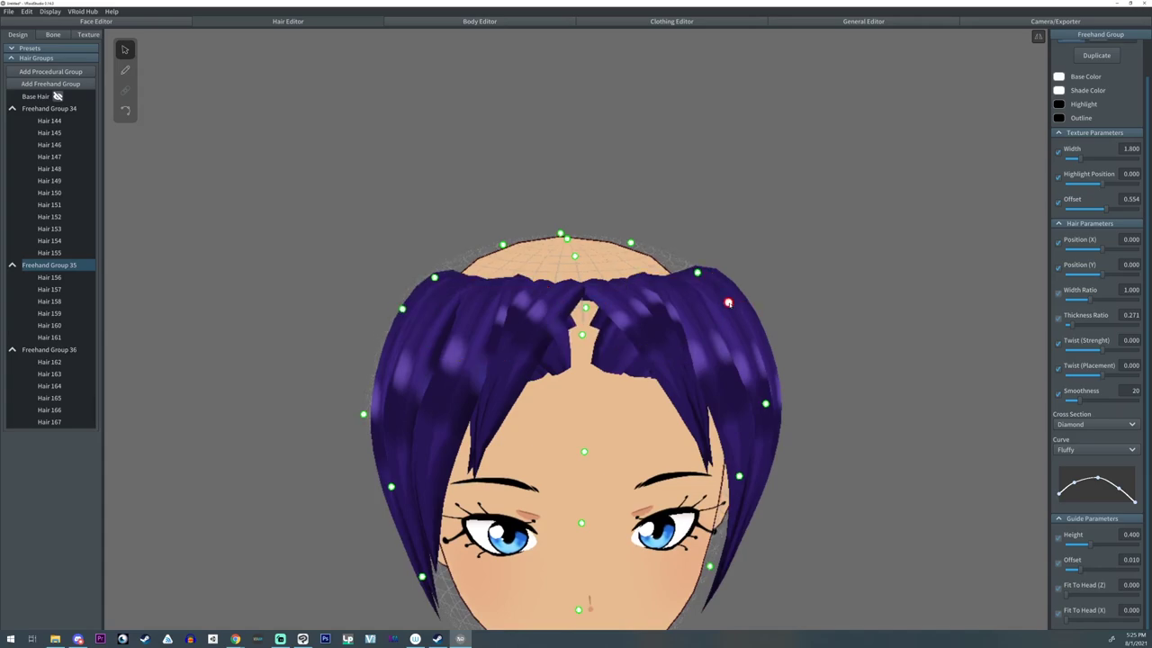
click(740, 306)
- Raise the lower side points of the duplicated short-strand group's guide mesh beside the neck
click(610, 367)
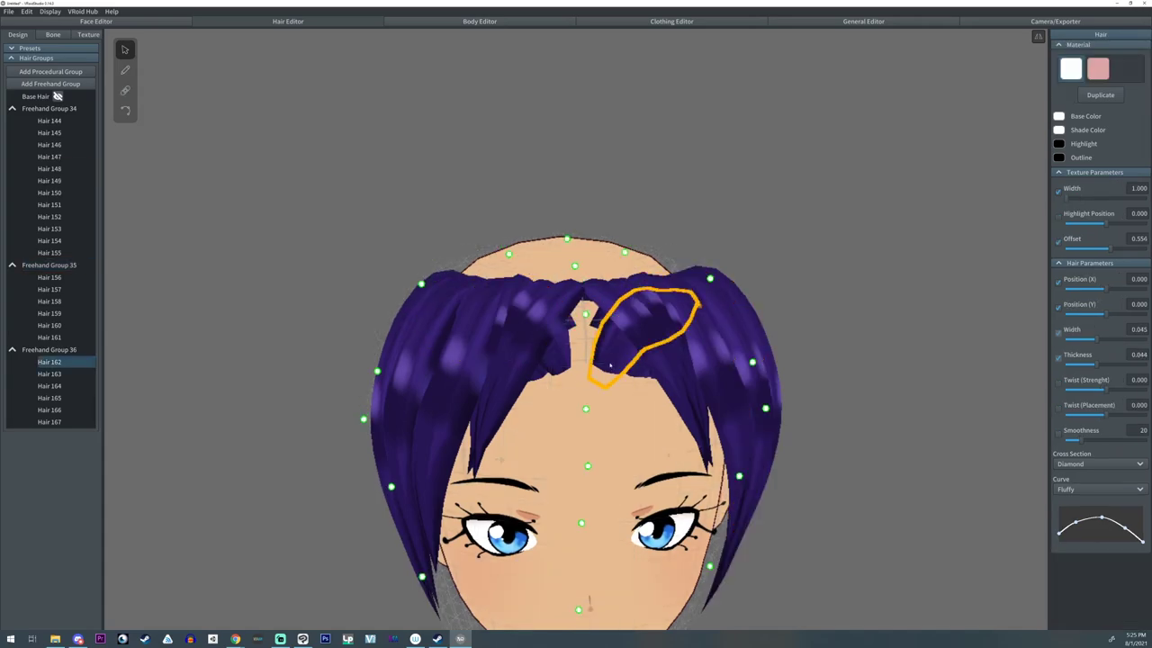
click(47, 350)
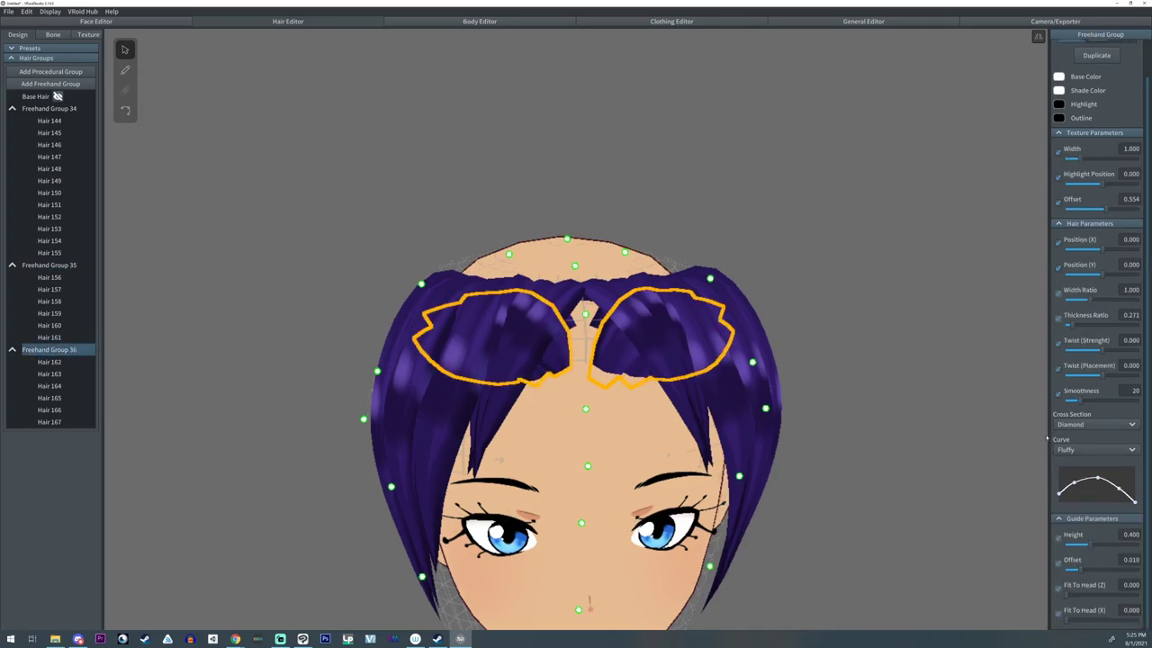
scroll(458, 493, down, 3)
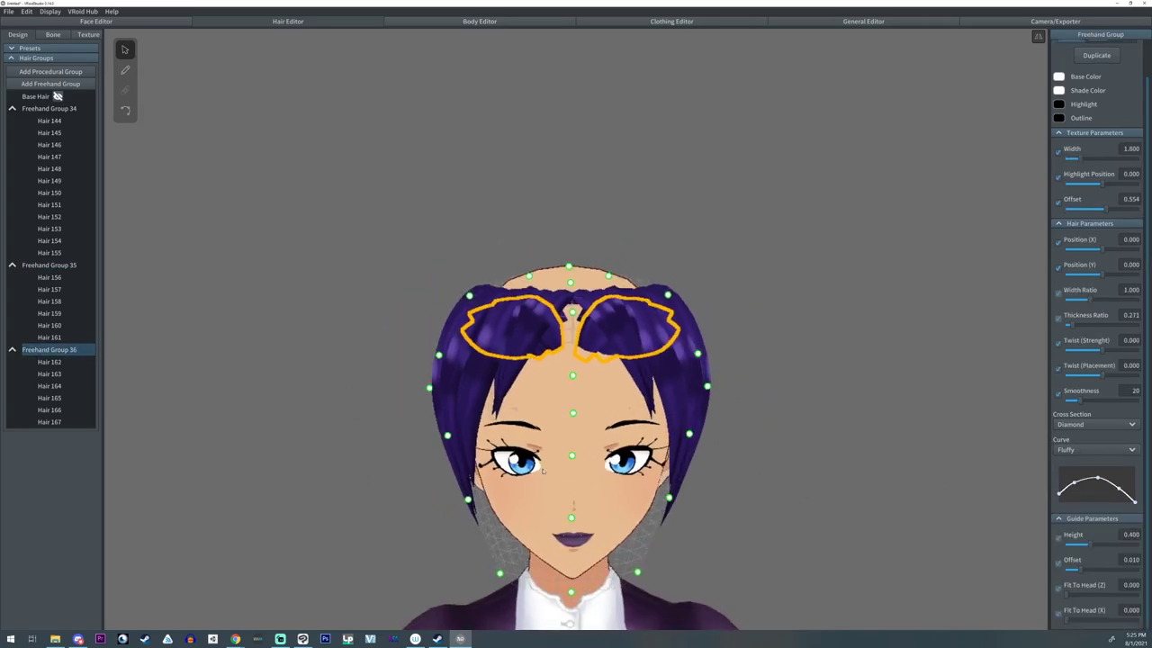
drag(639, 575, 644, 533)
scroll(552, 314, up, 2)
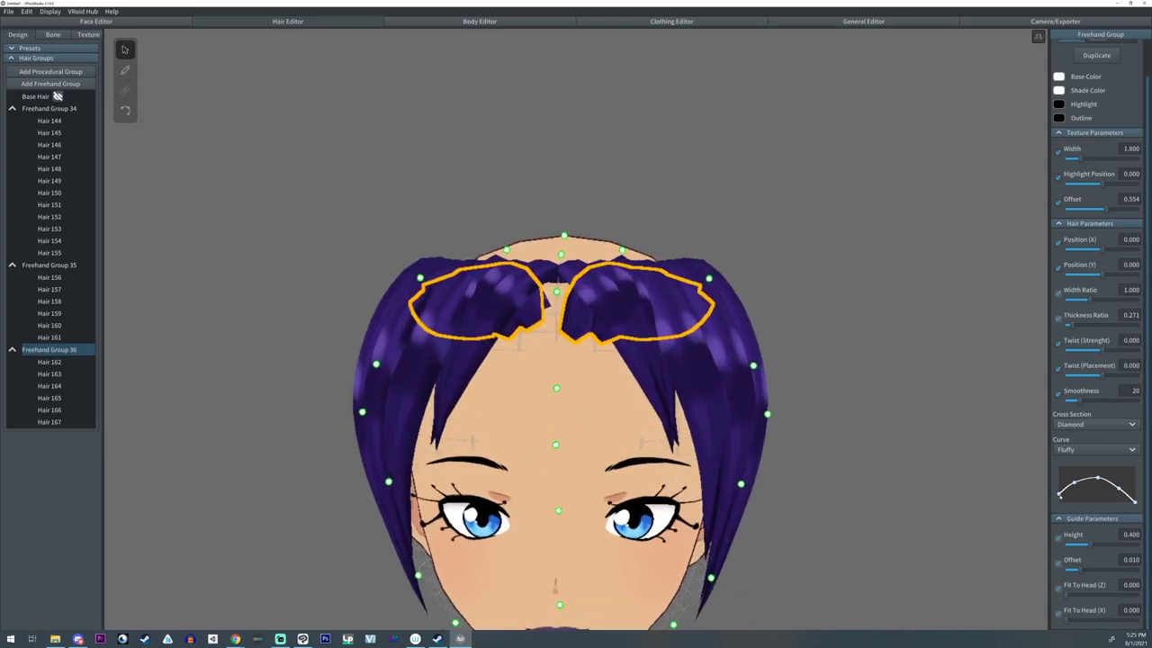
- Lower the start of the thickness curve on the duplicated group's strands to taper their roots to a point
click(577, 320)
drag(1061, 533, 1055, 578)
click(605, 334)
click(535, 312)
click(526, 326)
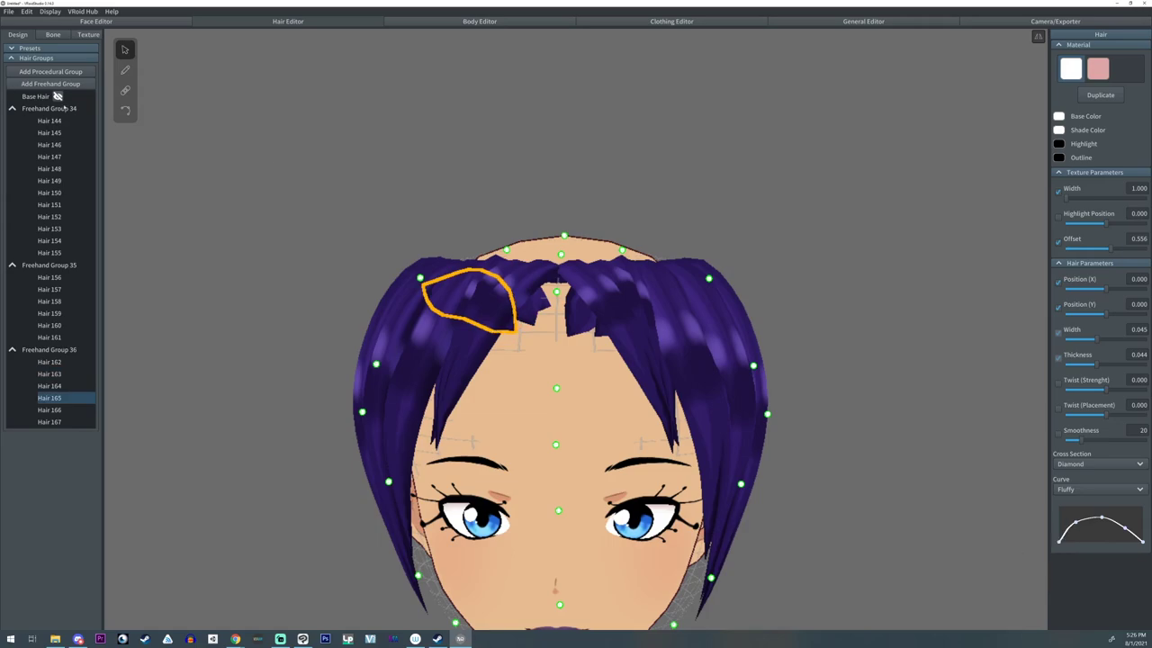
- Pull the root control points of the duplicated group's strands inward and down to close the hairline gap at the centre part
click(125, 110)
drag(516, 332, 557, 338)
click(533, 320)
click(570, 336)
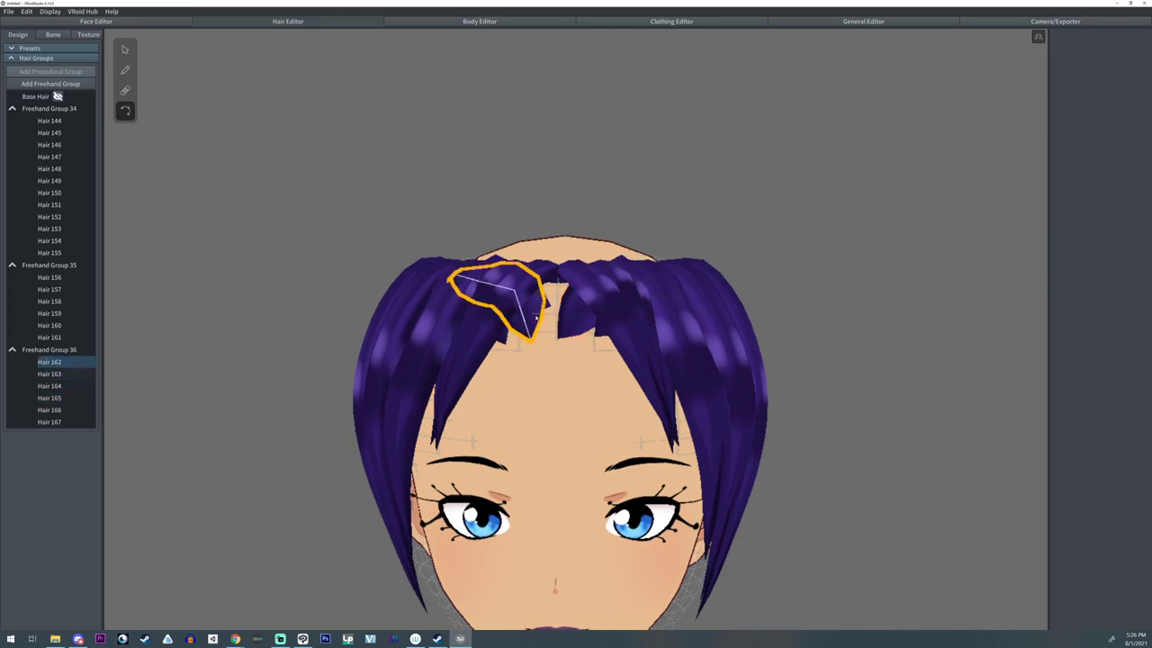
click(533, 340)
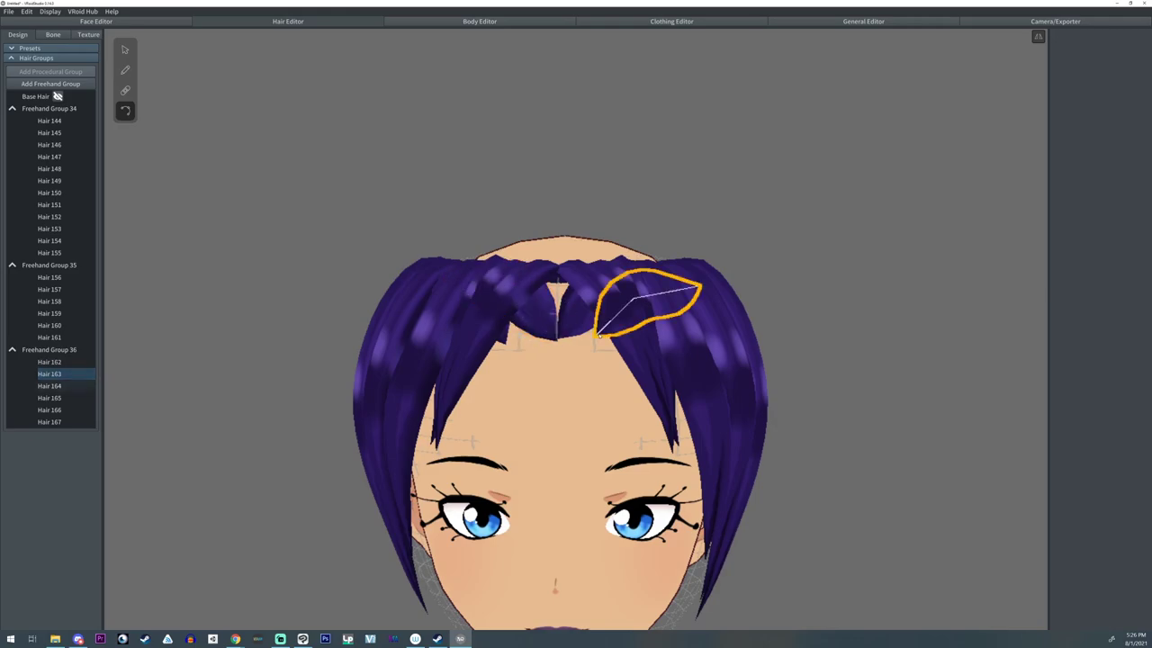
click(598, 336)
drag(596, 338, 594, 342)
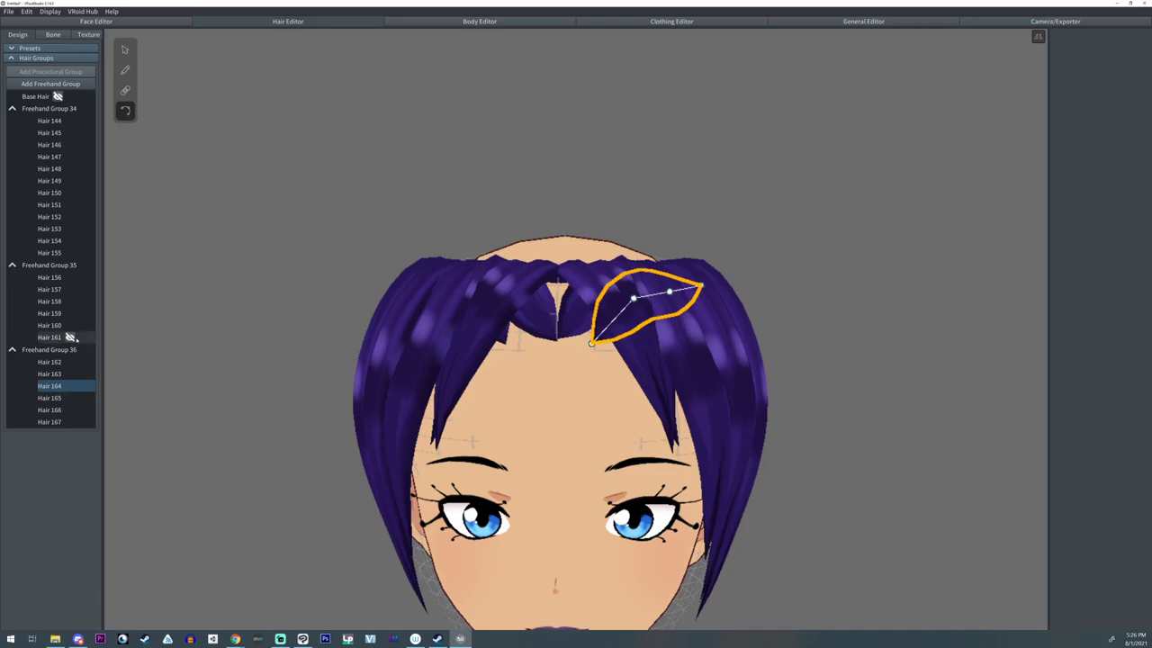
- Move the control points of the original short-strand group's innermost hair to smooth its sweep from the centre part
click(60, 255)
click(54, 265)
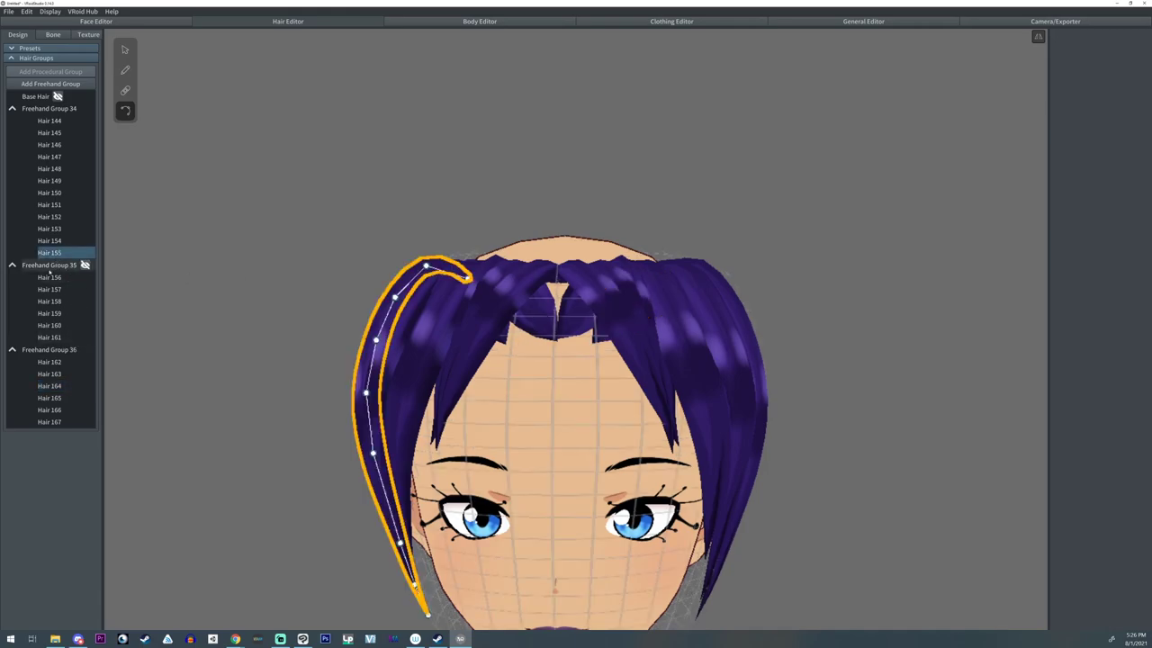
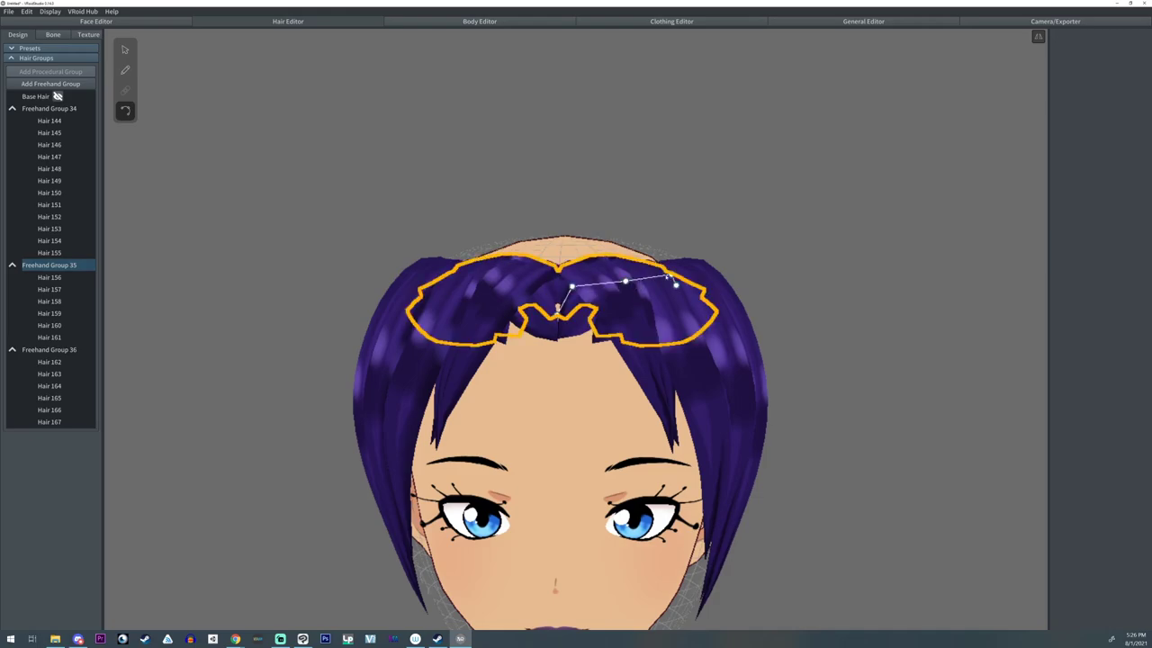
drag(670, 276, 651, 286)
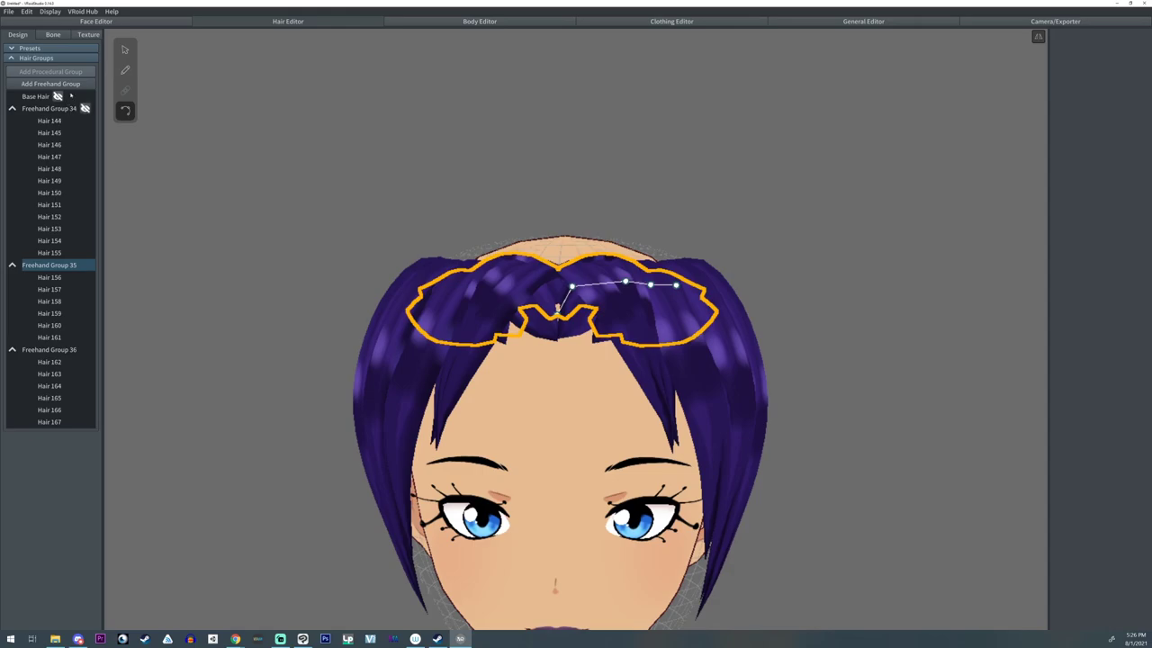
- Set the original short-strand group's Thickness Ratio to 0.456 and Width Ratio to 0.815, and lower its curve's start point
click(127, 50)
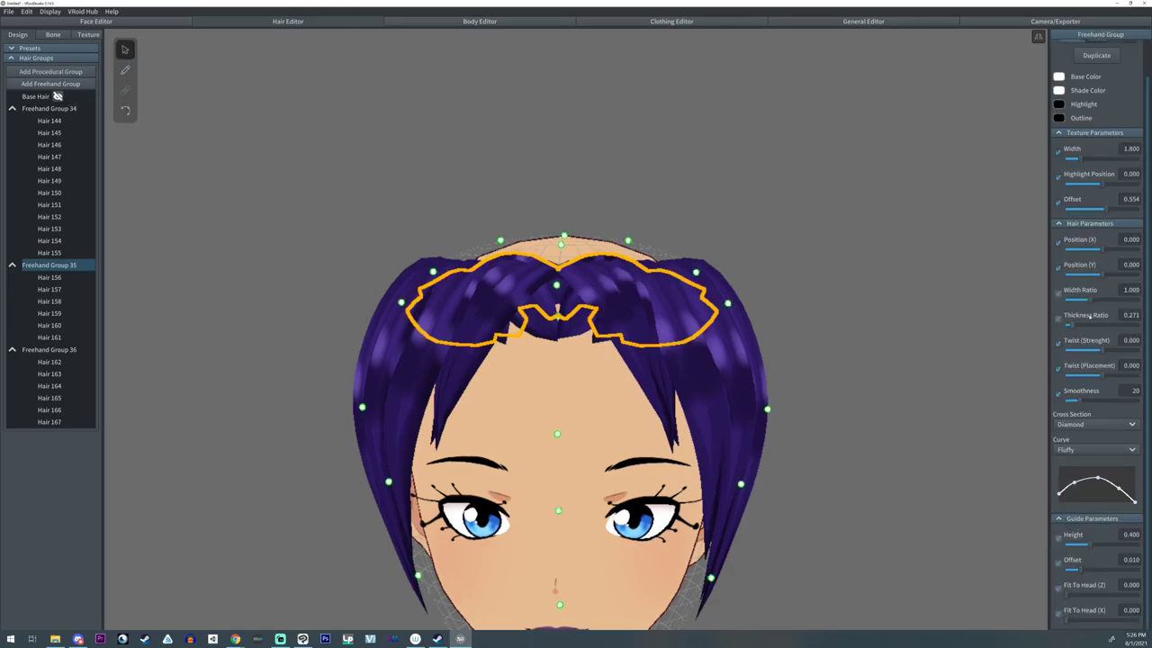
drag(1073, 325, 1087, 303)
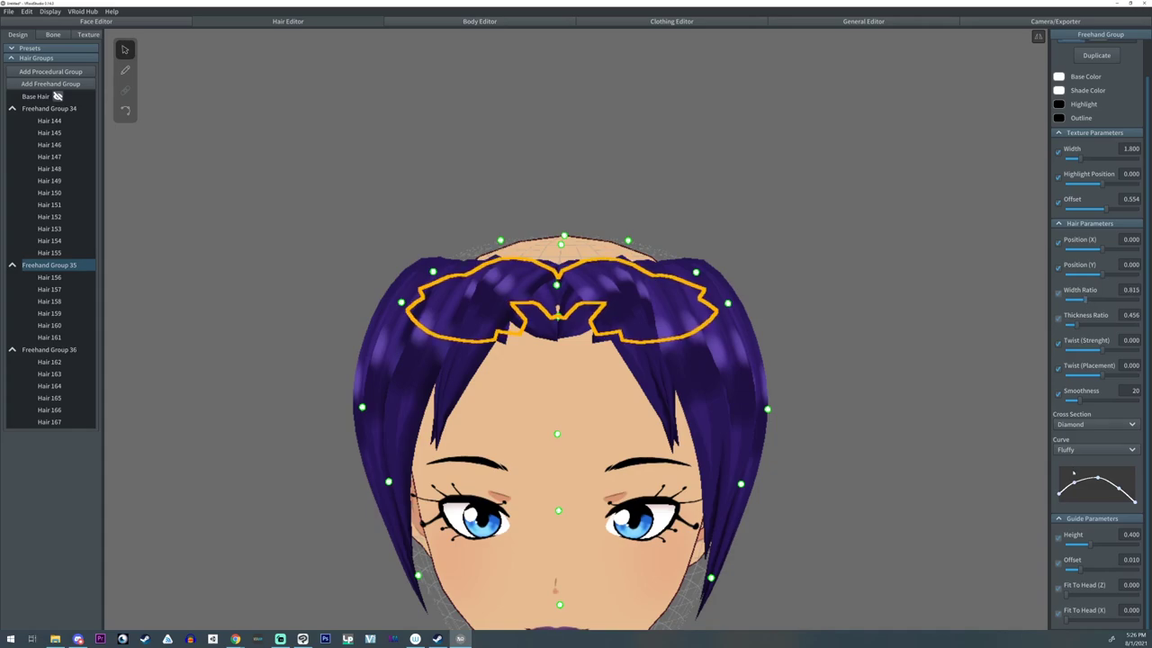
drag(1062, 496, 1060, 502)
- Lower the start of the thickness curve on the original group's two innermost strands to taper their roots
click(560, 296)
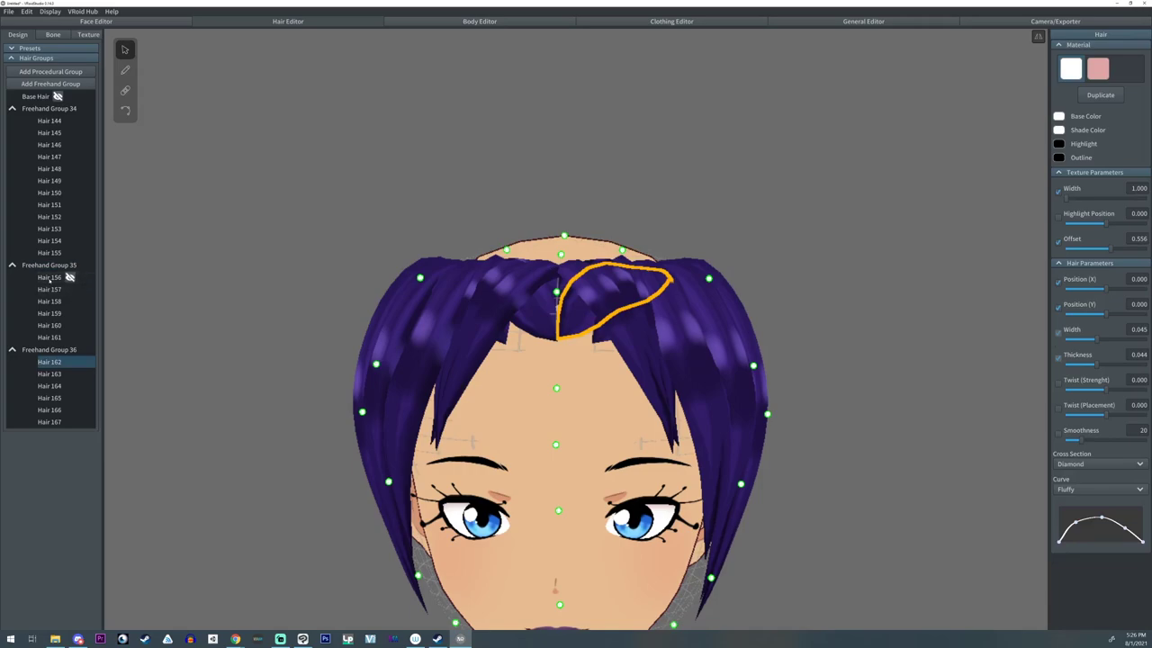
click(69, 278)
drag(1060, 535, 1058, 545)
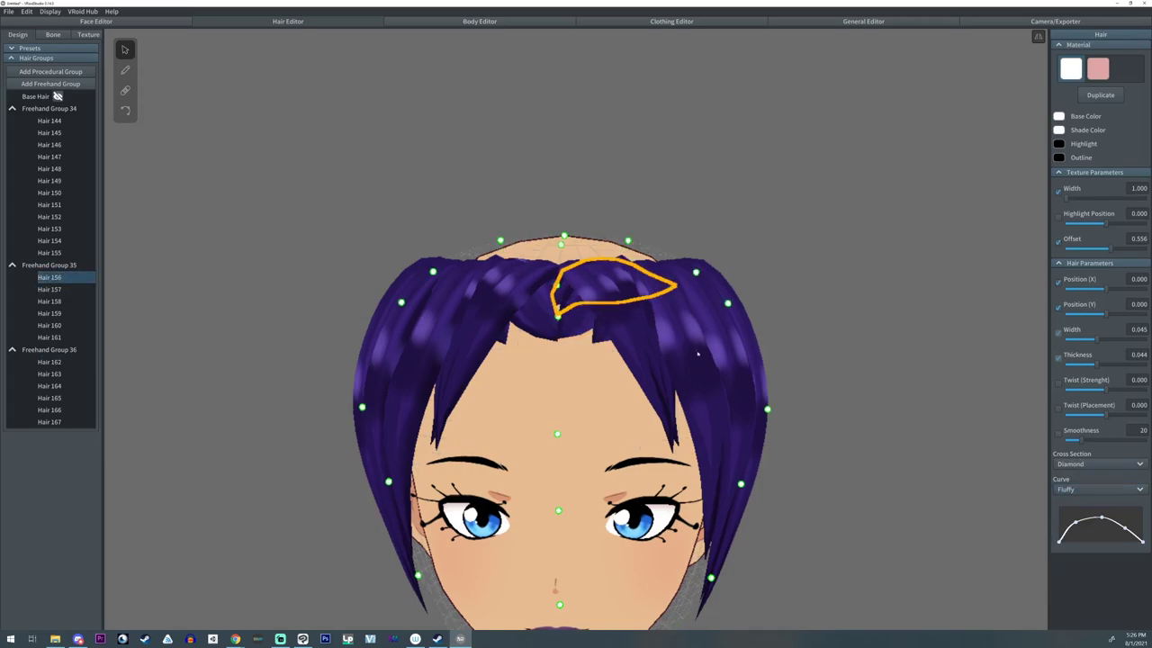
click(552, 284)
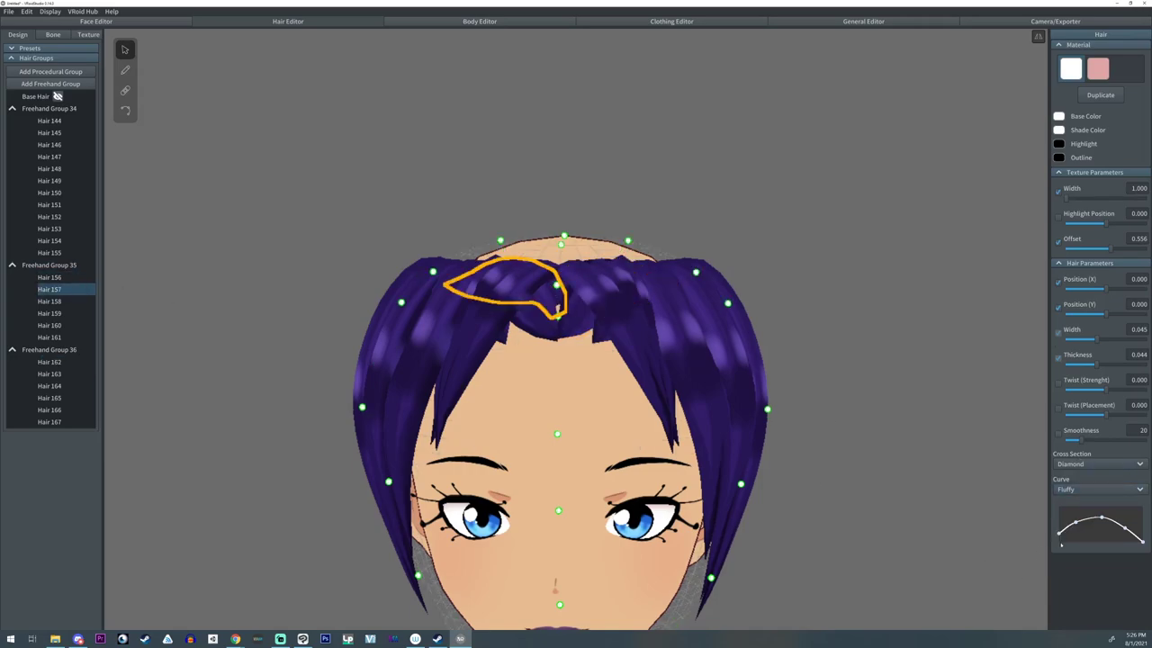
- Set the Thickness Ratio of the whole bangs group to 1.334
click(702, 365)
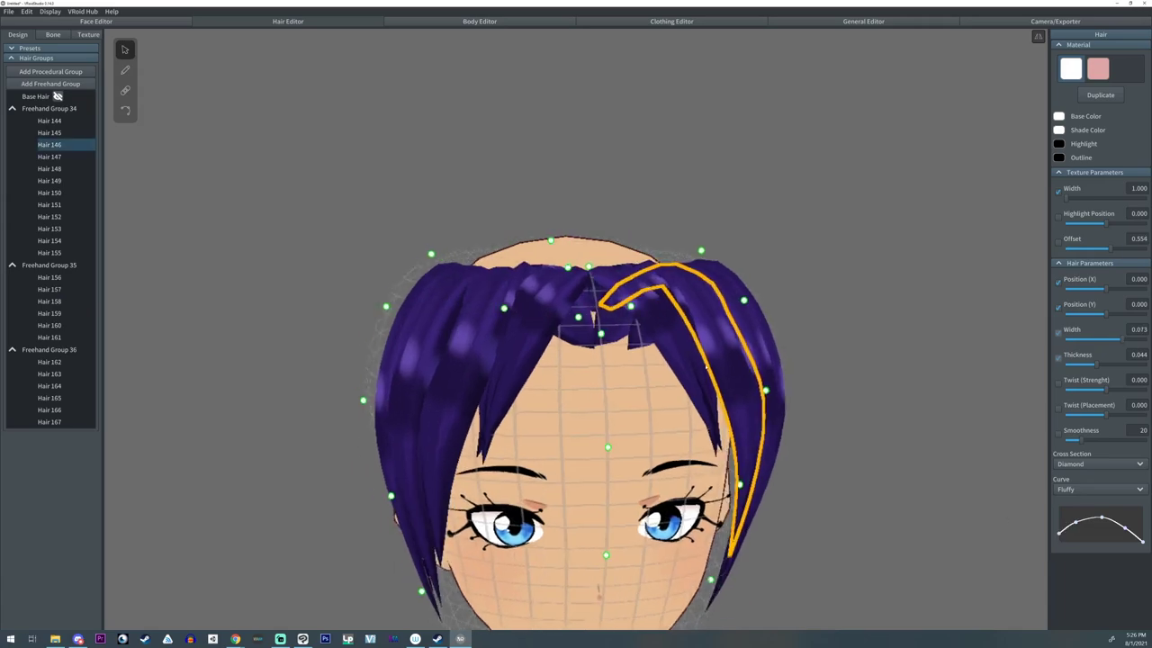
click(49, 108)
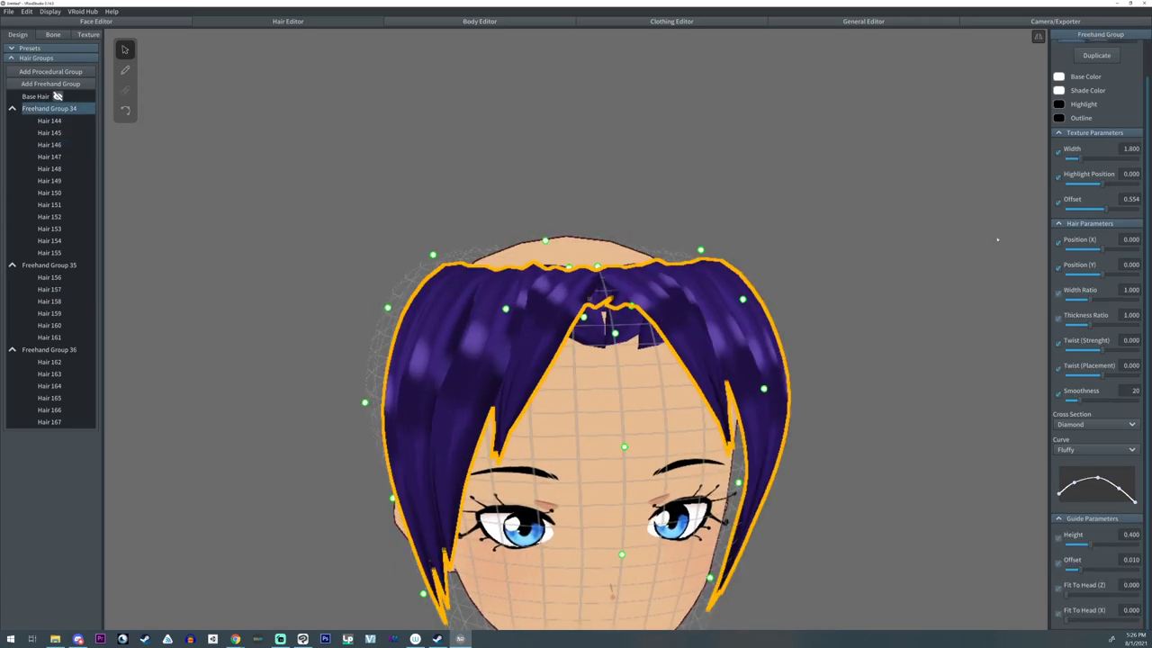
drag(1088, 324, 1098, 325)
right_drag(576, 317, 720, 277)
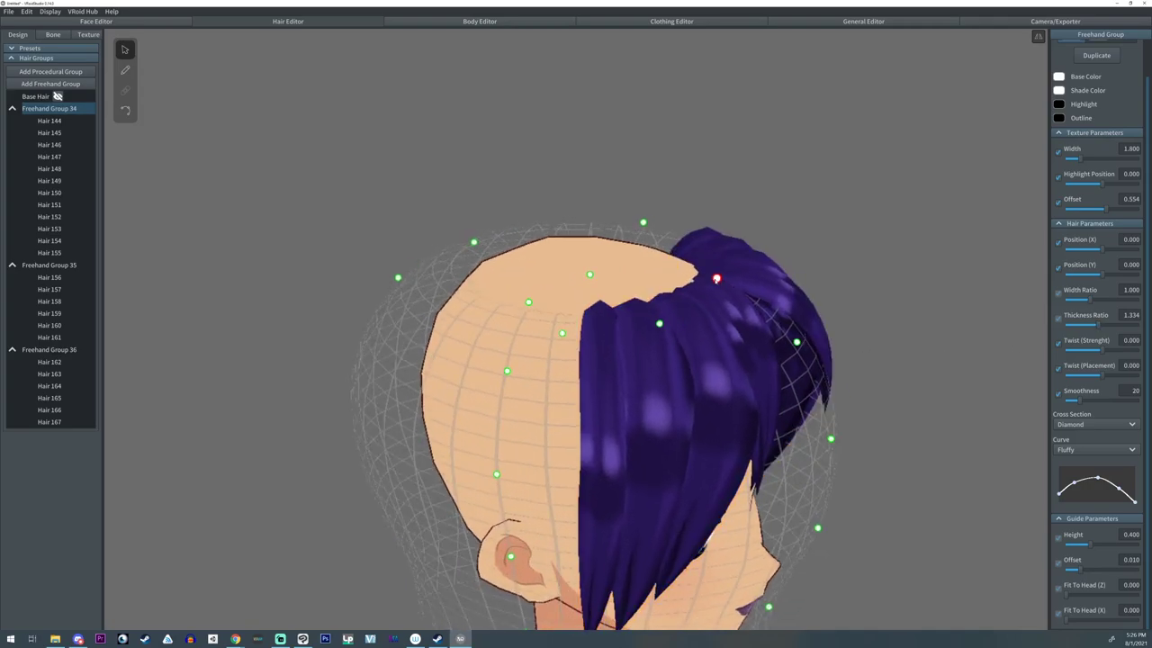
right_drag(761, 313, 636, 281)
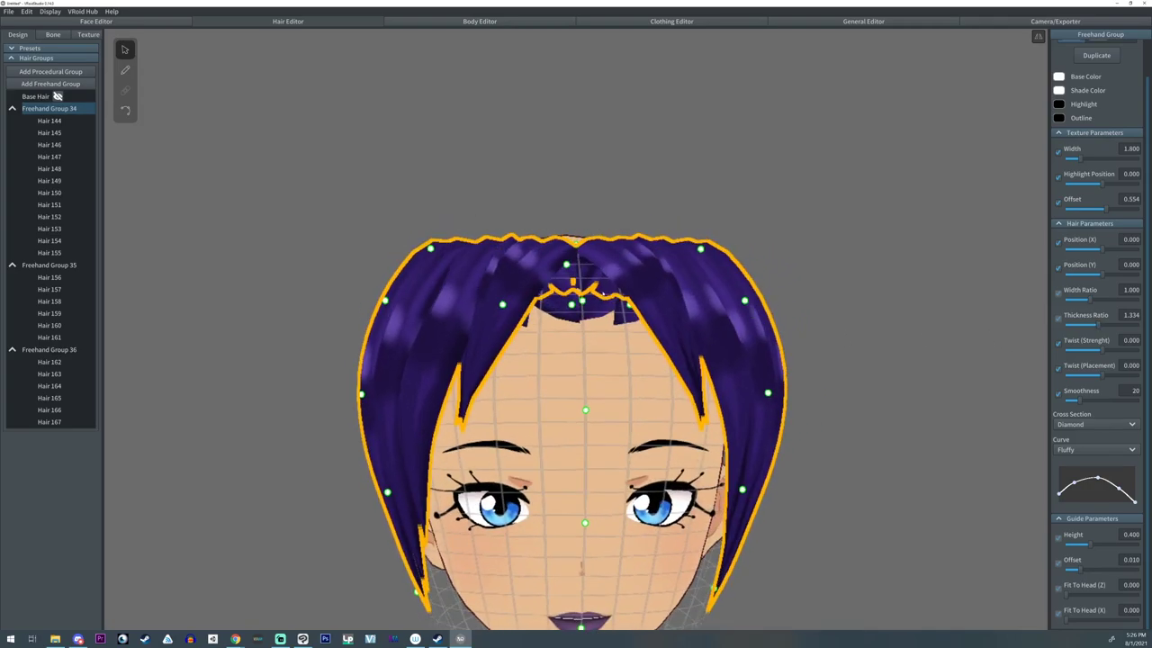
- Nudge the original short-strand group's guide mesh point at the hairline part outward and inspect its inner strands from the side
click(635, 280)
click(817, 262)
click(580, 279)
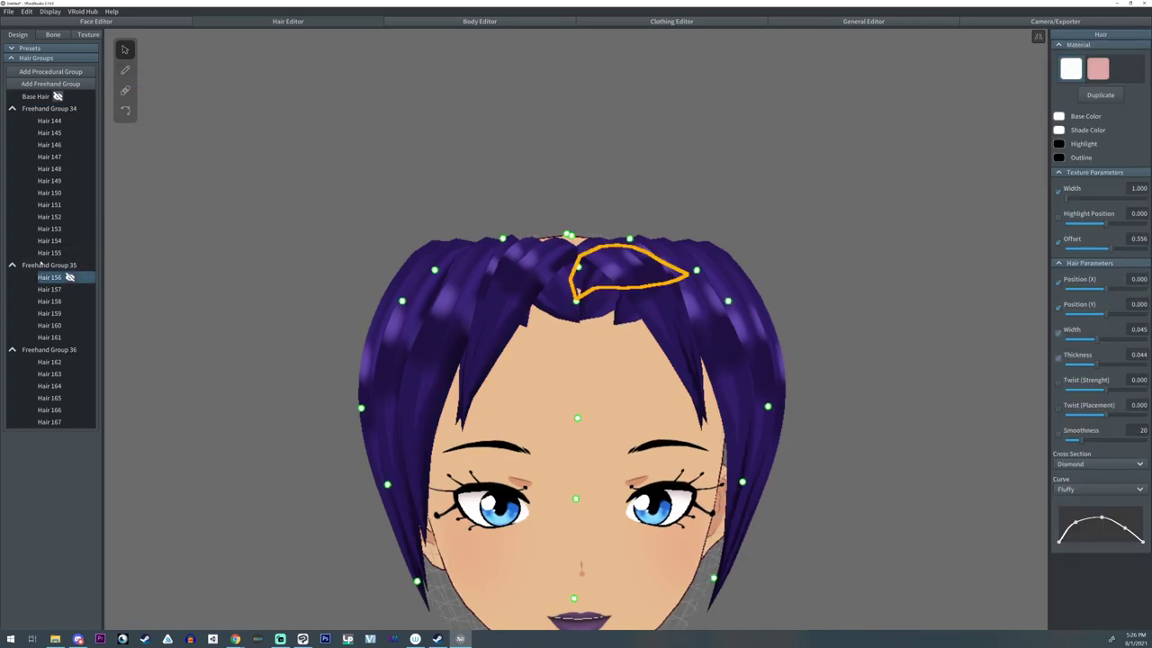
click(67, 267)
right_drag(602, 375, 613, 378)
right_drag(690, 349, 673, 364)
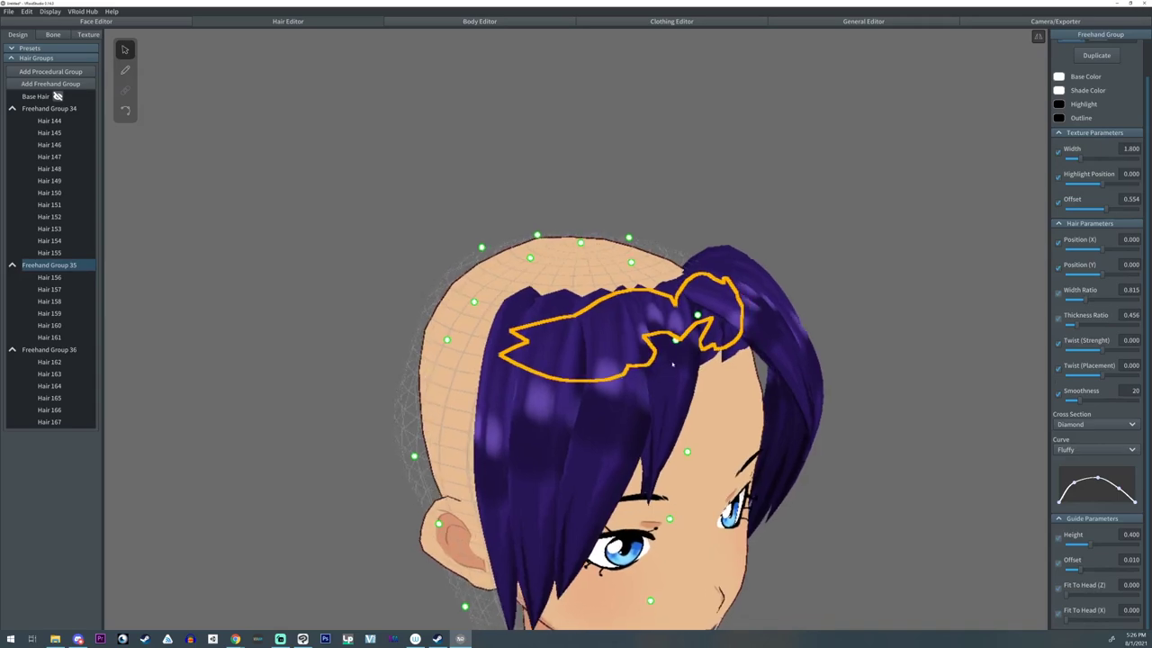
drag(675, 341, 680, 341)
right_drag(680, 342, 580, 352)
click(584, 351)
click(521, 307)
right_drag(521, 307, 746, 368)
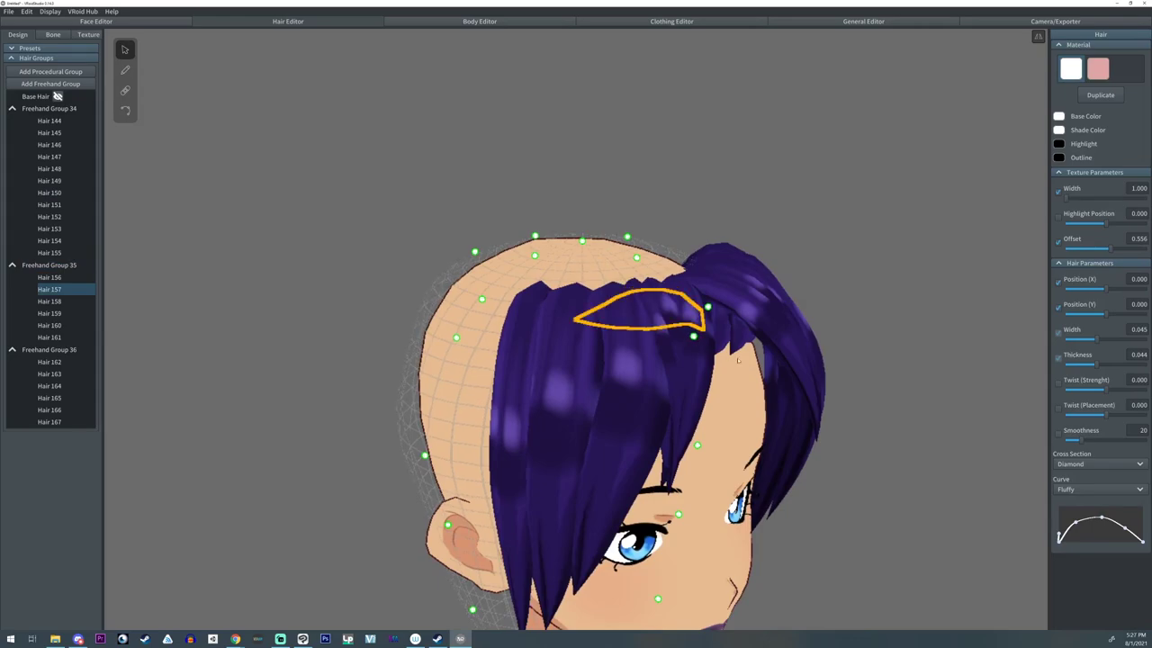
- Shift the inner control point of strand Hair 162 toward the part and lower its hairline end slightly
right_drag(690, 333, 515, 300)
click(514, 300)
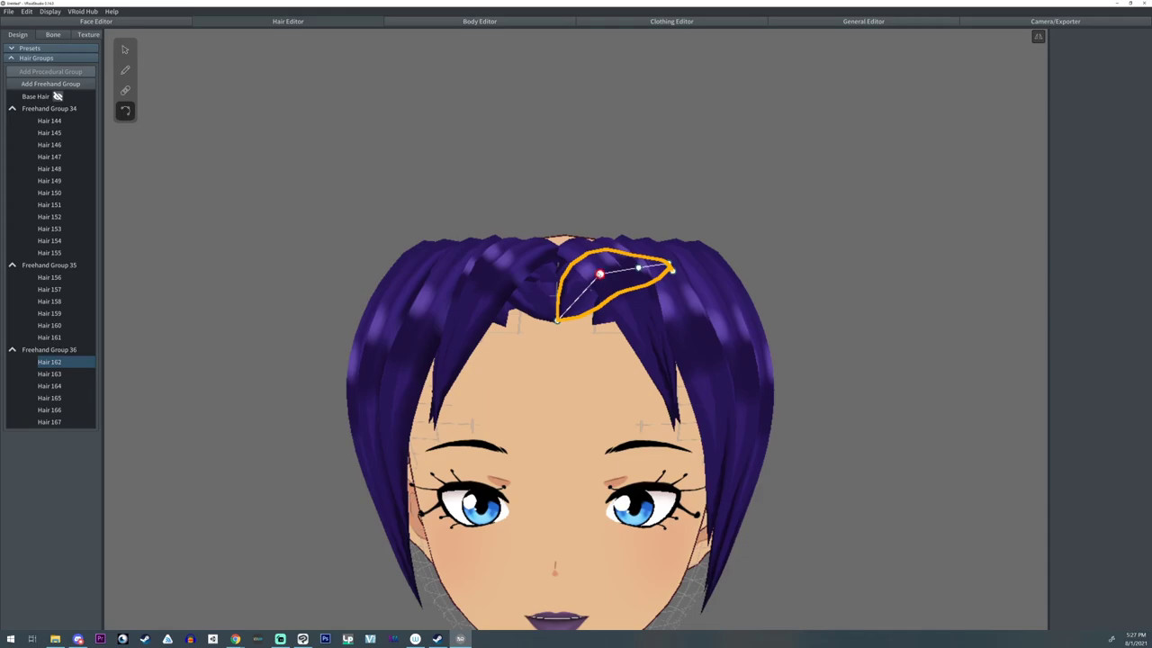
drag(599, 273, 588, 276)
drag(557, 322, 557, 325)
click(125, 50)
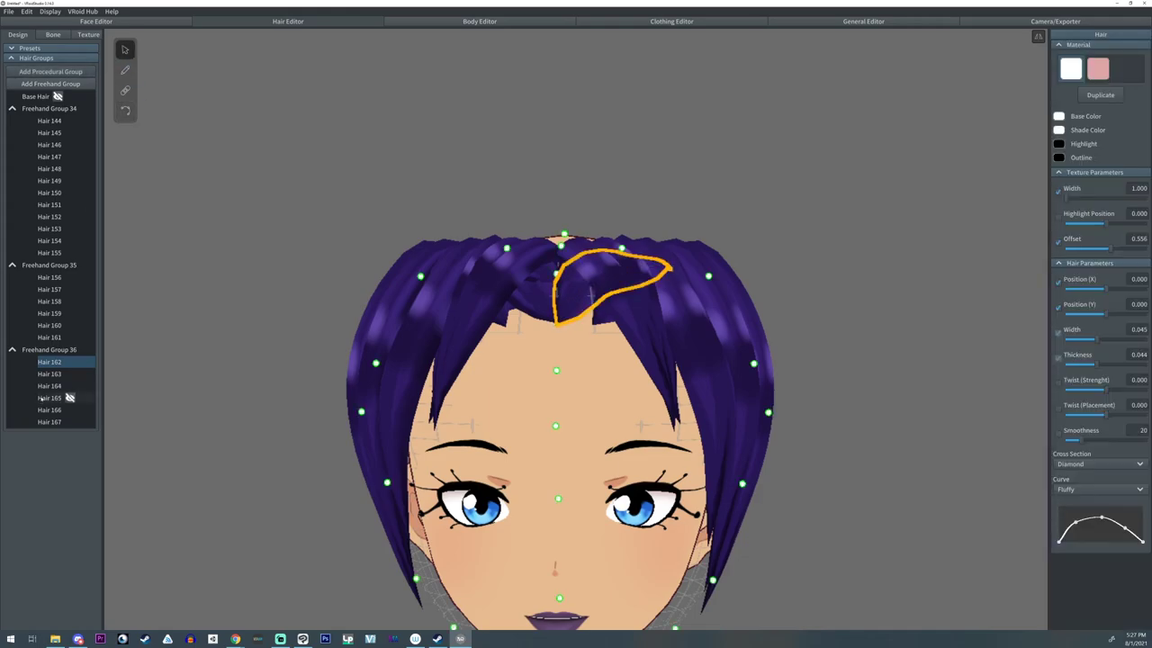
- Set Freehand Group 36's texture Offset to 0.000 and lower the texture Offset of its innermost strands
click(54, 350)
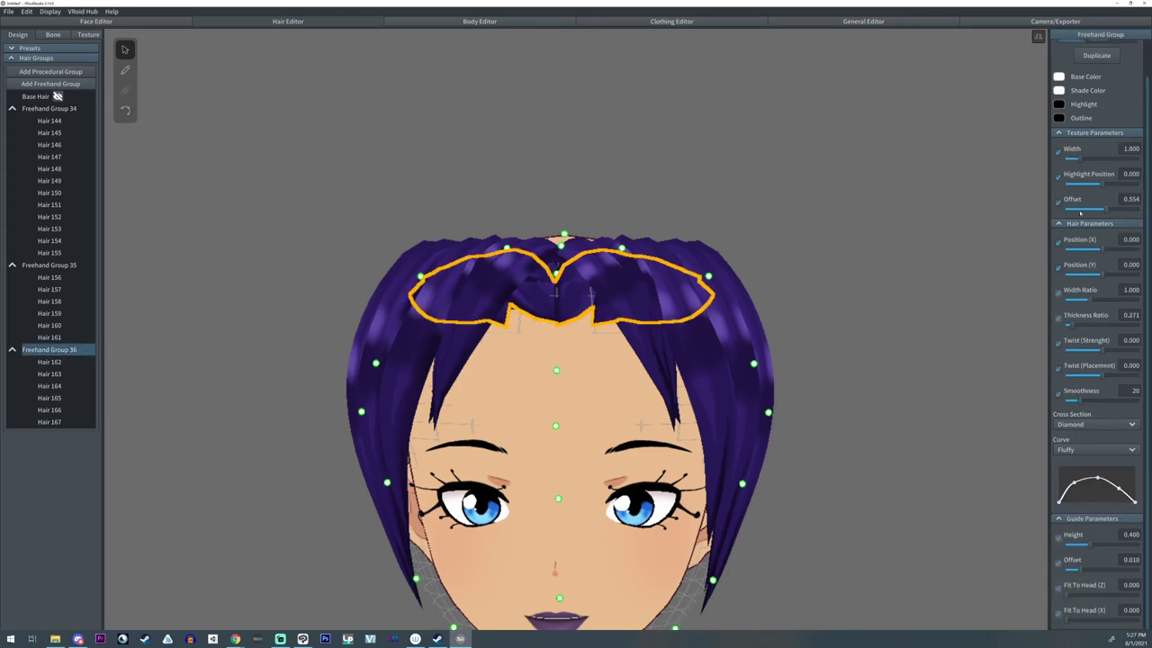
drag(1106, 209, 1062, 209)
click(49, 362)
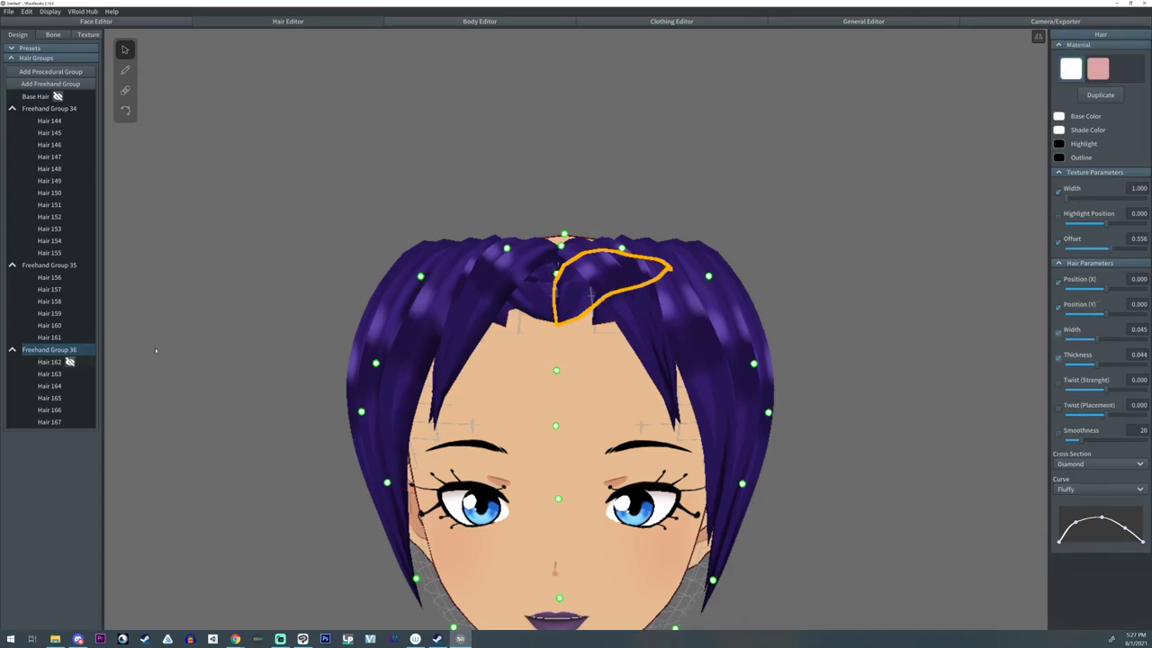
drag(1096, 255, 1058, 257)
click(523, 298)
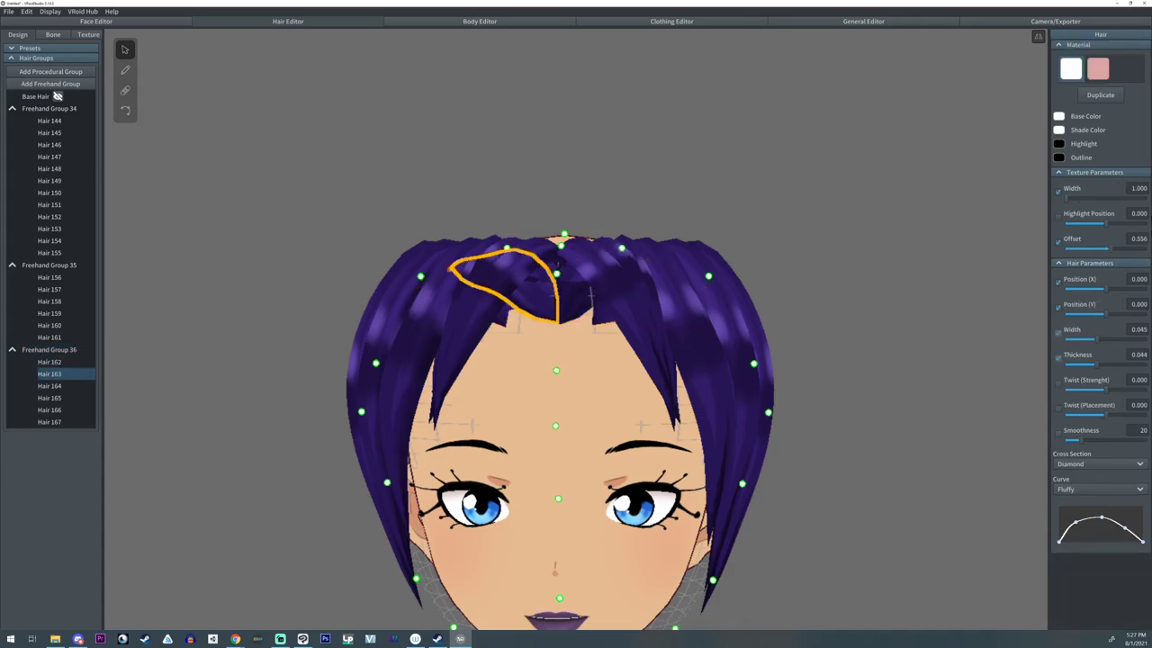
drag(1094, 252, 1059, 256)
click(634, 288)
click(49, 398)
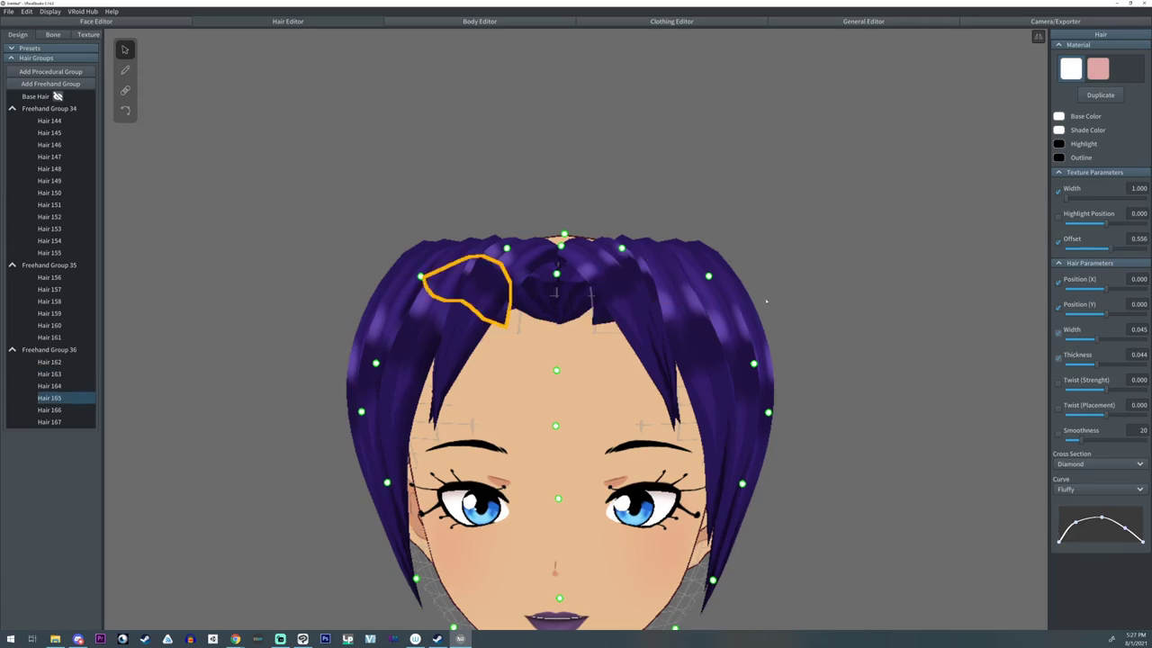
- Reduce the texture Offset of Freehand Group 35's innermost strands, using 0.201 on Hair 157 and 0.067 on Hair 156
click(49, 266)
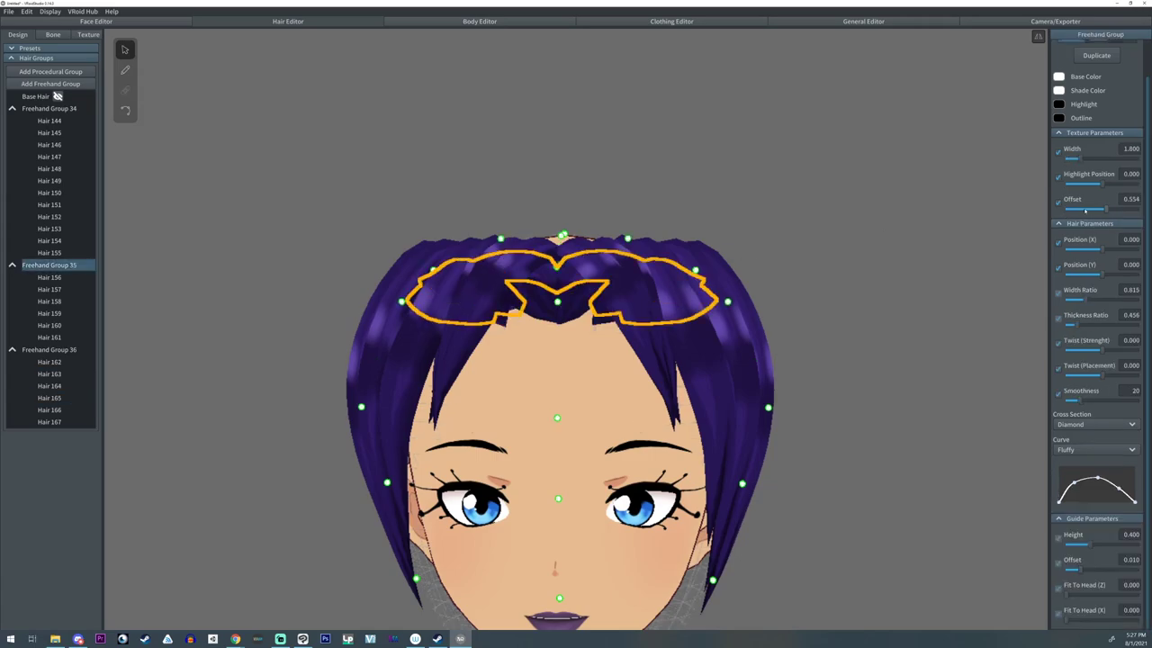
click(545, 268)
click(542, 269)
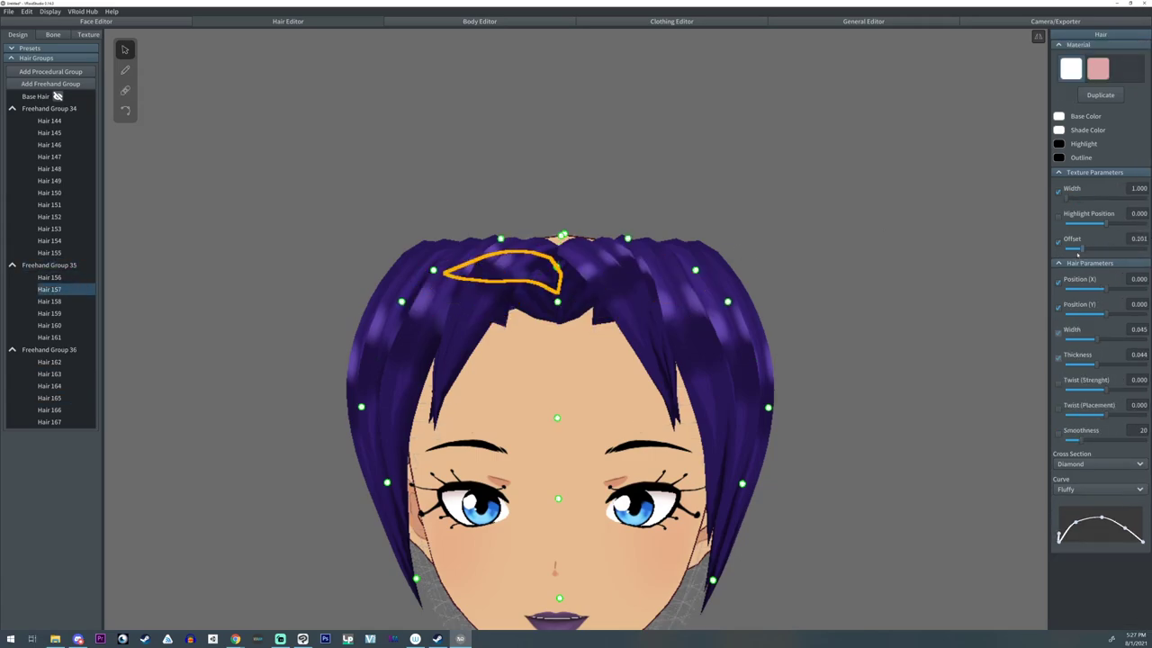
click(674, 258)
- Set the Highlight Position of the whole bangs group, Freehand Group 34, to -0.066
scroll(530, 283, down, 4)
click(50, 108)
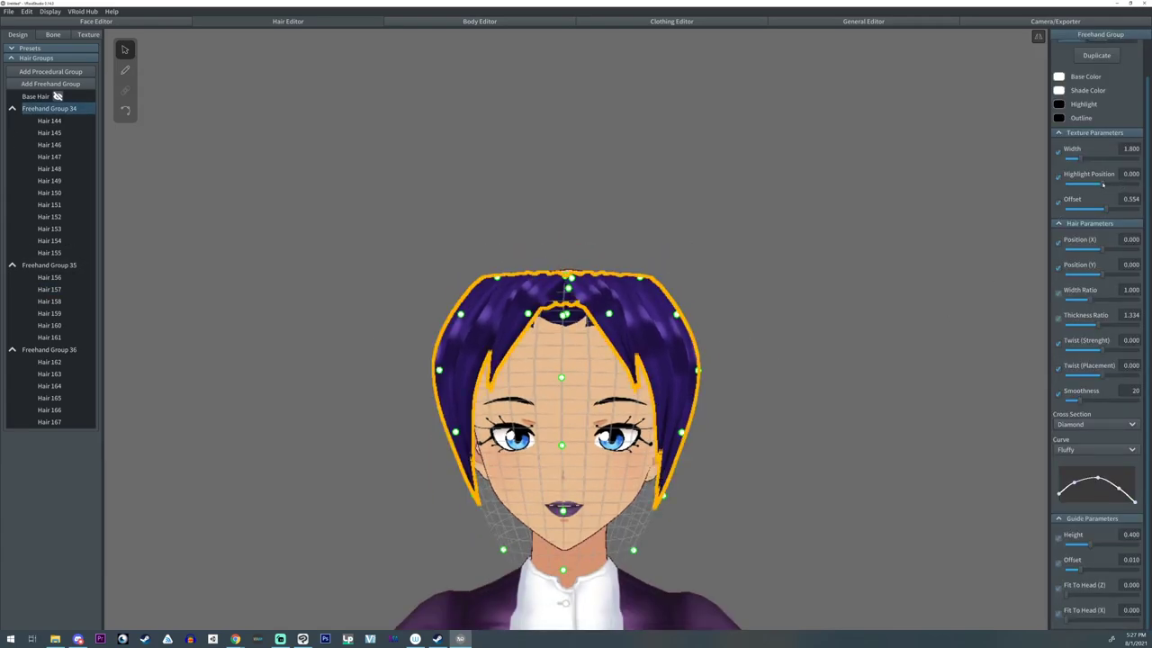
drag(1104, 184, 1100, 185)
scroll(658, 298, down, 1)
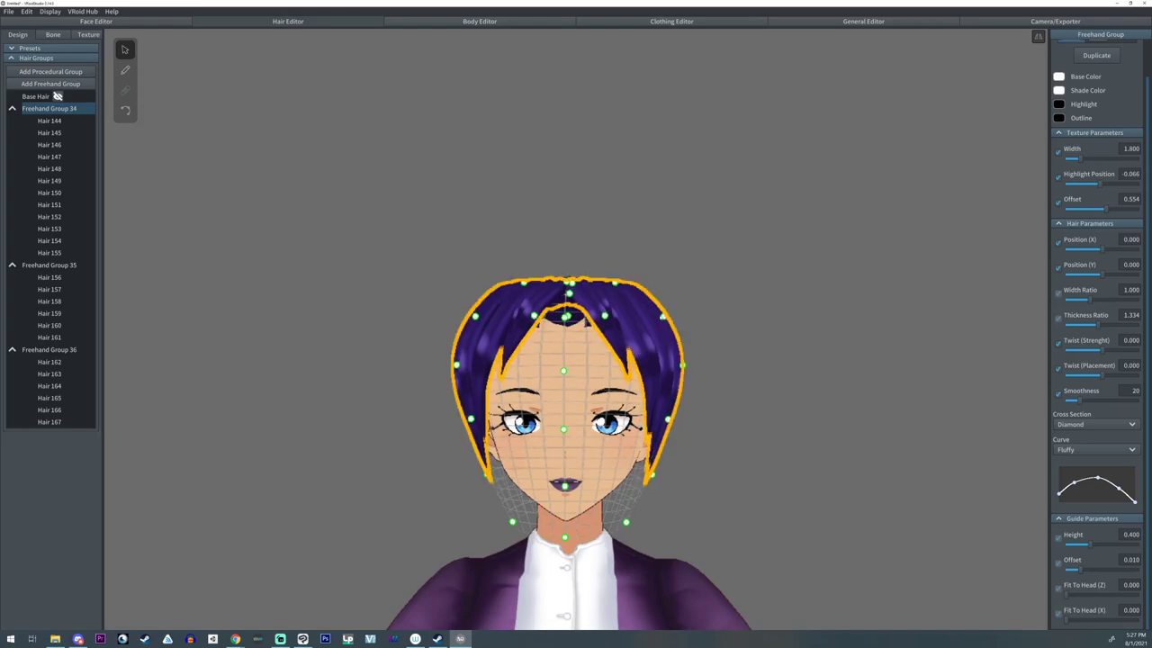
- Pull the bangs group's guide mesh inward at the upper sides, temples and jaw for a slimmer silhouette
drag(659, 316, 648, 304)
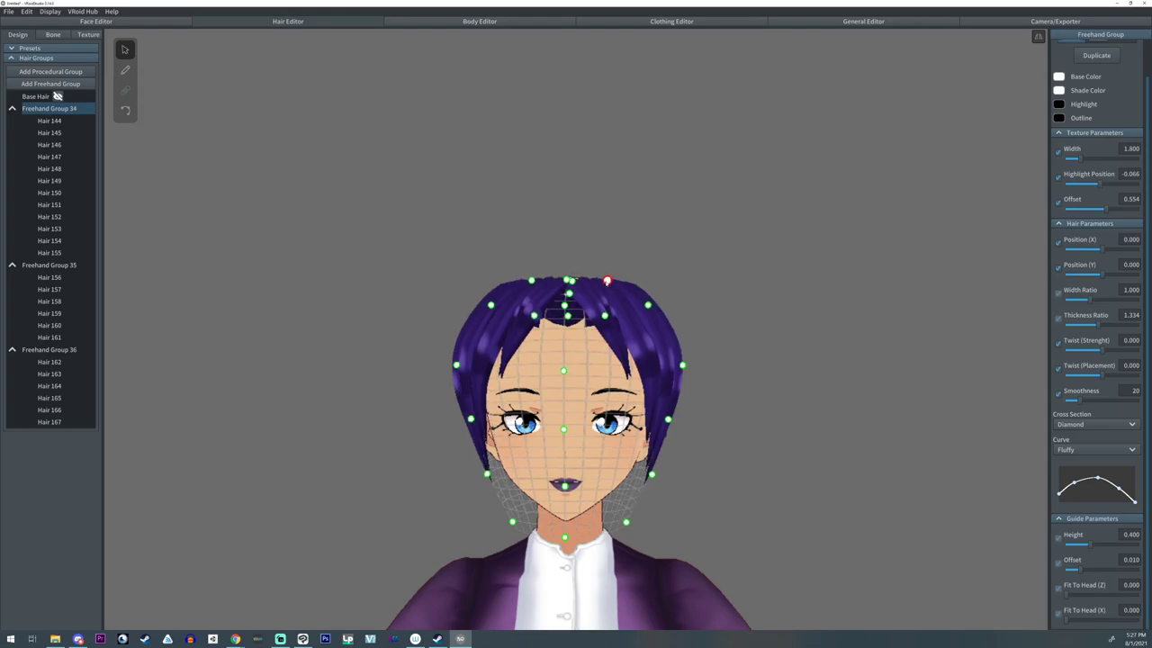
drag(681, 364, 672, 366)
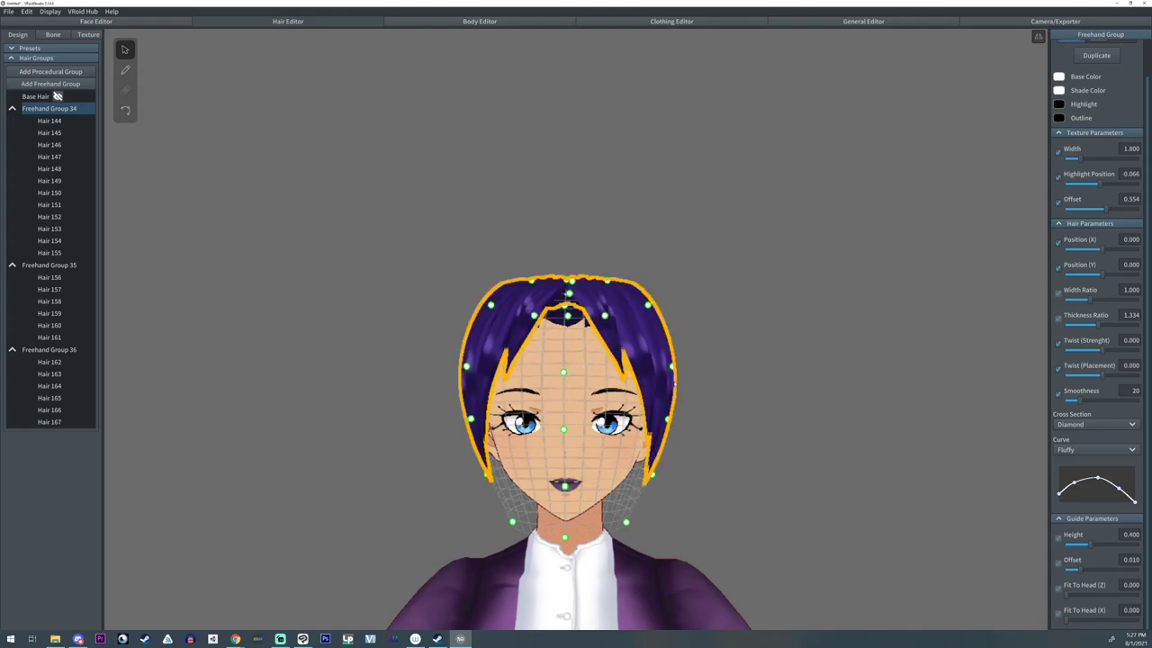
drag(653, 475, 650, 472)
drag(625, 520, 611, 510)
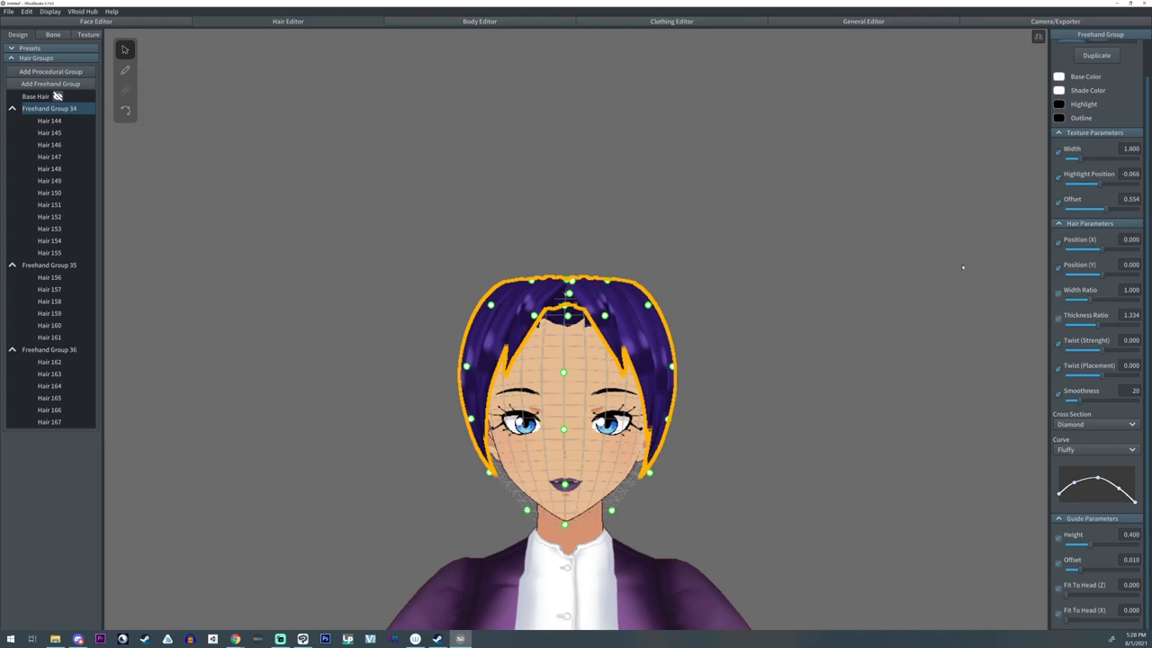
click(821, 248)
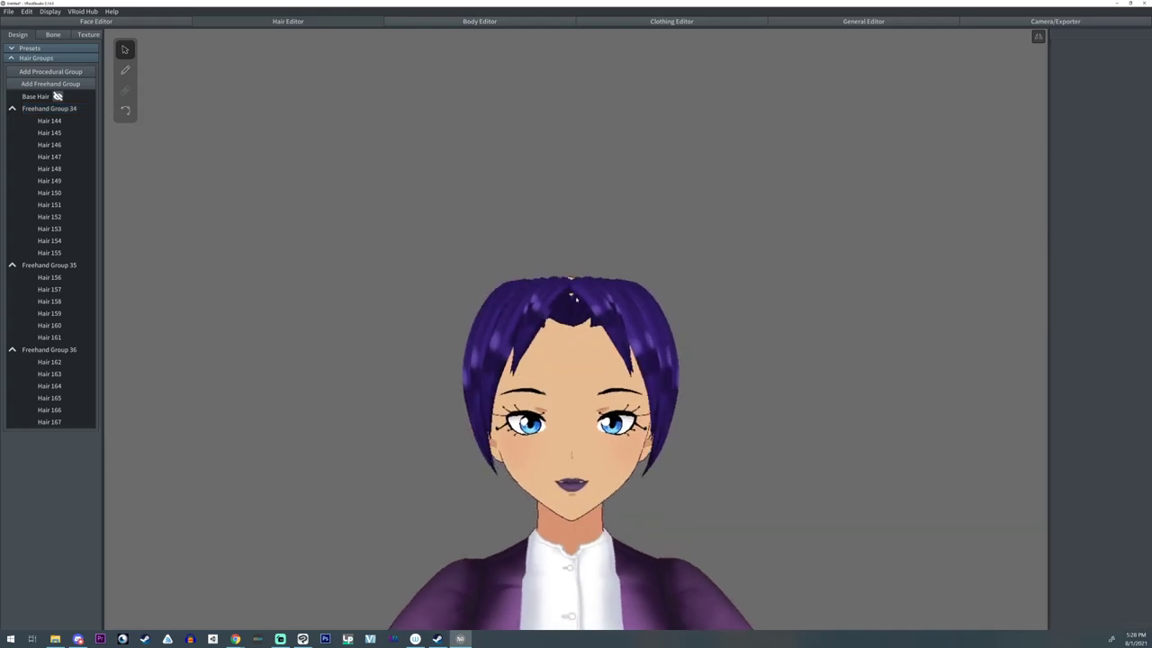
- Nudge Freehand Group 35's guide mesh point at the part slightly, working from an angled view of Hair 156
click(577, 300)
scroll(578, 300, up, 5)
right_drag(577, 300, 585, 303)
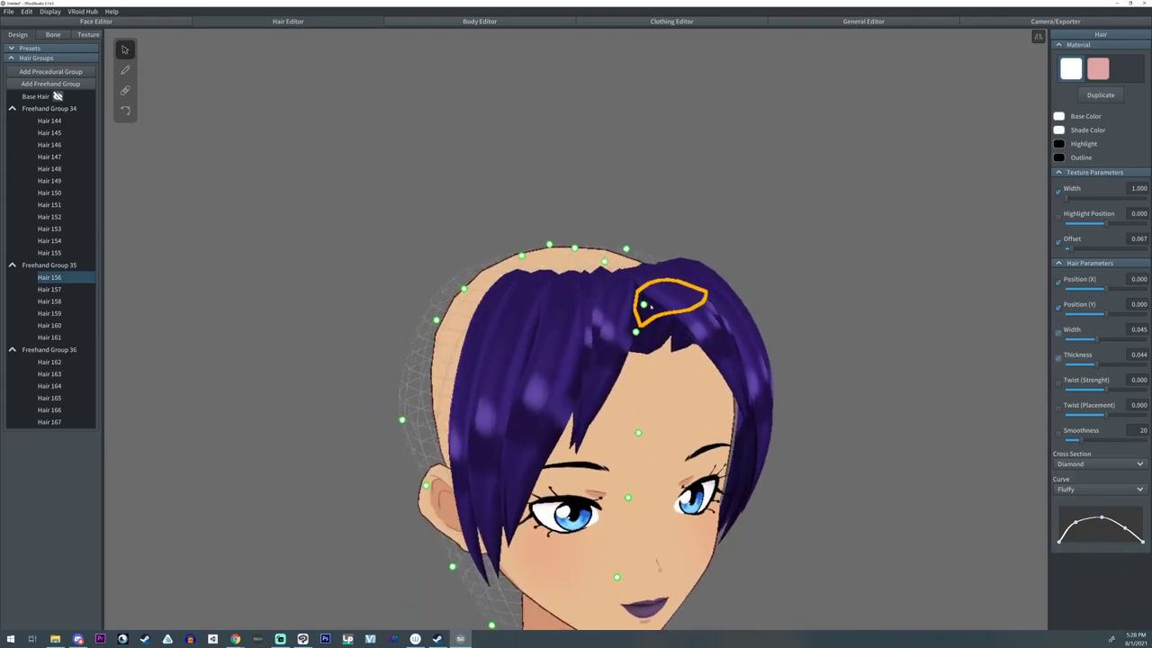
drag(645, 304, 640, 305)
right_drag(707, 325, 651, 318)
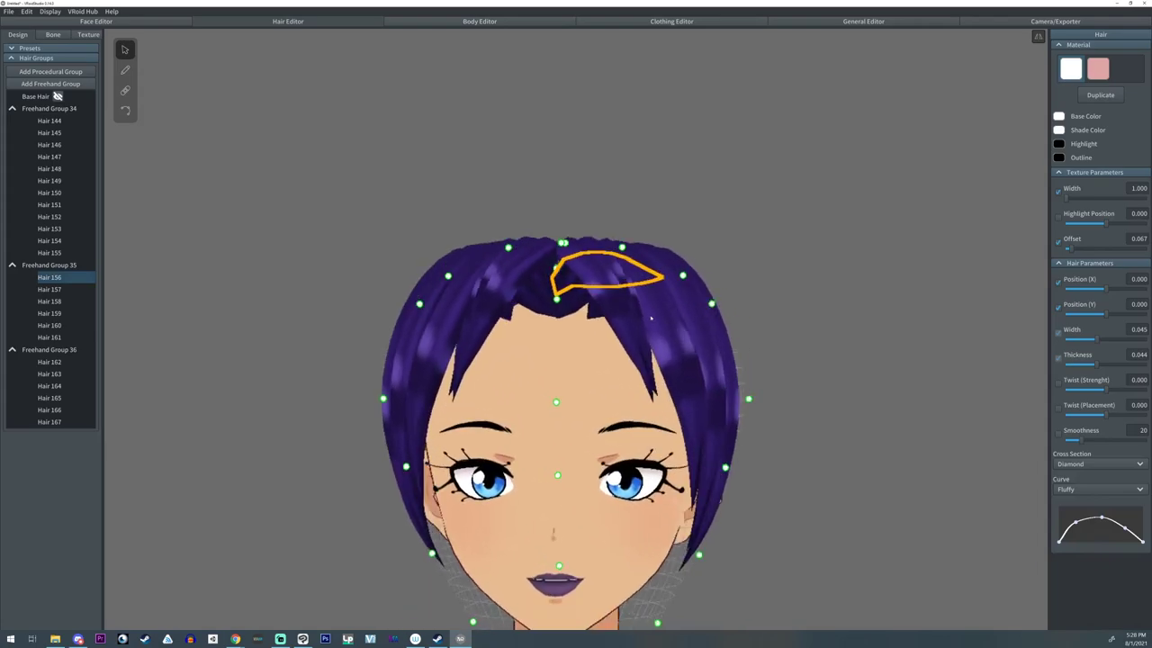
- Move the inner control point of Hair 156 slightly up toward the part
click(126, 112)
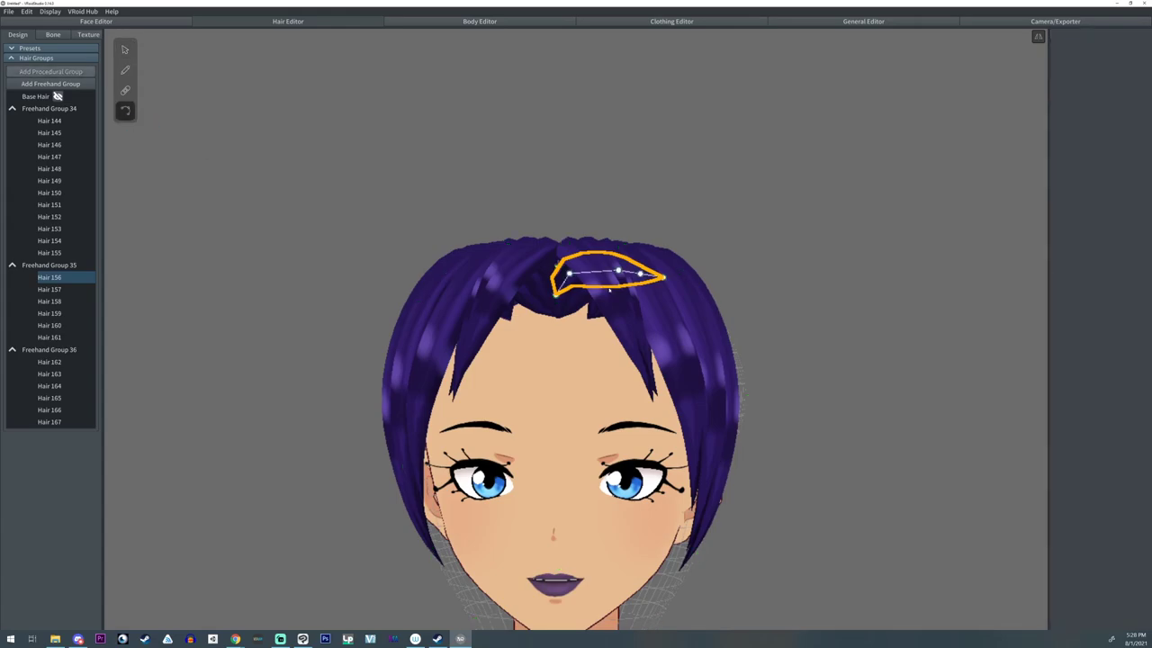
drag(570, 274, 566, 269)
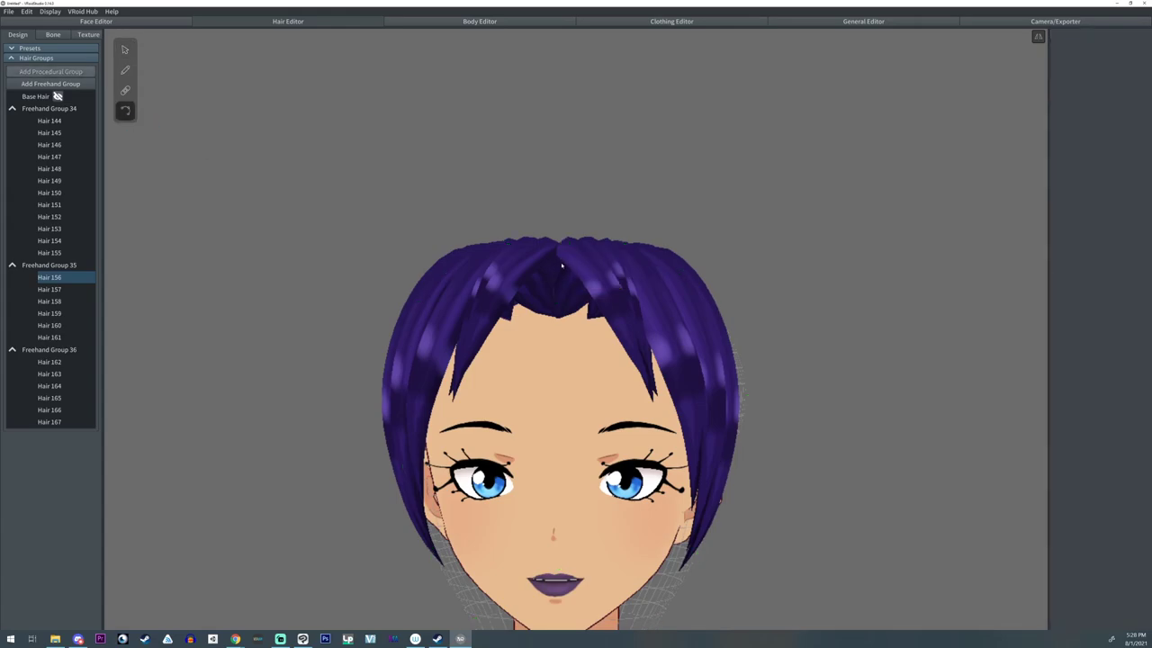
scroll(807, 291, down, 4)
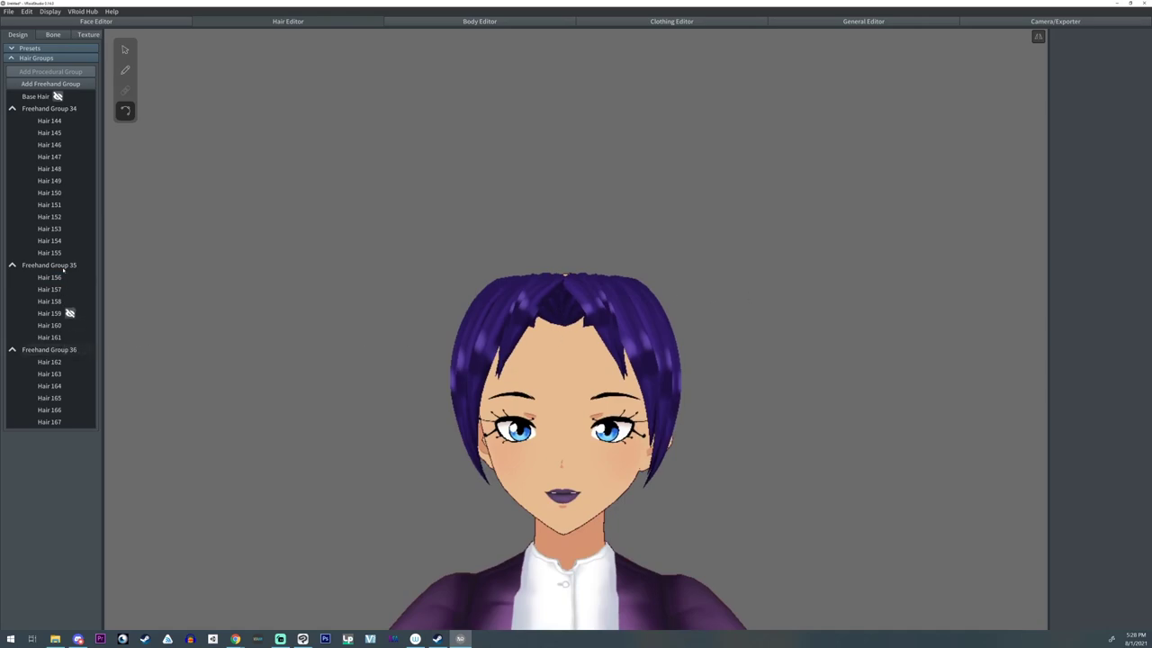
click(50, 265)
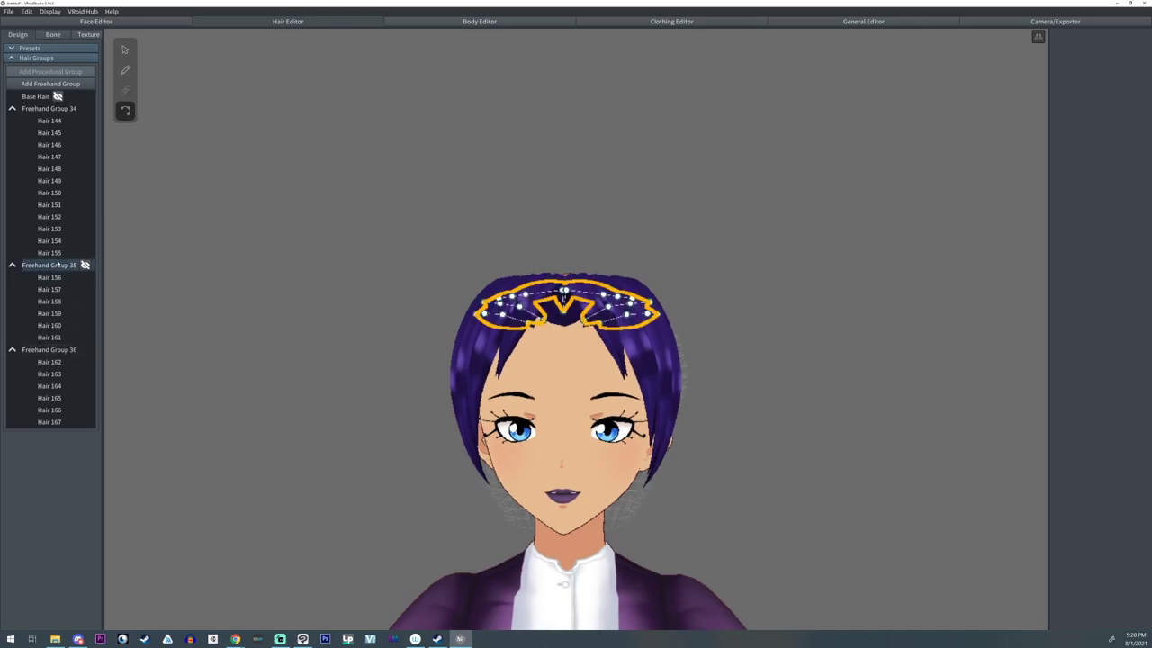
click(48, 349)
right_drag(414, 381, 445, 382)
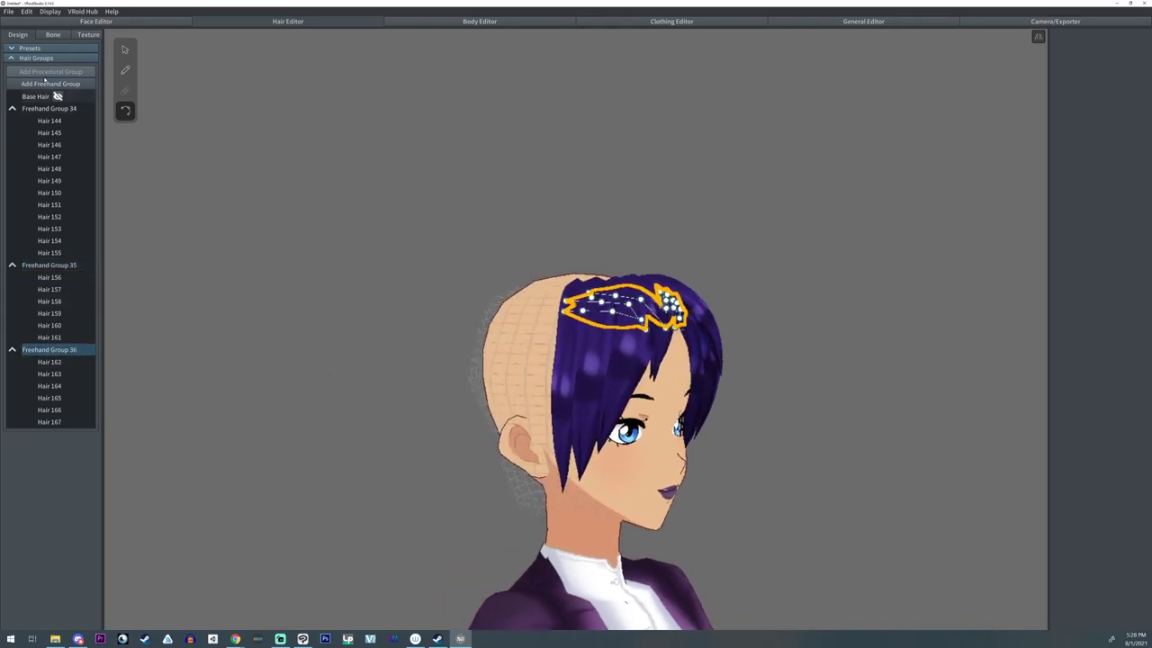
click(50, 84)
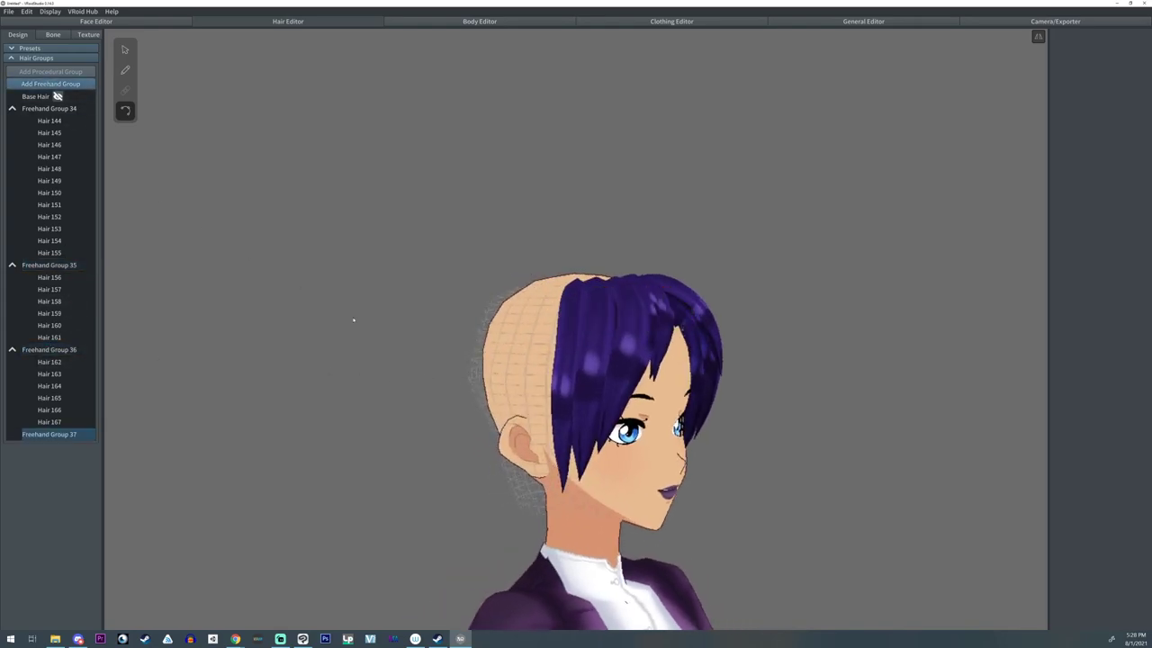
click(125, 50)
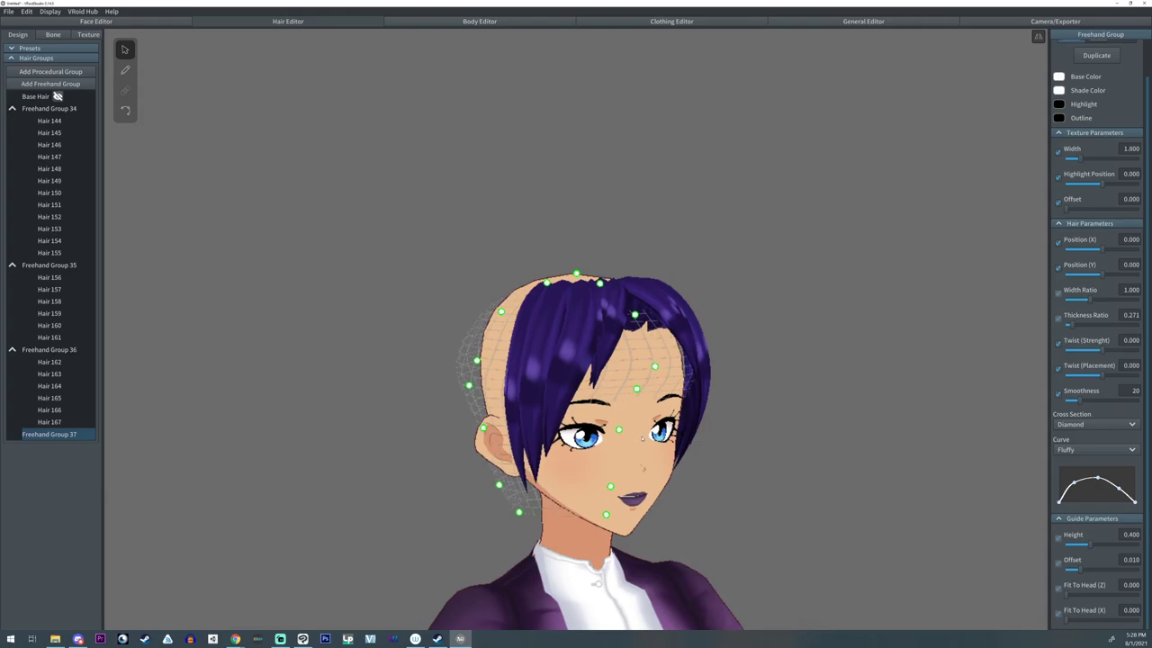
right_drag(636, 315, 684, 317)
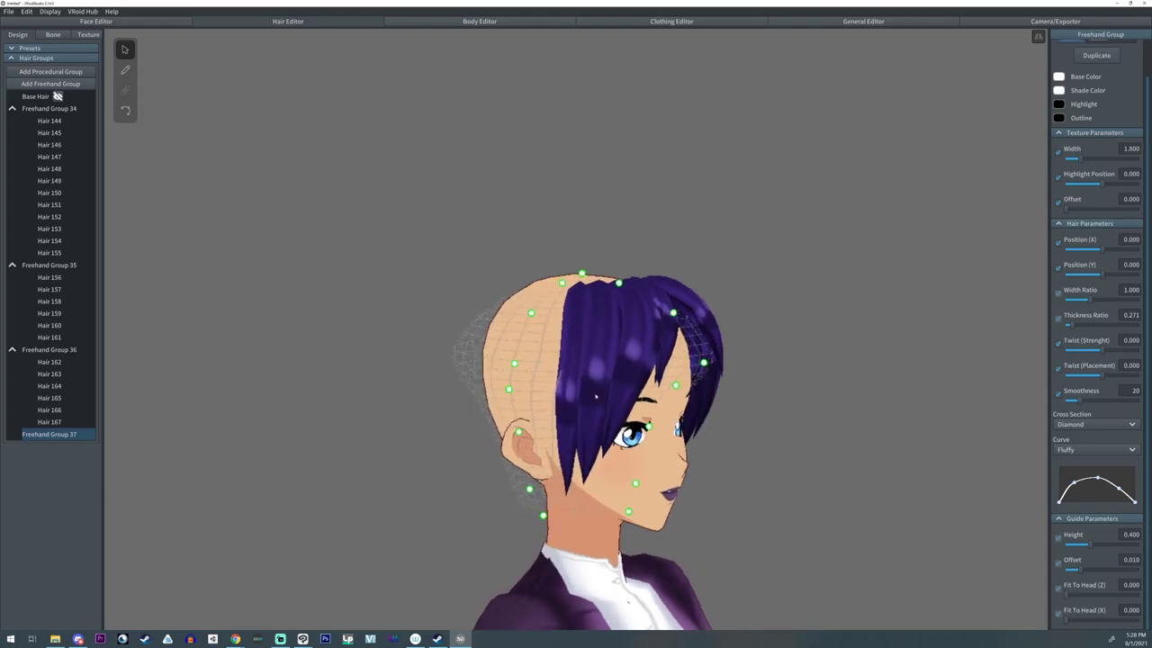
right_click(51, 433)
click(60, 427)
- Duplicate Freehand Group 36 and reshape the copy's guide mesh, pulling its front points down and outward over the face and adjusting the top
right_click(43, 352)
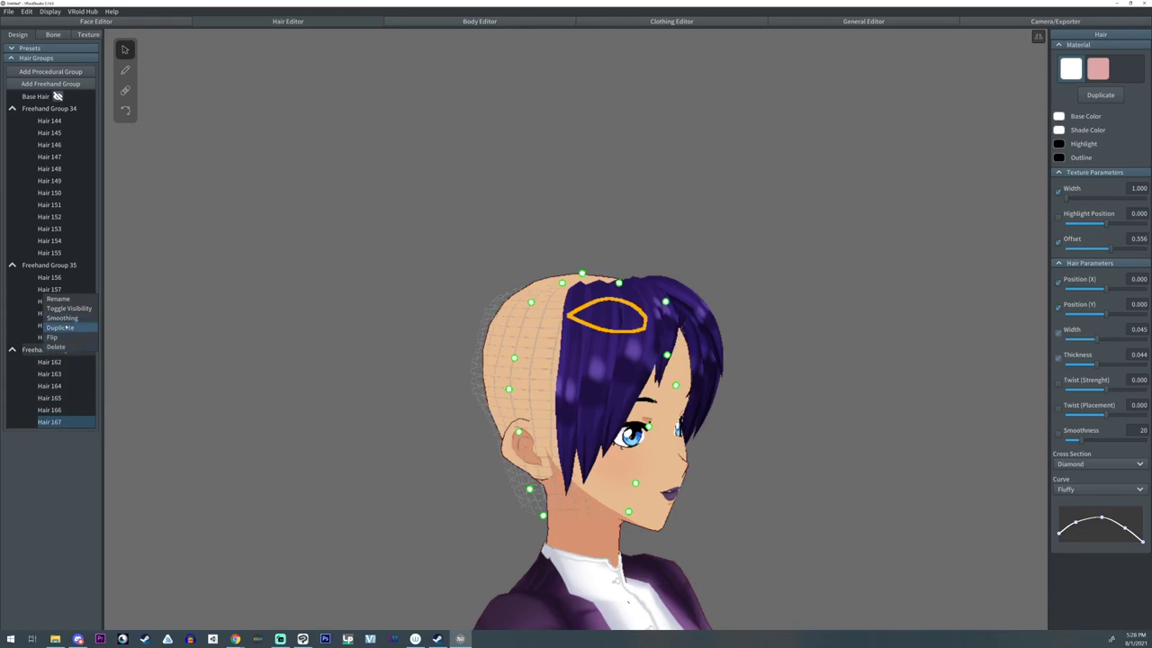
click(59, 328)
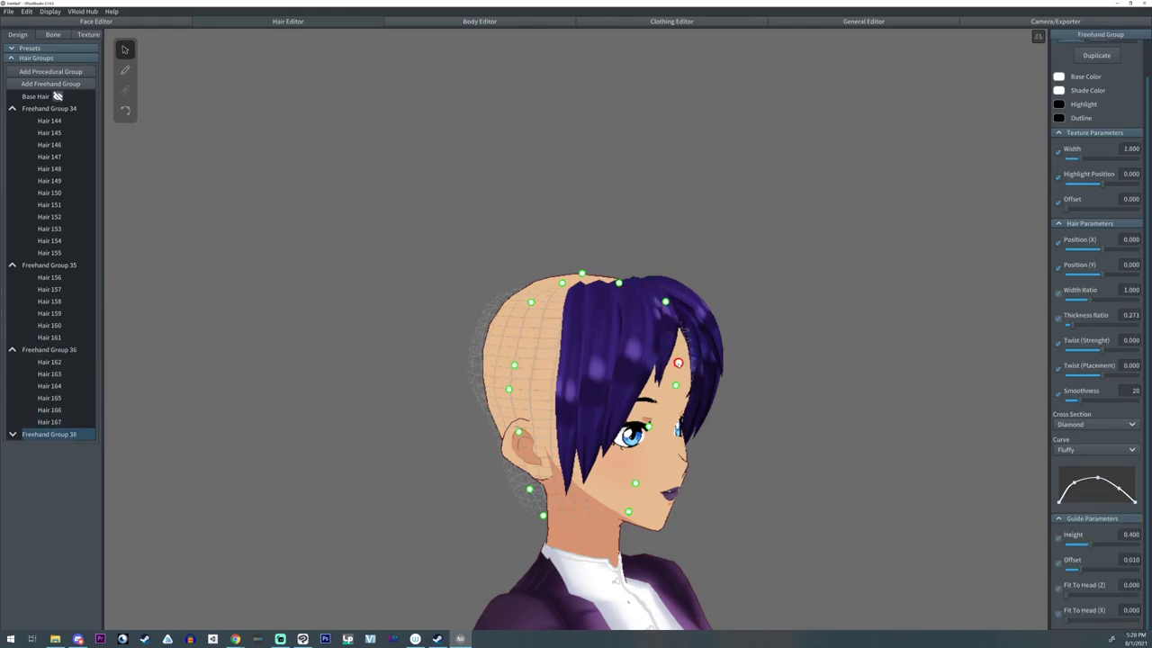
drag(628, 511, 638, 559)
drag(679, 362, 675, 442)
drag(635, 483, 681, 503)
drag(637, 557, 637, 571)
right_drag(792, 477, 688, 457)
drag(656, 315, 572, 281)
mouse_move(601, 413)
right_down()
mouse_move(628, 418)
mouse_move(585, 412)
right_up()
scroll(628, 418, up, 2)
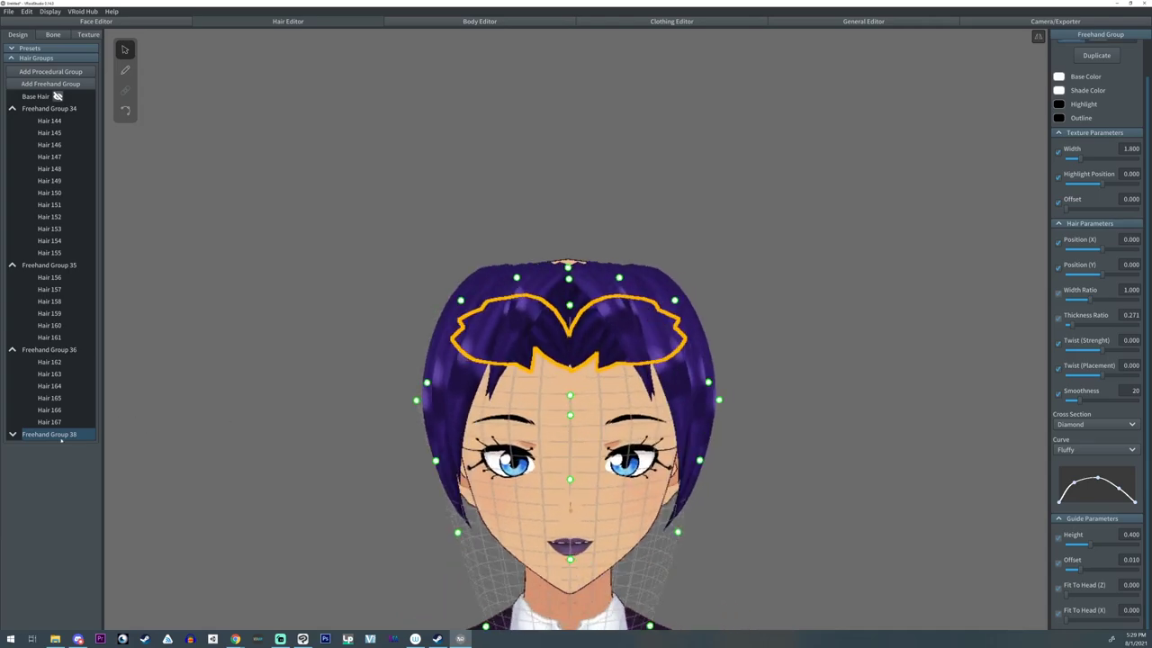
- Expand the duplicated group and shift the hairline end of its inner strand Hair 168 away from the centre
click(12, 435)
click(61, 447)
scroll(576, 367, up, 3)
click(127, 111)
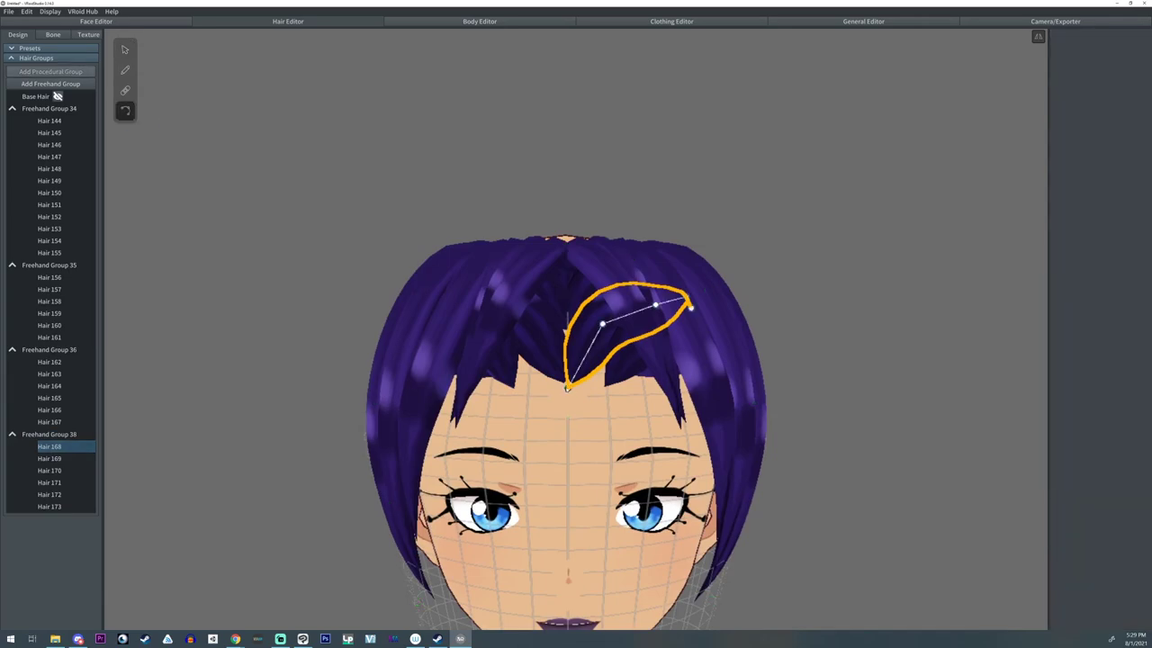
drag(569, 387, 581, 384)
- Lower the hairline end of the duplicated group's outer strand Hair 172
click(50, 470)
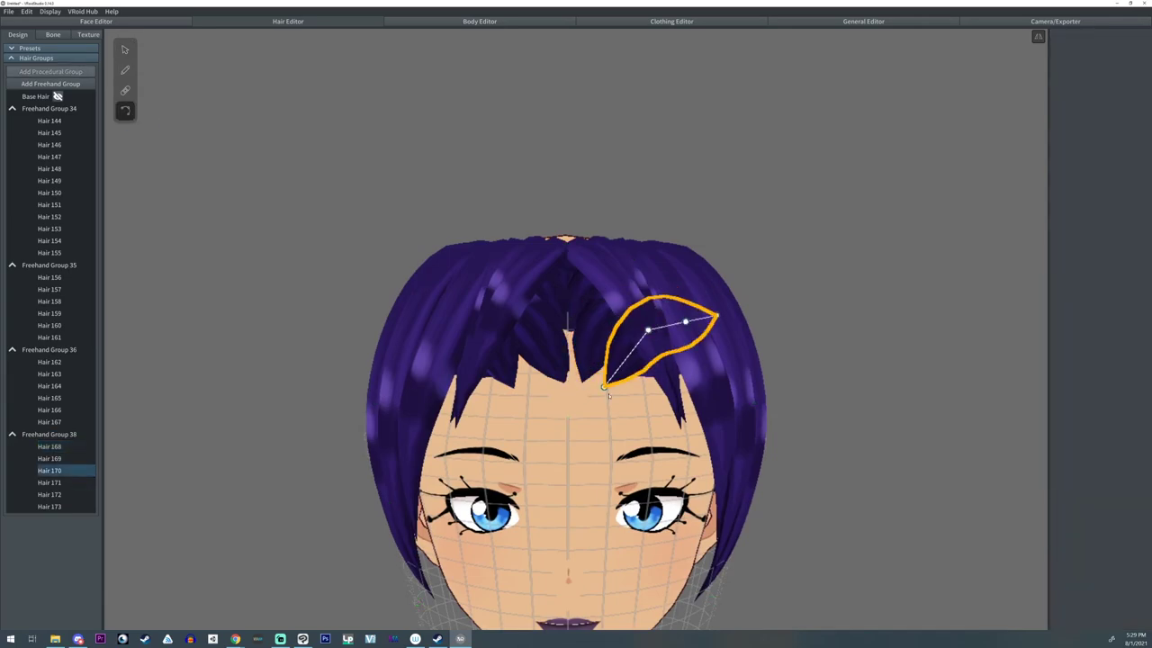
click(65, 483)
click(69, 494)
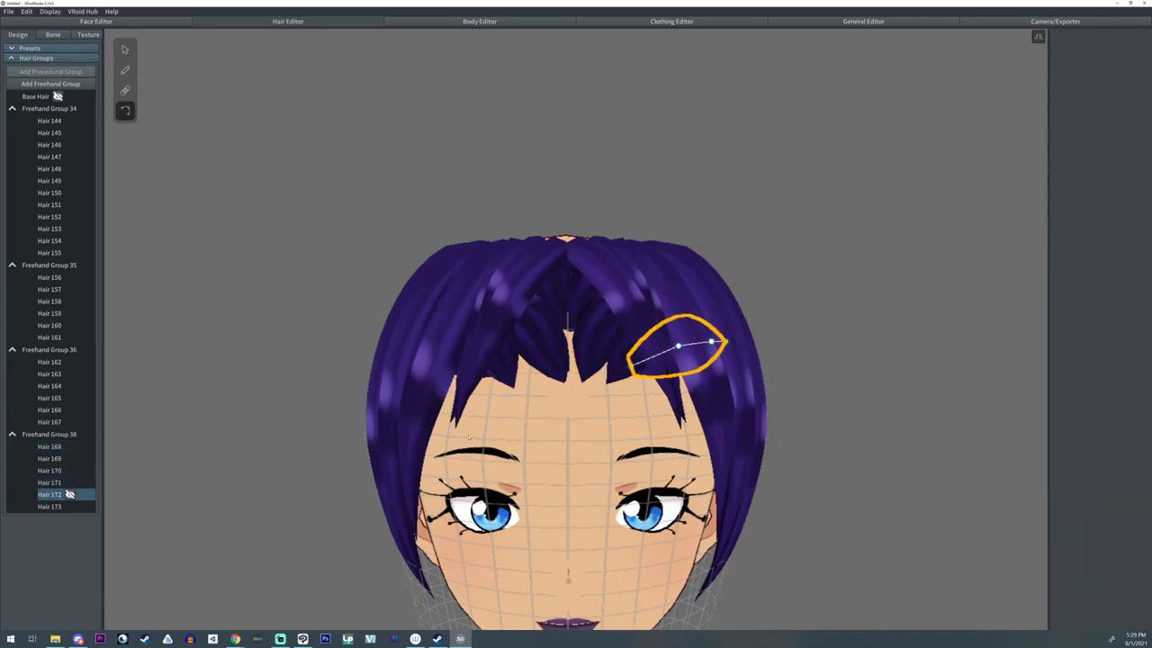
click(126, 50)
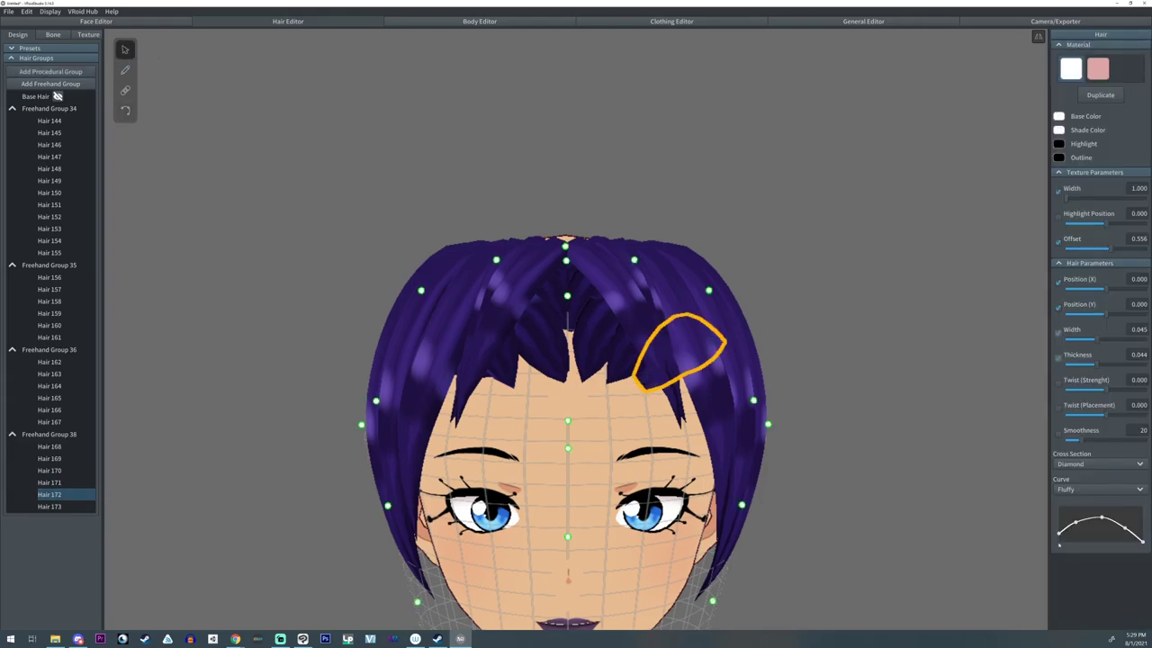
click(125, 110)
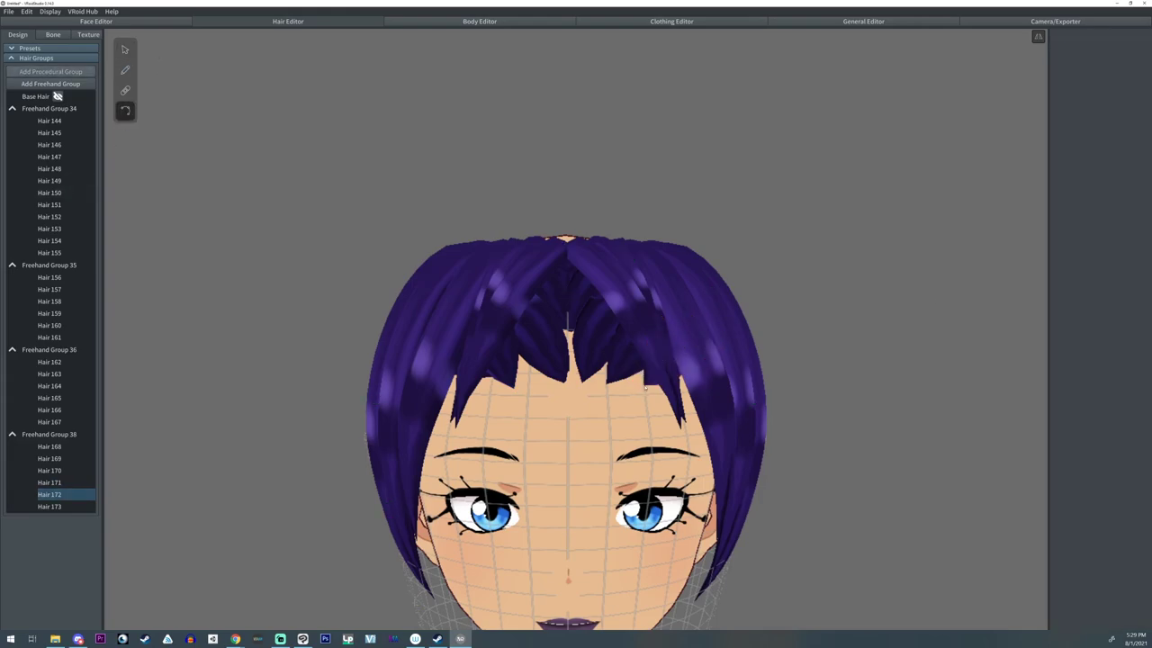
- Pull the hairline end of the duplicated group's outer strand Hair 173 down and outward
click(631, 321)
click(538, 317)
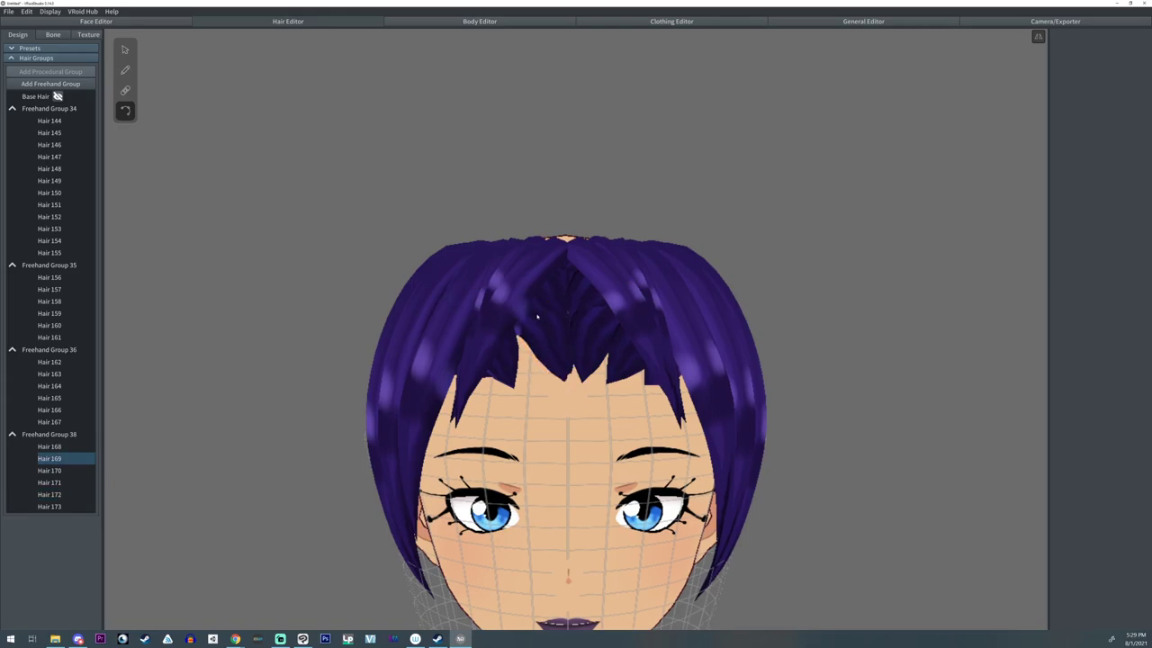
click(491, 351)
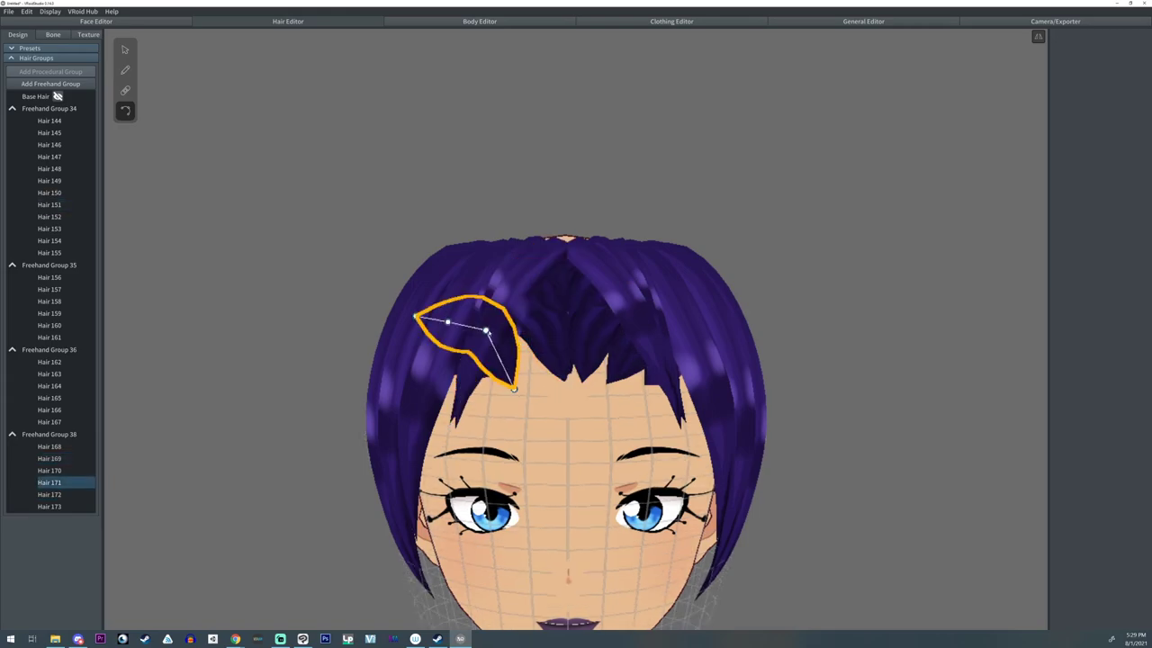
click(470, 360)
drag(505, 361, 491, 388)
- Lower the starting point of Hair 173's Fluffy curve so the strand tapers at that end
click(125, 49)
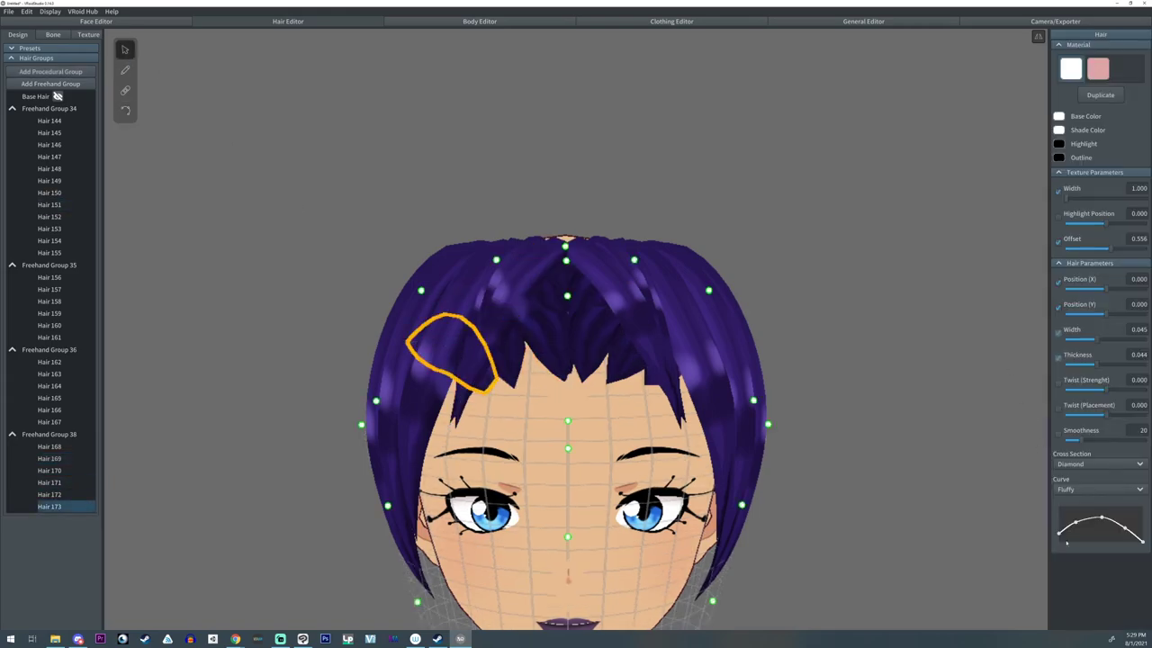
drag(1059, 534, 1060, 546)
drag(1111, 248, 1140, 253)
- Duplicate the white hair material for Hair 172 and set the copy's base color to grey #6D6D6D
click(688, 346)
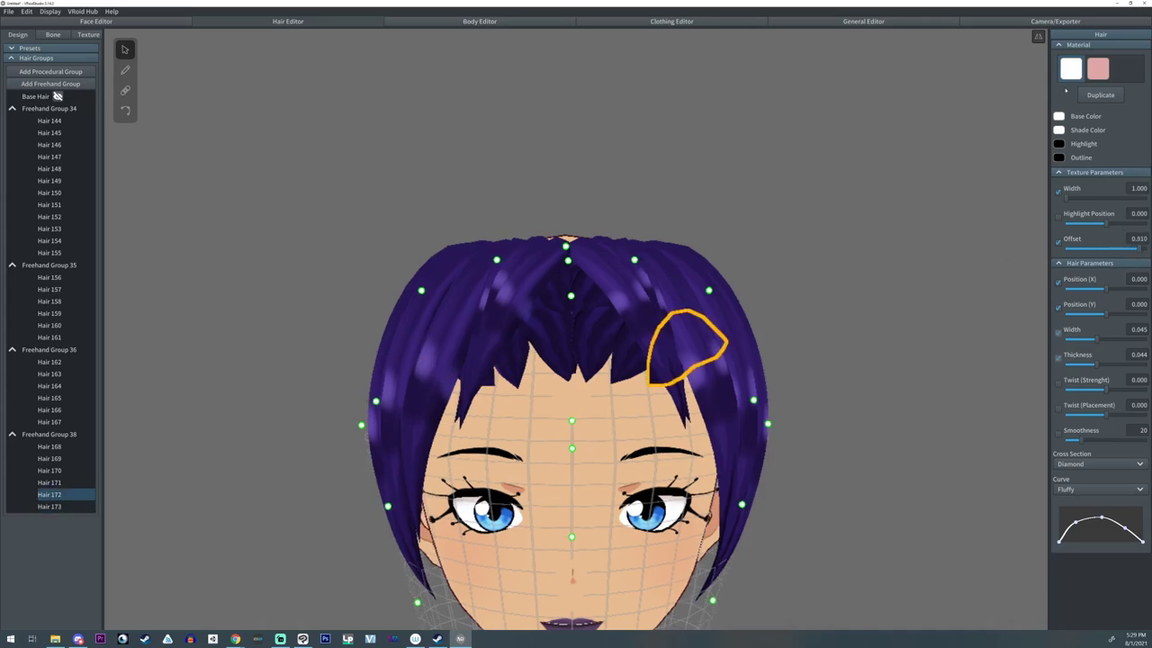
click(1100, 95)
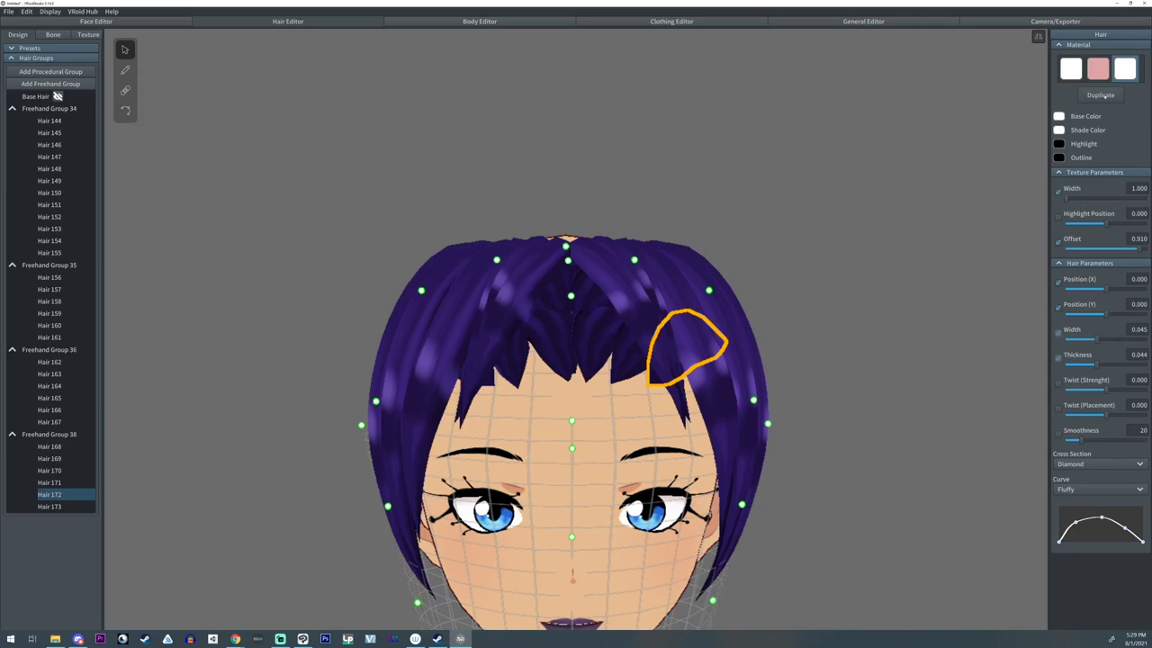
click(1060, 116)
click(956, 158)
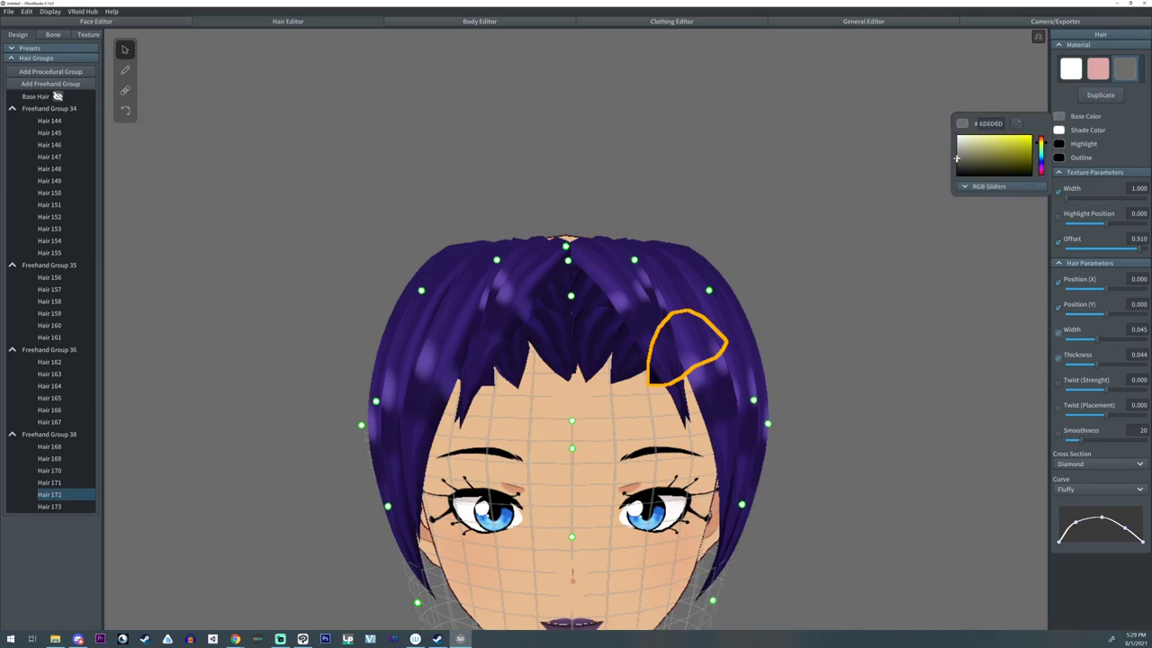
- Assign the new grey material to the inner strands Hair 168, Hair 162, Hair 163, Hair 169, Hair 156 and Hair 157
click(702, 304)
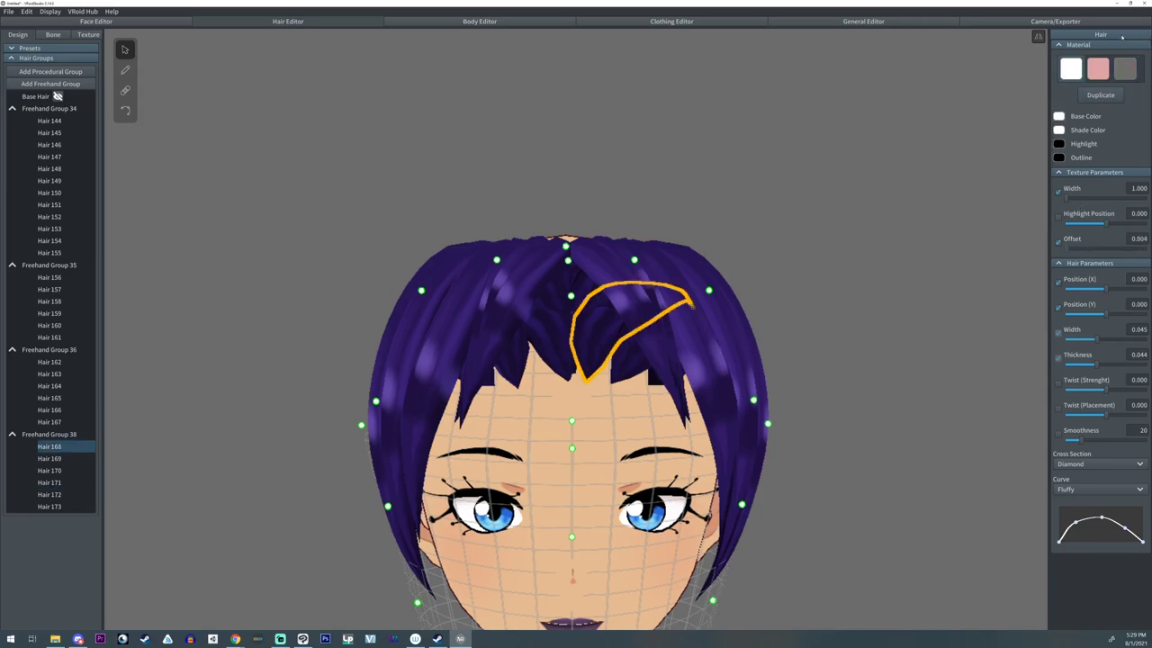
click(1126, 69)
click(577, 292)
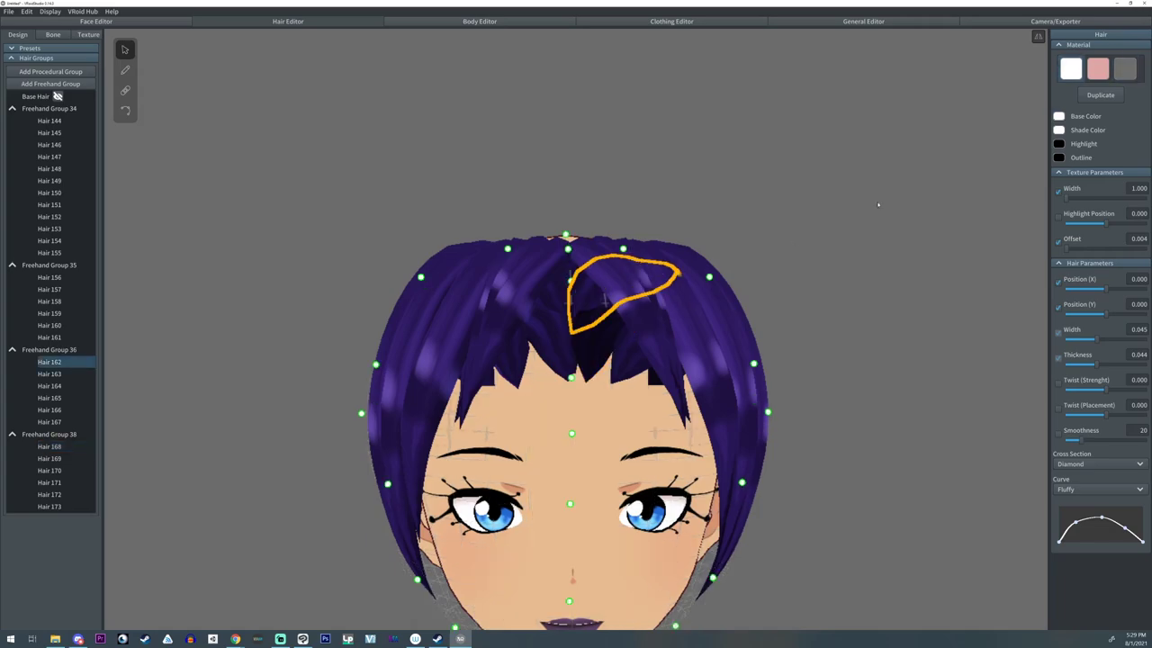
click(1123, 72)
click(565, 290)
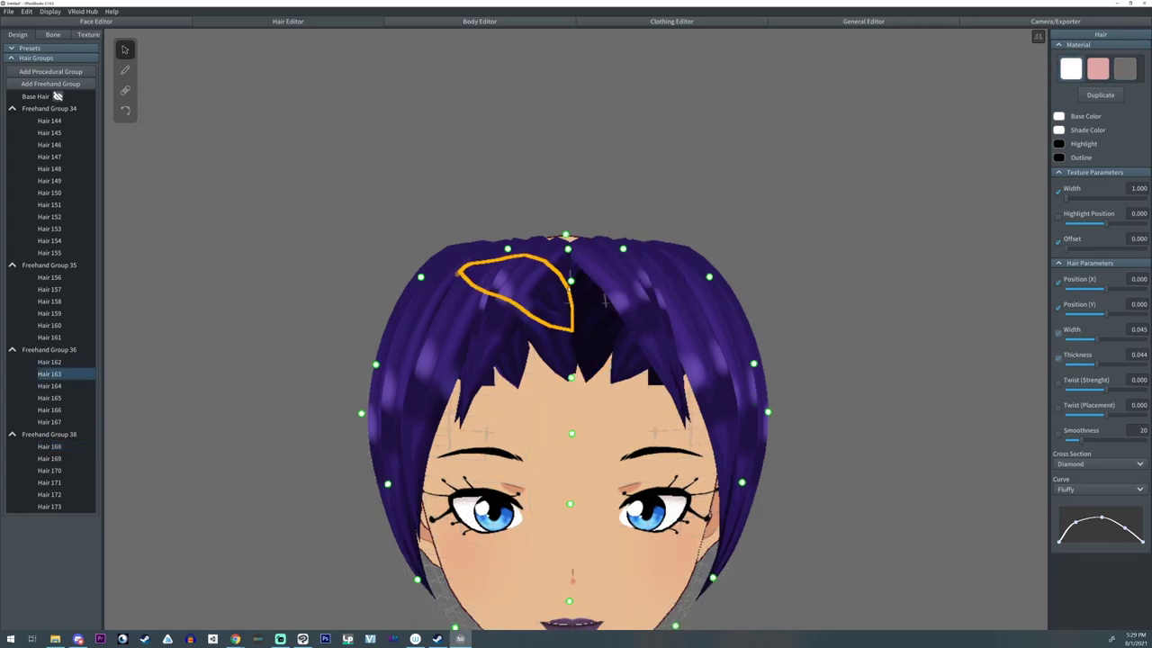
click(1126, 68)
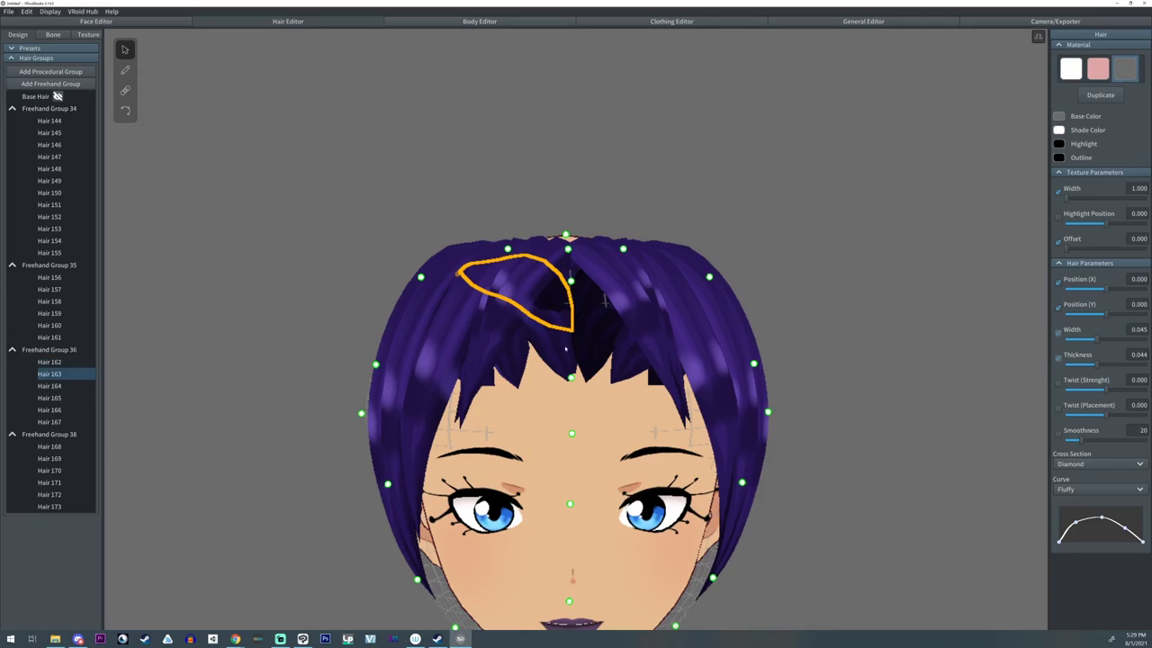
click(566, 349)
click(1121, 72)
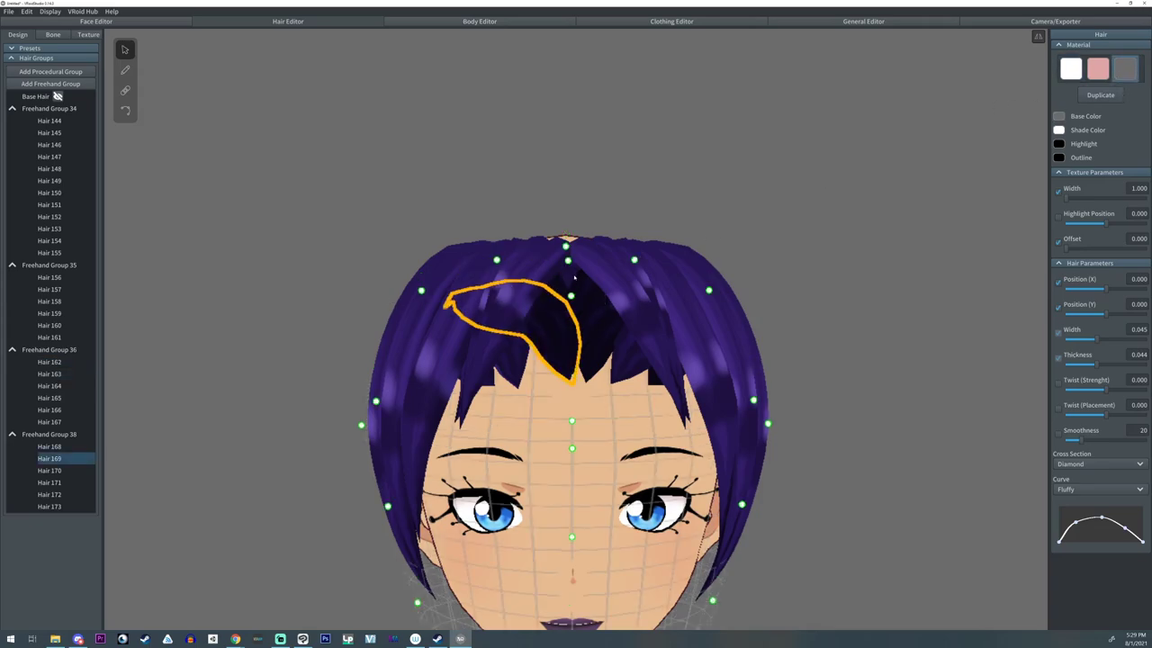
click(573, 277)
click(1122, 72)
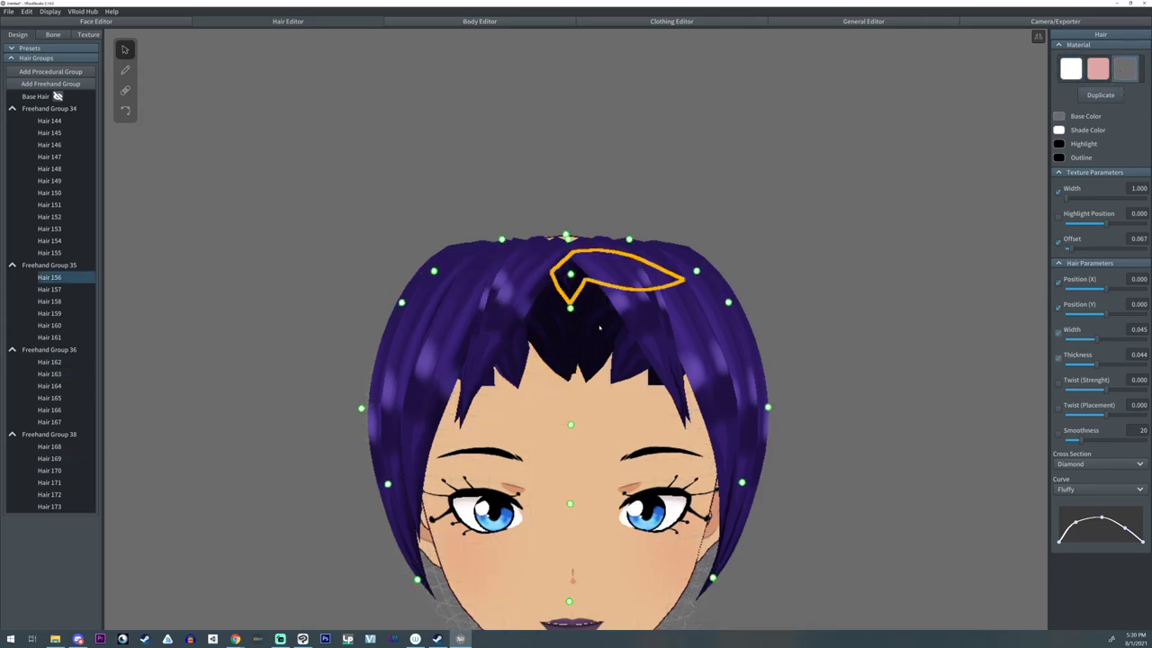
click(541, 277)
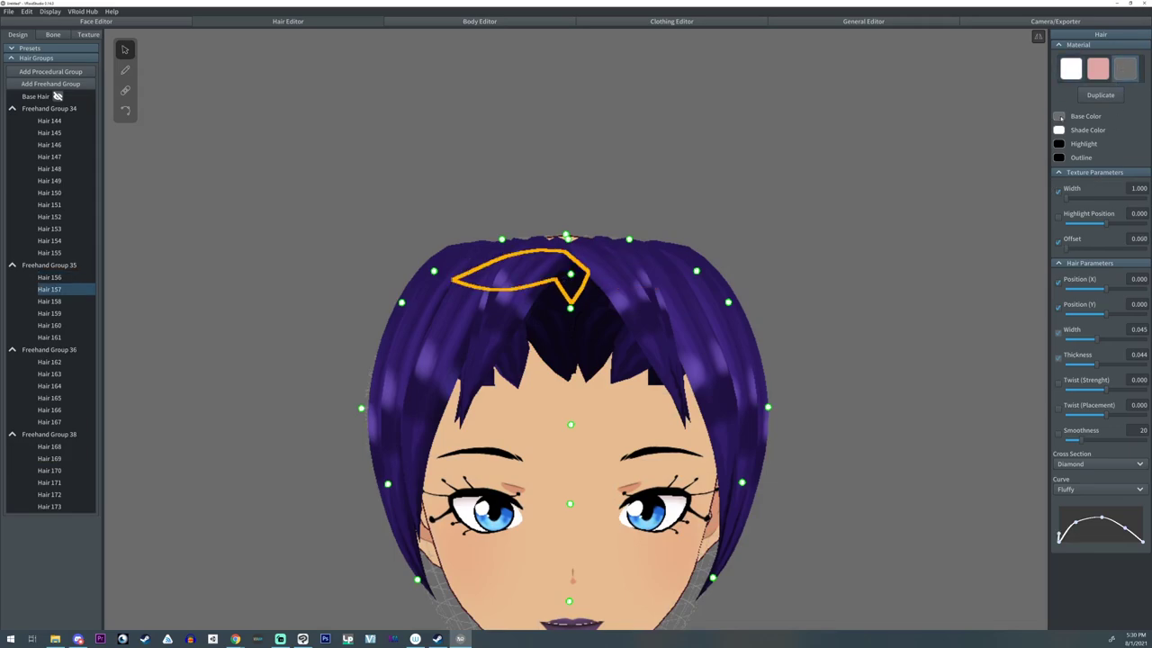
- Lighten the duplicated material's base color to #B5B5B5
click(1059, 116)
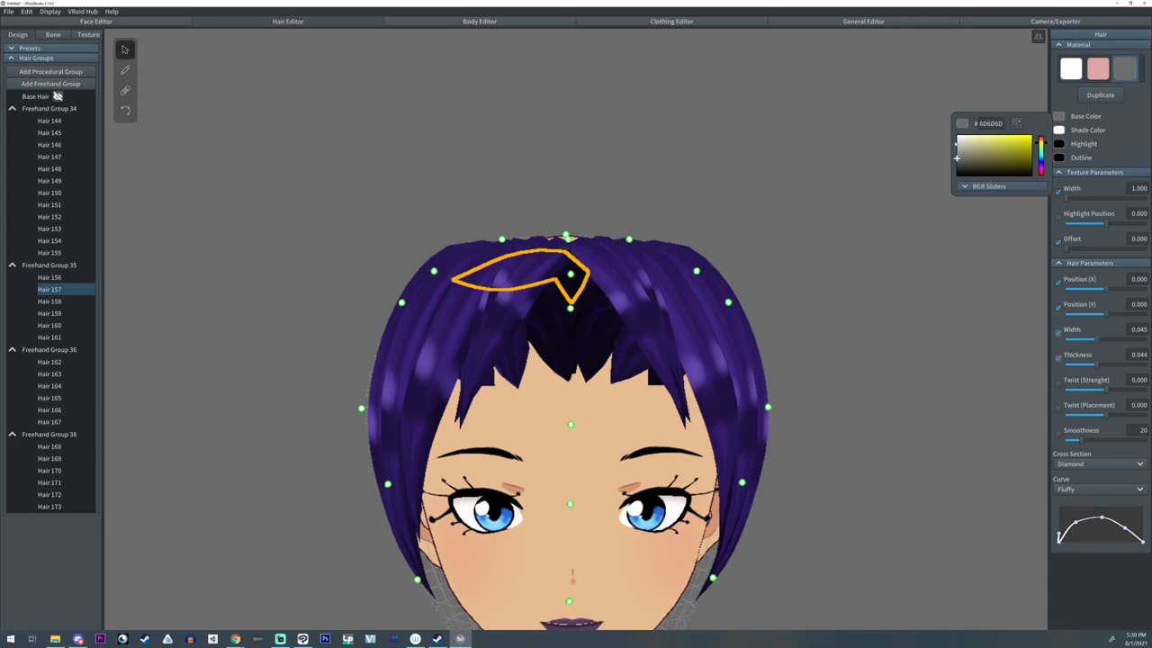
drag(956, 148, 956, 148)
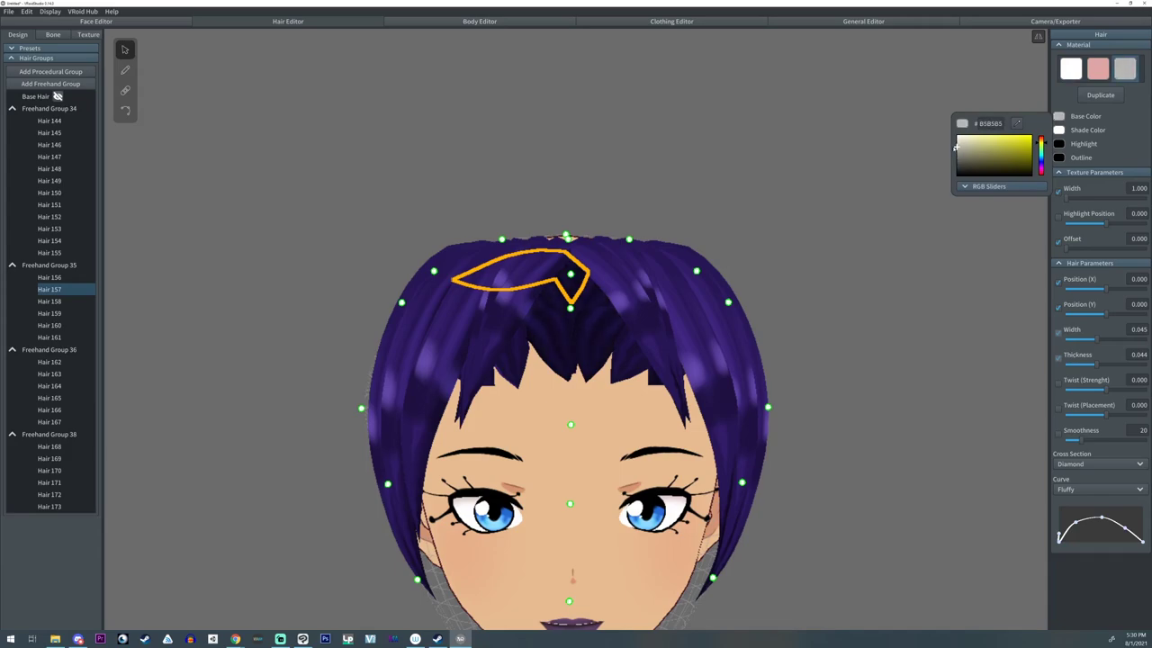
click(518, 336)
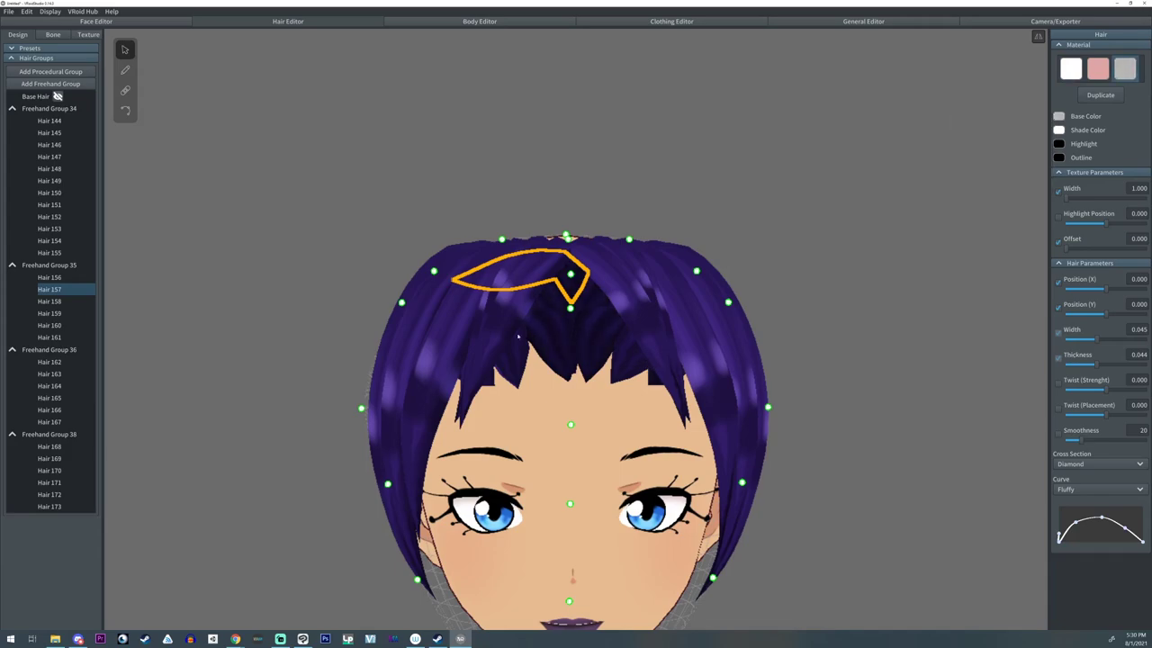
- Apply the light grey material to the side strands Hair 170 and Hair 171 and clear the strand selection
click(630, 368)
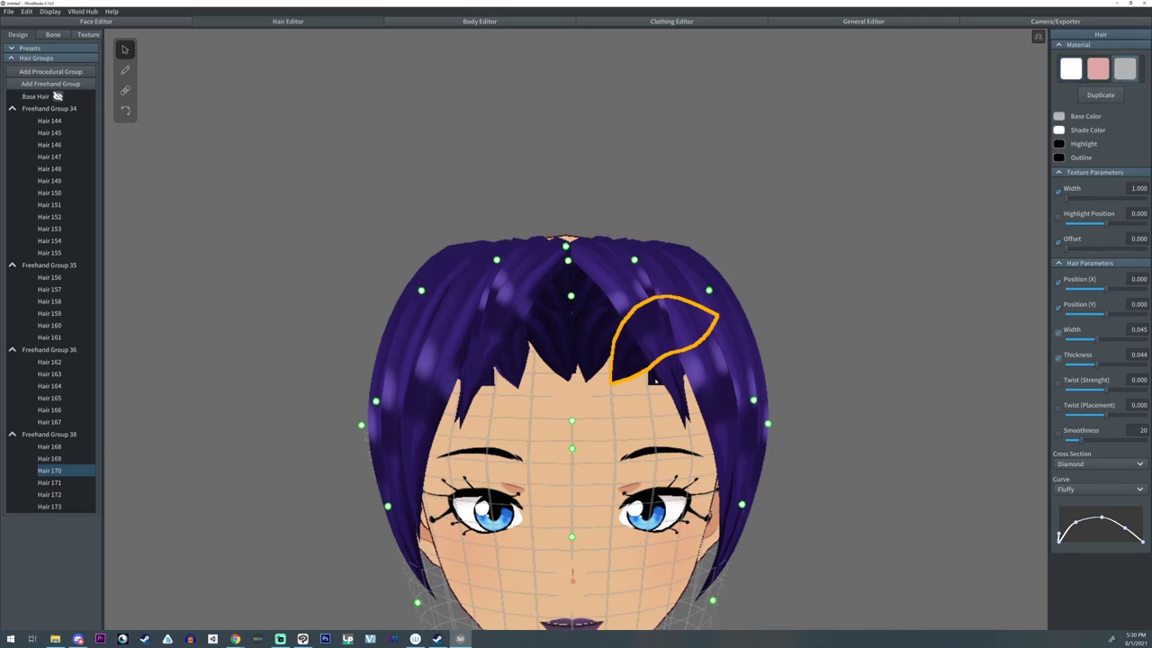
click(656, 382)
click(518, 350)
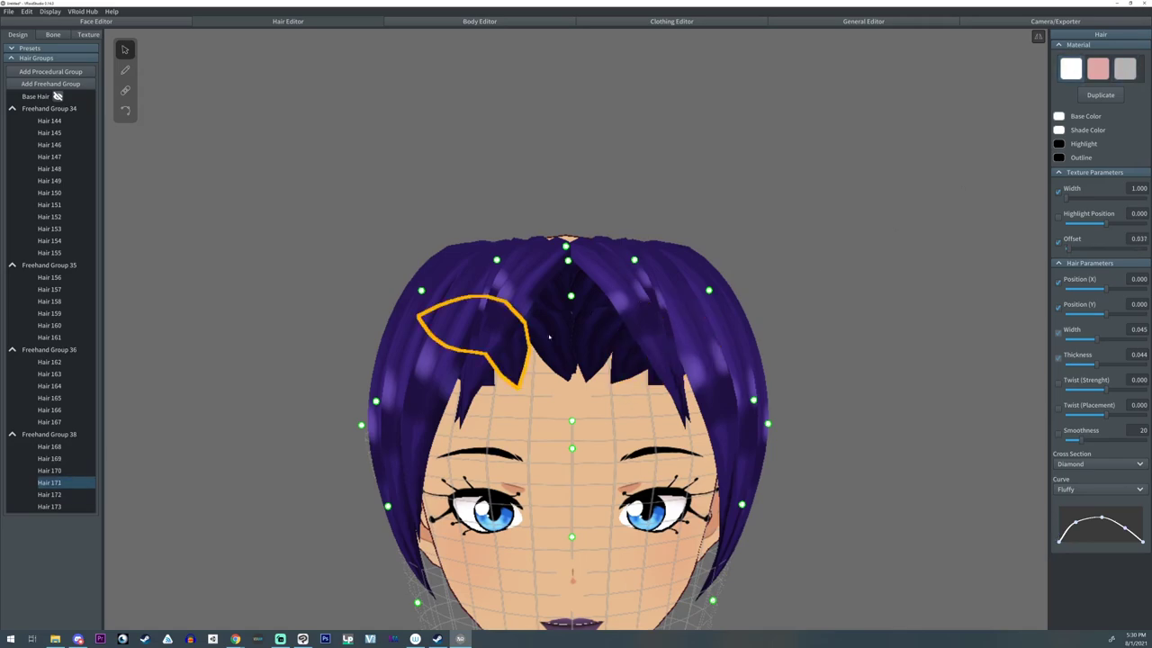
click(1117, 74)
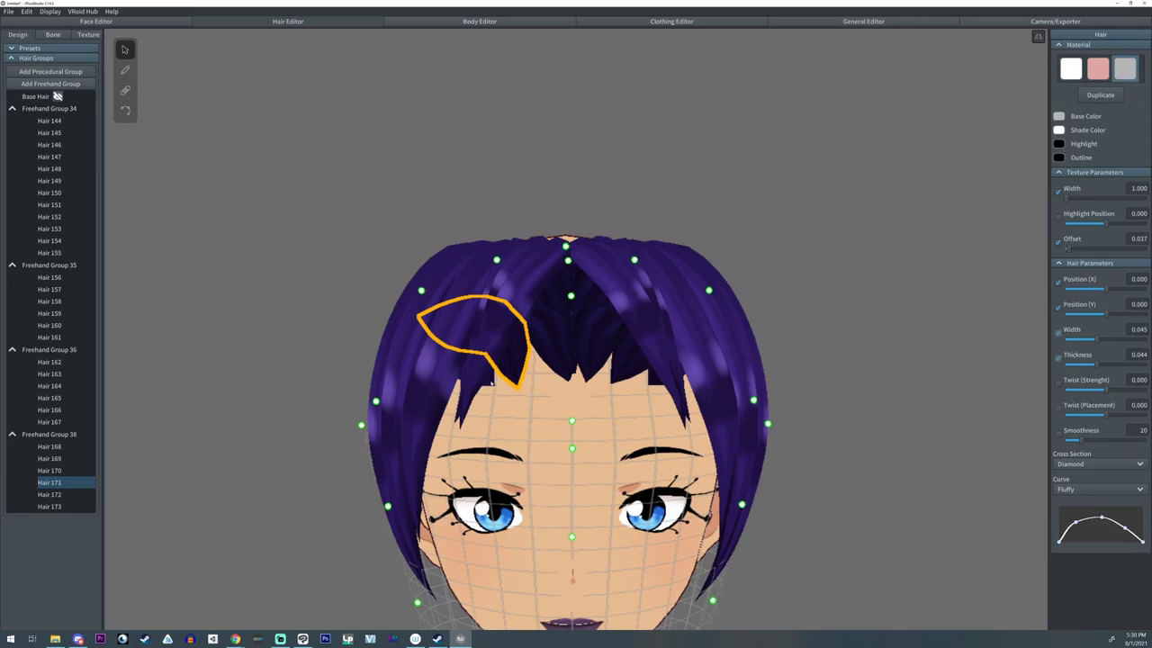
click(492, 382)
click(806, 231)
- Collapse and hide Freehand Groups 35, 36 and 38, leaving only the outer bangs of Freehand Group 34
scroll(774, 268, down, 5)
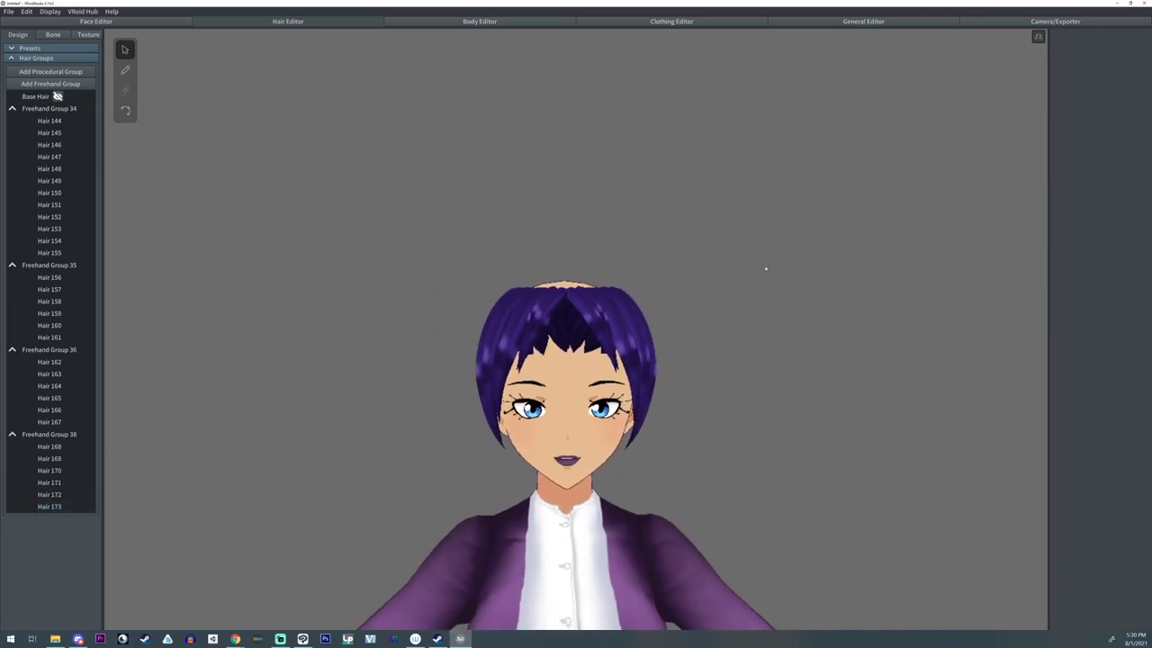
scroll(767, 268, up, 3)
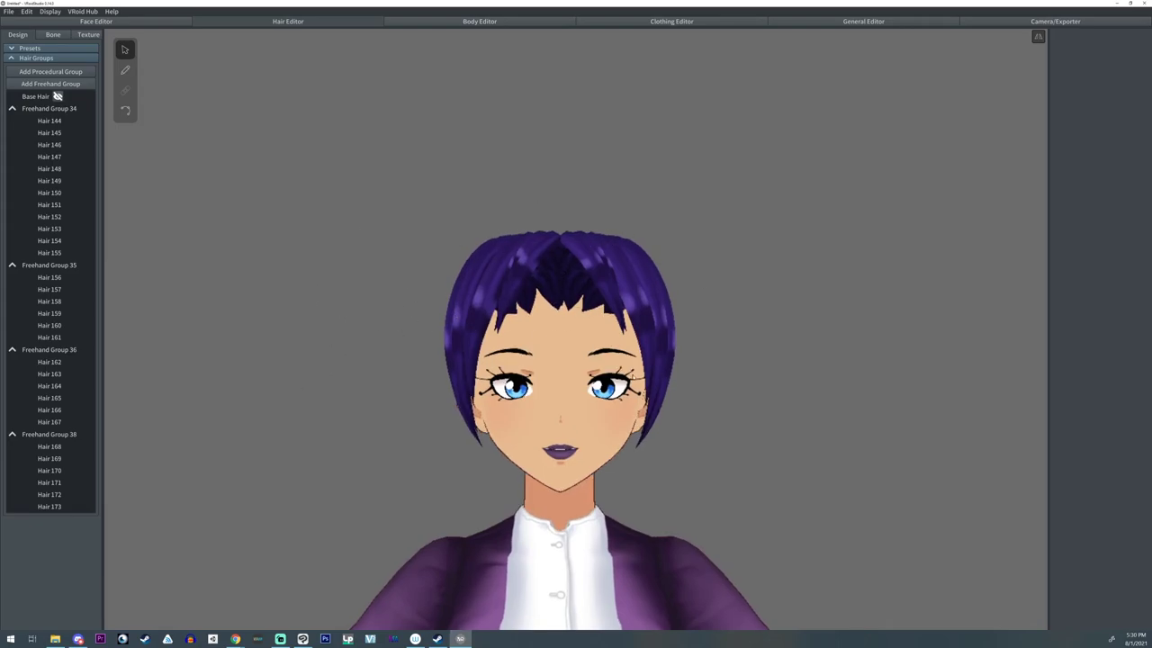
scroll(397, 300, up, 3)
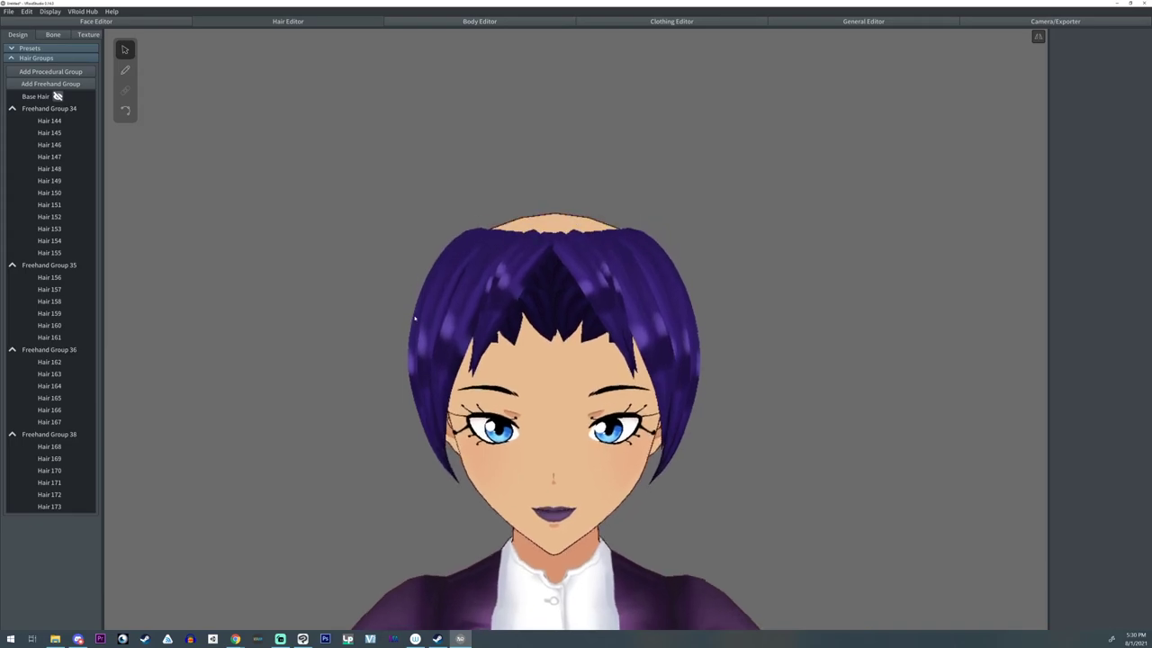
right_drag(421, 281, 410, 252)
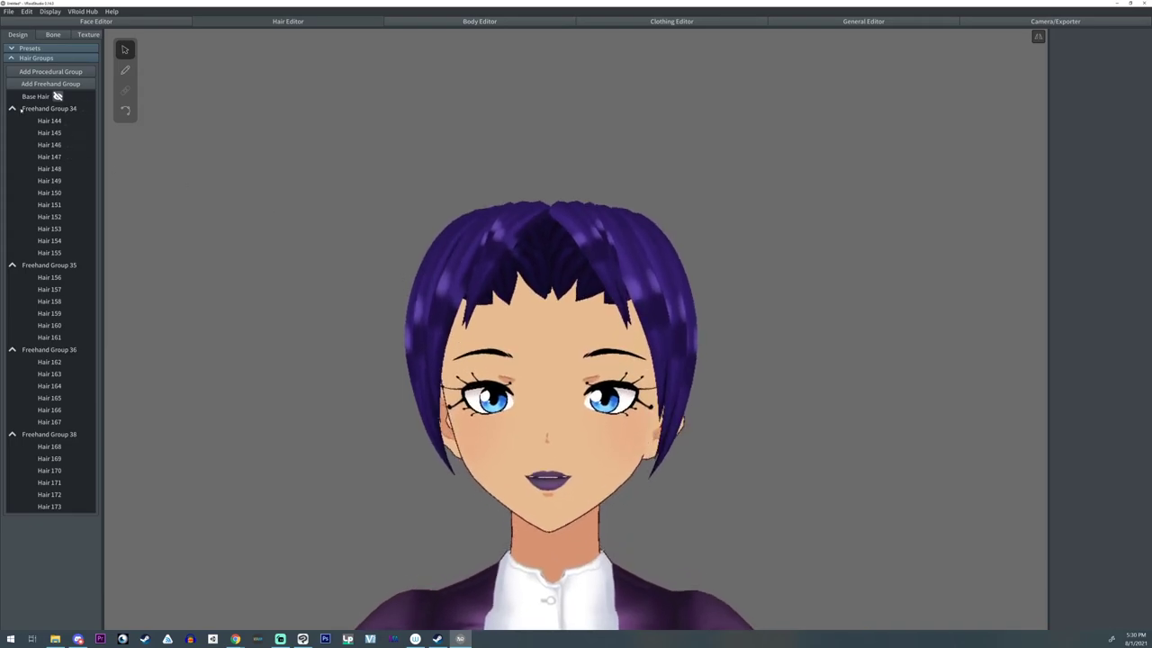
click(12, 265)
click(11, 277)
click(12, 289)
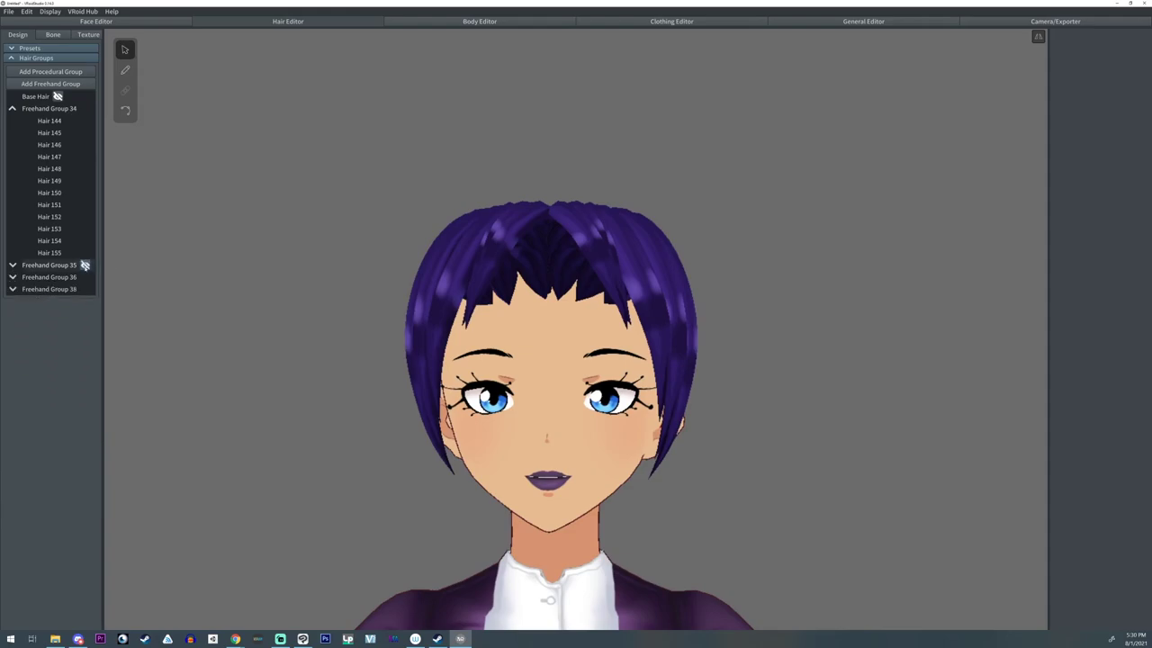
click(85, 264)
click(84, 289)
click(85, 277)
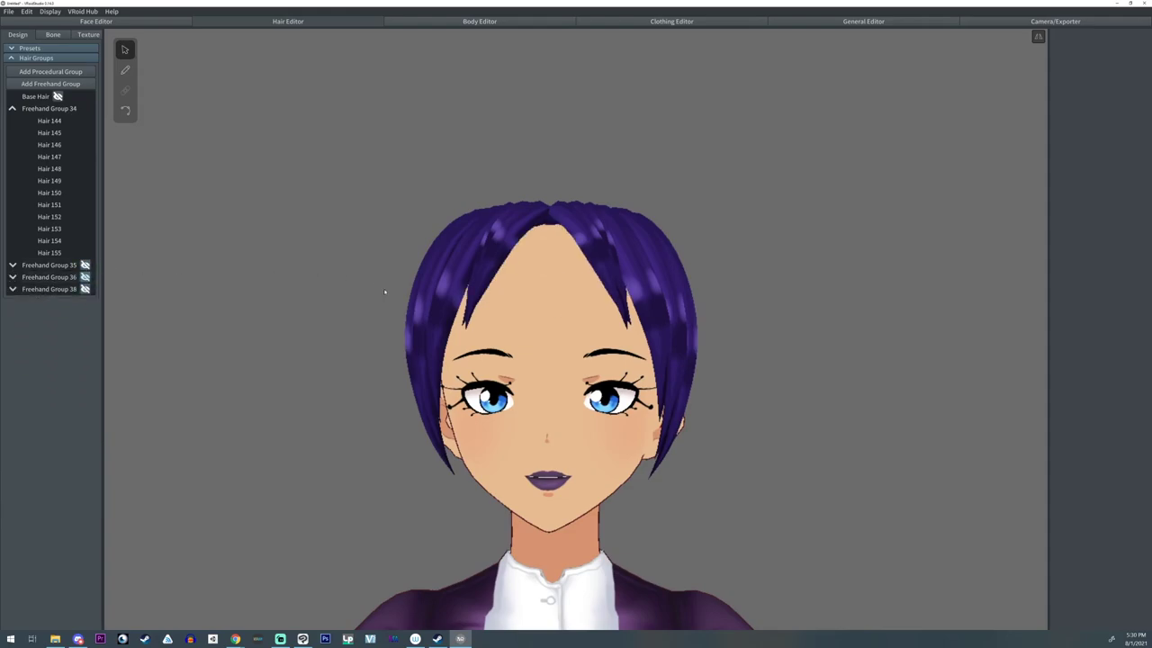
- Open the face skin texture for painting and sample the hair's dark purple #23144A as the brush color
click(42, 20)
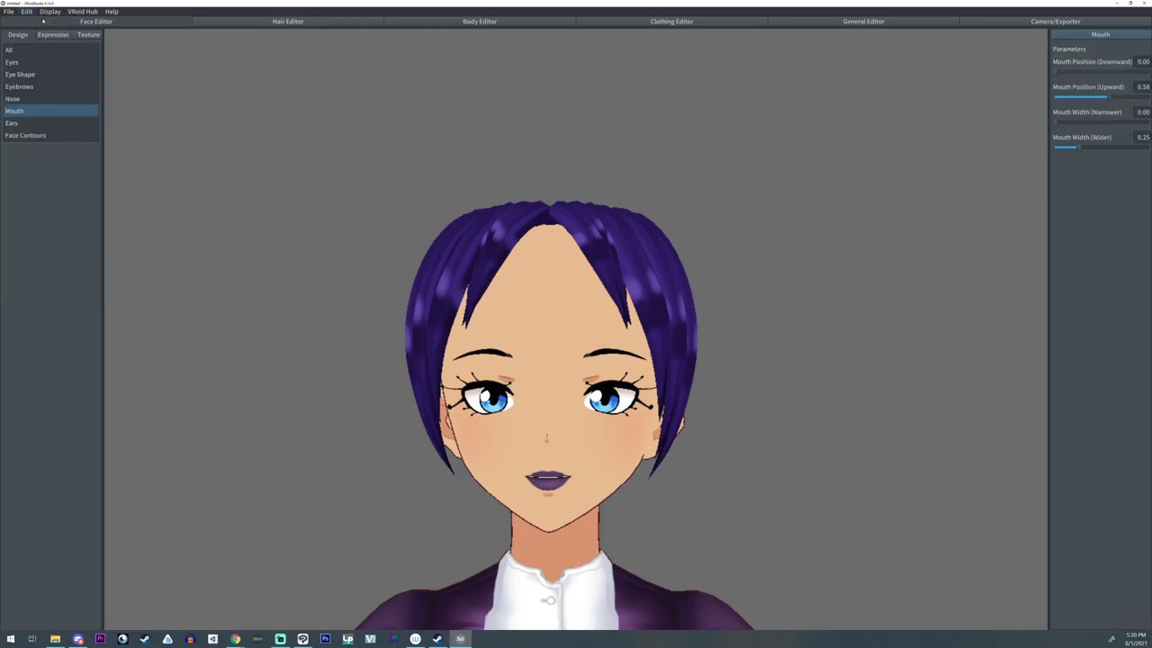
click(88, 34)
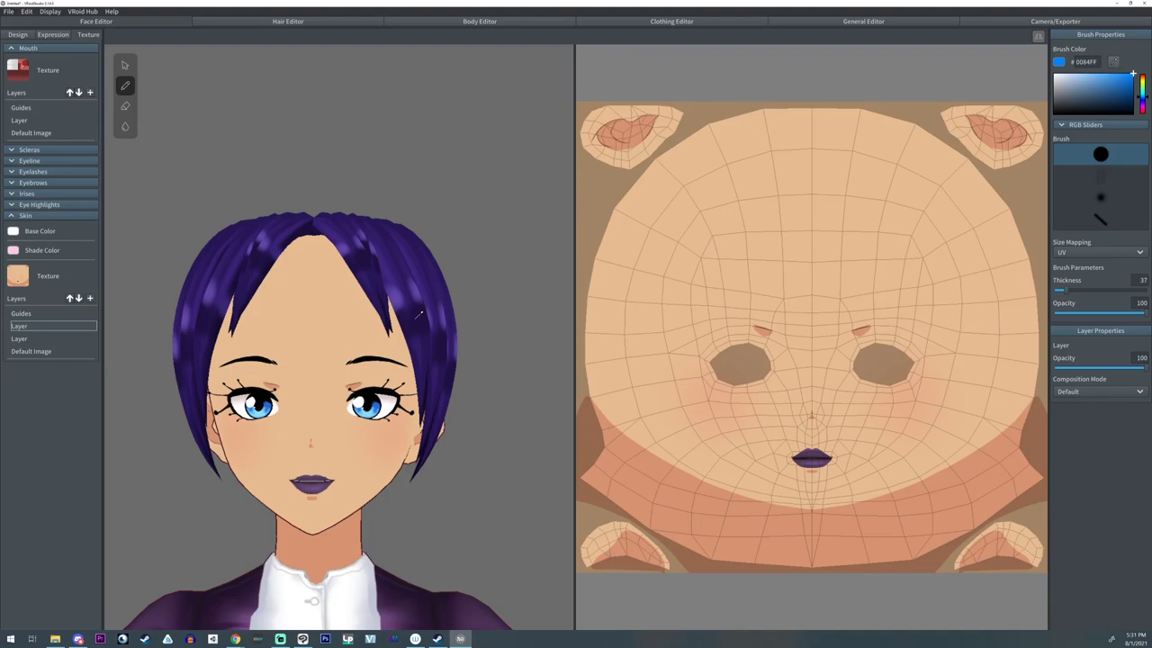
click(419, 313)
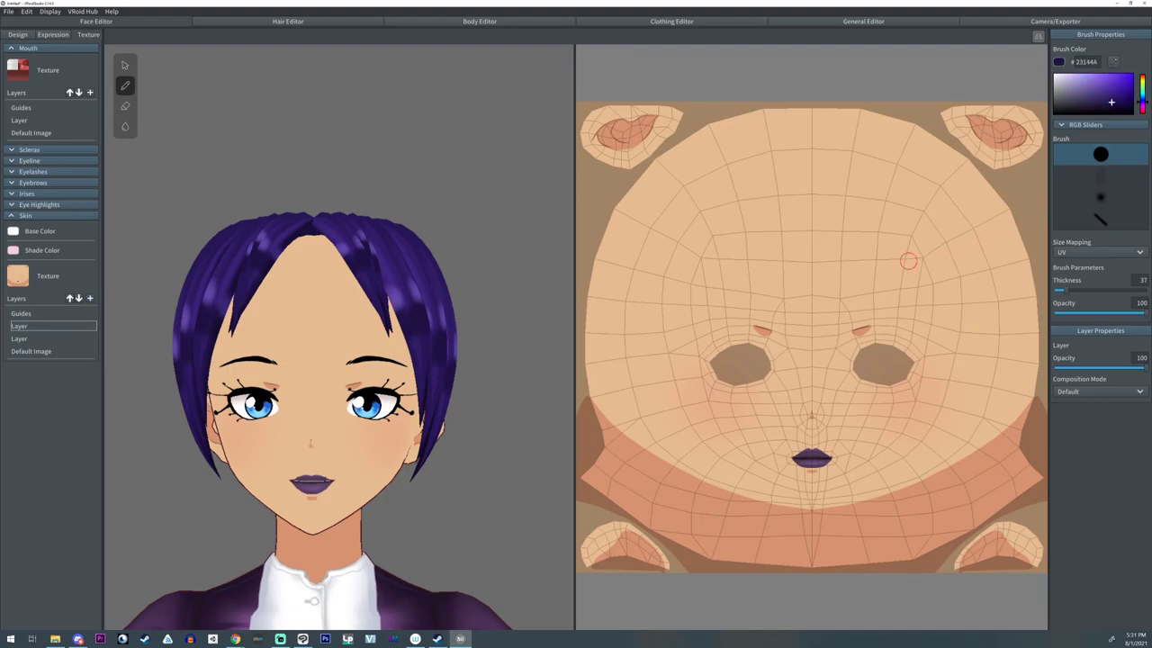
- Paint a symmetrical jagged hairline across the upper forehead of the skin layer with brush thickness 18, adding curved strokes rising from its centre
key(bracketleft)
drag(310, 282, 310, 277)
mouse_move(808, 212)
mouse_down()
mouse_move(812, 227)
mouse_move(825, 205)
mouse_move(841, 218)
mouse_move(892, 207)
mouse_up()
drag(814, 216, 837, 160)
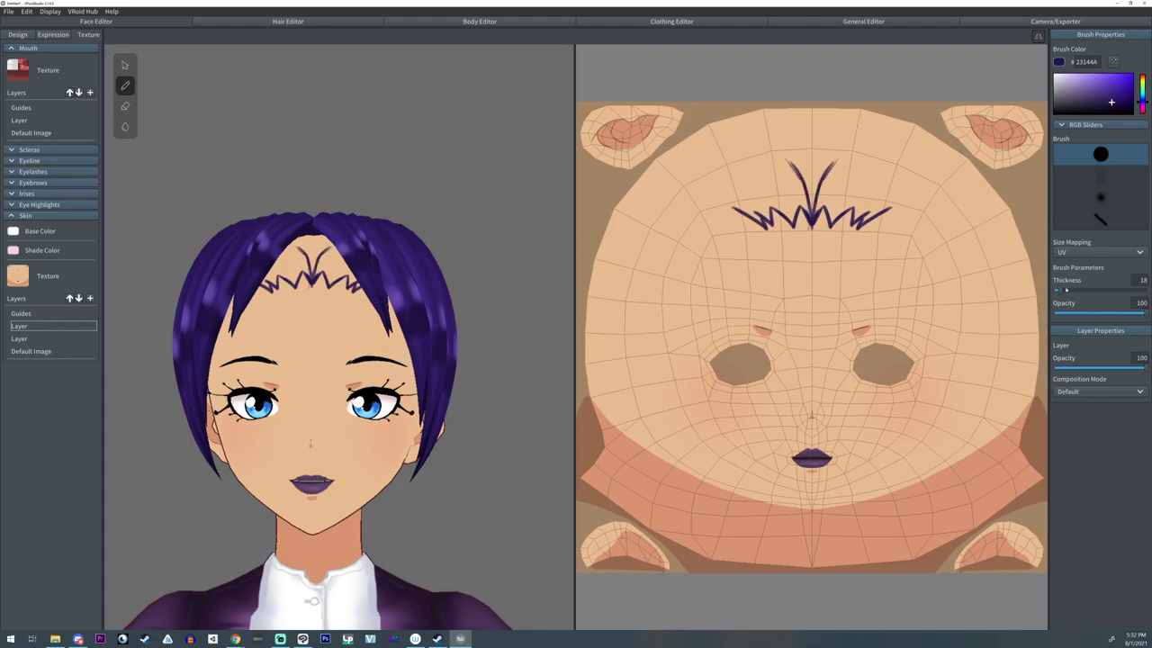
- Fill the scalp area above the jagged hairline with solid dark purple, varying the brush thickness for edges and large areas
drag(1060, 290, 1073, 290)
mouse_move(834, 203)
mouse_down()
mouse_move(802, 169)
mouse_move(839, 117)
mouse_move(853, 129)
mouse_up()
drag(1072, 290, 1060, 290)
mouse_move(820, 200)
mouse_down()
mouse_move(816, 209)
mouse_move(826, 193)
mouse_move(865, 216)
mouse_move(882, 200)
mouse_move(860, 184)
mouse_move(875, 127)
mouse_up()
mouse_move(907, 173)
mouse_down()
mouse_move(864, 135)
mouse_move(770, 160)
mouse_up()
- Refine the painted hairline at brush thickness 16, adding thin pointed tips and erasing small notches between them
click(1059, 290)
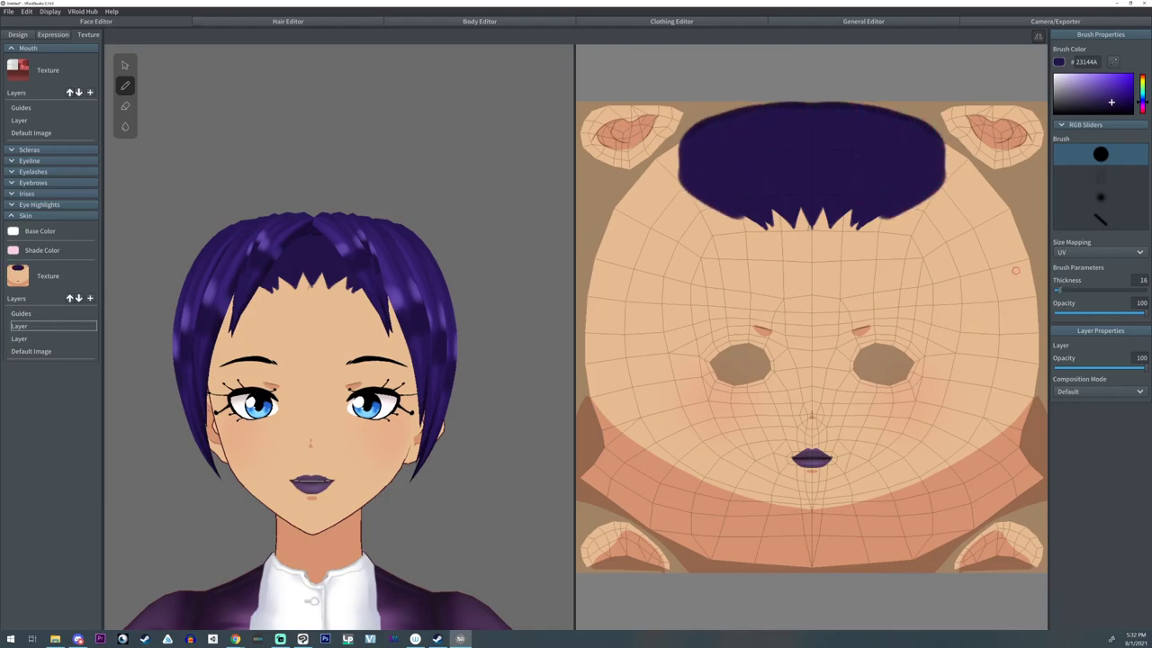
mouse_move(802, 211)
mouse_down()
mouse_move(812, 238)
mouse_move(780, 217)
mouse_move(773, 226)
mouse_move(793, 231)
mouse_up()
key(e)
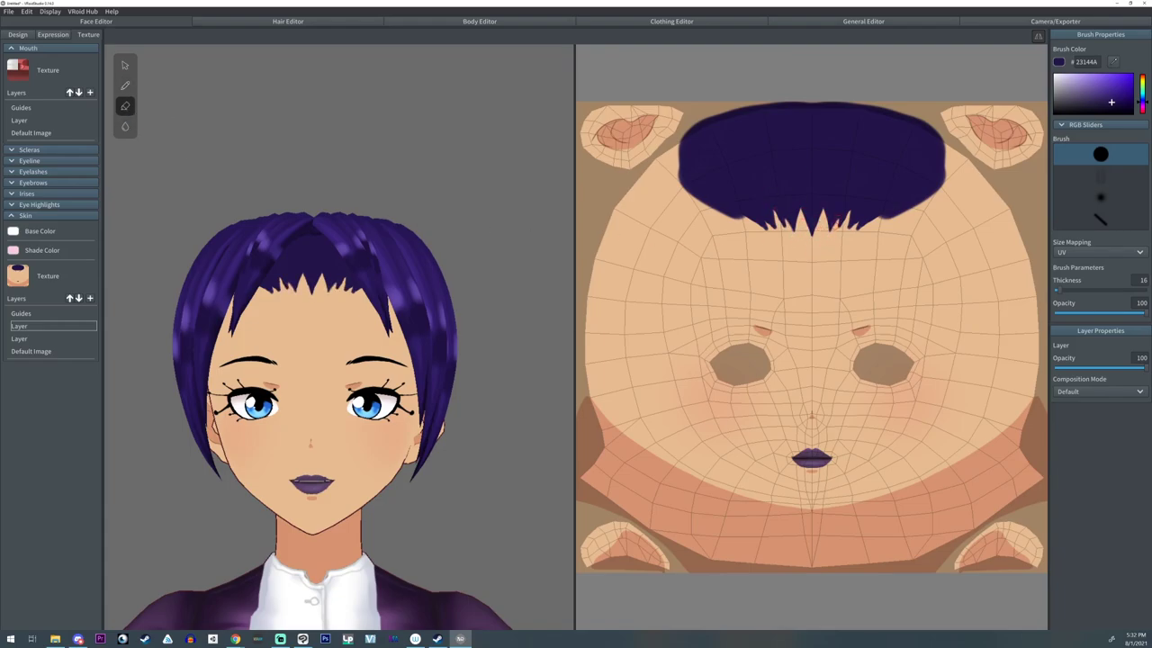
mouse_move(850, 212)
mouse_down()
mouse_move(847, 226)
mouse_move(877, 221)
mouse_up()
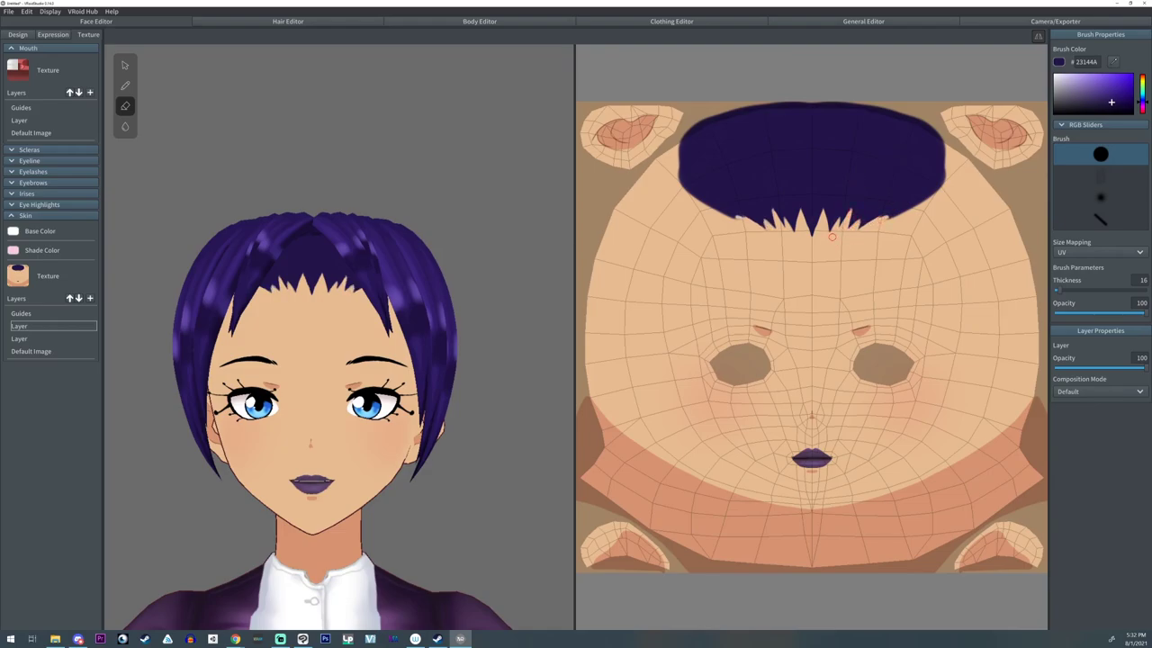
- Lock the painted skin layer's transparency, darken the brush color to #160C2E and increase the brush thickness
right_click(65, 327)
click(82, 274)
click(1113, 107)
drag(1059, 289, 1067, 289)
- Paint symmetrical darker strand strokes inside the hair fill, curving up from the hairline tips and clustering around the top centre
drag(778, 179, 793, 225)
mouse_move(848, 179)
mouse_down()
mouse_move(830, 223)
mouse_move(890, 140)
mouse_up()
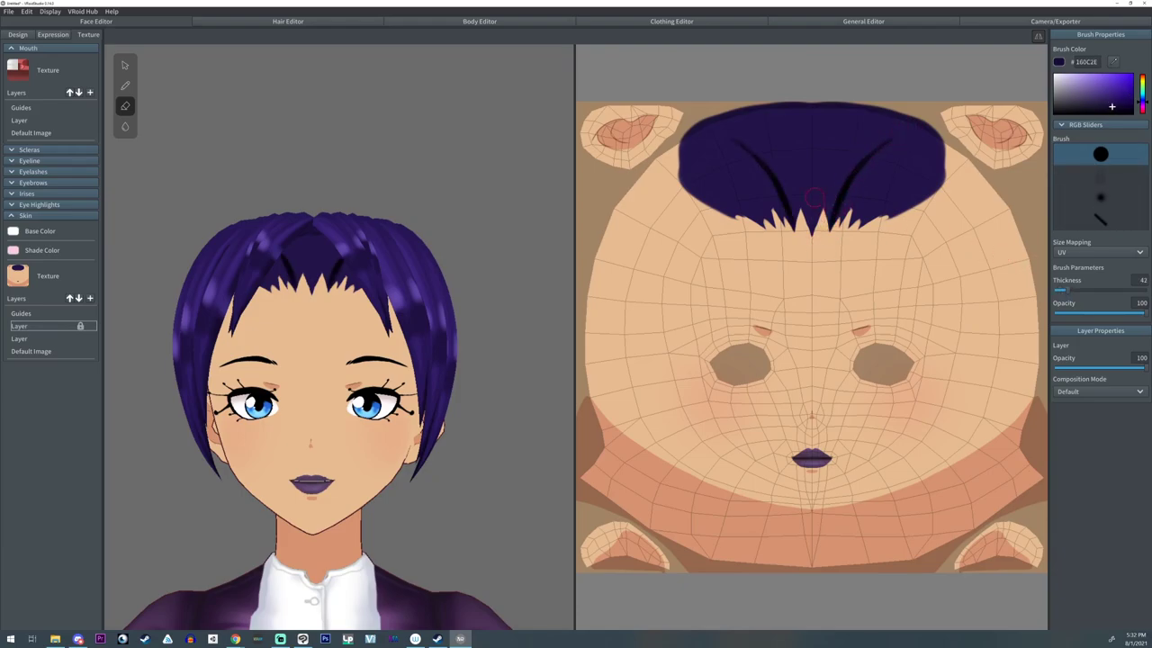
drag(830, 213, 825, 178)
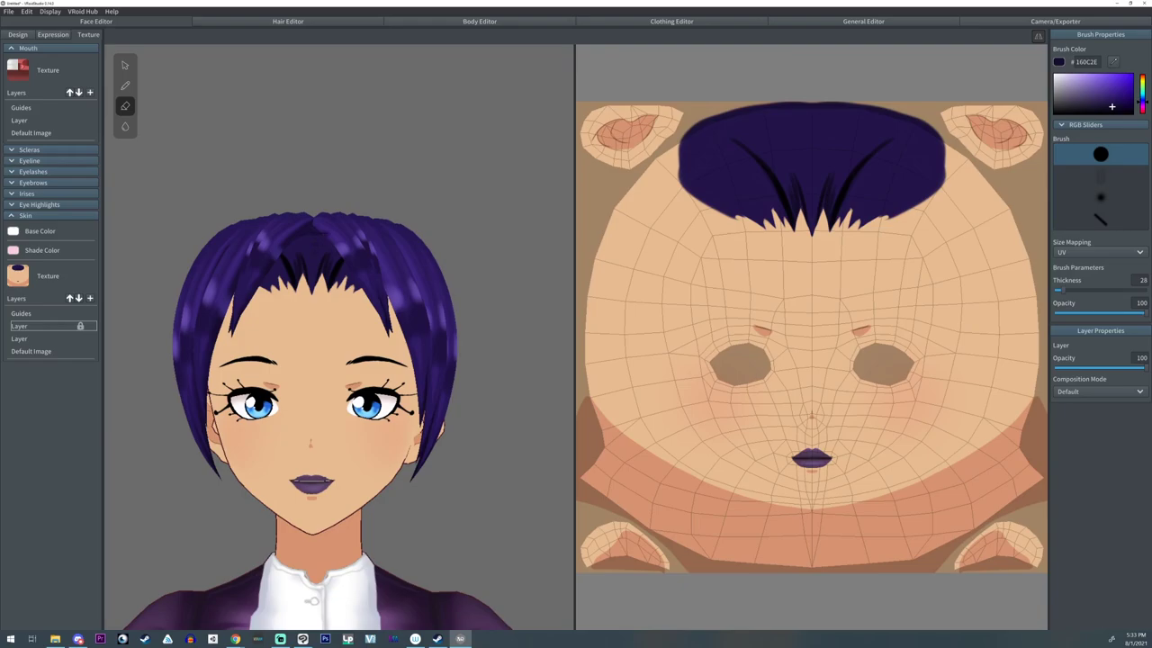
drag(843, 116, 827, 158)
mouse_move(841, 110)
mouse_down()
mouse_move(844, 144)
mouse_move(840, 106)
mouse_move(813, 142)
mouse_move(801, 140)
mouse_move(817, 150)
mouse_up()
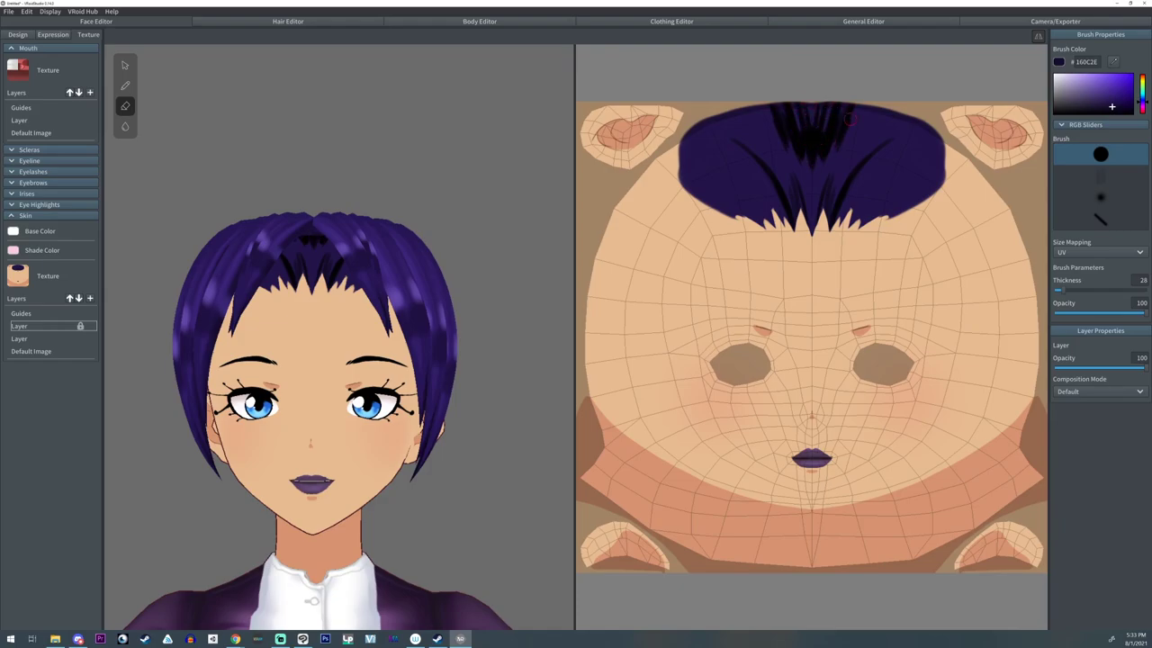
- Fan the darkest strands outward from the top centre of the painted hair and blend them at brush thickness 41 and opacity 33
mouse_move(855, 213)
mouse_down()
mouse_move(882, 166)
mouse_move(866, 135)
mouse_move(858, 162)
mouse_up()
mouse_move(896, 125)
mouse_down()
mouse_move(871, 149)
mouse_move(849, 139)
mouse_up()
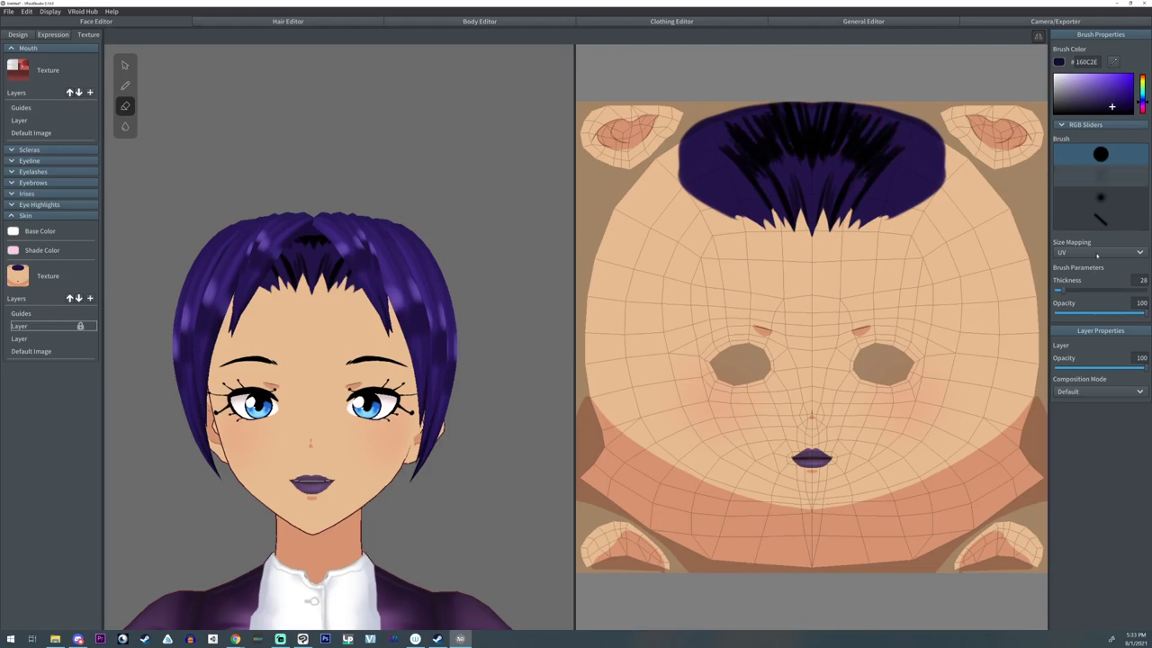
click(1085, 313)
drag(1078, 290, 1065, 290)
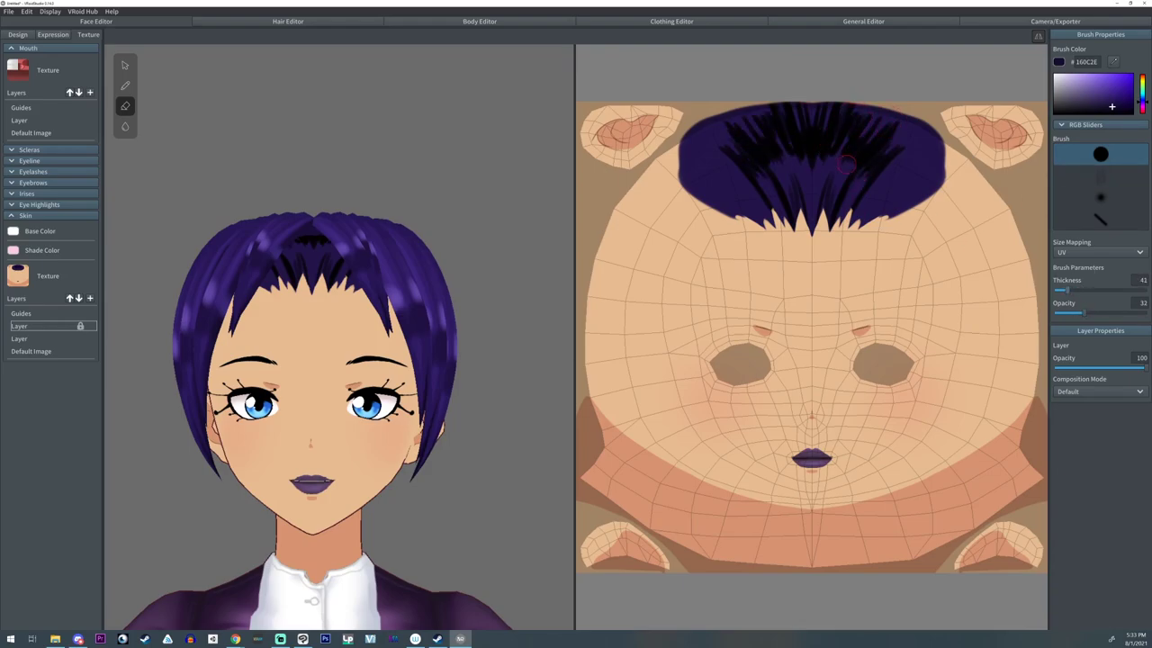
drag(853, 137, 834, 175)
- Blend strand strokes across the whole painted hair out to its side edges, using color #211149 at brush thickness 41 and opacity 17
drag(1113, 106, 1115, 103)
mouse_move(822, 157)
mouse_down()
mouse_move(818, 220)
mouse_move(849, 192)
mouse_up()
drag(903, 128, 889, 153)
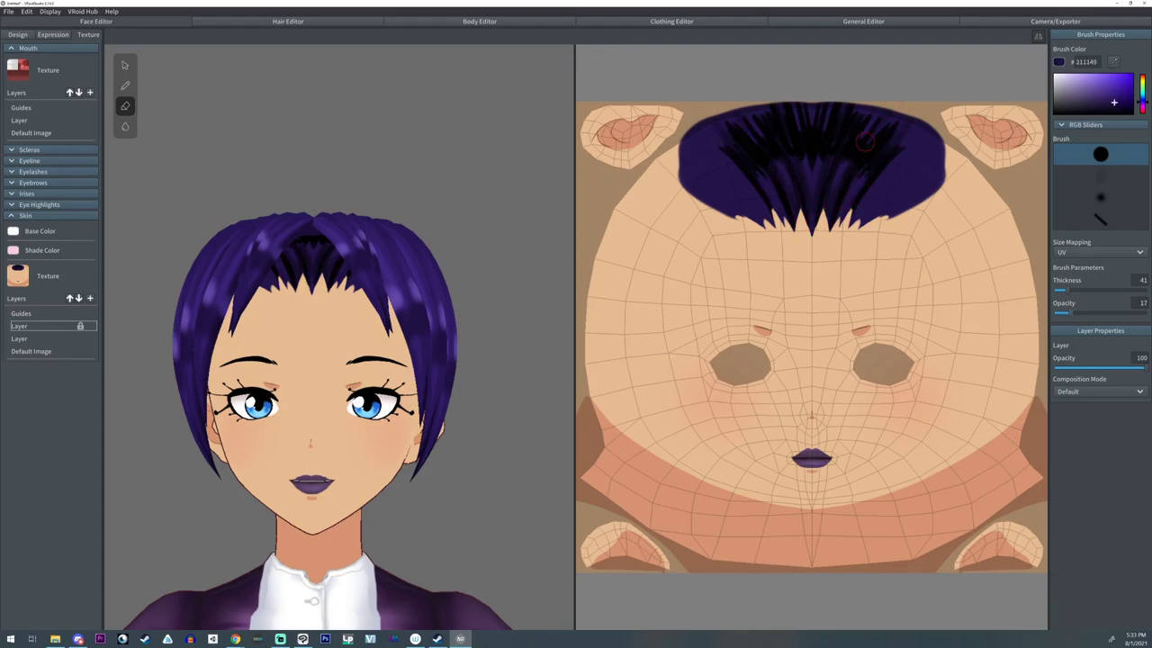
drag(811, 192, 812, 166)
drag(827, 124, 837, 86)
drag(766, 138, 752, 110)
drag(758, 196, 720, 144)
mouse_move(749, 207)
mouse_down()
mouse_move(711, 139)
mouse_move(718, 130)
mouse_up()
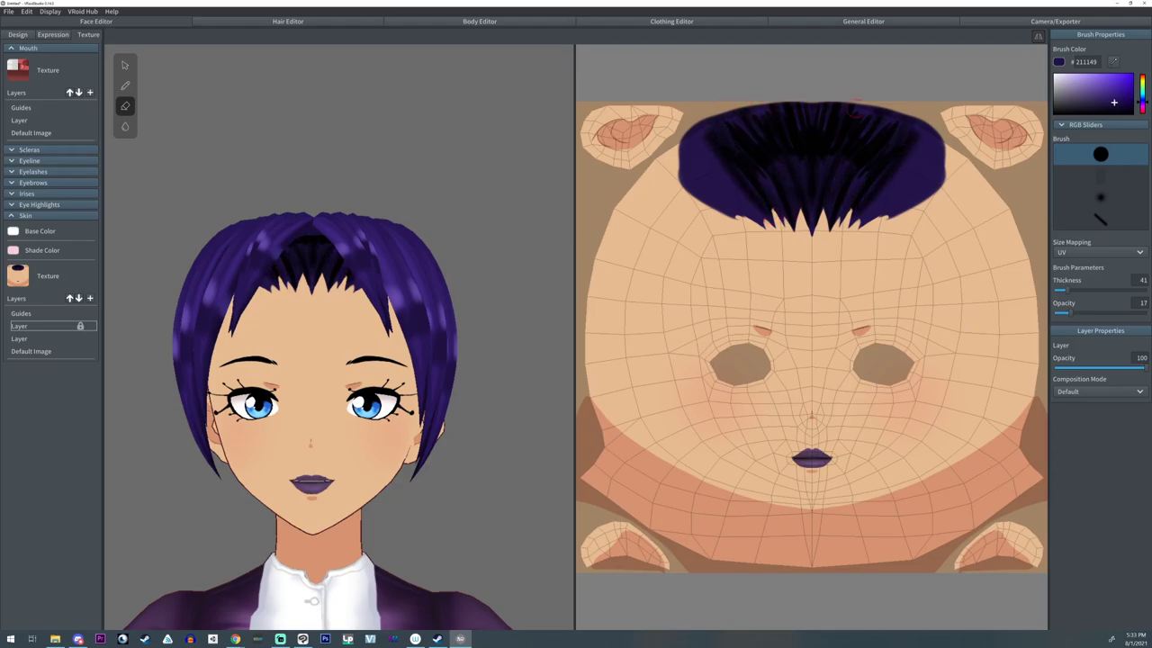
mouse_move(890, 215)
mouse_down()
mouse_move(925, 171)
mouse_move(906, 169)
mouse_move(914, 137)
mouse_move(868, 111)
mouse_up()
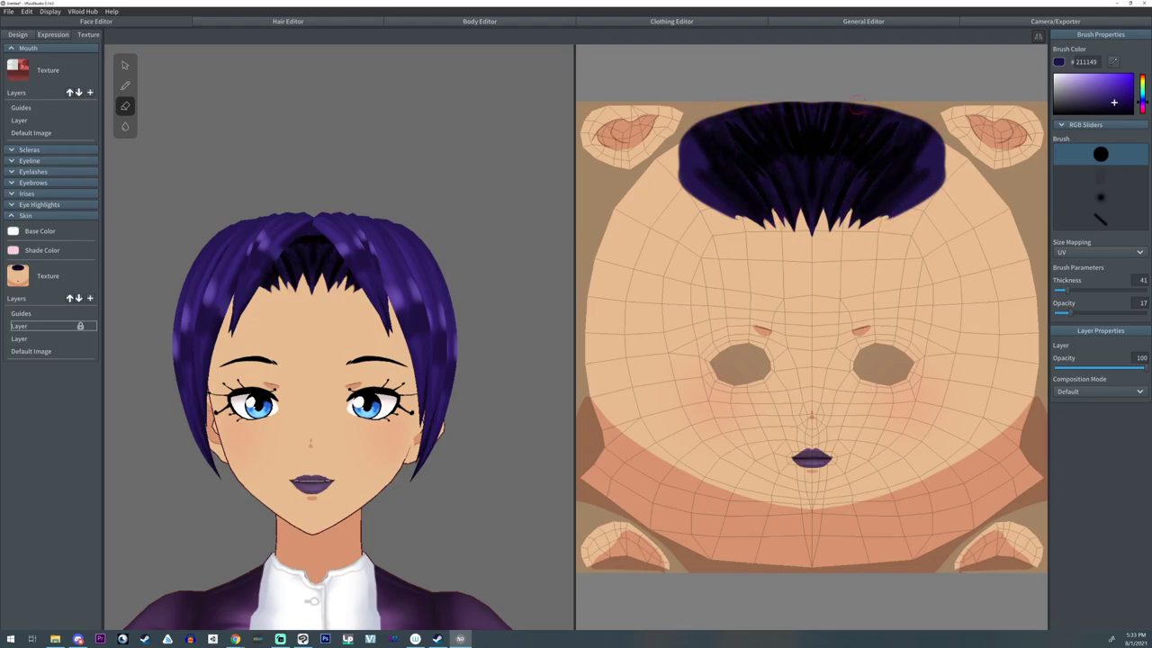
drag(700, 160, 686, 133)
- In the Hair Editor, lower the top guide point of Freehand Group 34 so the bangs sit flatter on the crown
scroll(408, 254, up, 5)
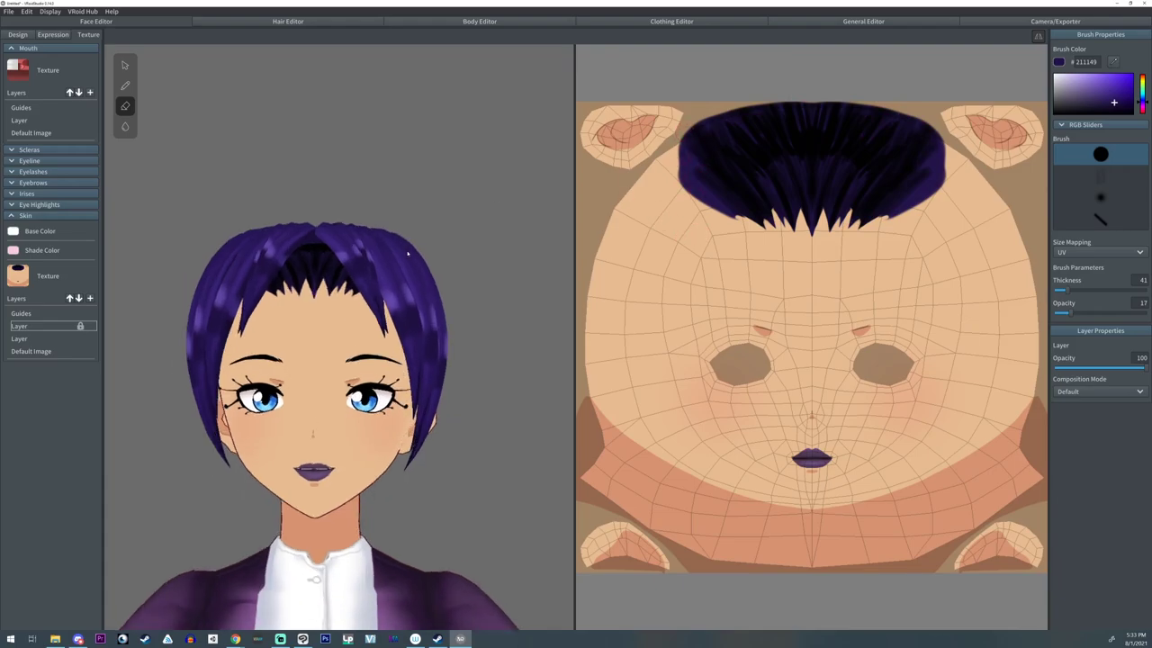
right_drag(345, 230, 326, 230)
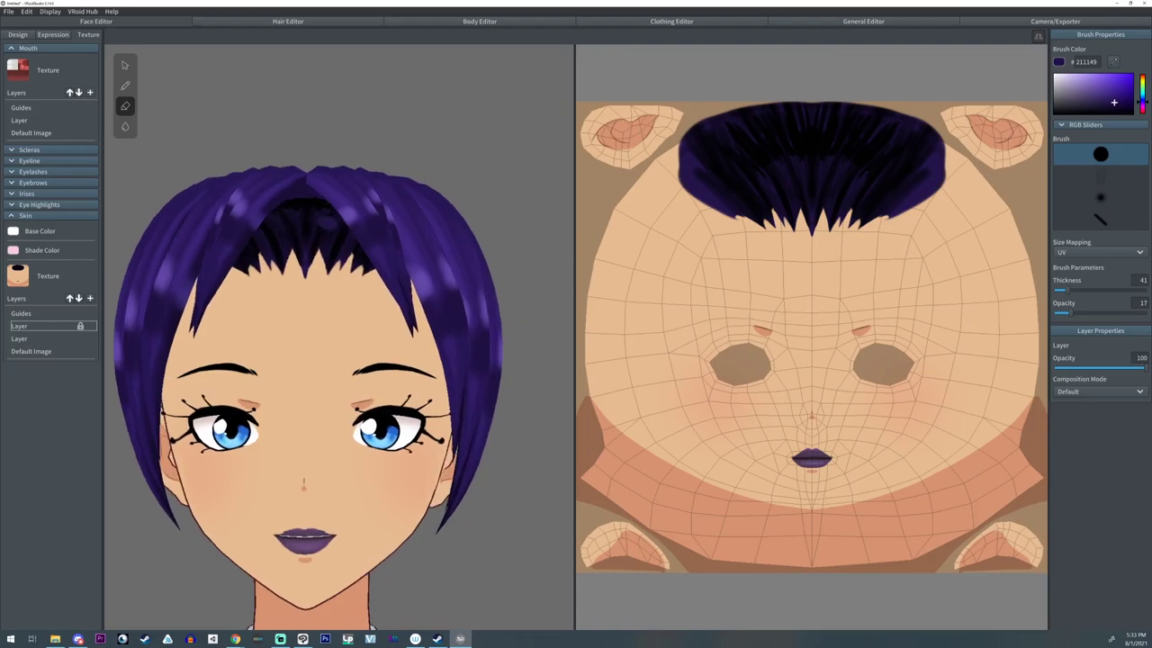
scroll(326, 230, down, 4)
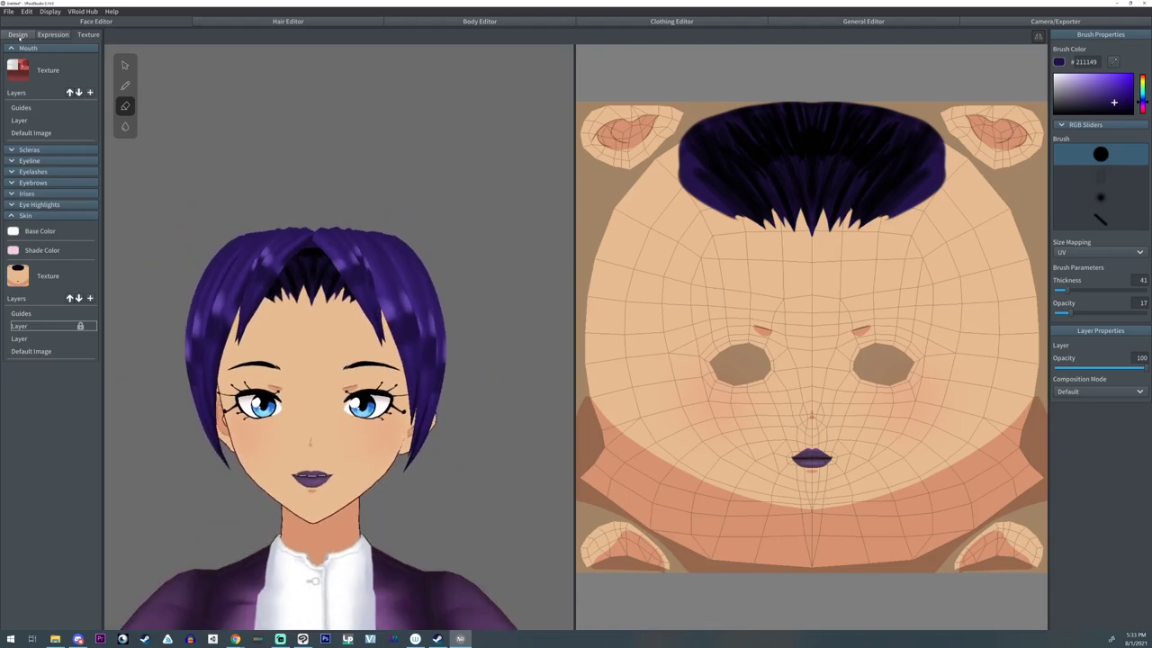
click(287, 21)
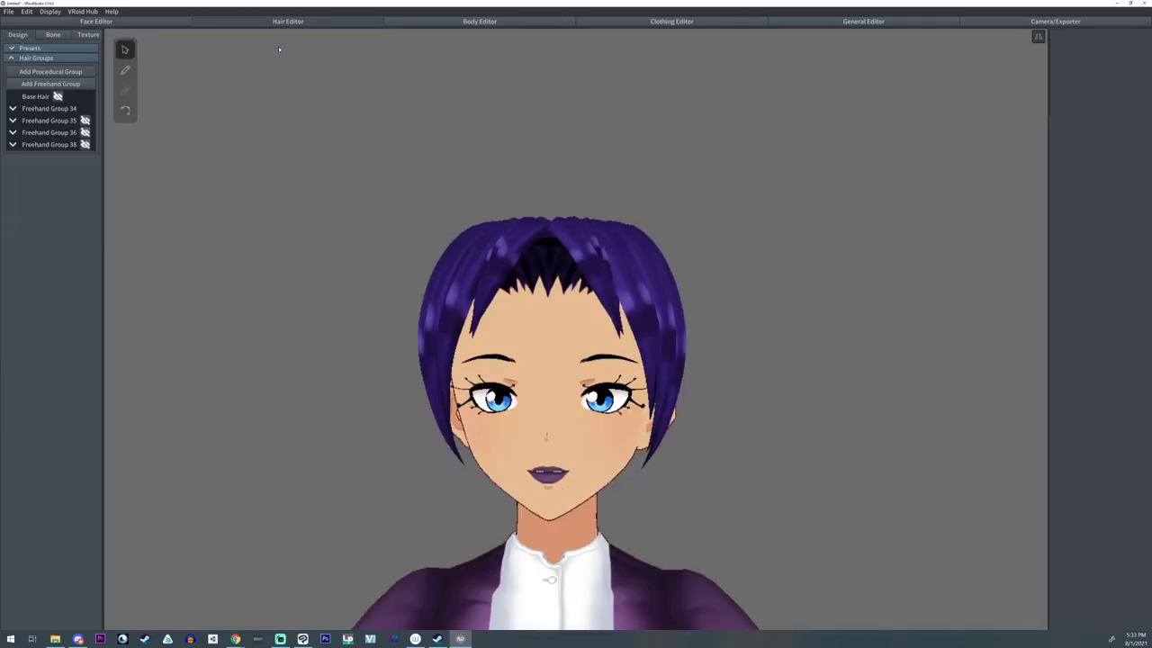
click(49, 108)
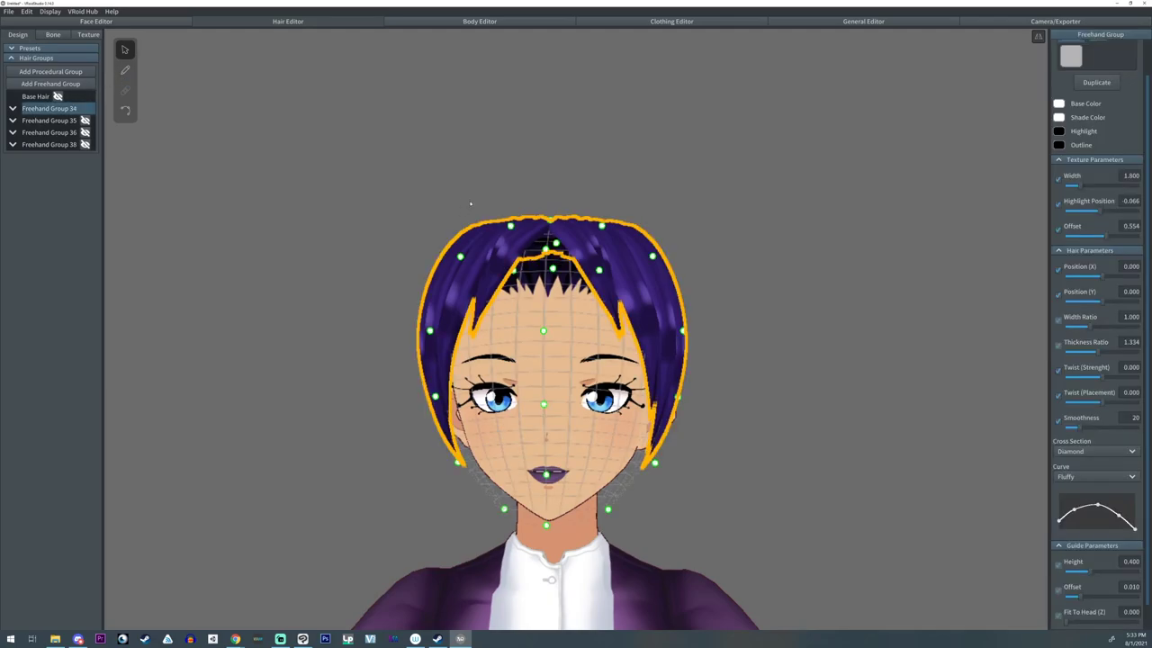
right_drag(470, 205, 642, 217)
drag(649, 229, 651, 238)
right_drag(791, 237, 629, 235)
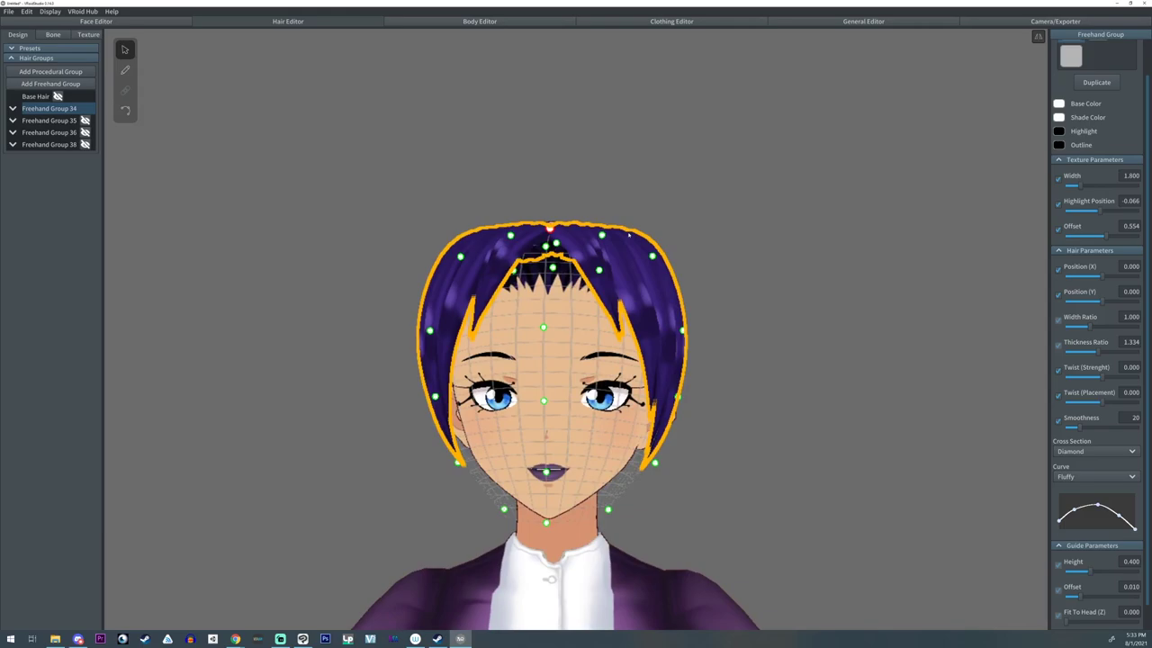
click(669, 187)
scroll(669, 188, up, 3)
scroll(668, 191, down, 3)
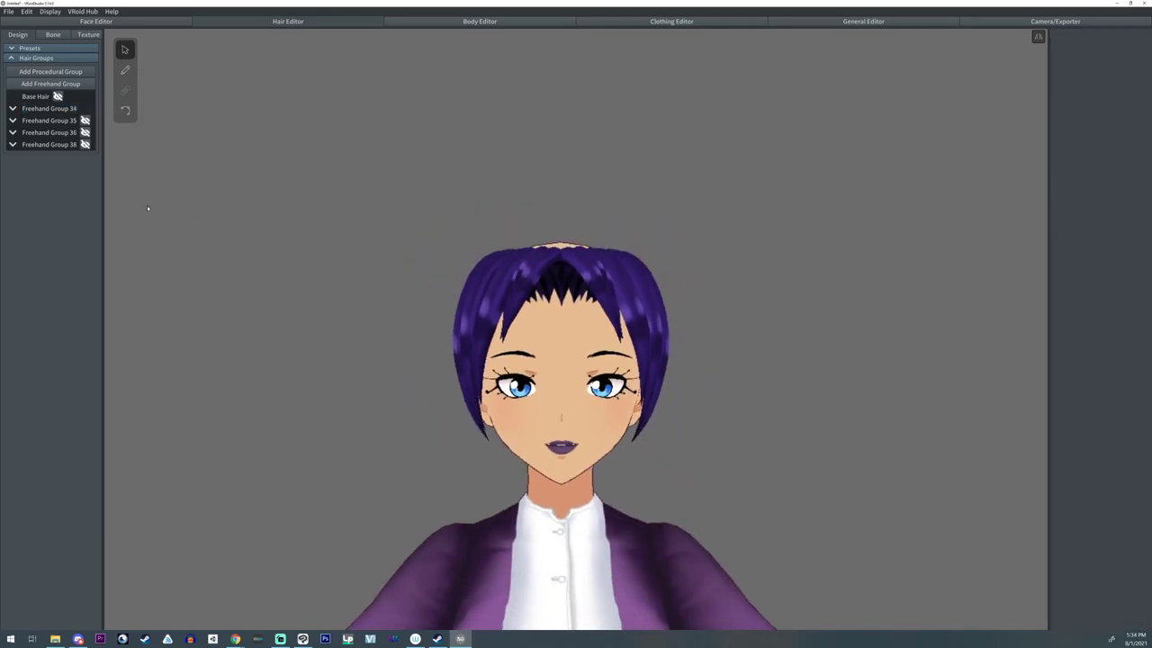
- Show the hidden Freehand Groups 35, 36 and 38 for comparison and hide them again
click(86, 121)
click(85, 133)
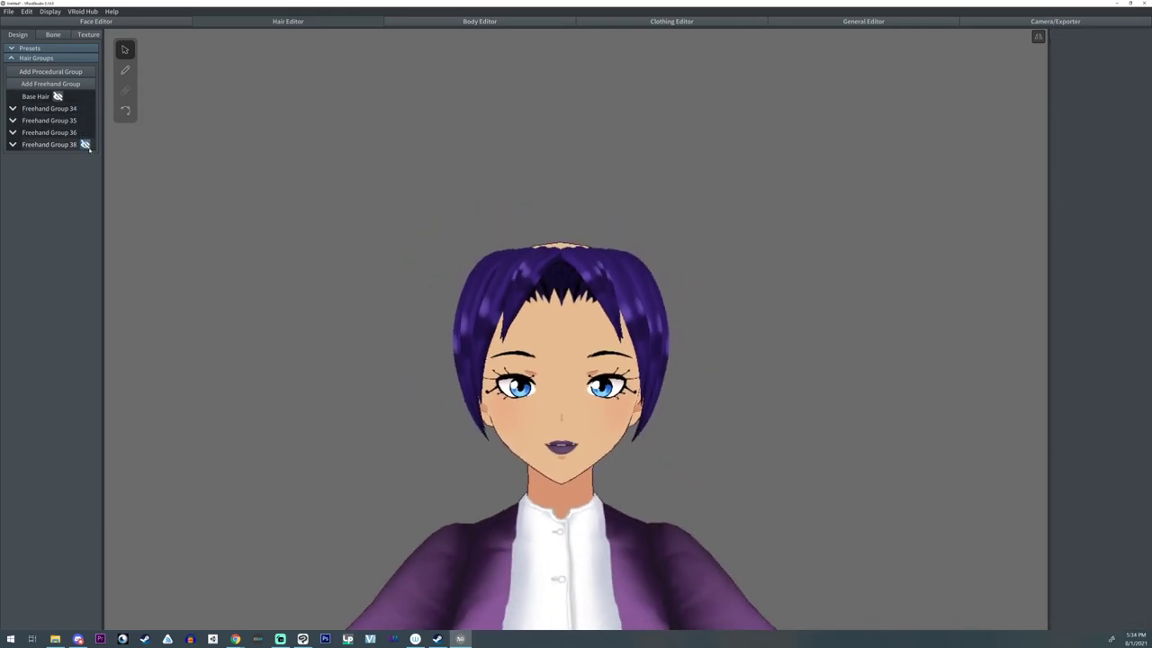
click(87, 145)
click(85, 132)
click(86, 121)
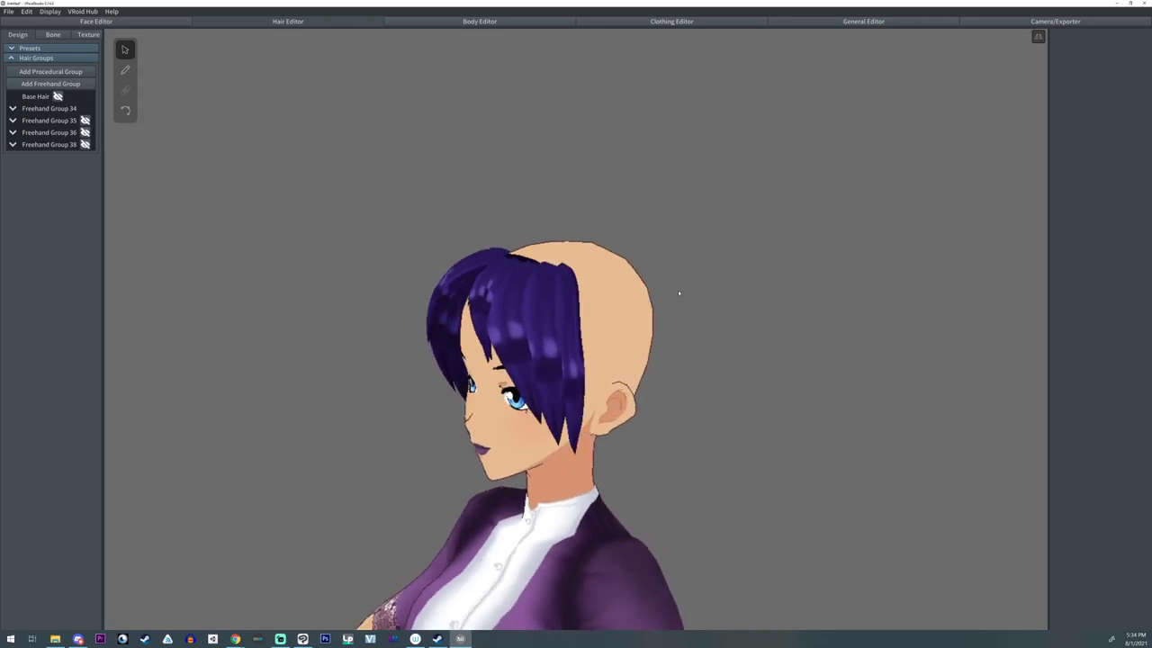
- Make the hidden Base Hair visible over the bare scalp and select it for editing
right_drag(685, 292, 728, 289)
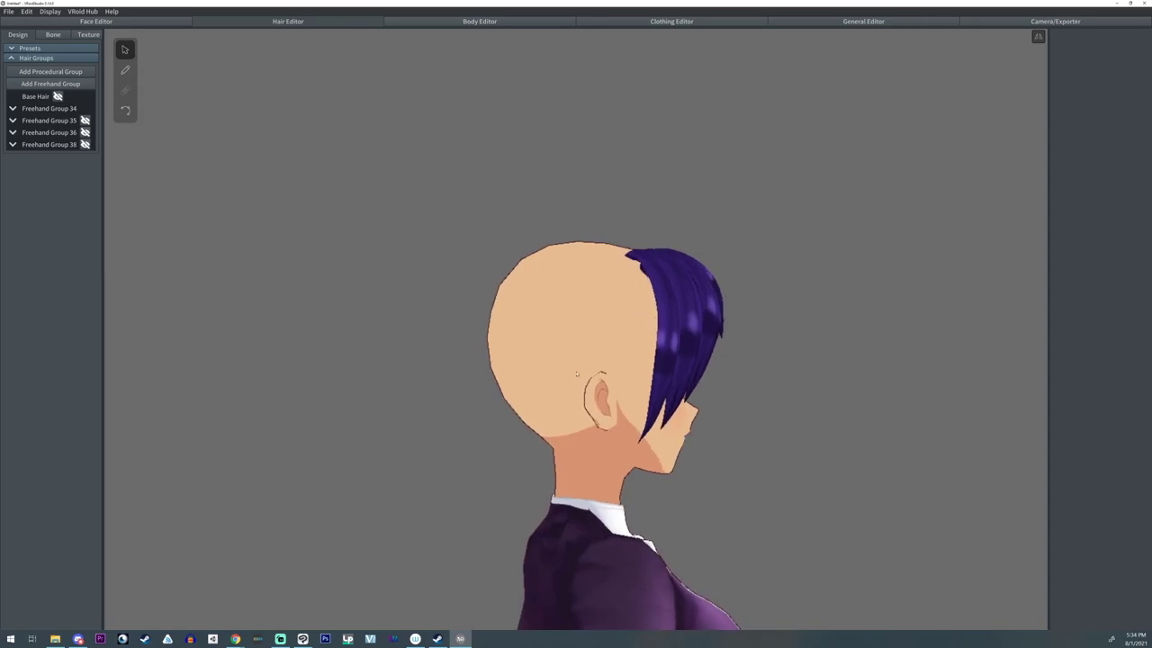
click(58, 95)
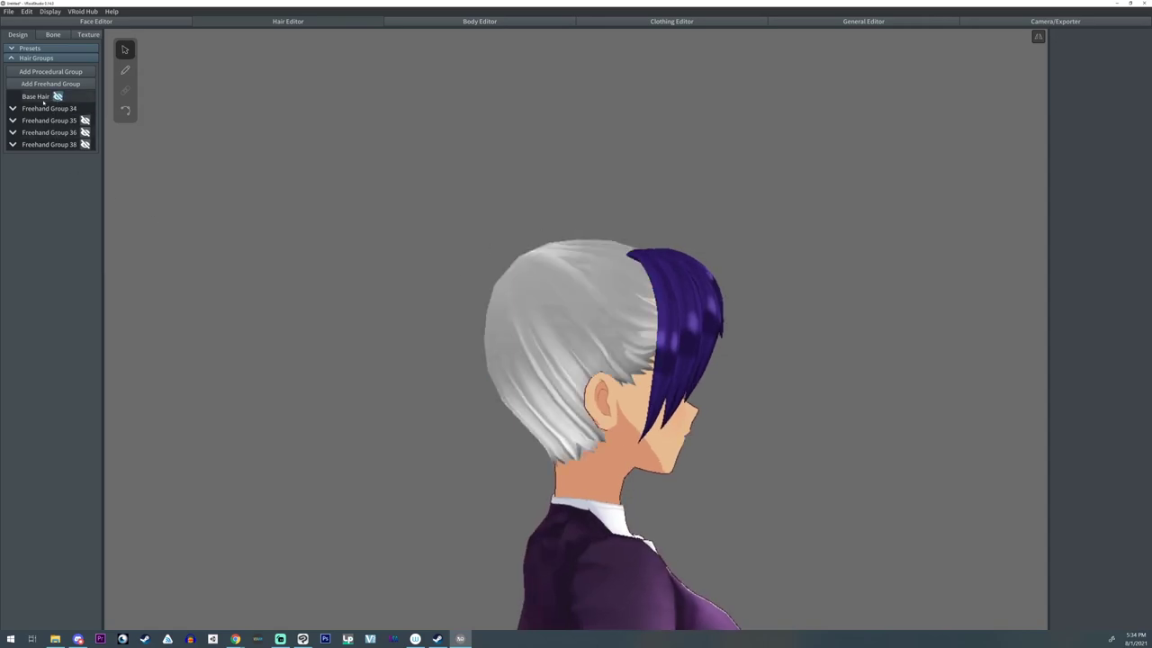
click(40, 95)
right_drag(522, 140, 524, 136)
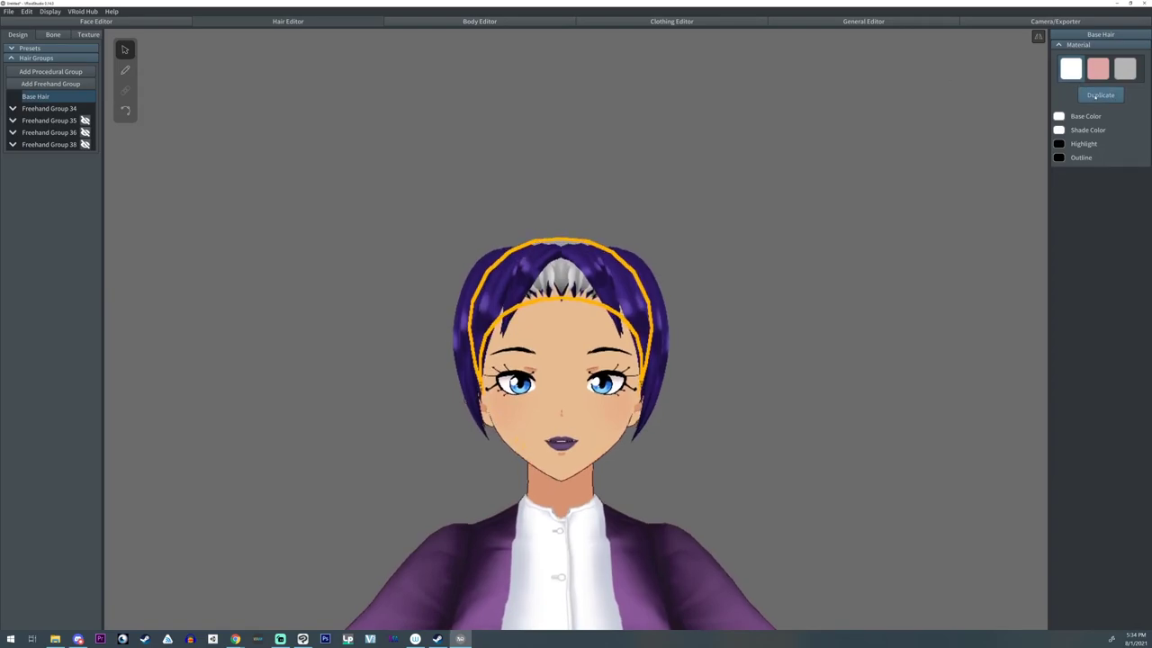
- Duplicate the grey hair material, assign the copy to Base Hair and set its base color to #140F3D
click(1125, 68)
click(1100, 95)
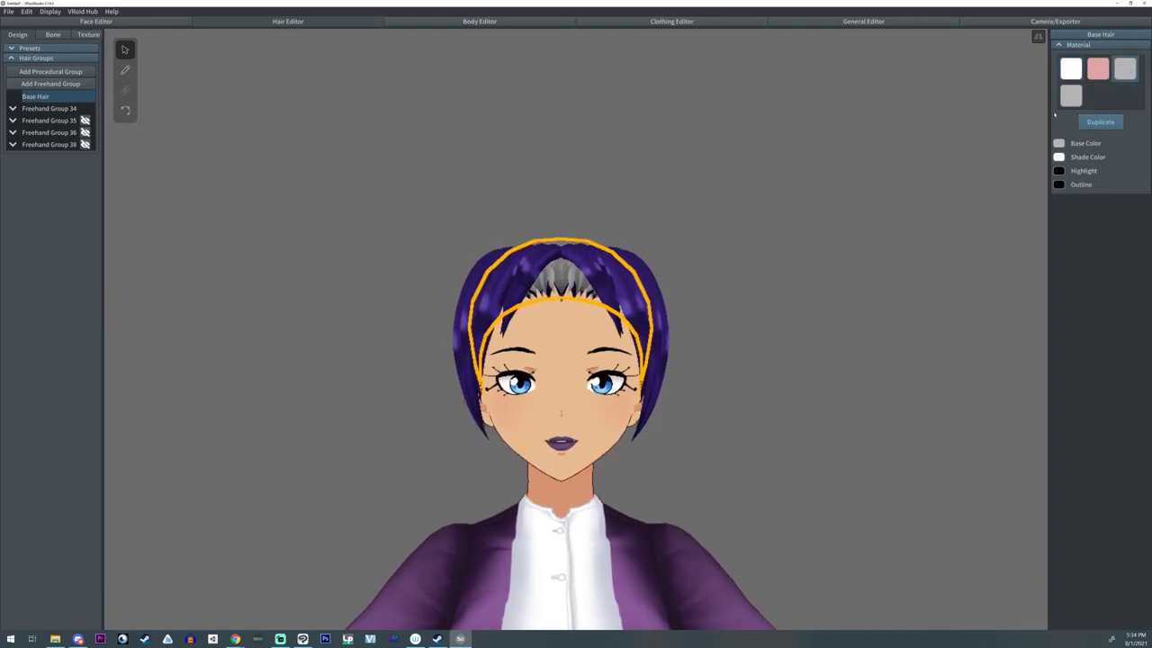
click(1070, 95)
click(1059, 143)
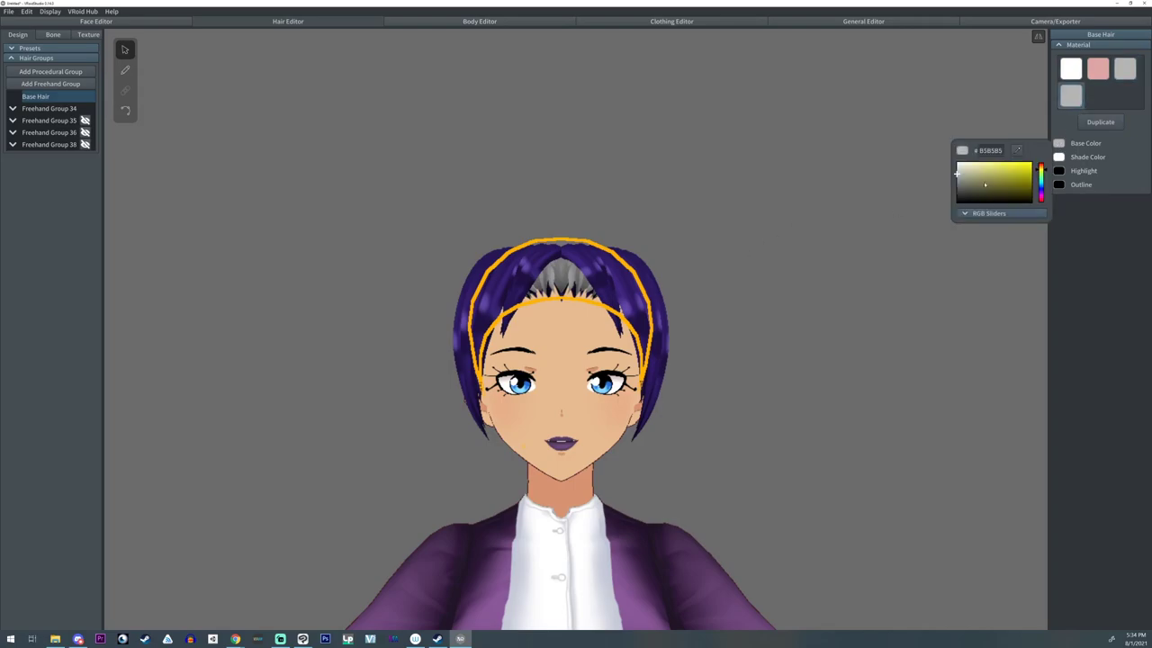
click(1041, 190)
click(1015, 192)
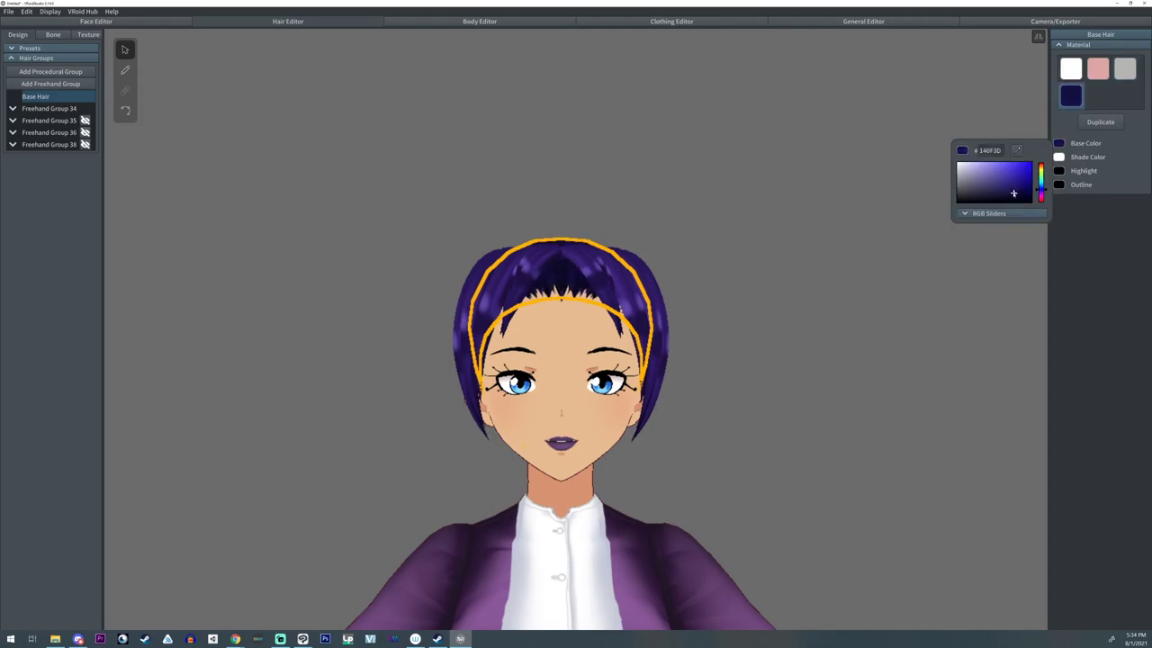
click(713, 149)
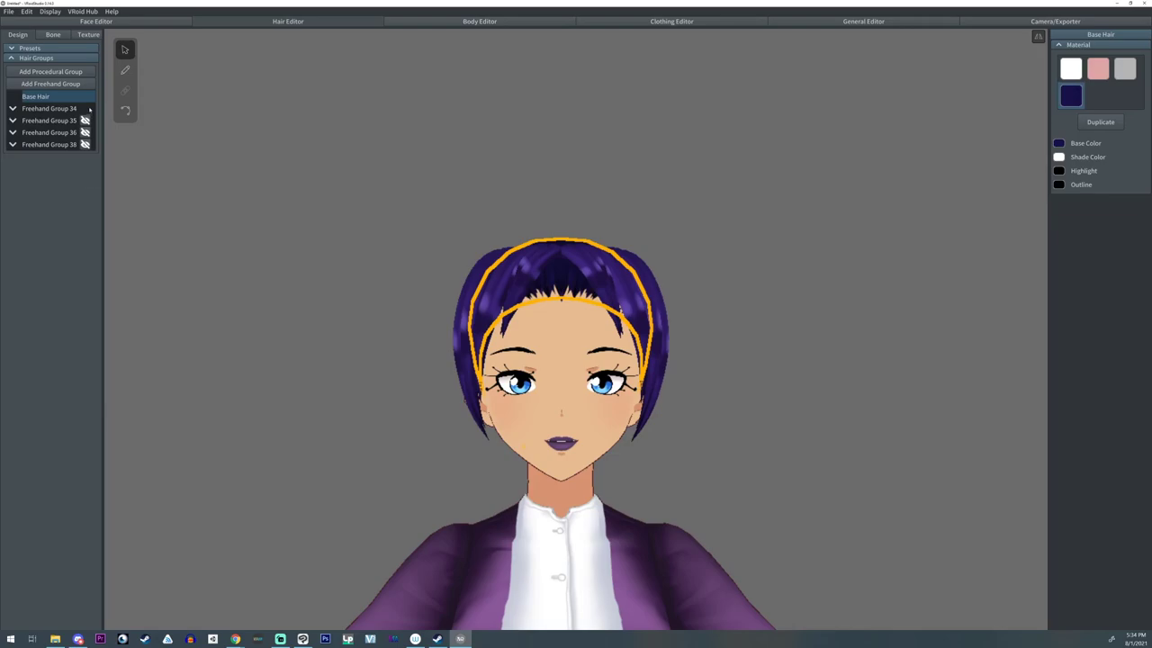
click(715, 211)
- Inspect the dark base hair from the side and front against the painted hairline, and hide Base Hair again
scroll(718, 213, up, 3)
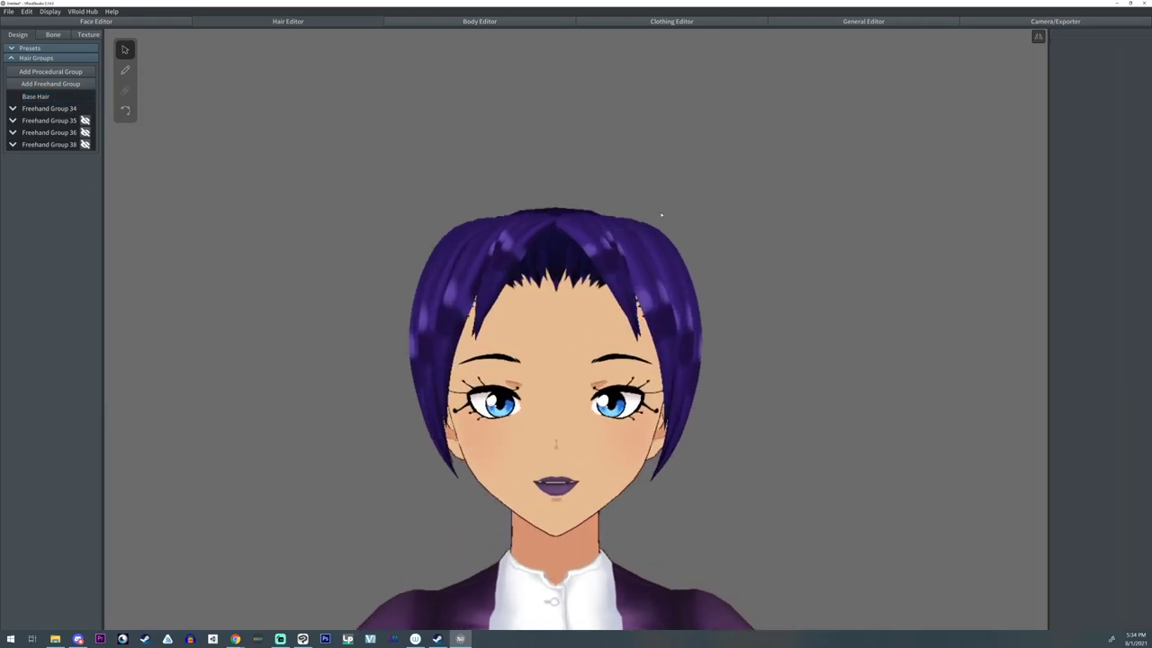
right_drag(662, 214, 688, 215)
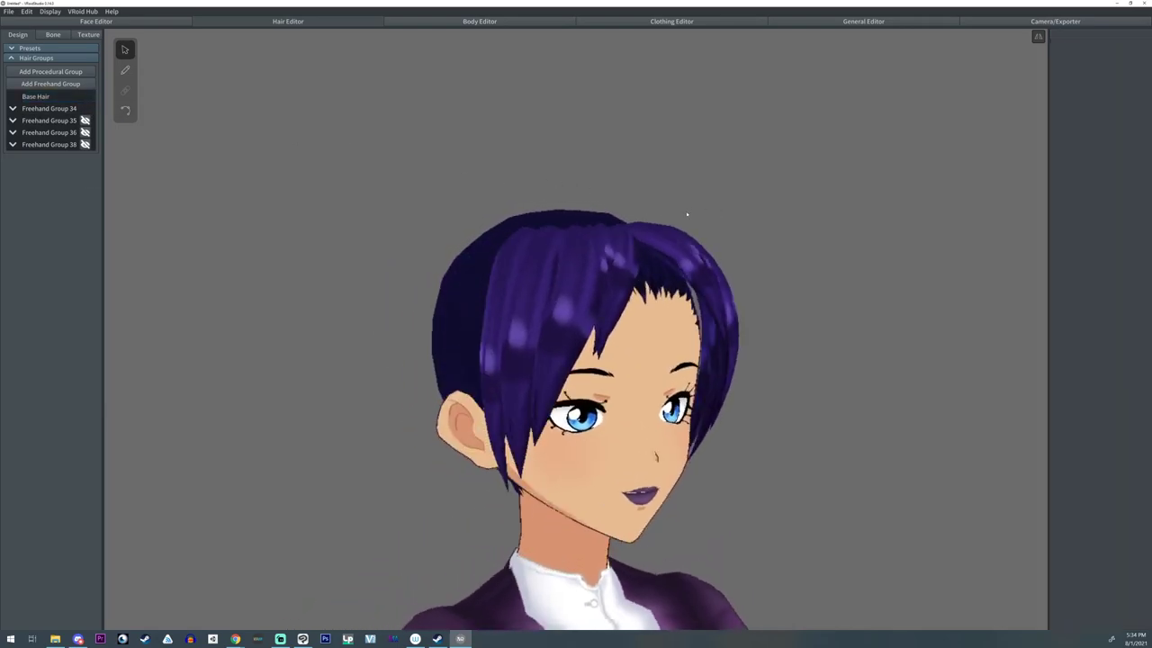
drag(687, 214, 695, 213)
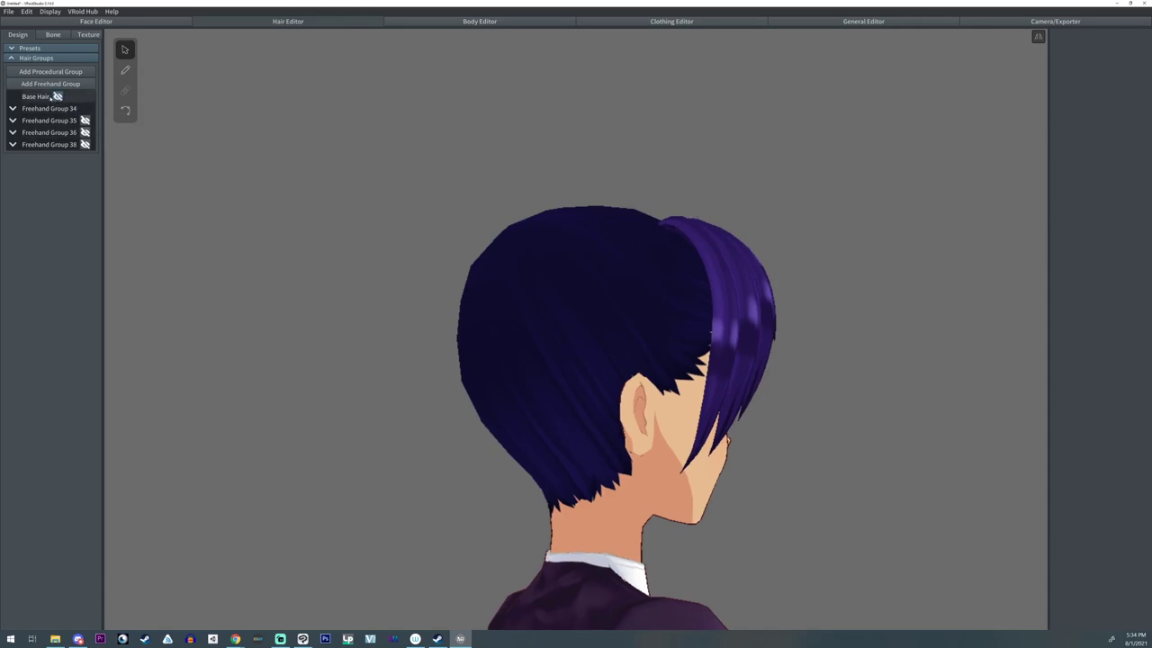
click(57, 96)
drag(270, 108, 439, 108)
right_drag(440, 108, 453, 117)
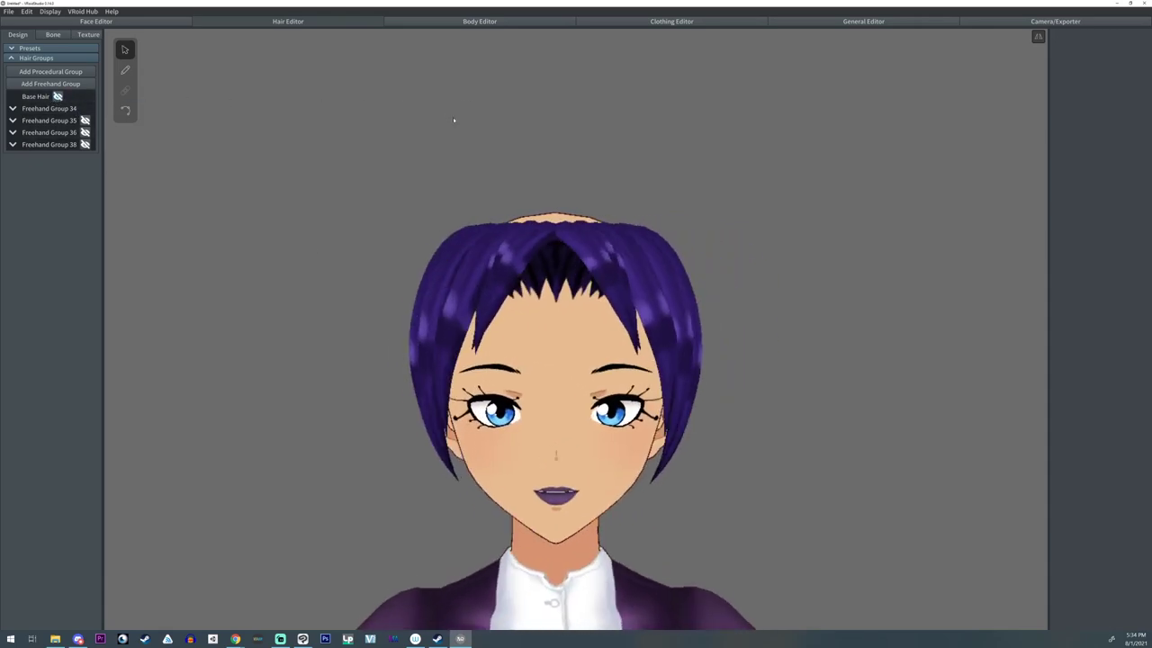
scroll(461, 139, down, 4)
mouse_move(463, 143)
mouse_down()
mouse_move(406, 144)
mouse_move(463, 141)
mouse_up()
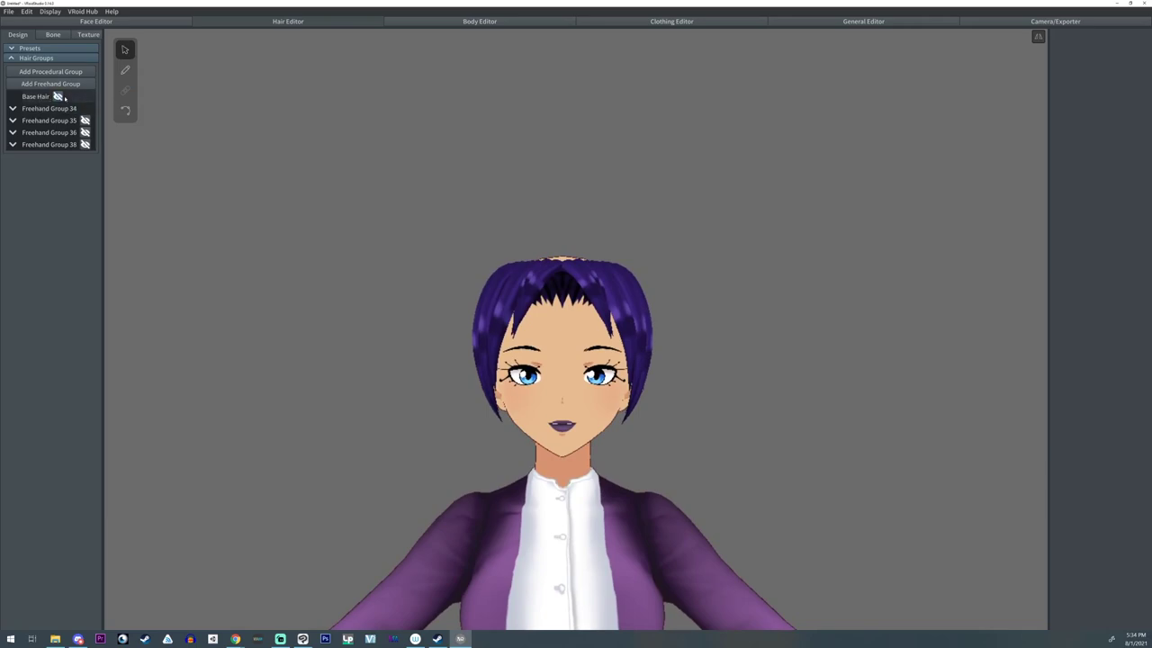
click(57, 96)
click(58, 97)
mouse_move(268, 116)
mouse_down()
mouse_move(229, 116)
mouse_move(269, 114)
mouse_up()
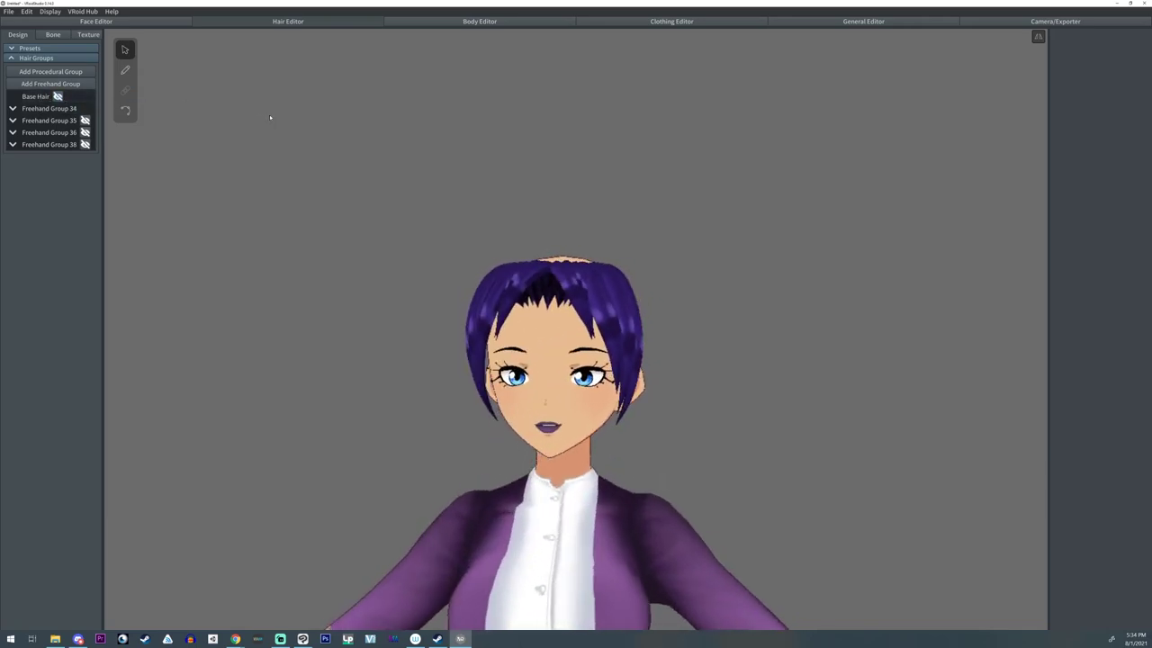
- Add a procedural hair group and reshape its guide, pulling the lower points down and outward so the strands flare to hip length
click(54, 72)
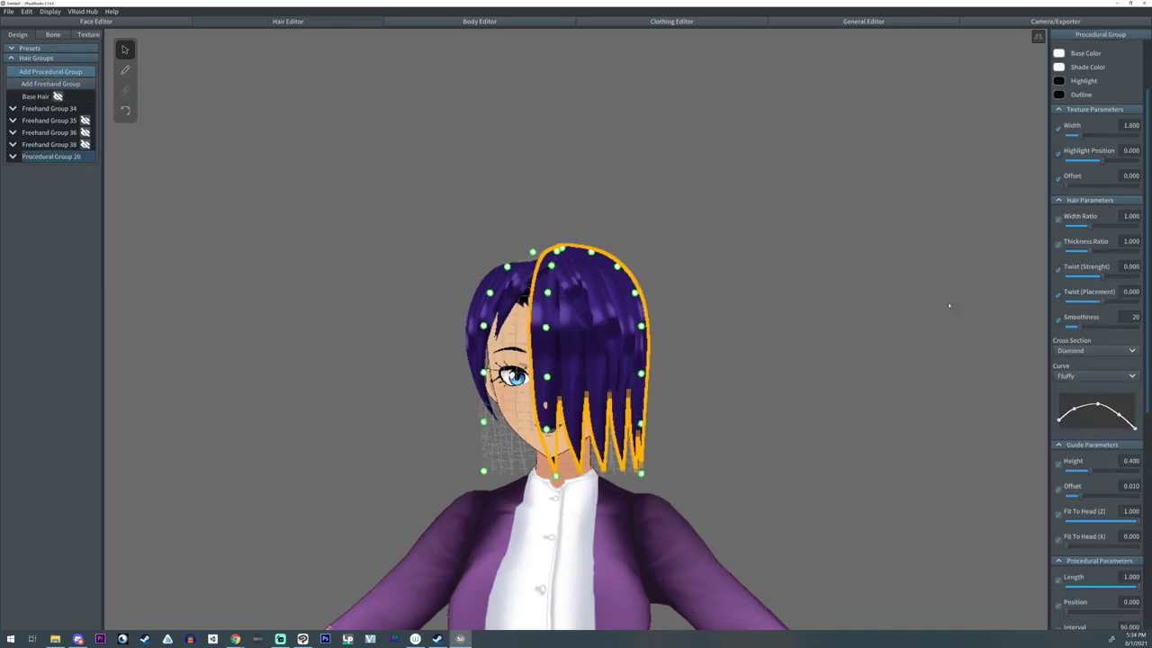
drag(603, 386, 632, 385)
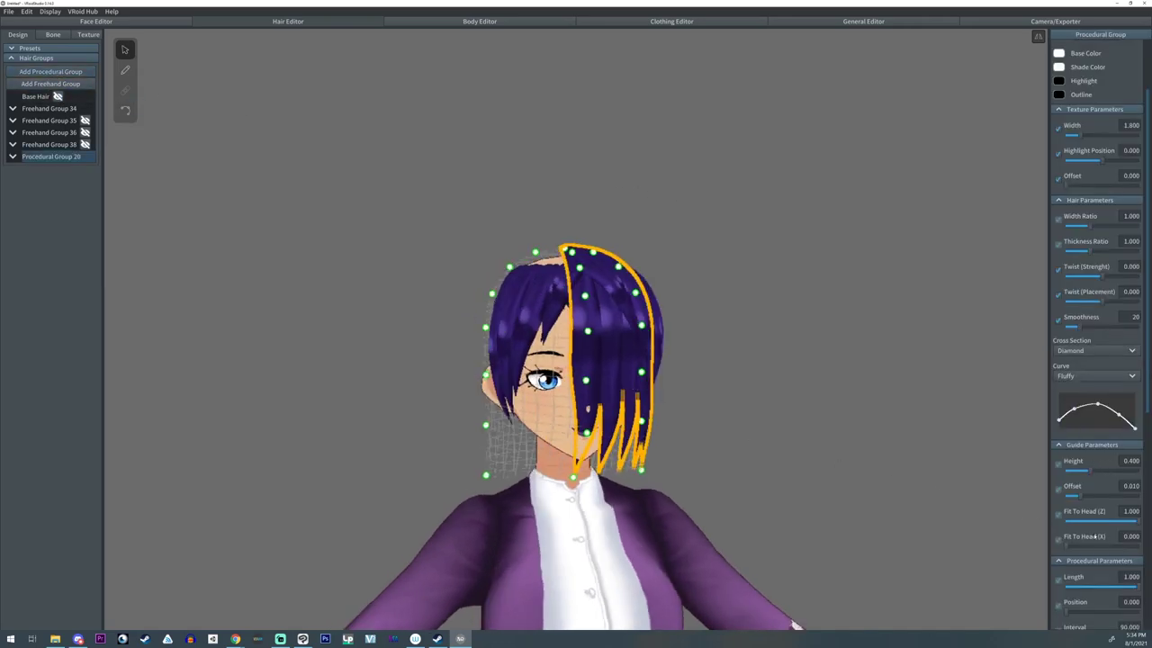
scroll(1096, 536, down, 4)
mouse_move(796, 399)
right_down()
mouse_move(783, 413)
mouse_move(786, 394)
right_up()
scroll(782, 394, down, 2)
scroll(782, 395, down, 2)
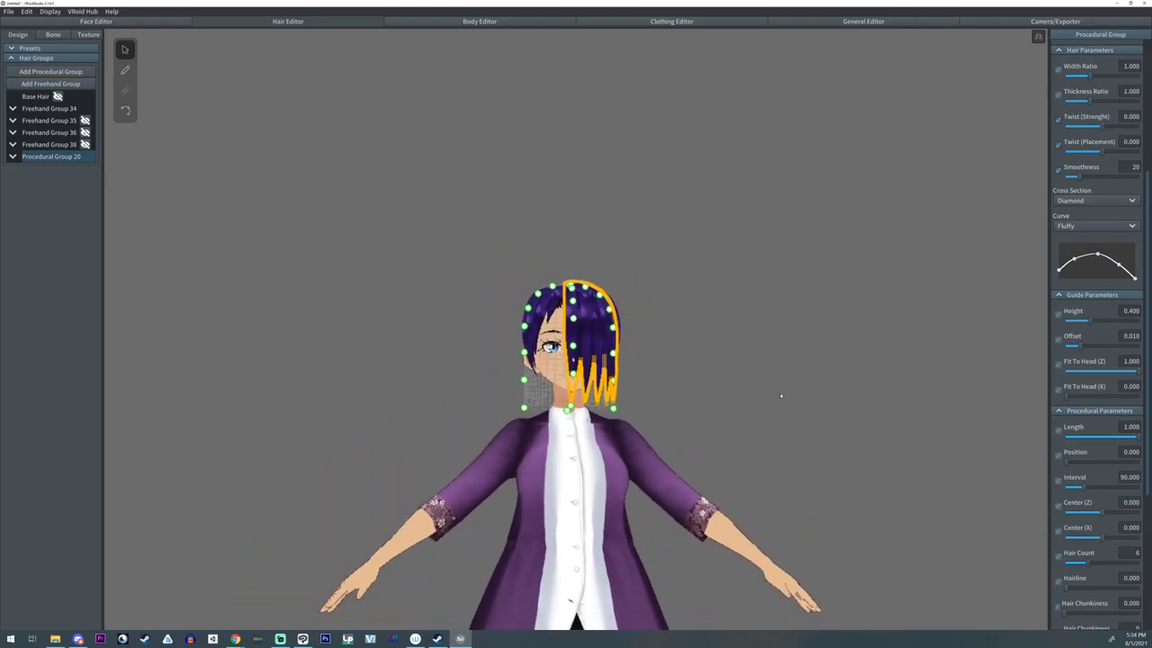
scroll(781, 397, down, 3)
drag(585, 325, 646, 520)
drag(584, 303, 657, 485)
drag(586, 281, 584, 312)
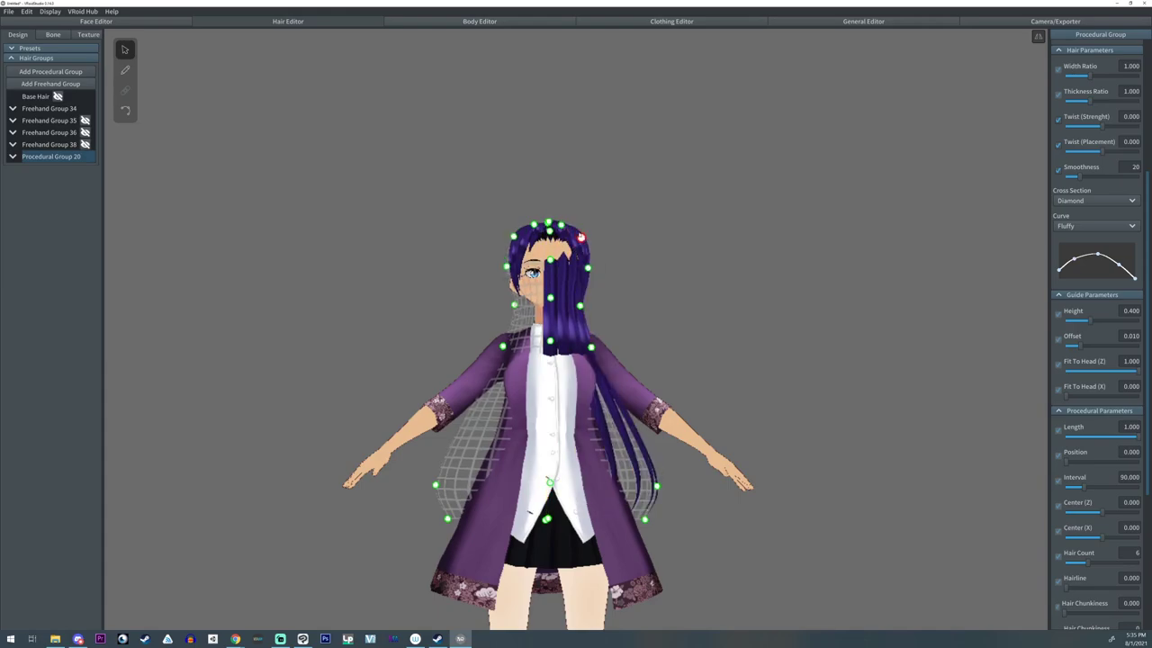
- Set the procedural group's Hair Count to 15, Position to 117.52 and Interval to 123.47, centring the hair on the back of the head
right_drag(708, 224, 706, 252)
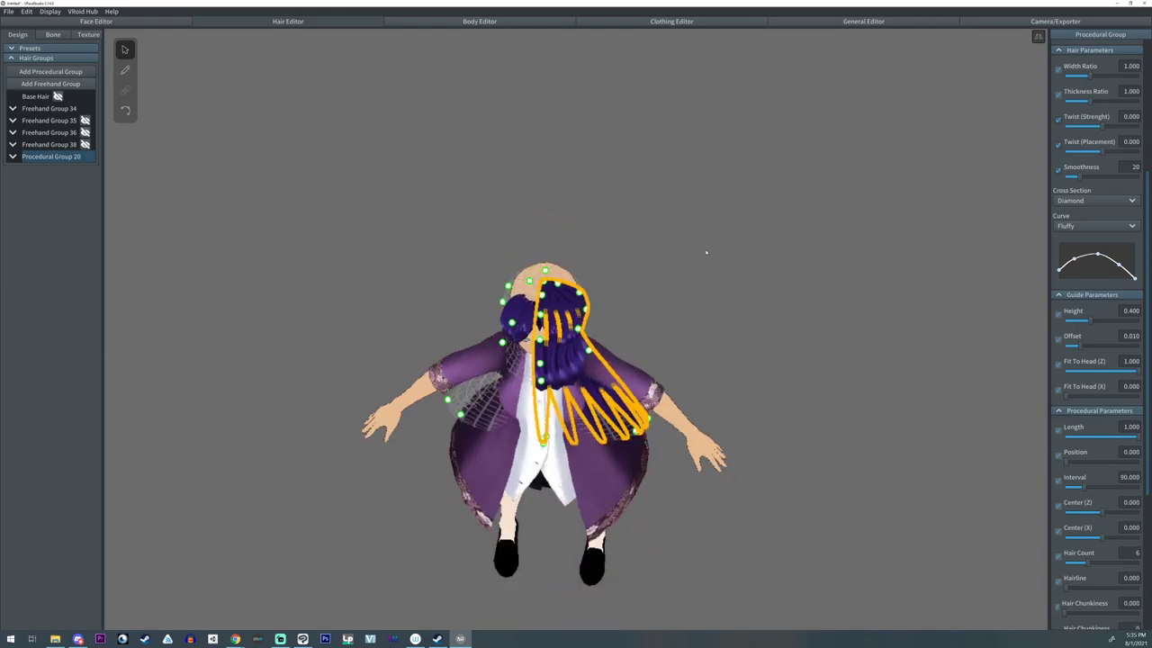
scroll(1098, 416, down, 3)
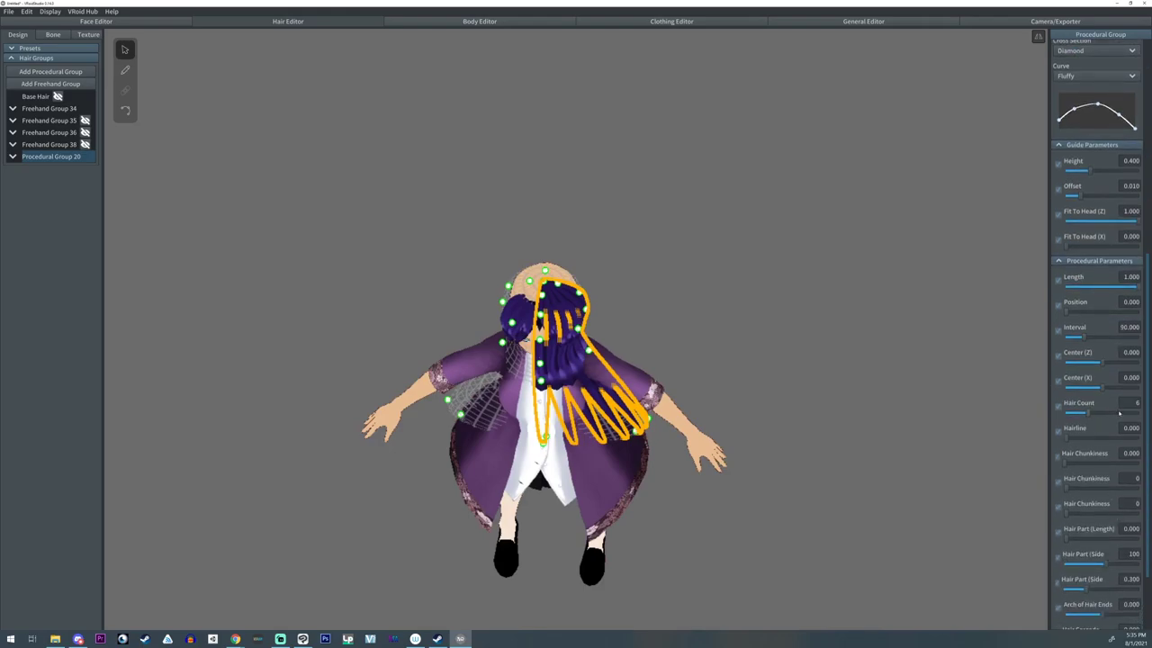
click(1120, 413)
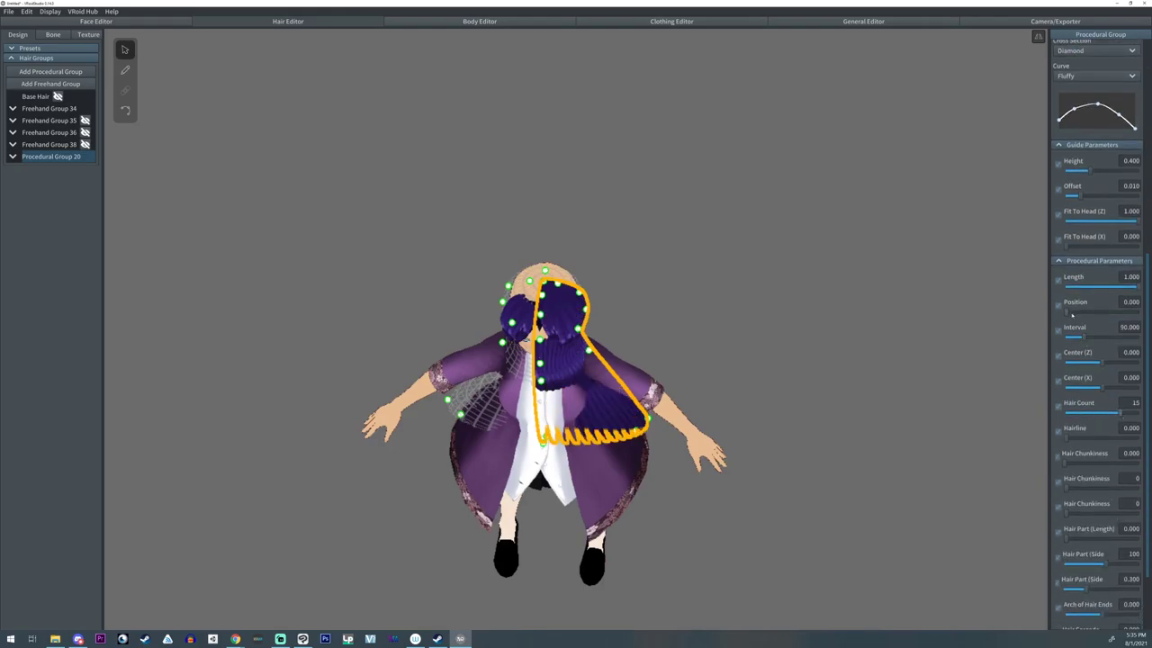
mouse_move(1102, 339)
mouse_down()
mouse_move(1083, 314)
mouse_move(1098, 338)
mouse_up()
right_drag(605, 279, 601, 350)
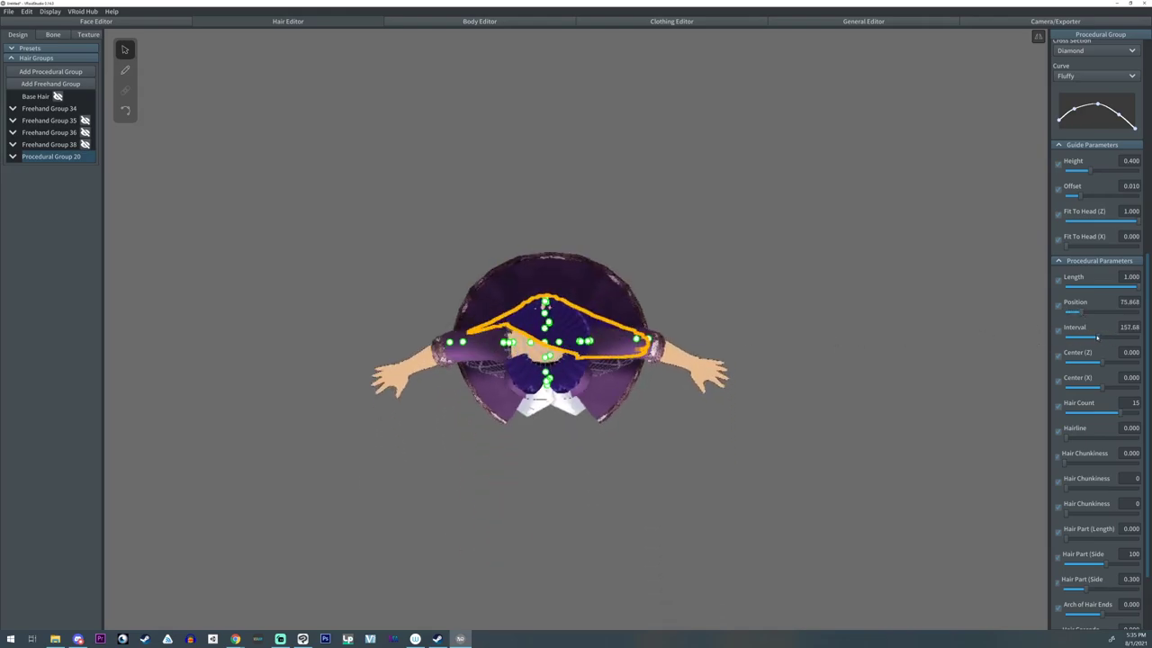
drag(1097, 337, 1092, 313)
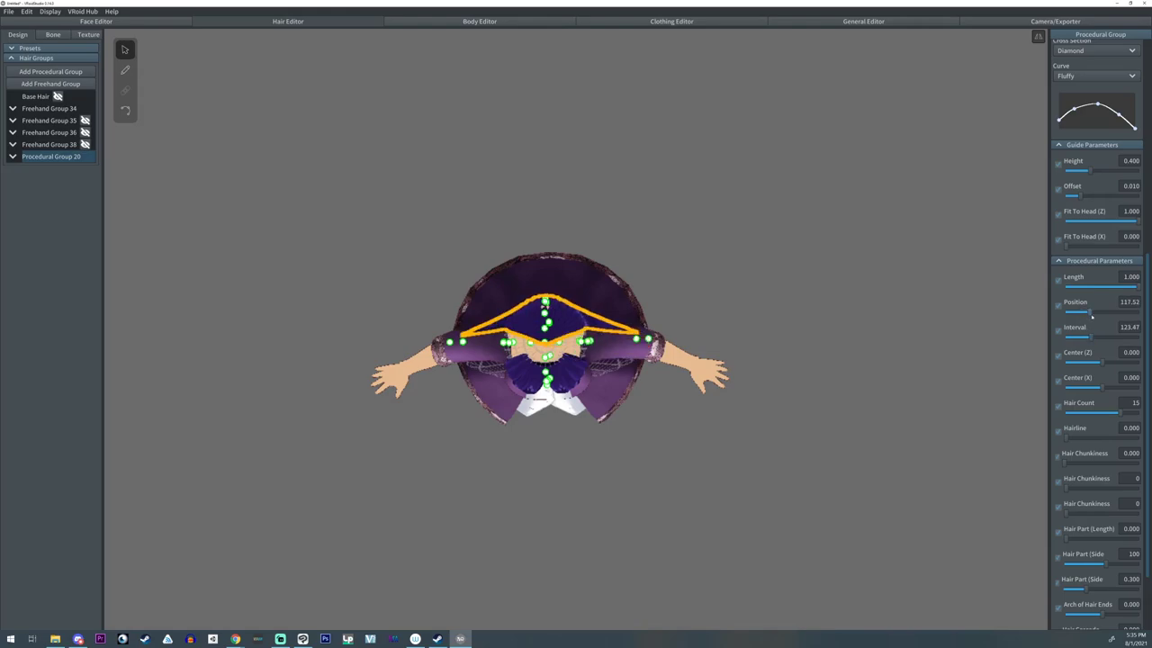
- Reshape the back of the guide in side view, pulling the lower points back over the hips and tucking the neck point inward
right_drag(766, 487, 455, 424)
drag(576, 523, 494, 514)
drag(575, 489, 492, 474)
drag(554, 354, 521, 349)
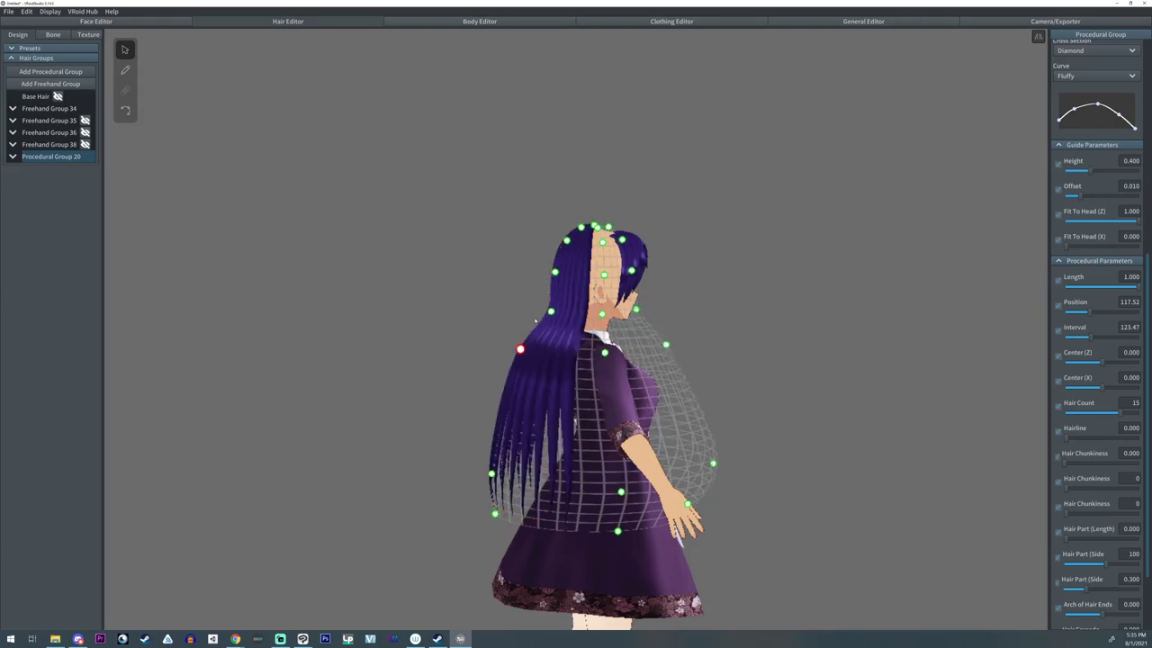
drag(551, 312, 564, 314)
drag(521, 349, 525, 357)
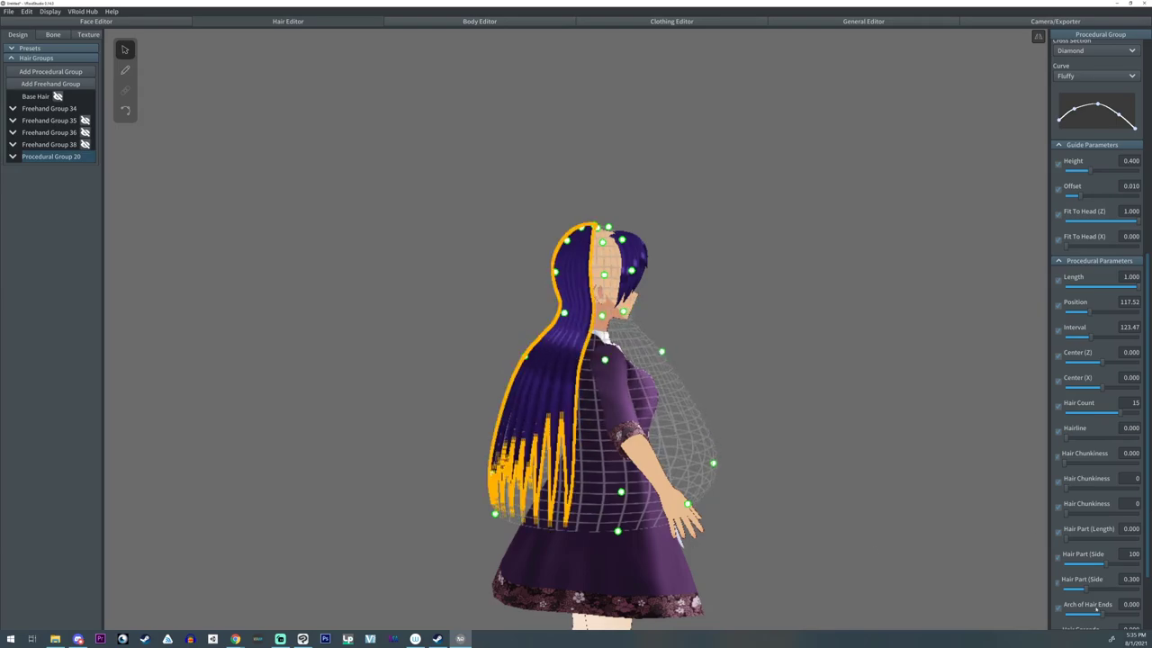
- Set Arch of Hair Ends to 0.201 and the first Hair Cascade value to 0, and raise the second Hair Cascade value
scroll(1097, 610, down, 3)
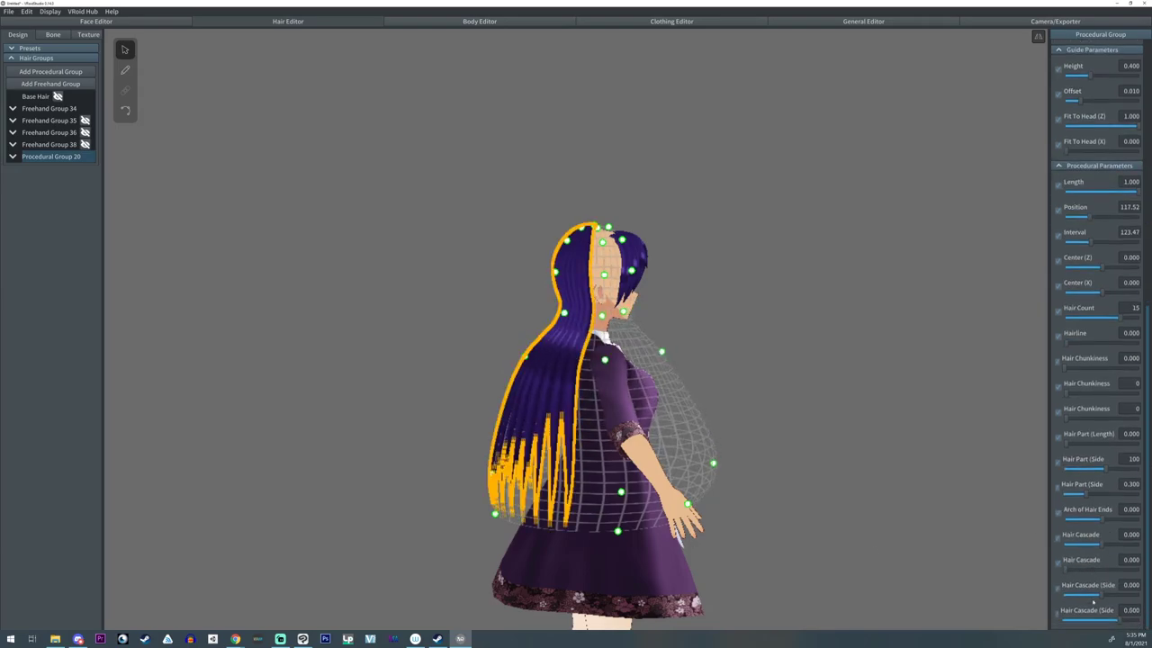
click(1113, 523)
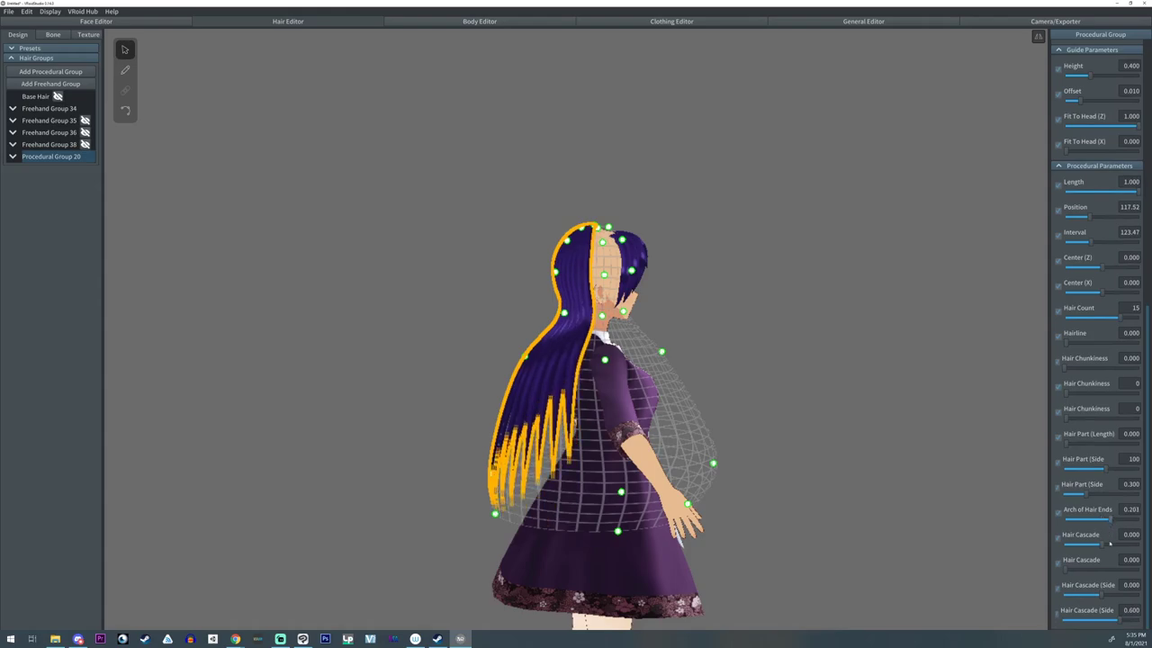
click(1111, 544)
click(1129, 535)
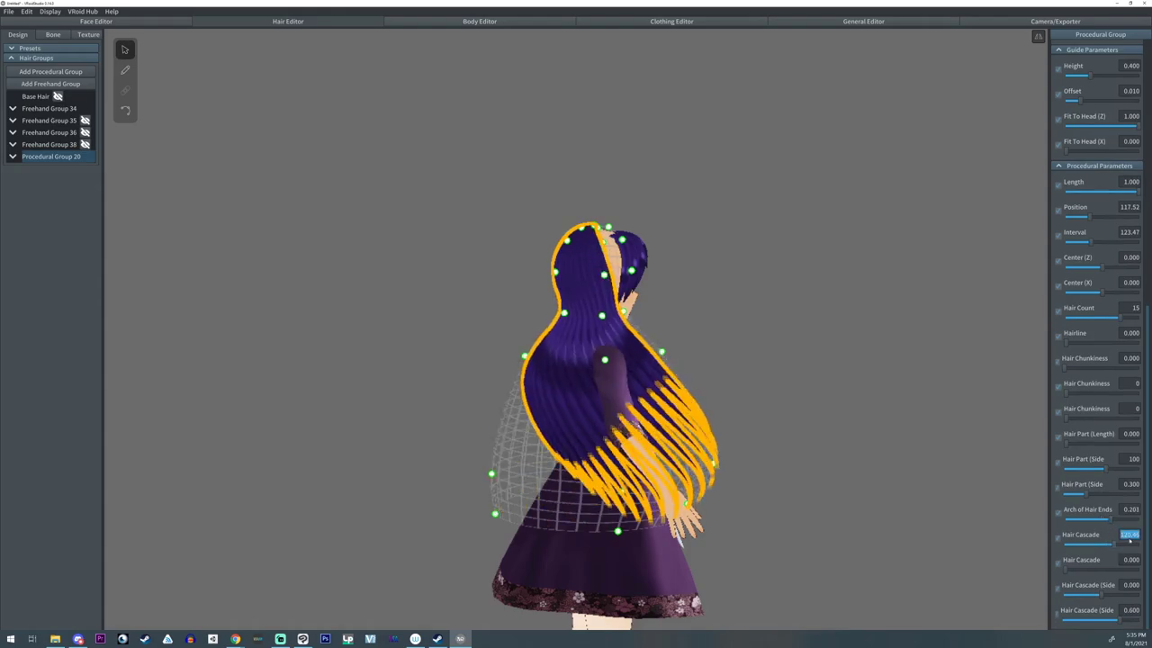
text(0)
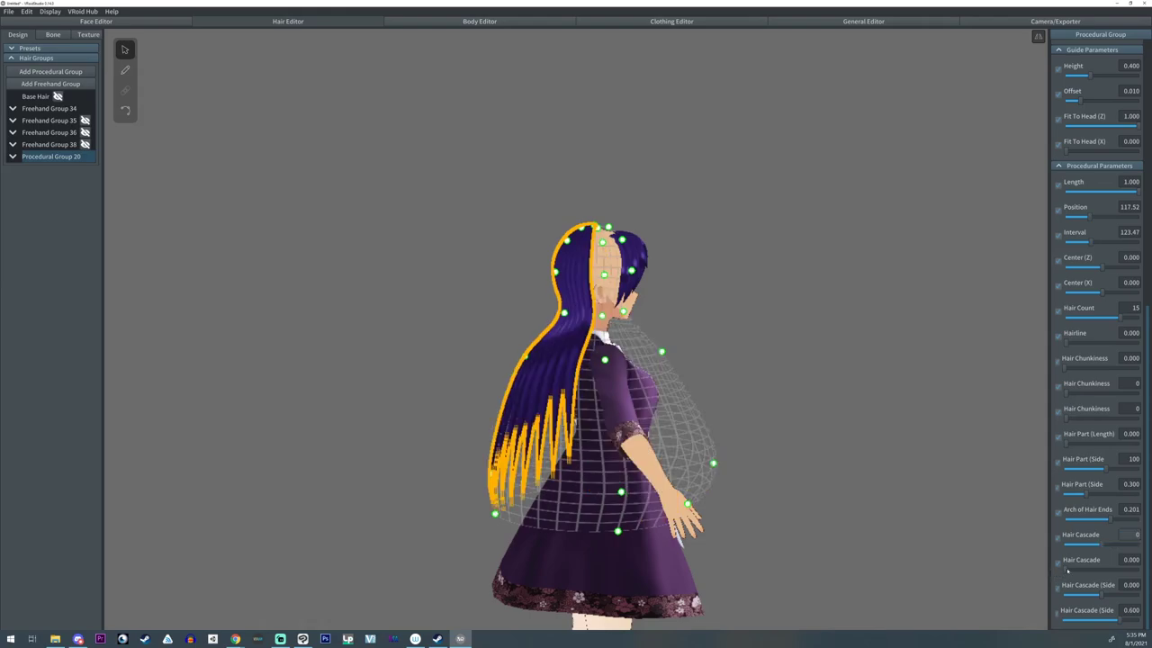
drag(1067, 570, 1086, 571)
- Raise the point before the tip of the thickness curve for fuller strand ends, and fine-tune the procedural group's Interval
right_drag(585, 473, 723, 481)
scroll(723, 482, up, 3)
scroll(1115, 232, up, 4)
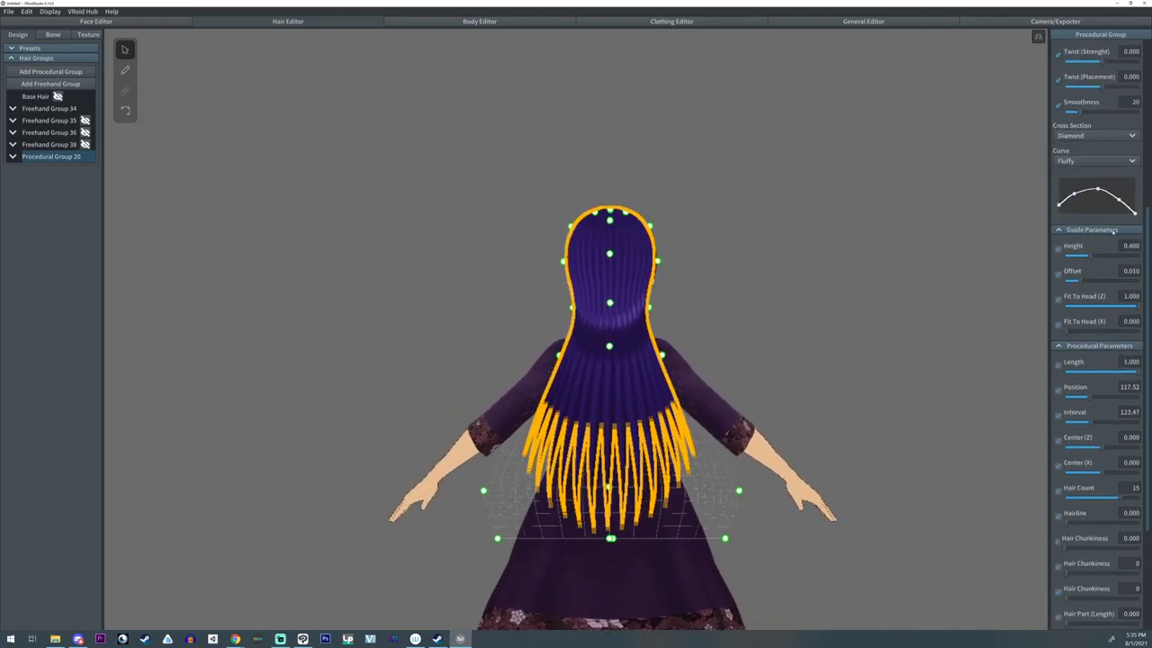
drag(1120, 199, 1124, 188)
right_drag(601, 382, 1011, 416)
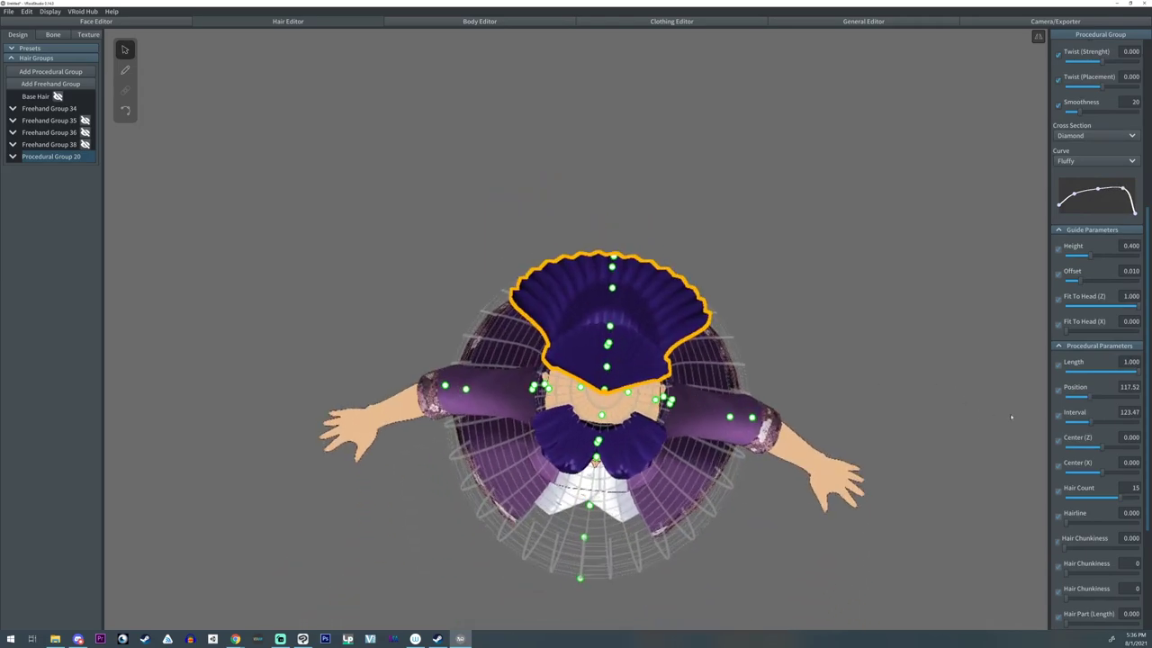
drag(1091, 425, 1092, 425)
- Add a freehand hair group and paint mirrored strands over the bare scalp between the bangs and the back hair
right_drag(810, 432, 757, 274)
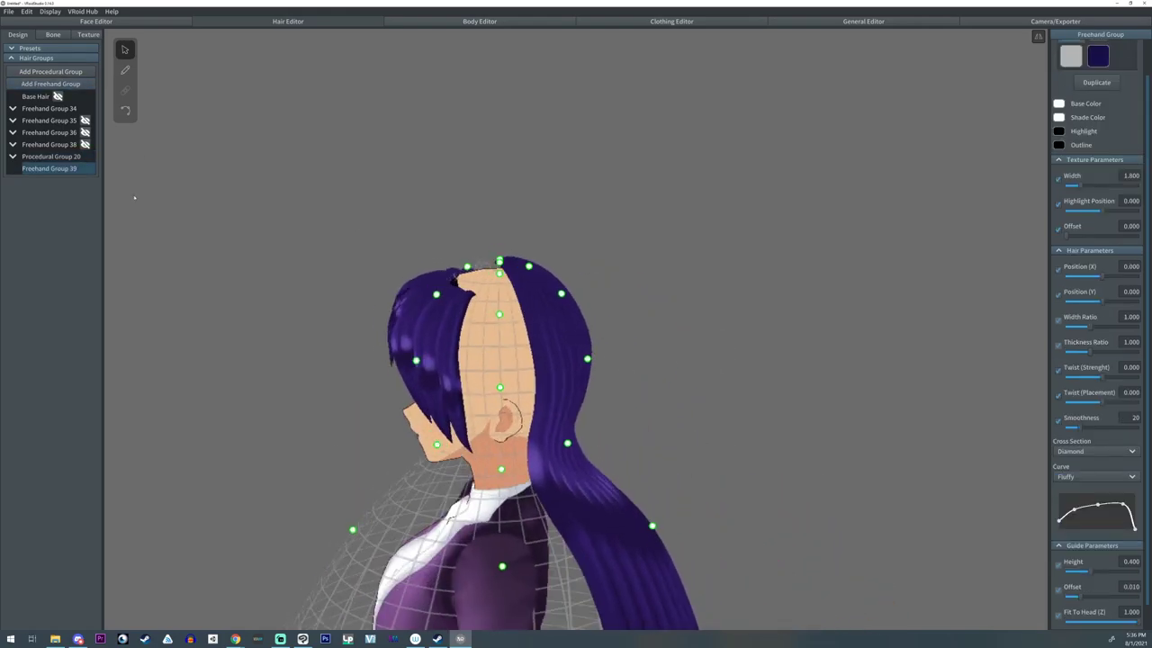
click(126, 70)
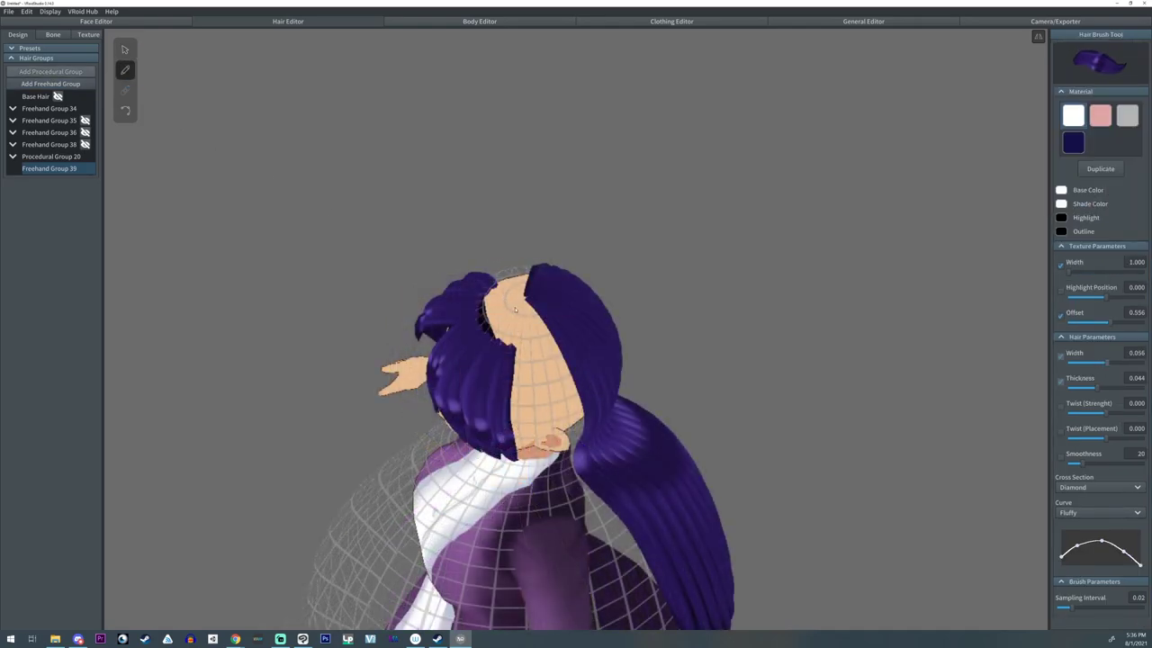
mouse_move(514, 305)
mouse_down()
mouse_move(533, 430)
mouse_move(527, 497)
mouse_move(461, 554)
mouse_up()
mouse_move(502, 274)
mouse_down()
mouse_move(517, 419)
mouse_move(504, 513)
mouse_move(446, 569)
mouse_move(522, 311)
mouse_move(554, 419)
mouse_move(657, 615)
mouse_move(618, 630)
mouse_up()
drag(522, 297, 587, 429)
drag(486, 295, 493, 344)
drag(514, 405, 513, 429)
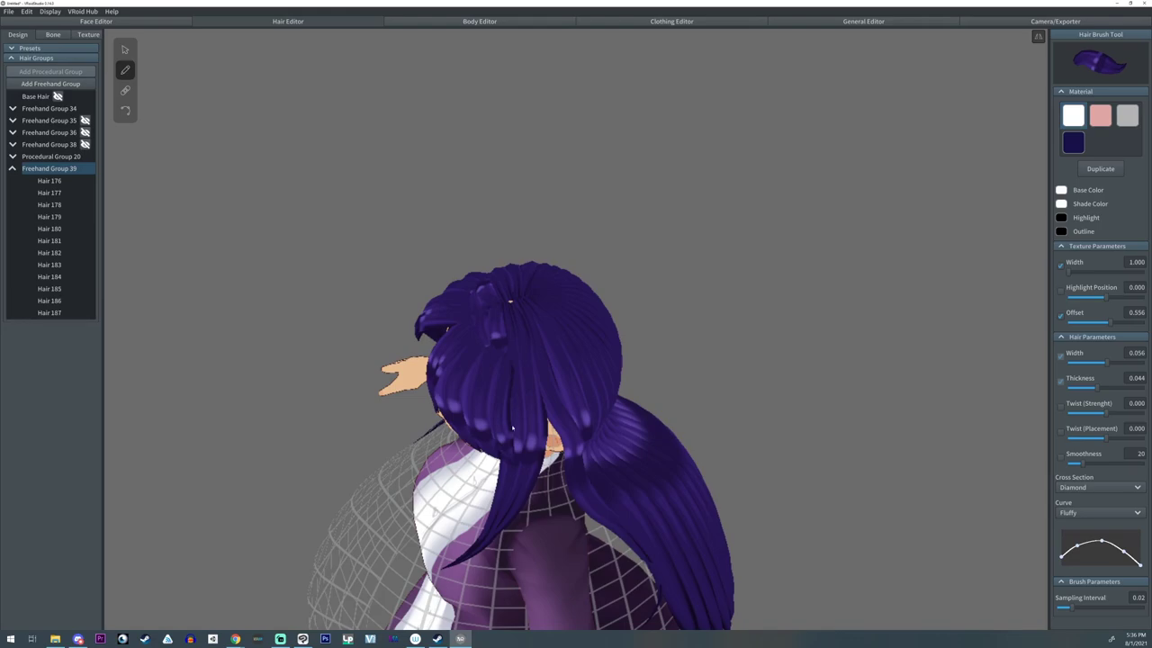
- Adjust the root control points of the crown strands, including Hair 178, to cover the bare spot at the parting
right_drag(513, 428, 537, 420)
scroll(542, 401, up, 2)
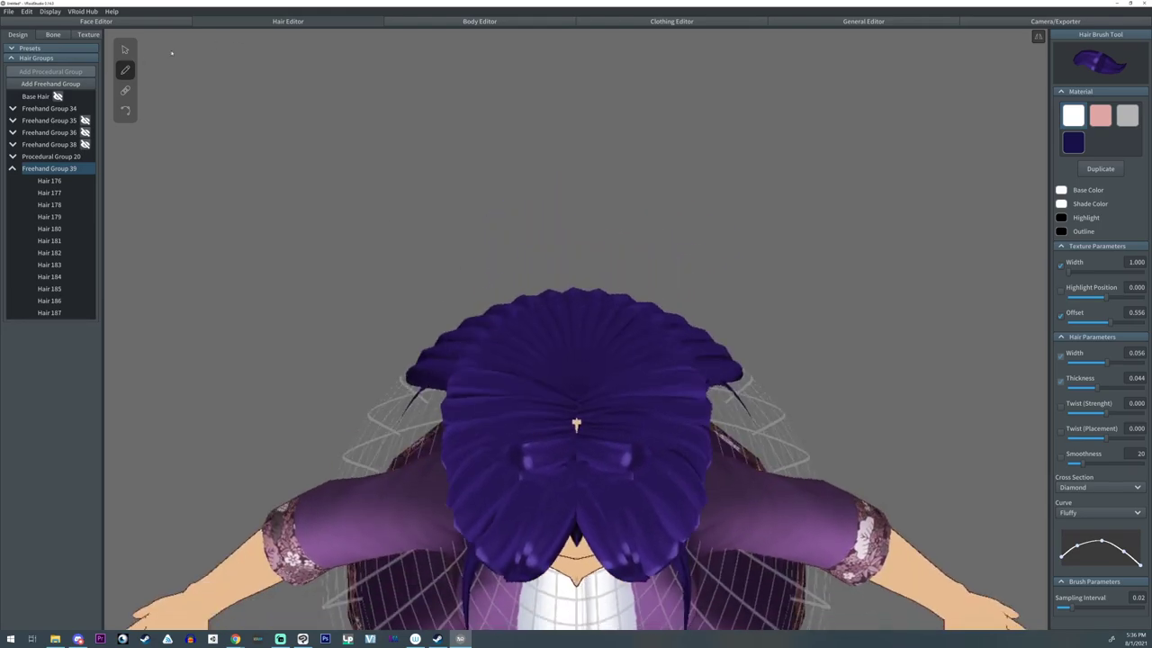
click(126, 50)
click(534, 448)
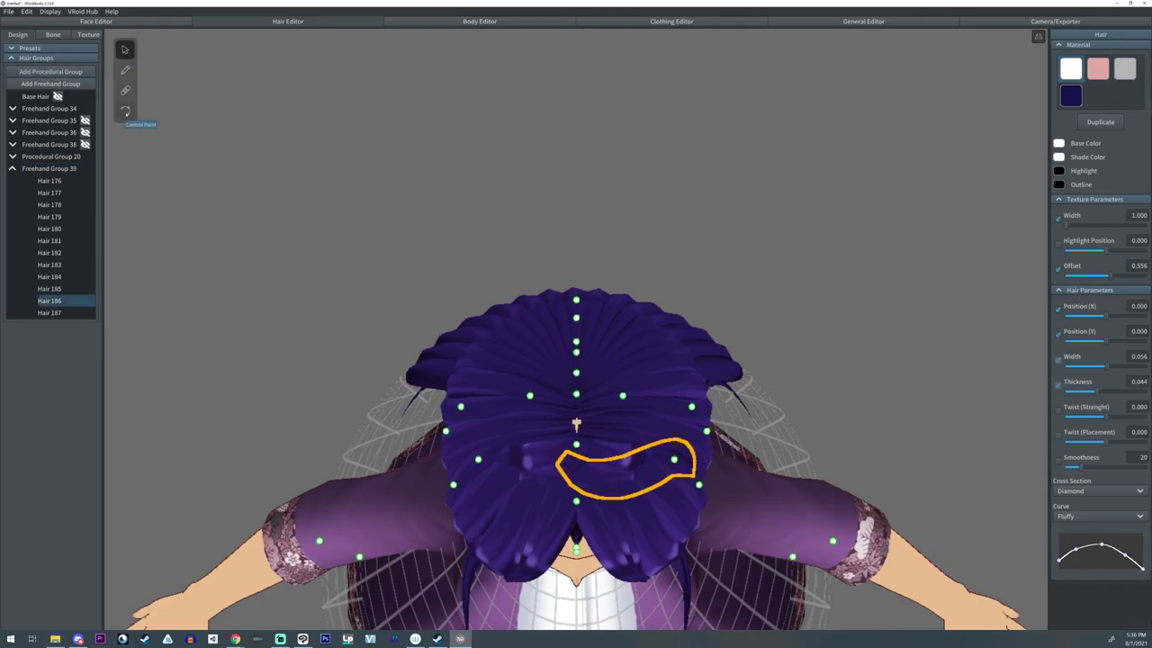
click(126, 109)
click(595, 448)
click(605, 438)
click(596, 436)
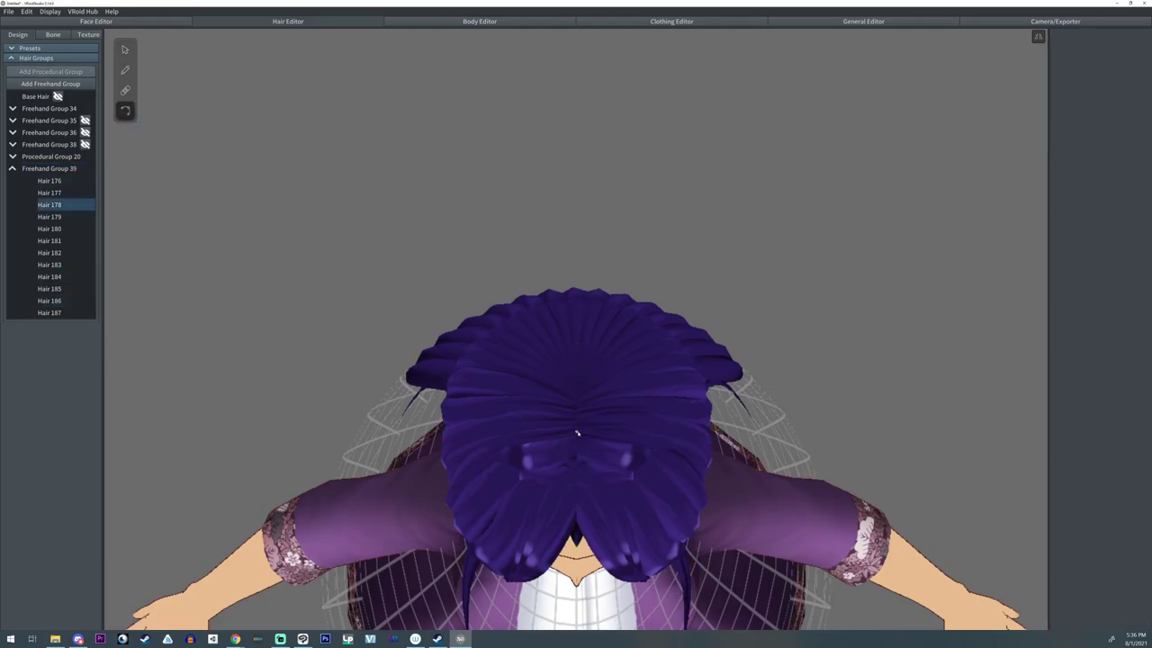
- Move the middle control points of Hair 184 back toward the crown to straighten the strand
click(621, 456)
drag(627, 460, 610, 435)
click(644, 439)
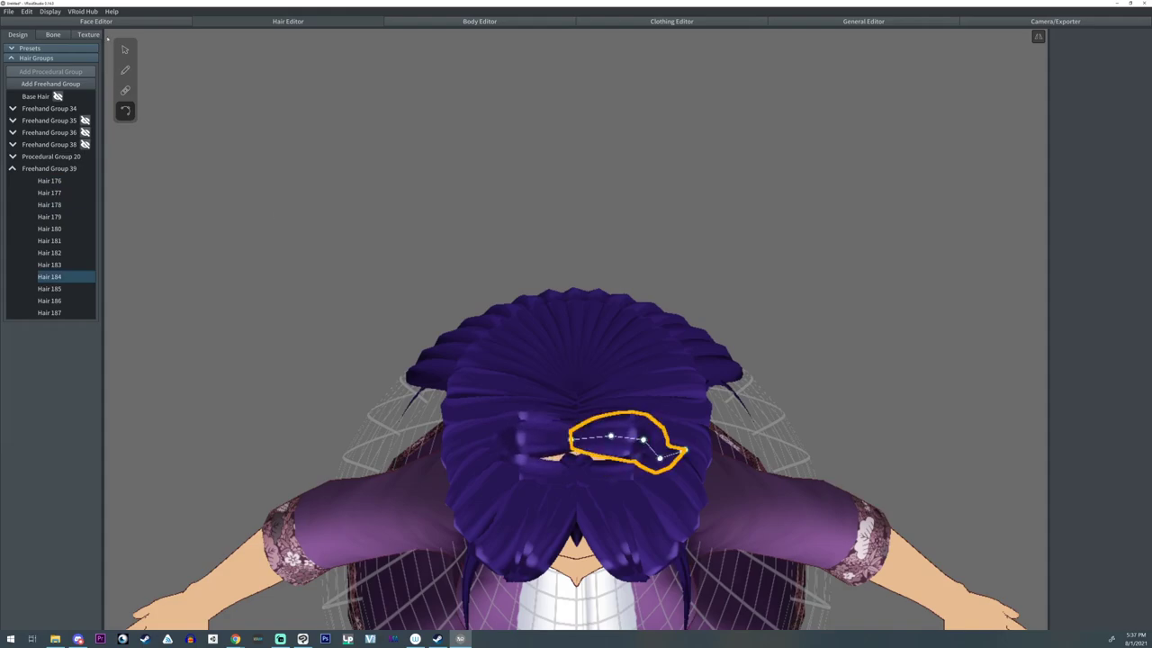
- Narrow Hair 184 to a width of 0.031 and its mirrored strand Hair 185 to 0.029
click(126, 54)
drag(1106, 366, 1085, 367)
click(546, 437)
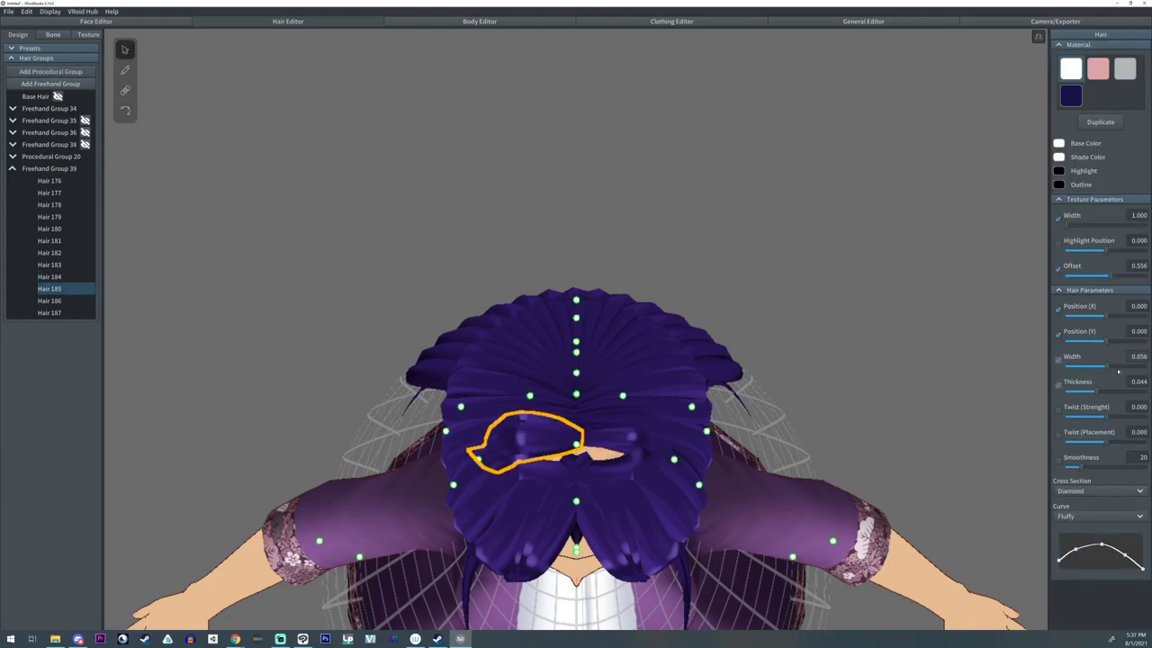
- Adjust the root-end control points of Hair 186 and Hair 187 so the two front crown strands meet at the parting
click(573, 461)
click(126, 112)
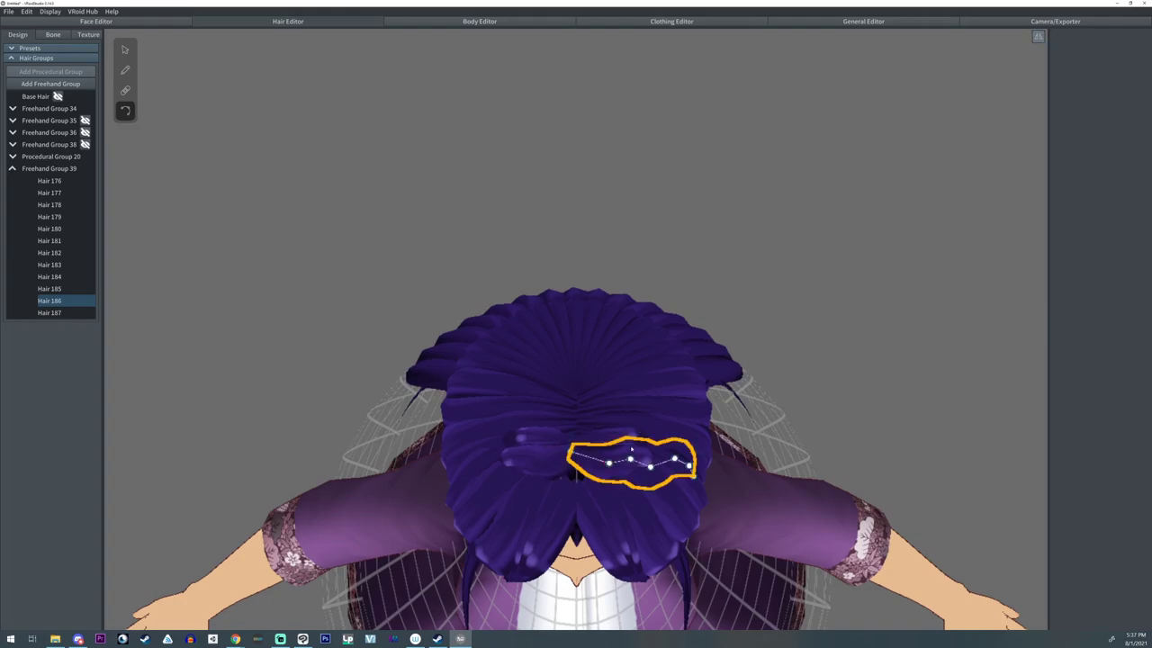
click(580, 461)
click(596, 462)
click(567, 474)
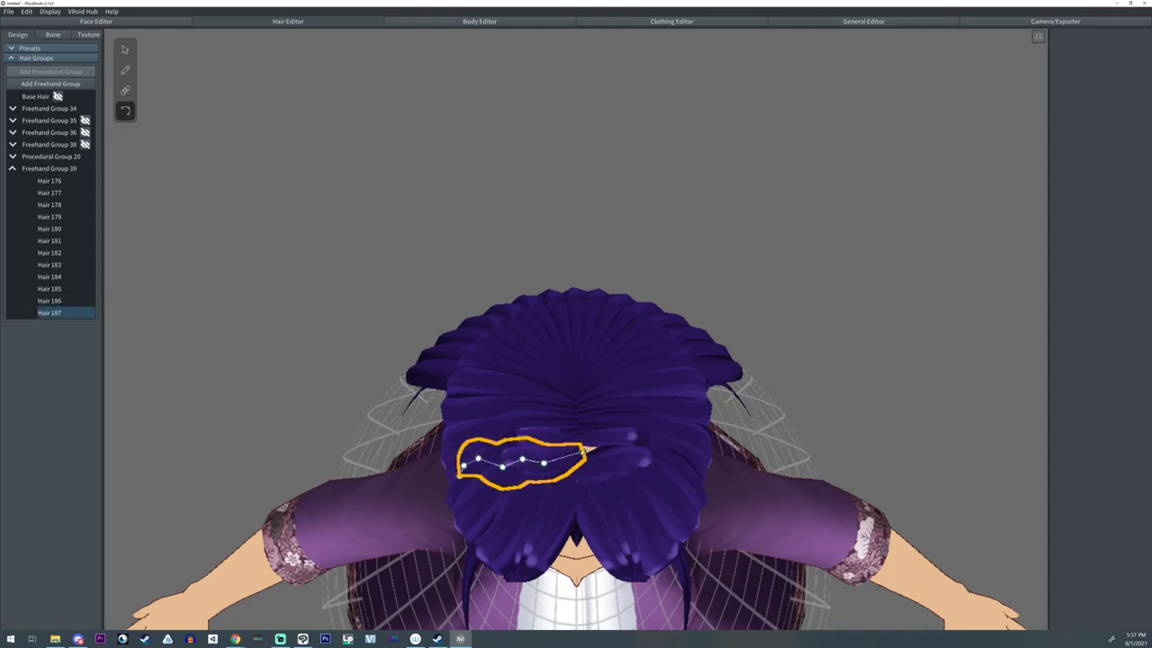
- Lower the root point of the thickness curve on the four front crown strands, Hair 184 to 187, so their roots taper
click(124, 50)
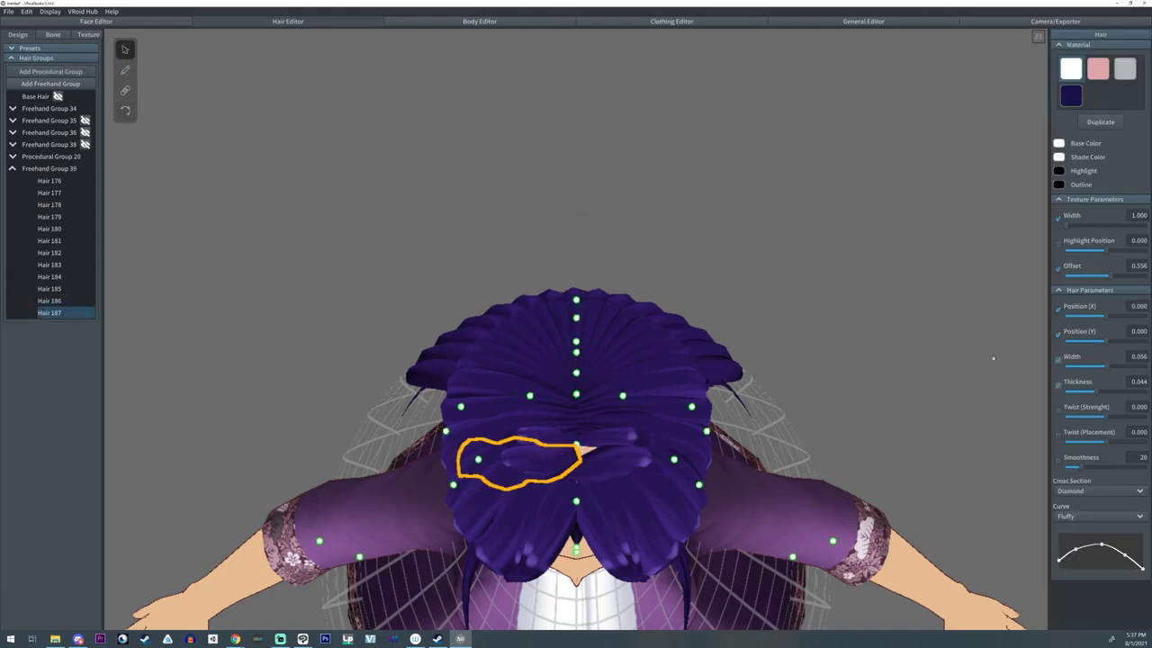
click(635, 463)
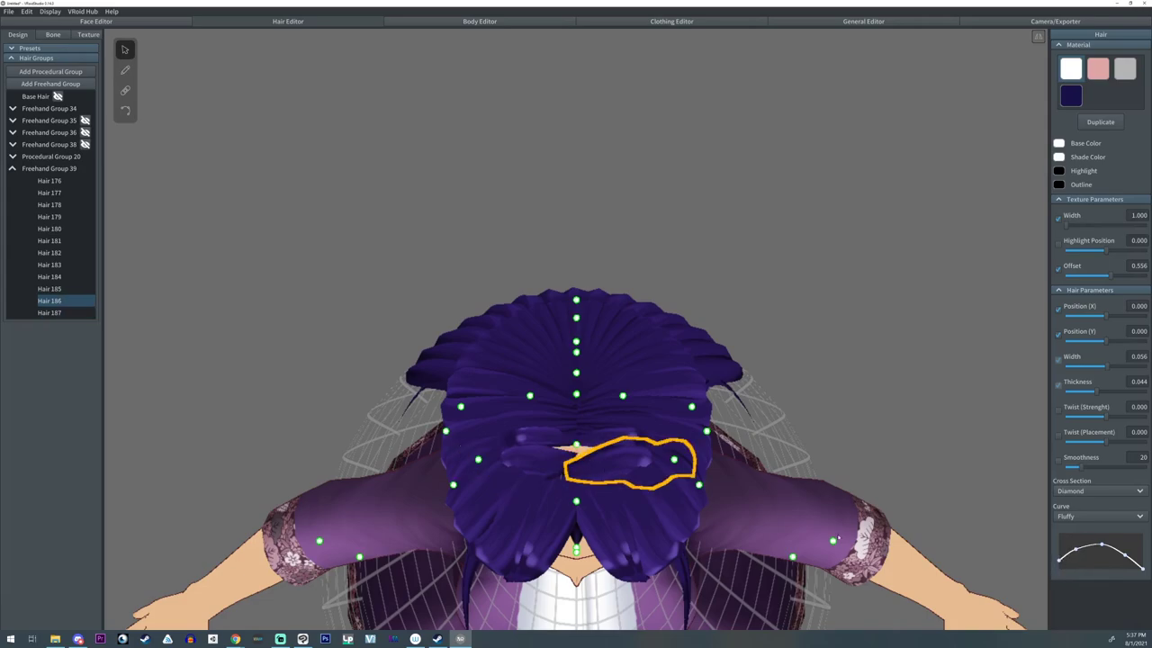
drag(1061, 560, 1058, 583)
click(606, 440)
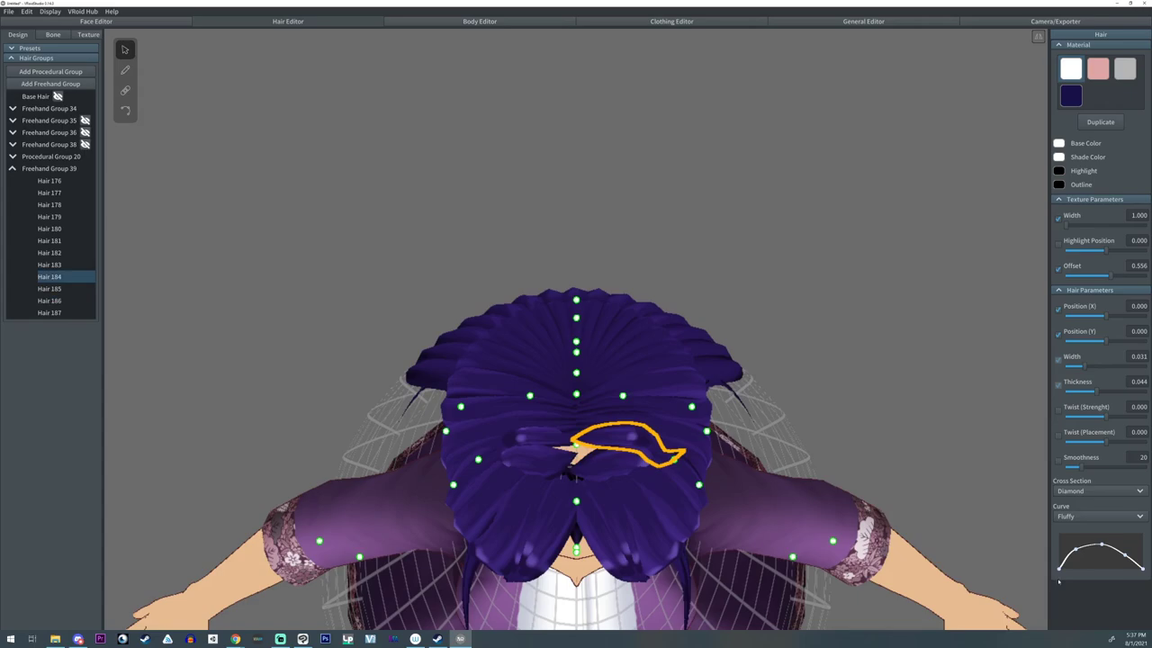
click(558, 424)
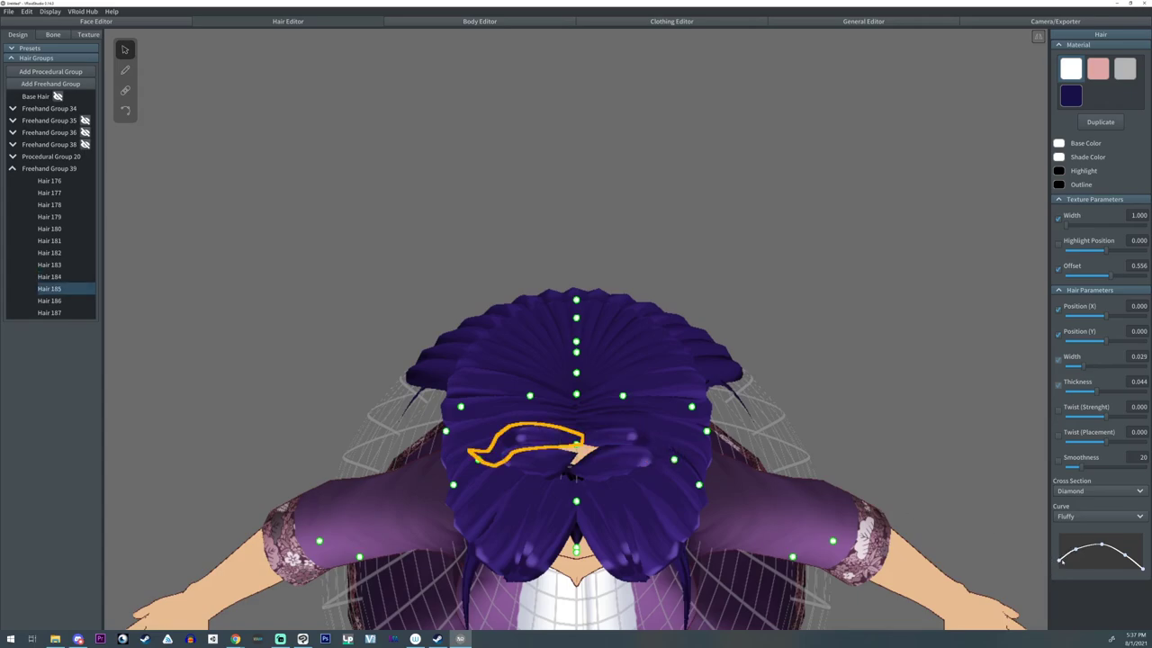
- Move the root control points of Hair 184 to 187 across the parting so the tapered strands overlap and close the scalp gap
scroll(532, 466, up, 2)
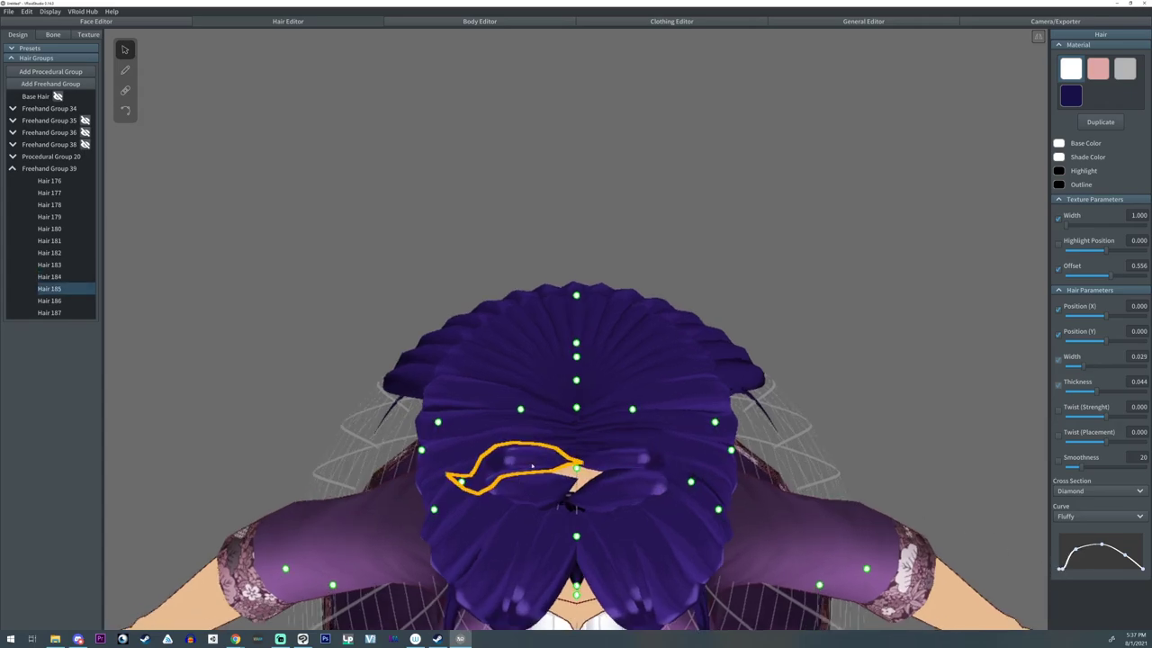
click(125, 111)
drag(579, 479, 555, 494)
click(601, 489)
click(599, 464)
click(581, 463)
click(589, 468)
click(547, 489)
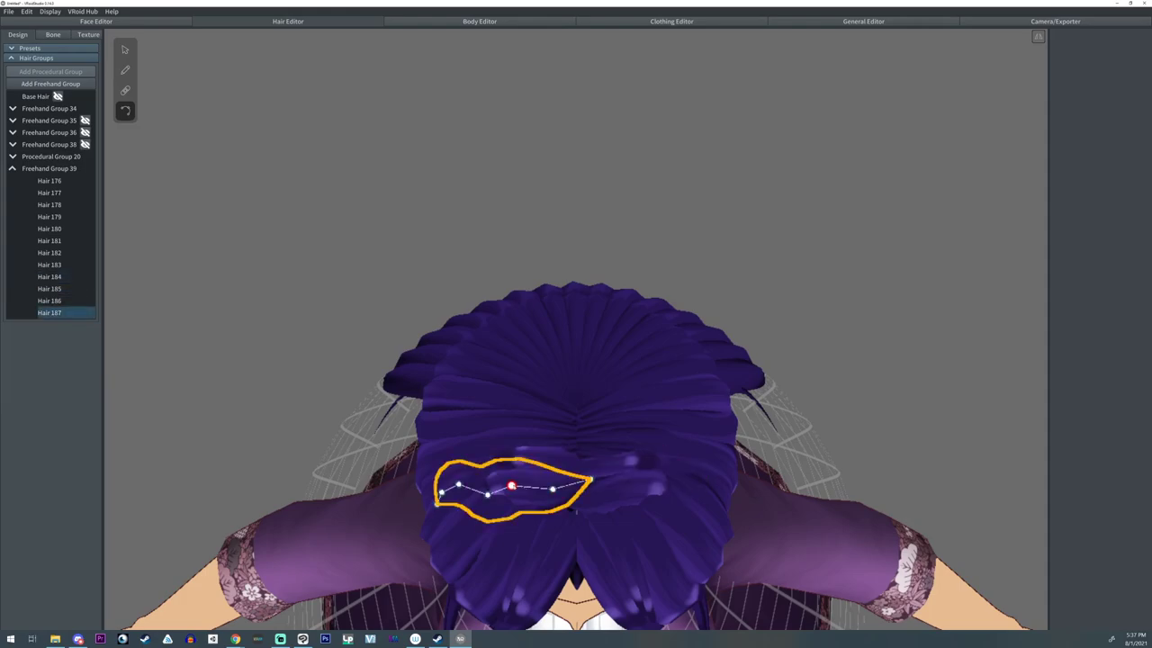
- Flatten the four front crown strands, Hair 184 to 187, to a thickness of 0.010 and check the parting from the front
click(125, 51)
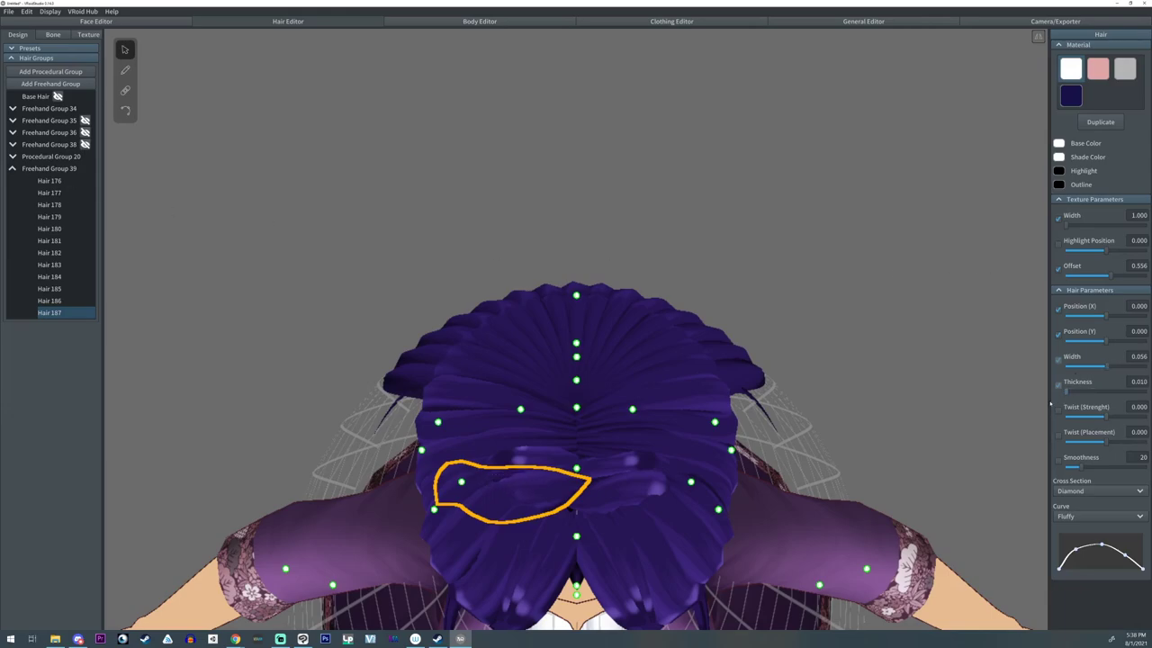
click(652, 507)
drag(1096, 393, 1050, 392)
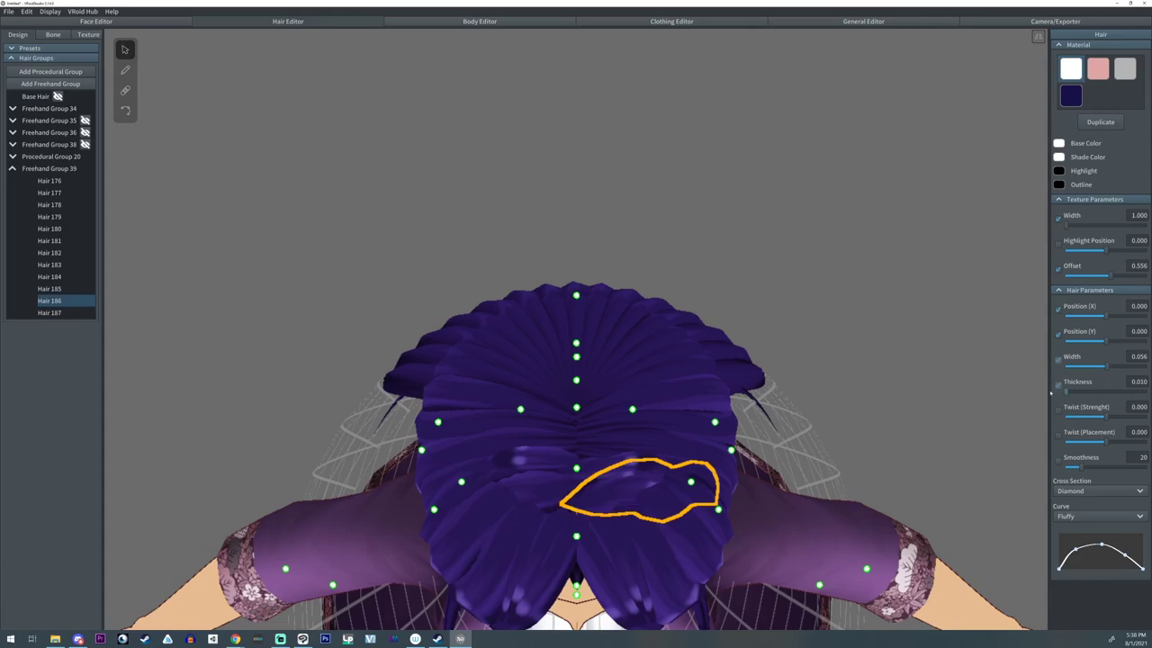
key(Up)
key(Up)
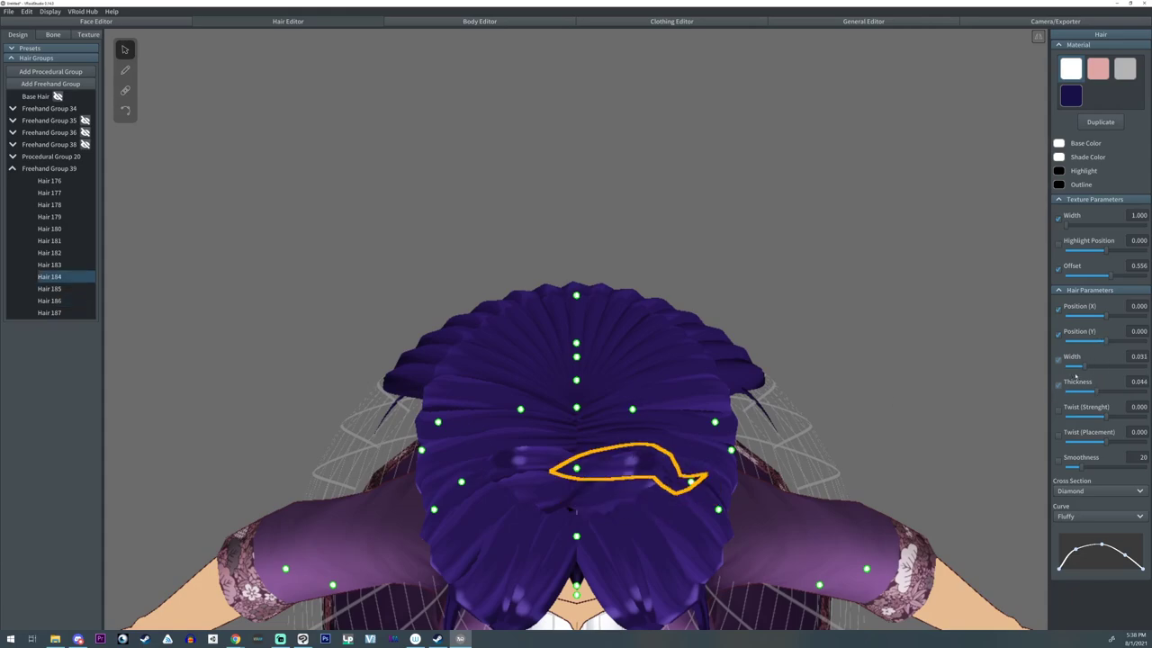
drag(1098, 393, 1053, 400)
click(562, 456)
drag(1100, 391, 1027, 393)
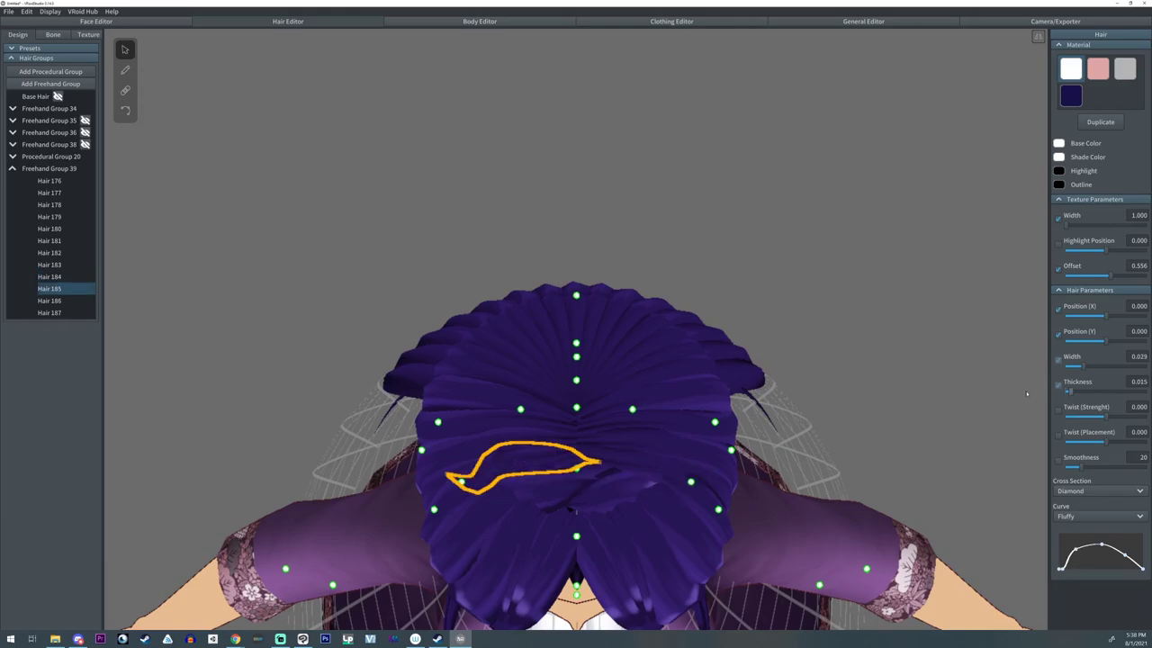
key(KP_1)
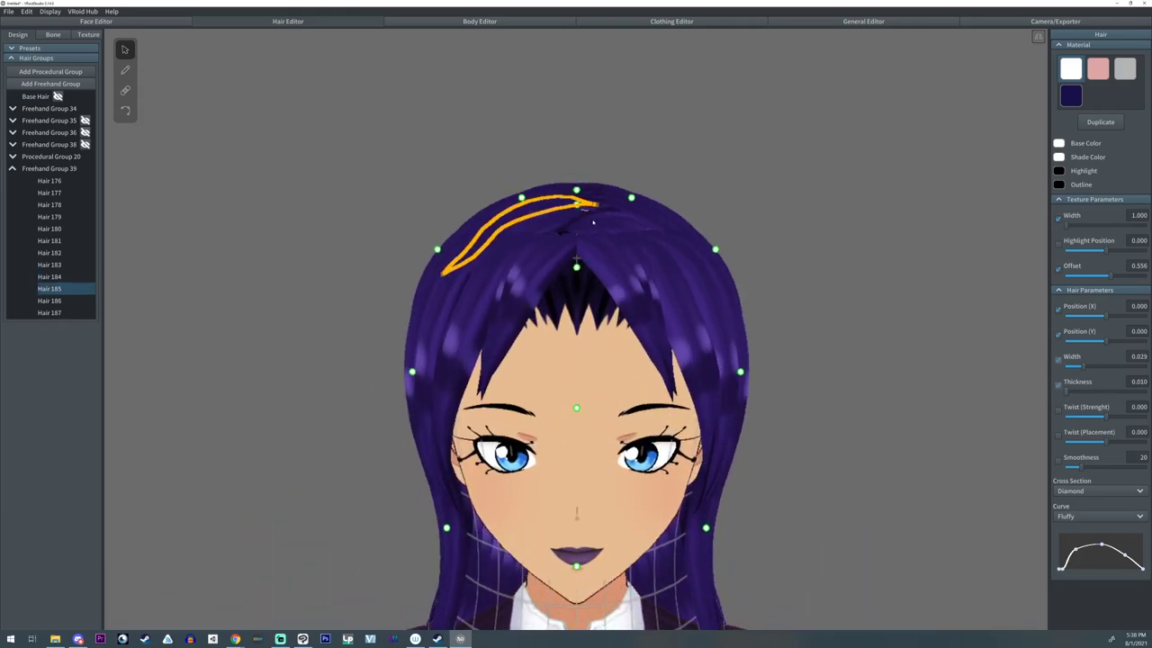
click(590, 217)
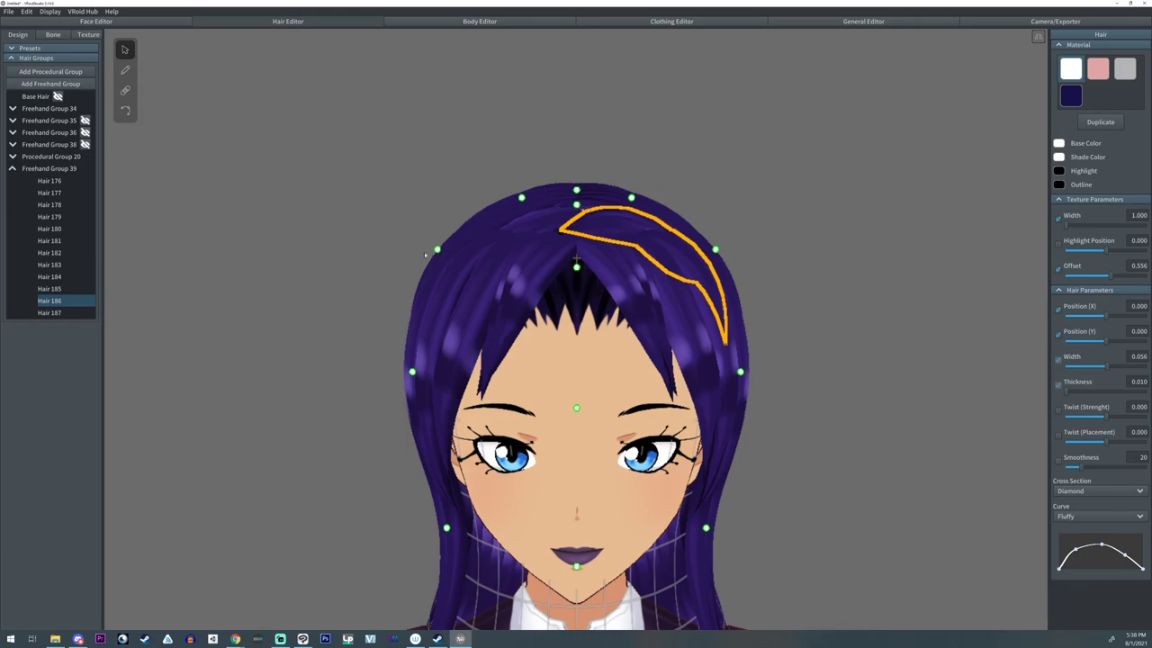
- Set the thickness of Hair 184 to 0.024 and check the parting from the front
click(45, 289)
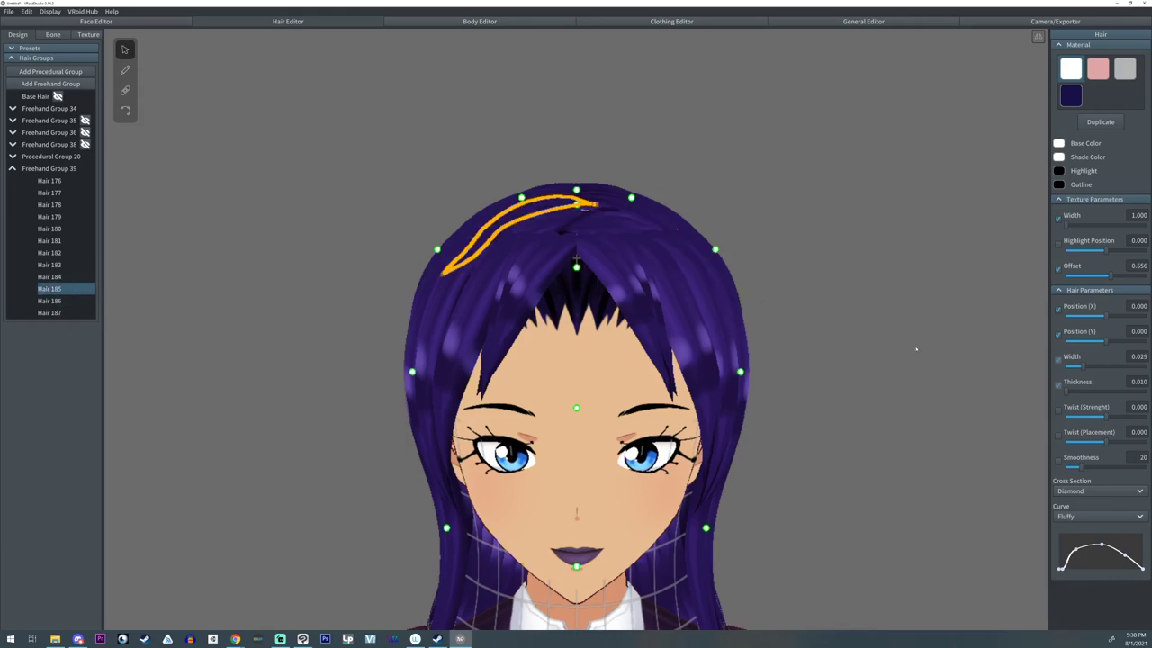
click(72, 277)
click(1079, 391)
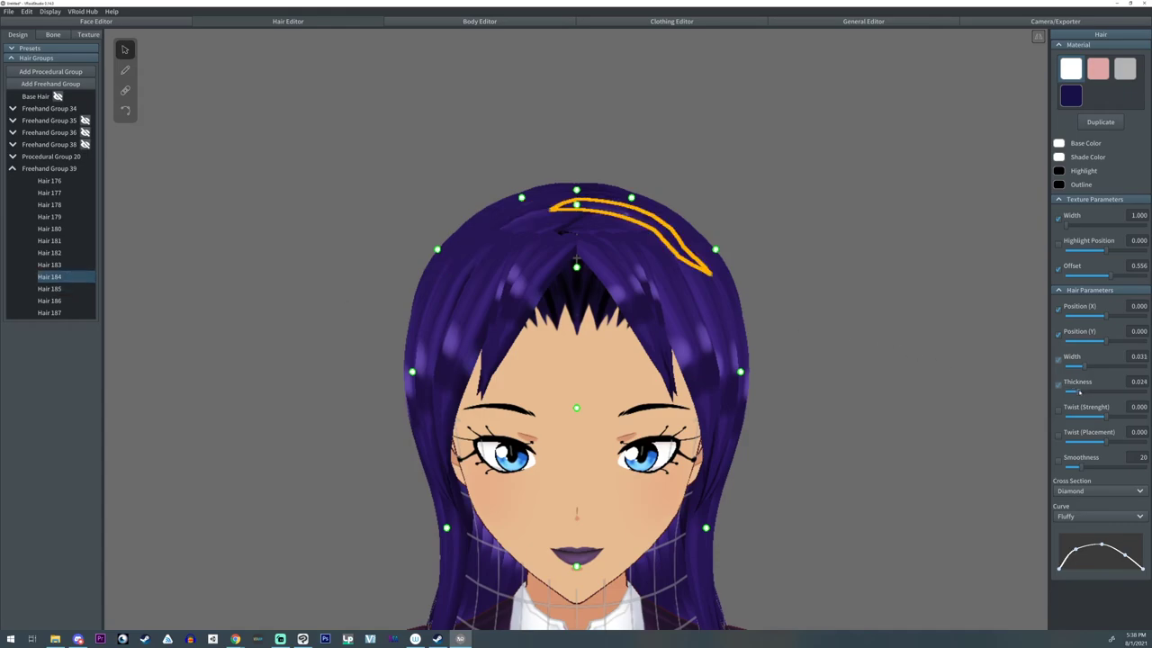
click(717, 347)
right_drag(813, 360, 813, 304)
click(813, 304)
scroll(813, 303, down, 5)
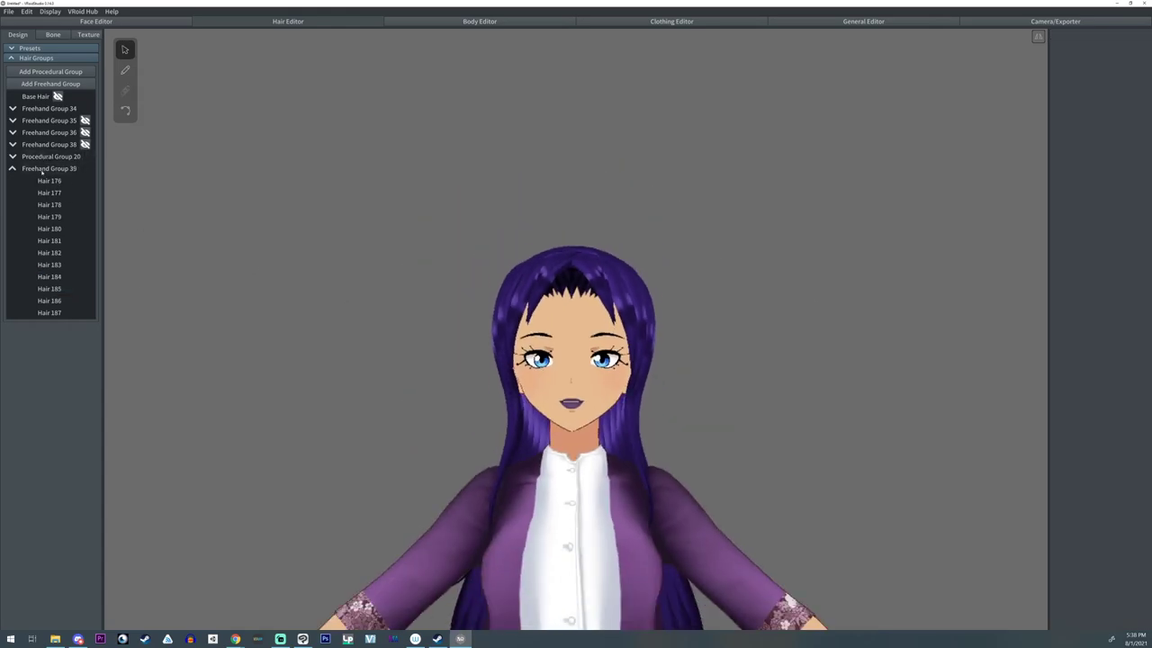
- Reshape the guide of Freehand Group 34, moving its side control points outward and extending its lower end below the chin
click(50, 169)
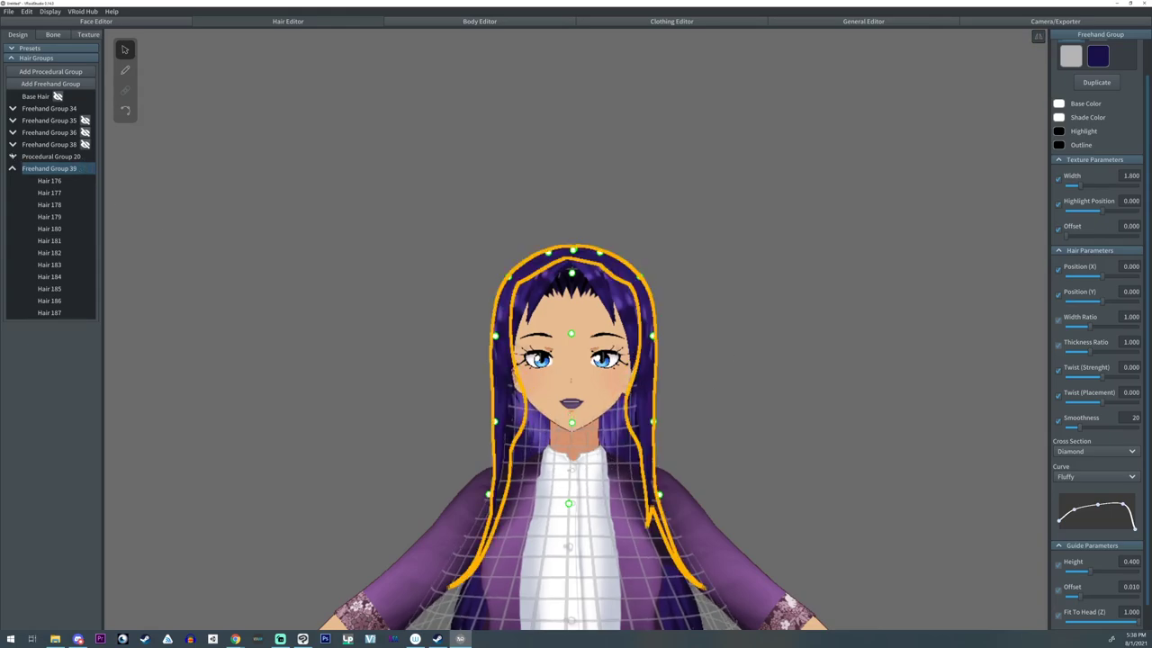
click(49, 108)
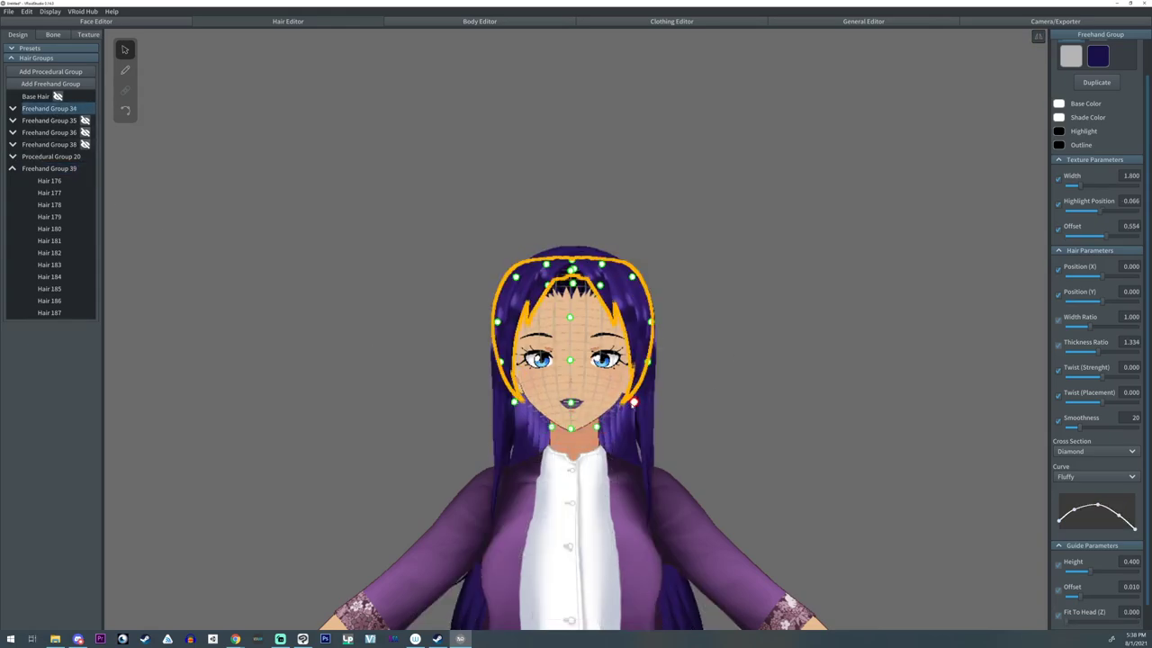
drag(633, 404, 632, 385)
click(739, 342)
click(633, 279)
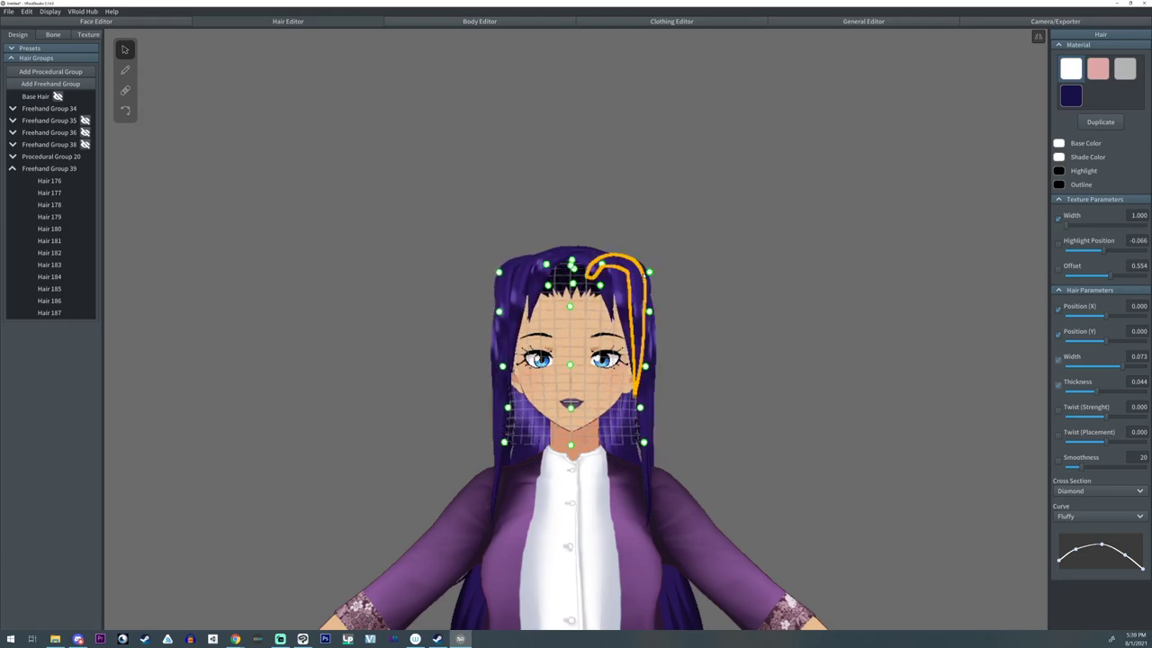
right_drag(616, 262, 616, 298)
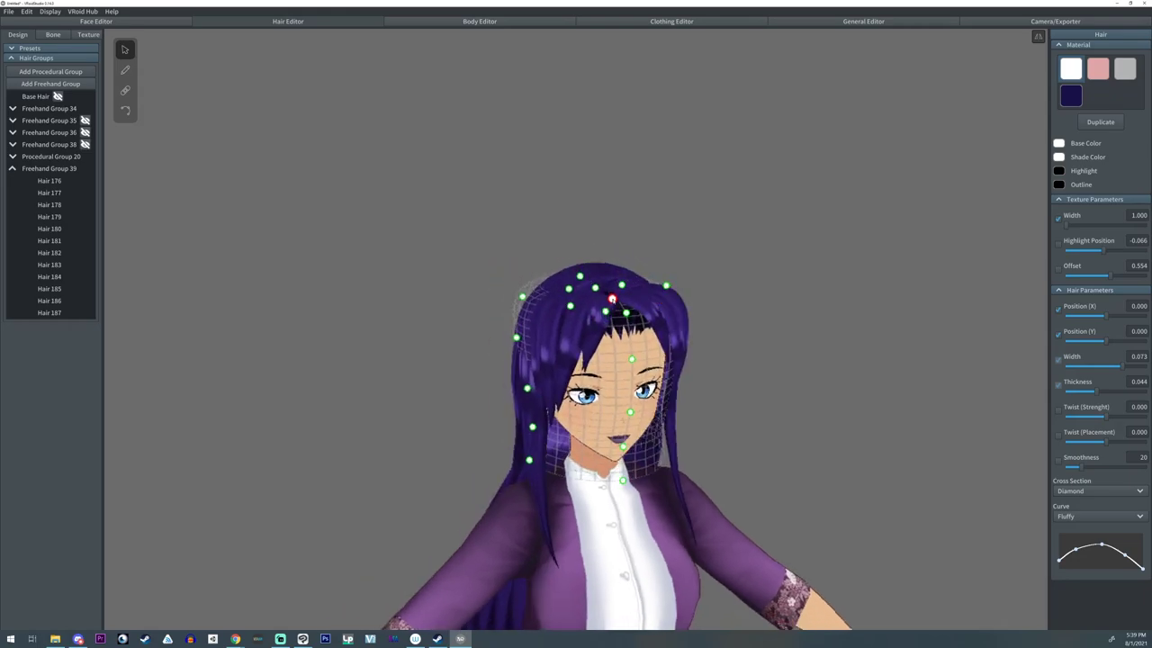
right_drag(673, 383, 692, 376)
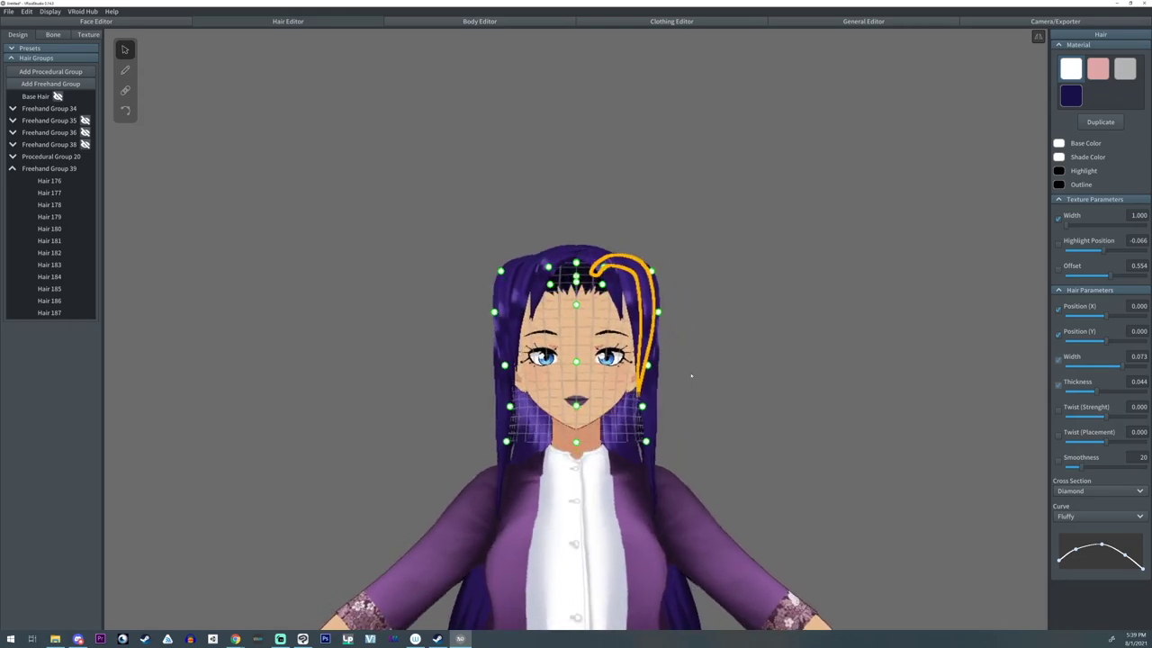
click(563, 249)
click(759, 315)
- Pull the two lowest side guide points of Freehand Group 39 inward so the long front strands curve in toward the neck and chest
click(655, 407)
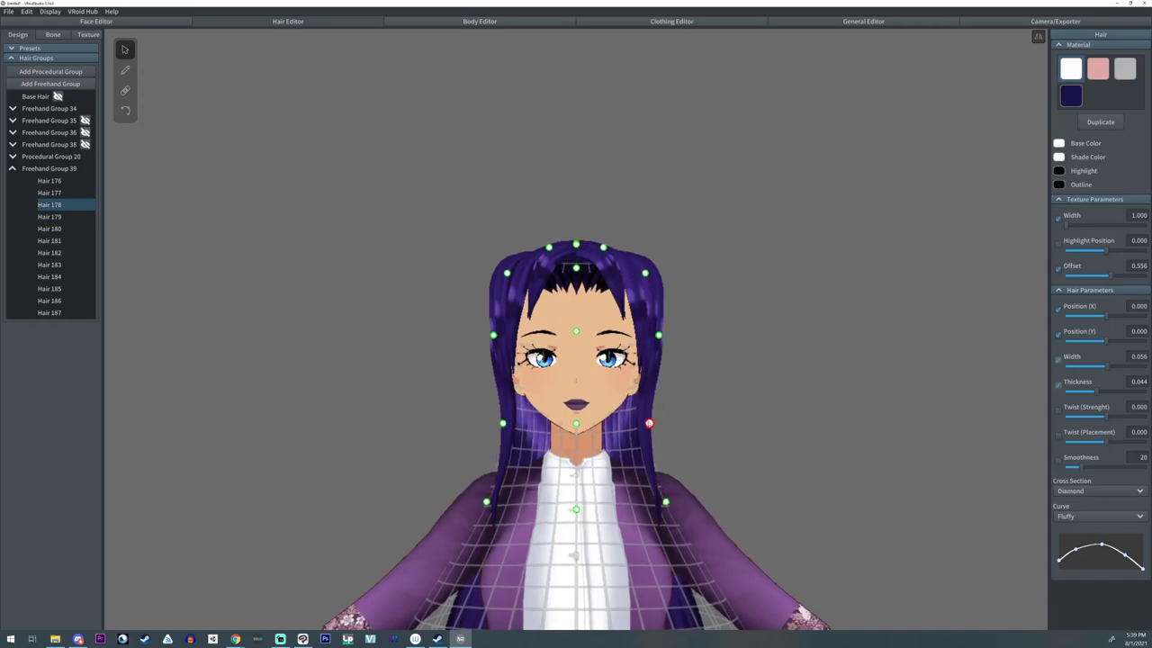
drag(666, 502, 628, 485)
drag(649, 423, 630, 420)
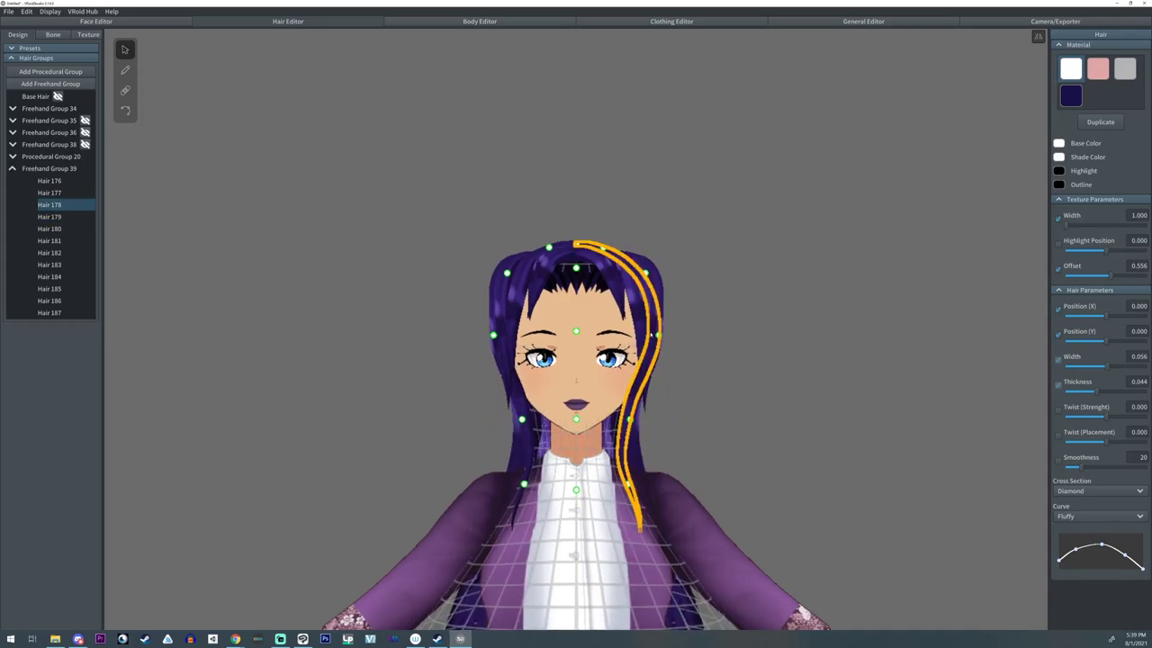
click(682, 342)
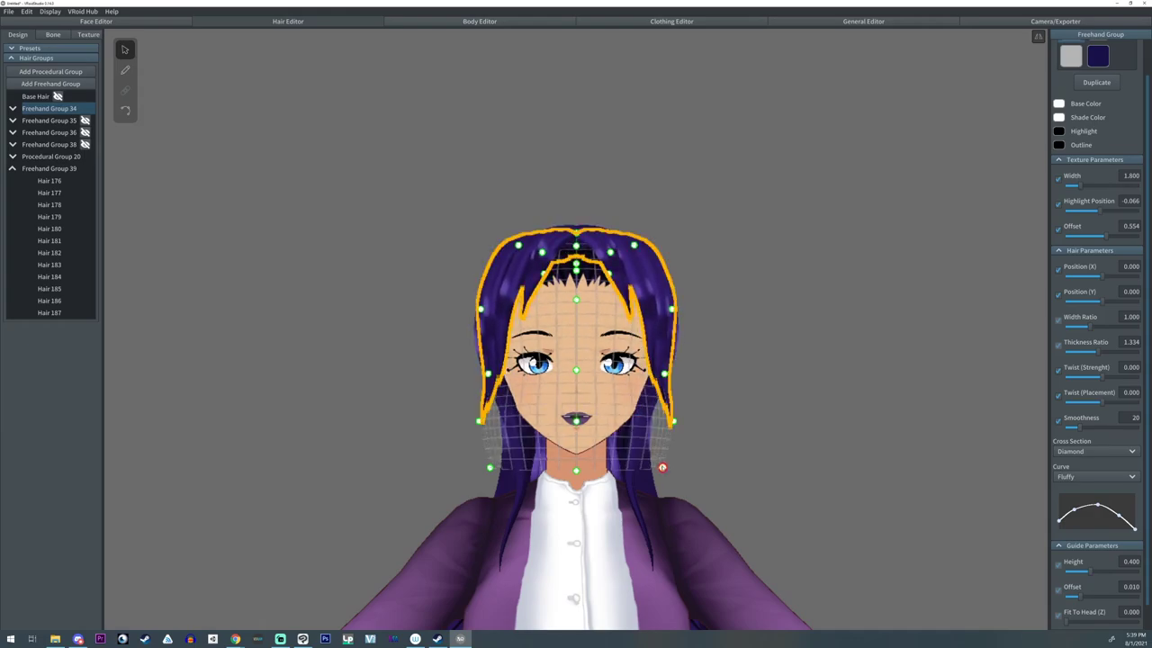
- Move the lowest side guide point of Freehand Group 34 outward and up so the side strand tips flare away from the face
drag(662, 467, 734, 437)
click(772, 399)
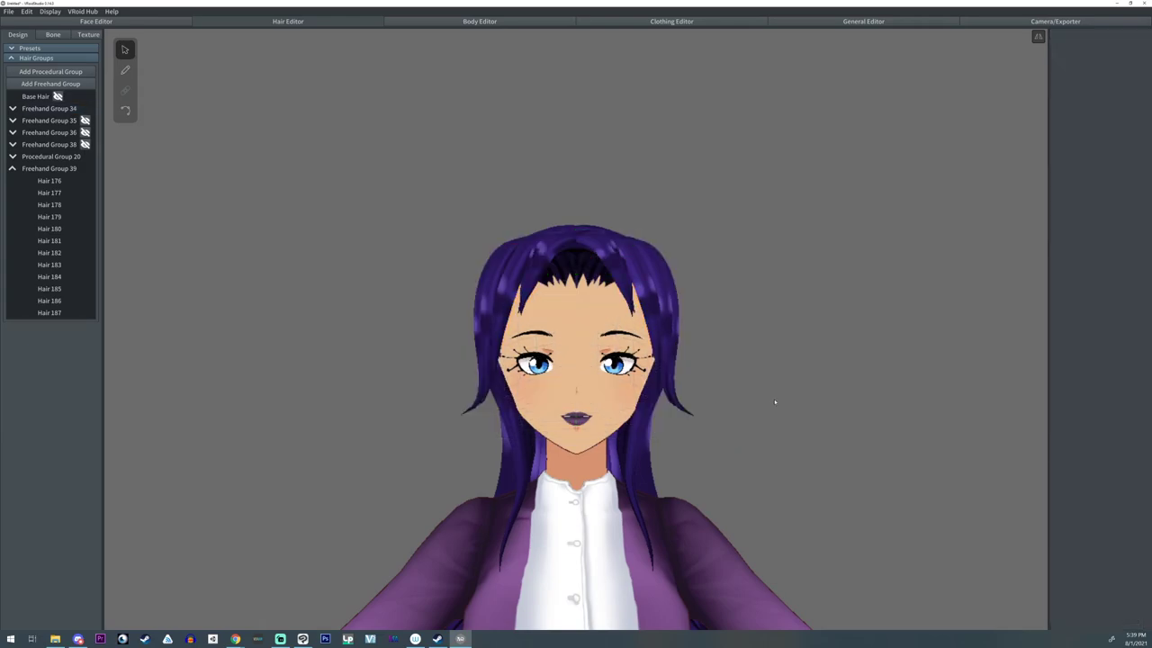
- Add another freehand hair group and make the base hair visible
scroll(761, 388, down, 3)
mouse_move(762, 389)
right_down()
mouse_move(778, 393)
mouse_move(716, 402)
right_up()
click(54, 84)
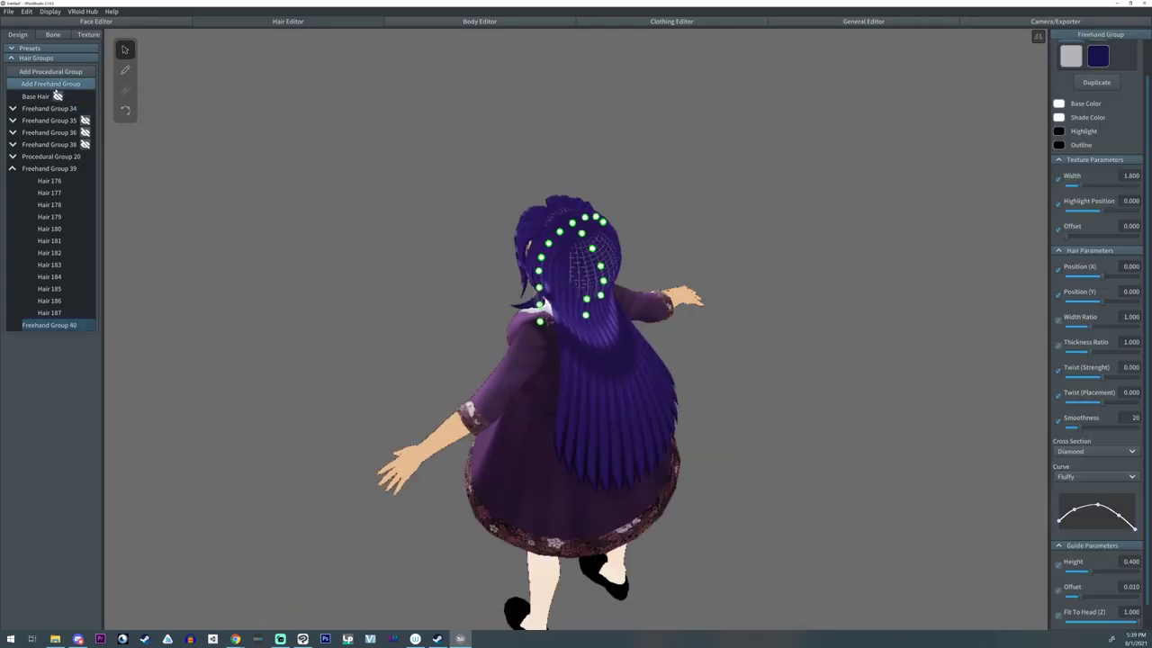
click(58, 97)
mouse_move(306, 189)
right_down()
mouse_move(452, 262)
mouse_move(315, 193)
mouse_move(405, 198)
right_up()
click(316, 194)
- Move the upper back guide point of Procedural Group 20 outward to add volume at the back of the head
click(50, 157)
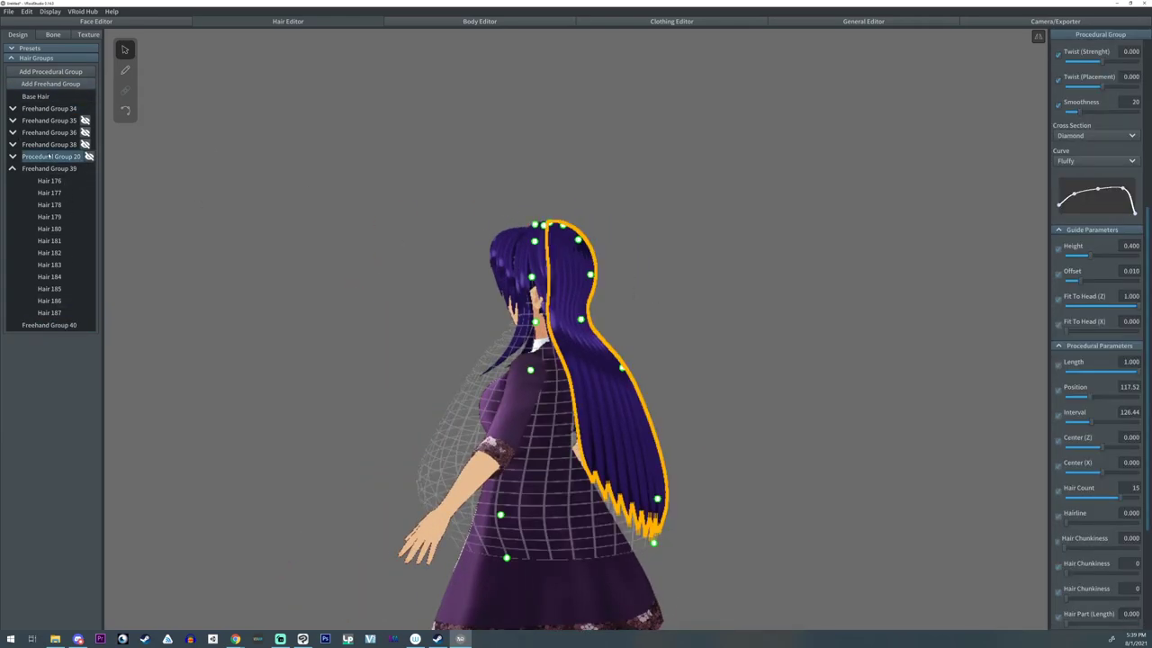
drag(579, 240, 591, 236)
click(660, 284)
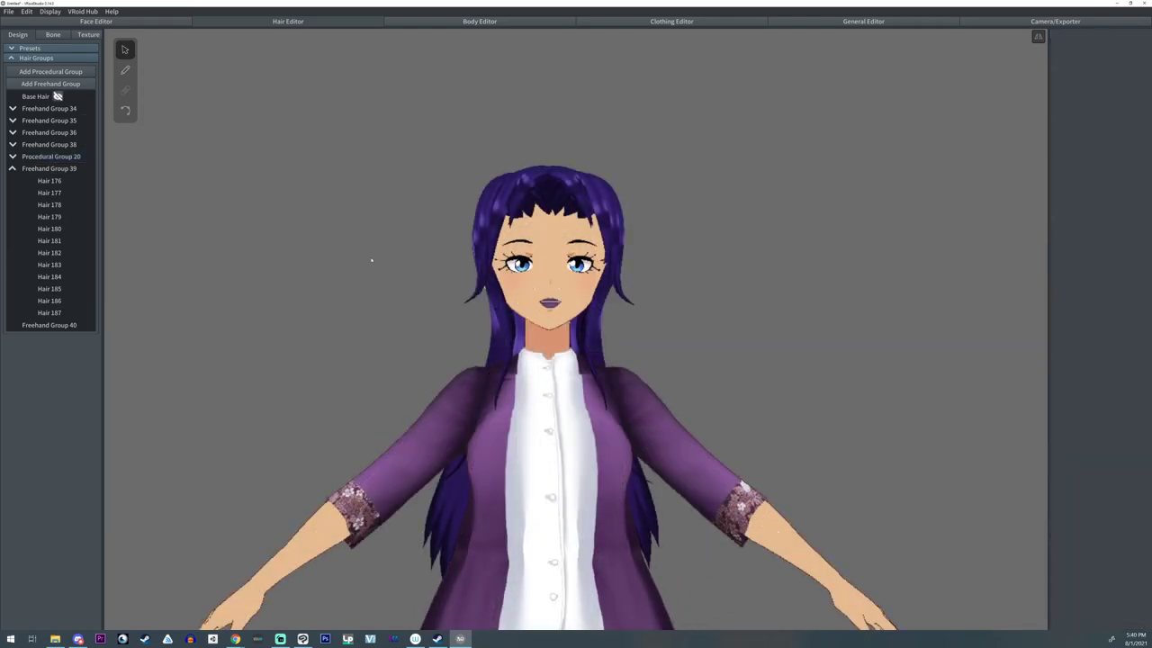
- Examine the complete hairstyle on the full figure from the front, the side and close to the face
scroll(372, 260, down, 5)
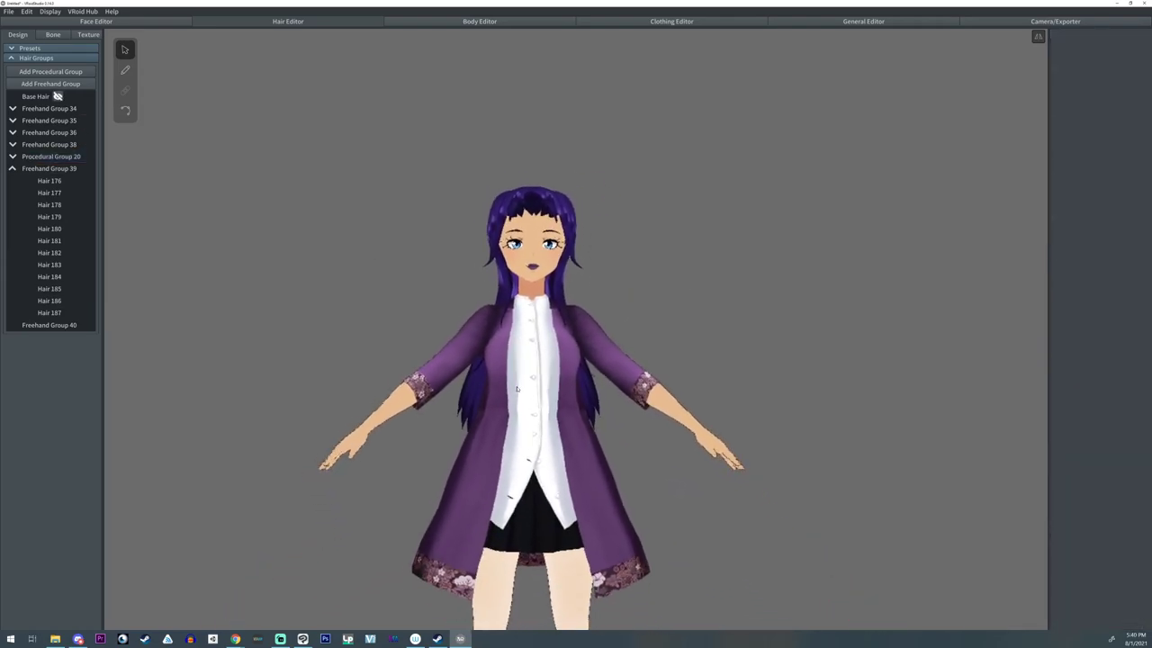
scroll(517, 390, up, 5)
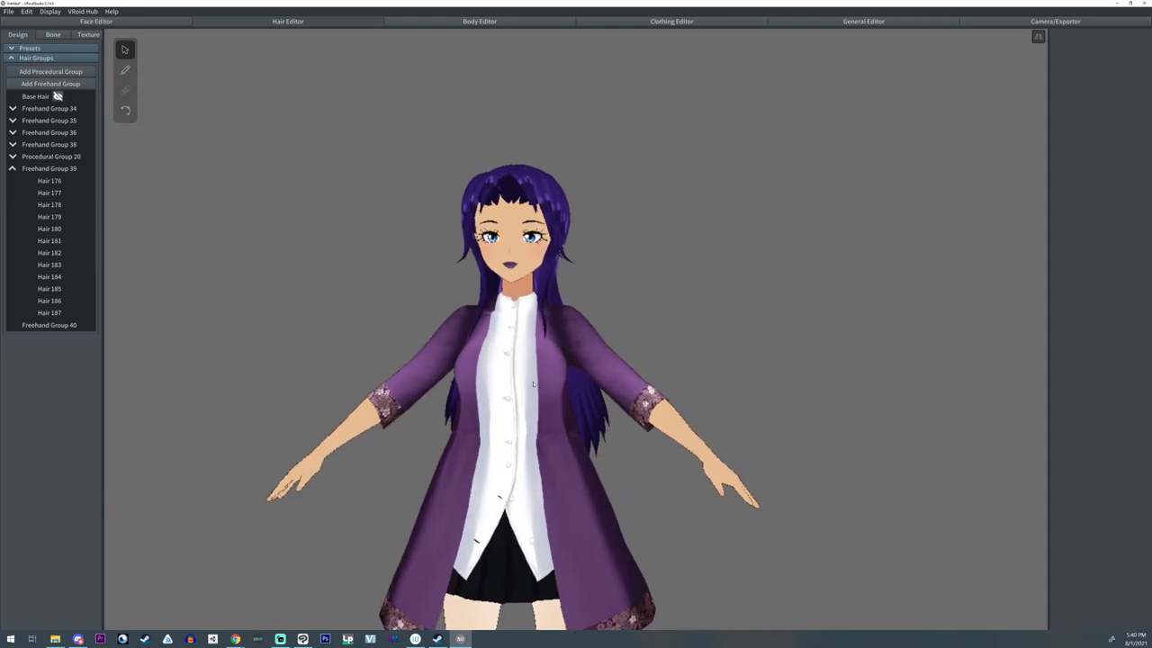
mouse_move(518, 390)
right_down()
mouse_move(808, 383)
mouse_move(136, 379)
mouse_move(520, 382)
right_up()
right_drag(91, 383, 250, 384)
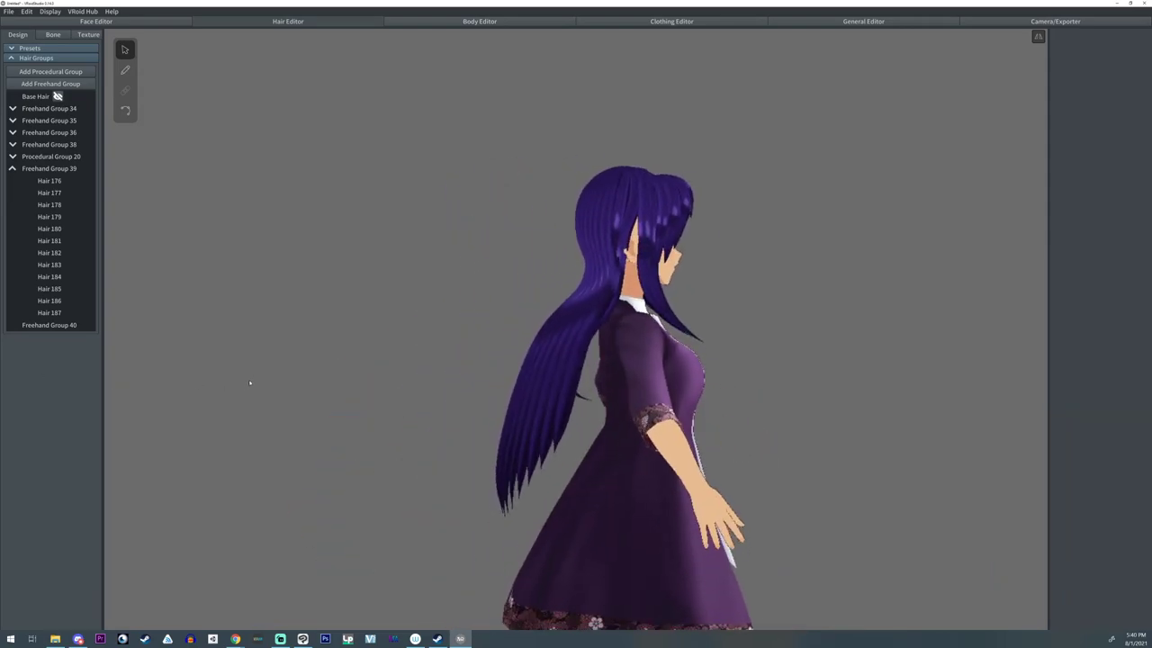
right_drag(633, 258, 608, 255)
scroll(607, 256, up, 3)
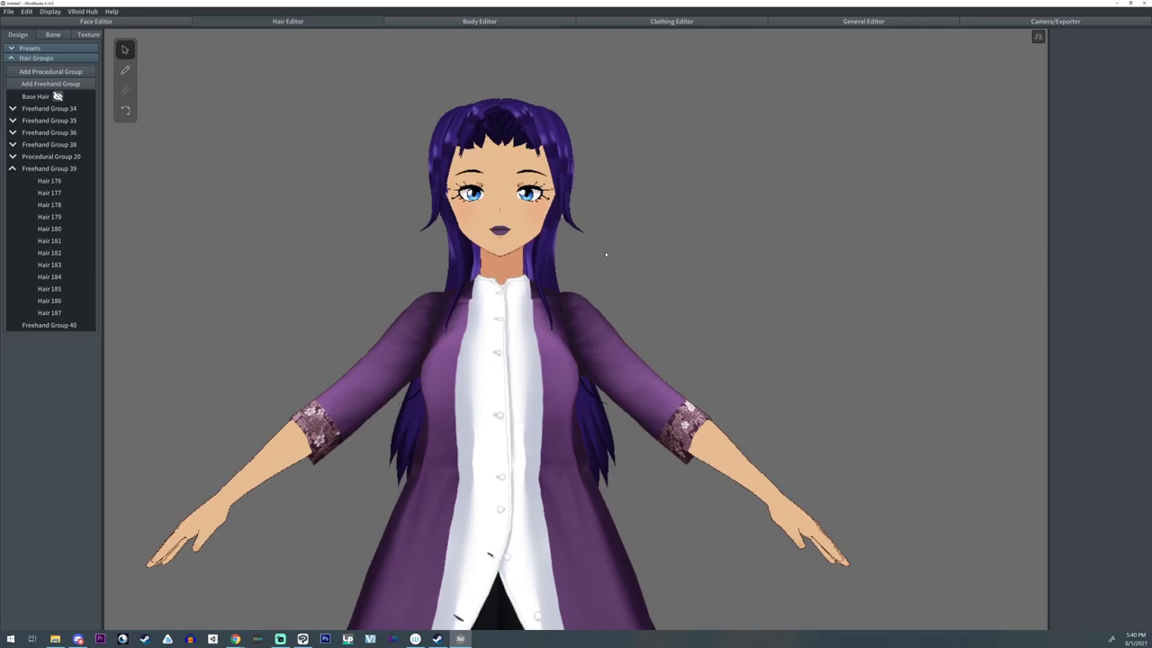
scroll(606, 255, up, 2)
scroll(608, 259, down, 3)
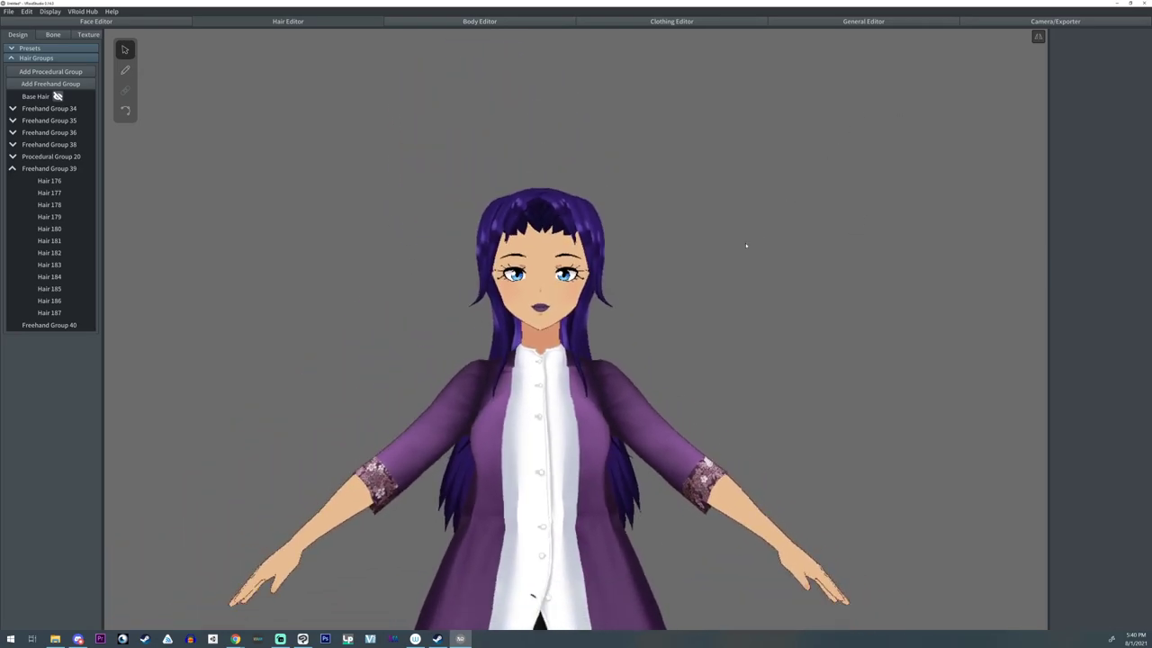
right_drag(746, 246, 635, 245)
scroll(634, 246, down, 4)
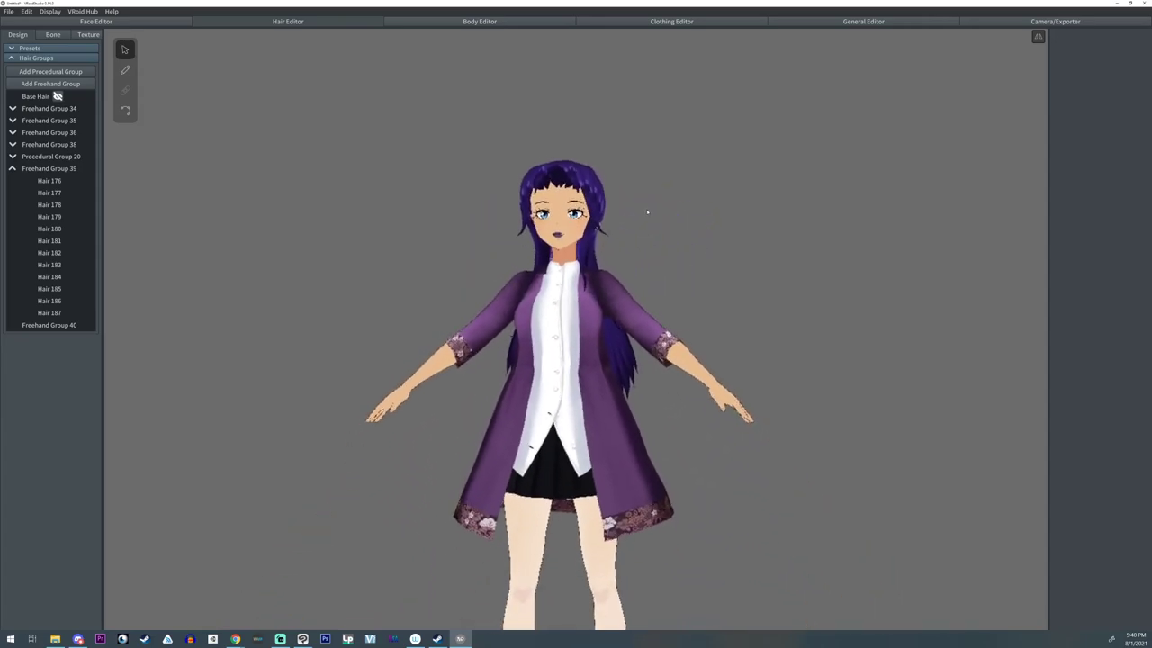
scroll(644, 216, up, 5)
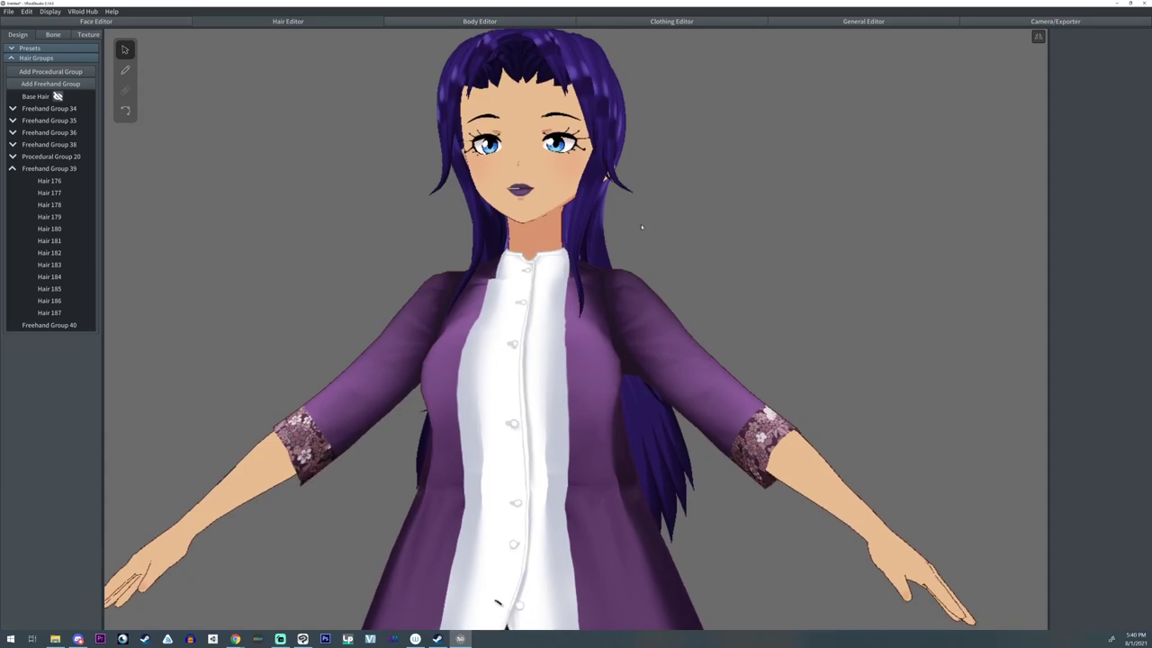
scroll(643, 229, up, 5)
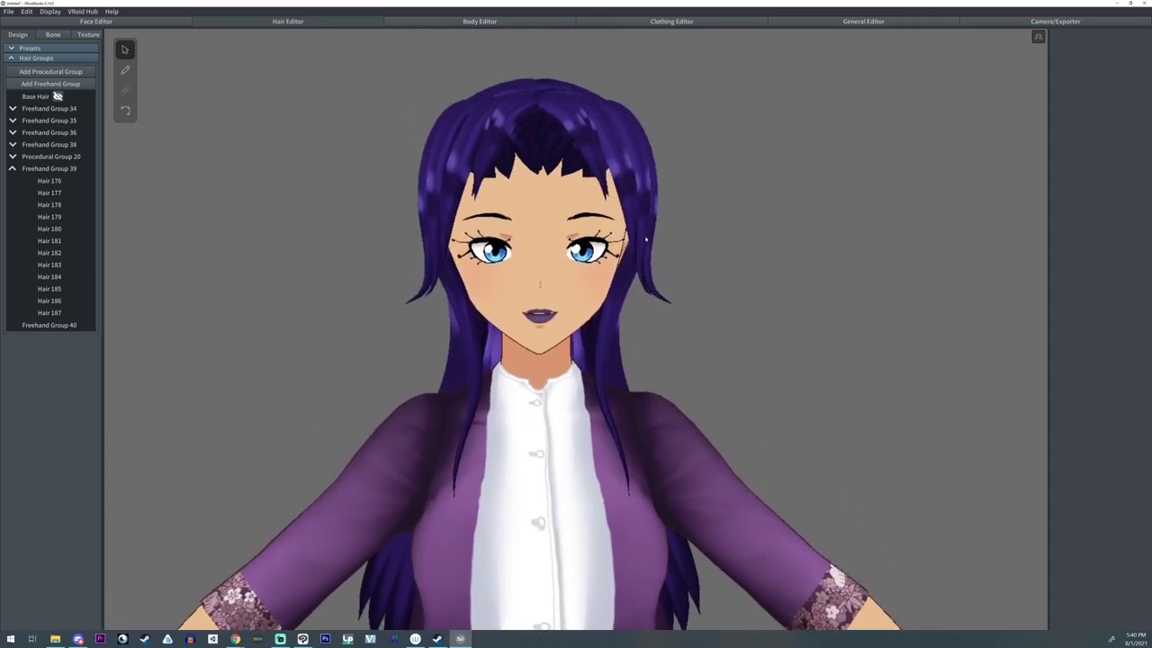
scroll(282, 188, down, 4)
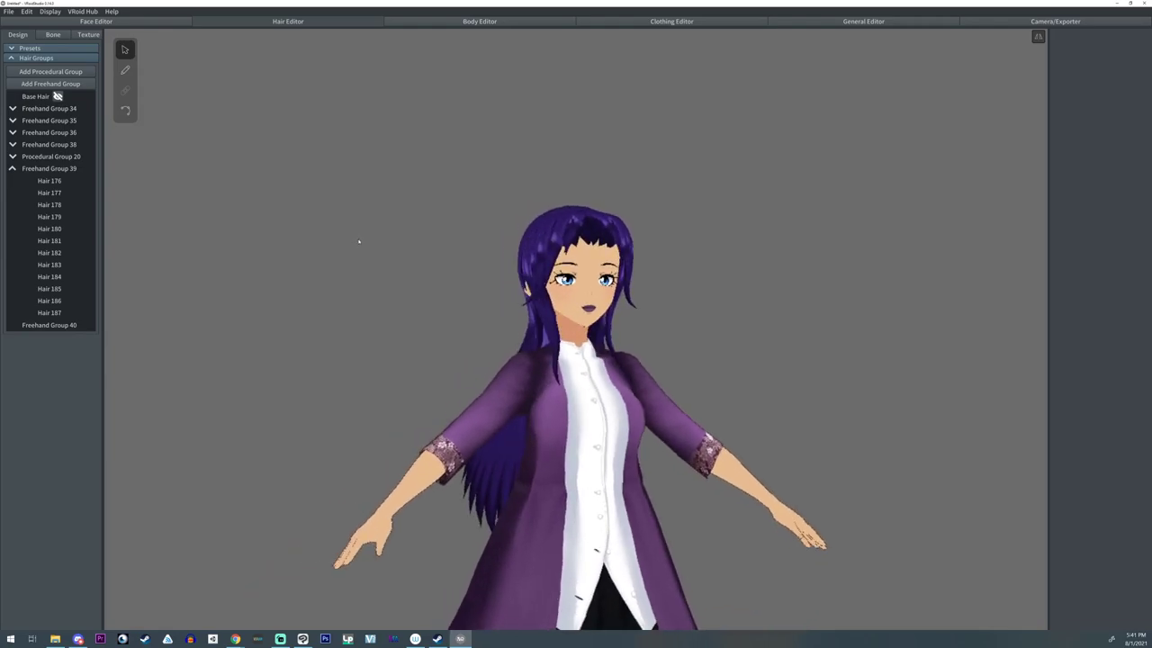
- Add a new freehand hair group and stretch its guide down past the coat hem toward the knees
middle_drag(353, 243, 333, 103)
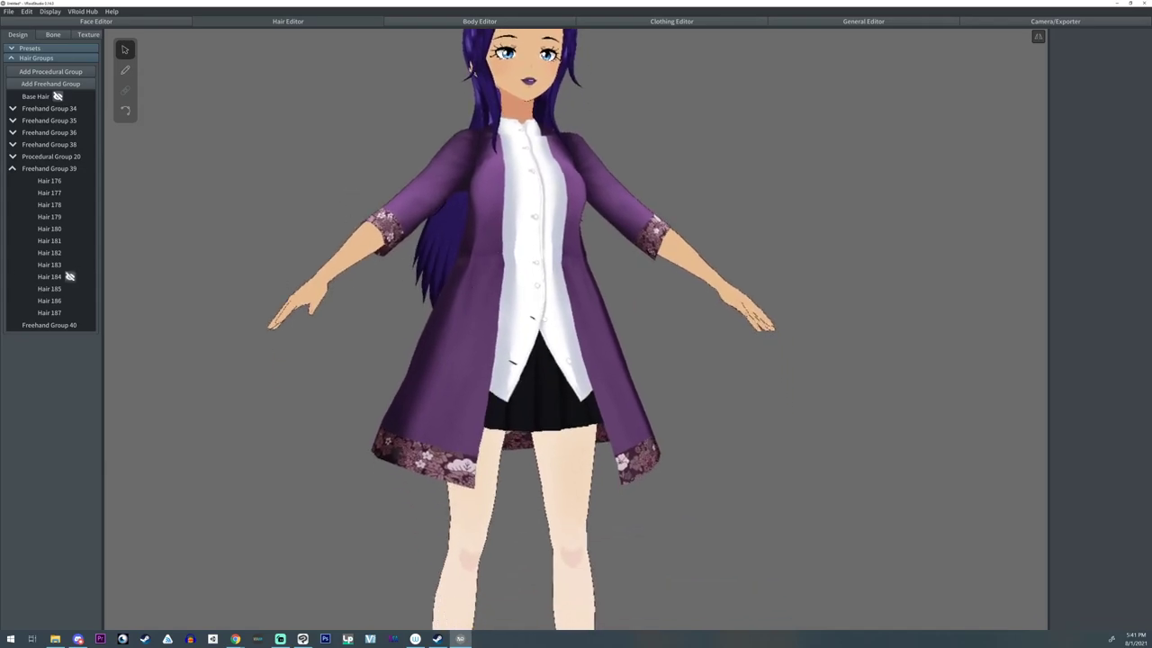
click(43, 96)
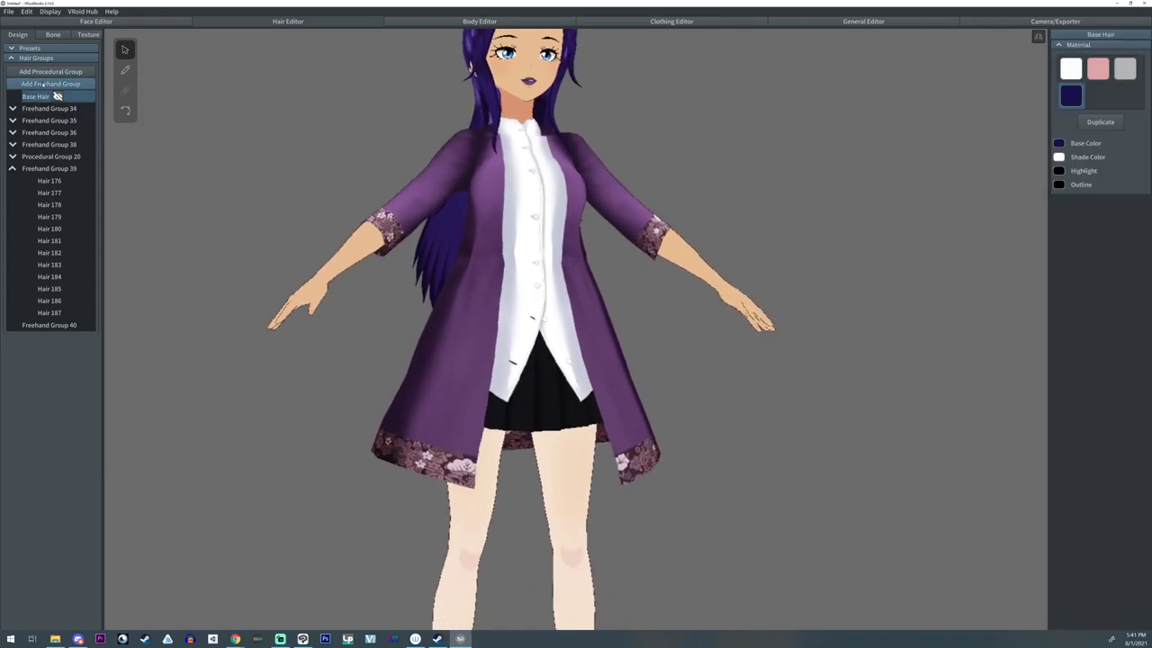
click(43, 84)
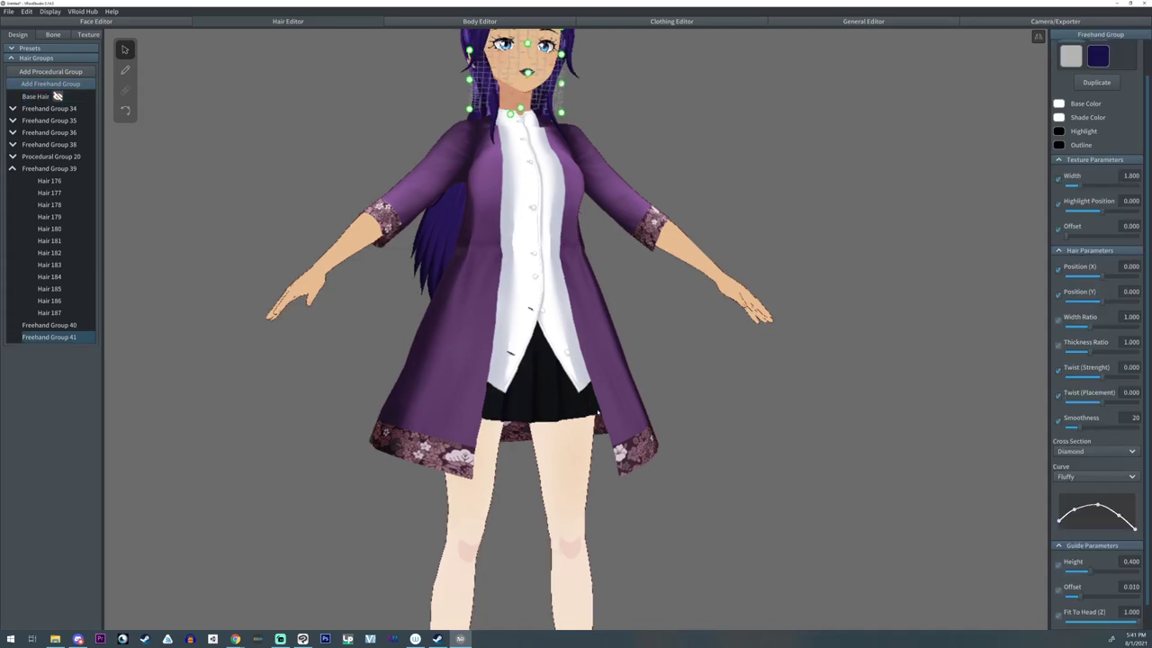
drag(575, 107, 657, 494)
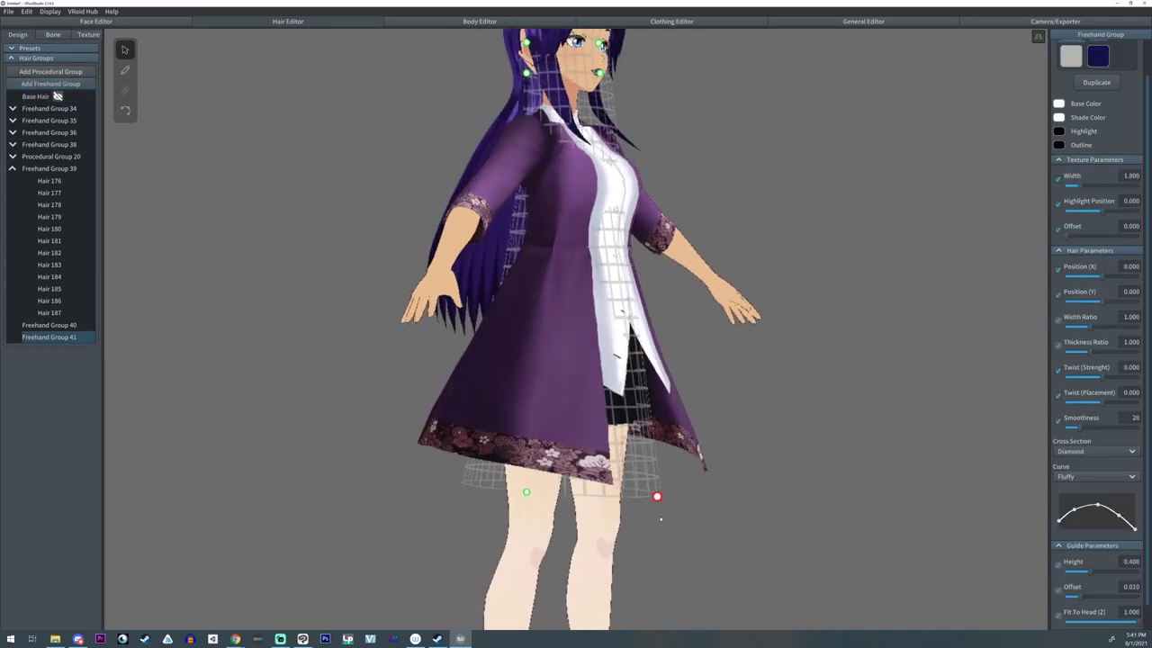
- Draw two short heart-shaped hair strokes on the shirt front using the brush with the pink material and a width of 0.070
click(125, 71)
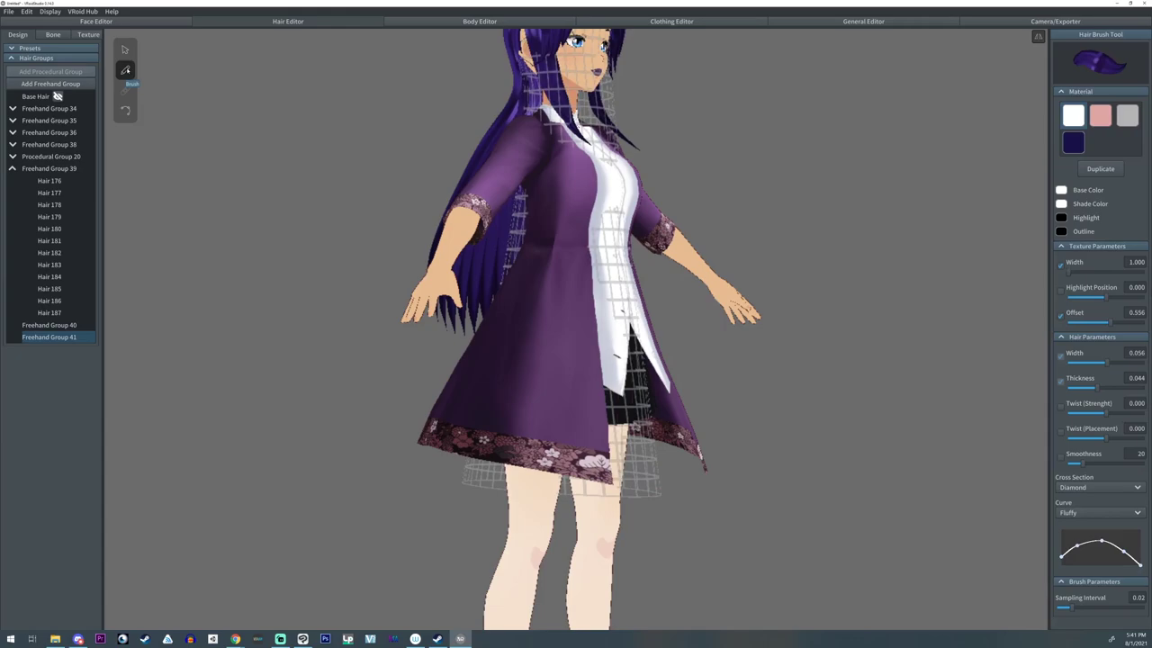
click(1101, 117)
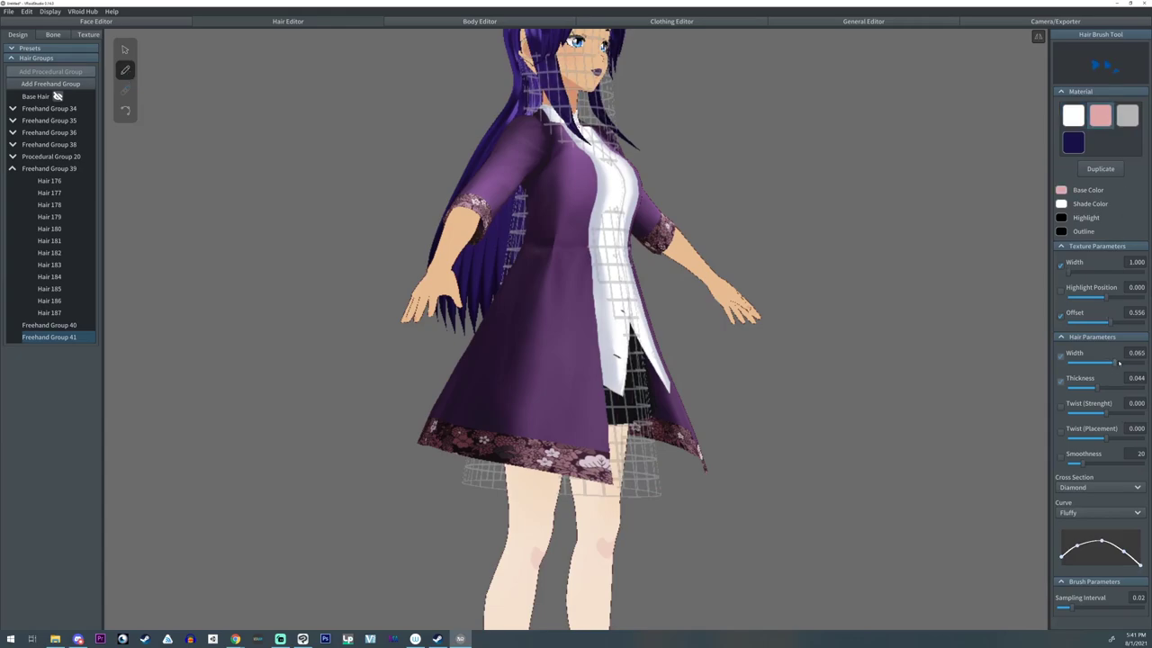
drag(616, 259, 613, 302)
drag(630, 264, 632, 276)
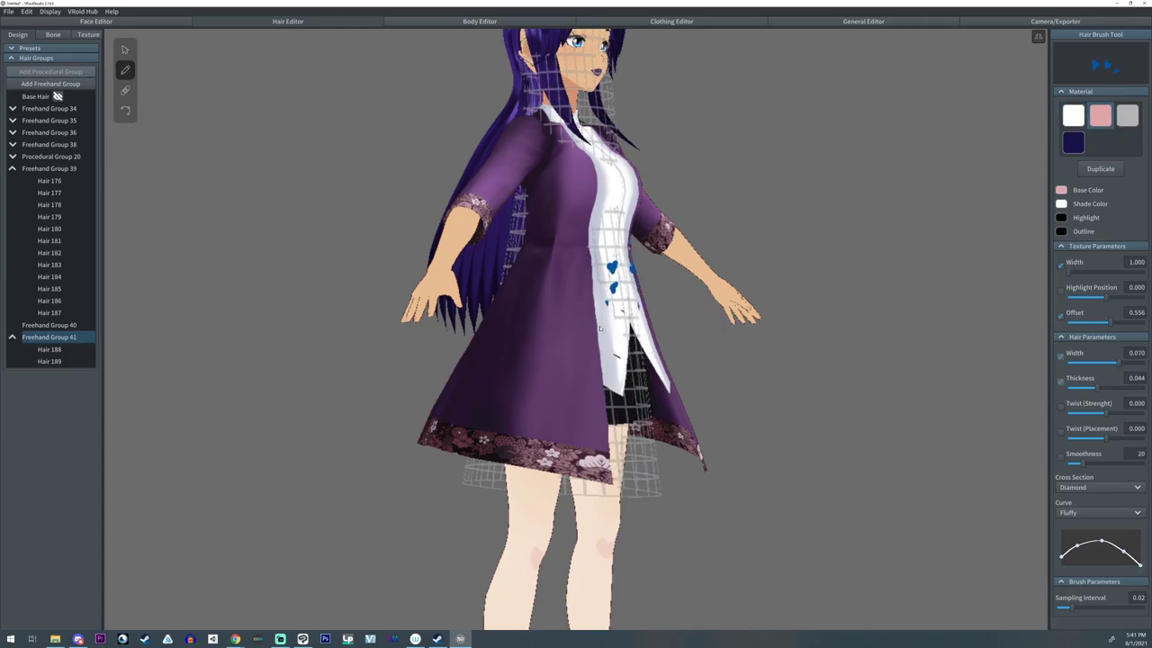
right_drag(671, 281, 604, 295)
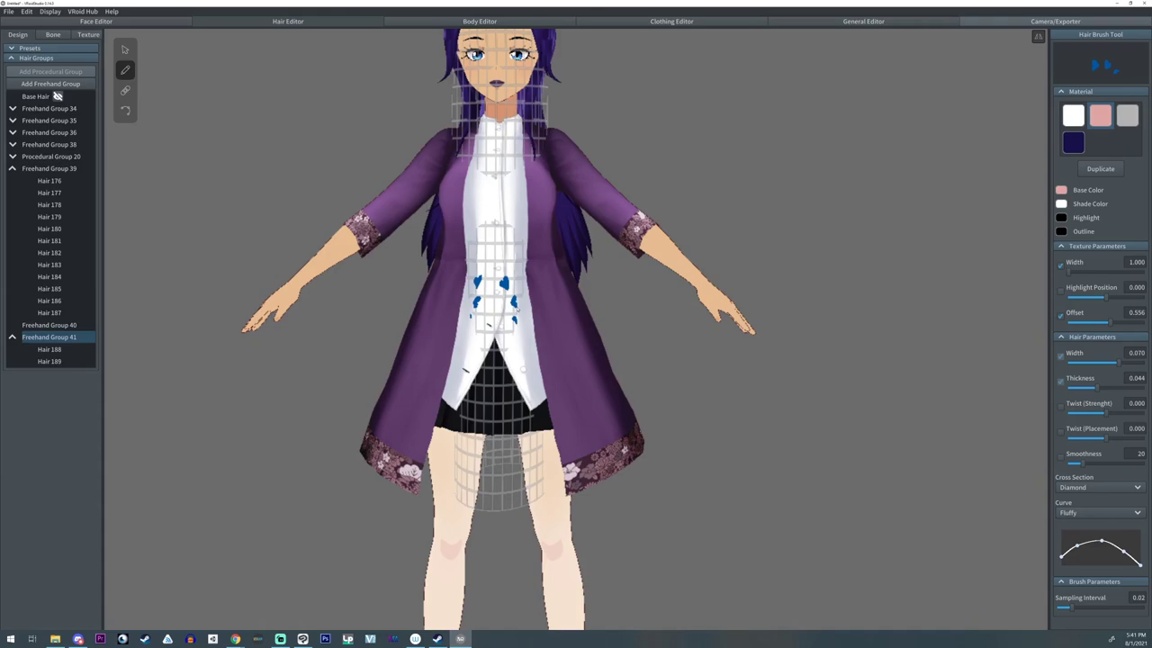
- Preview the Standby 8 female animation to check how the hair and shirt hearts look in a pose
click(1055, 20)
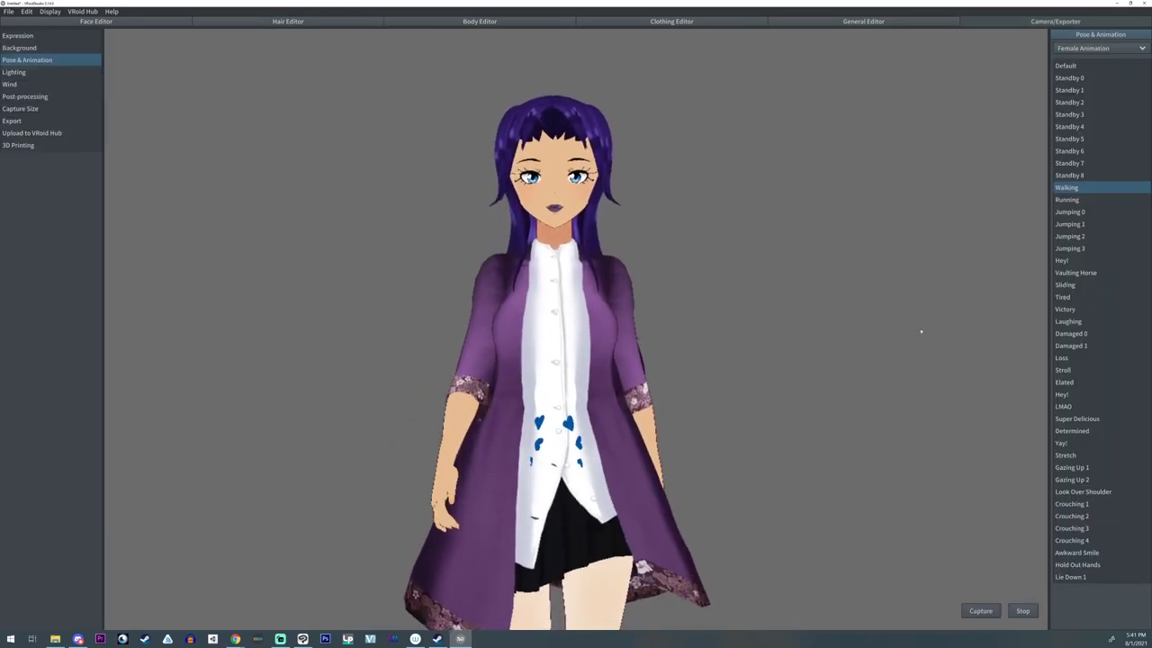
click(1074, 176)
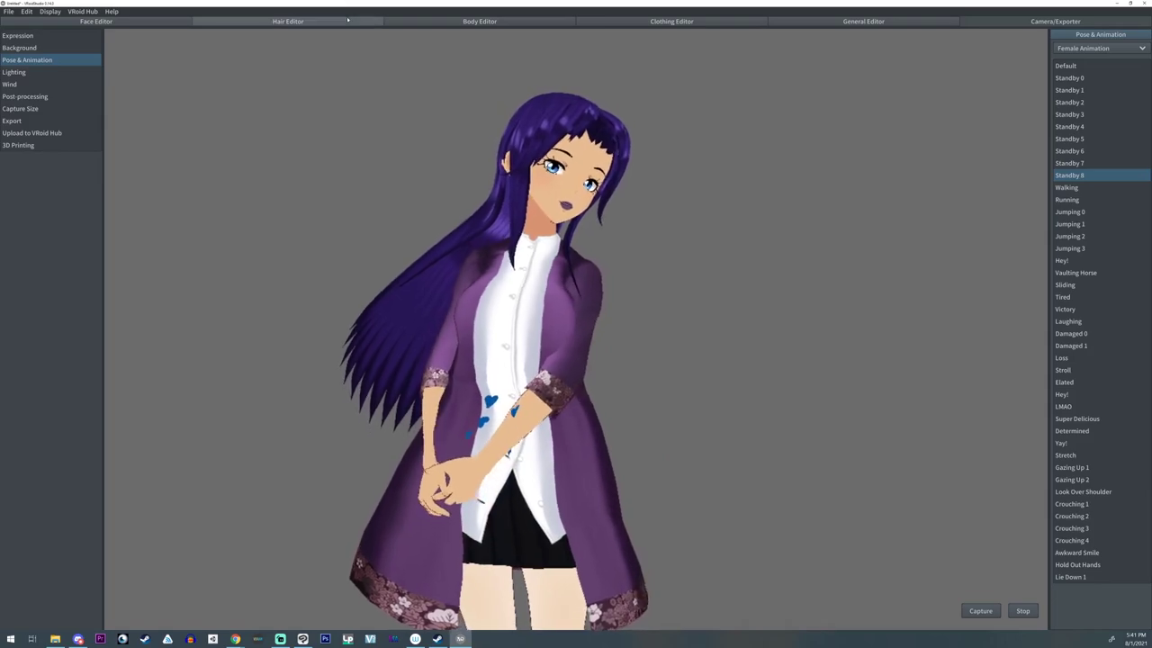
right_drag(362, 326, 396, 323)
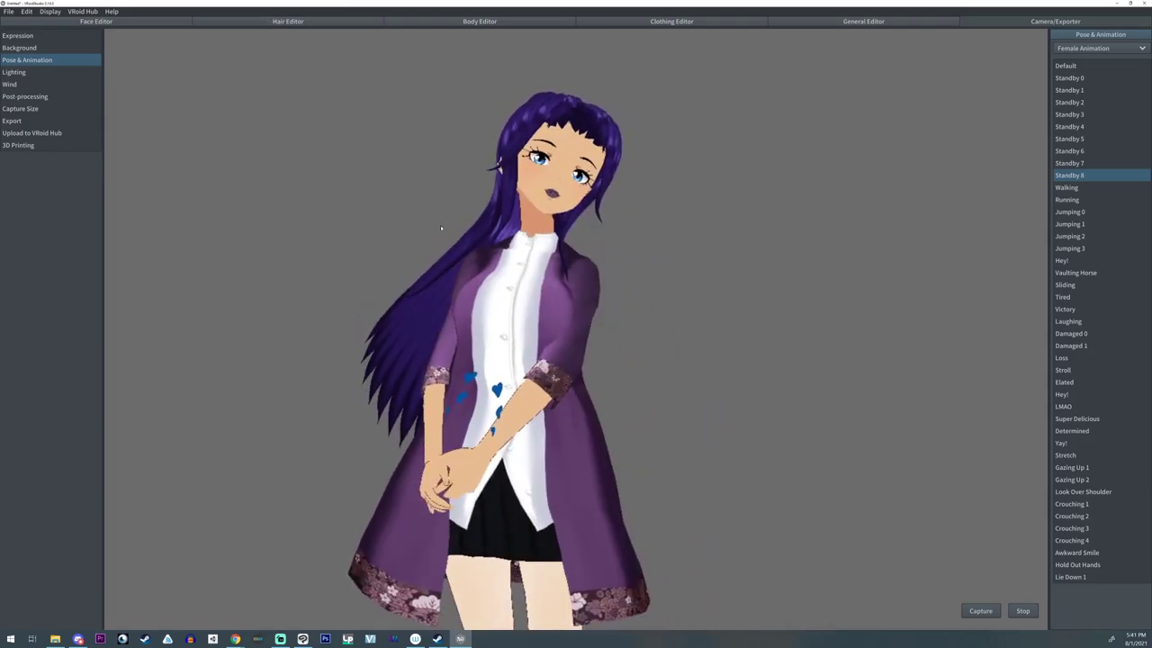
- Return to the hair design and hide Freehand Group 41, which holds the heart-shaped strokes on the shirt
click(305, 22)
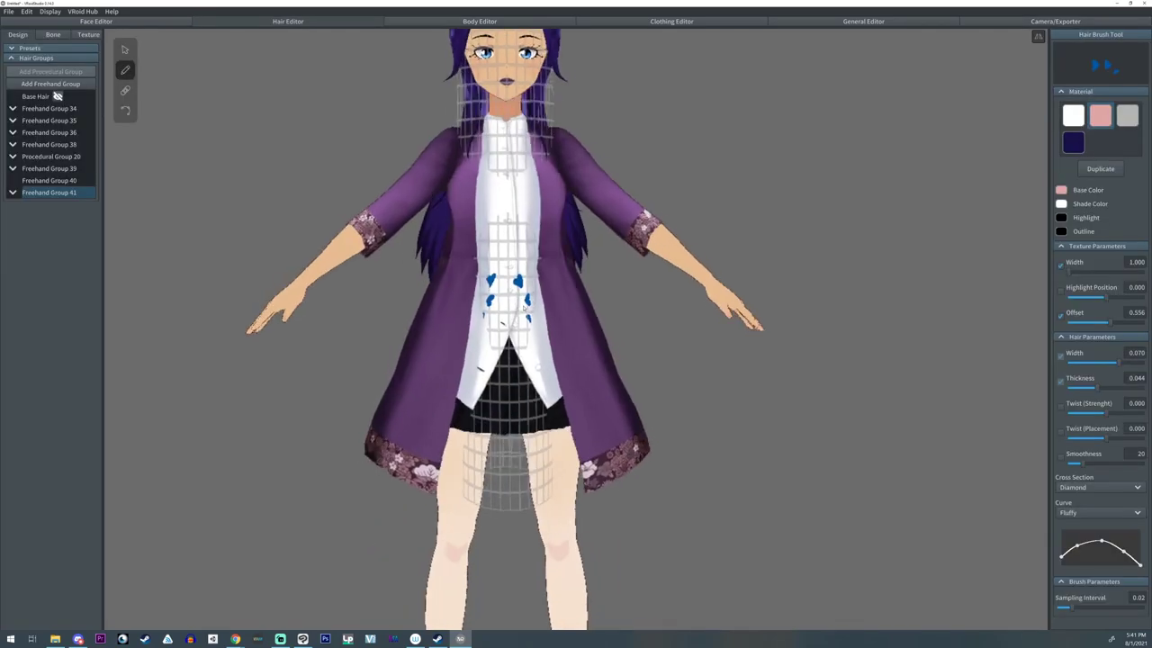
right_drag(524, 308, 508, 305)
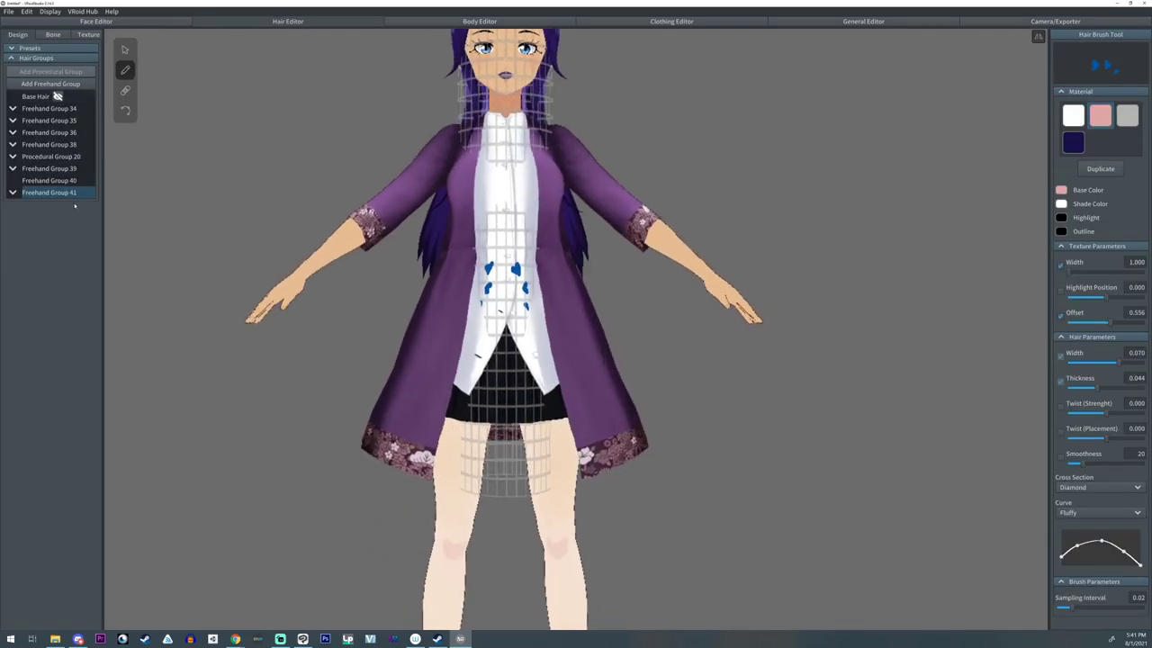
mouse_move(85, 193)
scroll(374, 301, down, 2)
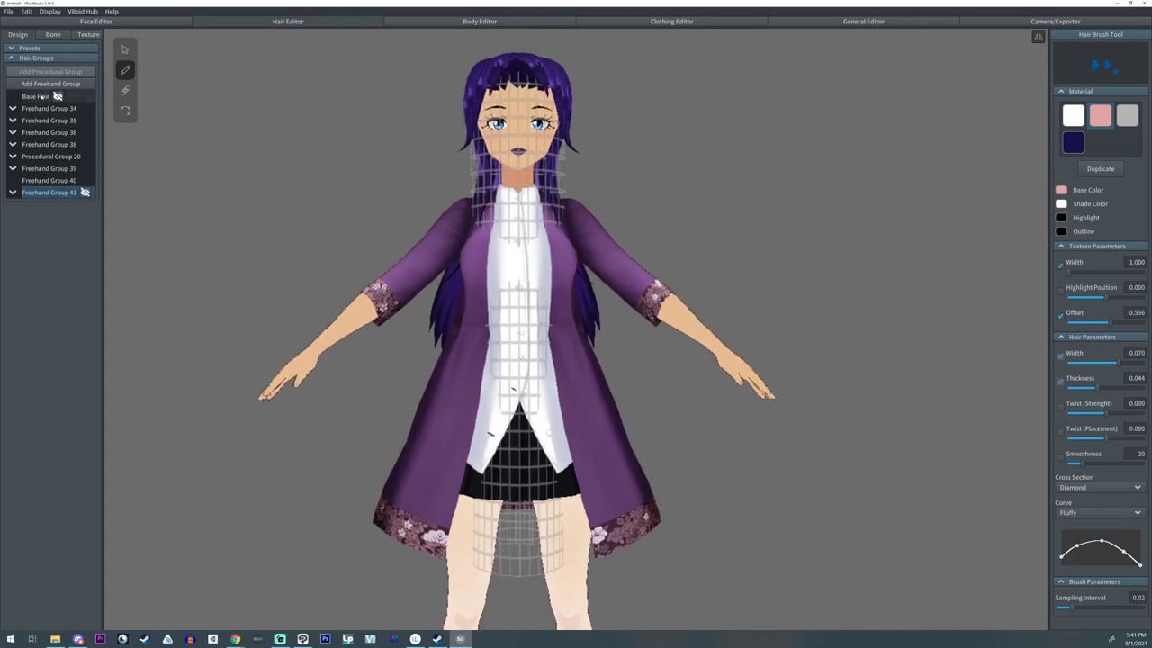
- Hide Freehand Group 40 and the groups above it, and replace the hairstyle by importing Preset 43
click(86, 169)
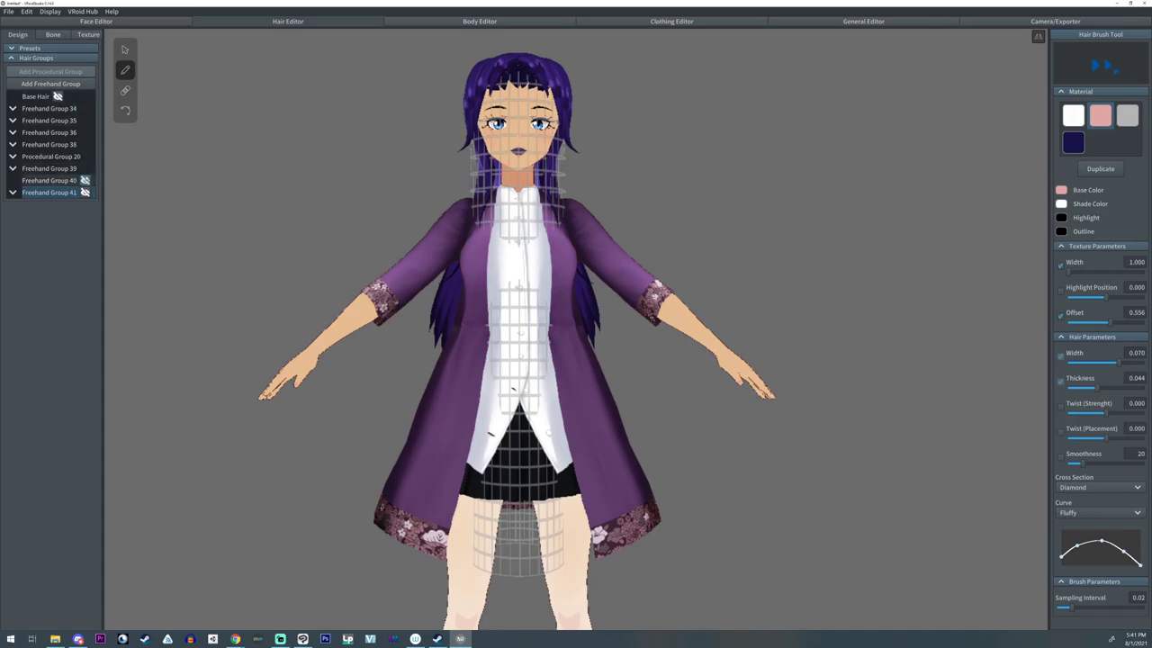
click(84, 156)
click(85, 144)
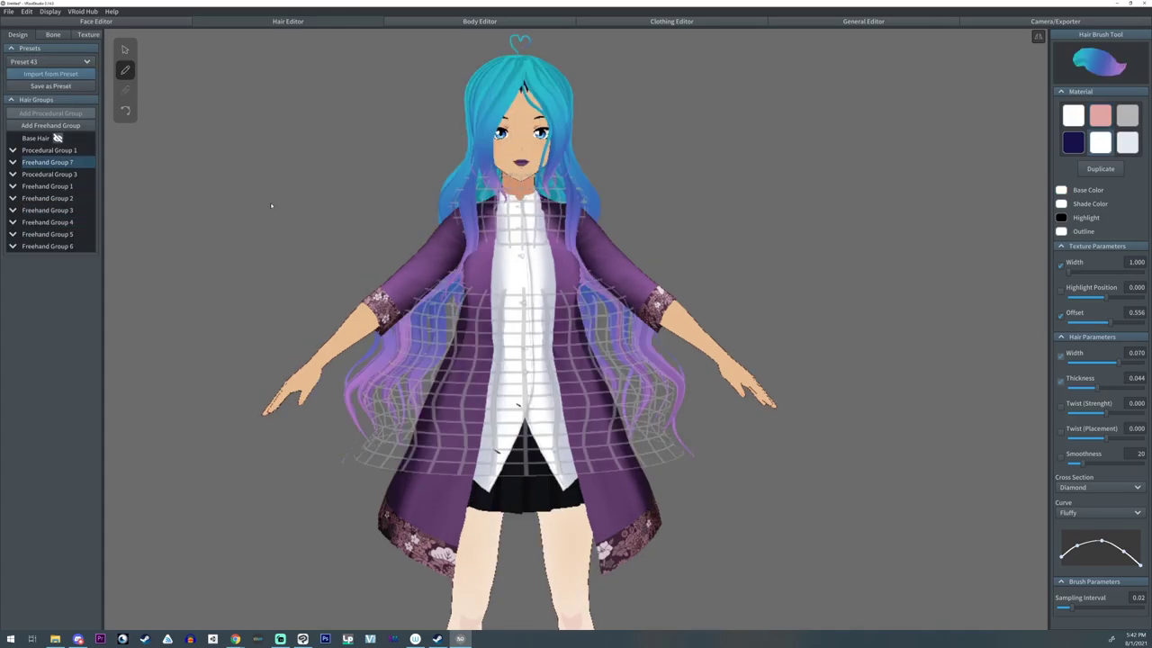
right_drag(271, 206, 280, 230)
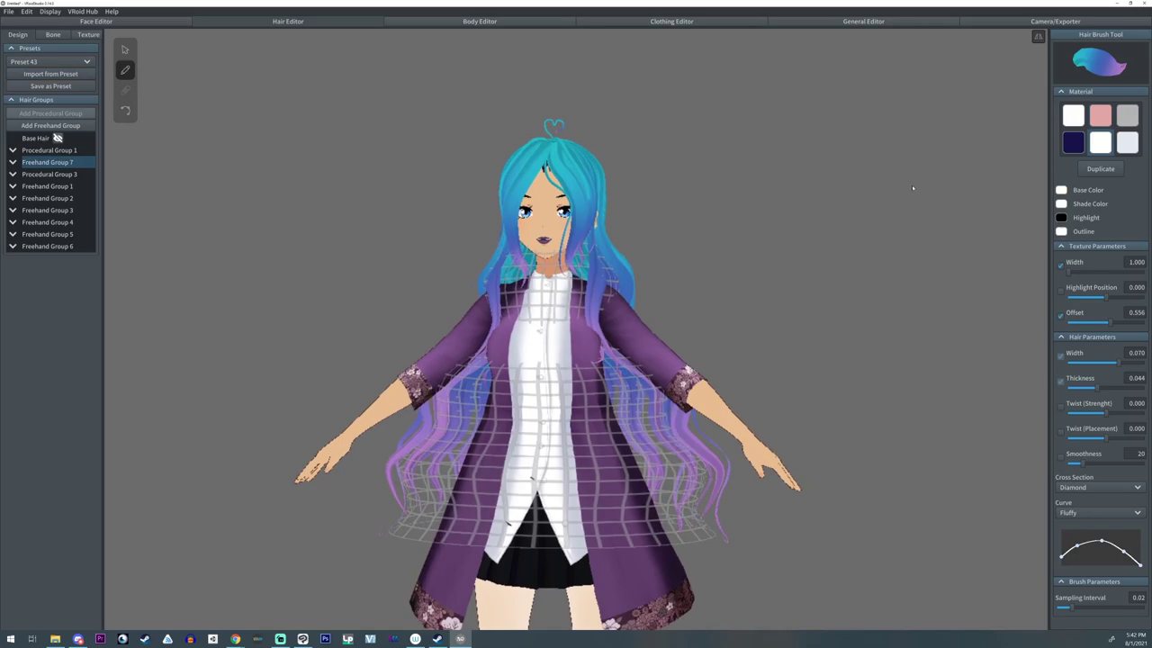
- Preview the Standby 8 female animation on the full figure to check how the long wavy blue-to-purple hair moves
right_drag(913, 187, 920, 187)
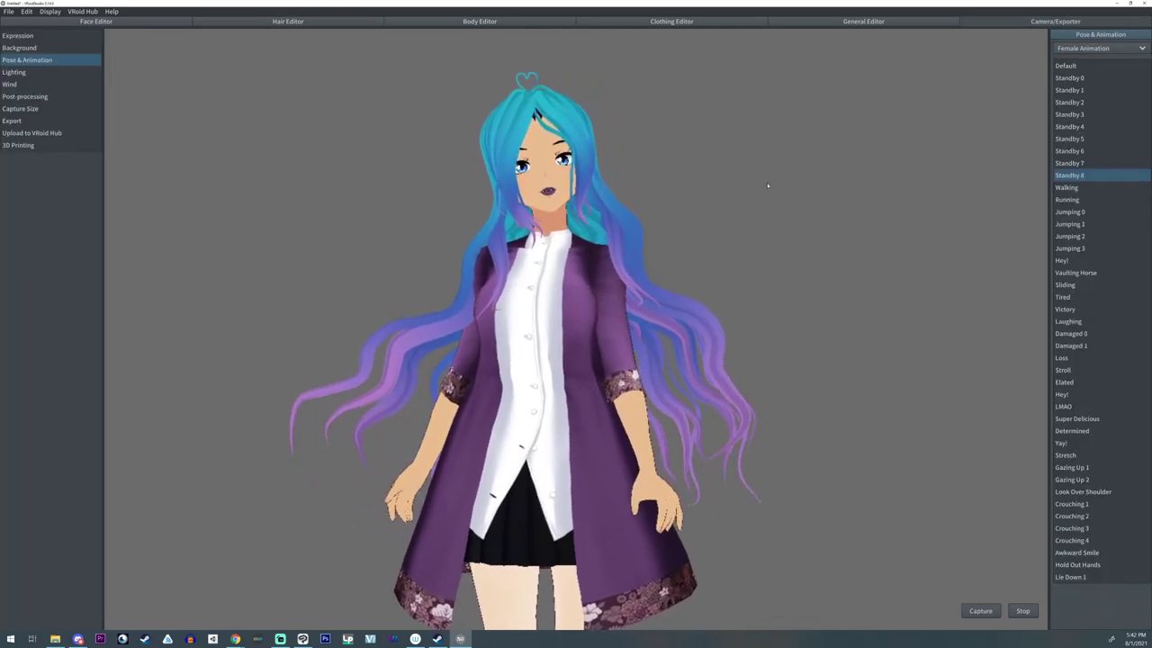
scroll(768, 183, down, 2)
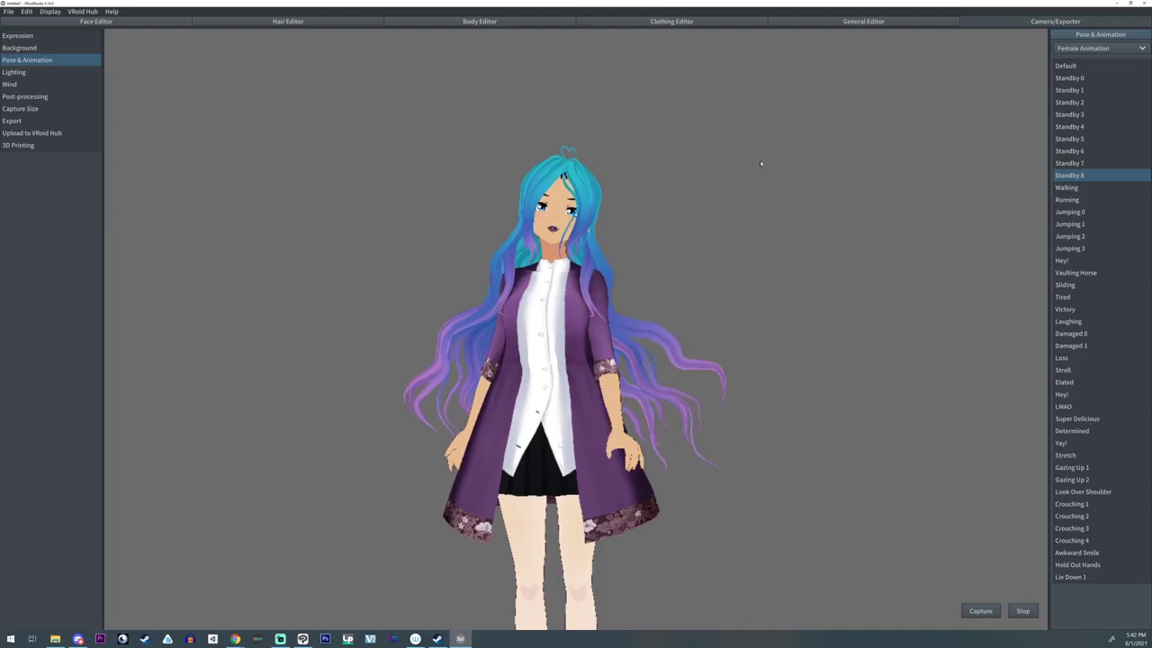
scroll(761, 163, down, 1)
middle_drag(761, 163, 746, 134)
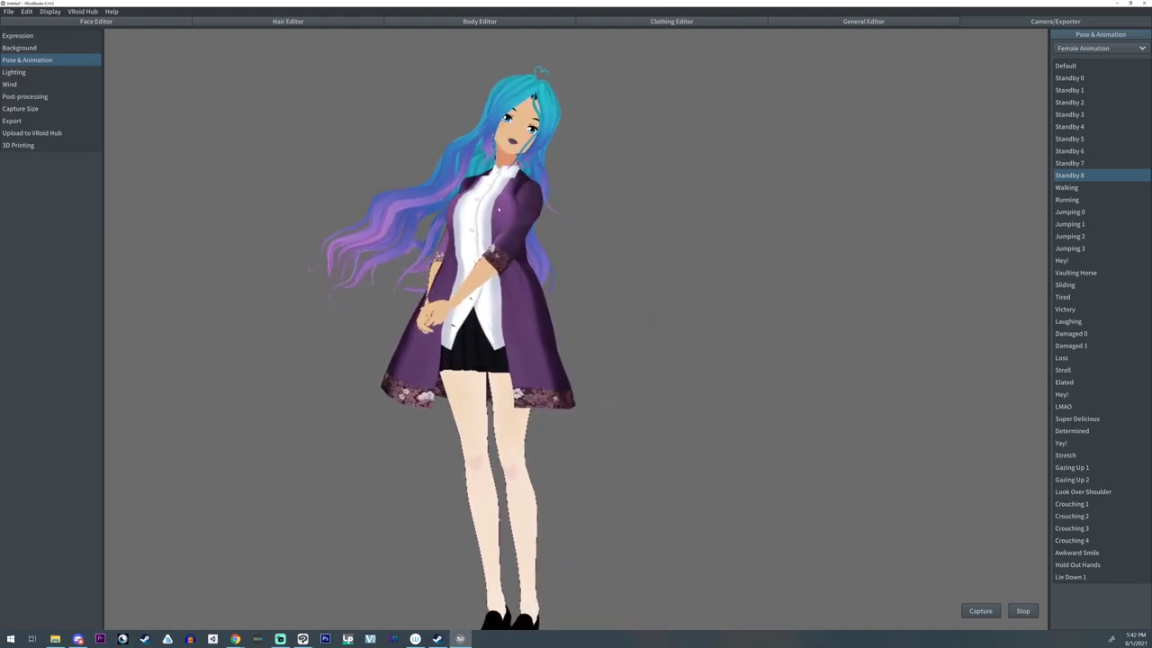
scroll(566, 413, up, 2)
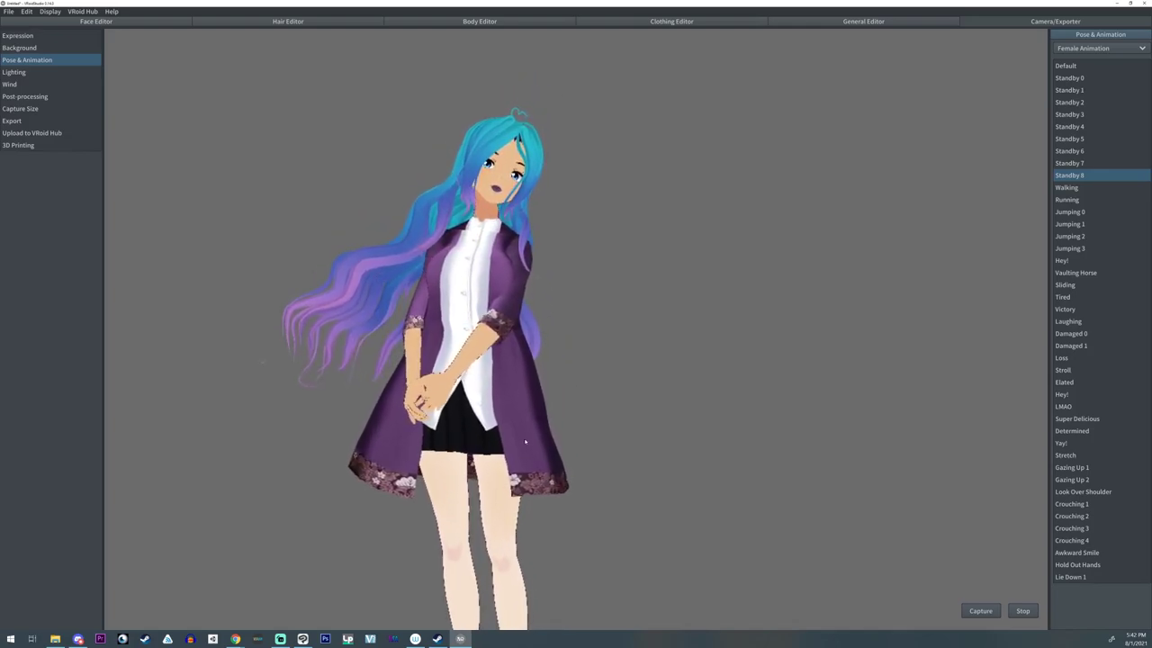